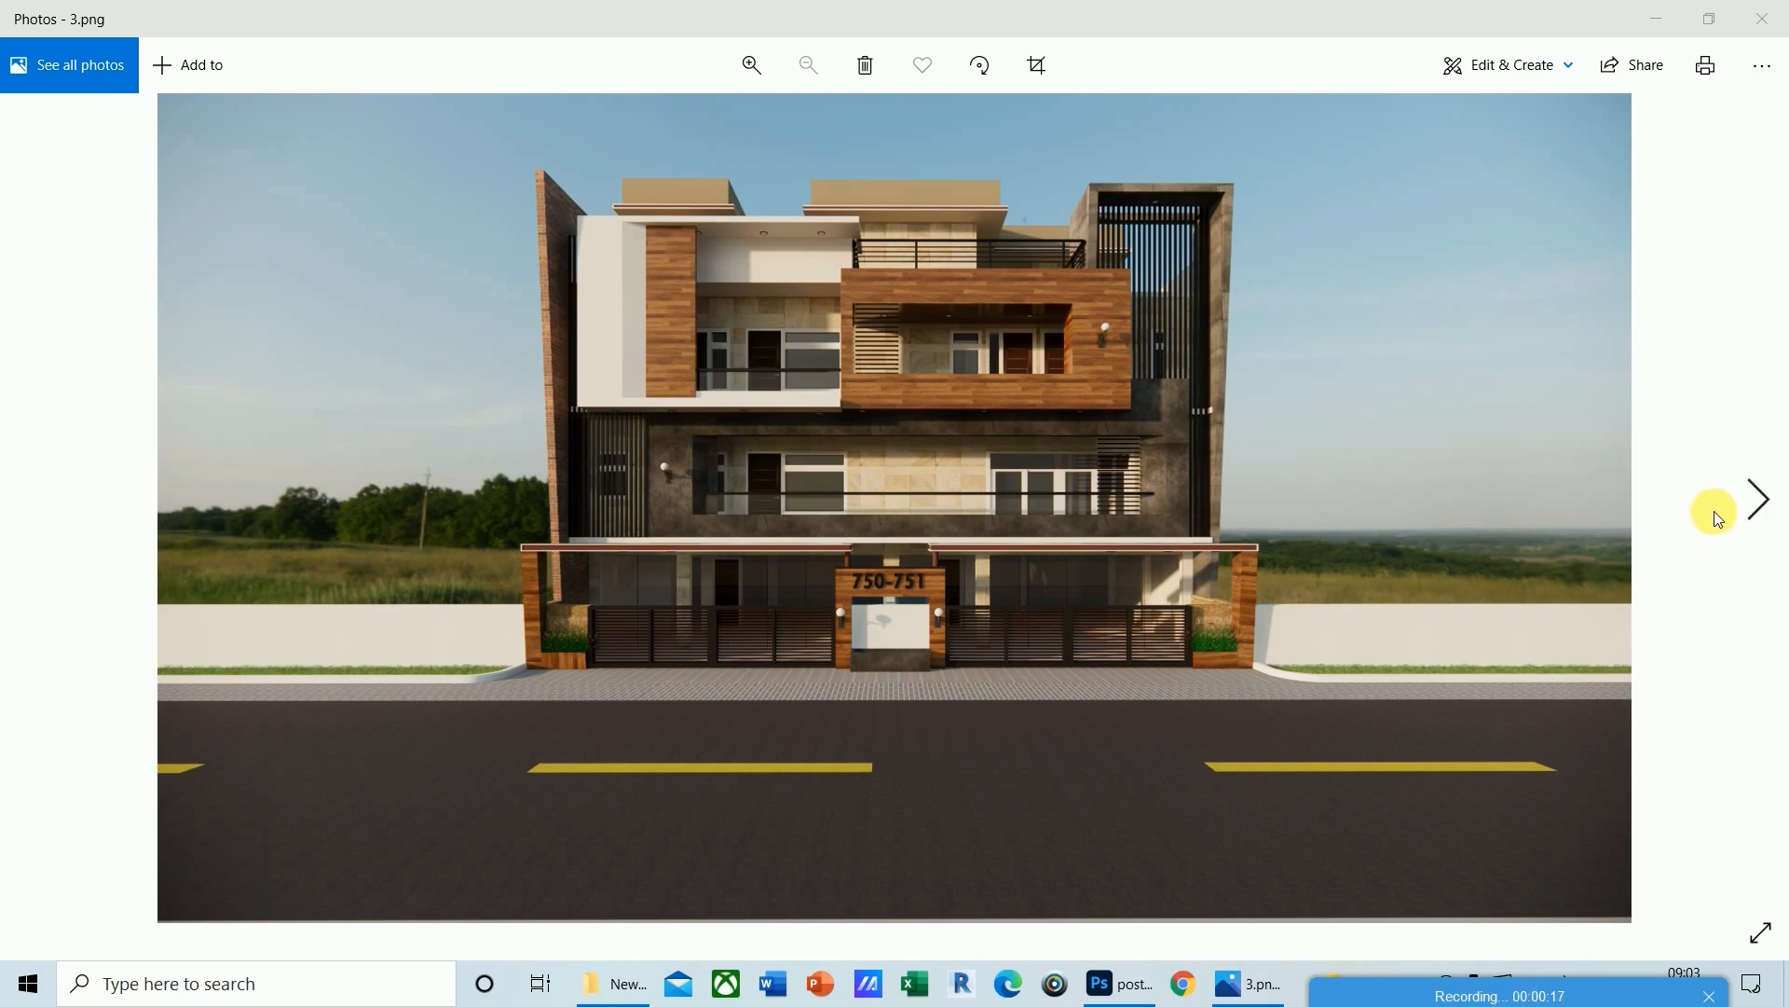
Compare the raw house render 3.png with its finished post-produced version.
left_click(1775, 508)
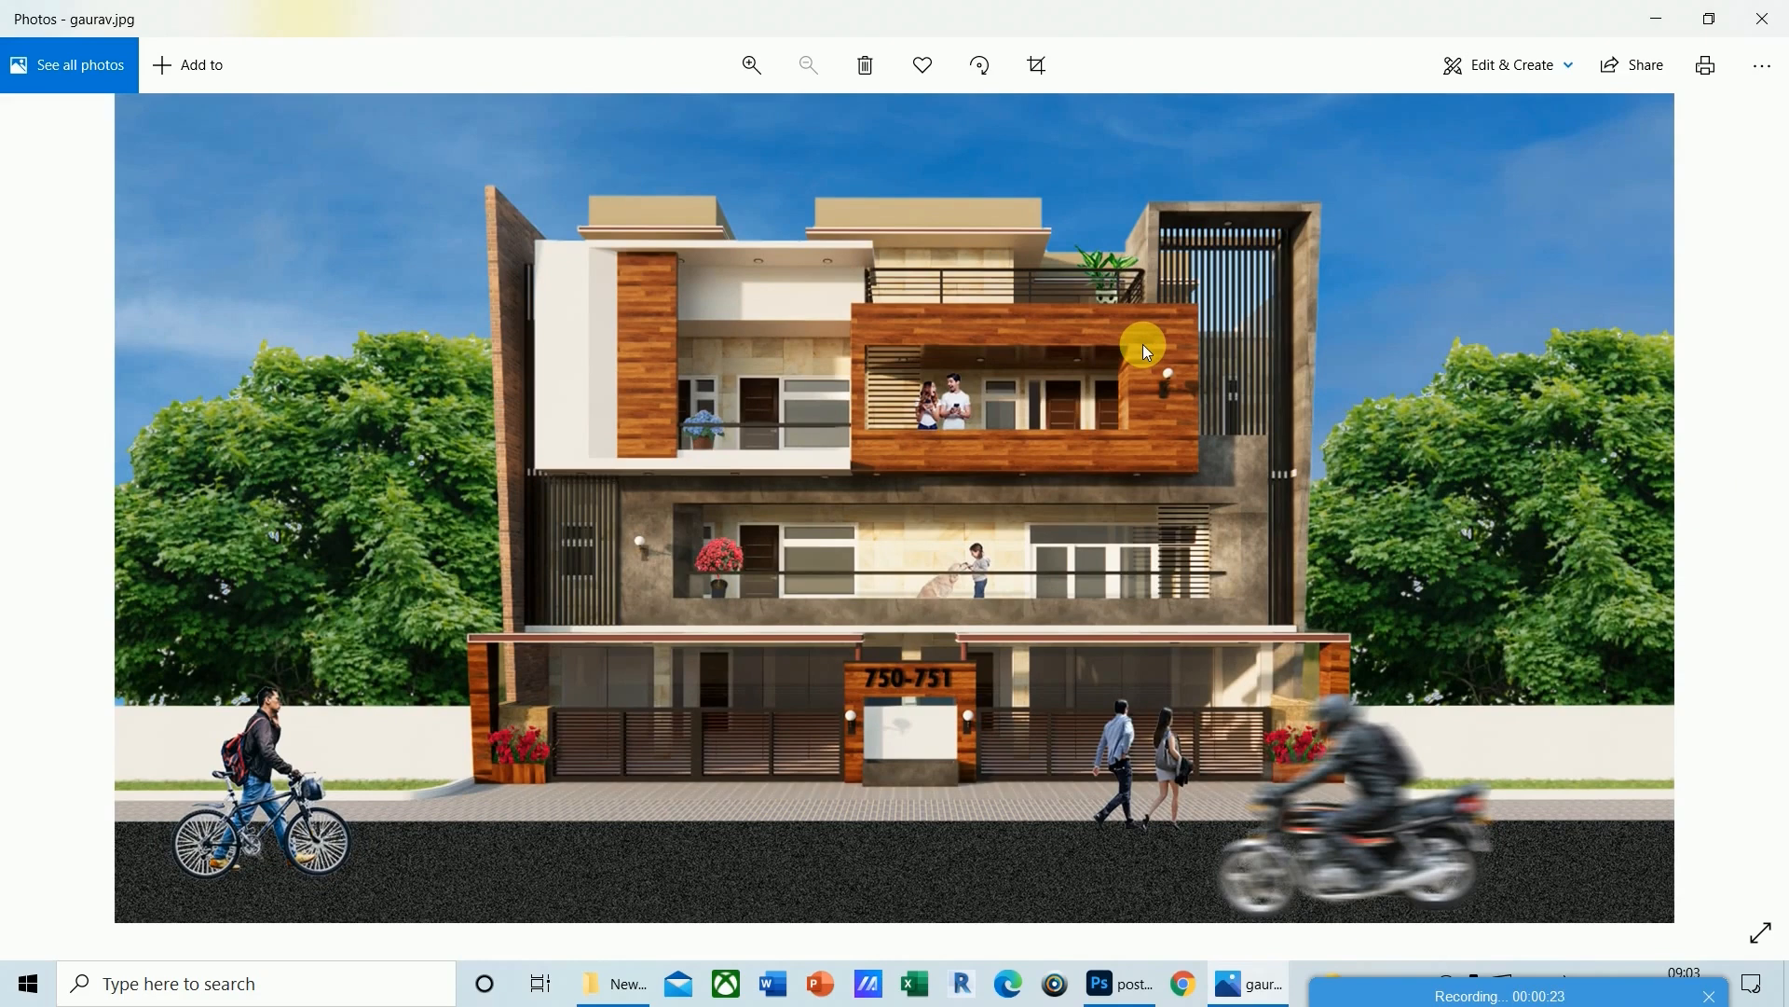
key("Left")
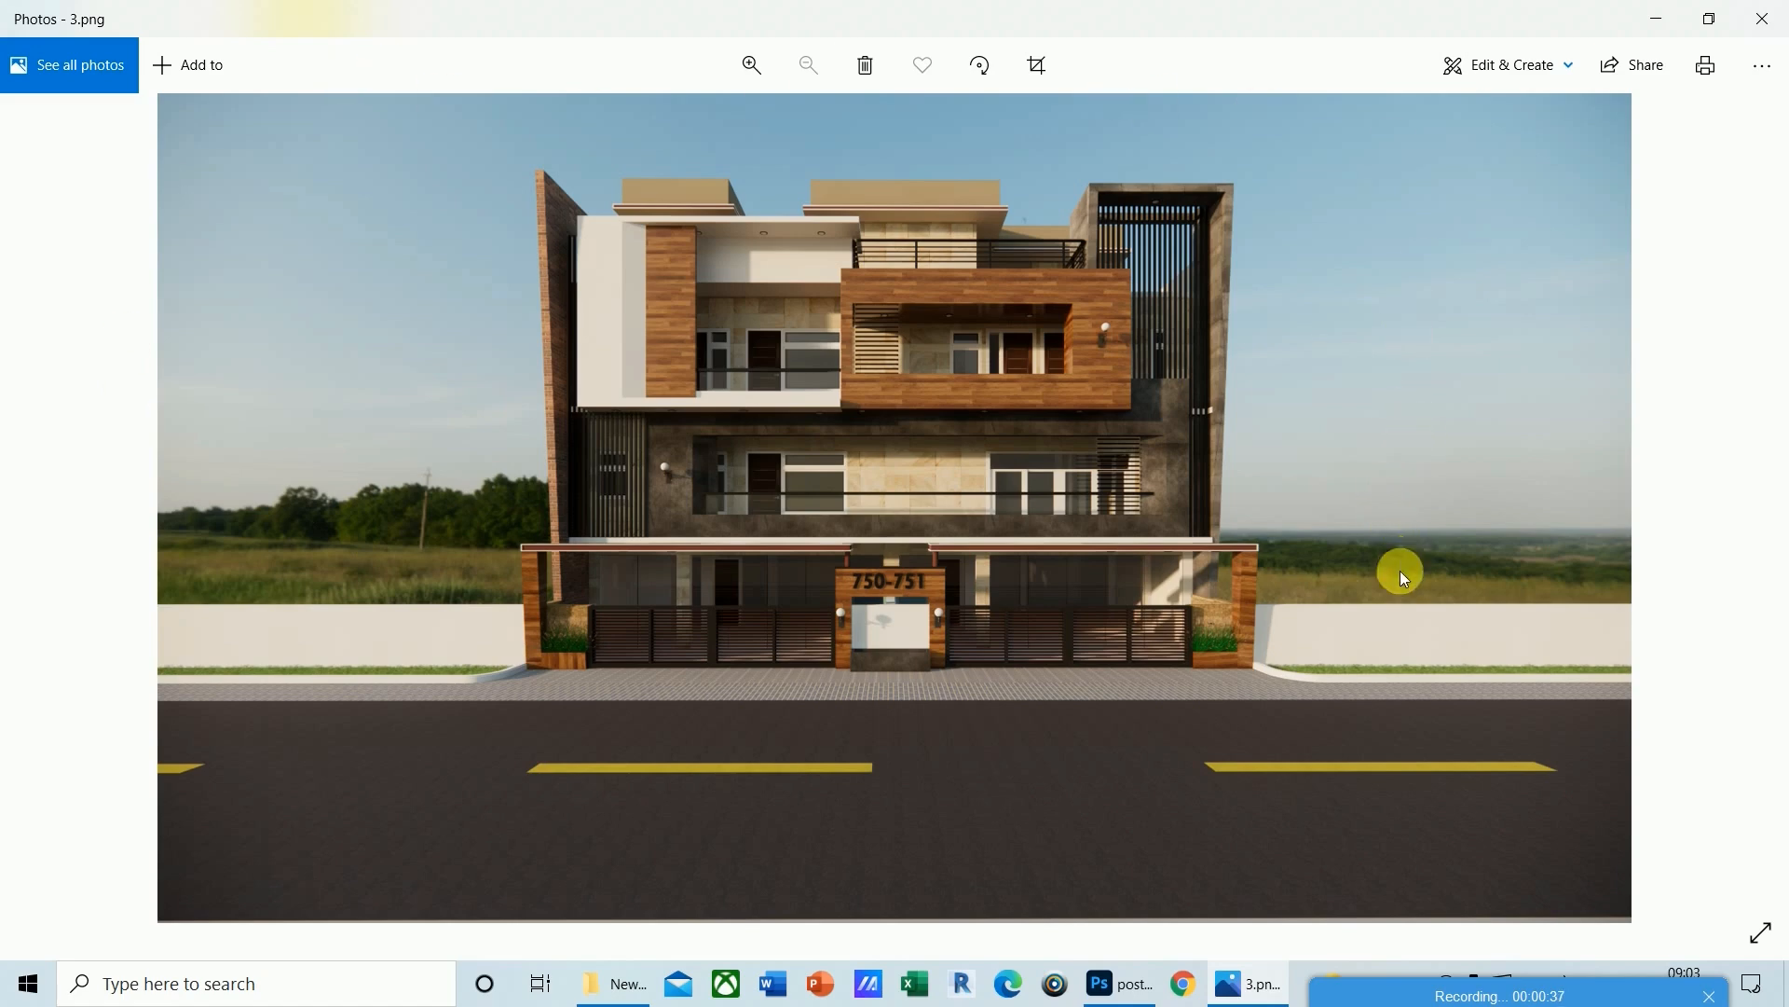
key("Right")
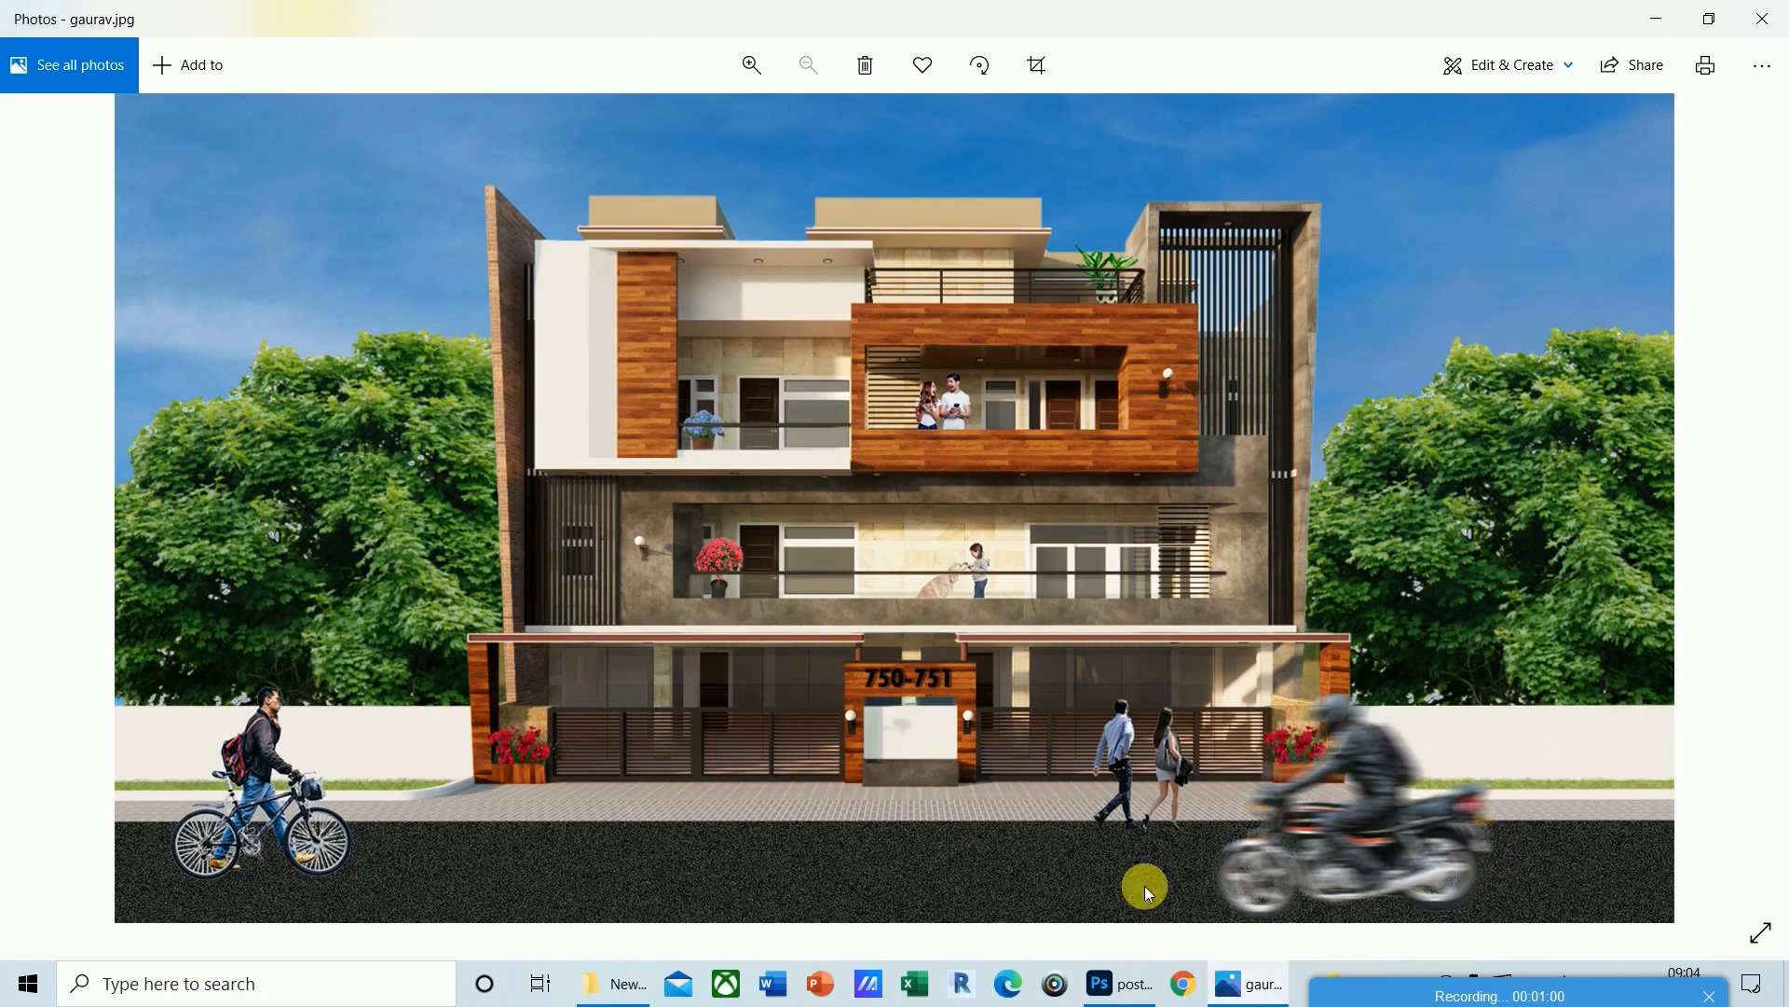
key("Right")
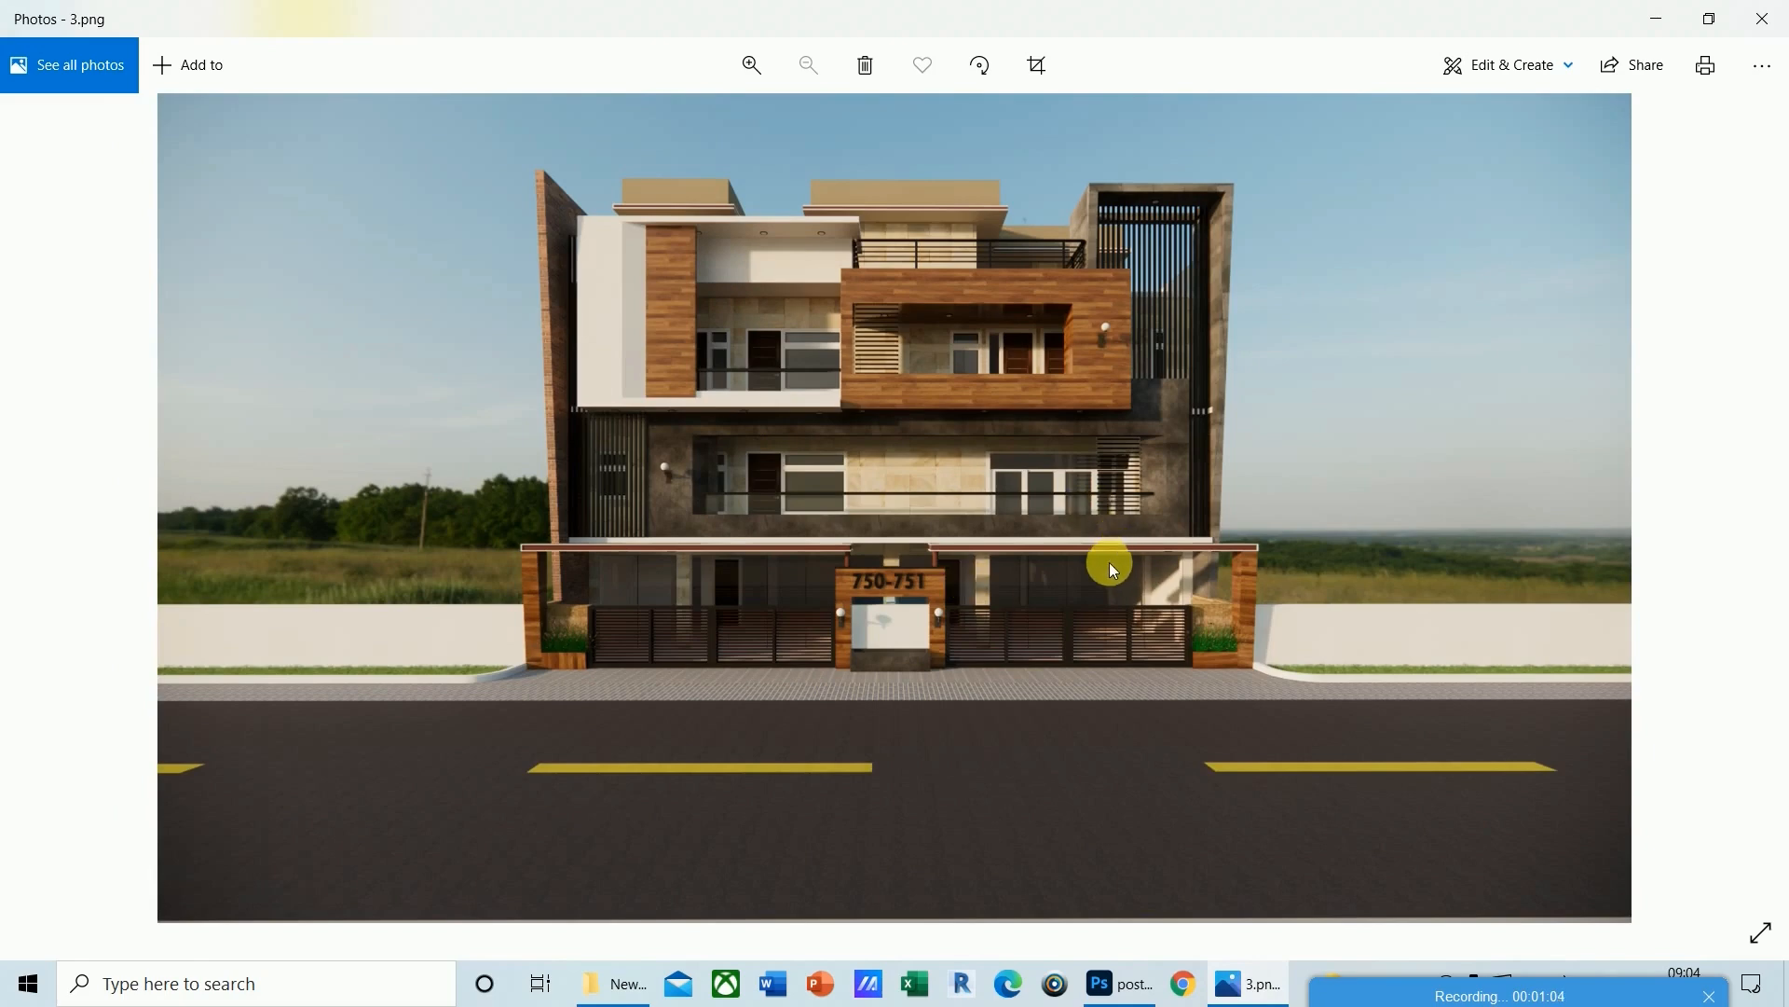
key("Left")
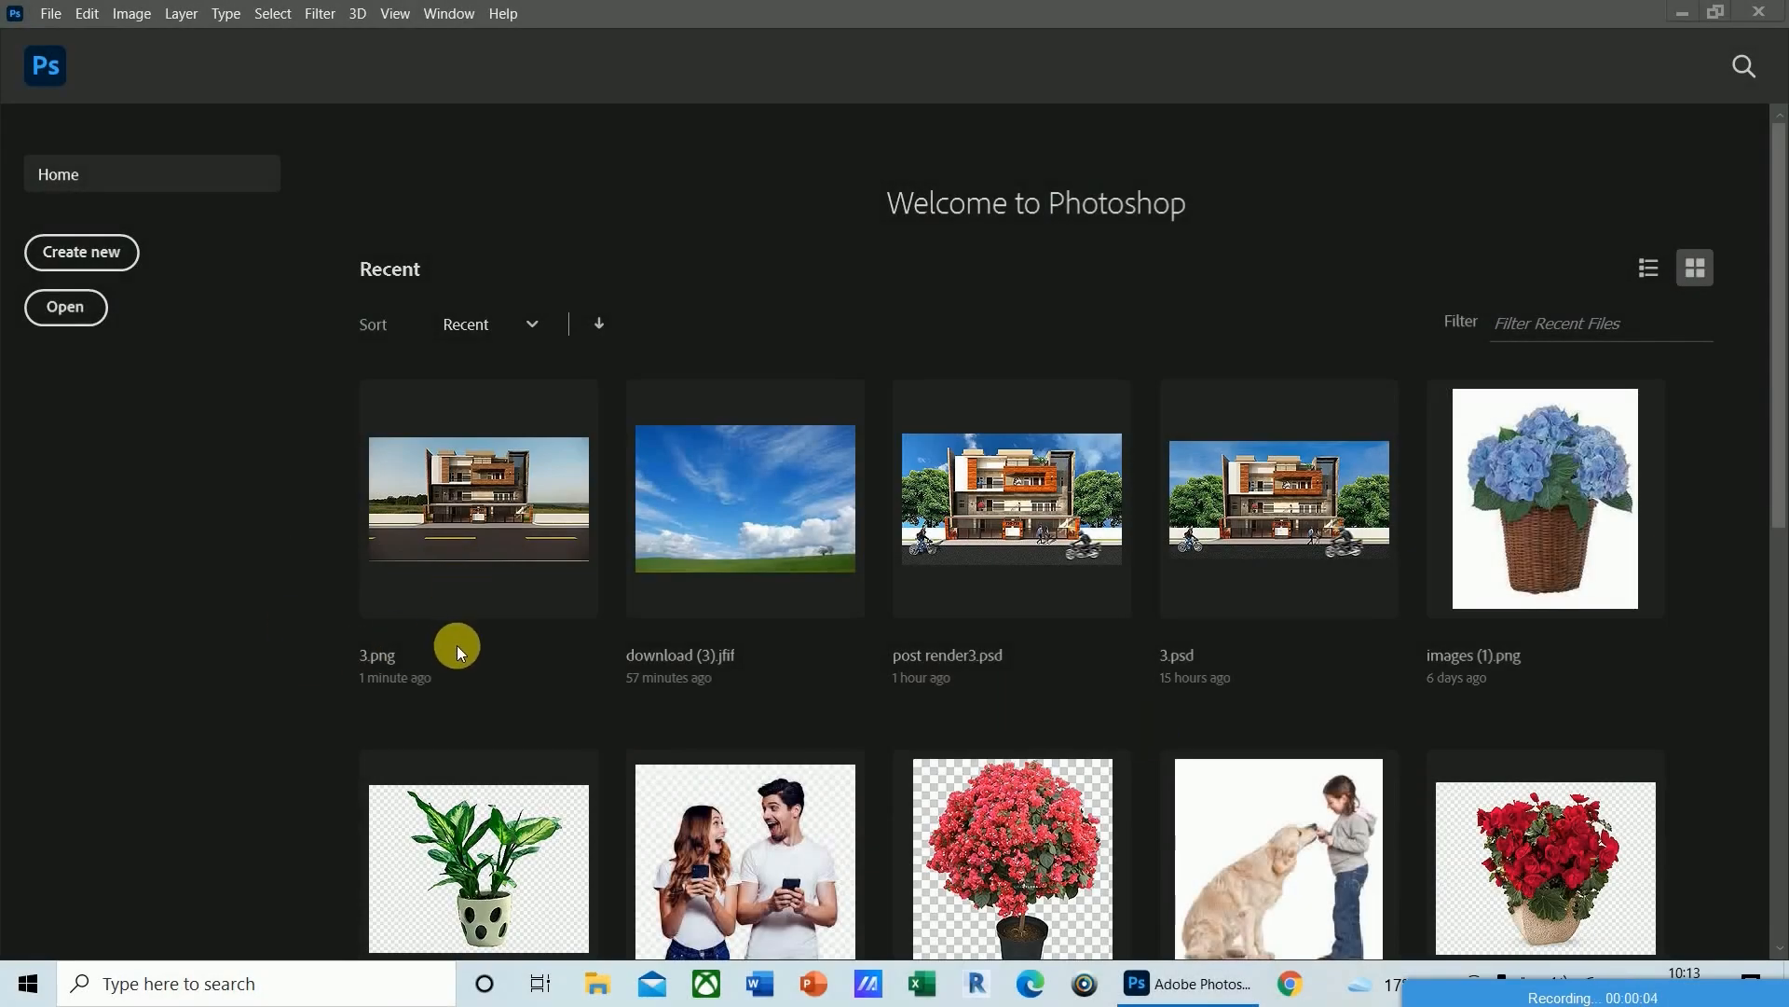
Open the render 3.png in Photoshop and fit the whole image in view.
left_click(49, 14)
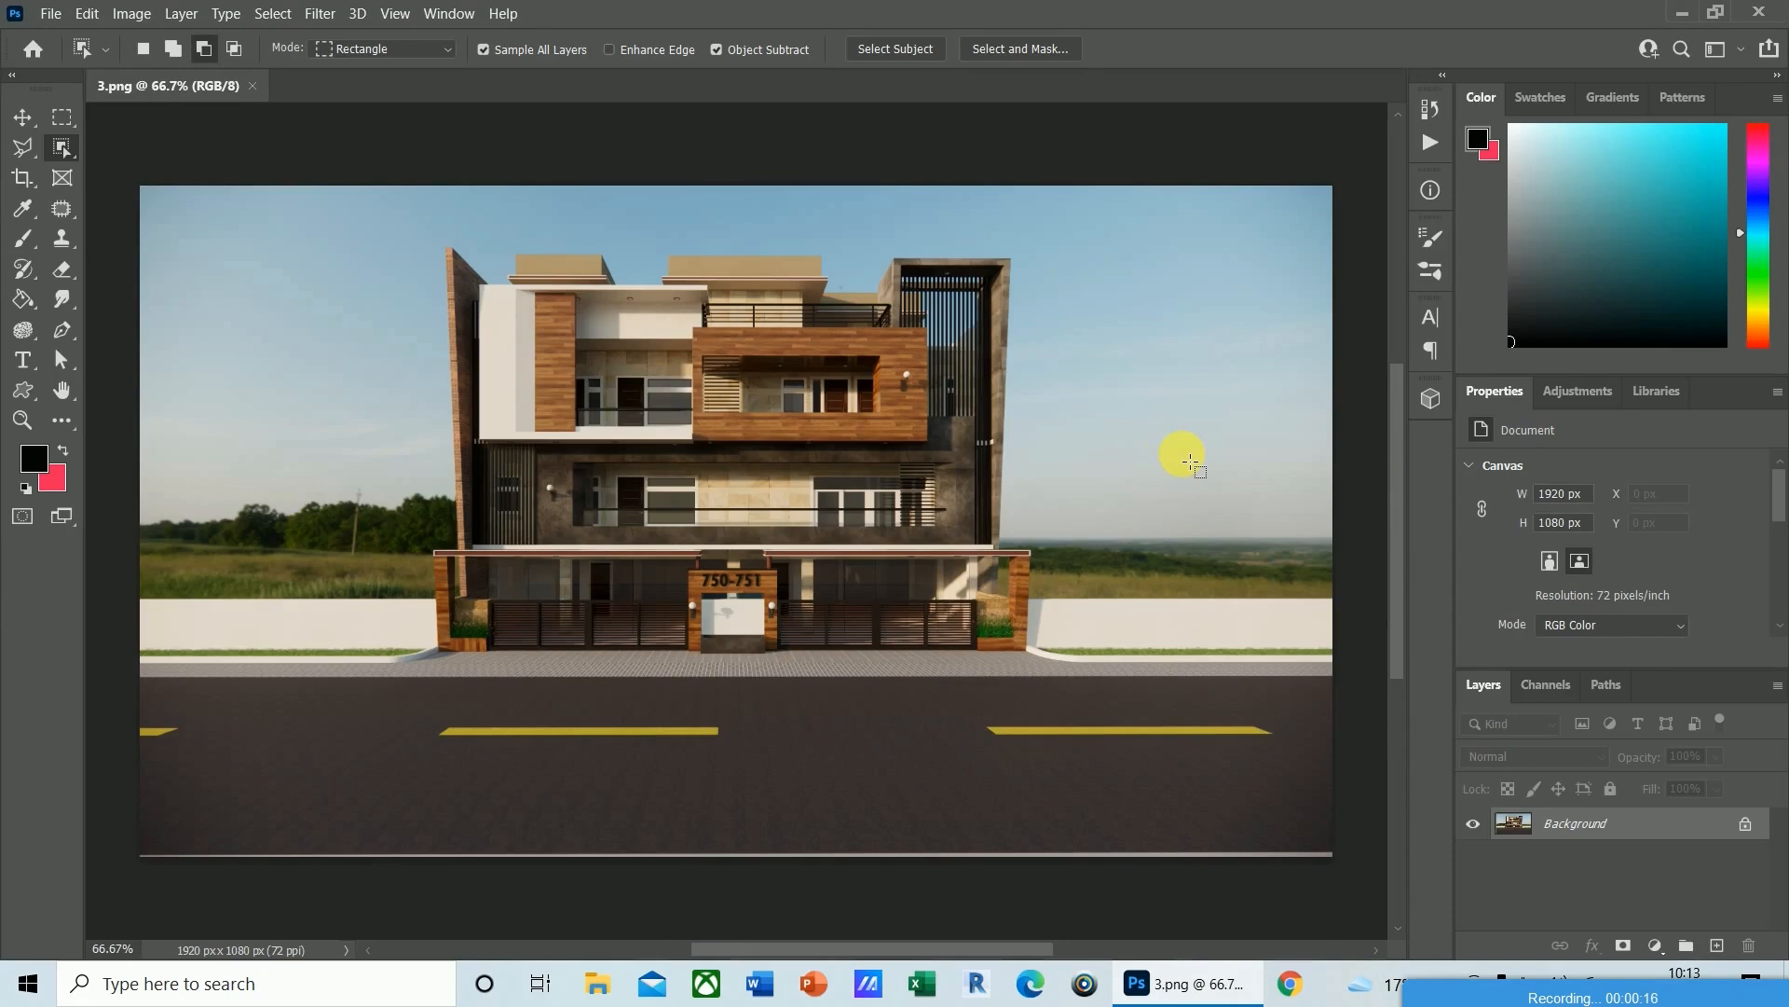
key("v")
key("ctrl+plus")
key("ctrl+plus")
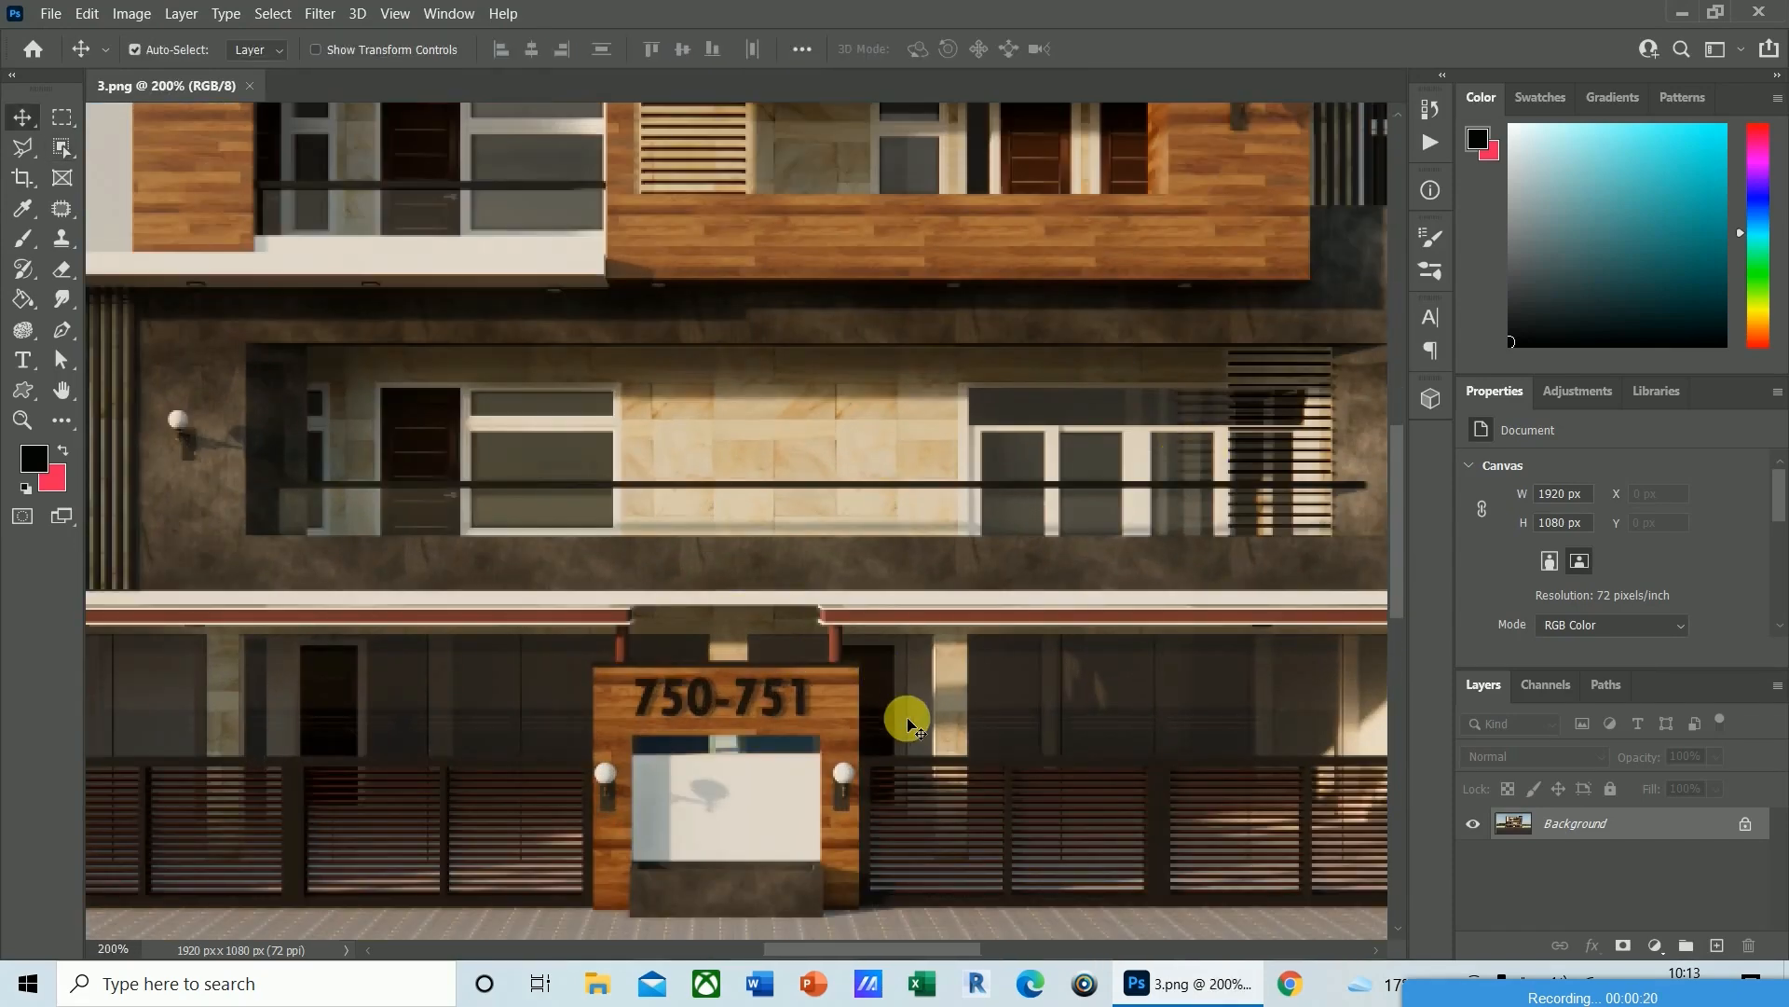
key("ctrl+0")
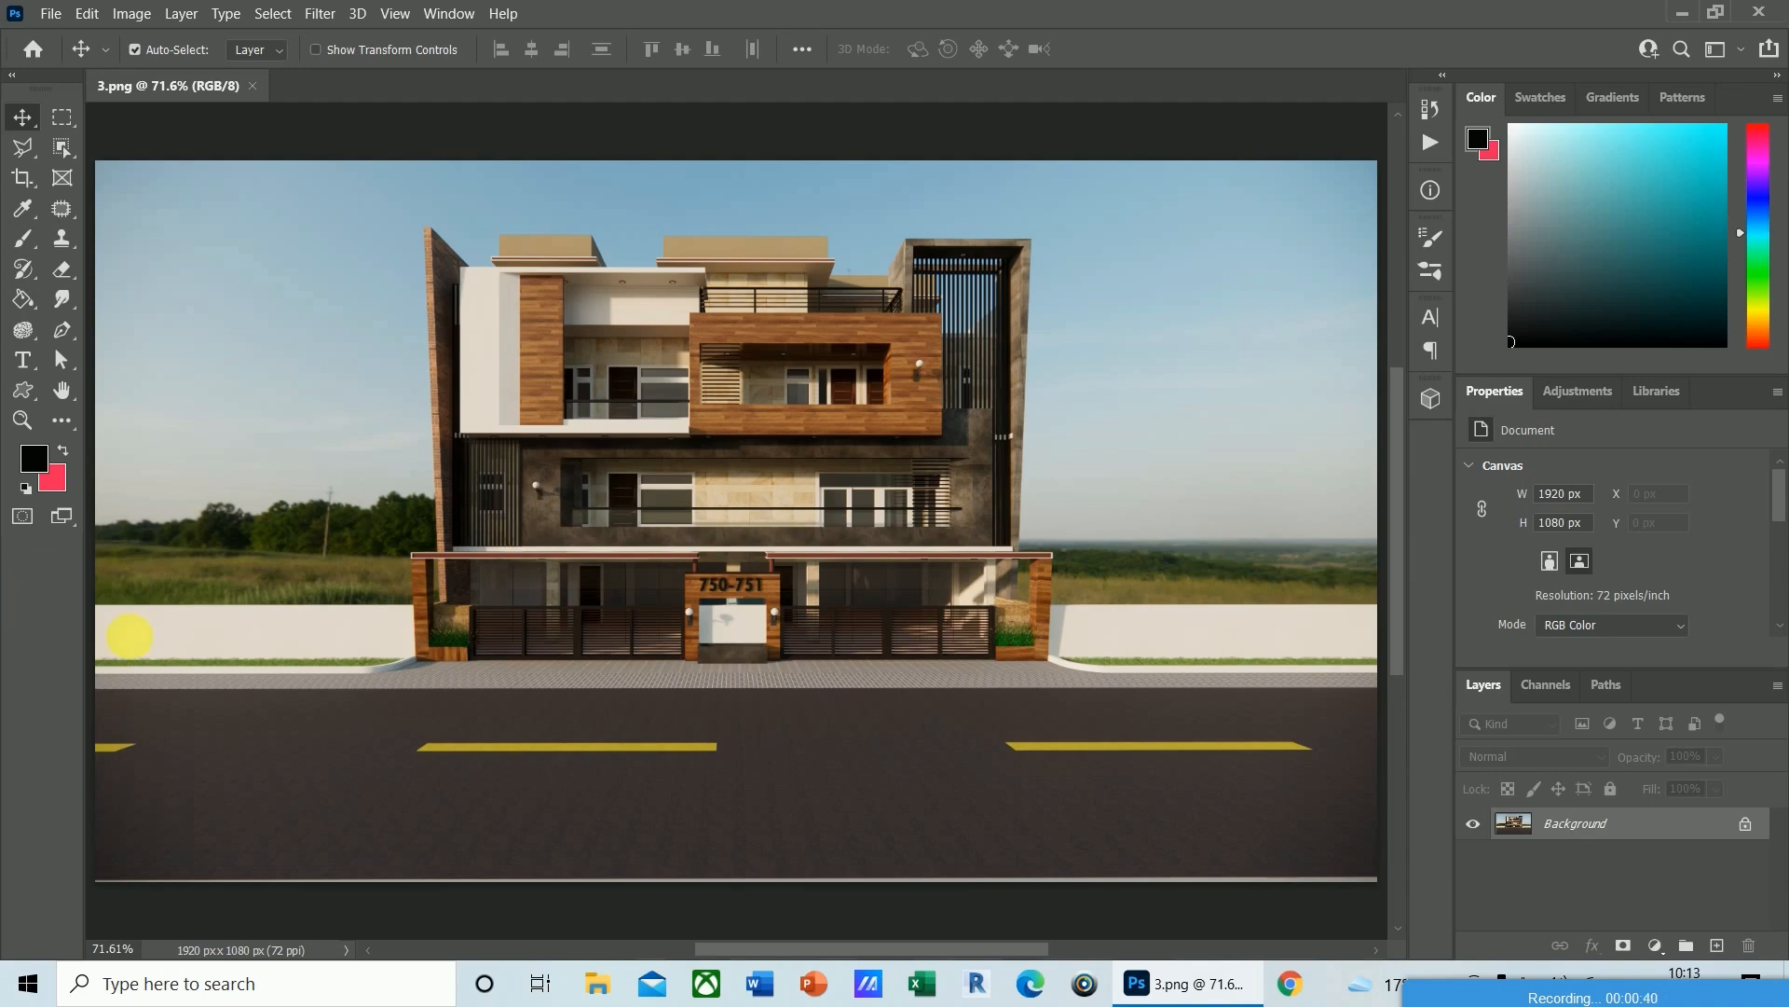
Unlock the Background as Layer 0, duplicate it, and hide the original layer.
double_click(1573, 823)
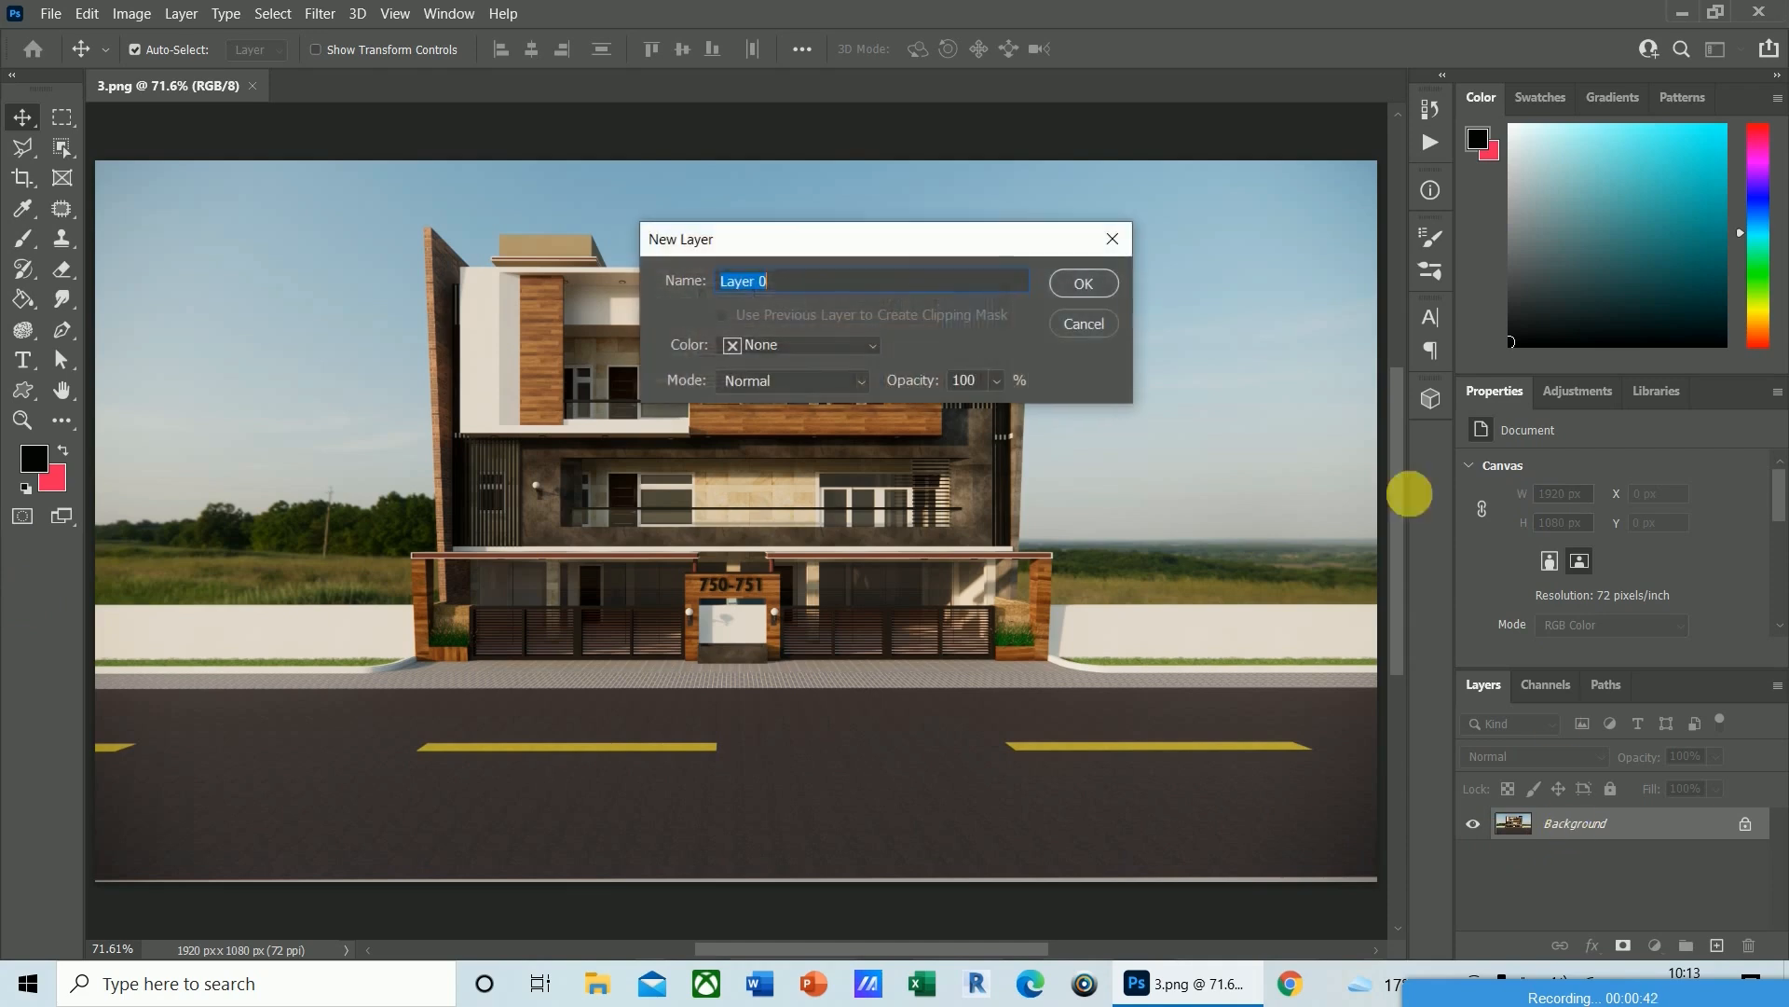
left_click(1083, 283)
key("ctrl+j")
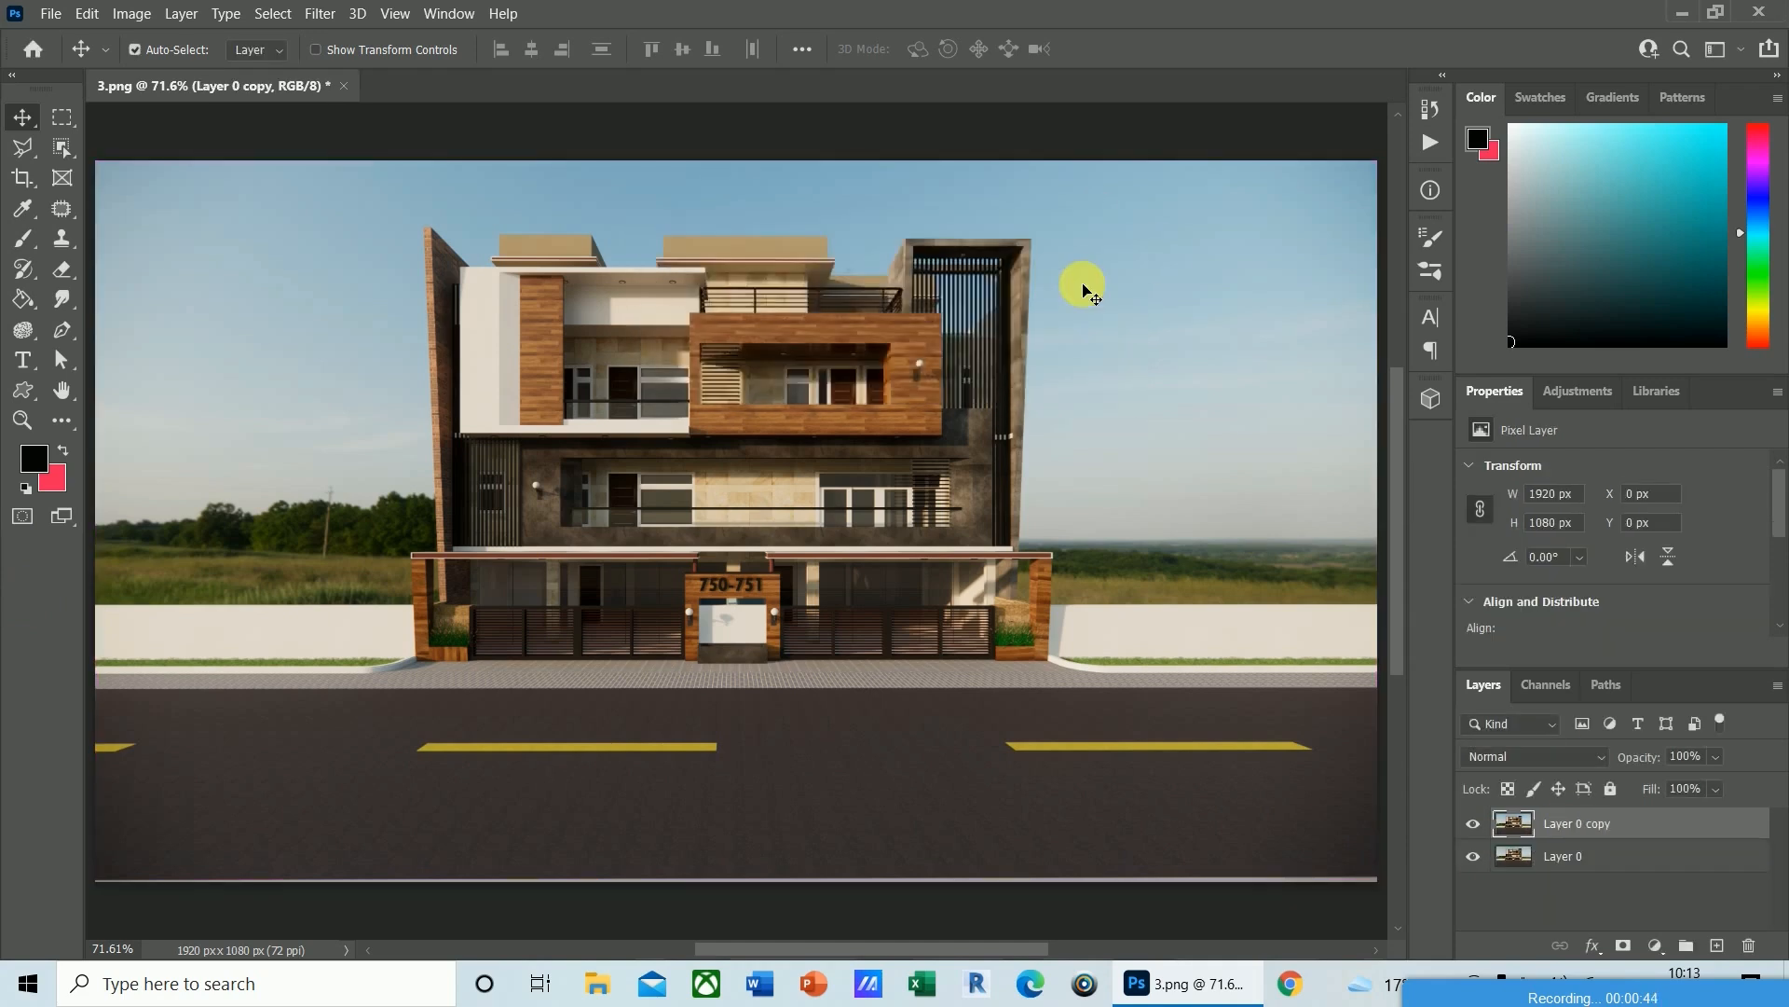
left_click(1476, 863)
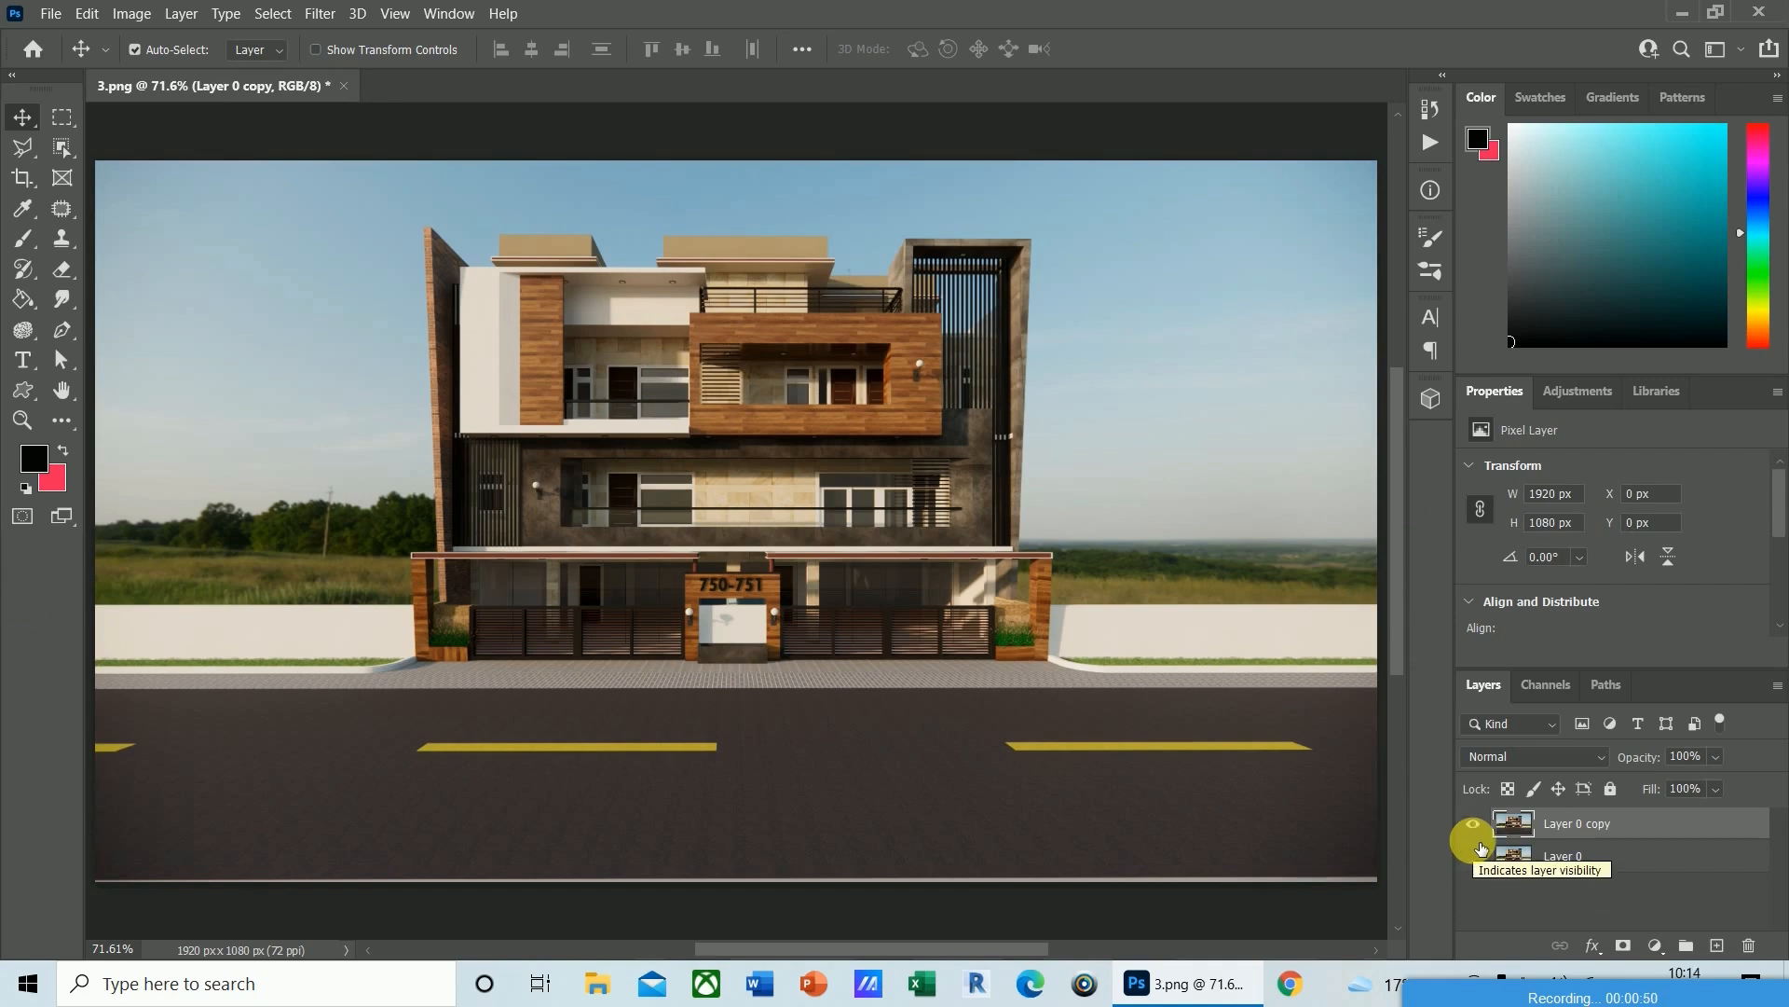
Start a Pen tool path along the road's far edge across the full image width, then up to the boundary wall's top at the image's right edge.
key("ctrl")
key("ctrl+plus")
left_click_drag(858, 949, 723, 951)
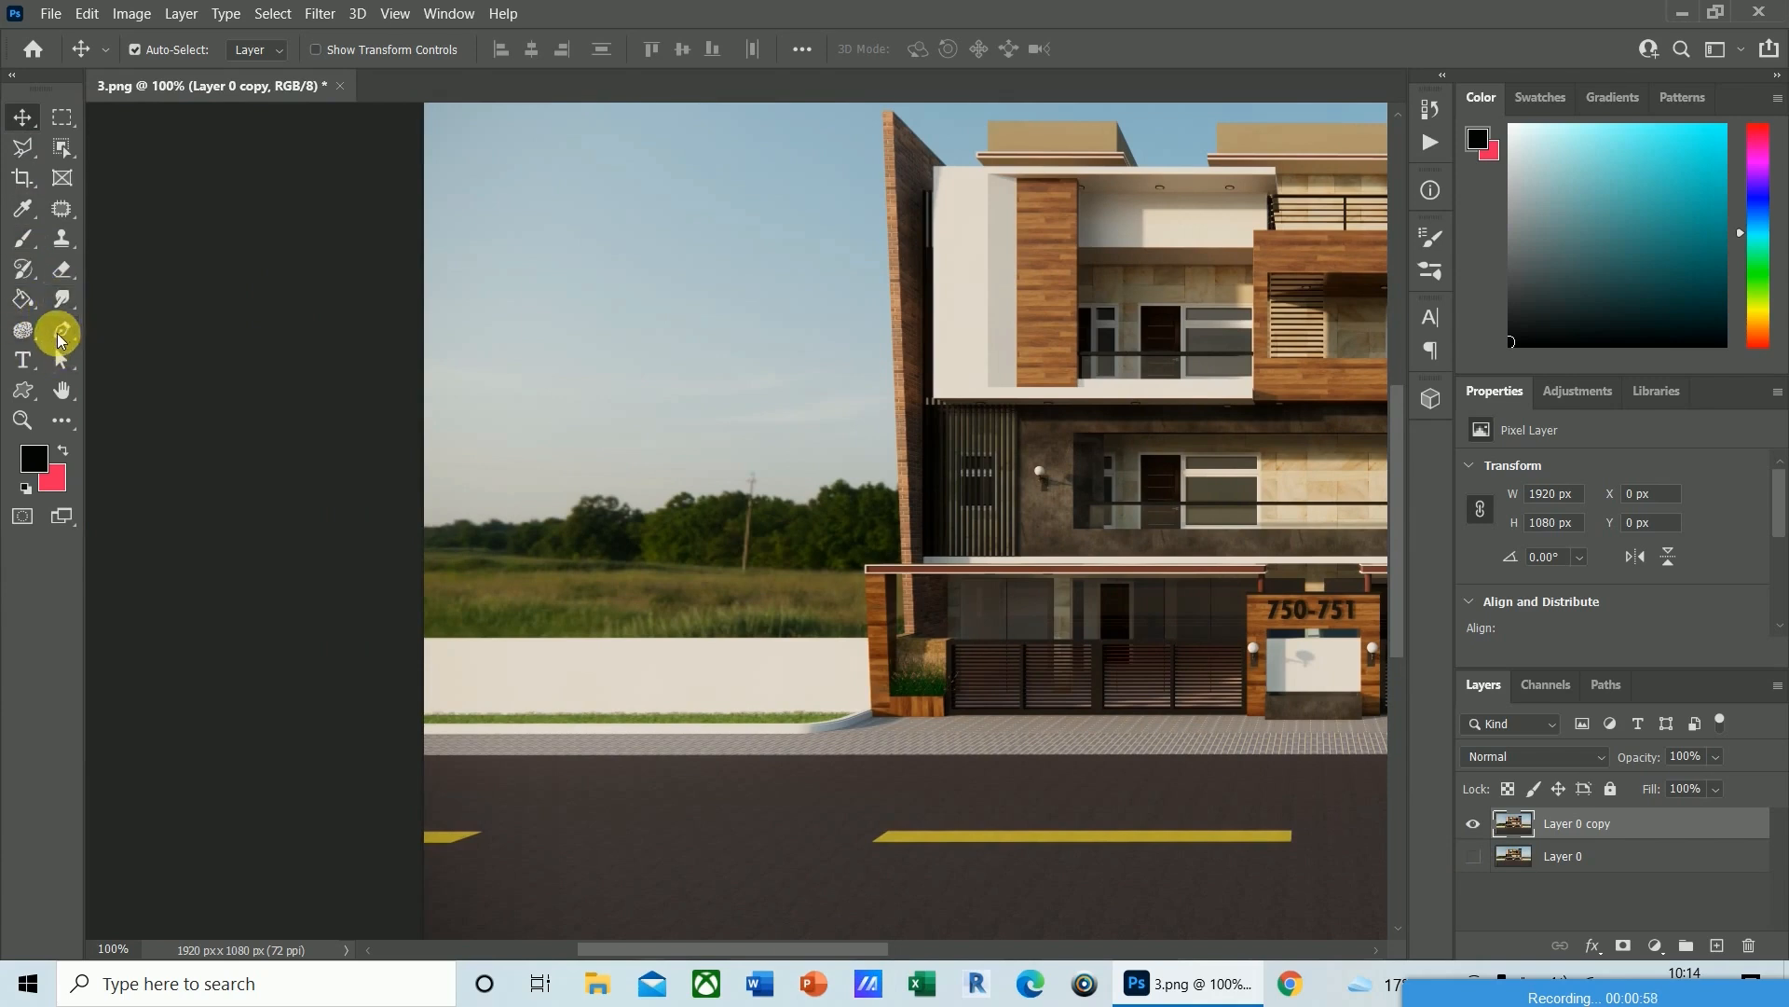
left_click(62, 330)
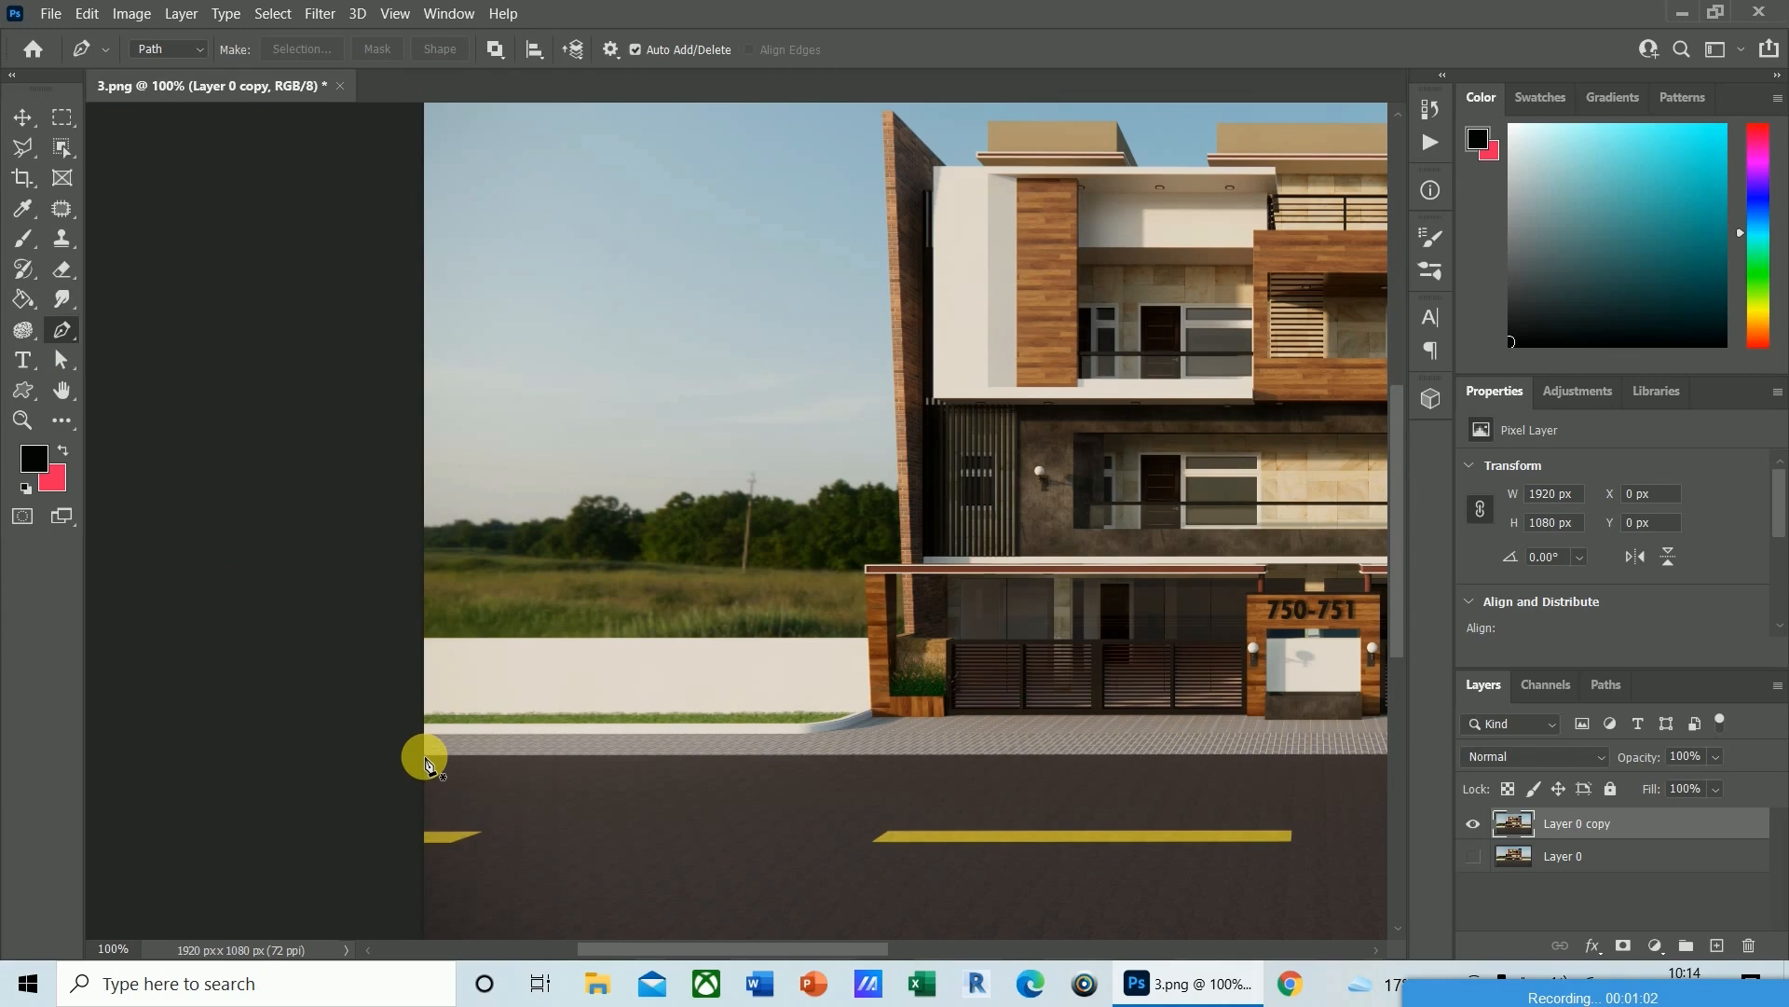
left_click(424, 756)
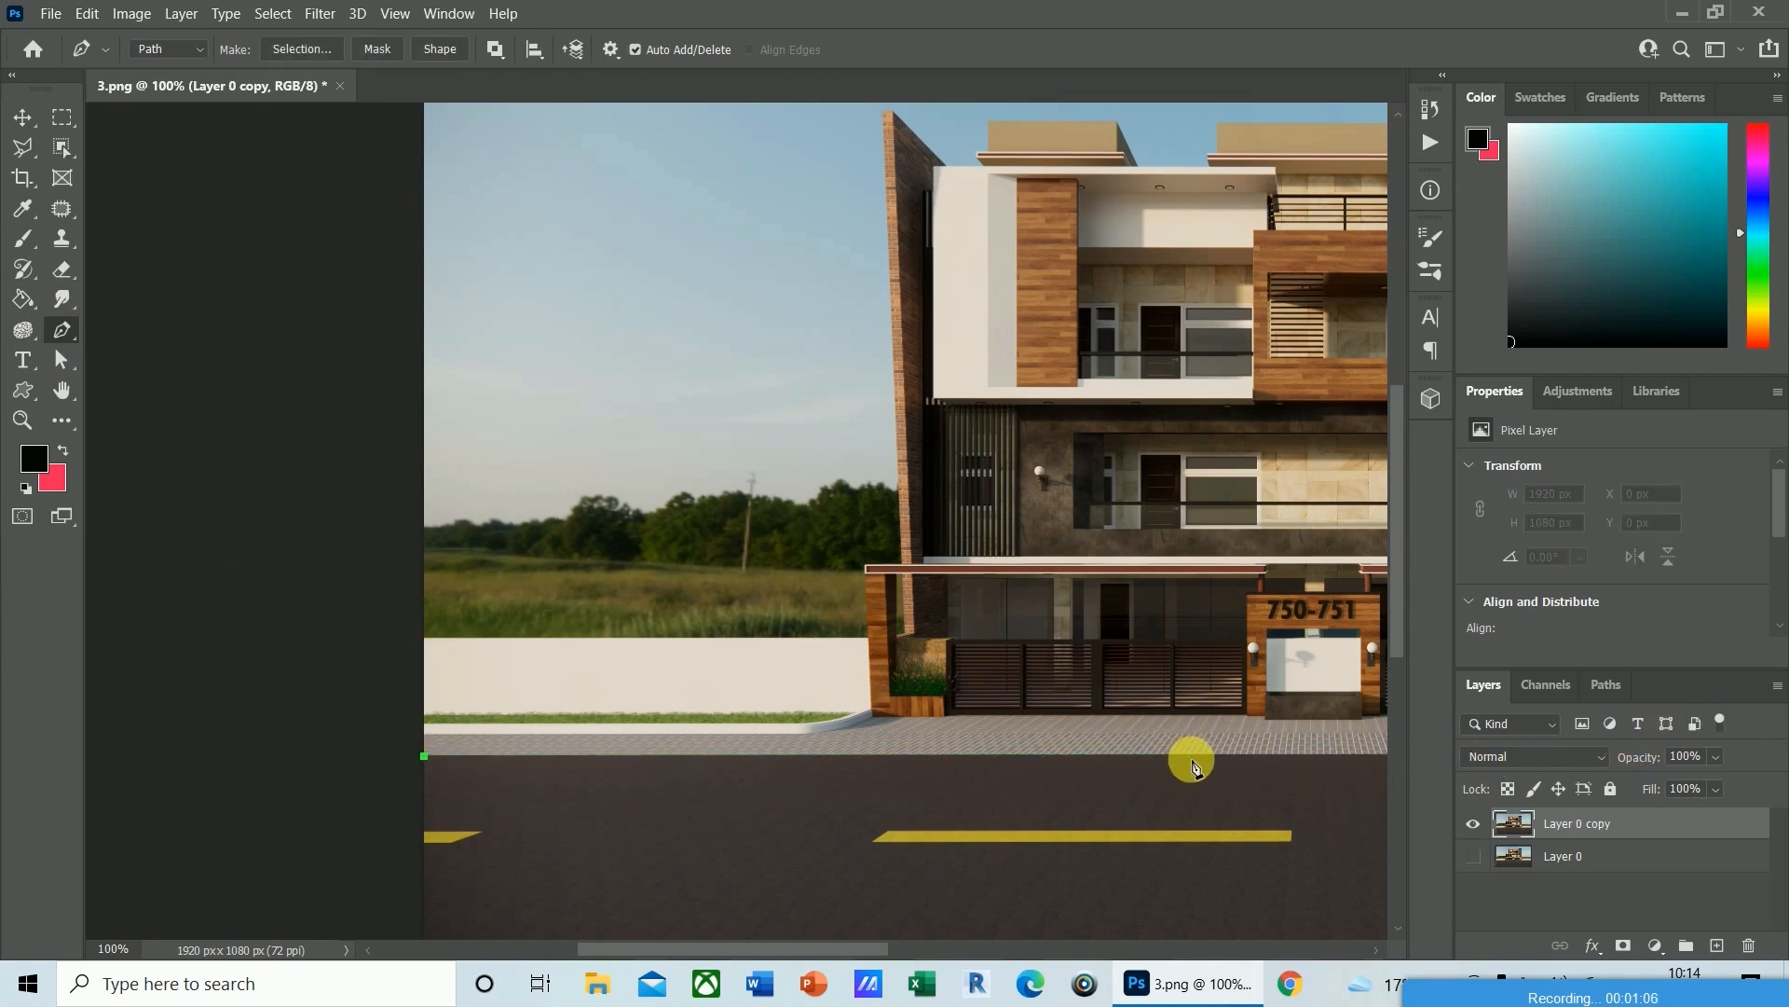
left_click_drag(1099, 767, 9, 792)
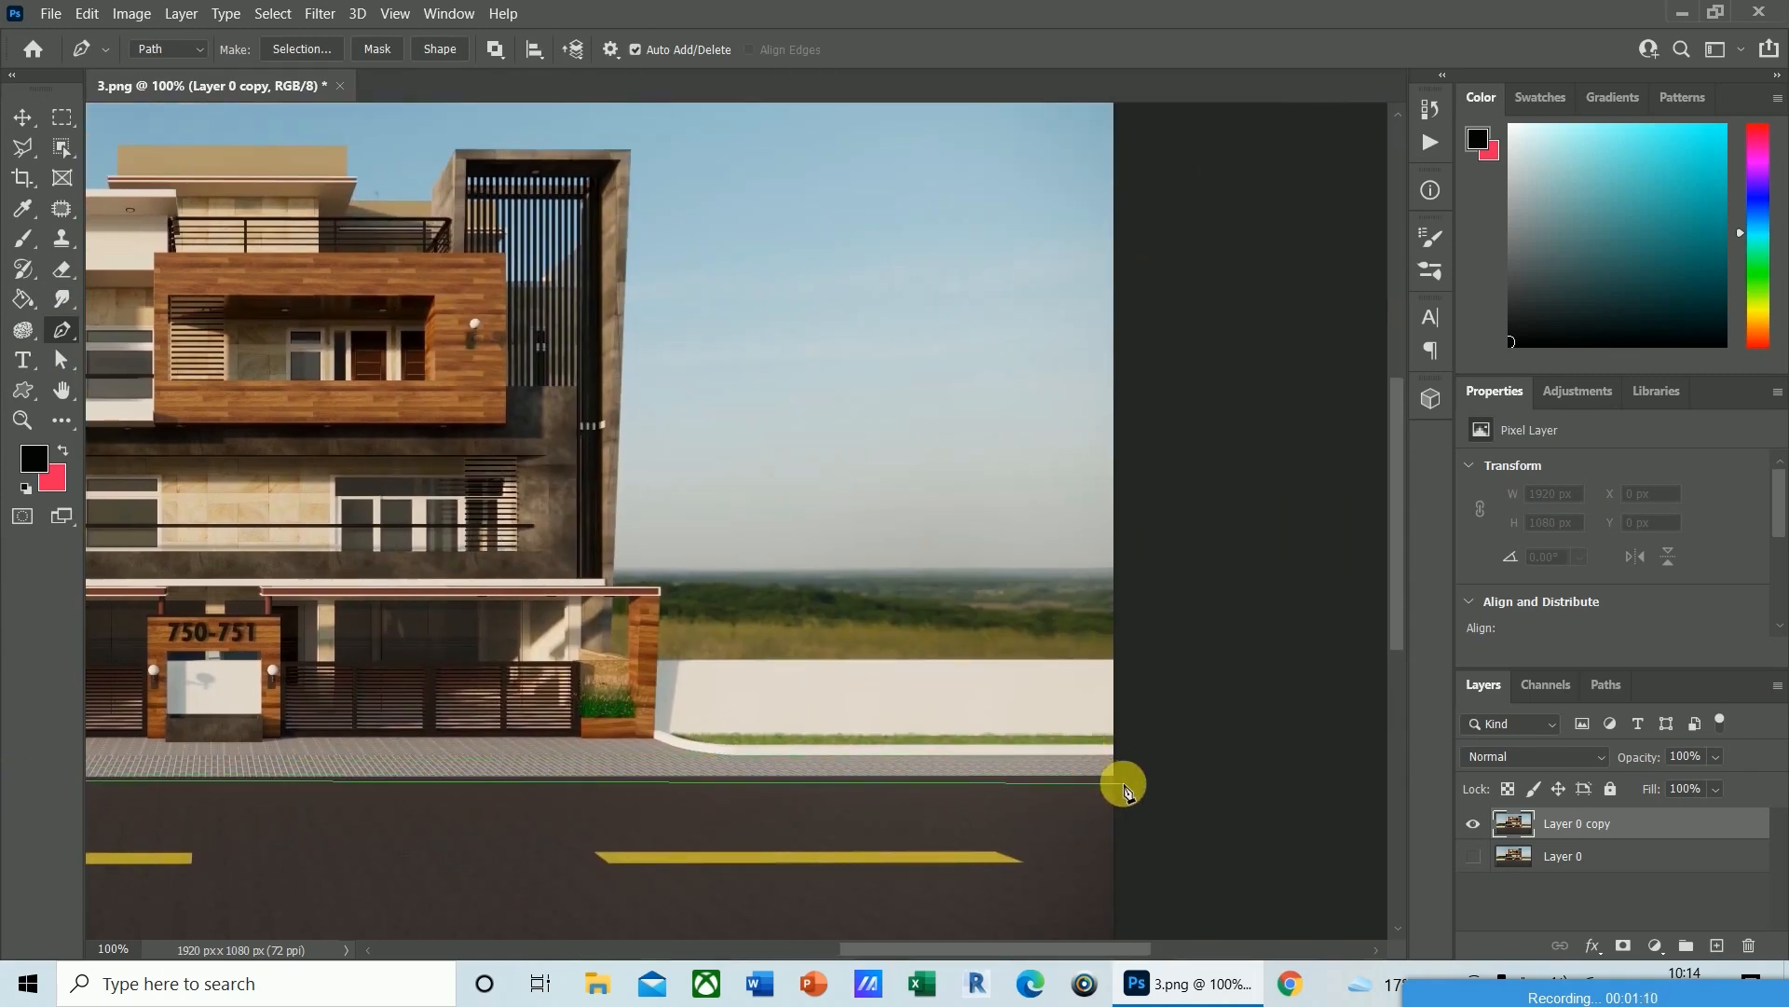
left_click(1115, 775)
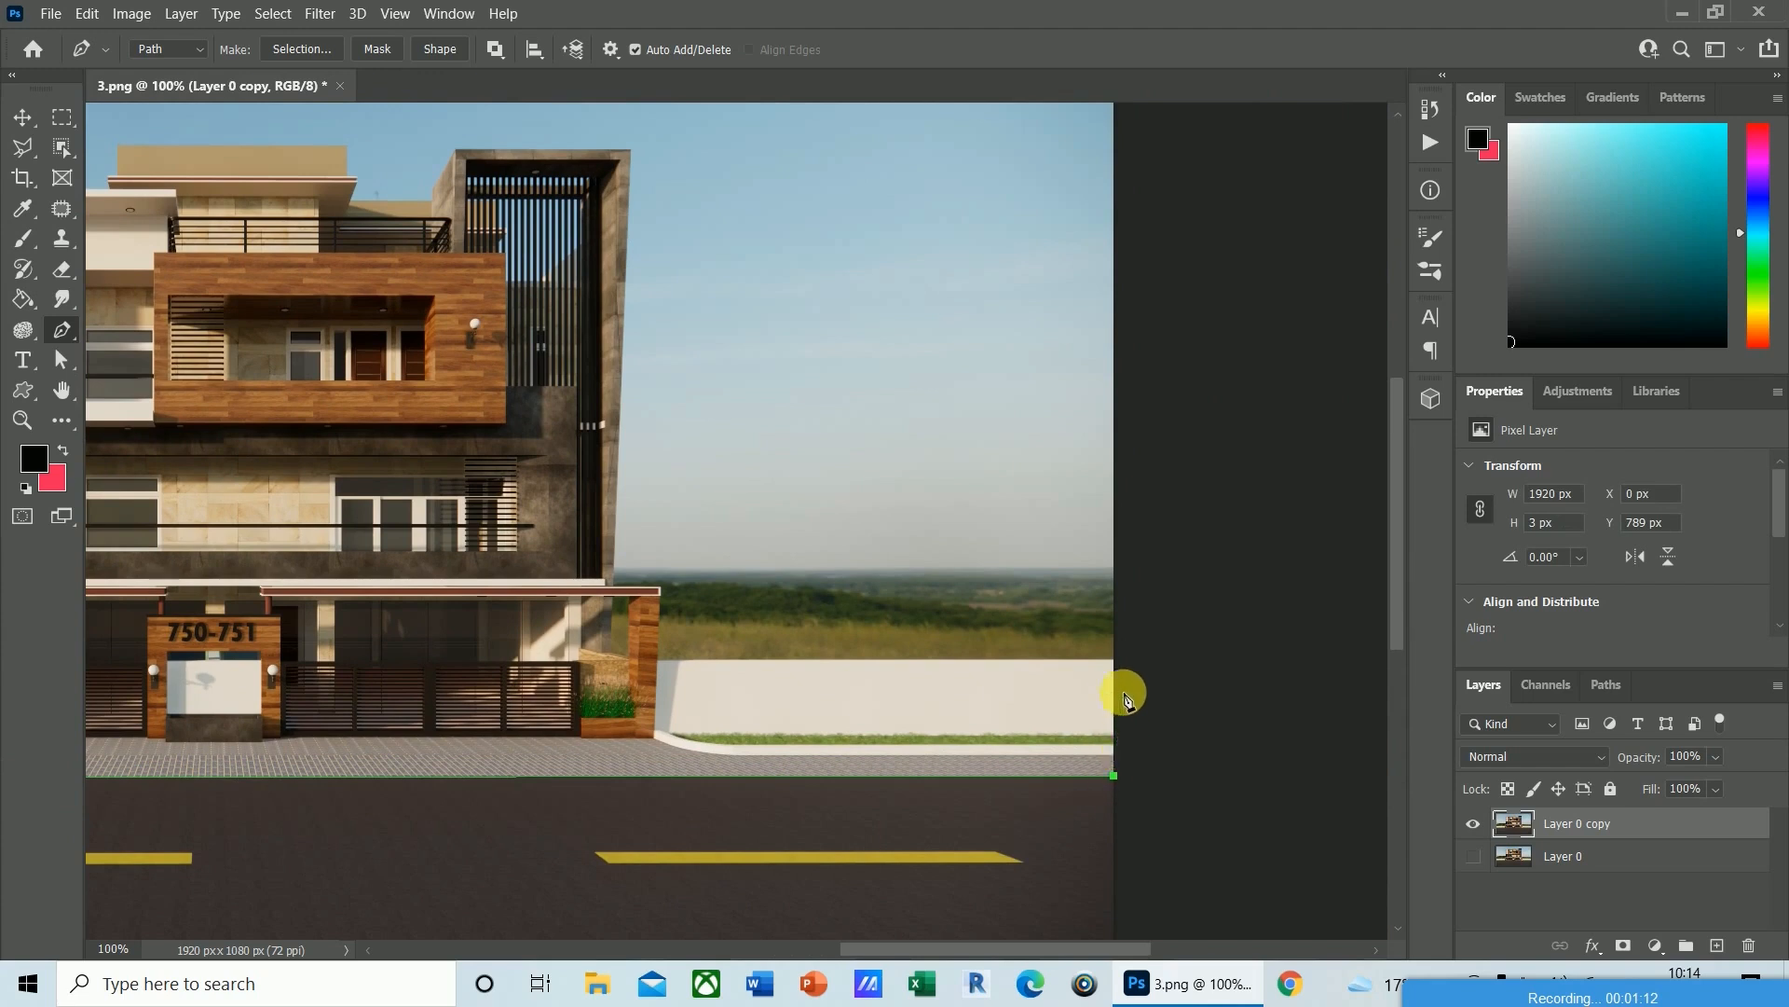
left_click(1113, 659)
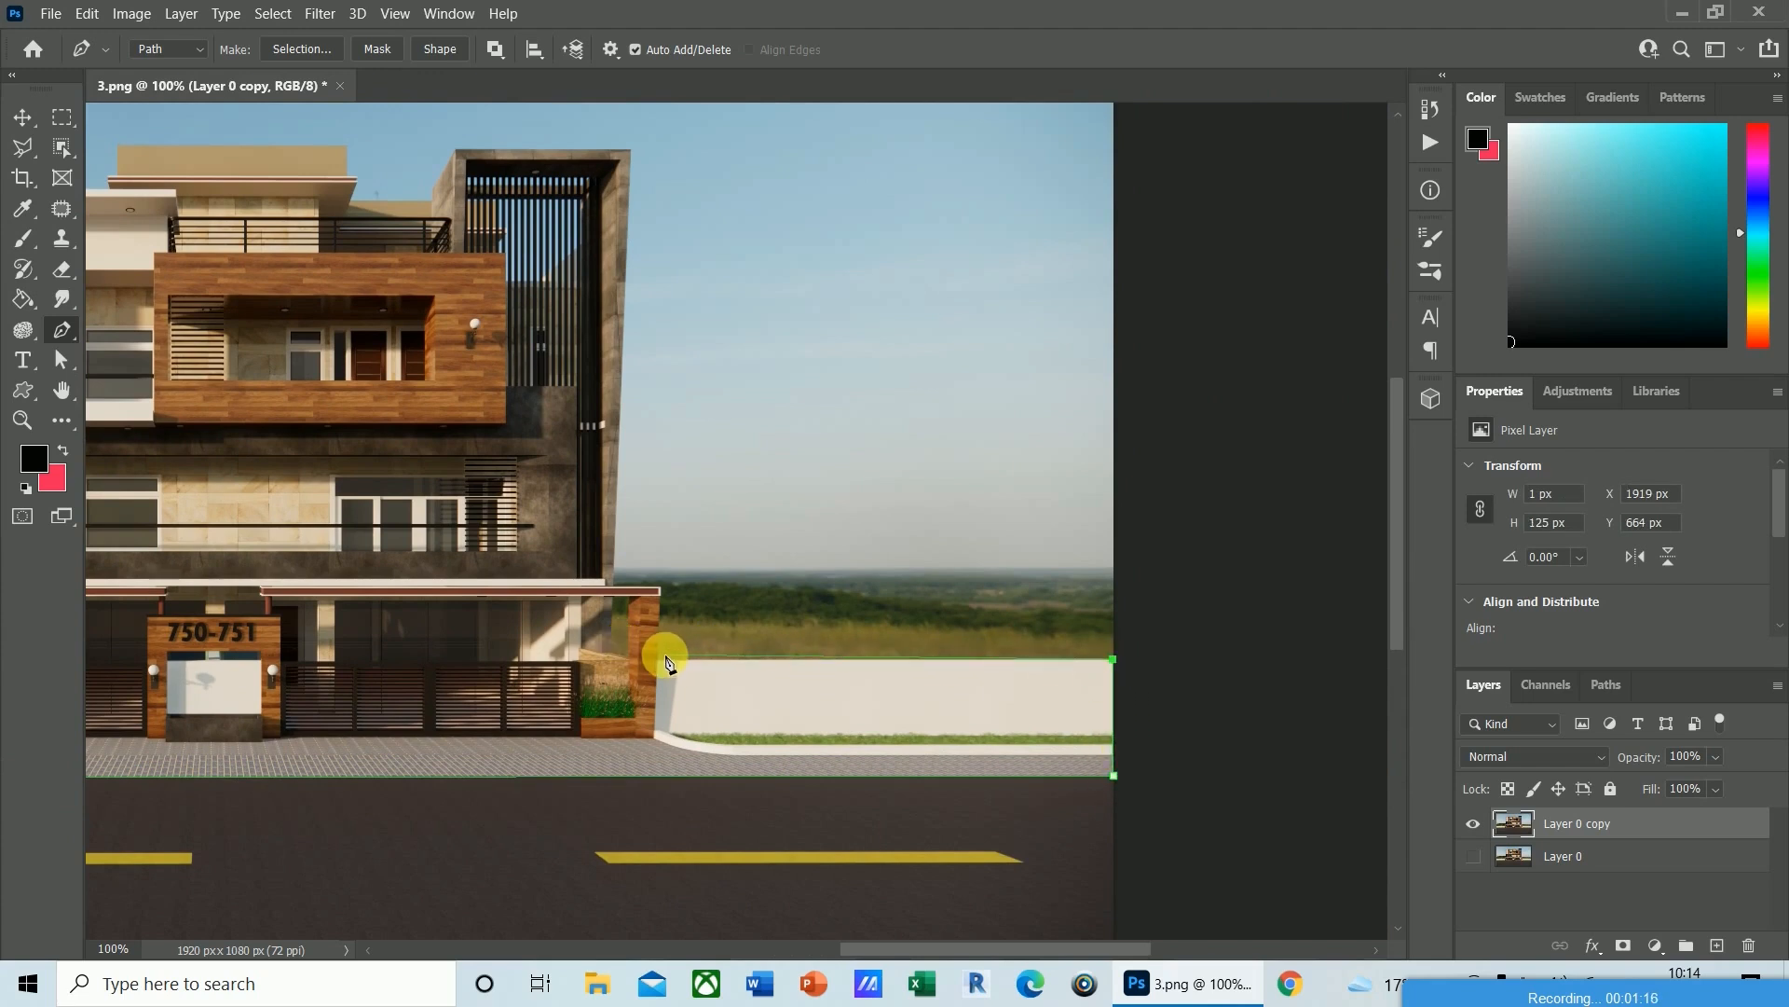
Continue the path along the top of the right boundary wall to the wooden gate pillar.
scroll(665, 661, "up", 7)
scroll(668, 662, "up", 1)
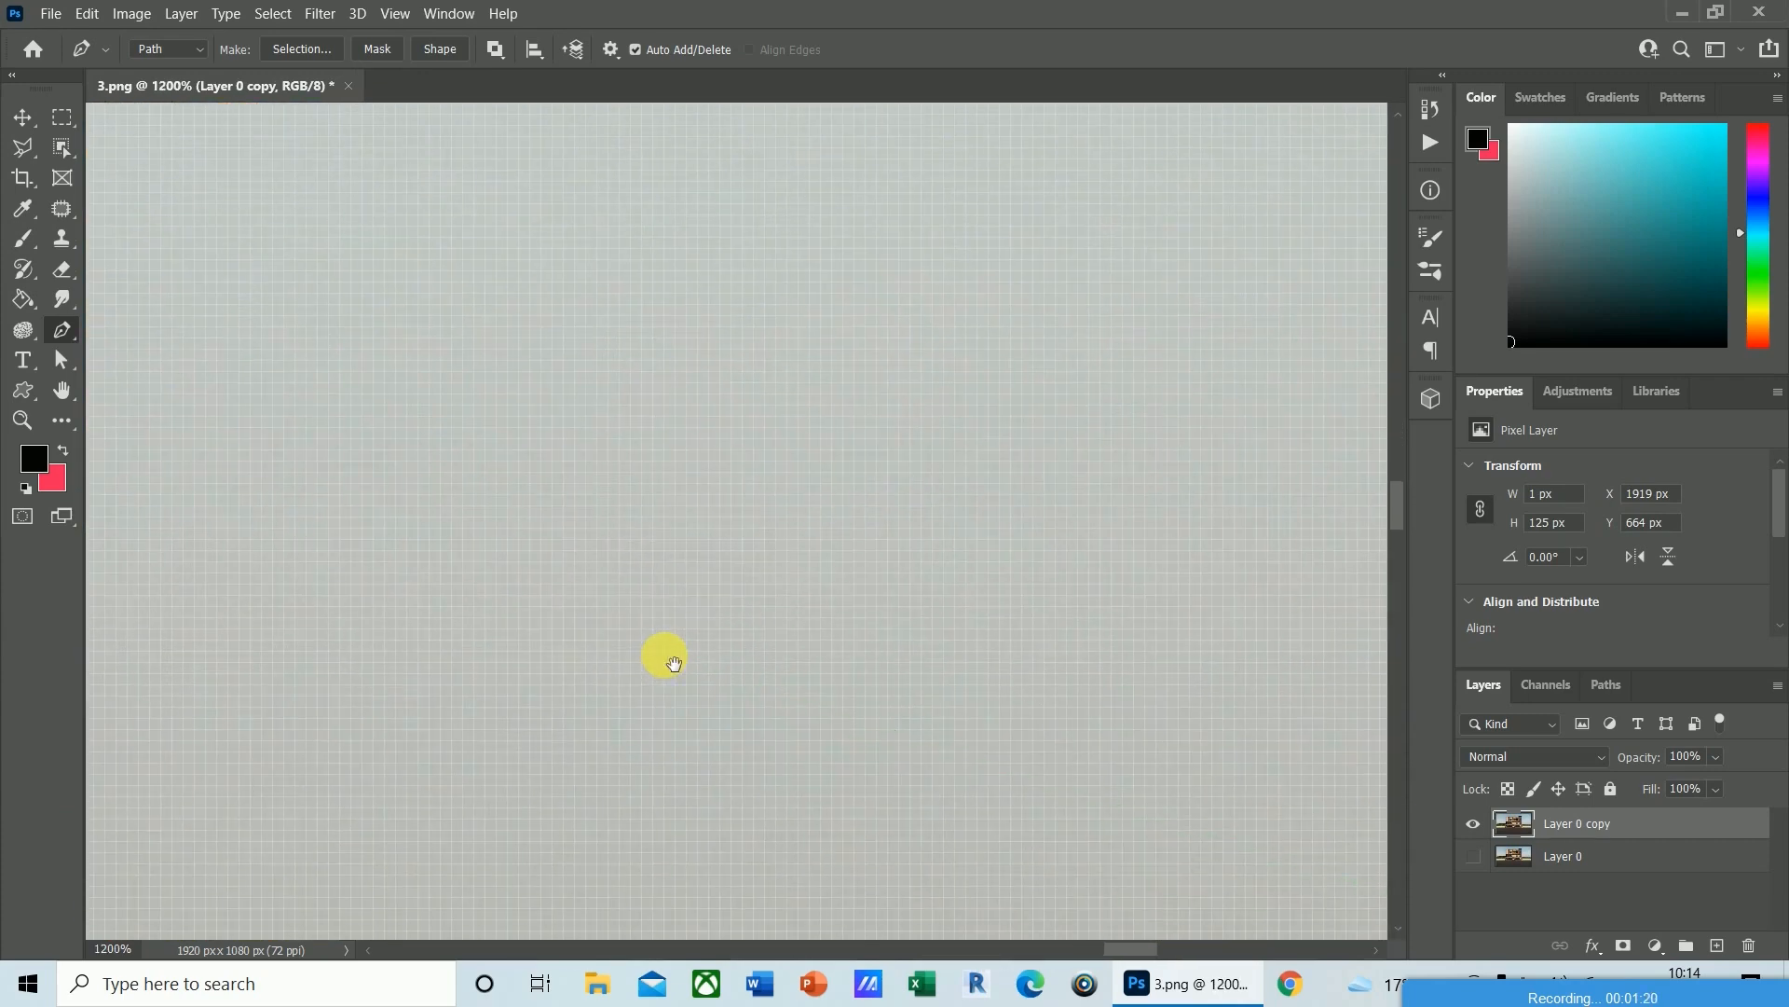
left_click_drag(675, 706, 843, 292)
left_click_drag(686, 566, 958, 405)
scroll(958, 410, "down", 1)
scroll(957, 413, "down", 1)
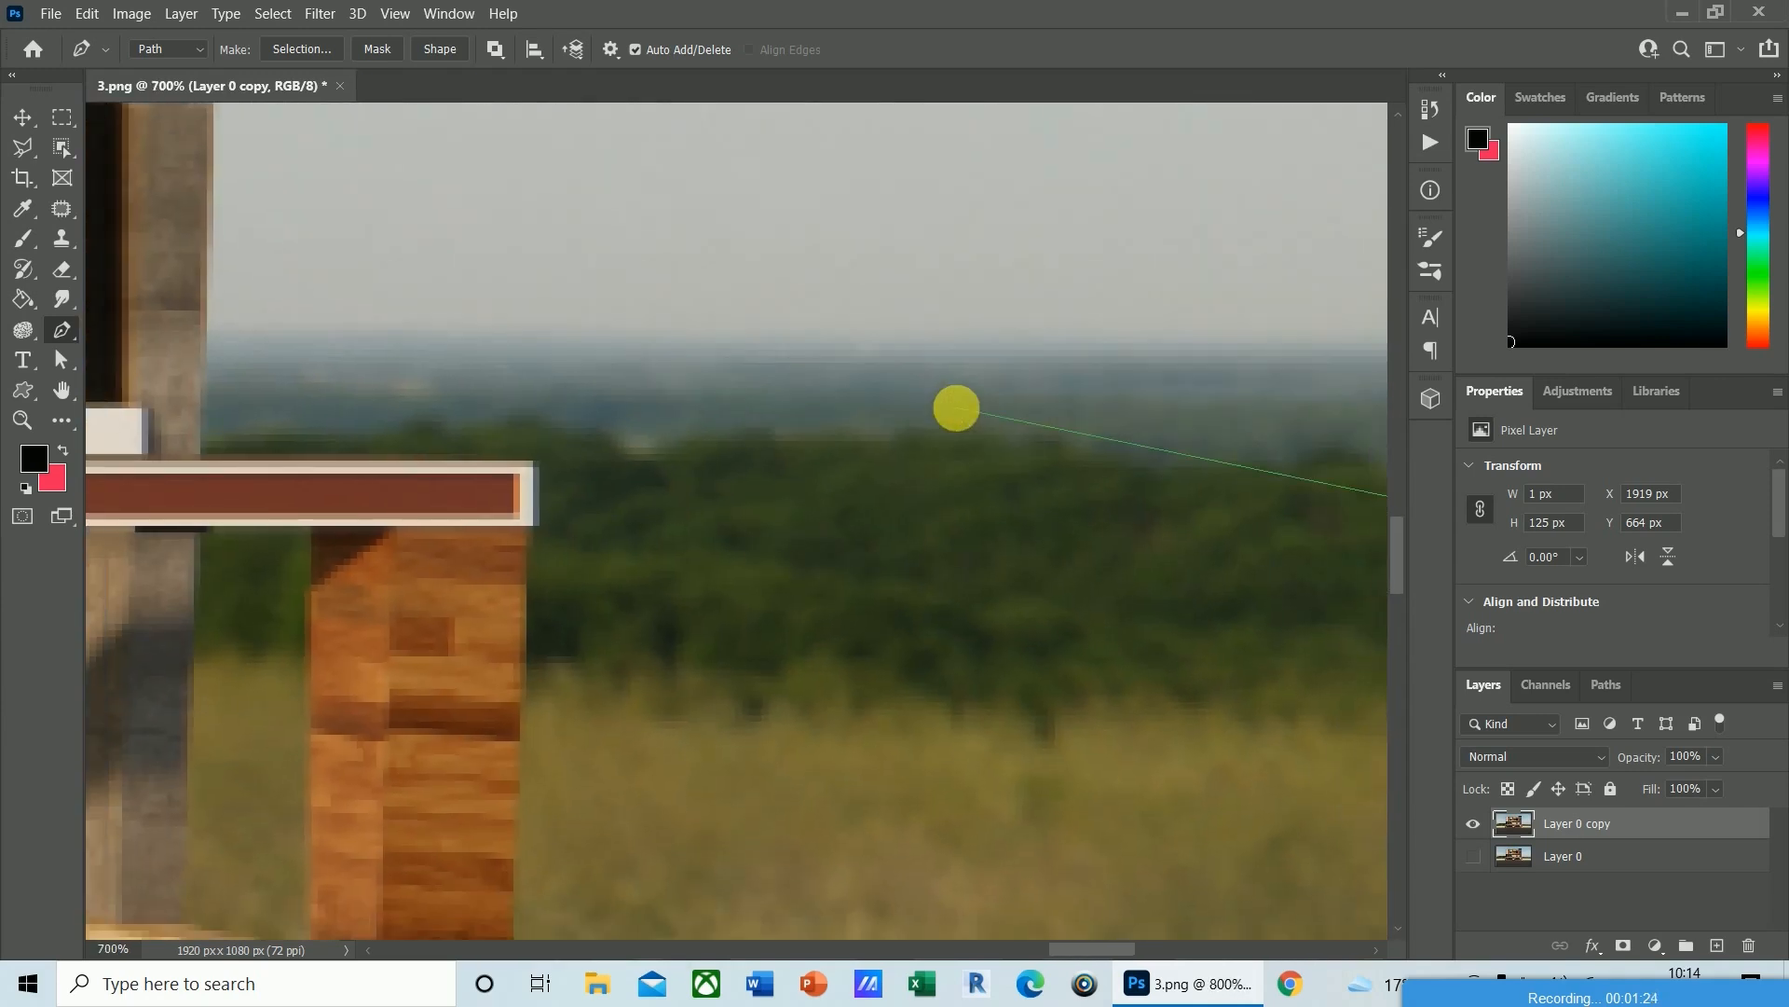
left_click_drag(774, 780, 853, 377)
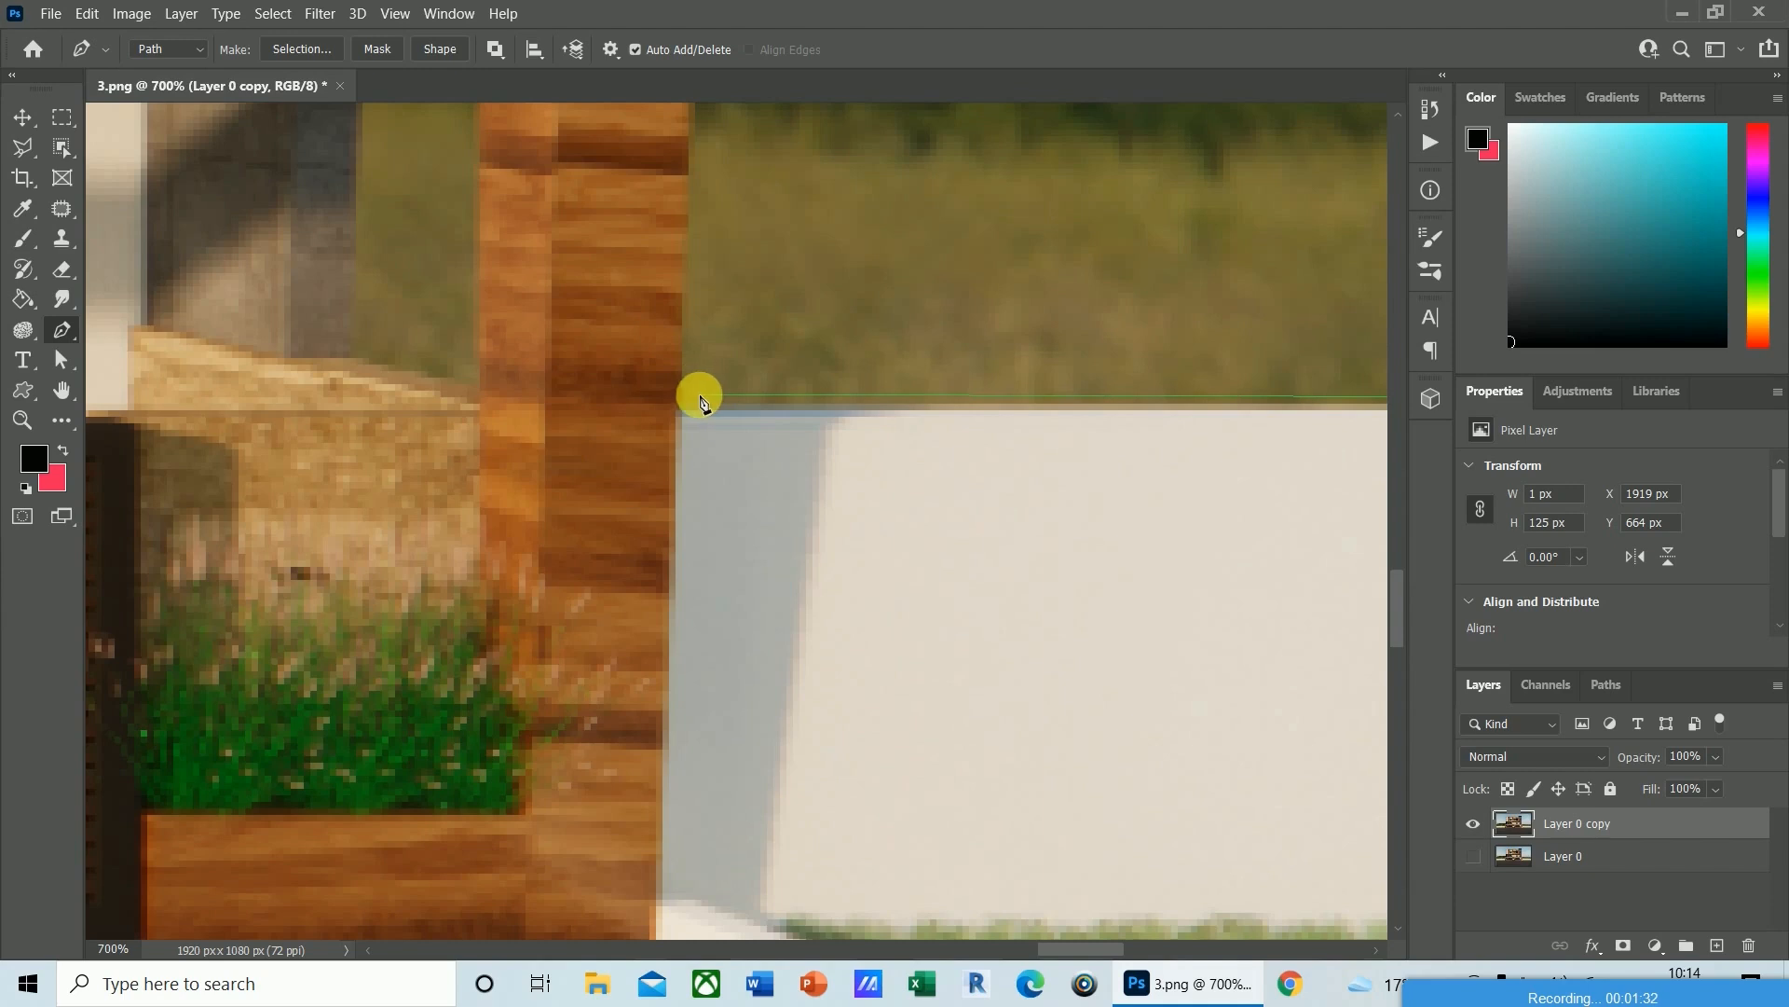
left_click(676, 416)
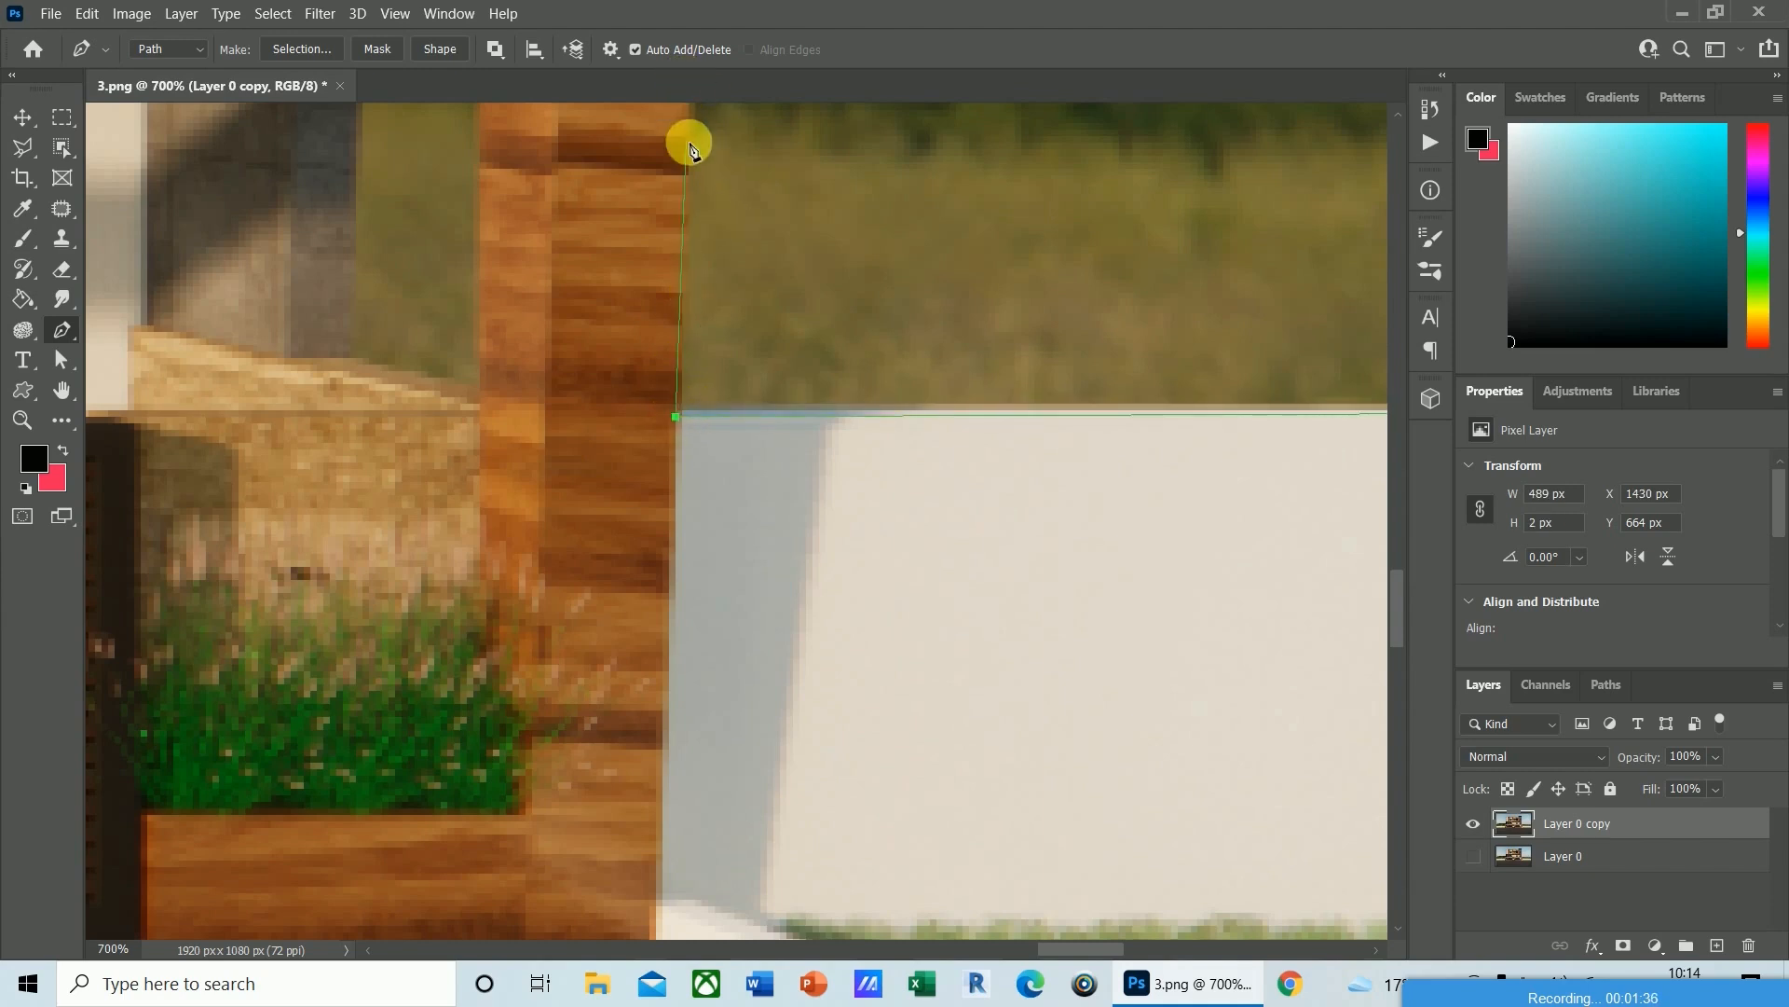
Trace the path up the gate pillar, around the canopy's right end, and along its top to the building's side wall.
left_click_drag(727, 204, 621, 937)
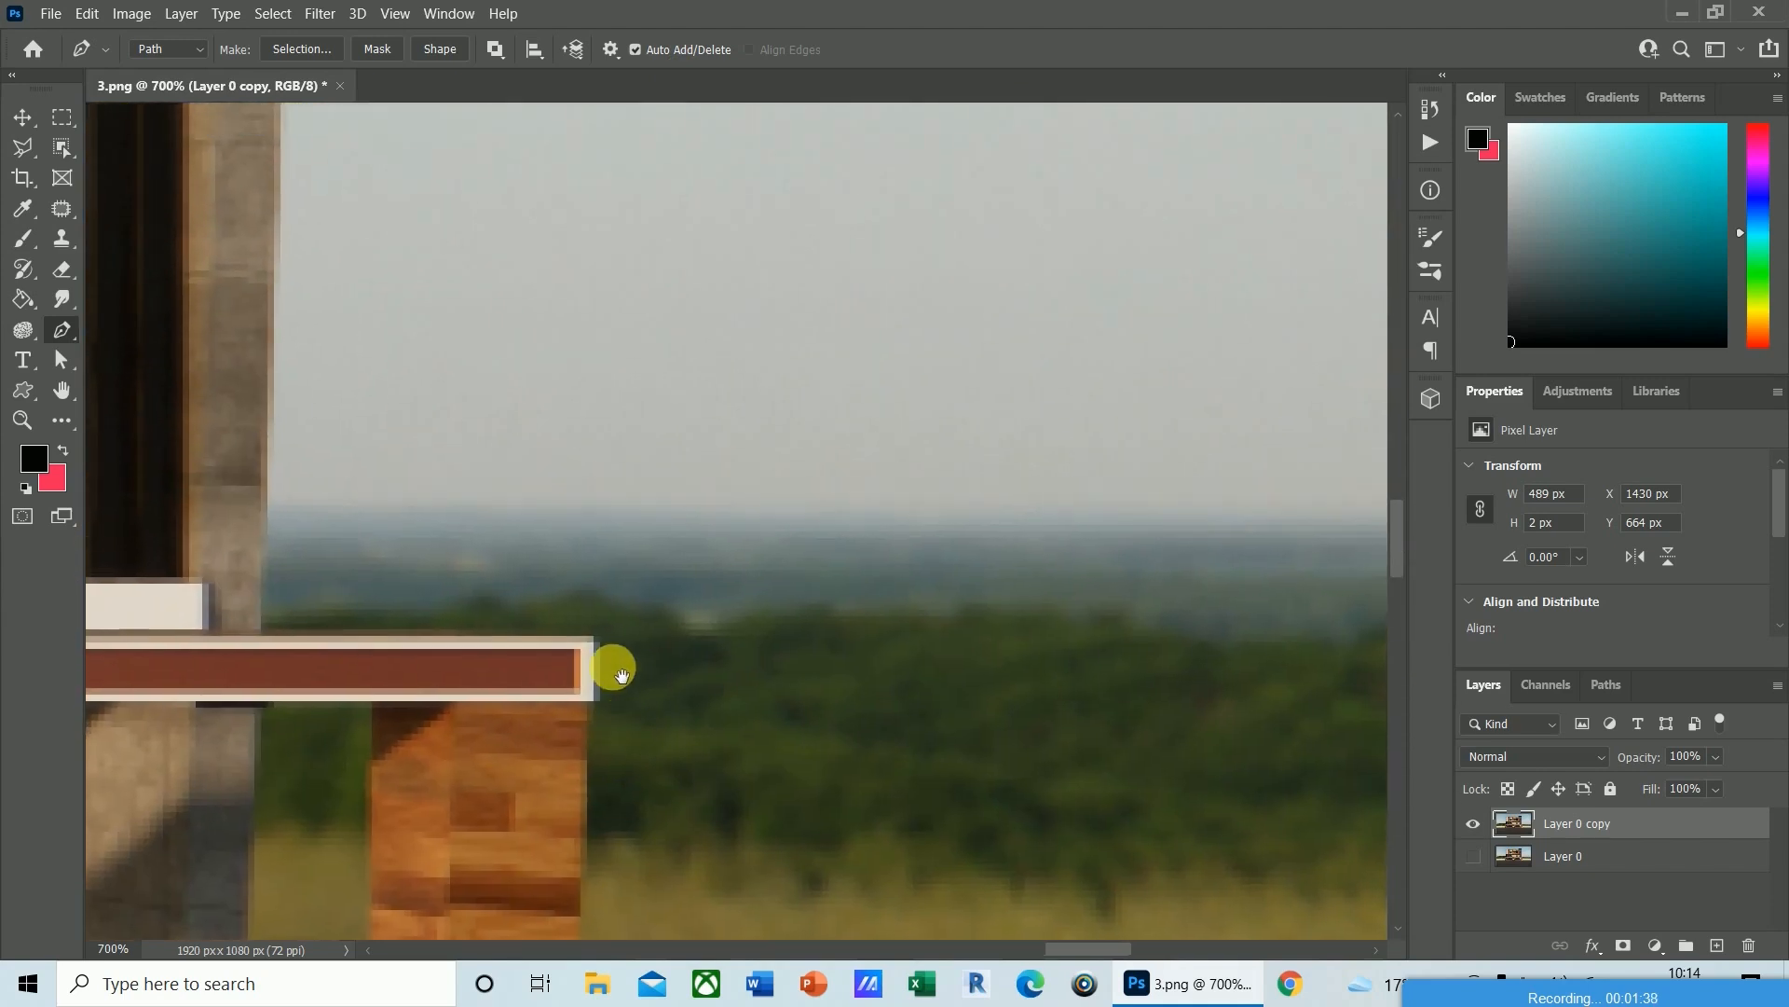
left_click(589, 709)
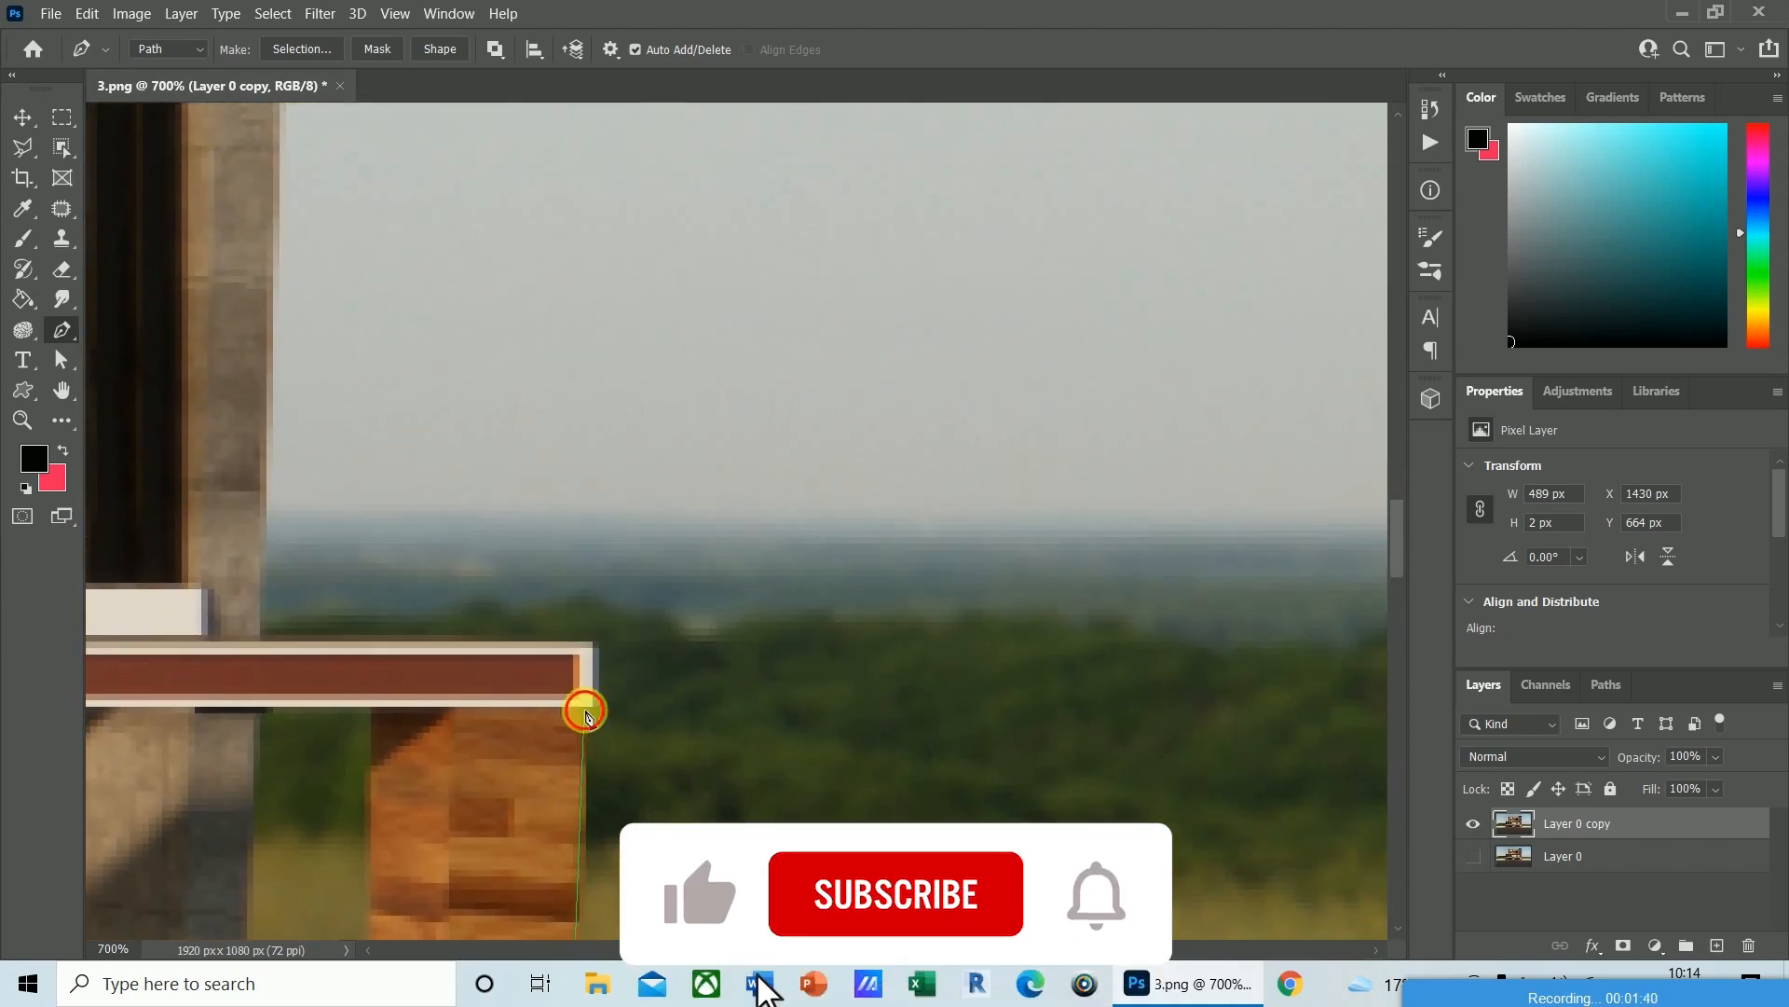
left_click(591, 706)
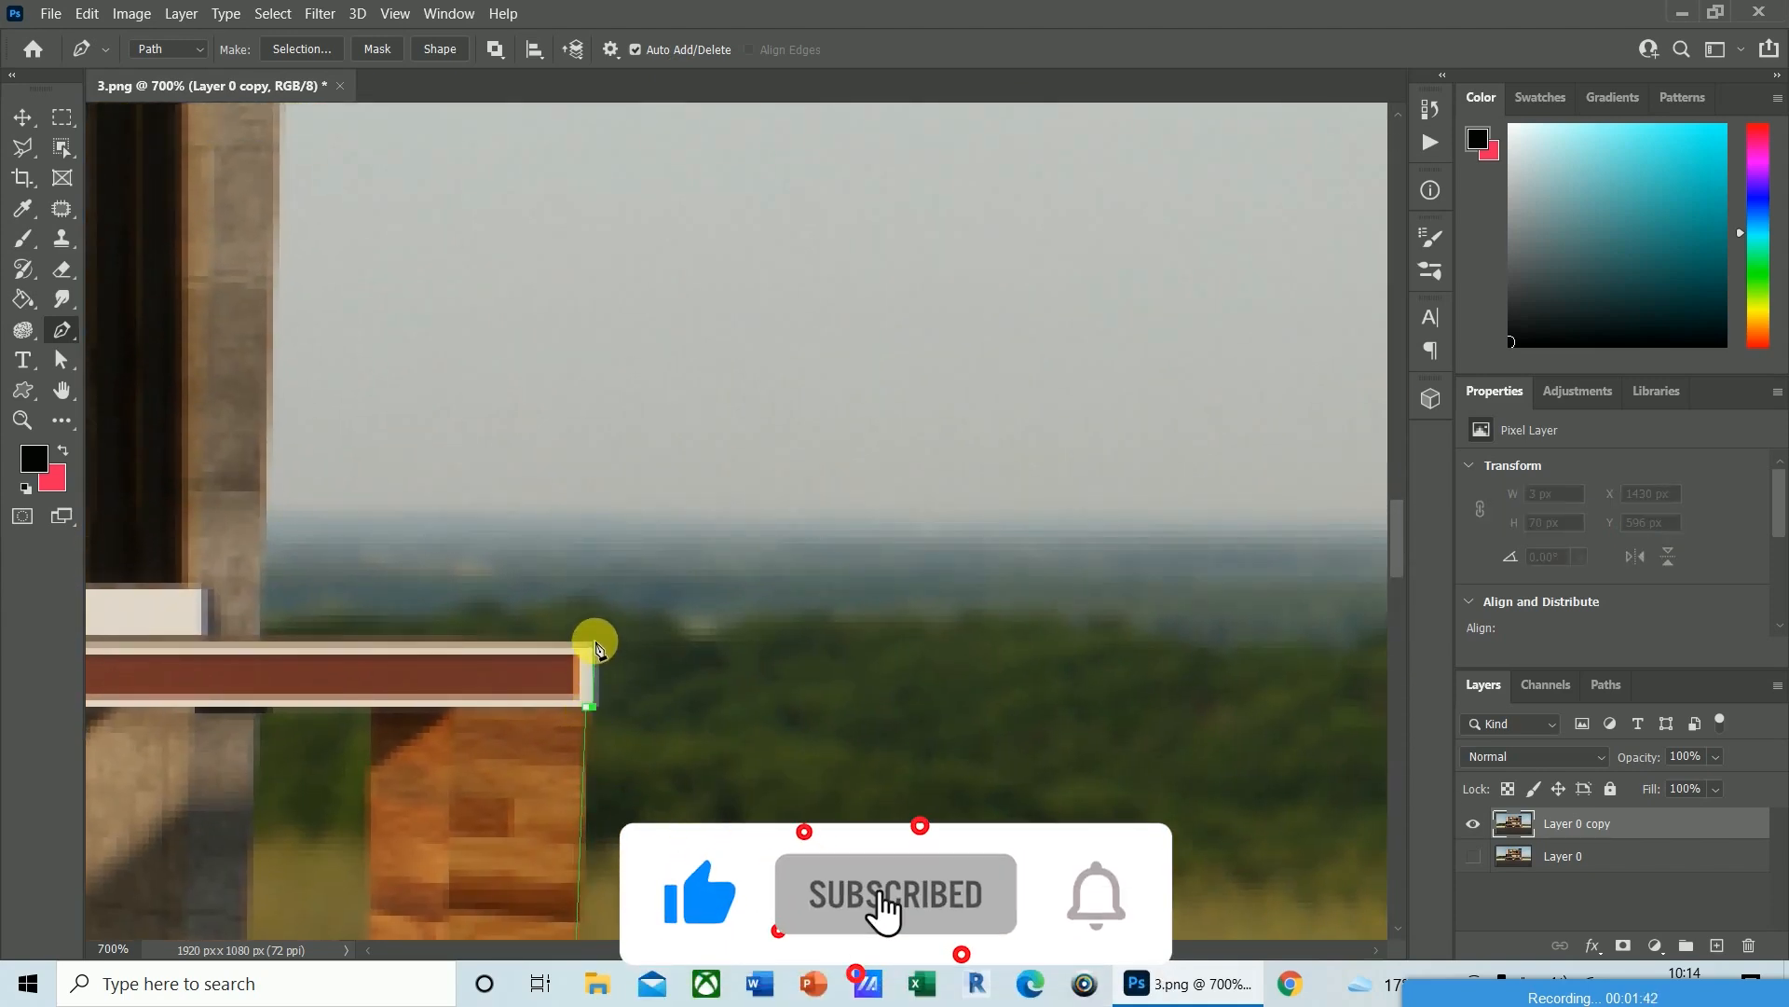
left_click(594, 647)
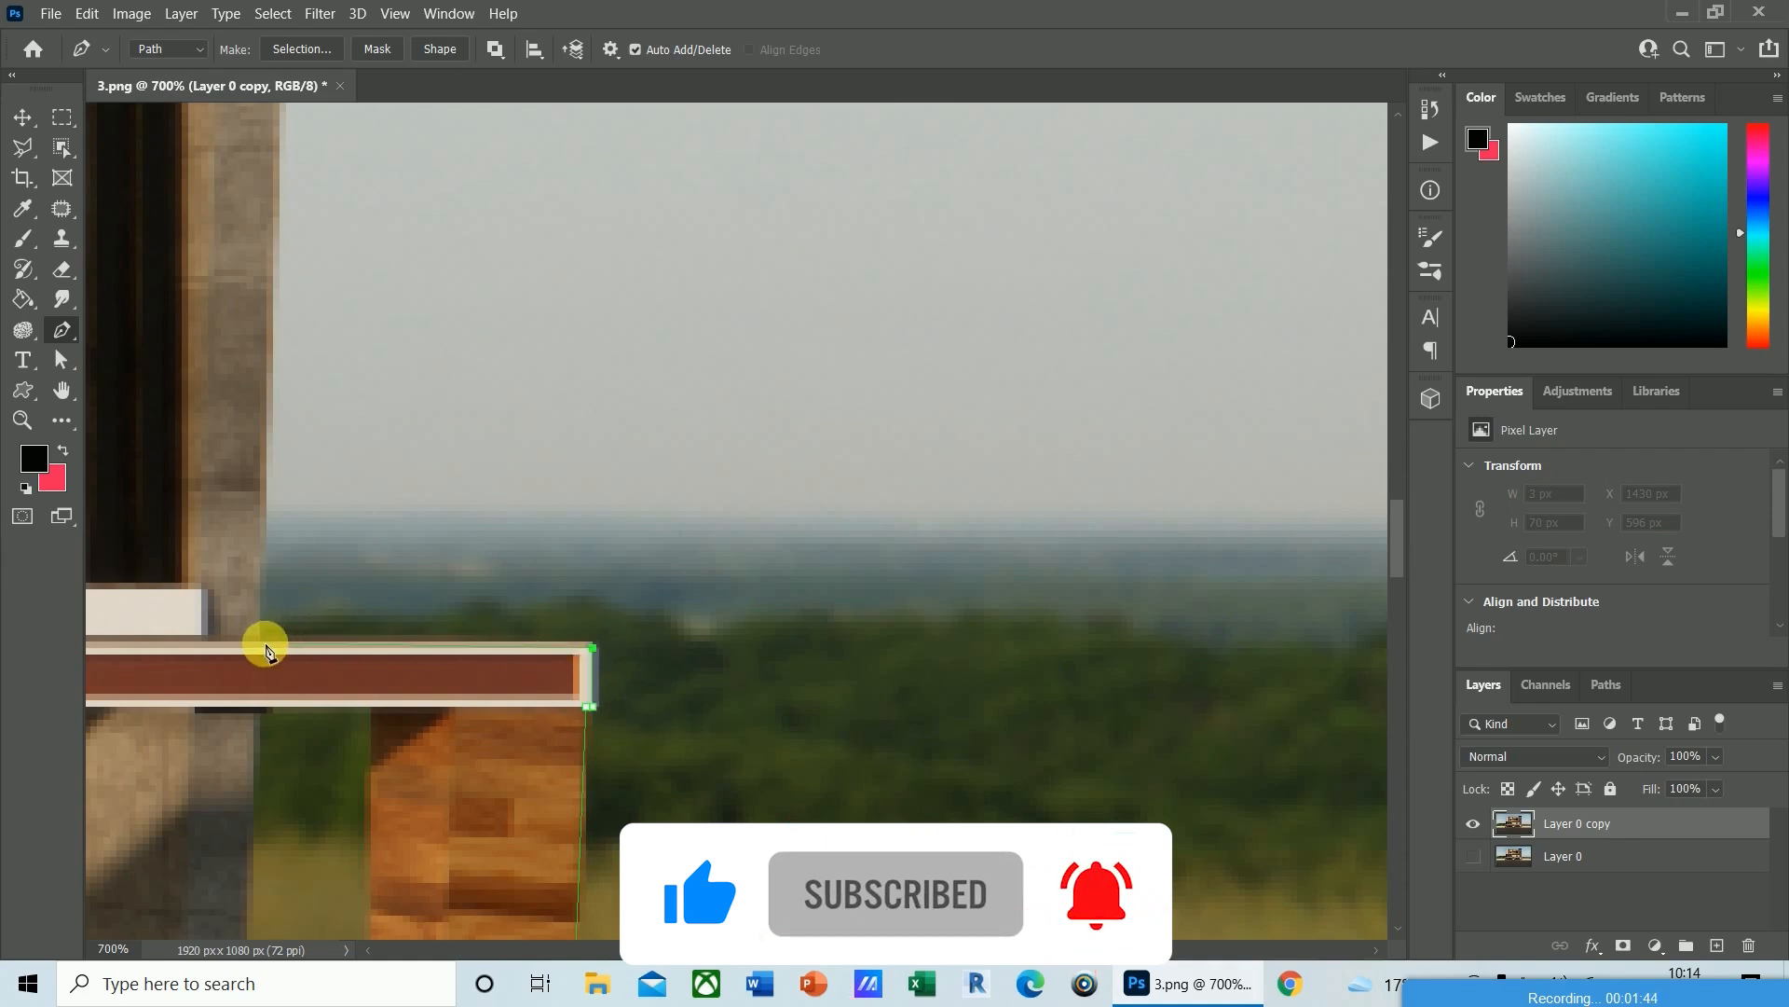
left_click(260, 643)
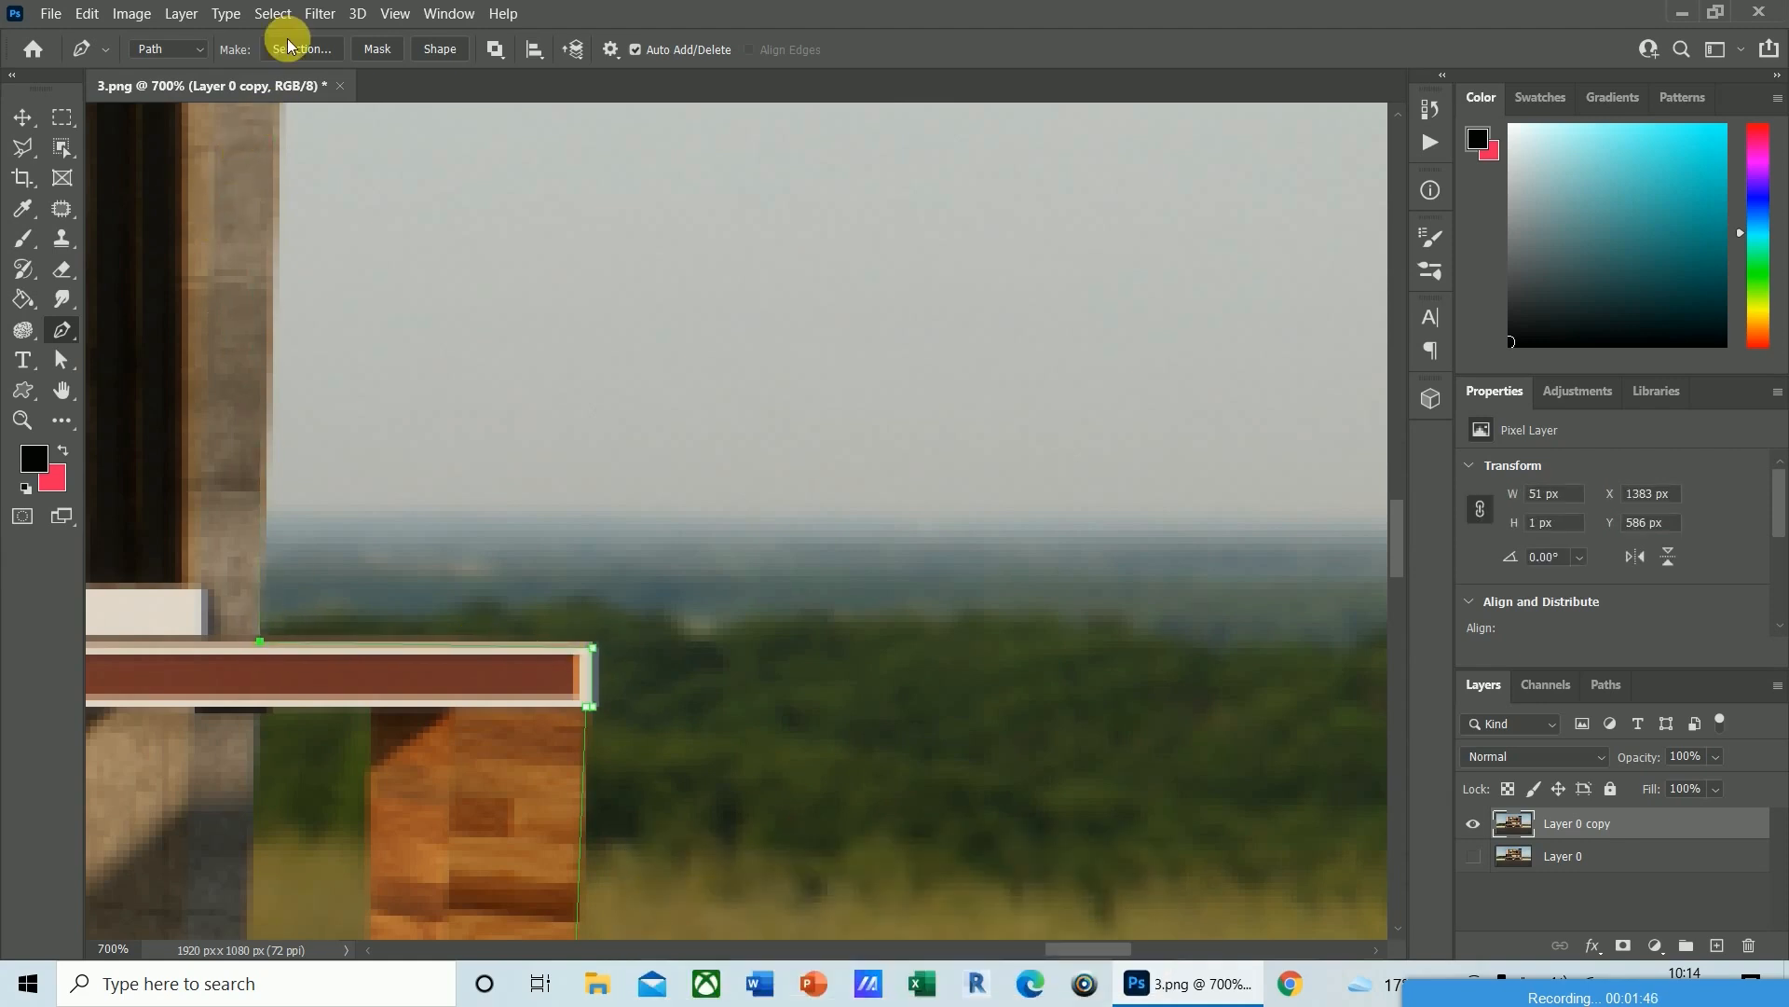
Extend the path up the building's right side wall to the top outer corner of the slatted tower.
left_click_drag(301, 171, 494, 1002)
left_click_drag(511, 354, 531, 958)
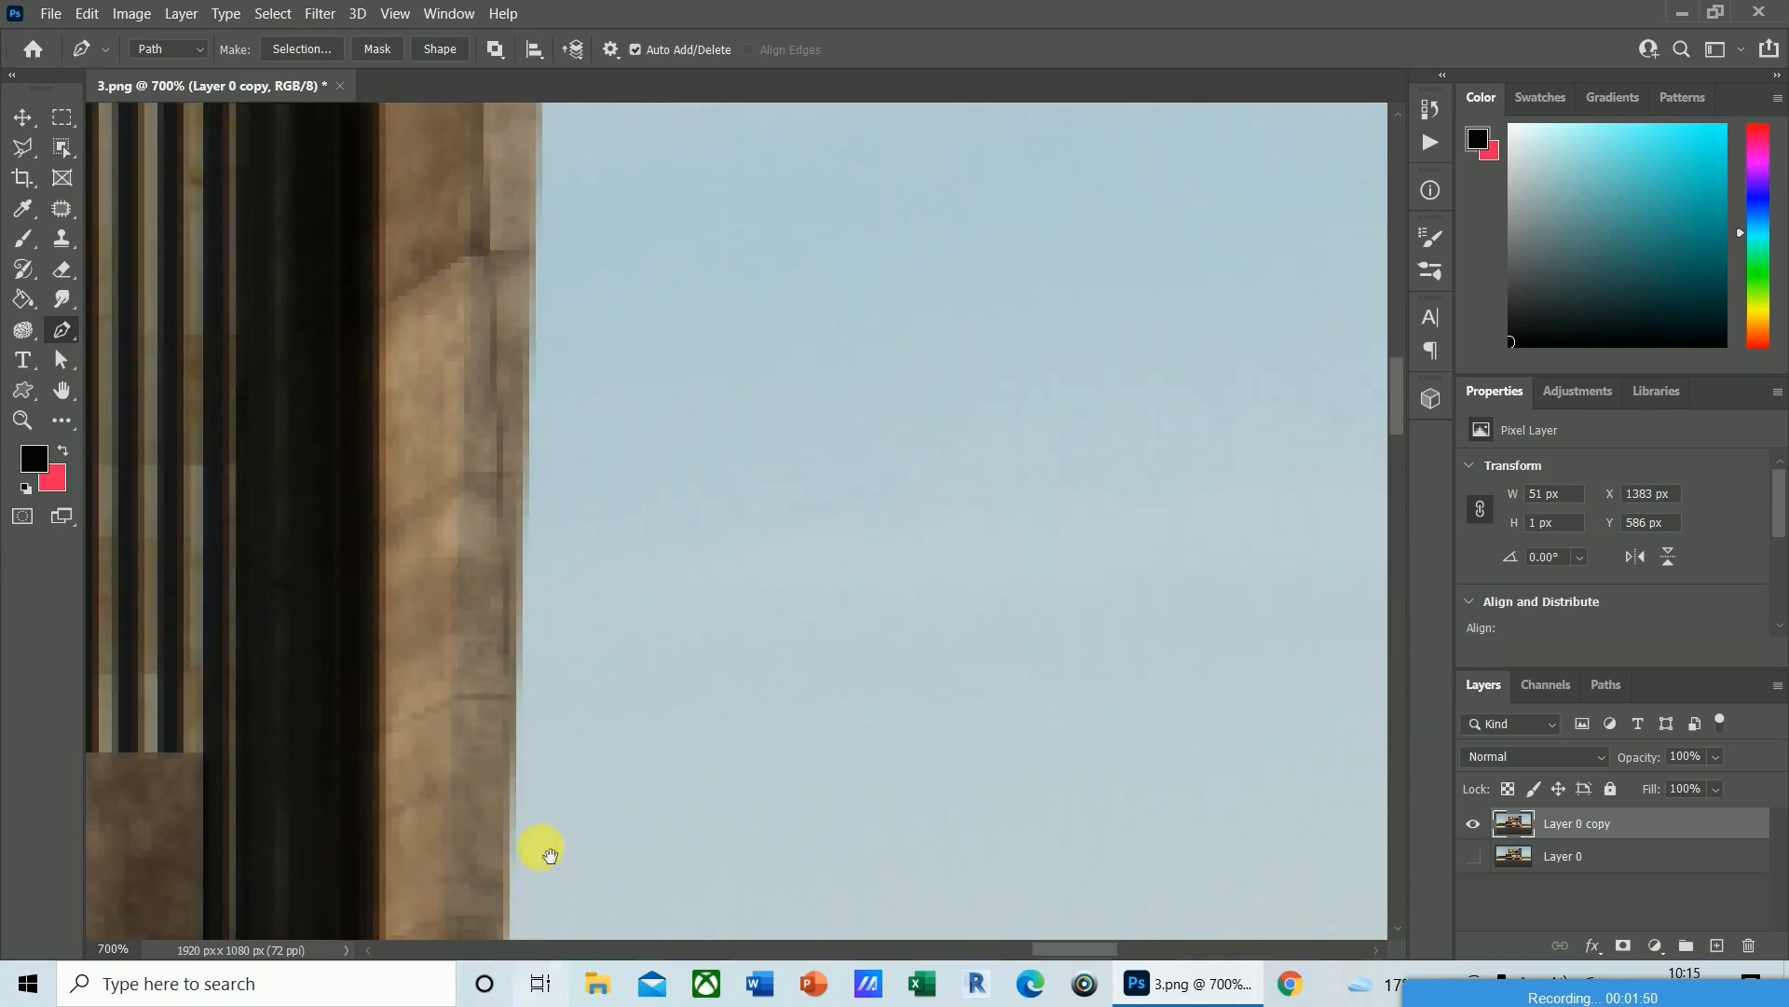
left_click_drag(545, 352, 547, 969)
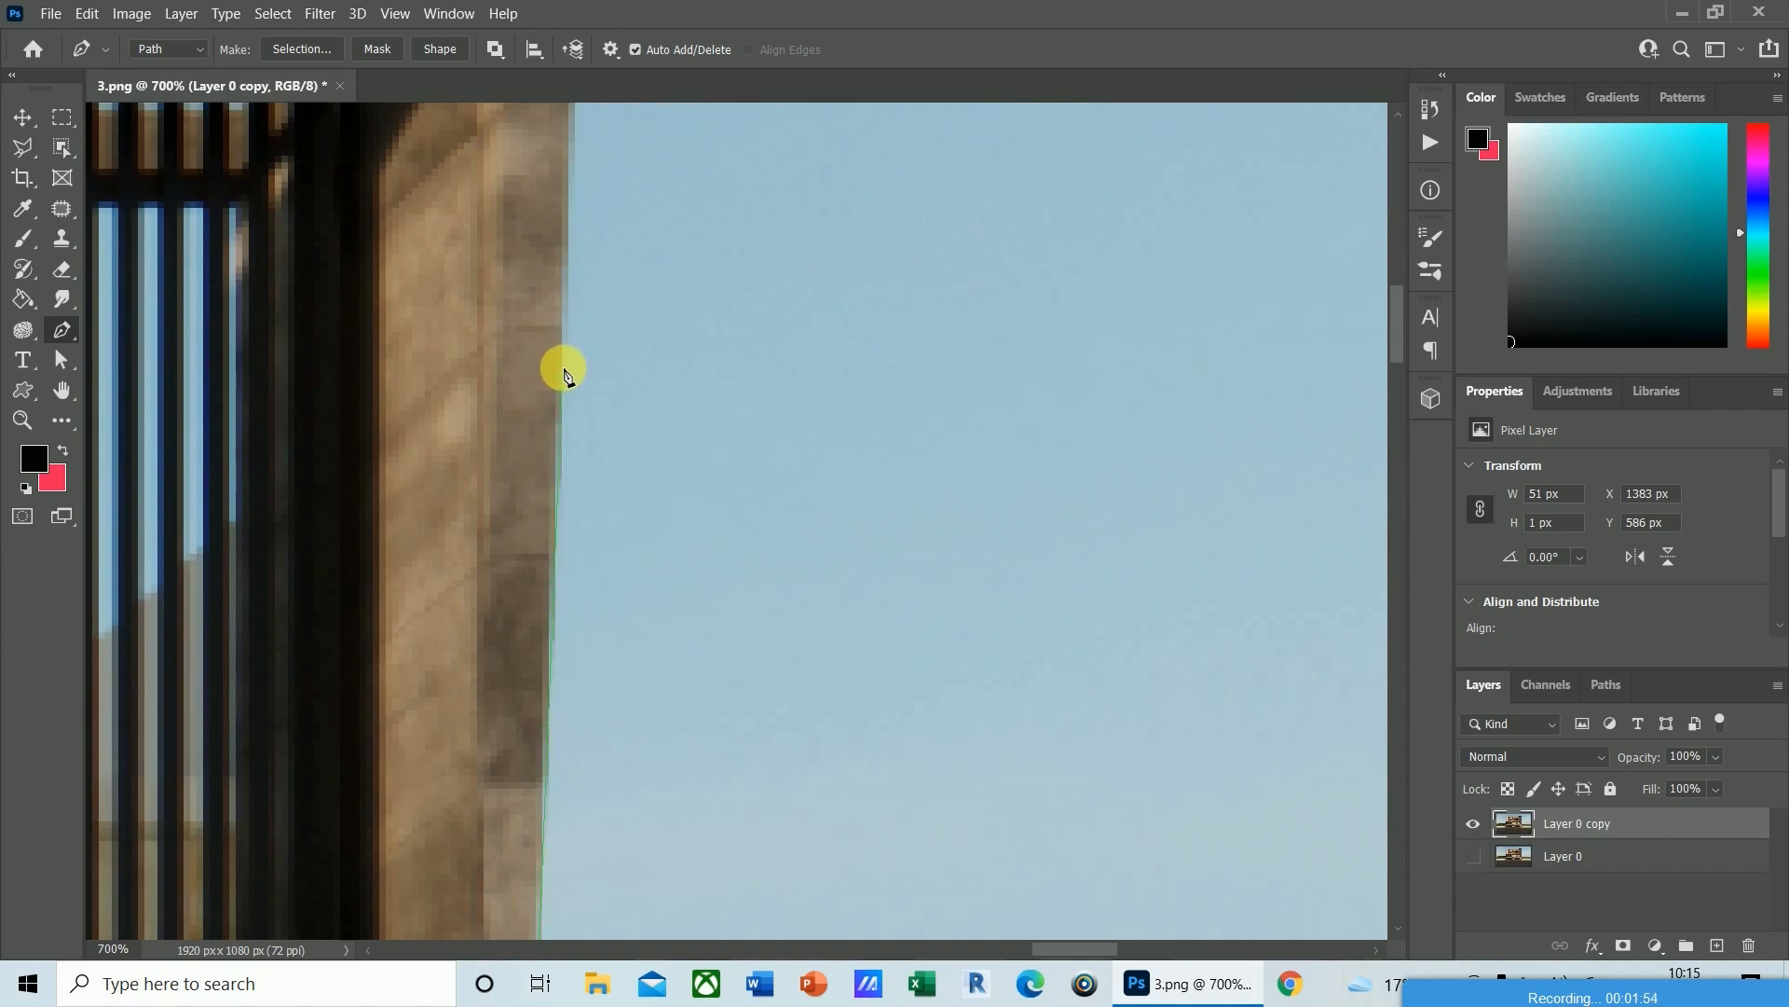
left_click_drag(575, 261, 575, 930)
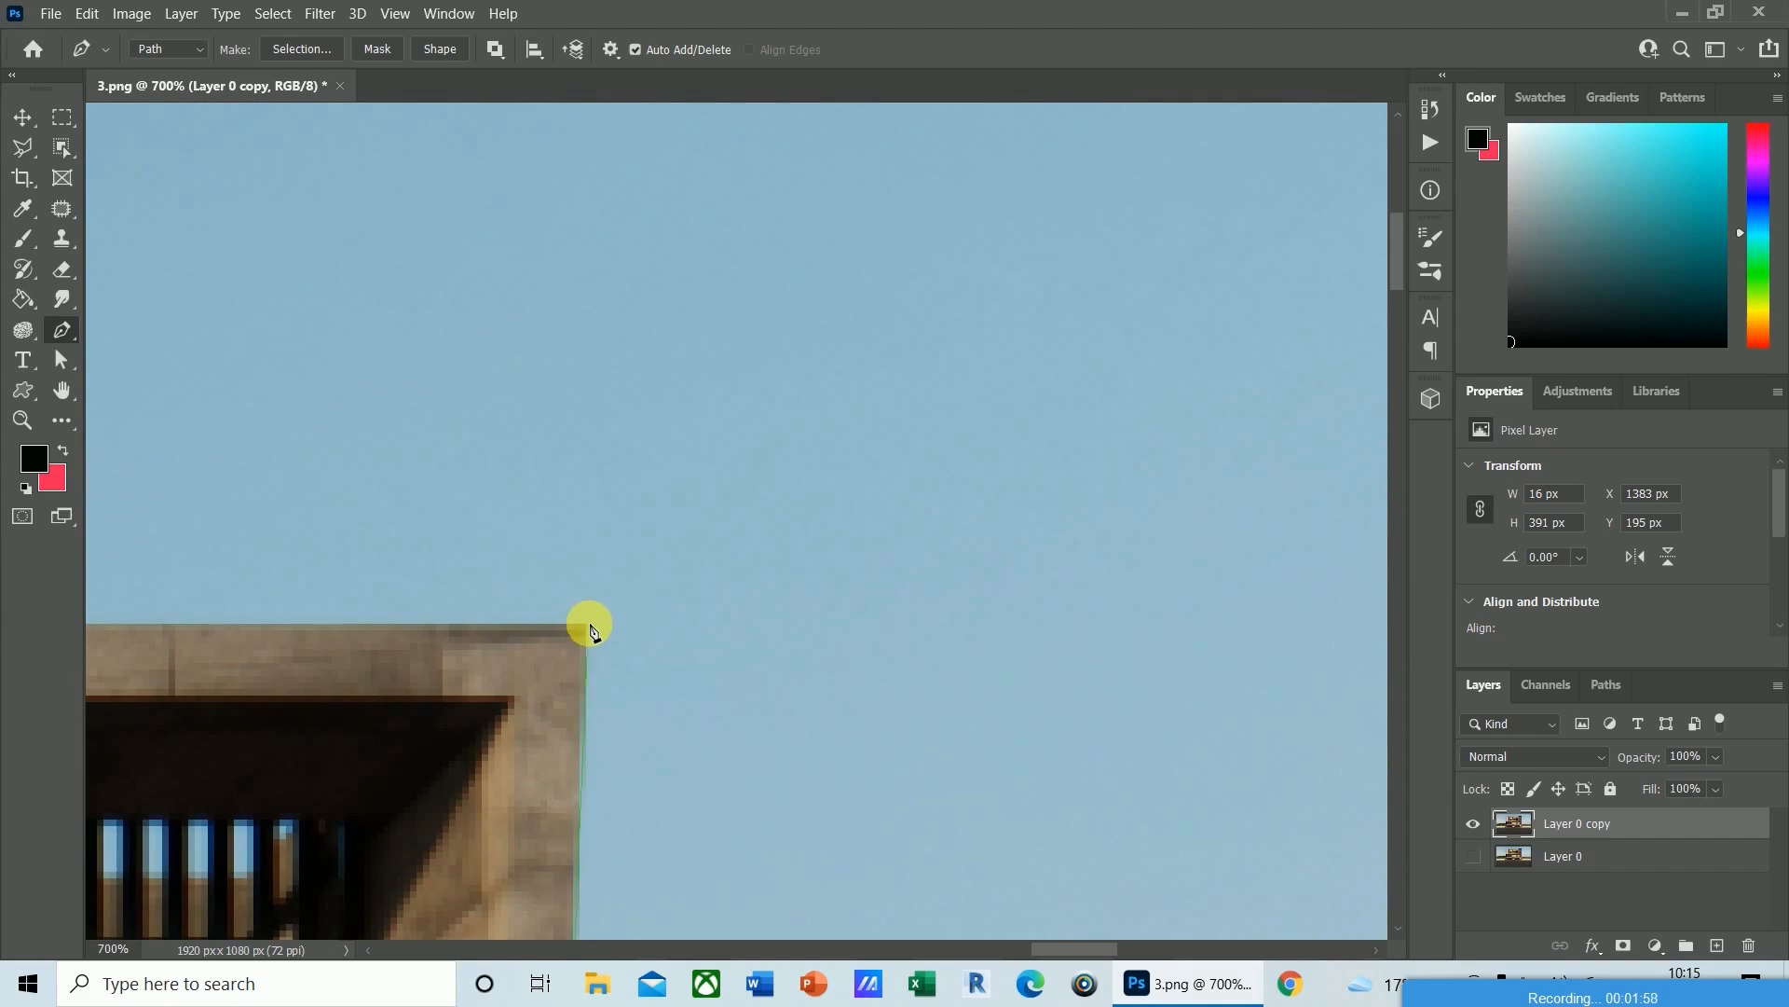
left_click(587, 626)
left_click_drag(168, 563, 1420, 419)
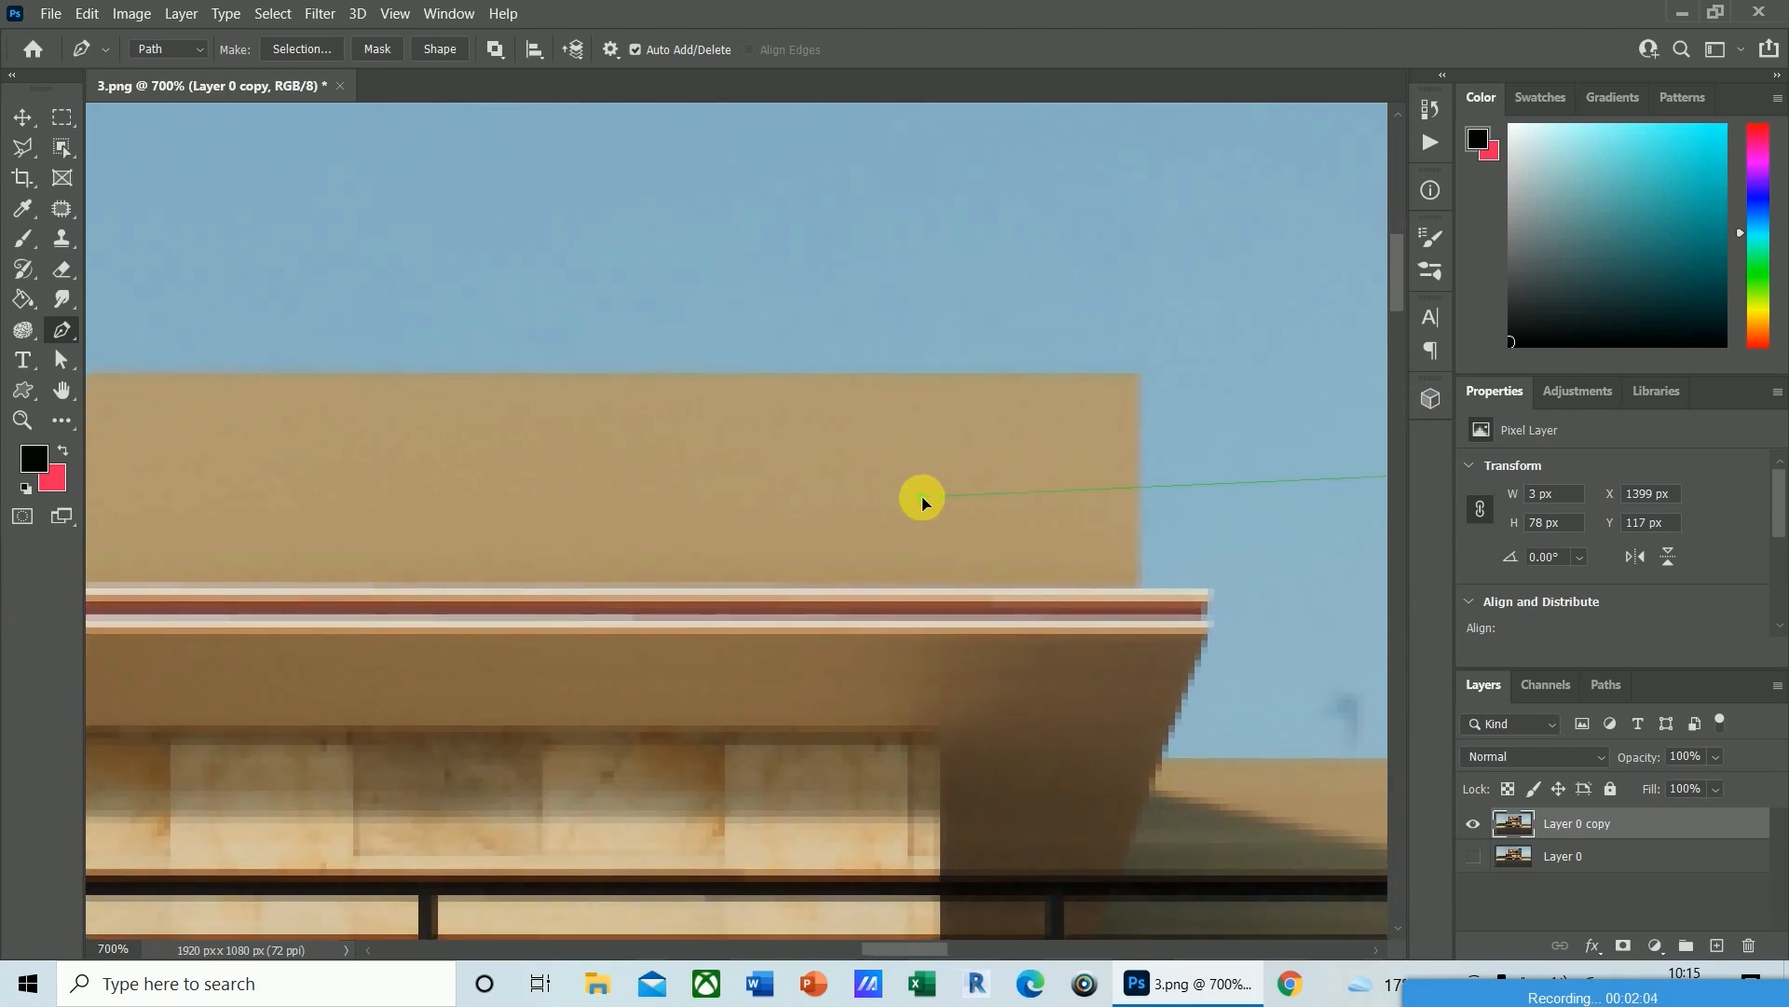
left_click(986, 485)
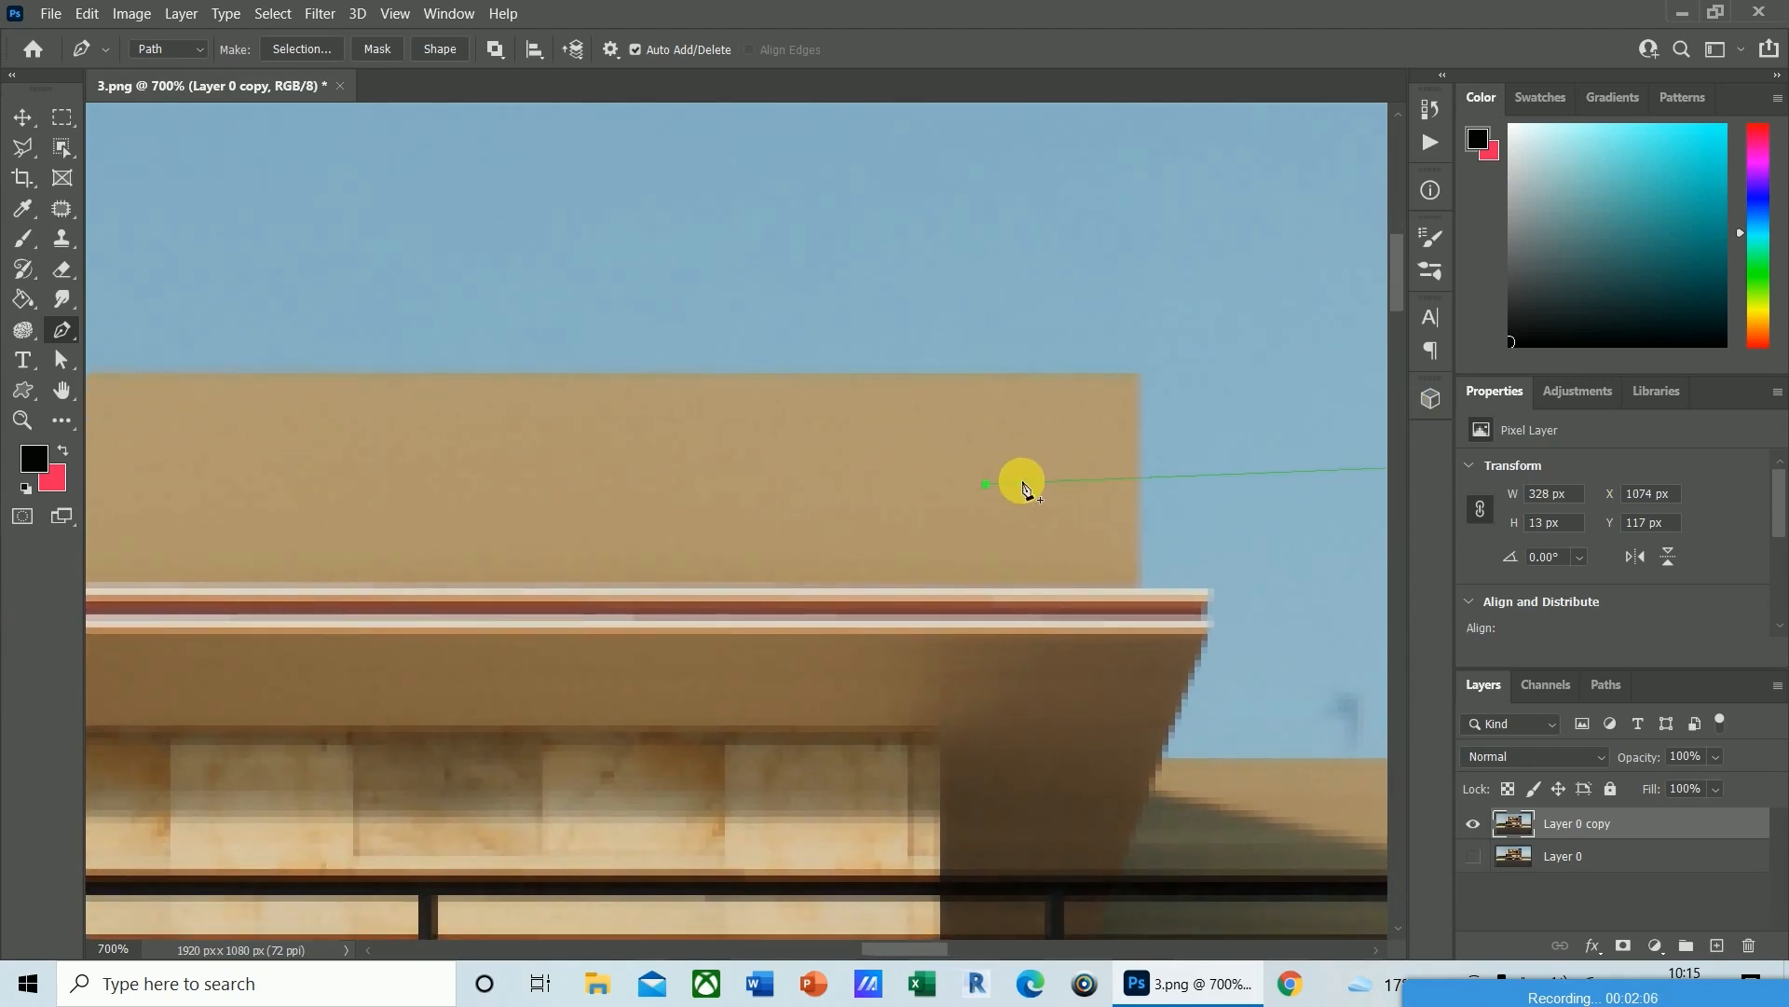
left_click(1022, 483)
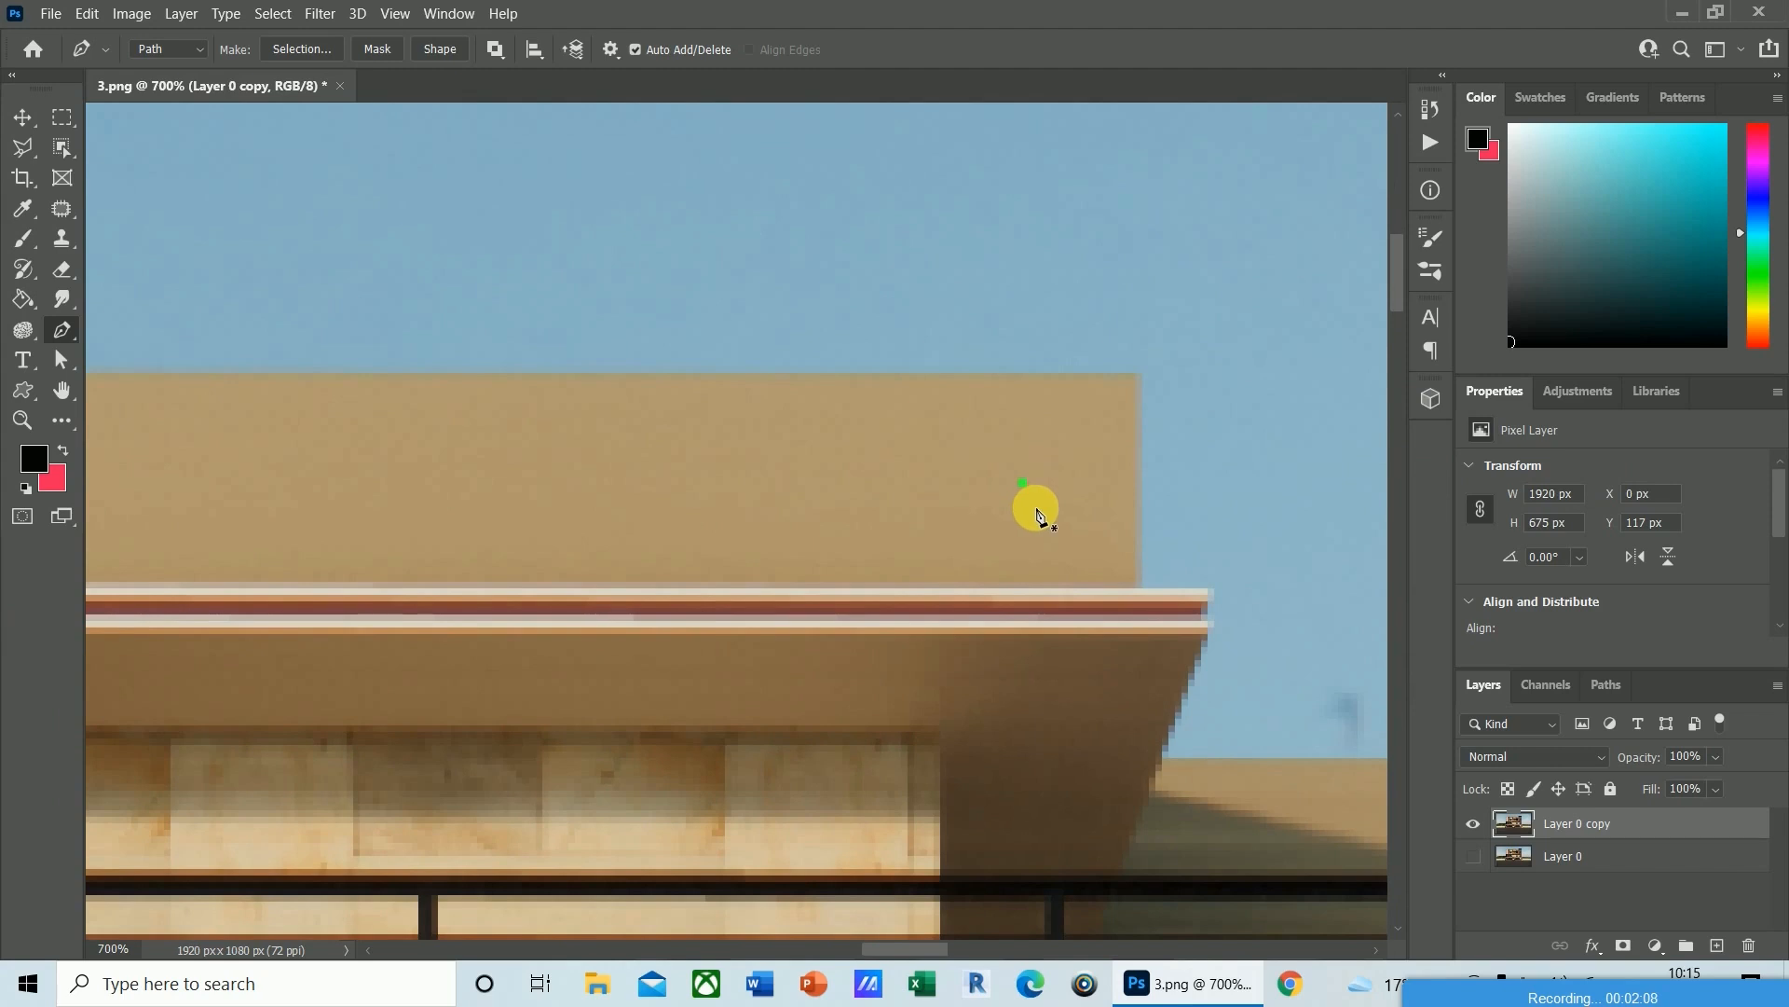
Continue the path across the slatted tower's top, down its sloping inner side, and along the low parapet to the central roof slab.
key("ctrl+minus")
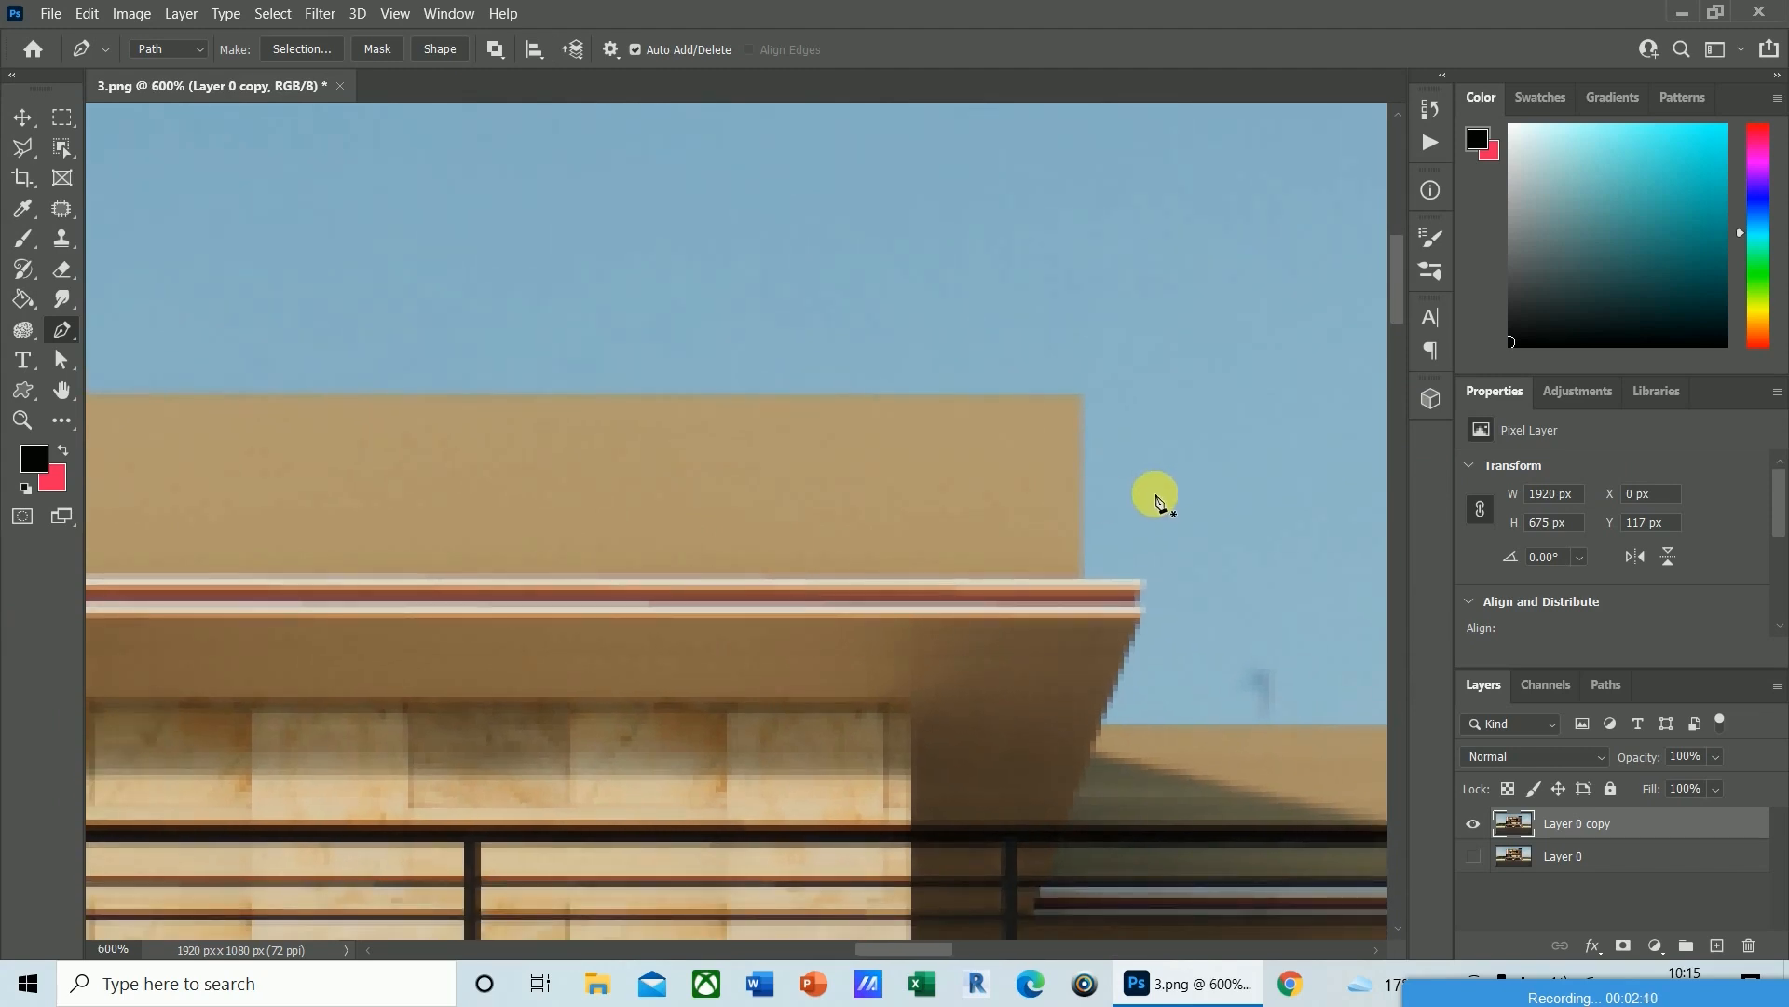
key("ctrl+minus")
left_click_drag(900, 945, 966, 930)
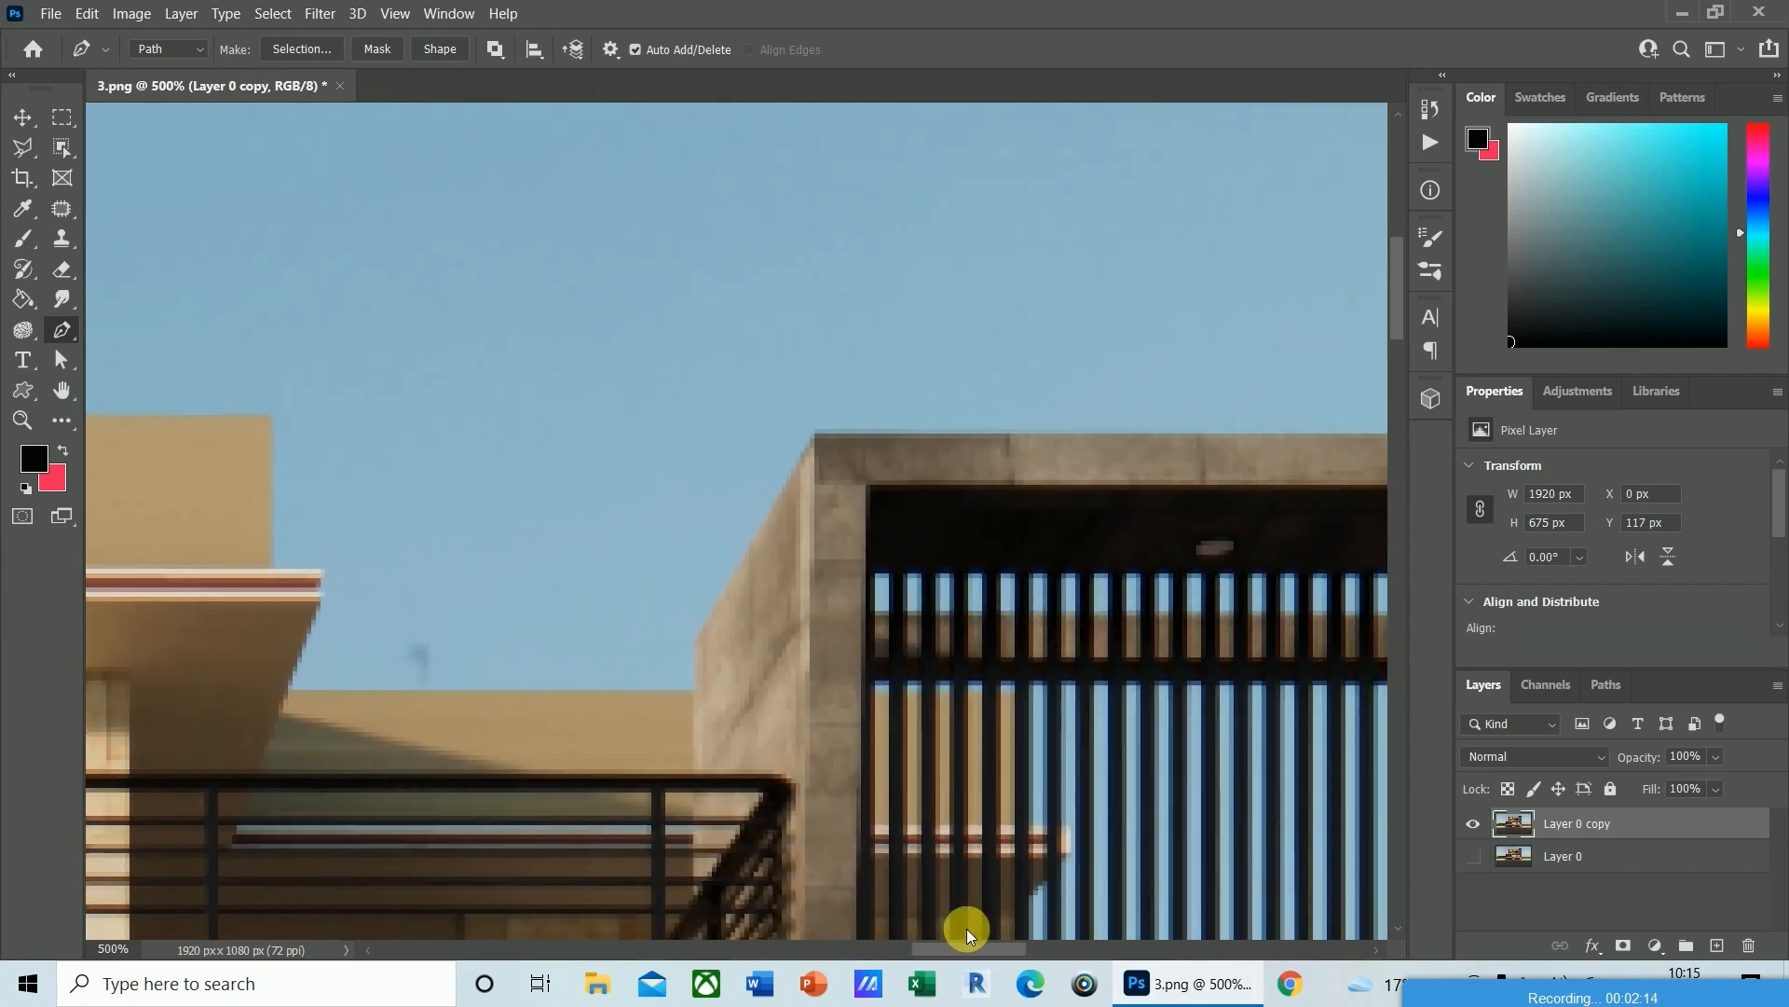
left_click(815, 435)
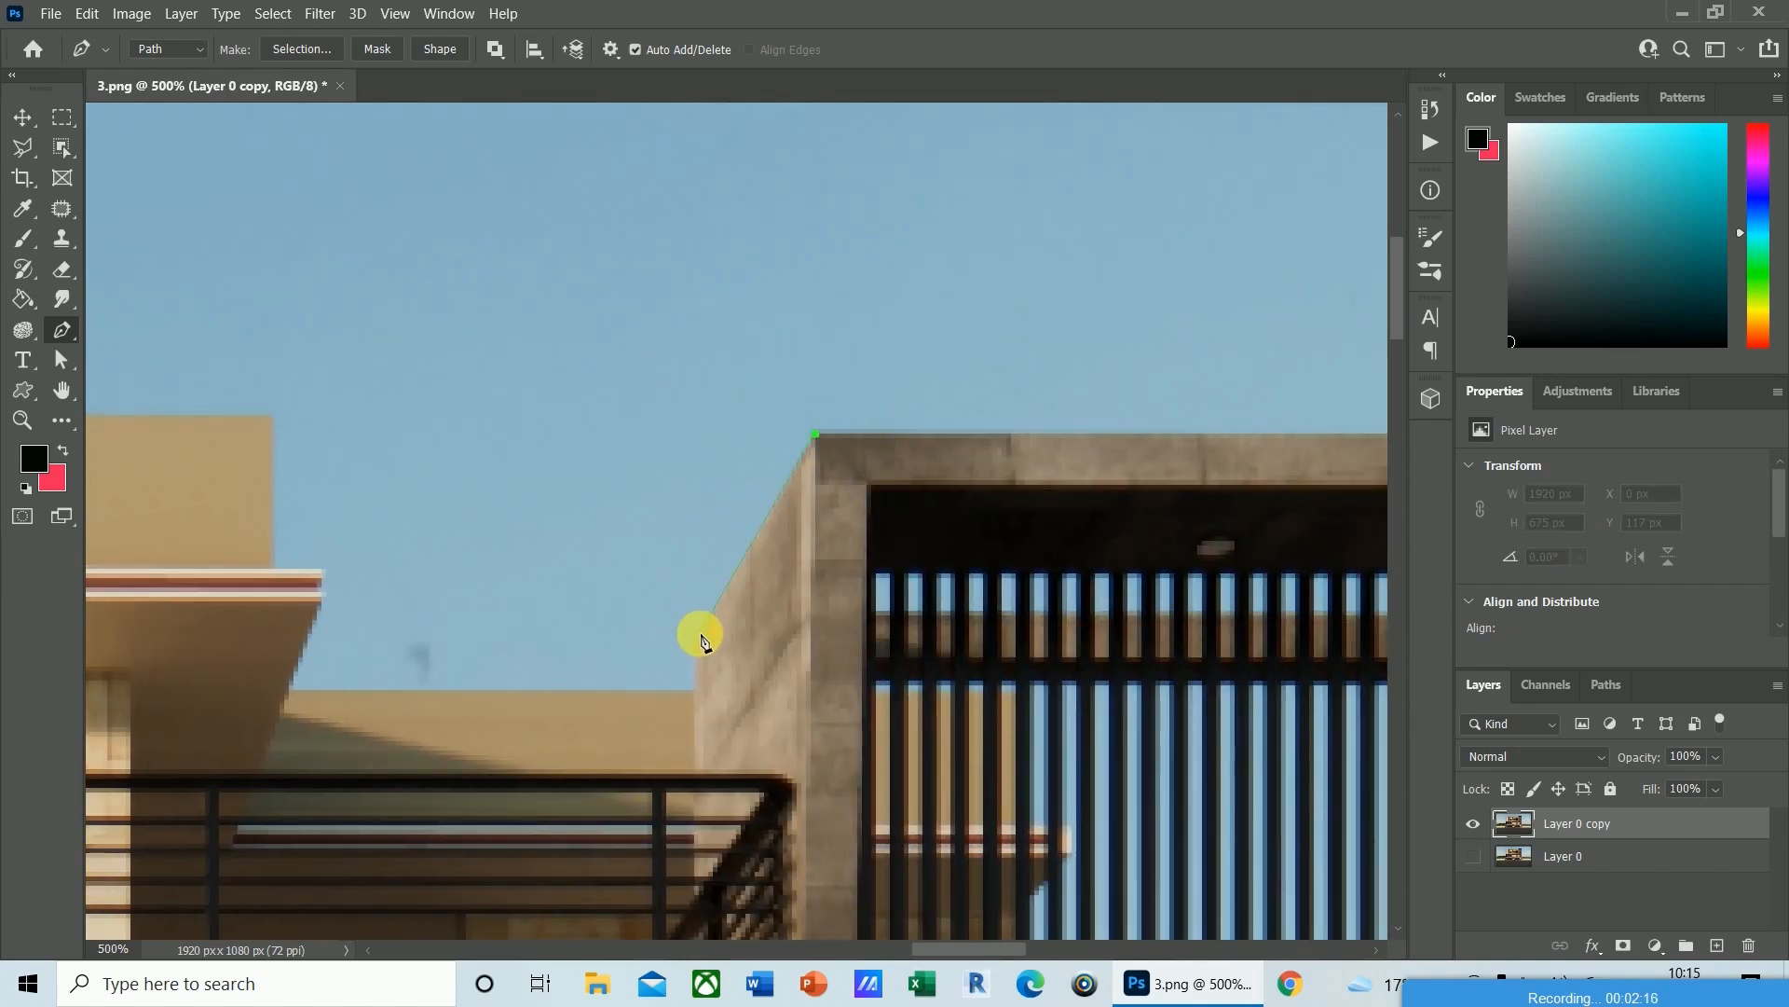
left_click(694, 640)
left_click(693, 690)
left_click(288, 687)
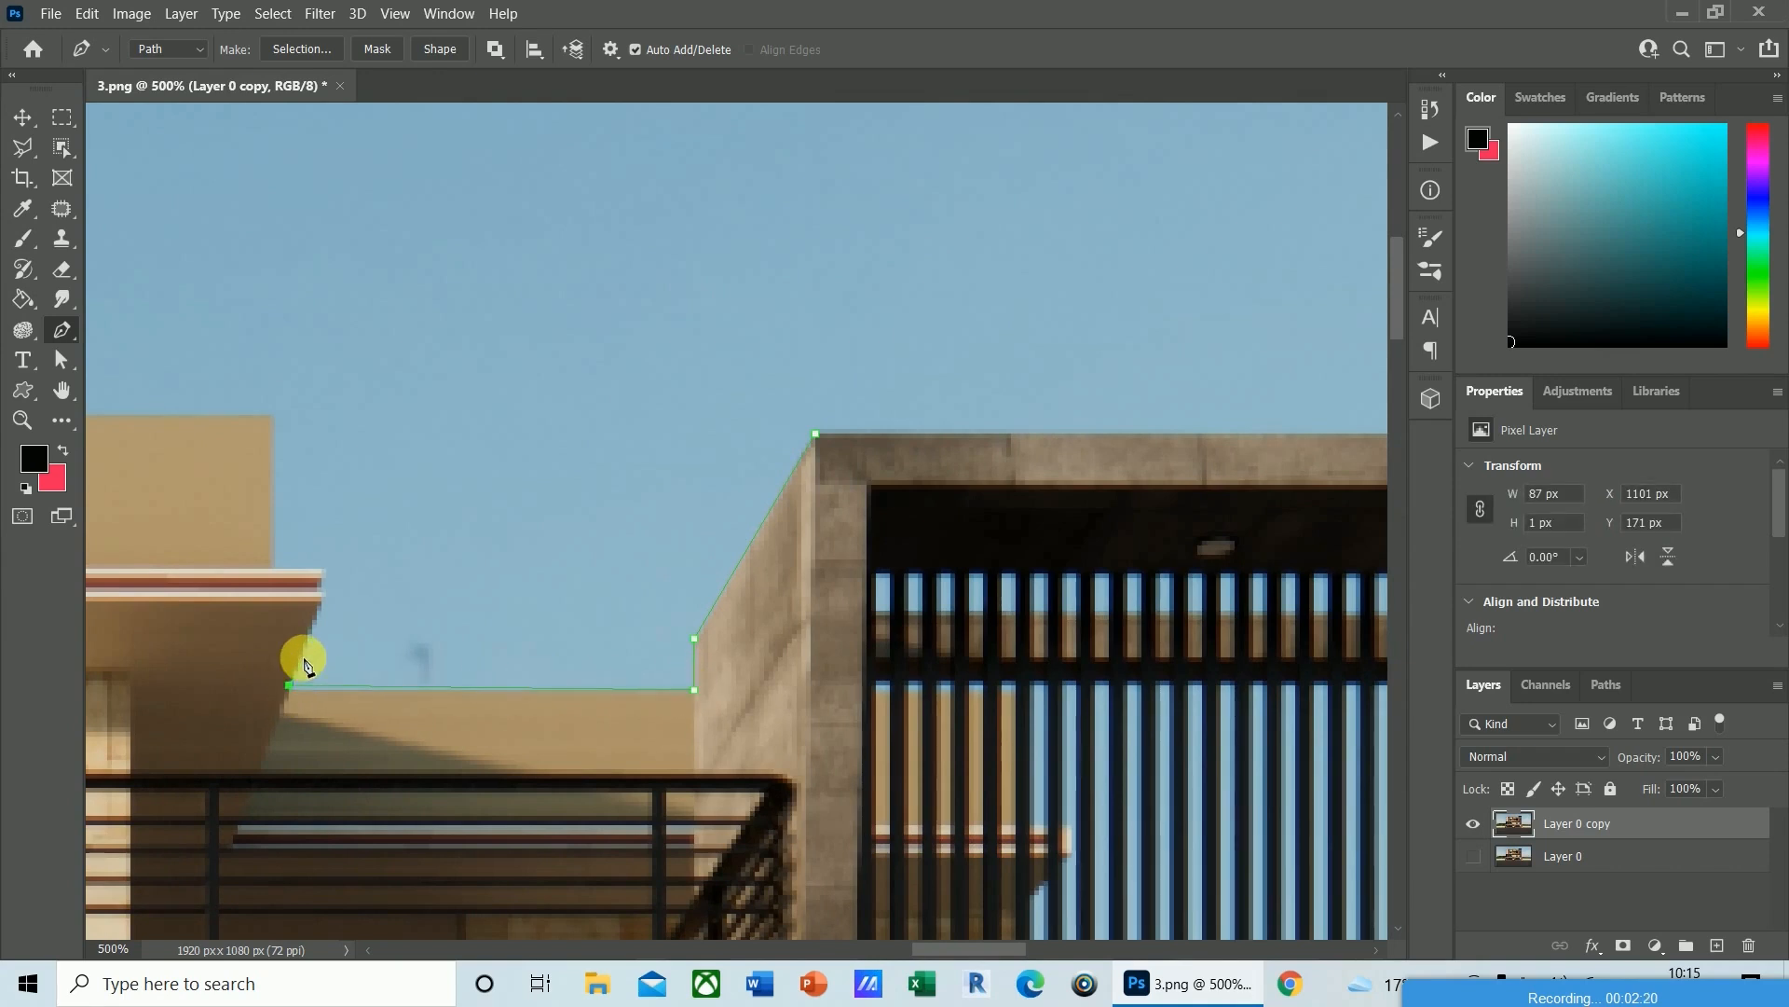
Trace the path around the central roof slab's right end and up to the top right corner of the central parapet.
left_click(321, 596)
left_click(320, 573)
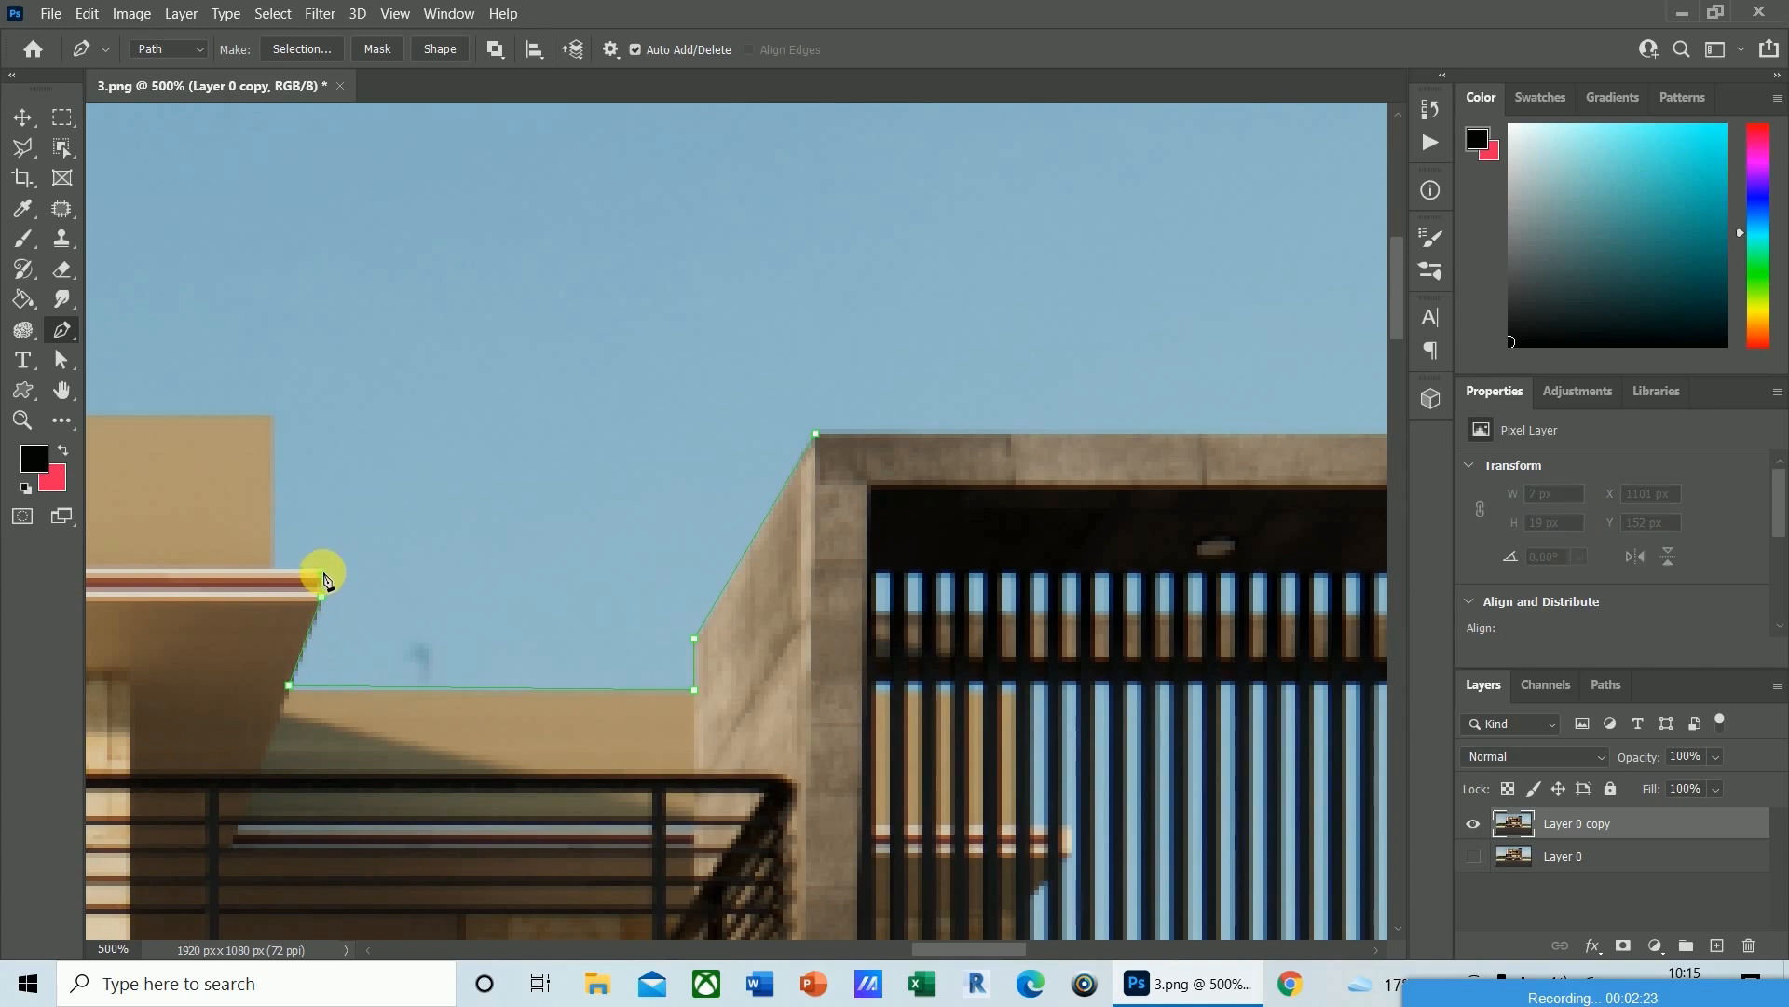
left_click(274, 564)
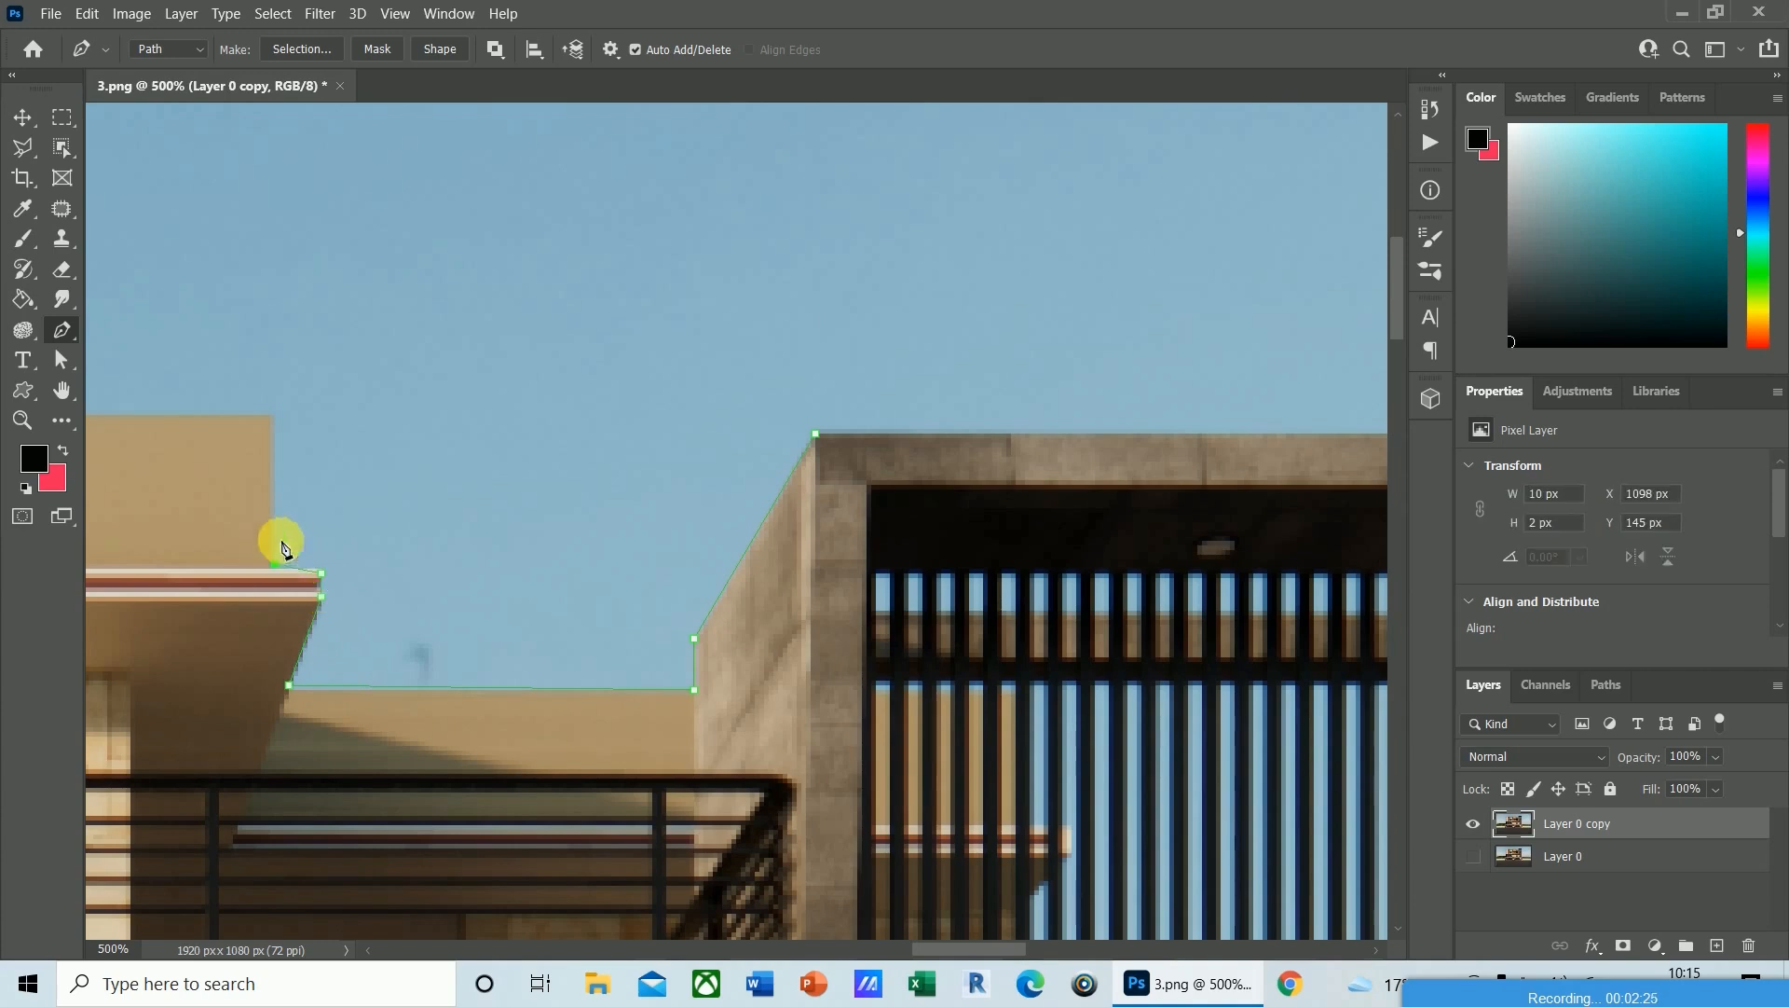
left_click(270, 416)
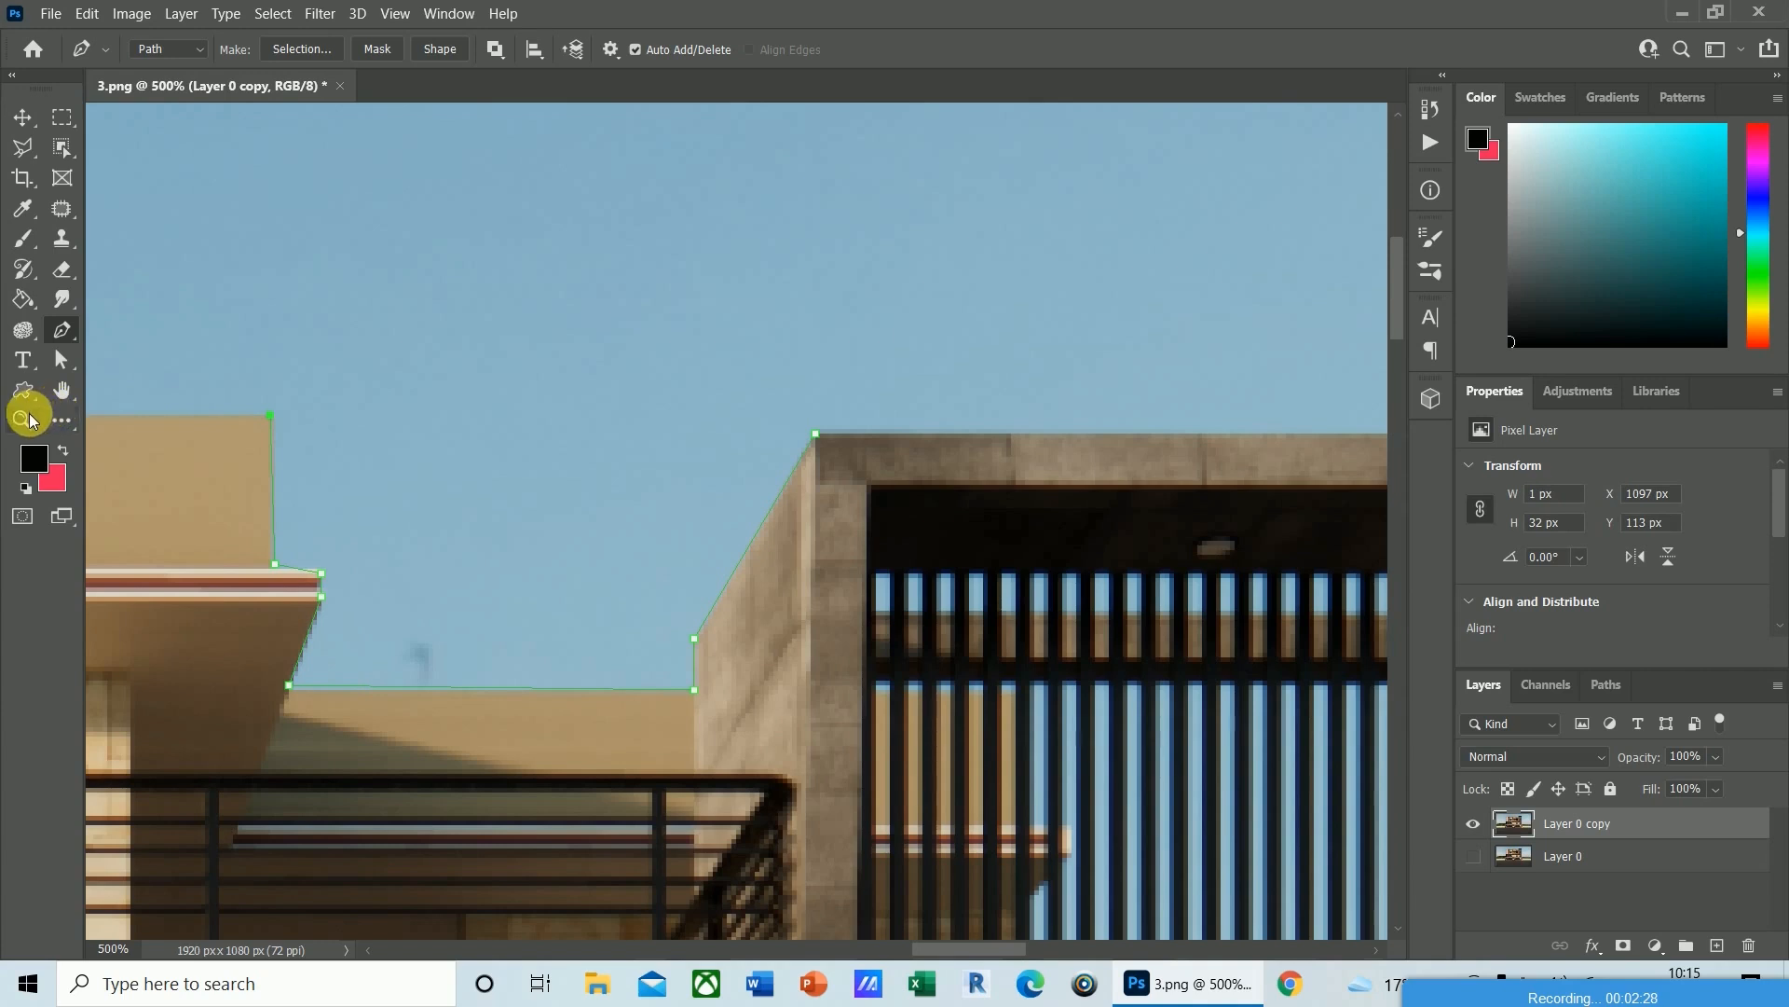
Extend the path along the central parapet's top and down around the roof slab's left end to the white roof edge.
left_click_drag(164, 422, 1358, 487)
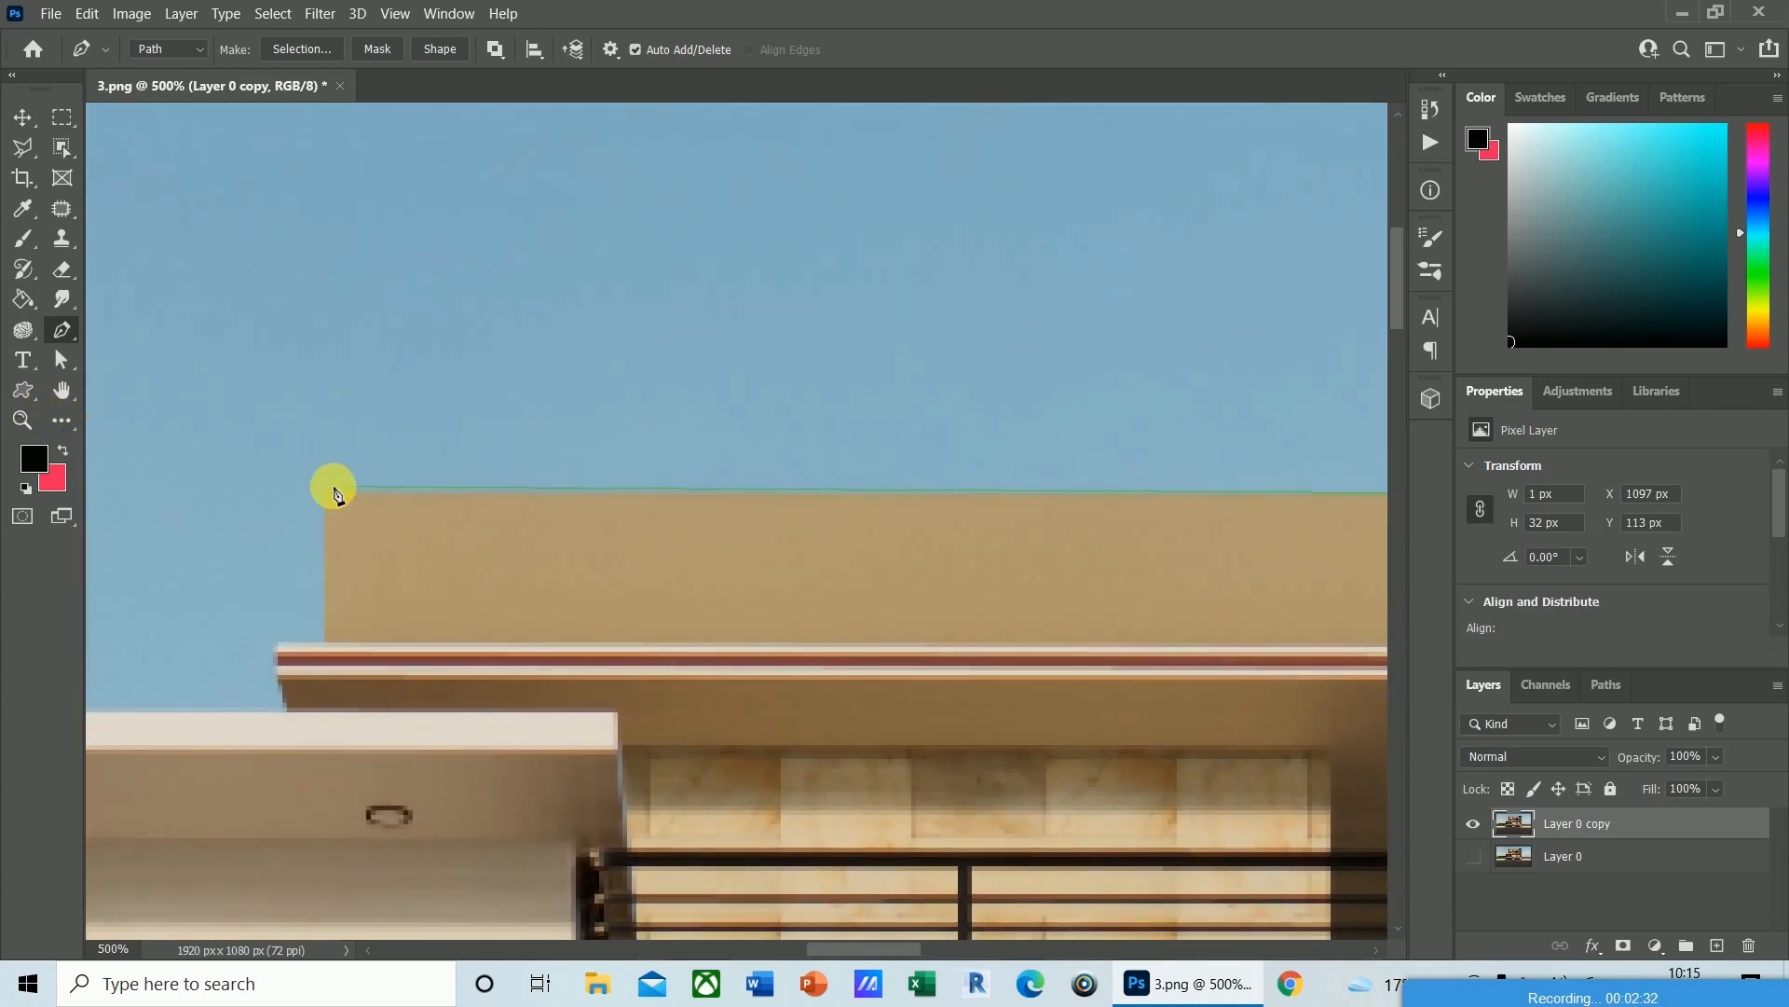
left_click(326, 490)
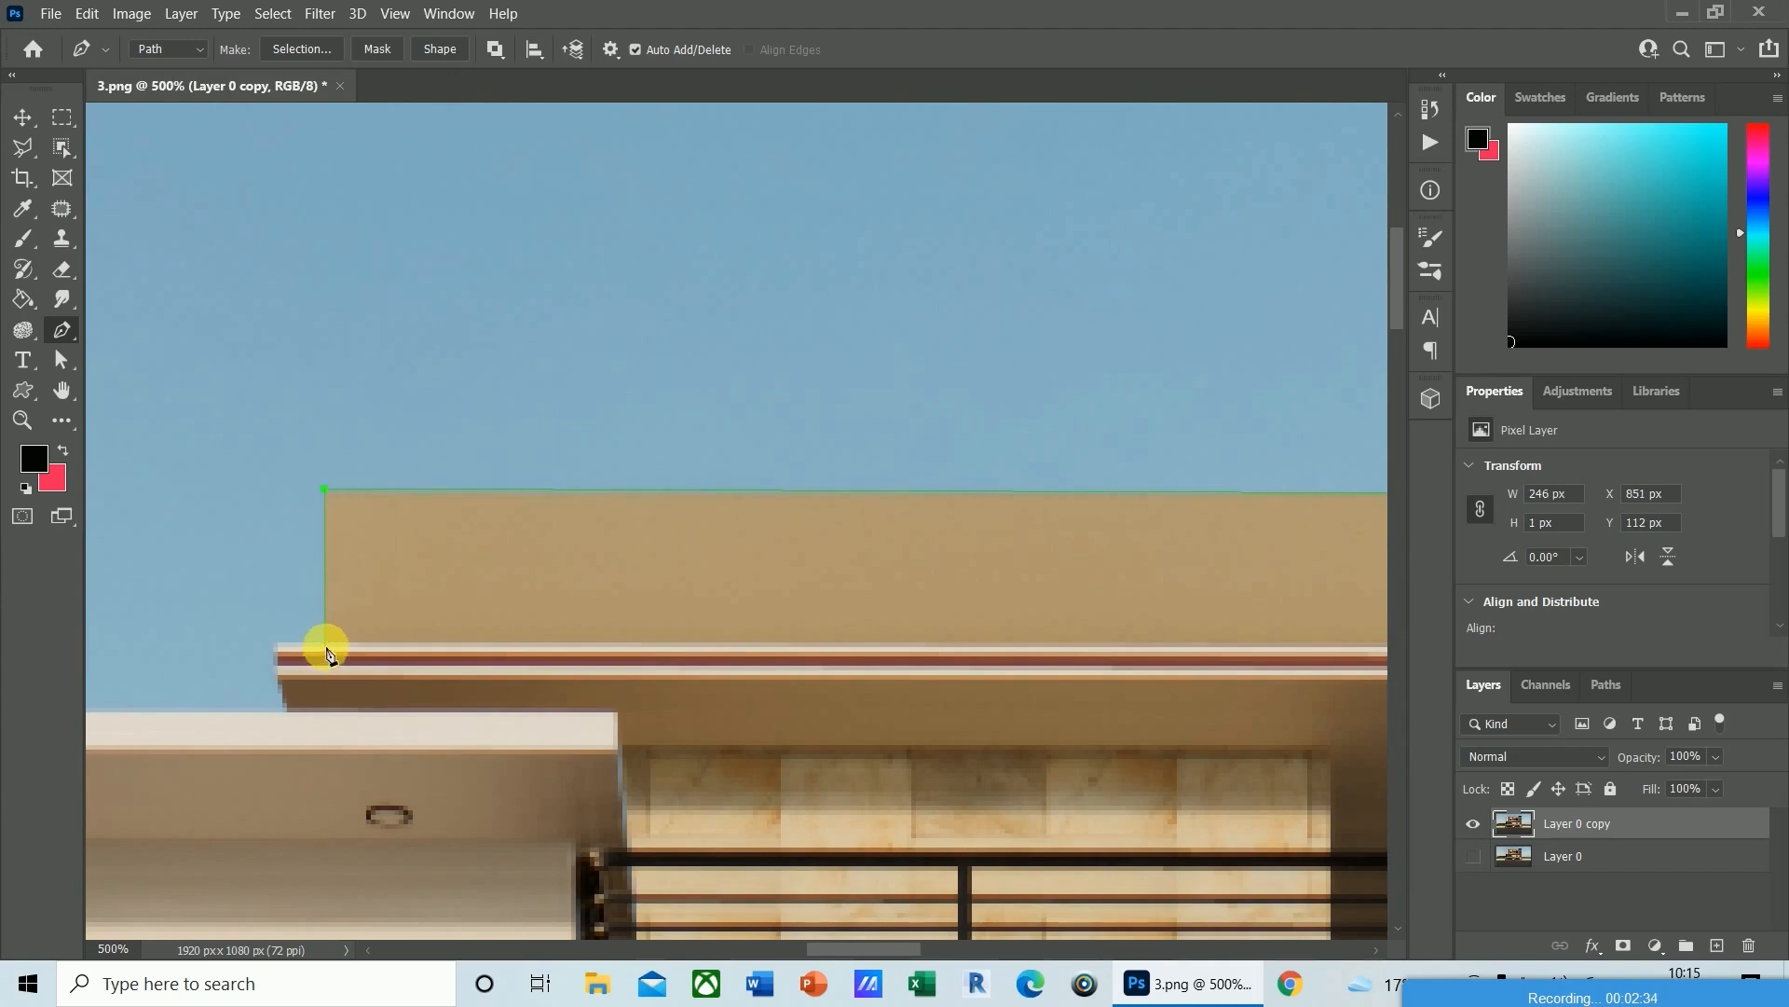
left_click(325, 643)
left_click(273, 642)
left_click(273, 669)
left_click(286, 708)
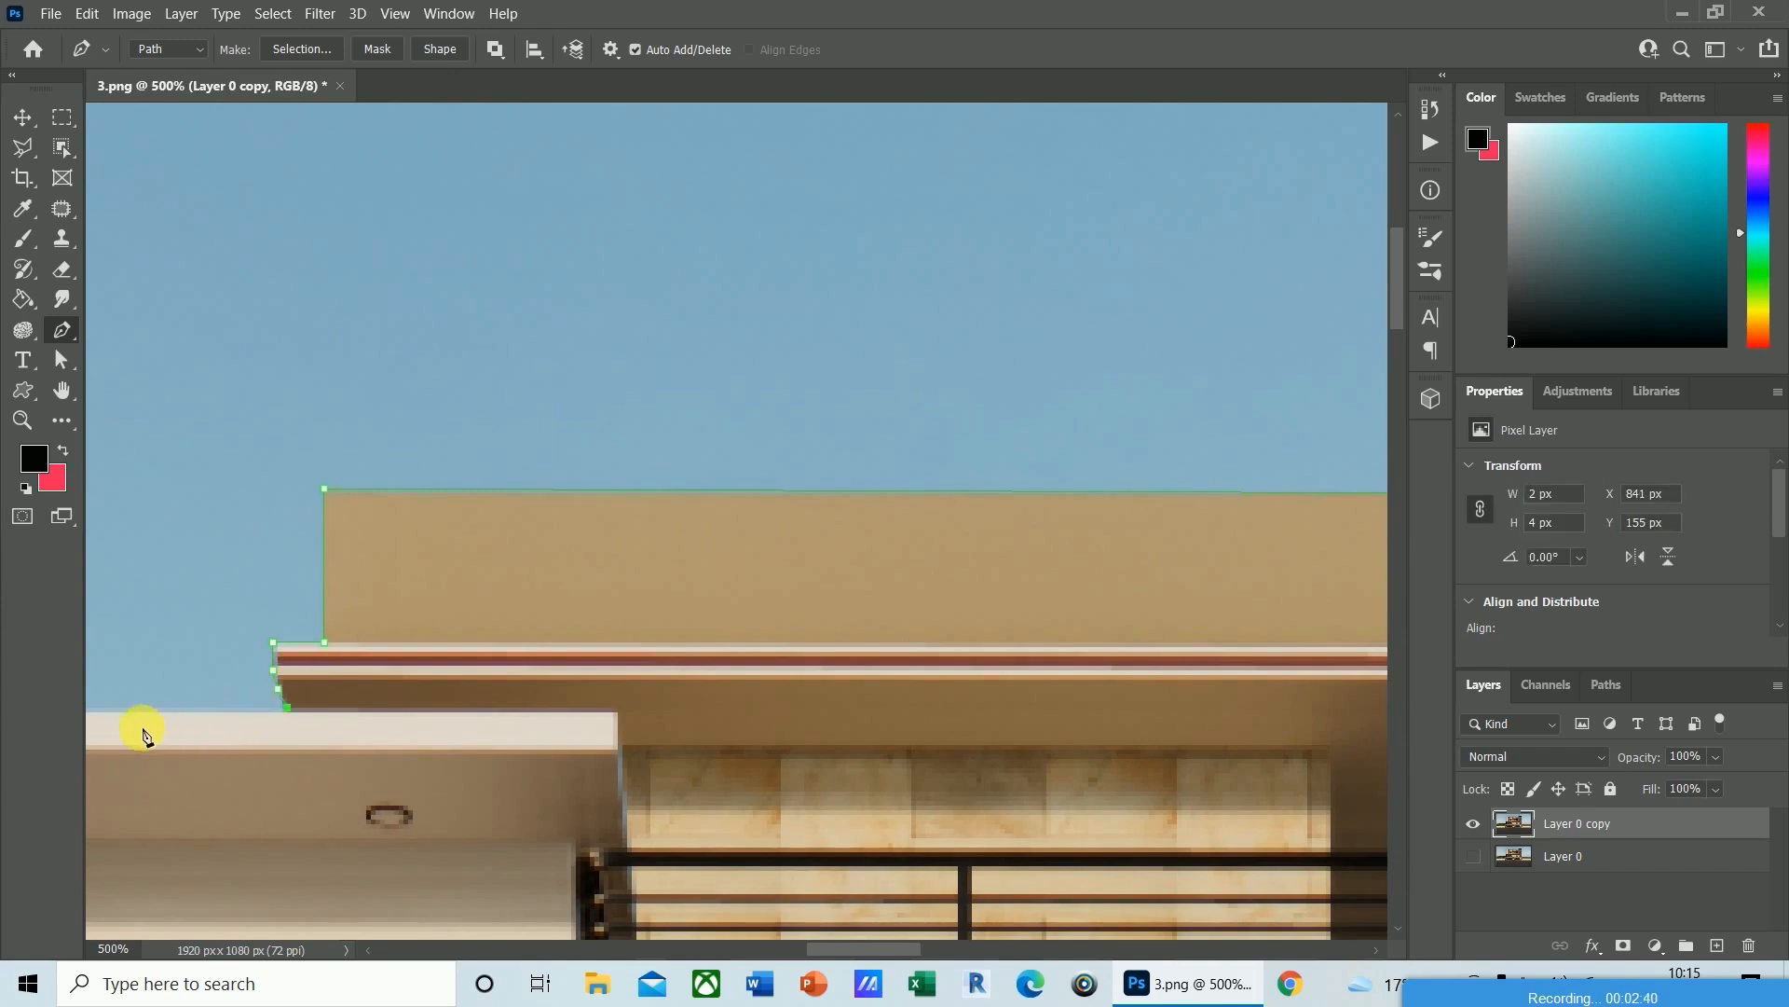
Continue the path along the white roof edge and up the slanted side of the left parapet to its top corner.
left_click_drag(157, 723, 743, 723)
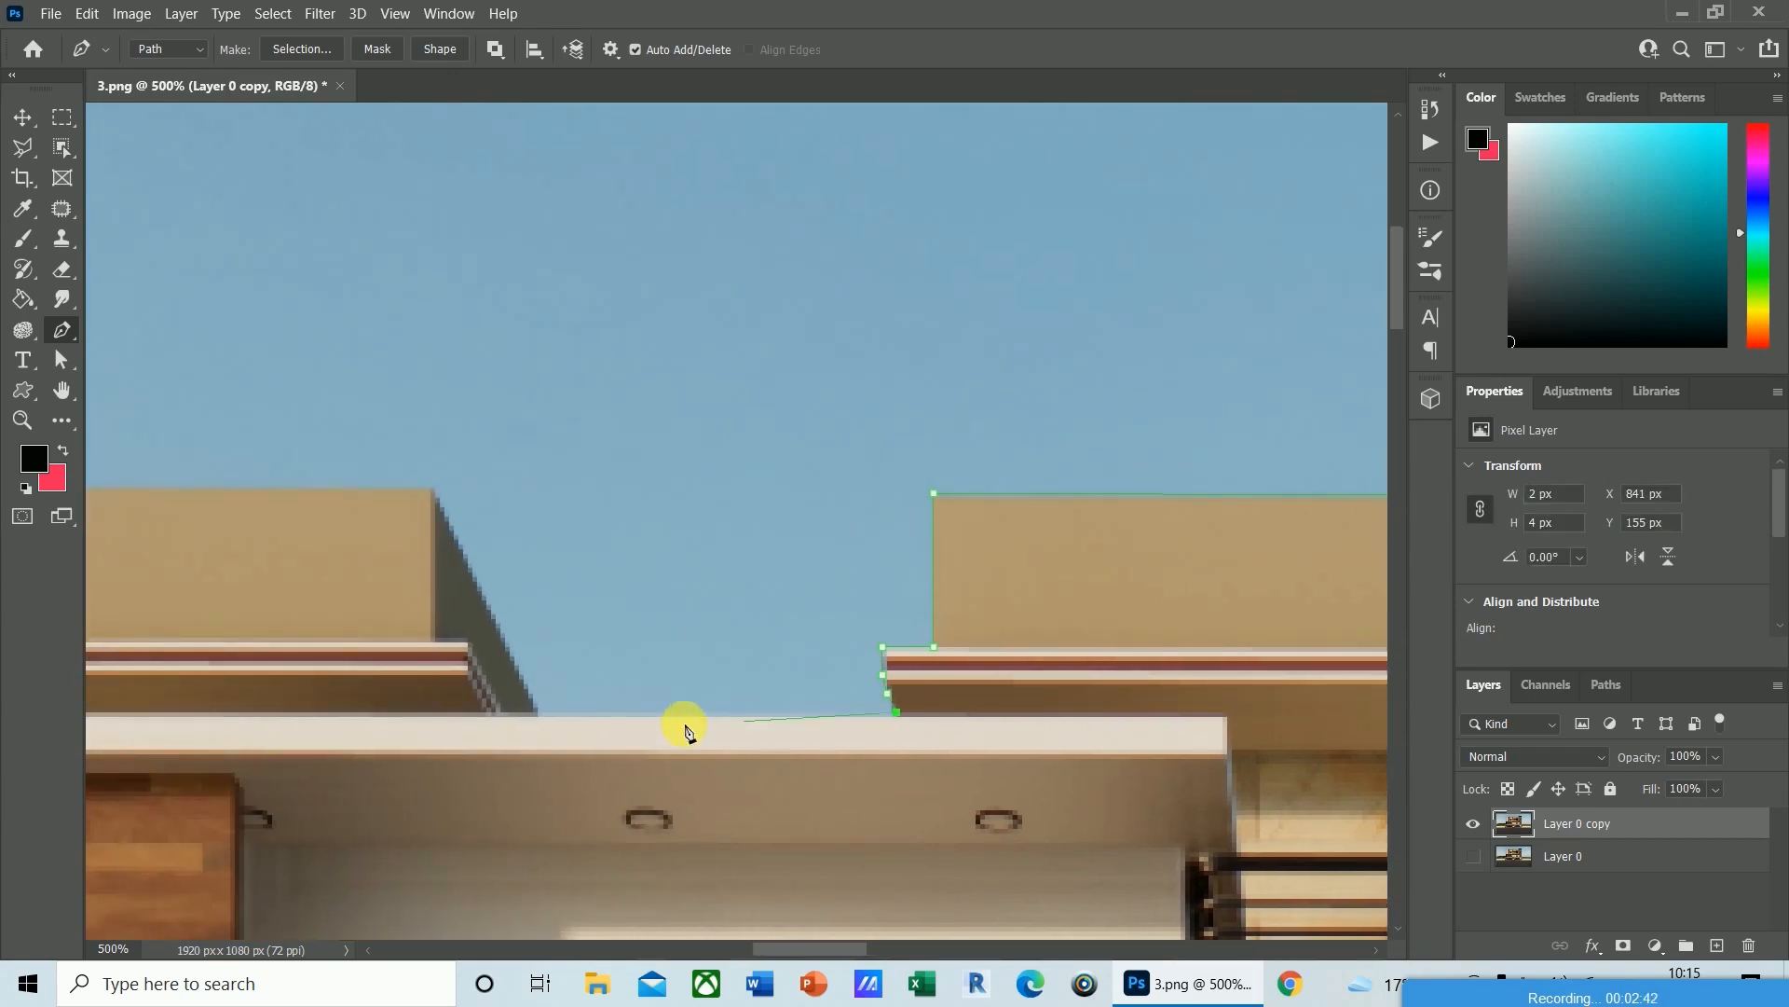
left_click(534, 714)
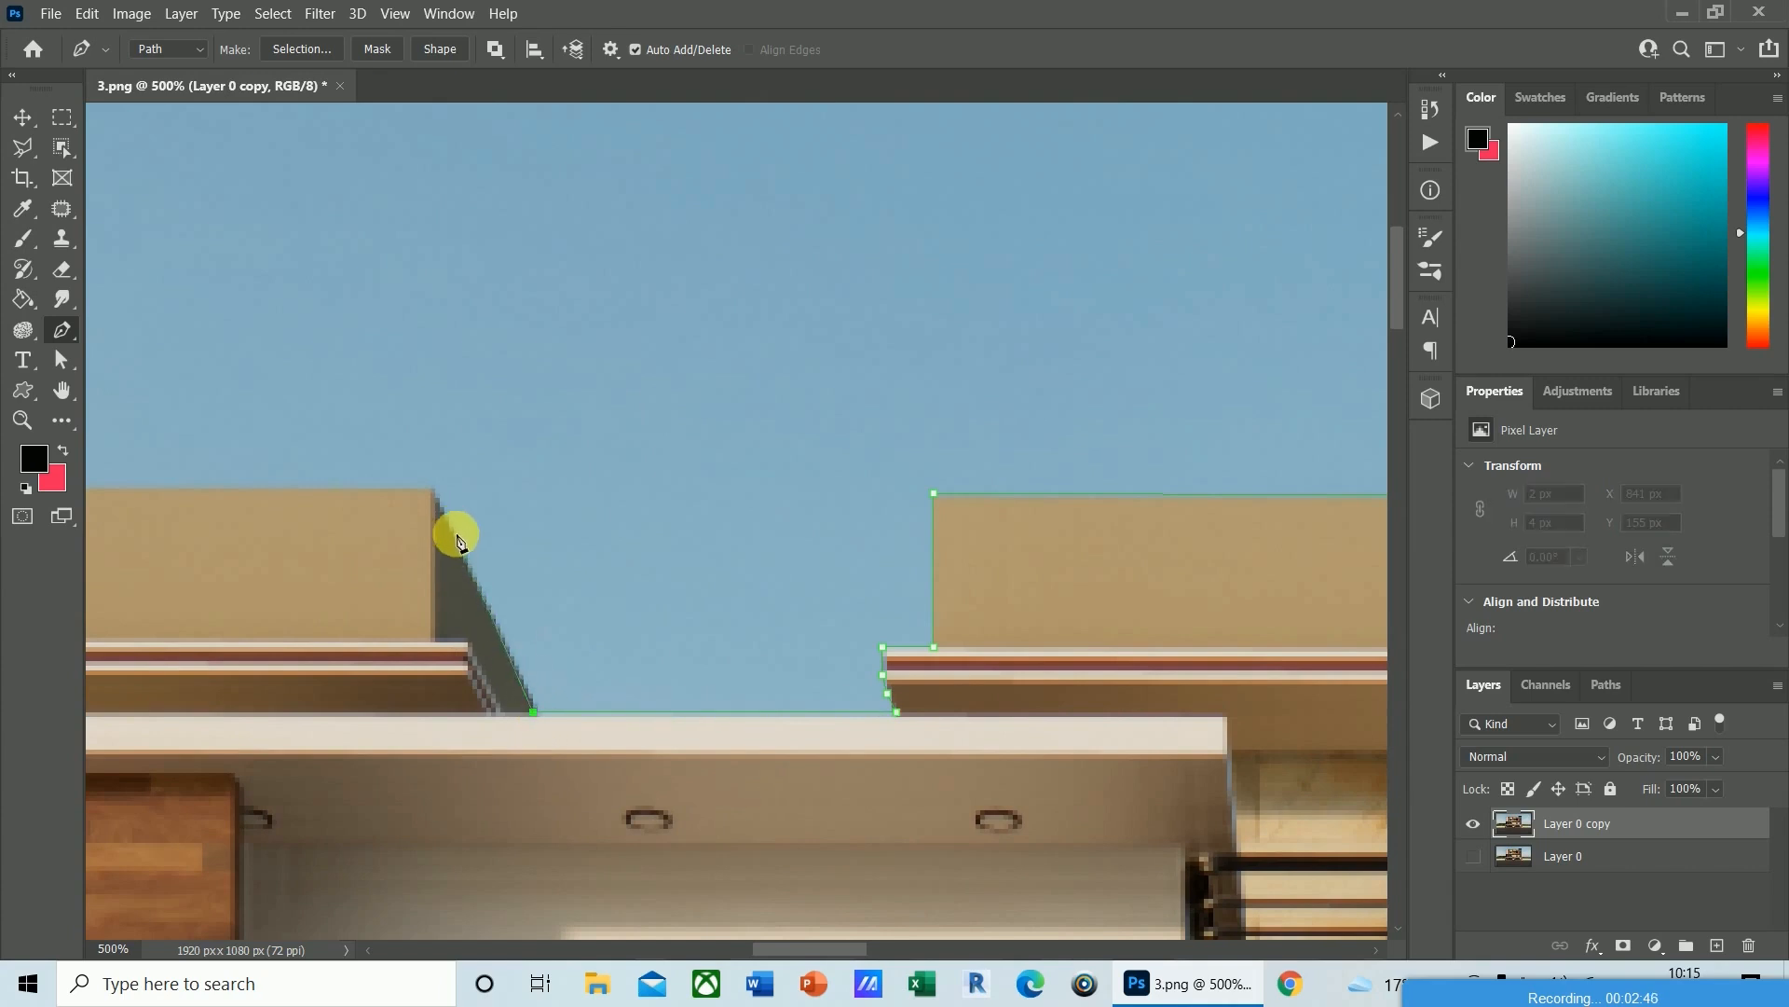
left_click(431, 490)
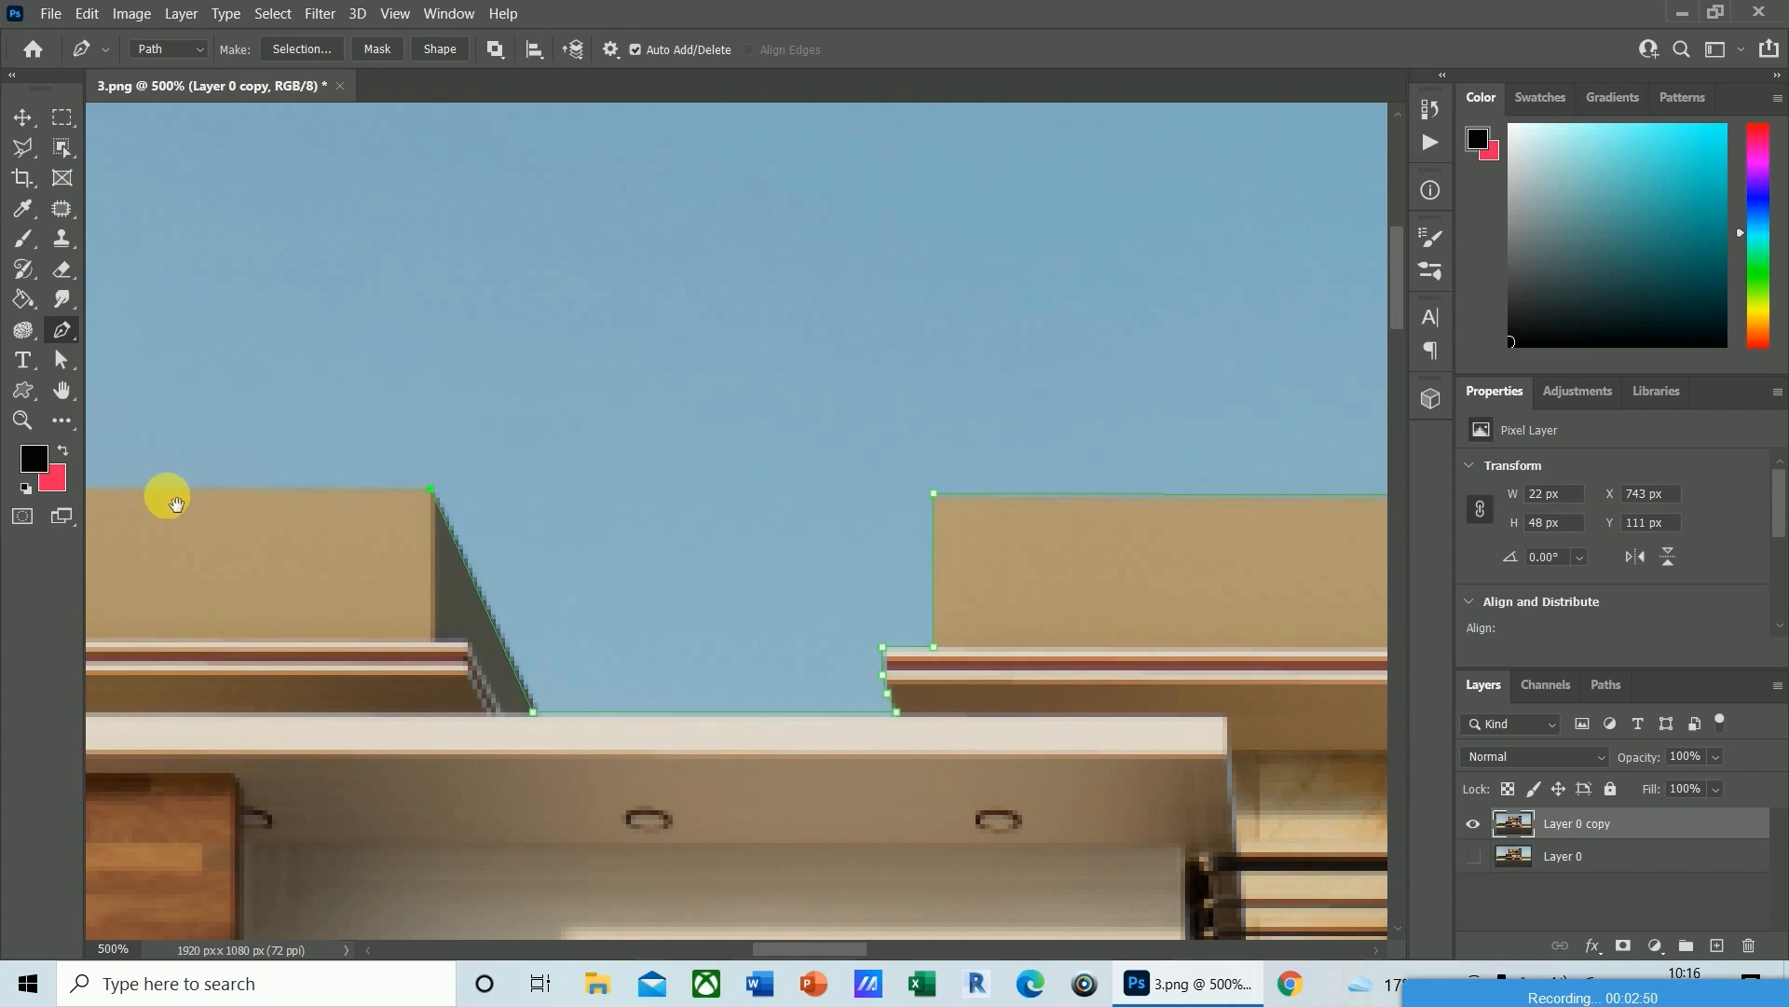
Trace the path across the left parapet's top and down around its slab's left end to the white roof edge.
left_click_drag(164, 495, 879, 539)
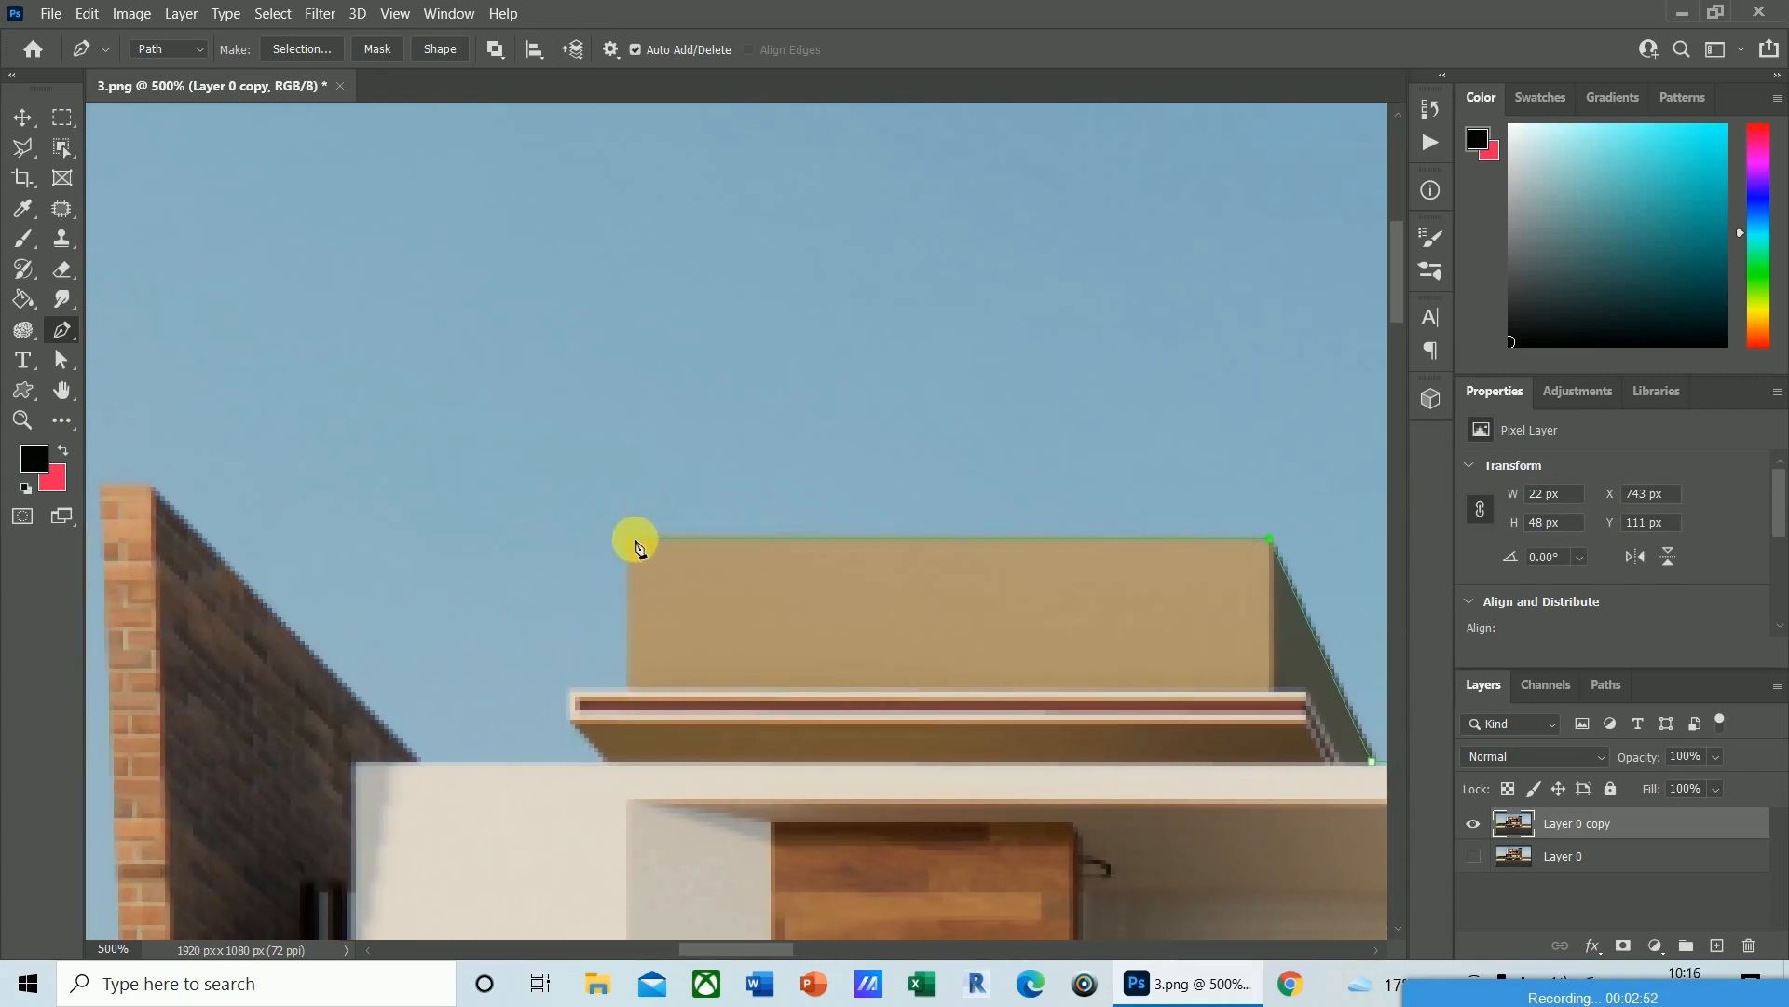
left_click(626, 530)
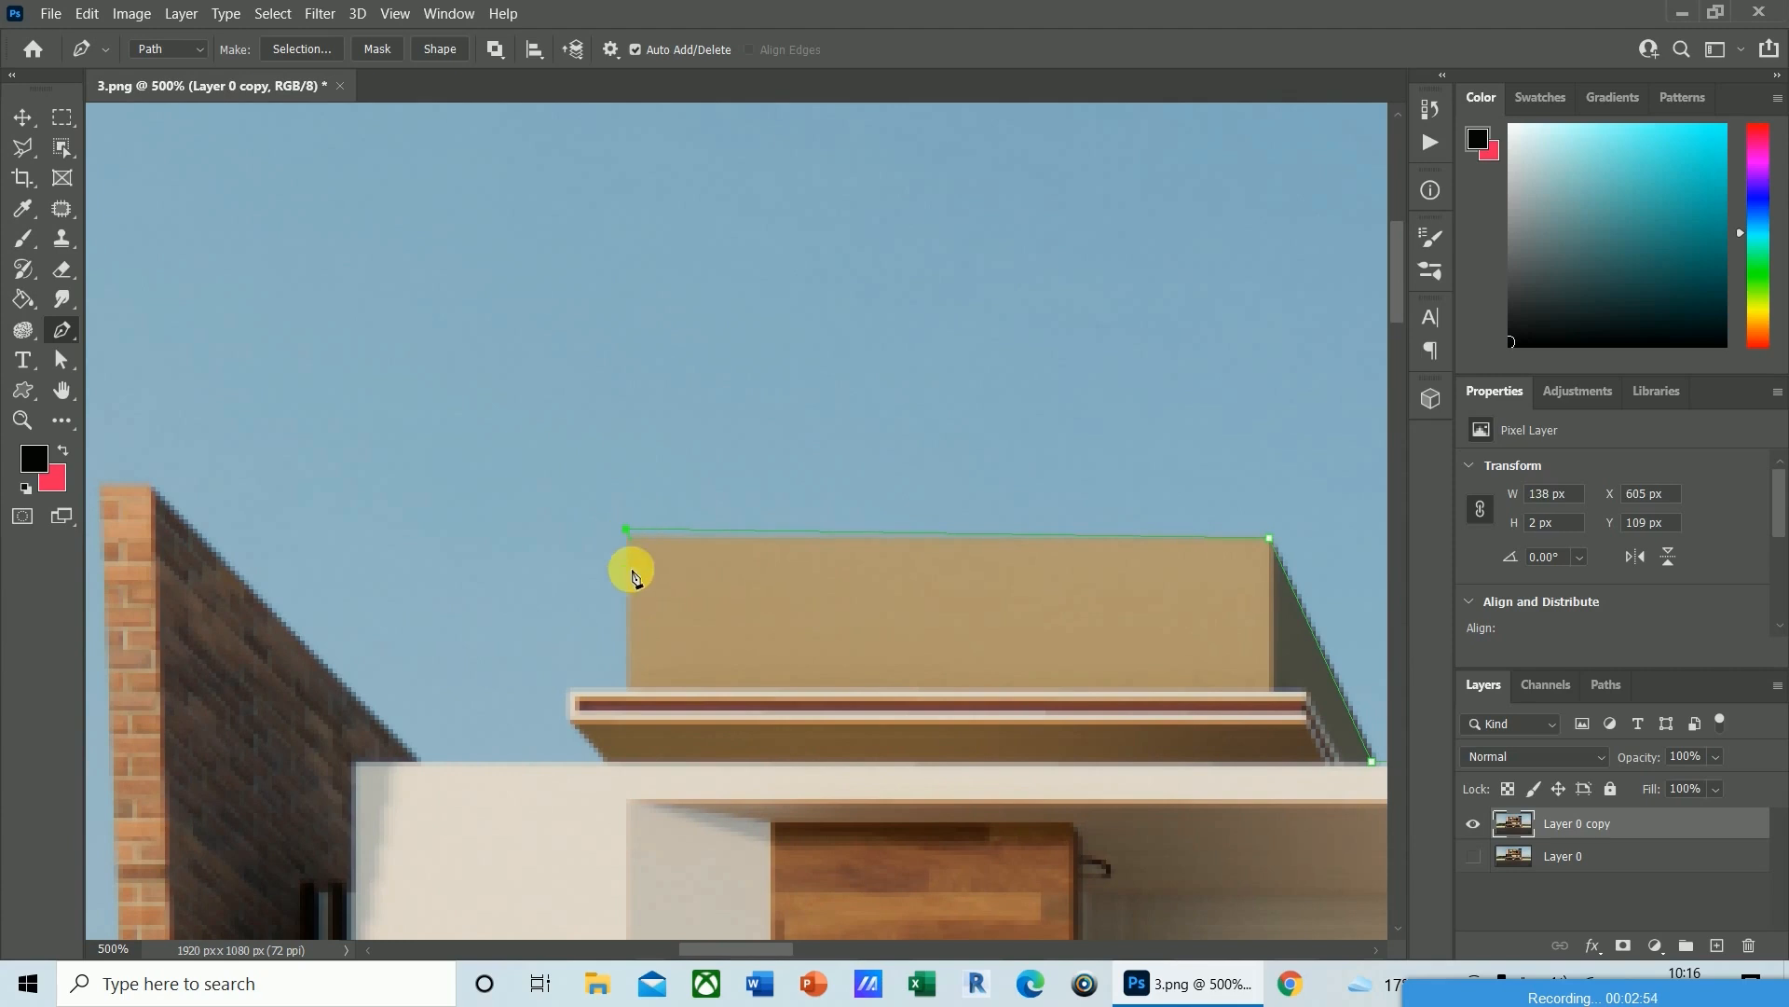
left_click(626, 689)
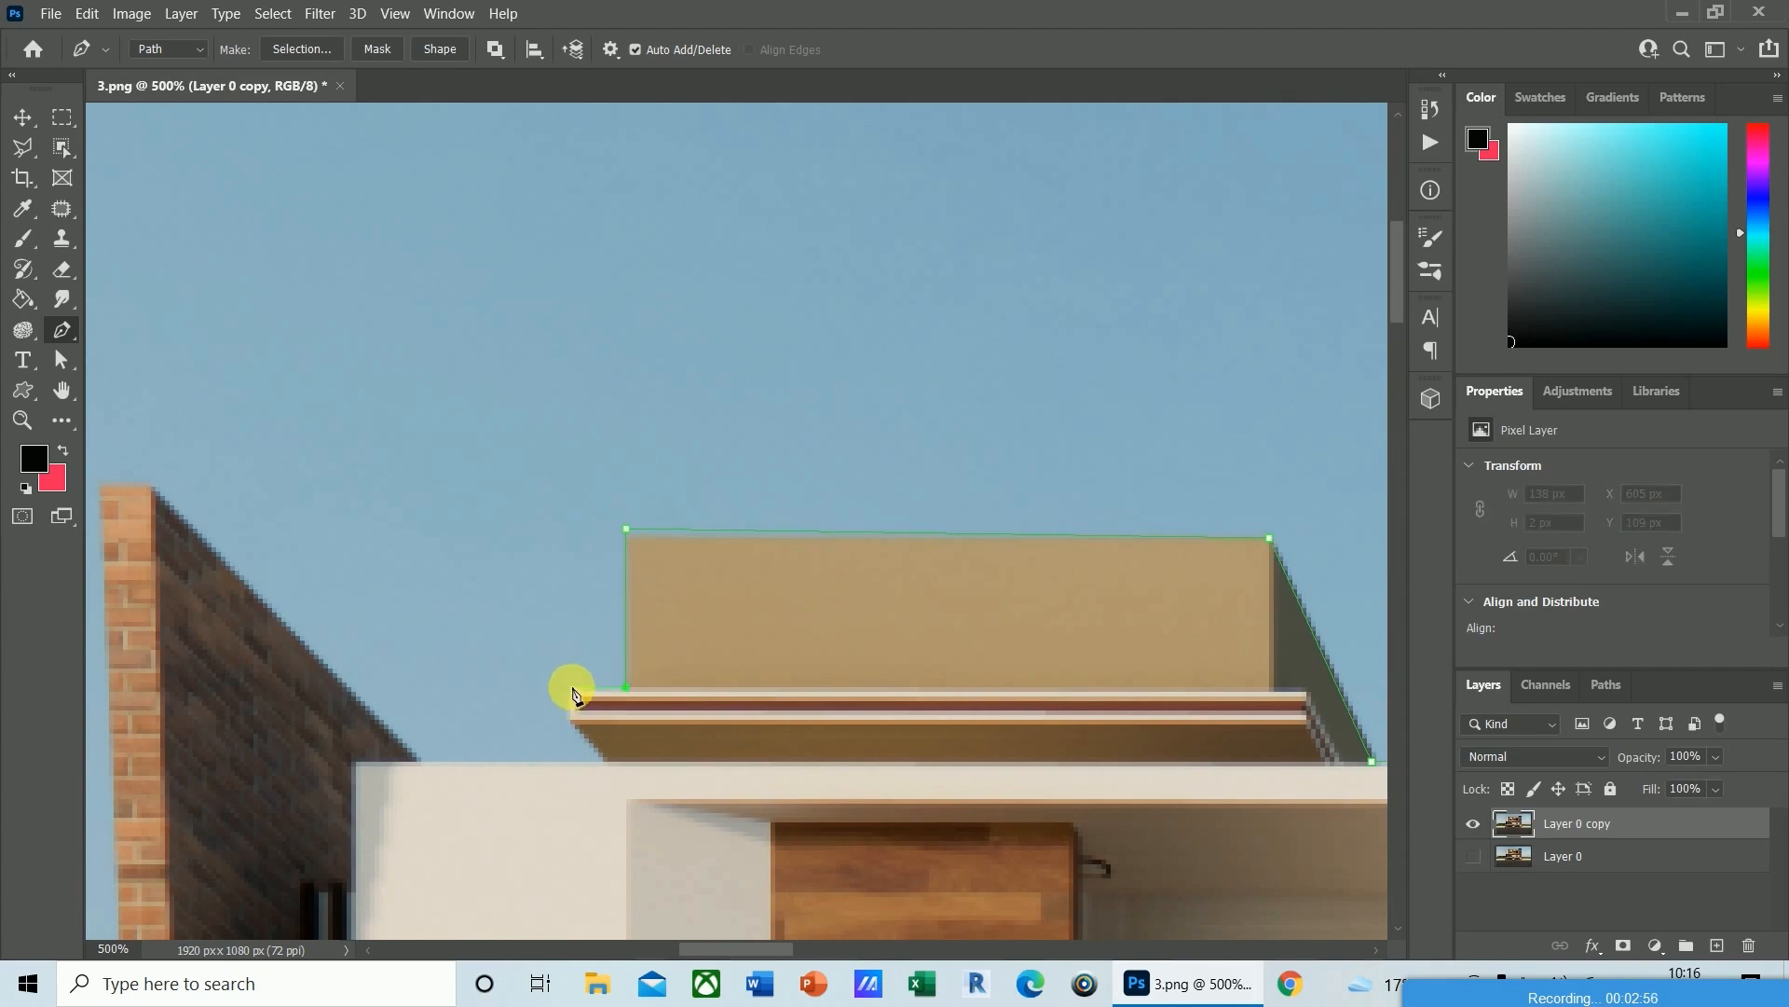
left_click(570, 720)
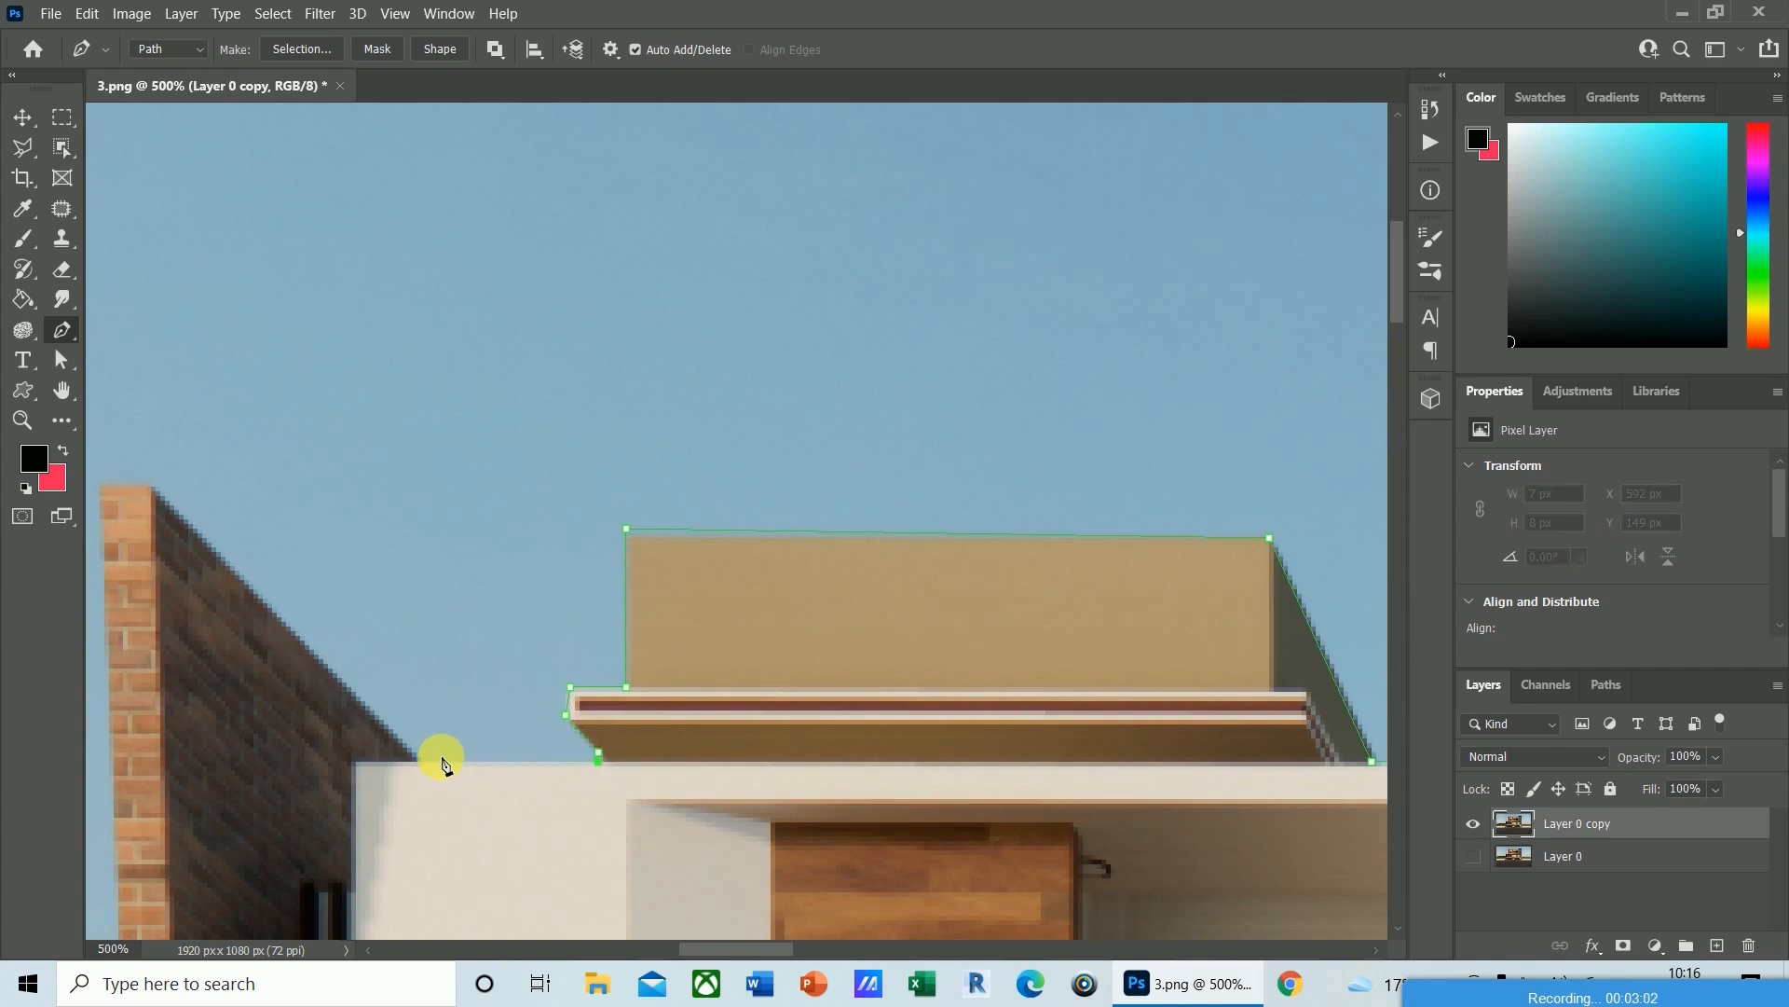
Extend the path up the brick side wall's sloping edge, over its top, and down its outer edge to the entrance canopy.
left_click(152, 489)
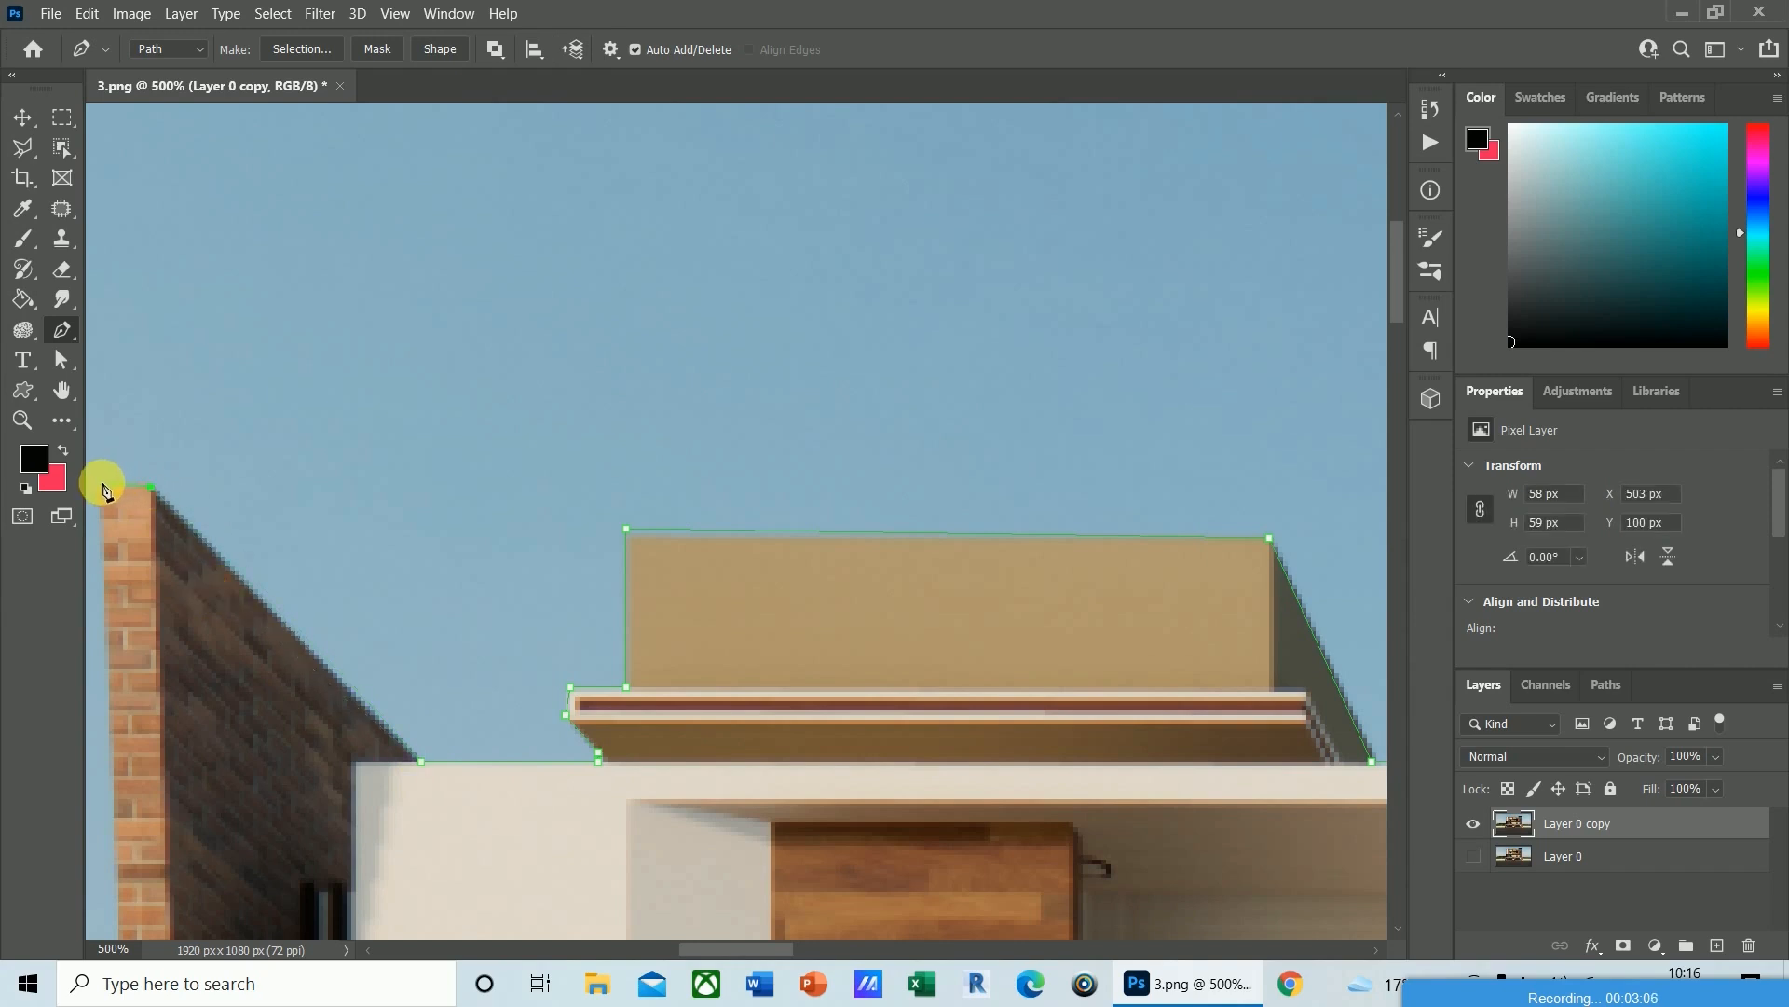
left_click_drag(143, 851, 563, 136)
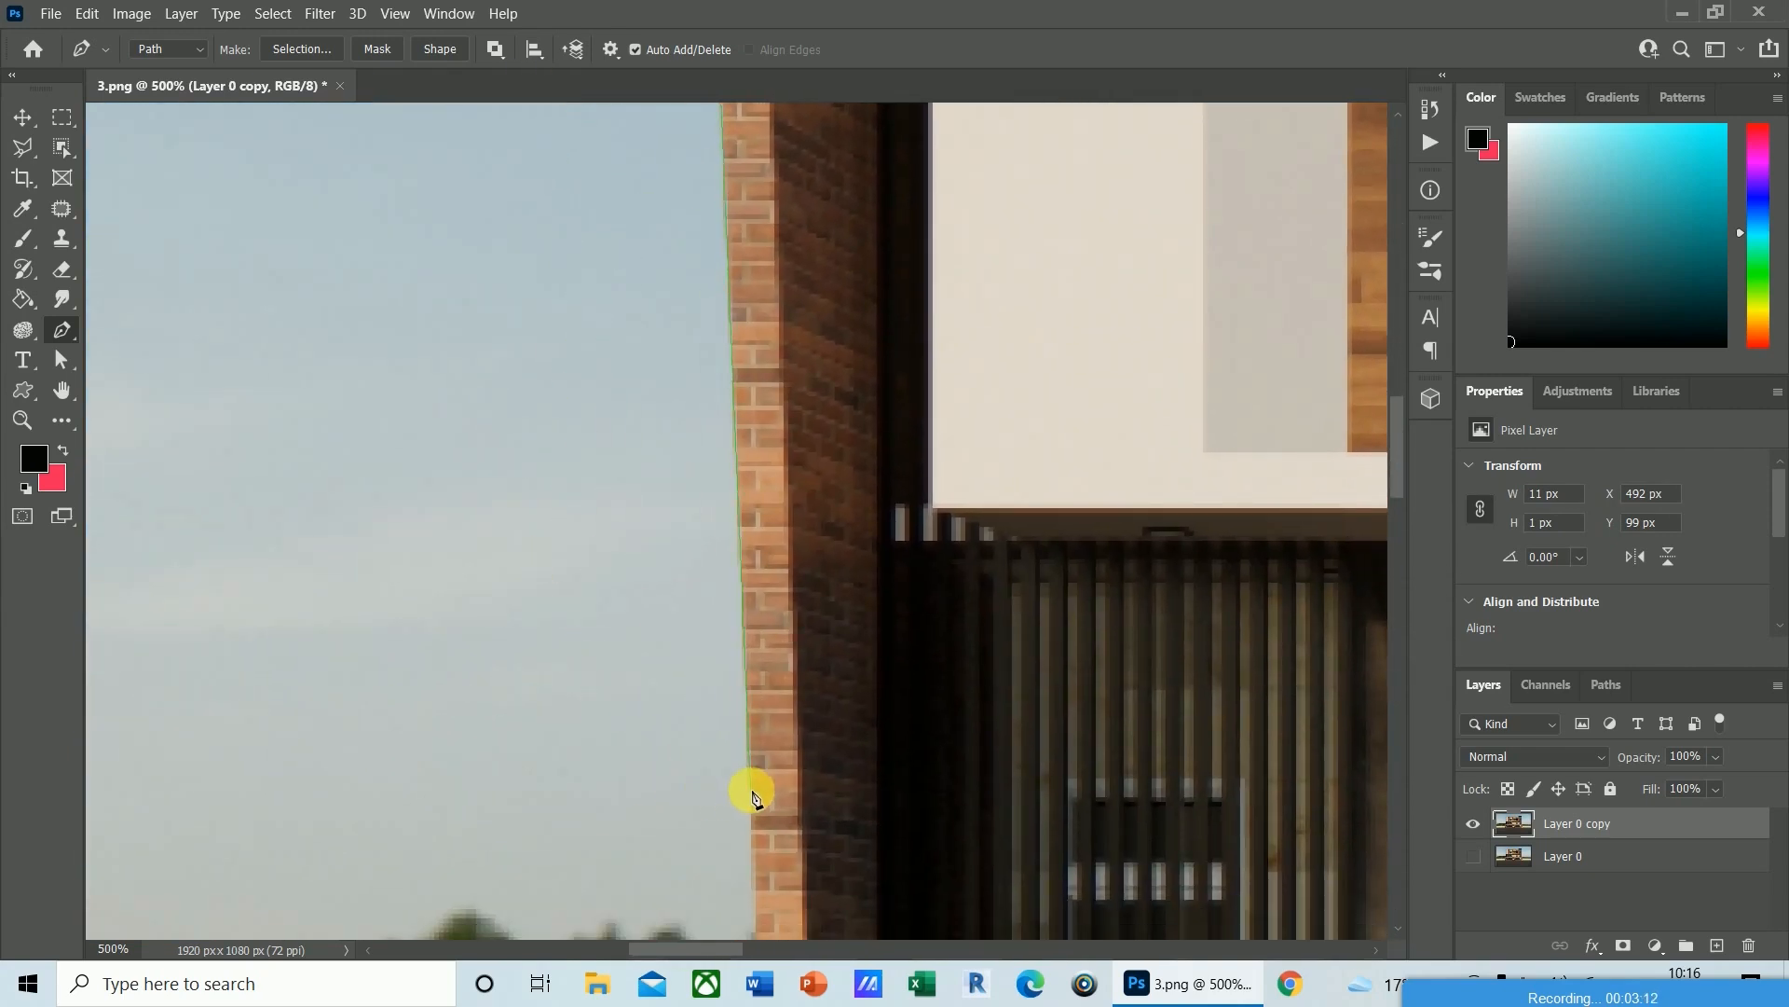
left_click(751, 788)
left_click_drag(702, 800, 547, 100)
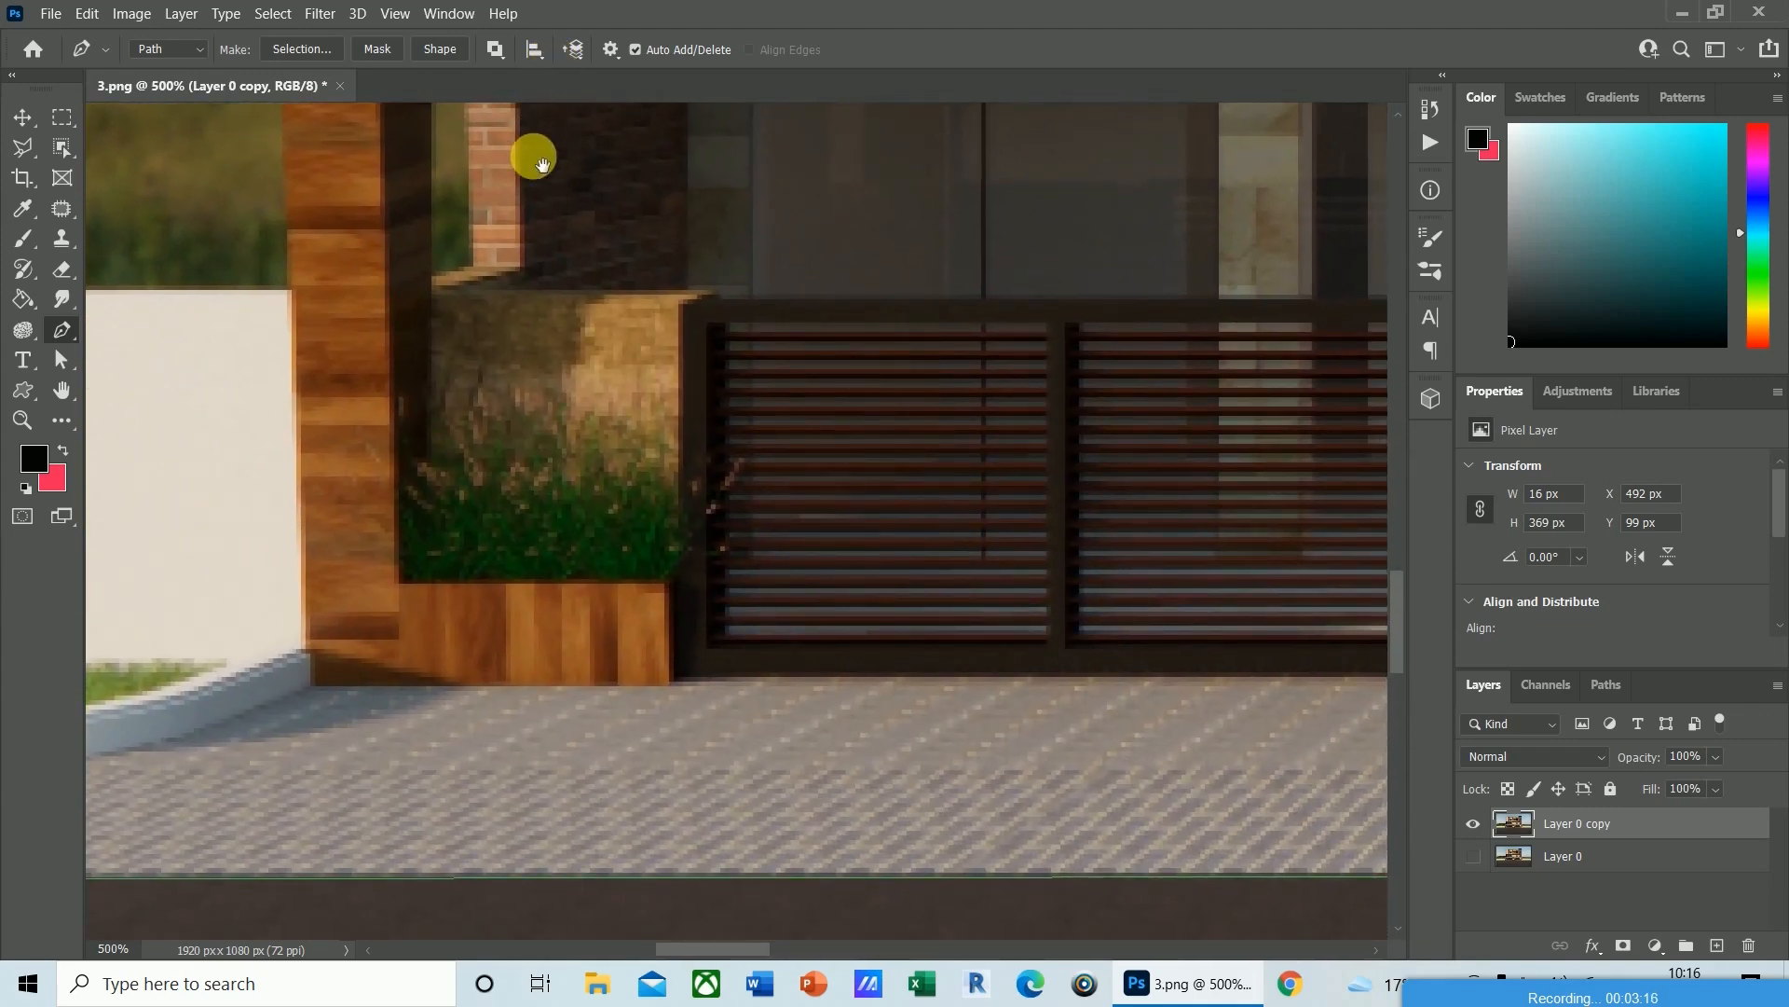
left_click_drag(523, 227, 597, 718)
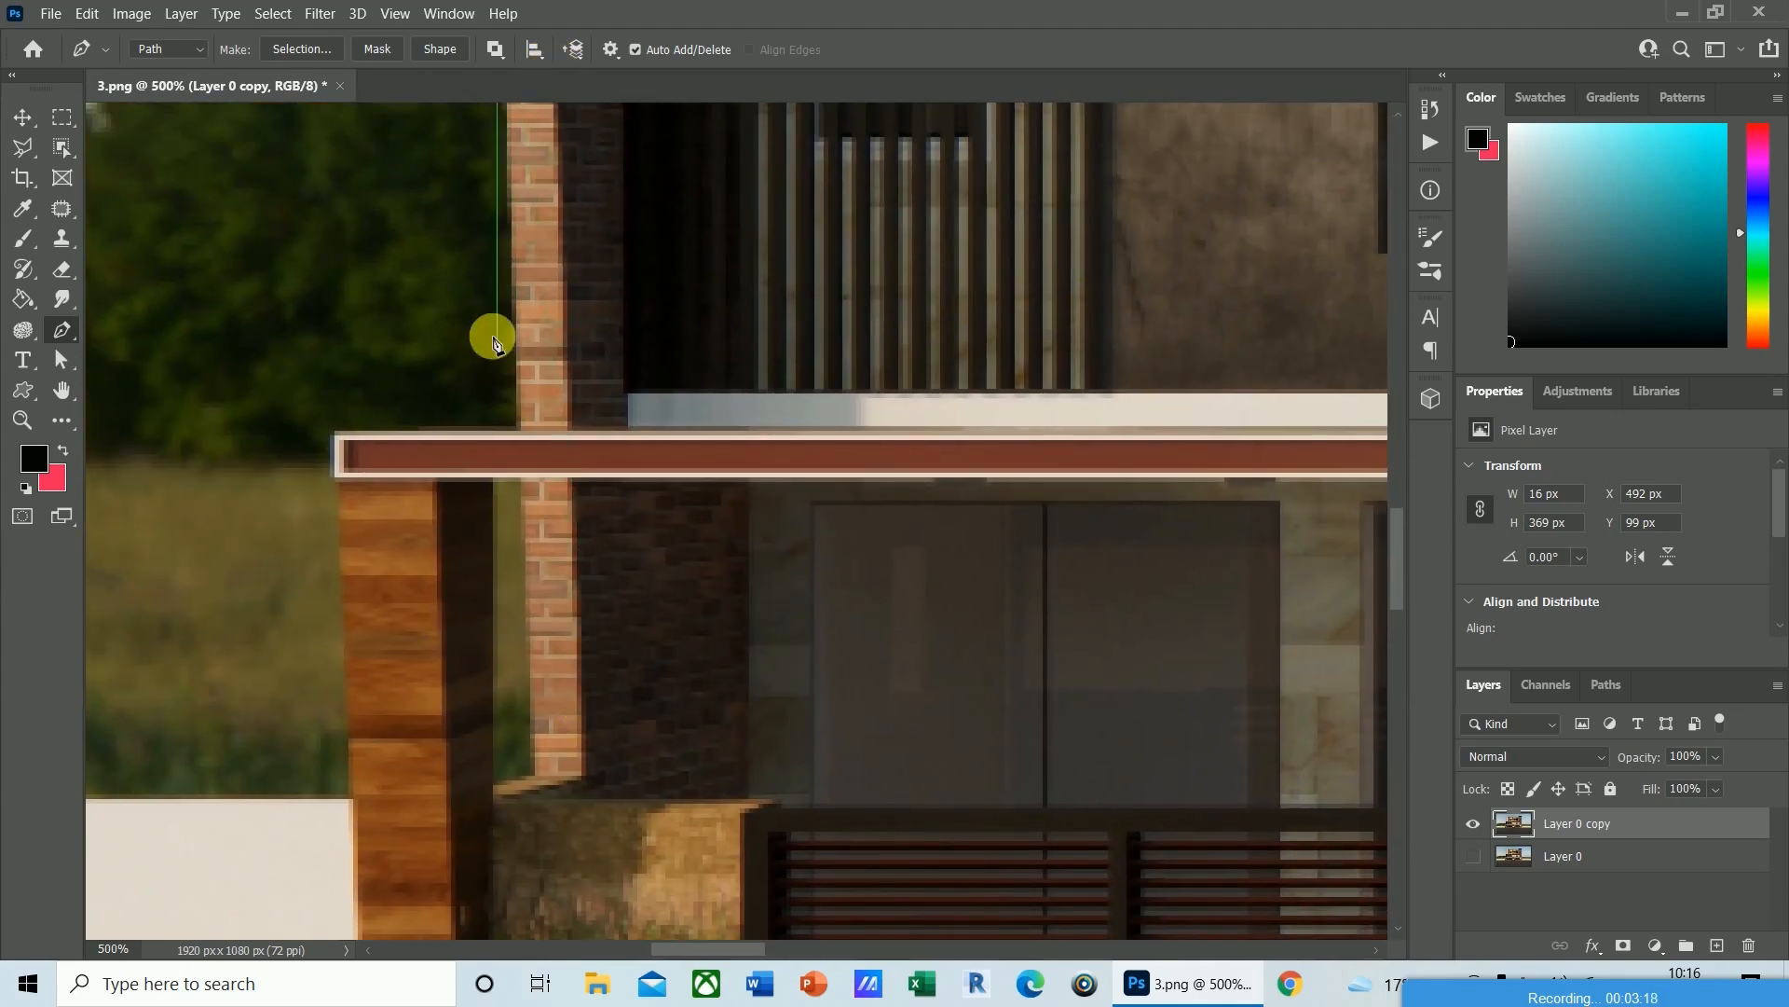
left_click(520, 428)
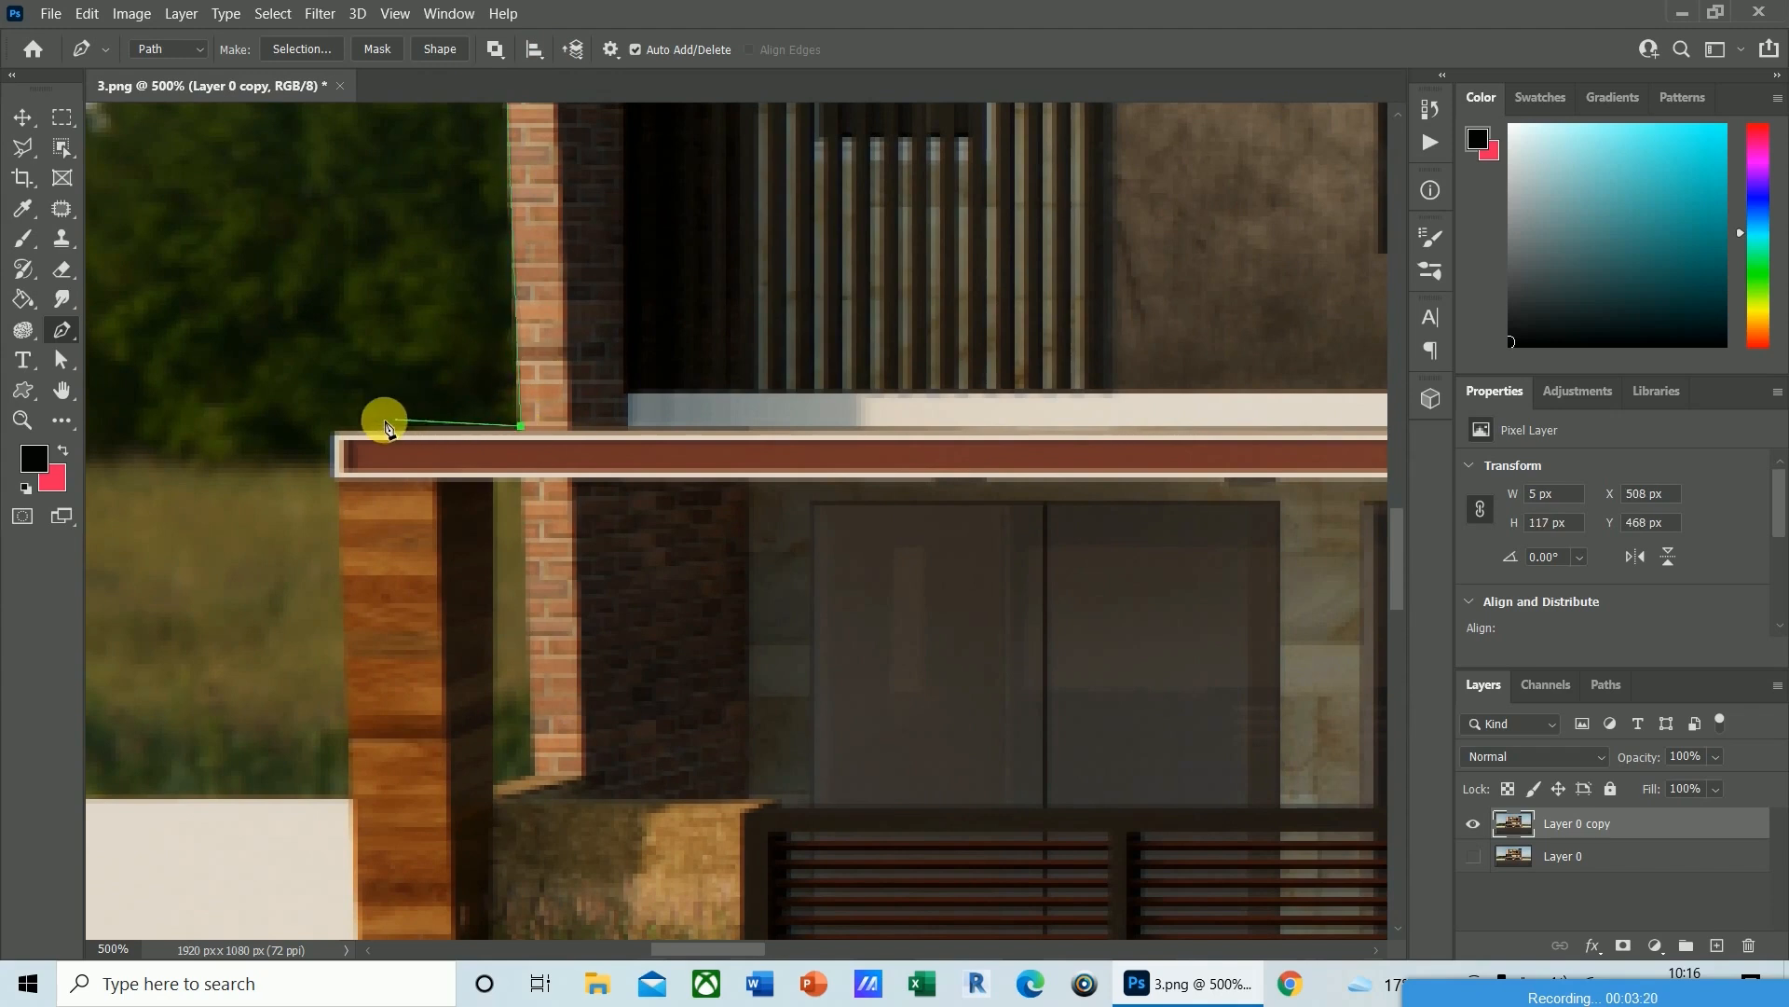
Trace the path around the canopy's left end and down the wooden gate pillar to the top of the left boundary wall.
left_click(336, 436)
left_click(337, 482)
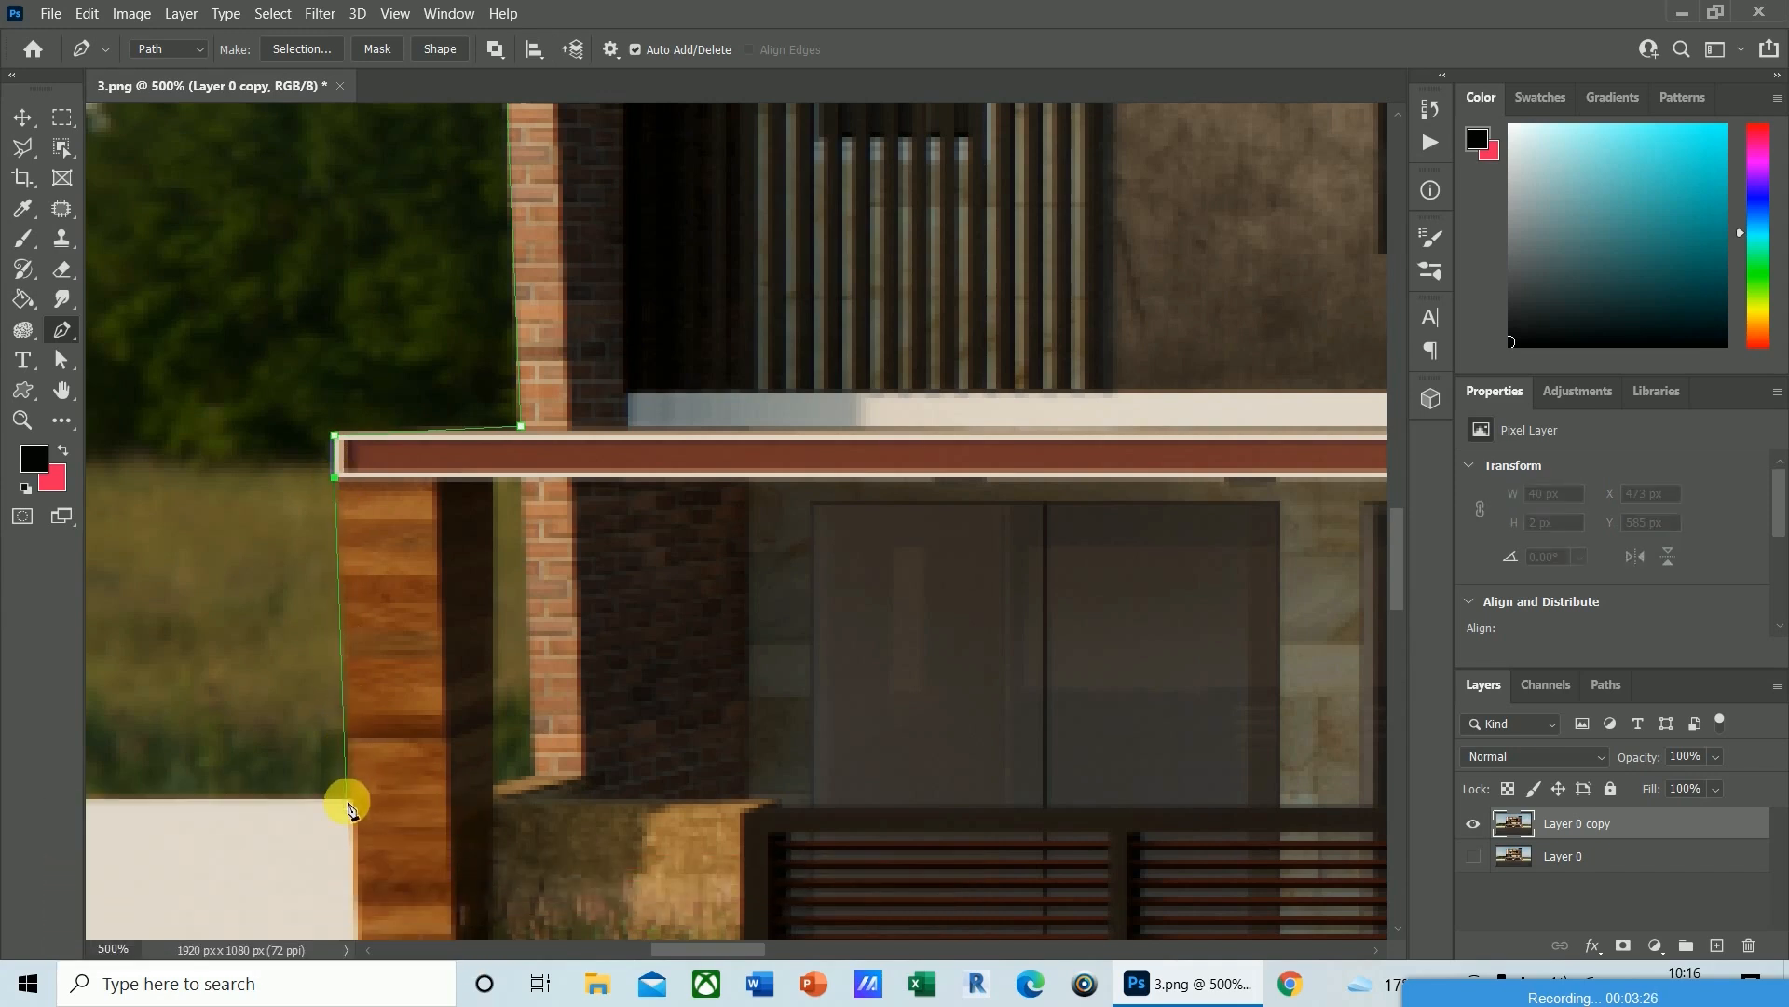
left_click(350, 800)
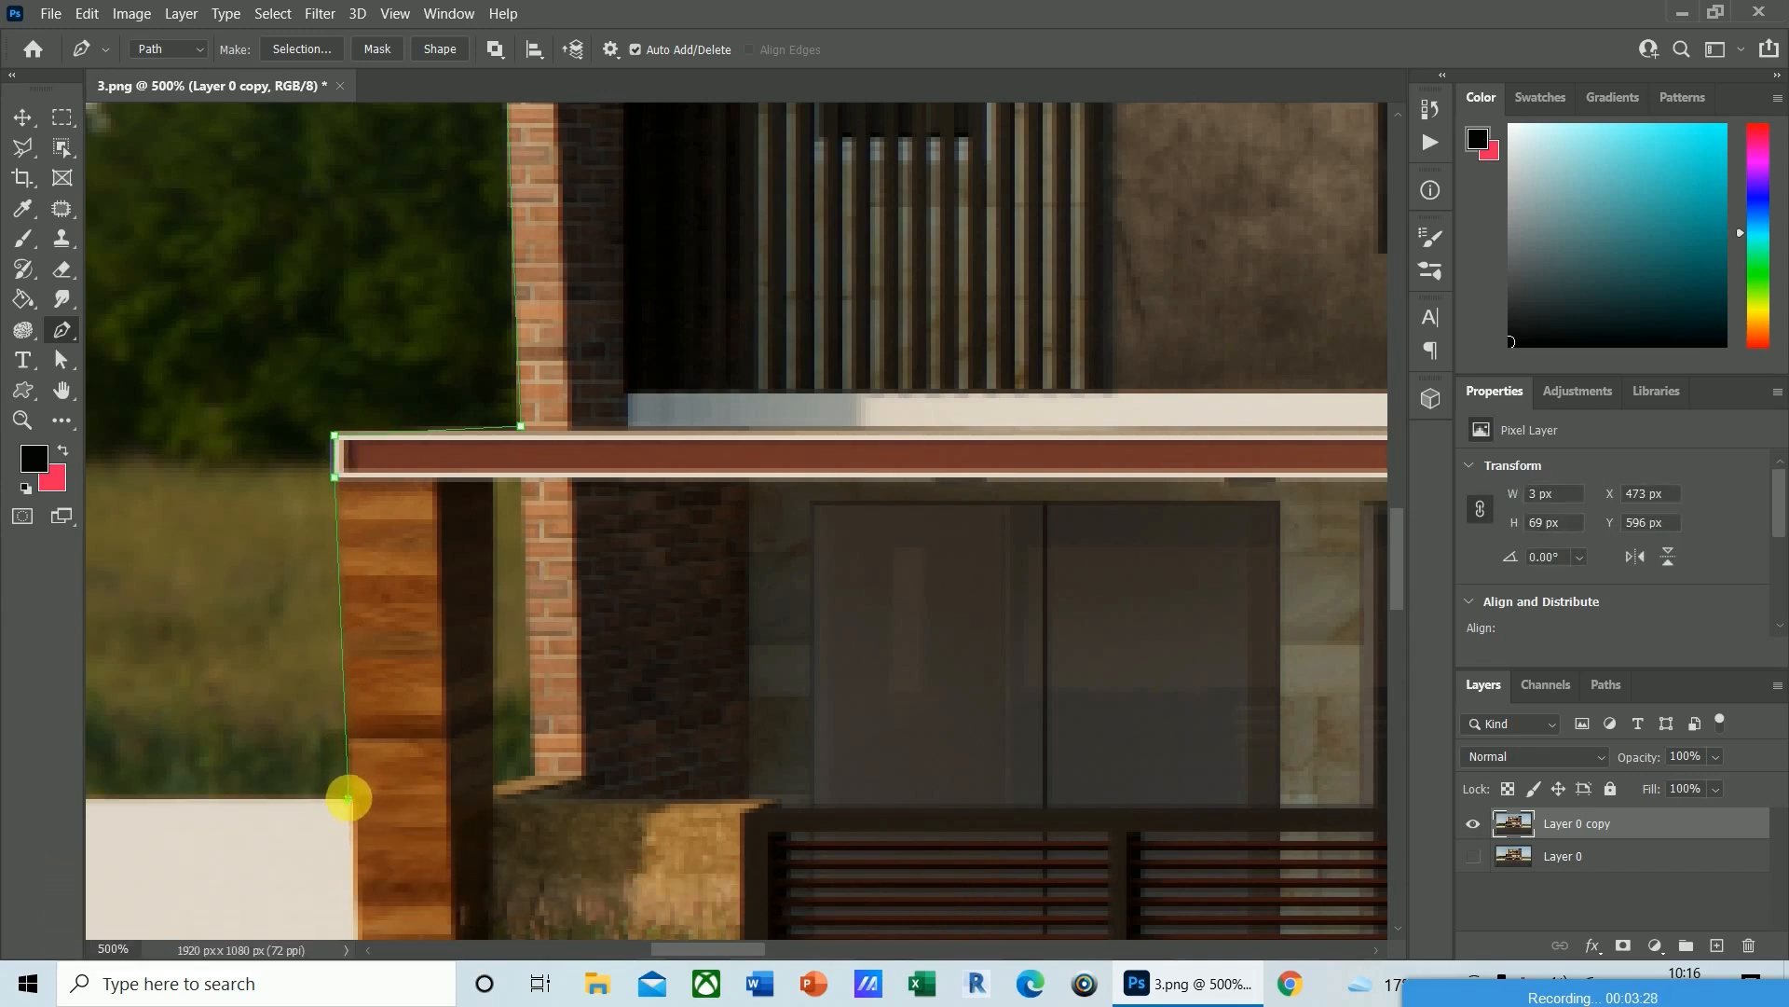
Continue the path along the left boundary wall's top to the image's left edge, then down to close it at the road-edge starting point.
left_click_drag(115, 806, 1569, 559)
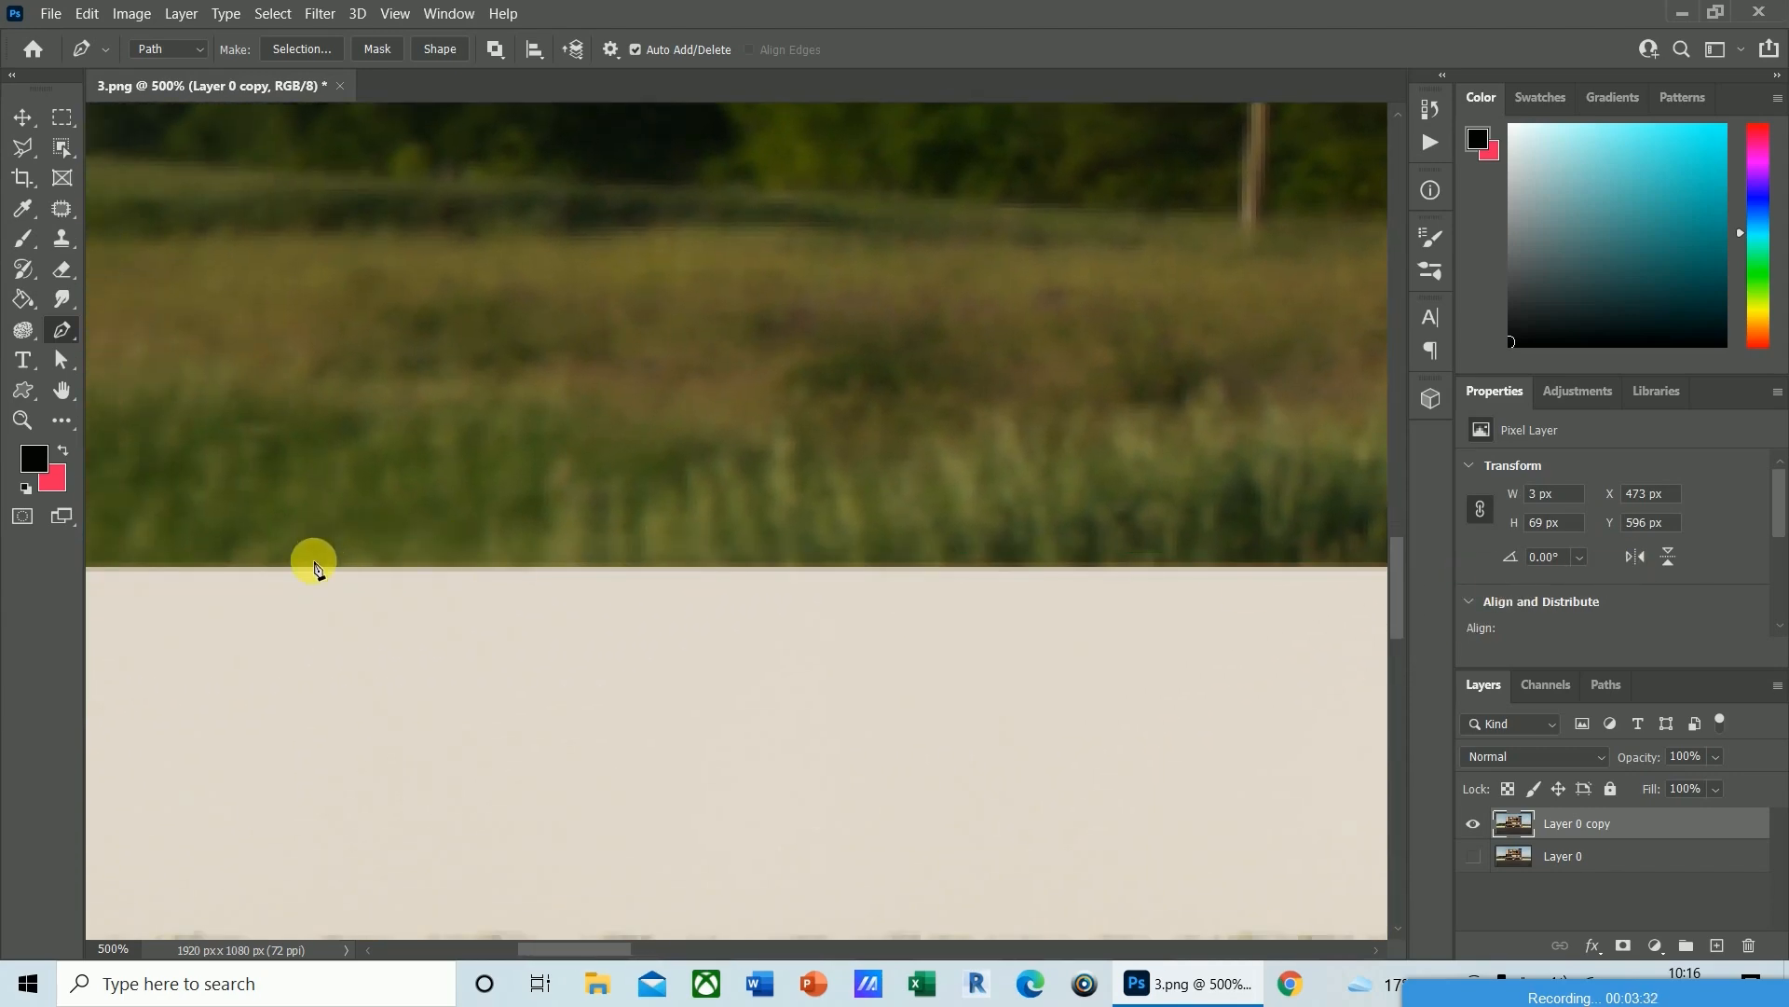
left_click(308, 568)
left_click_drag(246, 546, 1212, 587)
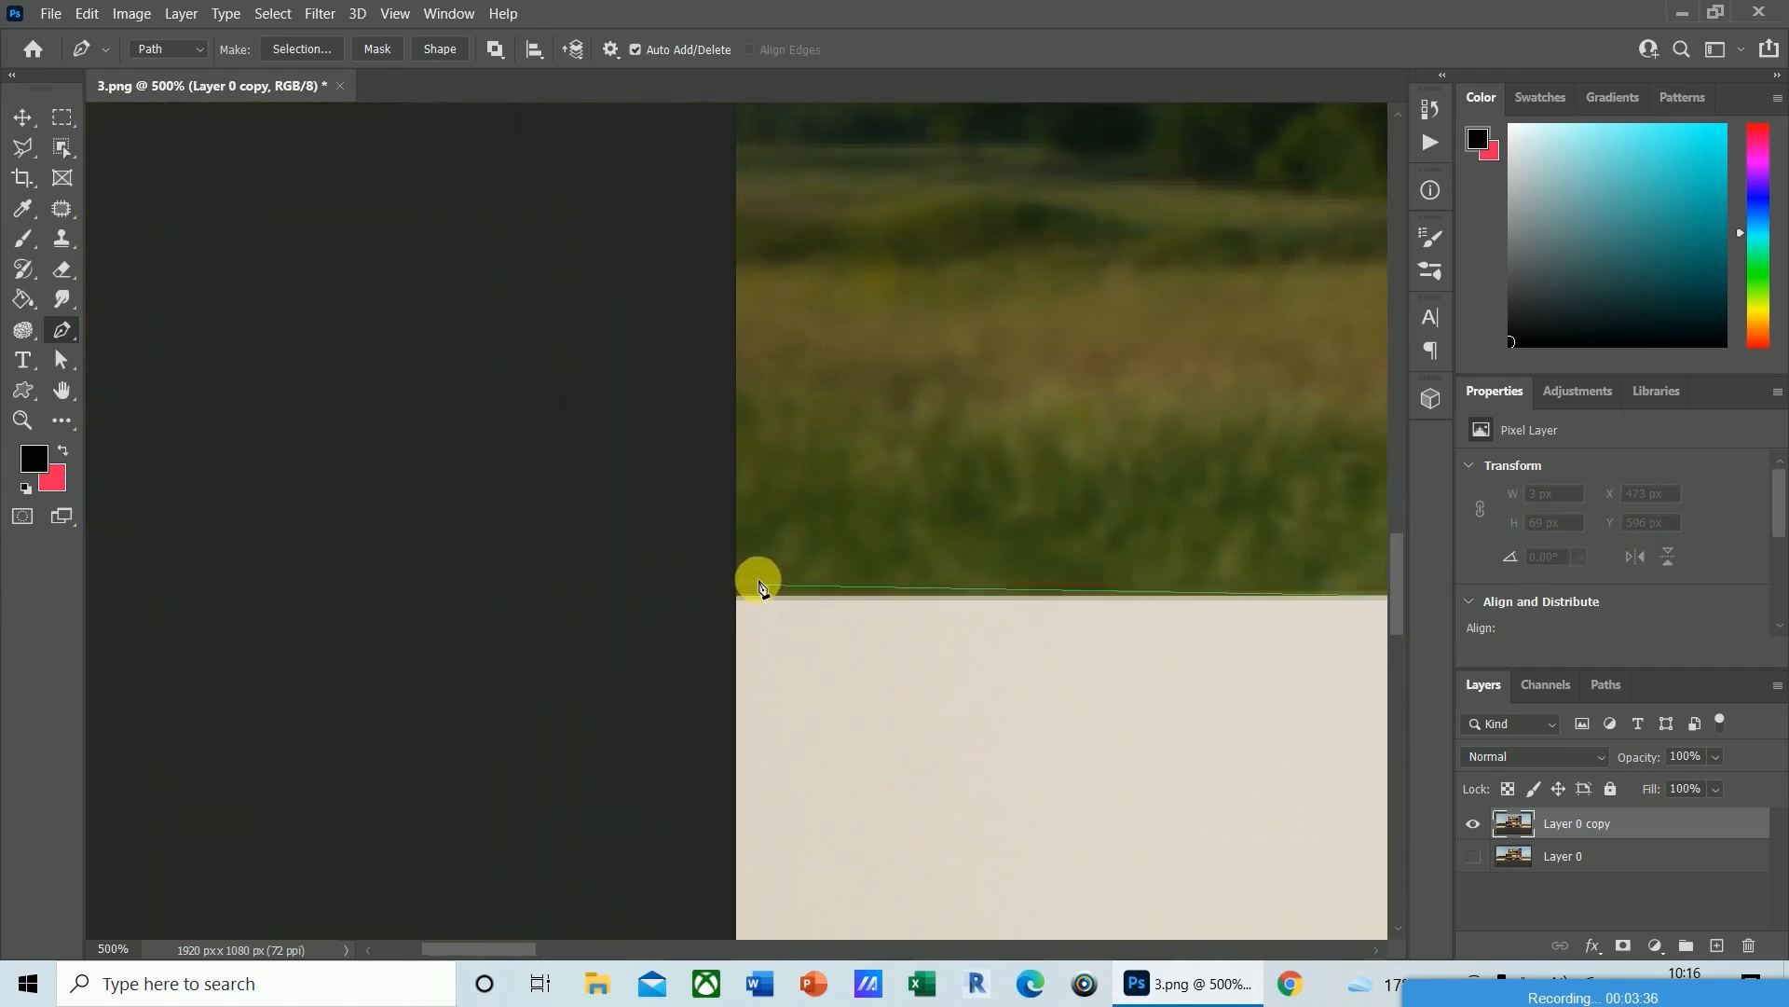
left_click(738, 601)
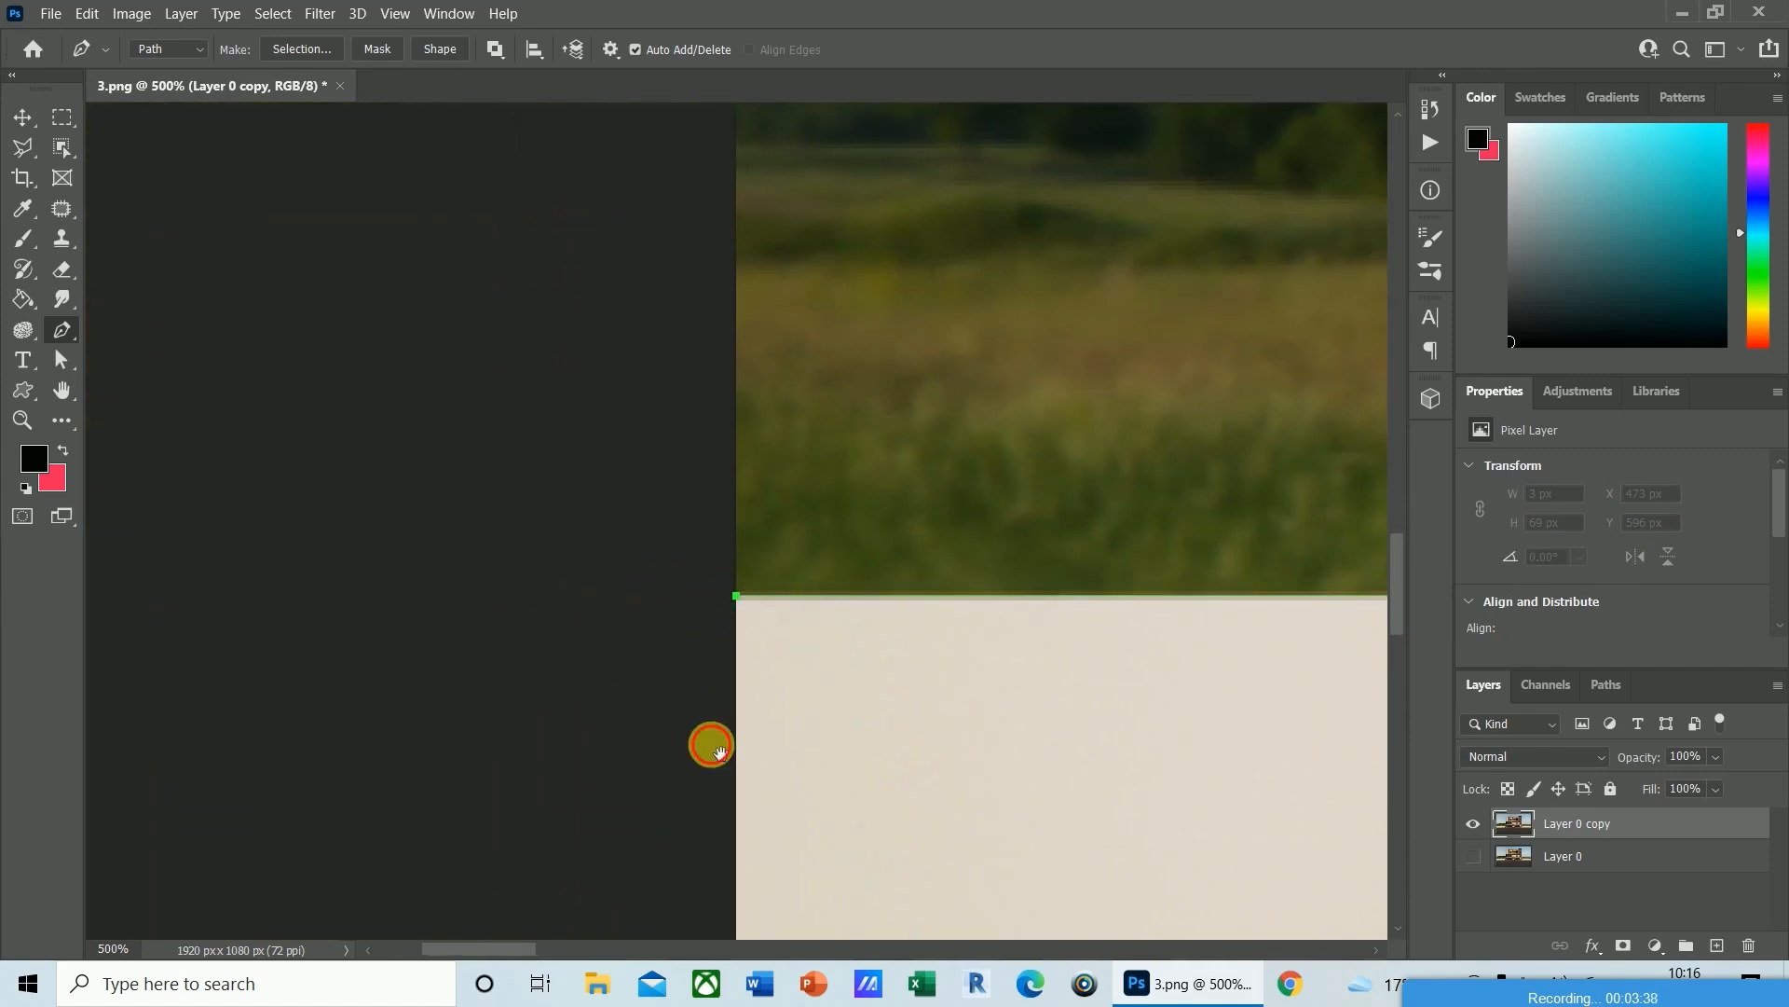
left_click_drag(707, 743, 571, 288)
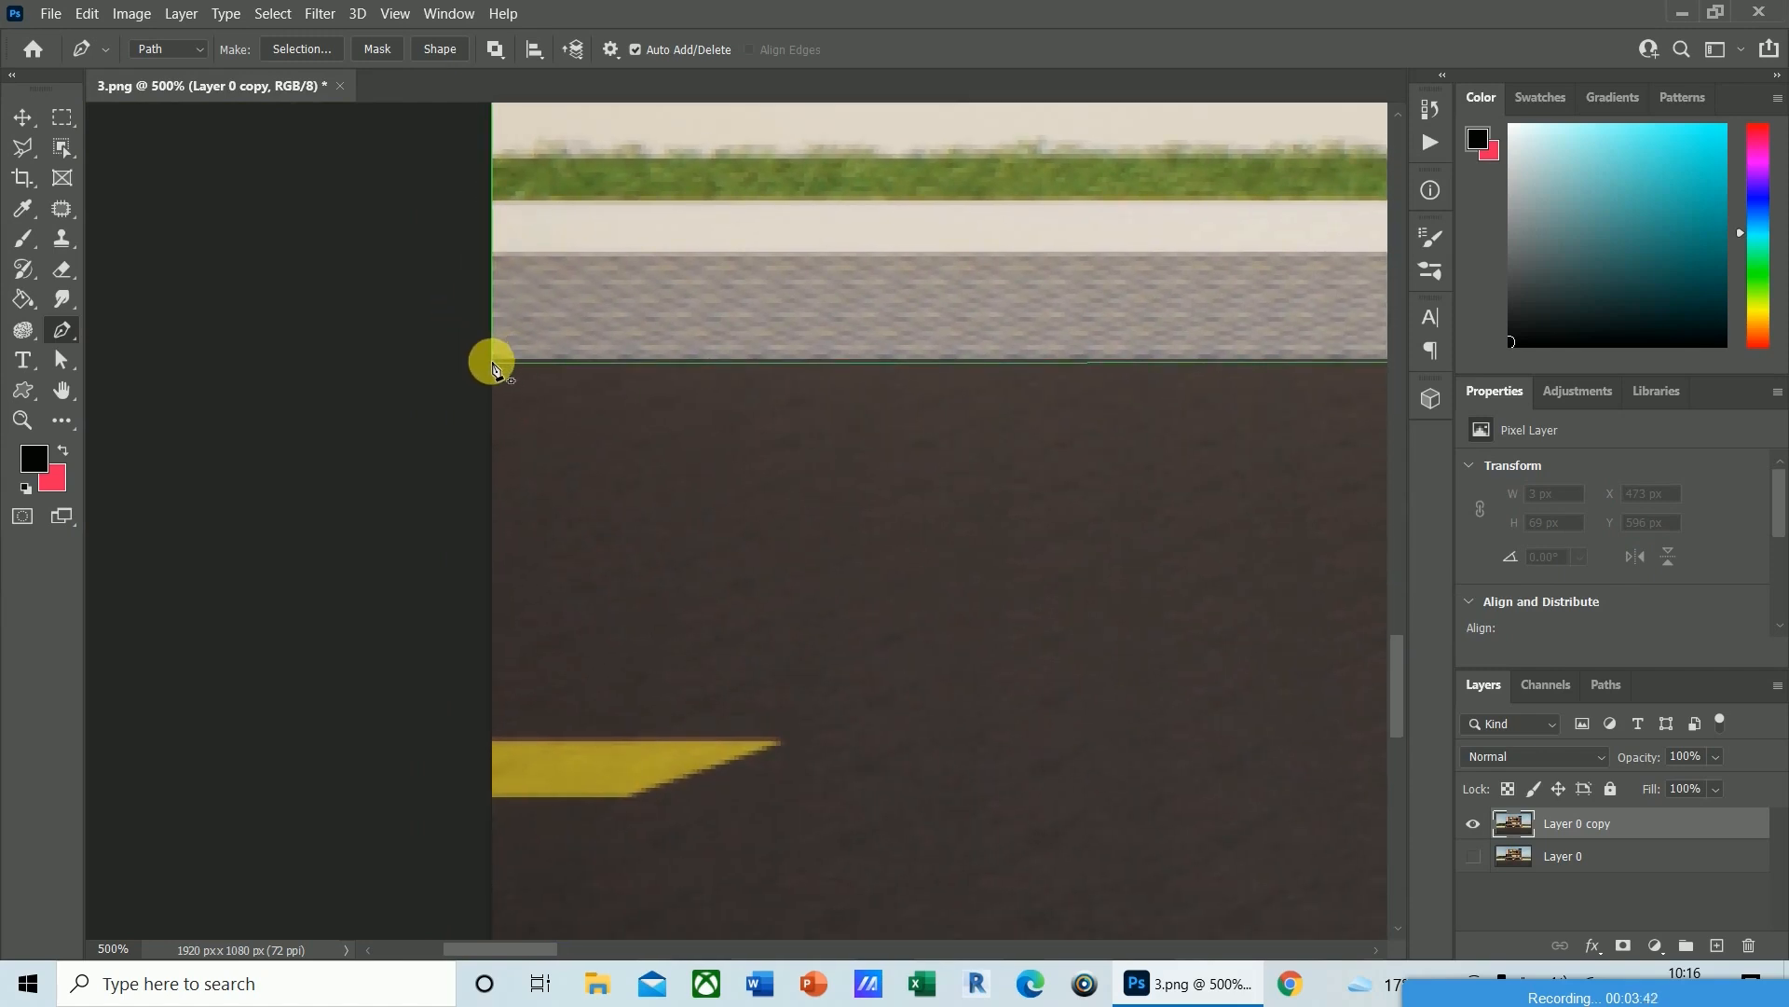
left_click(492, 367)
Convert the closed path around the building and boundary walls into a selection.
key("ctrl+Return")
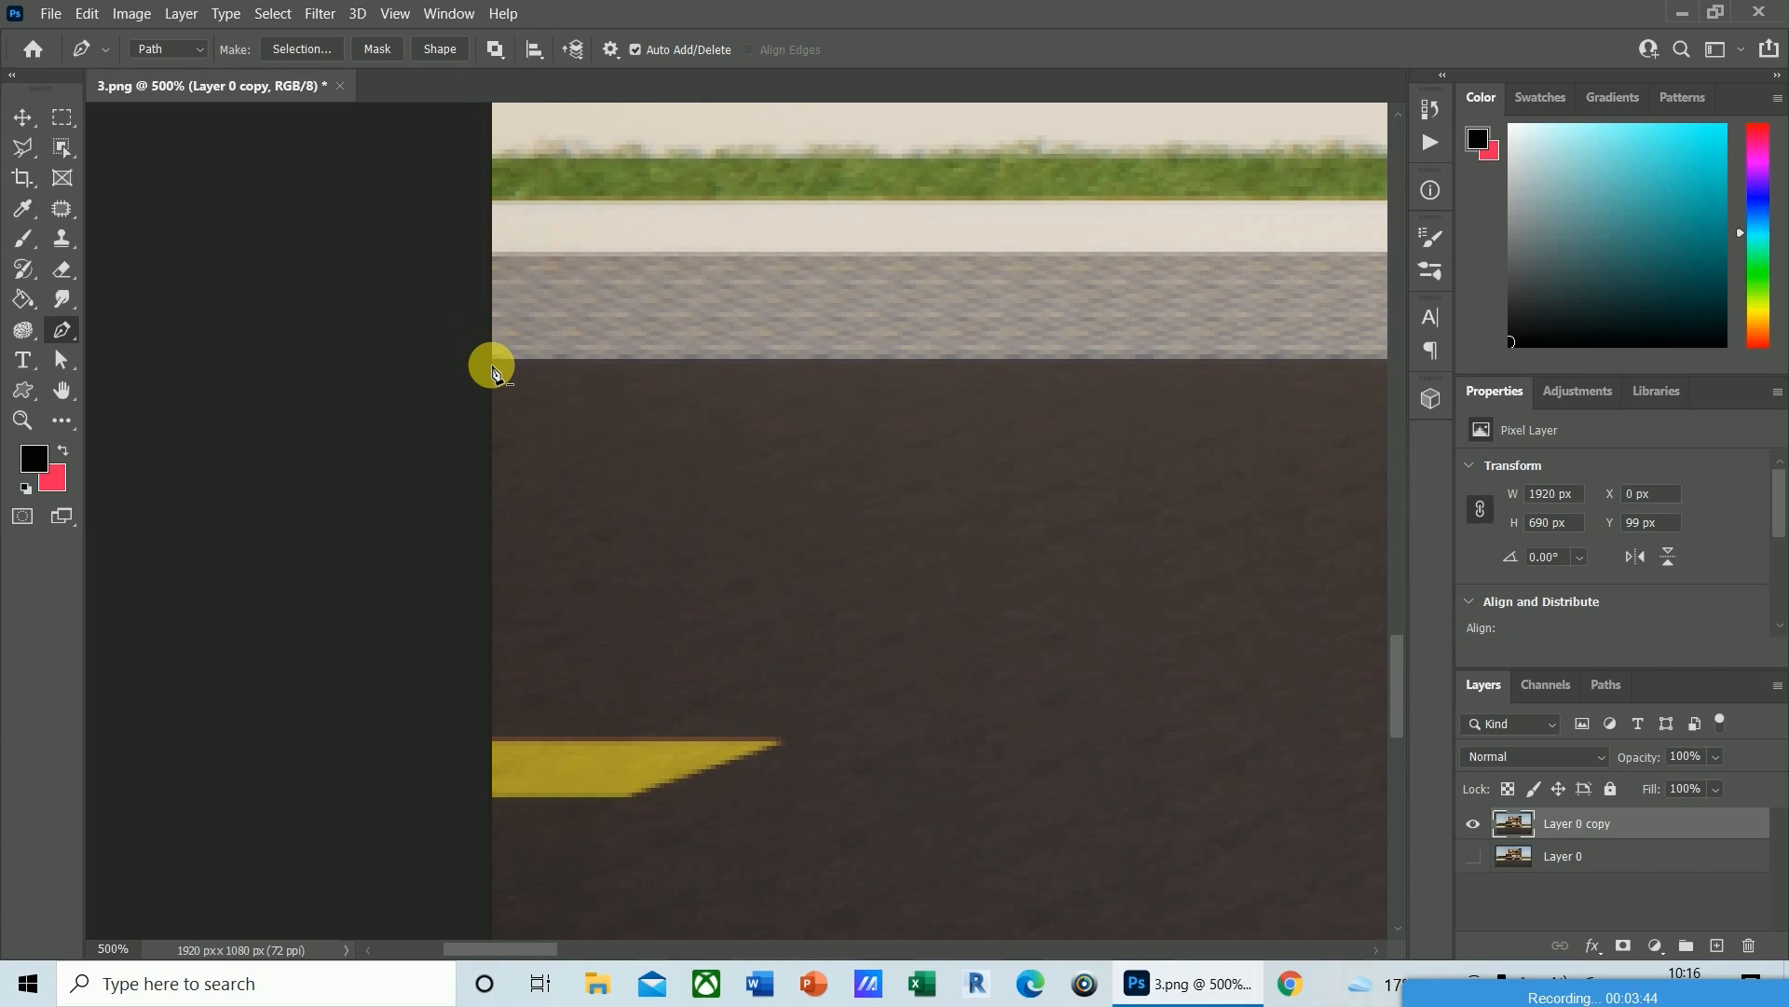
key("ctrl+z")
key("ctrl+minus")
key("ctrl+minus")
key("ctrl+minus")
key("ctrl+minus")
key("ctrl+minus")
key("ctrl+minus")
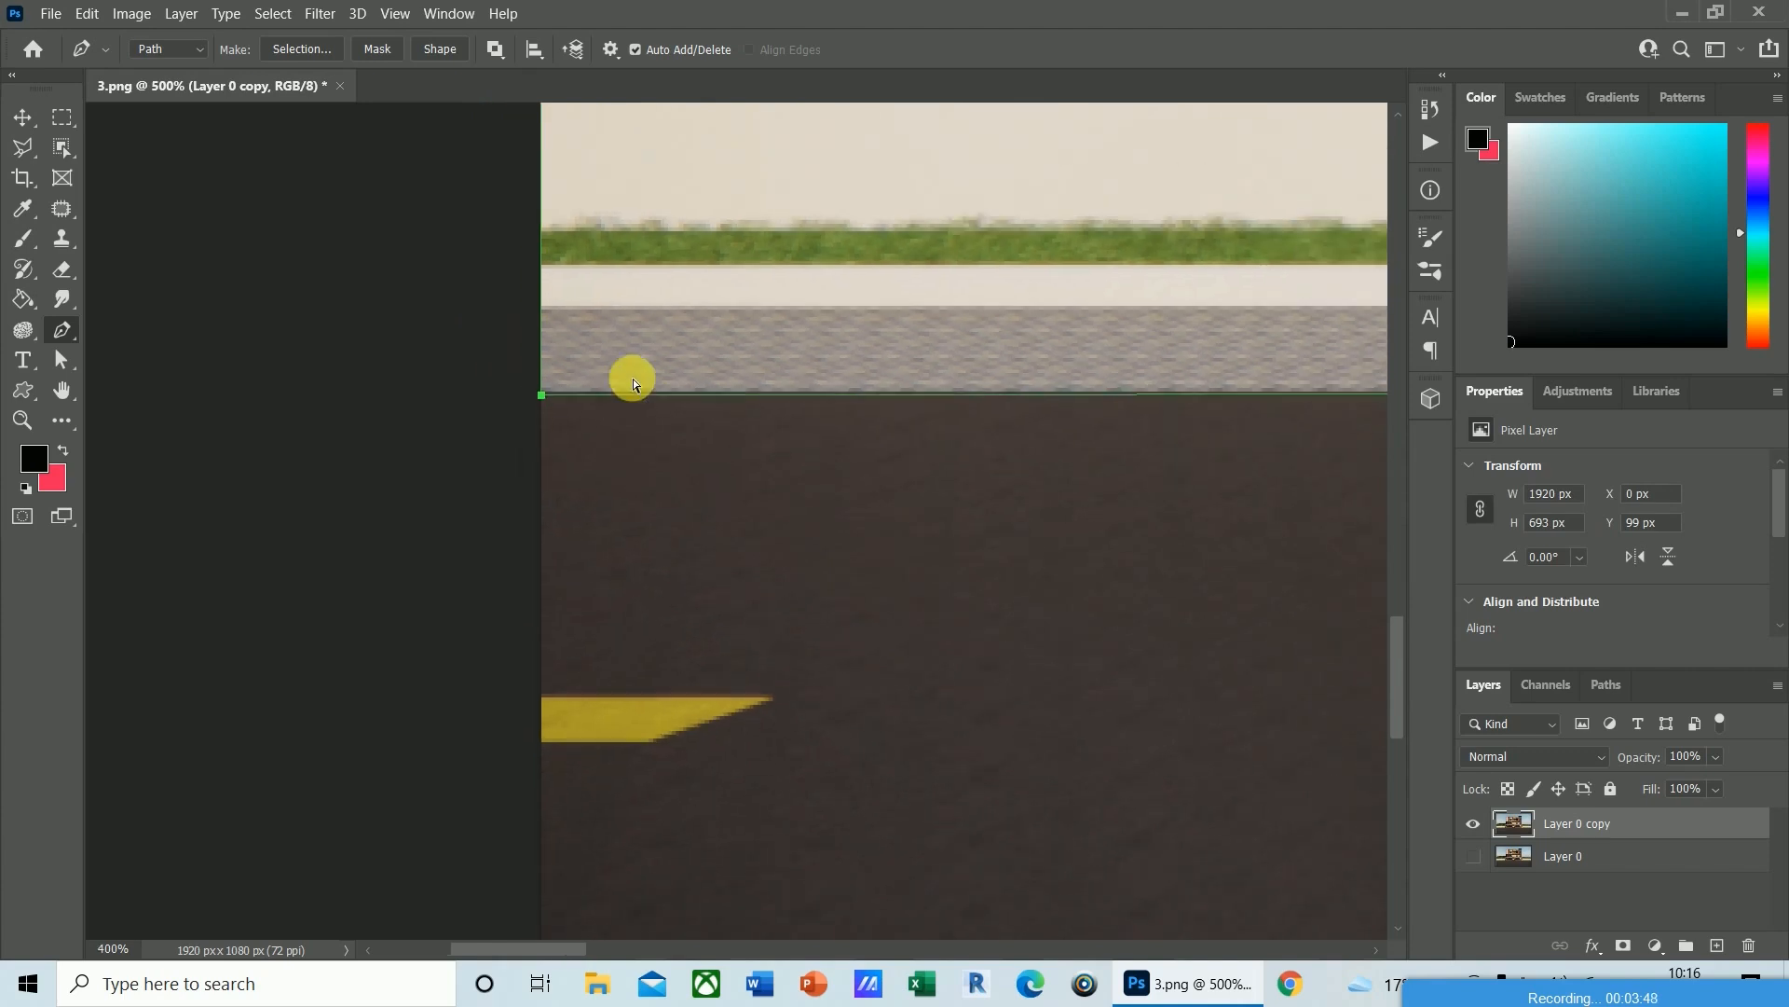
key("ctrl+minus")
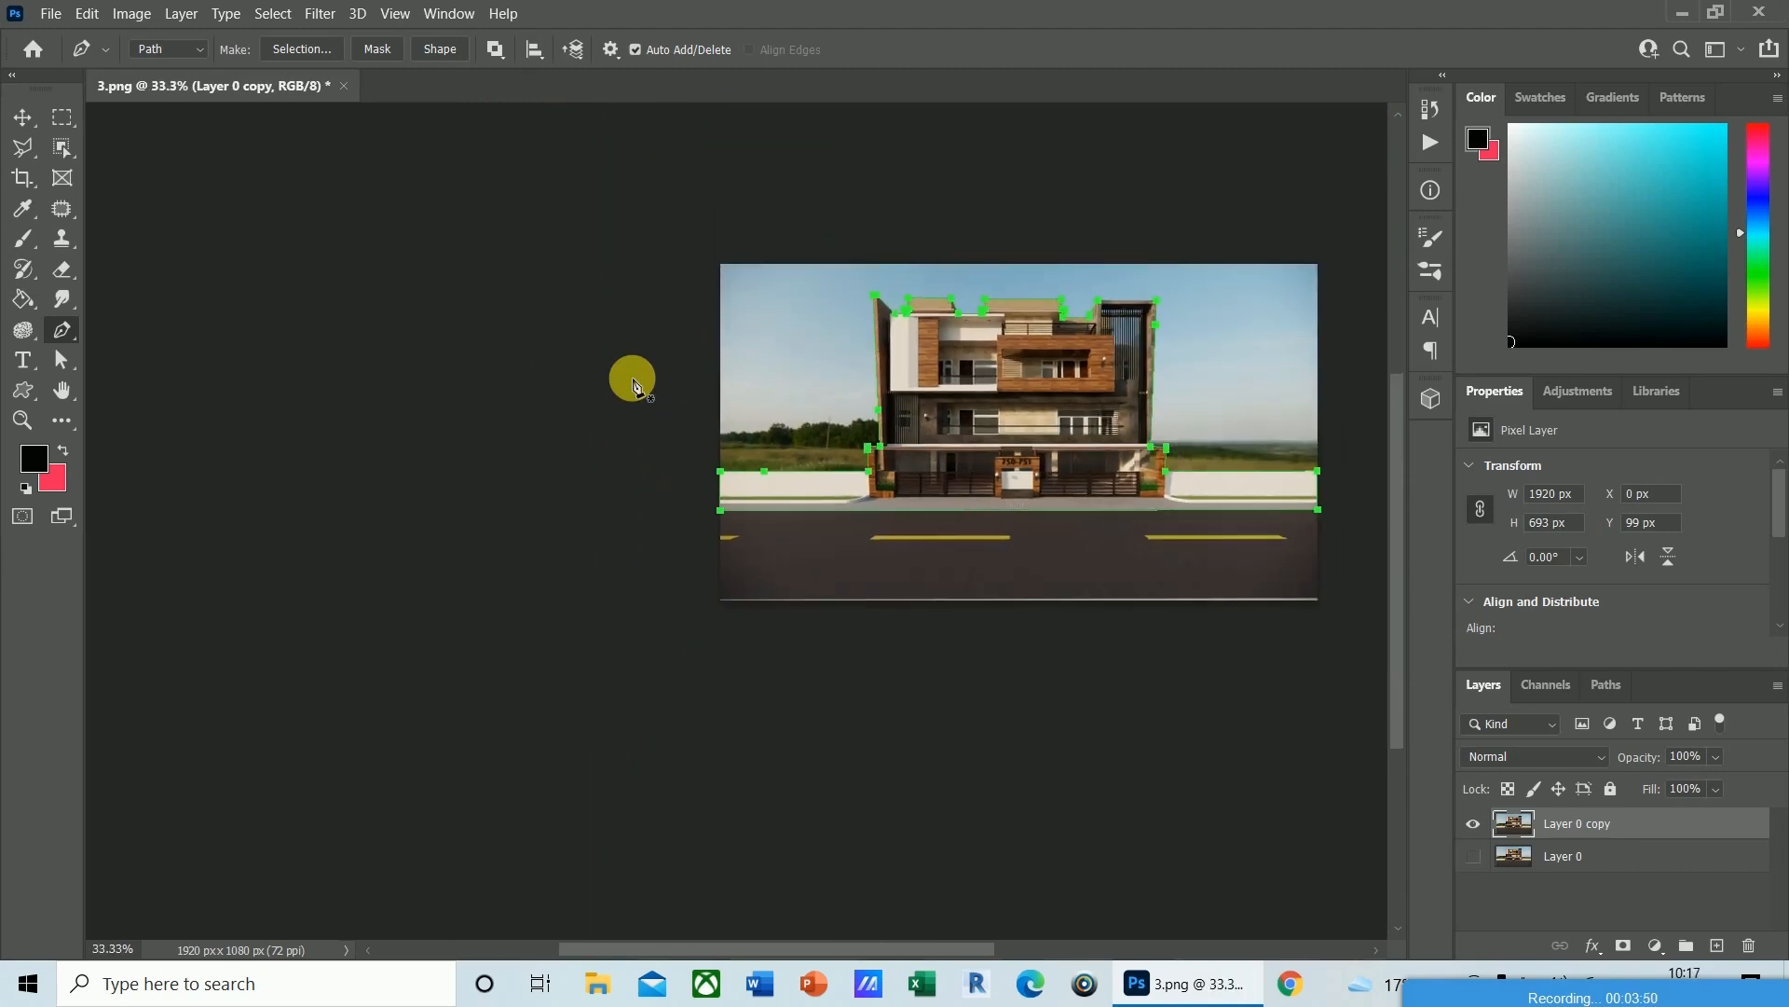
key("ctrl+Return")
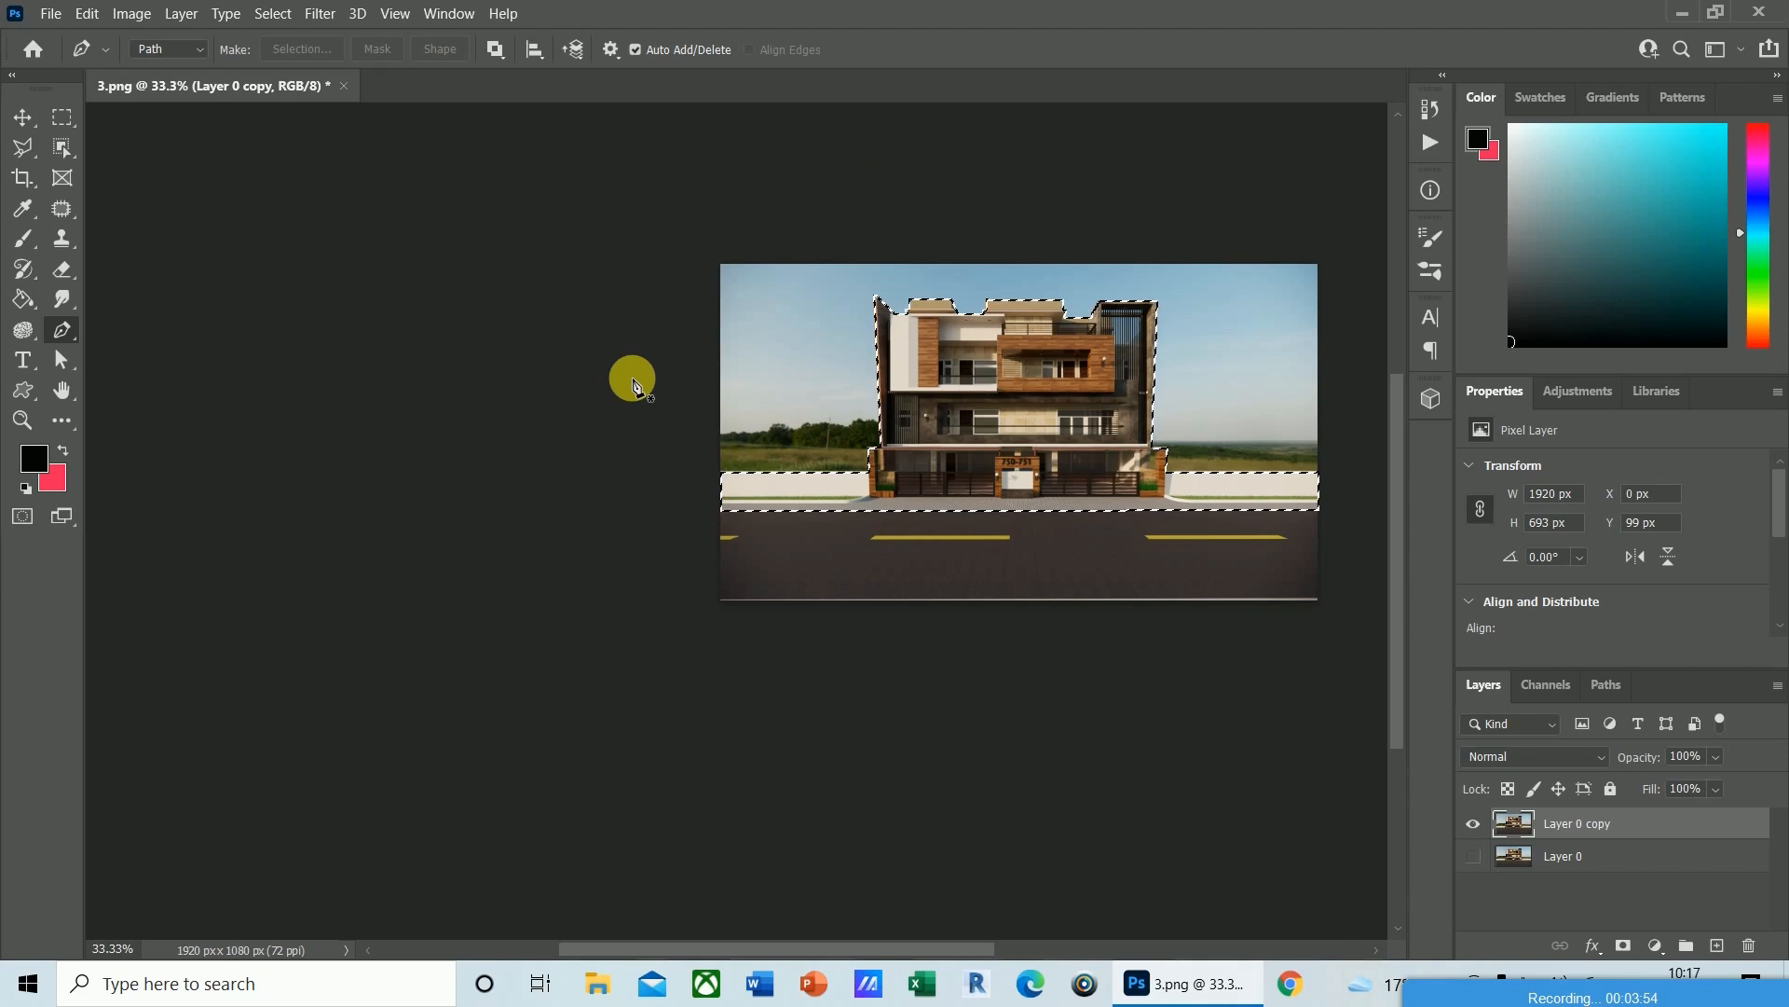
key("ctrl+plus")
key("ctrl+plus")
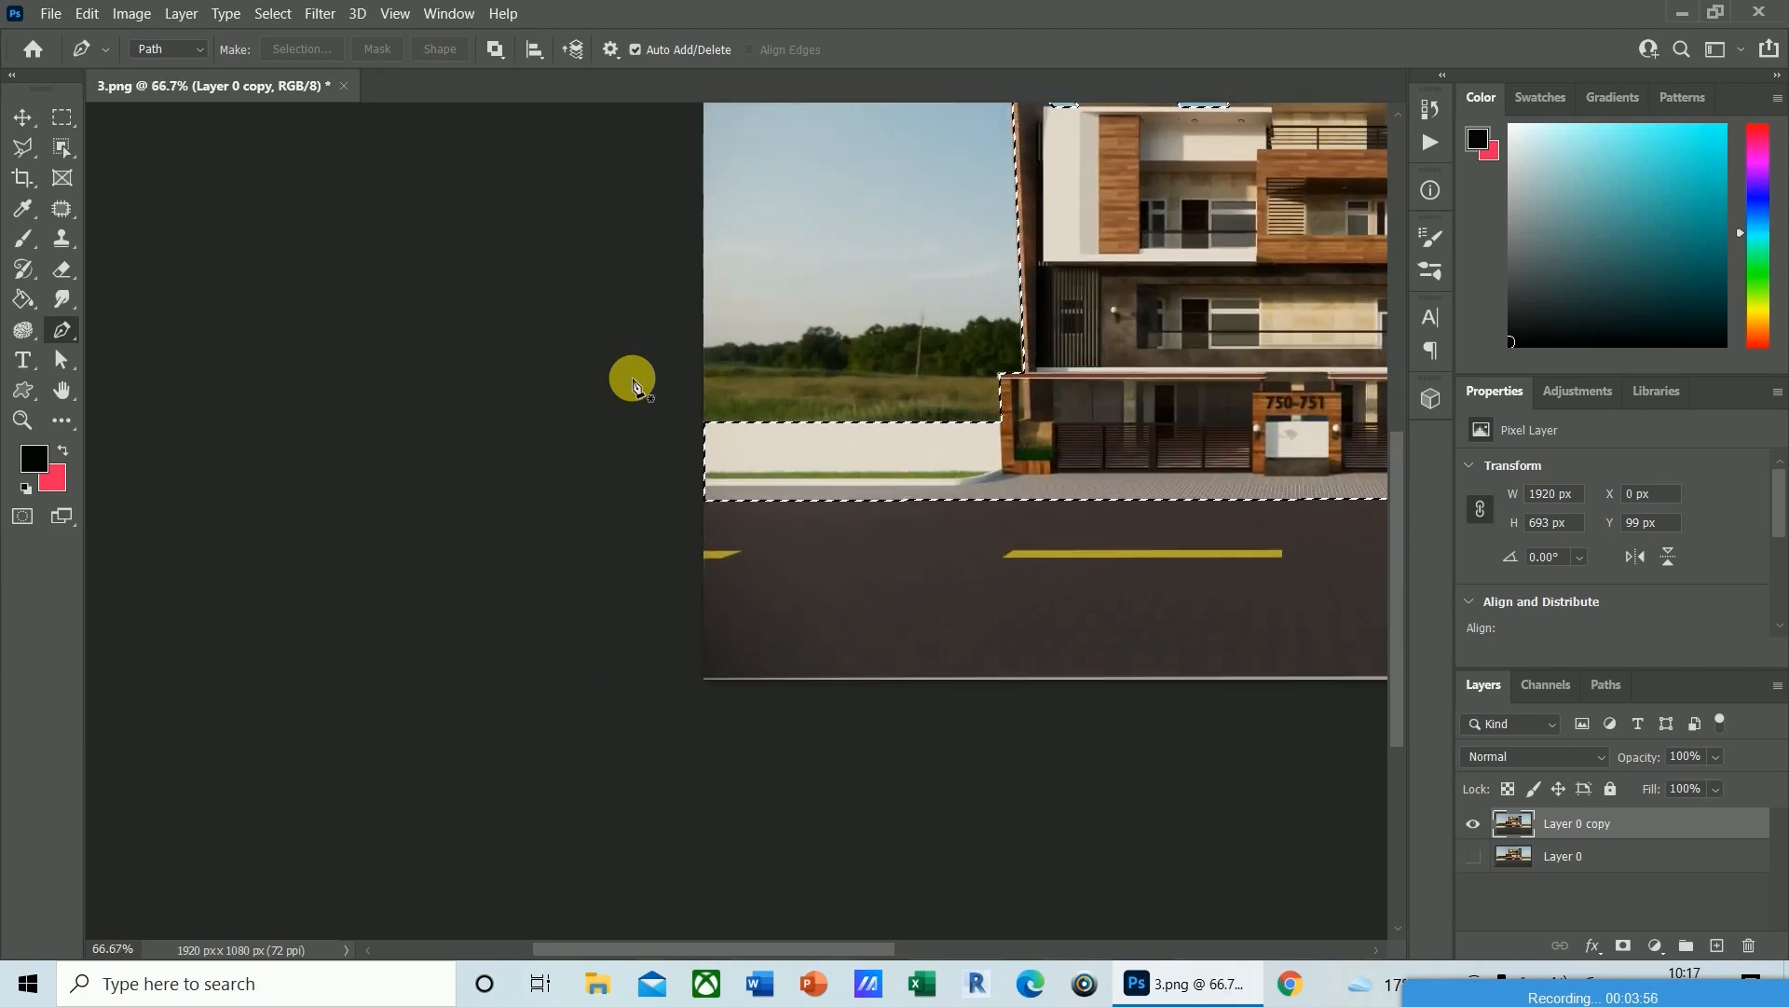
left_click_drag(814, 949, 1035, 949)
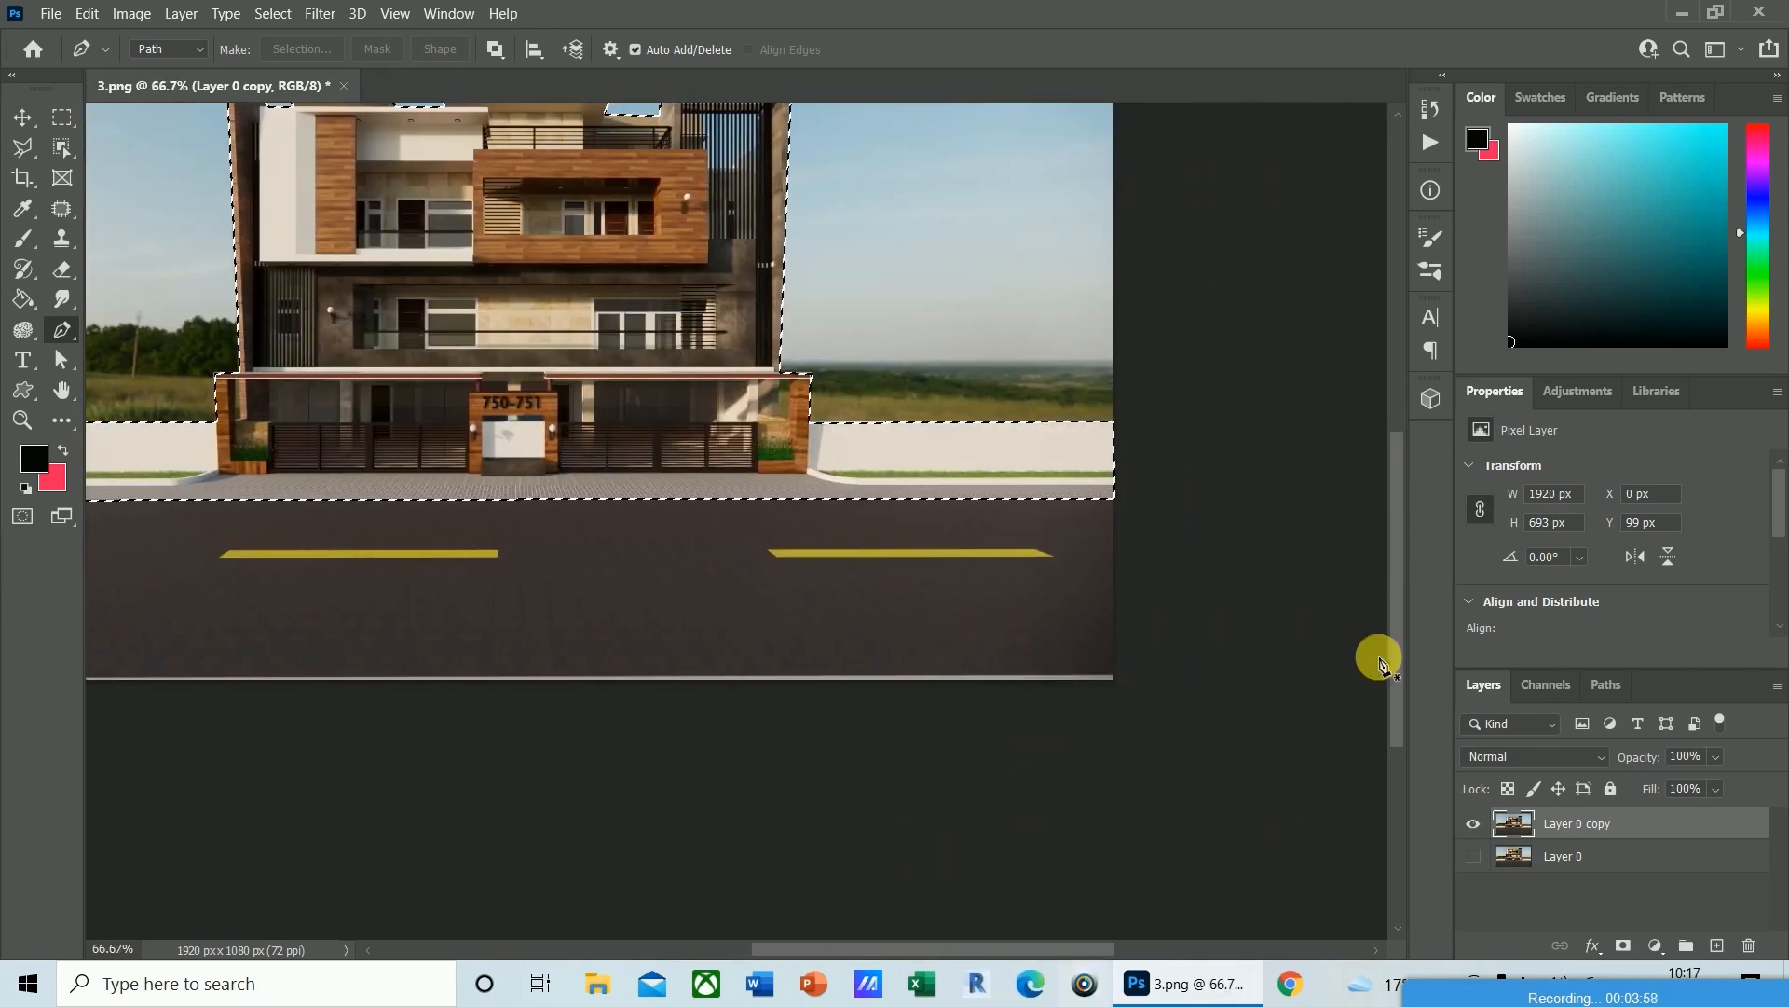
left_click_drag(1397, 653, 1400, 571)
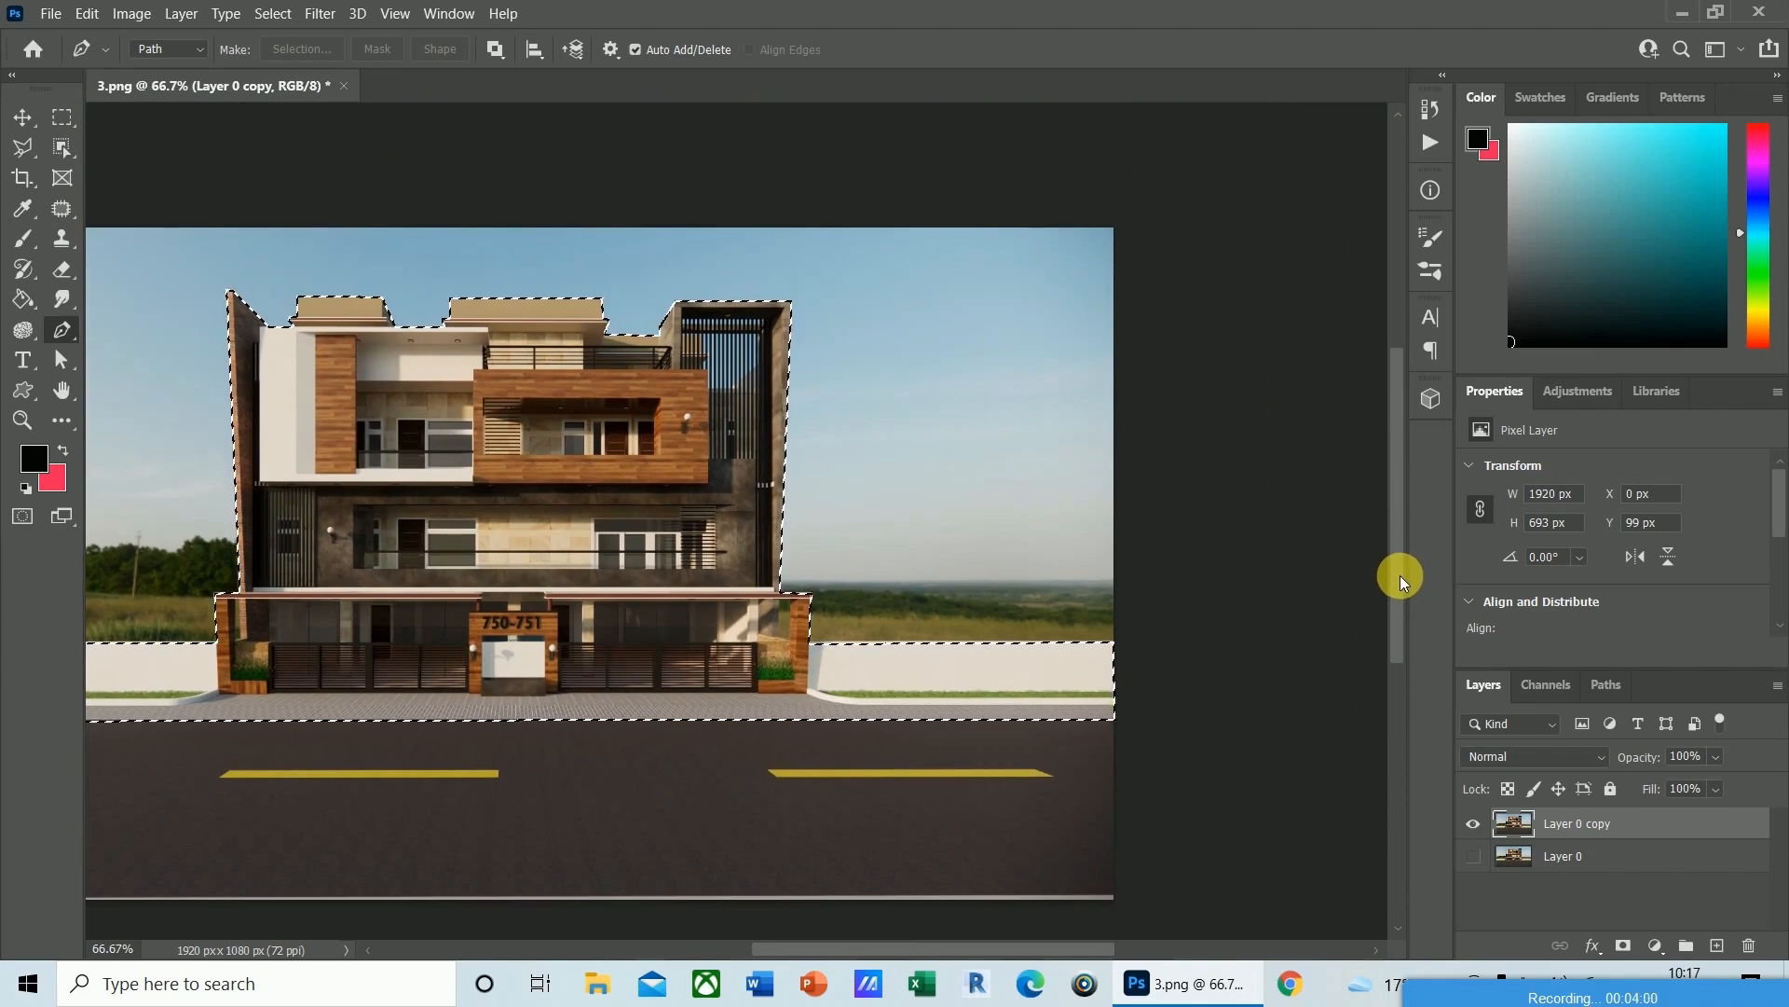
Invert the building selection, delete the sky and road background from the Layer 0 copy, and deselect.
key("ctrl+shift+i")
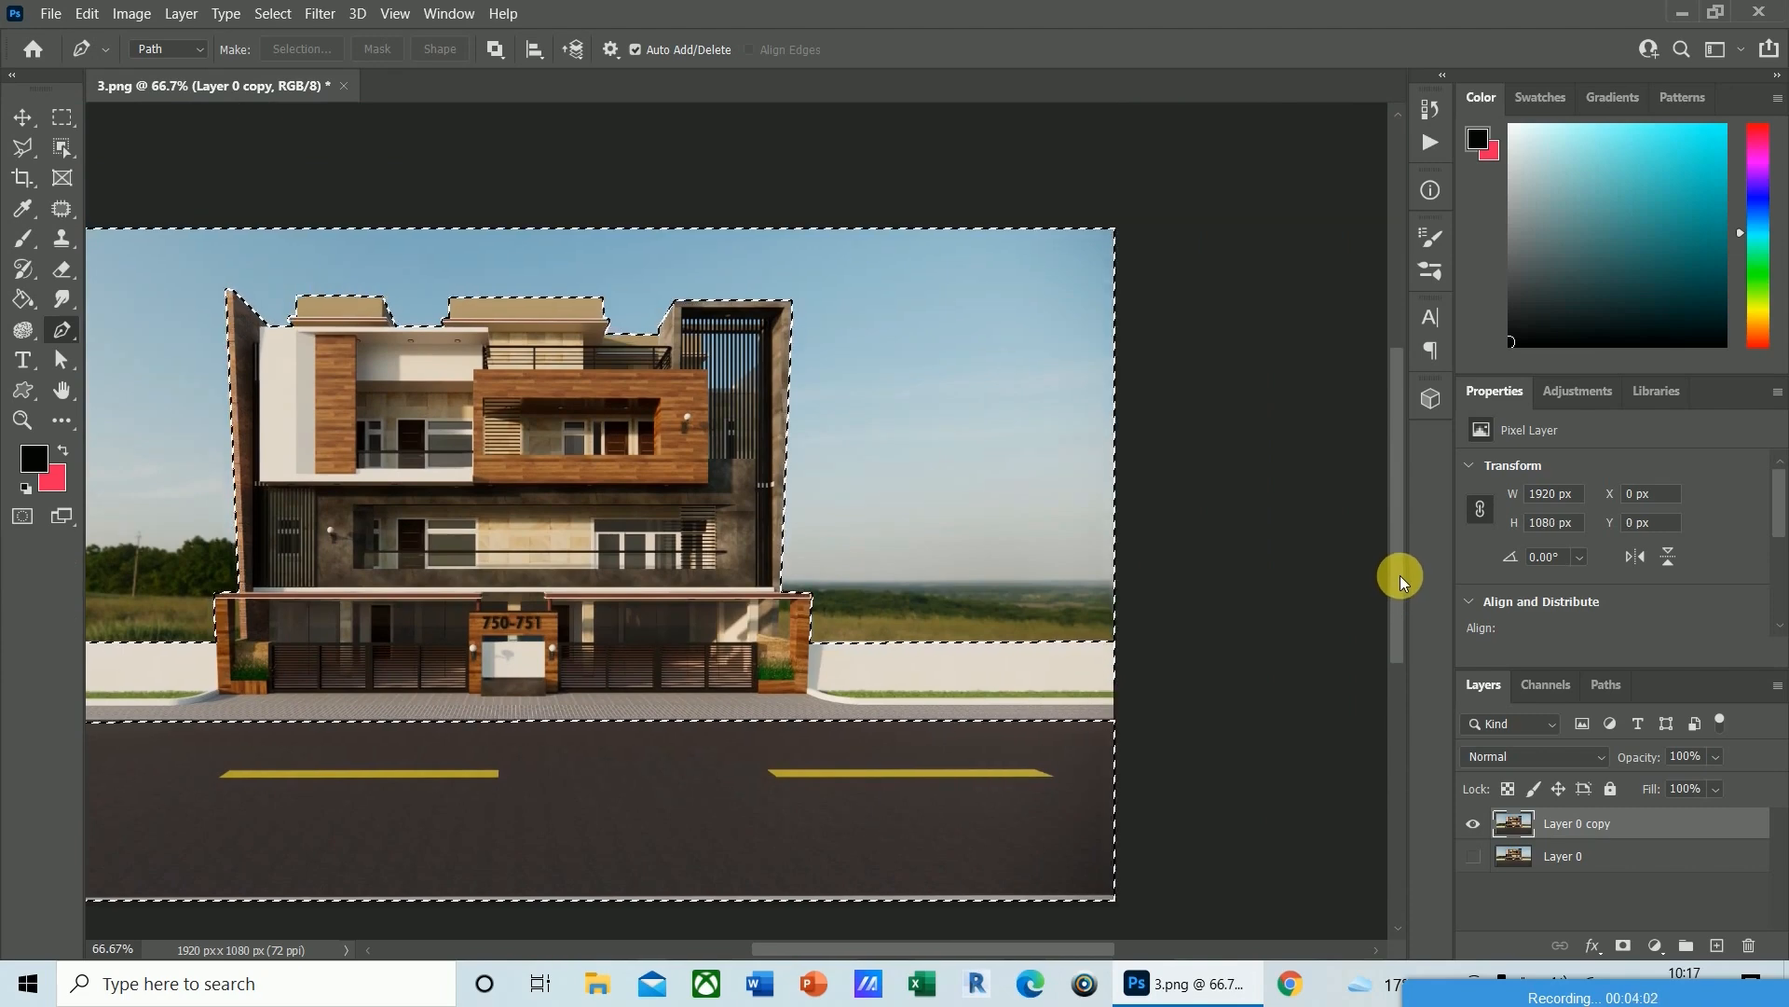
key("Delete")
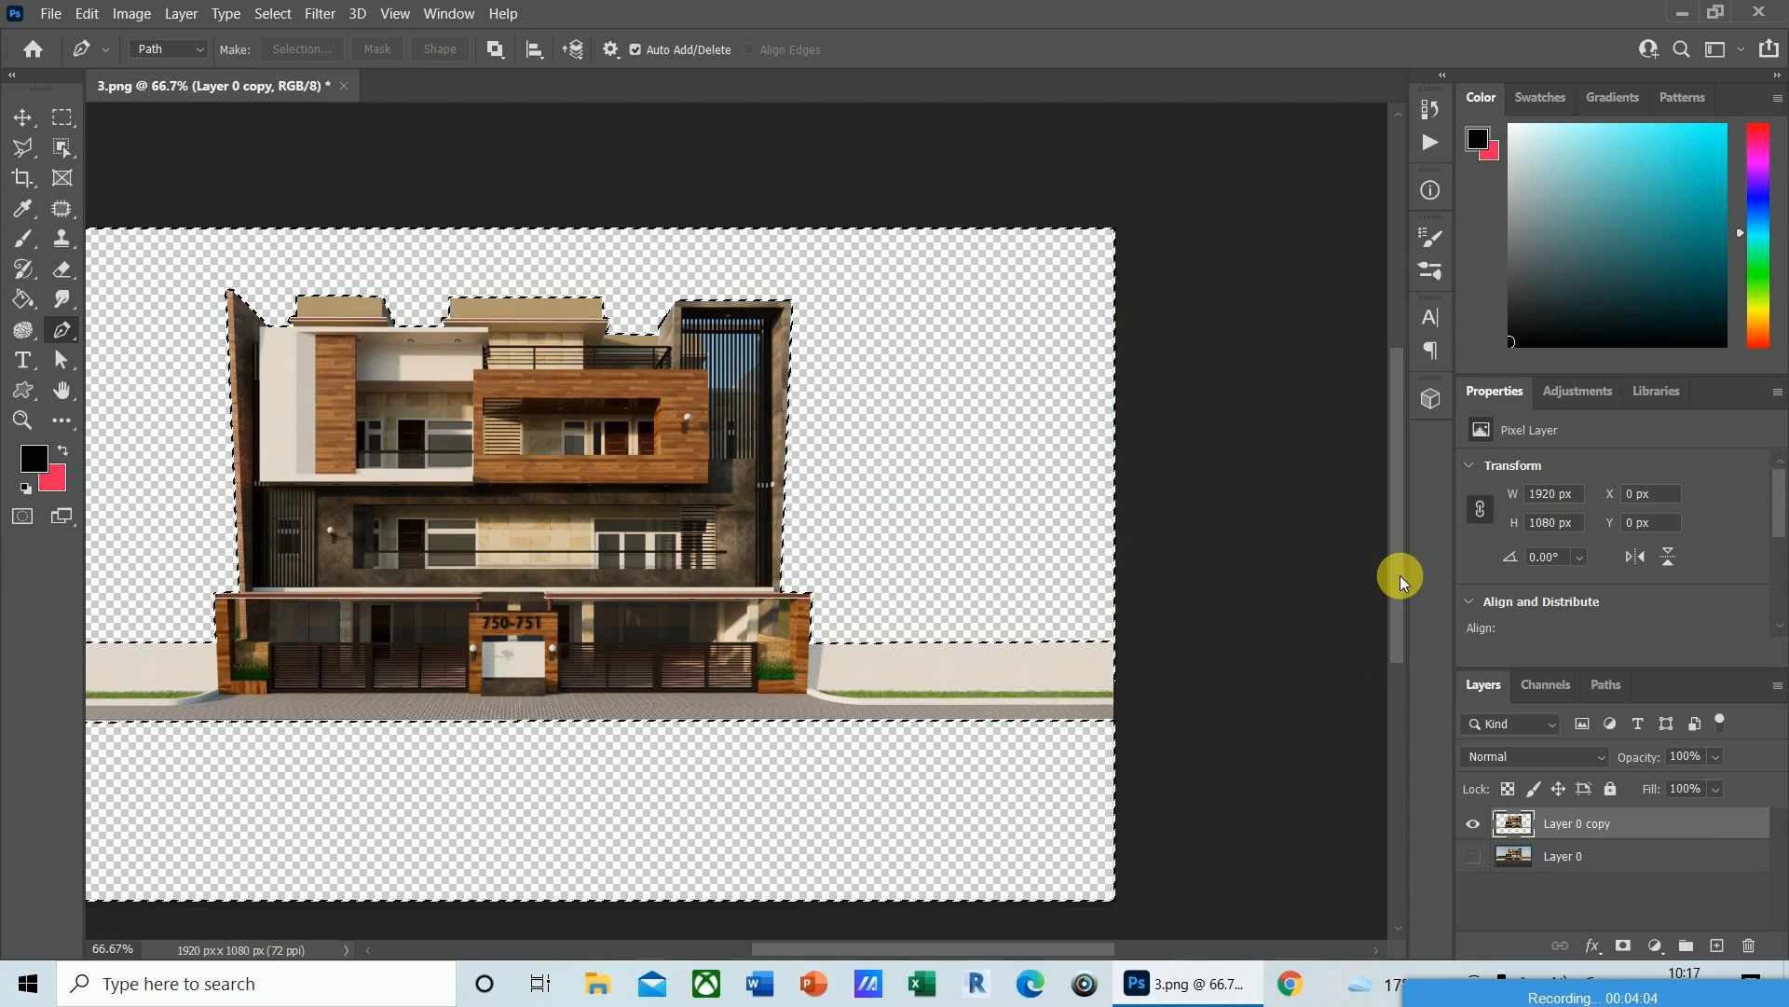
key("ctrl+d")
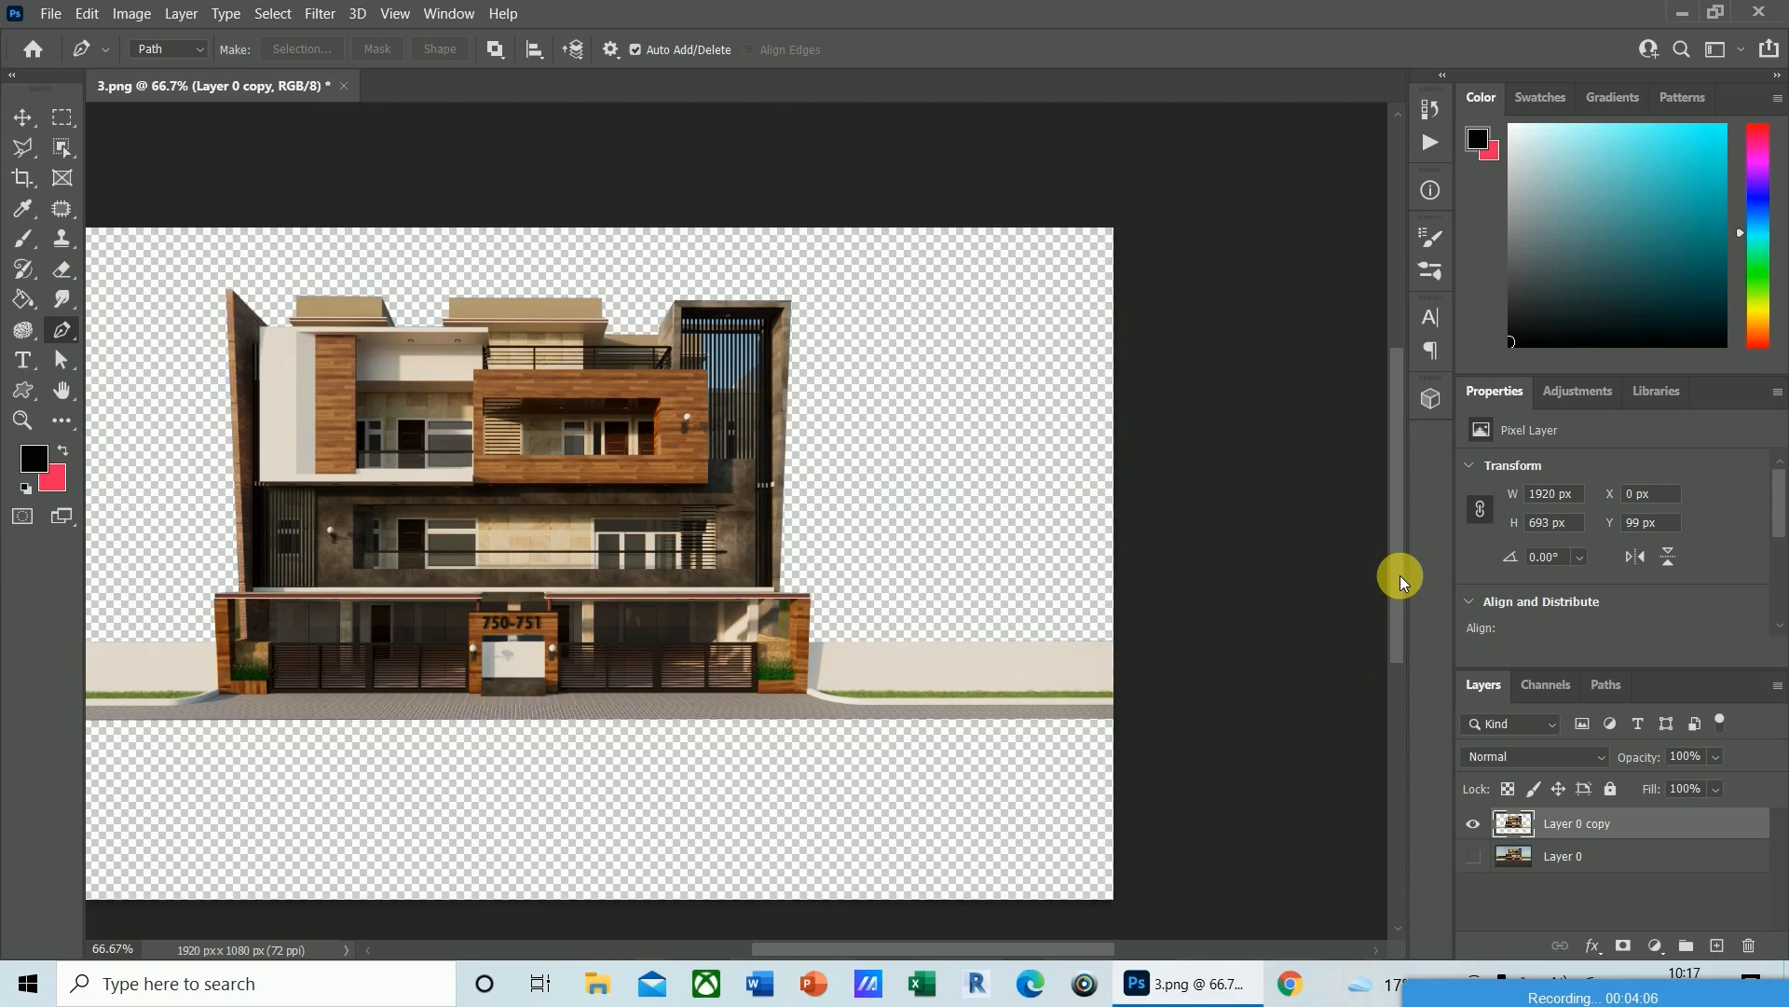
Select the blue sky between the upper tower's vertical slats by Color Range with fuzziness 61, delete it, and deselect.
key("ctrl+plus")
key("ctrl+plus")
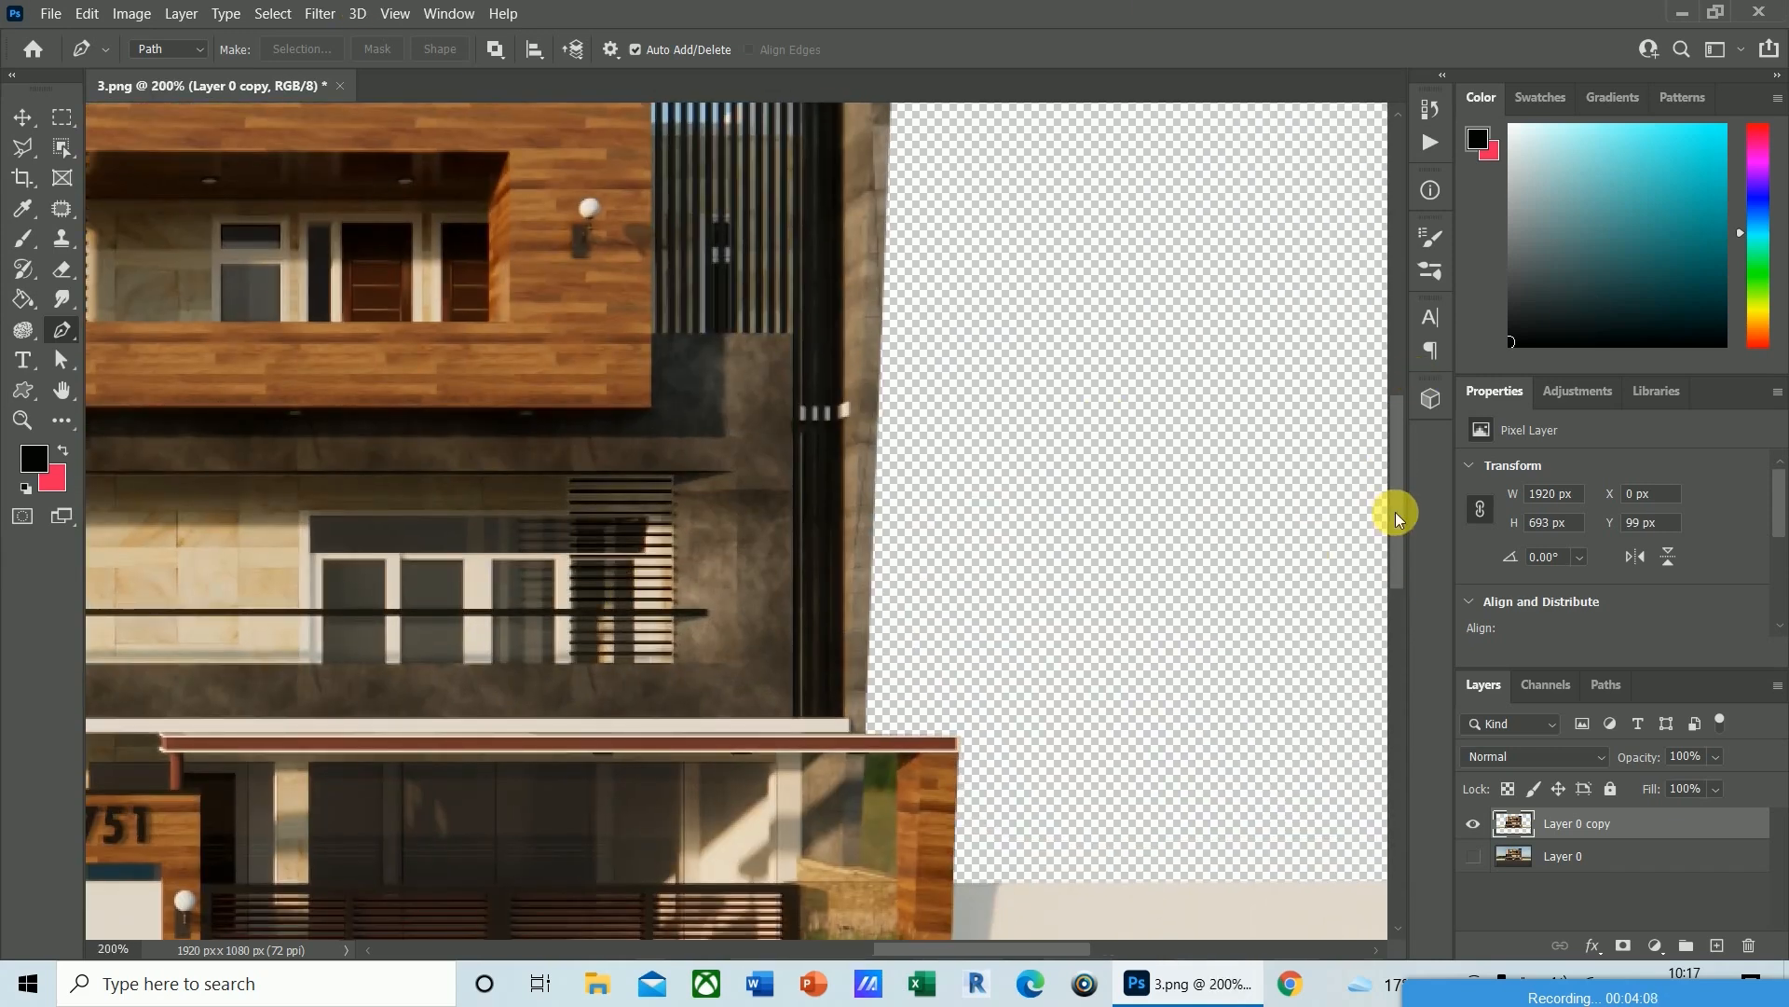
left_click_drag(1395, 512, 1394, 410)
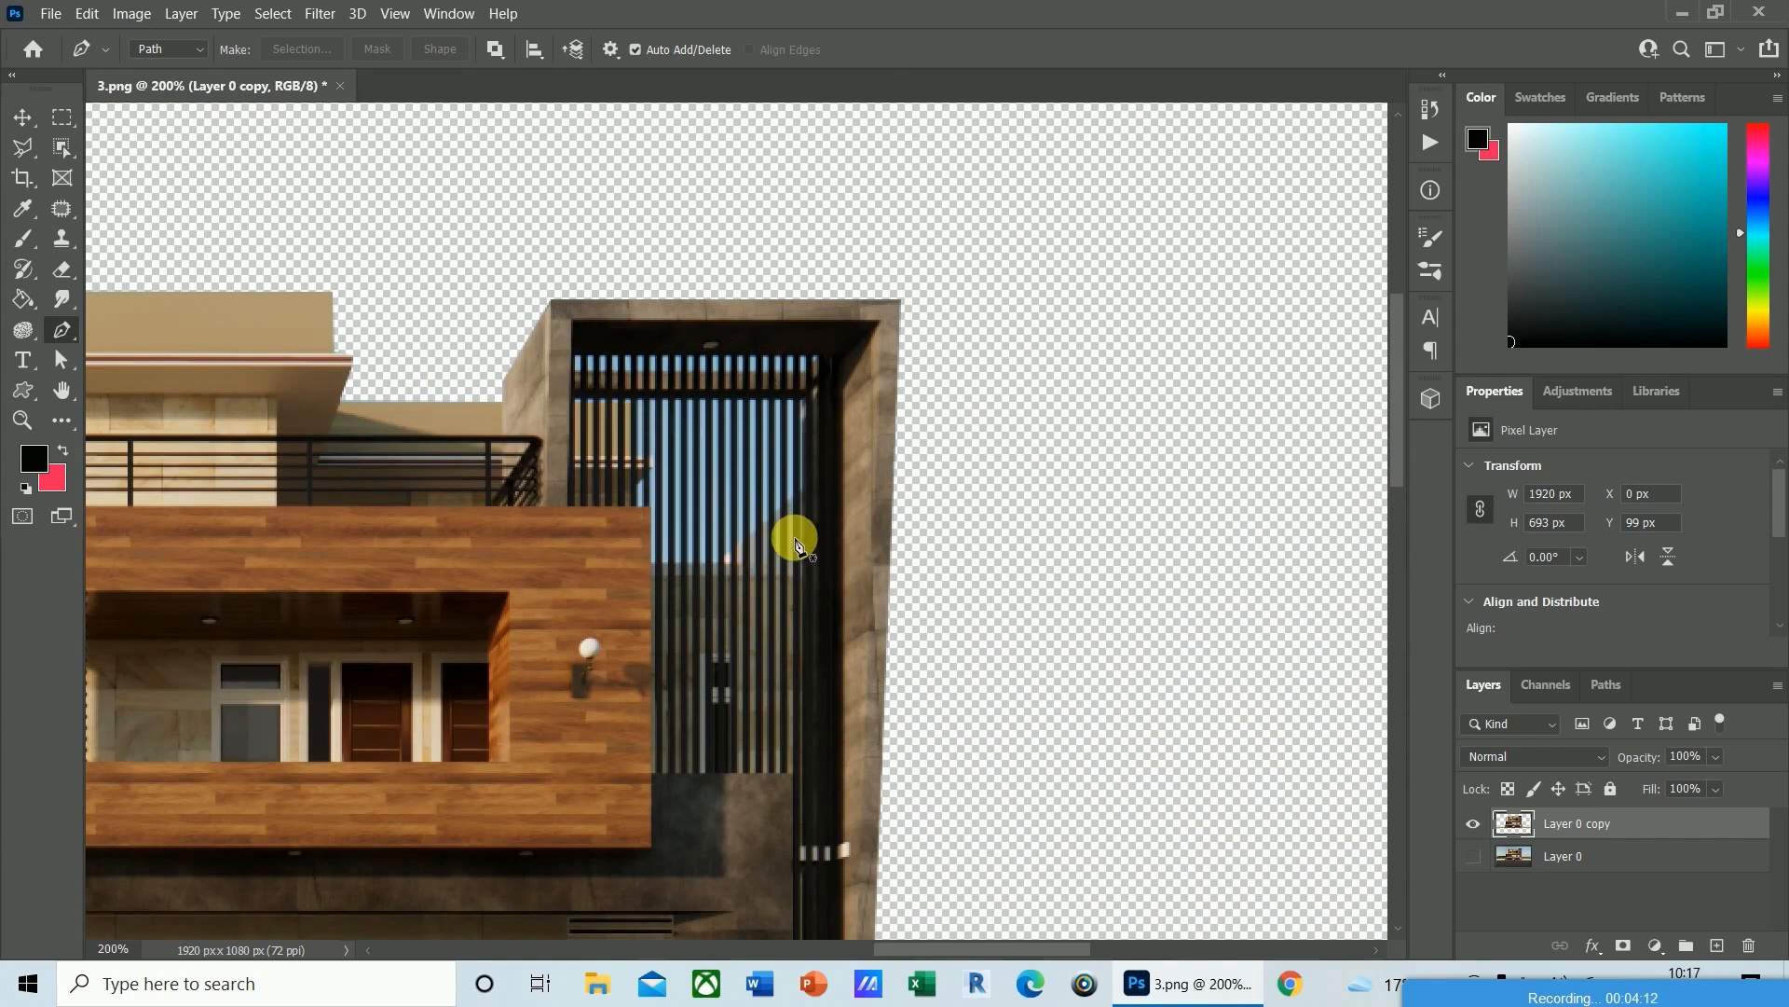
key("v")
key("ctrl+plus")
key("ctrl+plus")
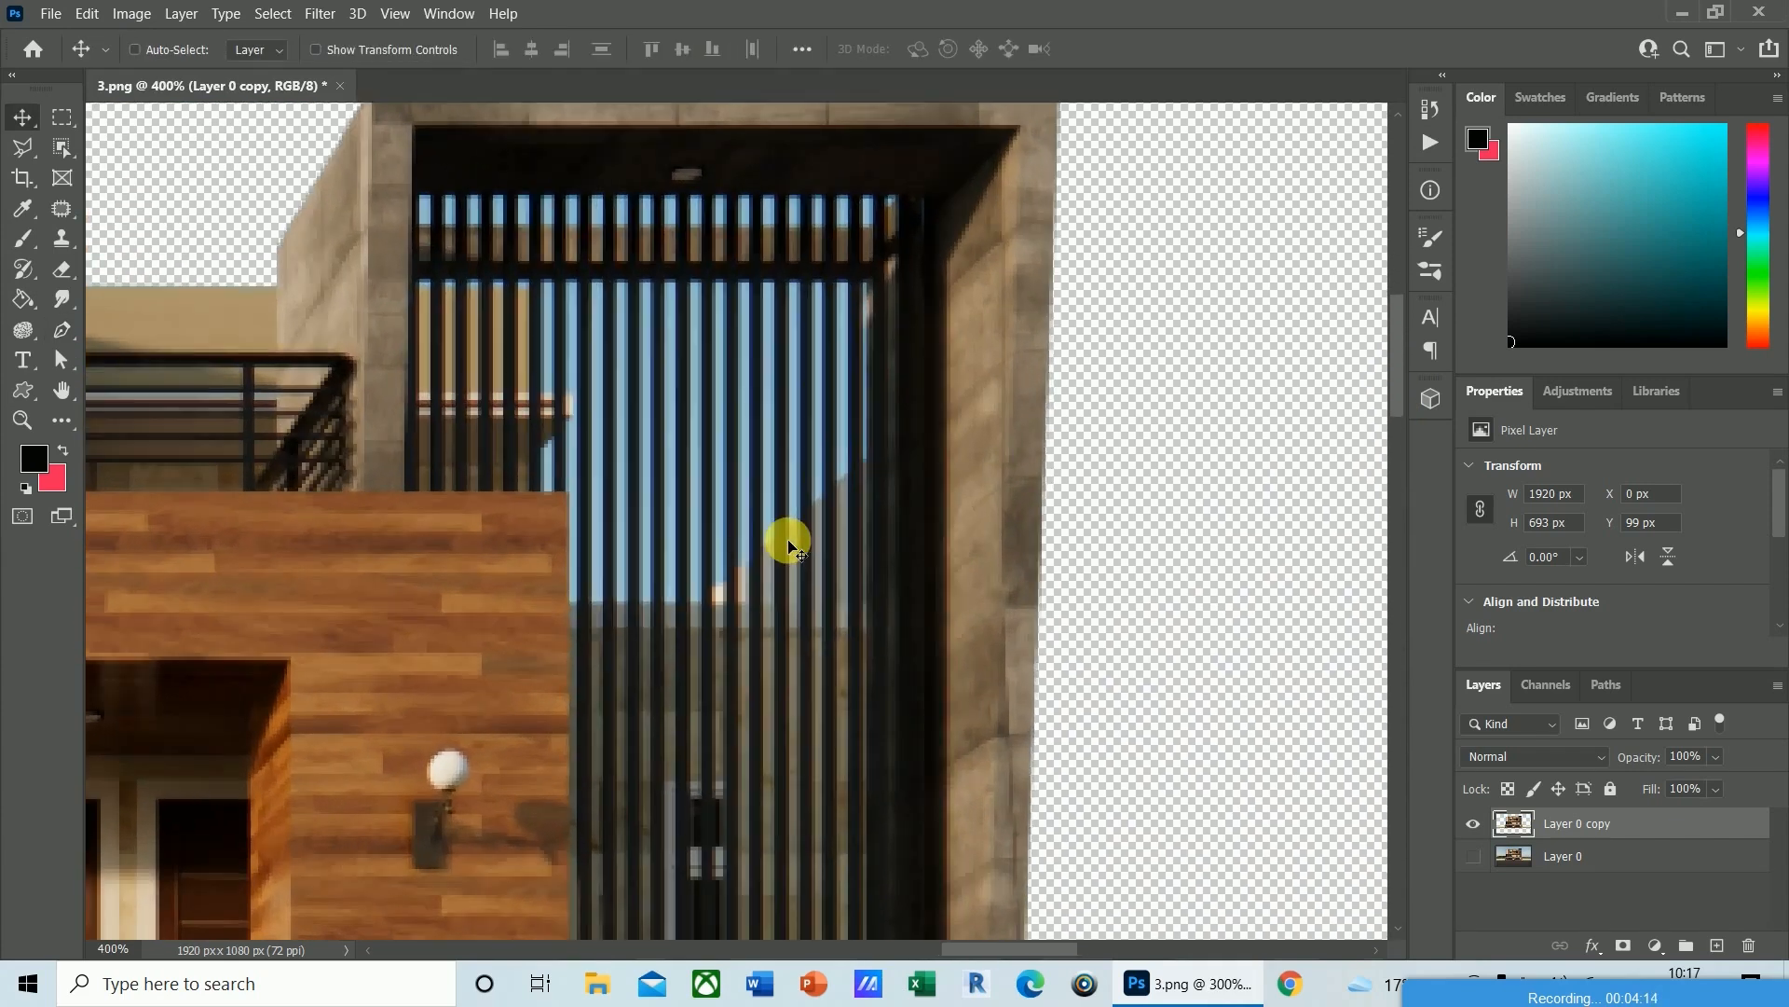
left_click(271, 13)
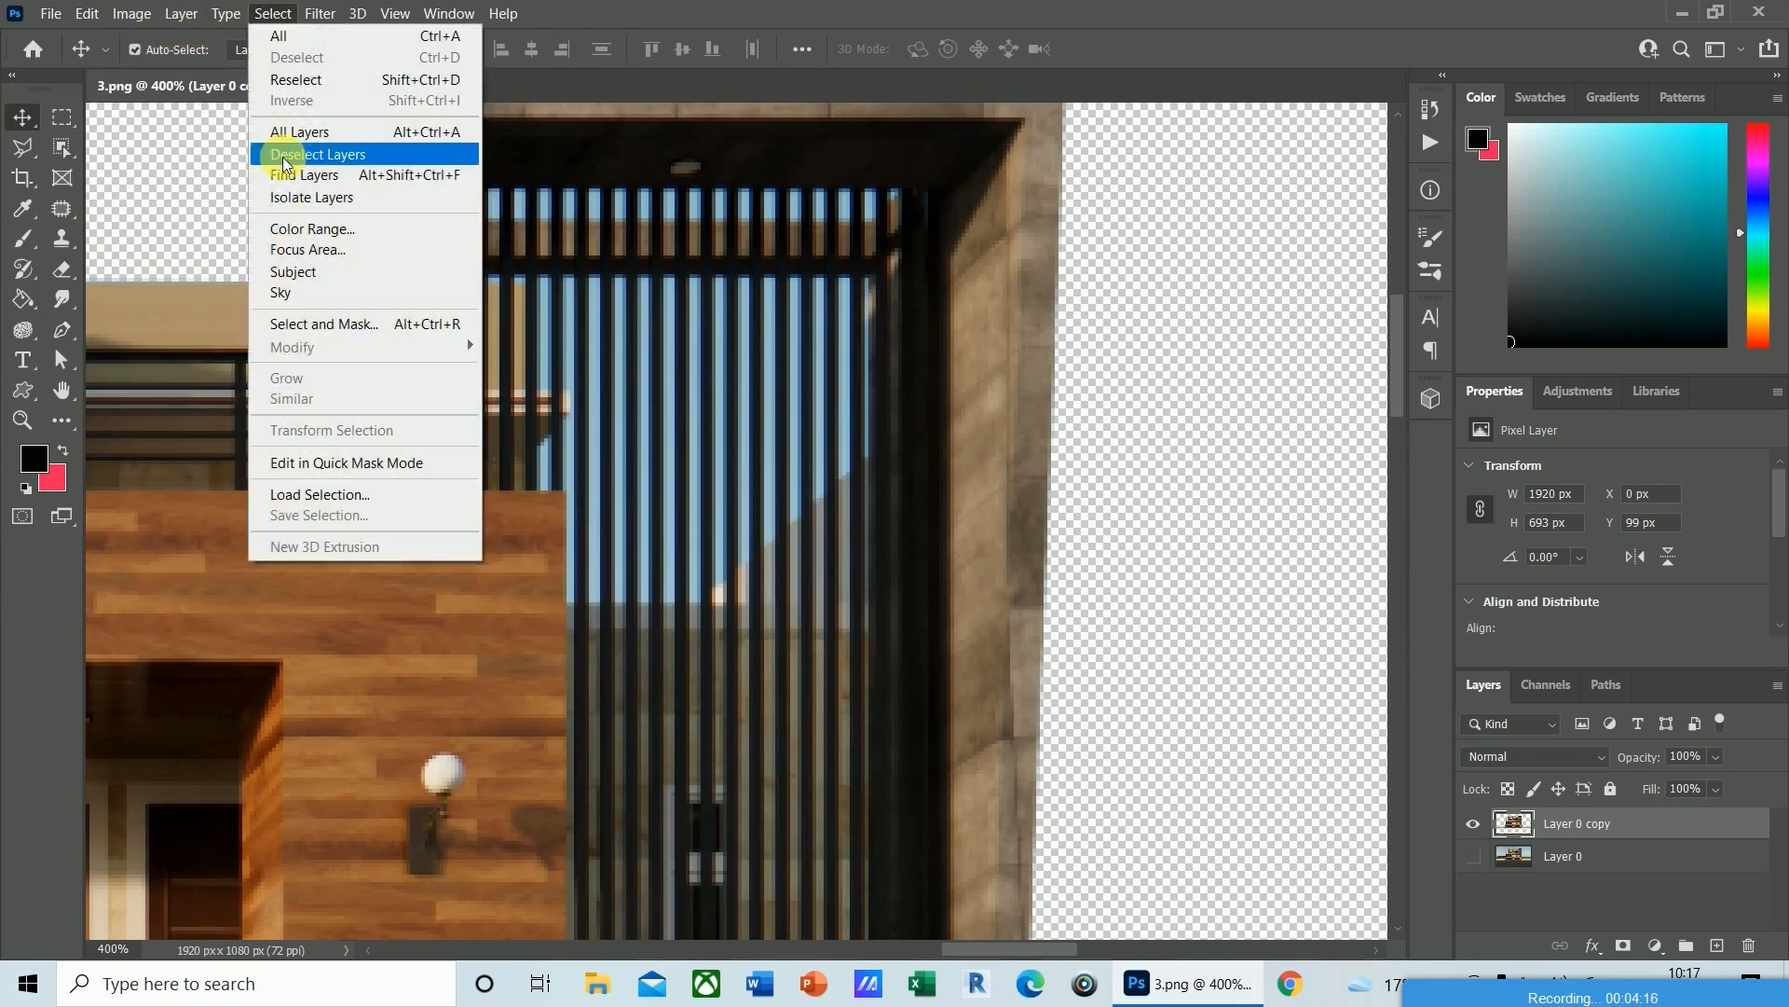
left_click(289, 230)
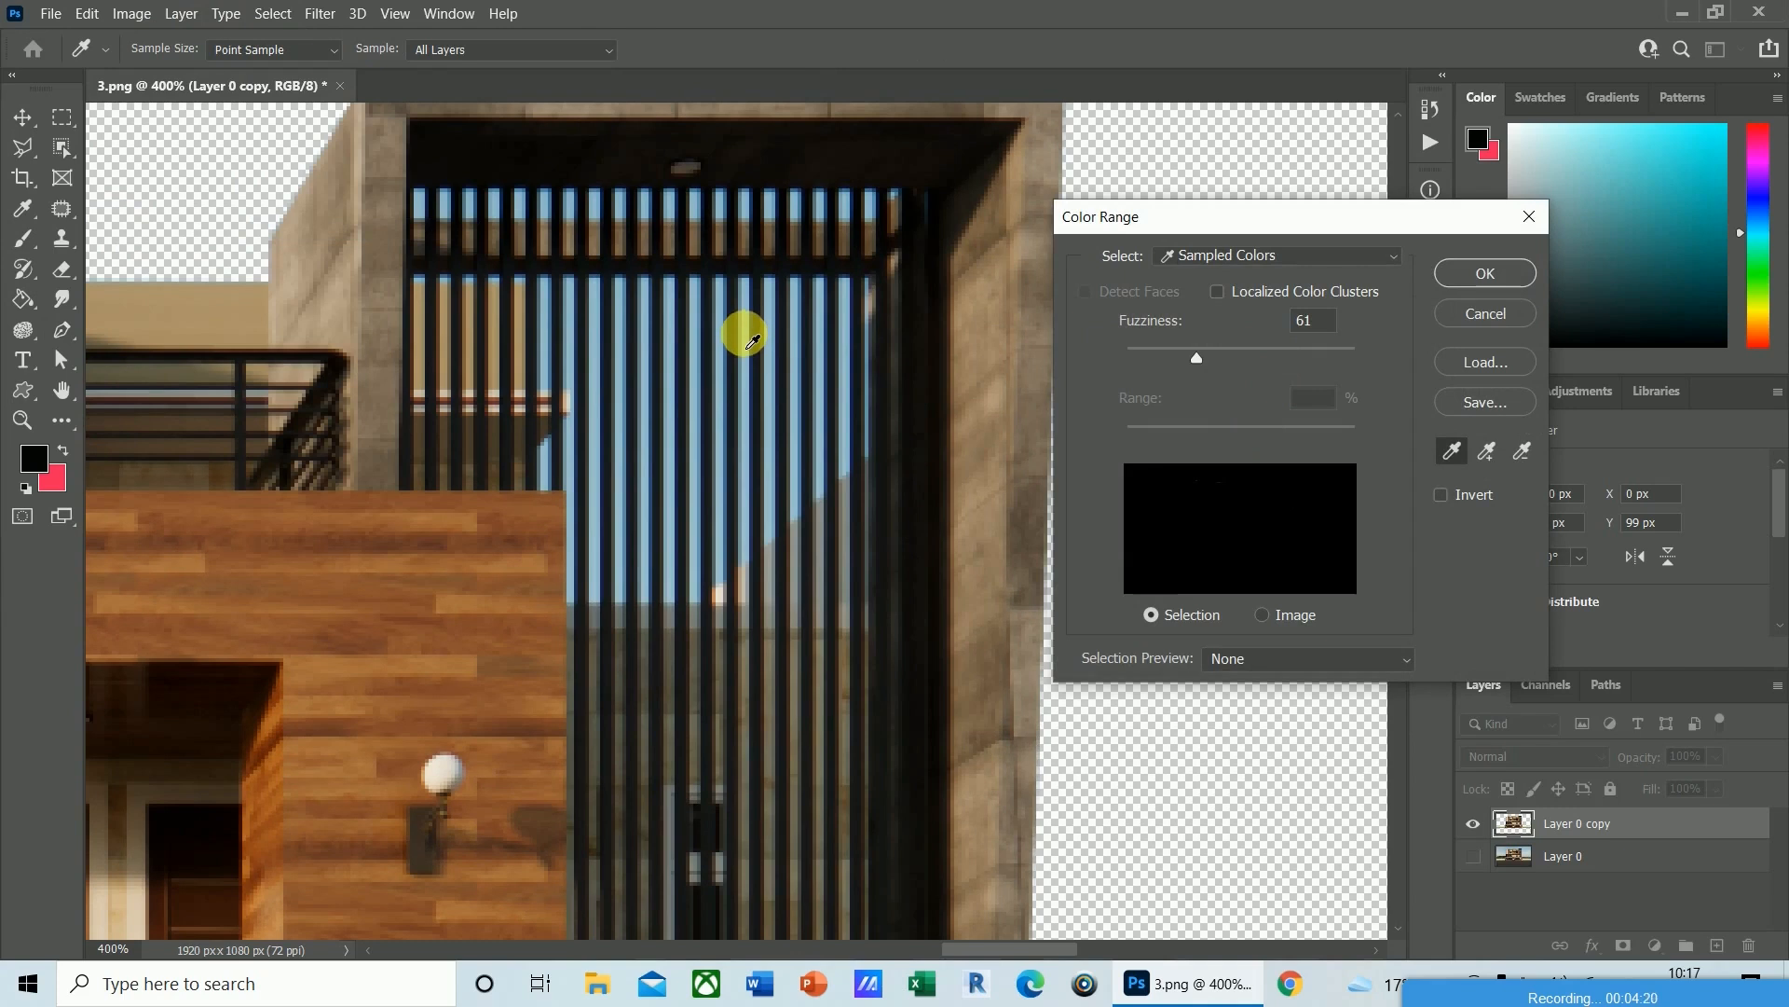
left_click(751, 342)
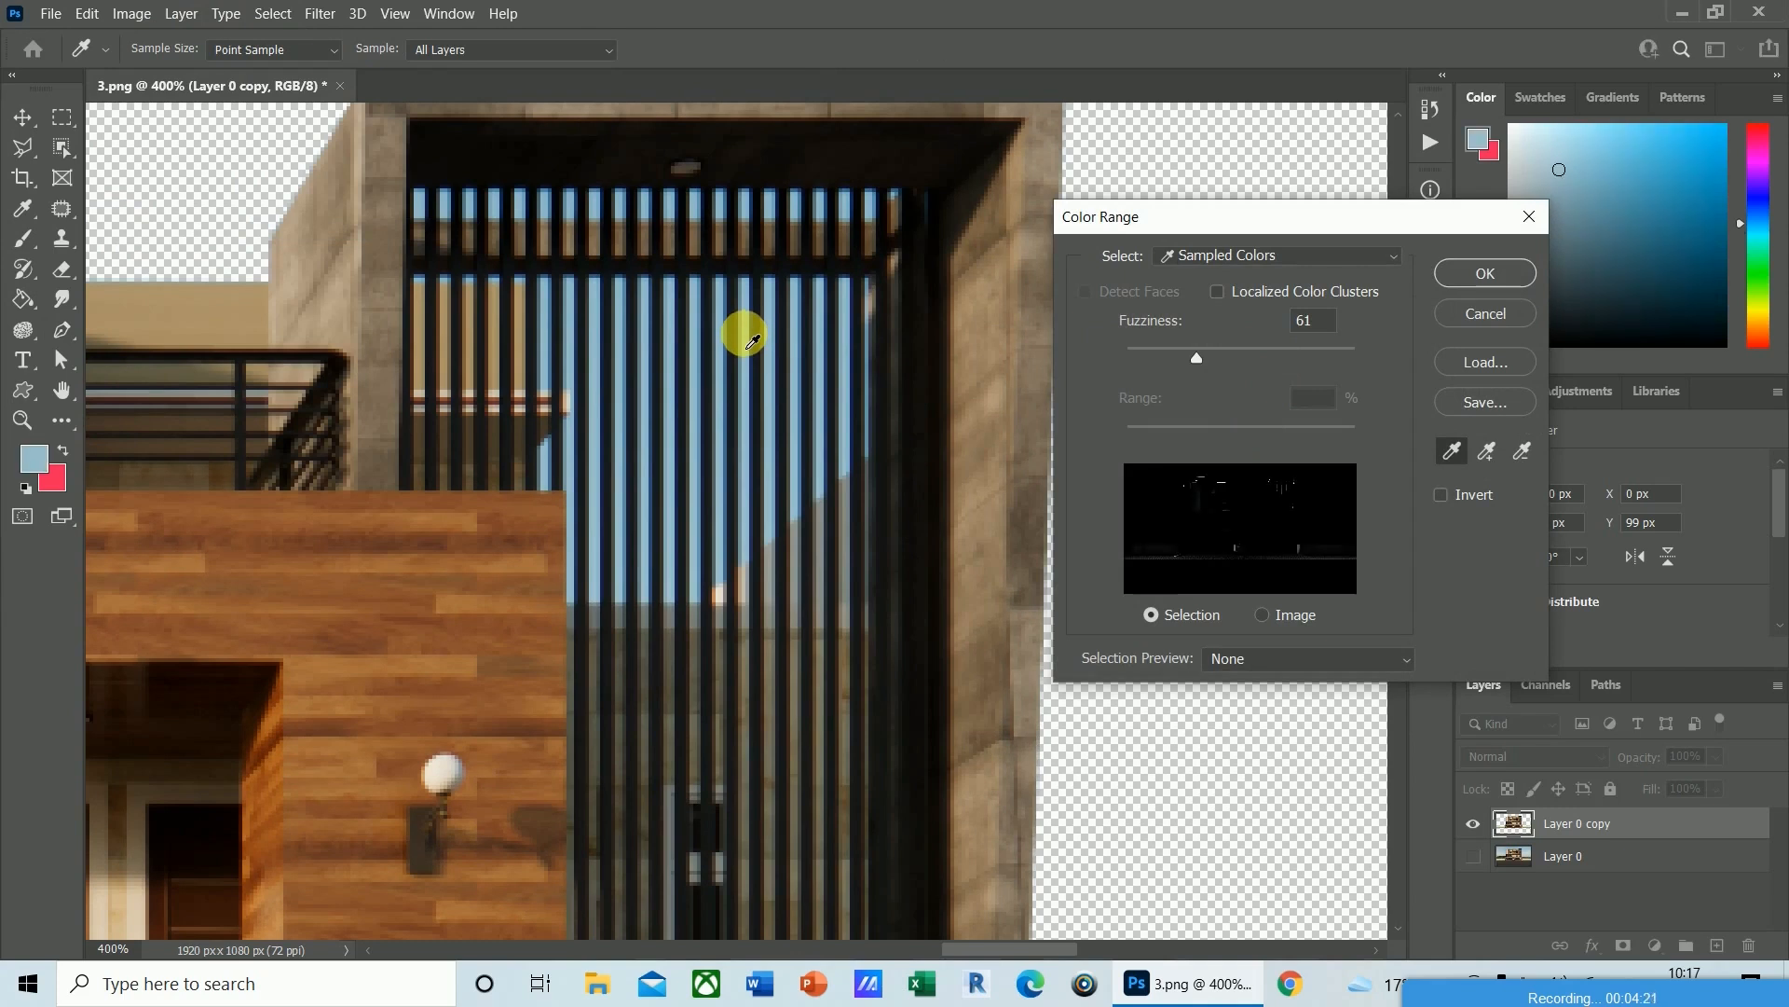
left_click(1484, 273)
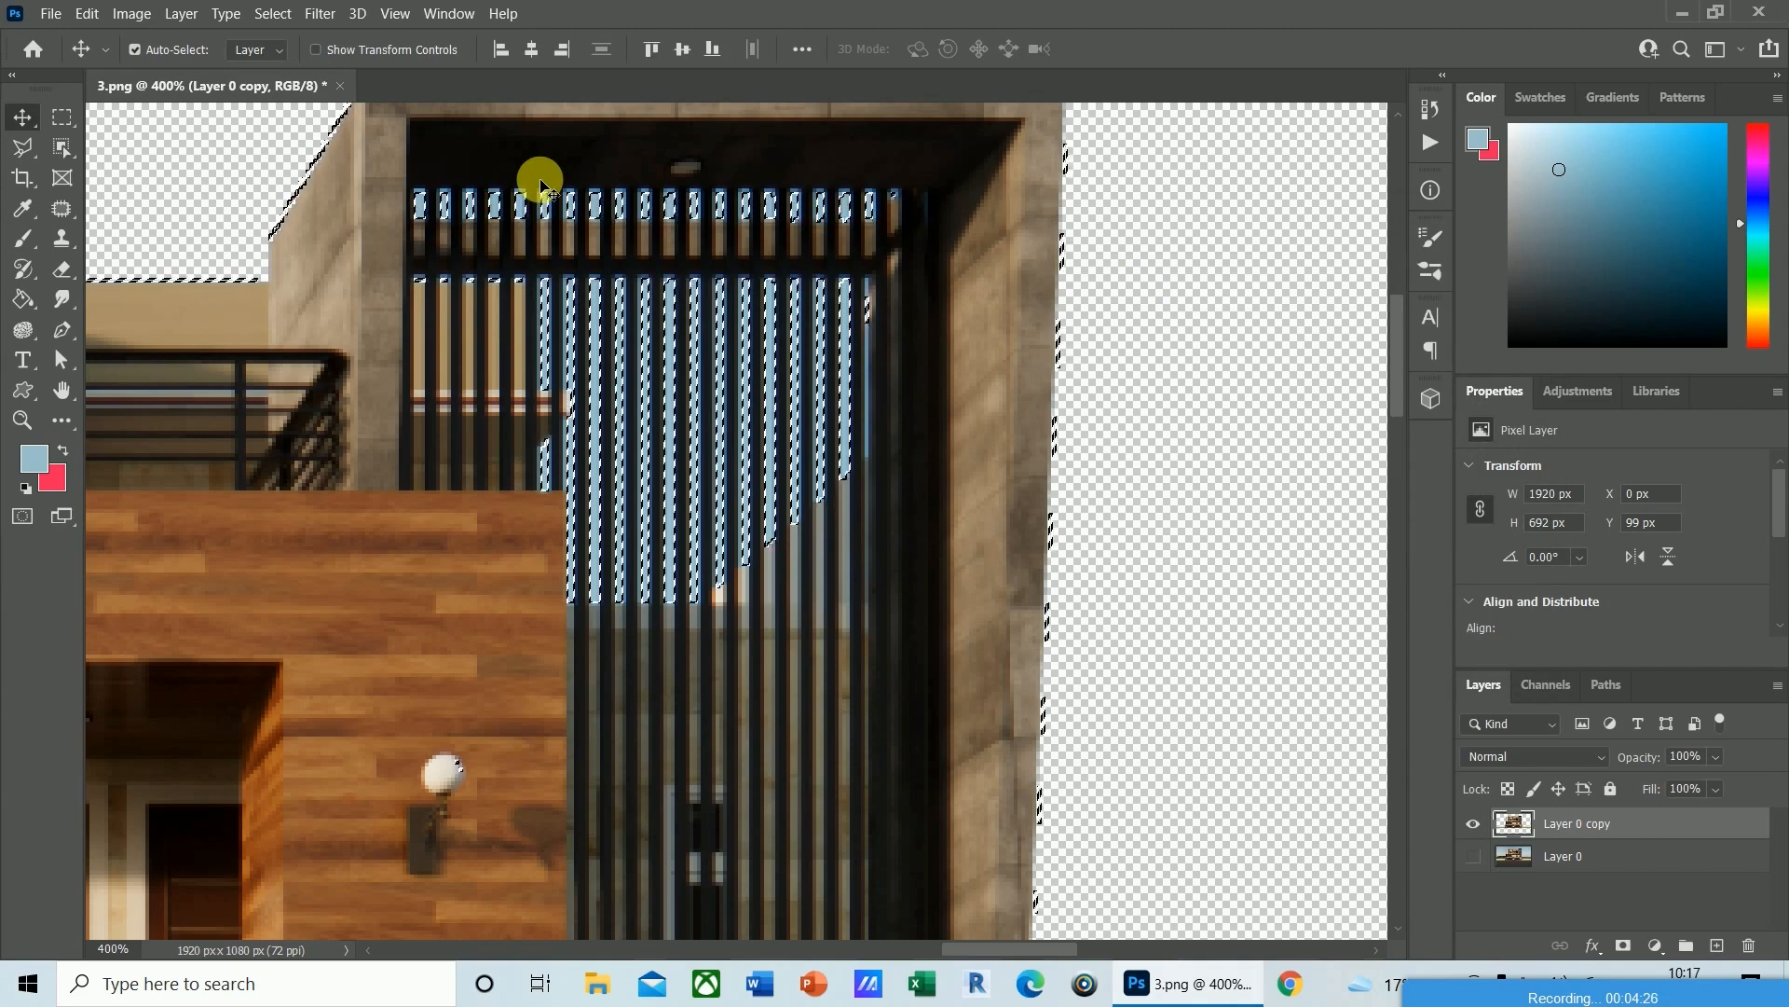
key("Delete")
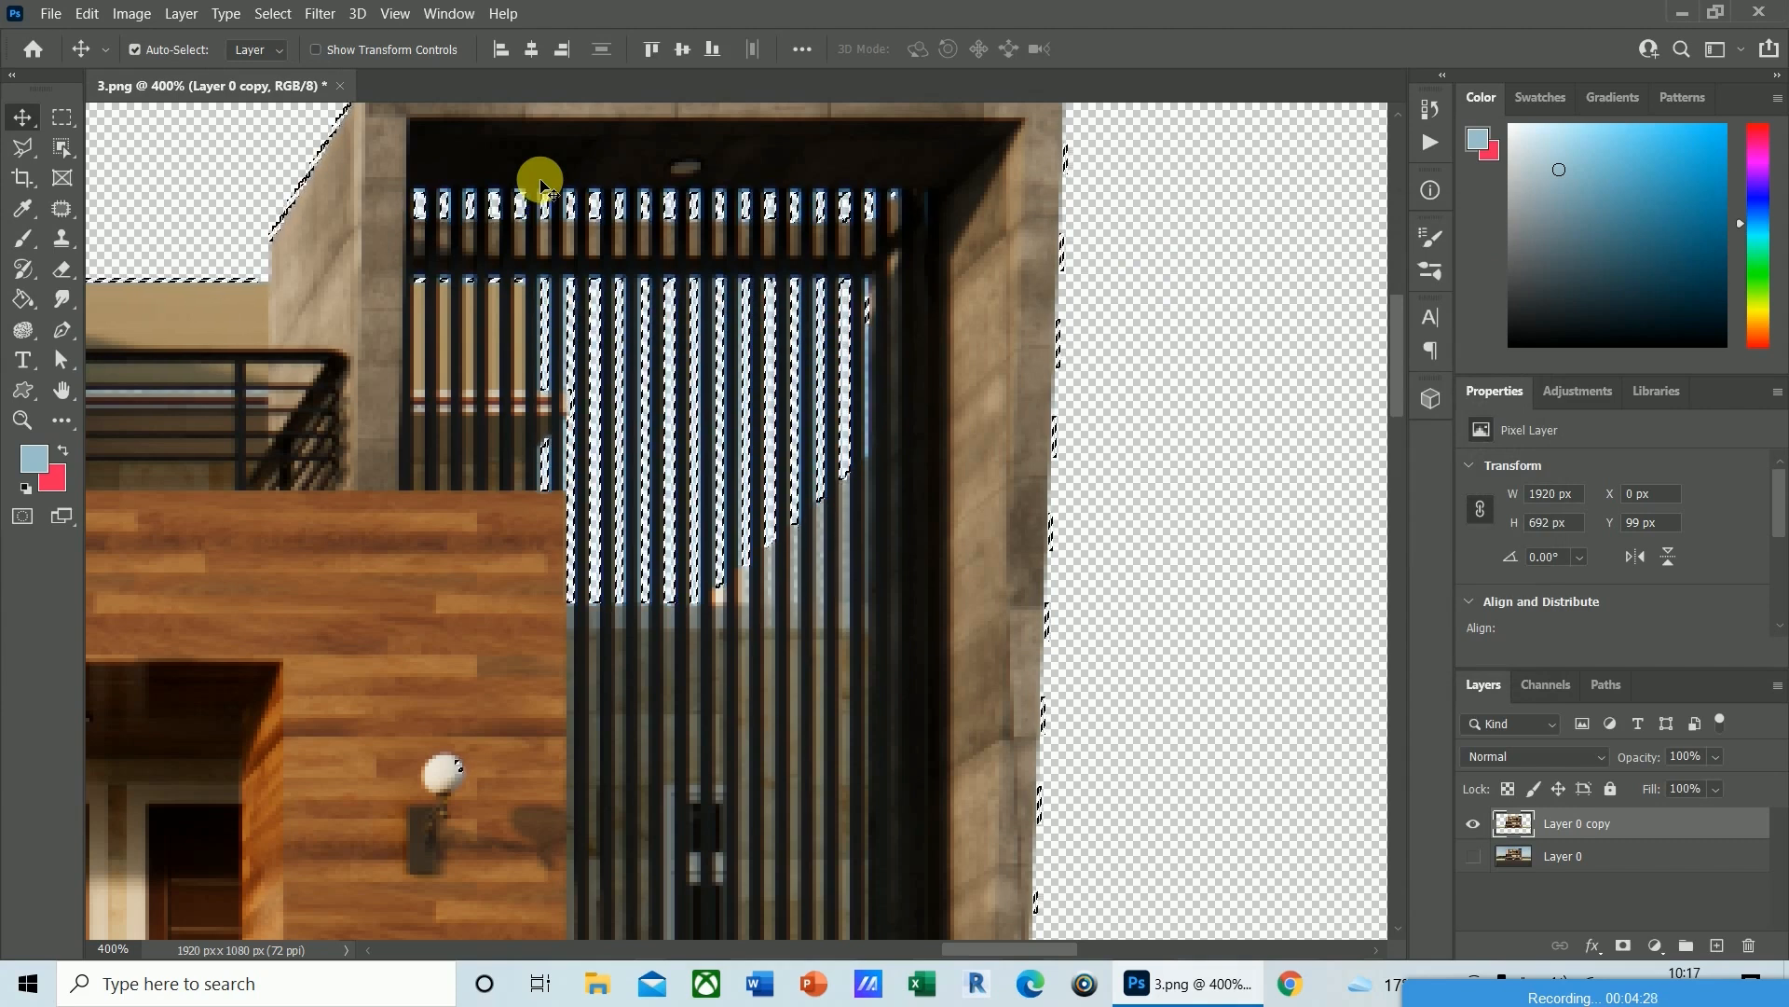
key("ctrl+d")
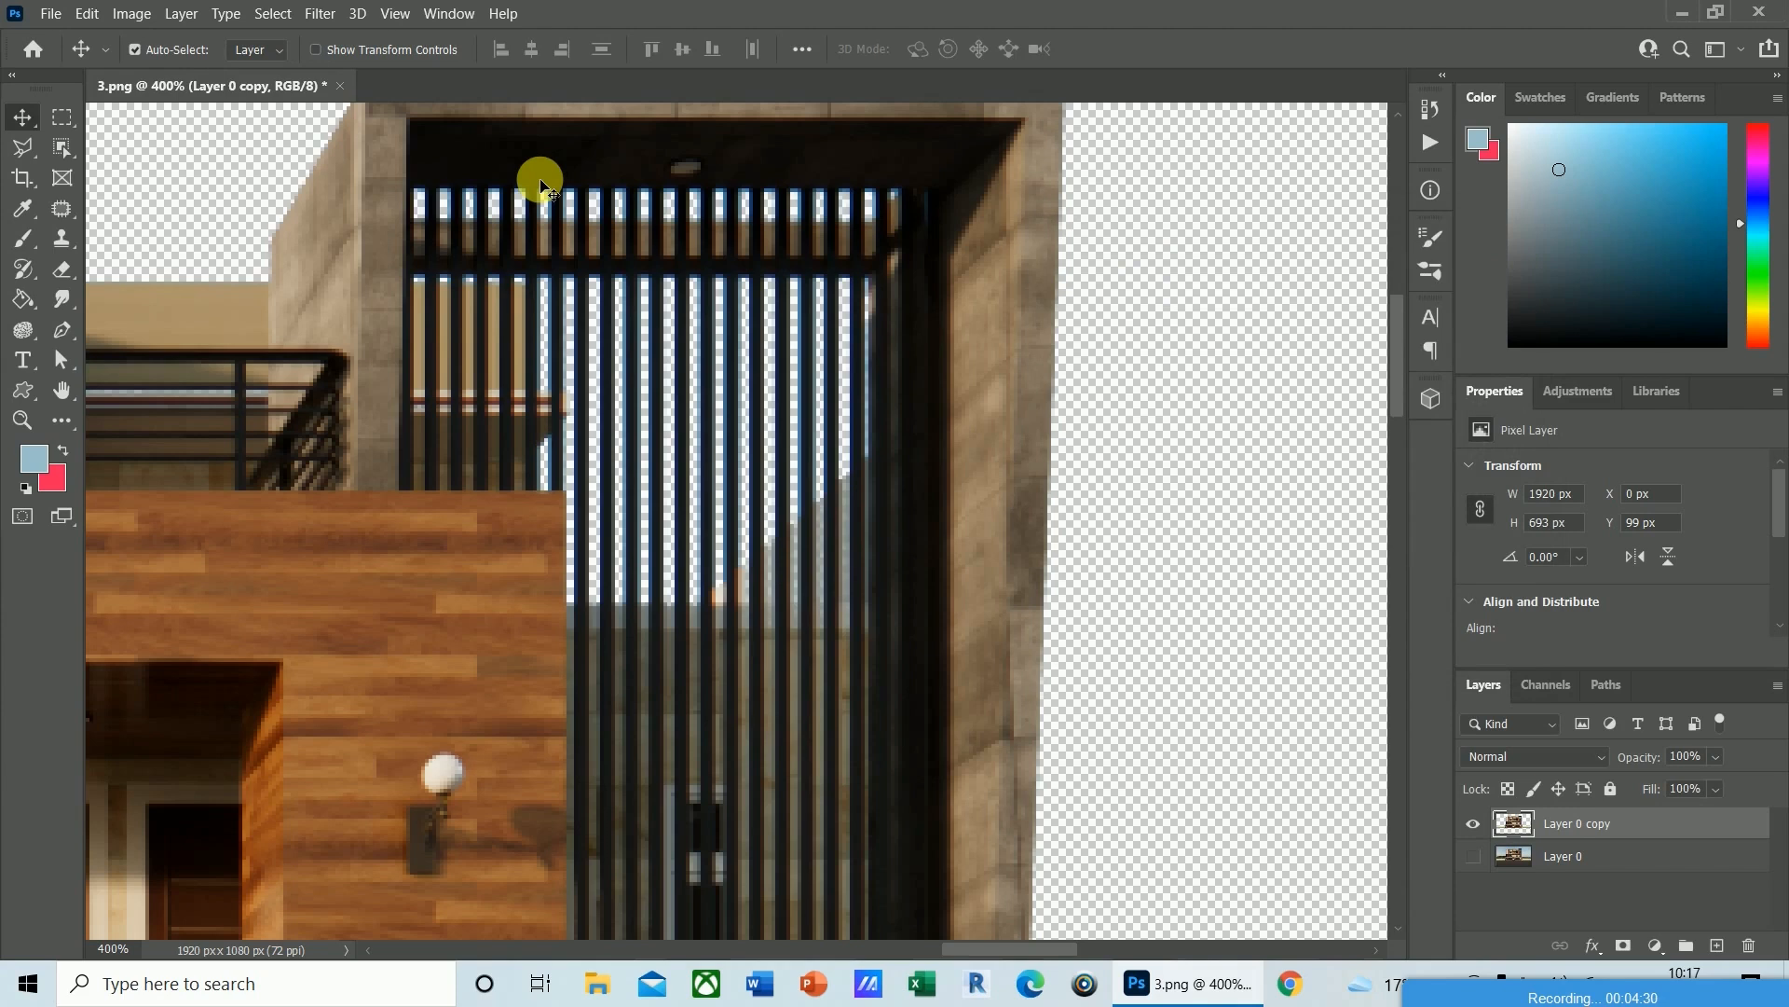
Set the image resolution to 234 pixels/inch with resampling on.
key("ctrl+minus")
key("ctrl+minus")
key("ctrl+minus")
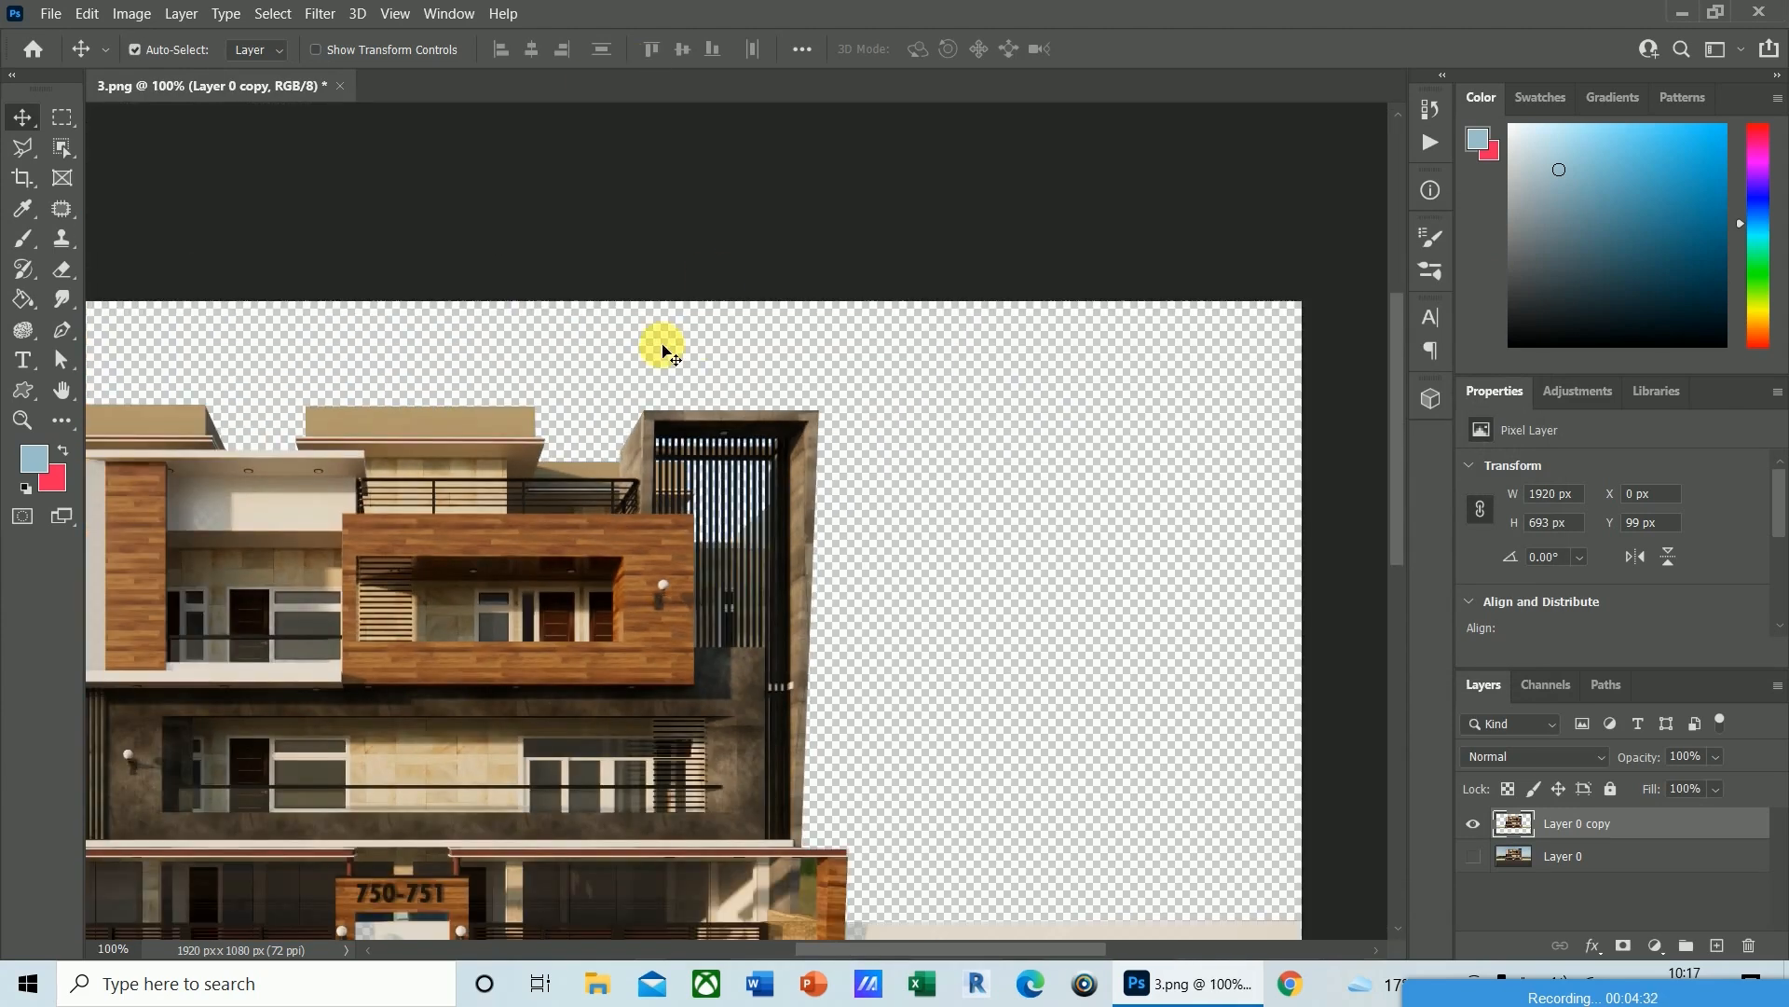
left_click_drag(964, 945, 852, 952)
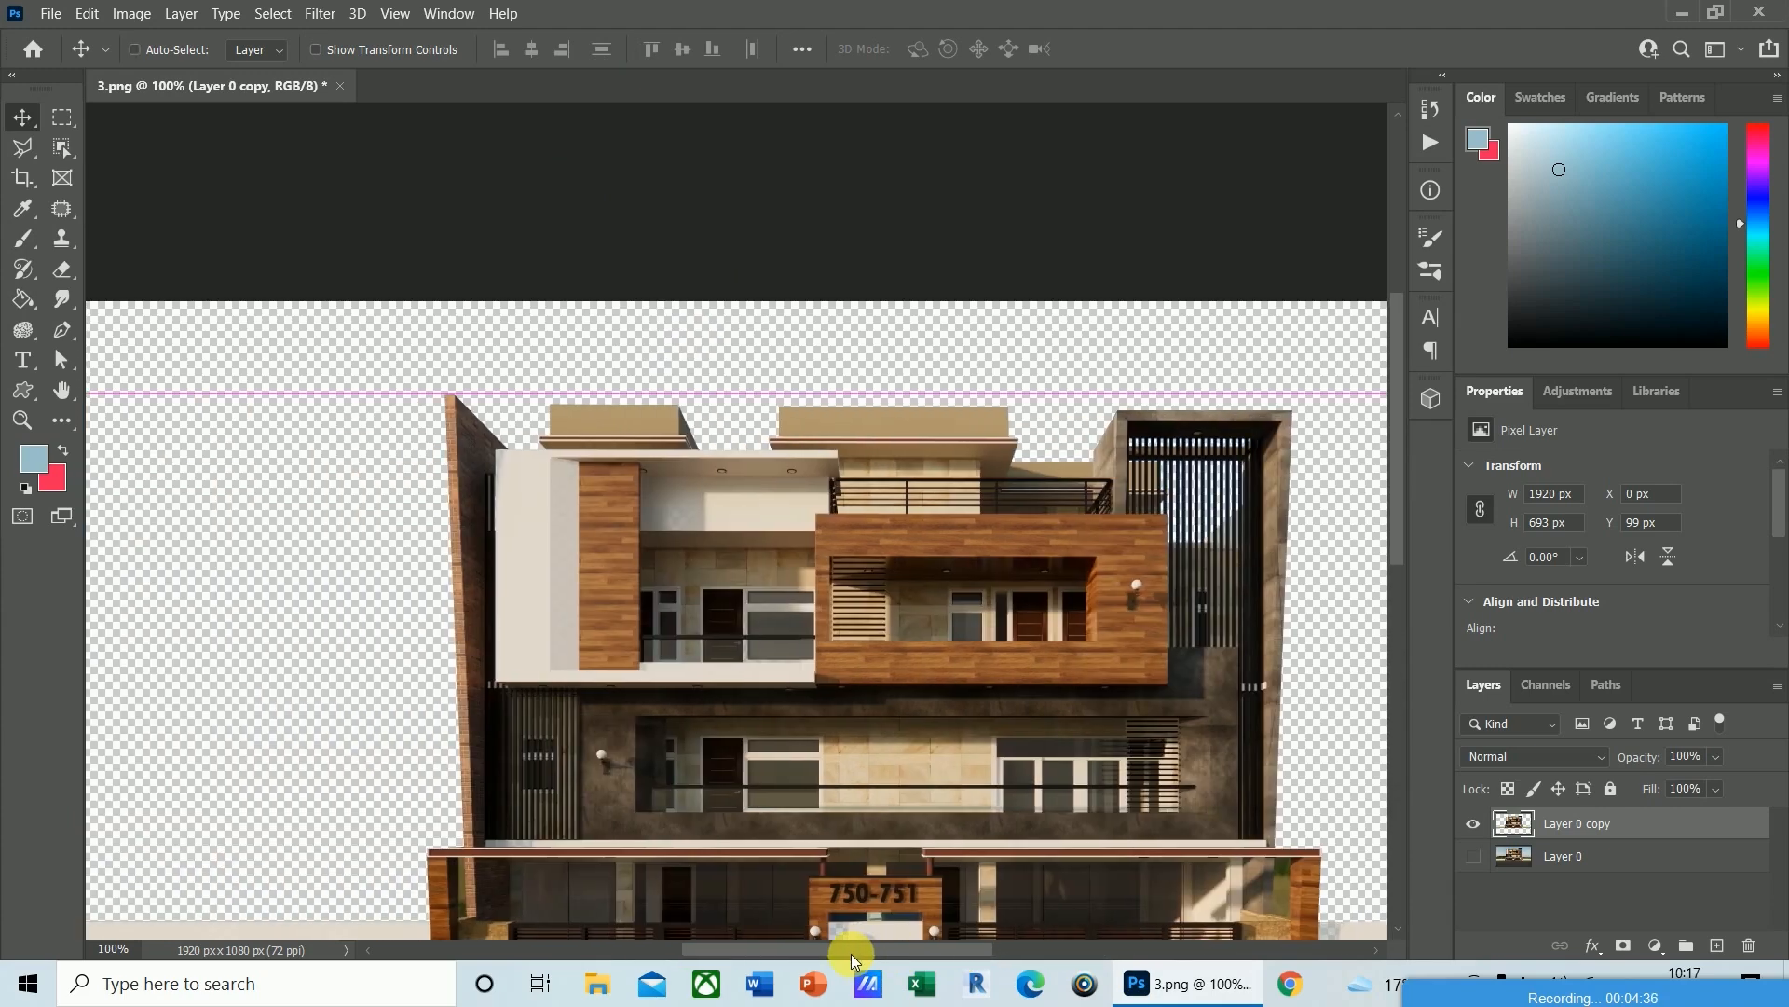
key("ctrl+alt+i")
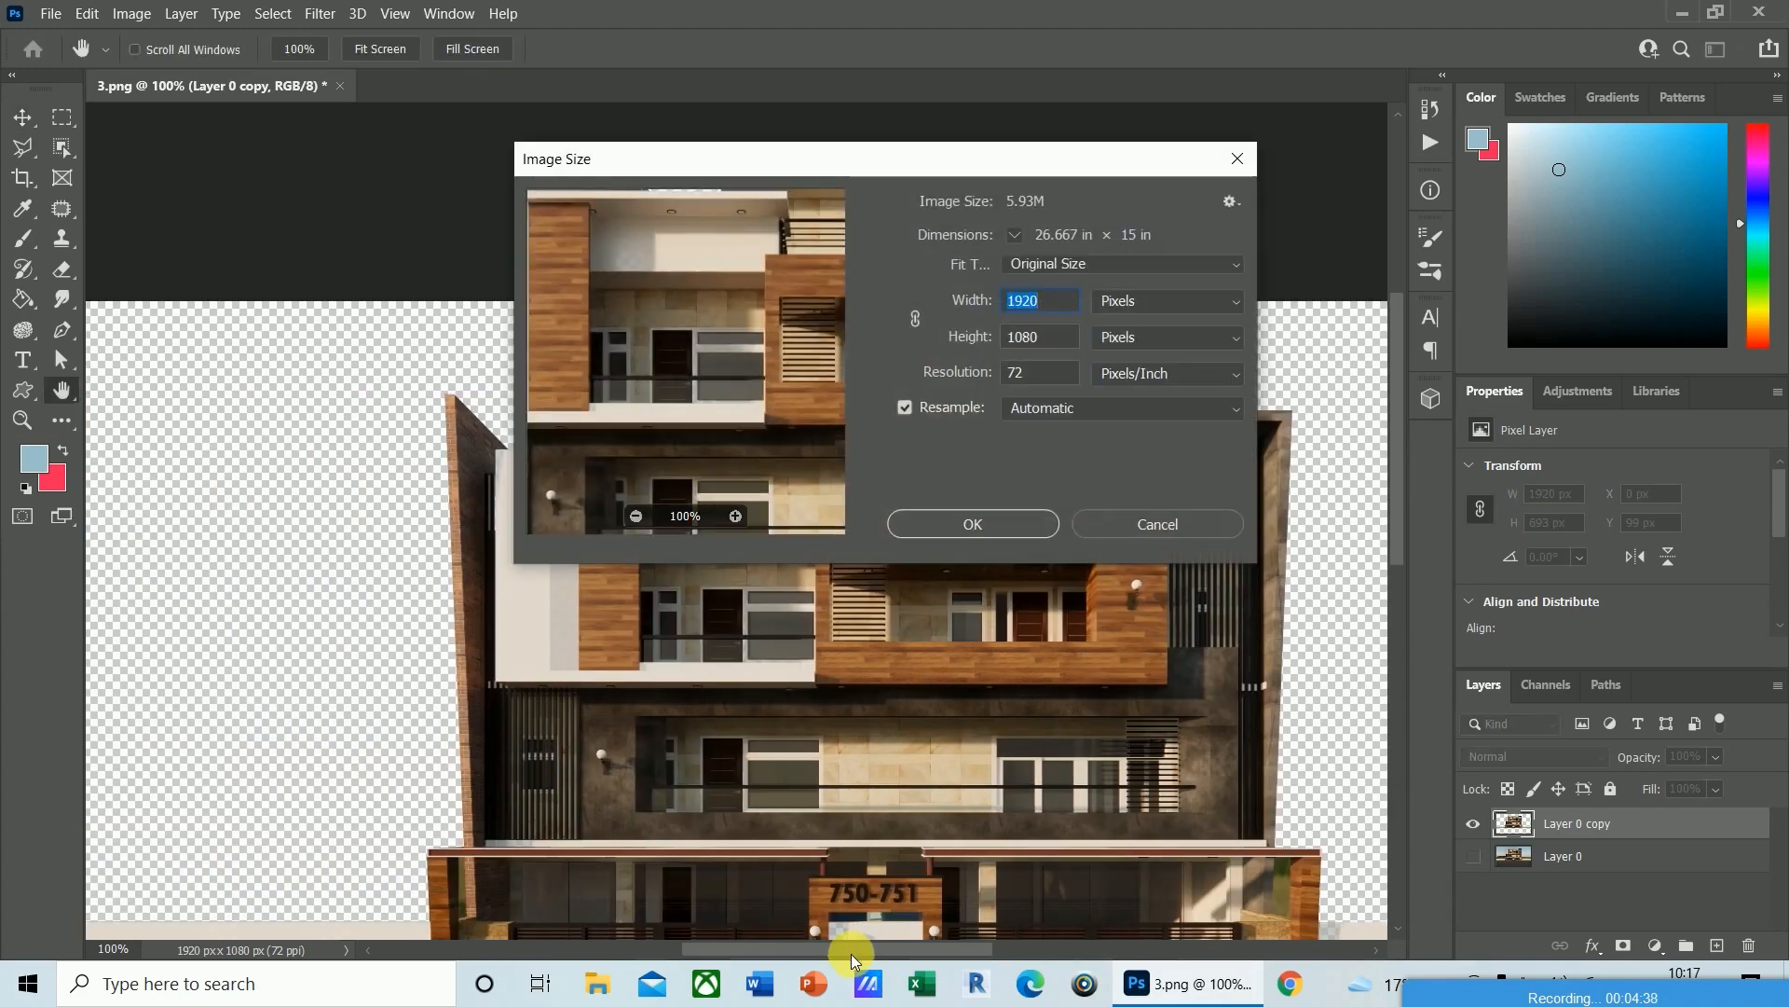
double_click(1036, 373)
type("234")
left_click(991, 533)
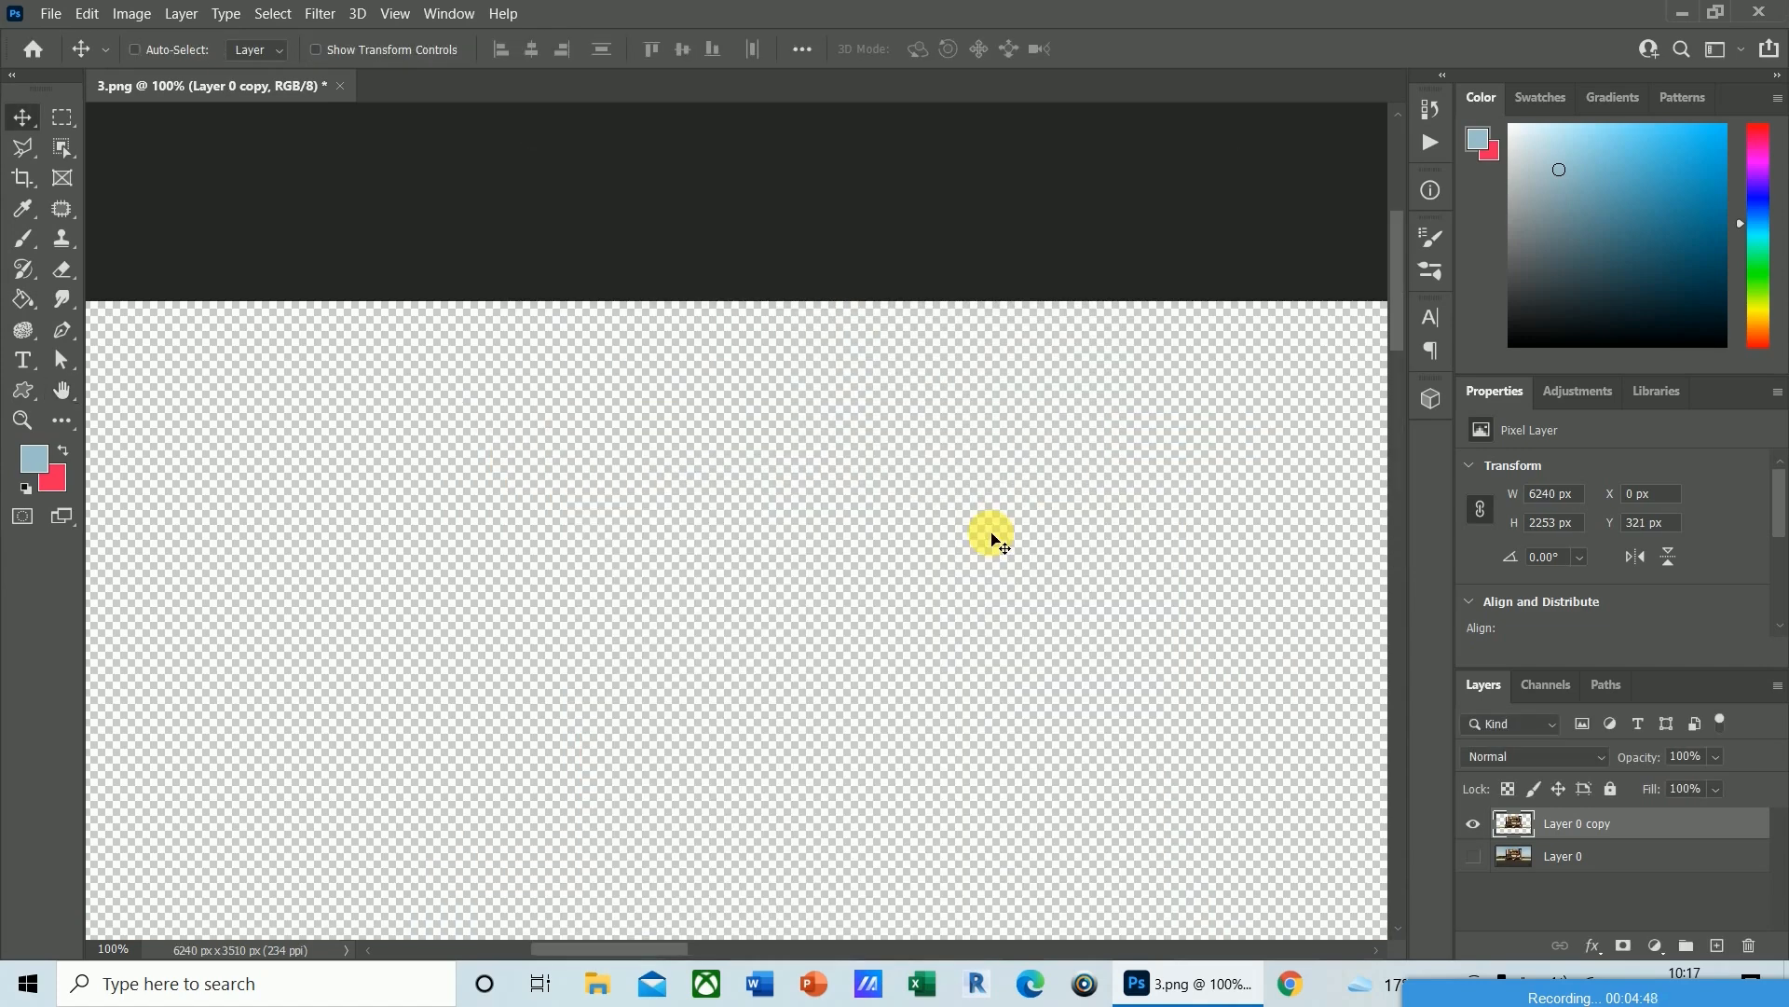
Examine the resampled building cutout as a whole and its facade up close.
key("ctrl+minus")
key("ctrl+minus")
key("ctrl+minus")
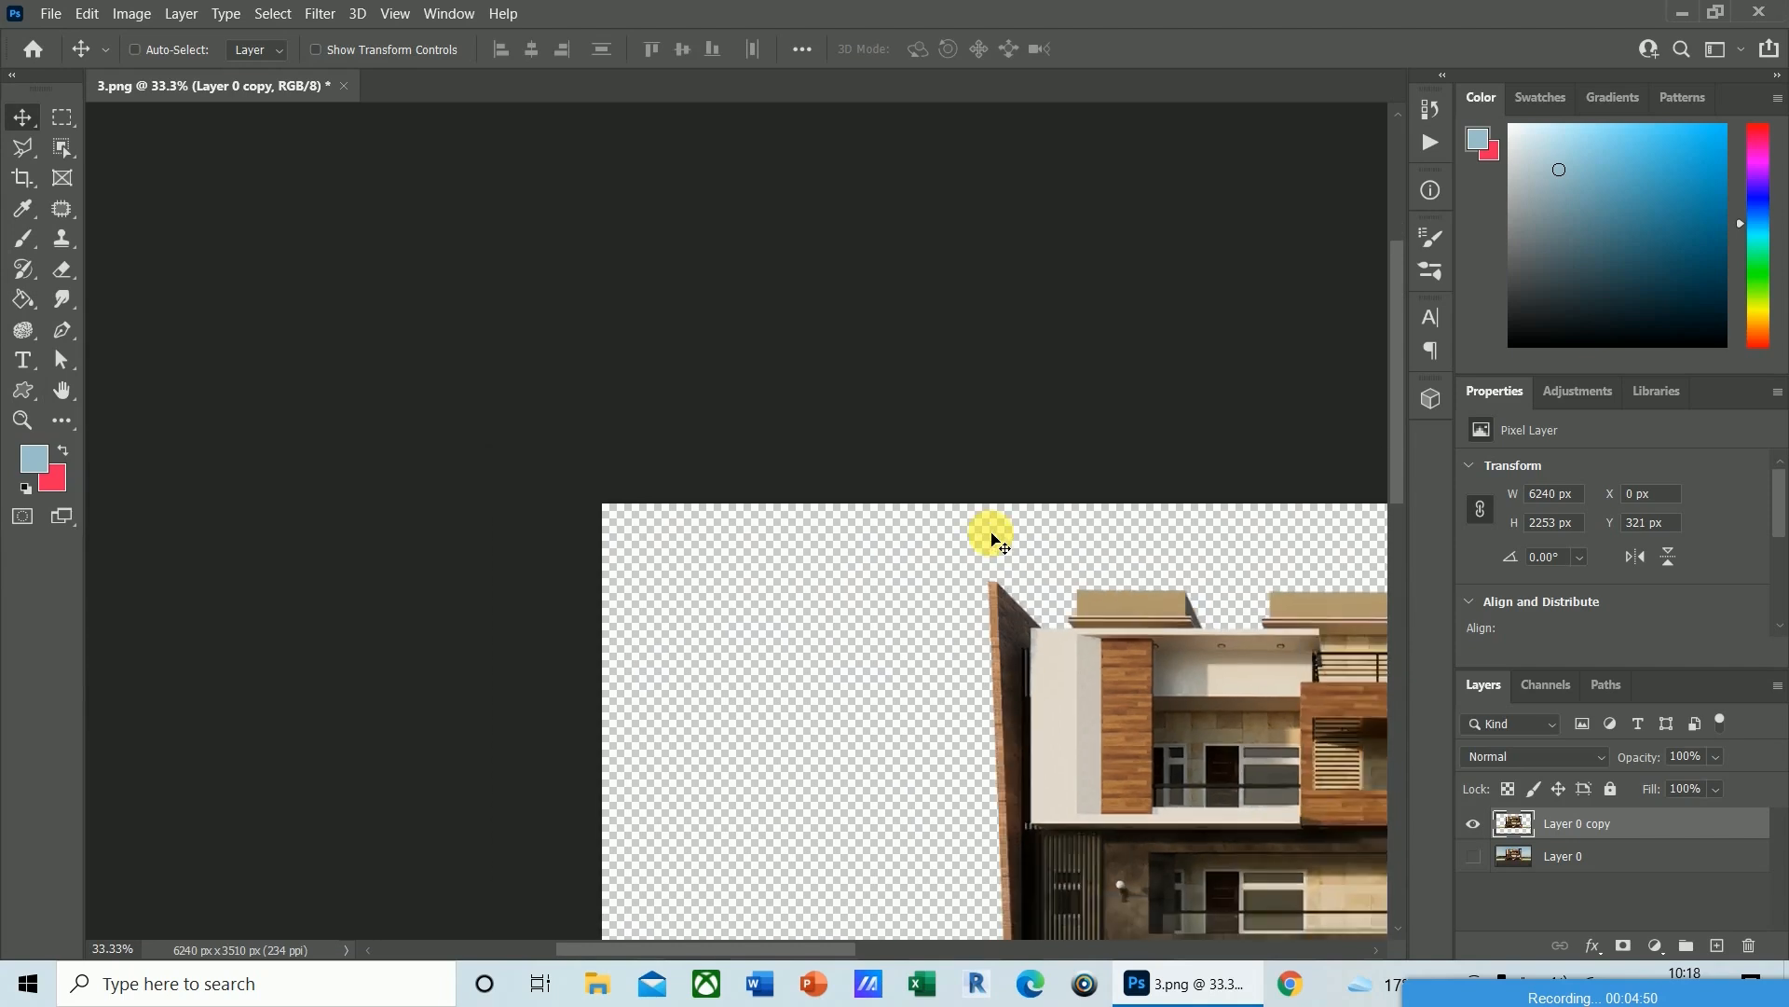
key("ctrl+0")
key("ctrl")
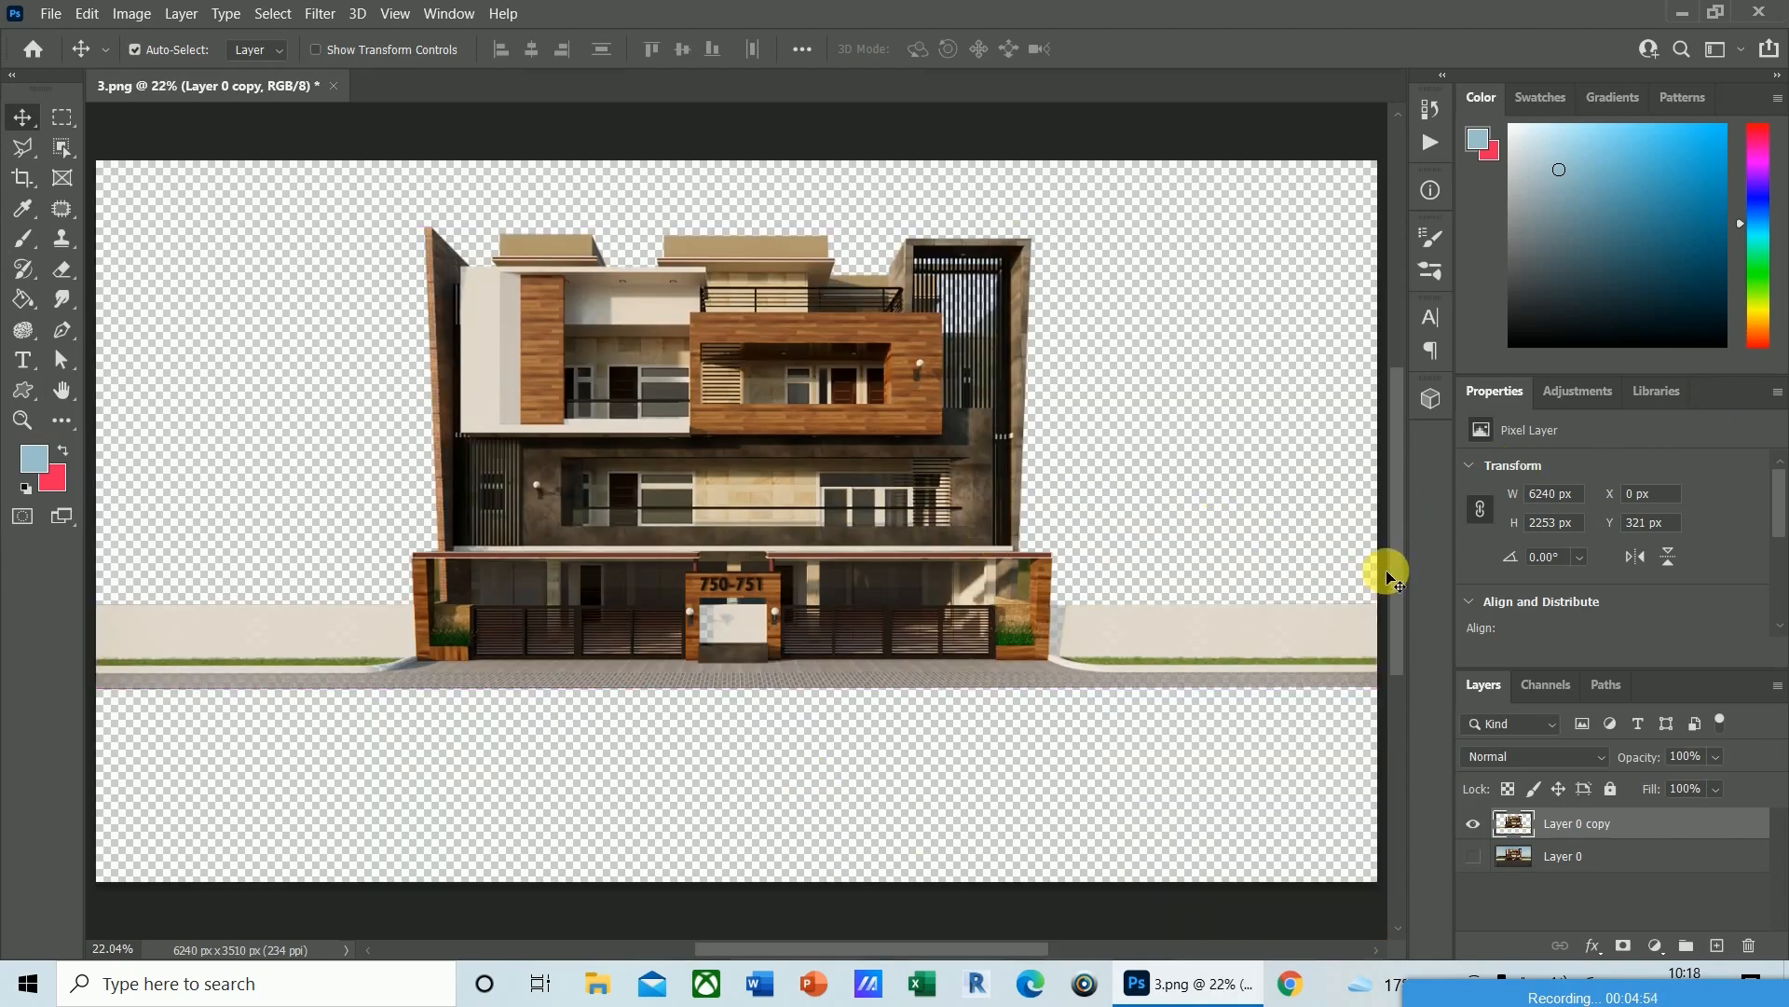
scroll(1392, 513, "up", 3)
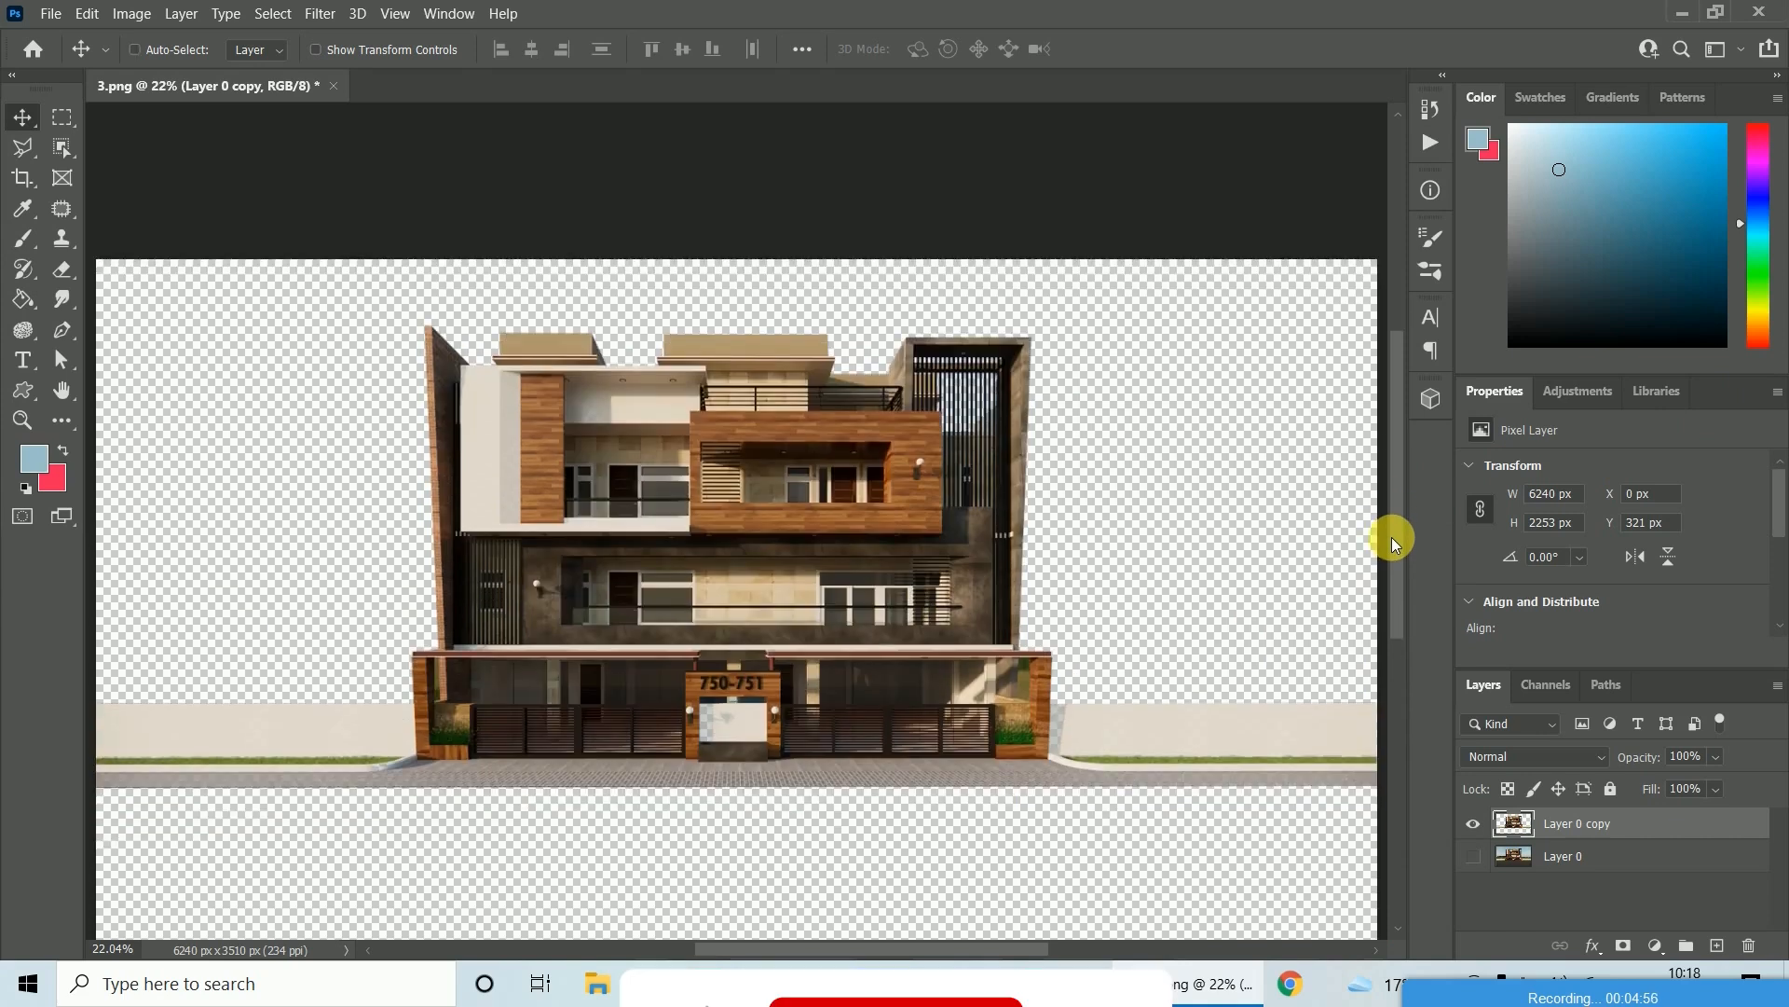
key("ctrl+plus")
key("ctrl+plus")
key("ctrl+plus")
key("ctrl+plus")
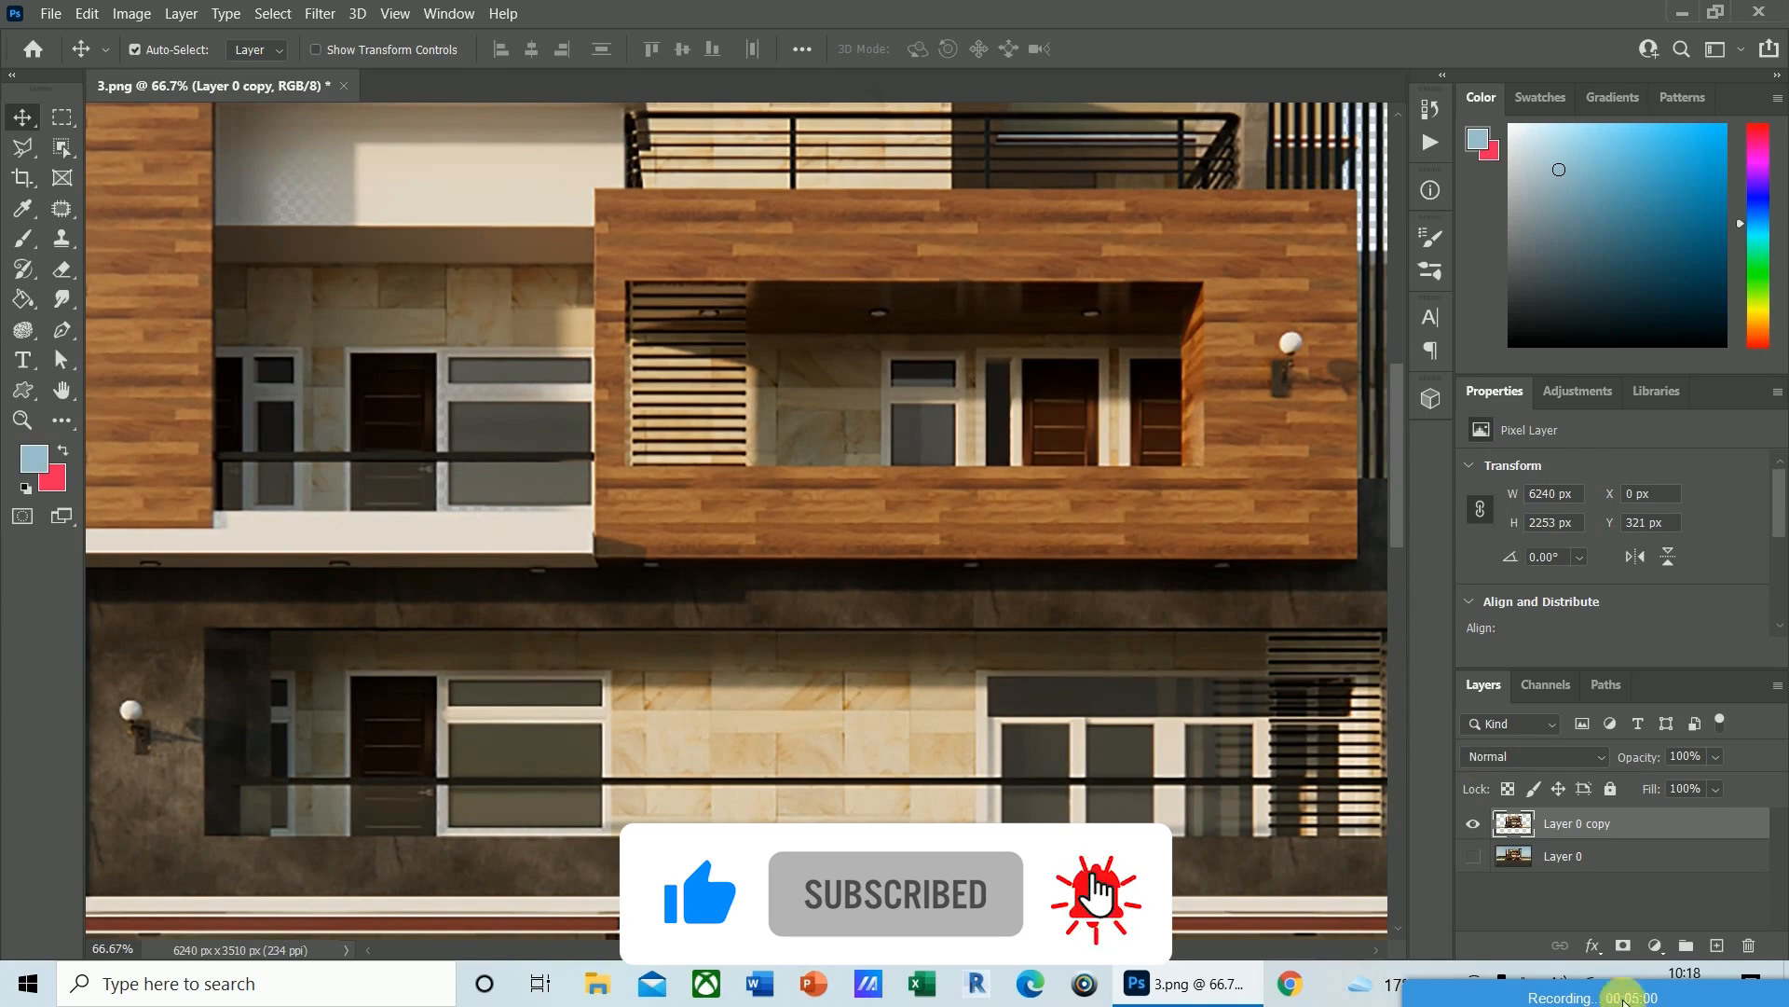
Create a new layer beneath the Layer 0 copy and name it roadvv.
left_click(1717, 945)
left_click_drag(1574, 844, 1575, 879)
double_click(1575, 857)
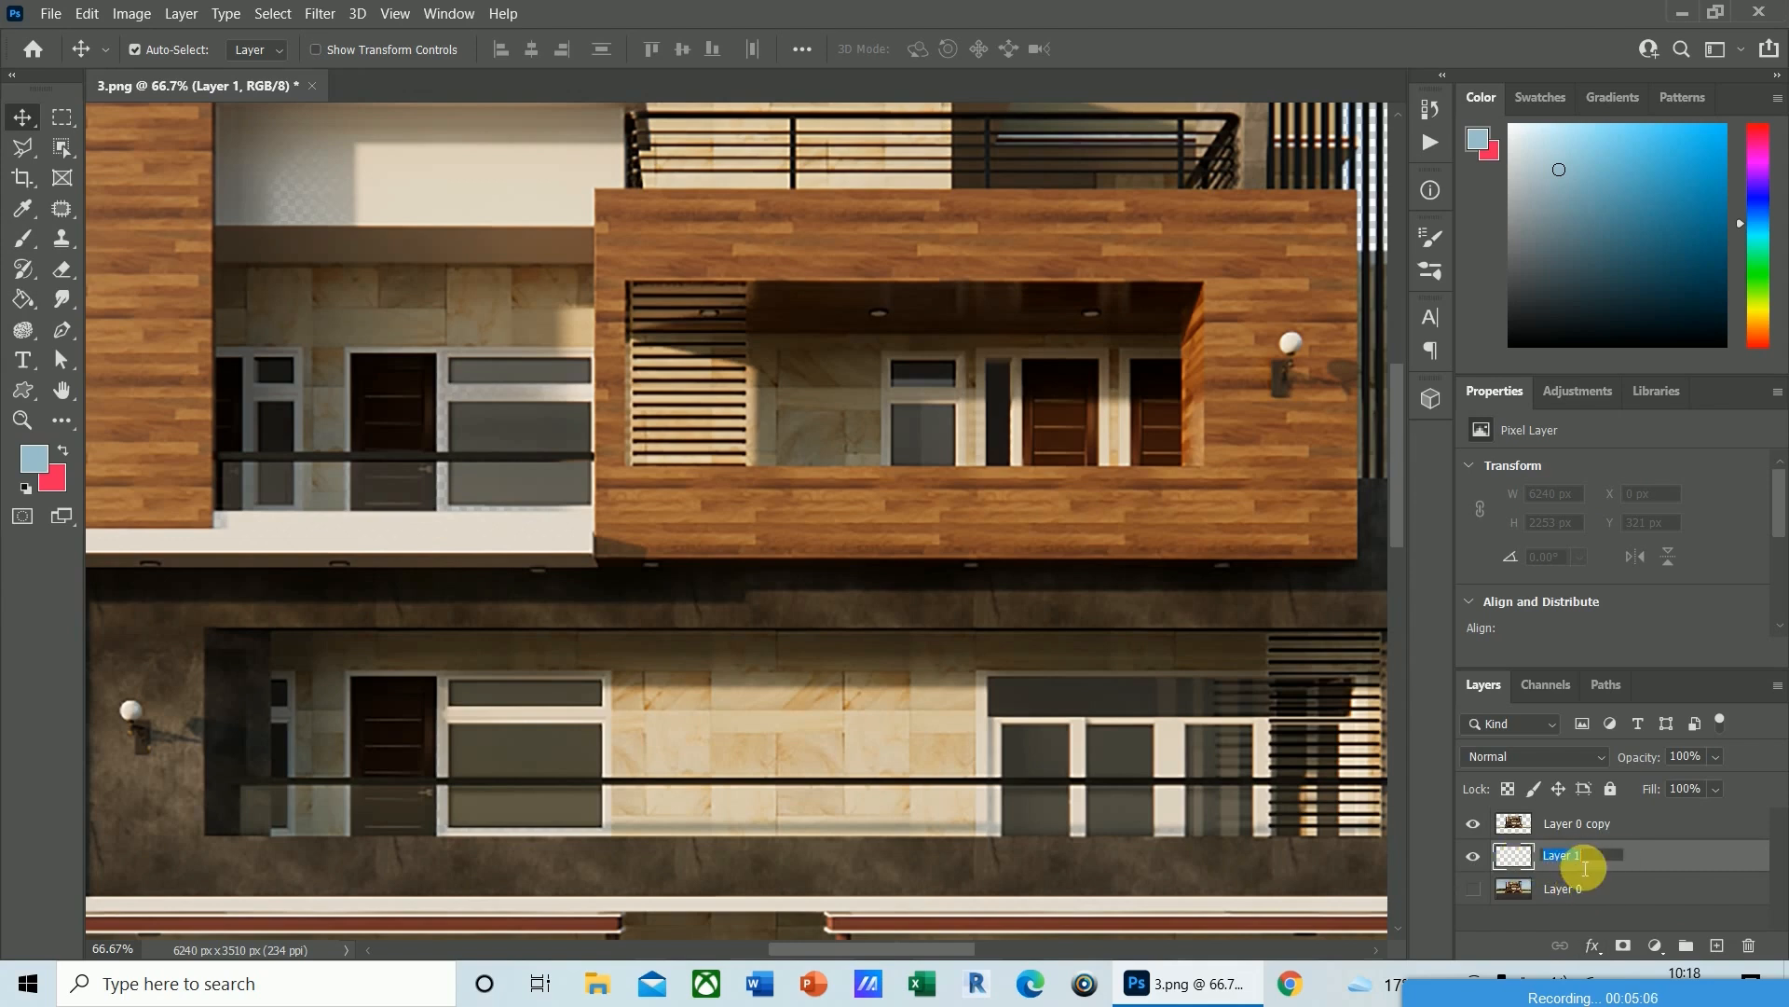
type("roadv")
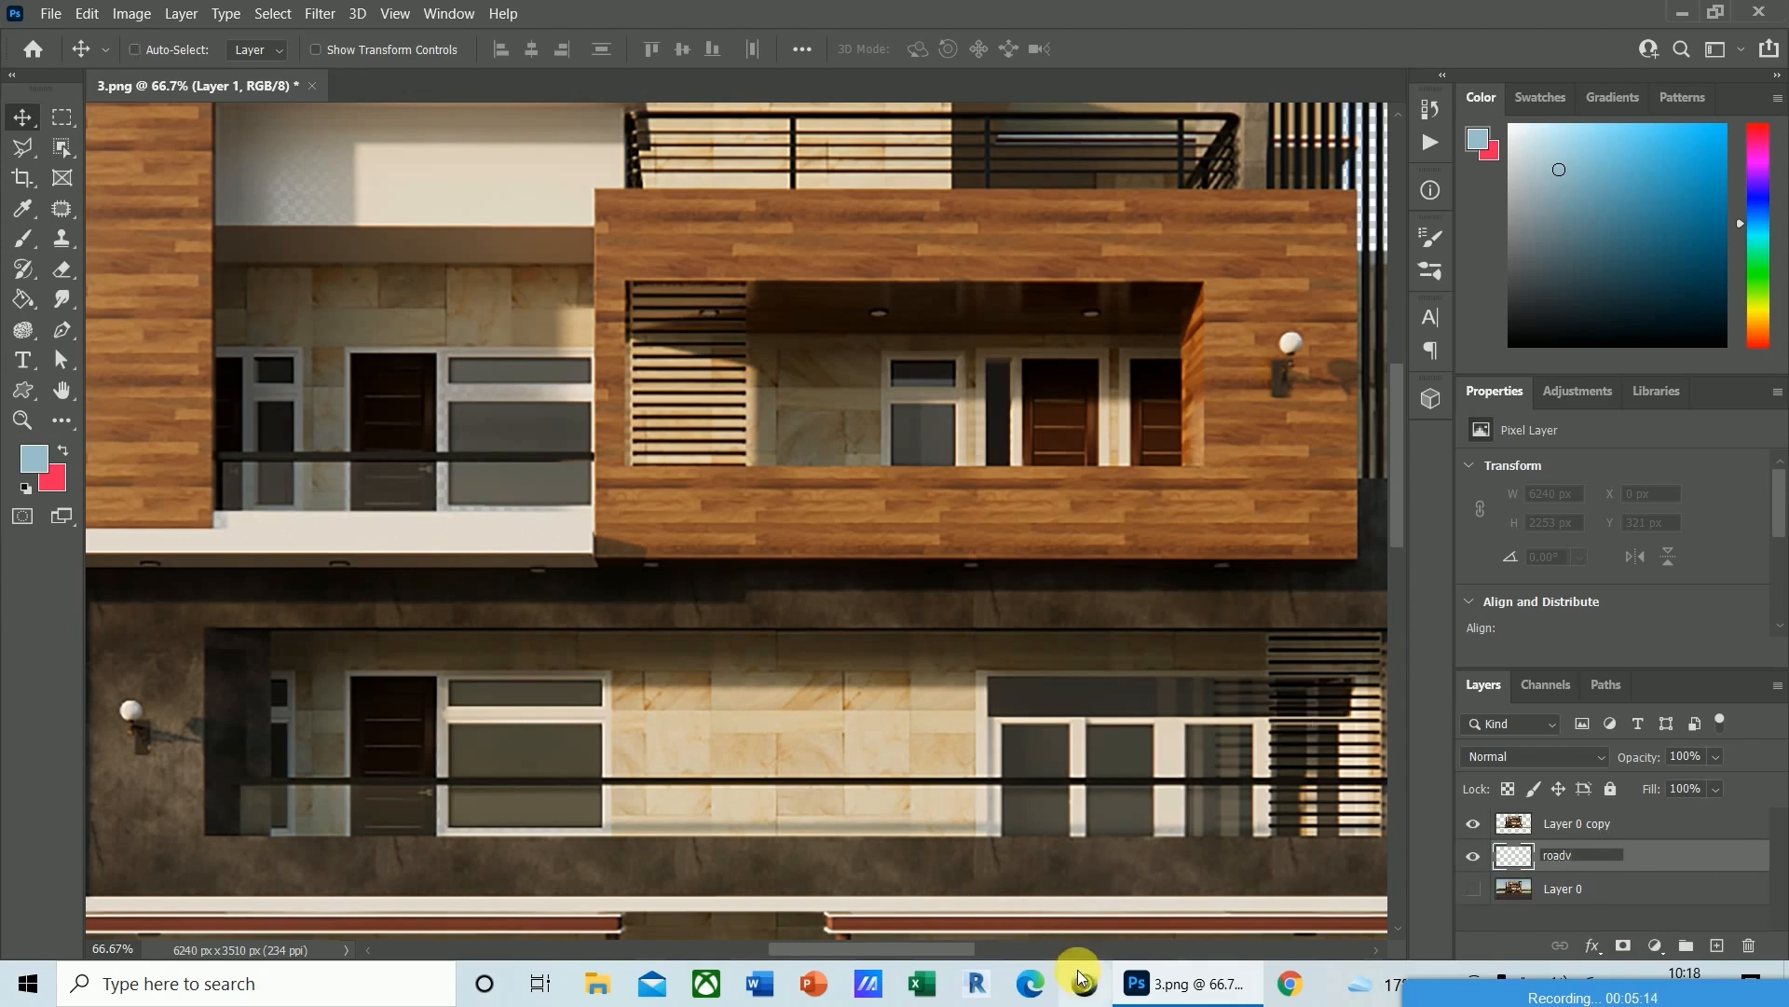
key("ctrl")
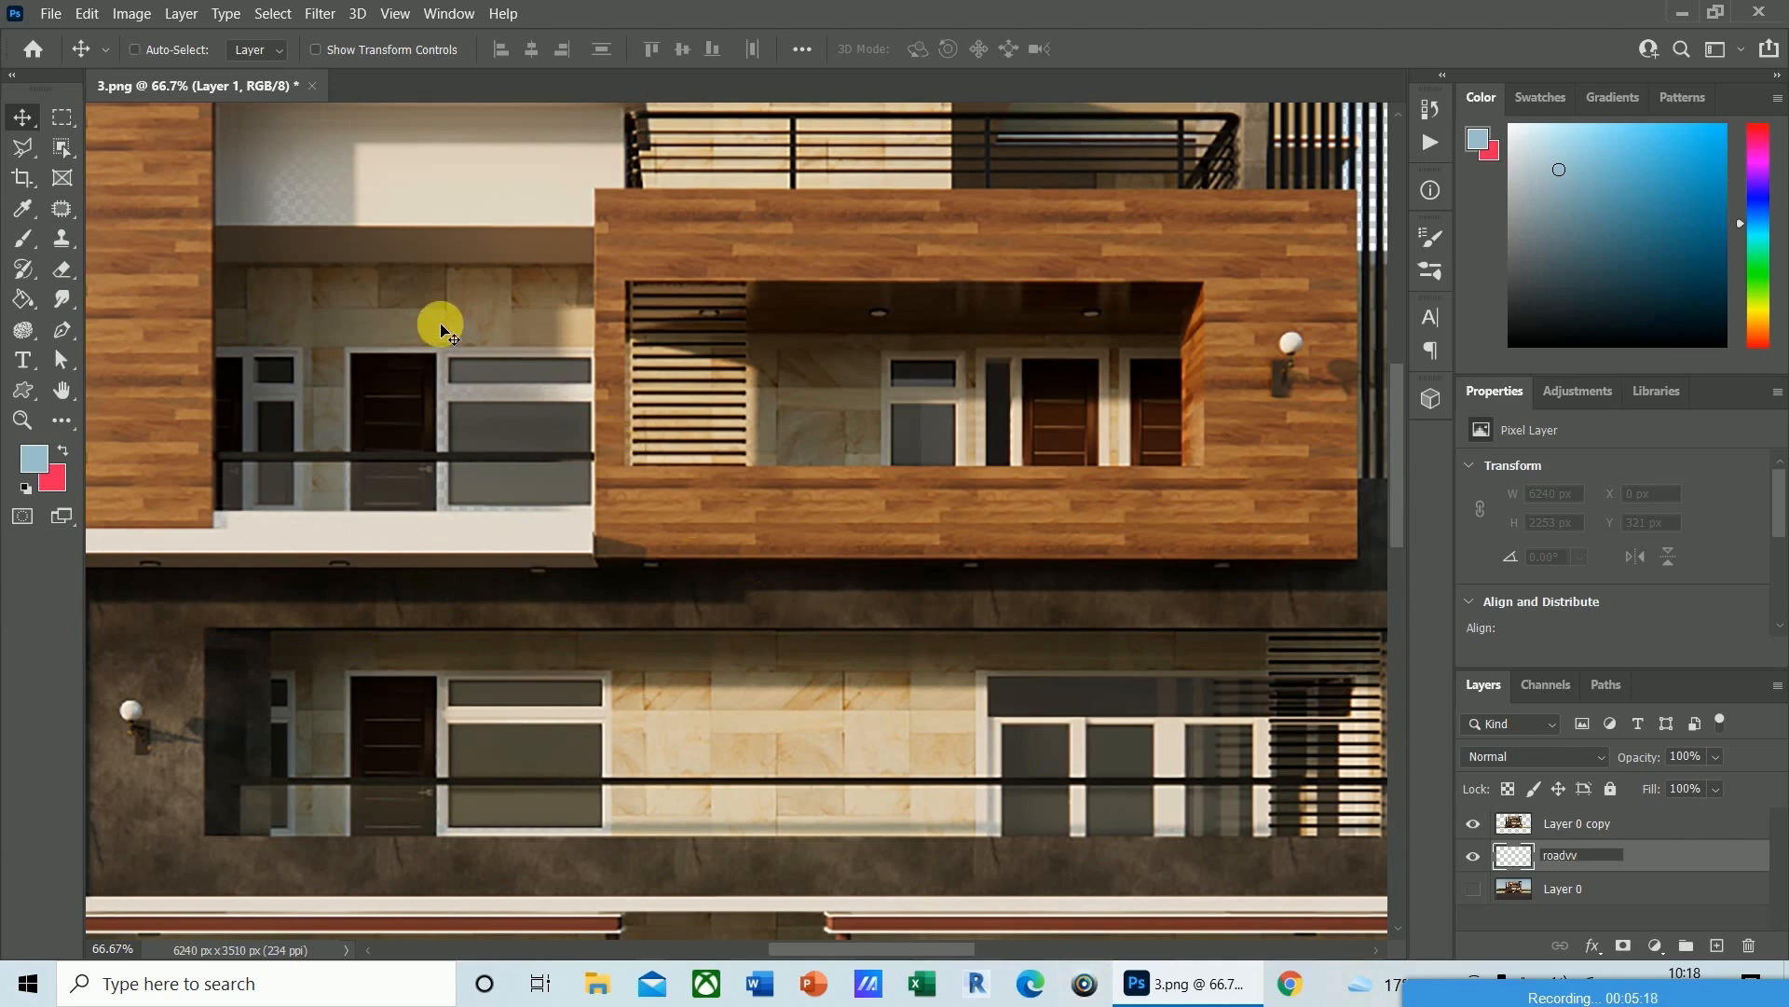
key("ctrl+0")
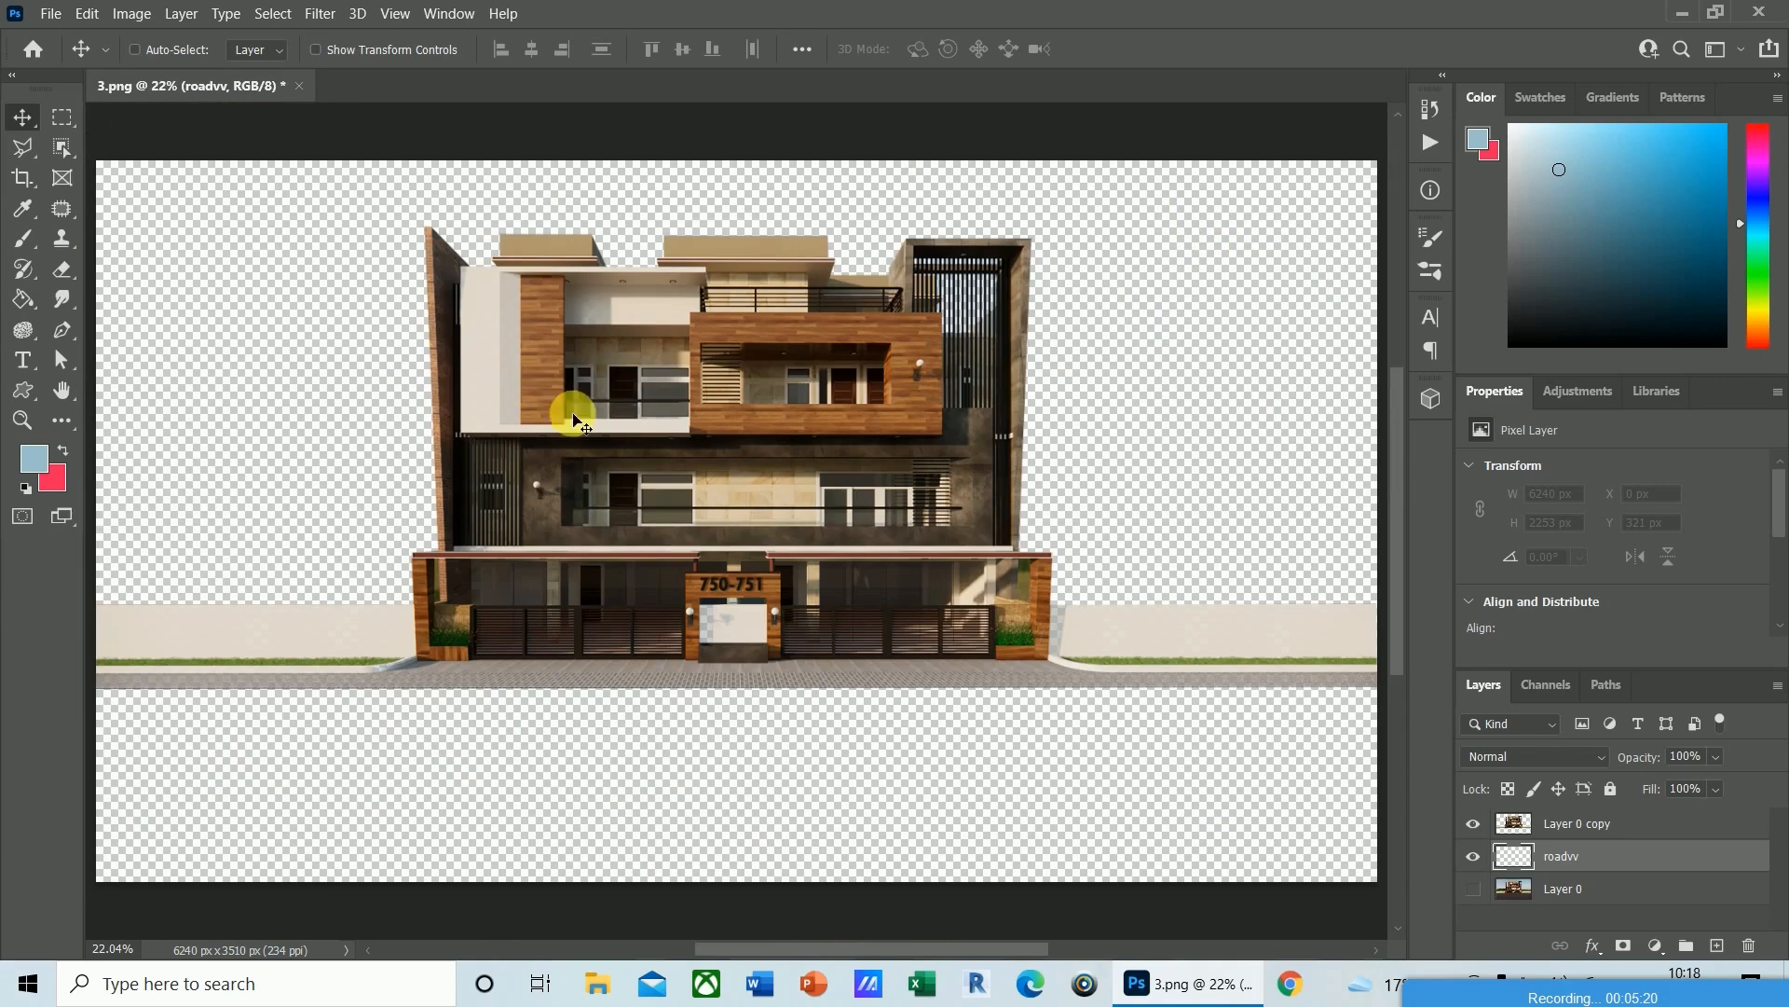
Set the foreground colour to black 000000 and fill the roadvv layer with the red background colour.
left_click(37, 463)
left_click_drag(966, 248, 735, 492)
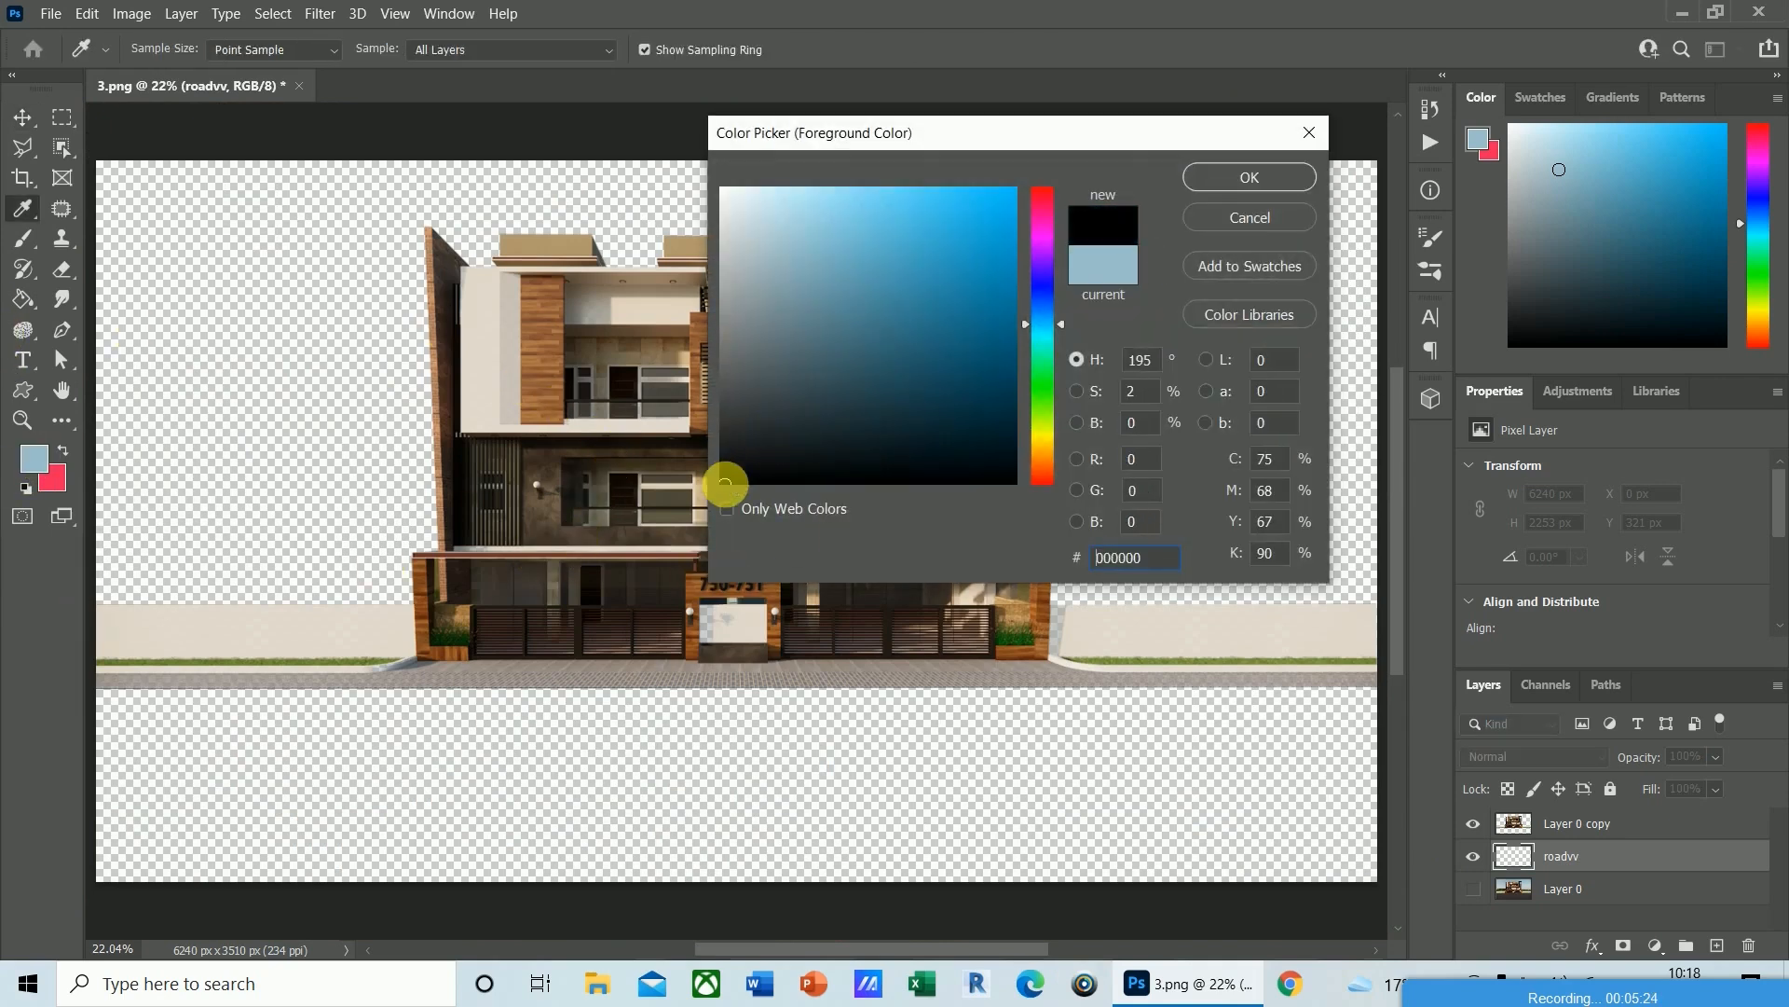
left_click(1249, 181)
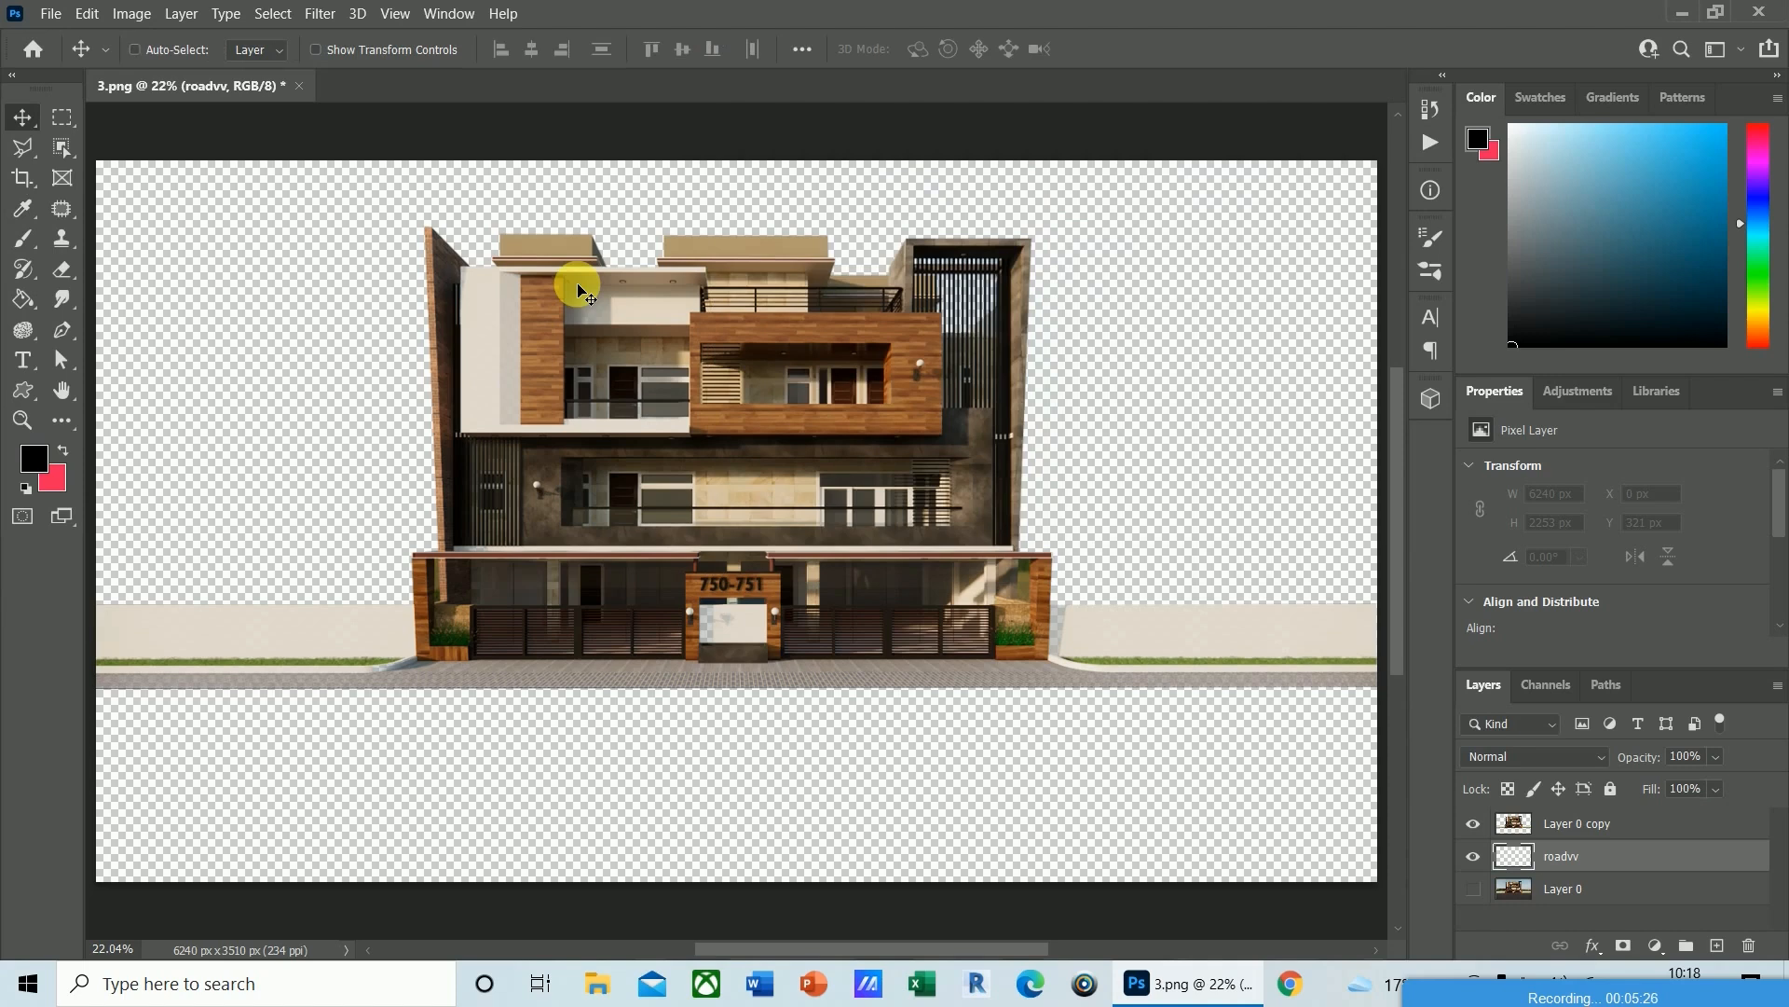
key("ctrl+BackSpace")
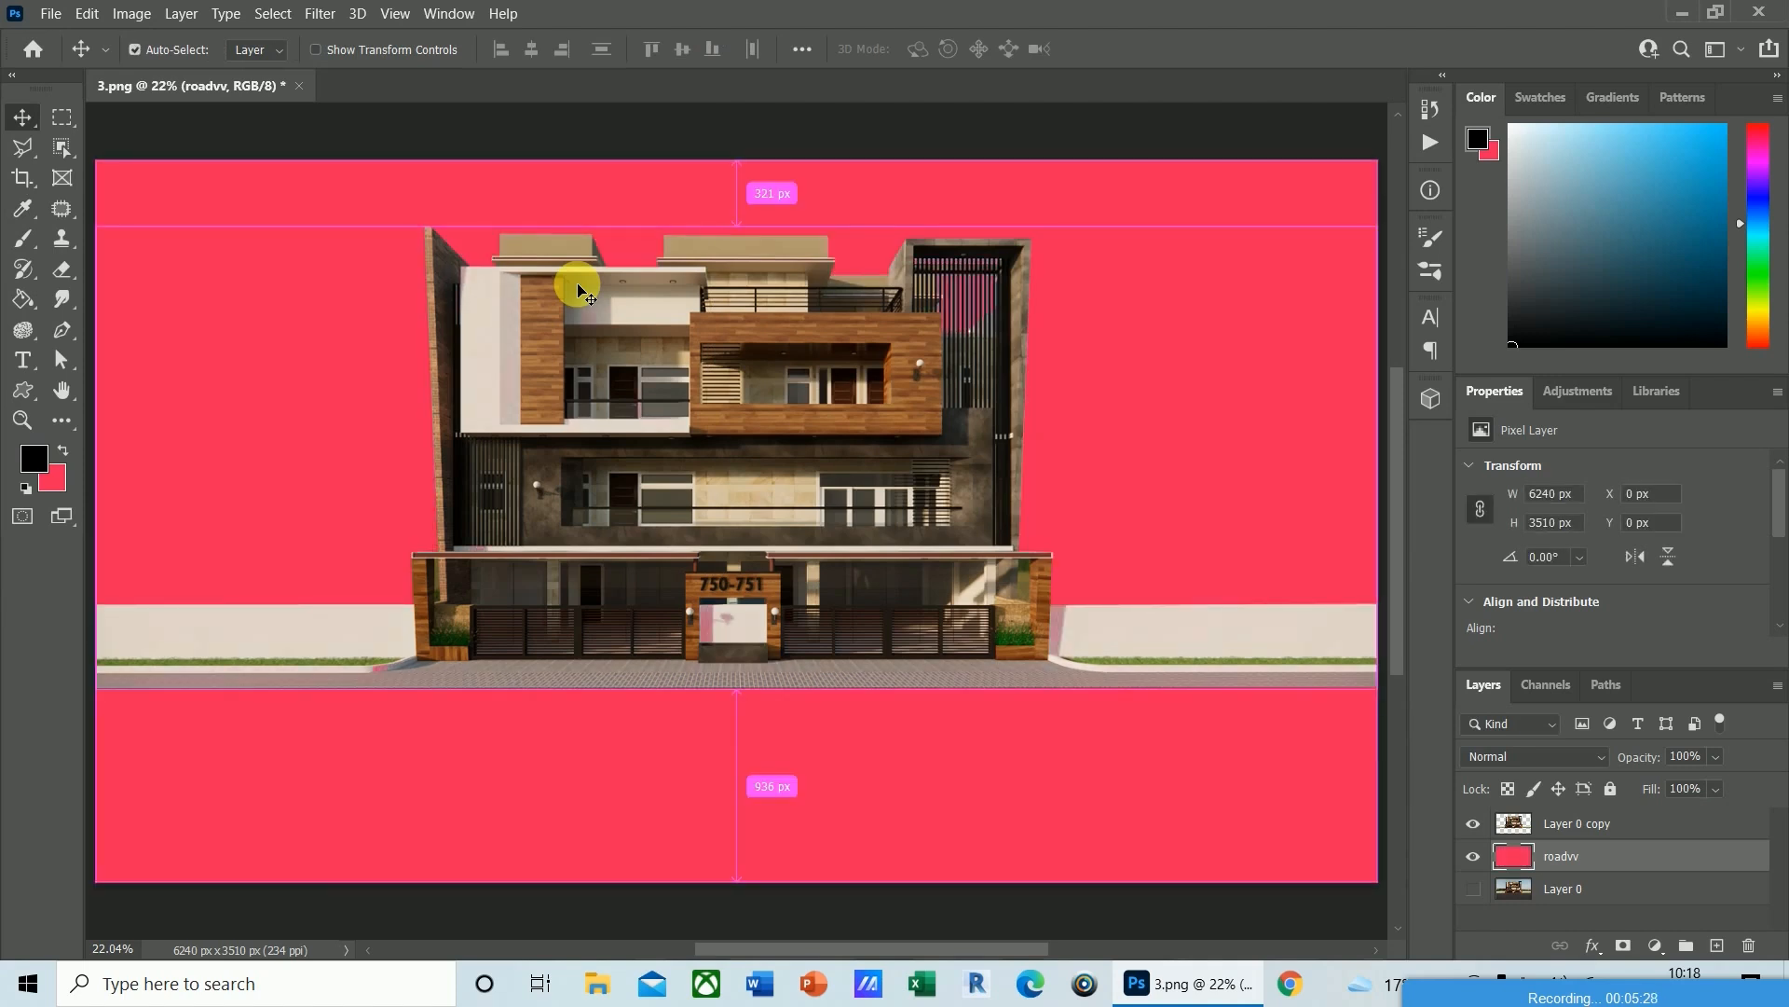
Set the foreground colour to near-black 121212 and swap it with the red background colour.
left_click(34, 460)
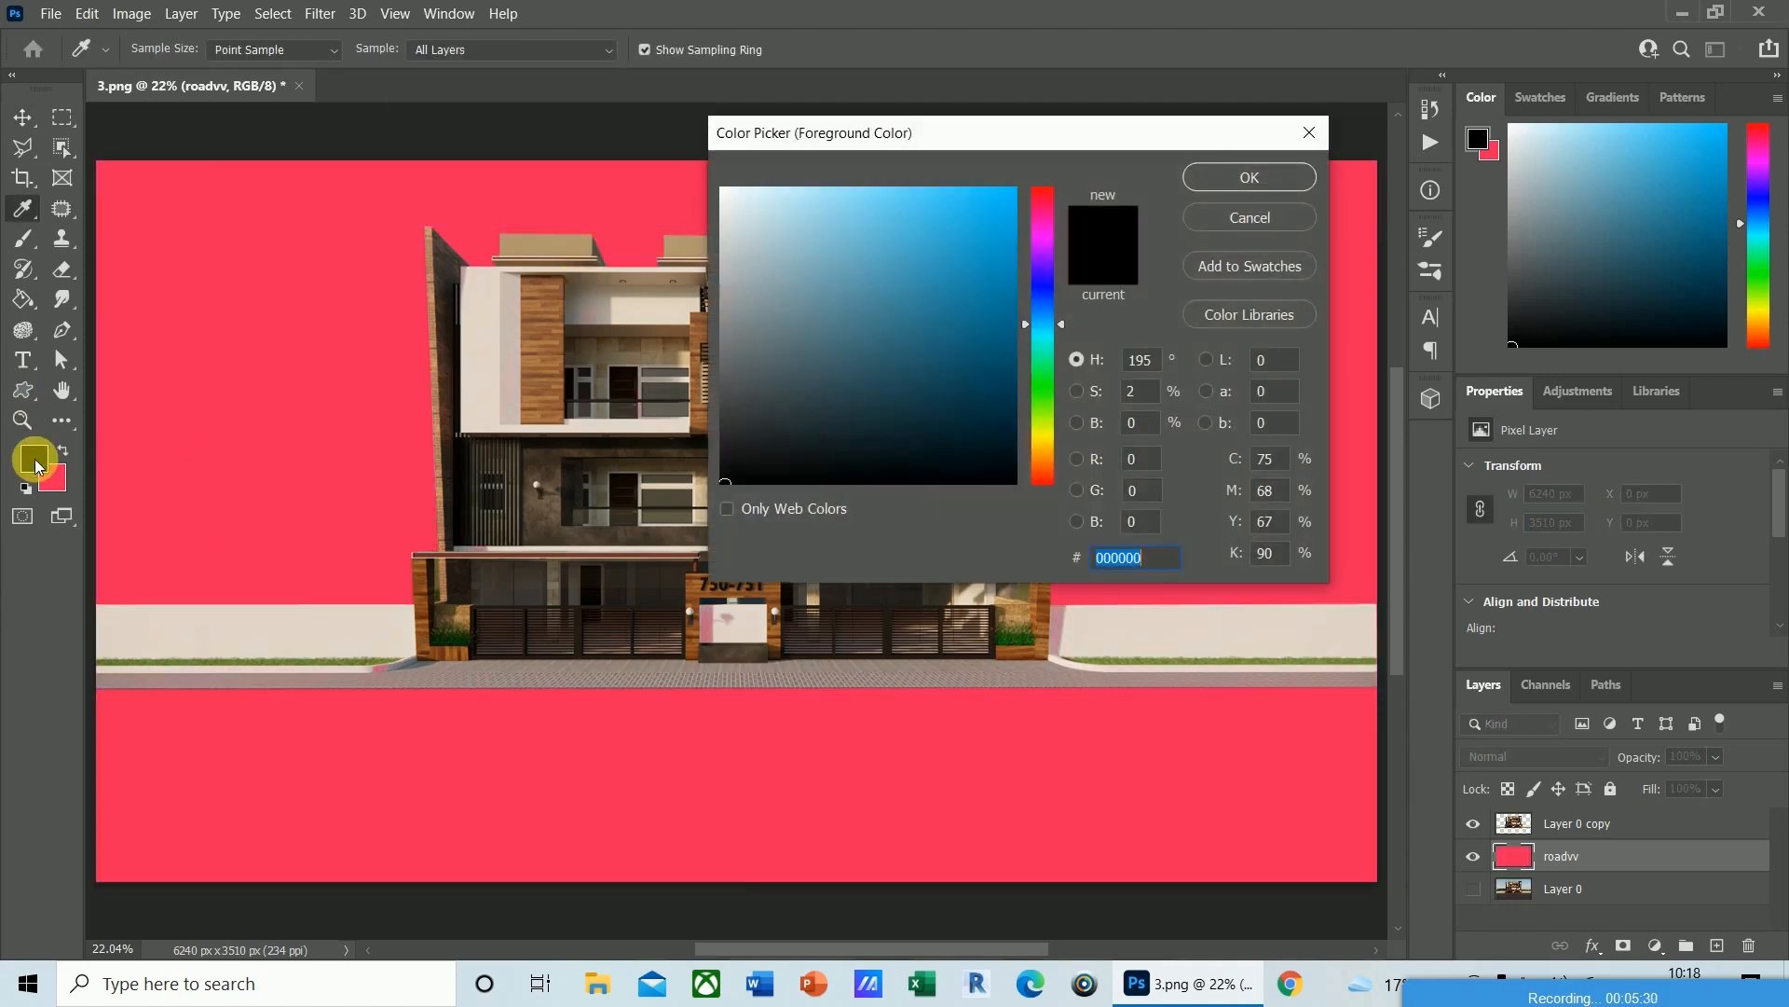
left_click(718, 473)
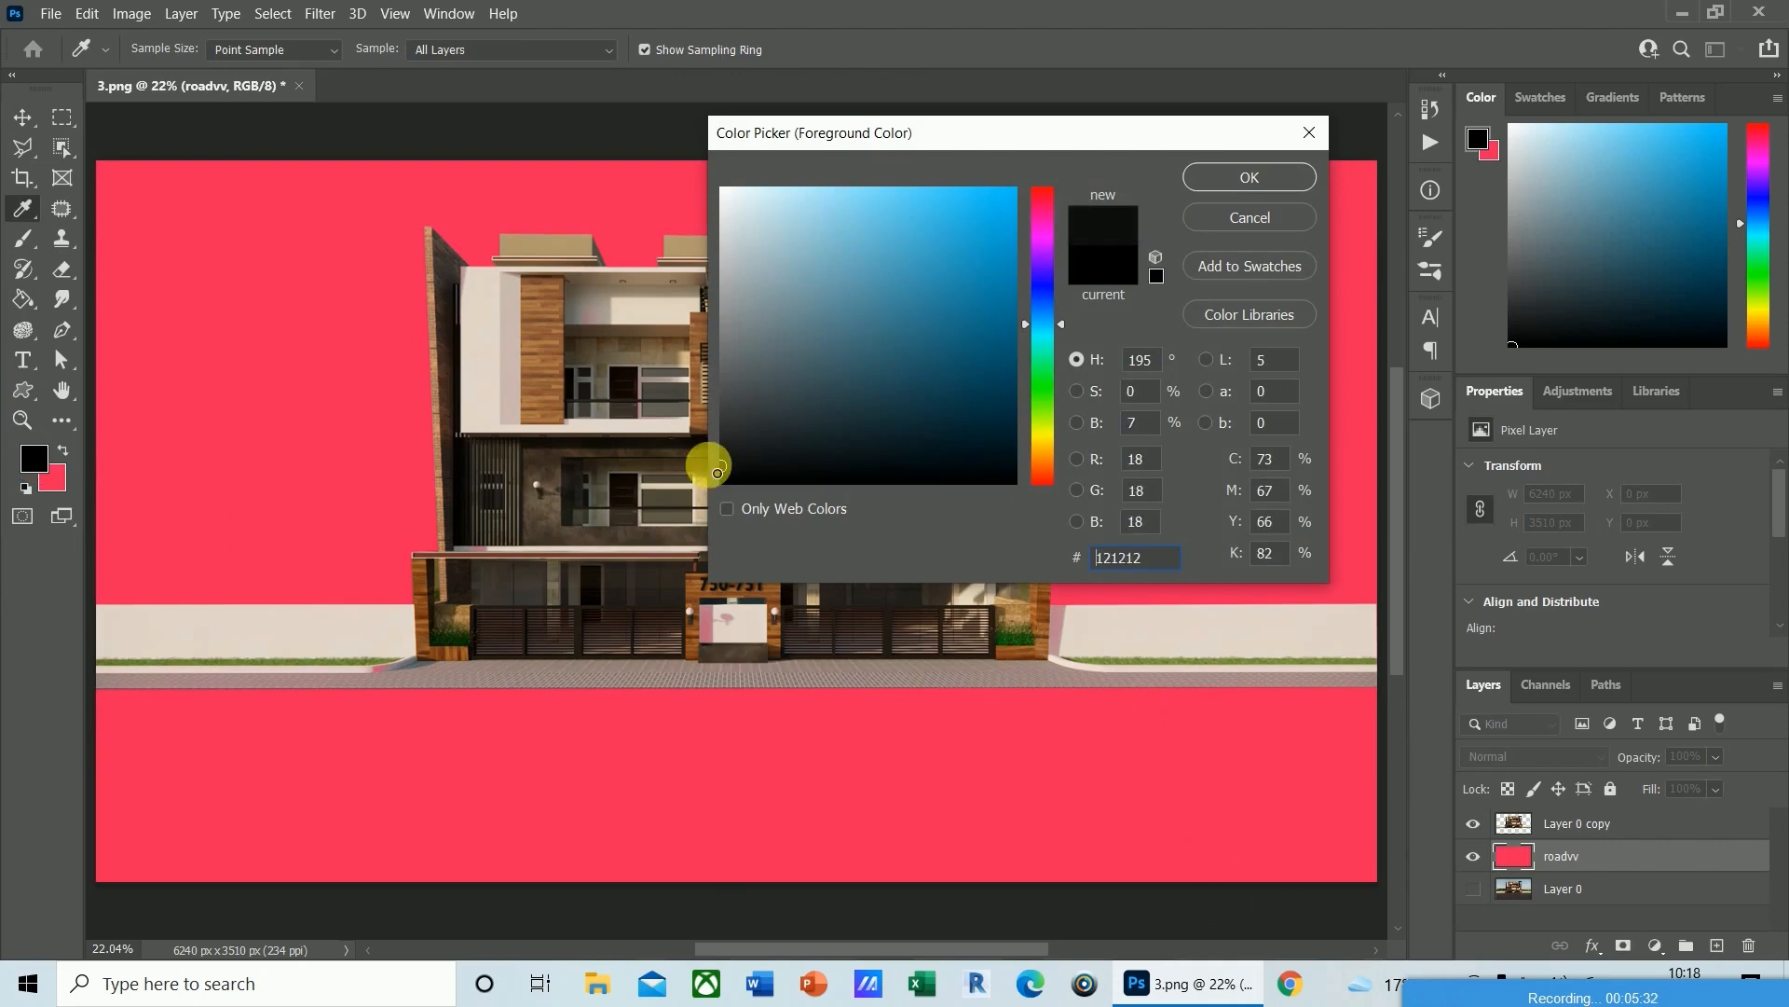
left_click(1250, 177)
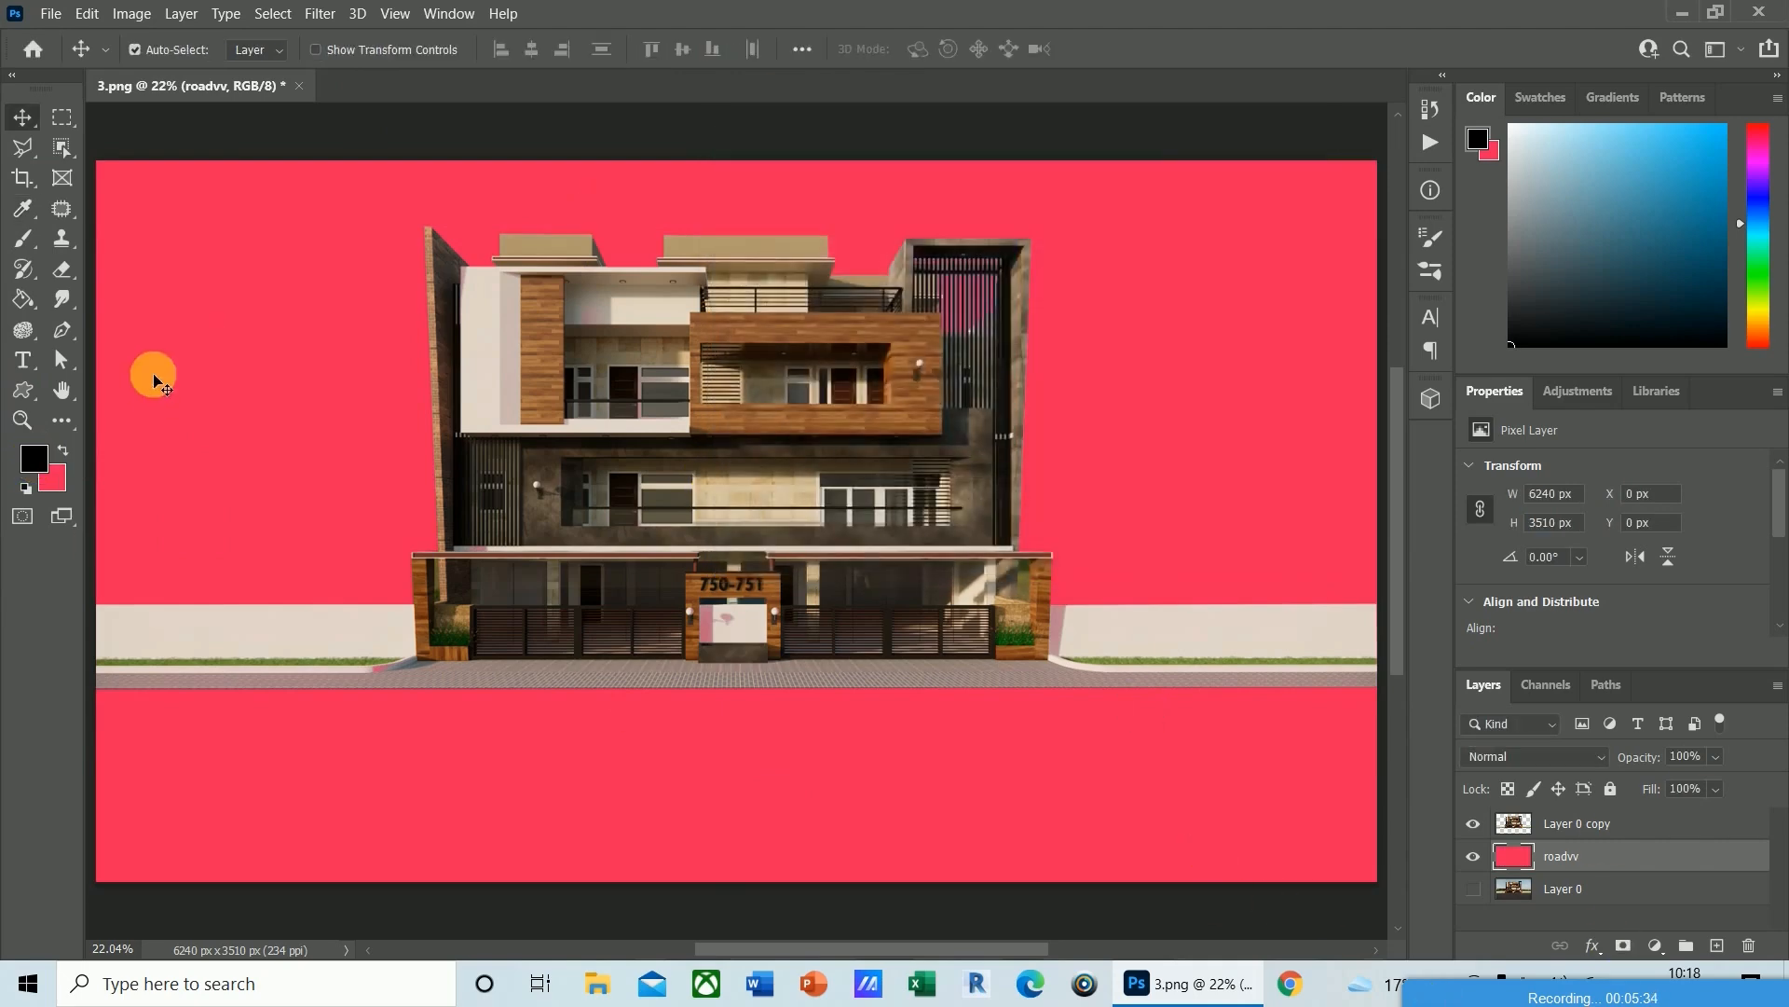
left_click(62, 459)
Change the red foreground colour to black 000000 and fill the roadvv layer with it.
left_click(33, 459)
left_click_drag(910, 299, 757, 492)
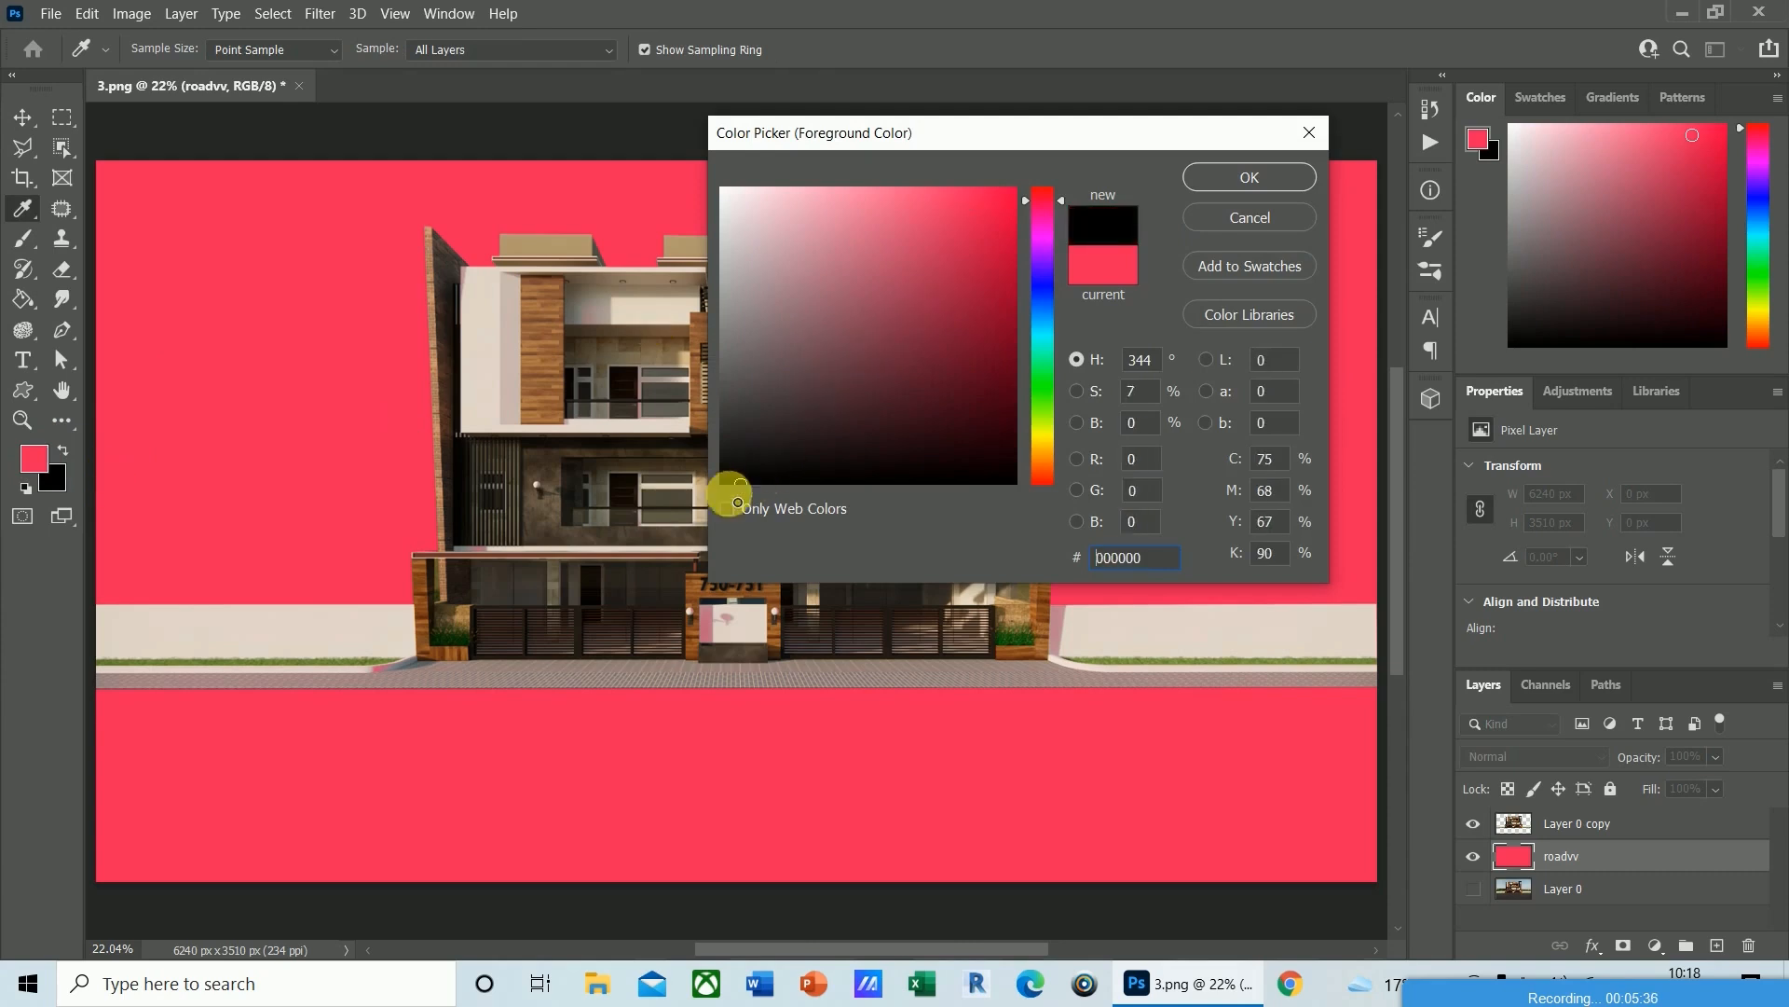
left_click(1247, 177)
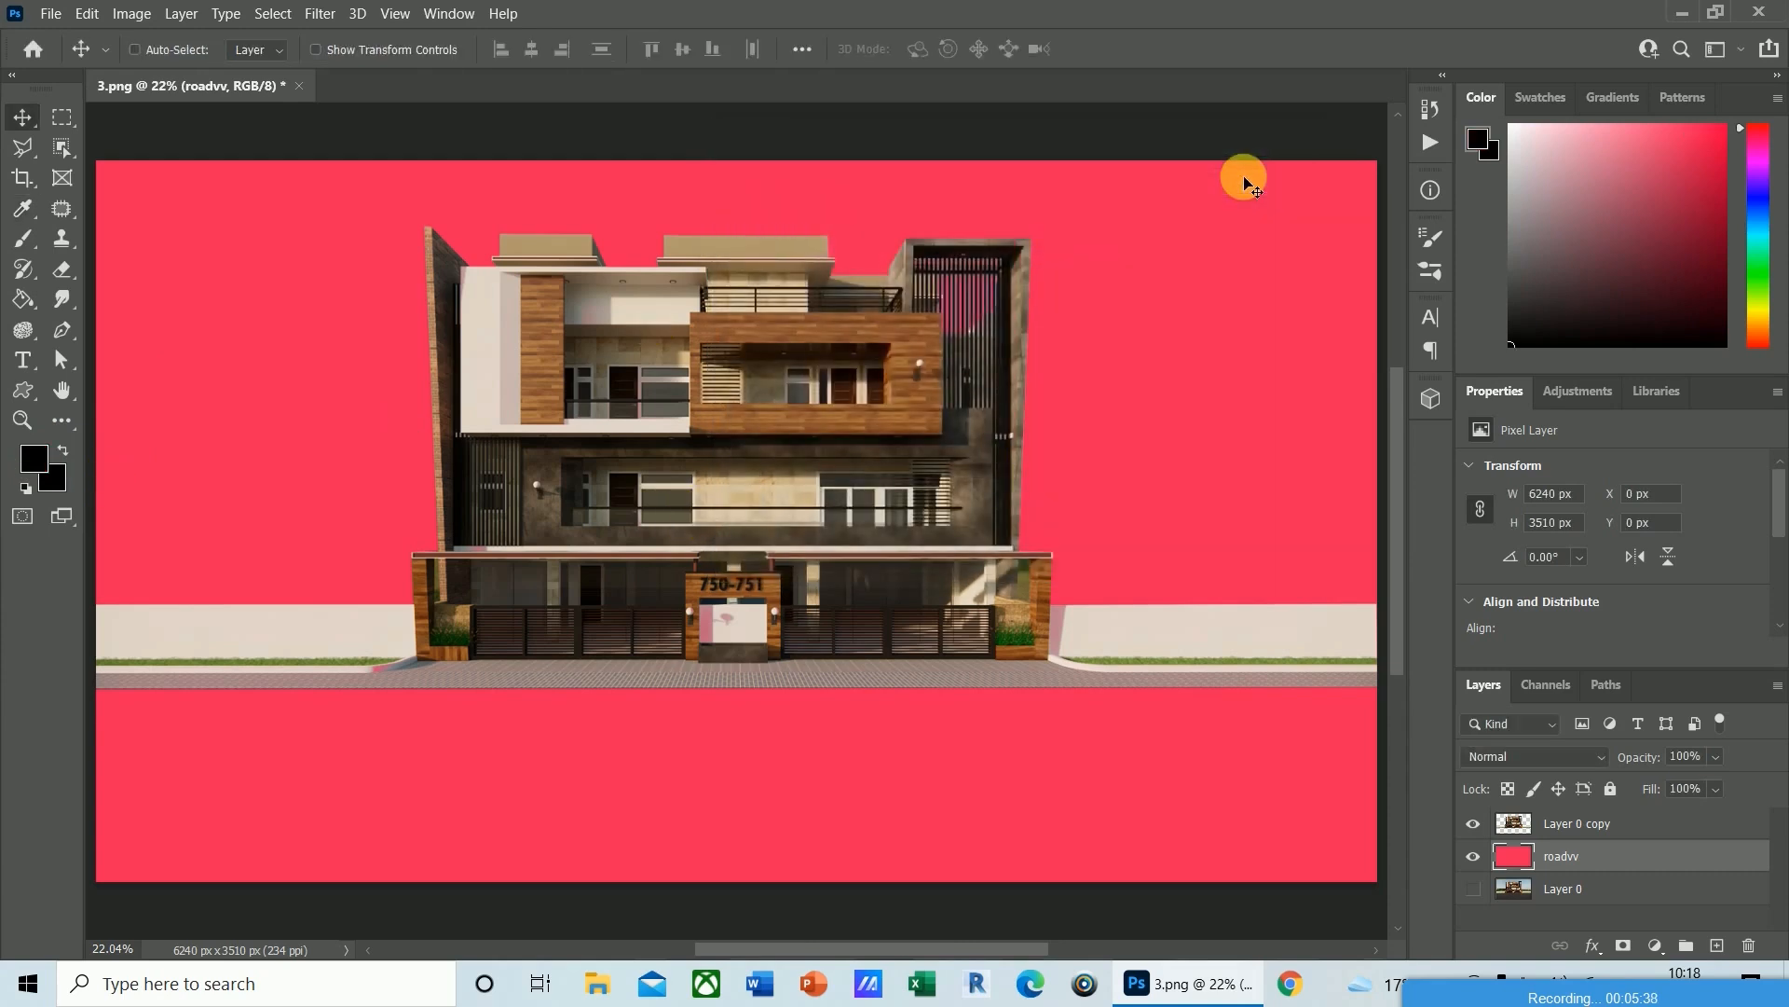
key("alt+BackSpace")
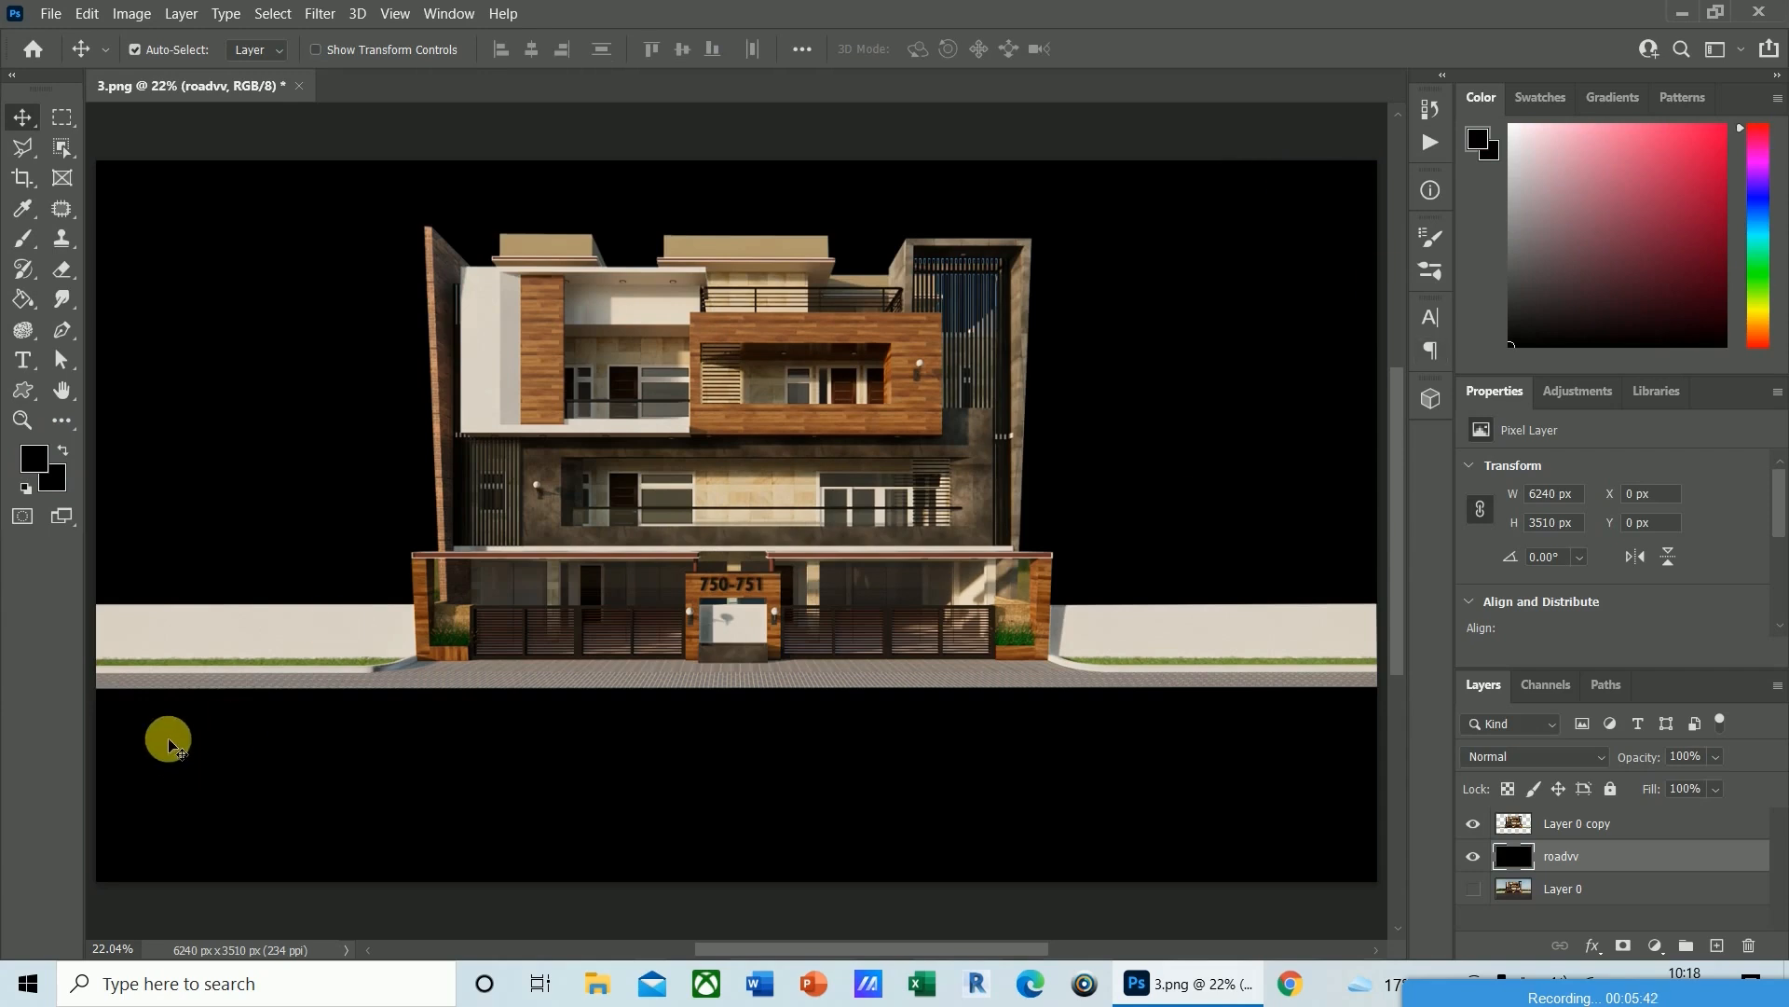
Select the roadvv layer's area above the pavement with a rectangular marquee and delete its black fill.
left_click(63, 119)
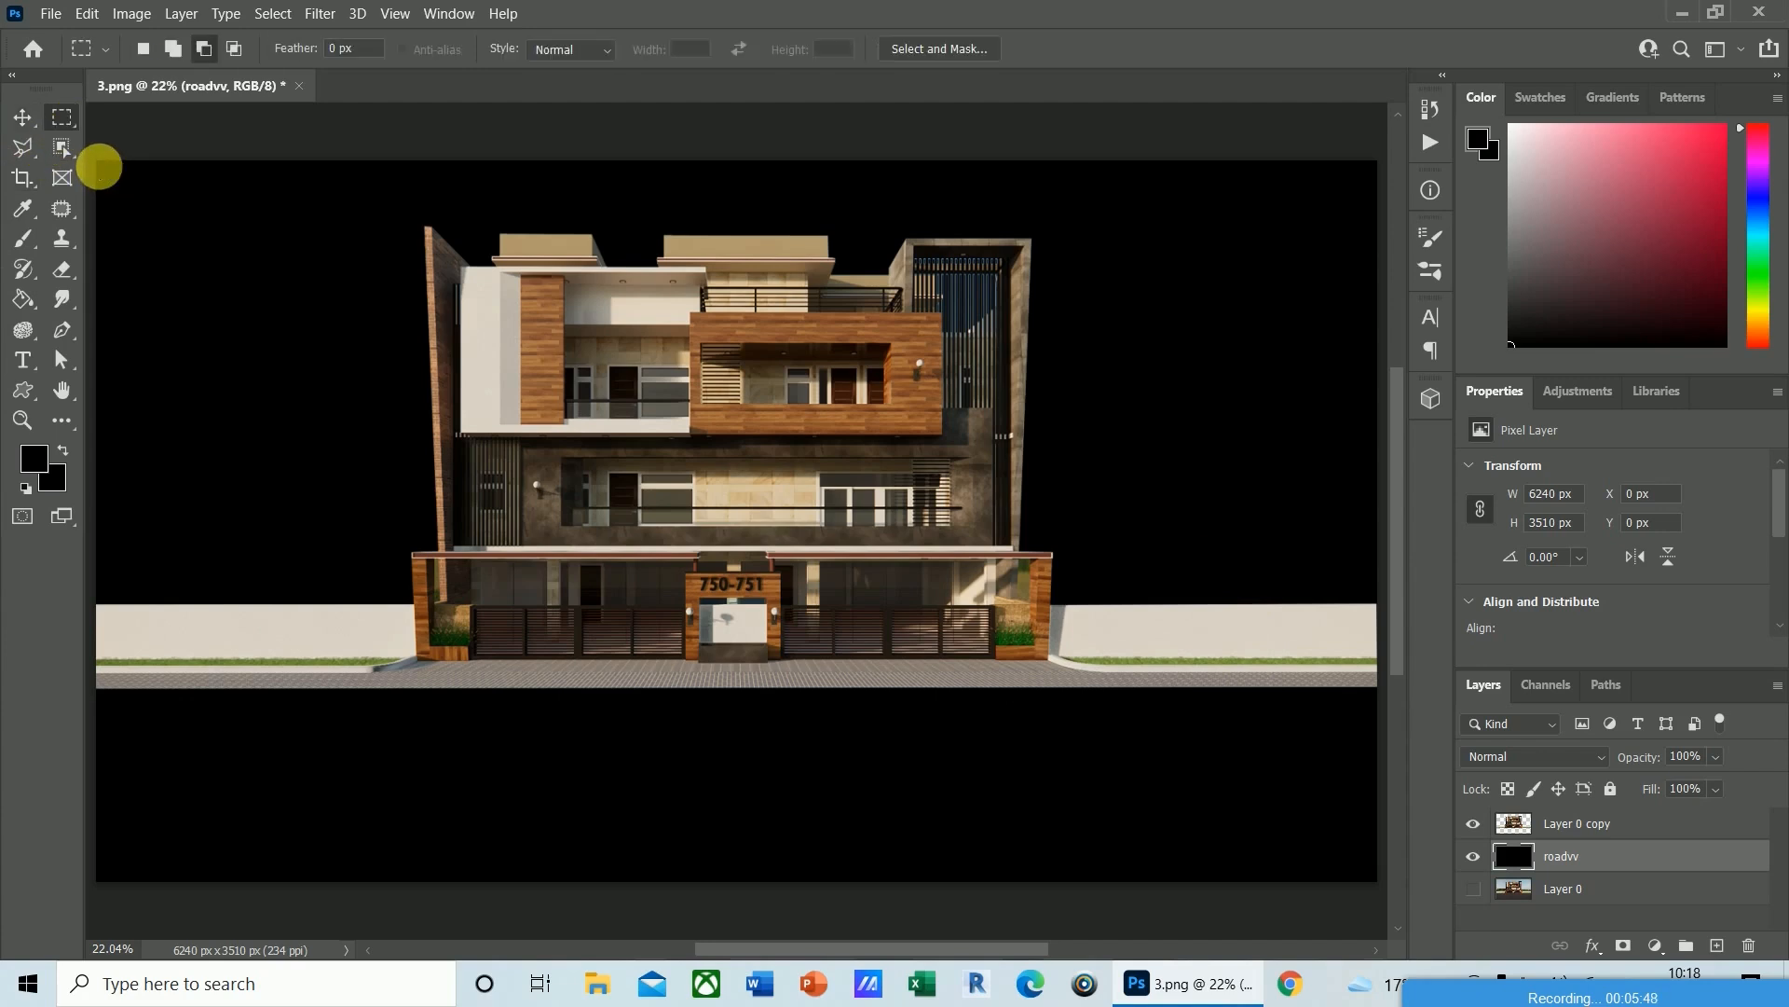
left_click_drag(105, 166, 1273, 642)
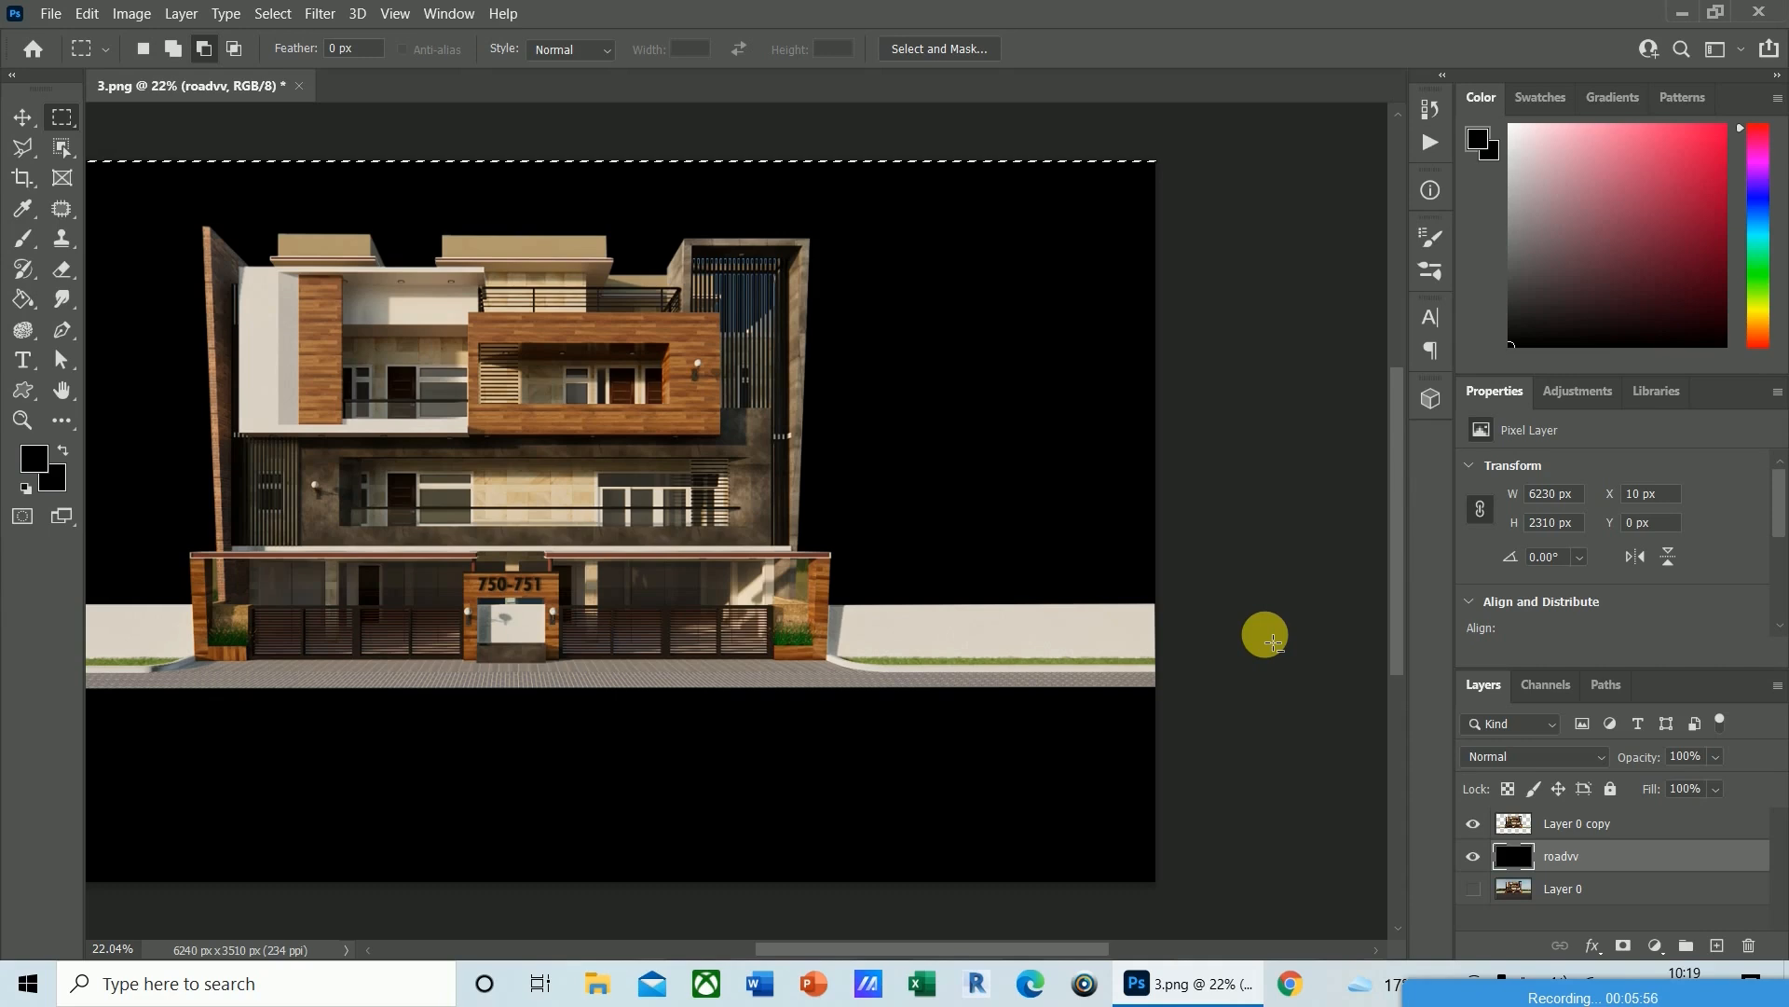
key("Delete")
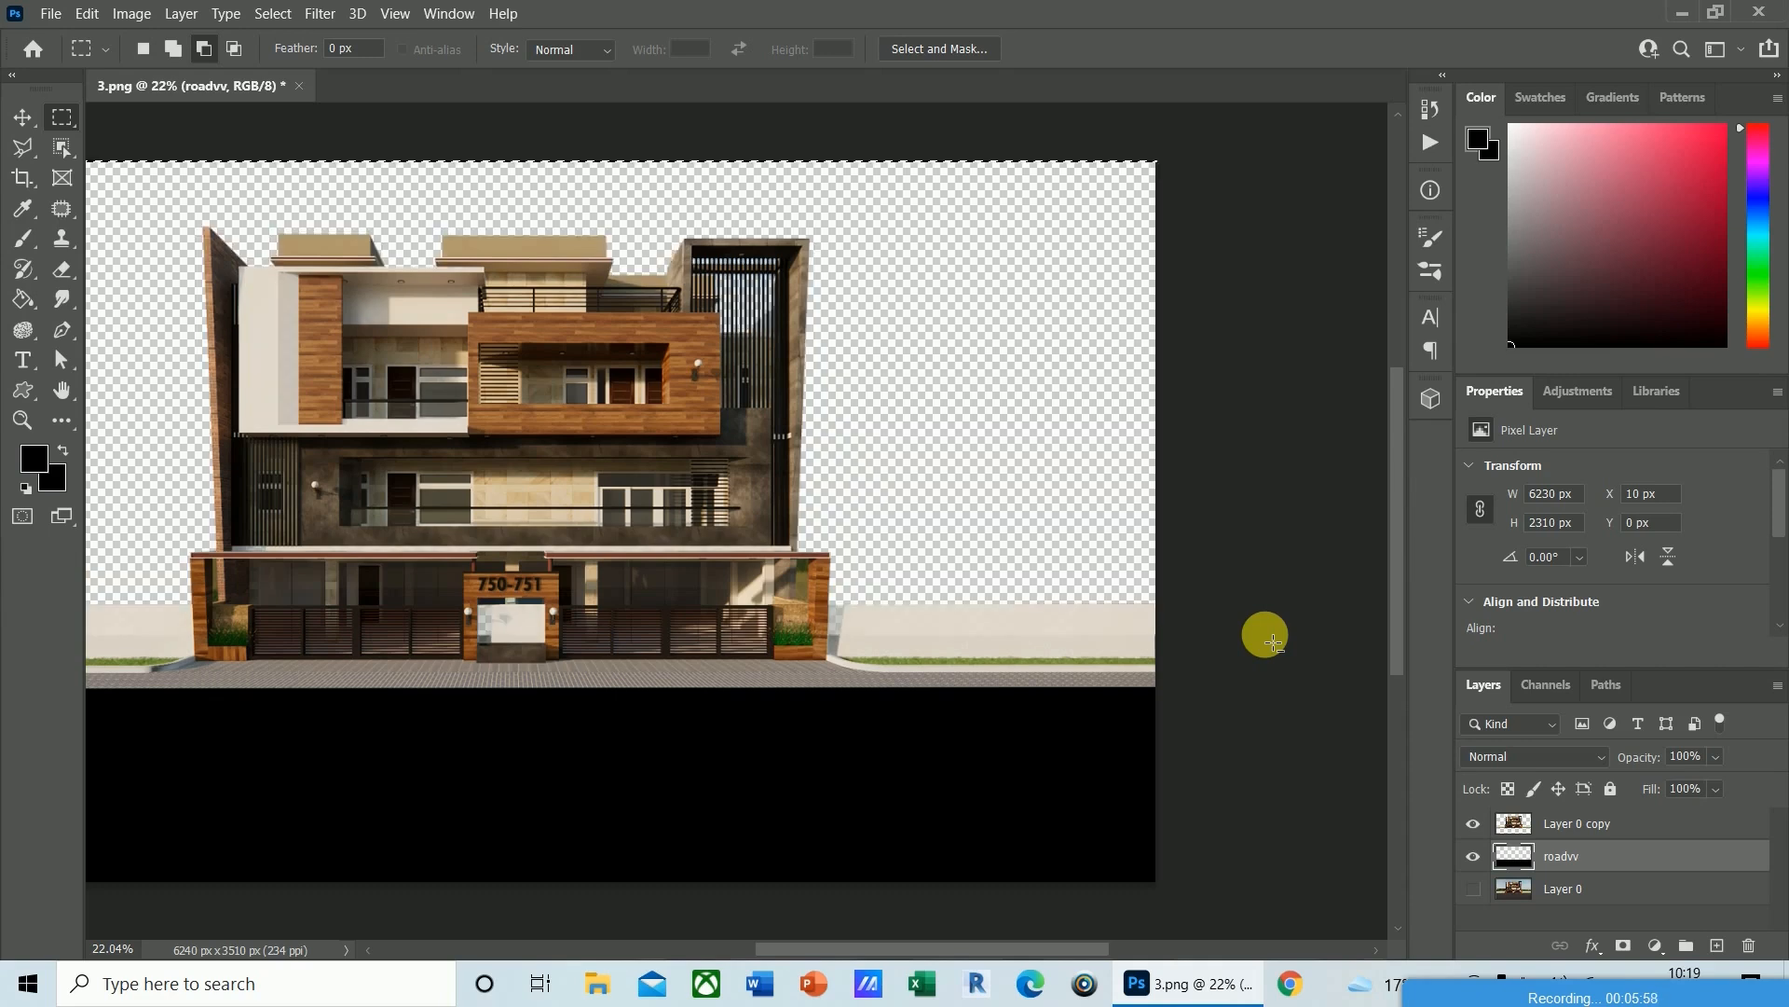
Shift the rectangular selection down over the pavement and deselect it.
key("shift+Down")
key("shift+Down")
key("shift+Down")
key("shift+Down")
key("shift+Down")
key("shift+Down")
key("shift+Down")
key("shift+Down")
key("shift+Down")
key("shift+Down")
key("shift+Down")
key("shift+Down")
key("shift+Down")
key("shift+Down")
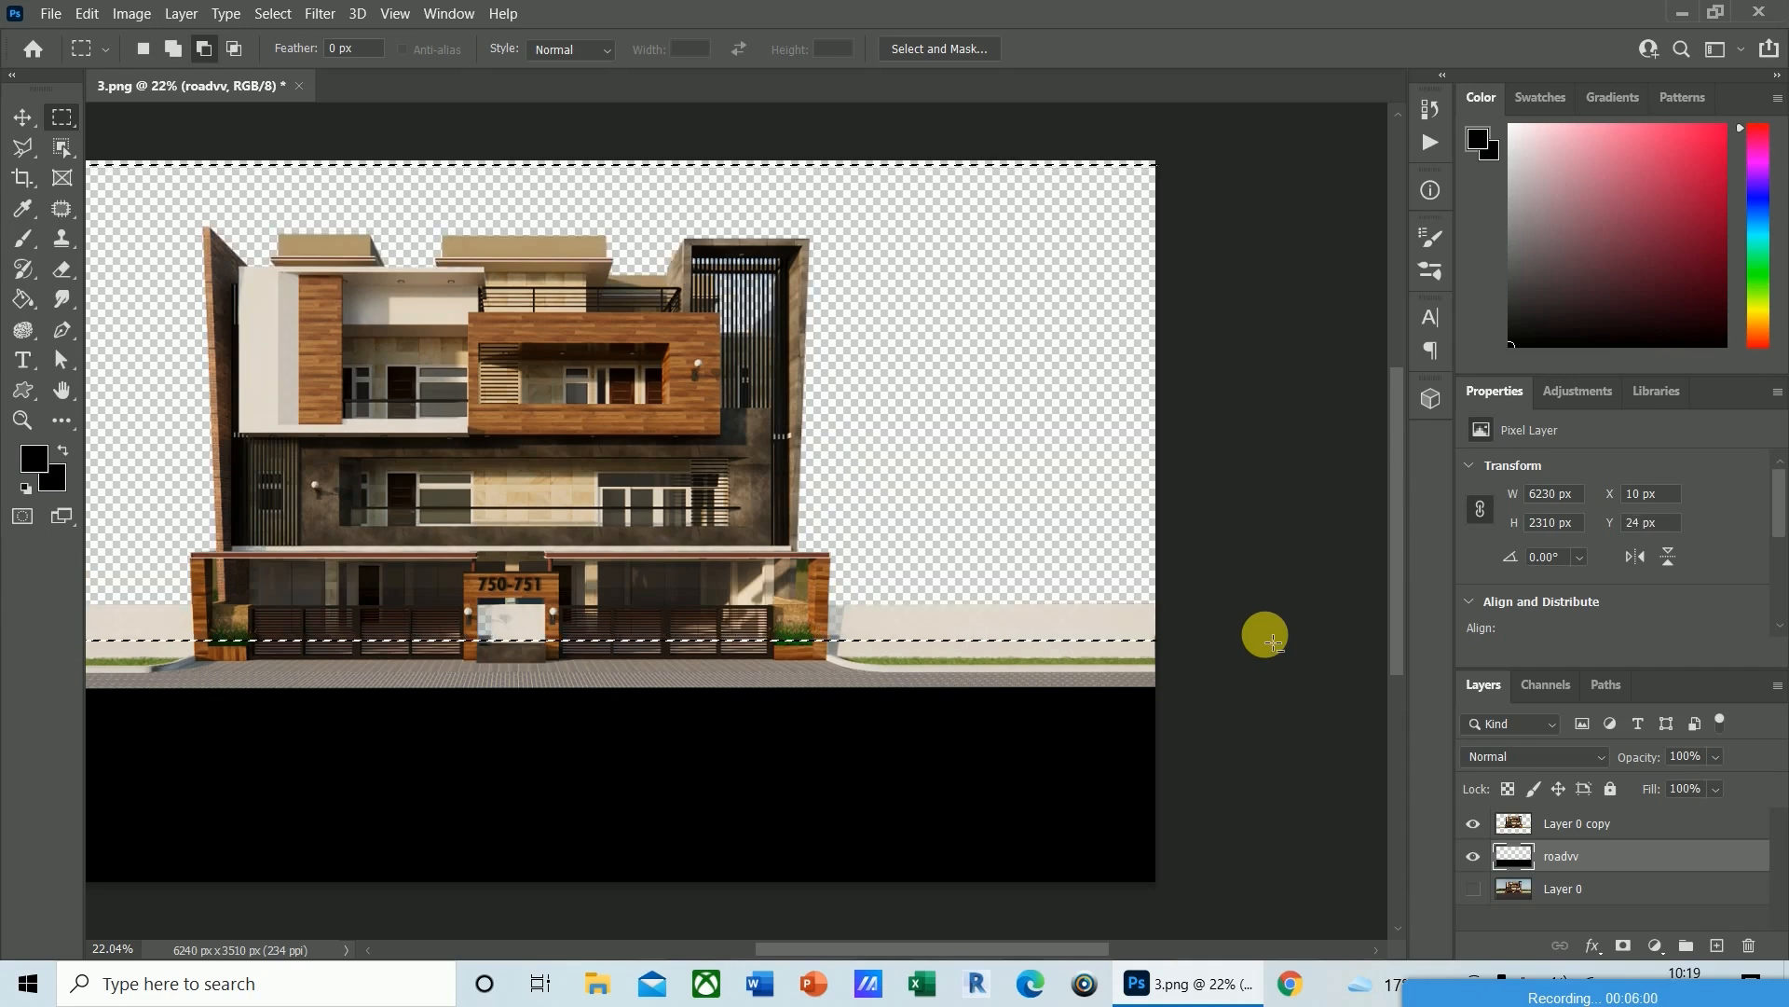
key("shift+Down")
key("shift+Down")
key("shift+Down")
key("shift+Down")
key("shift+Down")
key("shift+Down")
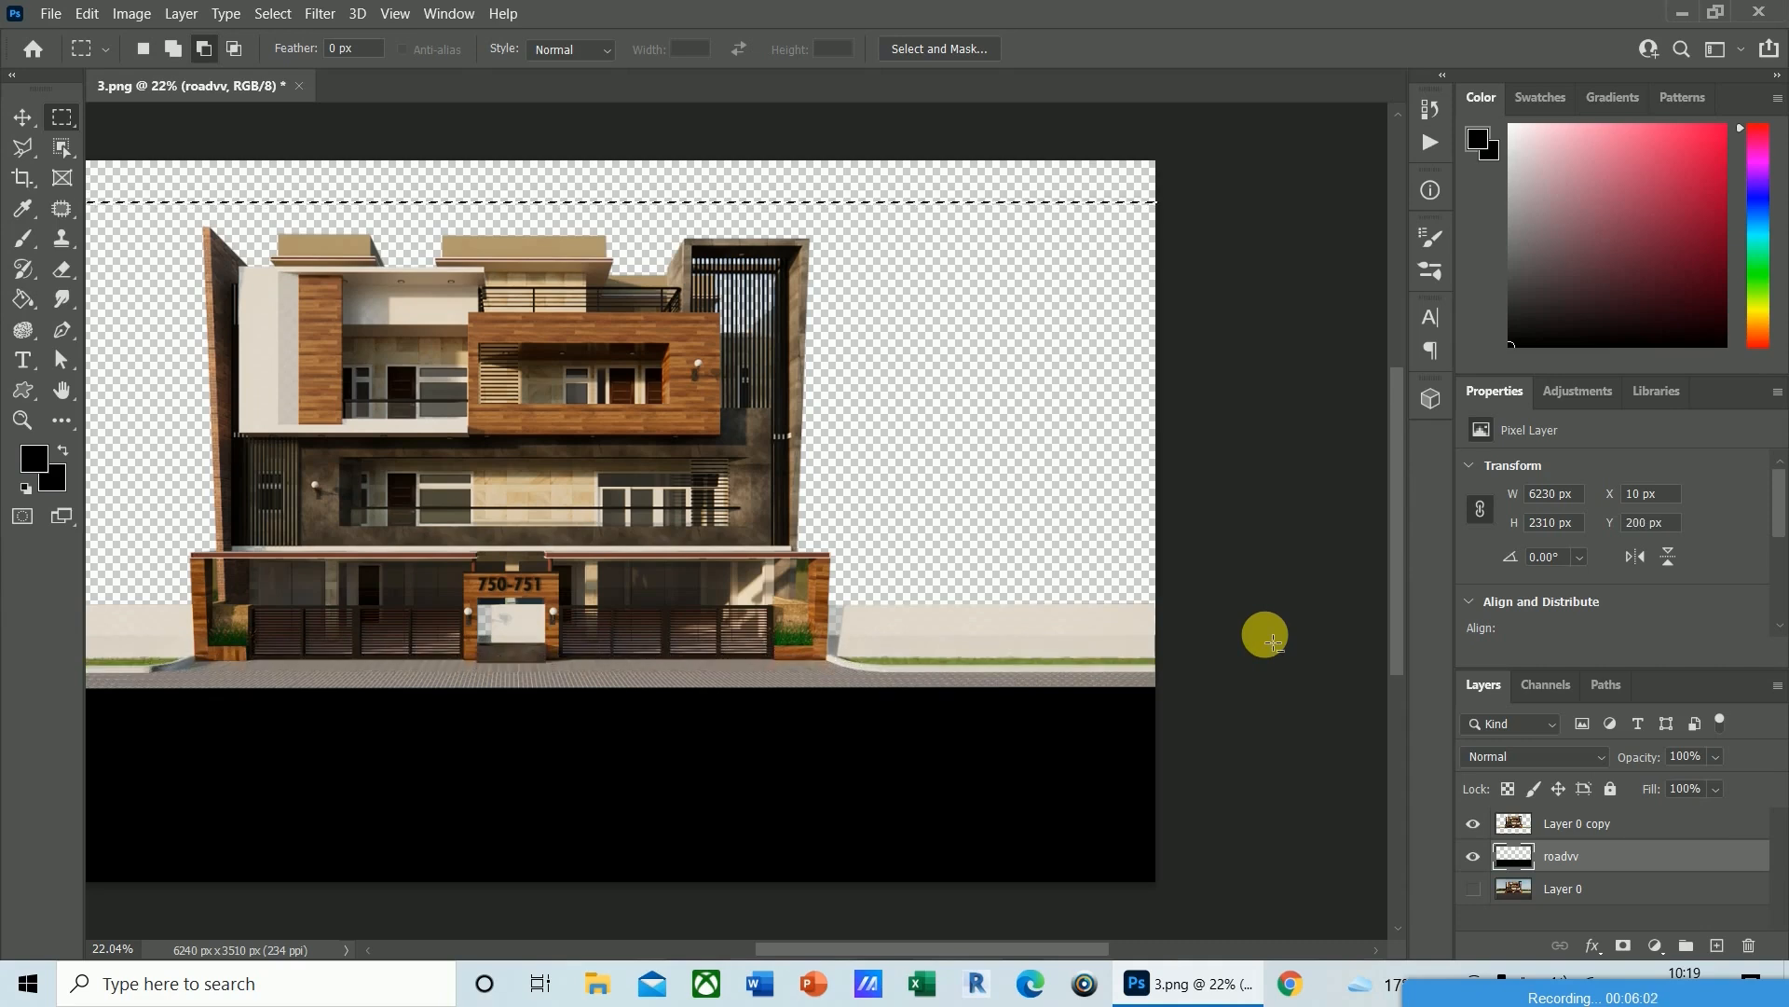
key("shift+Down")
key("shift+Down")
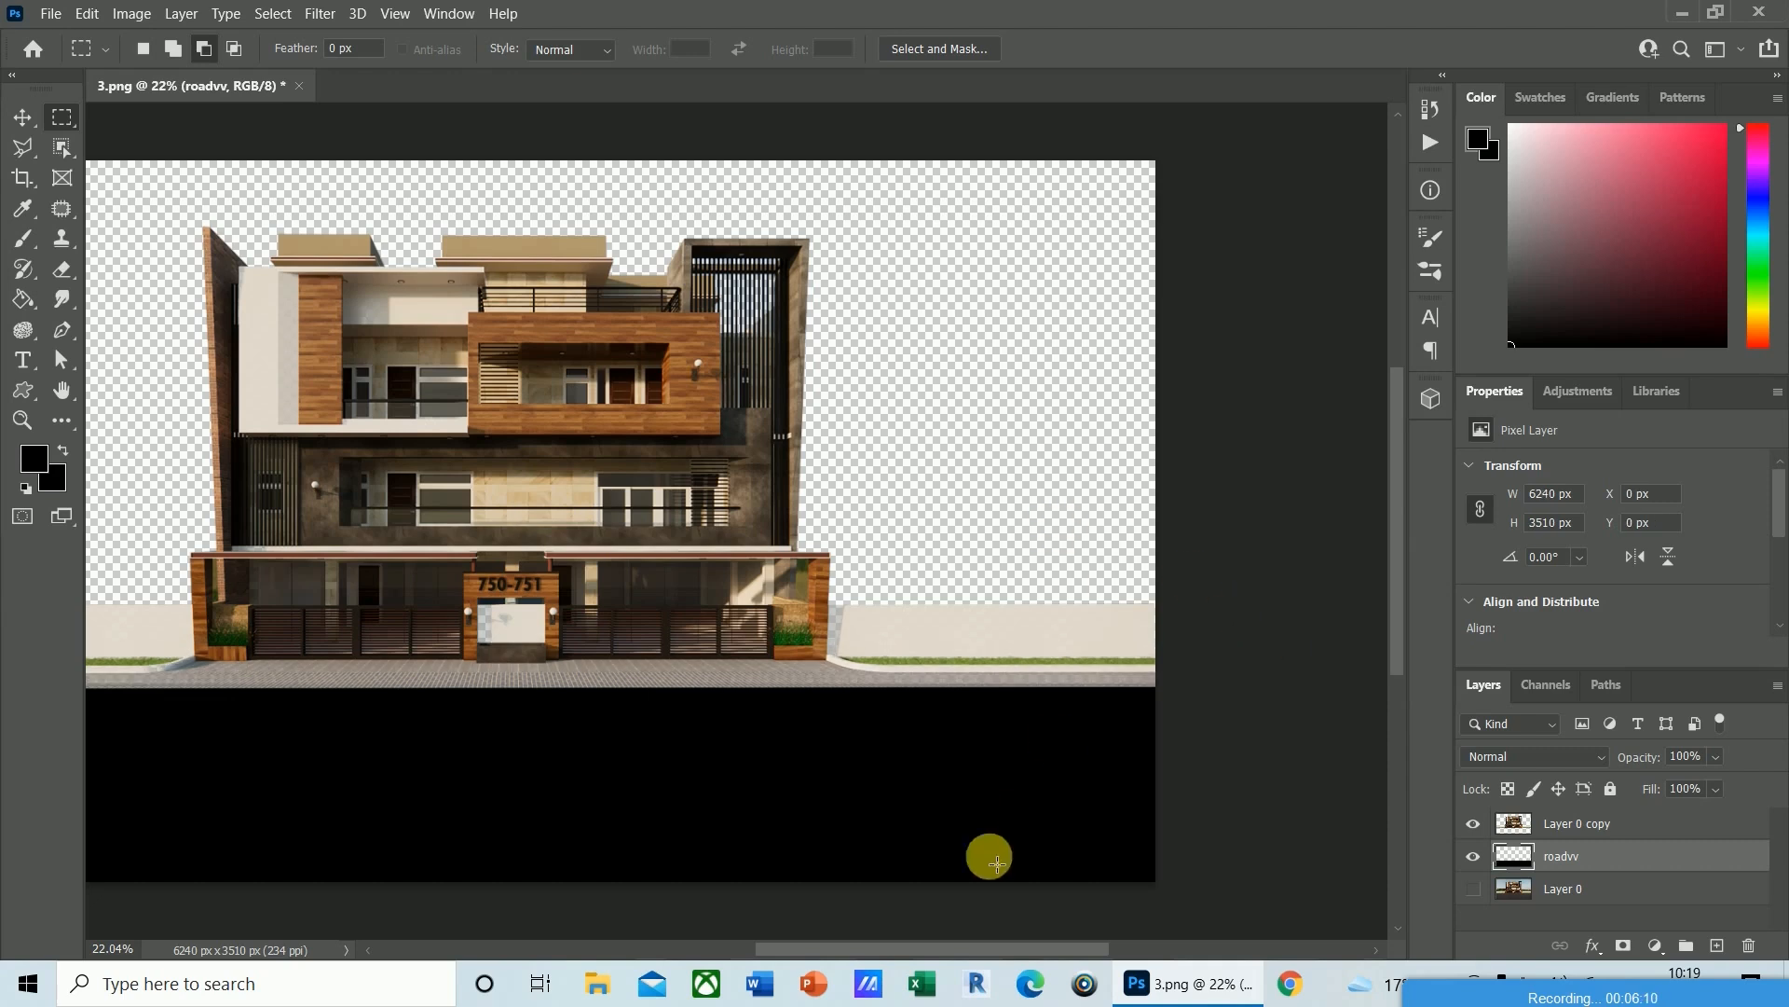
Examine the boundary wall beside the gate pillar with Layer 0 shown and hidden.
left_click_drag(959, 943, 897, 937)
key("ctrl+plus")
key("ctrl+plus")
key("ctrl+plus")
key("ctrl+plus")
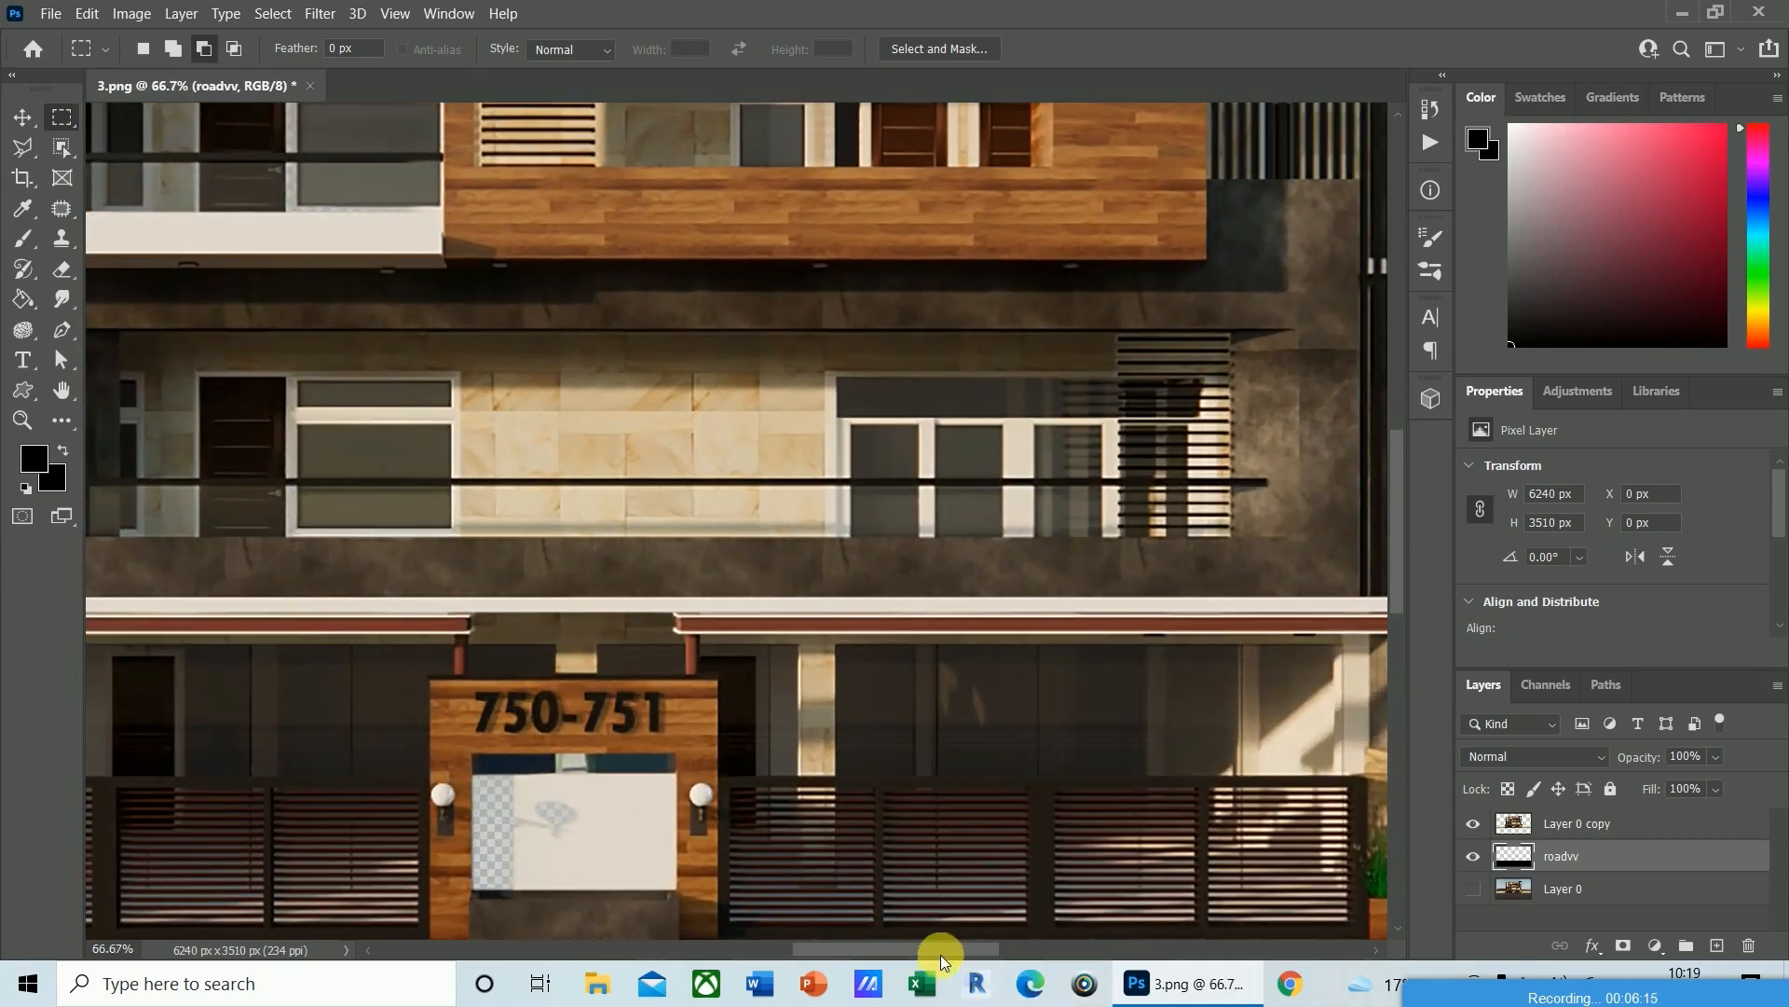
left_click_drag(942, 954, 1016, 960)
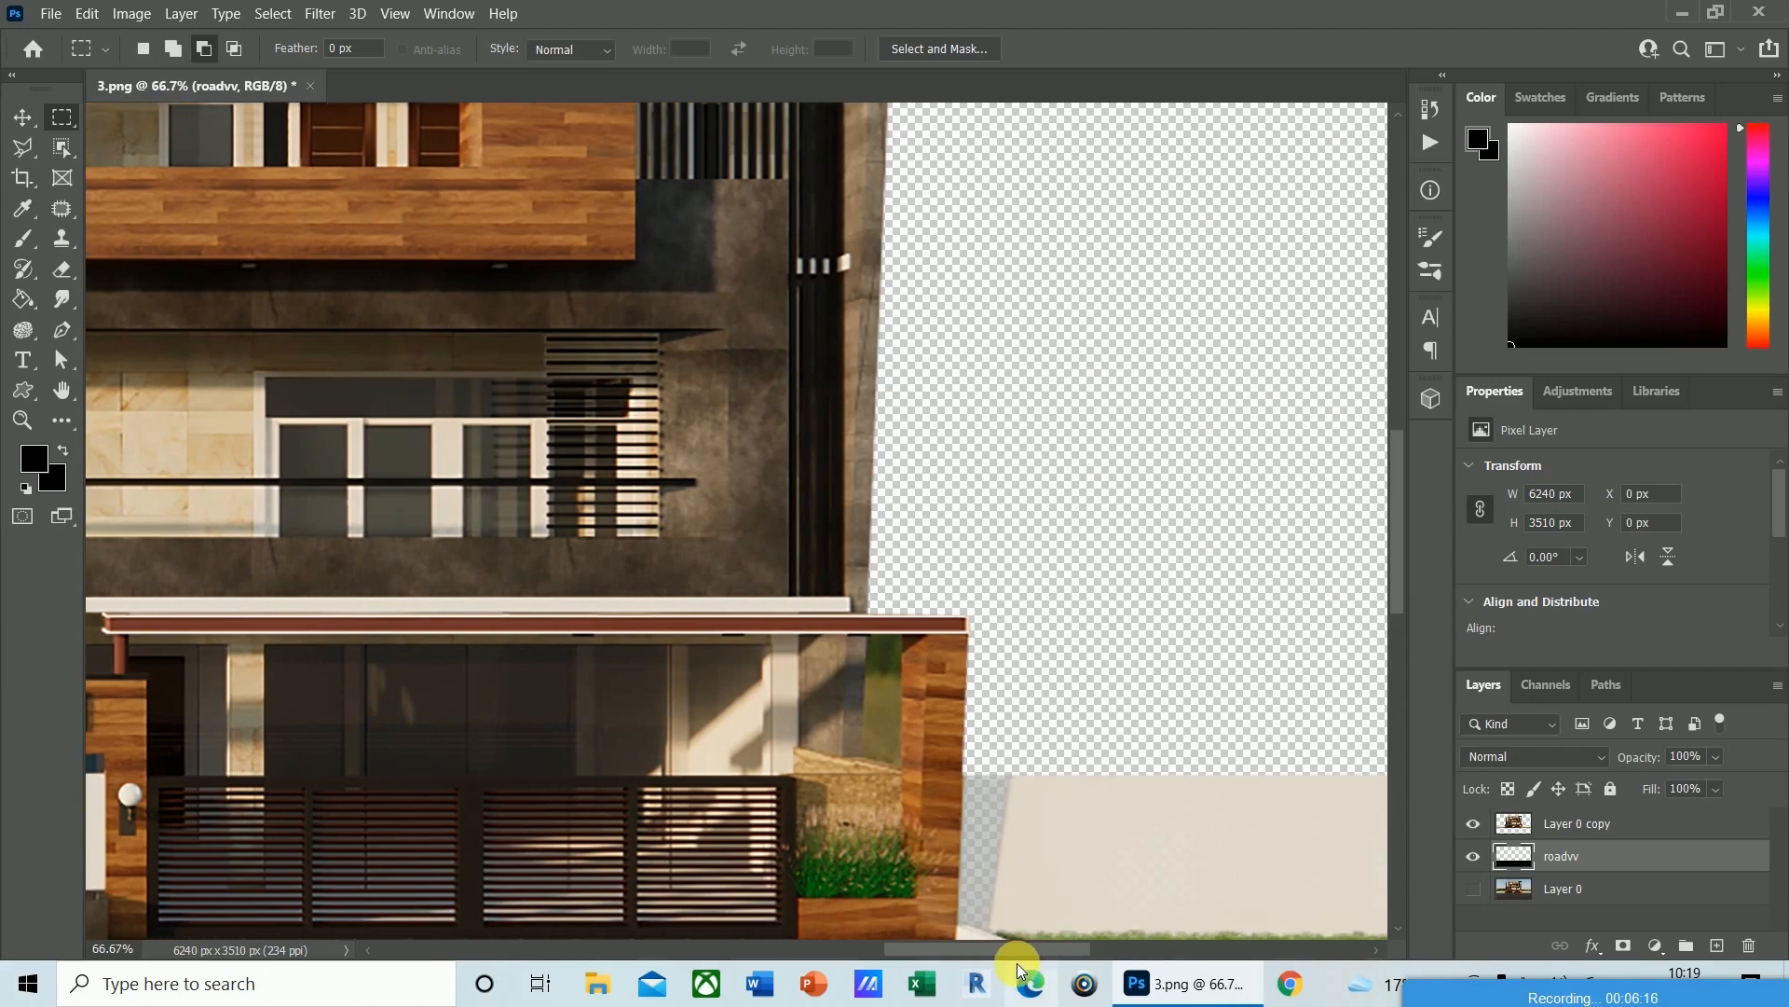
left_click_drag(1404, 533, 1403, 597)
left_click_drag(998, 951, 1064, 943)
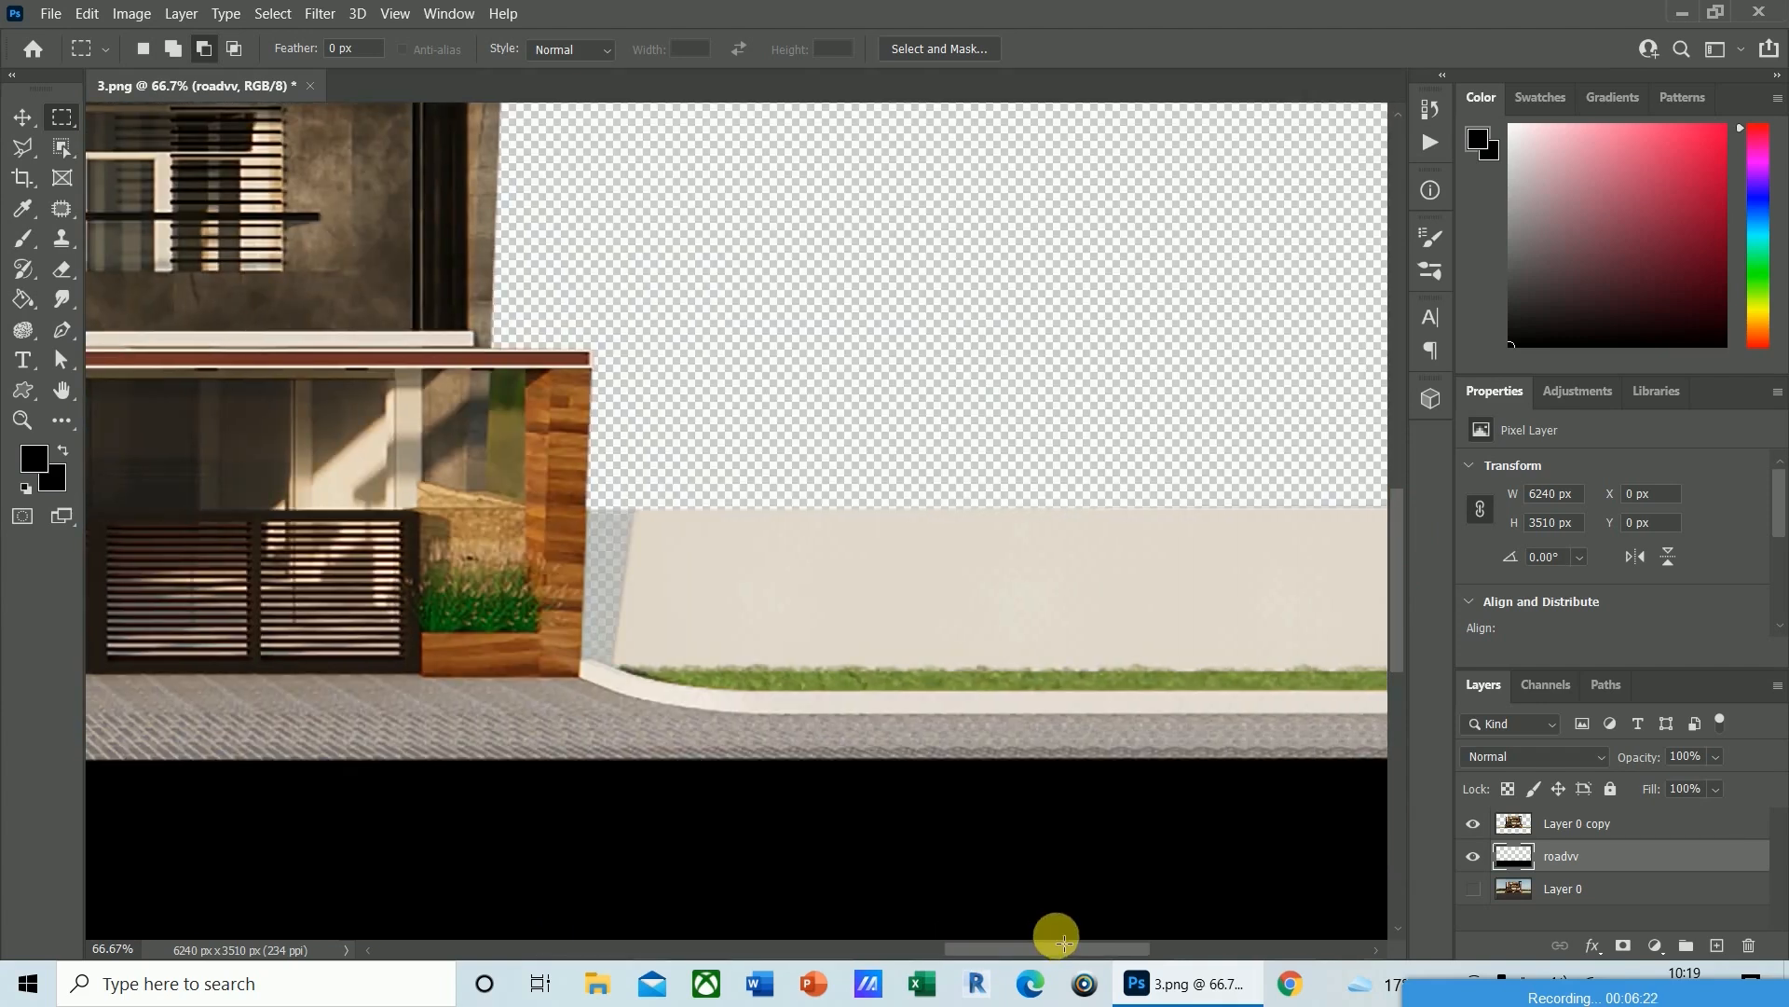
left_click(1476, 888)
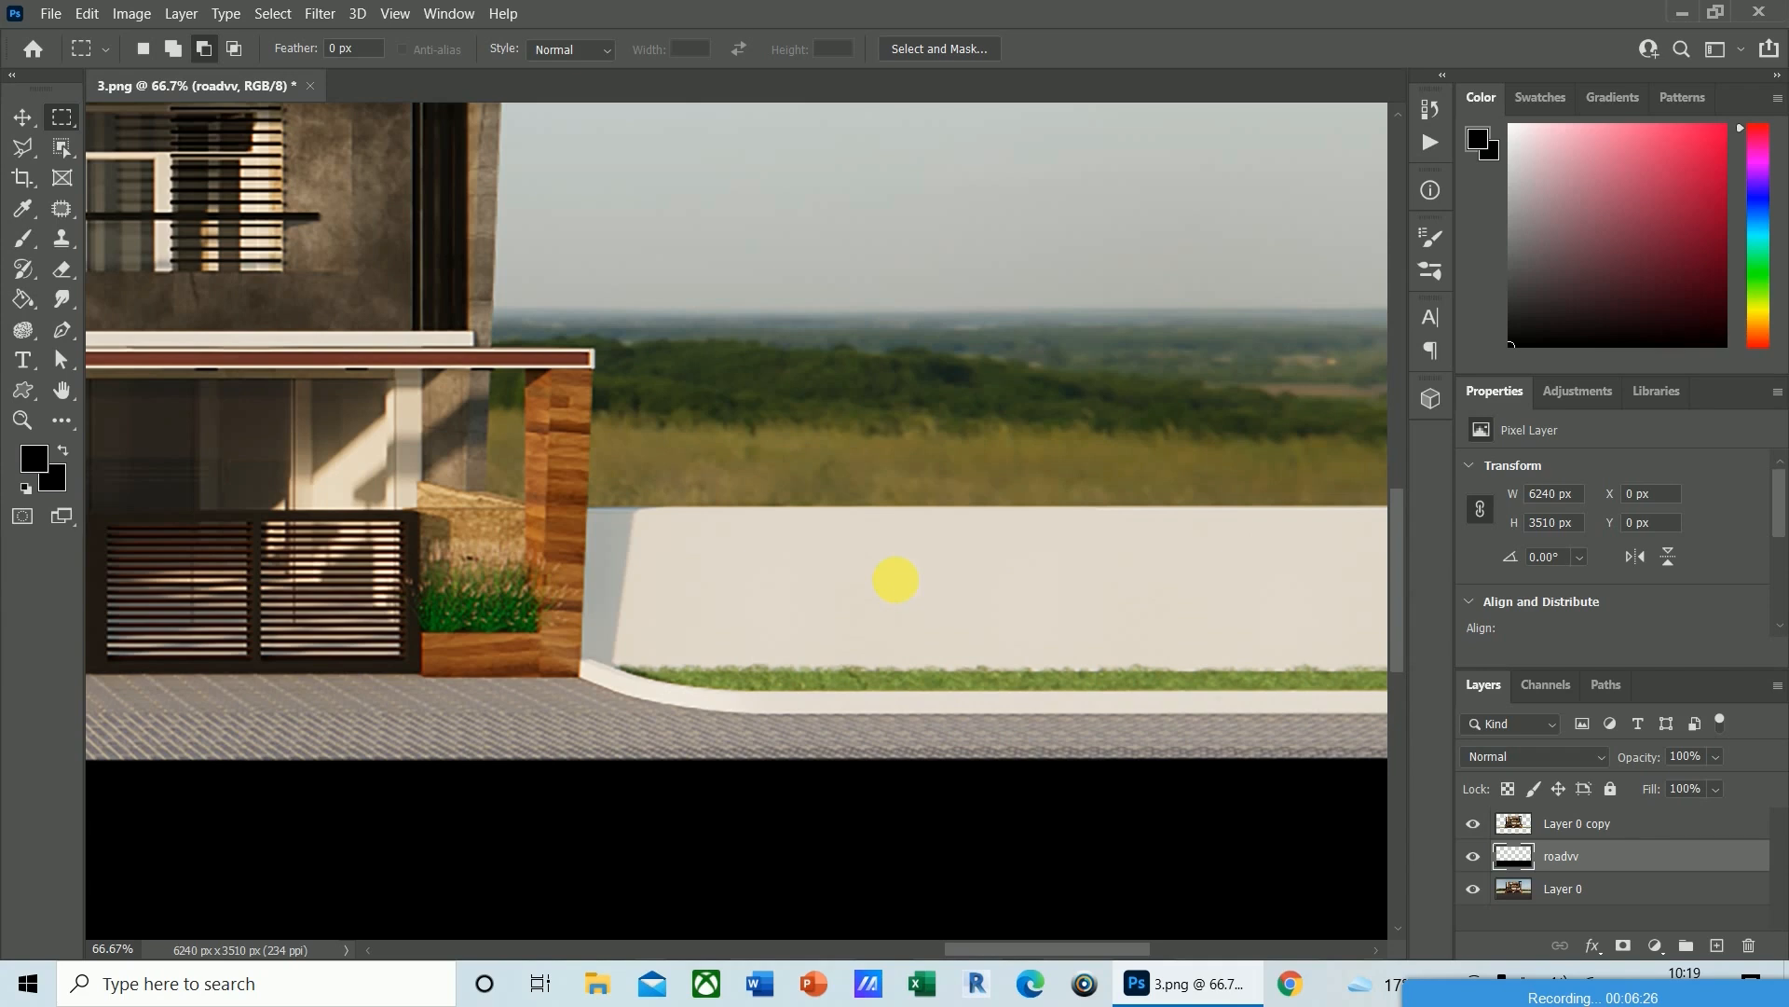
key("ctrl+z")
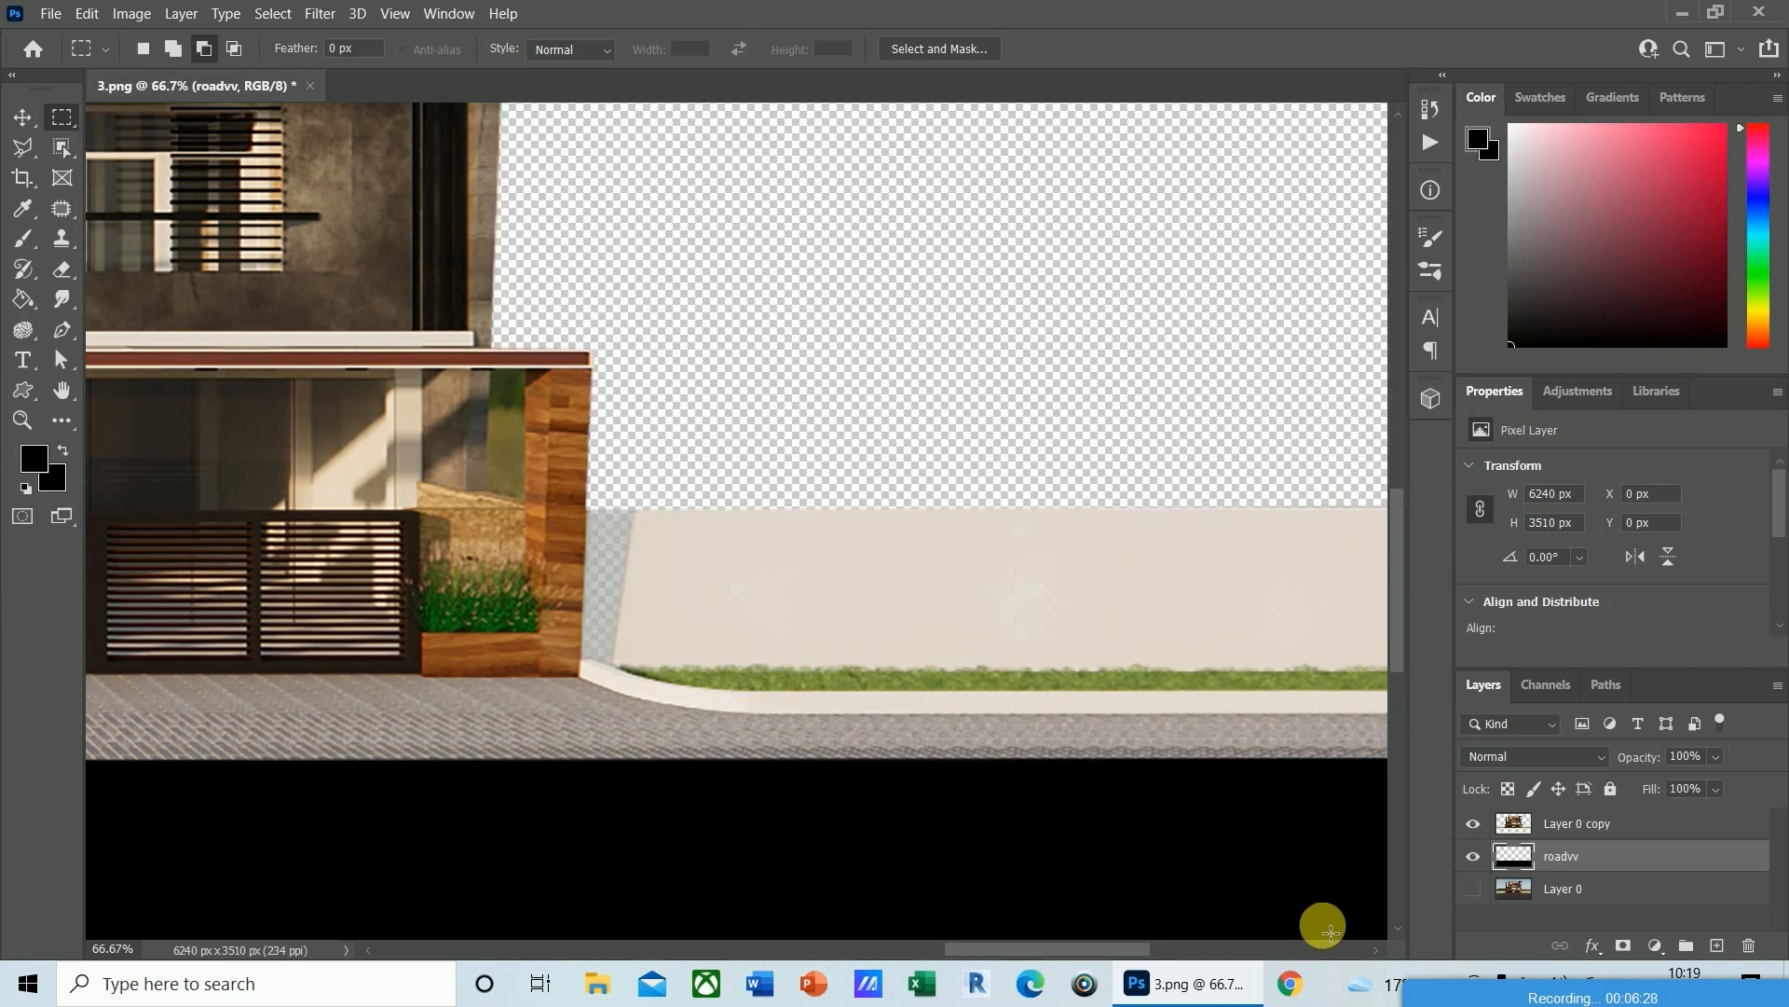
left_click(1473, 888)
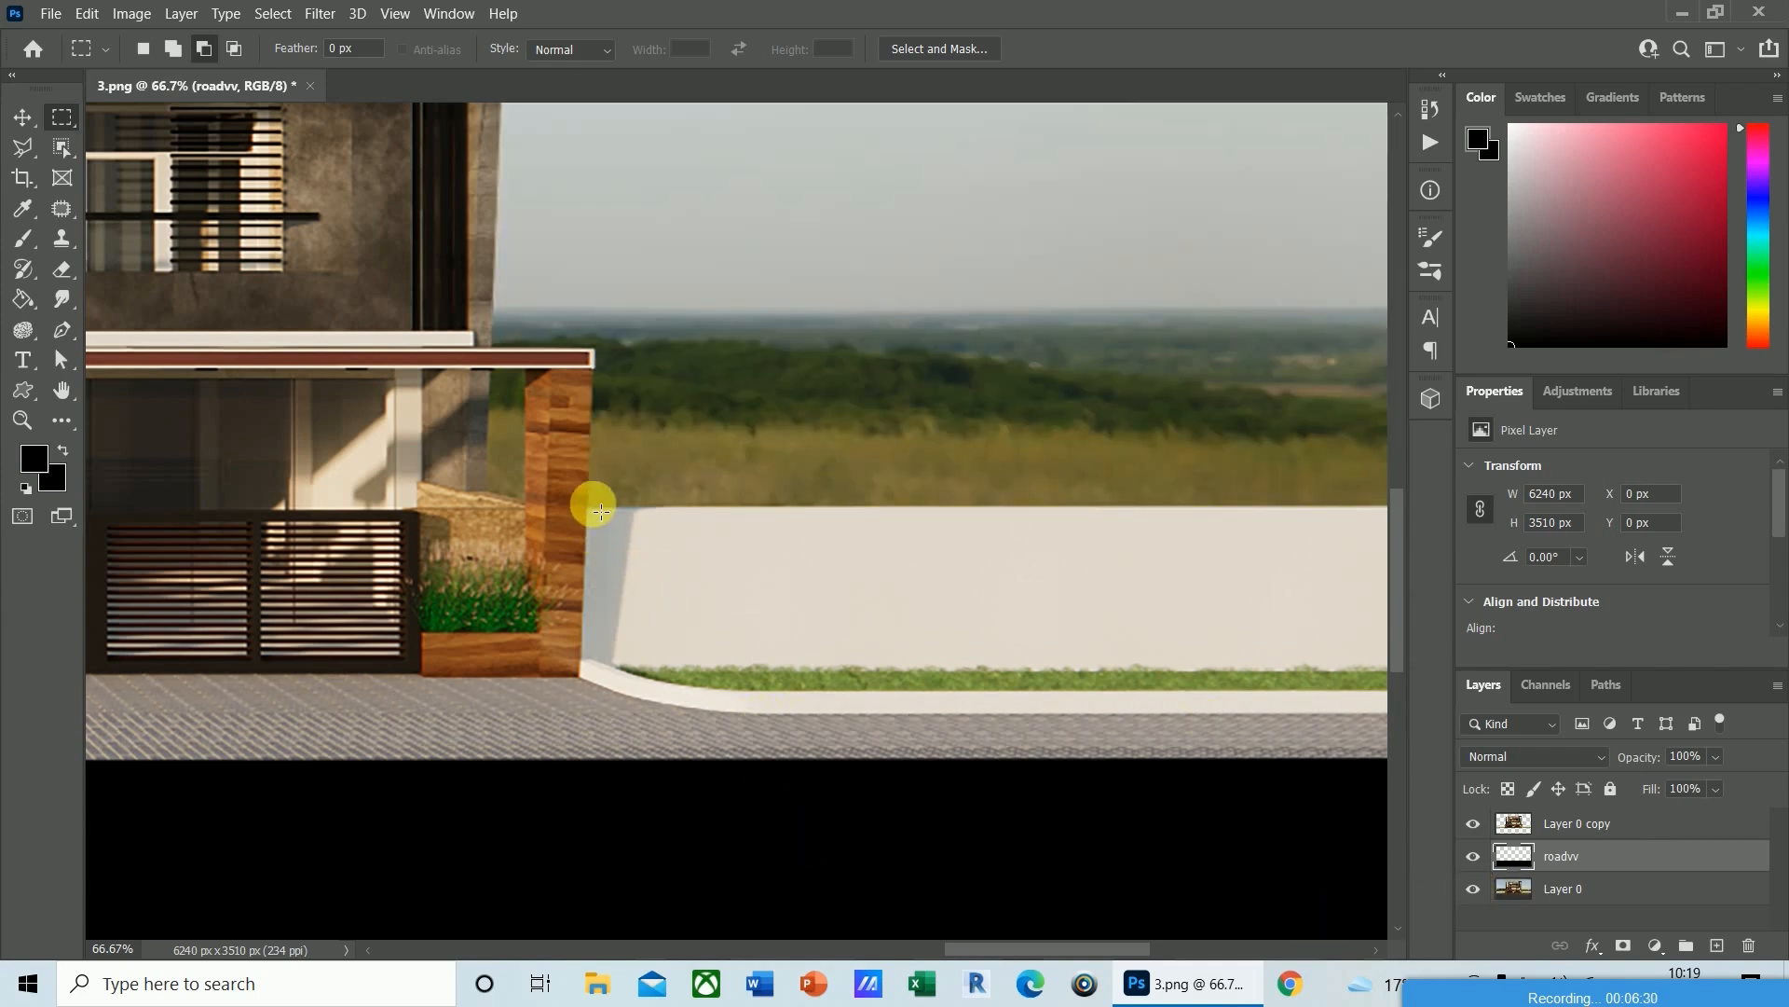
scroll(598, 543, "down", 5)
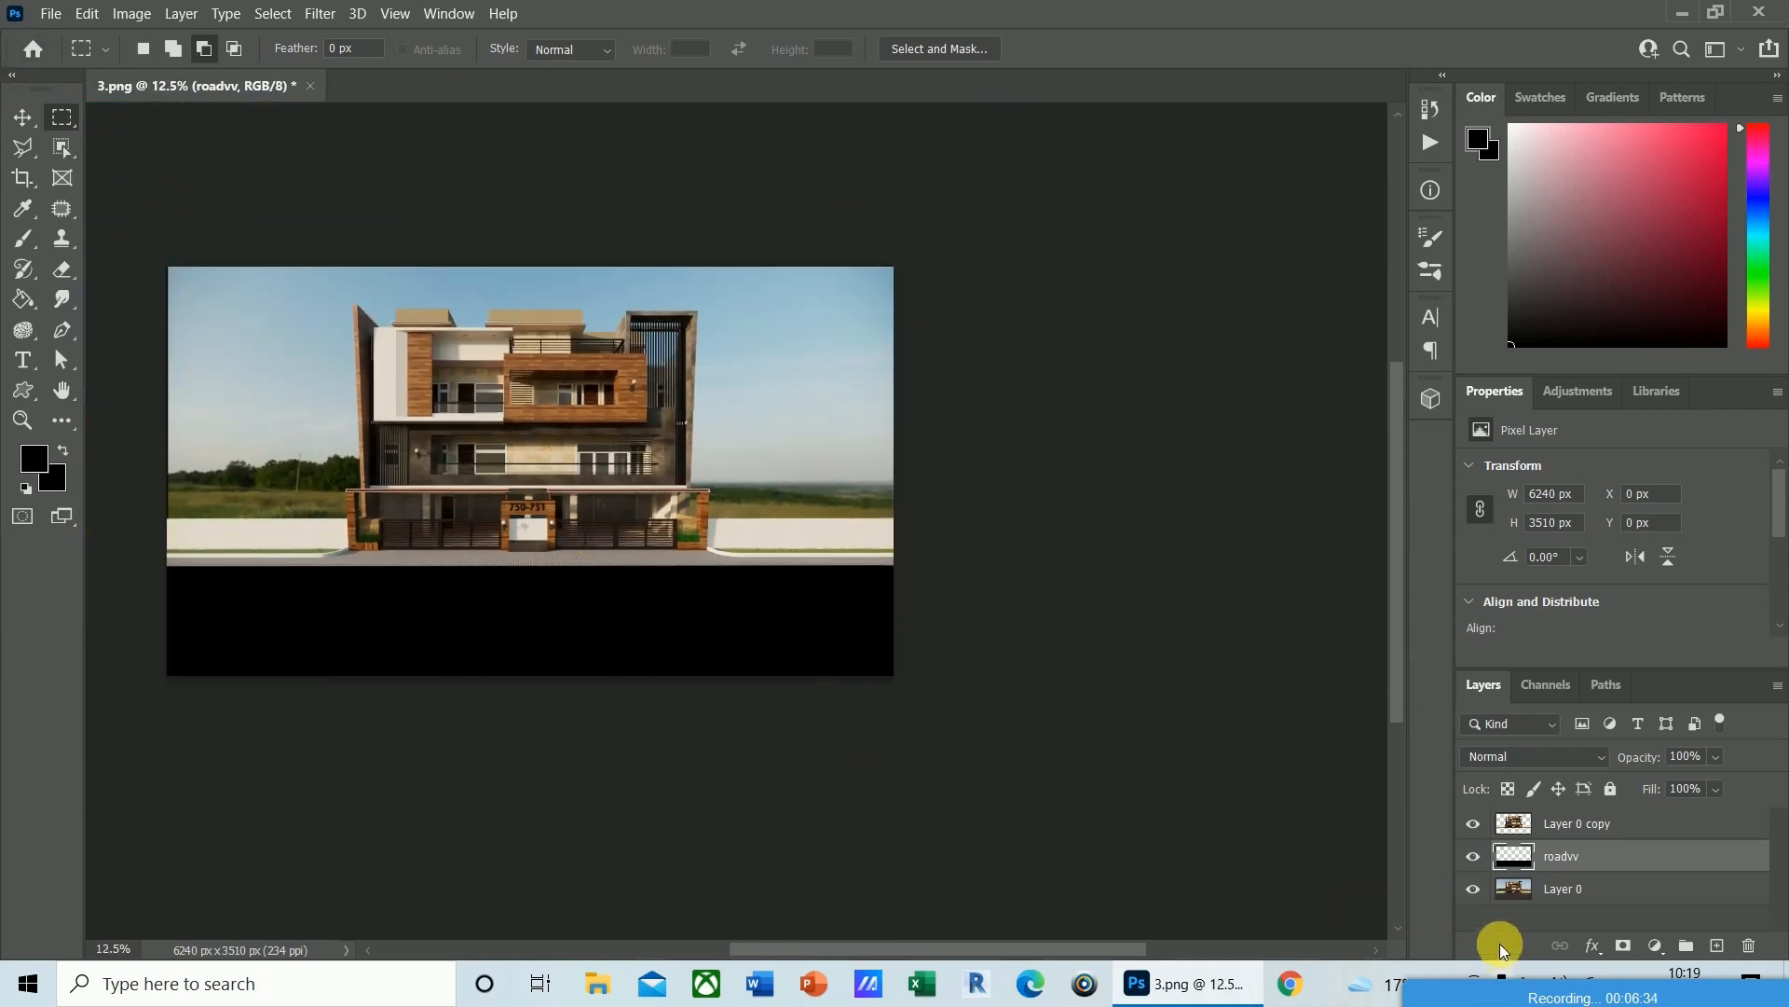
left_click(1477, 891)
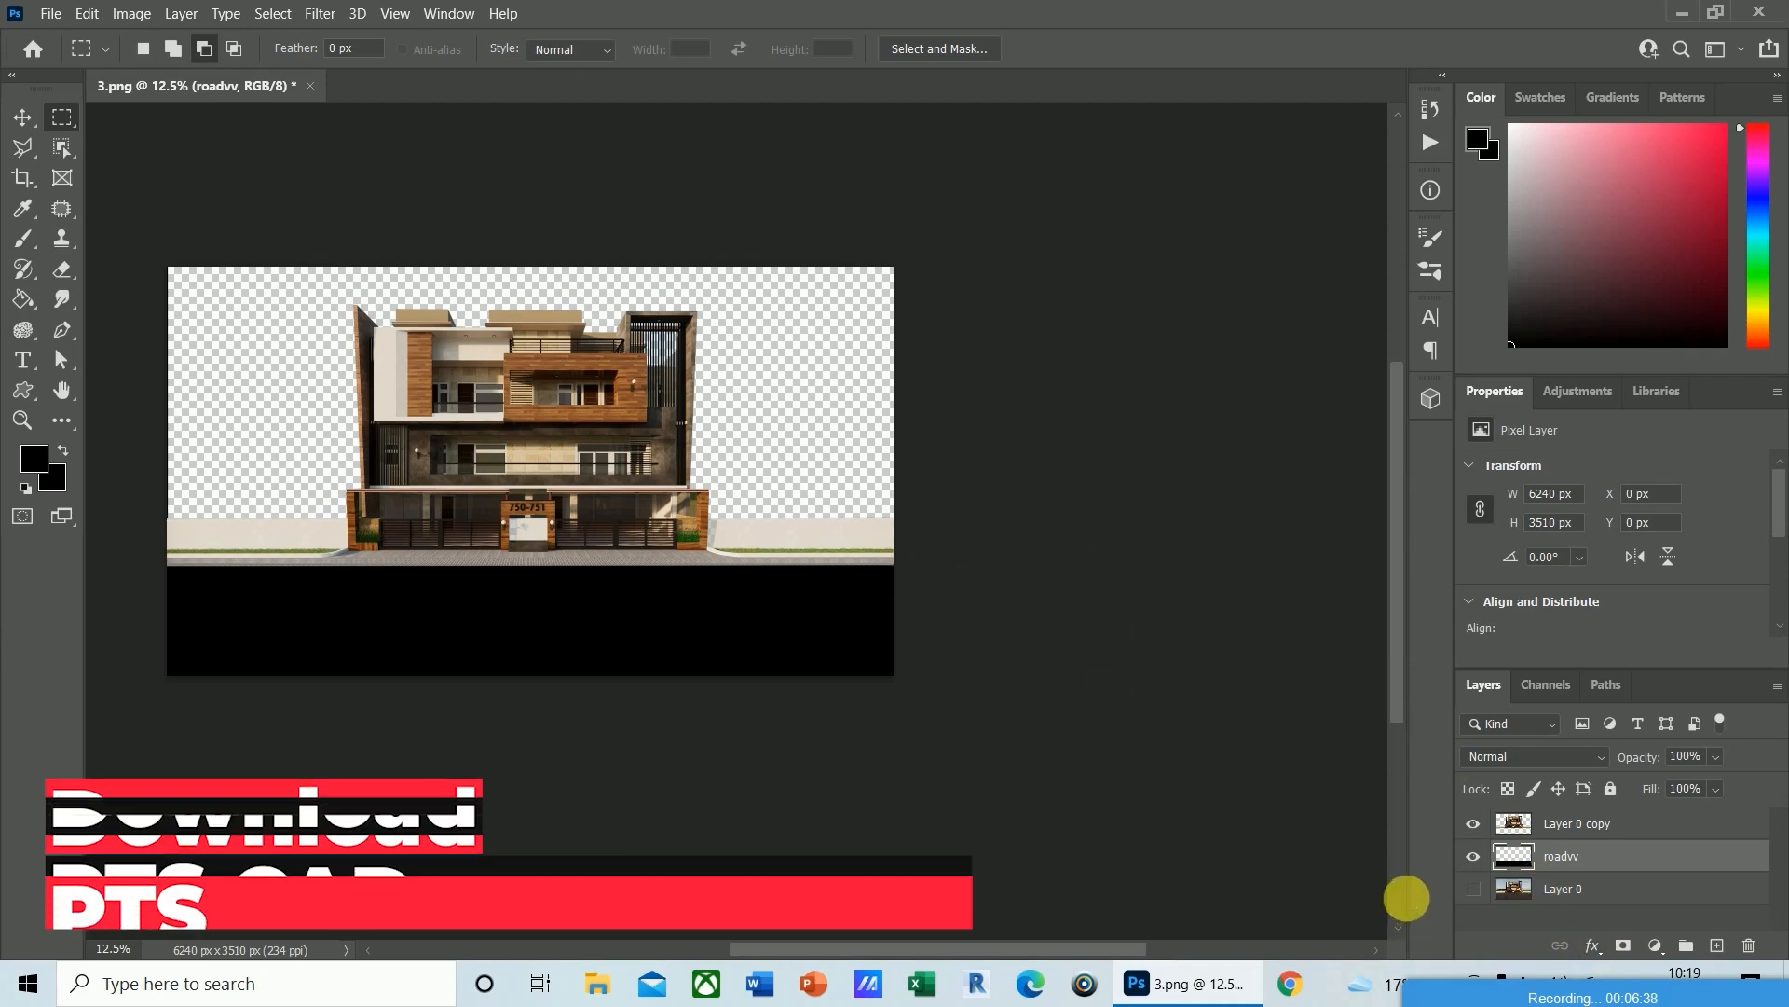
Select Layer 0 and make it visible, comparing the boundary wall with the layer on and off.
left_click(1548, 897)
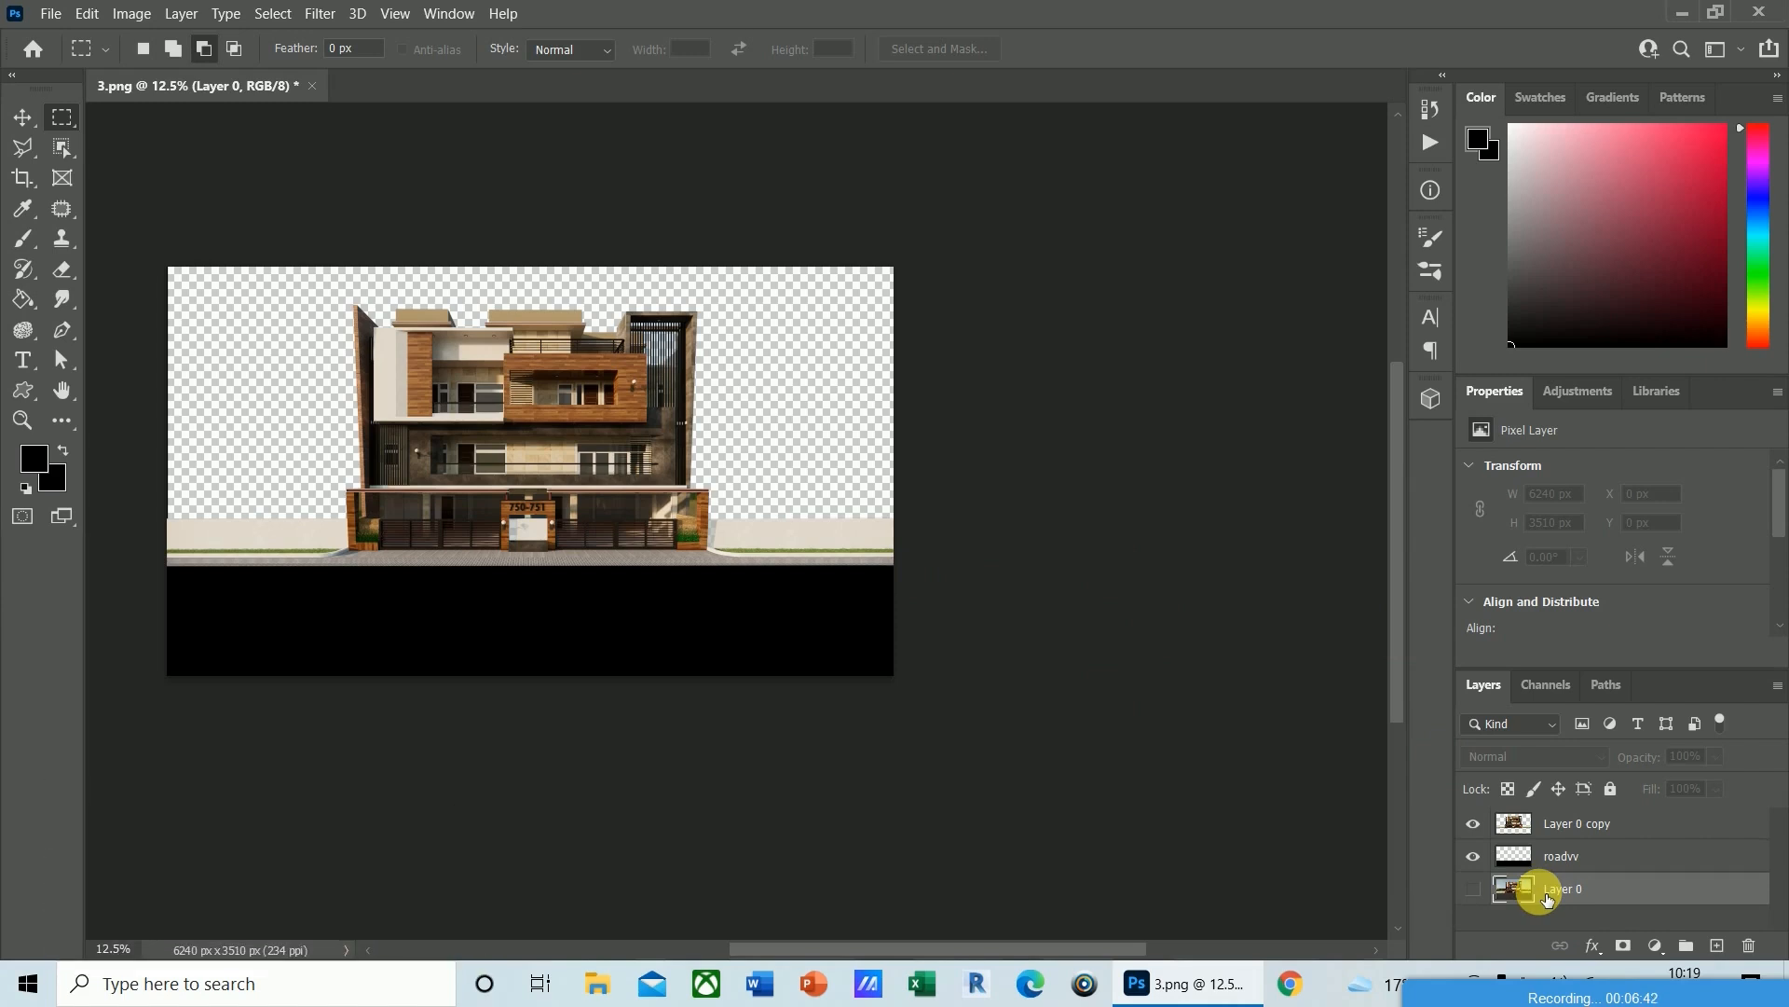
left_click(1474, 889)
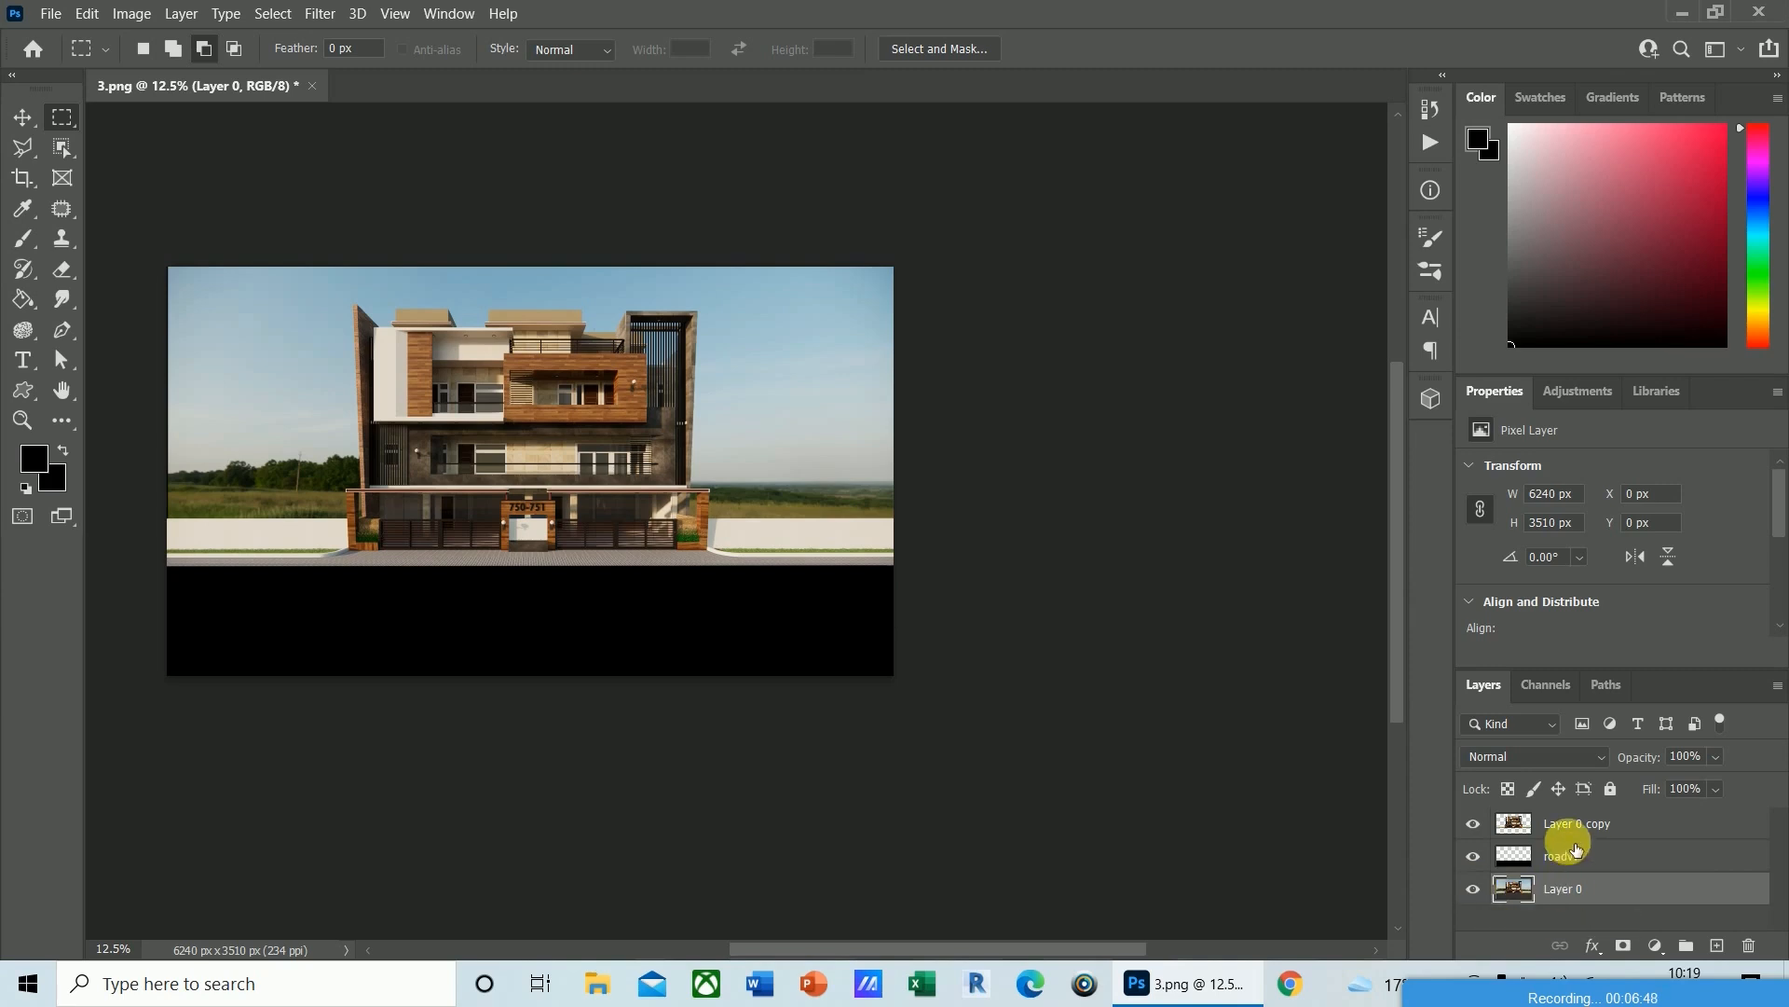
left_click(1569, 825)
left_click(1510, 888)
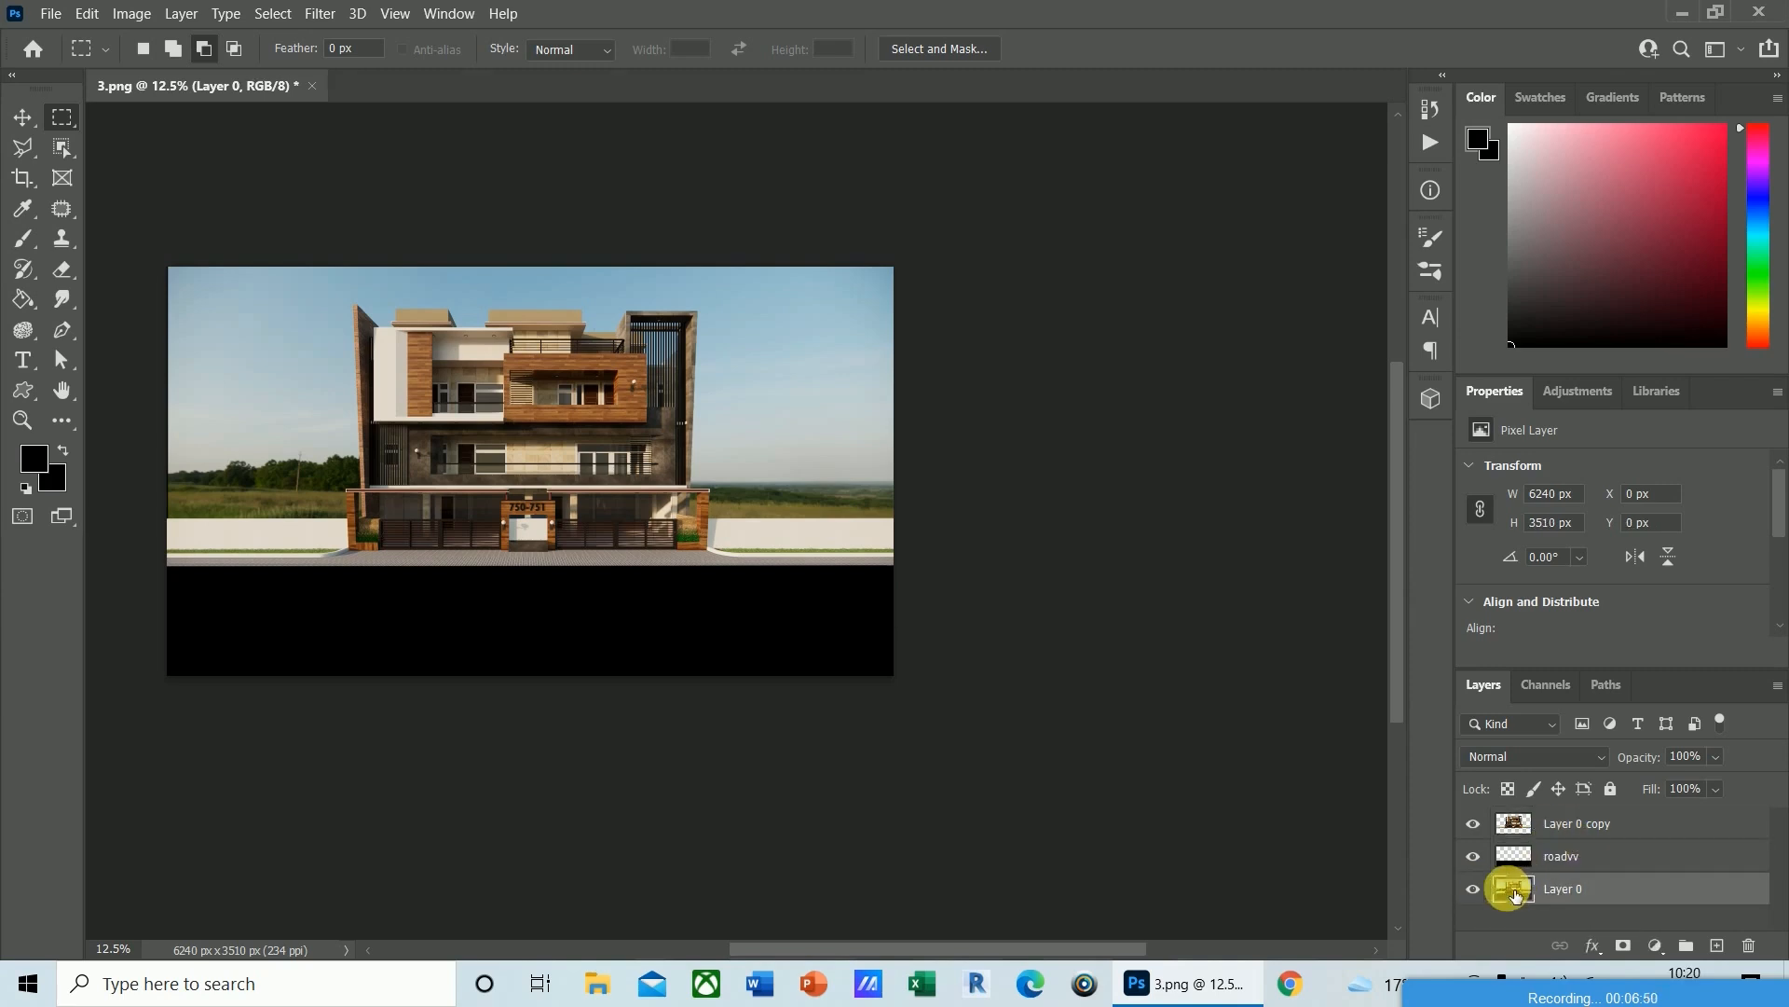
scroll(701, 573, "up", 5)
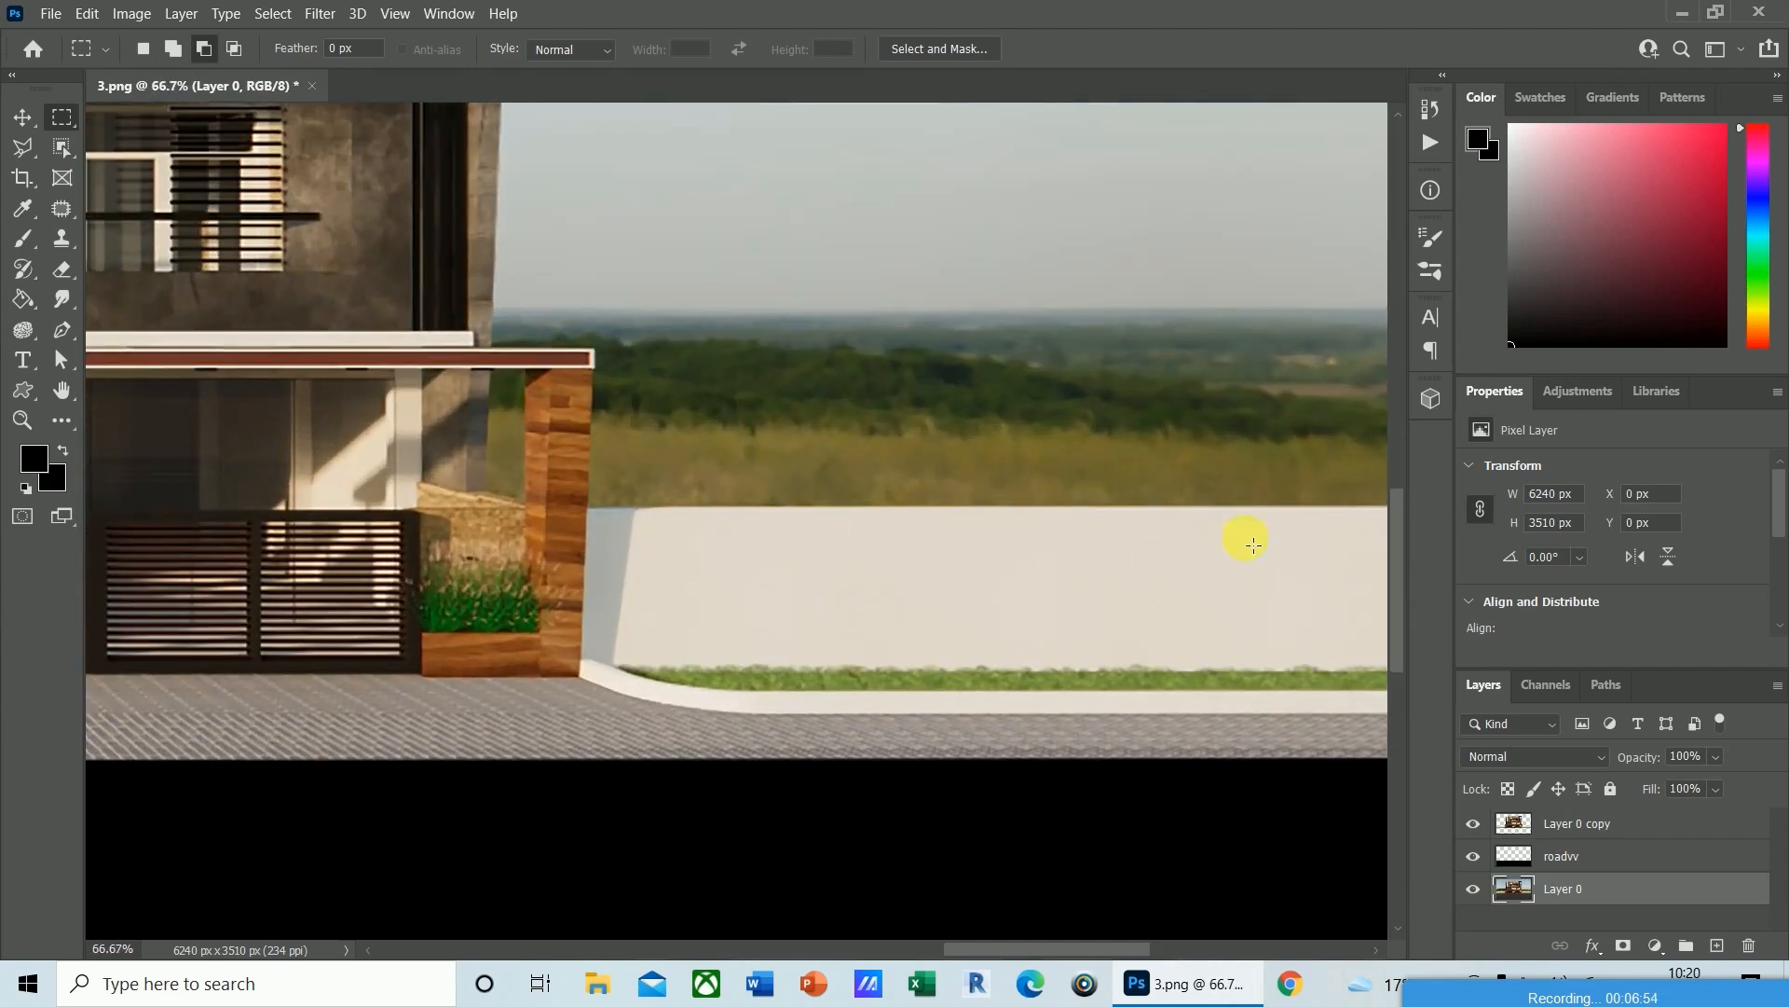
scroll(1402, 545, "down", 1)
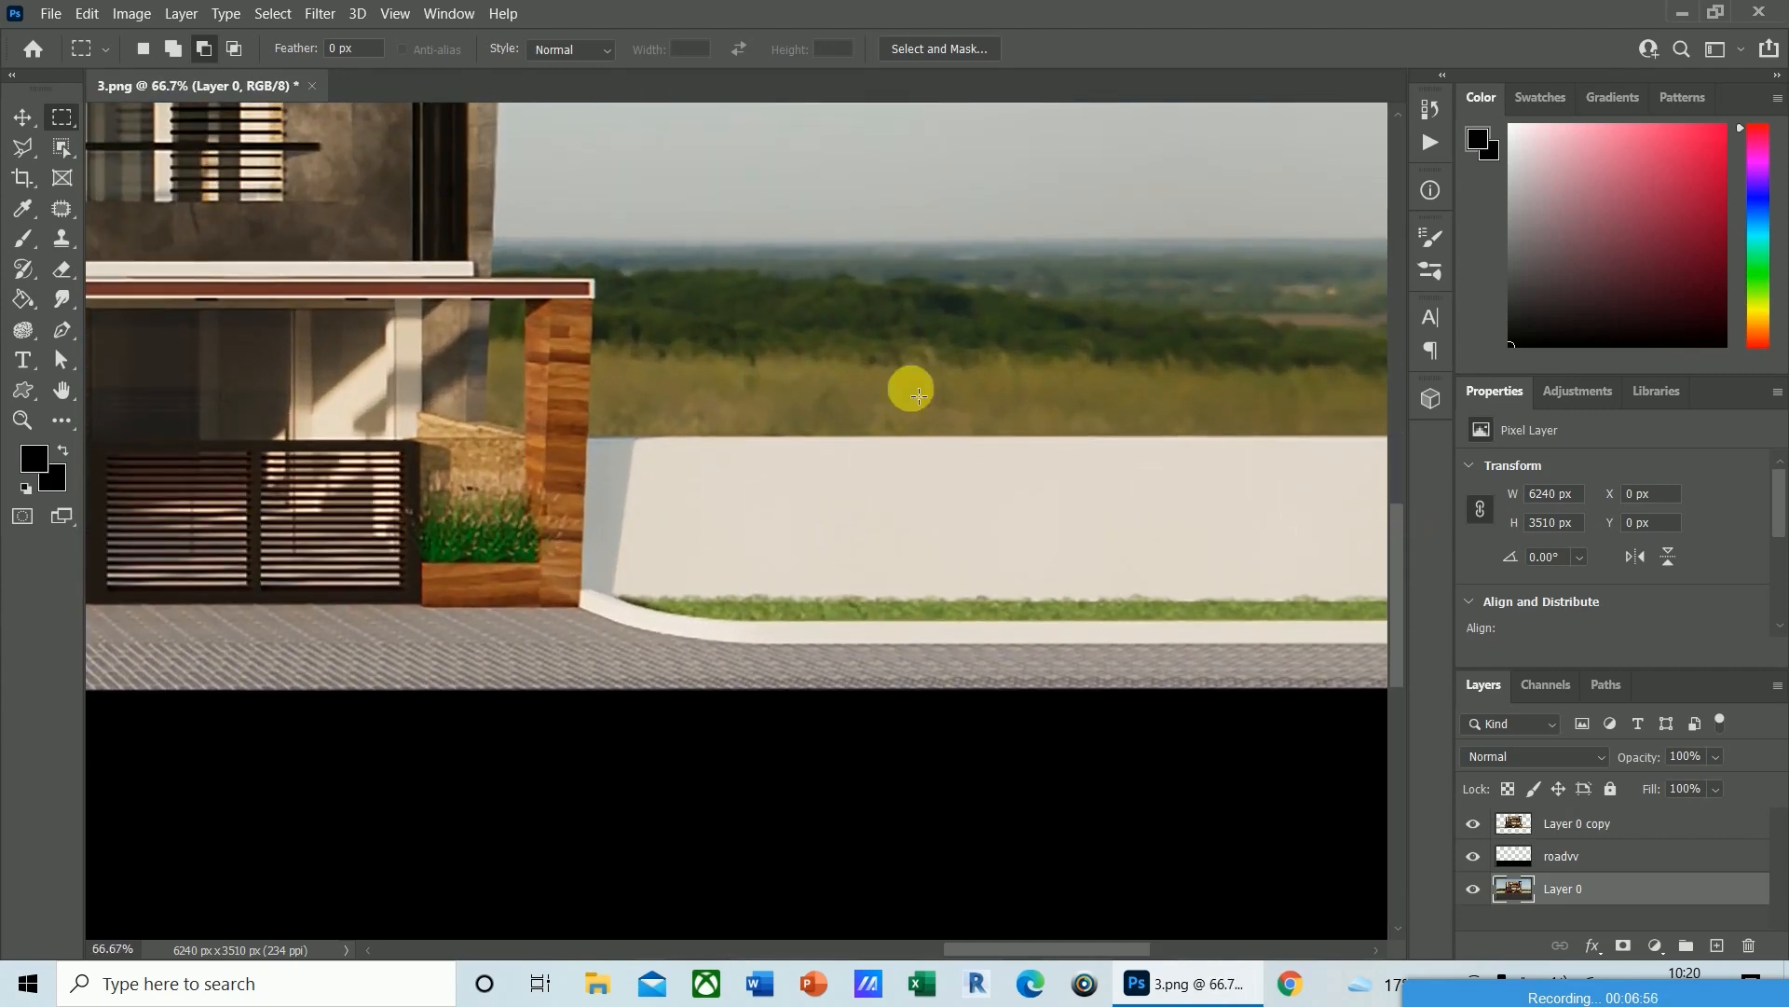
left_click(1473, 888)
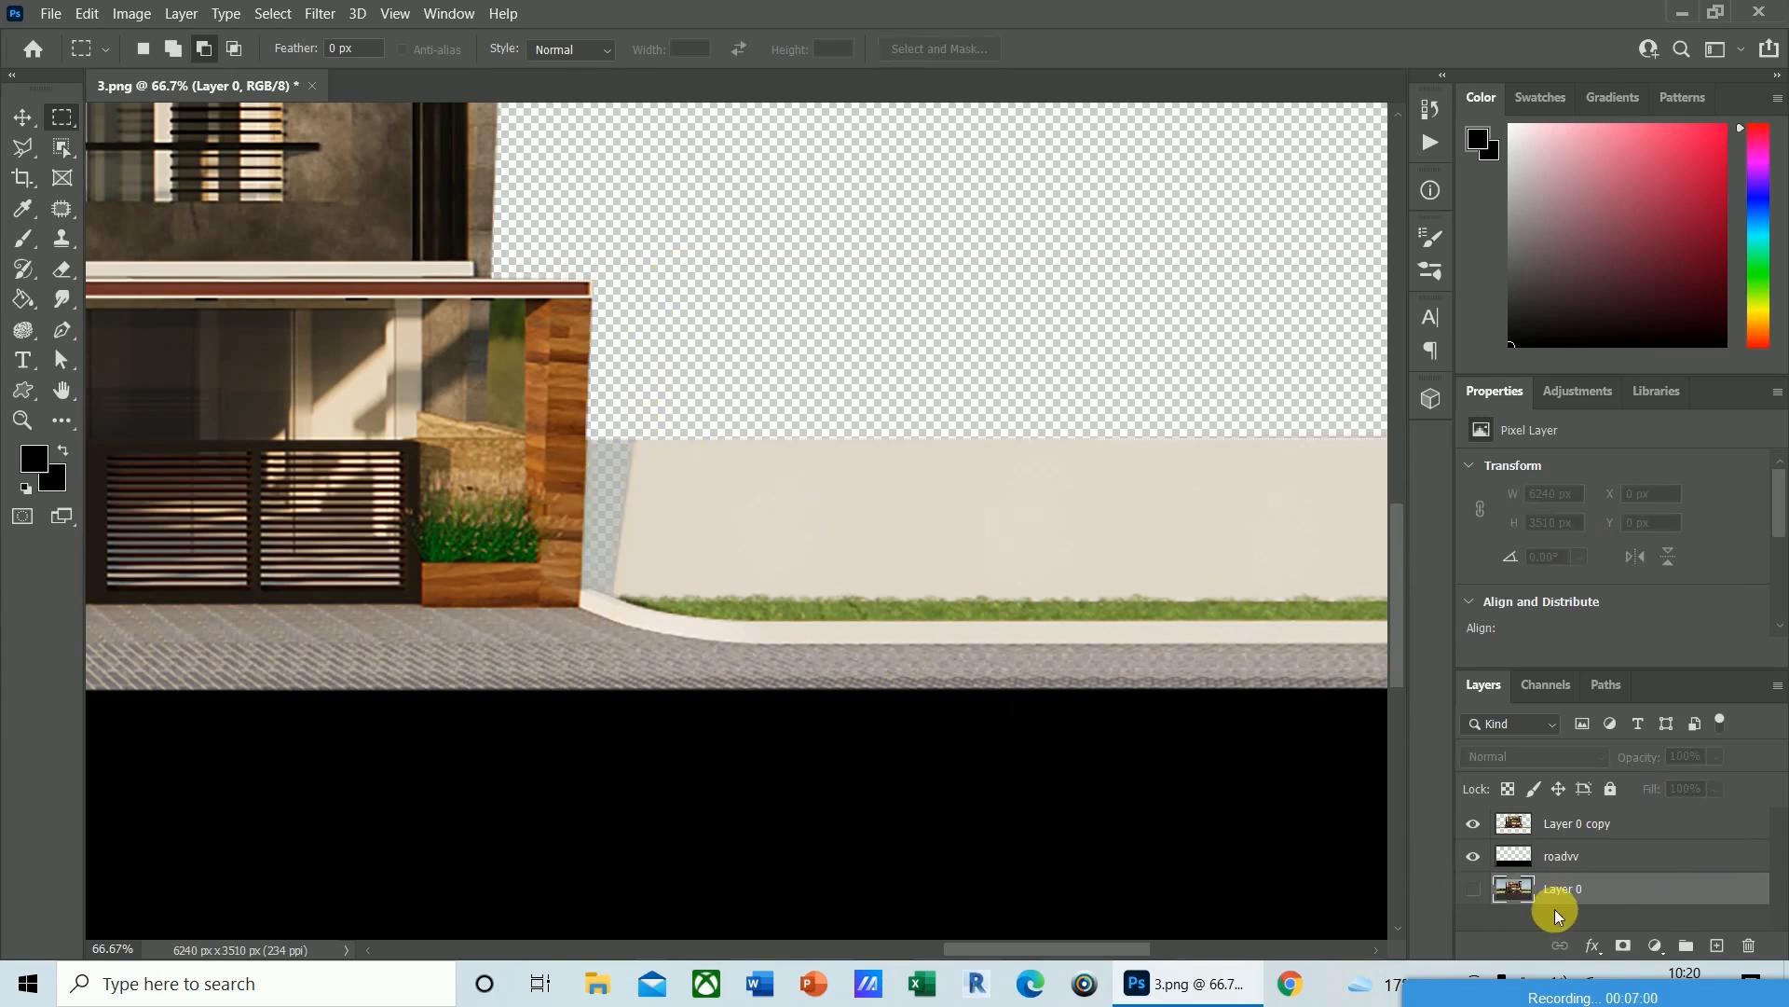
left_click(1472, 891)
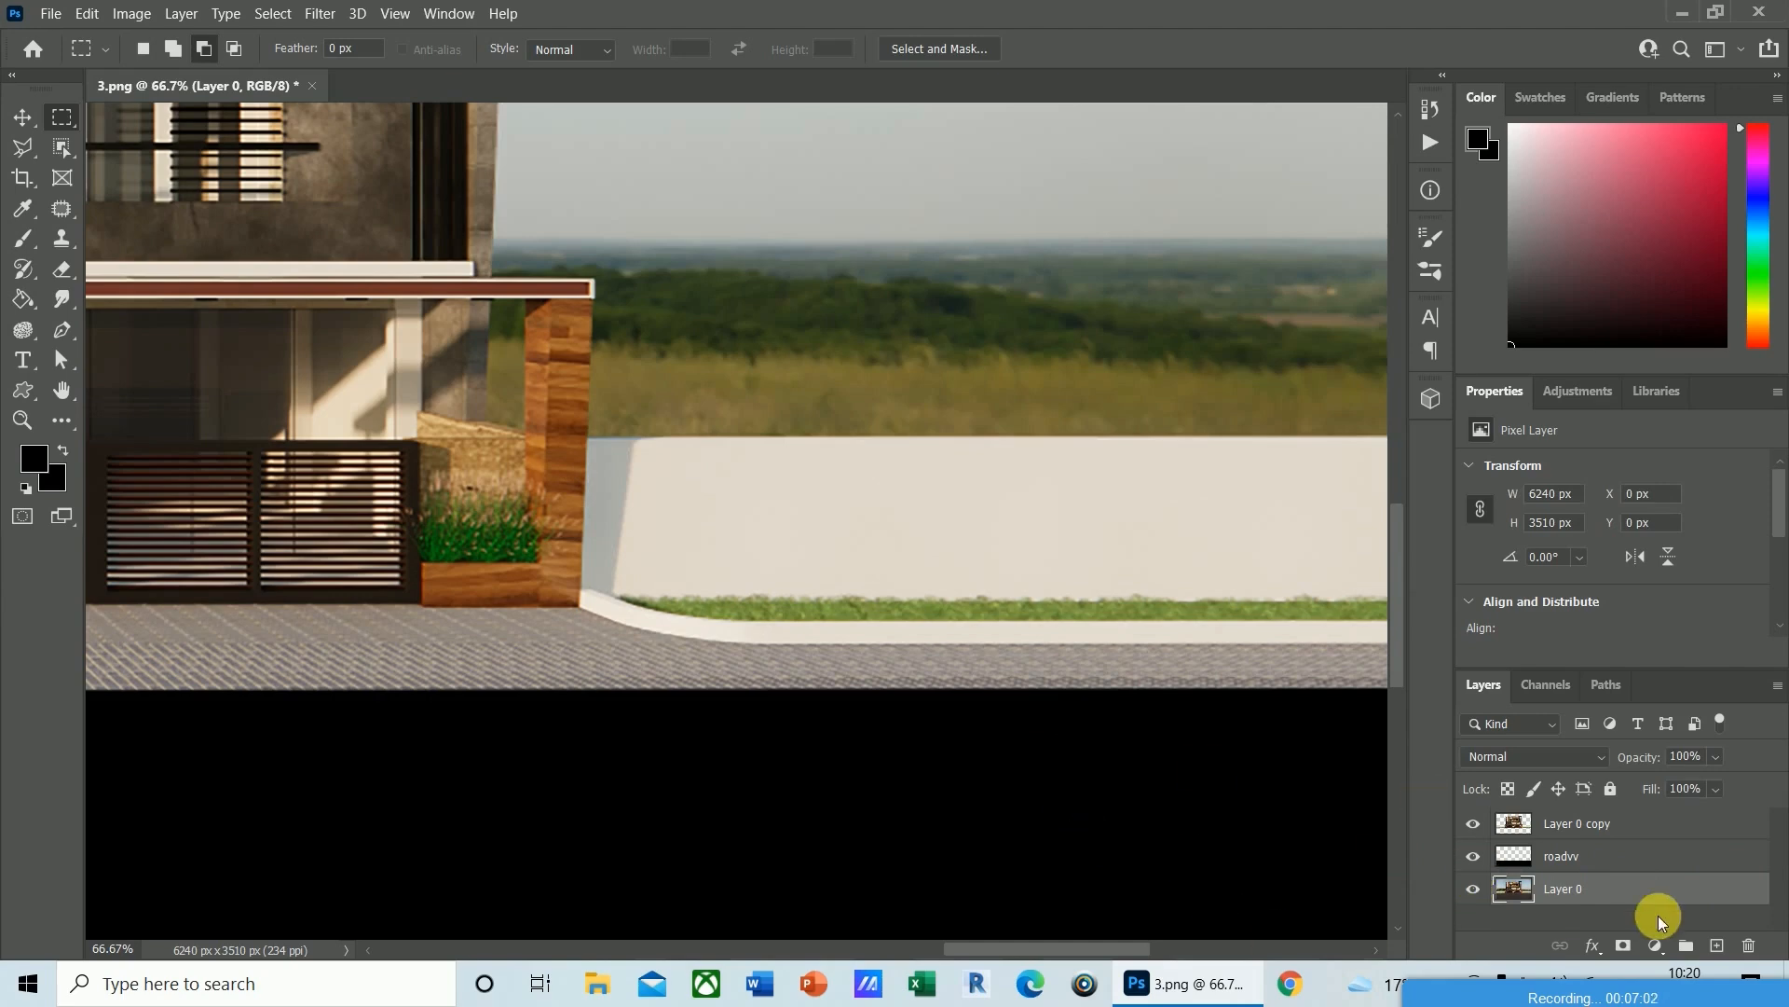
Marquee the full-width road strip, 933 px high, nudge the selection up to the top of the boundary walls, and deselect it.
key("ctrl+minus")
key("ctrl+minus")
key("ctrl+minus")
key("ctrl+minus")
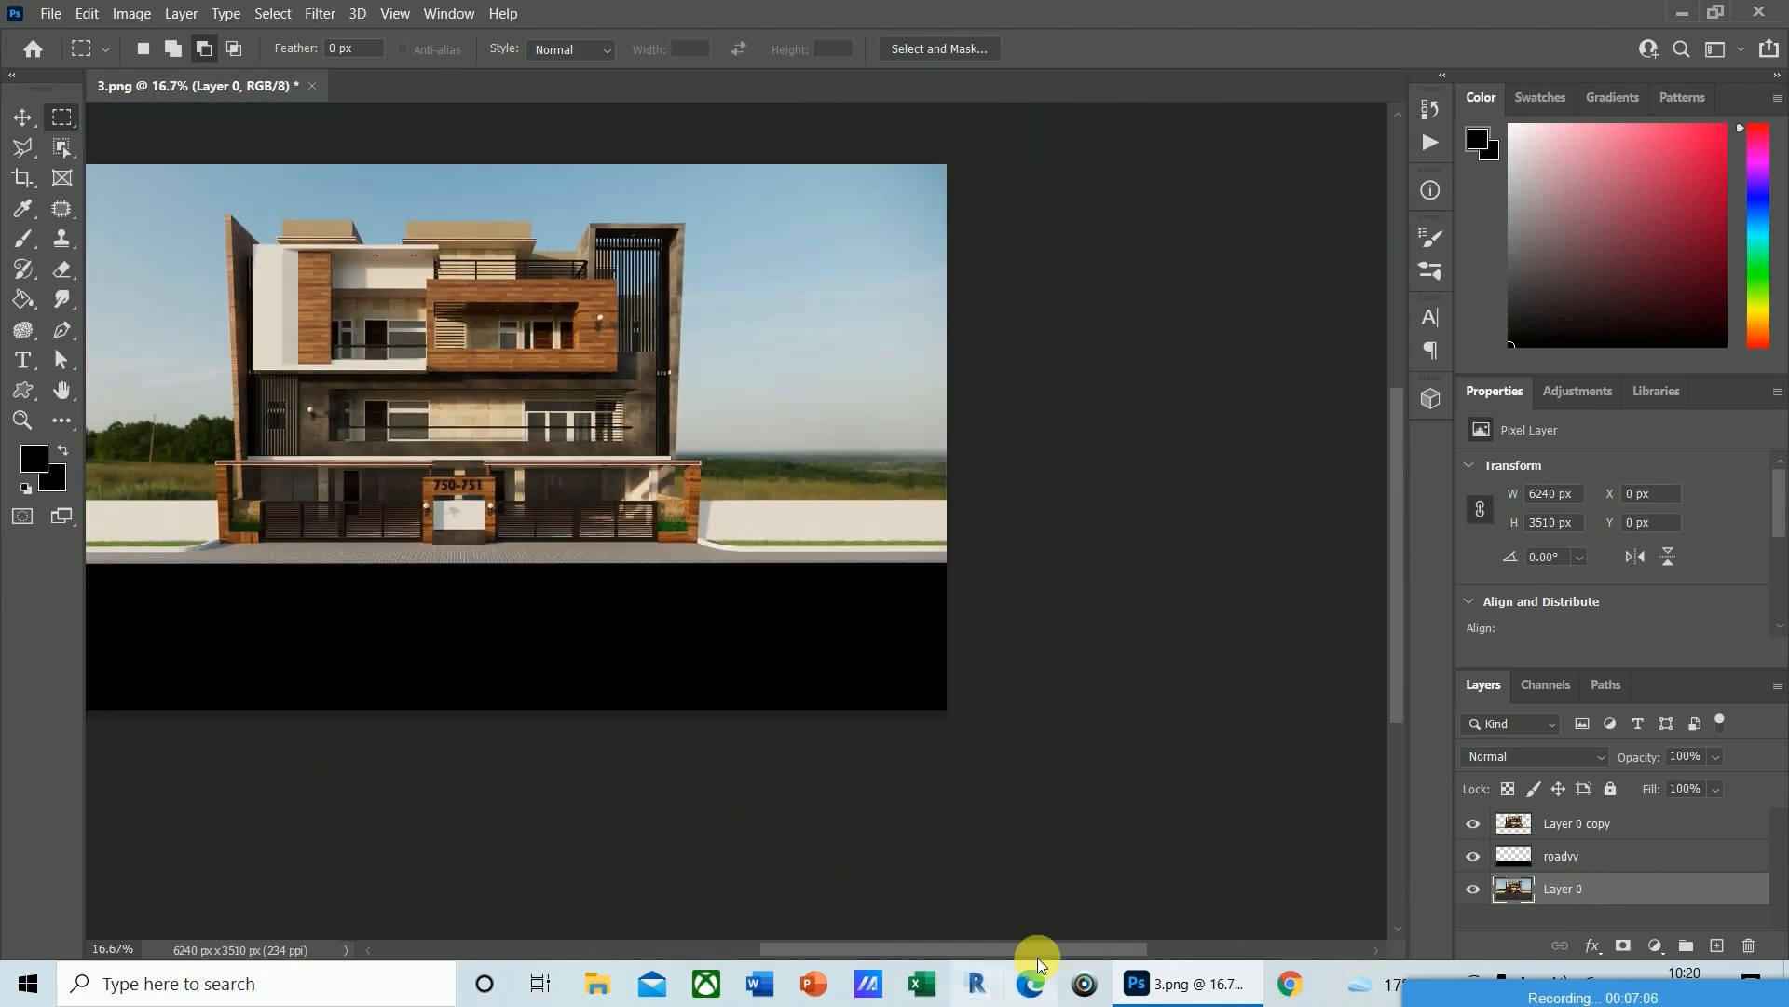
left_click_drag(1040, 949, 921, 947)
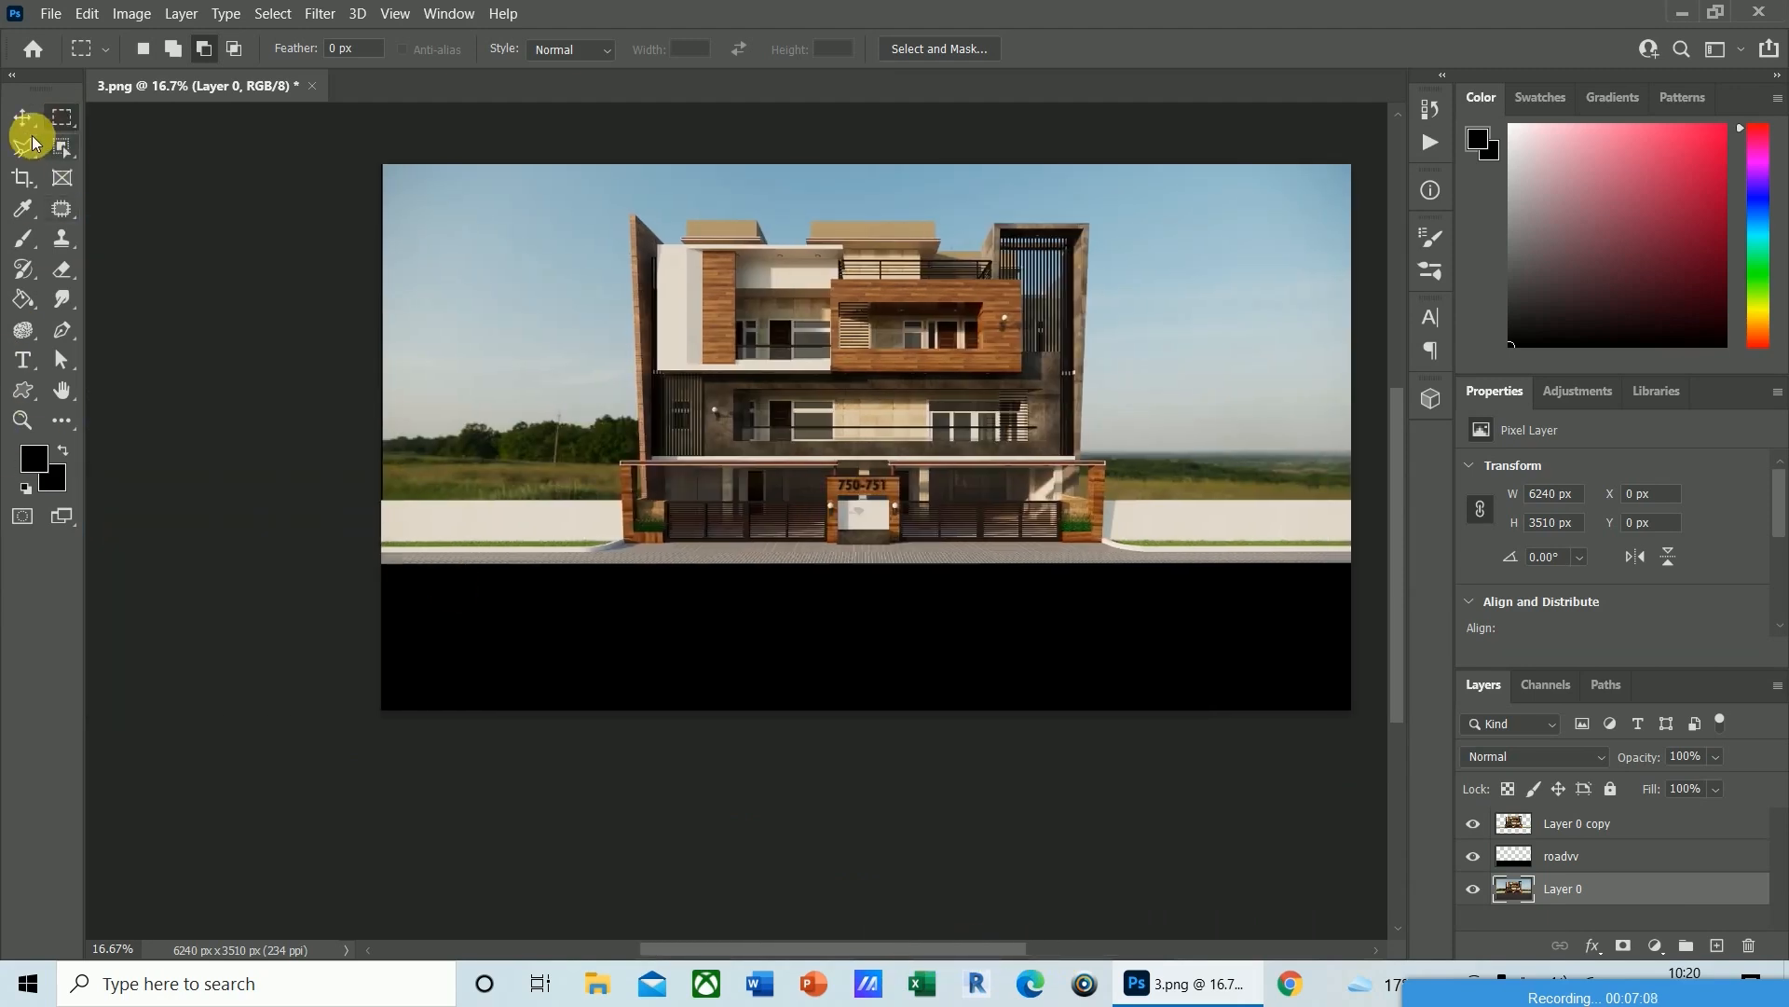
left_click_drag(387, 569, 1364, 733)
key("Up")
key("Up")
key("Up")
key("Up")
key("Up")
key("Up")
key("Up")
key("Up")
key("Up")
key("Up")
key("Up")
key("Up")
key("Up")
key("Up")
key("Up")
key("Up")
key("Up")
key("Up")
key("Up")
key("Up")
key("Up")
key("Up")
key("Up")
key("Up")
key("Up")
key("Up")
key("Up")
key("Up")
key("Up")
key("Up")
key("Up")
key("Up")
key("Up")
key("Up")
key("Up")
key("Up")
key("Up")
key("Up")
key("Up")
key("Up")
key("Up")
key("Up")
key("Up")
key("Up")
key("Up")
key("Up")
key("Up")
key("Up")
key("Up")
key("Up")
key("Up")
key("Up")
key("Up")
key("Up")
key("Up")
key("Up")
key("Up")
key("Up")
key("Up")
key("Up")
key("Up")
key("Up")
key("Up")
key("Up")
key("Up")
key("Up")
key("Up")
key("Up")
key("Up")
key("Up")
key("Up")
key("Up")
key("Up")
key("Up")
key("Up")
key("Up")
key("Up")
key("Up")
key("Up")
key("Up")
key("Up")
key("Up")
key("Up")
key("Up")
key("Up")
key("Up")
key("Up")
key("Up")
key("Up")
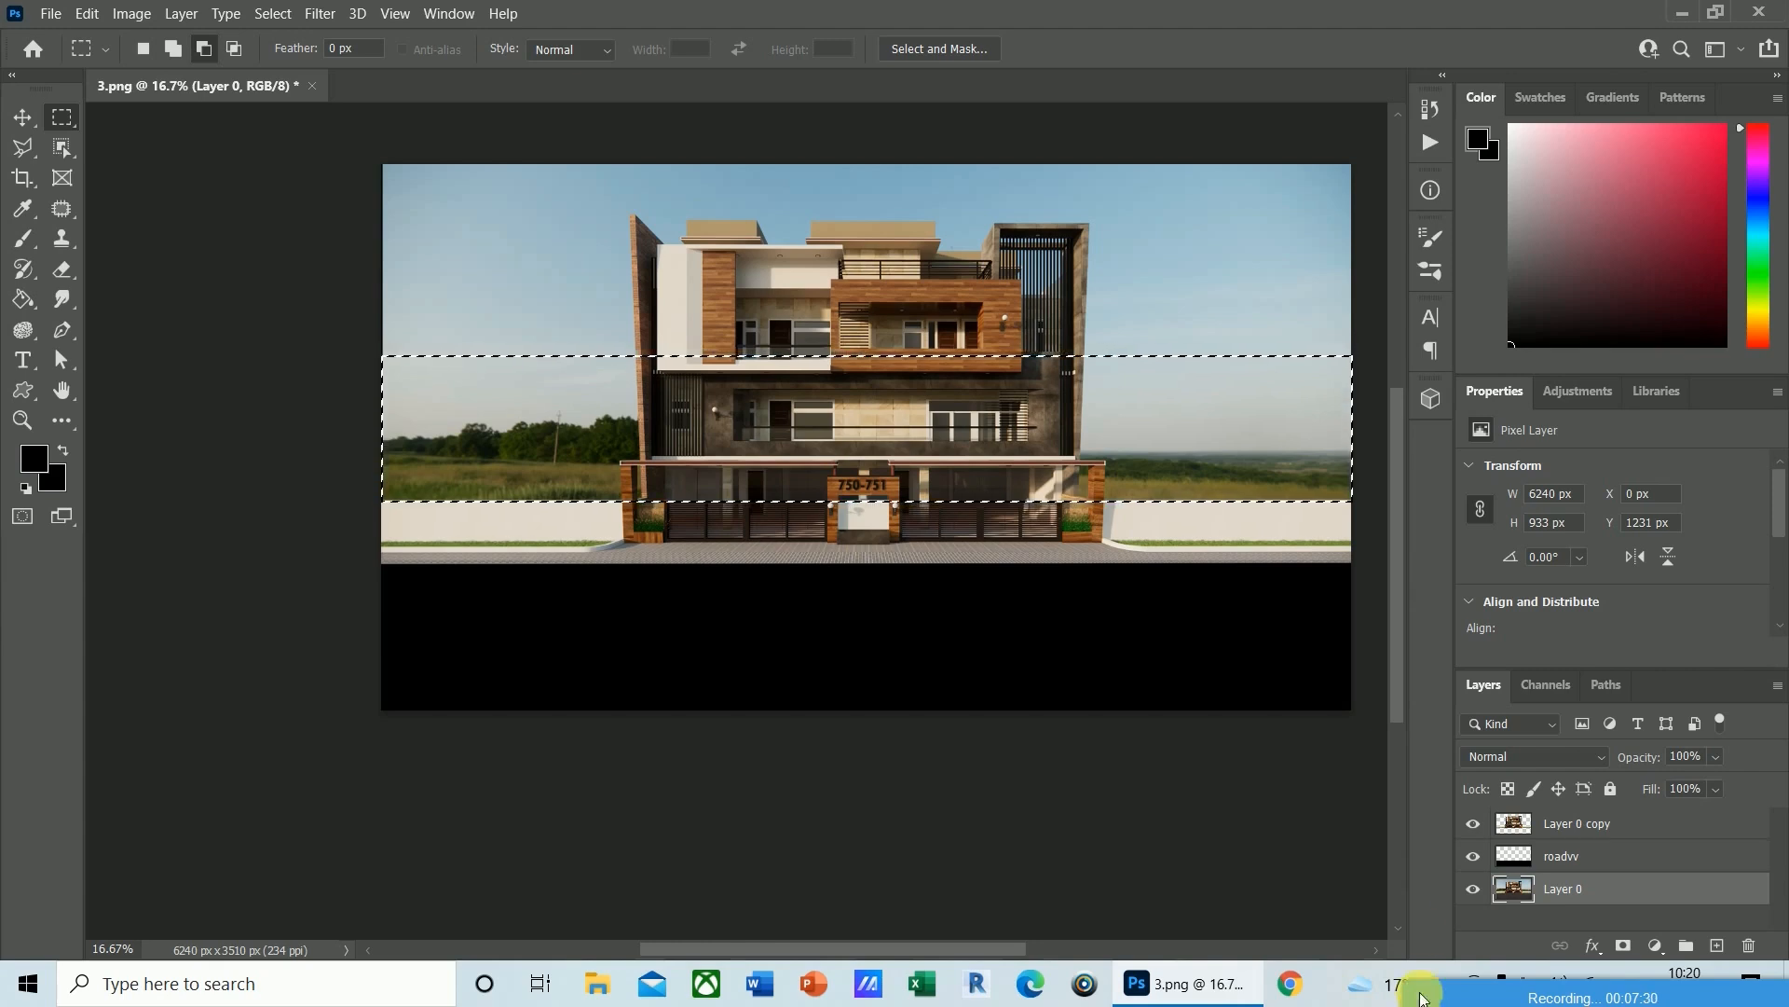
key("ctrl+d")
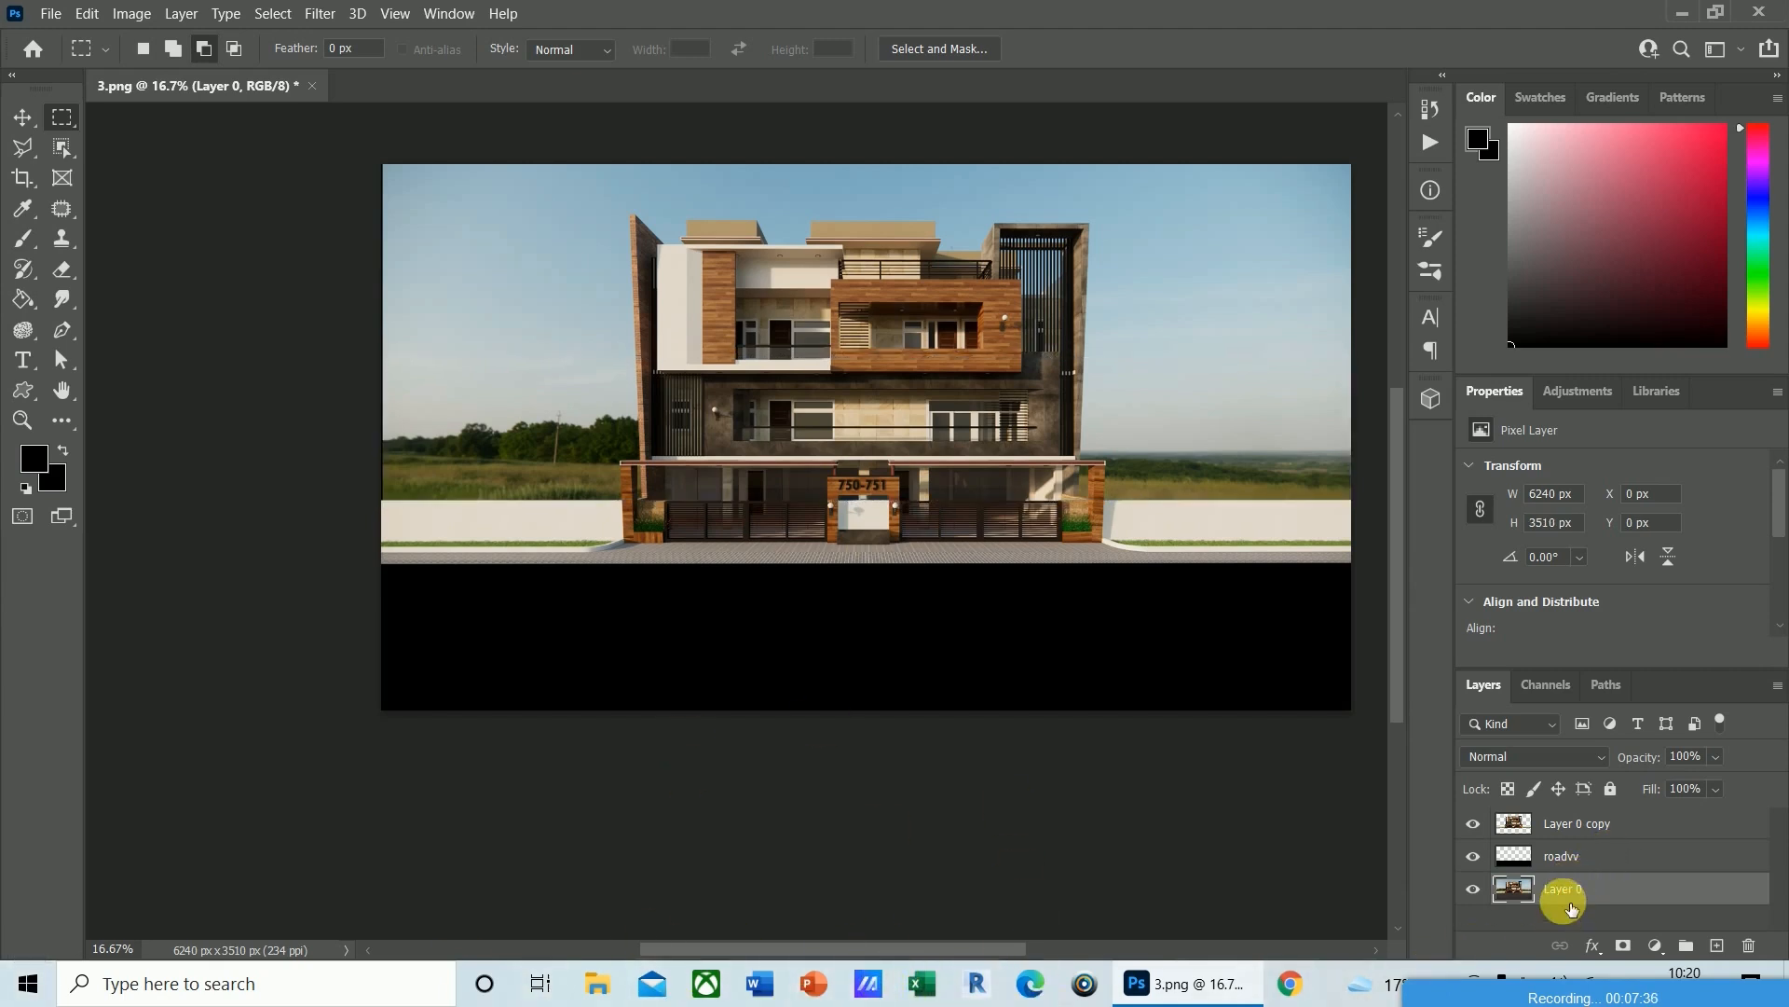
Duplicate Layer 0 and hide the original.
key("ctrl+j")
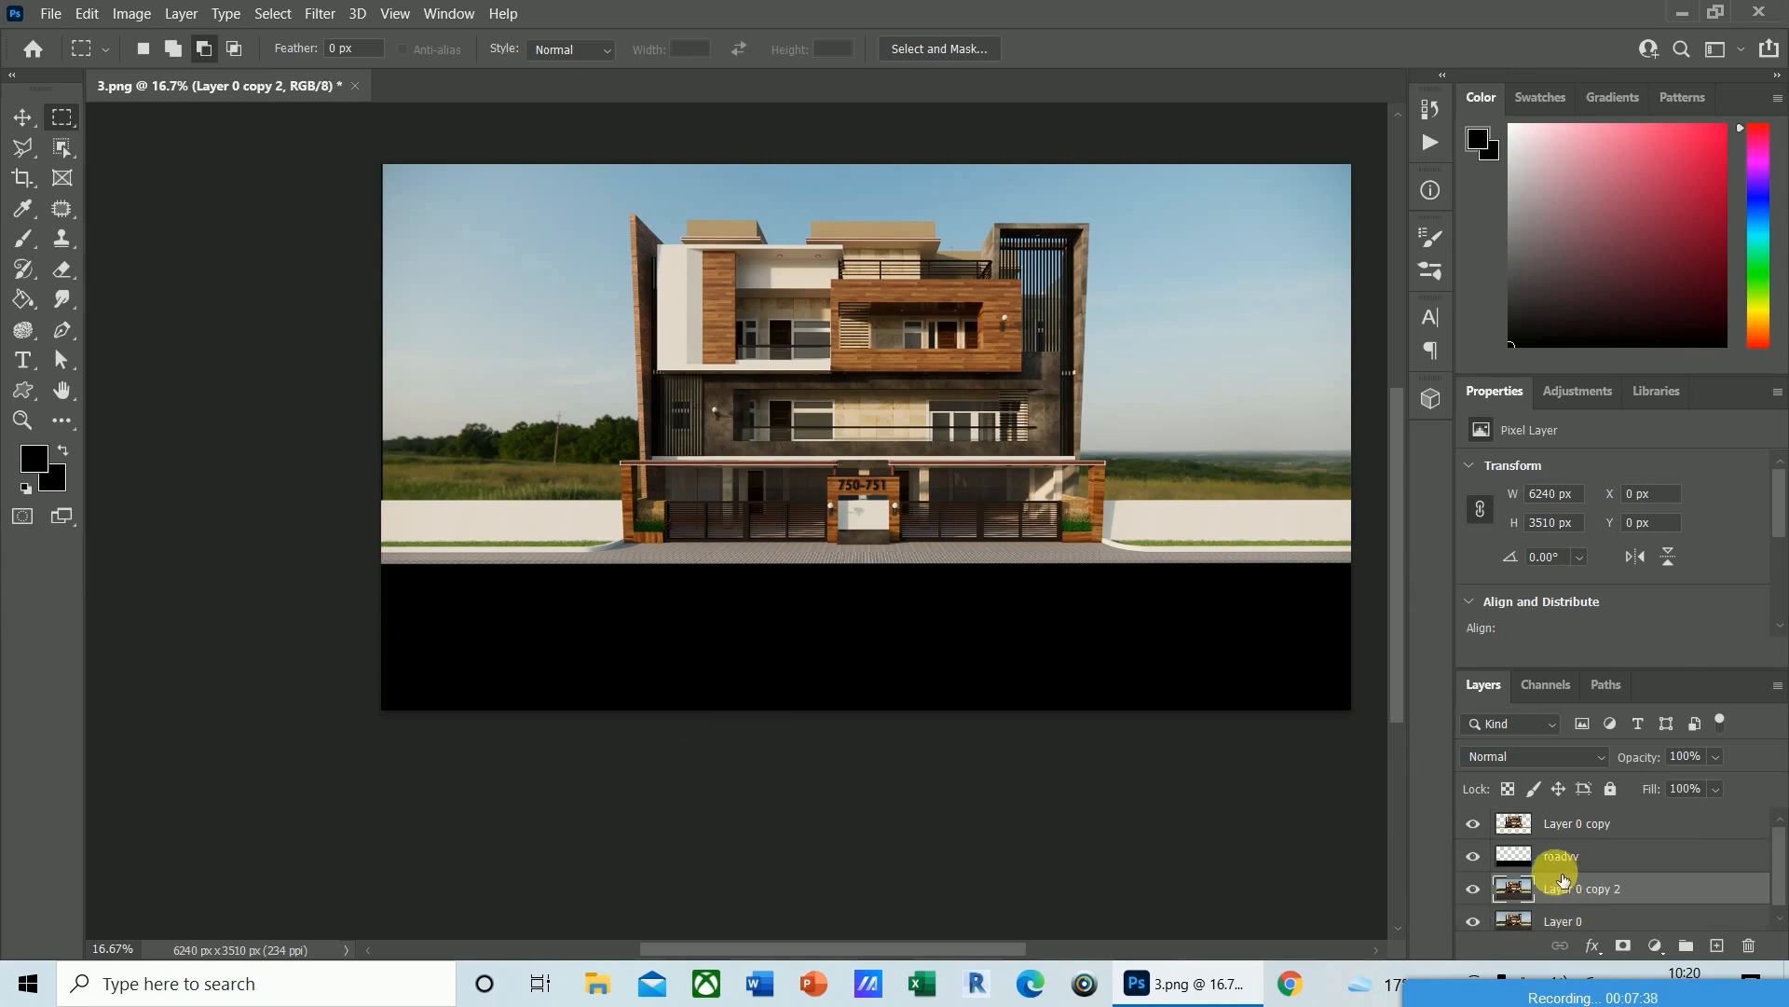
left_click(1480, 924)
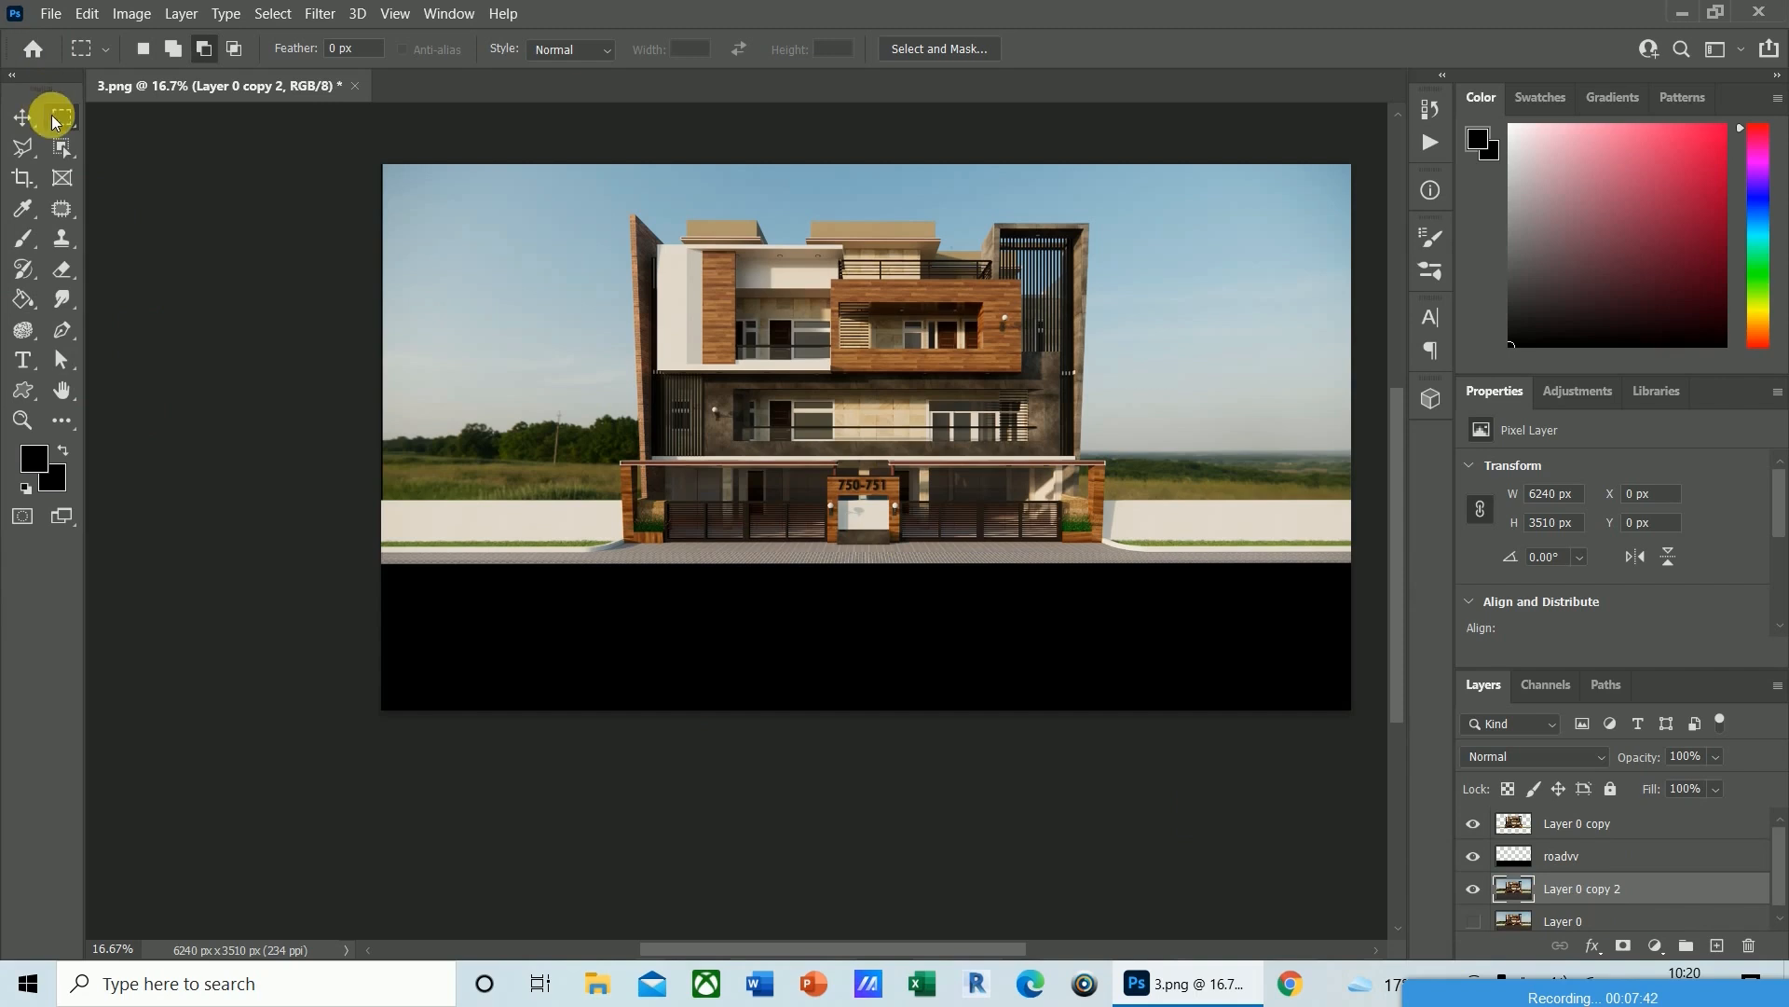
Marquee a full-width strip about 1337 px high, nudge it up until its lower edge meets the boundary wall tops, and delete it from Layer 0 copy 2.
left_click_drag(378, 709, 1363, 503)
key("Up")
key("Up")
key("Up")
key("Up")
key("Up")
key("Up")
key("Up")
key("Up")
key("shift+Up")
key("shift+Up")
key("shift+Up")
key("shift+Up")
key("shift+Up")
key("shift+Up")
key("shift+Up")
key("shift+Up")
key("shift+Up")
key("shift+Up")
key("shift+Up")
key("shift+Up")
key("shift+Up")
key("shift+Up")
key("shift+Up")
key("shift+Up")
key("shift+Up")
key("shift+Up")
key("shift+Up")
key("shift+Up")
key("shift+Up")
key("shift+Up")
key("shift+Up")
key("shift+Up")
key("shift+Up")
key("shift+Up")
key("shift+Up")
key("shift+Up")
key("shift+Up")
key("shift+Up")
key("shift+Up")
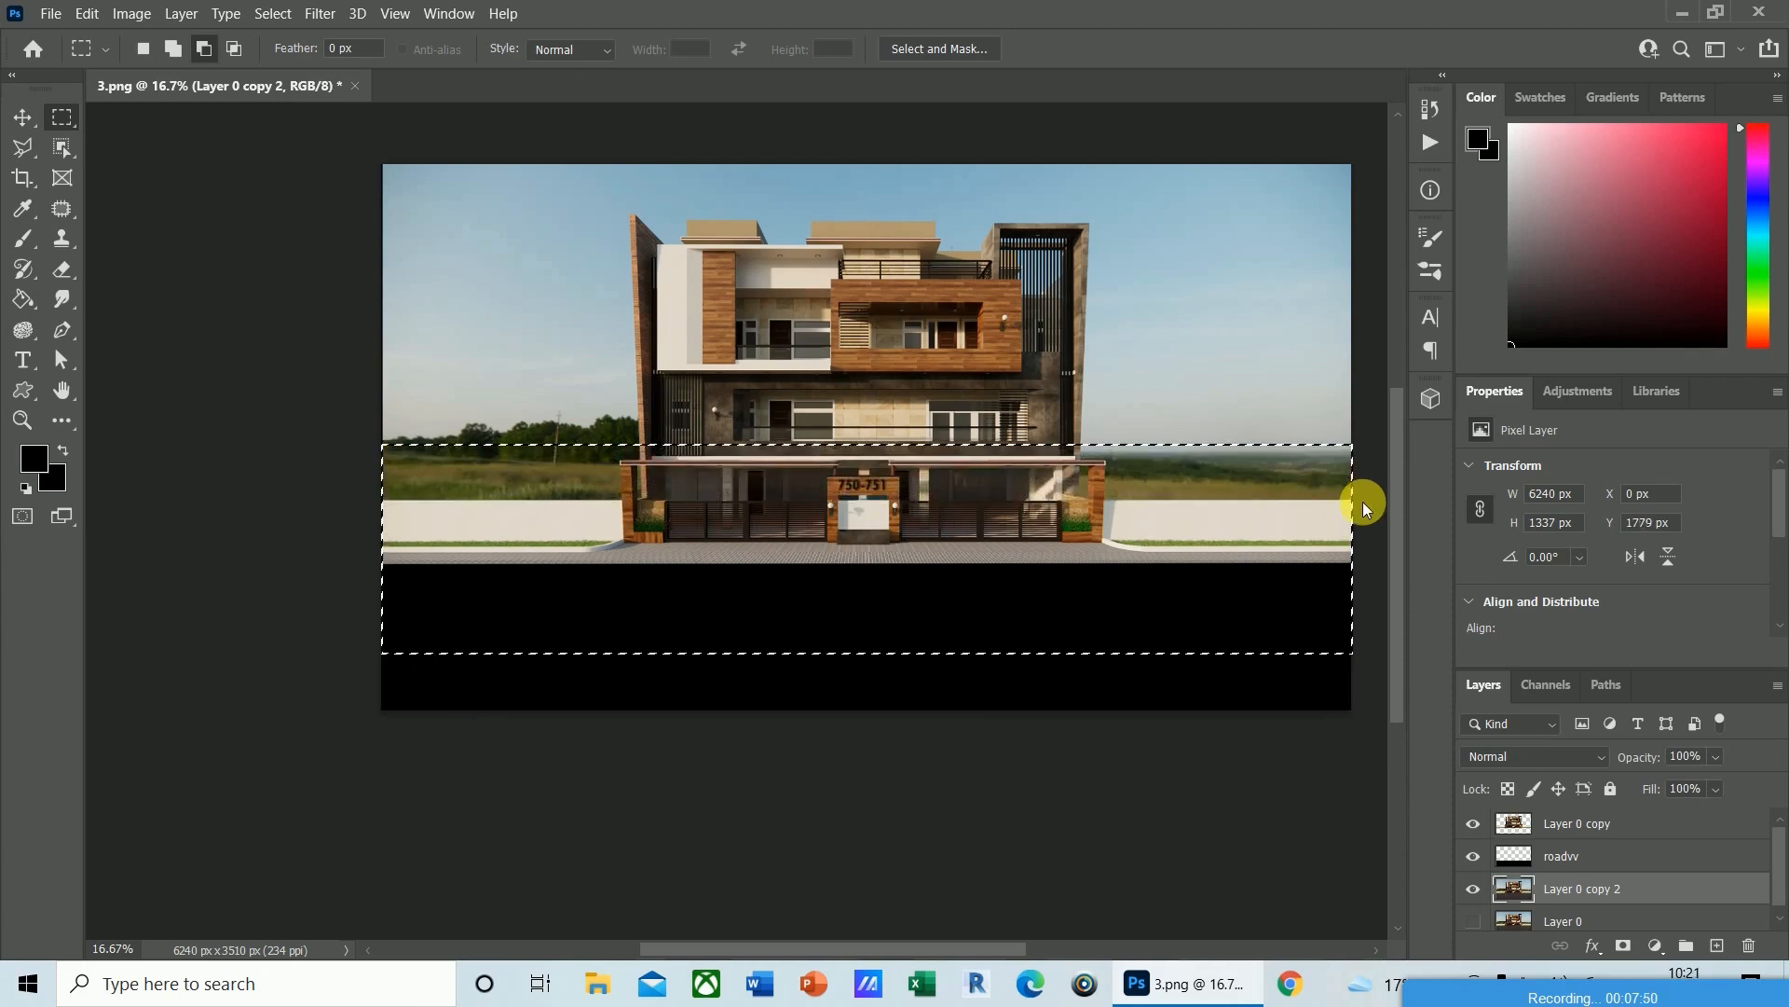
key("shift+Up")
key("shift+Up")
key("shift+Up")
key("shift+Up")
key("shift+Up")
key("shift+Up")
key("shift+Up")
key("shift+Up")
key("shift+Up")
key("shift+Up")
key("shift+Up")
key("shift+Up")
key("shift+Up")
key("shift+Up")
key("shift+Up")
key("shift+Up")
key("shift+Up")
key("shift+Up")
key("shift+Up")
key("shift+Up")
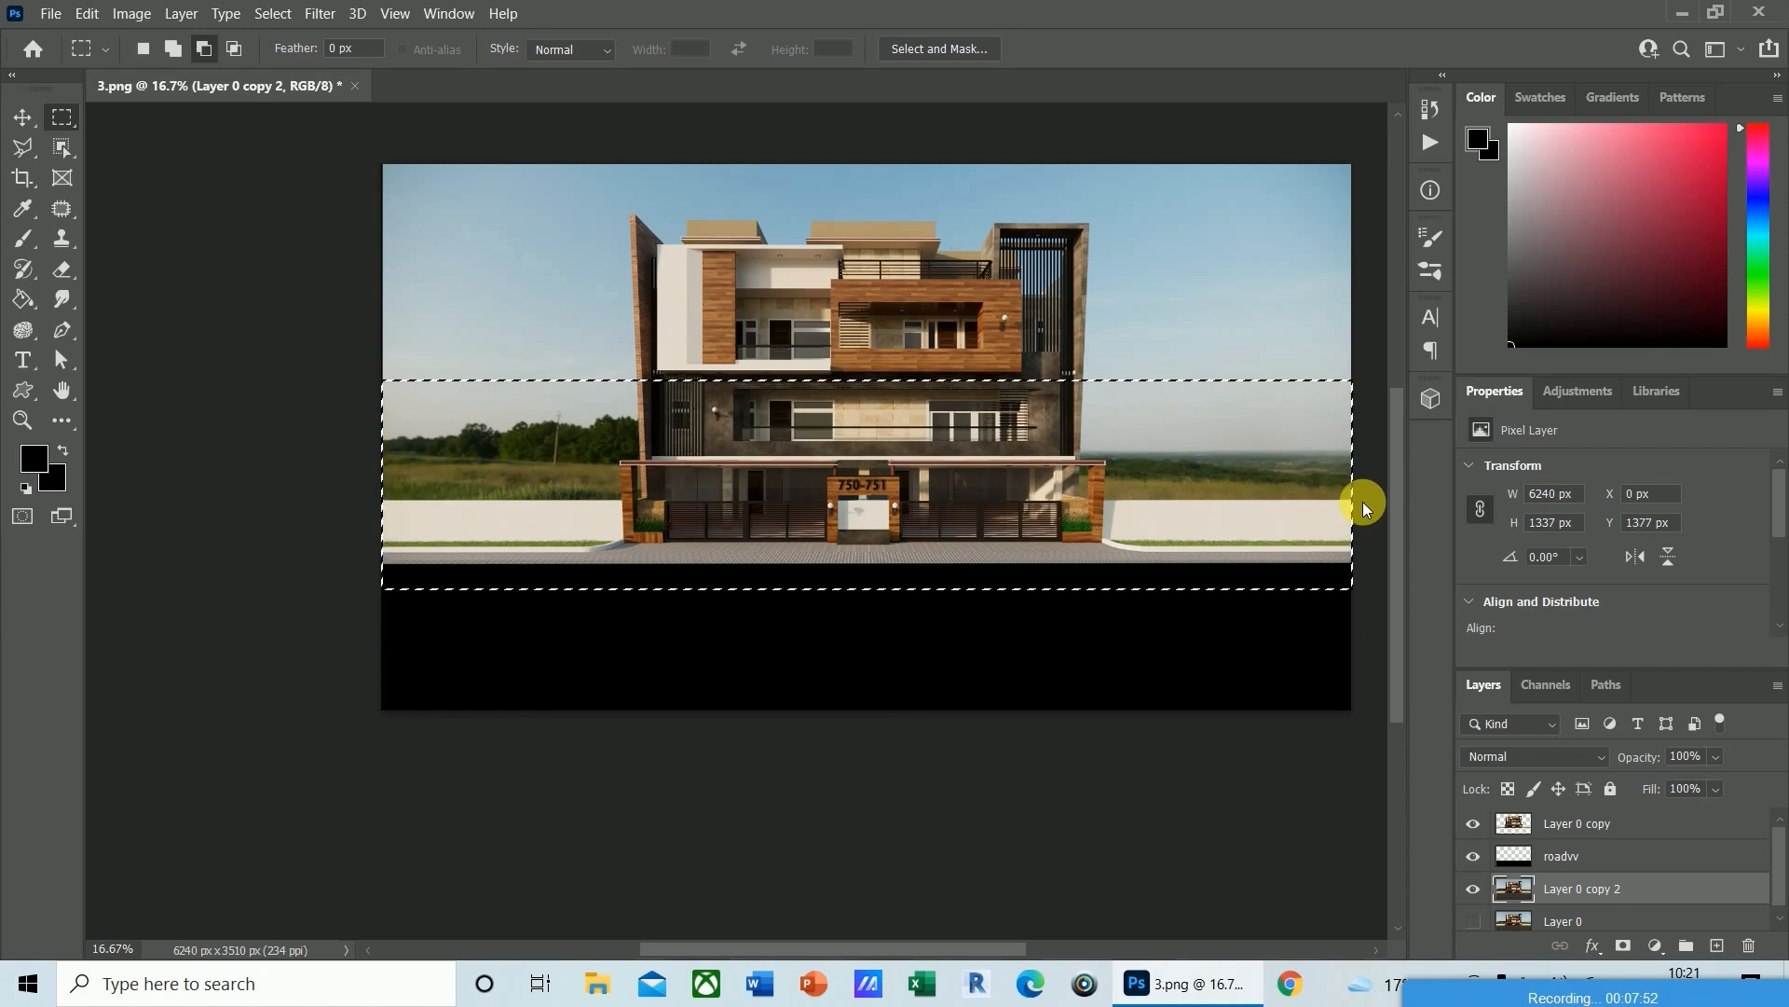
key("shift+Up")
key("shift+Up")
key("shift+Up")
key("shift+Up")
key("shift+Up")
key("shift+Up")
key("shift+Up")
key("shift+Up")
key("shift+Up")
key("shift+Up")
key("shift+Up")
key("shift+Up")
key("shift+Up")
key("shift+Up")
key("shift+Up")
key("shift+Up")
key("shift+Up")
key("shift+Up")
key("shift+Up")
key("shift+Up")
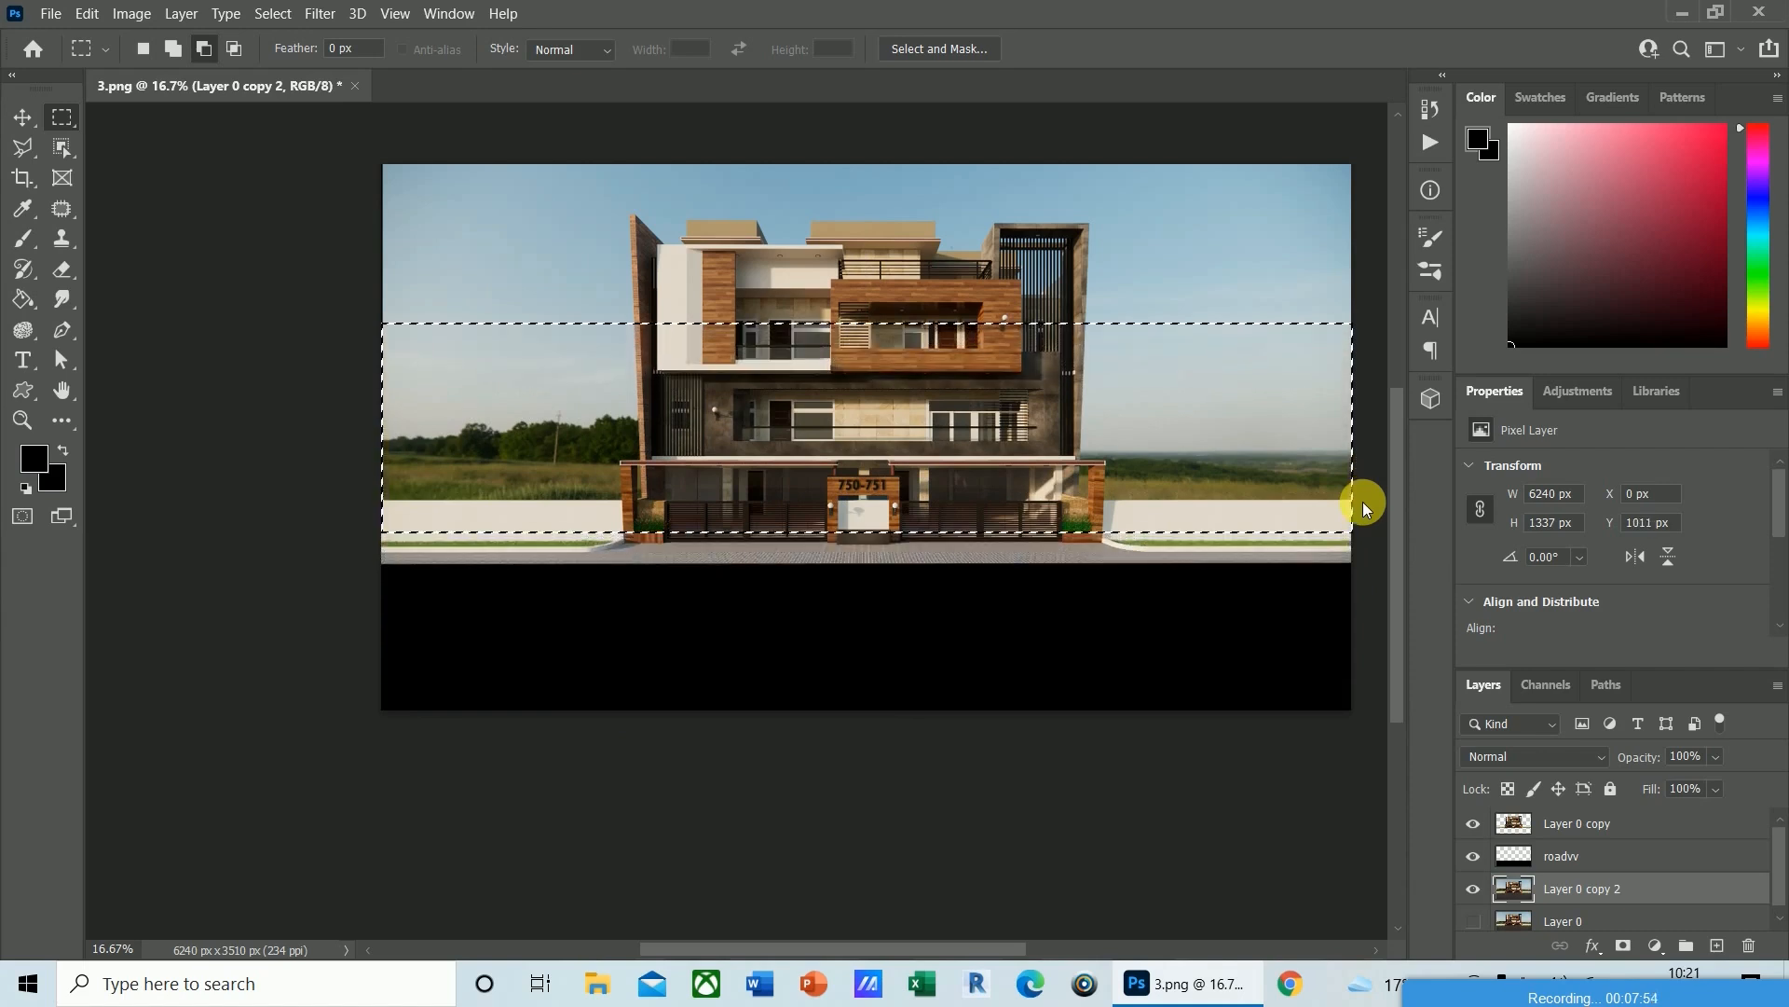
key("shift+Up")
key("shift+Up")
key("shift+Up")
key("shift+Up")
key("shift+Up")
key("shift+Up")
key("shift+Up")
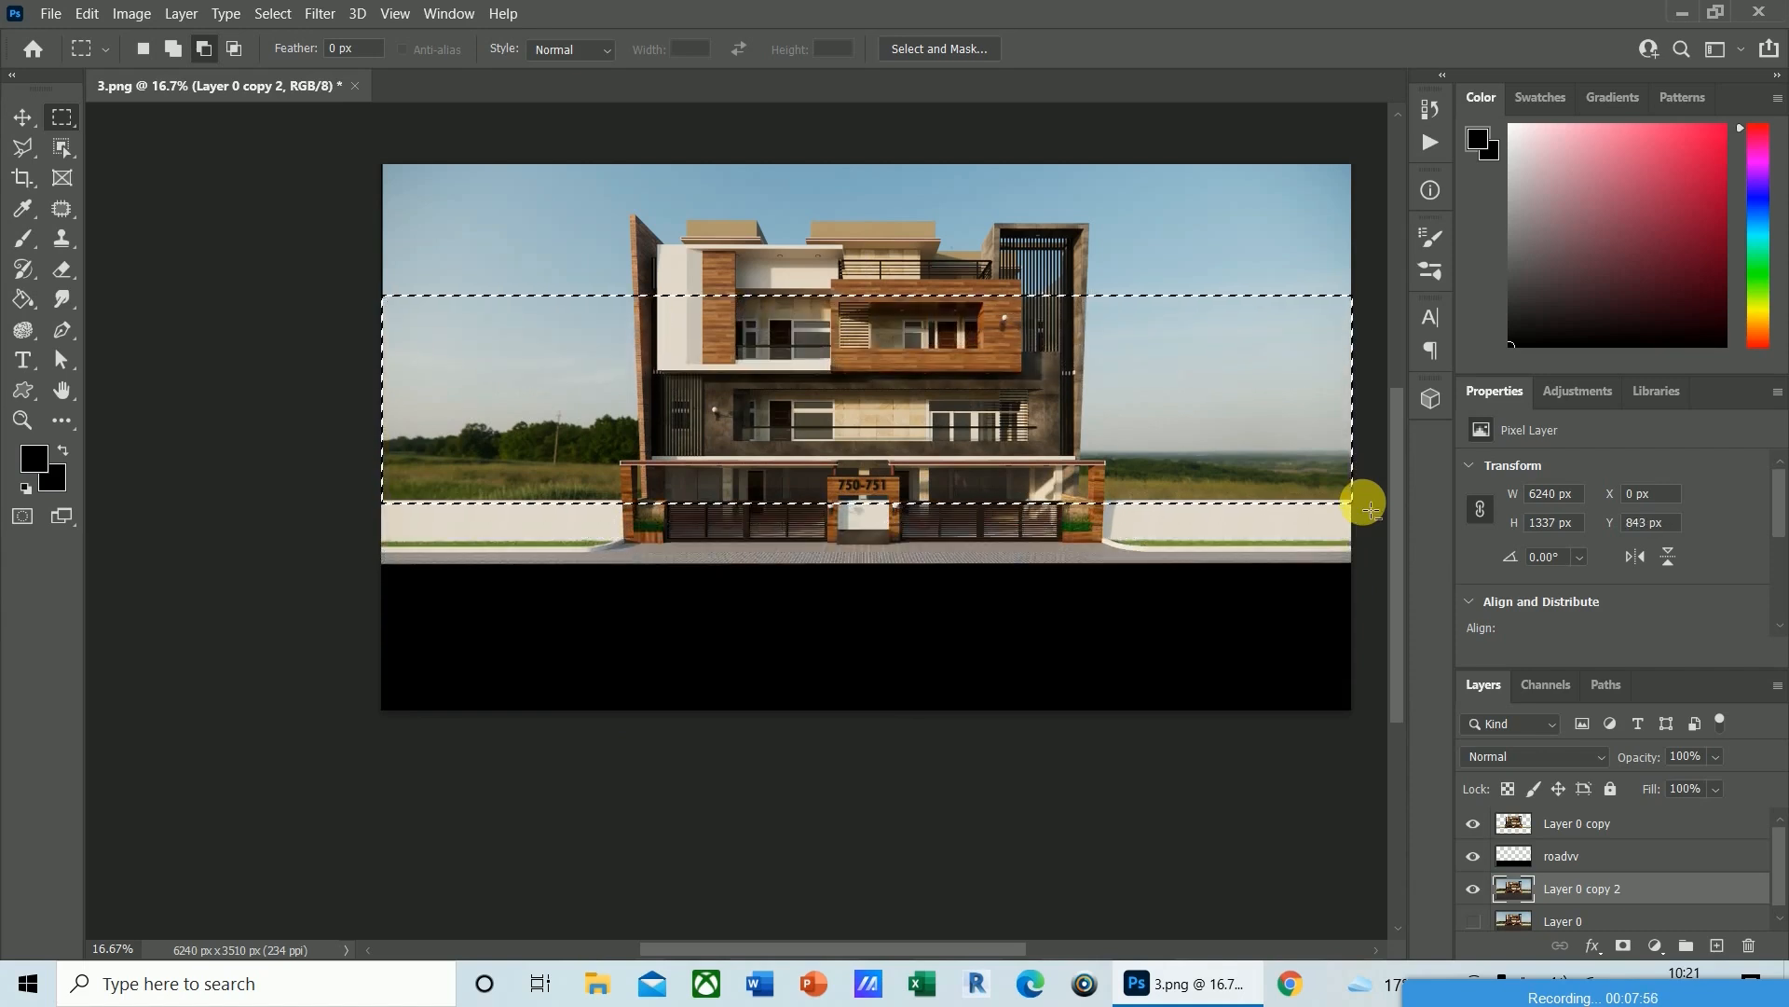
key("Up")
key("Up")
key("Up")
key("Up")
key("Up")
key("Up")
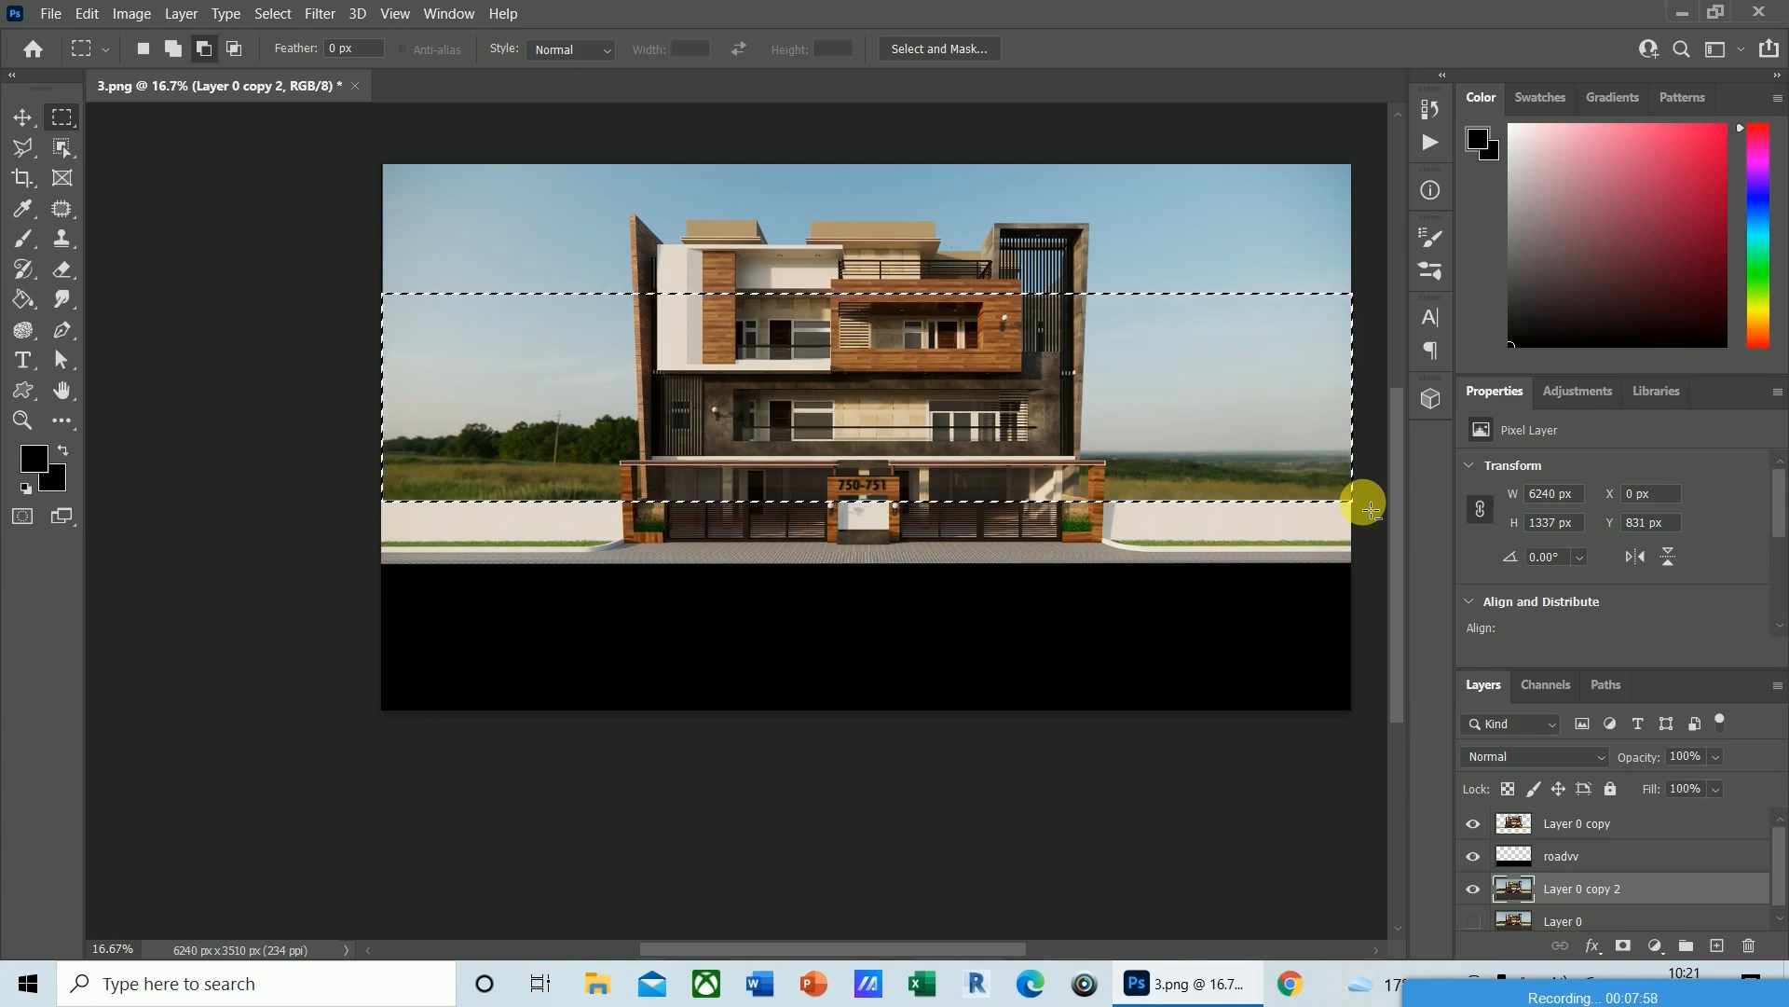
key("Delete")
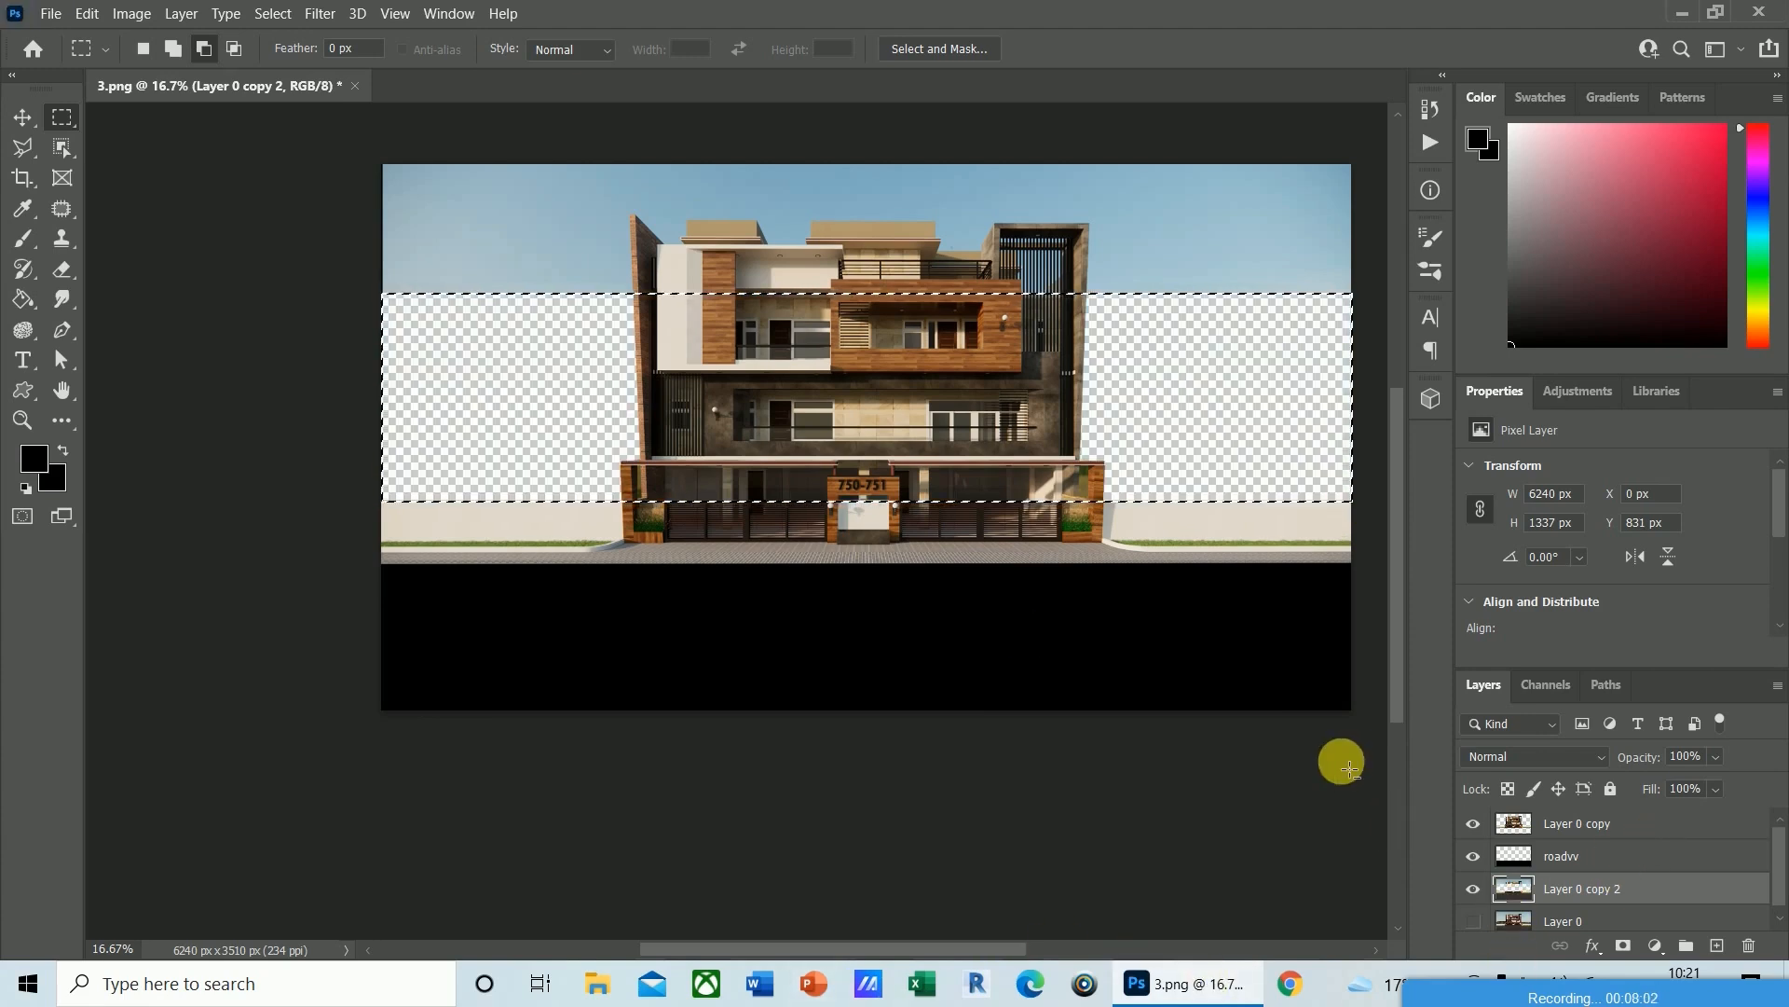
Nudge the selection up to the canvas's upper edge, delete the remaining sky from Layer 0 copy 2, and deselect.
key("Up")
key("Up")
key("Up")
key("Up")
key("shift+Up")
key("shift+Up")
key("shift+Up")
key("shift+Up")
key("shift+Up")
key("shift+Up")
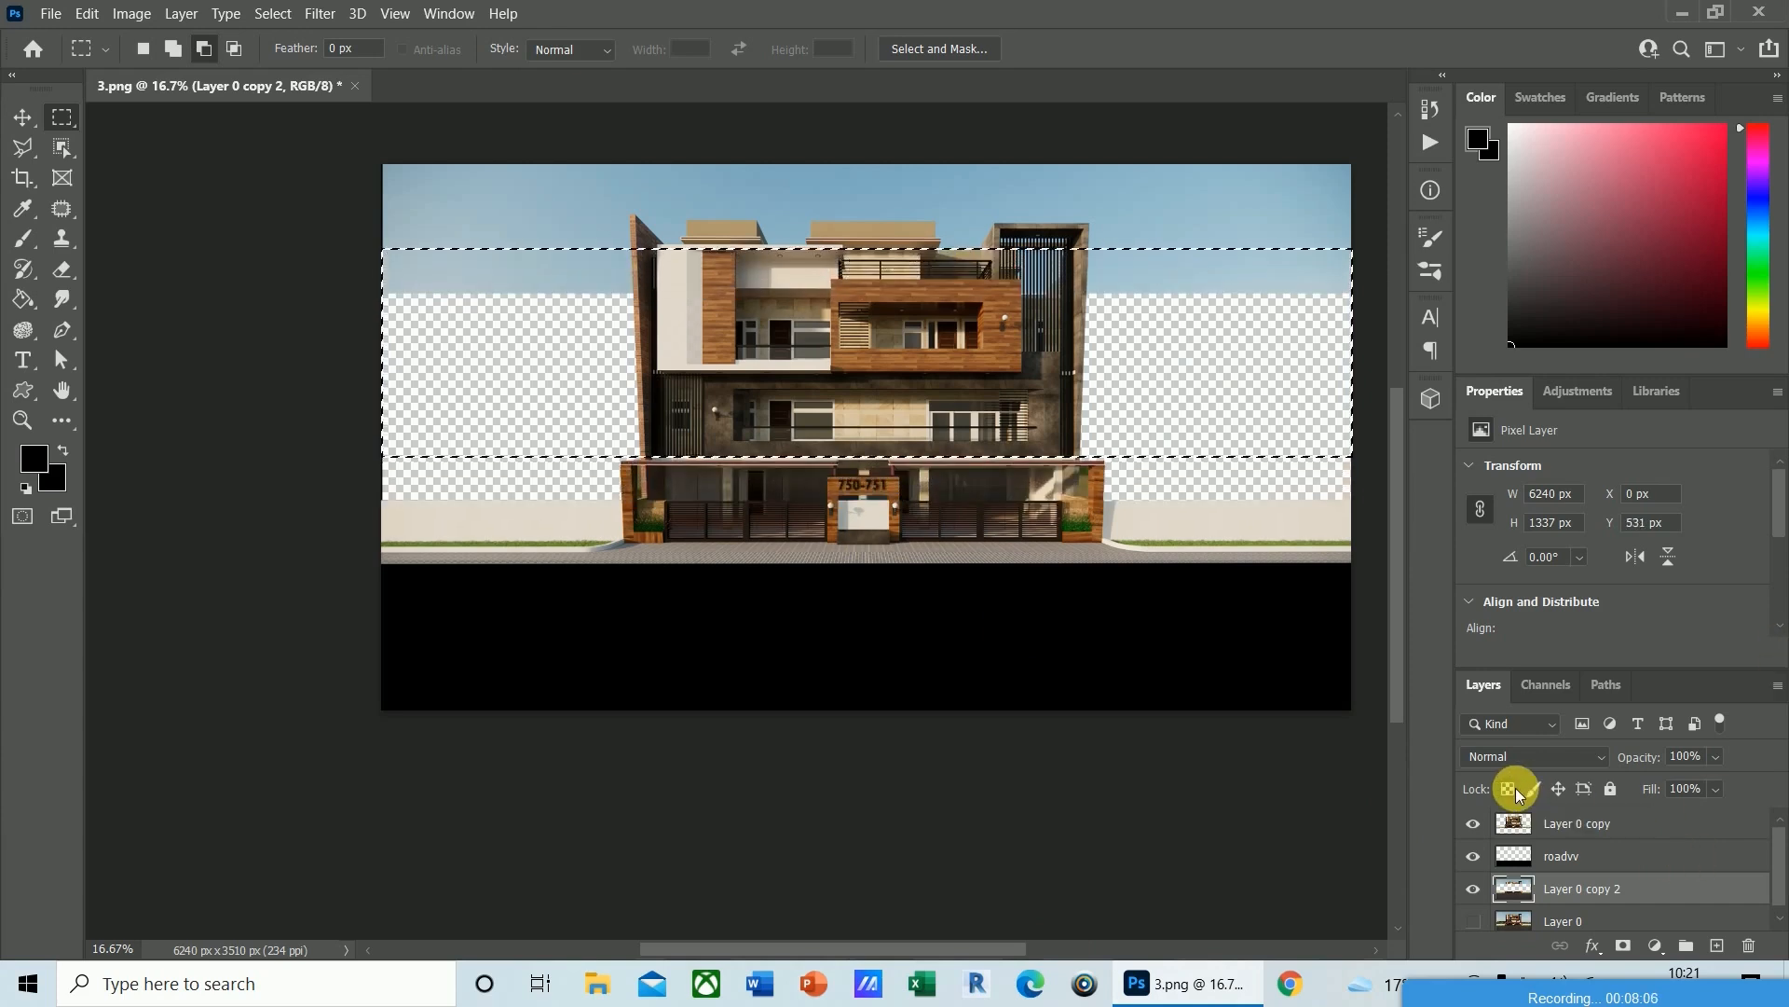
key("shift+Up")
key("shift+Up")
key("shift+Up")
key("shift+Up")
key("shift+Up")
key("shift+Up")
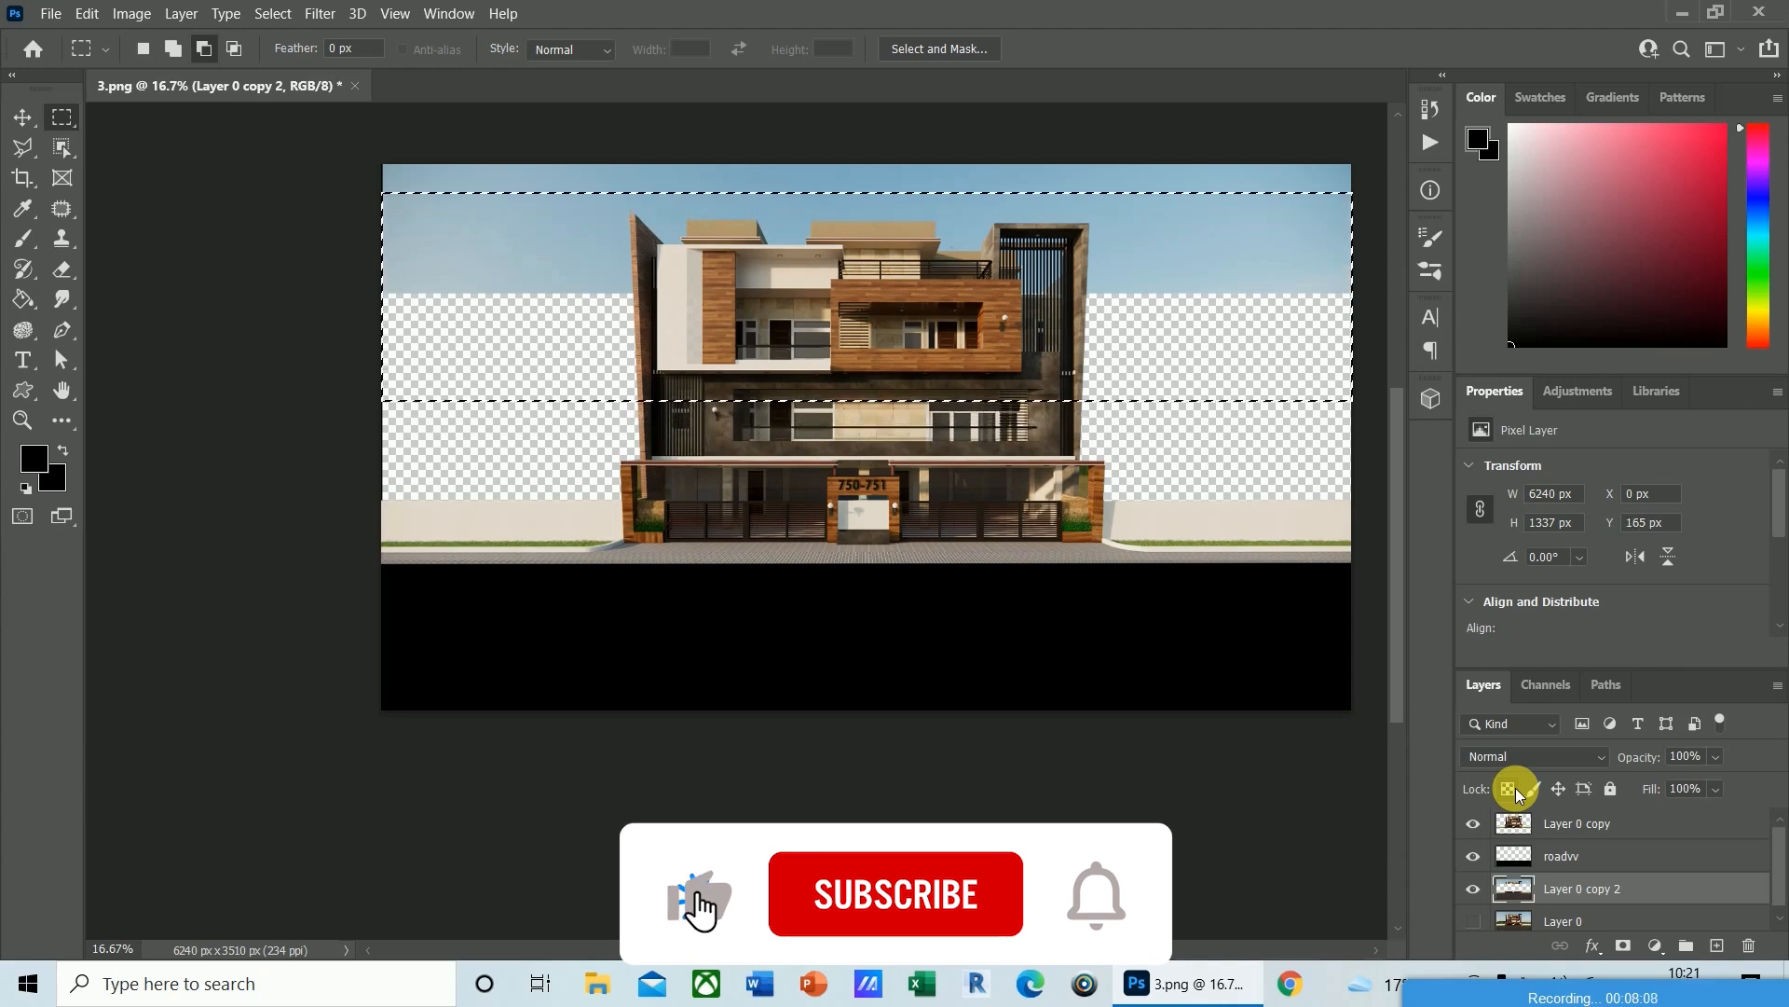
key("shift+Up")
key("shift+Up")
key("shift+Up")
key("shift+Up")
key("shift+Up")
key("shift+Up")
key("shift+Up")
key("shift+Up")
key("shift+Up")
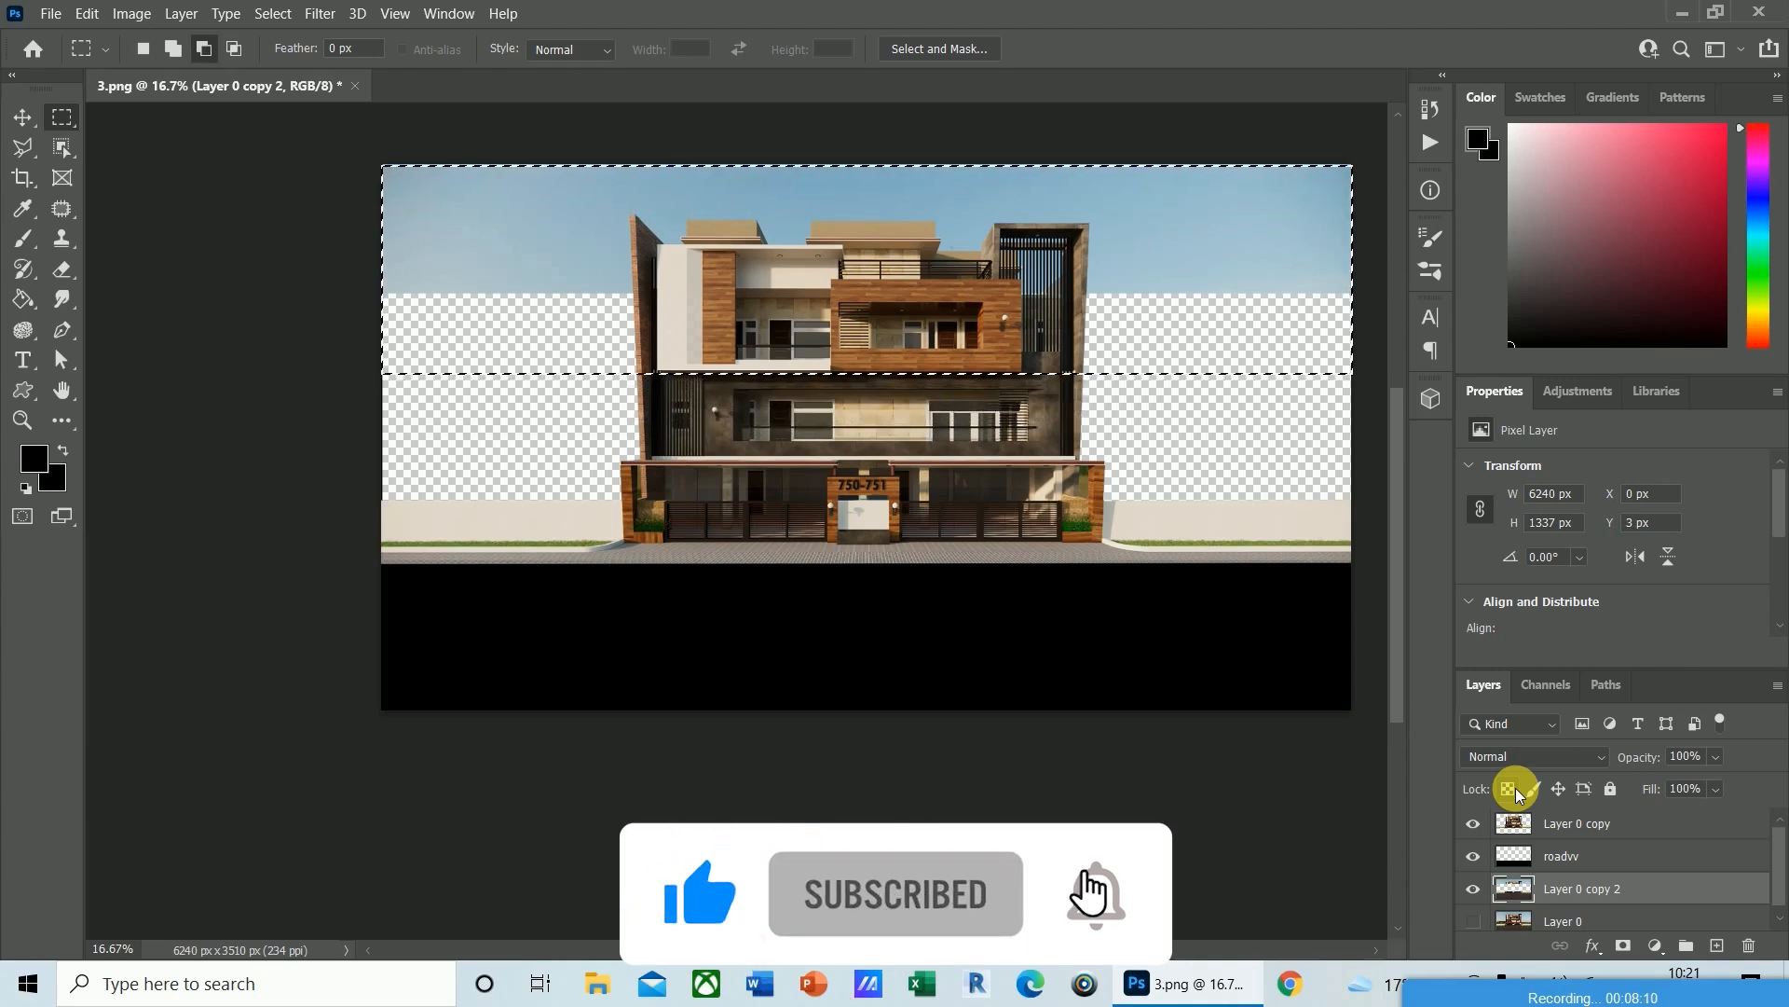
key("Delete")
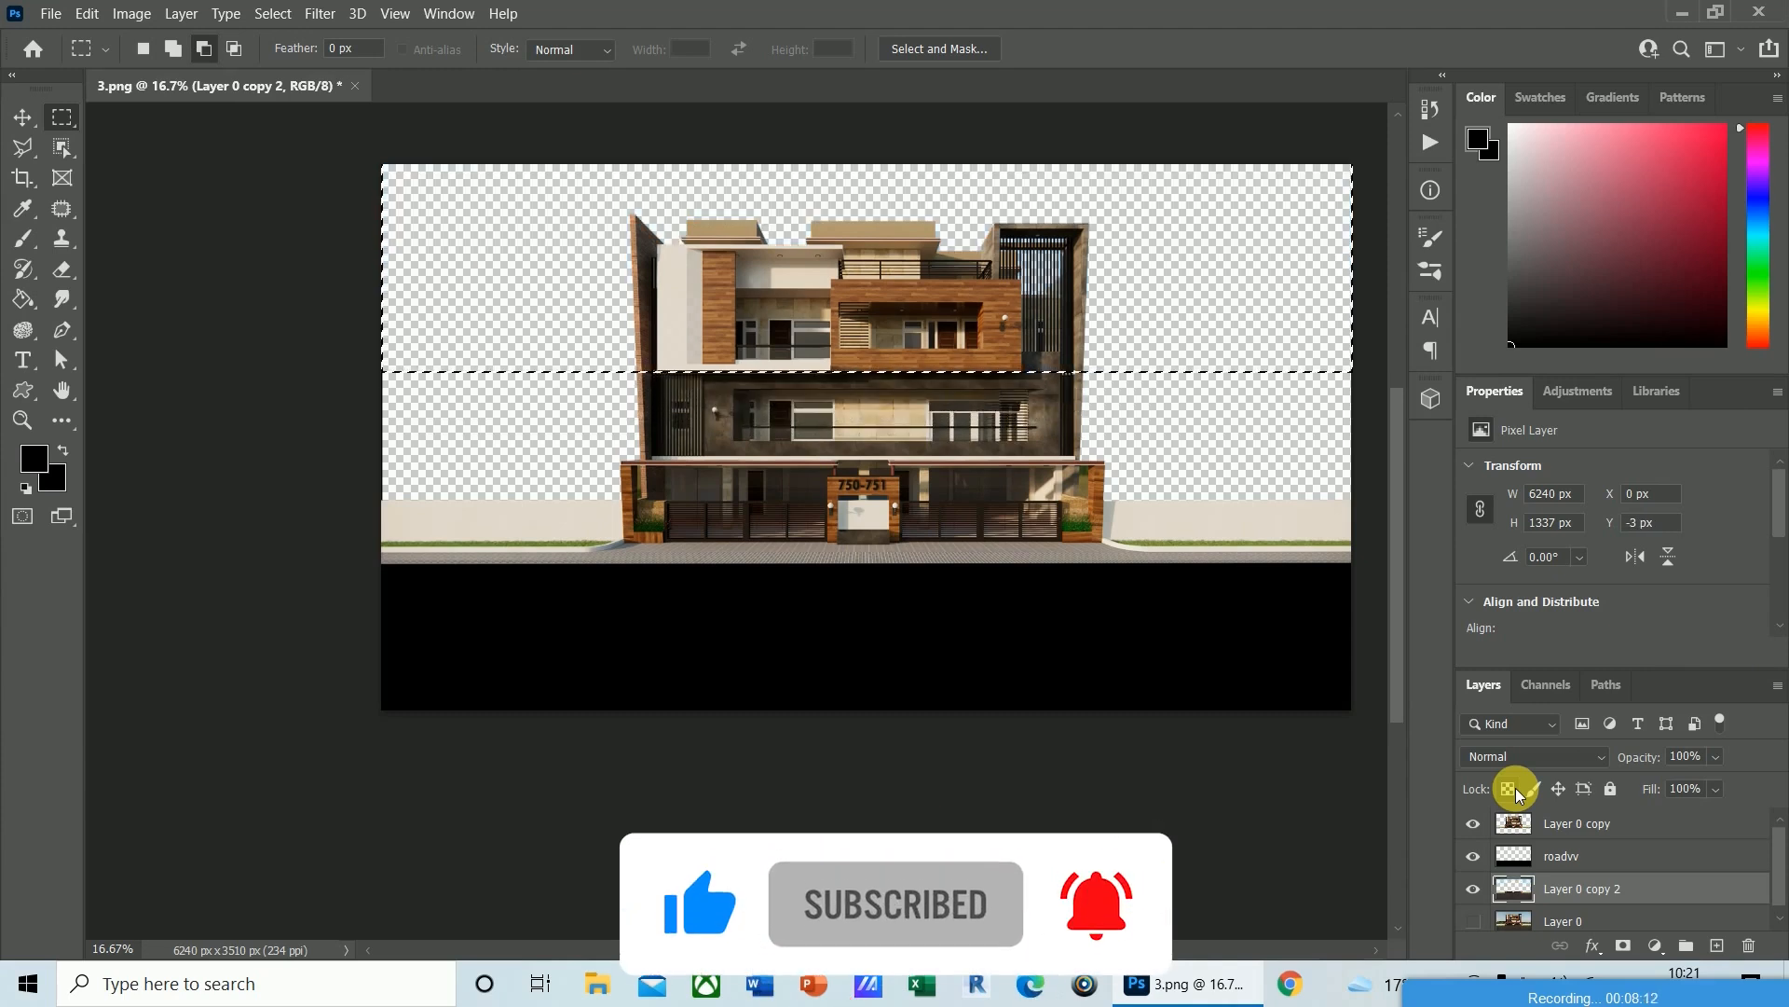
key("ctrl+d")
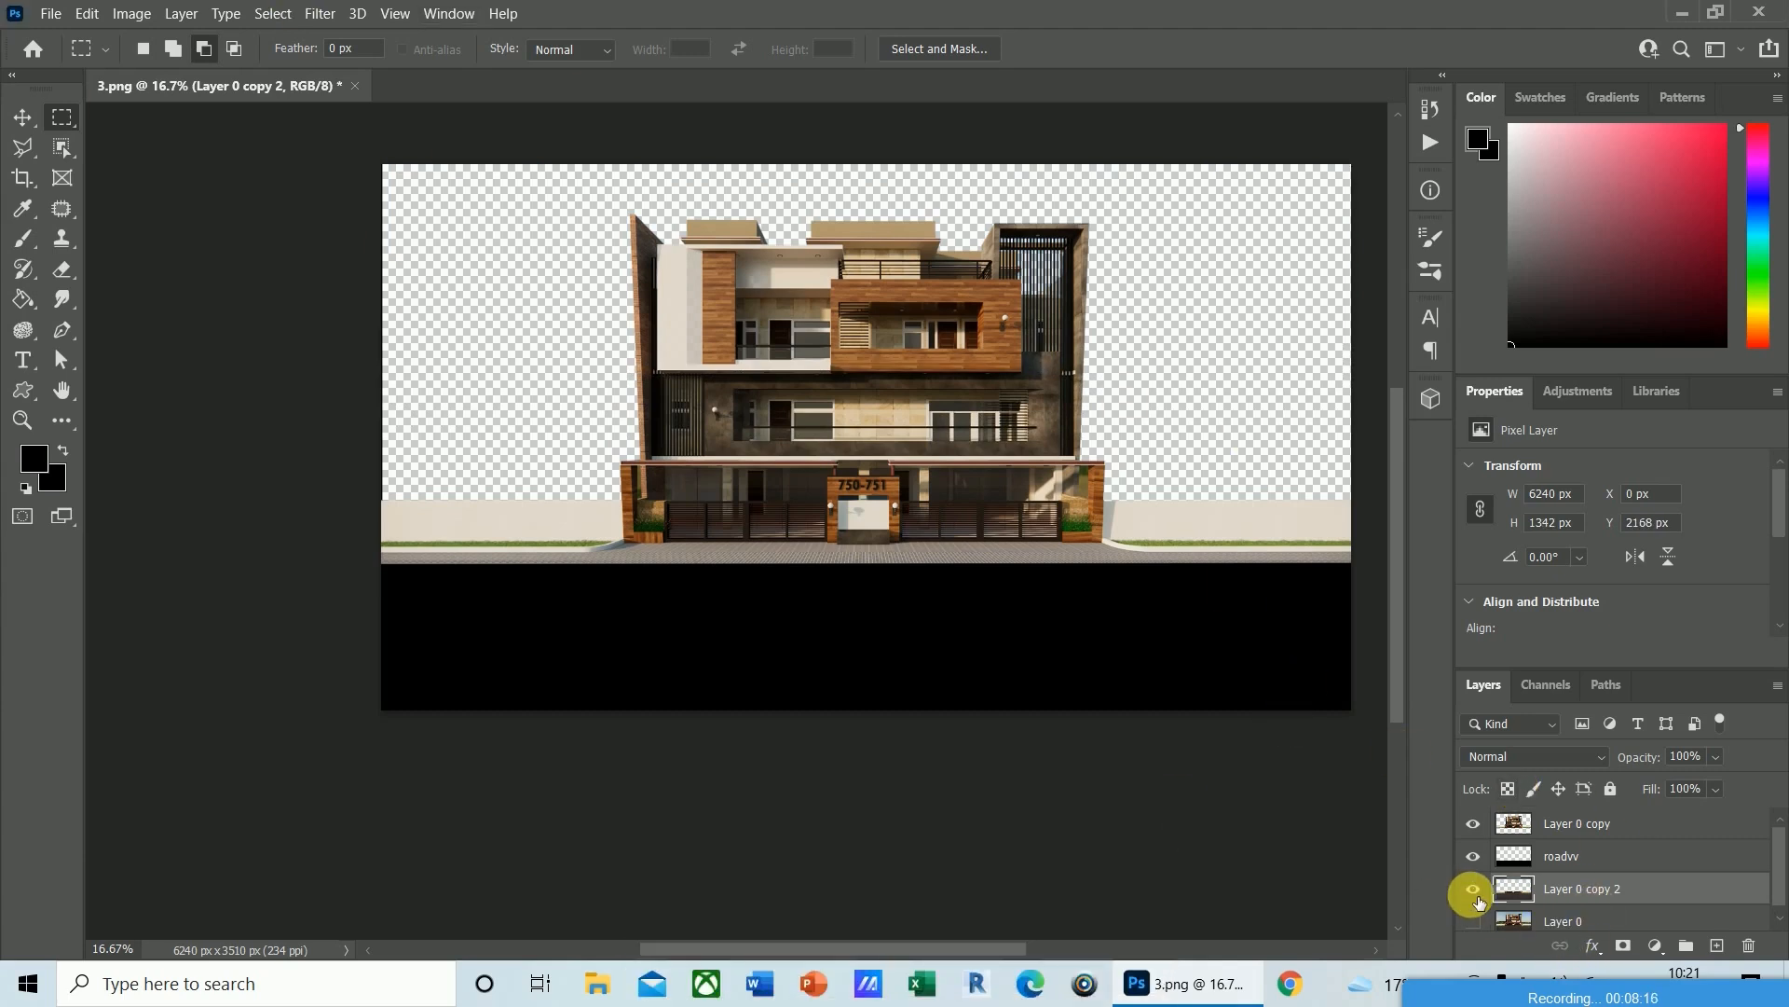
Compare the boundary wall beside the right gate pillar with Layer 0 copy 2 hidden and shown.
key("ctrl+plus")
key("ctrl+plus")
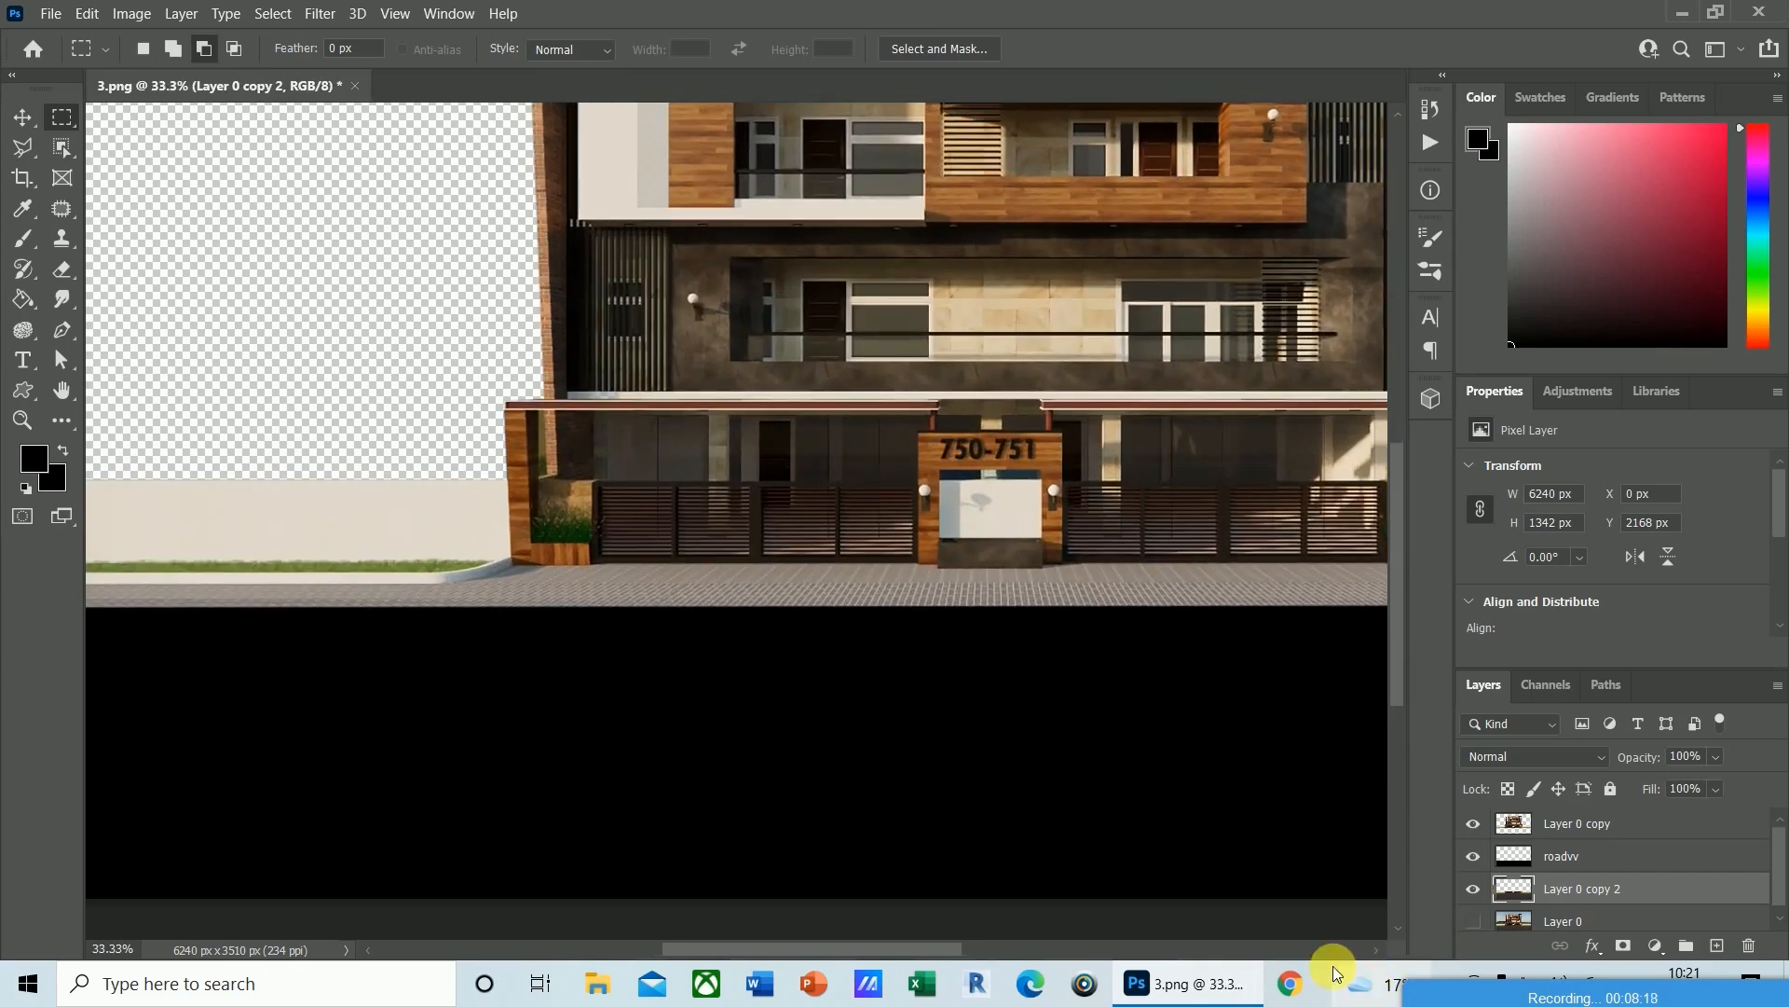
left_click_drag(912, 951, 1060, 950)
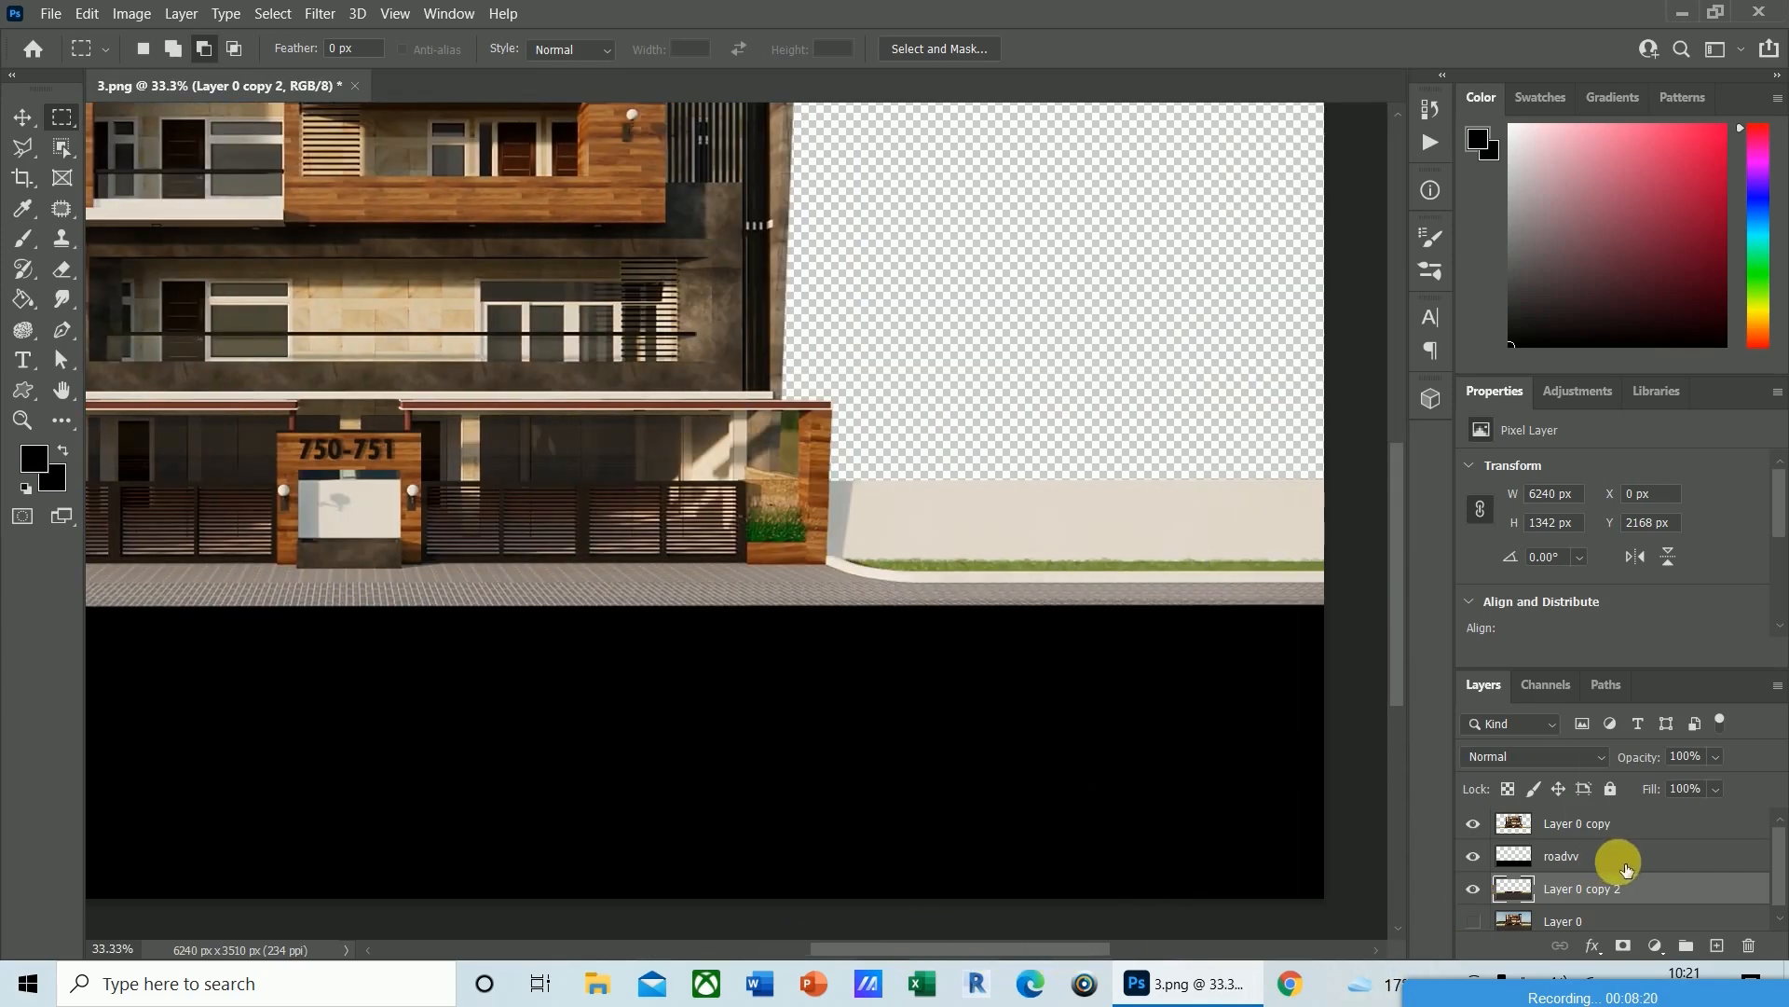
left_click(1474, 890)
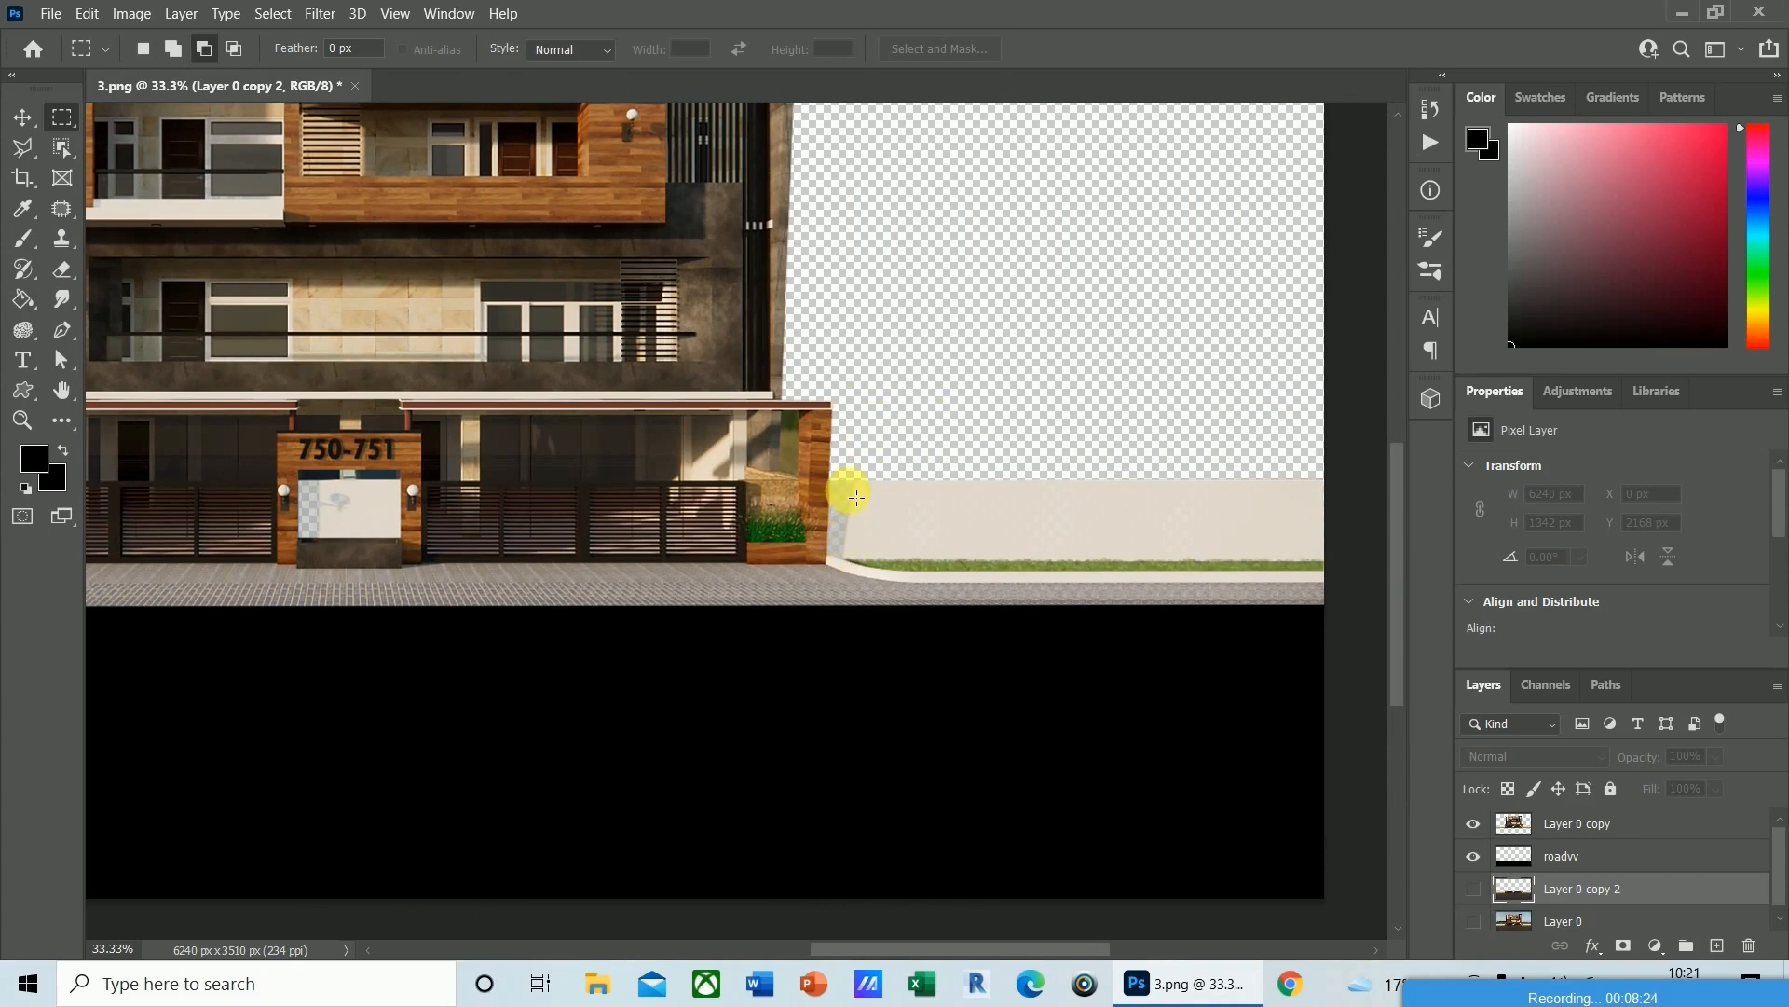
left_click(1473, 888)
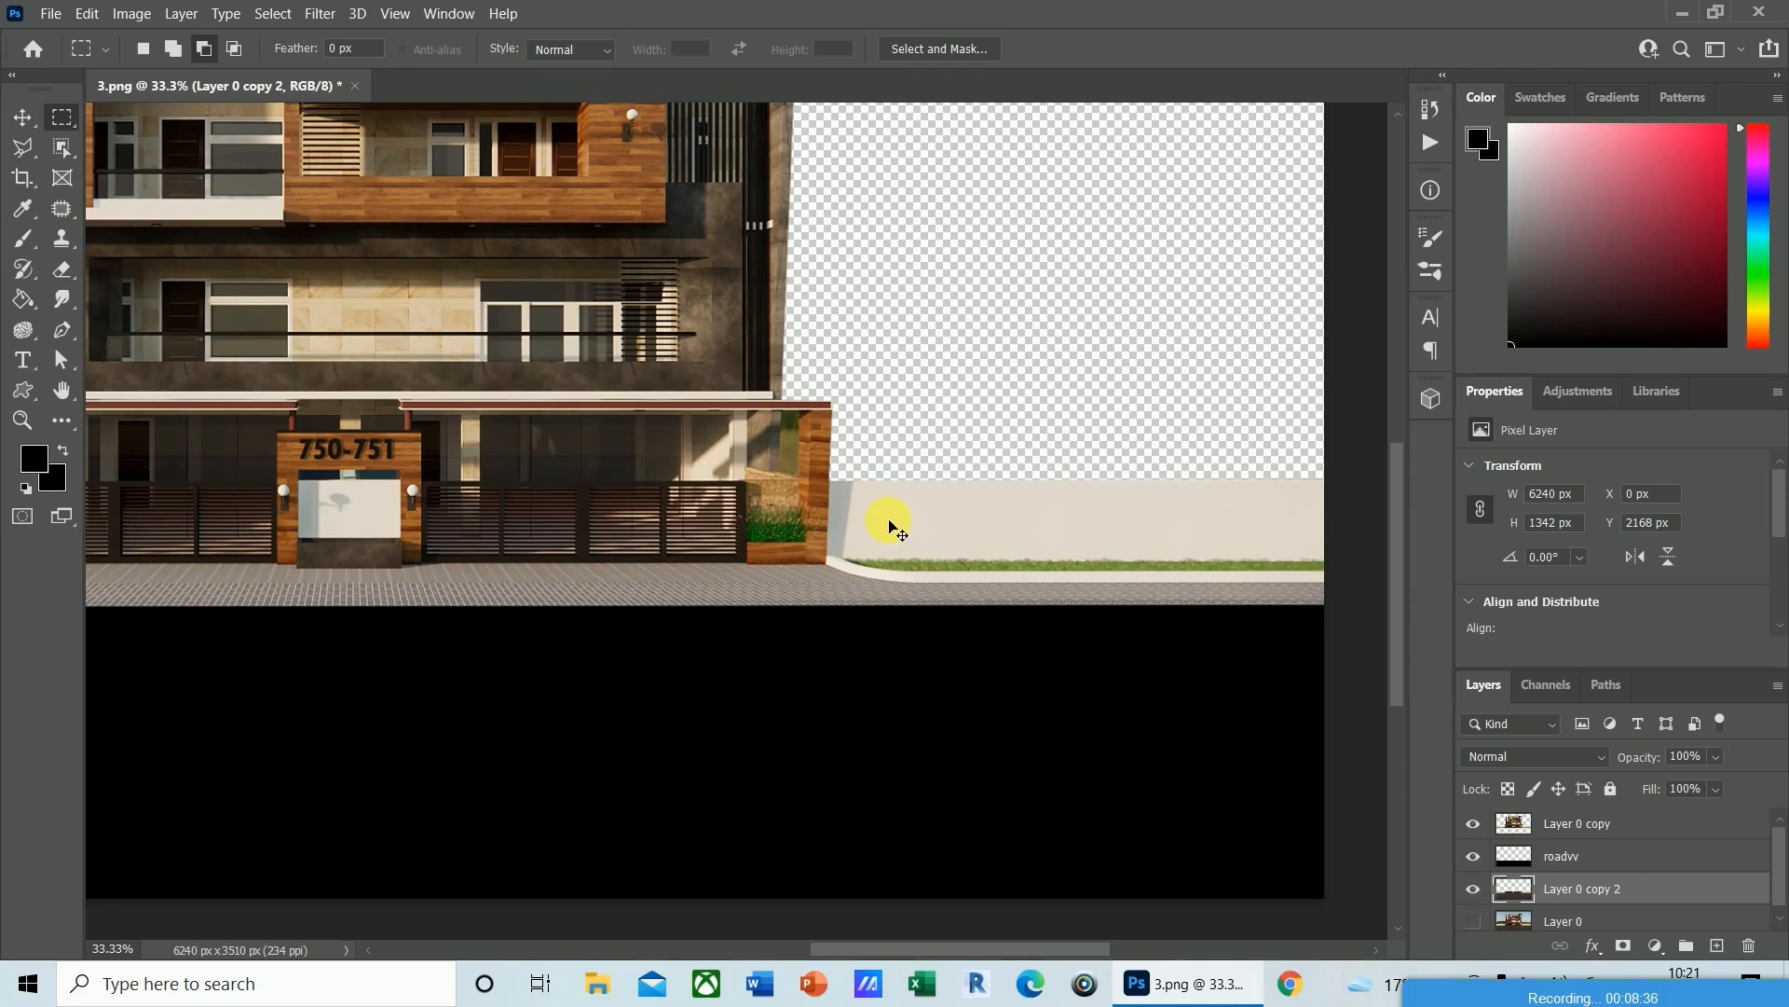
Outline the background gap beside the right gate pillar with the Pen tool, delete it from Layer 0 copy as a selection, and deselect.
scroll(892, 527, "up", 3)
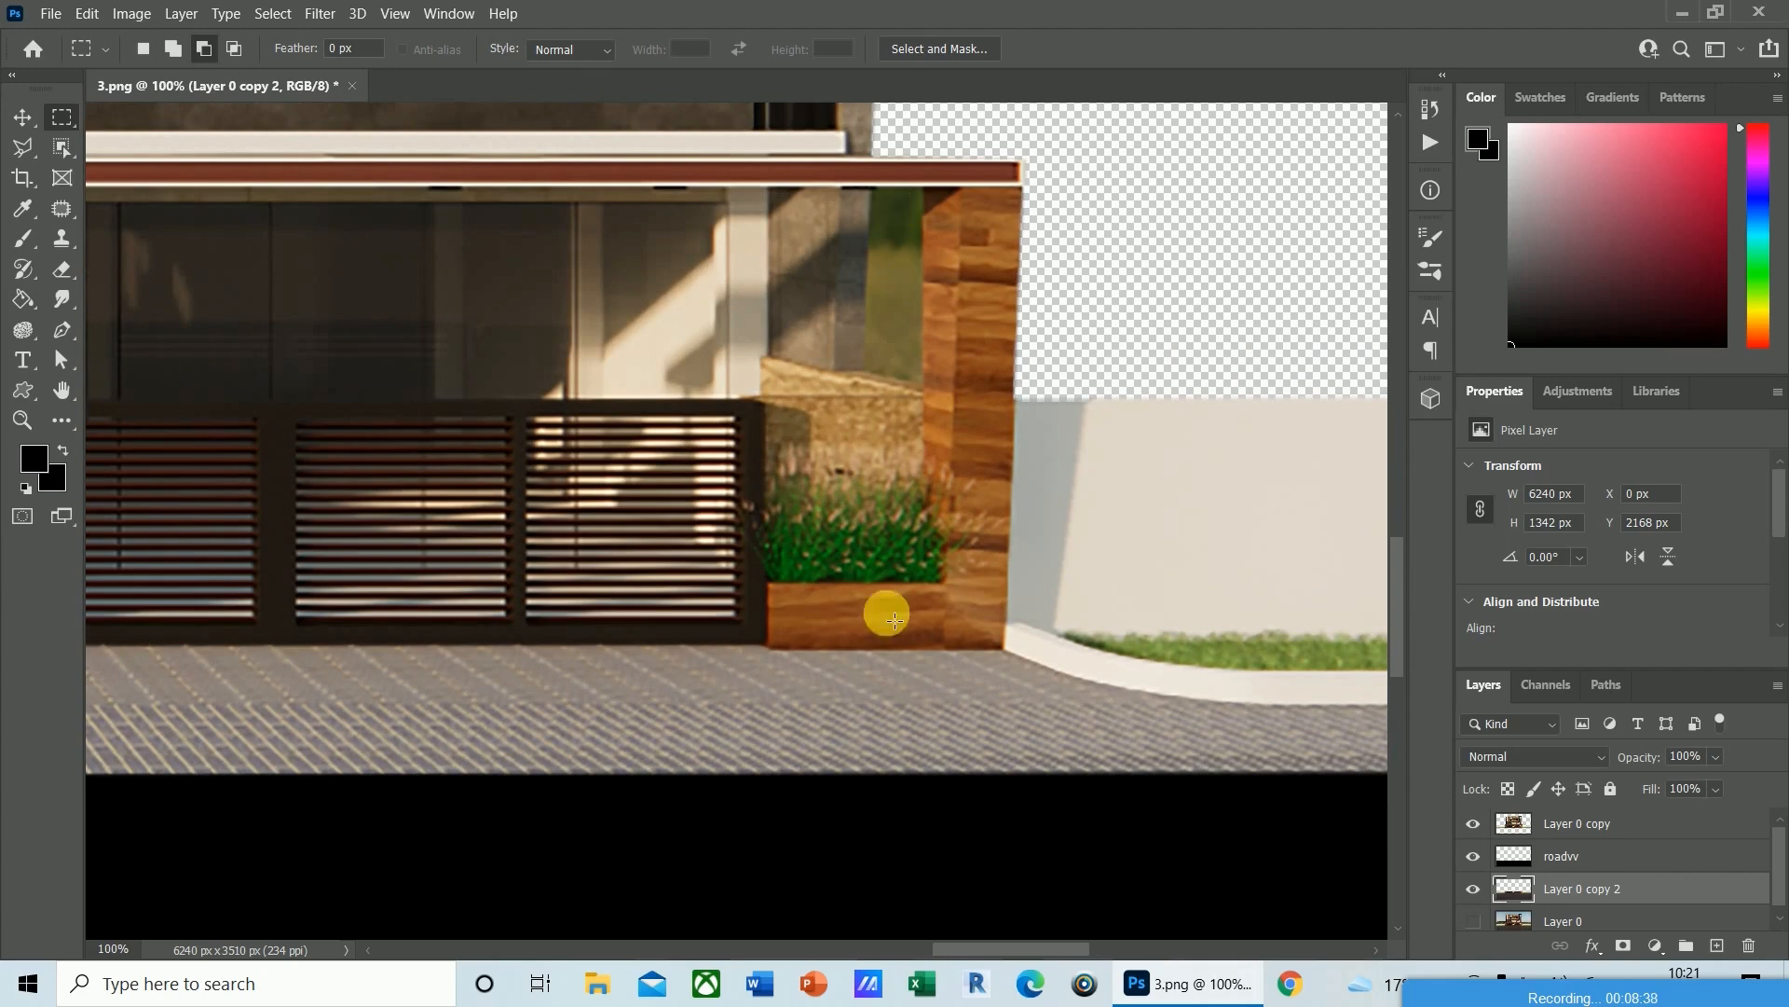
left_click_drag(971, 948, 1072, 944)
scroll(1396, 626, "up", 5)
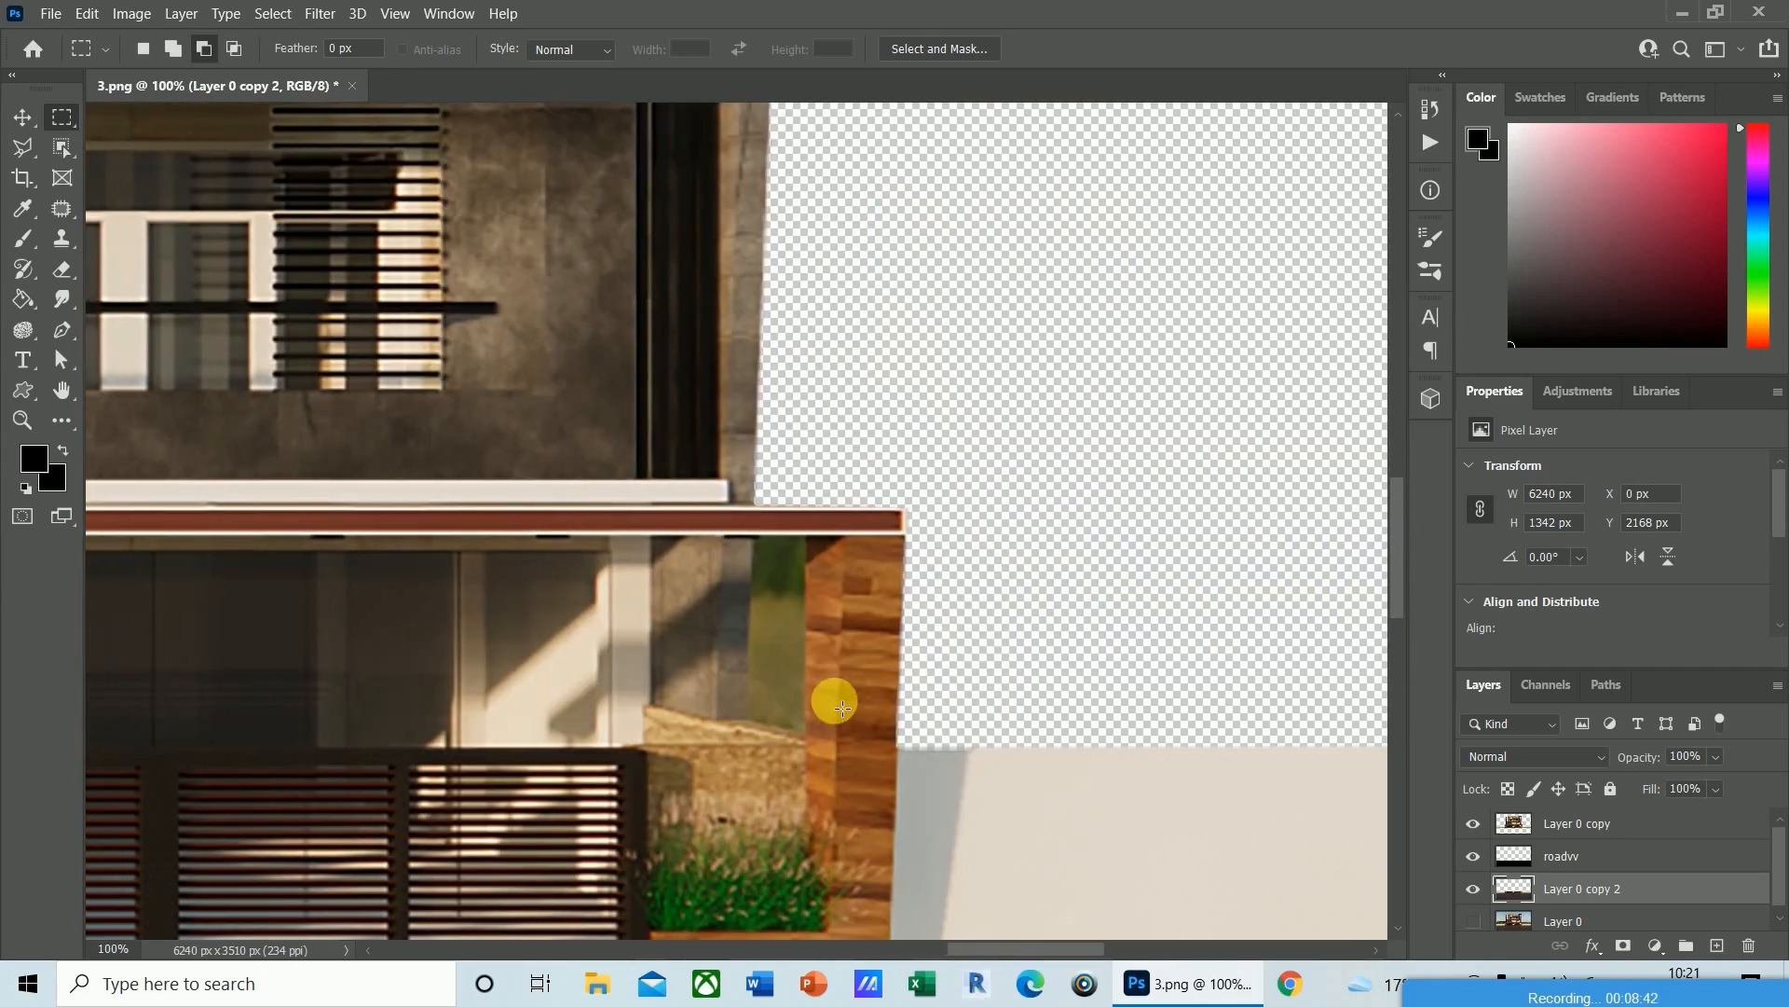
left_click(61, 331)
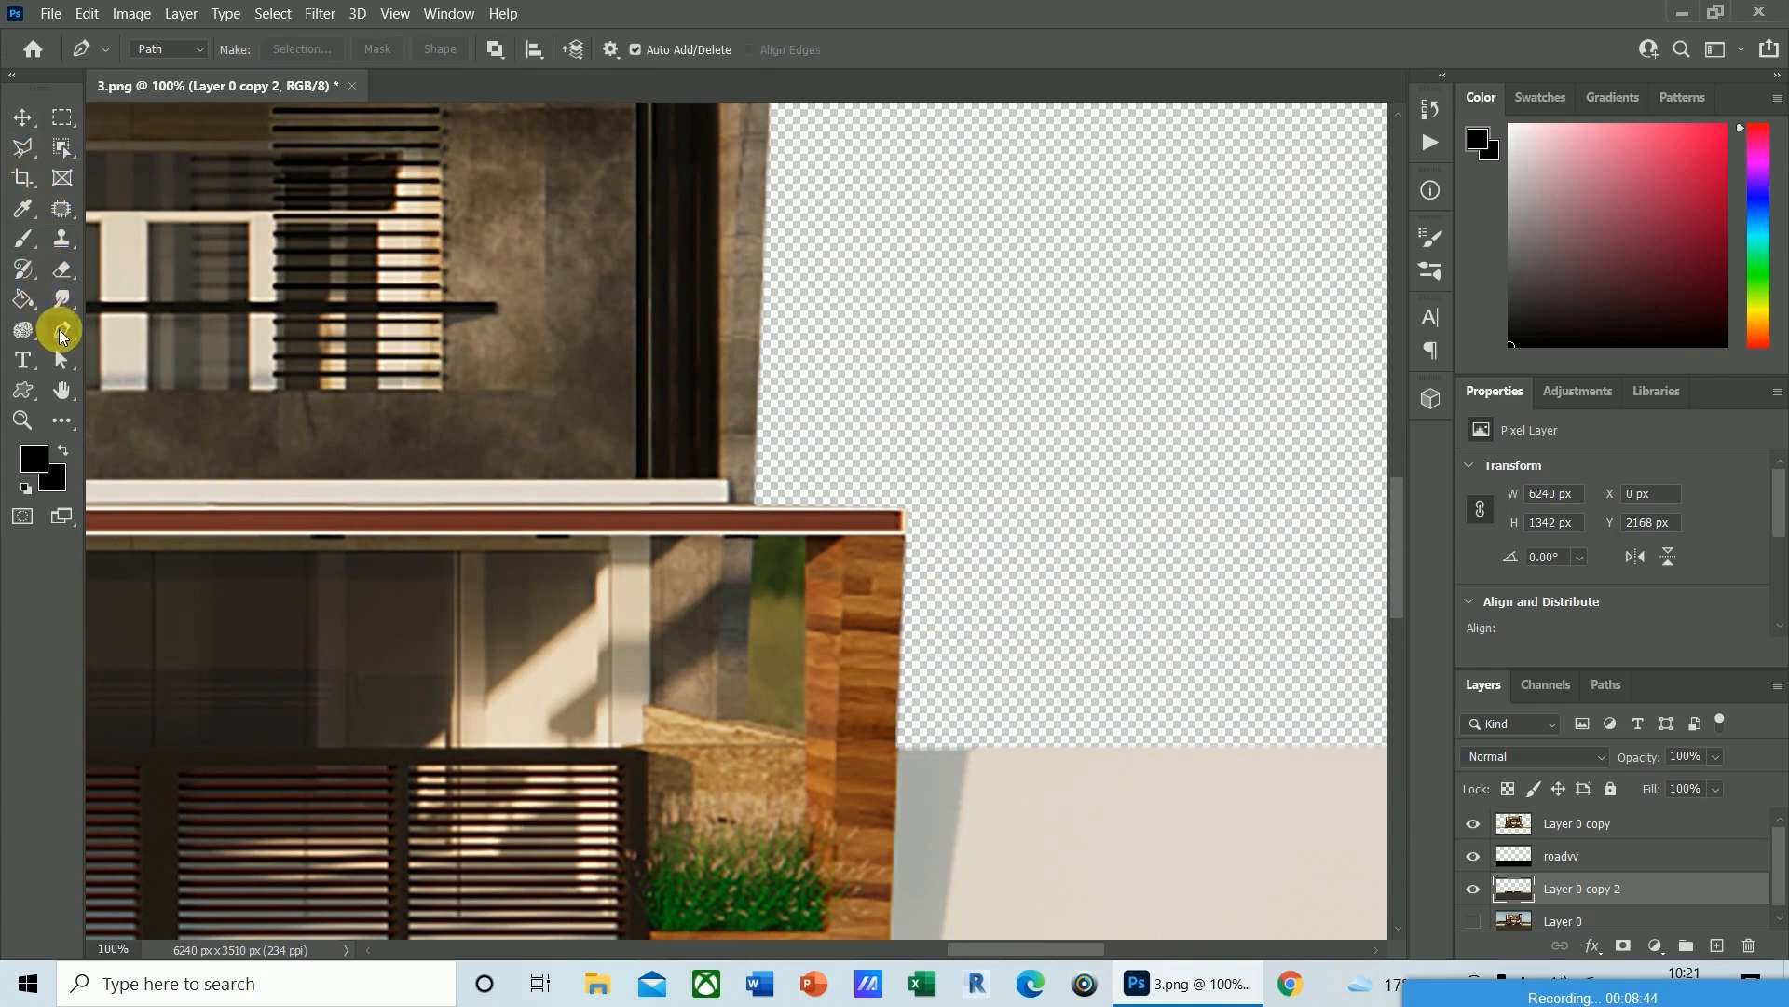
left_click(746, 720)
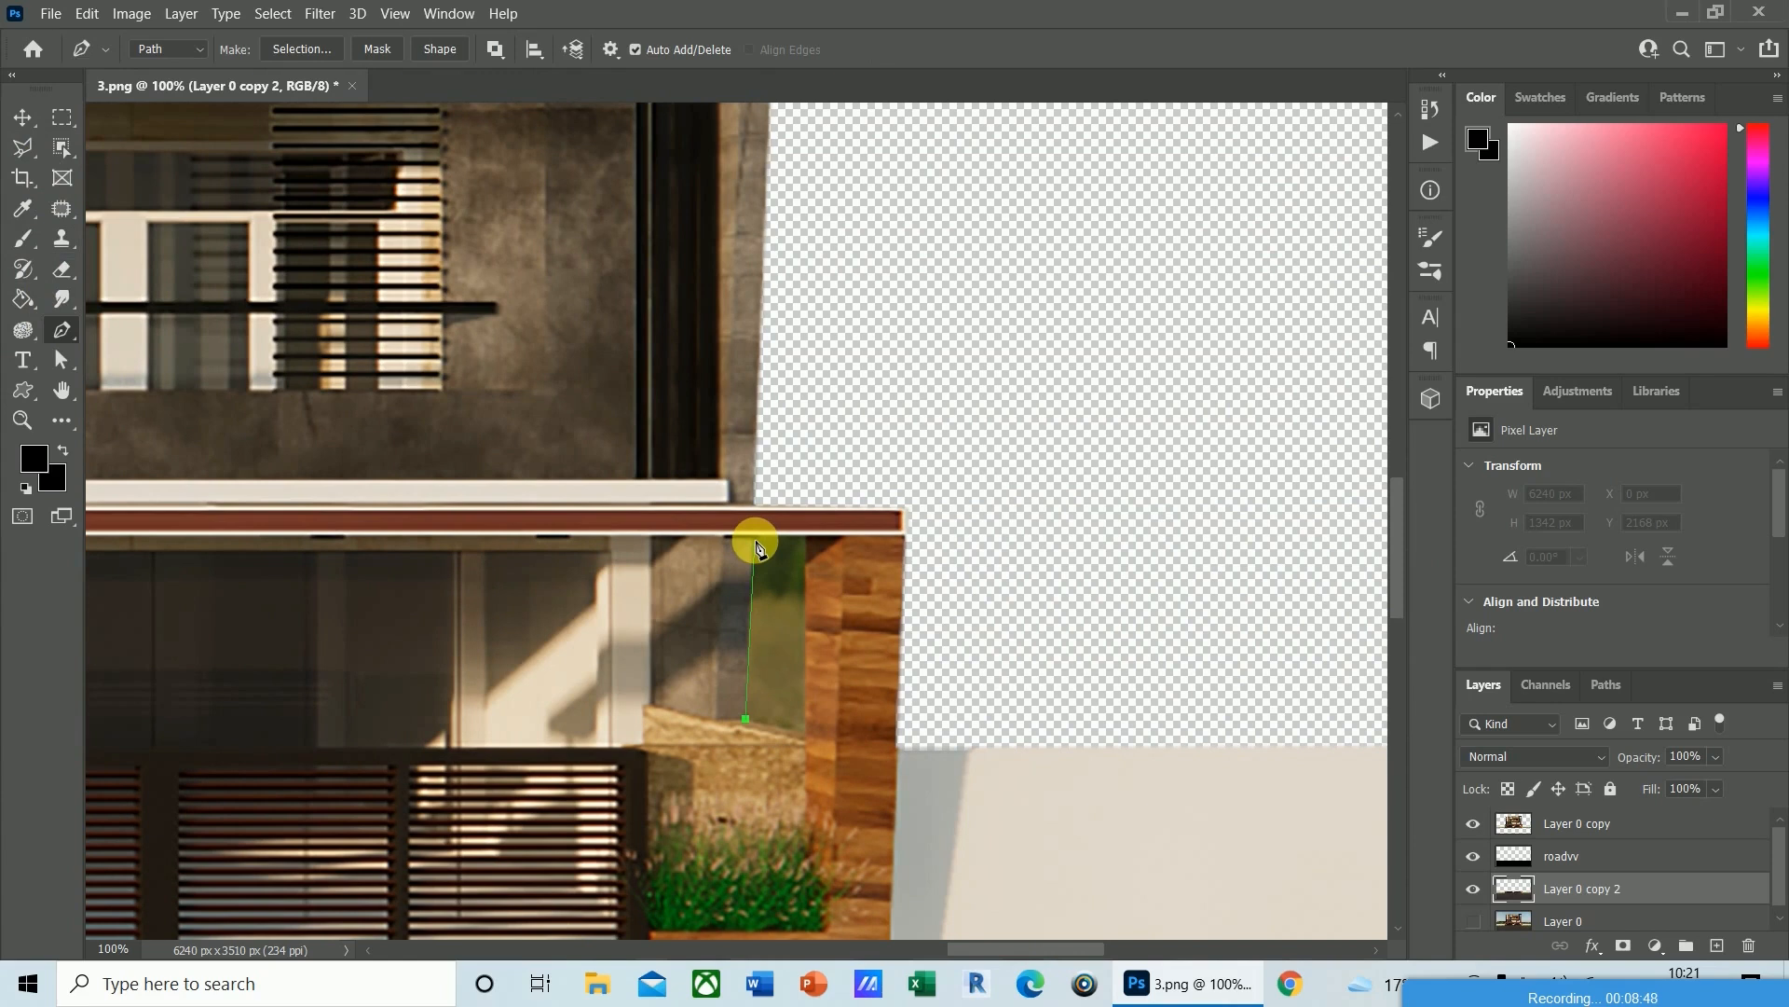
left_click(755, 540)
left_click(805, 539)
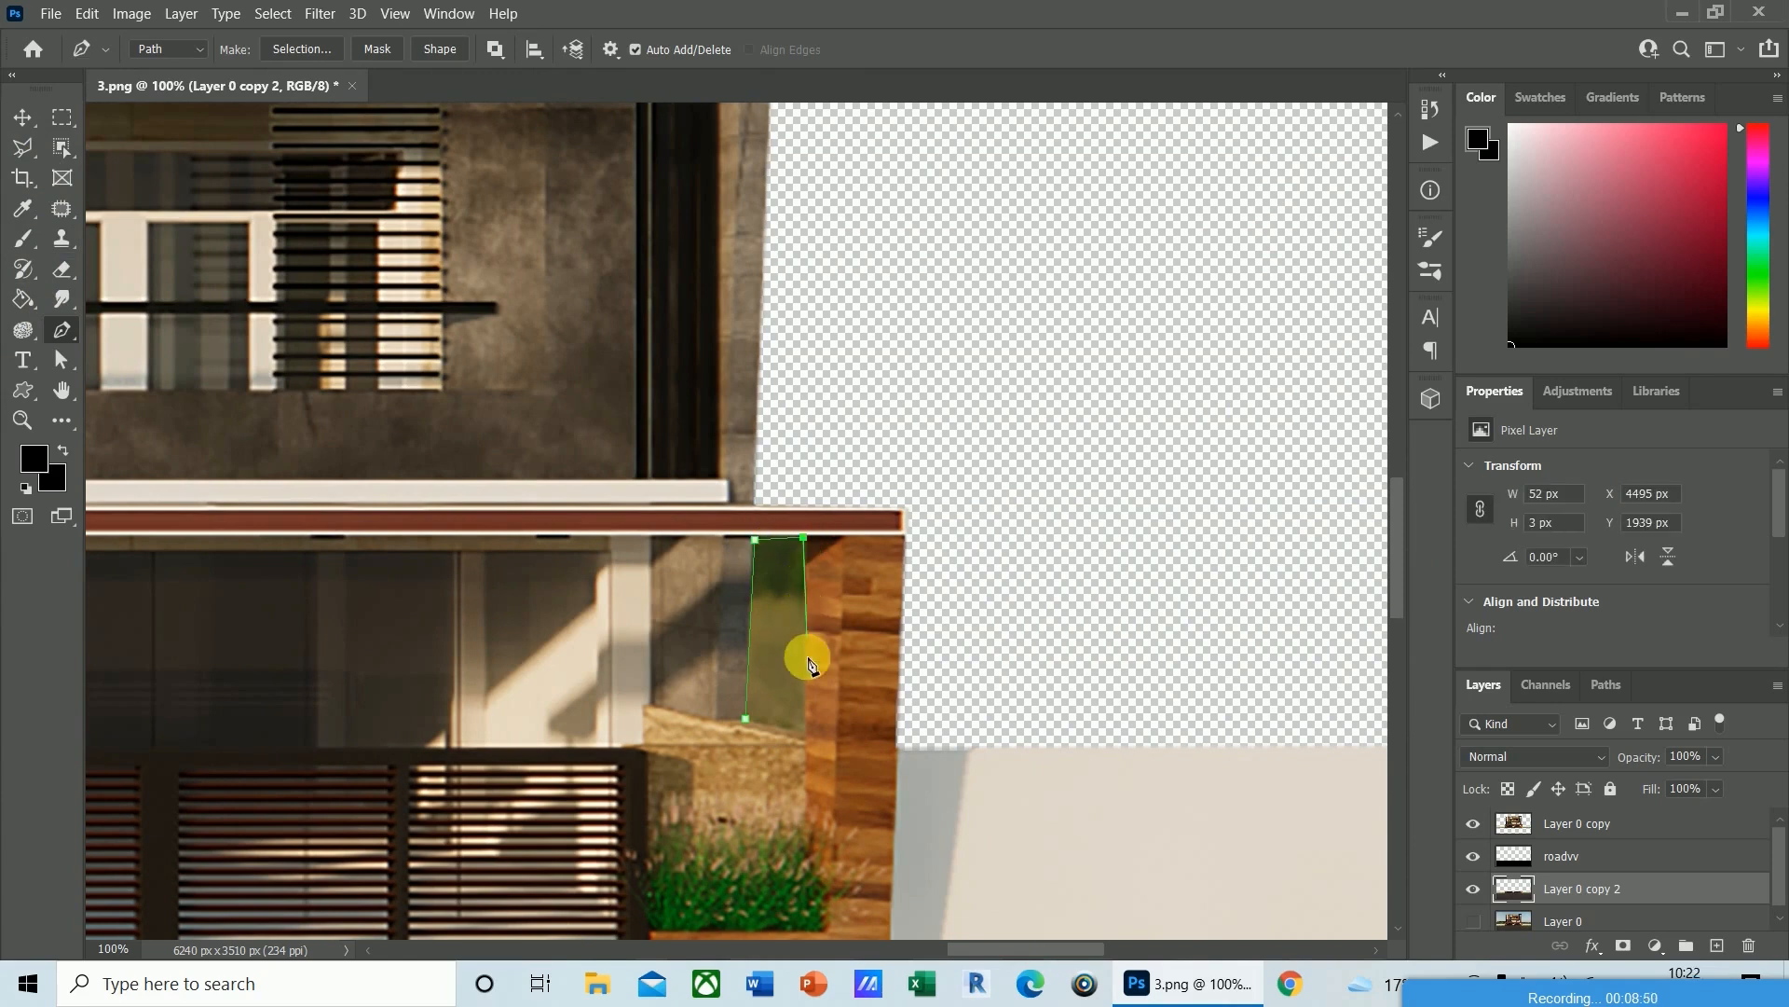
left_click(804, 731)
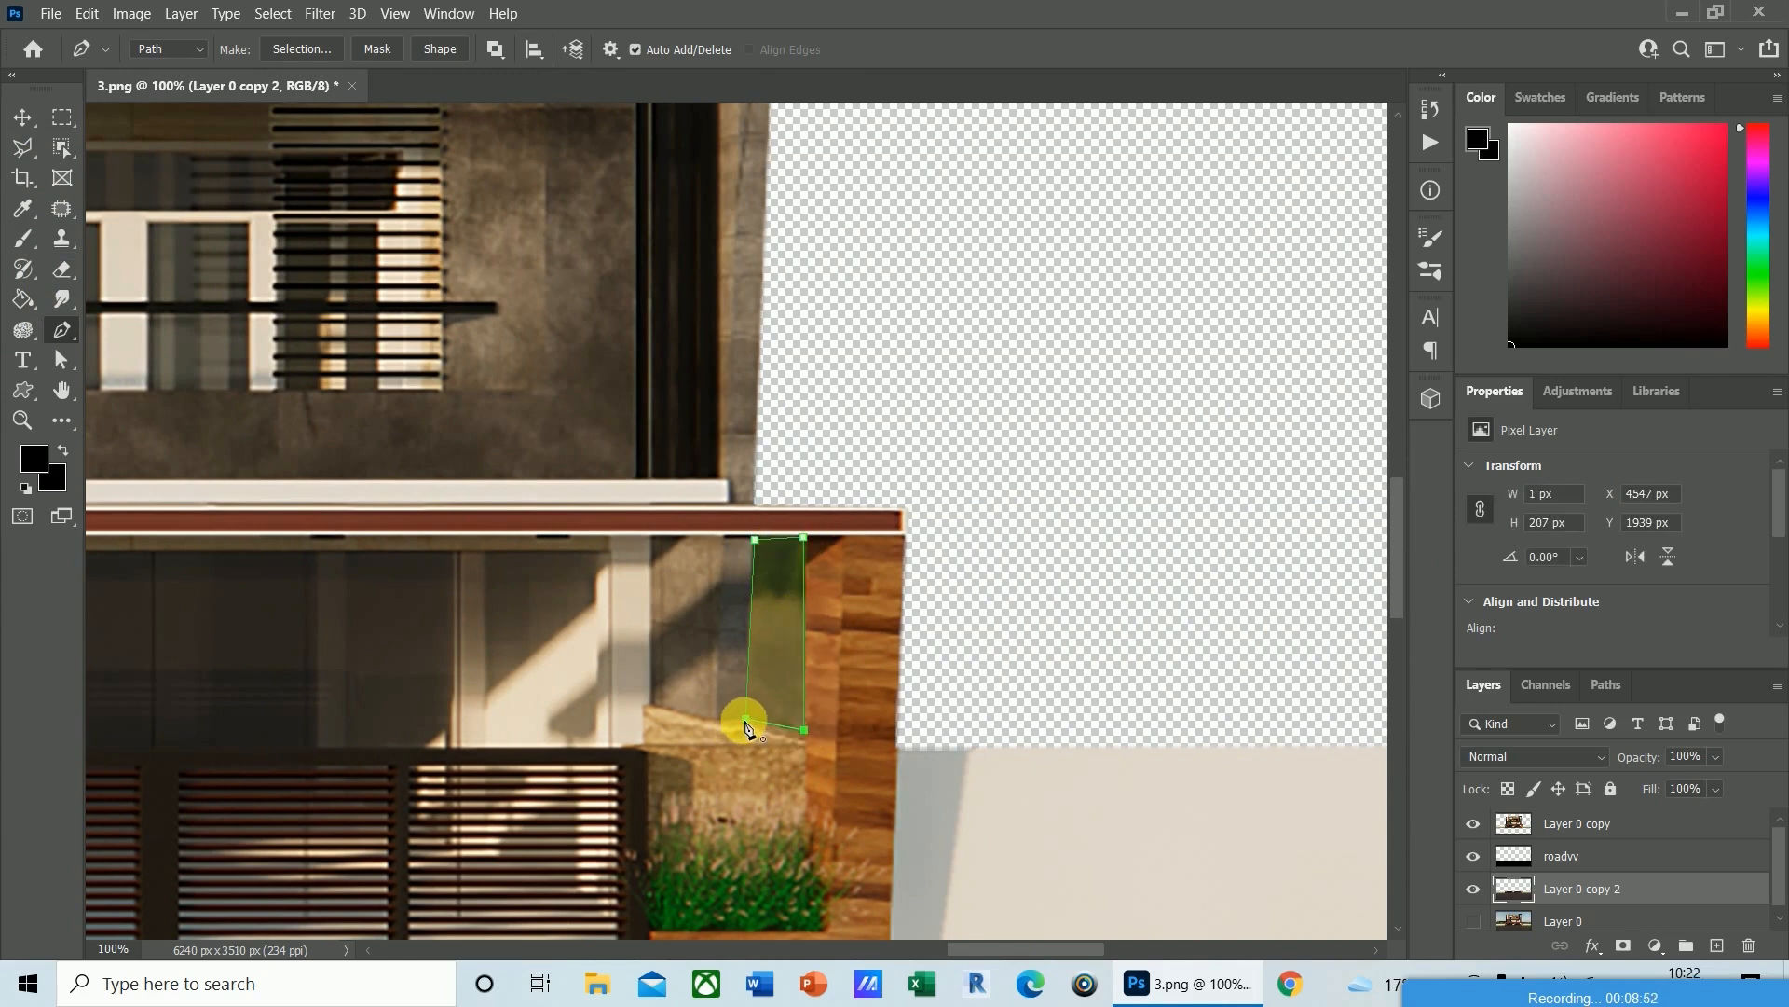
key("ctrl+Return")
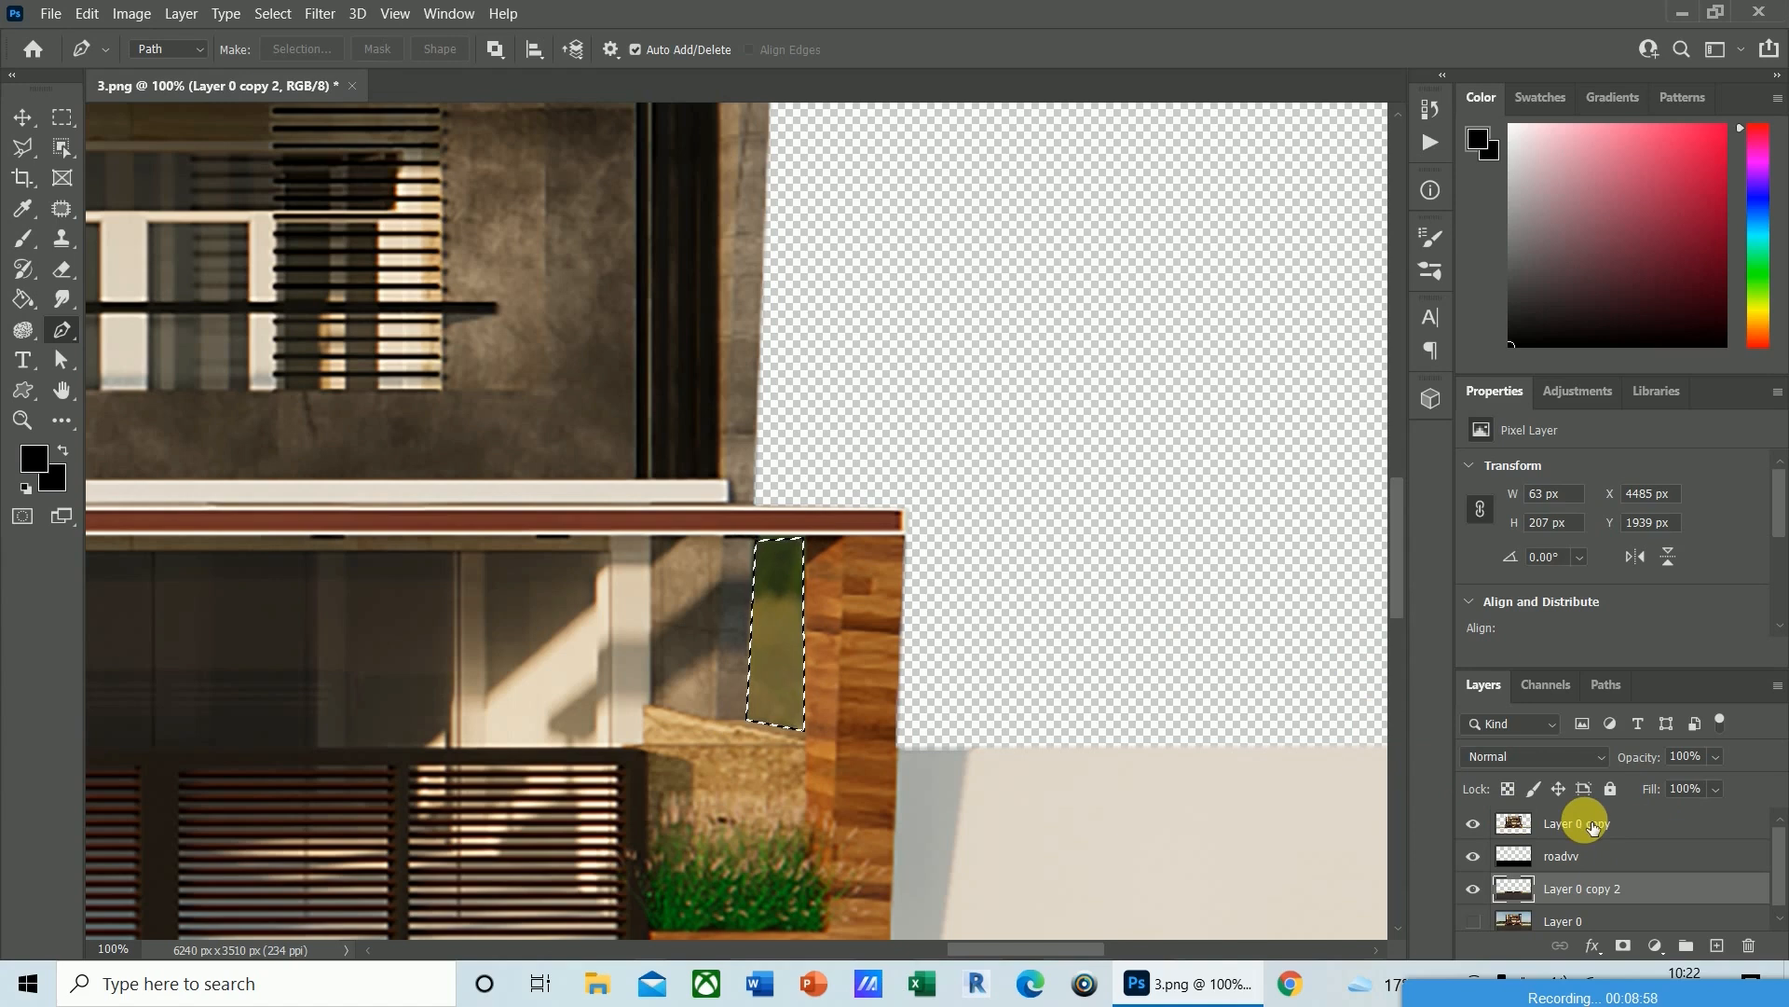
left_click(1592, 825)
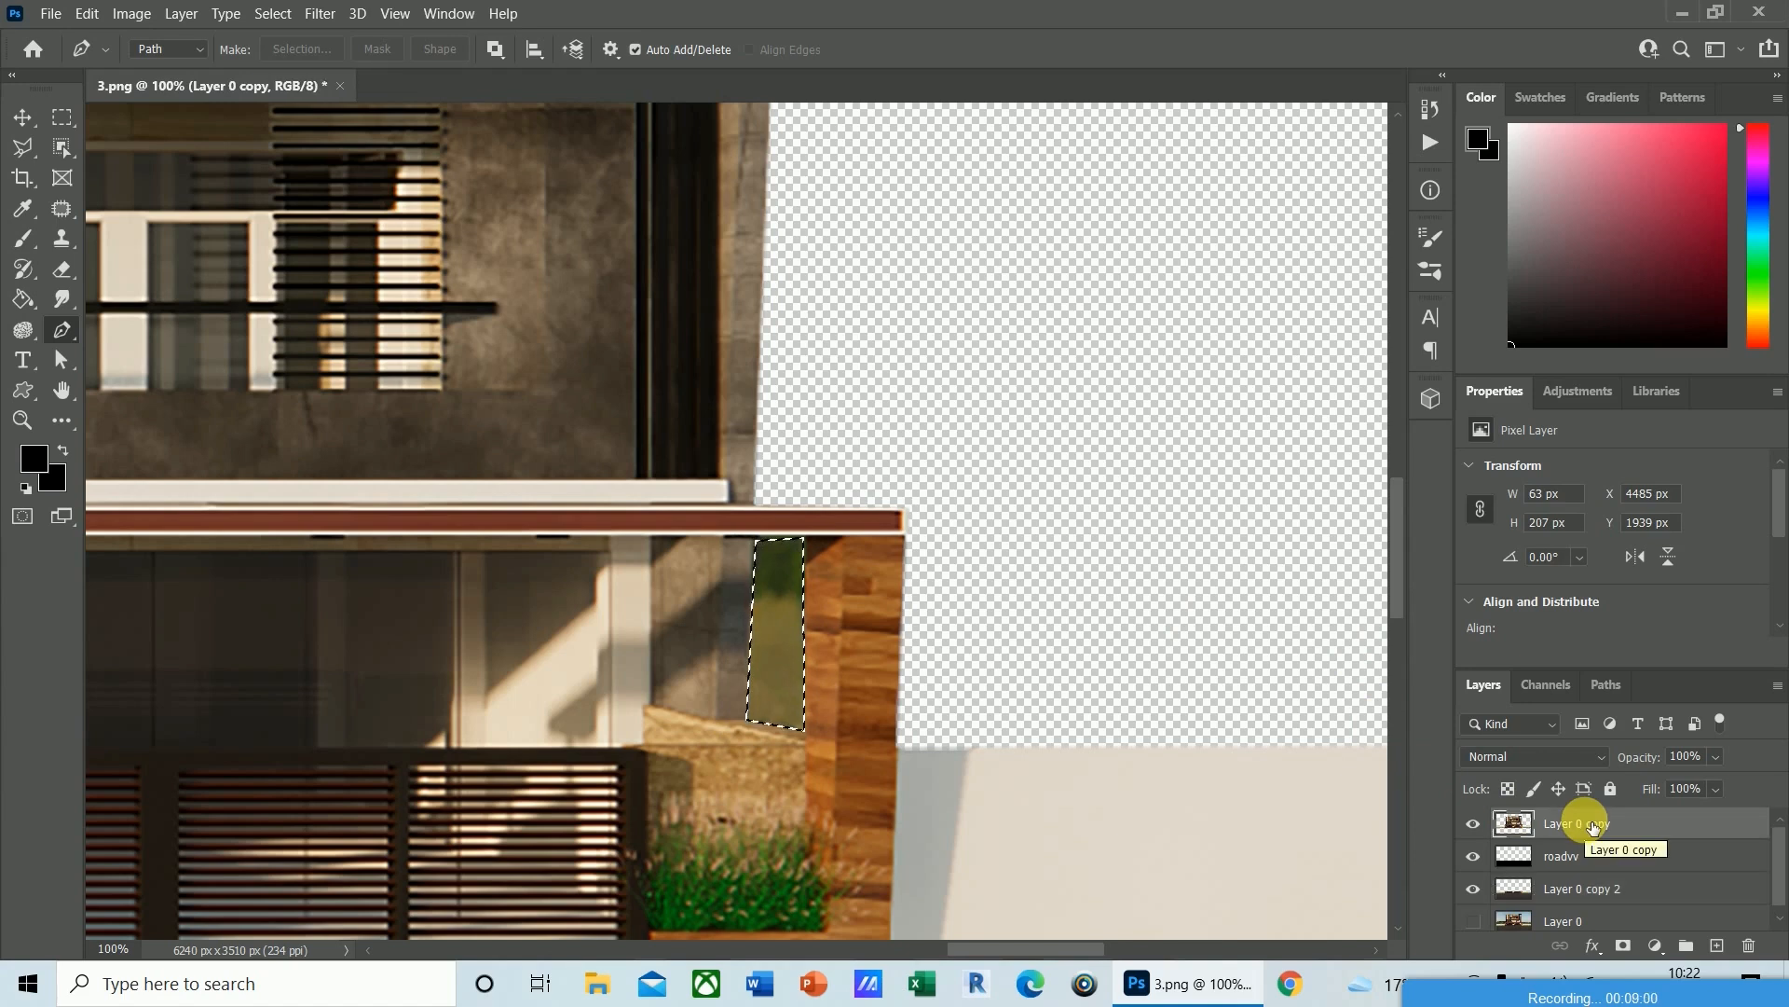
key("Delete")
key("ctrl+d")
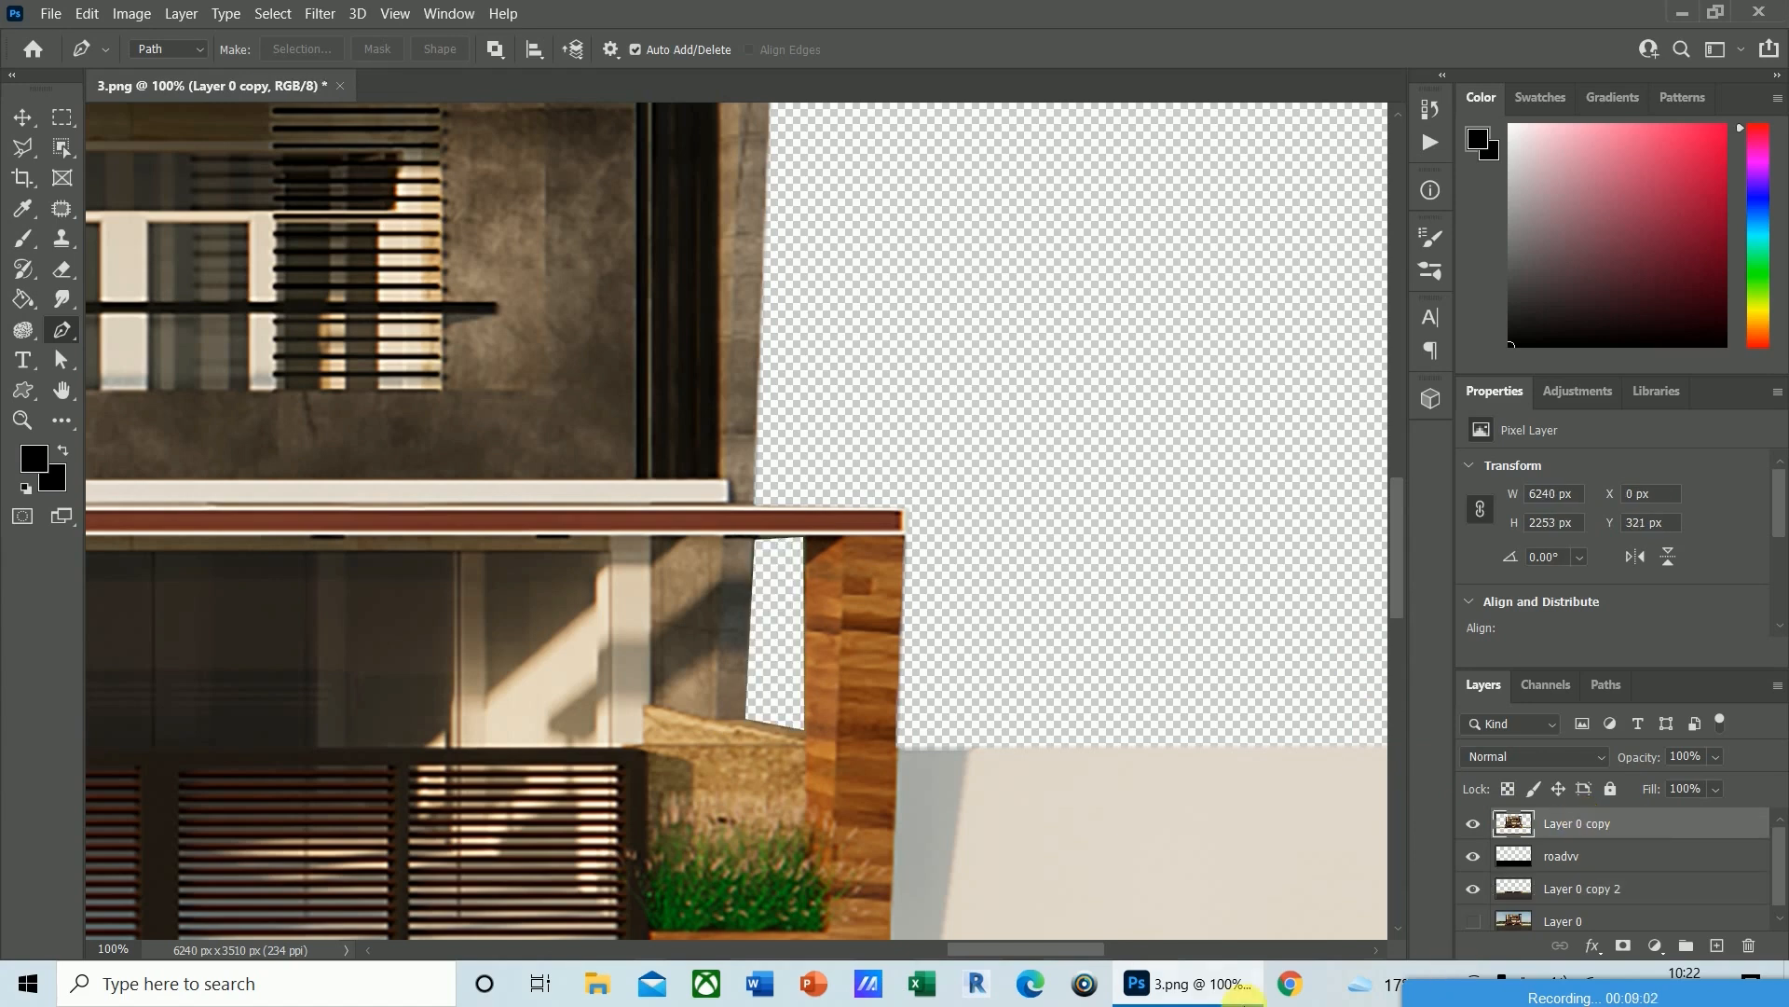
Outline the narrow background gap beside the left gate pillar with the Pen tool, delete it from Layer 0 copy, and deselect.
left_click_drag(1039, 951, 743, 964)
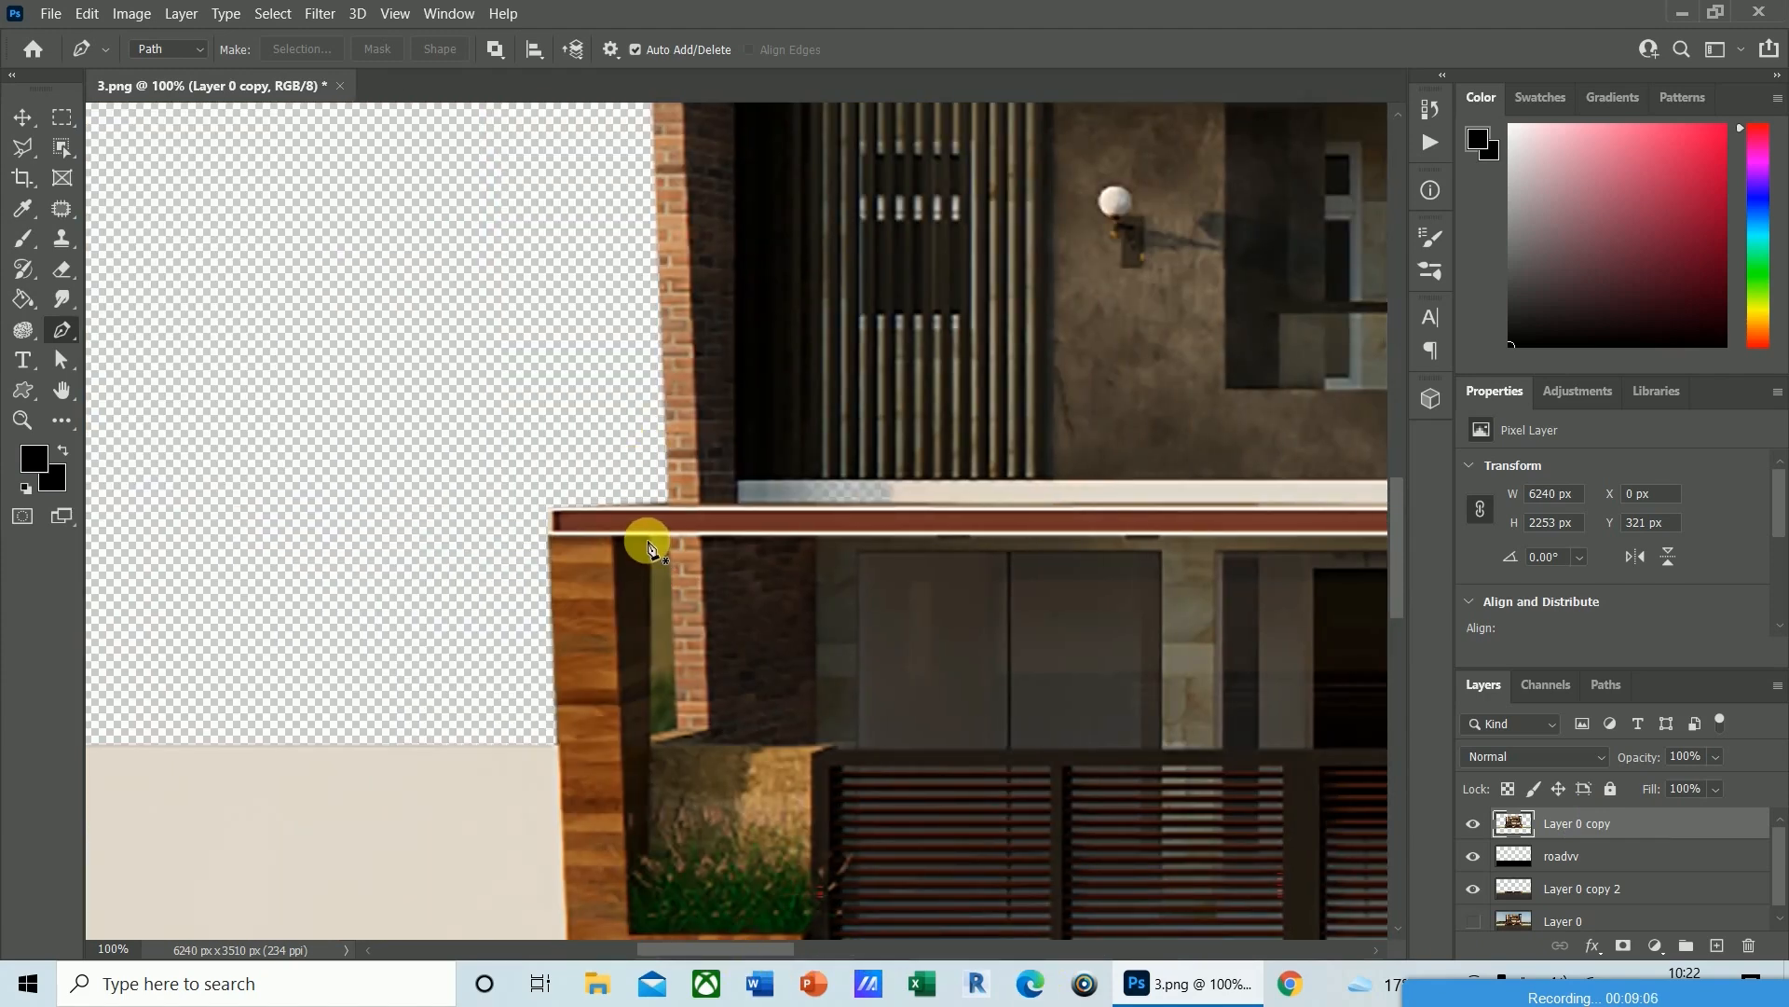
left_click(651, 541)
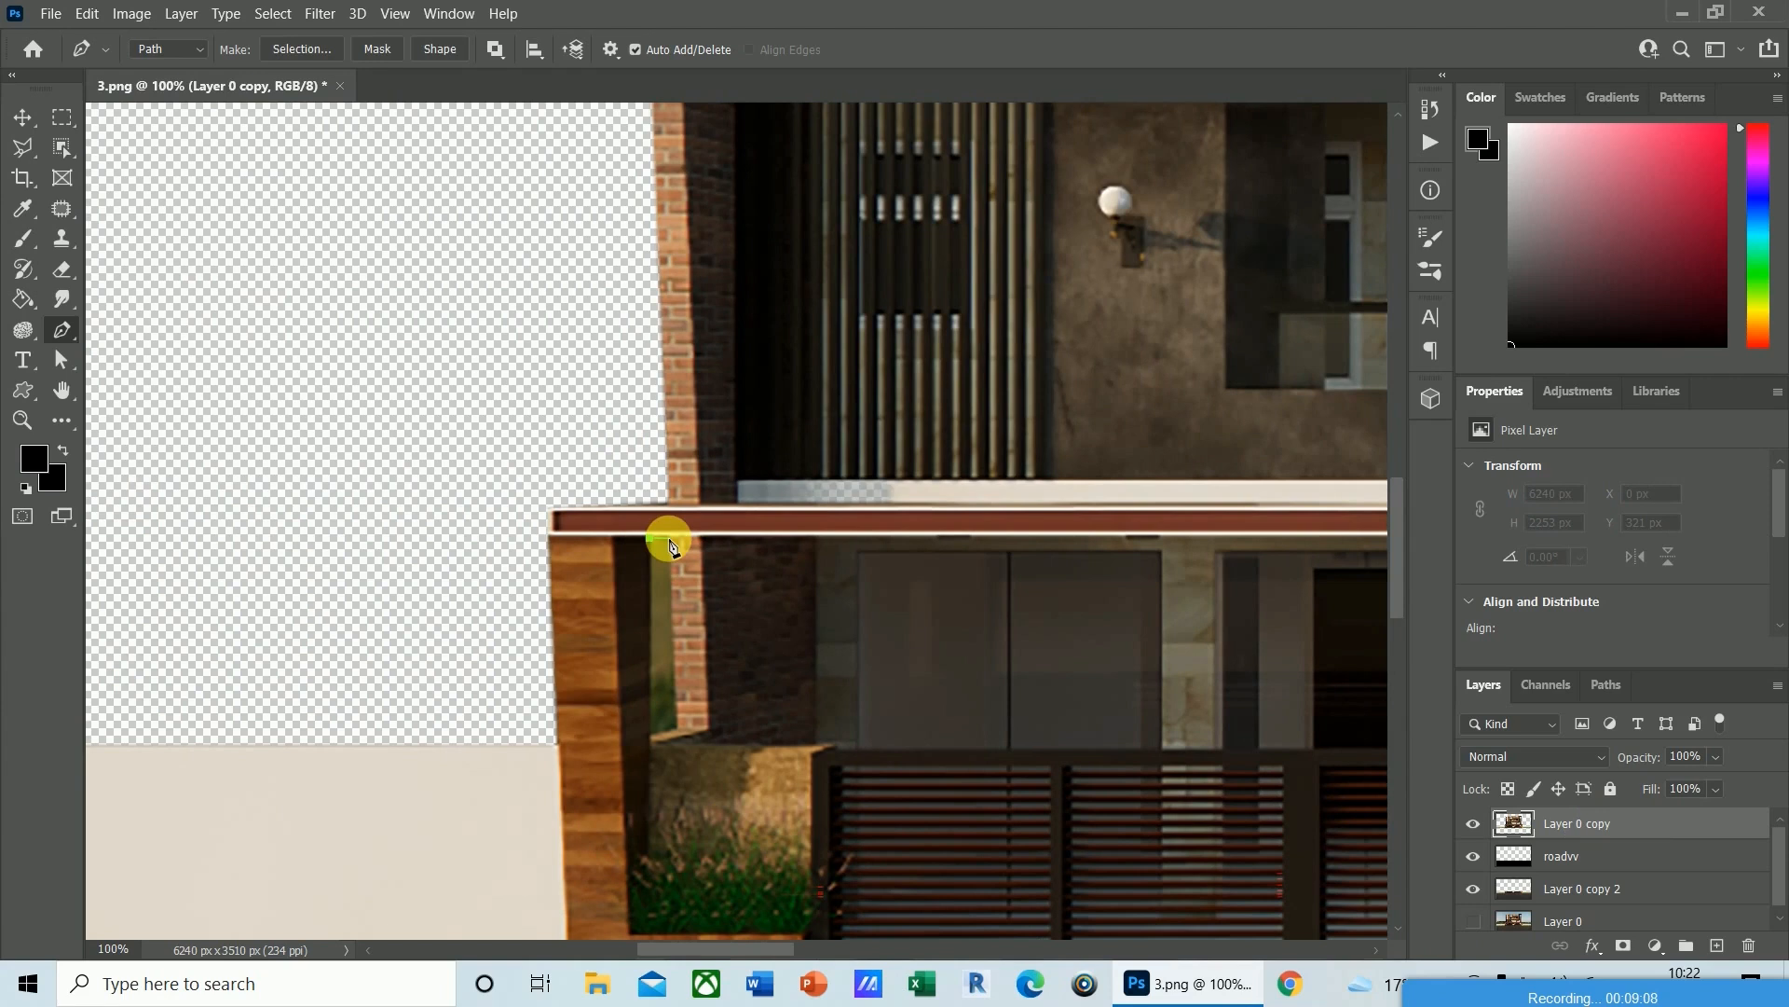
left_click(667, 535)
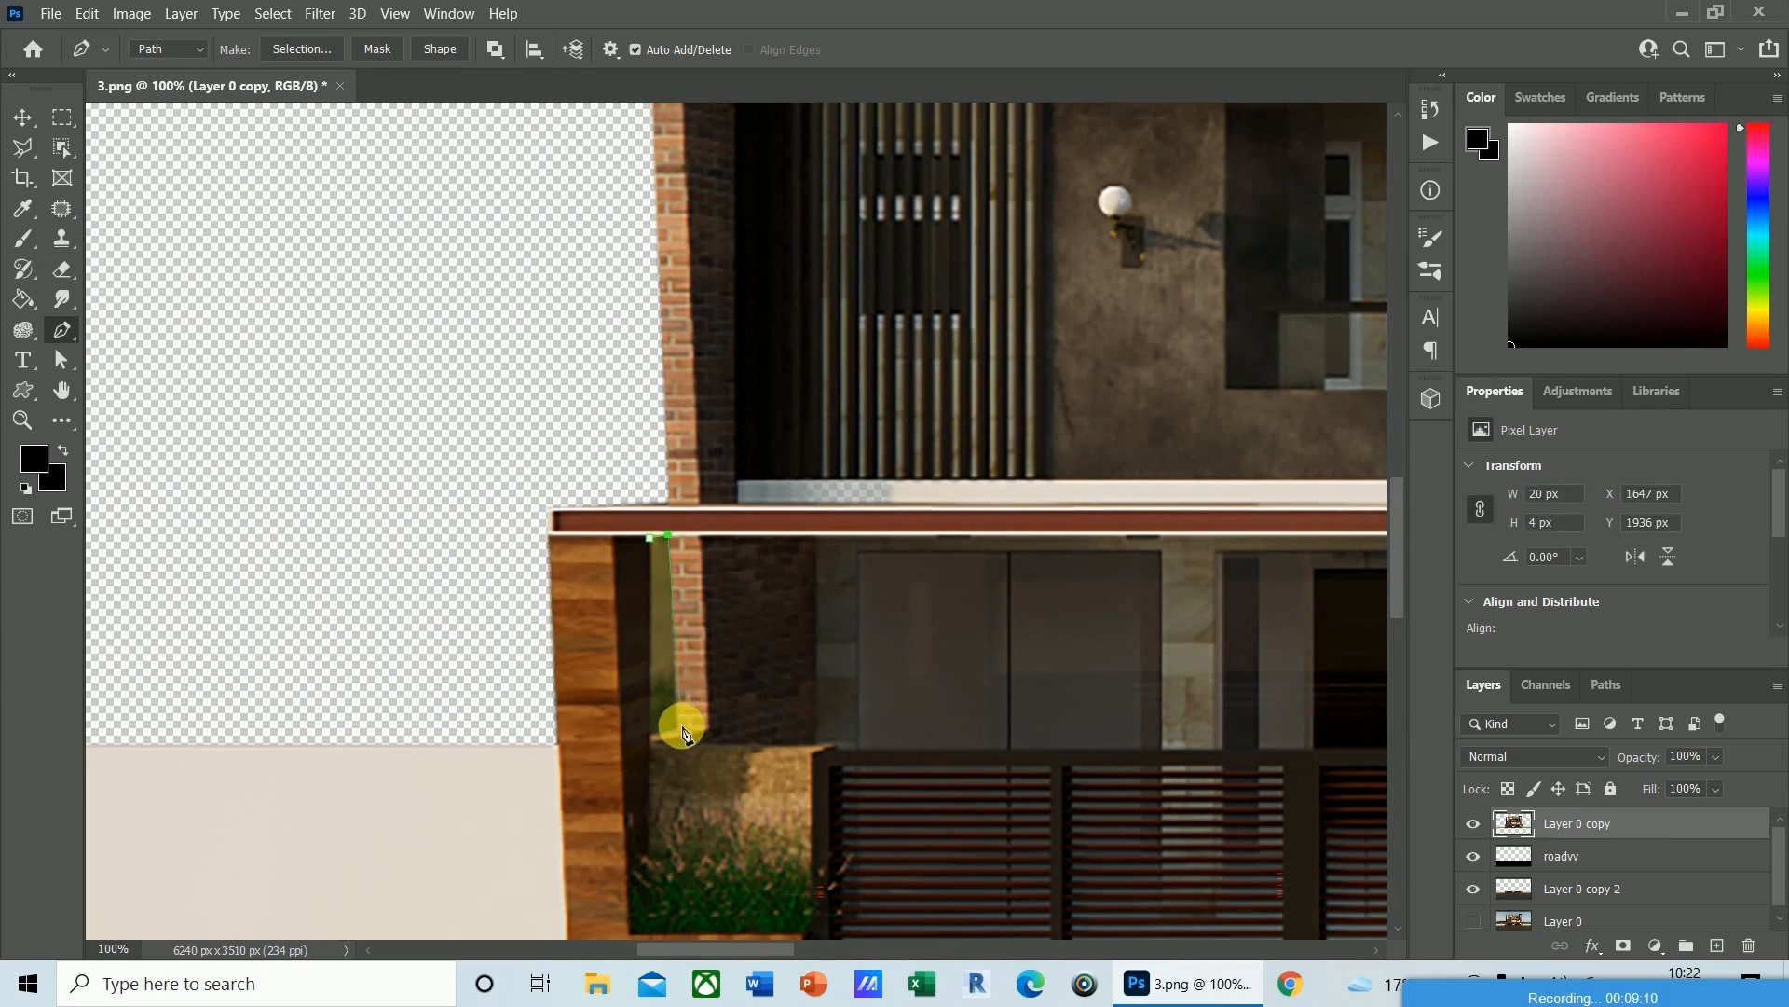
left_click(677, 724)
left_click(650, 735)
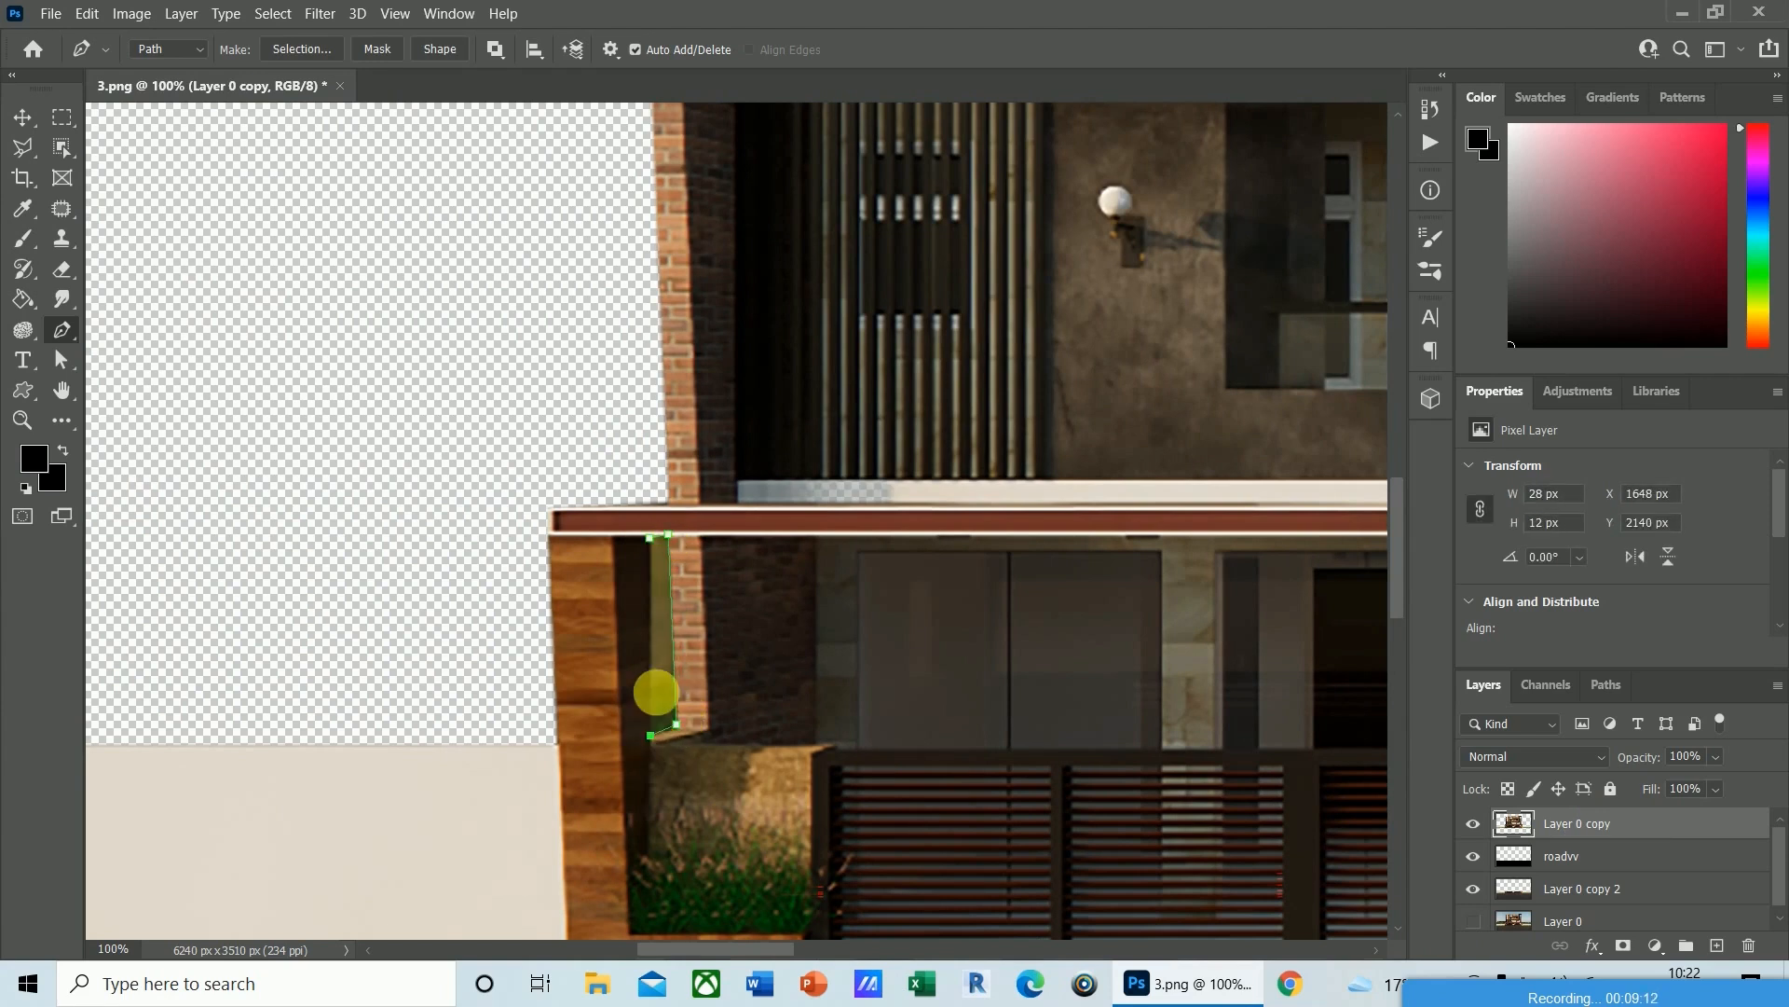
left_click(651, 546)
key("ctrl+Return")
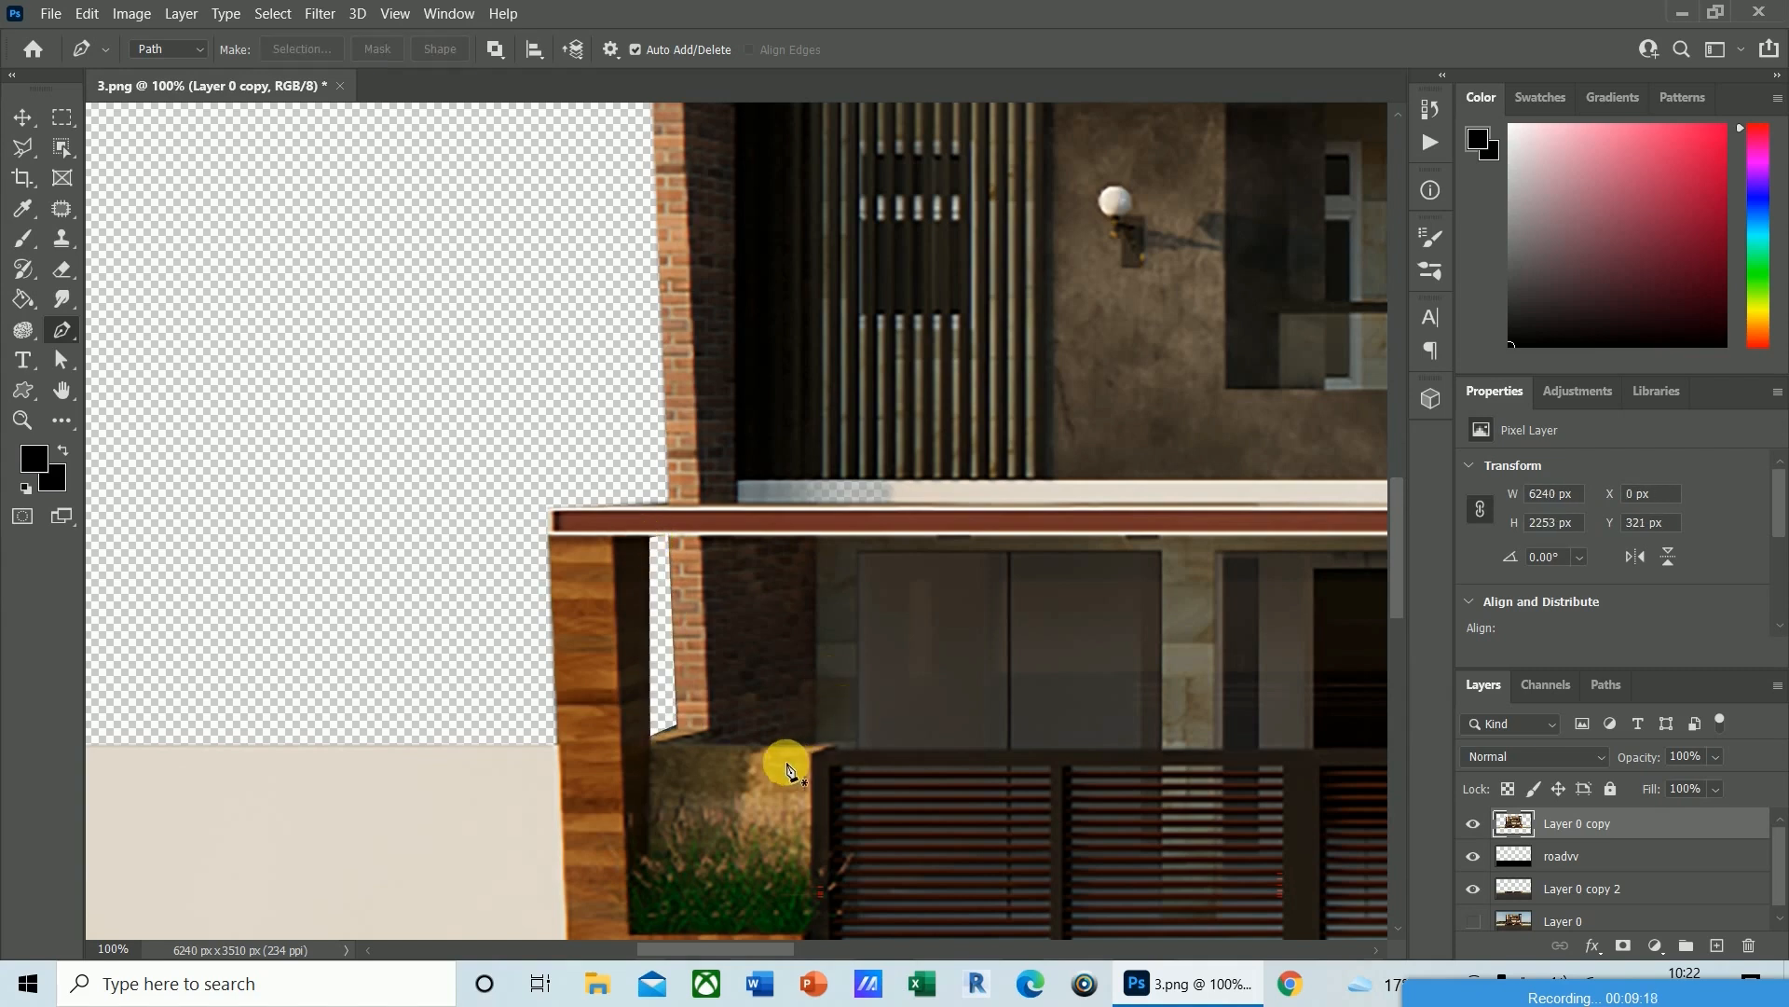
key("ctrl+0")
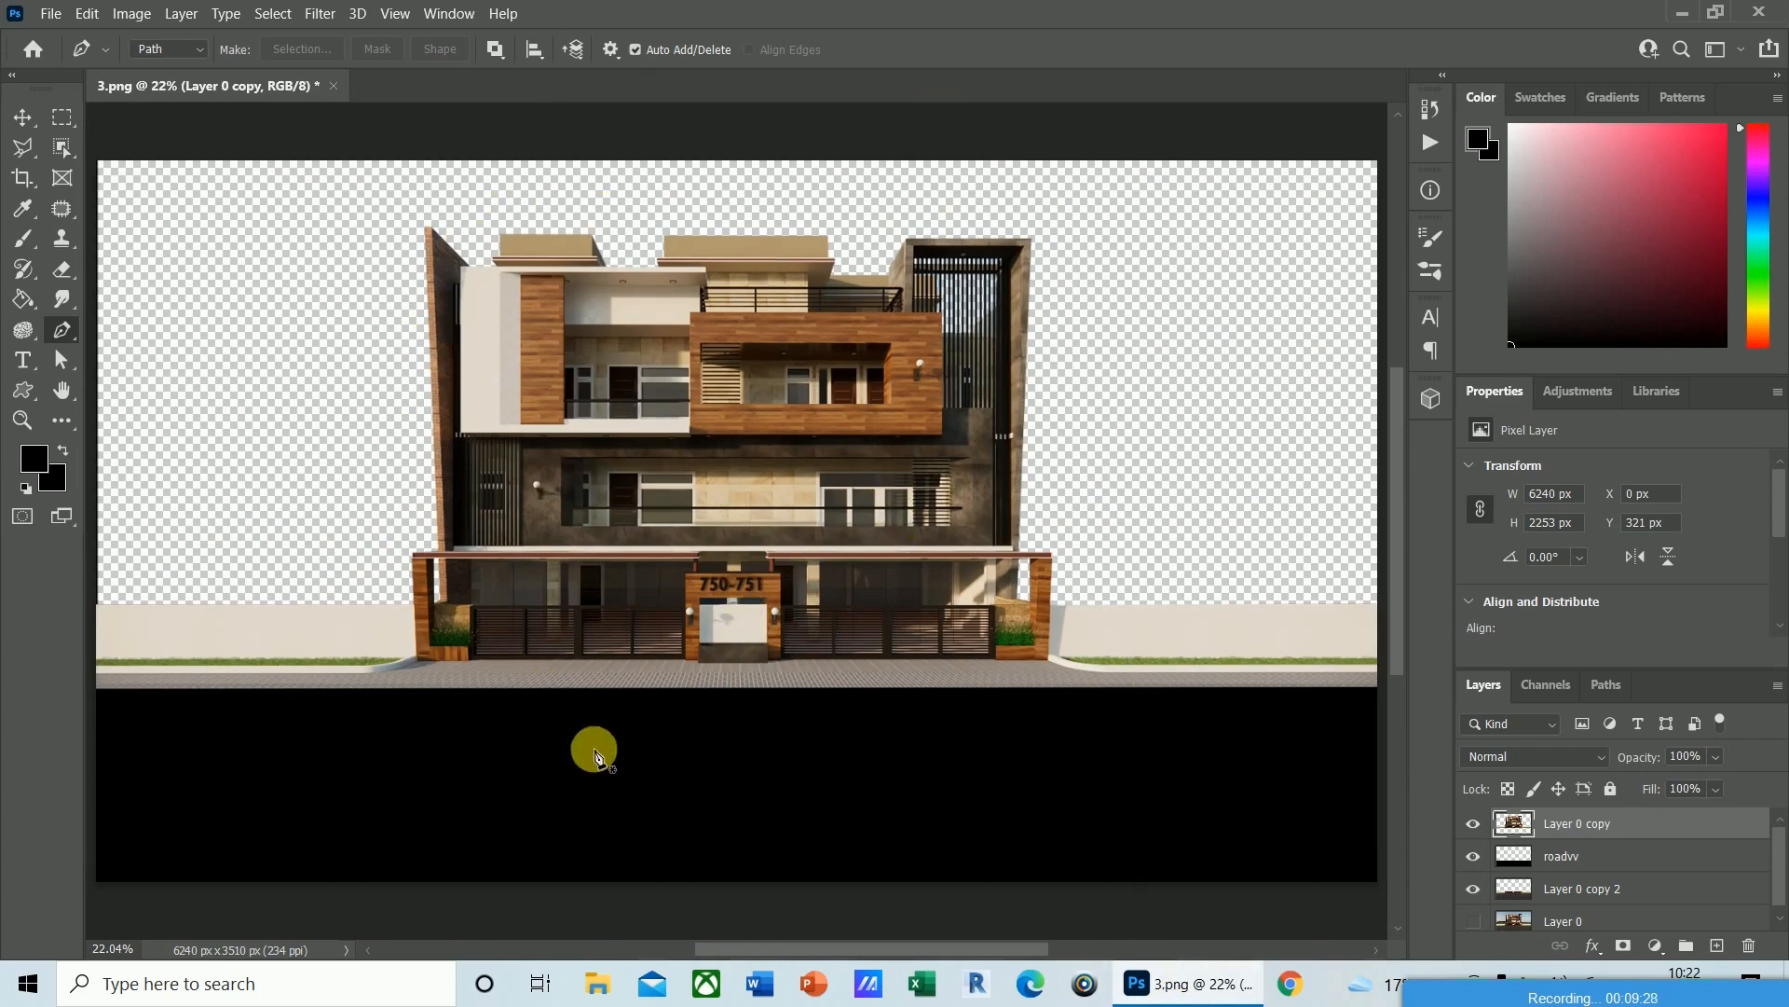
Switch to File Explorer, maximize its window, and open the post production2 folder inside pts cad on the Desktop.
key("super+e")
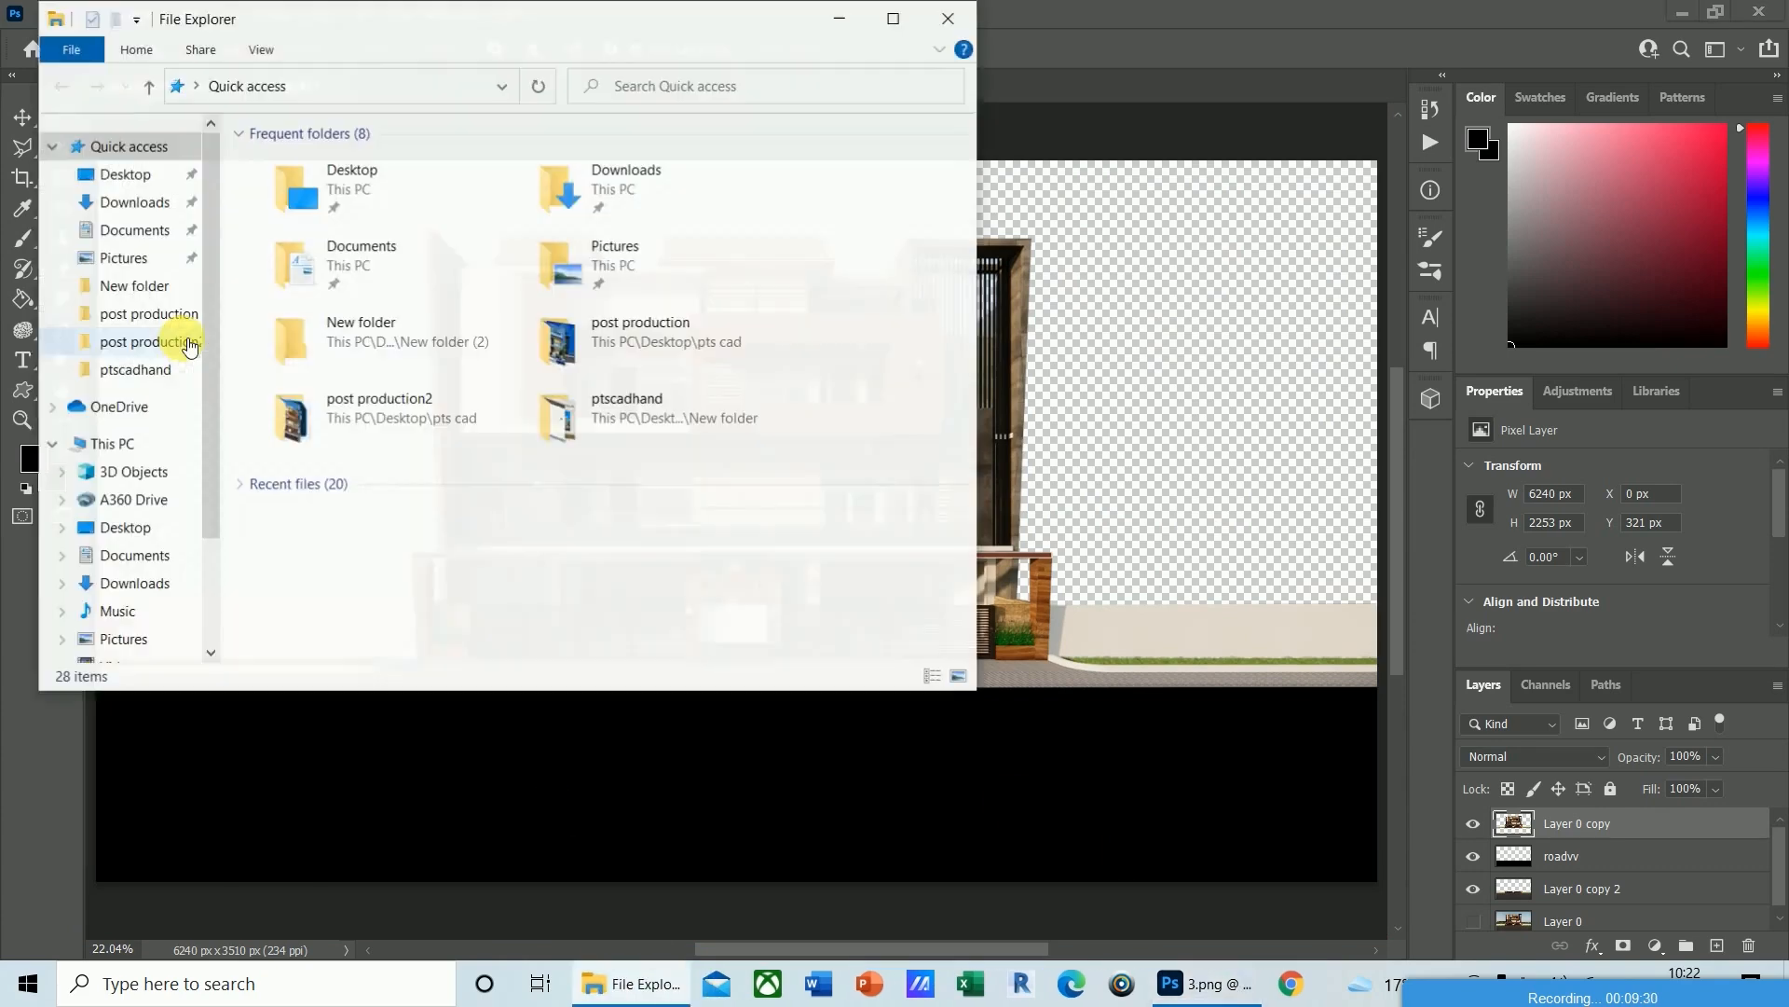
left_click(131, 174)
left_click(331, 519)
key("p")
key("p")
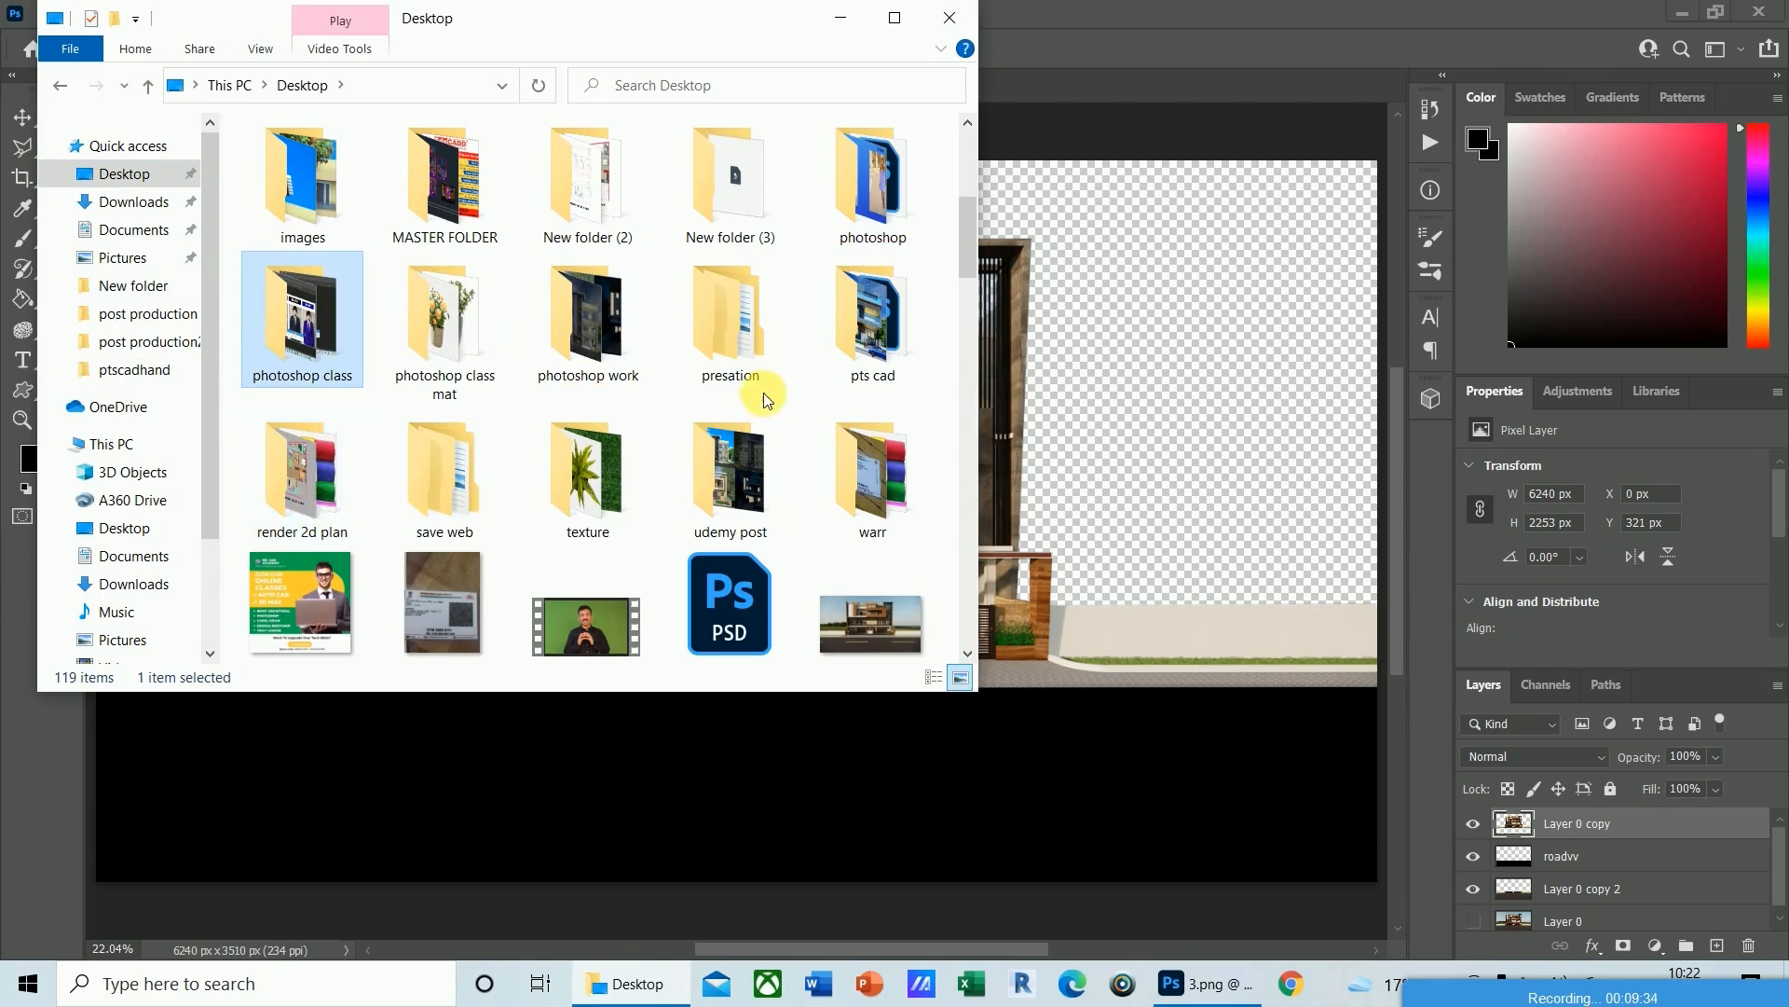
double_click(862, 317)
left_click(457, 194)
double_click(456, 194)
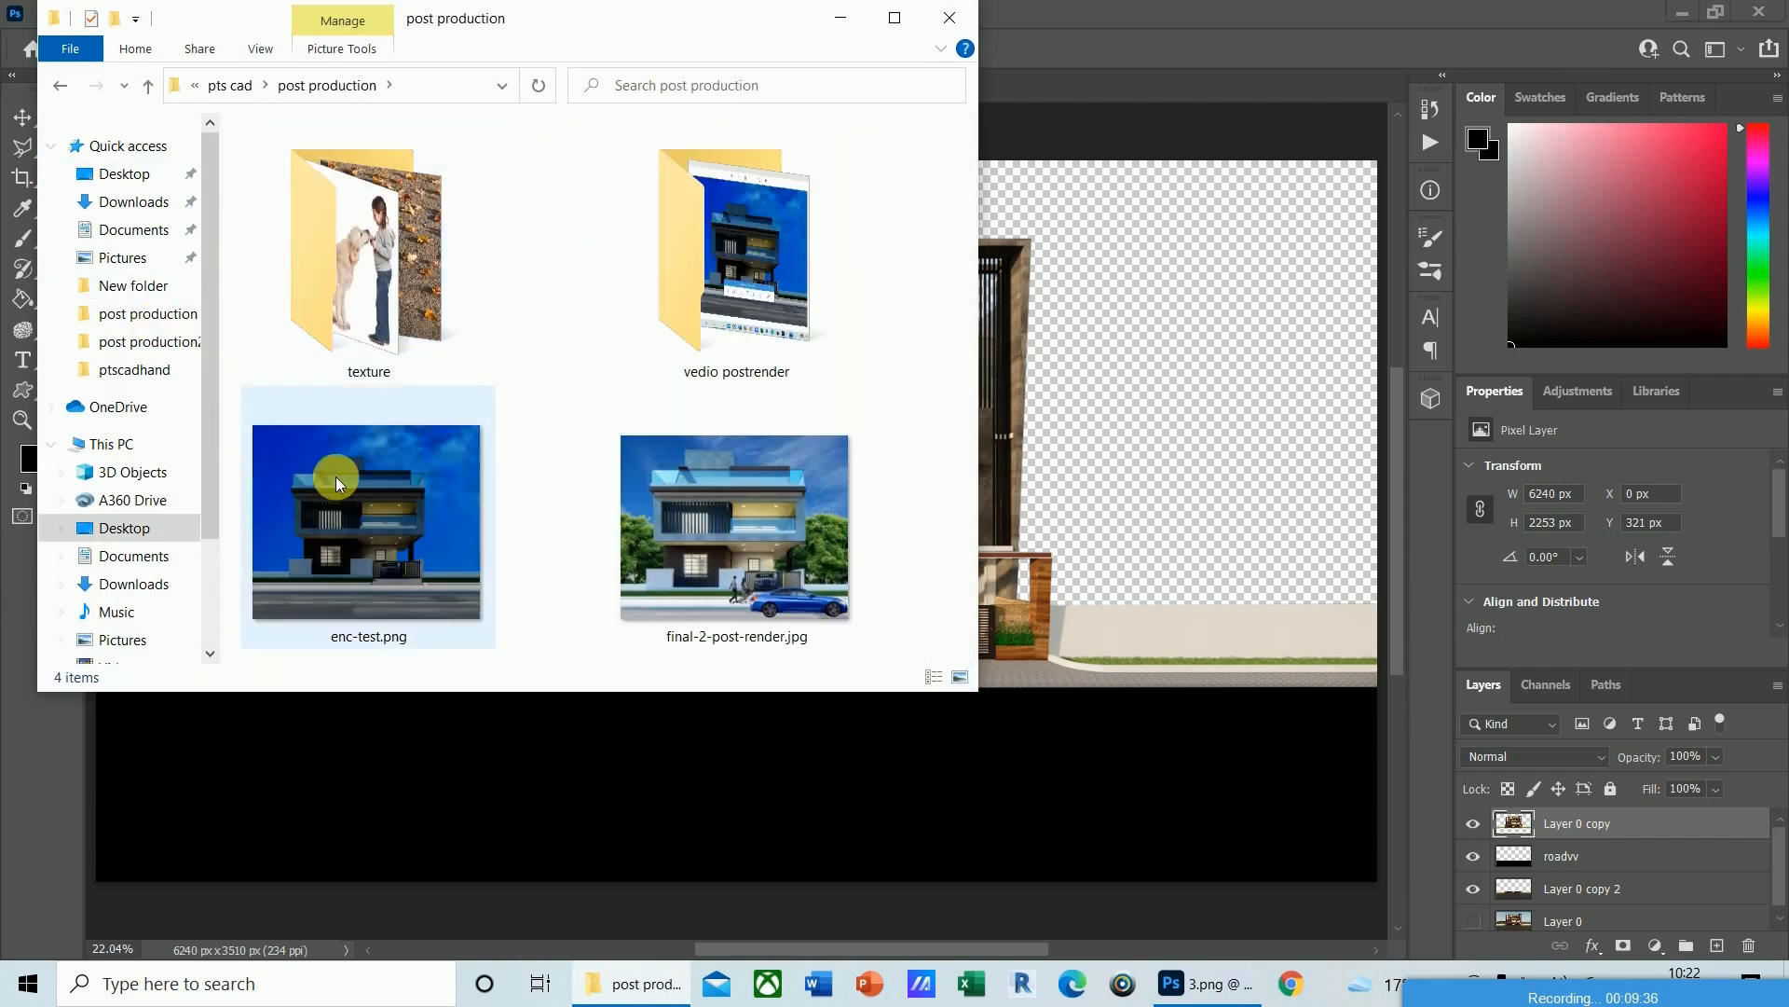
left_click(896, 21)
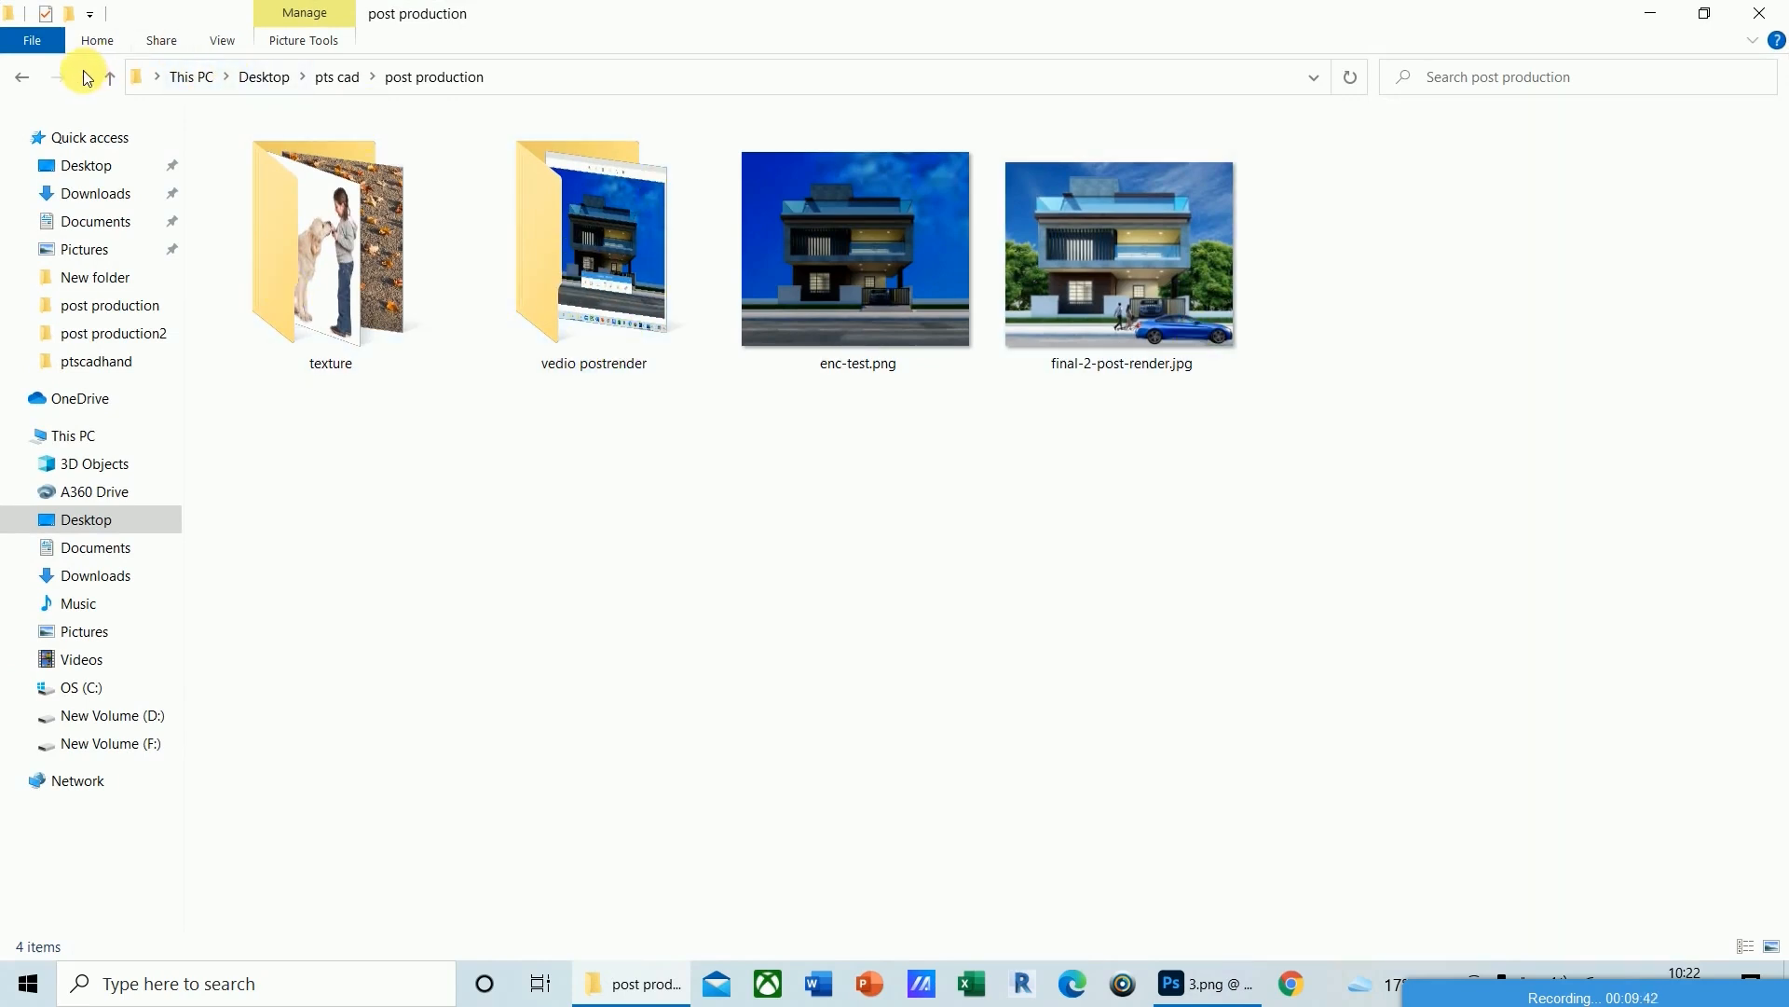
left_click(109, 78)
double_click(253, 203)
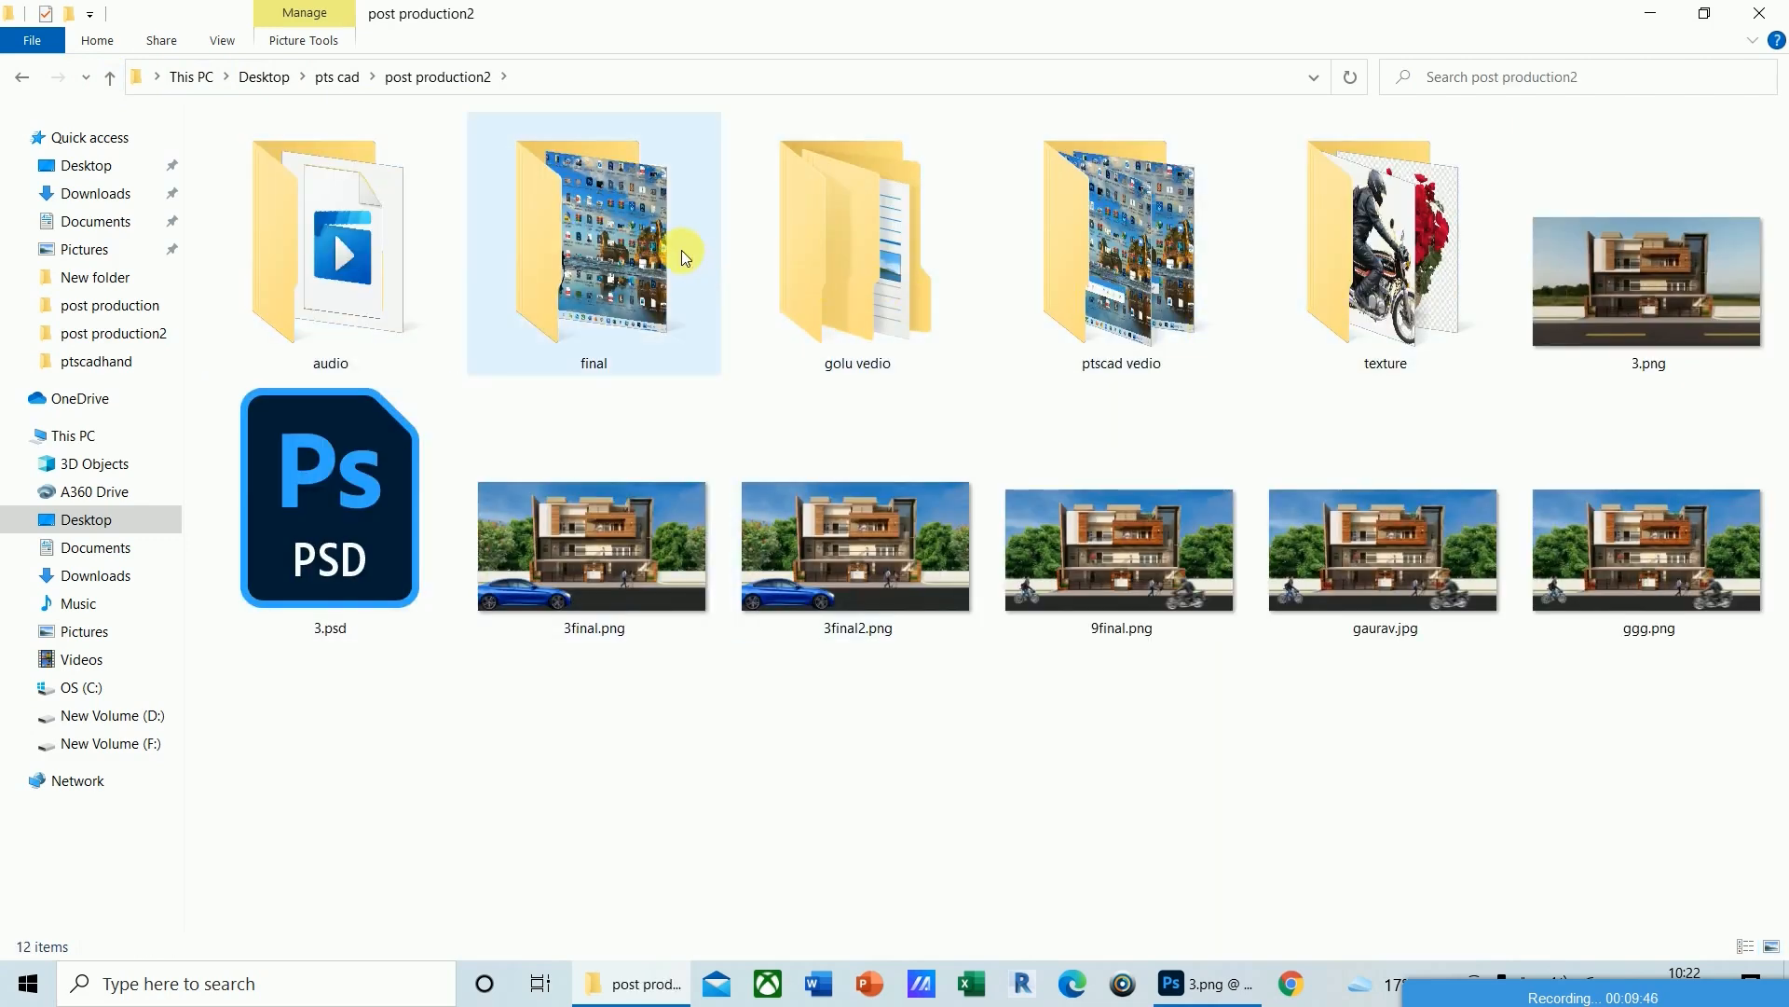
Open New folder inside the final folder and view the finished reference render gaurav.jpg.
double_click(684, 250)
double_click(263, 172)
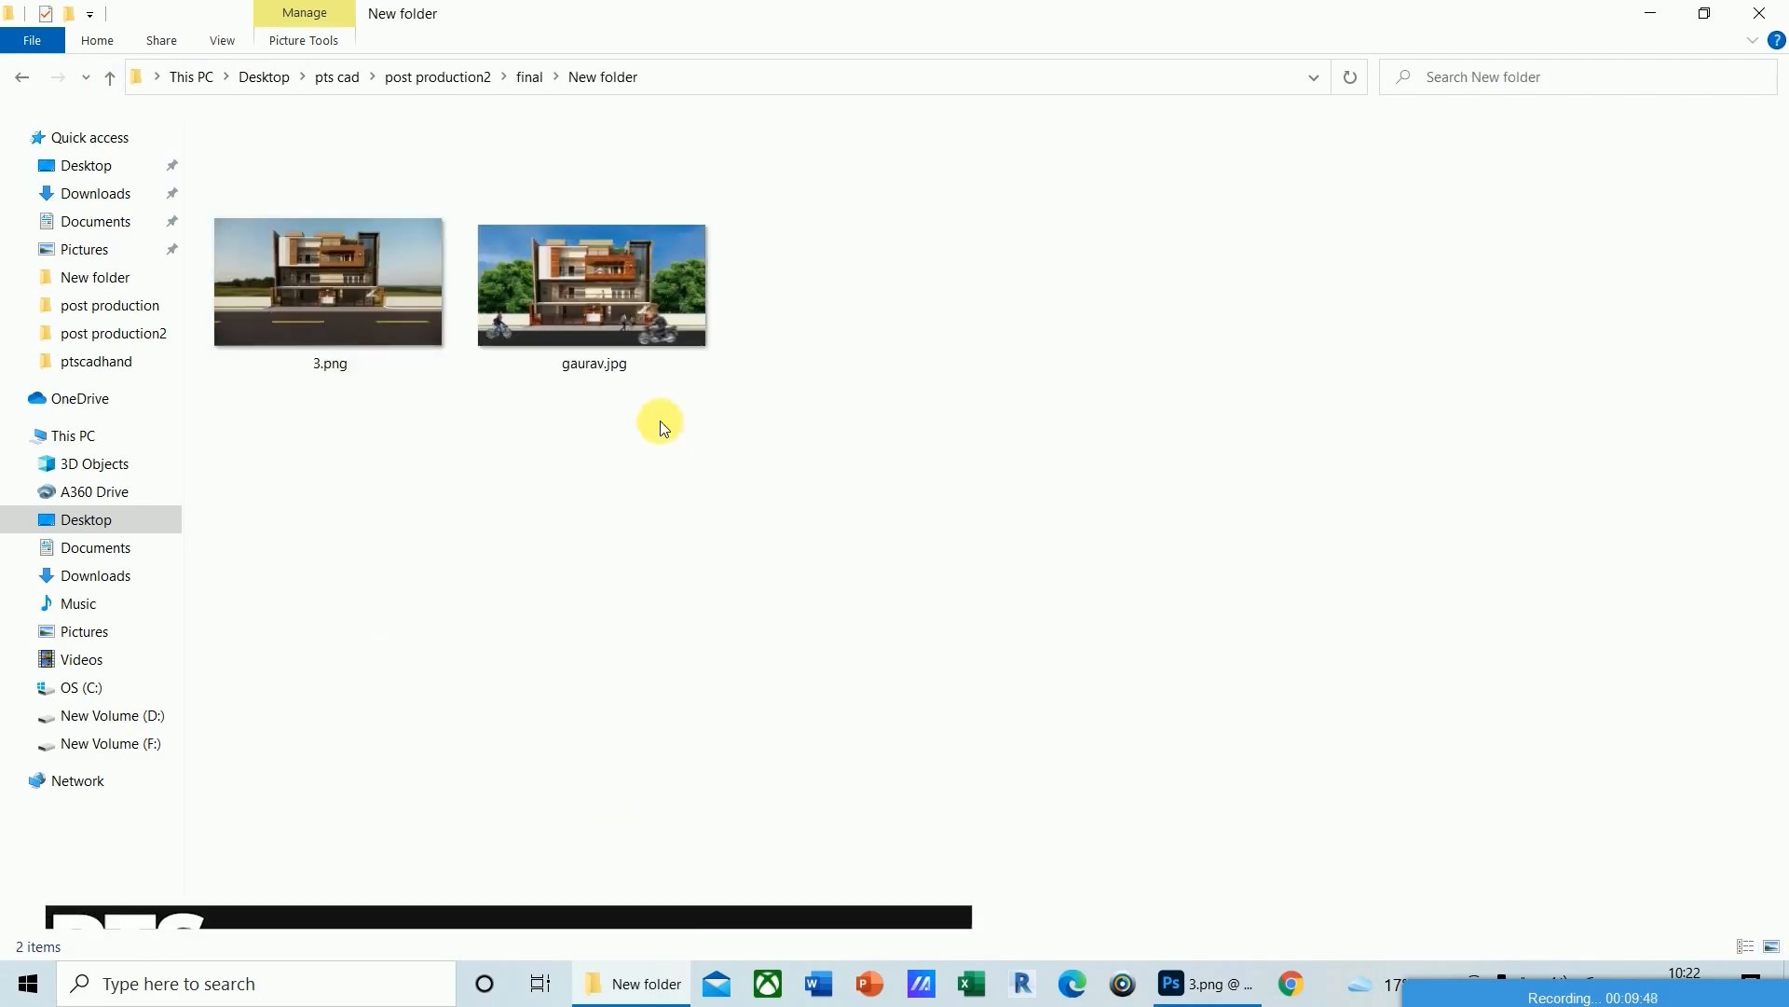
double_click(320, 311)
key("Right")
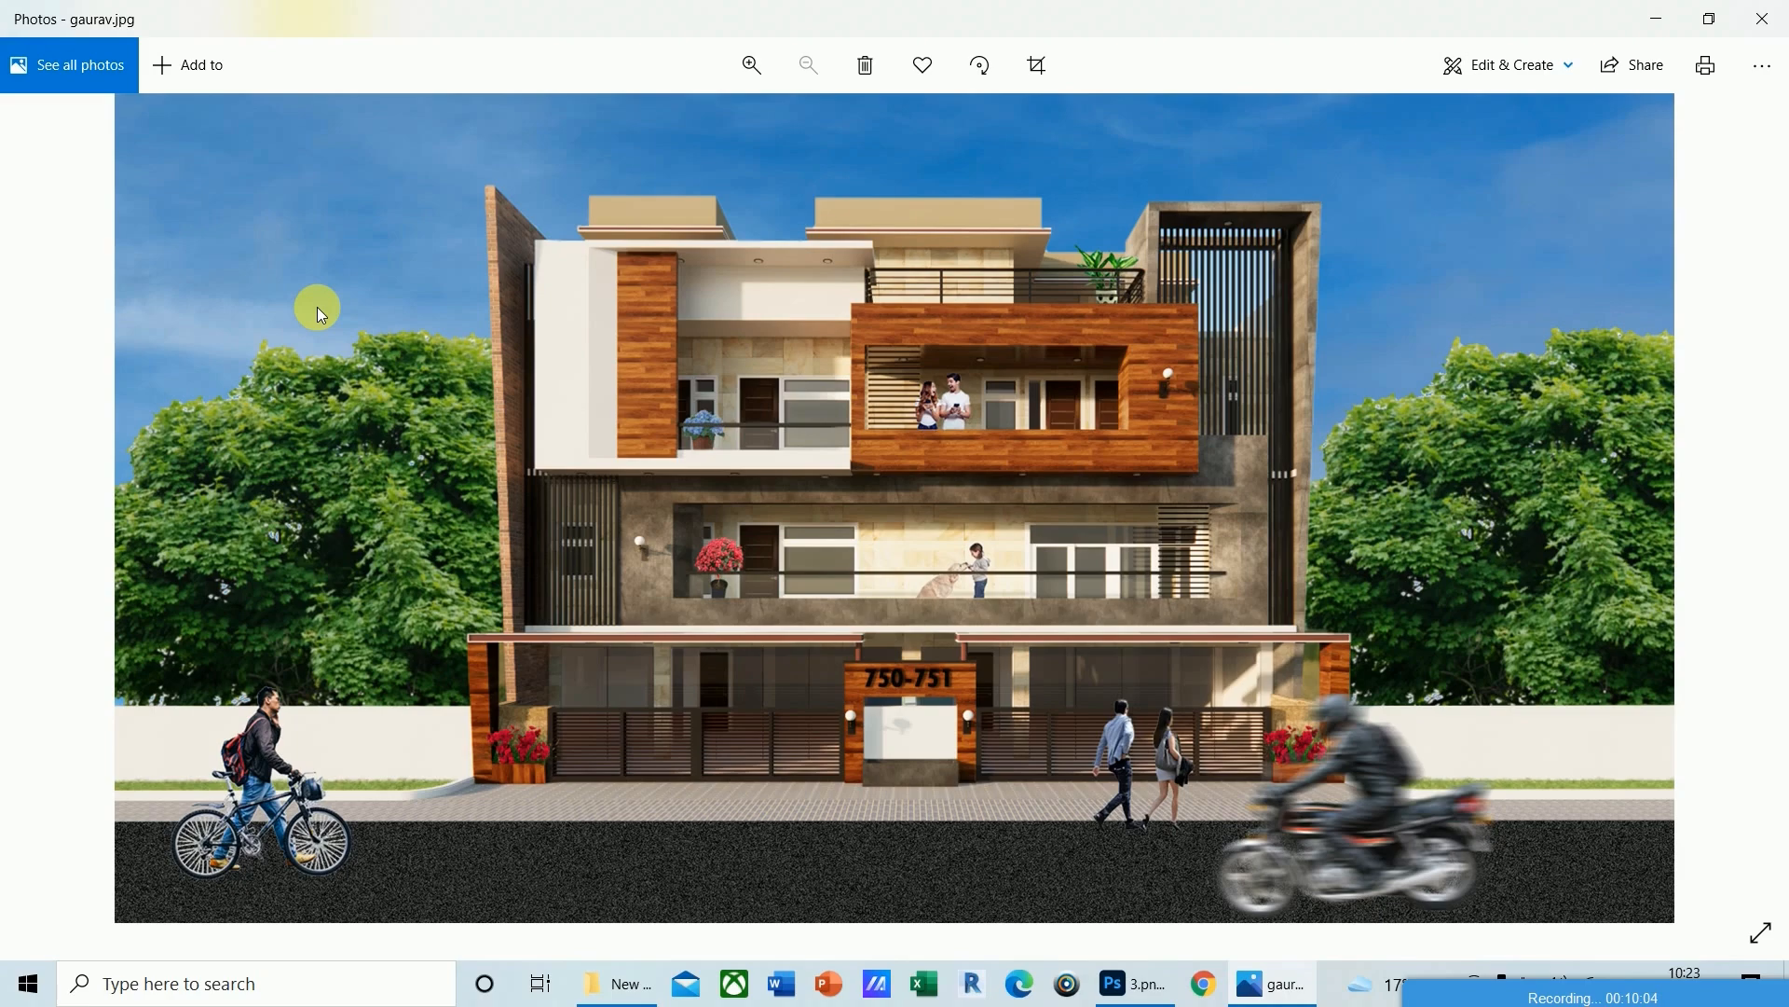
Switch to Photoshop and apply the Camera Raw Filter to Layer 0 copy with Texture +70 and Clarity 0.
left_click(1133, 983)
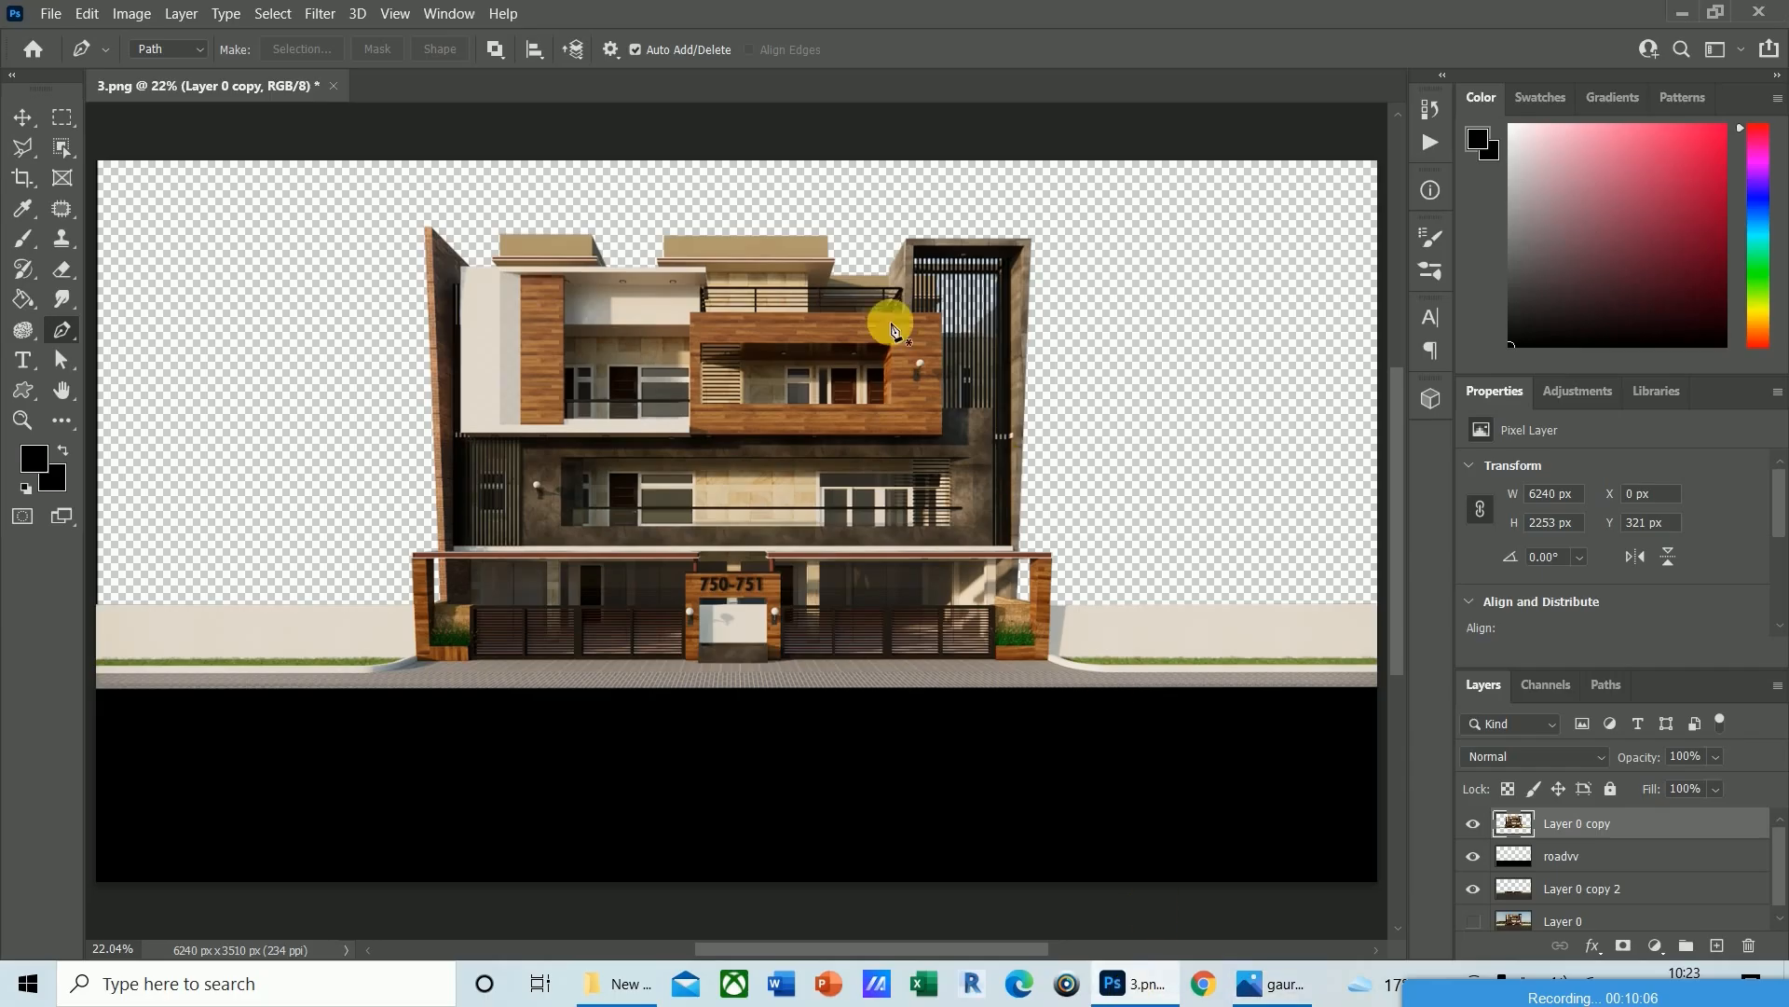
key("ctrl+plus")
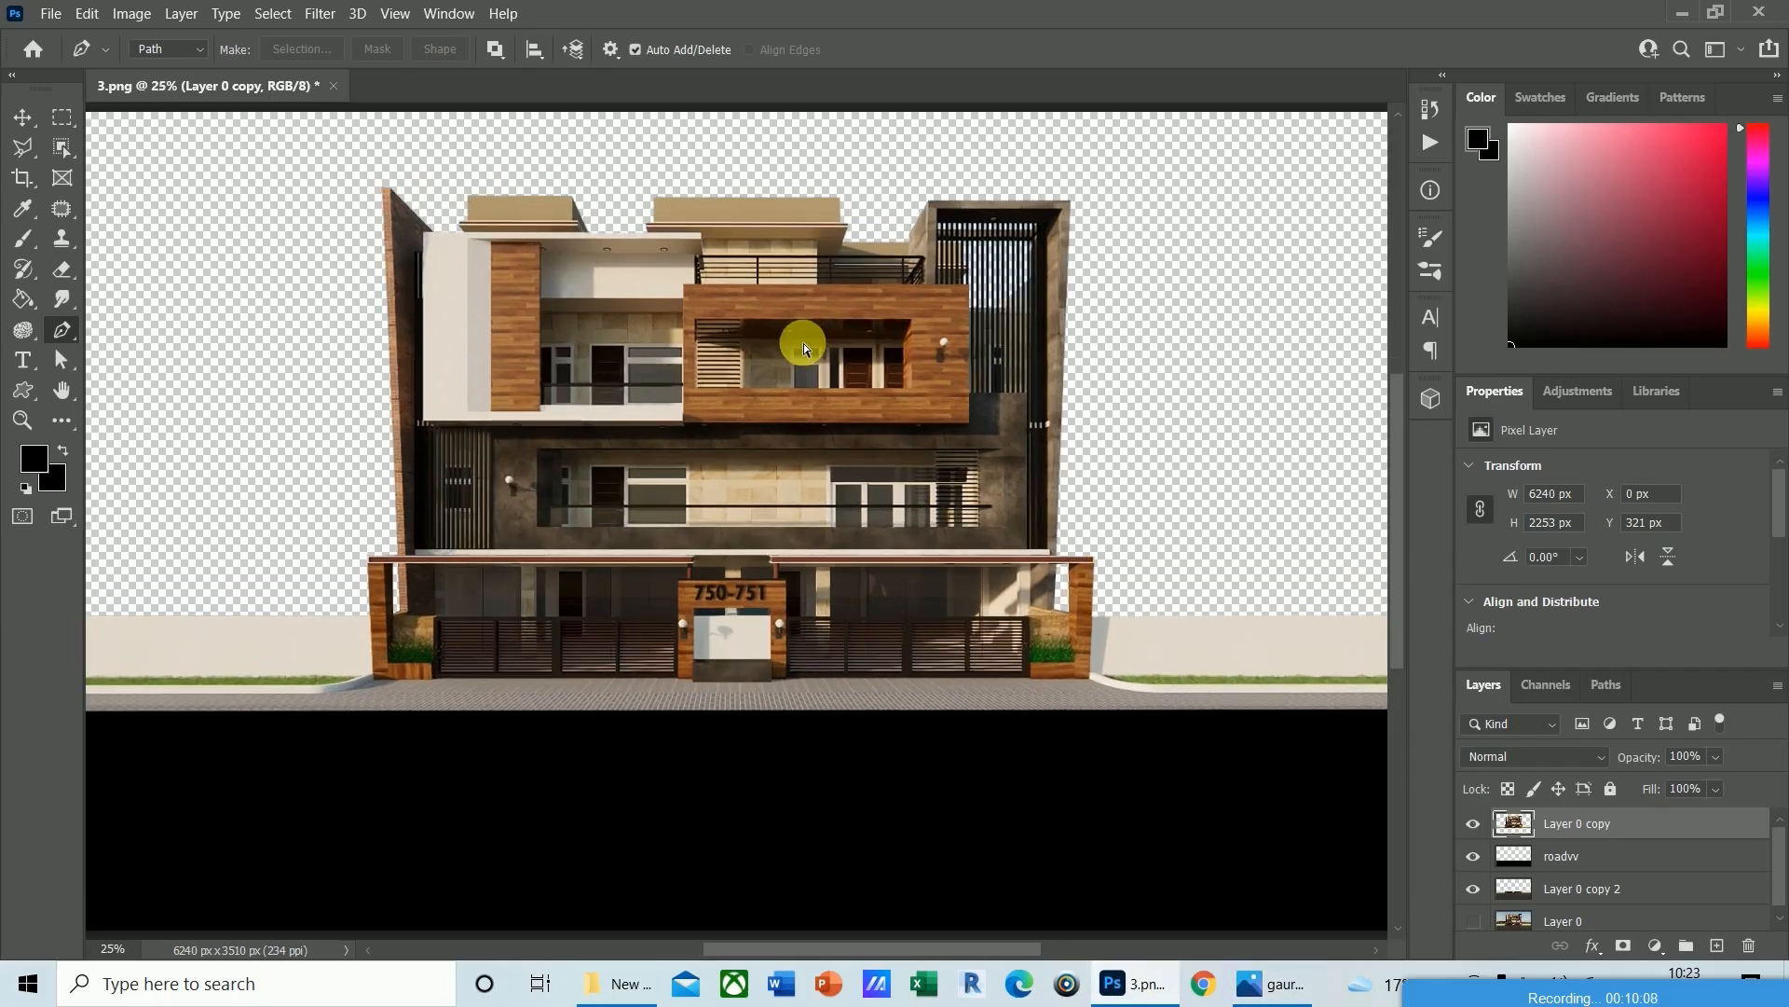
left_click(270, 14)
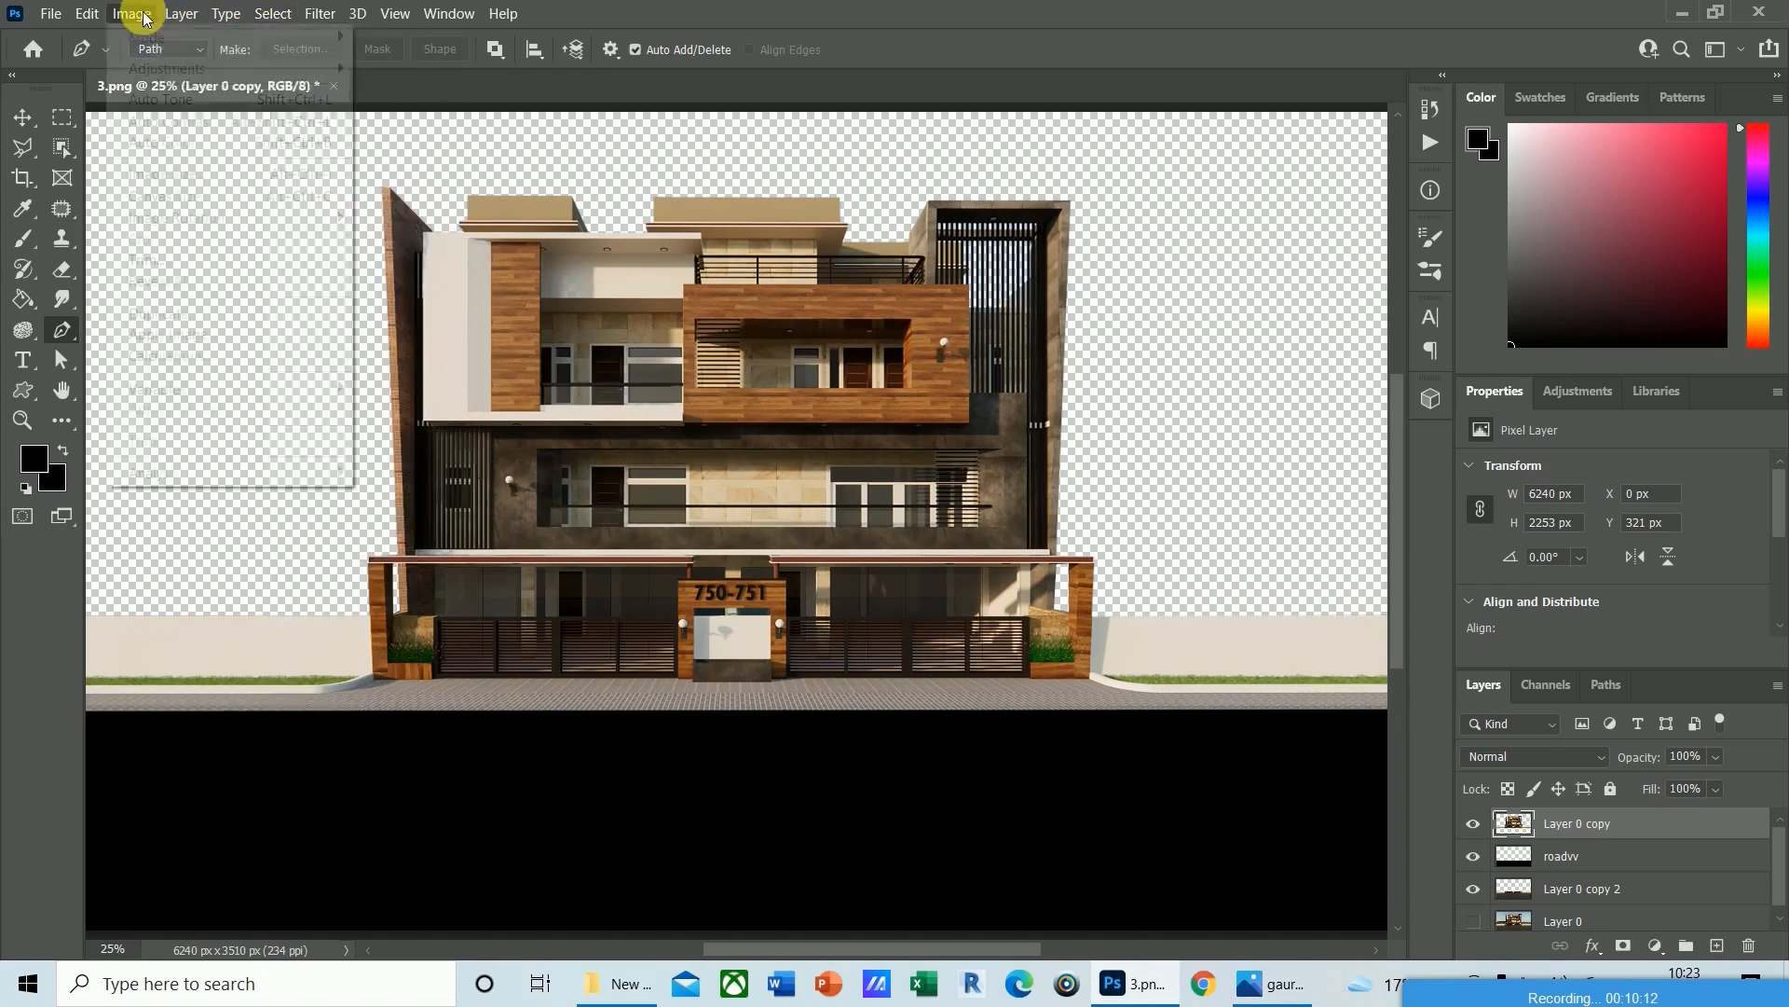
mouse_move(336, 21)
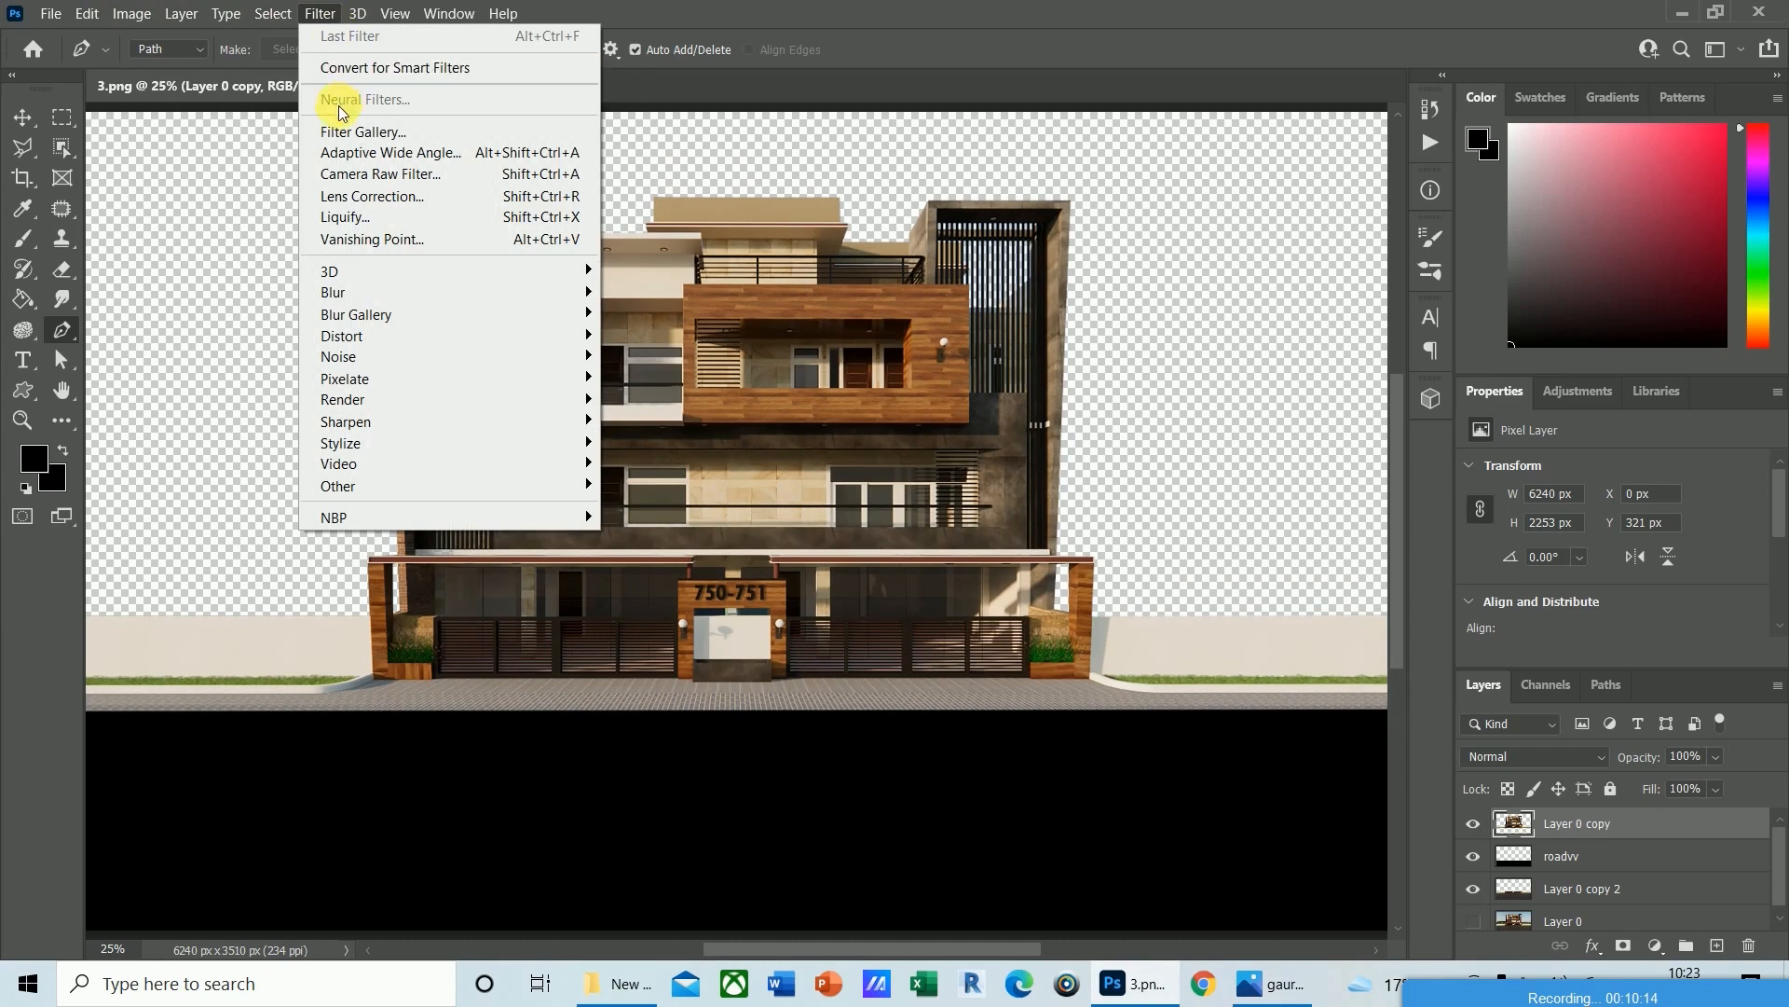
left_click(347, 176)
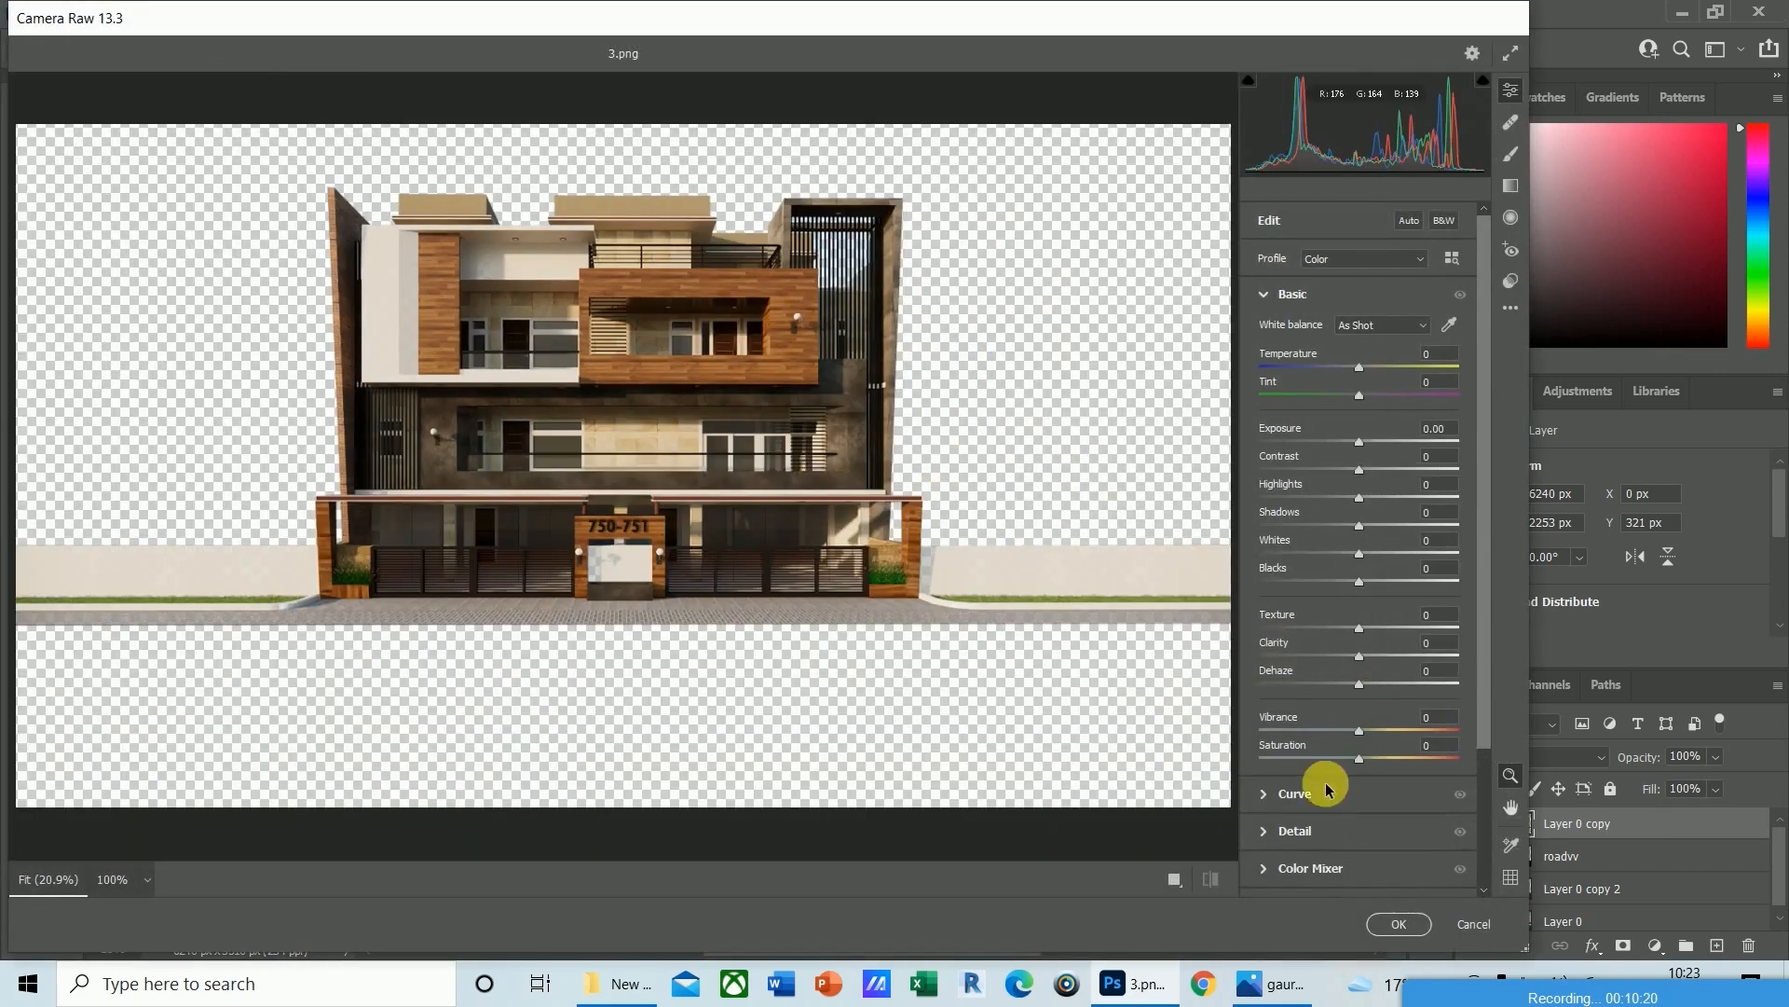
left_click_drag(1358, 633, 1428, 637)
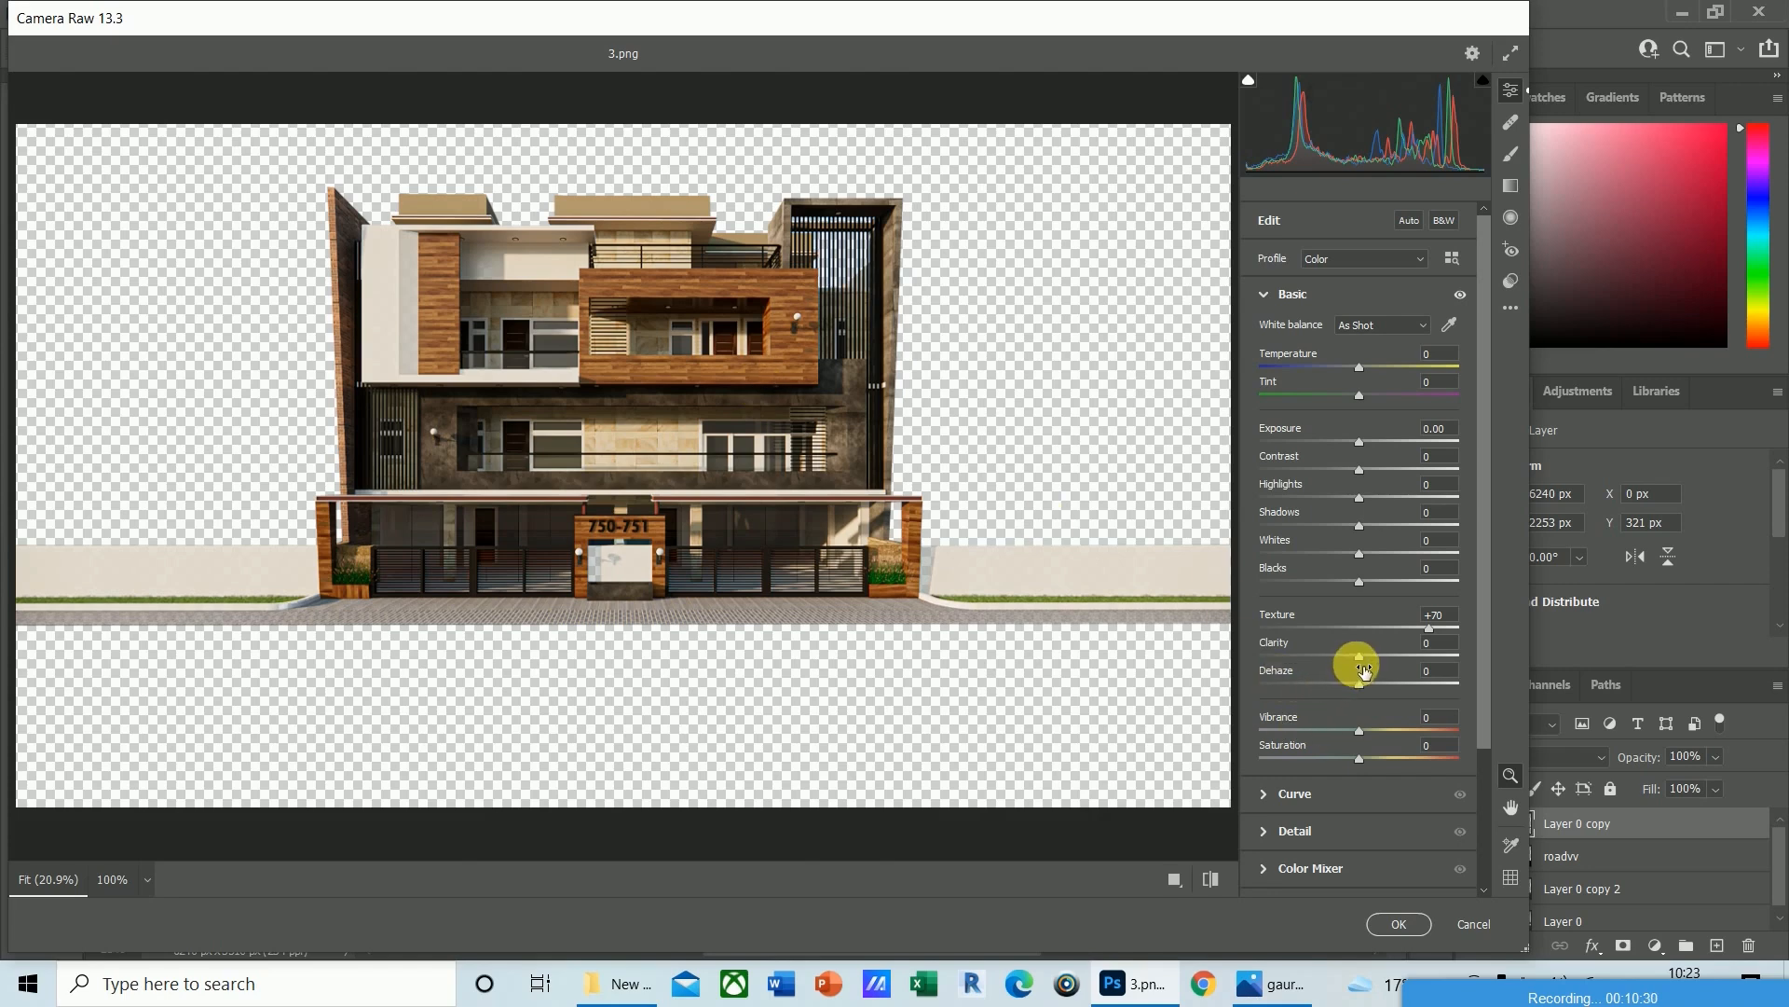
mouse_move(1366, 663)
left_mouse_down()
mouse_move(1411, 664)
mouse_move(1351, 662)
left_mouse_up()
left_click(1436, 642)
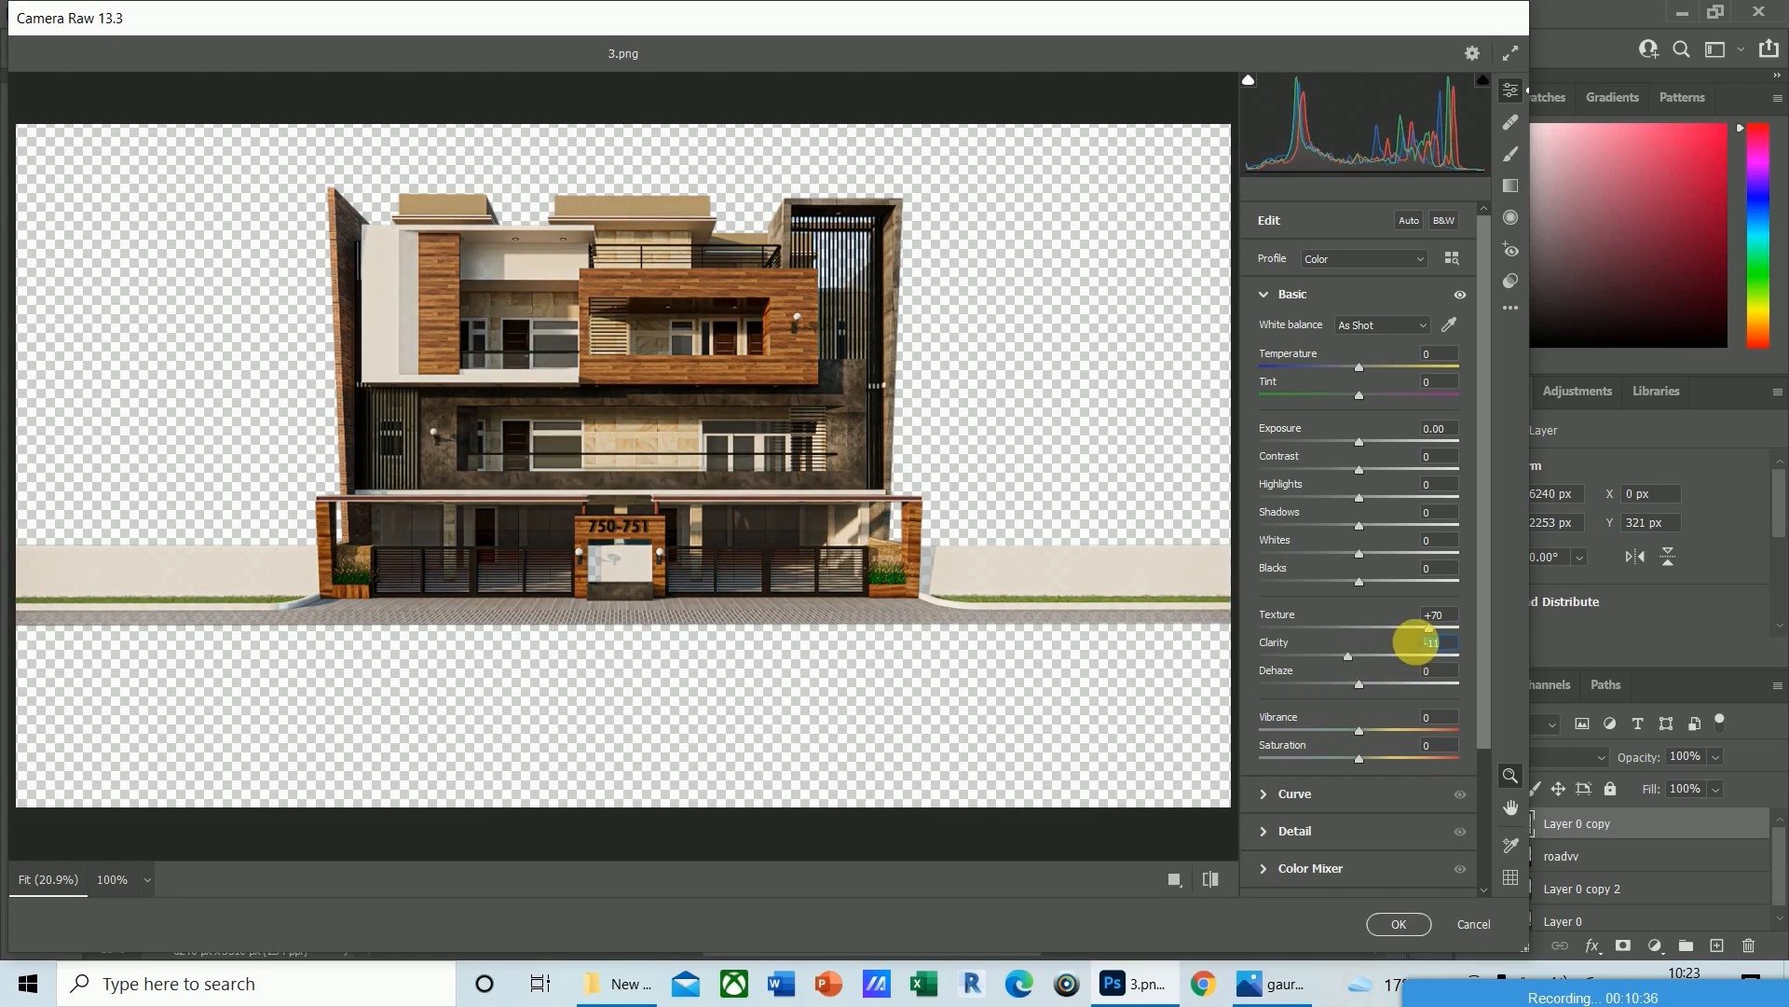
type("0")
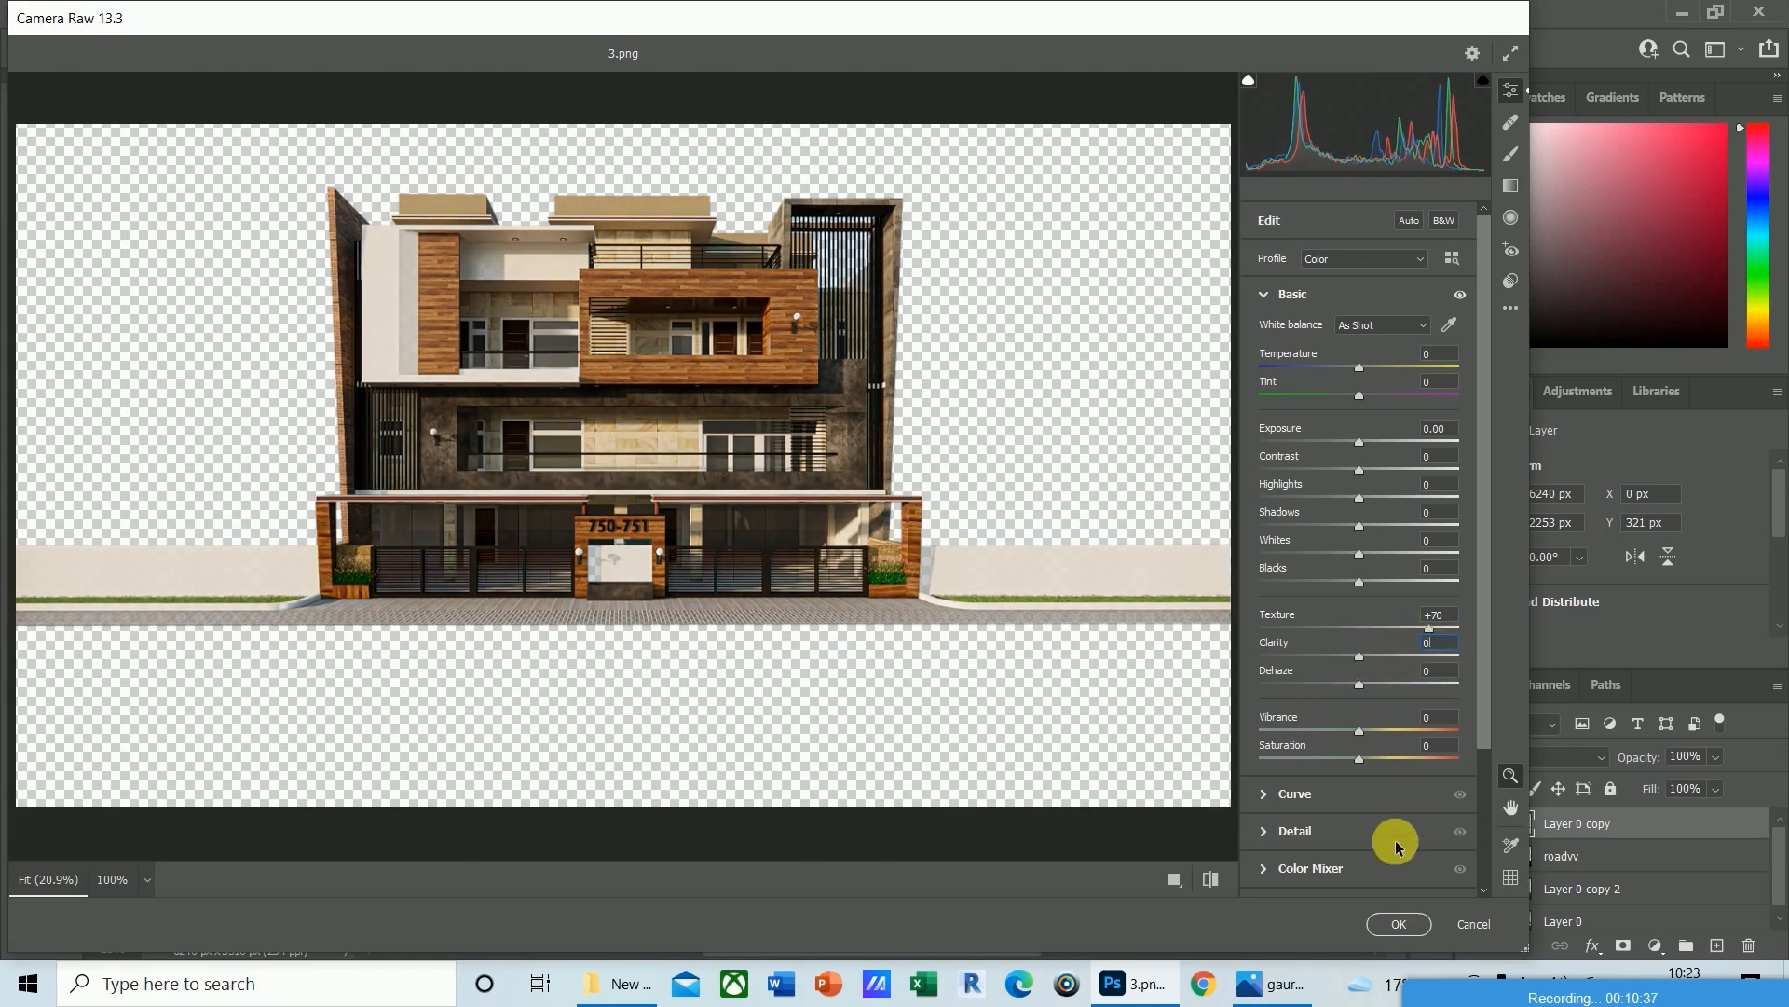
left_click(1399, 926)
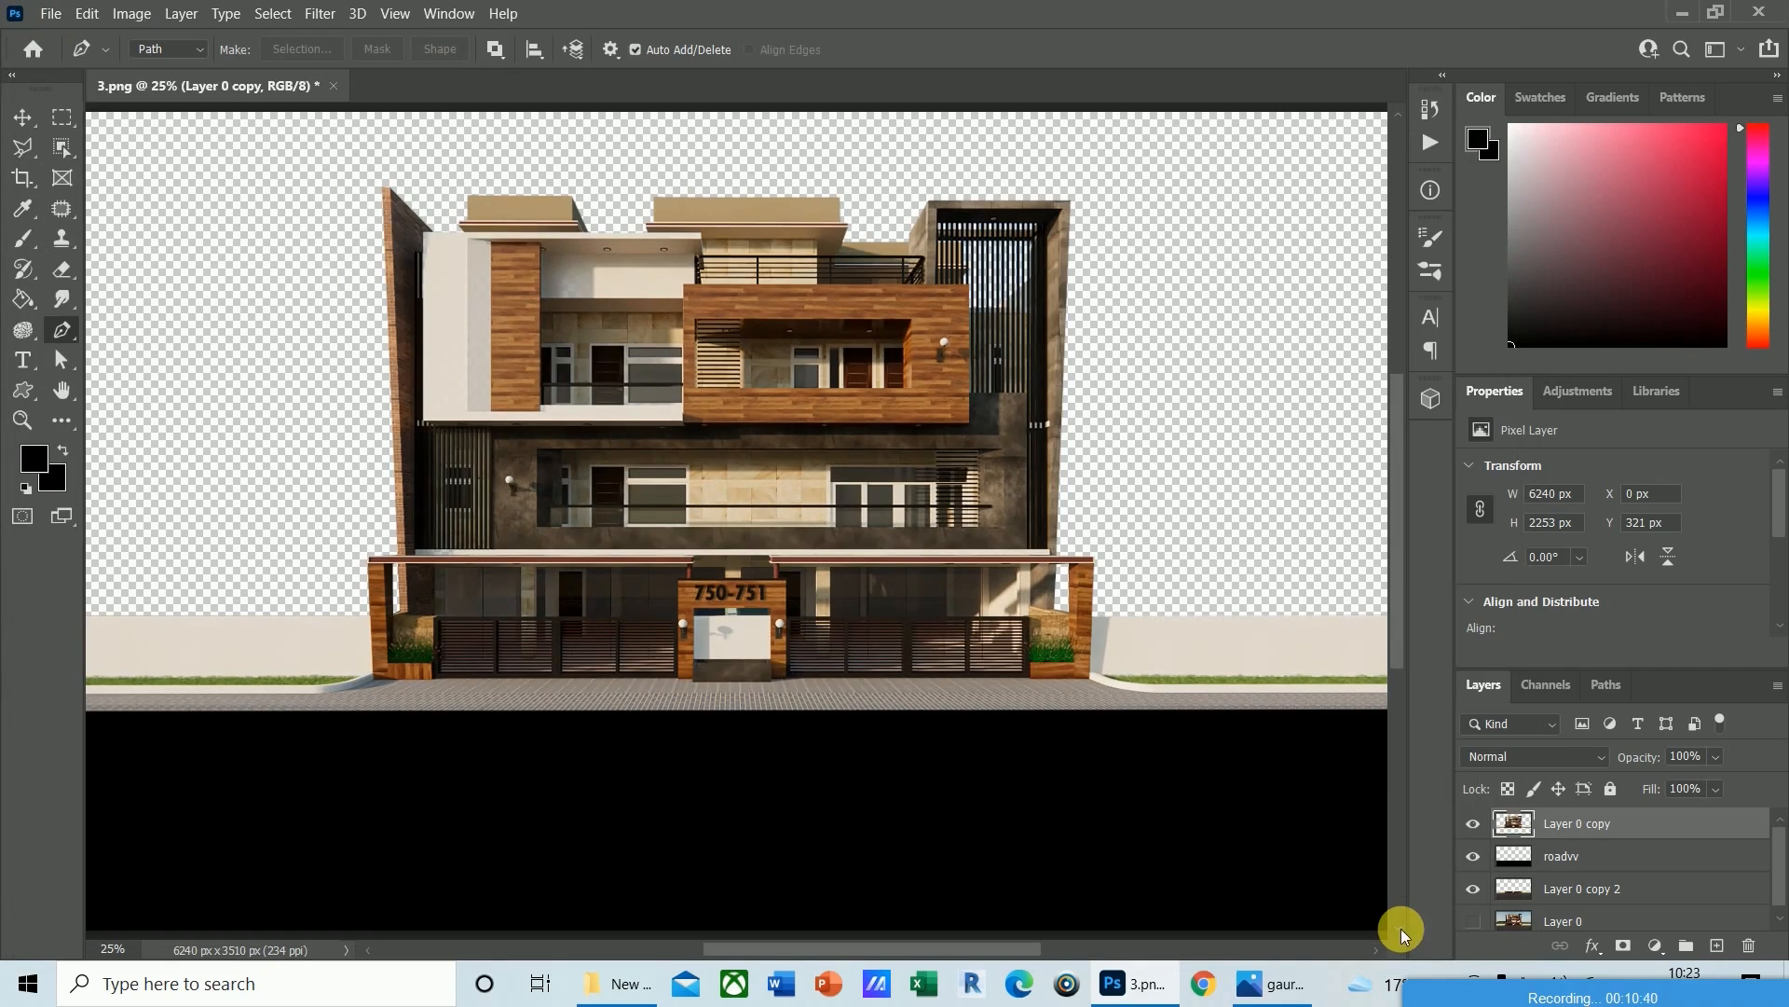
Apply a Brightness/Contrast adjustment to Layer 0 copy with brightness 26.
key("ctrl+plus")
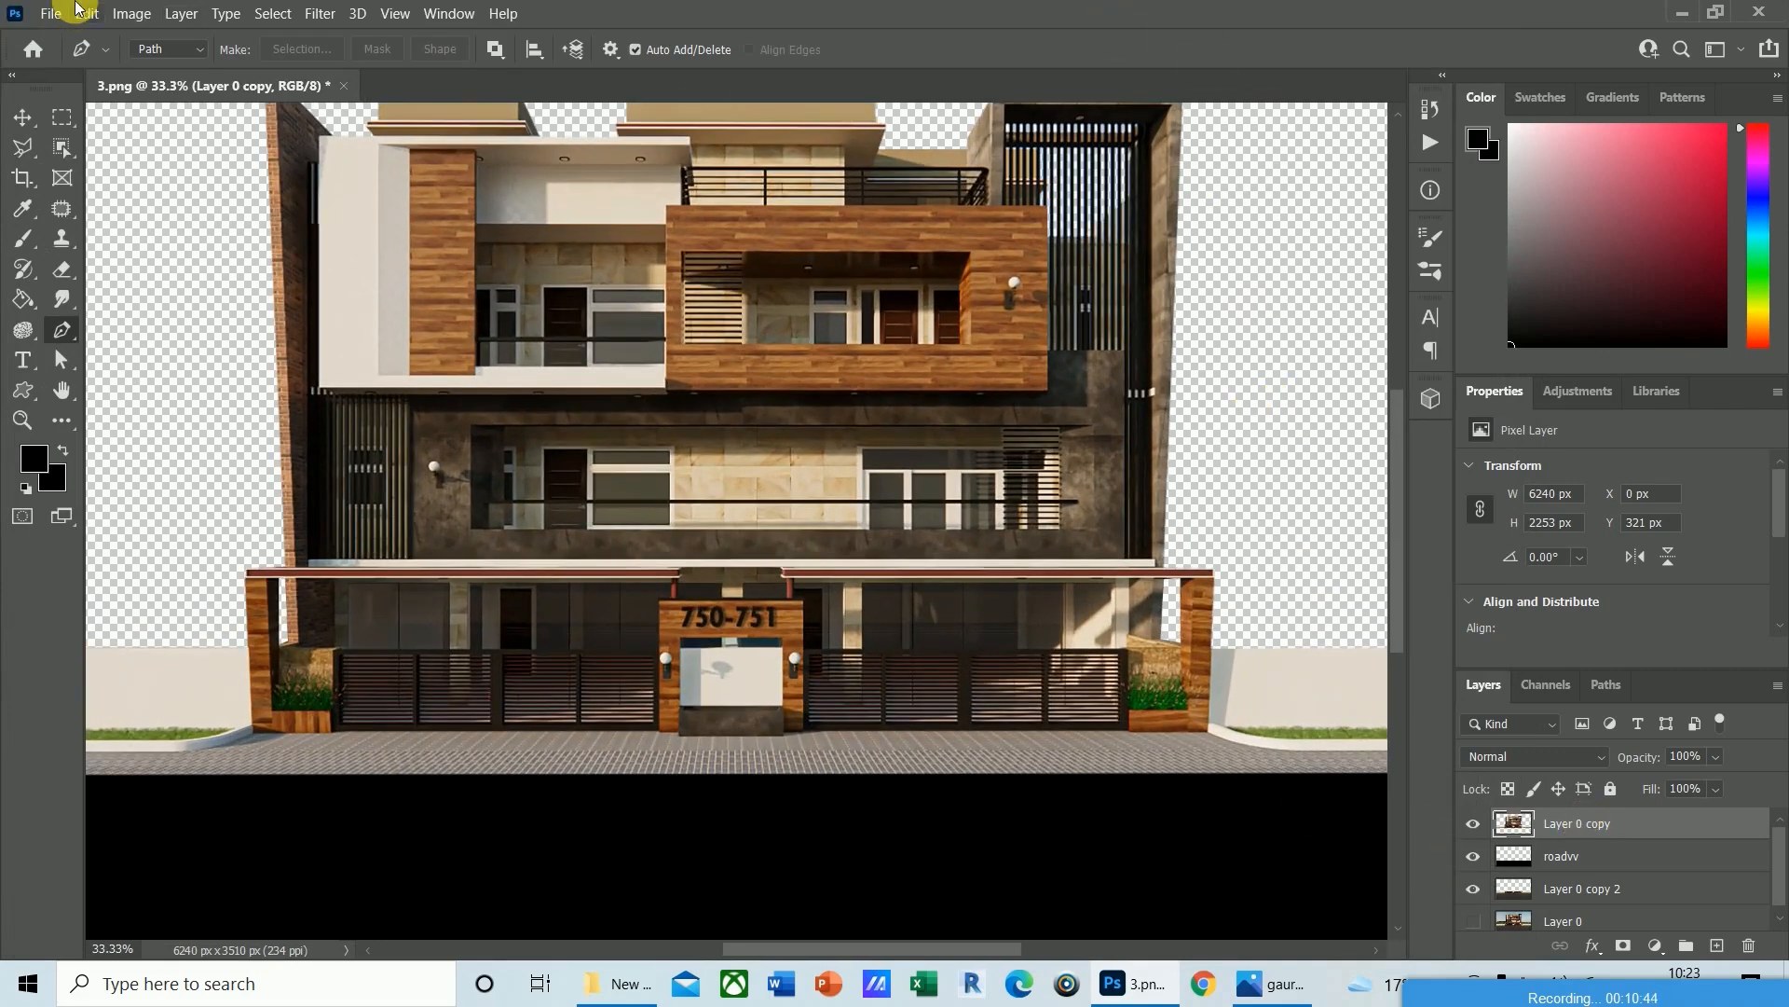
left_click(132, 15)
mouse_move(140, 64)
left_click(399, 64)
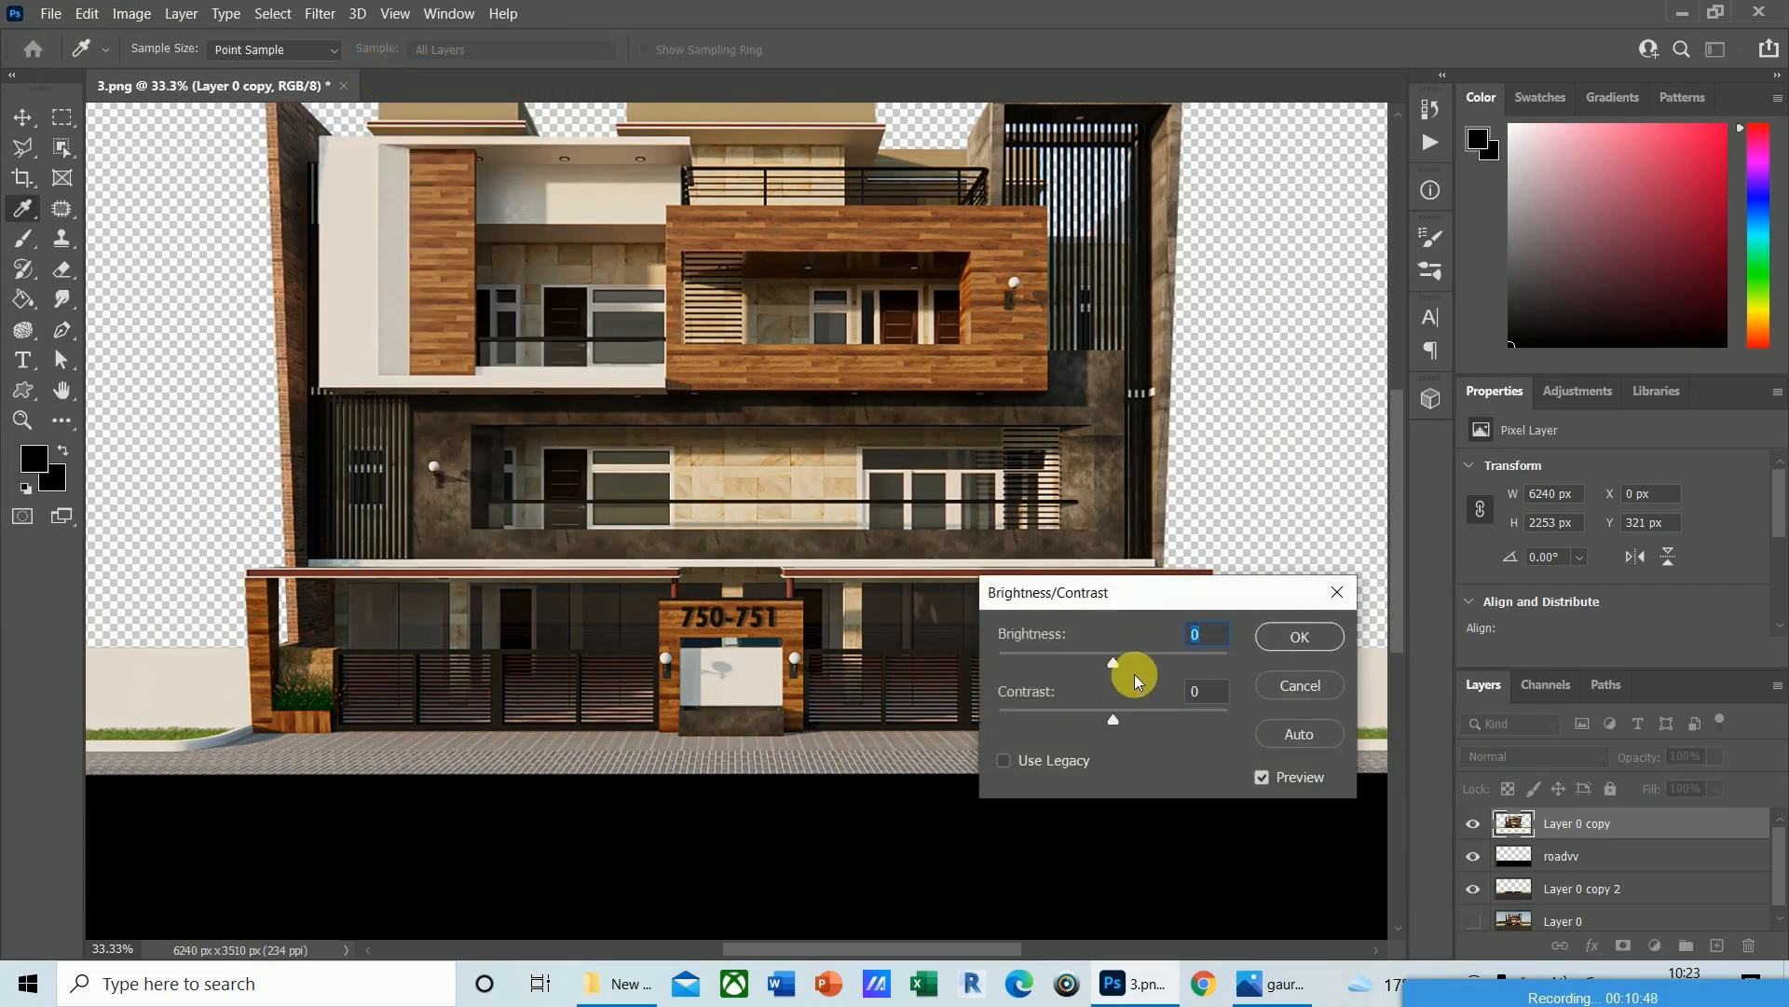
left_click_drag(1114, 667, 1129, 671)
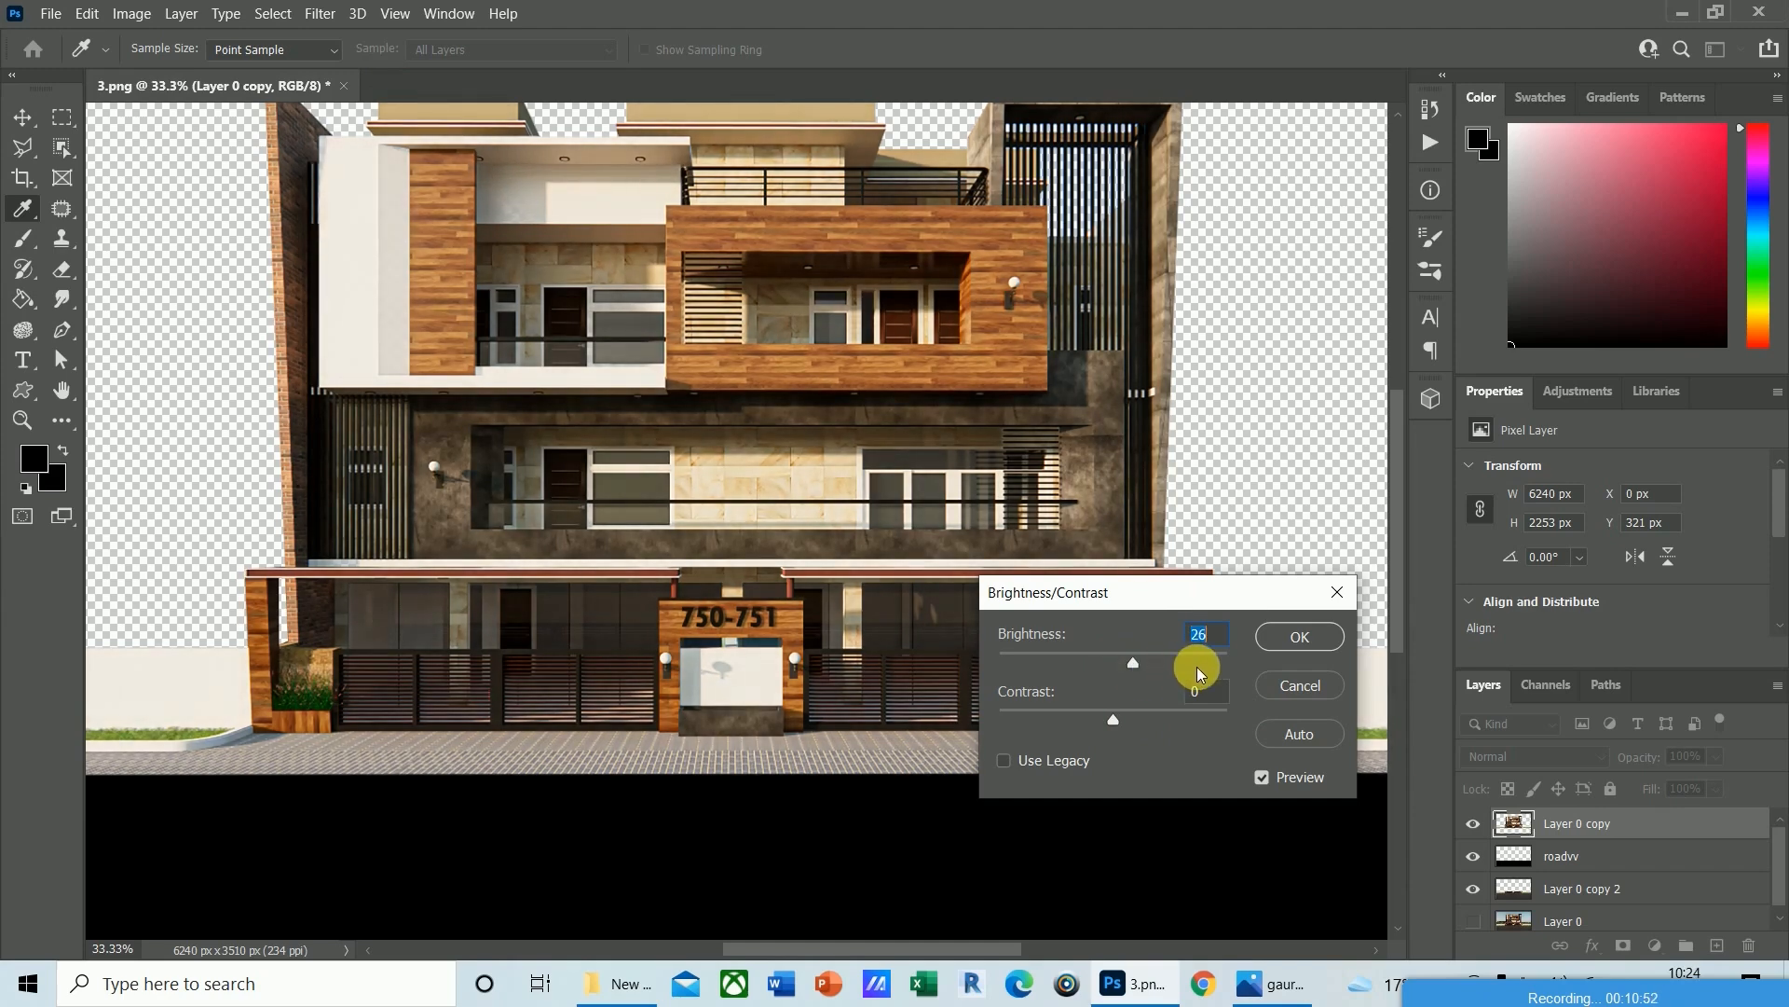
left_click(1299, 638)
key("p")
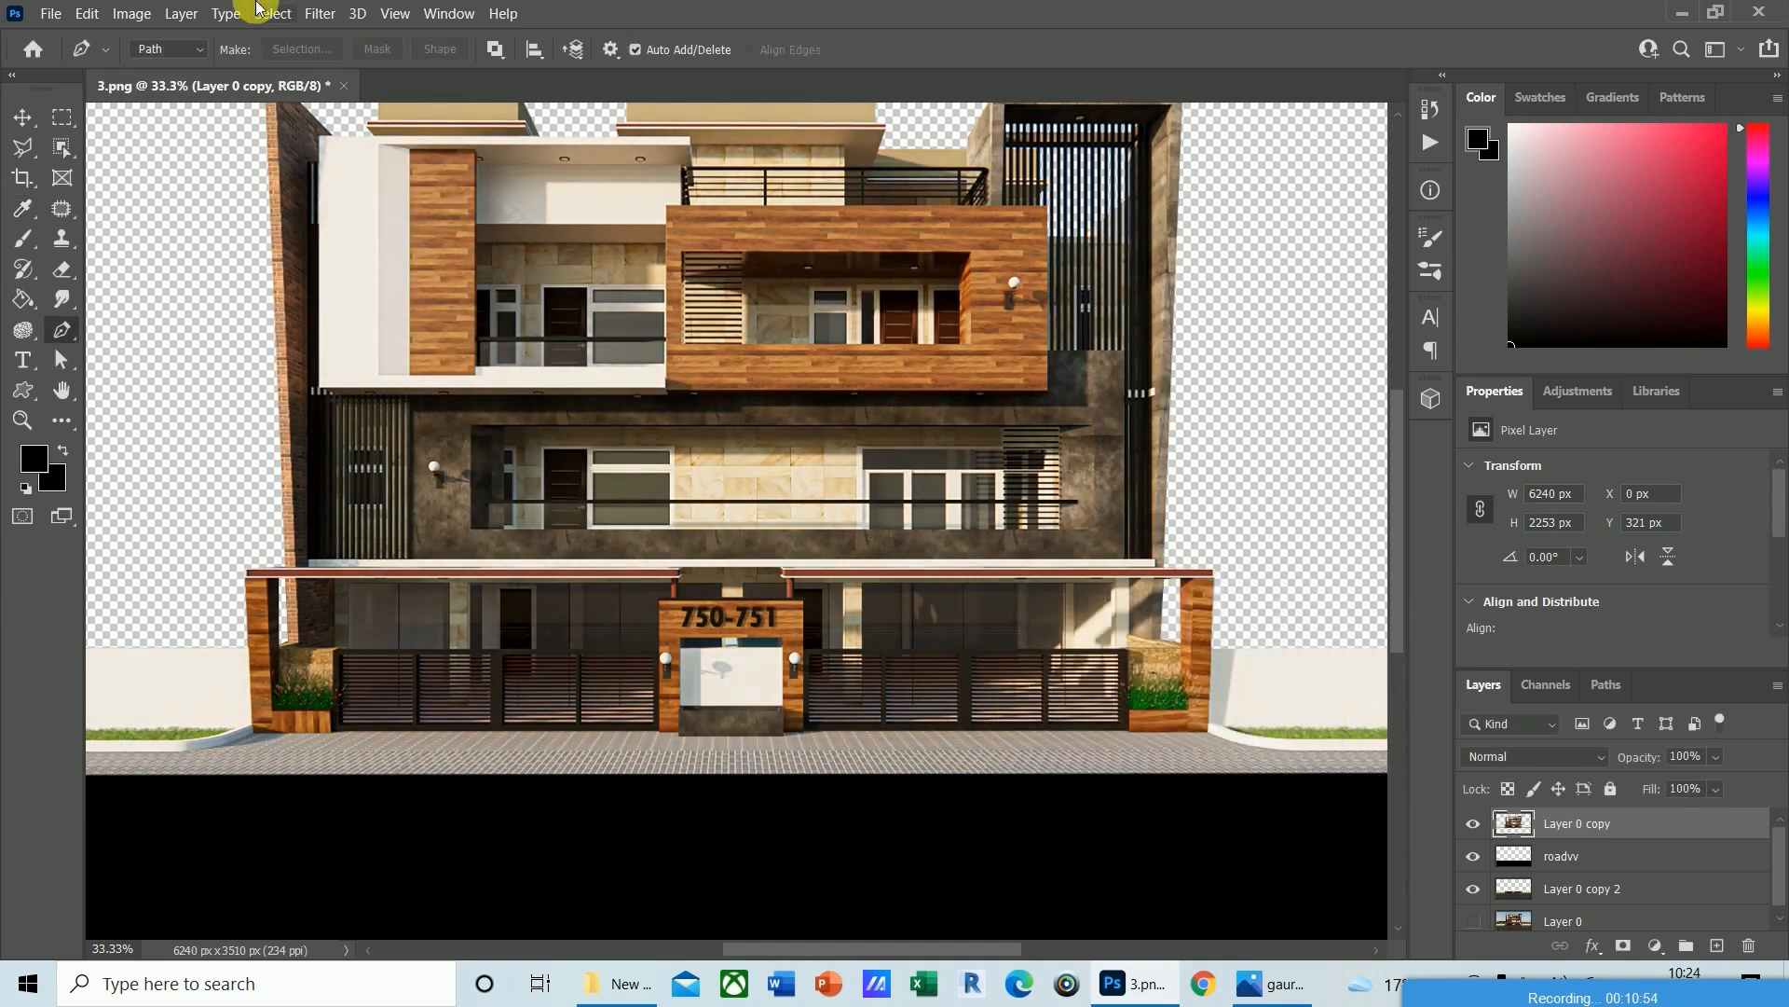
Apply an Exposure adjustment to Layer 0 copy with gamma correction 1.19.
left_click(131, 13)
mouse_move(279, 72)
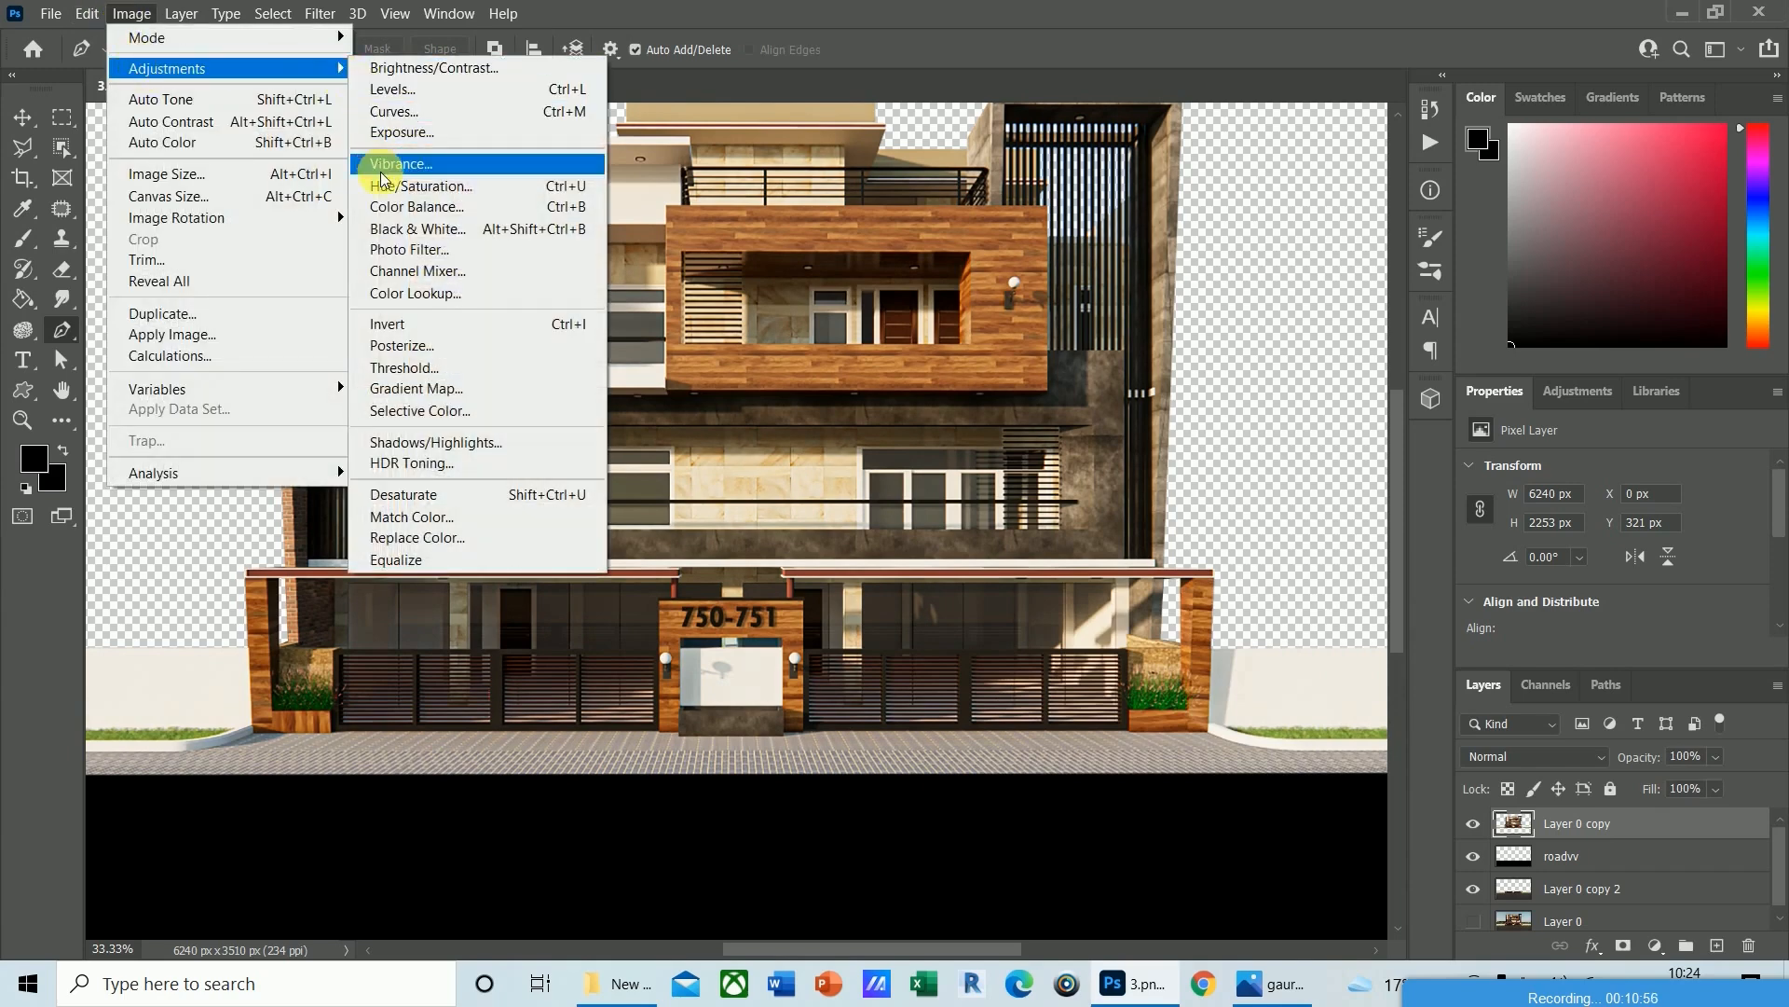
left_click(396, 131)
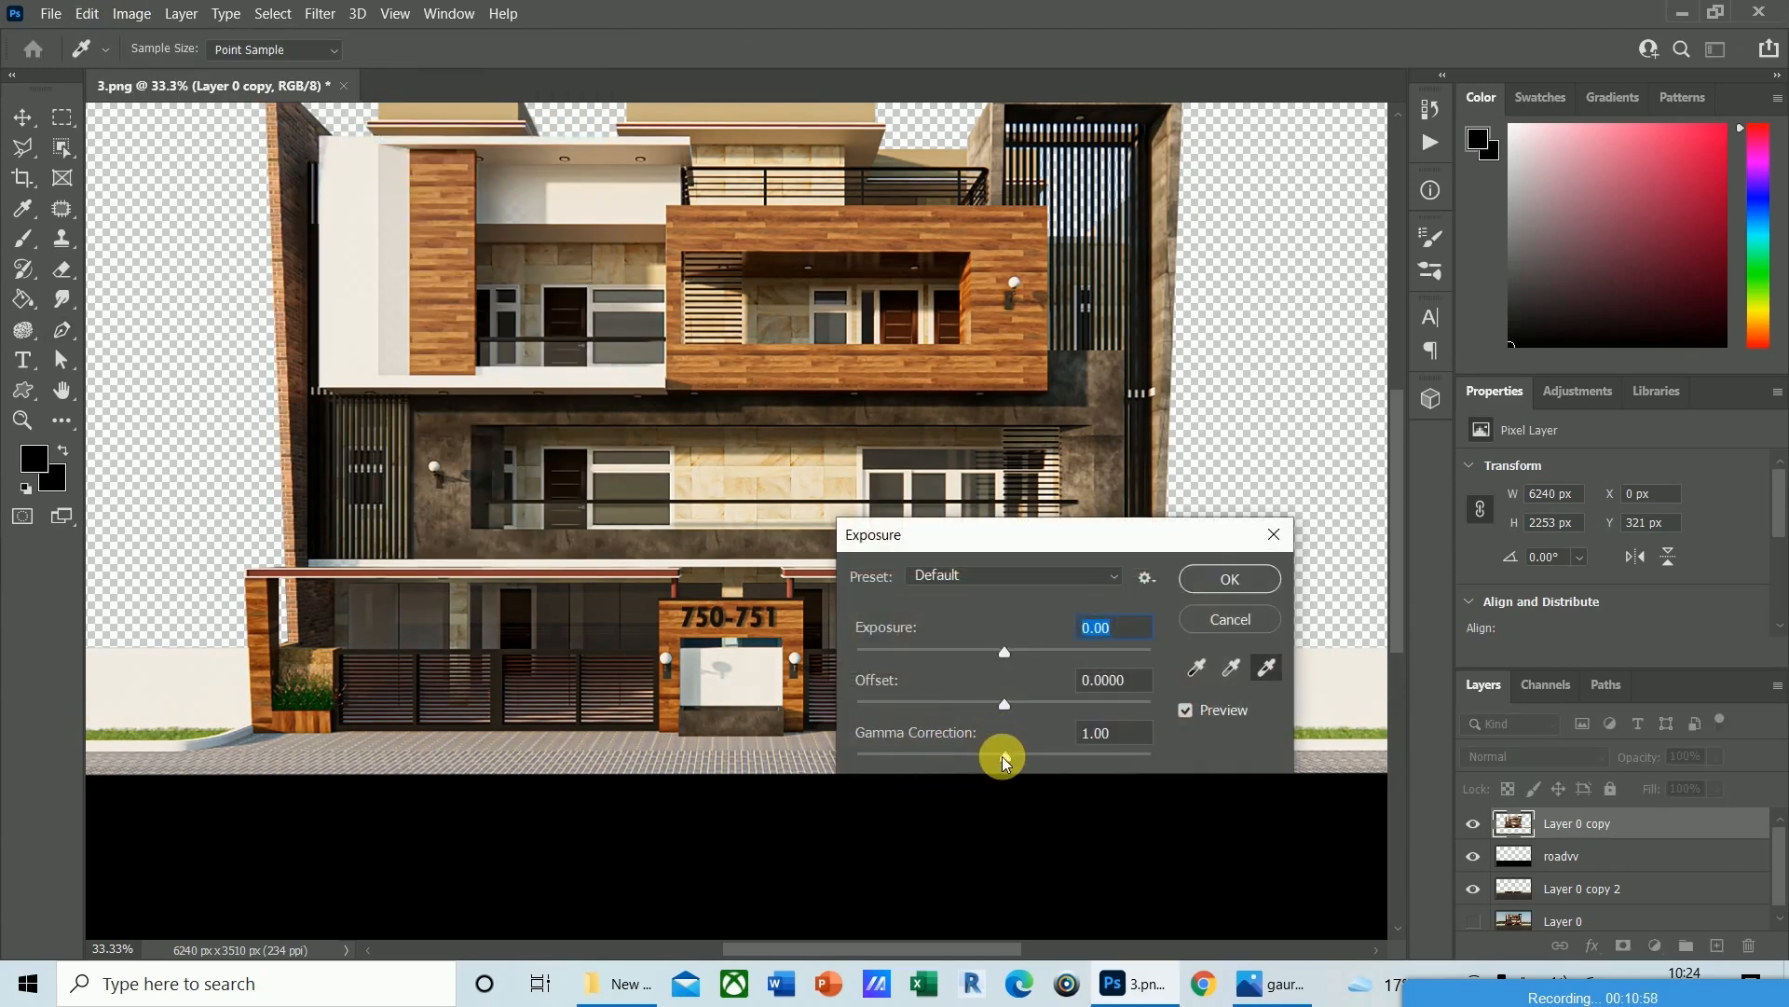
left_click_drag(1006, 762, 994, 764)
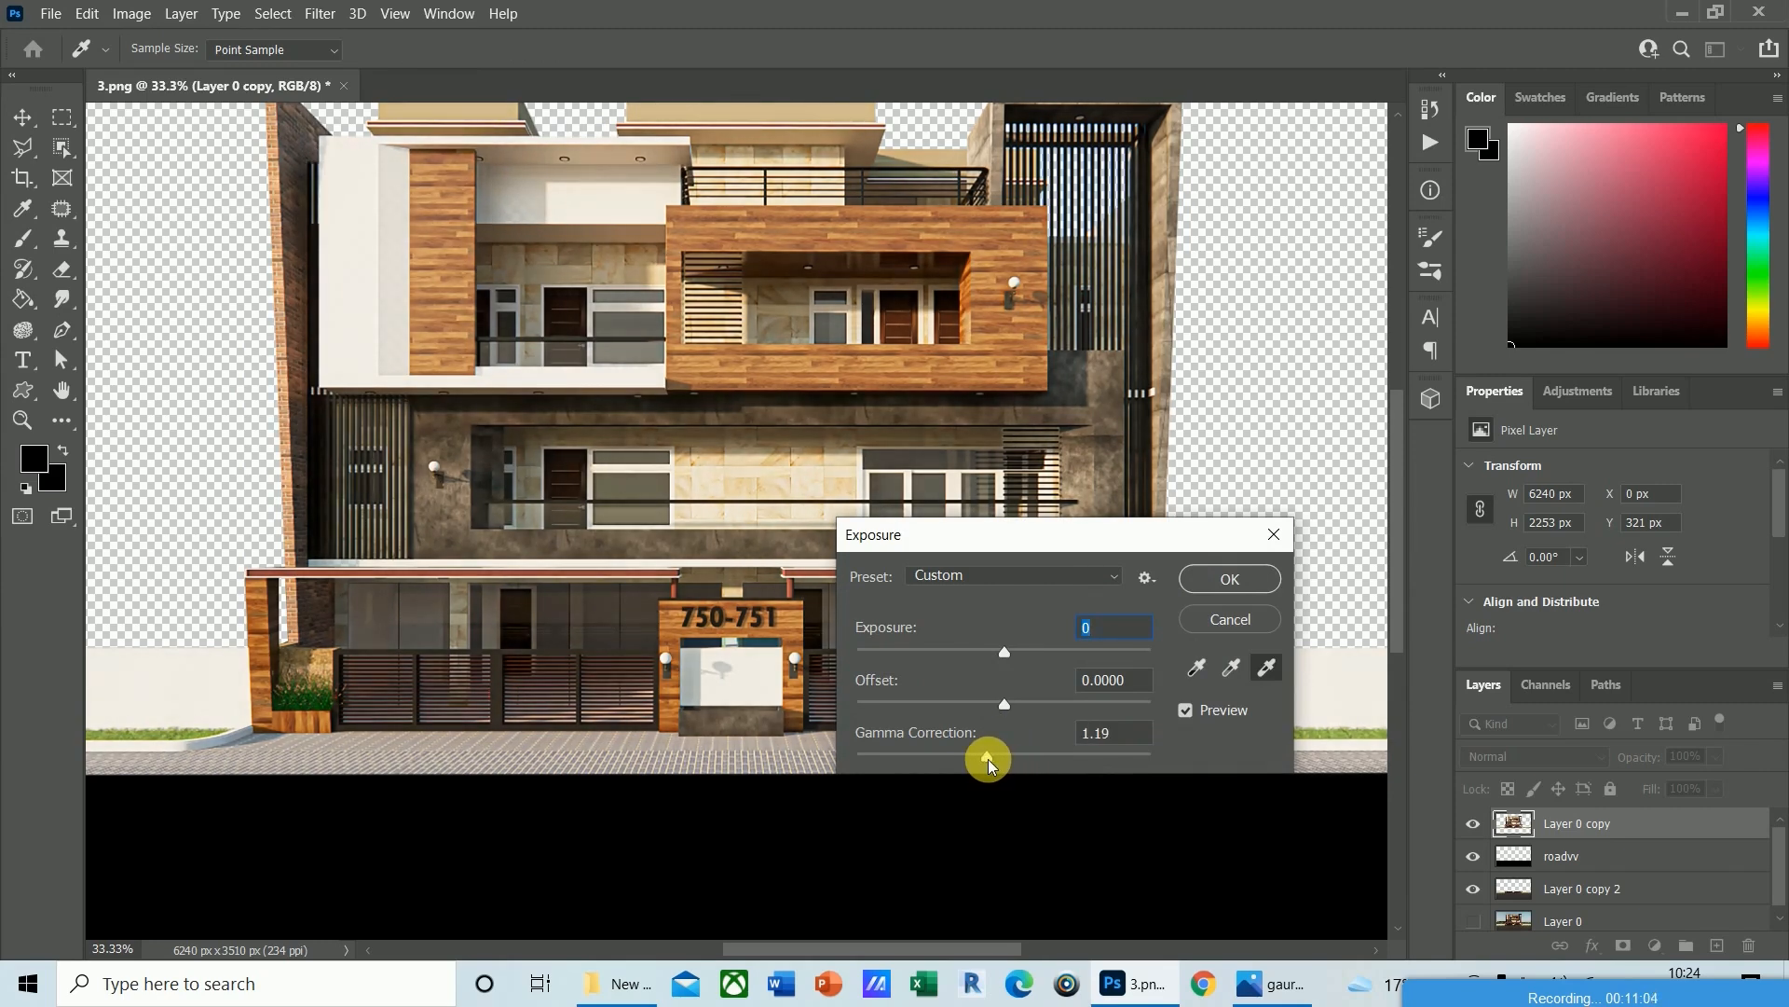
left_click(1223, 578)
key("p")
Apply a Vibrance adjustment to Layer 0 copy, raising the vibrance slightly.
left_click(131, 14)
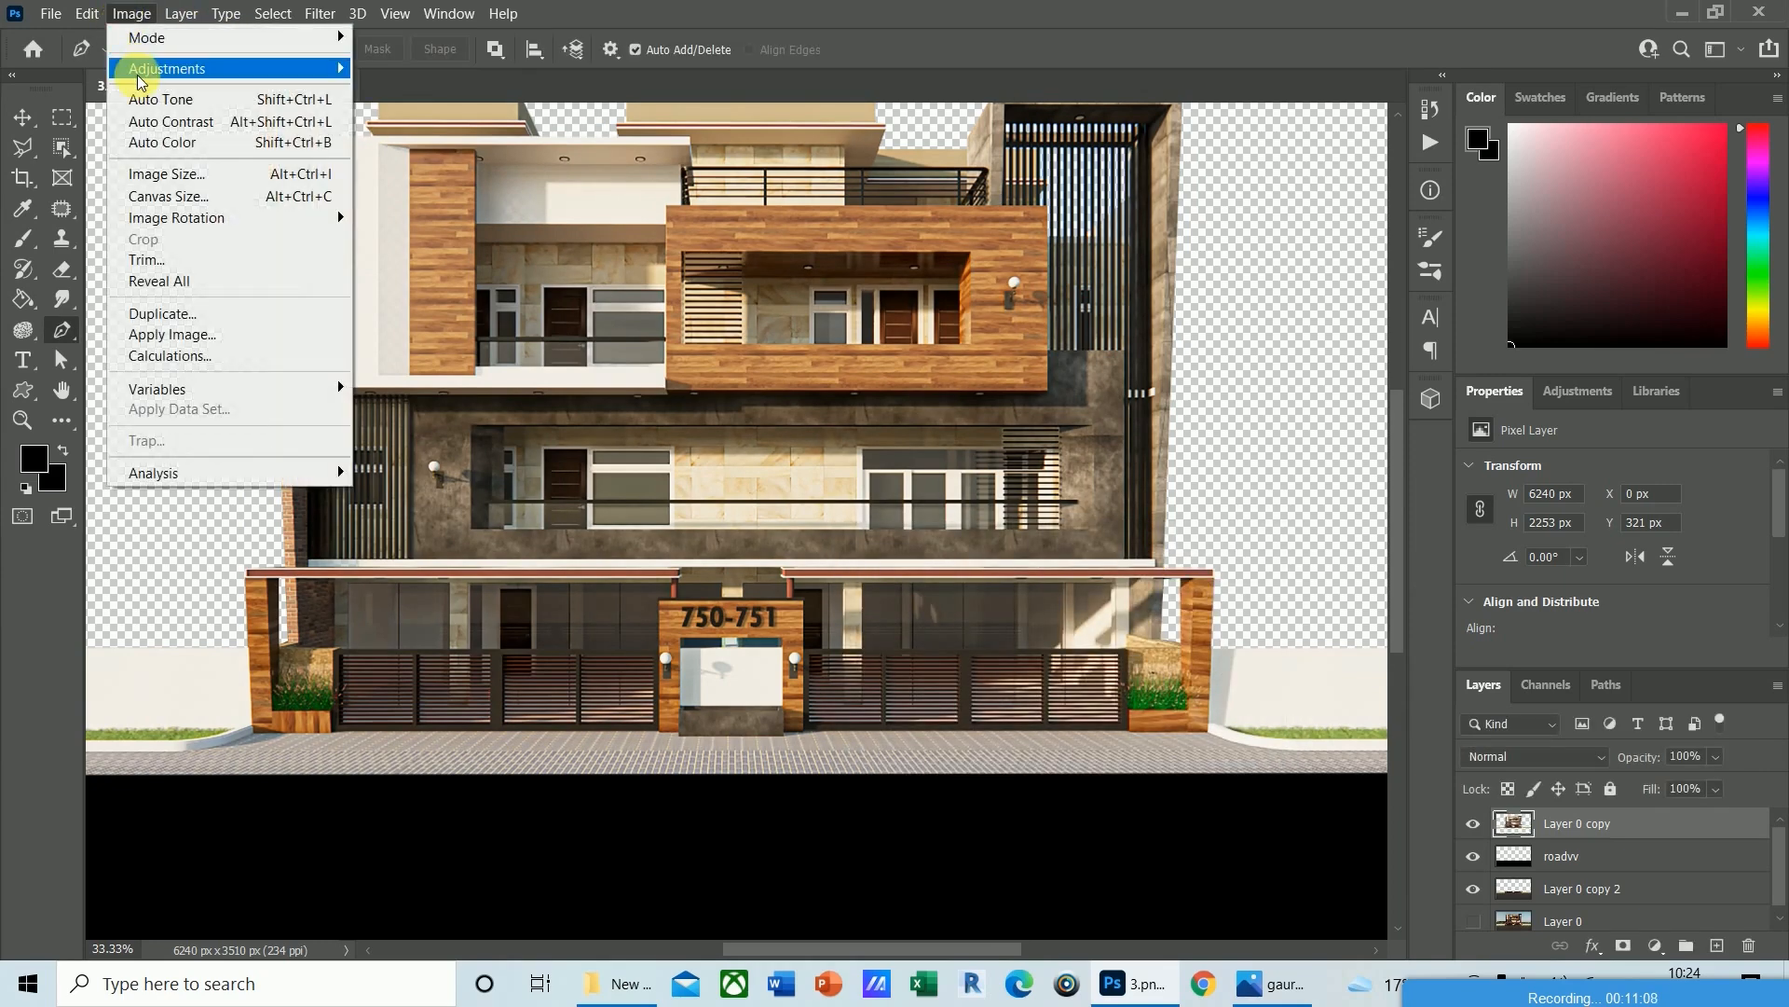
mouse_move(140, 69)
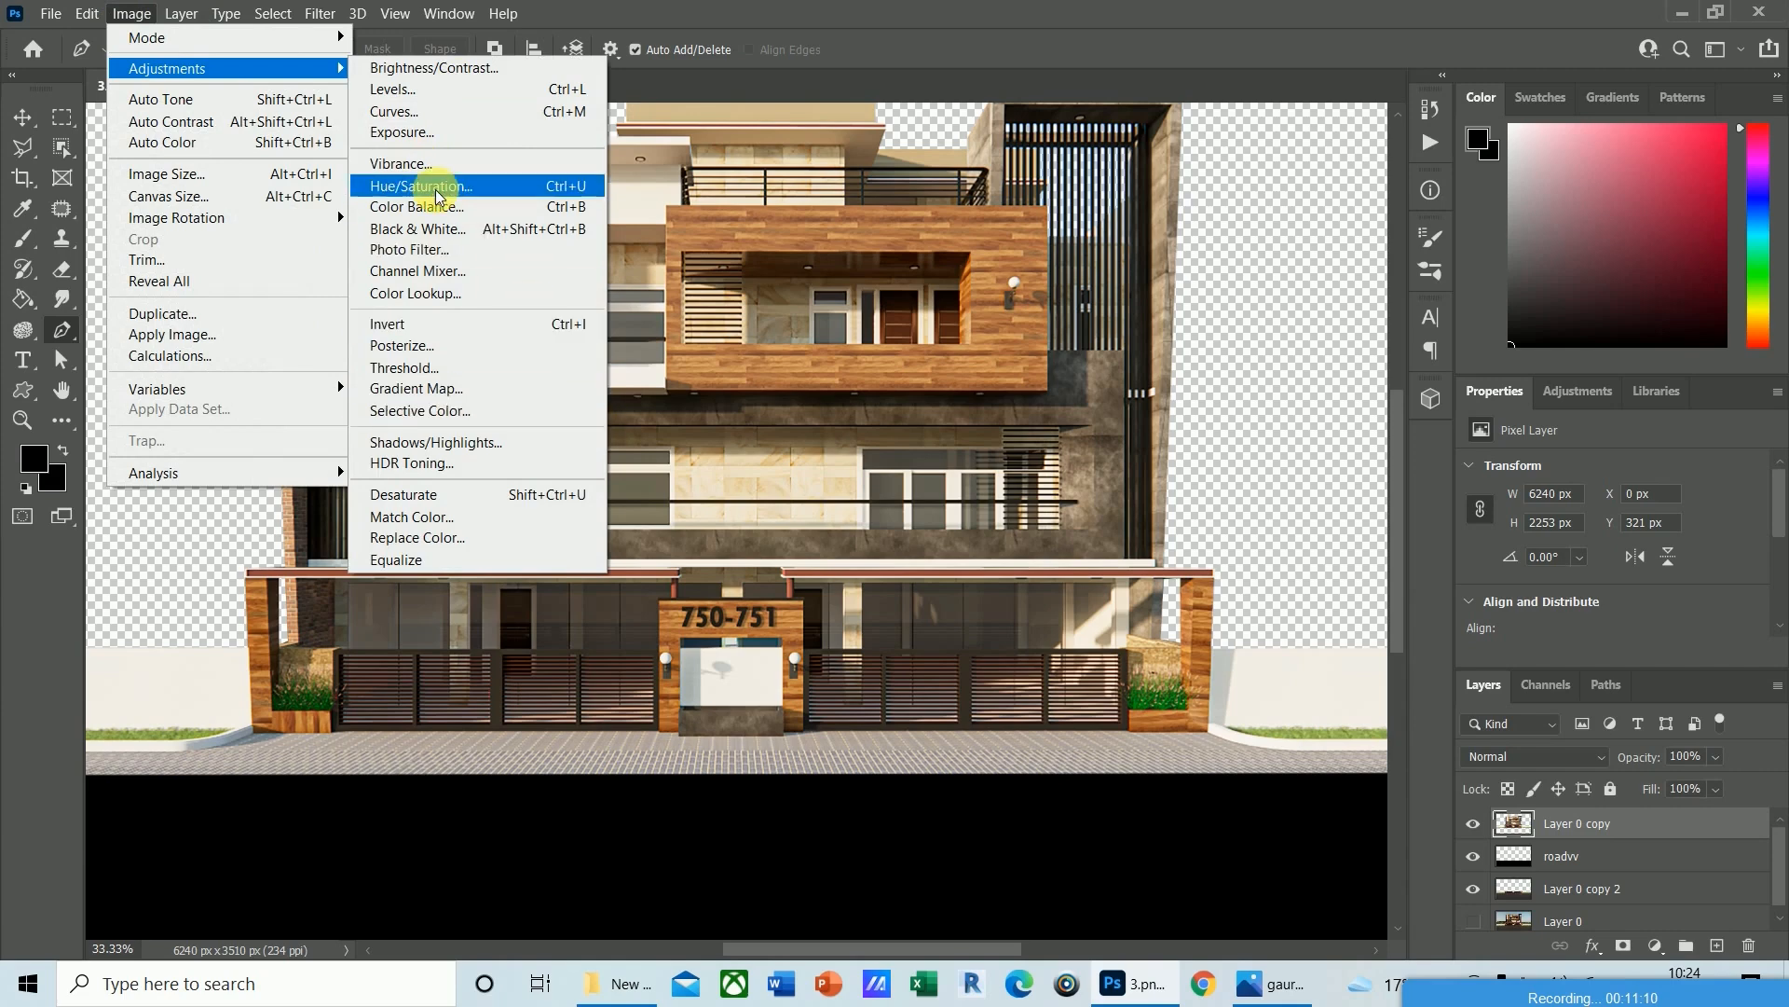
left_click(410, 165)
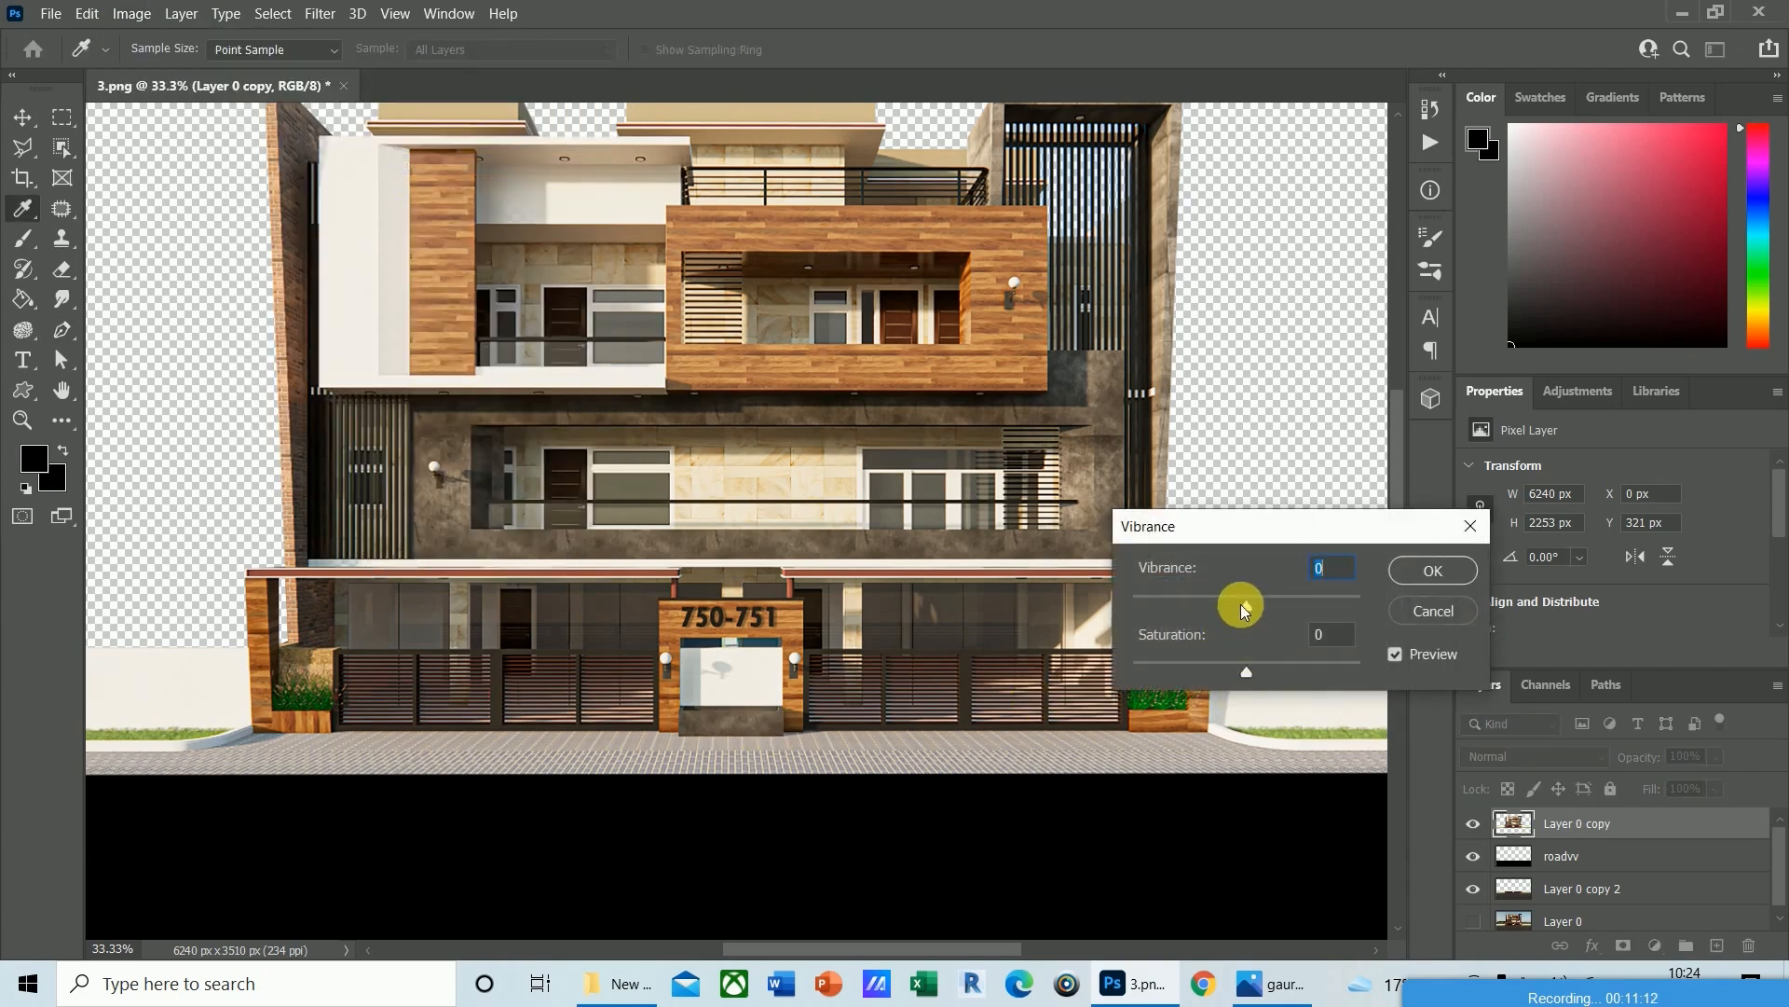
left_click_drag(1250, 609, 1263, 612)
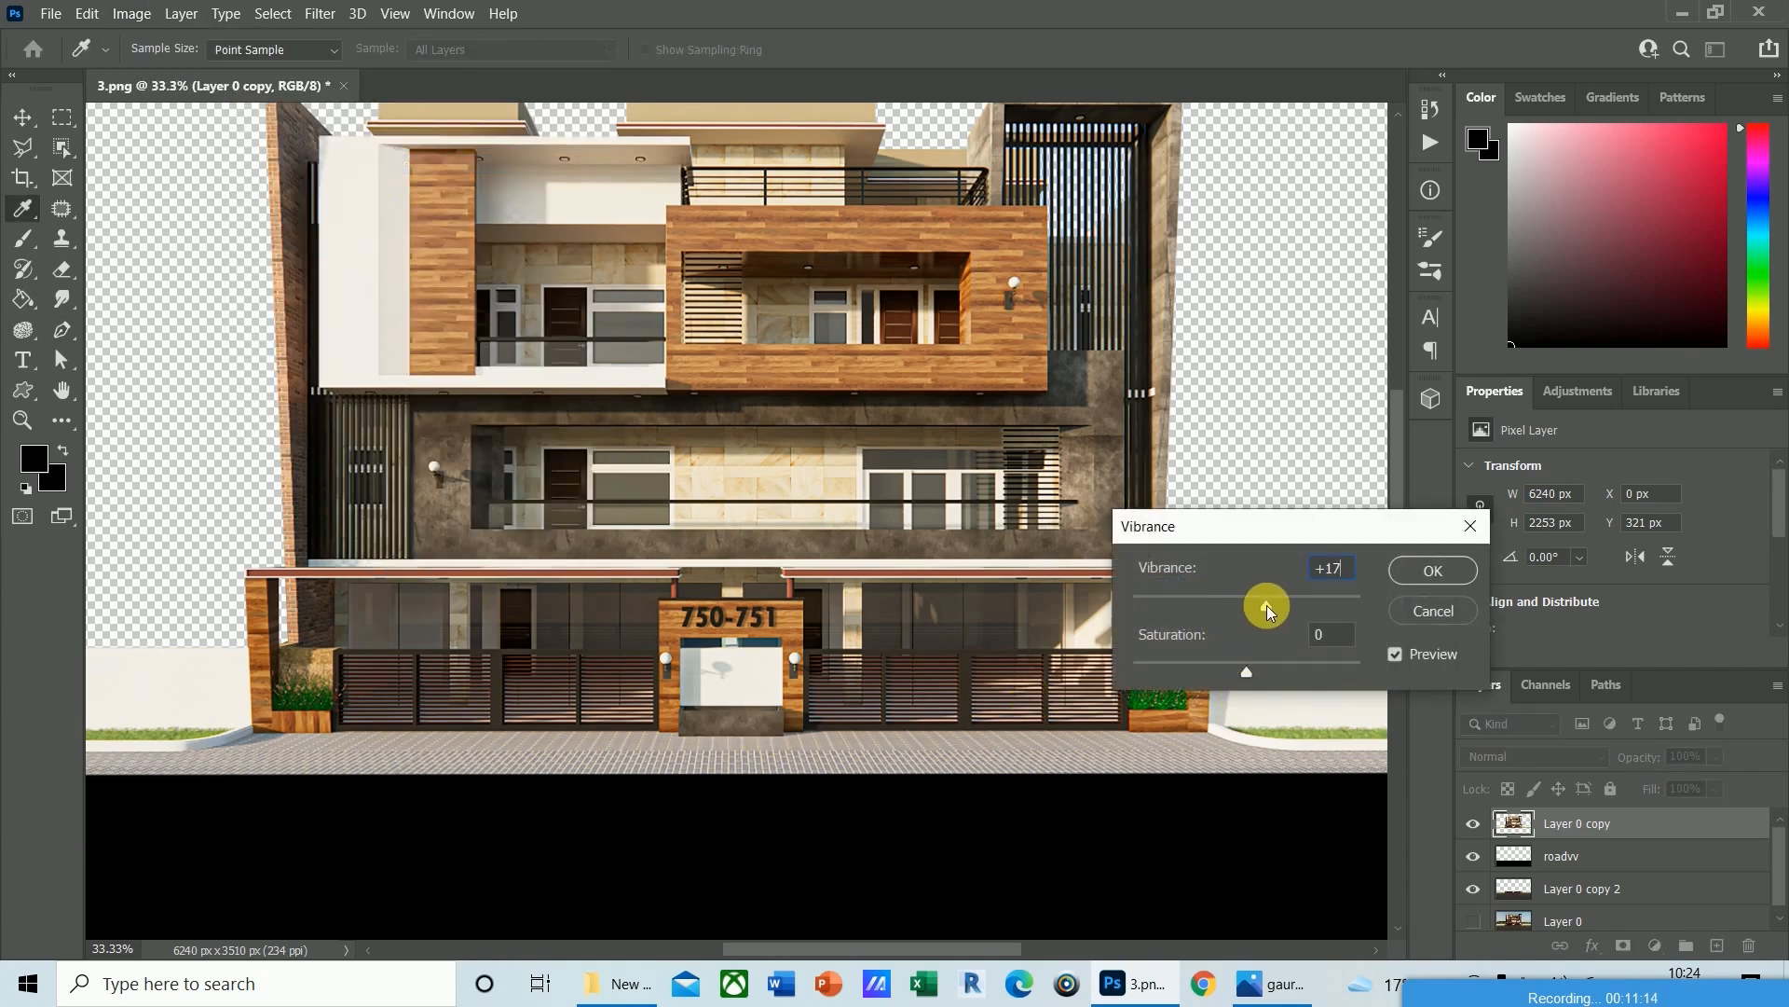
left_click_drag(1274, 618, 1262, 623)
left_click(1433, 570)
key("p")
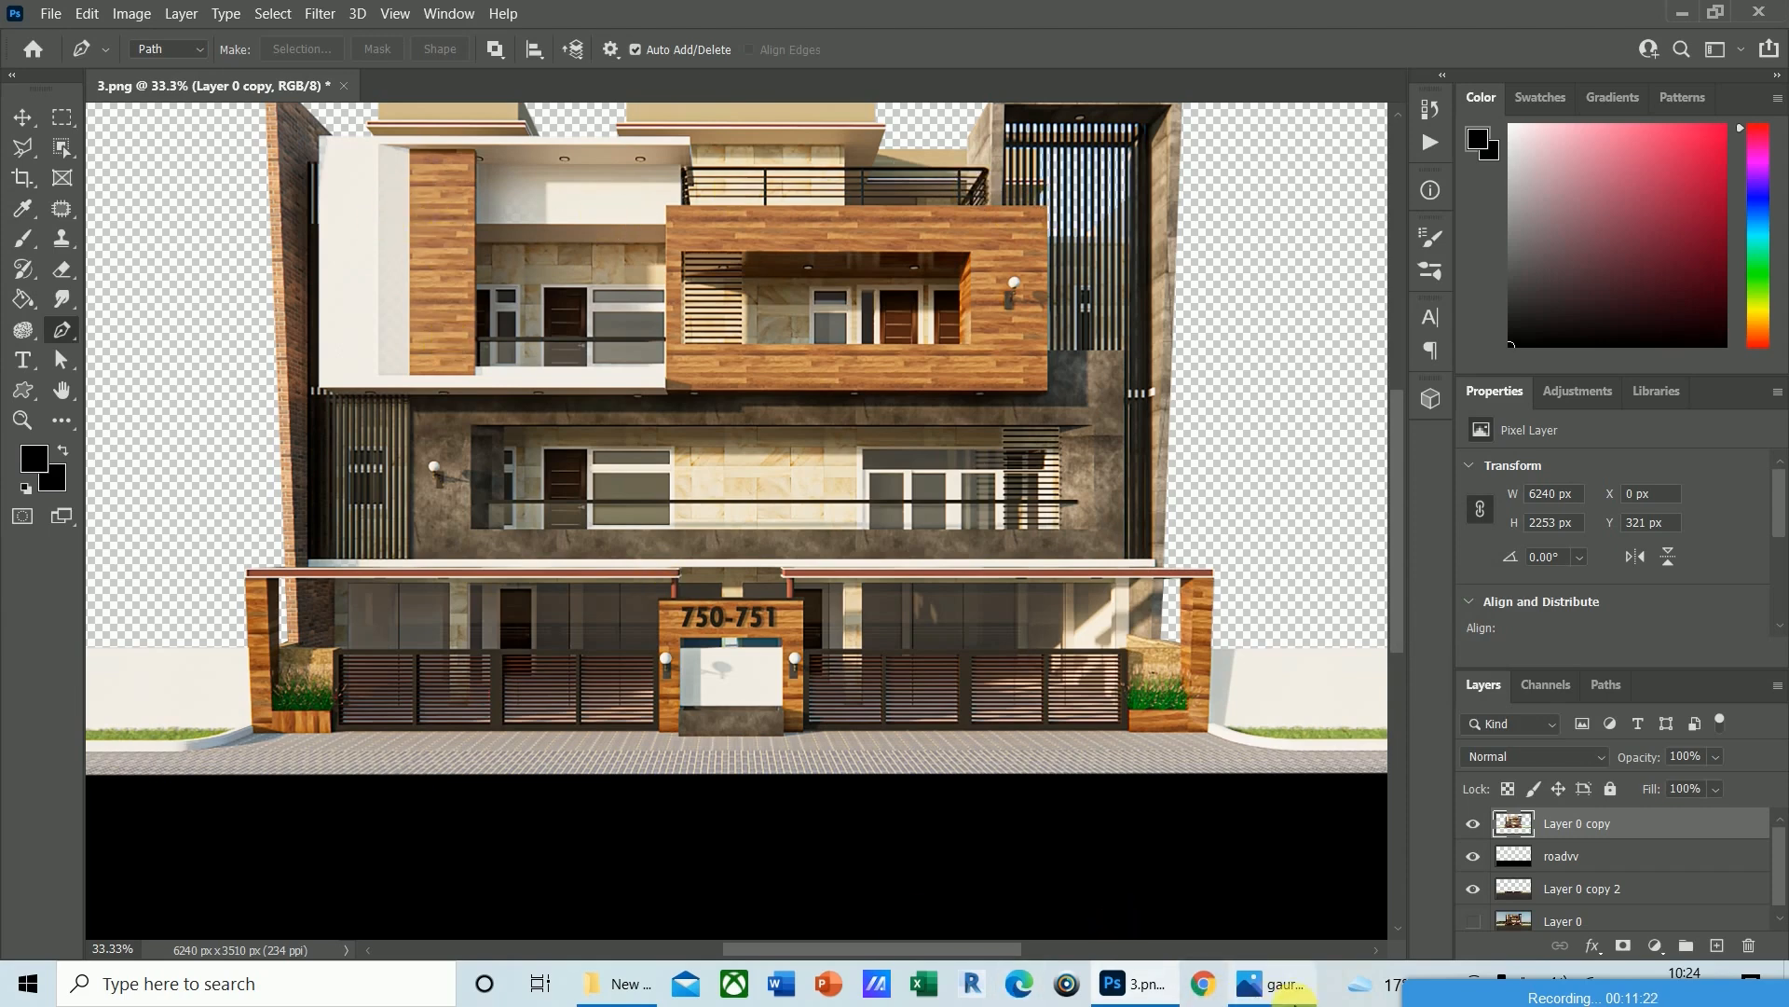
Check the reference render gaurav.jpg in Photos, return to Photoshop, and select the vertical wood panel with the Object Selection tool.
left_click(1314, 987)
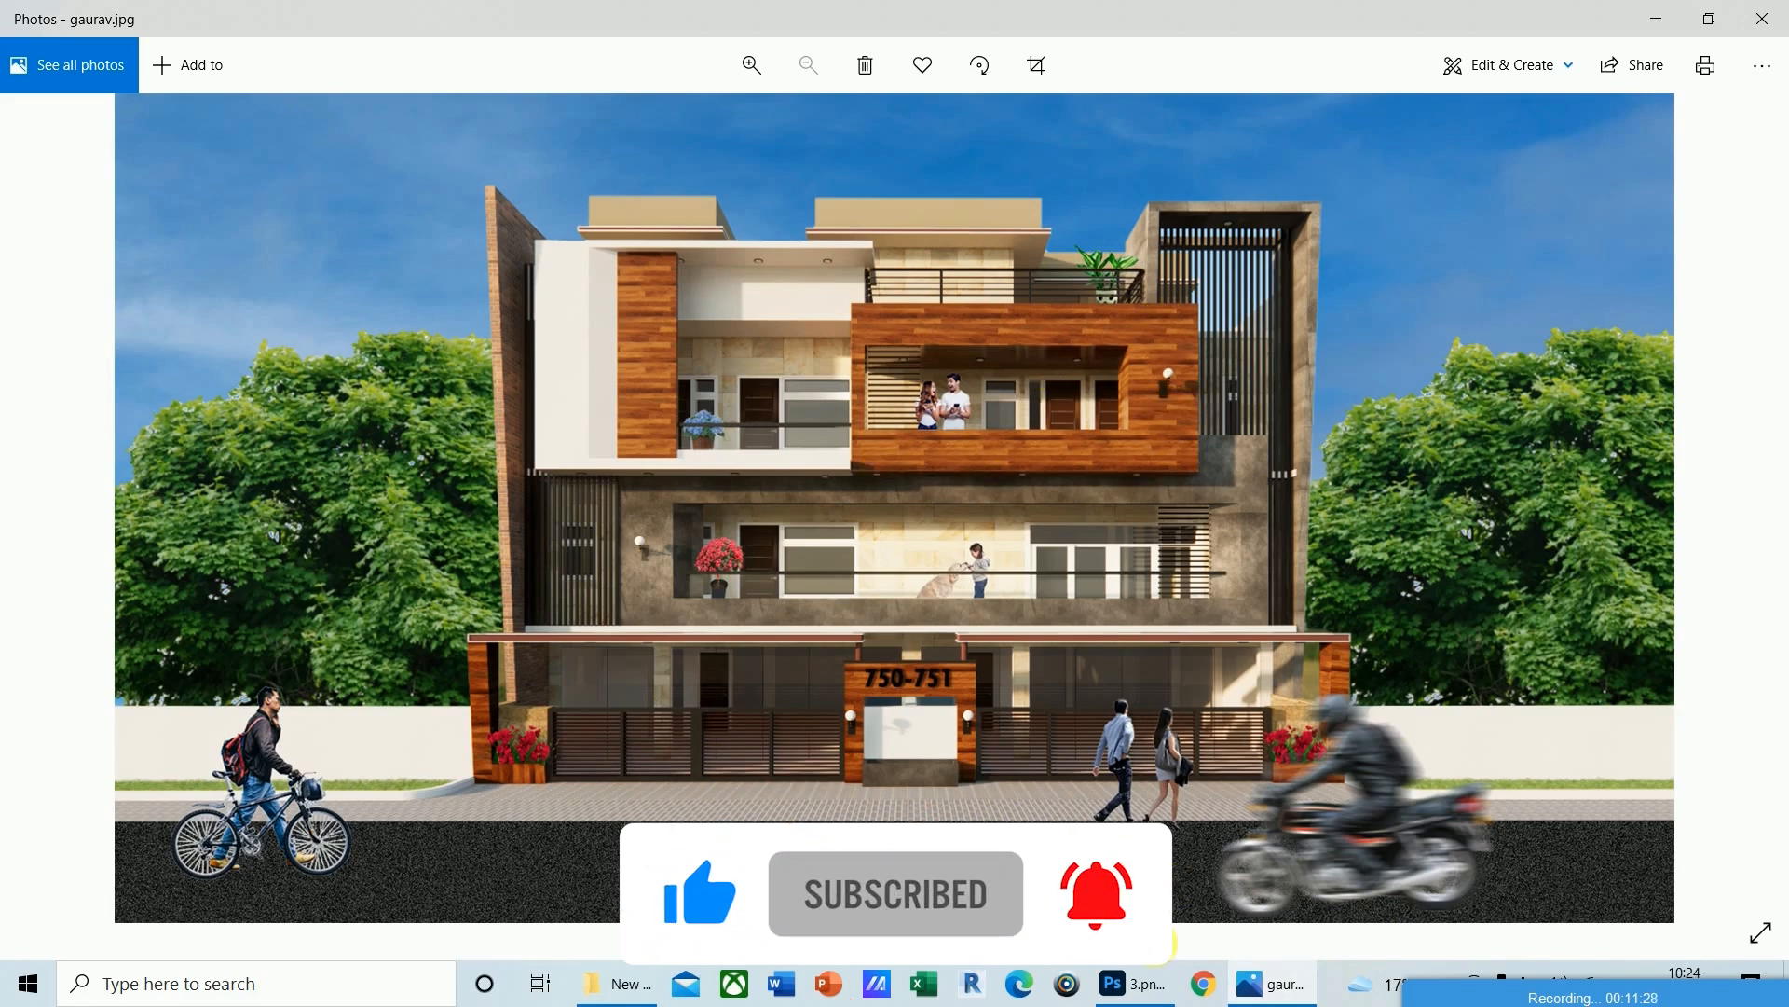
left_click(1156, 993)
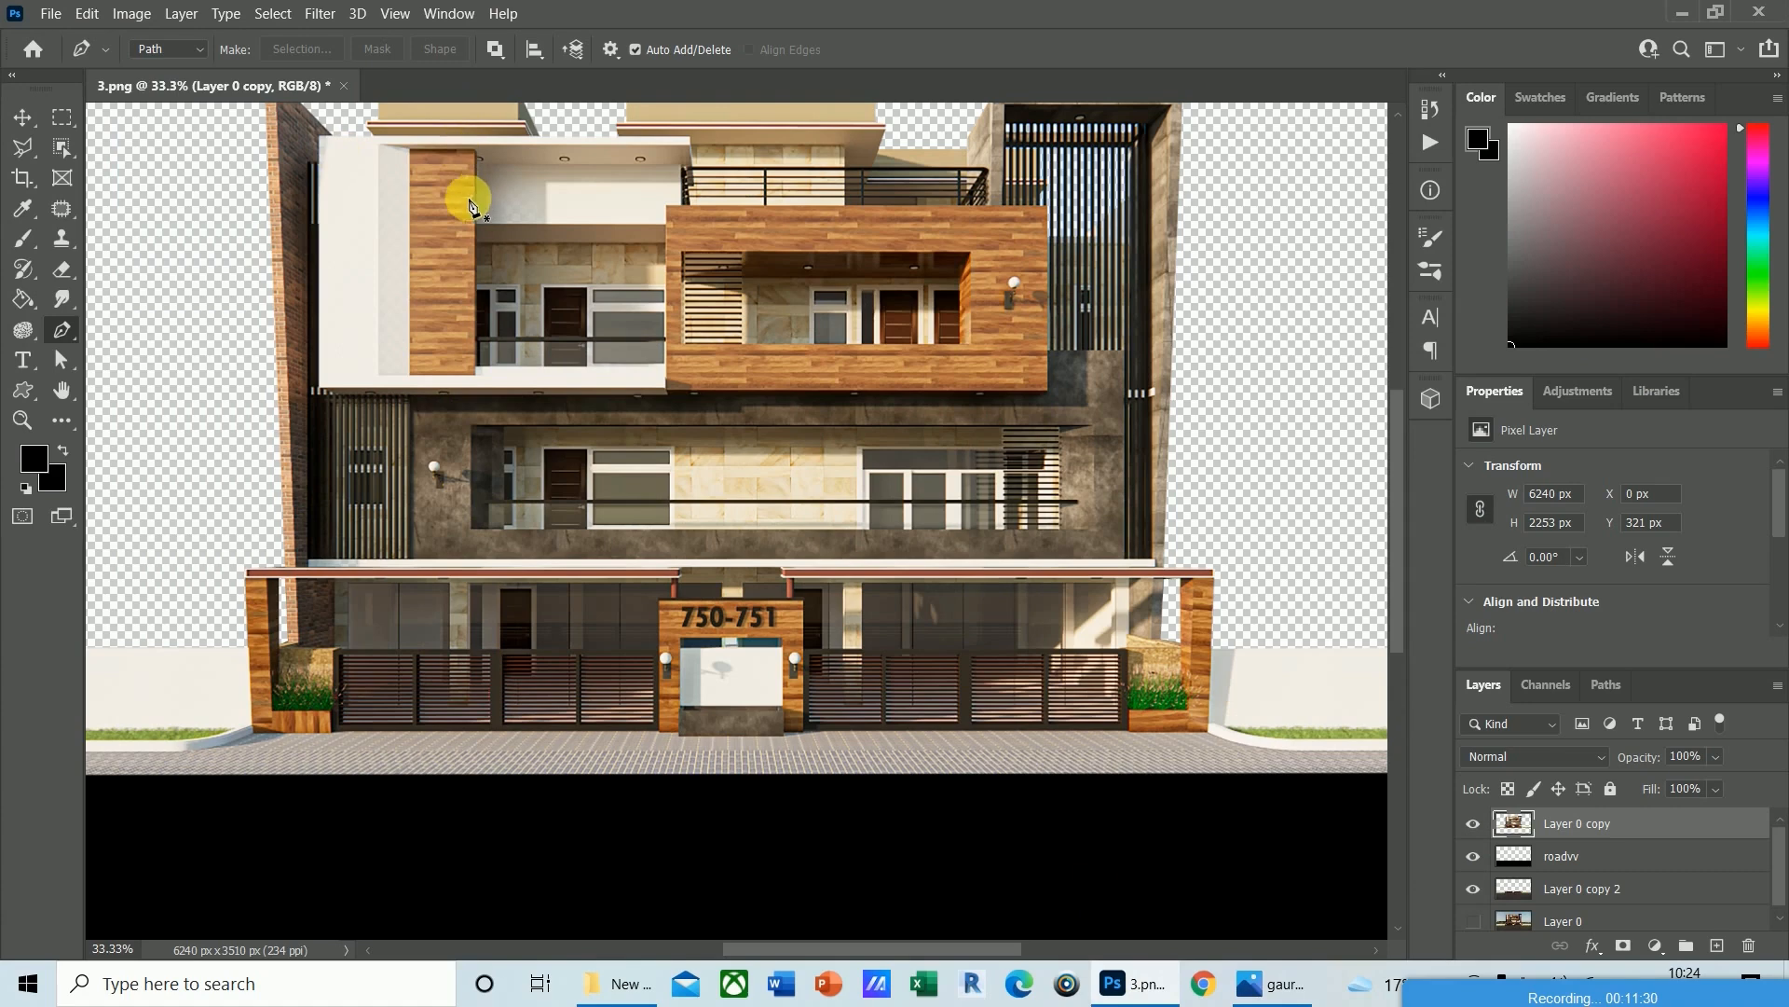
left_click(63, 118)
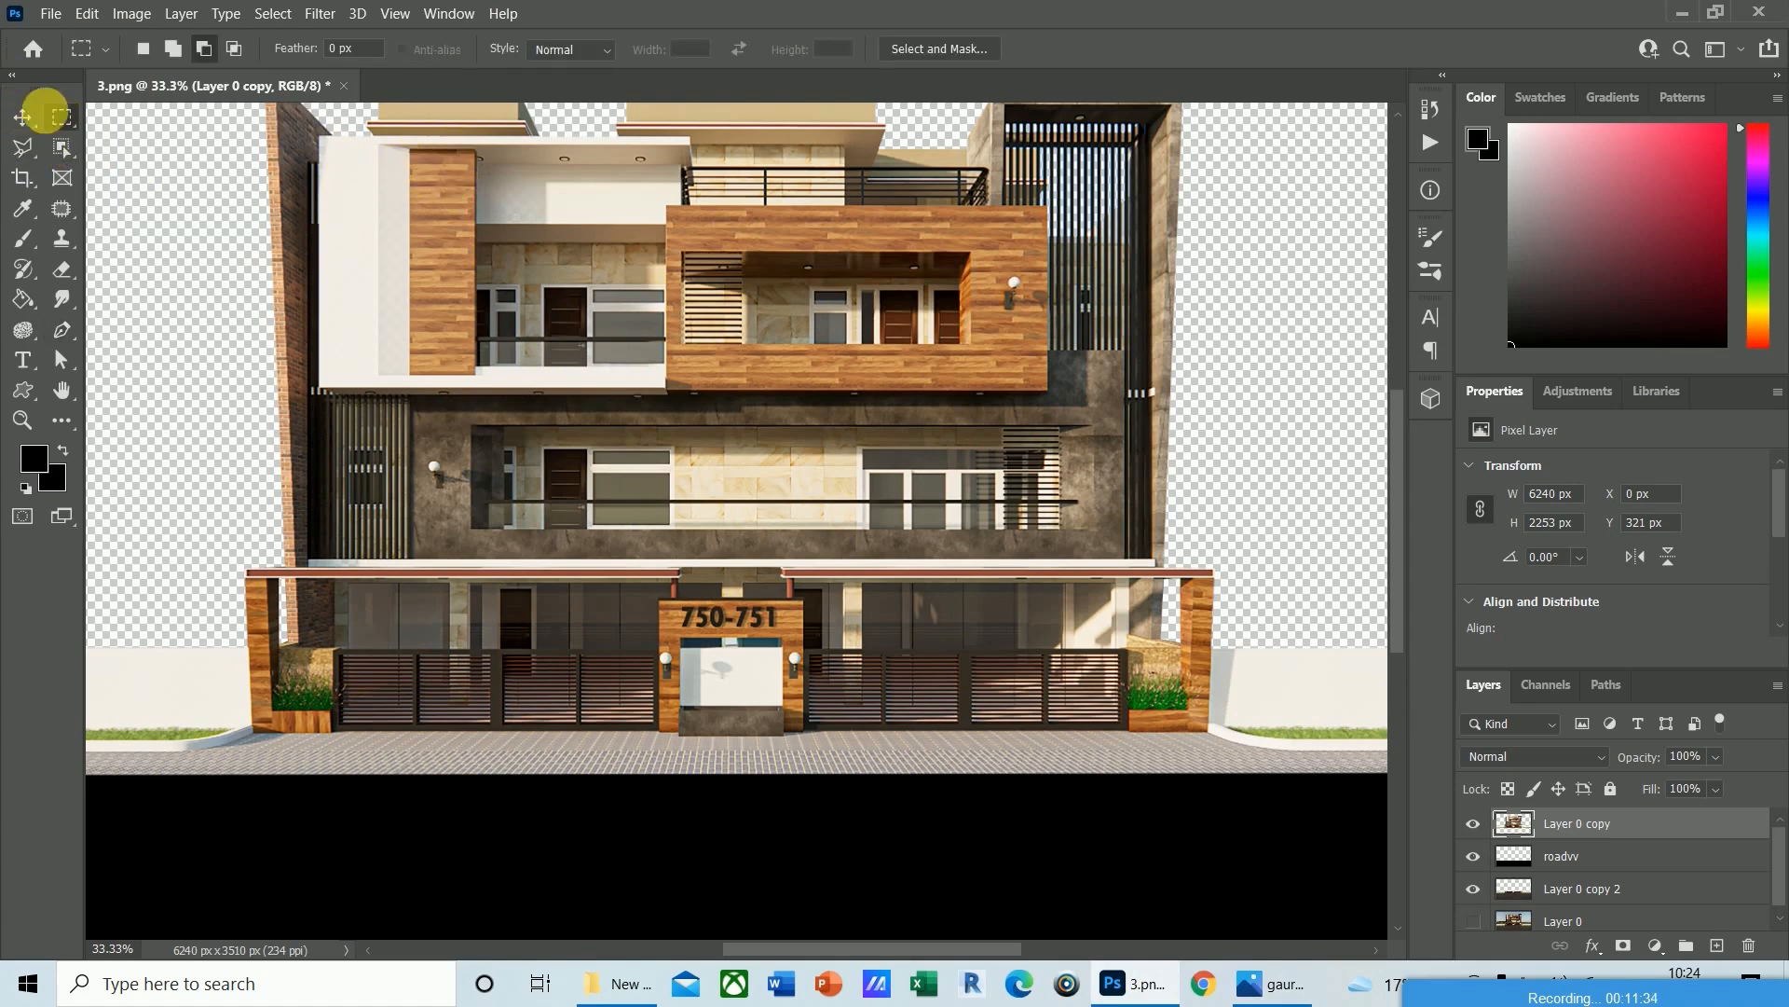
left_click(63, 147)
left_click_drag(415, 153, 480, 382)
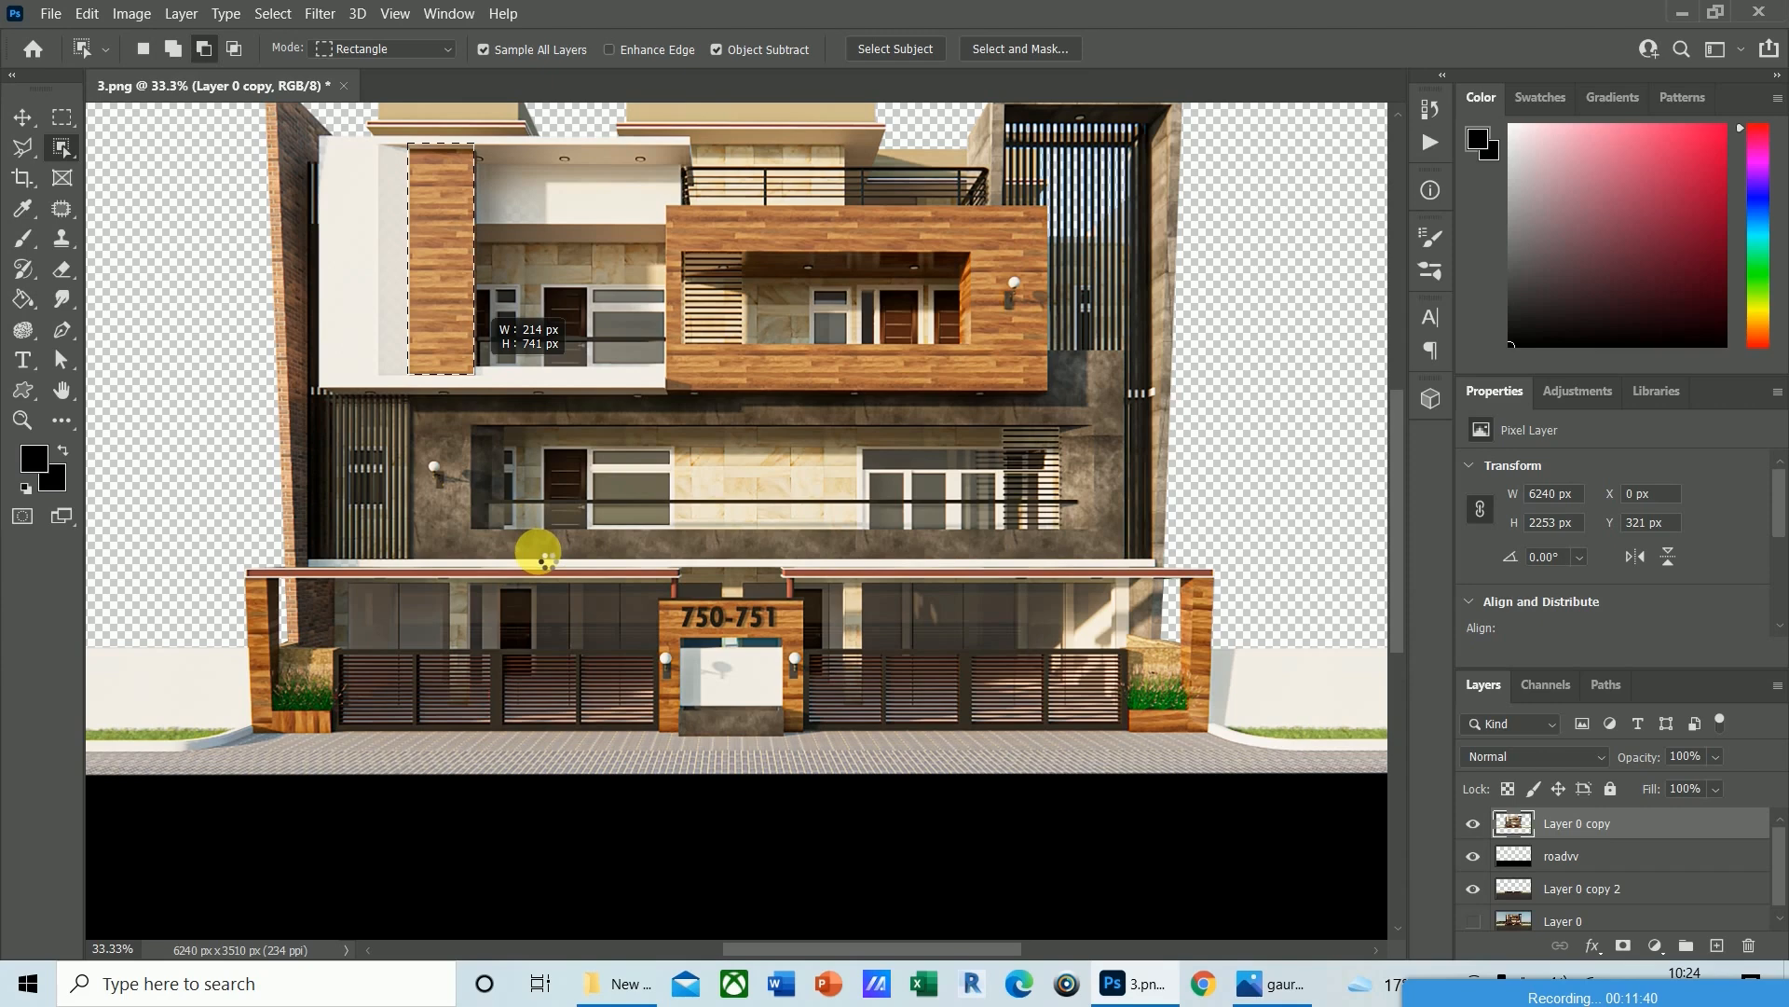
Add the wood balcony frame, both outer gate pillars and the central 750-751 gate pillar to the selection with the Object Selection tool.
left_click(173, 48)
left_click_drag(660, 208, 1053, 396)
left_click_drag(238, 565, 341, 753)
left_click_drag(333, 745, 334, 746)
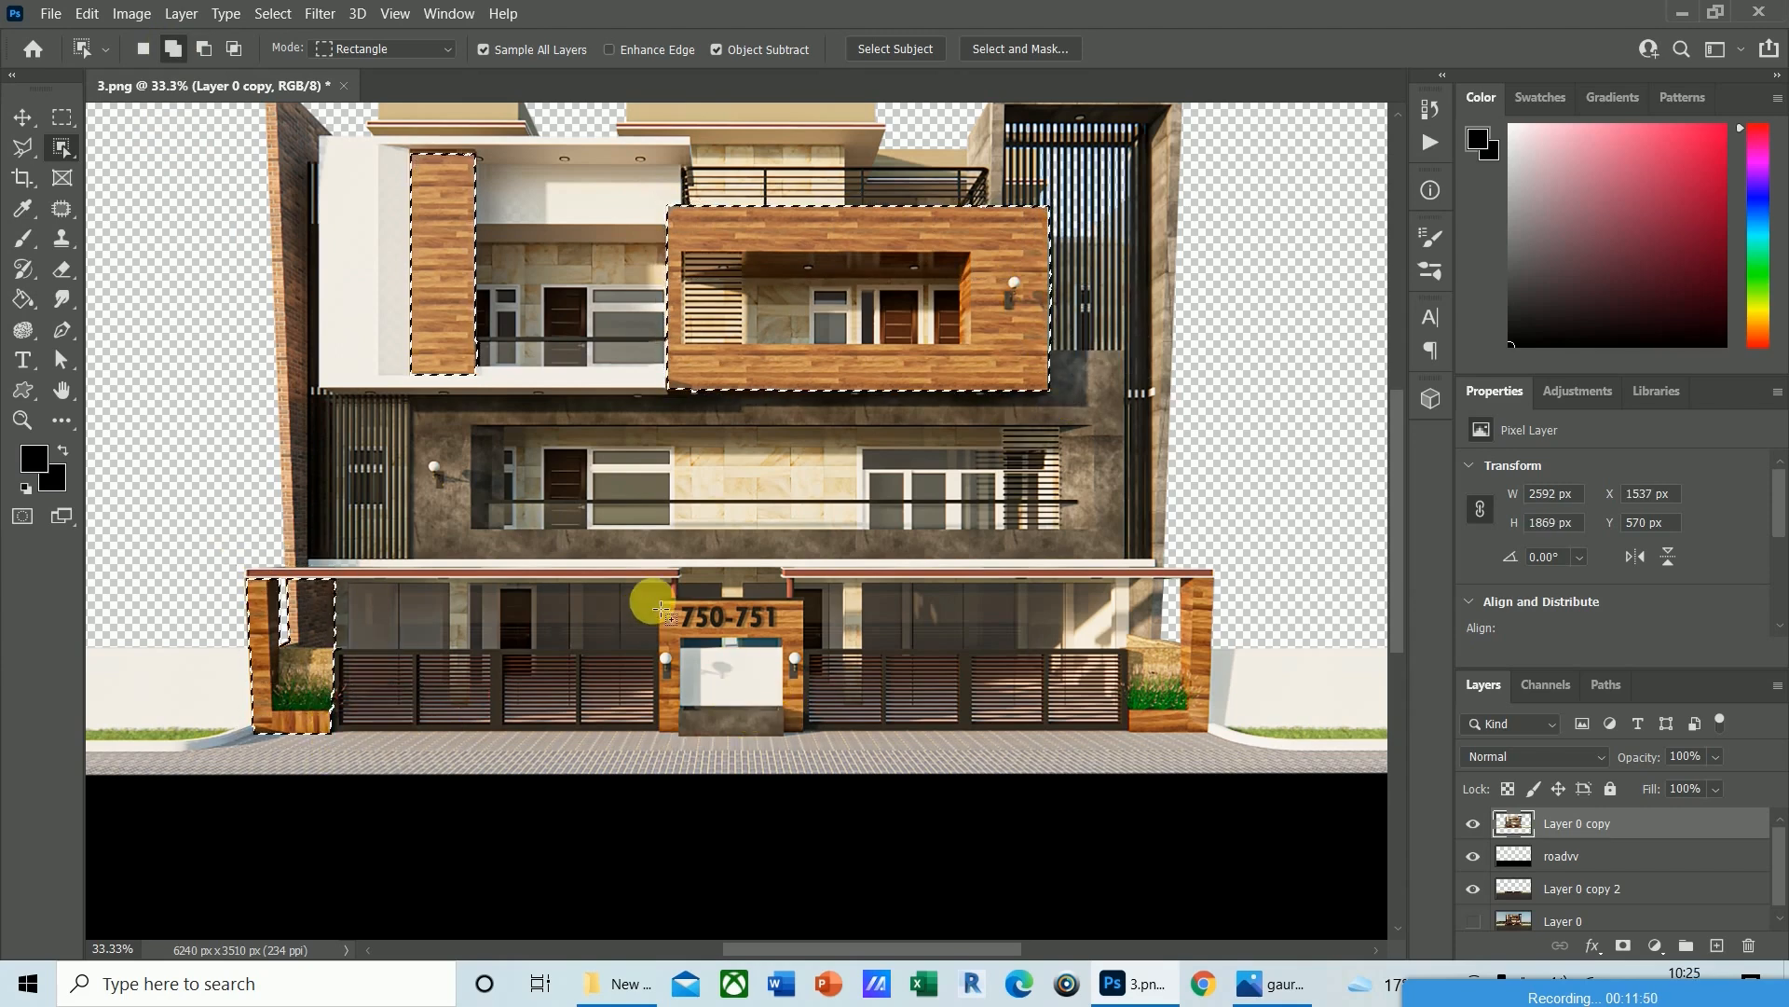
left_click_drag(653, 598, 817, 758)
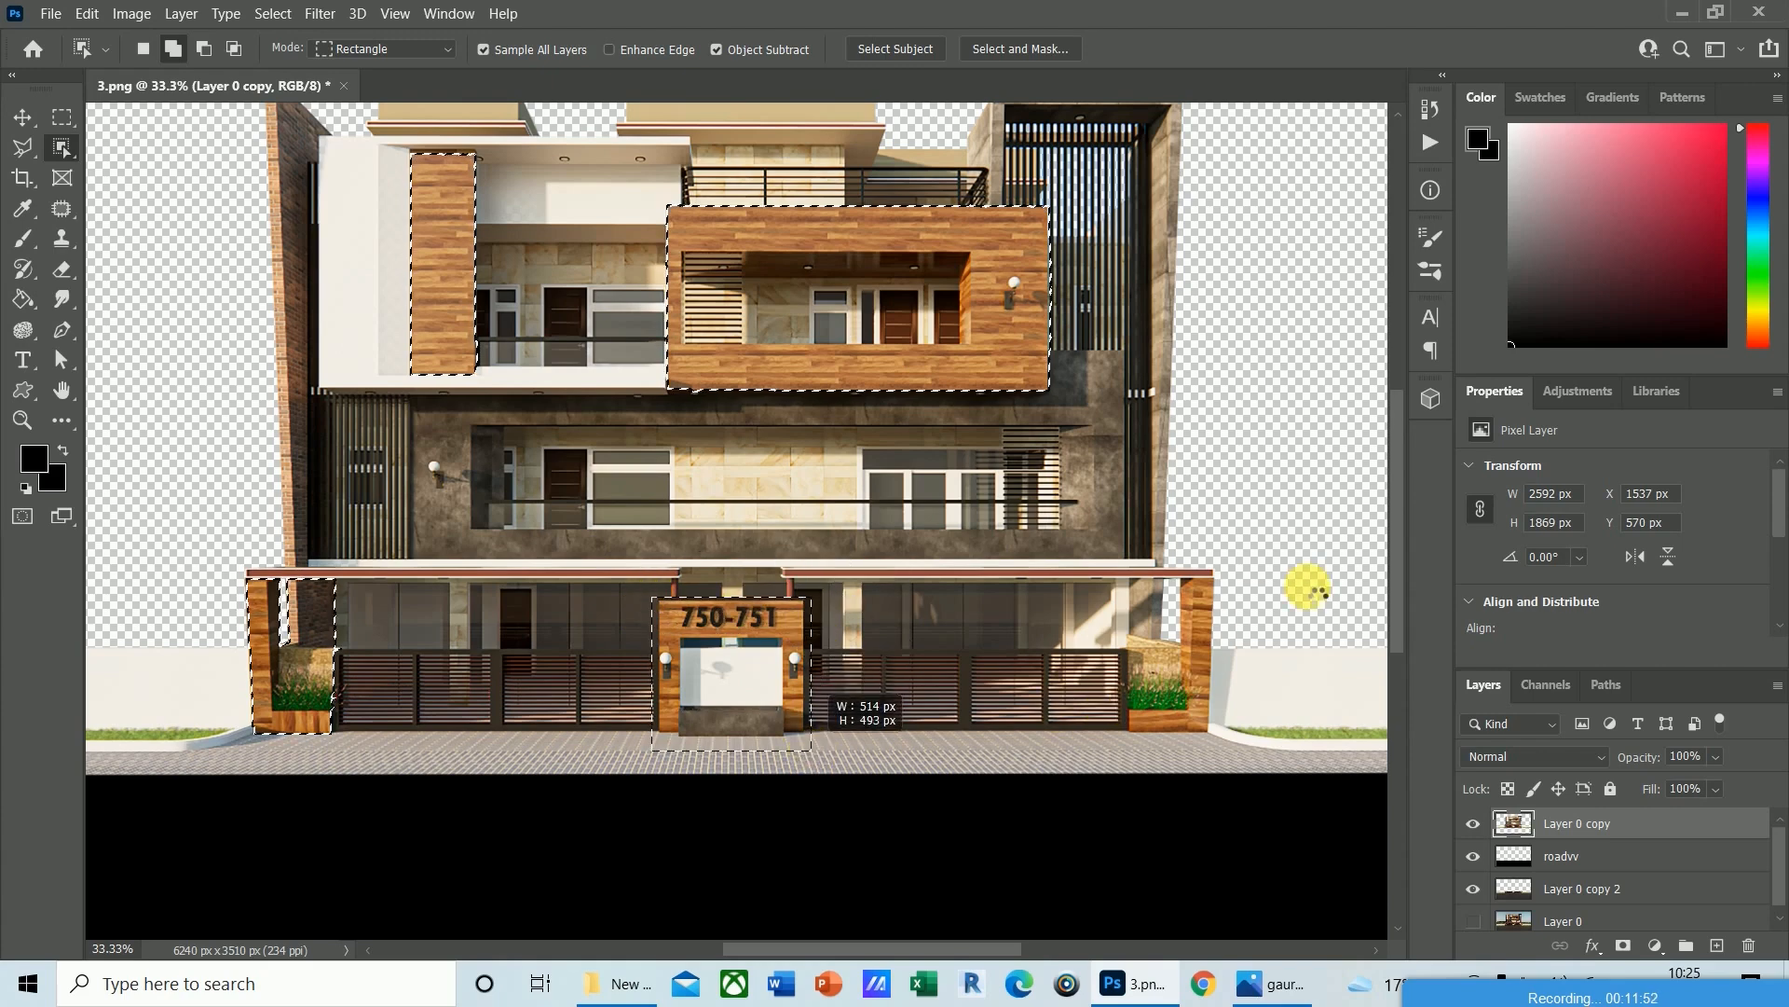
left_click_drag(1246, 562, 1118, 753)
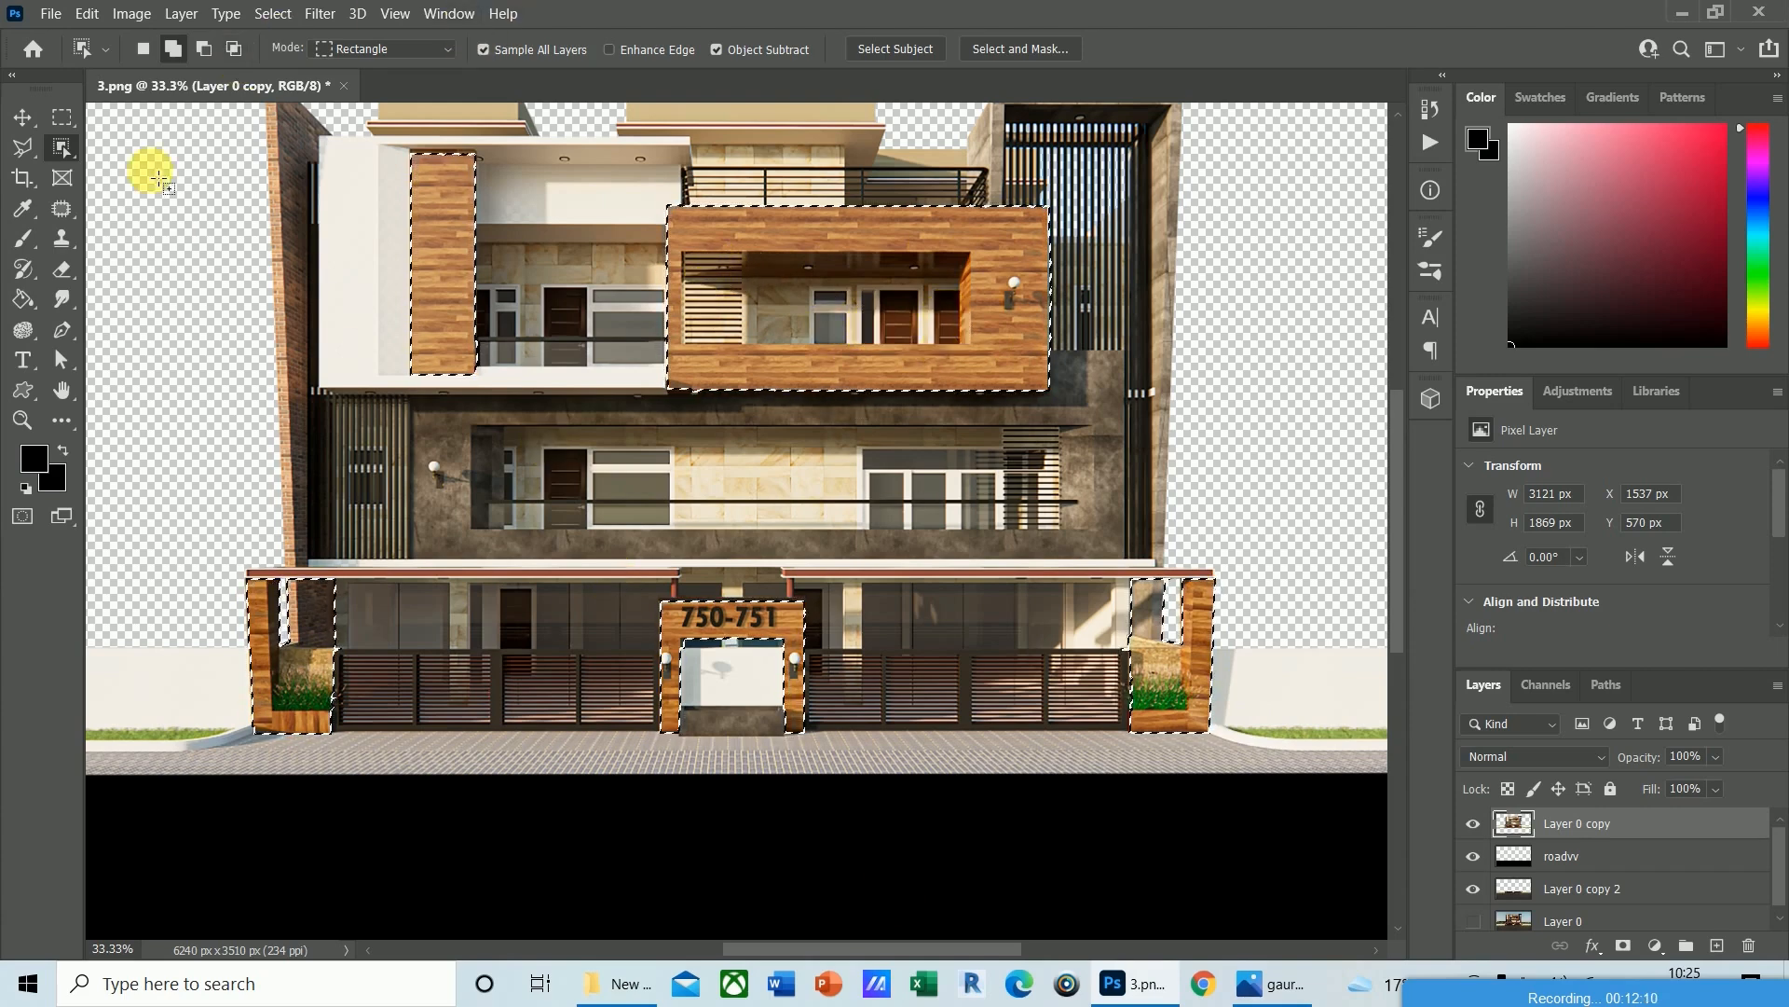
Subtract the balcony opening inside the wood frame from the selection with the Polygonal Lasso tool.
left_click(203, 48)
left_click(26, 148)
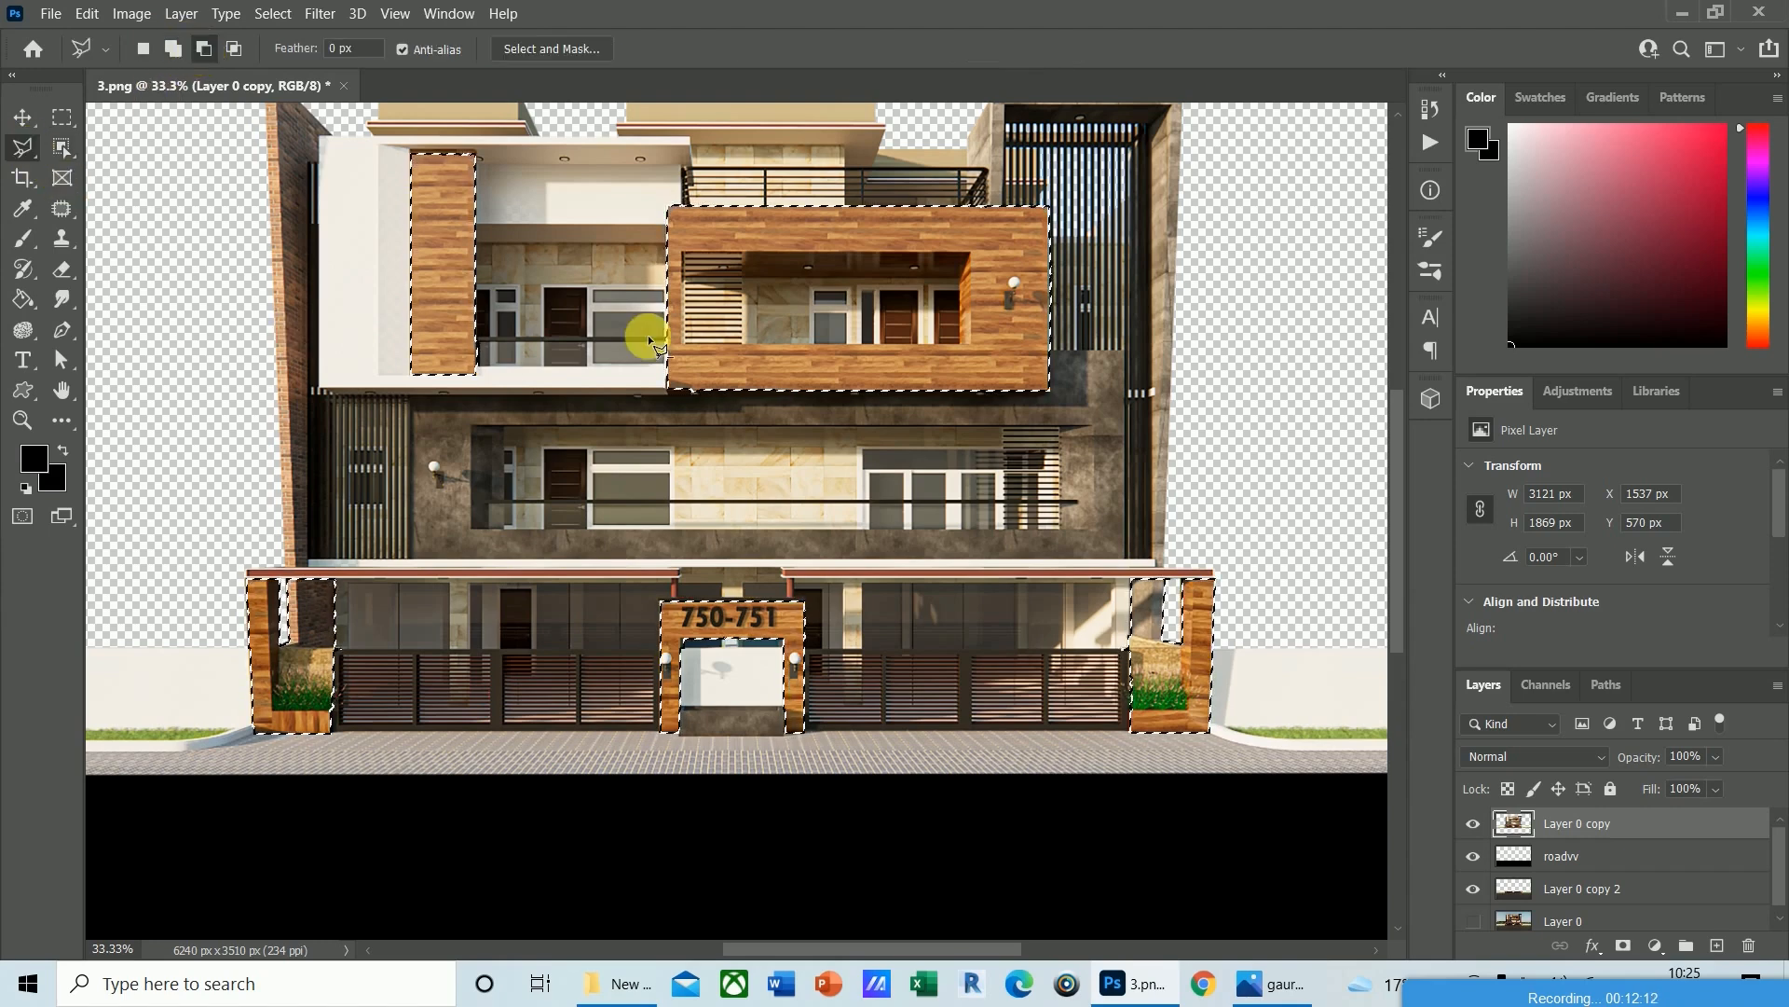
key("ctrl+plus")
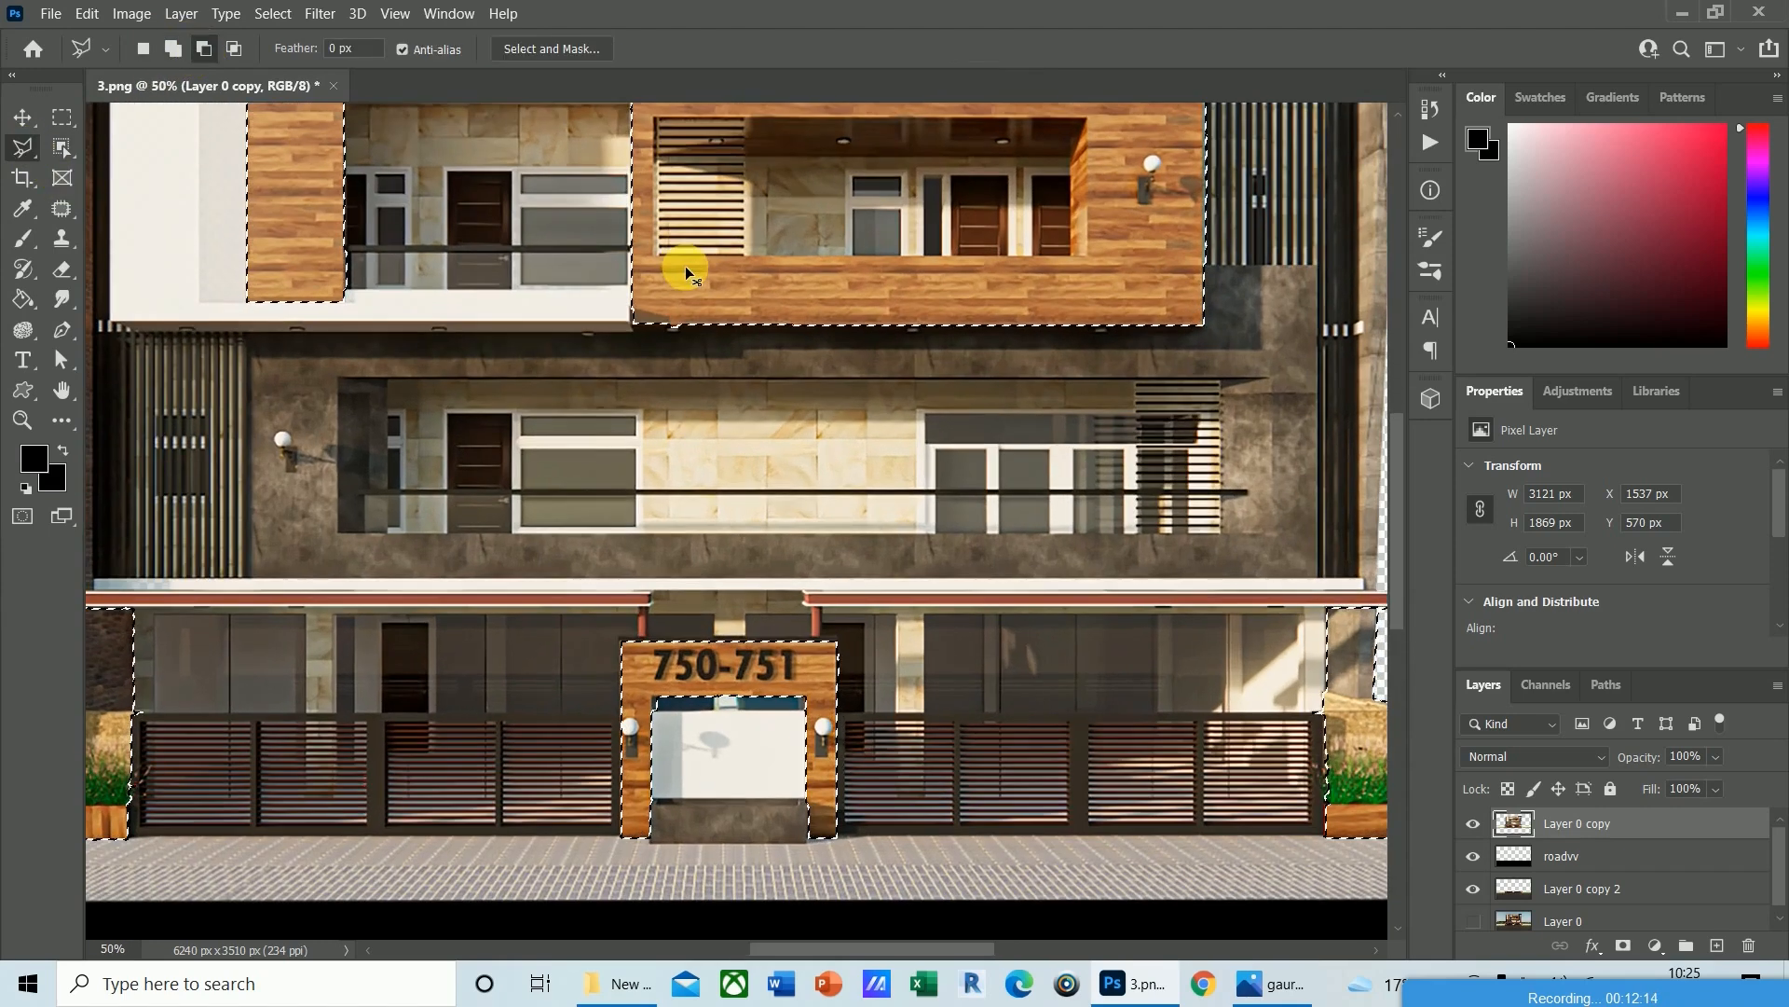
left_click_drag(1396, 483, 1392, 423)
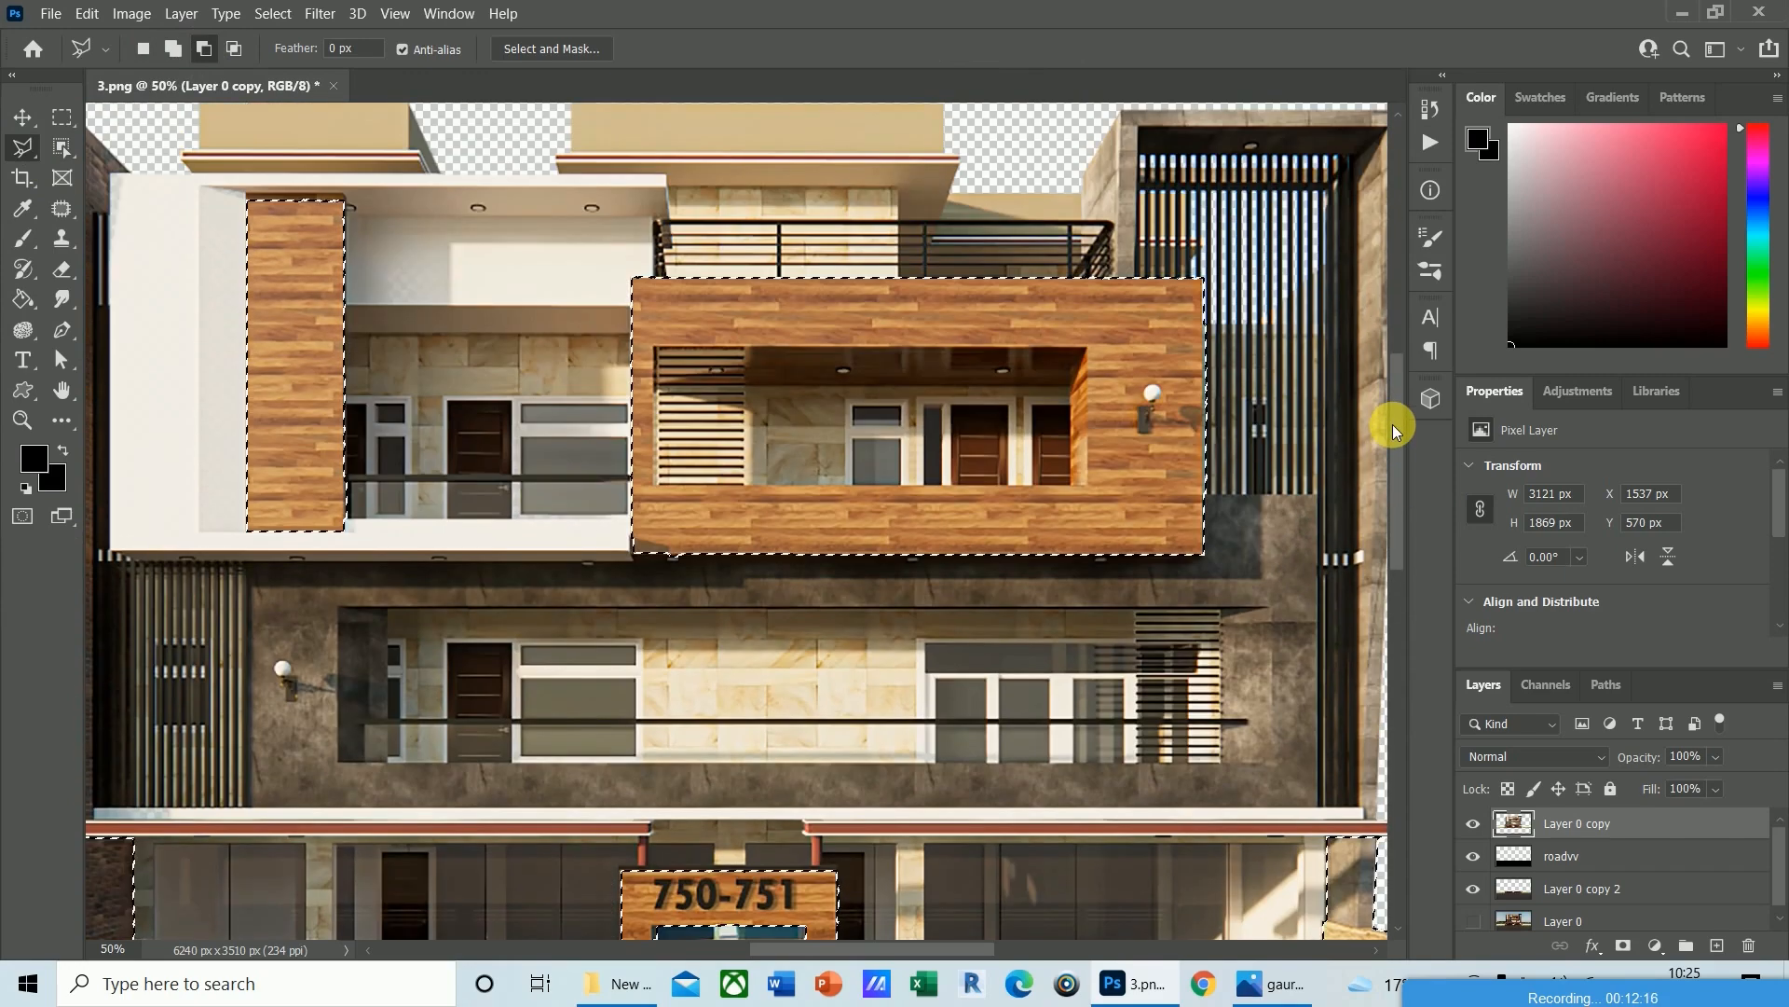
key("ctrl+plus")
key("ctrl+plus")
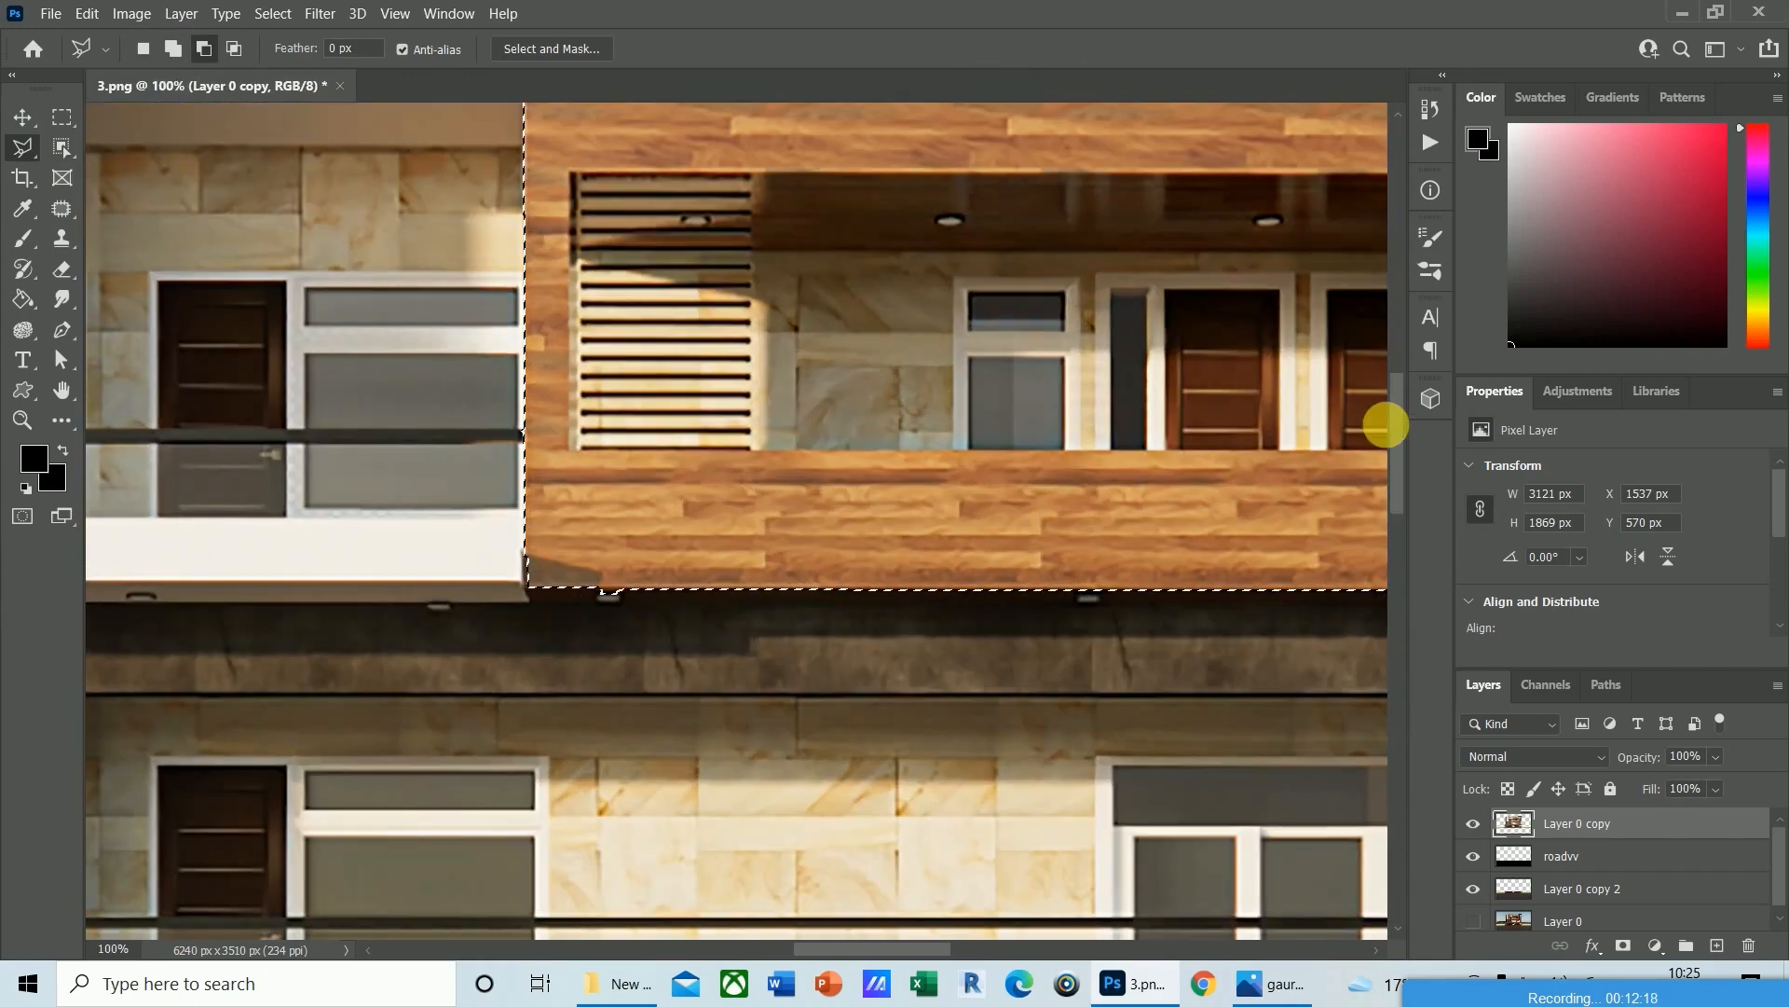
left_click_drag(859, 950, 906, 954)
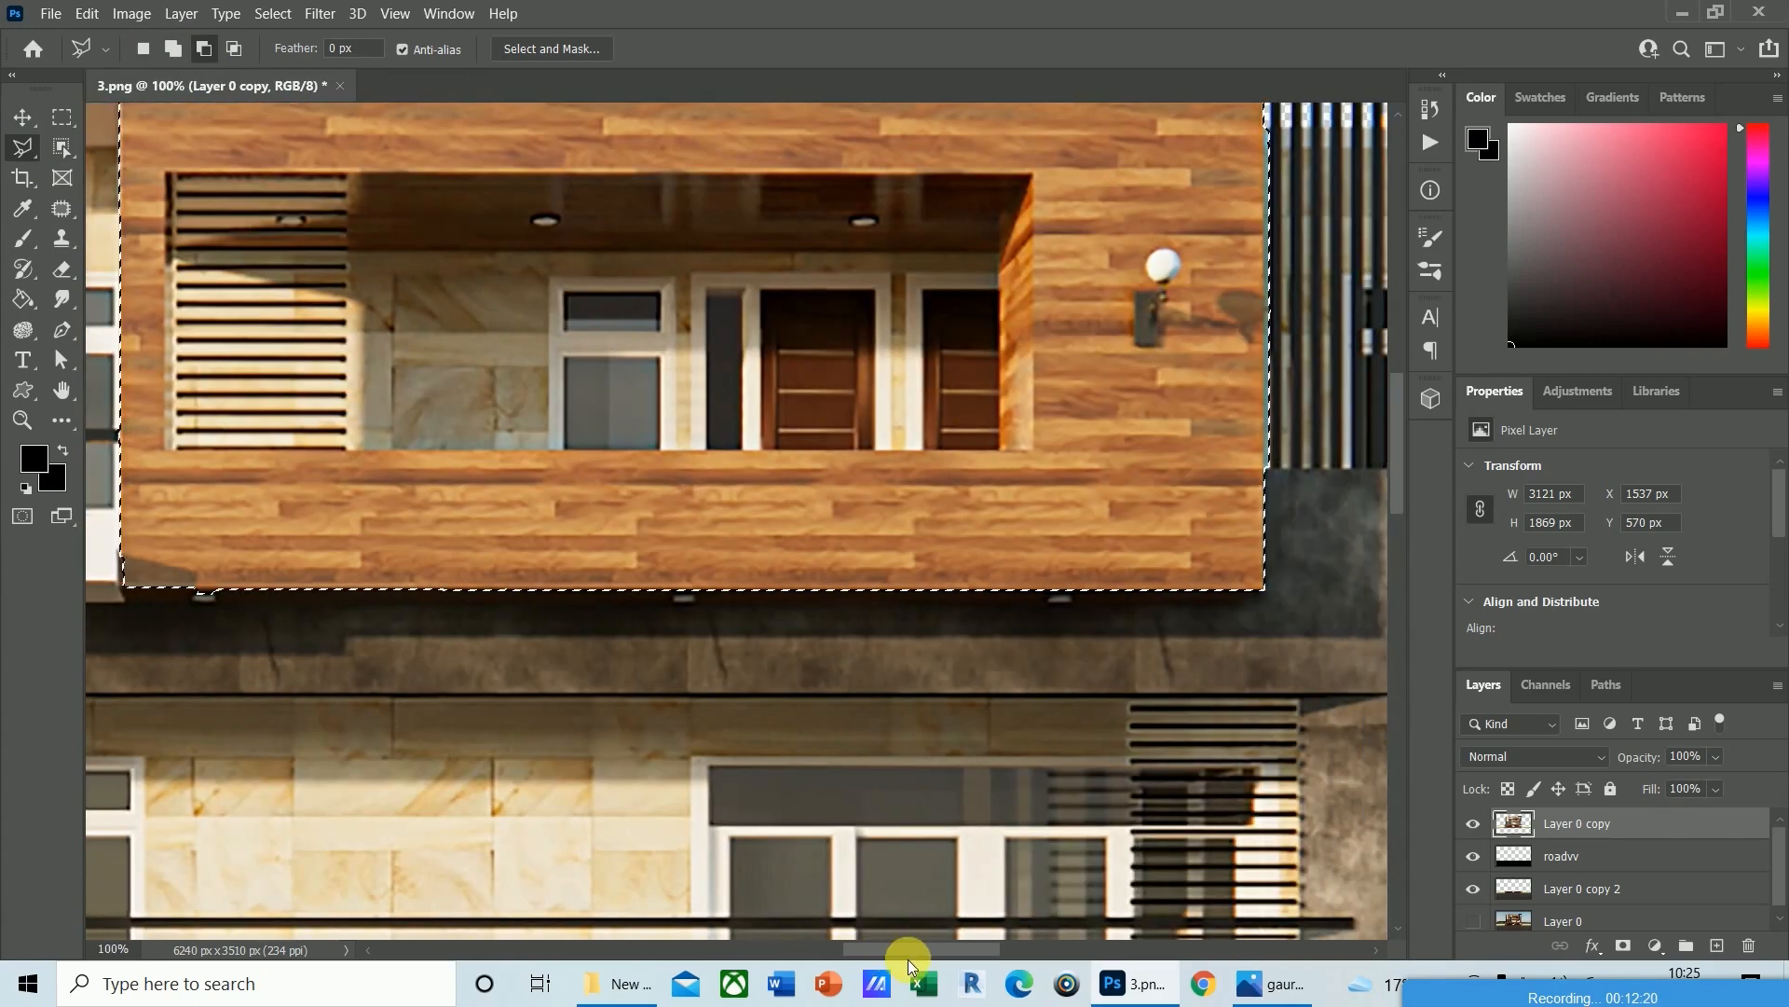
scroll(1395, 478, "up", 1)
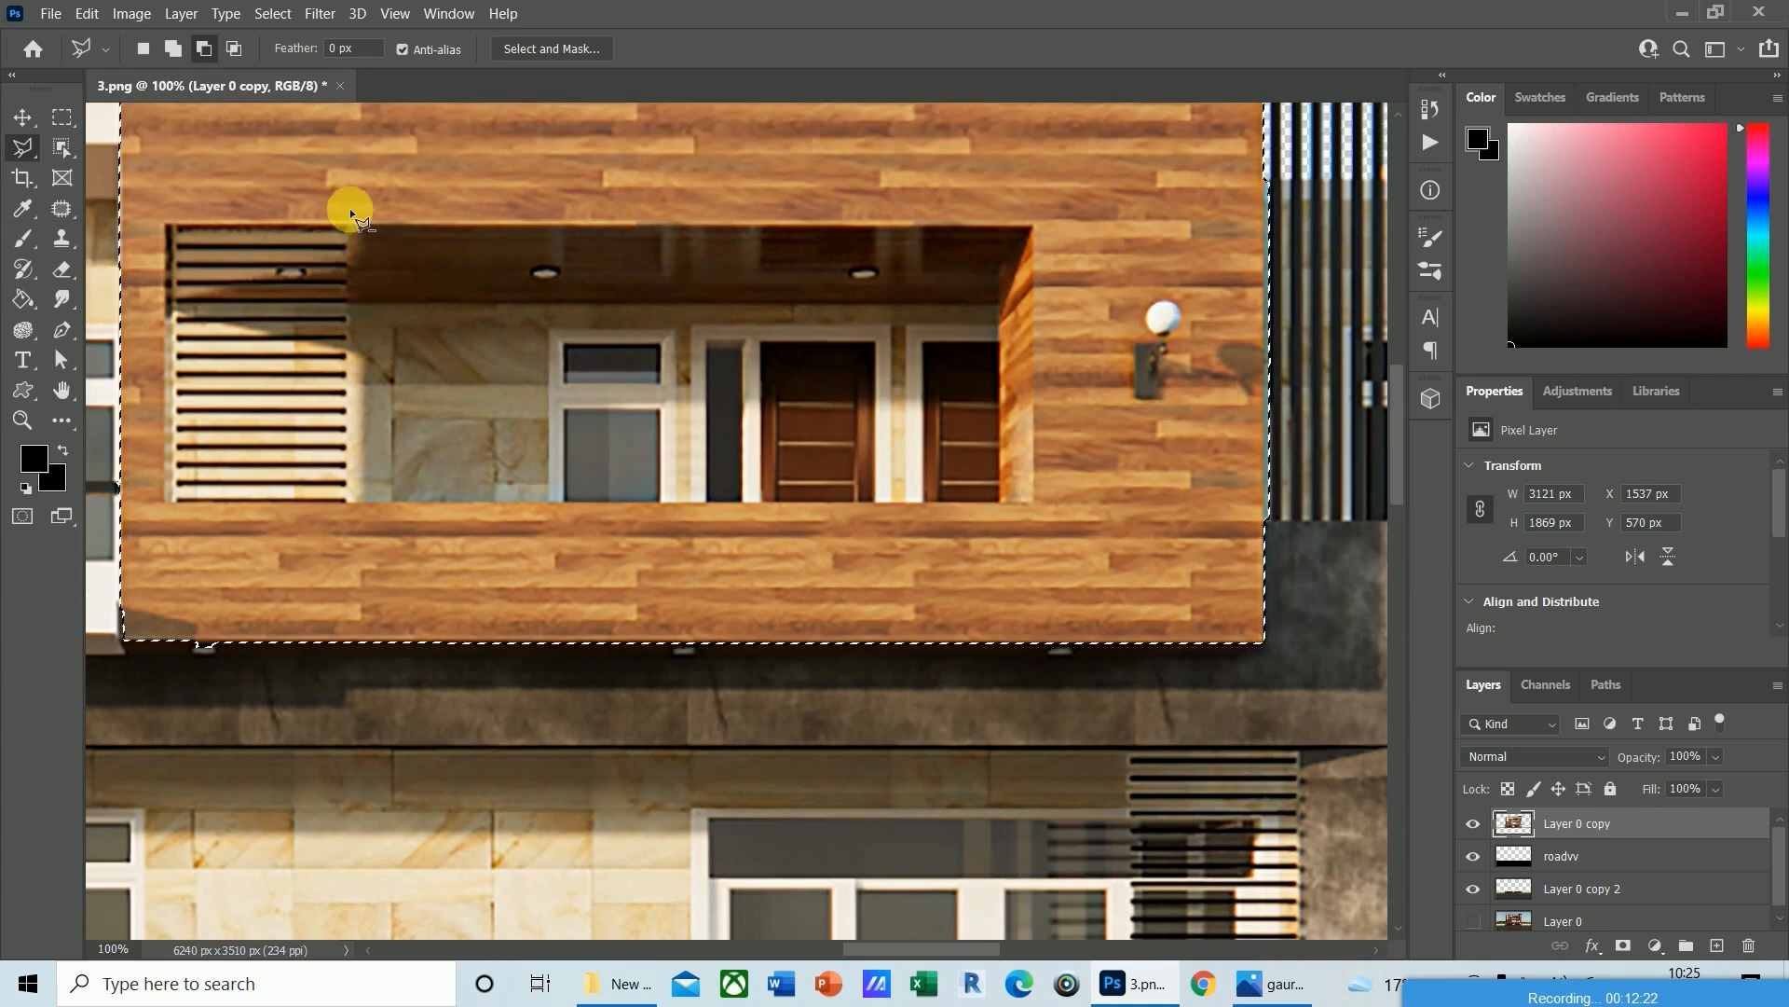
left_click(166, 226)
left_click(1032, 226)
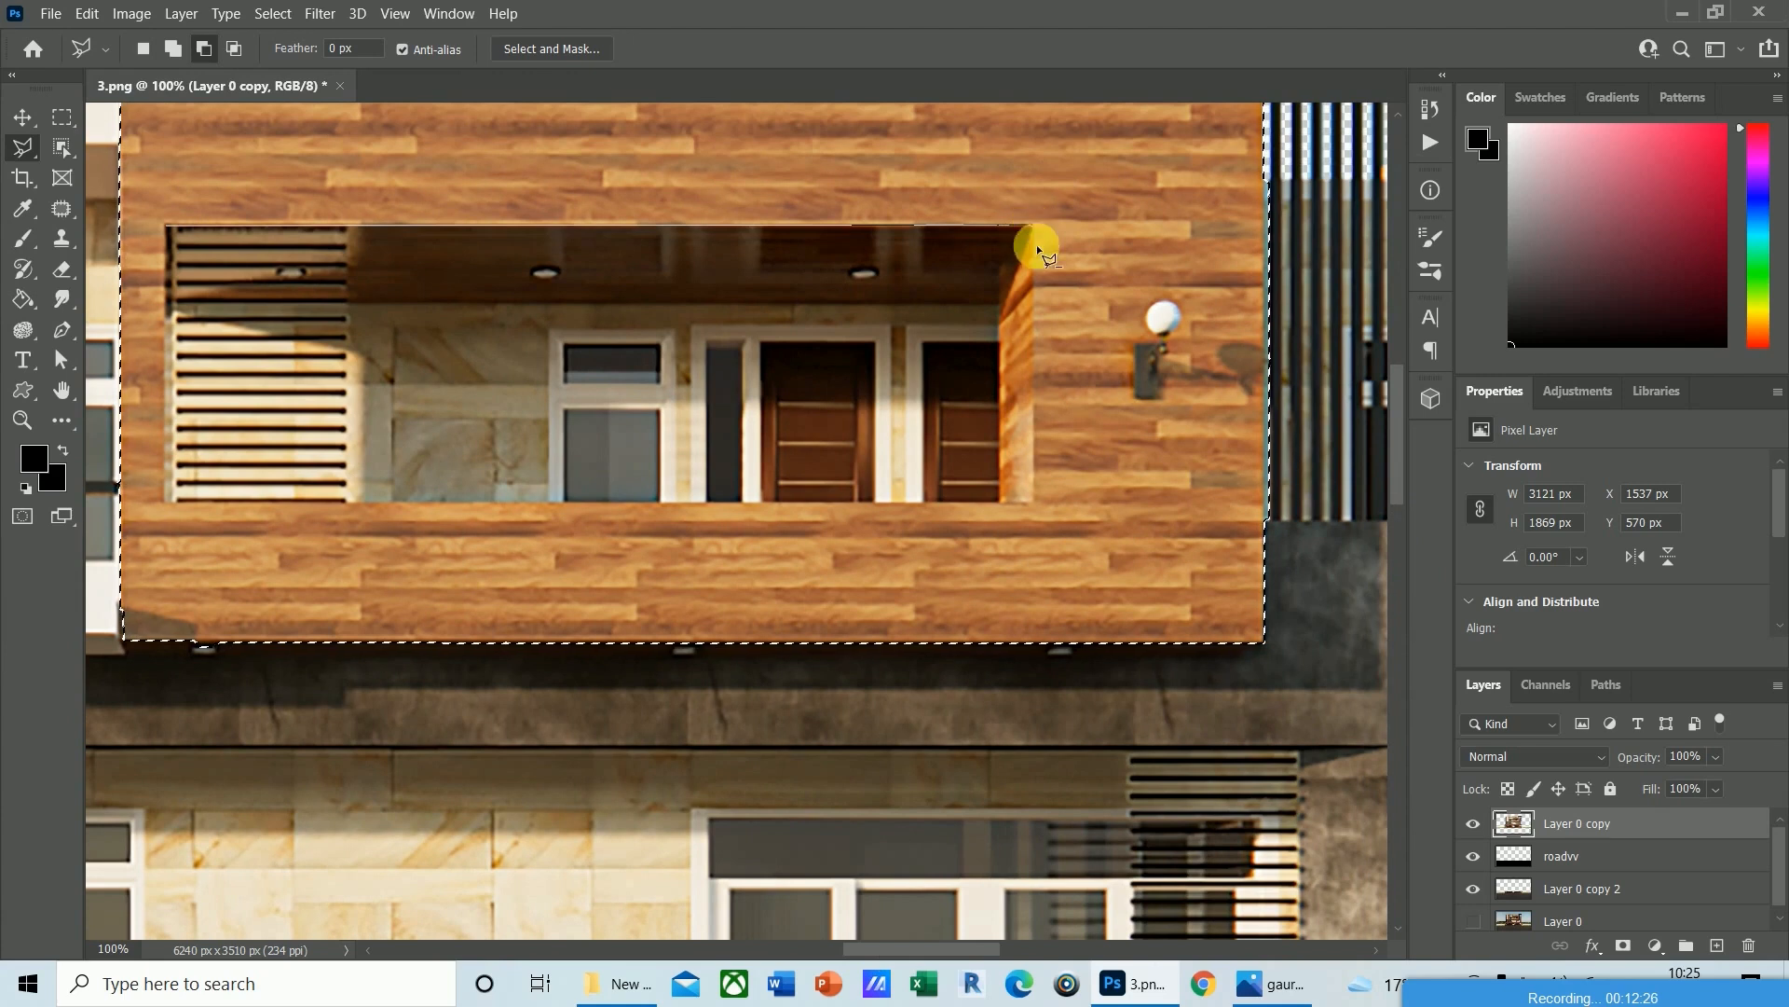
left_click(1032, 502)
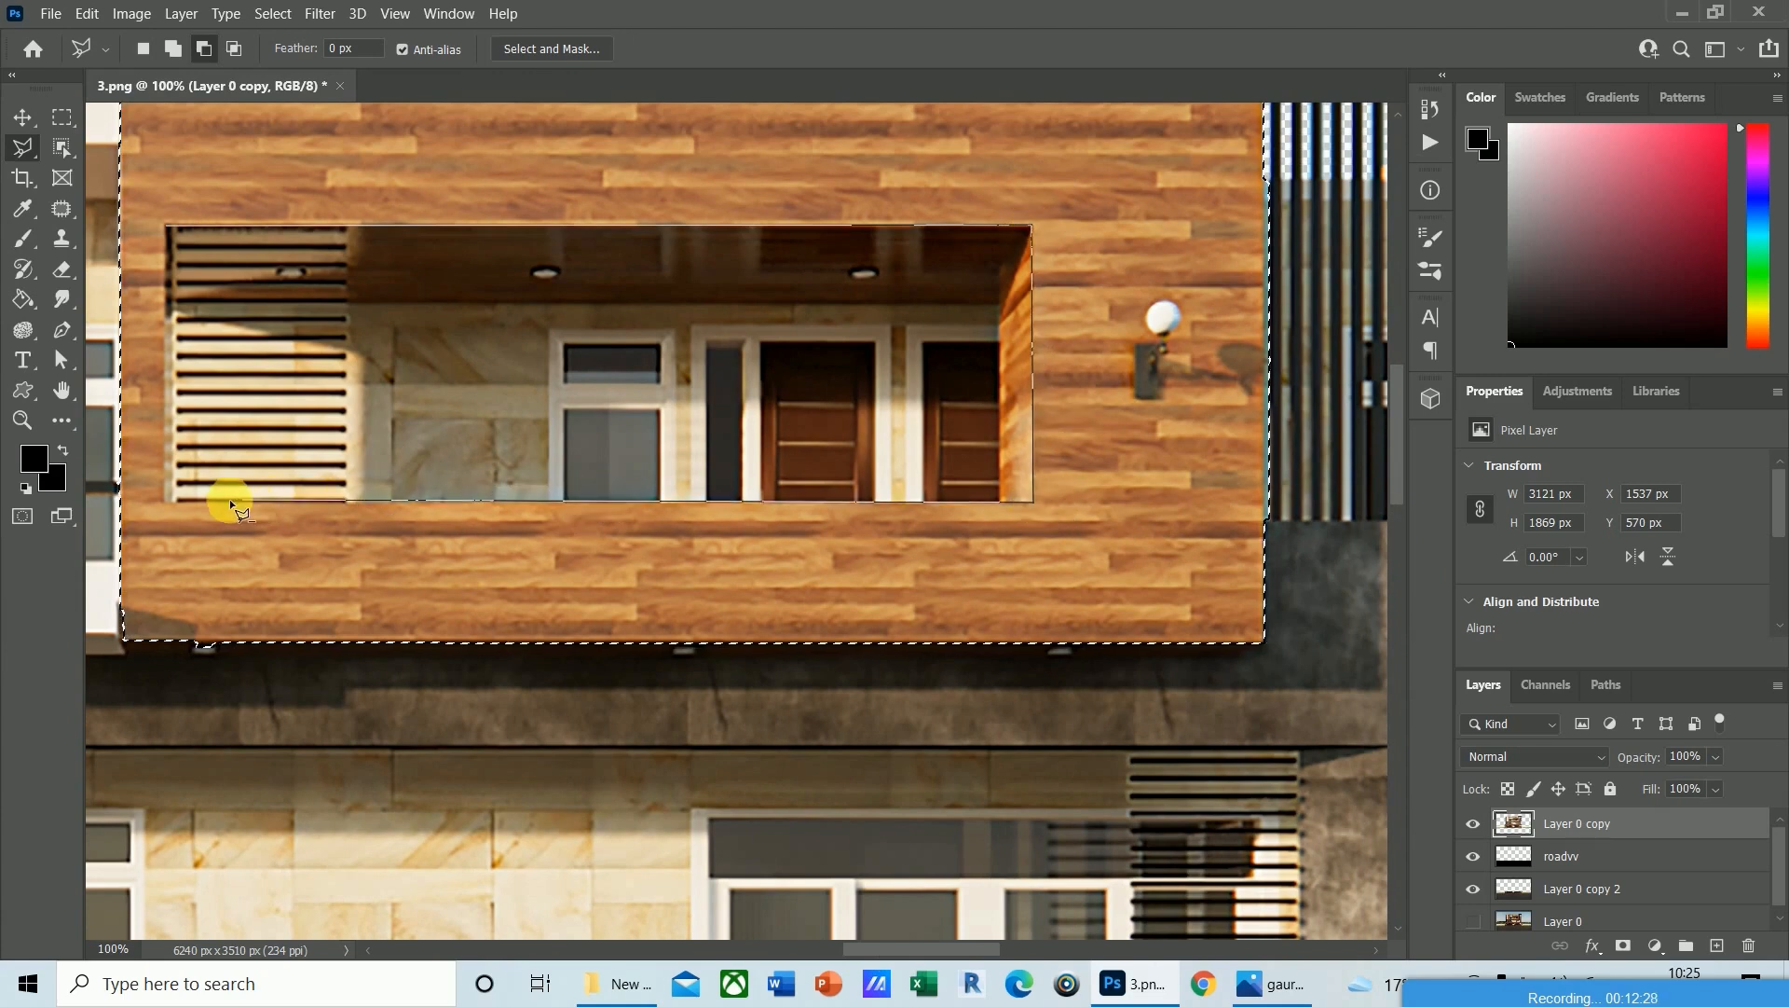
left_click(164, 503)
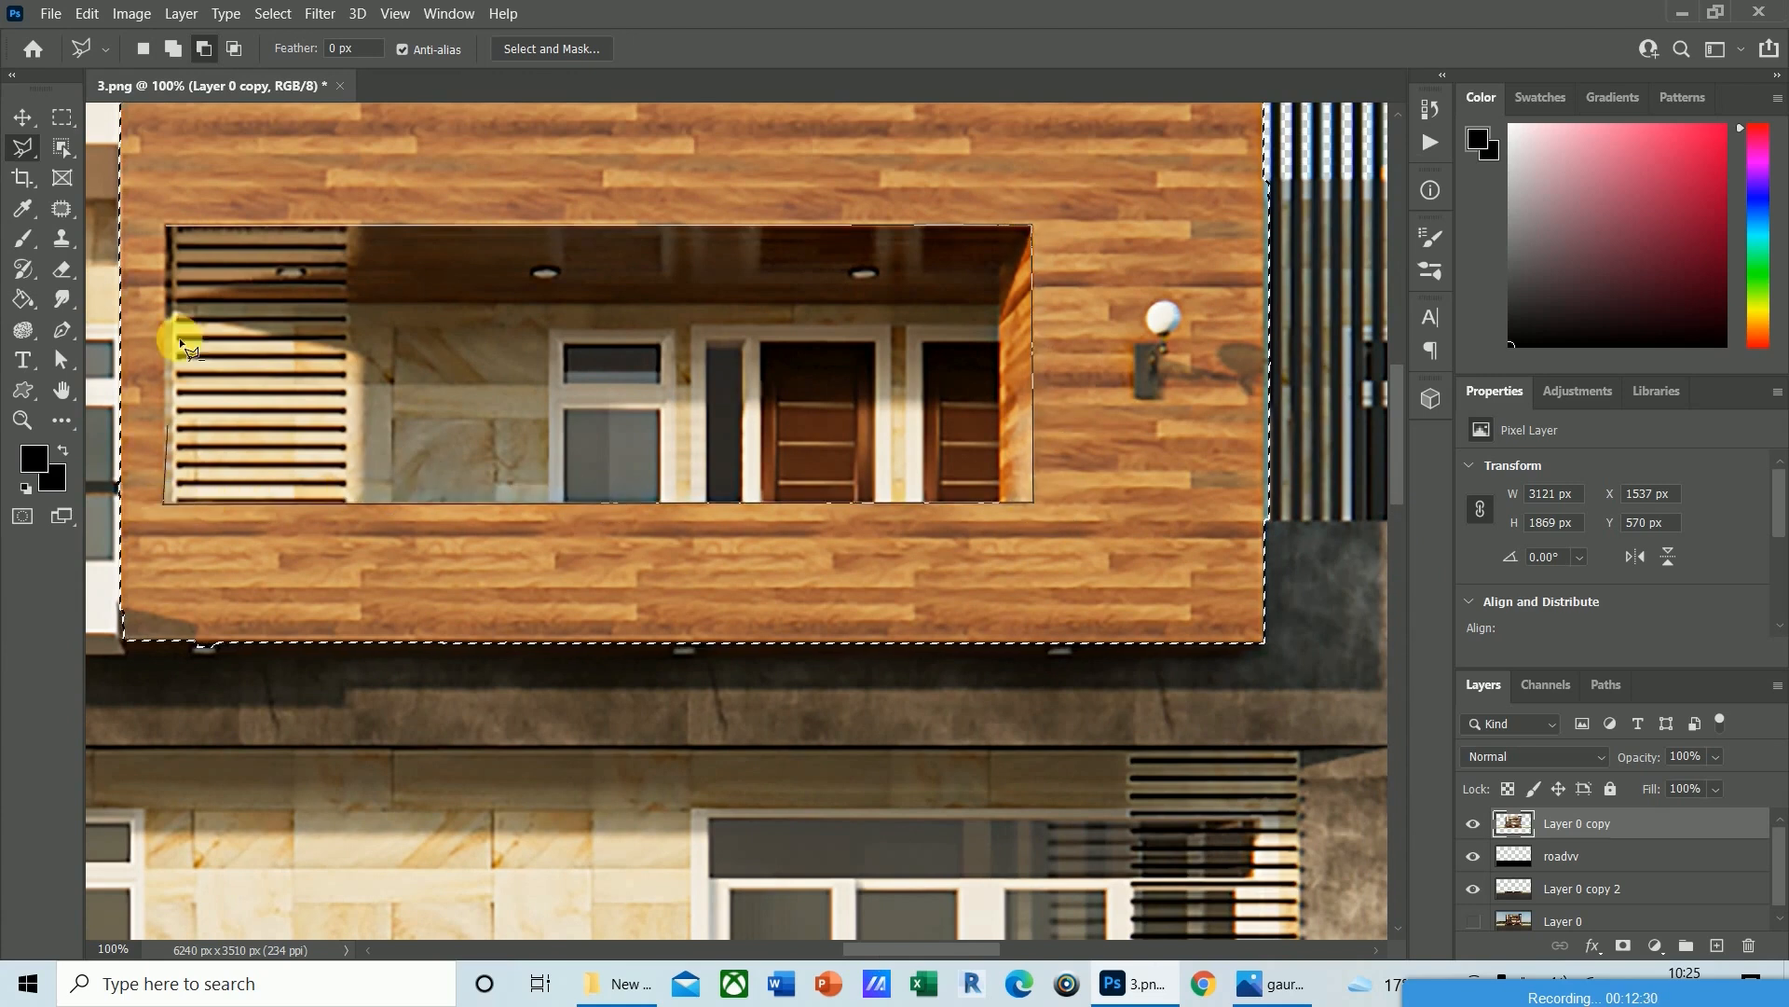
scroll(164, 468, "up", 1)
left_click(166, 252)
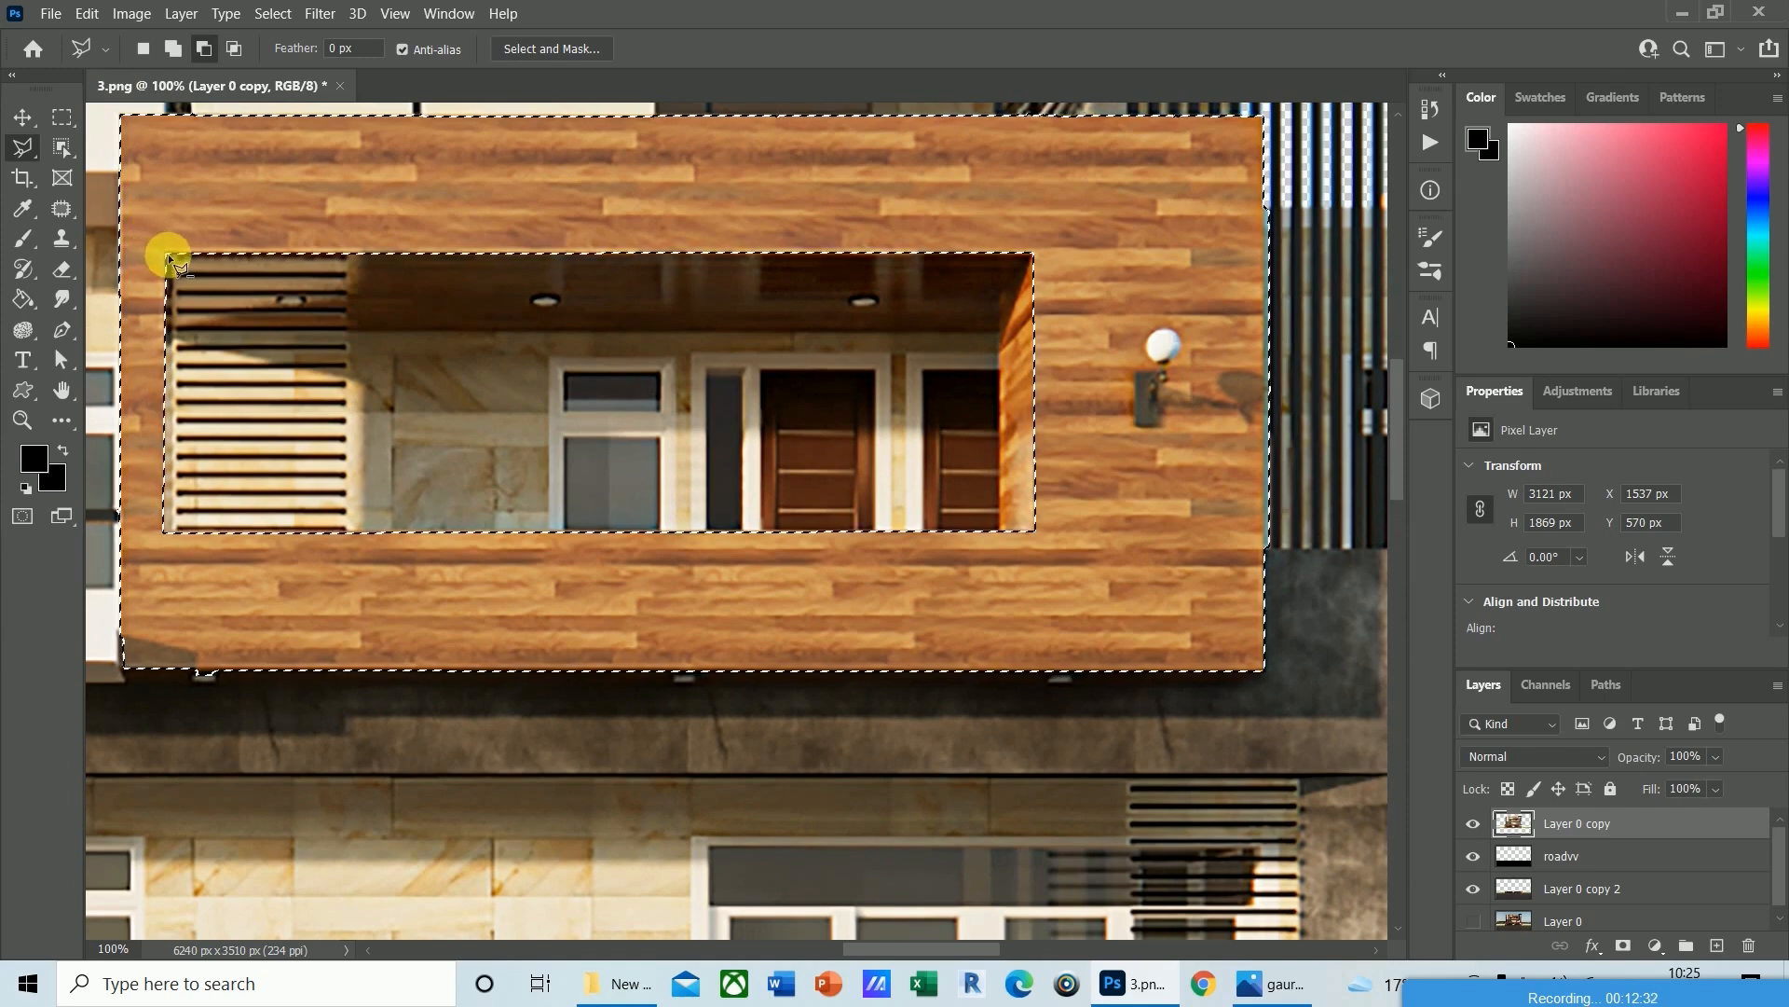
Subtract the plants, wall and open gap beside the right outer gate pillar from the selection, keeping the pillar and wood planter base.
mouse_move(1395, 455)
left_mouse_down()
mouse_move(1402, 583)
mouse_move(1358, 612)
left_mouse_up()
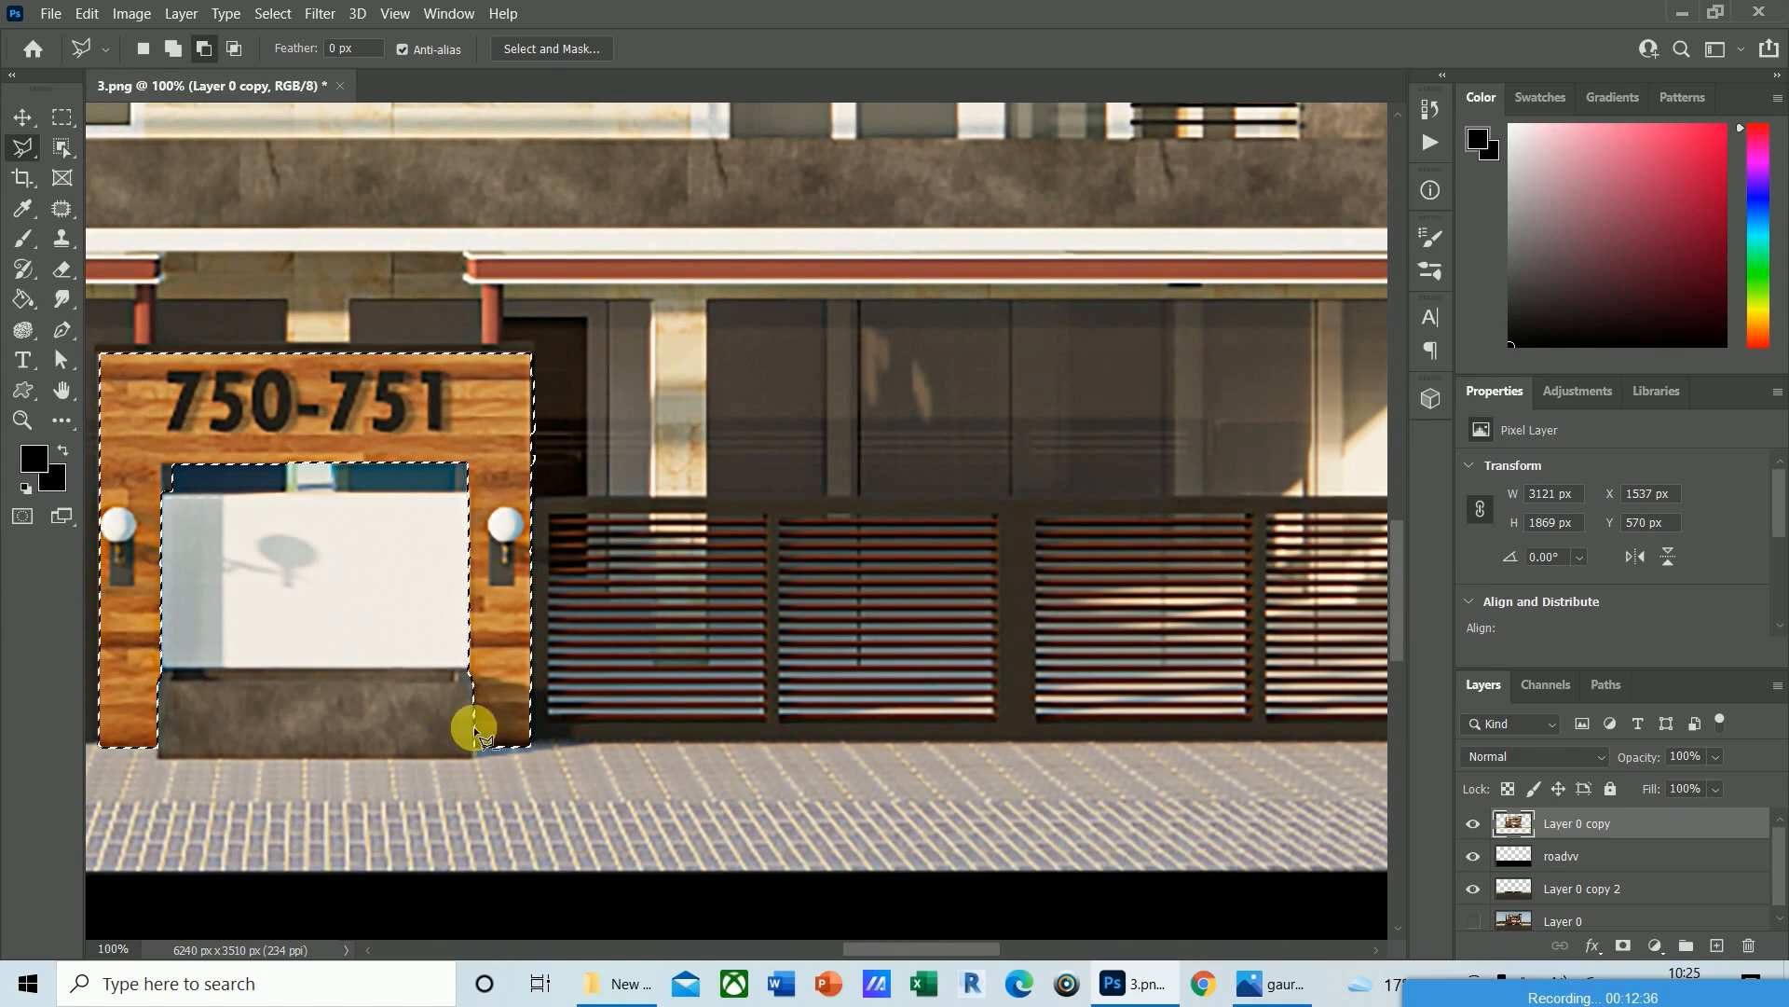
left_click_drag(909, 949, 1040, 955)
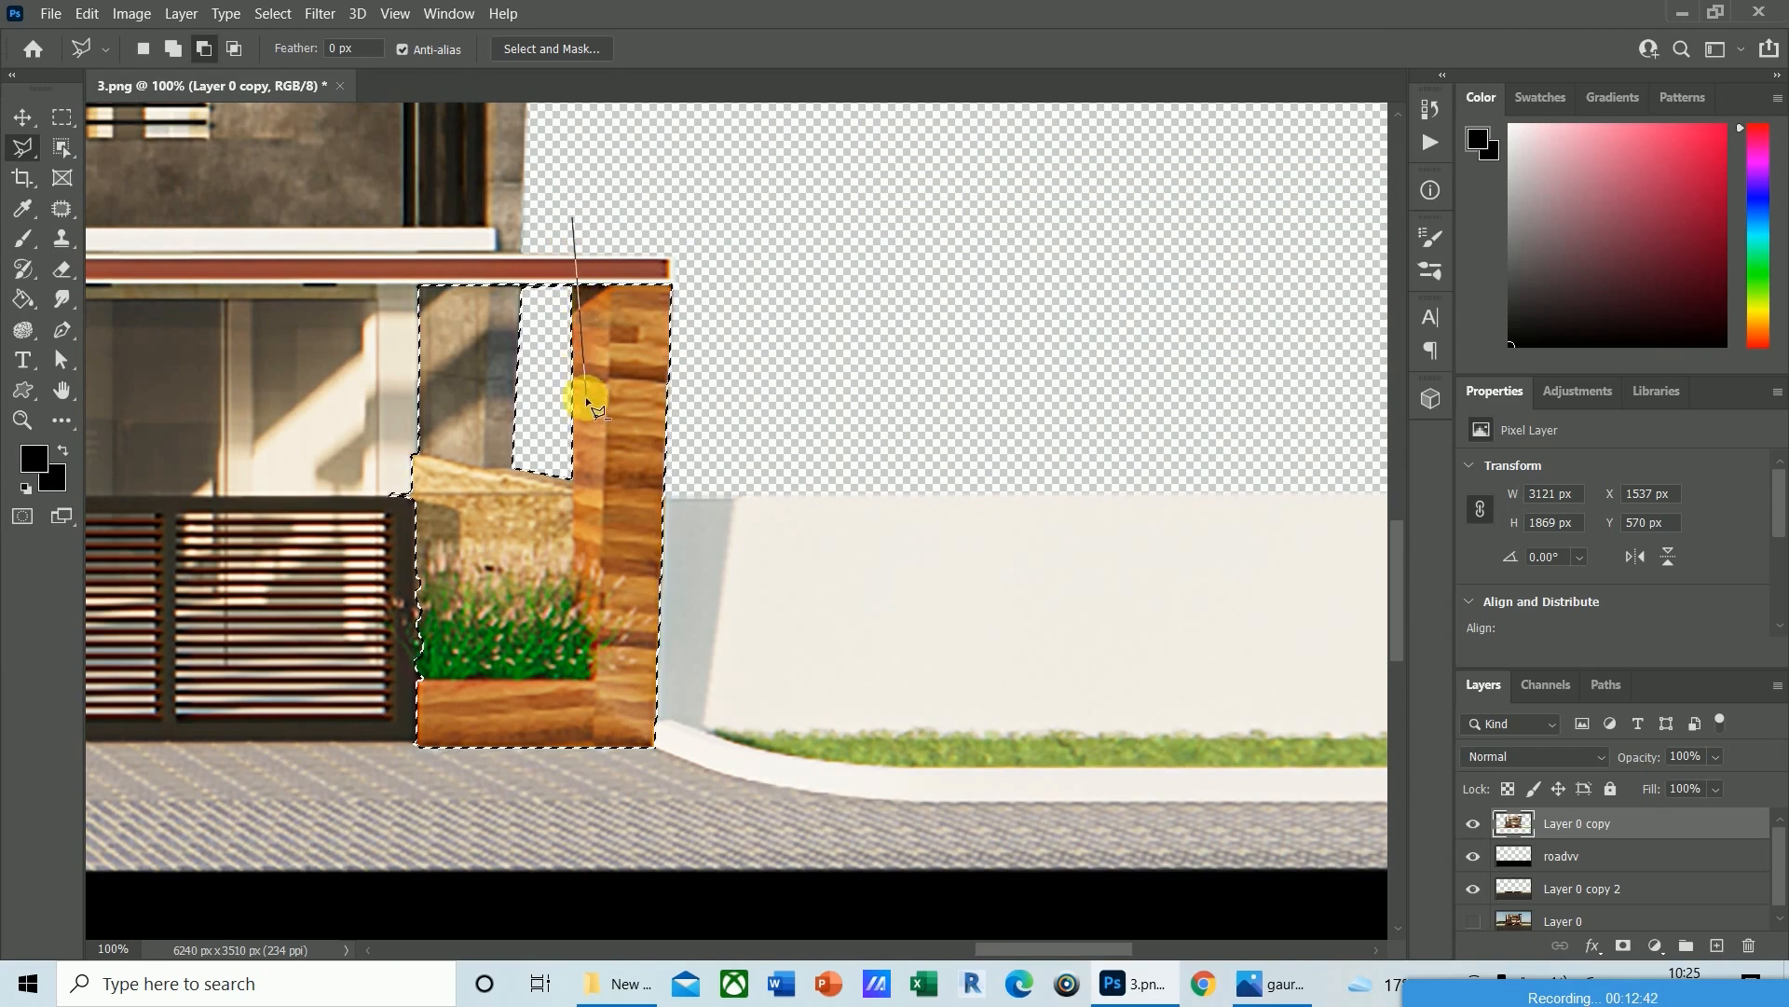
left_click(574, 494)
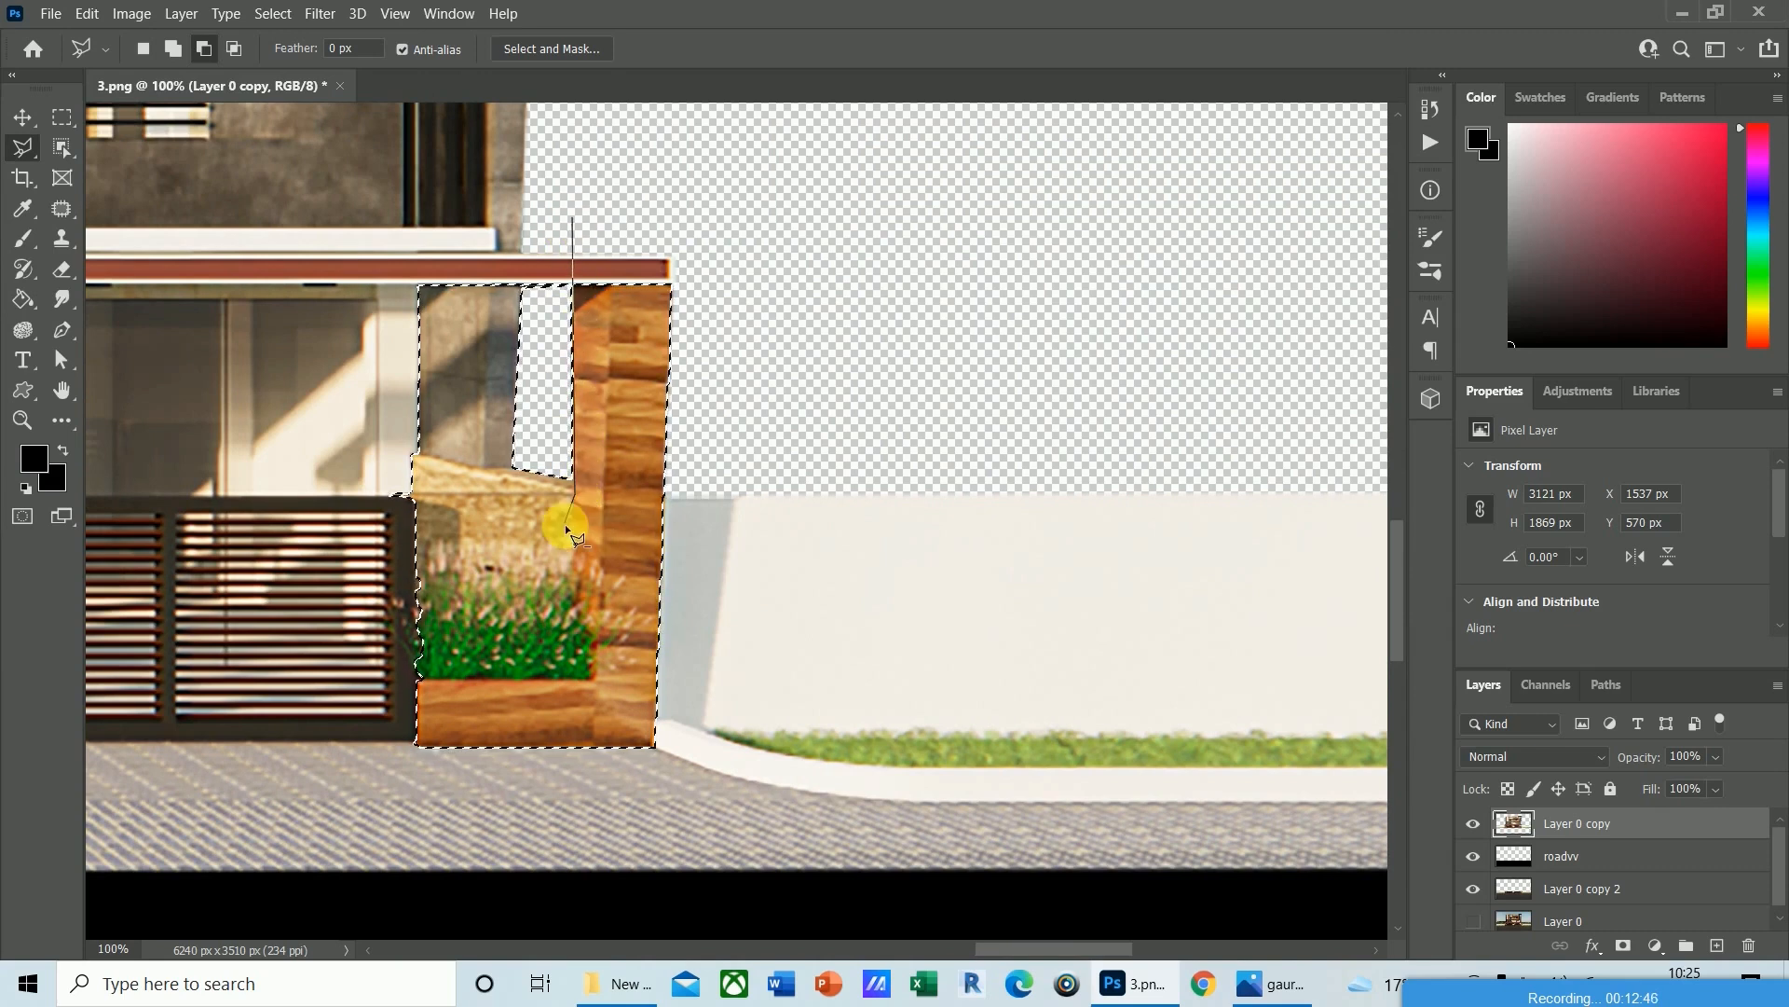
left_click(574, 574)
left_click(596, 683)
left_click(397, 679)
left_click(330, 266)
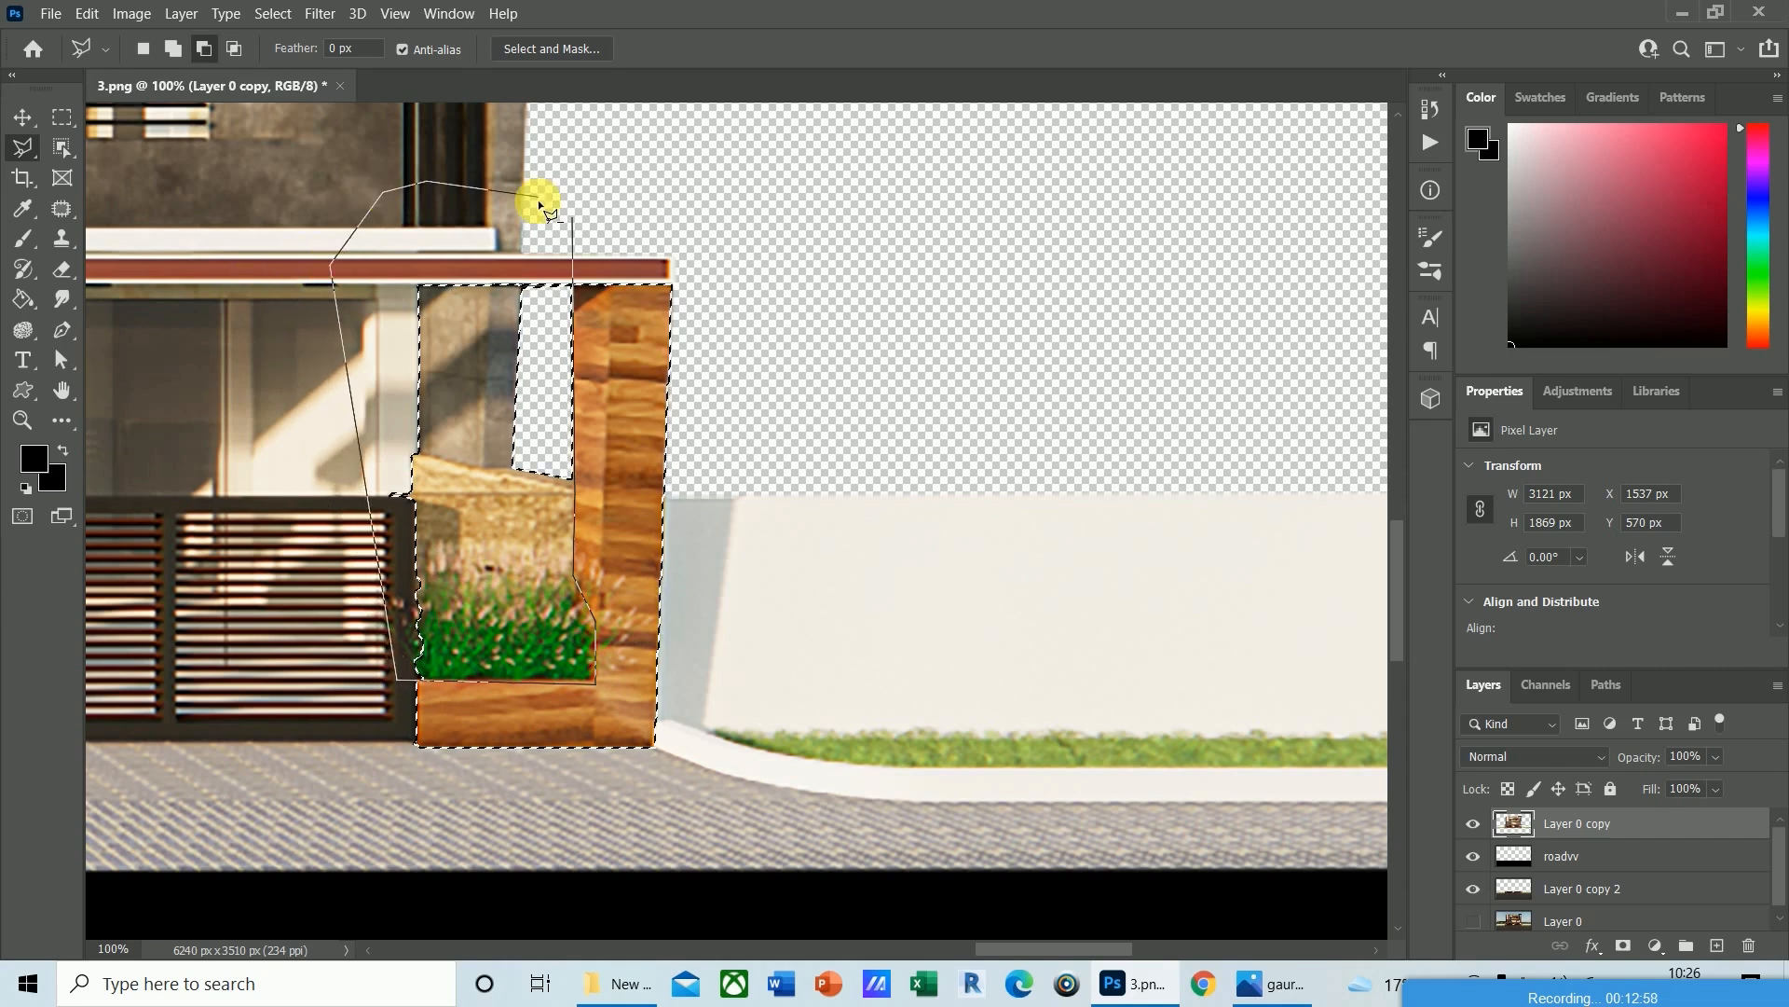
left_click(572, 217)
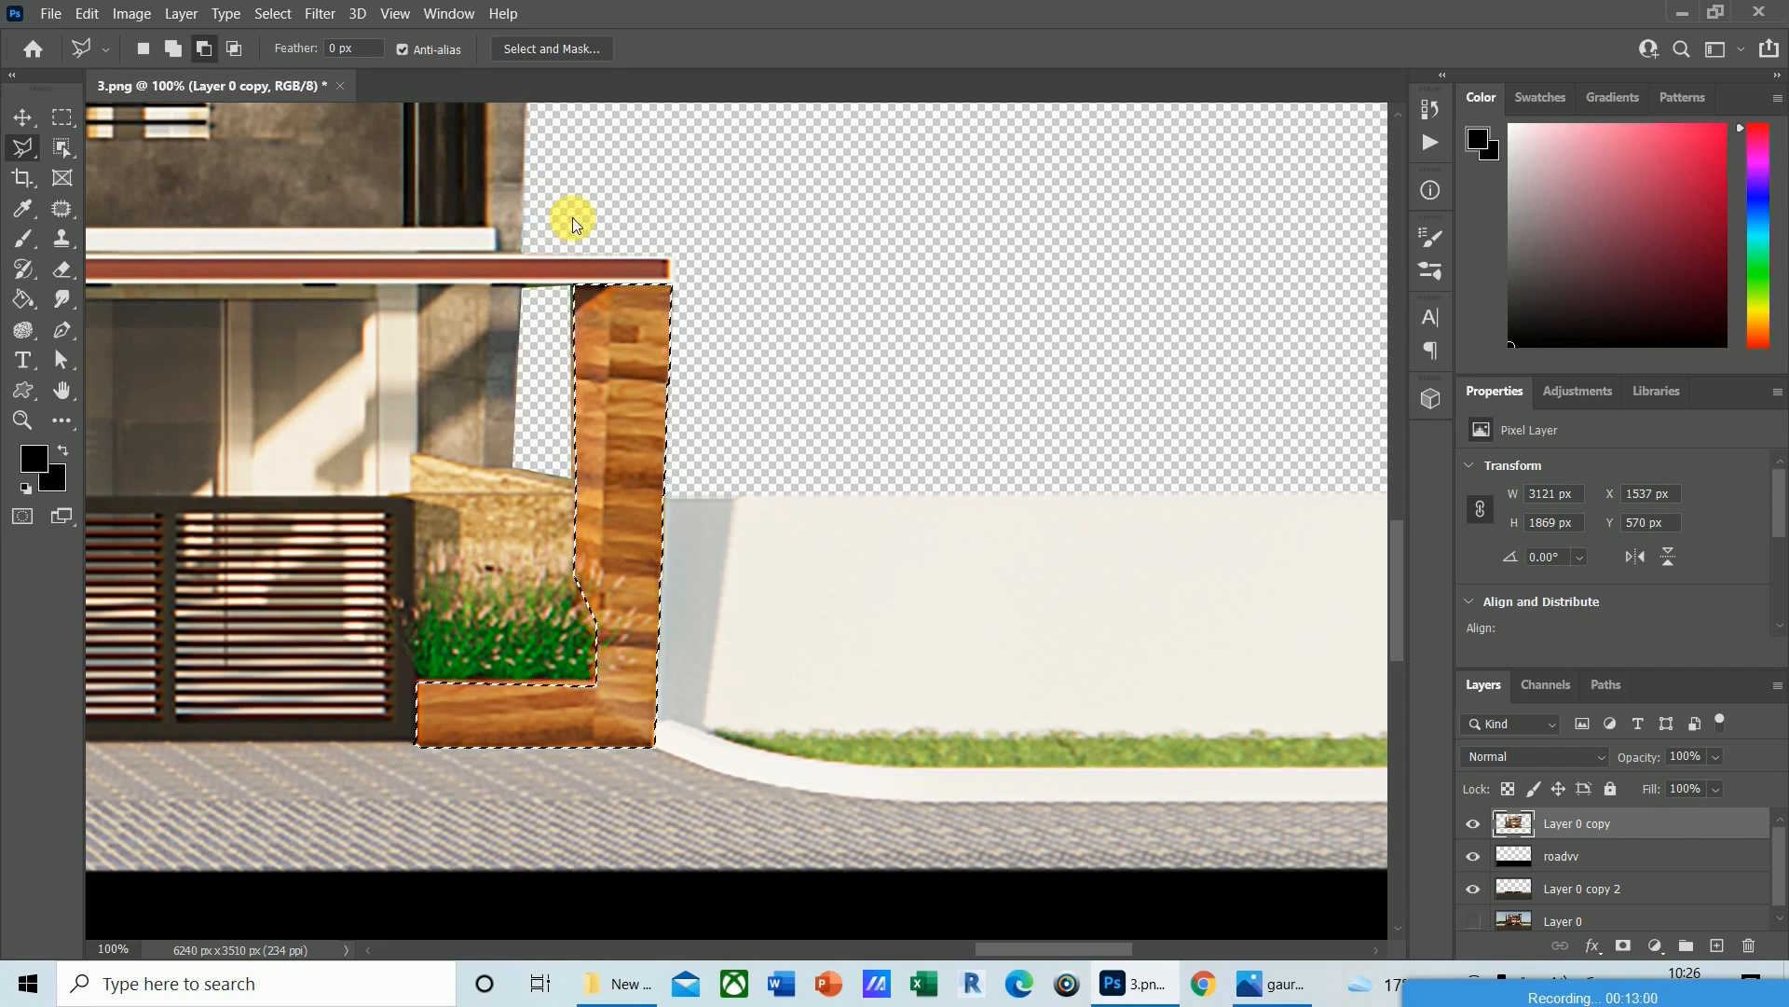
Subtract the plants, brick wall and gap beside the left outer gate pillar from the selection, keeping only its wood parts.
left_click_drag(1090, 956, 737, 954)
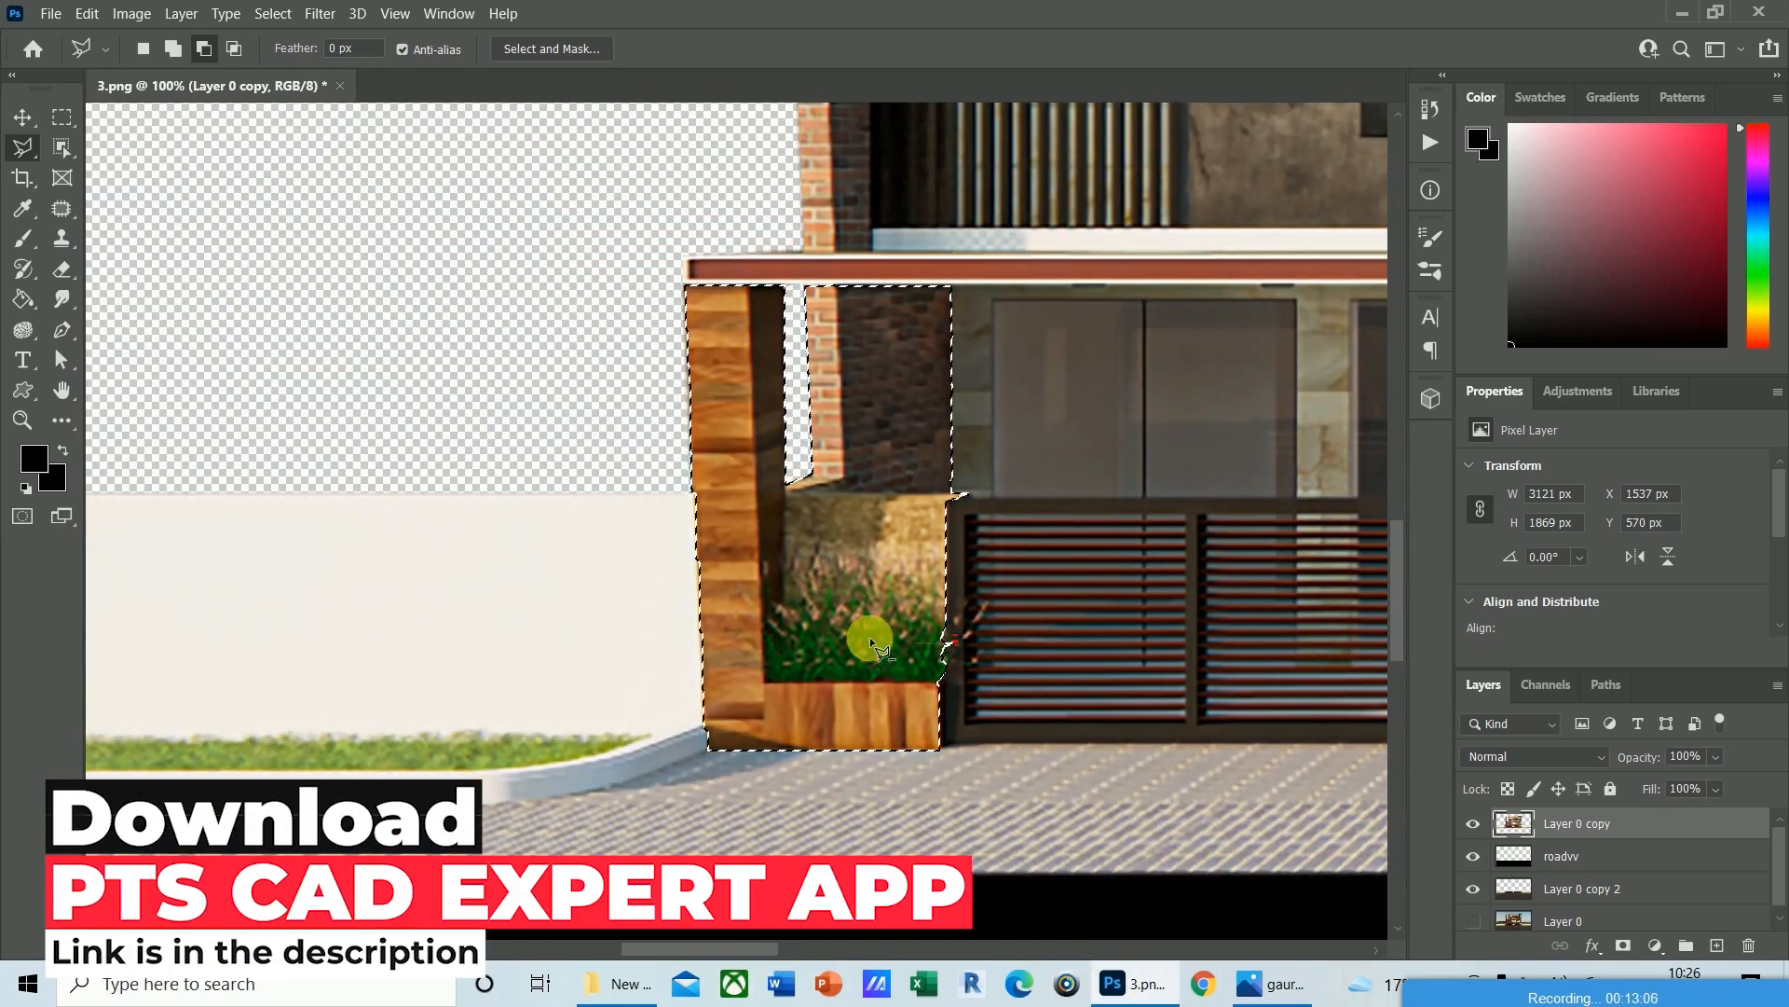
left_click(945, 685)
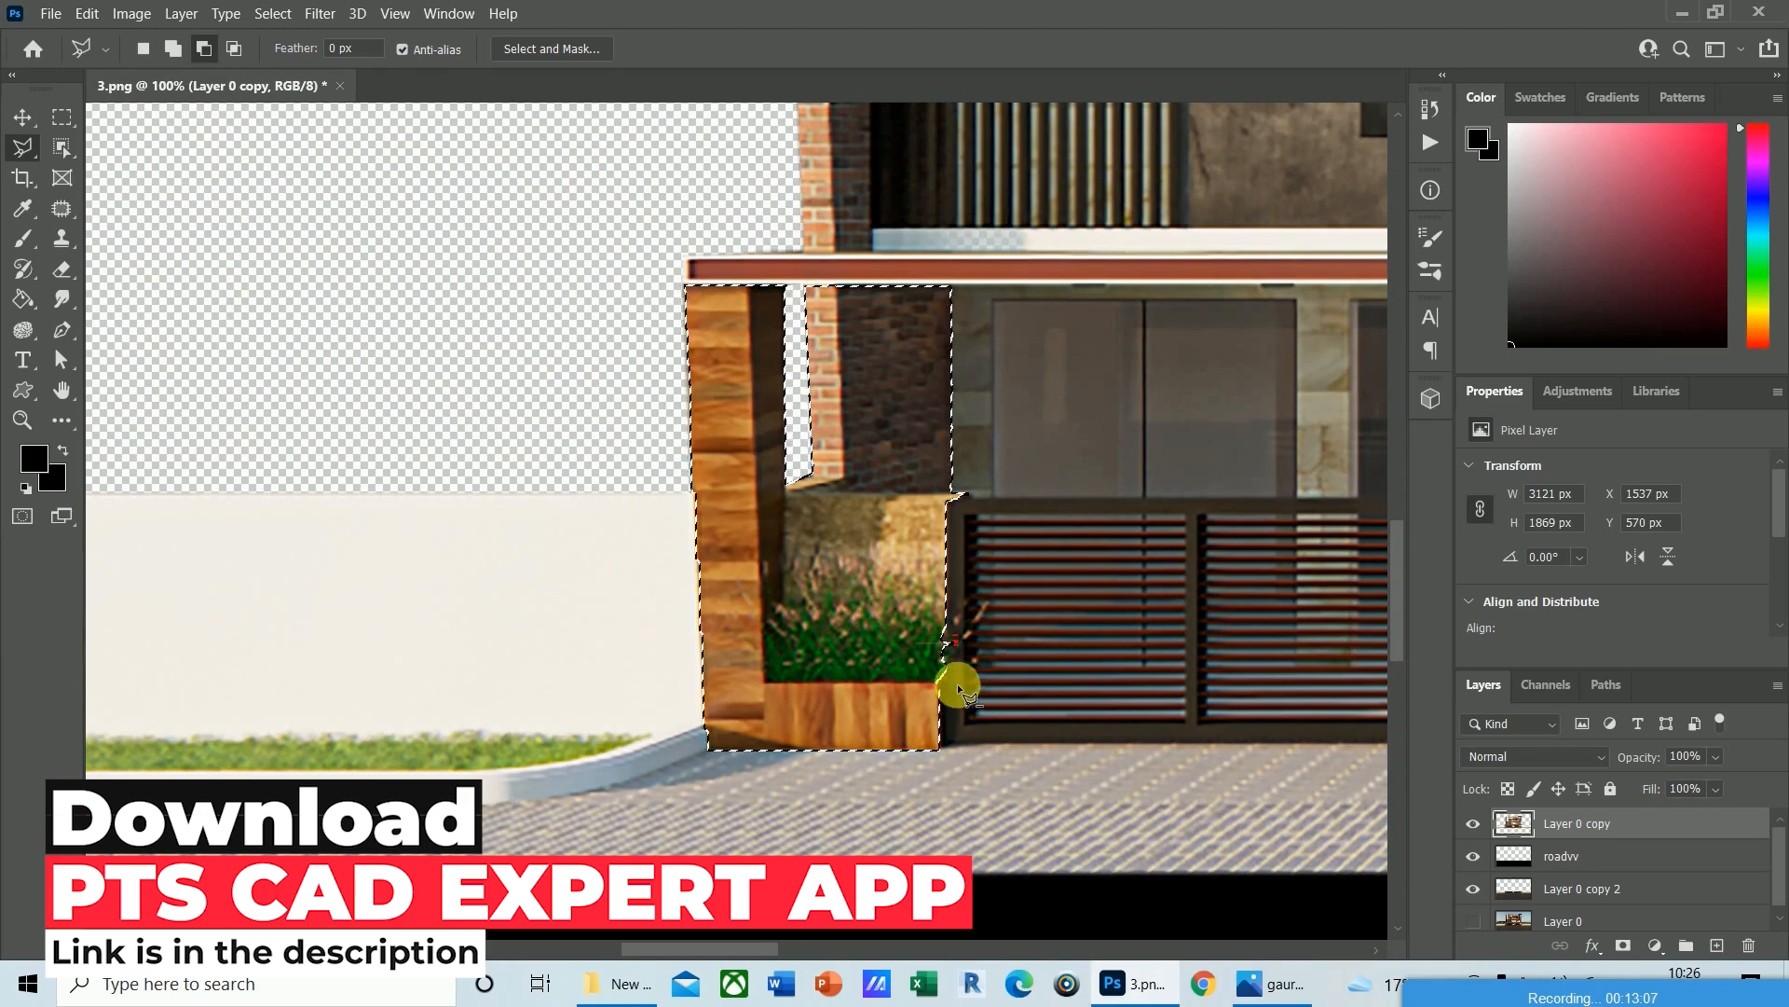
left_click(766, 683)
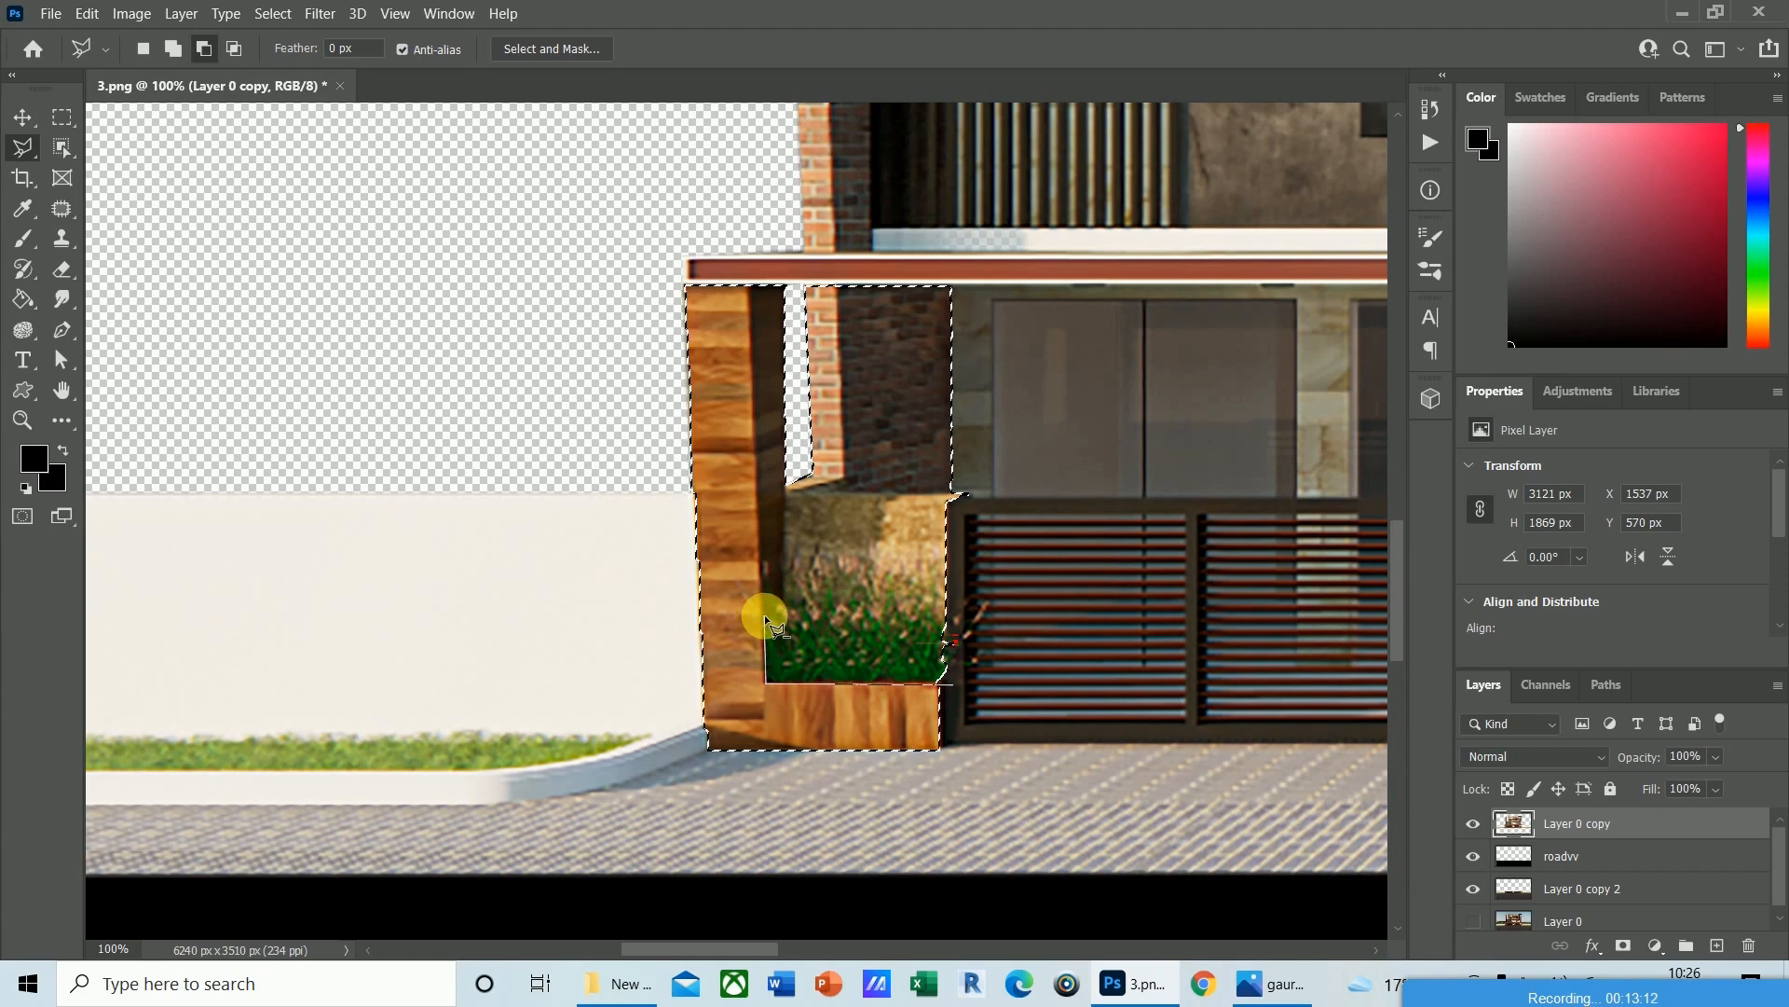
left_click(760, 614)
left_click(781, 602)
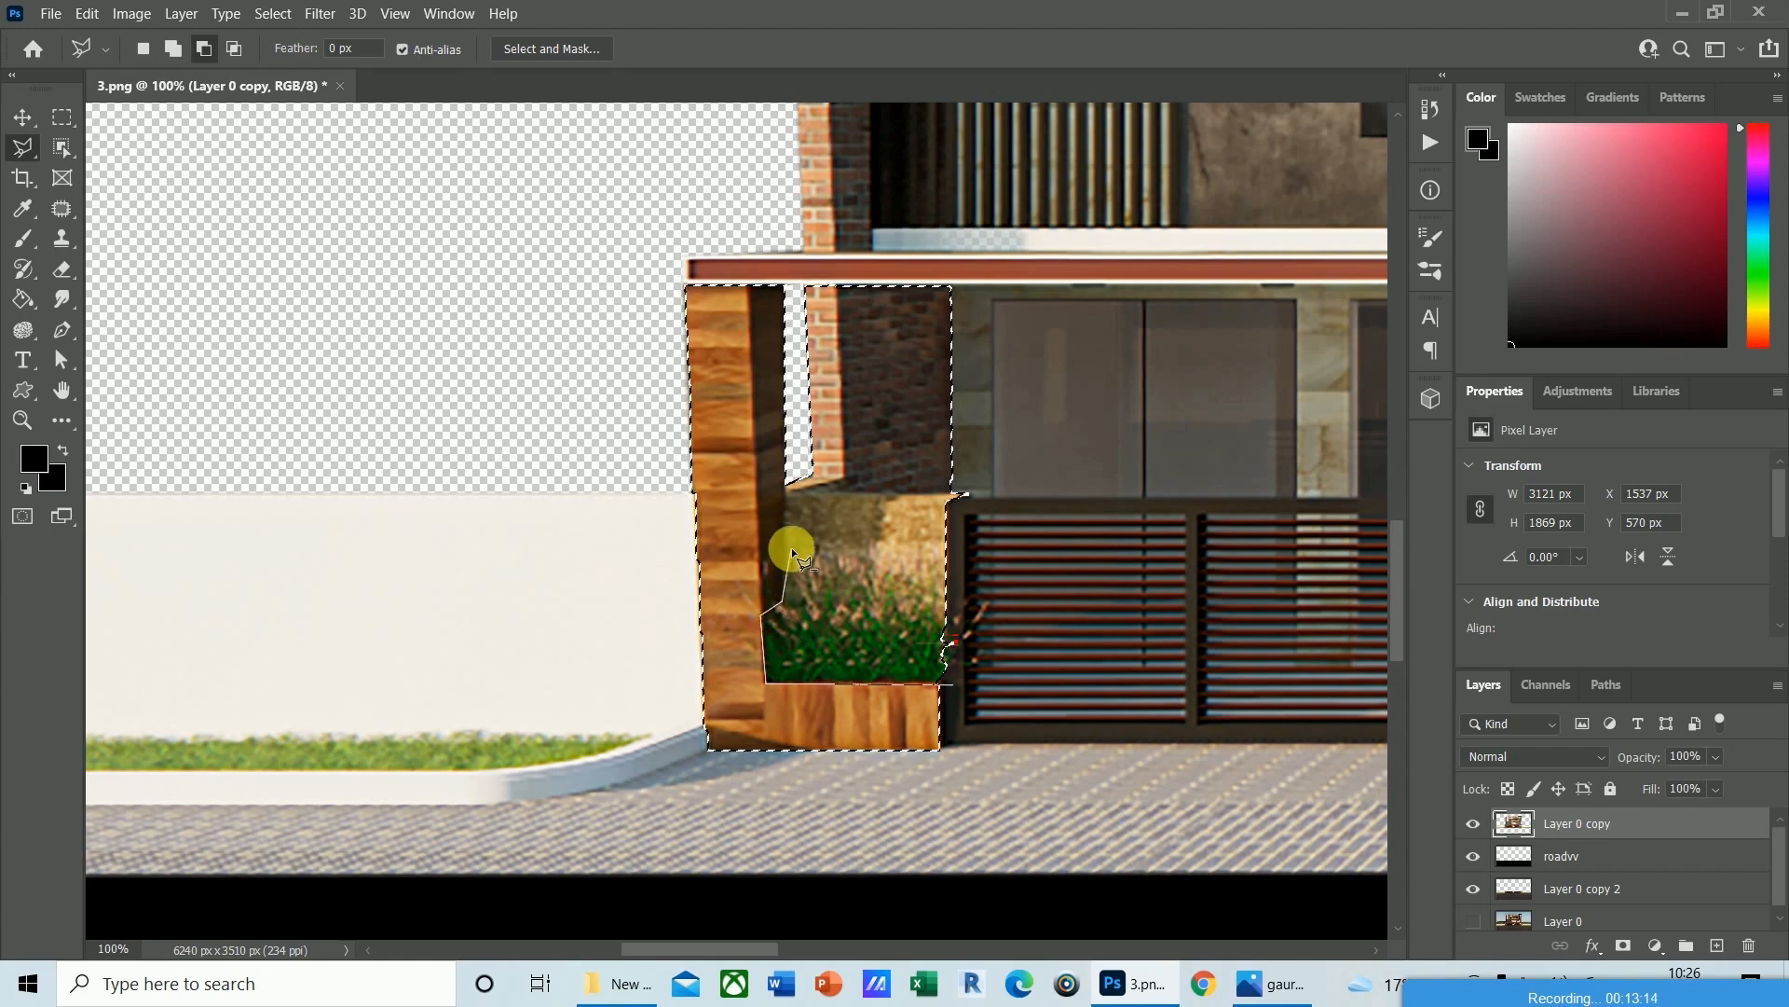
left_click(795, 475)
left_click(996, 189)
left_click(1065, 366)
double_click(974, 677)
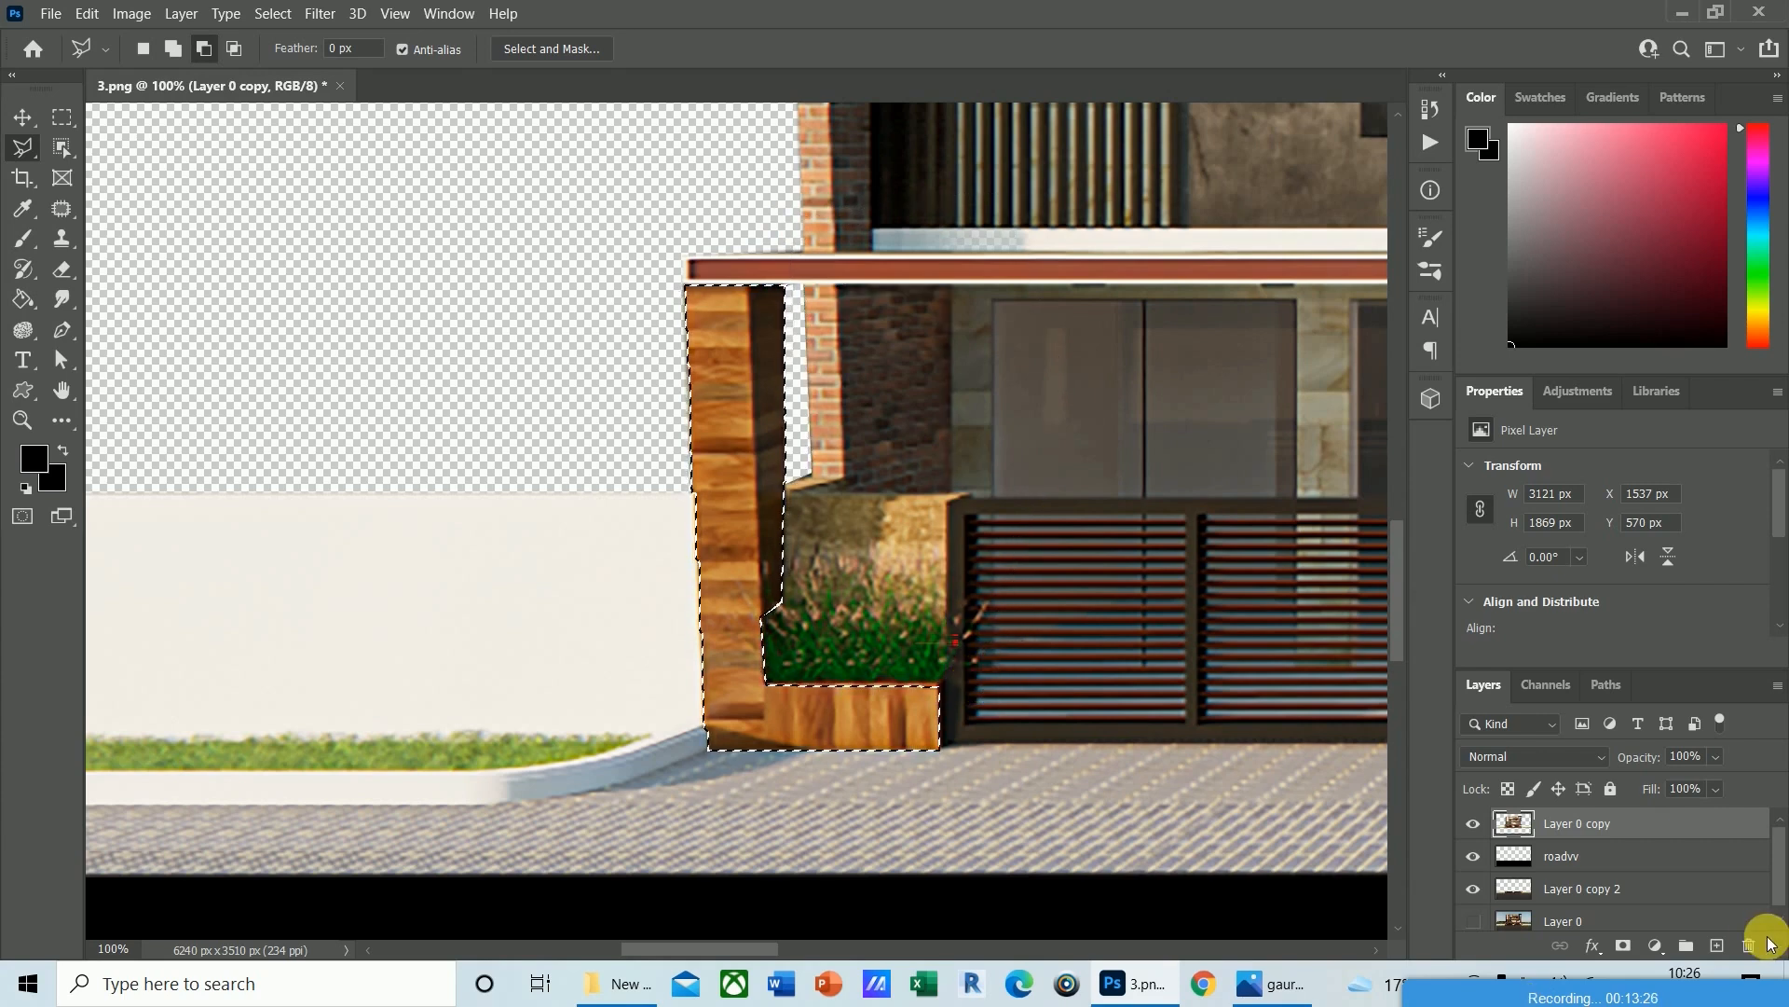
Copy the selected wood cladding to a new layer and apply Hue/Saturation with saturation +27 and lightness -7.
key("ctrl+j")
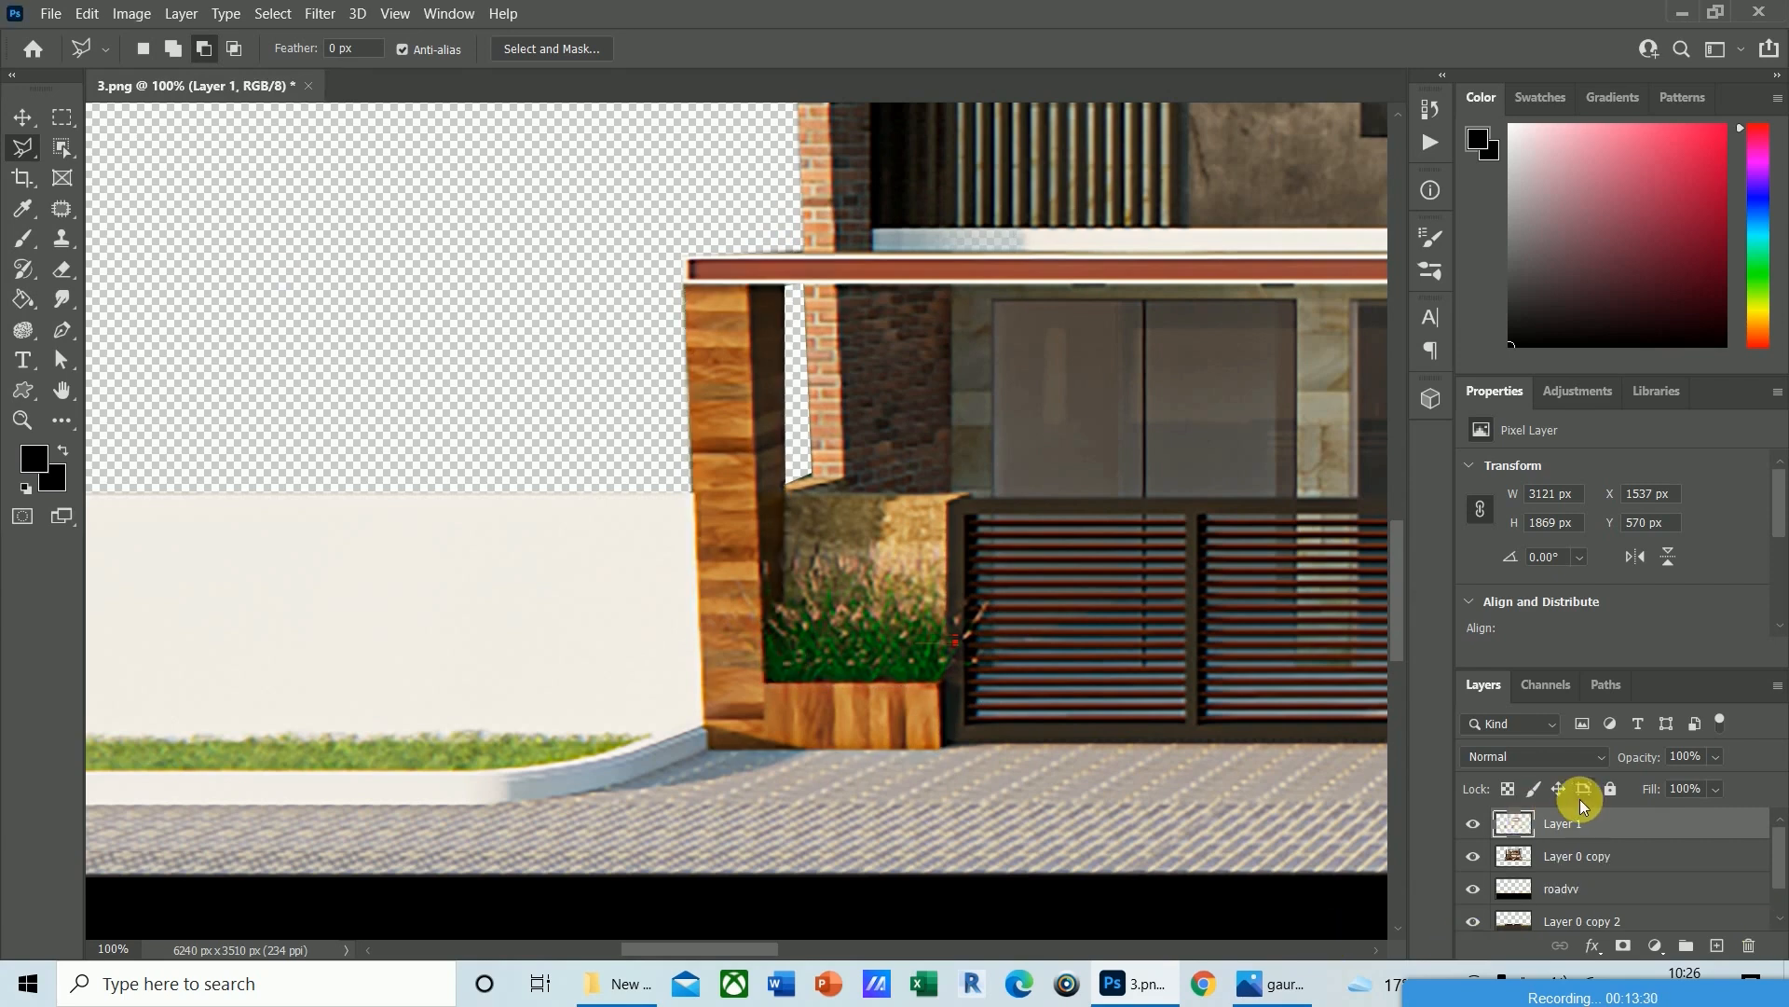
left_click(144, 14)
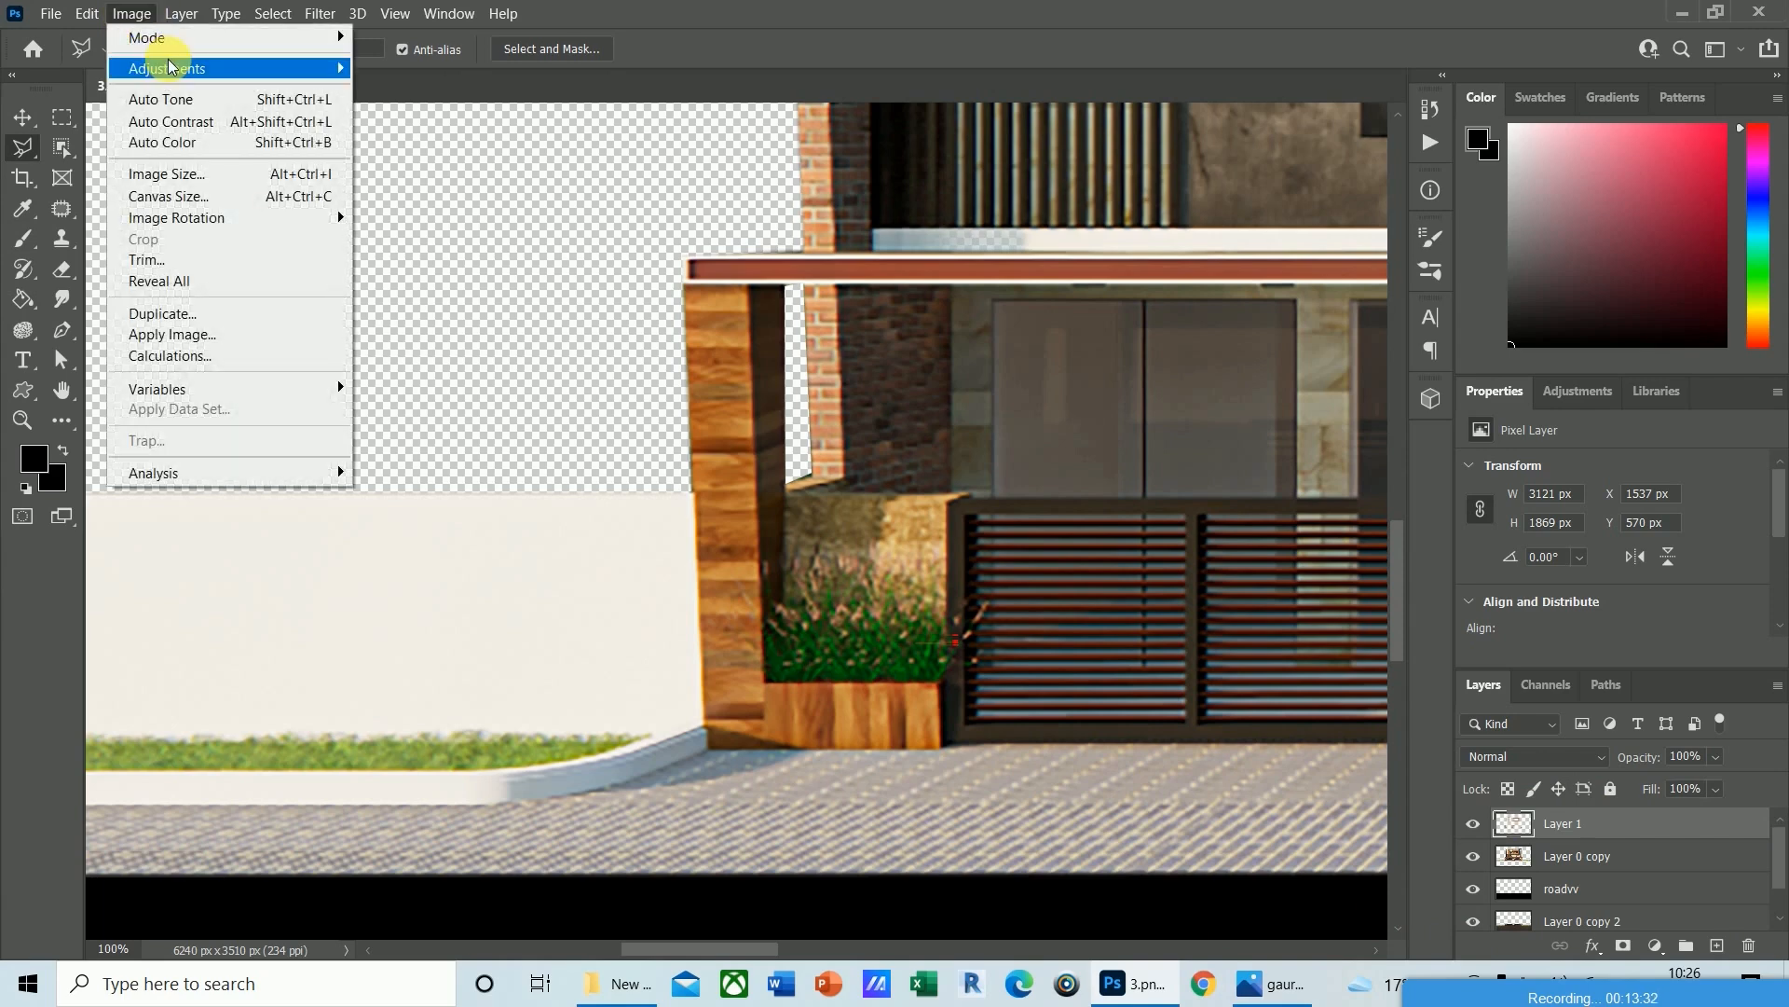
mouse_move(168, 58)
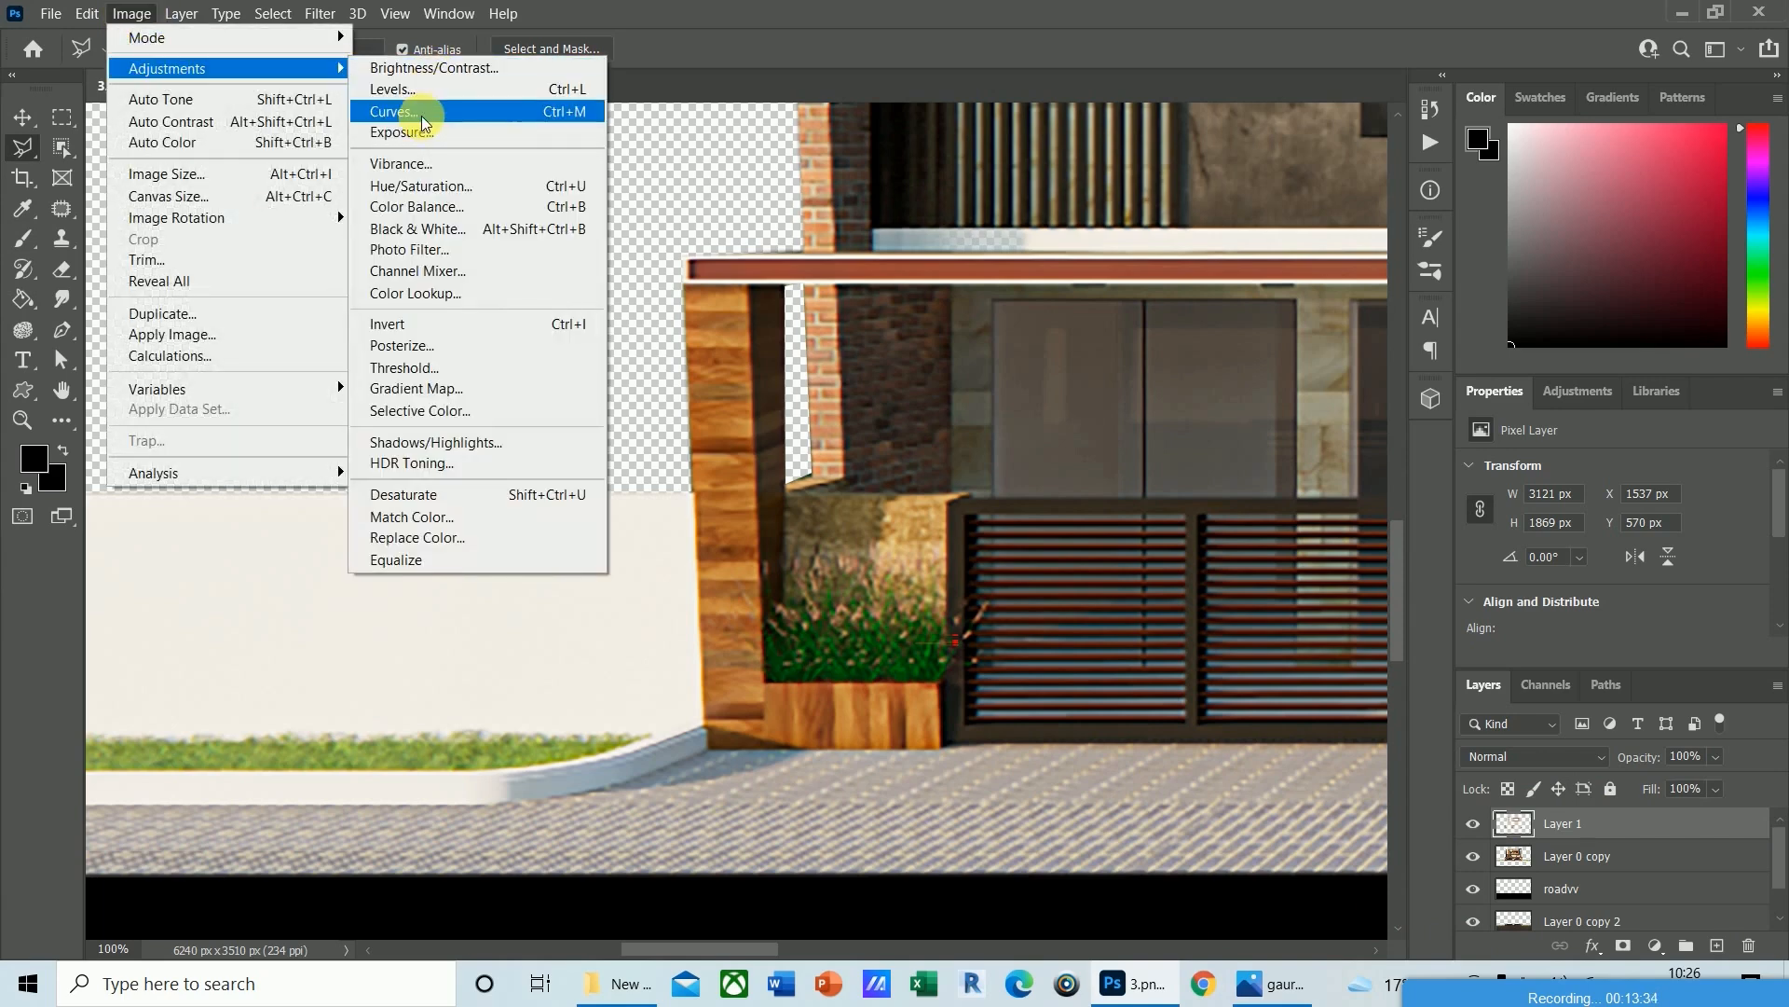
left_click(428, 184)
left_click_drag(1289, 703, 1317, 694)
mouse_move(1295, 763)
left_mouse_down()
mouse_move(1261, 759)
mouse_move(1279, 758)
left_mouse_up()
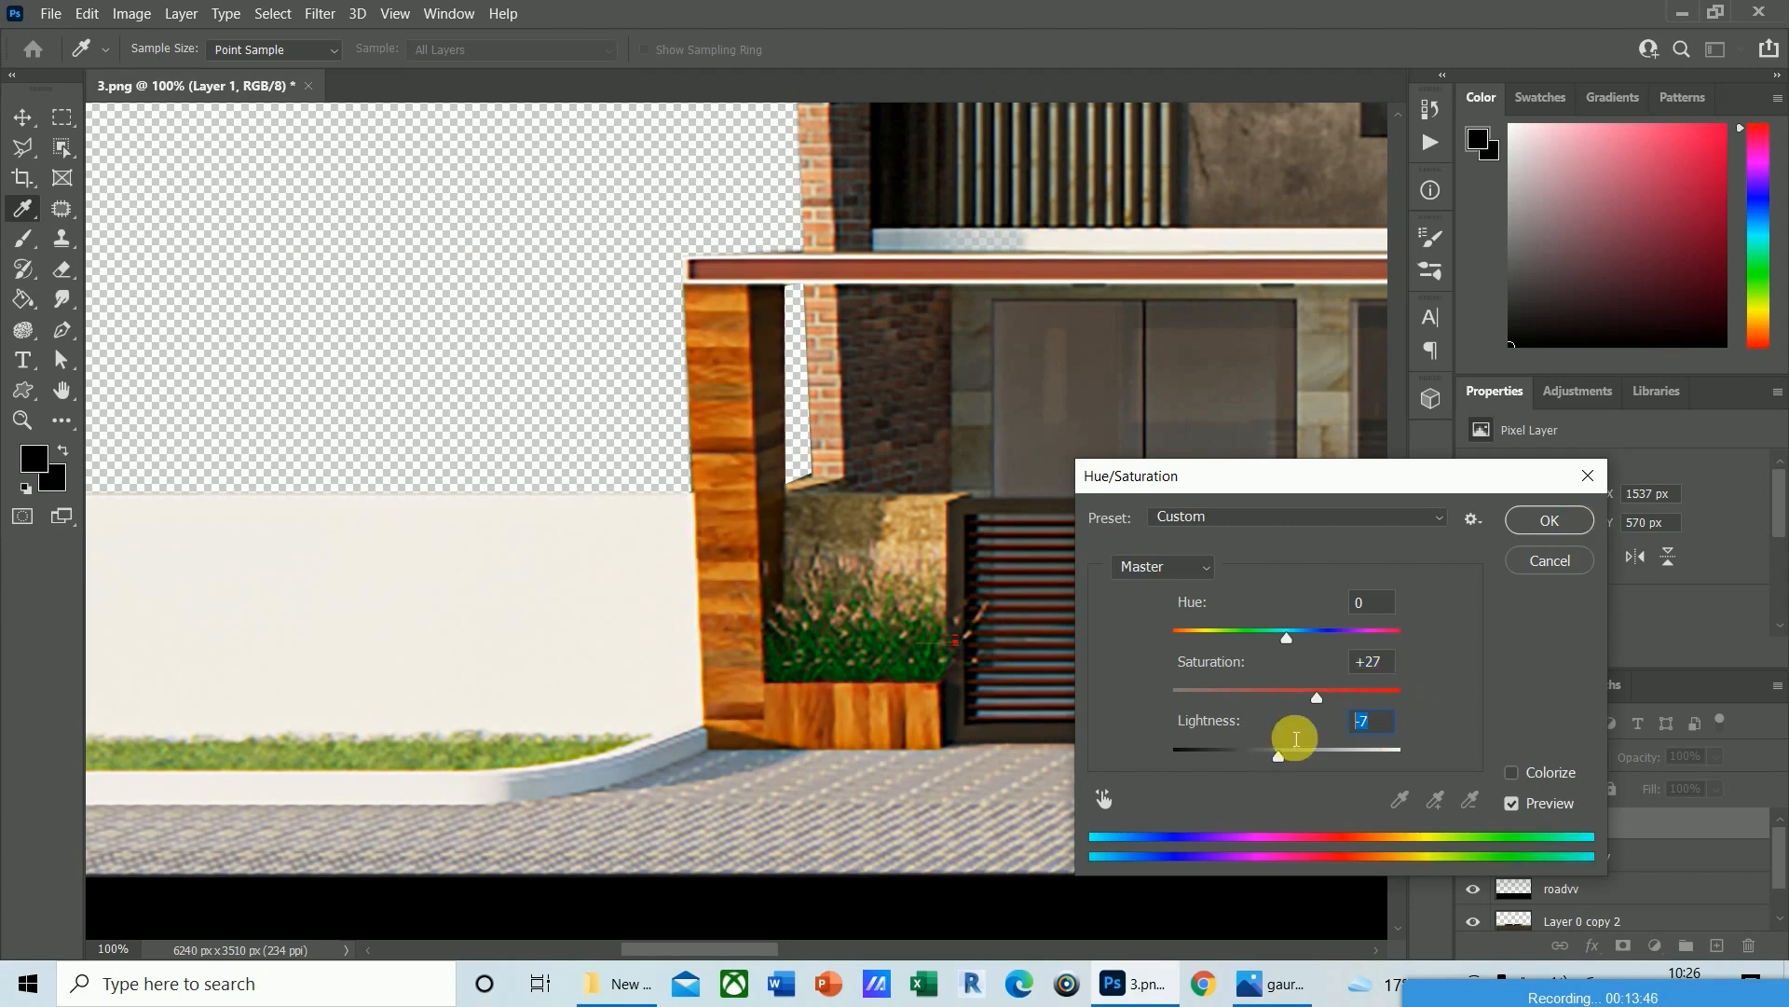
left_click(1542, 518)
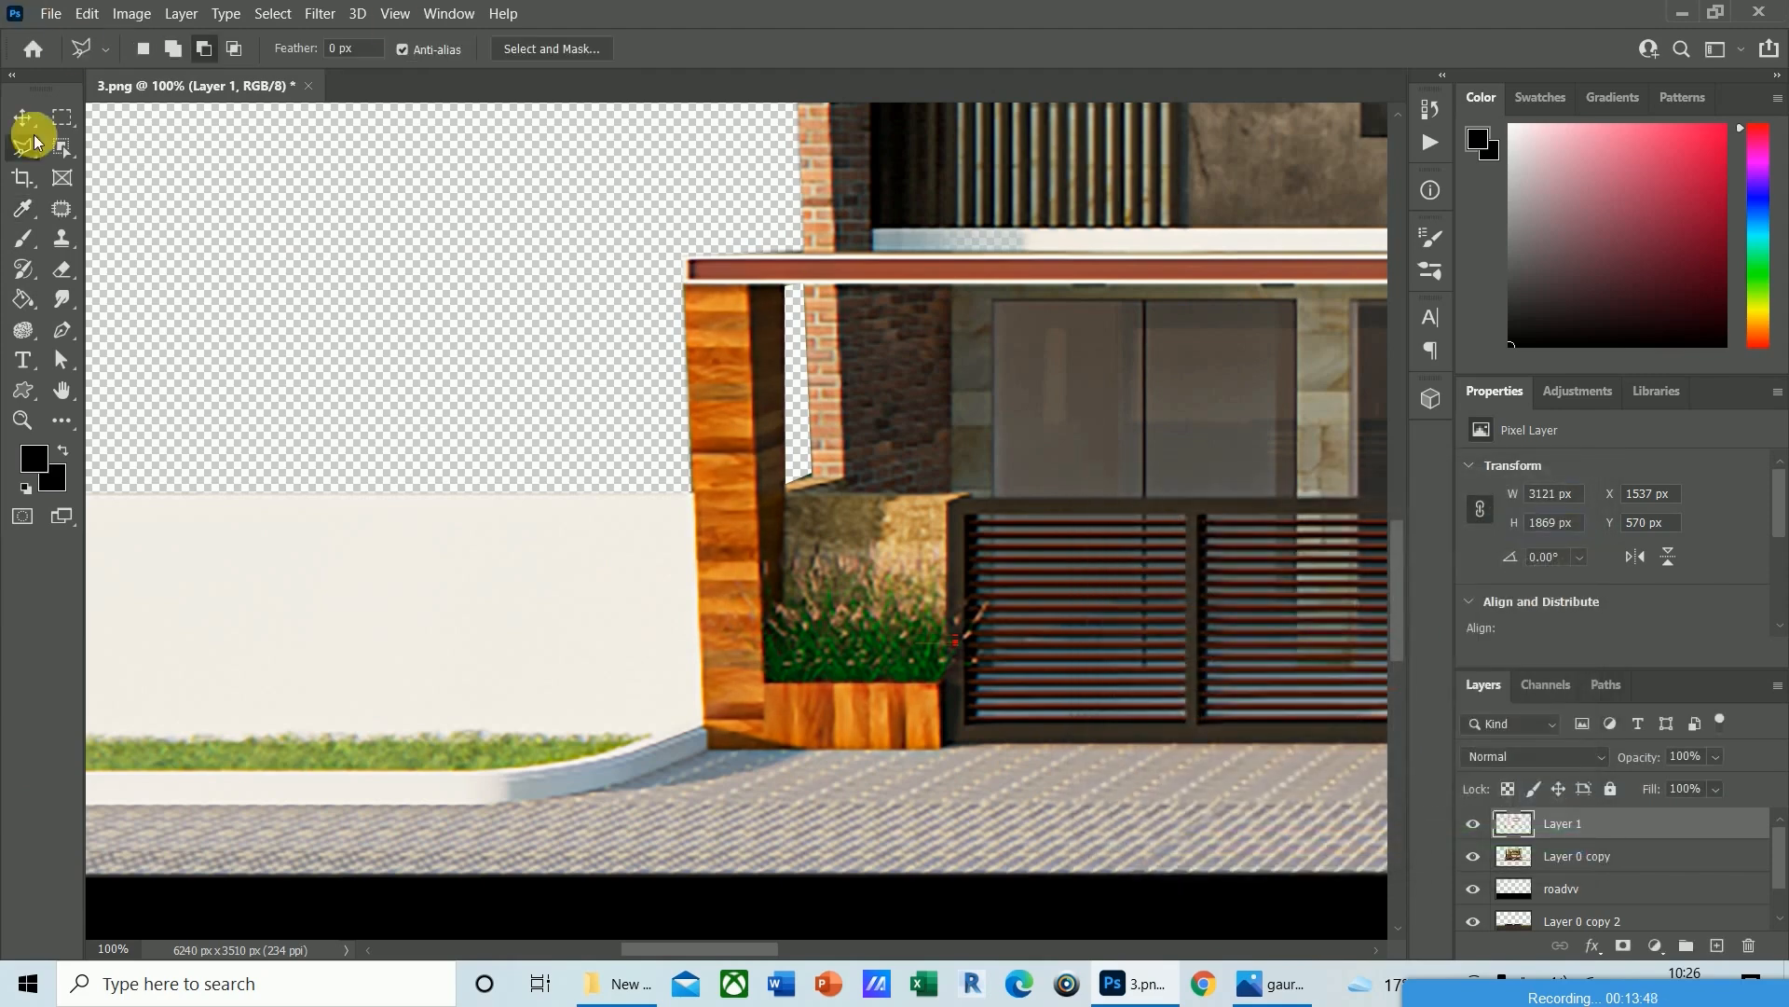
Apply a Vibrance adjustment of +28 to the wood cladding on Layer 1.
left_click(131, 13)
mouse_move(176, 68)
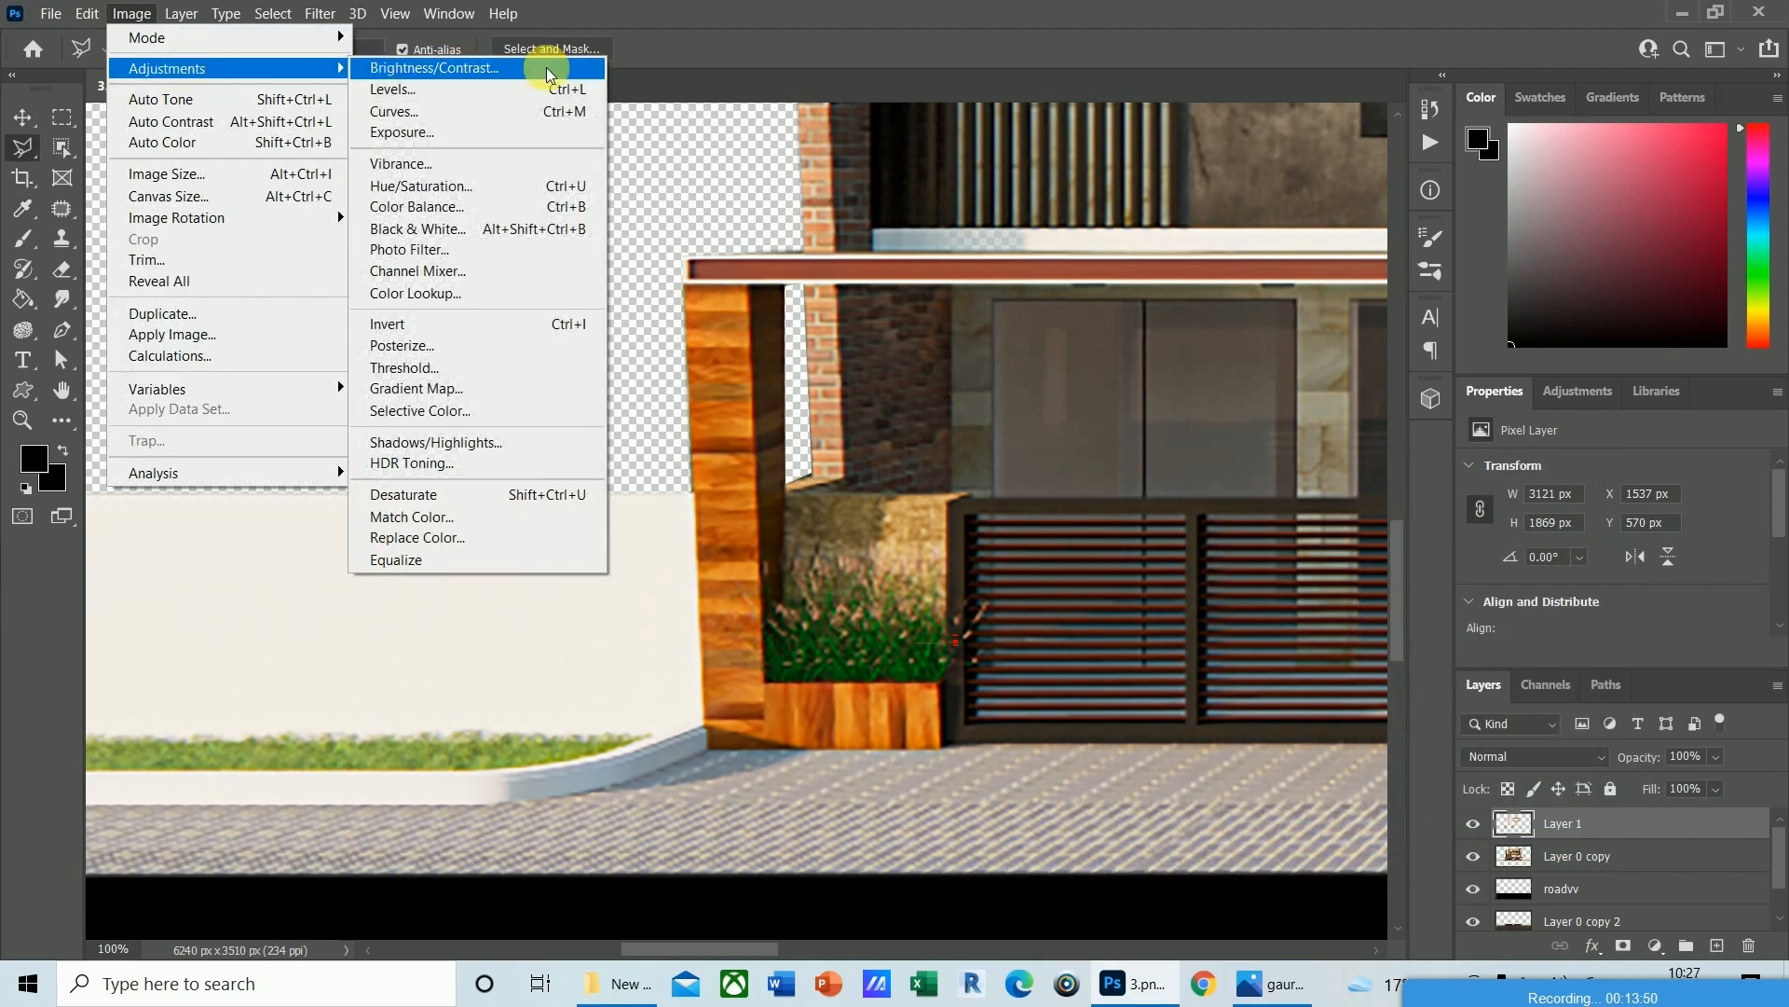
left_click(451, 164)
mouse_move(1249, 609)
left_mouse_down()
mouse_move(1327, 601)
mouse_move(1183, 607)
mouse_move(1274, 604)
left_mouse_up()
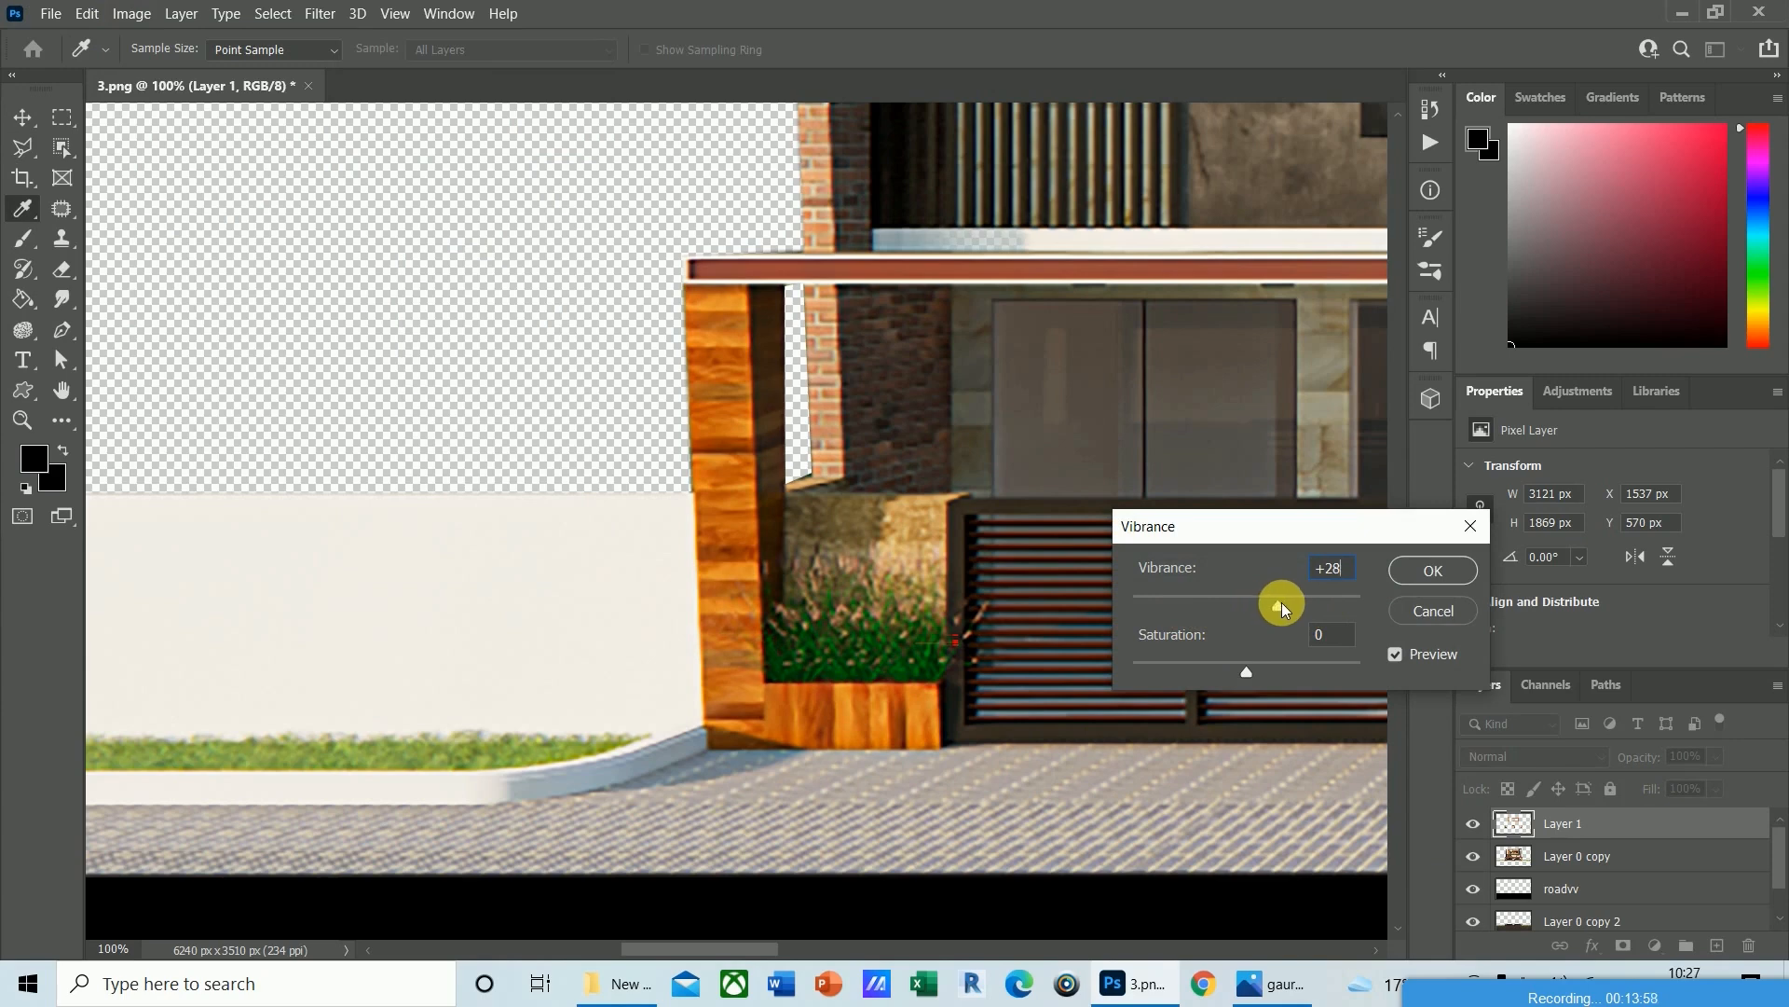
left_click(1423, 571)
key("l")
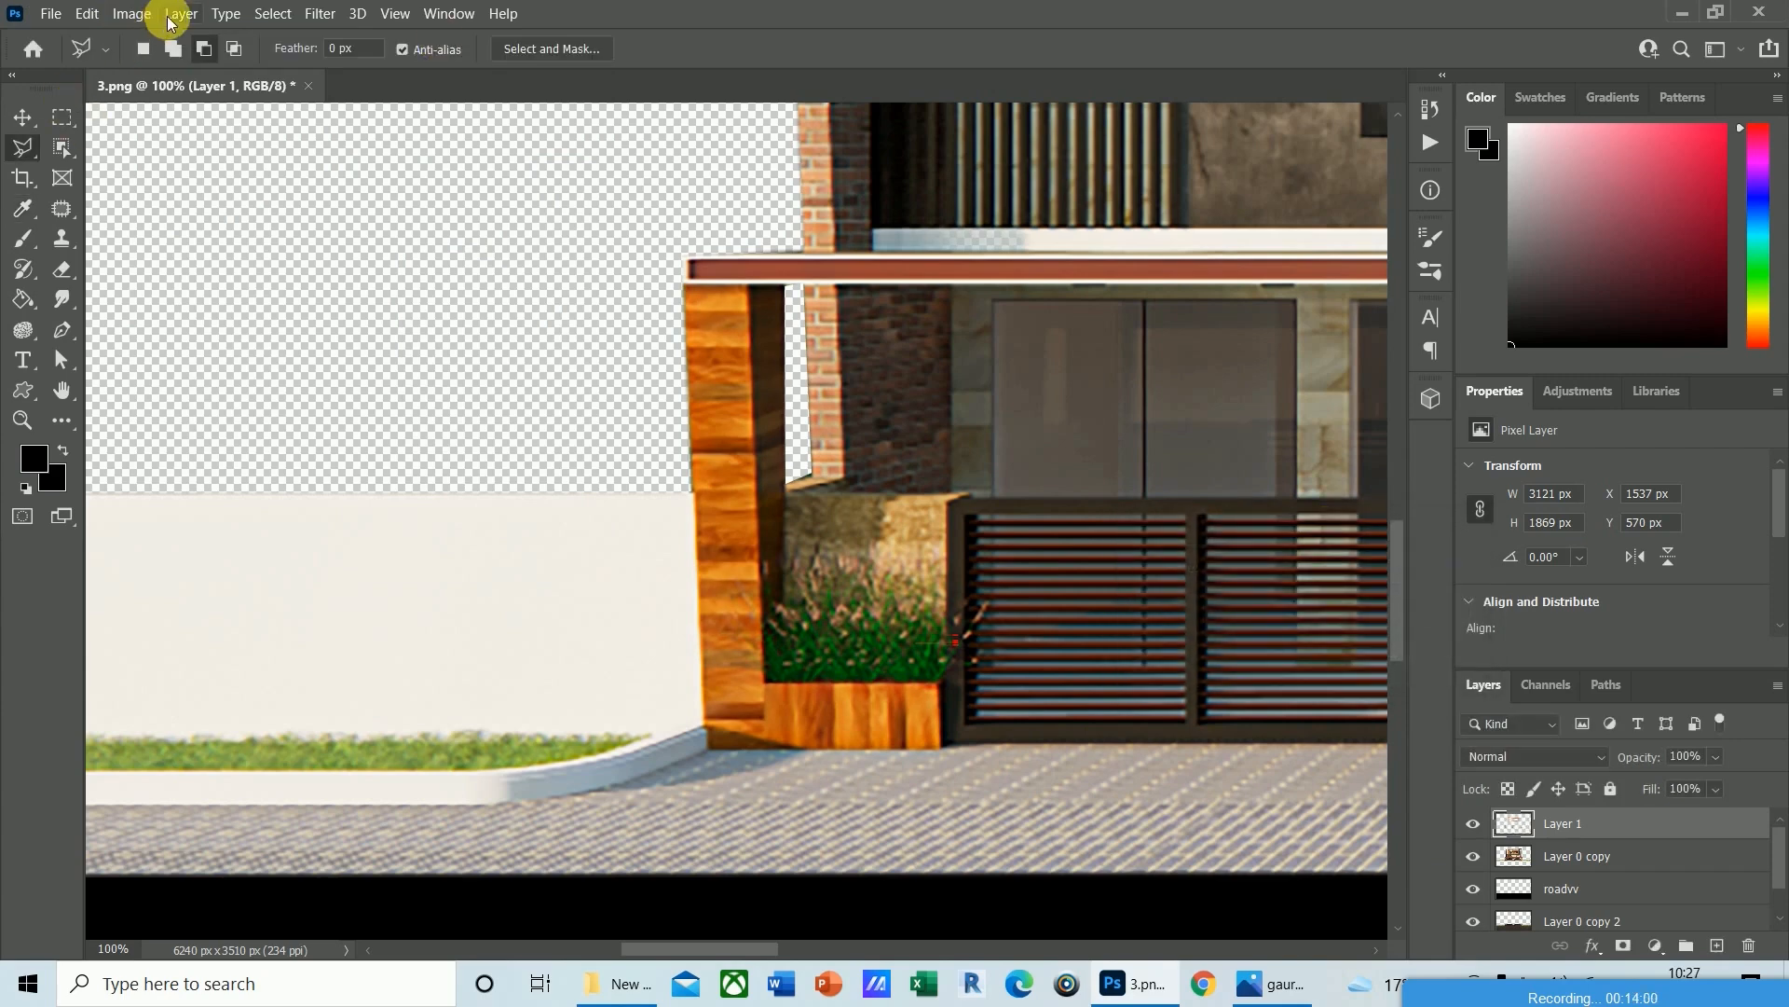
Start an Exposure adjustment on the wood cladding in Layer 1 with gamma correction 0.69.
key("ctrl+0")
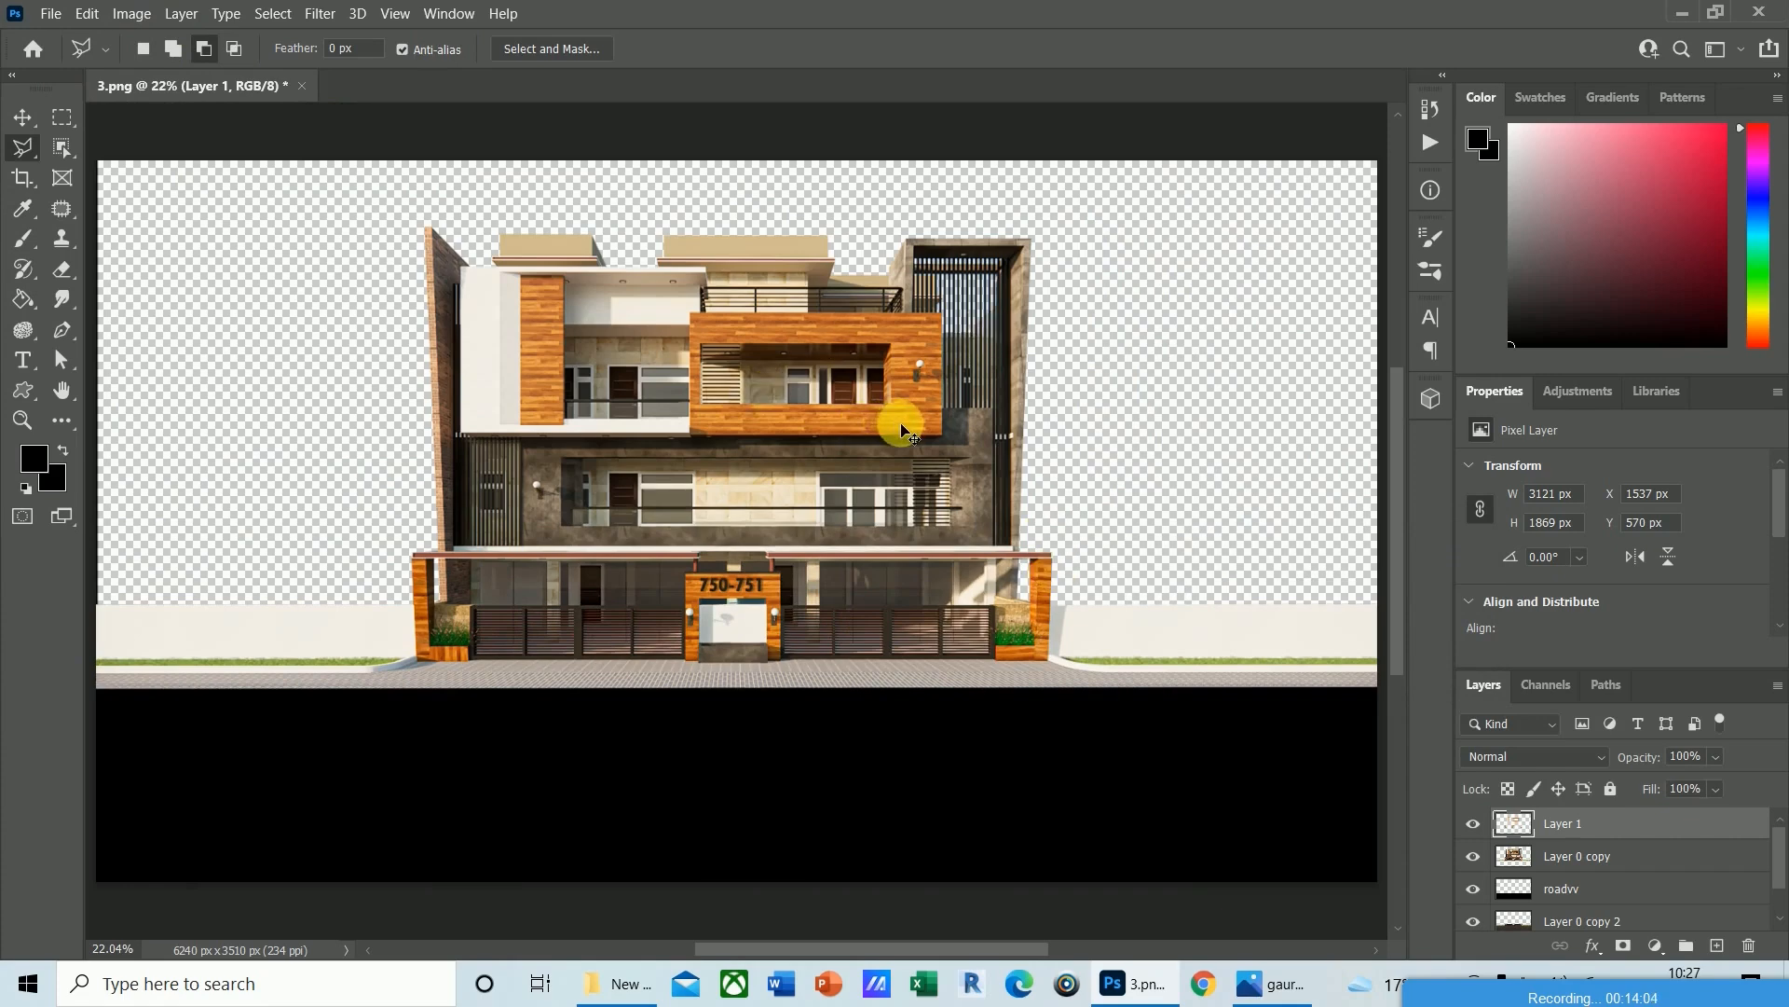
key("ctrl+plus")
key("ctrl+plus")
key("ctrl+plus")
scroll(1395, 494, "up", 3)
left_click_drag(864, 952, 934, 952)
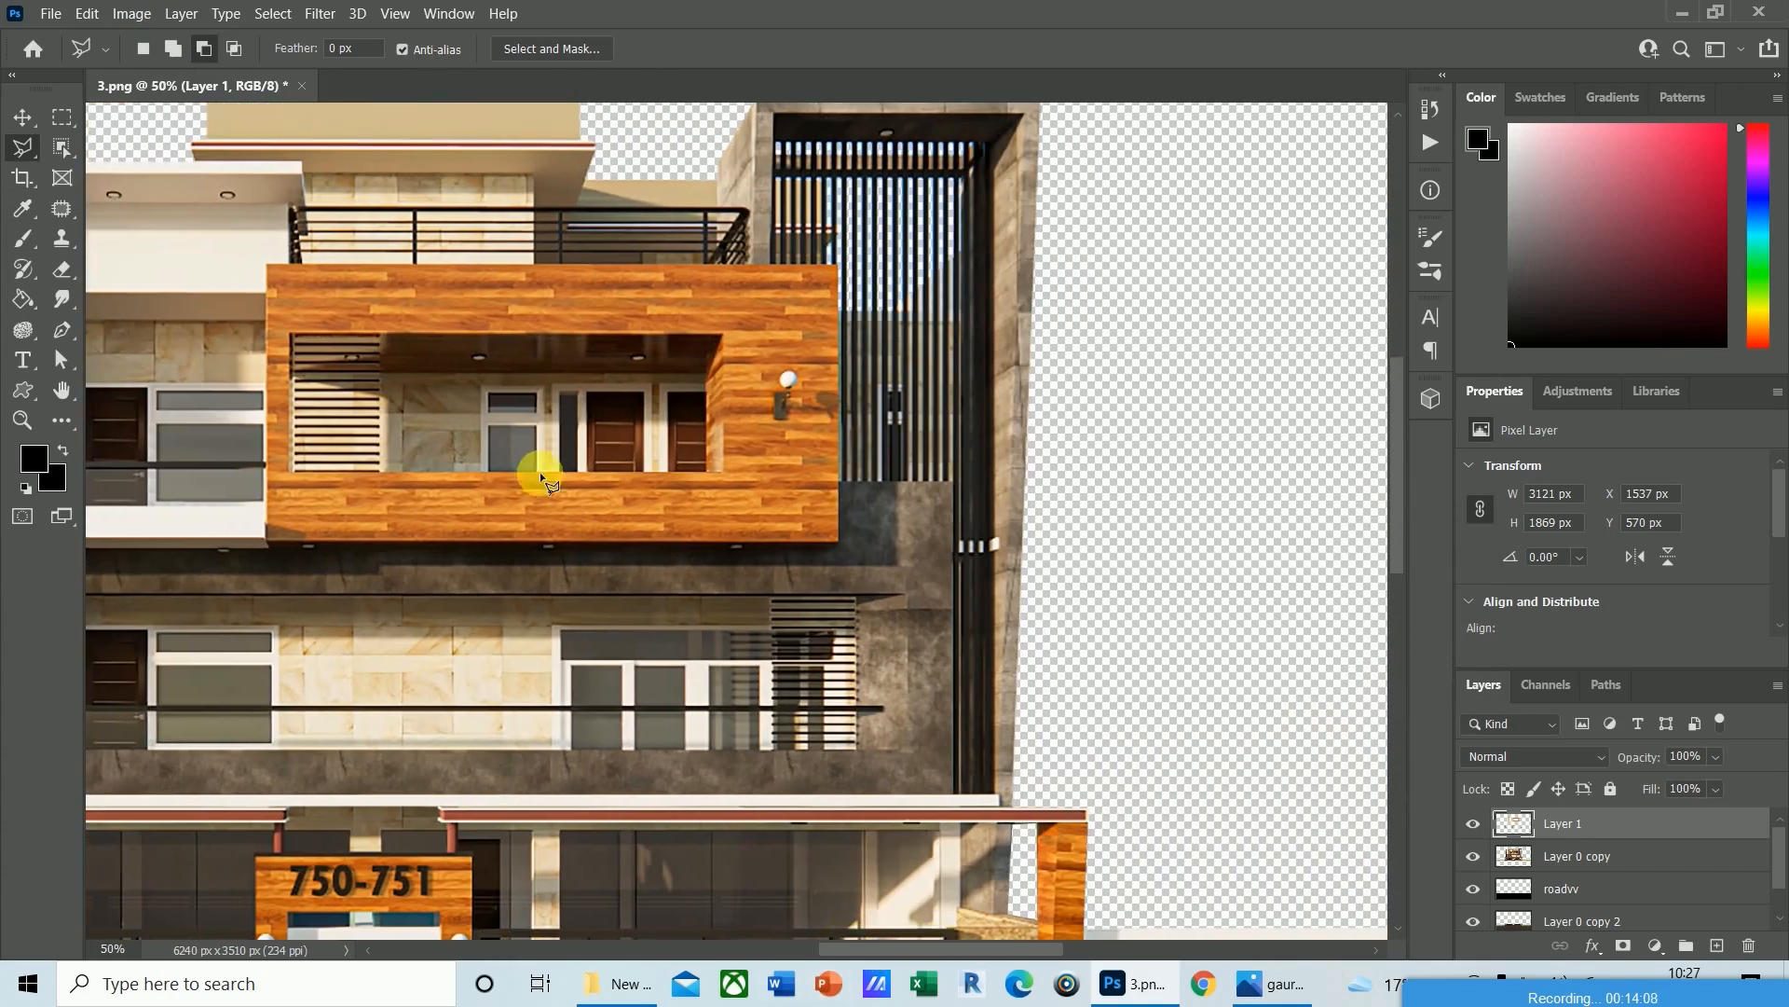
left_click(132, 13)
mouse_move(155, 66)
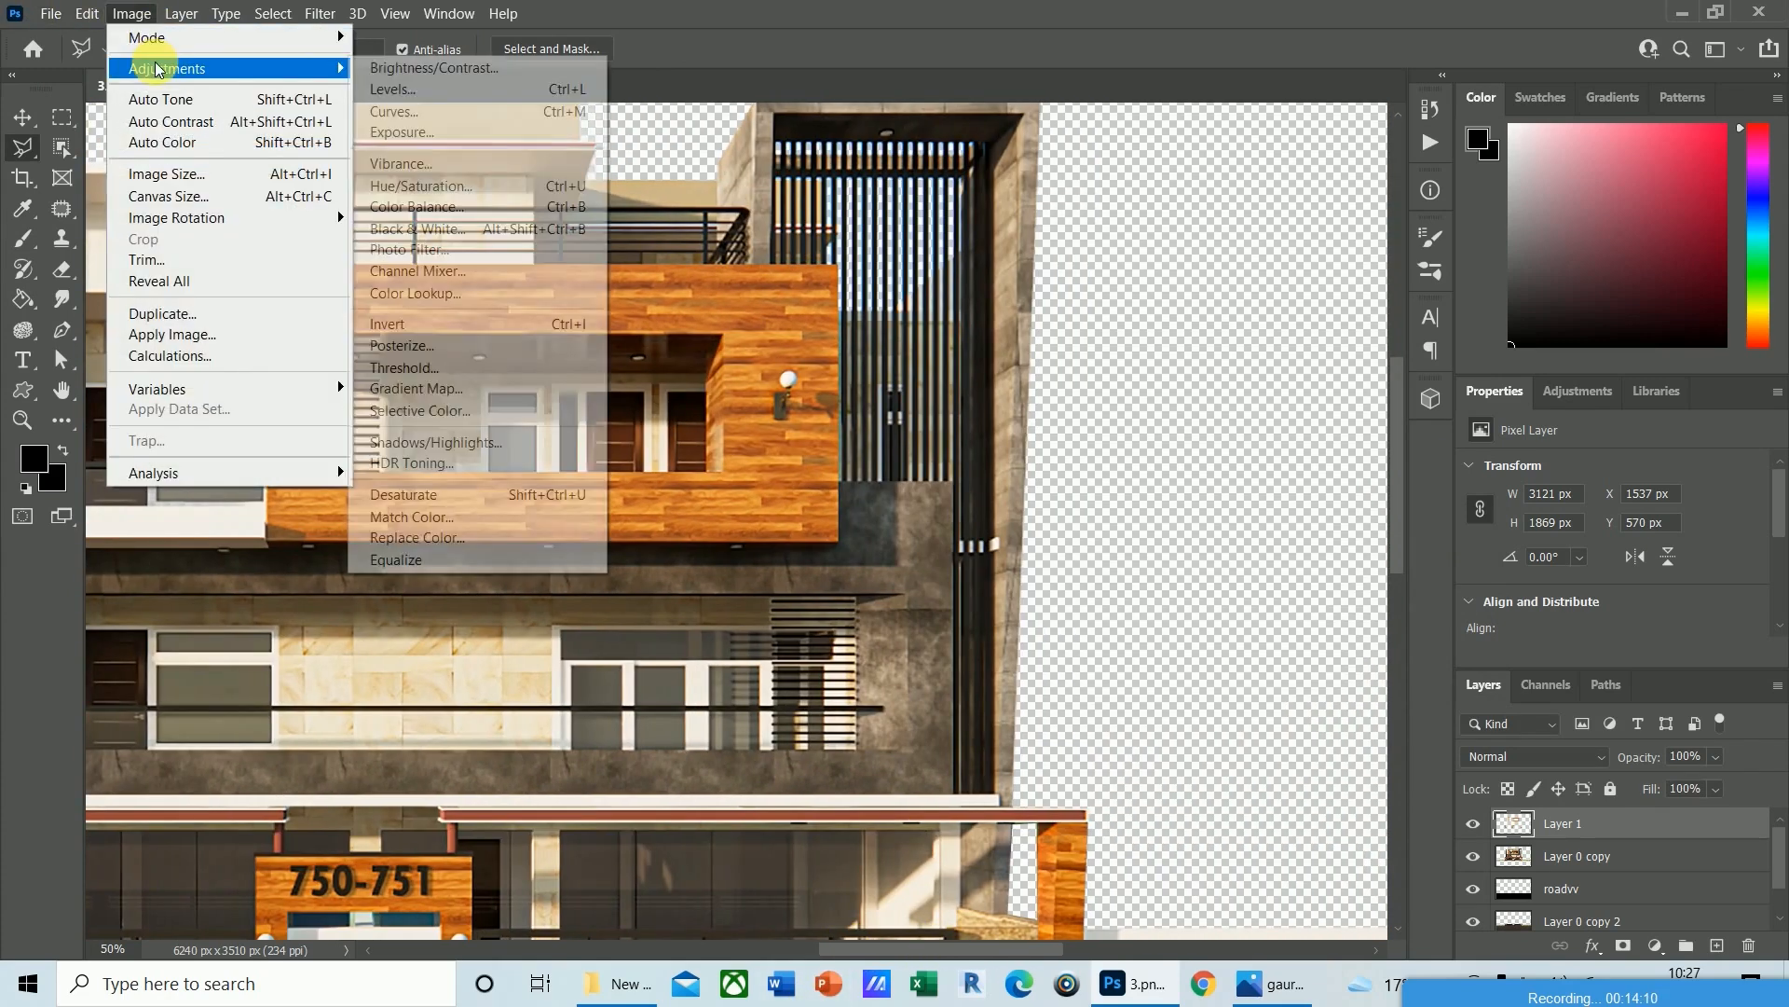
left_click(410, 136)
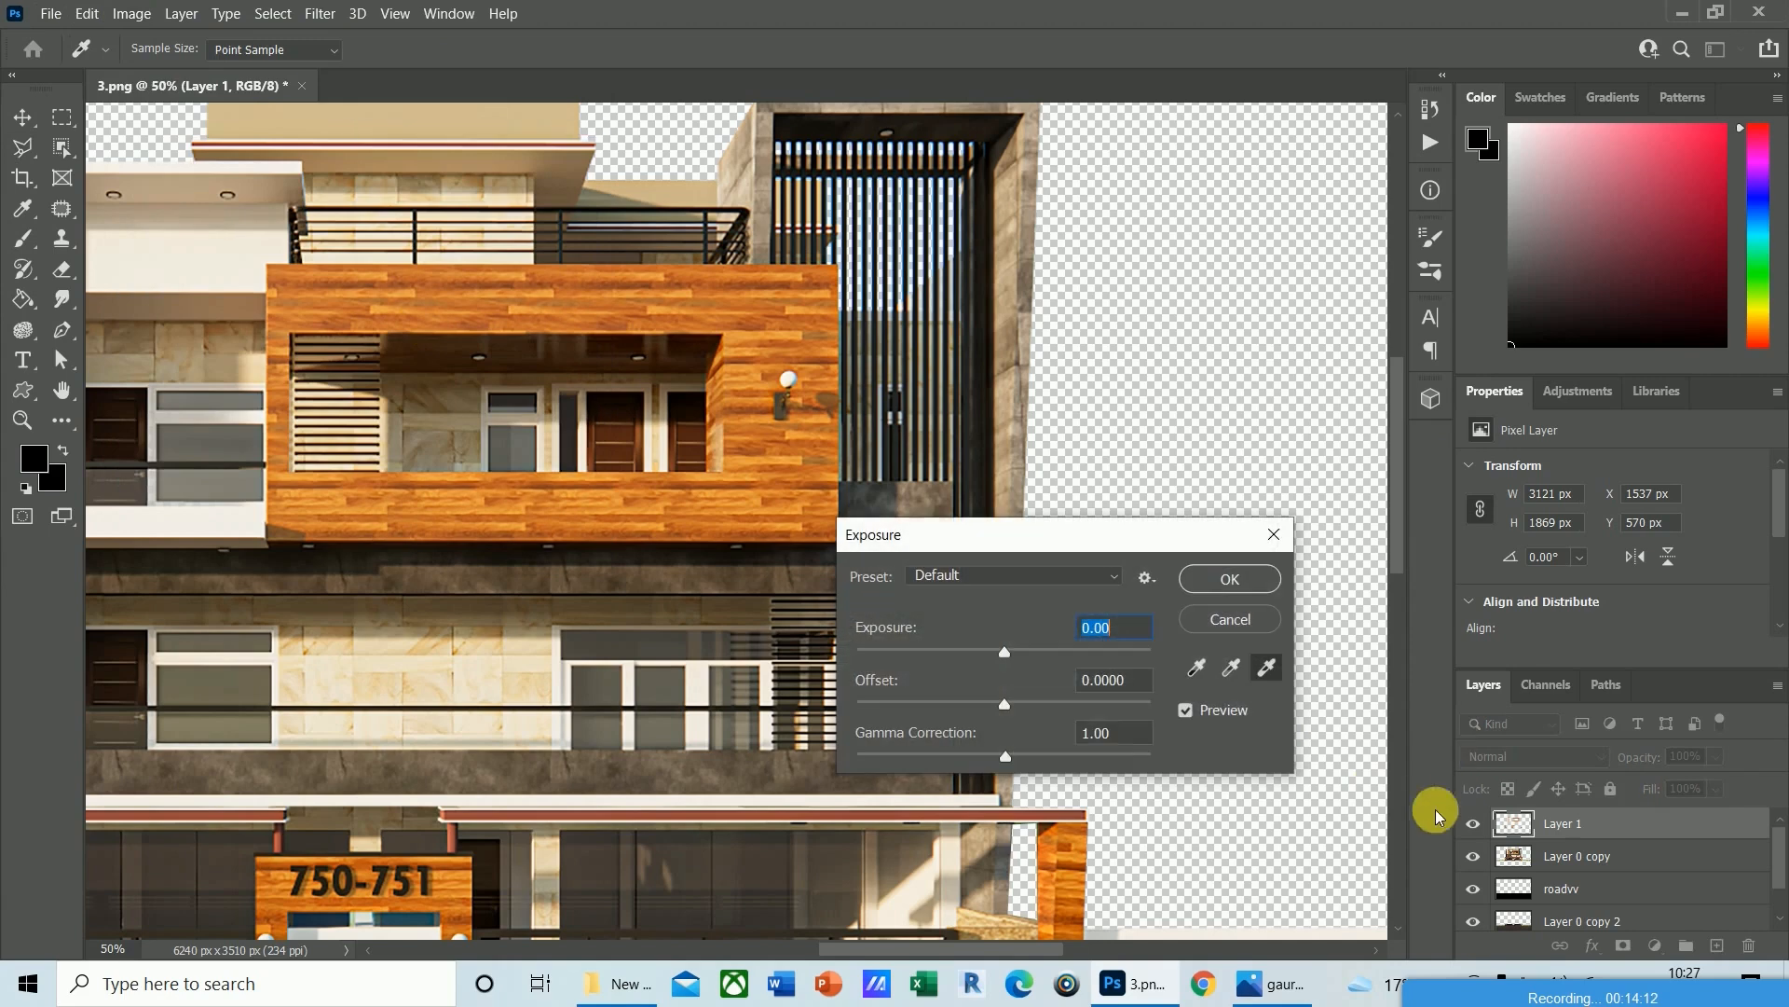
left_click_drag(1006, 763, 1042, 755)
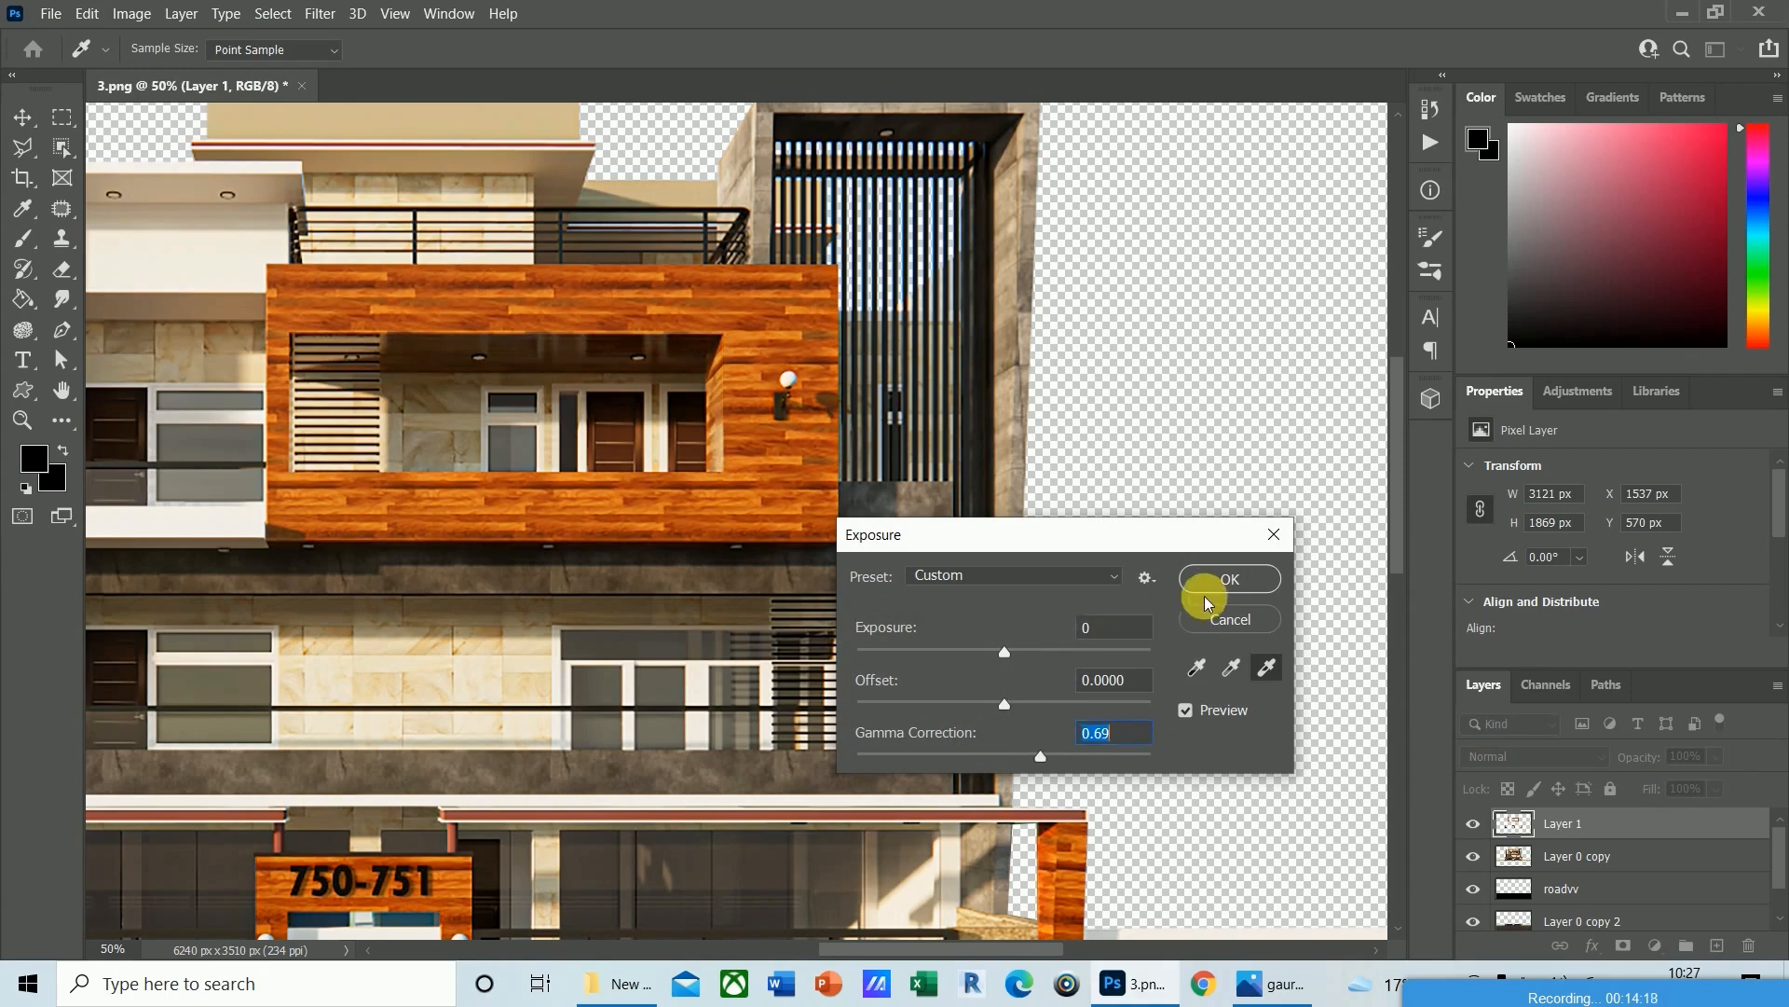
Compare the wood tone with gaurav.jpg, then lower the gamma correction to about 0.57 and apply the Exposure adjustment.
left_click(1272, 983)
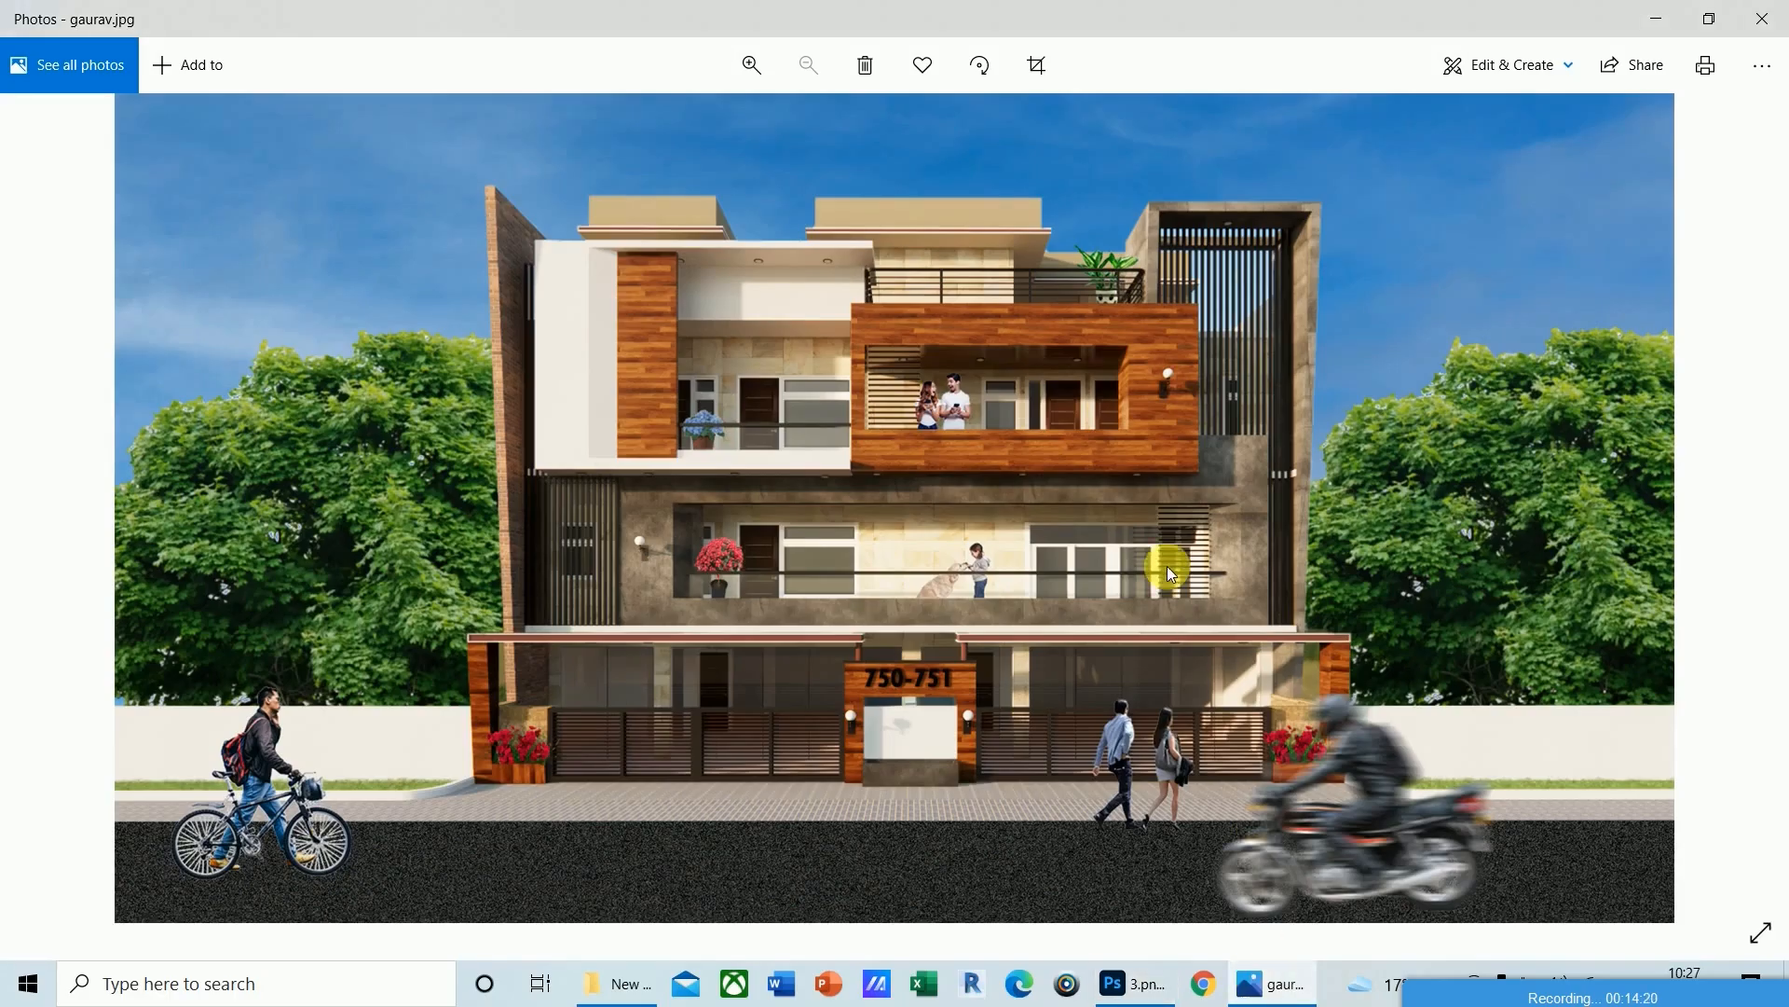
left_click(1139, 990)
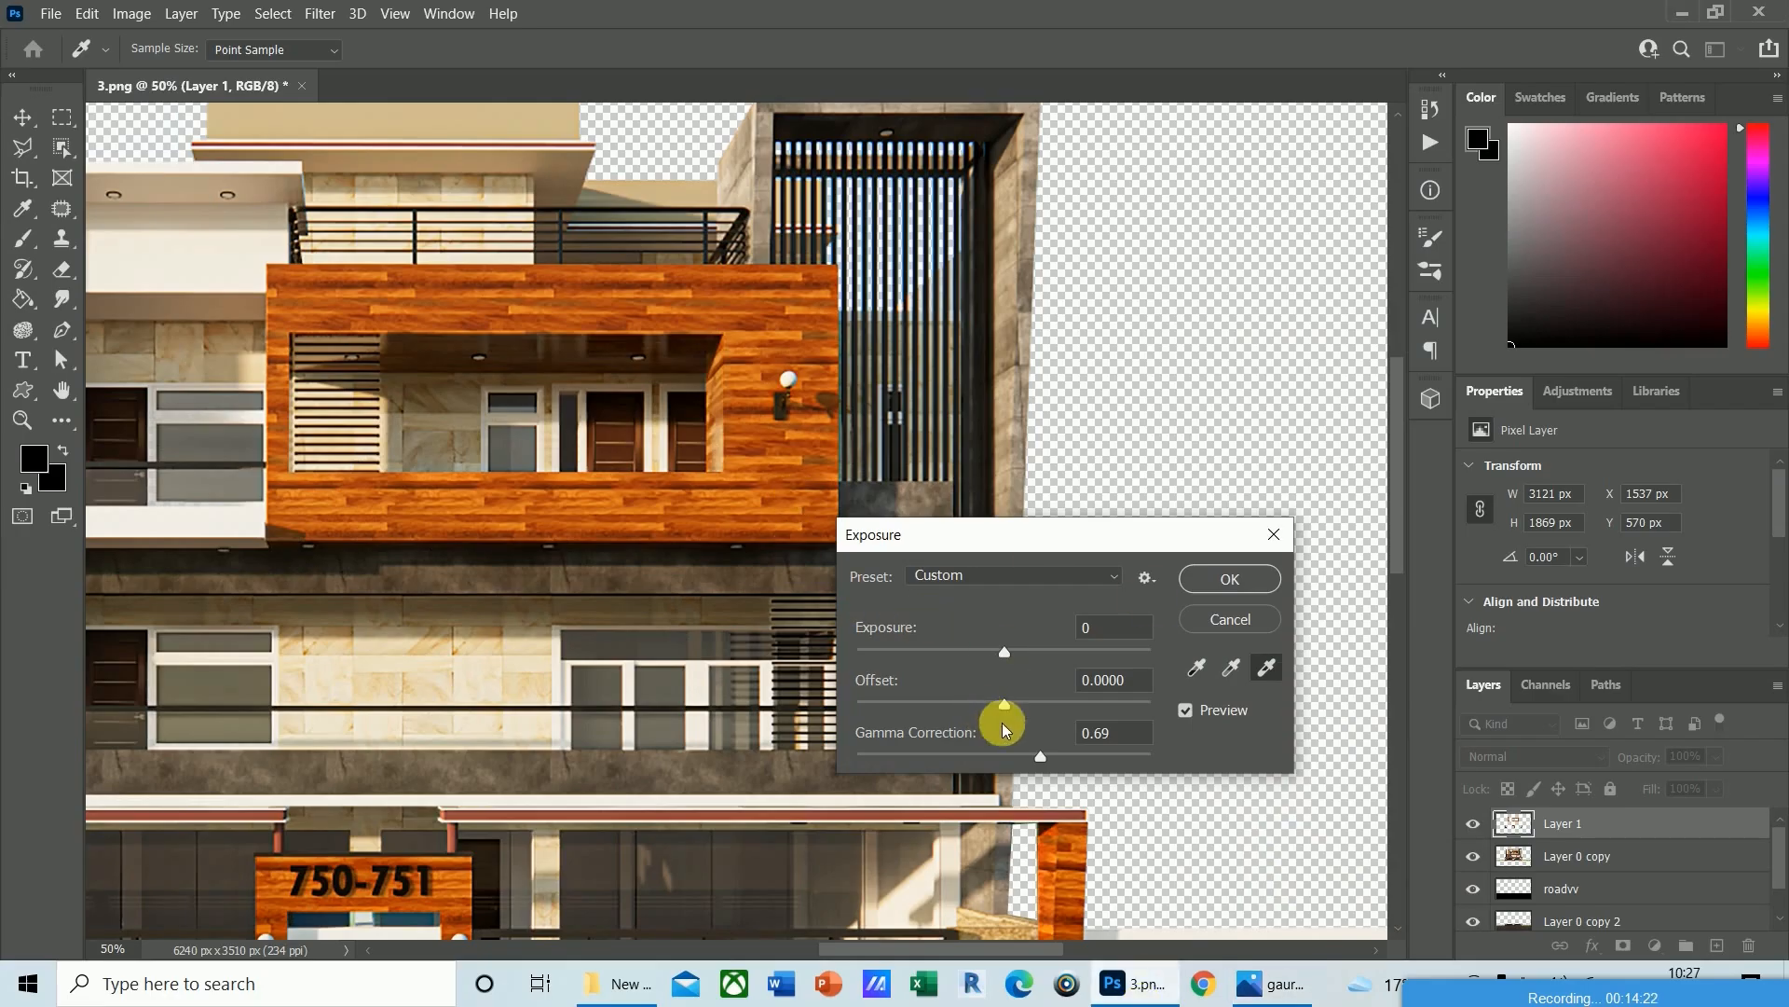
left_click_drag(1042, 759, 1060, 761)
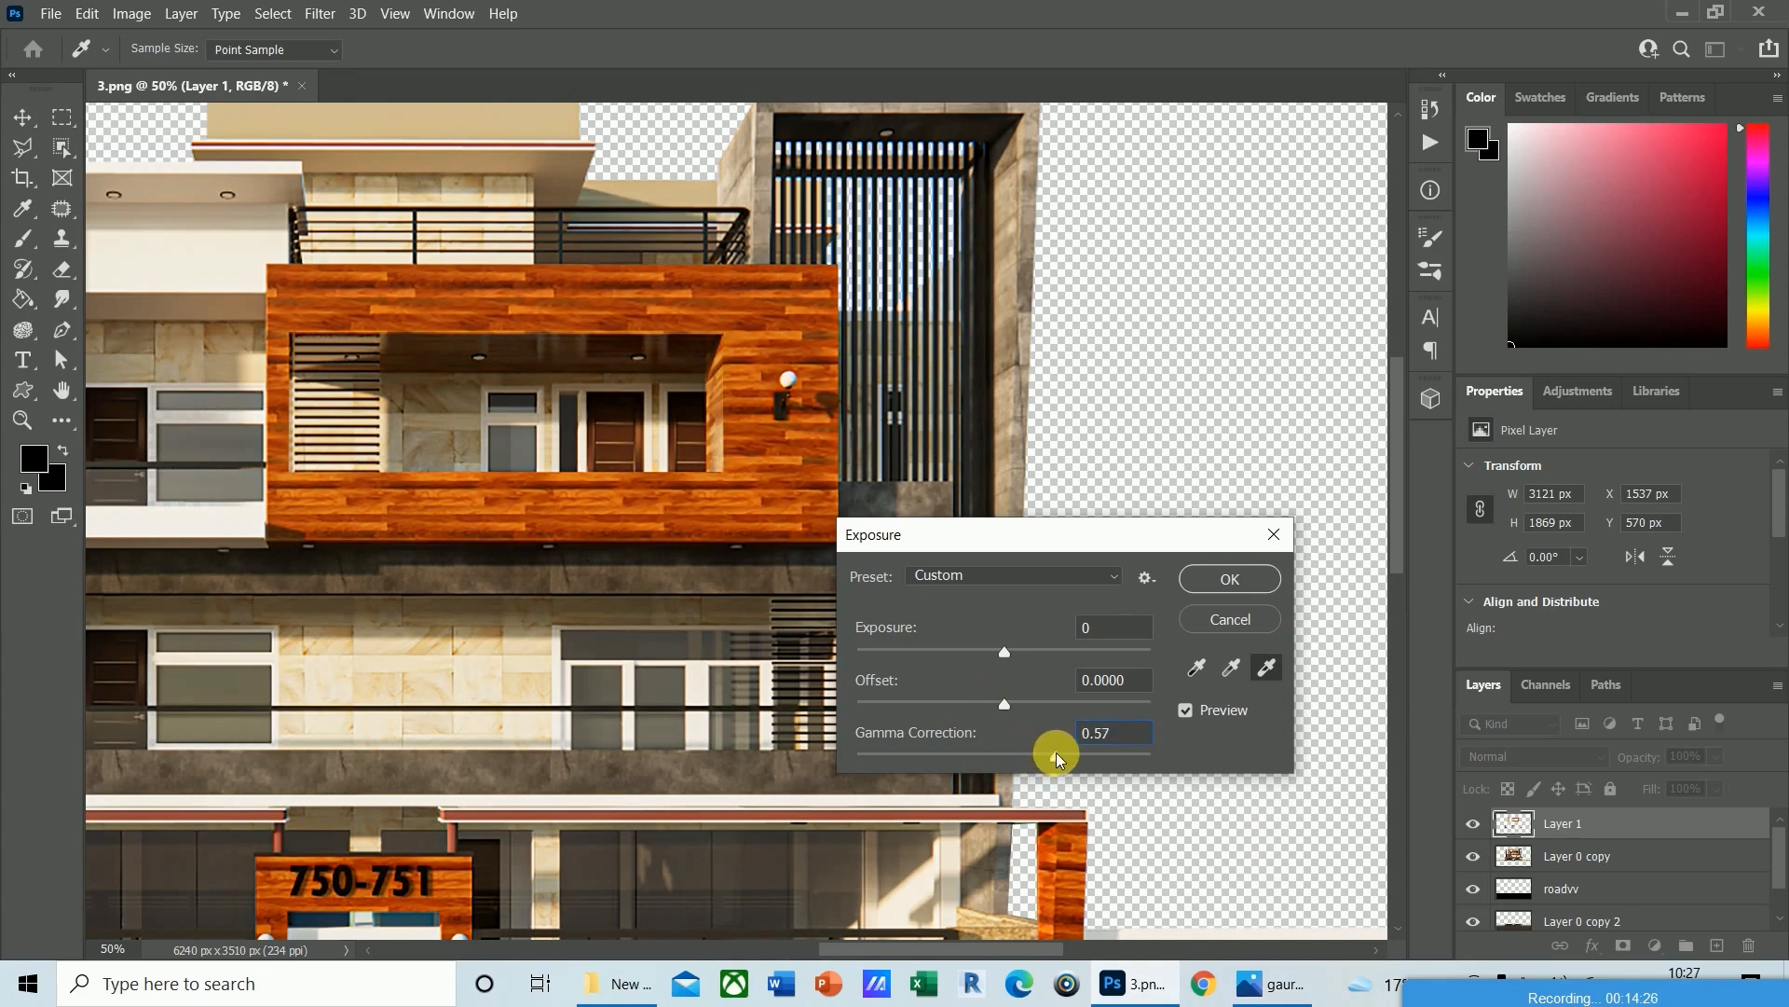
left_click(1221, 579)
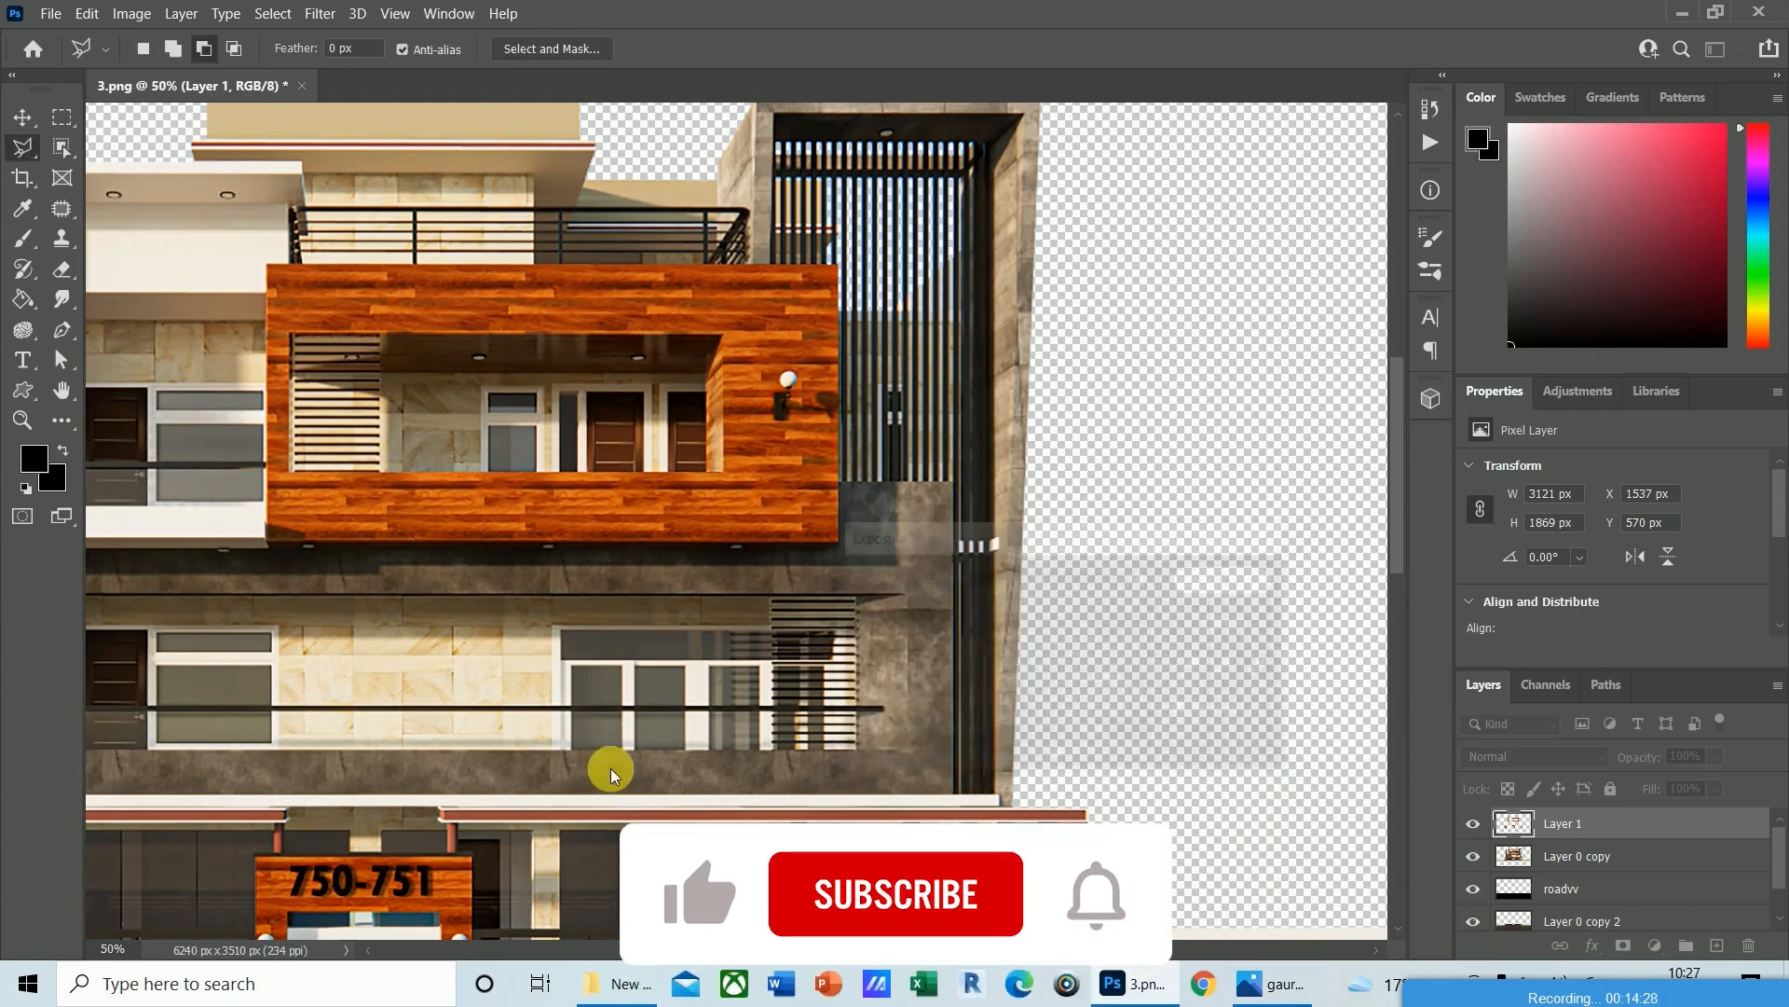
Review the whole building and compare it with the reference image gaurav.jpg in Photos.
key("ctrl+minus")
key("ctrl+minus")
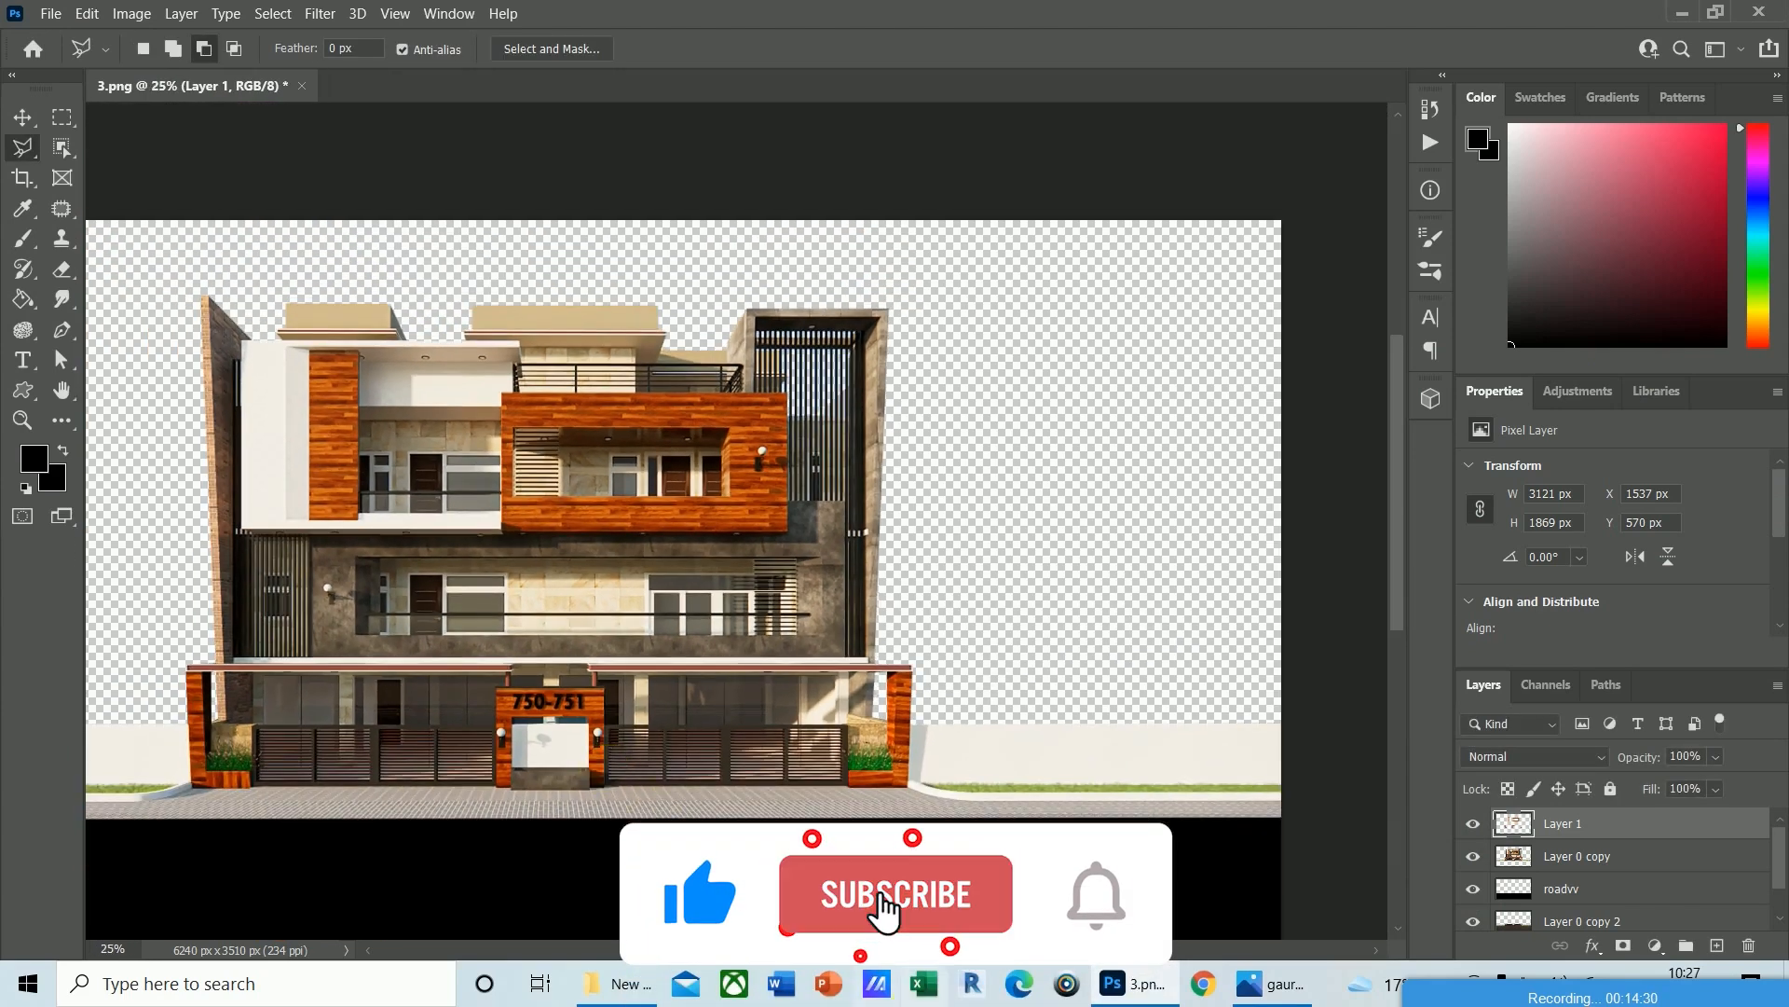
left_click_drag(1053, 949, 929, 965)
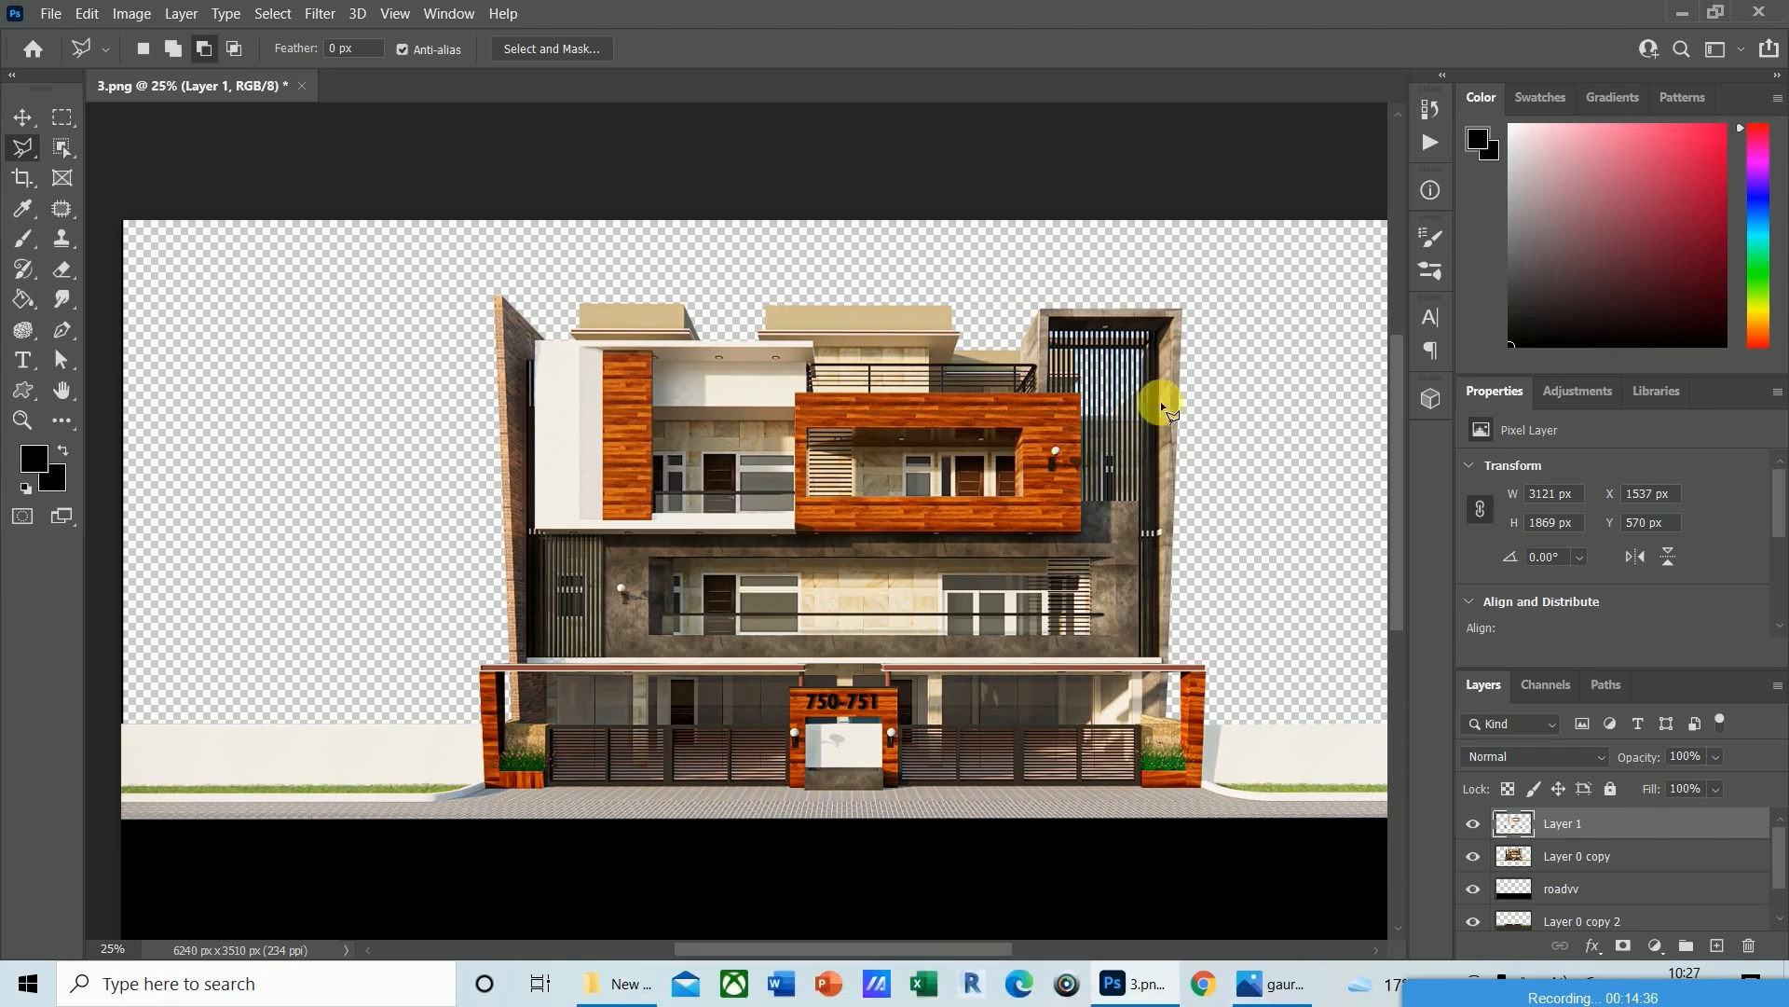
key("v")
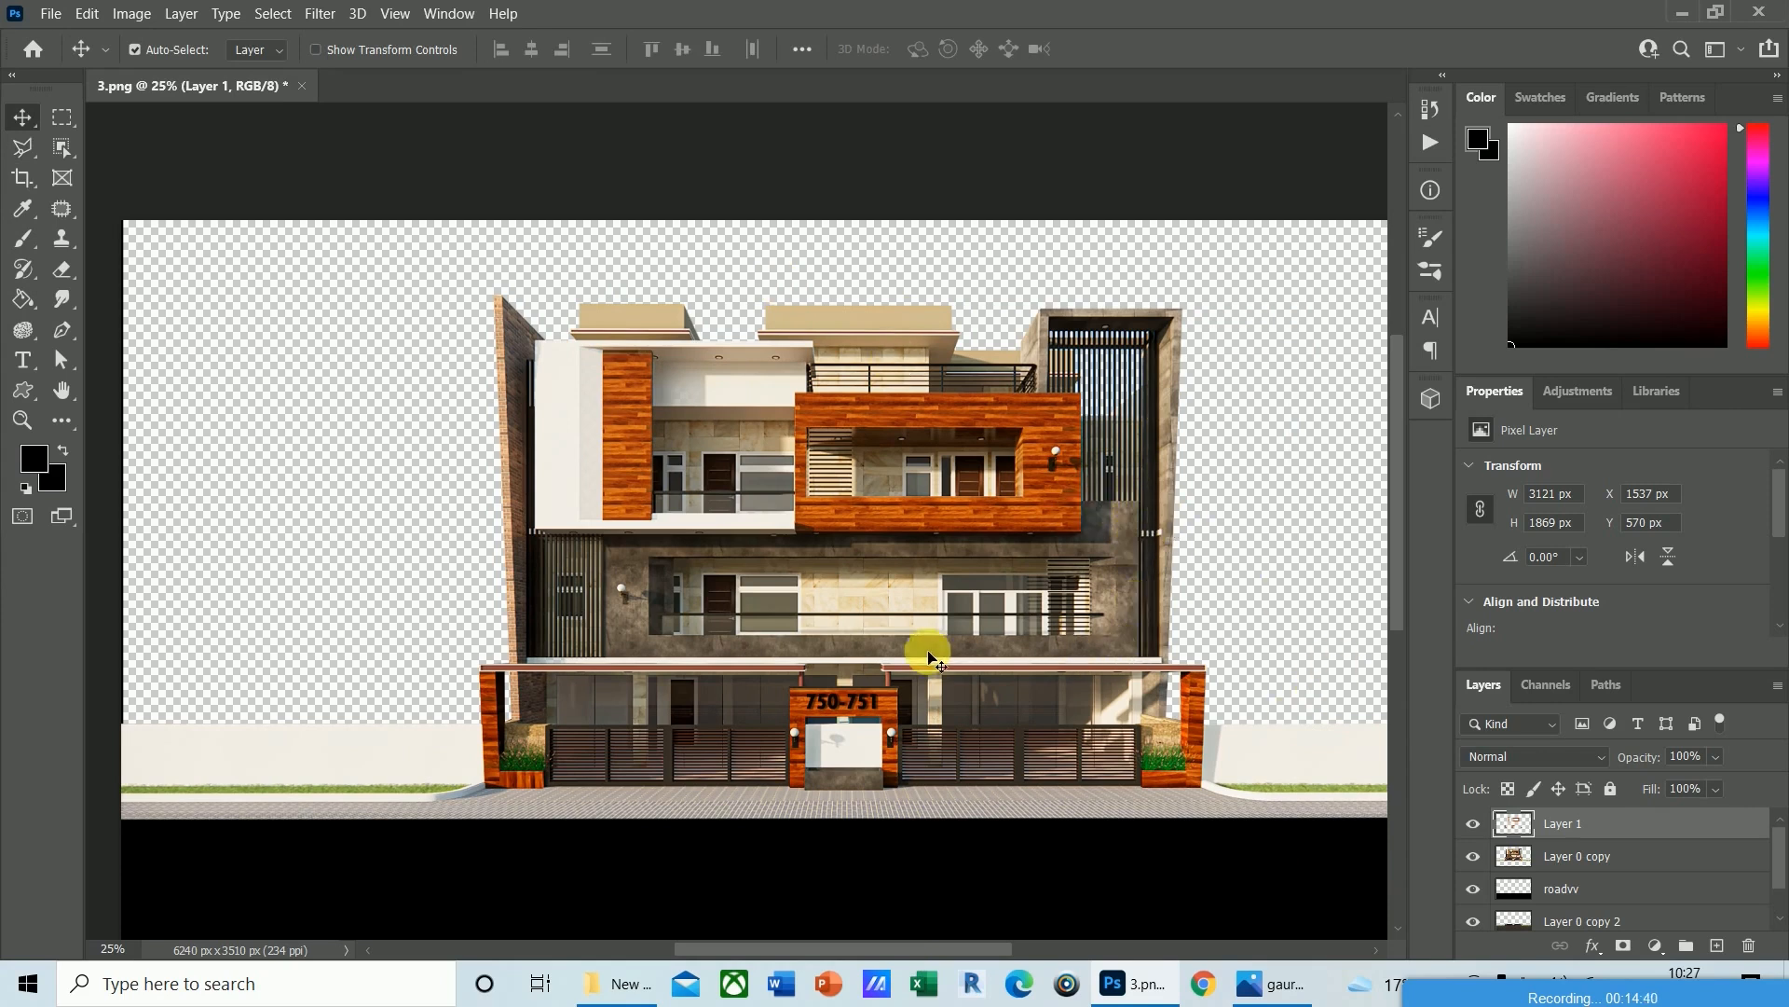
left_click(1272, 984)
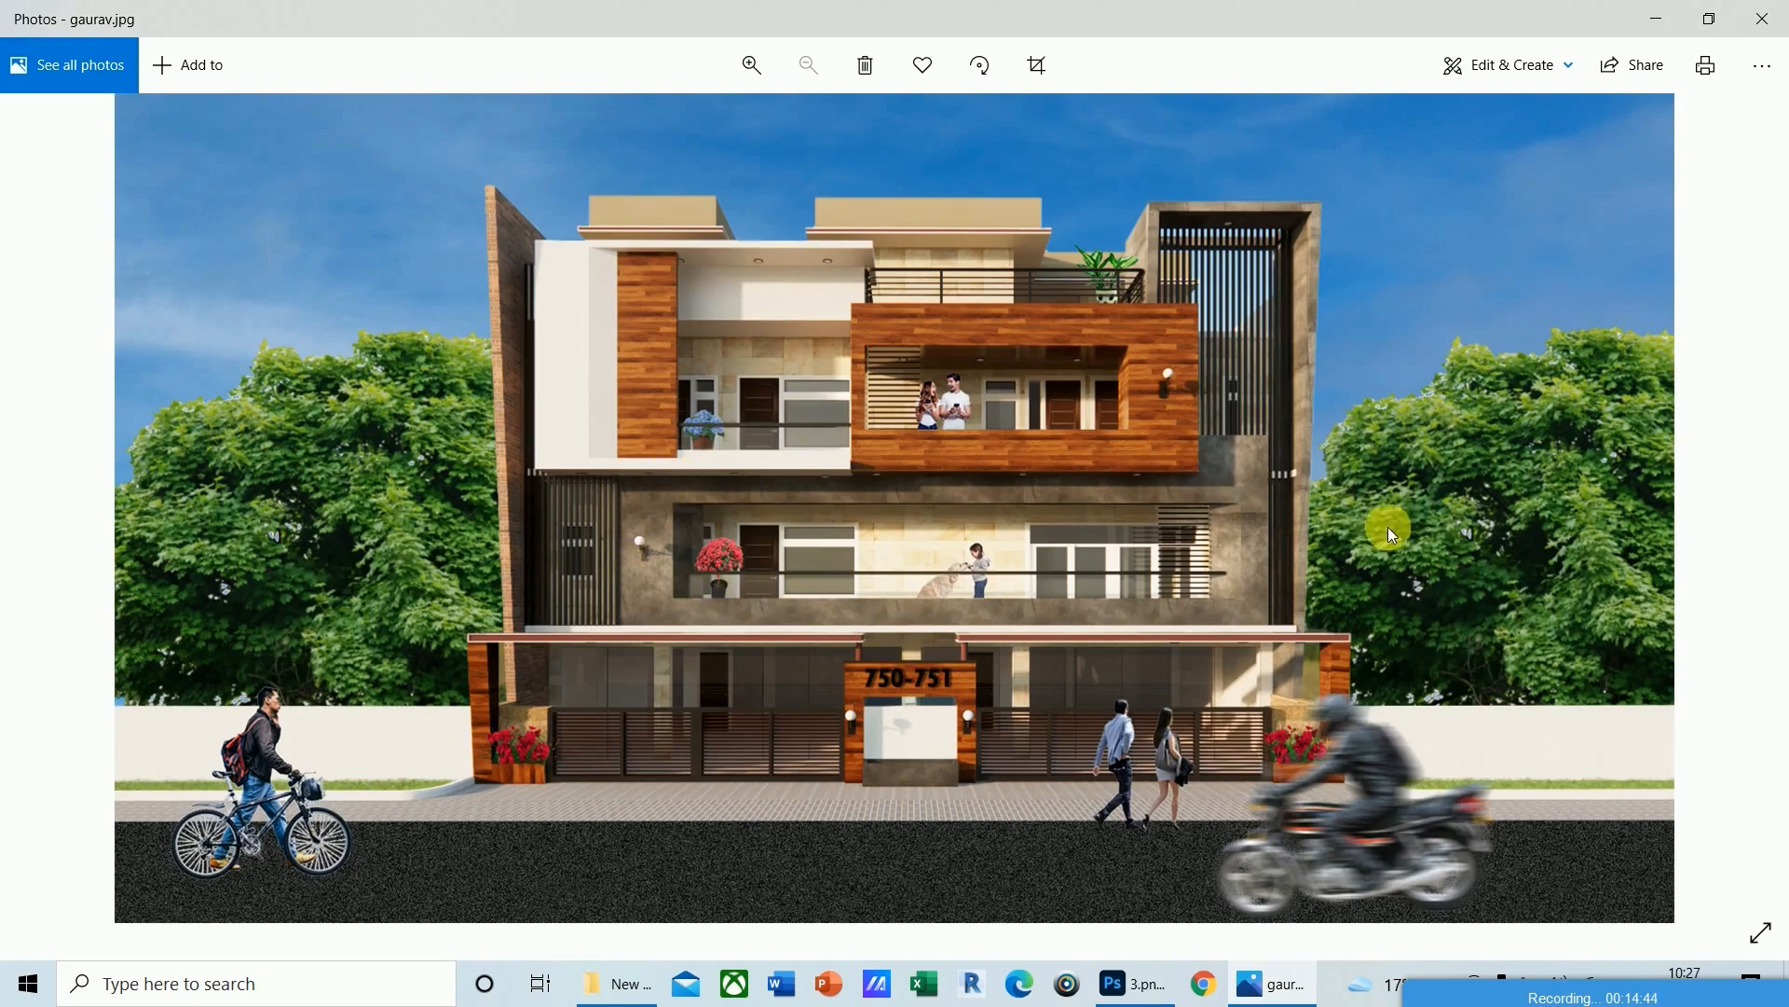
left_click(1153, 990)
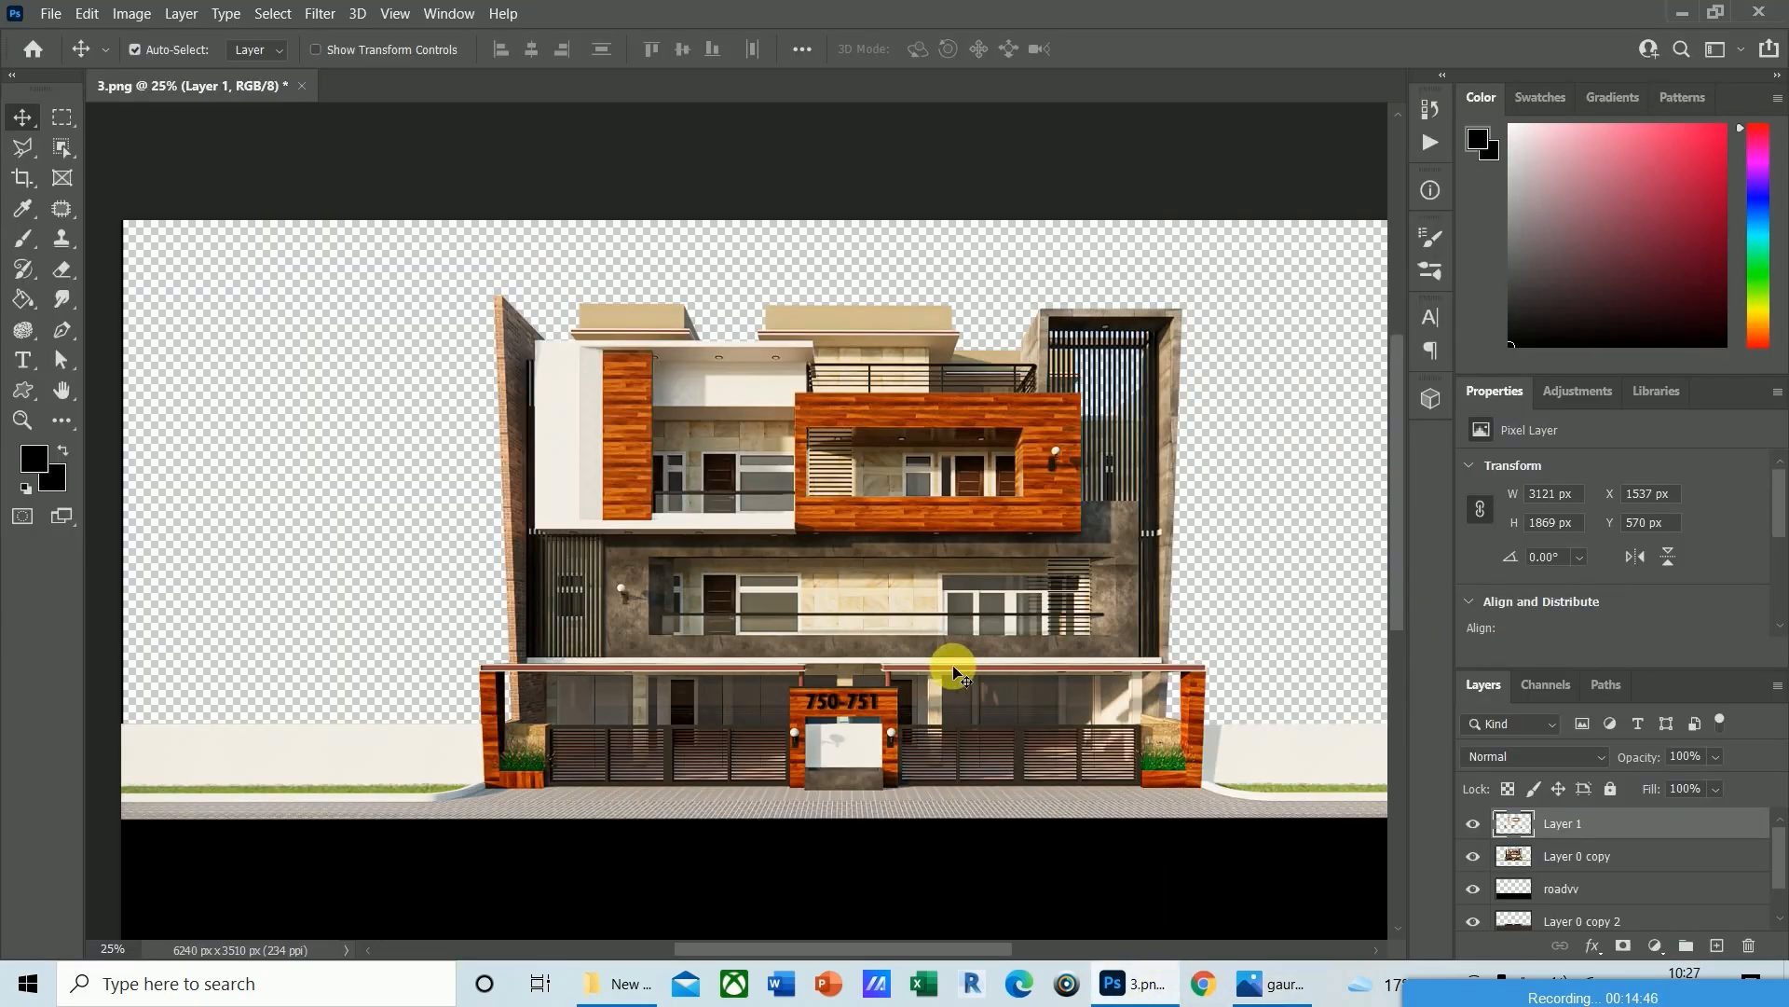
On Layer 0 copy, outline the grey concrete facade around the first-floor balcony with the Polygonal Lasso.
left_click(22, 147)
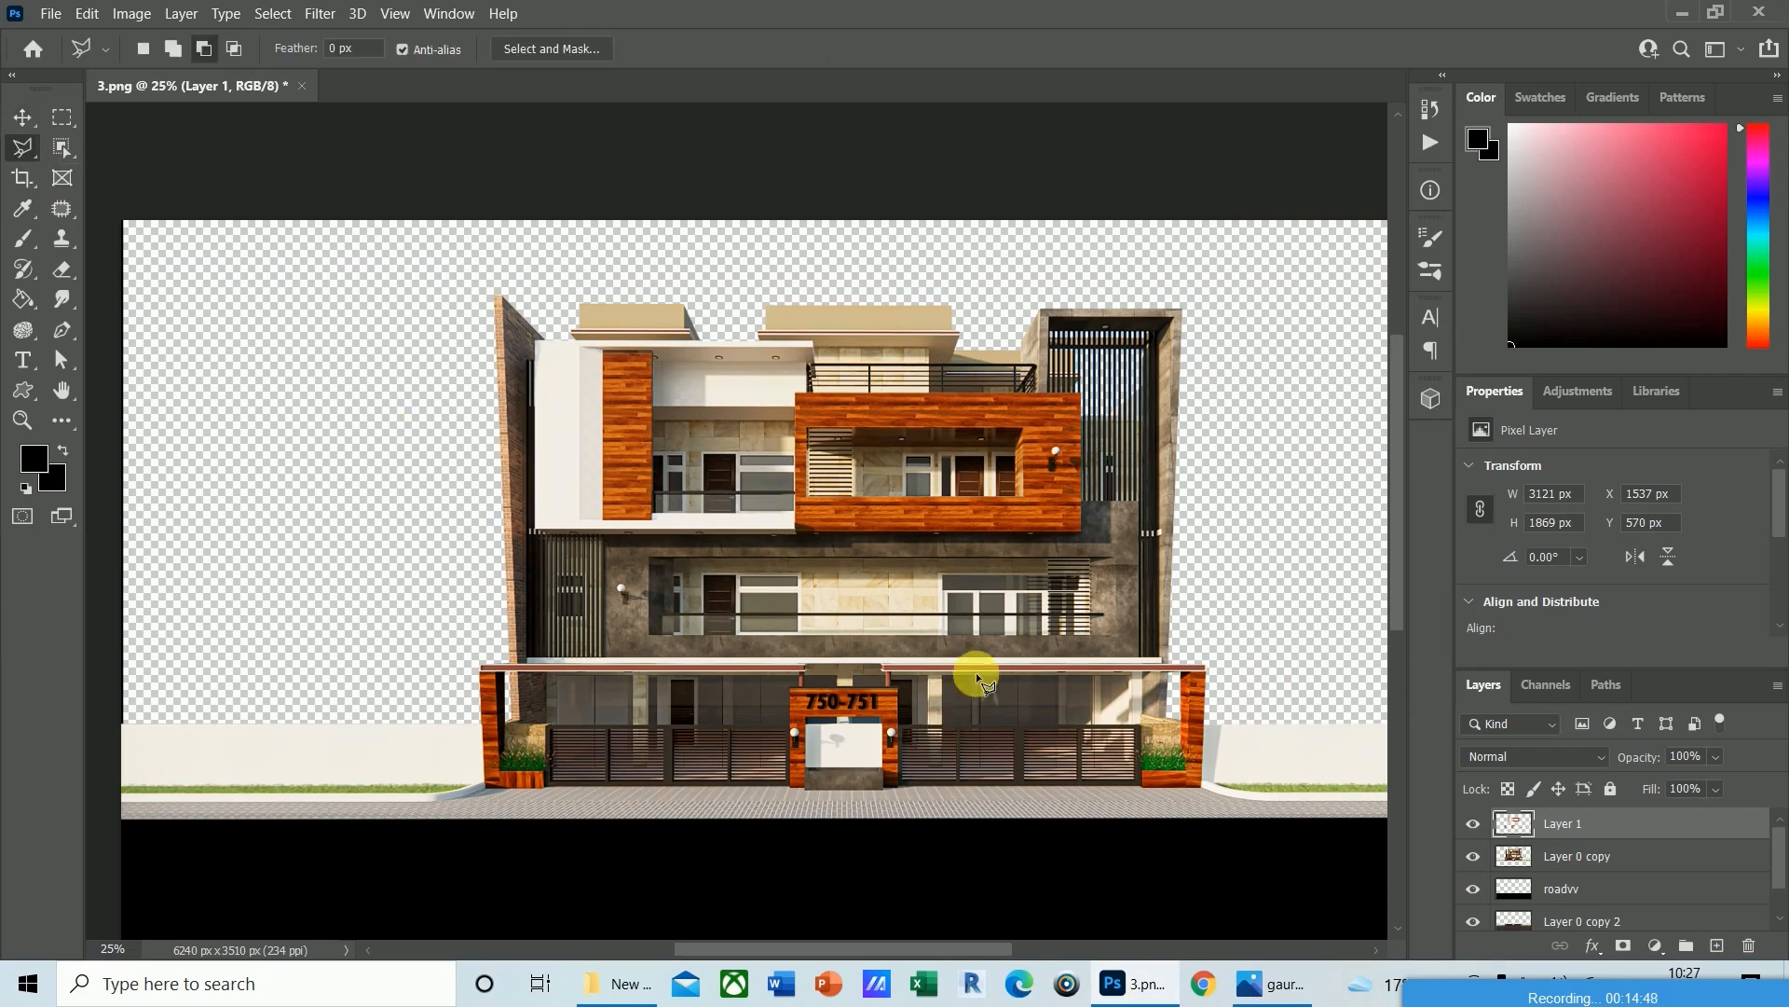
scroll(986, 664, "up", 3)
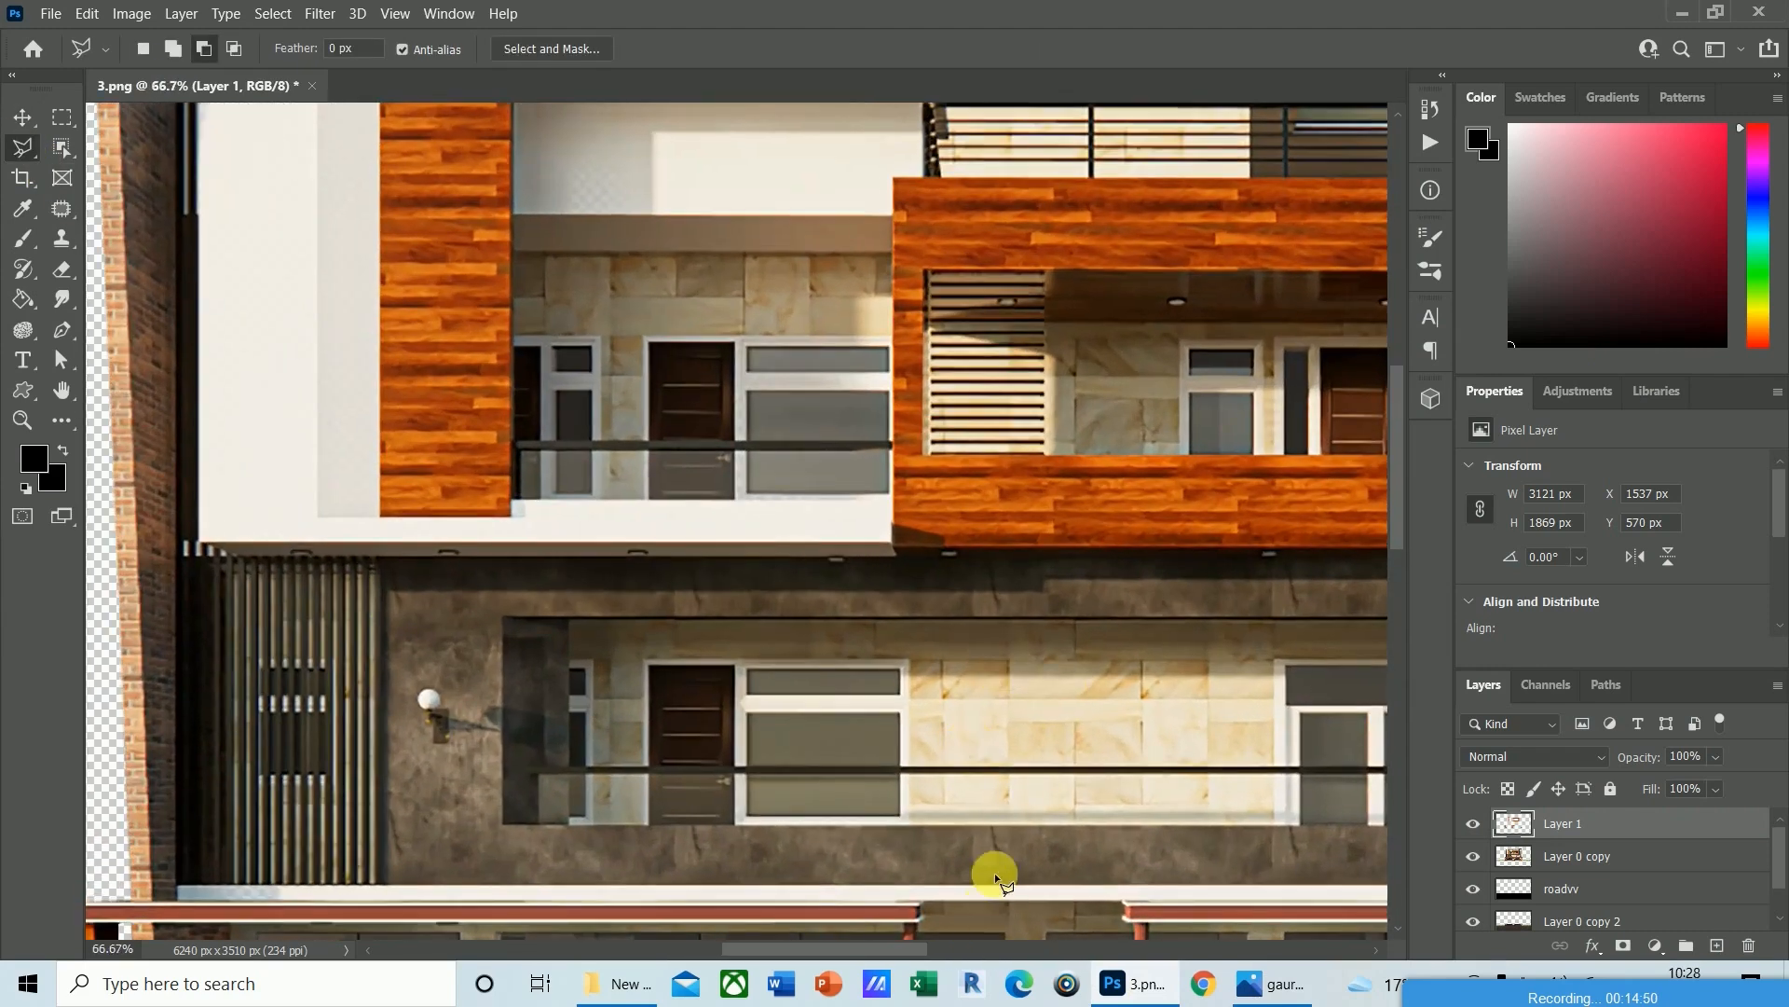
left_click(1585, 856)
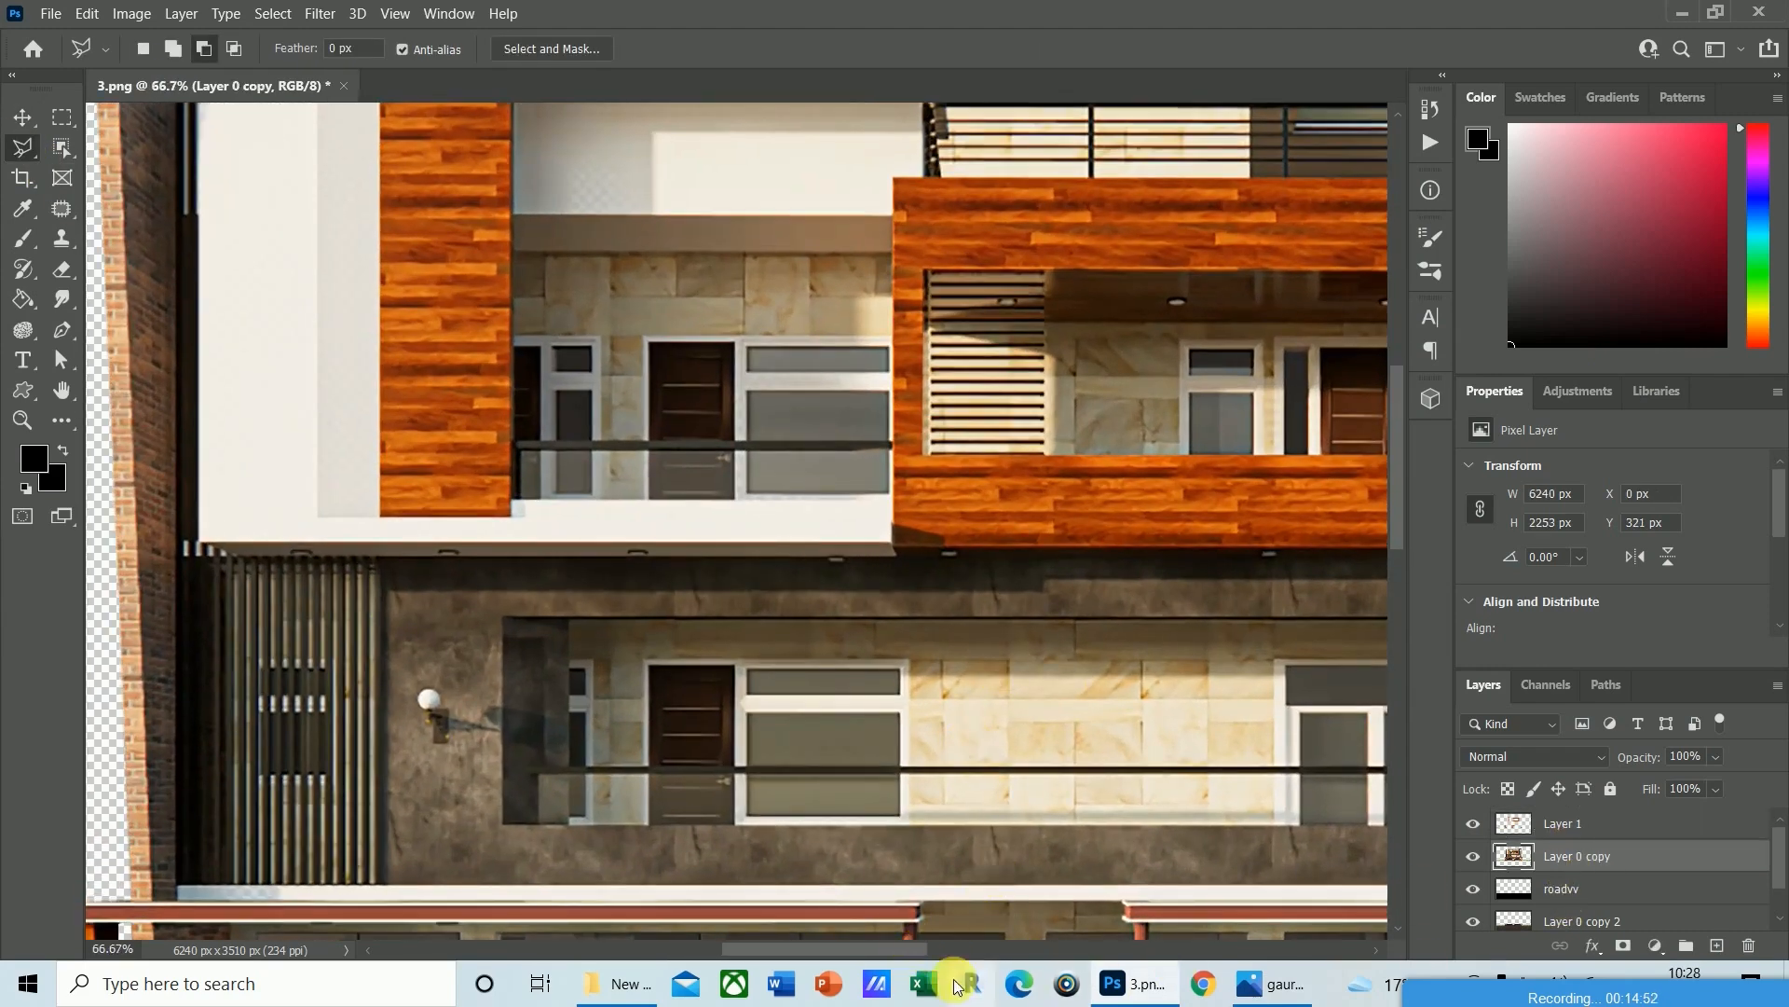
left_click_drag(878, 951, 1076, 958)
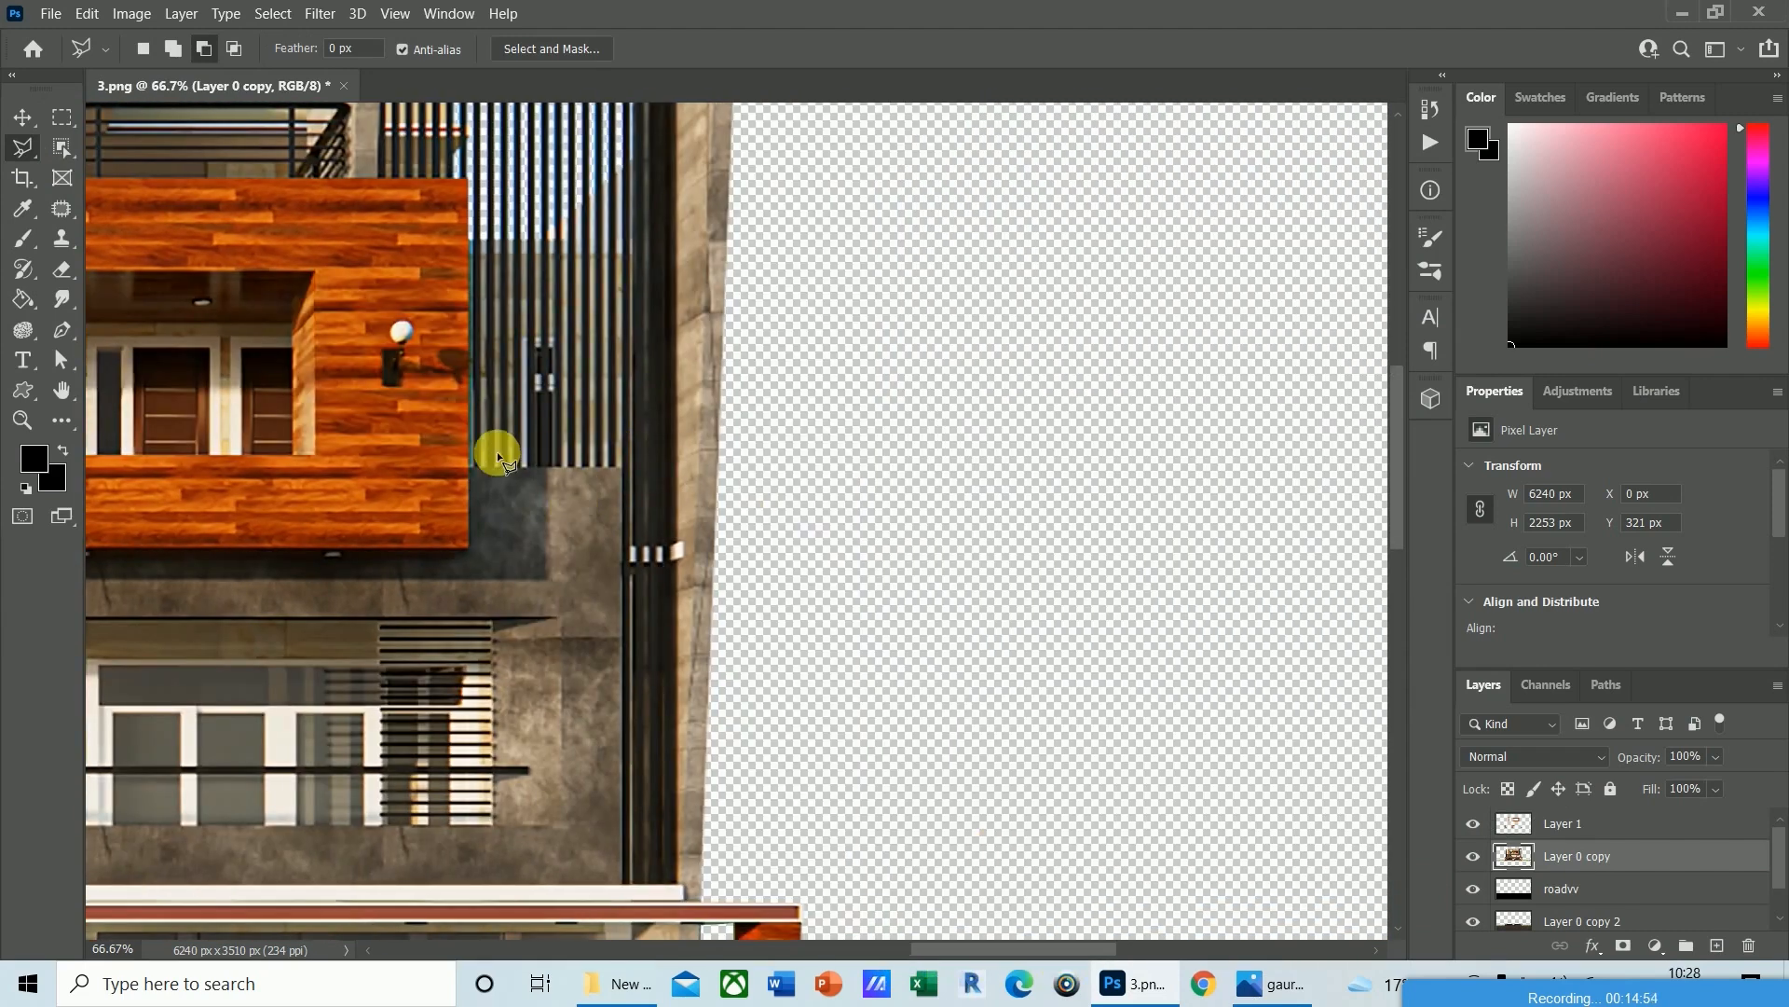
left_click(468, 467)
left_click(625, 467)
left_click(621, 884)
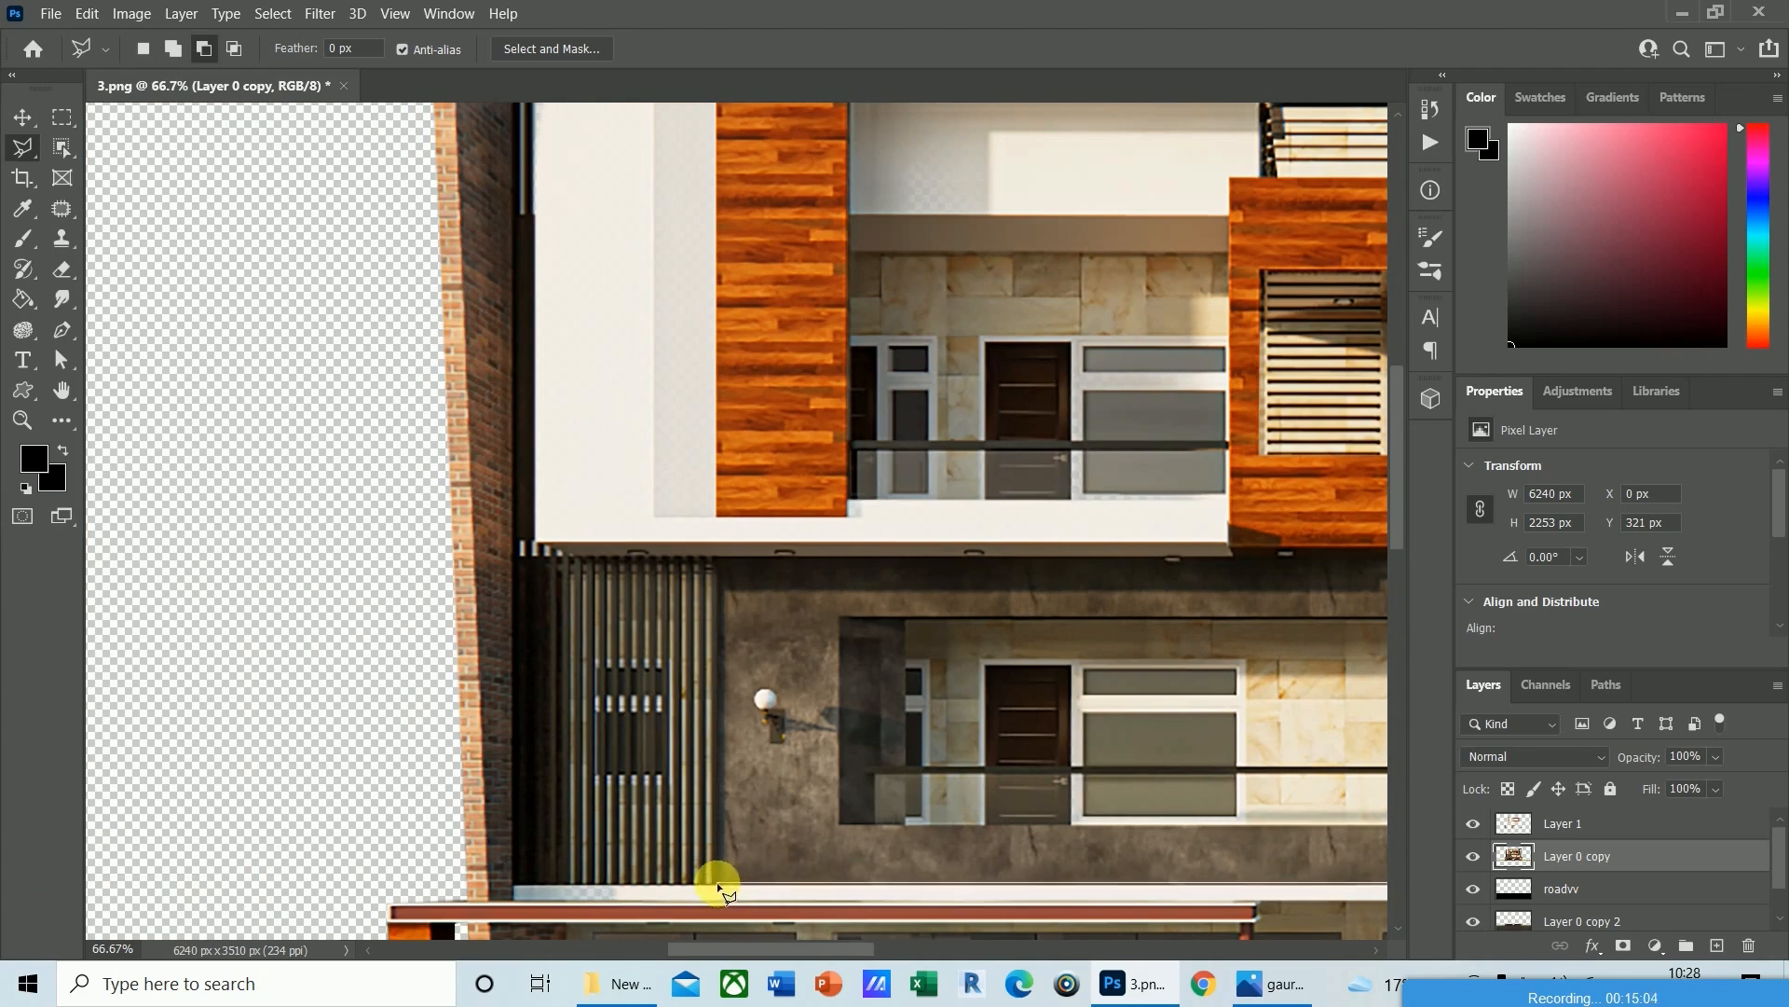
left_click(717, 882)
left_click(720, 558)
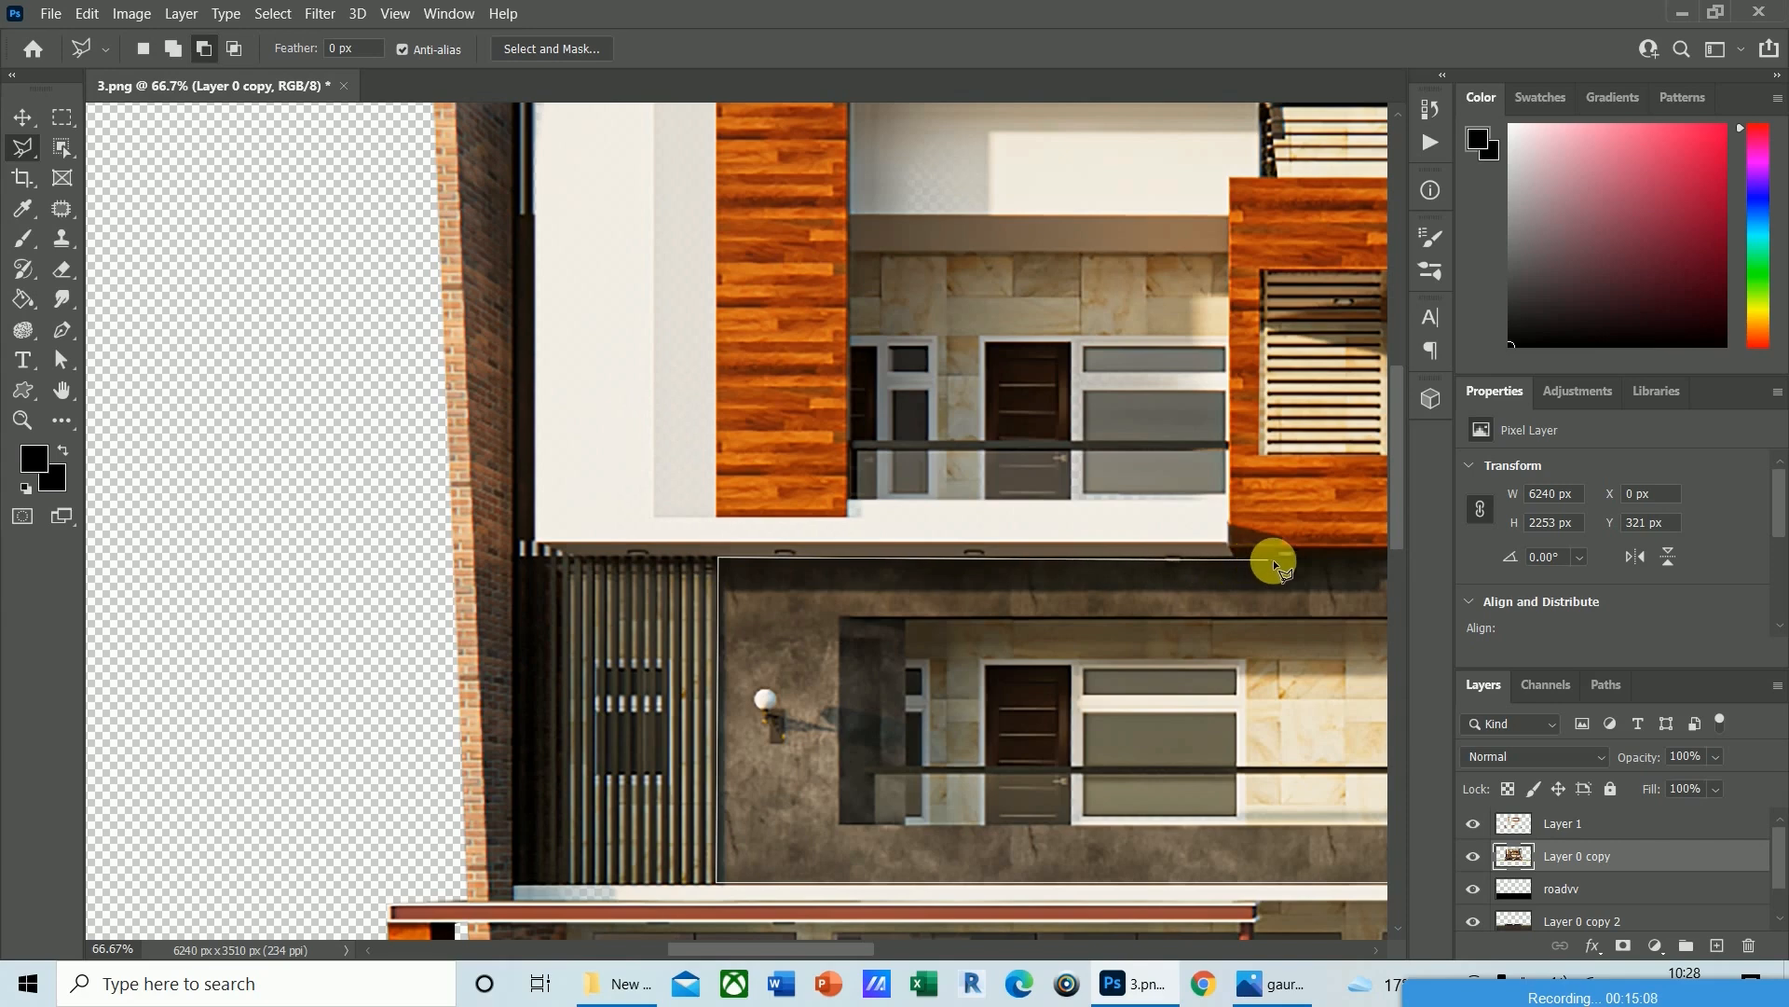
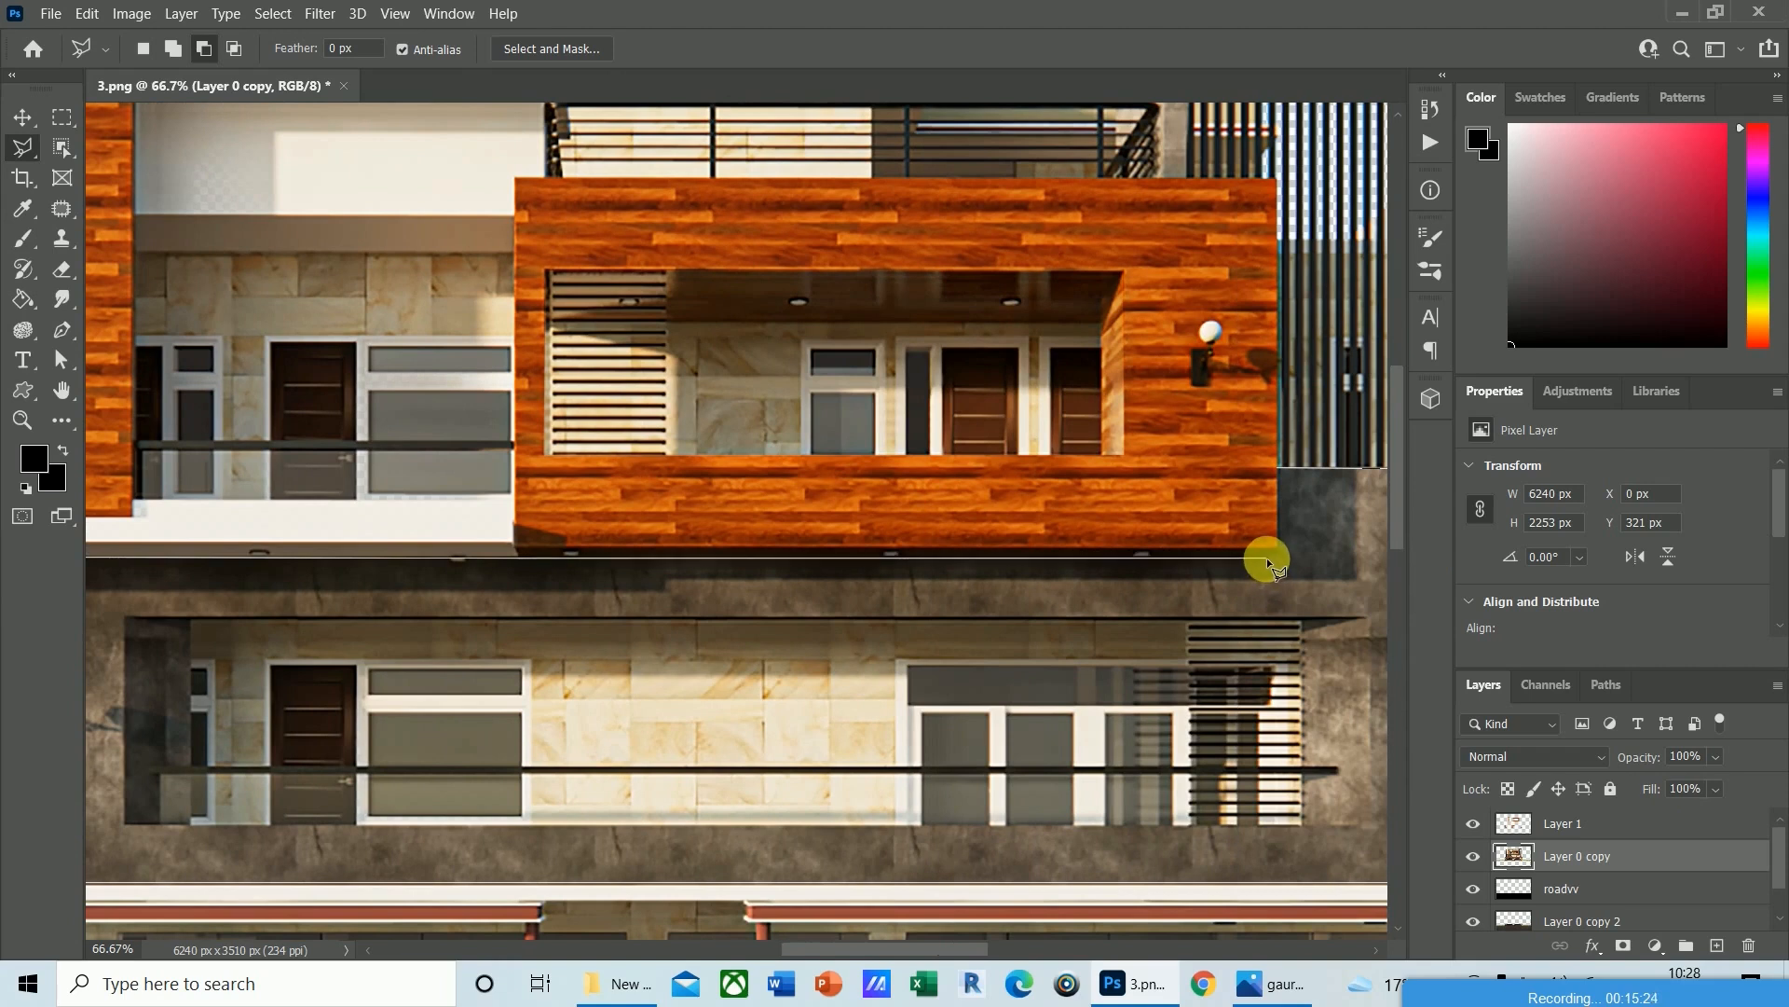
left_click(1276, 552)
double_click(1277, 468)
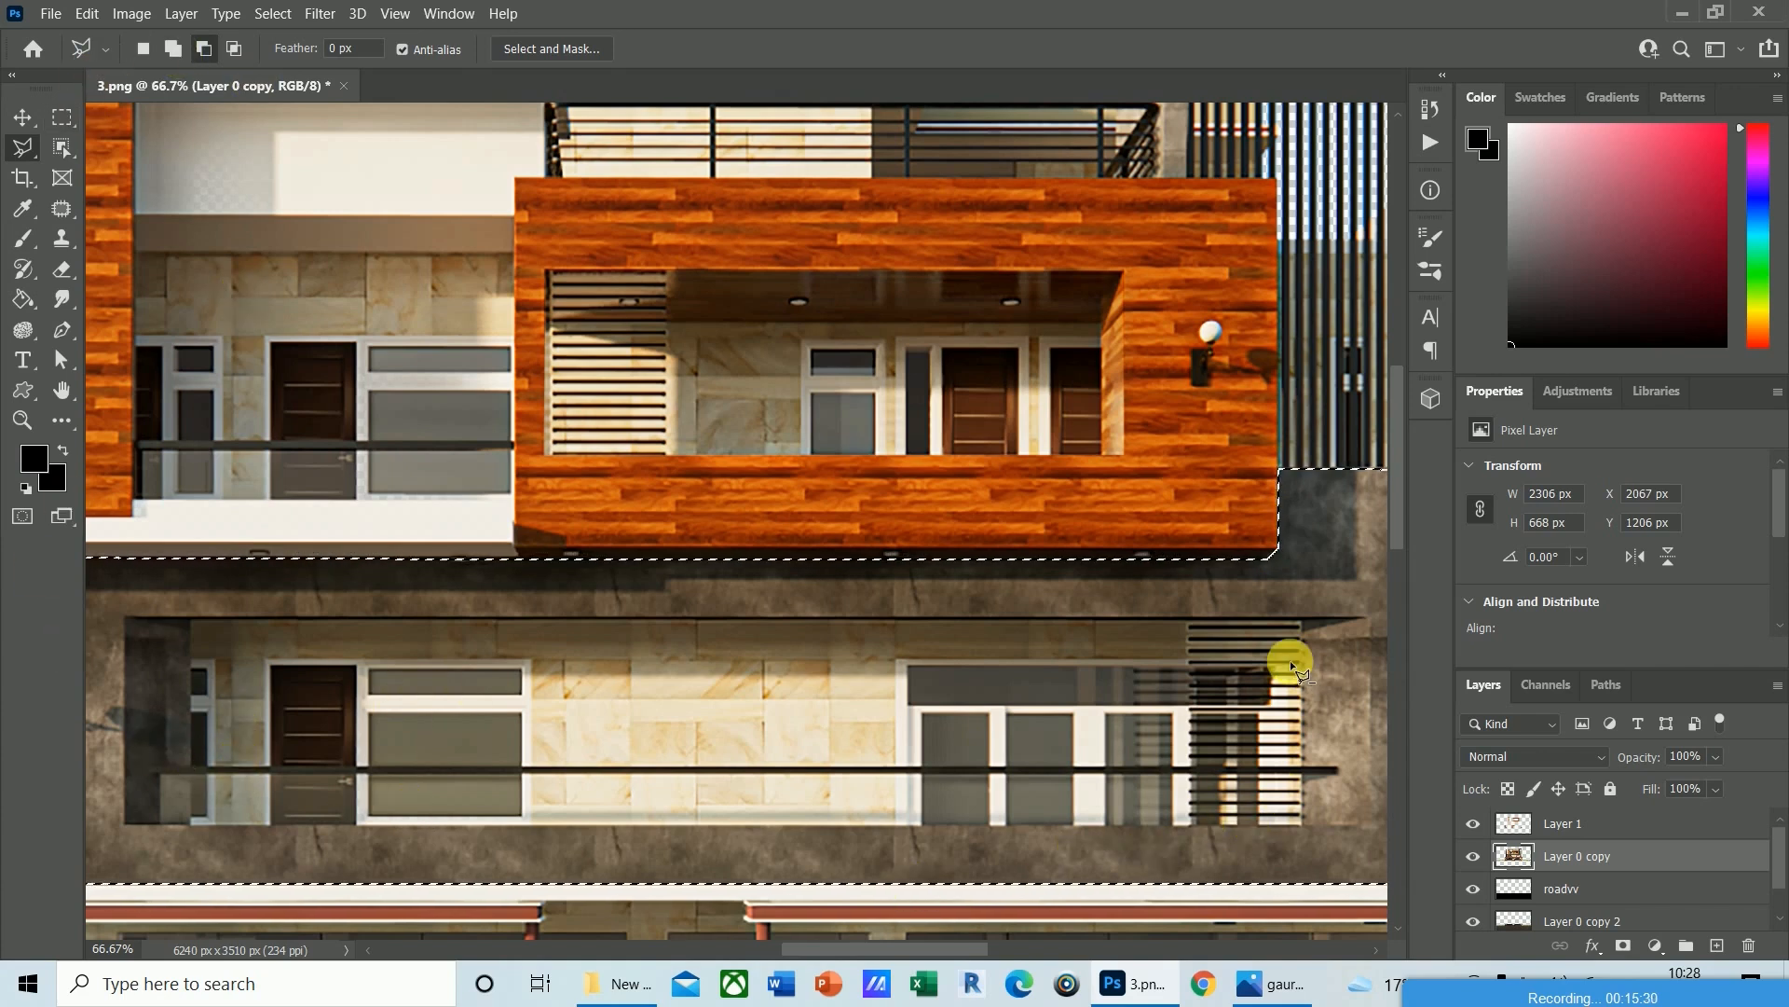
Subtract the rectangular balcony opening with its doors and windows from the concrete facade selection.
left_click(125, 619)
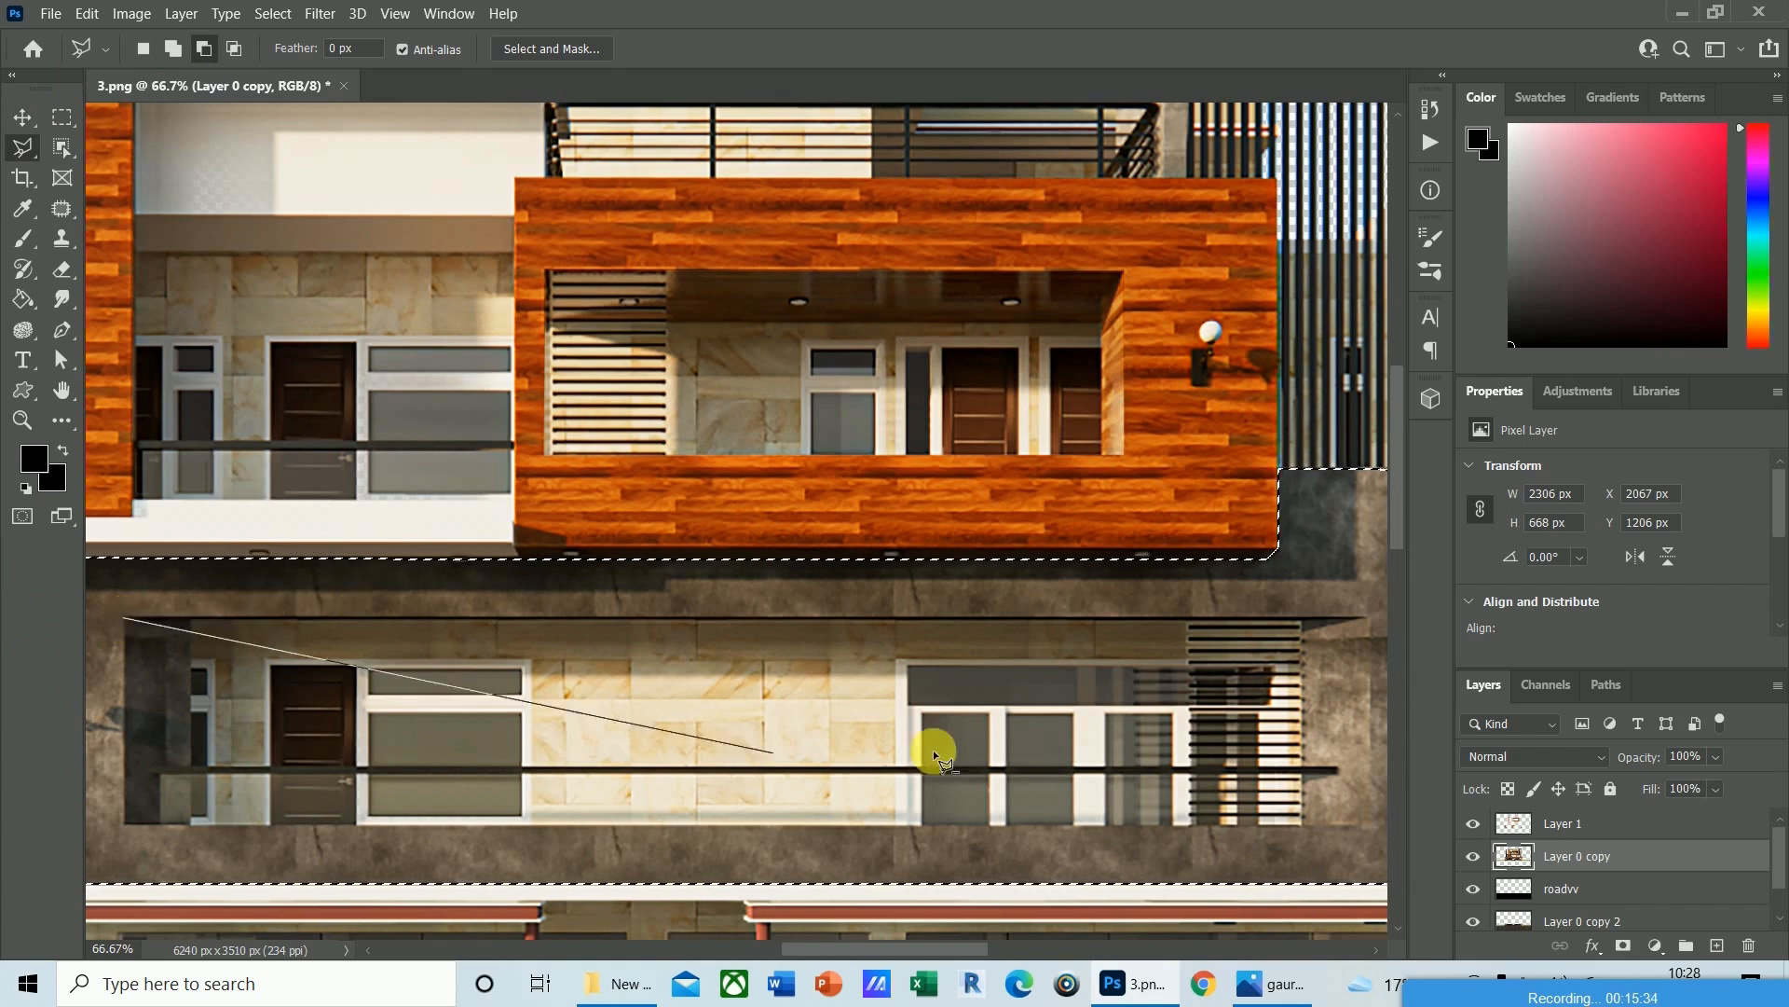
left_click(1302, 620)
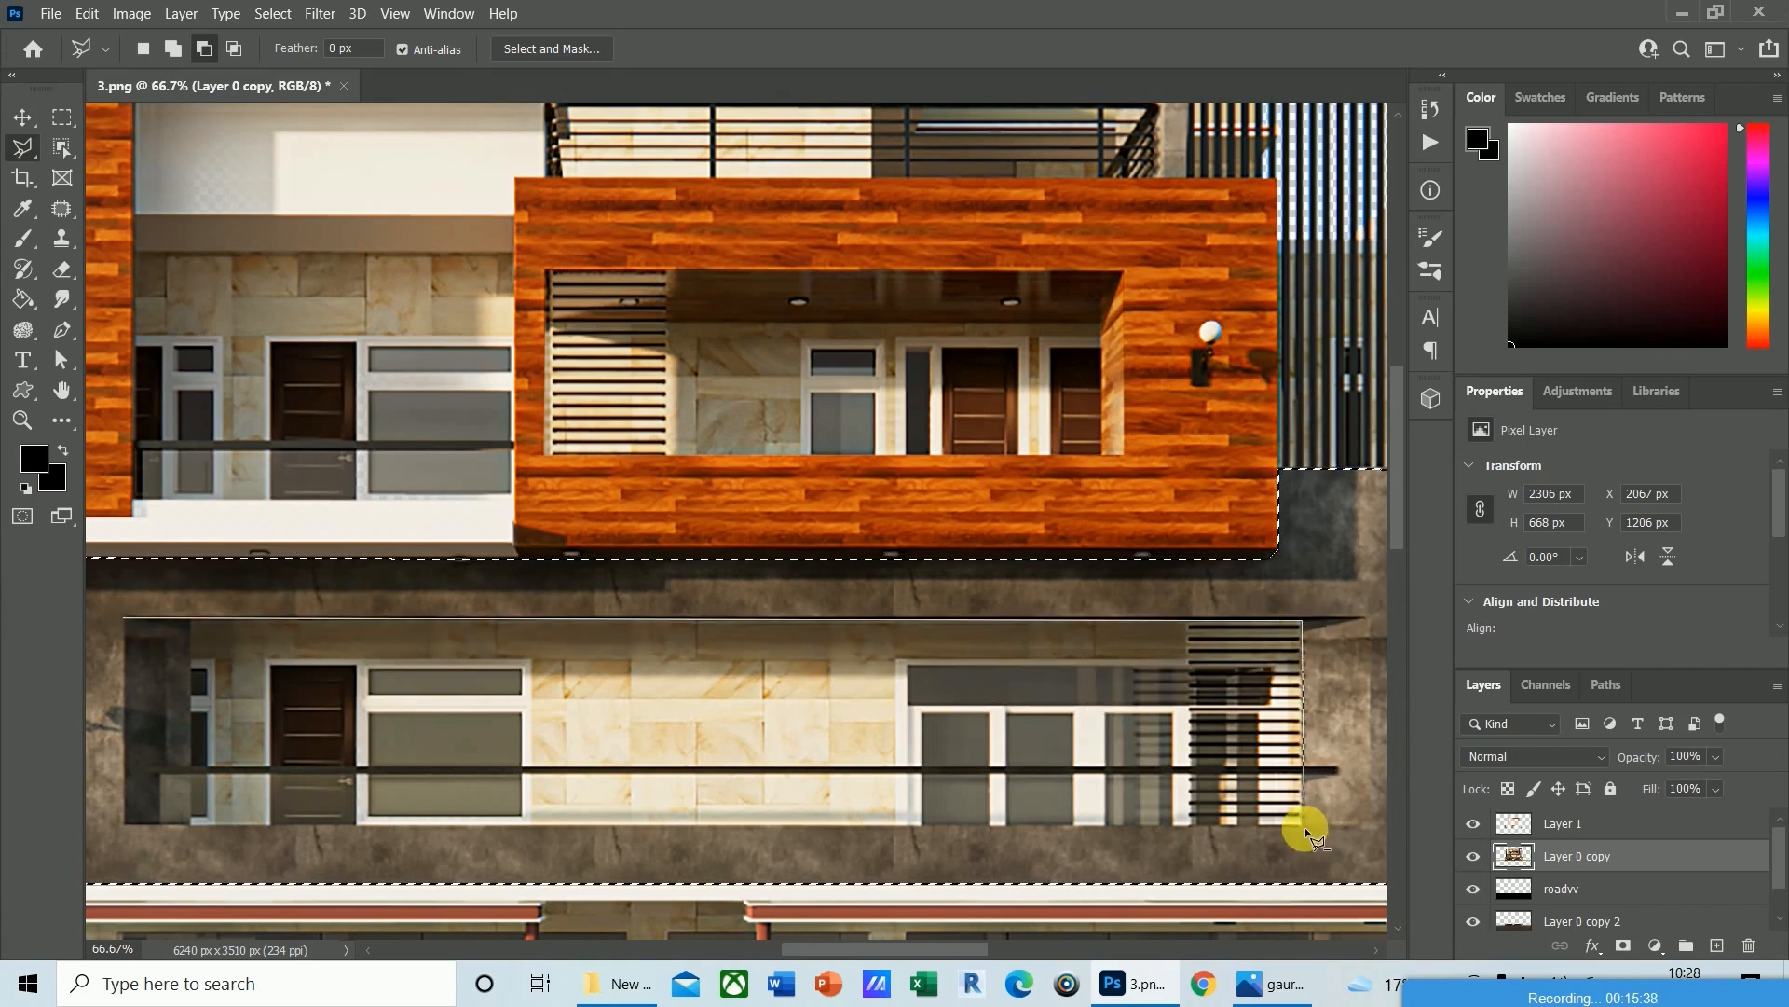
left_click(1305, 826)
left_click(125, 824)
left_click(126, 621)
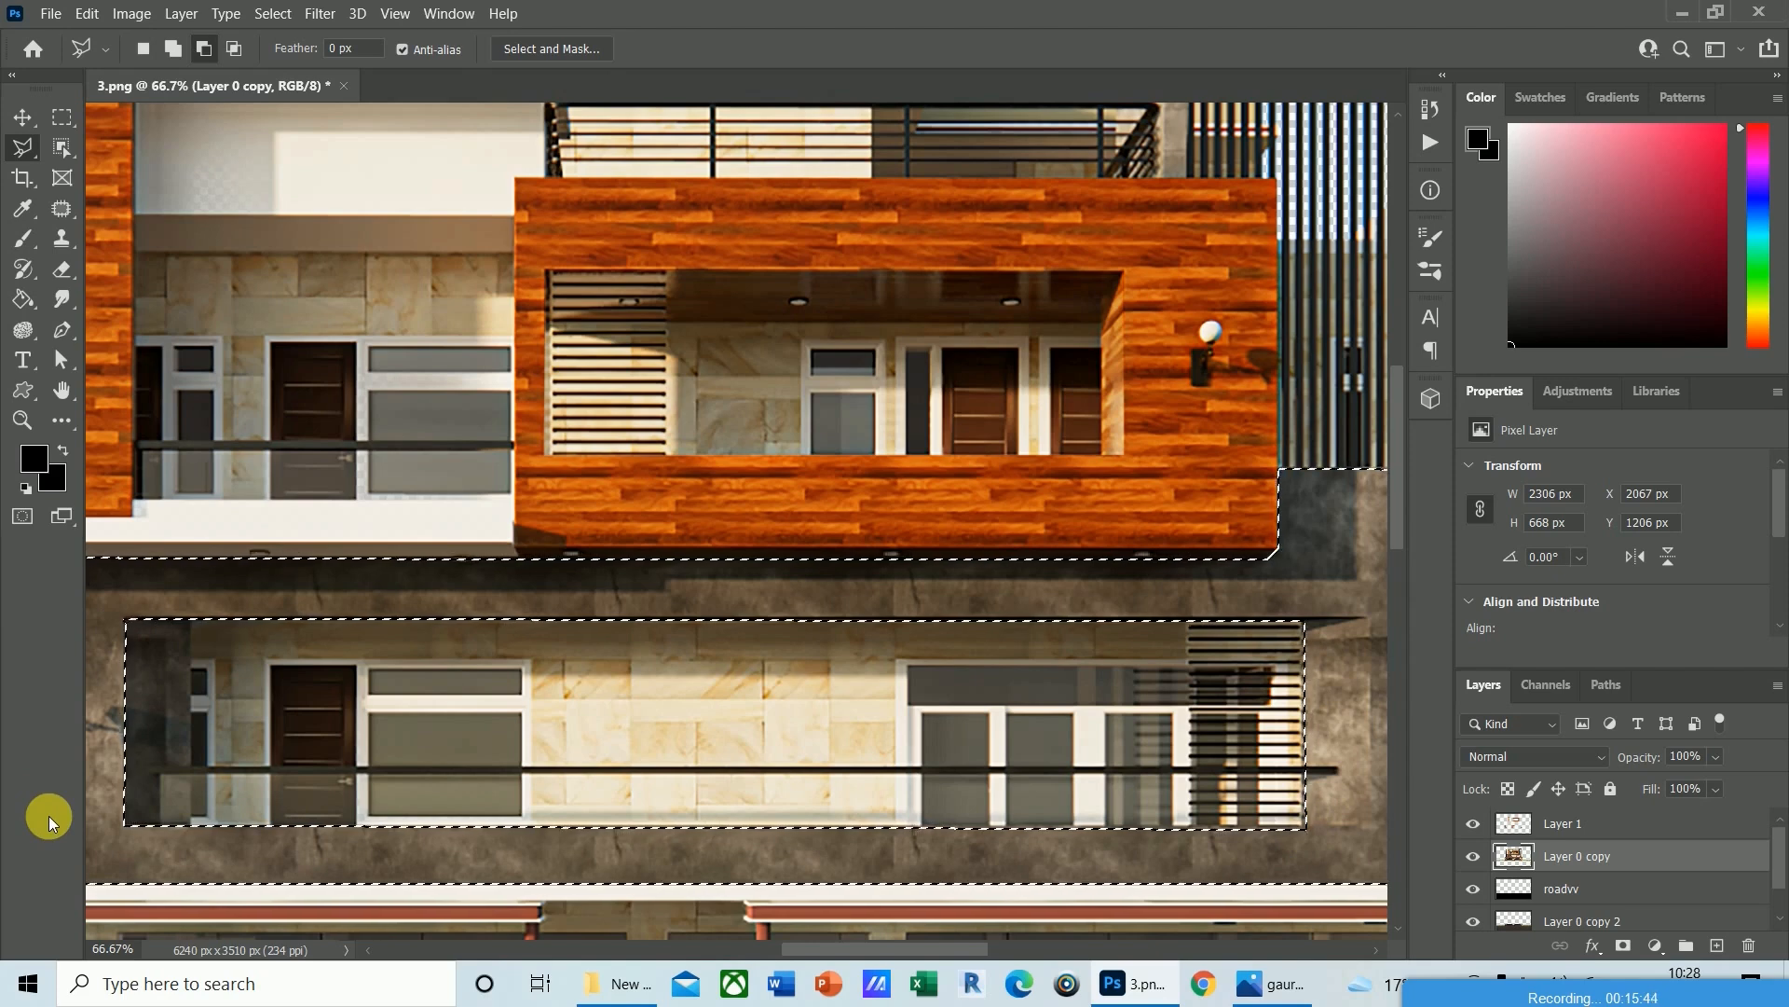
Copy the selected concrete facade to a new layer and check it by temporarily hiding Layer 1 and Layer 0 copy.
key("ctrl+j")
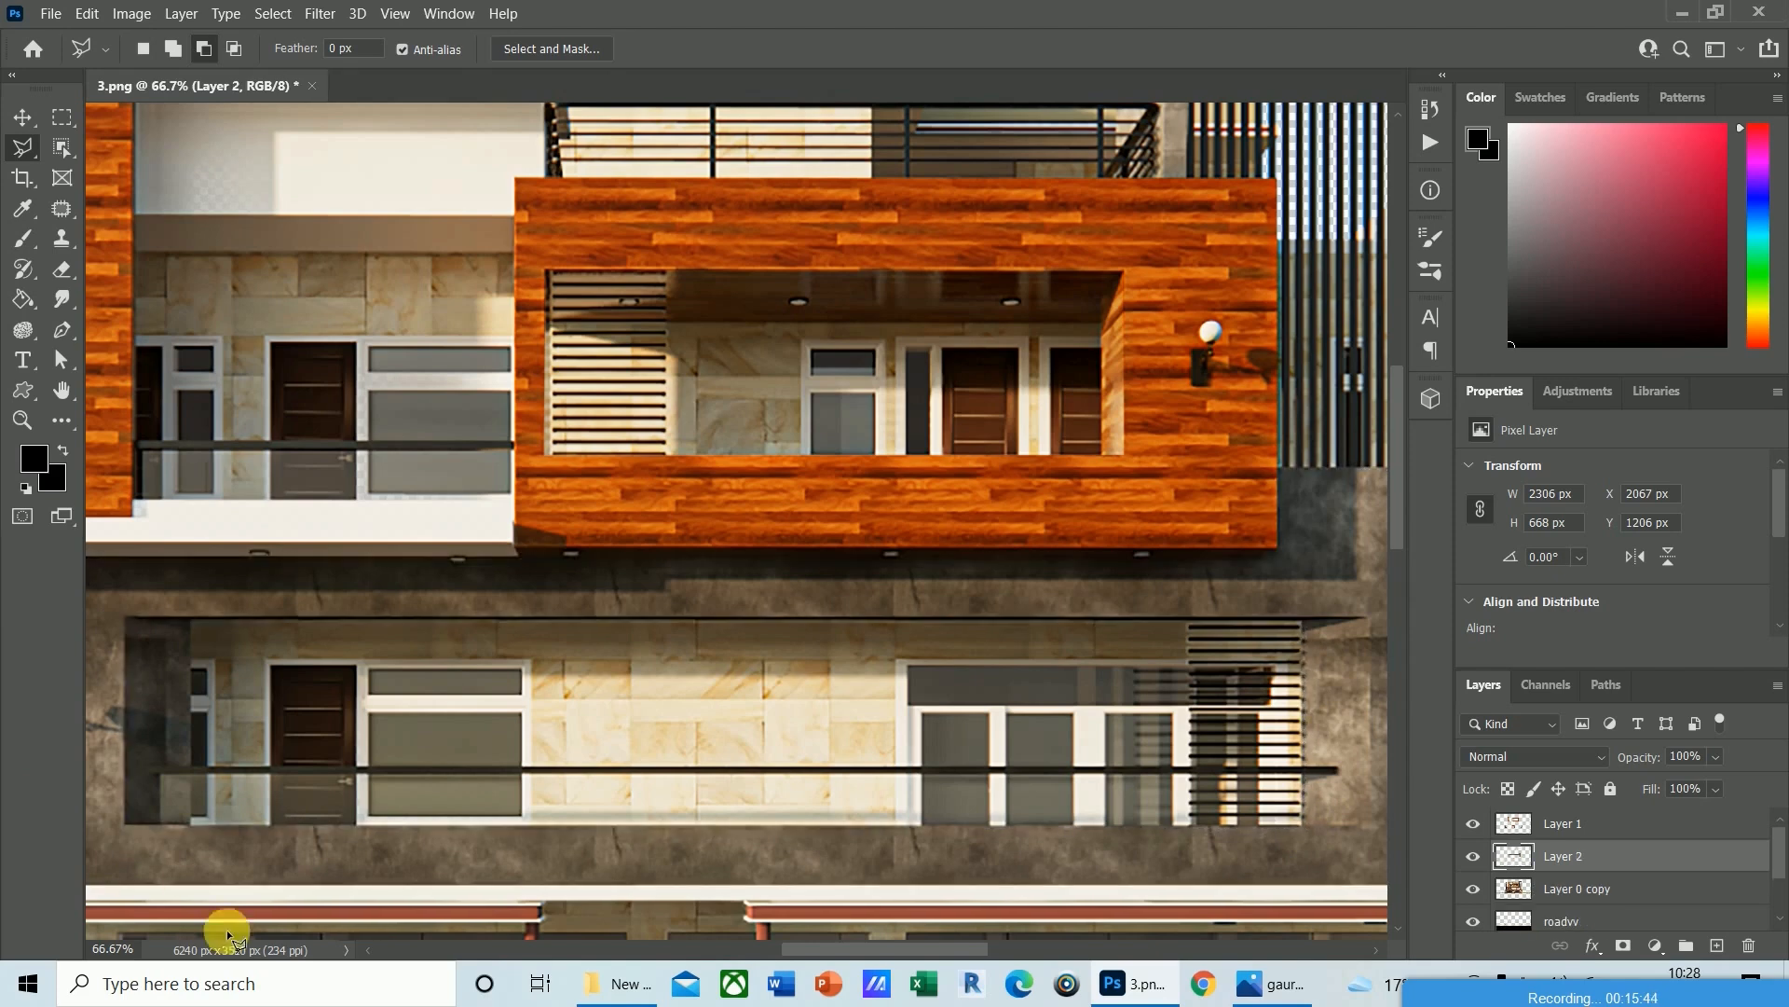
left_click(1473, 889)
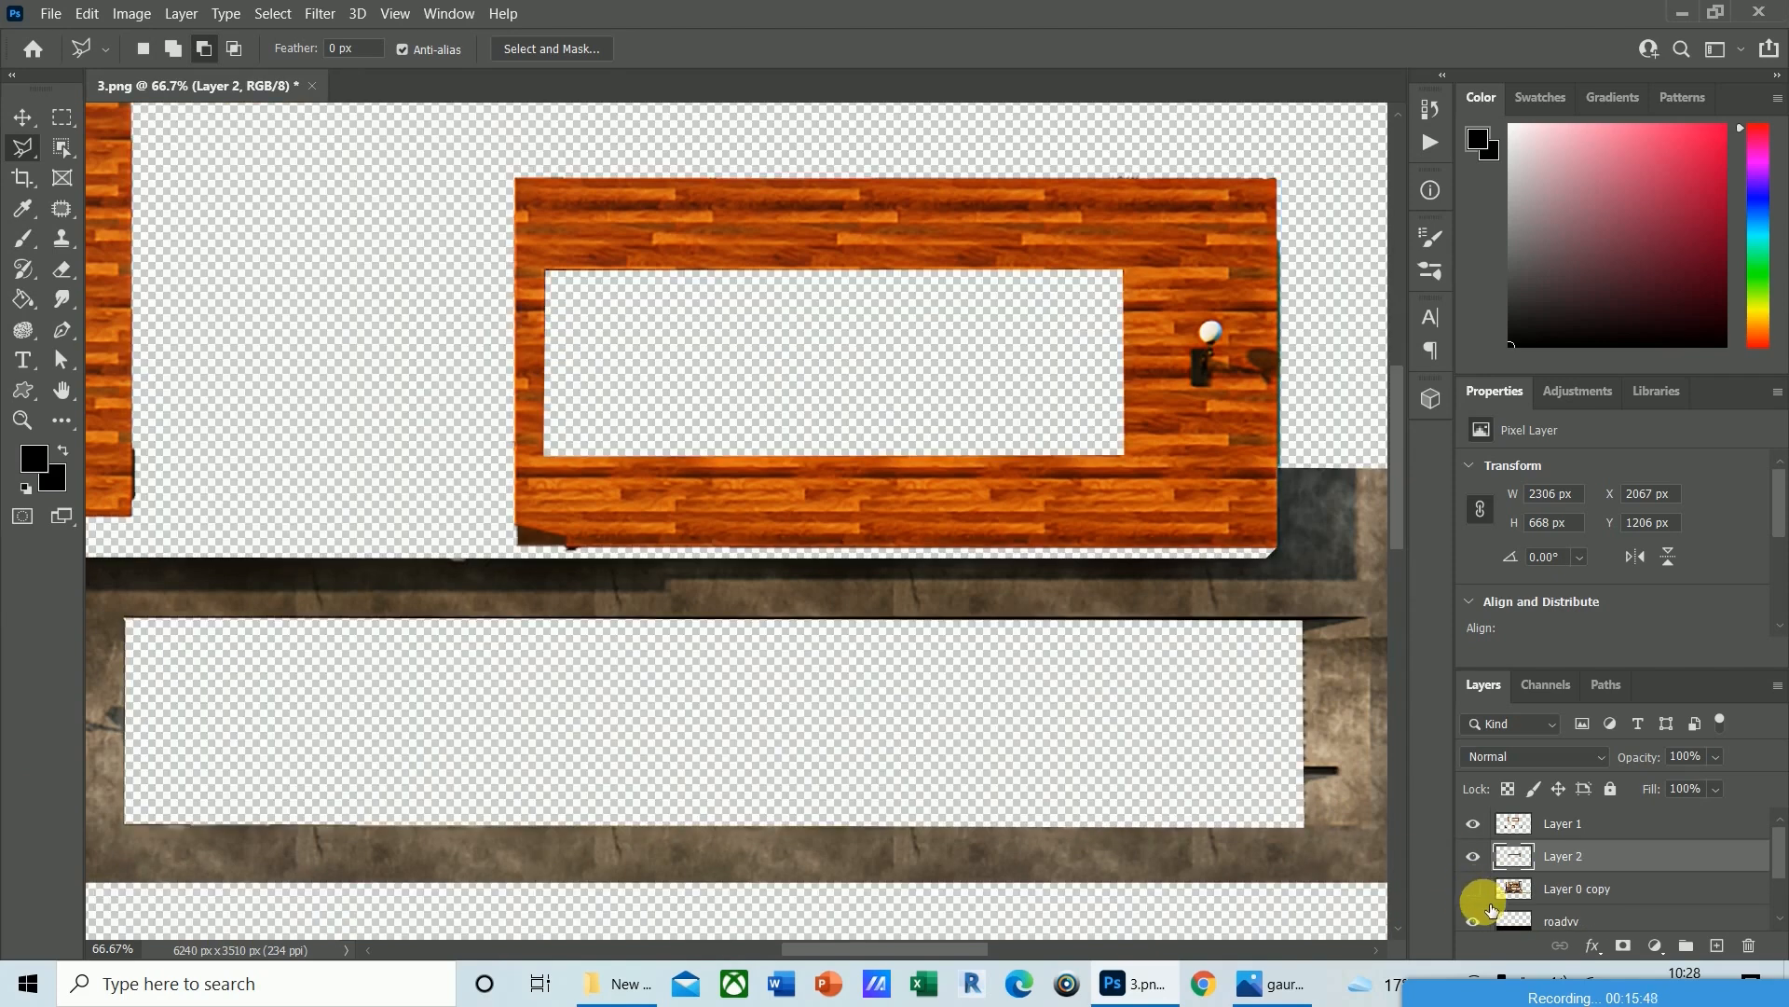
left_click(1473, 889)
left_click(1580, 865)
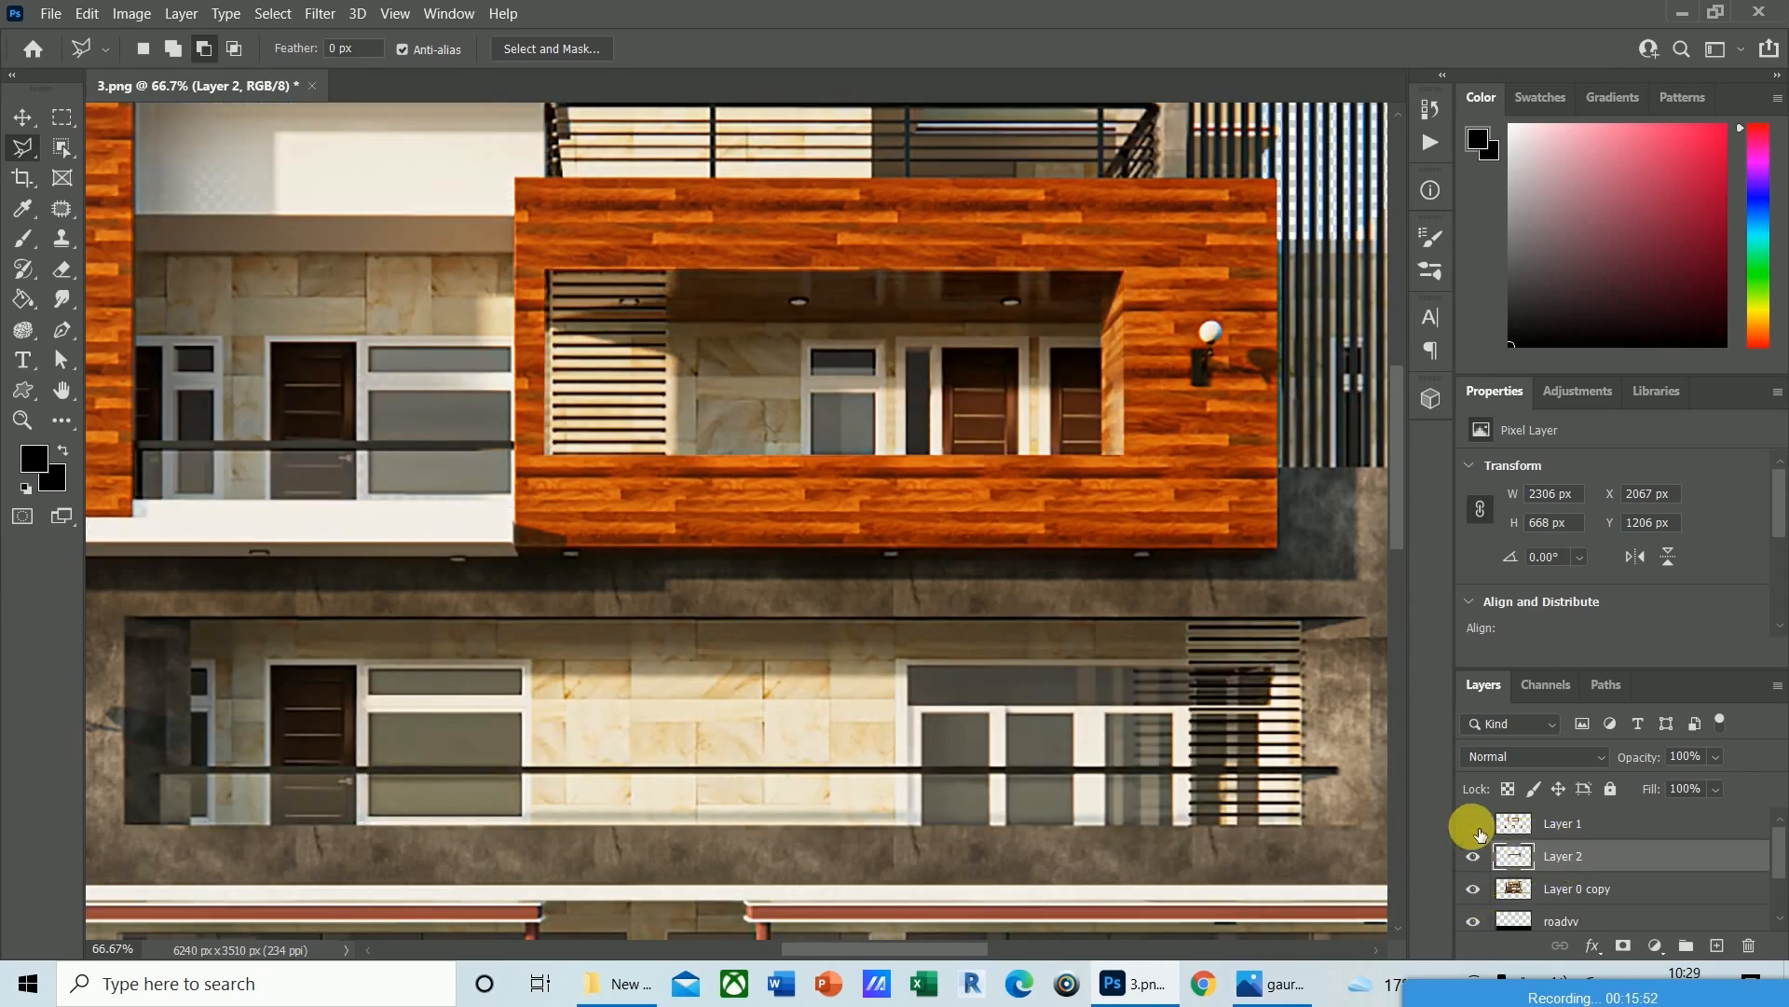
left_click(1474, 825)
left_click(1473, 888)
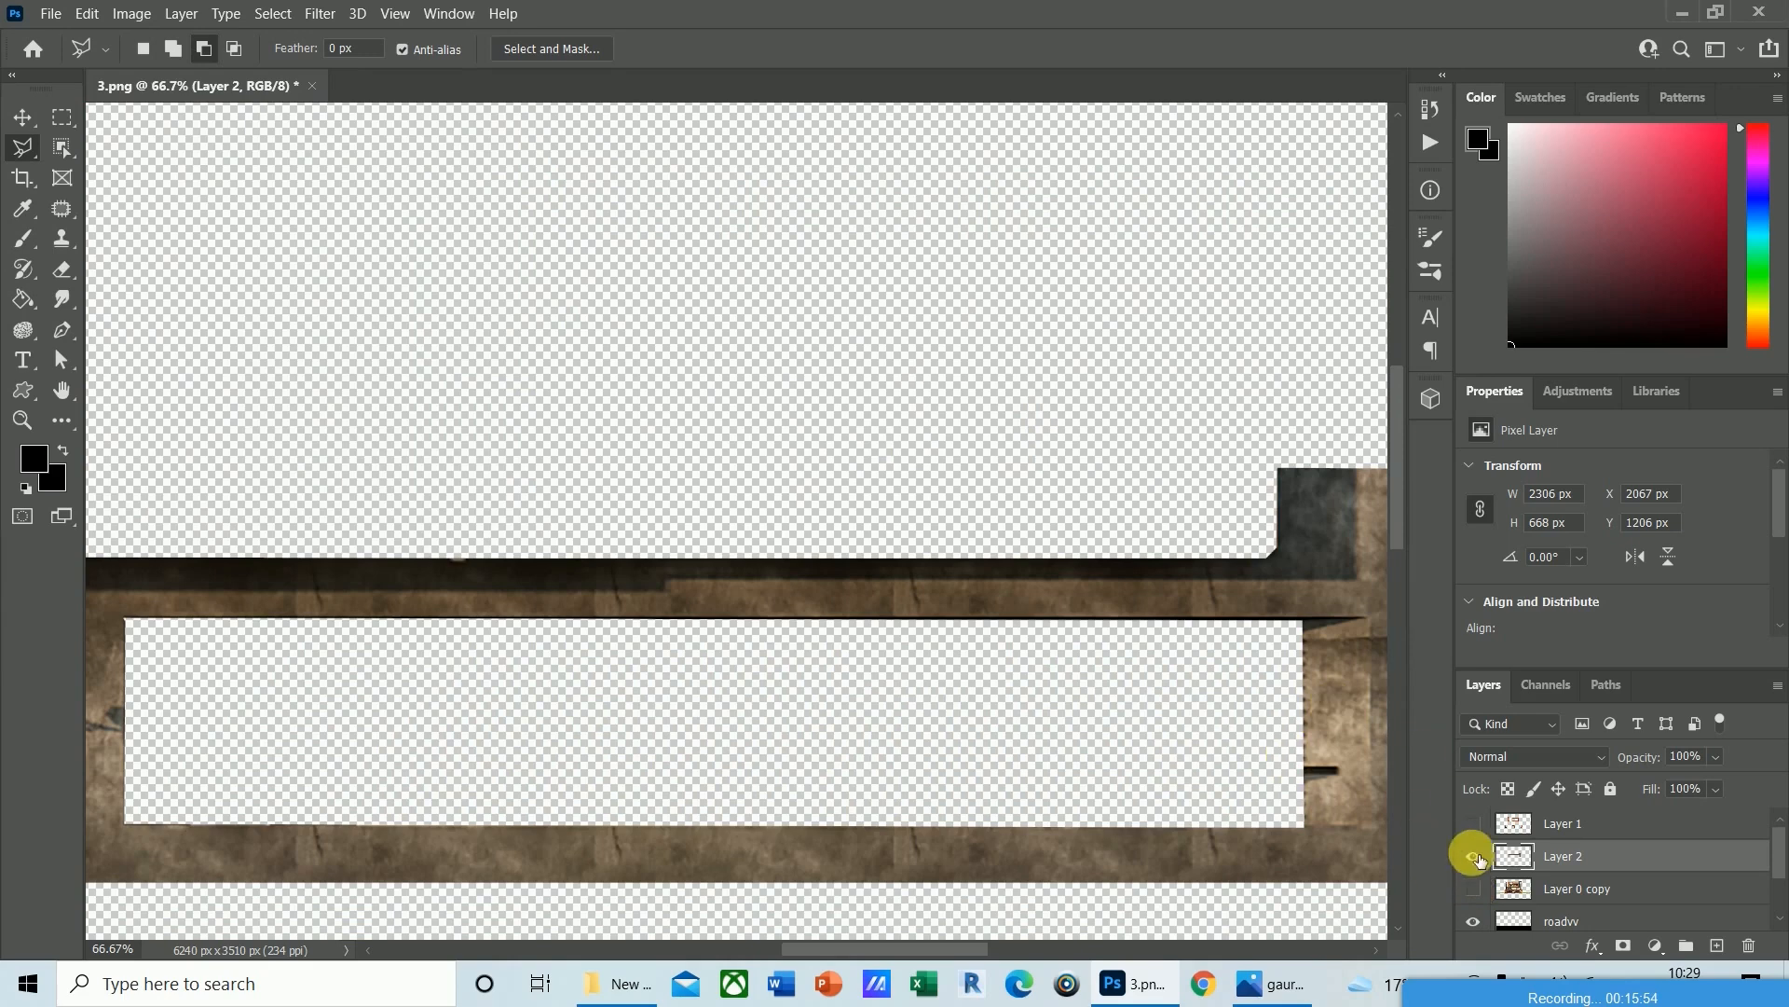
left_click(1474, 824)
left_click(1472, 888)
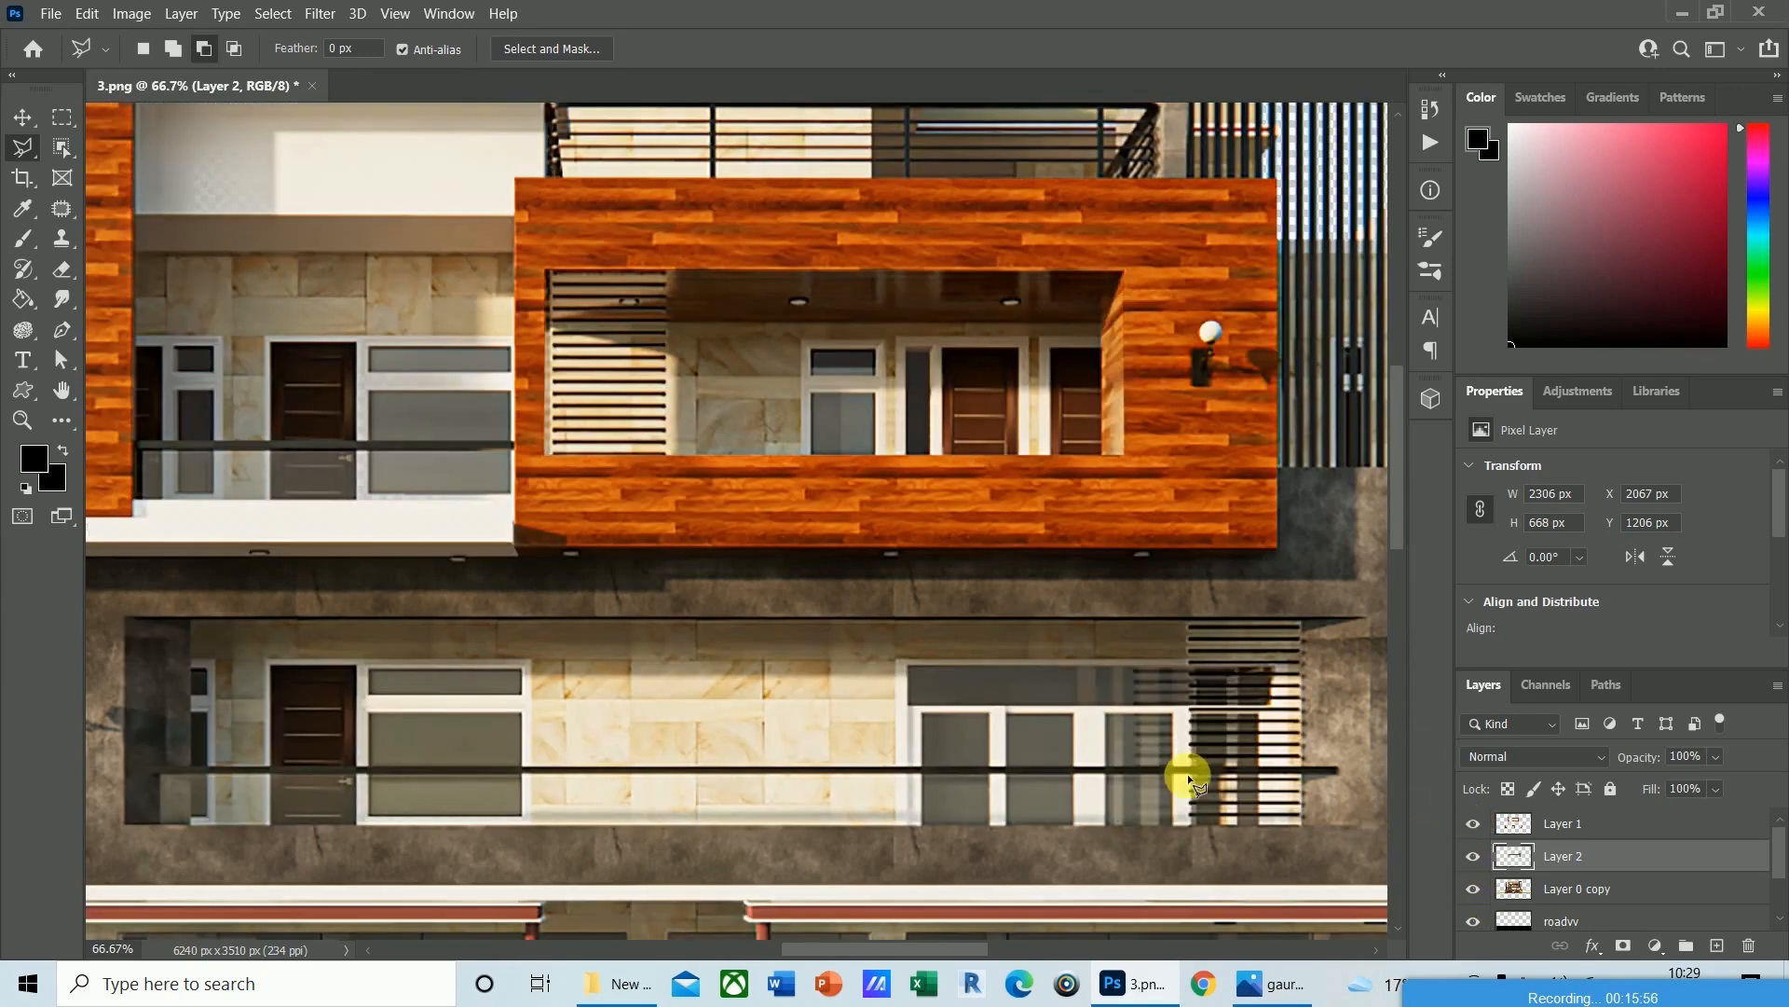
Raise the brightness of the concrete facade on Layer 2 to 33 with Brightness/Contrast, leaving contrast at 0.
key("ctrl+0")
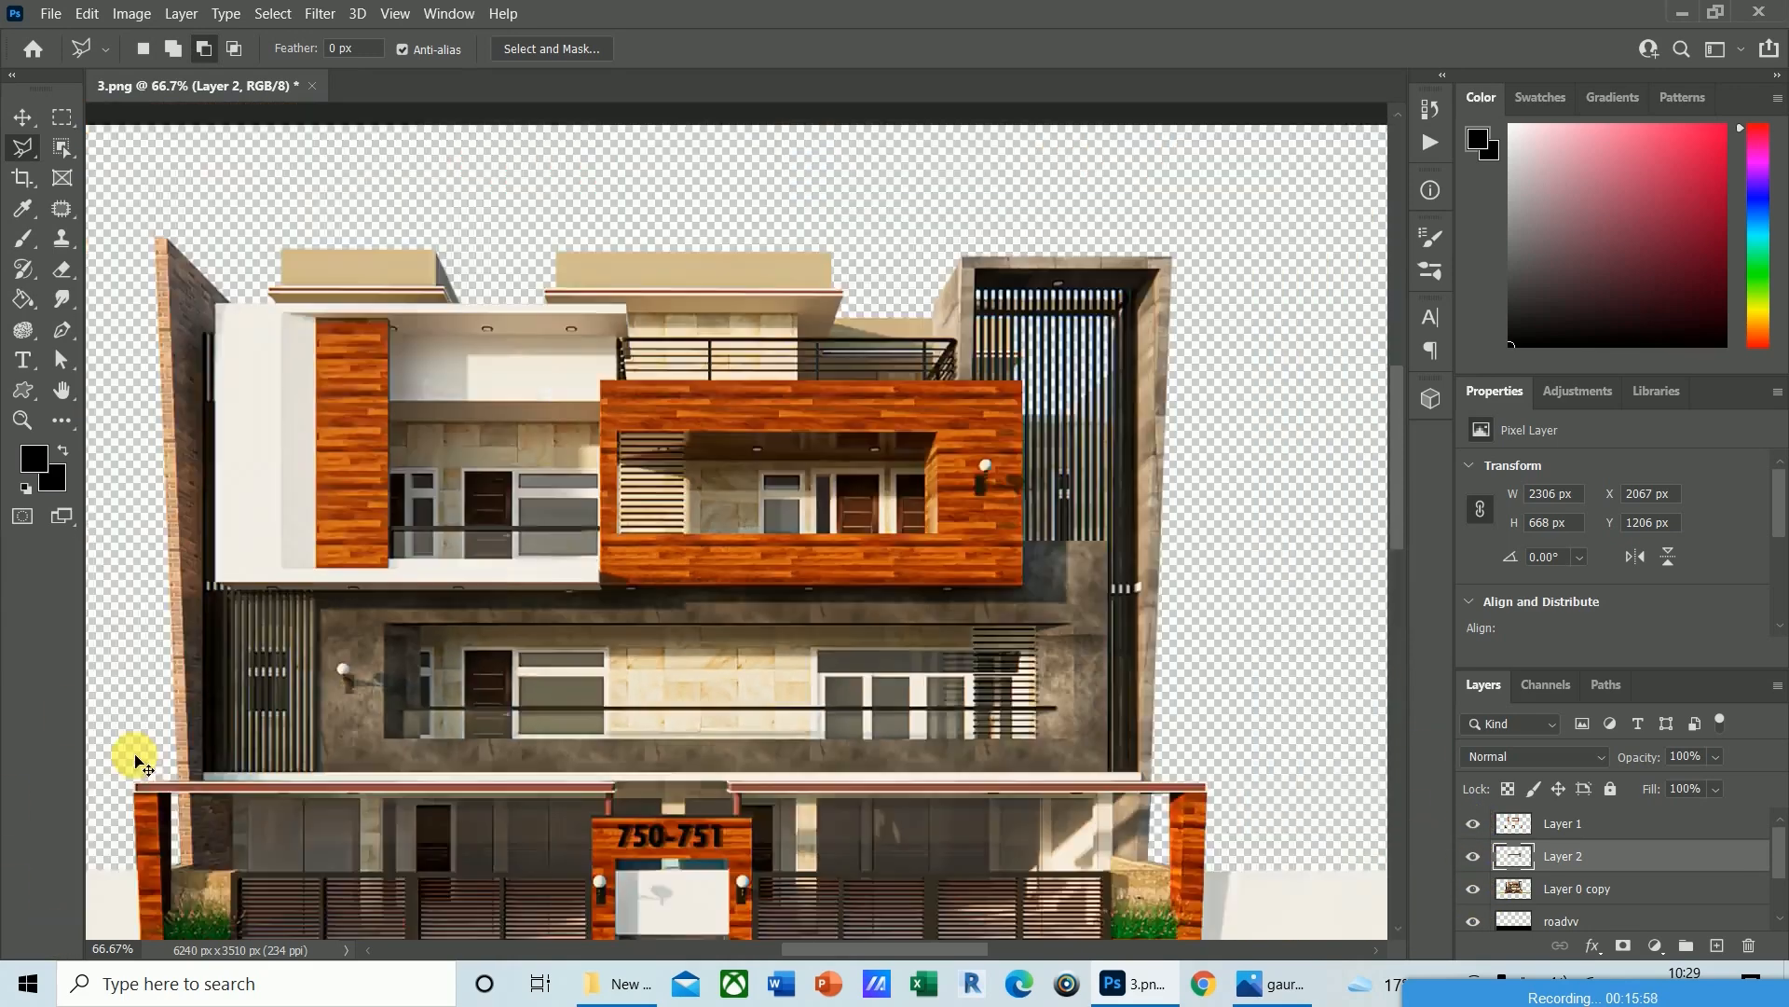
key("ctrl+plus")
key("ctrl+plus")
key("ctrl+plus")
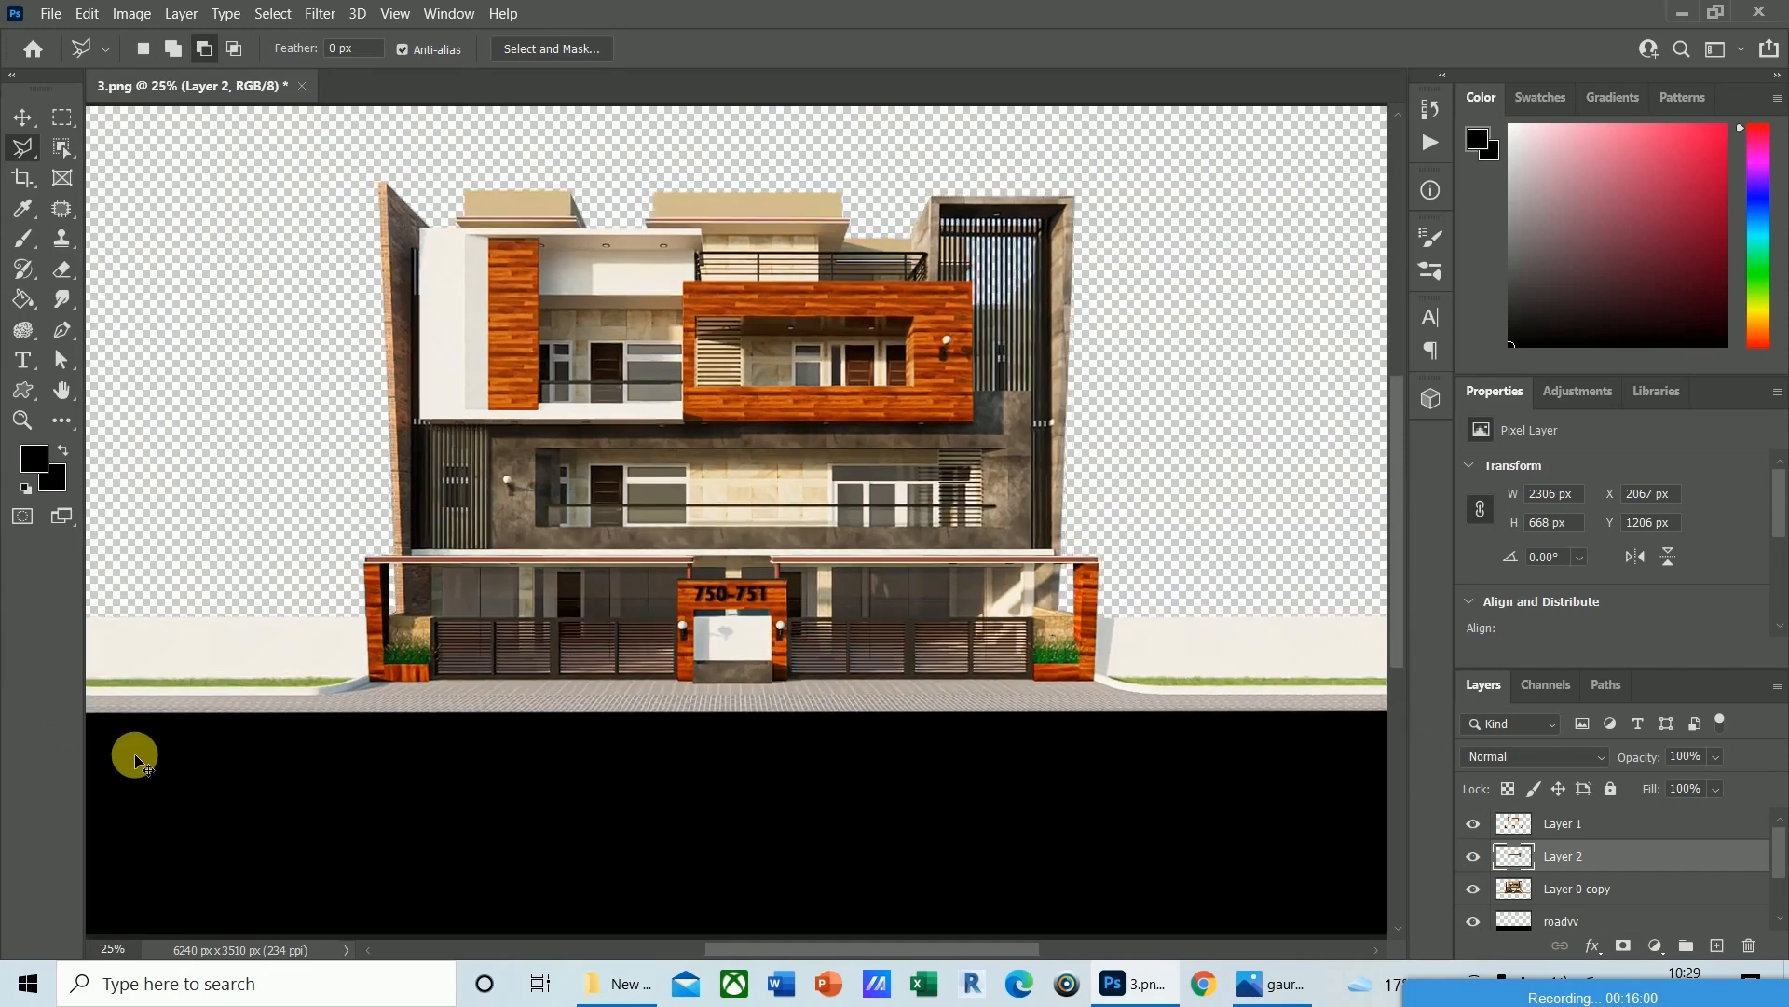
left_click(132, 13)
mouse_move(157, 69)
left_click(449, 69)
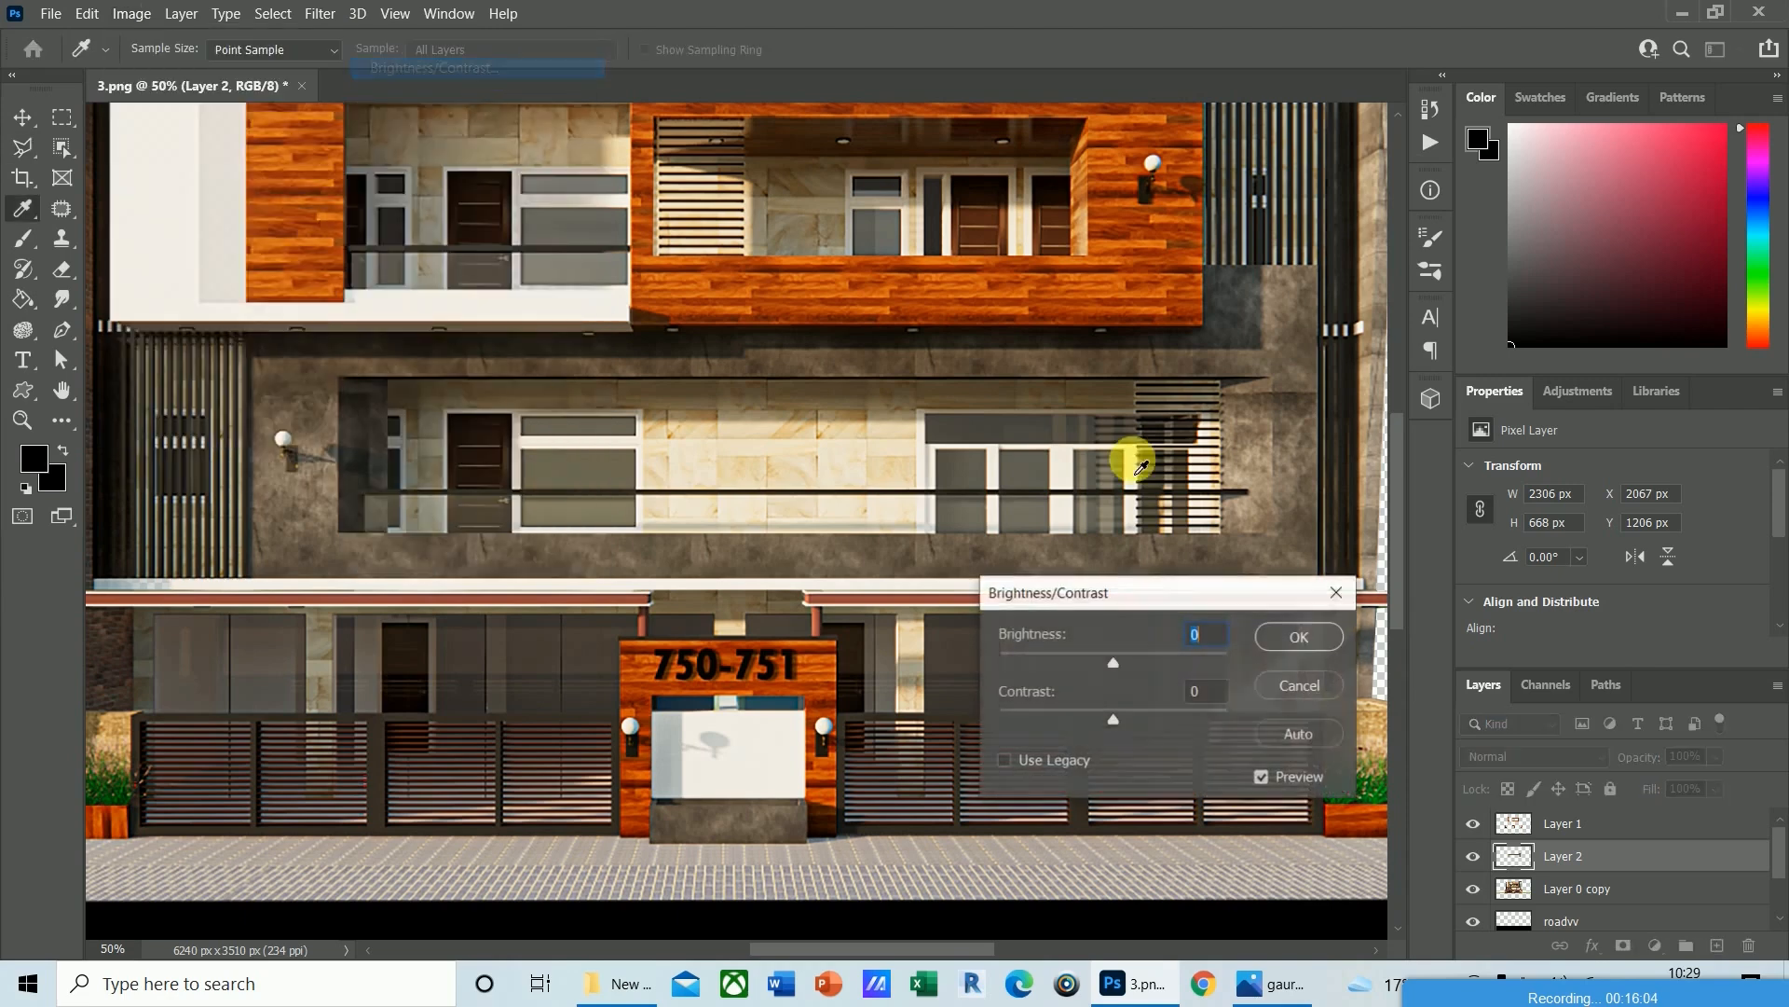
left_click_drag(1114, 664, 1139, 664)
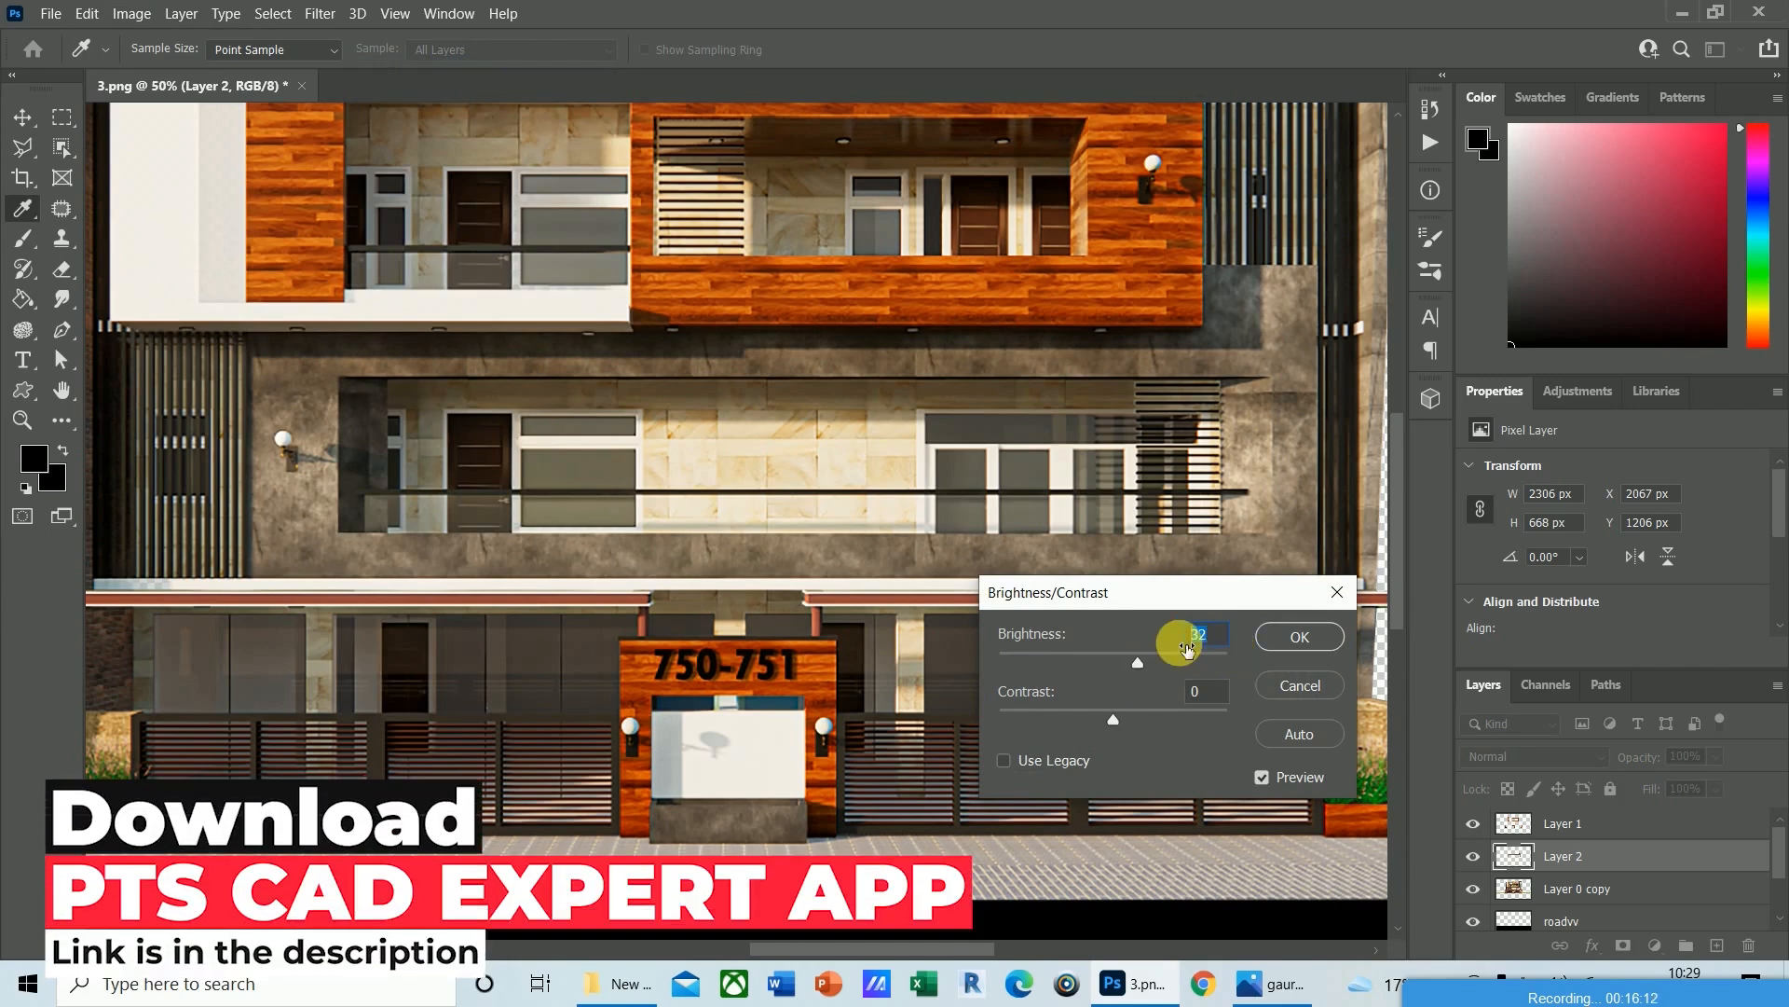
type("33")
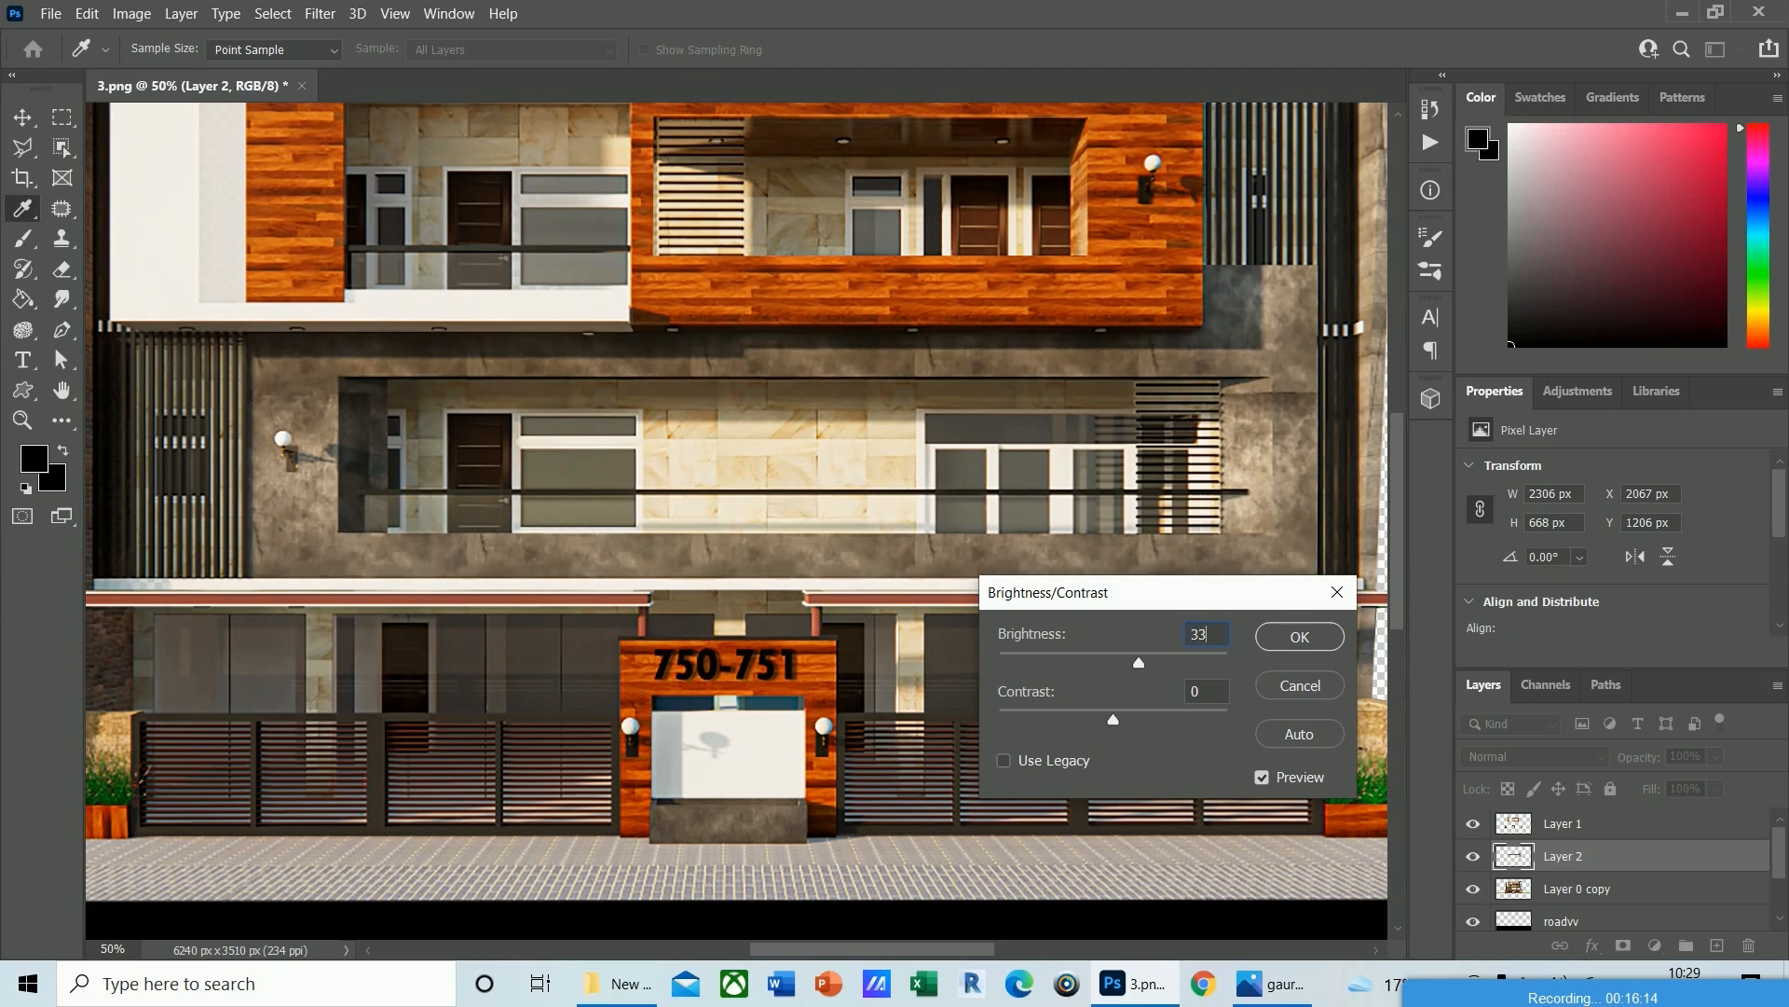
left_click(1300, 638)
key("l")
key("ctrl+0")
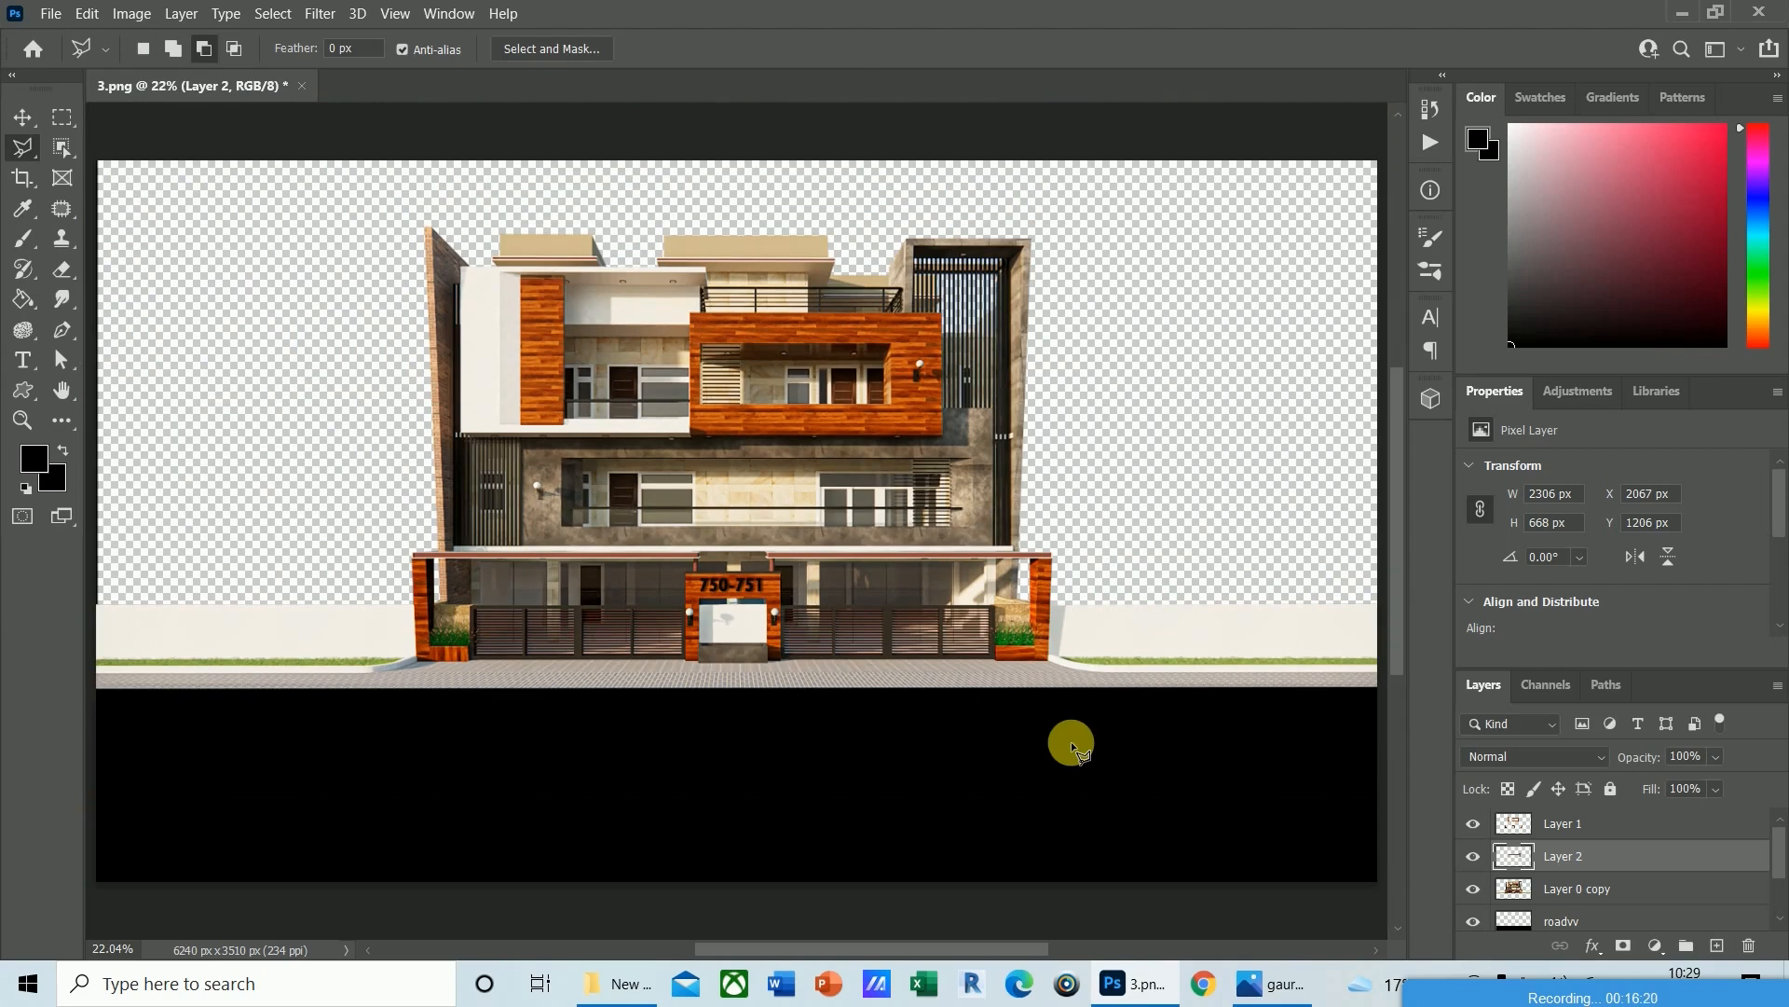
Merge Layer 1, Layer 2 and Layer 0 copy into one layer and rename it building.
left_click(1562, 825, "ctrl")
left_click(1585, 898, "ctrl")
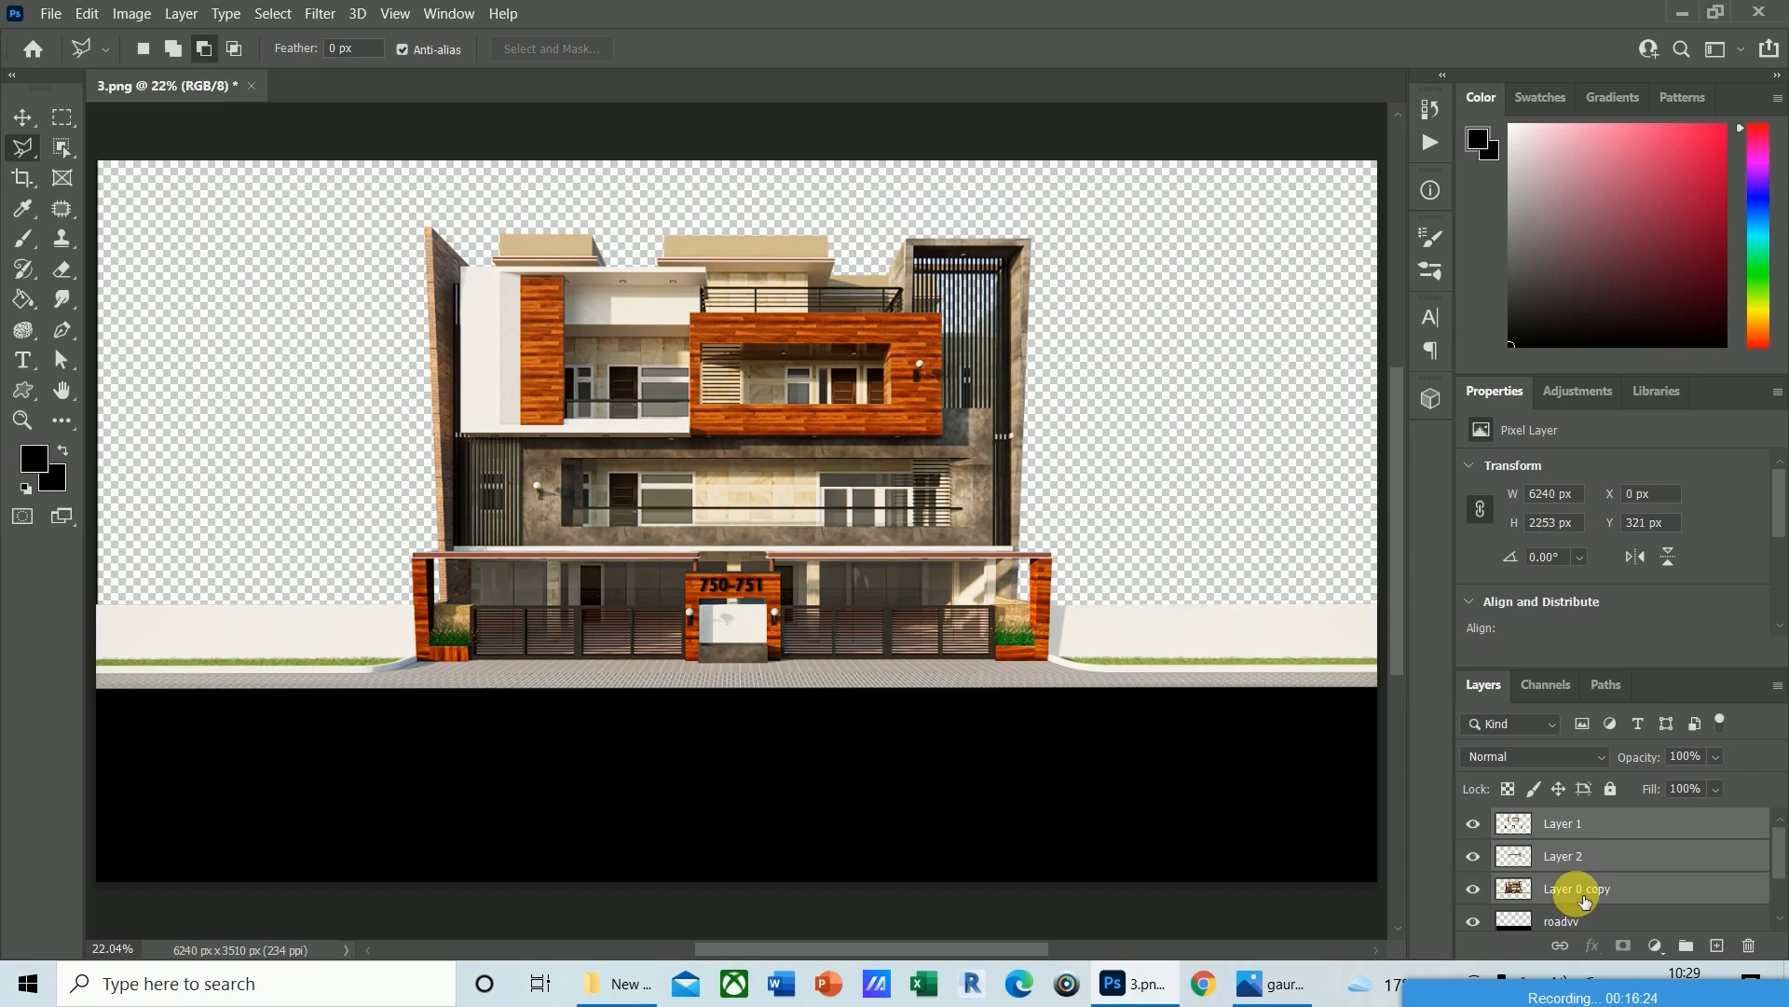
key("ctrl+e")
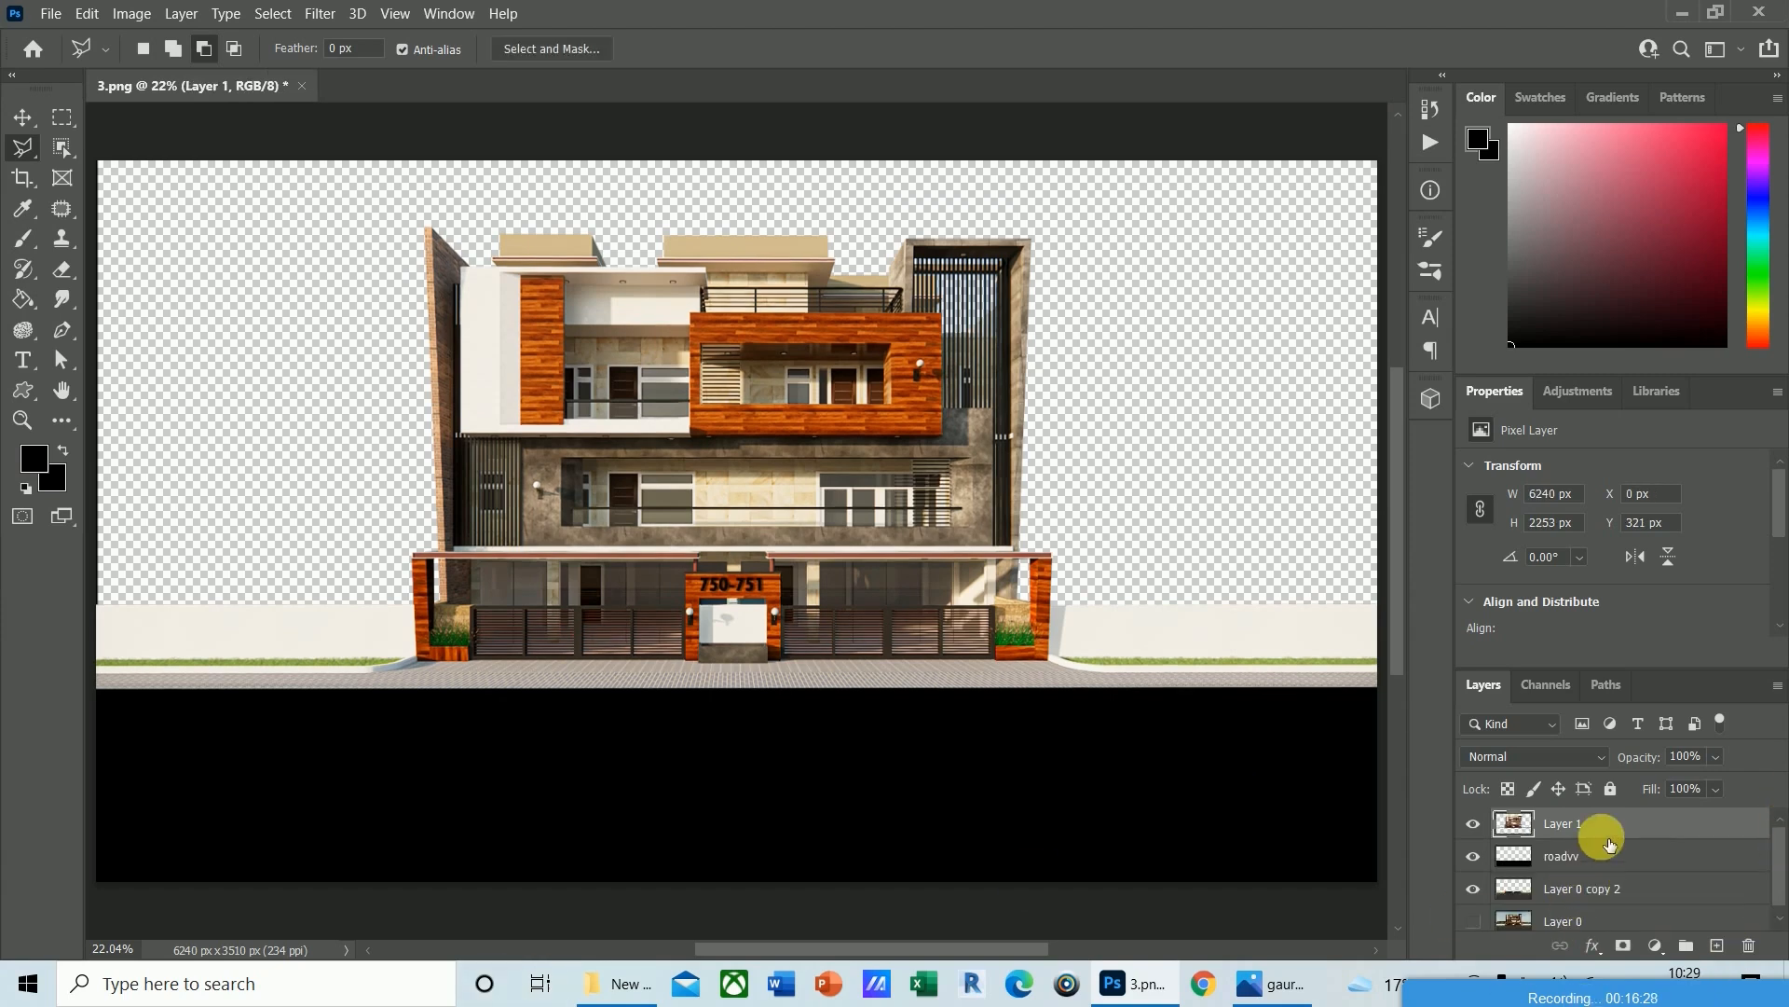
double_click(1575, 823)
type("building")
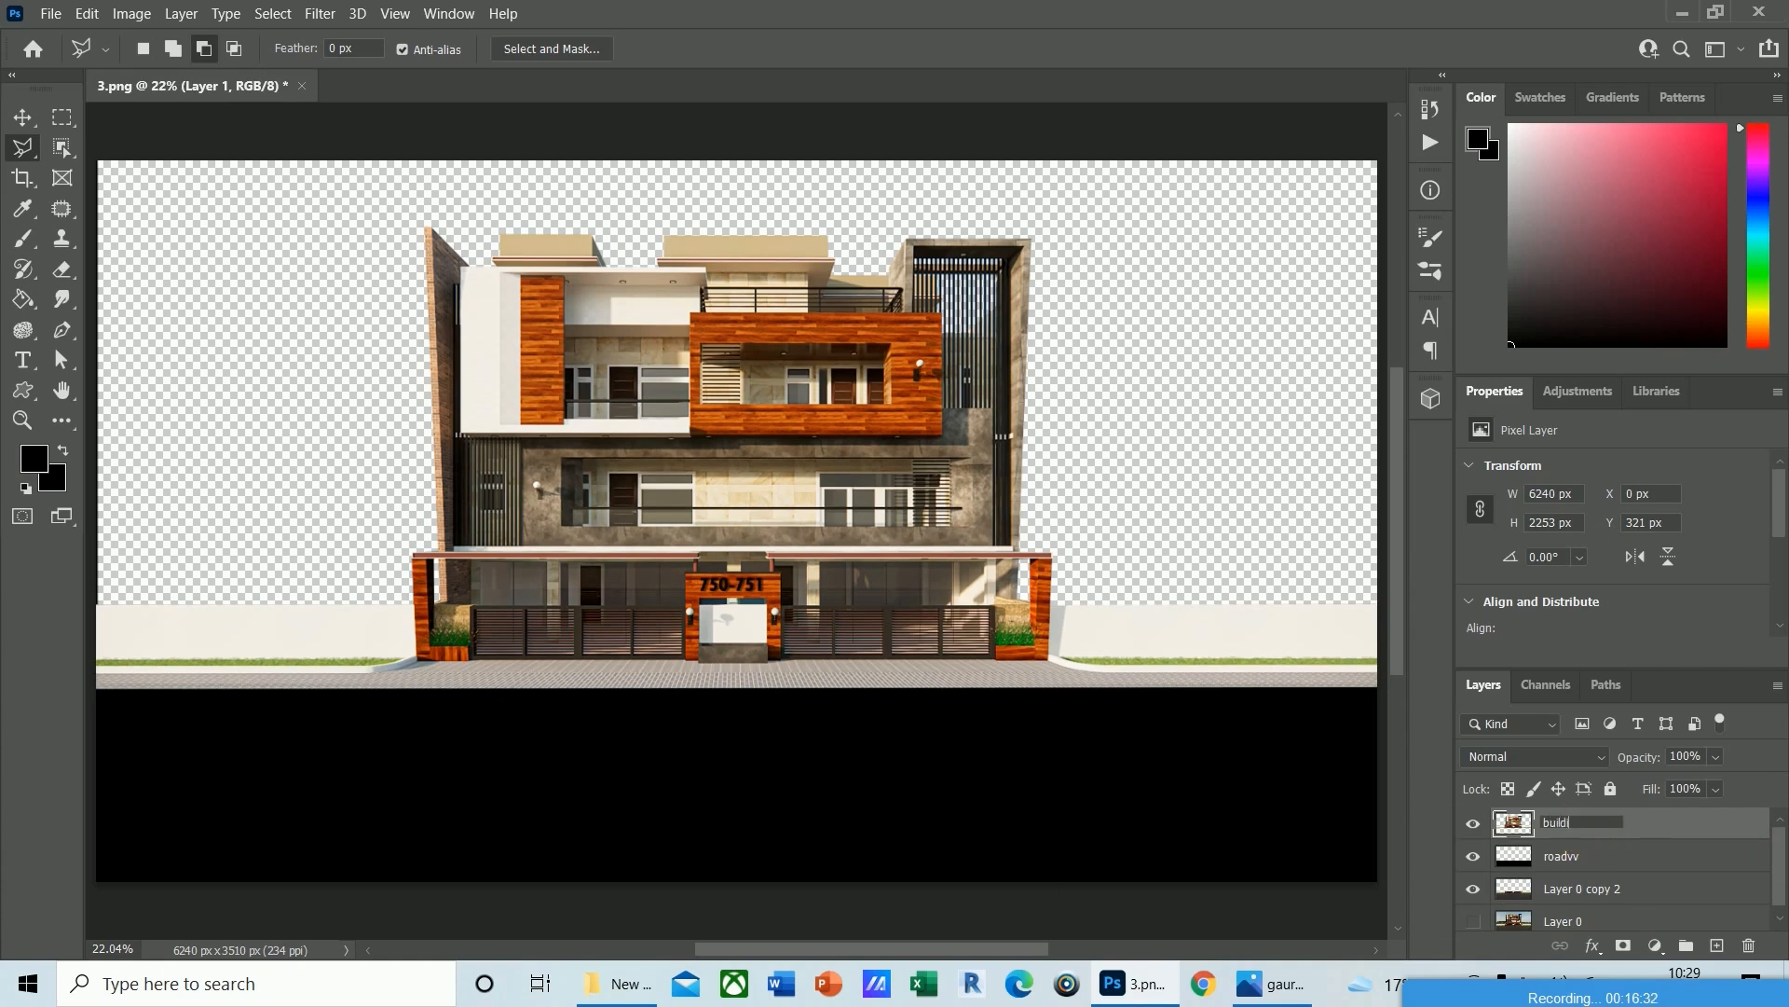
Make roadvv the active layer and open the sky image download (3).jfif from the texture folder inside post production2.
left_click(1597, 855)
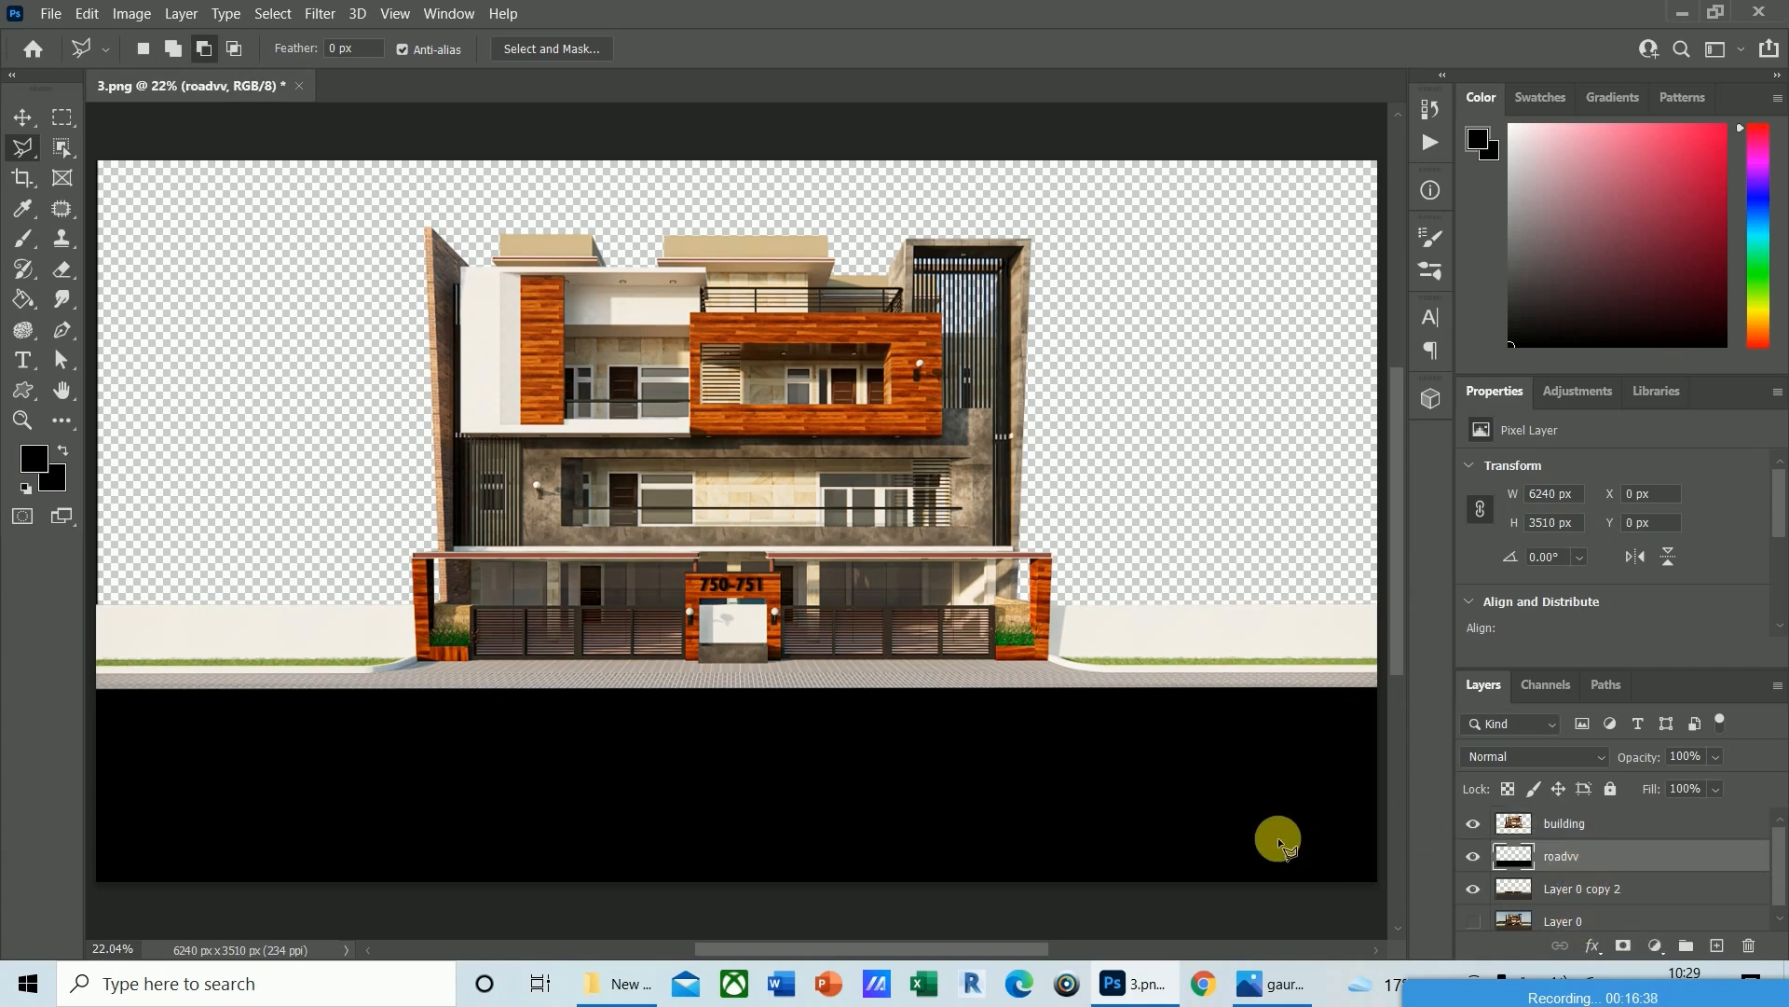
key("ctrl+plus")
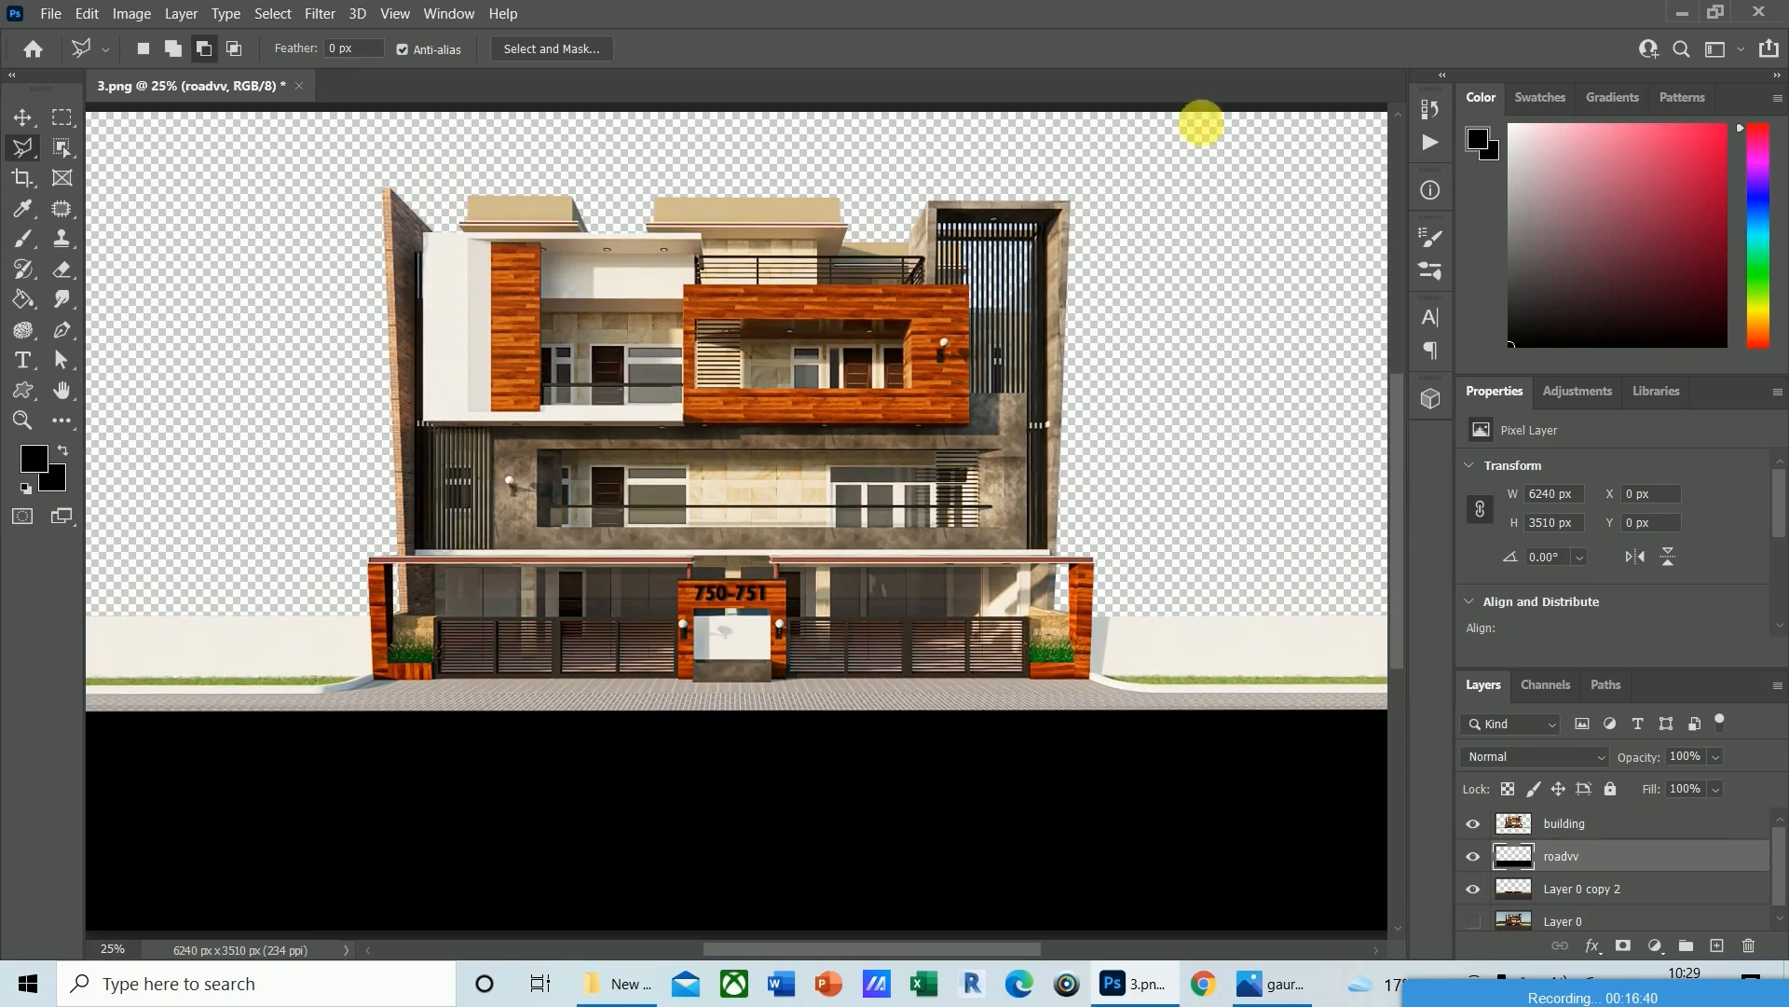
left_click(50, 13)
left_click(77, 65)
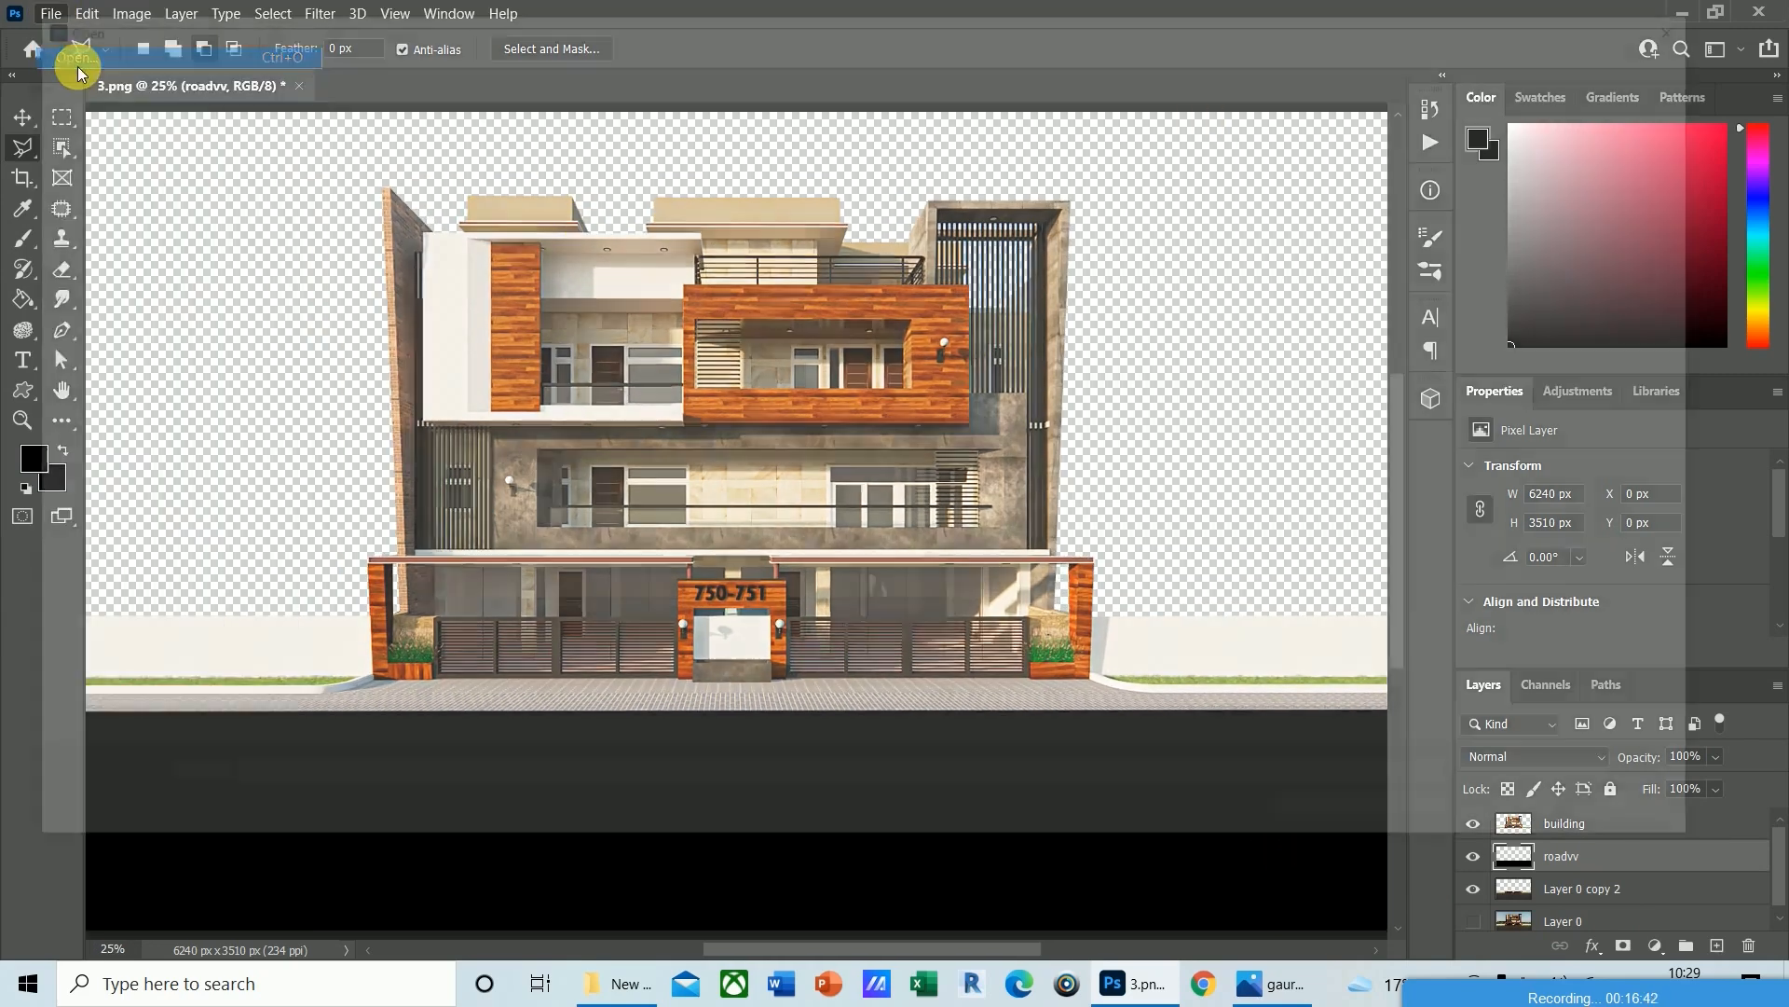
double_click(307, 511)
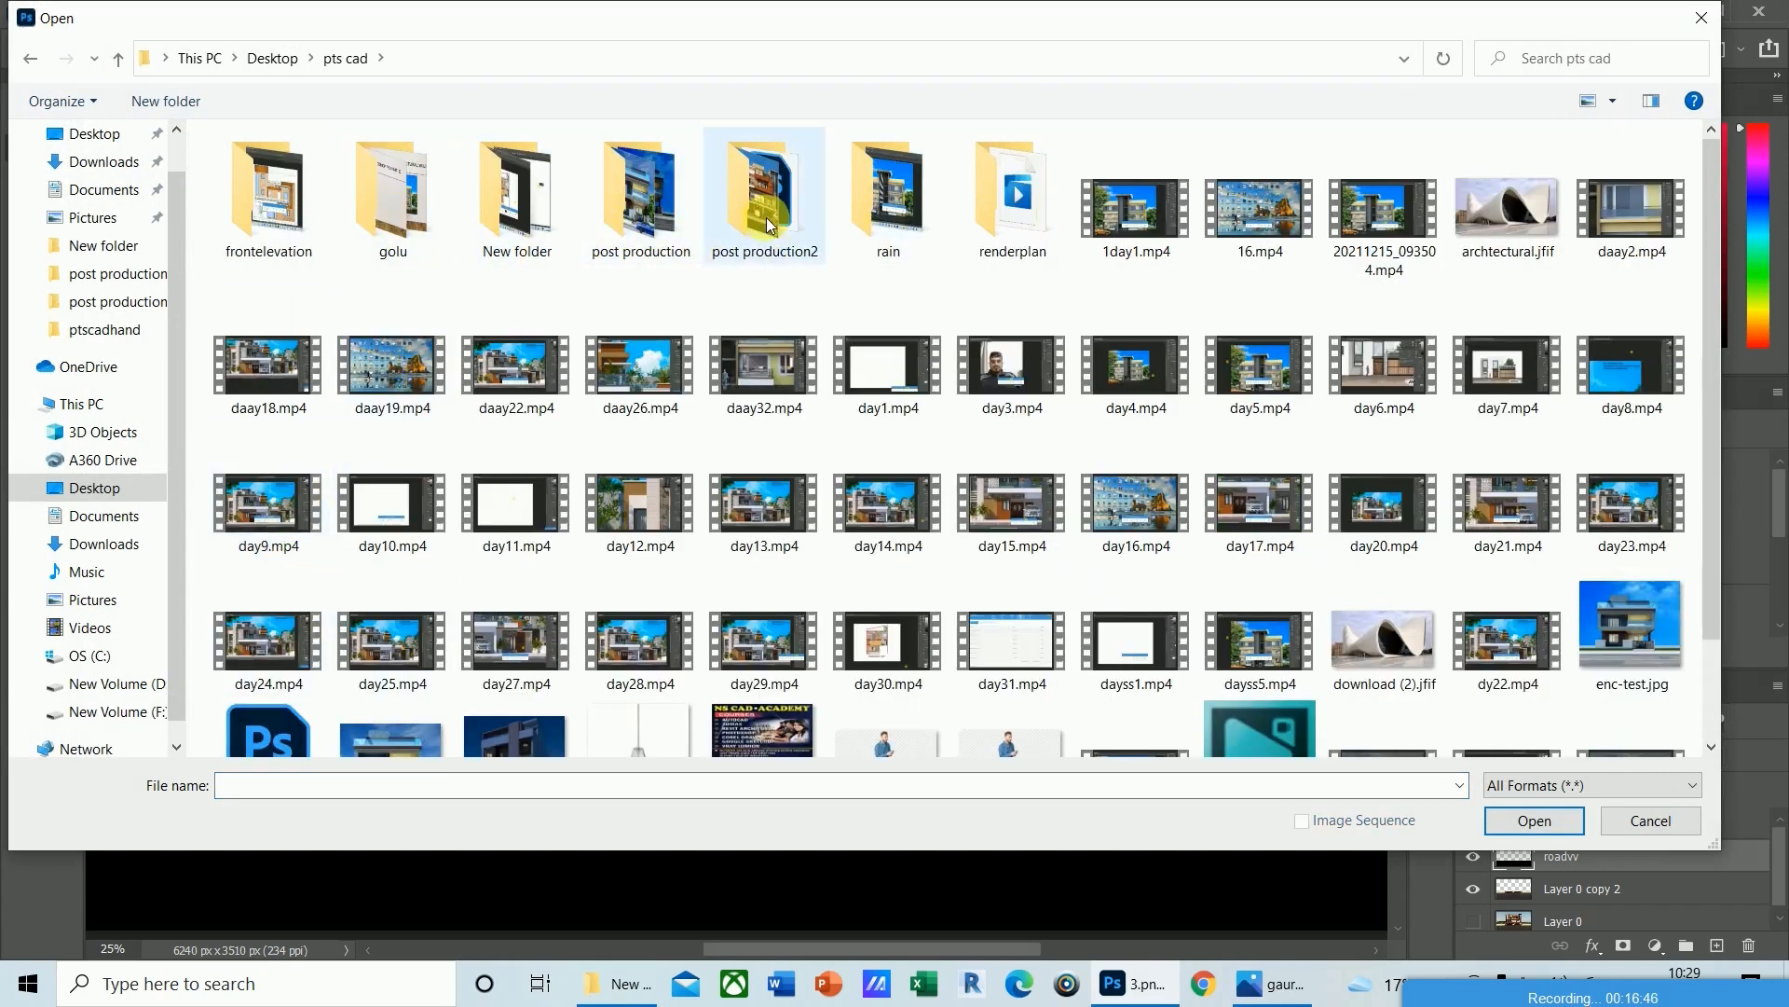
double_click(765, 224)
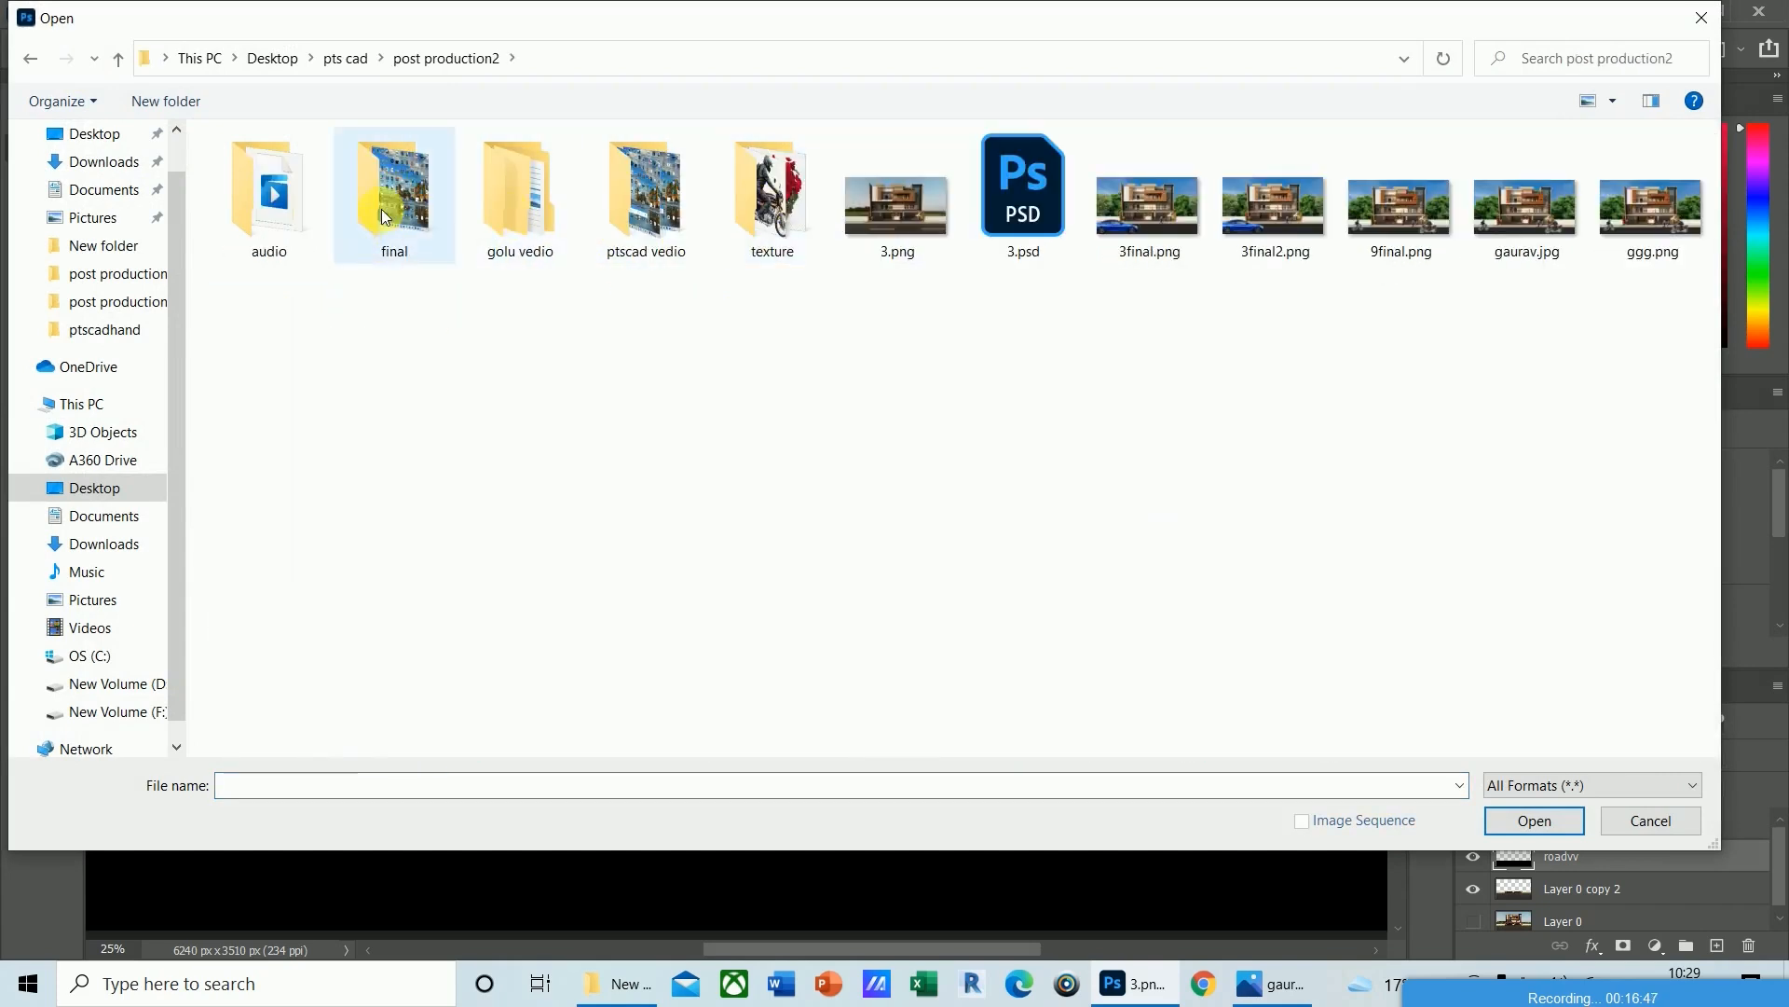
double_click(723, 199)
left_click(1173, 220)
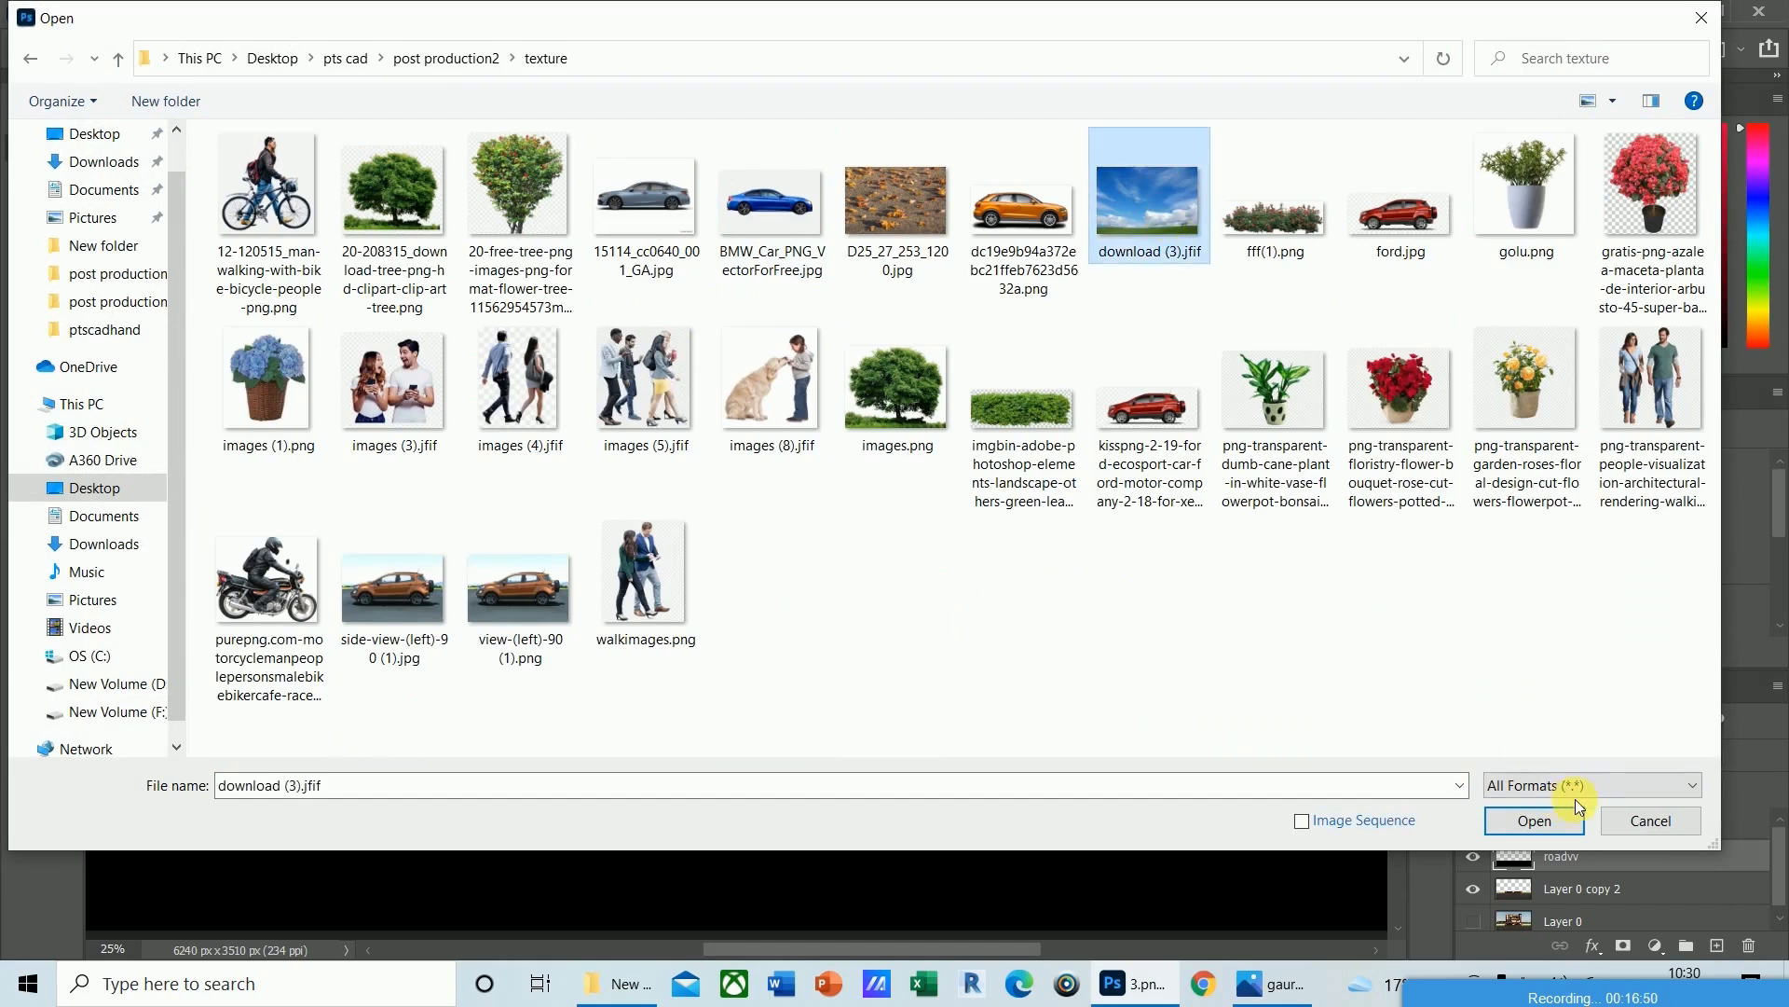
left_click(1535, 820)
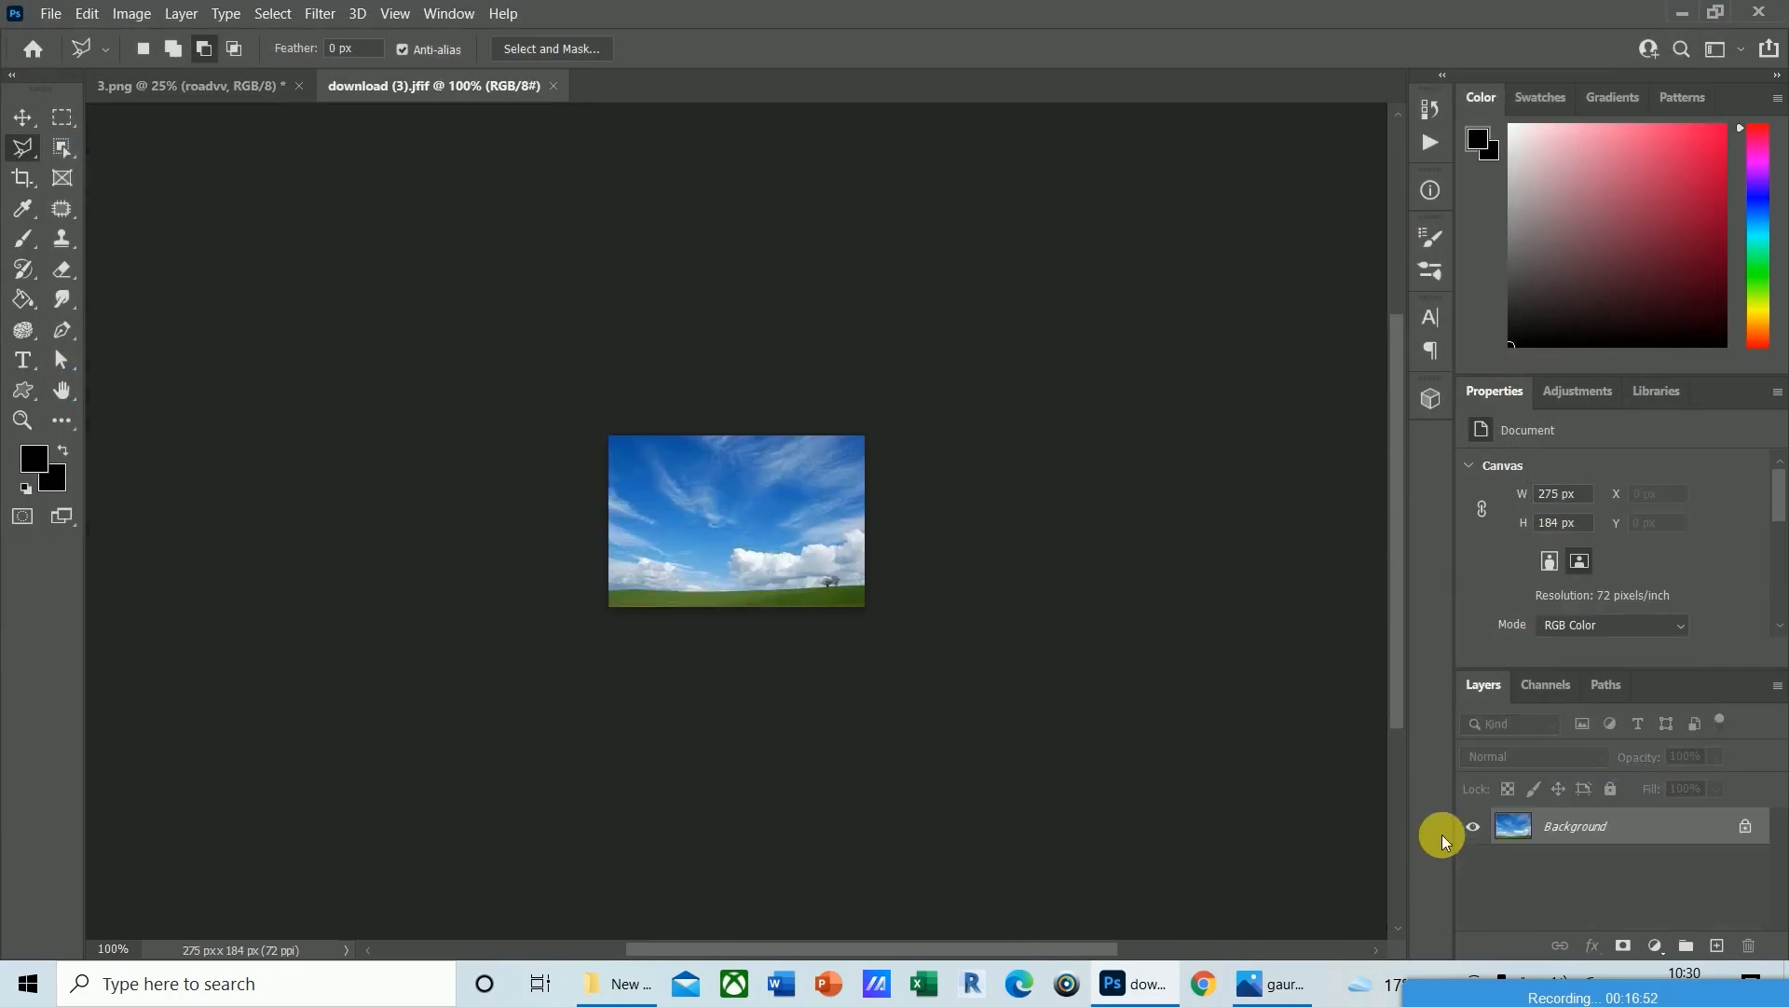
Copy the entire sky image and paste it into 3.png as a new layer between building and roadvv.
key("ctrl+a")
key("ctrl+v")
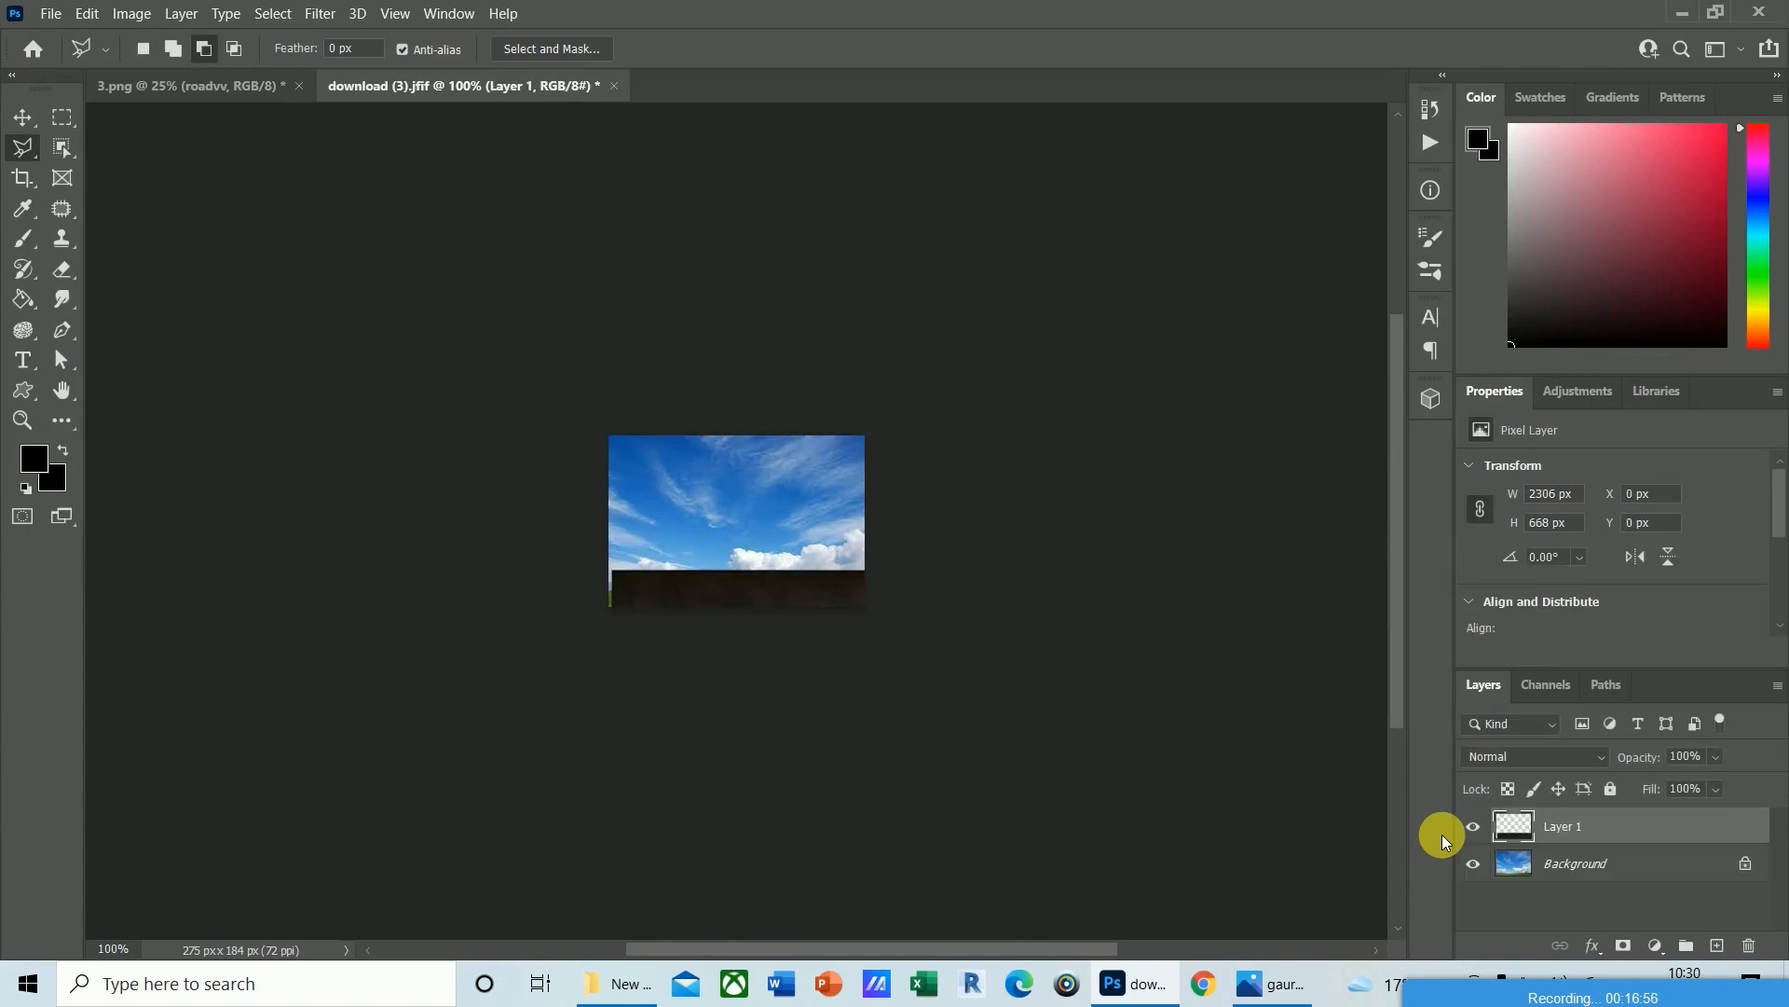
key("ctrl+z")
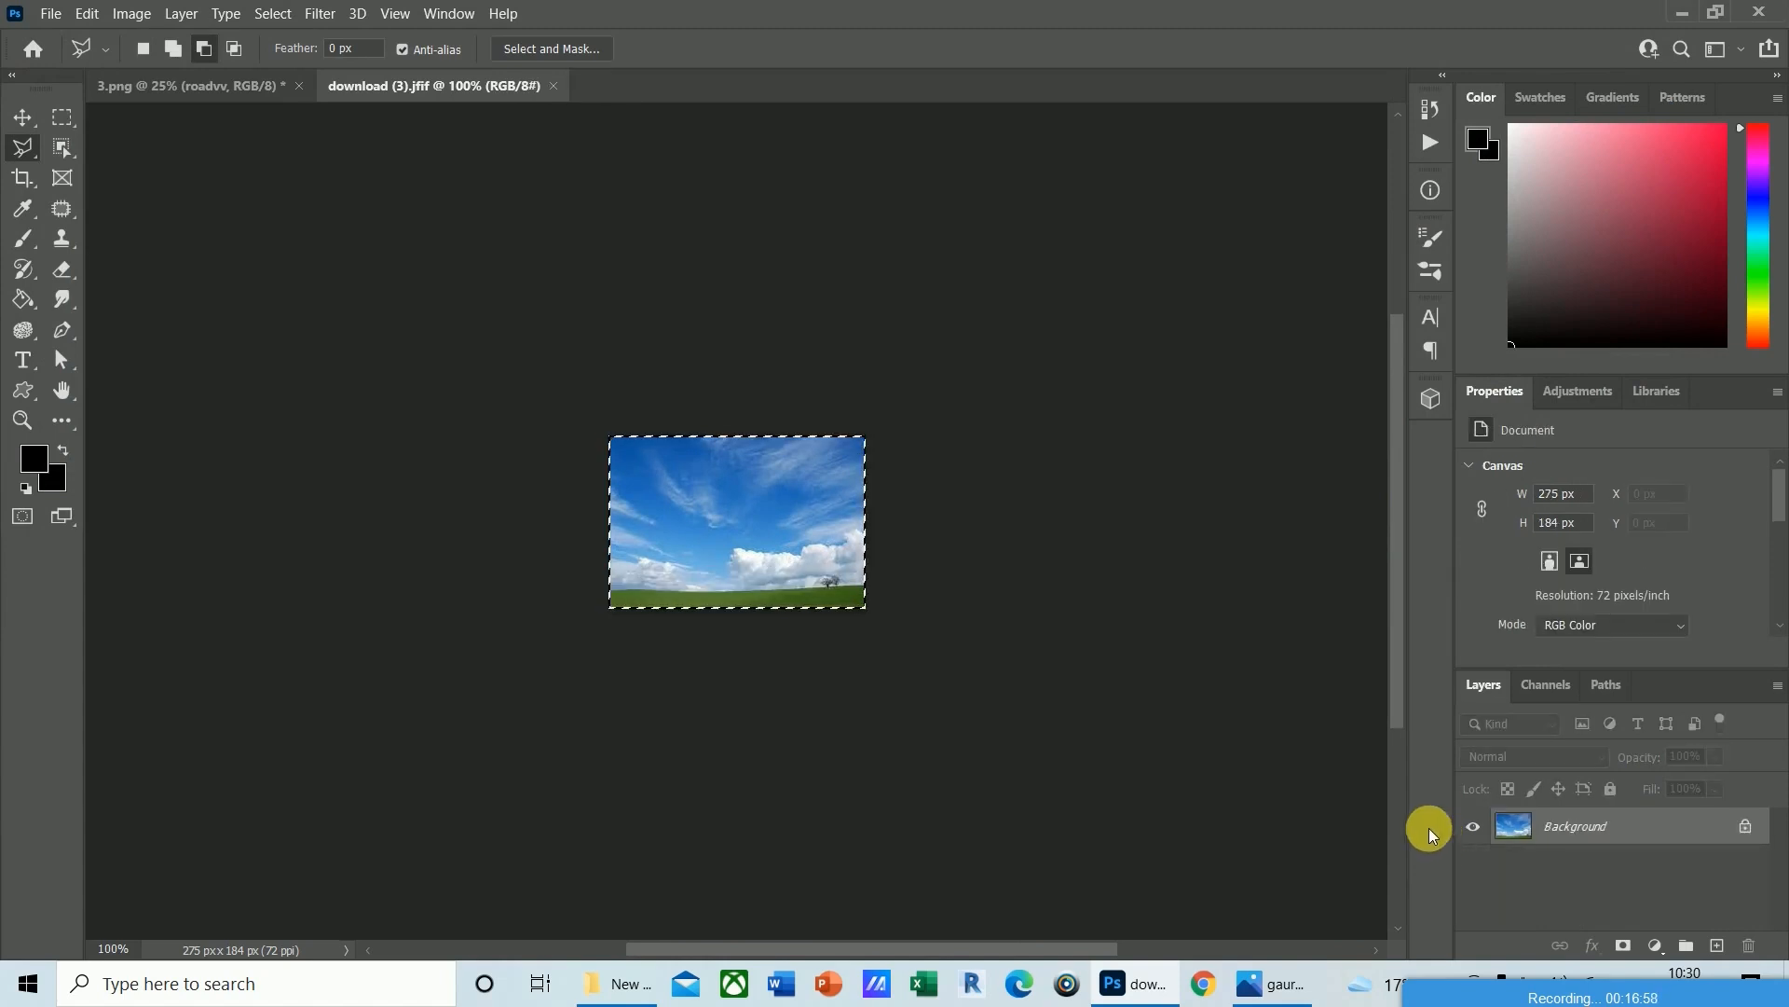
key("ctrl+Tab")
key("ctrl+v")
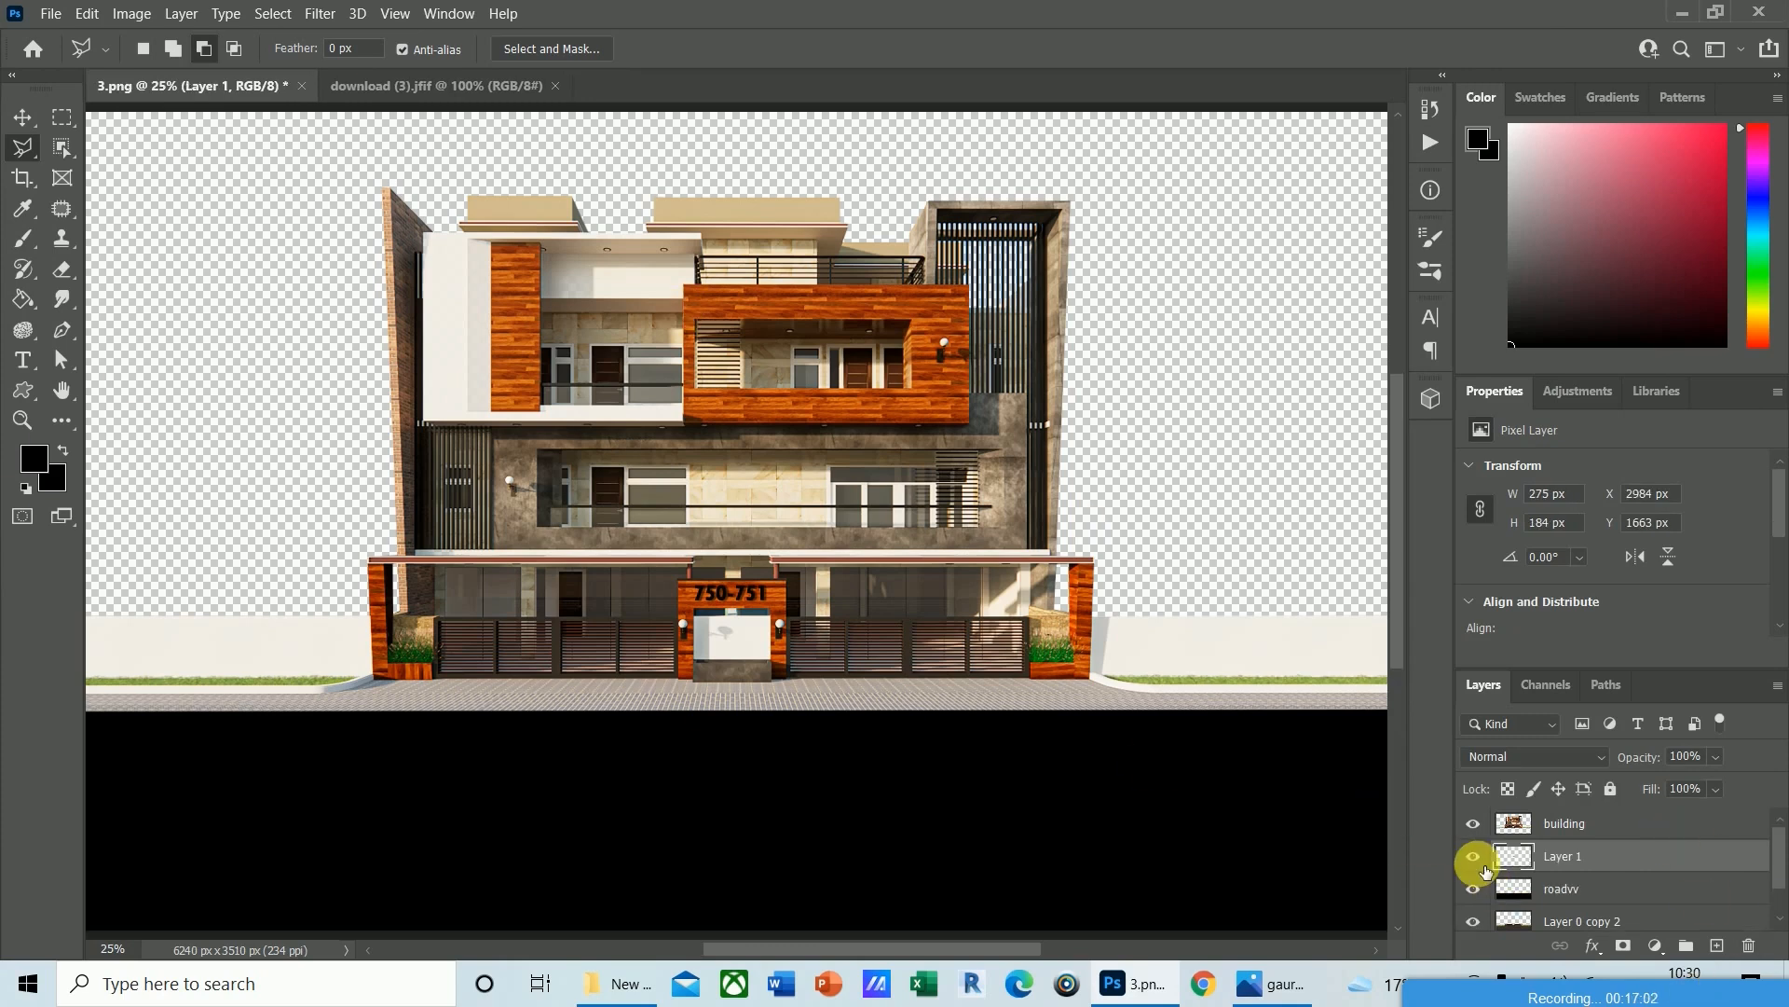
Scale the pasted sky proportionally to about 1980% with Free Transform so it spreads behind the building.
key("ctrl+t")
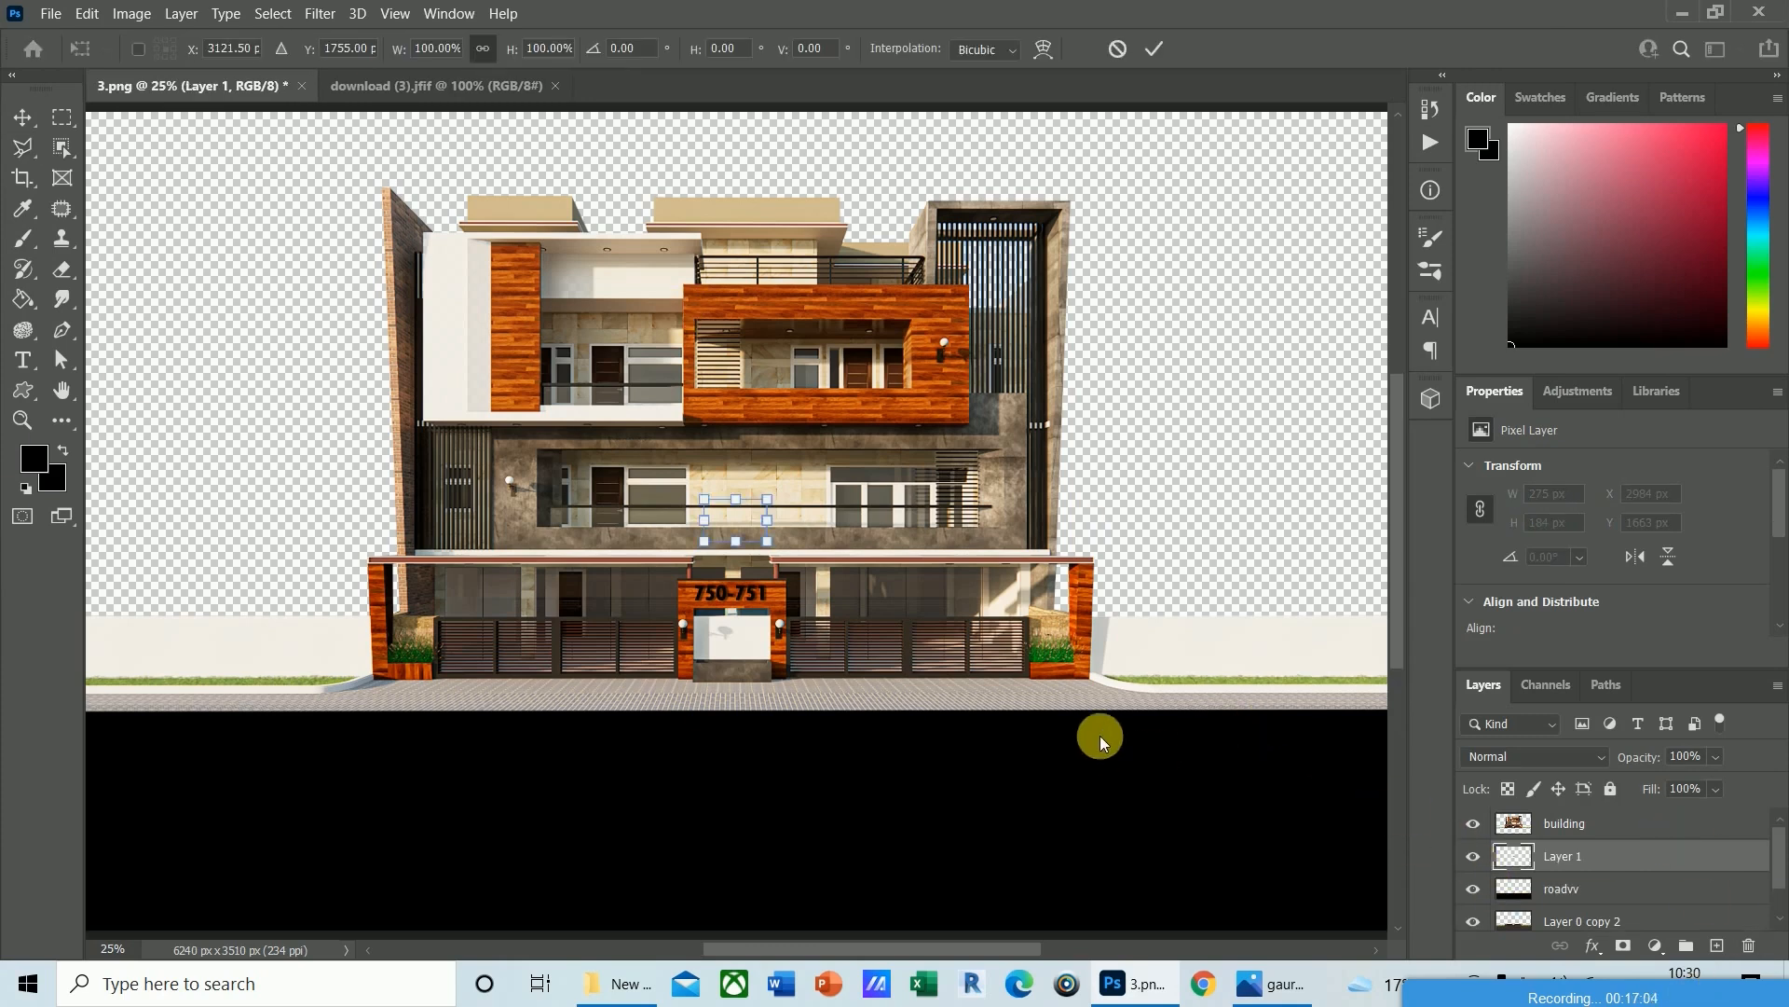
left_click_drag(773, 511, 1358, 120)
key("ctrl+minus")
key("ctrl+minus")
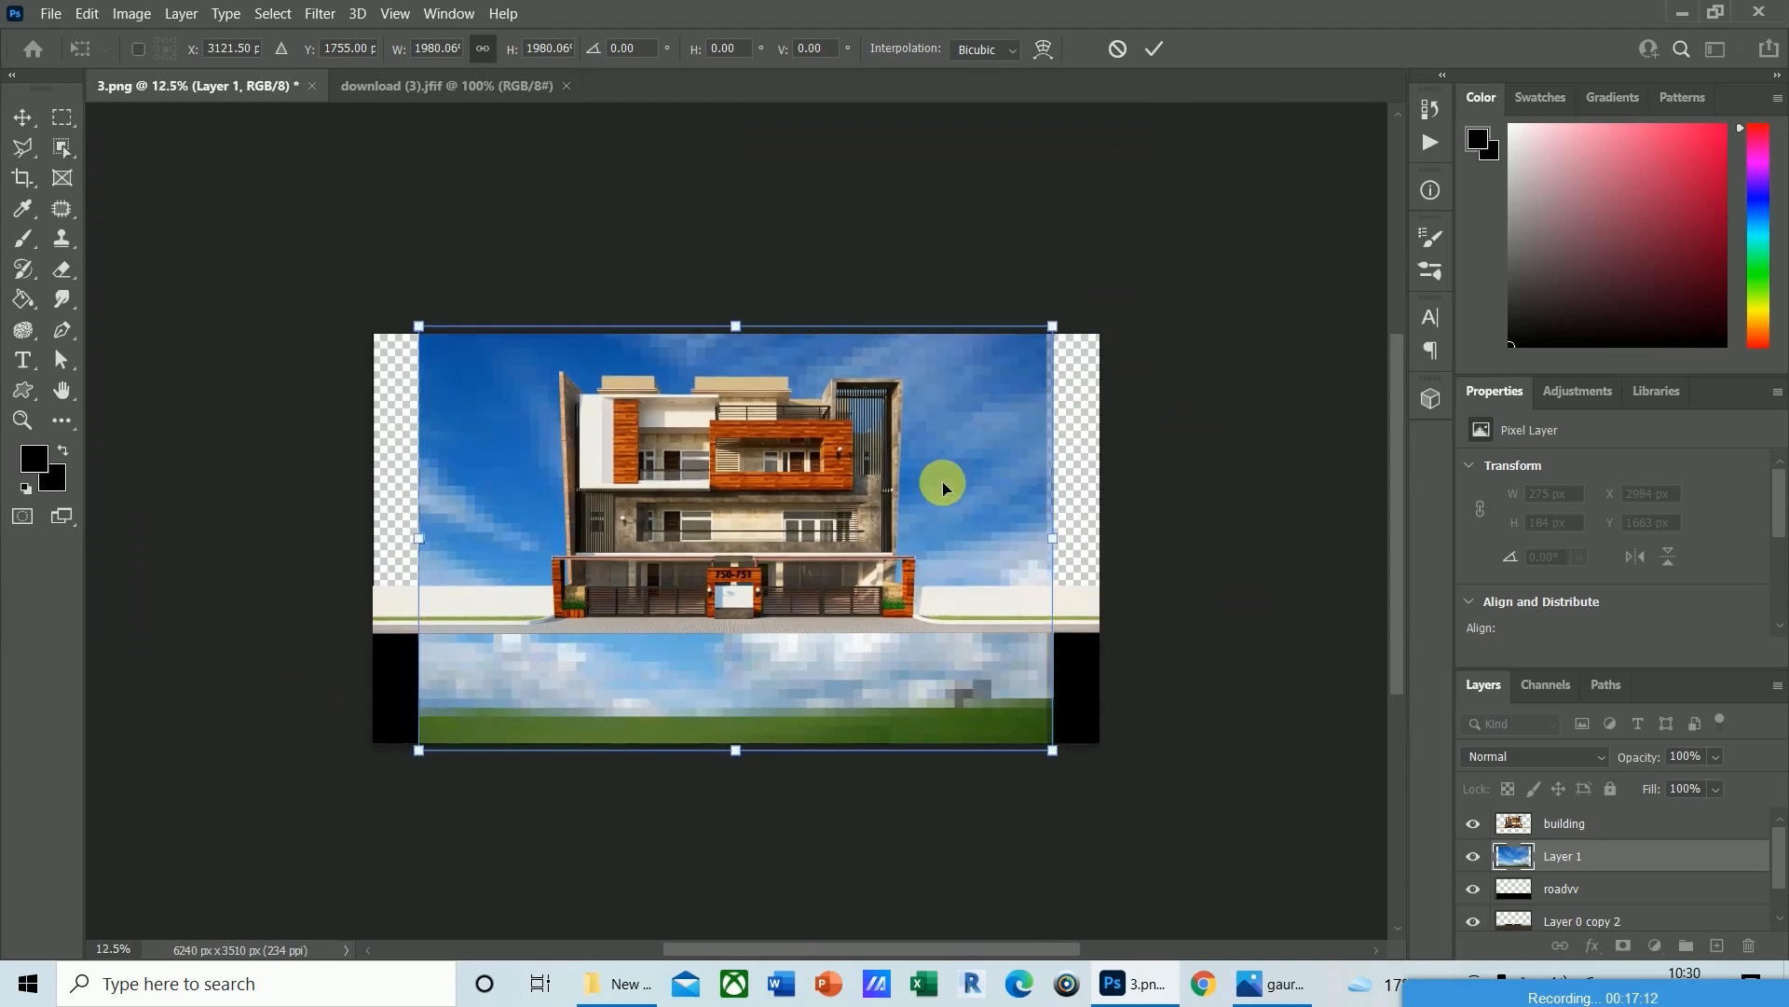
Scale the sky on Layer 1 to about 2318% to fill the canvas, and place it directly beneath Layer 0 copy 2.
left_click_drag(1058, 325, 1119, 301)
key("Return")
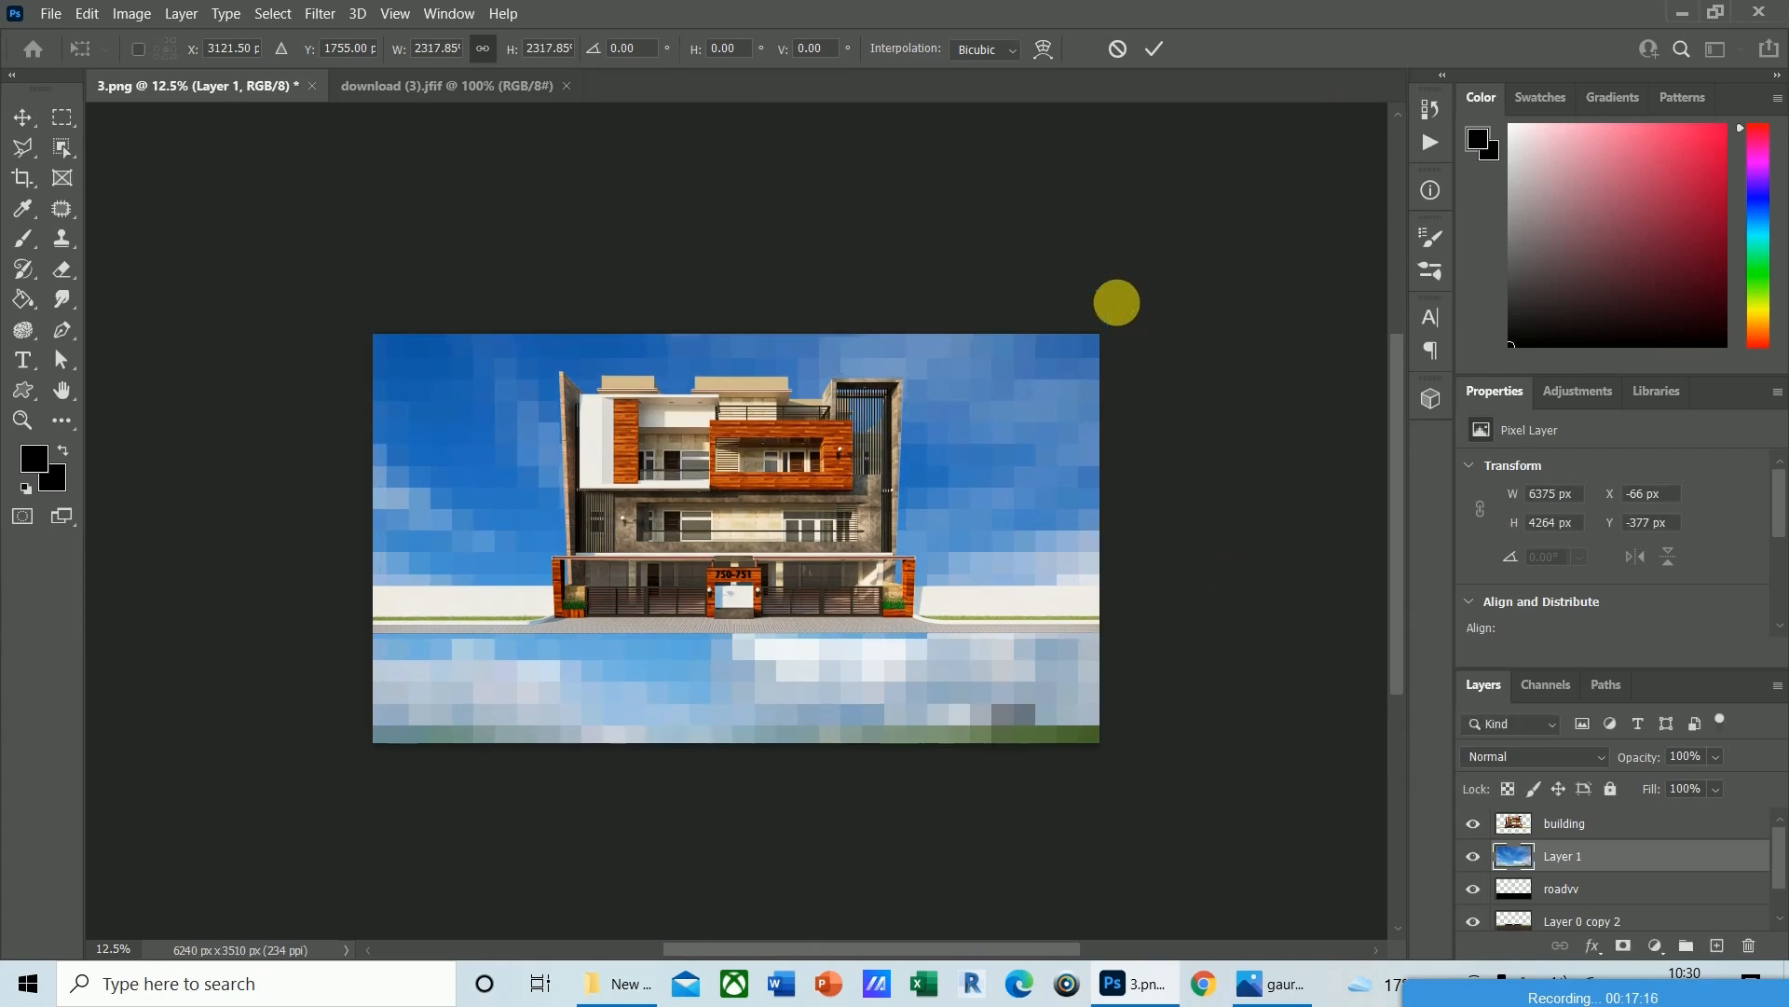
key("l")
mouse_move(1573, 859)
left_mouse_down()
mouse_move(1574, 935)
mouse_move(1578, 895)
mouse_move(1596, 923)
mouse_move(1598, 873)
mouse_move(1570, 875)
mouse_move(1571, 843)
left_mouse_up()
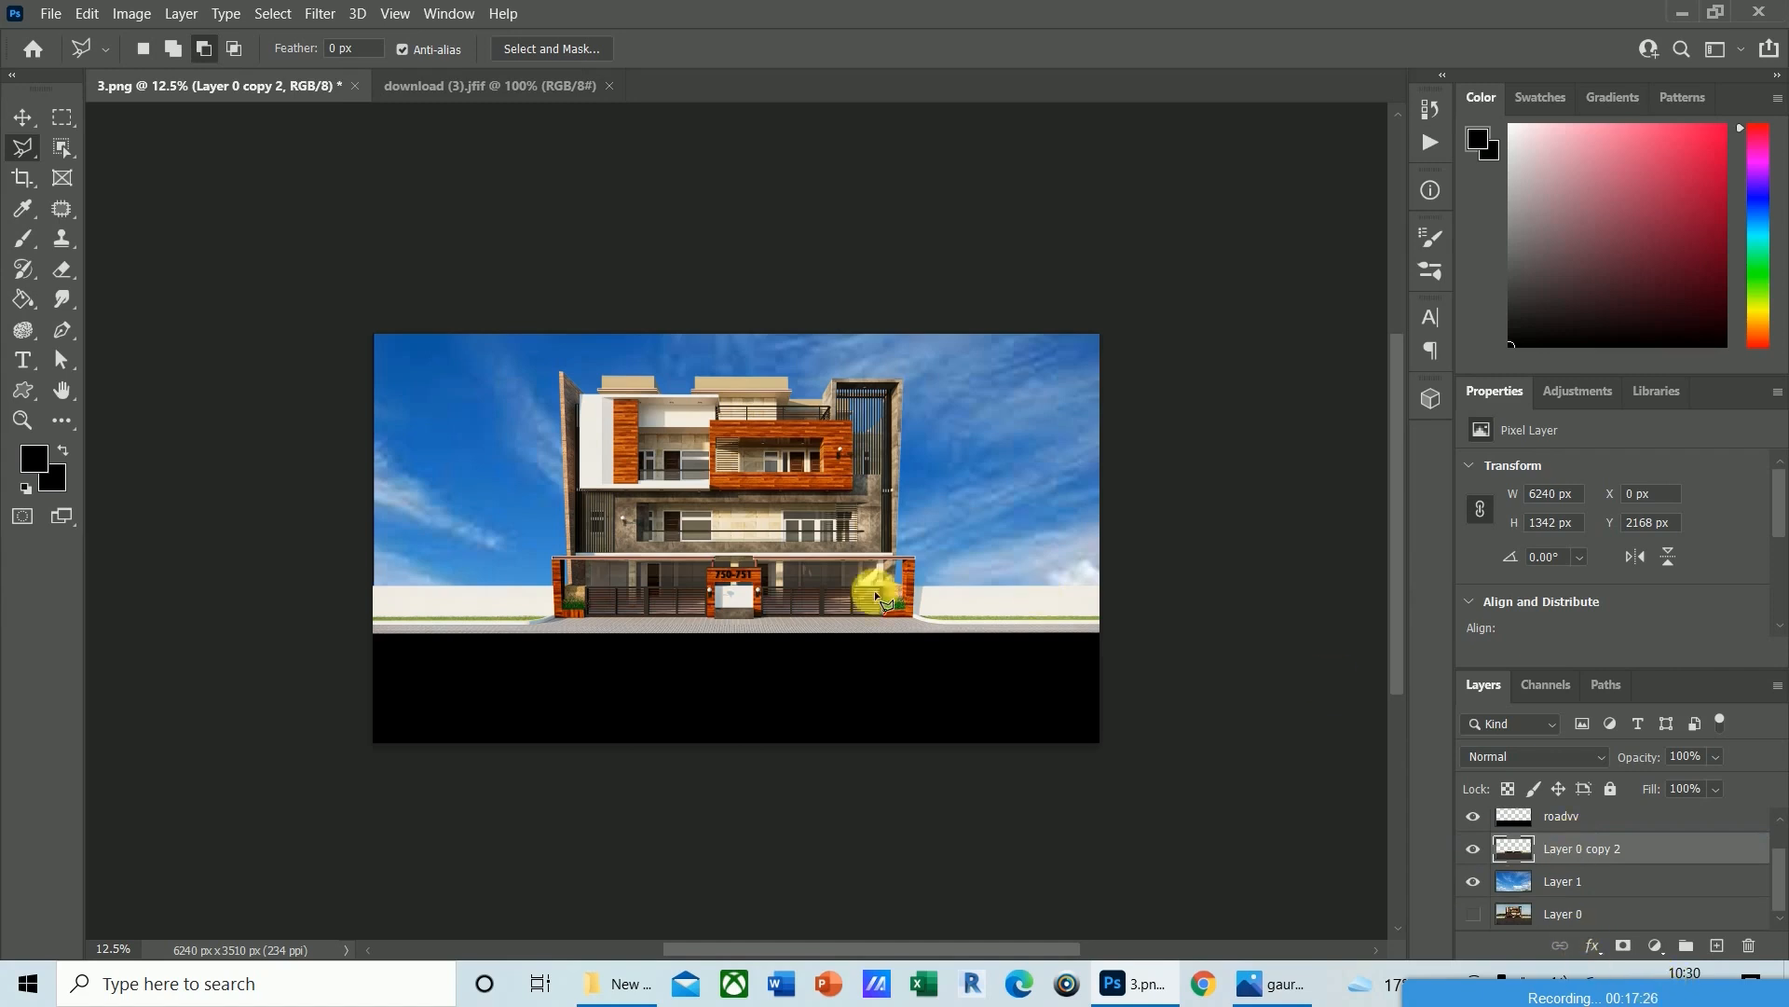
left_click(1591, 891)
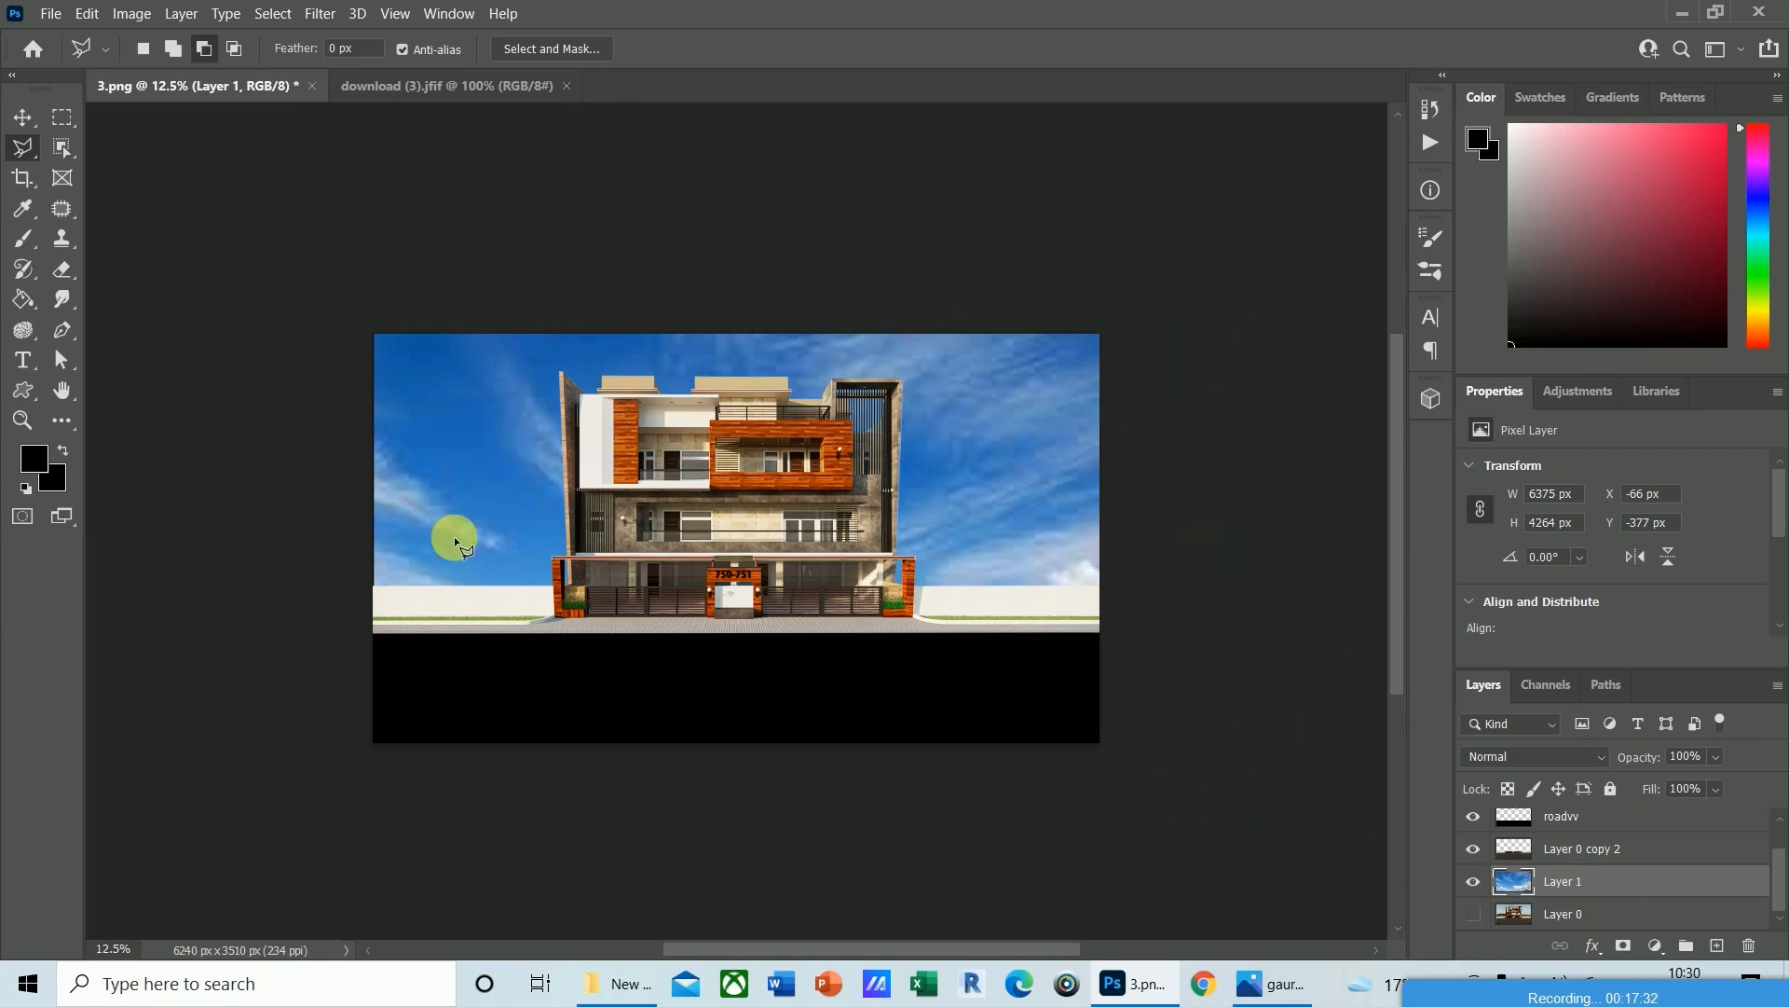
Start a Sky Replacement on Layer 1 and set the sky brightness to 19.
key("v")
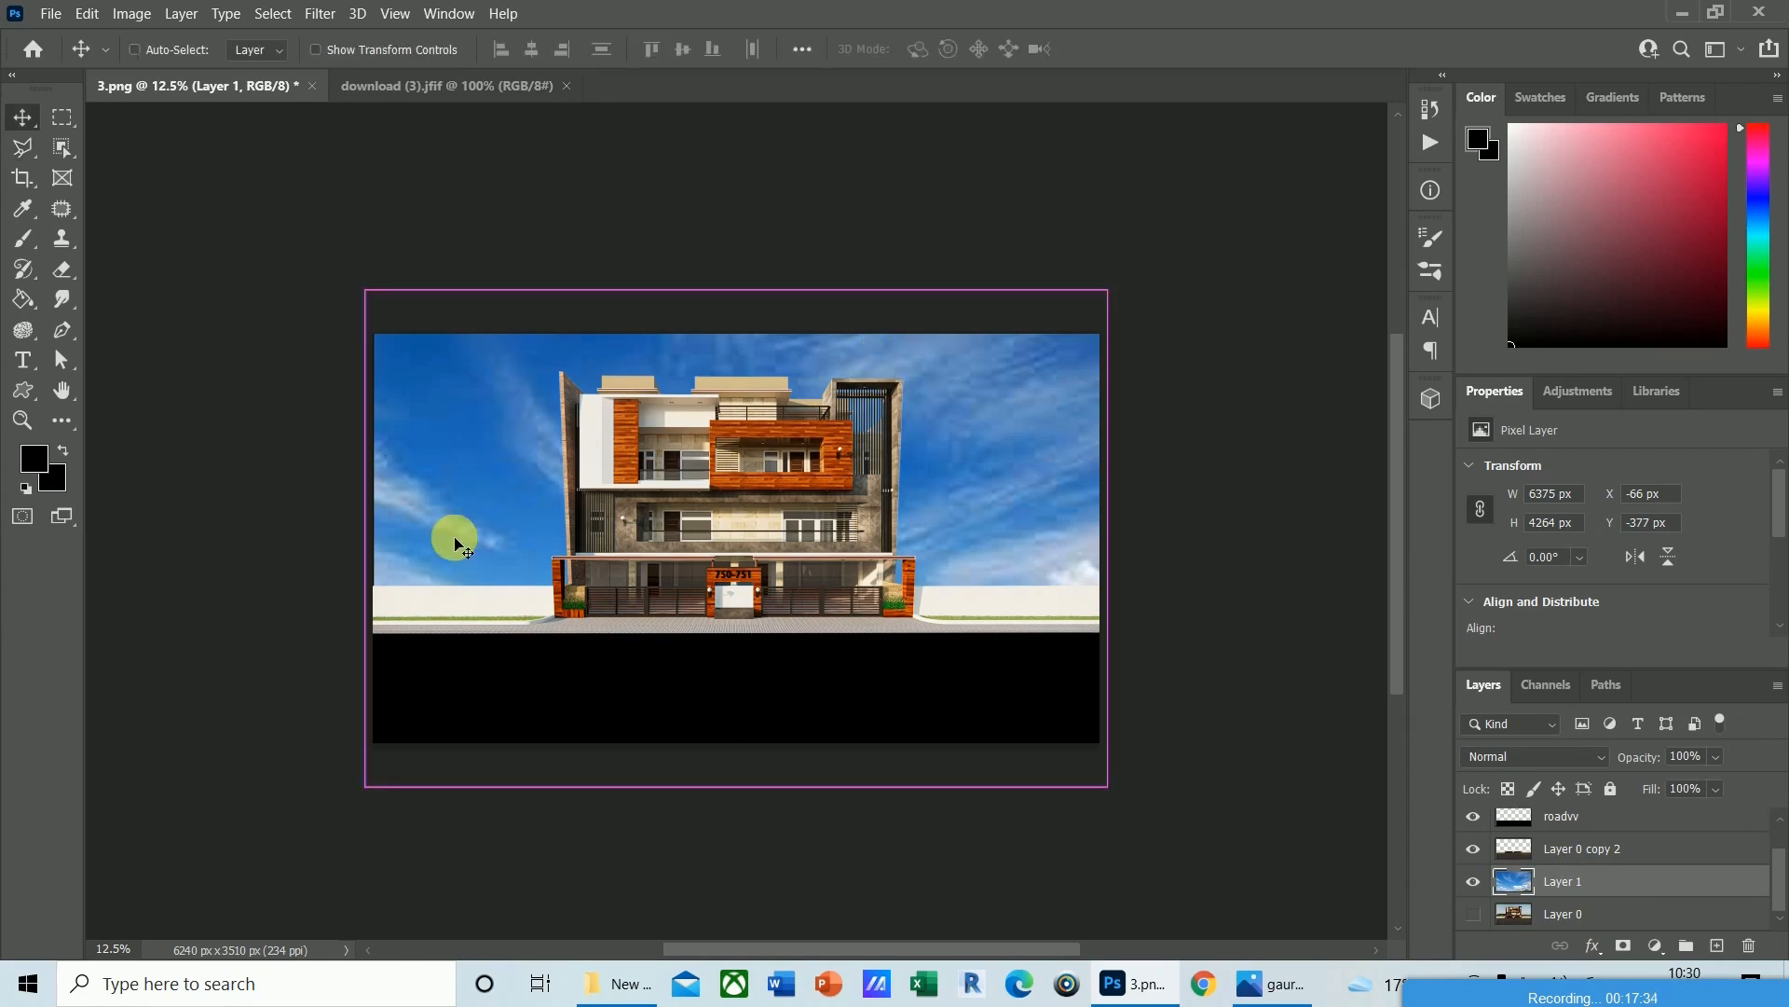
key("ctrl+plus")
key("ctrl+plus")
key("ctrl+plus")
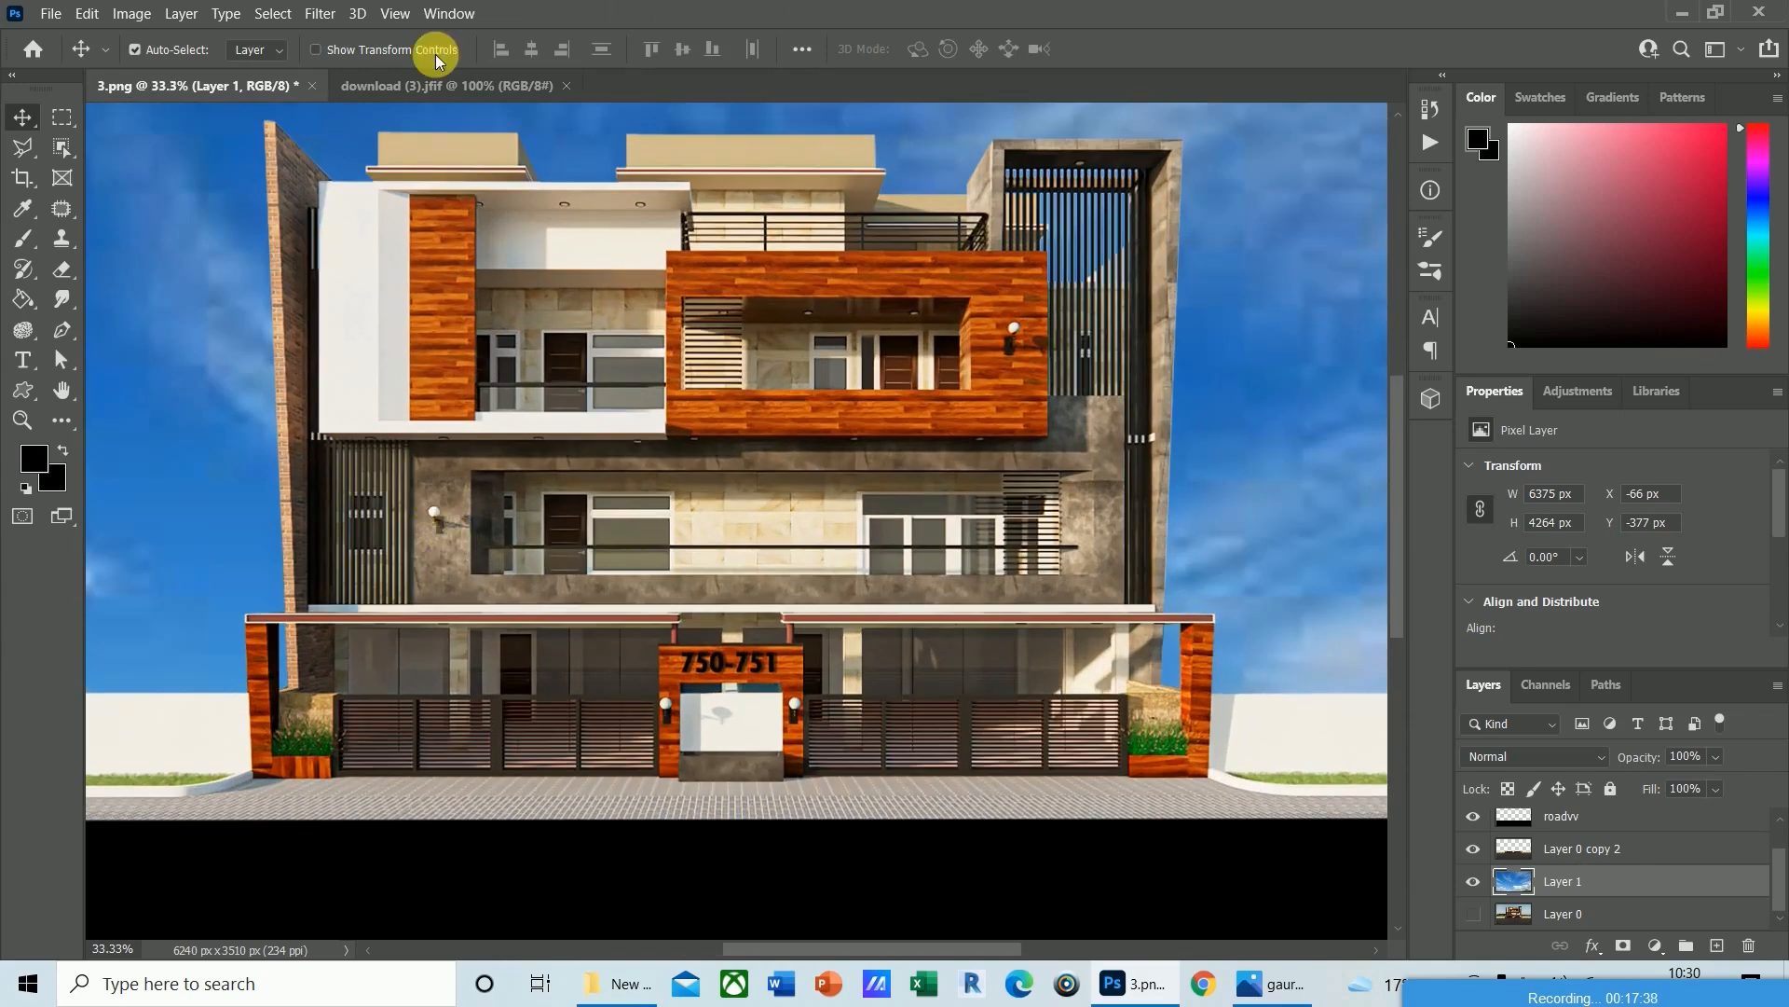
left_click(86, 13)
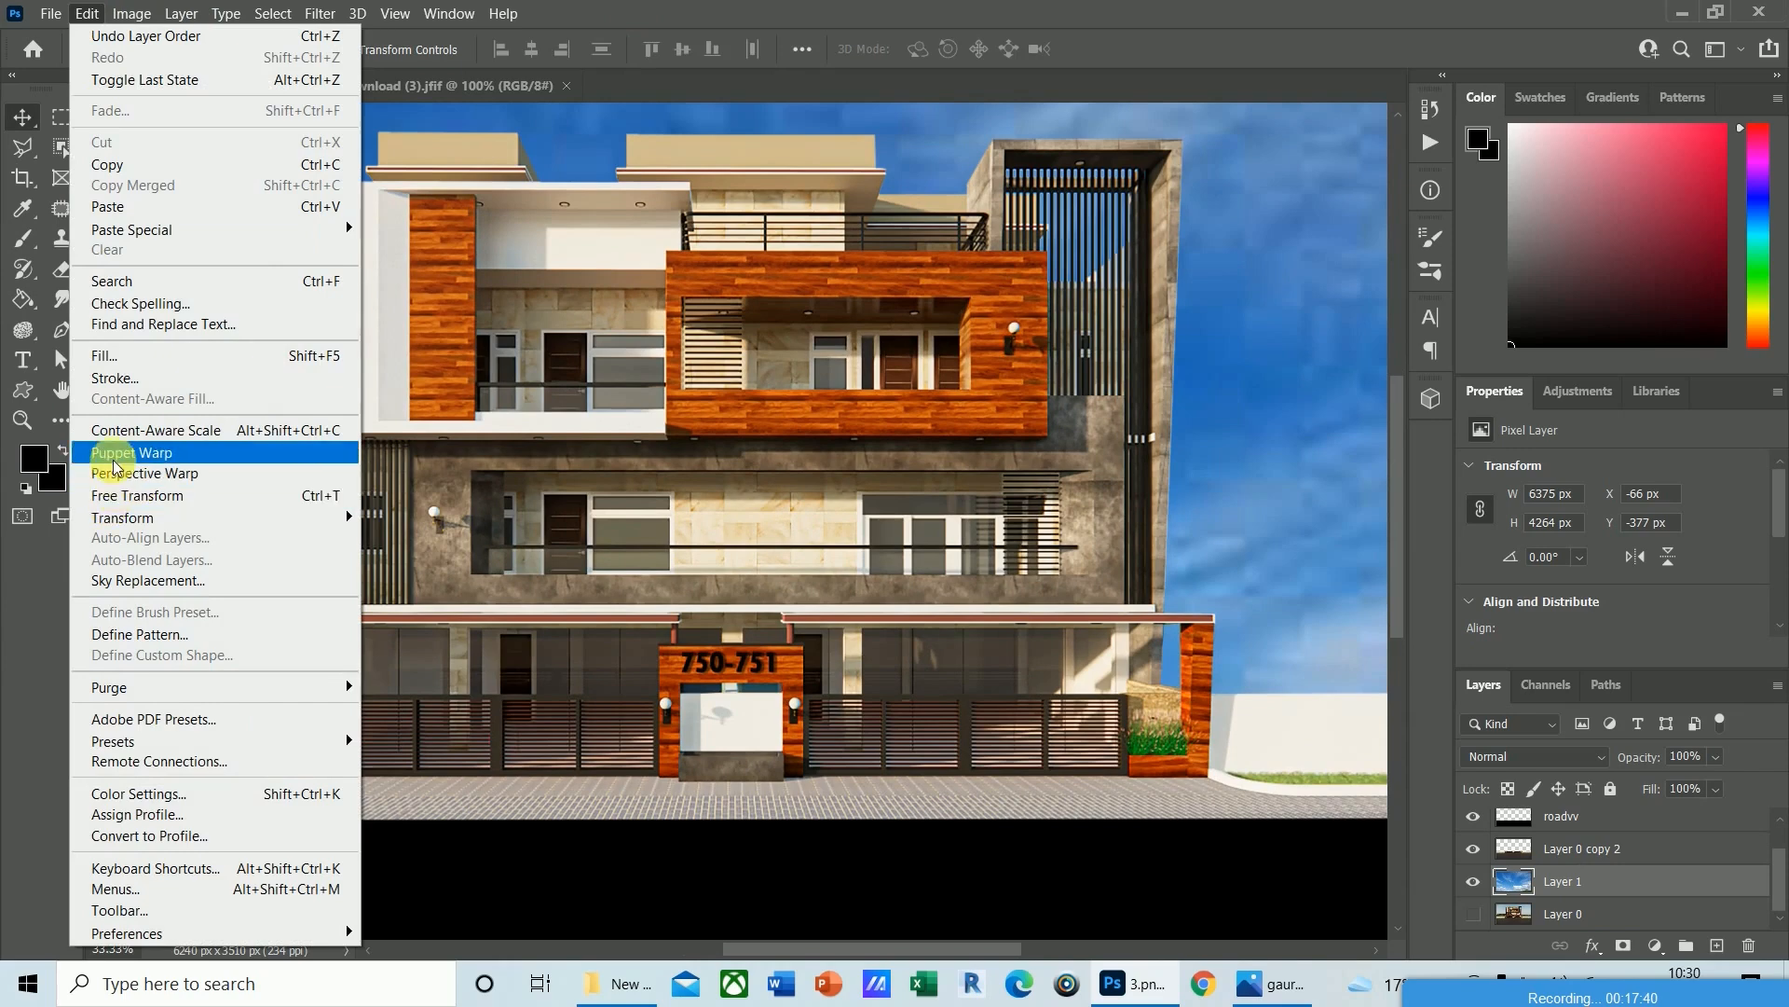
left_click(123, 581)
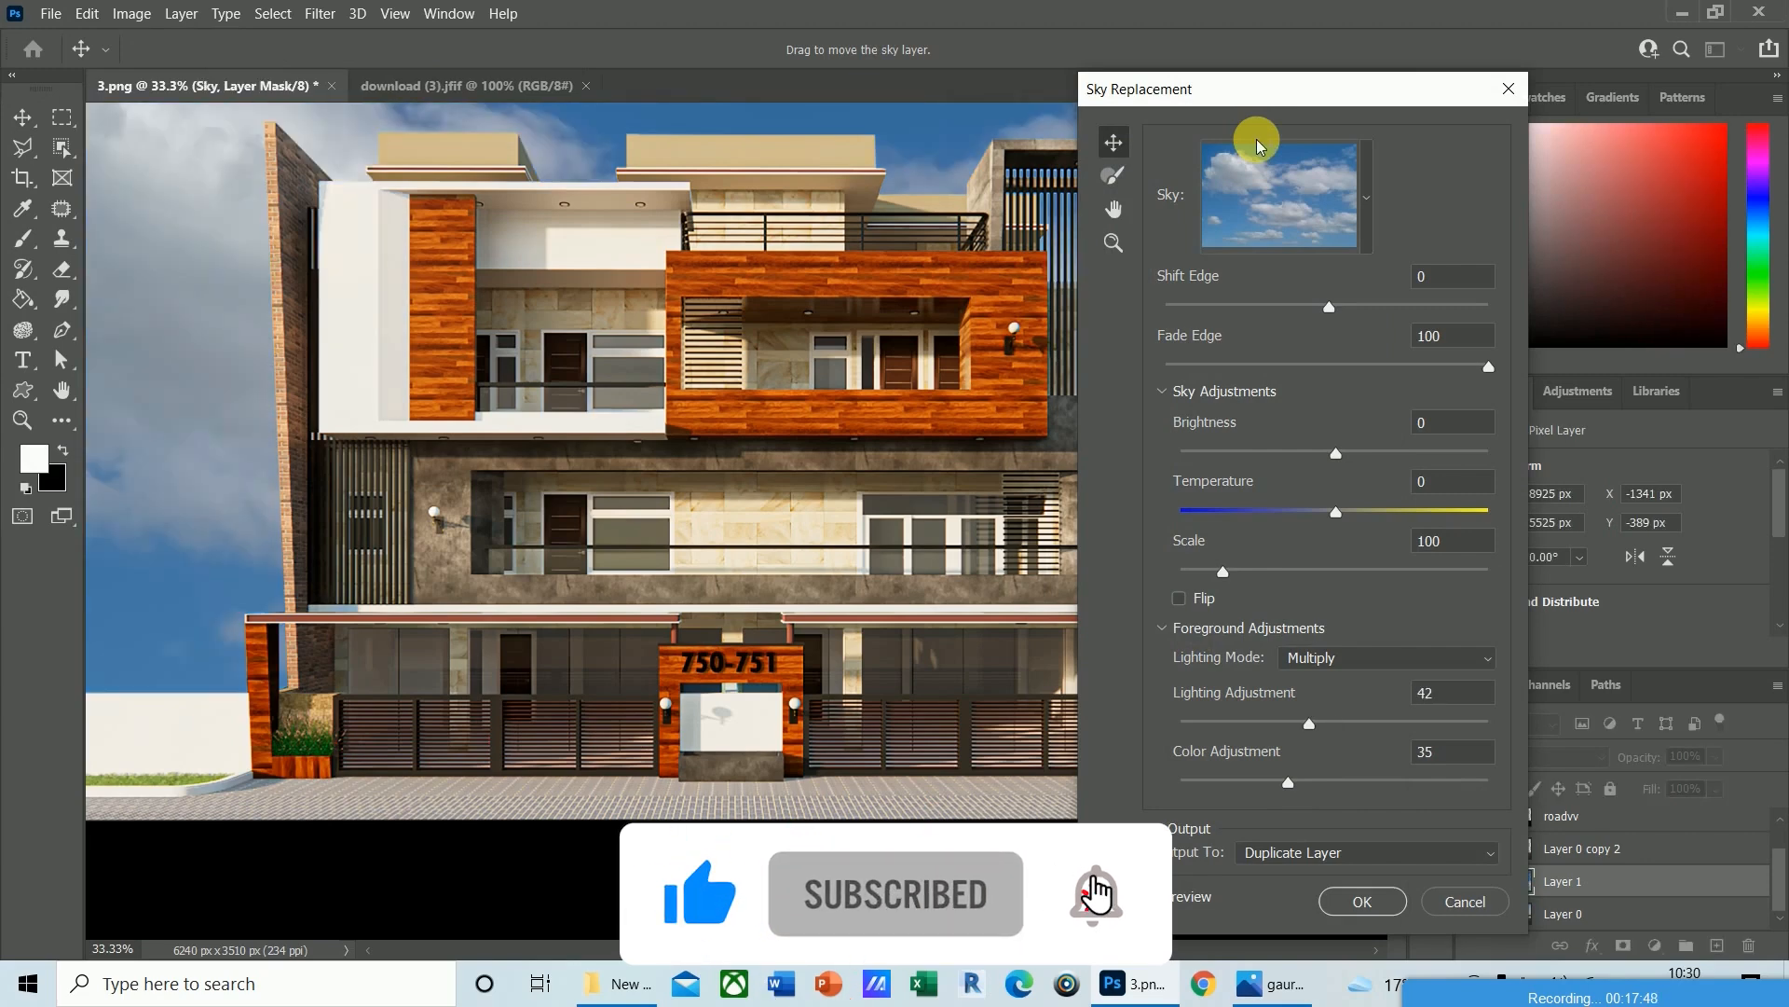
key("ctrl+minus")
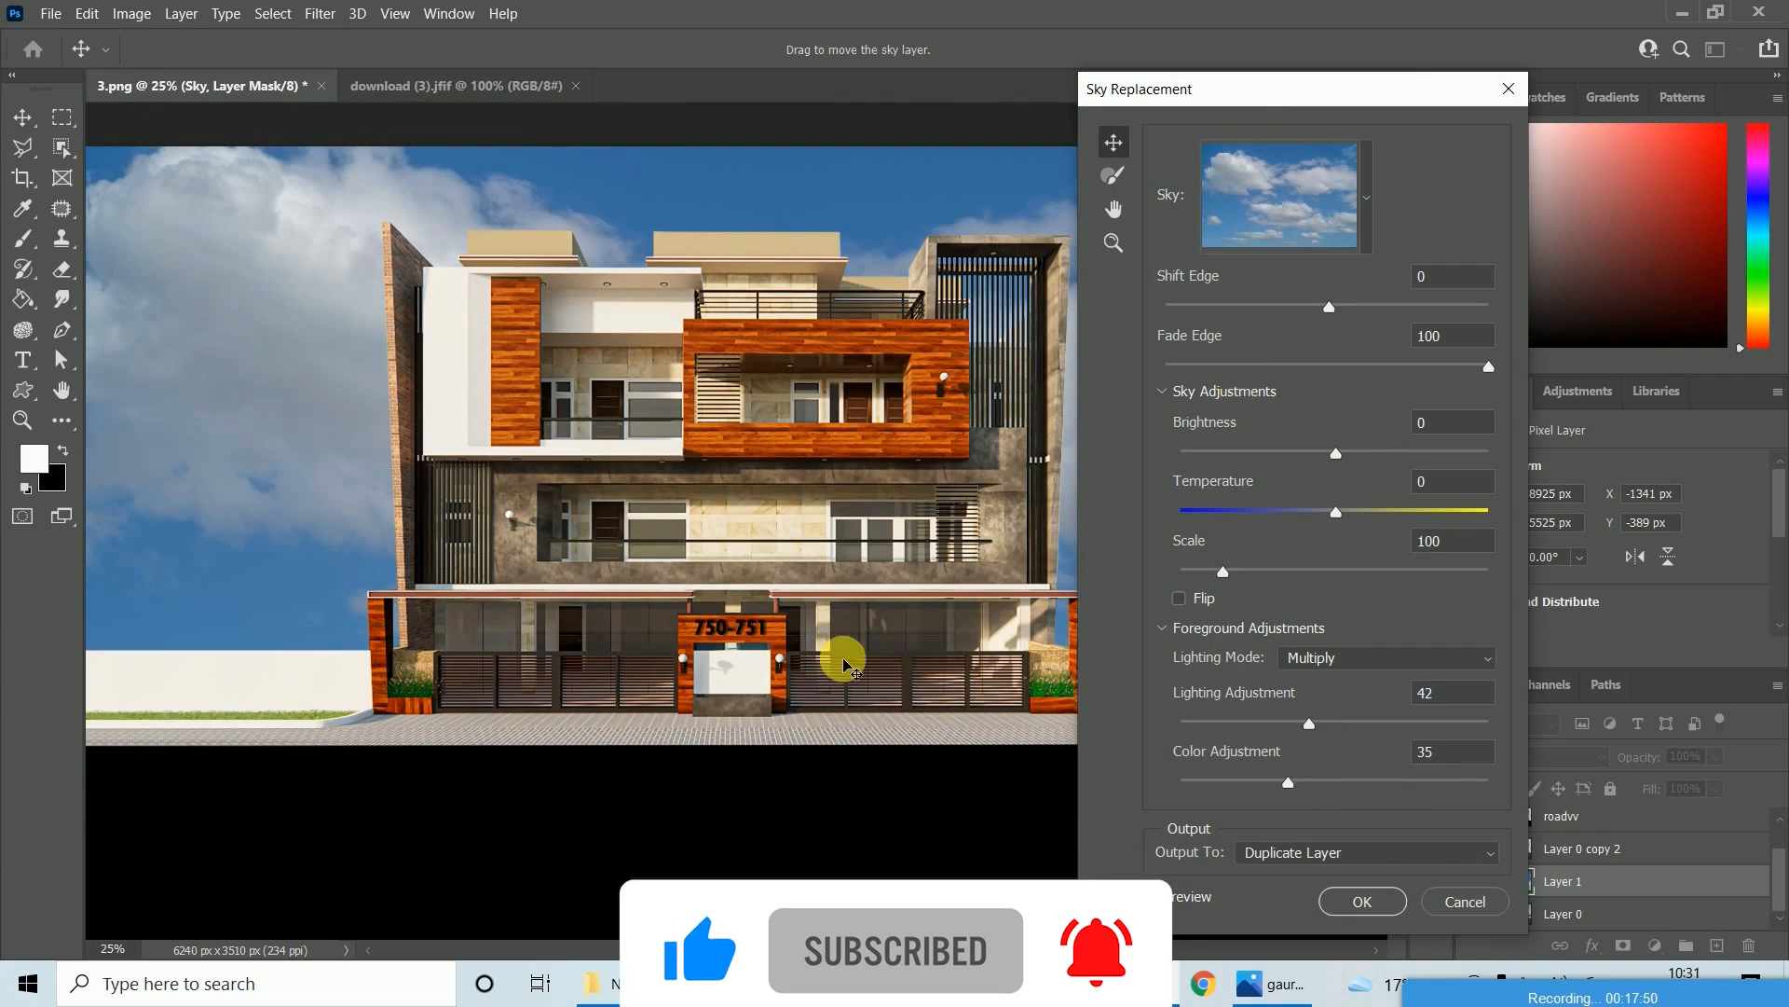
left_click_drag(1288, 90, 1251, 112)
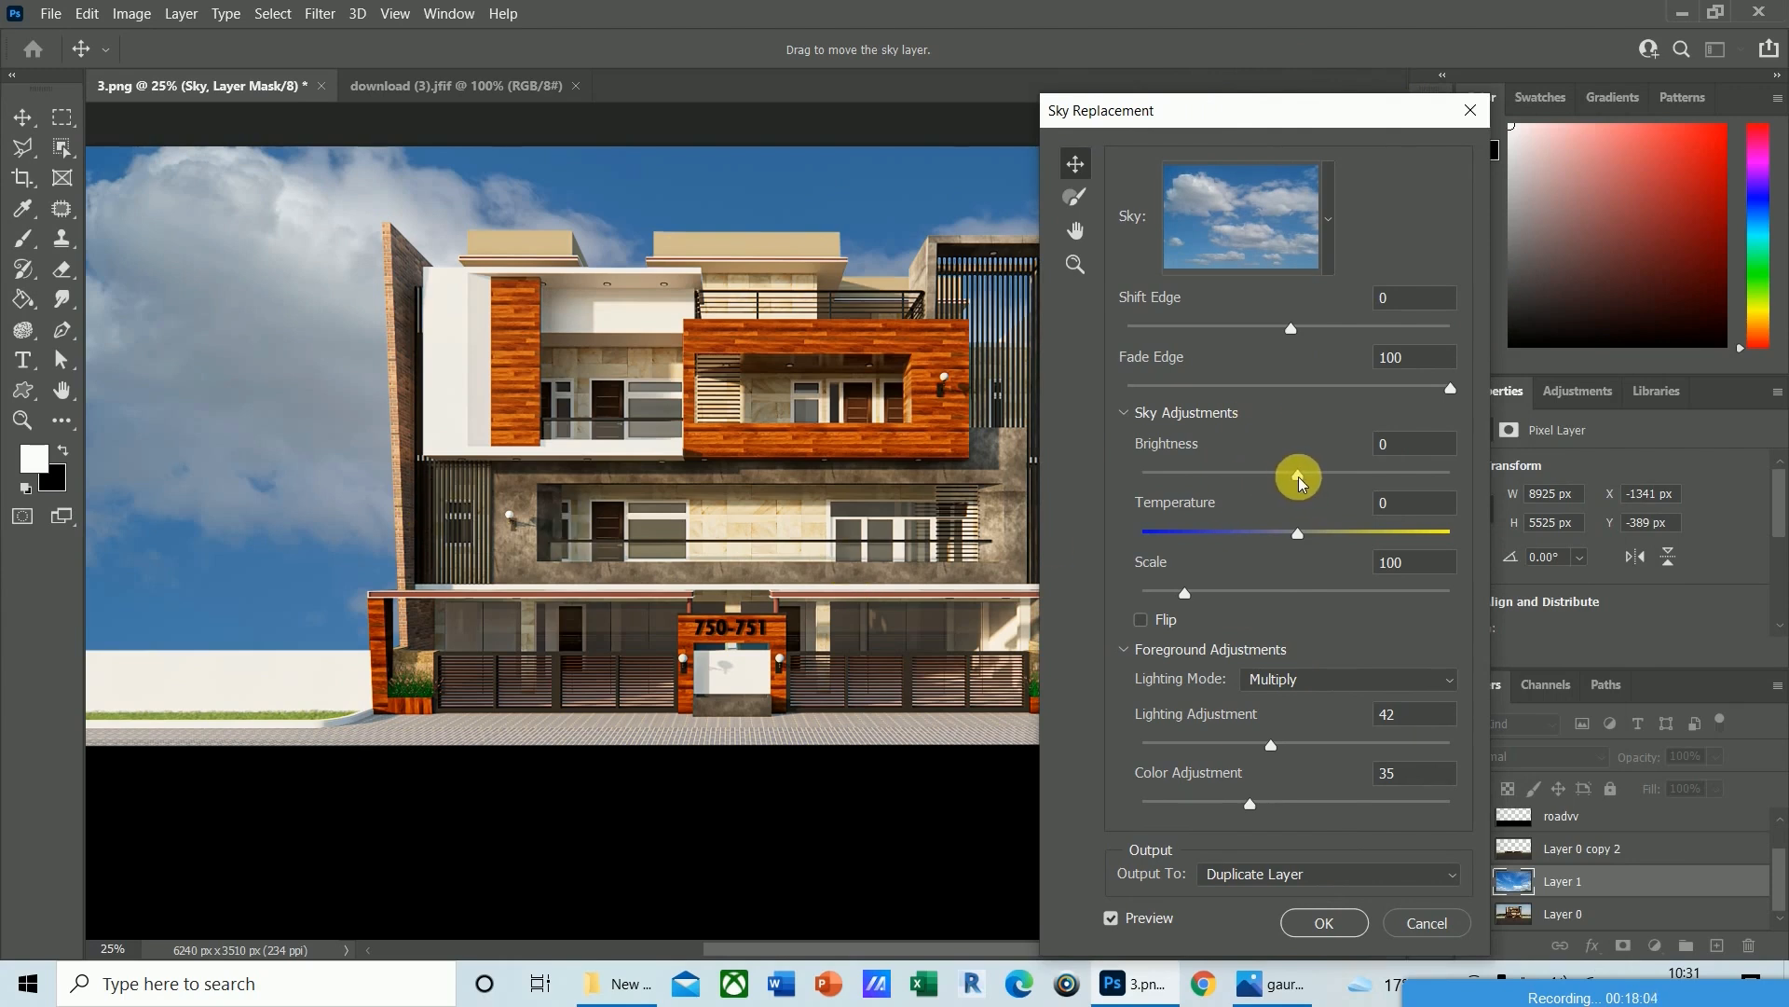
left_click_drag(1304, 480, 1318, 482)
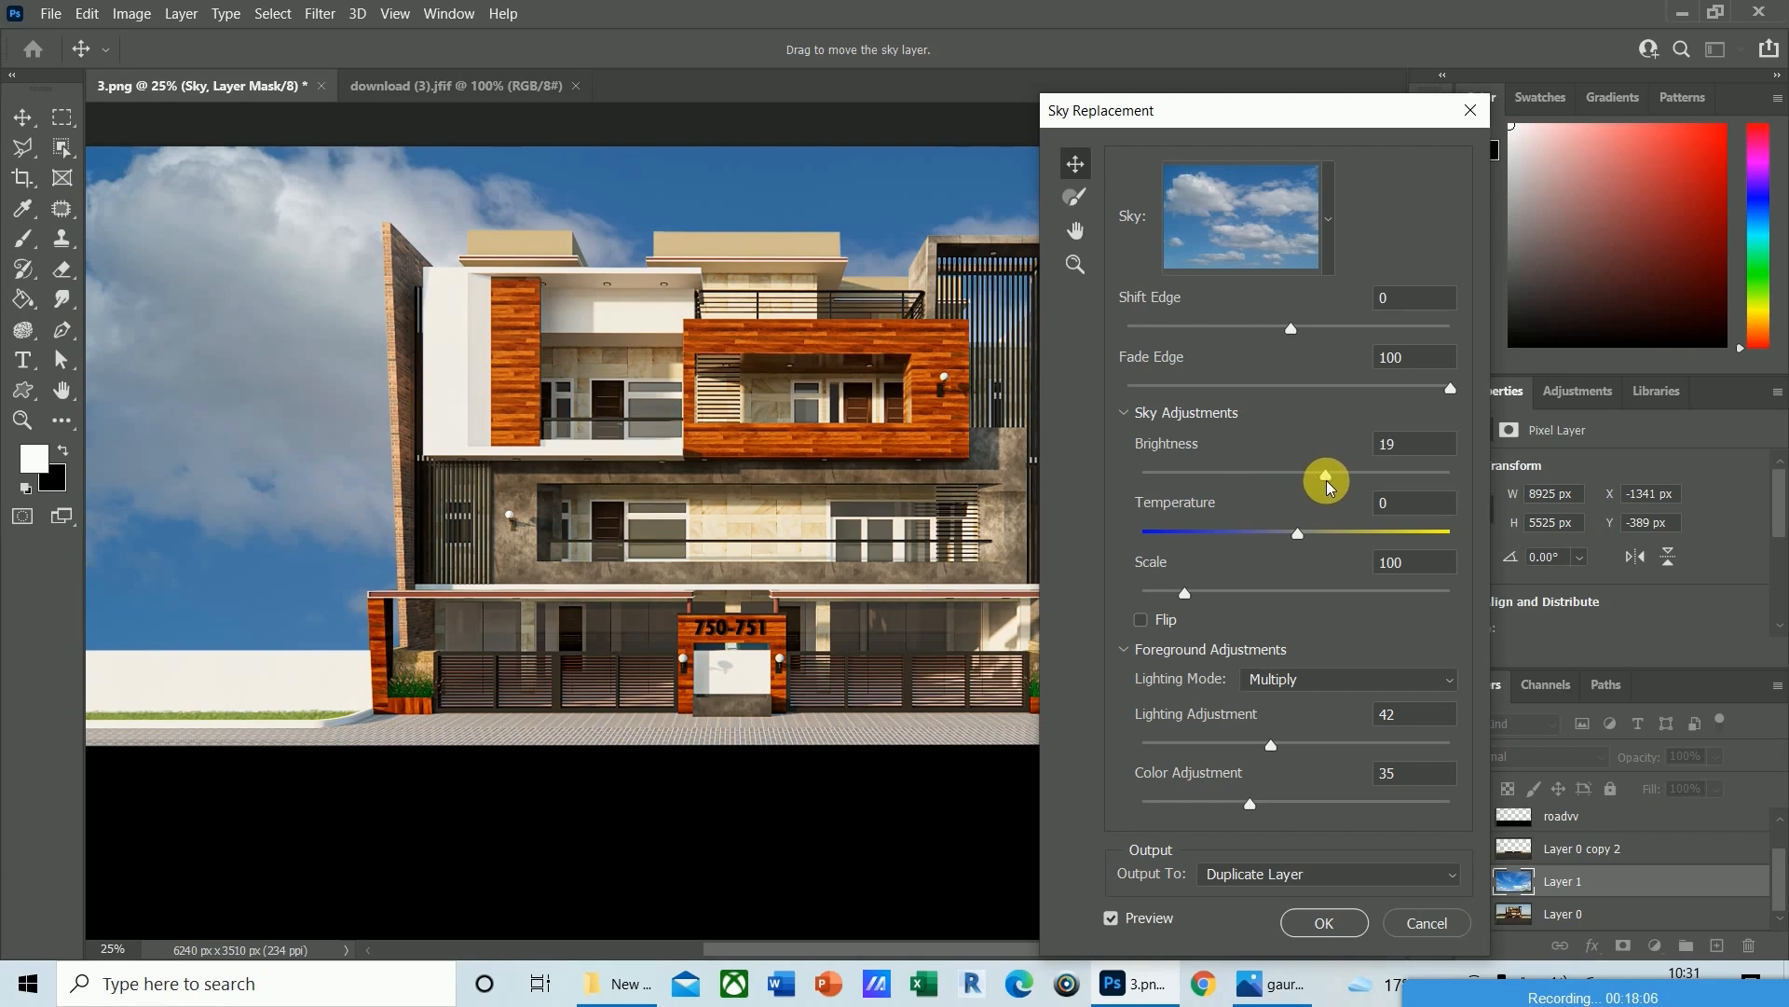
Choose the wispy-cloud sky from the Blue Skies presets and apply the replacement as a duplicate layer.
left_click(1330, 221)
left_click_drag(1373, 411, 1392, 643)
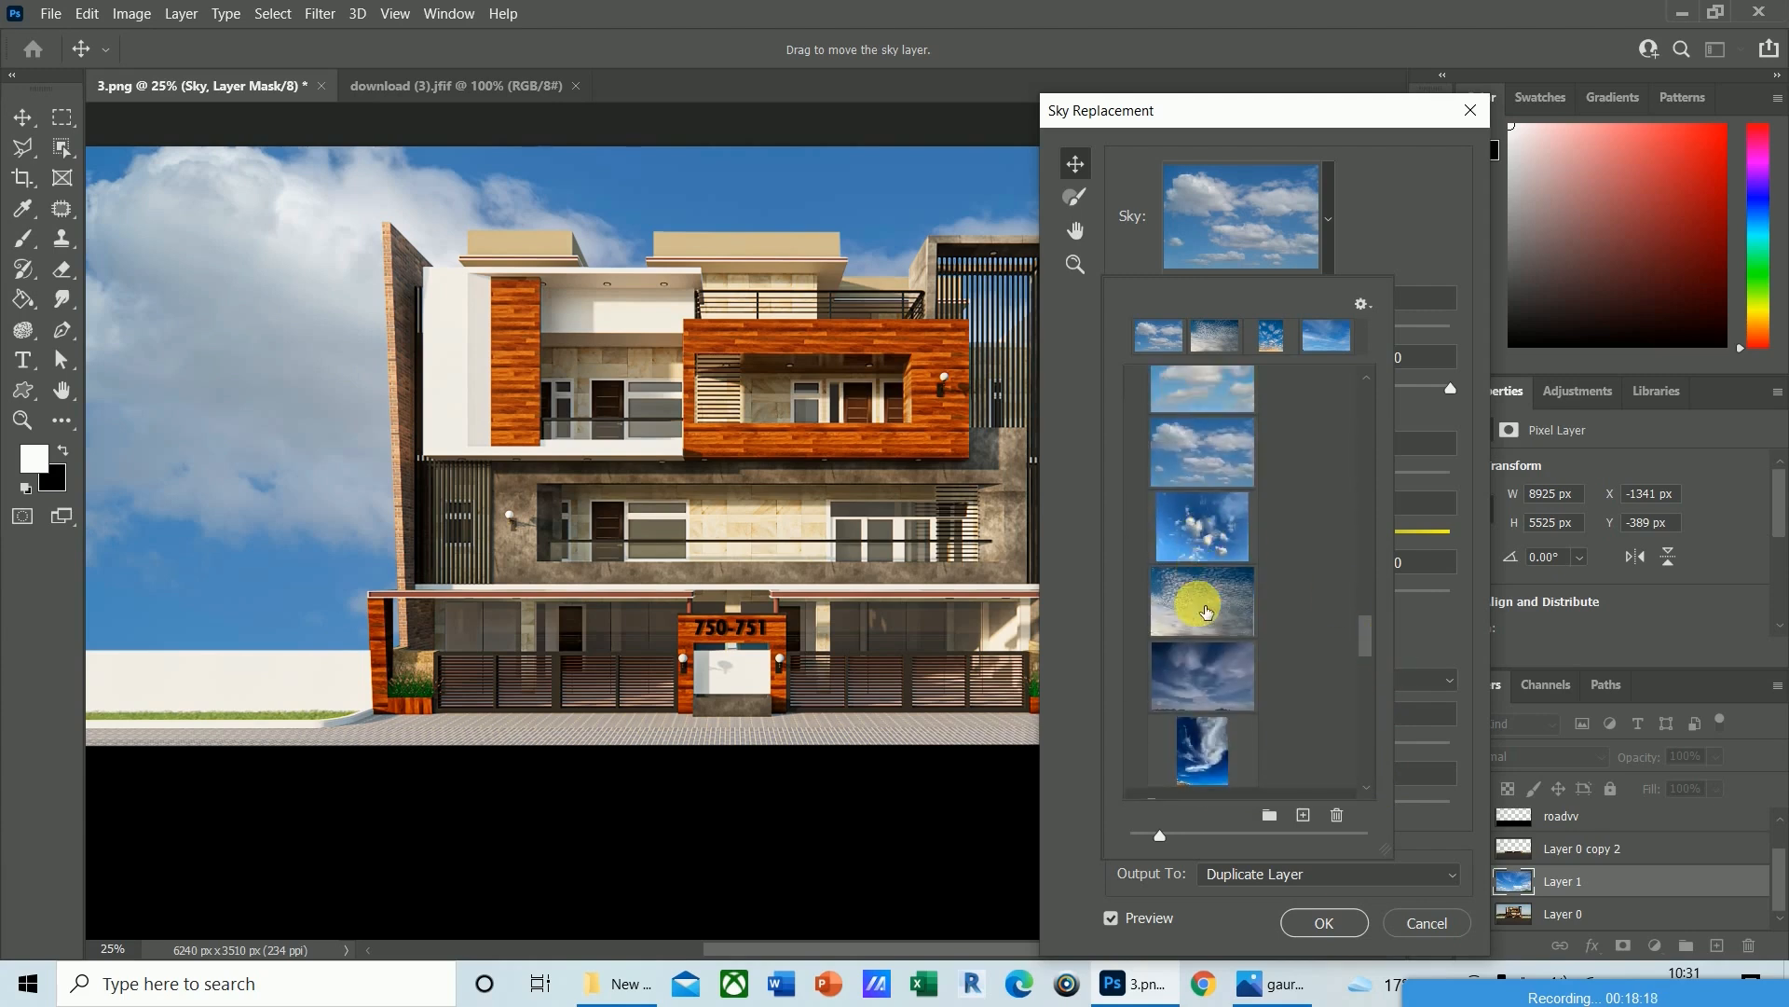
left_click(1204, 518)
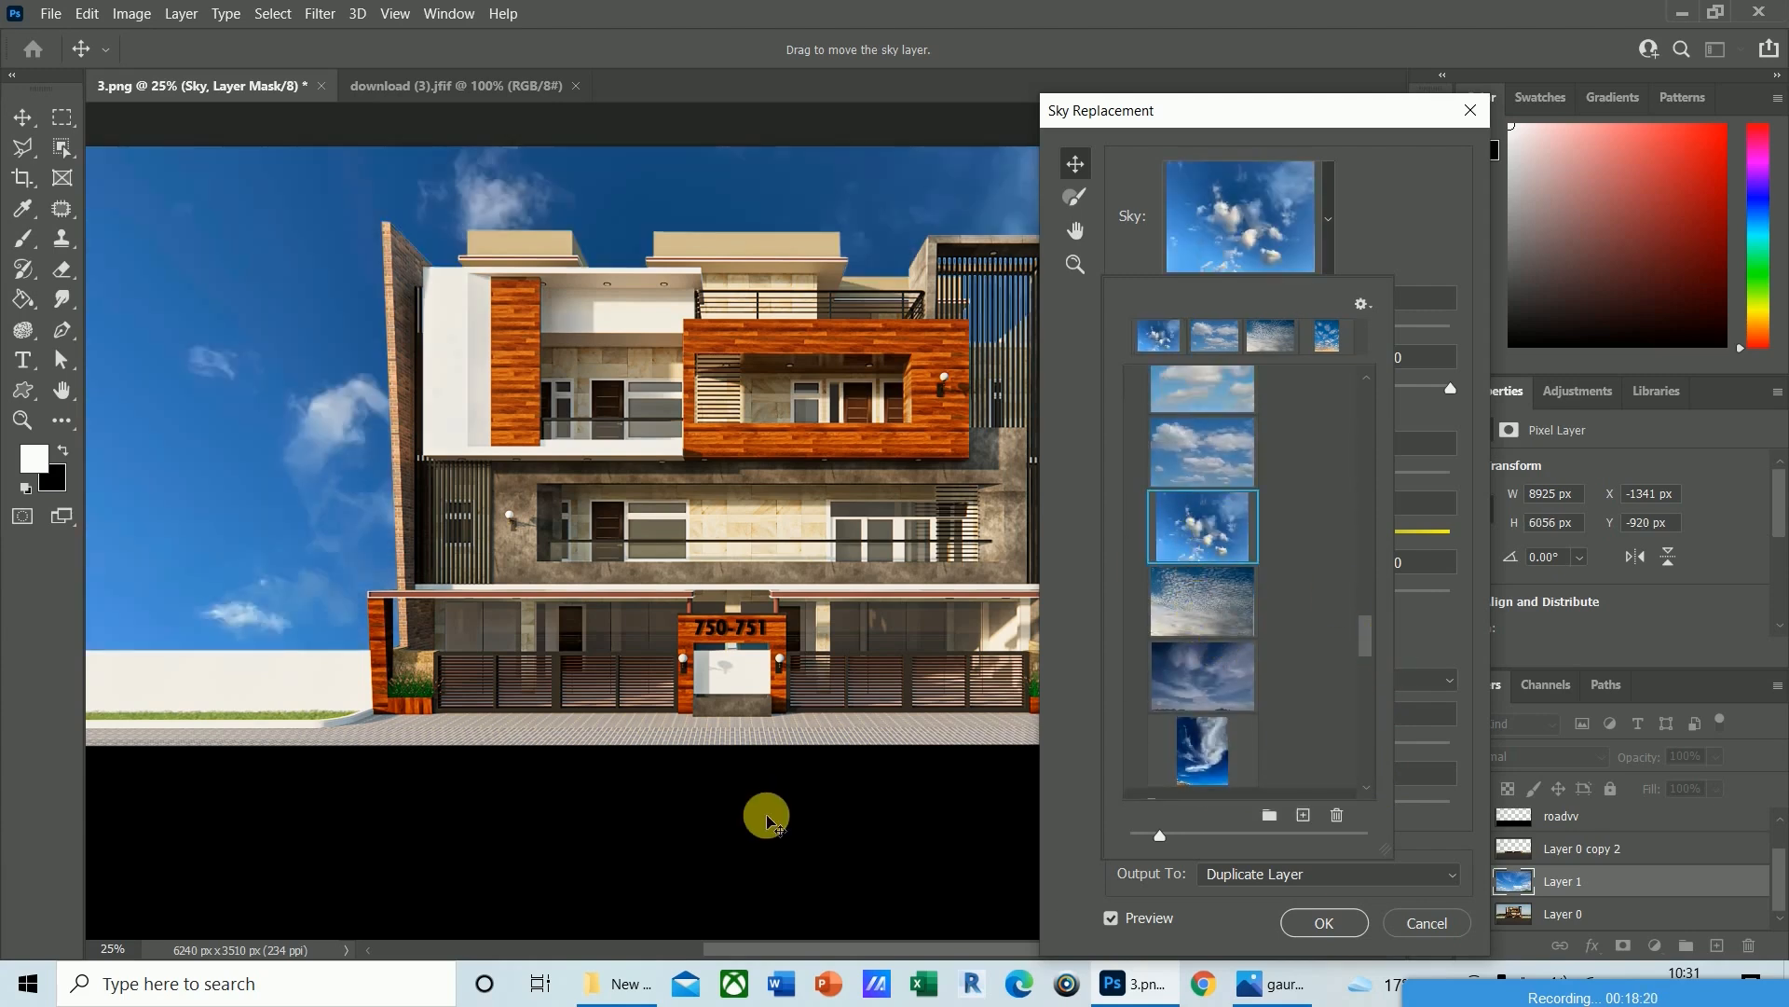
scroll(1364, 642, "up", 1)
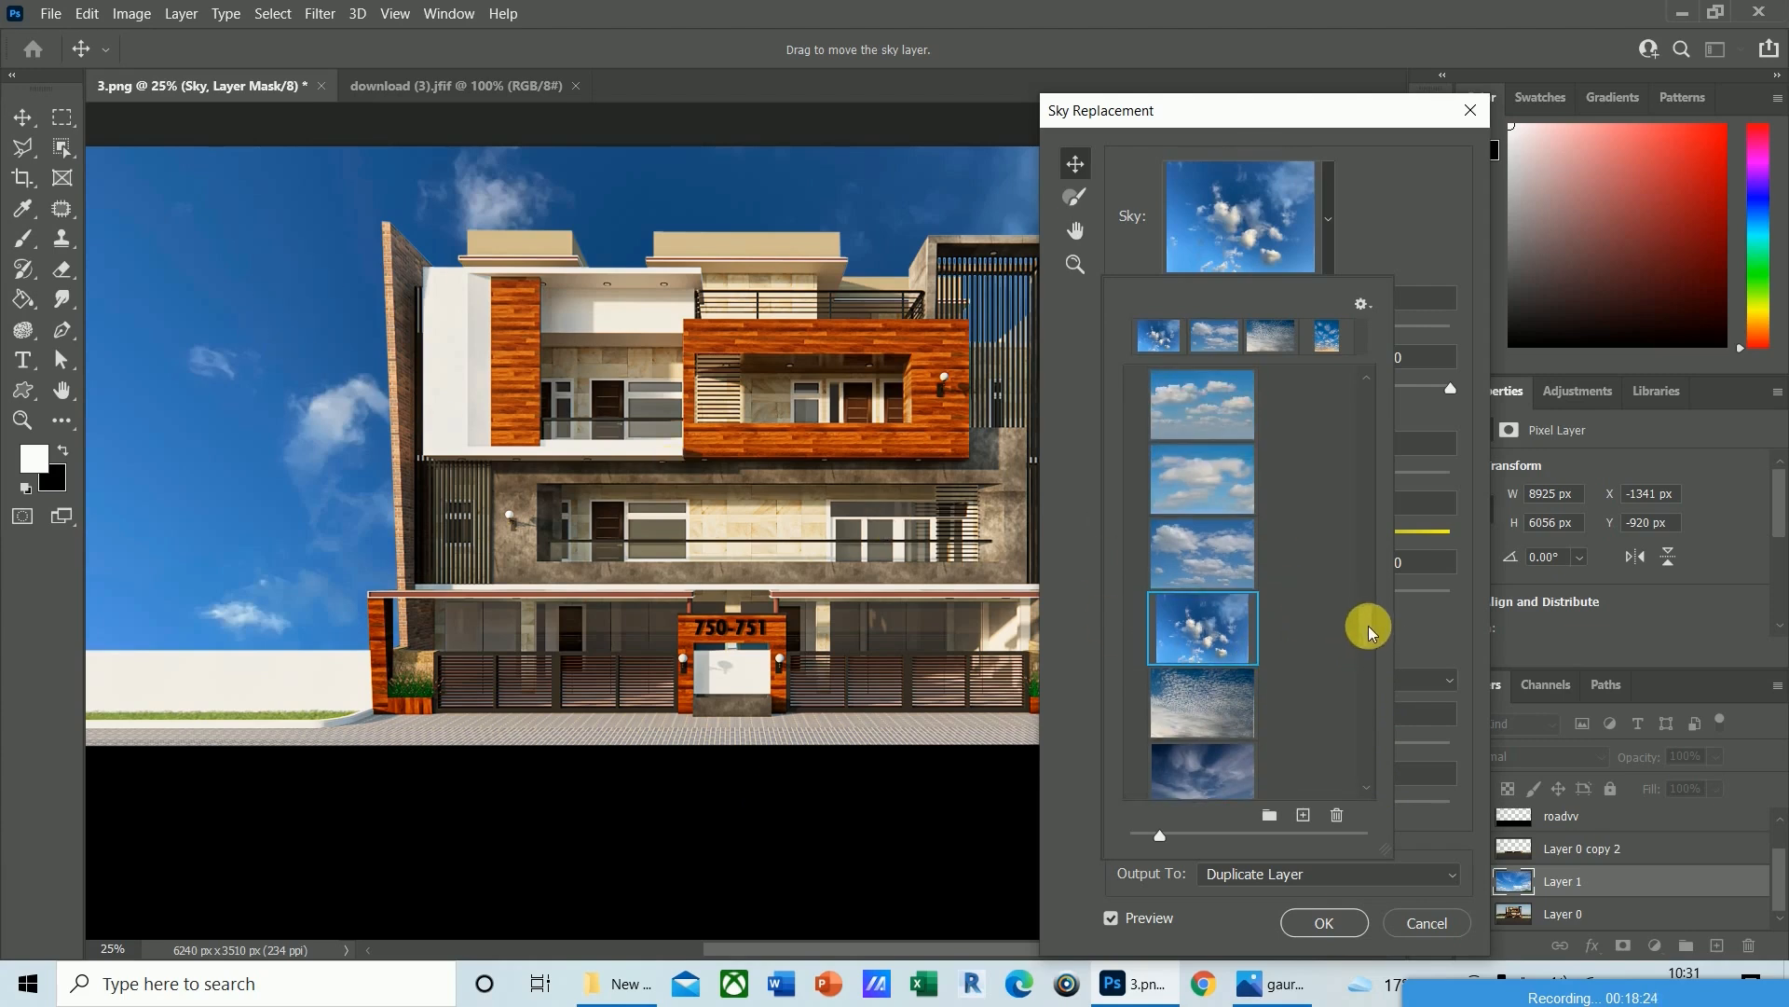
scroll(1368, 627, "up", 3)
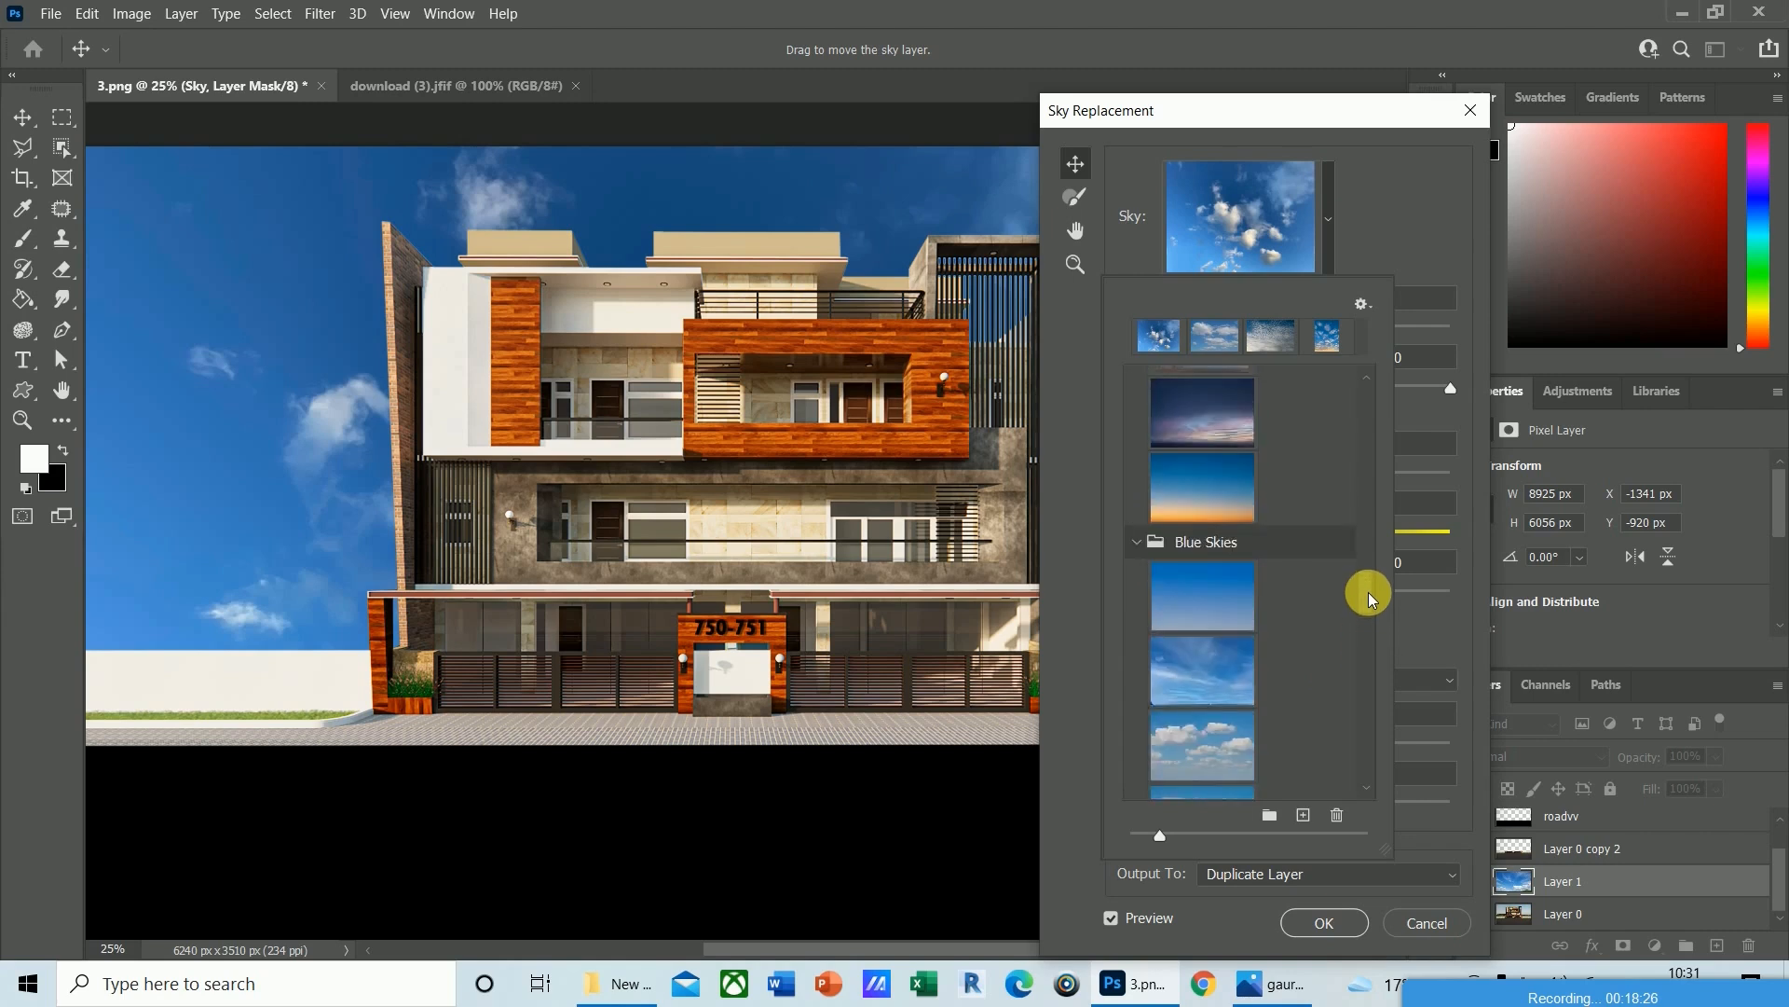
left_click(1210, 559)
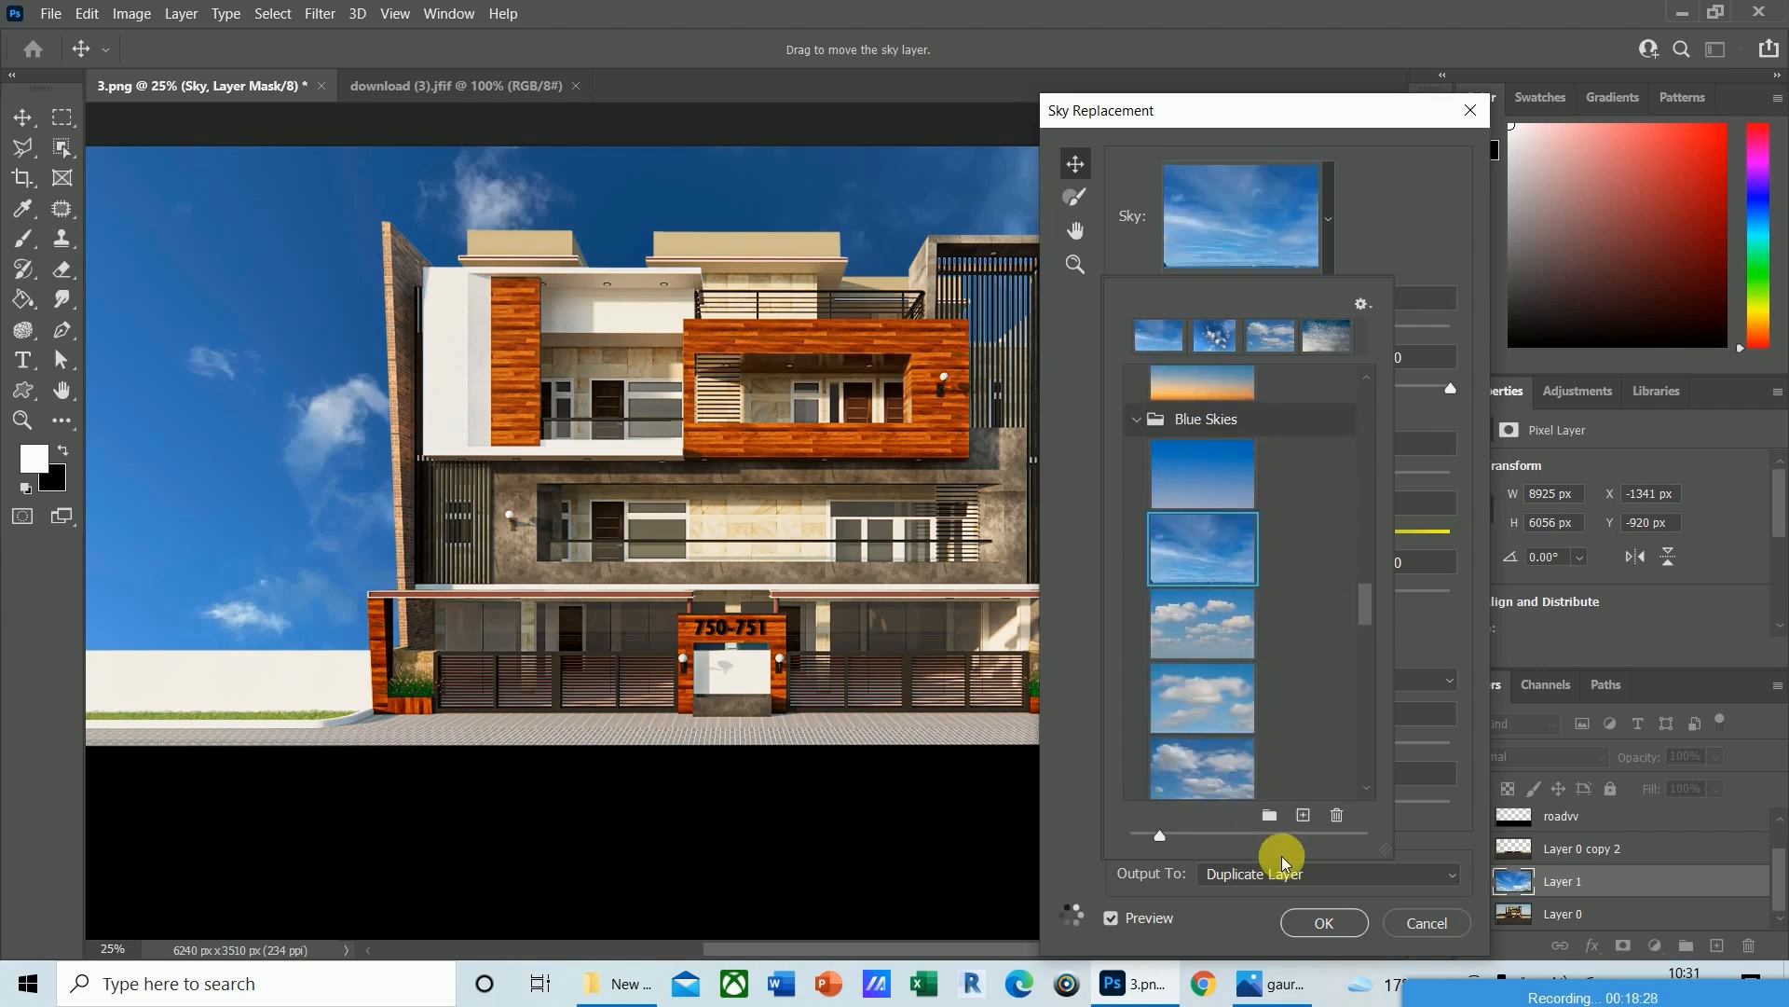
left_click(1309, 921)
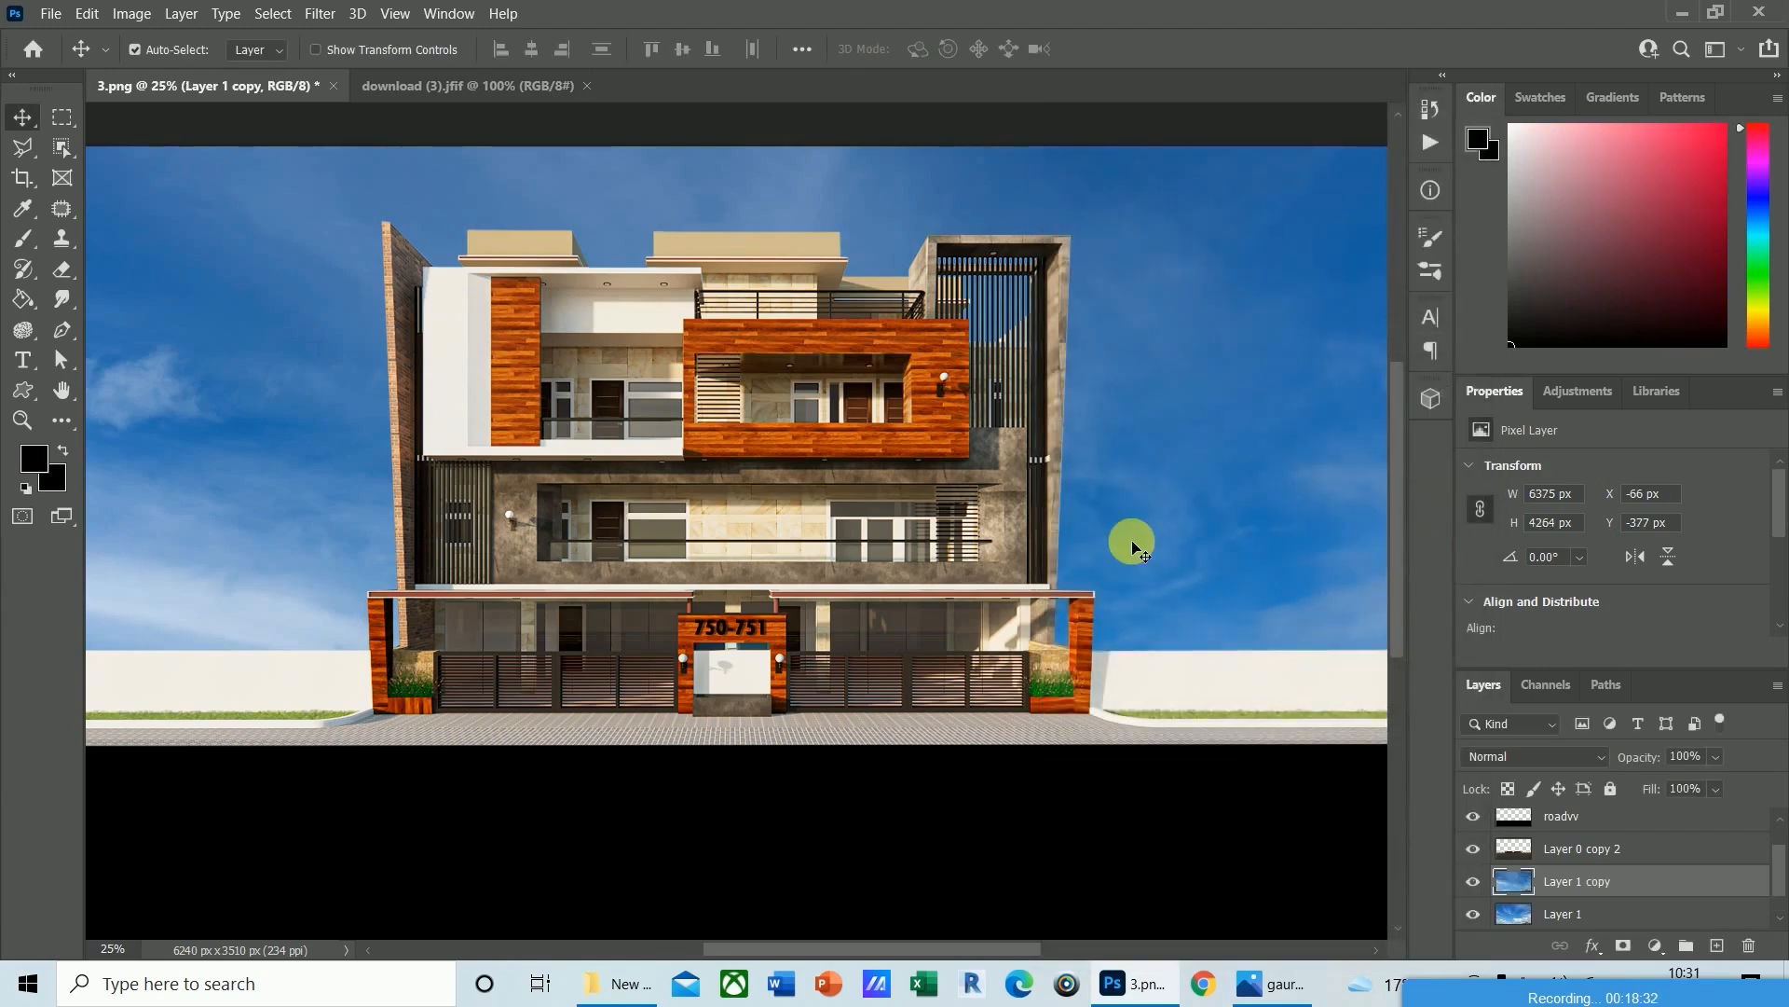
scroll(1133, 547, "down", 1)
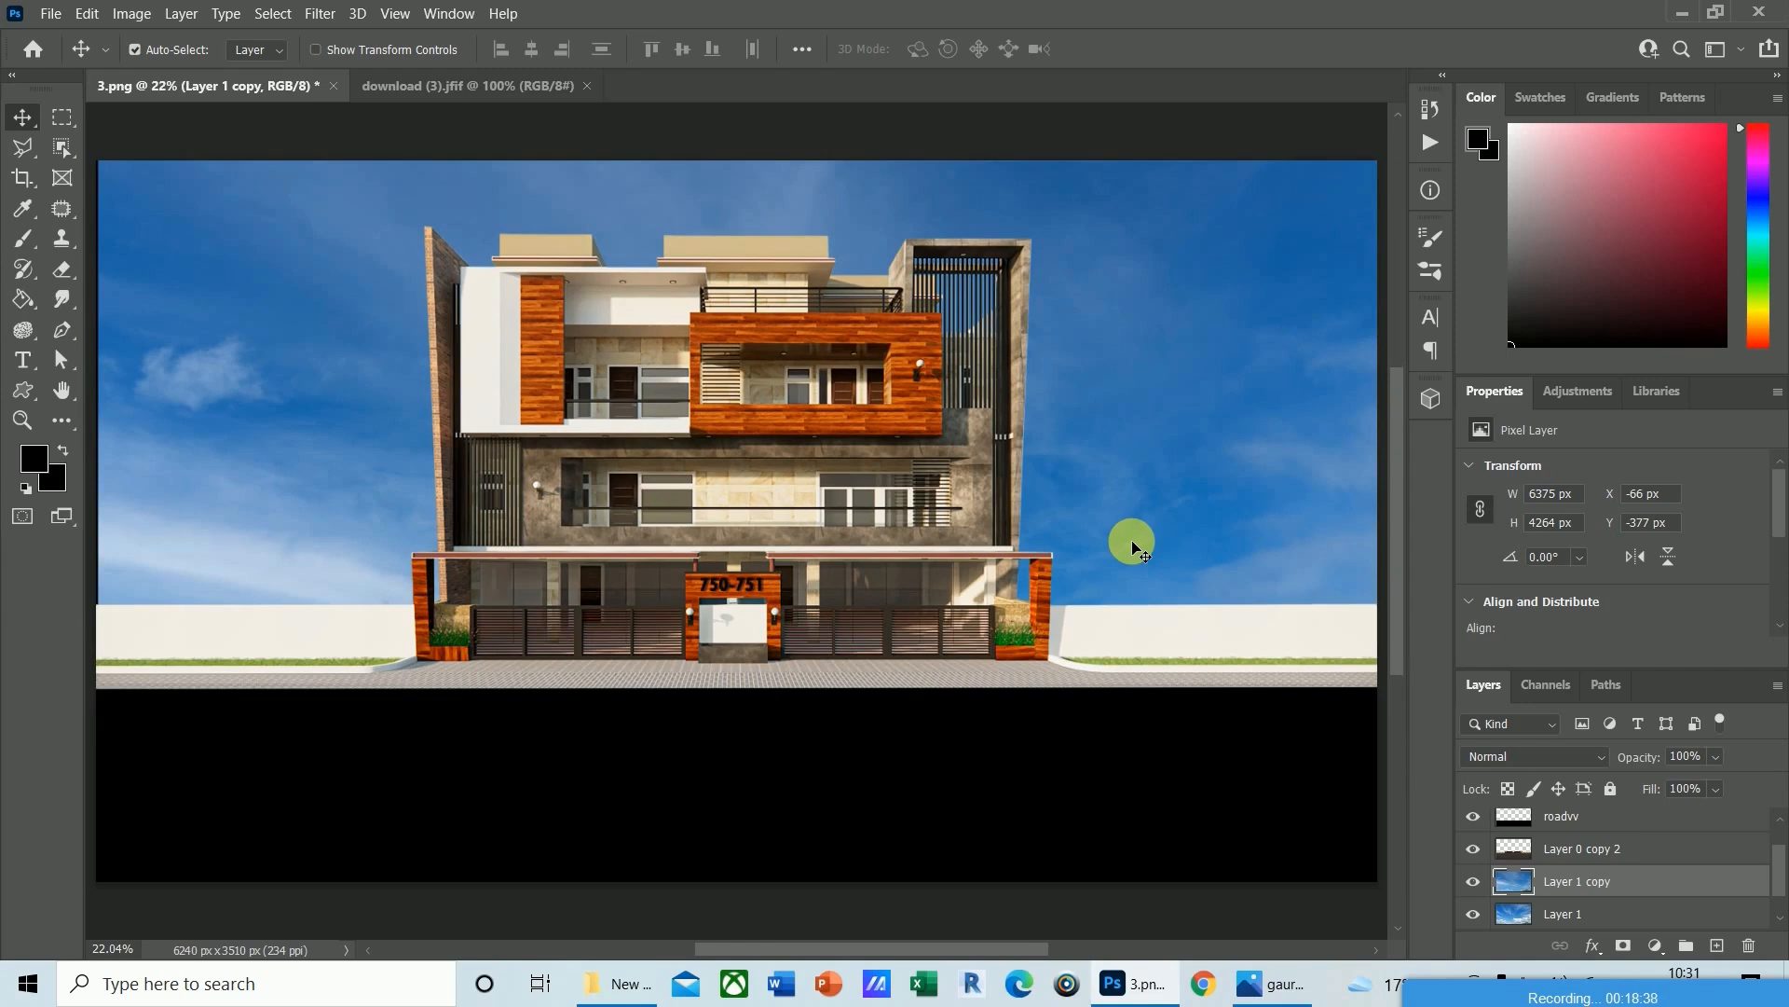
scroll(1775, 879, "up", 2)
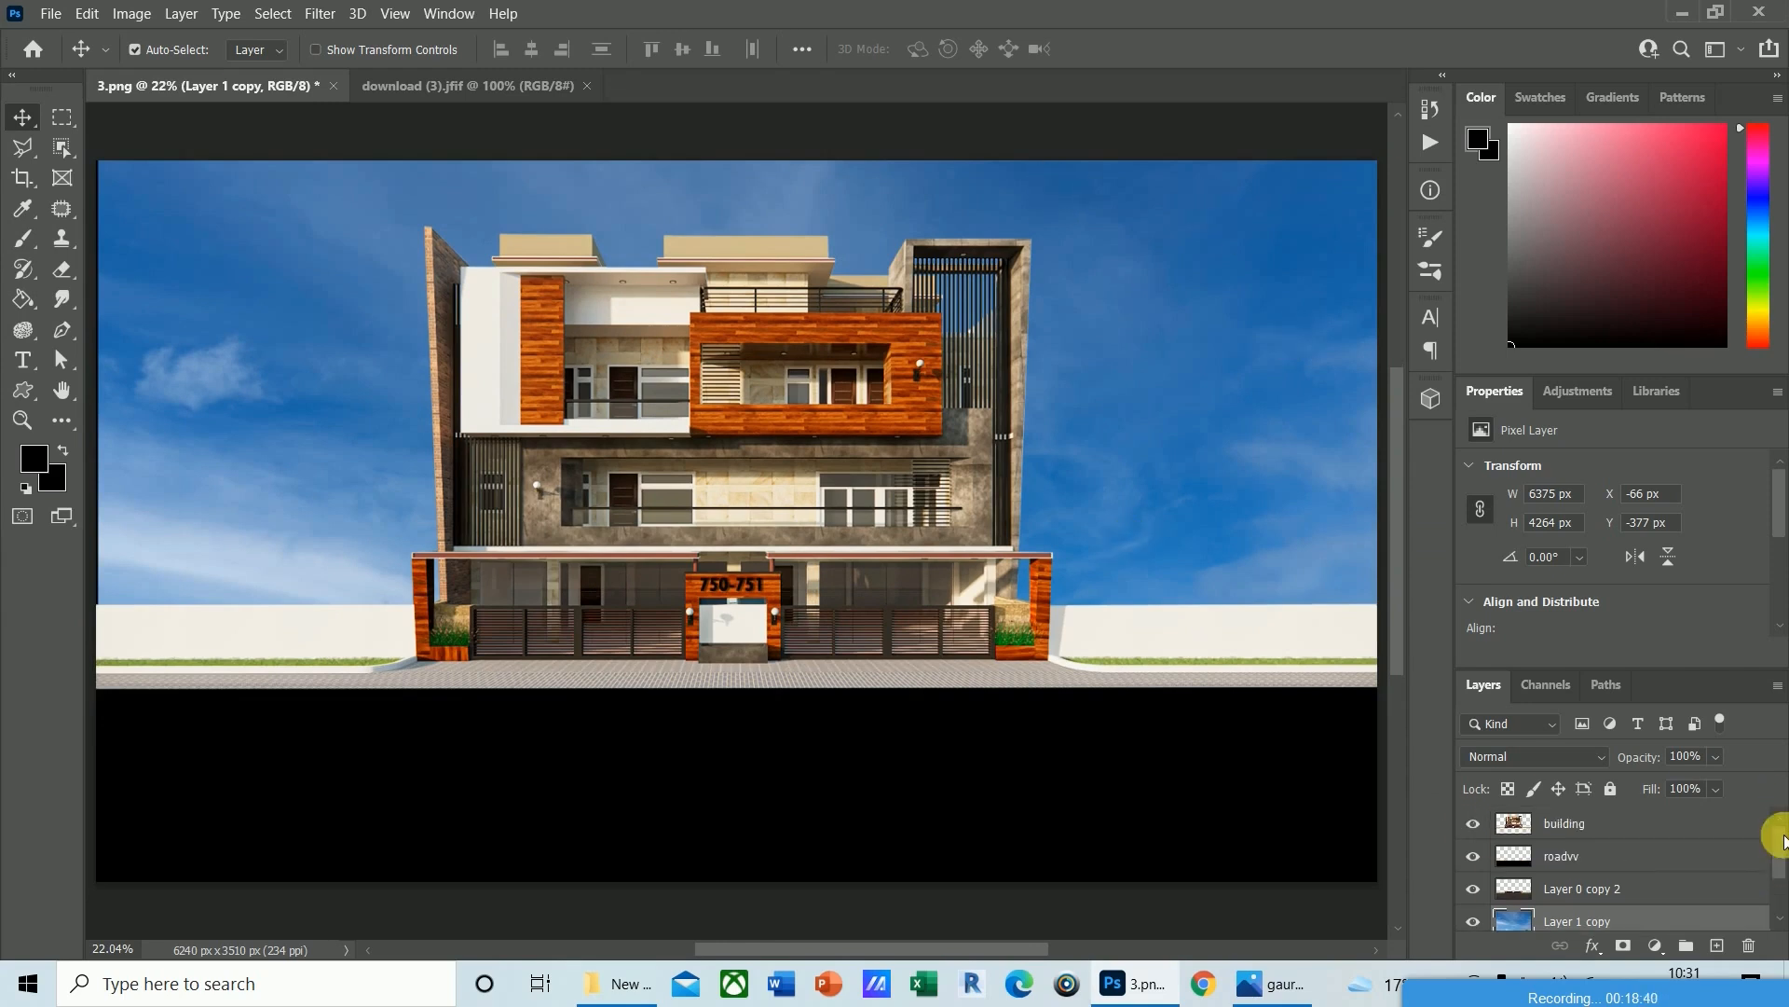
left_click(1569, 823)
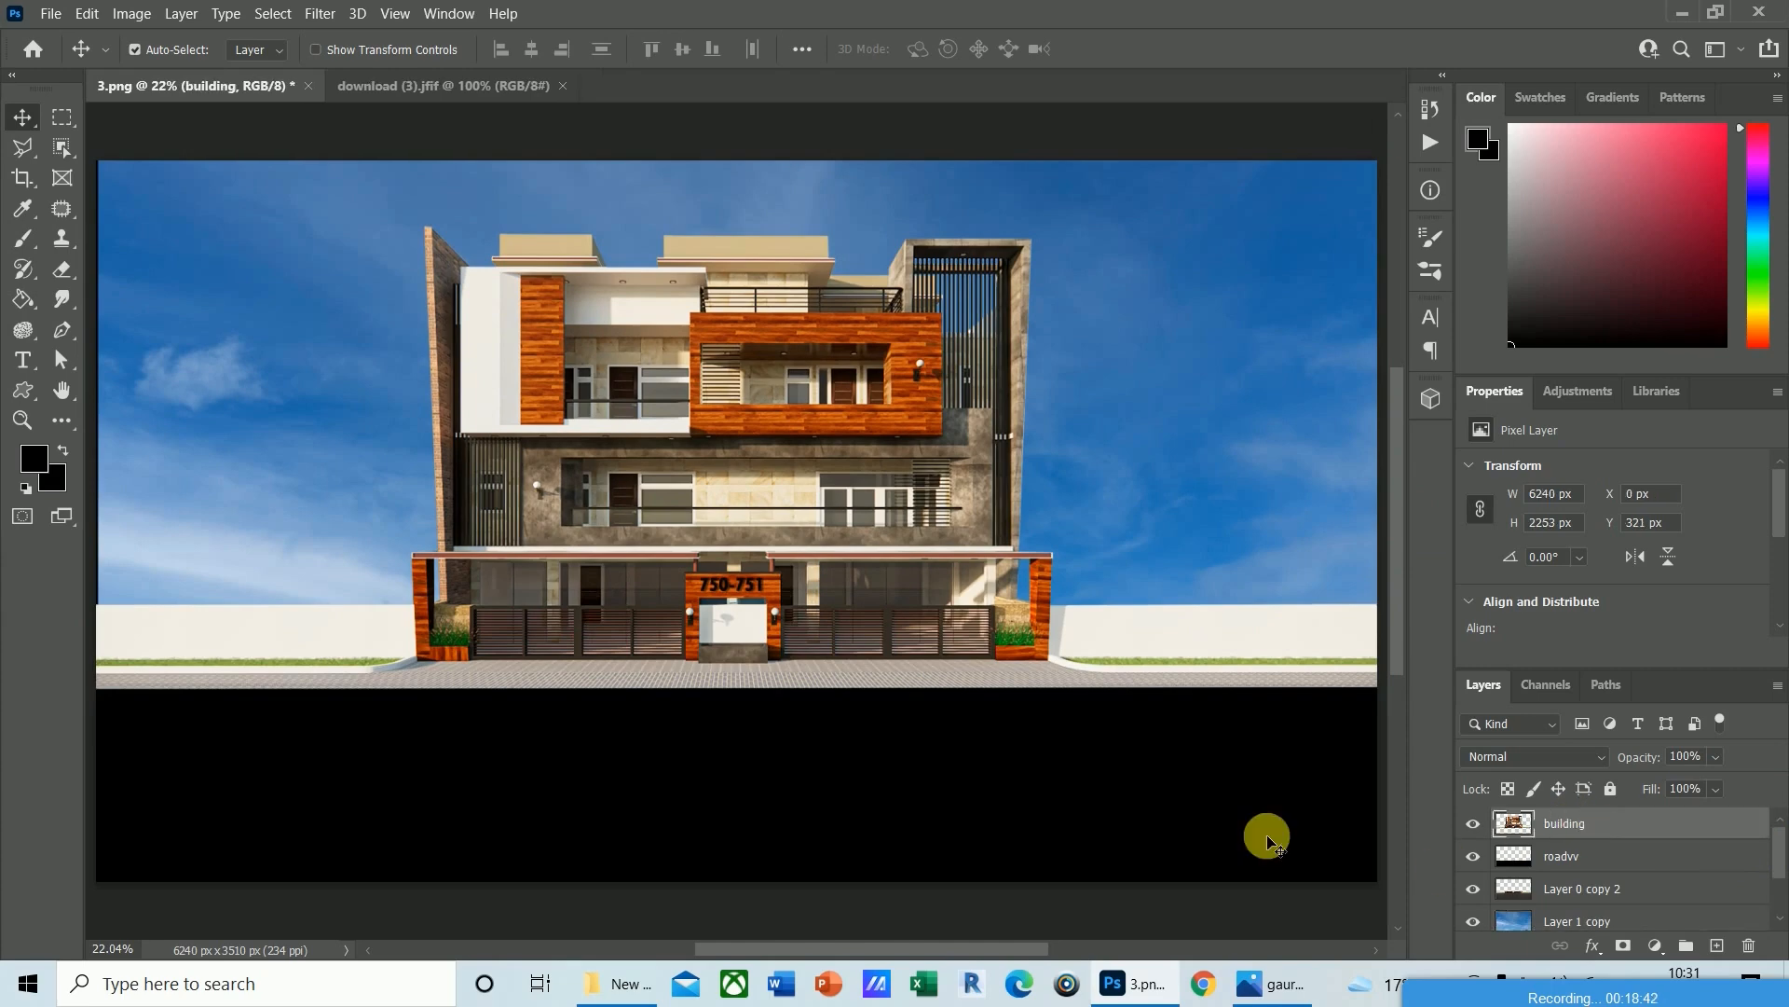
key("ctrl+plus")
key("ctrl+plus")
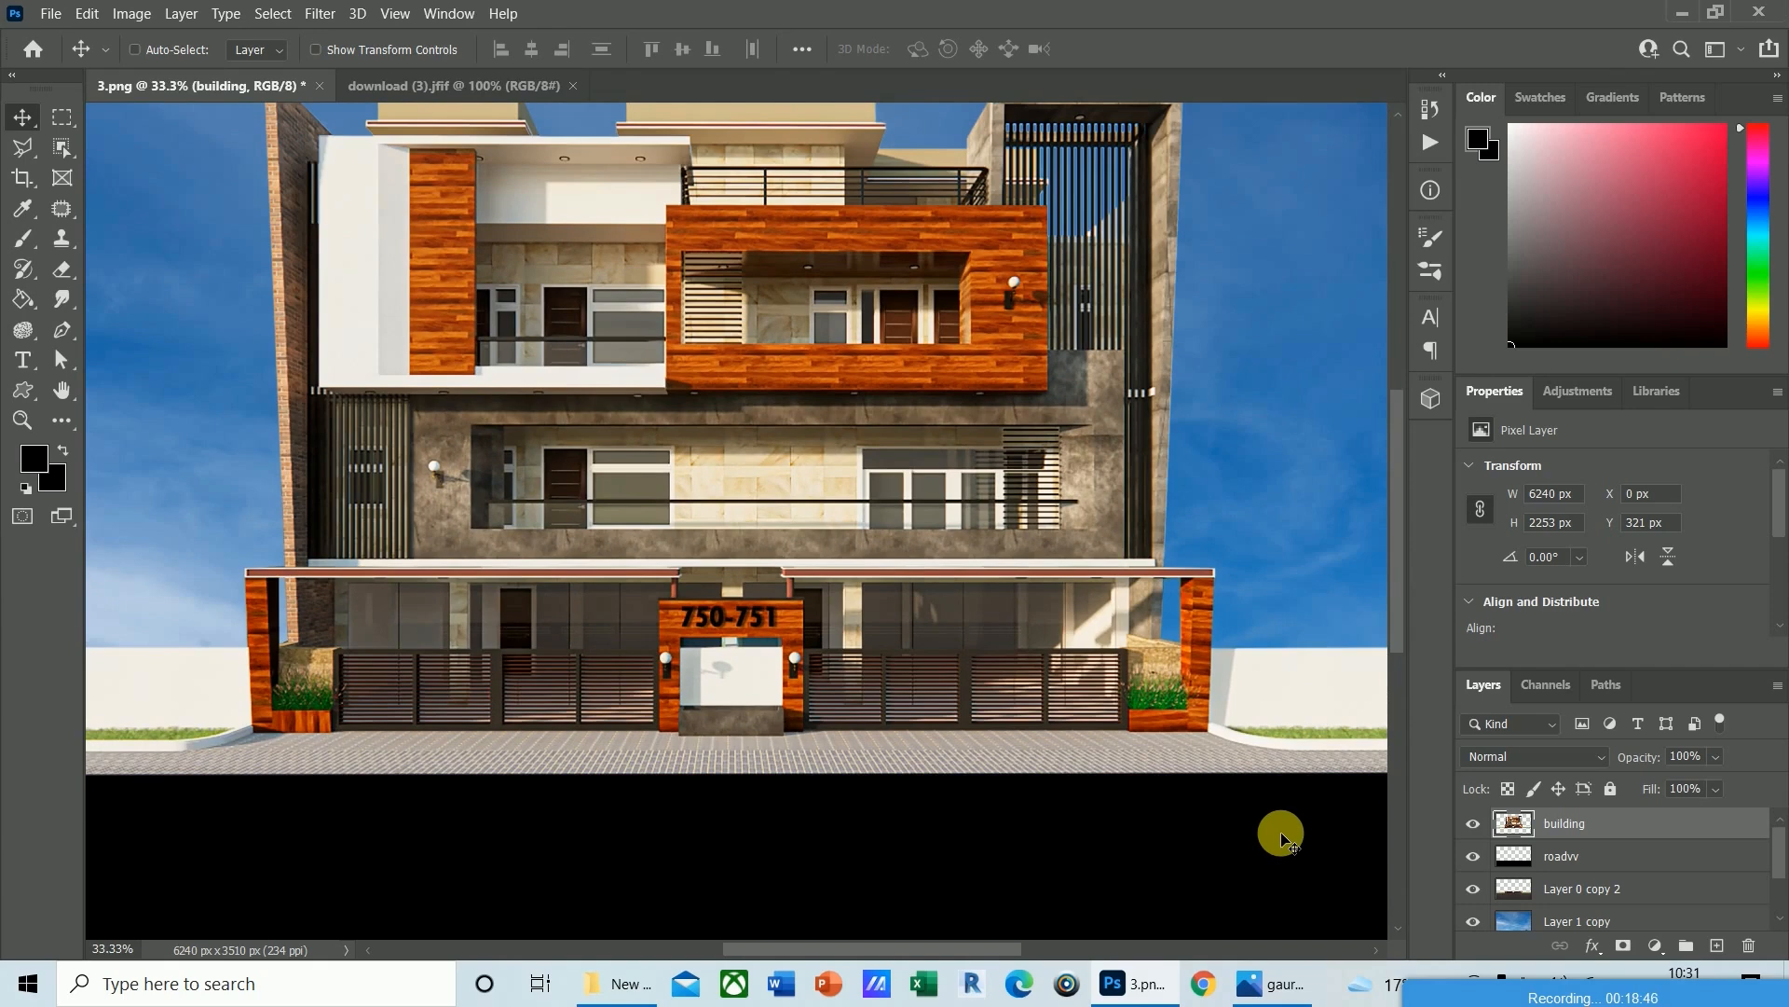
Try a Hue/Saturation lightness adjustment on the replaced sky in Layer 1 copy.
left_click(1262, 472, "ctrl")
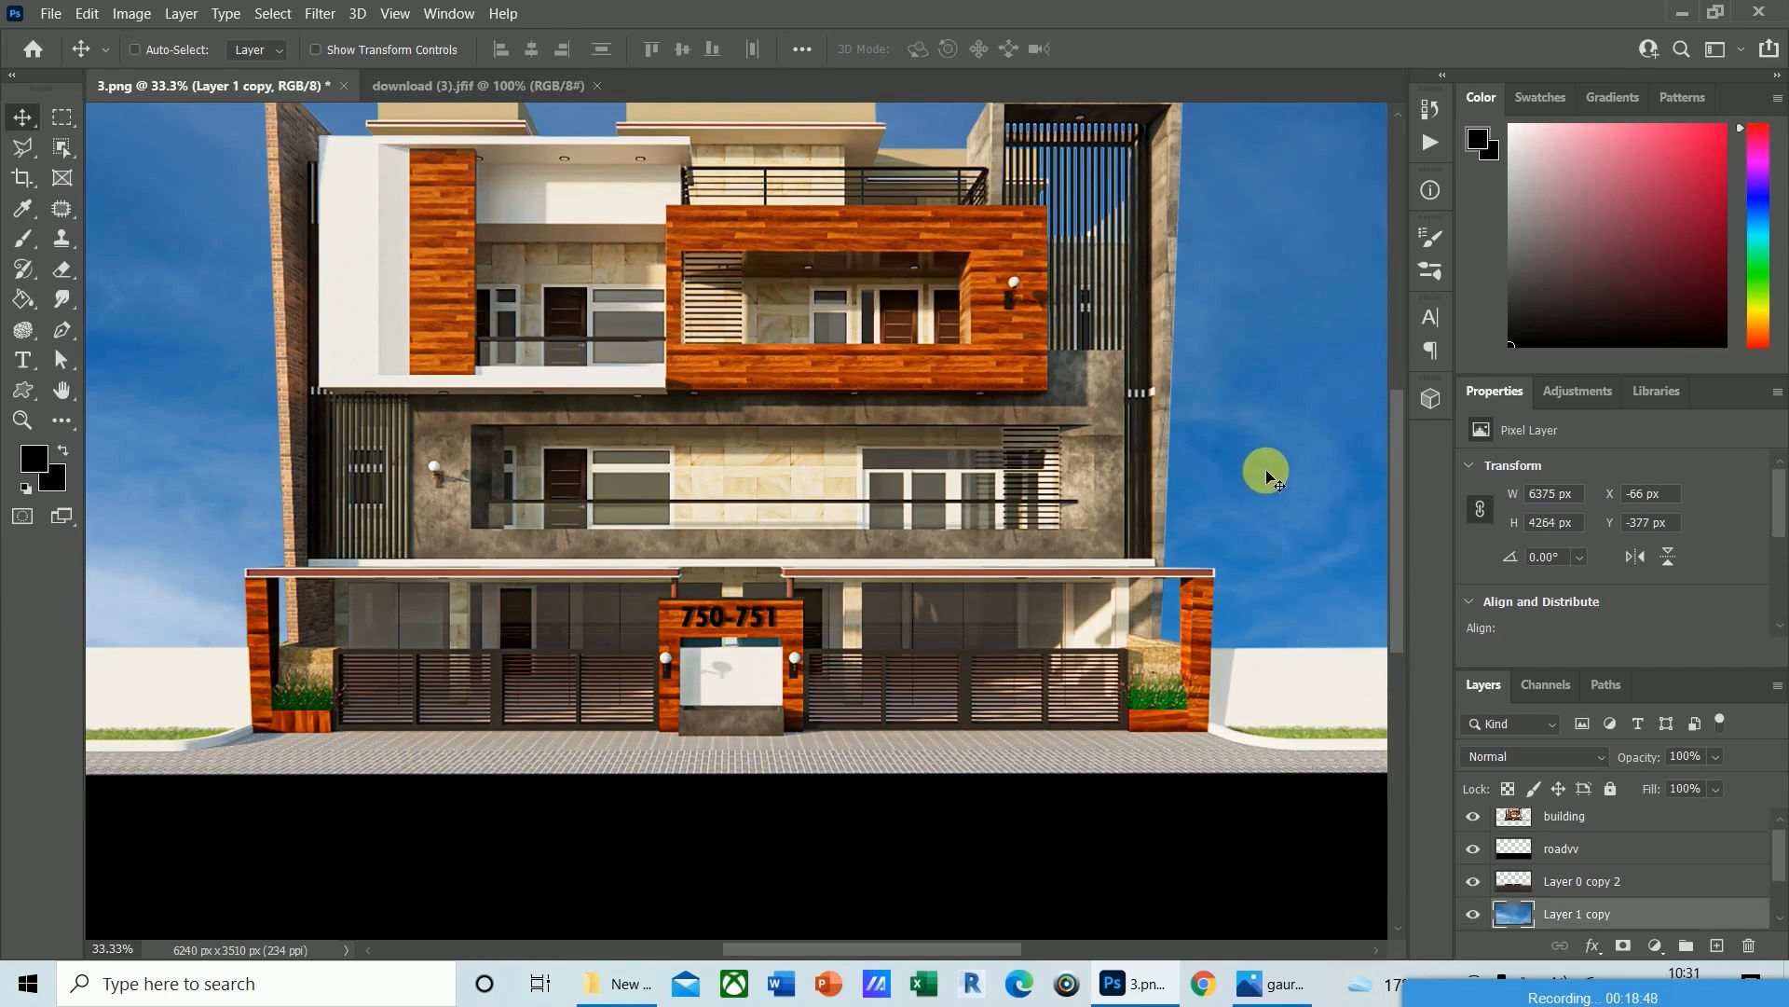
key("ctrl+minus")
left_click(130, 19)
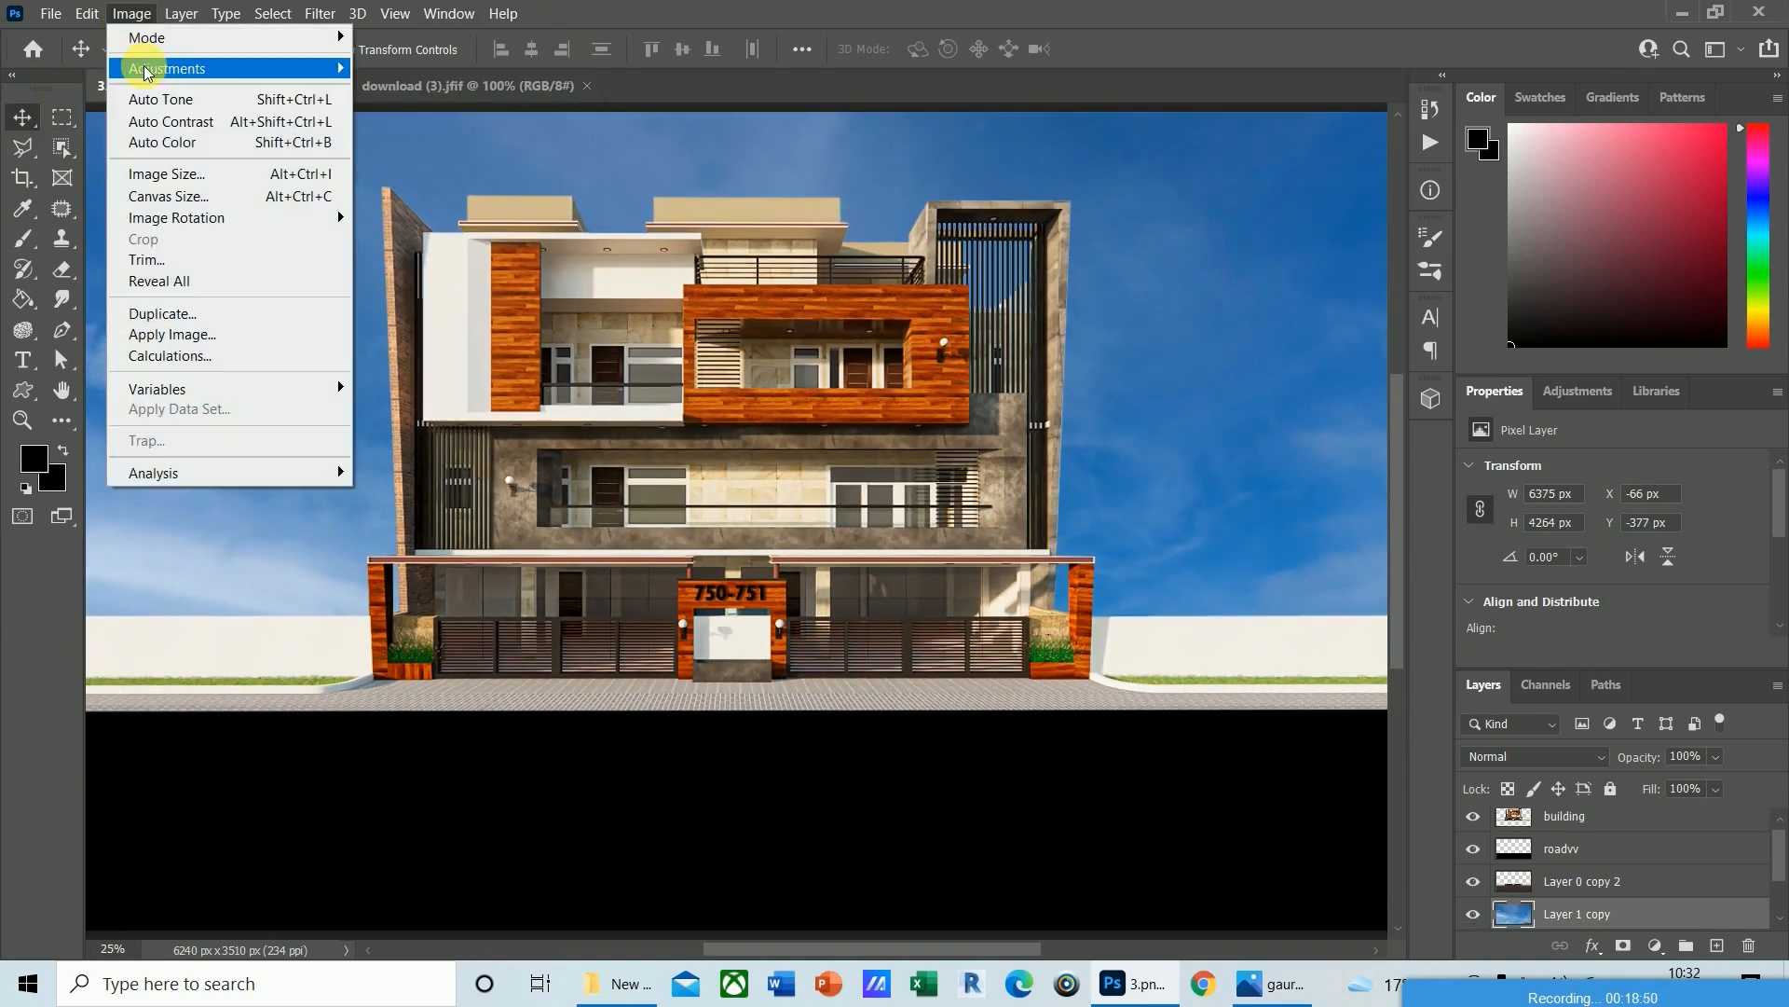
mouse_move(140, 68)
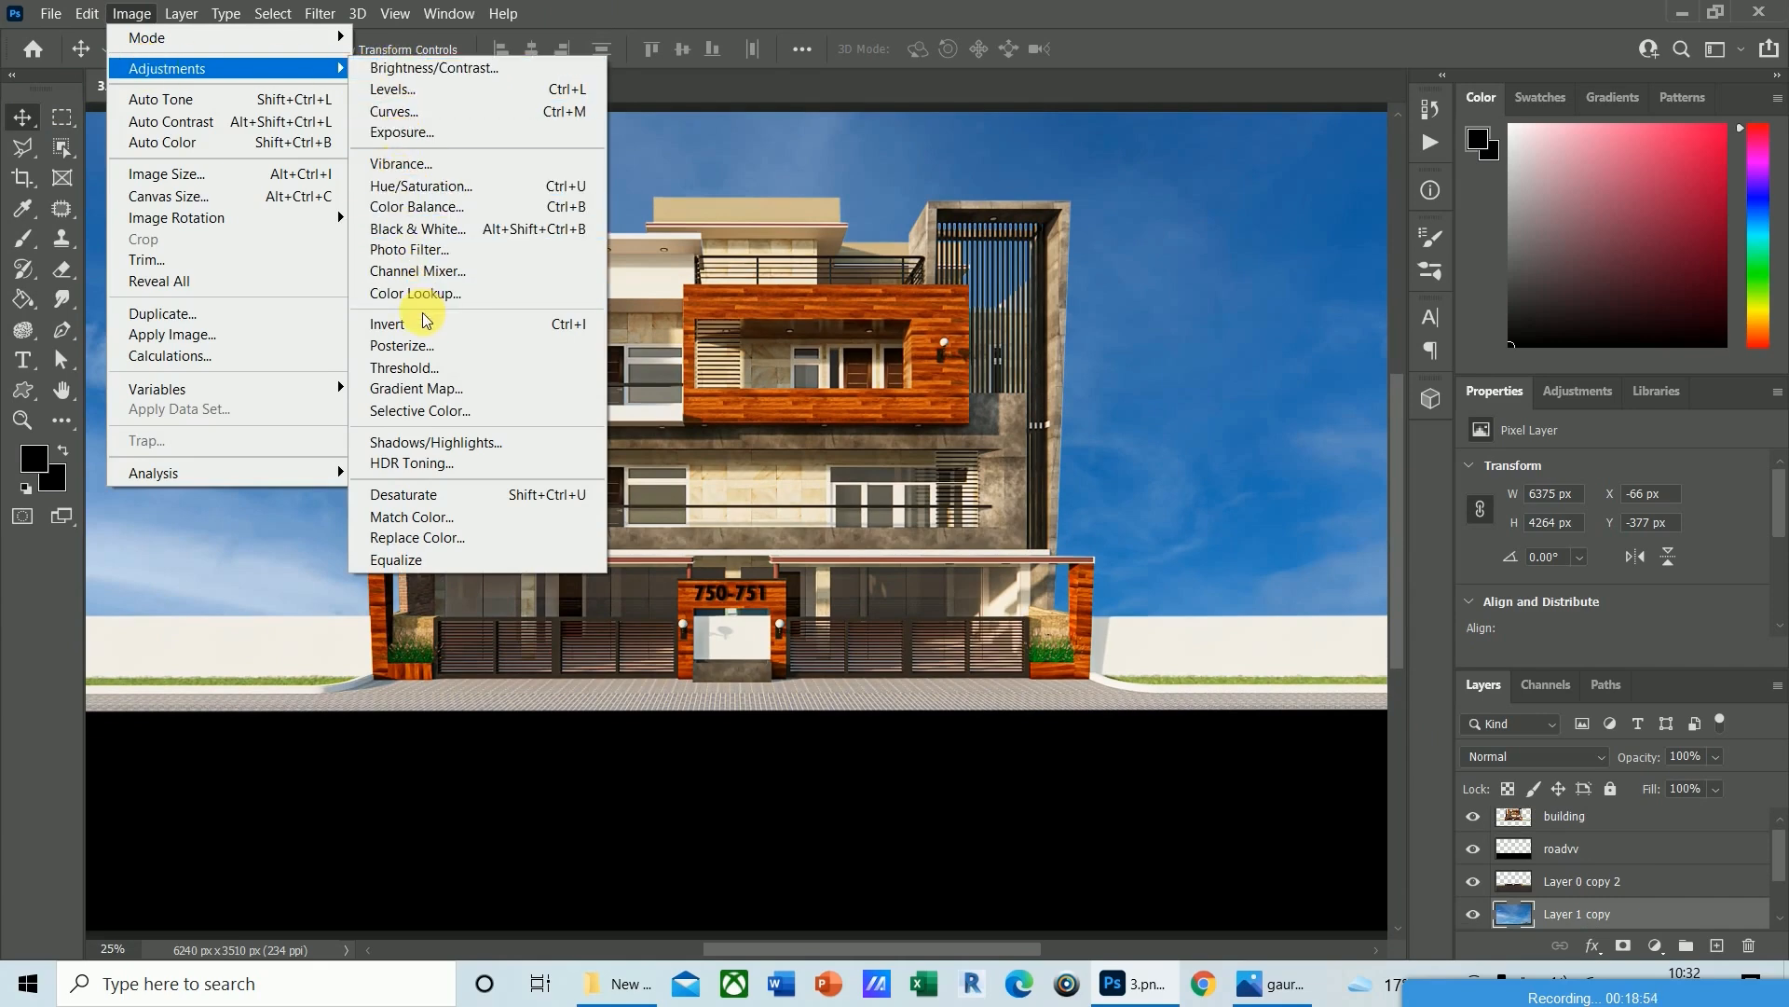
left_click(421, 186)
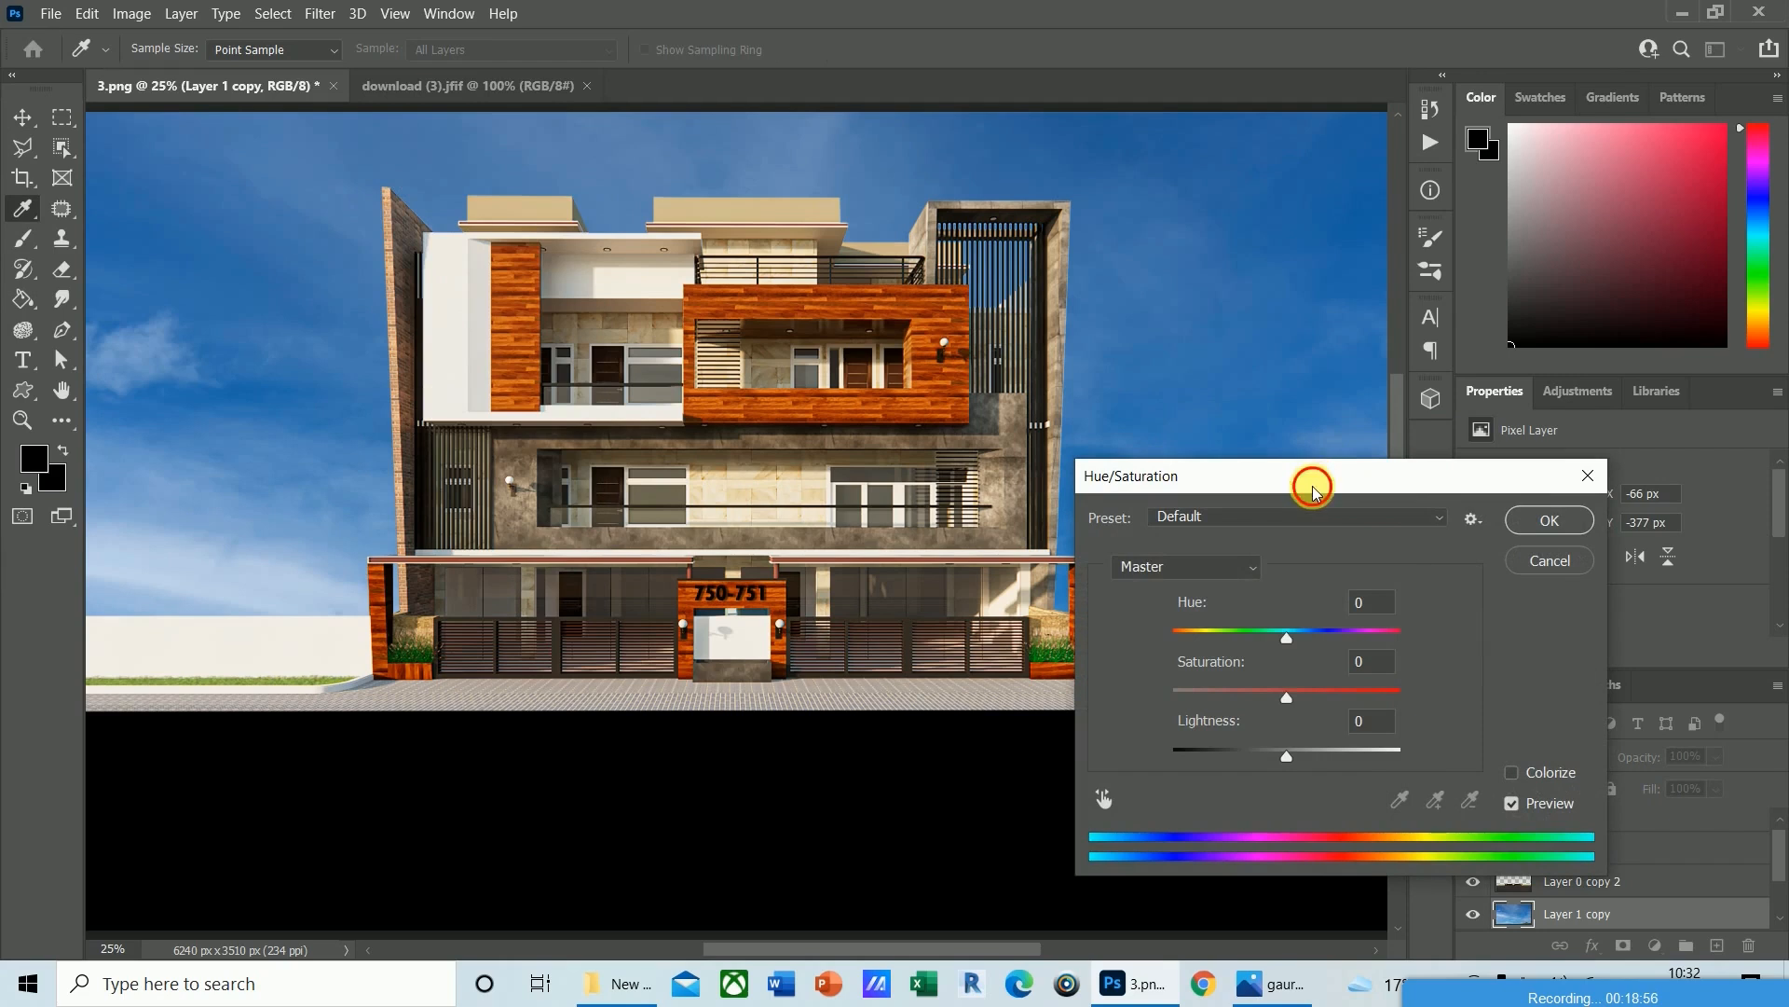
left_click_drag(1312, 485, 1295, 458)
mouse_move(1273, 727)
left_mouse_down()
mouse_move(1247, 733)
mouse_move(1303, 724)
mouse_move(1277, 728)
left_mouse_up()
left_click(1513, 533)
Apply an Exposure adjustment to the Layer 1 copy sky, fine-tuning its gamma correction and offset.
left_click(126, 16)
mouse_move(336, 68)
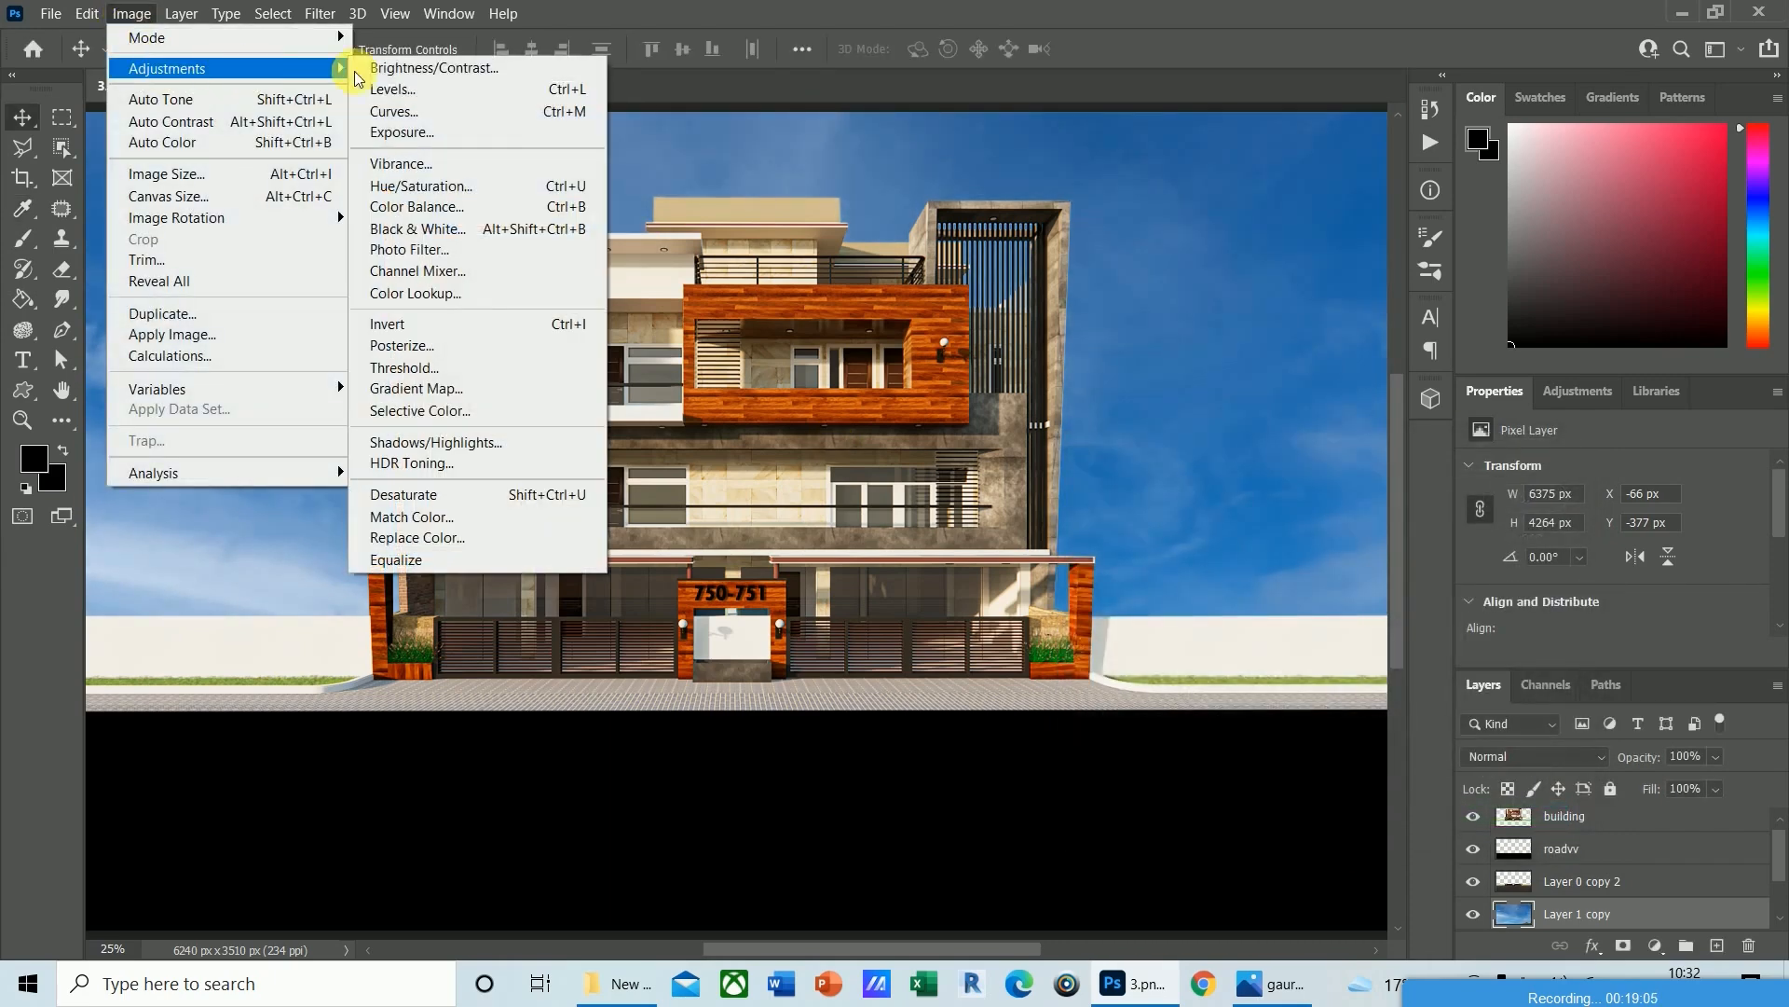
left_click(400, 132)
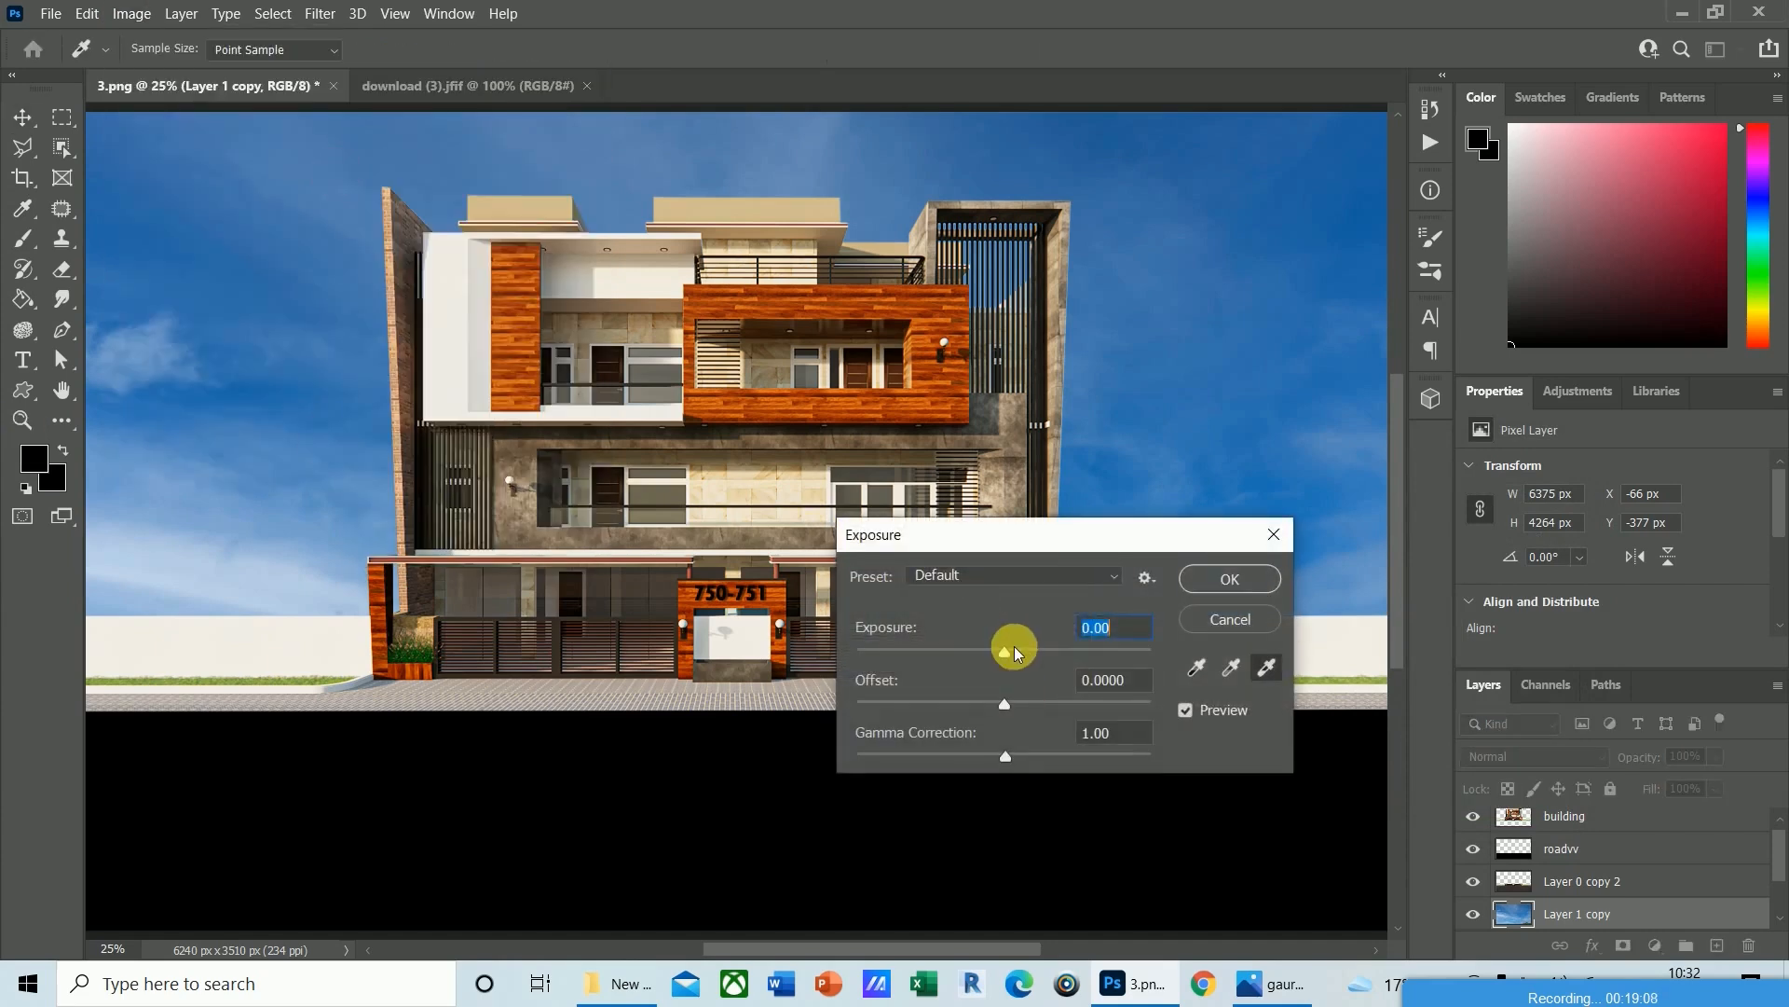
left_click_drag(1070, 556, 1106, 552)
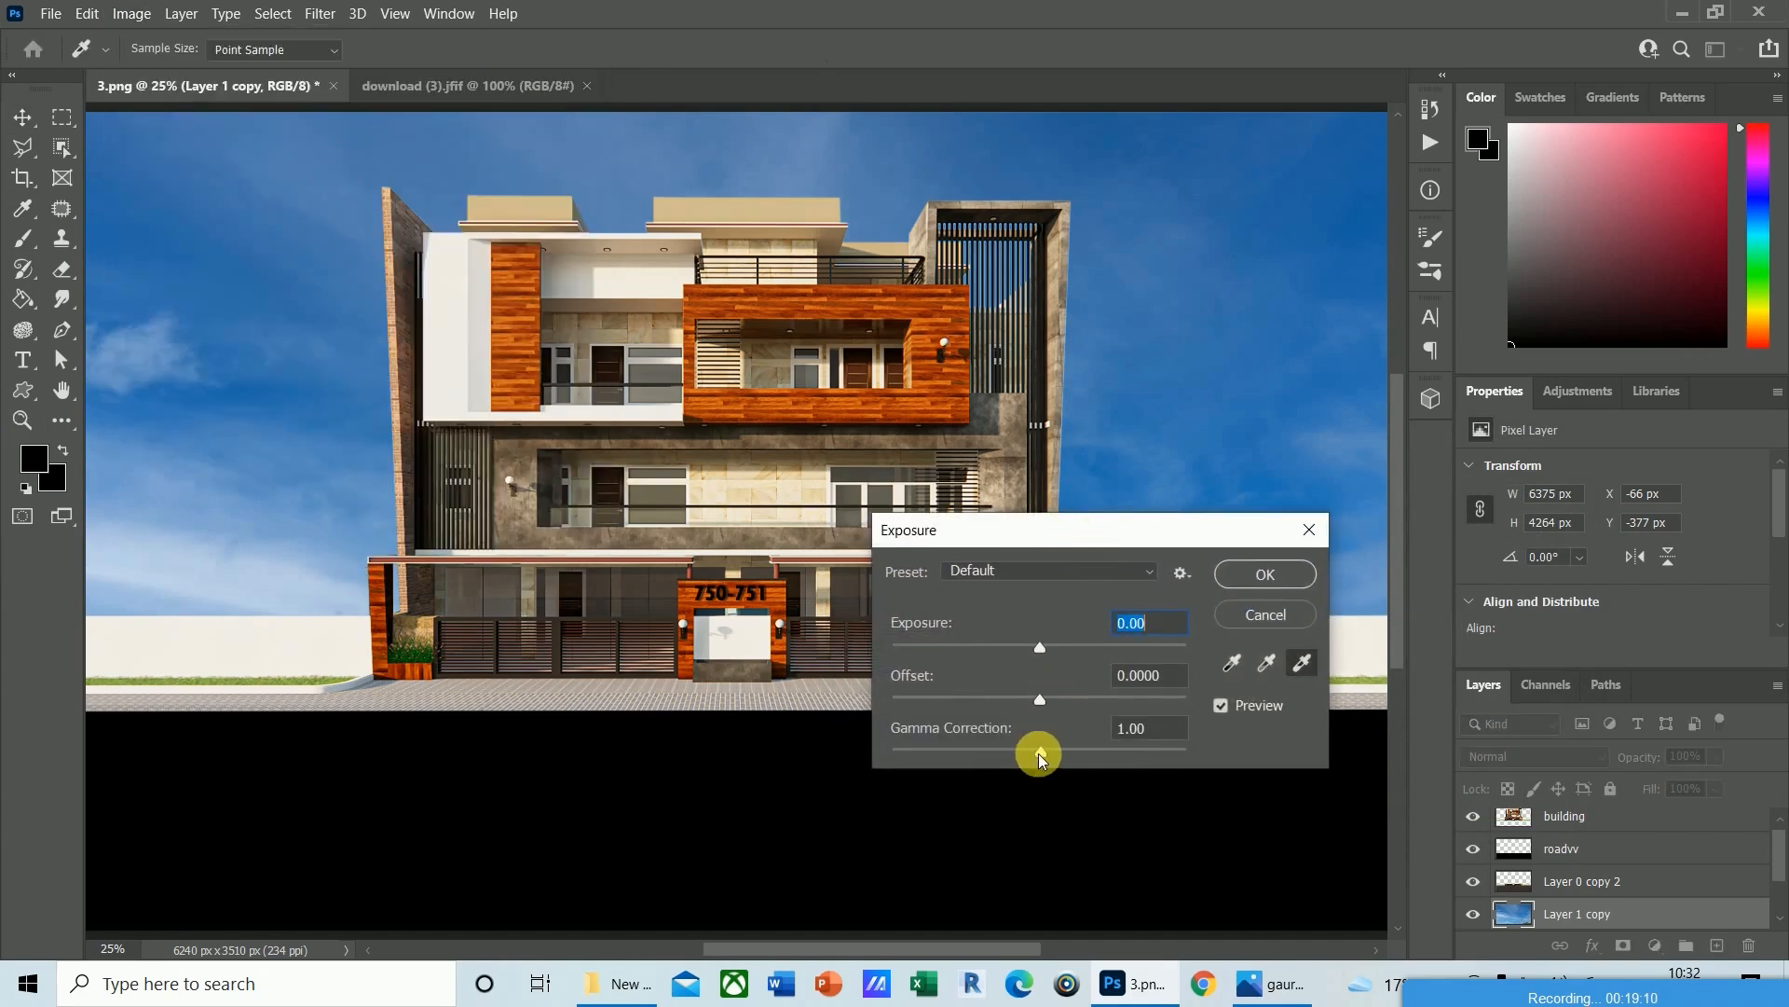
left_click_drag(1044, 756, 1025, 757)
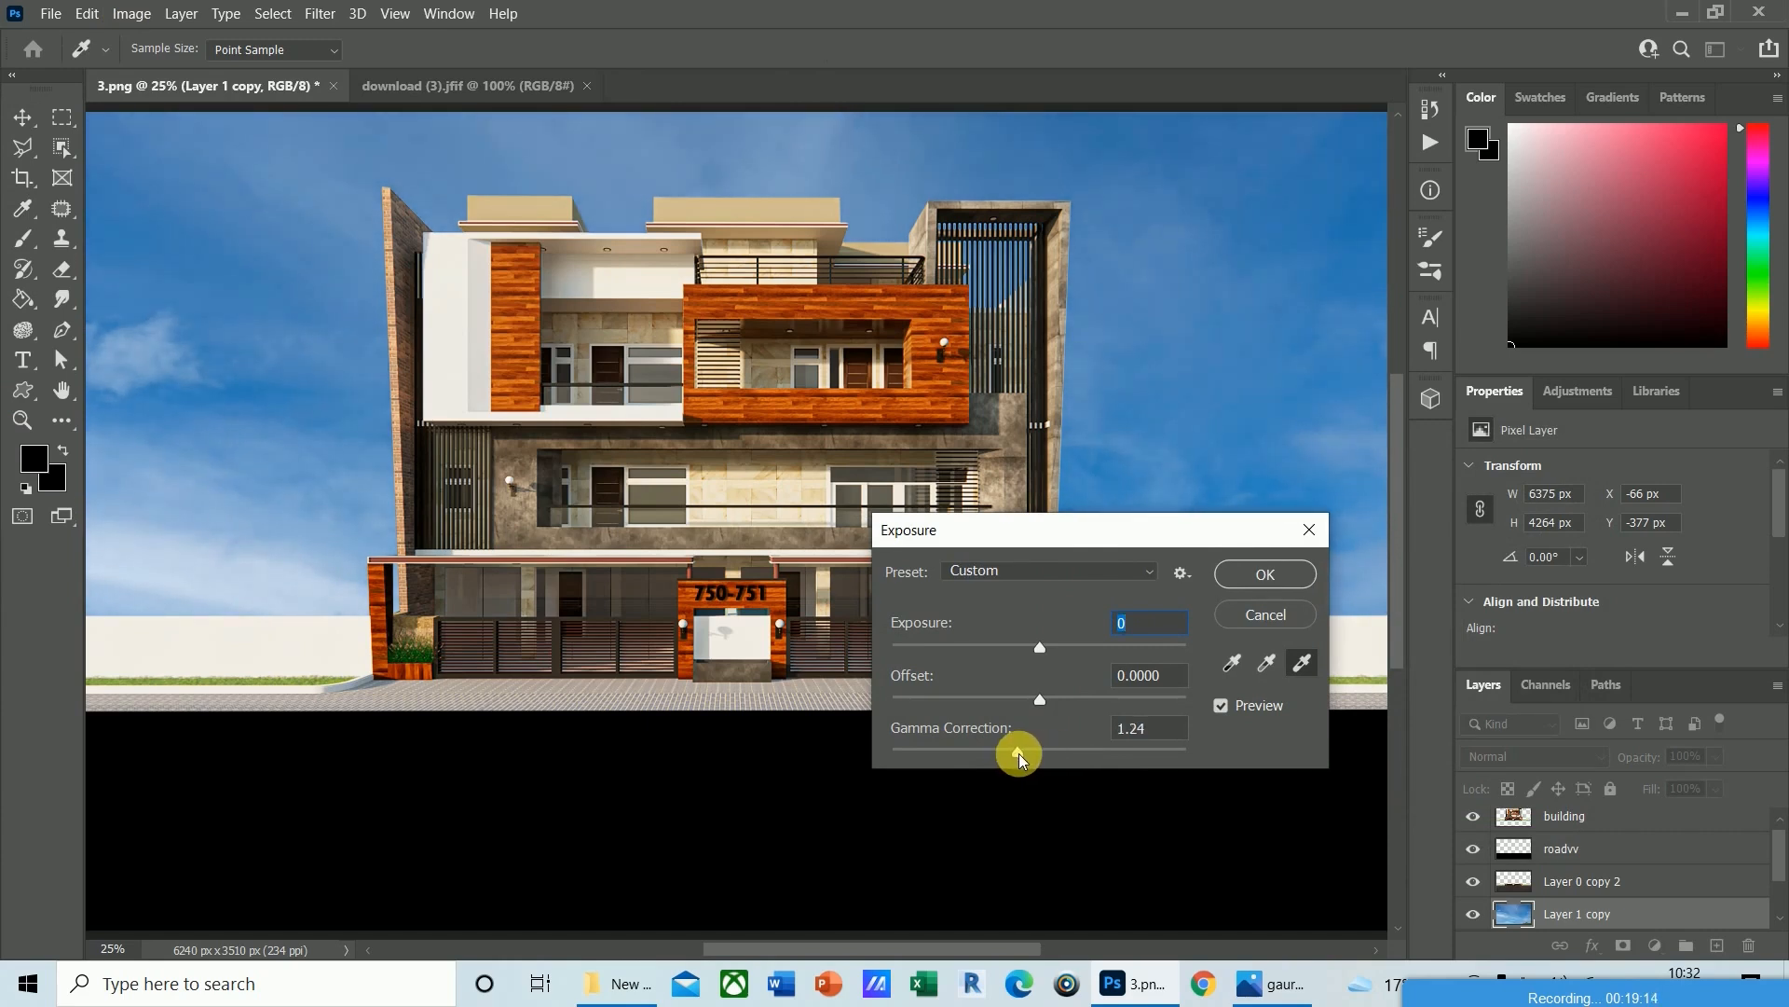
left_click_drag(1033, 764, 1039, 765)
mouse_move(1041, 697)
left_mouse_down()
mouse_move(1082, 703)
mouse_move(1051, 702)
left_mouse_up()
left_click(1268, 573)
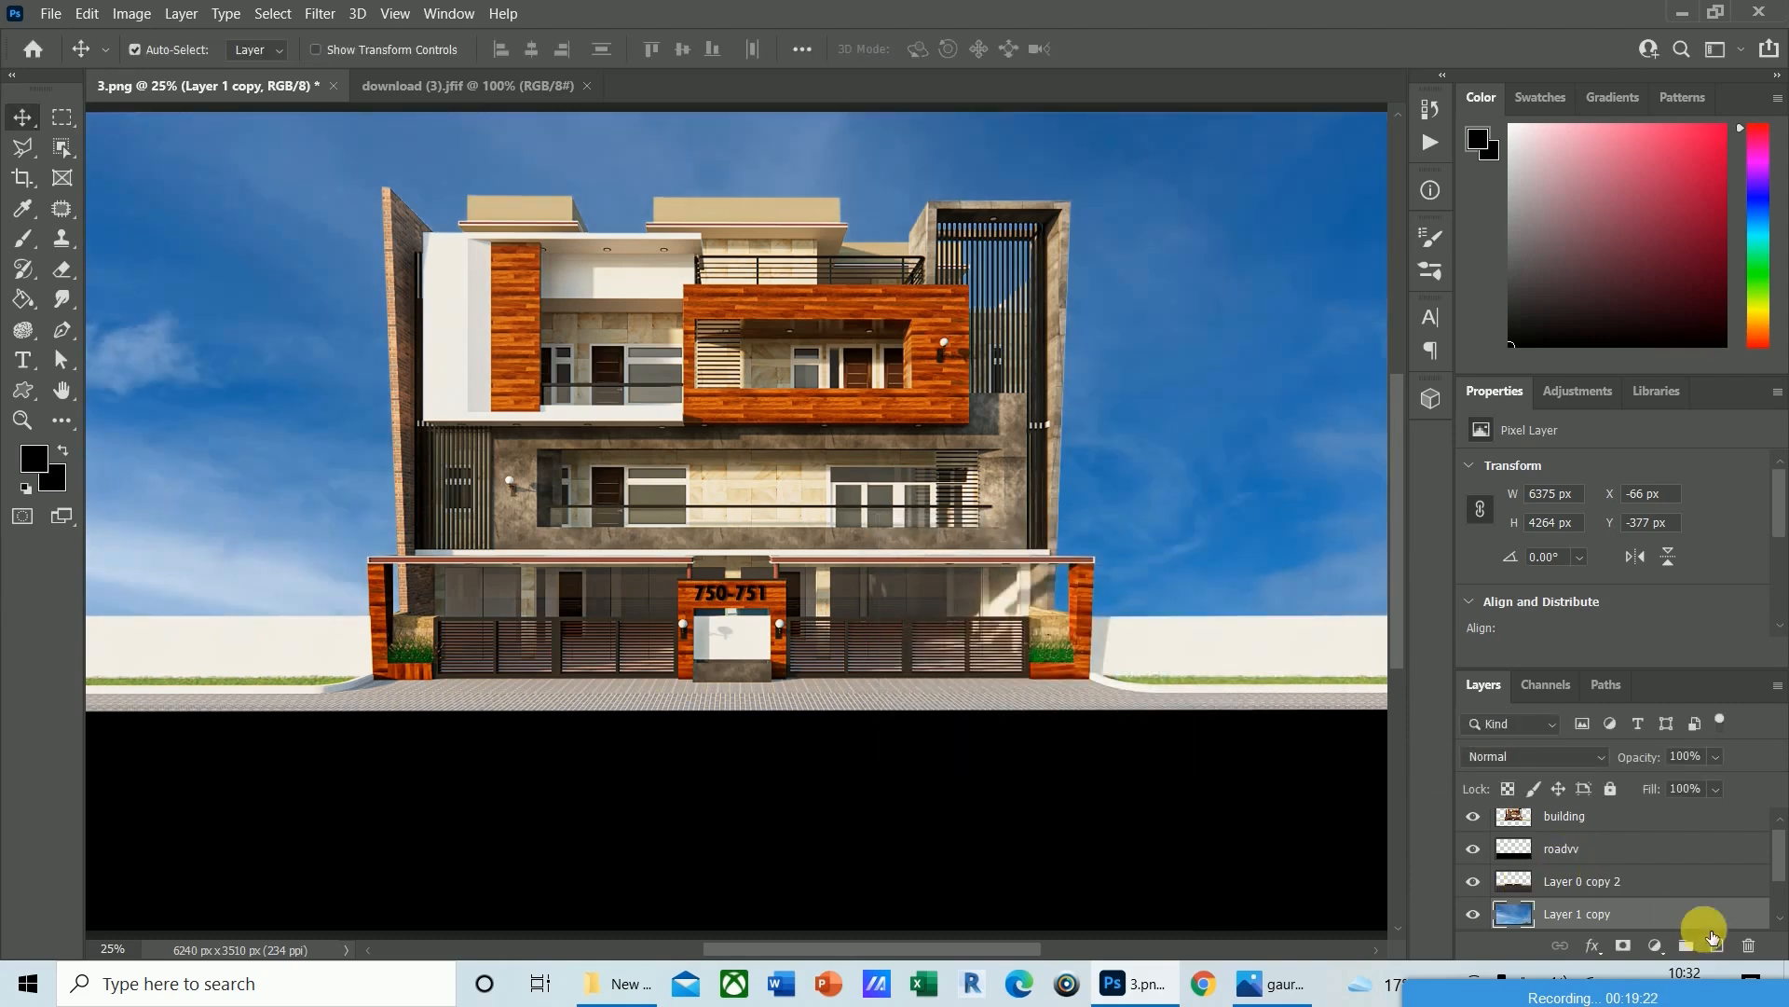
Try an Exposure adjustment on the building layer with gamma correction 1.05.
scroll(1762, 838, "up", 1)
left_click(1578, 823)
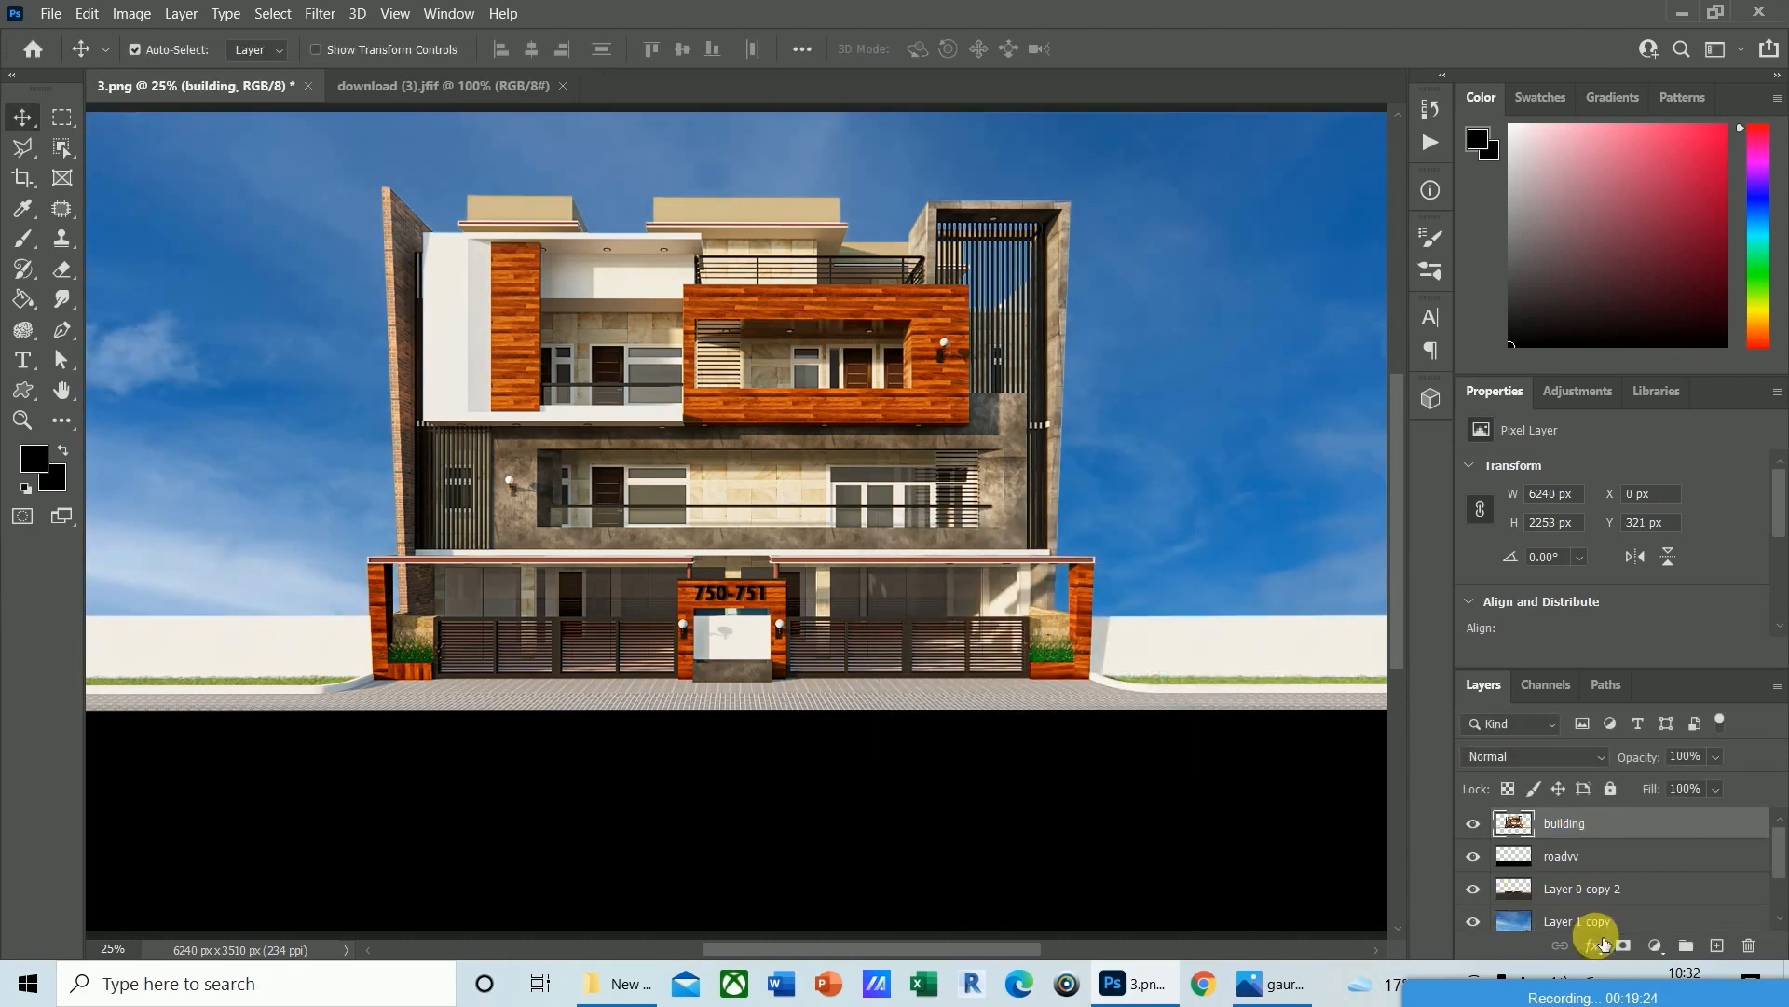
left_click(131, 13)
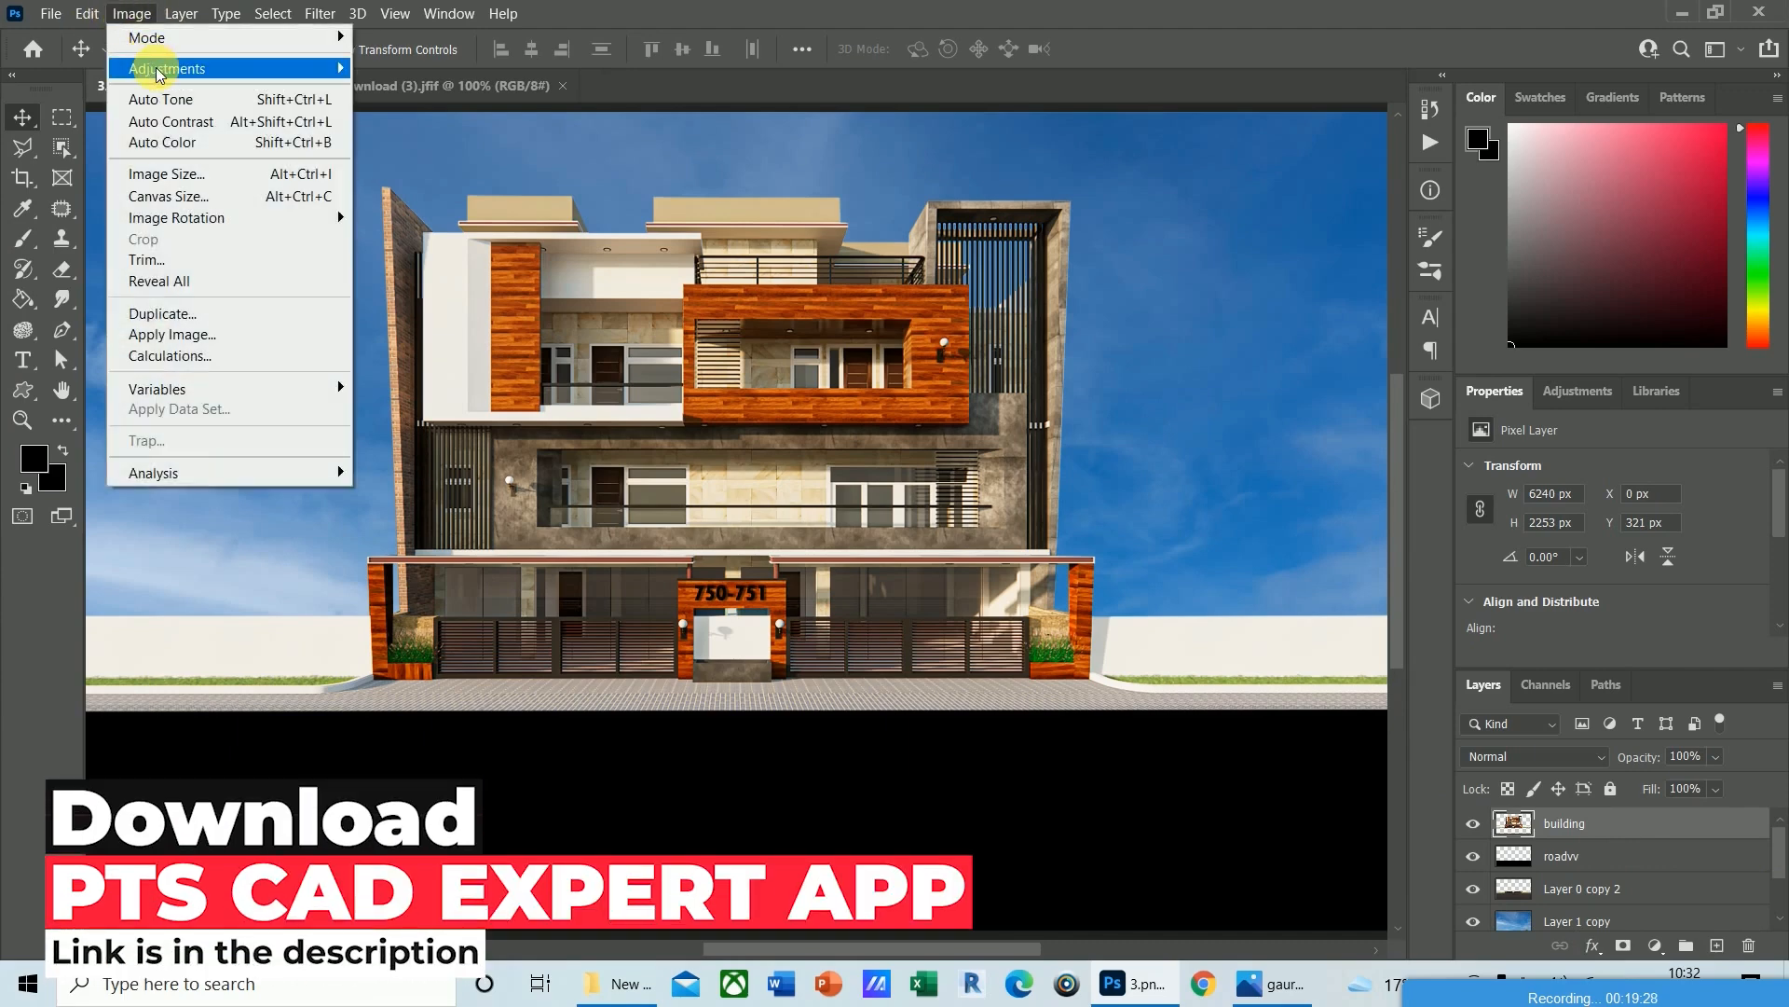
mouse_move(158, 74)
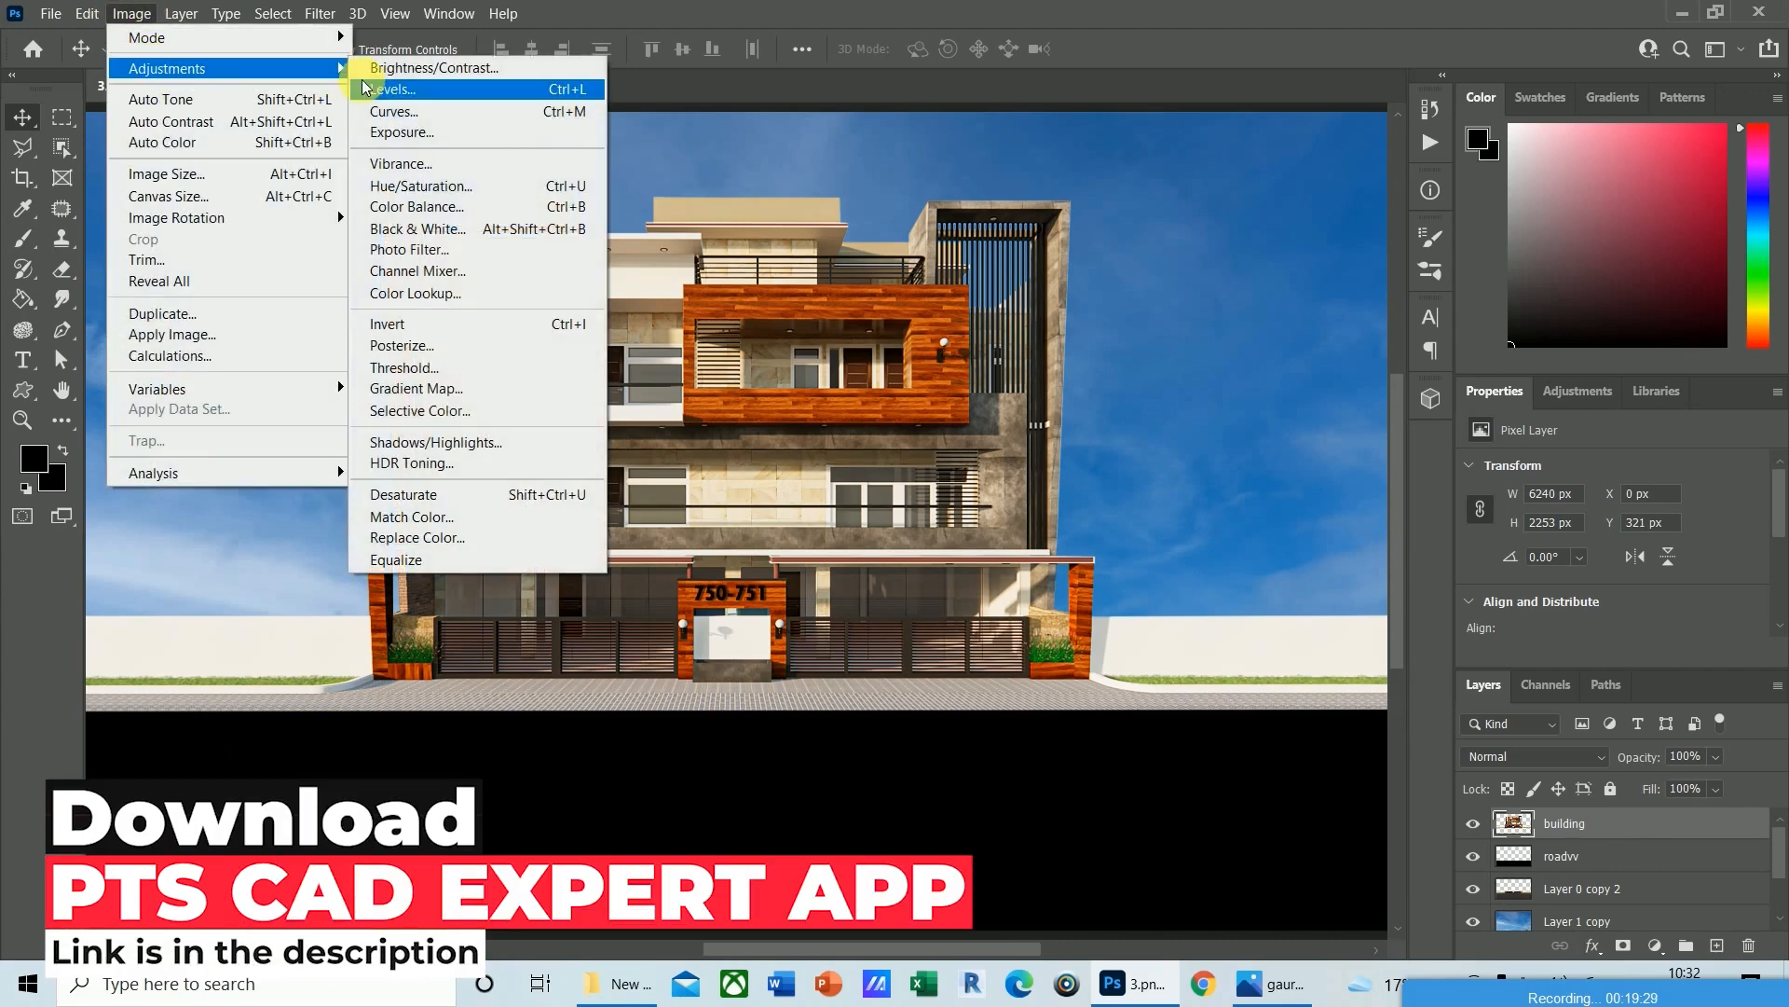
left_click(403, 133)
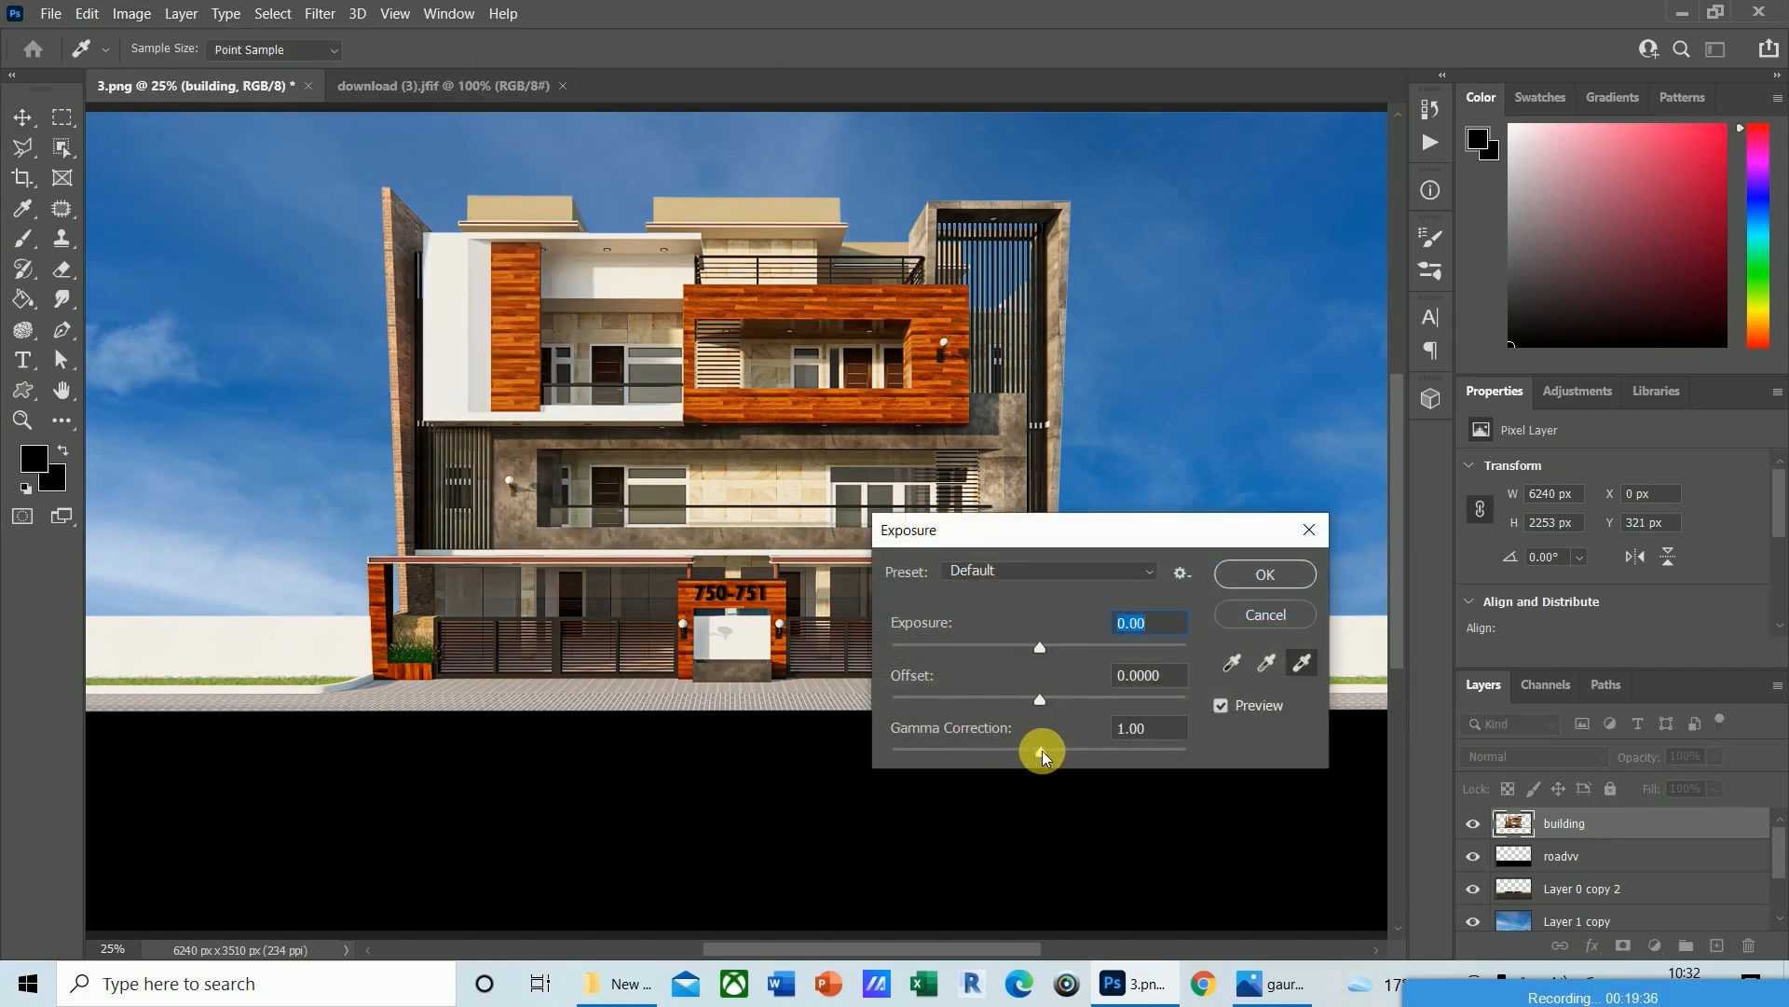
mouse_move(1031, 764)
left_mouse_down()
mouse_move(1076, 770)
mouse_move(1030, 759)
left_mouse_up()
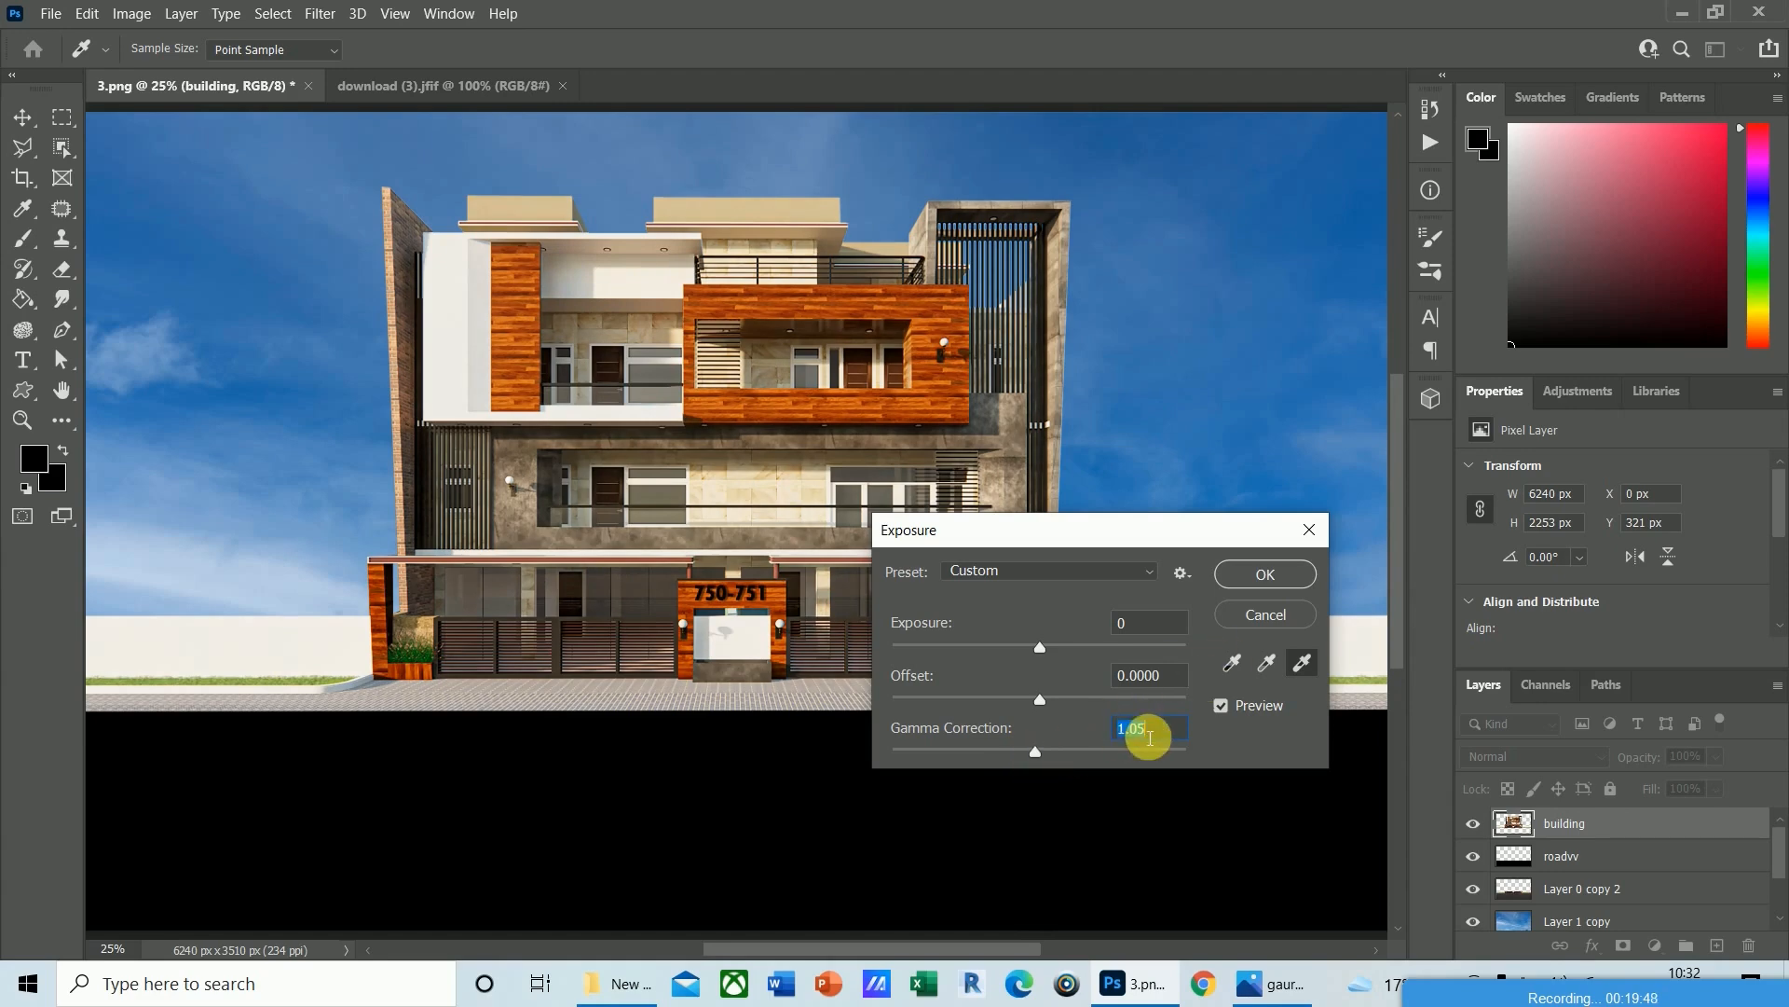
left_click(1266, 617)
Apply an Exposure adjustment to the building layer with gamma correction at about 1.09.
left_click(131, 13)
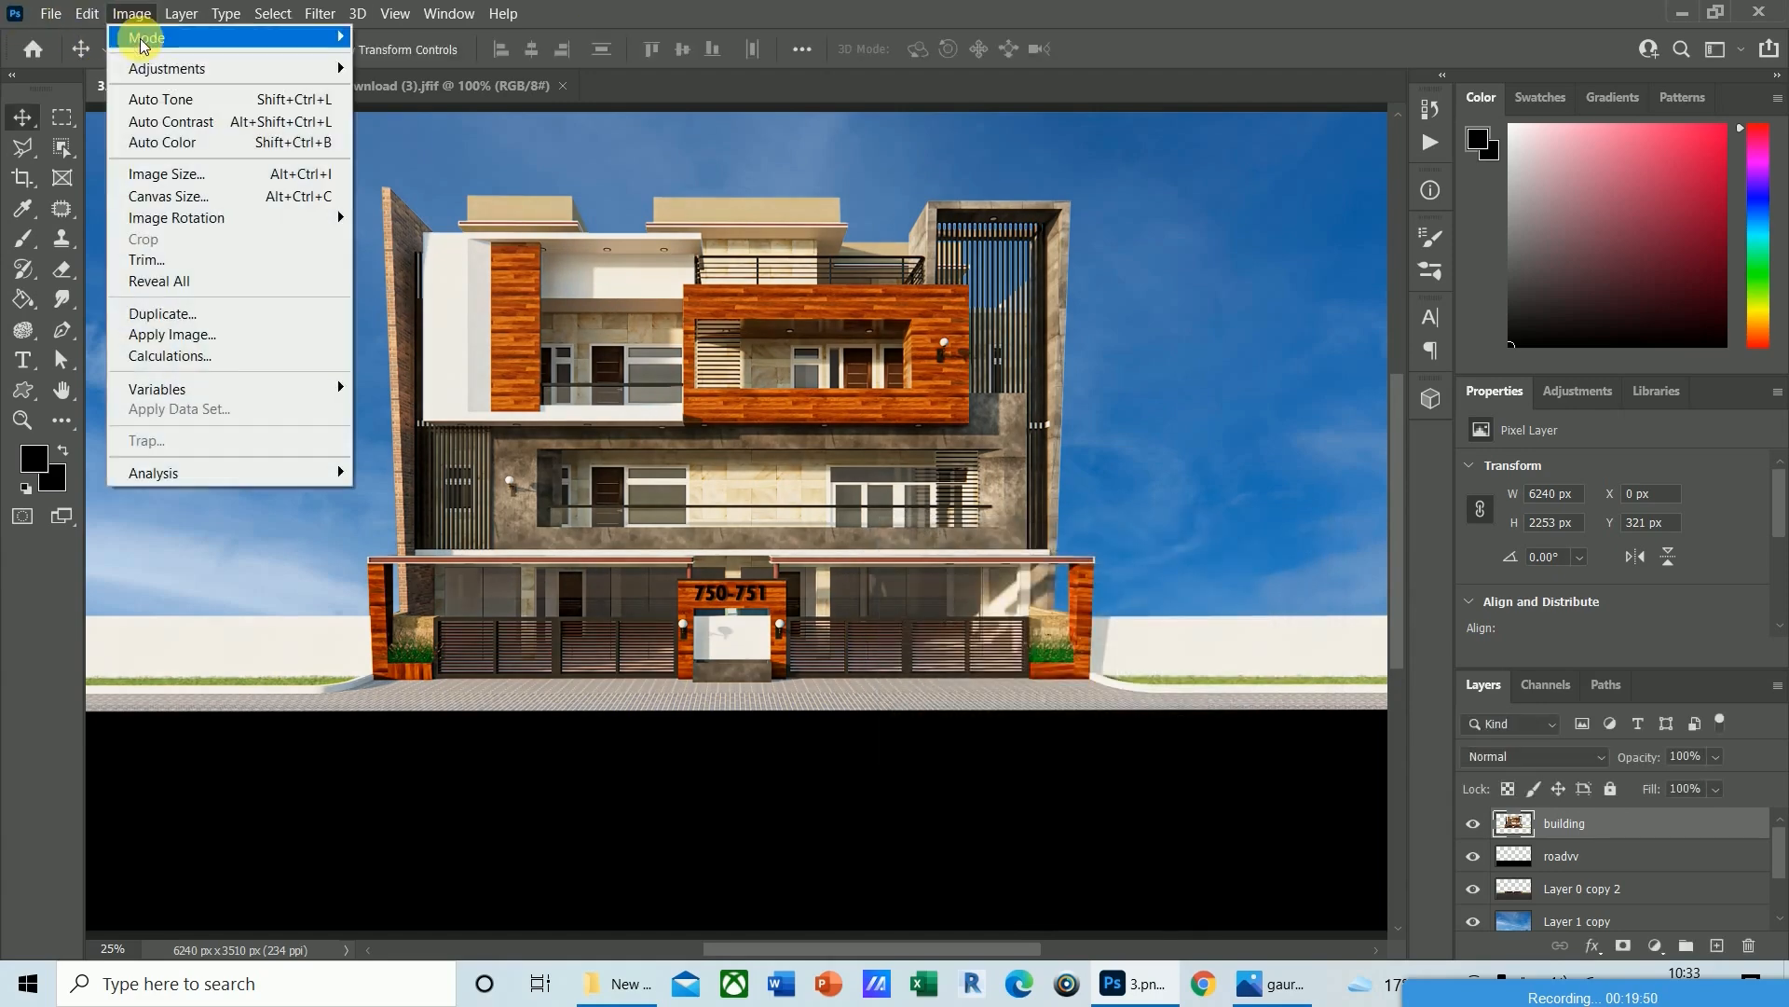
mouse_move(187, 68)
left_click(431, 131)
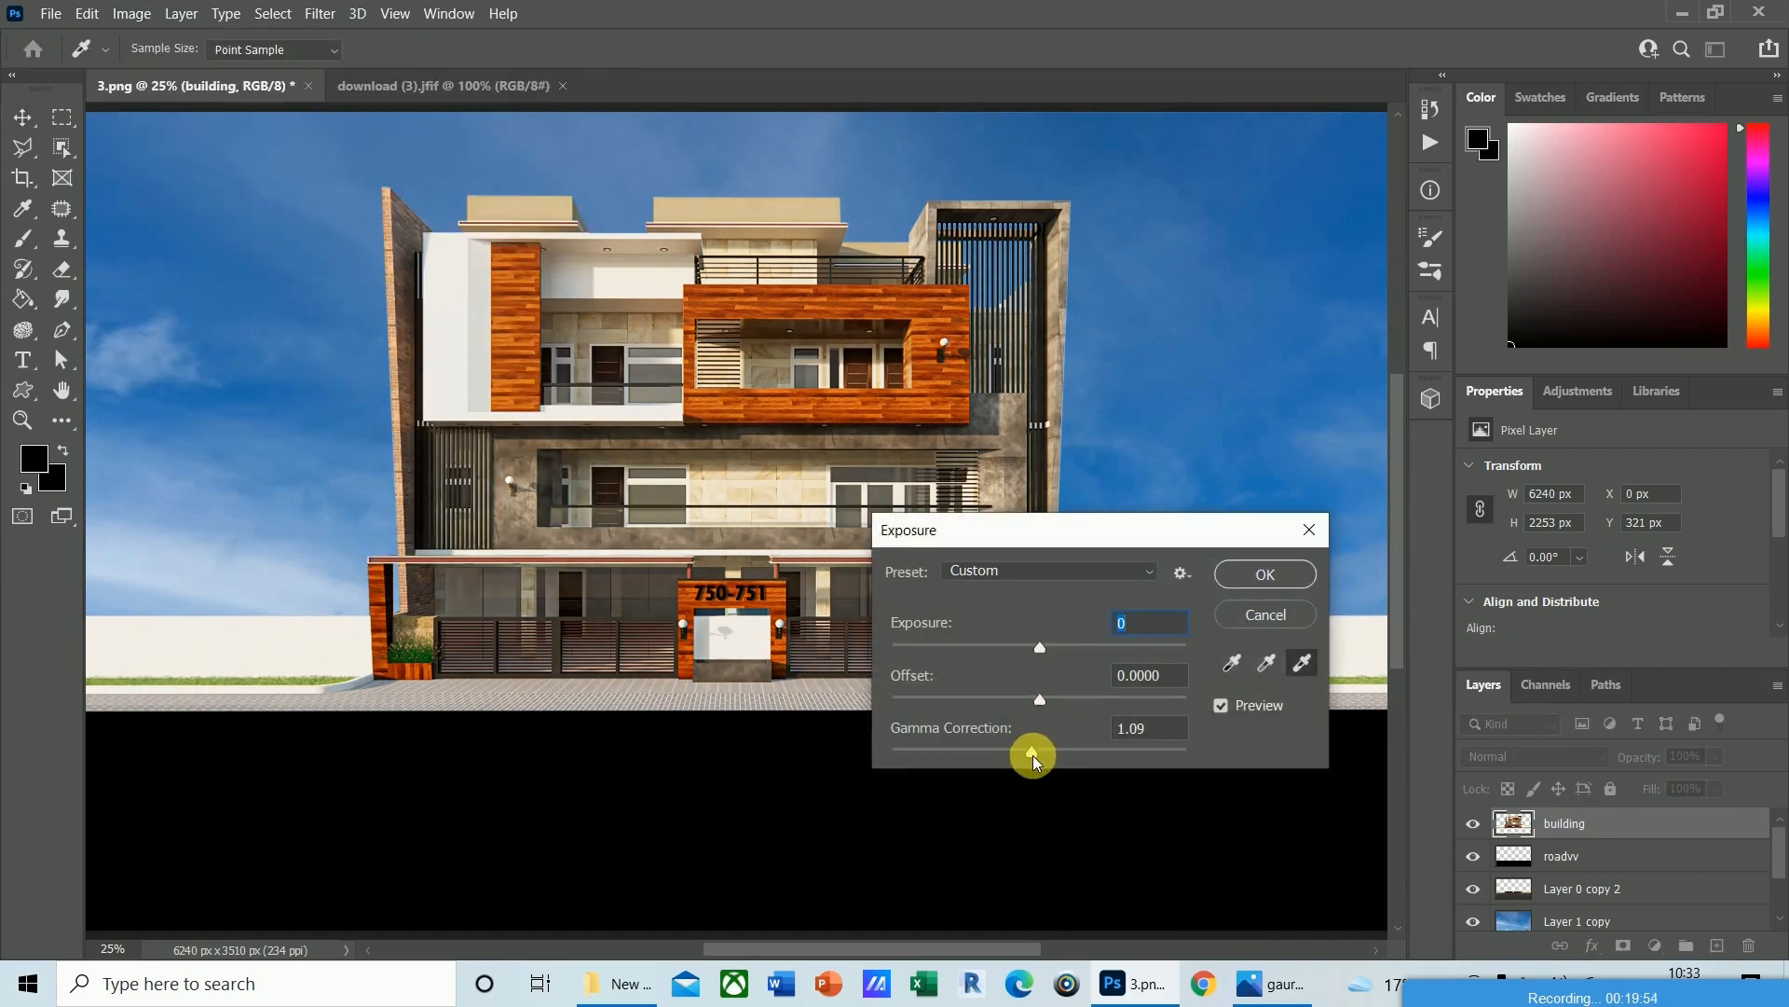
left_click(1265, 573)
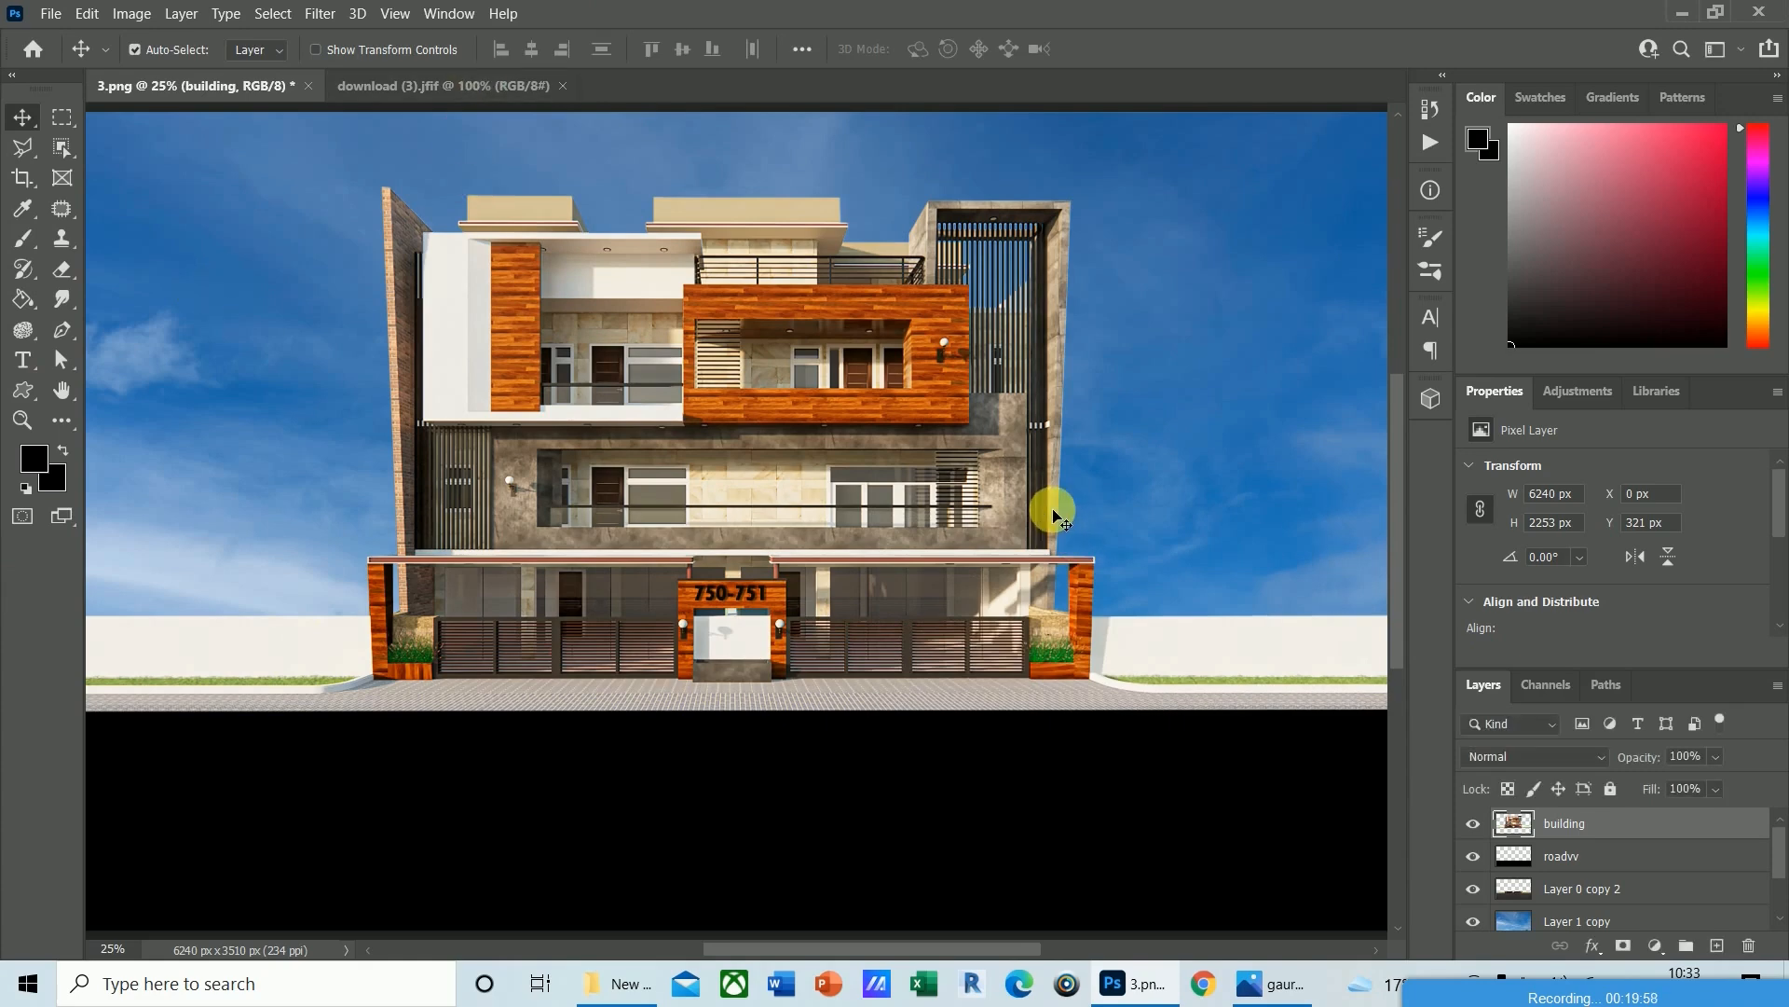
Start the Camera Raw Filter on the building layer and set the Detail sharpening to 36.
left_click(138, 16)
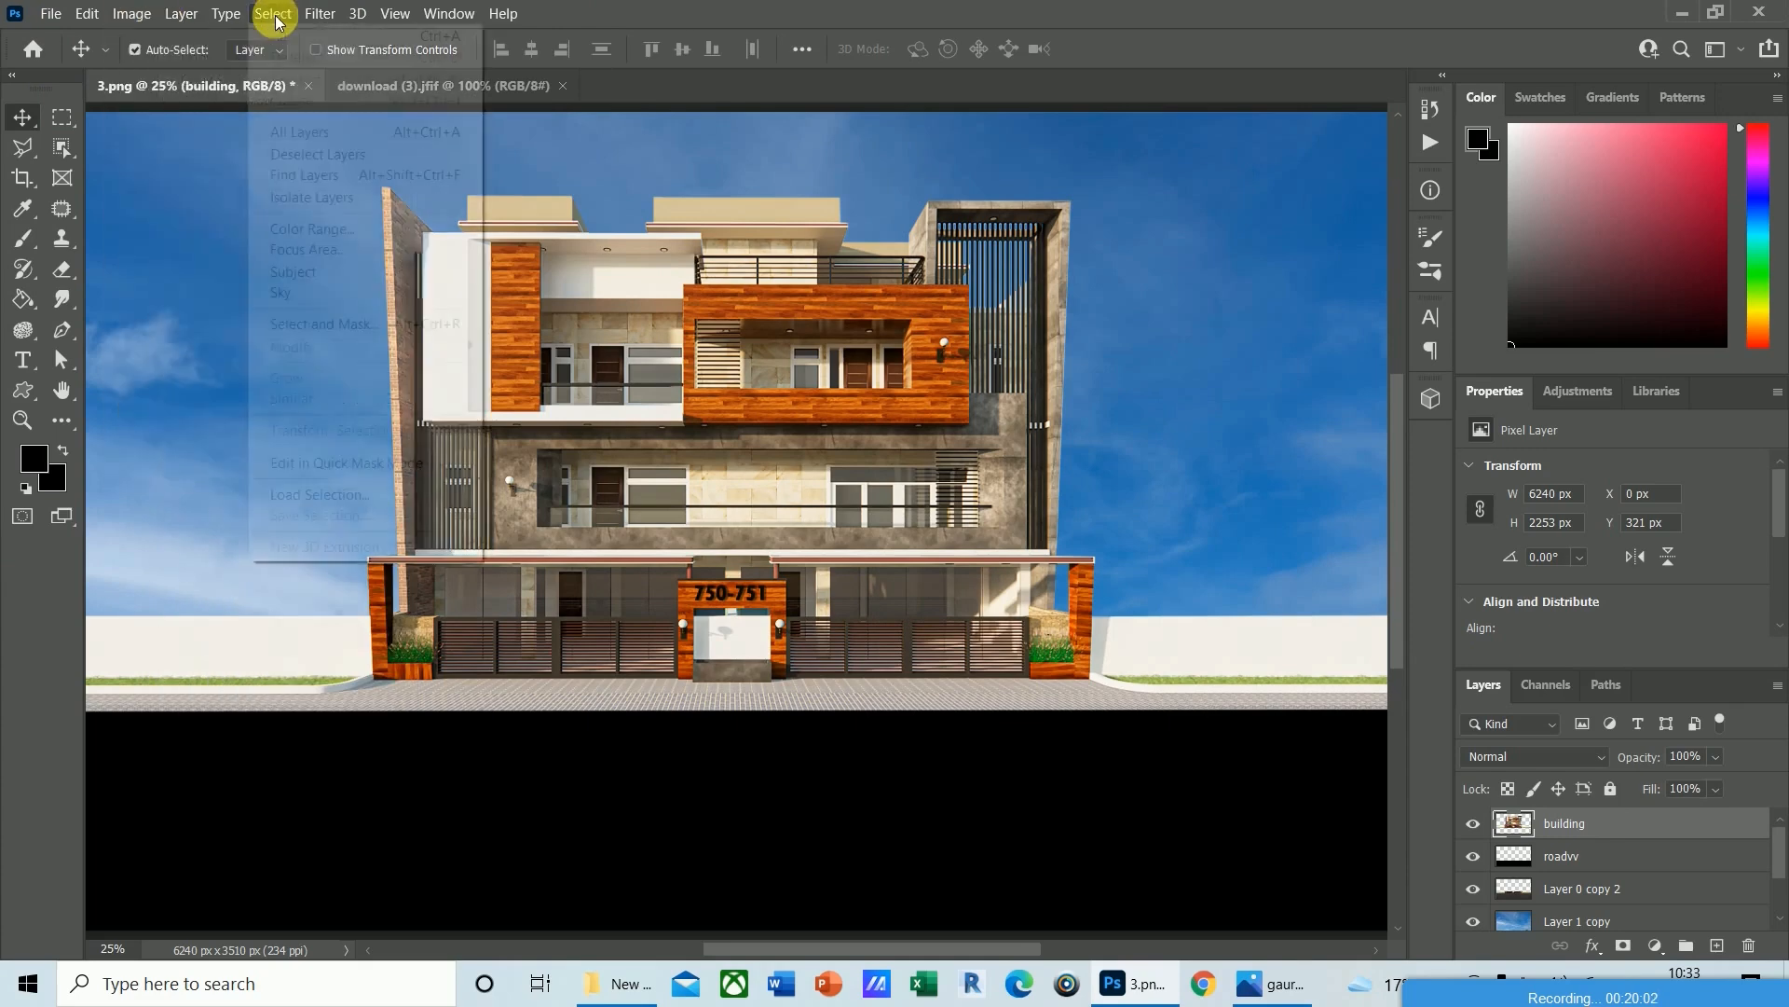
mouse_move(331, 19)
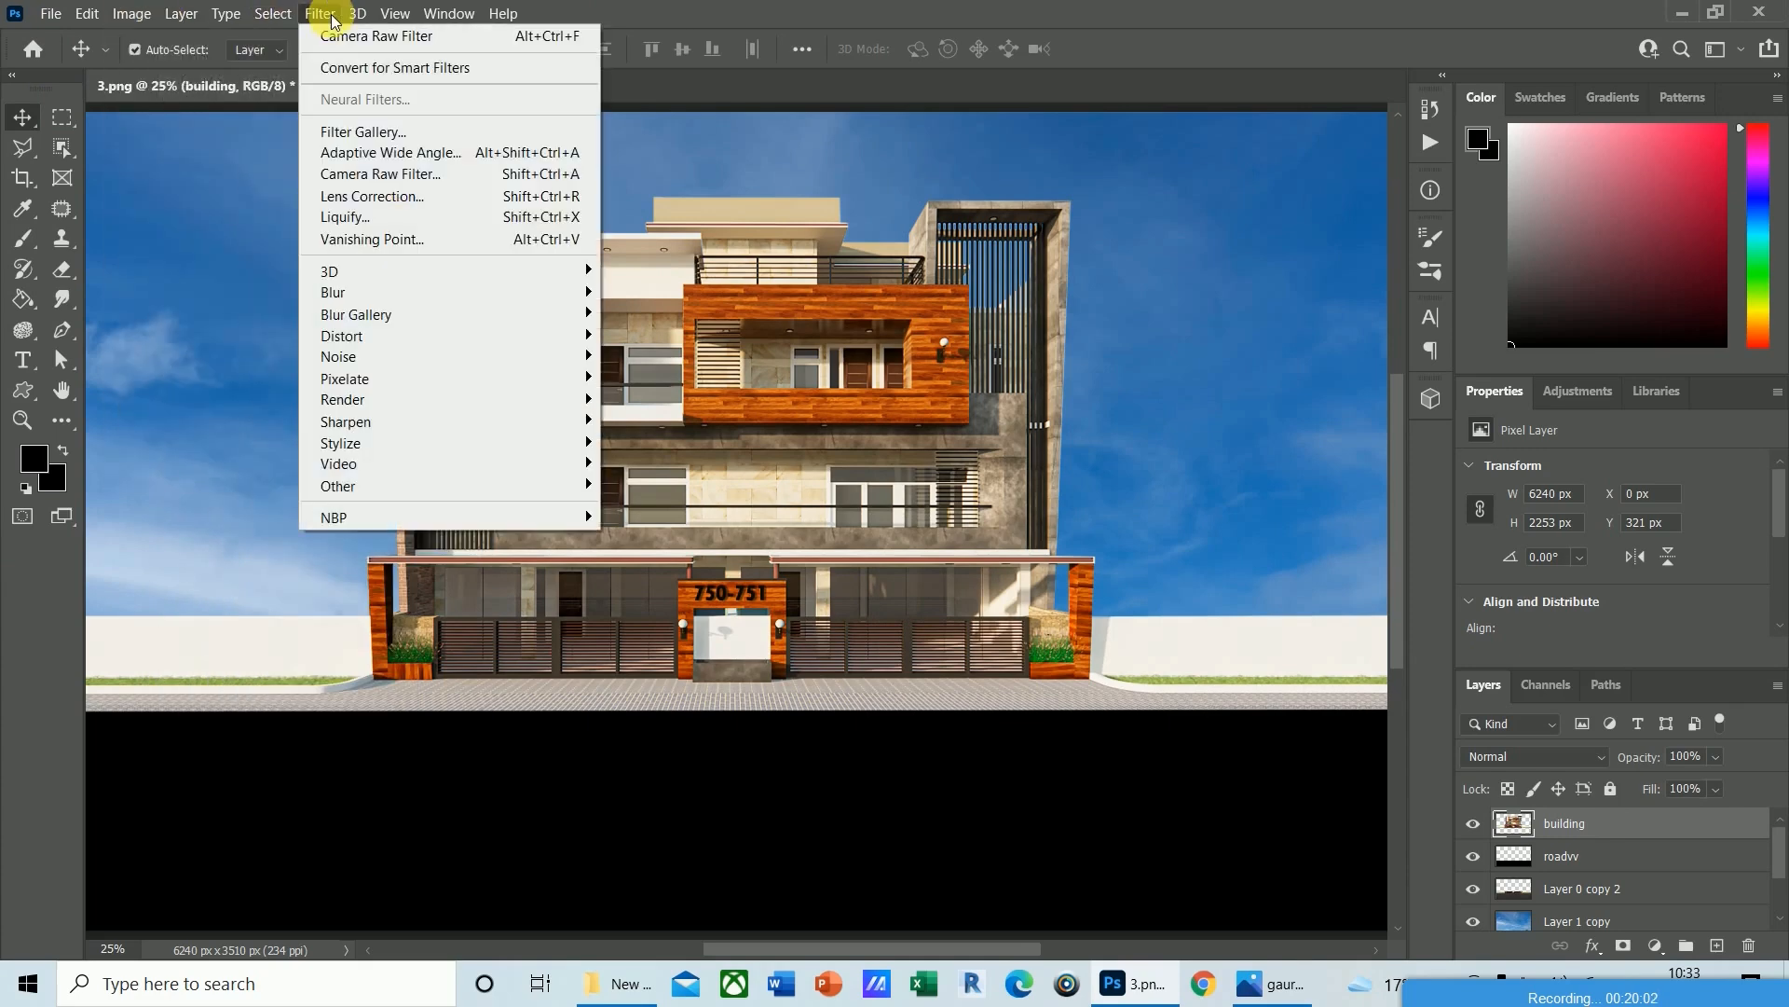
left_click(377, 172)
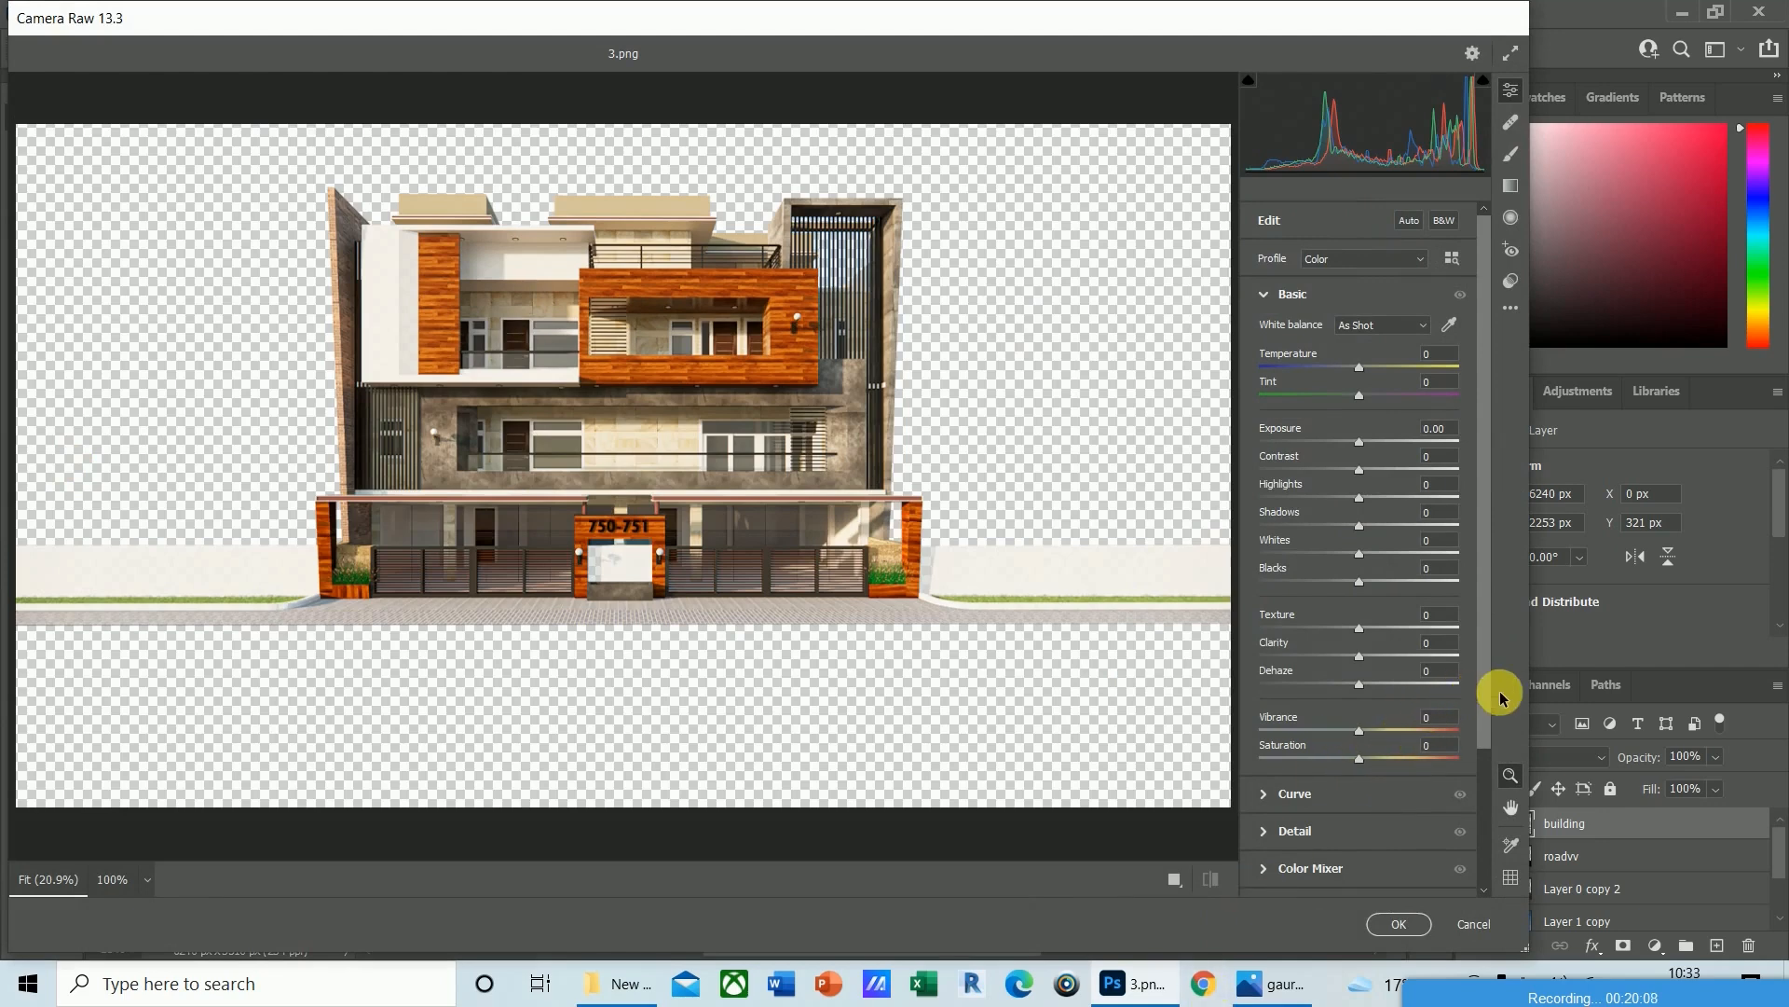
left_click_drag(1487, 698, 1505, 818)
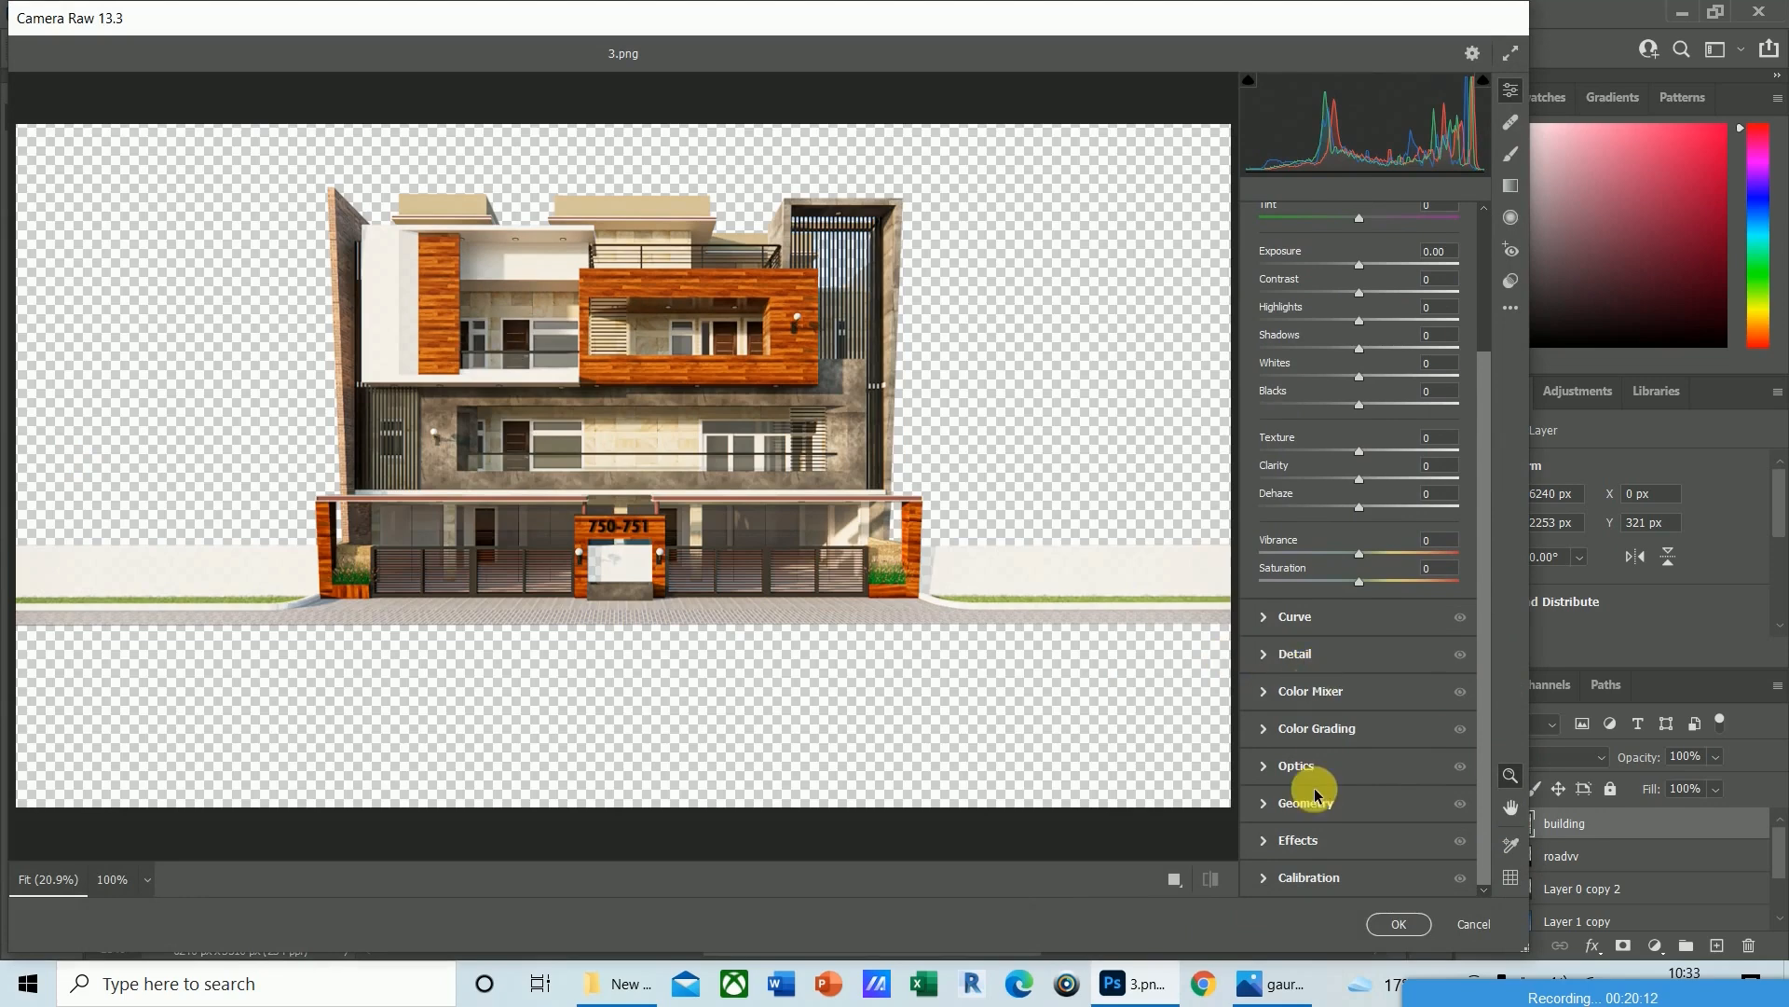
left_click(1276, 663)
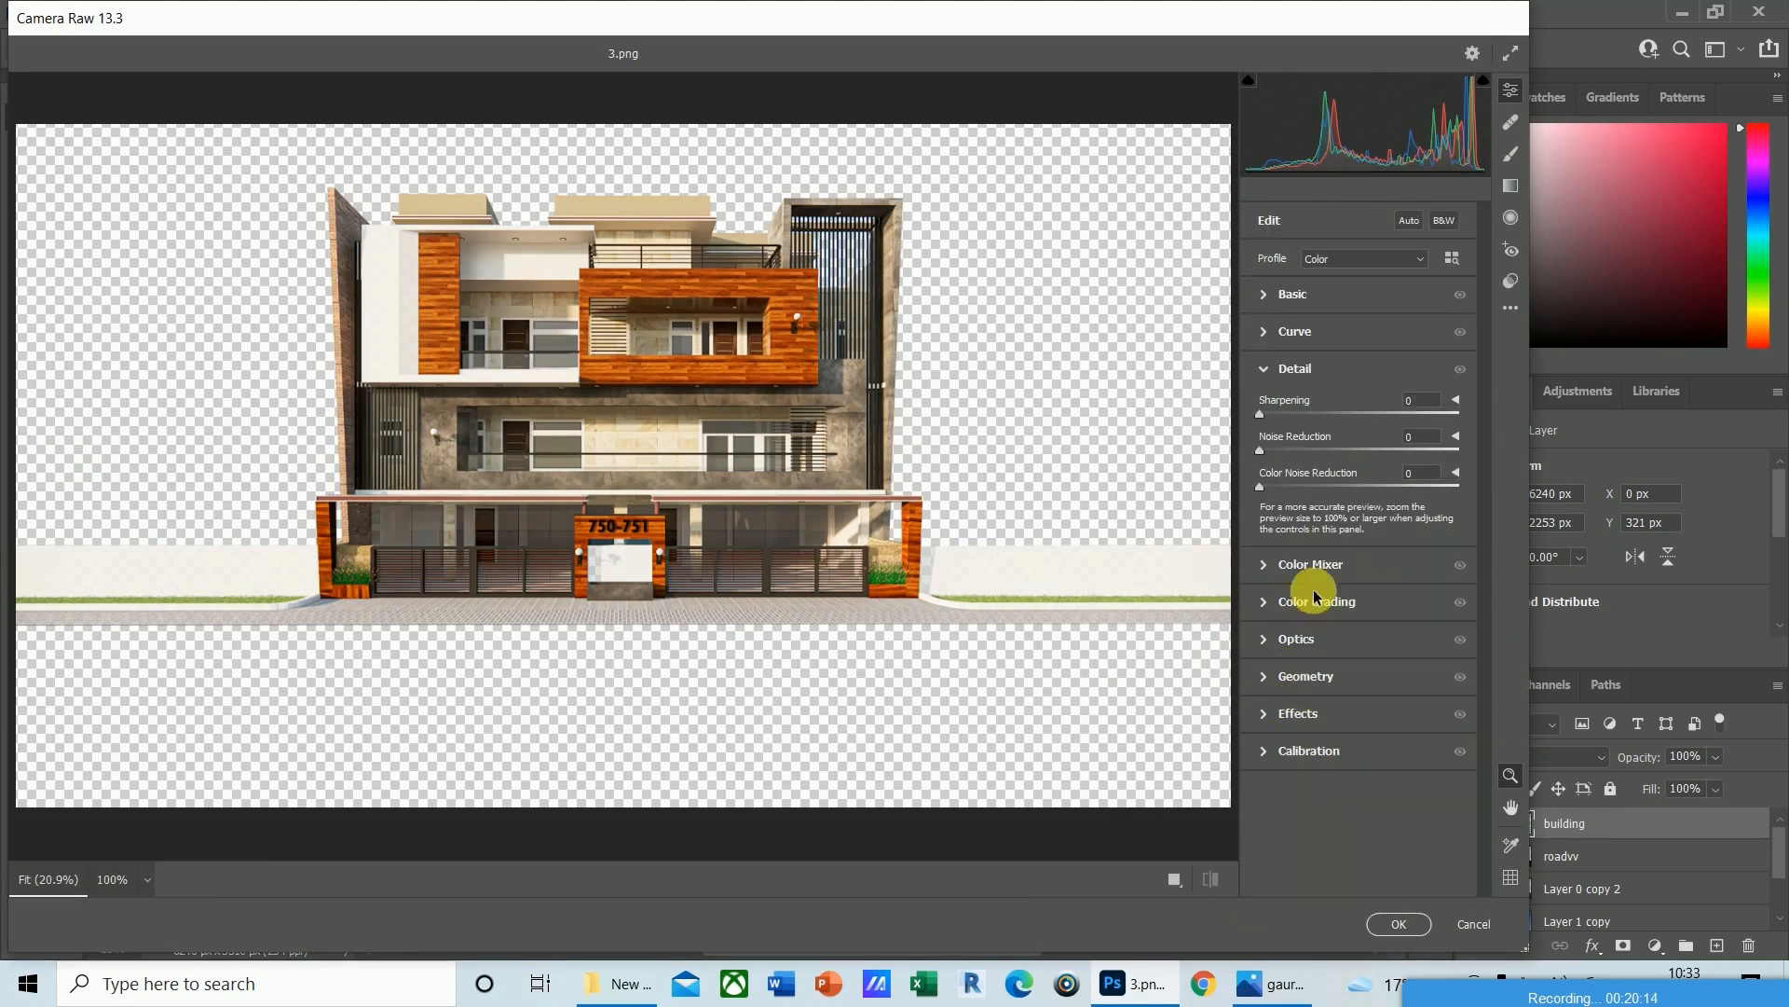
left_click_drag(1261, 417, 1305, 427)
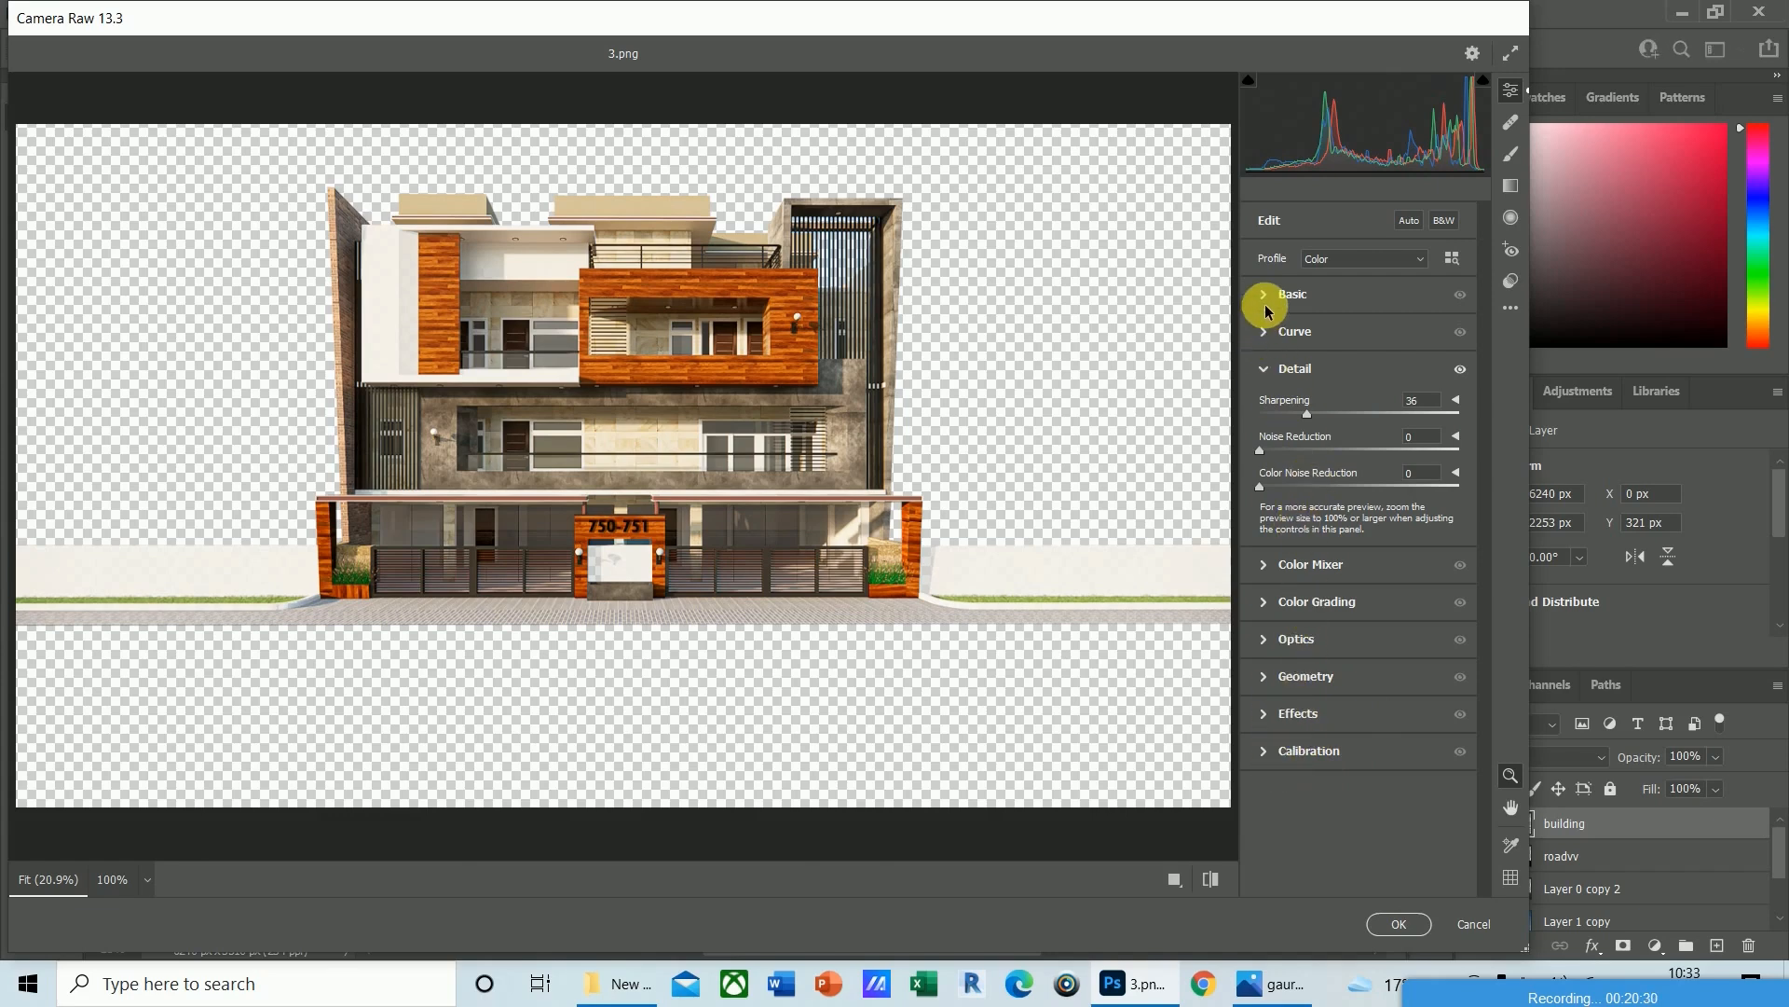
Set the building's Basic exposure to +0.19 and return contrast to 0 after trying a small change.
left_click(1271, 333)
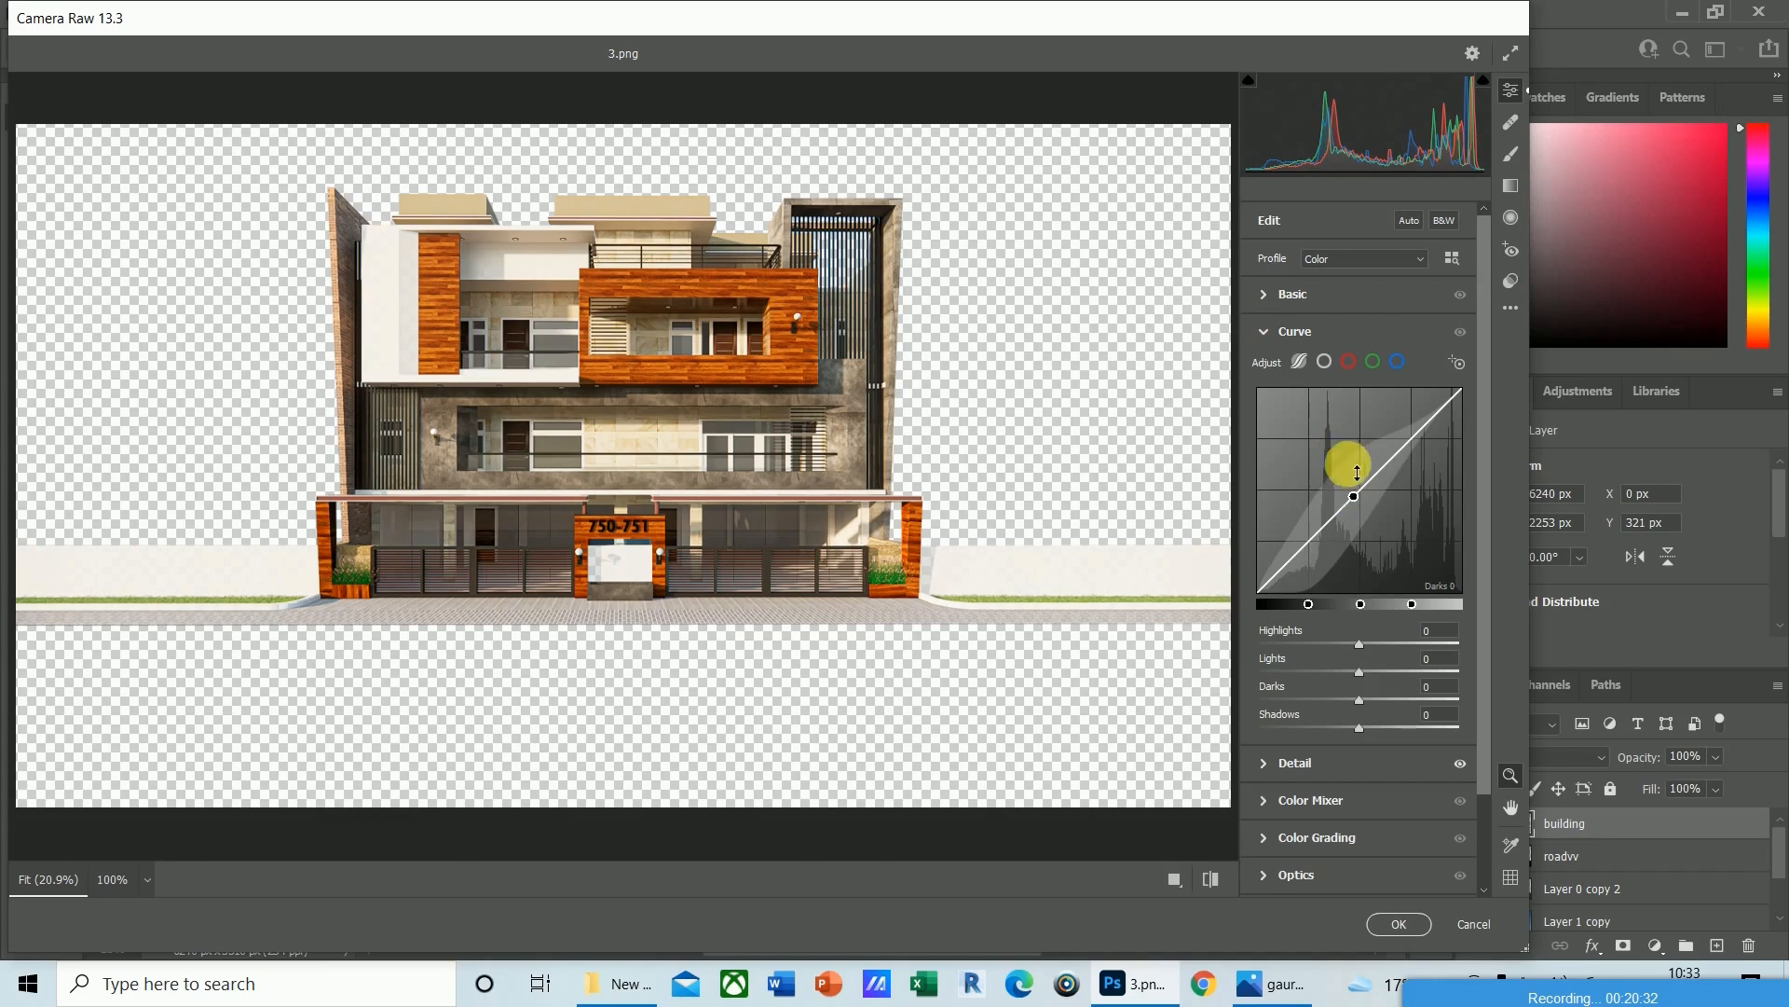
left_click(1273, 296)
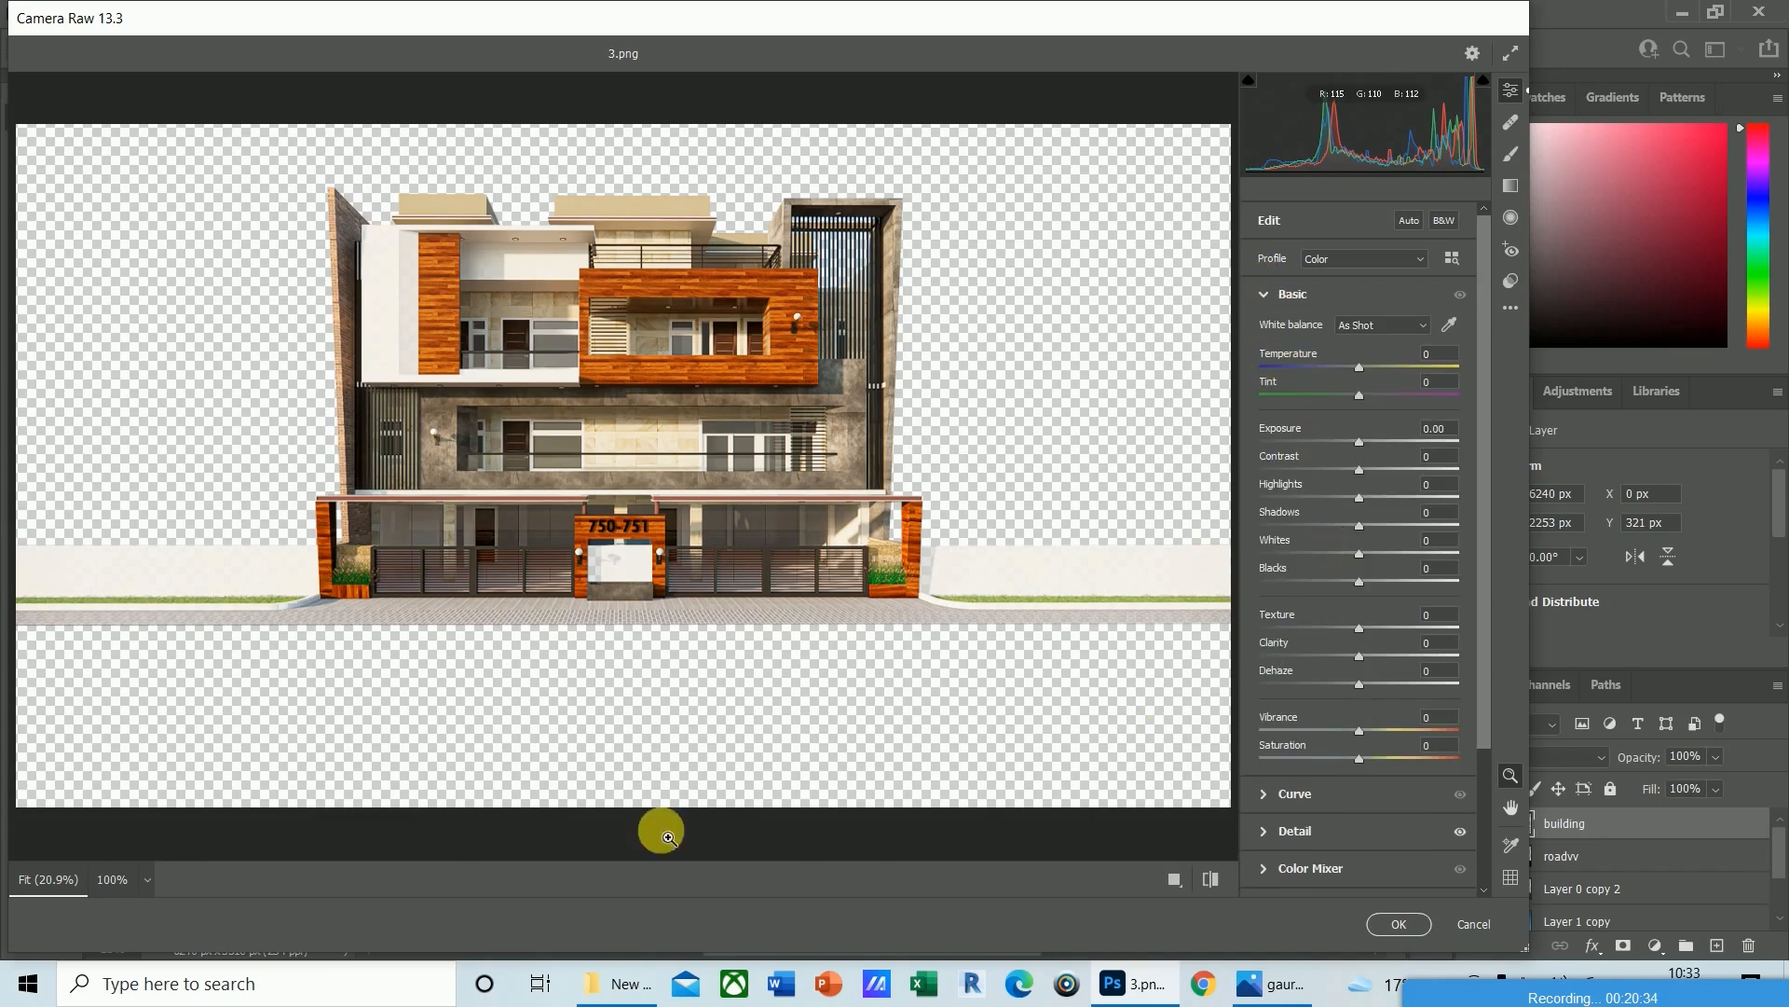
left_click_drag(1361, 450, 1366, 450)
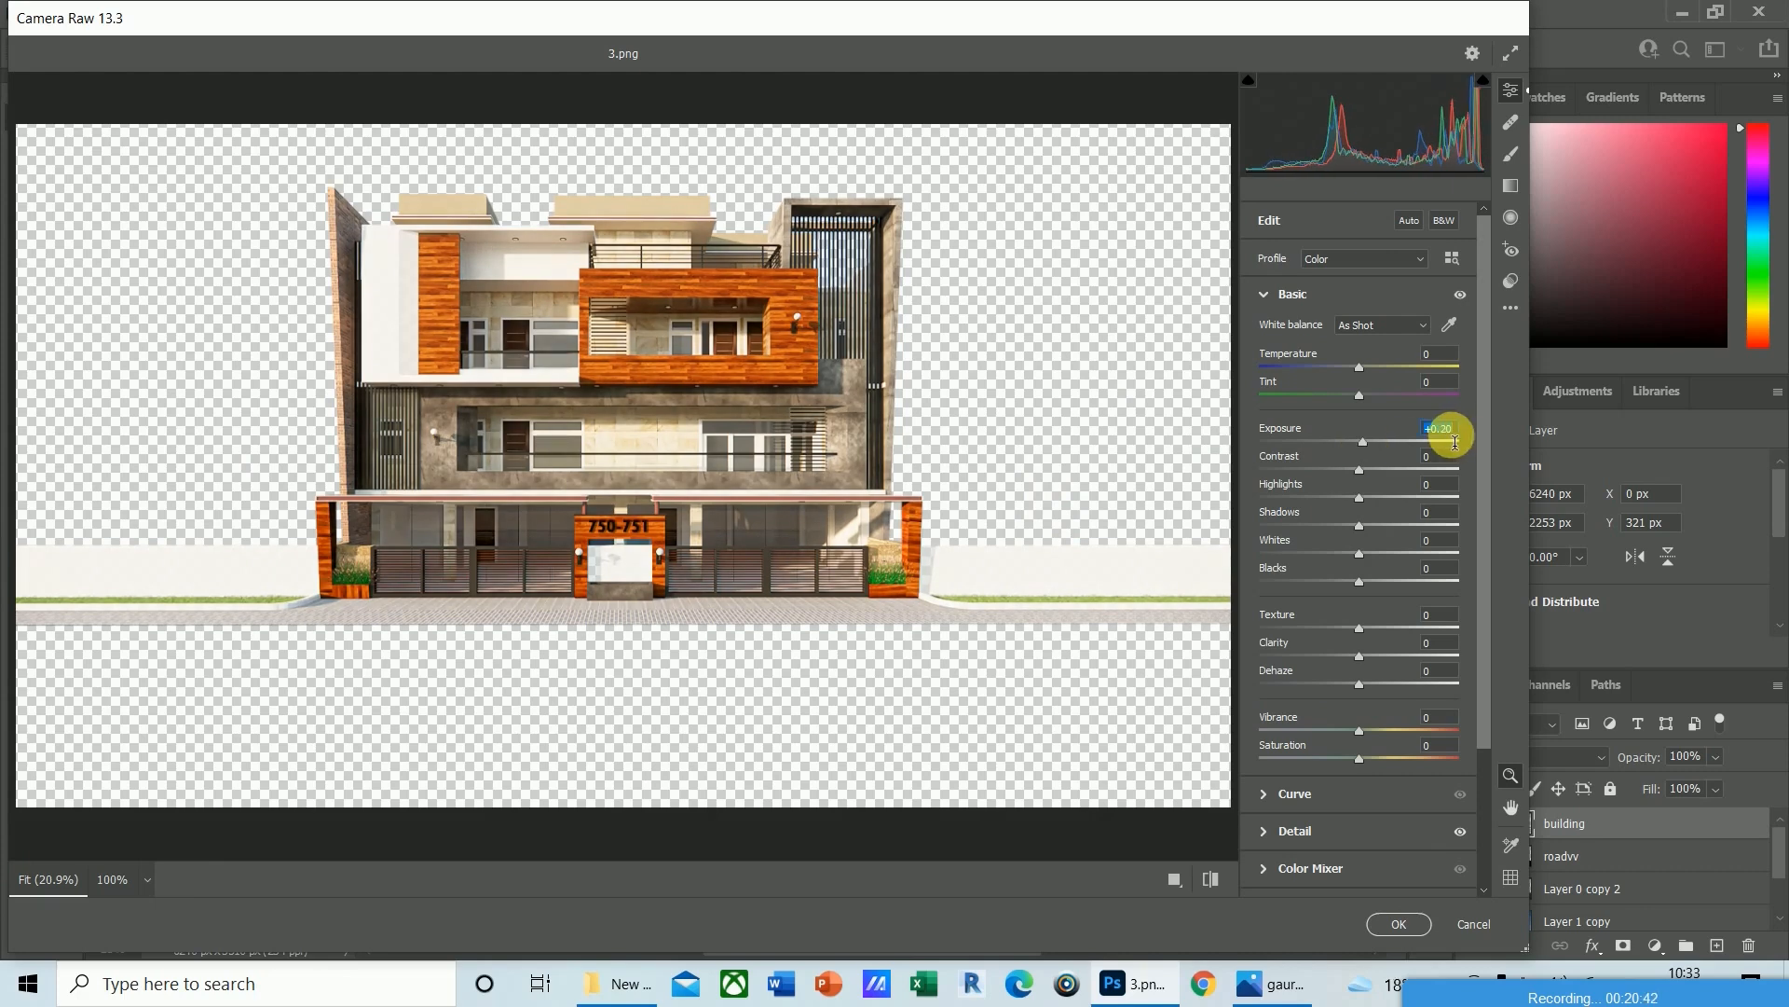
type("0.19")
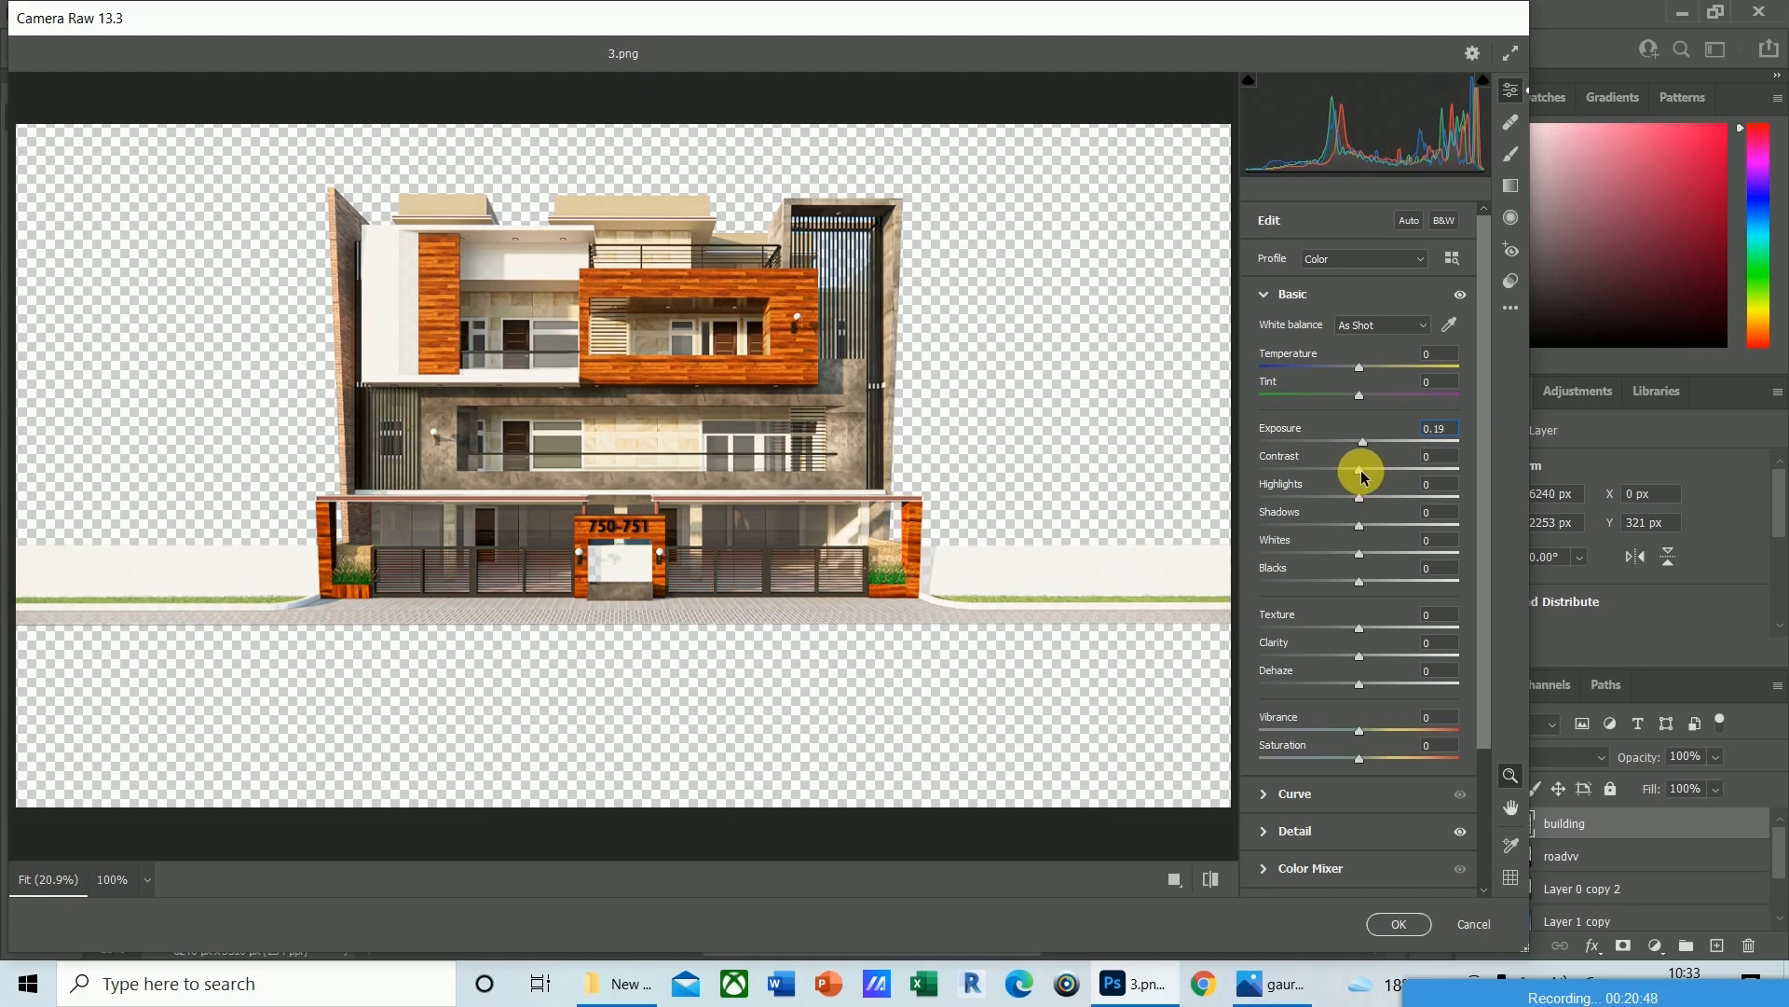
mouse_move(1362, 476)
left_mouse_down()
mouse_move(1414, 477)
mouse_move(1359, 475)
left_mouse_up()
left_click(1449, 459)
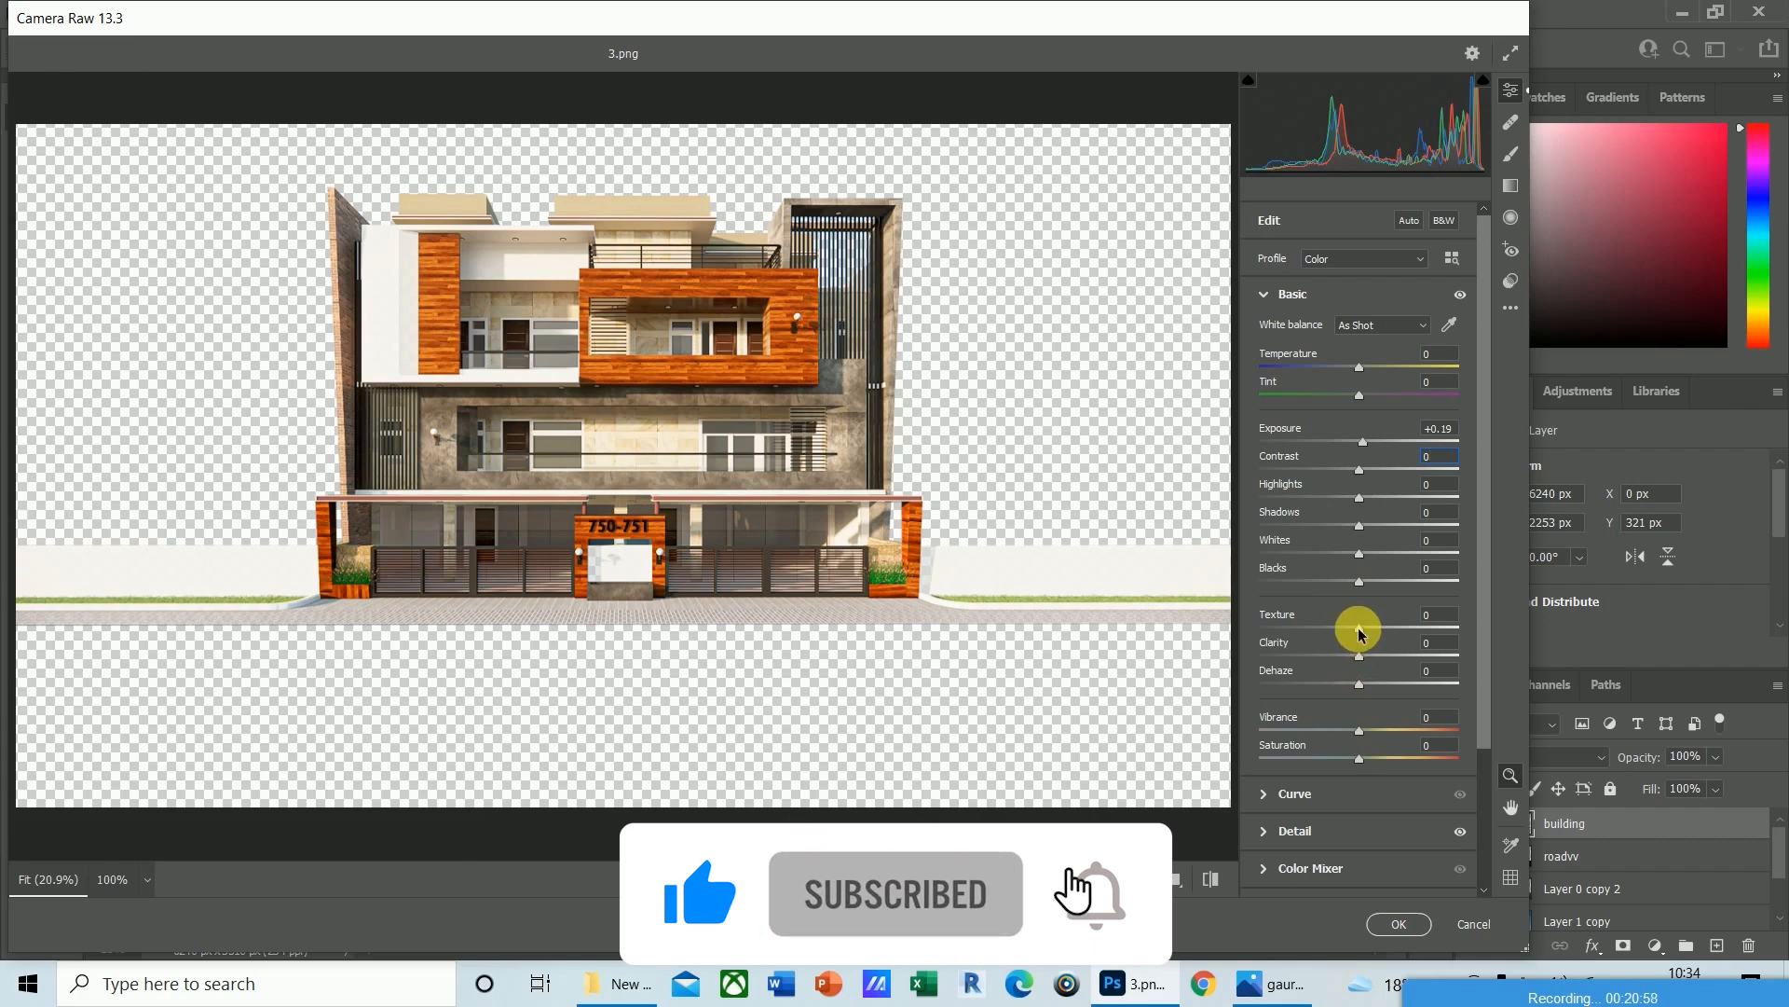
Set the building's texture to +6 and apply the Camera Raw Filter.
left_click_drag(1358, 628, 1461, 623)
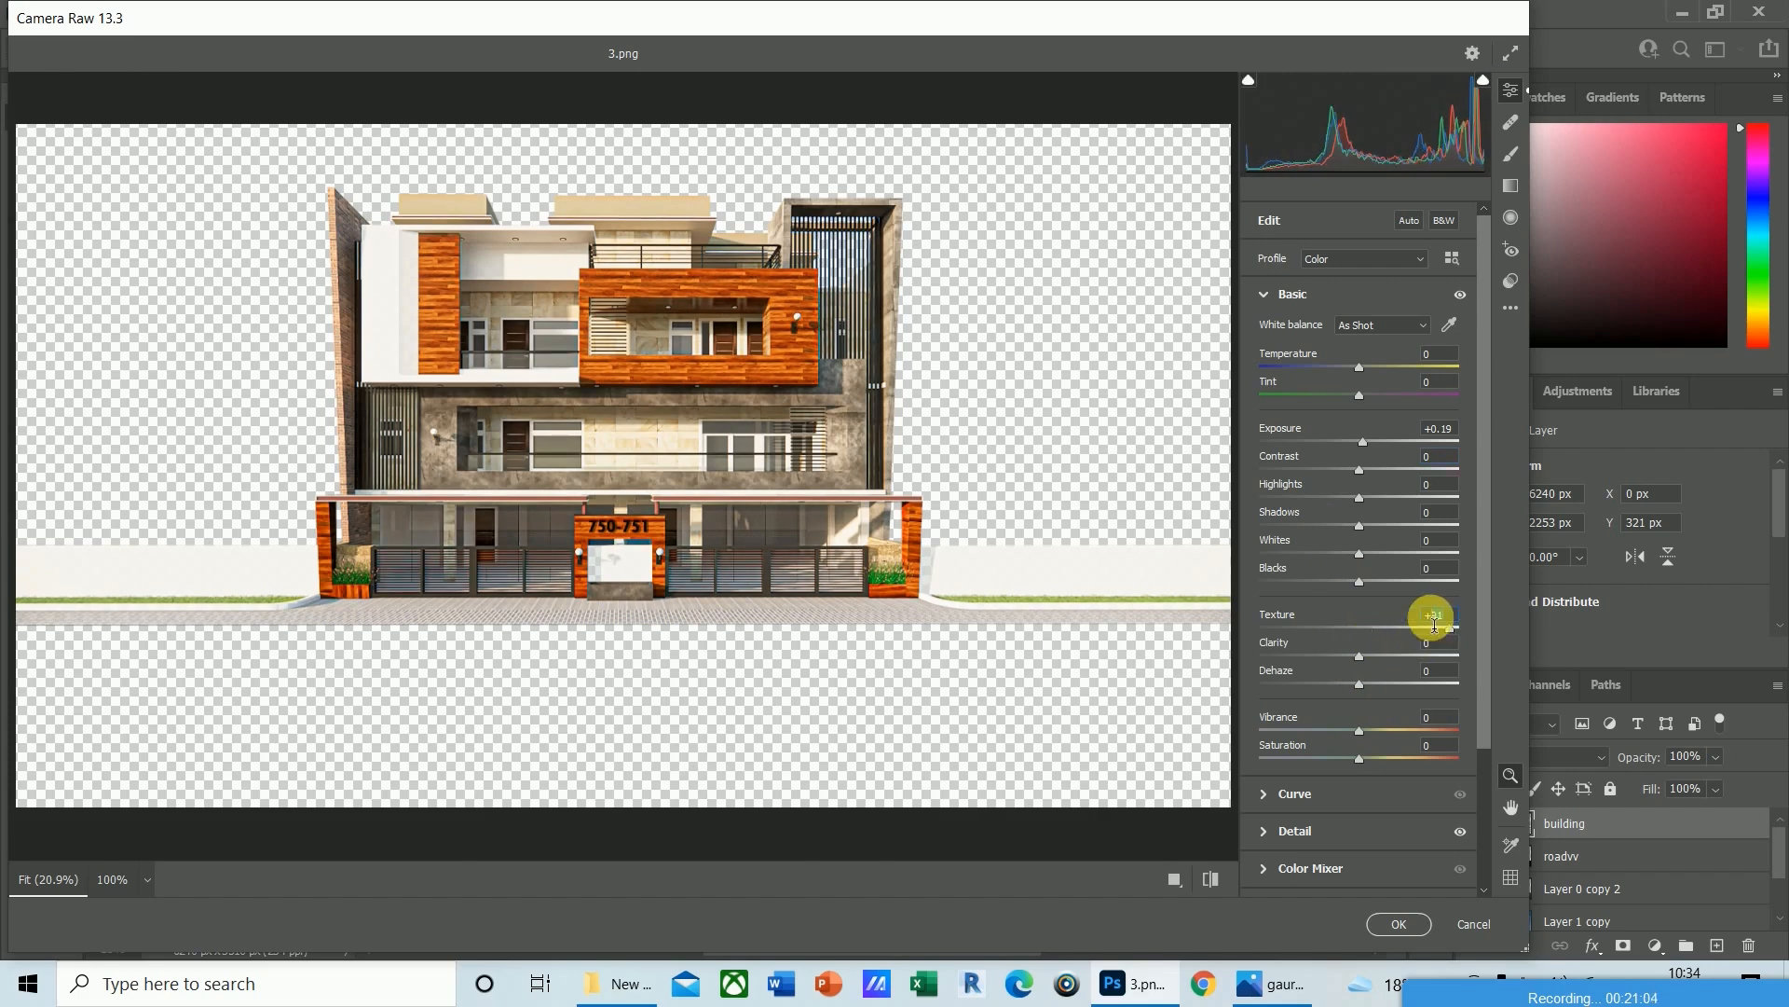
type("+6")
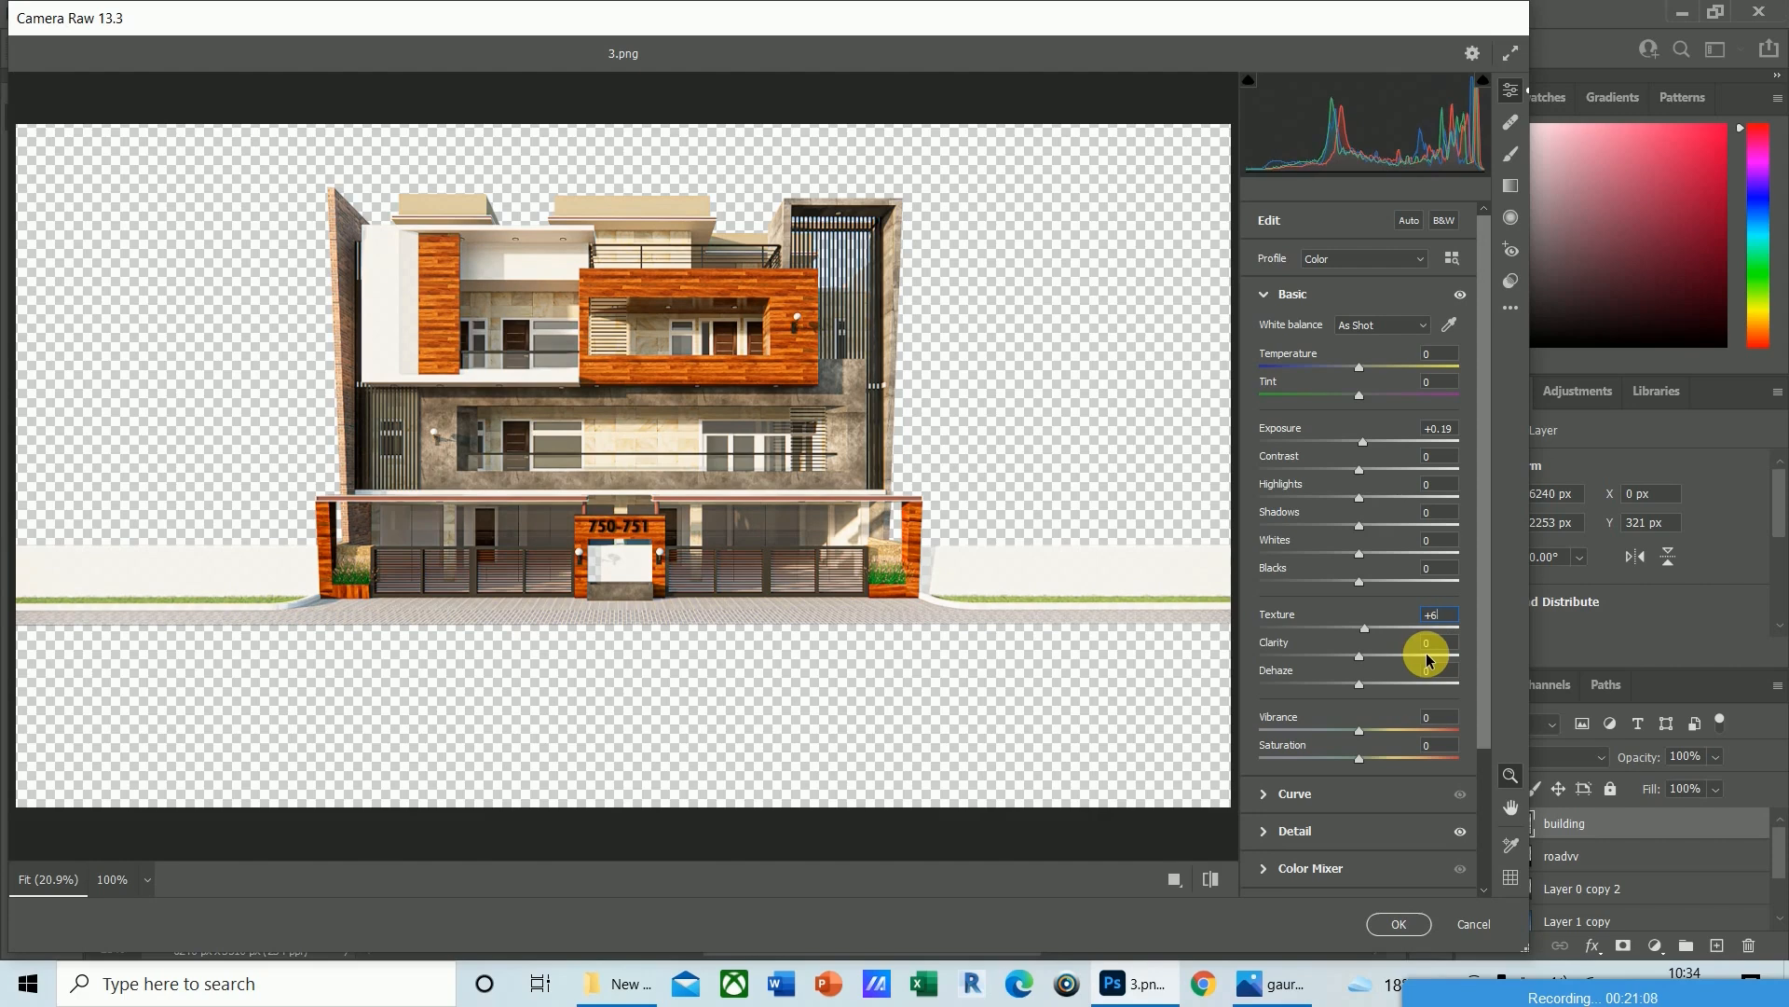
left_click(1399, 924)
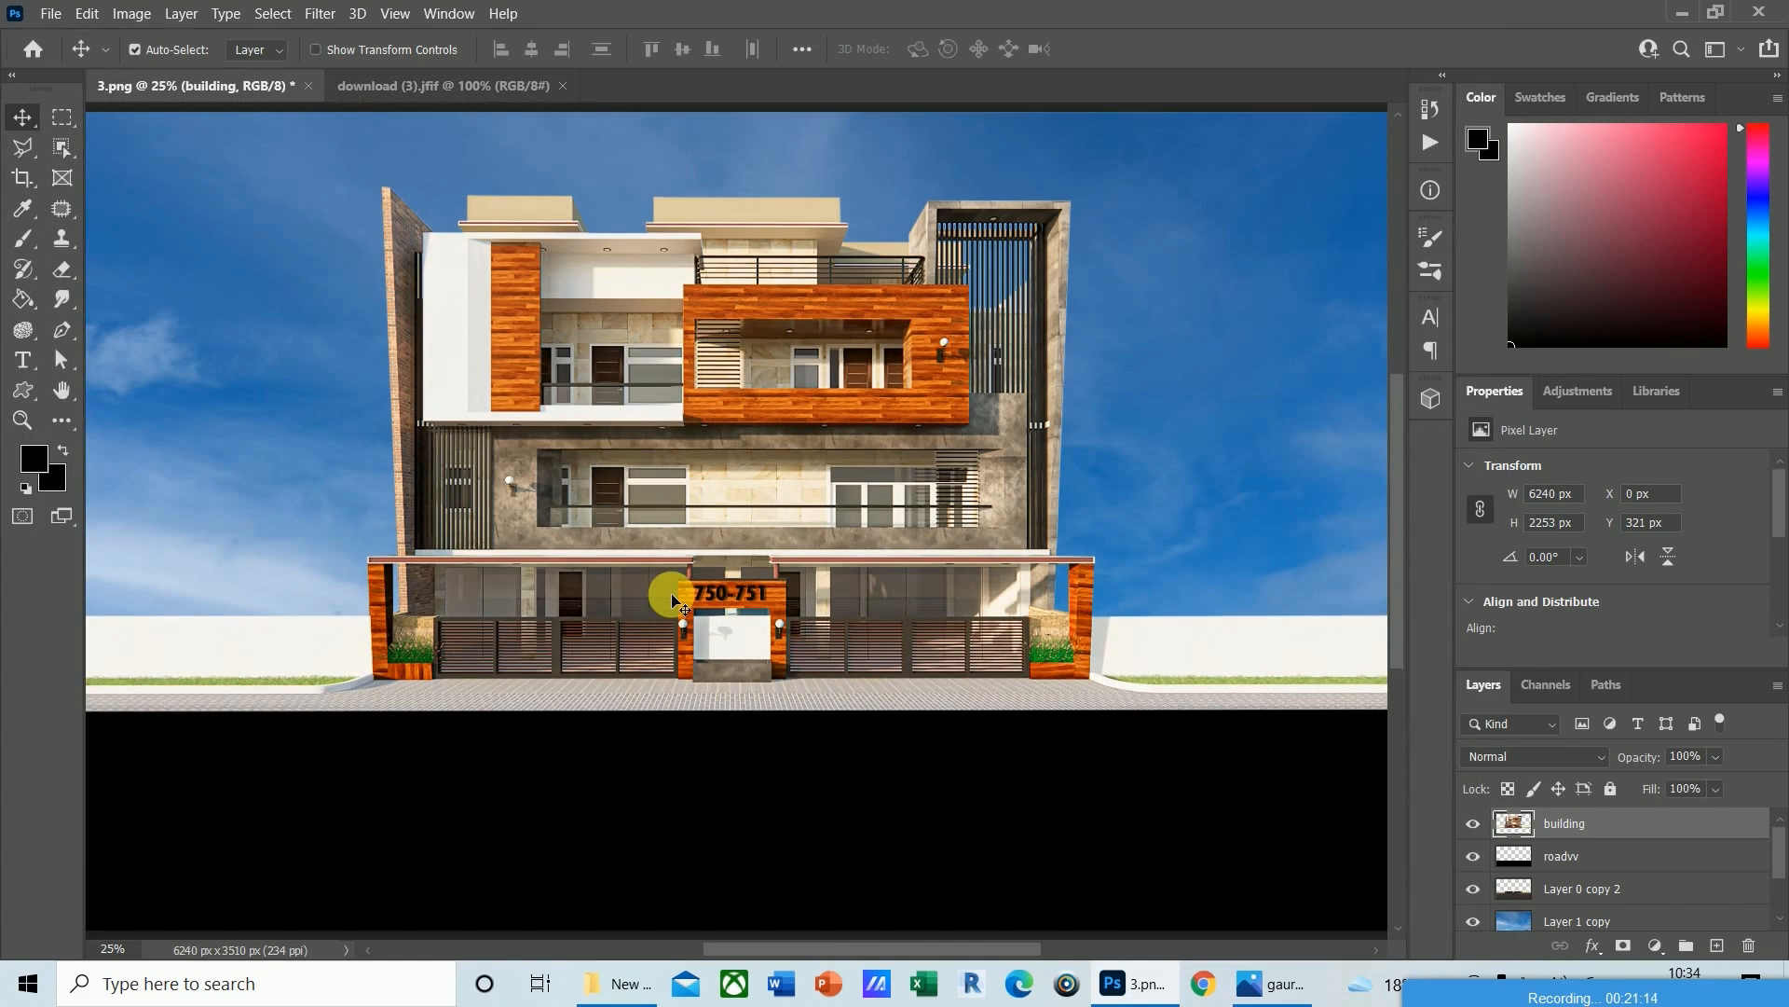
left_click(1242, 979)
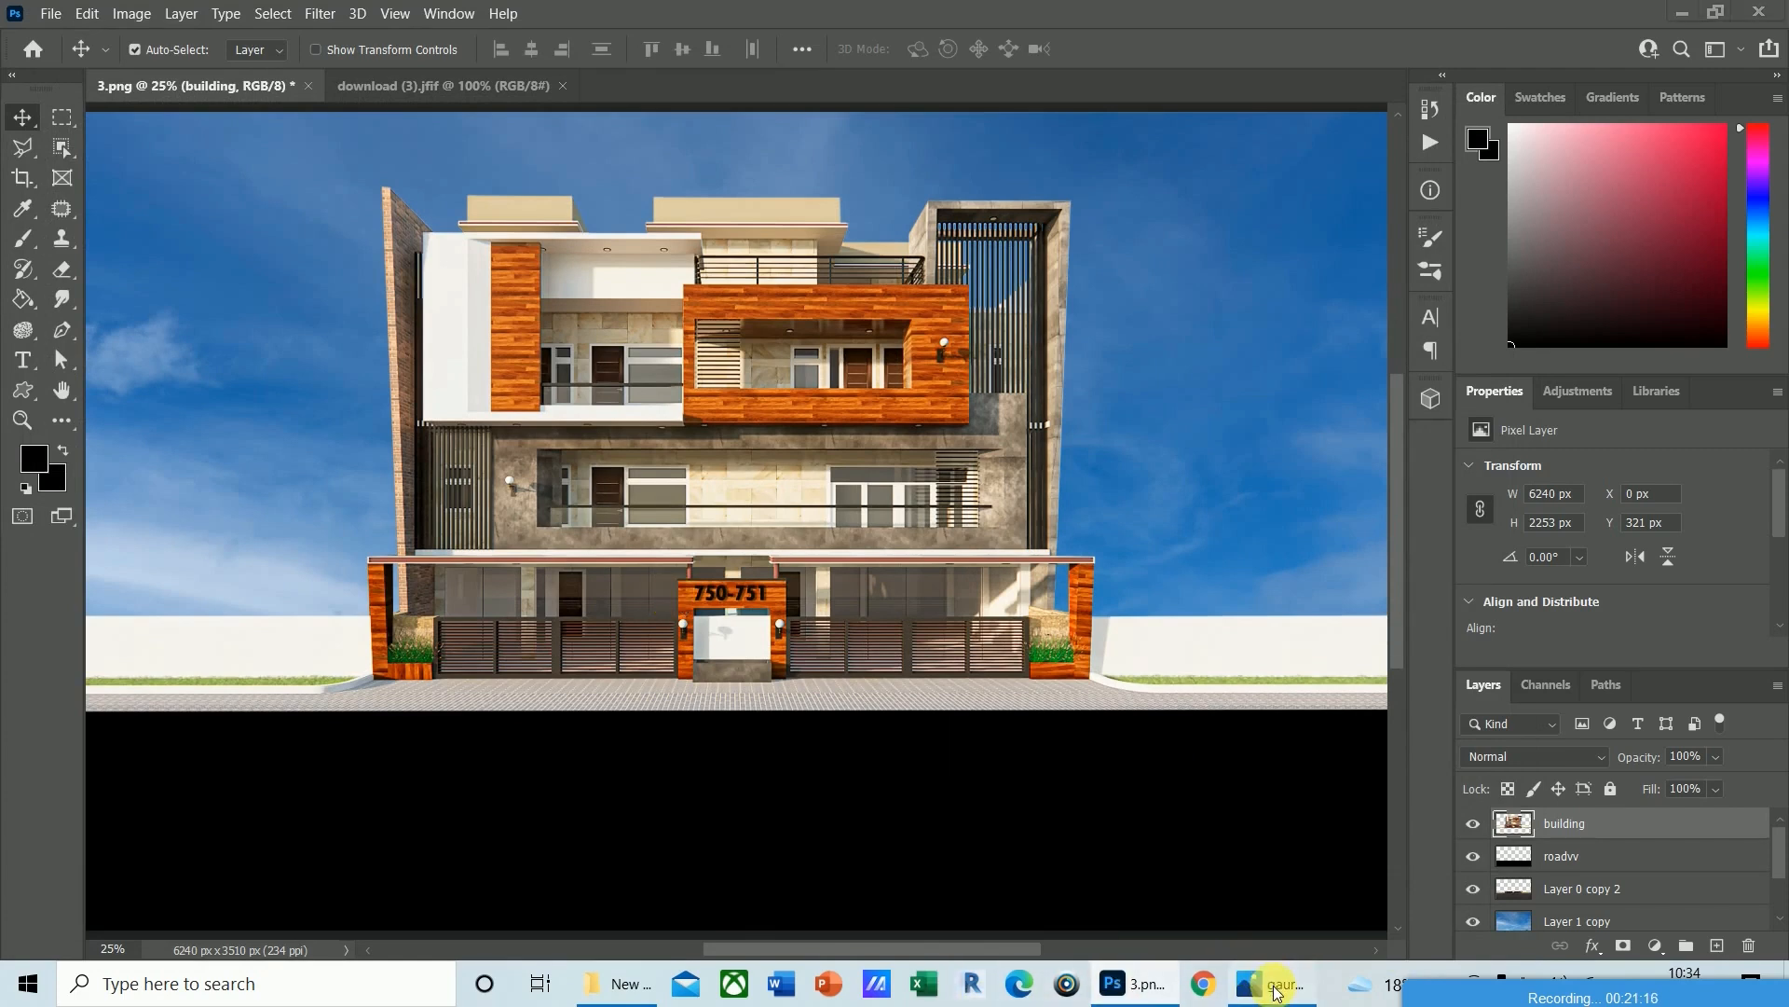
left_click(1142, 993)
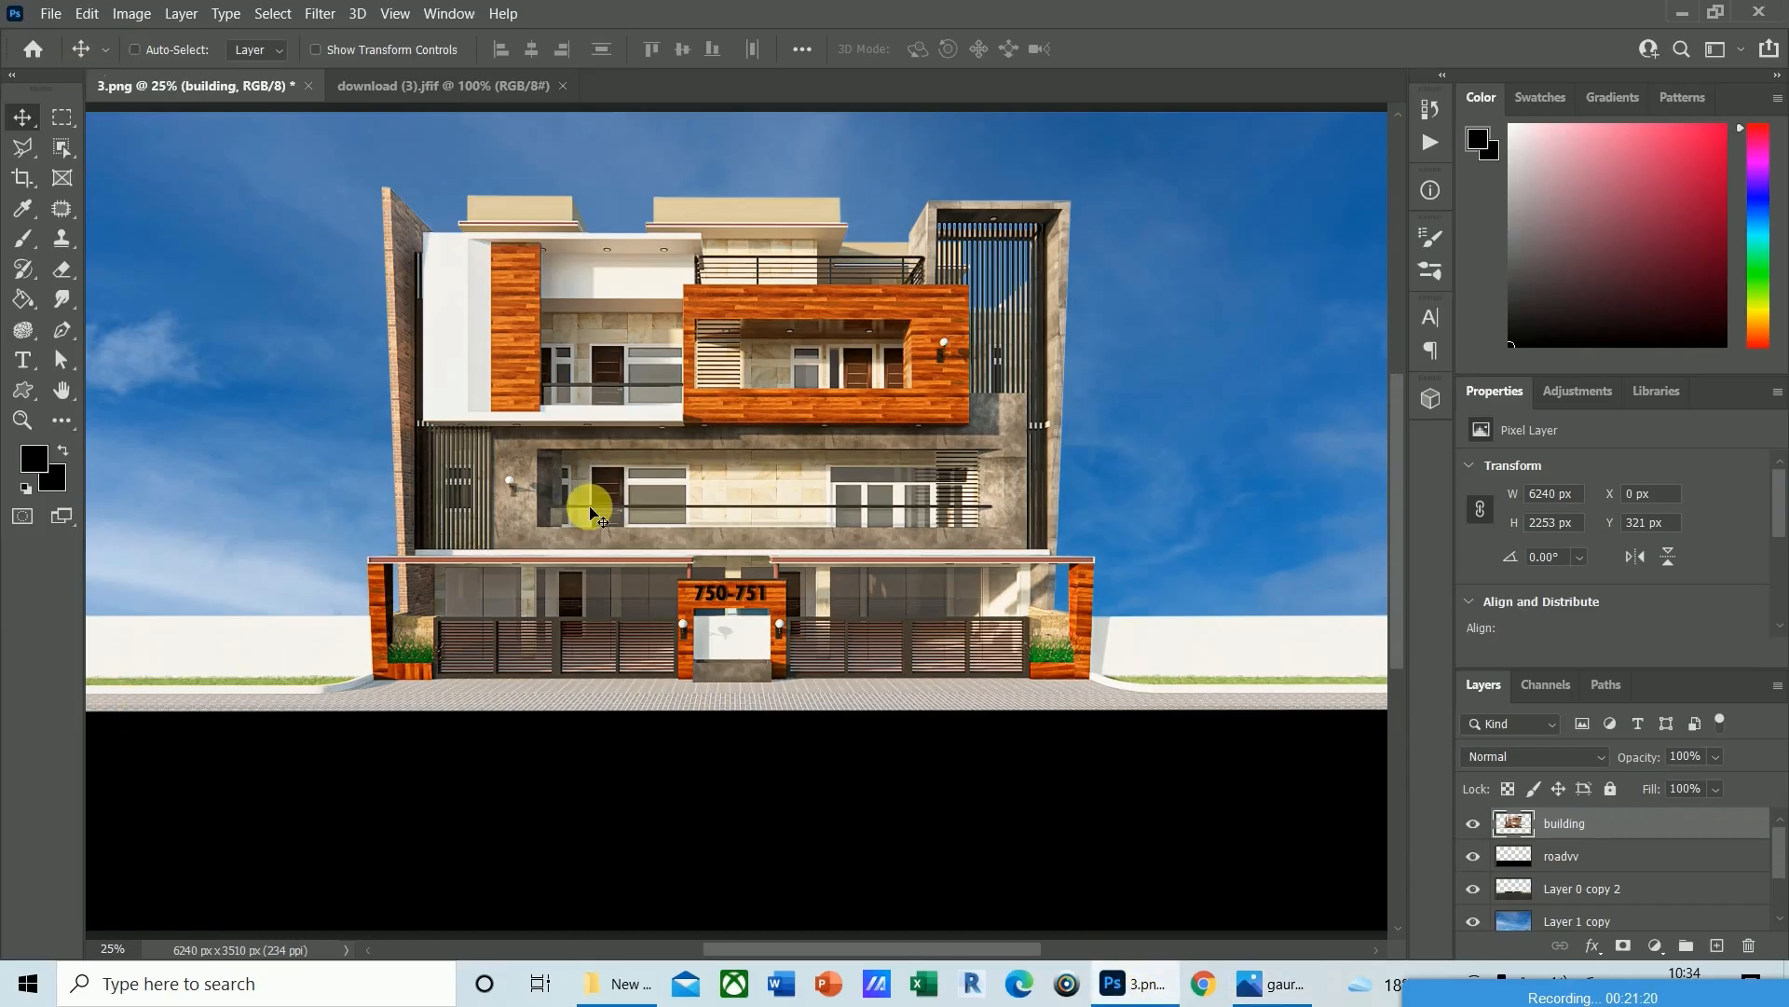
key("ctrl+plus")
key("ctrl+minus")
Apply a Brightness/Contrast adjustment to the building layer with brightness -10 and contrast 10.
left_click(130, 13)
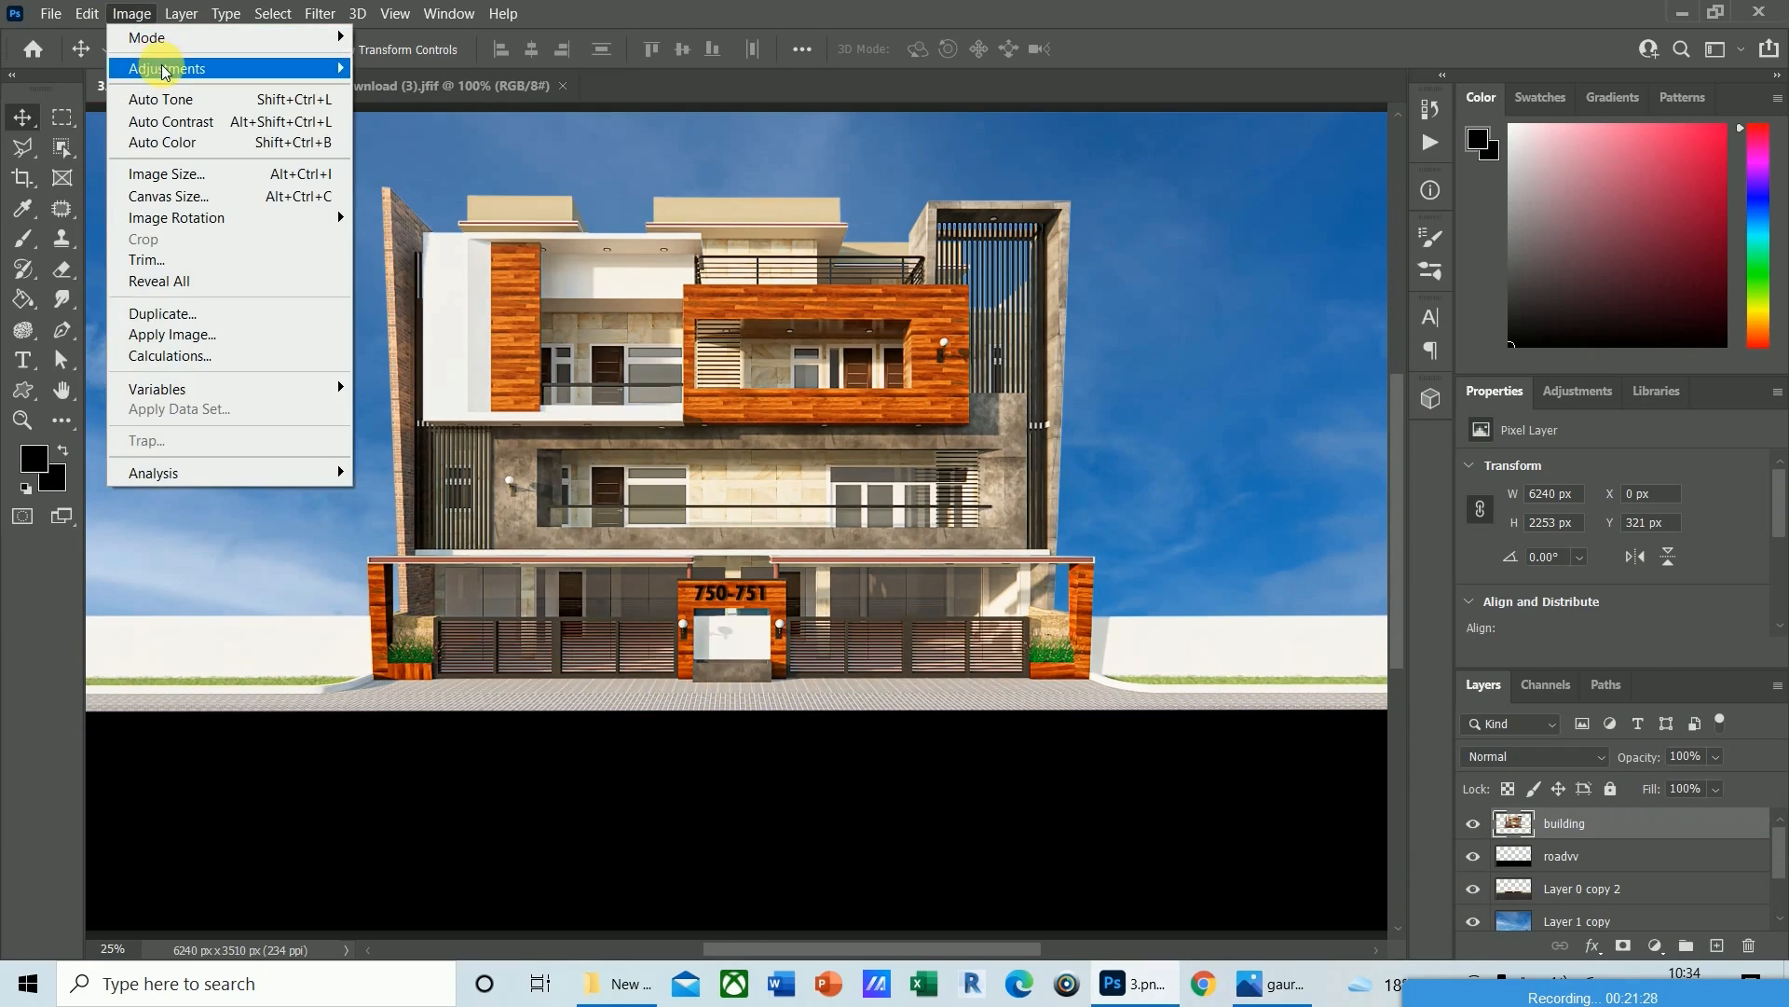
mouse_move(164, 71)
left_click(439, 69)
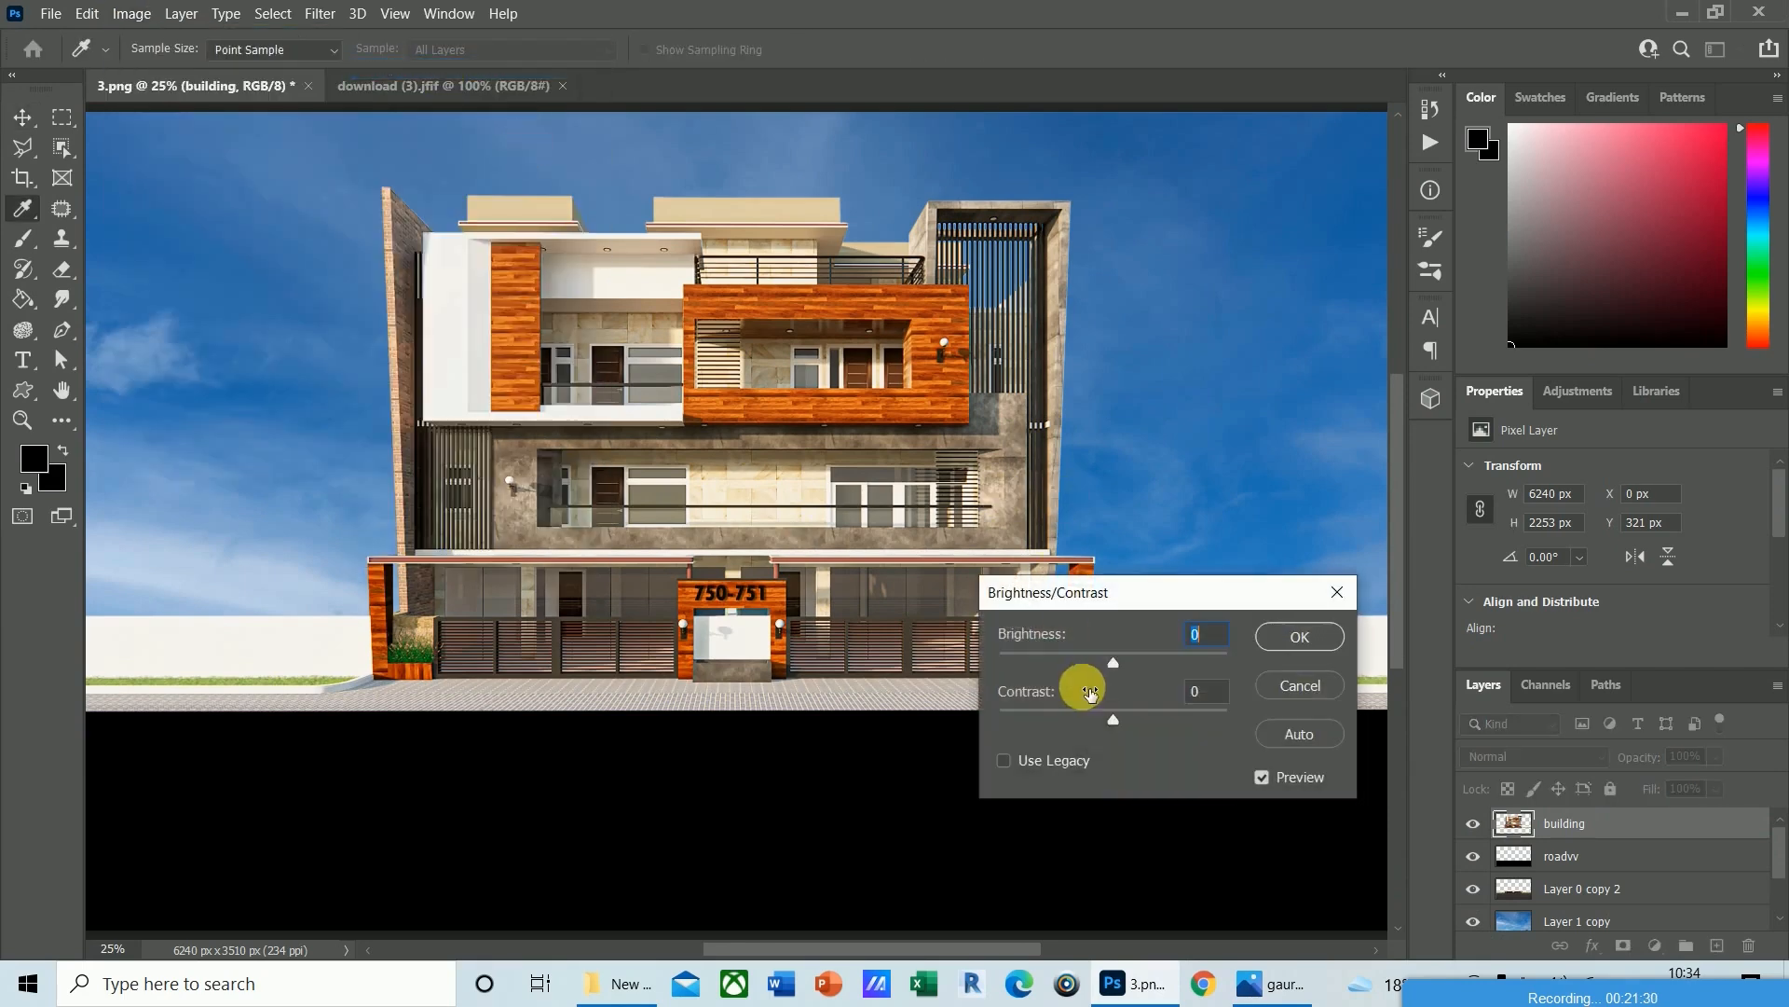
mouse_move(1115, 720)
left_mouse_down()
mouse_move(1031, 719)
mouse_move(1177, 710)
mouse_move(1111, 711)
left_mouse_up()
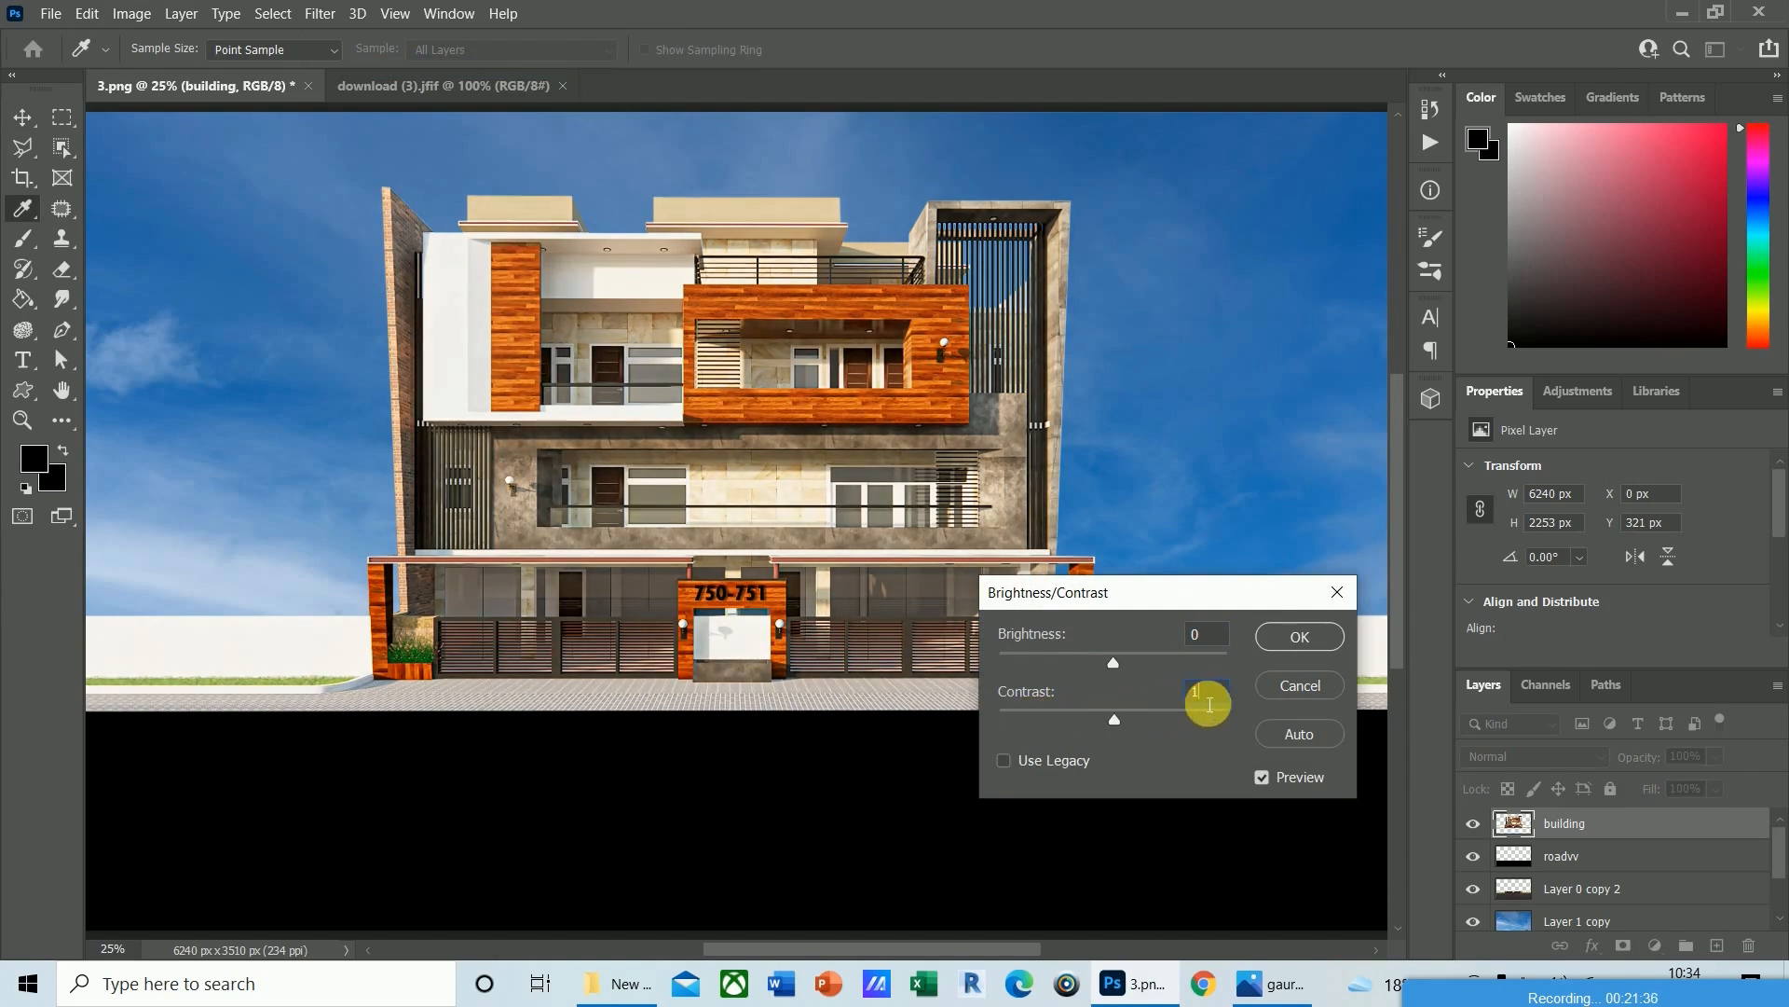
type("0")
left_click_drag(1115, 668, 1096, 668)
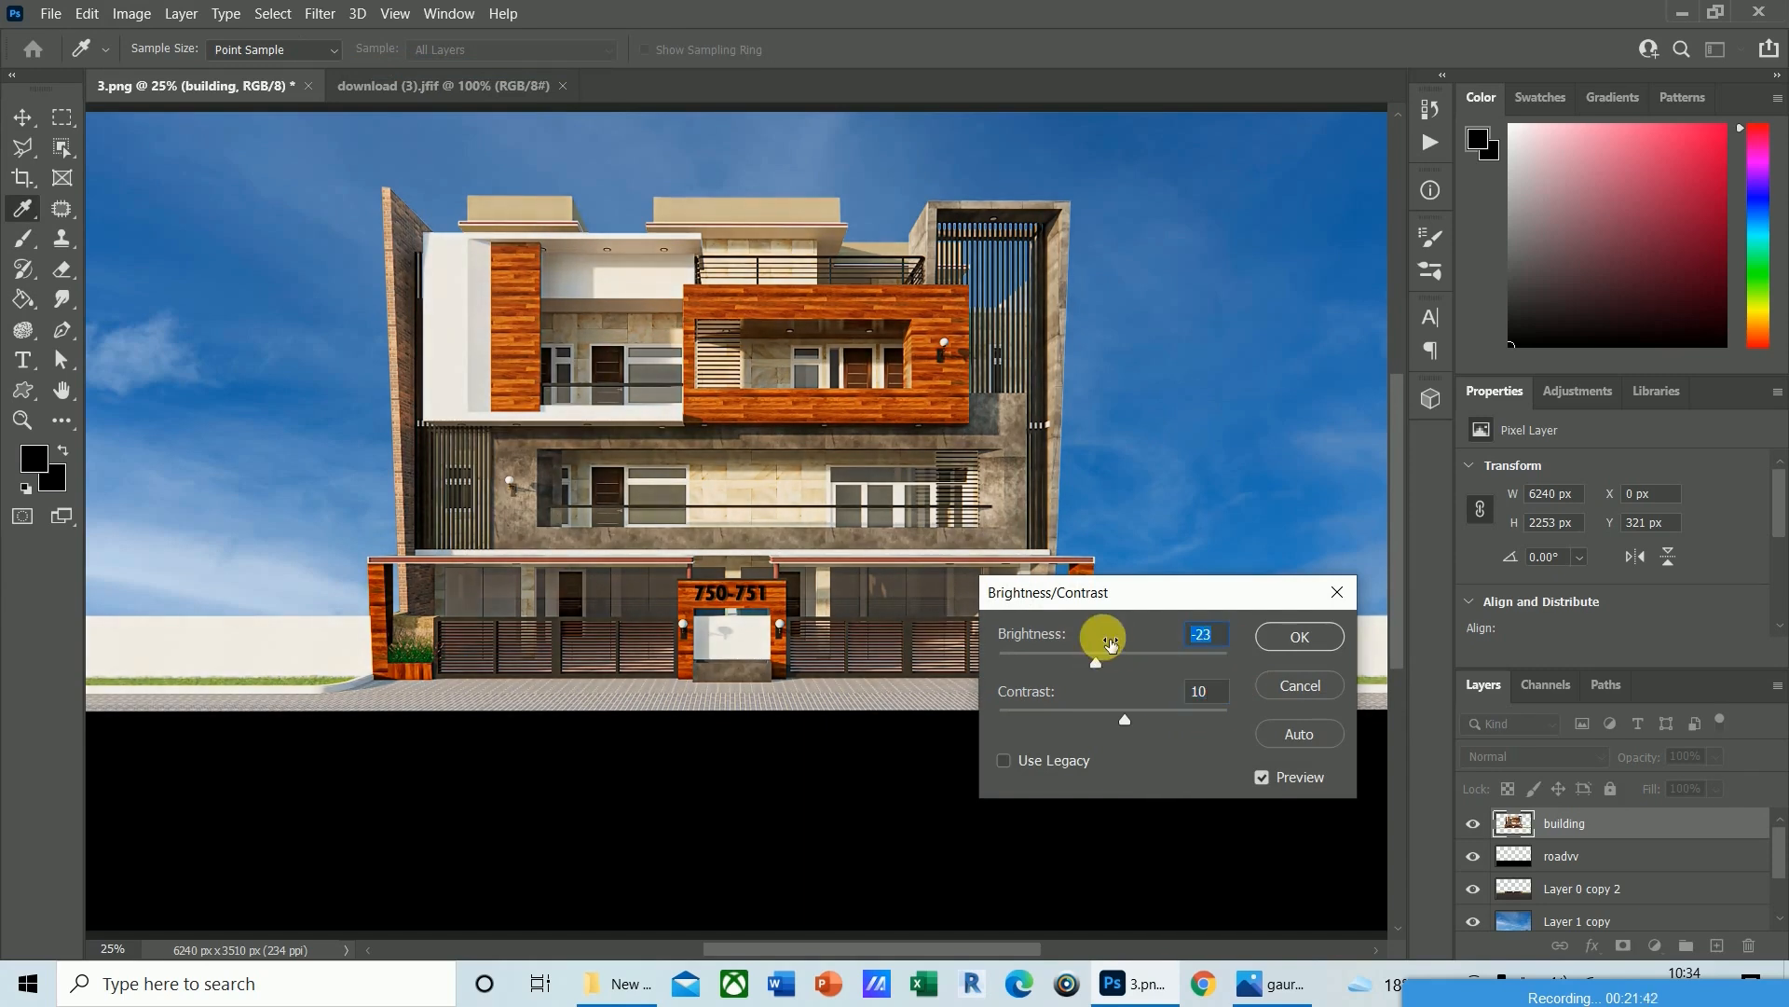
type("-10")
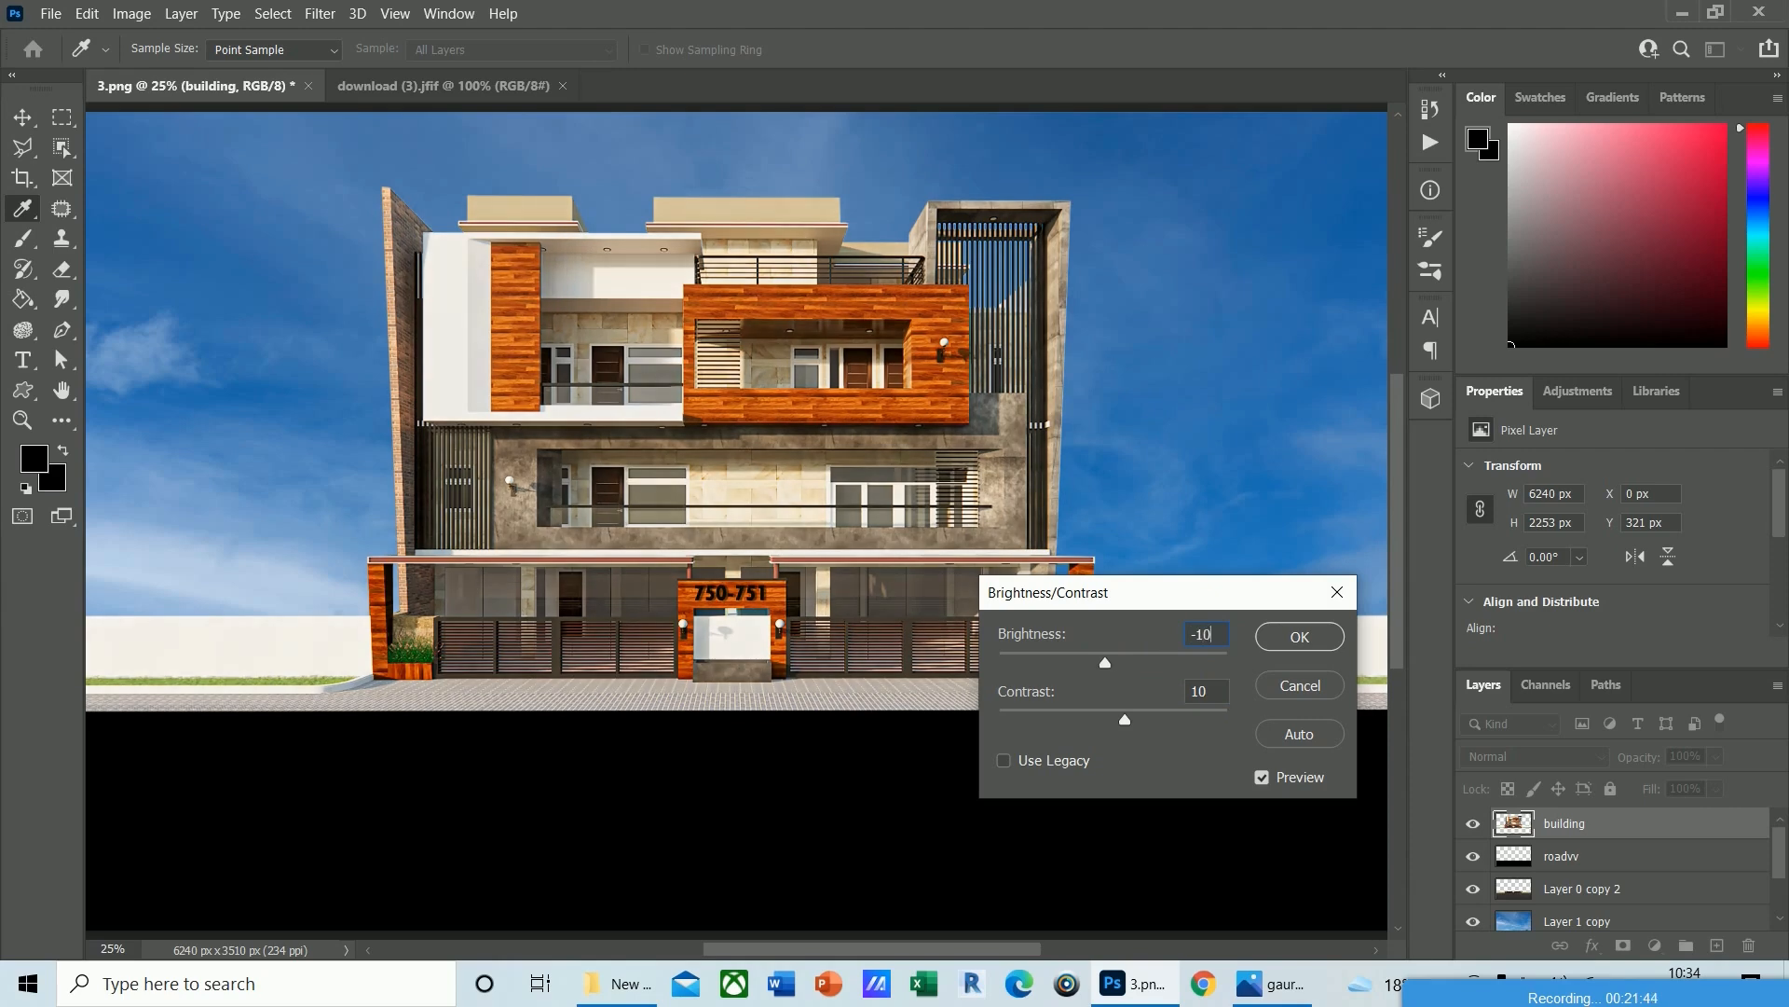
left_click(1298, 637)
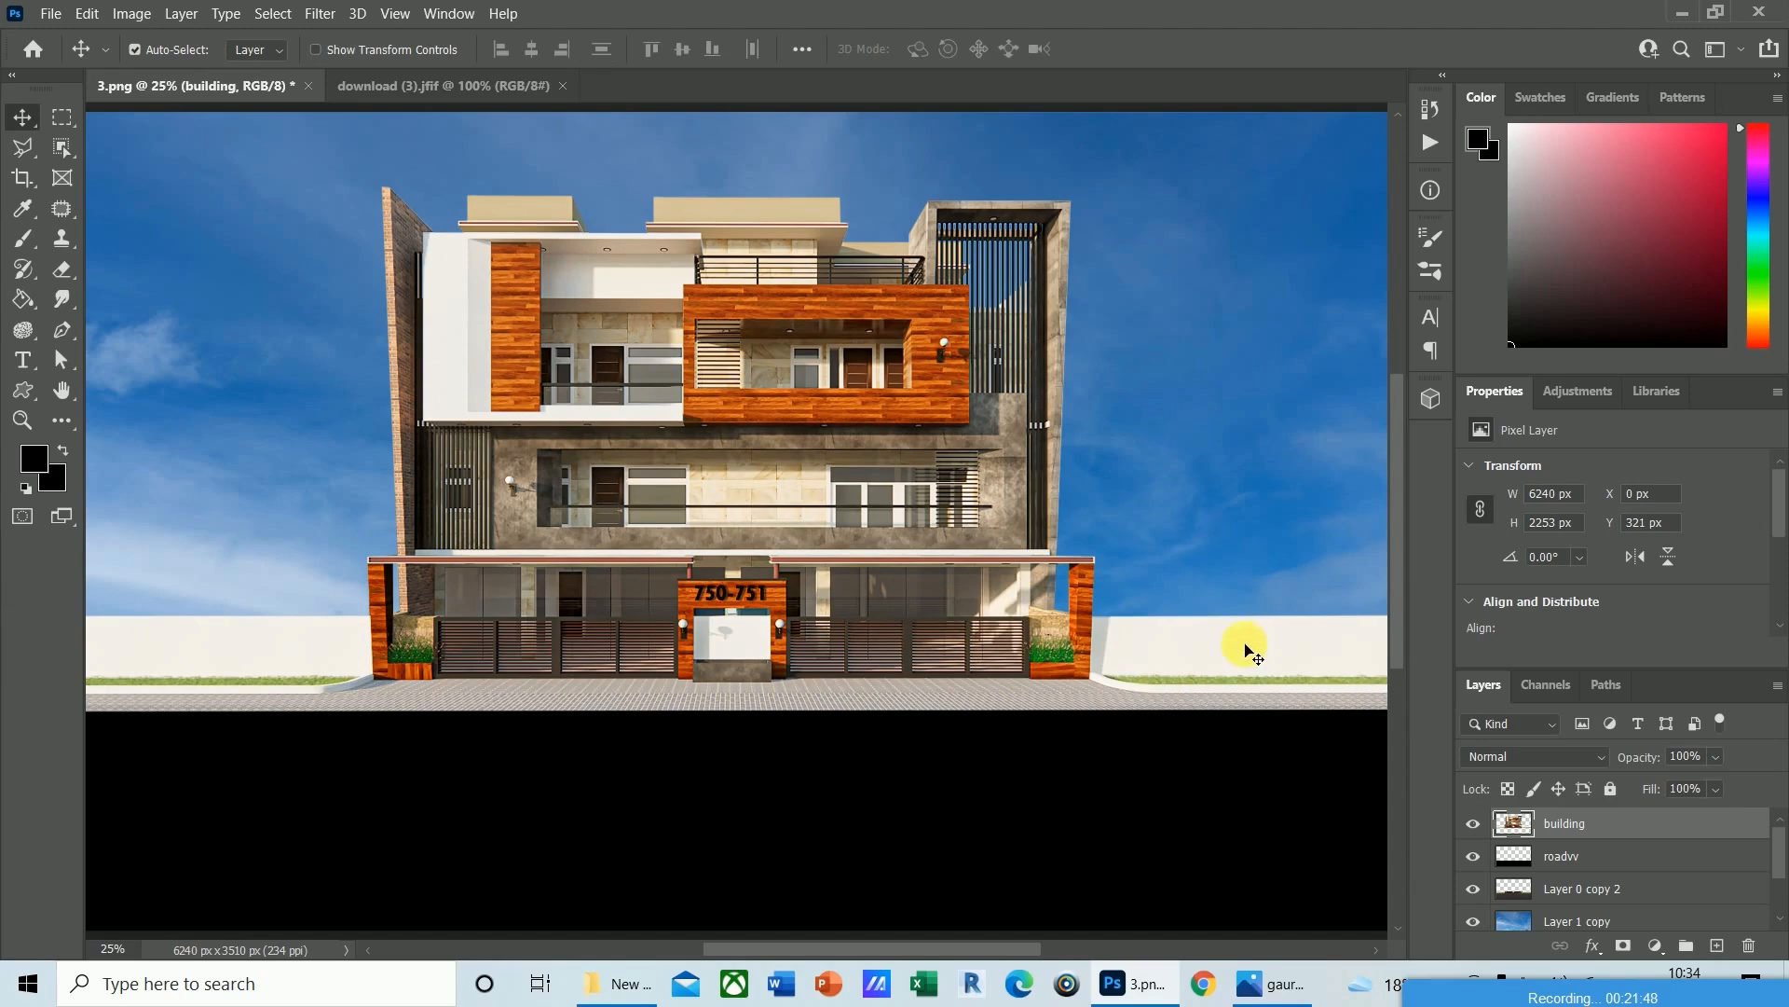
Open the tree picture images.png from the texture folder.
left_click(53, 18)
left_click(58, 43)
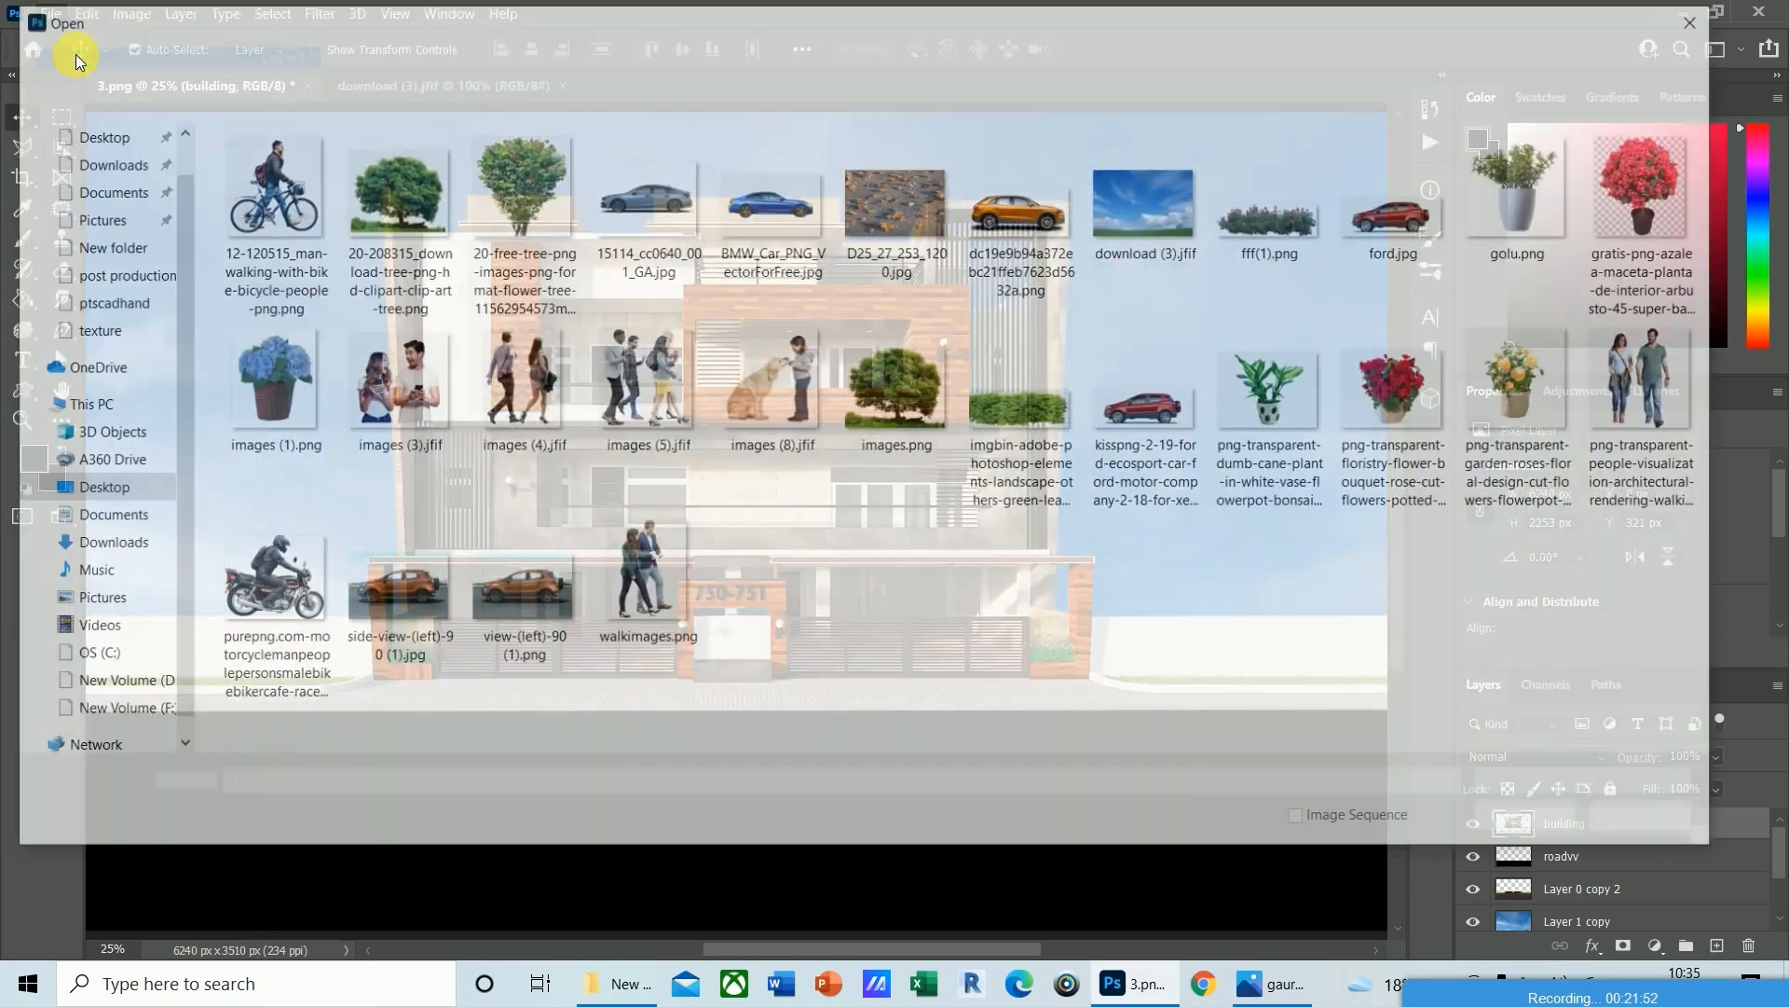
left_click(912, 429)
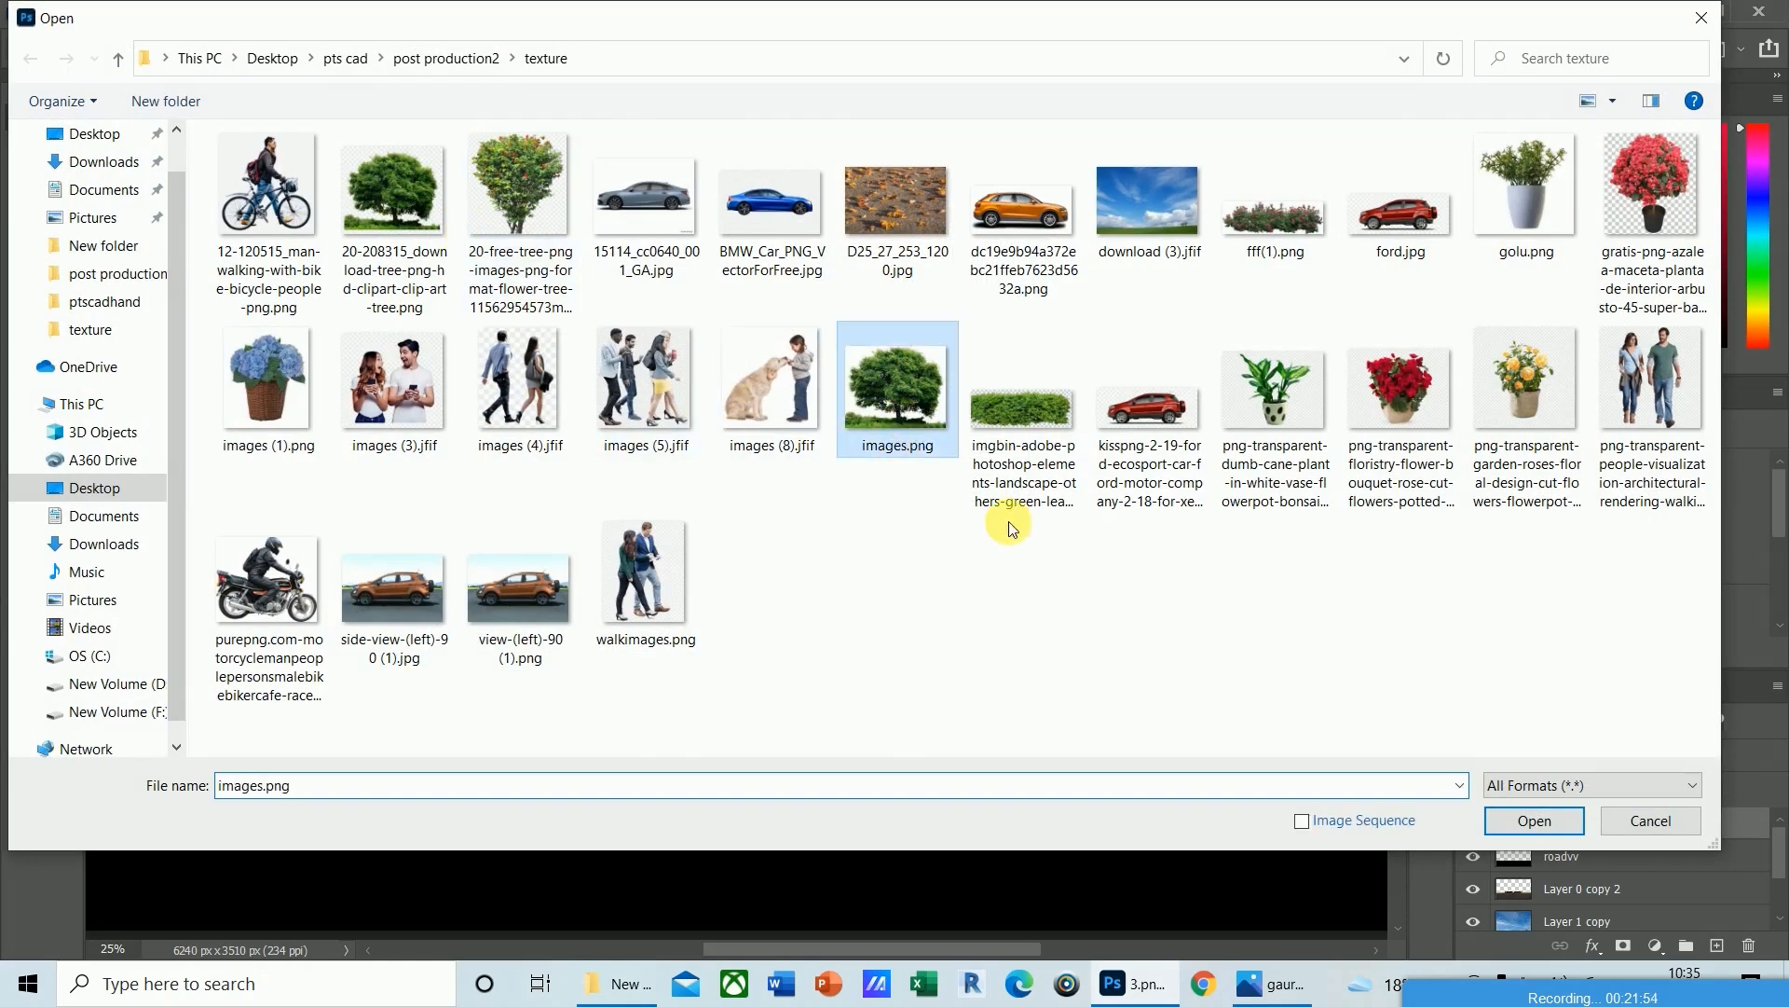
left_click(1533, 822)
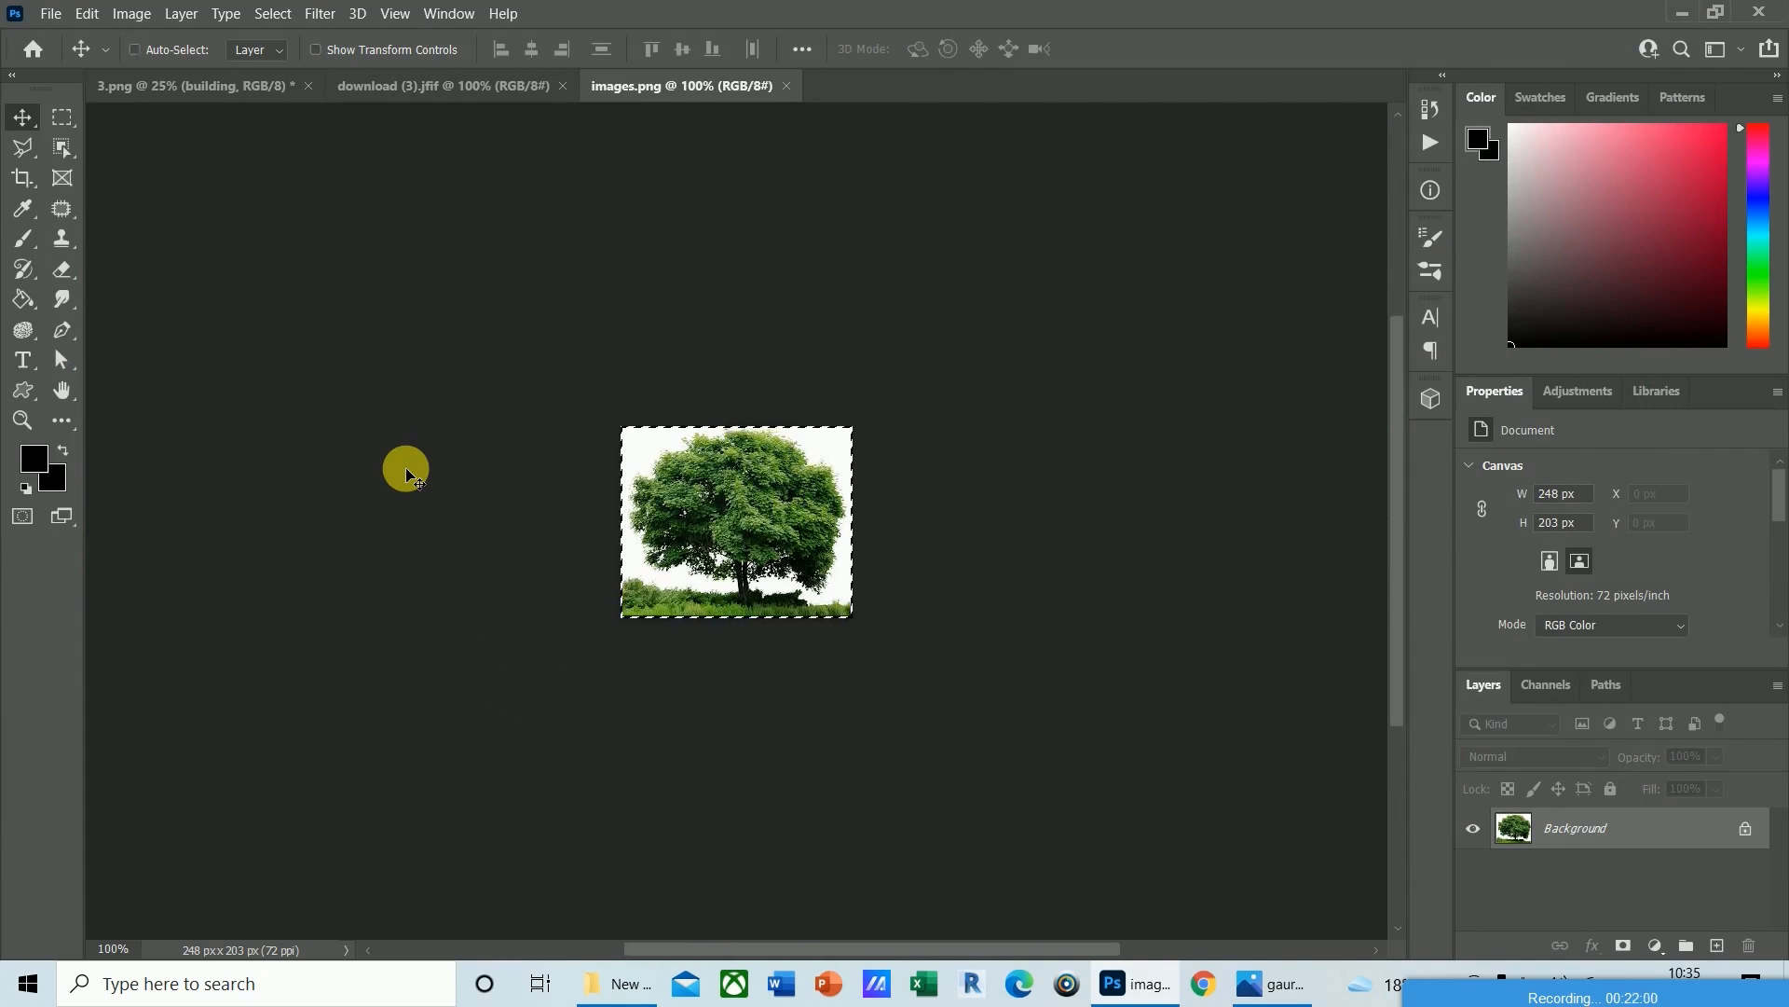
Try pasting the copied tree picture into 3.png, undo the paste, and clear the selection in images.png.
key("ctrl+Tab")
key("ctrl+v")
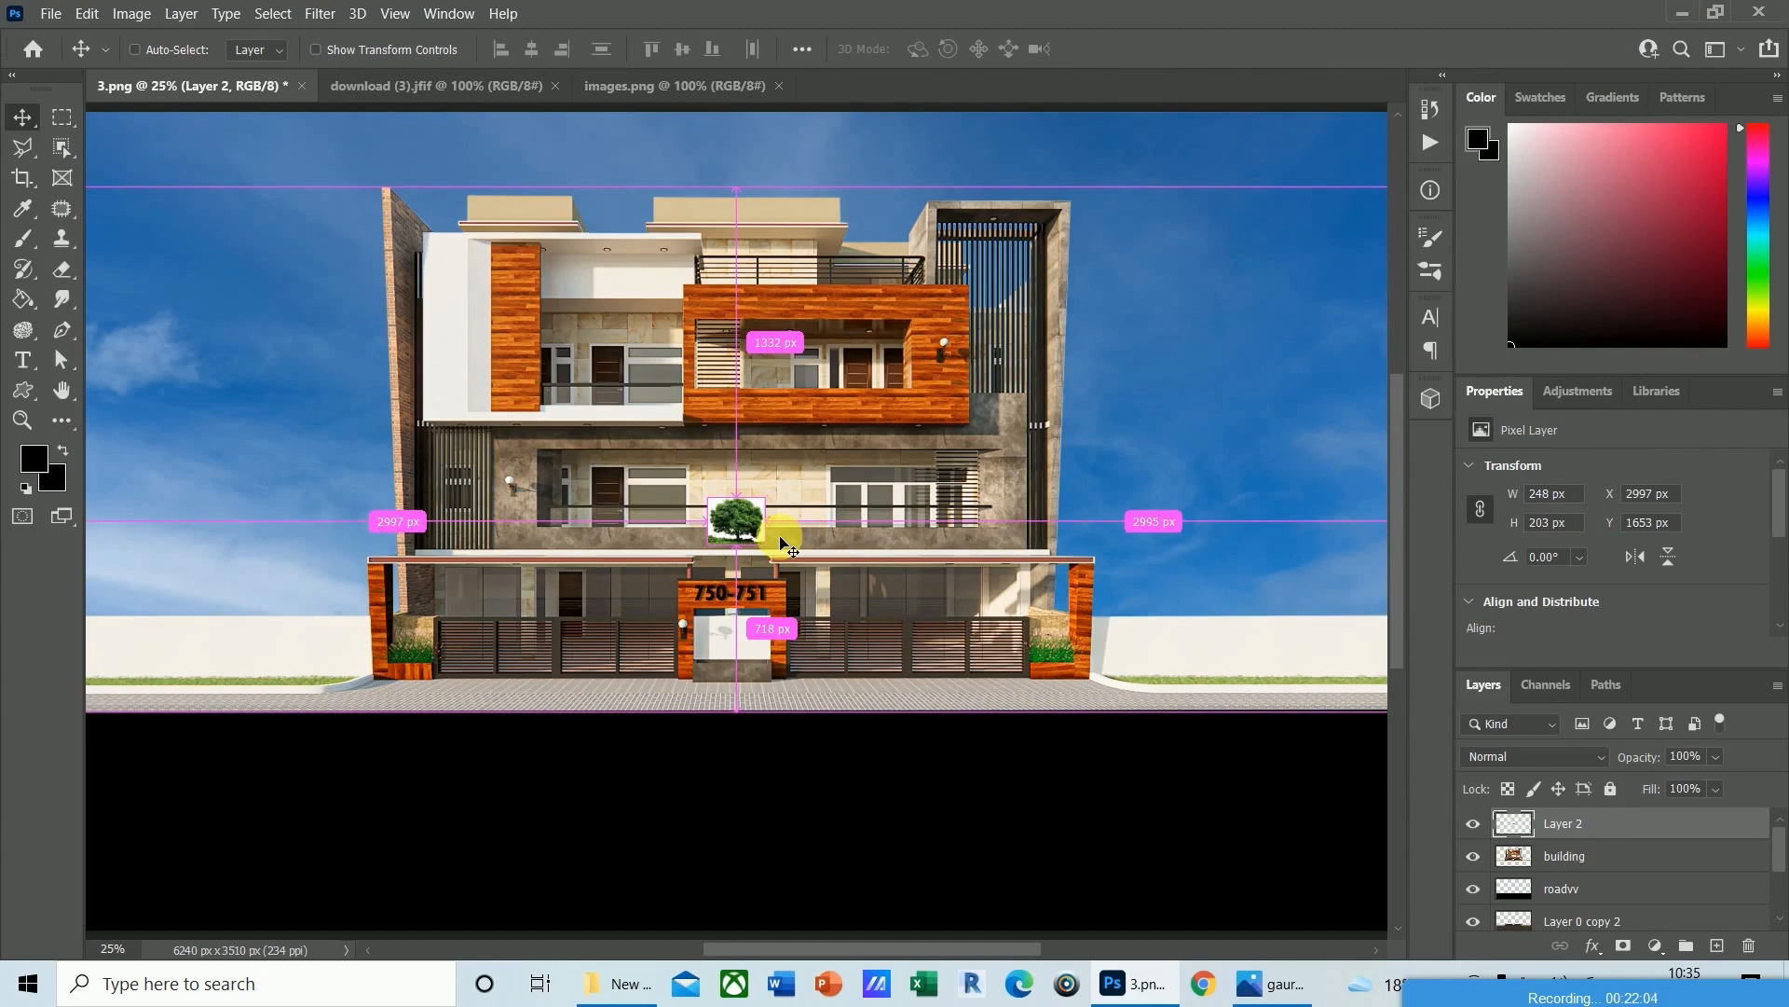
key("ctrl+z")
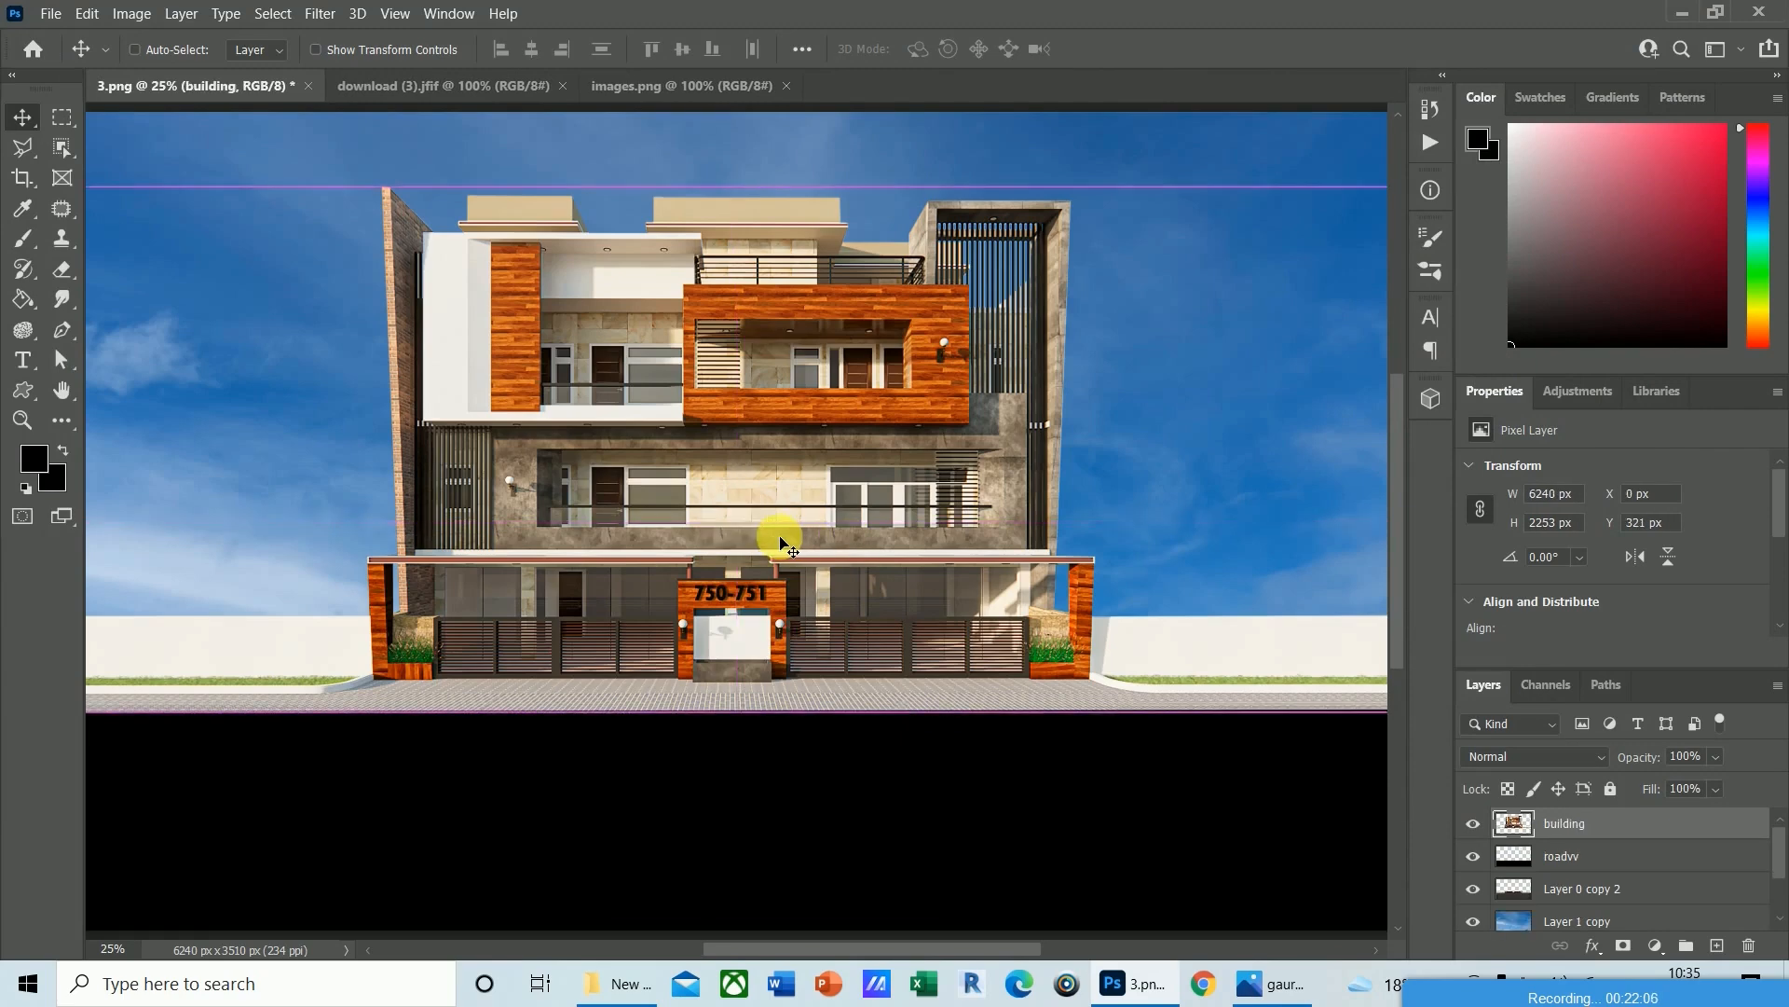
key("ctrl+Tab")
key("ctrl+Tab")
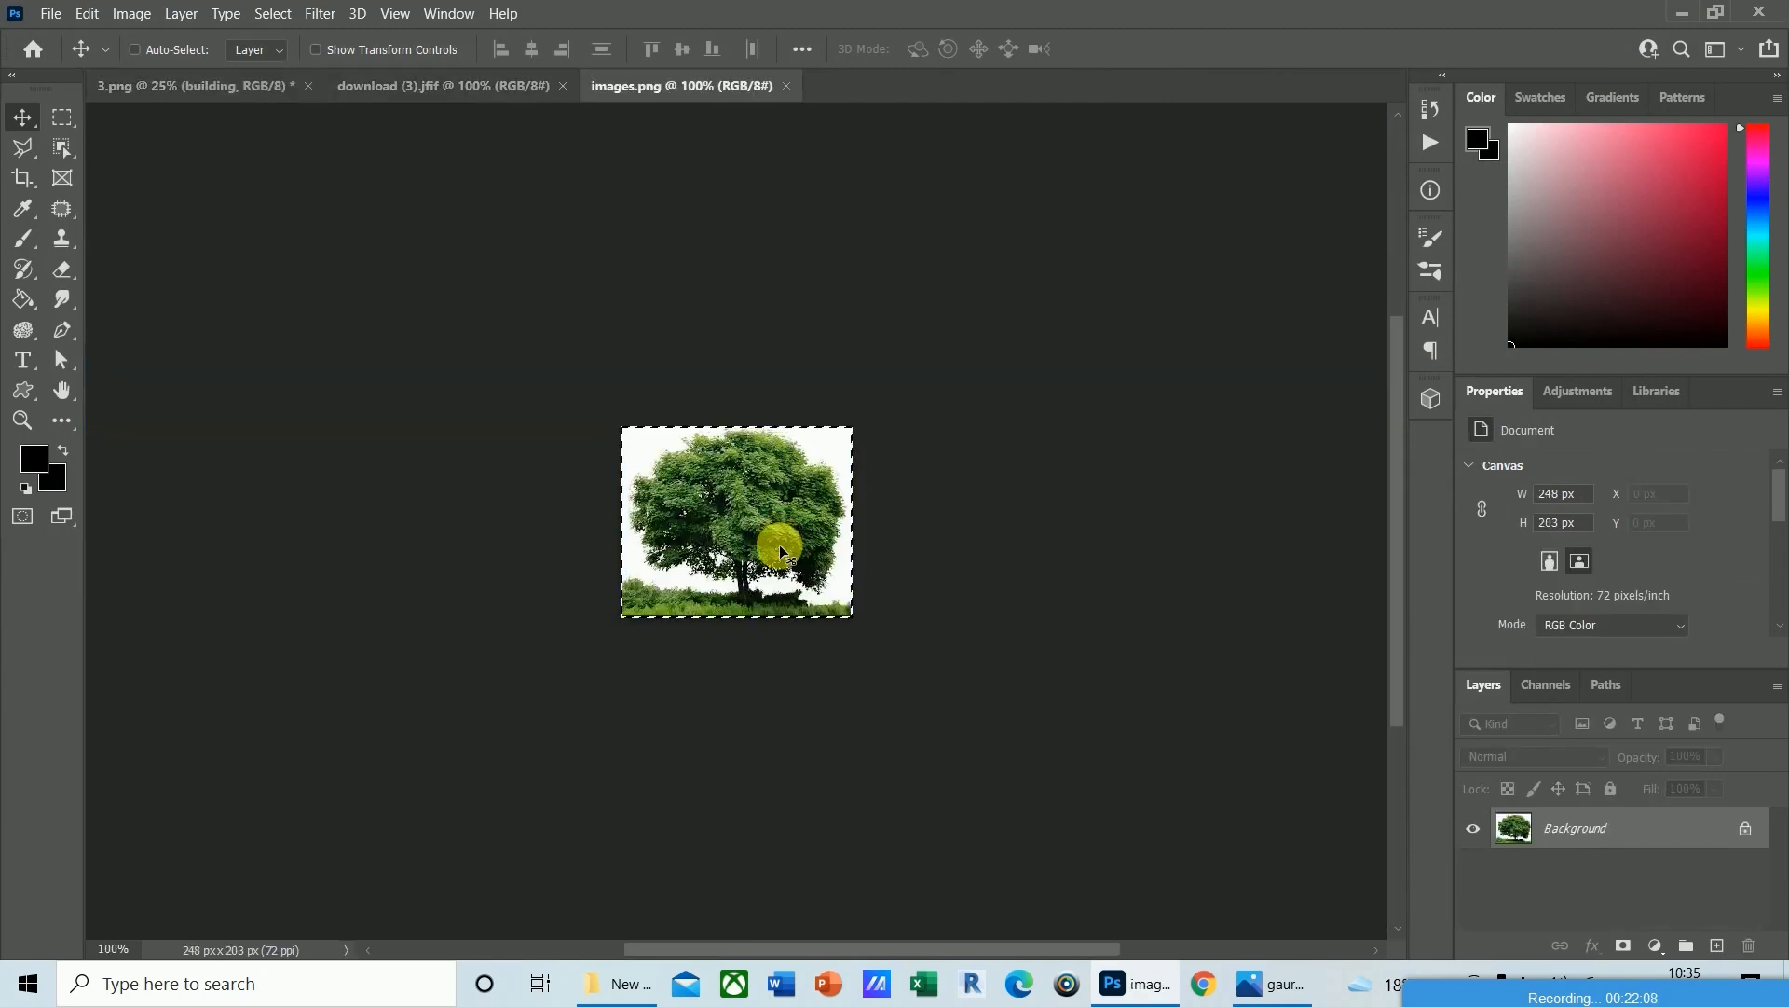
key("ctrl+d")
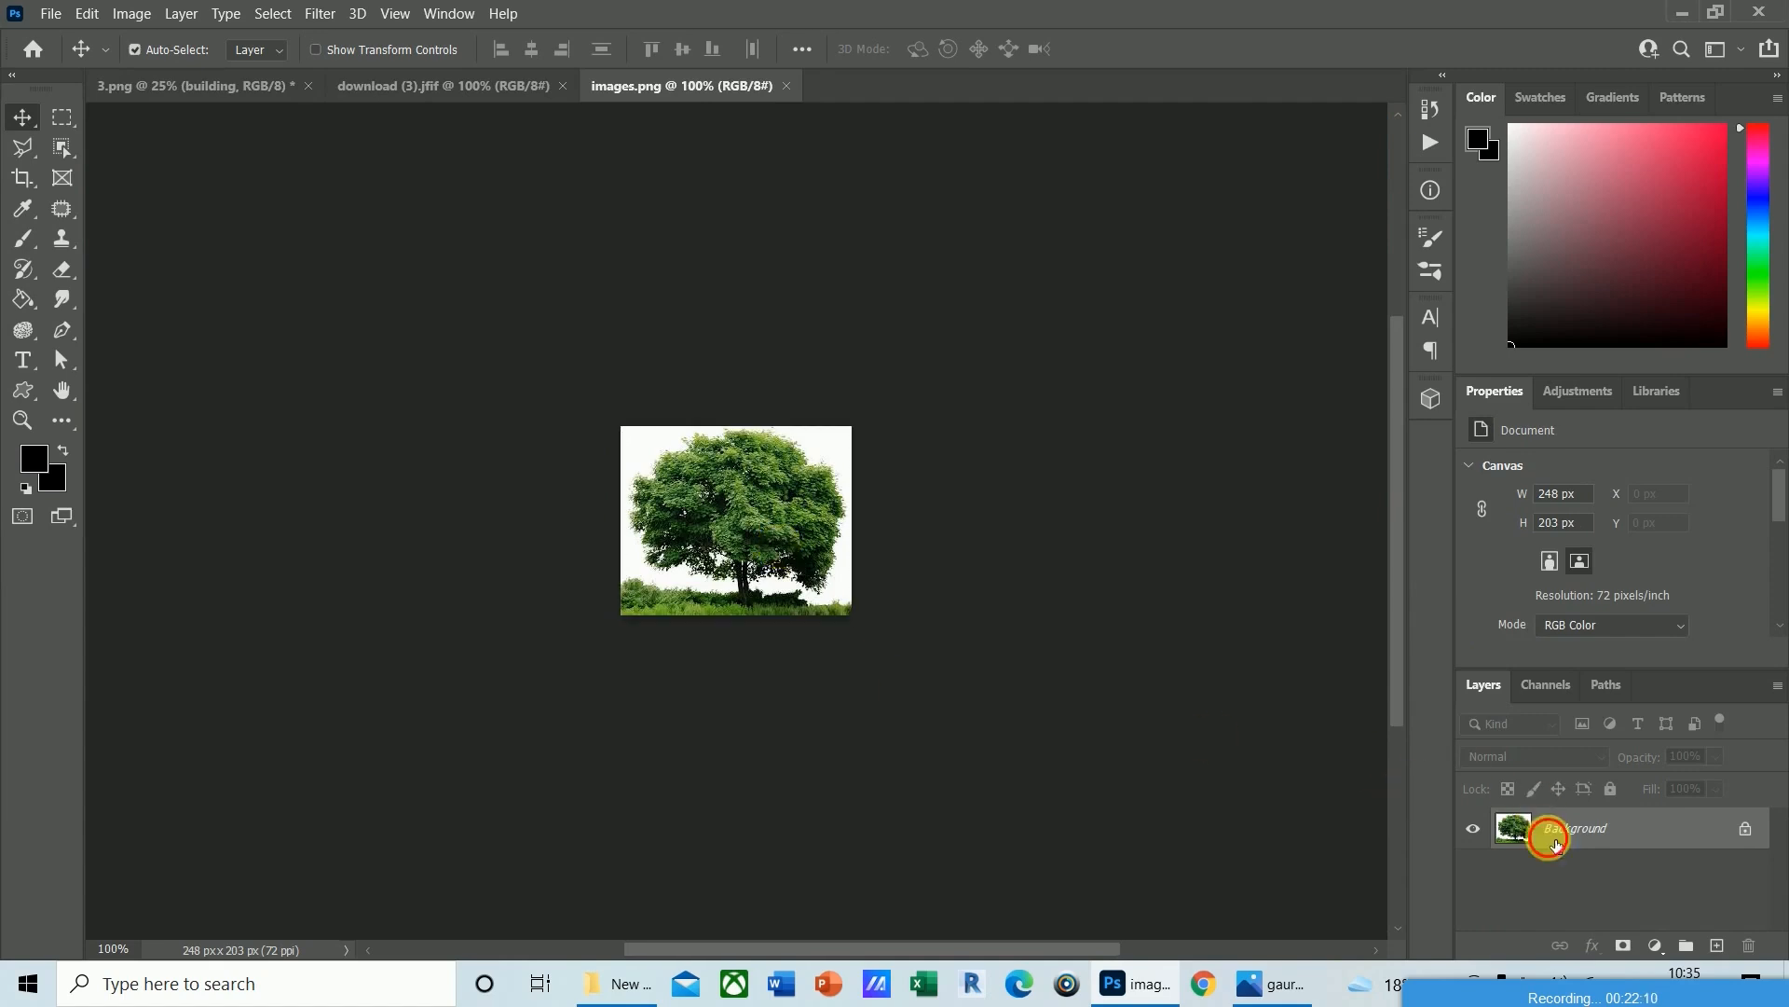
Convert the tree picture's locked background into a regular layer and resample the image to a resolution of 233 pixels/inch.
double_click(1555, 845)
left_click(1076, 285)
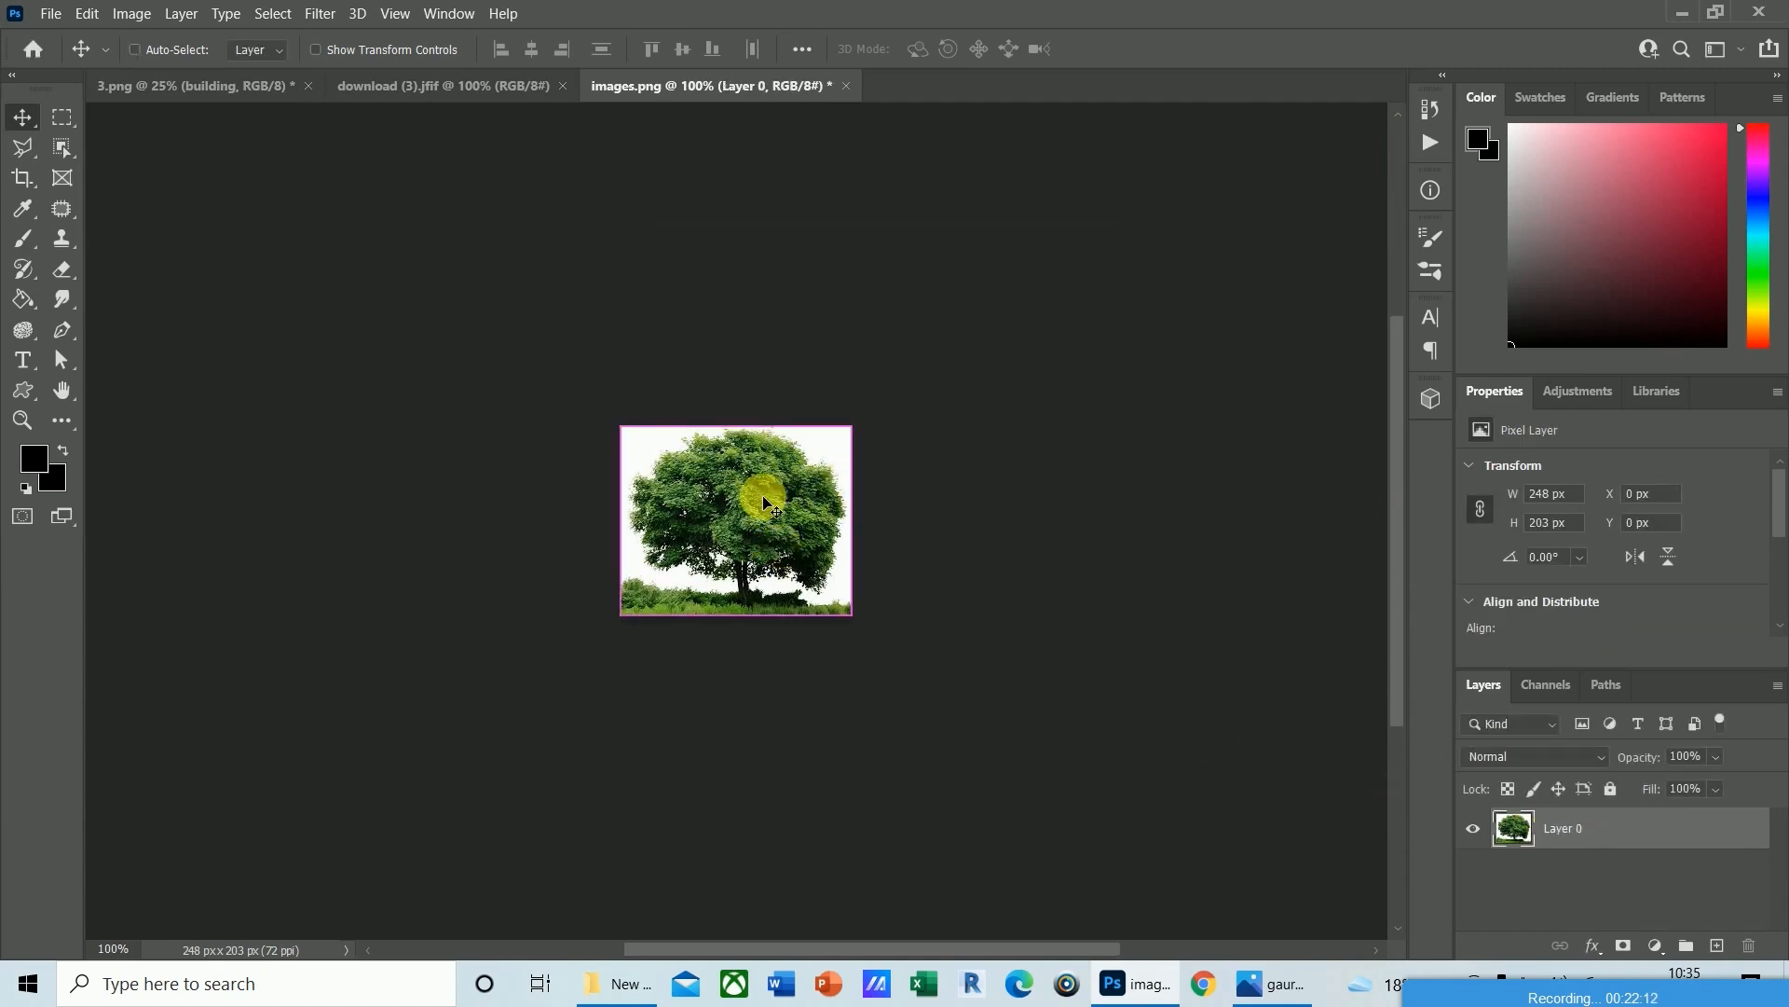
key("ctrl+alt+i")
left_click(1021, 371)
type("233")
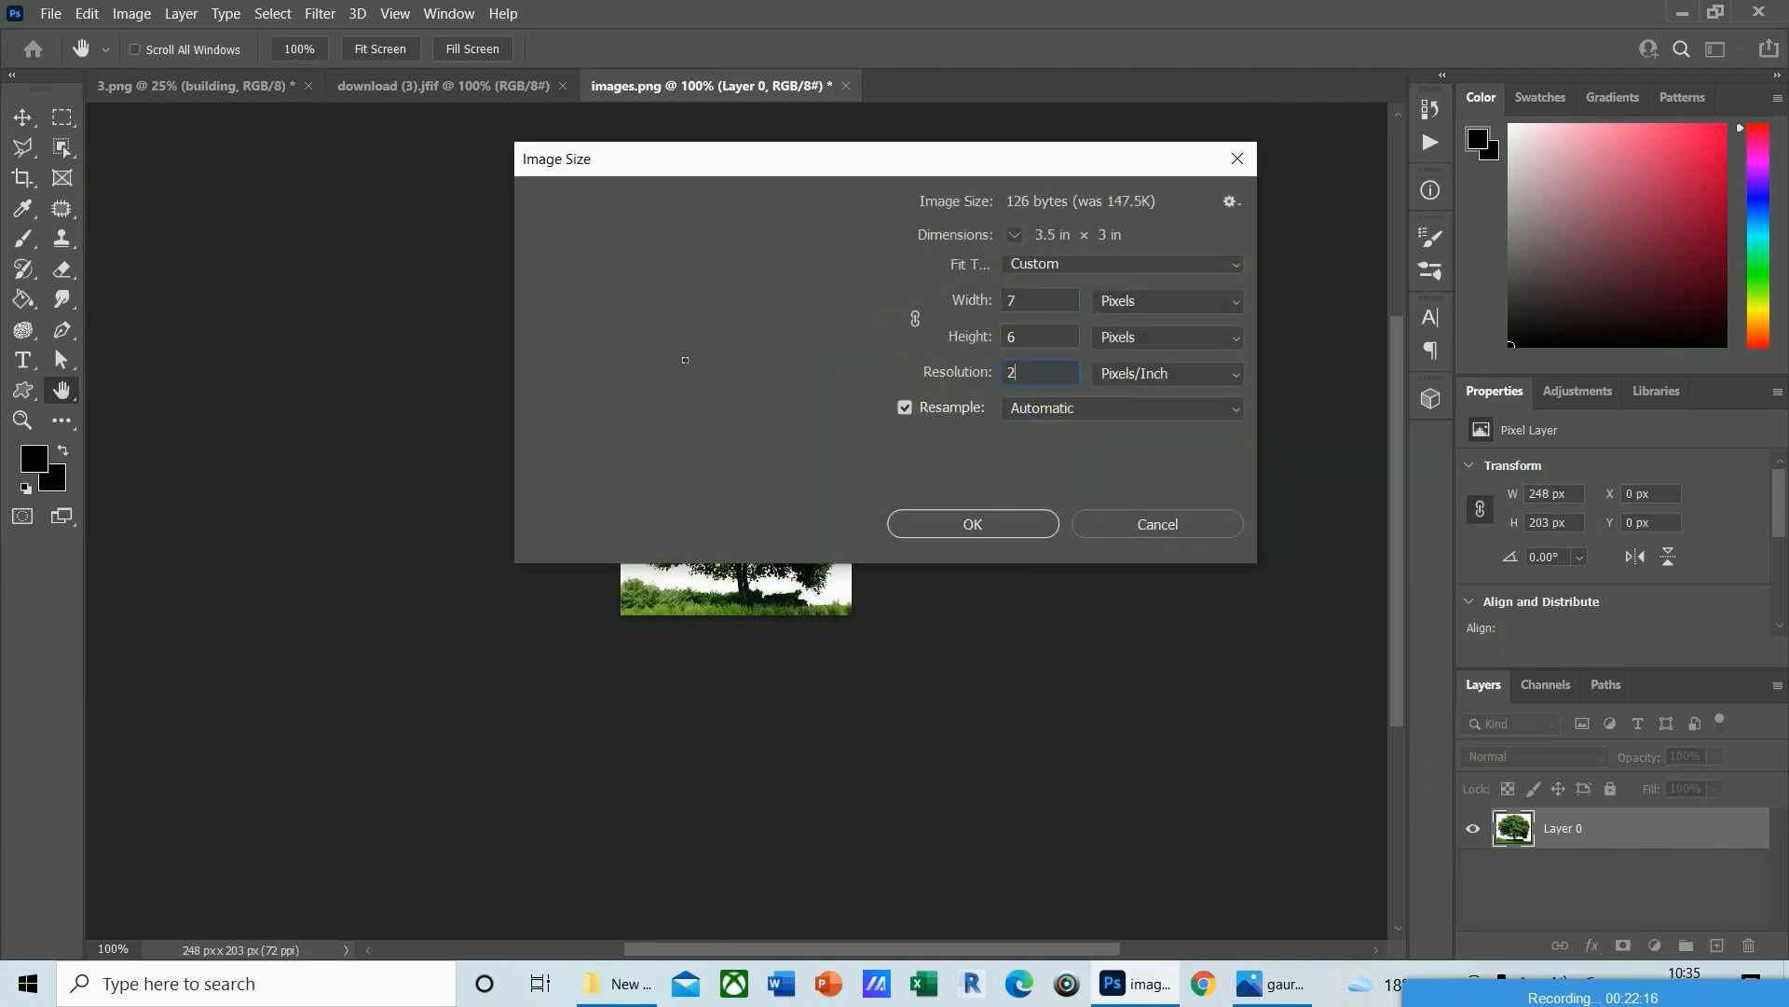
left_click(1016, 520)
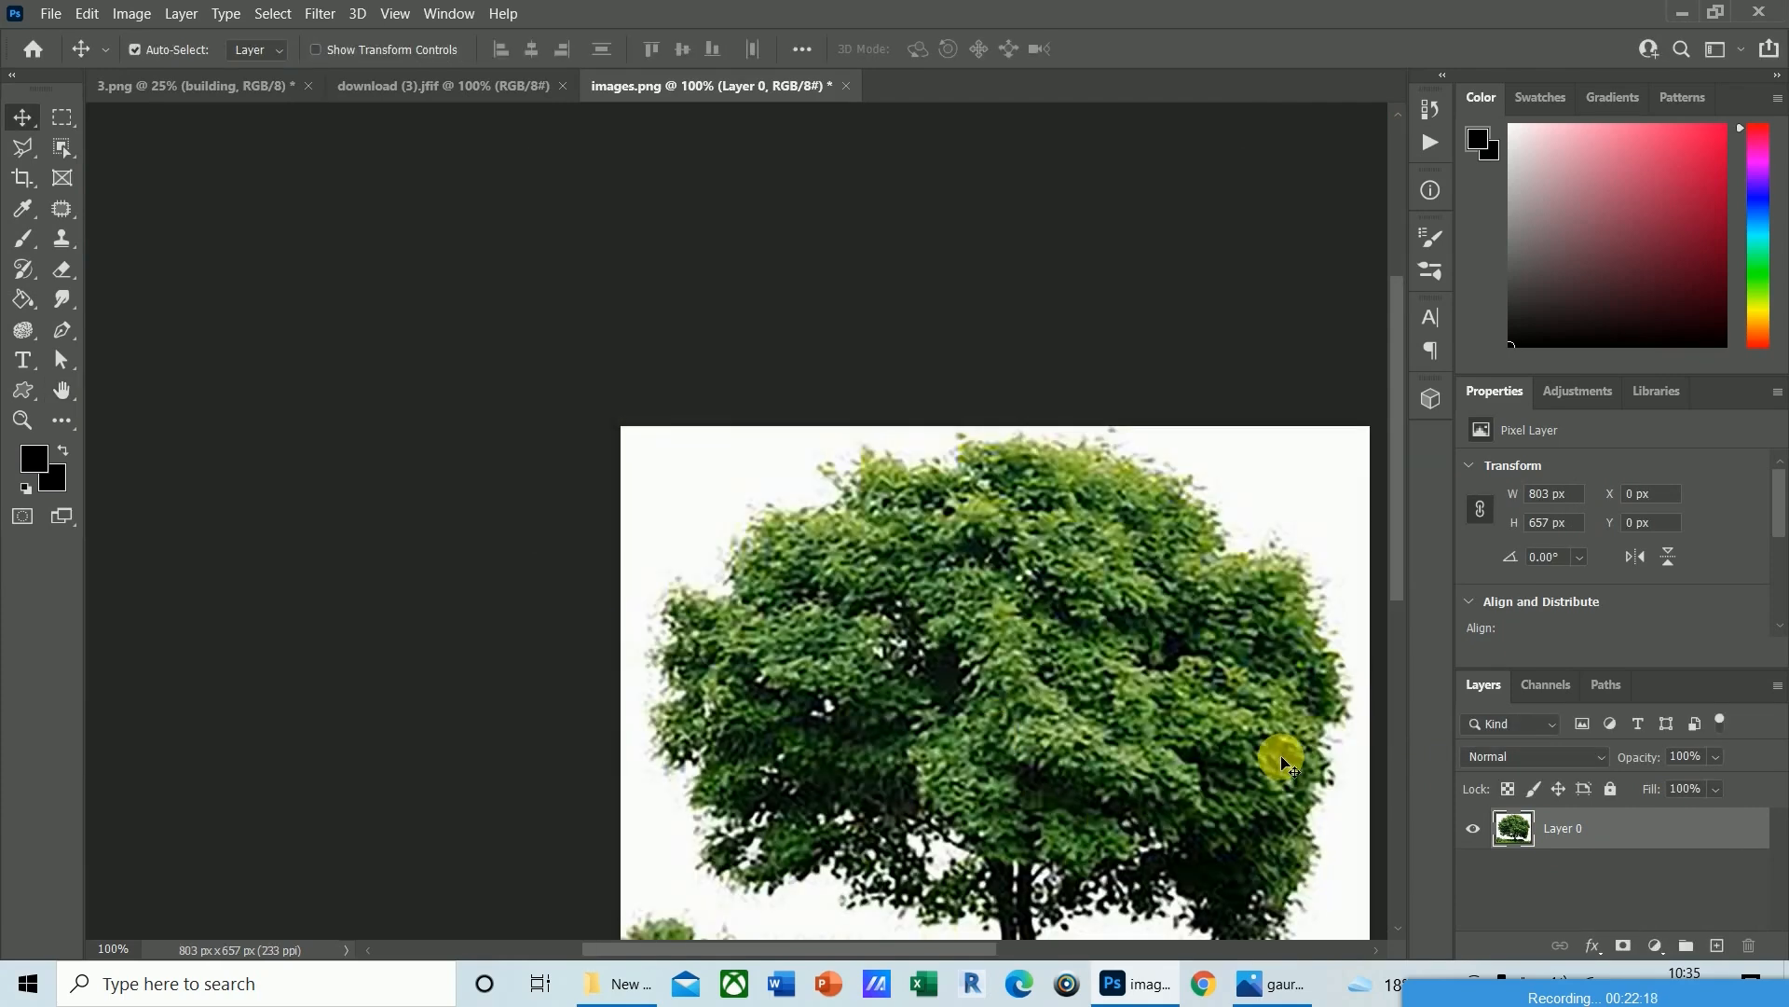
Select the tree in images.png with the Object Selection tool, invert the selection, delete the background and deselect.
key("ctrl+minus")
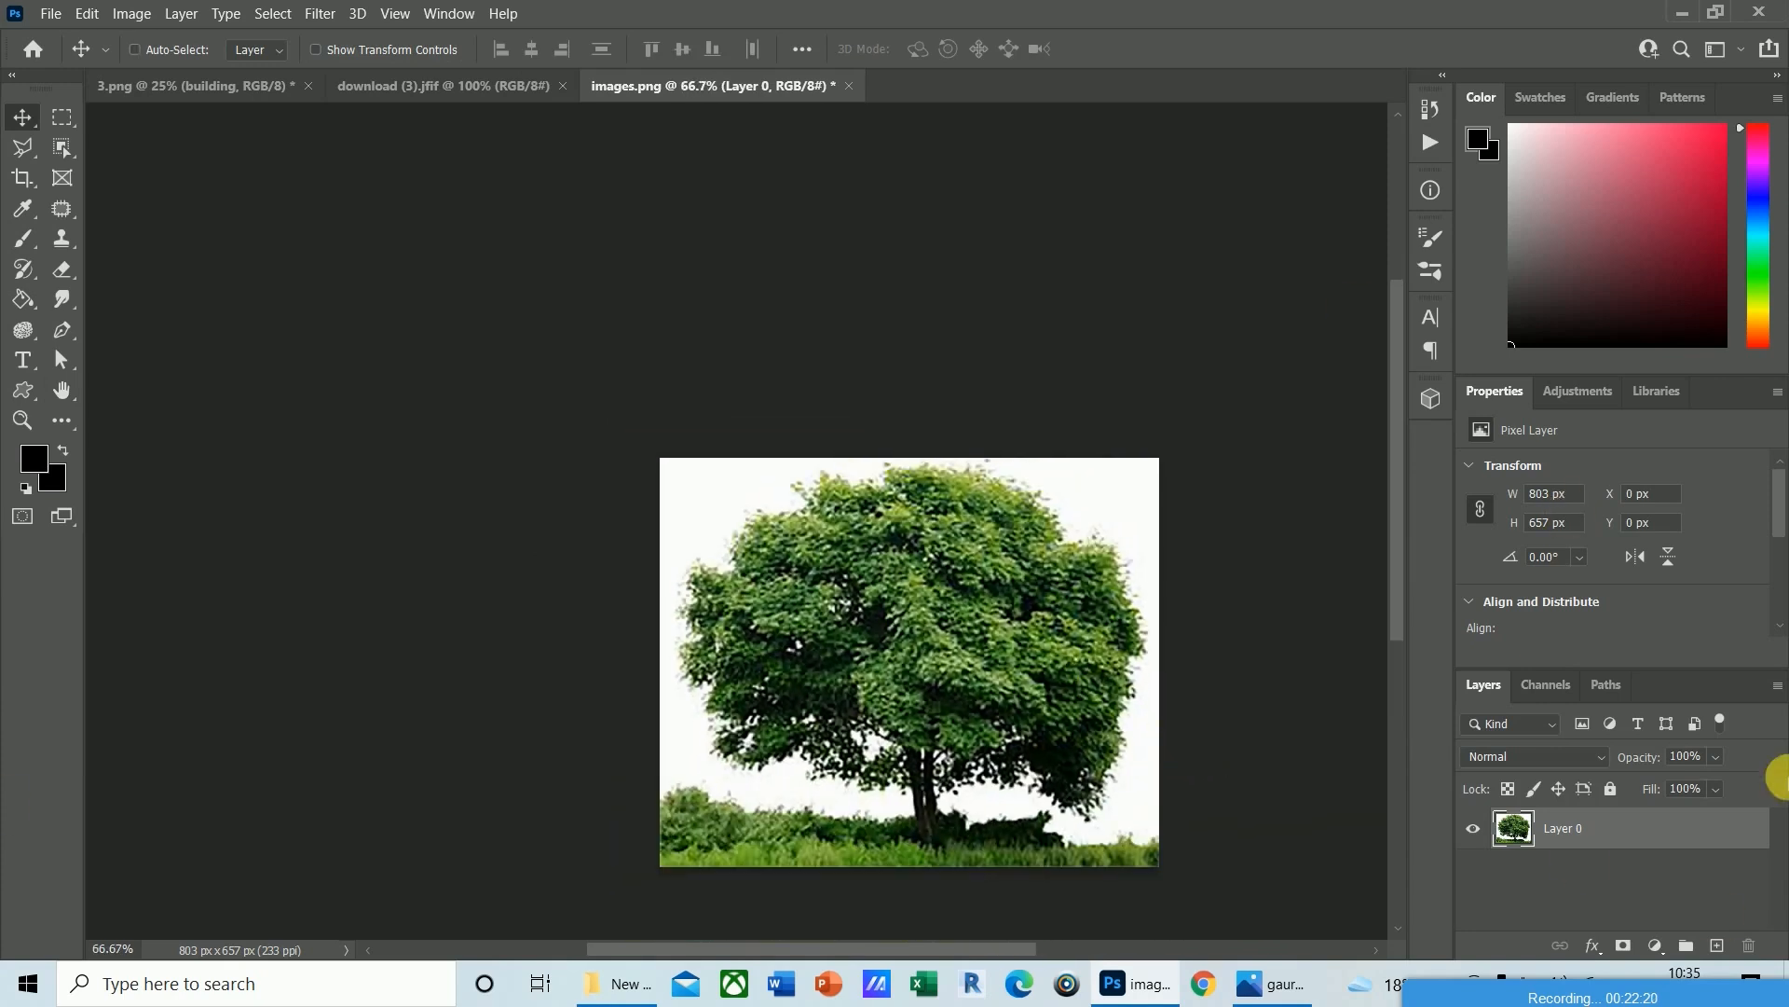
left_click_drag(1395, 491, 1329, 525)
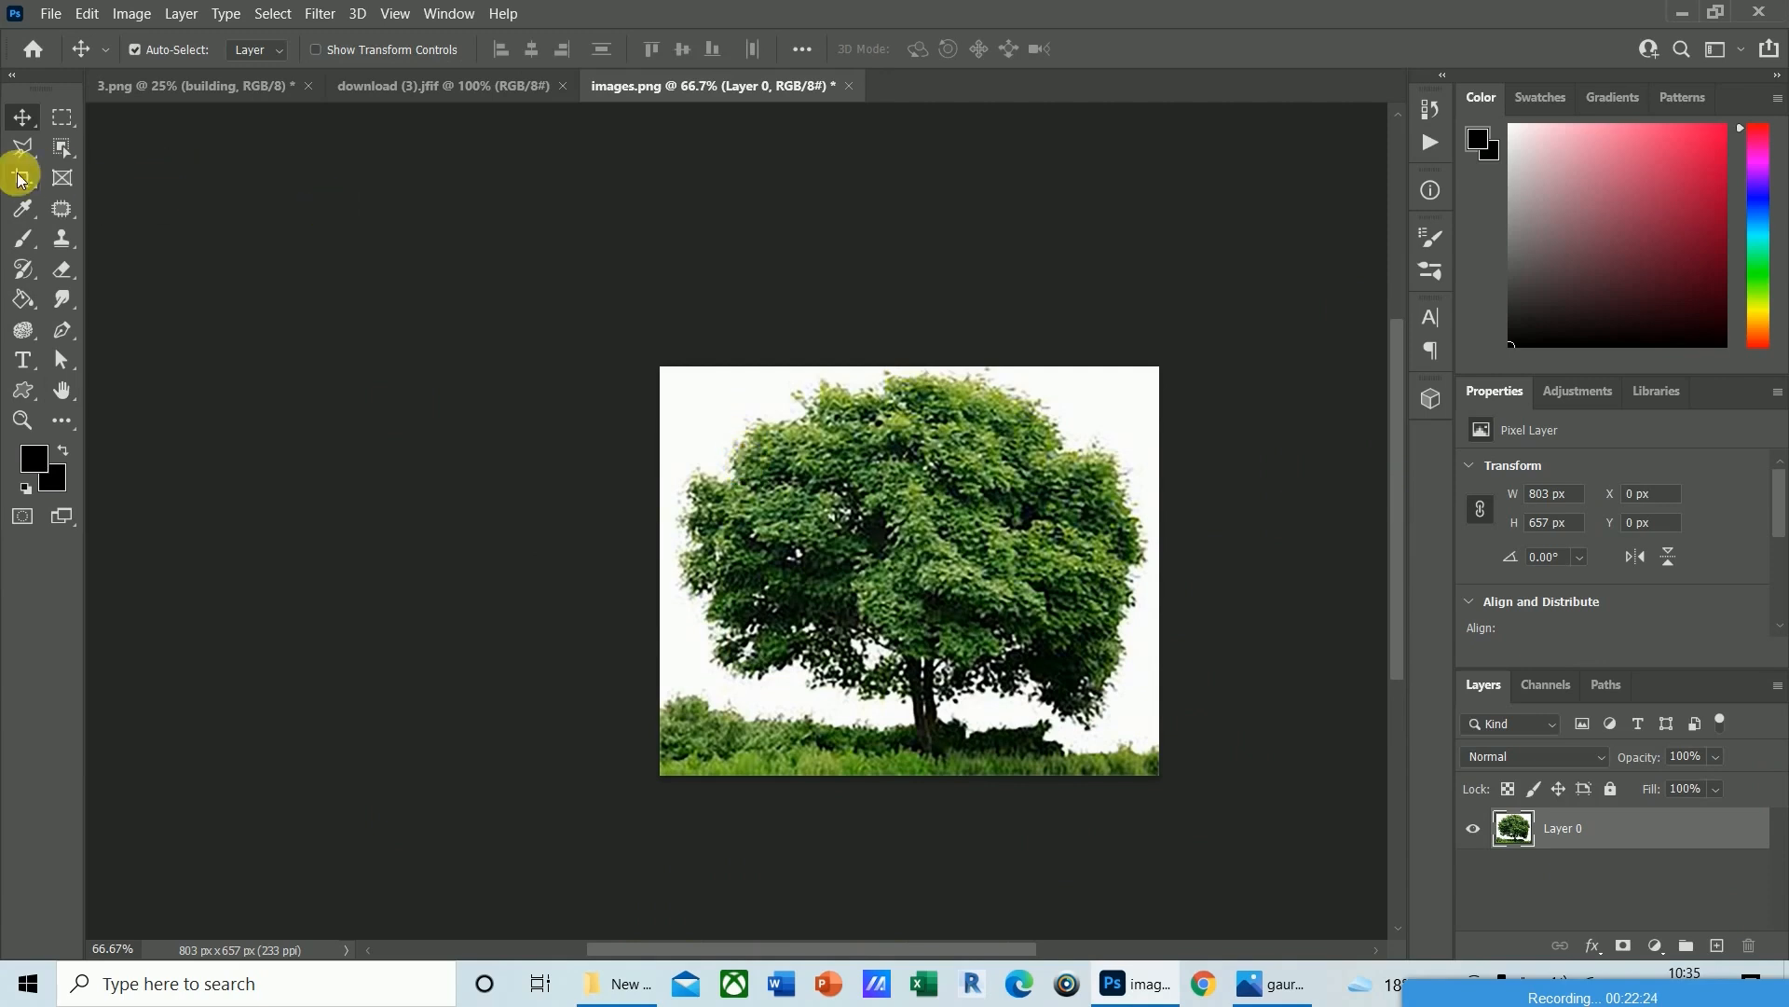
left_click(61, 147)
left_click_drag(657, 368, 1247, 798)
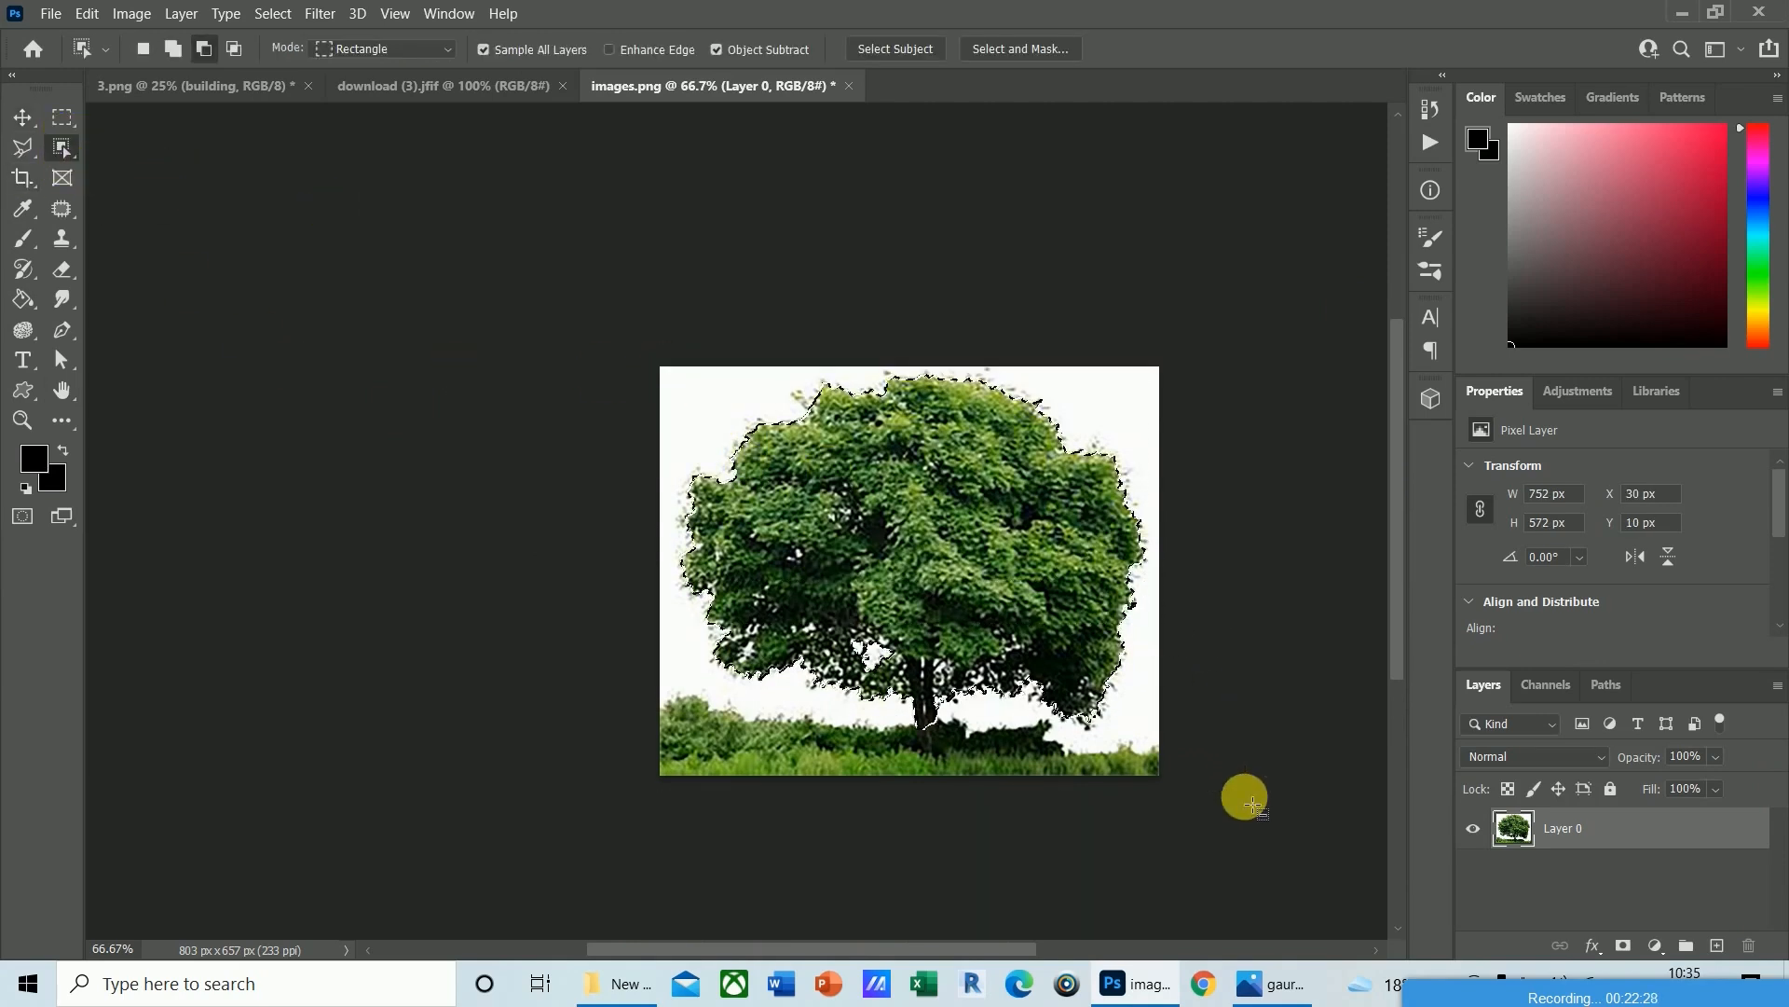
key("ctrl+shift+i")
key("Delete")
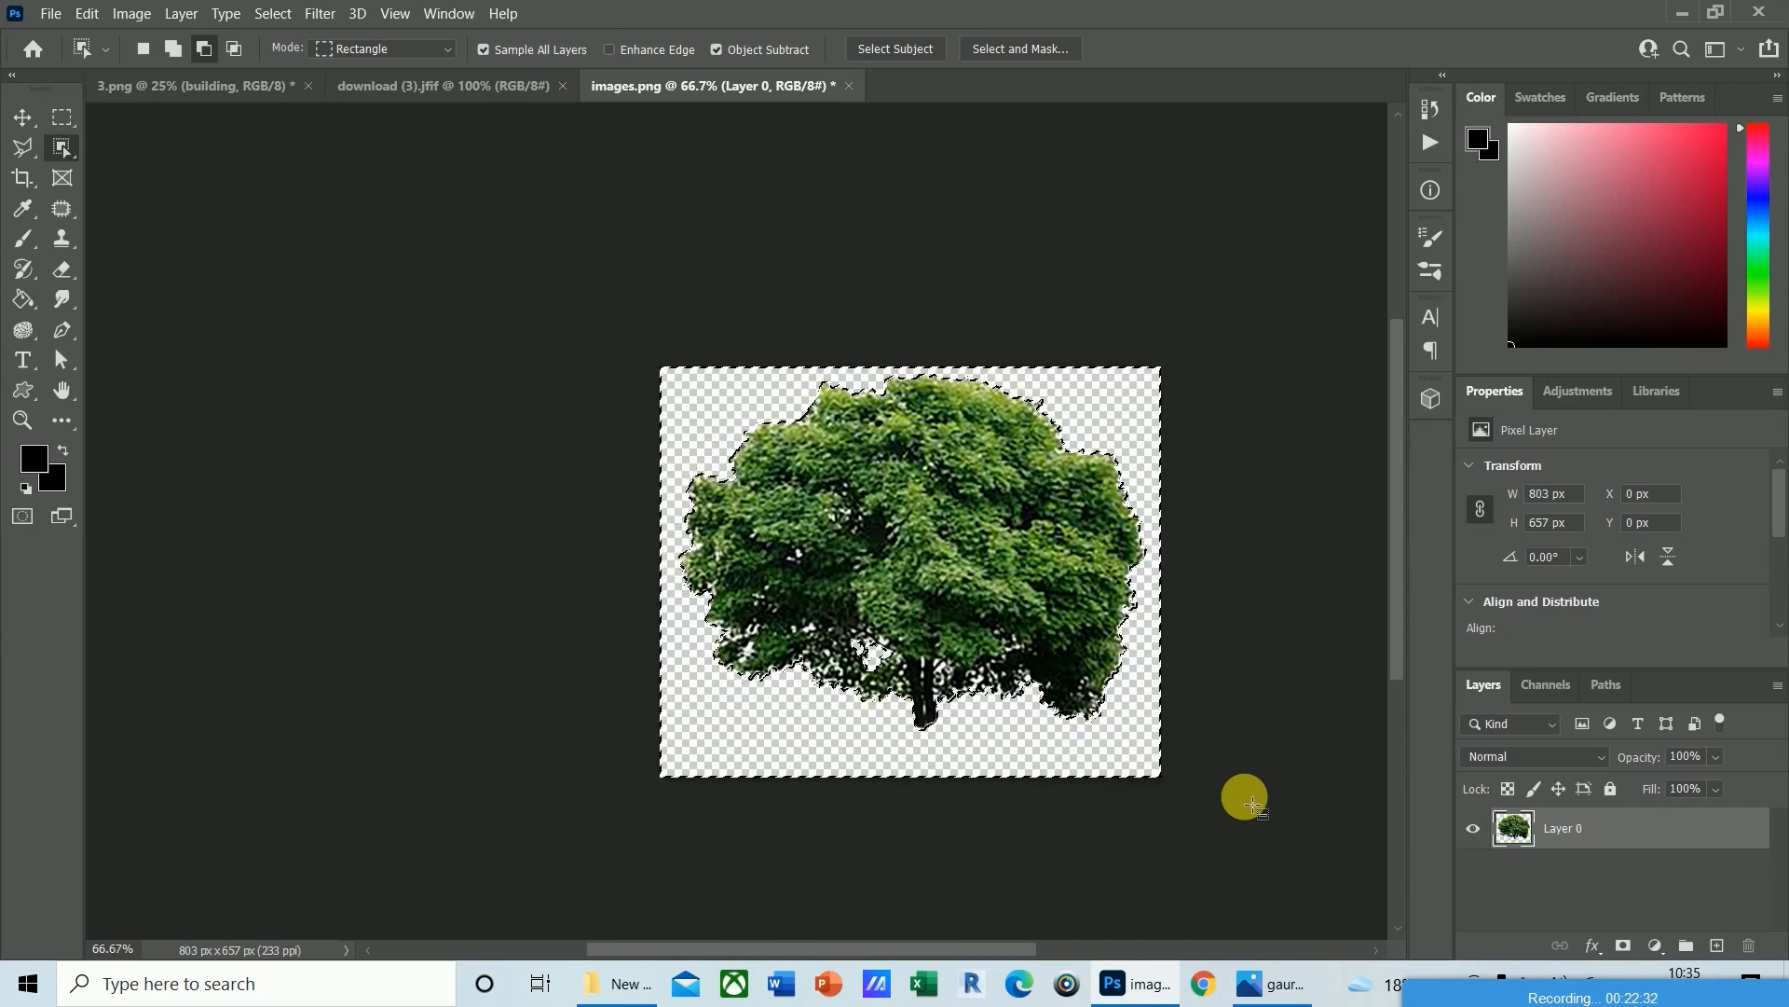
key("ctrl+d")
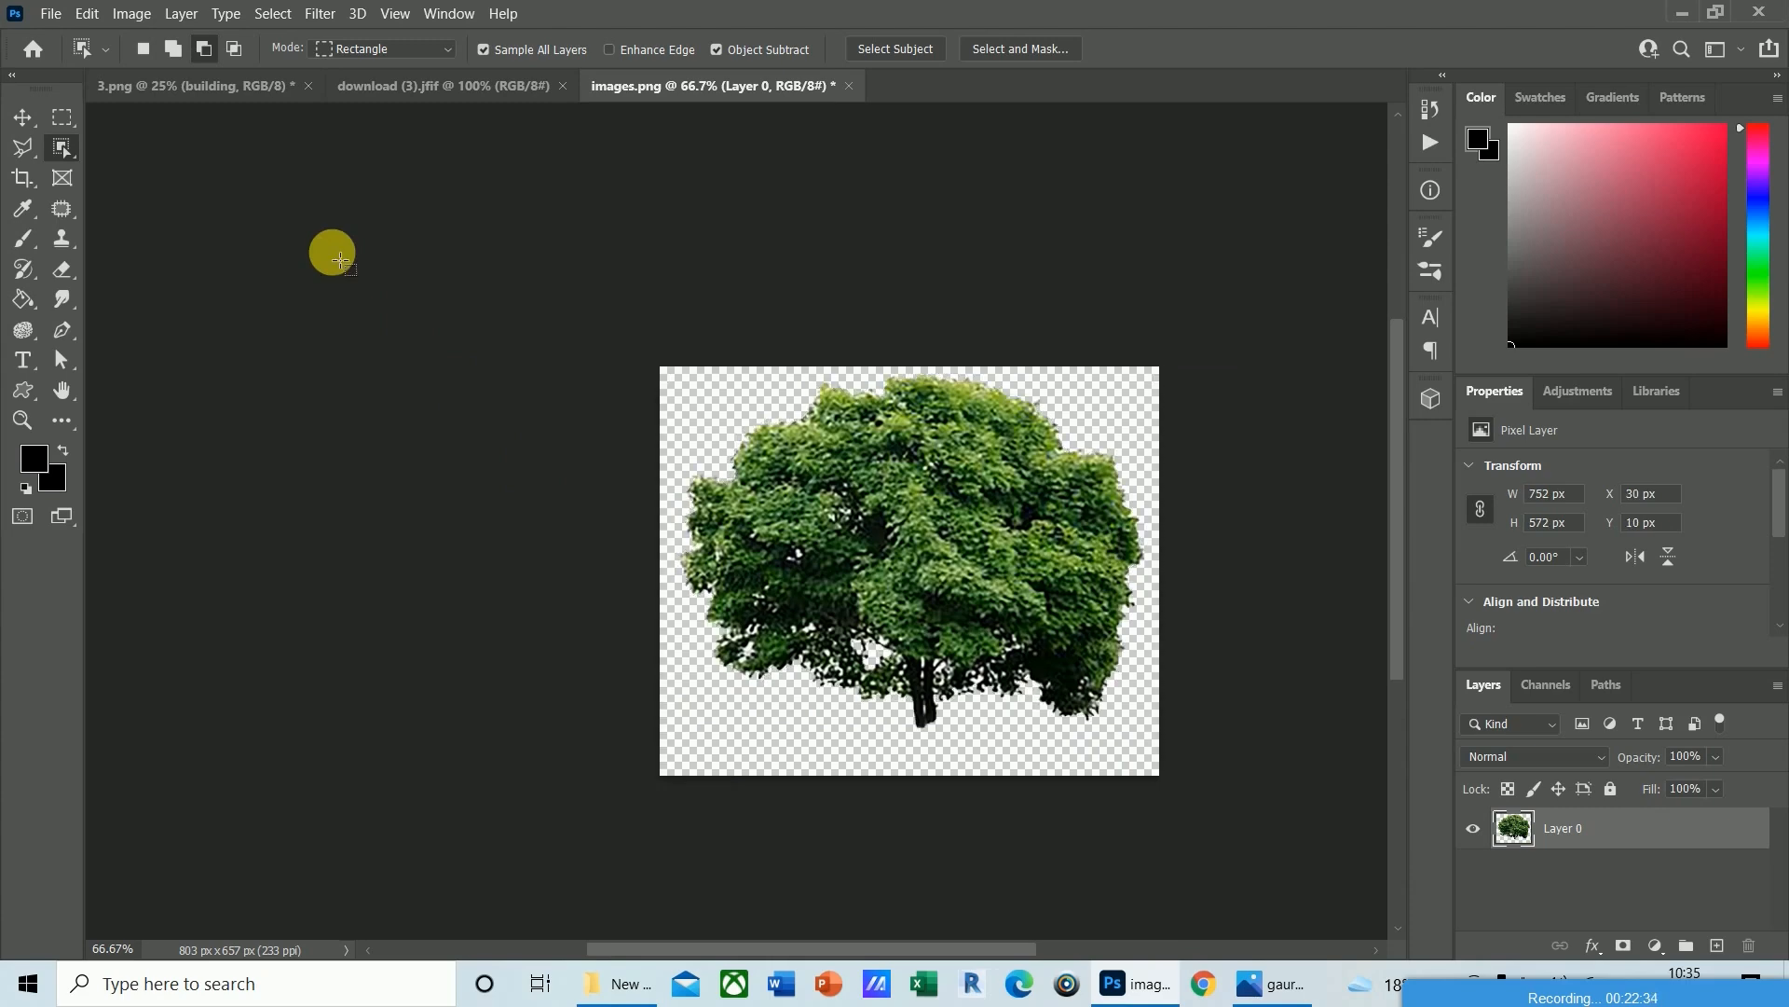
Remove the white patches between the tree's leaves with a Color Range selection sampled from the white, and clear the selection.
key("ctrl+plus")
key("ctrl+plus")
key("ctrl+plus")
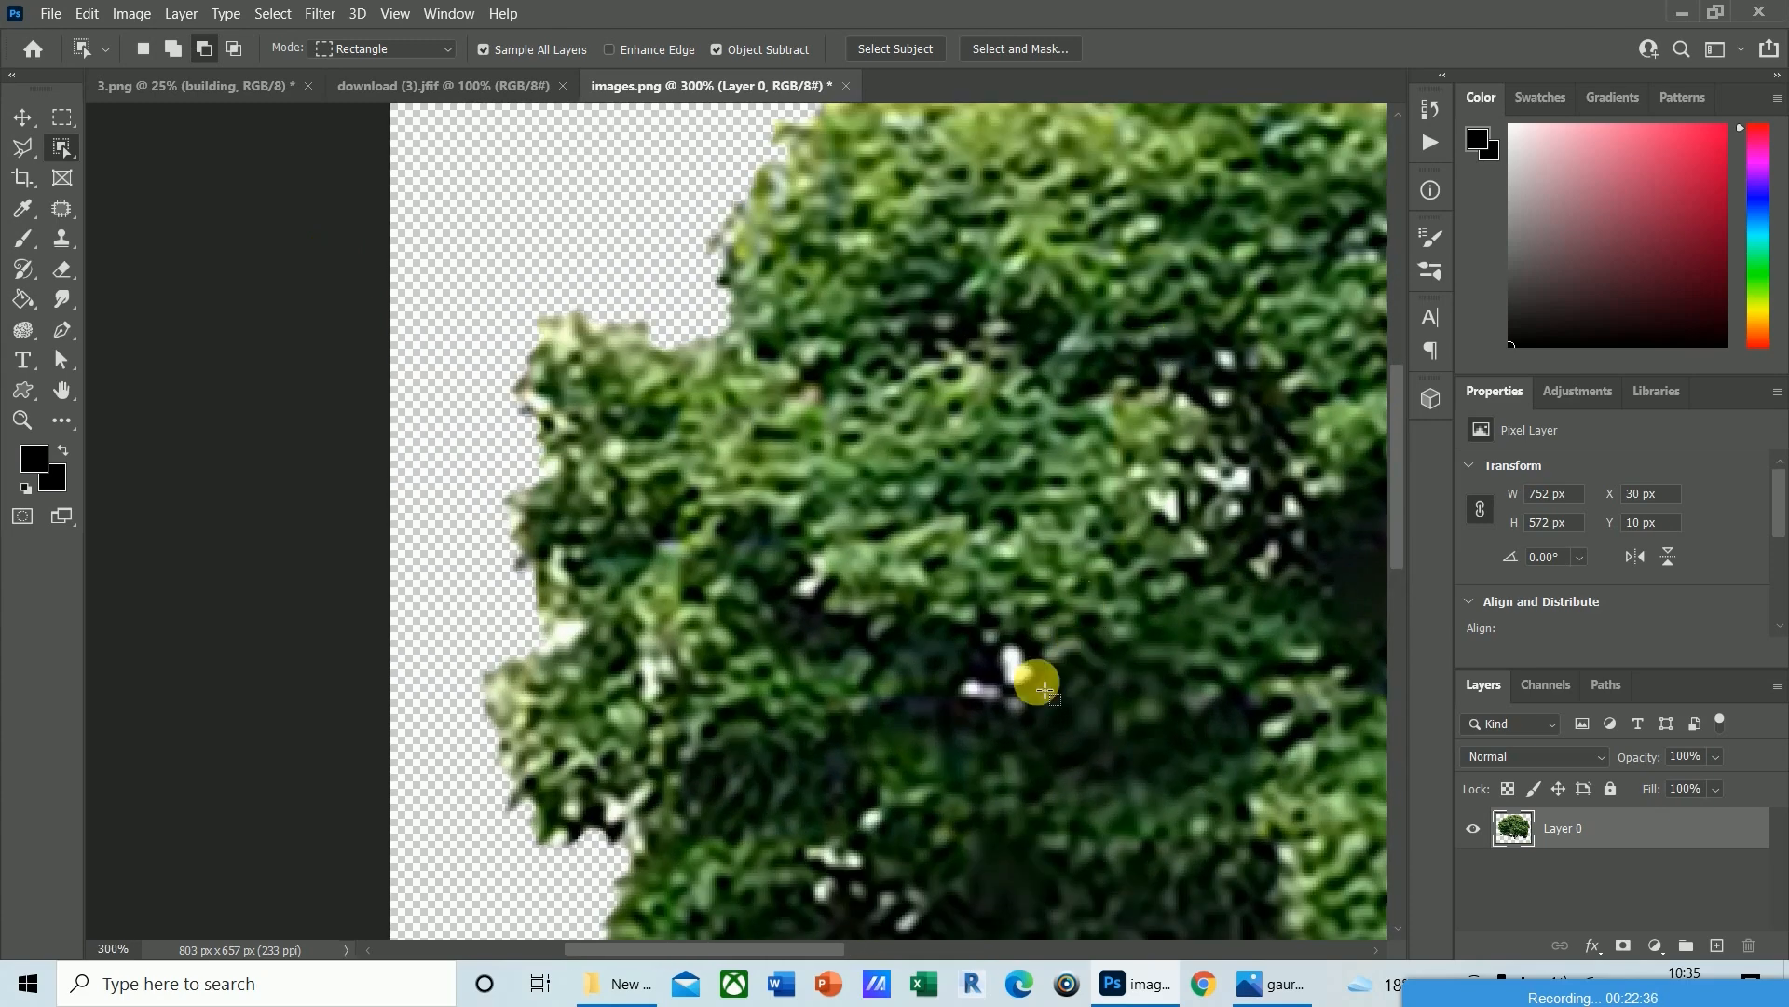
left_click(328, 13)
mouse_move(274, 14)
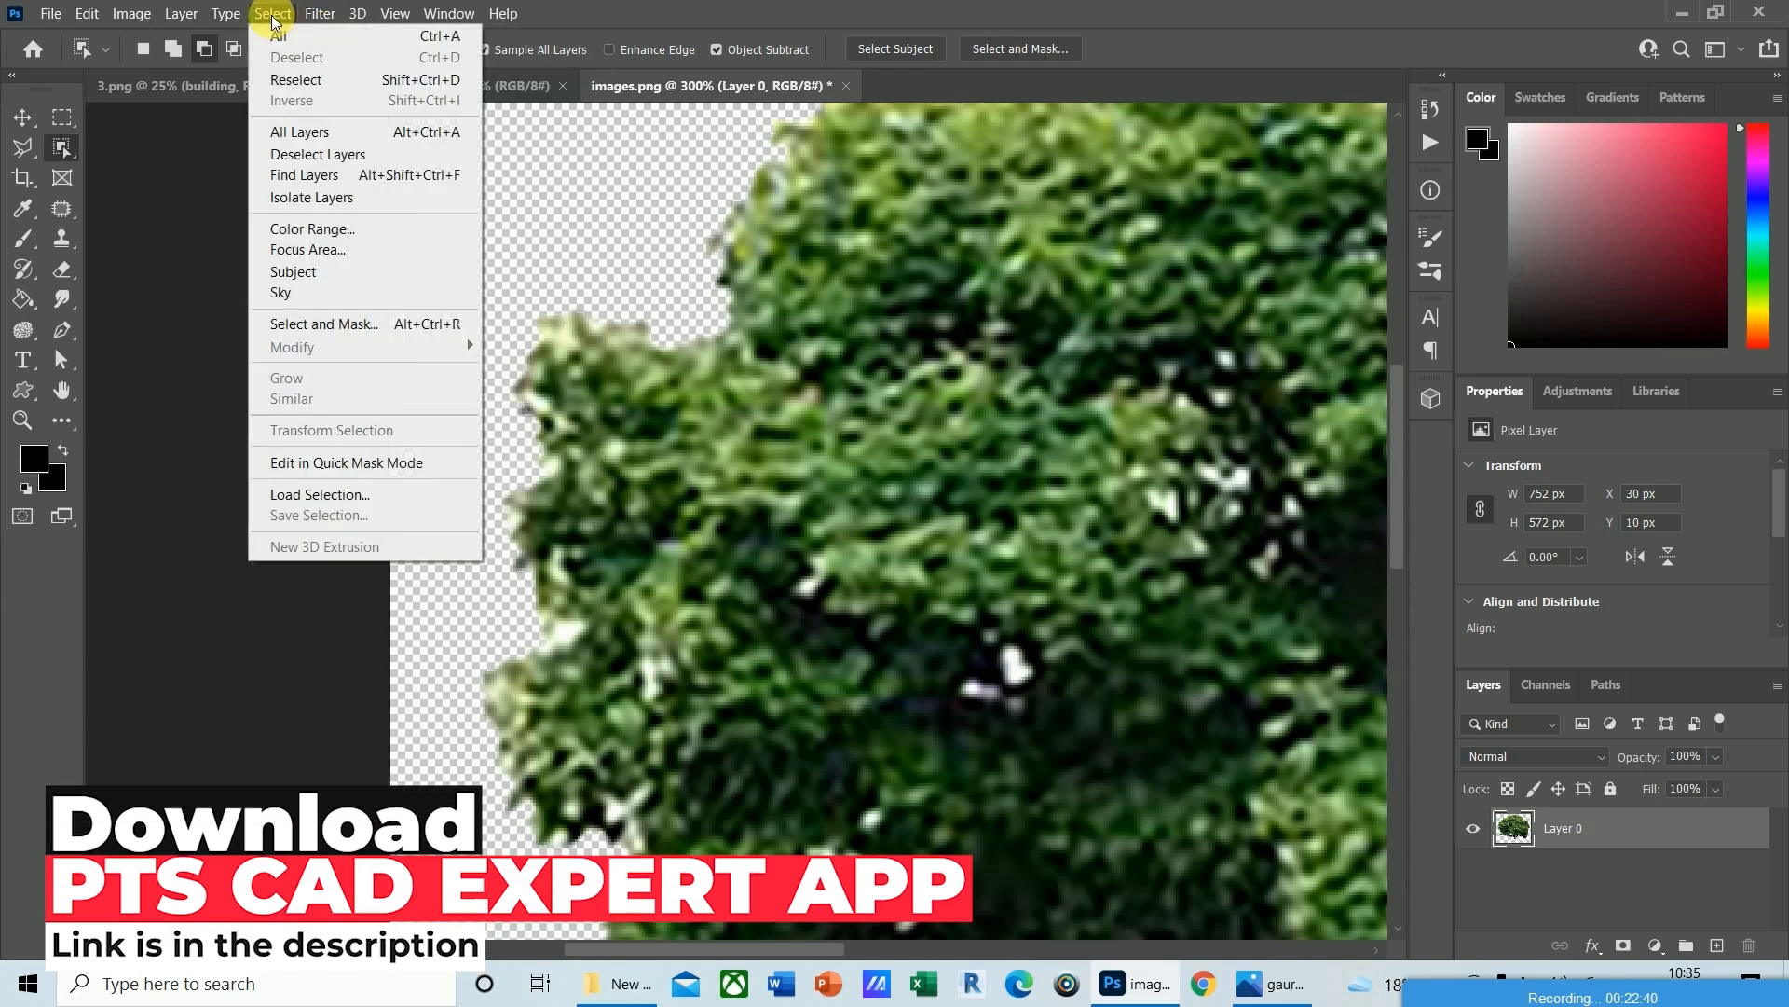
left_click(304, 234)
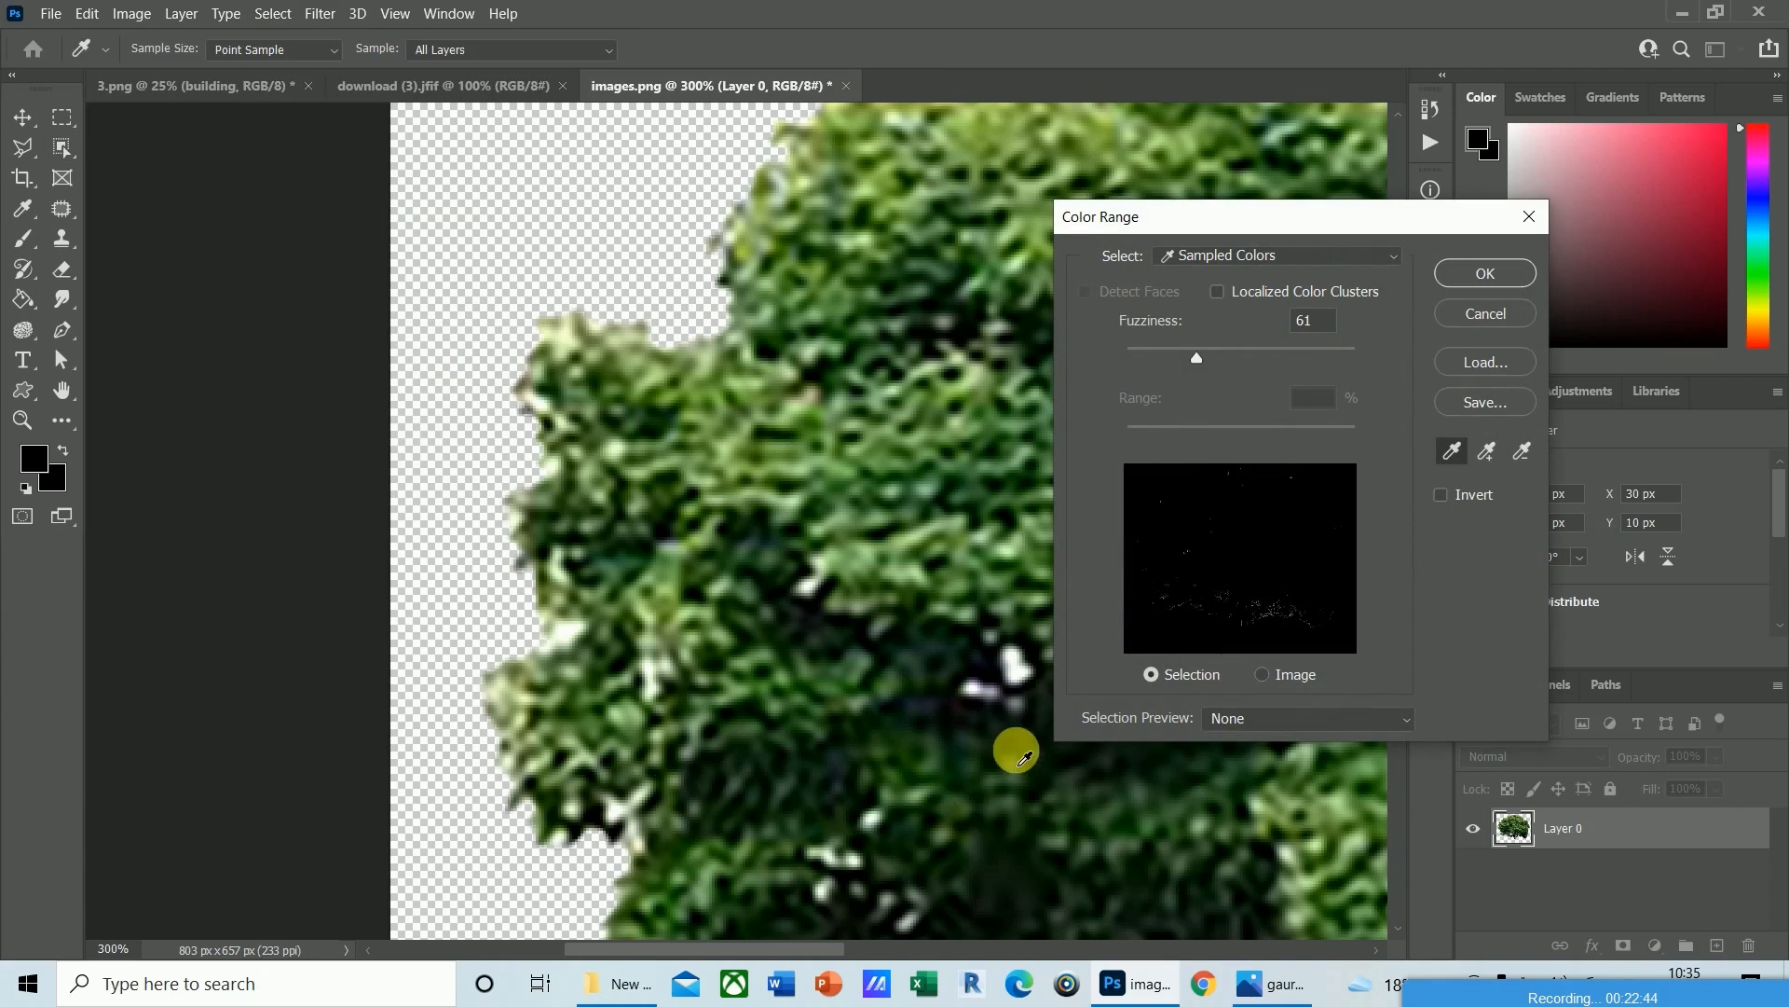
left_click(1018, 671)
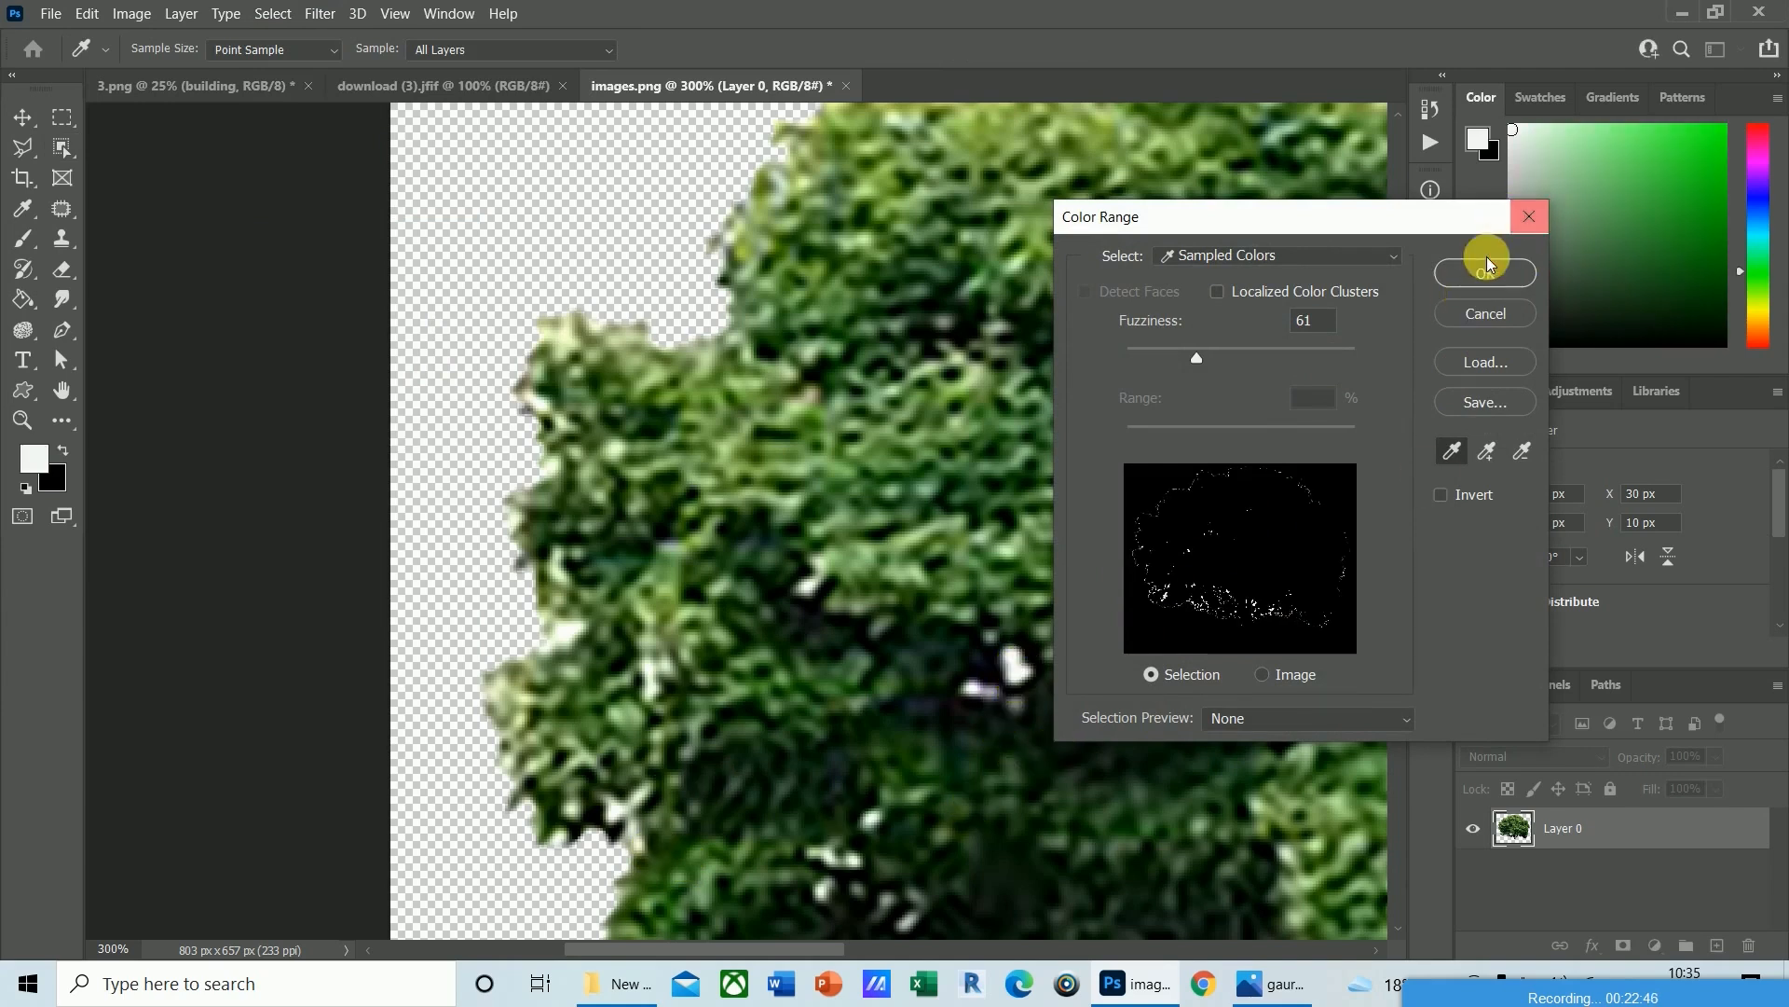
left_click(1468, 278)
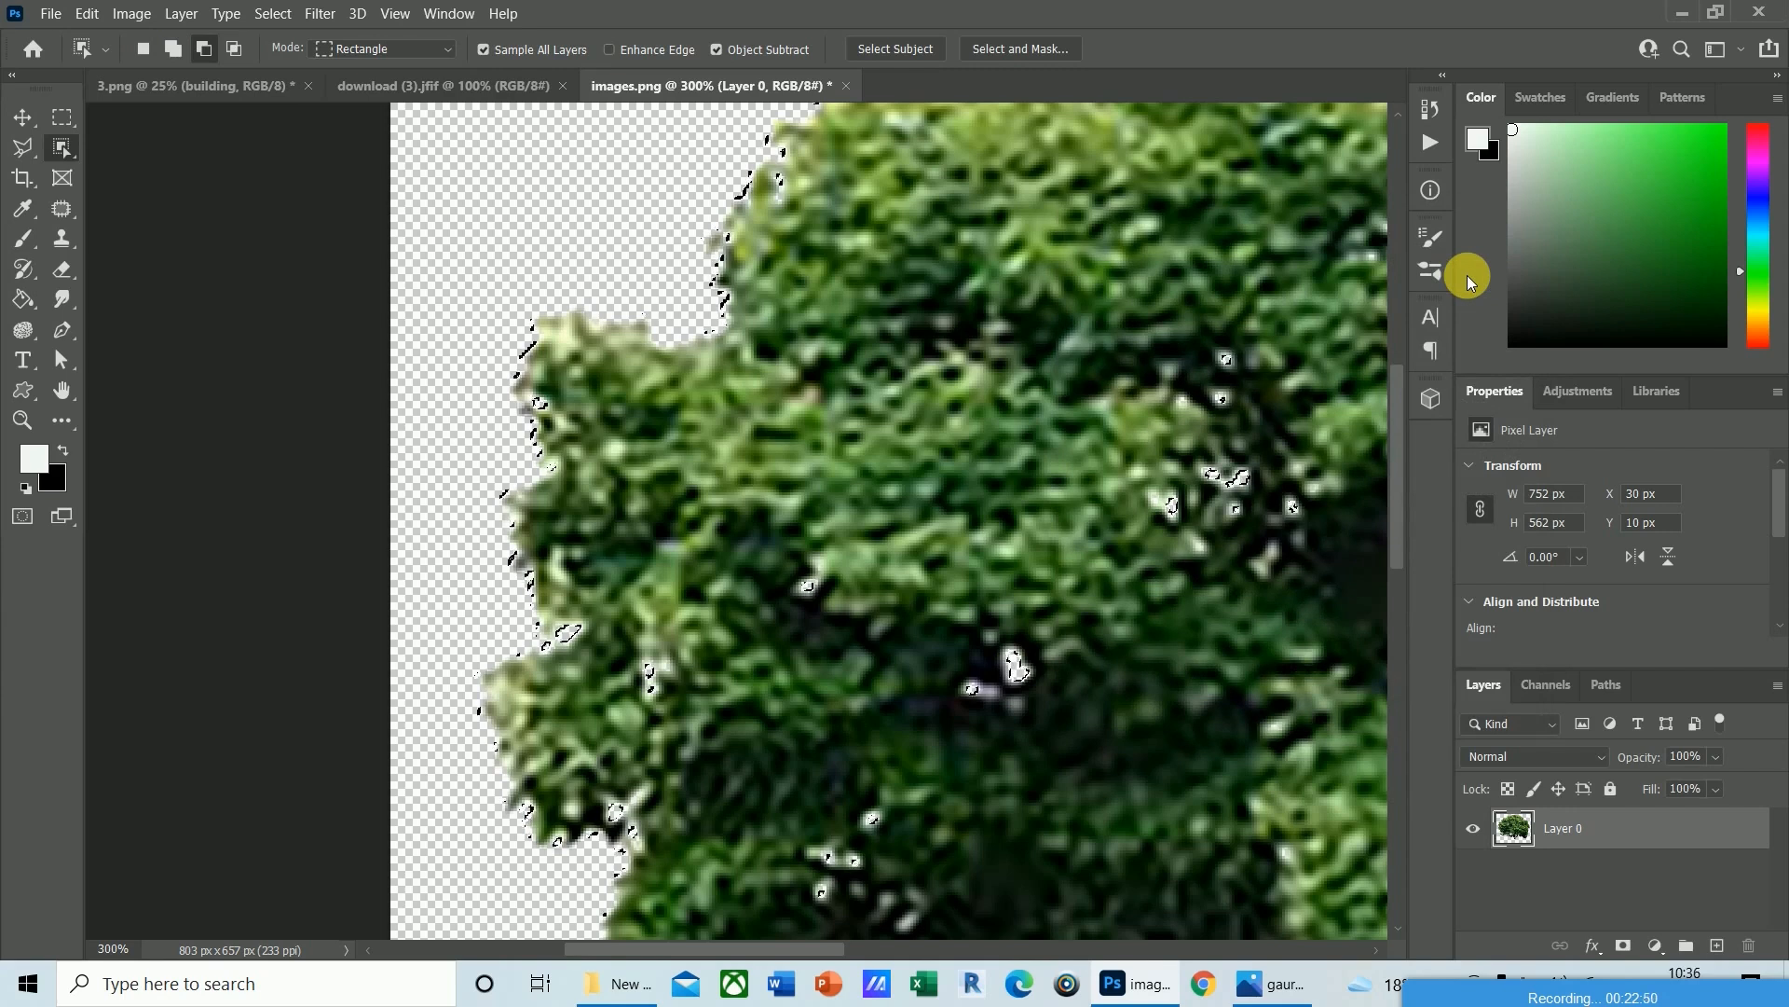
key("ctrl+d")
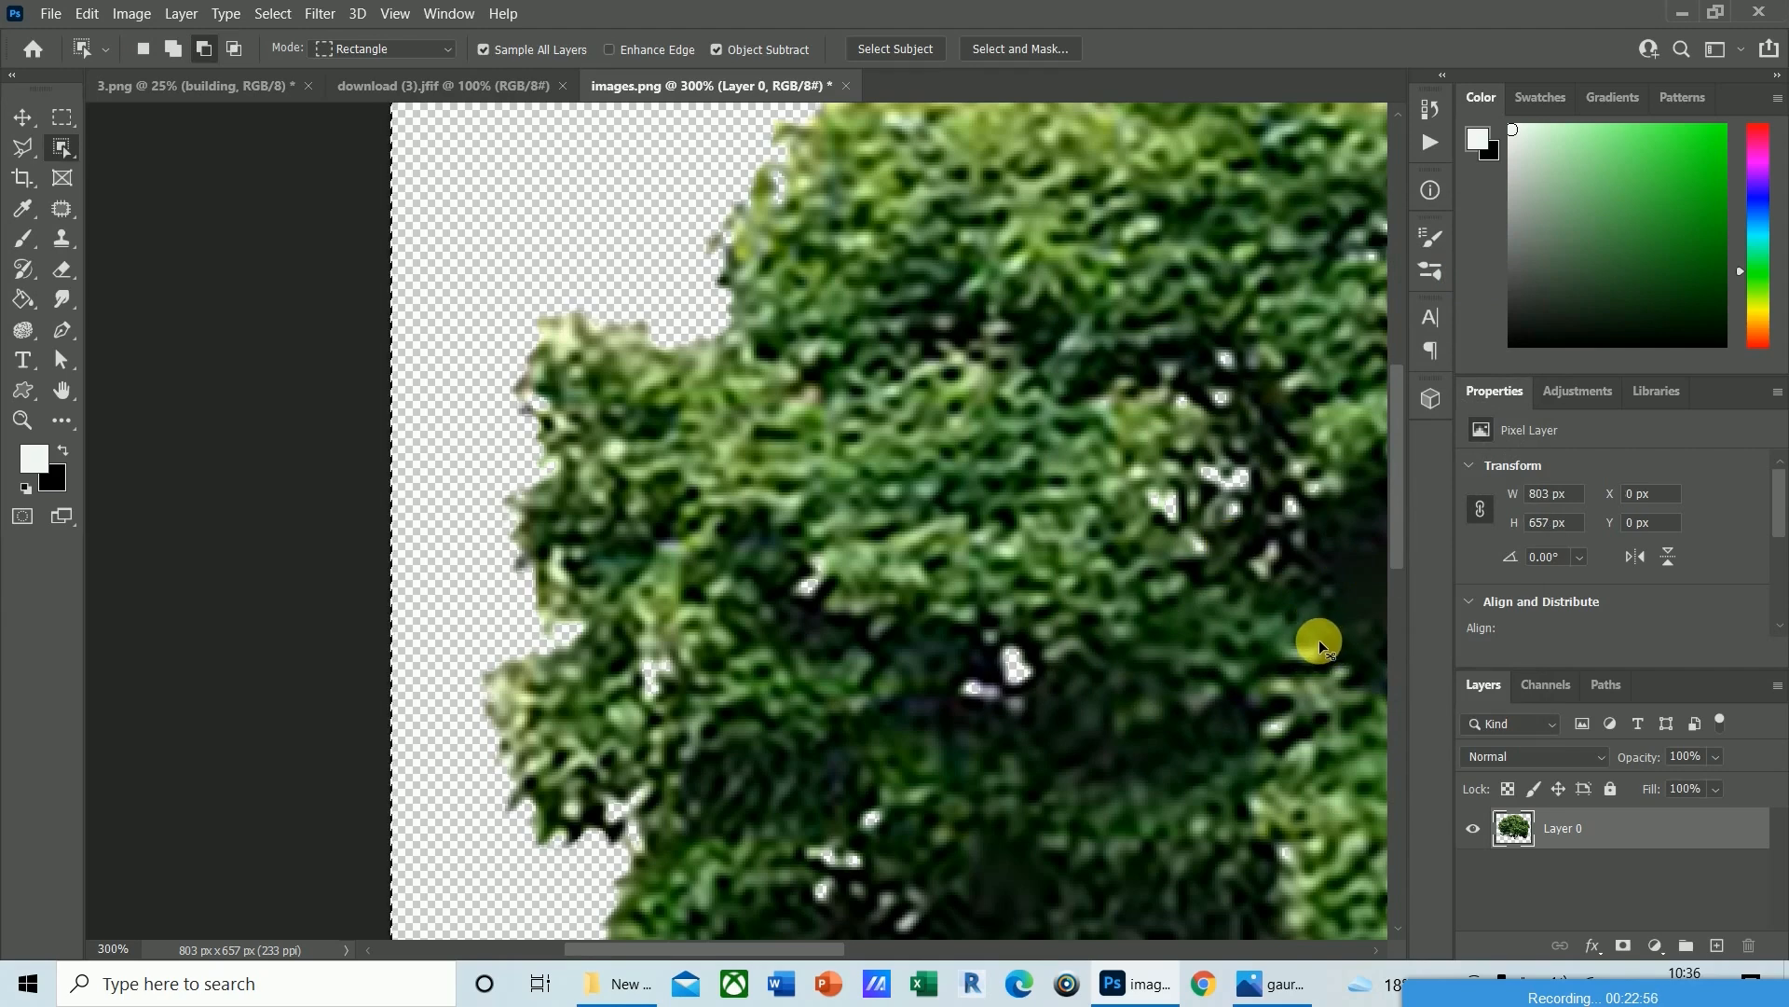
Paste the tree cutout from images.png into 3.png and scale it up proportionally to about 369%.
key("ctrl+Tab")
key("ctrl+v")
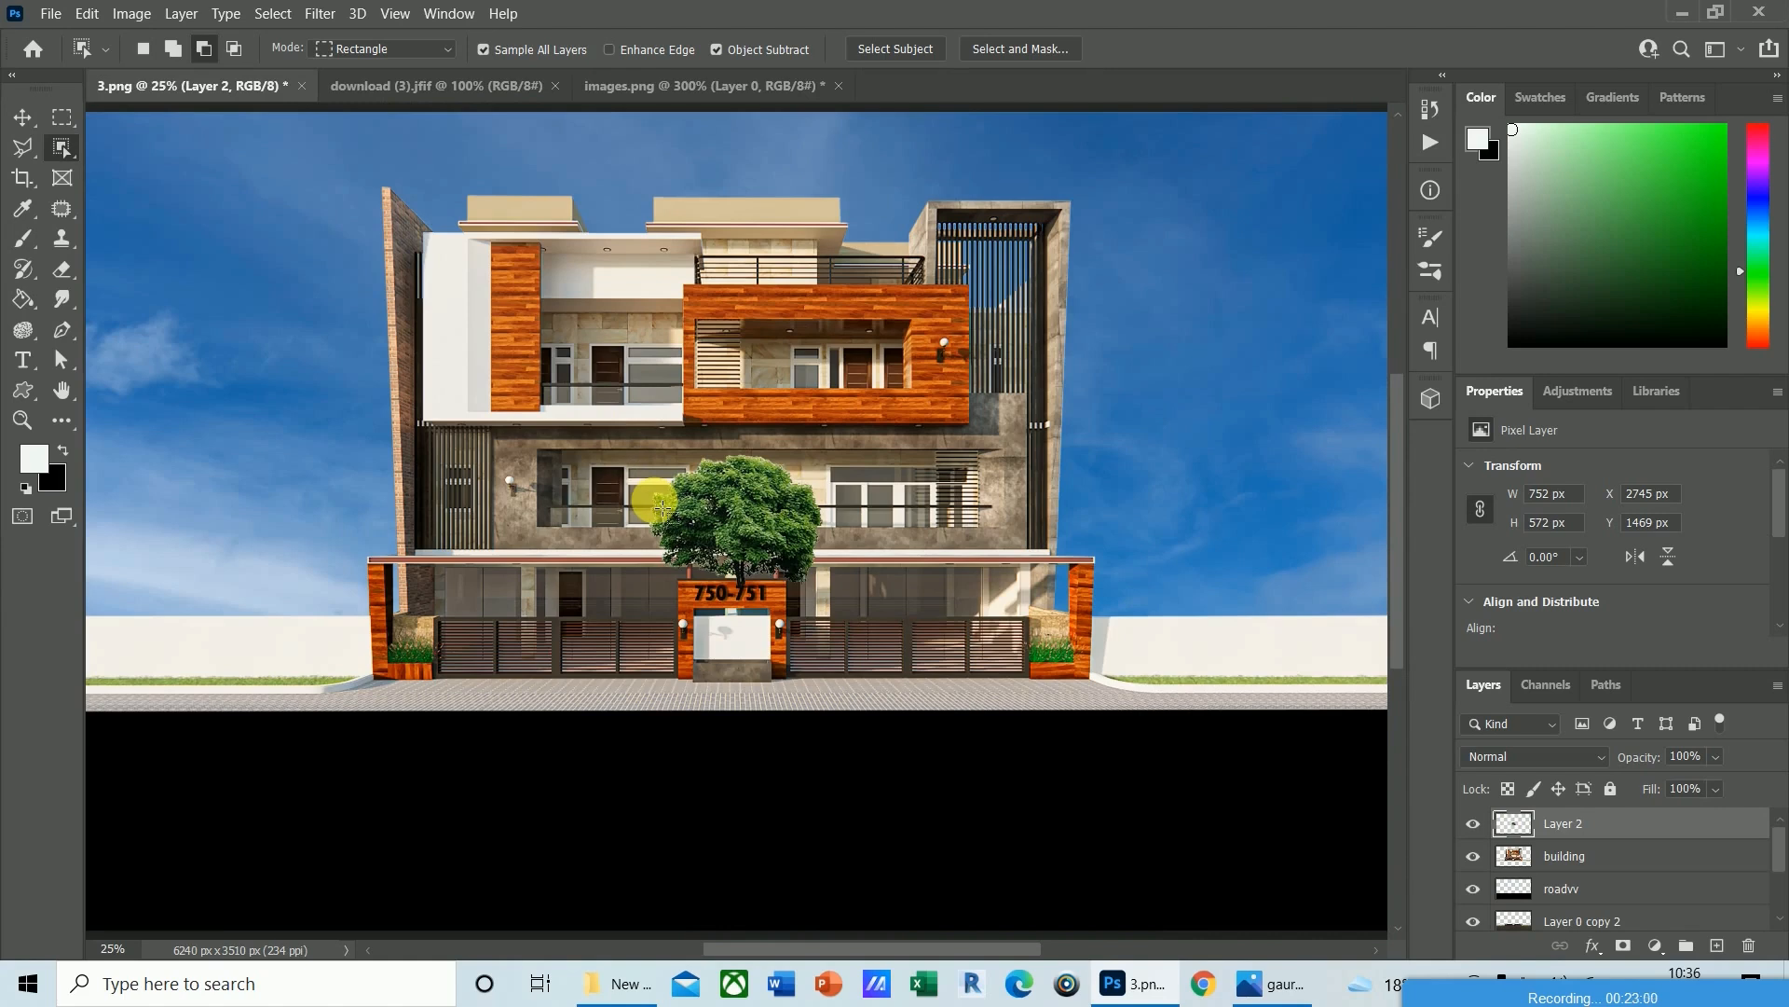
key("ctrl+t")
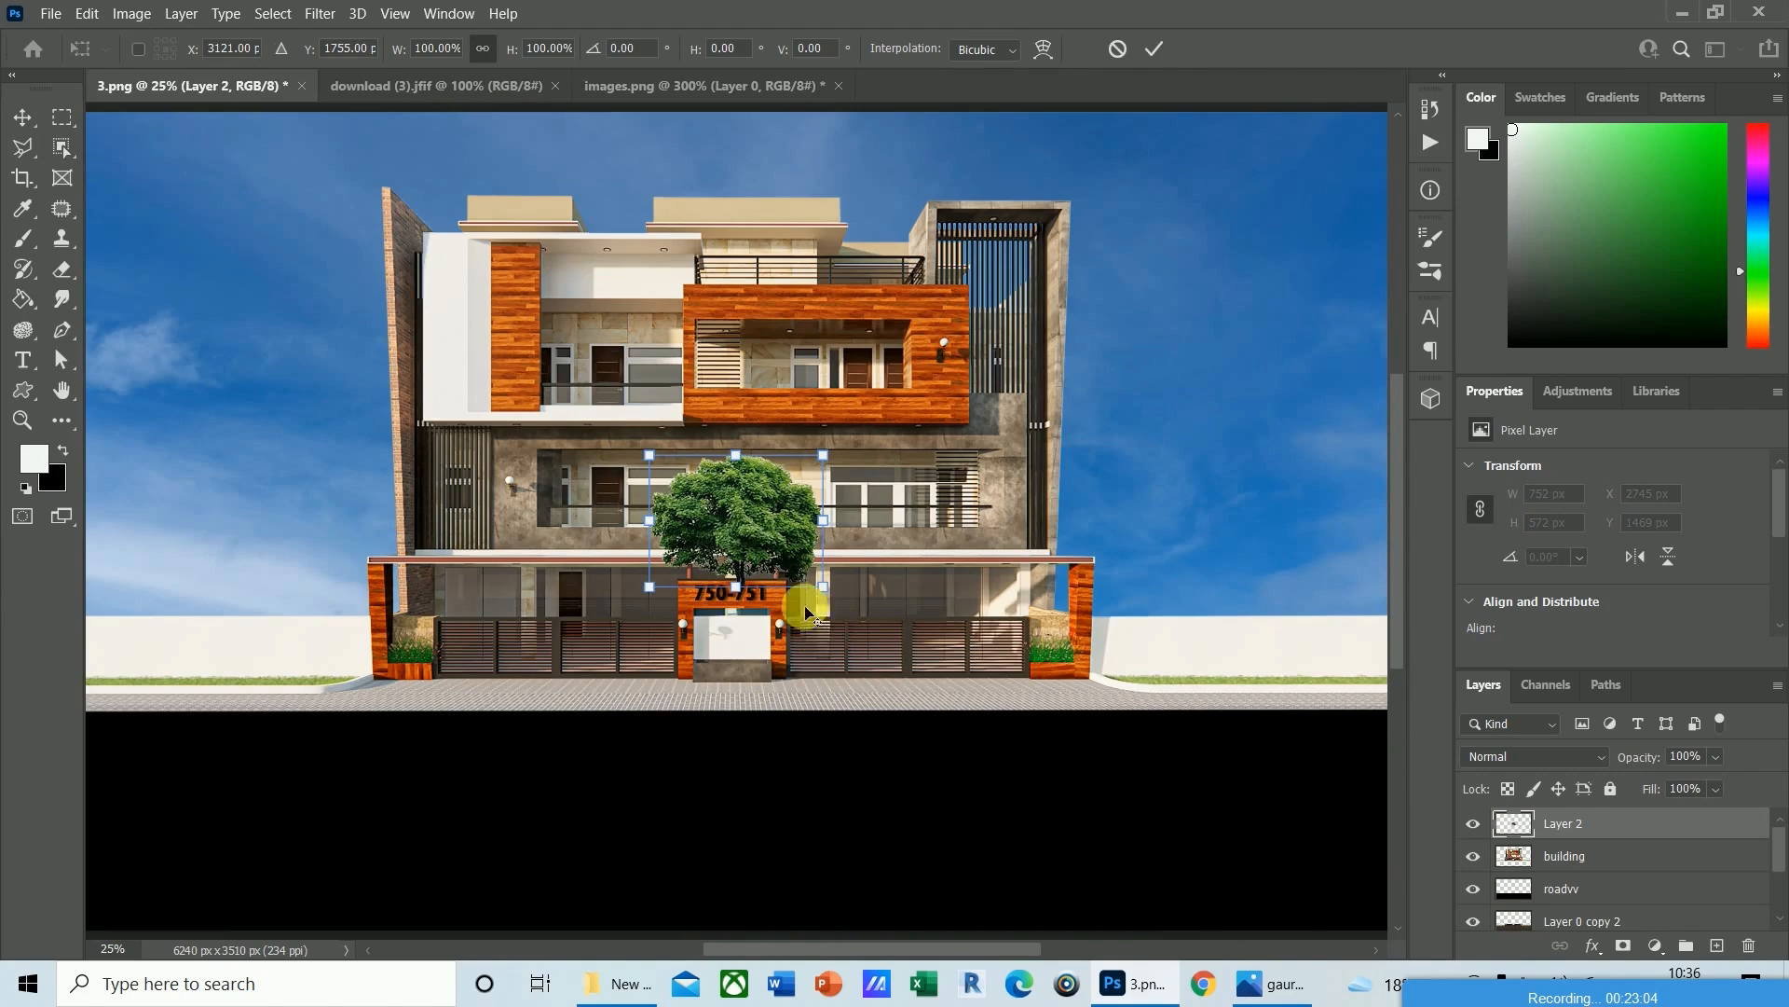
left_click_drag(829, 590, 1025, 801)
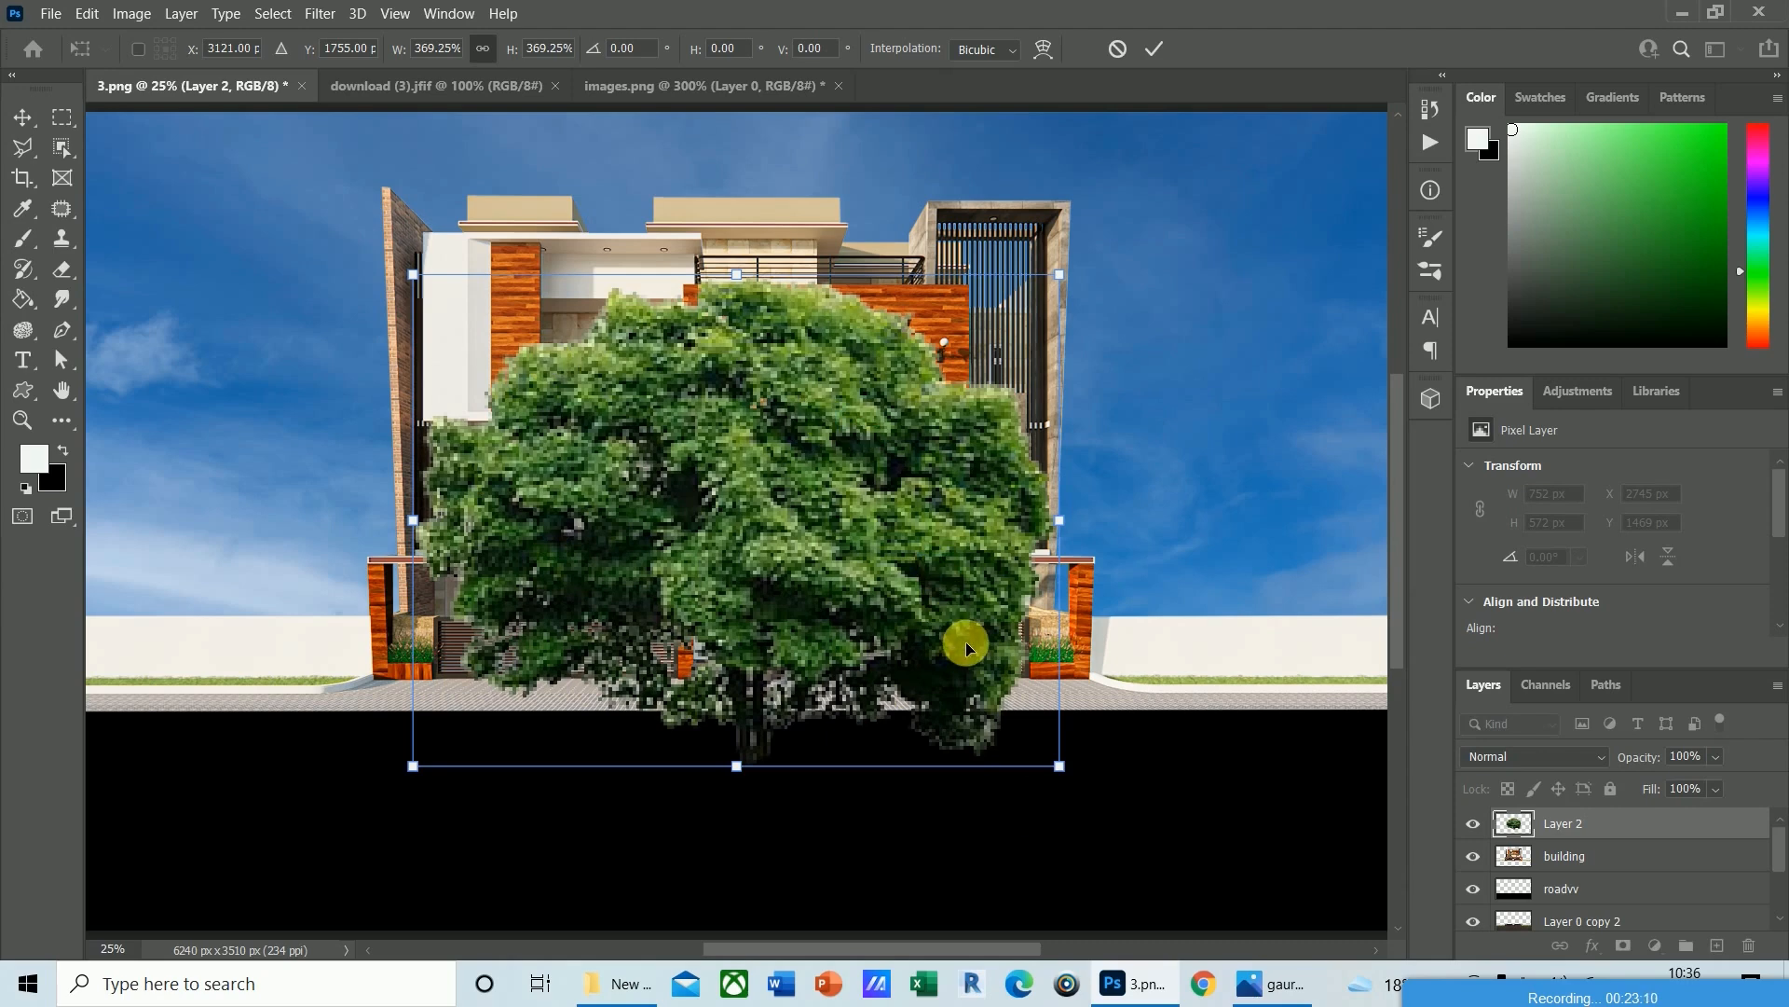
key("Return")
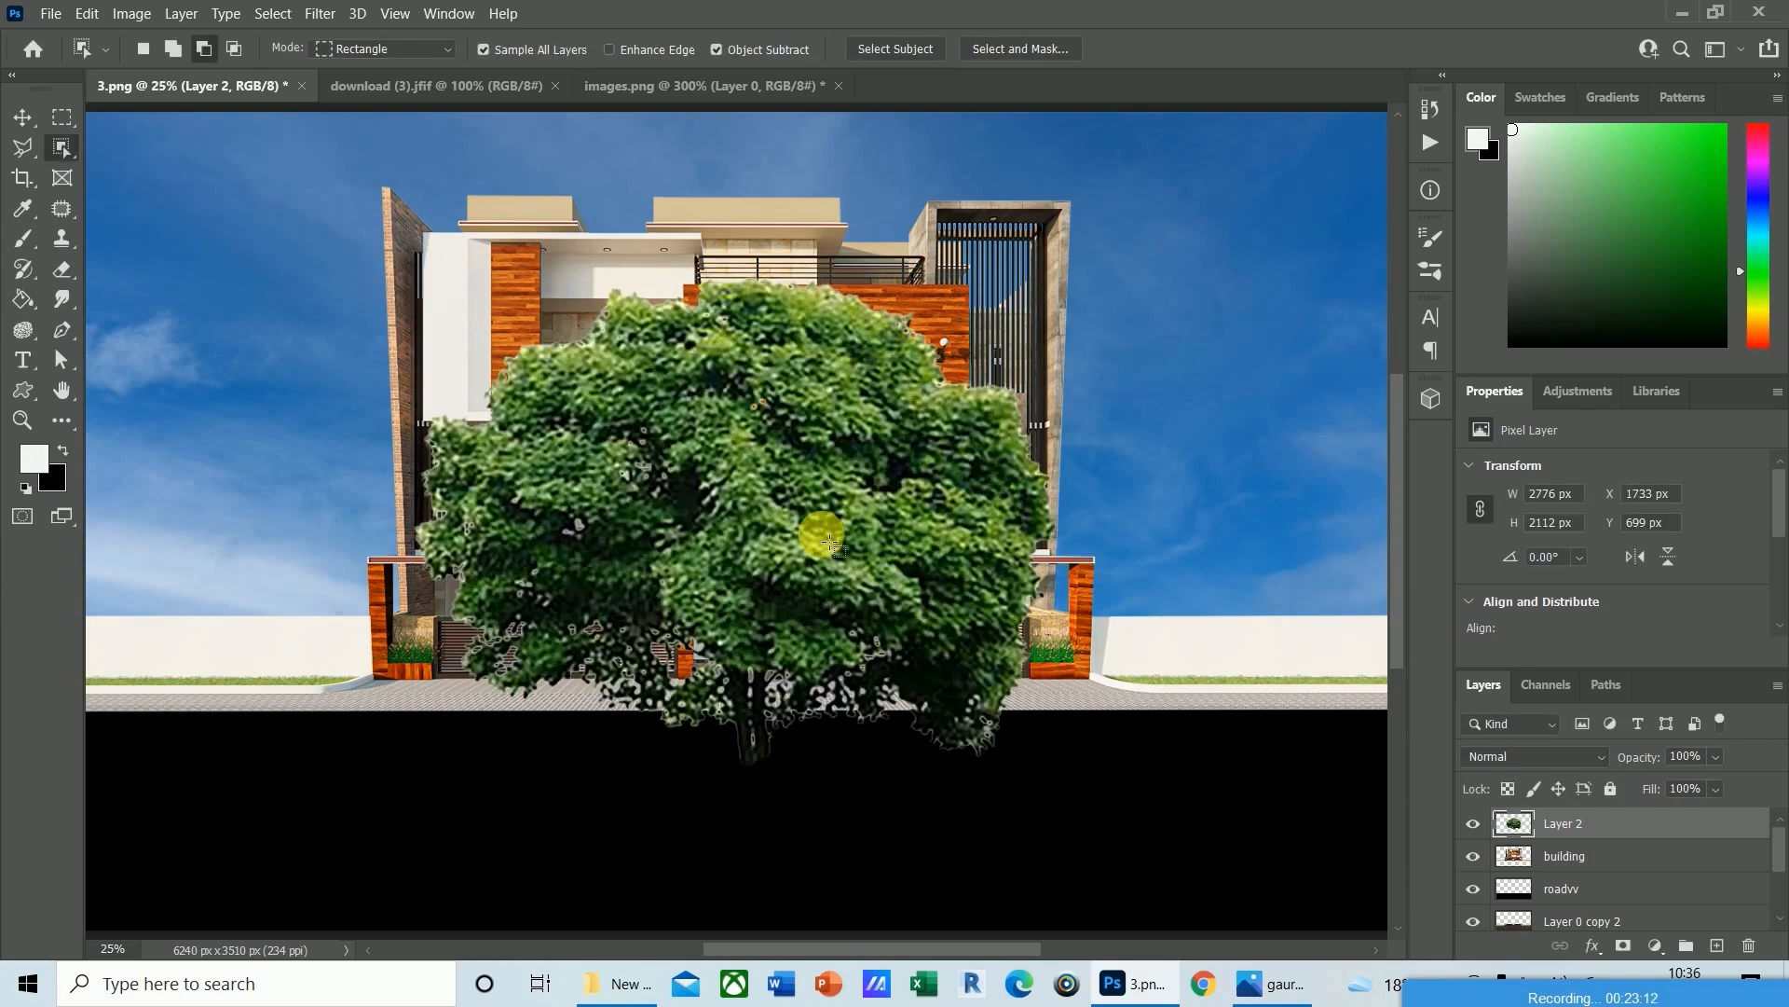
Place the tree layer directly below the building layer and shift the tree left beside the building, partly past the image edge.
left_click_drag(1564, 823, 1586, 864)
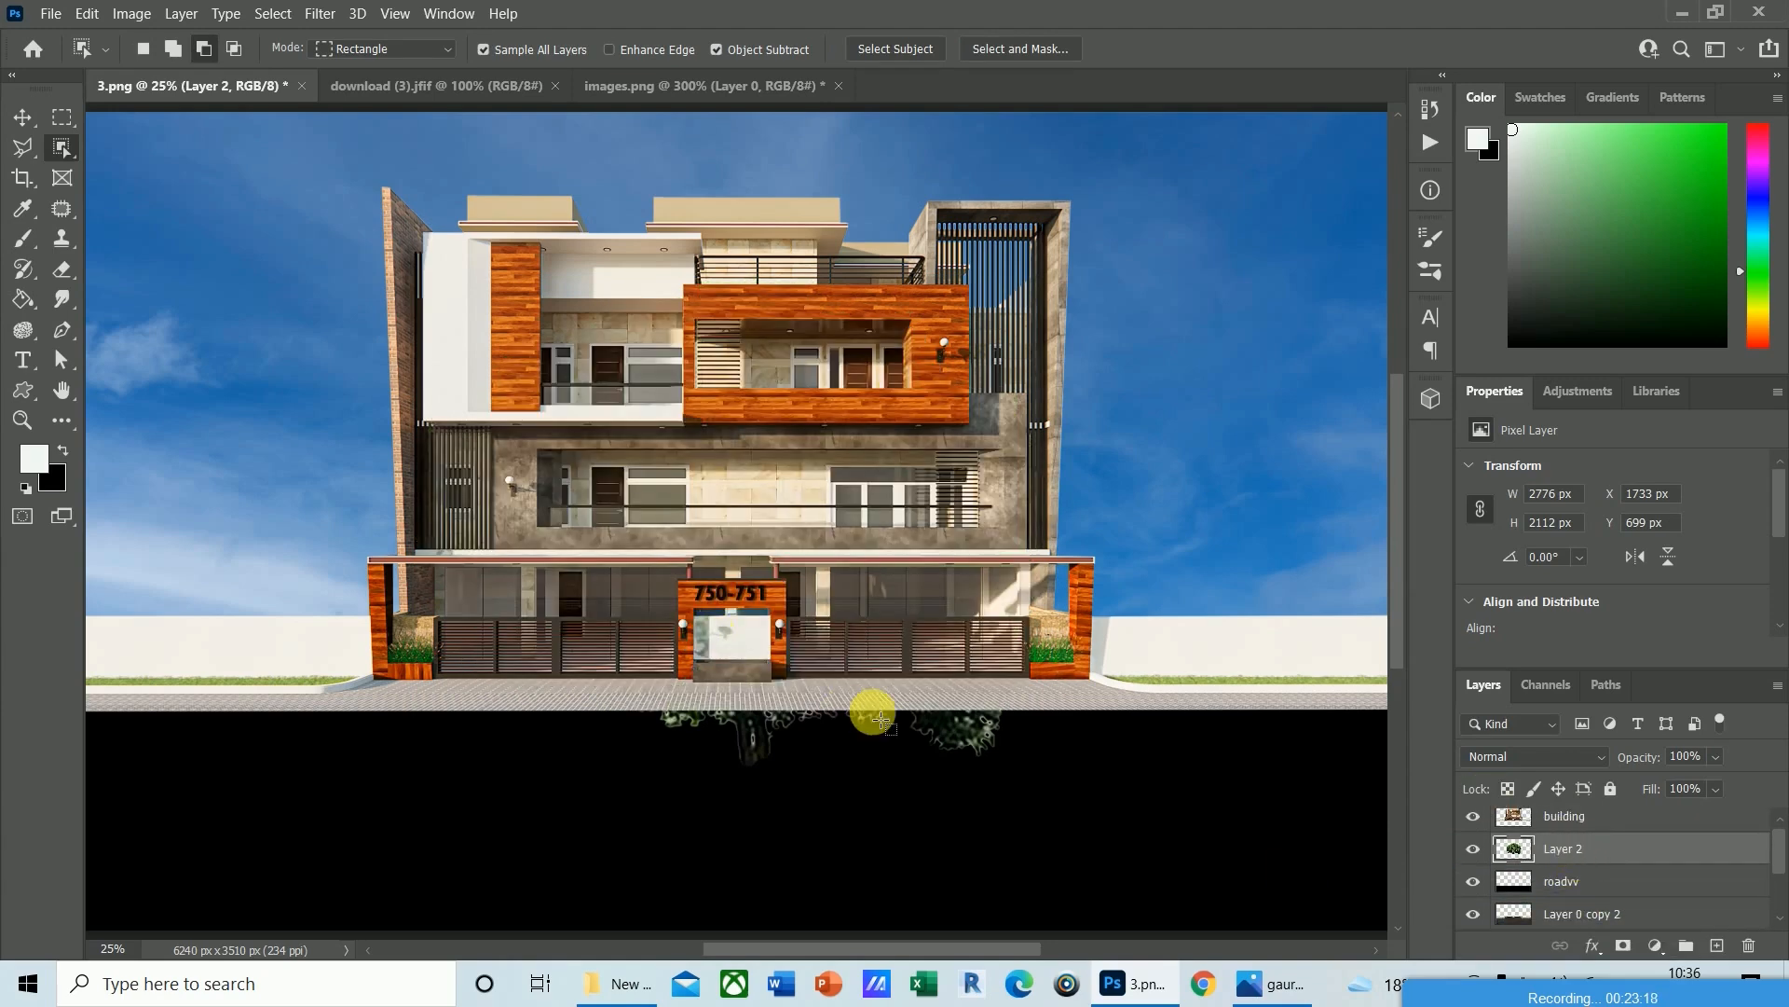
key("v")
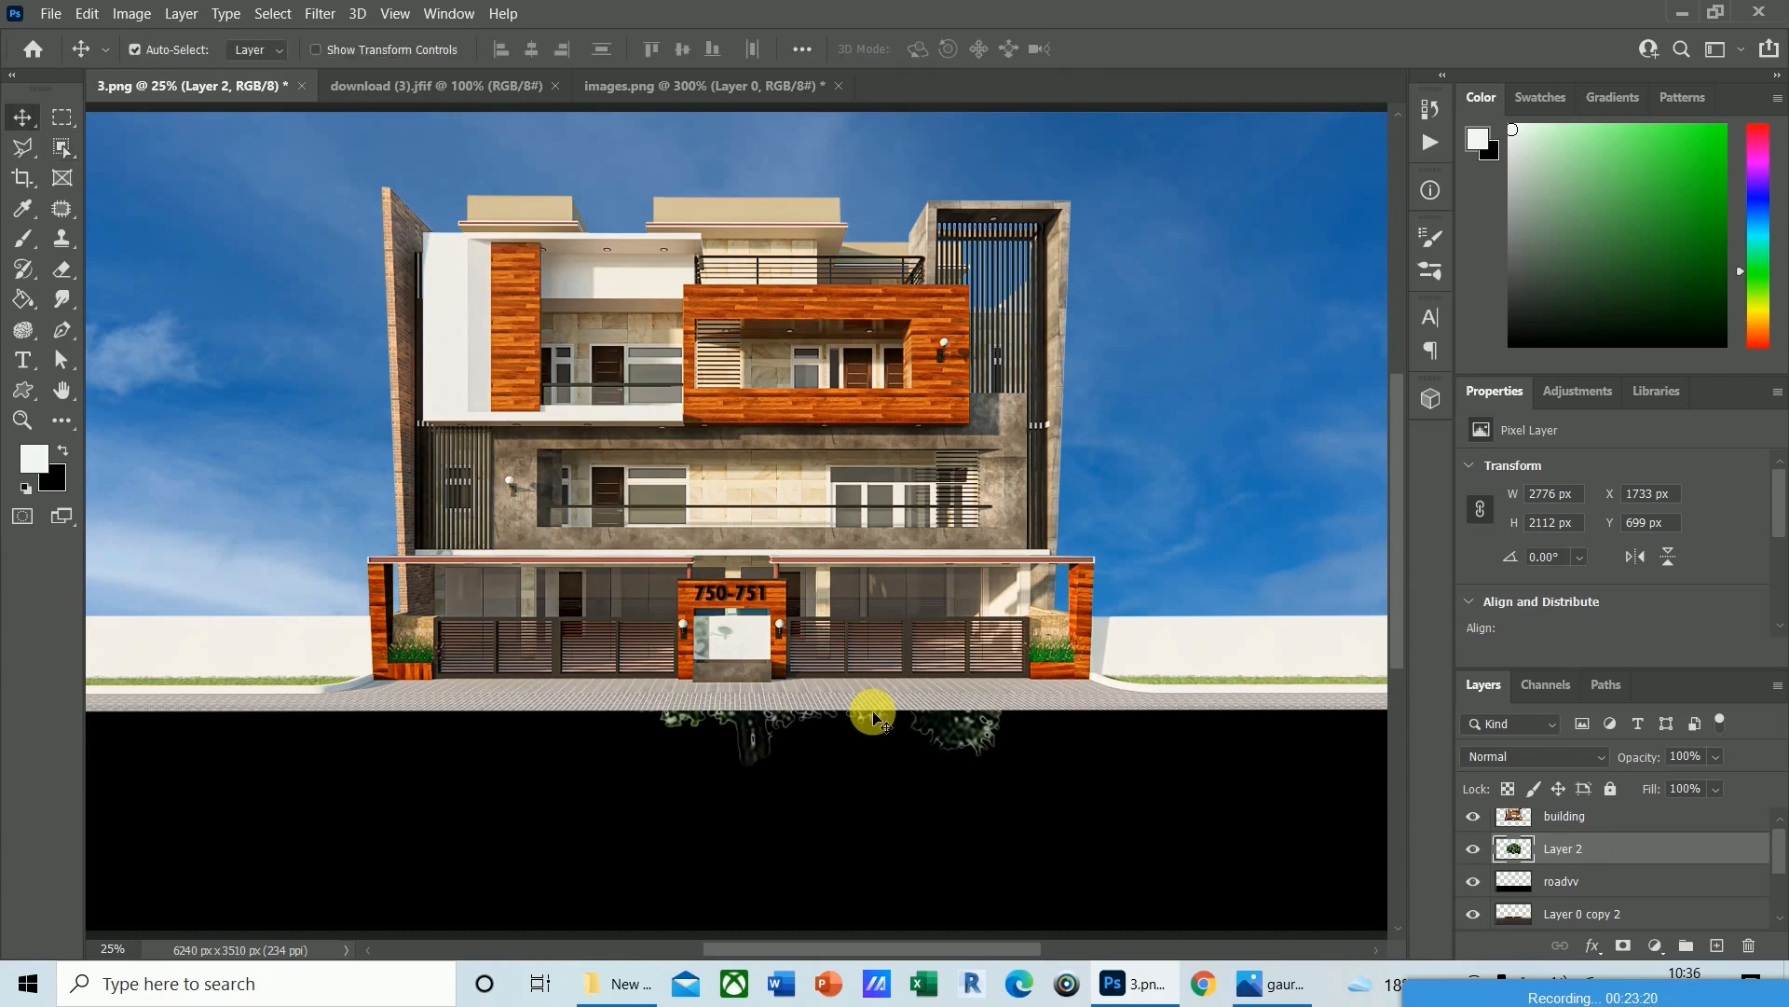
left_click_drag(873, 717, 878, 720)
key("Left")
key("Left")
key("Left")
key("Left")
key("Left")
key("Left")
key("Left")
key("Left")
key("Left")
key("Left")
key("Left")
key("Left")
key("Left")
key("Left")
key("Left")
key("Left")
key("Left")
key("Left")
key("Left")
key("Left")
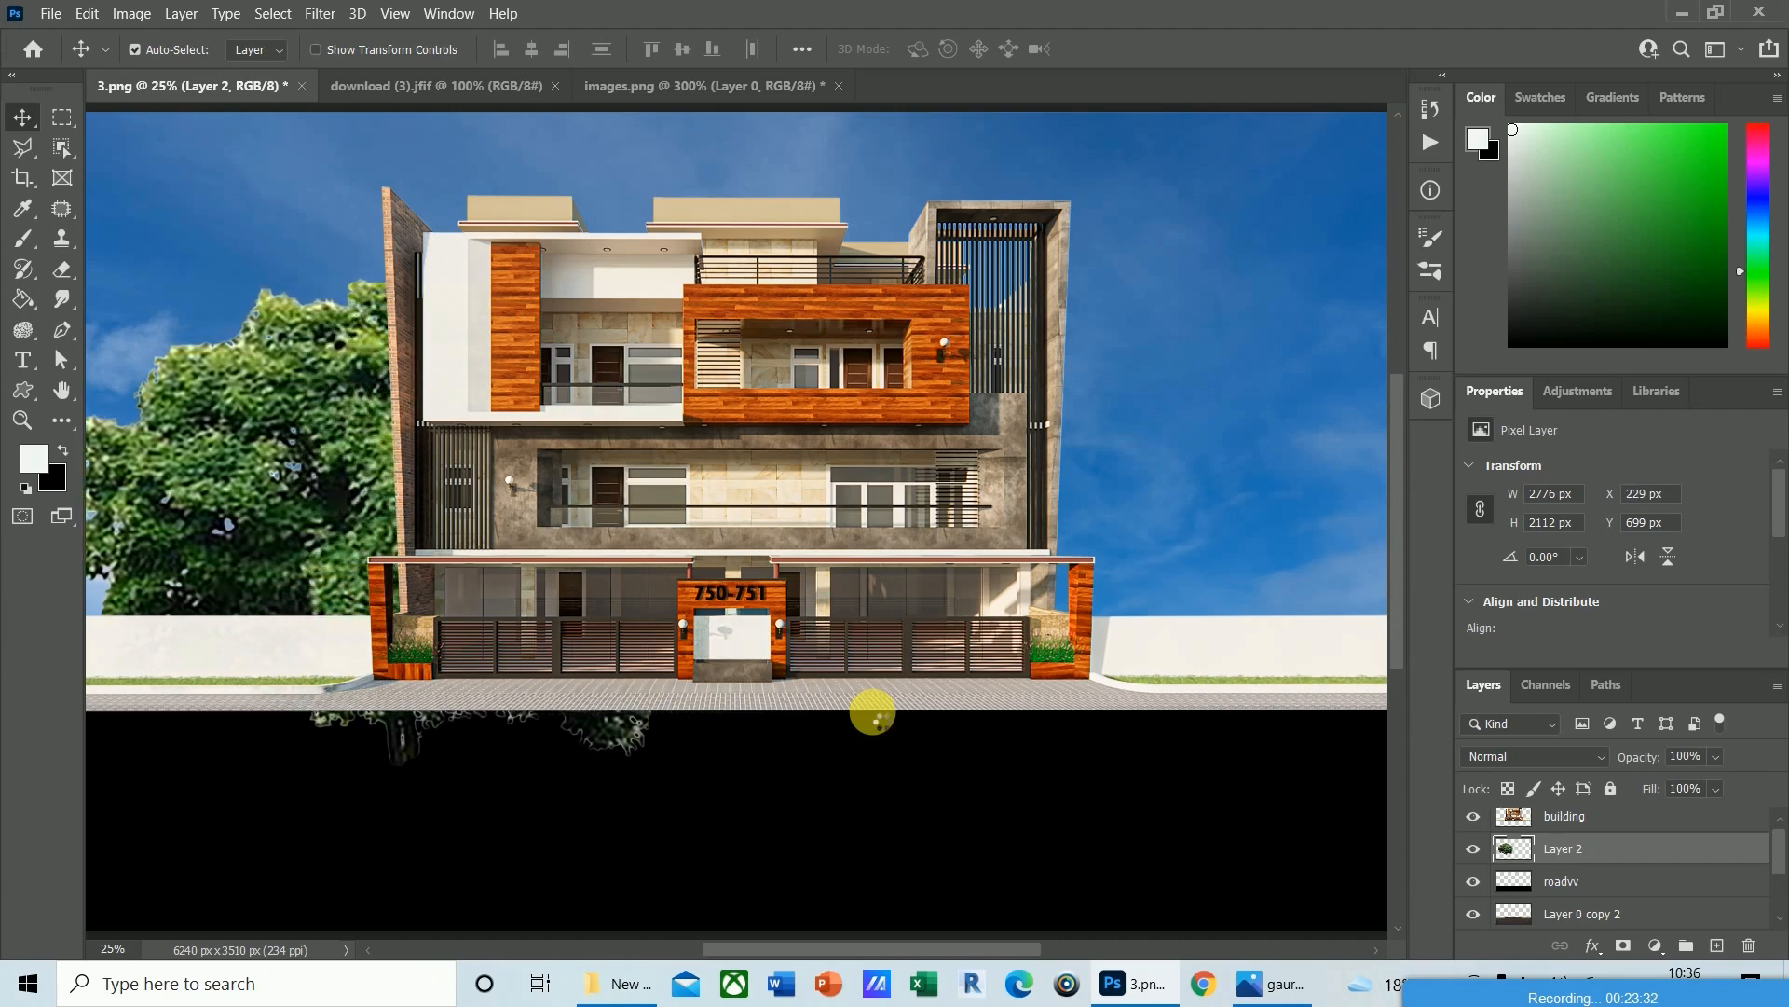
key("Left")
key("Left")
key("Left")
key("Left")
key("Left")
key("Left")
key("Left")
key("Left")
key("Left")
key("Left")
key("Left")
key("Left")
key("Left")
key("Left")
key("Left")
key("Left")
key("Left")
key("Left")
key("Left")
key("Left")
key("ctrl+minus")
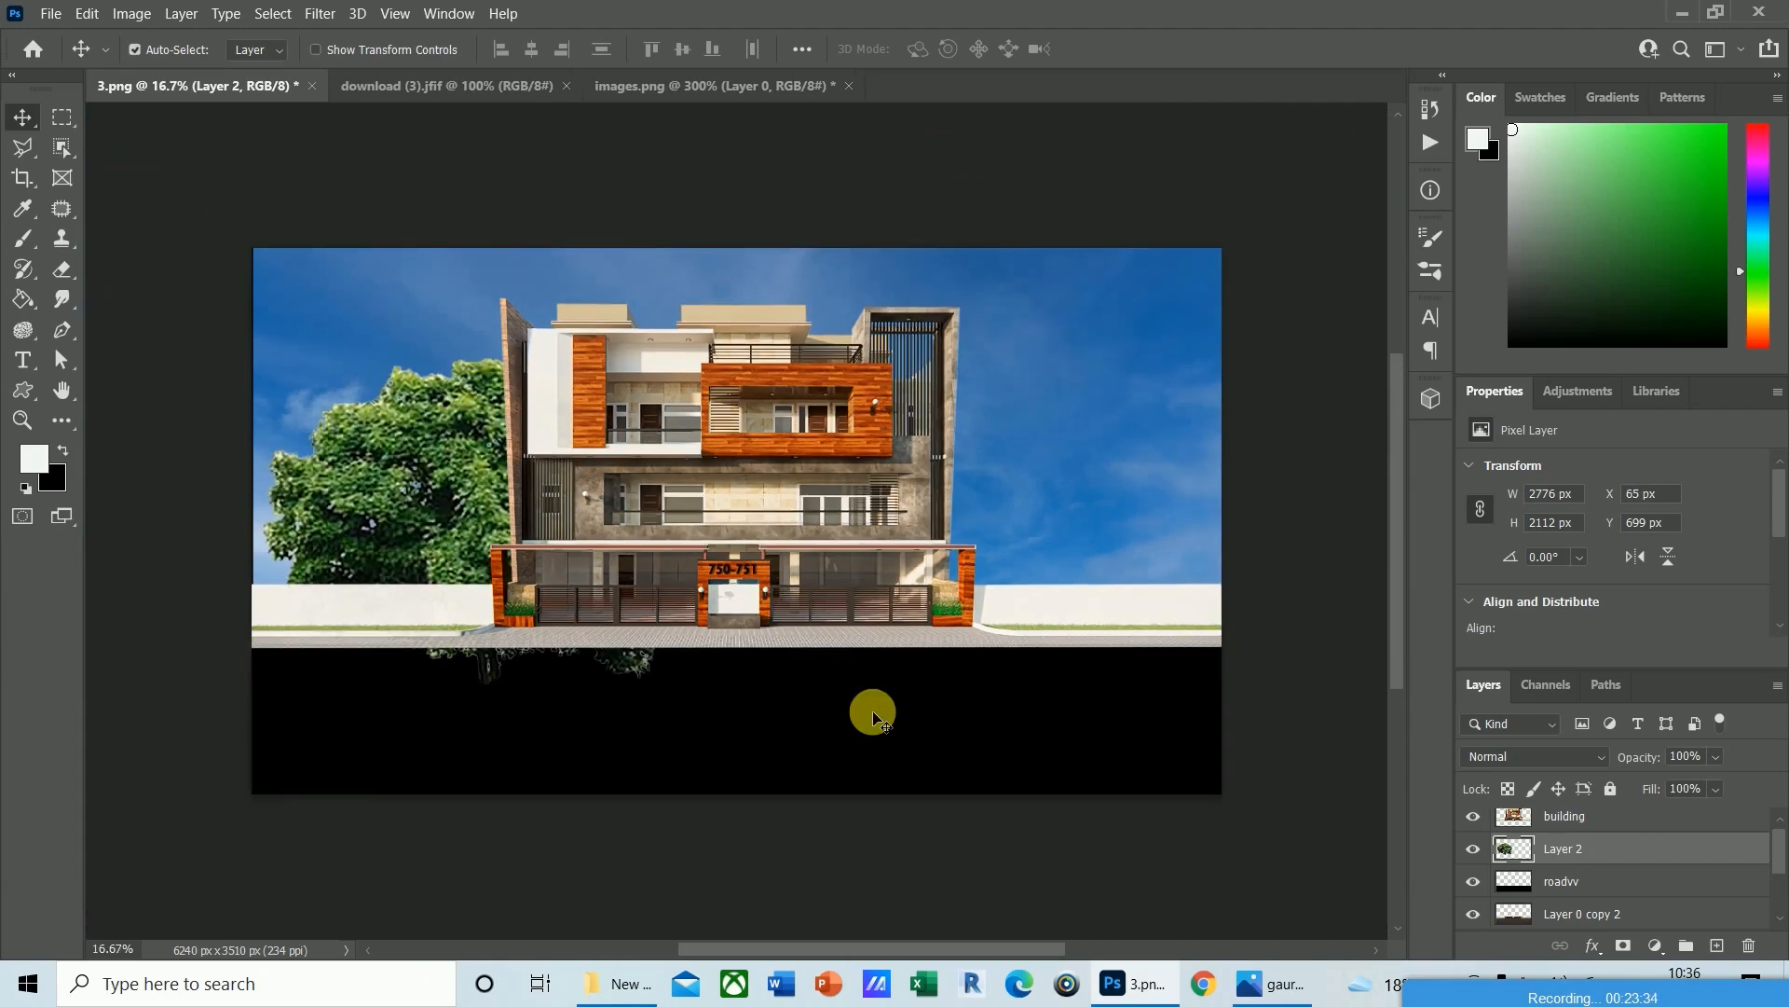
key("Left")
key("Left")
key("Left")
key("Left")
key("Left")
key("Left")
key("Left")
key("Left")
key("Left")
key("Left")
key("Left")
key("Left")
key("Left")
key("Left")
key("Left")
key("Left")
key("Left")
key("Left")
key("Left")
key("Left")
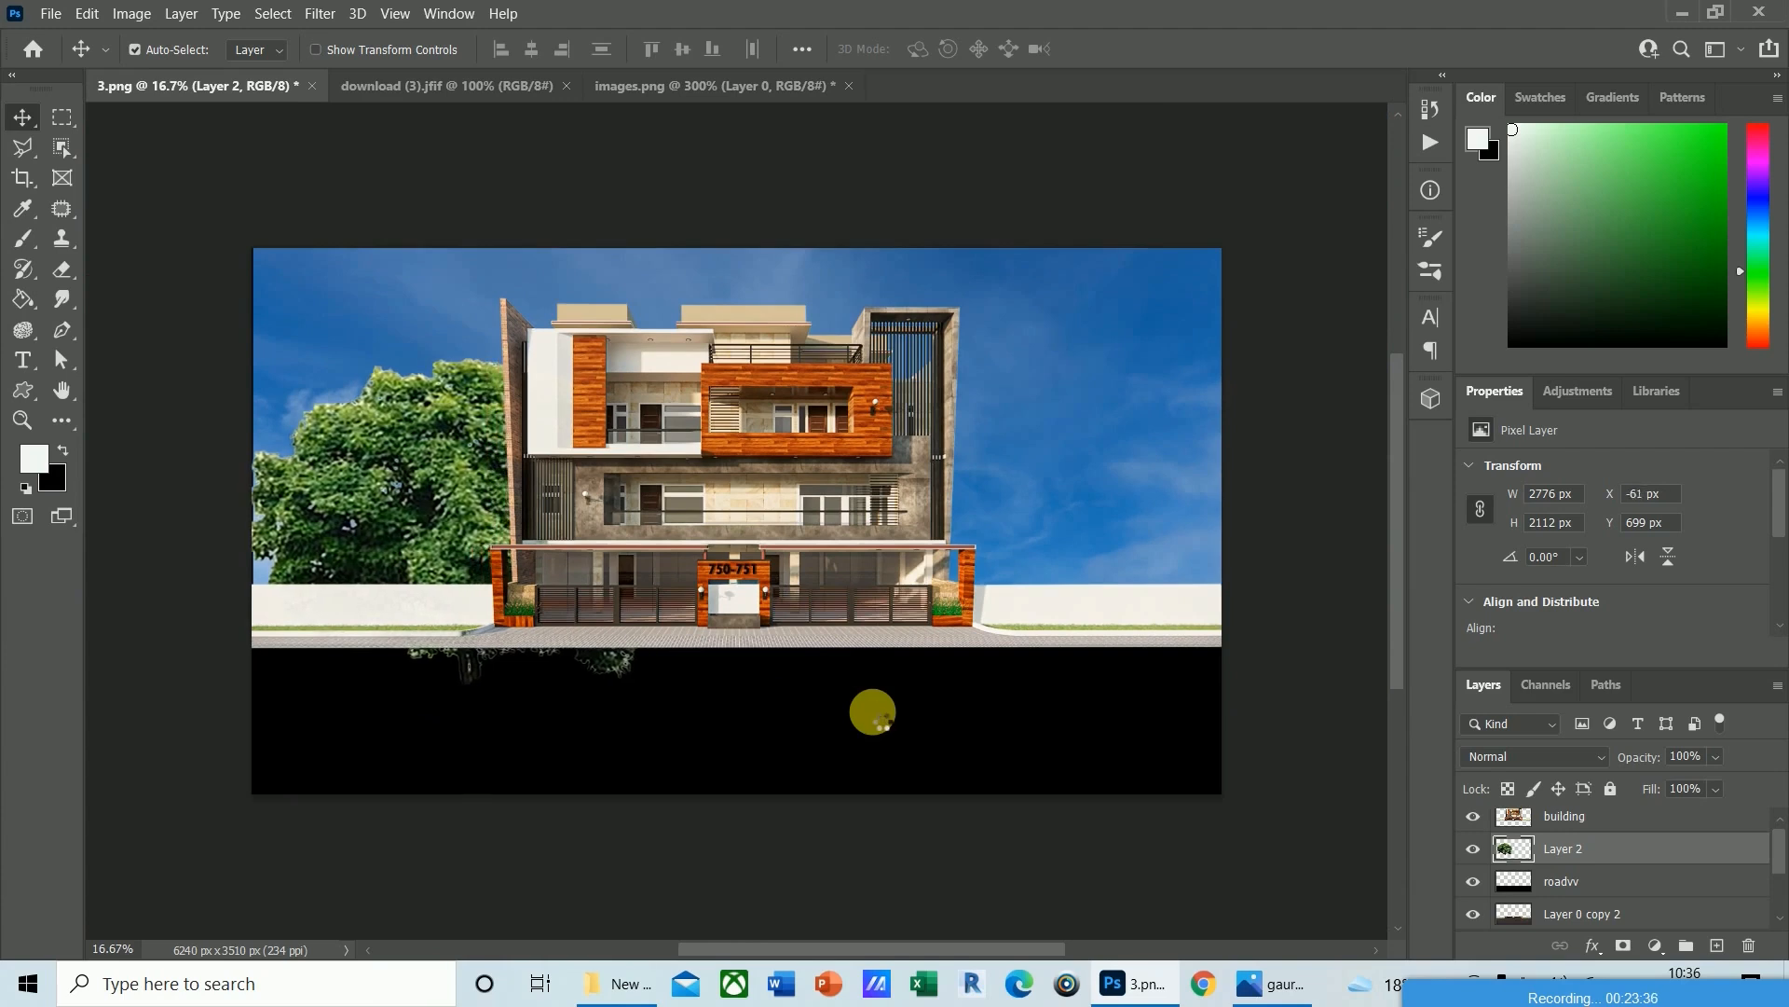
key("Left")
key("Left")
key("Left")
key("Left")
key("Left")
key("Left")
key("Left")
key("Left")
key("Left")
key("Left")
key("Left")
key("Left")
key("Left")
key("Left")
key("Left")
key("Left")
key("Left")
key("Left")
key("Left")
key("Left")
key("ctrl")
Scale the tree down proportionally from its upper right corner to about 2002 × 1522 px.
key("ctrl+t")
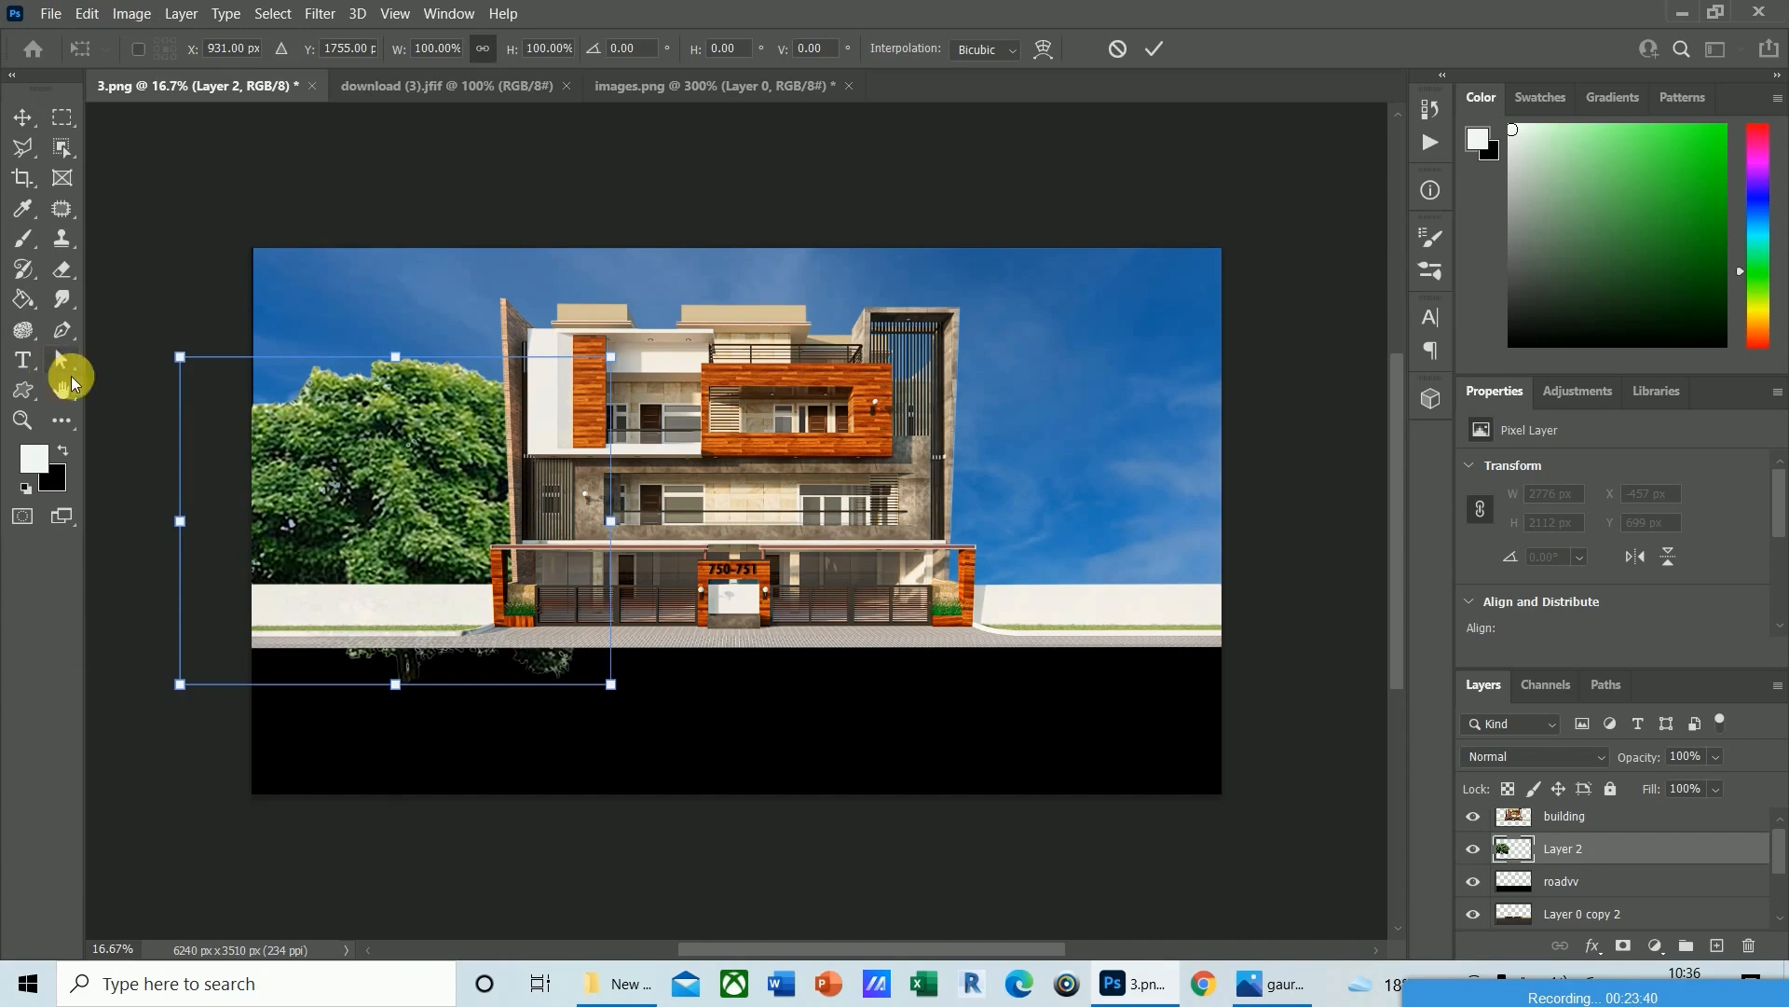
left_click_drag(611, 358, 556, 404)
key("Return")
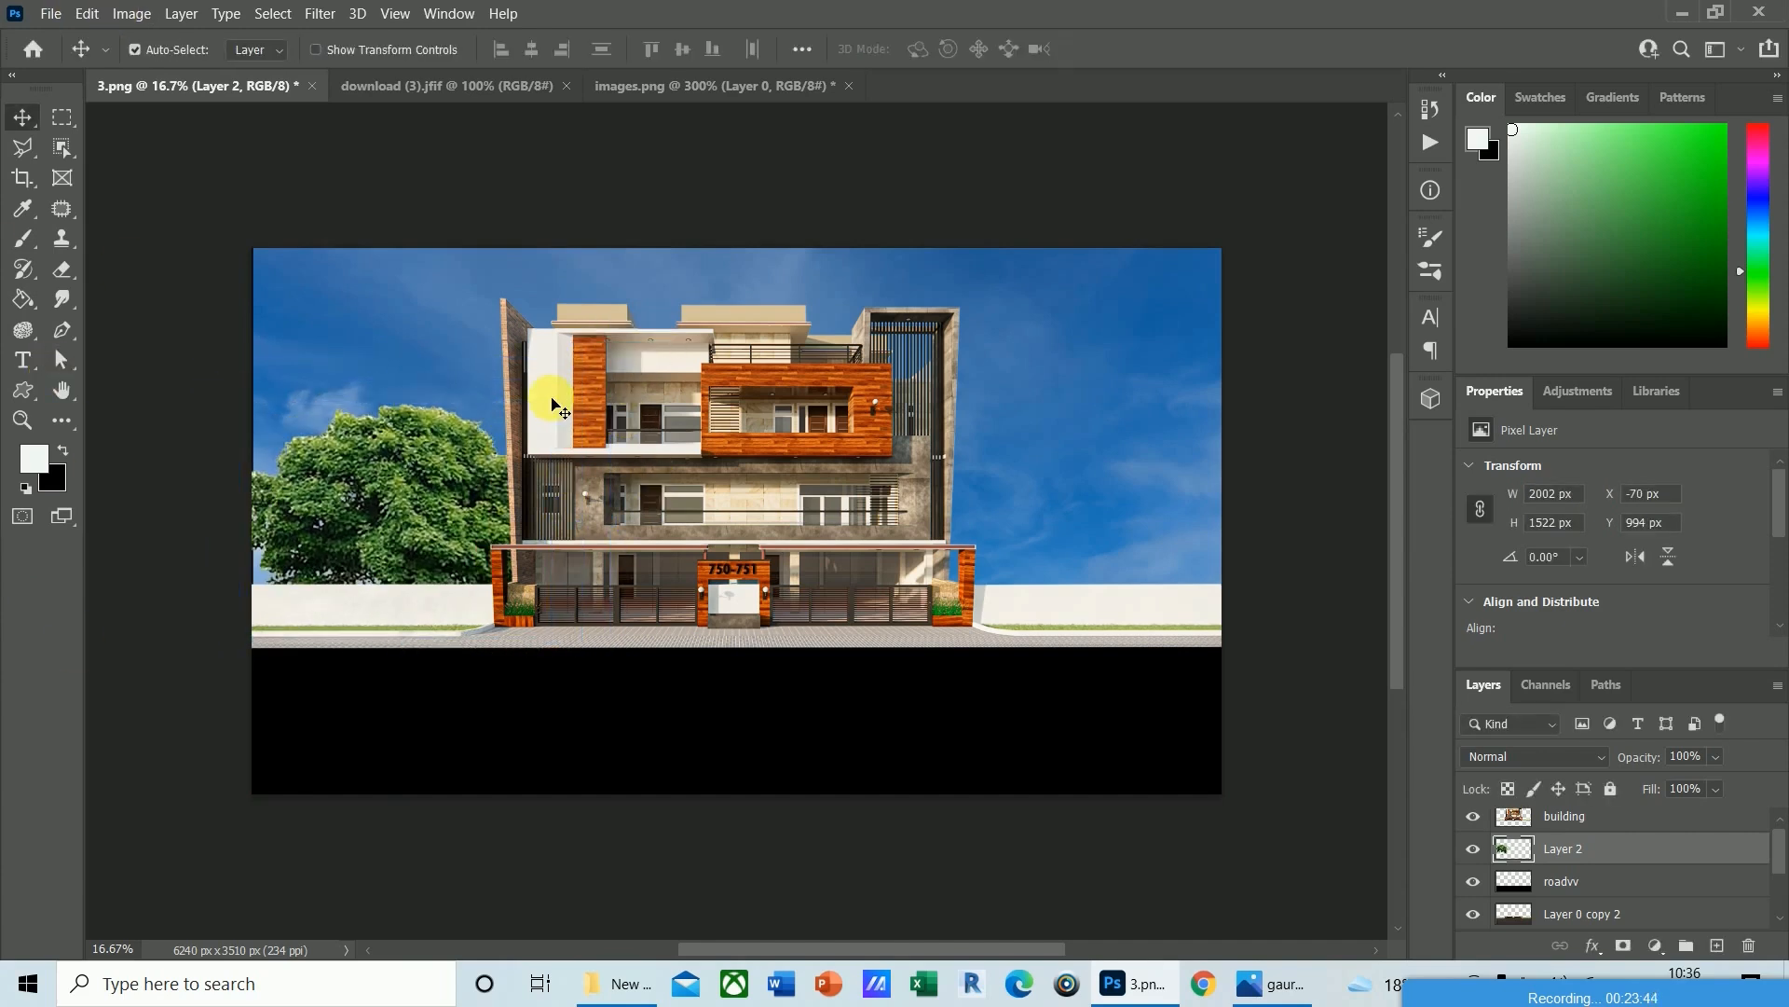
Nudge the tree up and left behind the boundary wall, to about X -178 px and Y 694 px.
key("Up")
key("Up")
key("Up")
key("Up")
key("Up")
key("Up")
key("Up")
key("Up")
key("Up")
key("Up")
key("Up")
key("Up")
key("Up")
key("Up")
key("Up")
key("Up")
key("Up")
key("Up")
key("Up")
key("Up")
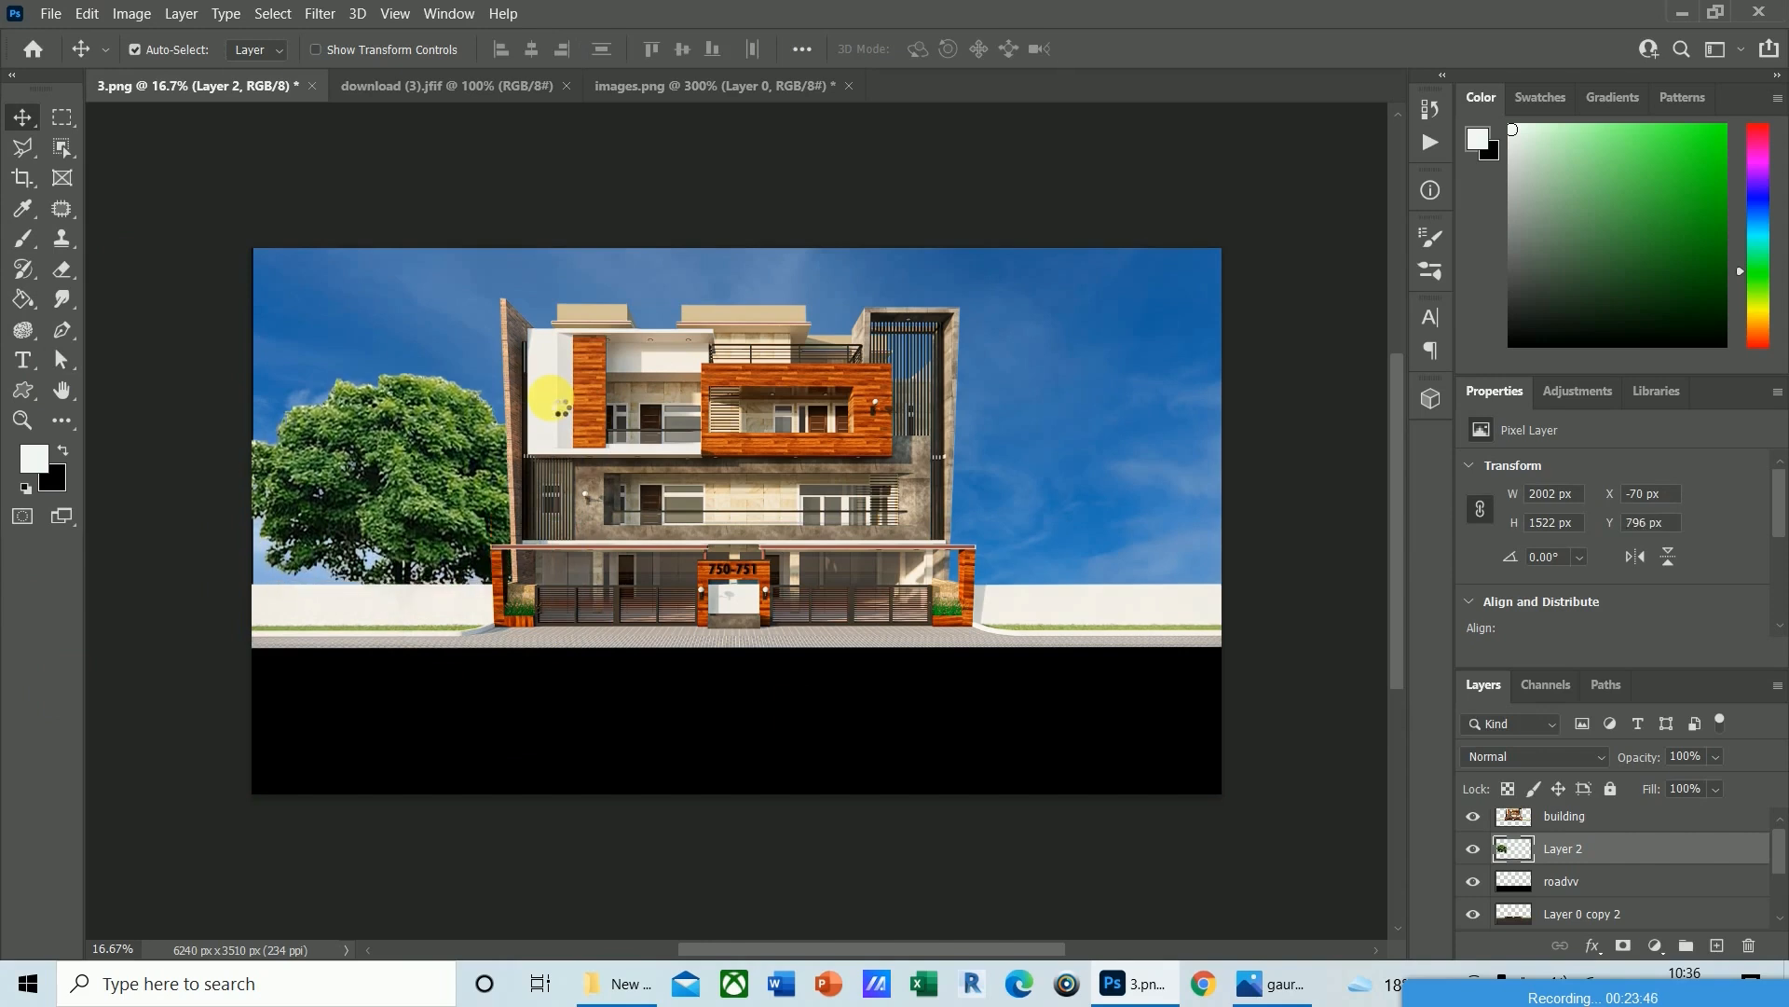
key("Left")
key("Left")
key("Left")
key("Left")
key("Left")
key("Left")
key("Left")
key("Left")
key("Left")
key("Left")
key("Left")
key("Left")
key("Left")
key("Left")
key("Left")
key("Left")
key("Left")
key("Left")
key("Left")
key("Left")
key("Left")
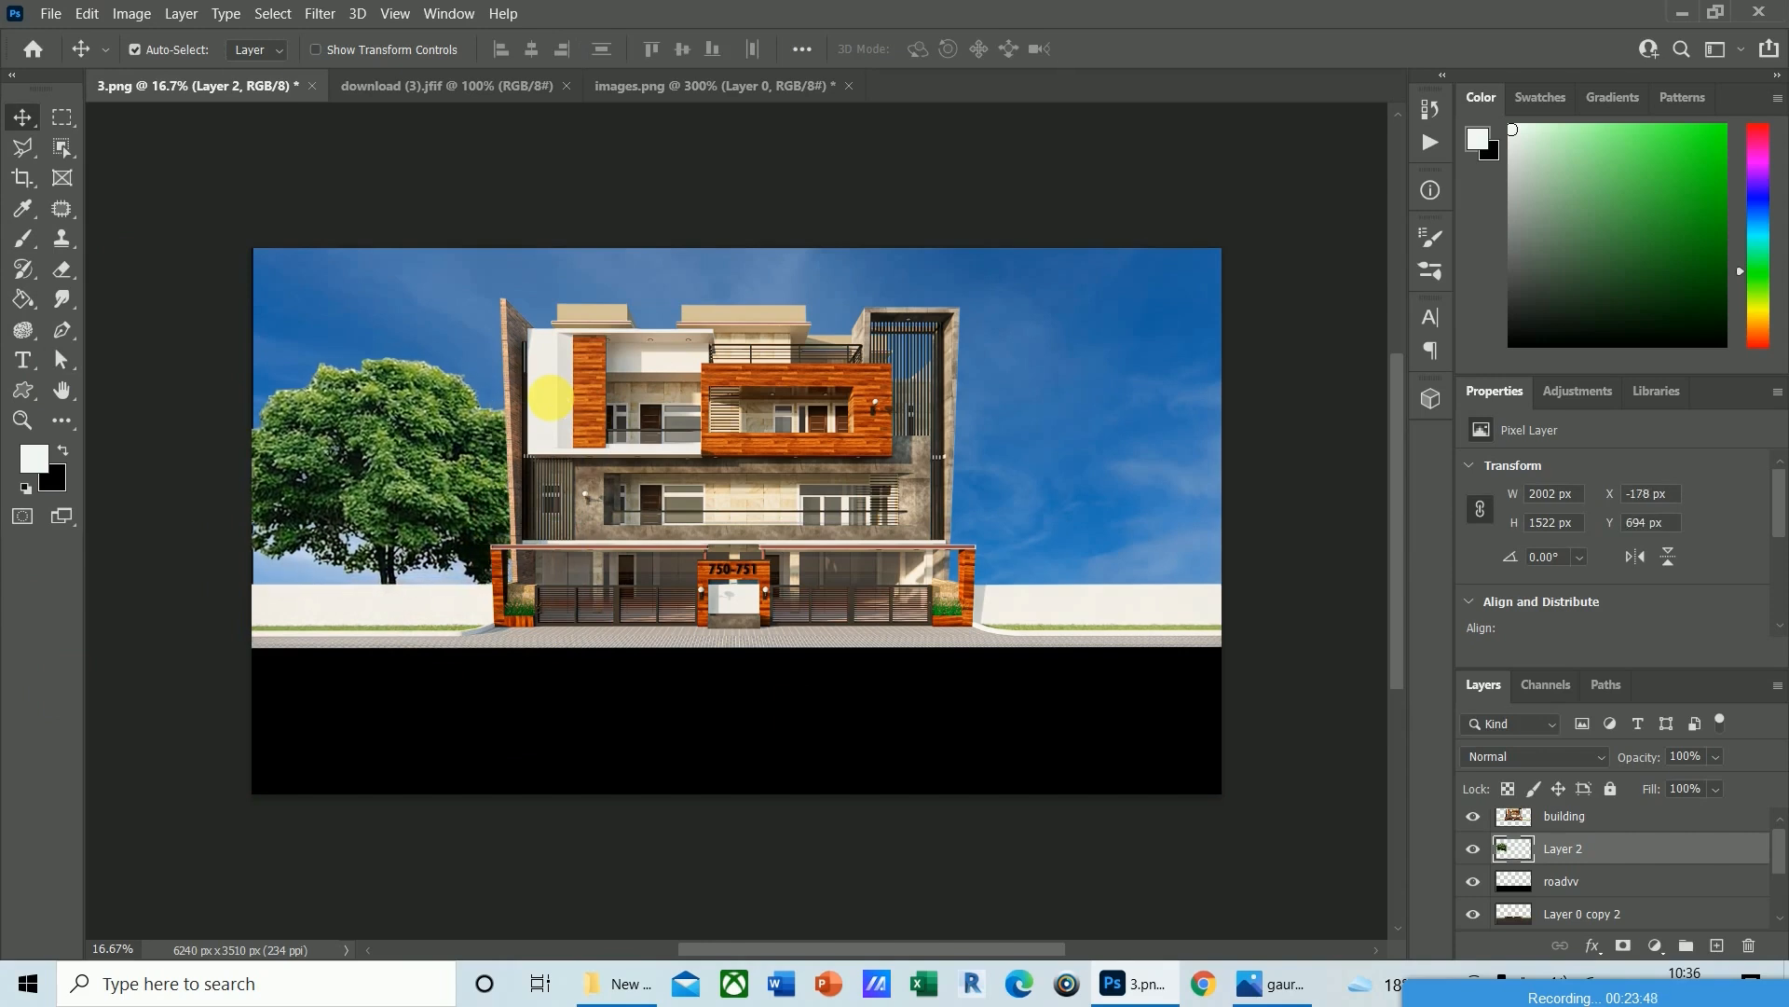
Nudge the tree left and slightly down behind the boundary wall, to about X -263 px and Y 710 px.
key("Up")
key("Up")
key("Up")
key("Up")
key("Up")
key("Up")
key("Up")
key("Up")
key("Up")
key("Up")
key("Up")
key("Down")
key("Down")
key("Down")
key("Down")
key("Down")
key("Down")
key("Down")
key("Down")
key("Down")
key("Down")
key("Down")
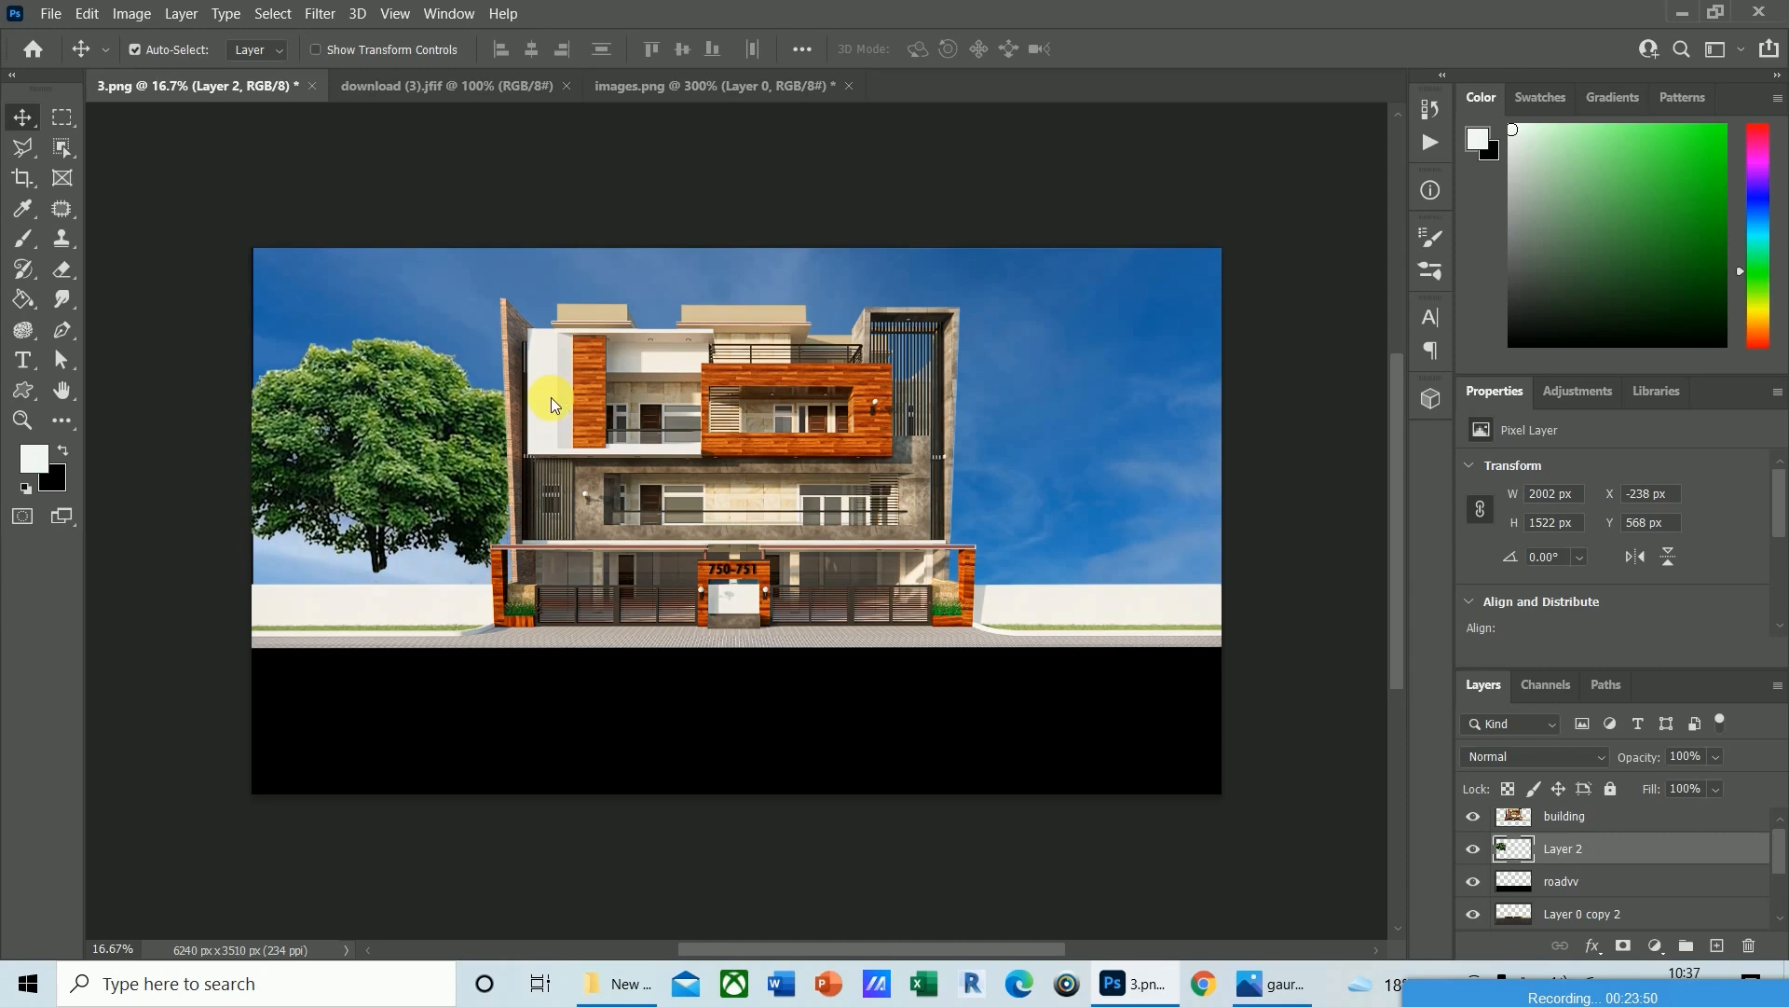
key("Left")
key("Left")
key("Left")
key("Down")
key("Down")
key("Down")
key("Left")
key("Left")
key("Left")
key("Left")
key("Left")
key("Left")
key("Left")
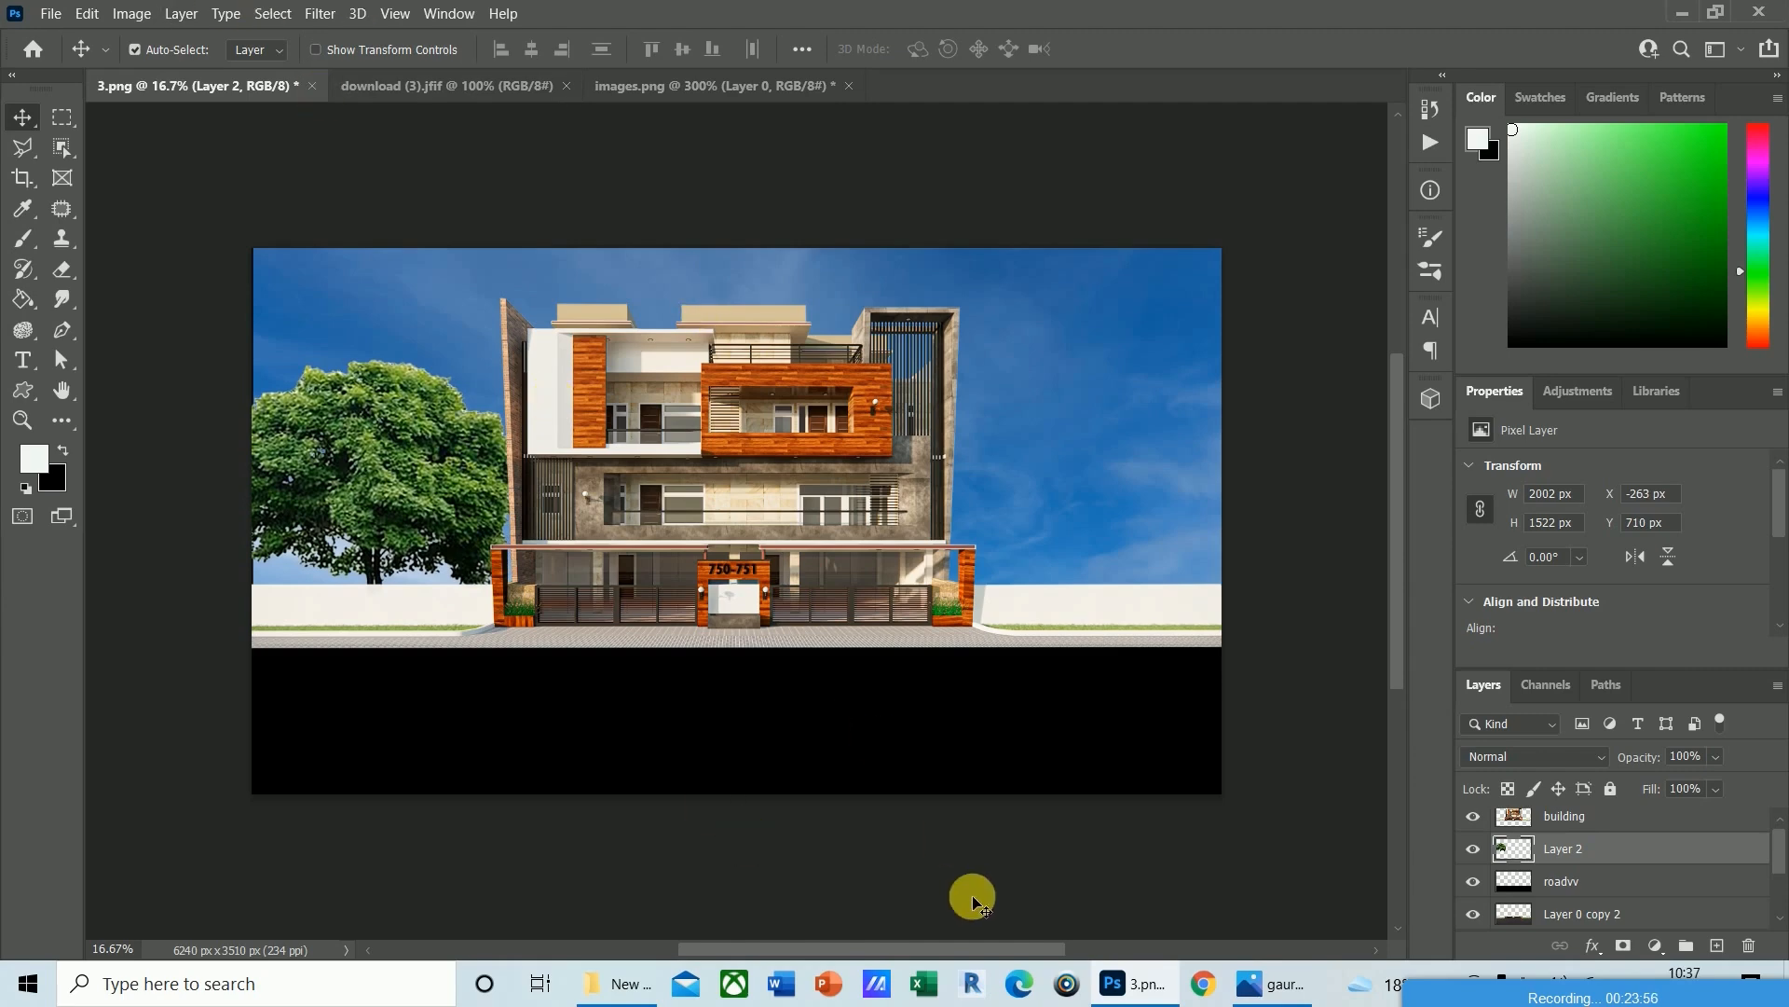
Resample the image to a resolution of 255 pixels/inch.
key("ctrl+alt+i")
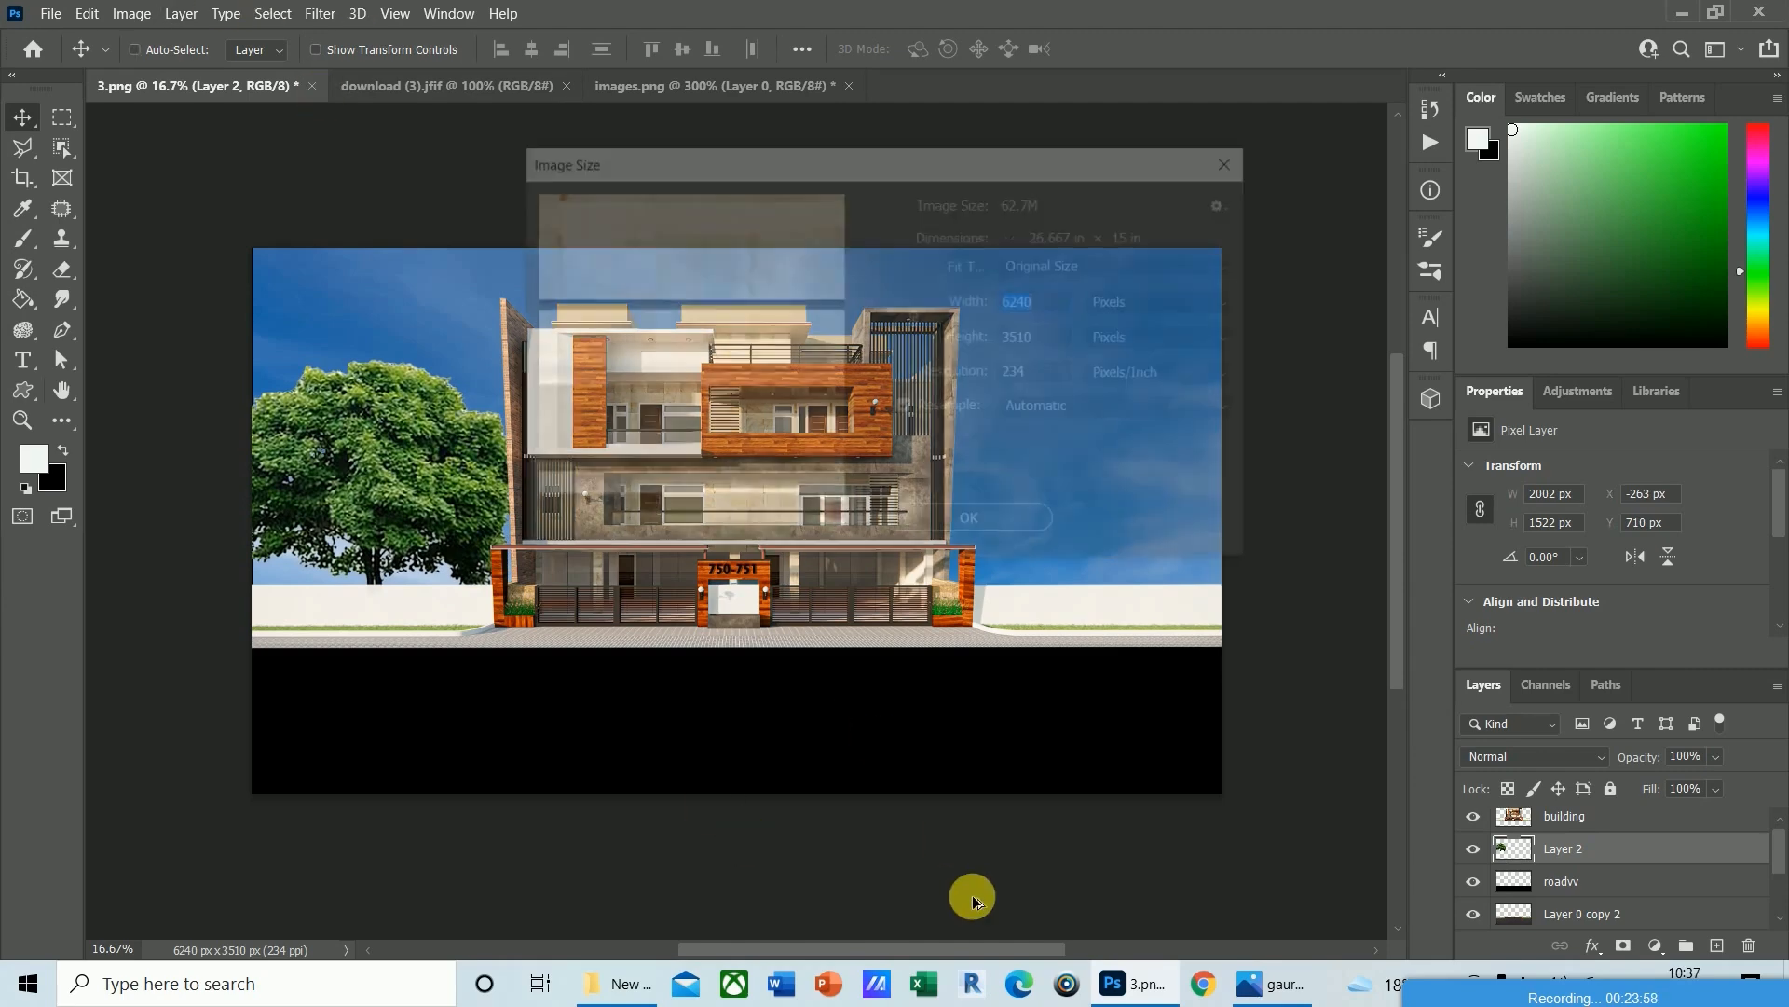
double_click(1050, 373)
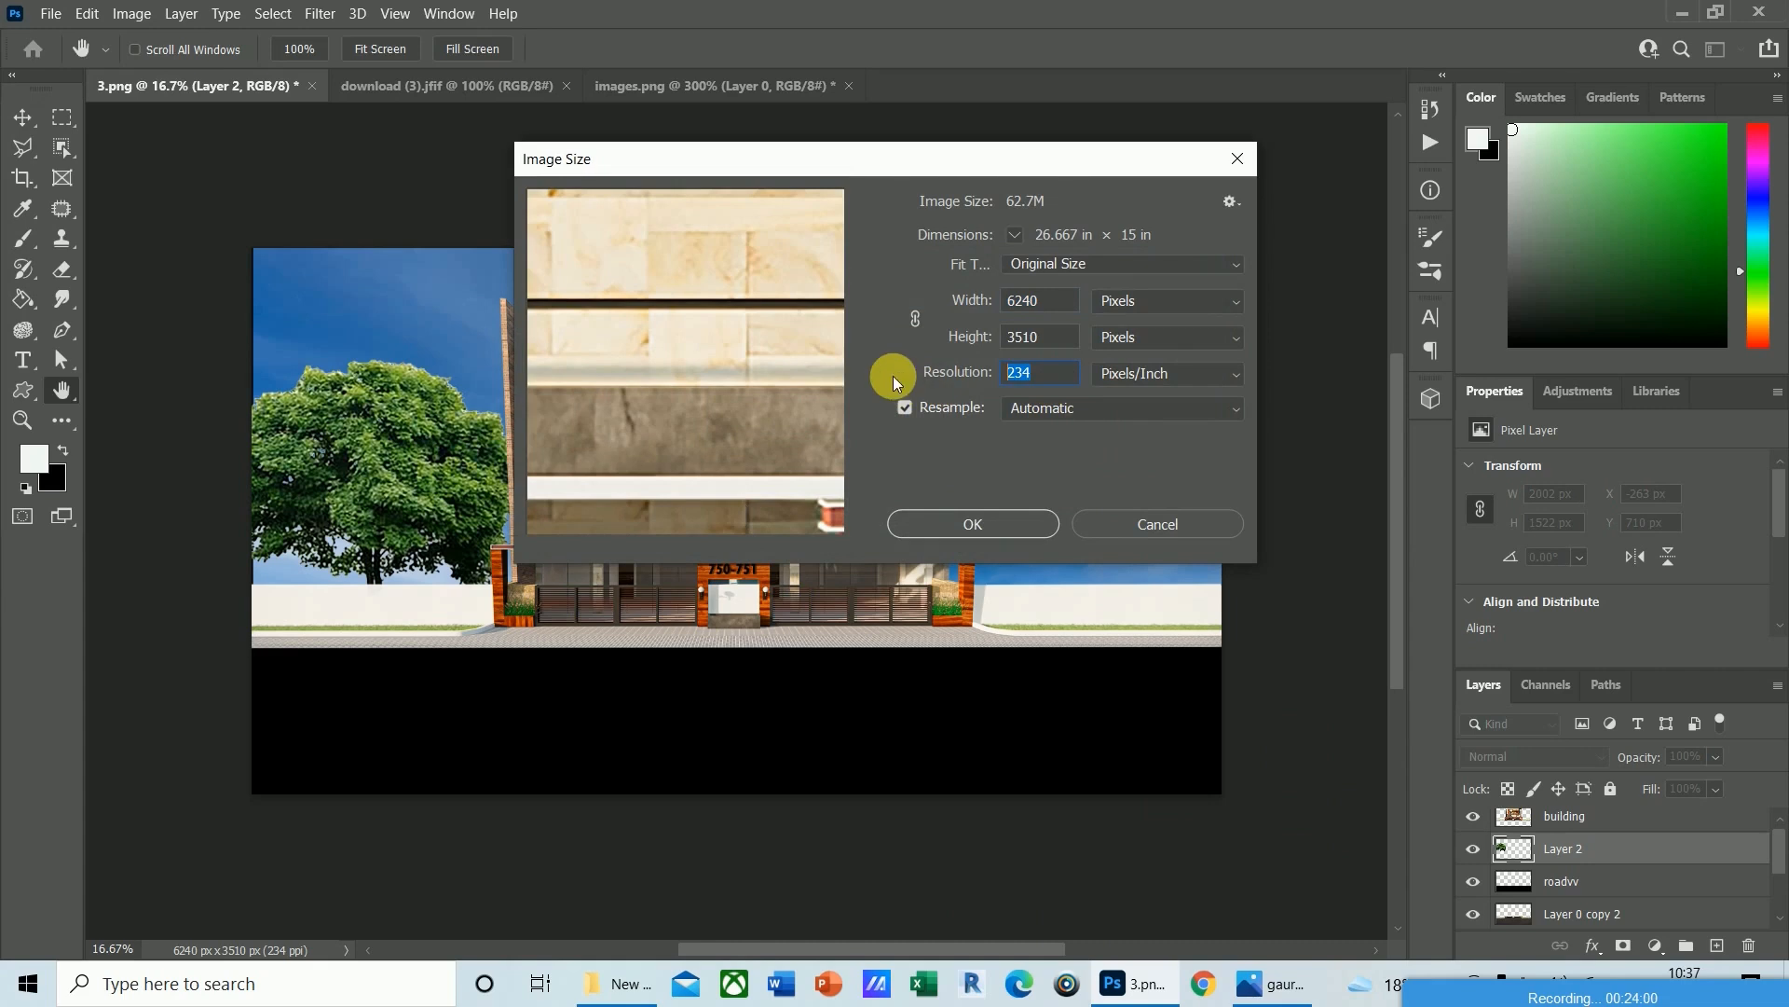
type("255")
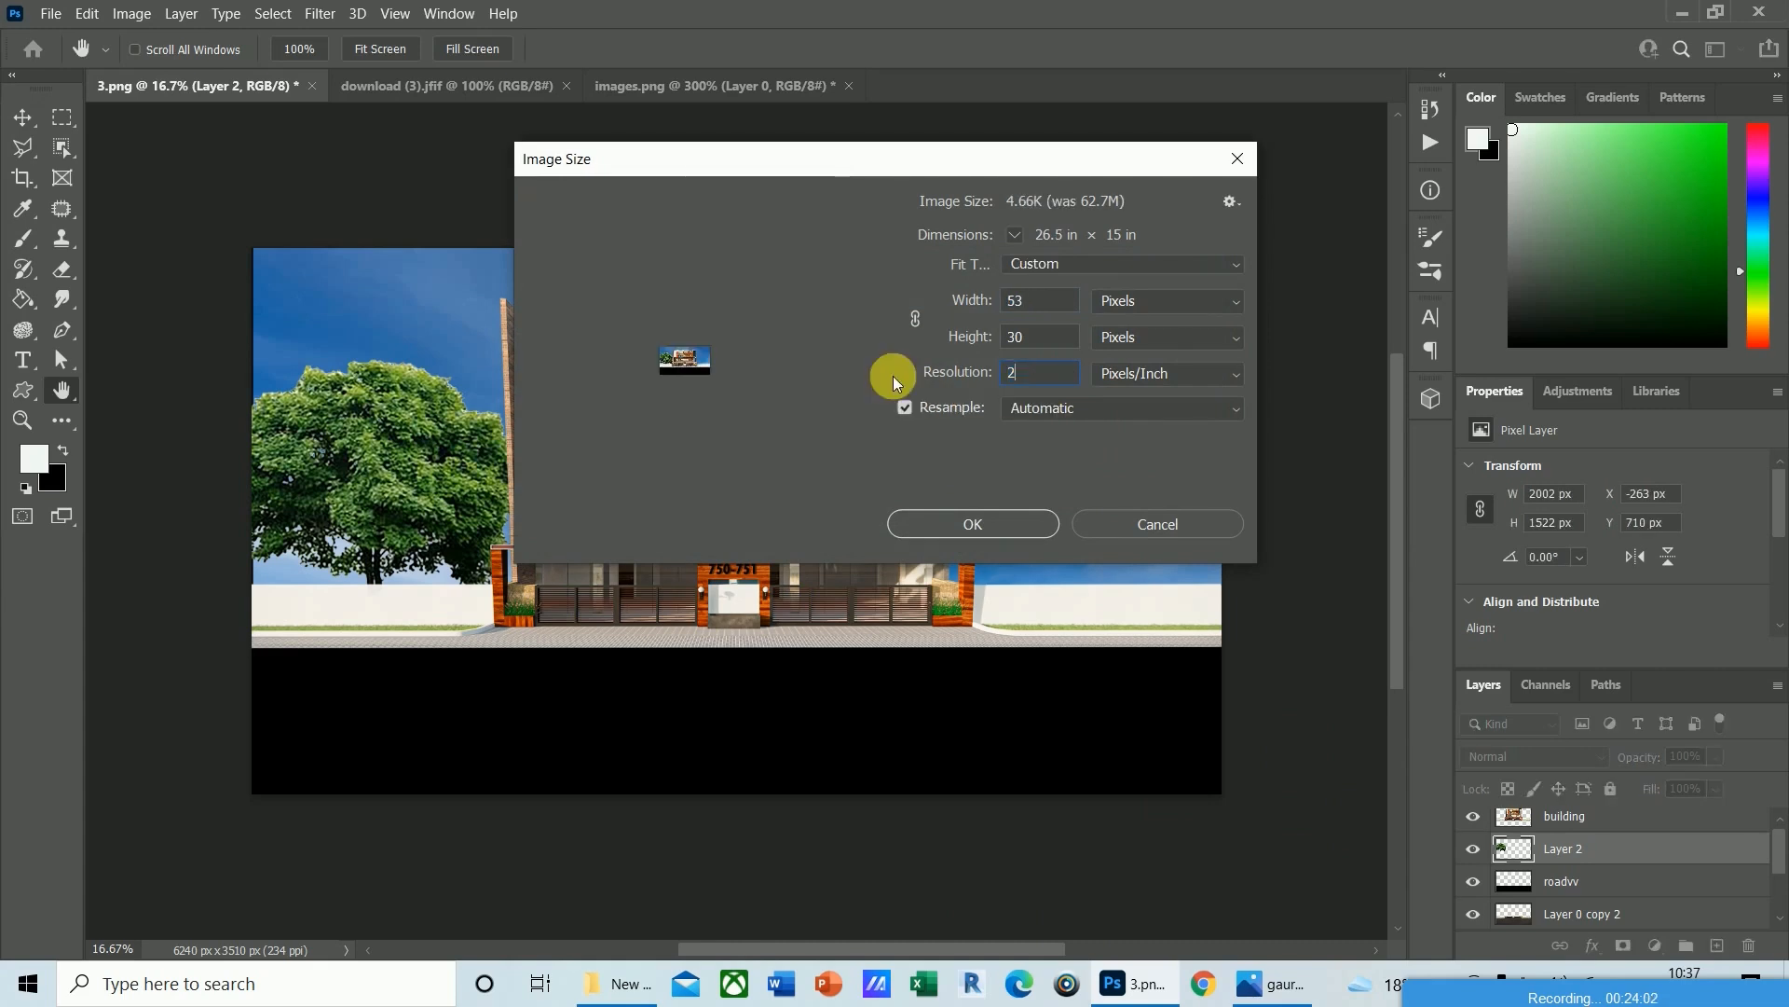
left_click(997, 528)
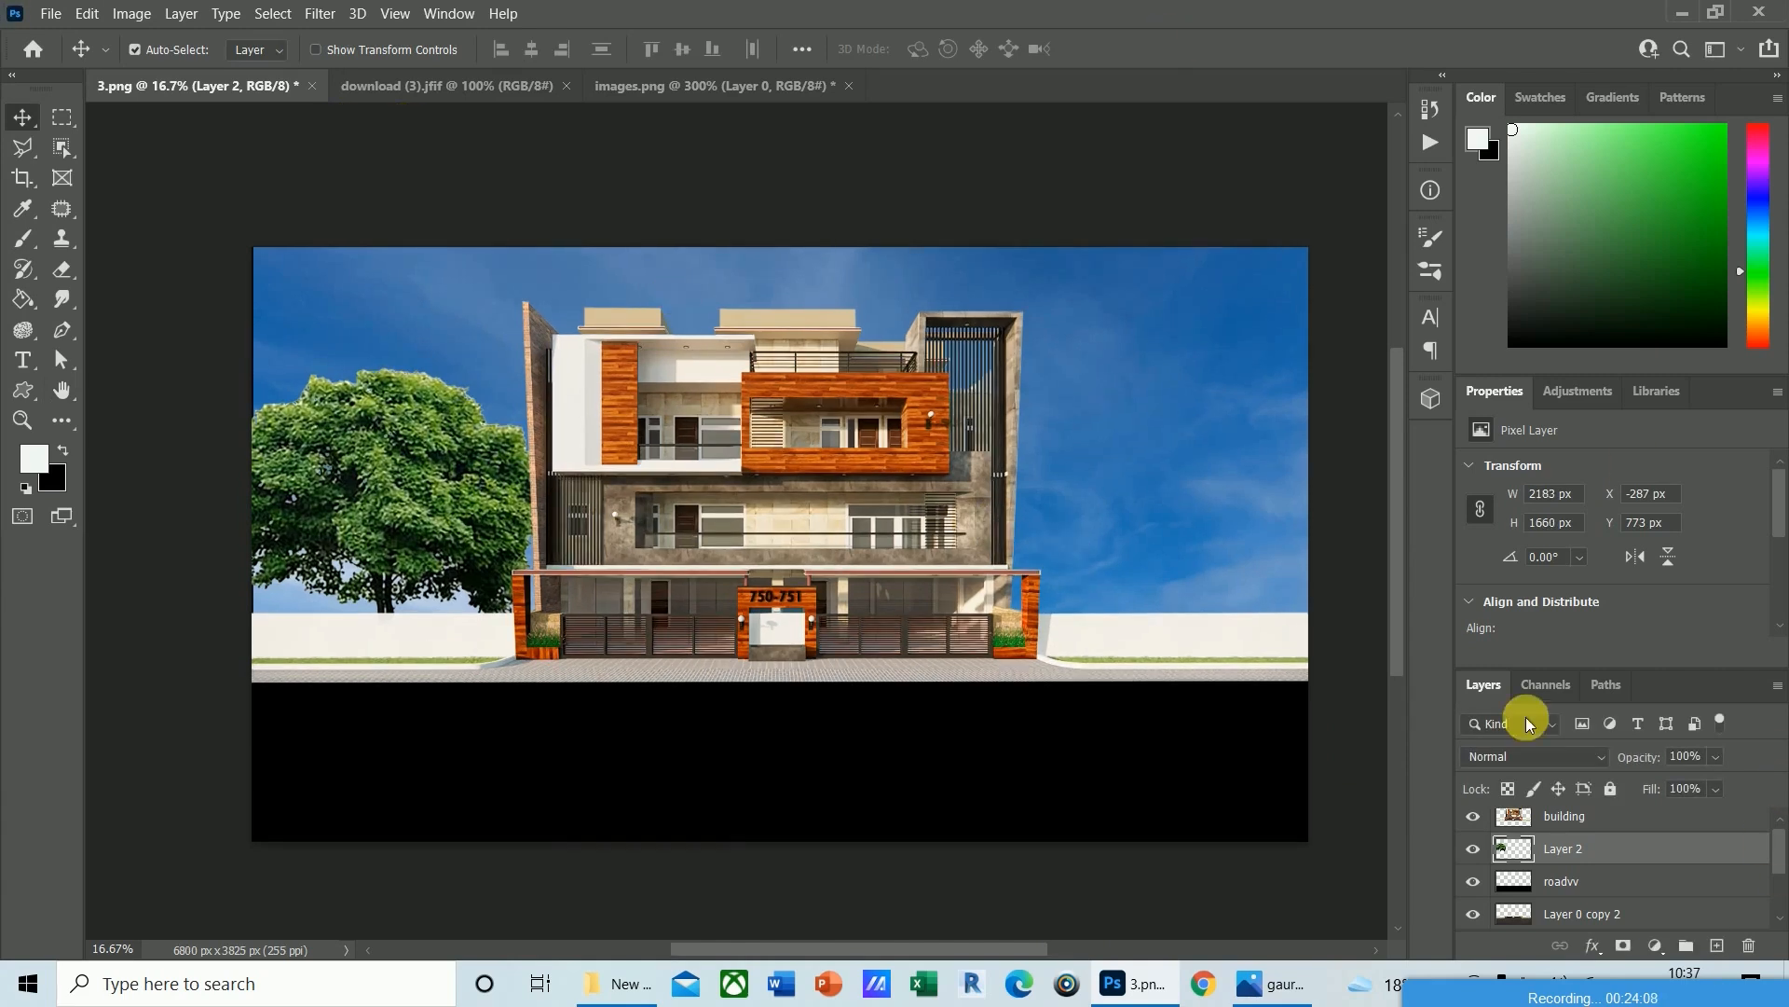
Shift the tree slightly up and right, and scale it up proportionally to about 2279 × 1732 px.
mouse_move(401, 484)
left_mouse_down()
mouse_move(411, 428)
mouse_move(407, 481)
left_mouse_up()
key("ctrl+t")
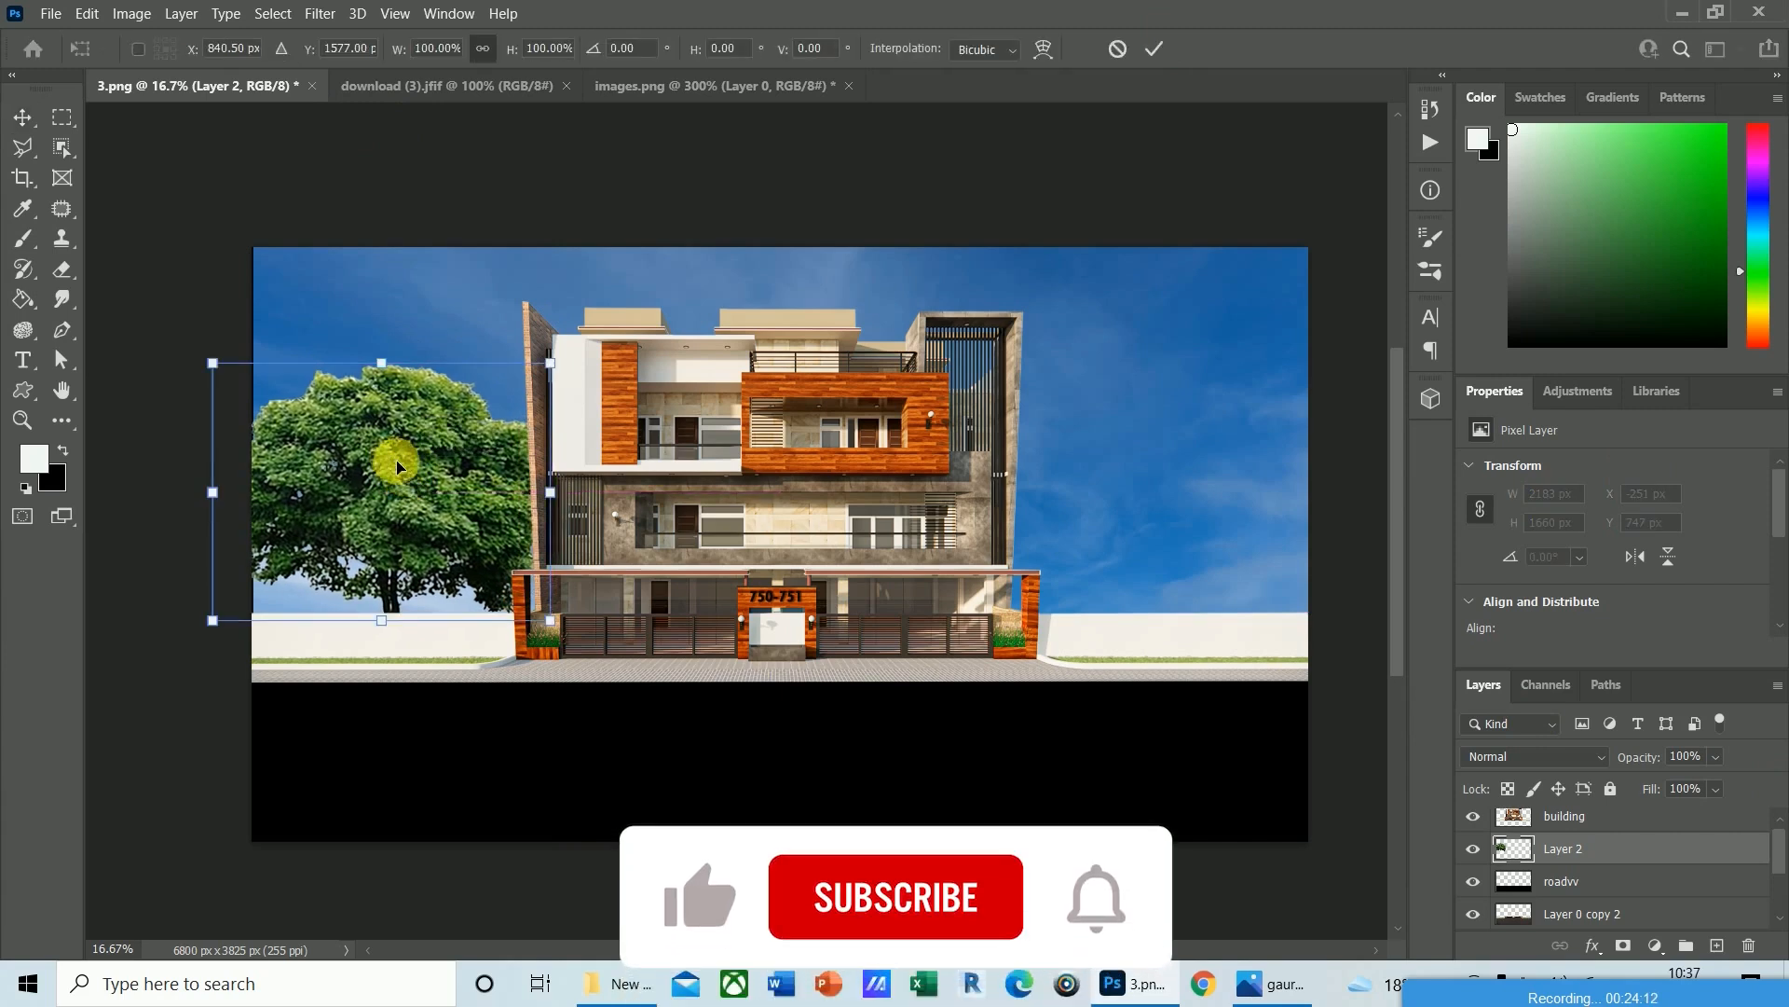
left_click_drag(555, 359, 571, 366)
key("Return")
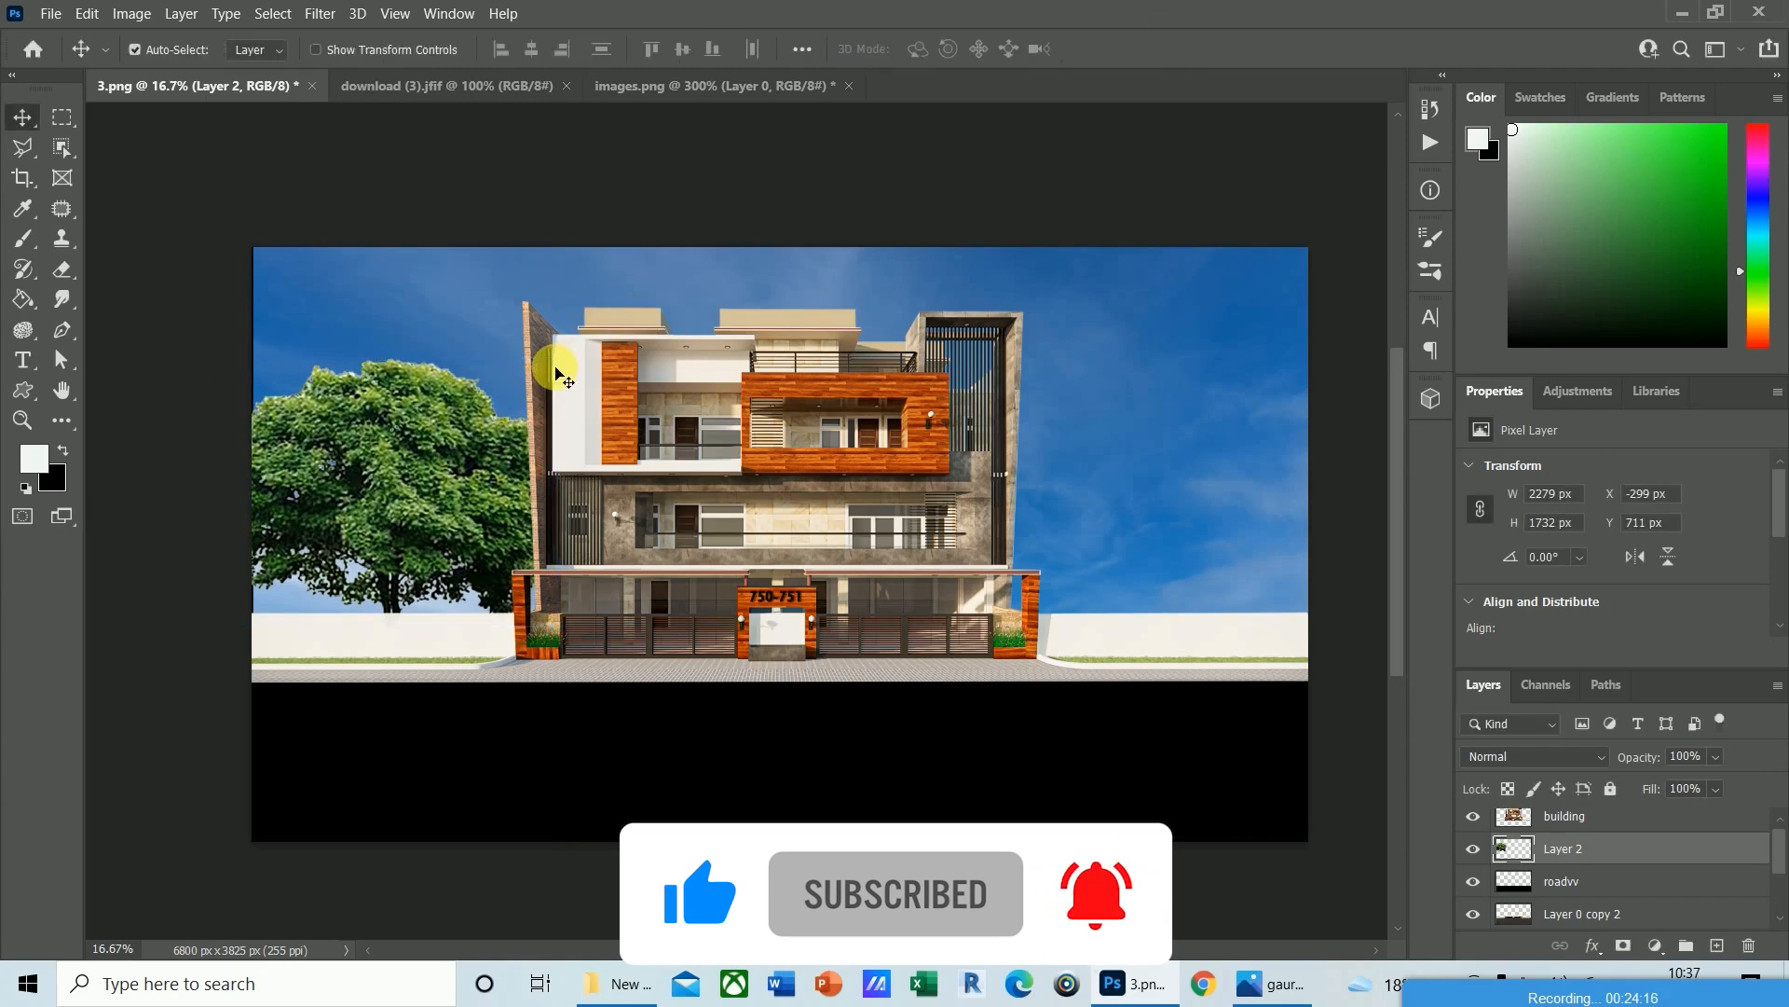
Nudge the tree horizontally right, partly behind the building, to about X 145 px.
key("ctrl+plus")
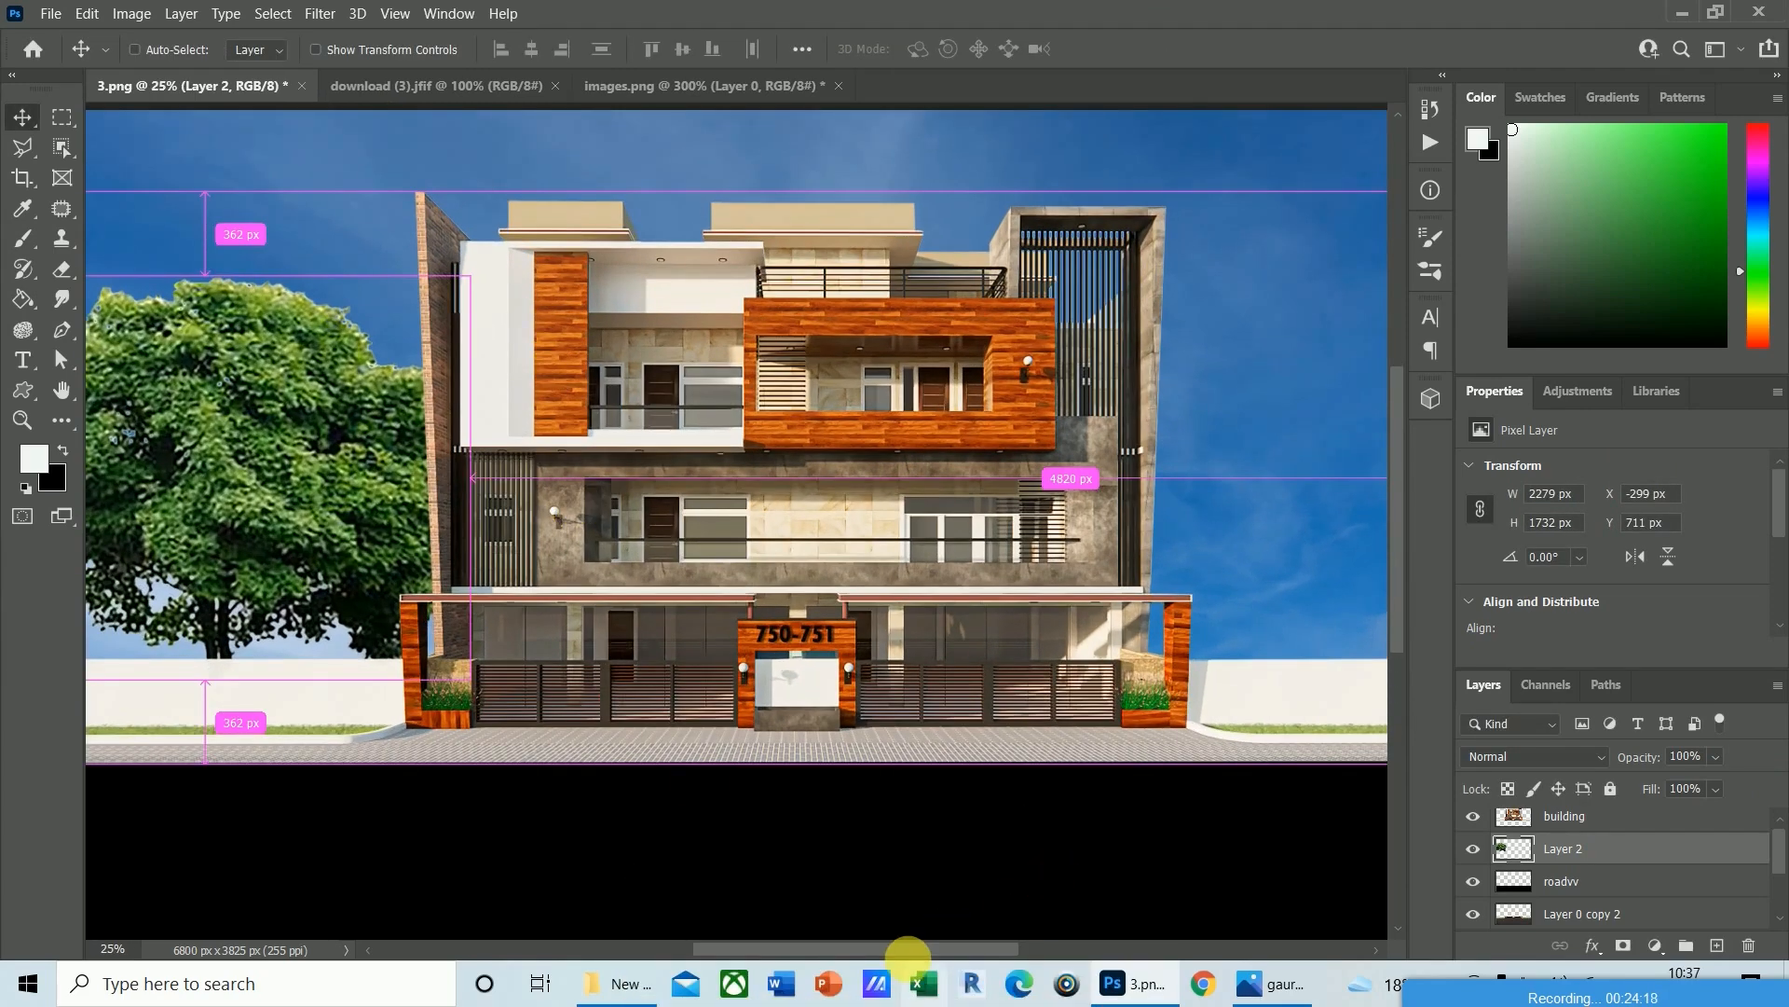
left_click_drag(909, 951, 839, 949)
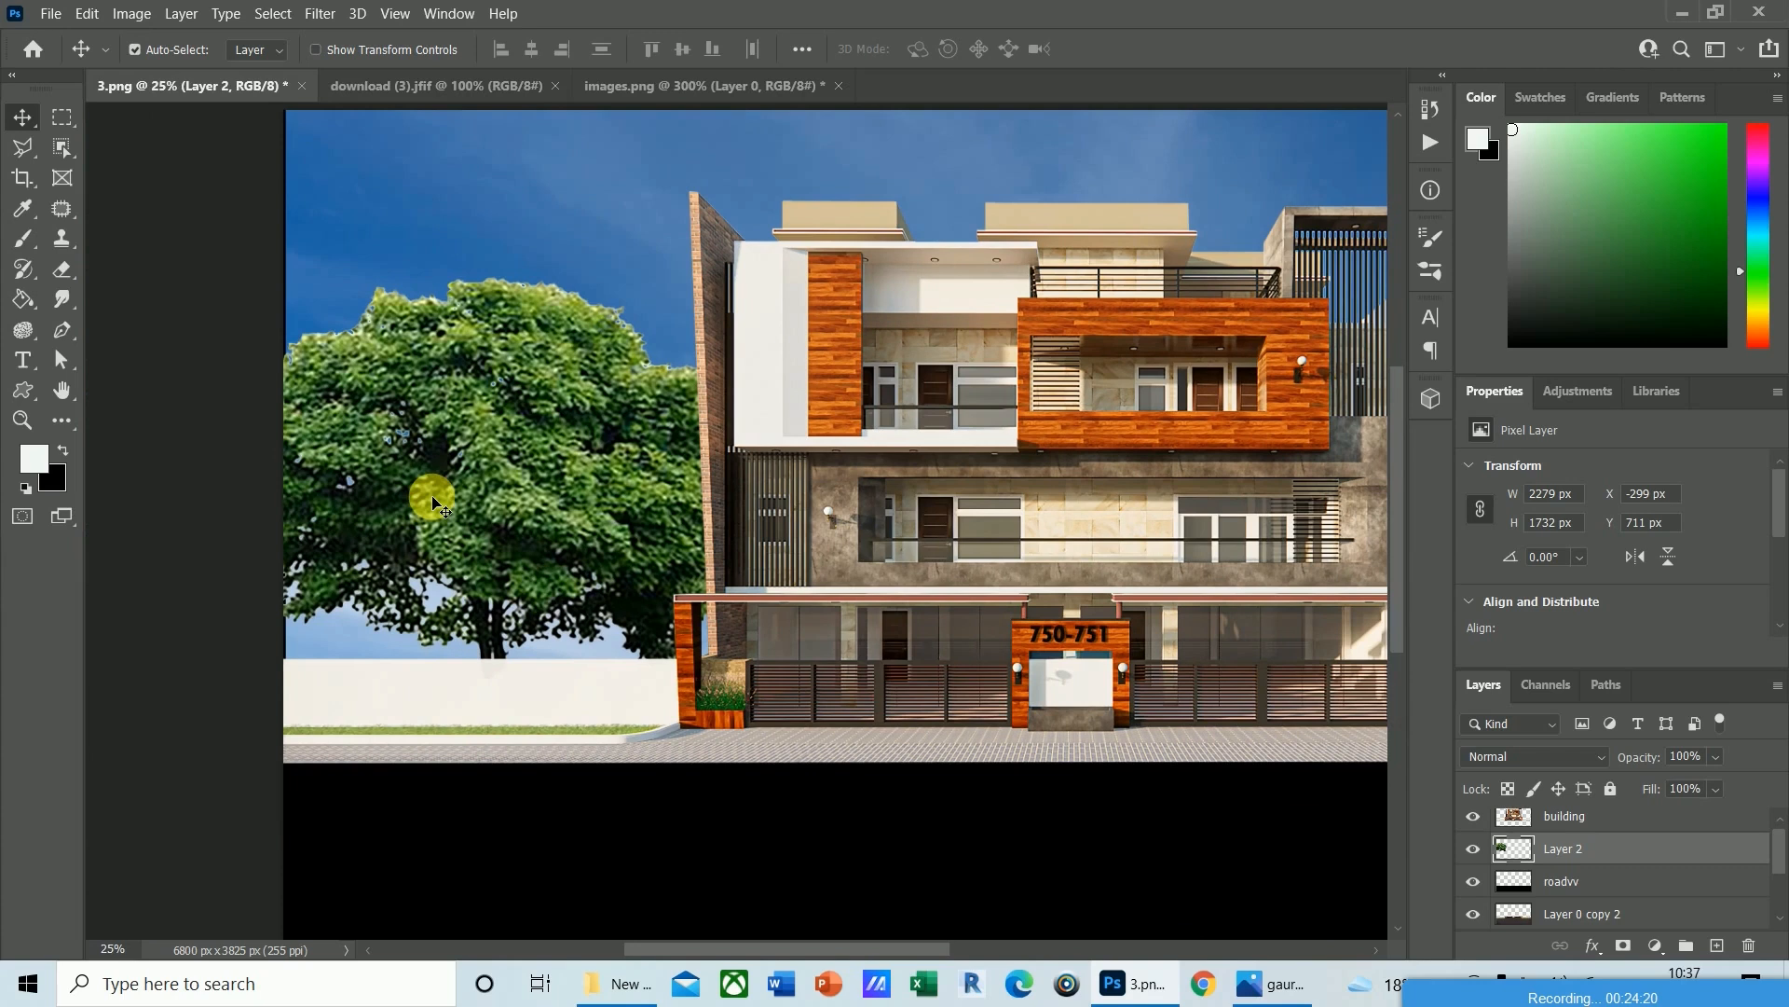
key("Right")
key("Right")
key("Right")
key("Right")
key("Right")
key("Right")
key("Right")
key("Right")
key("Right")
key("Right")
key("Right")
key("Right")
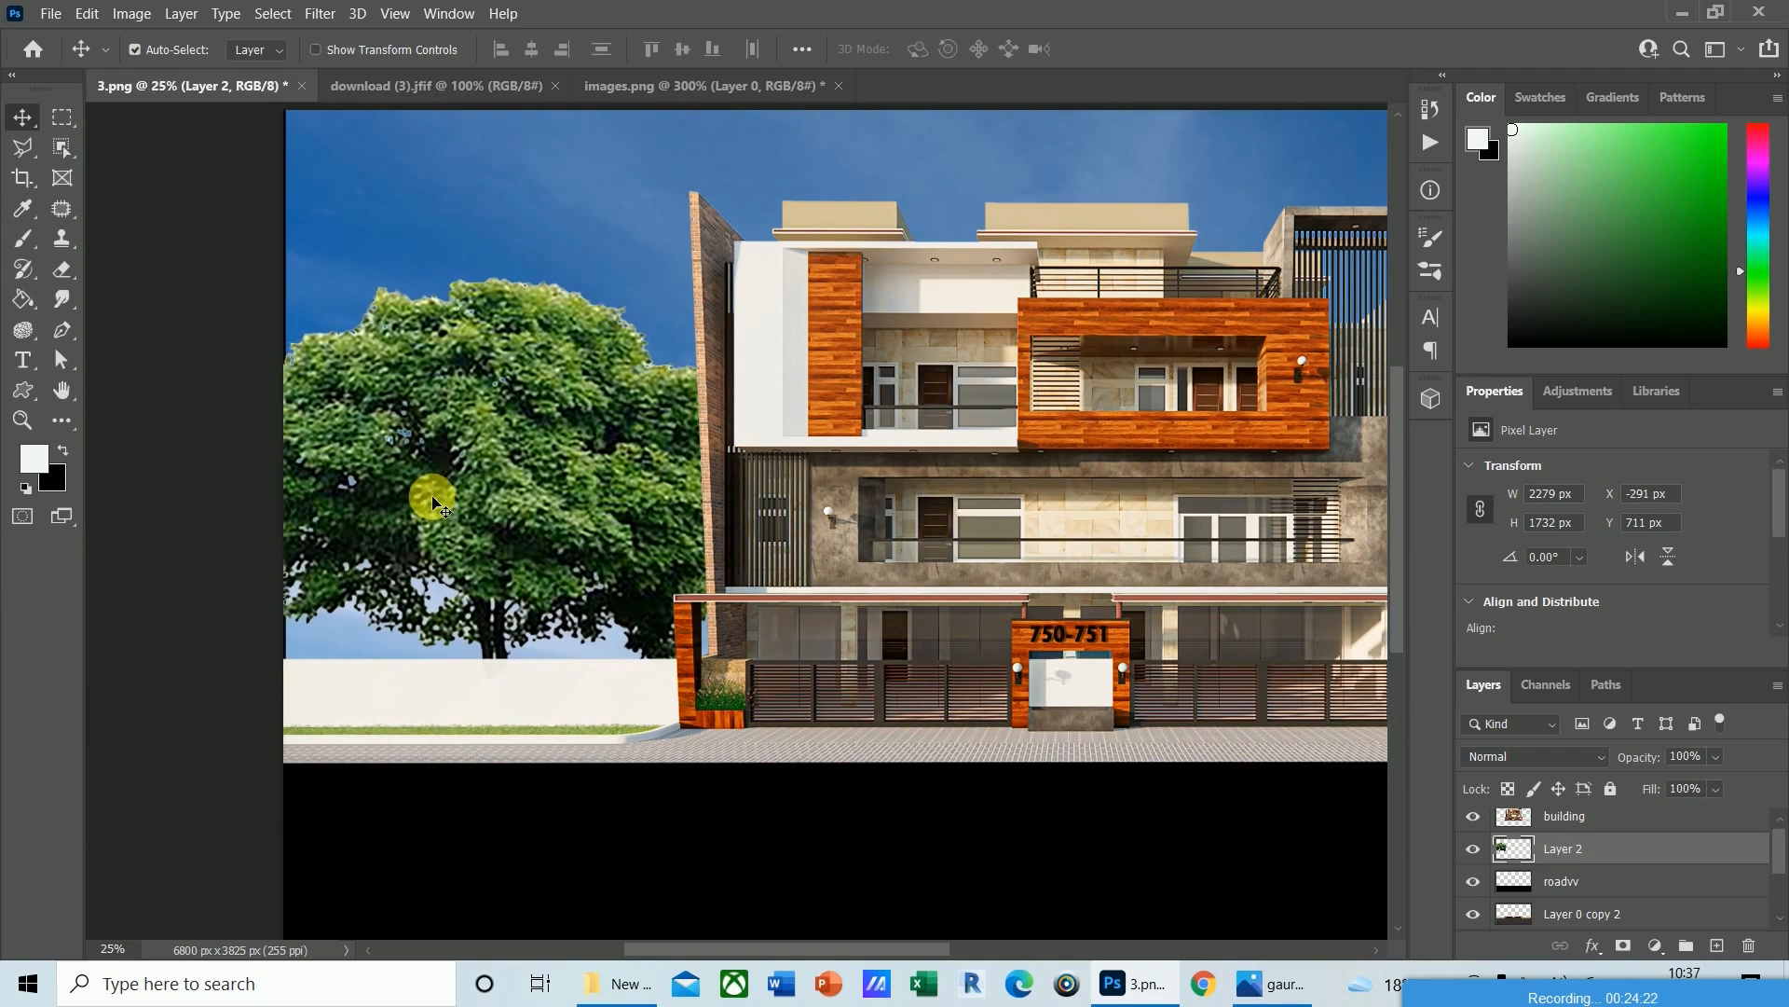
key("Right")
key("Right")
key("Right")
key("Right")
key("Right")
key("Right")
key("Right")
key("Right")
key("Right")
key("Right")
key("Right")
key("Right")
key("Right")
key("Right")
key("Right")
key("Right")
key("Right")
key("Right")
key("Right")
key("Right")
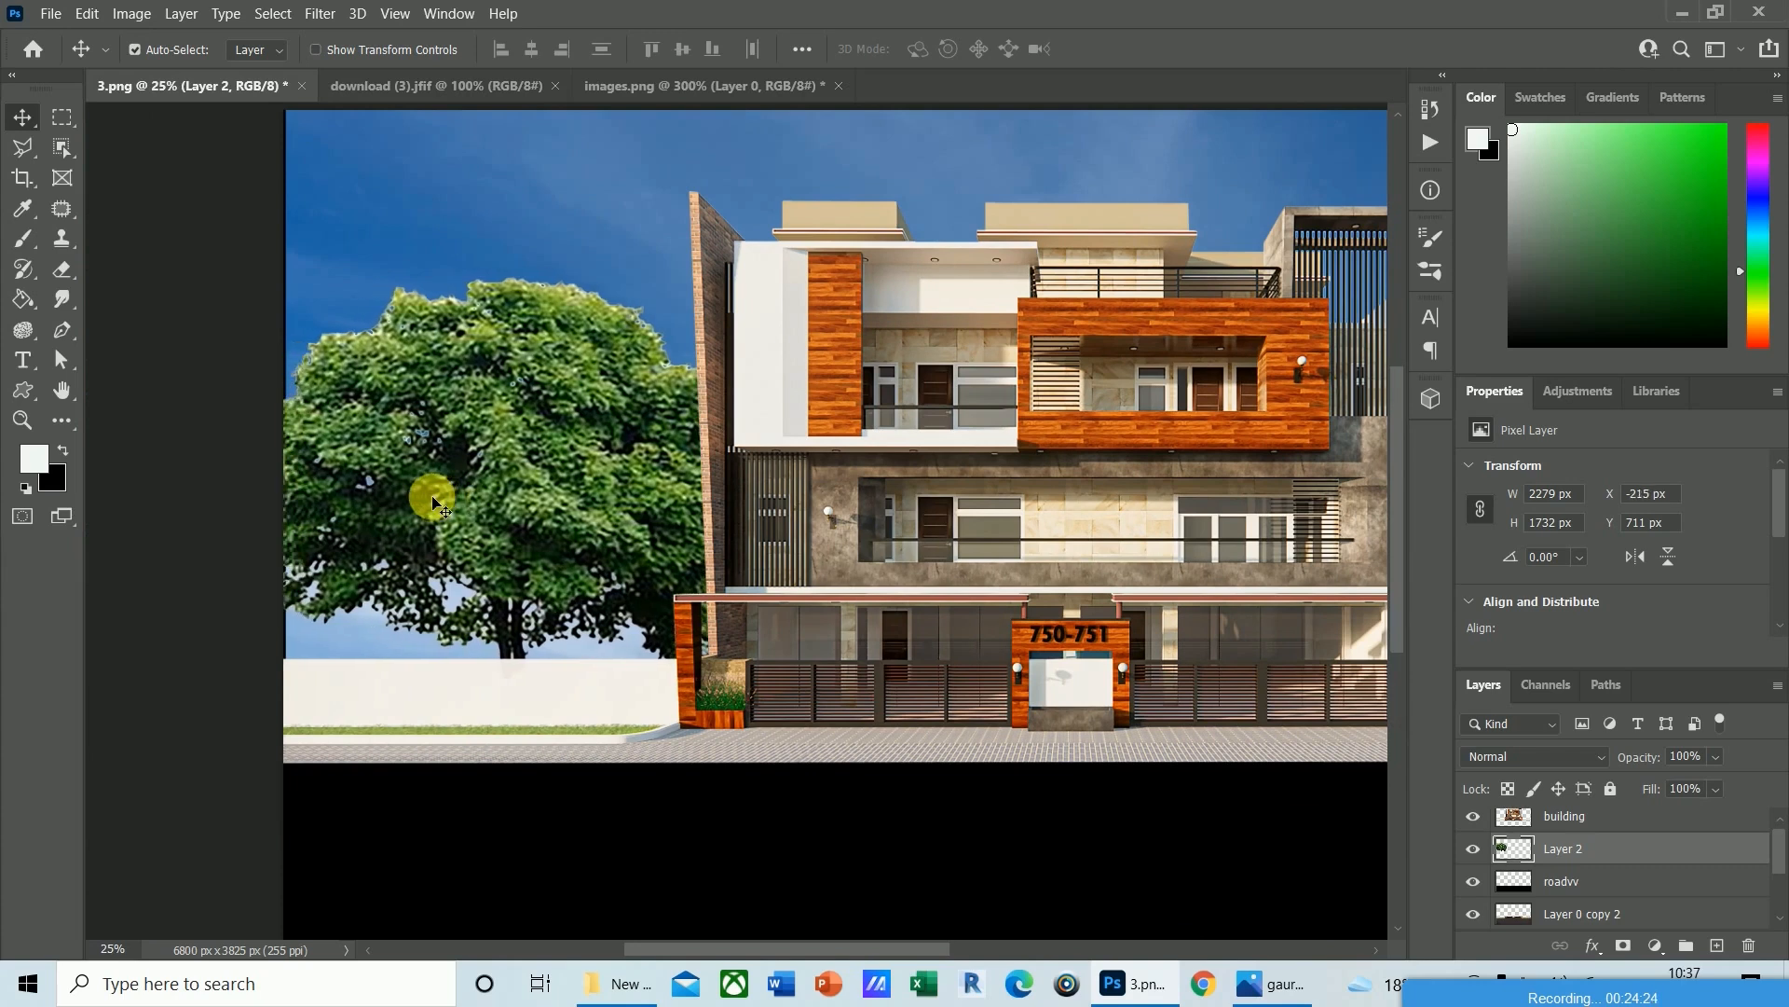
key("Left")
key("Left")
key("Left")
key("Left")
key("shift+Right")
key("shift+Right")
key("shift+Right")
key("shift+Right")
key("shift+Right")
key("shift+Right")
key("shift+Right")
key("shift+Right")
key("shift+Right")
key("shift+Right")
key("shift+Right")
key("shift+Right")
key("shift+Right")
key("shift+Right")
key("shift+Right")
key("shift+Right")
key("shift+Right")
key("shift+Right")
key("shift+Right")
key("shift+Right")
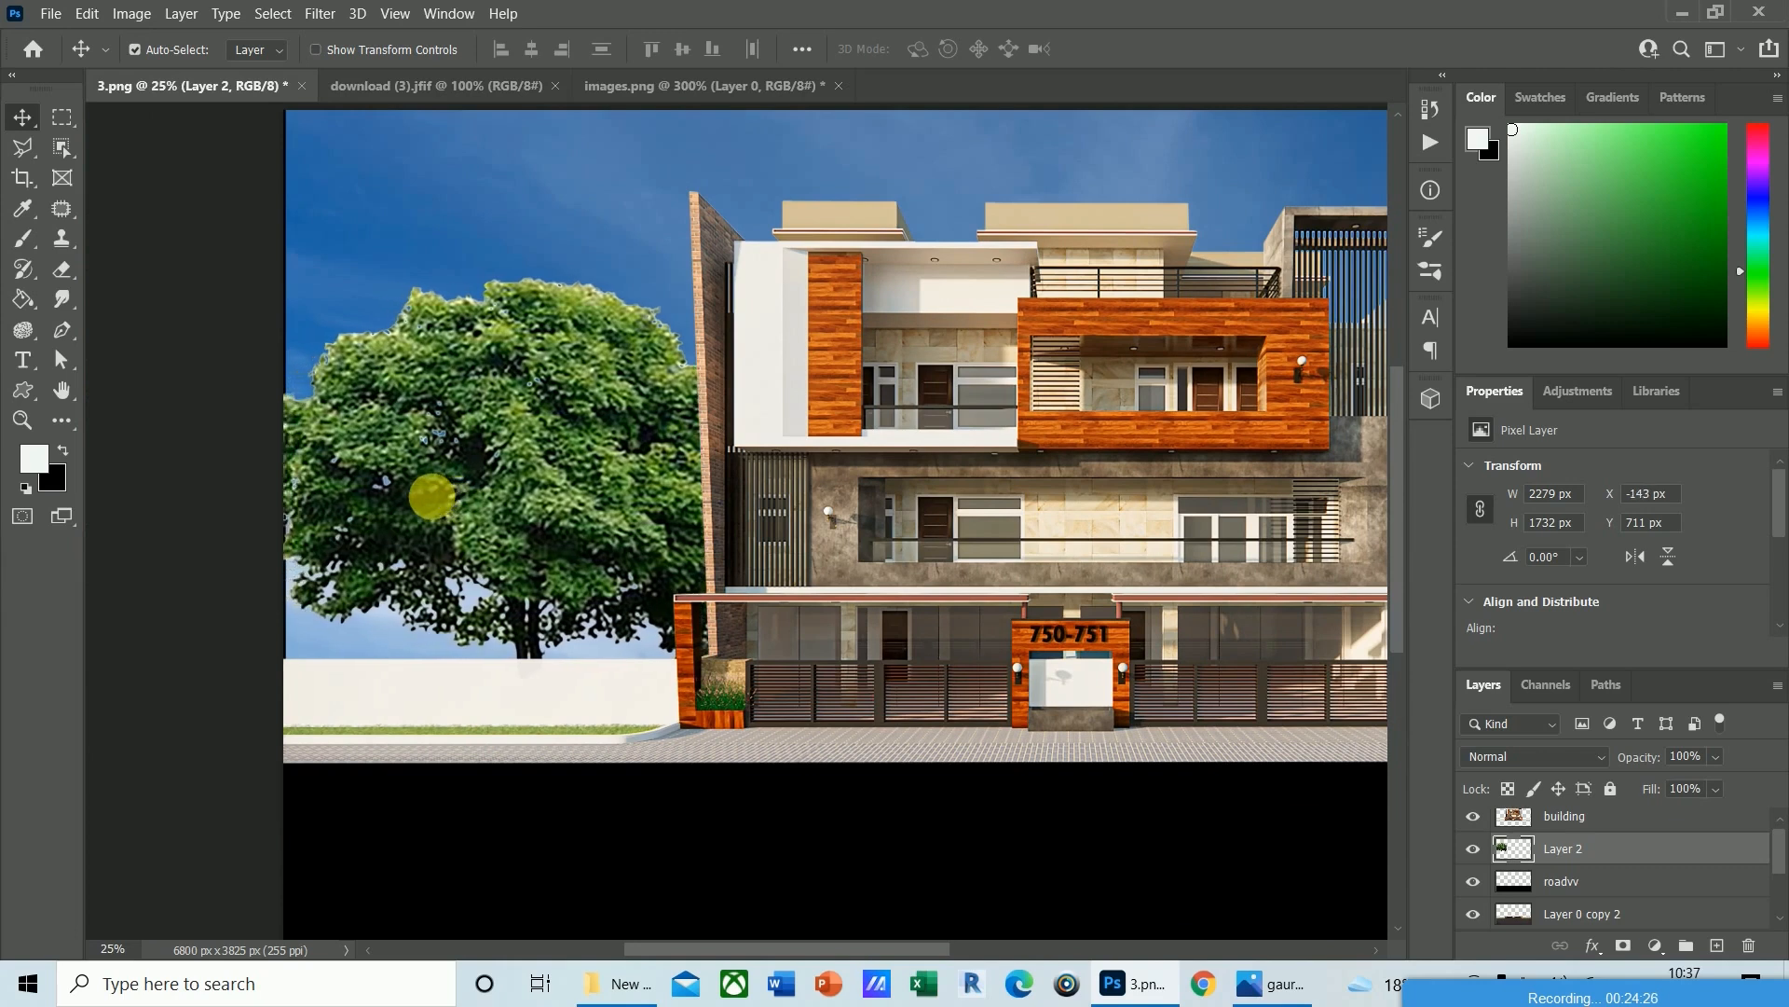
key("shift+Right")
key("shift+Right")
key("shift+Right")
key("shift+Right")
key("shift+Right")
key("shift+Right")
key("shift+Right")
key("shift+Right")
key("shift+Right")
key("shift+Right")
key("Right")
key("Right")
key("Right")
key("Right")
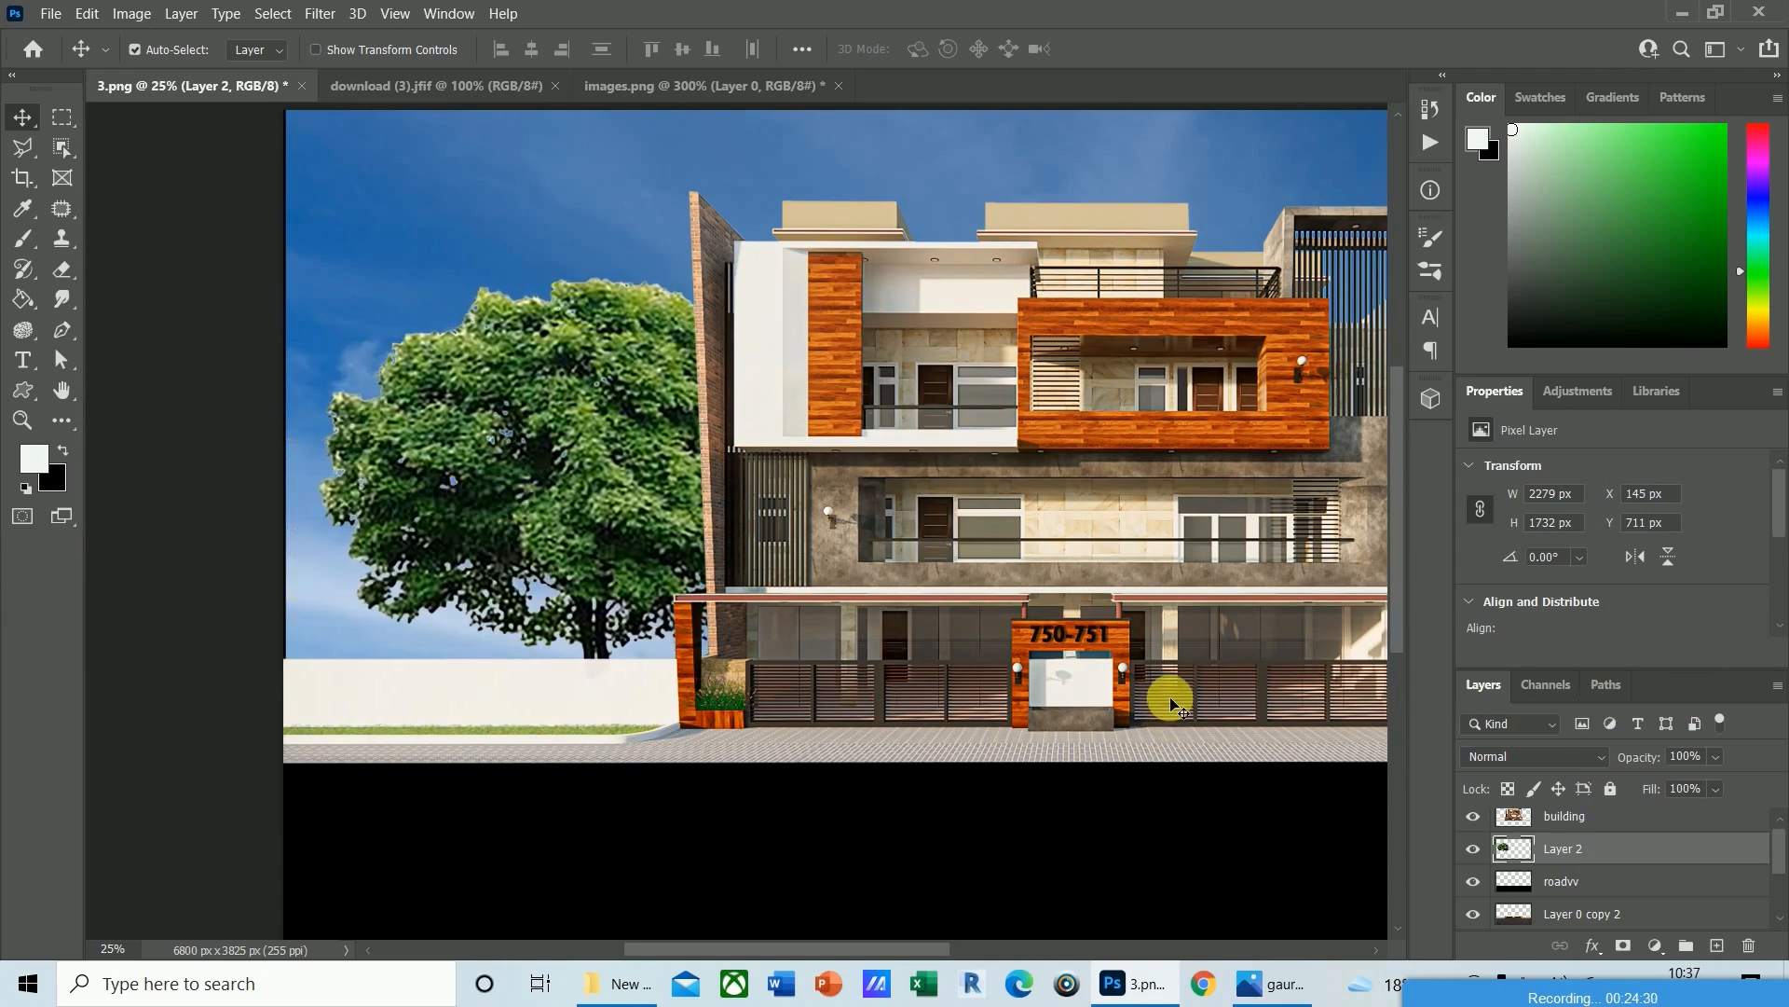
Crop the left and right sides of the image to a width of about 6332 px.
key("ctrl+minus")
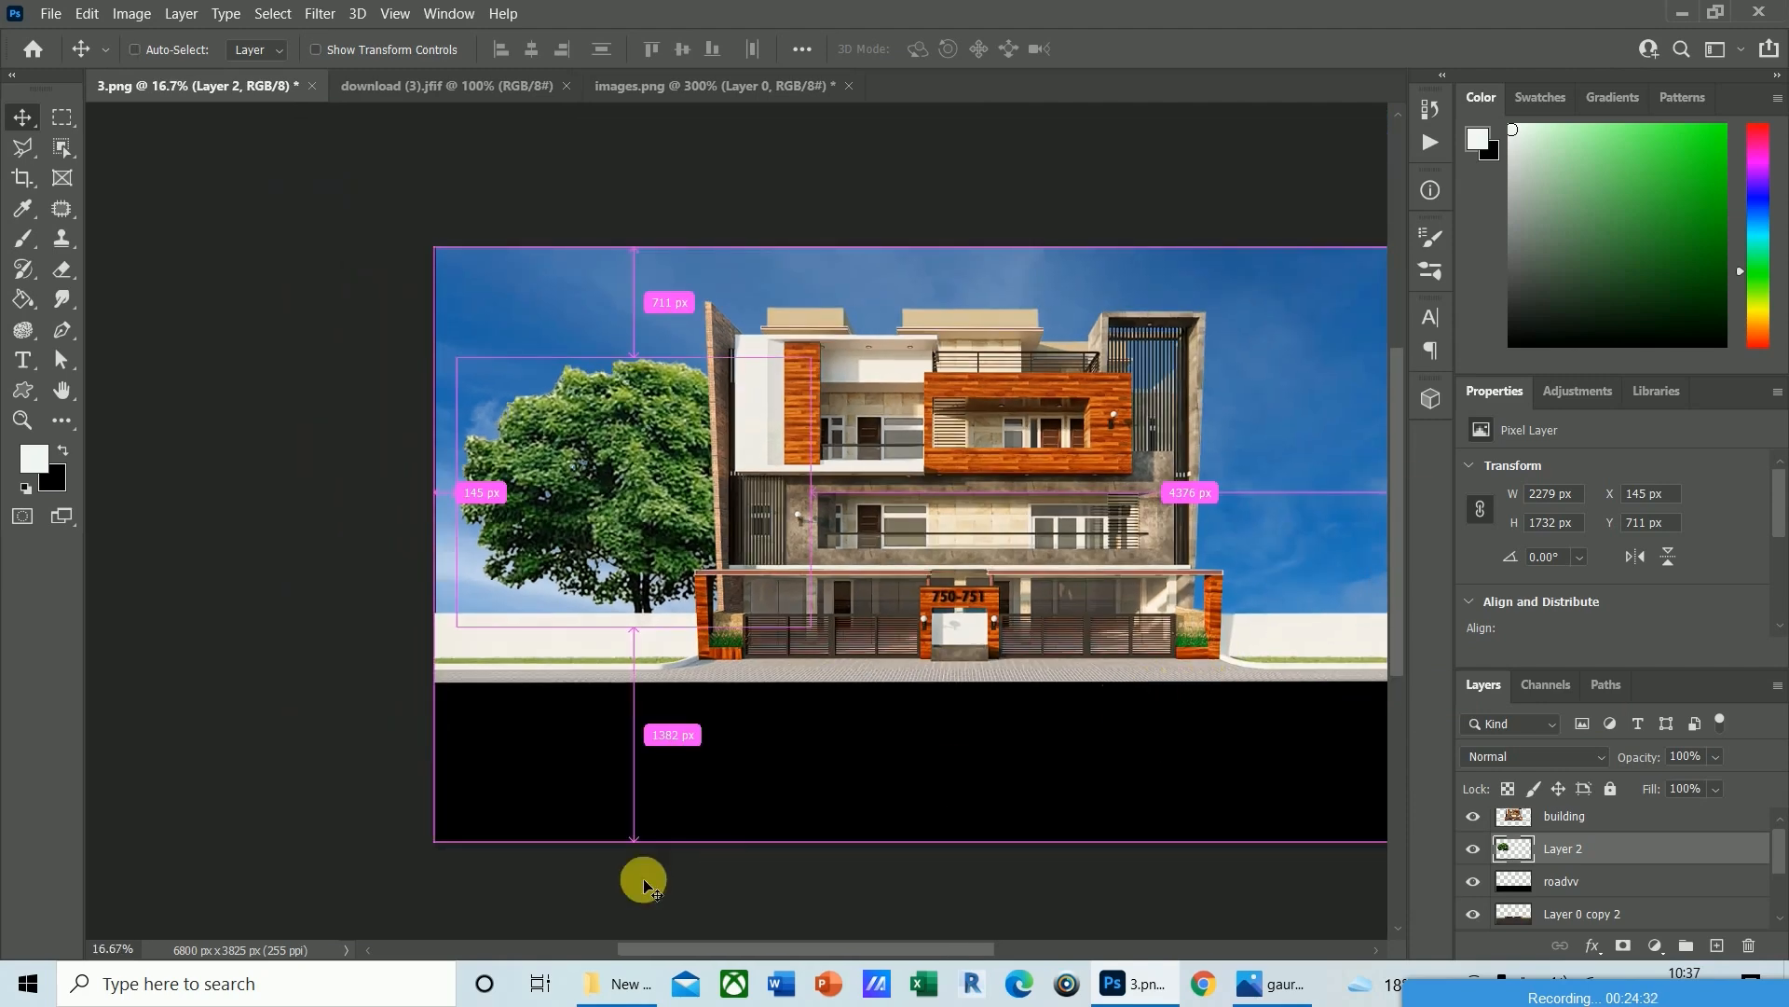
left_click(22, 177)
left_click_drag(445, 554, 449, 537)
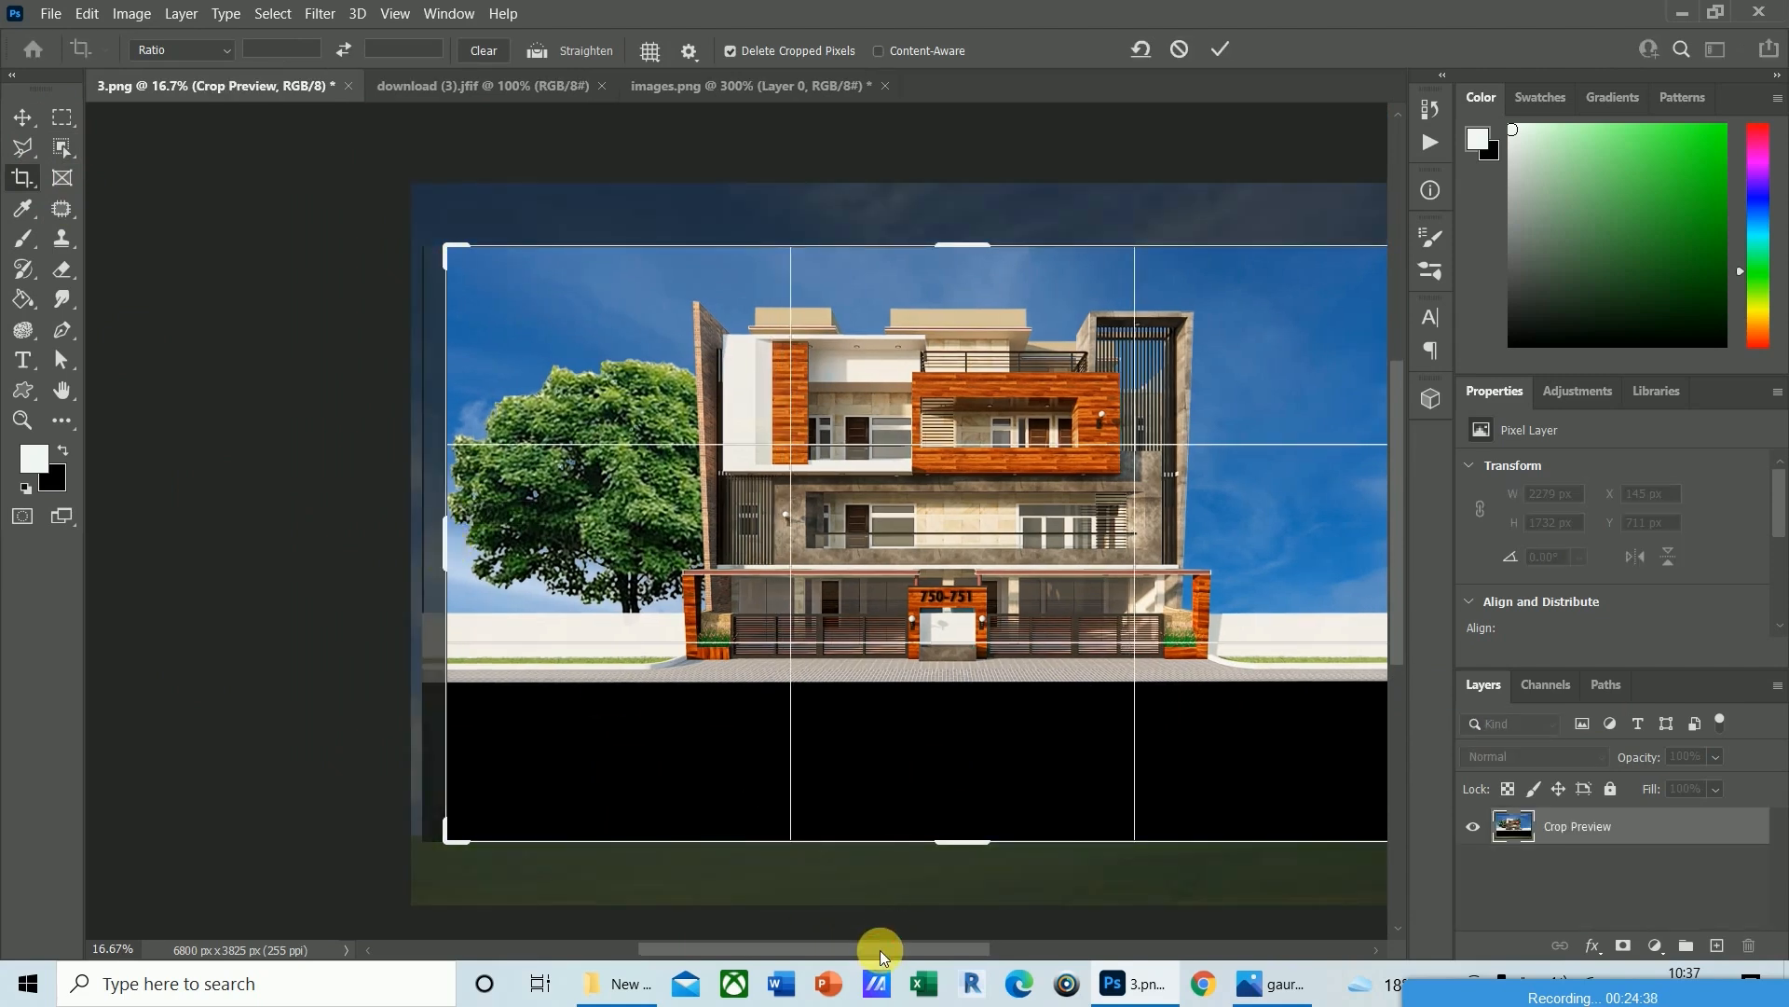
left_click_drag(881, 953, 966, 949)
mouse_move(1175, 553)
left_mouse_down()
mouse_move(1148, 529)
mouse_move(1152, 549)
left_mouse_up()
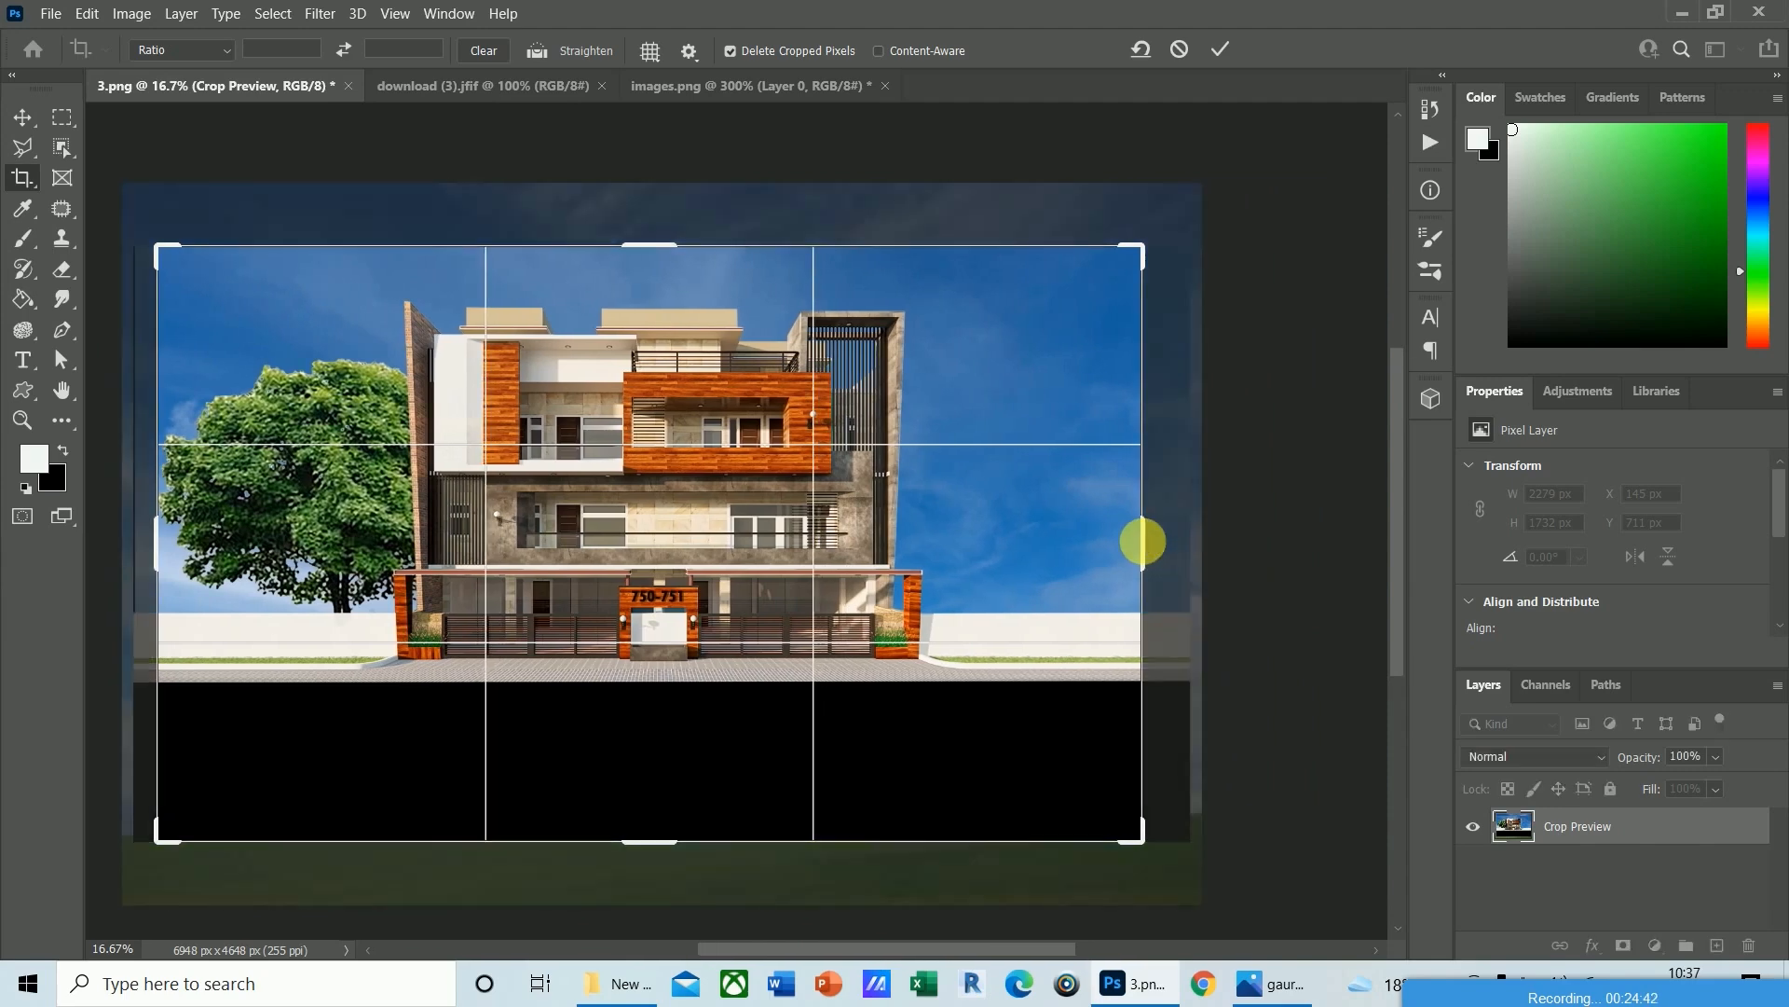
key("Return")
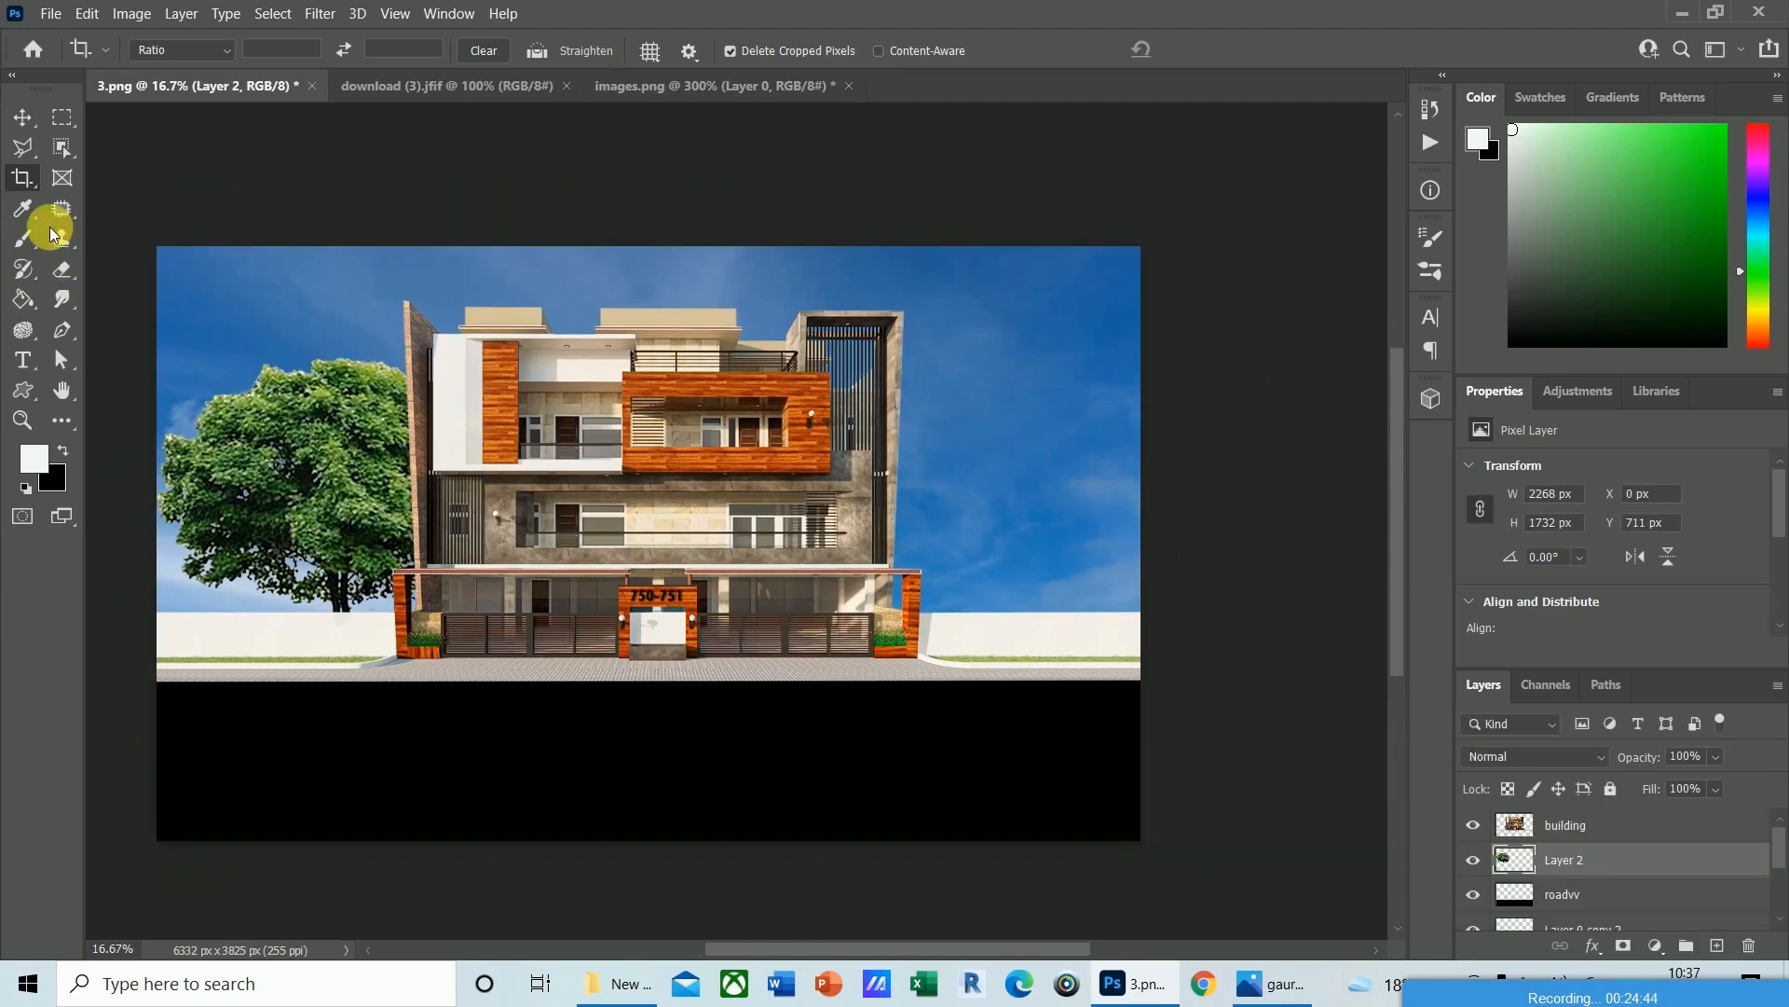
Crop the black area at the image's lower edge to a height of about 3561 px and trim the left side to a 6140 px width.
left_click(26, 179)
left_click_drag(652, 844, 652, 824)
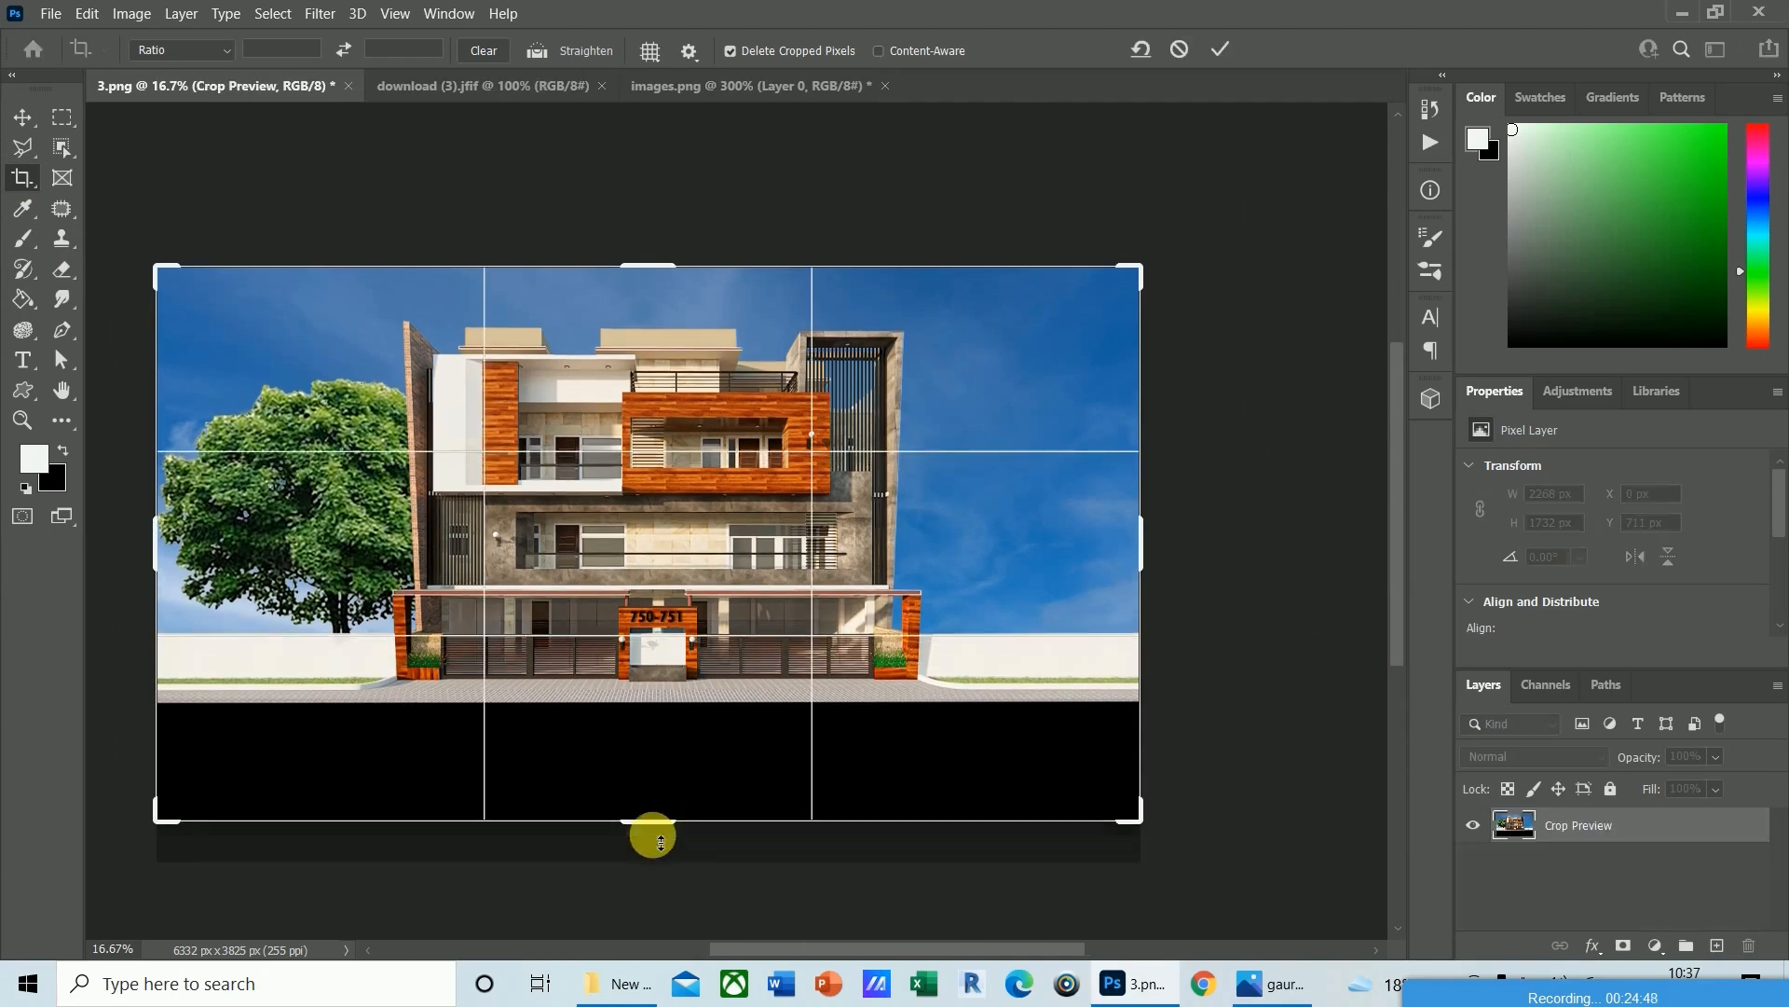
key("Return")
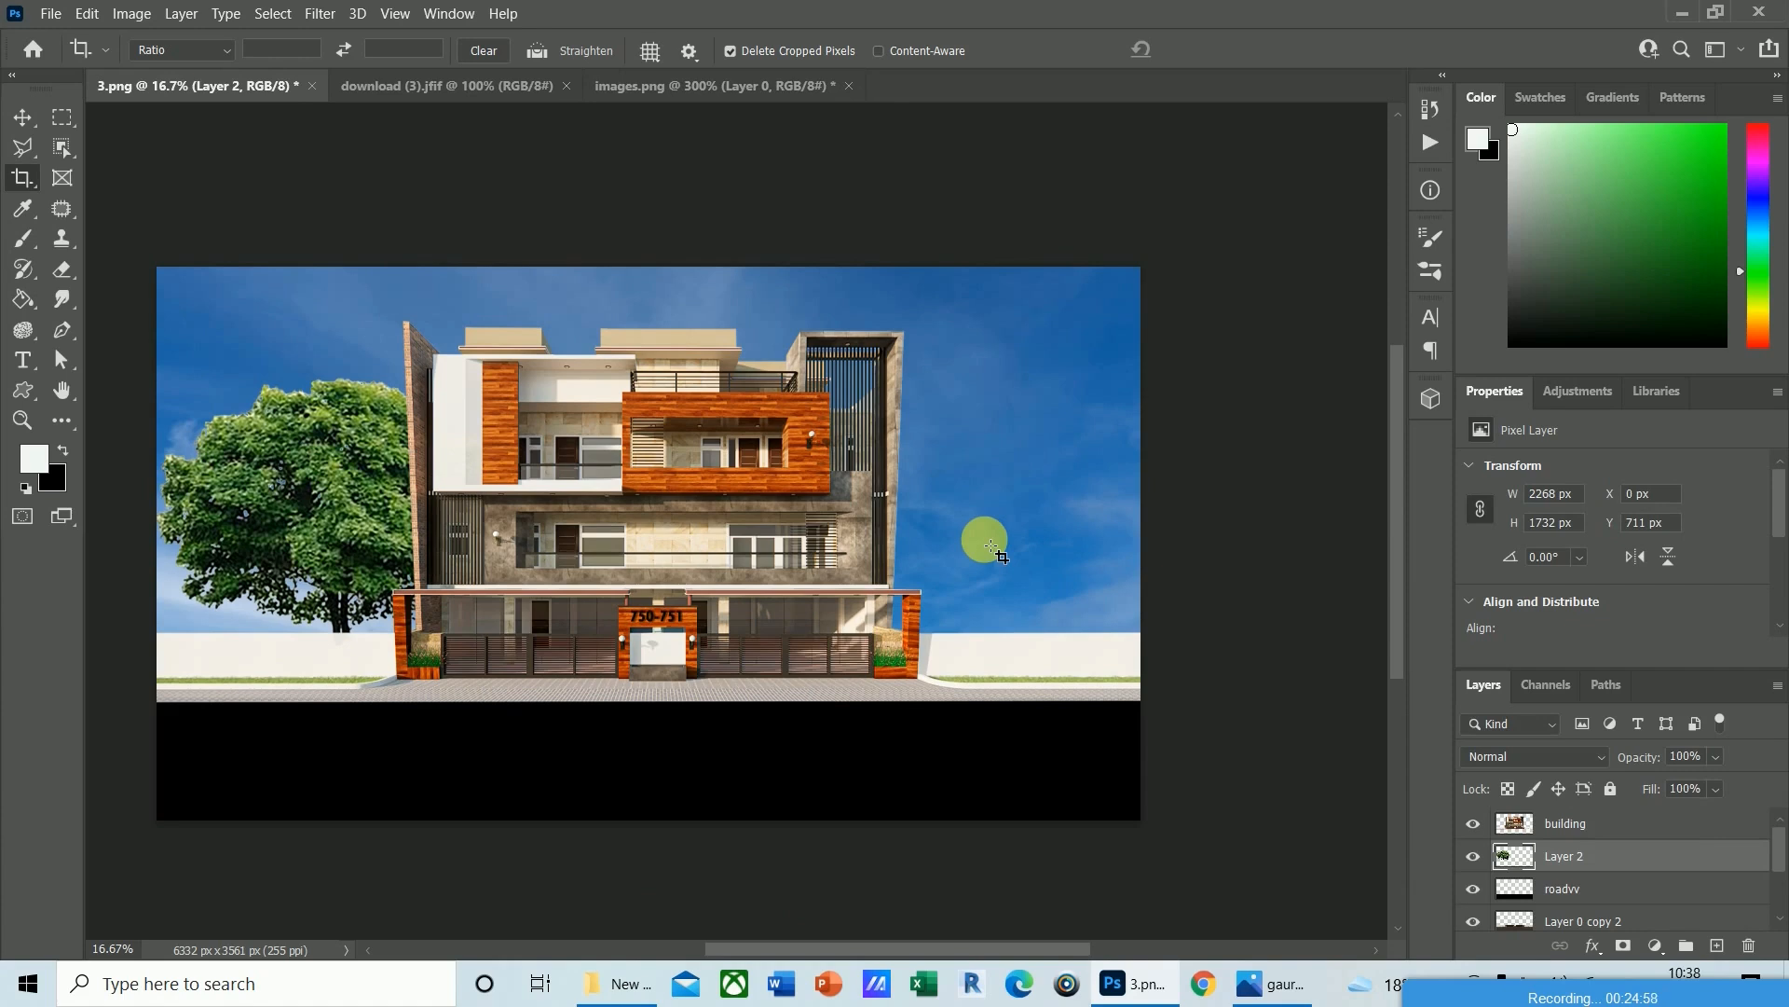
left_click(23, 177)
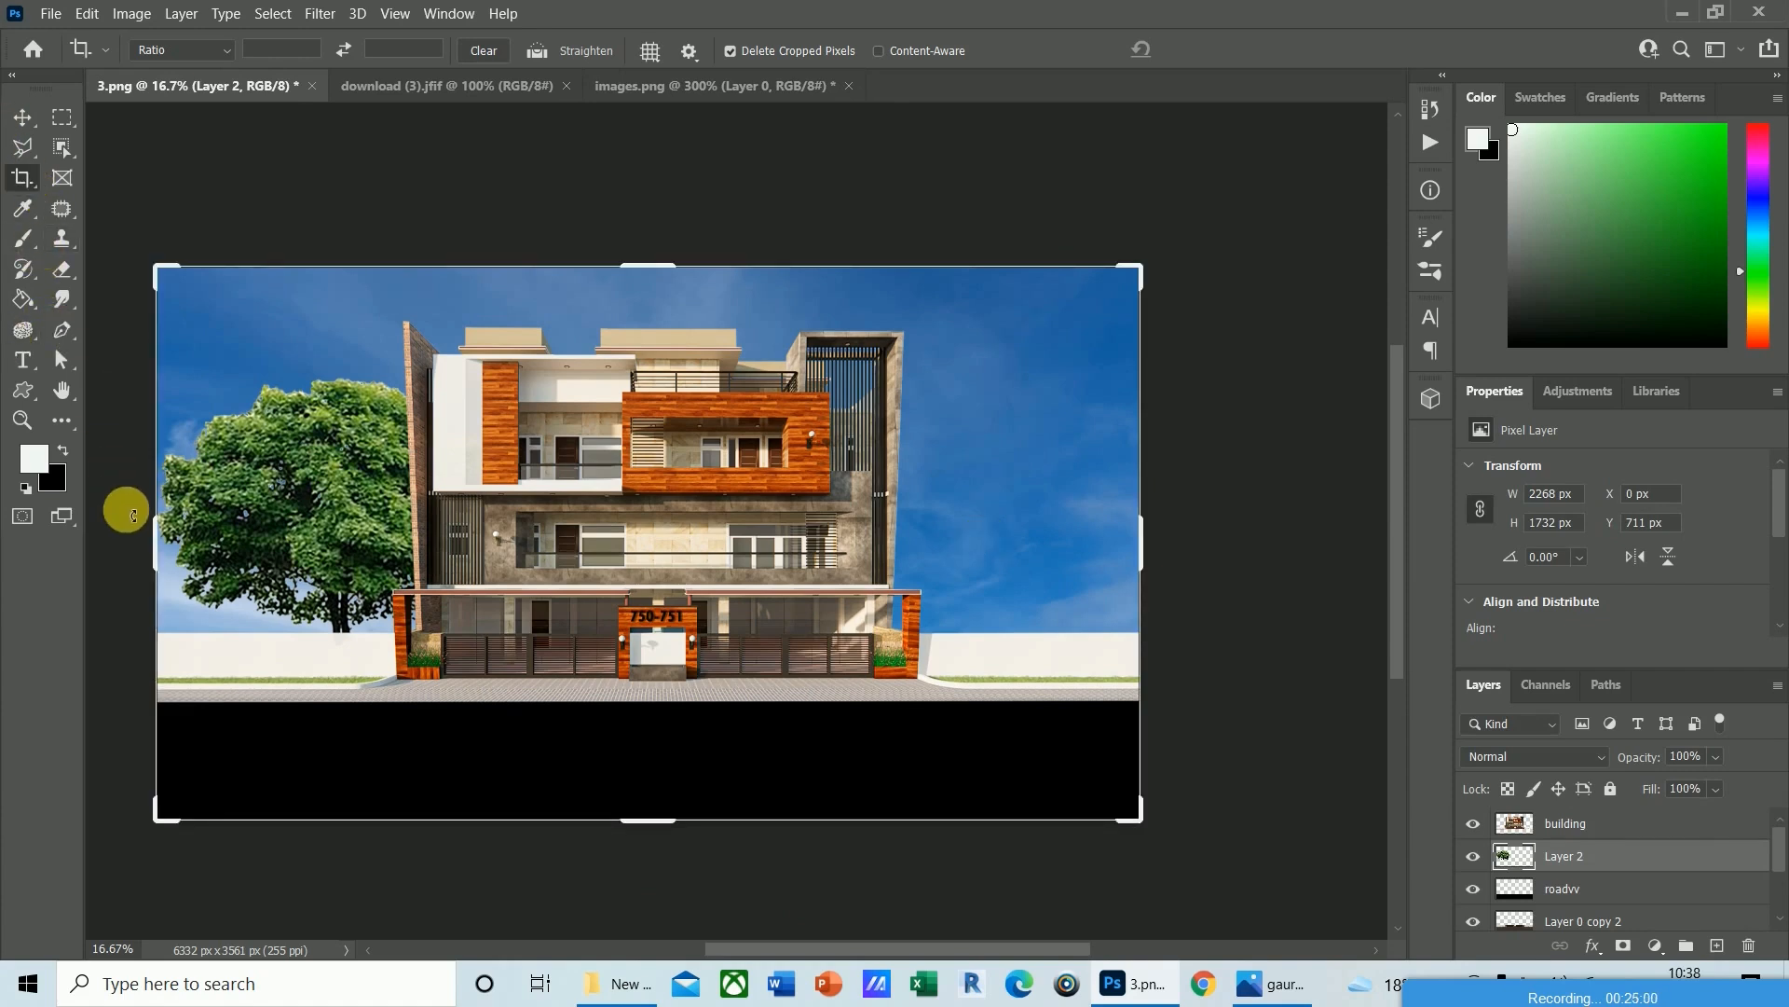
left_click_drag(161, 560, 171, 560)
key("Return")
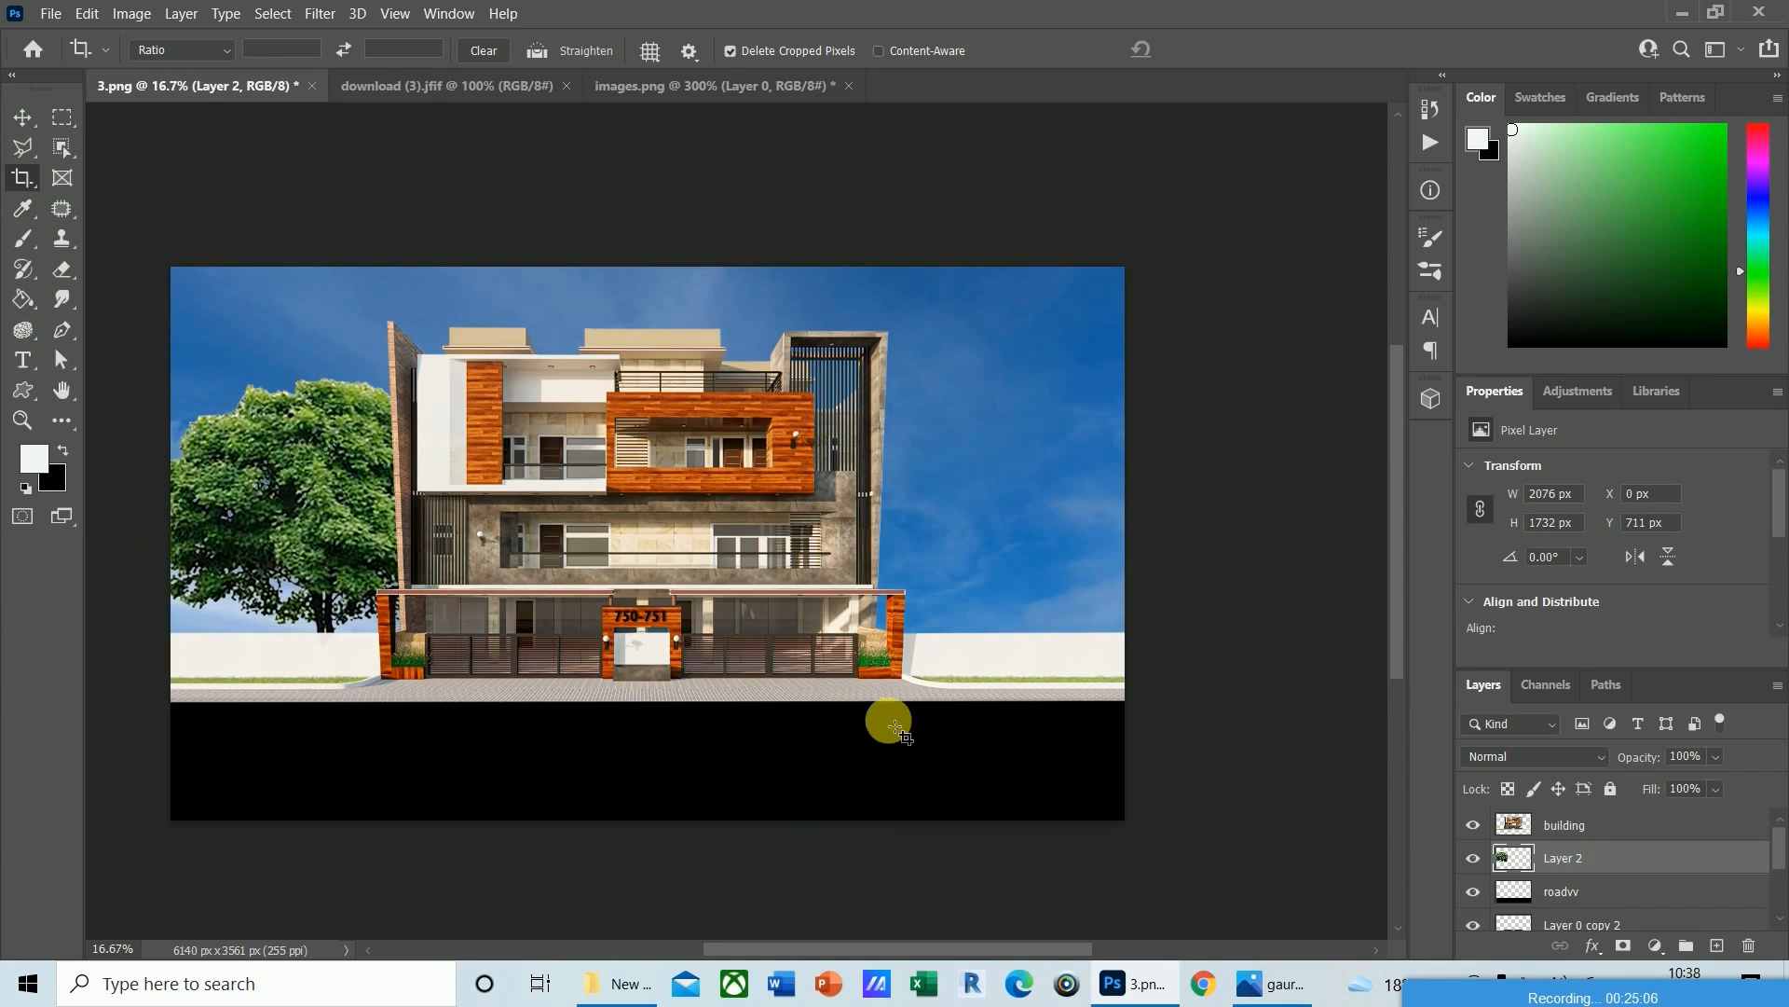
Duplicate the tree layer and place the copy behind the wall on the building's right side, at about X 4376 px, Y 719 px.
key("v")
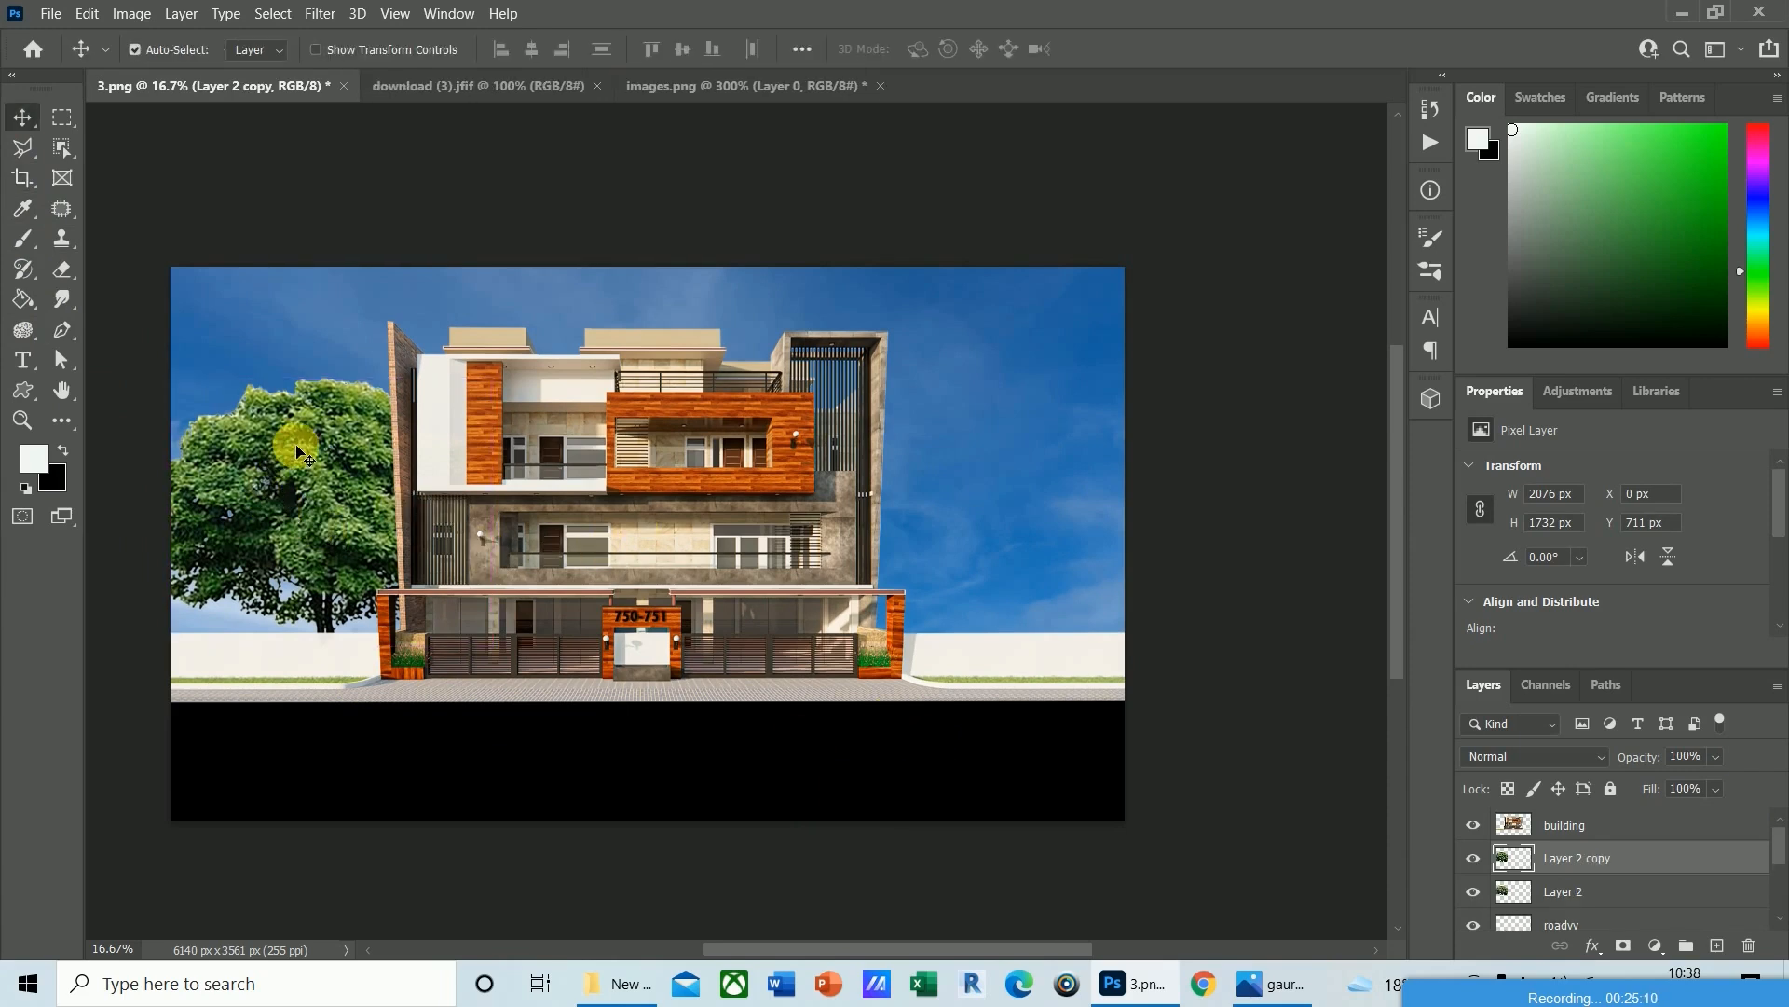
left_click_drag(279, 459, 947, 403)
key("shift+Down")
key("shift+Down")
key("shift+Down")
key("shift+Down")
key("shift+Down")
key("shift+Down")
key("shift+Down")
key("shift+Down")
key("shift+Down")
key("shift+Down")
key("shift+Down")
key("shift+Down")
key("shift+Down")
key("shift+Down")
key("shift+Down")
key("shift+Down")
key("shift+Down")
key("shift+Down")
key("shift+Down")
key("shift+Down")
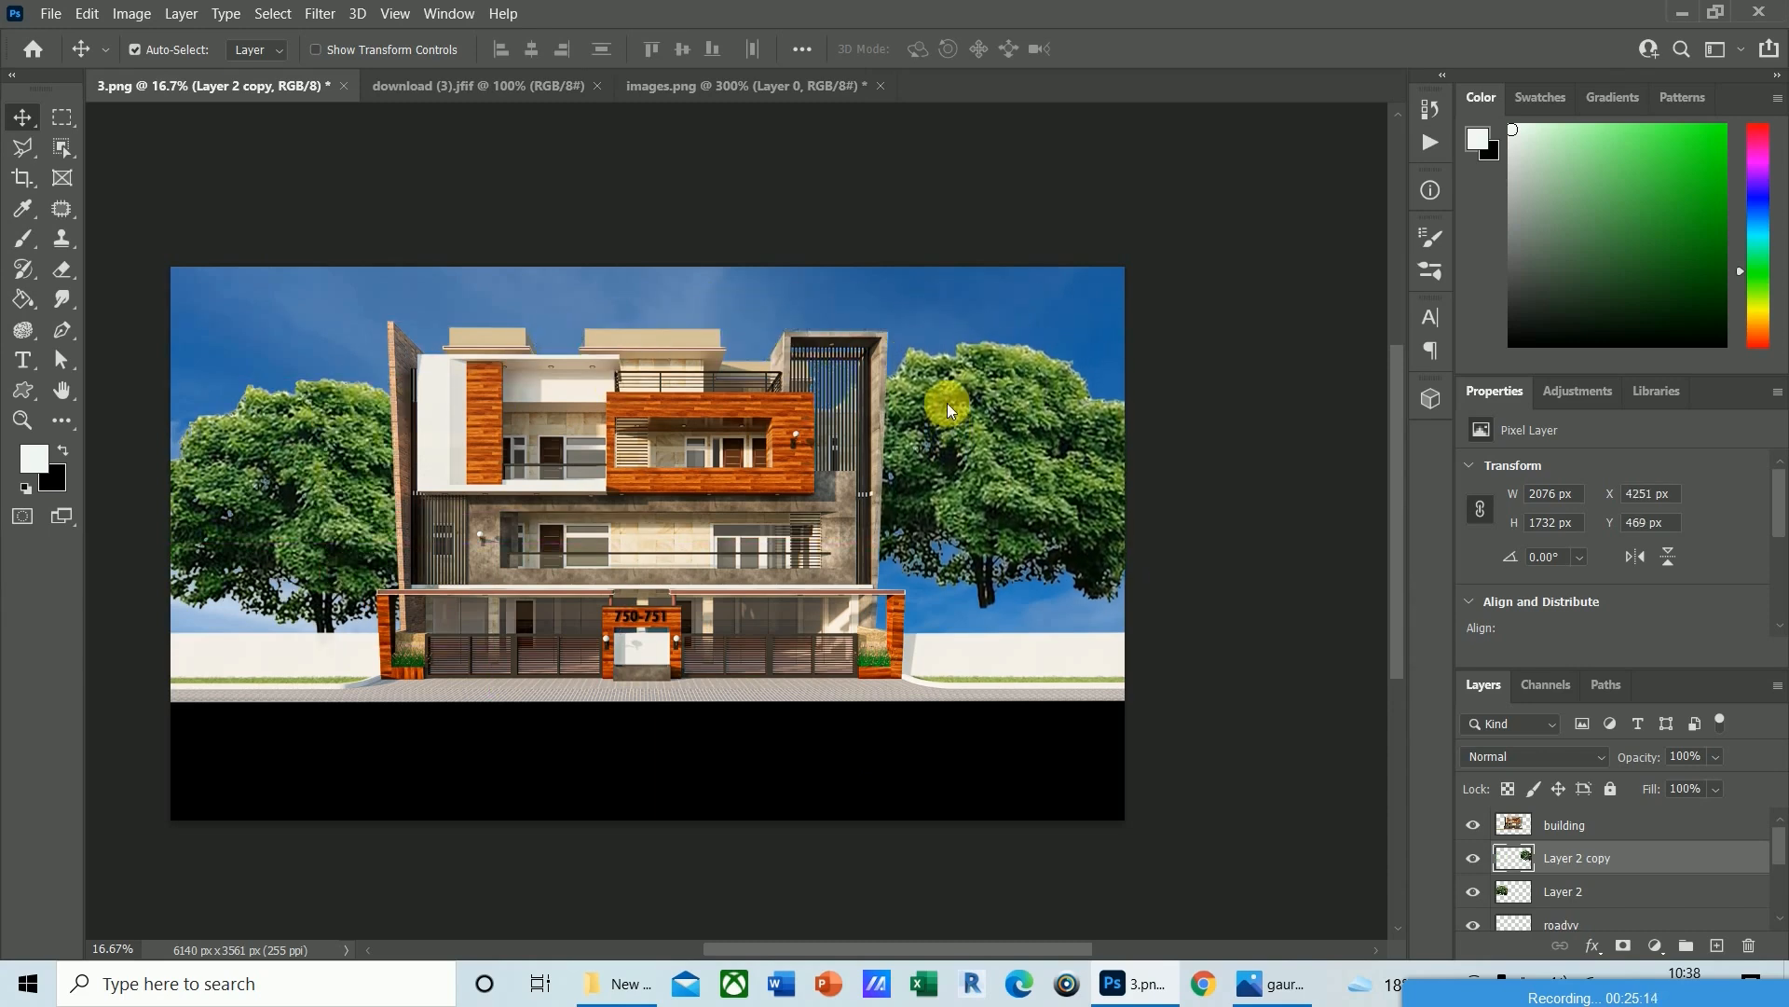
key("Down")
key("Down")
key("Down")
key("Down")
key("Right")
key("Right")
key("Right")
key("Right")
key("Right")
key("Right")
key("Right")
key("Right")
key("Right")
key("Right")
key("Right")
key("Right")
key("Right")
key("Right")
key("Right")
key("Right")
key("Right")
key("Right")
key("Right")
key("Right")
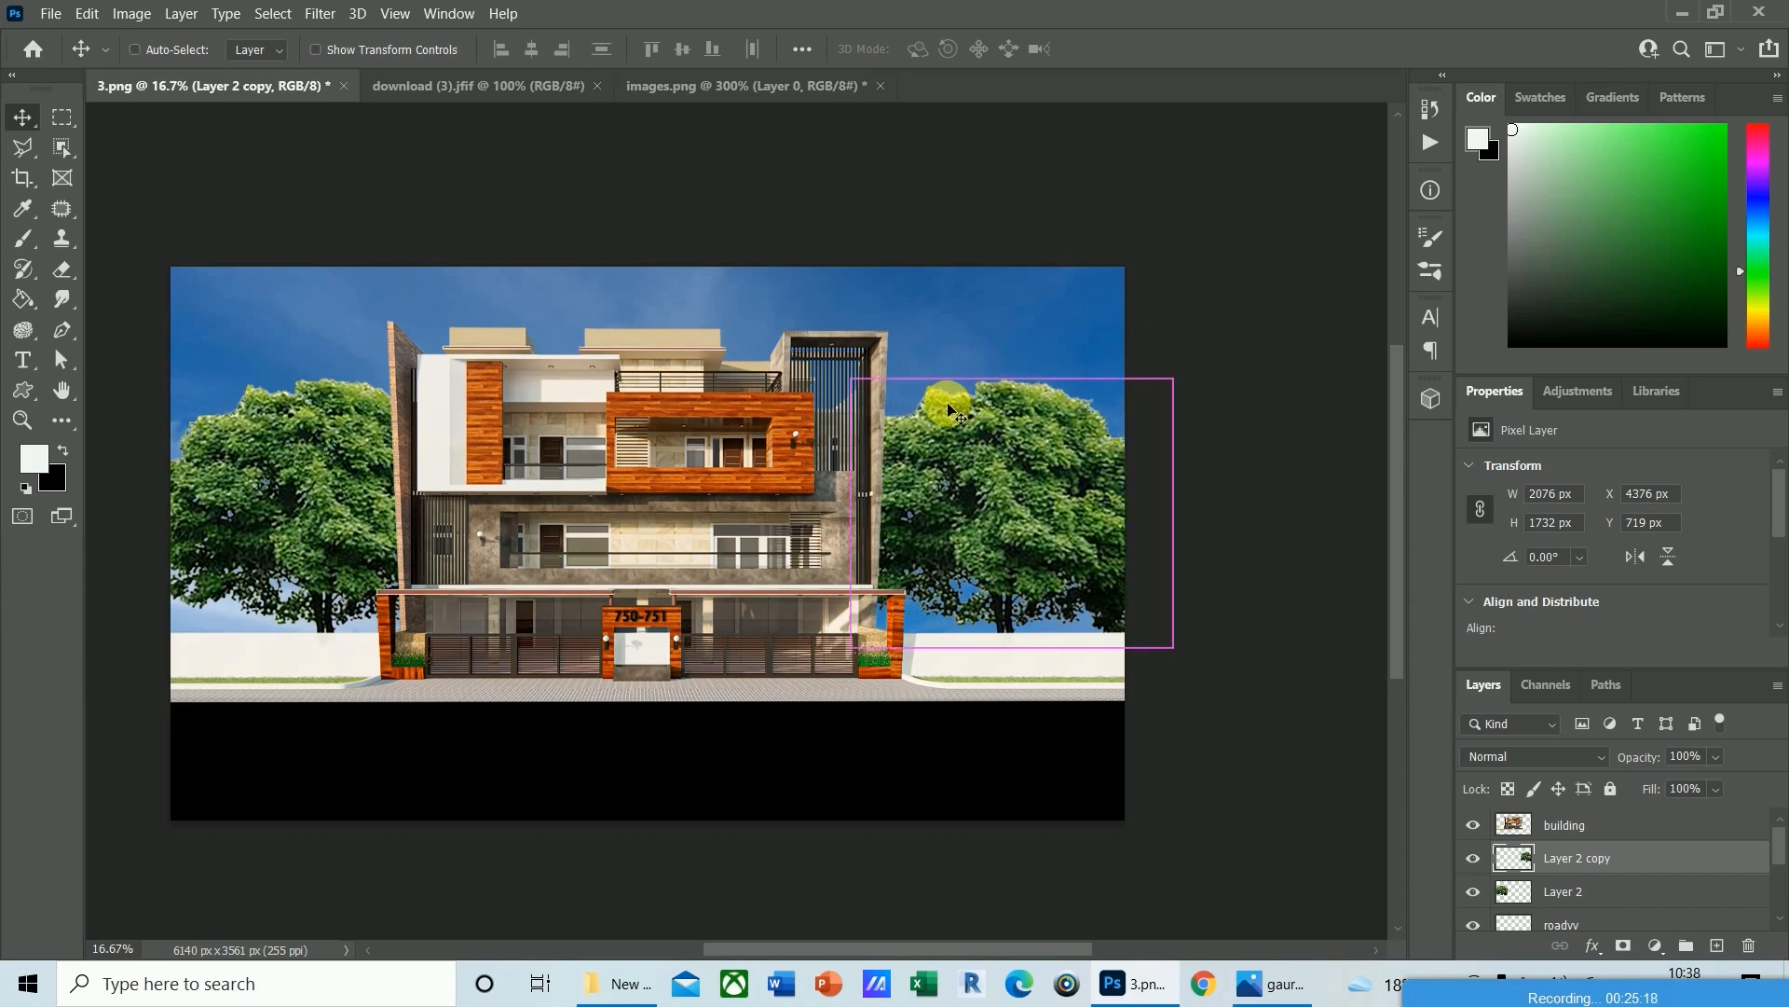
Flip the copied tree horizontally.
key("ctrl+t")
right_click(1074, 518)
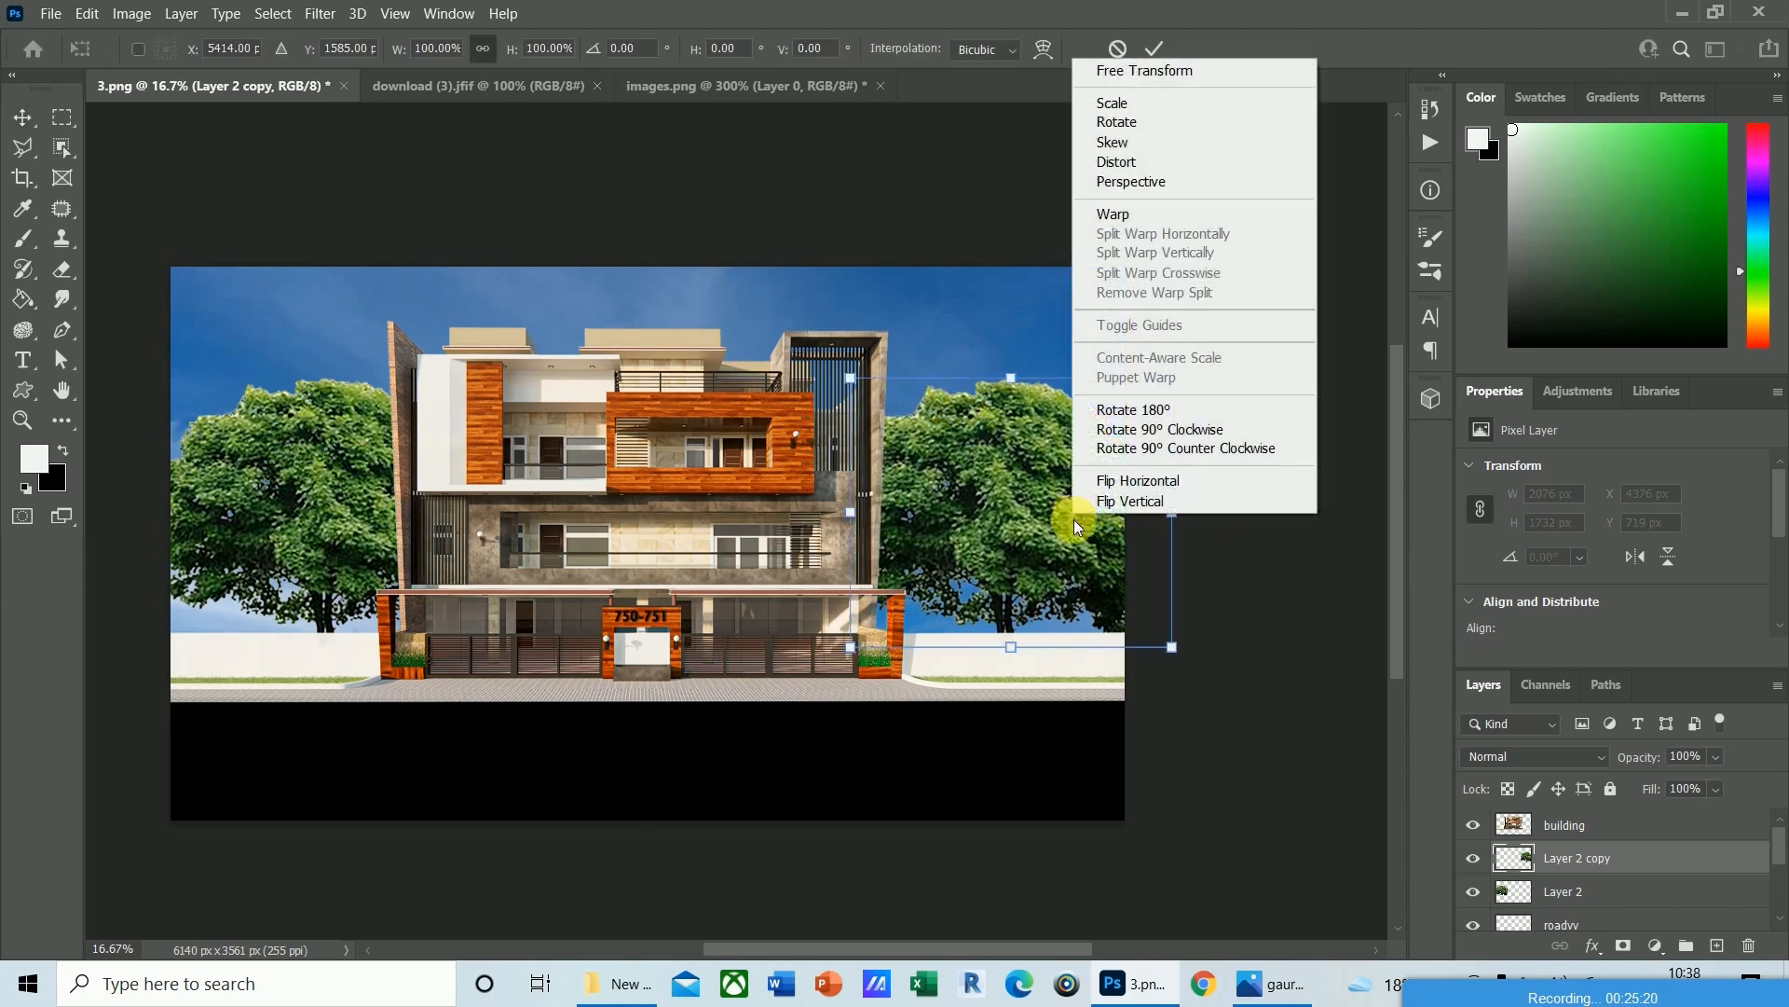
left_click(1127, 485)
key("Return")
Nudge the flipped tree right and slightly down to about X 4464 px, Y 738 px.
key("Right")
key("Right")
key("Right")
key("Right")
key("Right")
key("Right")
key("Right")
key("Right")
key("Right")
key("Right")
key("Right")
key("Right")
key("Right")
key("Right")
key("Right")
key("Right")
key("Right")
key("Right")
key("Down")
key("Down")
key("Down")
key("Down")
key("Down")
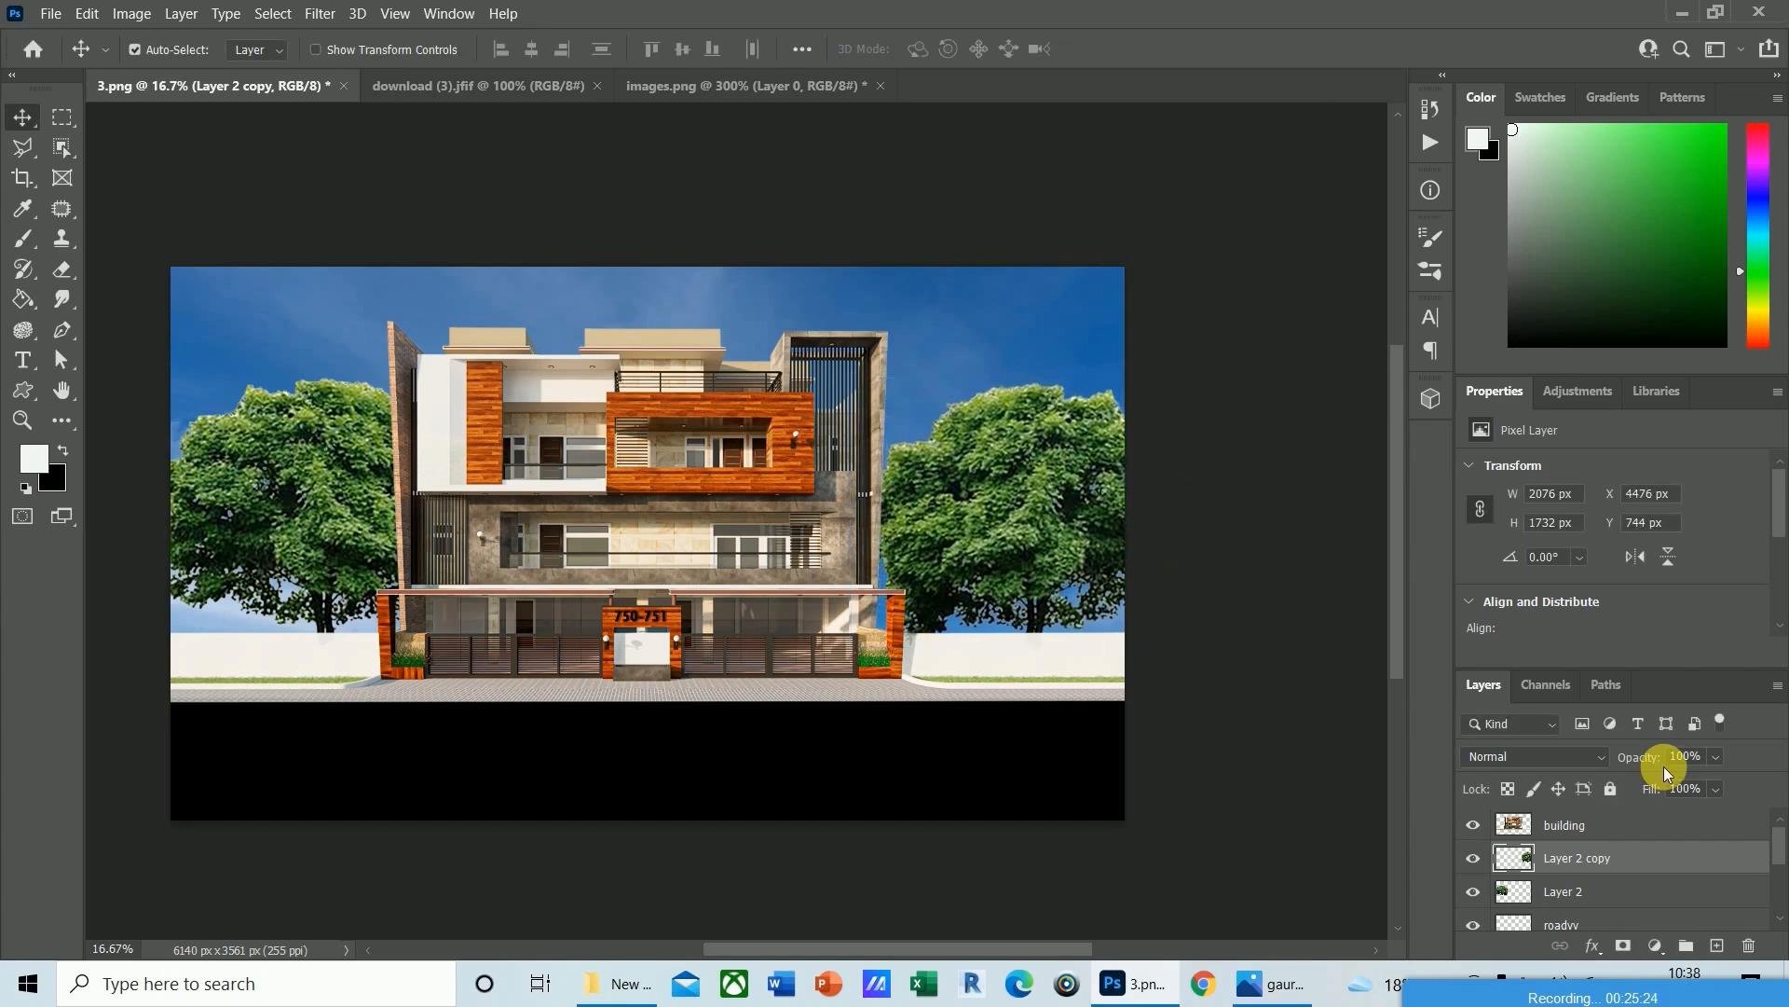
key("Left")
key("Left")
key("Up")
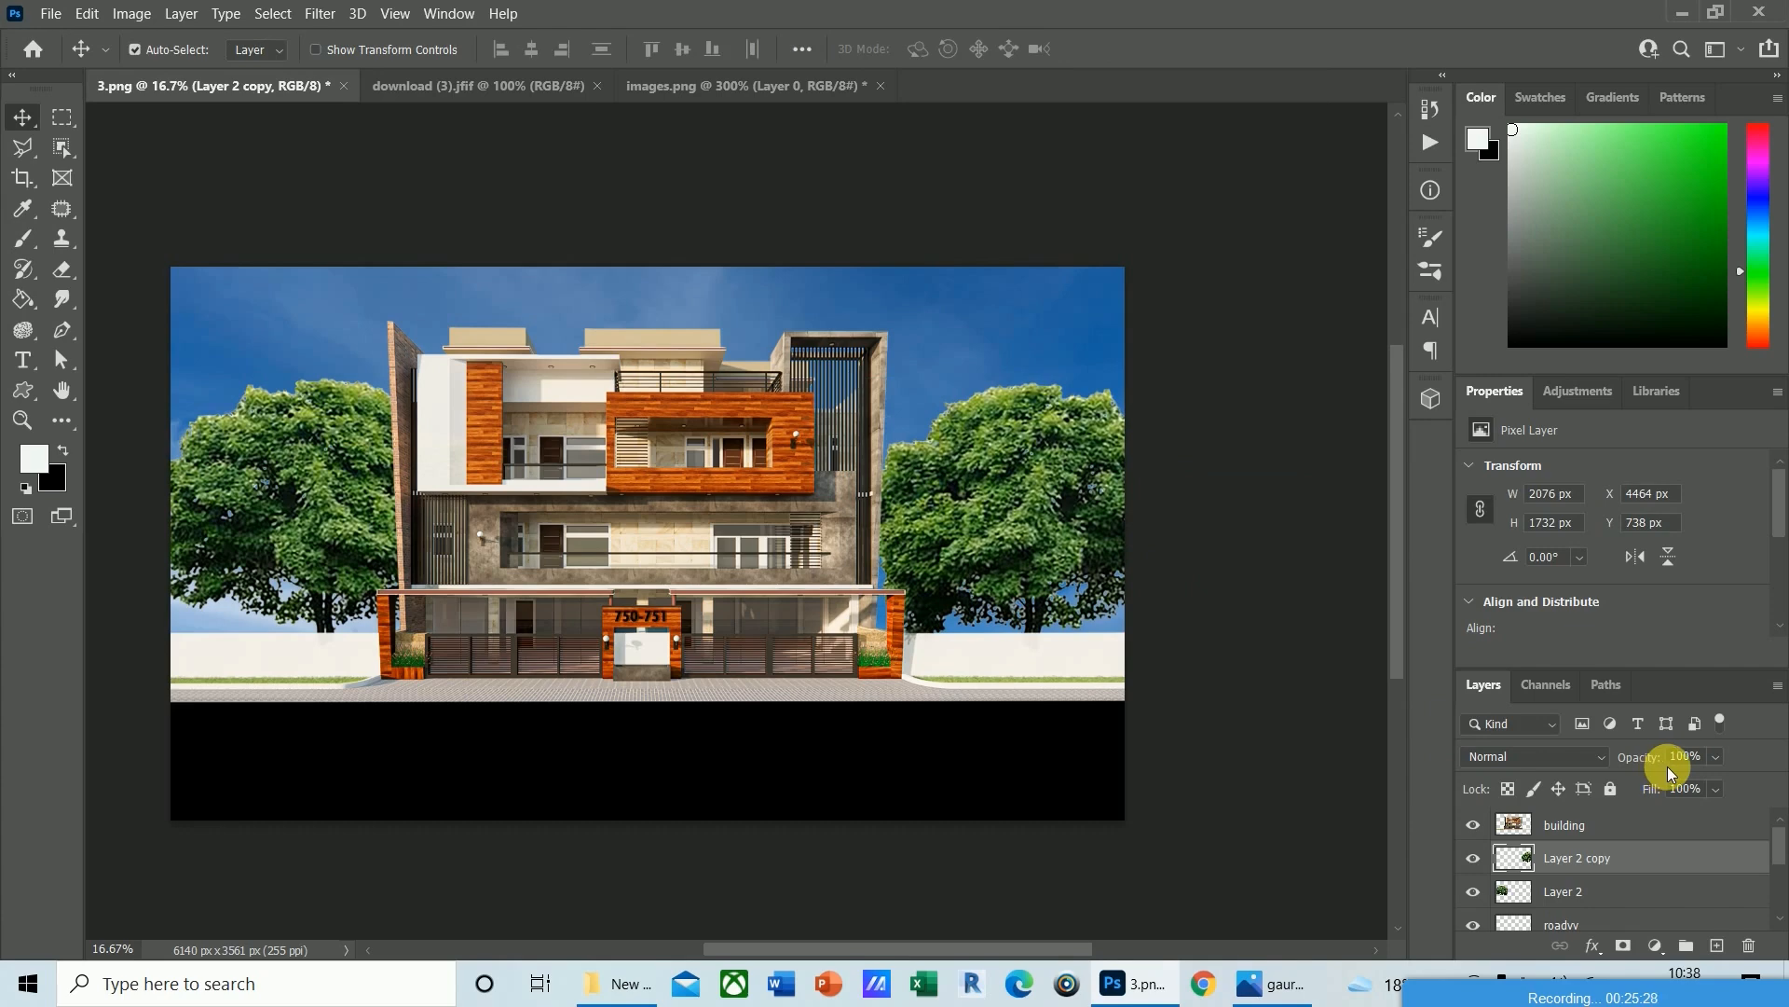
Look at the finished reference image in Photos, return to Photoshop and examine the building's facade and gate up close.
left_click(1260, 981)
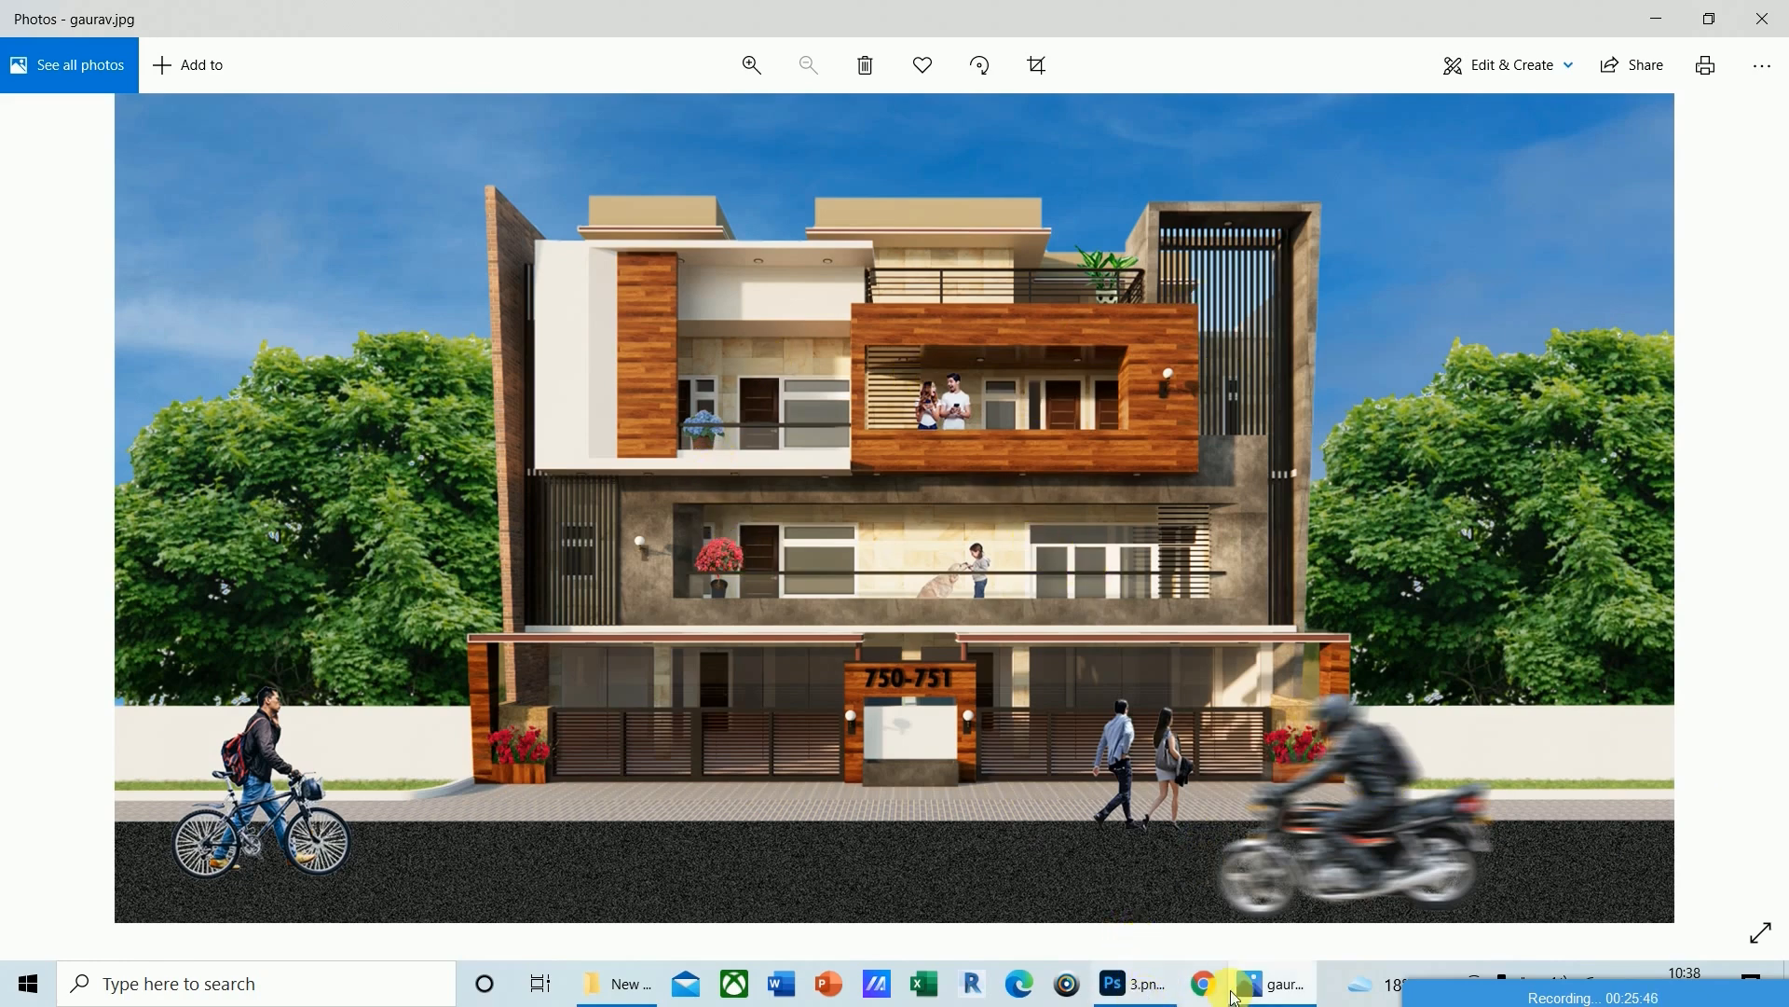
left_click(1153, 986)
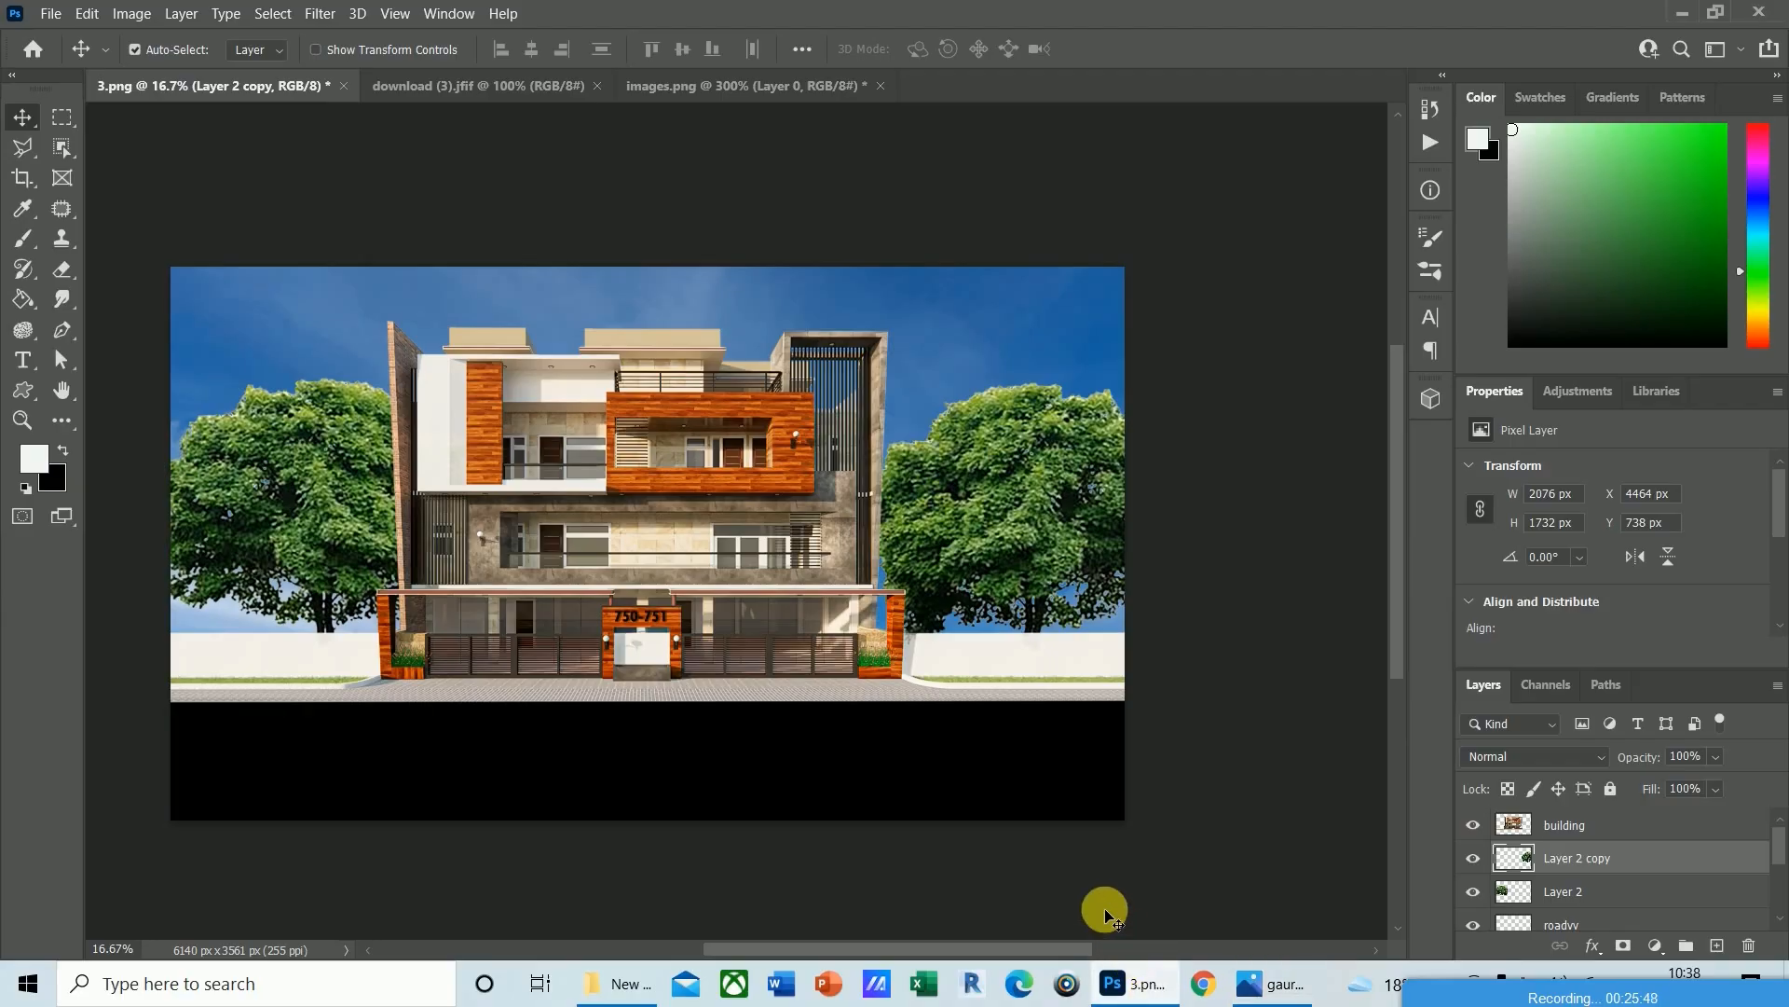
key("ctrl+plus")
key("ctrl+plus")
key("ctrl+plus")
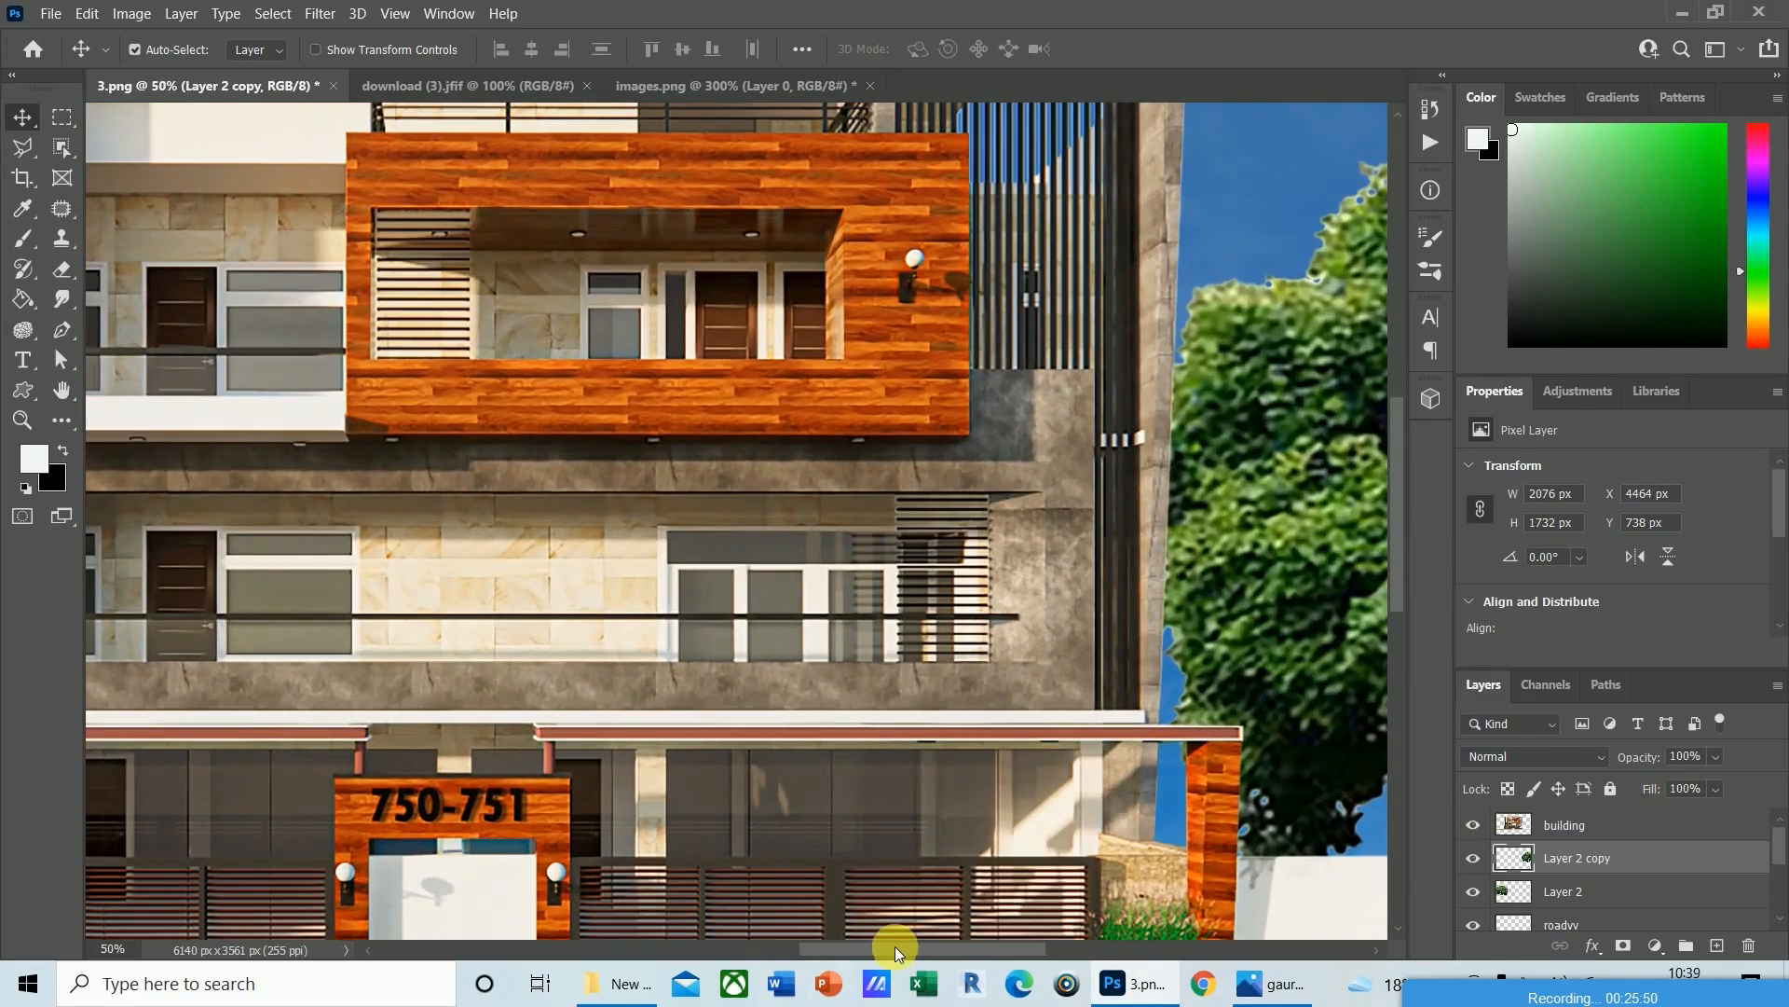
left_click_drag(895, 947, 842, 939)
left_click_drag(1403, 492, 1402, 565)
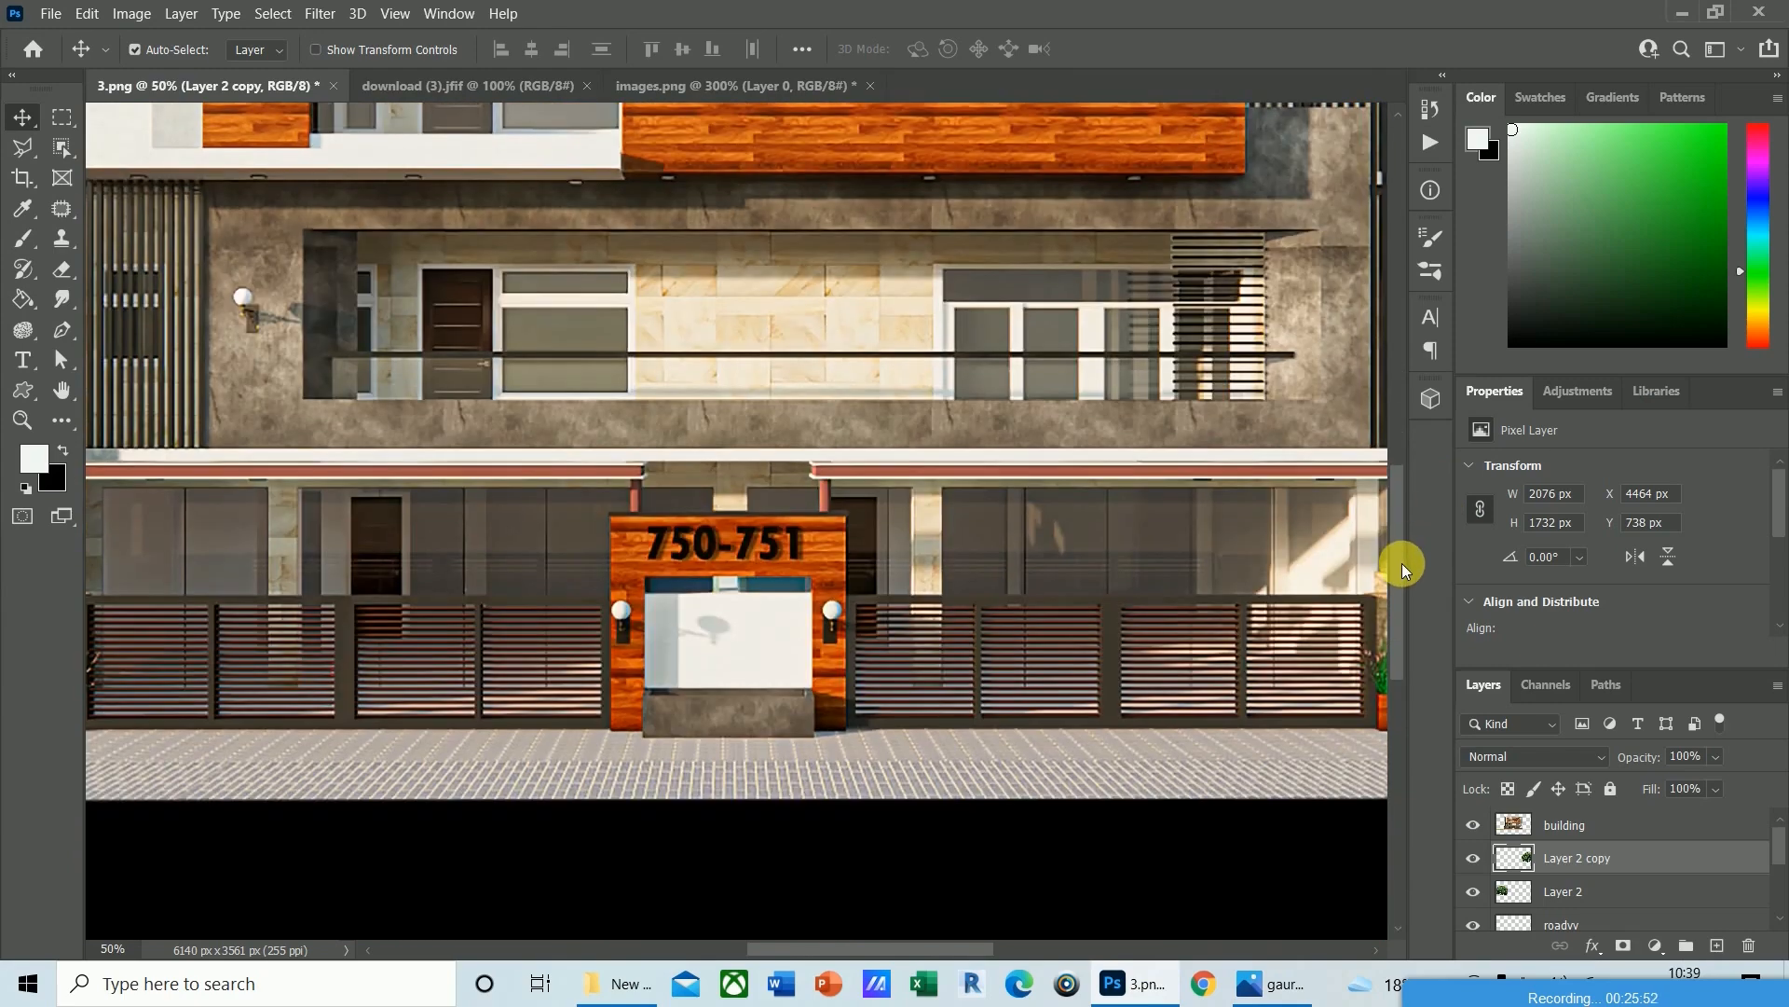
key("ctrl+minus")
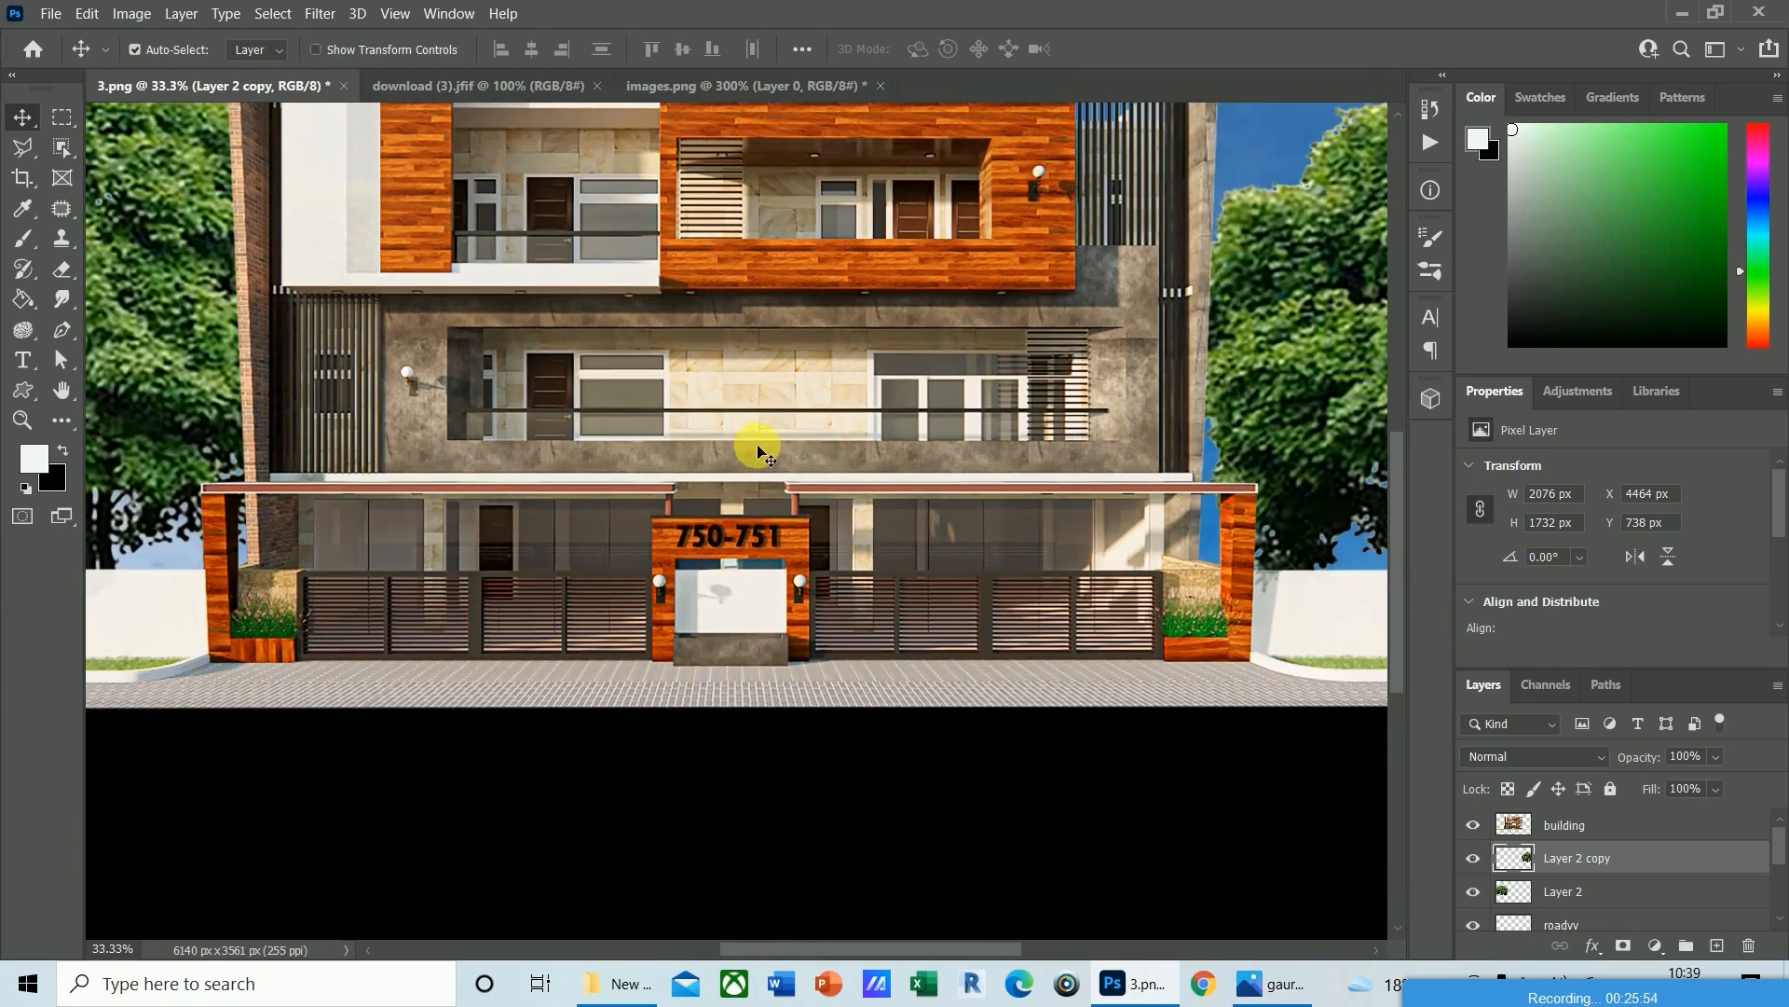
mouse_move(1402, 540)
left_mouse_down()
mouse_move(1406, 488)
mouse_move(1409, 505)
left_mouse_up()
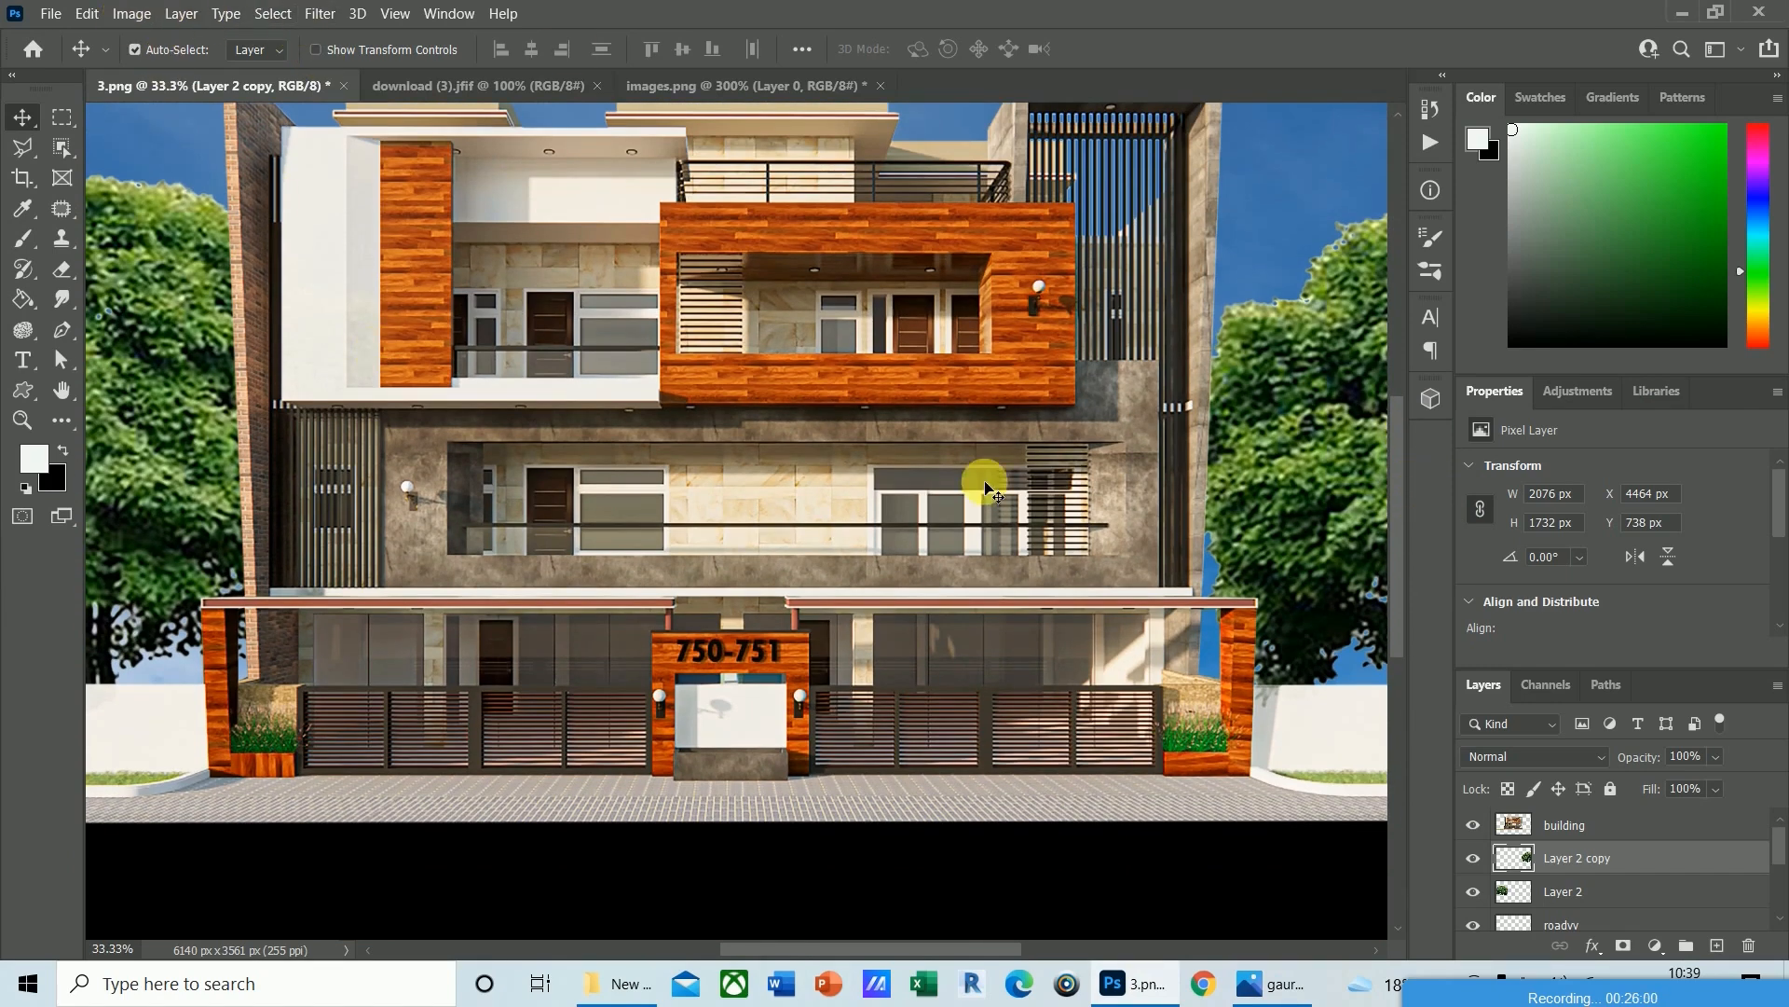
Raise the saturation of the building layer slightly with a Hue/Saturation adjustment.
left_click(865, 382)
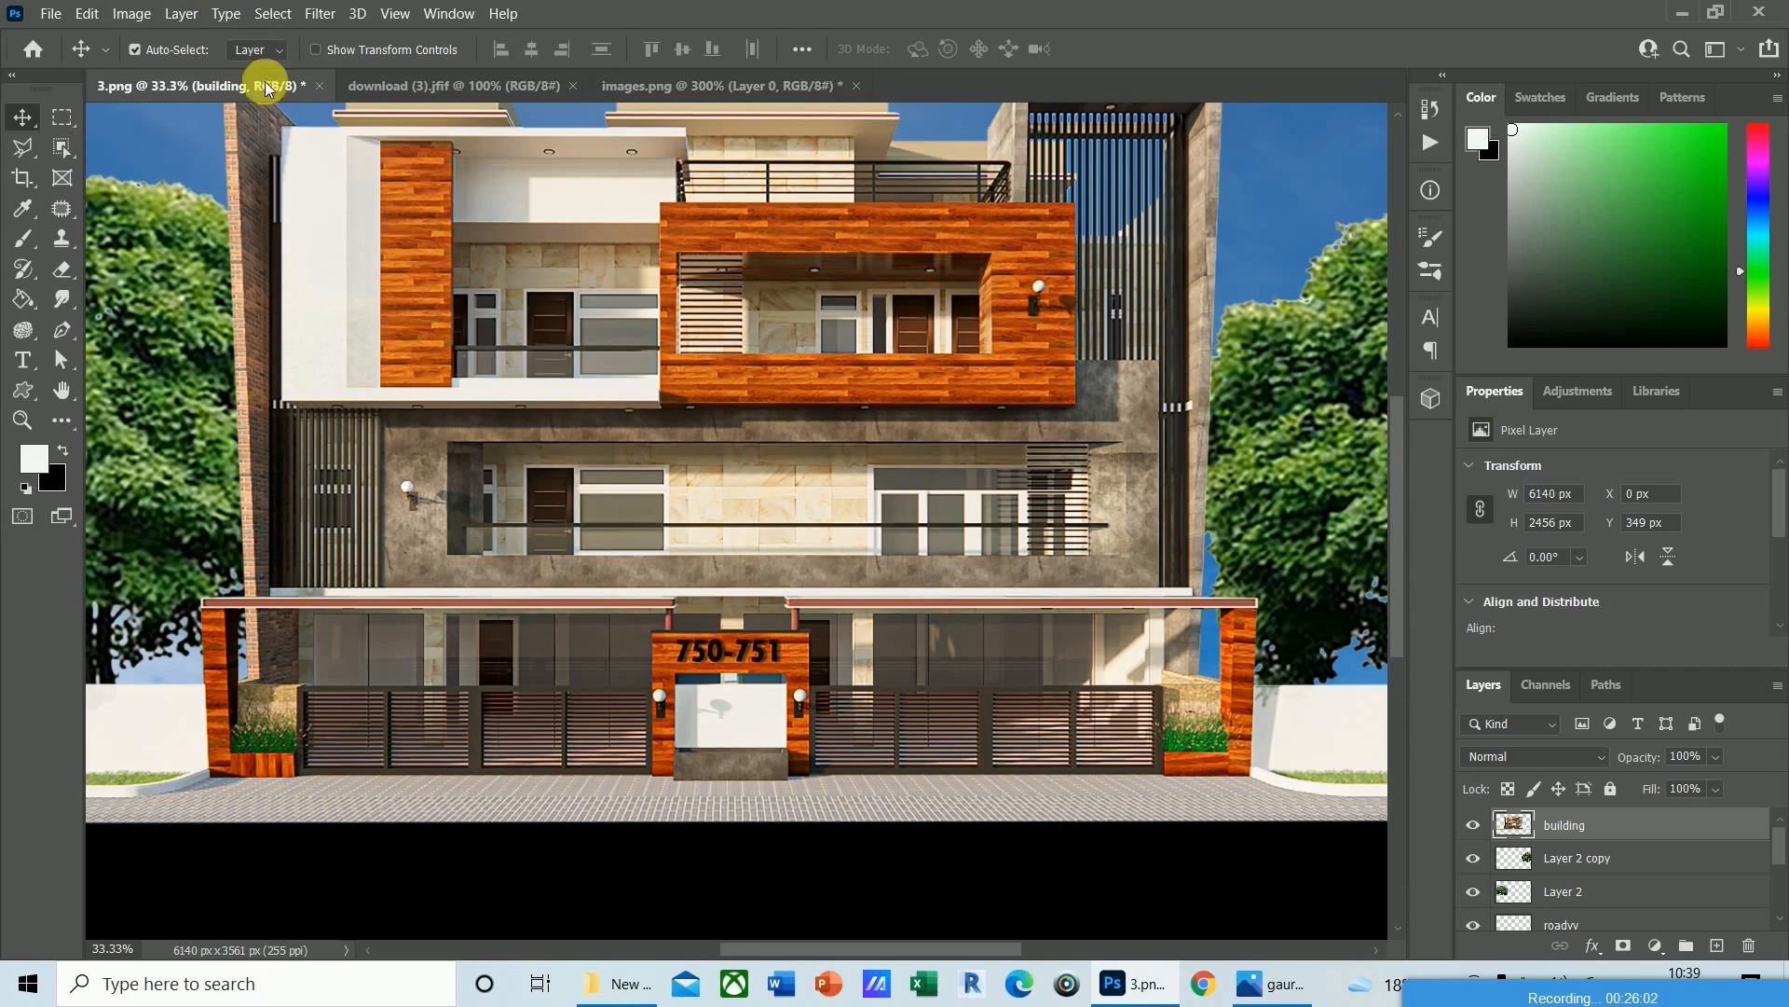
left_click(131, 13)
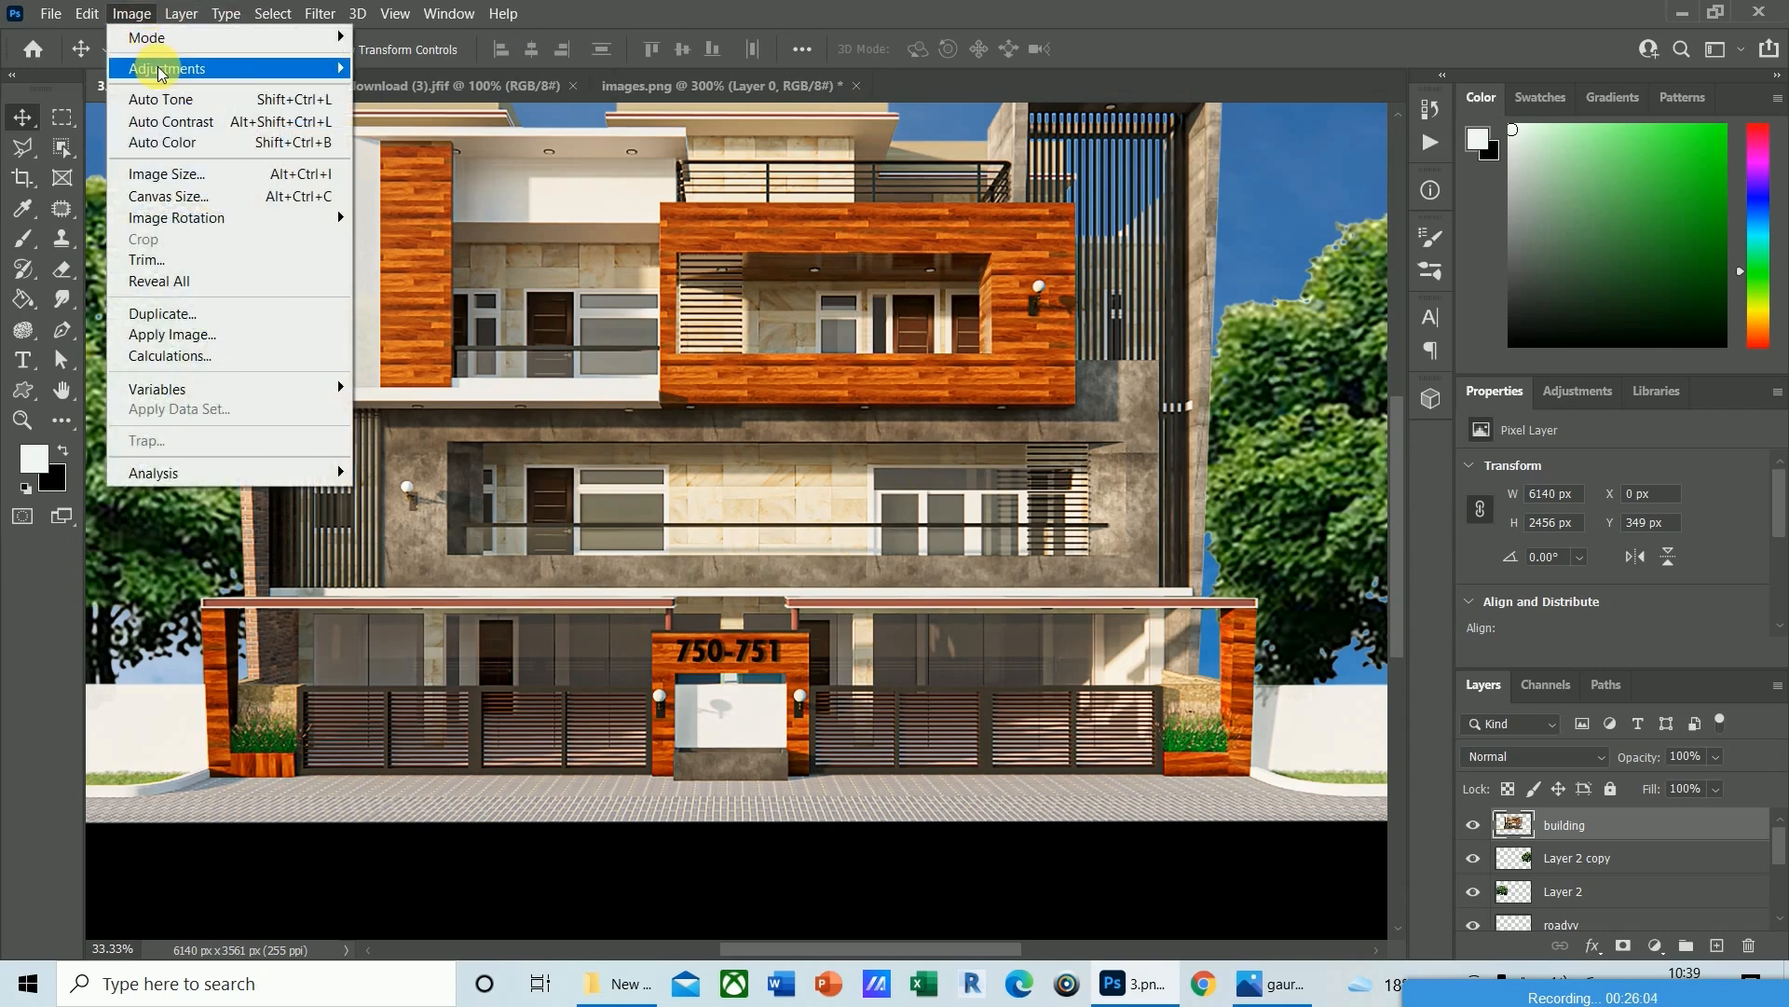
mouse_move(159, 70)
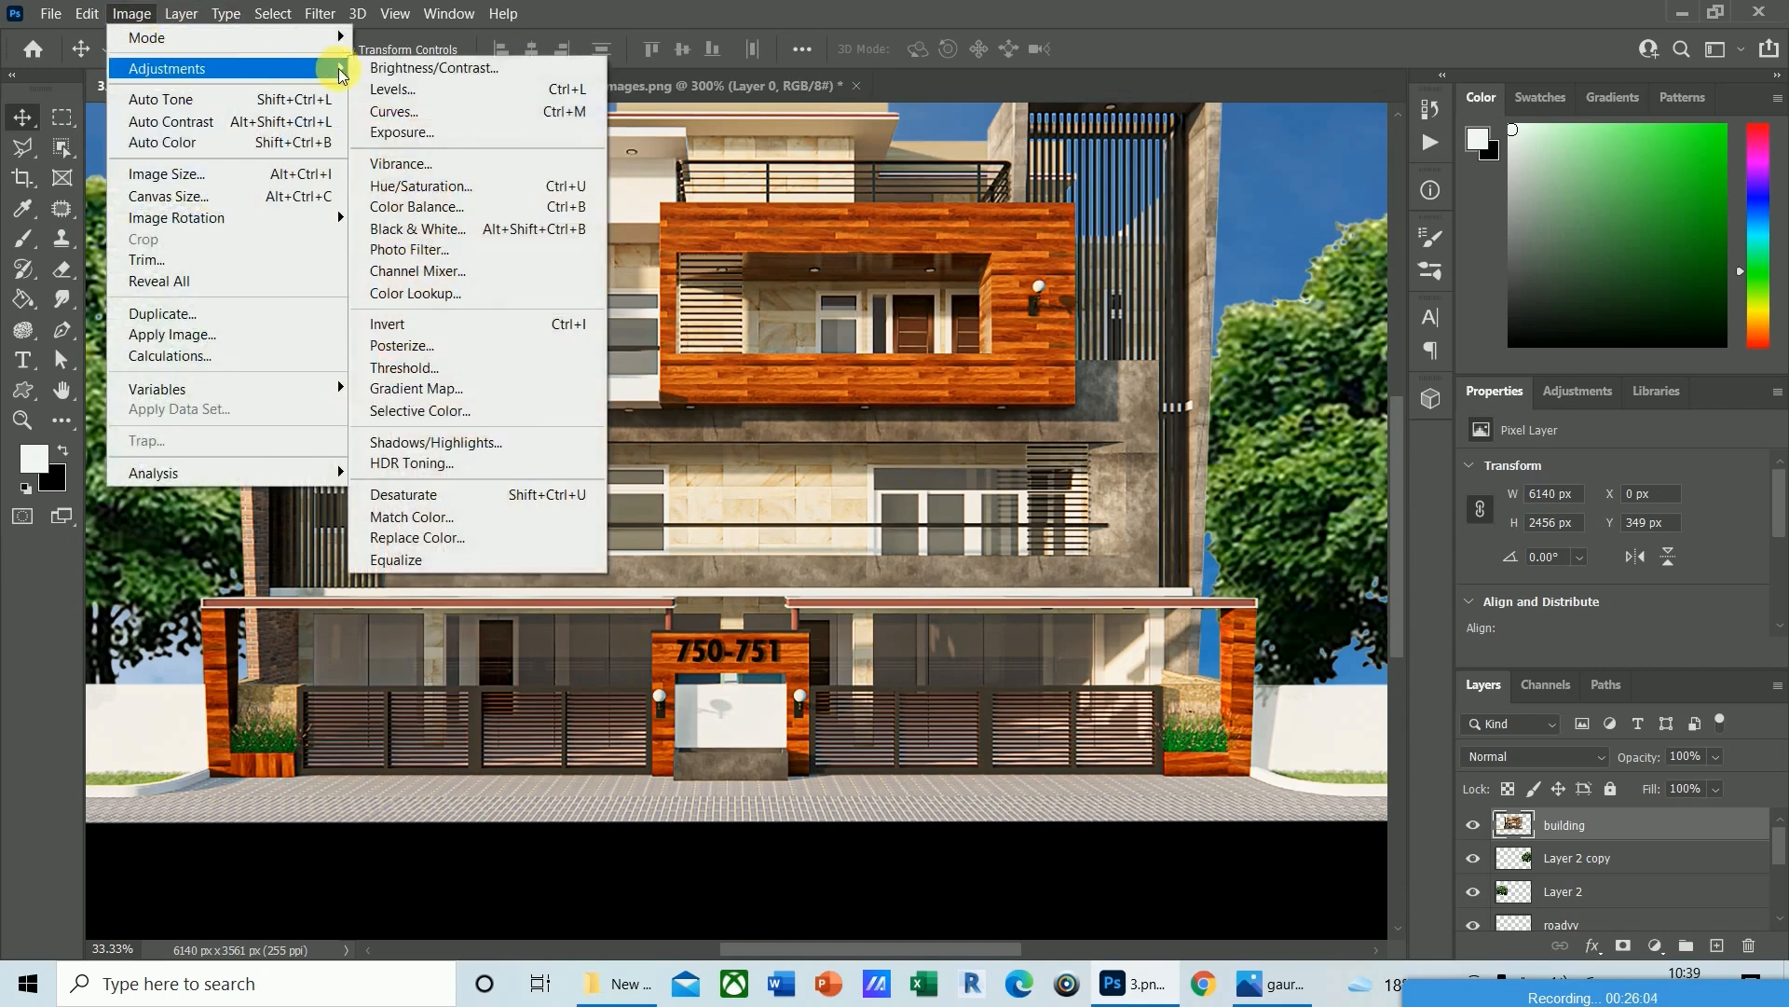
left_click(418, 189)
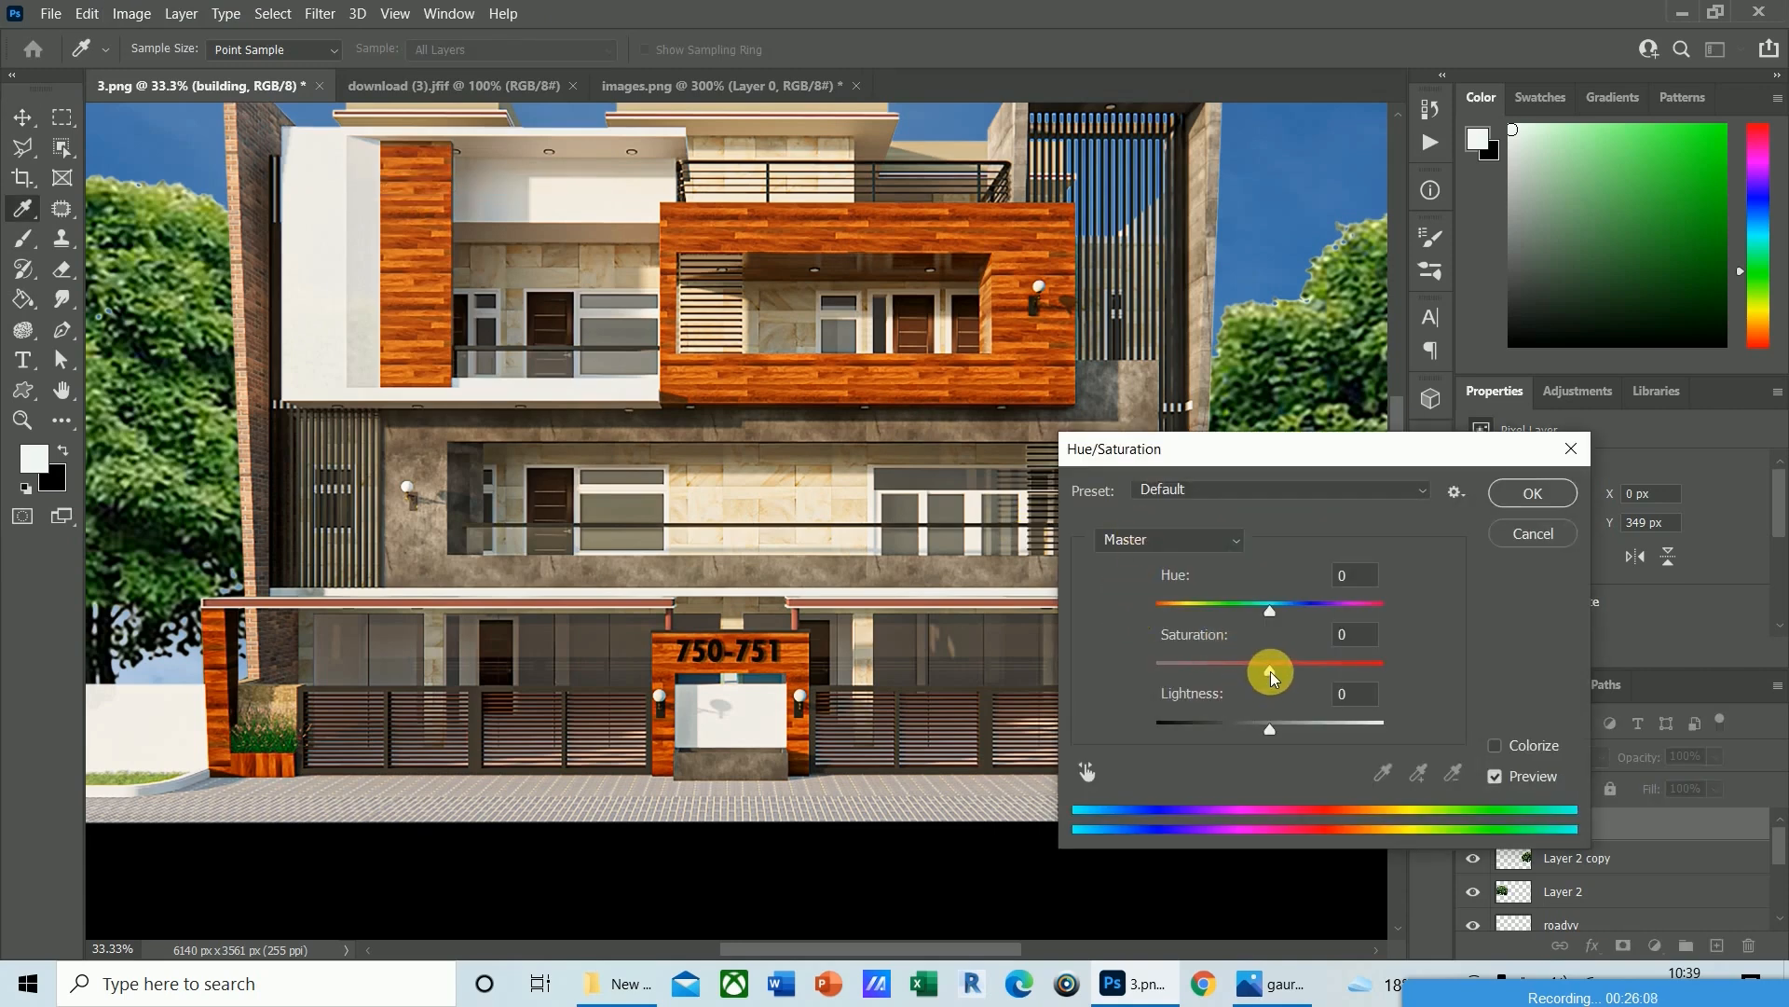
left_click_drag(1271, 672, 1292, 675)
left_click(1363, 642)
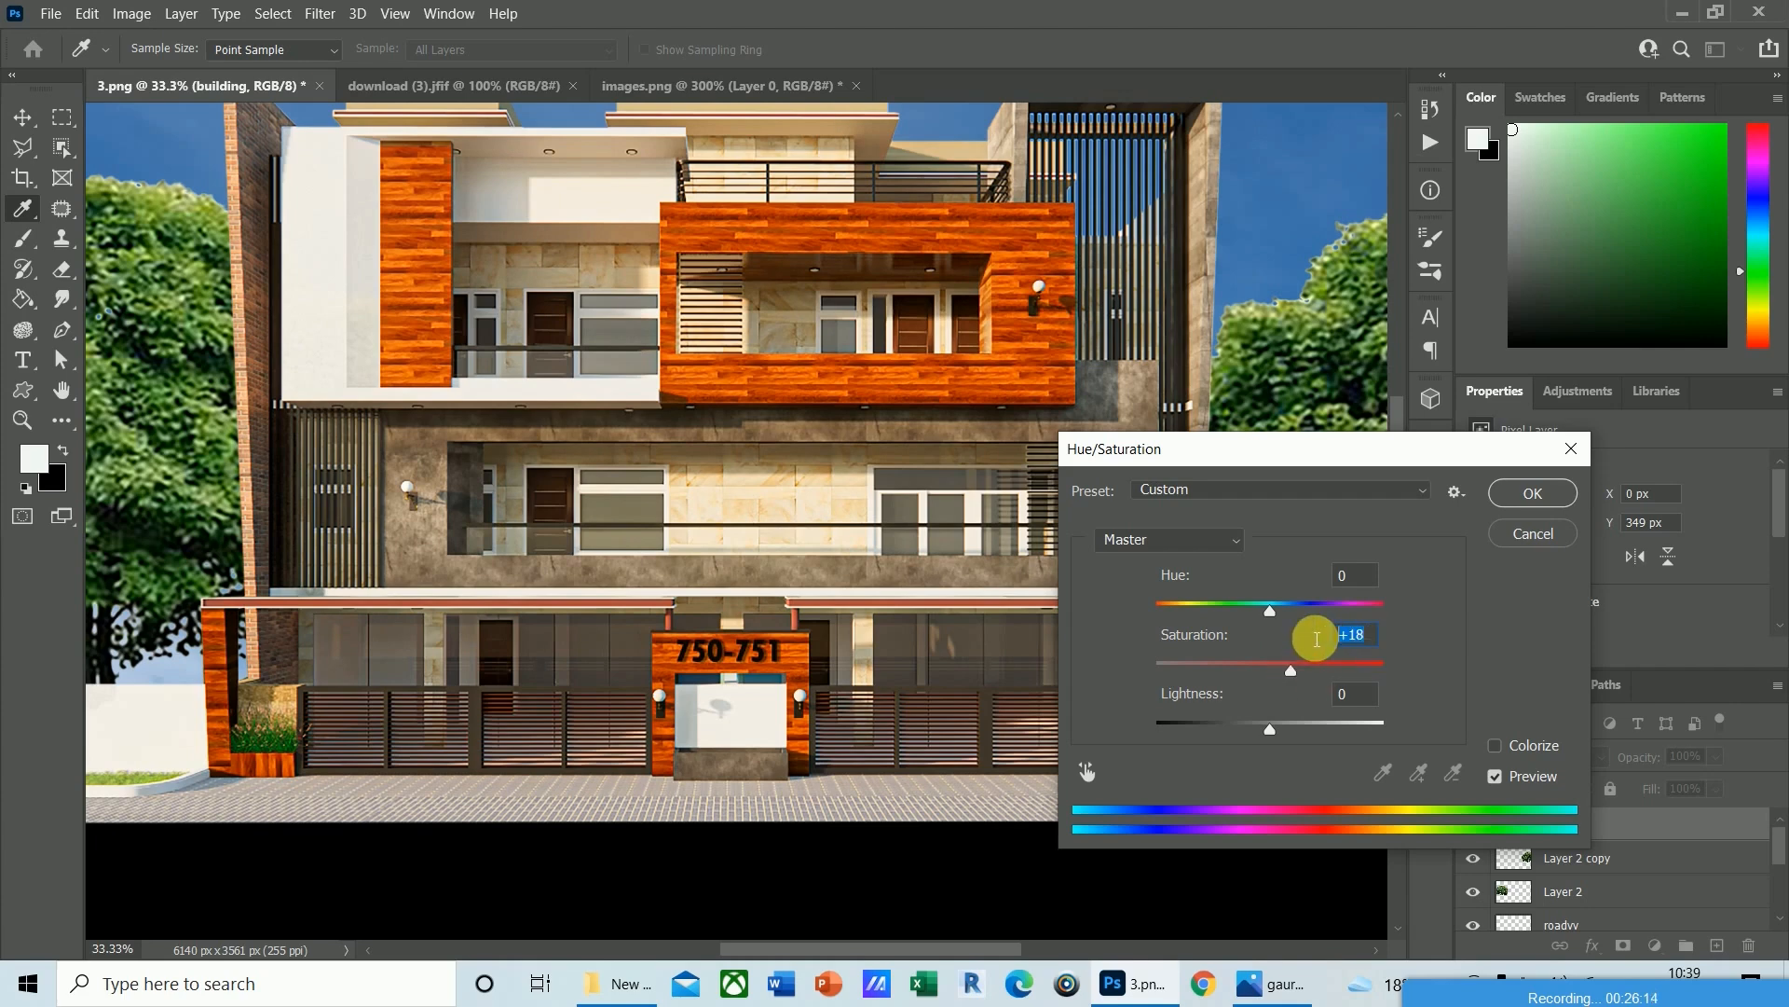
type("1")
left_click(1362, 641)
type("1")
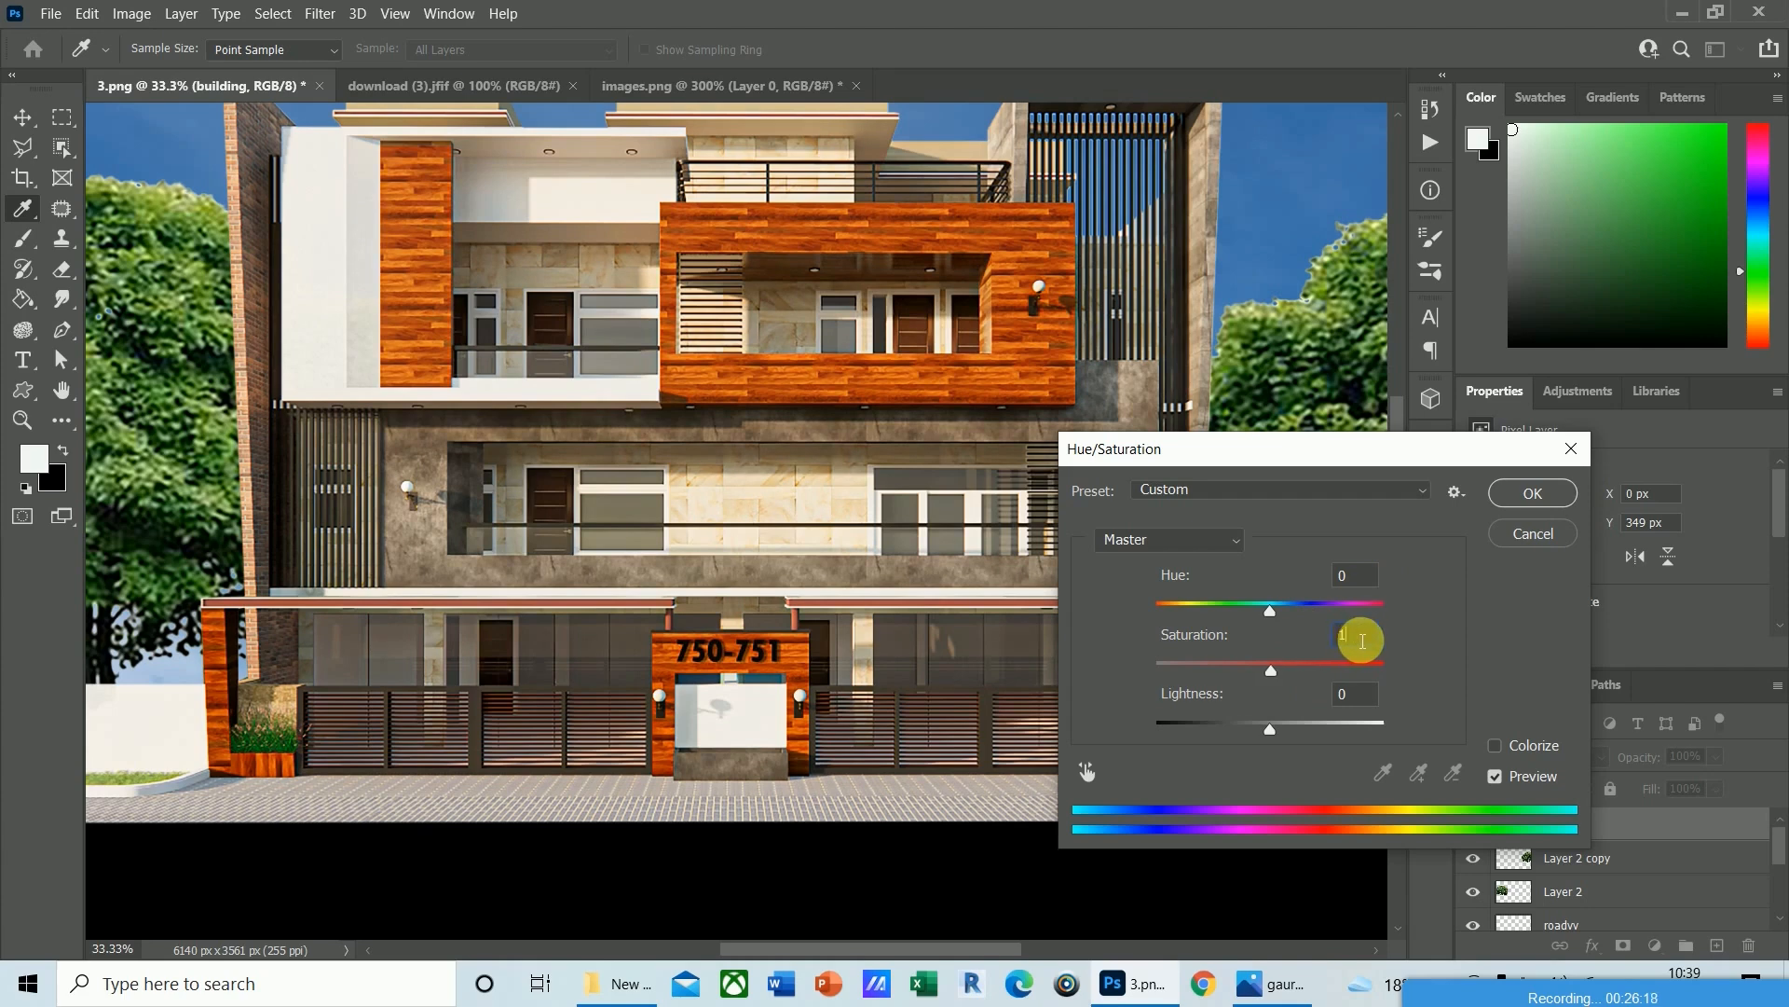
type("2")
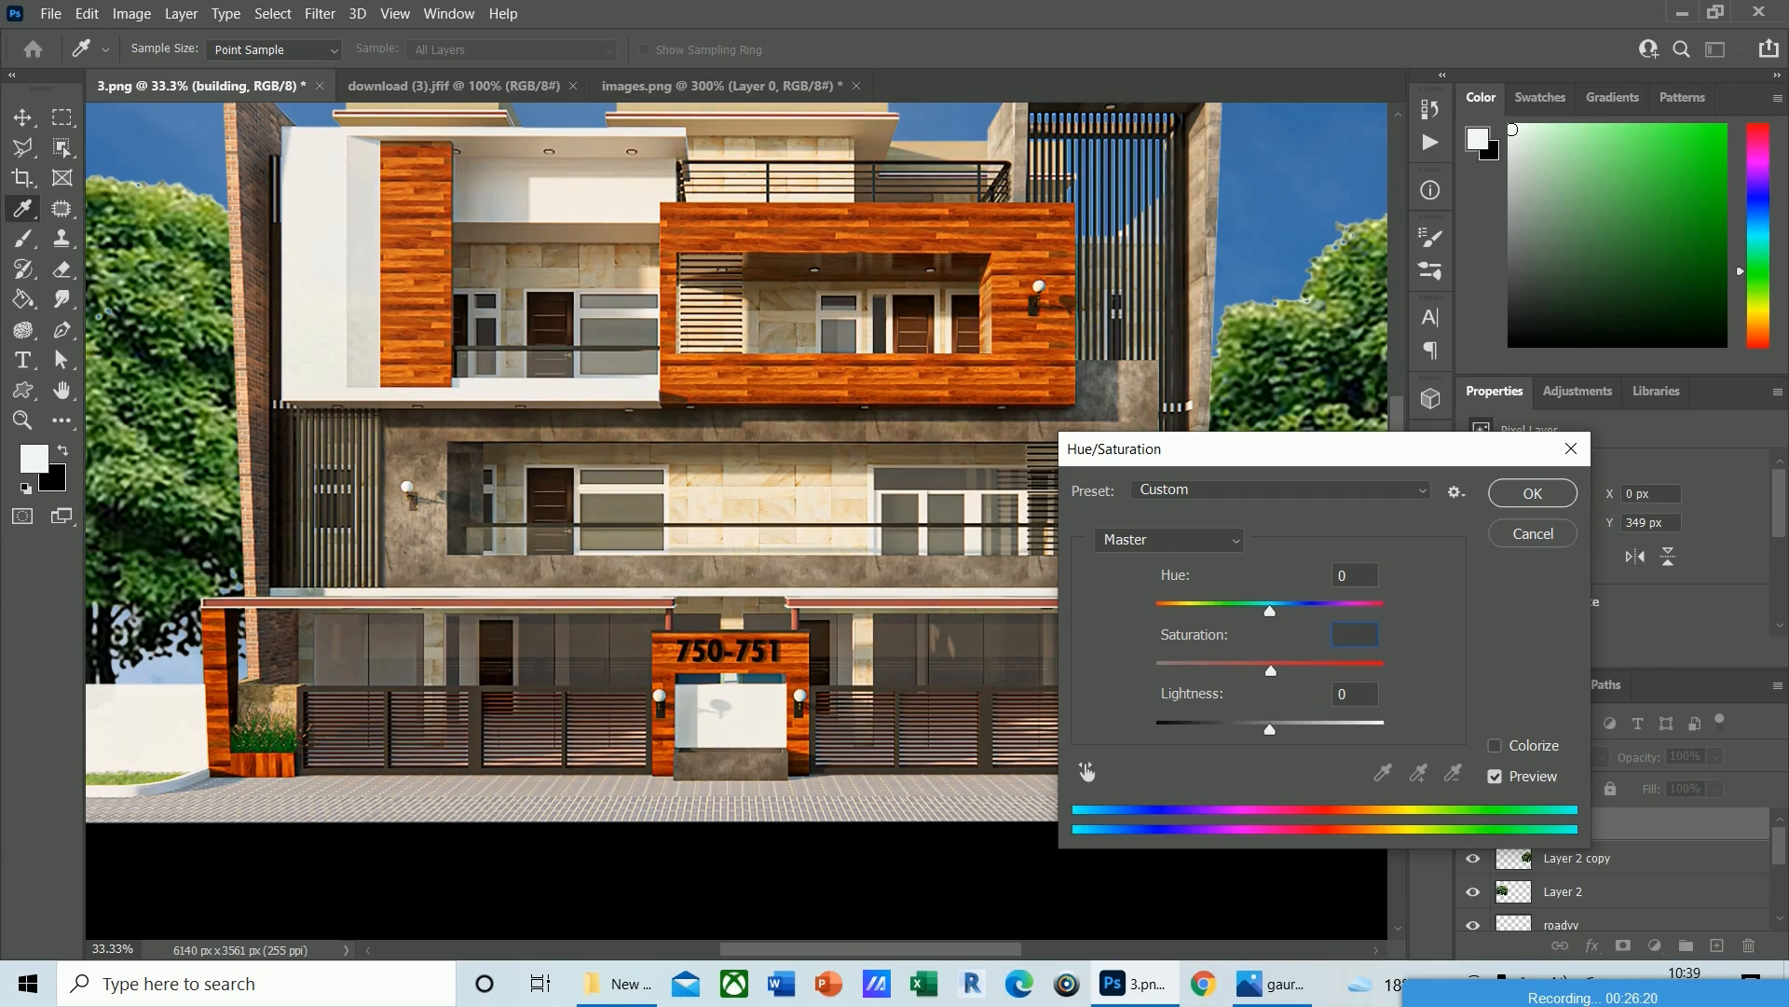
left_click(1532, 493)
Set the building layer's brightness to -6 with a Brightness/Contrast adjustment.
left_click(132, 13)
mouse_move(205, 69)
left_click(492, 65)
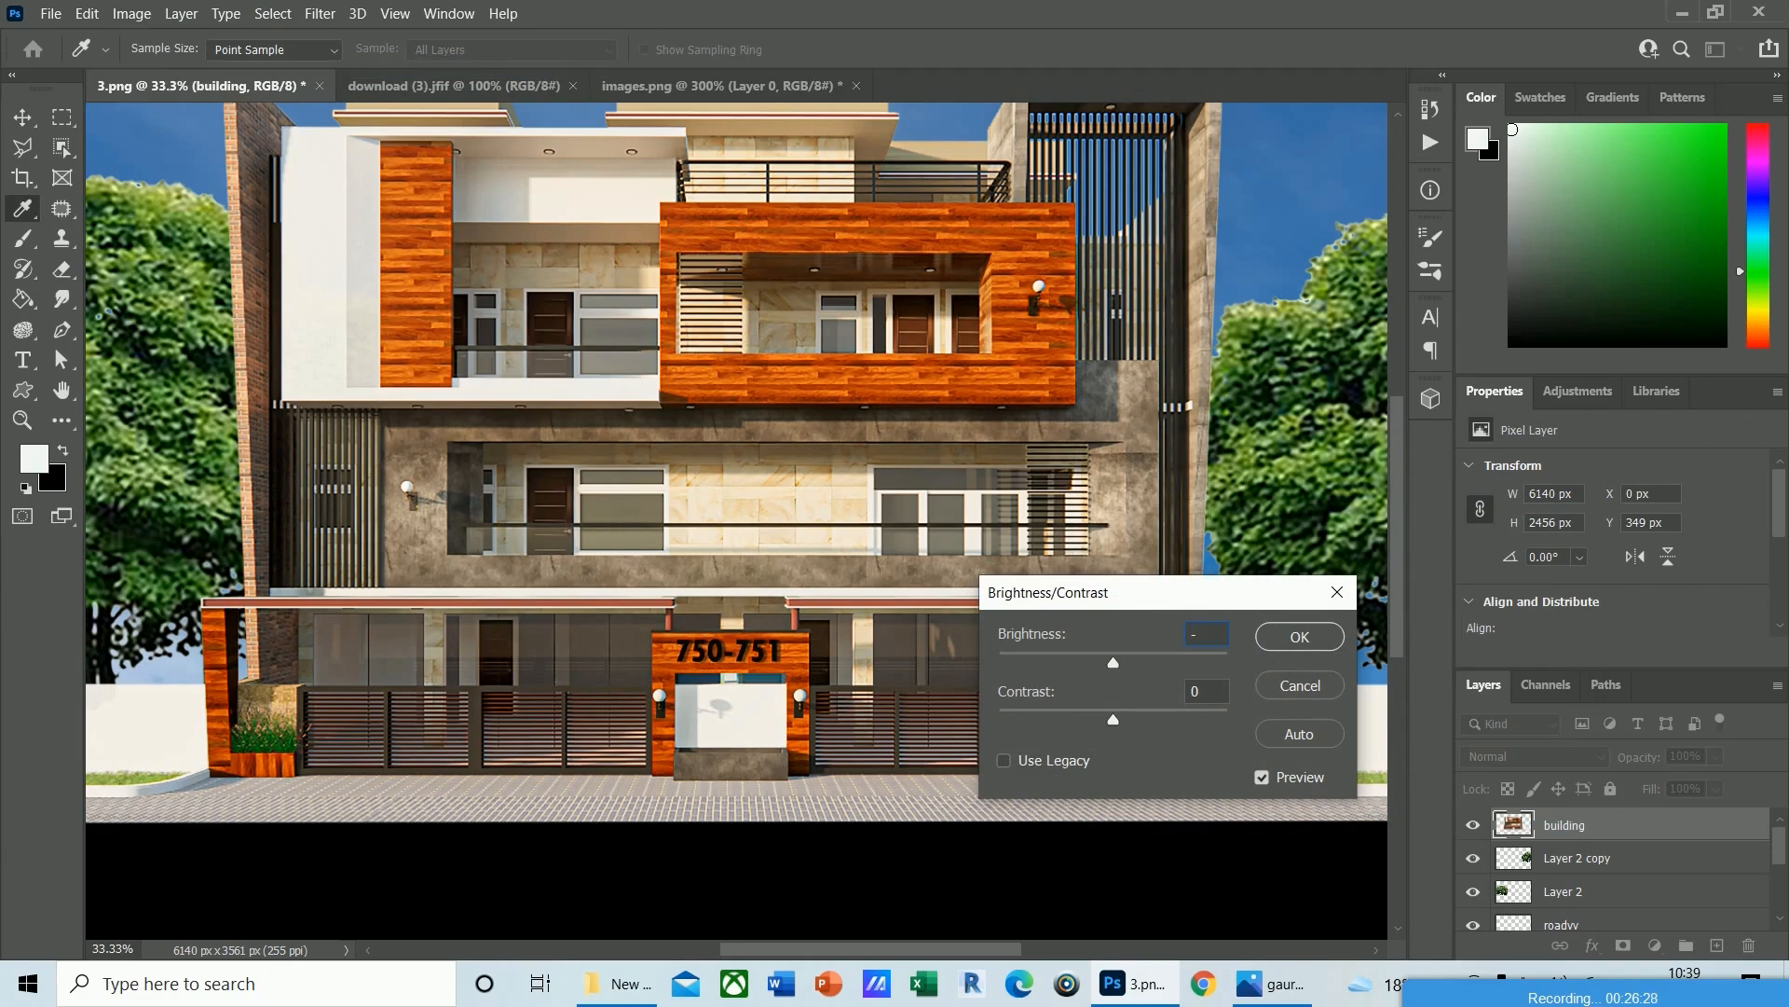
type("-6")
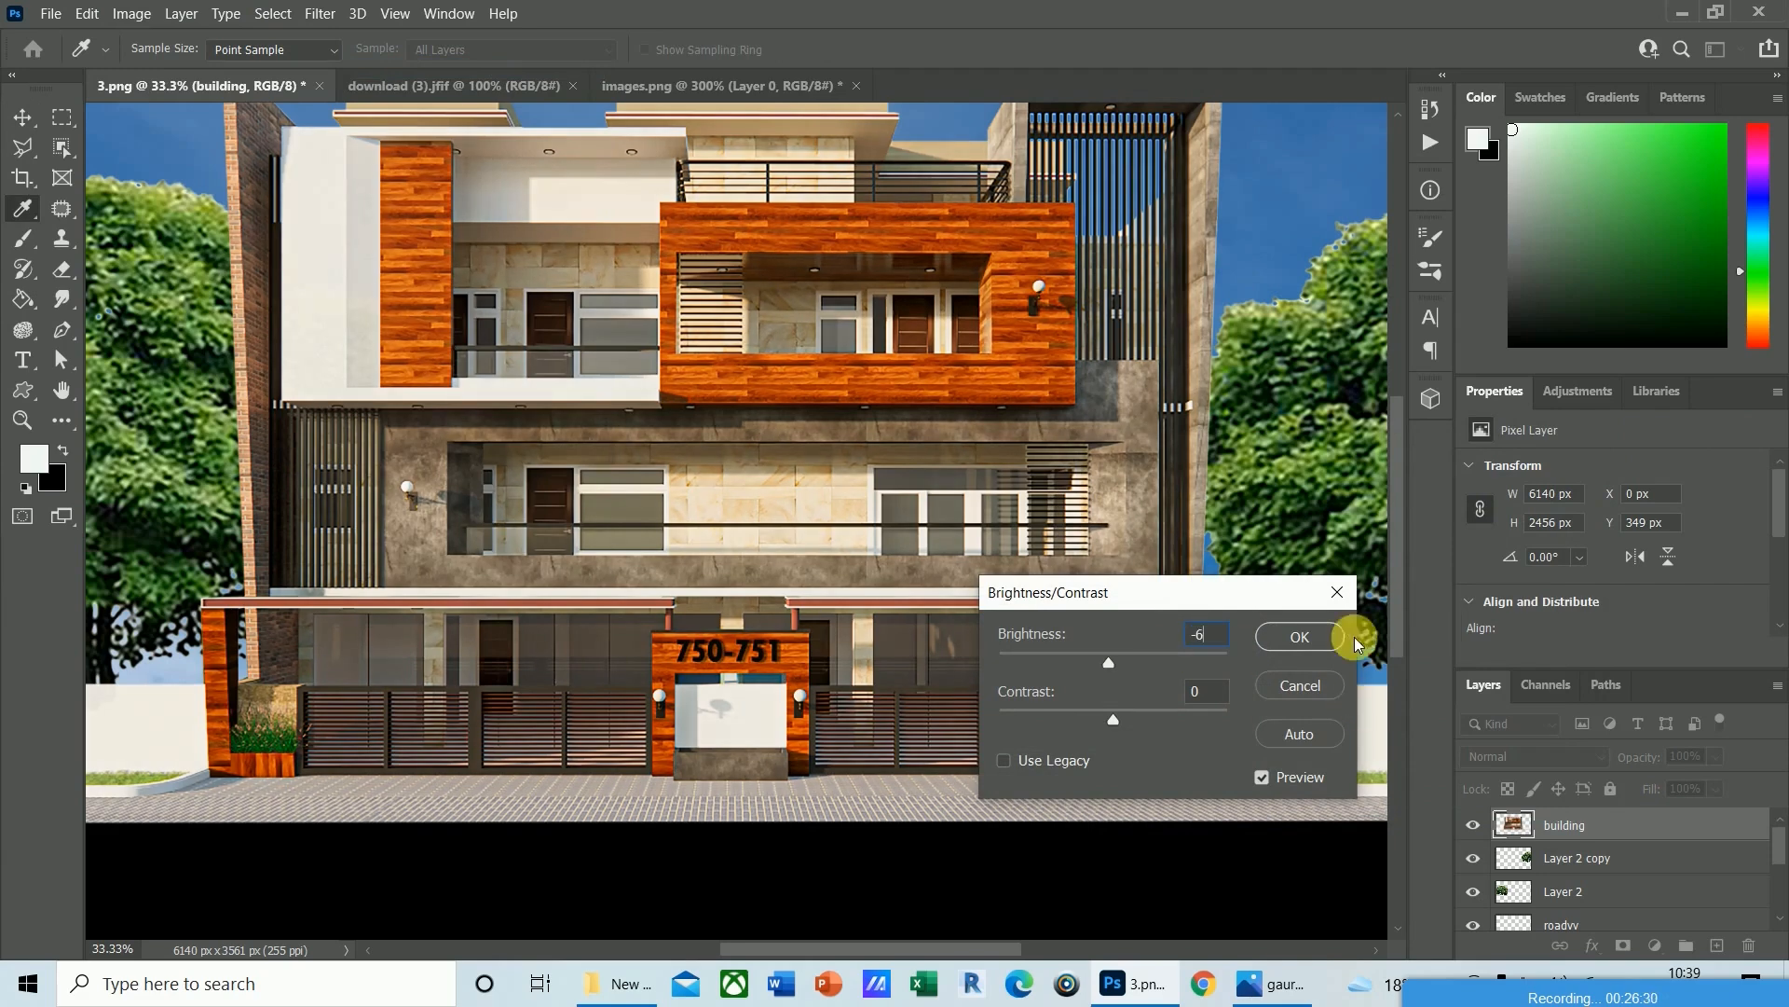
left_click(1300, 637)
key("v")
Darken the building layer again with a second Brightness/Contrast adjustment, trying several brightness values and applying -6.
left_click(152, 17)
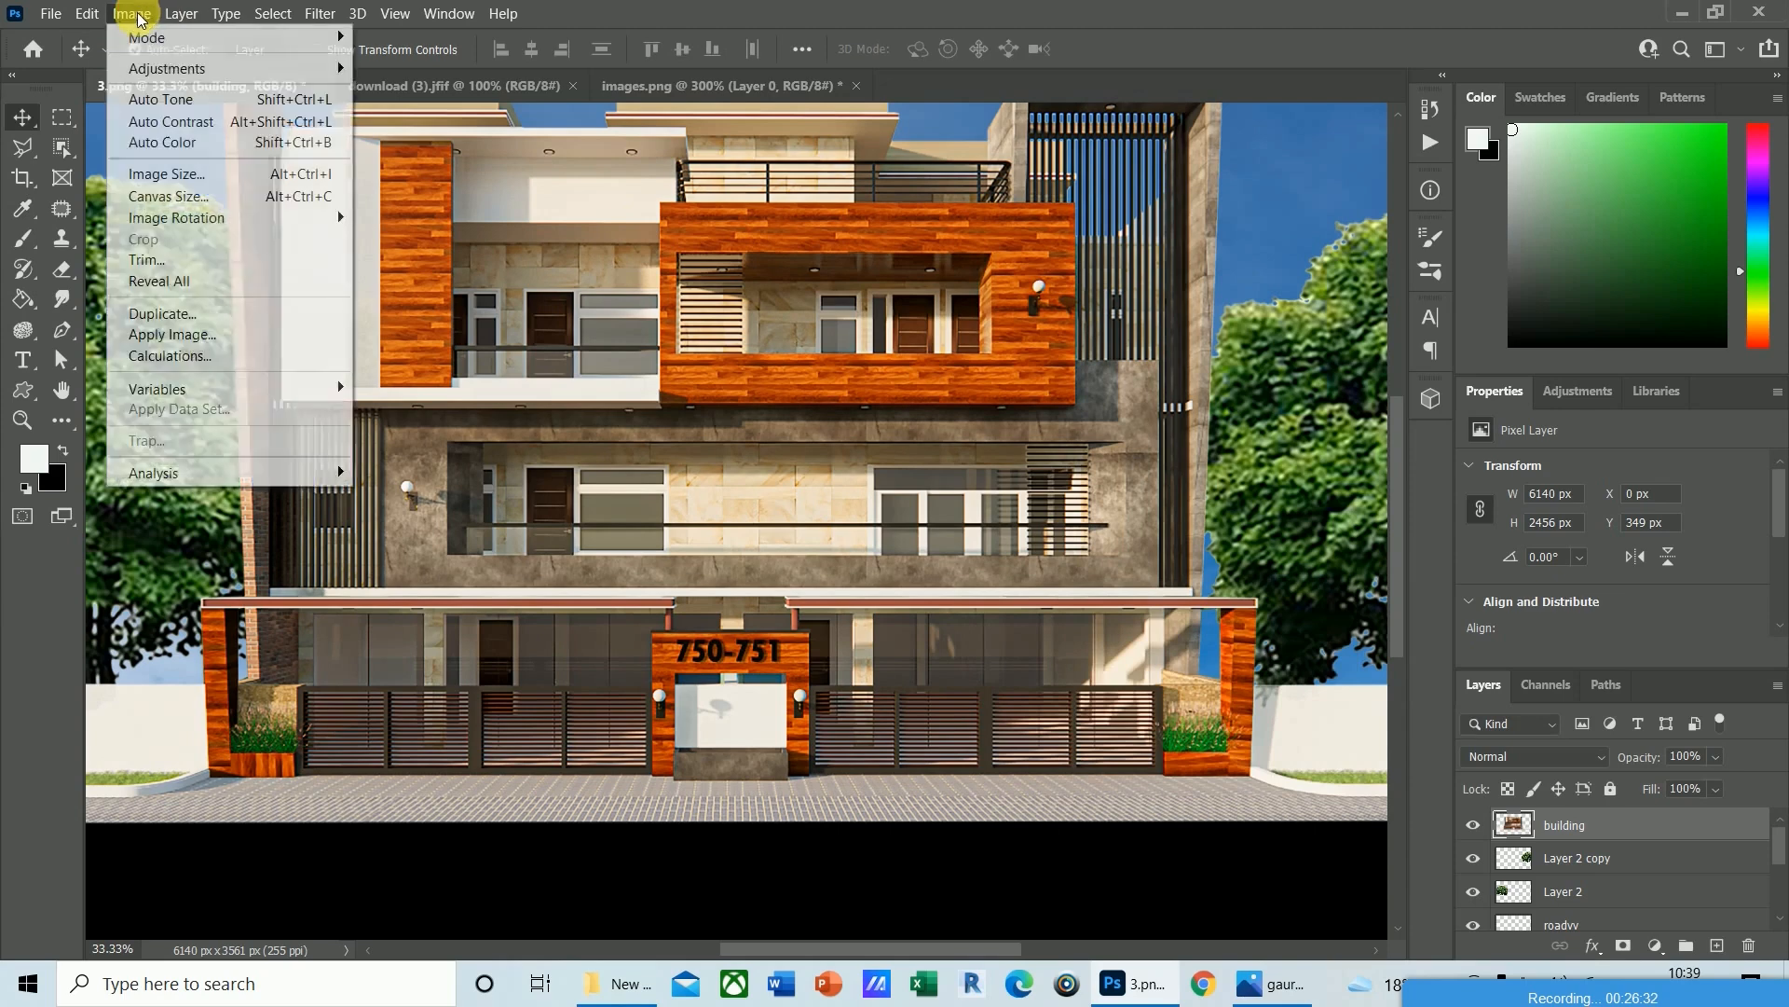
mouse_move(166, 73)
left_click(558, 67)
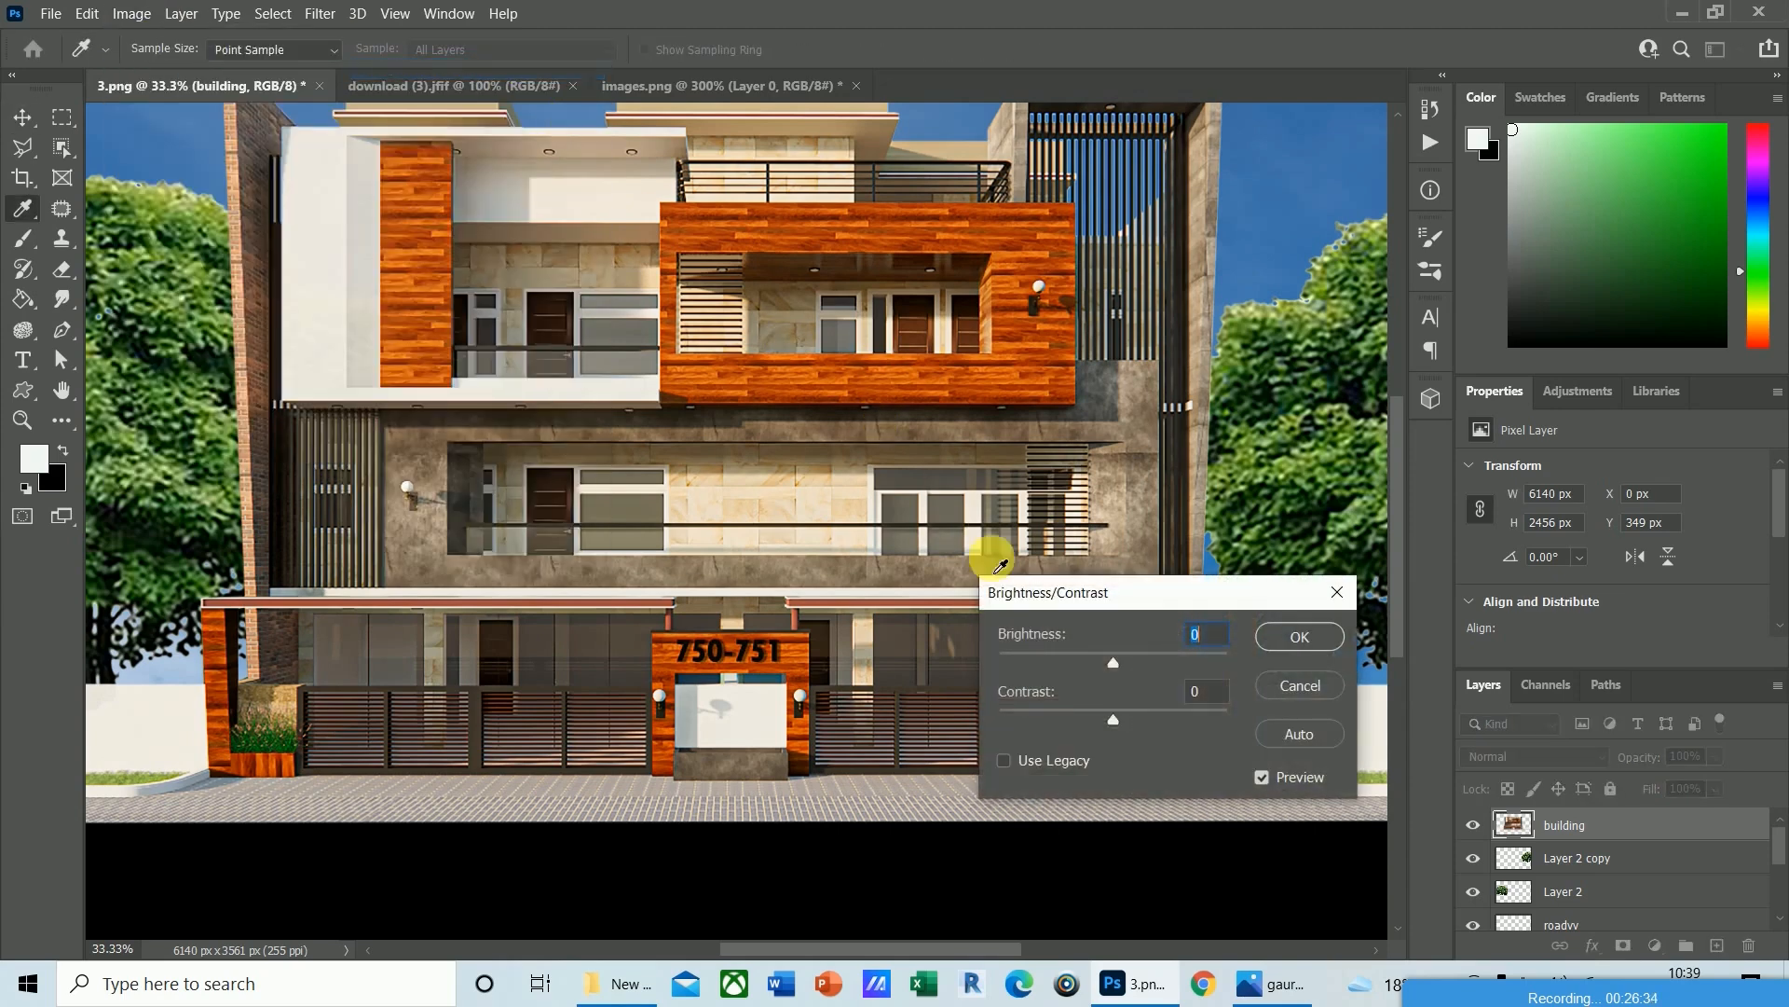
left_click_drag(1115, 664, 1081, 664)
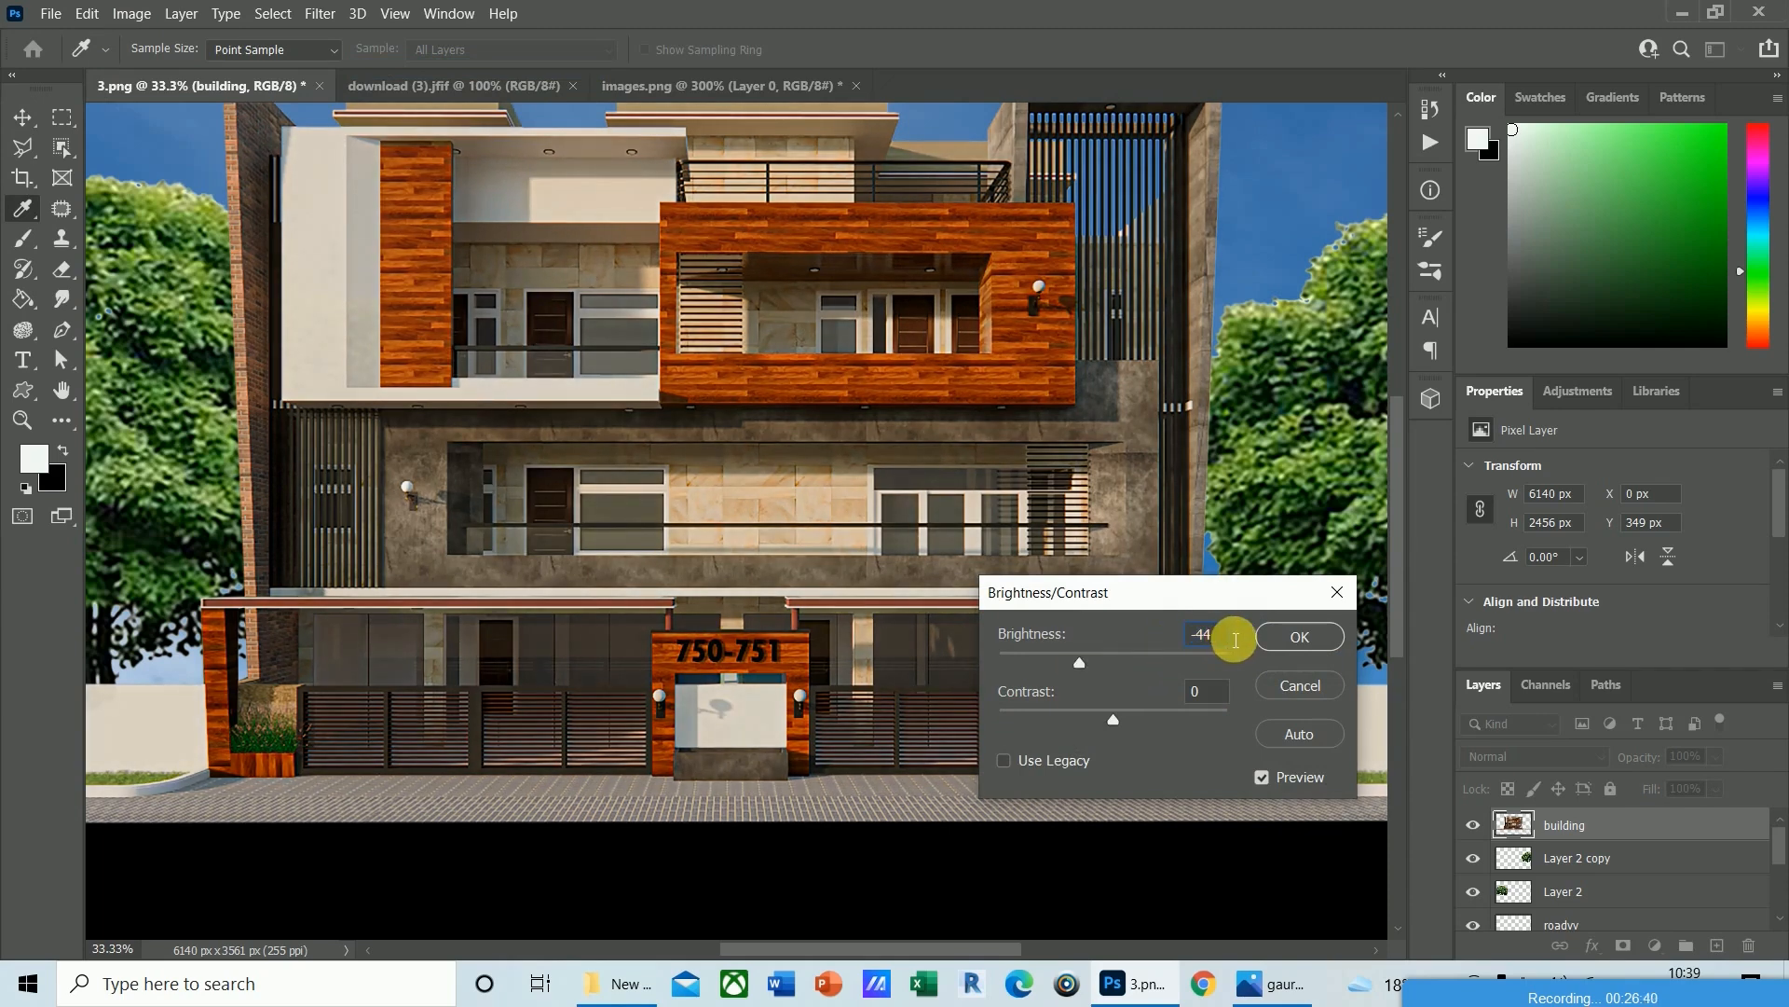
type("-14")
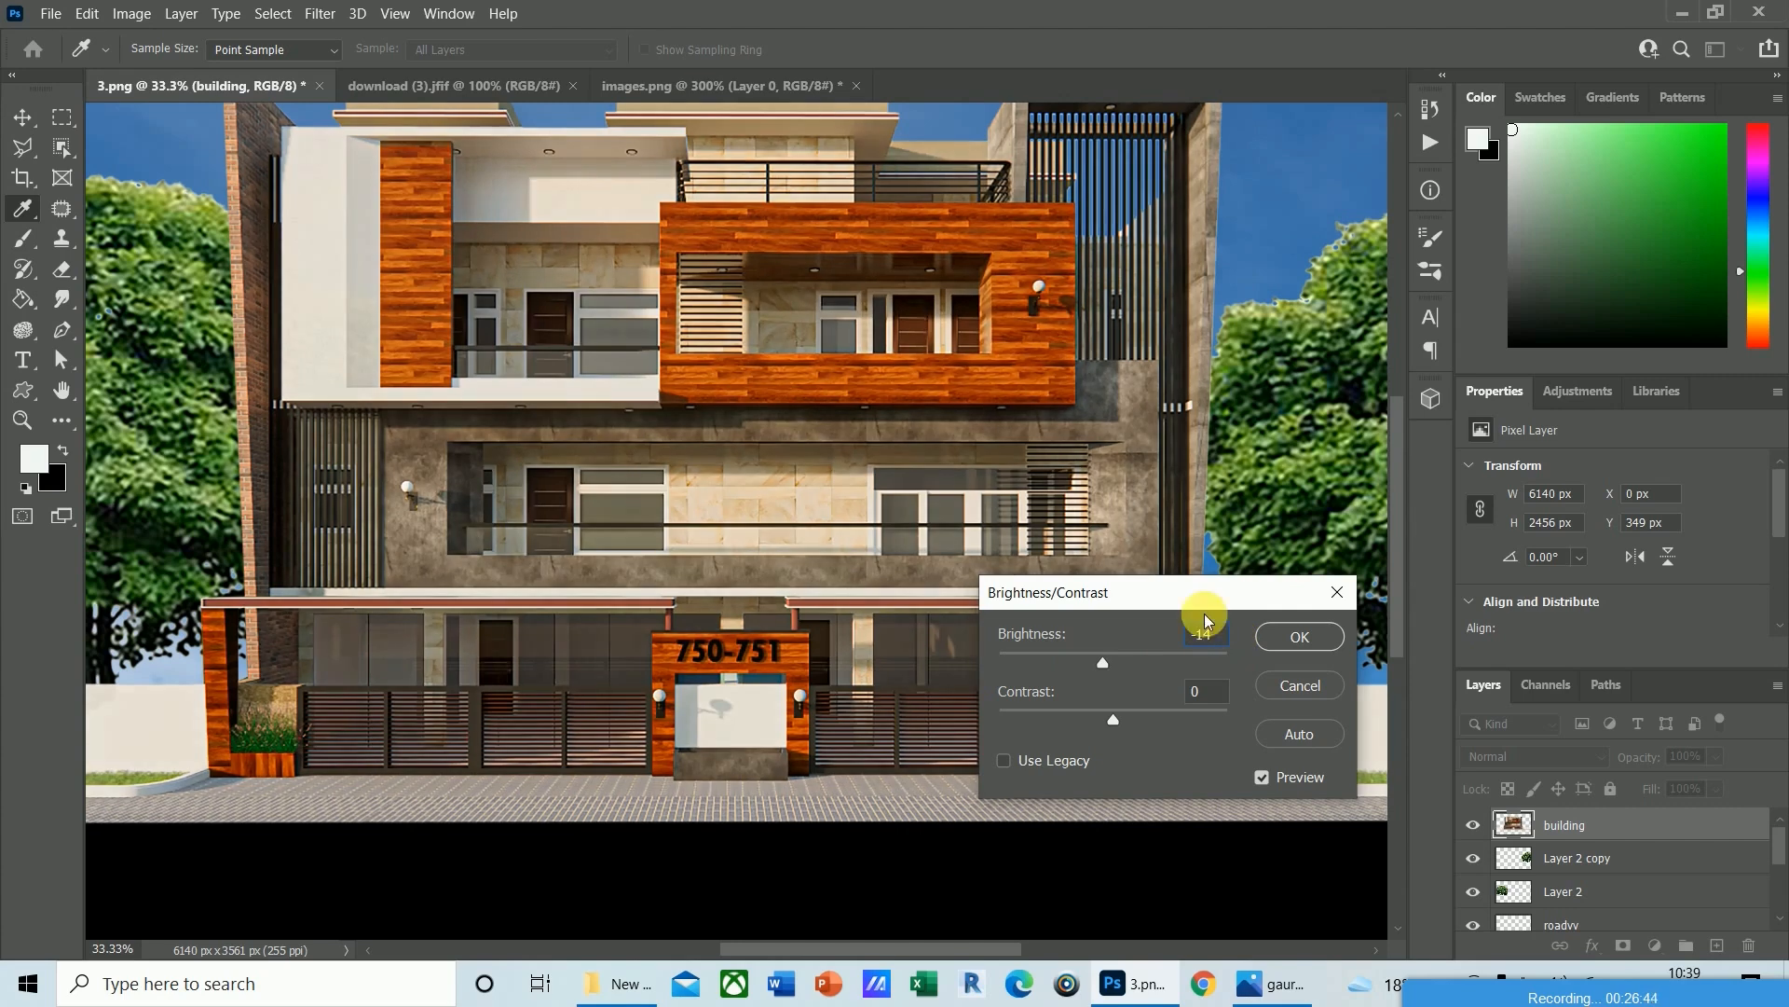
type("-11")
left_click_drag(1106, 661, 1109, 663)
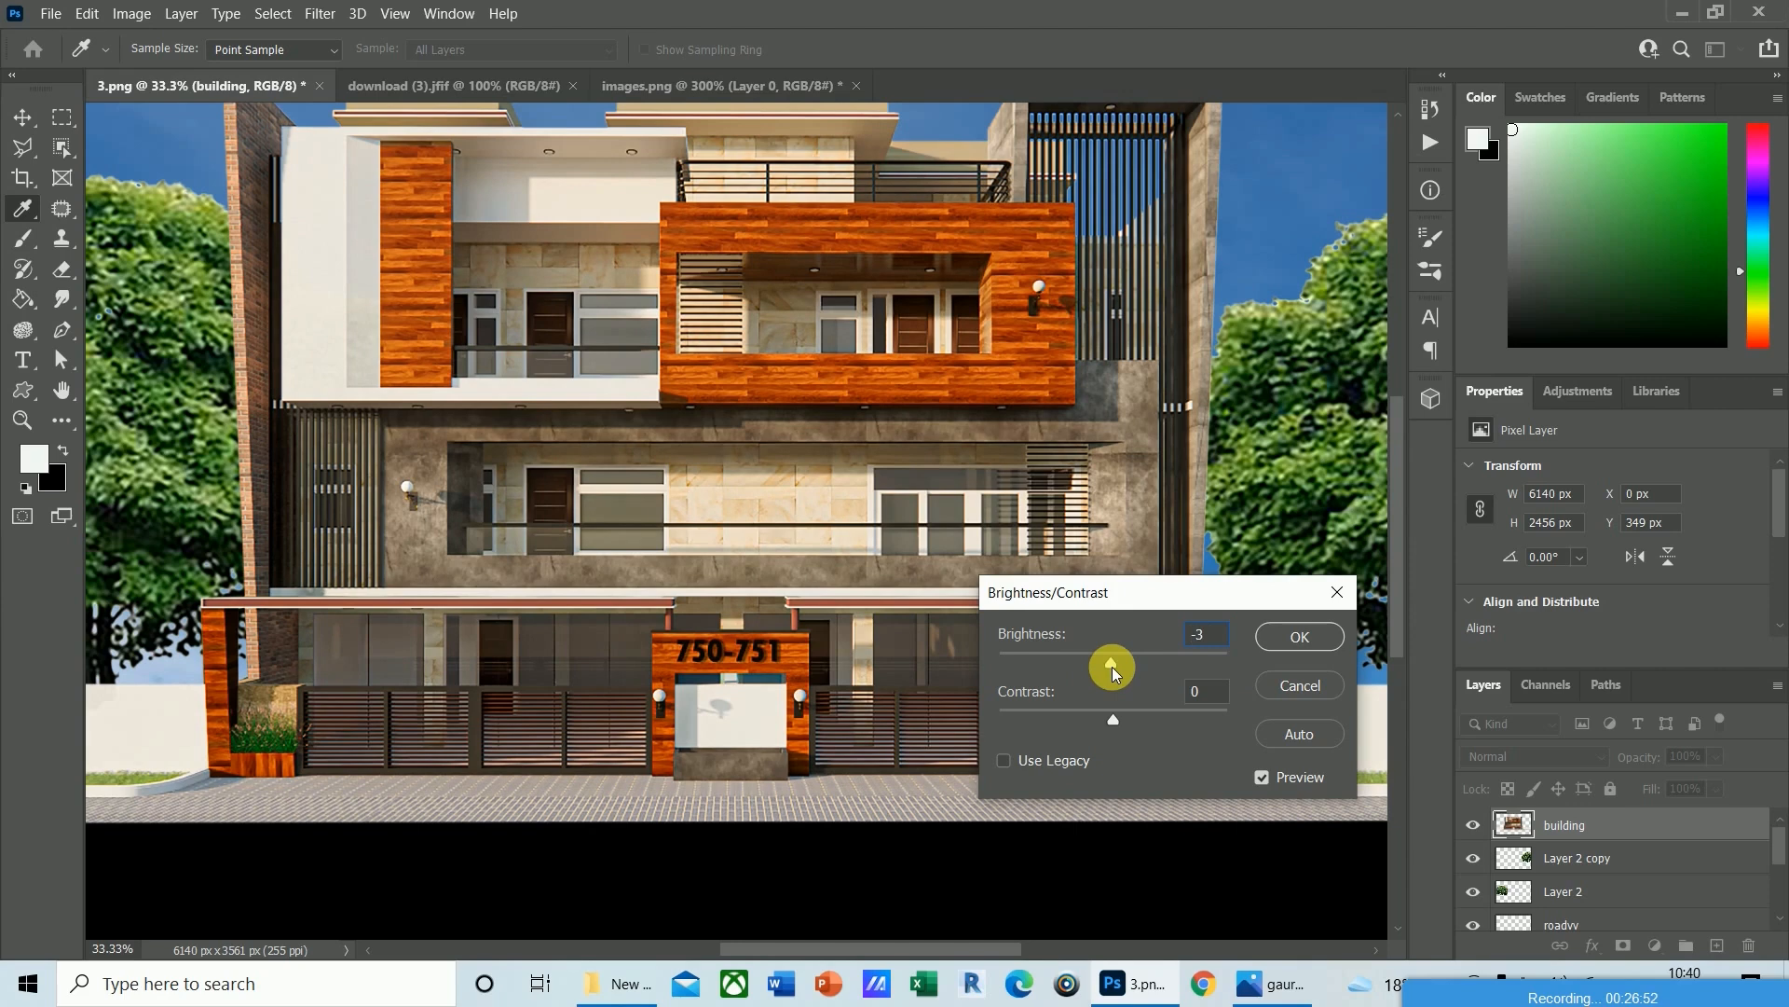
left_click_drag(1190, 641, 1212, 652)
type("-6")
key("Return")
key("v")
Apply an Exposure adjustment to the building layer with gamma correction at 0.81.
key("ctrl+minus")
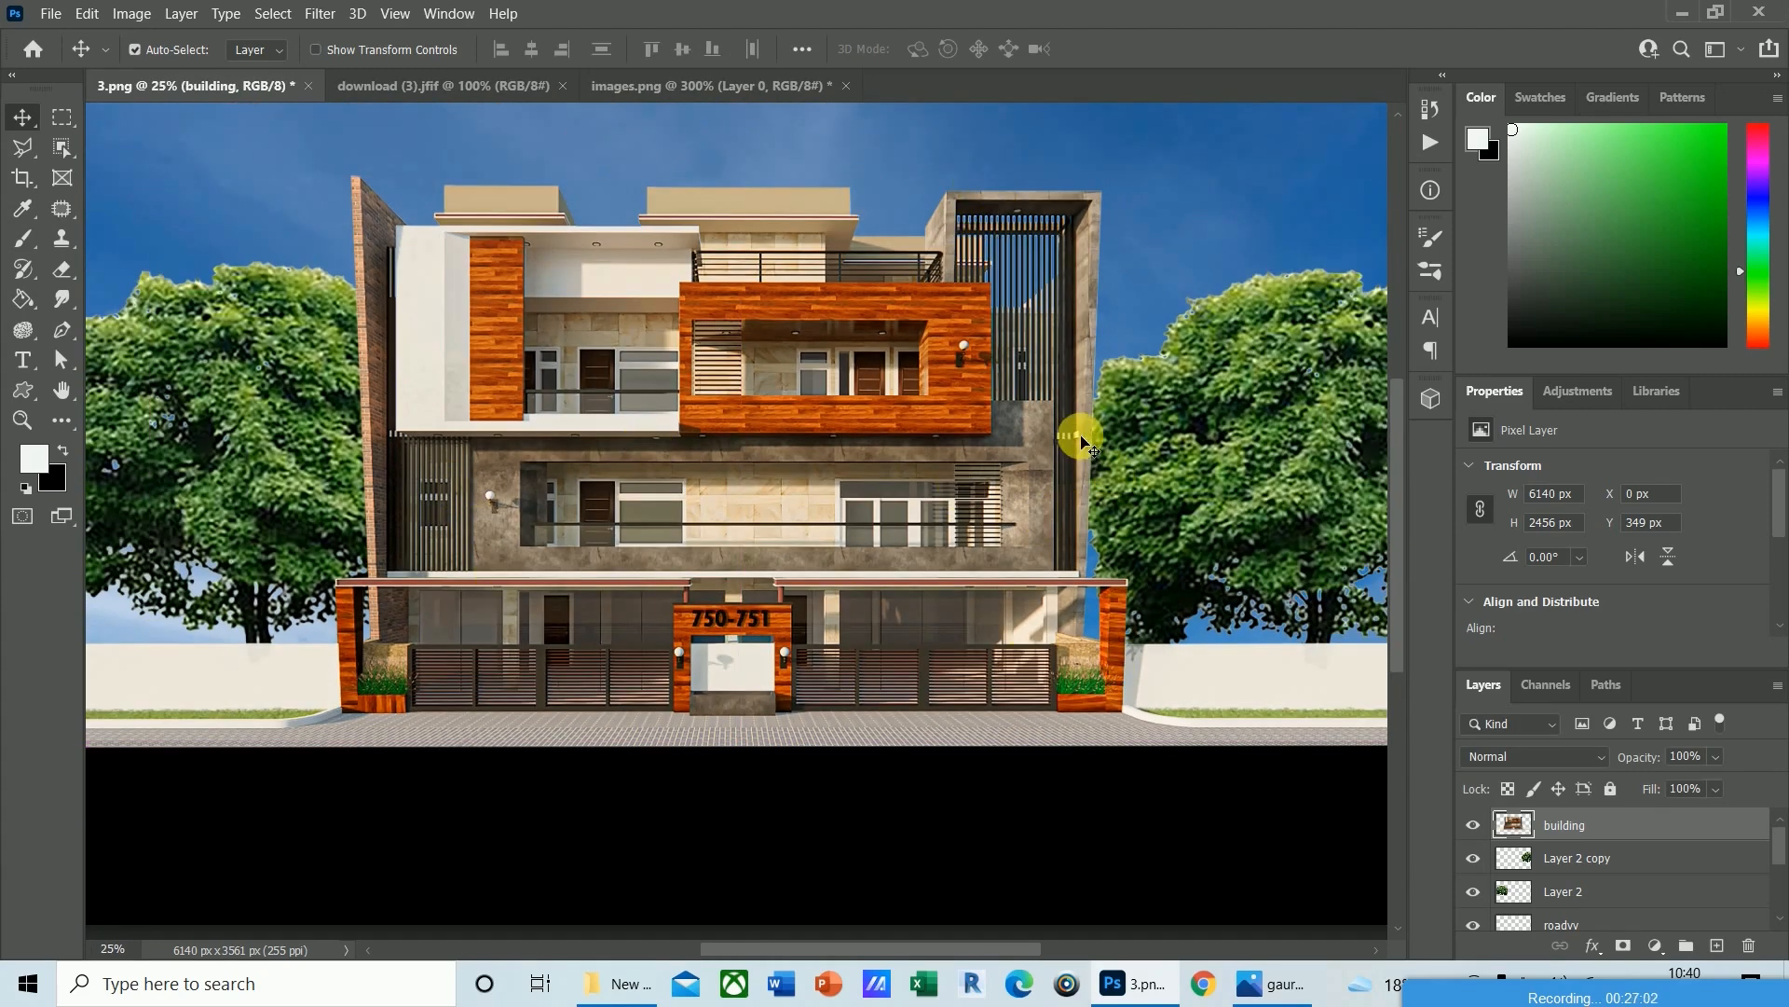
left_click(132, 13)
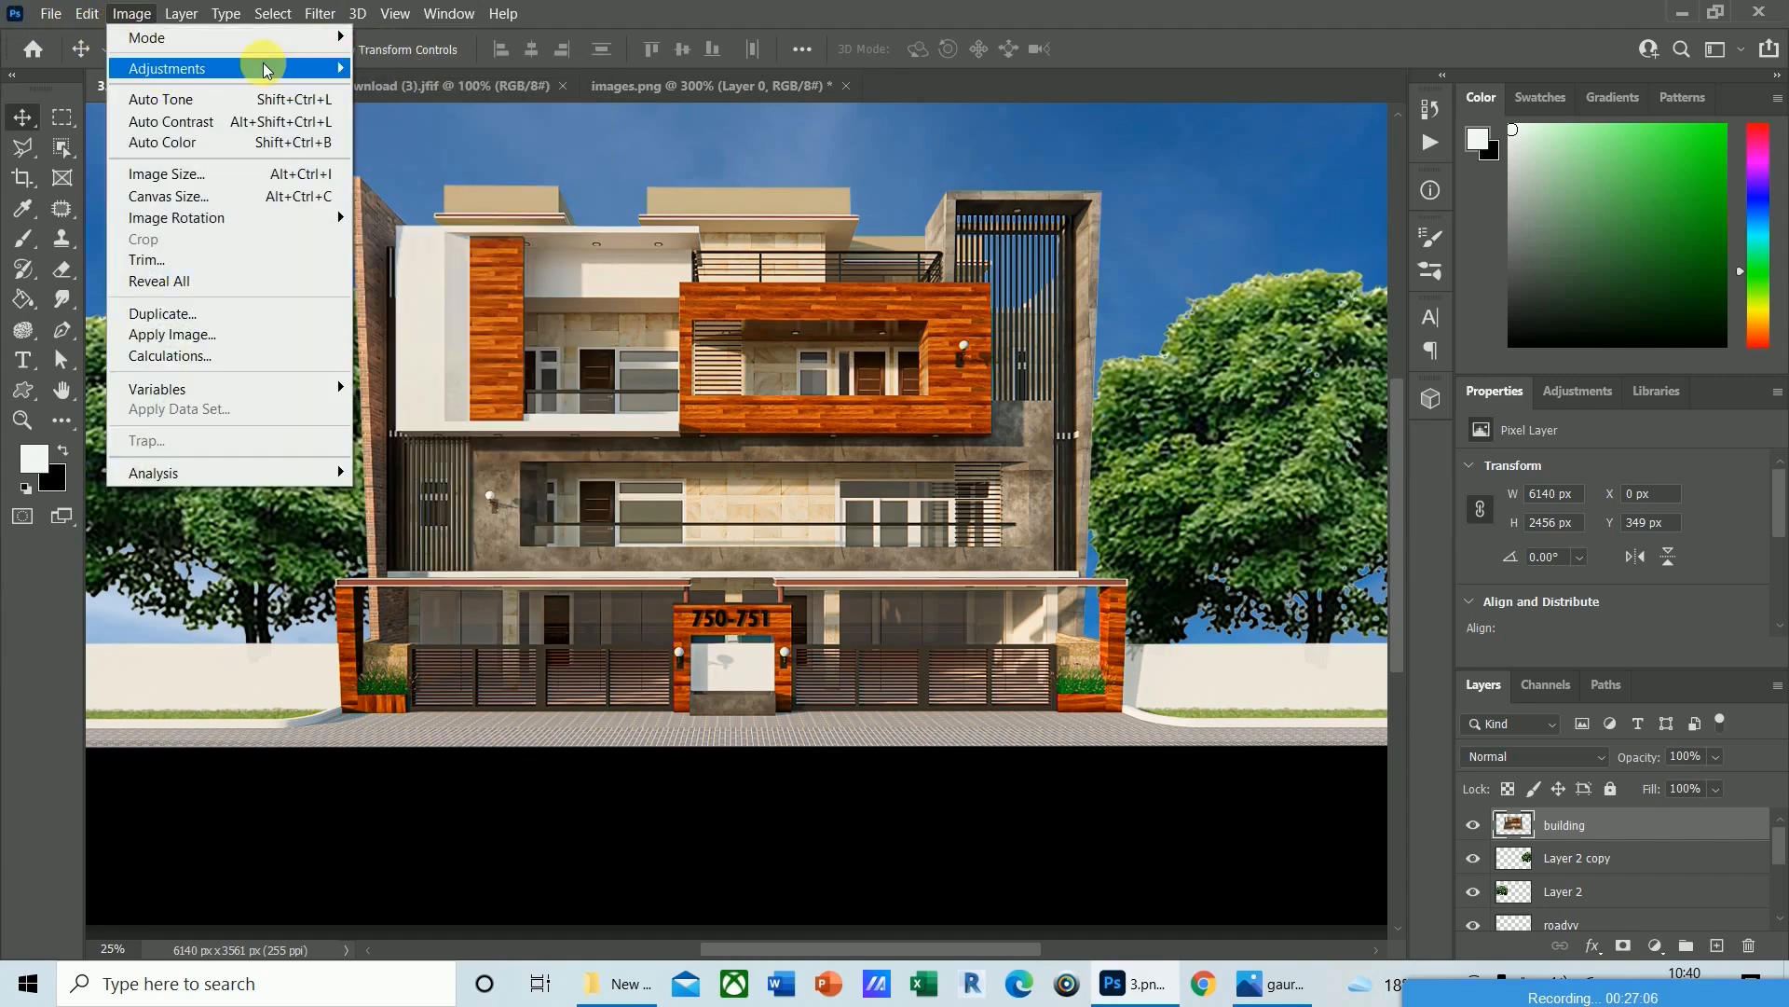
mouse_move(267, 70)
left_click(424, 136)
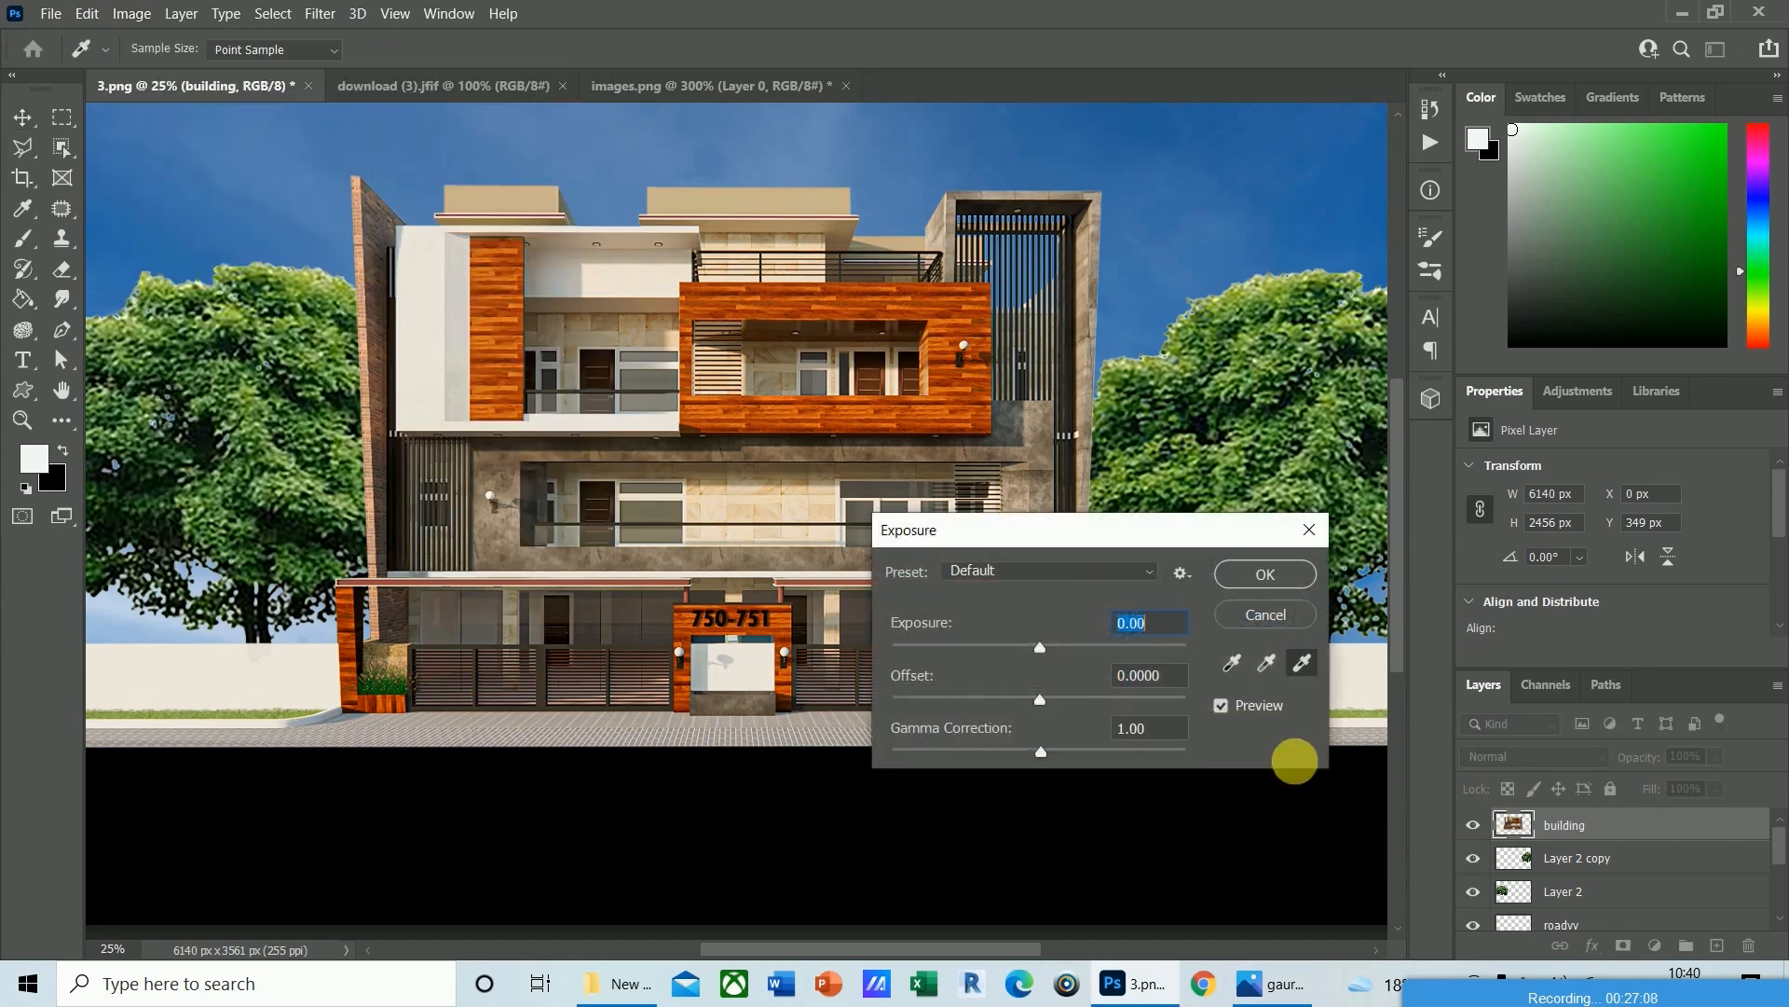
left_click_drag(1043, 760, 1064, 760)
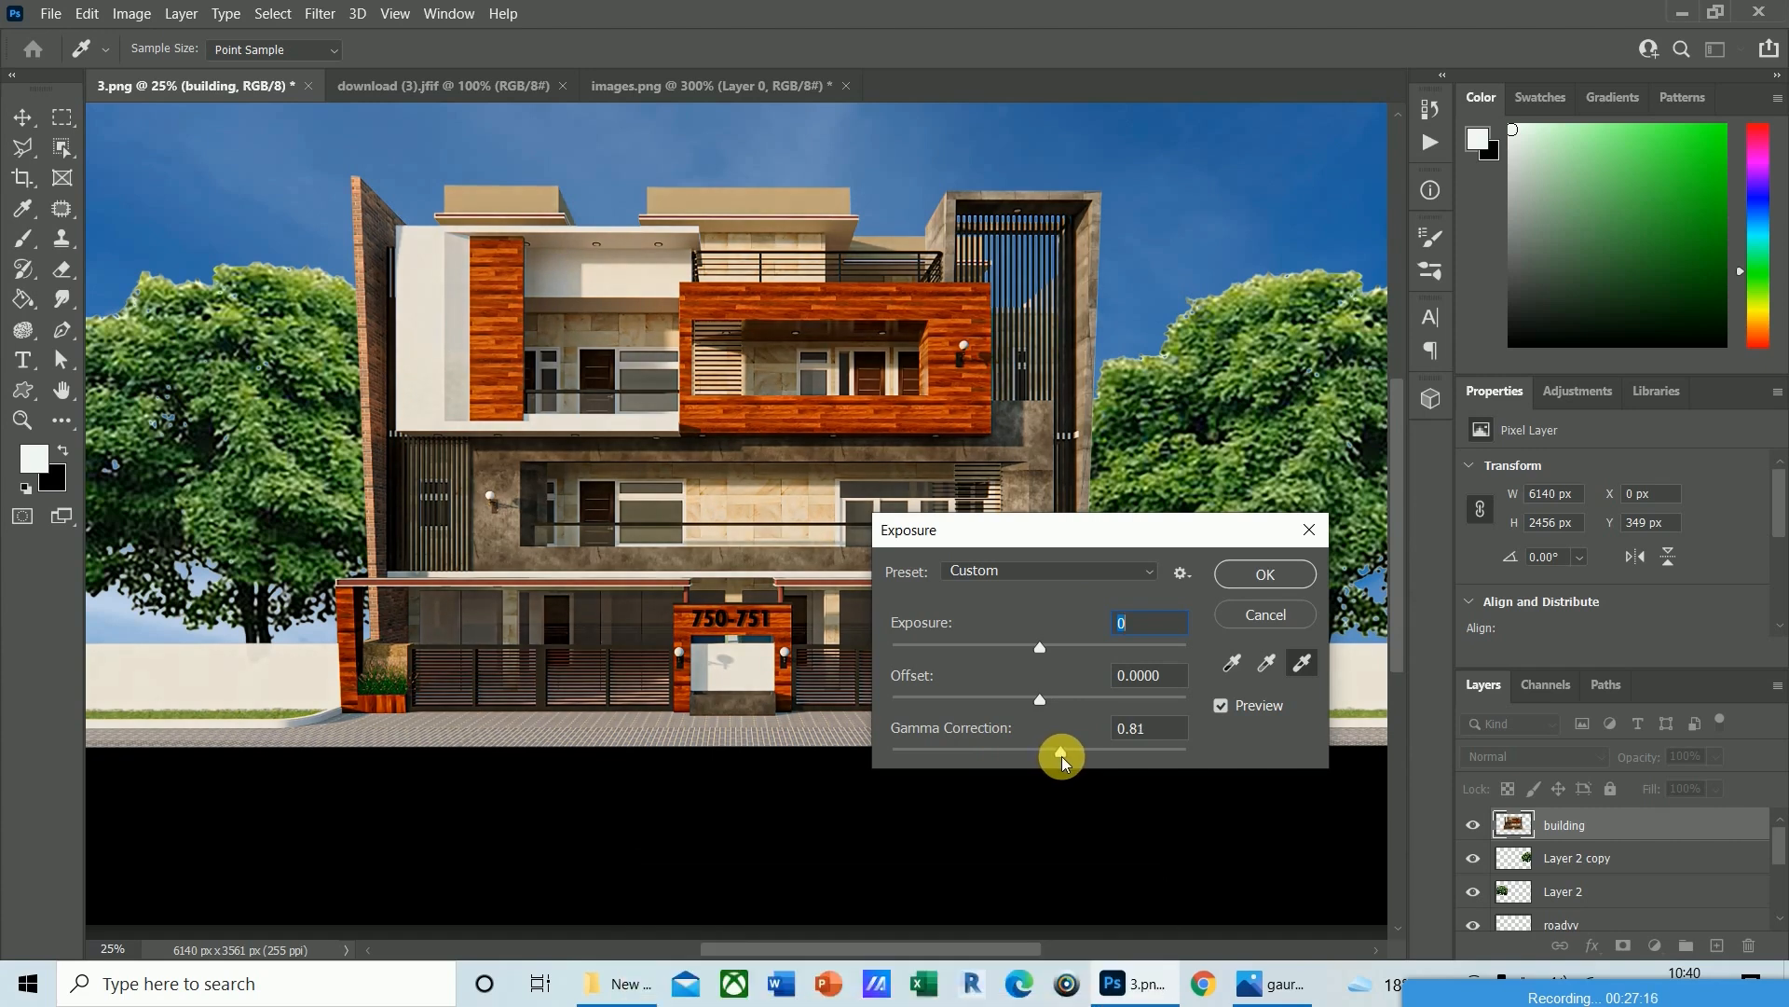
left_click(1265, 574)
Brighten the building layer by 20 with Brightness/Contrast and compare the result with the reference image in Photos.
left_click(132, 13)
mouse_move(163, 69)
left_click(397, 67)
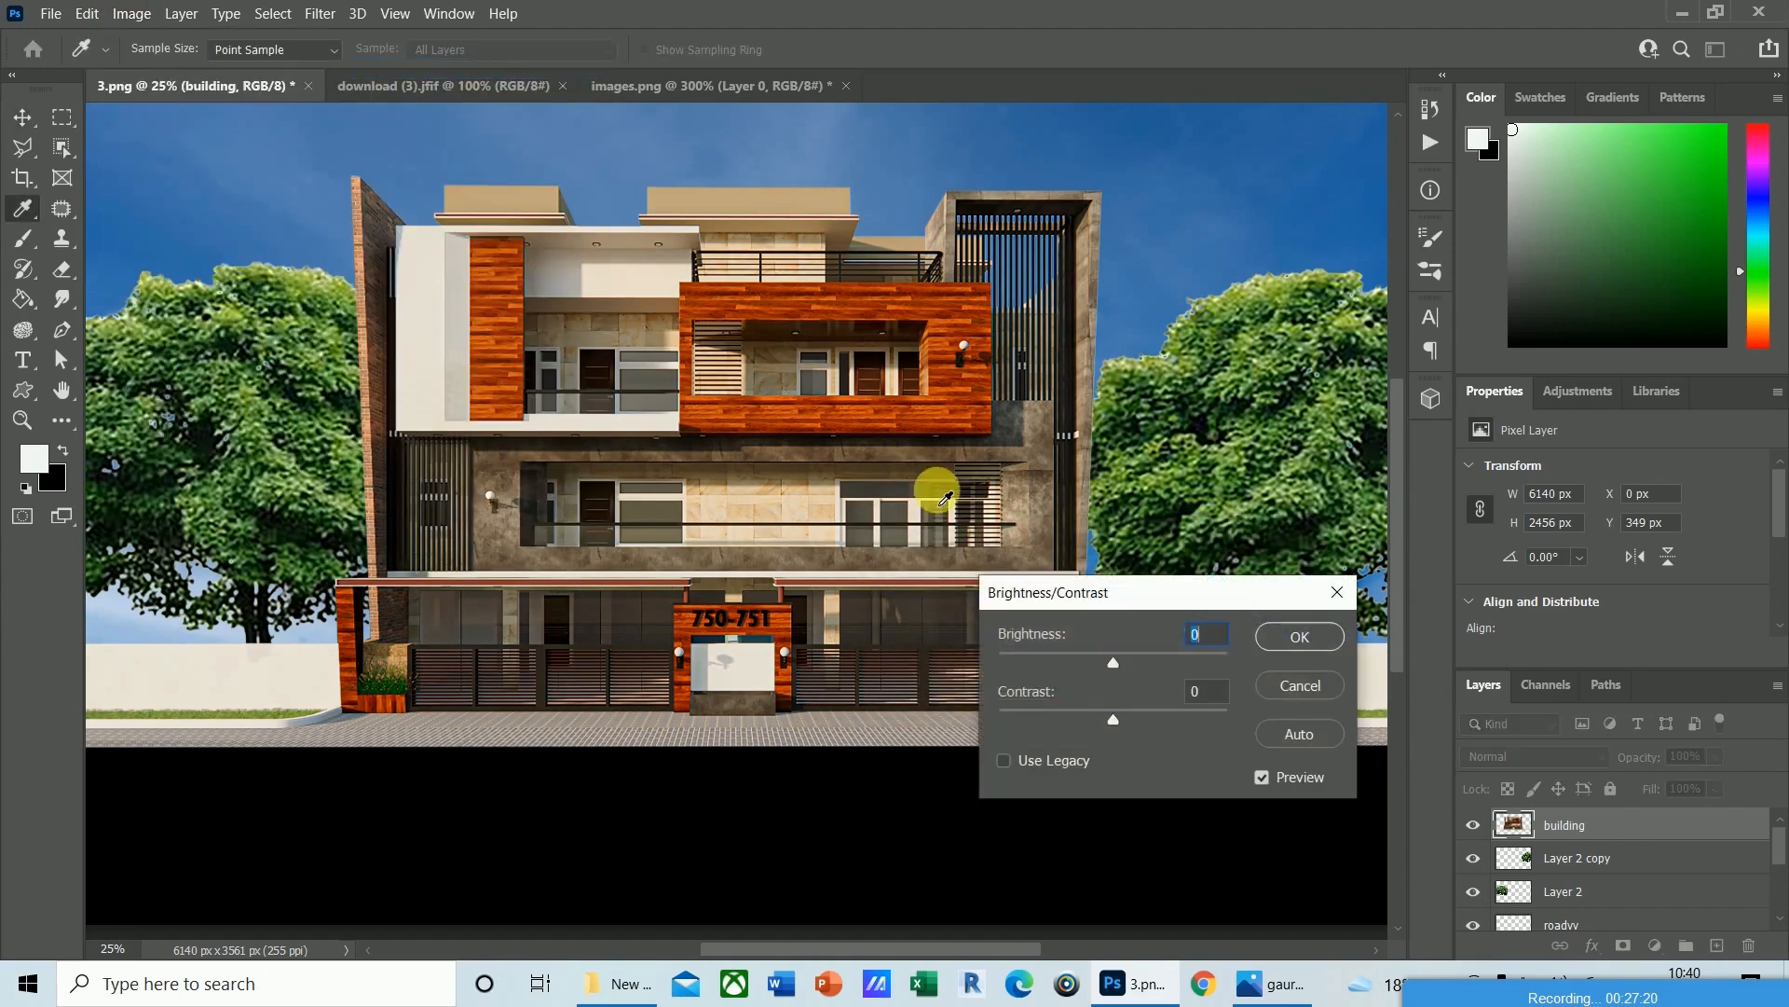
left_click_drag(1114, 661, 1132, 663)
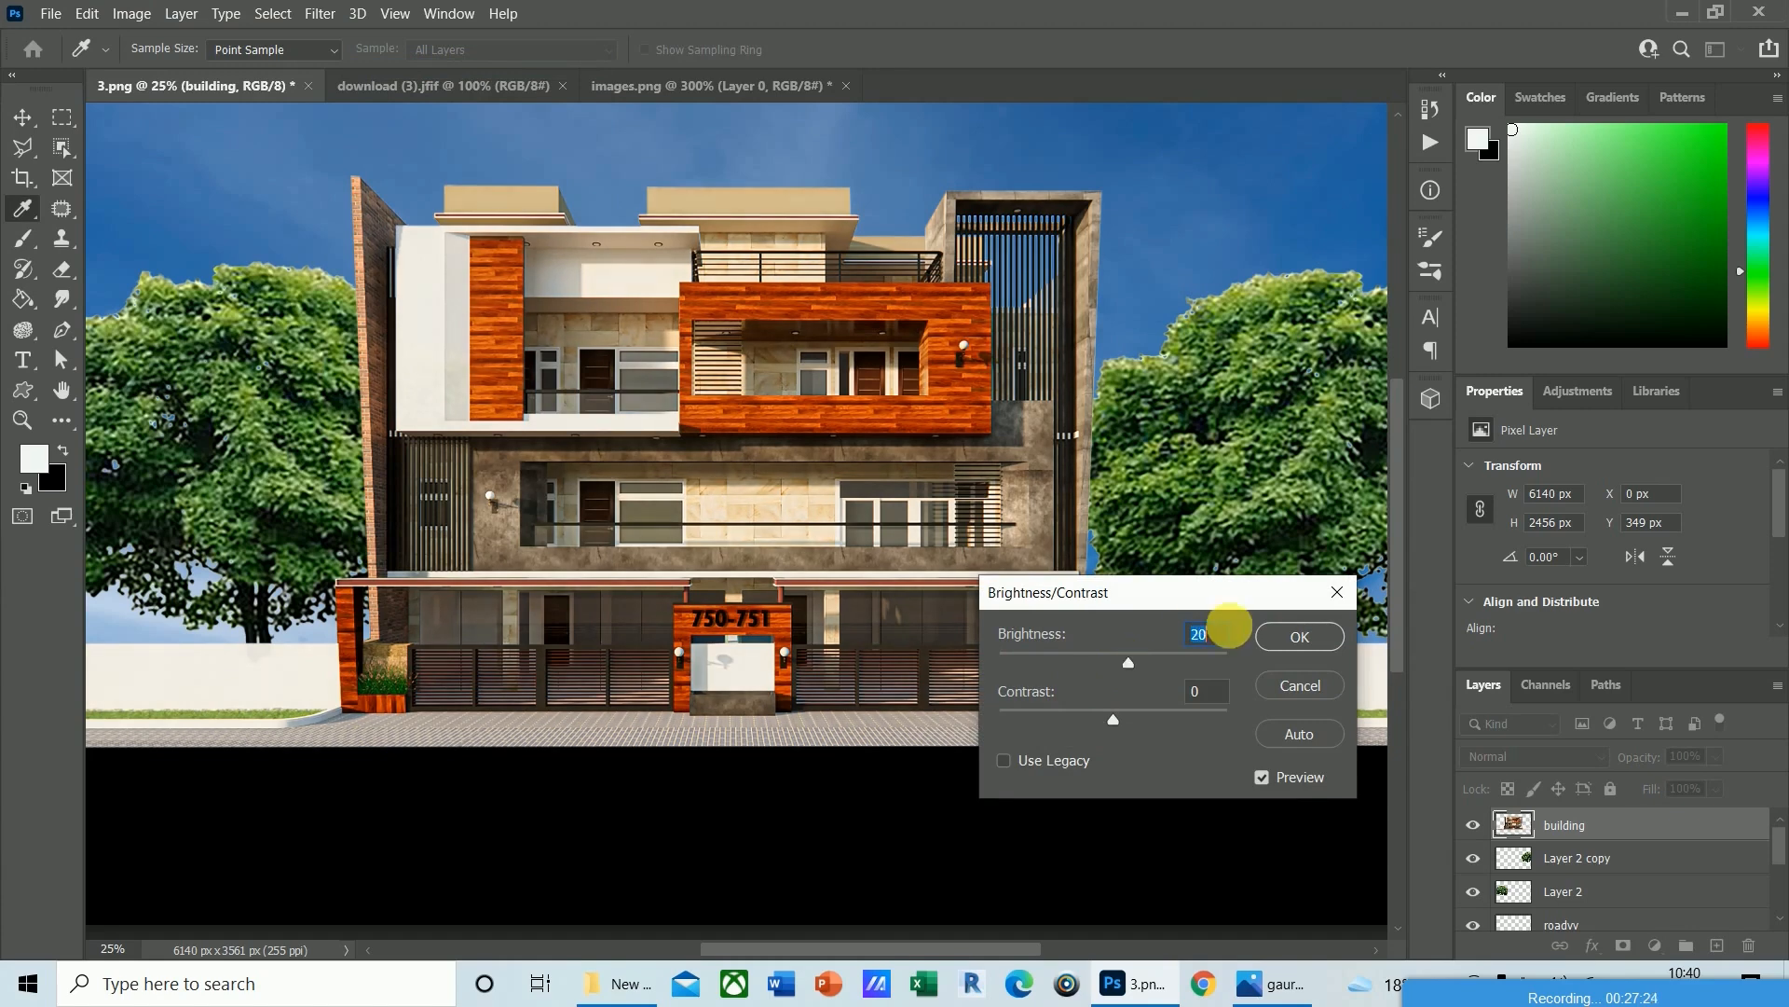
left_click(1295, 635)
key("v")
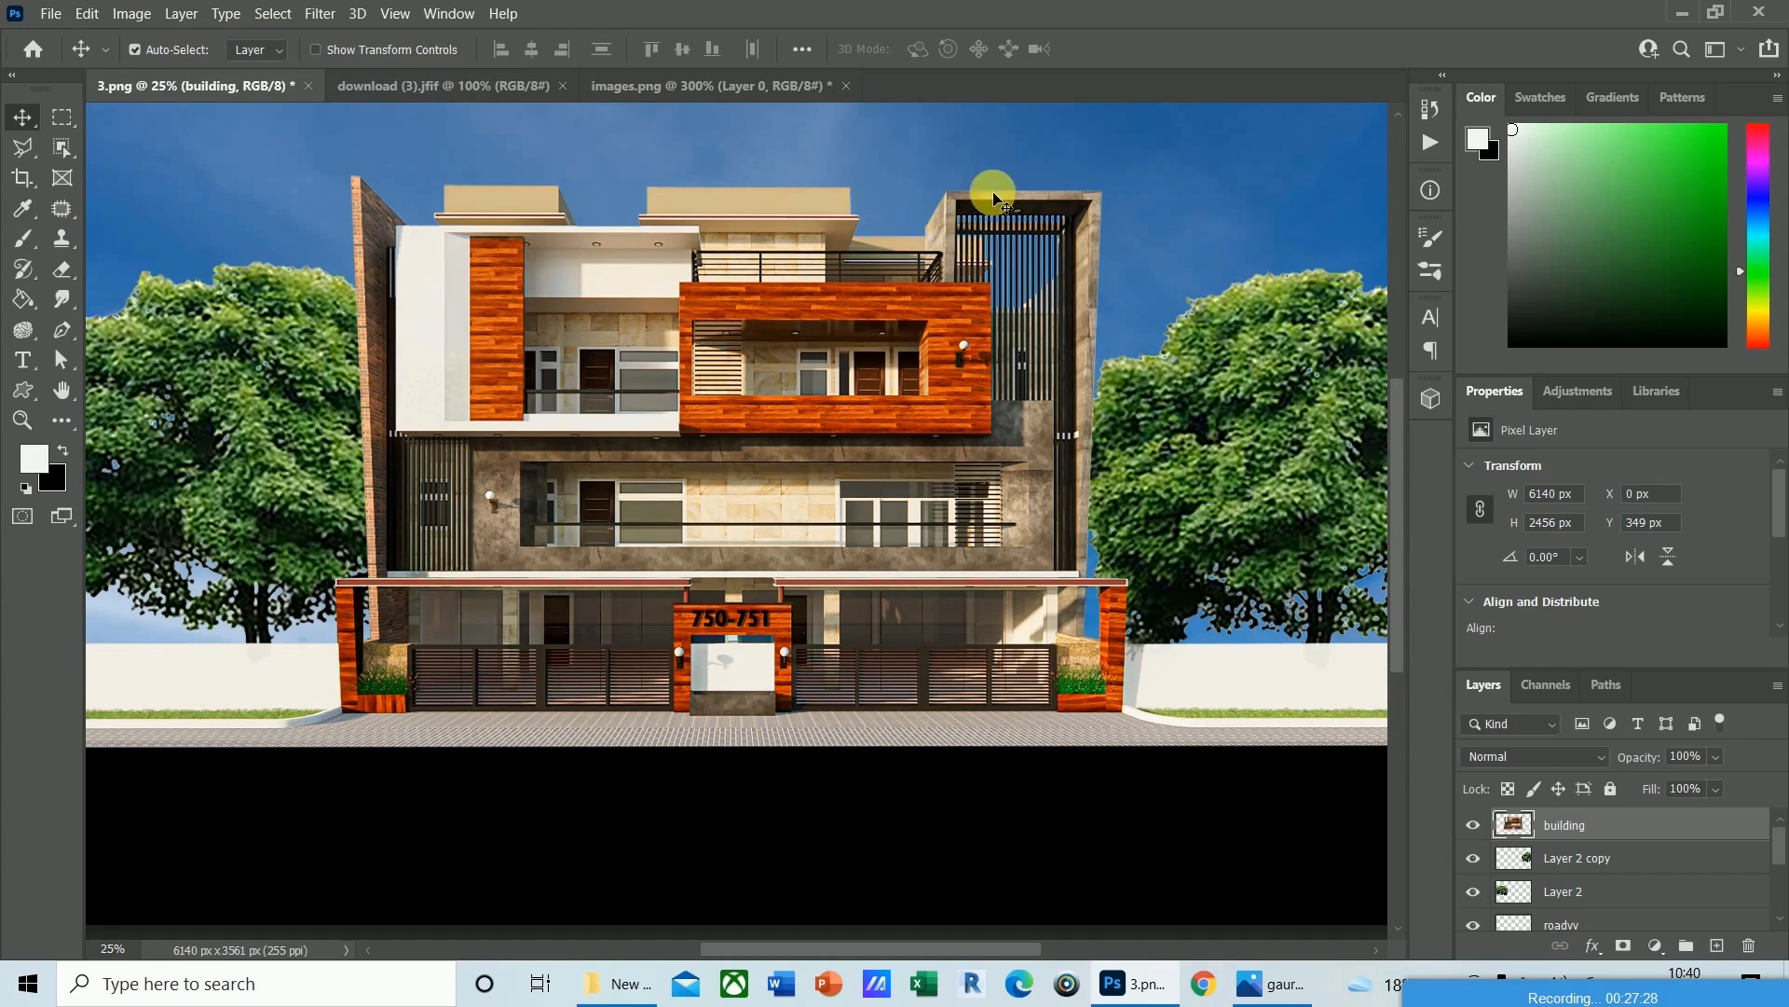
left_click(1273, 983)
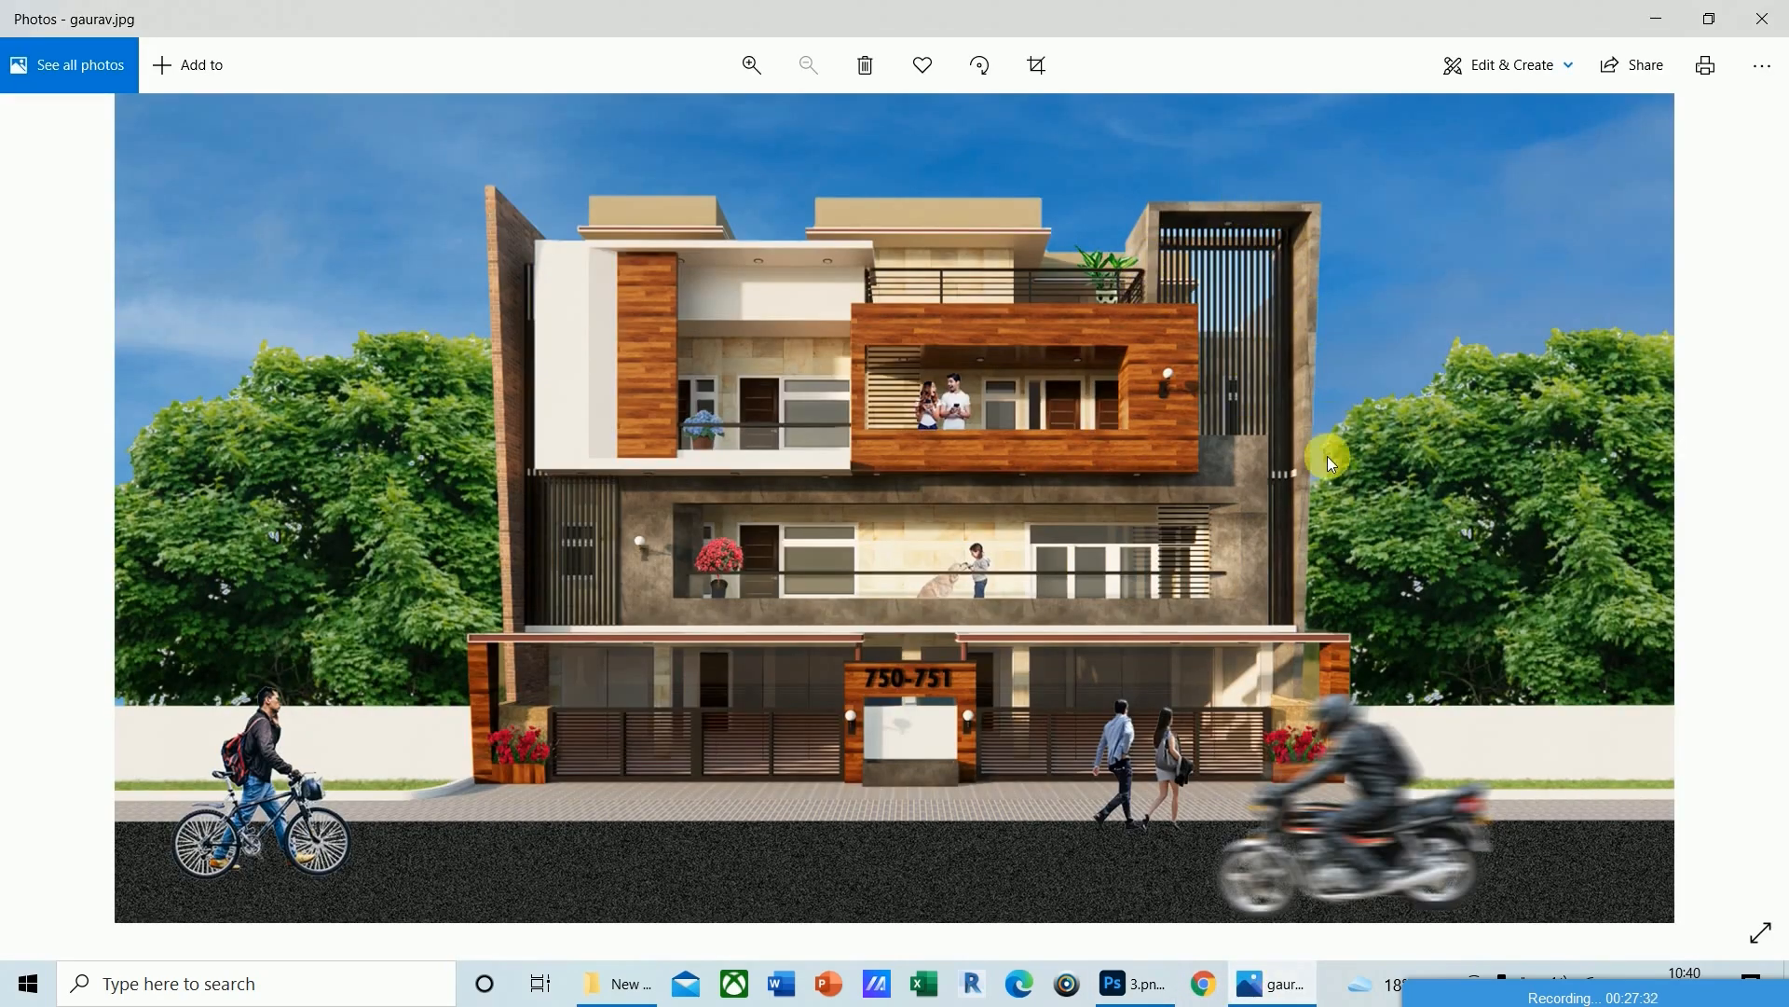
left_click(1136, 984)
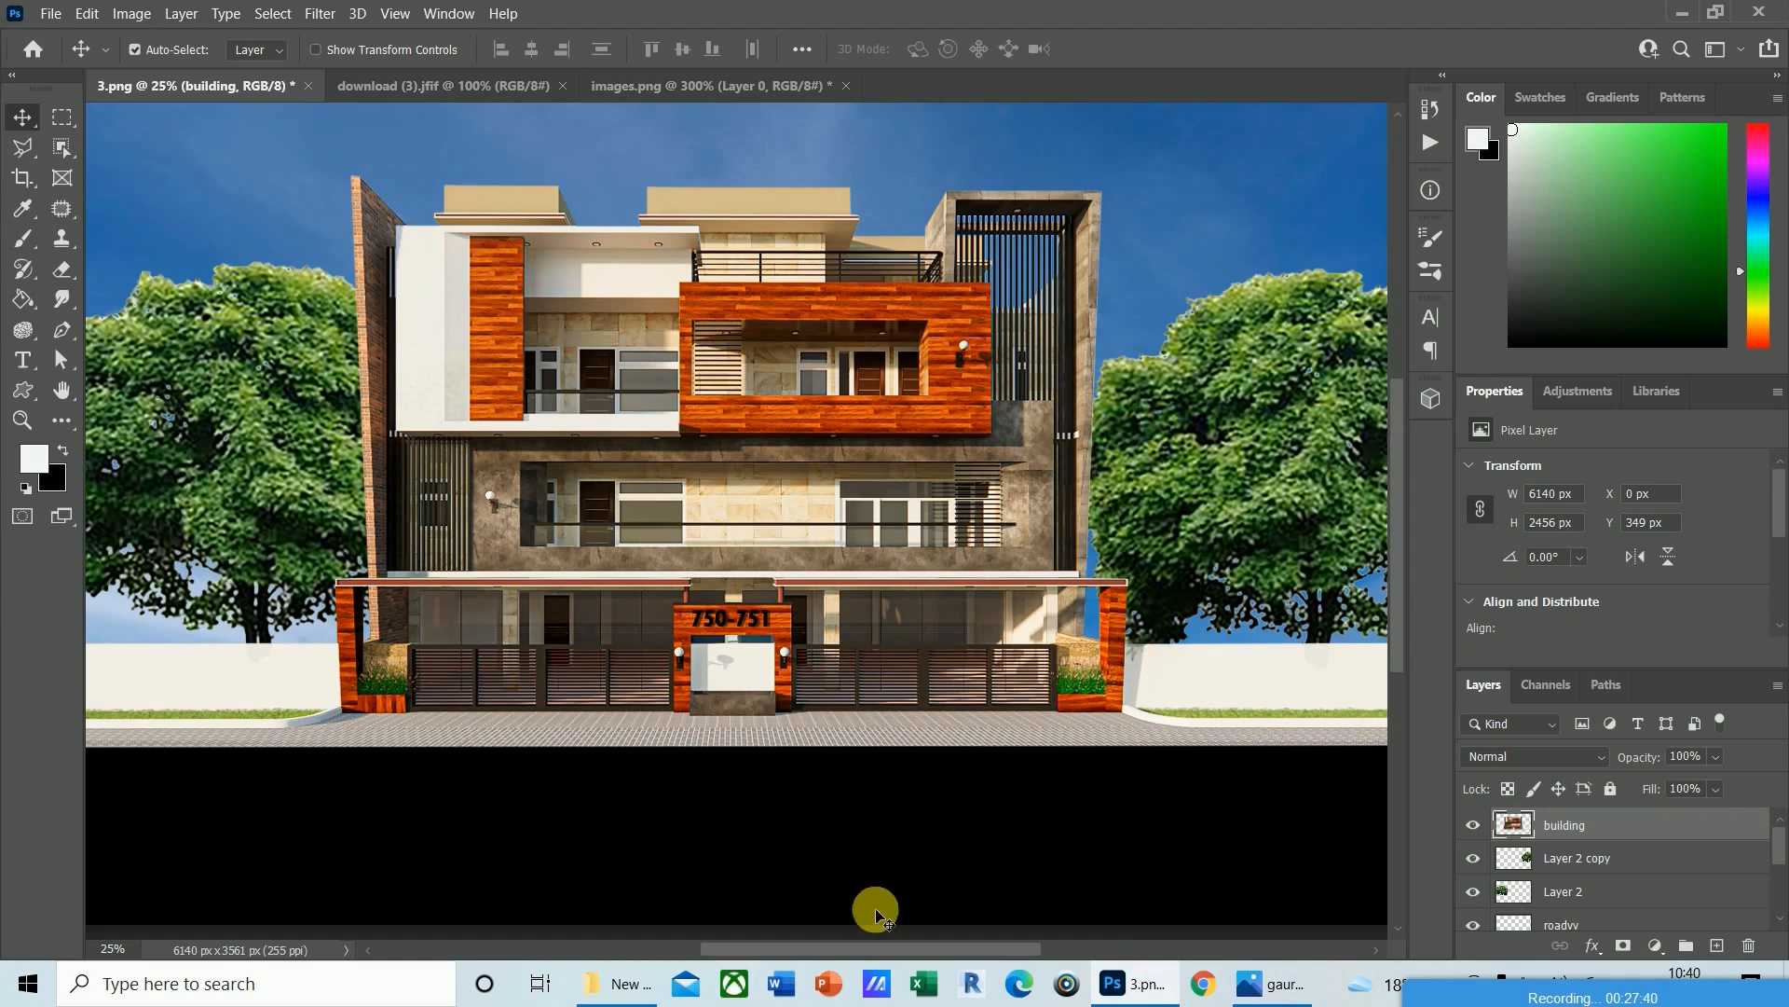
Open the image 12-120515_man-walking-with-bike-bicycle-people-png.png from the texture folder.
left_click(50, 19)
left_click(67, 56)
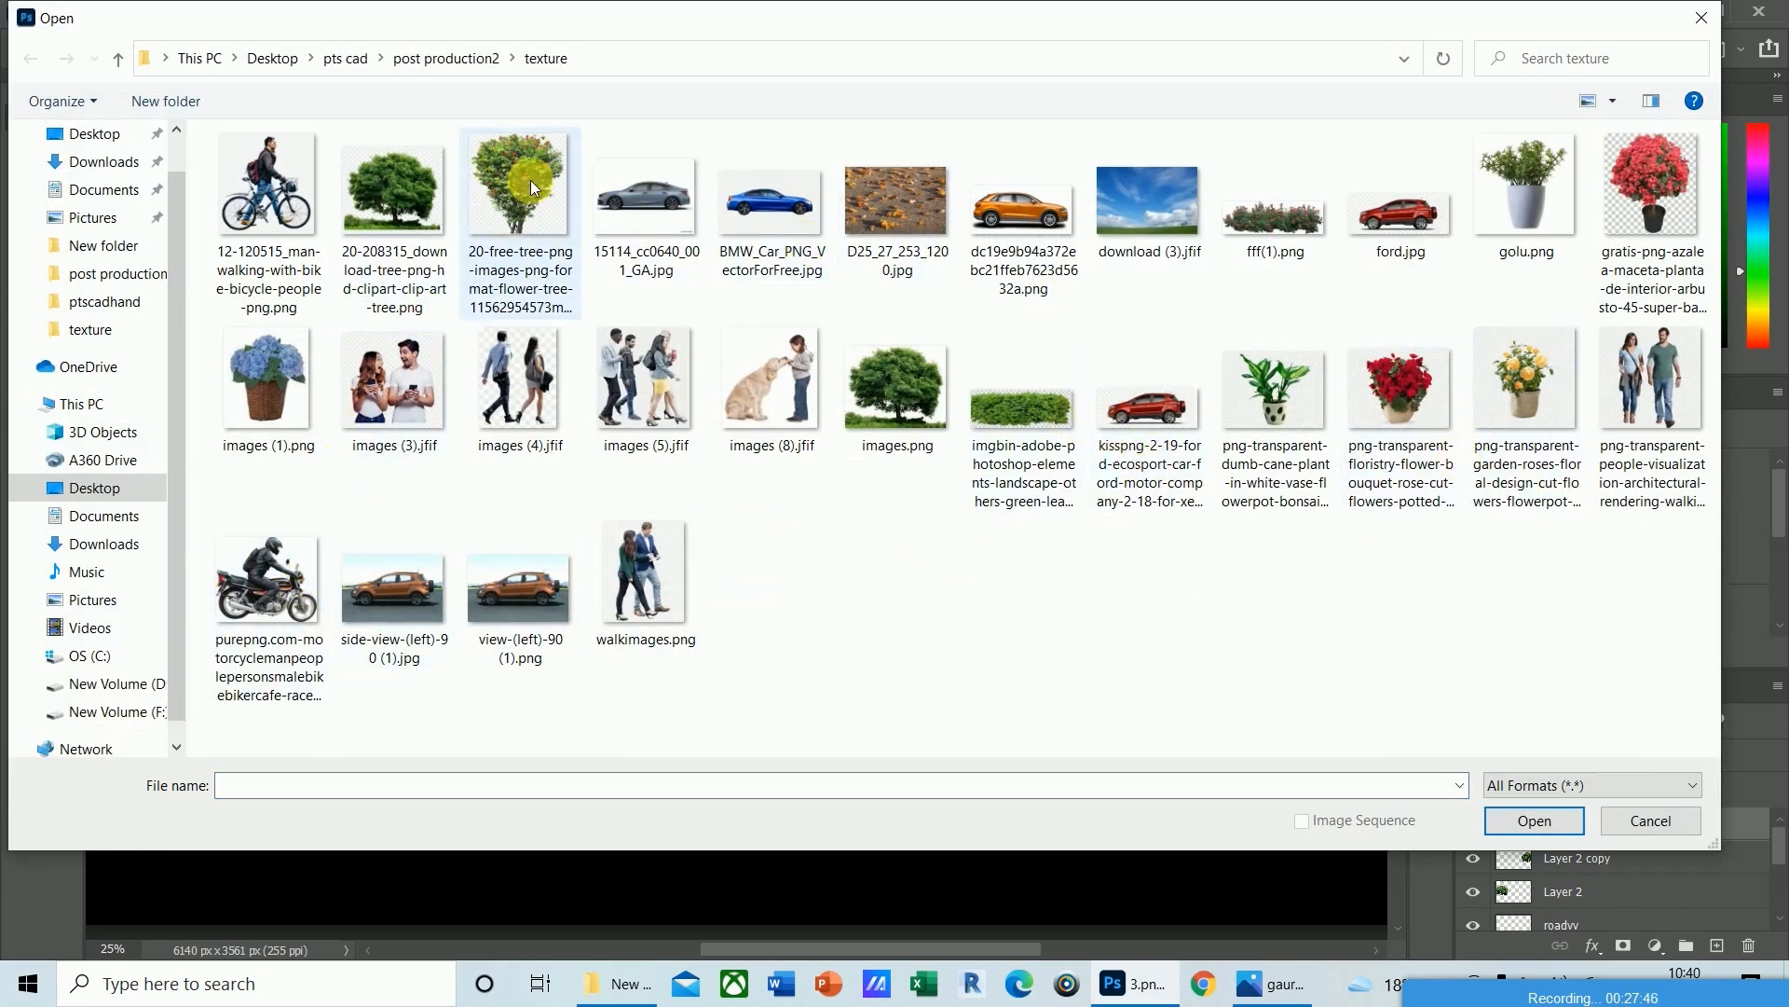
left_click(265, 187)
left_click(1543, 820)
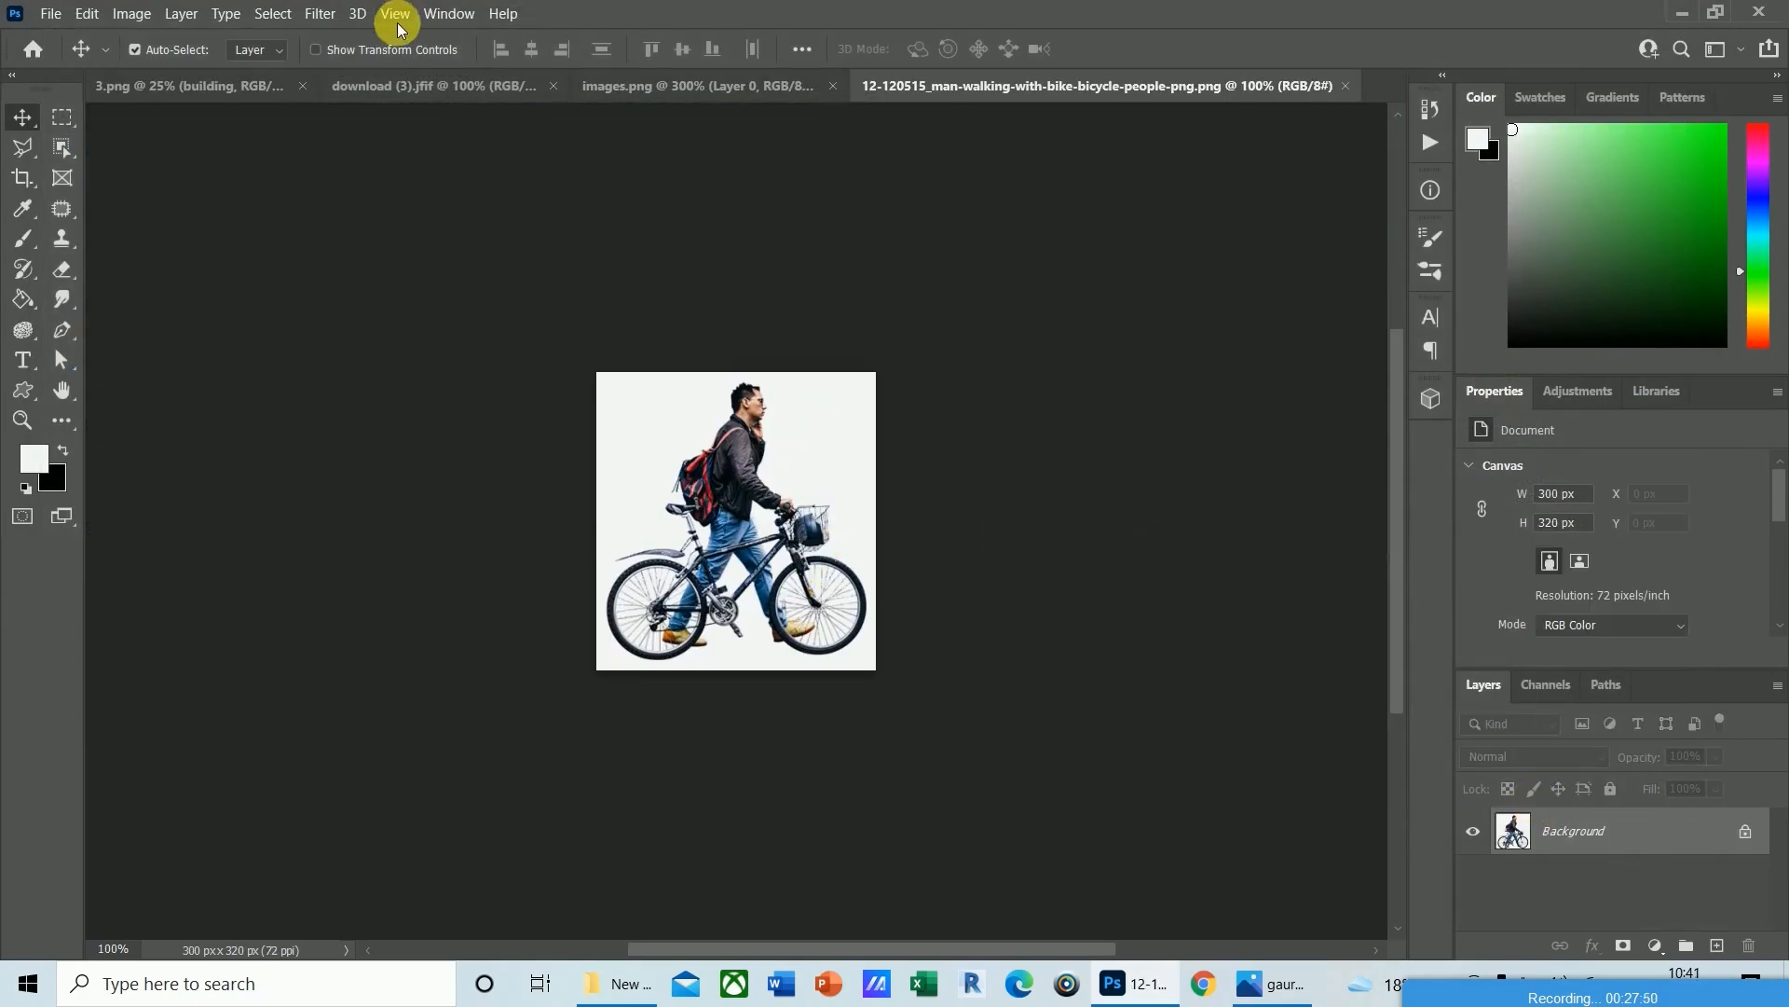
left_click(272, 14)
left_click(300, 227)
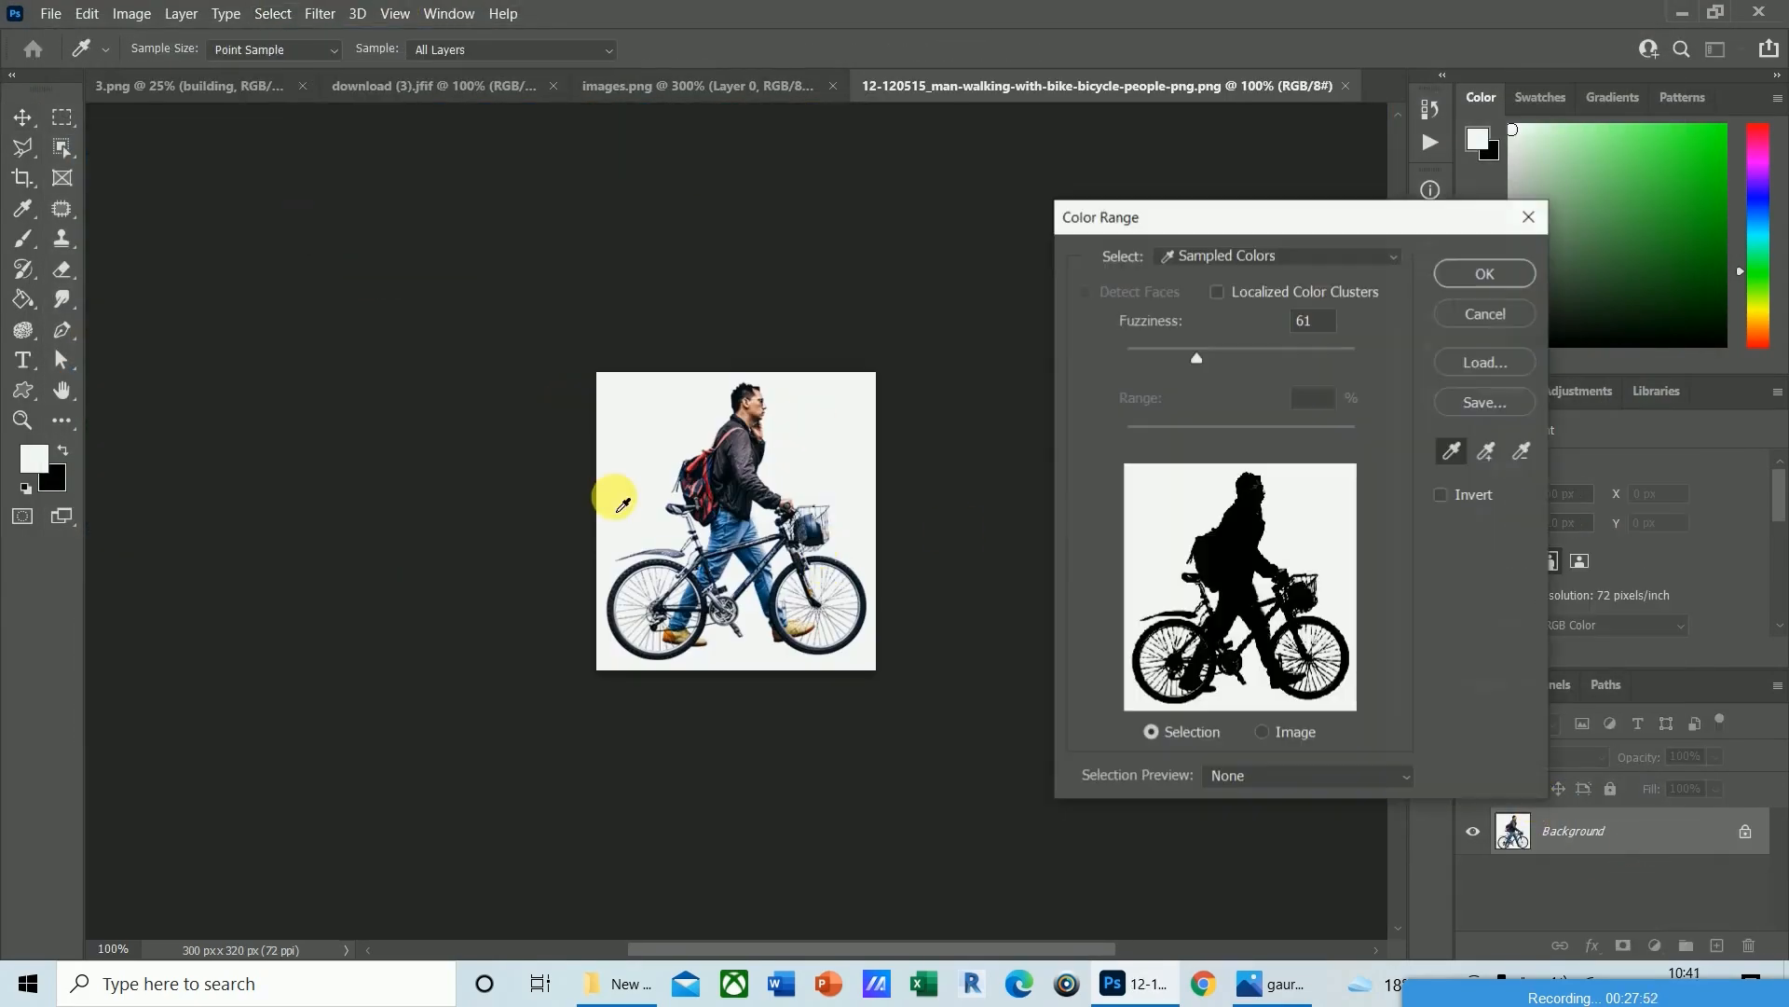
left_click(1488, 275)
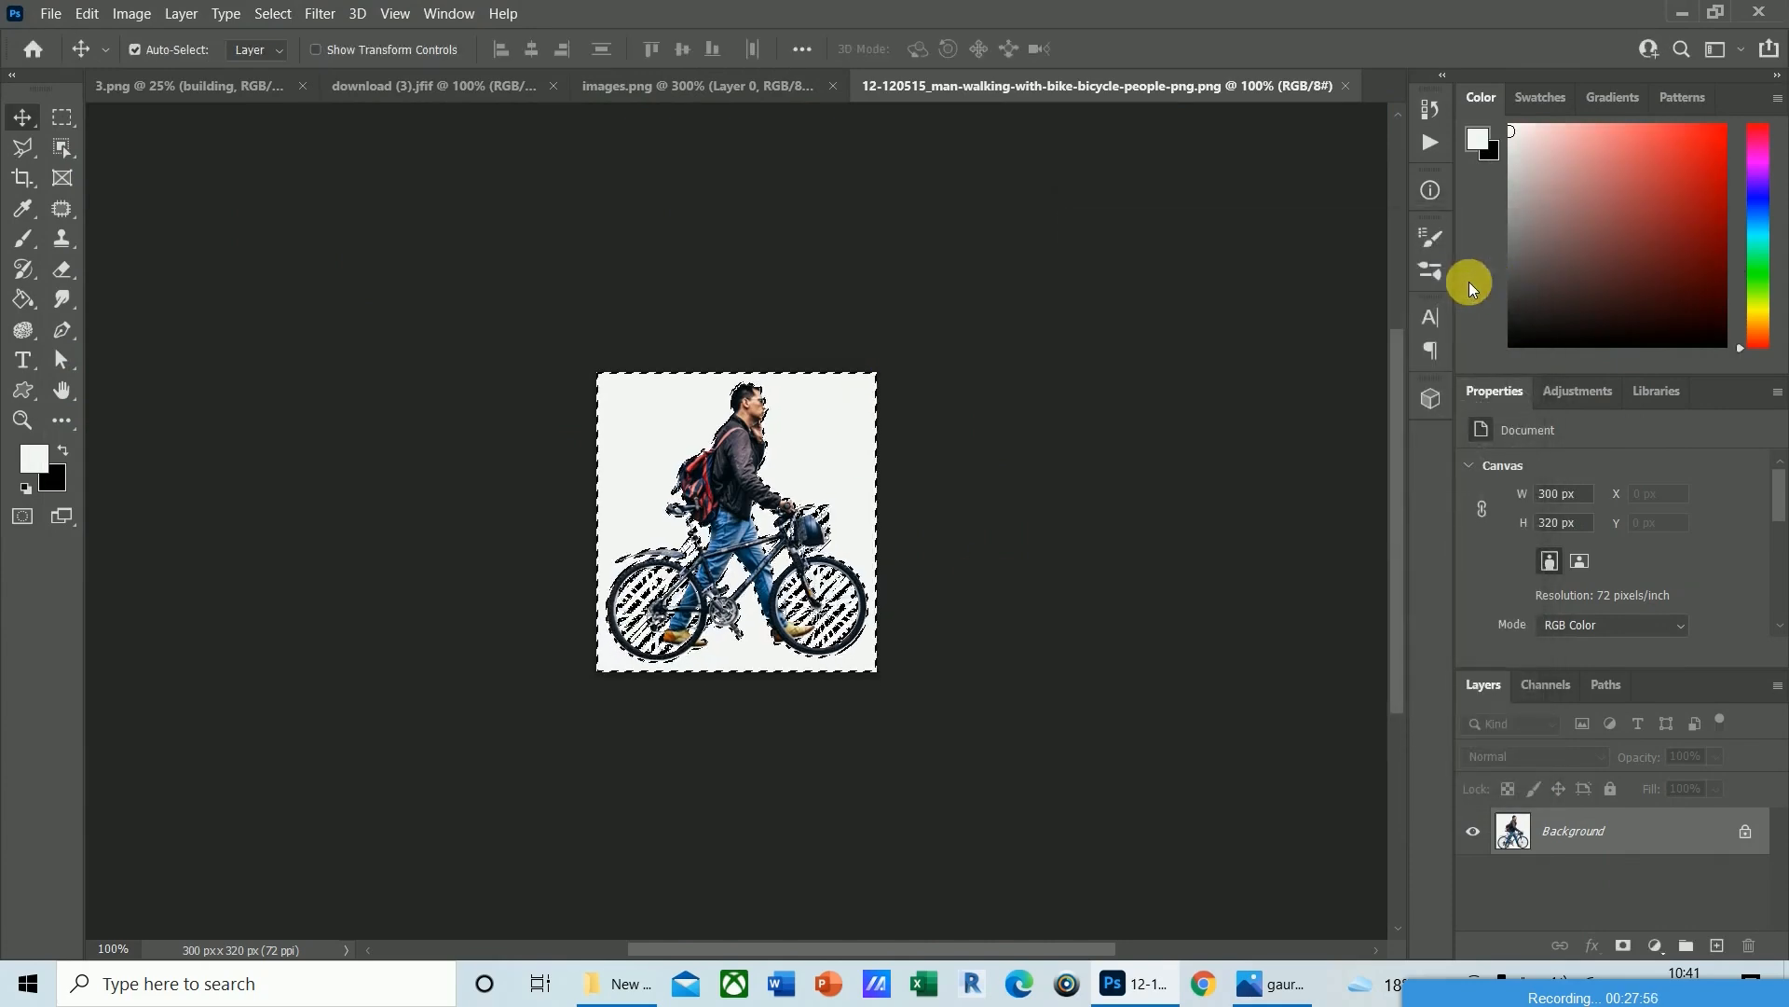
key("ctrl+d")
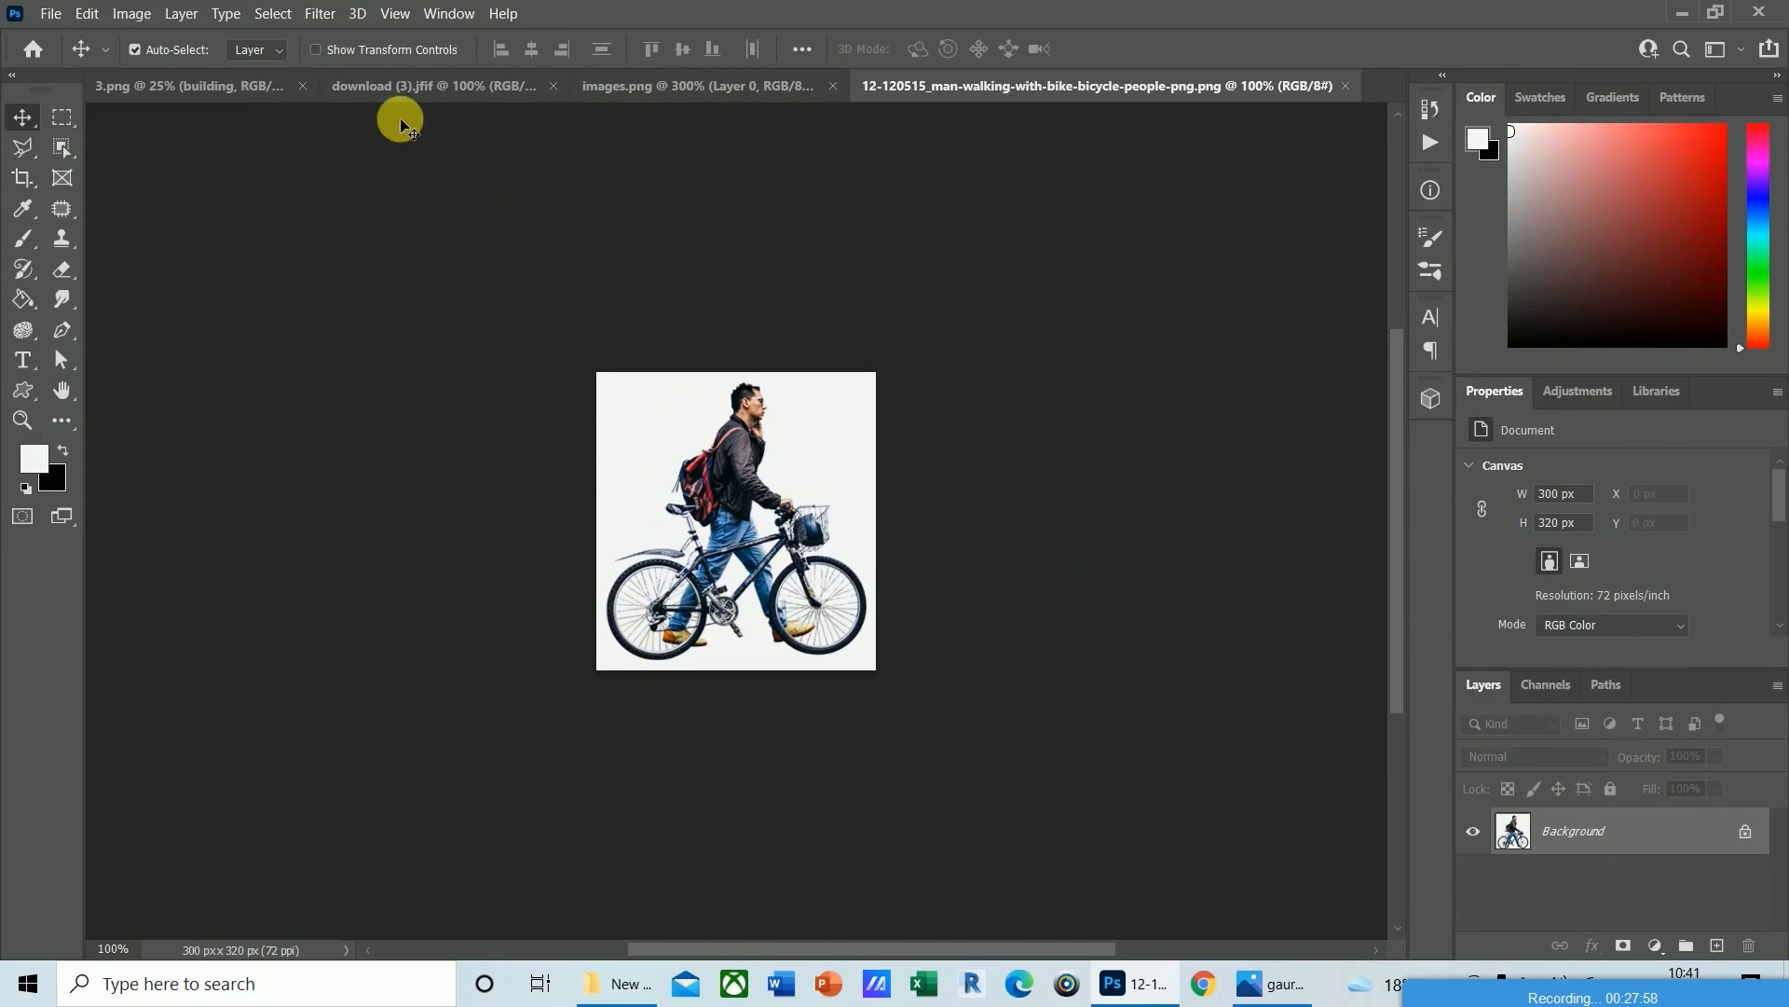
Select the white background around the man with the bicycle using Color Range at fuzziness 45.
left_click(270, 13)
left_click(325, 231)
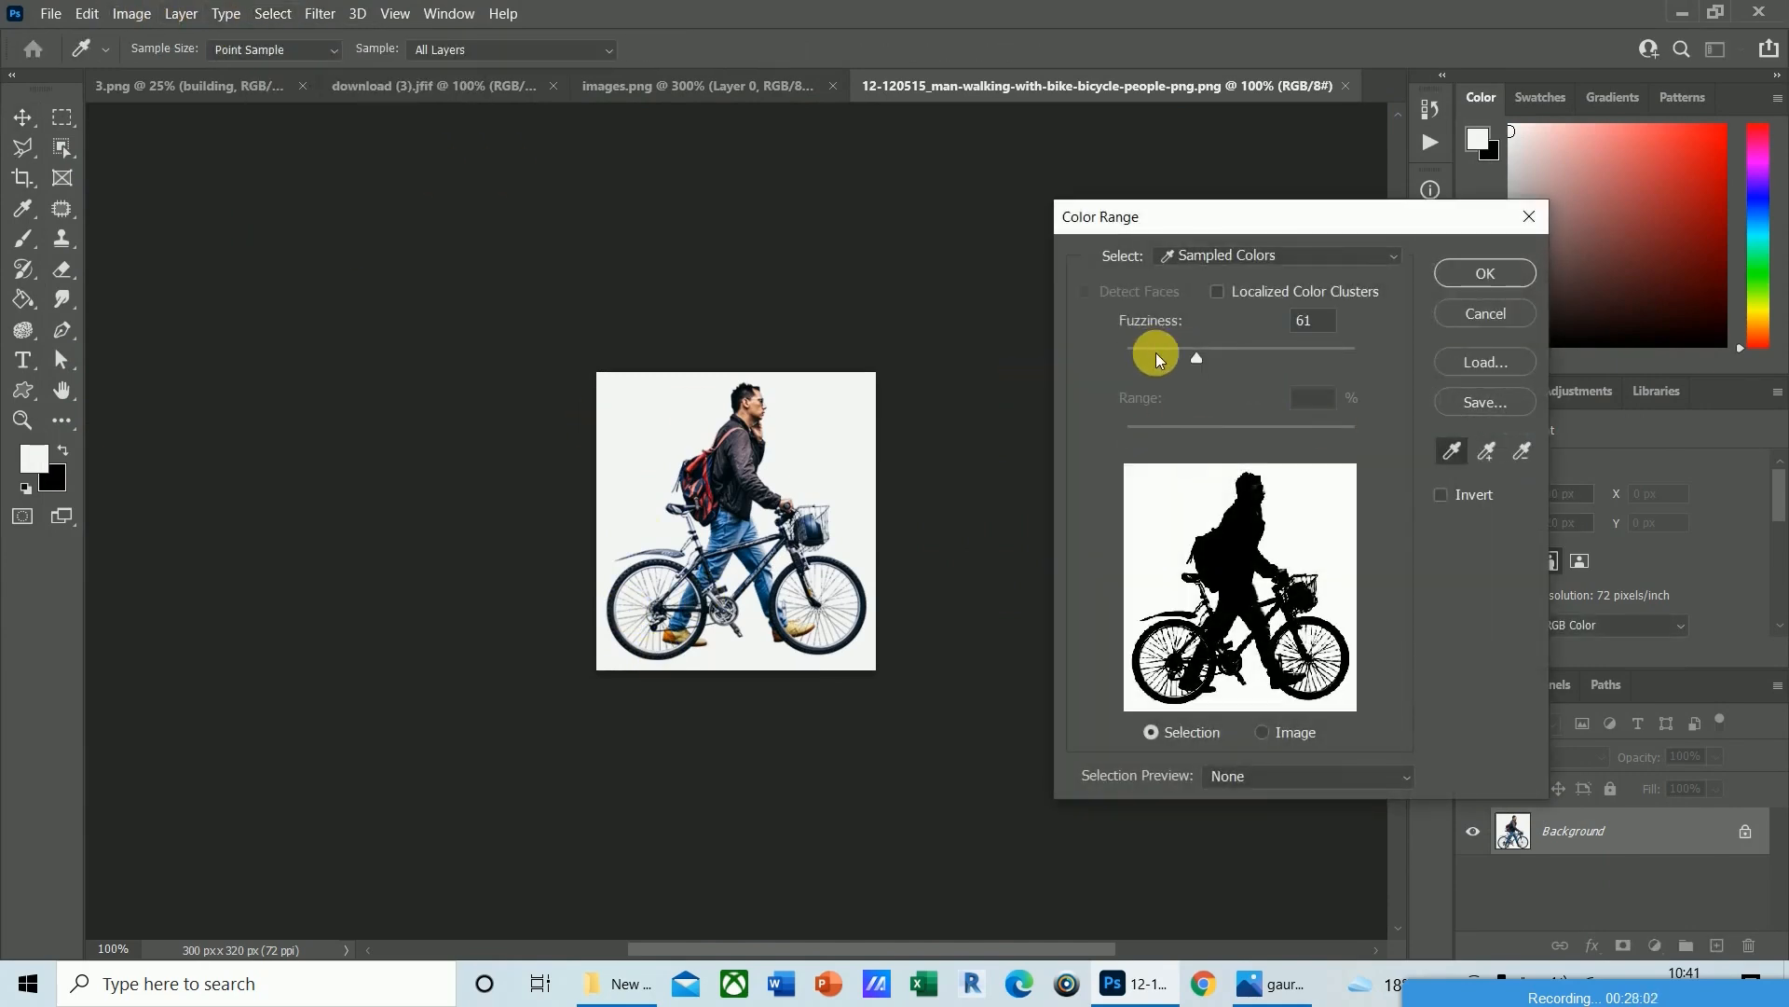
left_click_drag(1199, 357, 1179, 357)
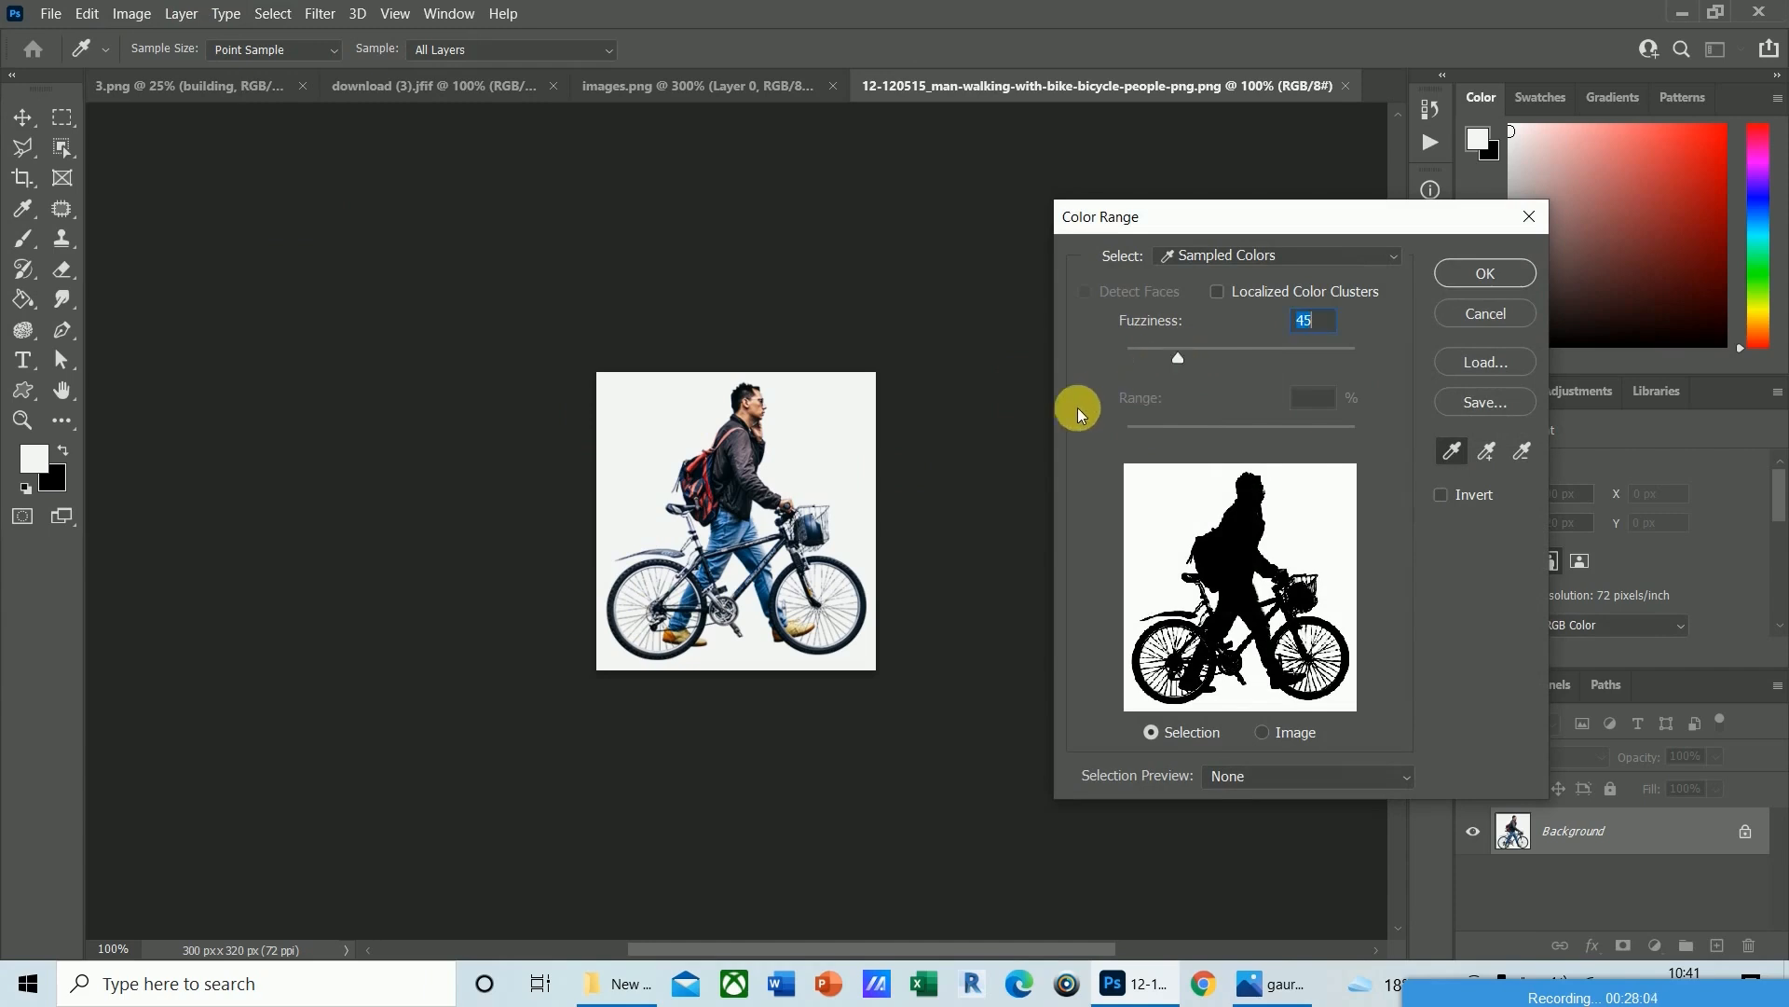
left_click(1510, 272)
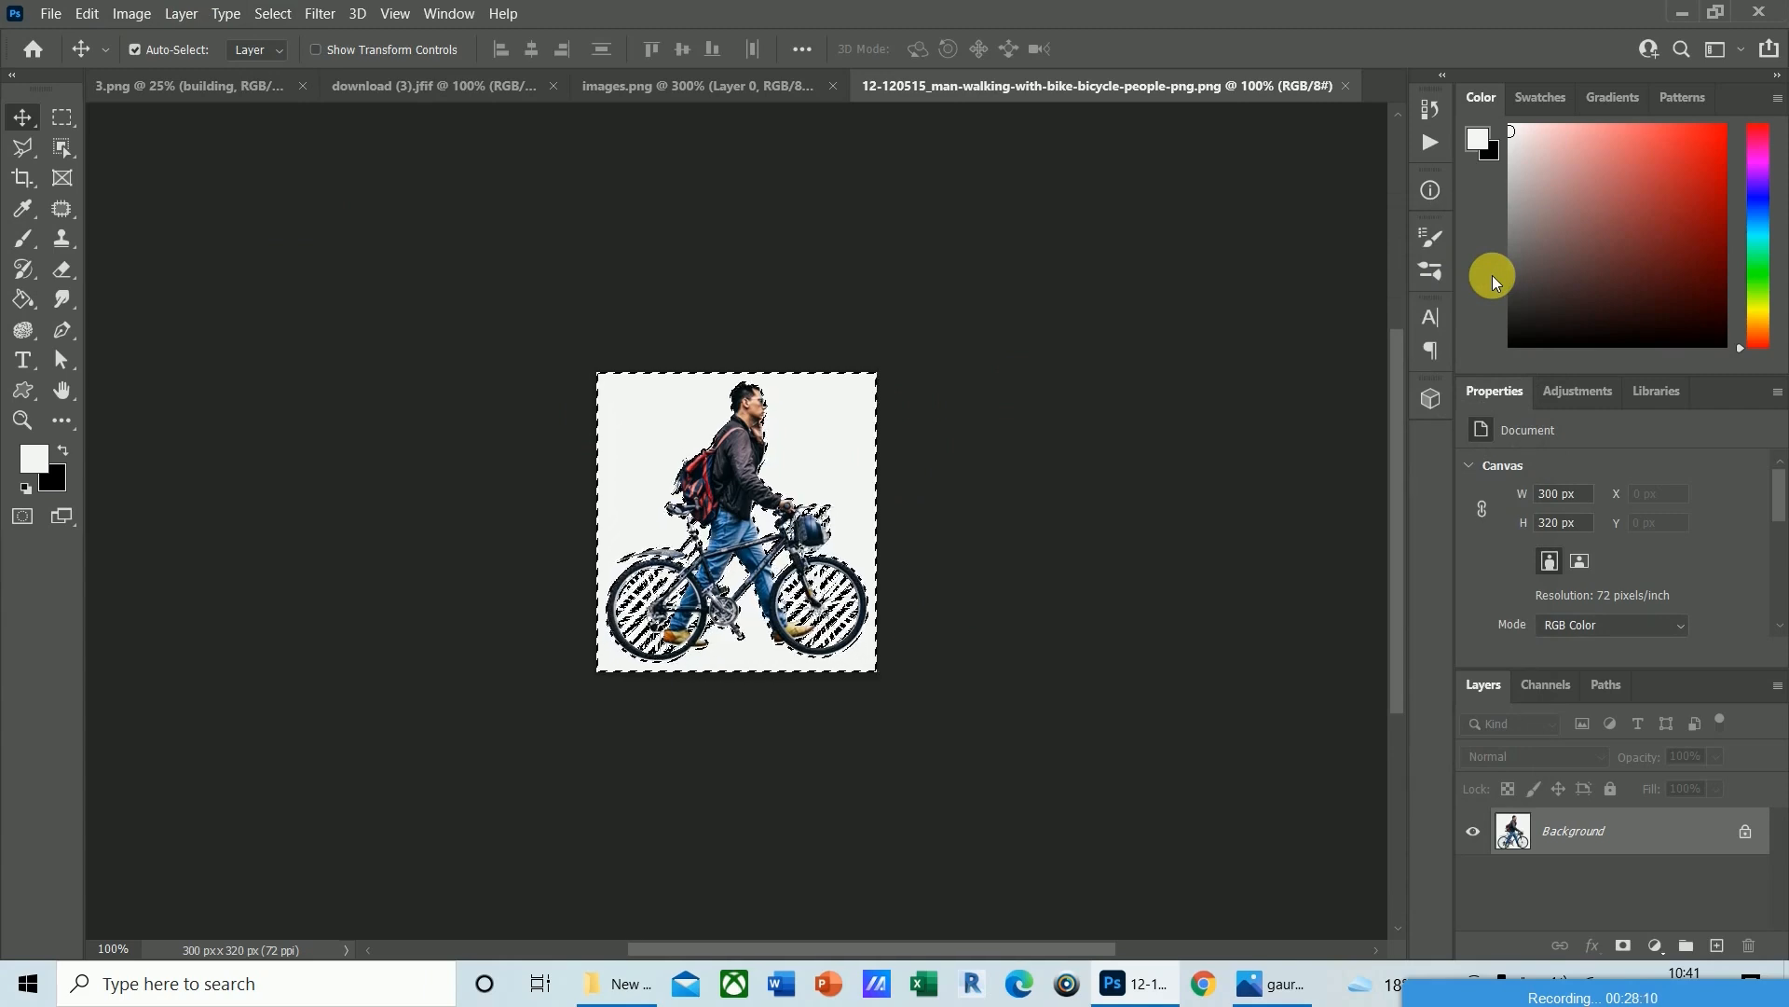
Convert the Background into a regular layer, delete the selected white area and clear the selection.
double_click(1586, 831)
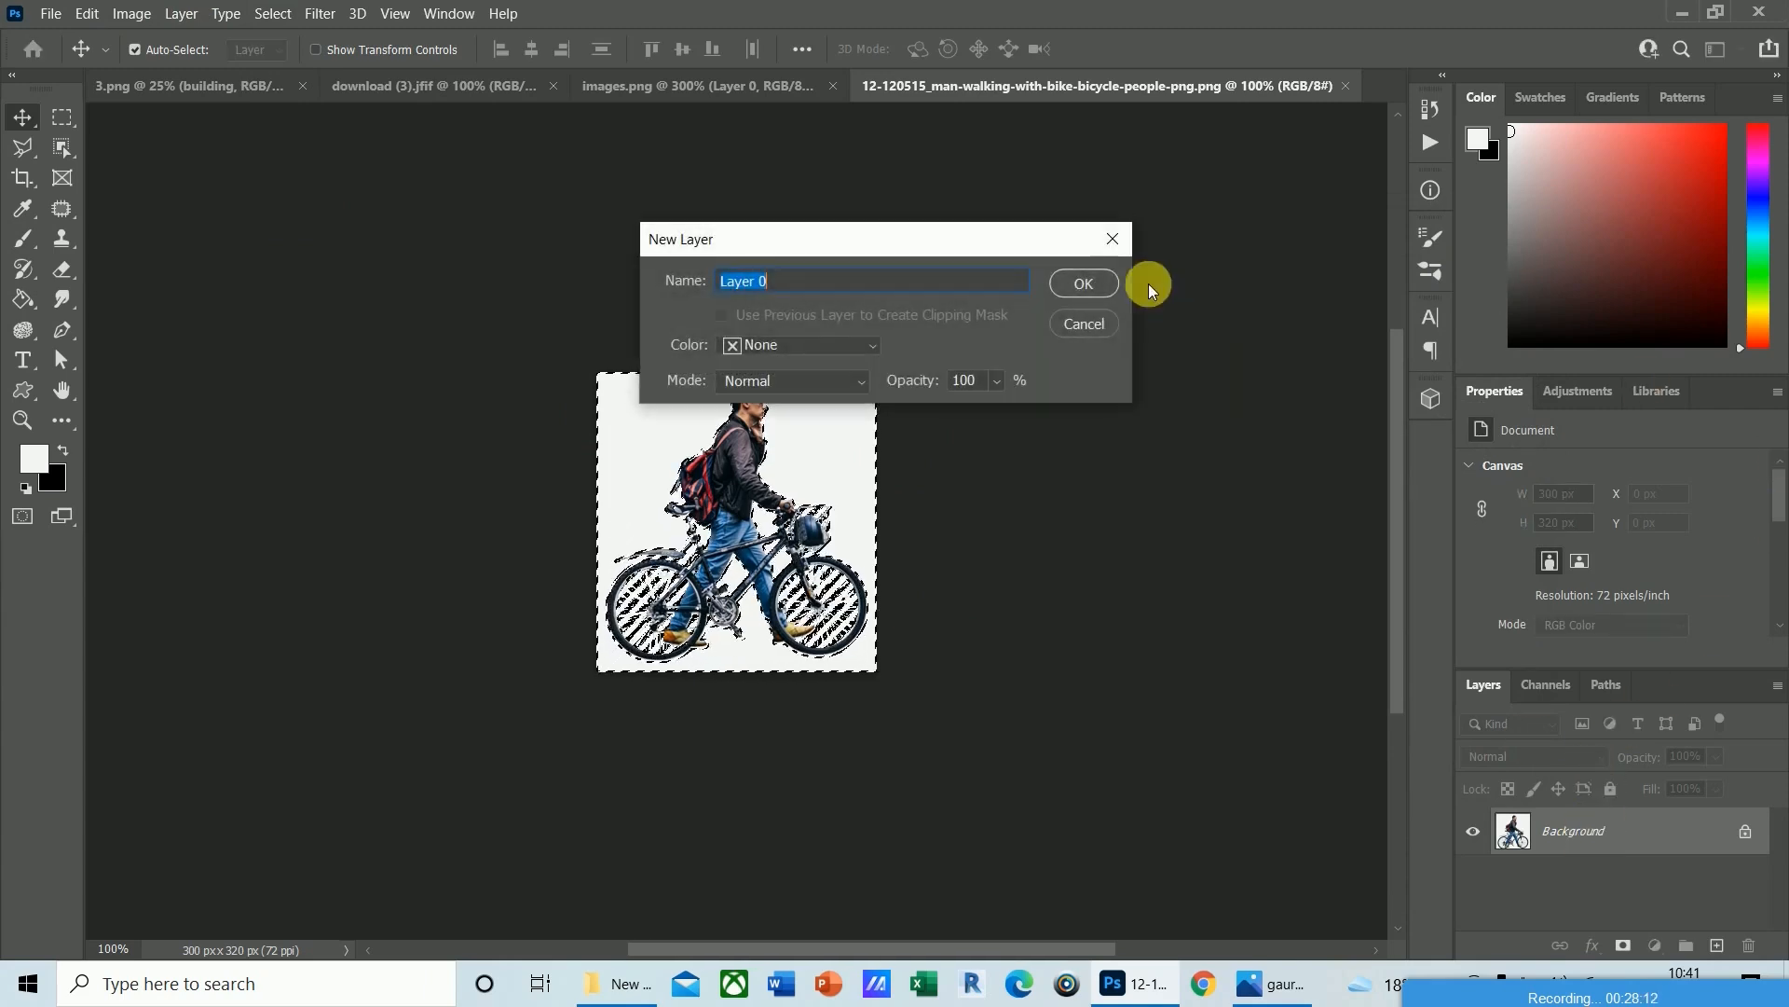
left_click(1078, 282)
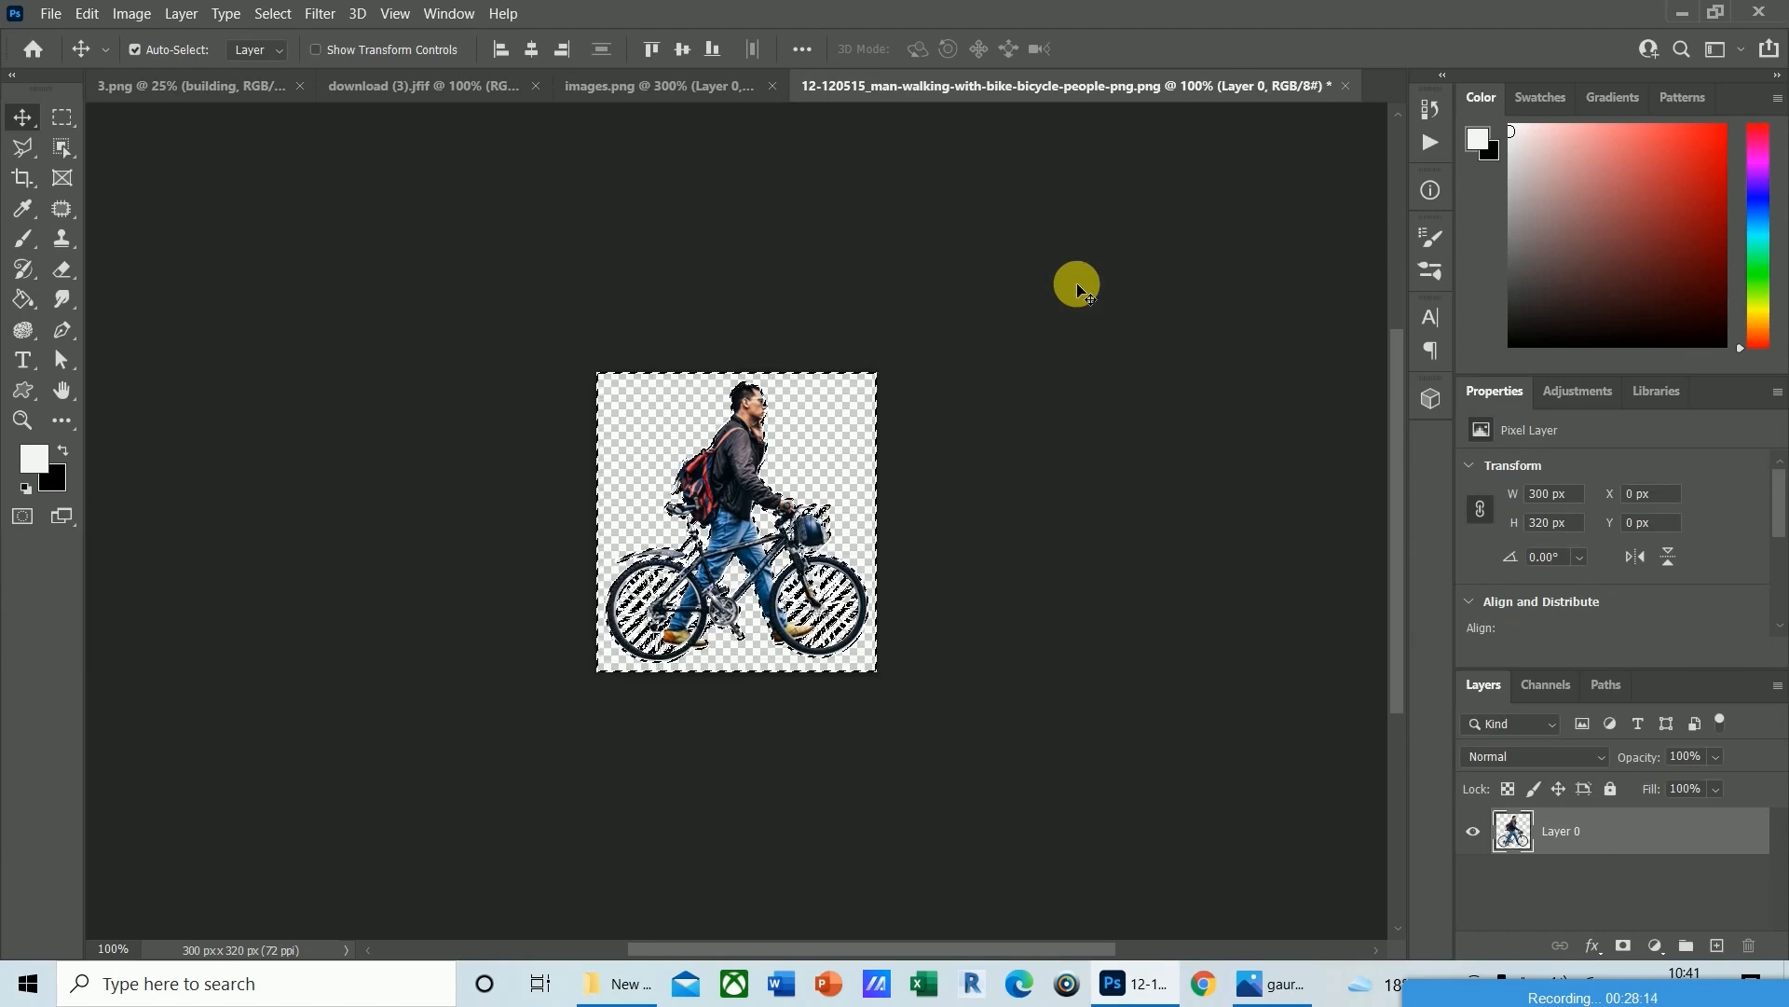
key("Delete")
key("ctrl+d")
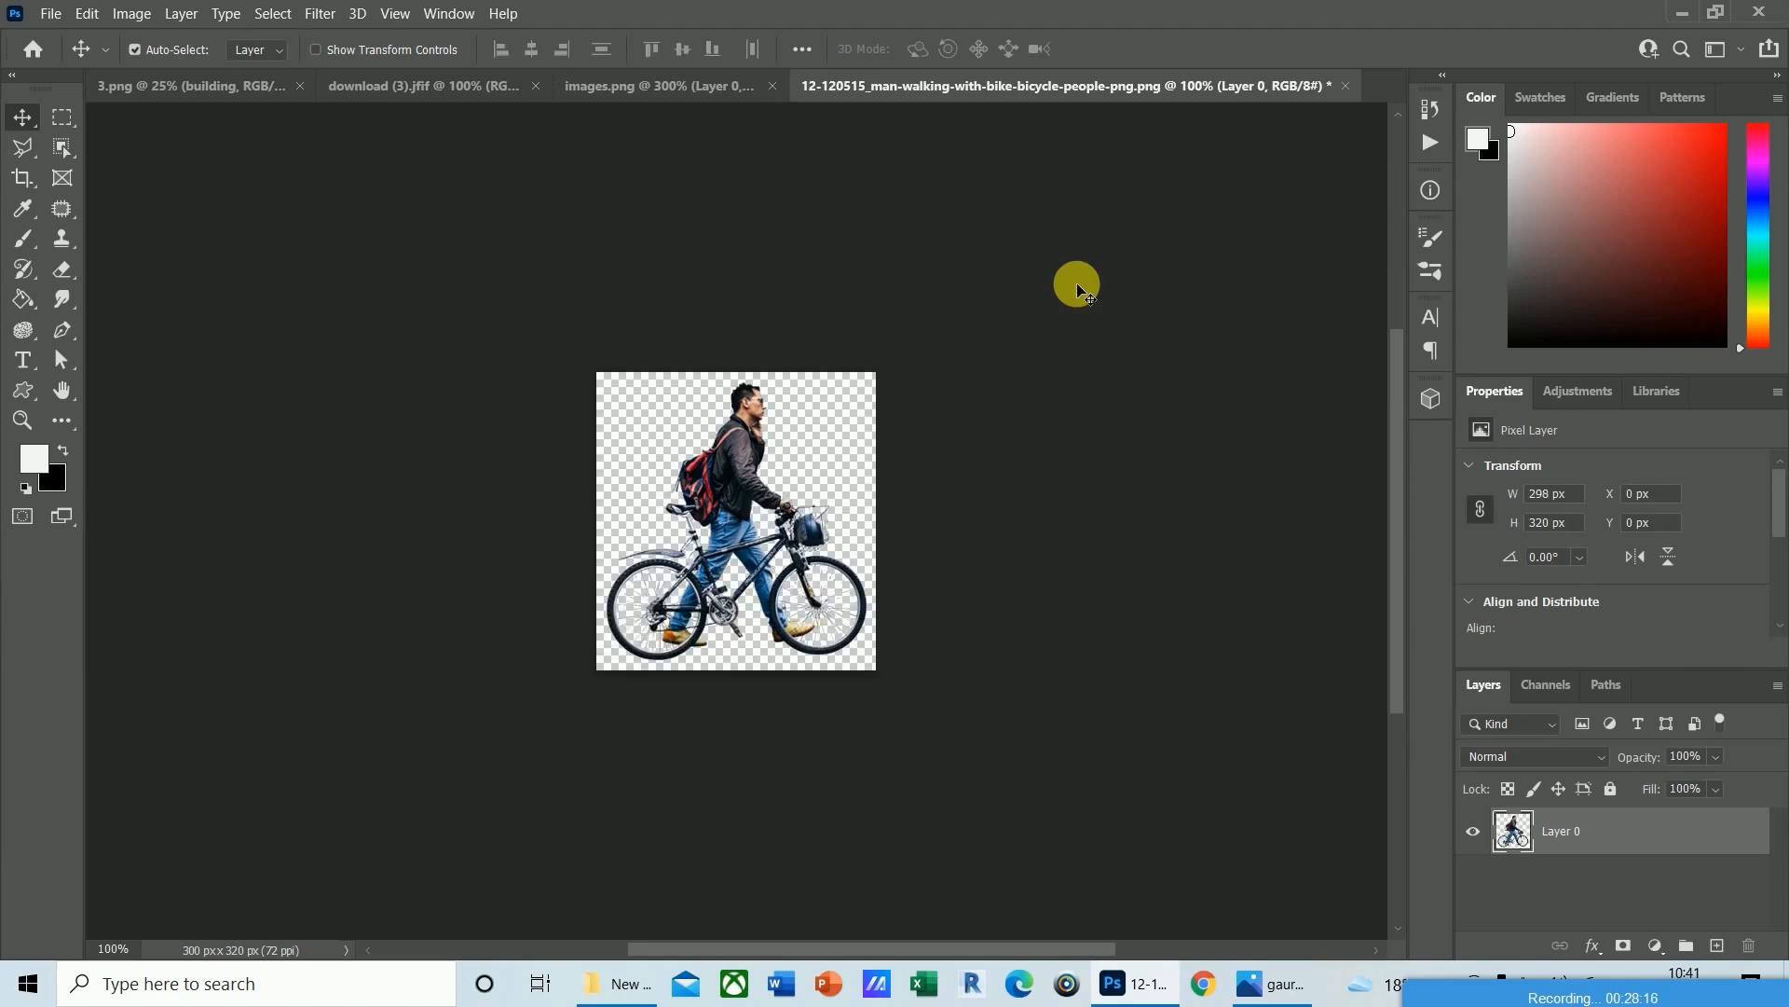
Inspect the cut-out edges around the bicycle up close, and undo the background removal, layer conversion and selection.
key("ctrl+plus")
key("ctrl+plus")
key("ctrl+plus")
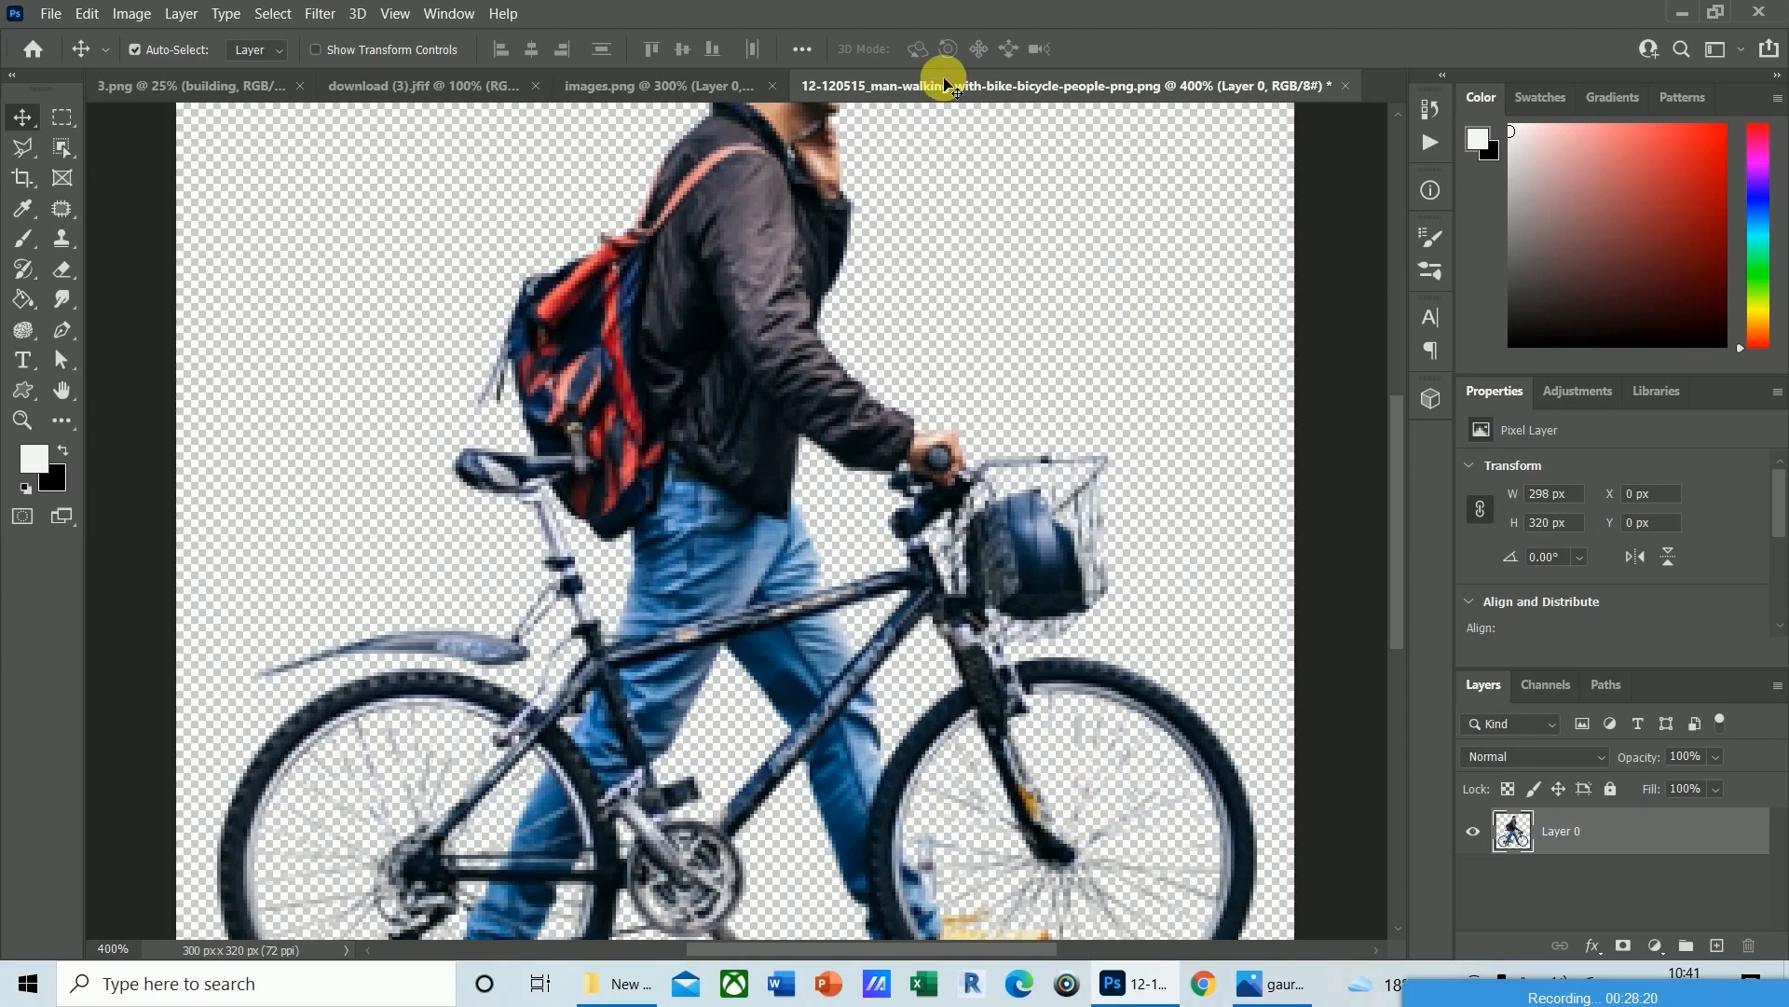
left_click_drag(1398, 539, 1378, 599)
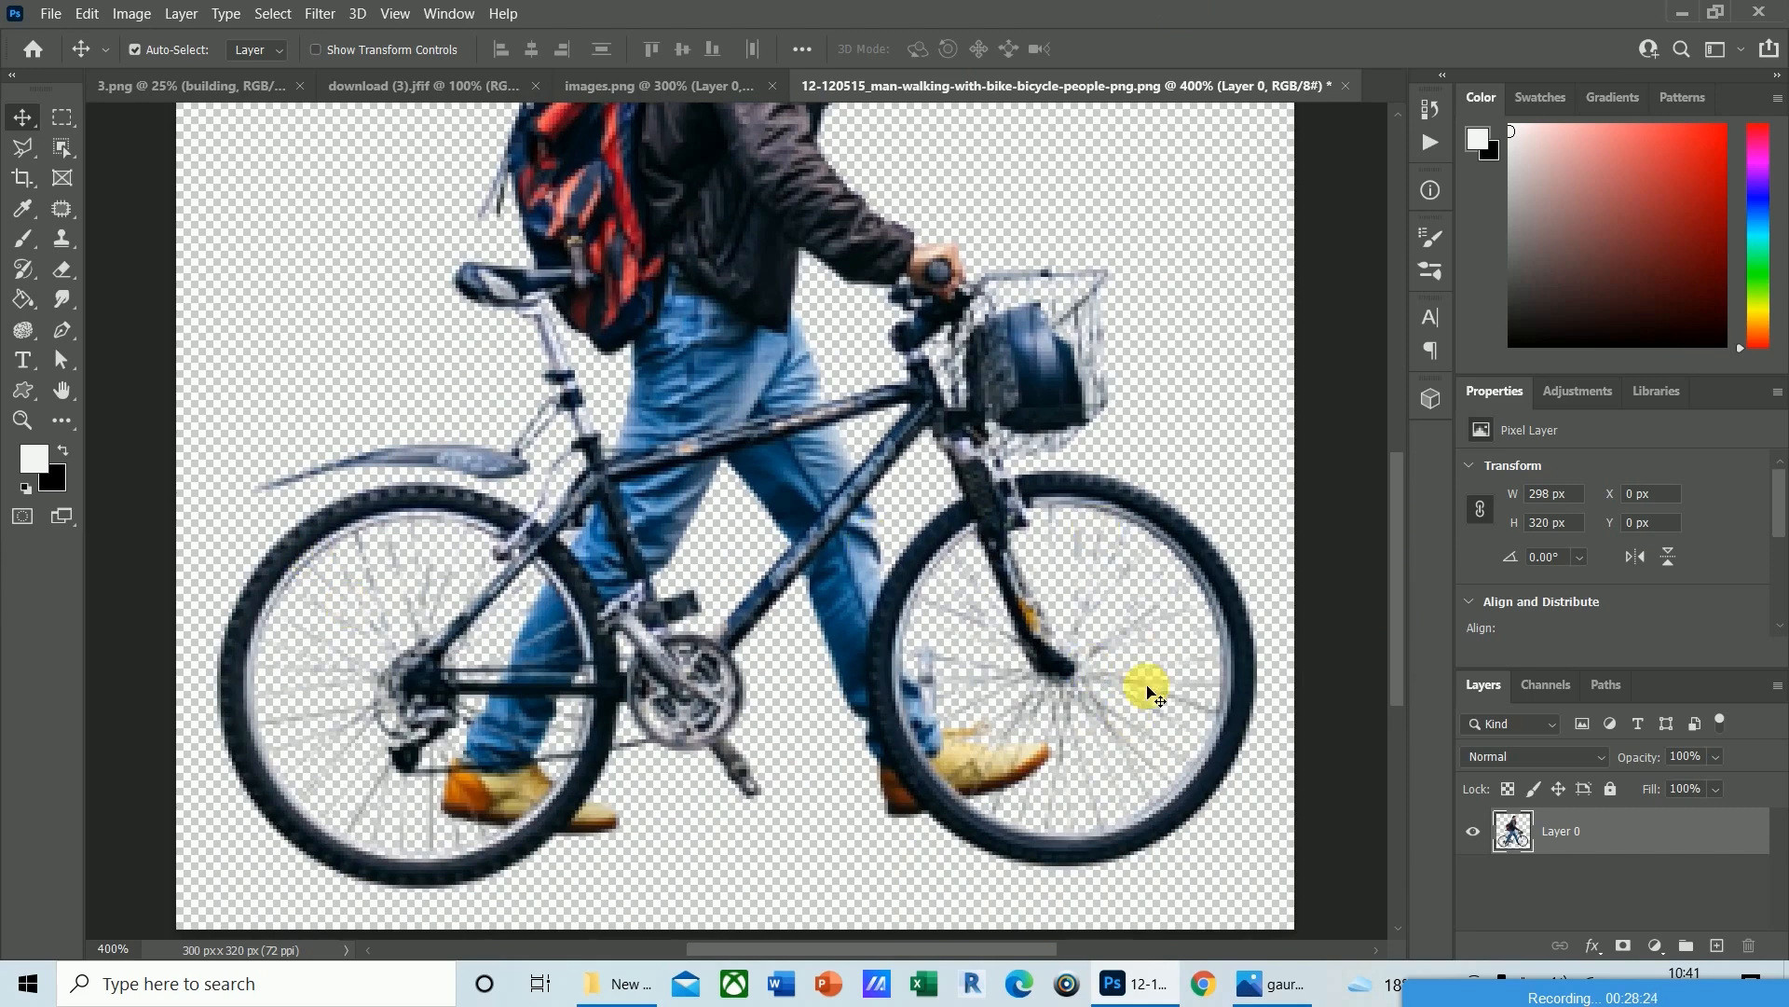
key("ctrl+z")
key("ctrl+z")
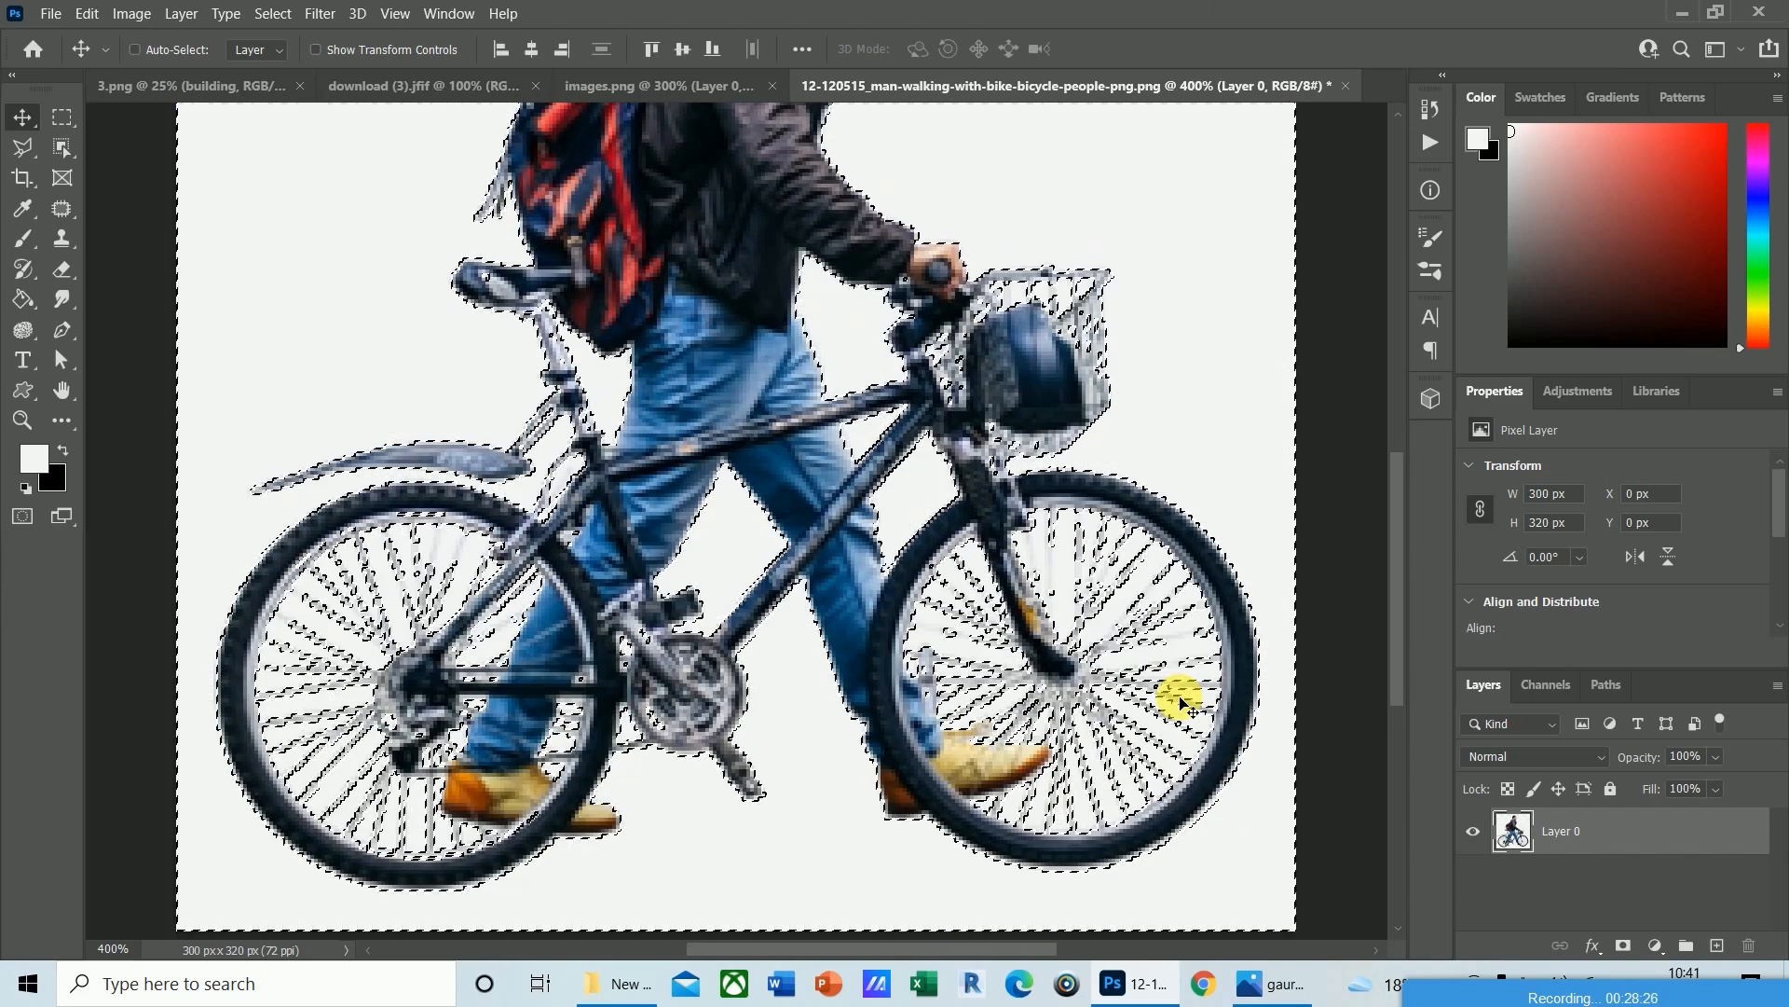
key("ctrl+z")
key("ctrl+z")
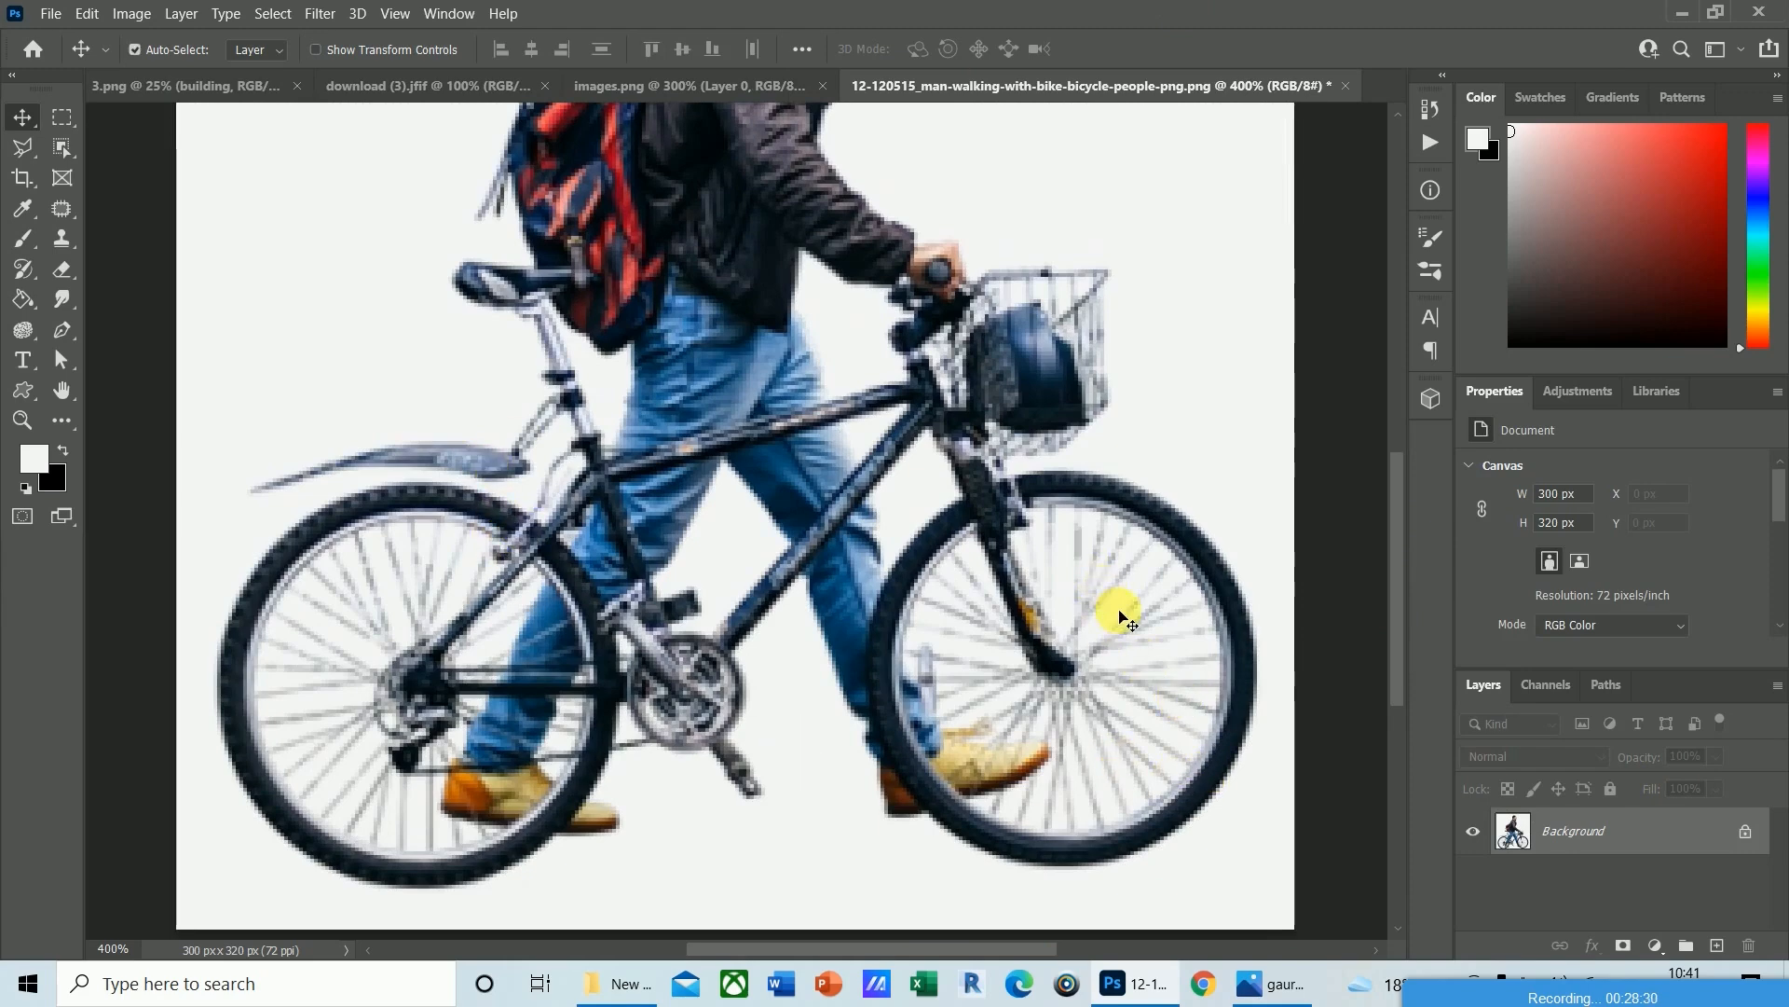
Select the white background with Color Range at fuzziness 28, sampling the colour inside the bicycle's rear wheel.
left_click(277, 19)
left_click(298, 235)
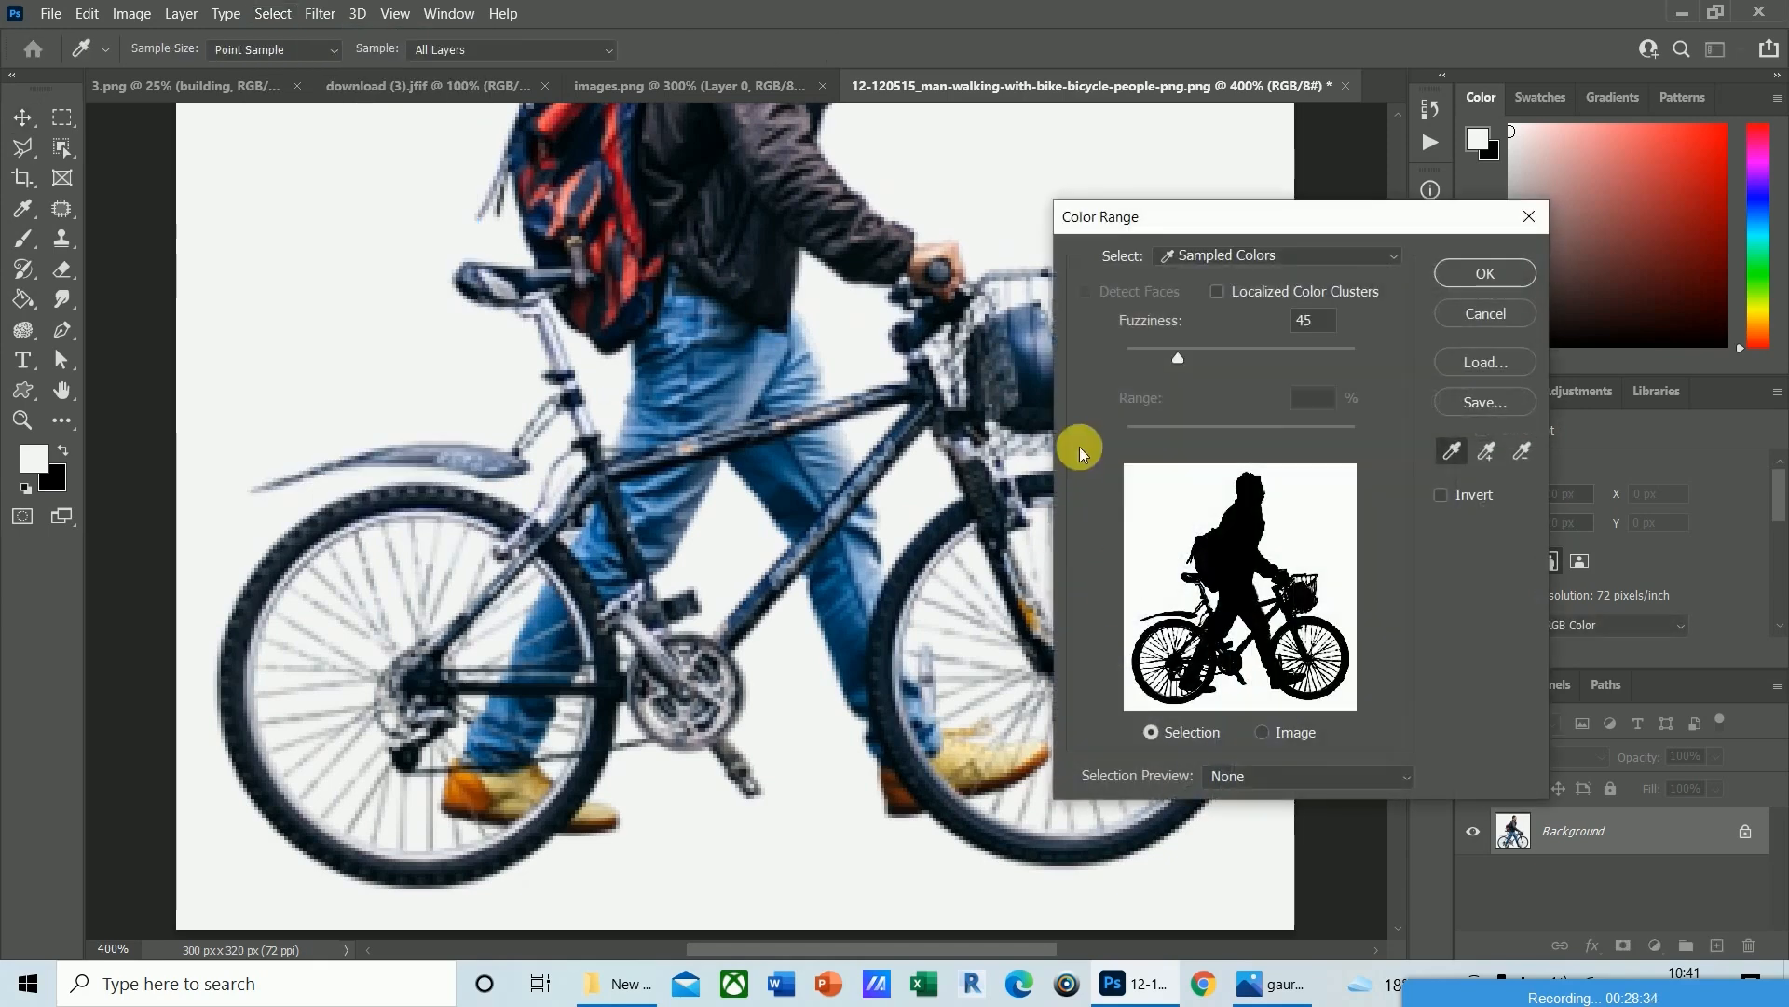
left_click_drag(1177, 354, 1159, 360)
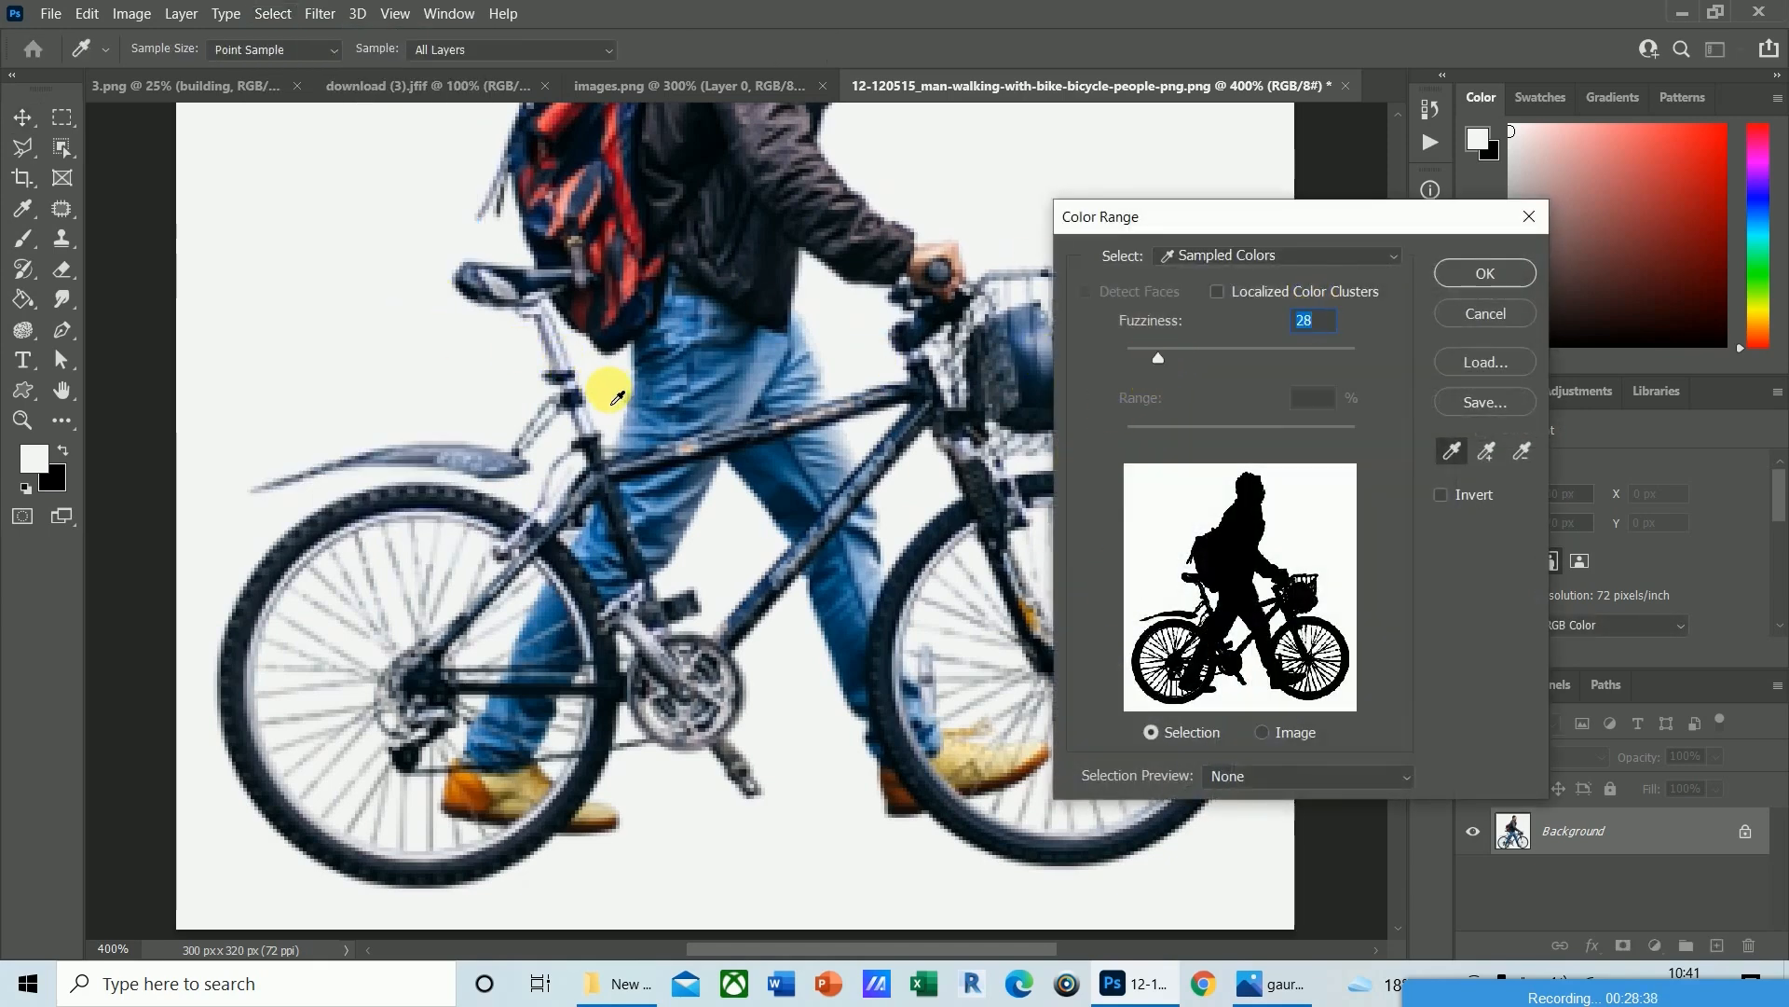
left_click(467, 604)
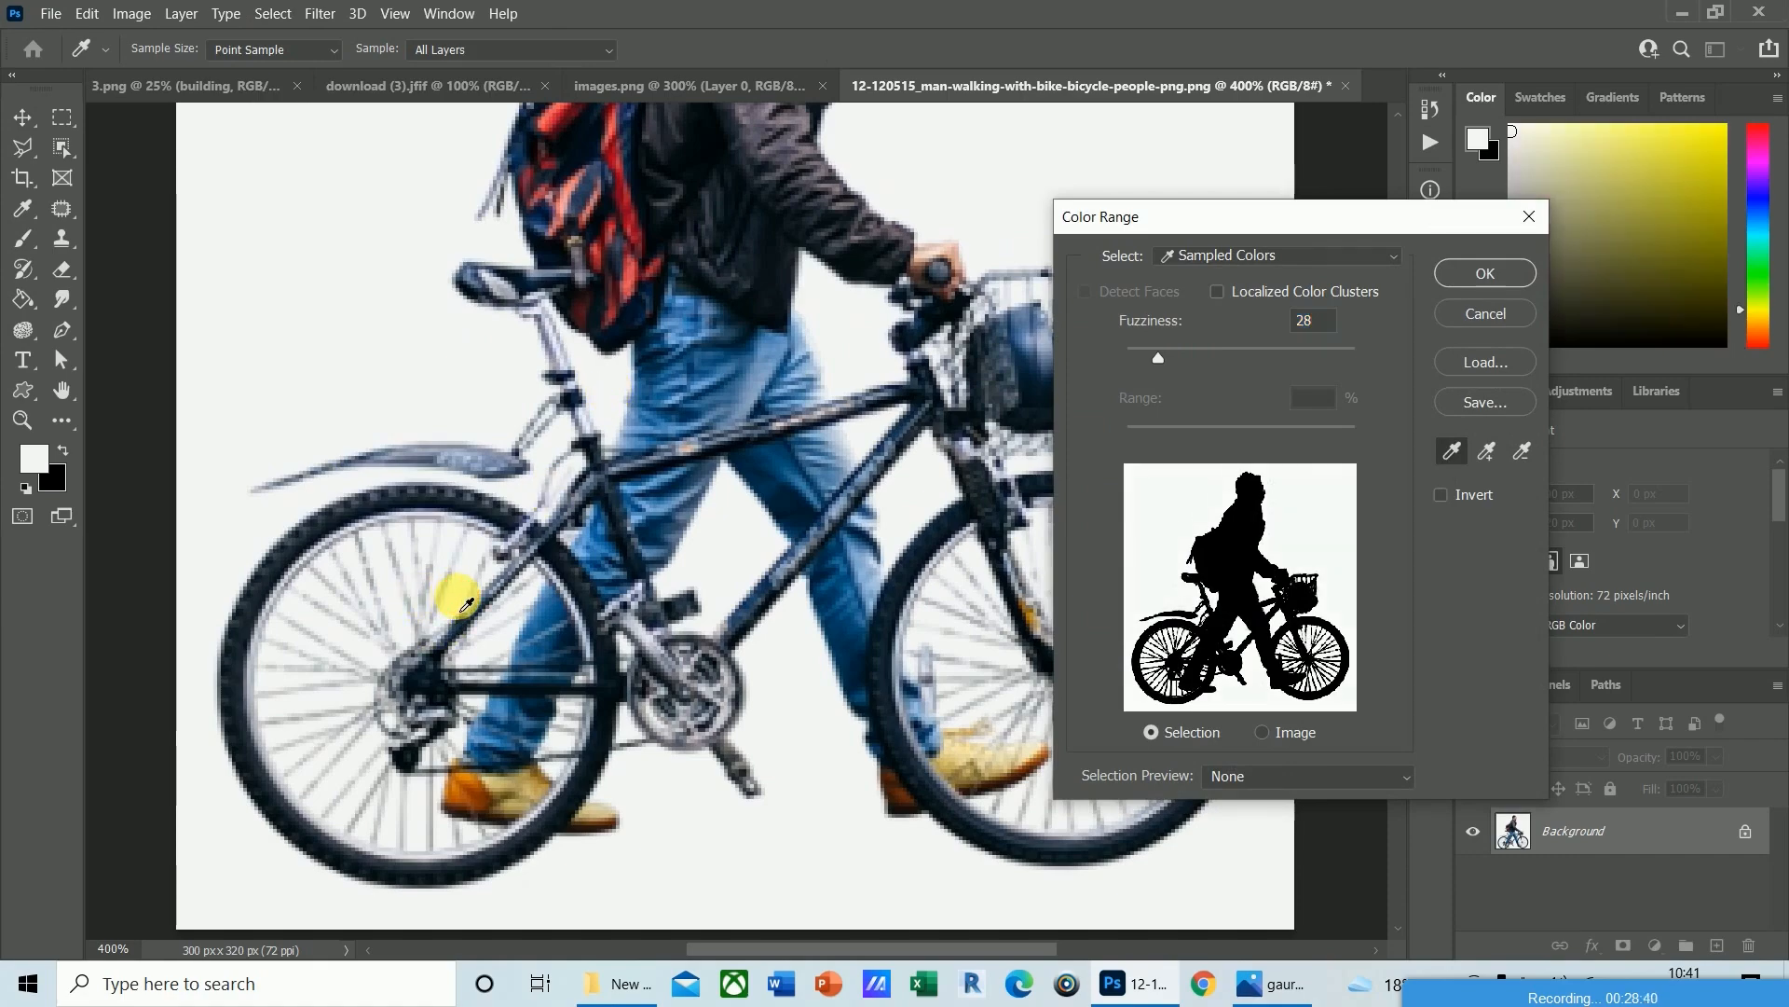
left_click(1468, 273)
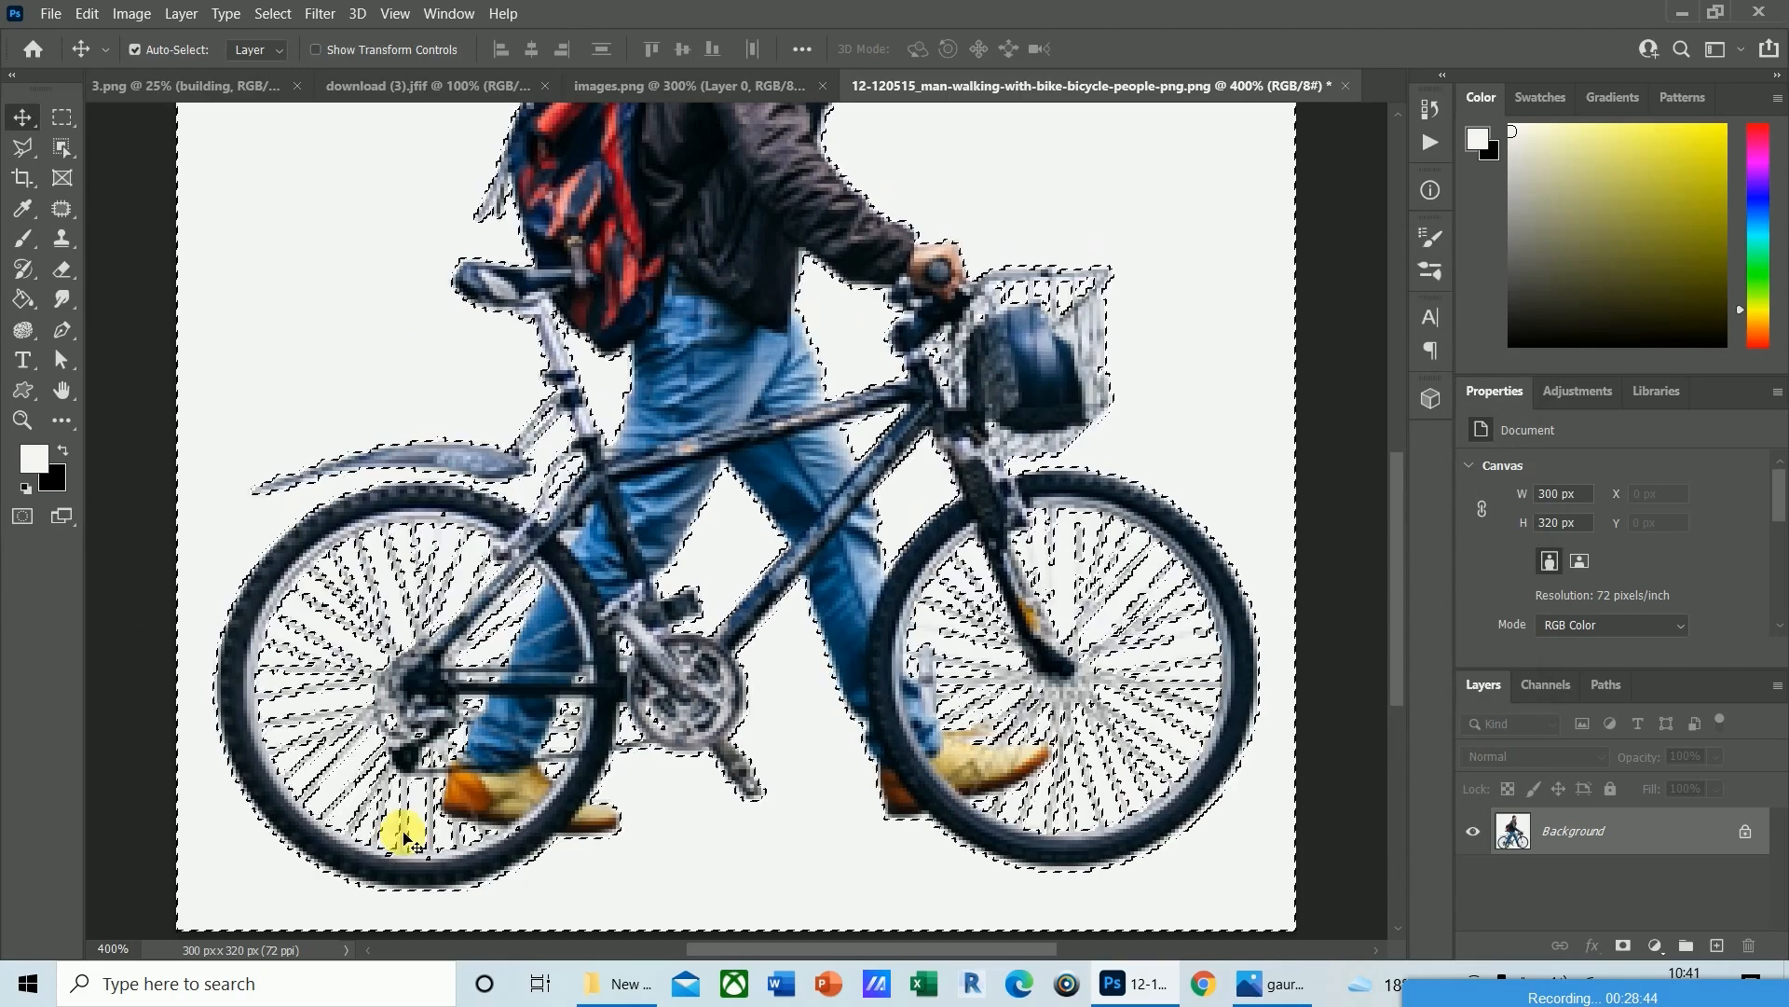
Turn the locked Background into Layer 0, remove the selected white from it and deselect.
double_click(1590, 831)
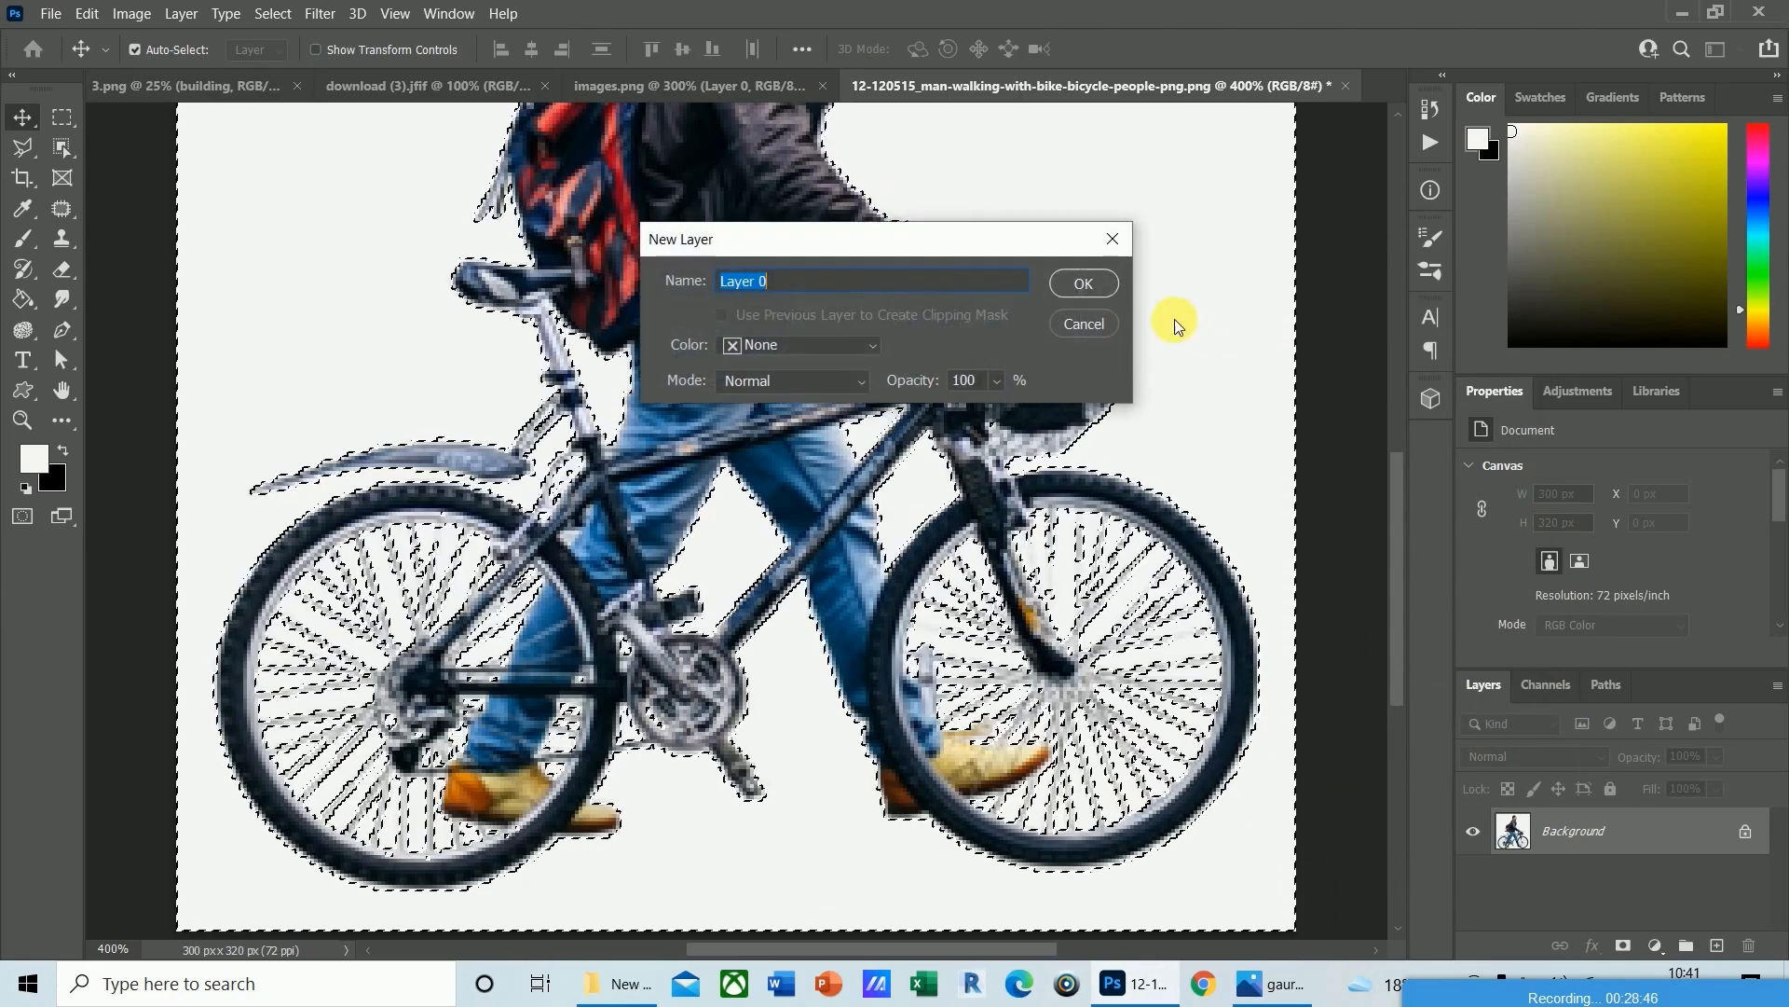
left_click(1083, 284)
key("Delete")
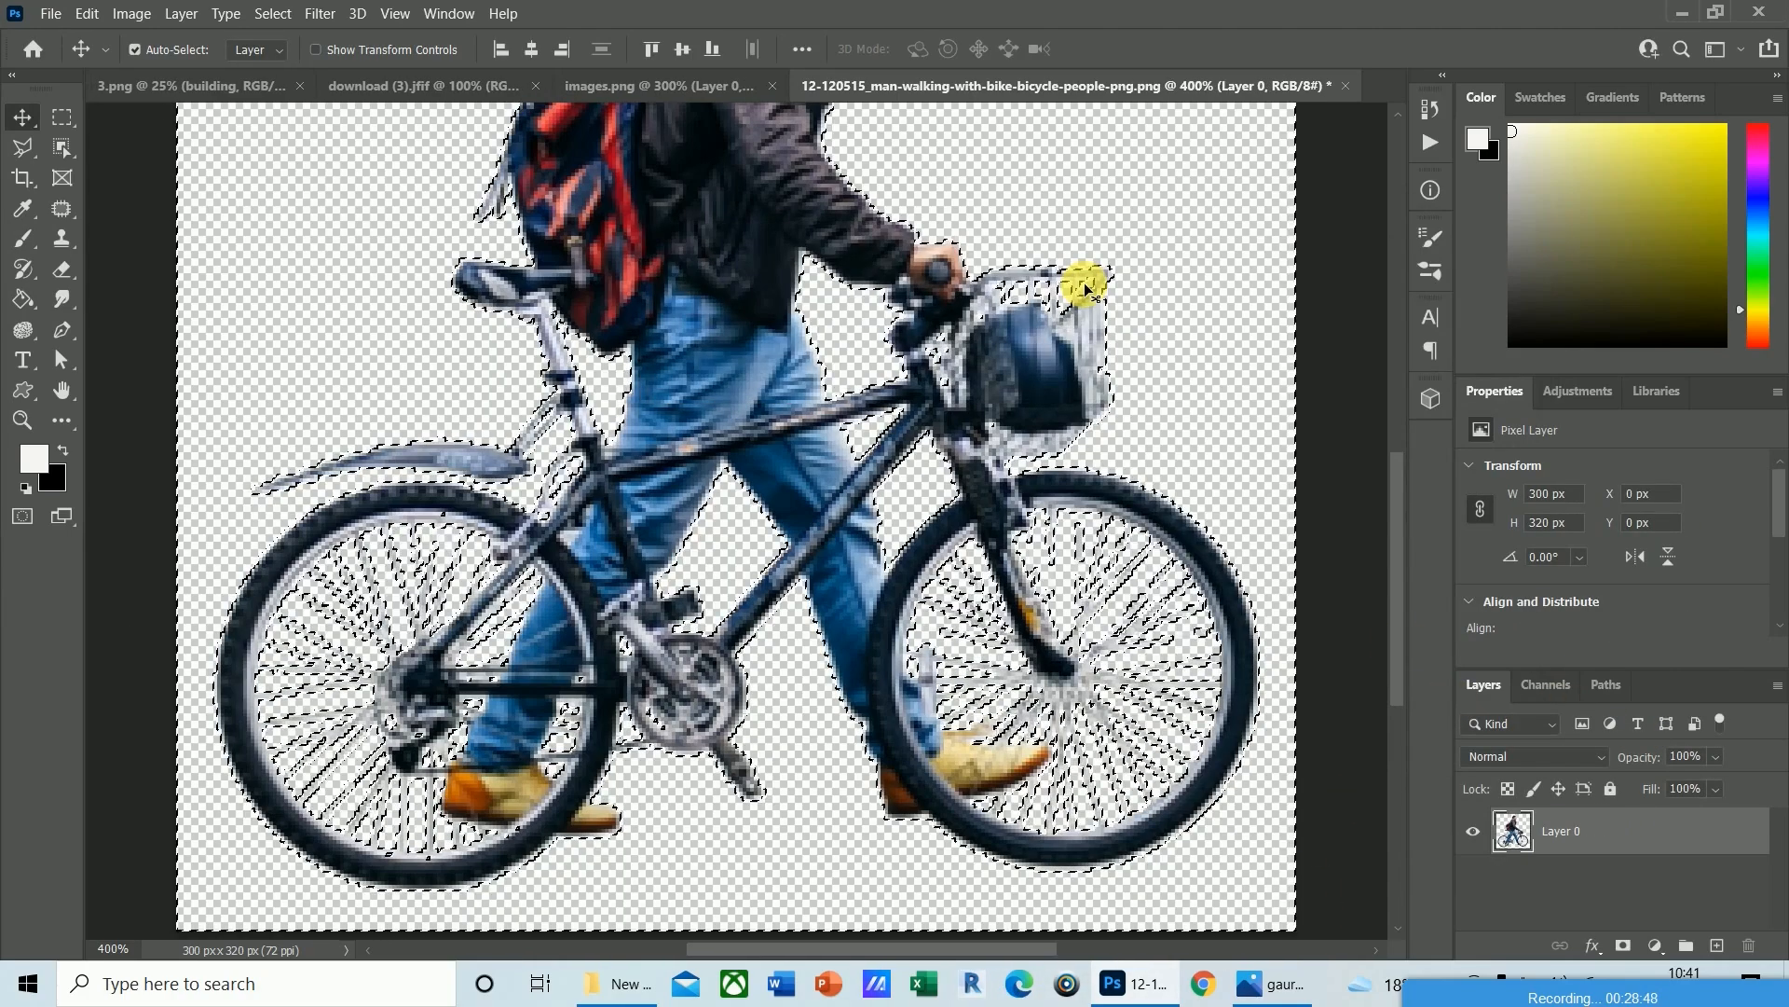
key("ctrl+d")
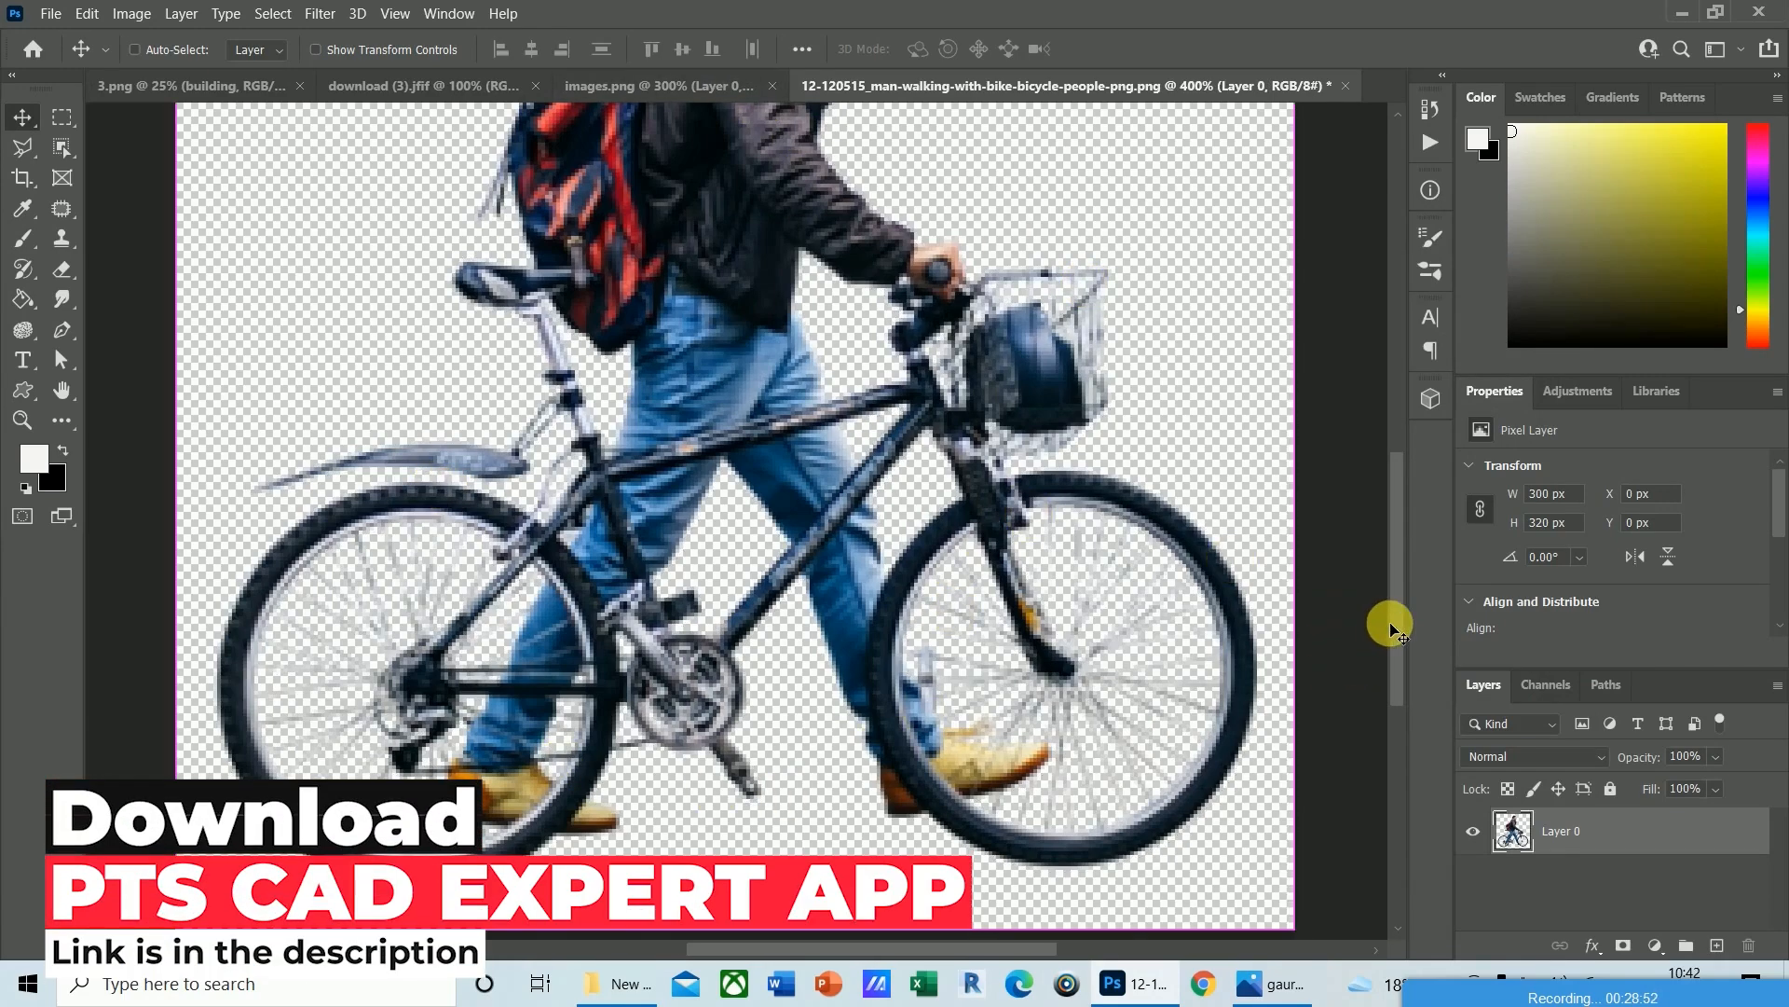
Copy the entire cut-out of the man with the bicycle and paste it into 3.png as a new layer.
scroll(1401, 570, "up", 5)
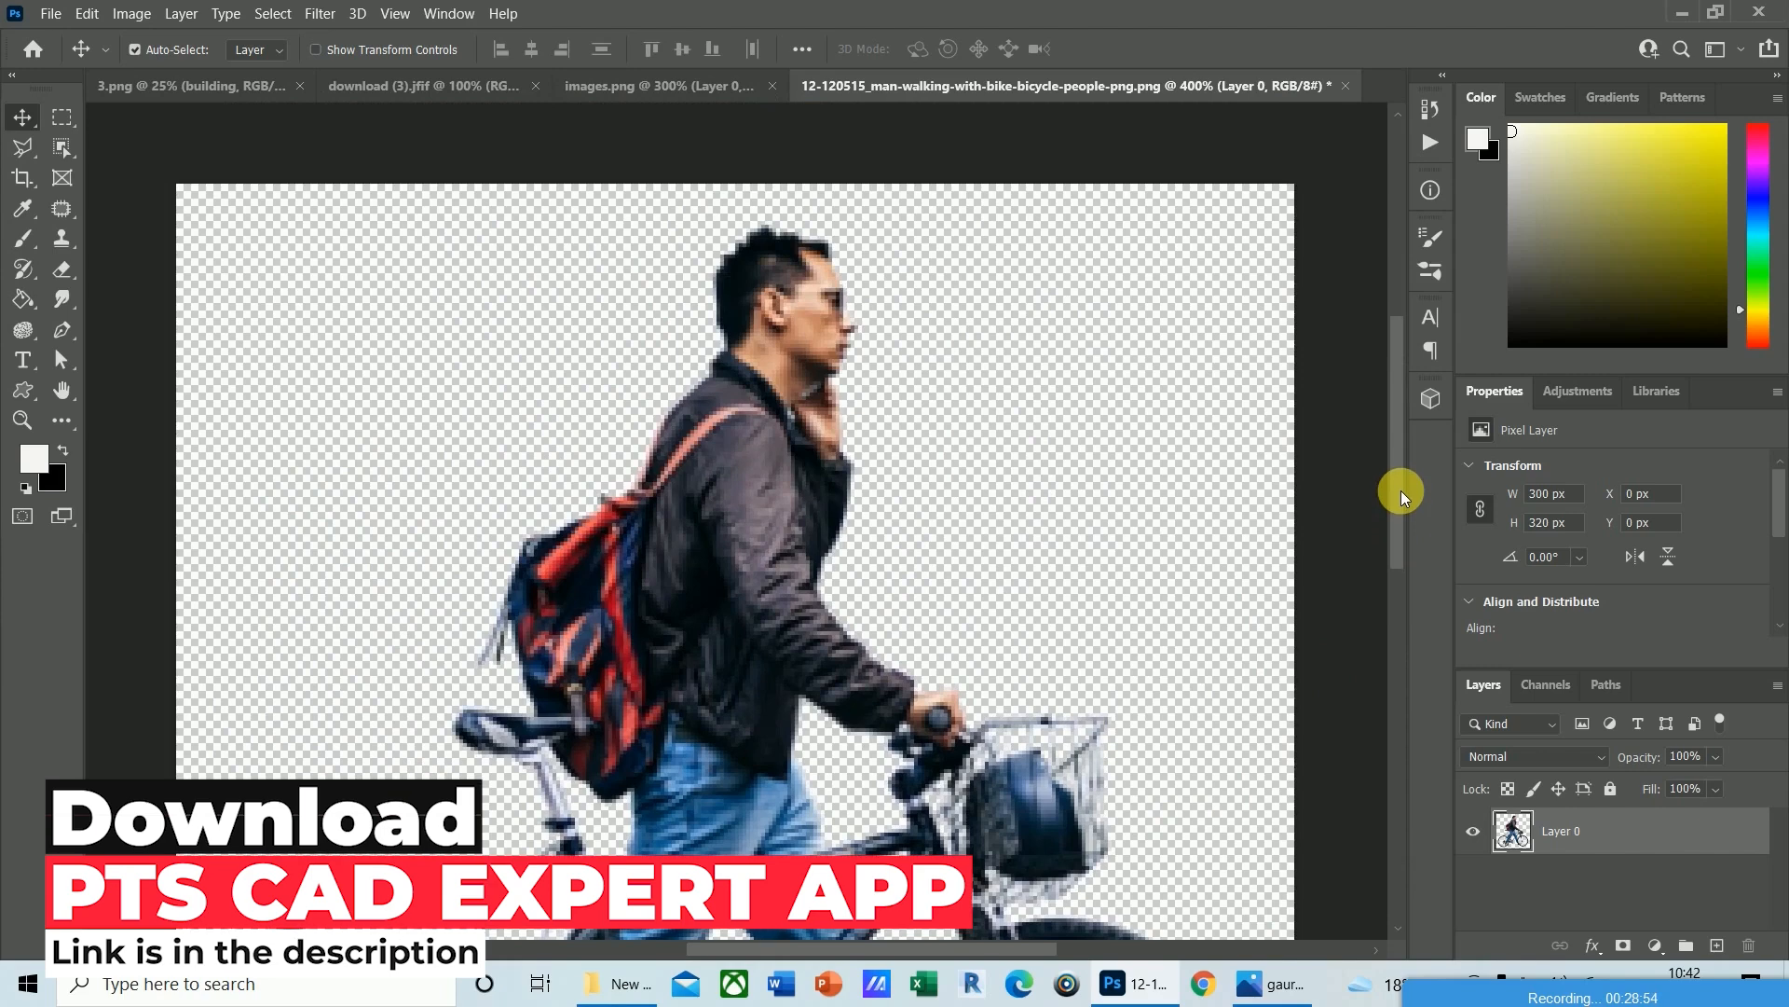
scroll(1401, 545, "down", 2)
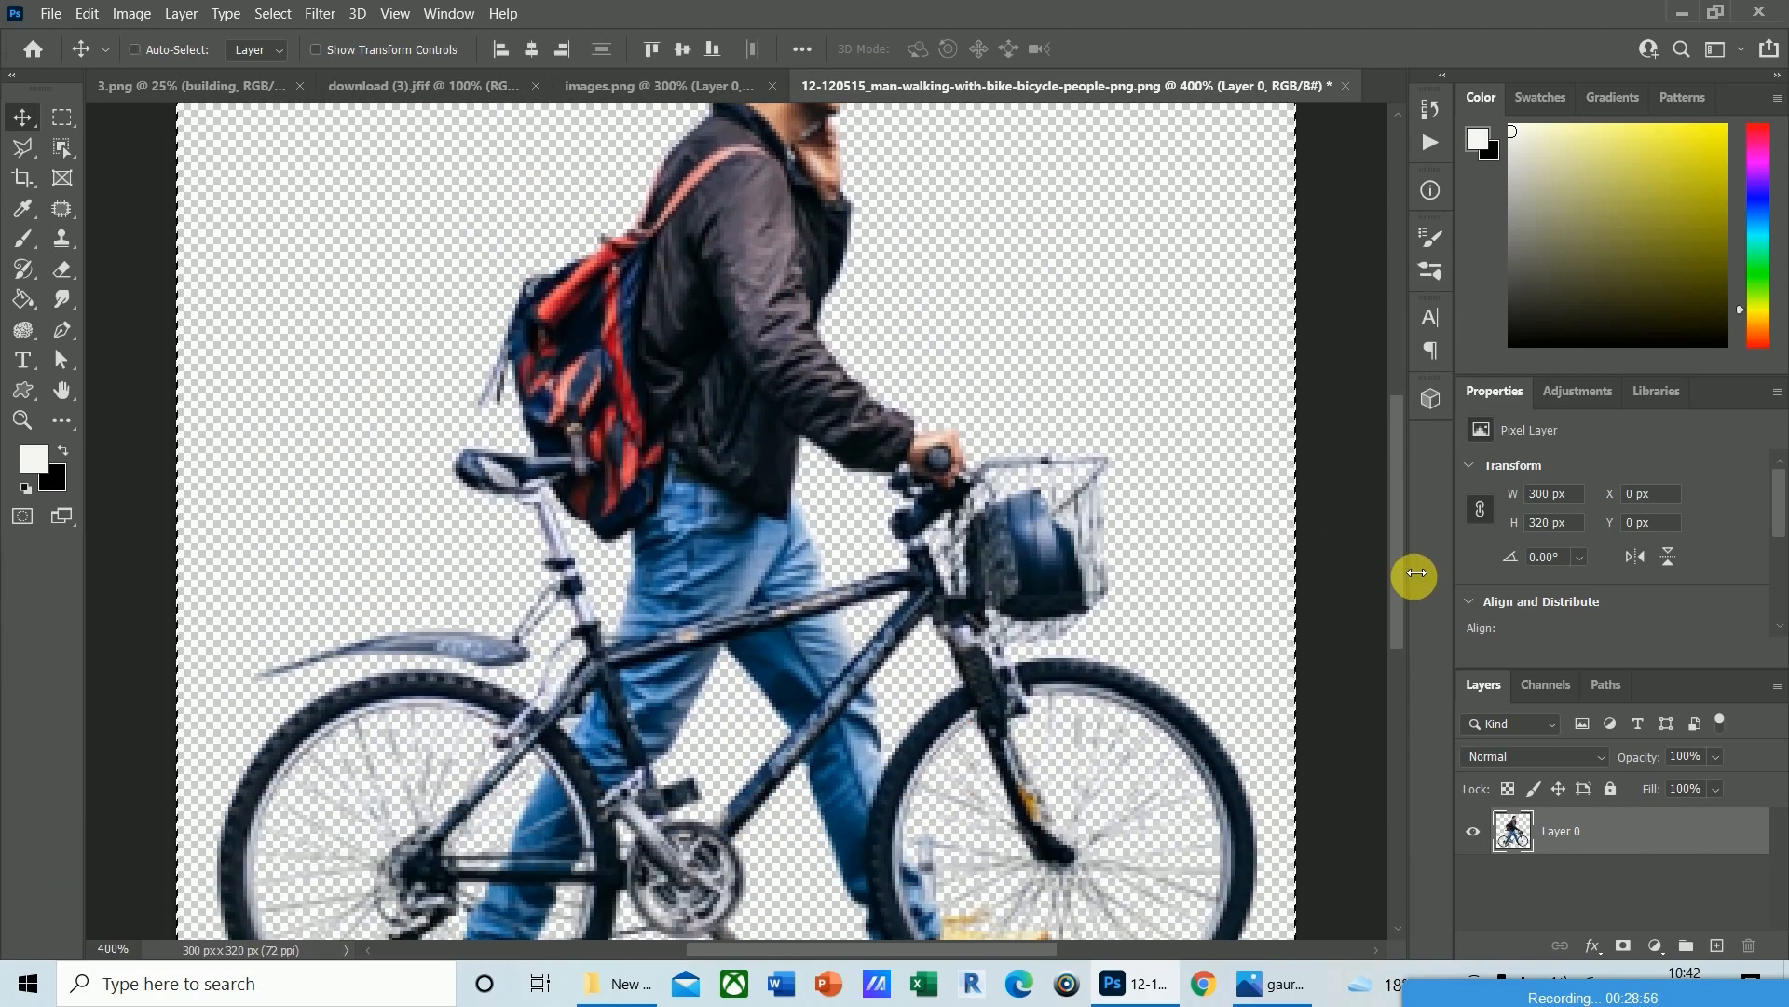
key("ctrl+Tab")
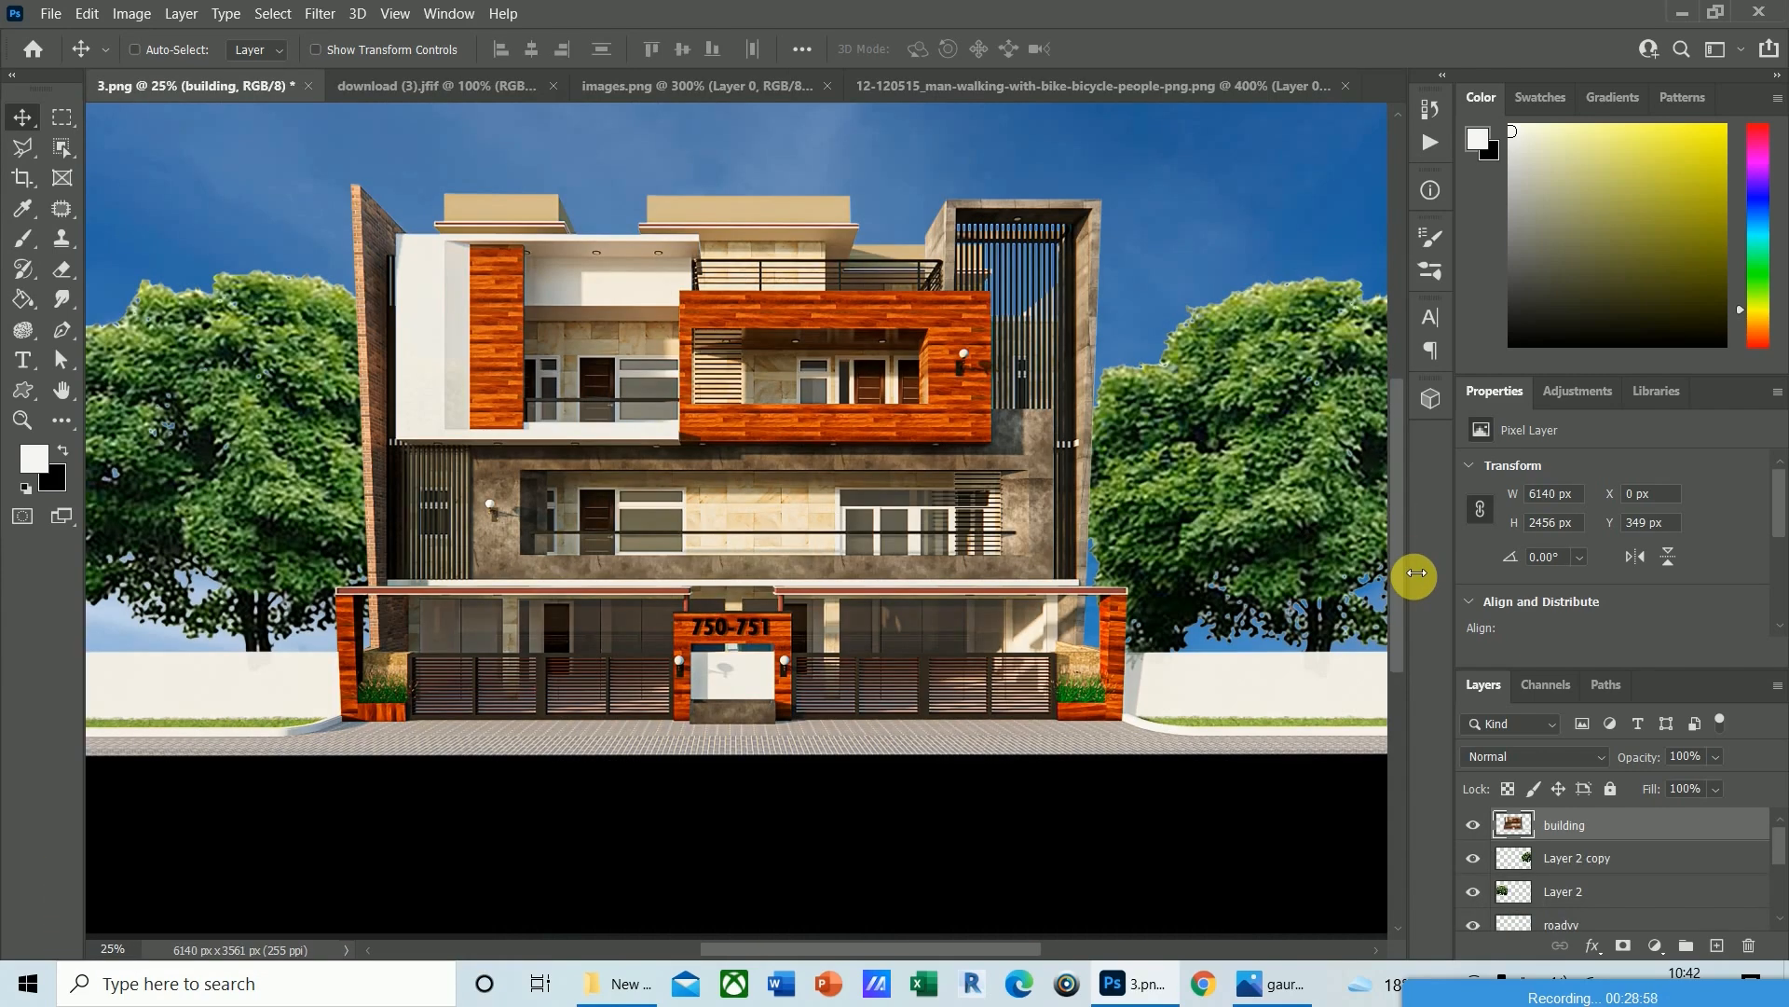
key("ctrl+v")
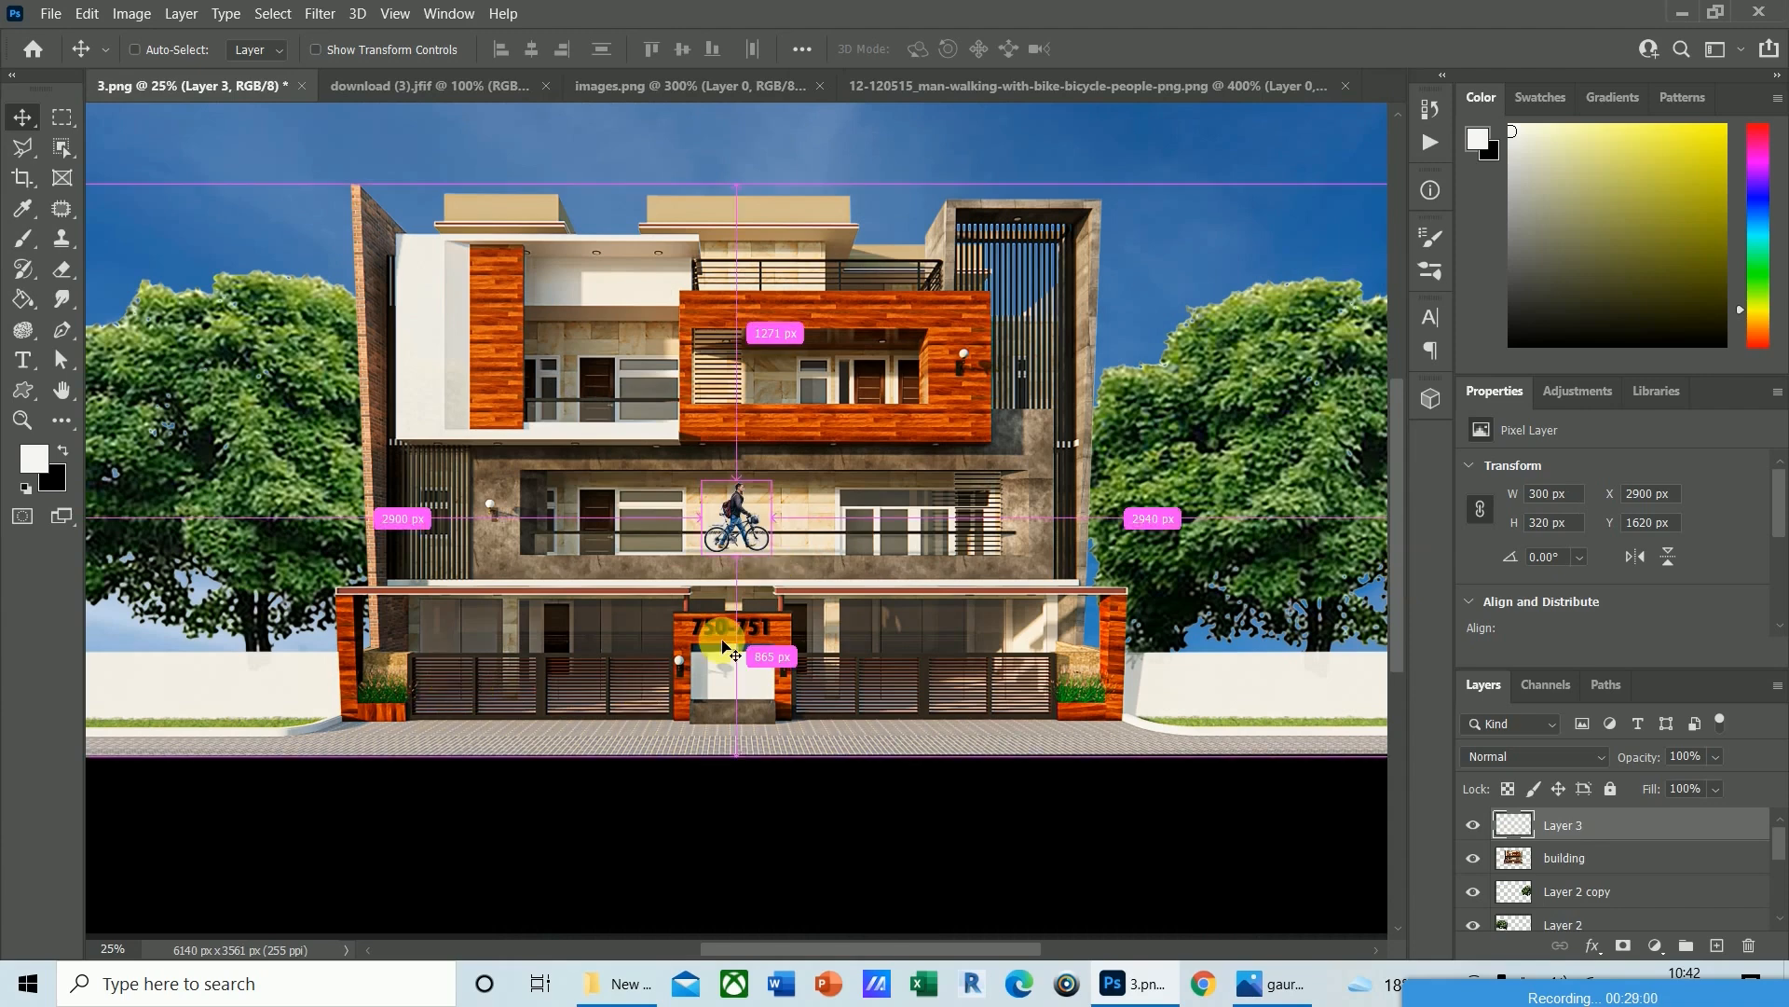
Enlarge the pasted man with the bicycle to about 430 × 460 px and move him to the road by the left boundary wall.
key("ctrl+t")
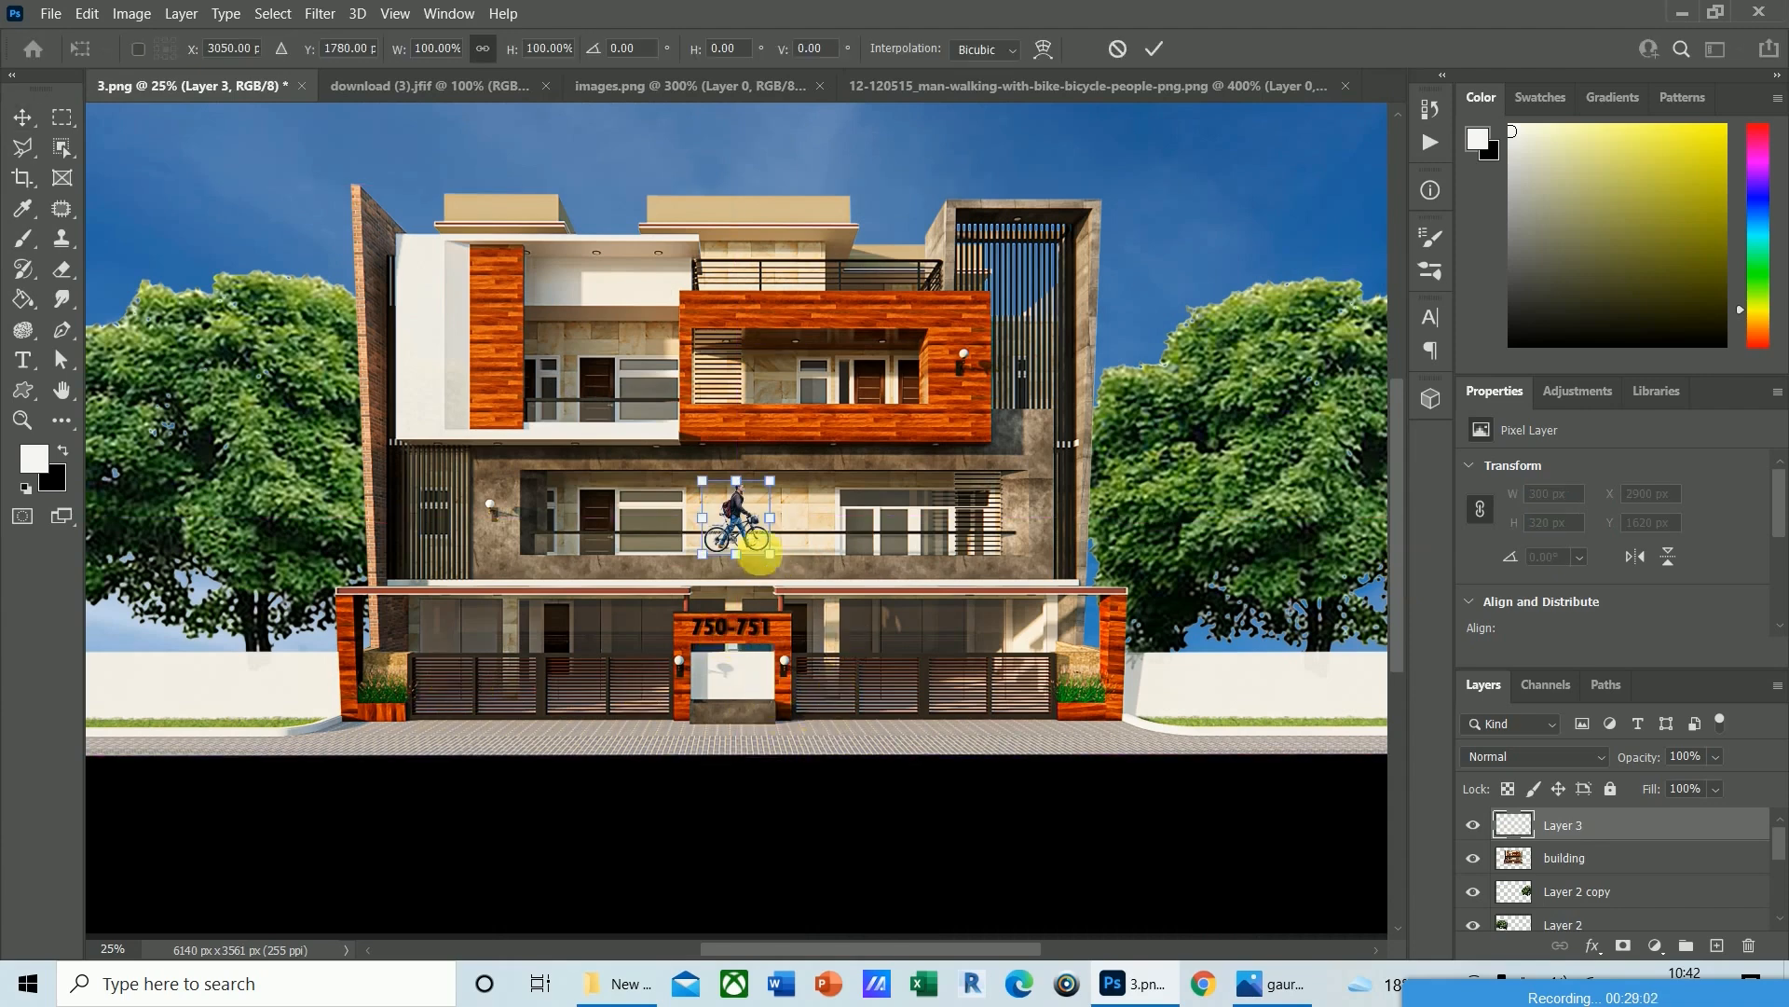
left_click_drag(779, 560, 785, 569)
key("Return")
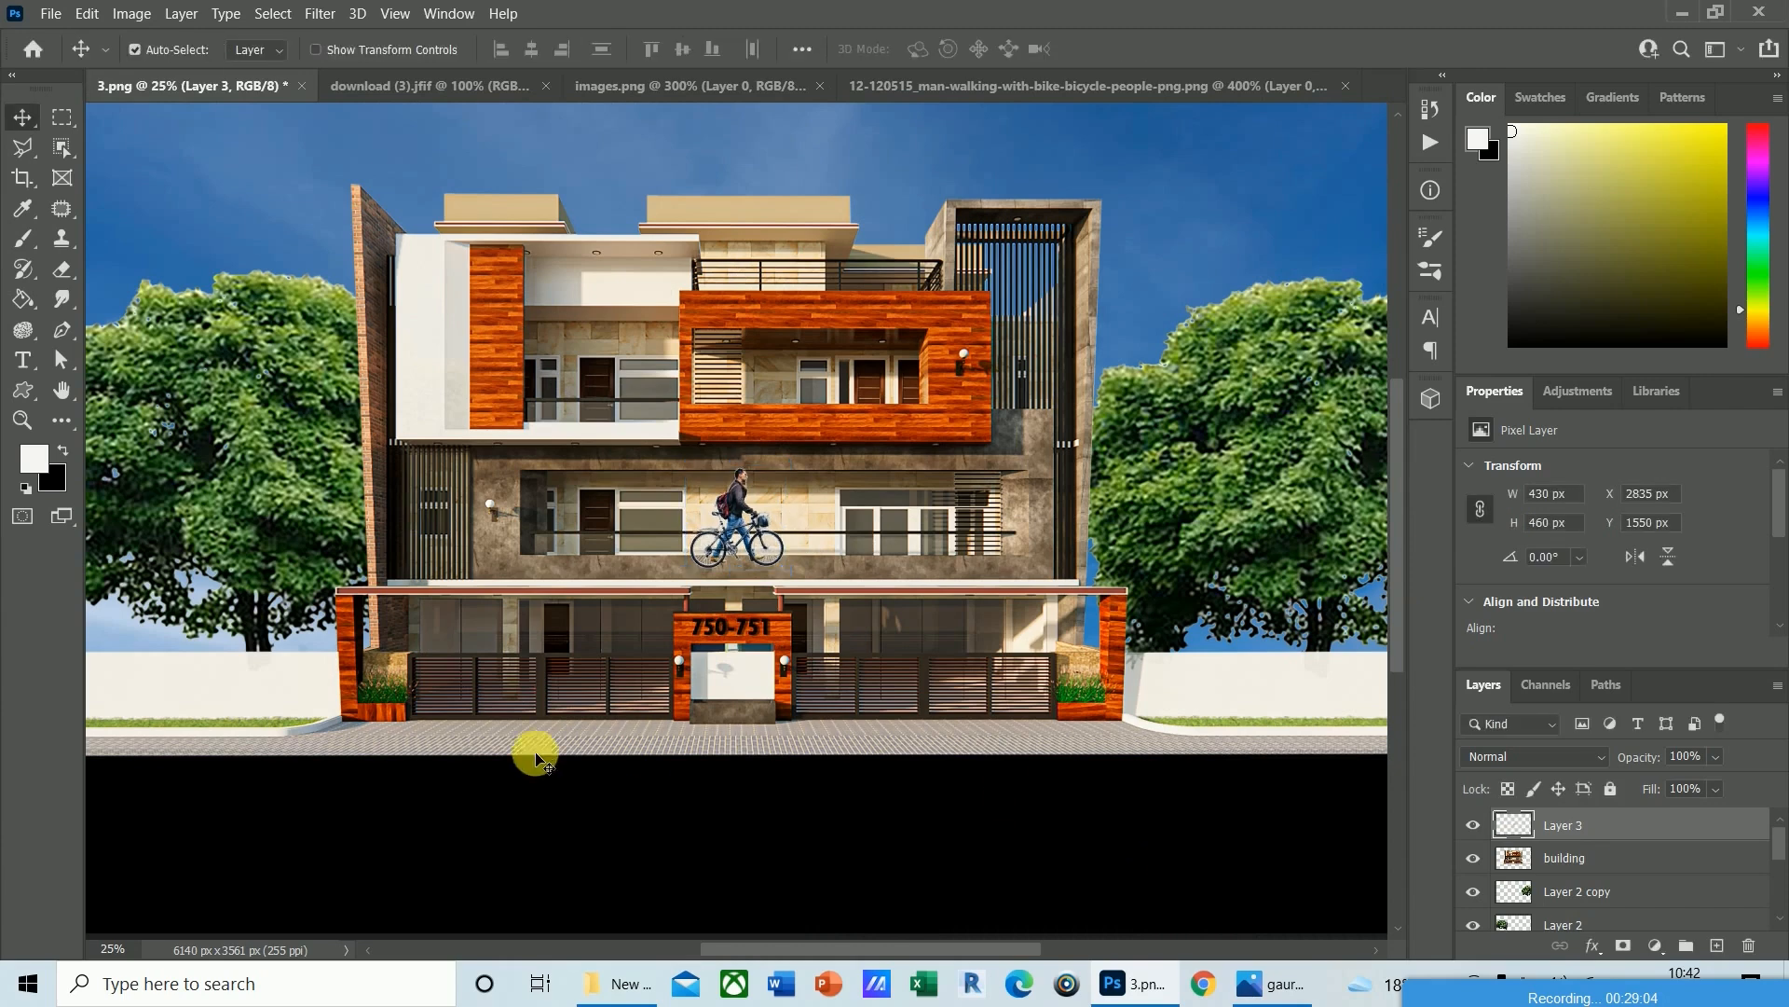
left_click_drag(736, 508, 266, 735)
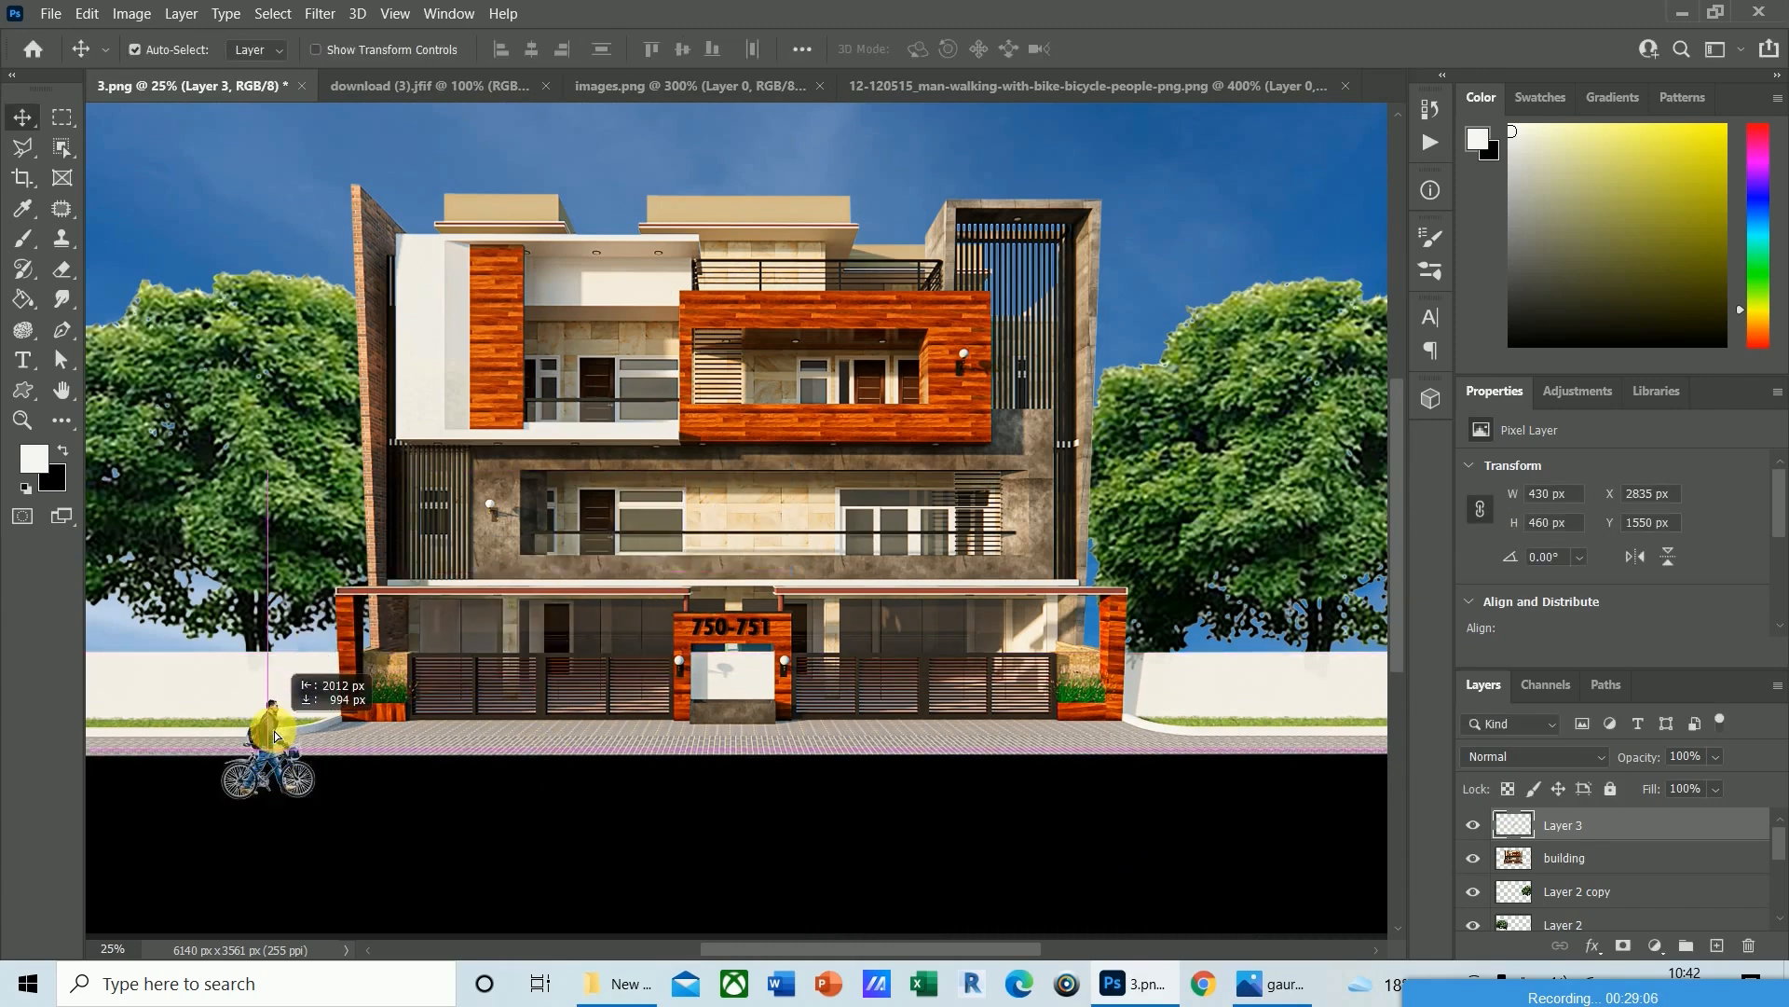
Scale the man with the bicycle up by about 156% around his centre.
key("ctrl+t")
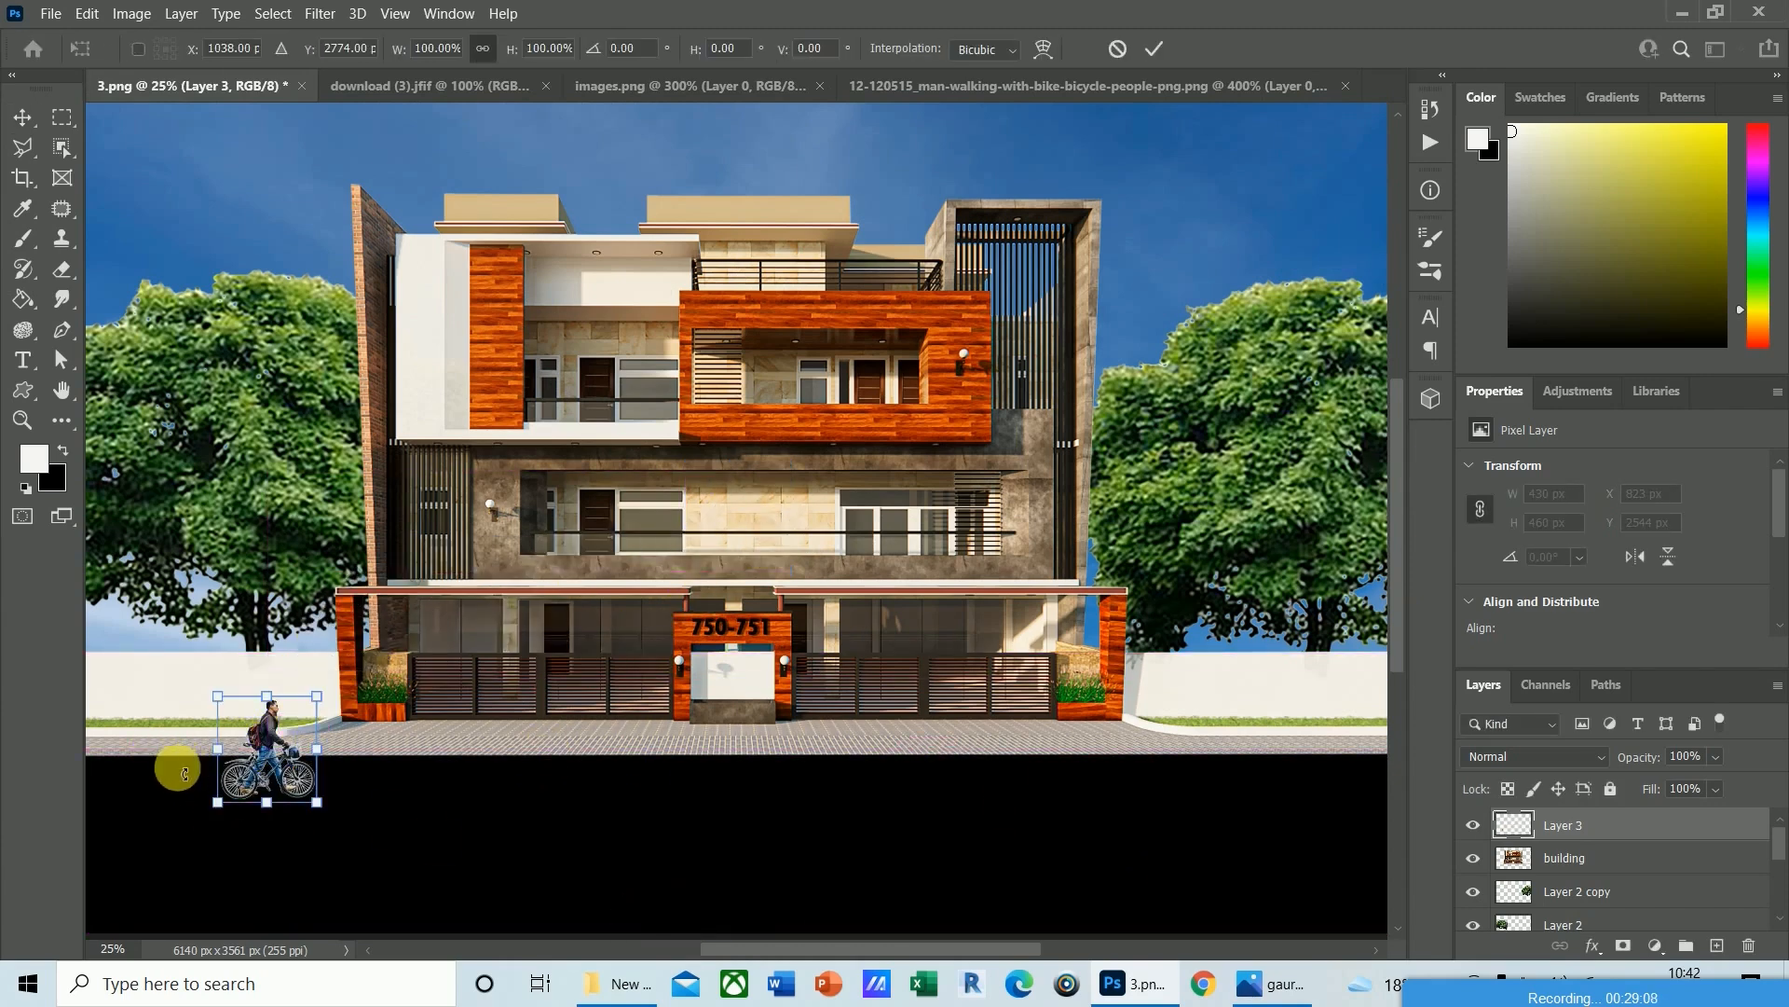
left_click_drag(325, 706, 350, 667)
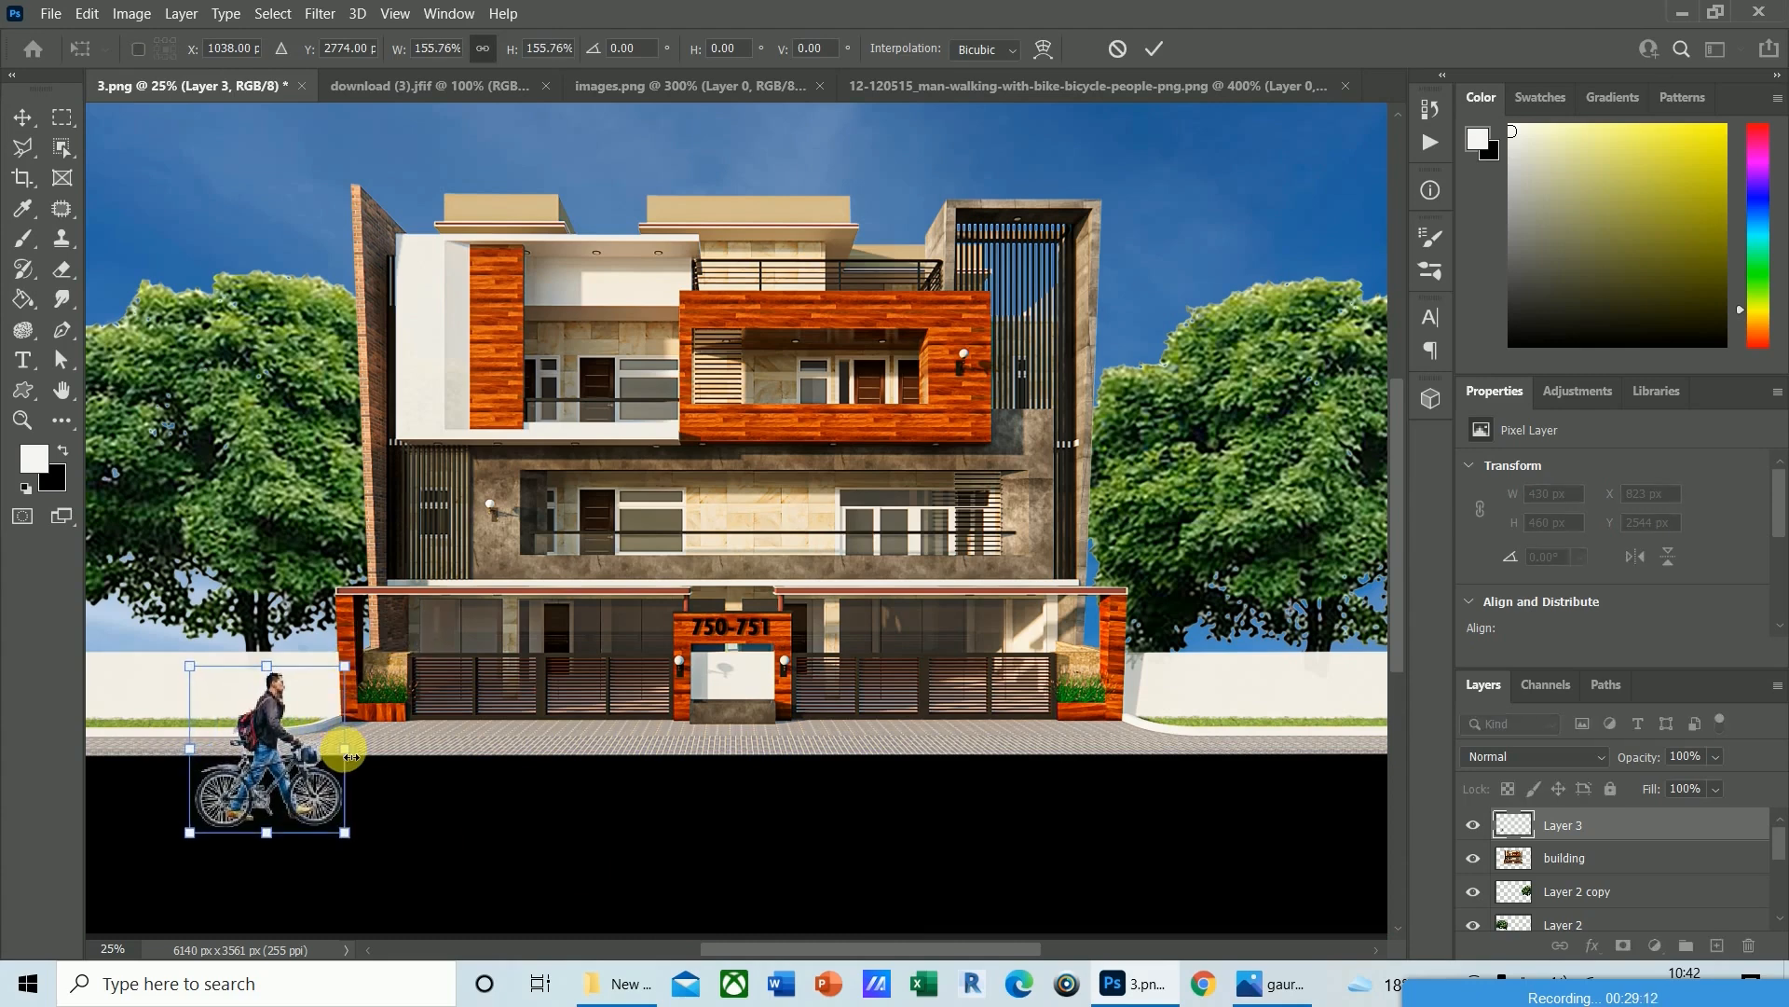
key("Return")
Nudge the man with the bicycle further left and up, to about X 403 px, Y 2344 px.
key("shift+Left")
key("shift+Left")
key("shift+Left")
key("shift+Left")
key("shift+Left")
key("shift+Left")
key("shift+Left")
key("shift+Left")
key("shift+Left")
key("shift+Left")
key("shift+Left")
key("shift+Left")
key("shift+Left")
key("shift+Left")
key("shift+Left")
key("shift+Left")
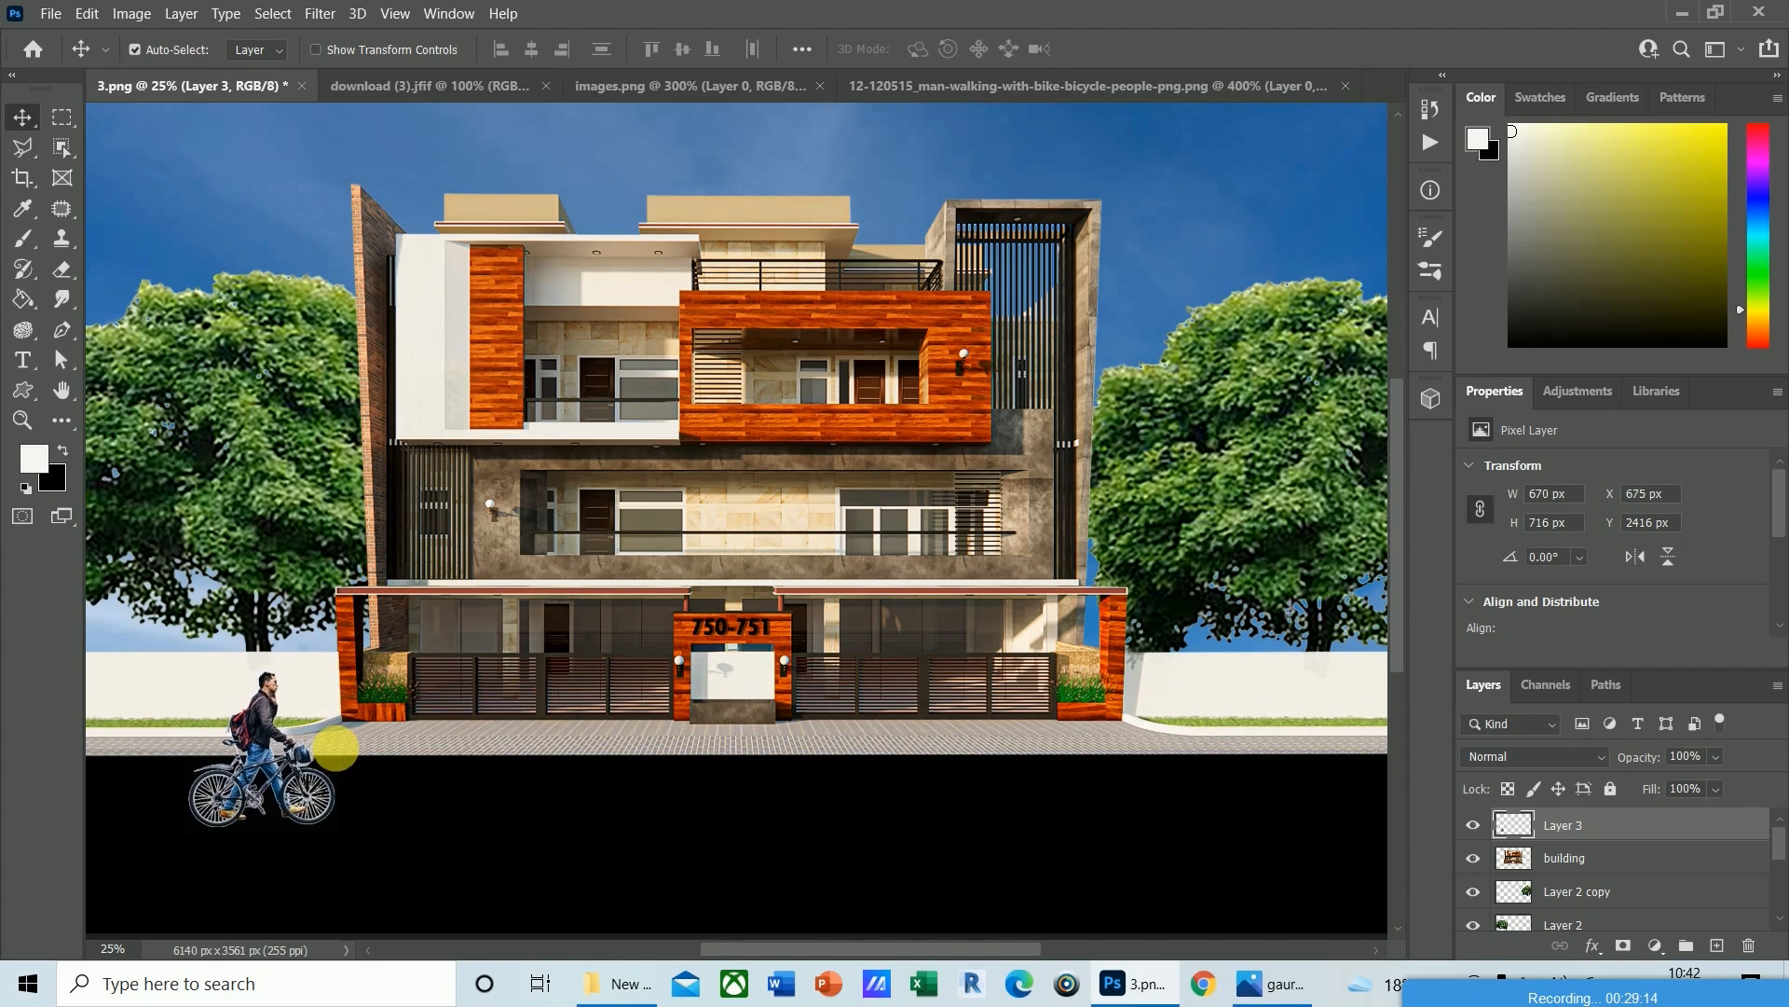
key("shift+Left")
key("shift+Left")
key("shift+Left")
key("shift+Left")
key("shift+Left")
key("shift+Left")
key("shift+Left")
key("shift+Left")
key("shift+Left")
key("shift+Left")
key("shift+Left")
key("shift+Left")
key("shift+Left")
key("shift+Left")
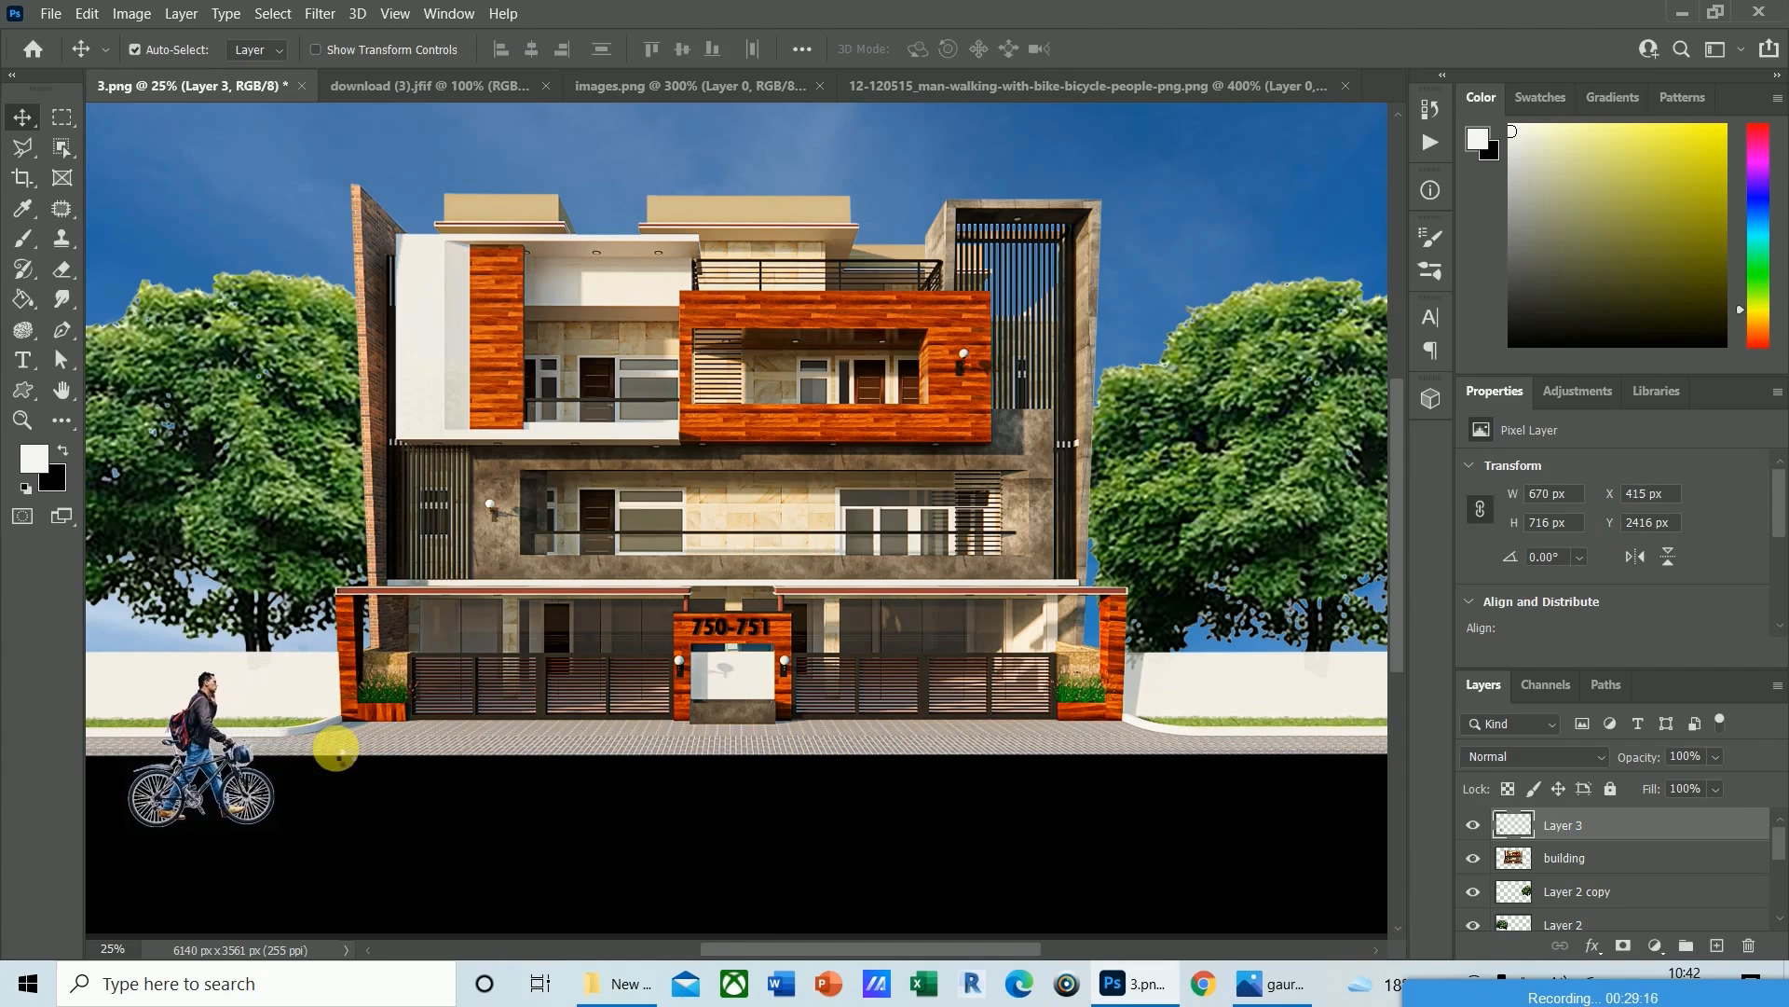
key("shift+Up")
key("shift+Up")
key("shift+Up")
key("shift+Up")
key("shift+Up")
key("shift+Up")
key("shift+Up")
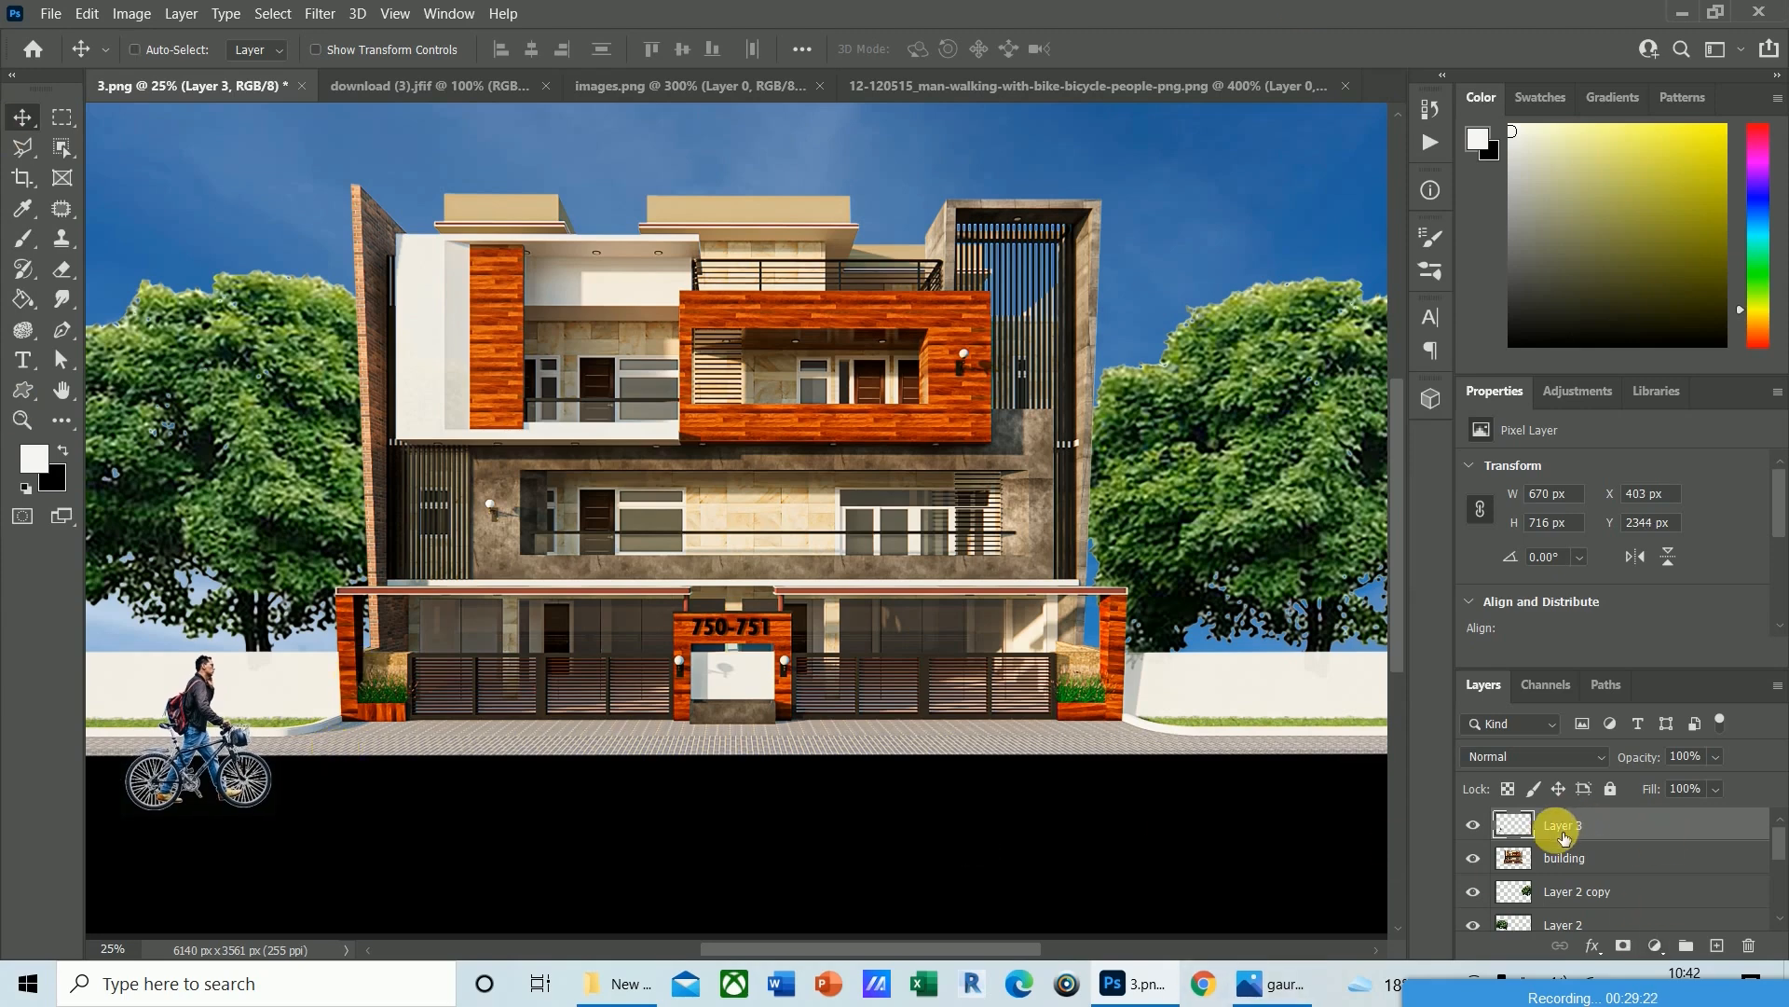
Duplicate the layer of the man with the bicycle.
key("ctrl+j")
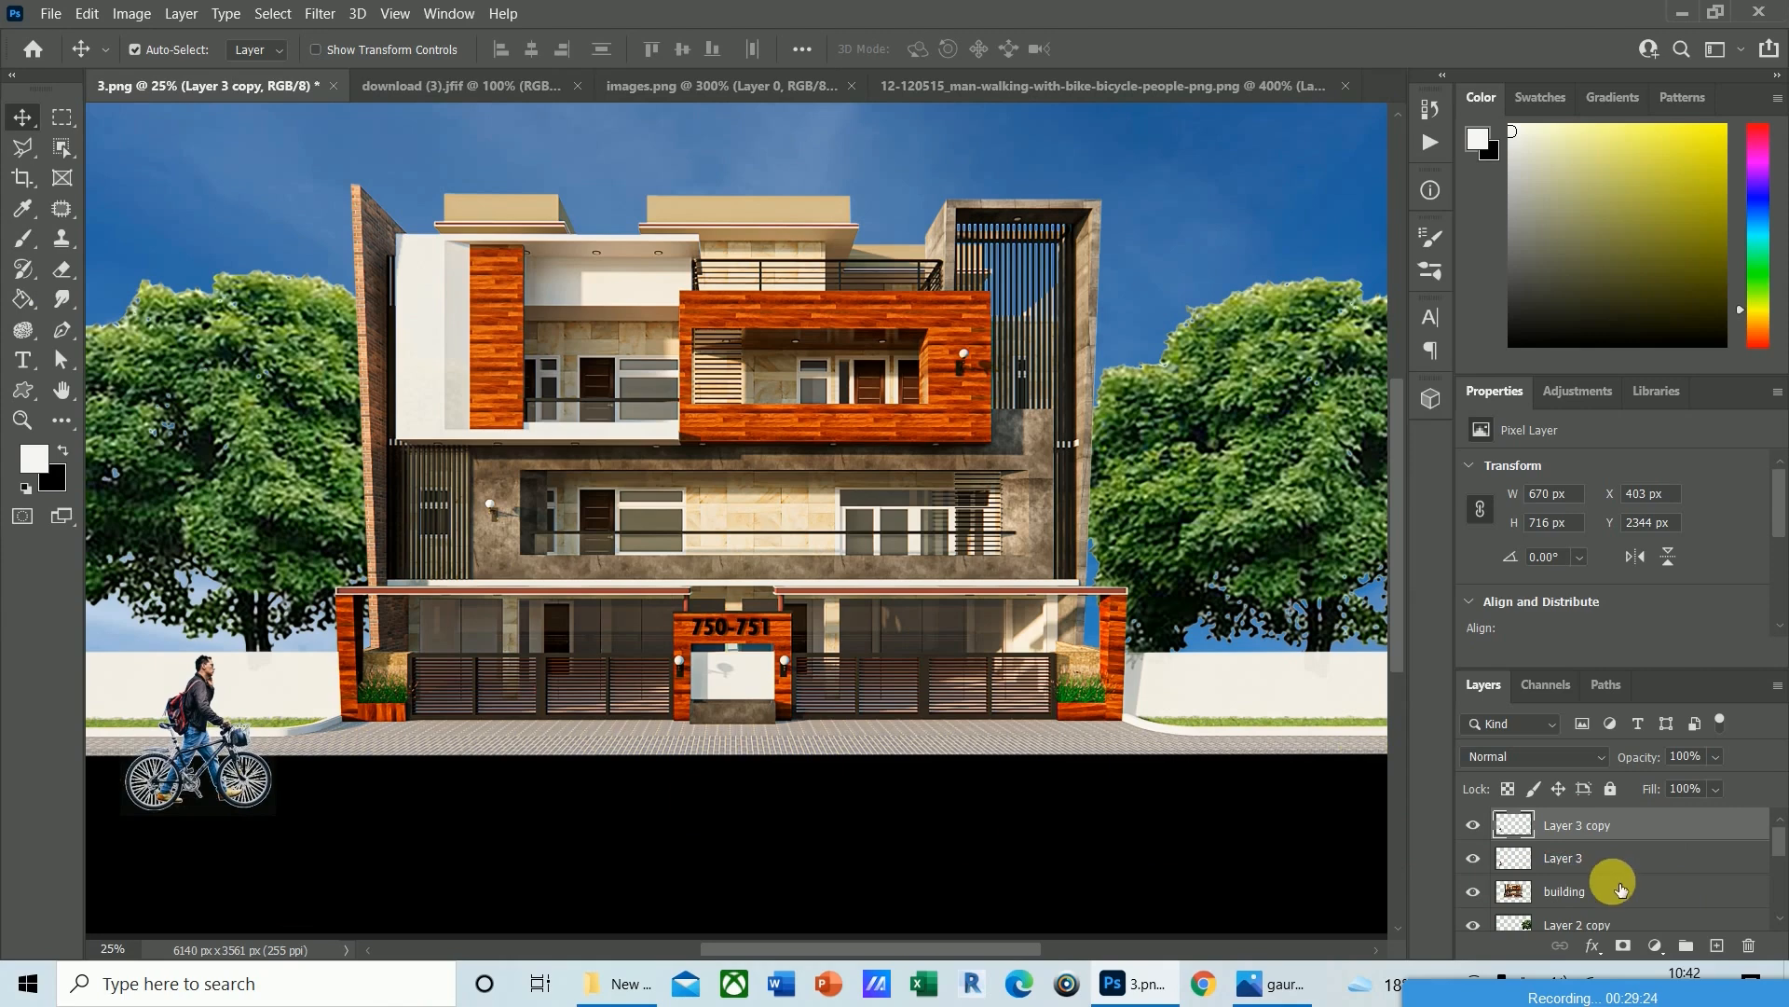
Set the foreground colour to black.
left_click(42, 466)
left_click_drag(720, 327, 726, 525)
left_click(1251, 174)
key("v")
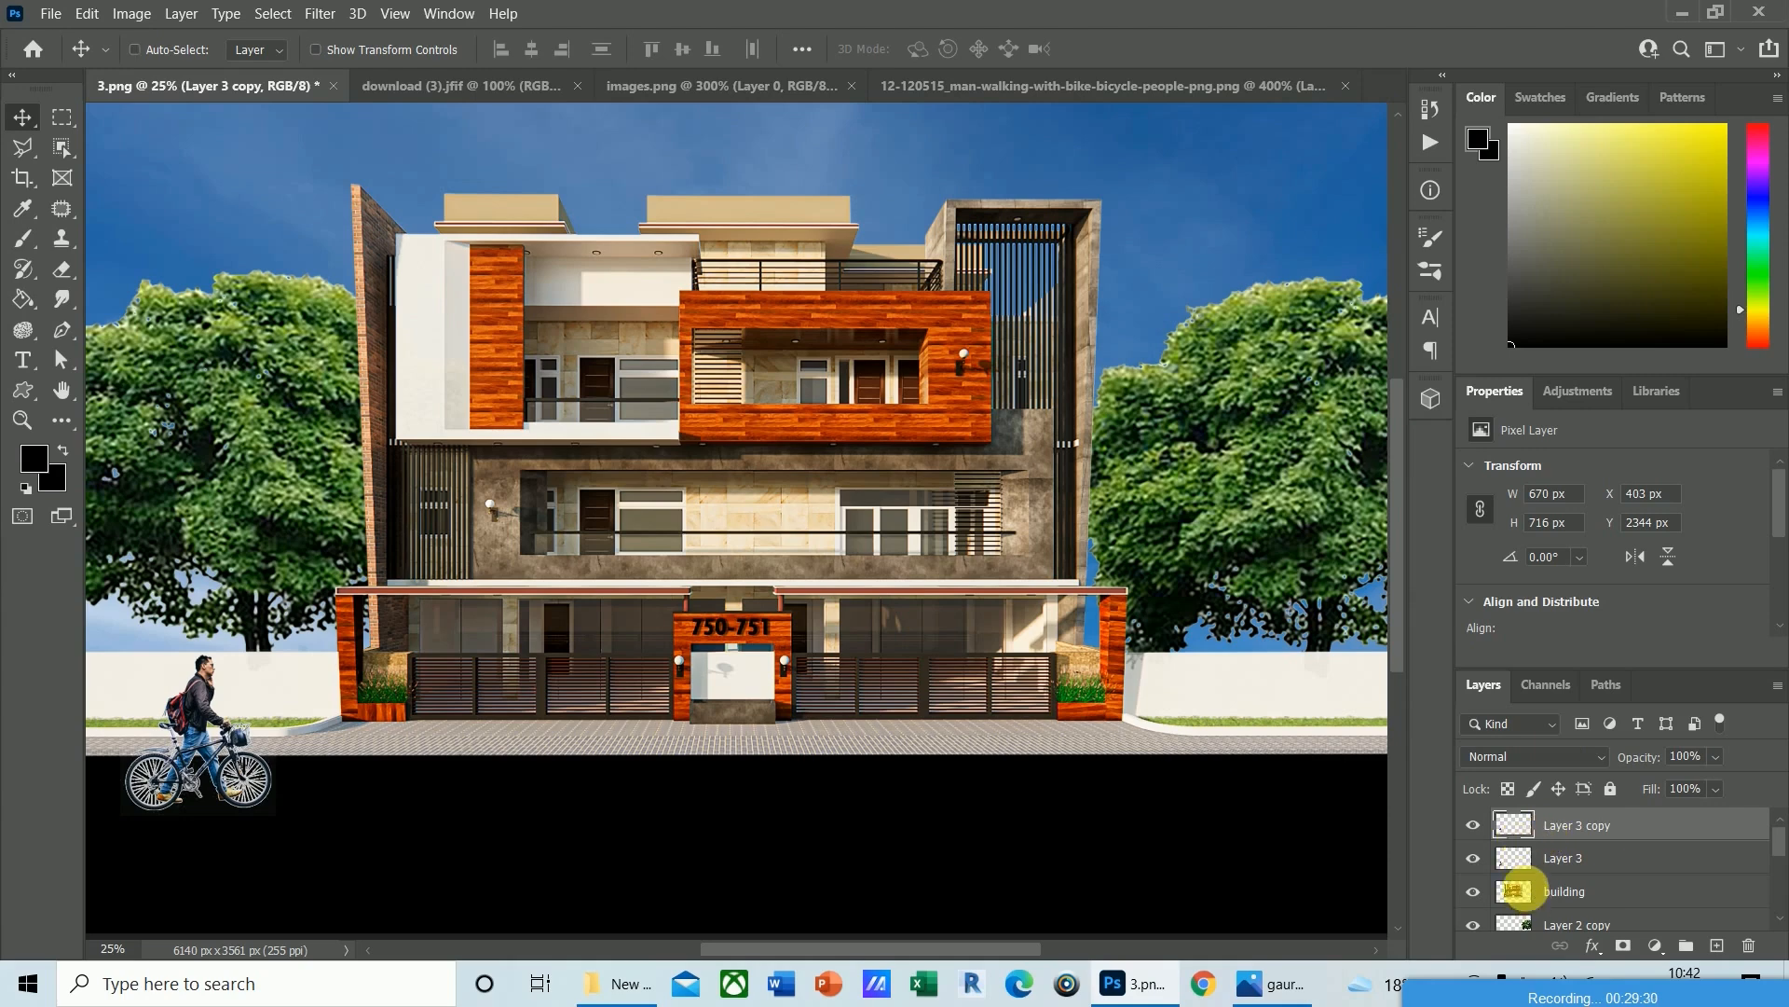
Fill the figure outline on the duplicated man-with-bicycle layer with black and clear the selection.
left_click(1525, 836, "ctrl")
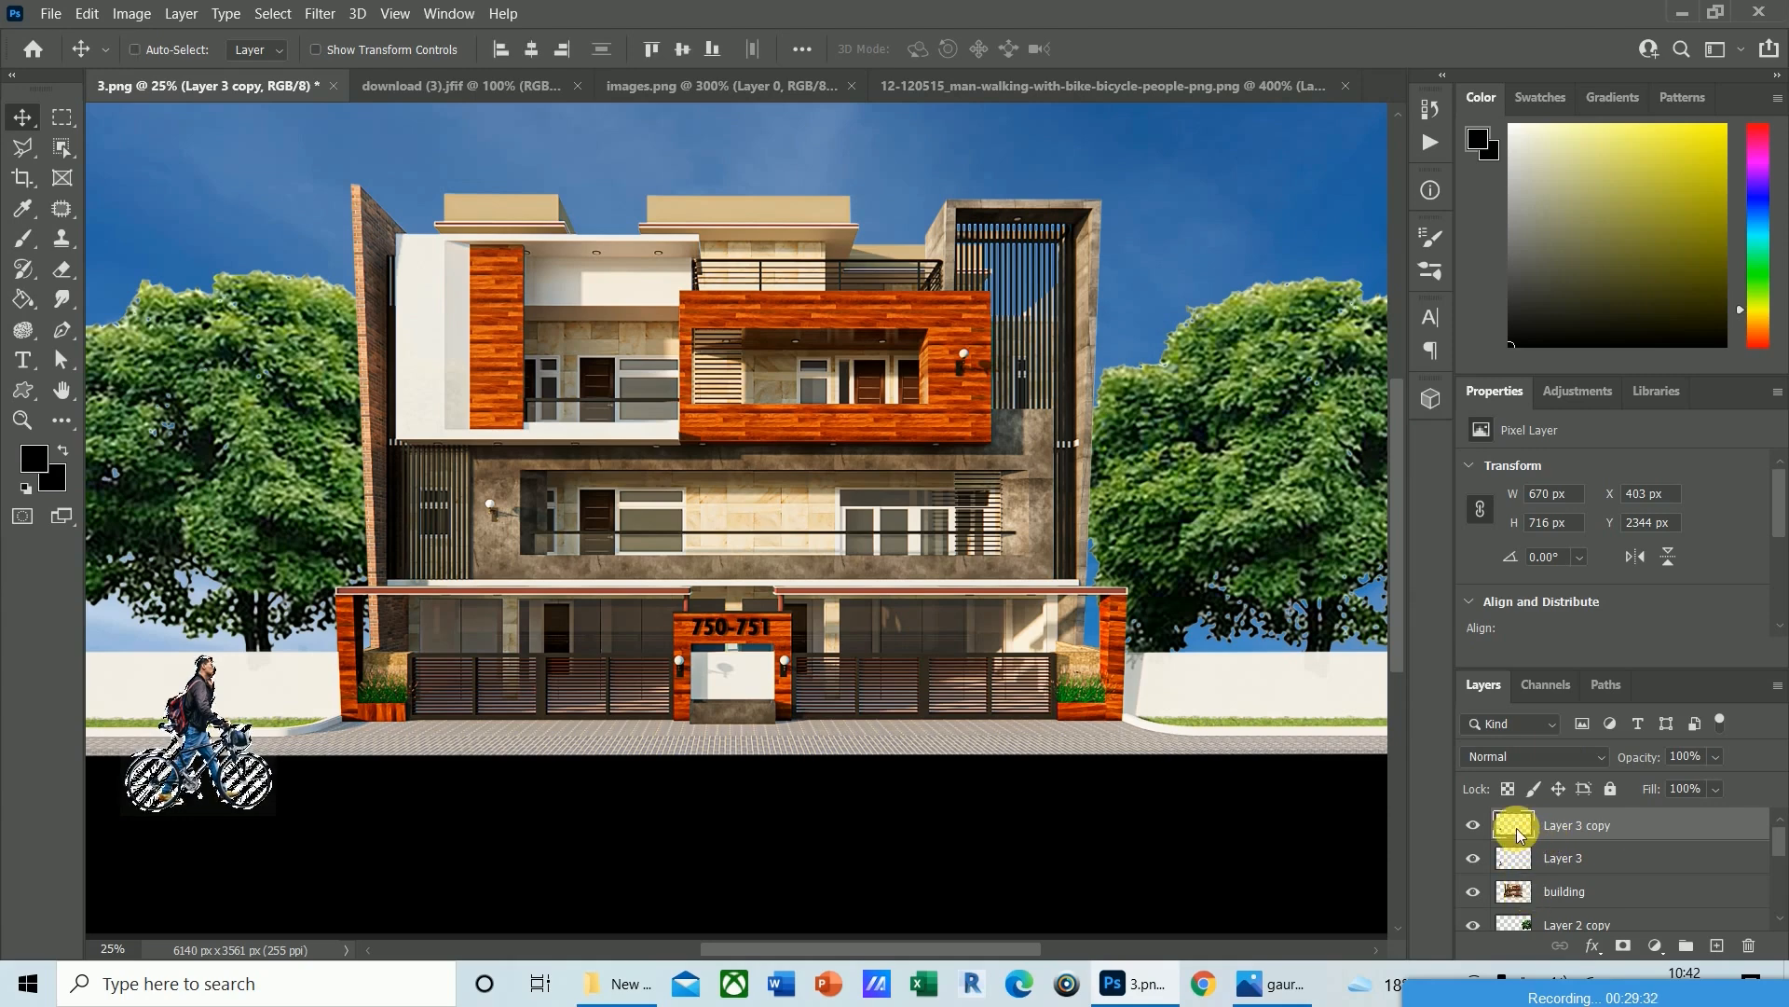
key("ctrl+alt+BackSpace")
left_click(920, 386)
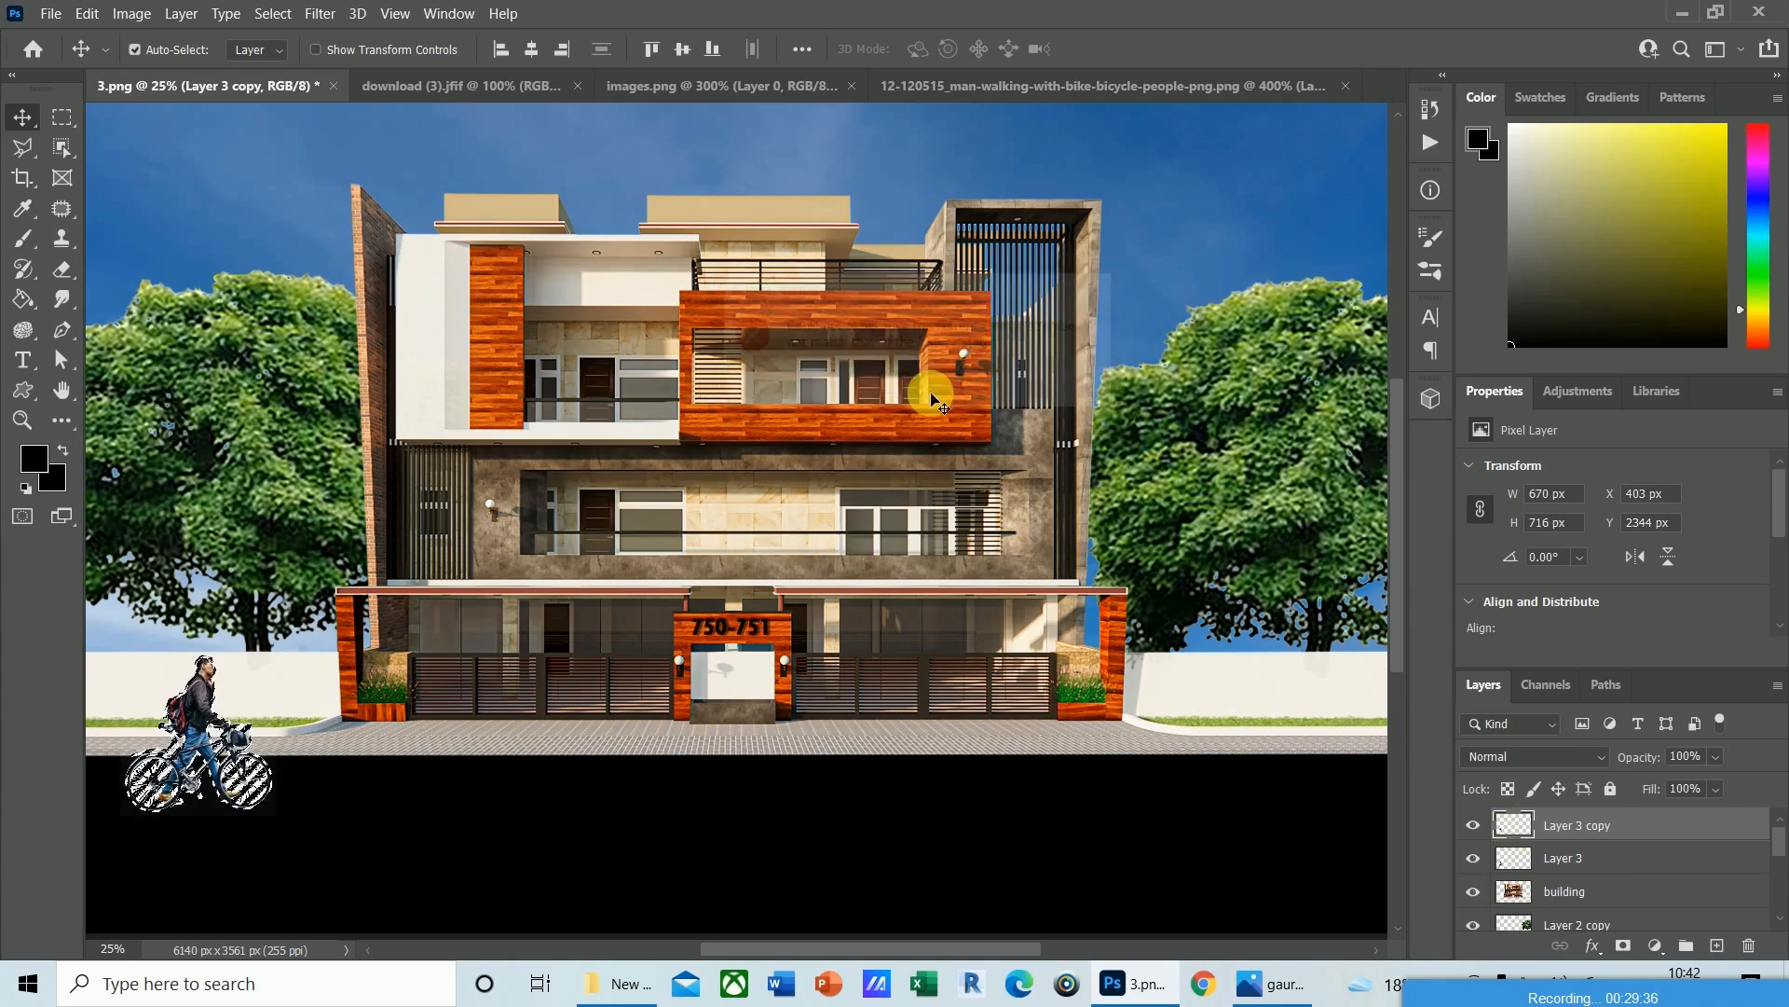
key("alt+BackSpace")
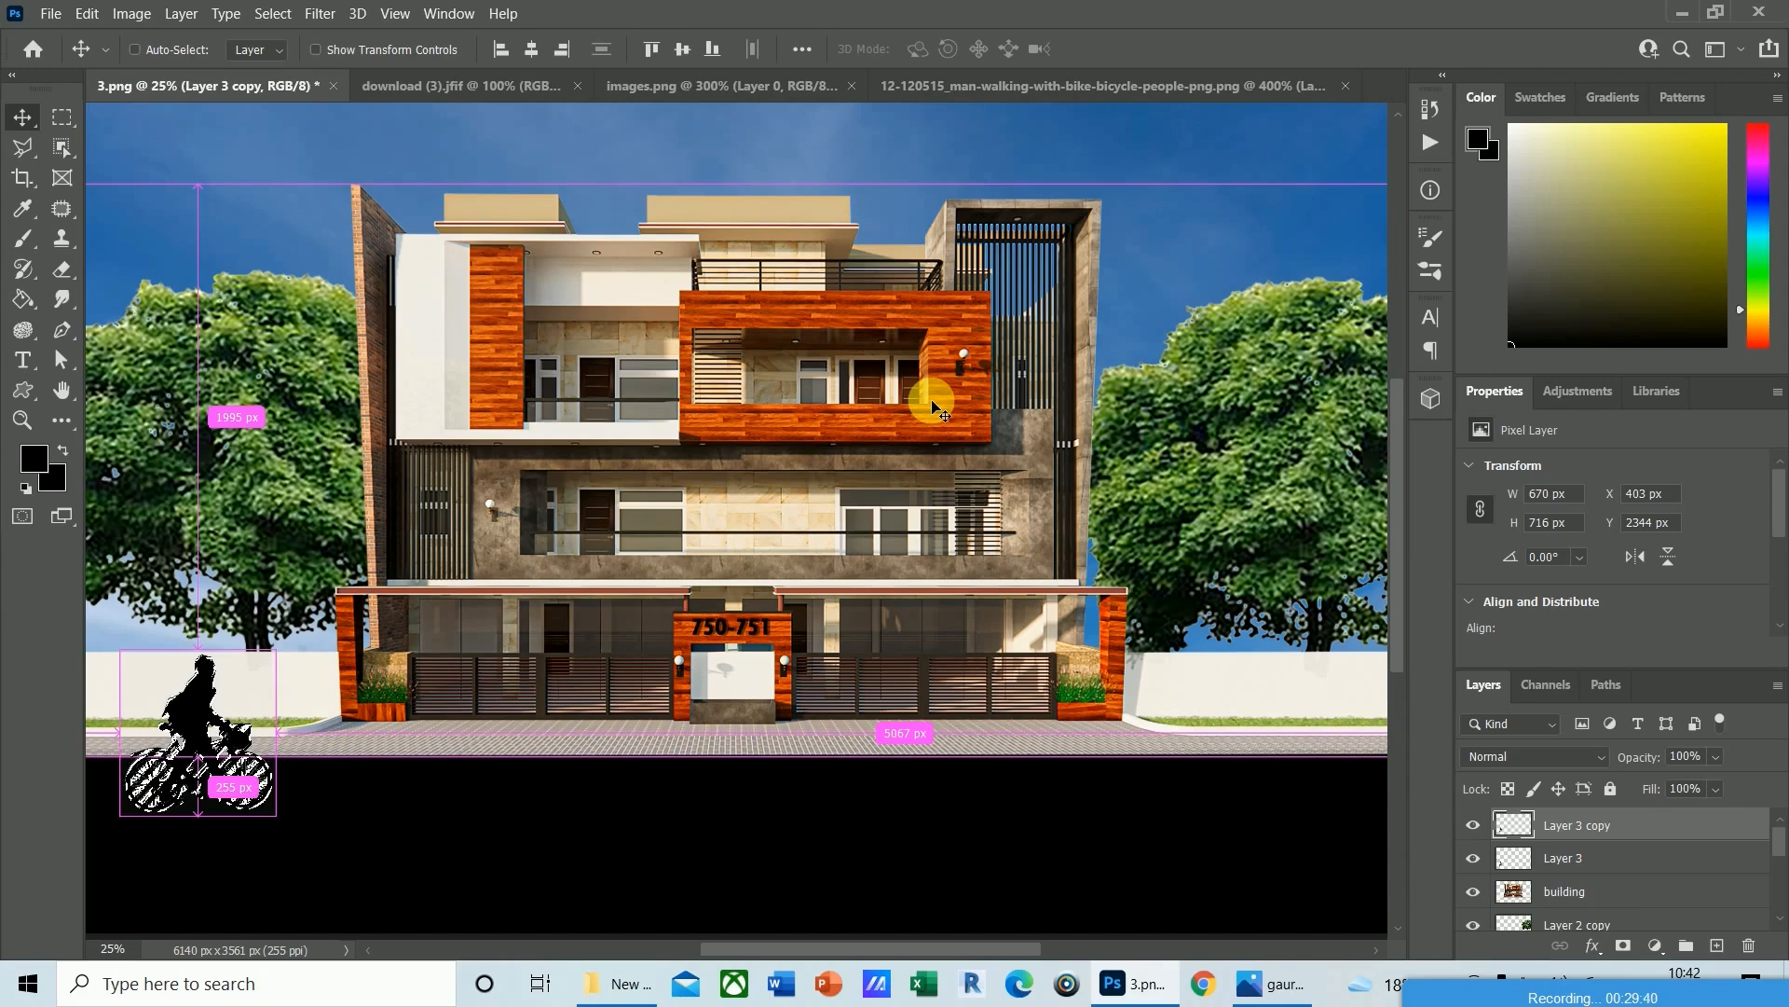
key("ctrl+d")
Distort the black silhouette into a slanted ground shadow of about 970 × 504 px, keeping its base at the bicycle wheels.
key("ctrl+t")
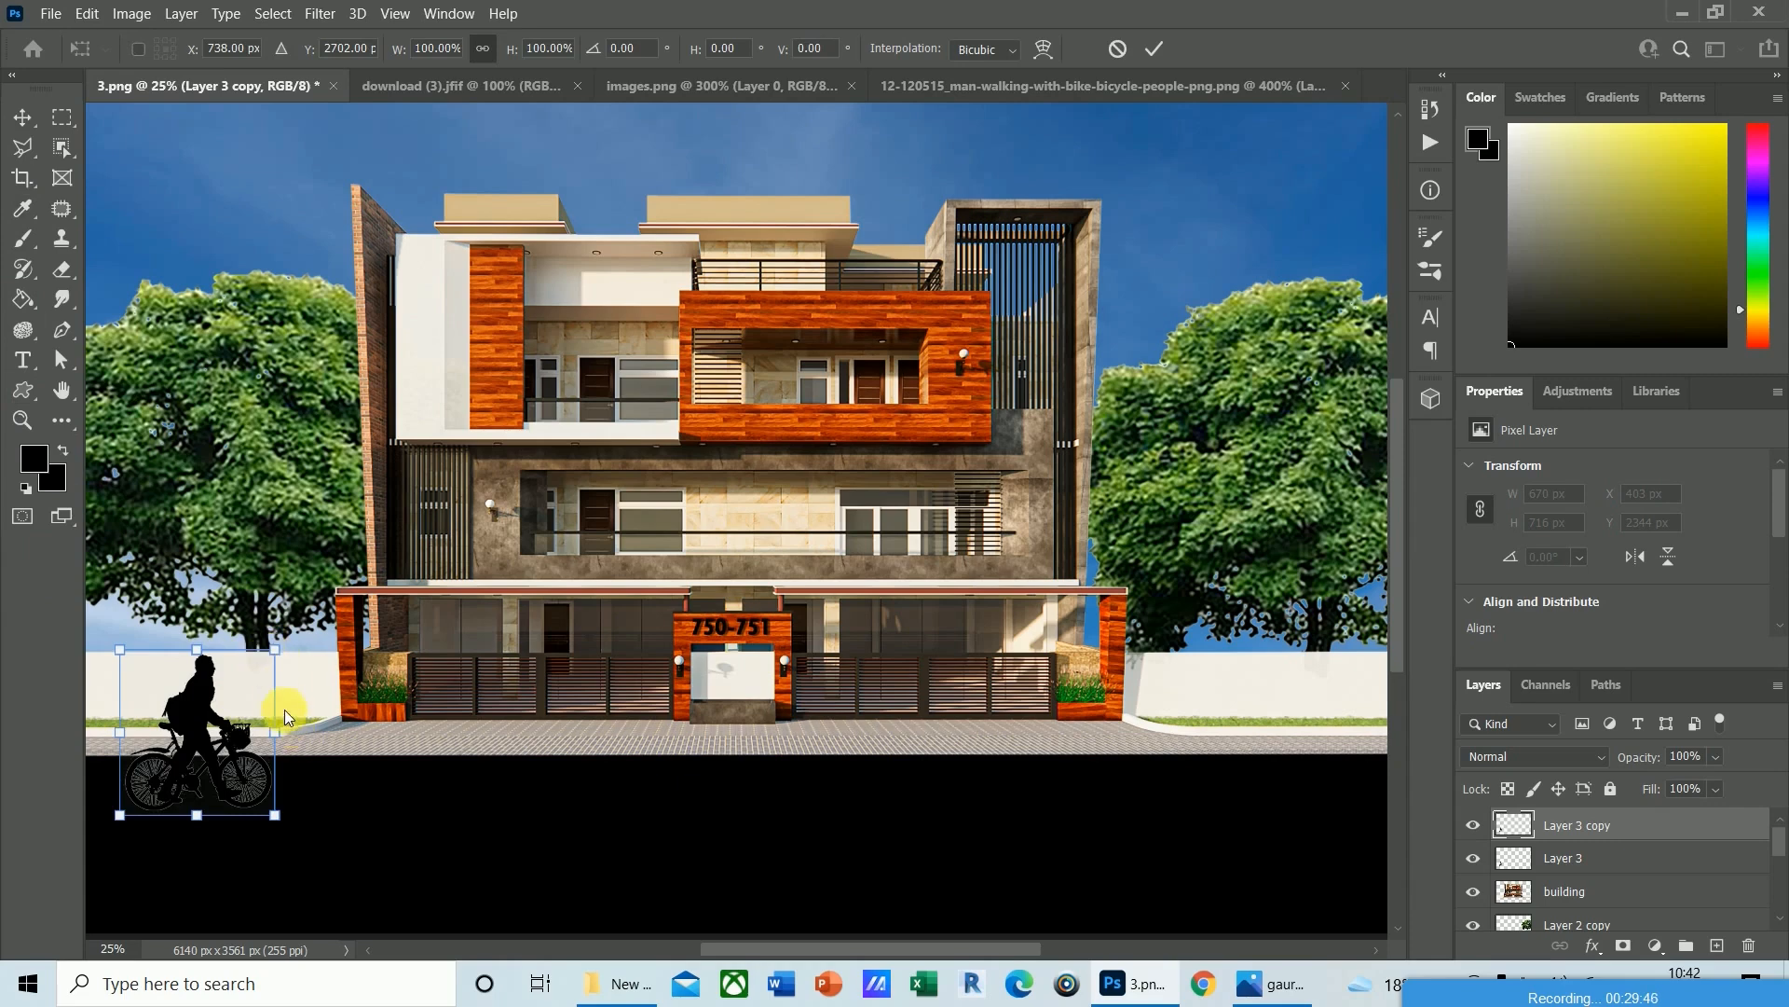
left_click_drag(274, 649, 371, 701)
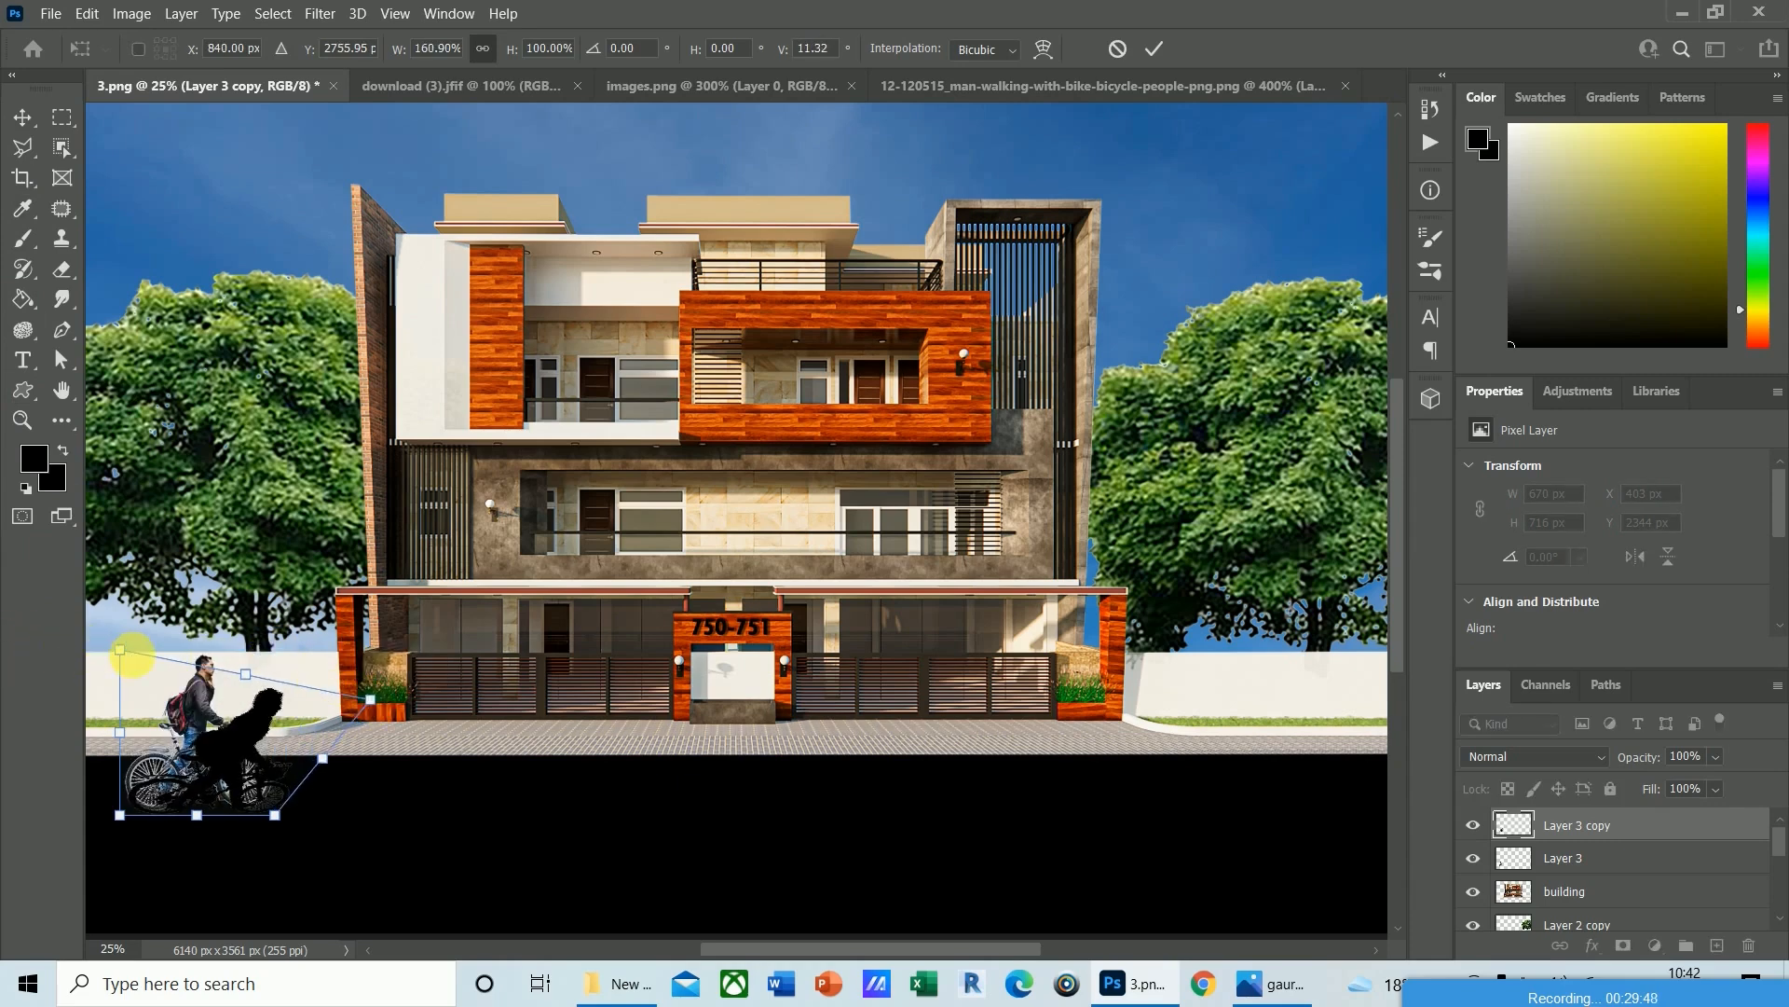
left_click_drag(128, 650, 213, 699)
left_click_drag(376, 697, 348, 709)
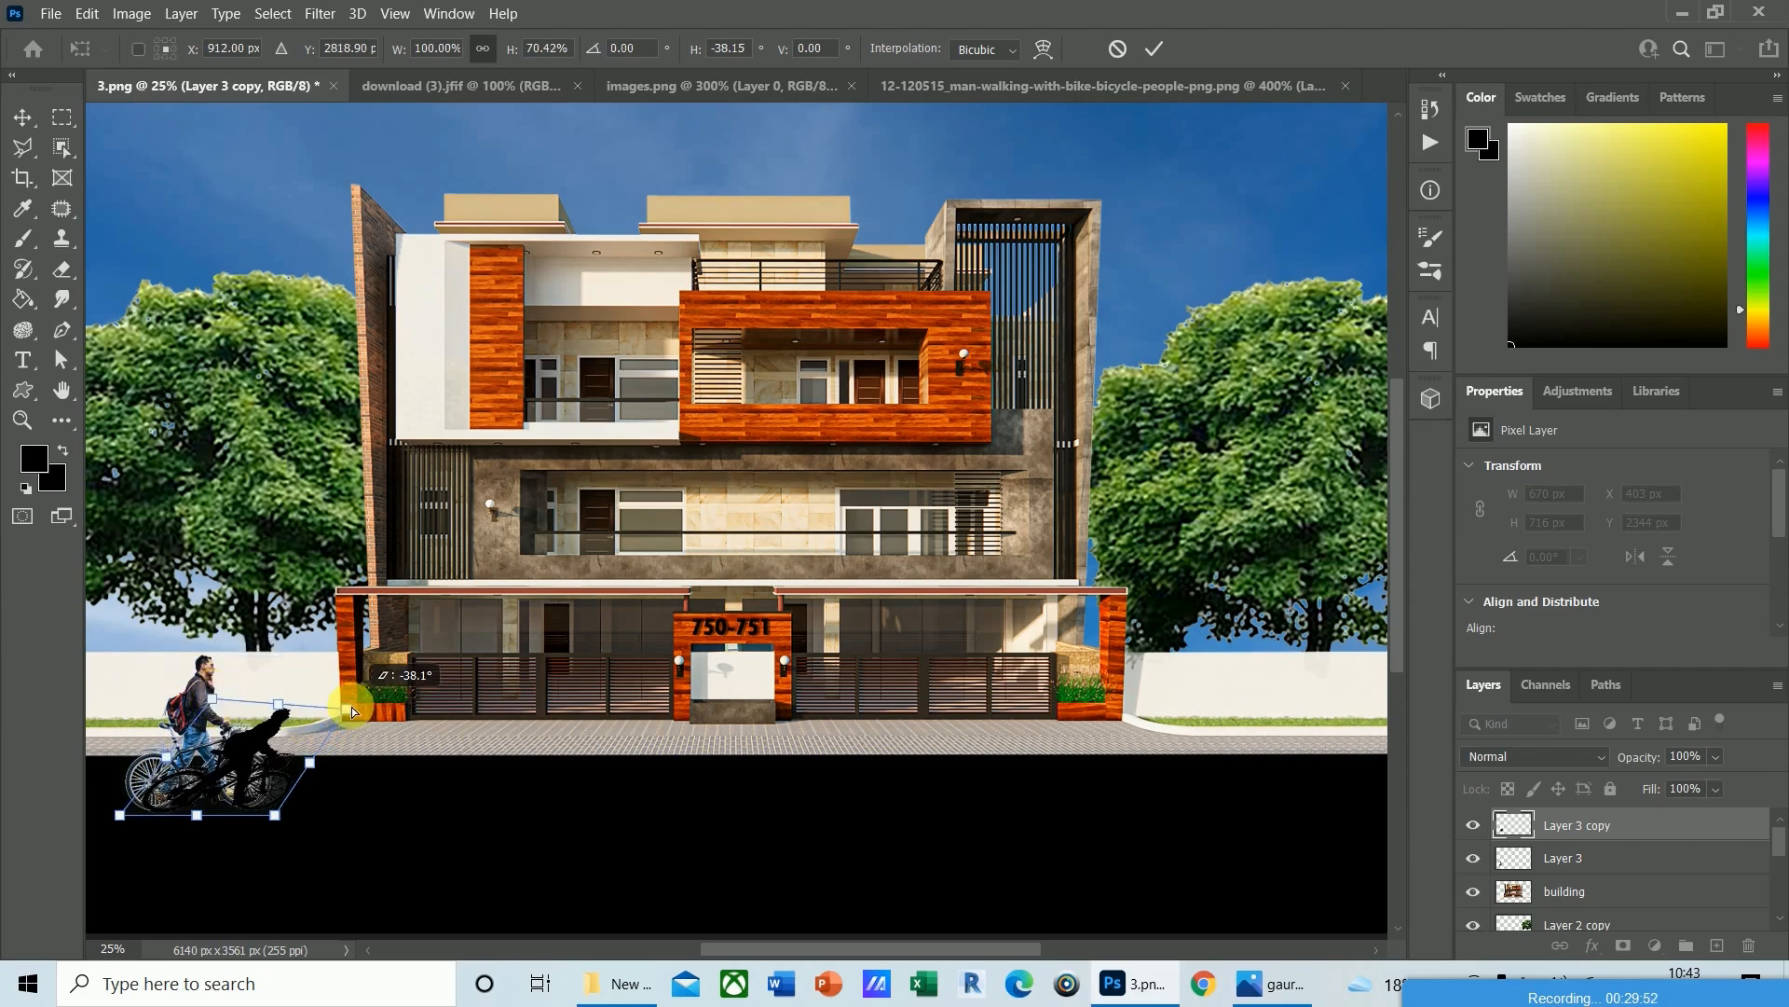
key("Return")
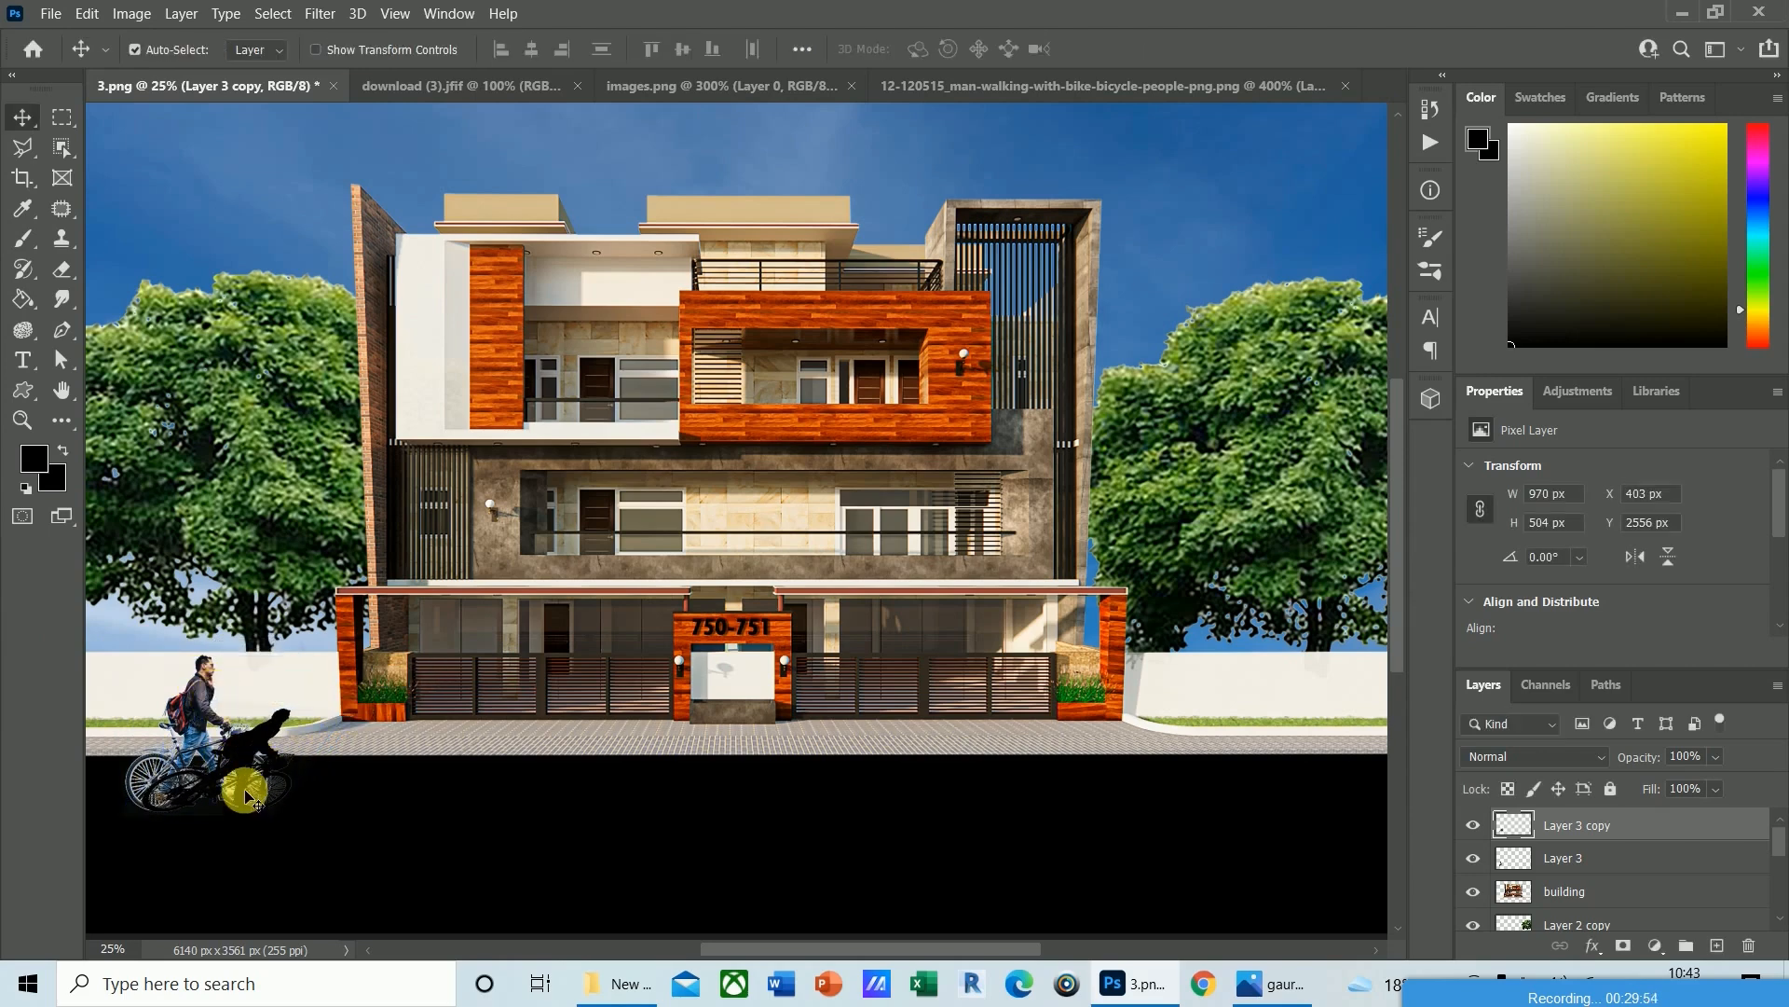
Slant and flatten the shadow silhouette further, to about 1011 × 430 px.
key("ctrl+t")
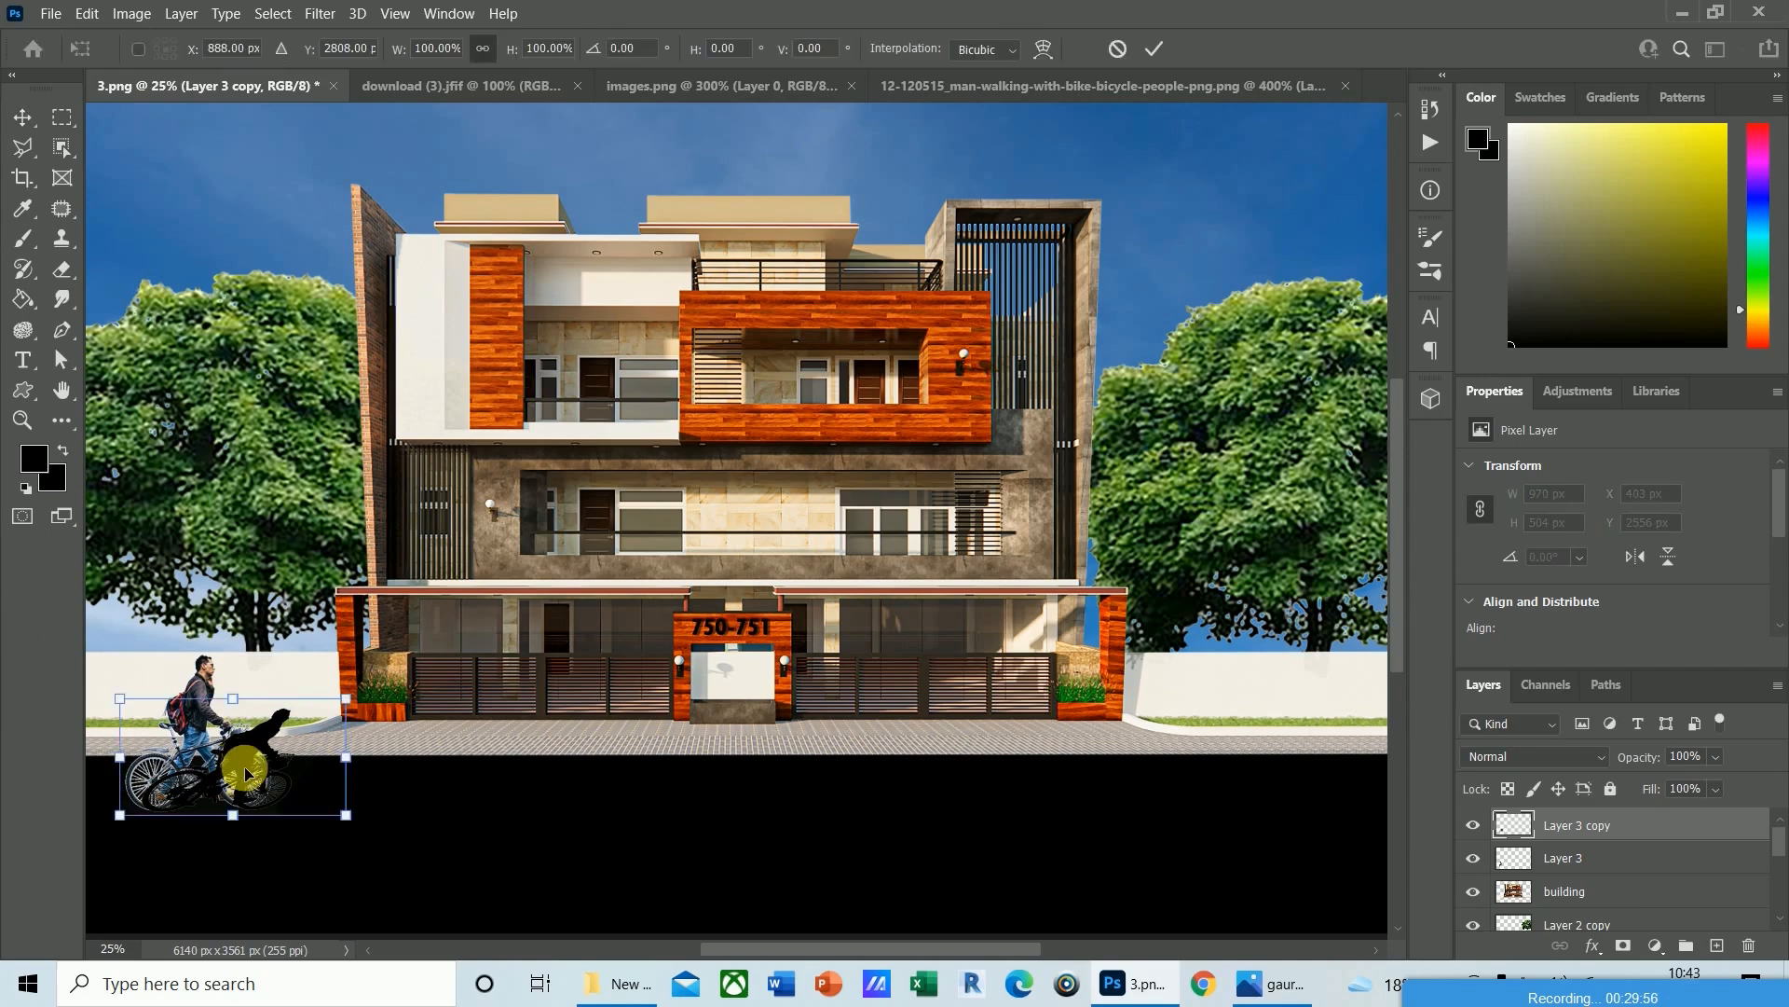
right_click(255, 762)
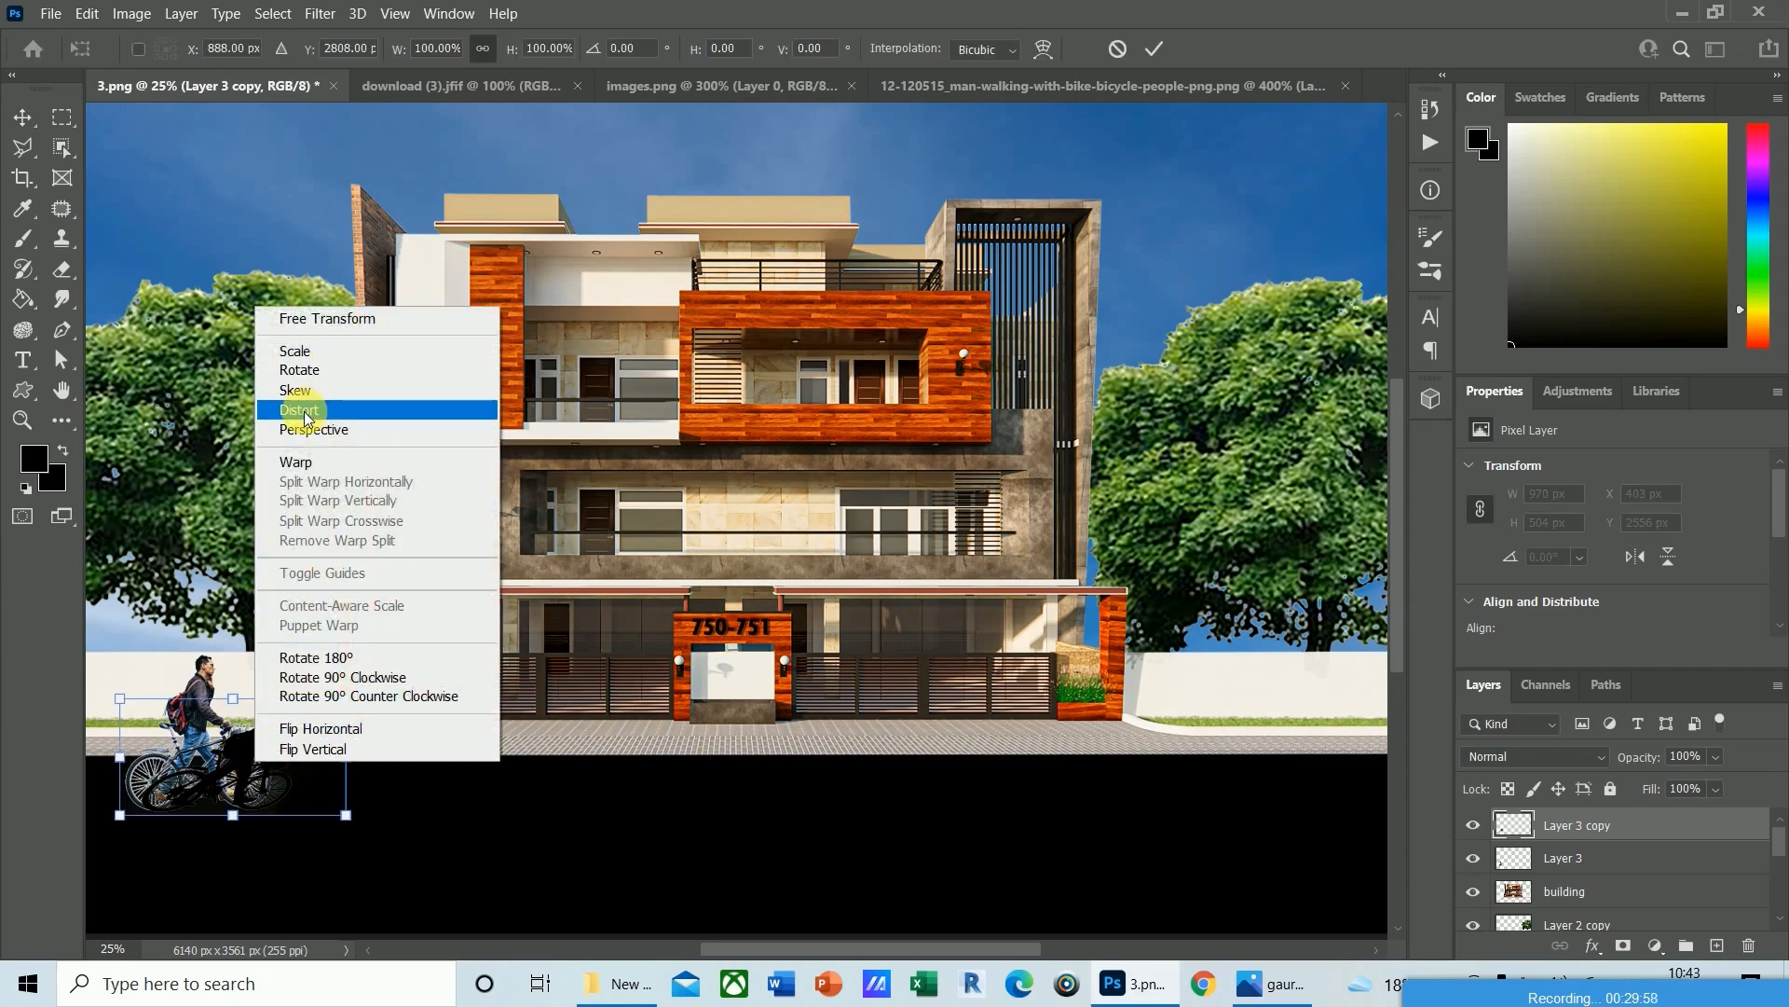
left_click(567, 148)
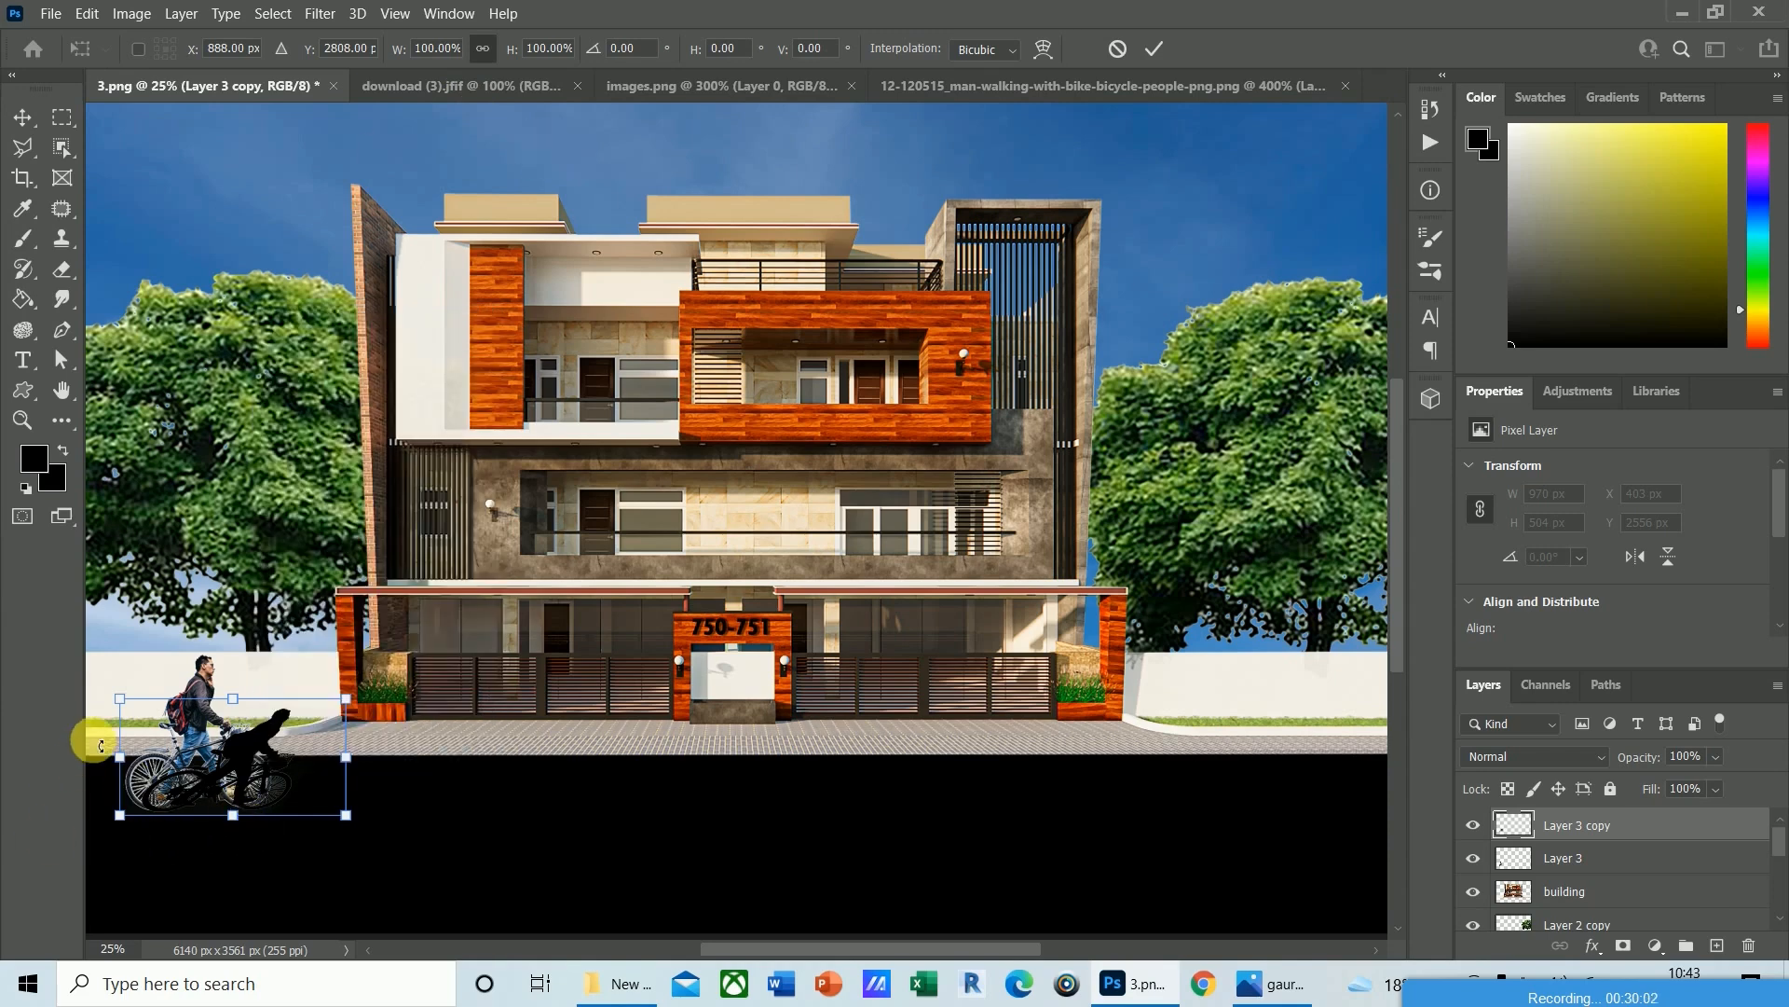
left_click_drag(126, 702, 203, 705)
left_click_drag(347, 699, 334, 718)
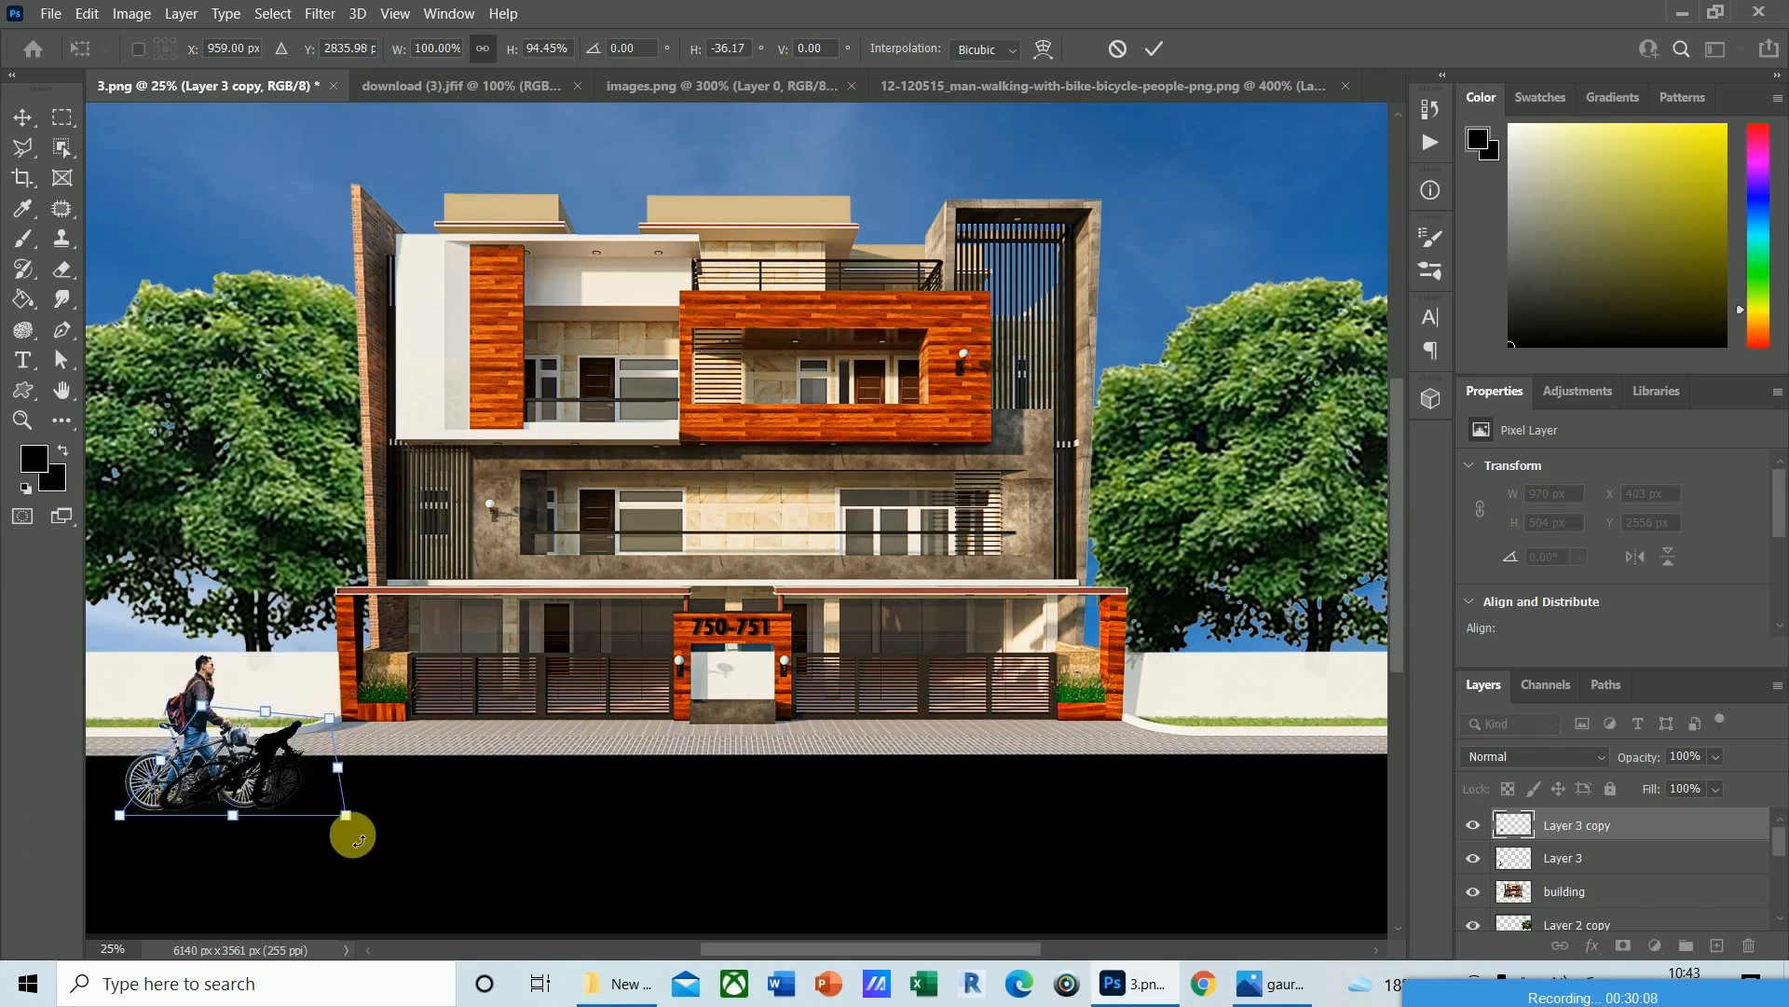
left_click_drag(326, 719, 351, 729)
key("Return")
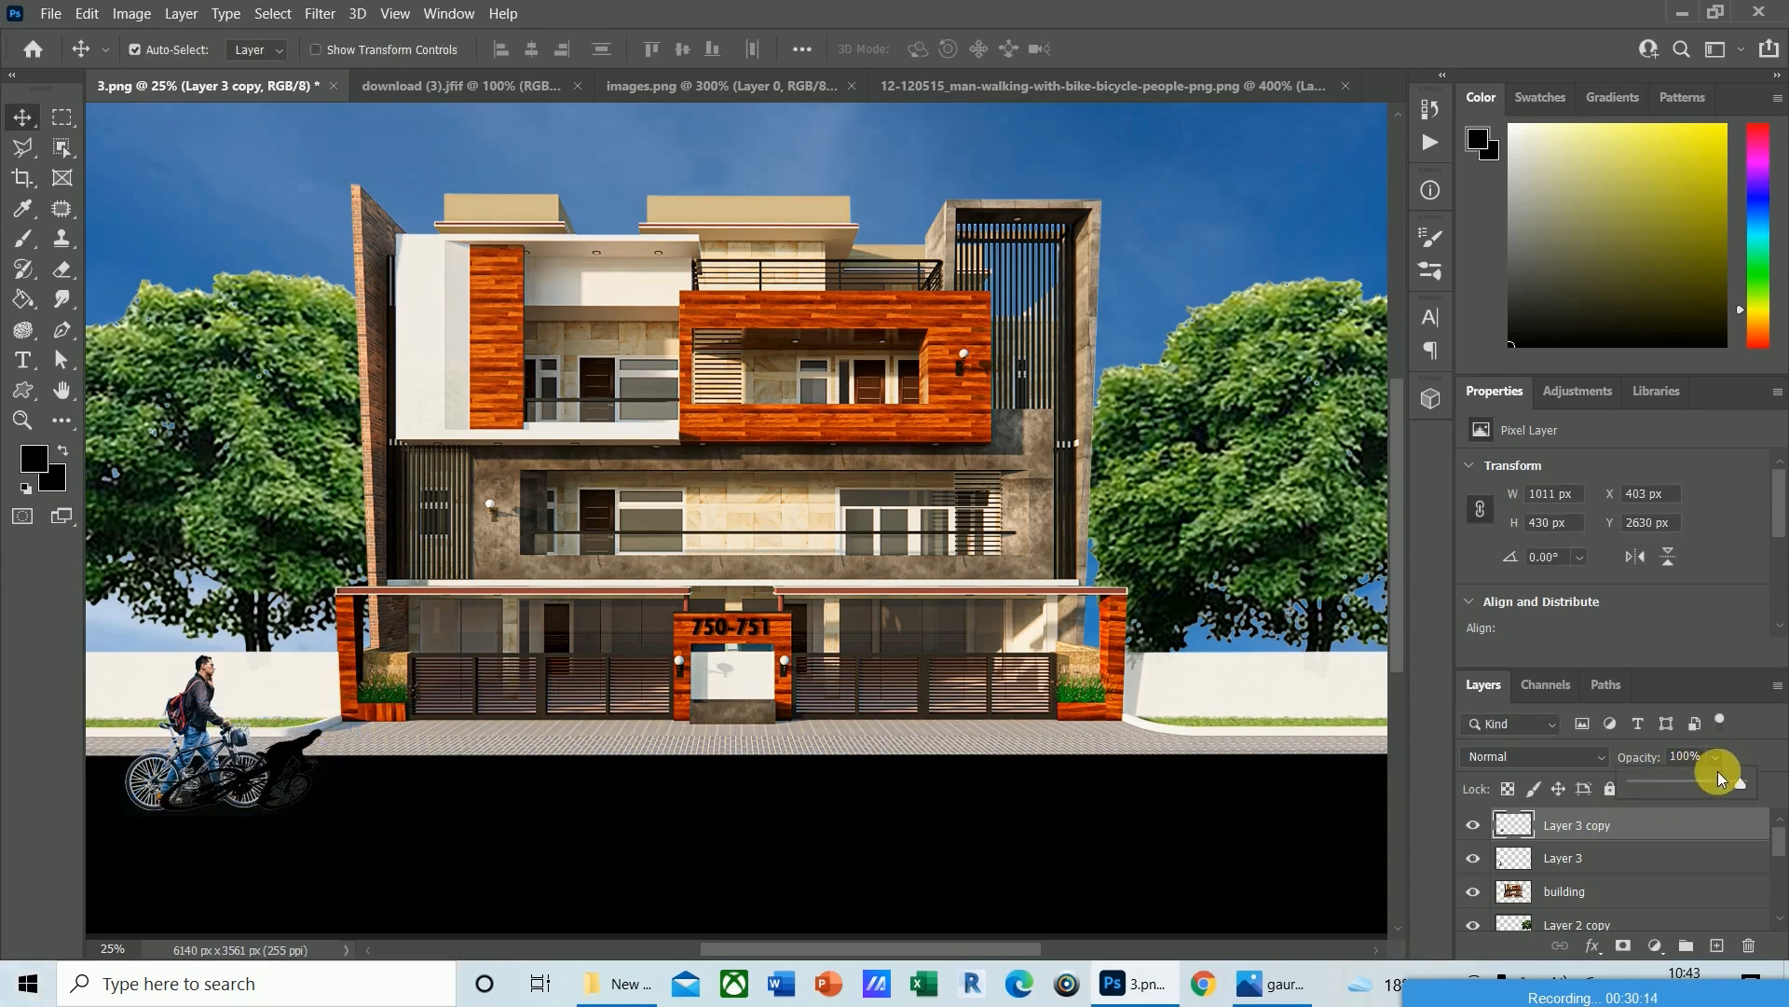
Lower the shadow layer's opacity to 41% and place it beneath the man's layer.
left_click_drag(1697, 785, 1683, 785)
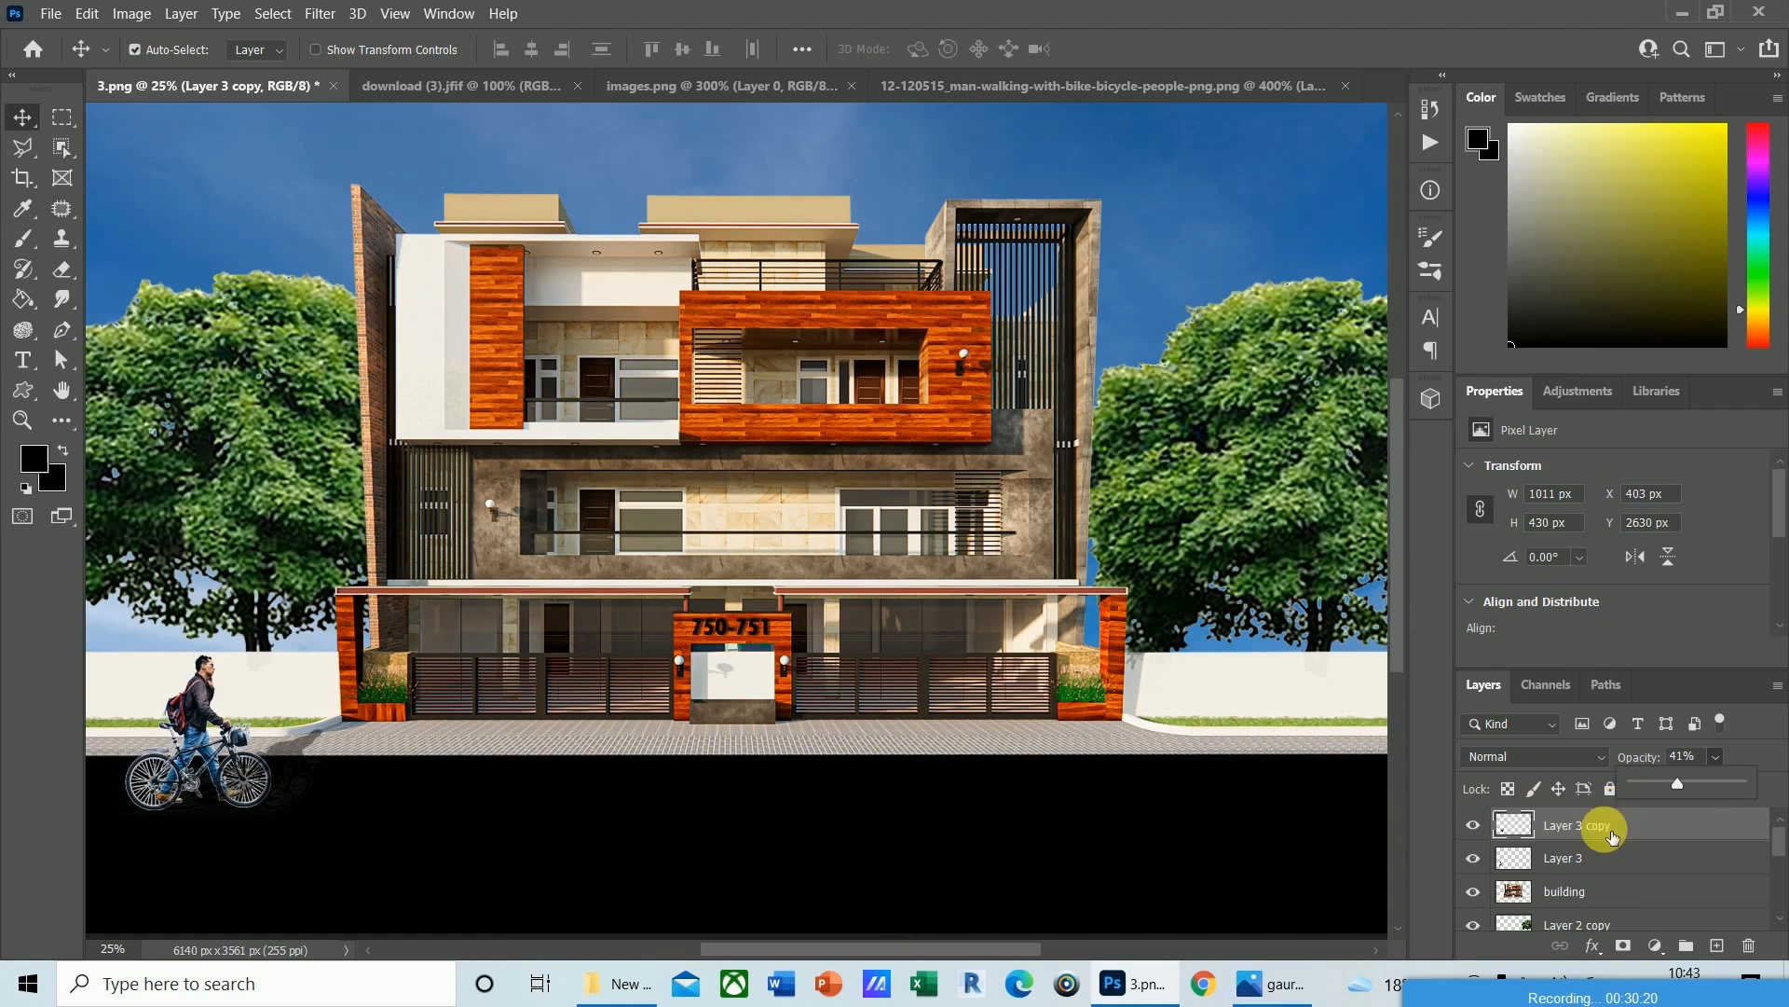
left_click_drag(1603, 834, 1613, 886)
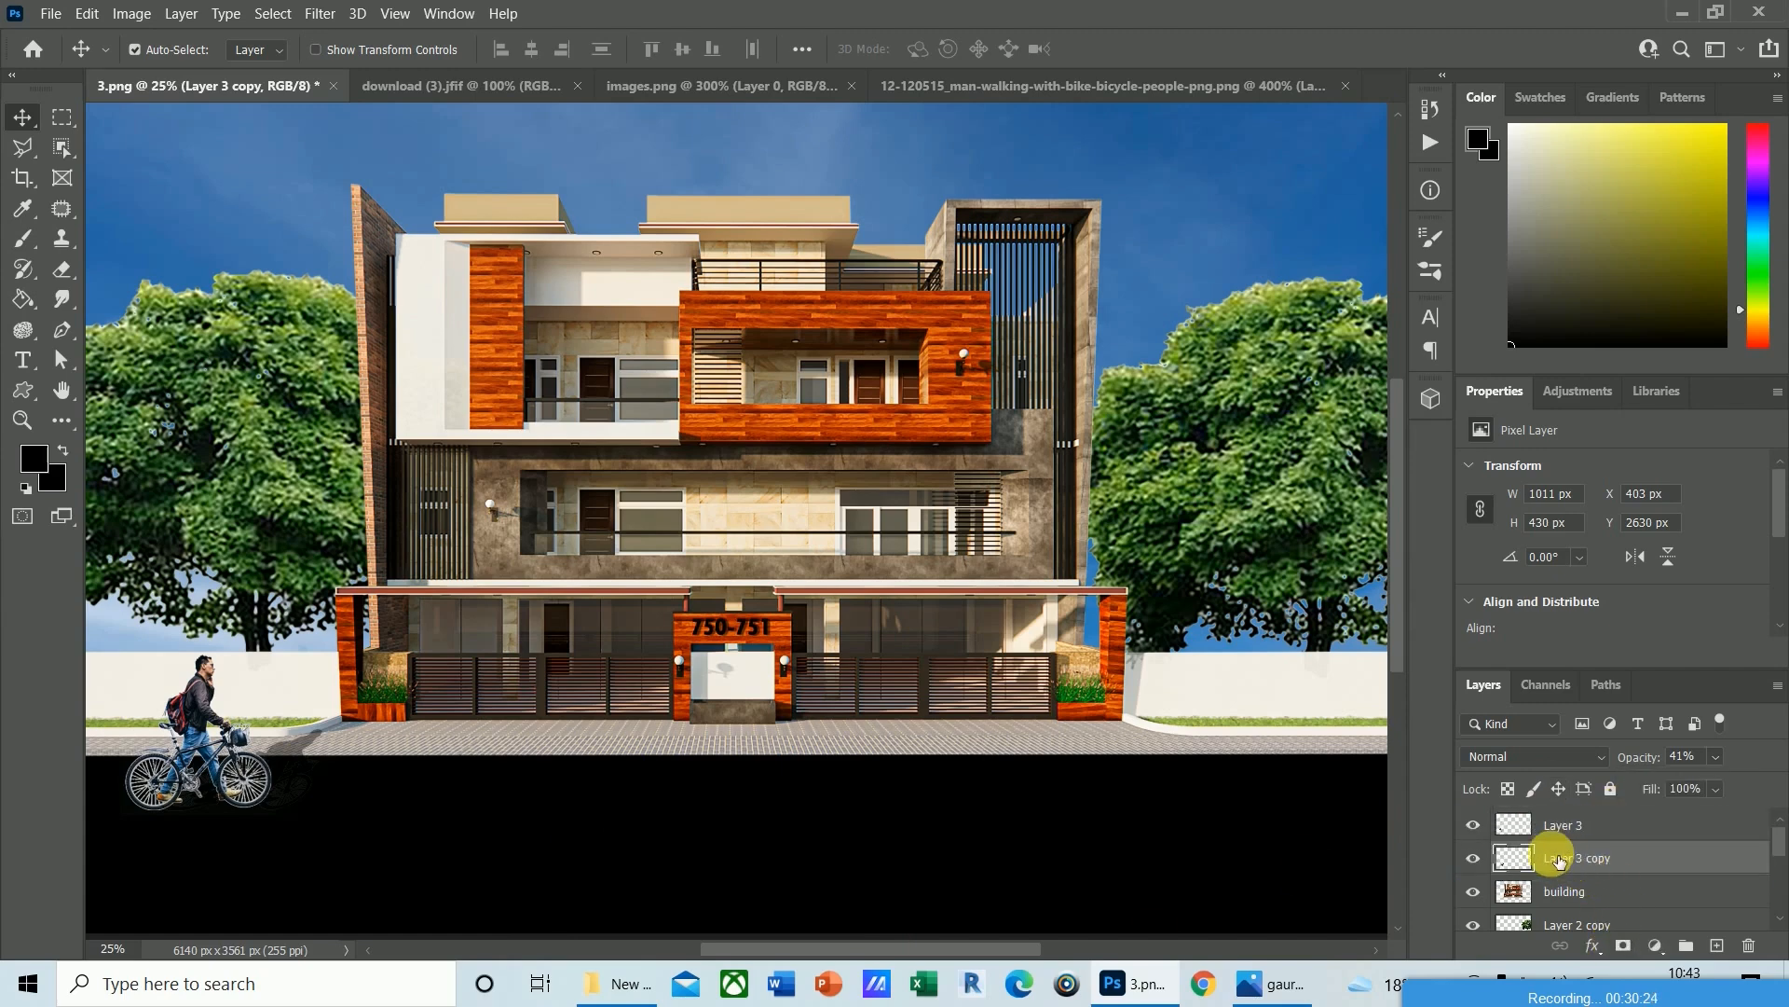
Merge the man with the bicycle and his shadow into one layer.
left_click(1573, 832, "shift")
key("ctrl+e")
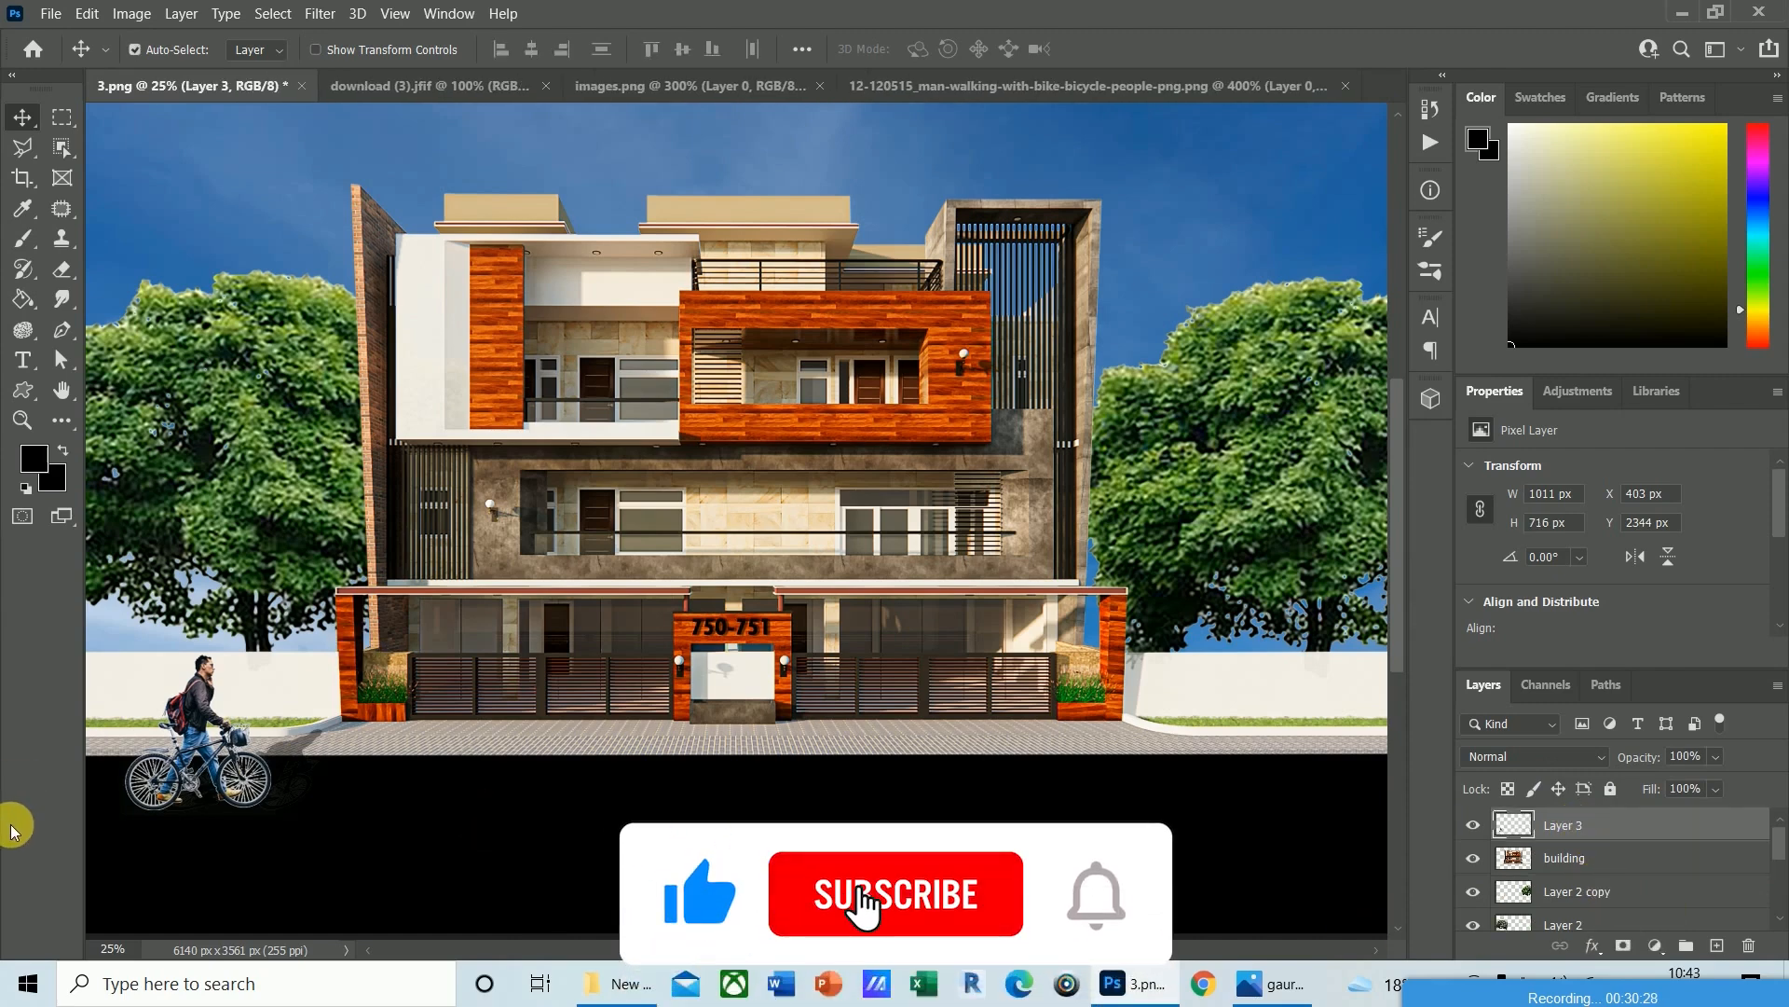
Move the man with the bicycle and his shadow to the image's left edge, at about X 222 px, Y 2292 px.
left_click_drag(132, 832, 151, 695)
key("Left")
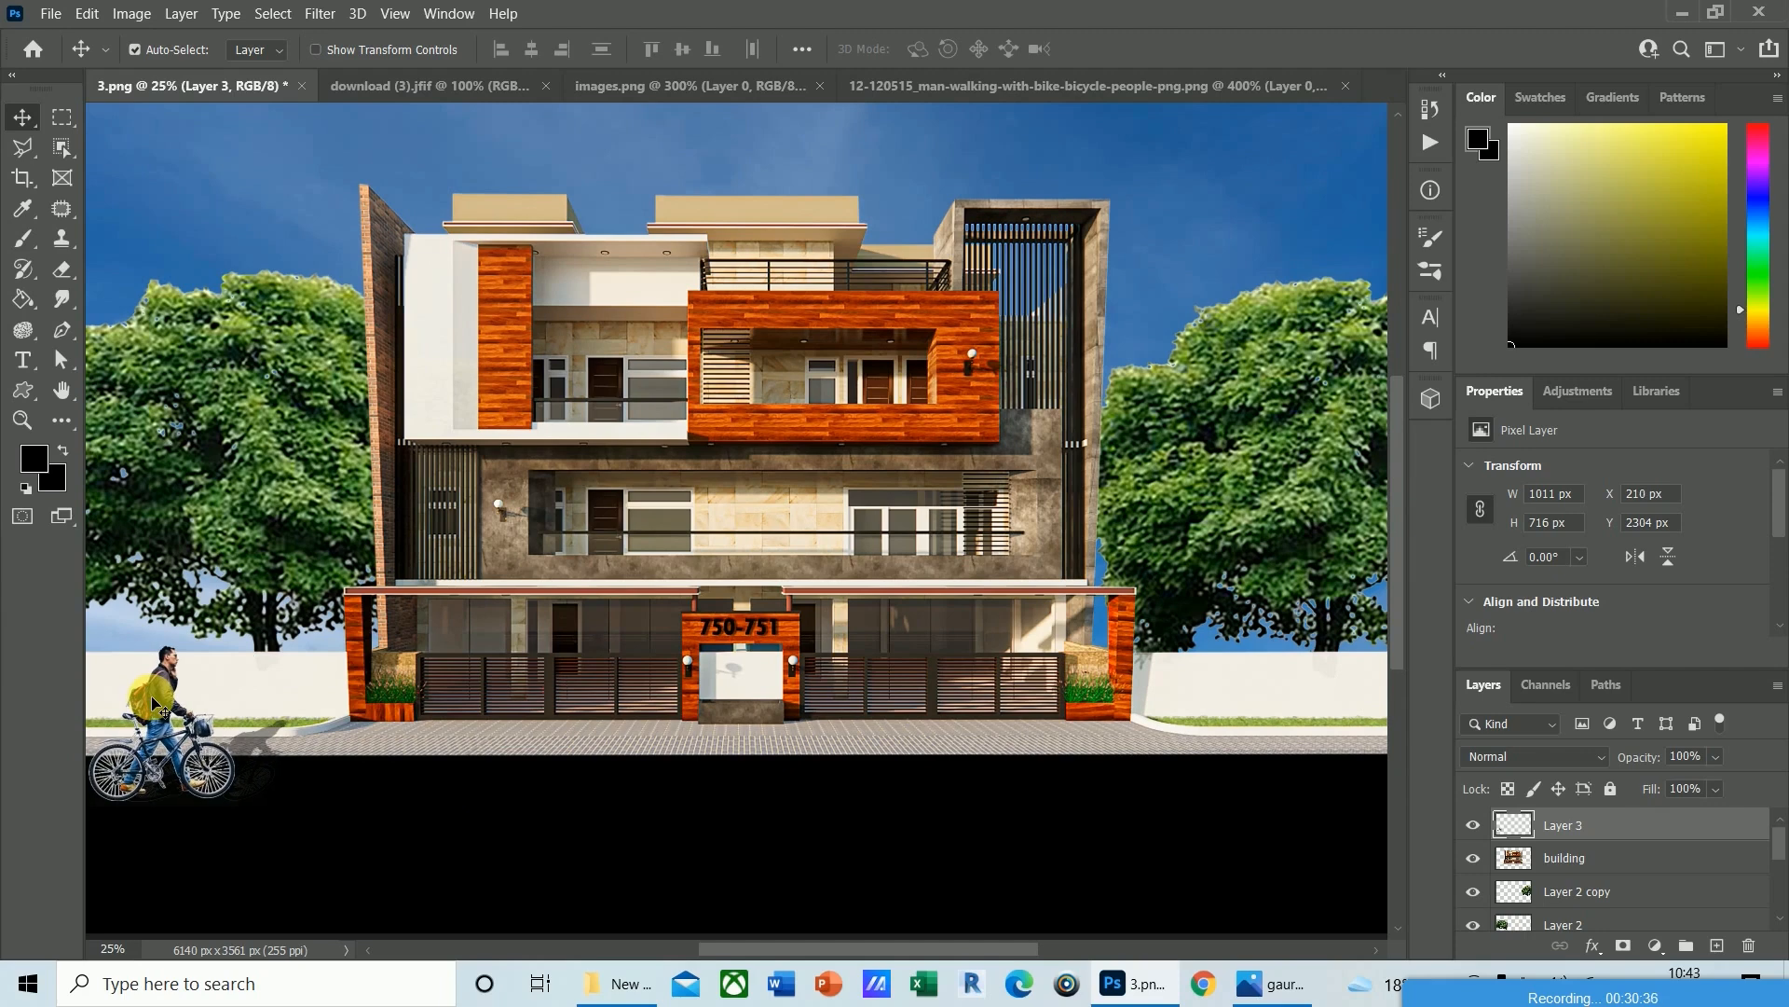
key("Left")
key("Left")
key("Left")
key("Left")
key("Left")
key("Left")
key("Left")
key("Left")
key("Left")
key("Left")
key("Left")
key("Left")
key("Left")
key("Left")
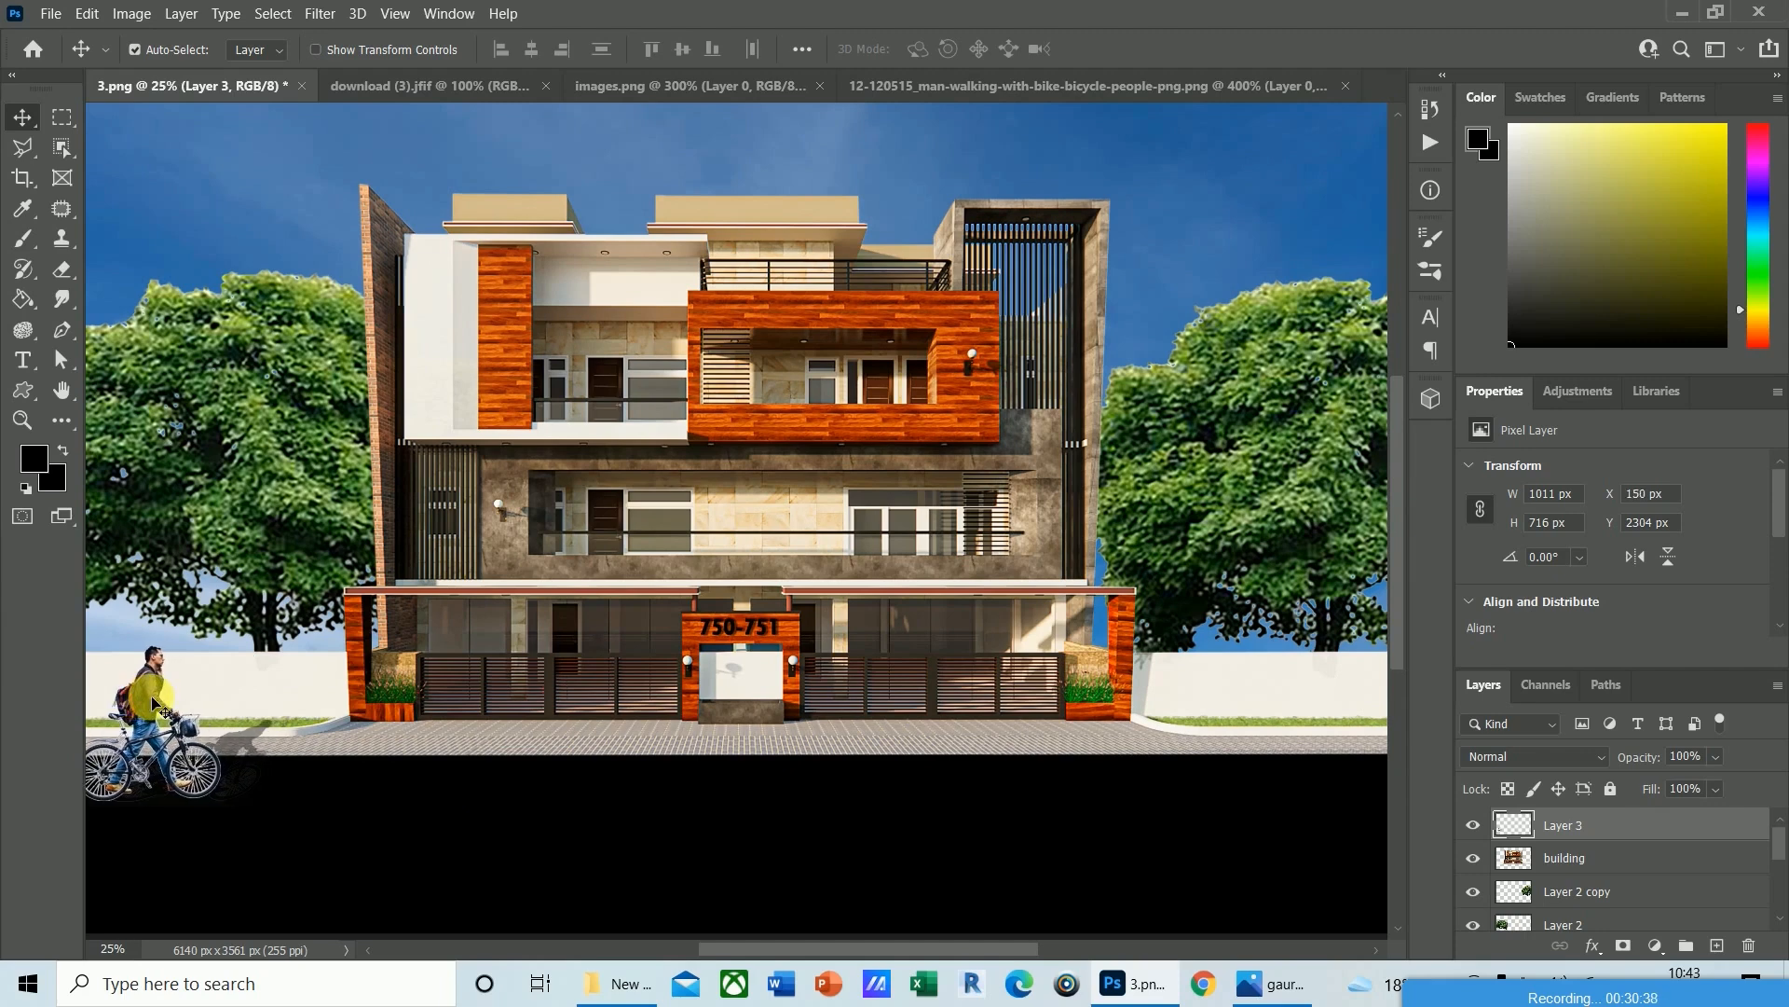
key("Right")
key("Right")
key("Right")
key("Right")
key("Right")
key("Right")
key("Right")
key("Right")
key("Right")
key("Right")
key("Right")
key("Right")
key("Right")
key("Right")
key("Right")
key("Right")
key("Right")
key("Up")
key("Up")
key("Up")
key("Right")
key("Right")
key("Left")
key("Left")
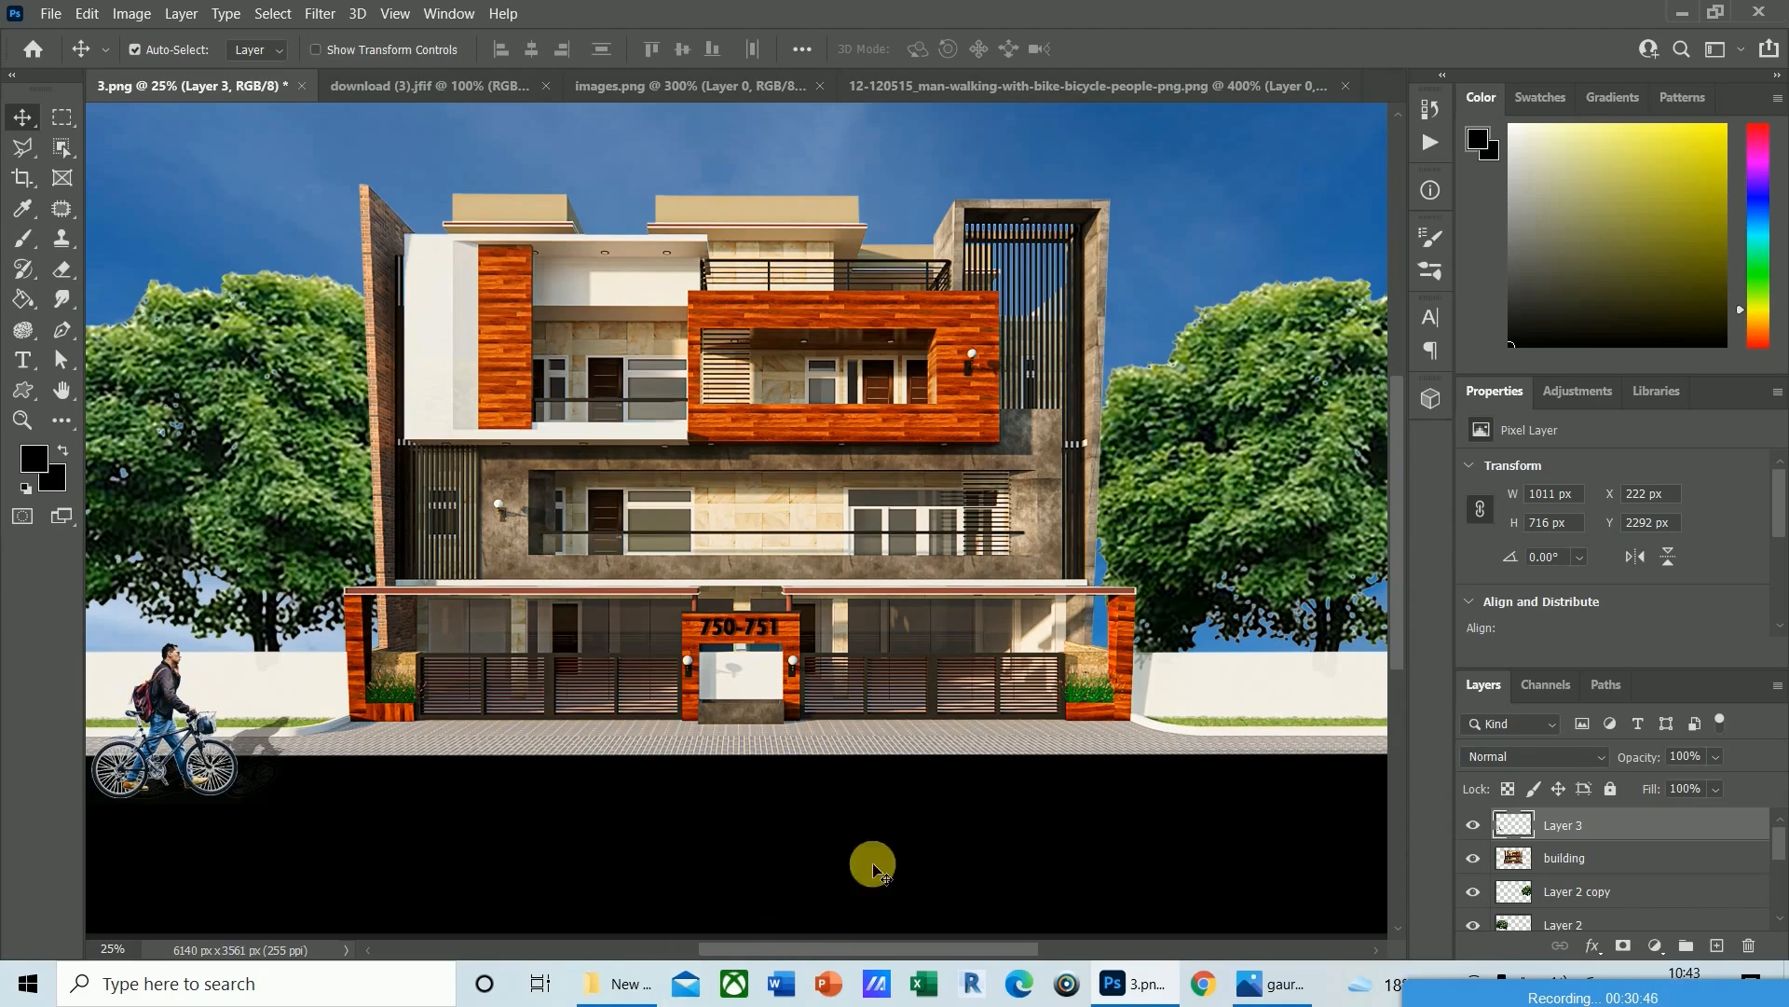
Check the people's placement in the reference picture gaurav.jpg and open the walking couple image images (4).jfif from the texture folder.
left_click(1286, 974)
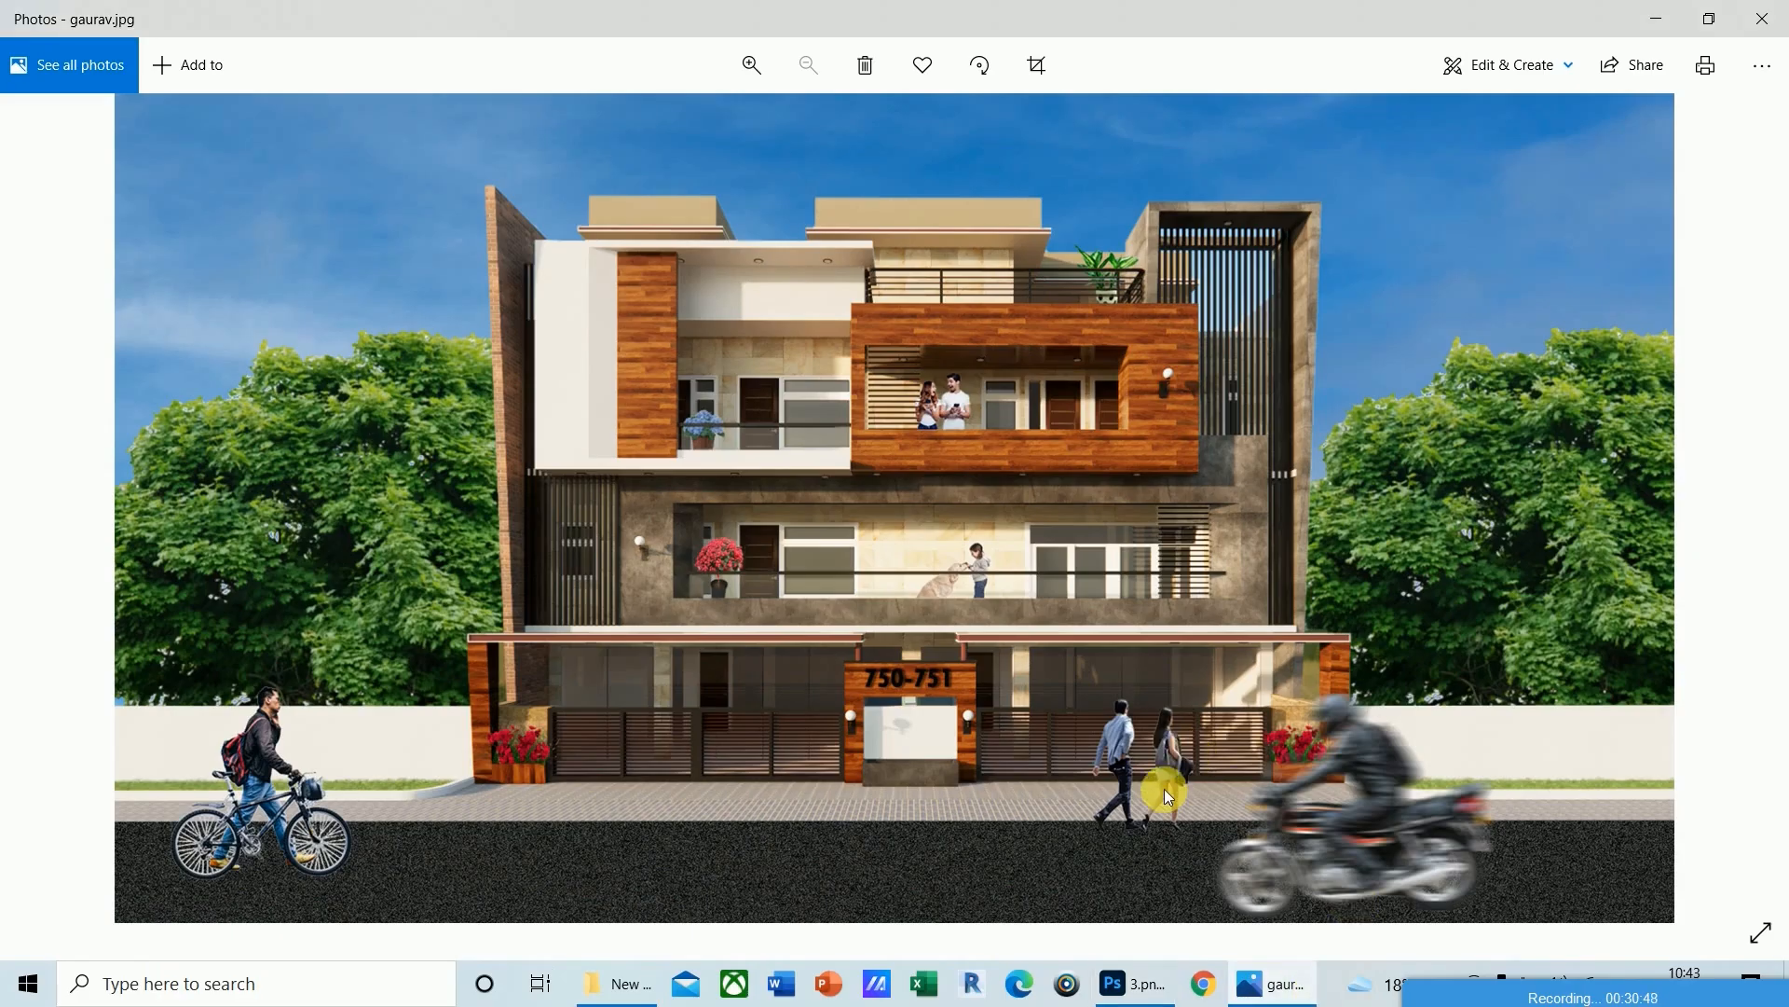
left_click(1167, 997)
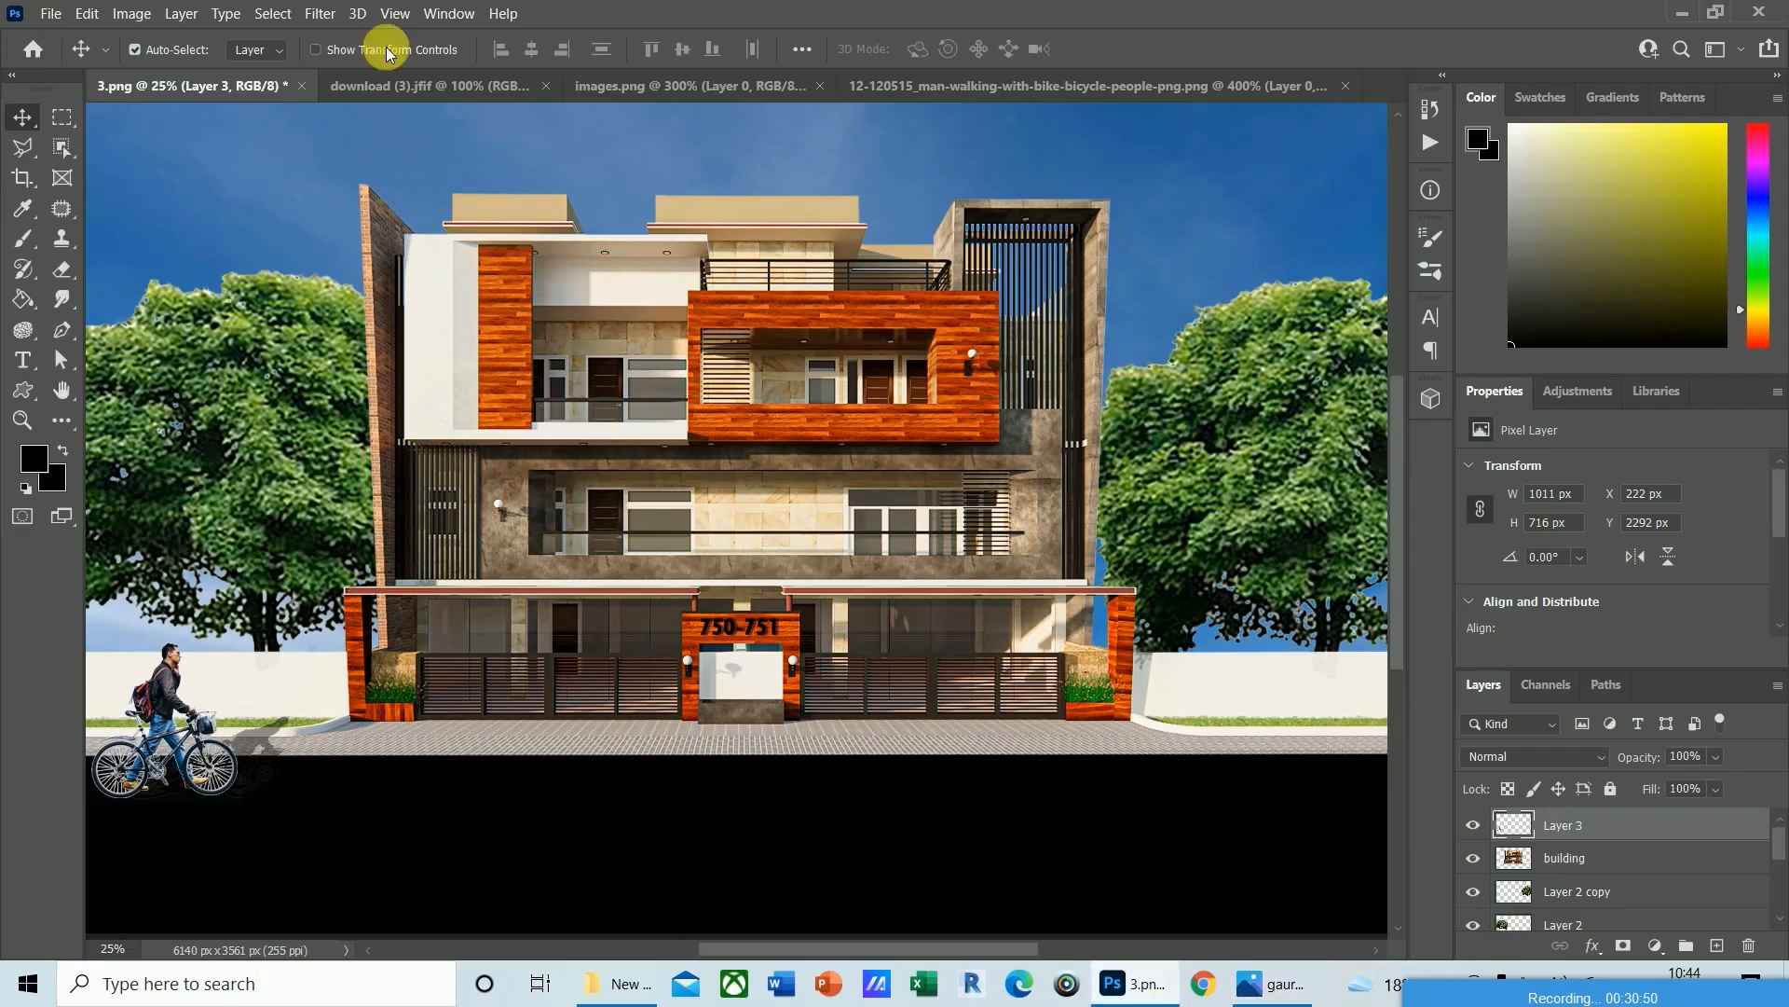
left_click(52, 13)
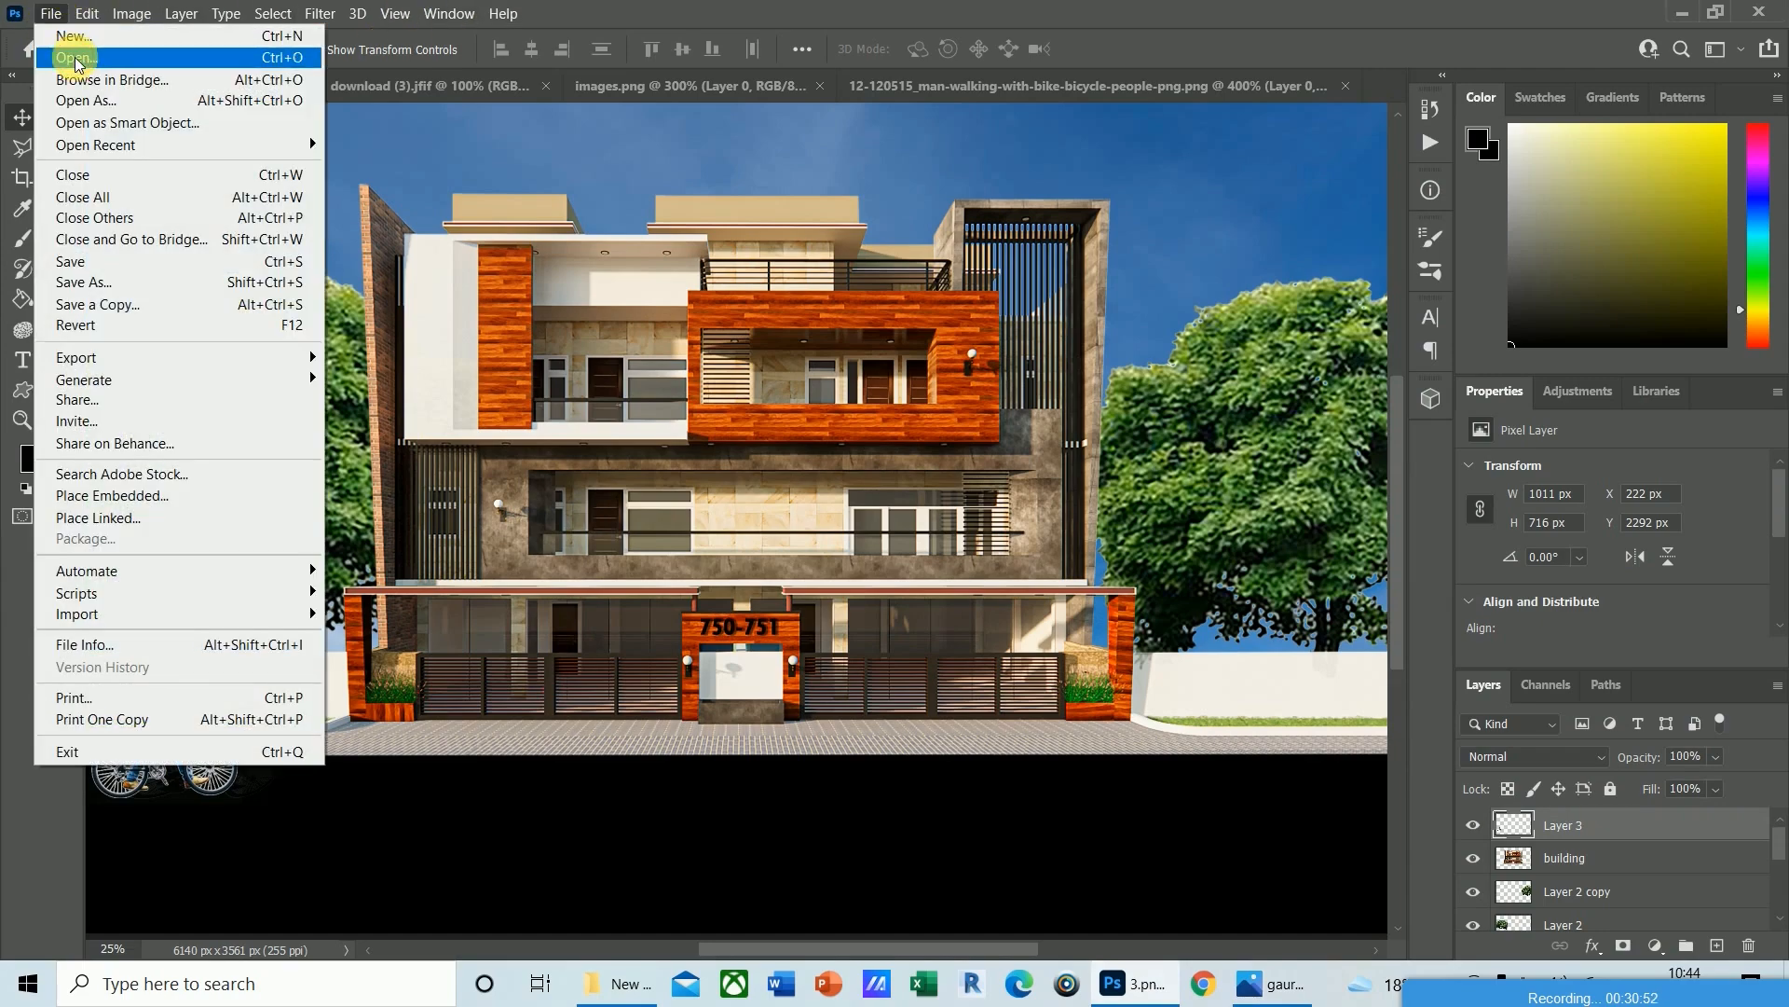
left_click(56, 56)
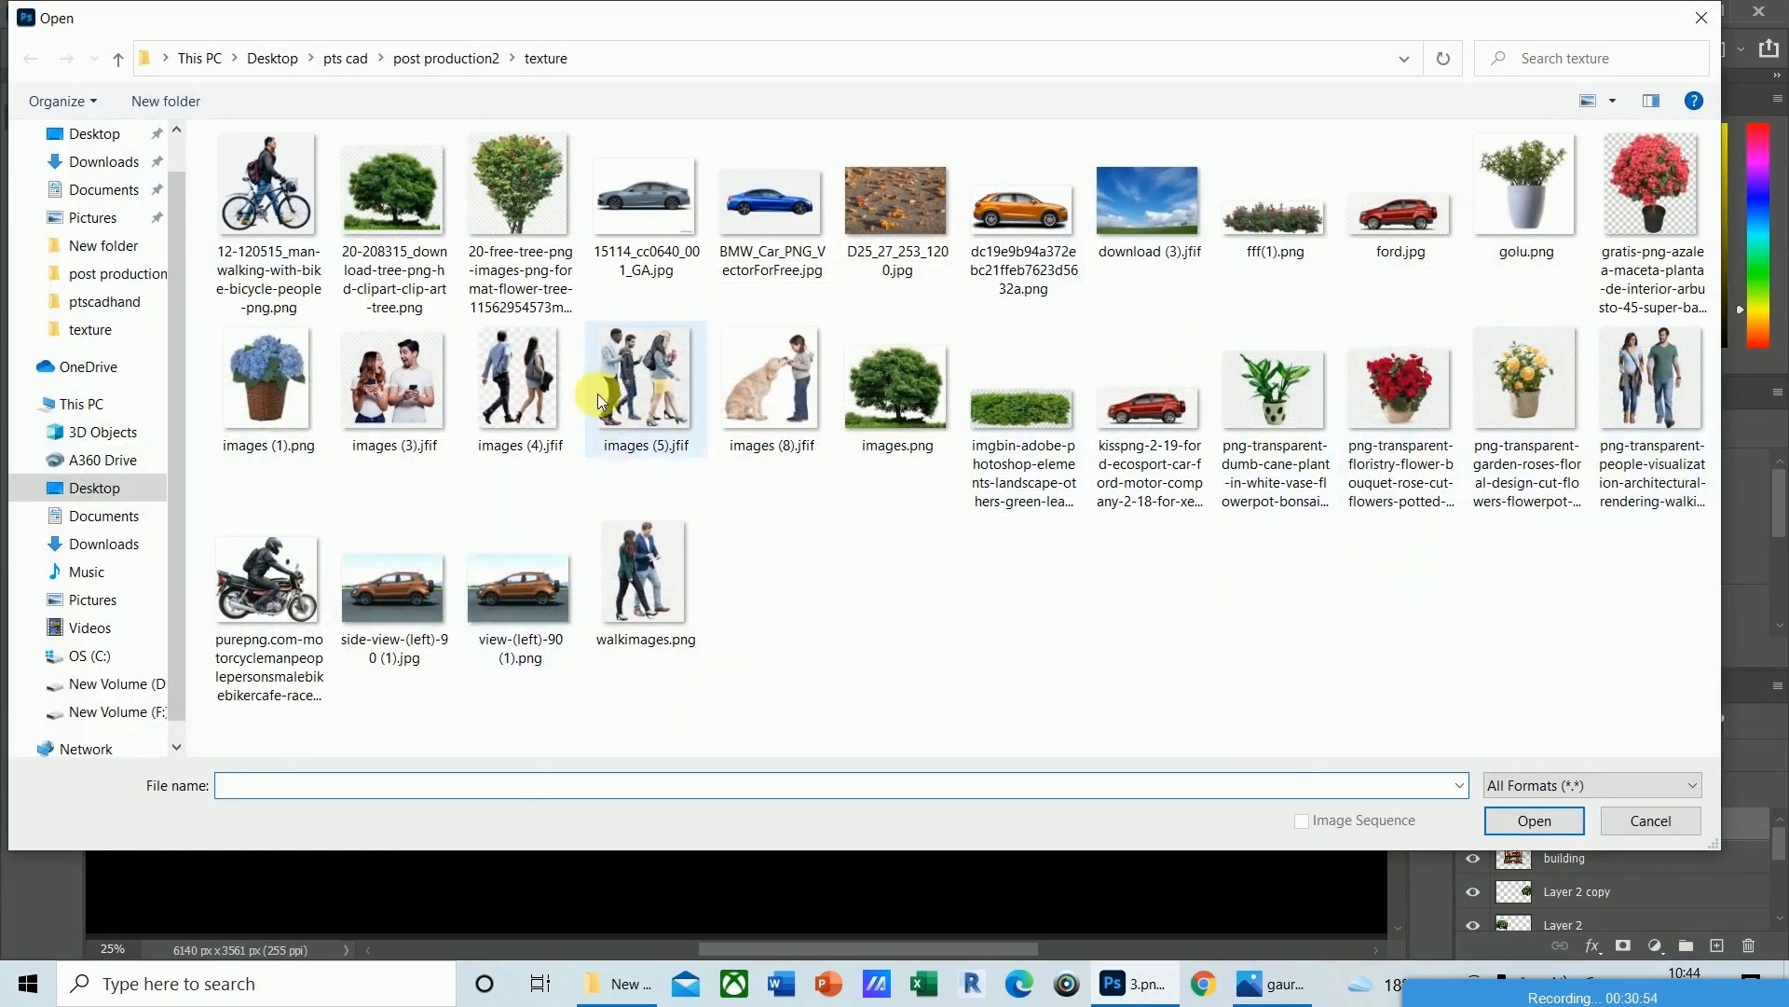
left_click(538, 390)
left_click(1546, 828)
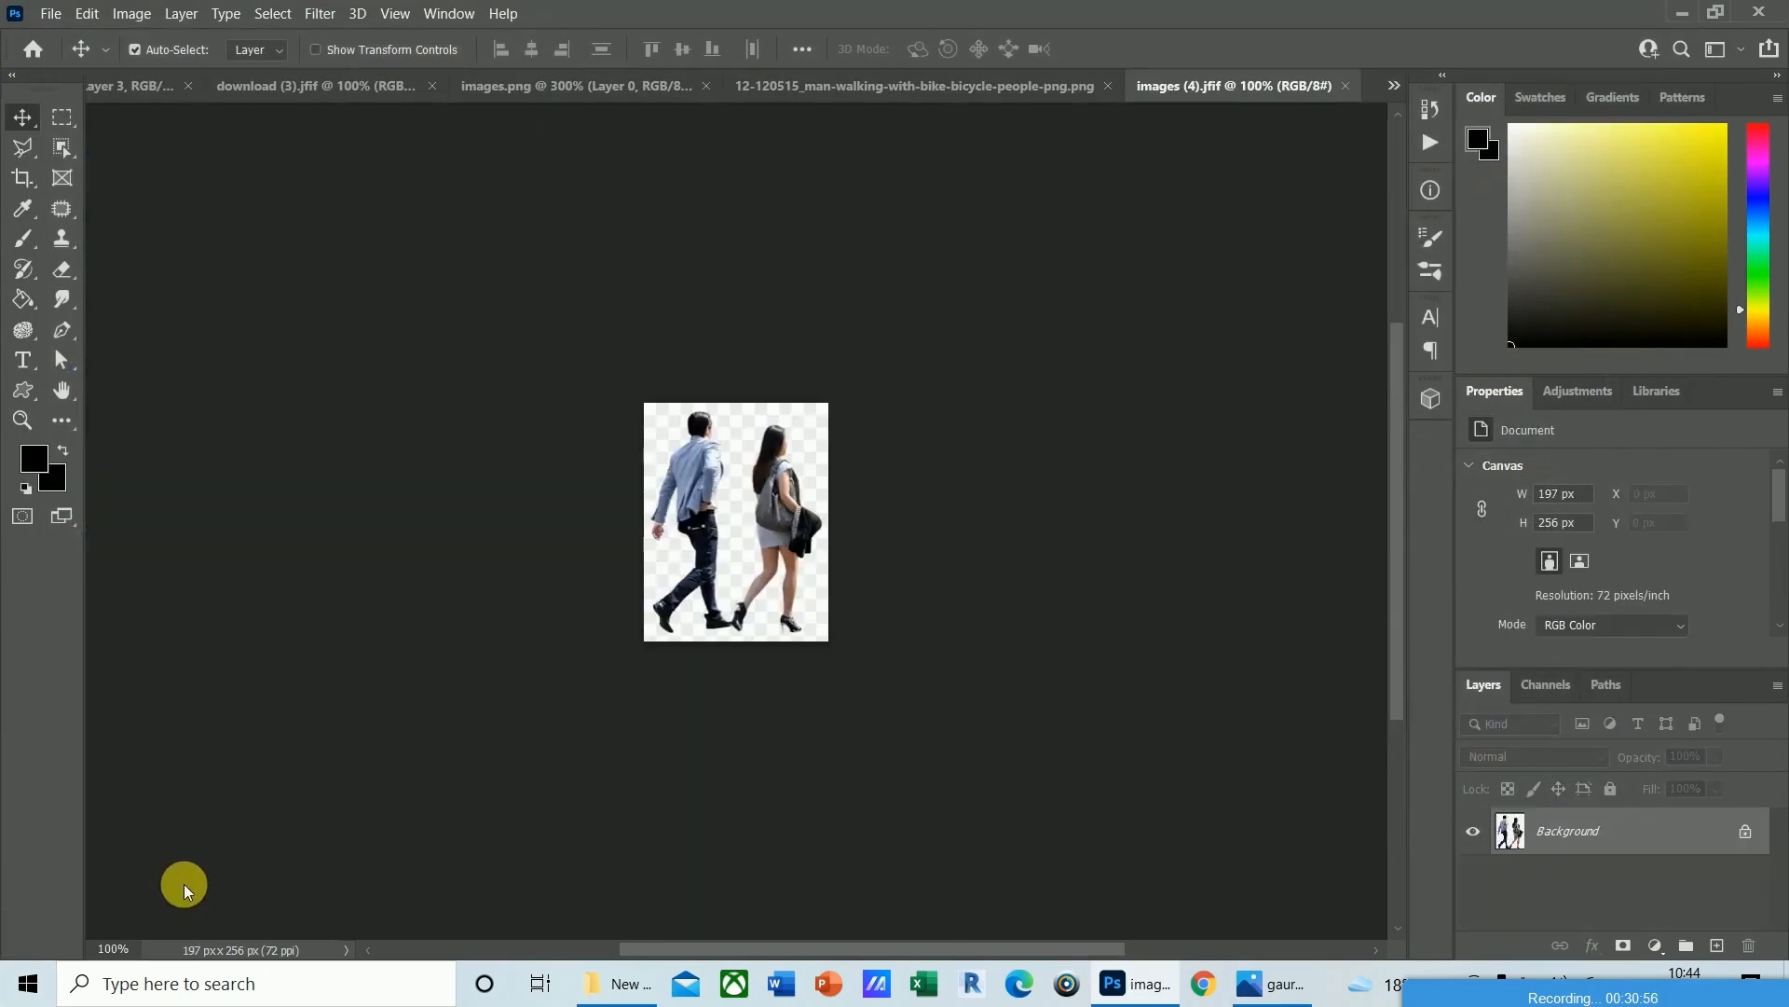
Resample the walking couple image to a resolution of 123 pixels/inch.
key("ctrl+alt+i")
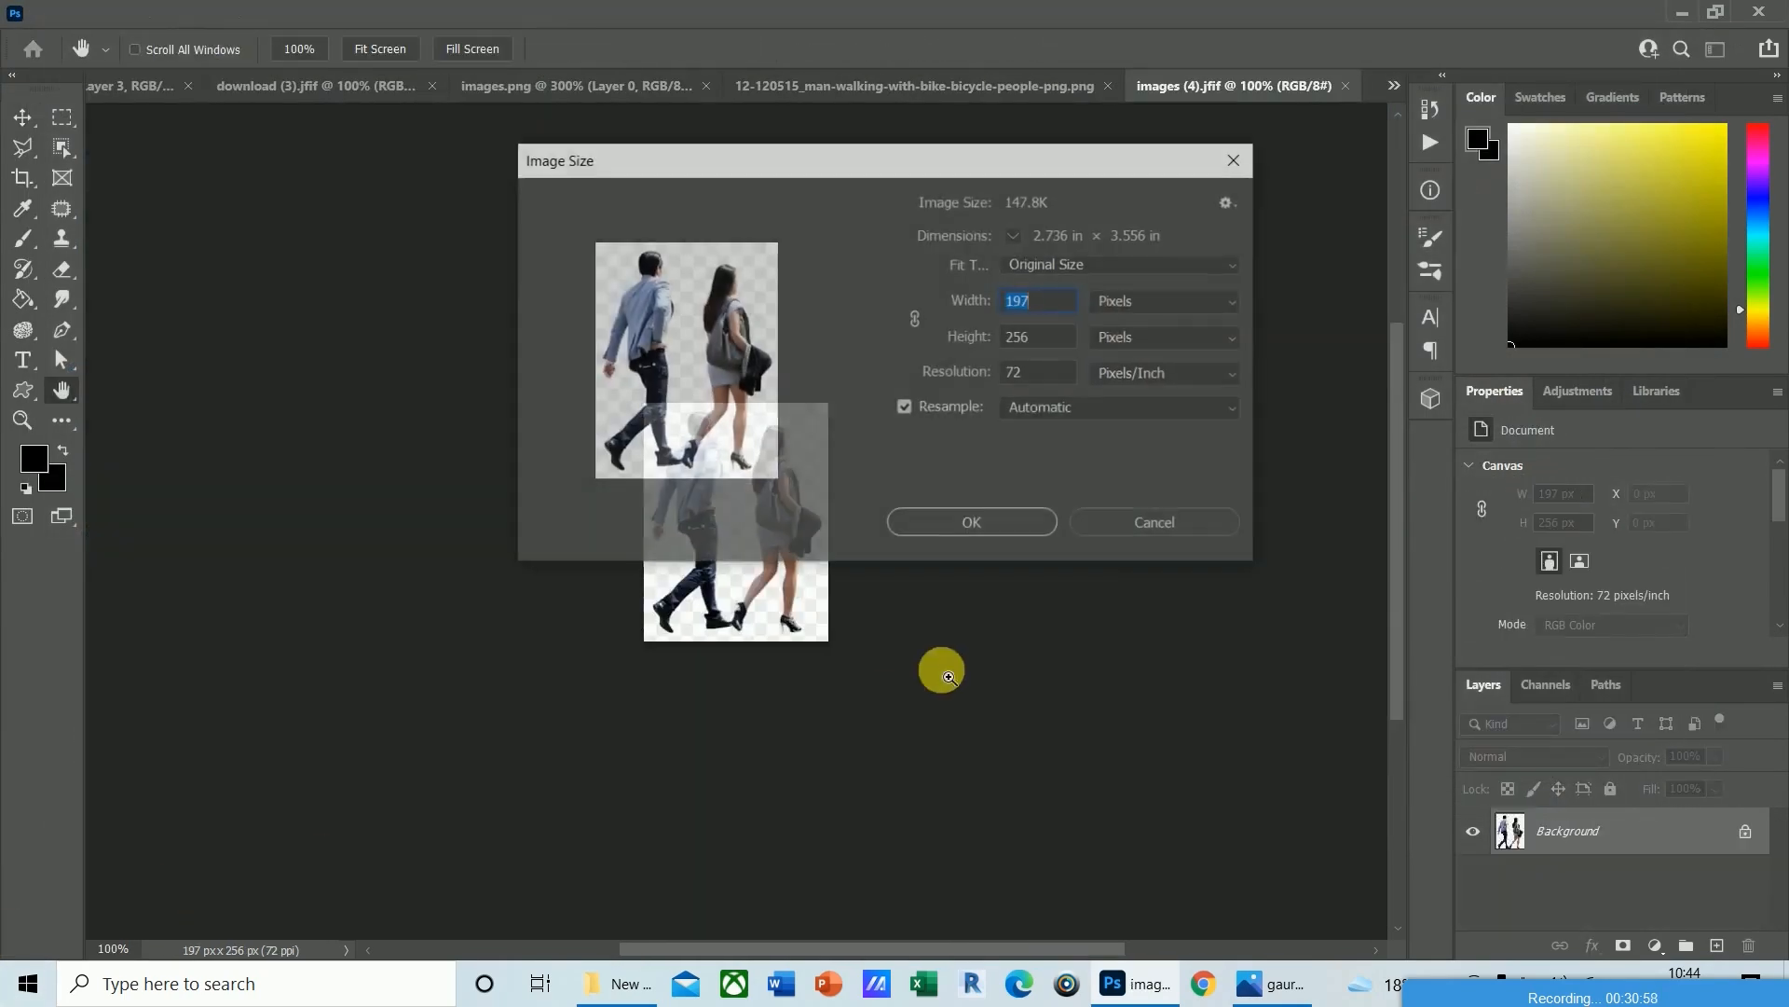
left_click(1034, 373)
type("123")
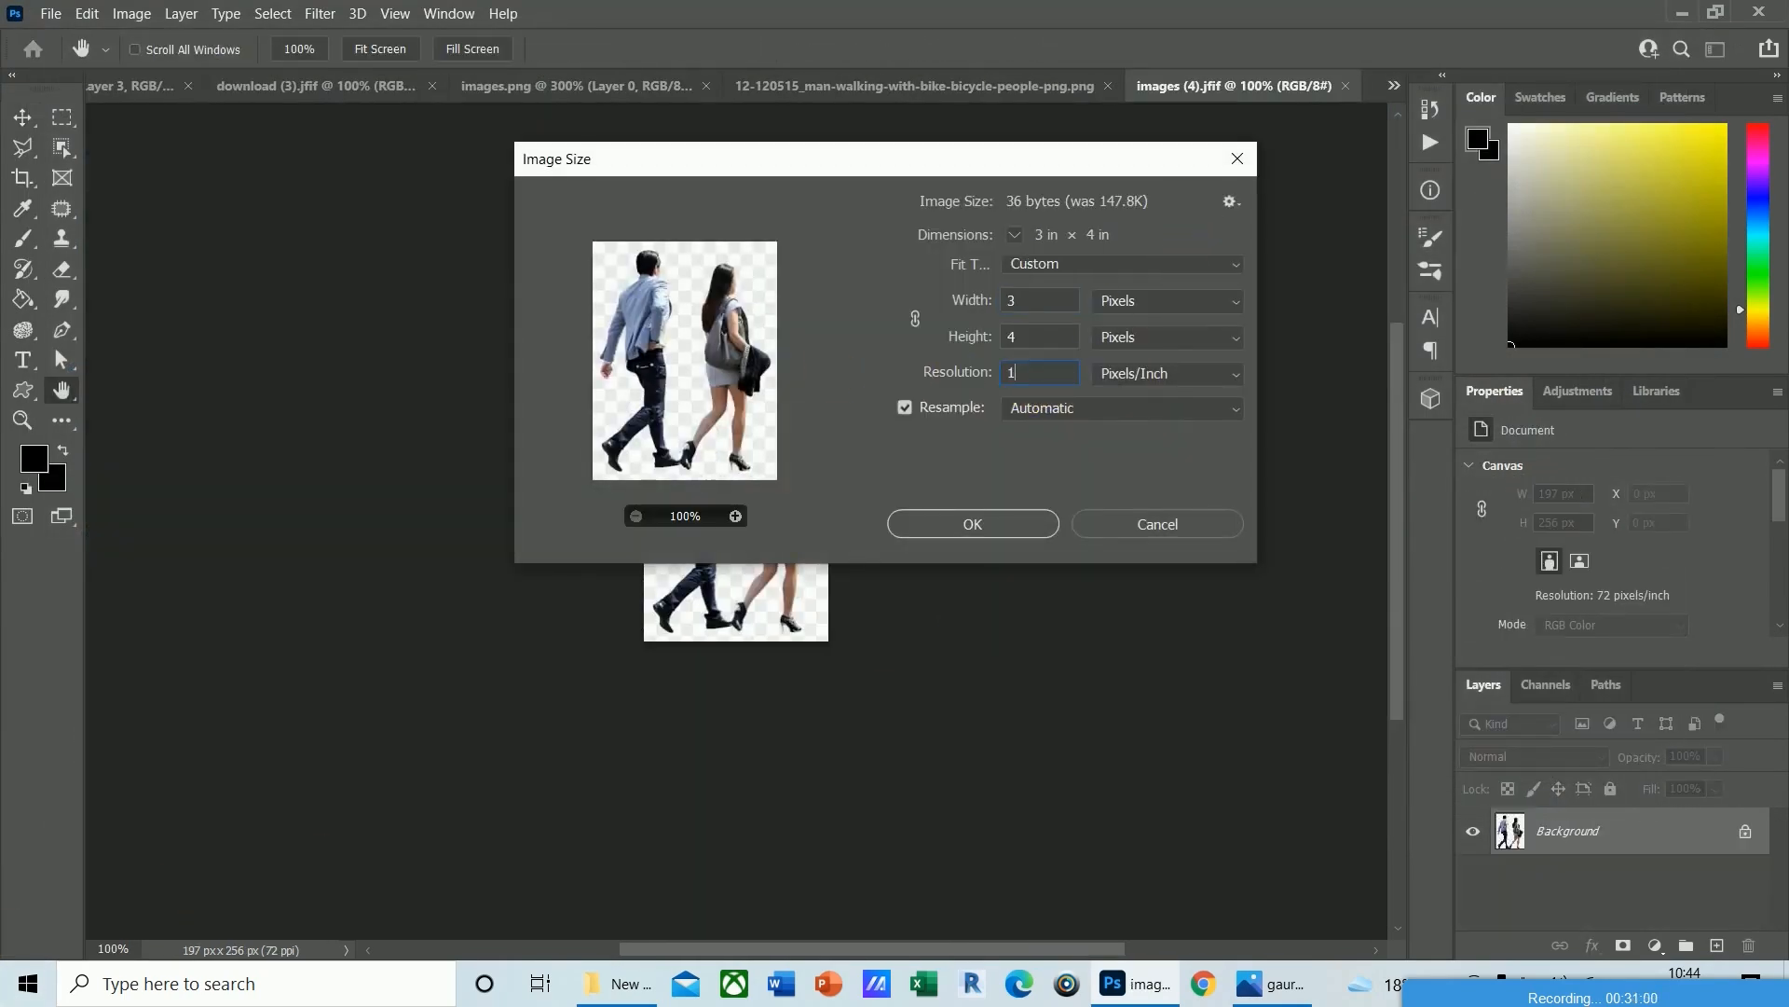
left_click(1001, 535)
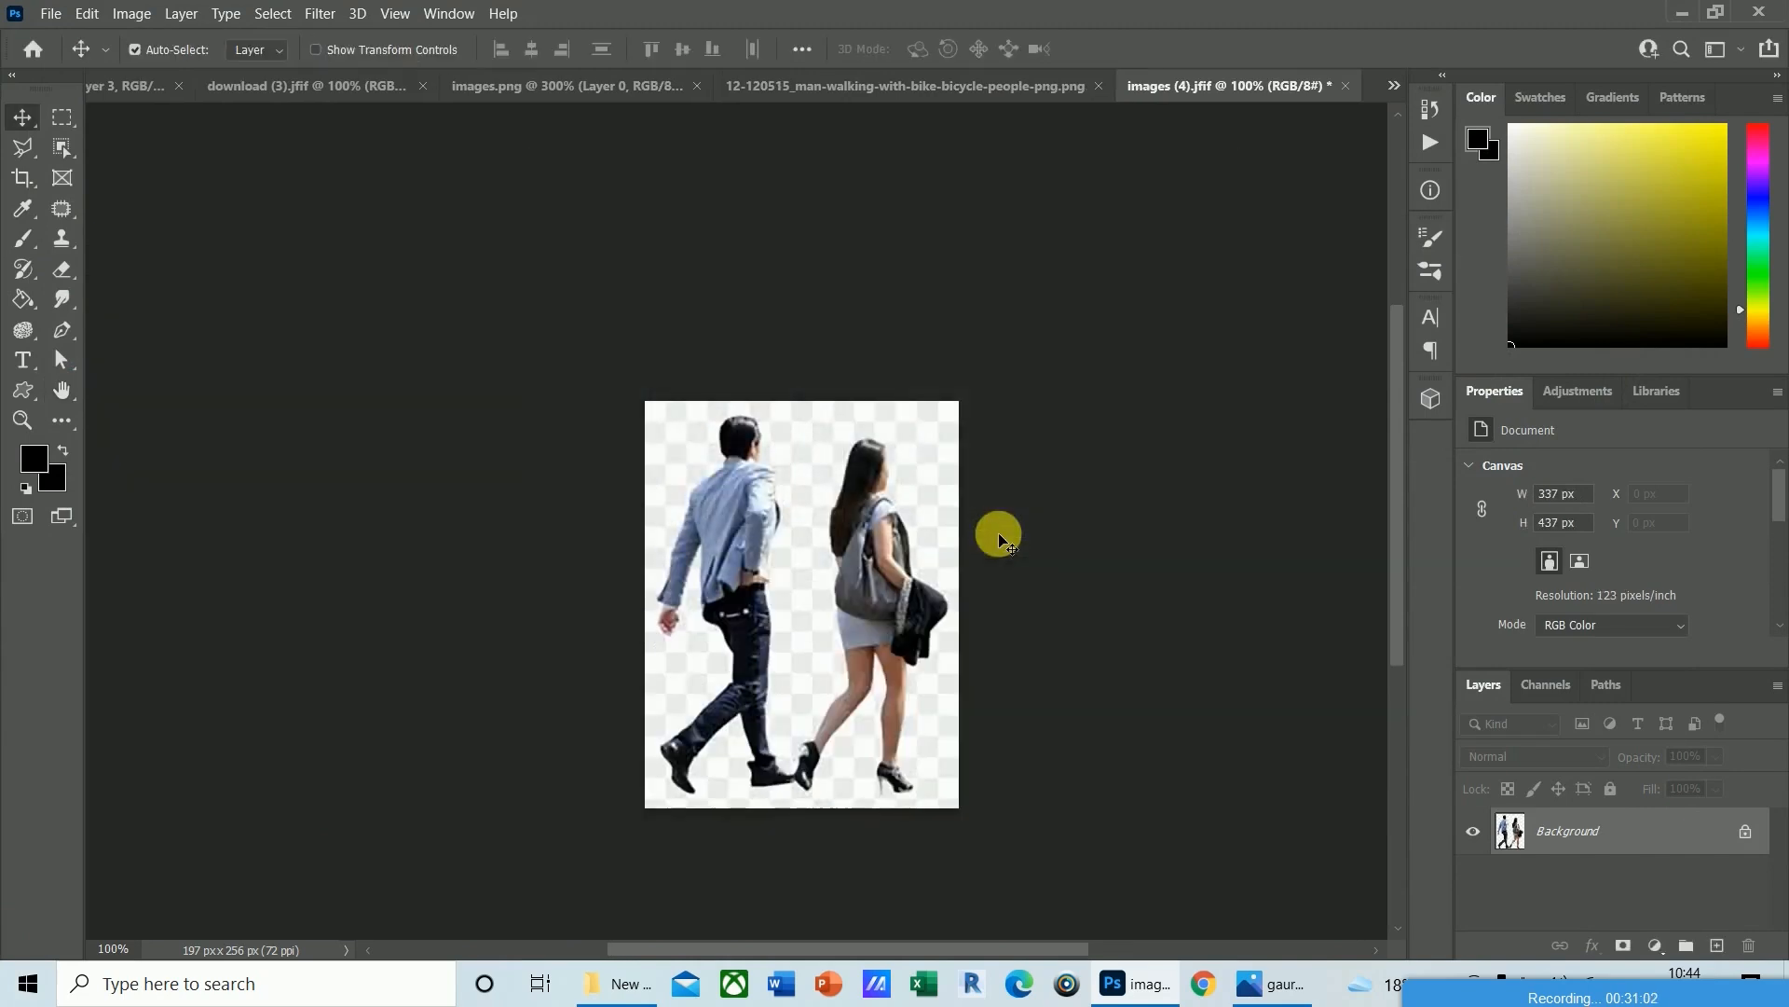
Try selecting the light background around the couple with Color Range at fuzziness 46, and discard that selection.
left_click(319, 13)
mouse_move(273, 13)
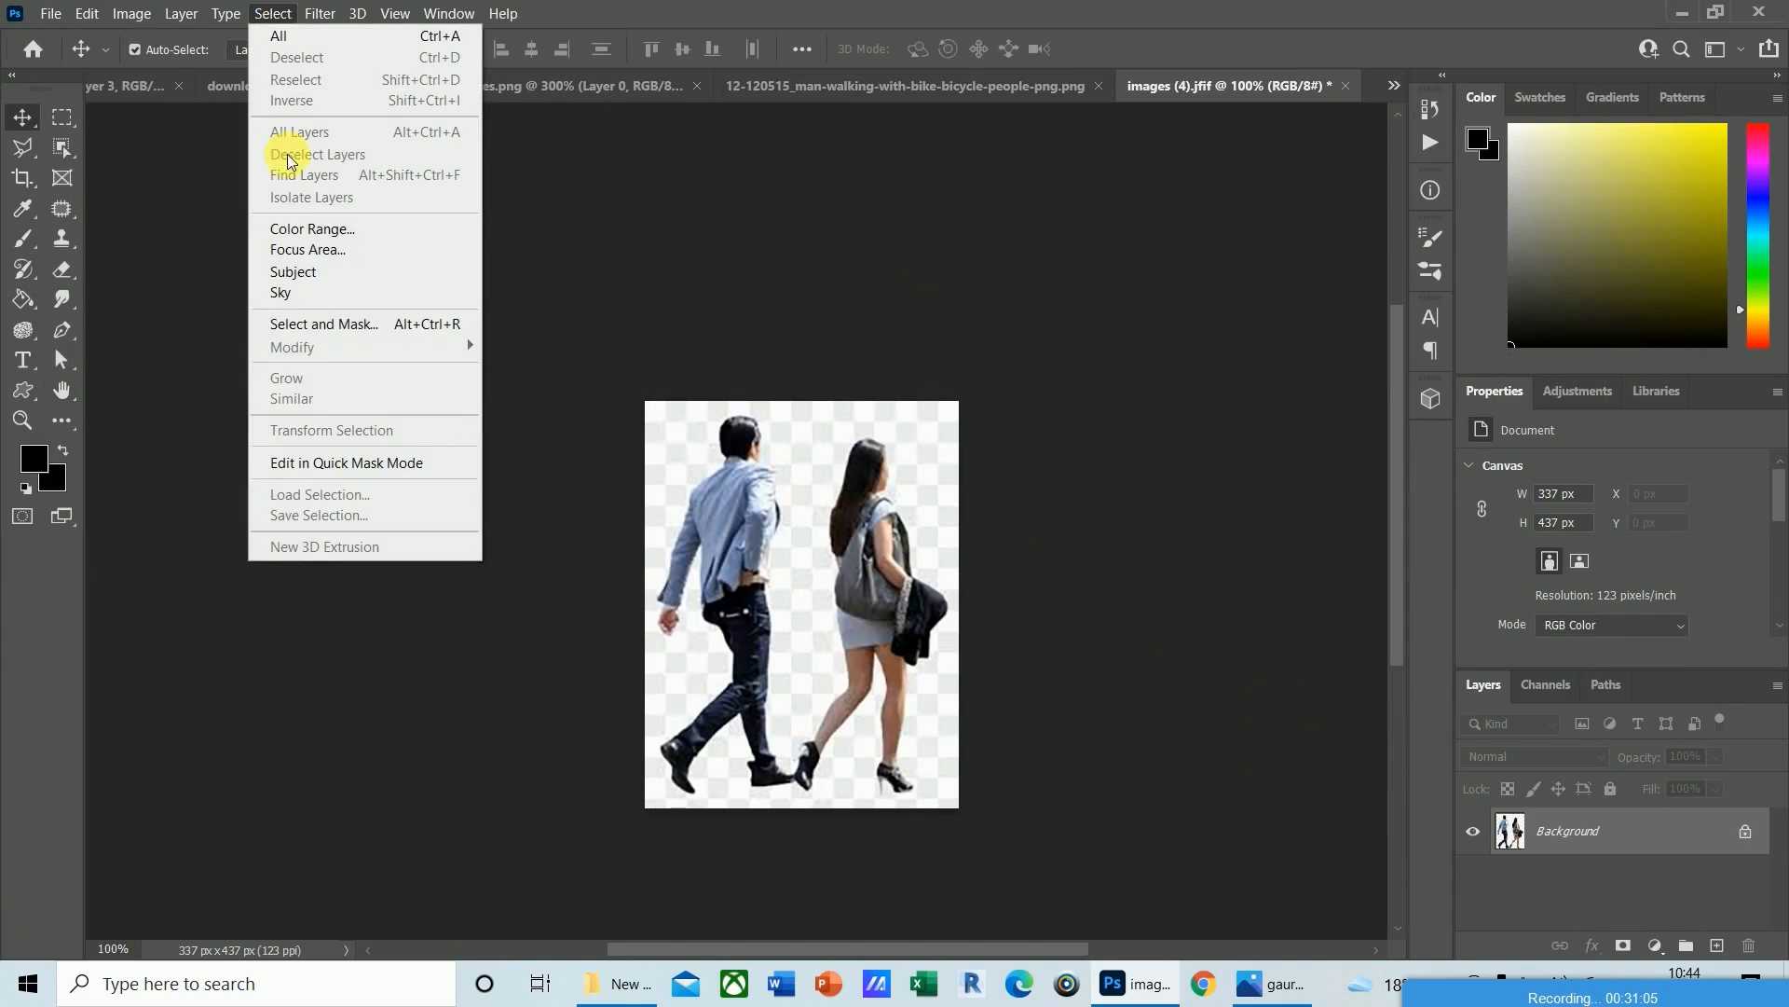
left_click(295, 233)
left_click_drag(1171, 358, 1179, 358)
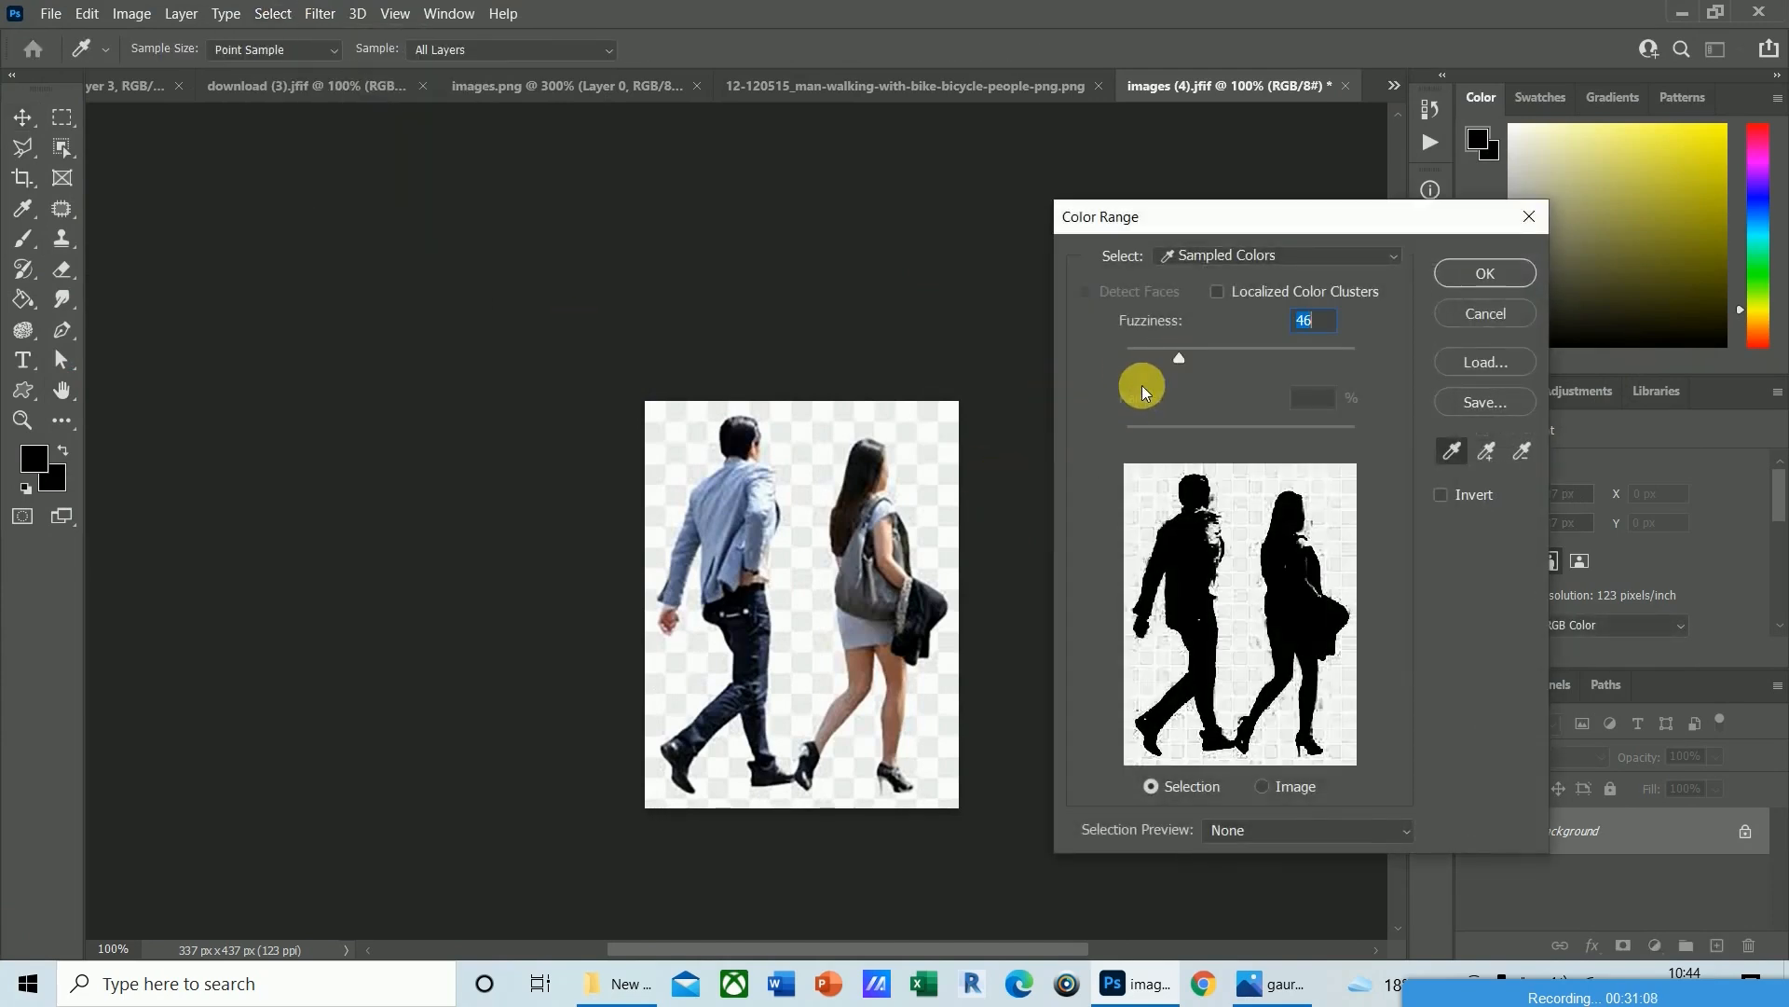
left_click(835, 438)
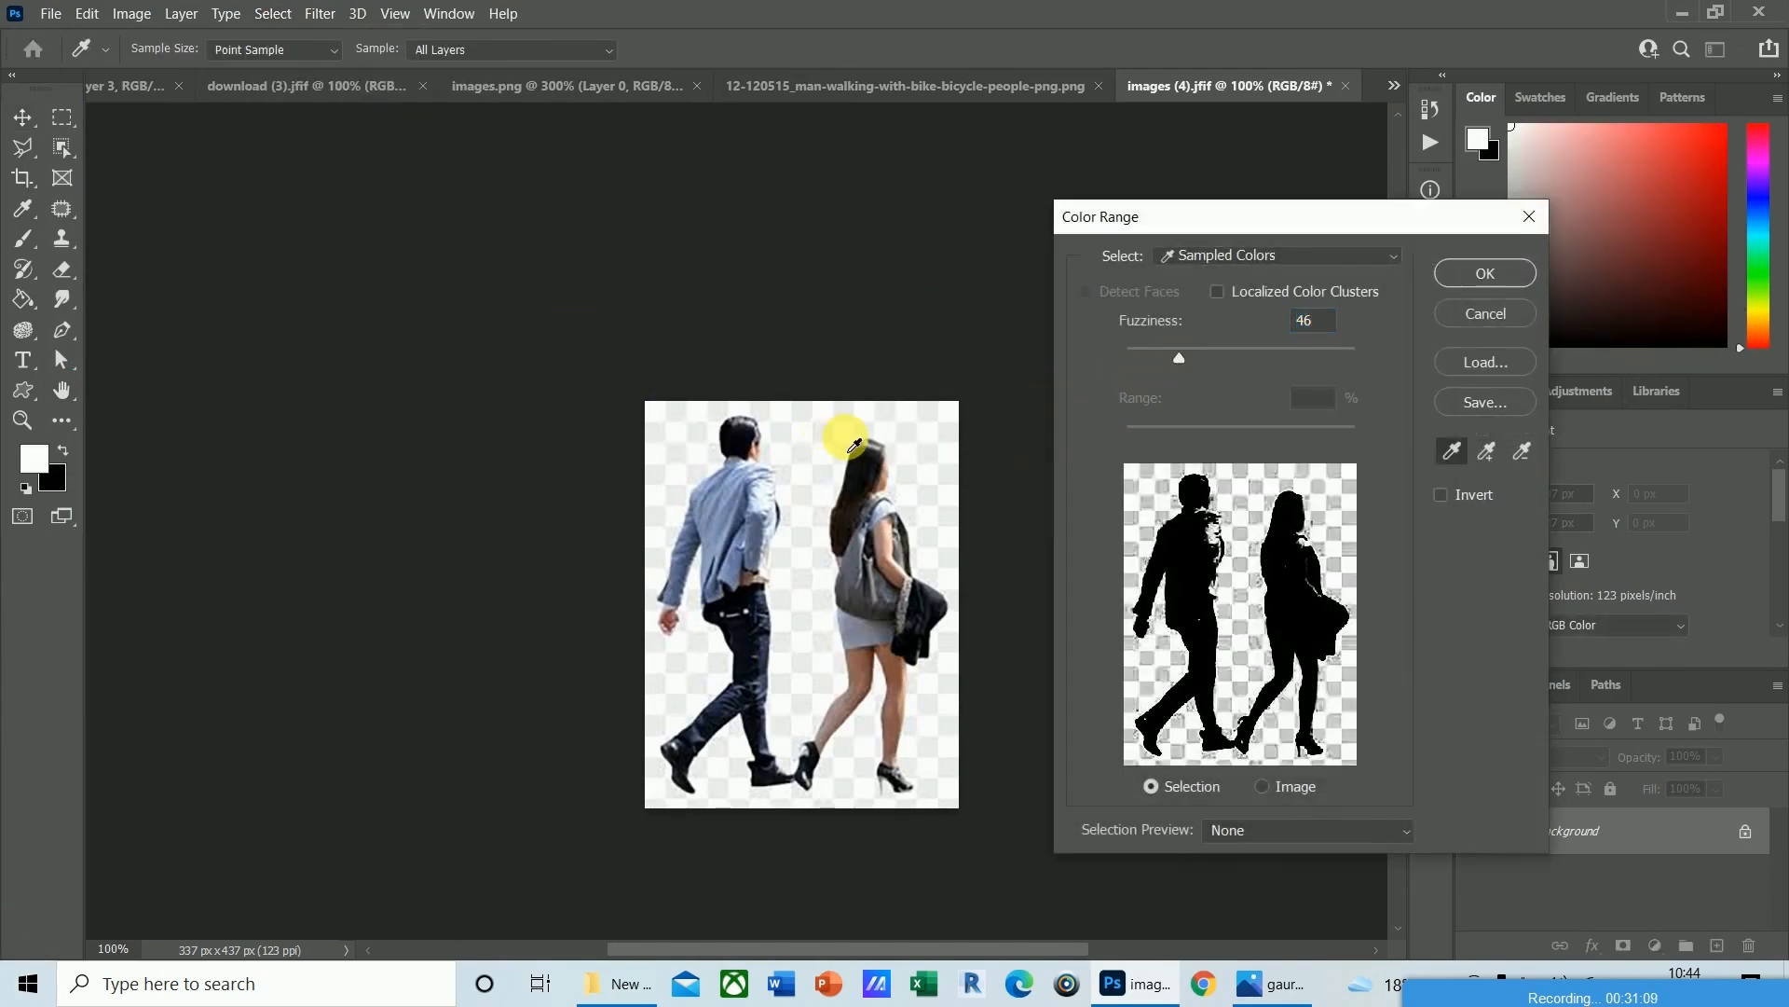
left_click(1482, 272)
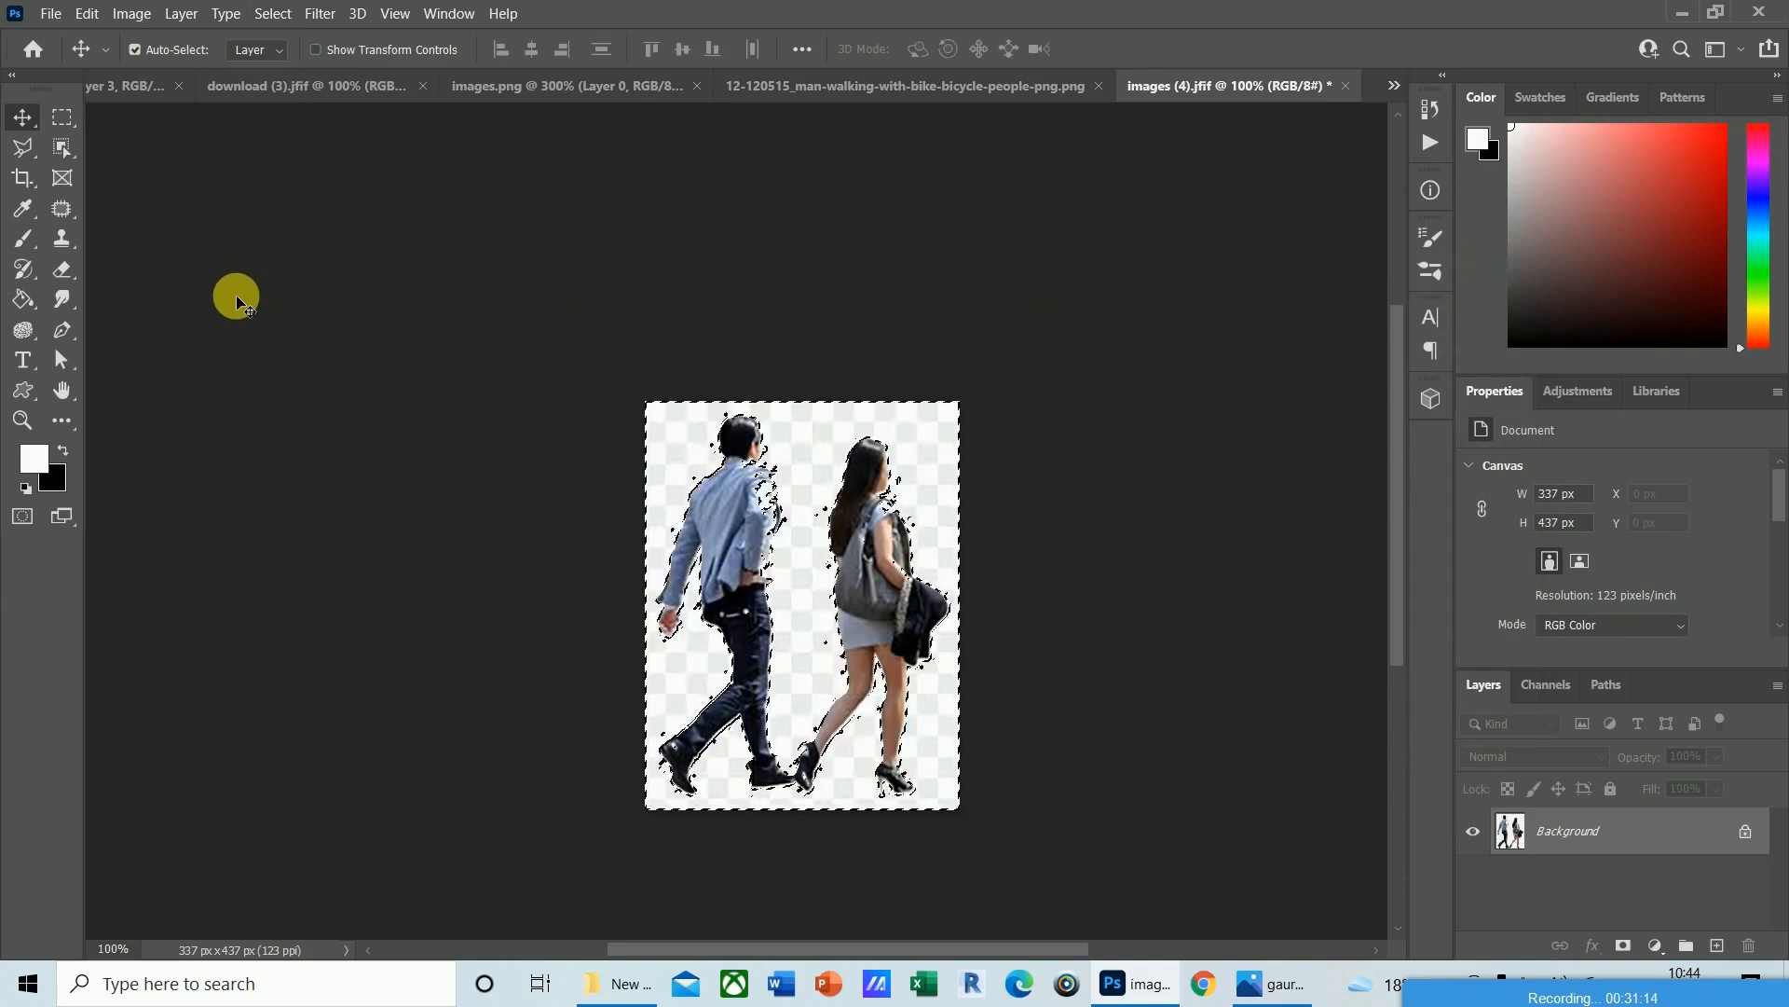
key("ctrl+d")
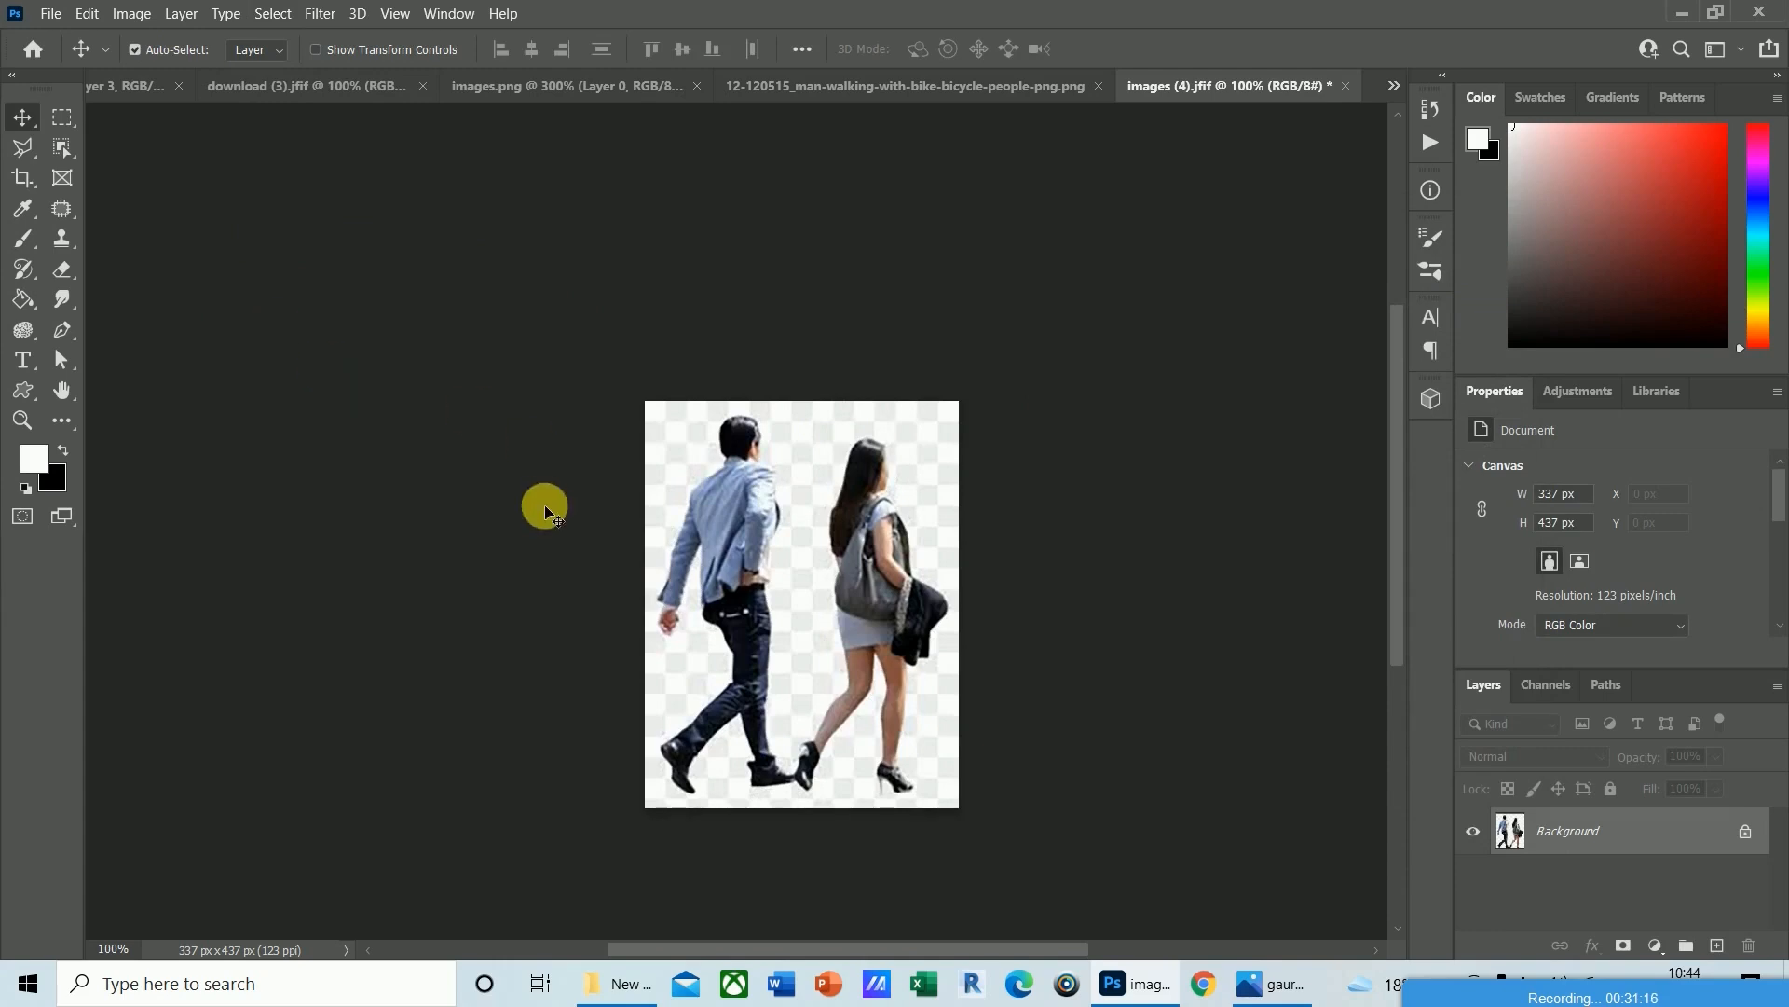
Select the white background around the couple with Color Range at fuzziness 35.
left_click(319, 13)
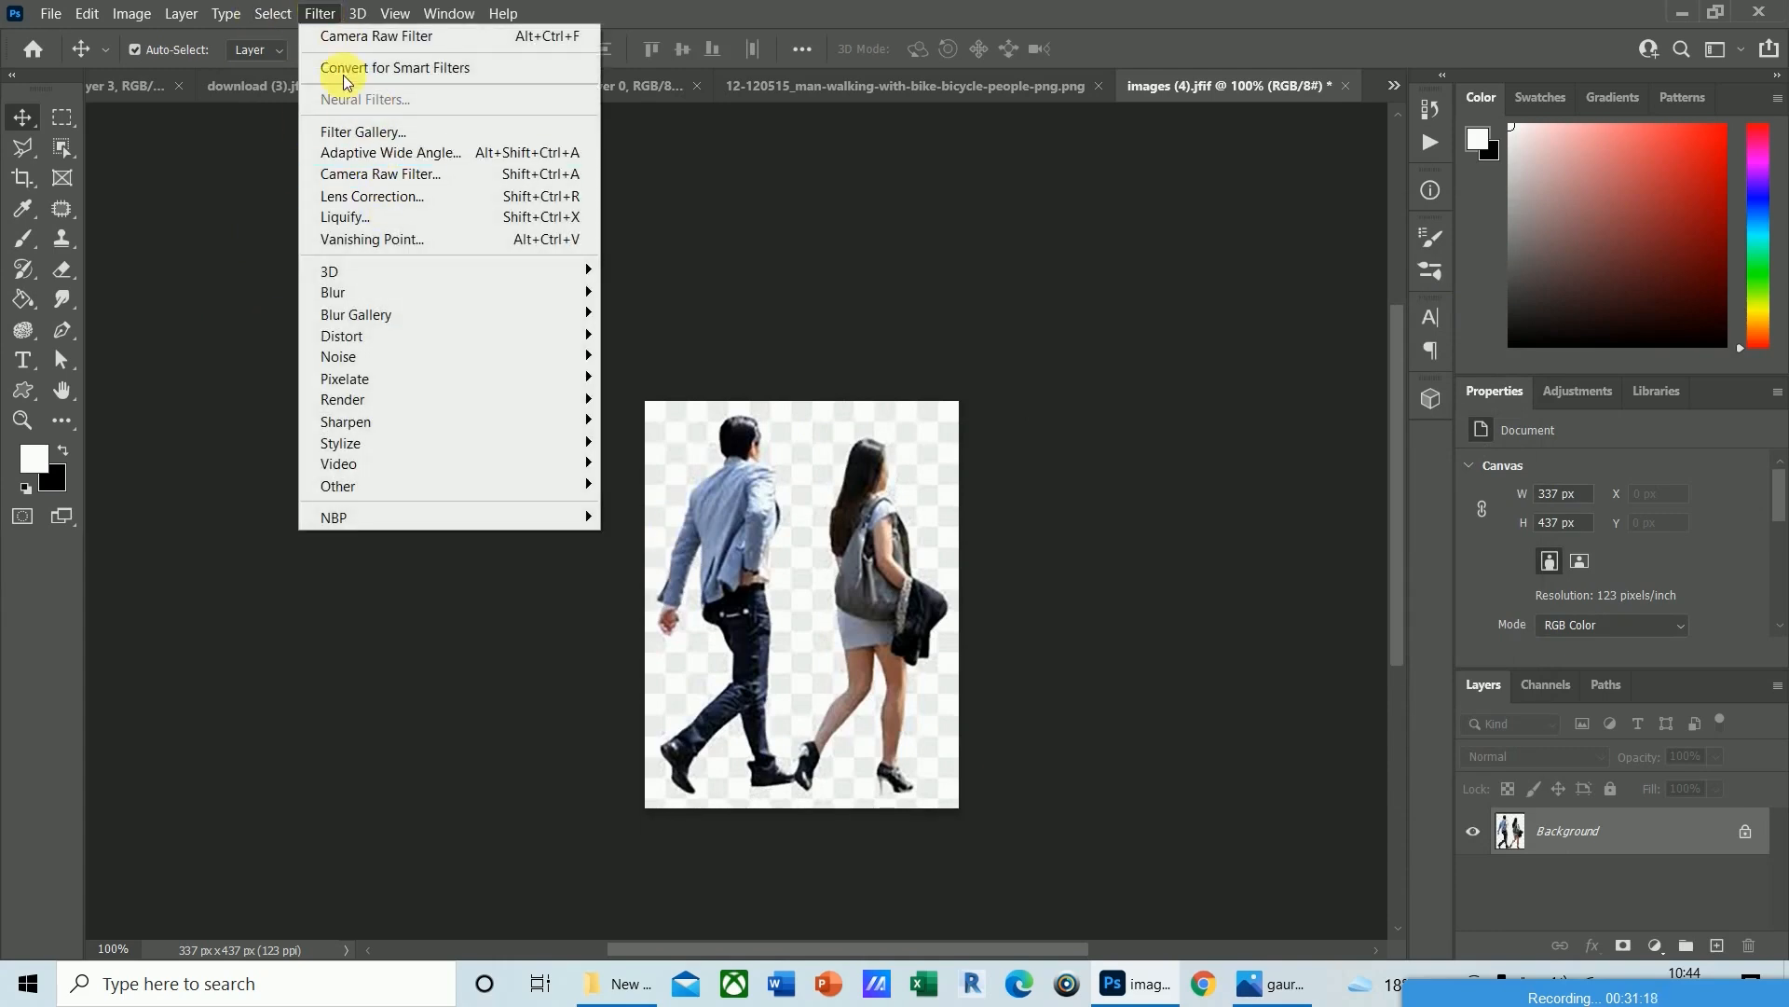
mouse_move(273, 13)
left_click(299, 227)
left_click_drag(1182, 360, 1166, 359)
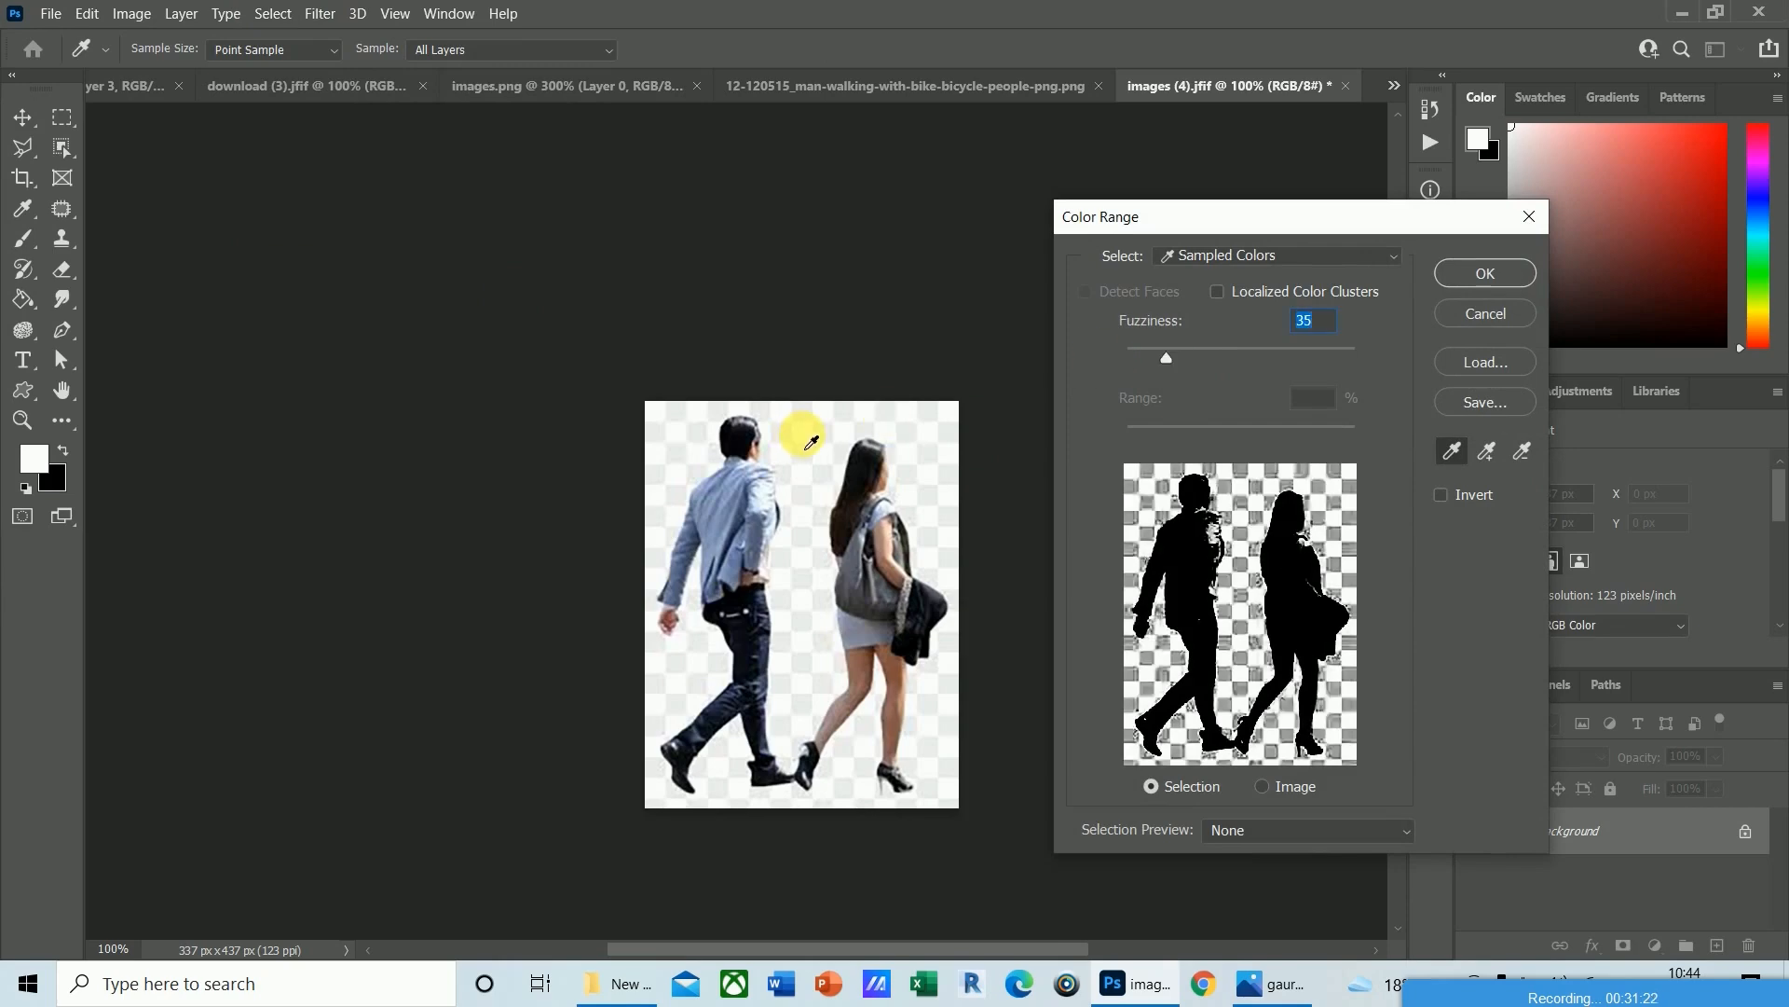
left_click(1483, 276)
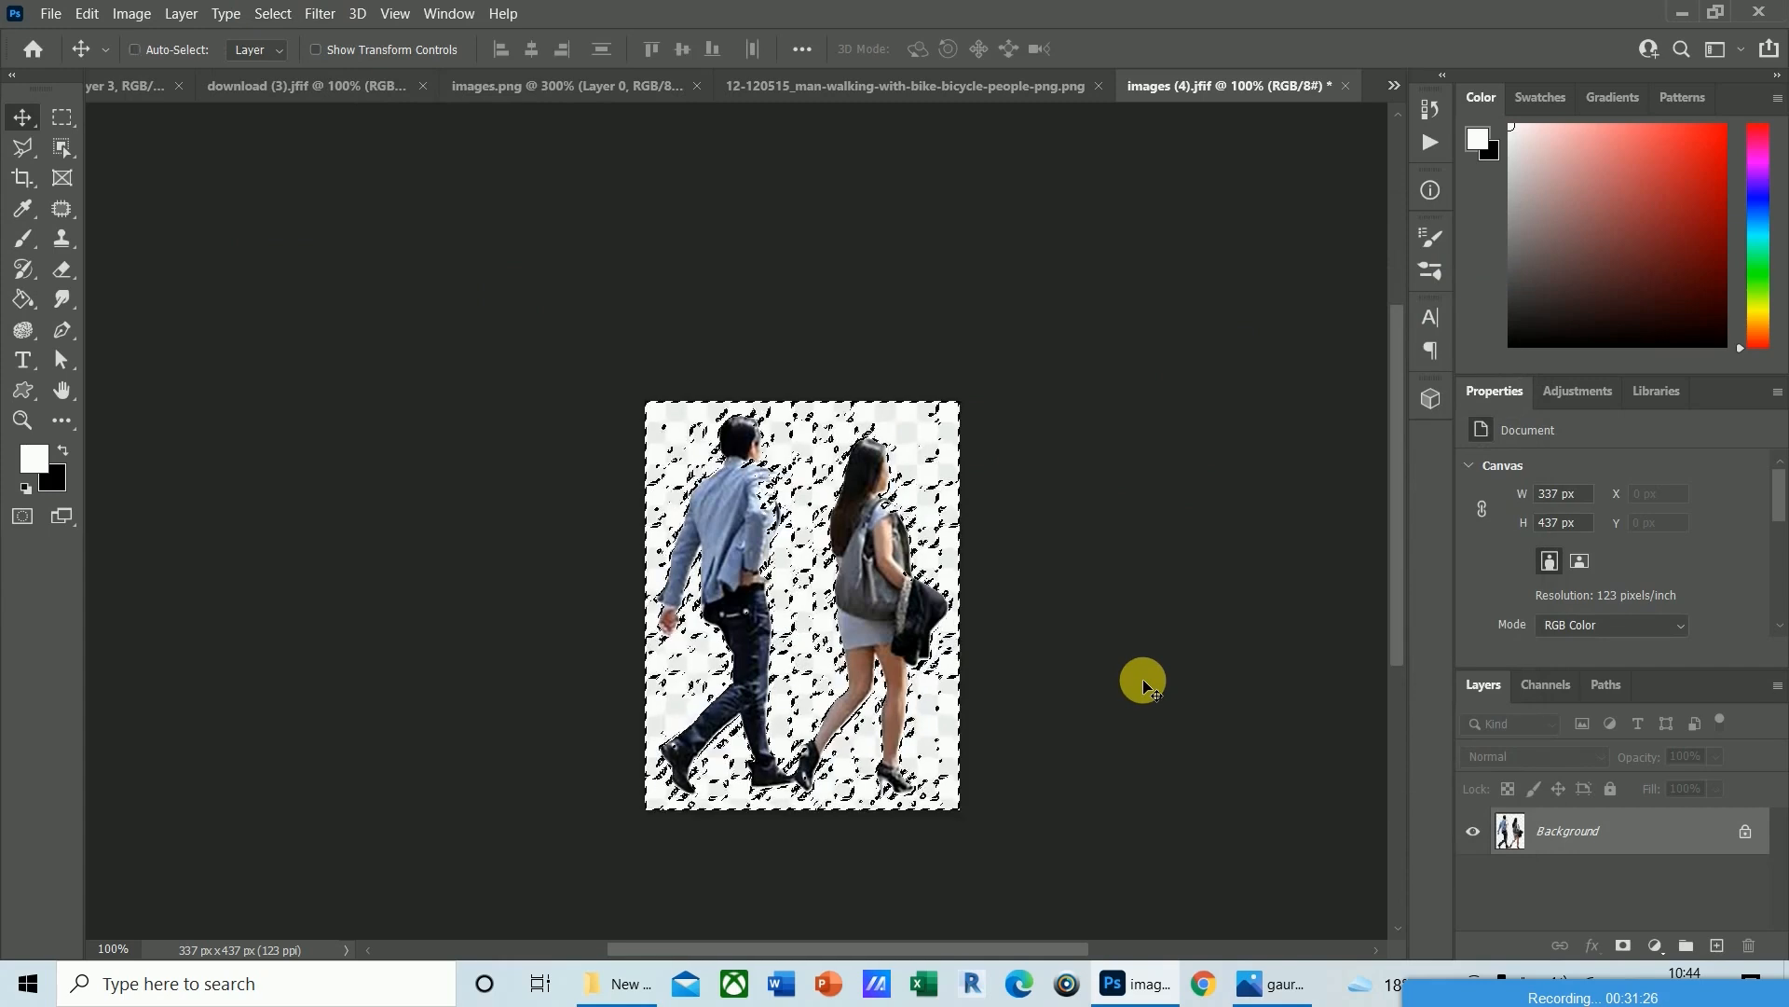
Discard the background selection and select both walking figures with the Object Selection tool.
key("Delete")
key("ctrl+d")
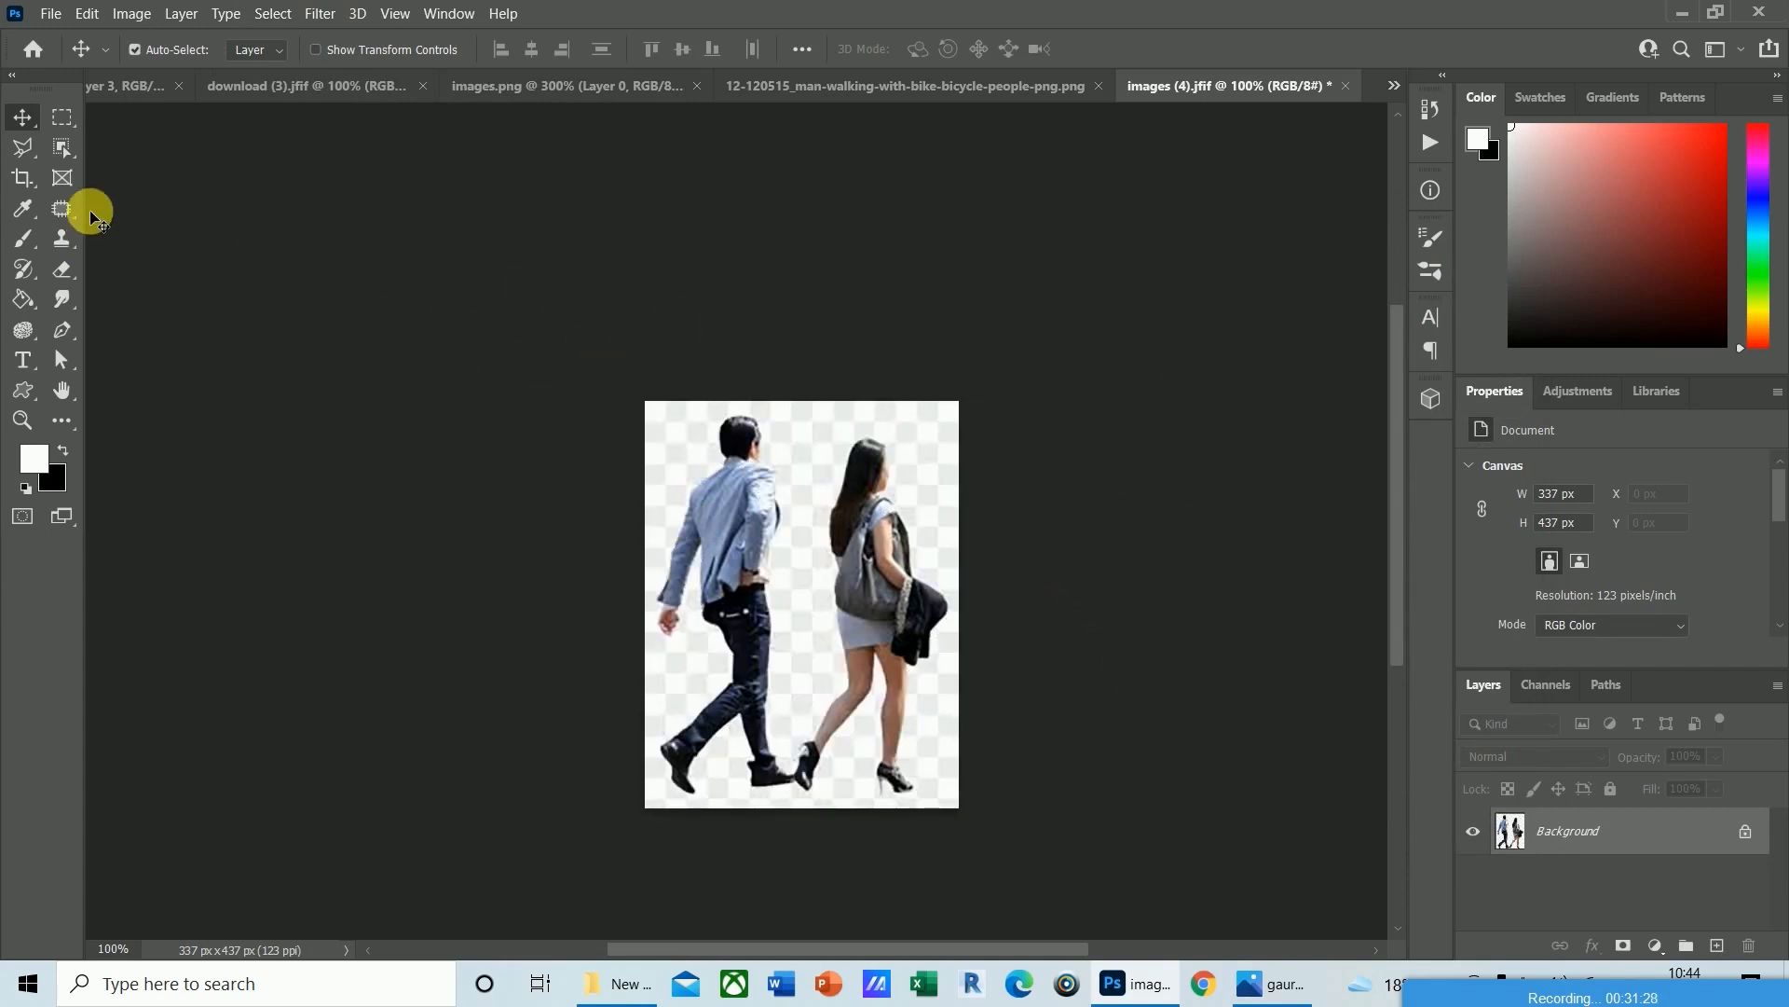
left_click(66, 151)
left_click_drag(651, 422, 968, 814)
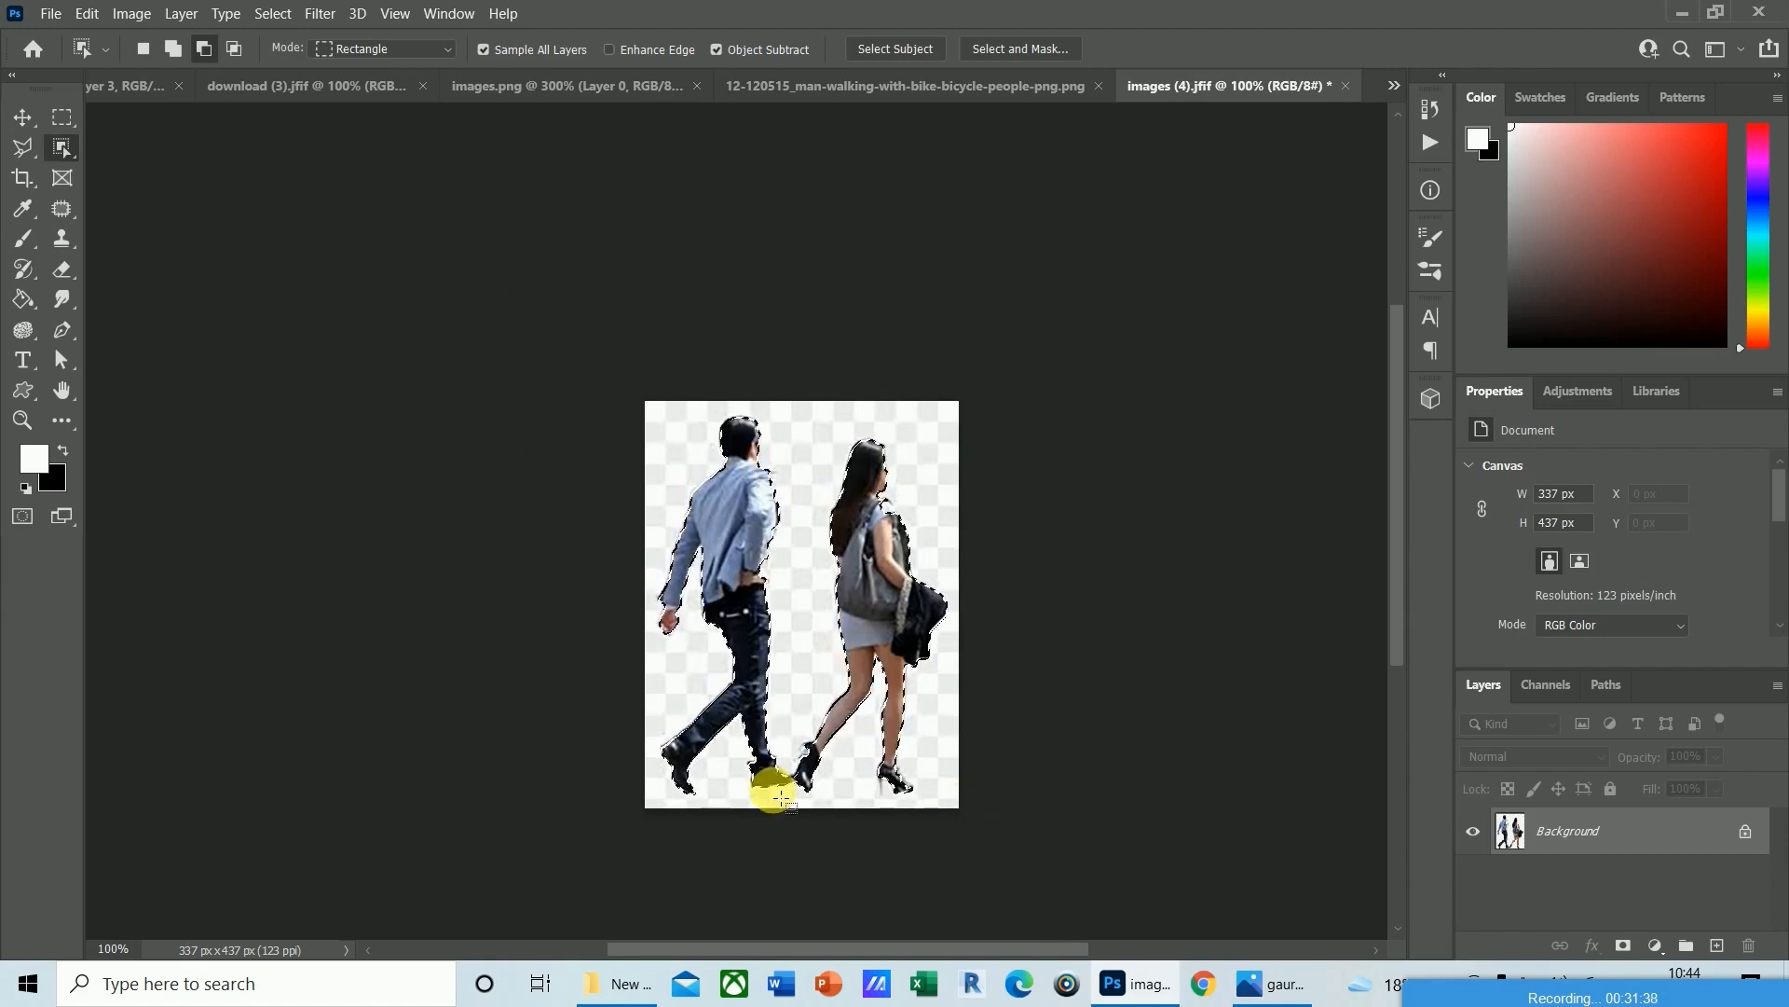
Add the thin heel of the woman's front shoe to the selection with the Polygonal Lasso.
key("ctrl+plus")
key("ctrl+plus")
key("ctrl+plus")
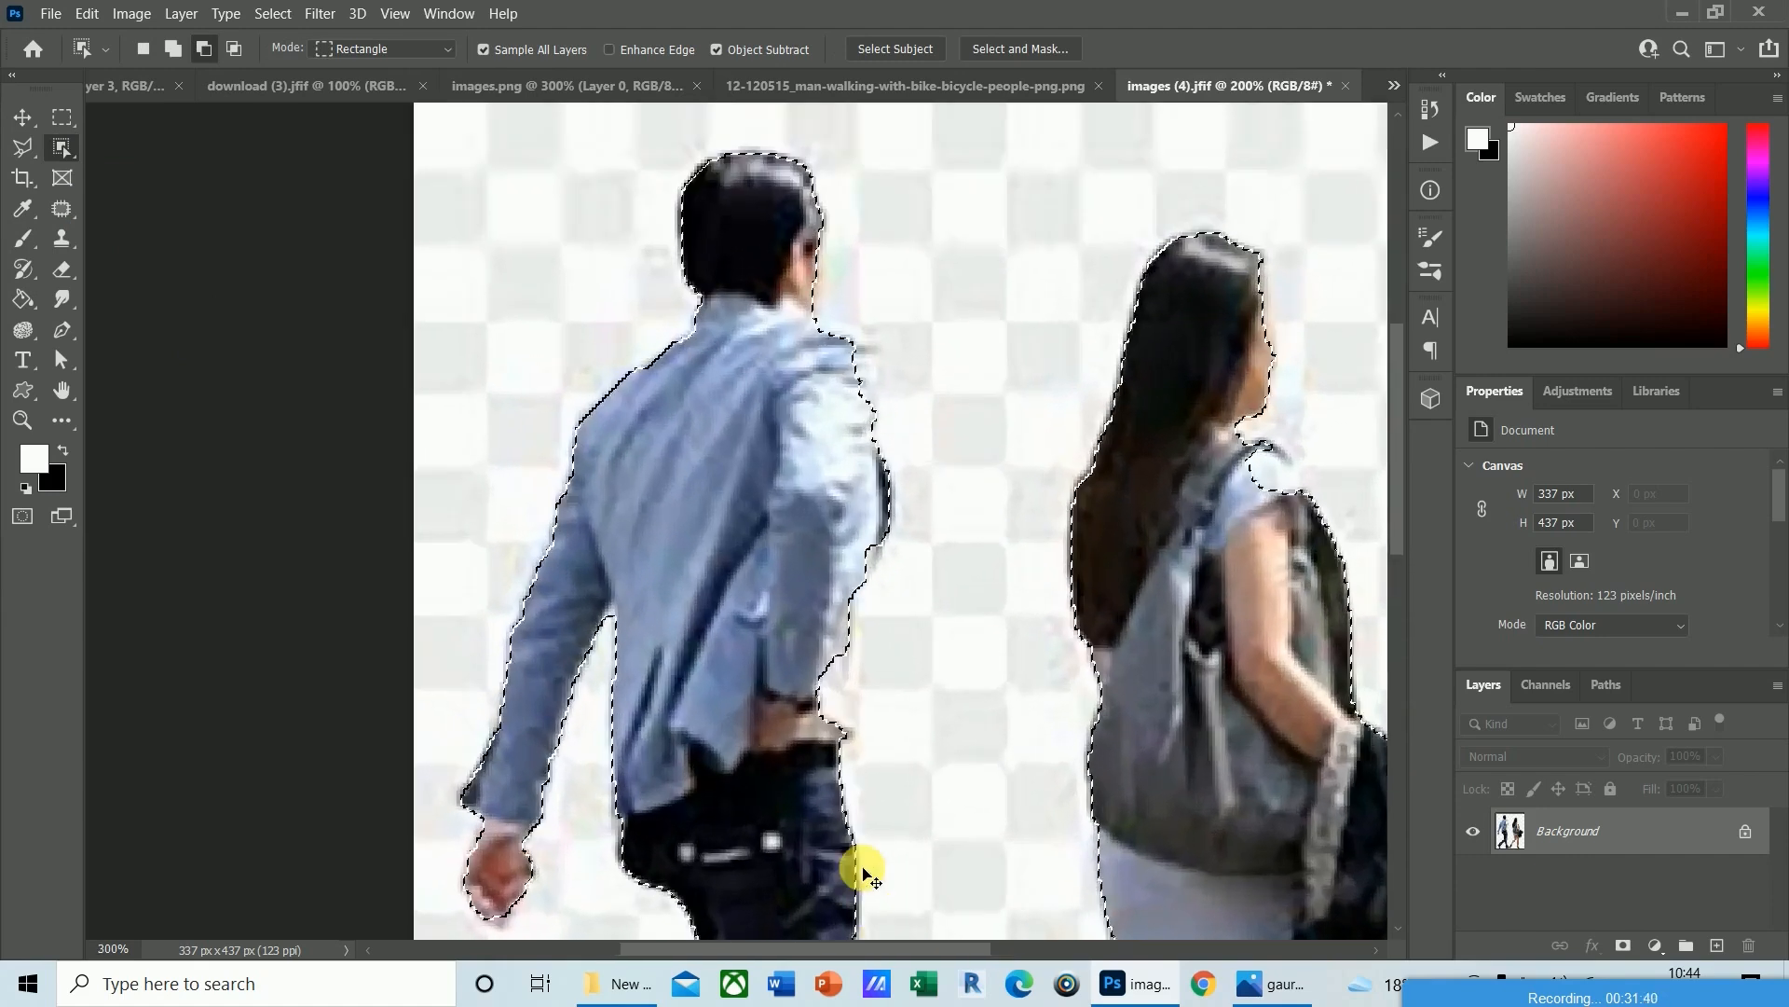
left_click_drag(1401, 460, 1162, 879)
left_click_drag(820, 949, 976, 949)
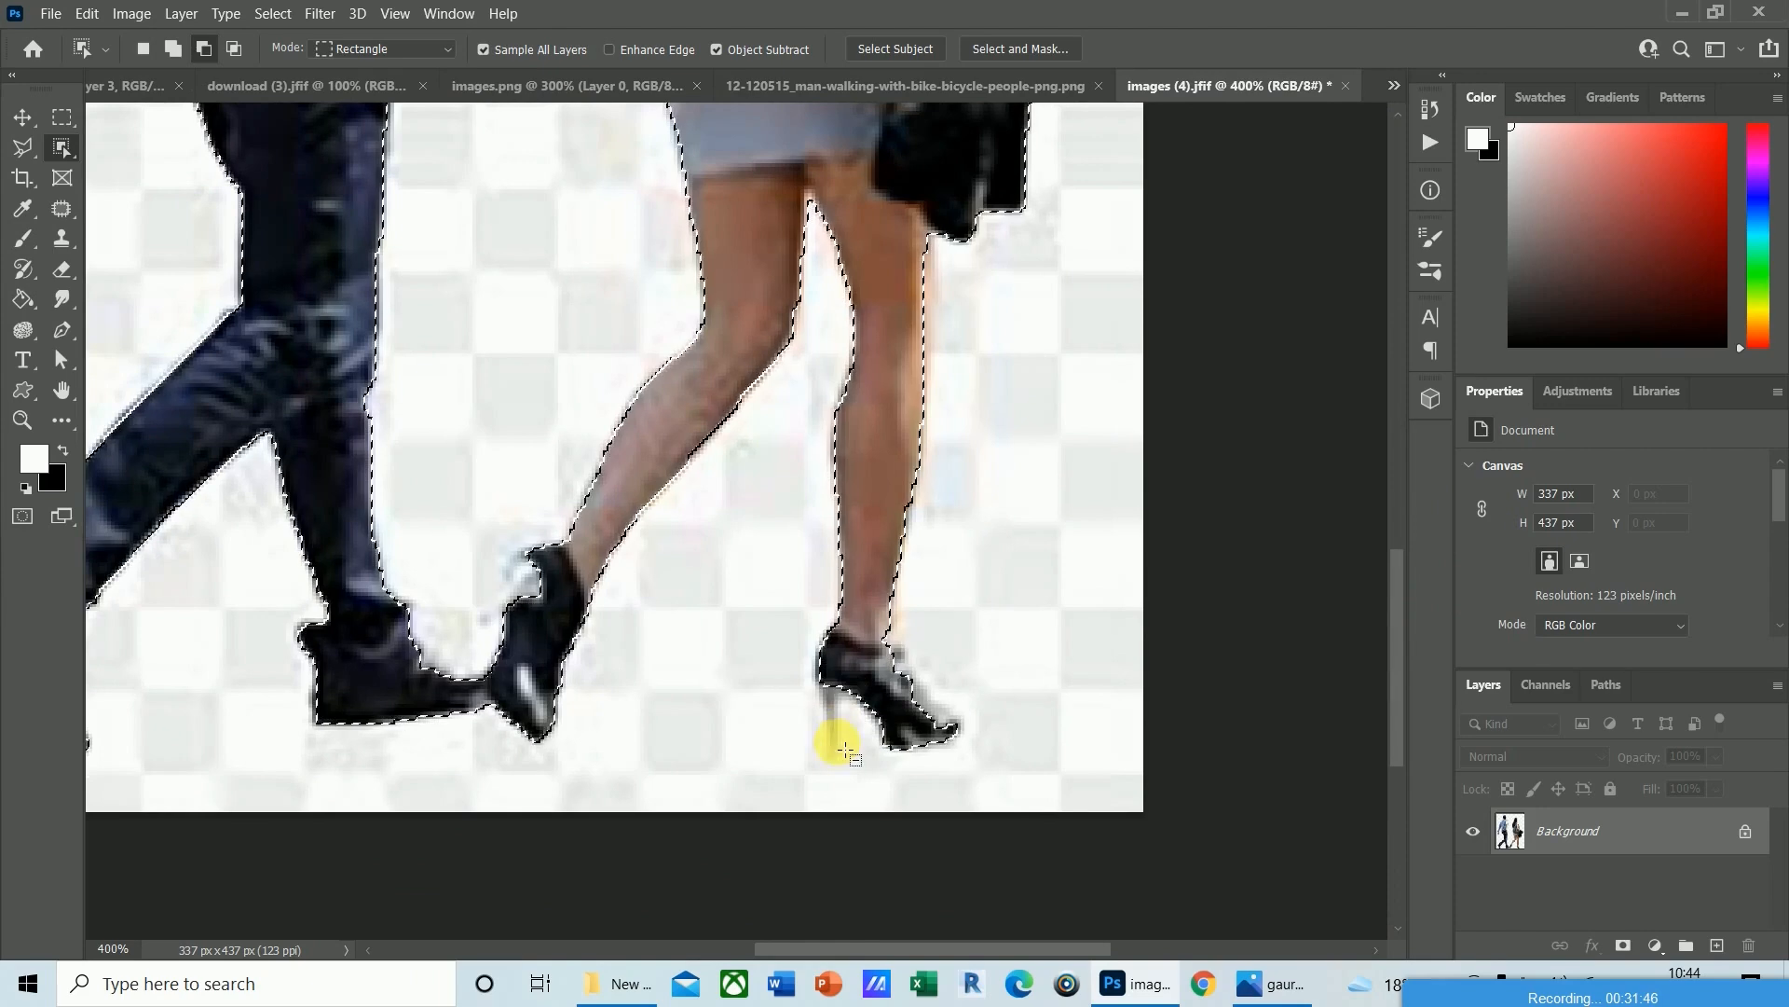
left_click(23, 147)
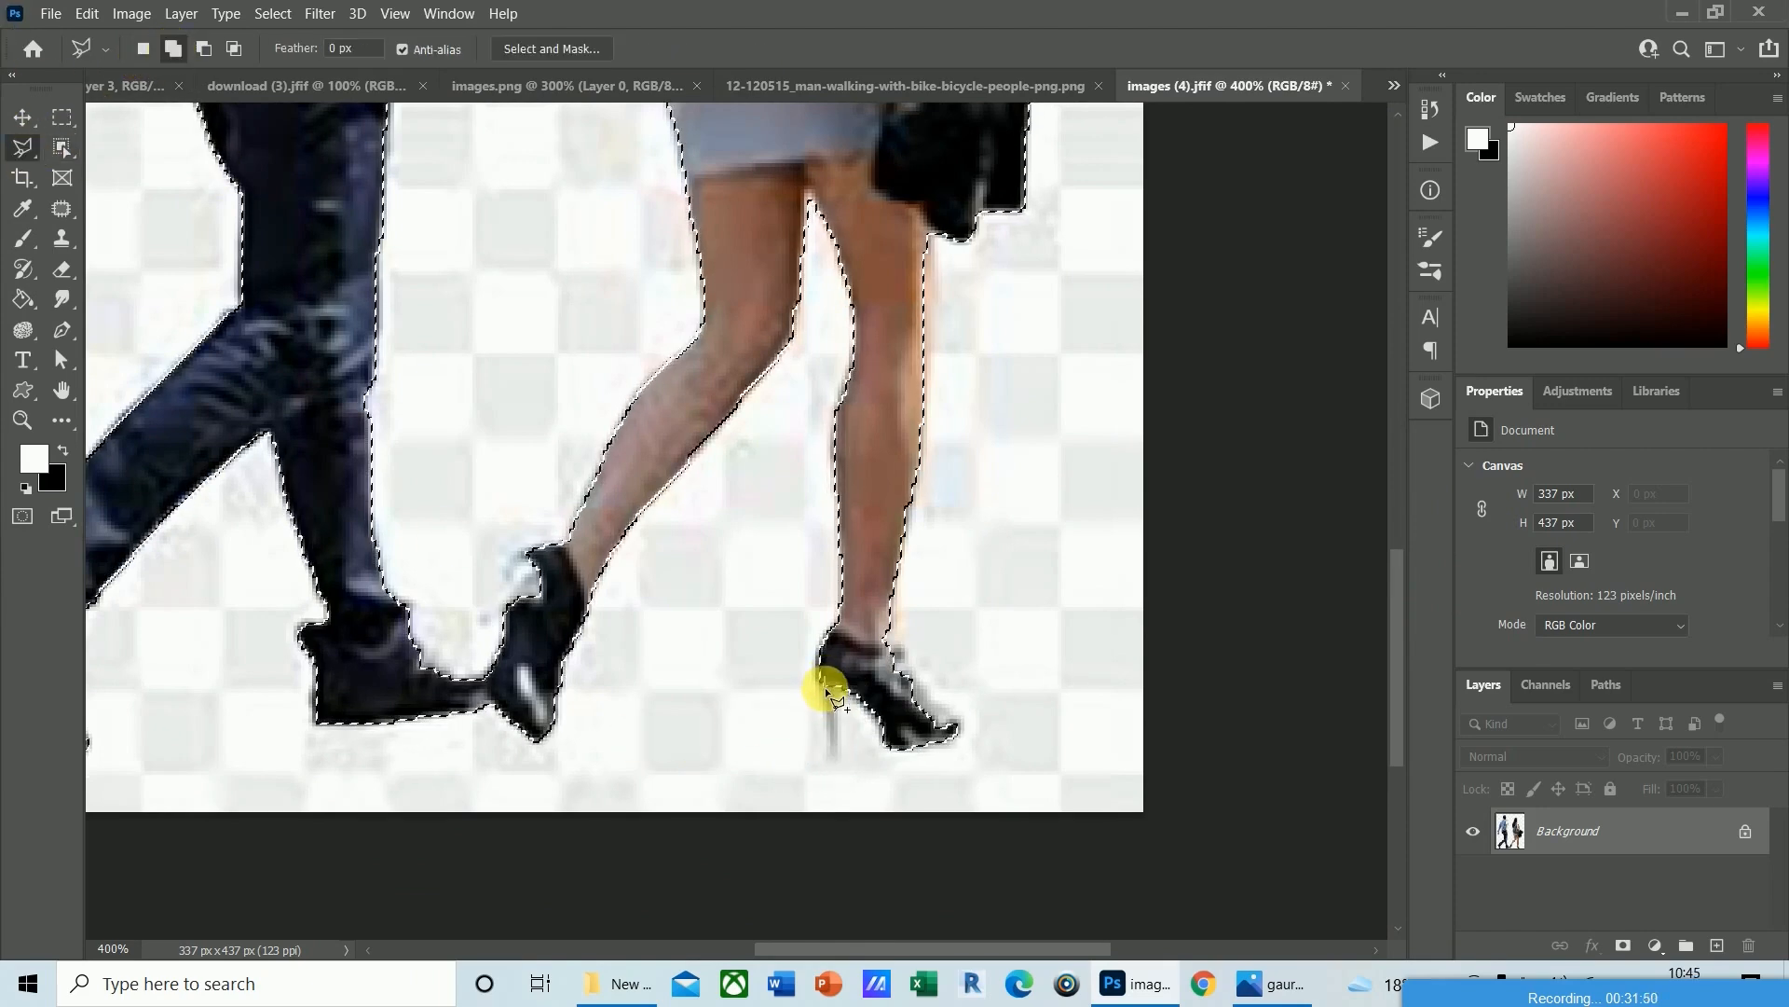
left_click(825, 758)
left_click(843, 755)
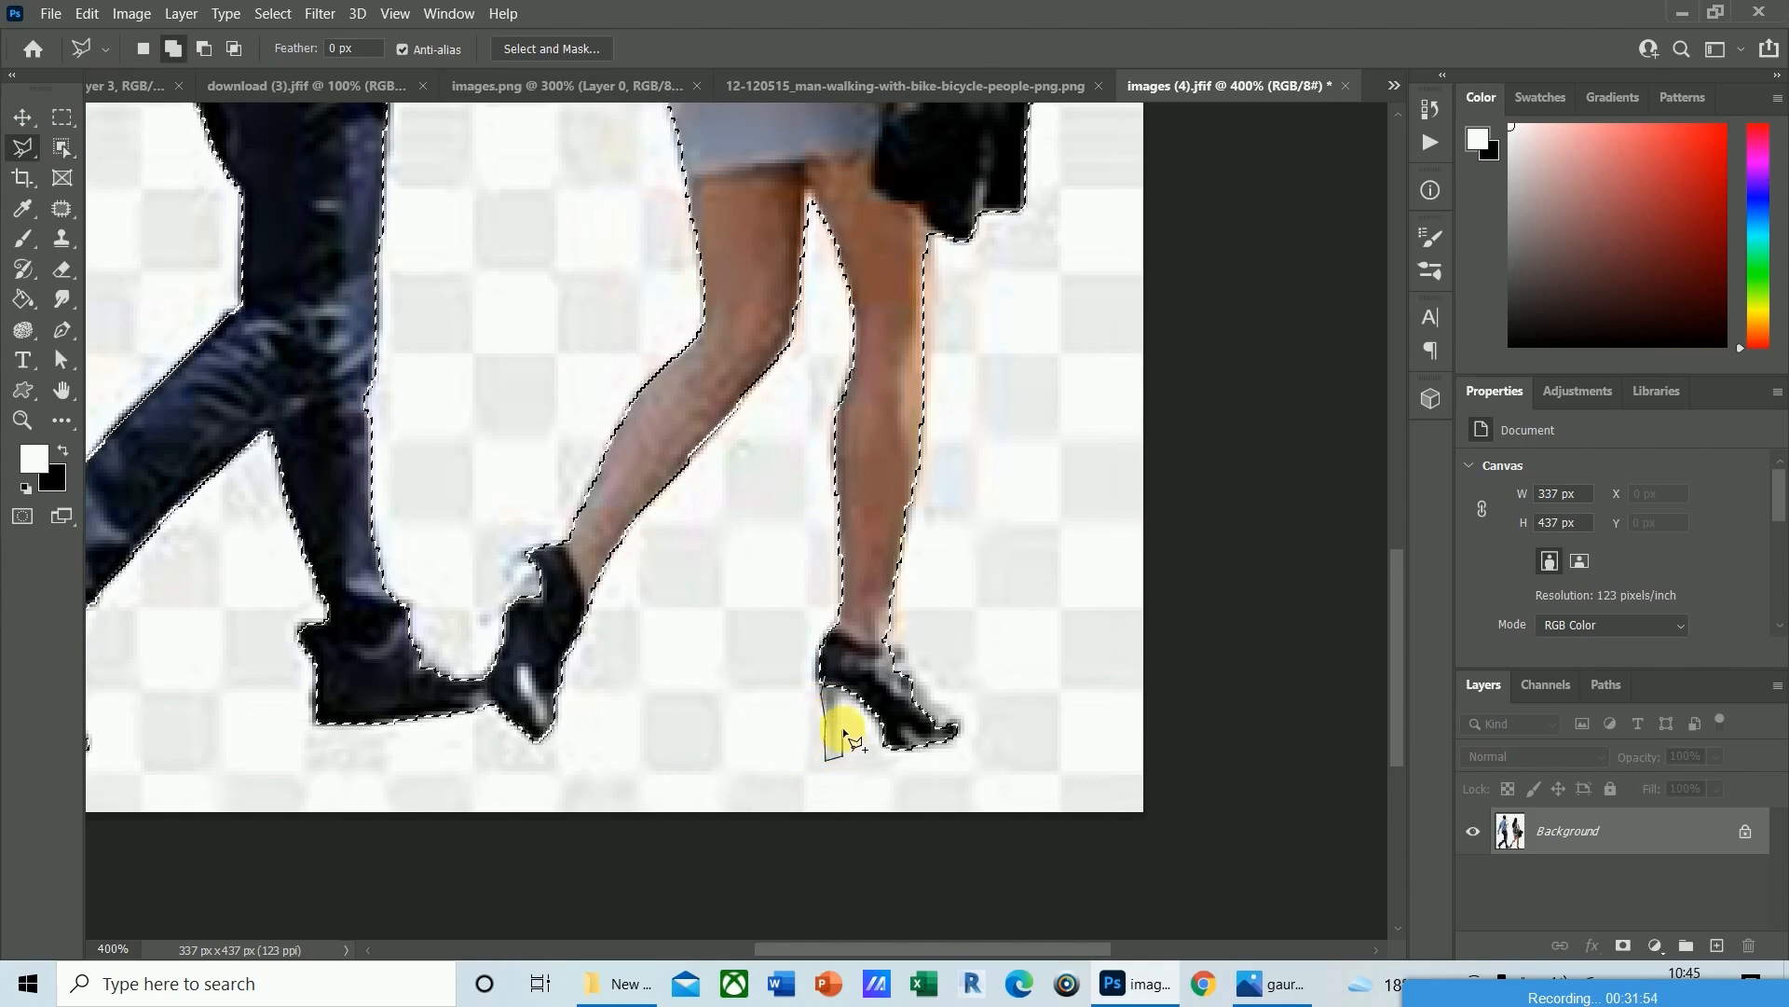
left_click(839, 683)
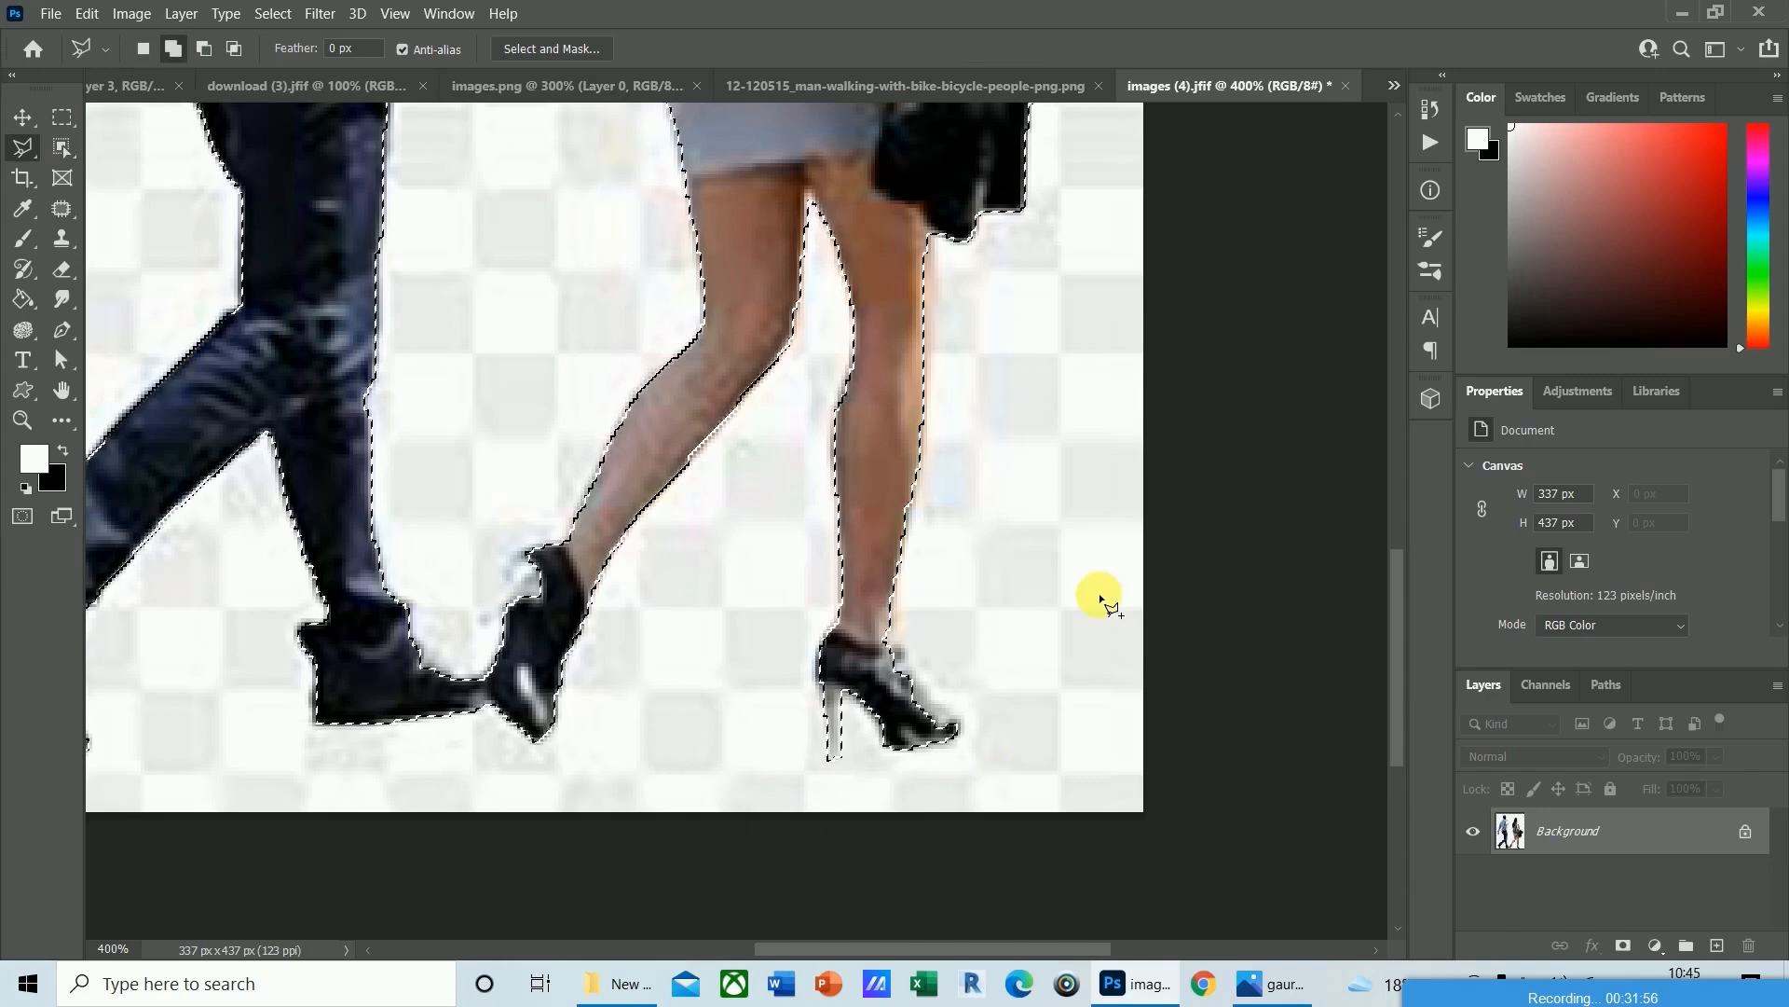
Add the woman's missing white shoulder and the front edge of her face to the selection with the Polygonal Lasso.
left_click_drag(1398, 671, 1397, 472)
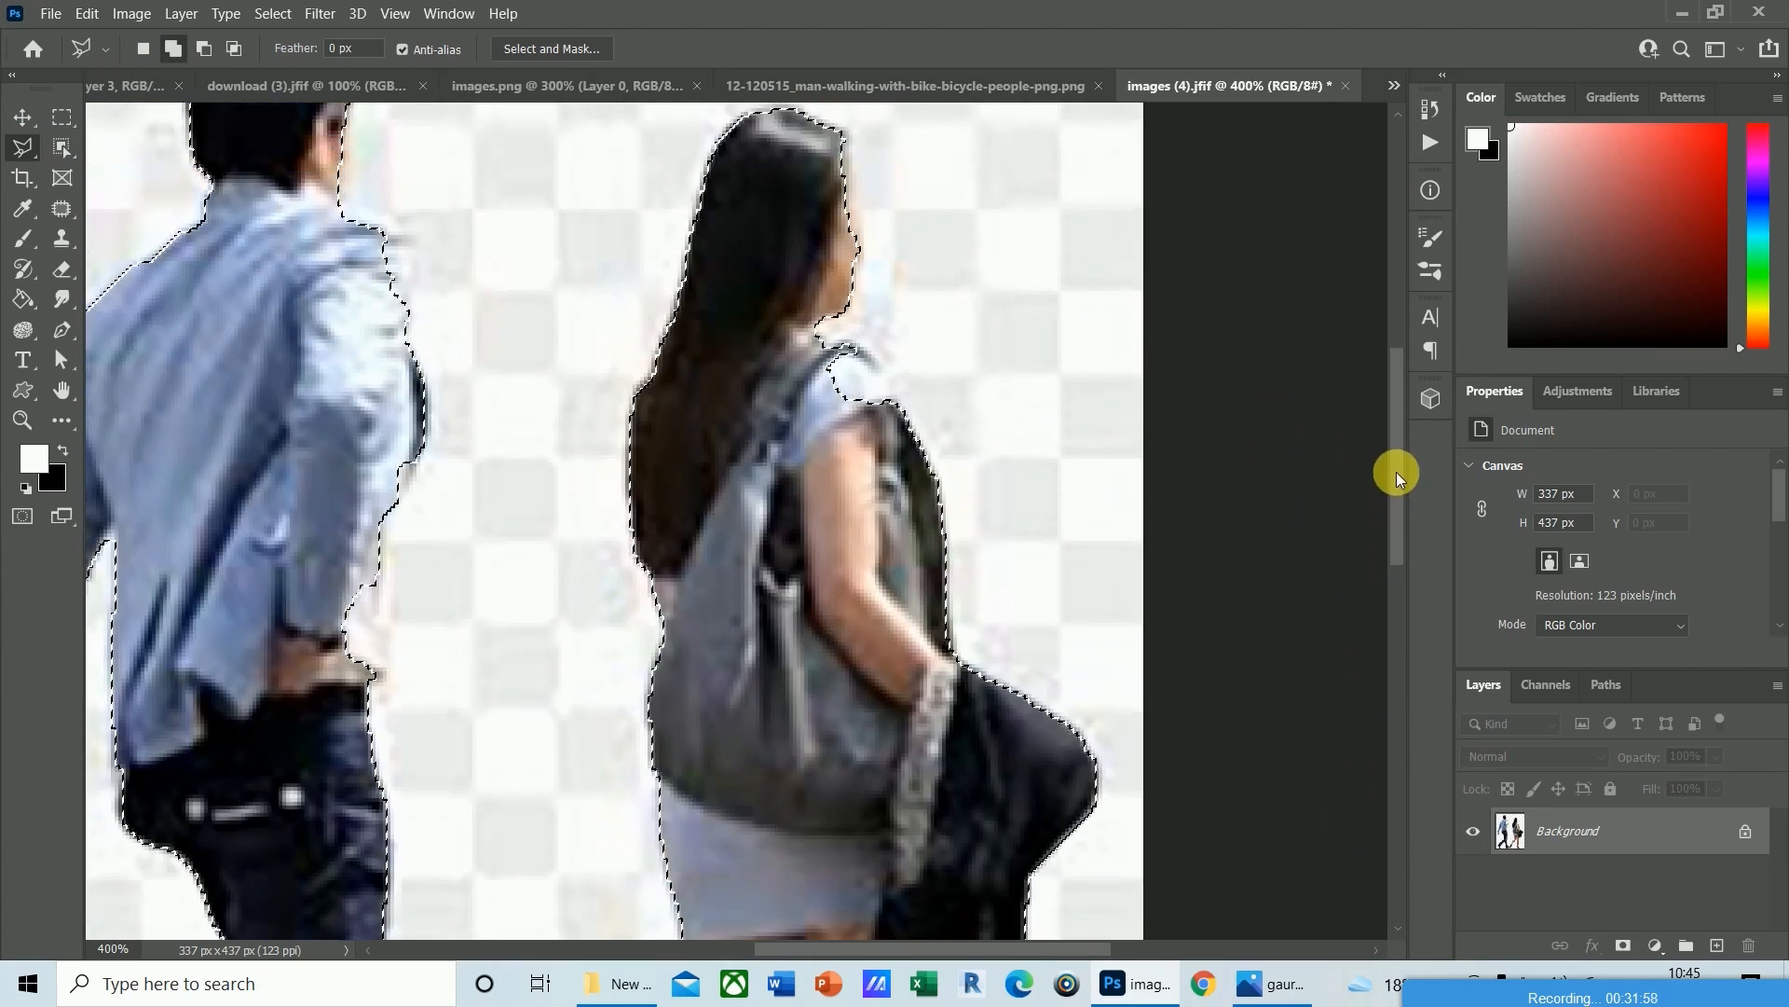
left_click(837, 338)
left_click(880, 353)
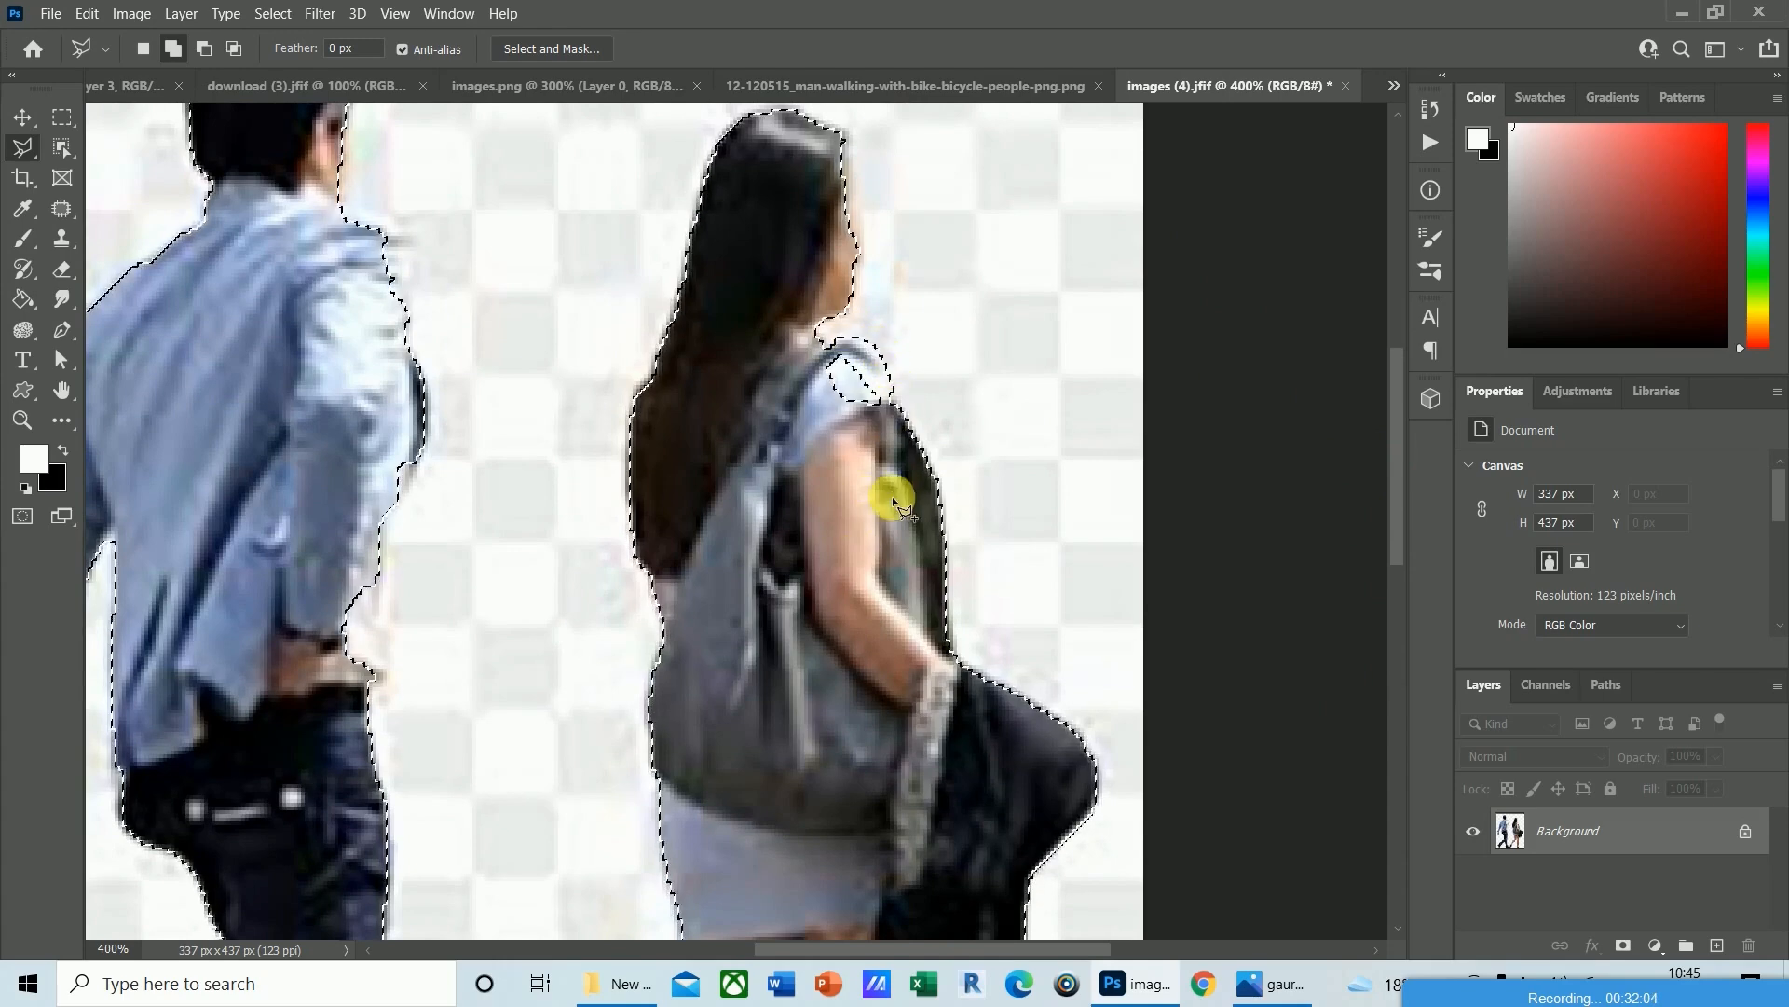
double_click(893, 410)
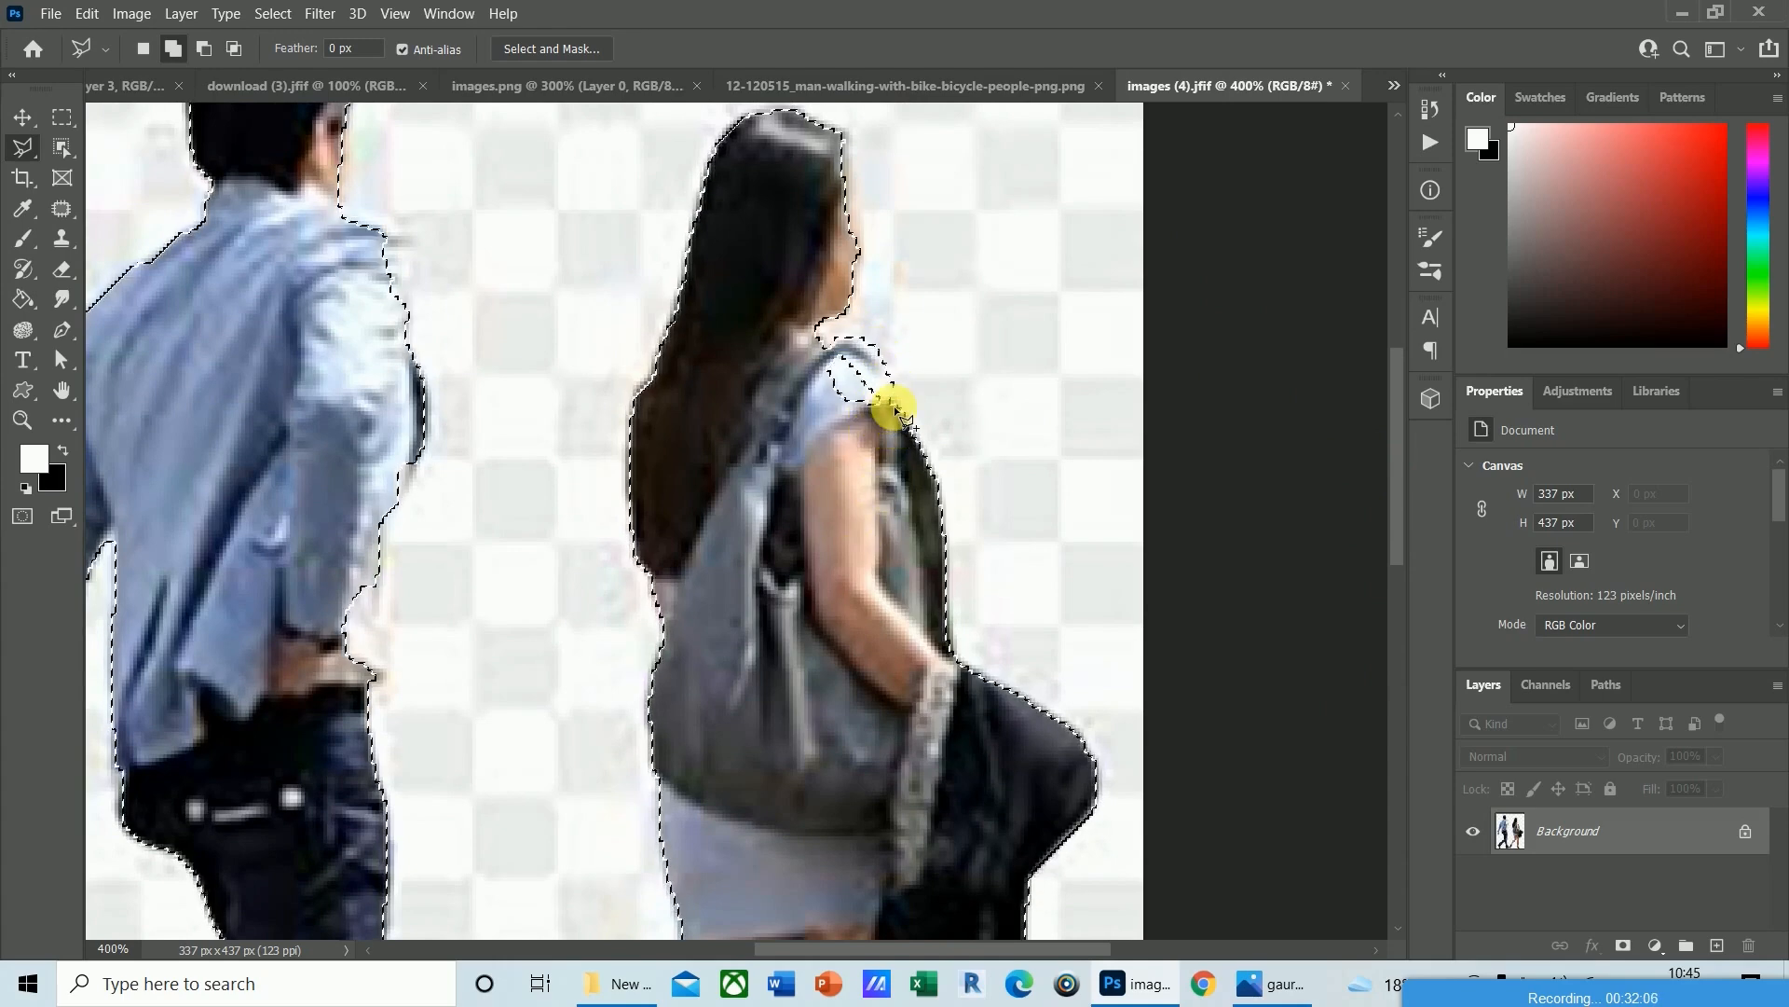
left_click(873, 375)
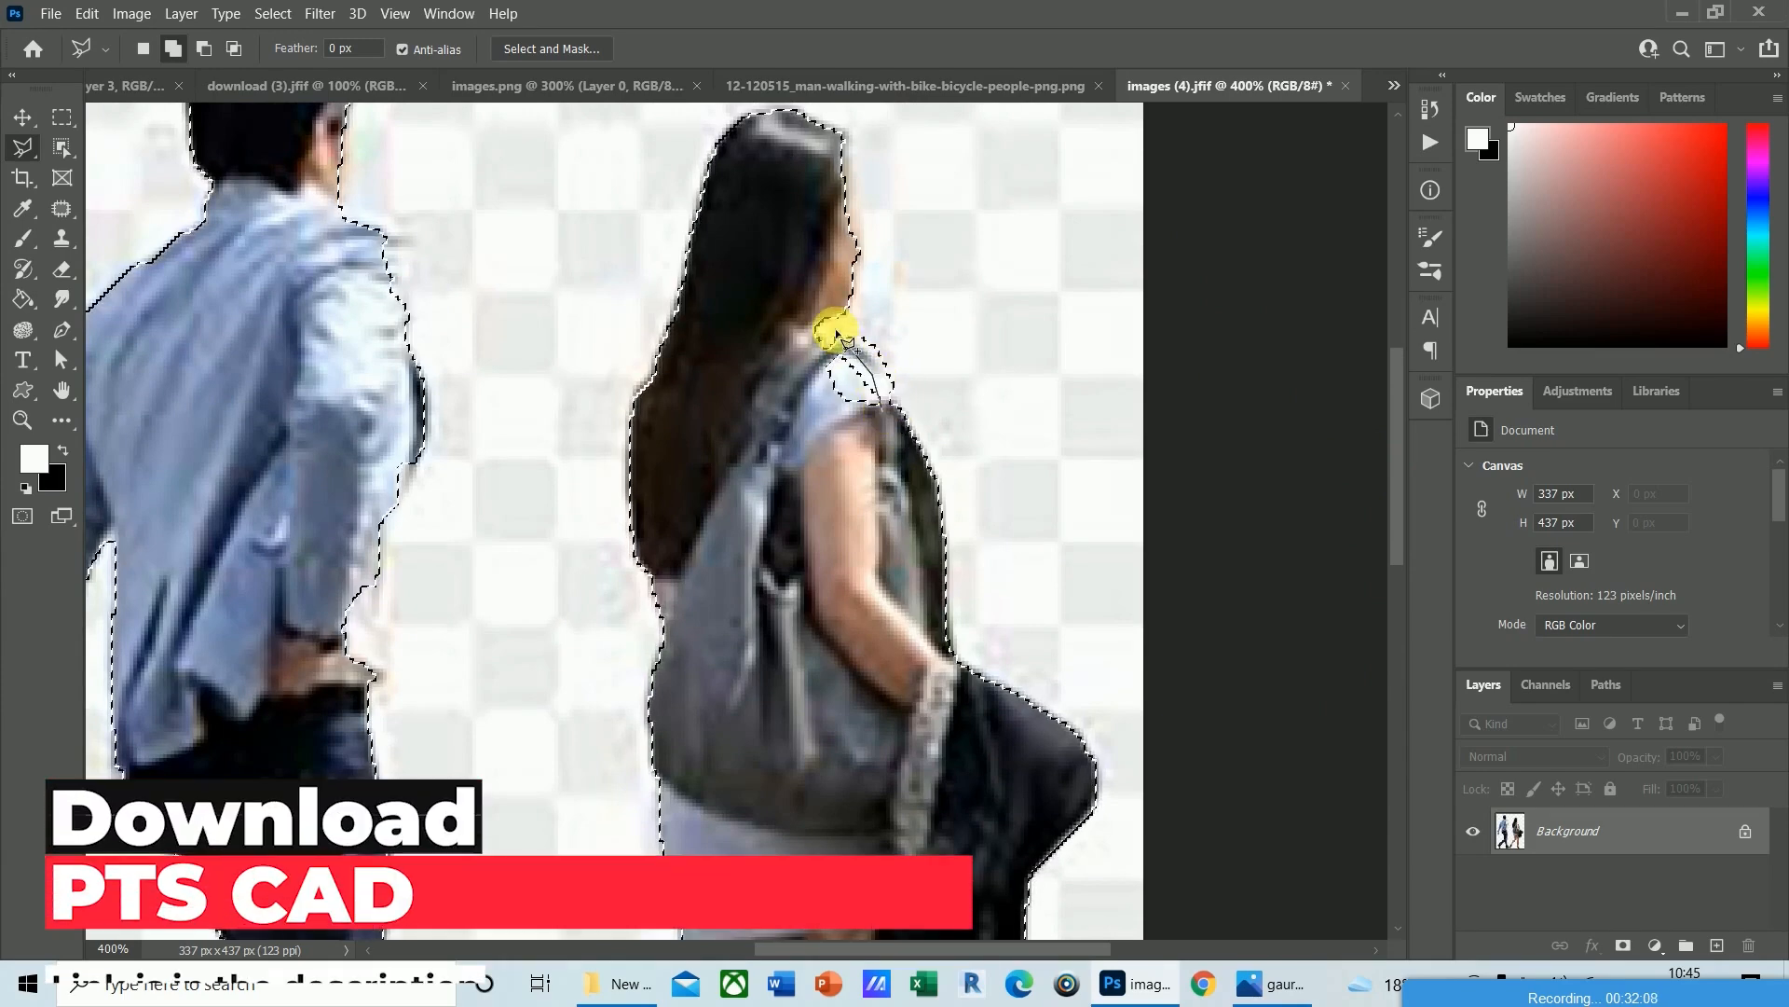
left_click(848, 348)
left_click(820, 360)
left_click(871, 399)
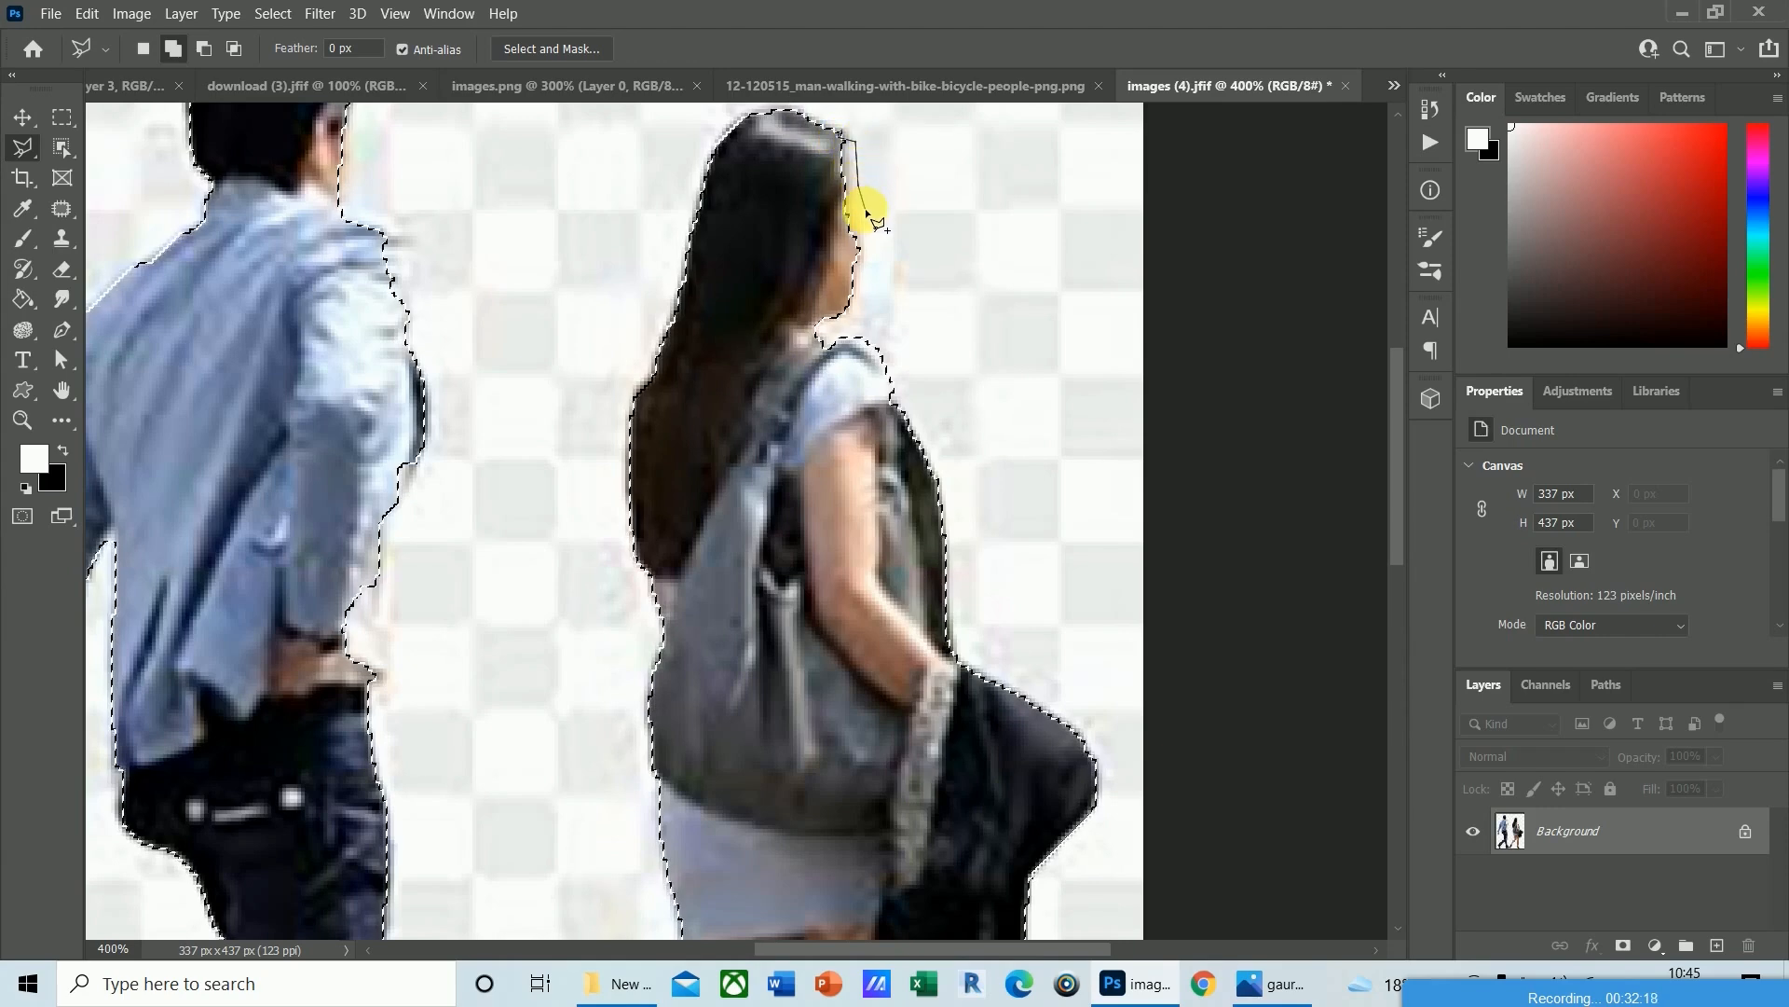
left_click(864, 258)
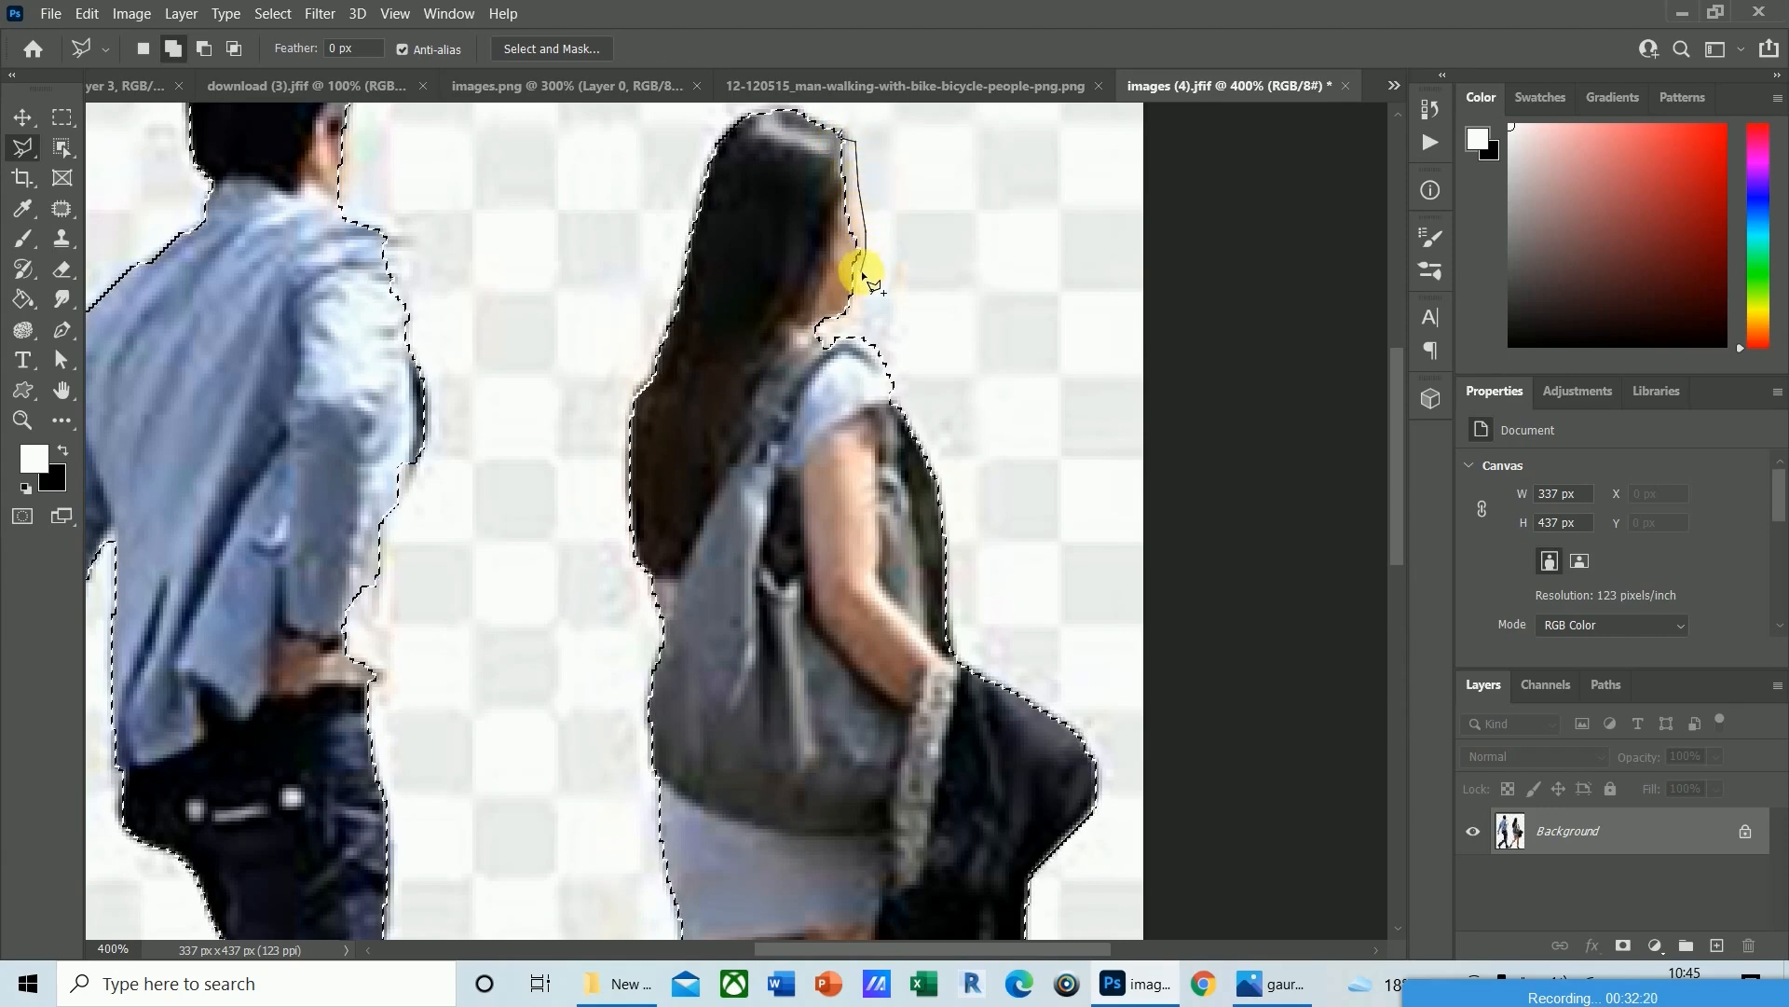
left_click(818, 306)
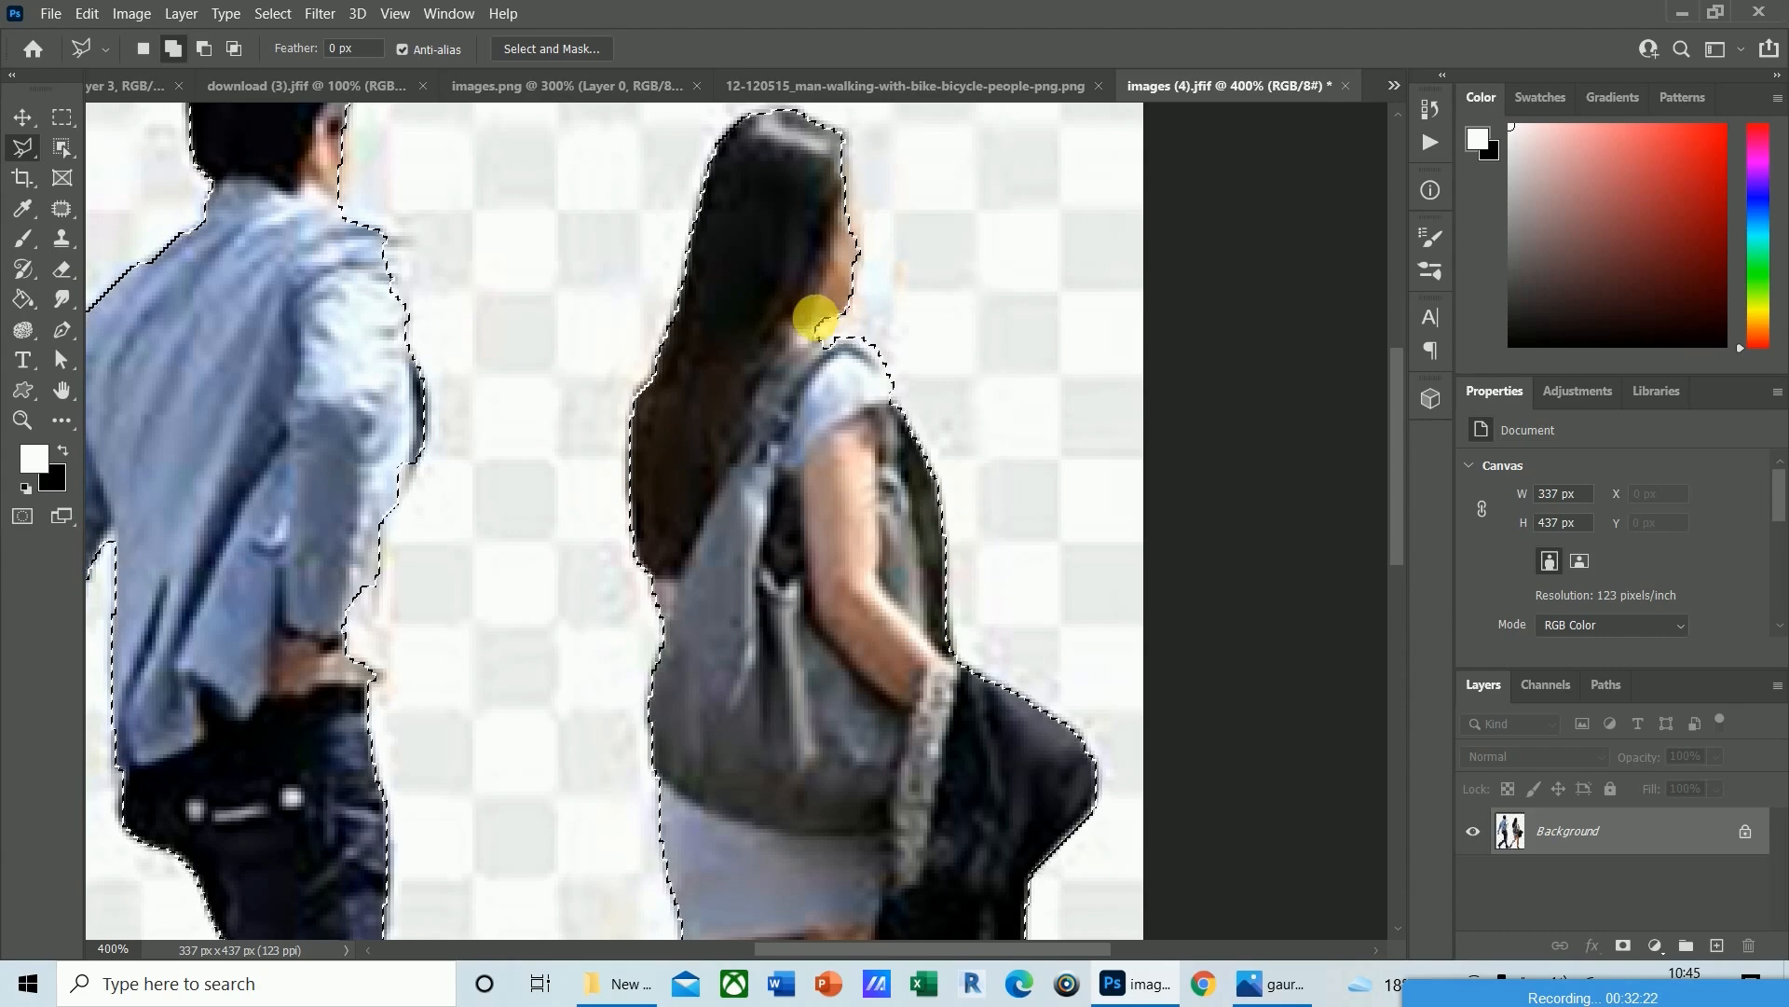
Try to clear the background by inverting the selection and filling it.
left_click_drag(943, 941, 860, 948)
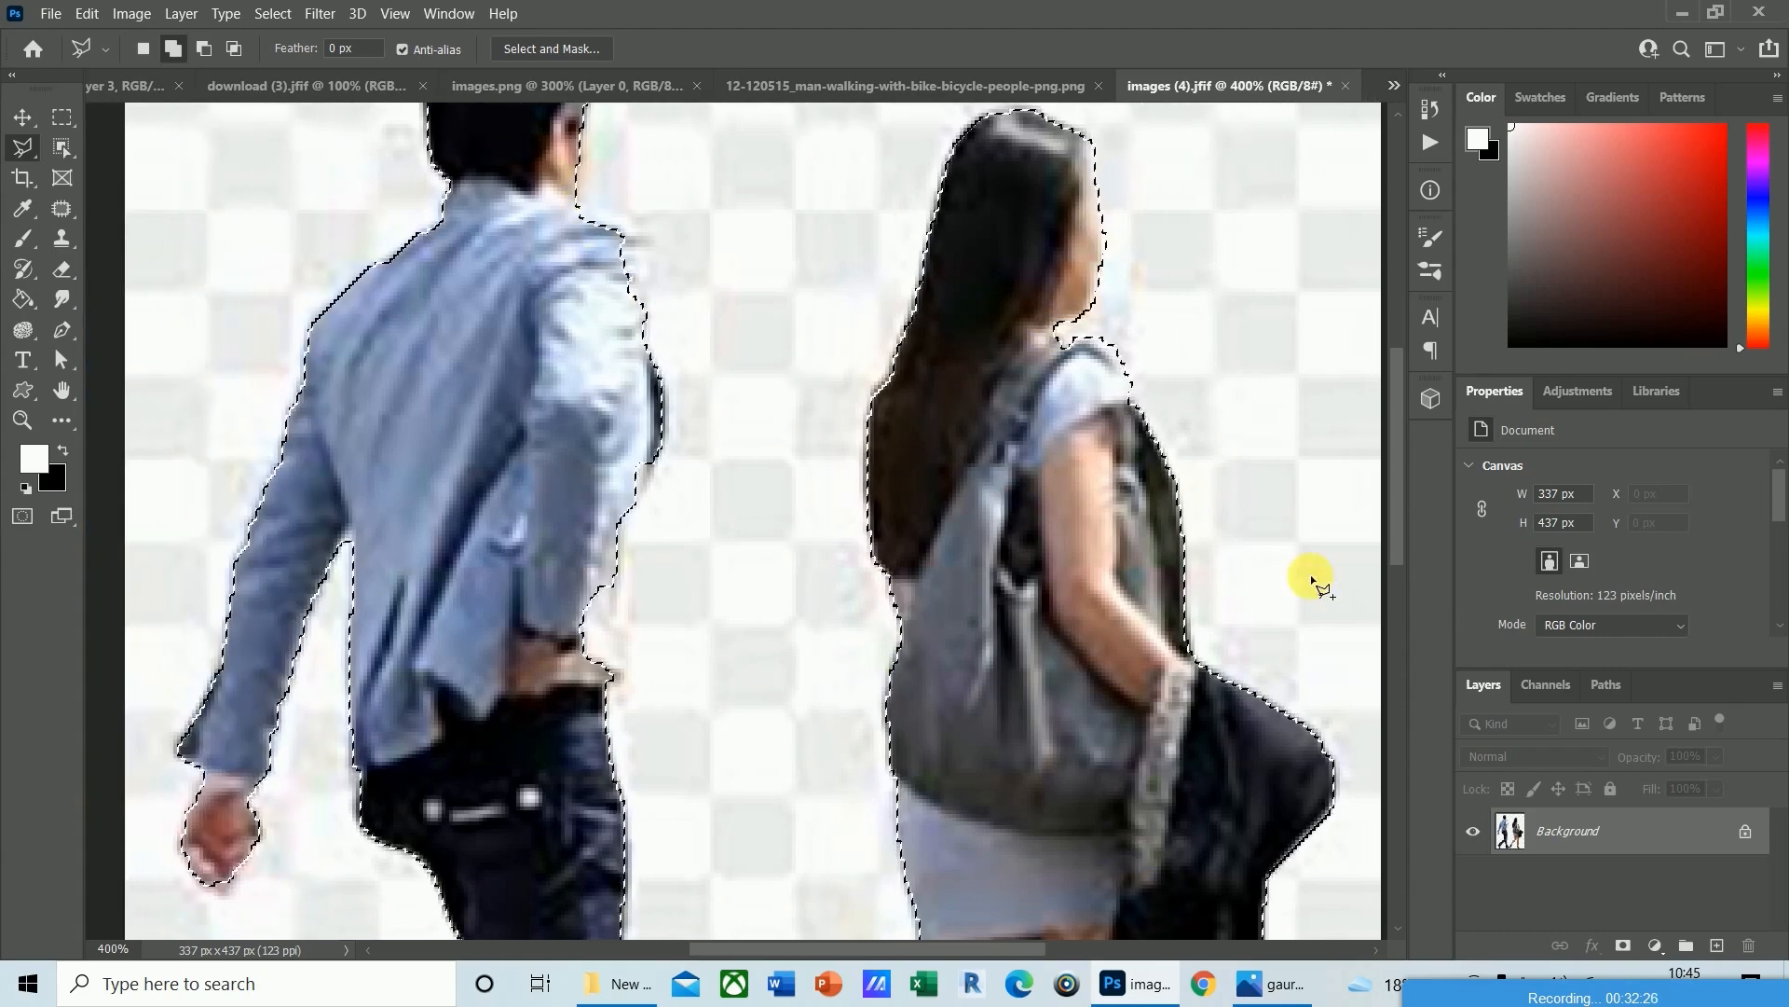
left_click_drag(1391, 506, 1393, 410)
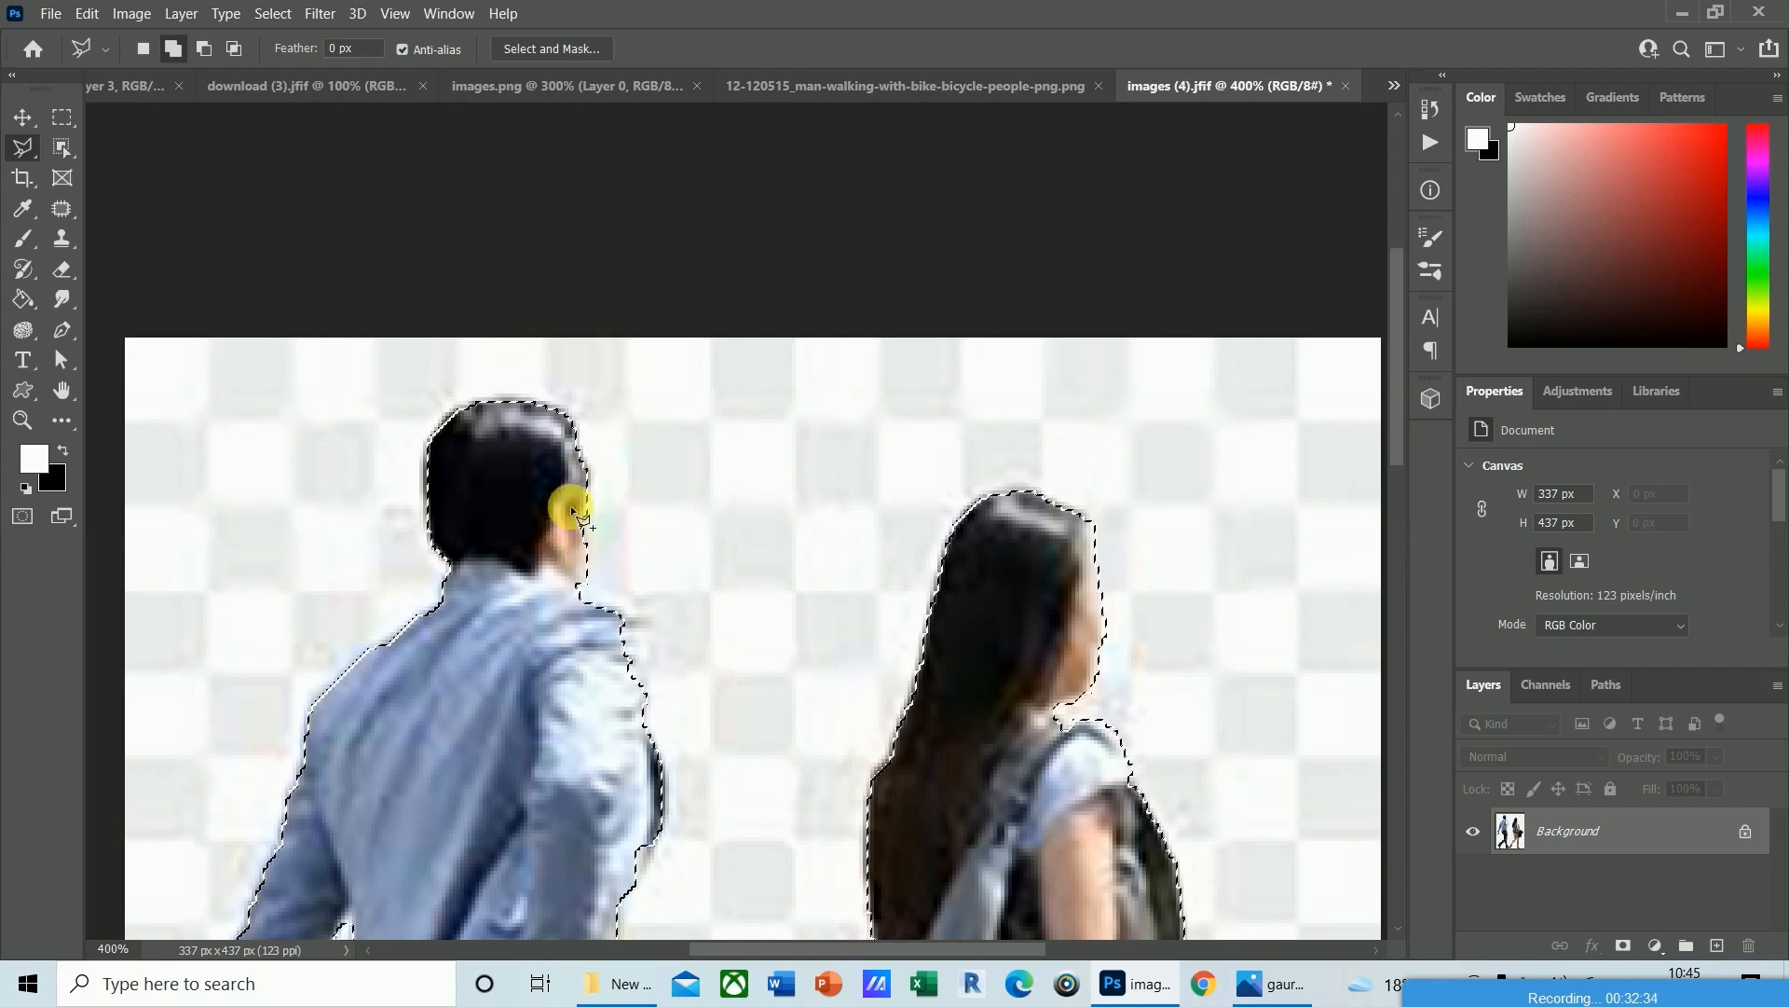
left_click_drag(1394, 345, 1418, 529)
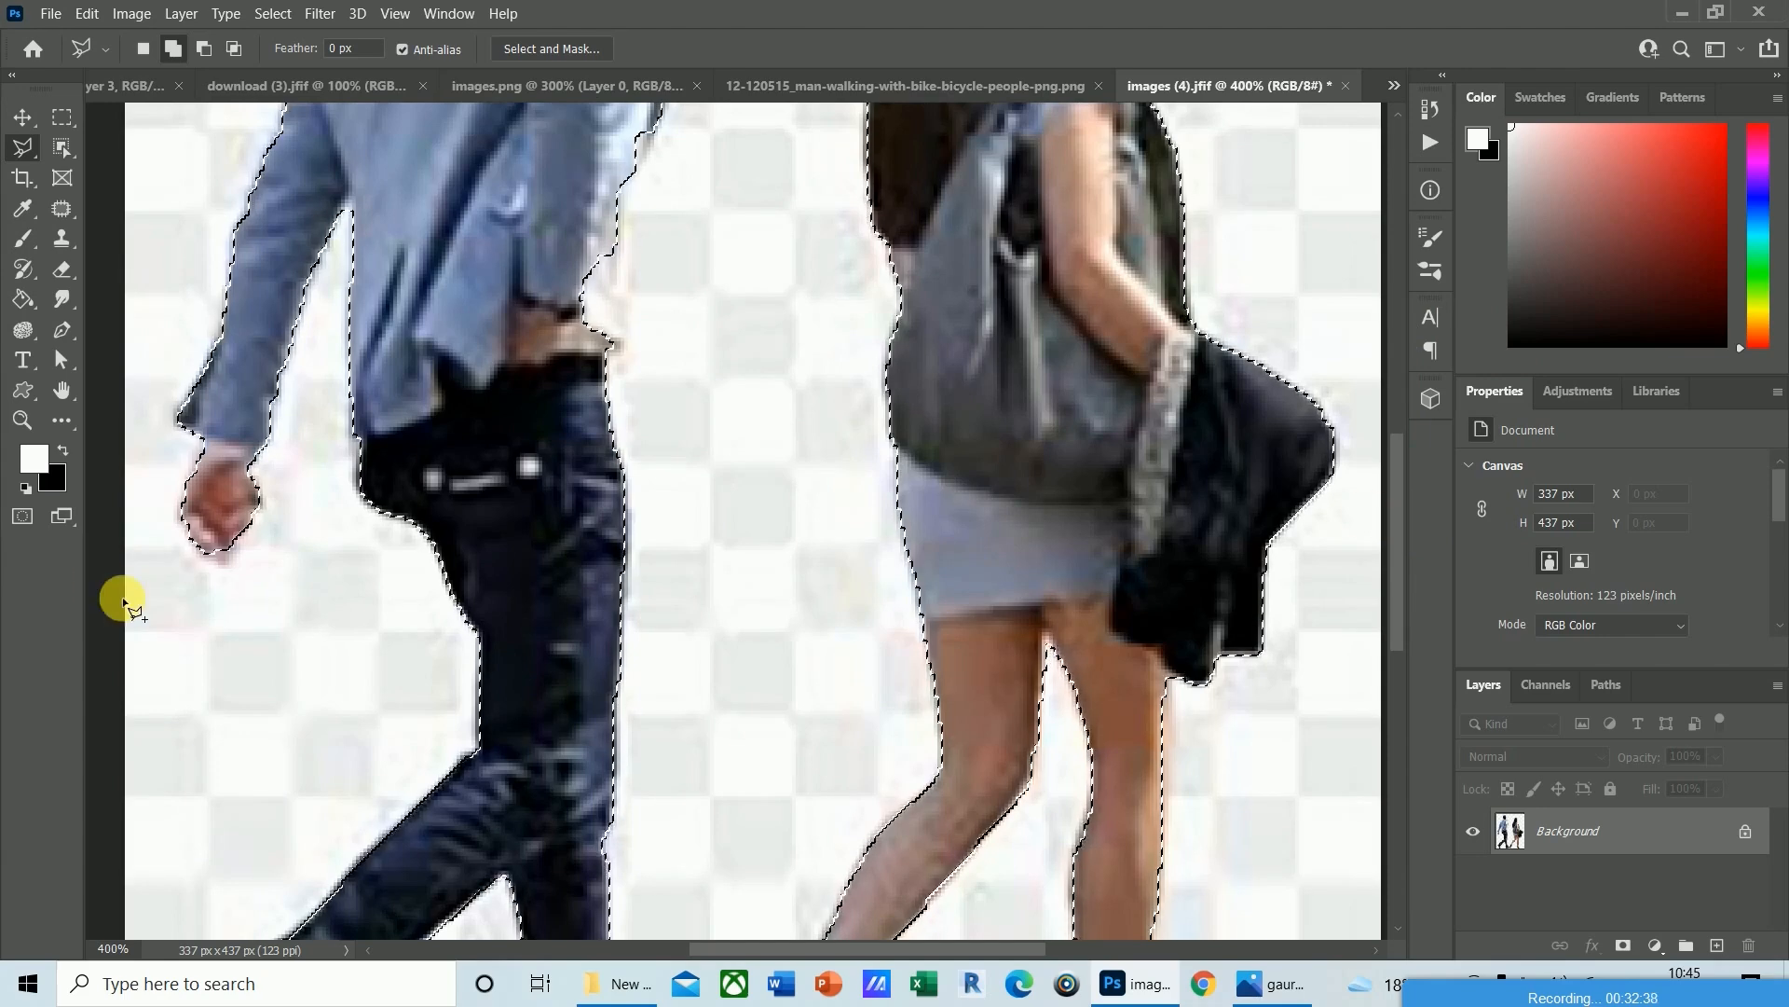
key("ctrl+shift+i")
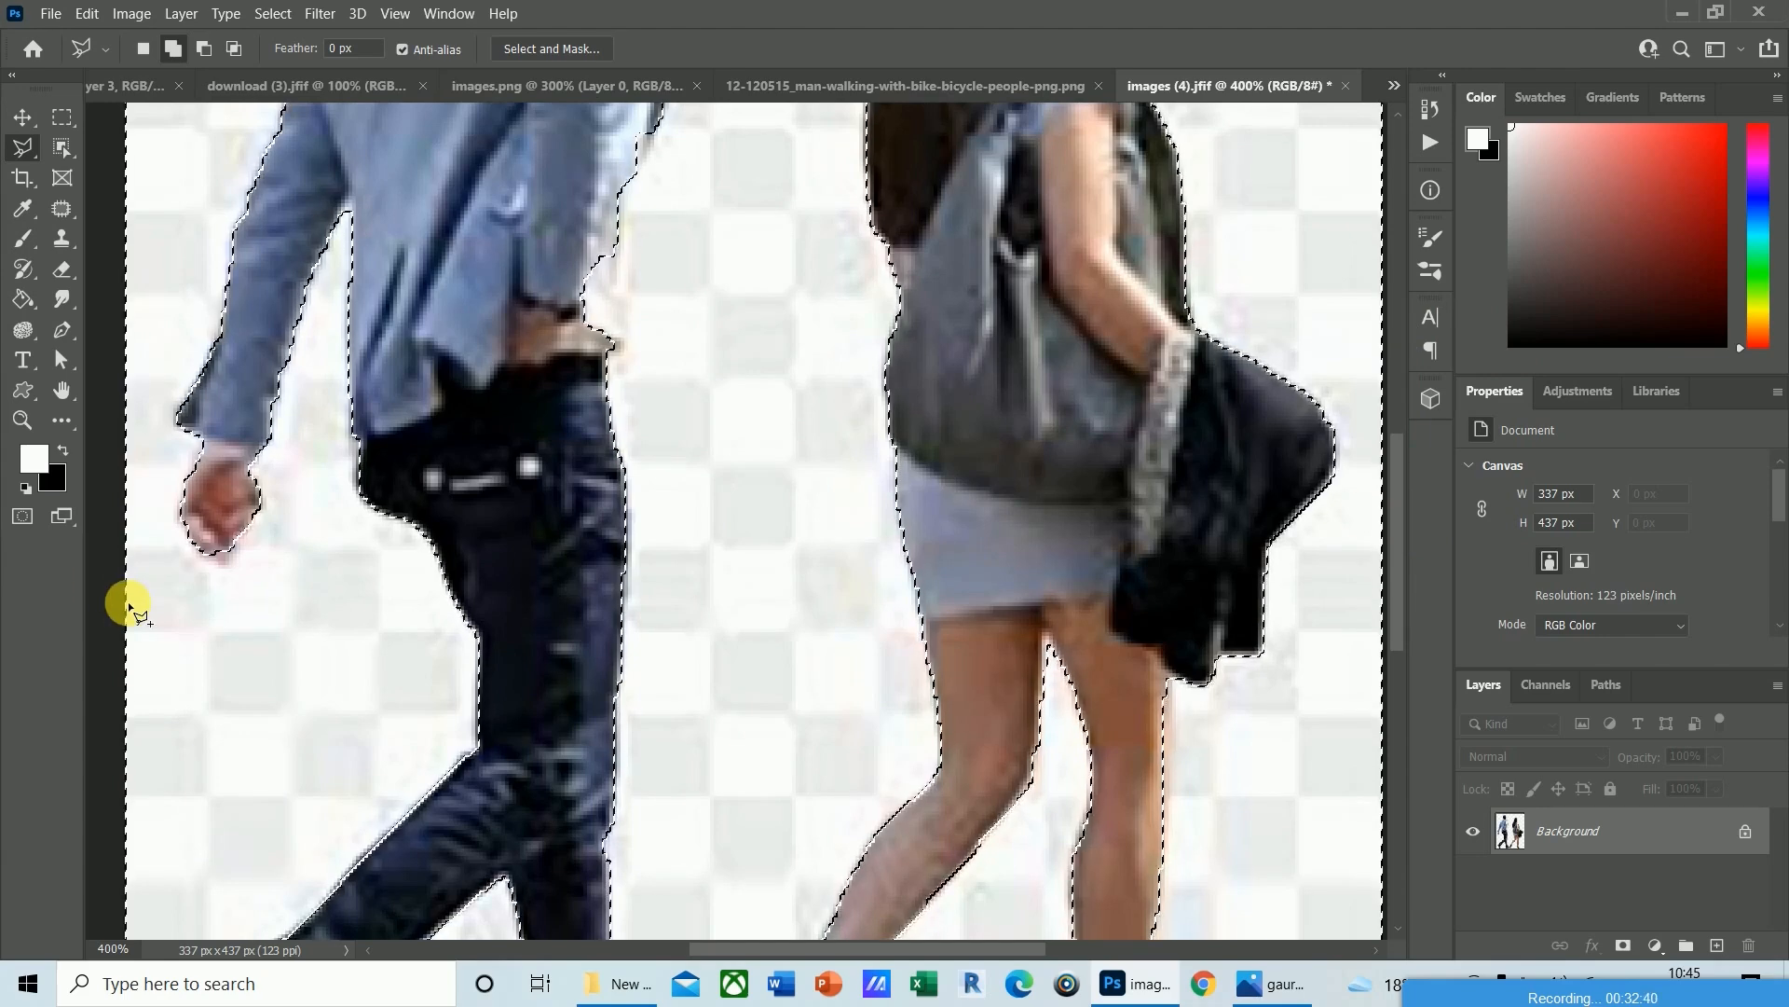
key("shift+F5")
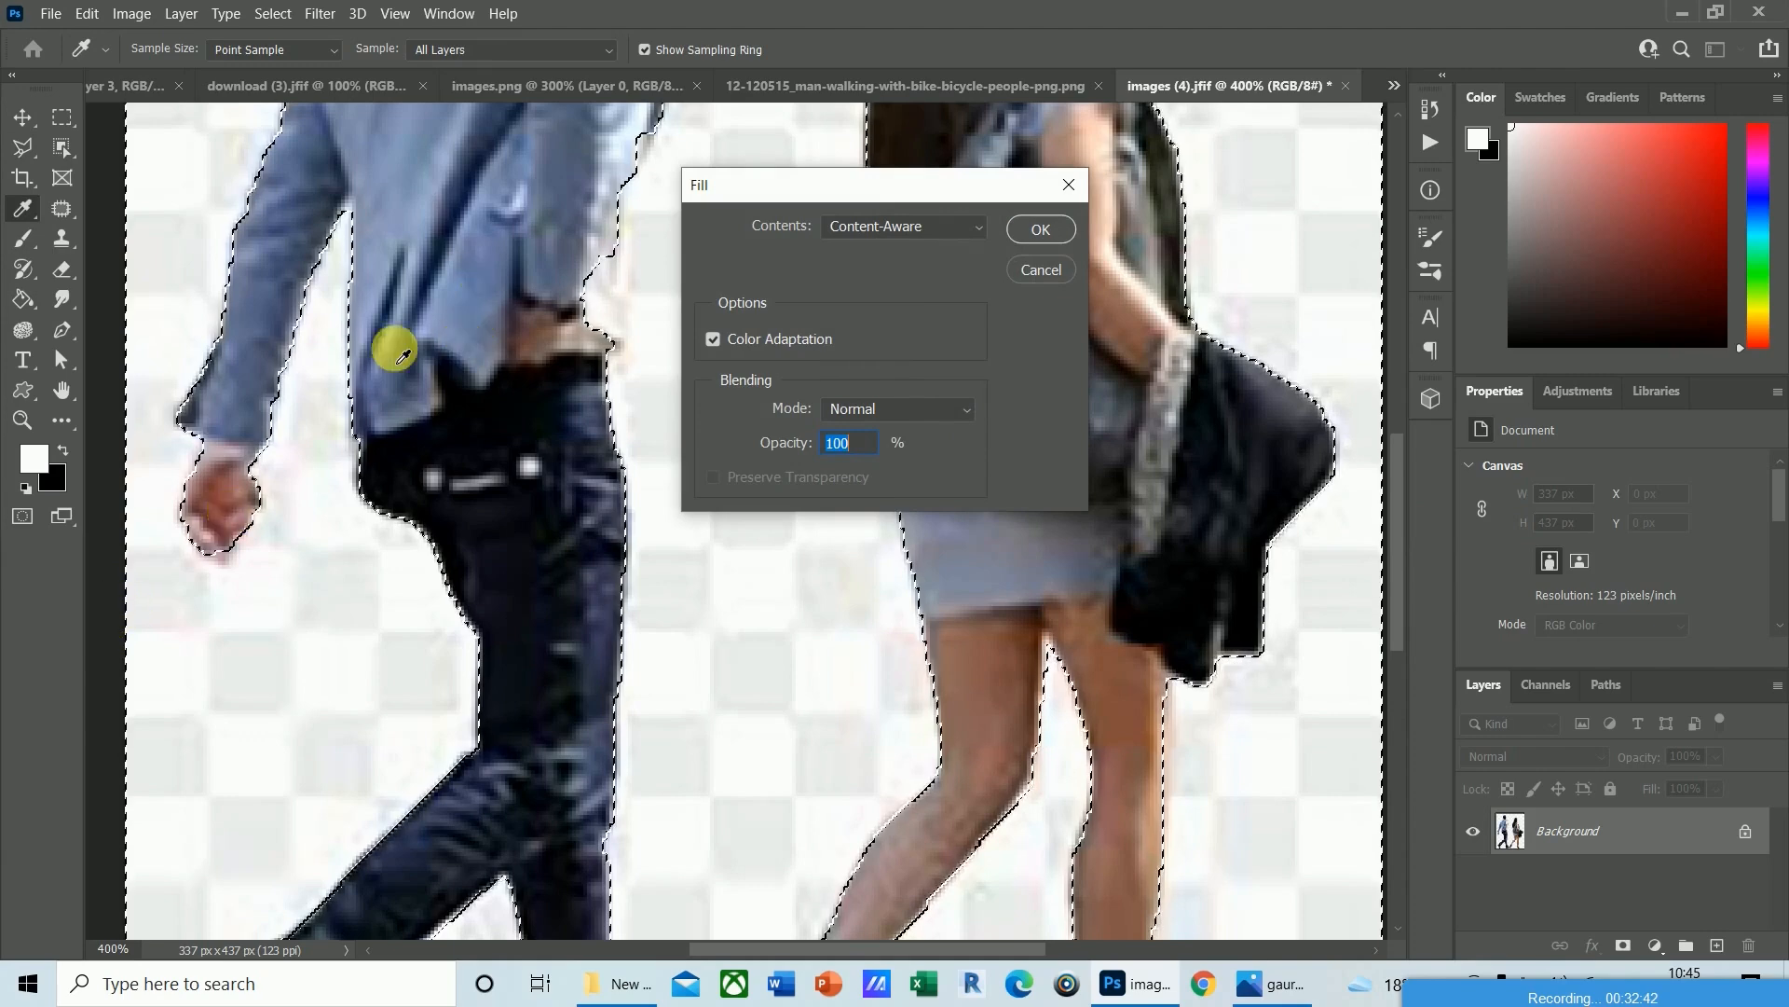
left_click(1035, 270)
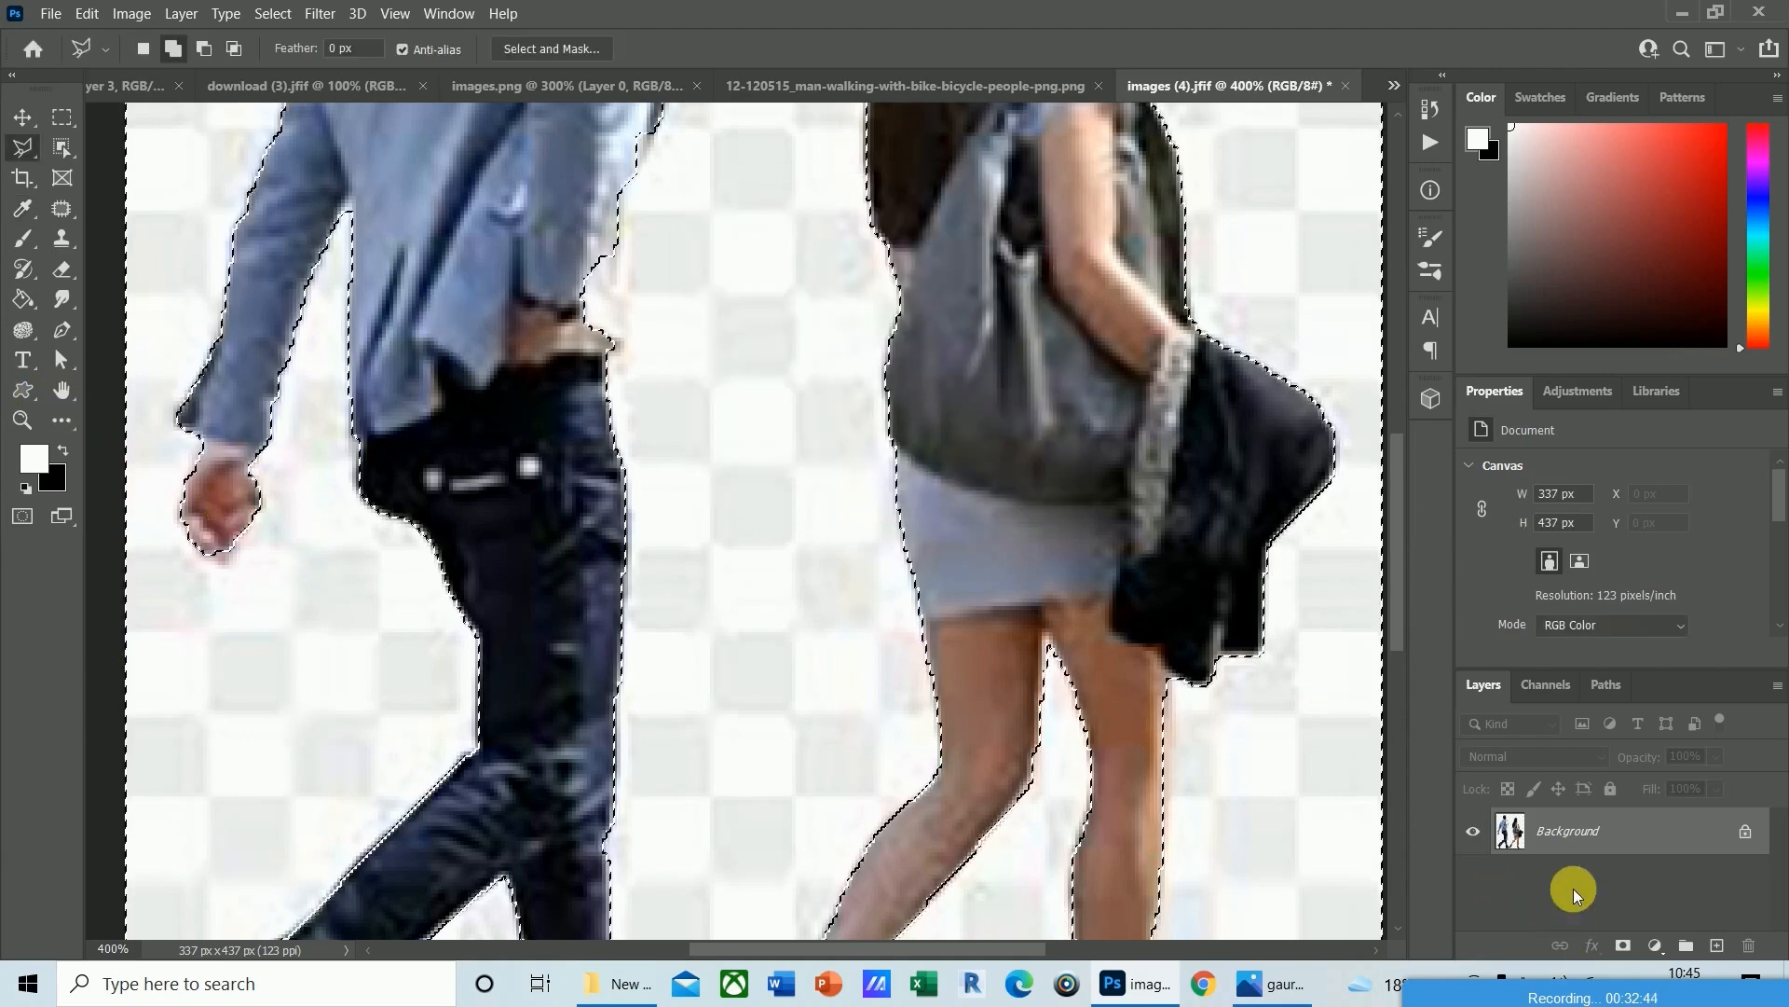
Convert the locked Background into a regular layer, cut the selected couple to the clipboard and undo the cut.
double_click(1575, 830)
left_click(1090, 283)
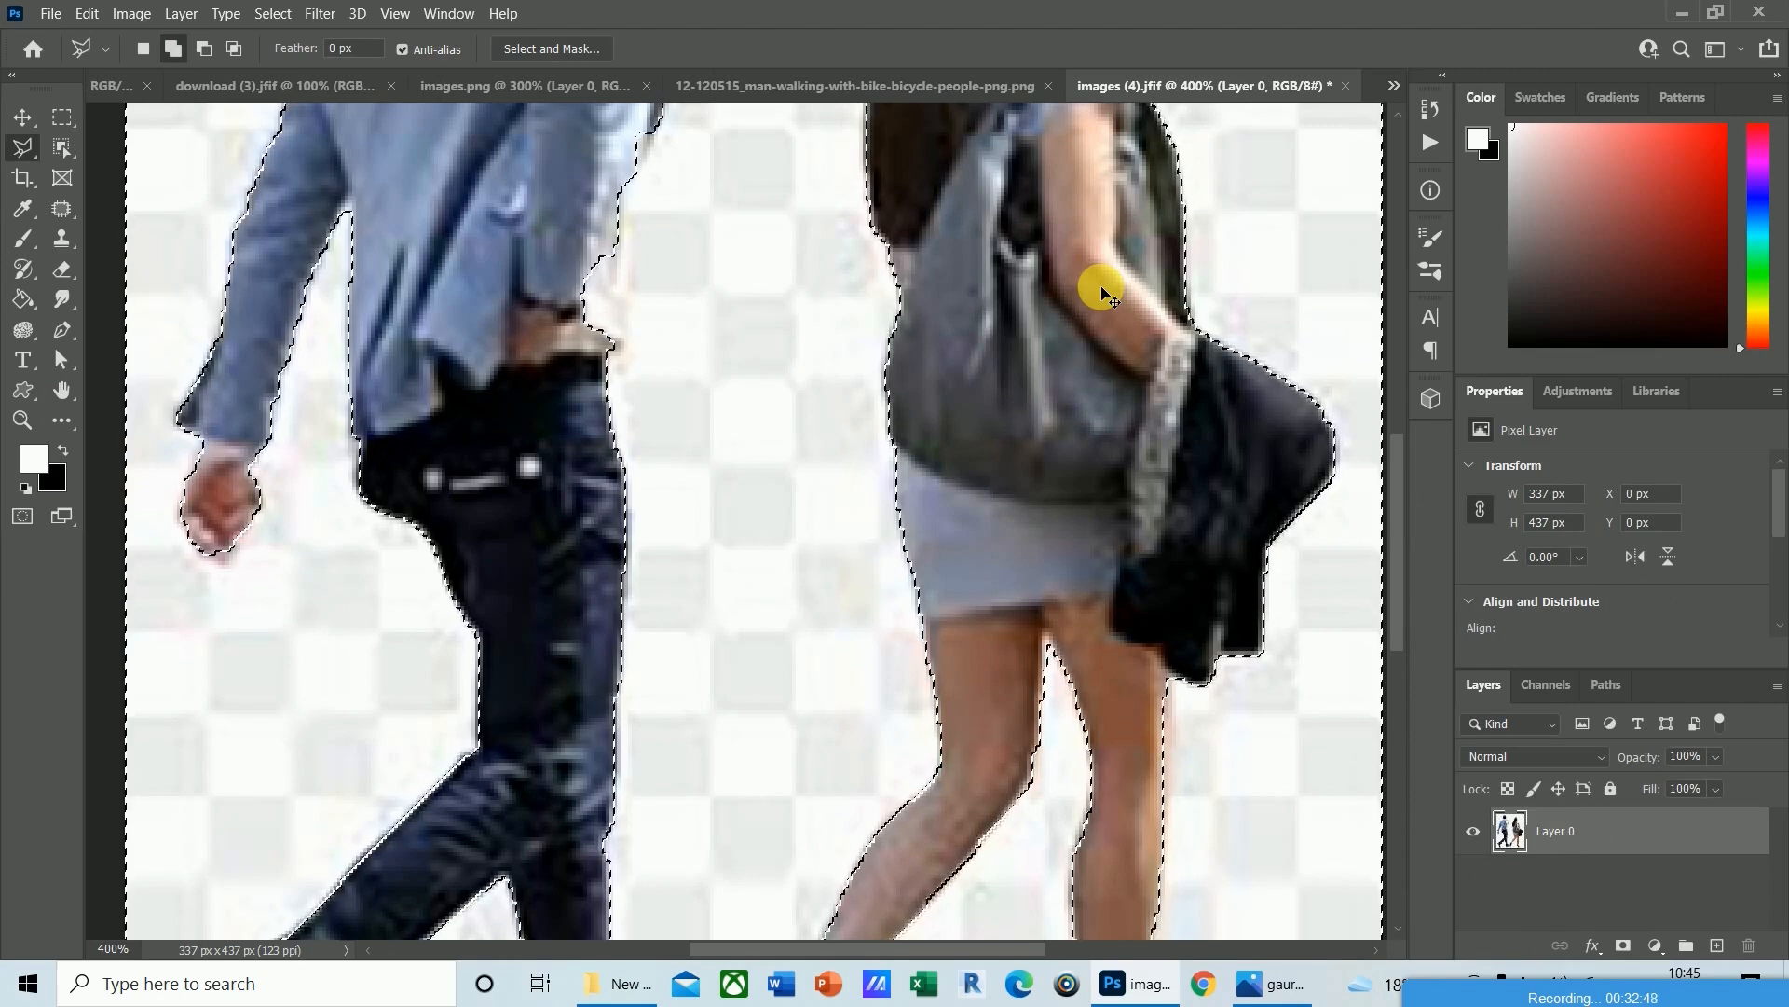
key("ctrl+x")
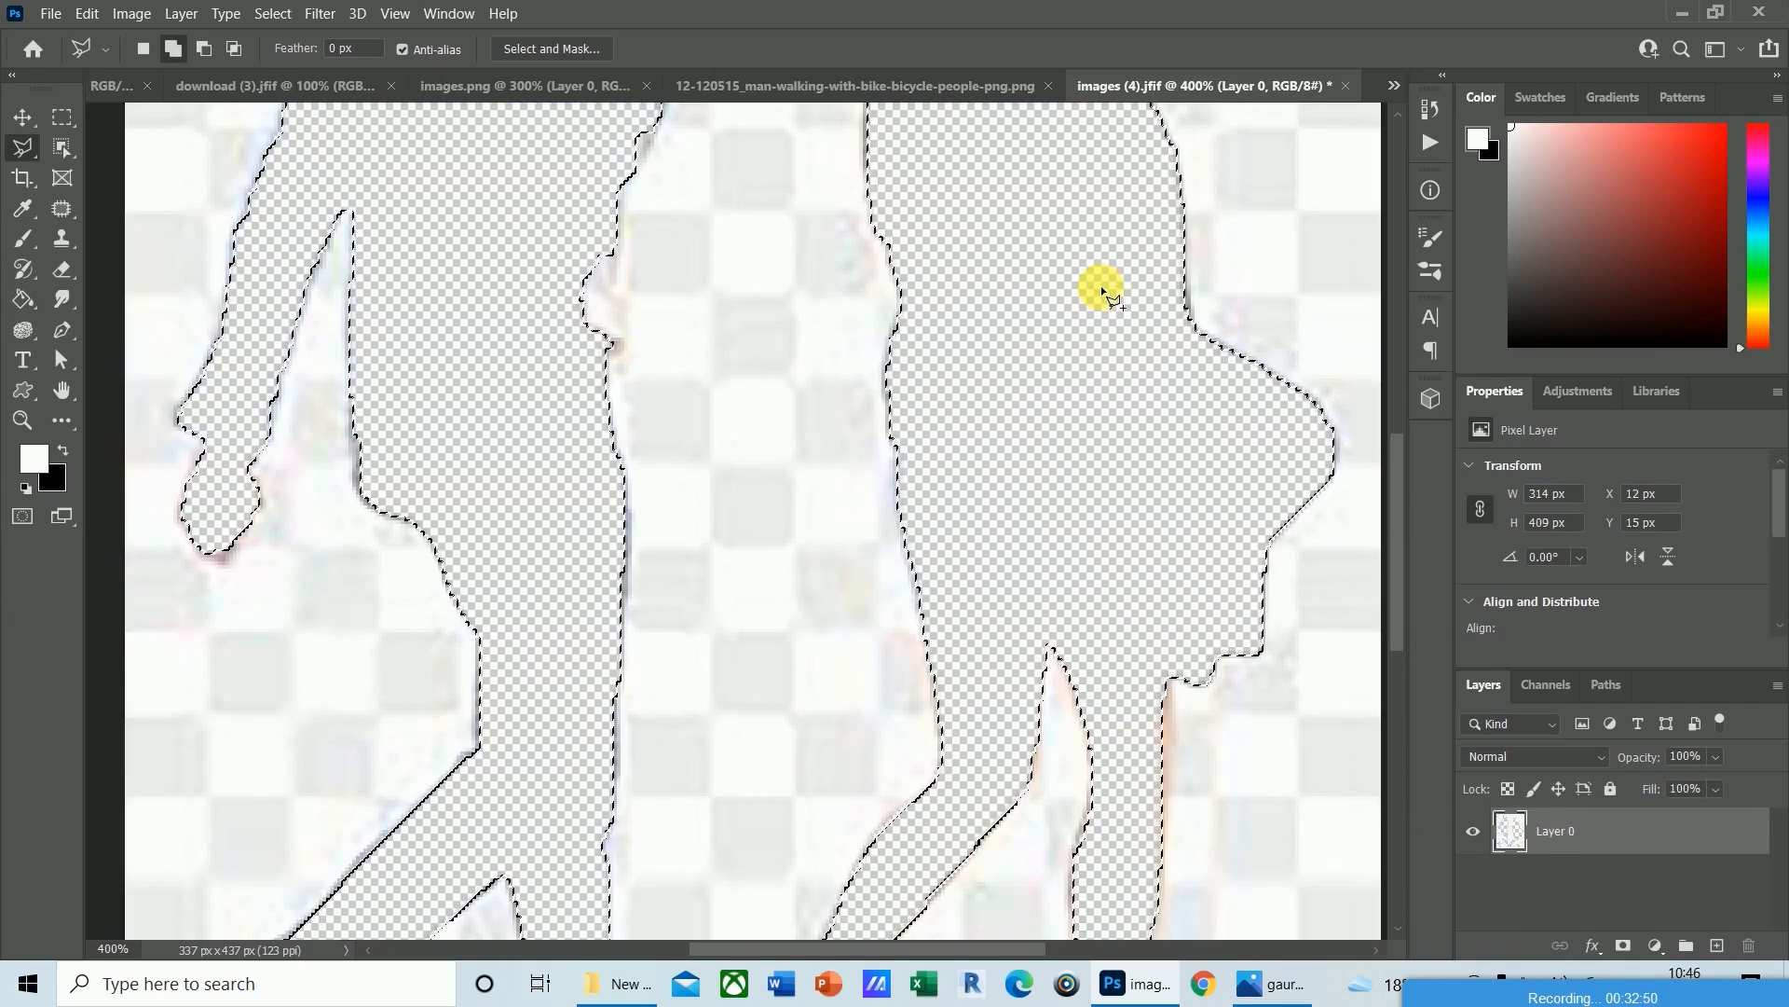
key("ctrl+z")
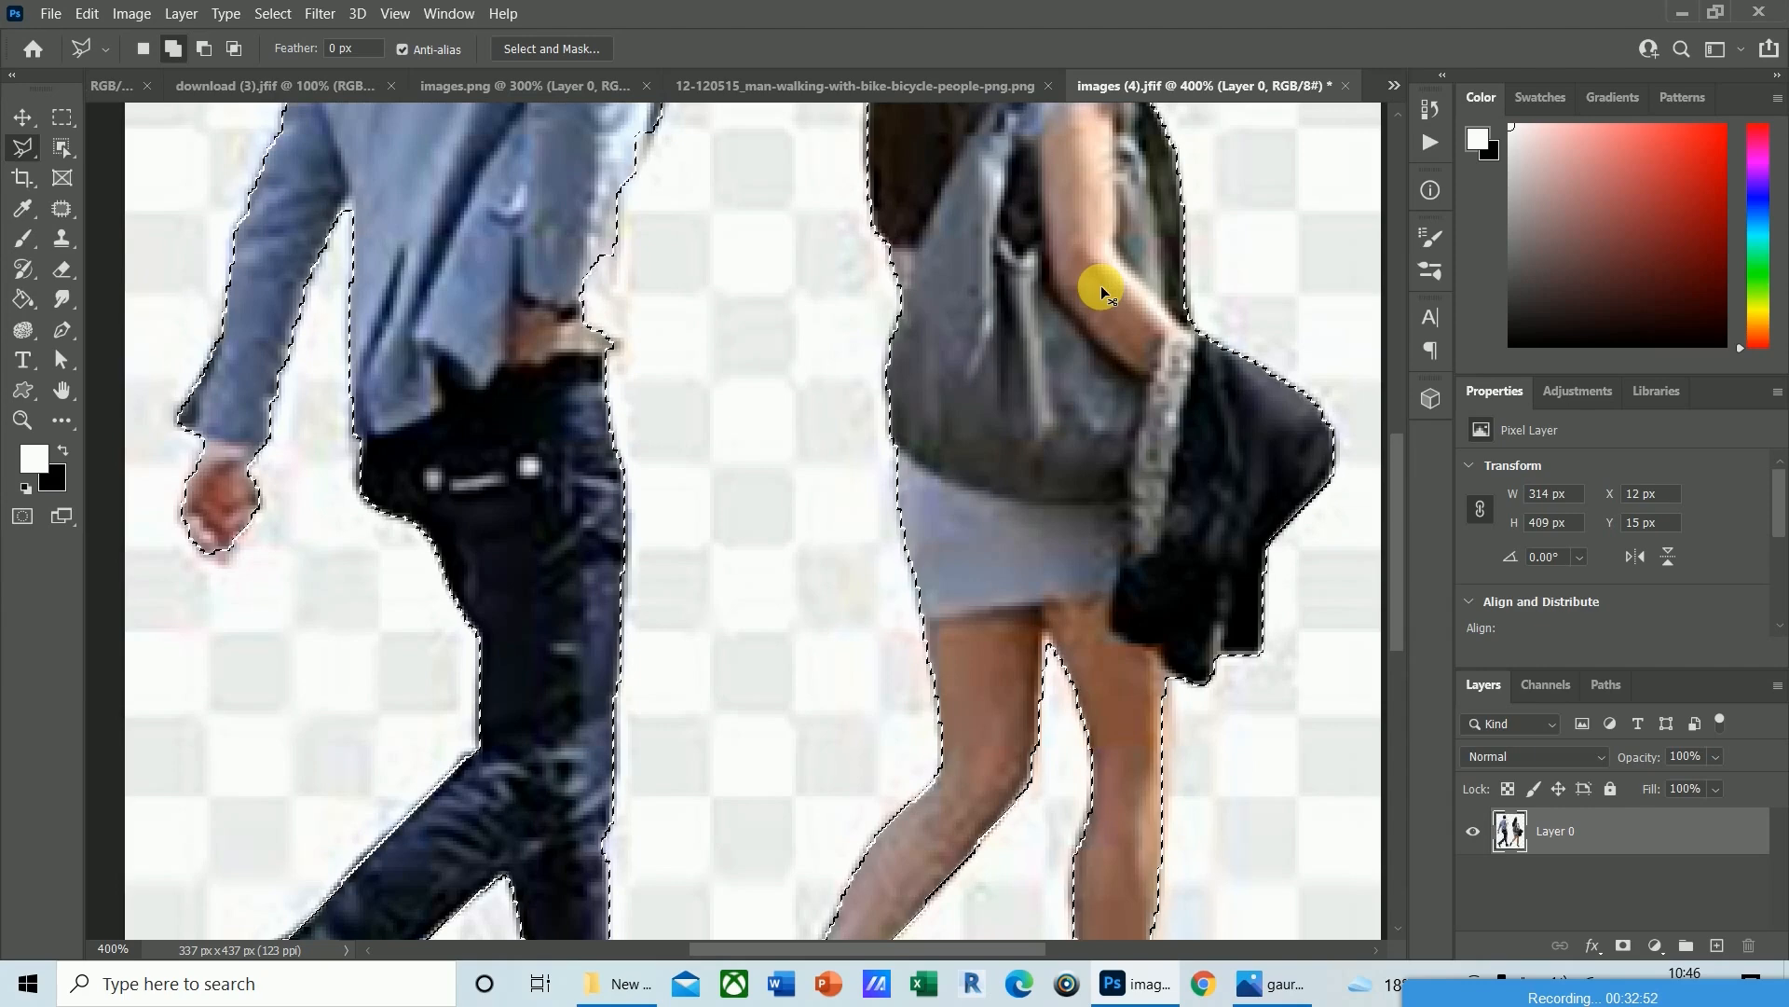
Invert the selection to delete the background around the couple, and deselect.
key("ctrl+shift+i")
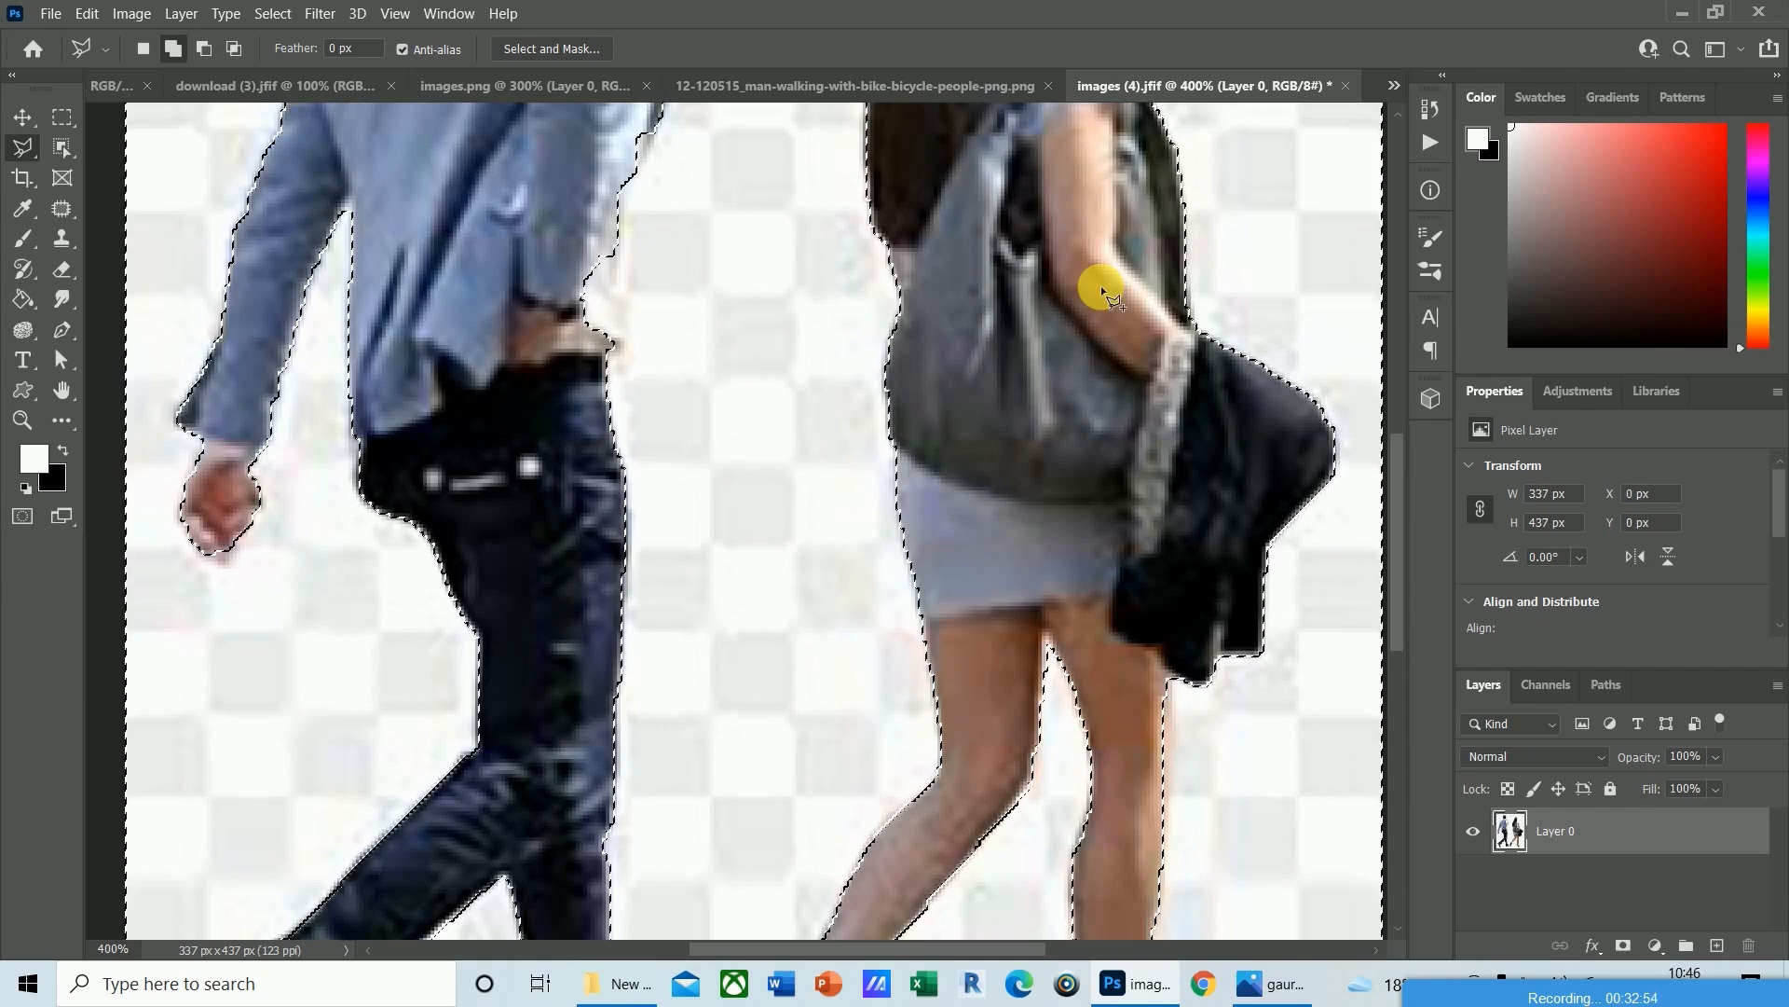
key("Delete")
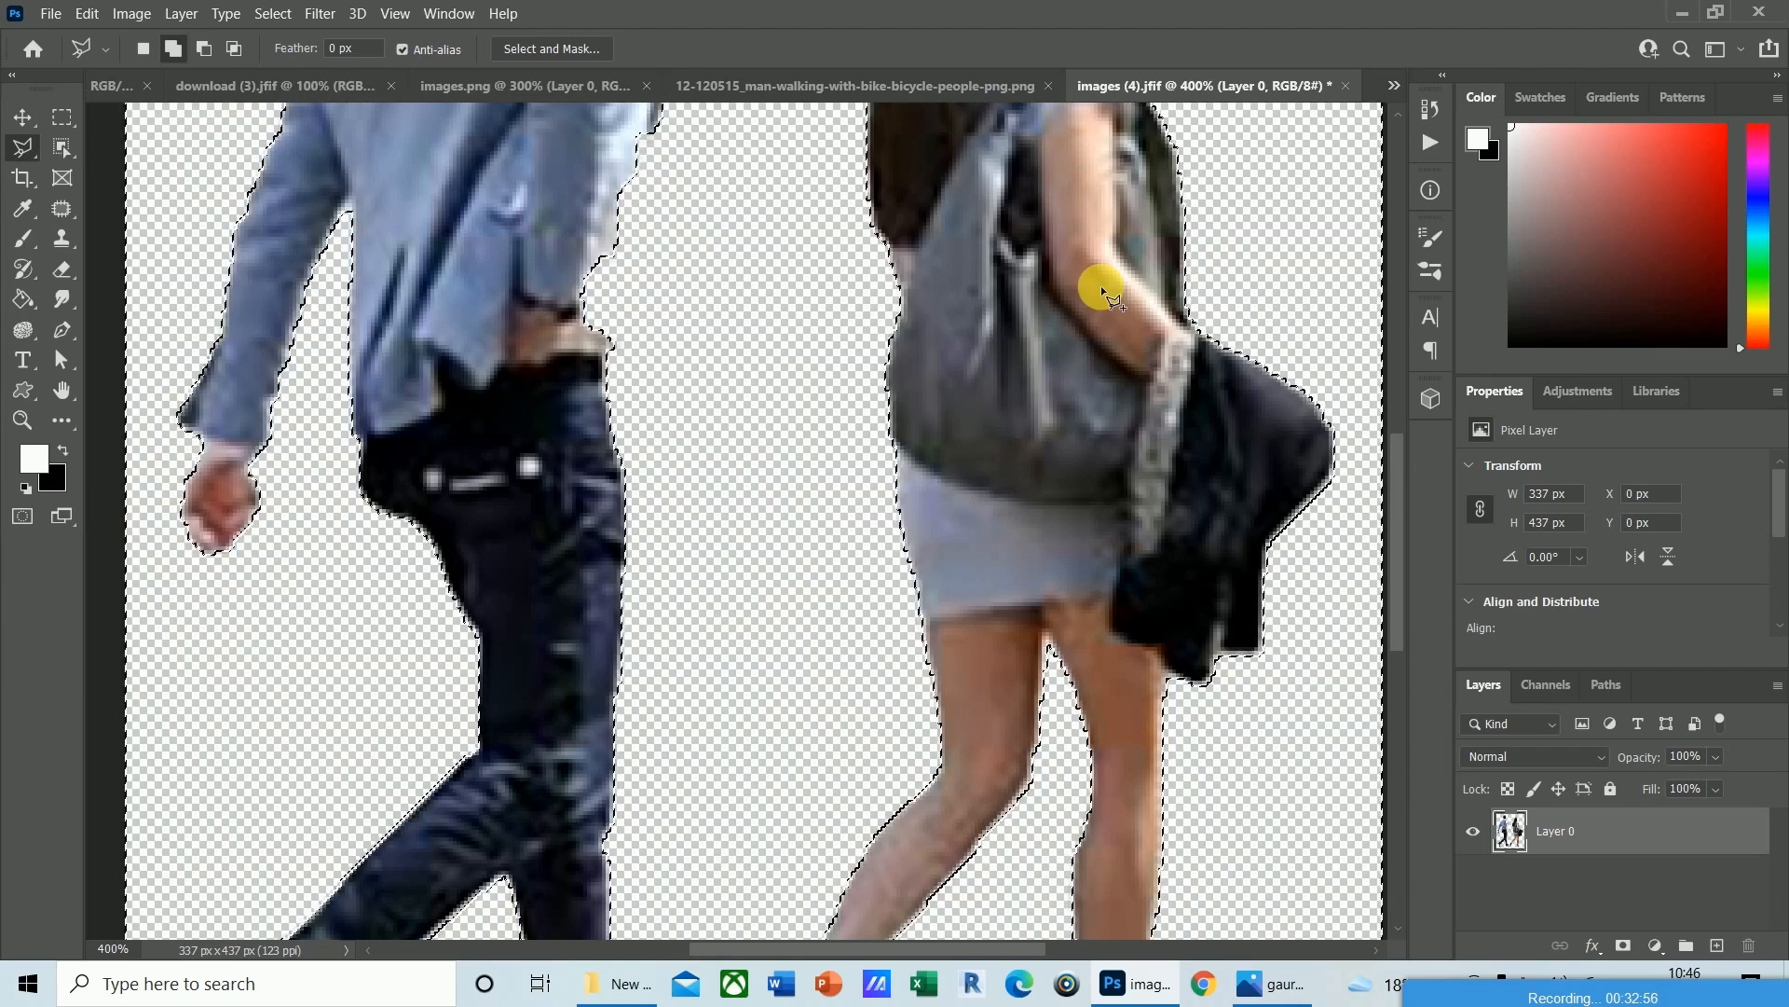
key("ctrl+d")
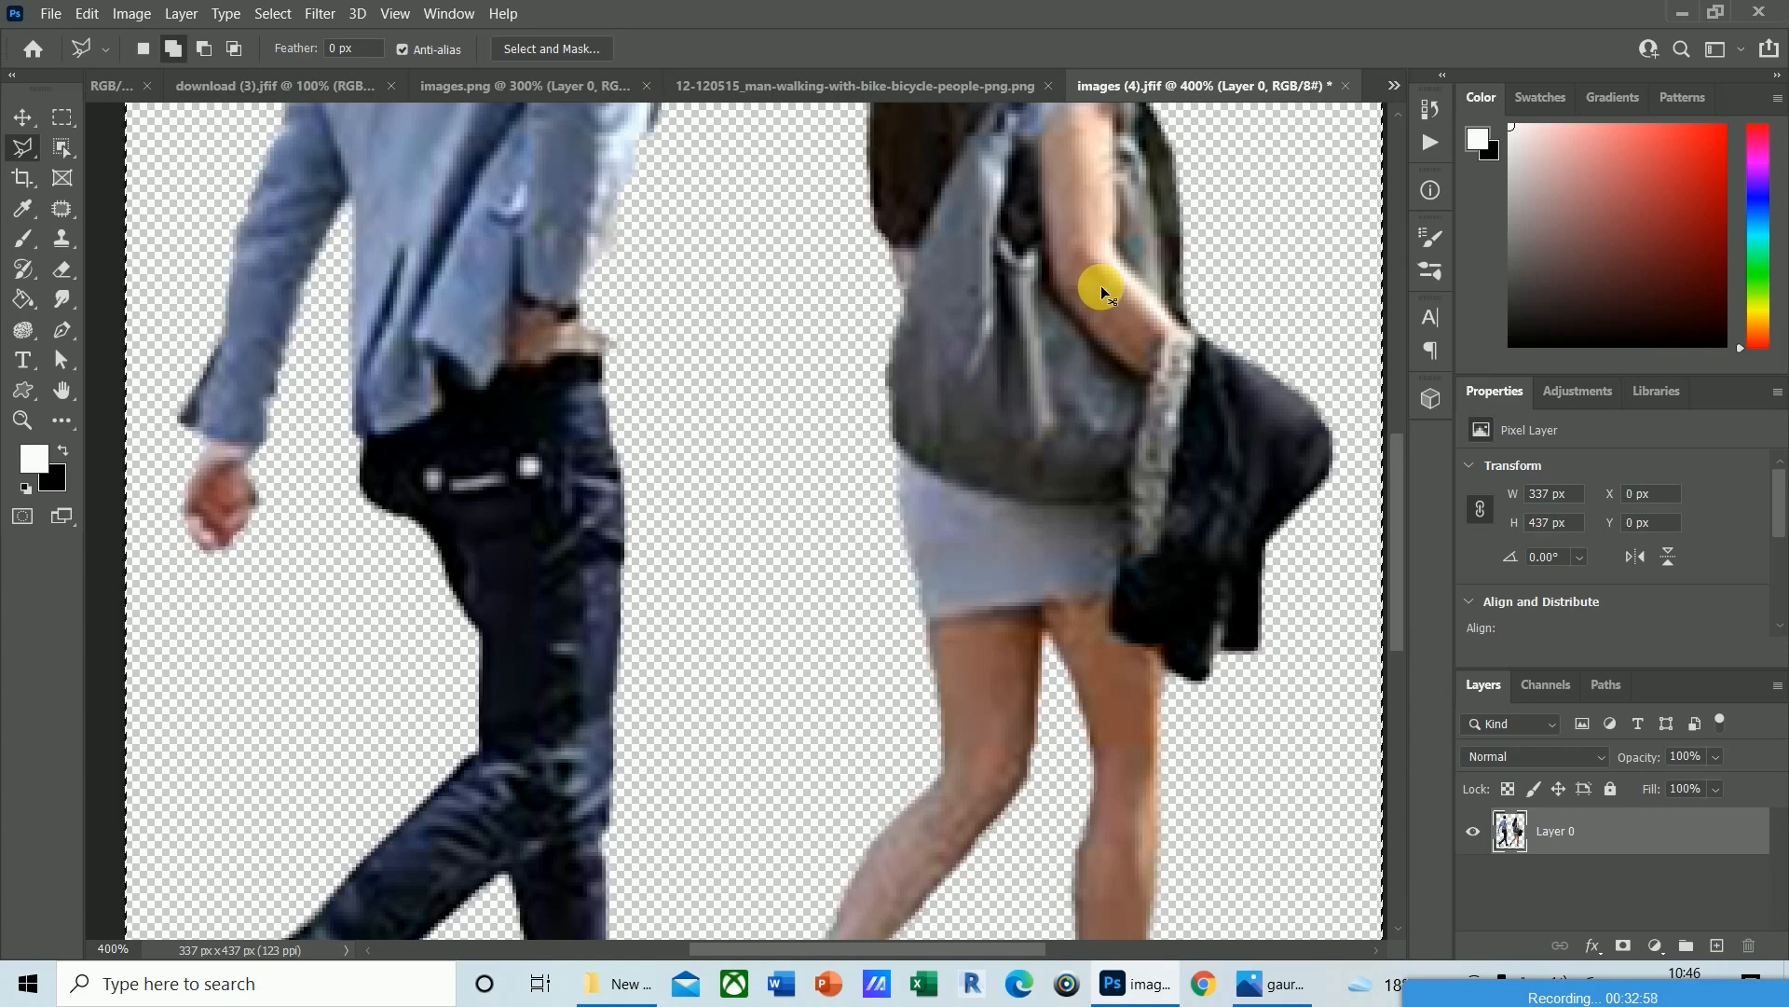
Paste the couple into 3.png and move it onto the pavement in front of the right-hand gate.
key("ctrl+Tab")
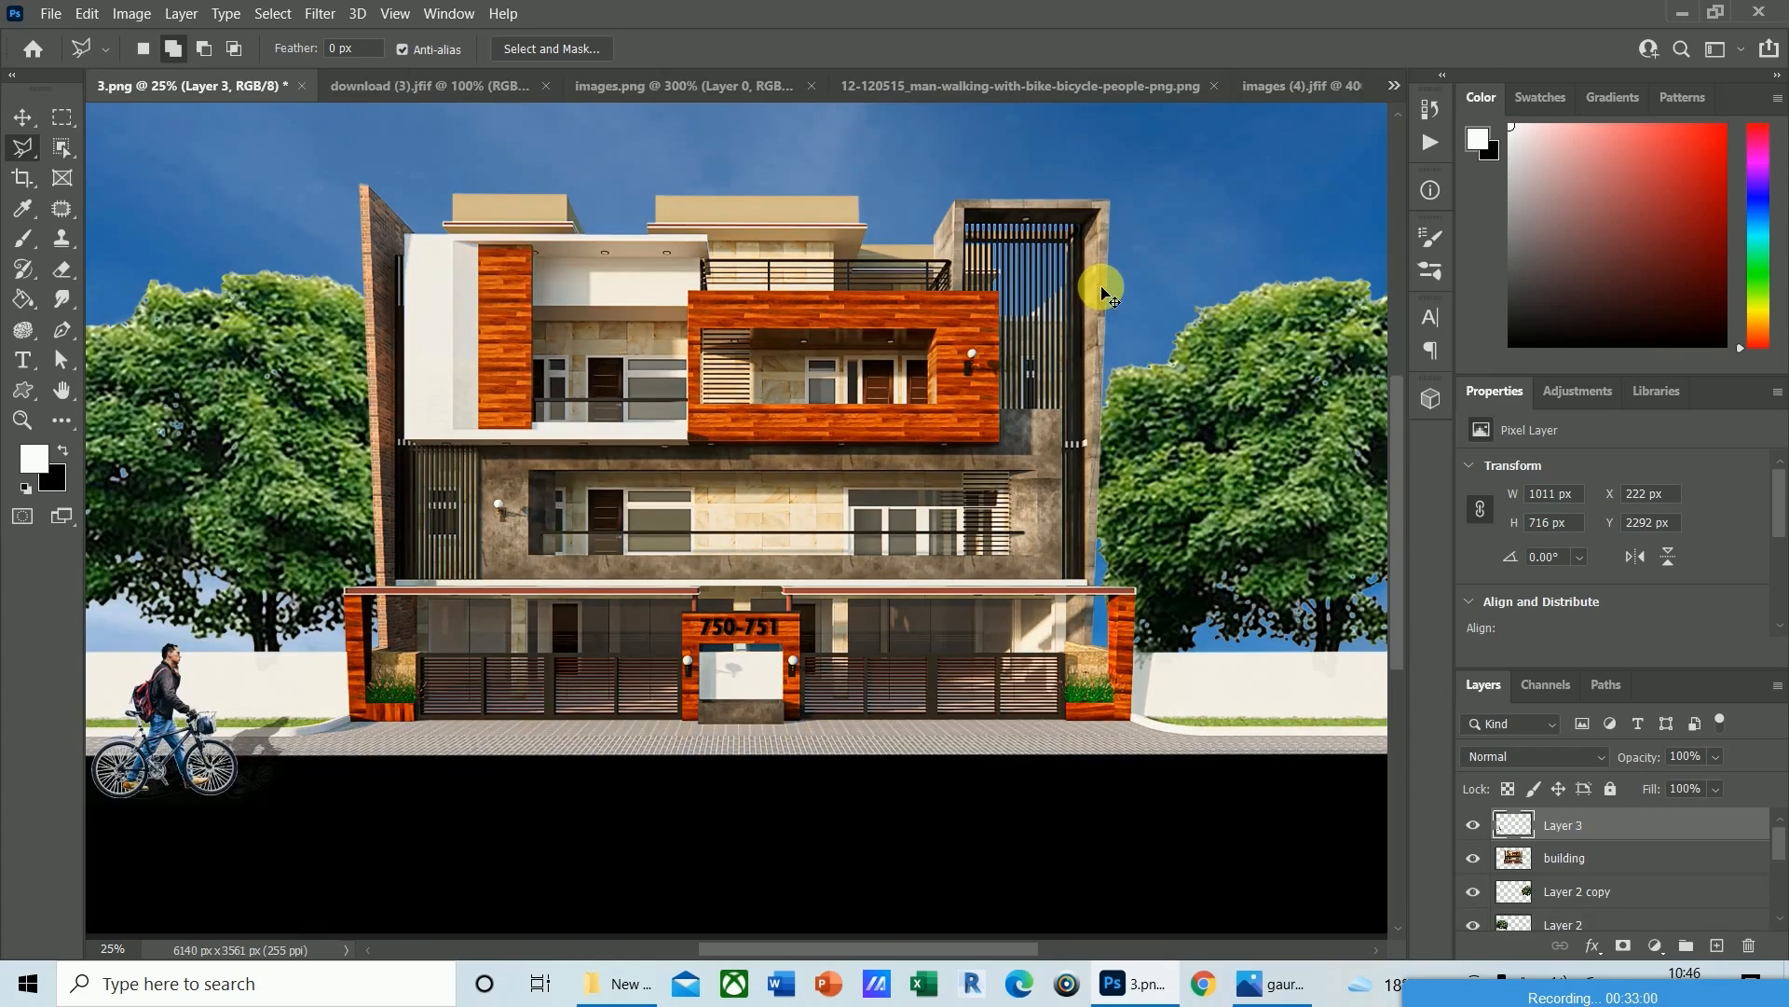
key("ctrl+v")
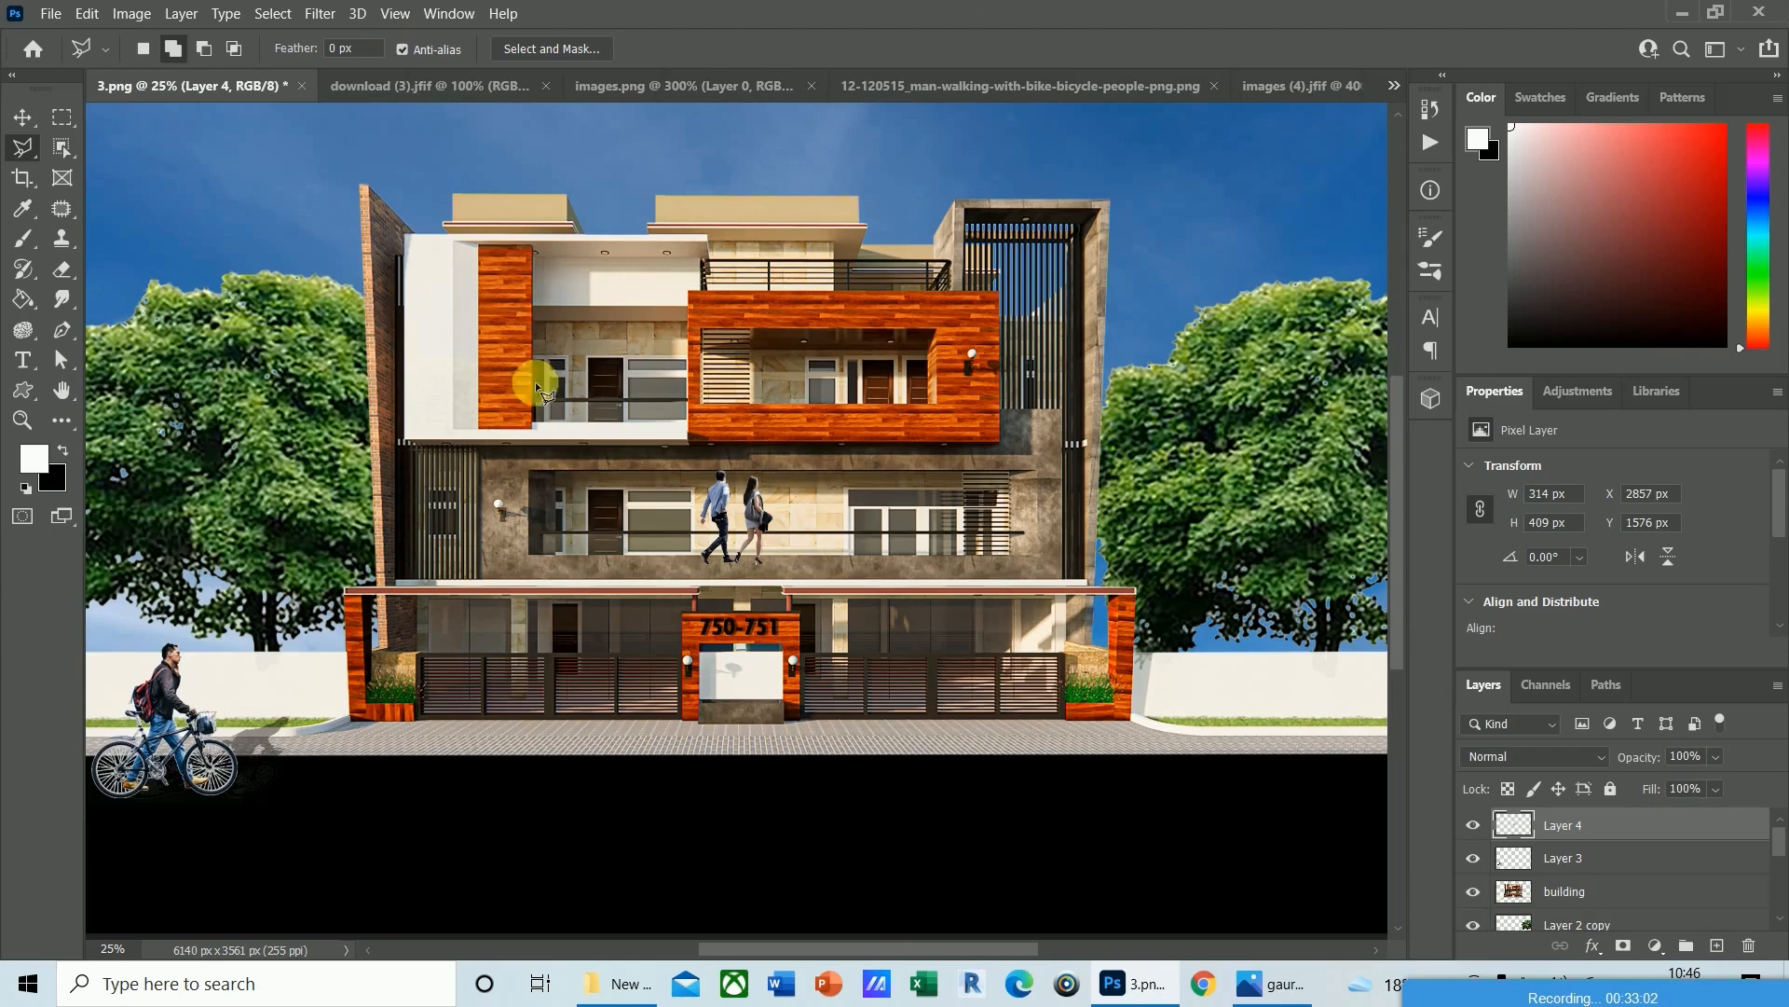
key("v")
mouse_move(722, 511)
left_mouse_down()
mouse_move(783, 513)
mouse_move(911, 719)
left_mouse_up()
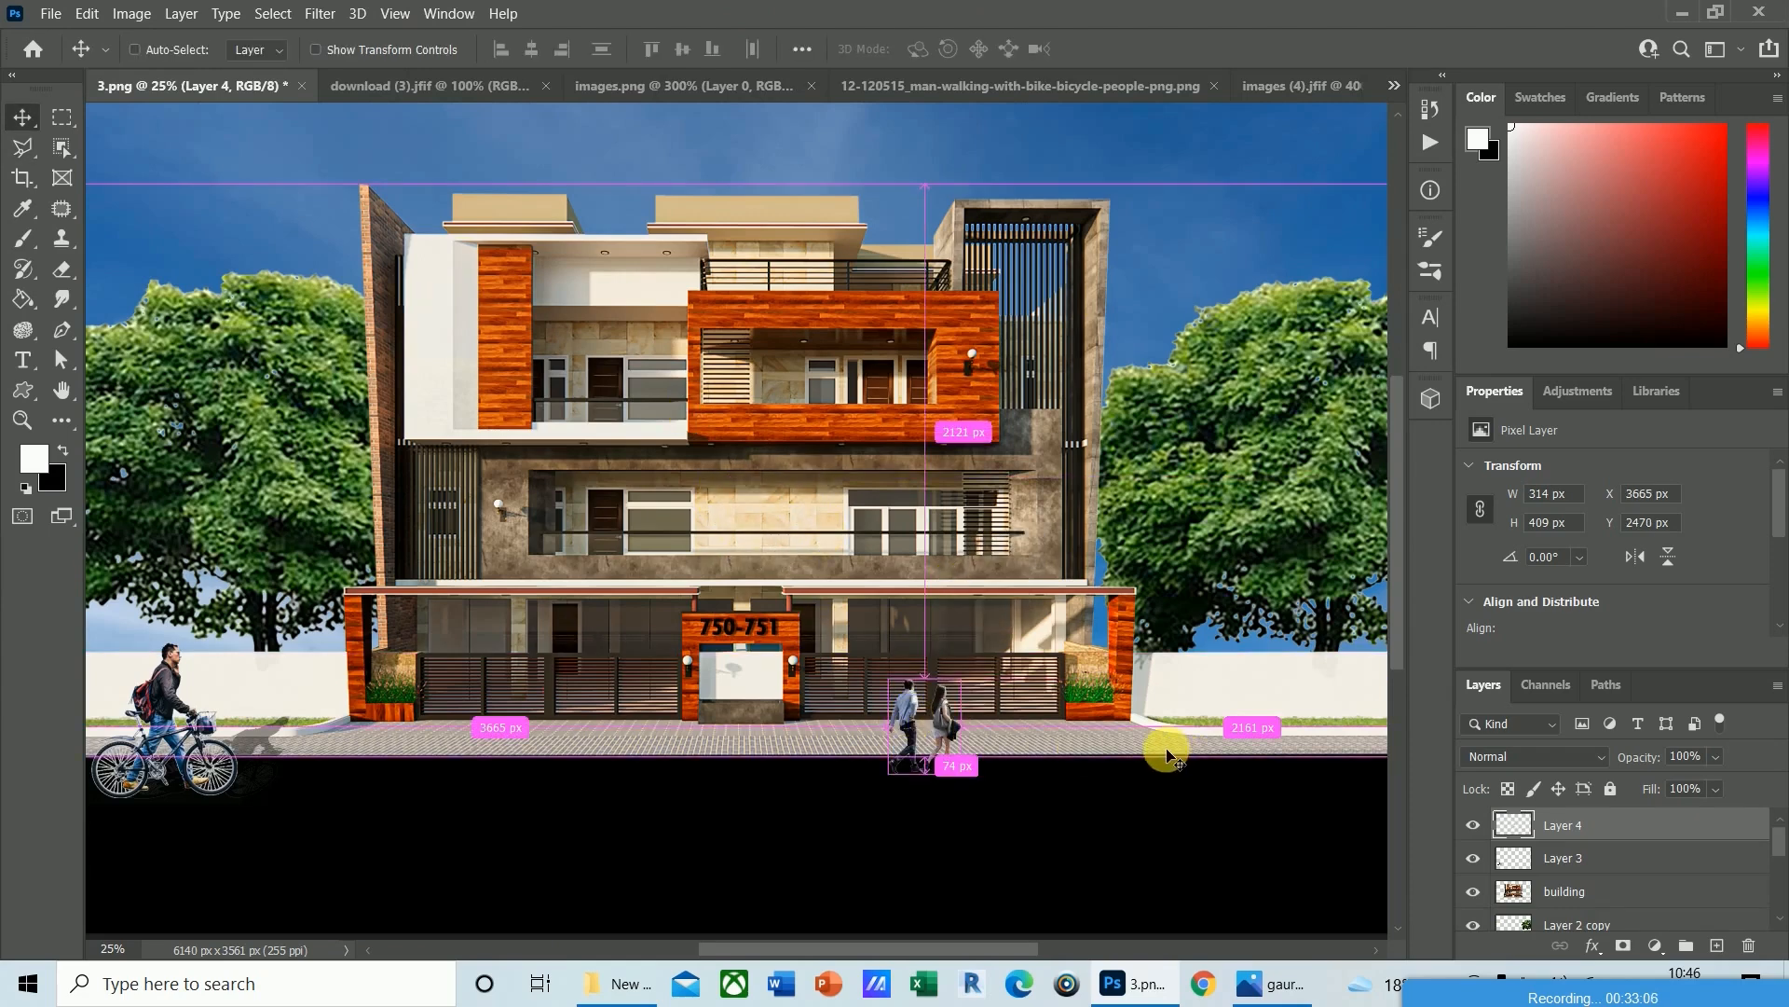
Scale the pasted couple up proportionally to about 137%.
key("ctrl+t")
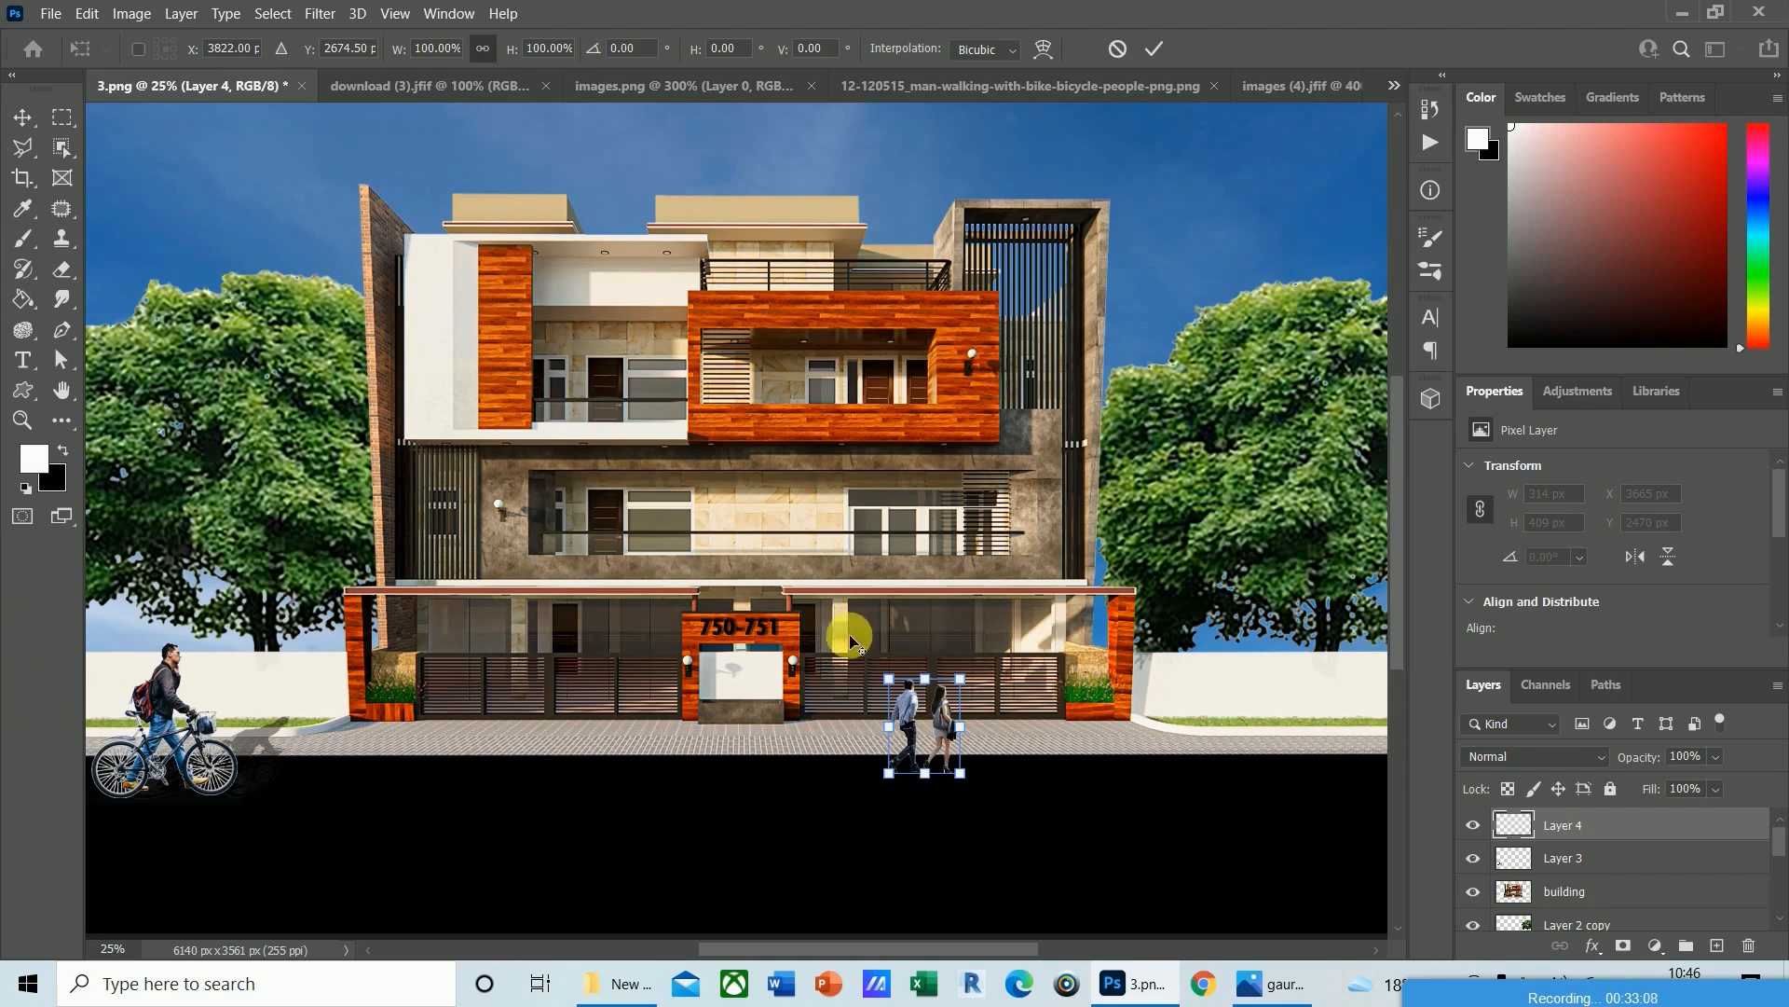
left_click_drag(964, 690, 971, 667)
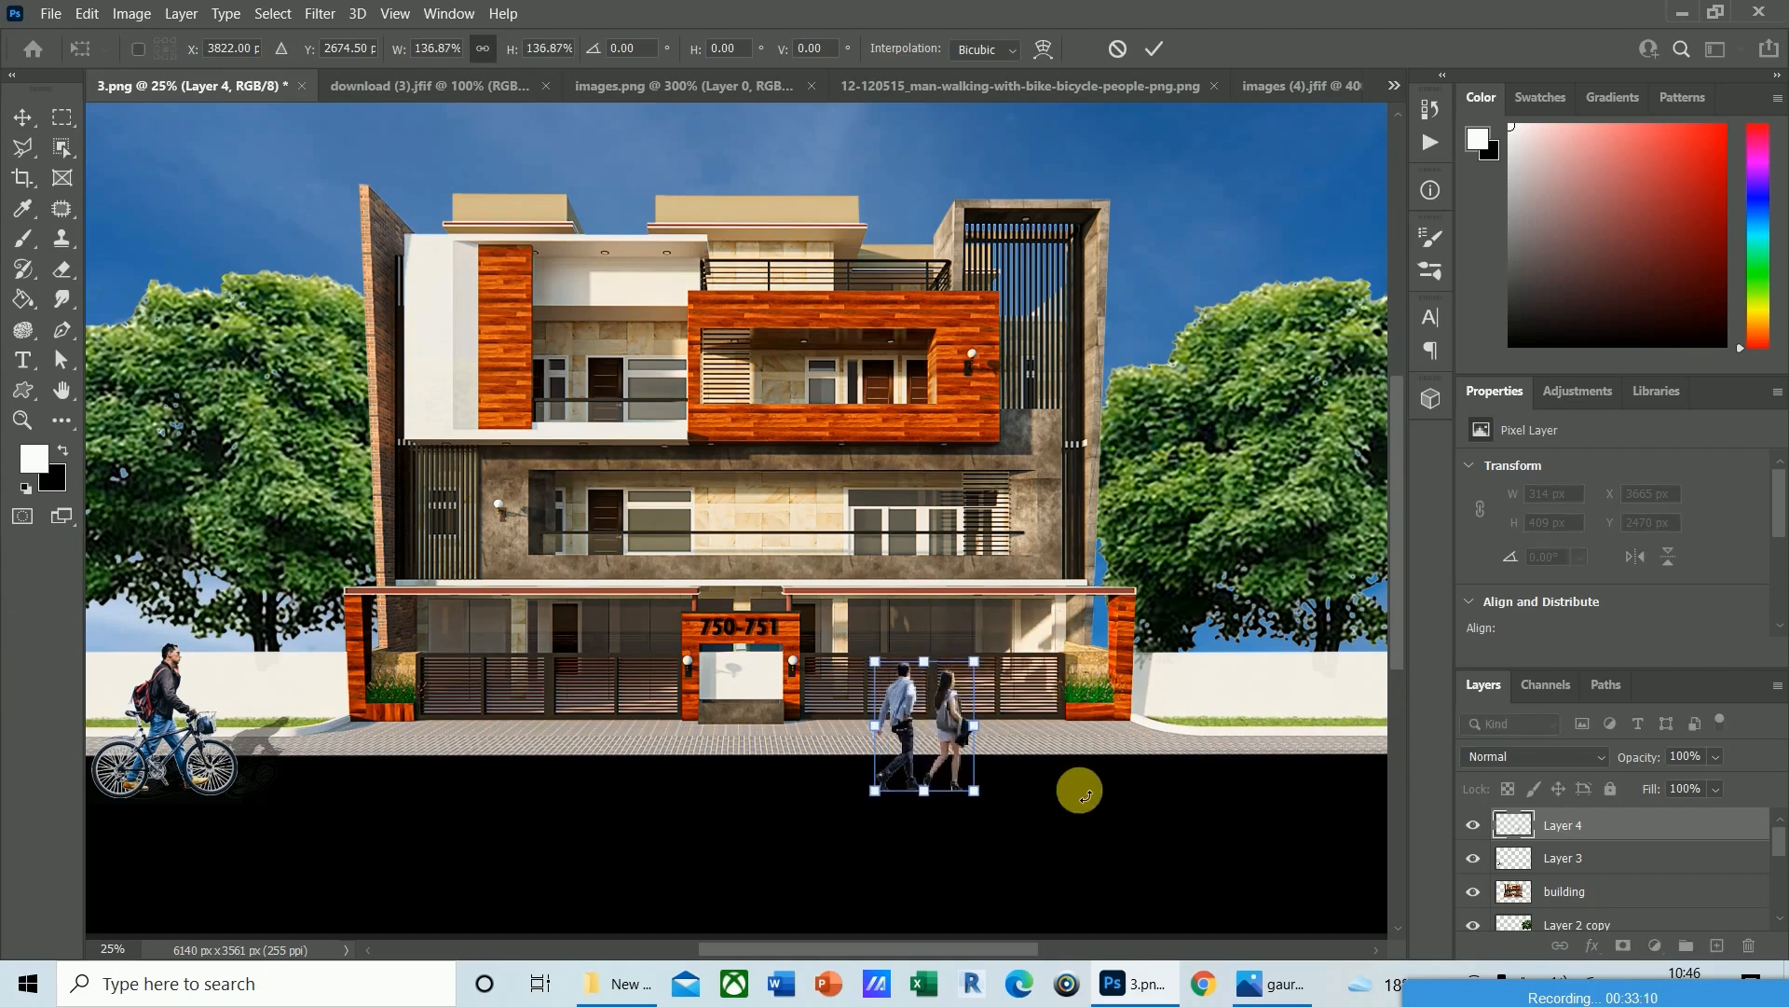
key("Return")
left_click_drag(952, 721, 952, 722)
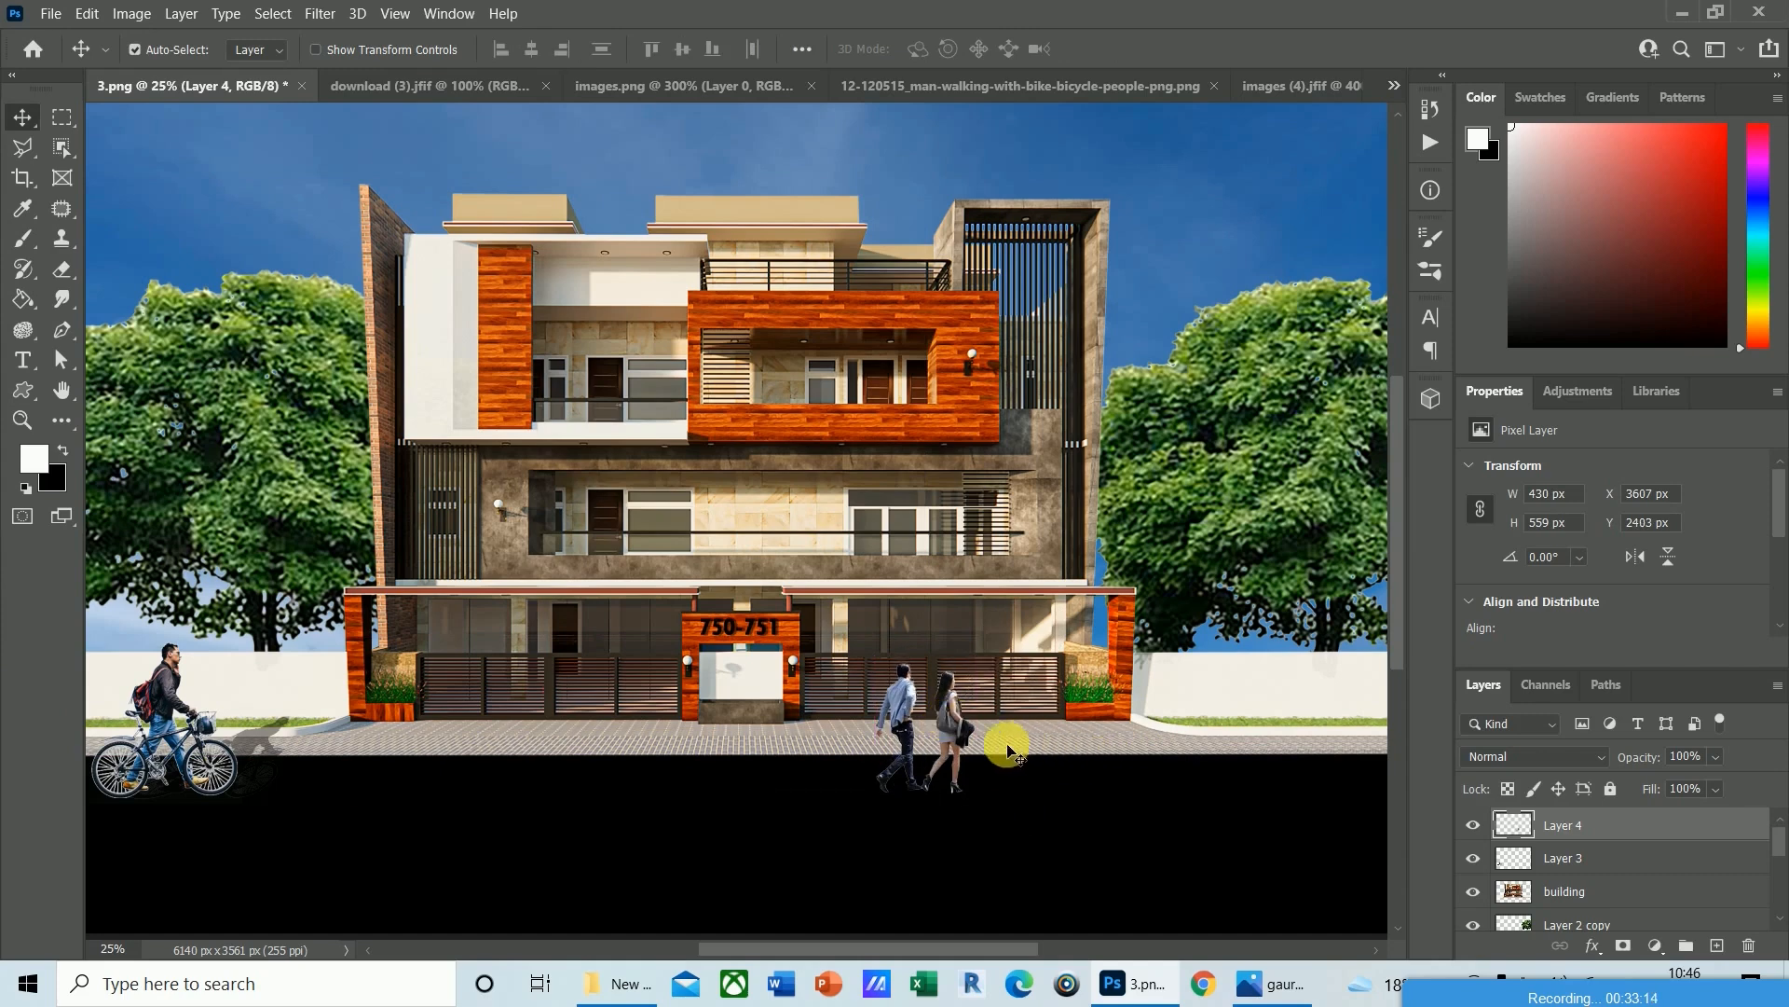
Nudge the couple upward to Y 2359 px and duplicate its layer.
key("Up")
key("Up")
key("Up")
key("Up")
key("Up")
key("Up")
key("Up")
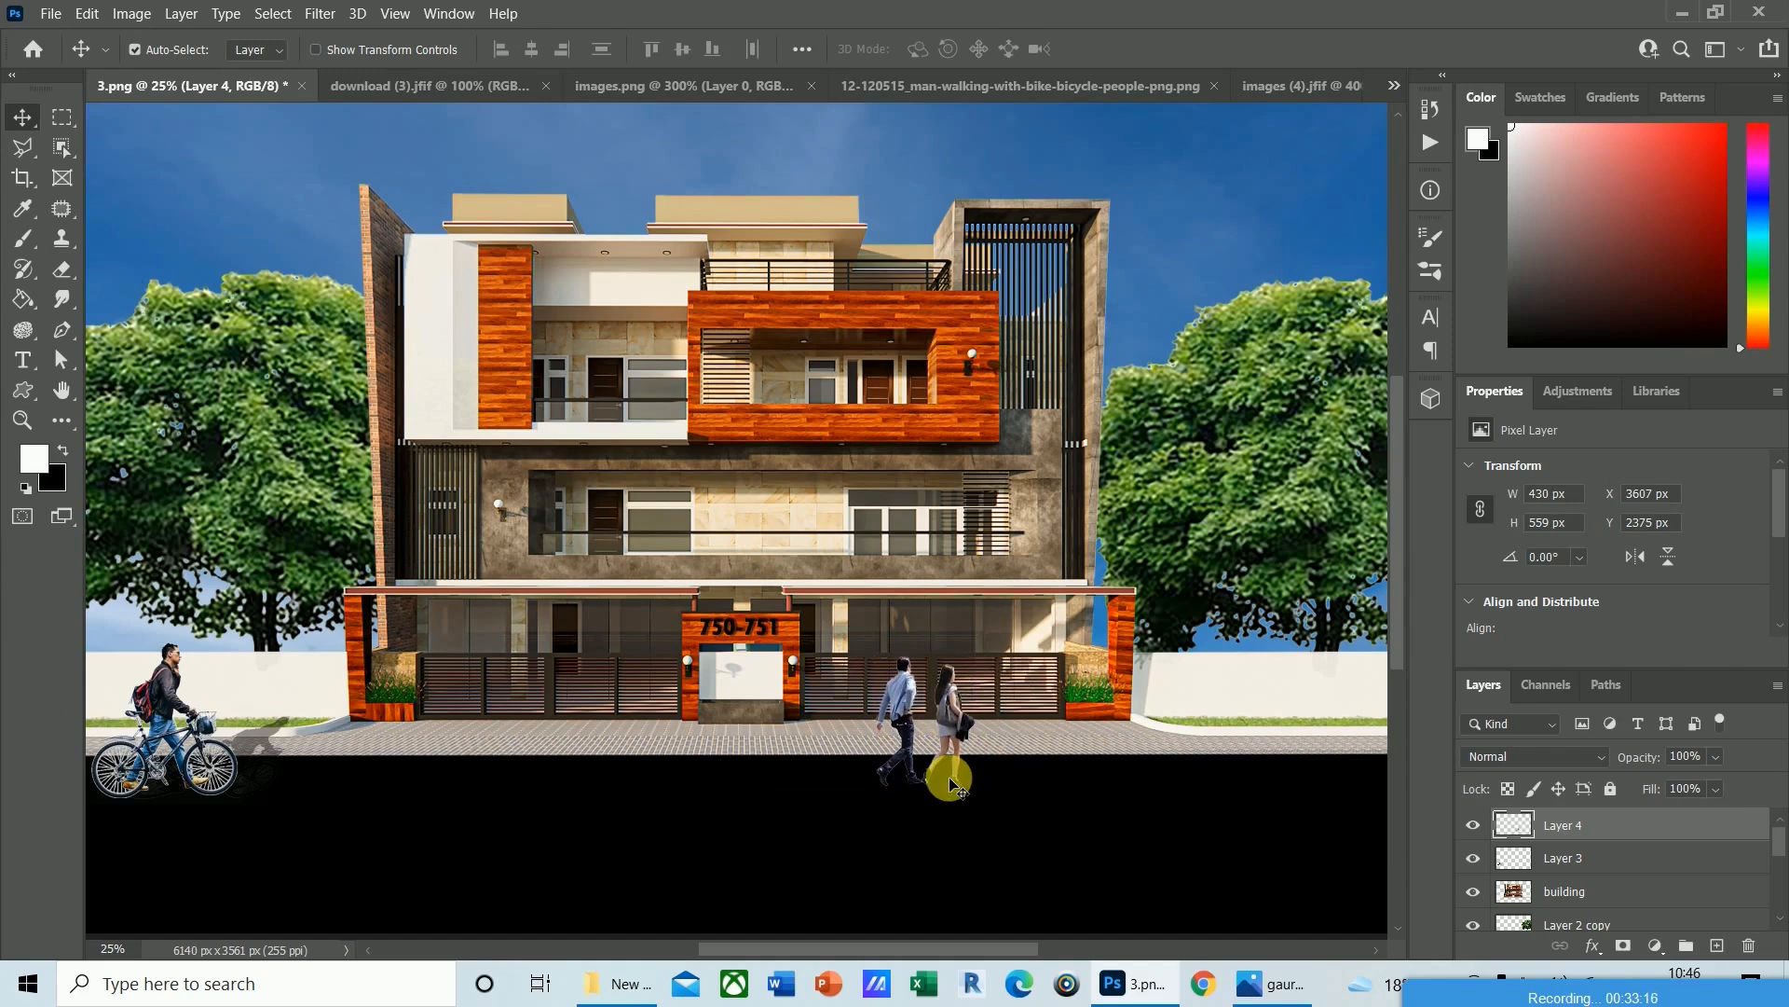
key("ctrl")
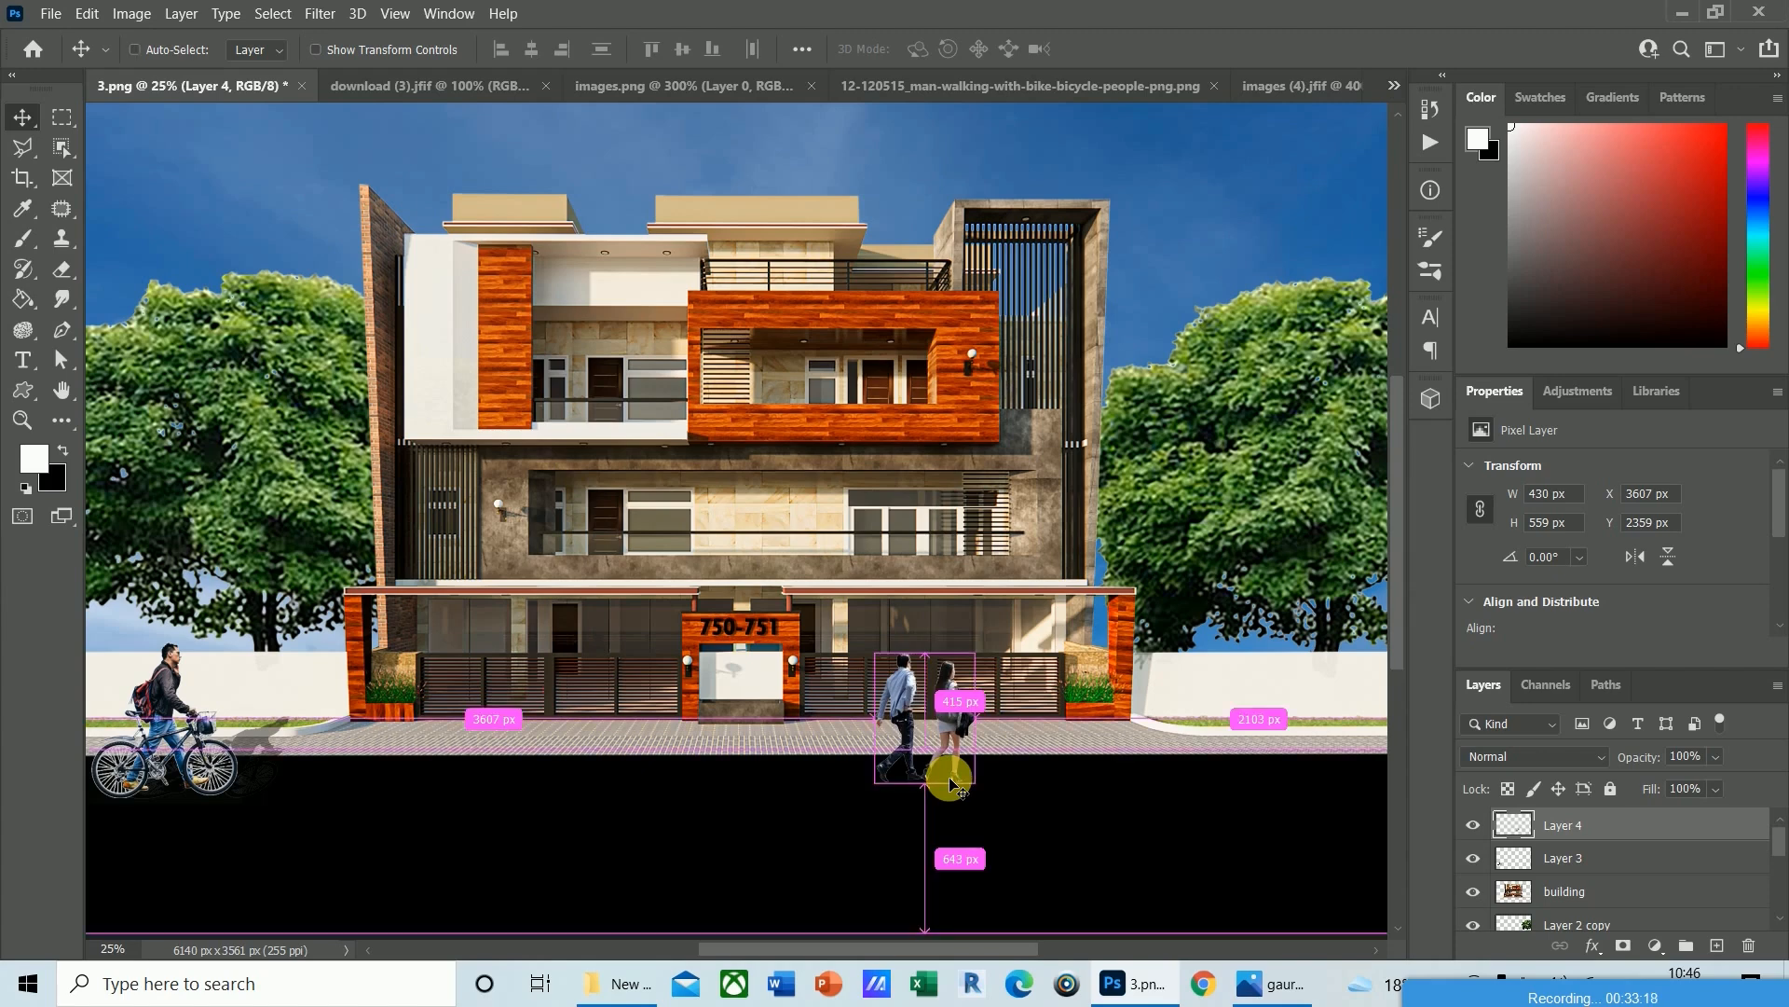
key("ctrl+j")
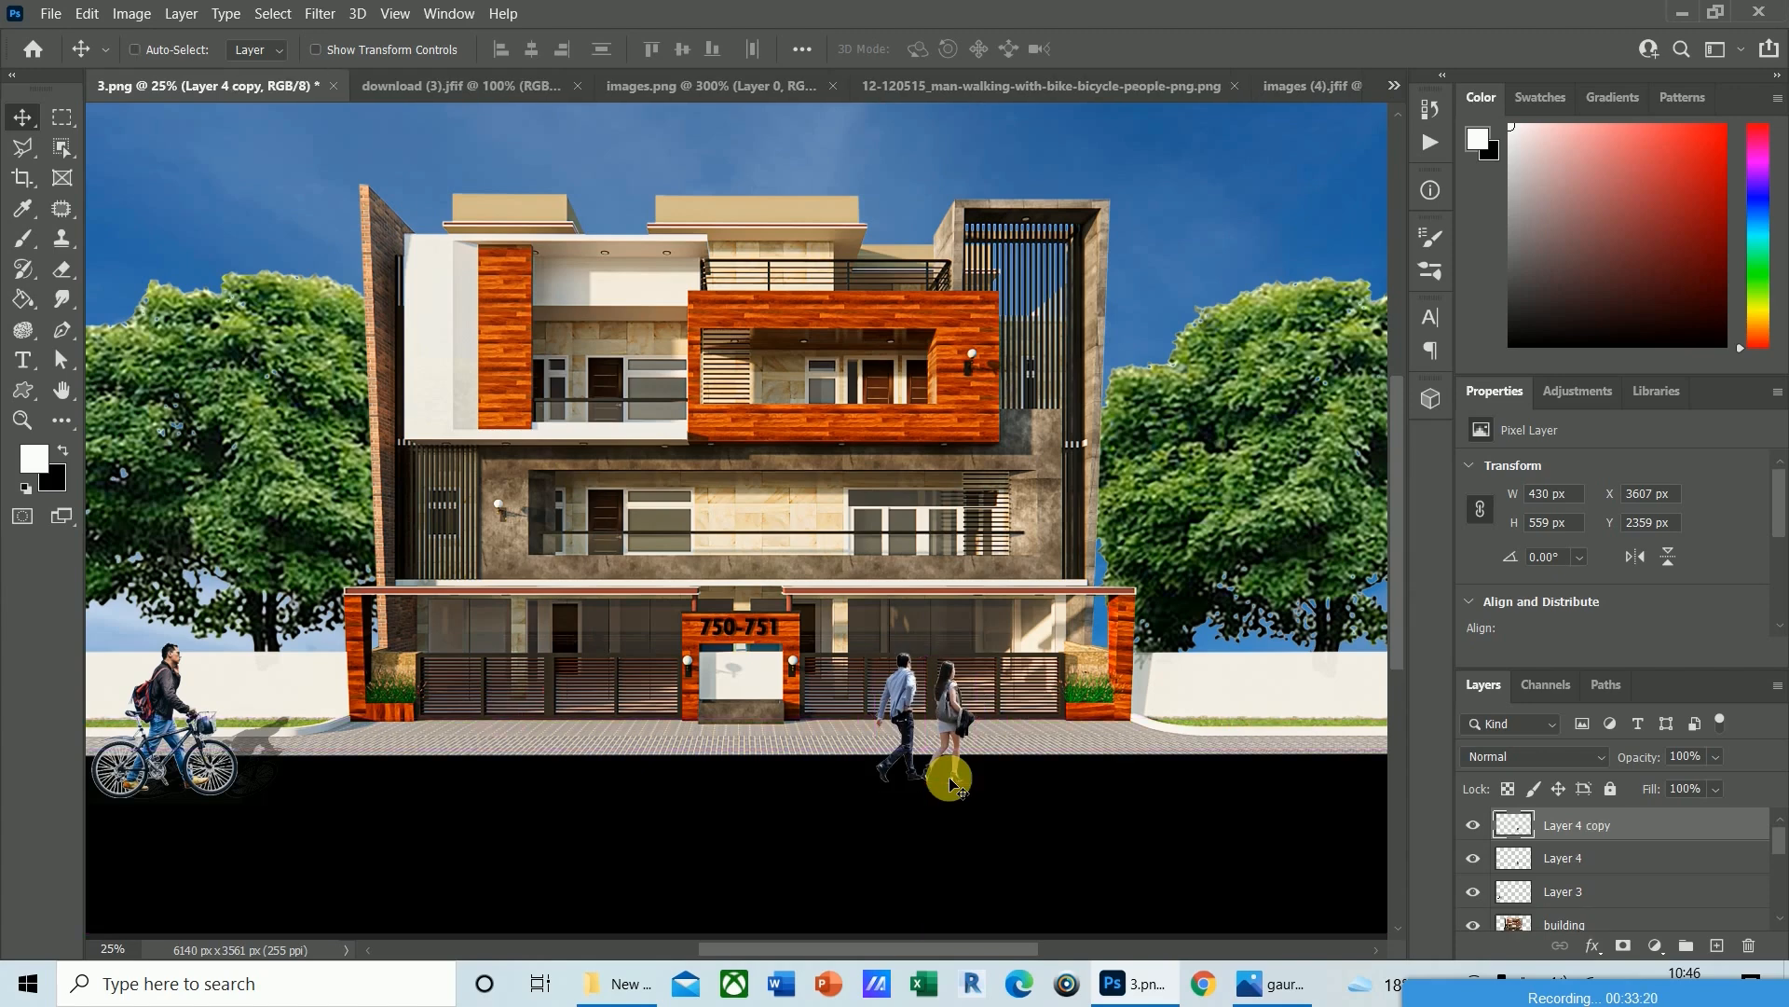
Select the duplicated couple's outline, fill it with black (#000000) as the foreground color, and deselect.
key("ctrl")
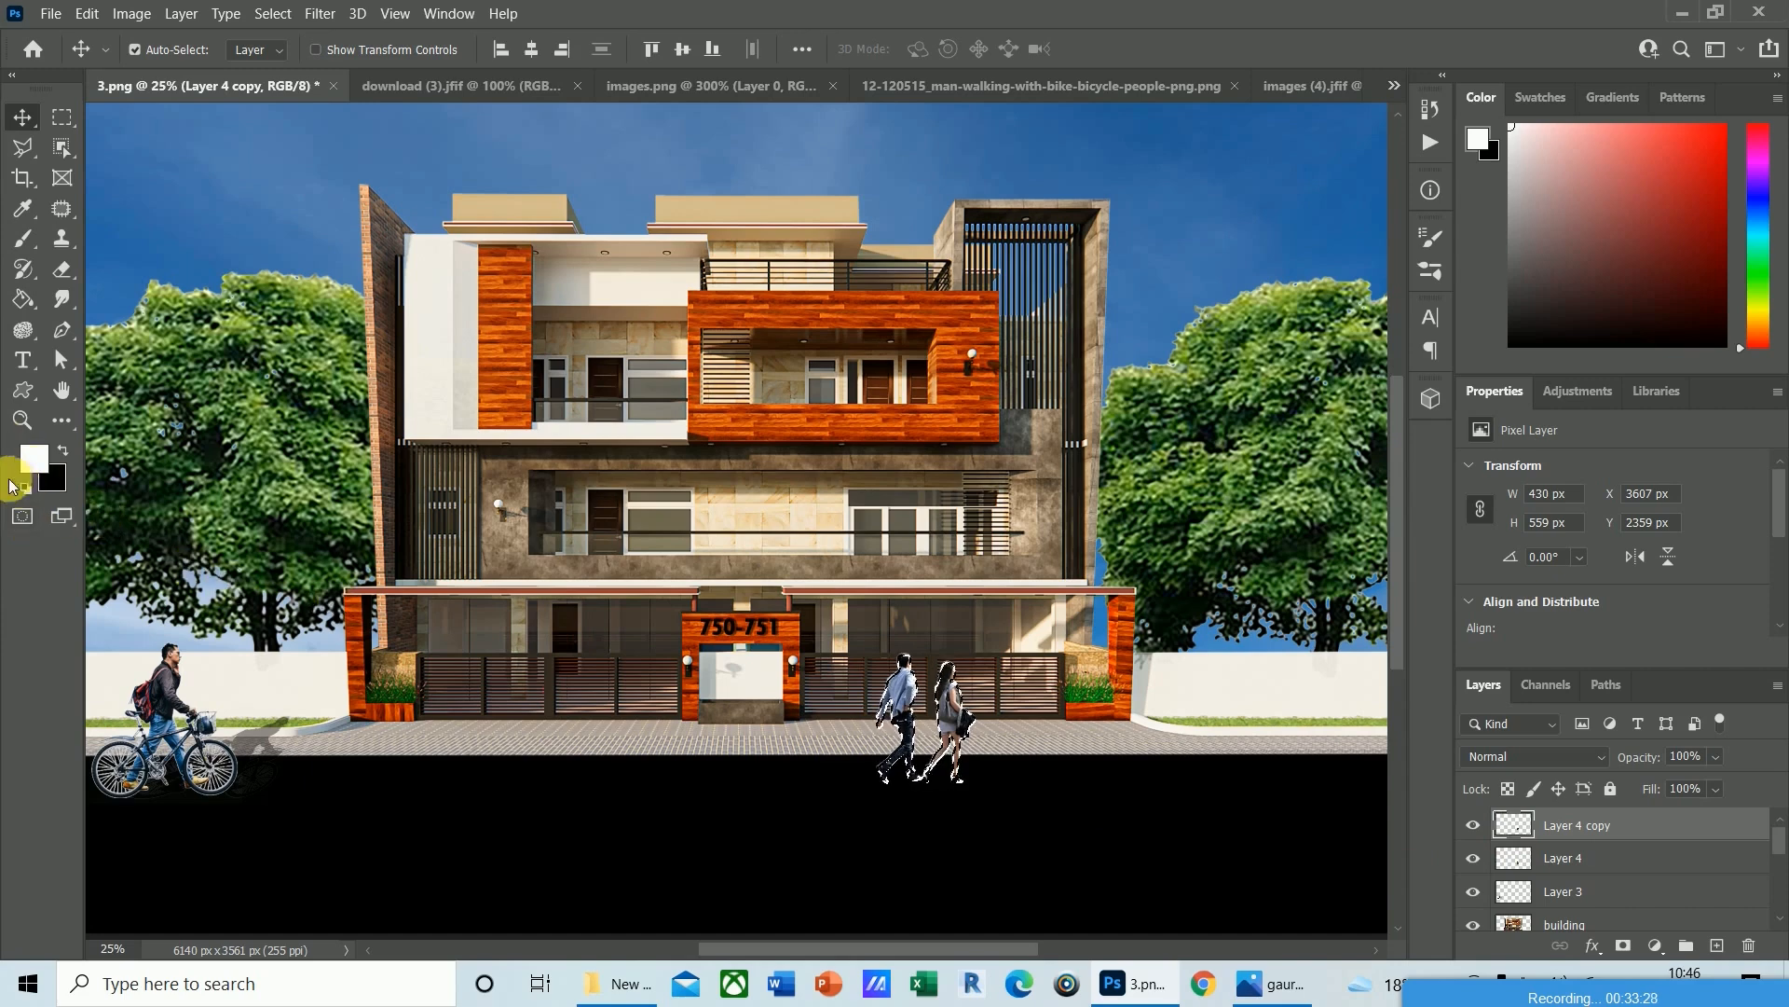
left_click(33, 458)
left_click(674, 485)
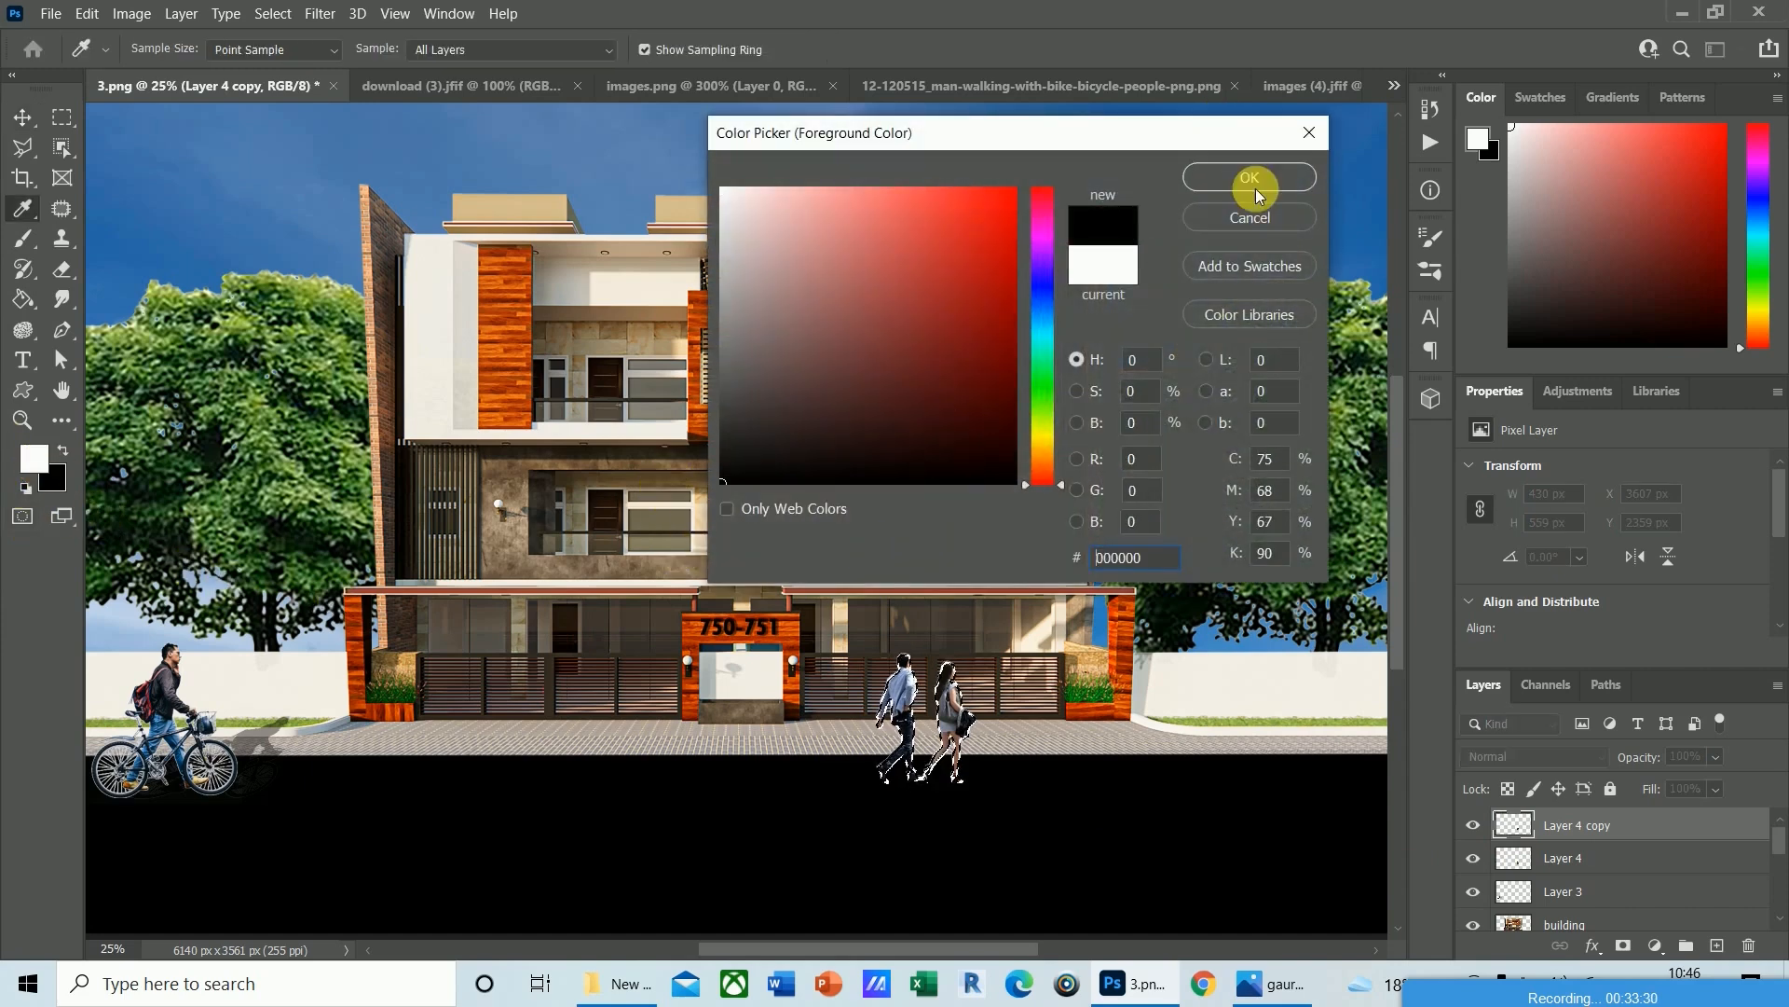
left_click(1249, 177)
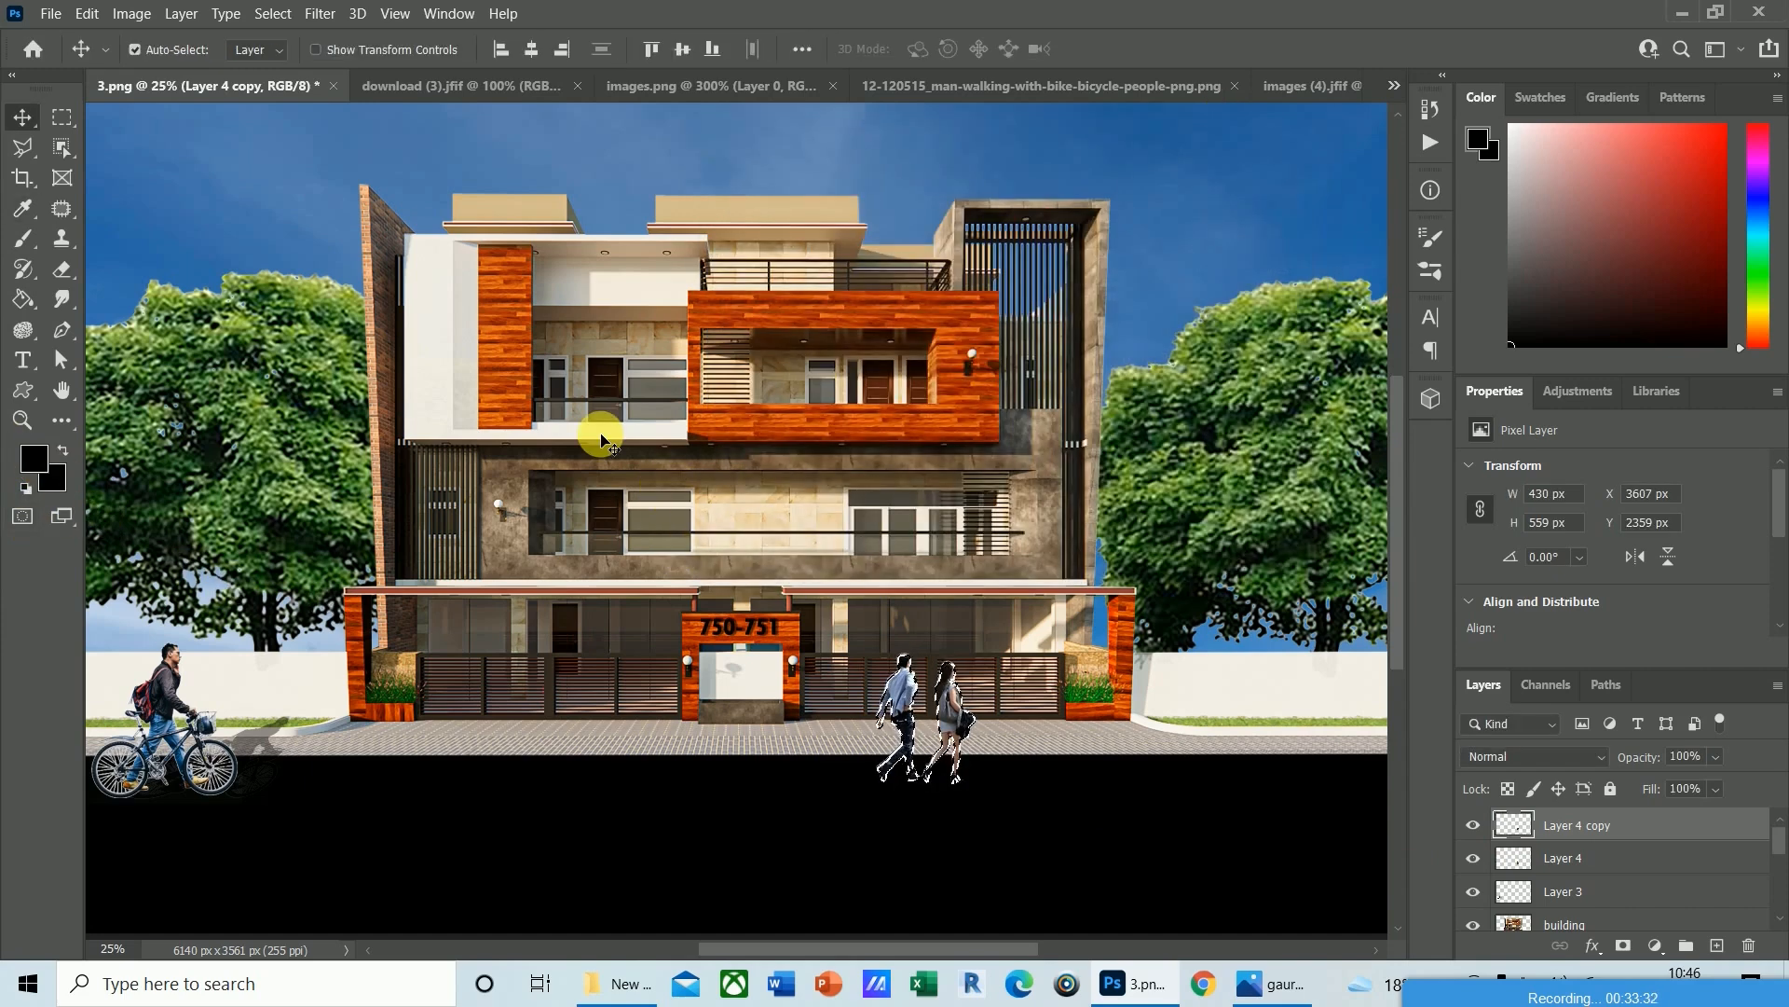
key("shift+alt+BackSpace")
key("ctrl+d")
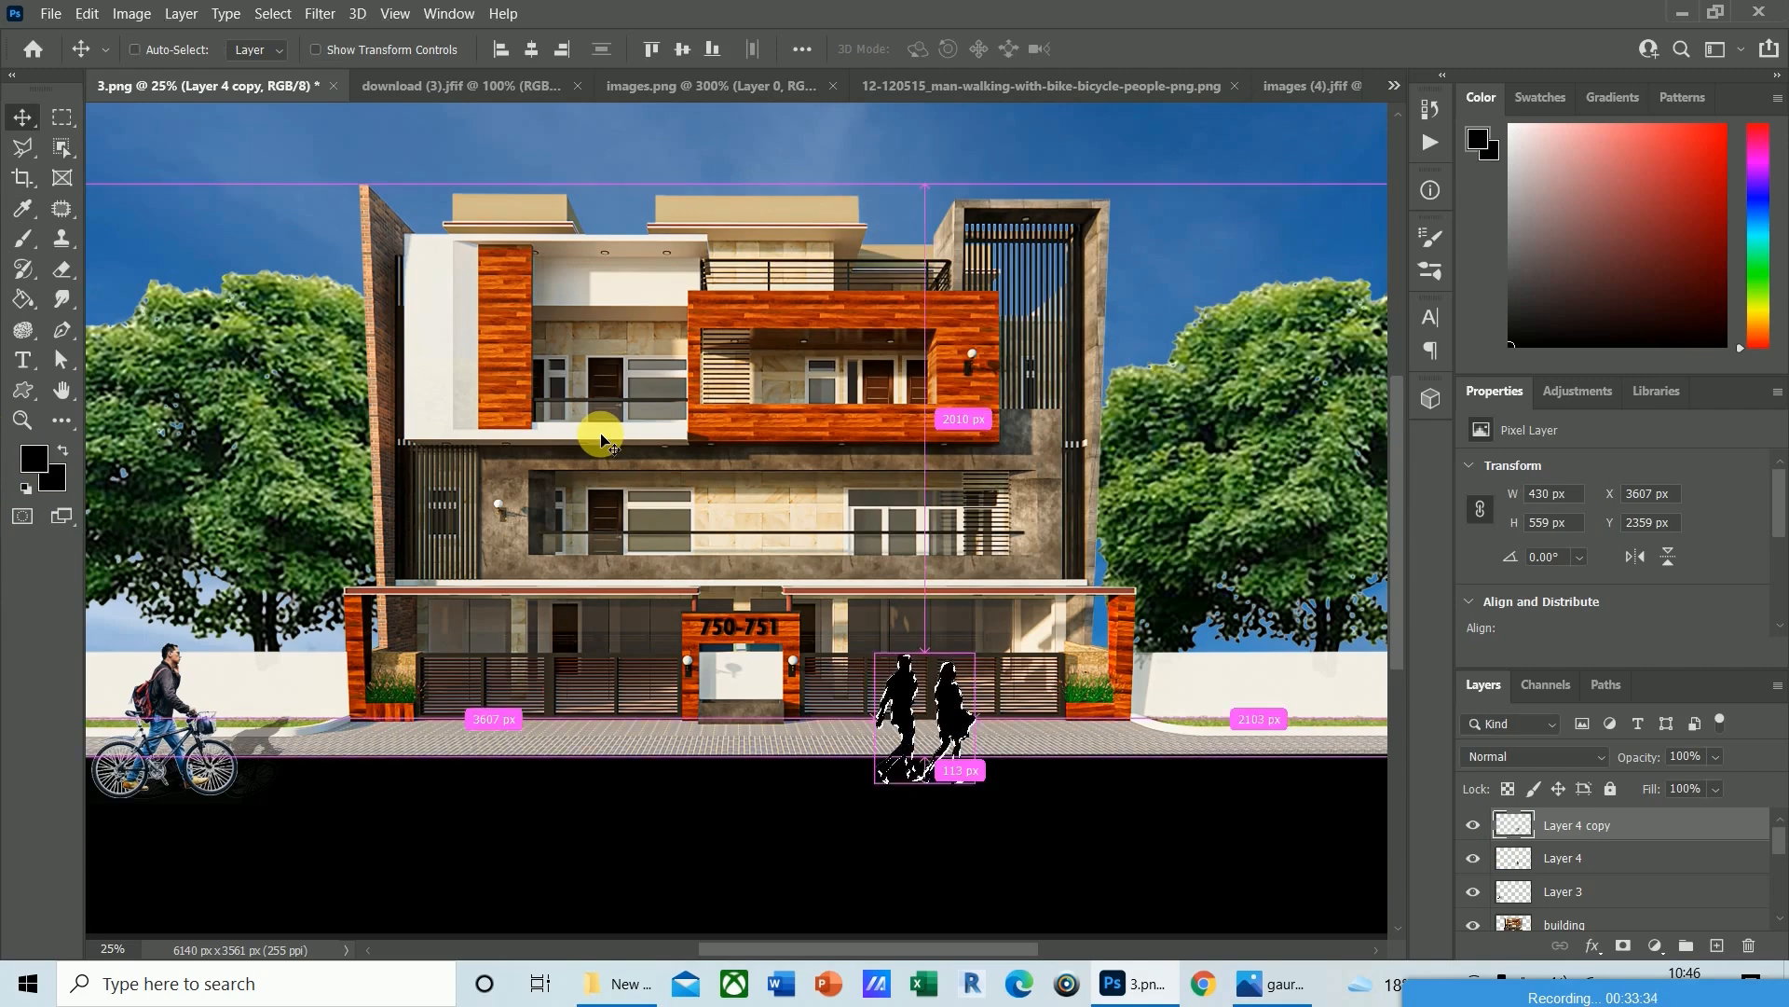
Distort the black silhouette into a slanted cast shadow behind the couple, about 532 px wide and 374 px high.
key("ctrl+t")
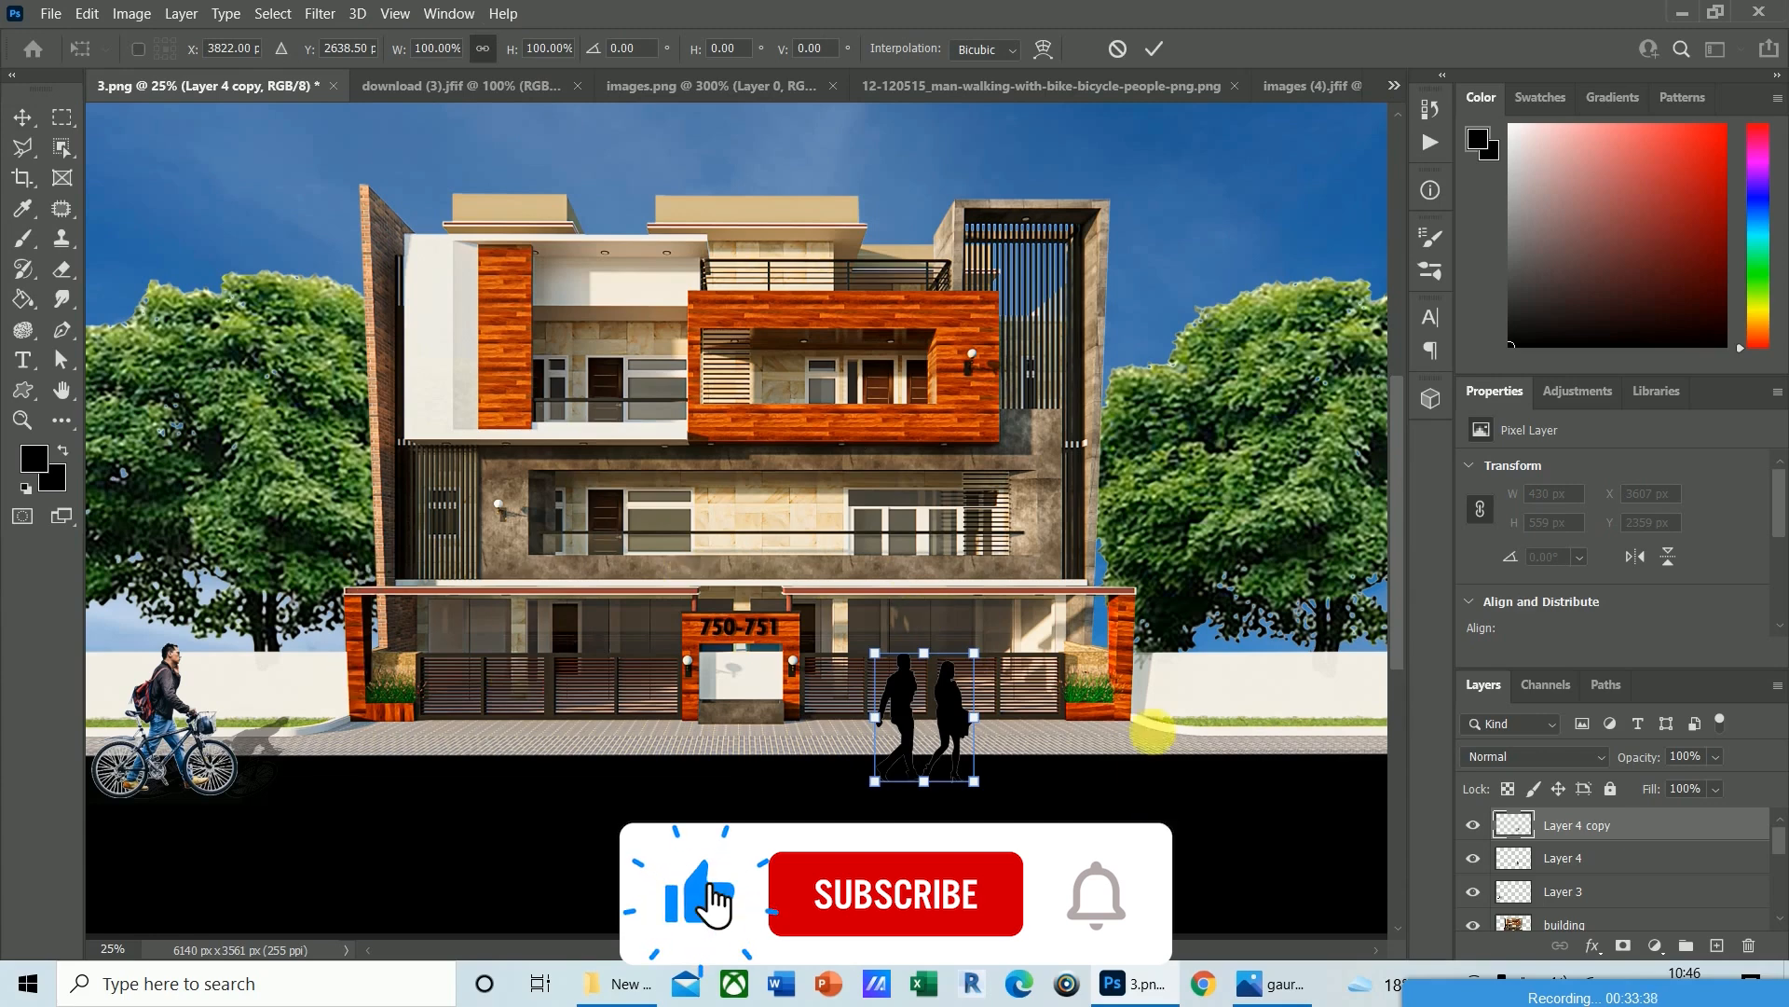
left_click_drag(977, 654, 943, 697)
key("Return")
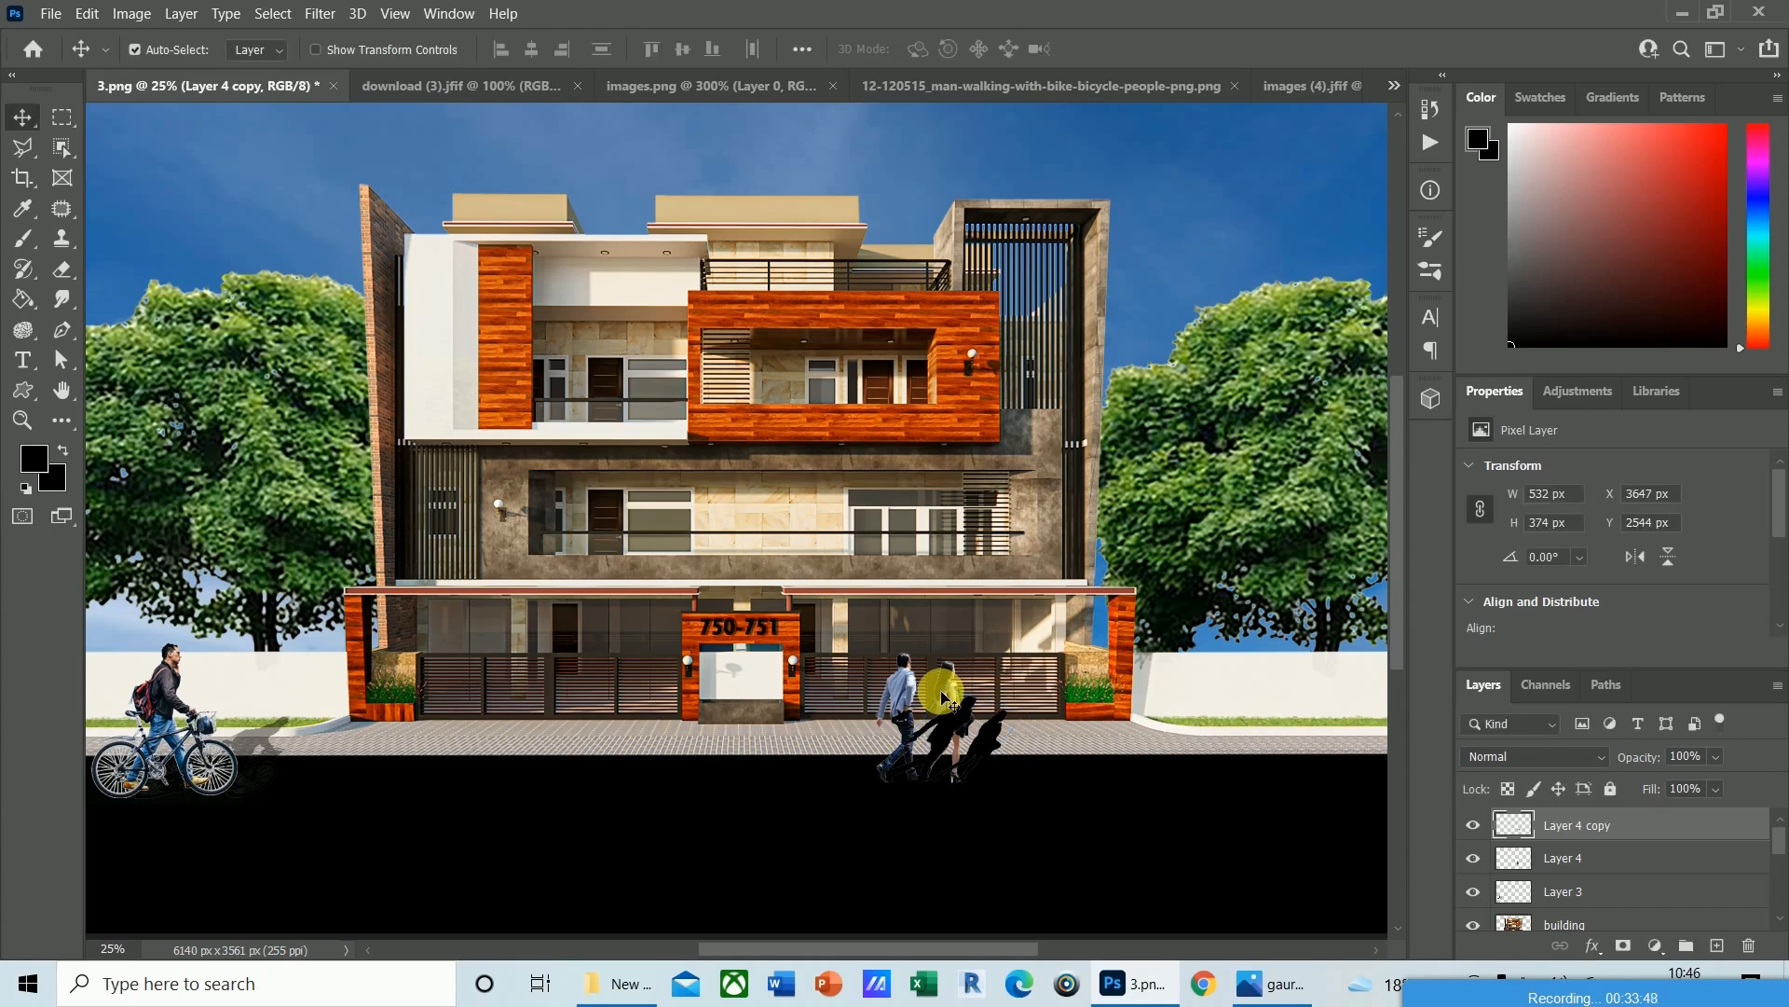
Place the shadow layer beneath the couple's layer at 42% opacity and merge the two layers.
left_click_drag(1618, 842, 1588, 846)
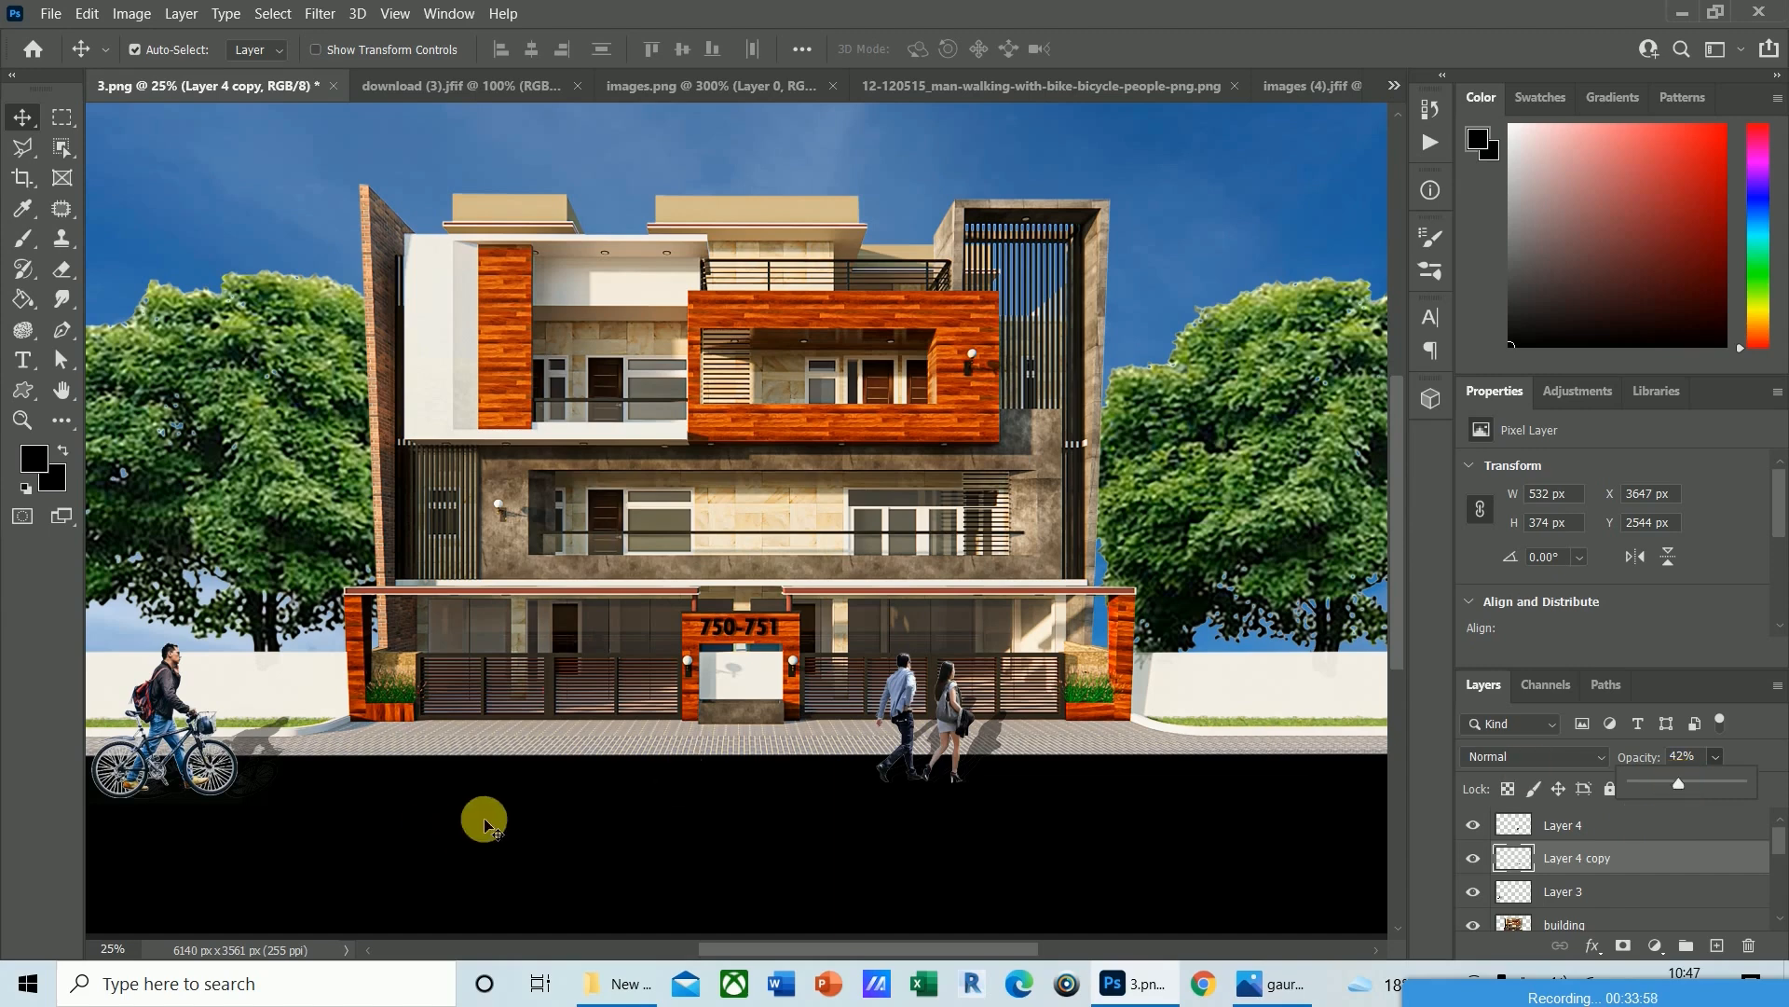
left_click(1578, 827)
left_click(1573, 854, "shift")
key("ctrl+e")
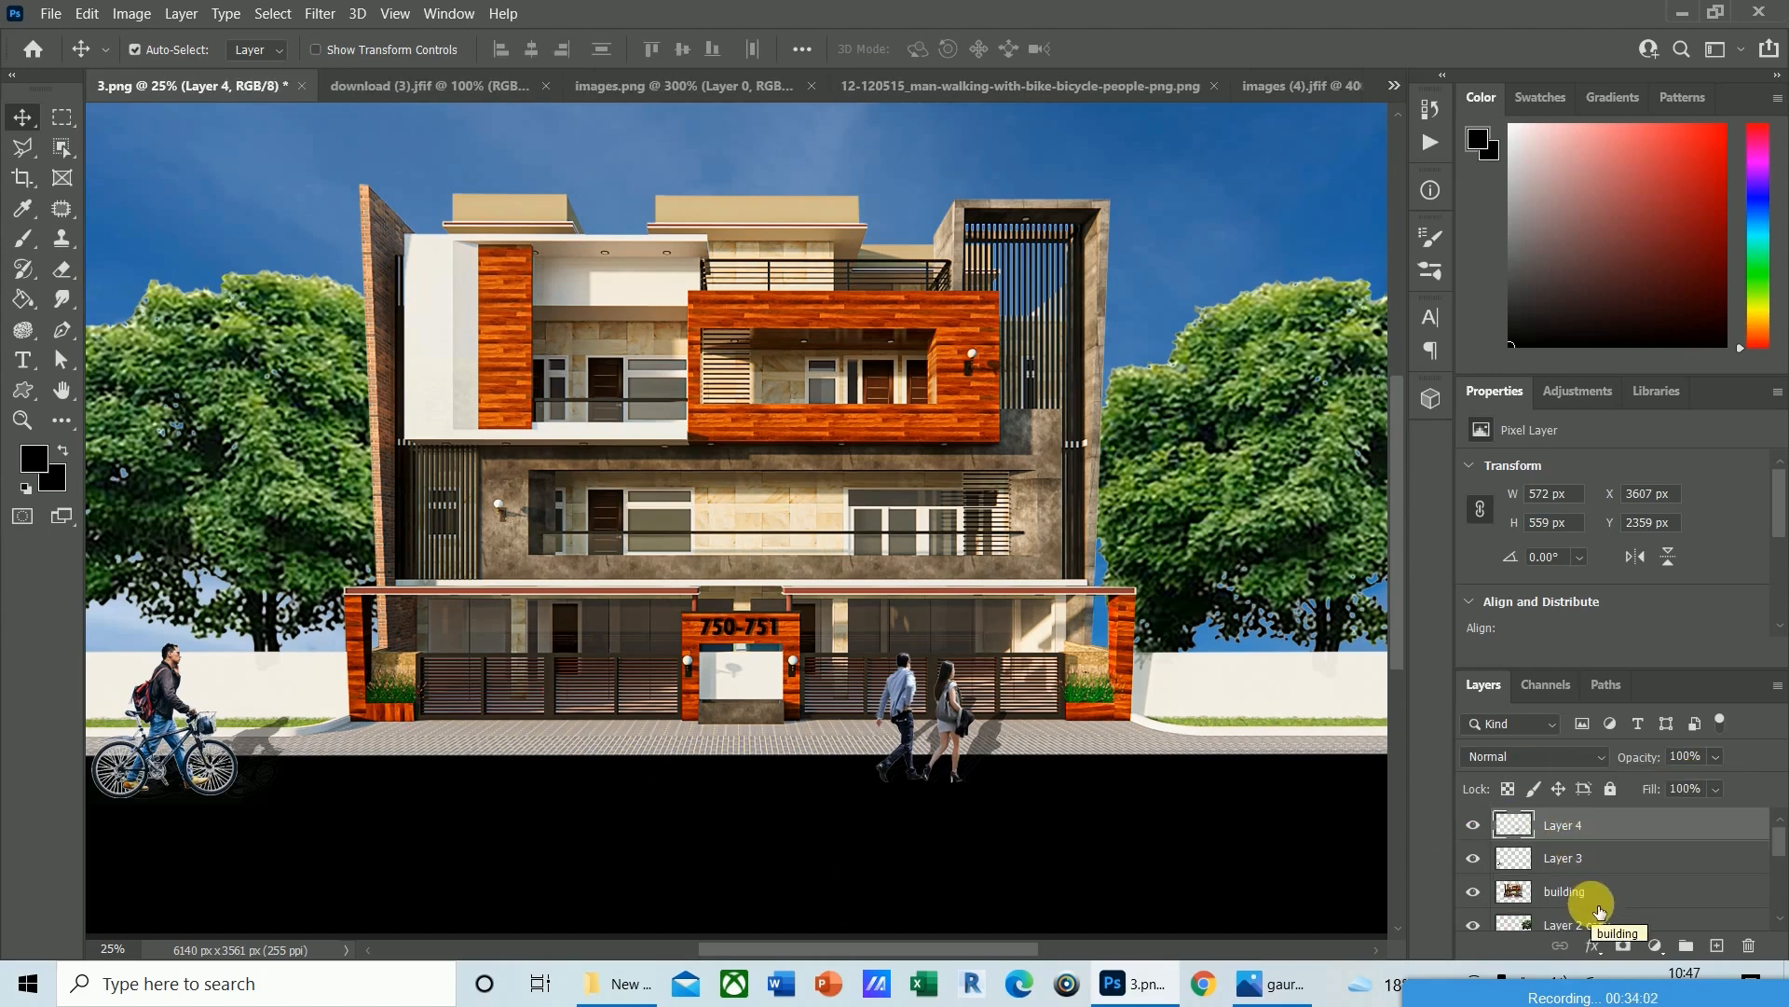
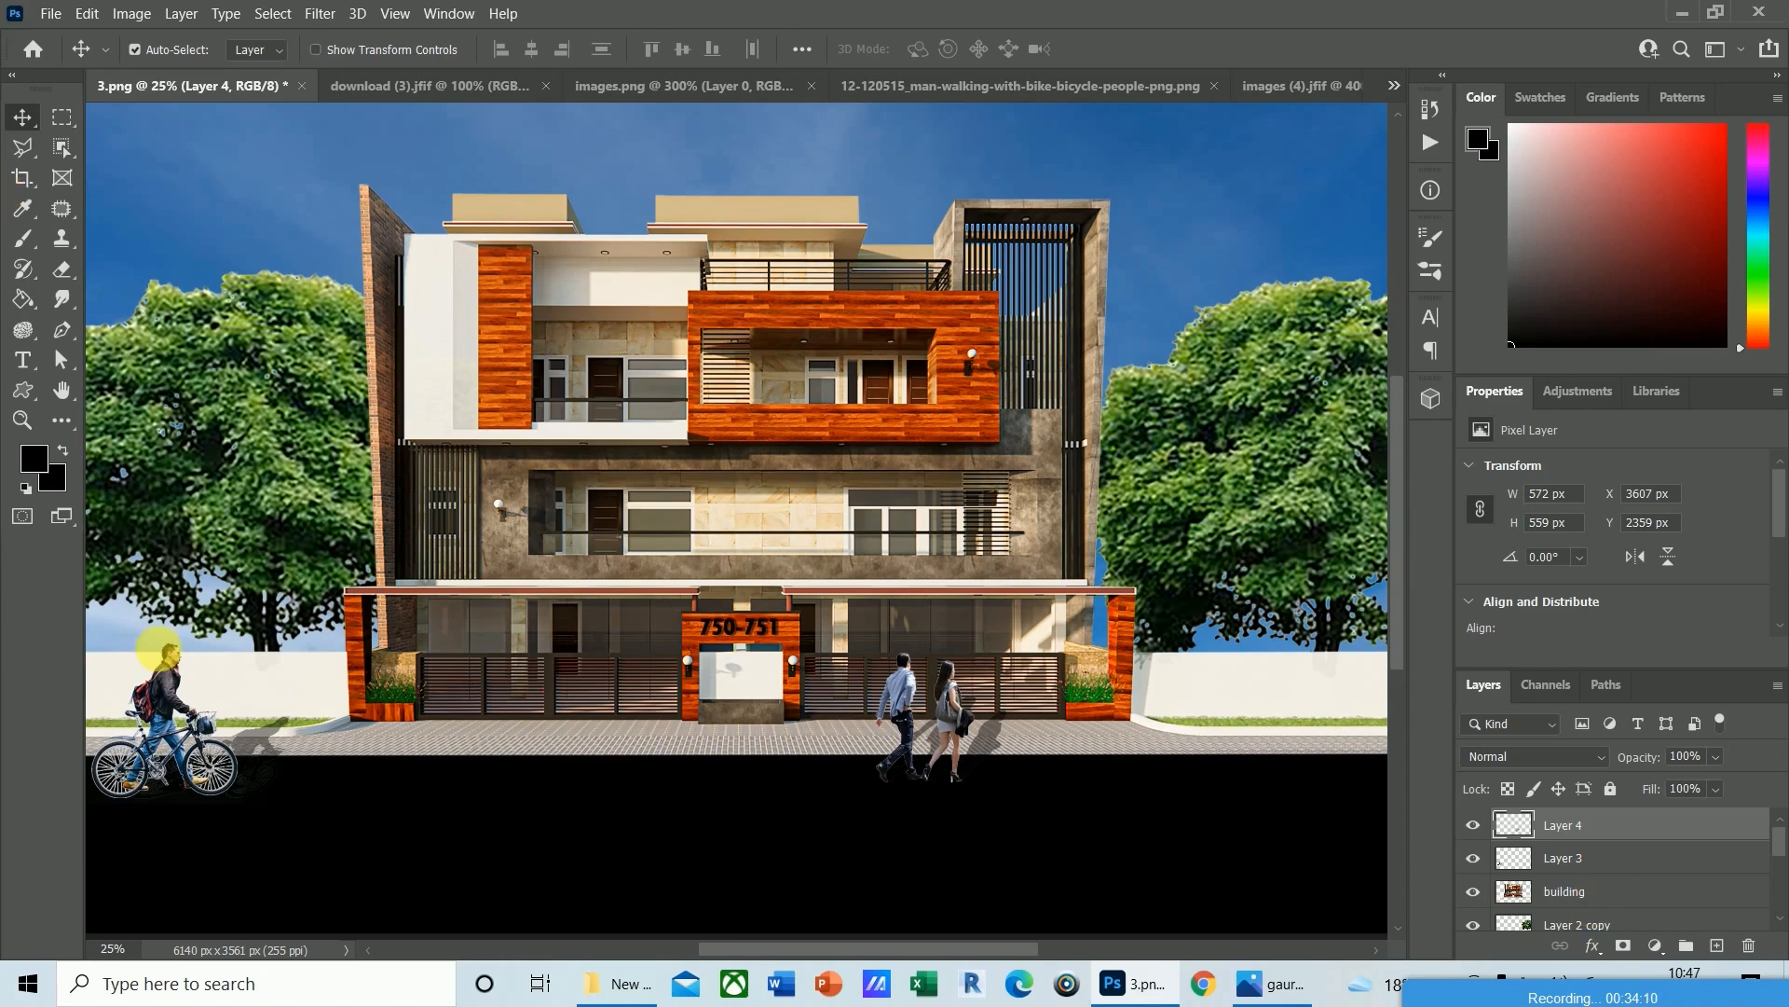
Check the reference picture gaurav.jpg, return to Photoshop, and open images (8).jfif from the texture folder.
left_click(1252, 988)
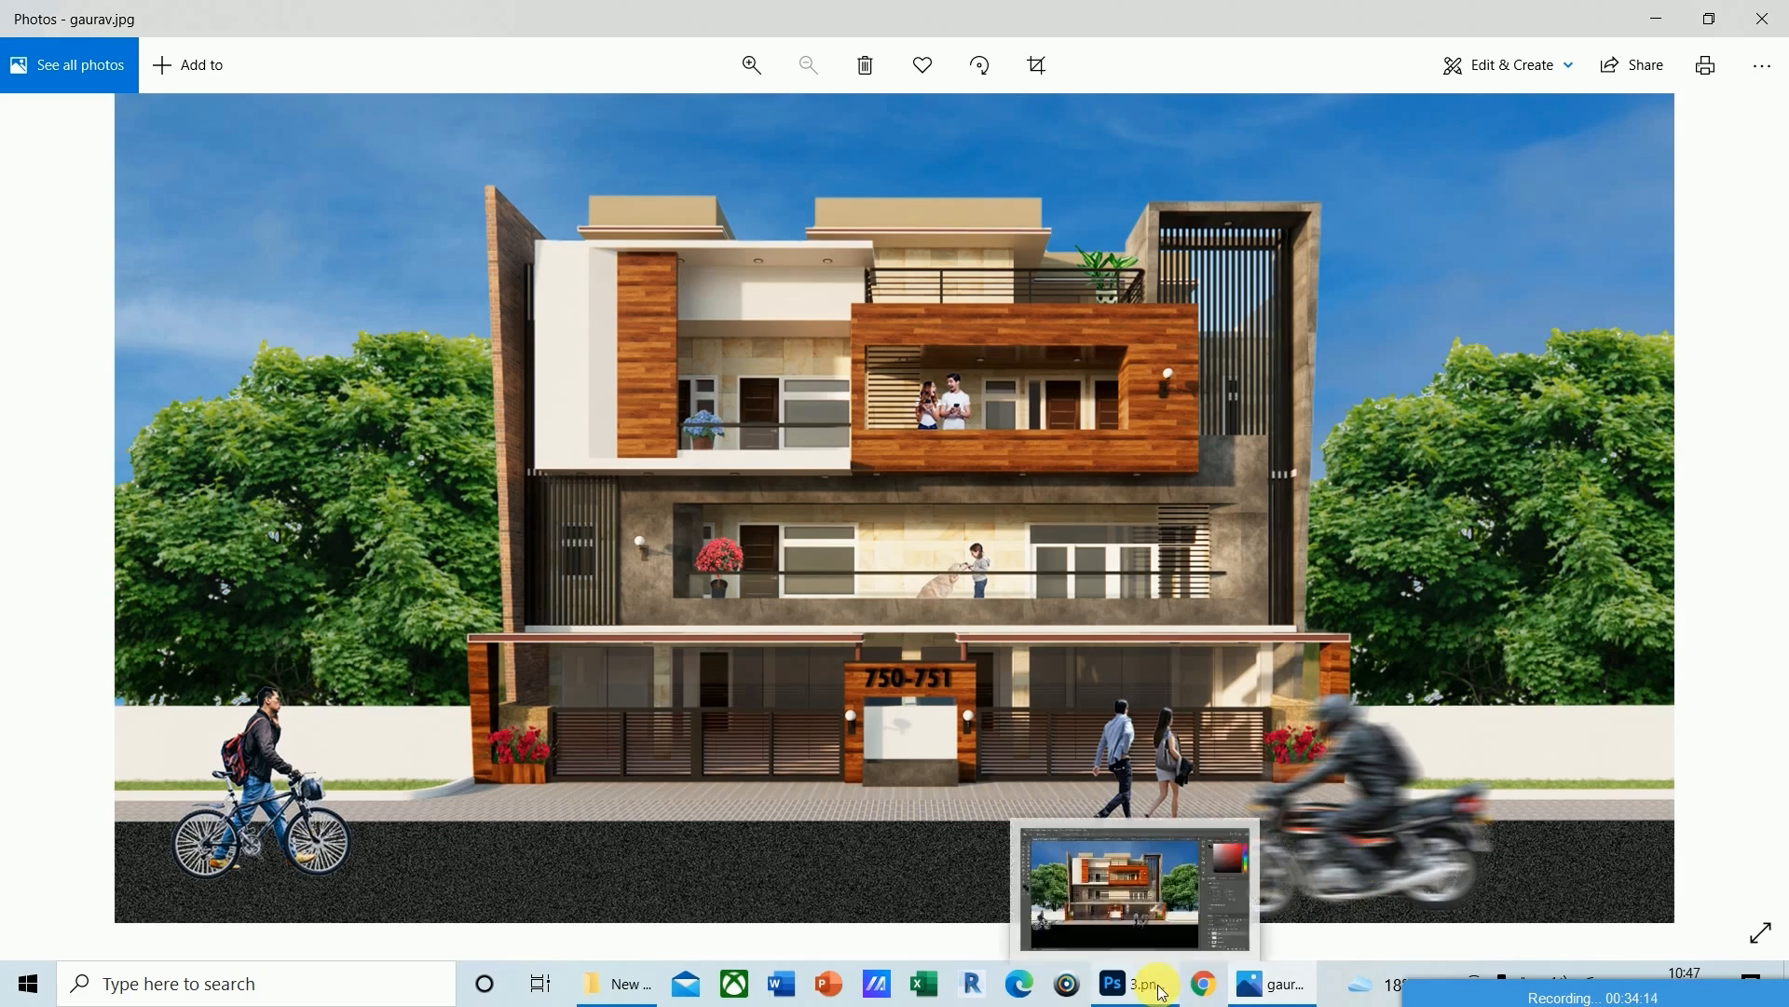
left_click(1064, 988)
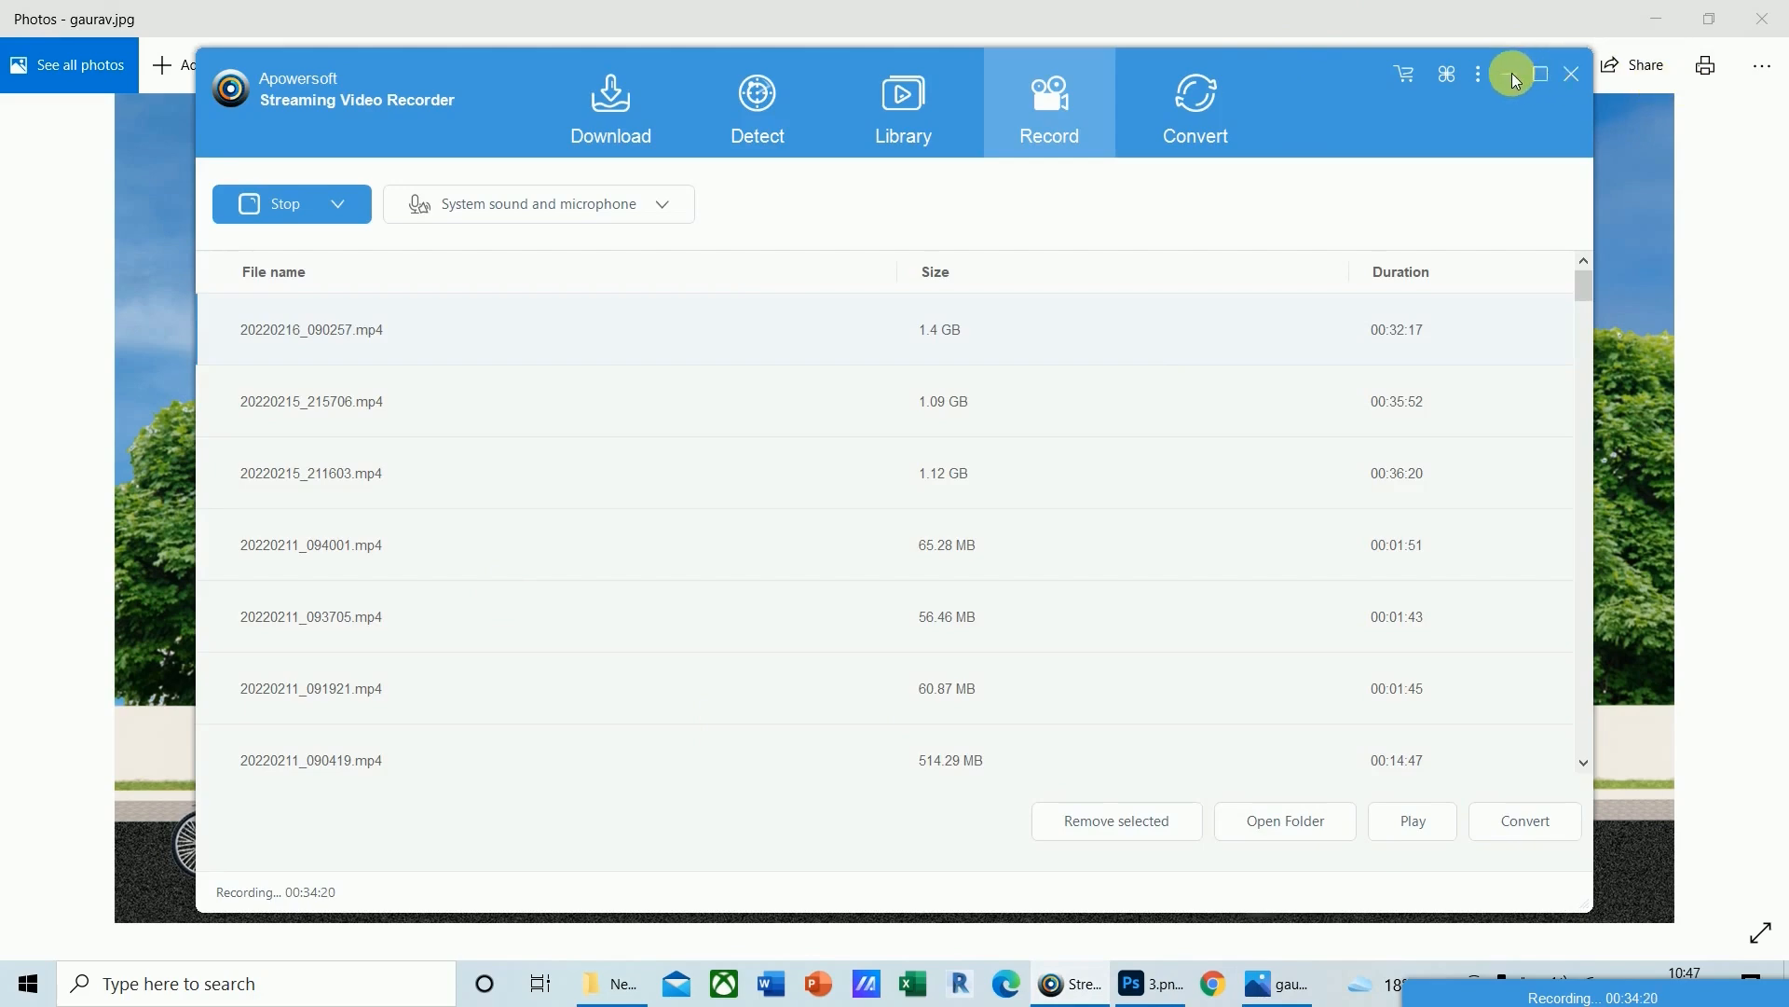
left_click(1510, 74)
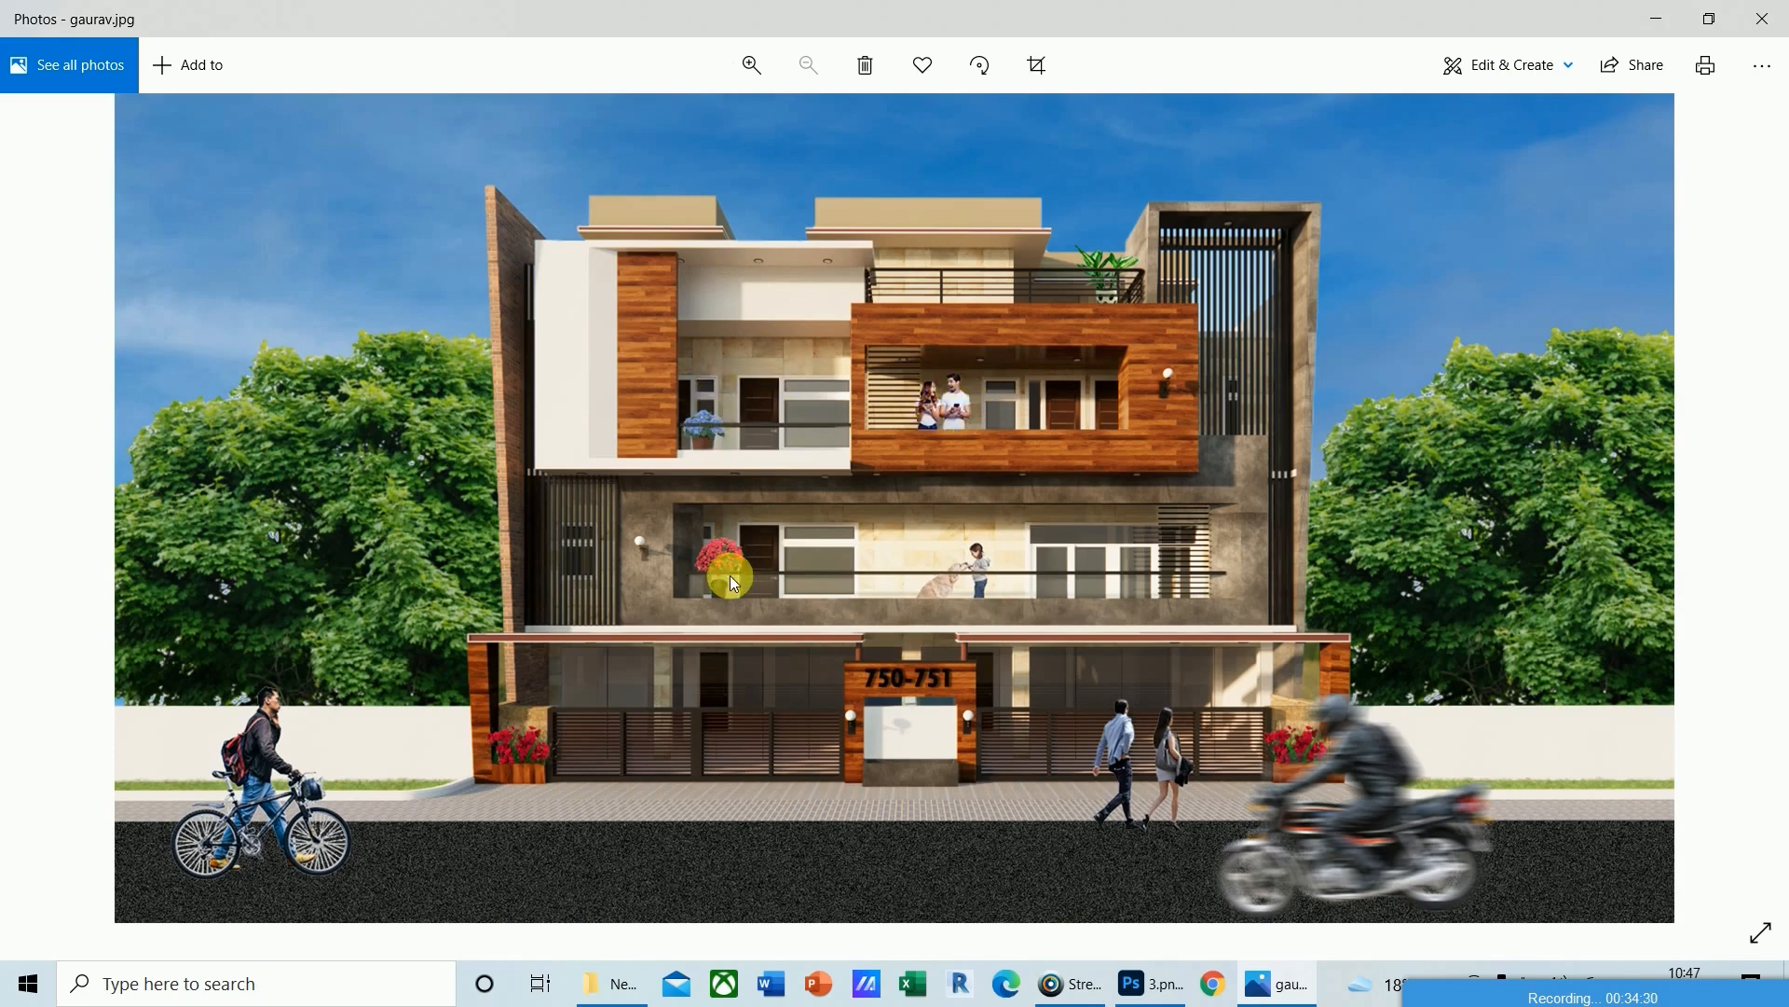
left_click(1154, 986)
left_click(51, 13)
left_click(58, 52)
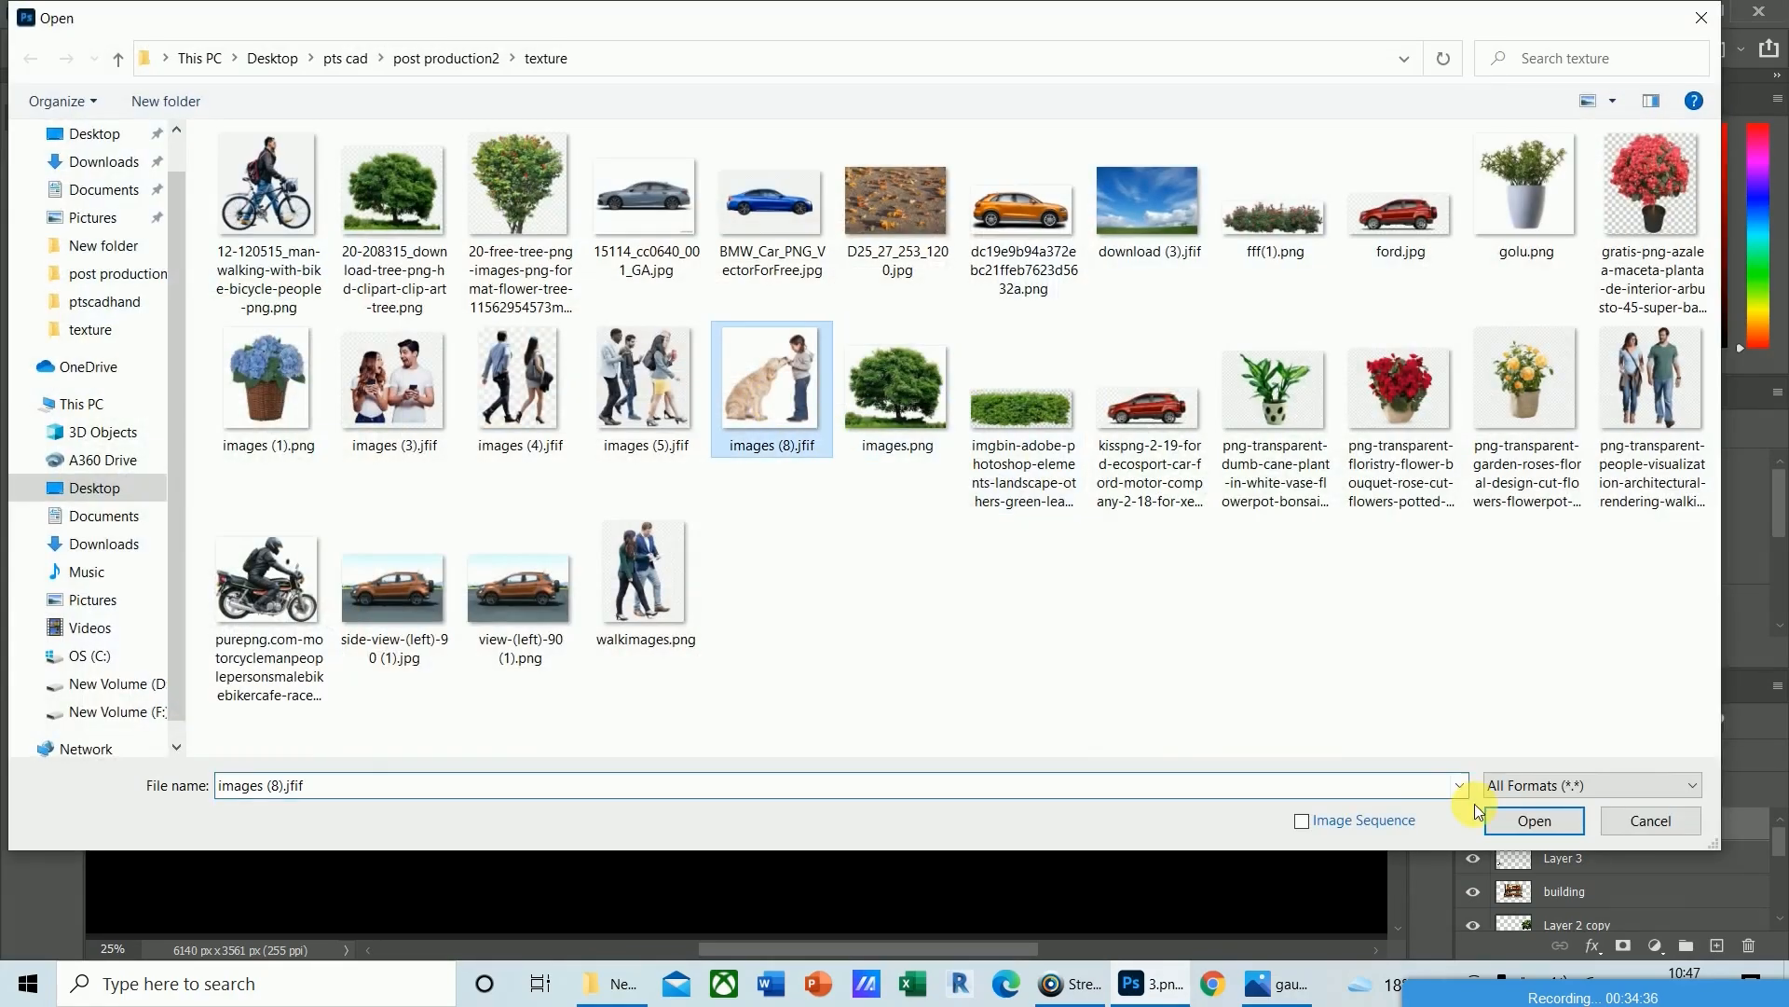
left_click(1524, 821)
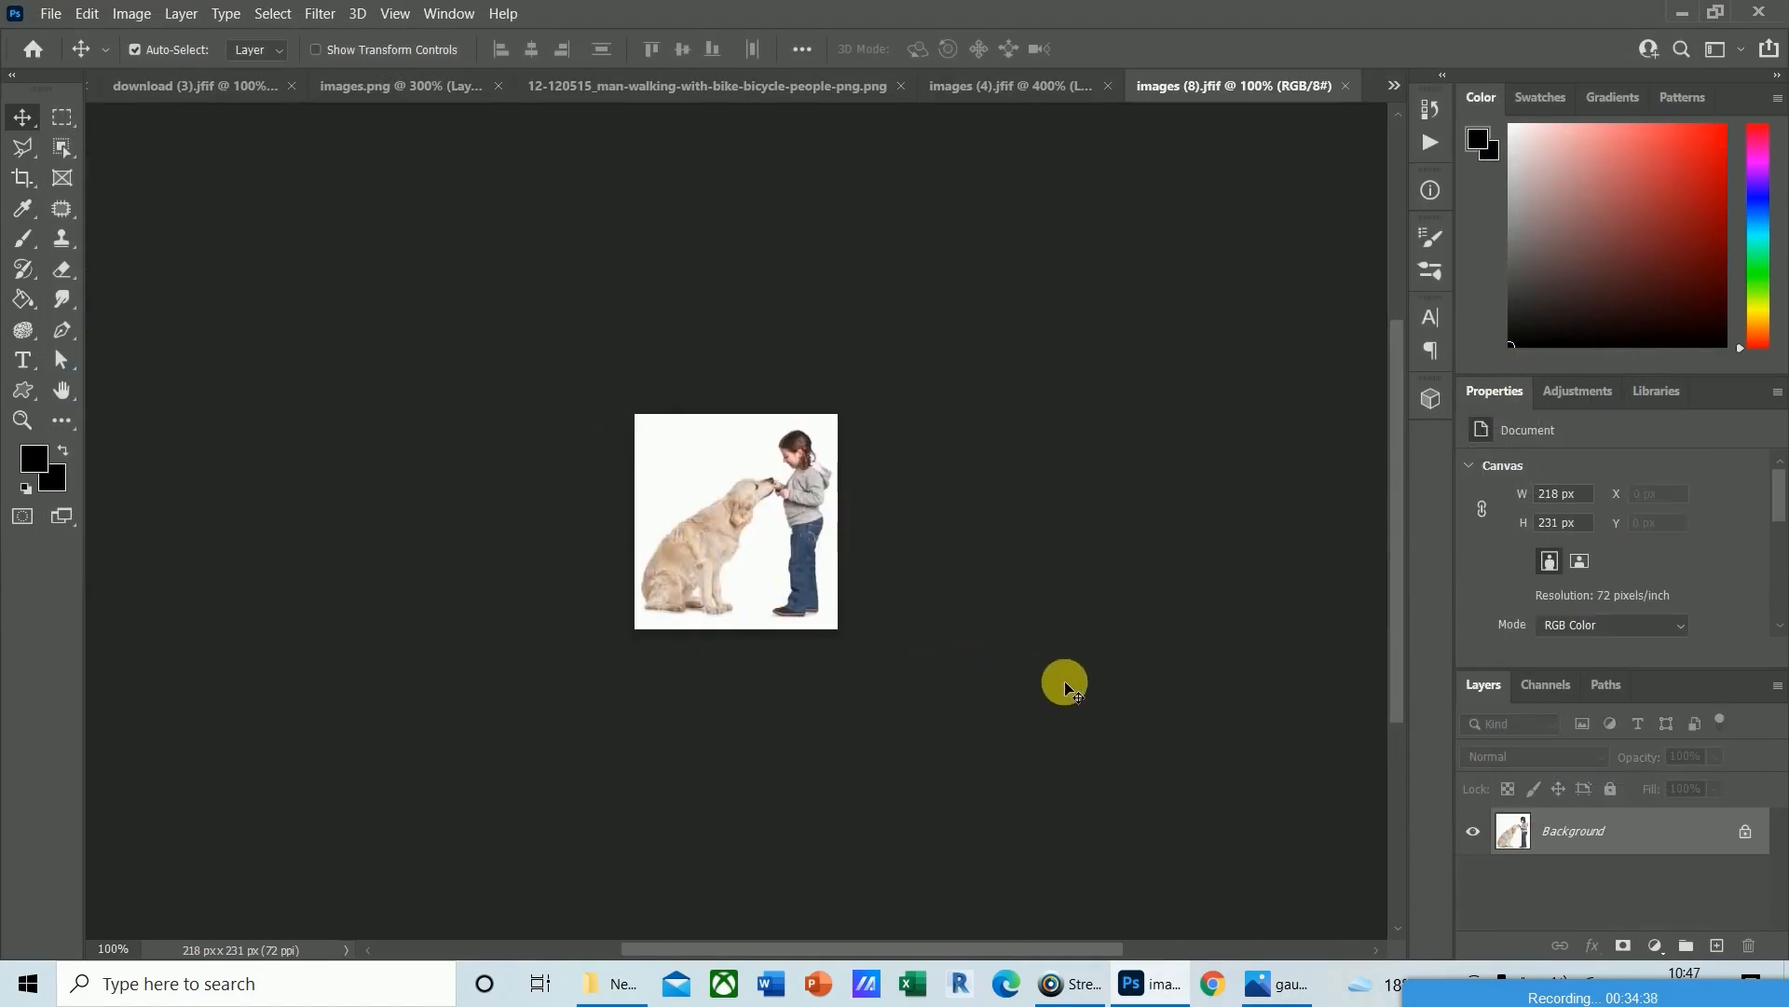
Resample the girl-and-dog image to a resolution of 123 pixels/inch.
key("ctrl+alt+i")
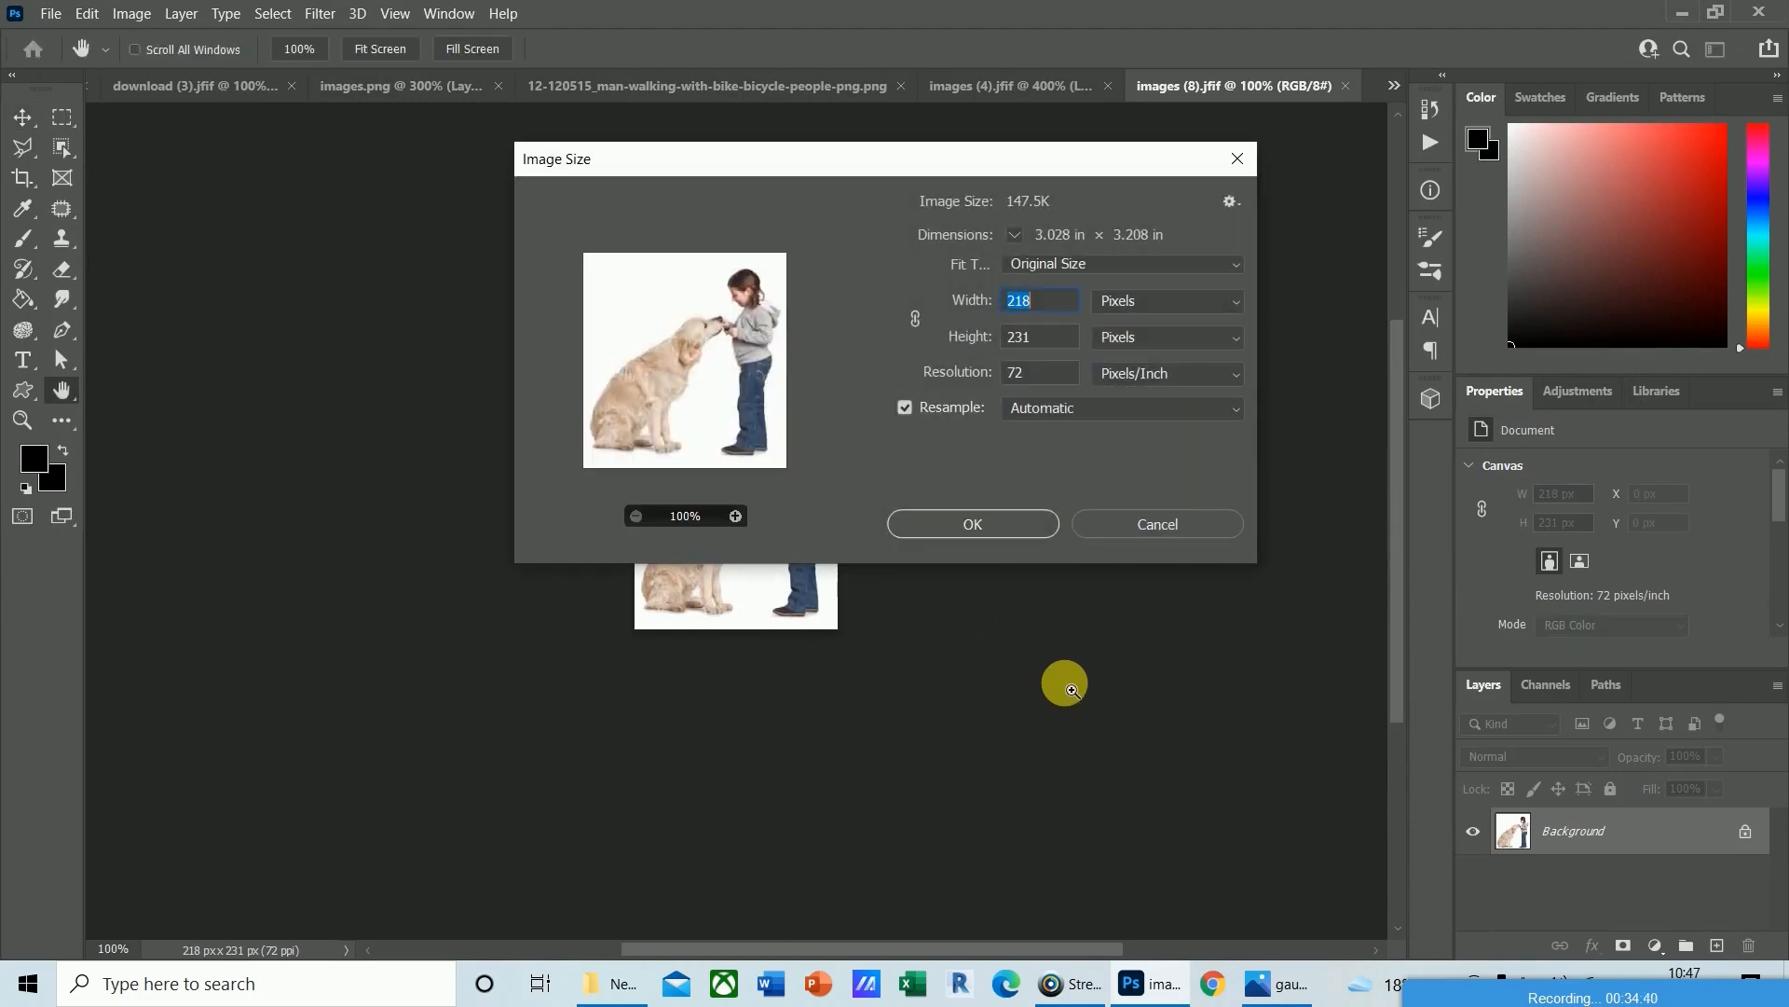
double_click(1035, 375)
type("123")
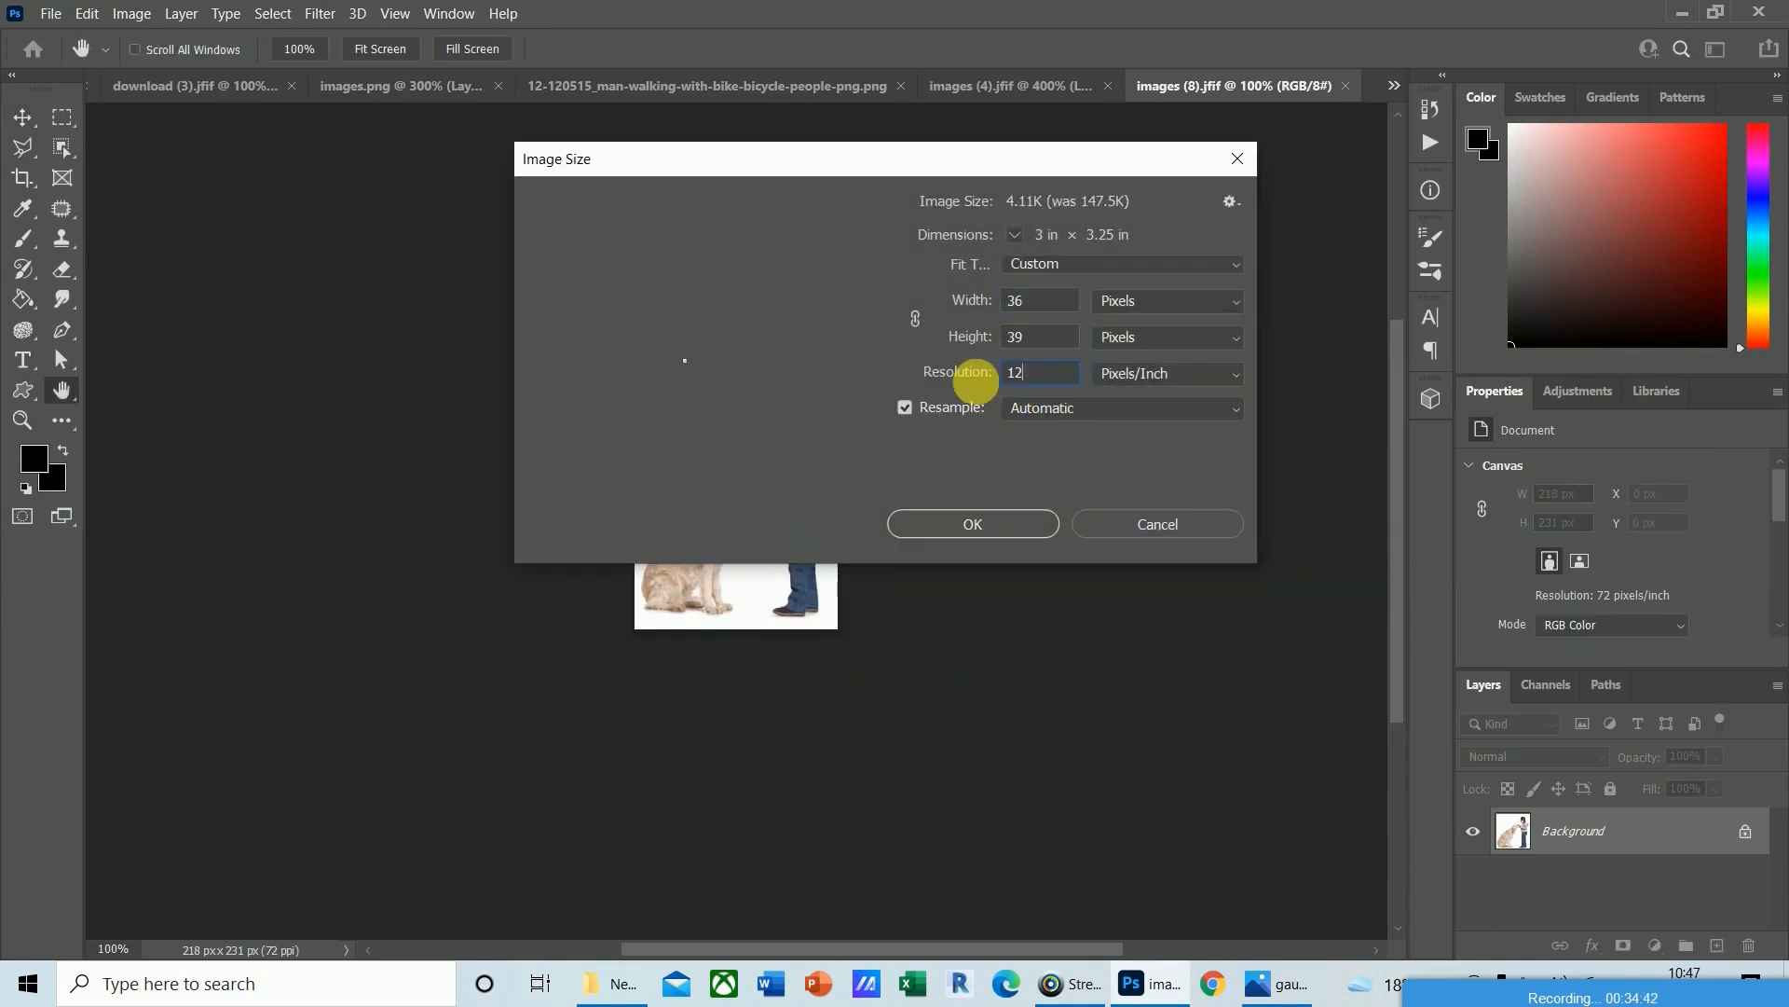
left_click(1003, 528)
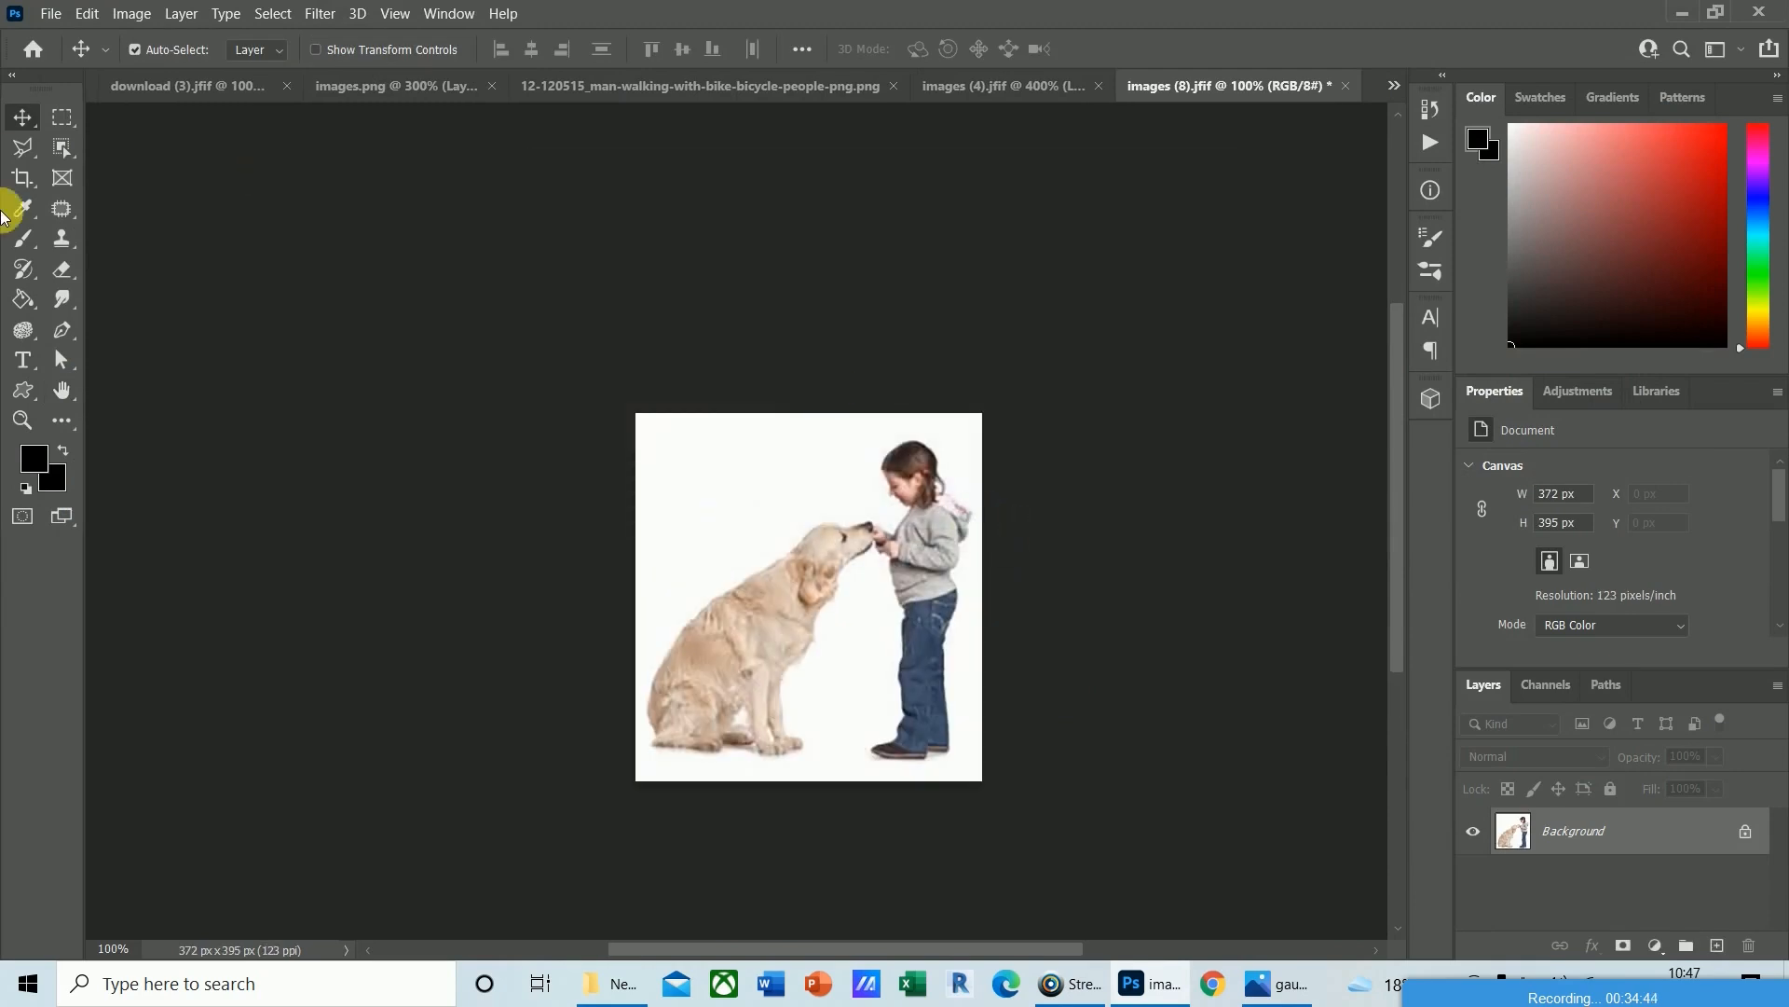
Unlock the background layer as Layer 0 and delete the white background around the girl and dog using an inverted object selection.
left_click(60, 152)
left_click_drag(623, 396, 975, 772)
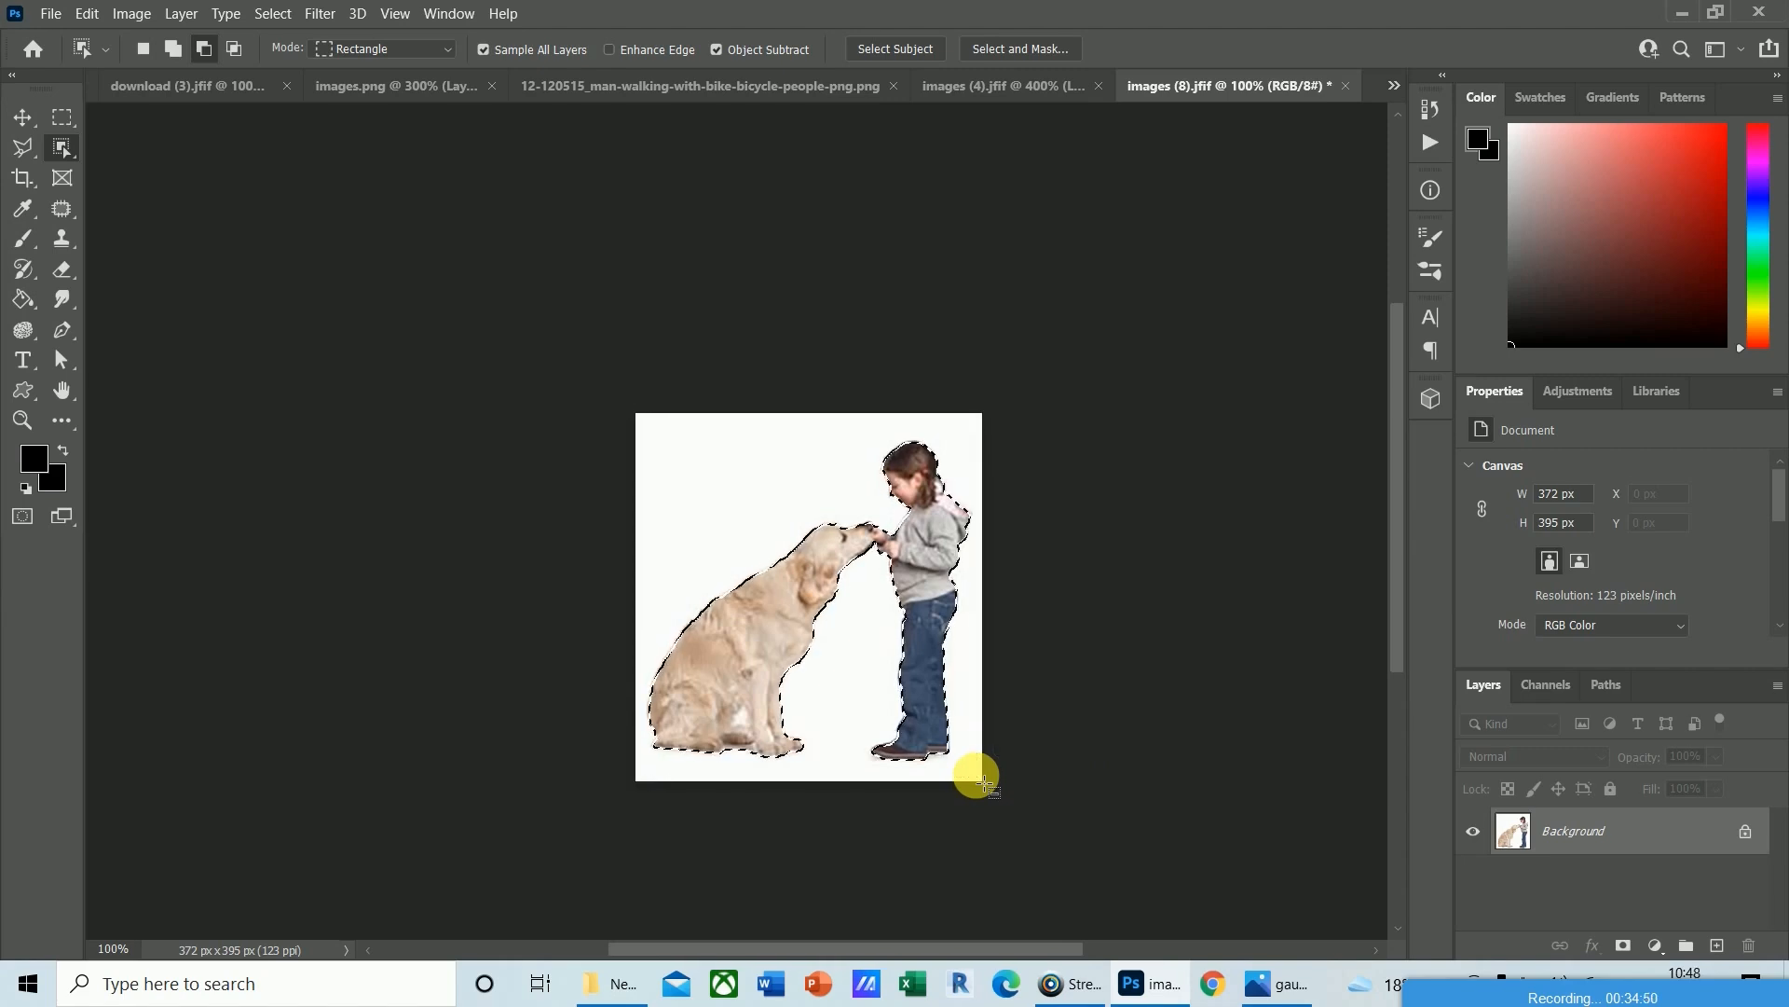
double_click(1597, 834)
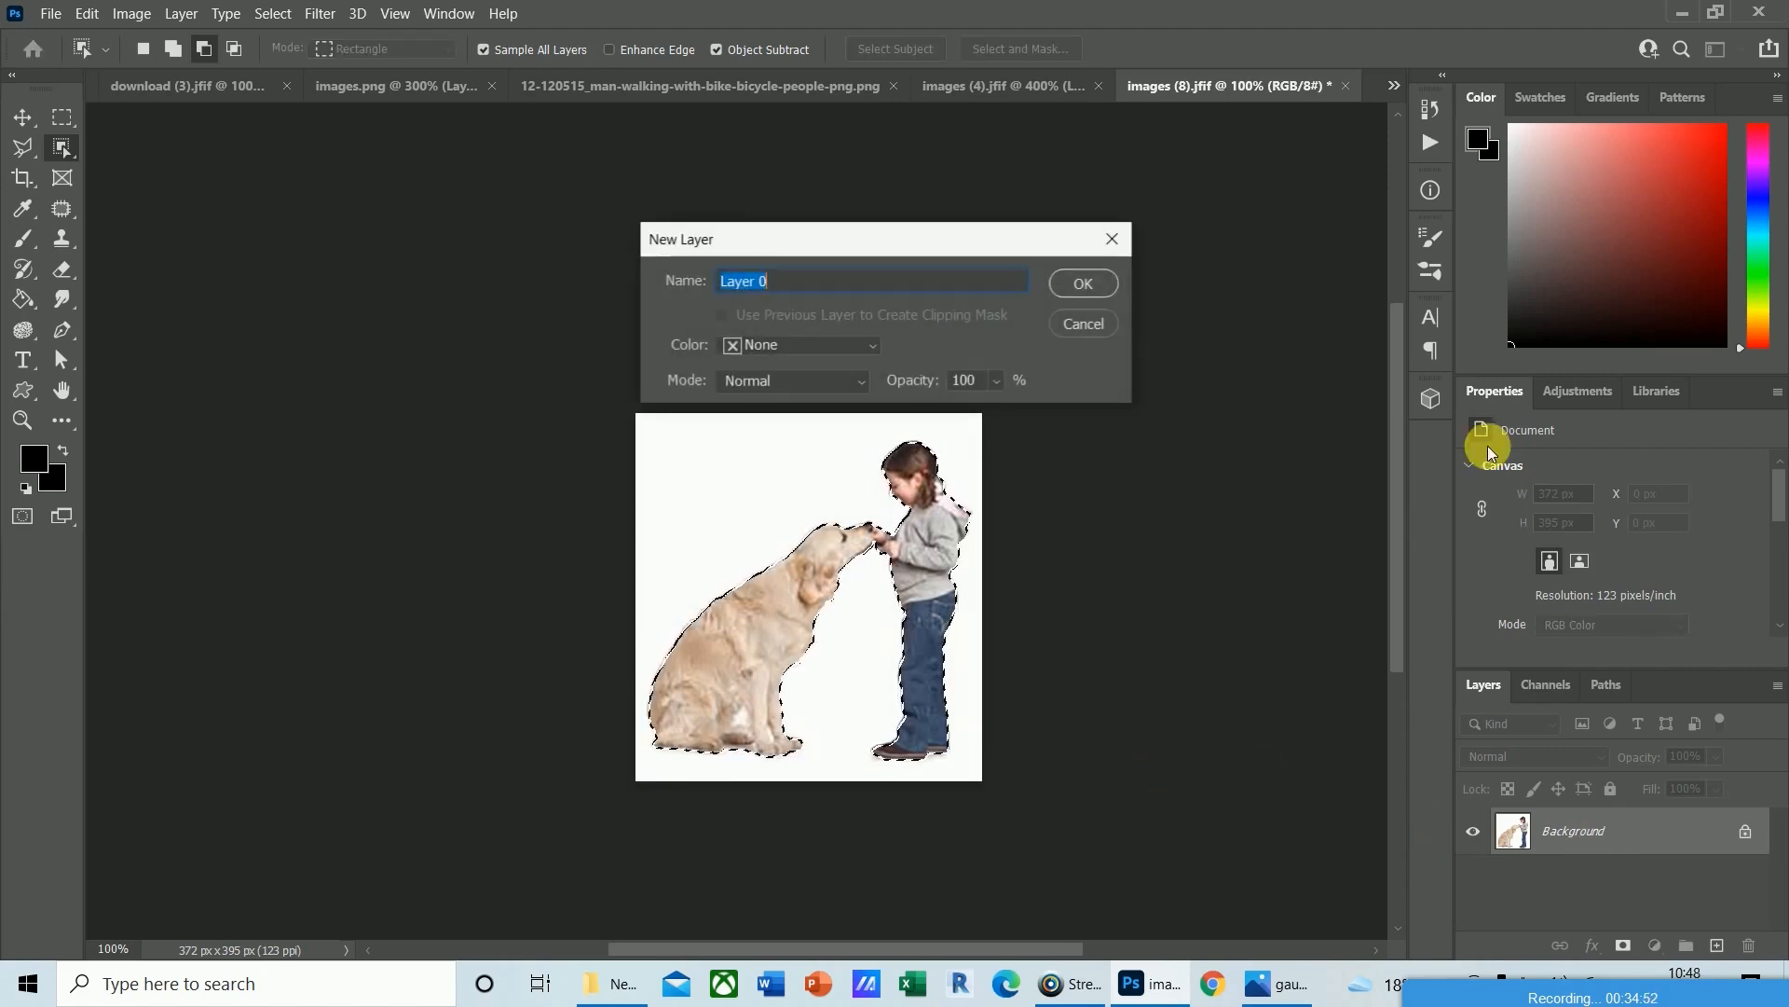
left_click(1081, 285)
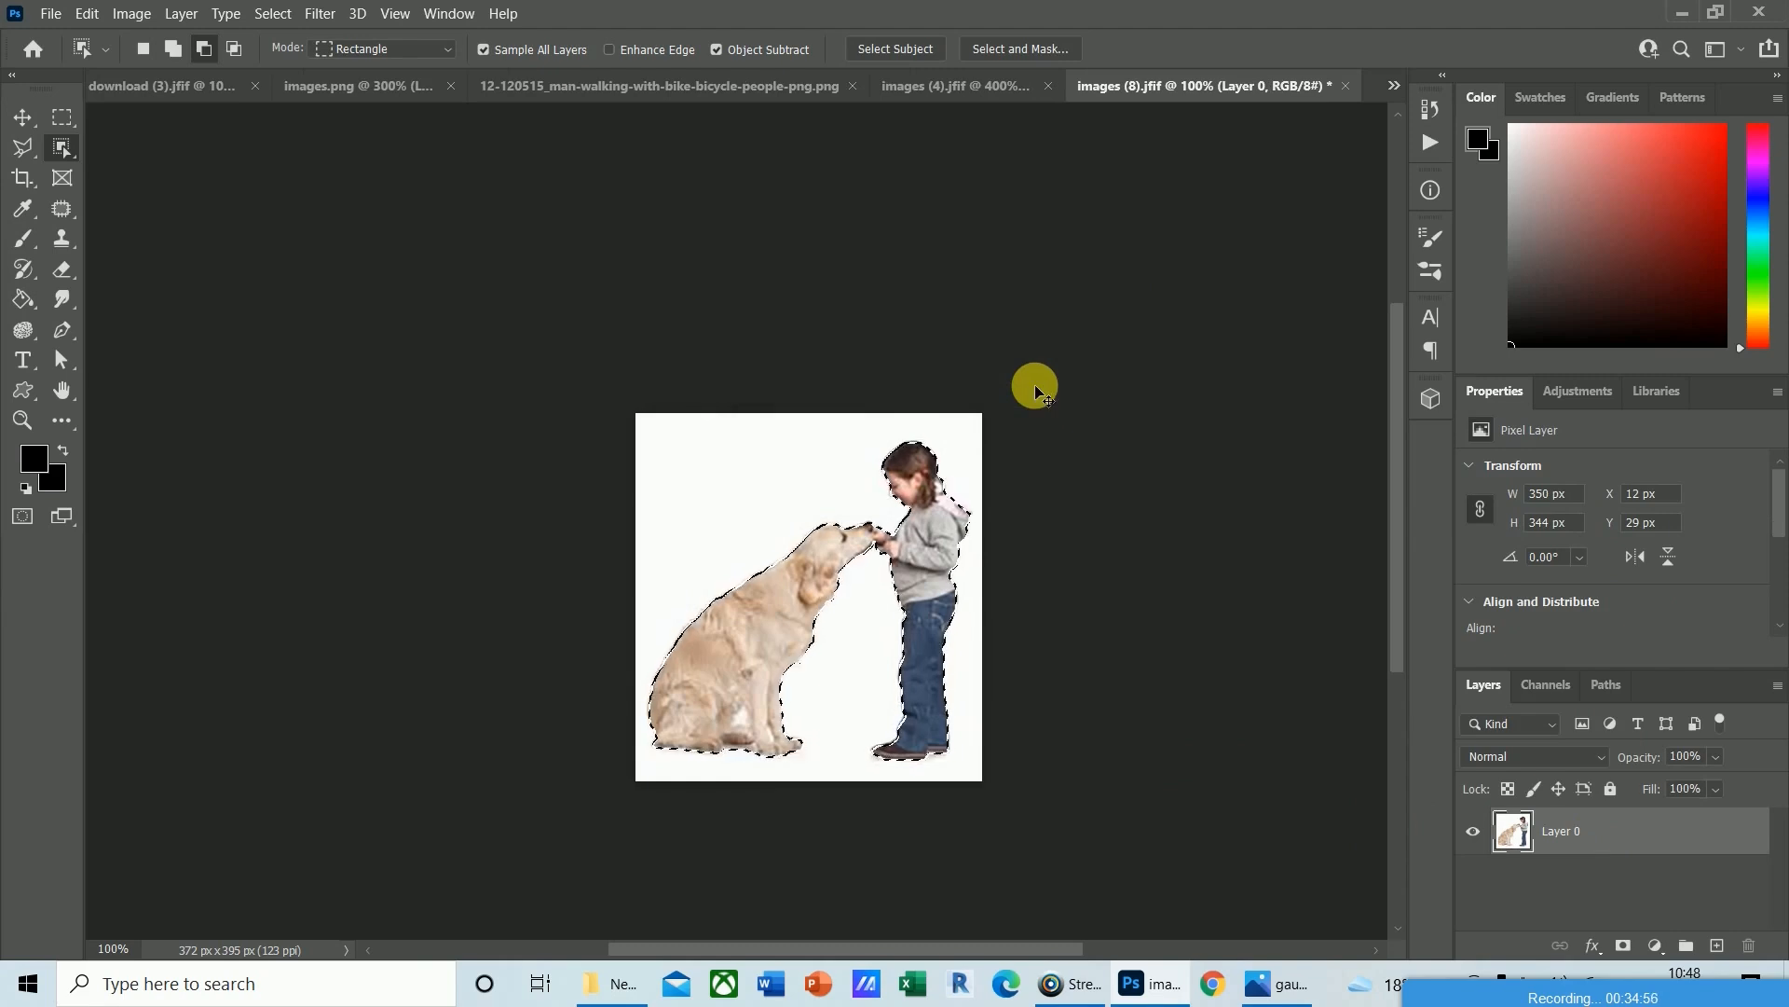
key("ctrl+shift+i")
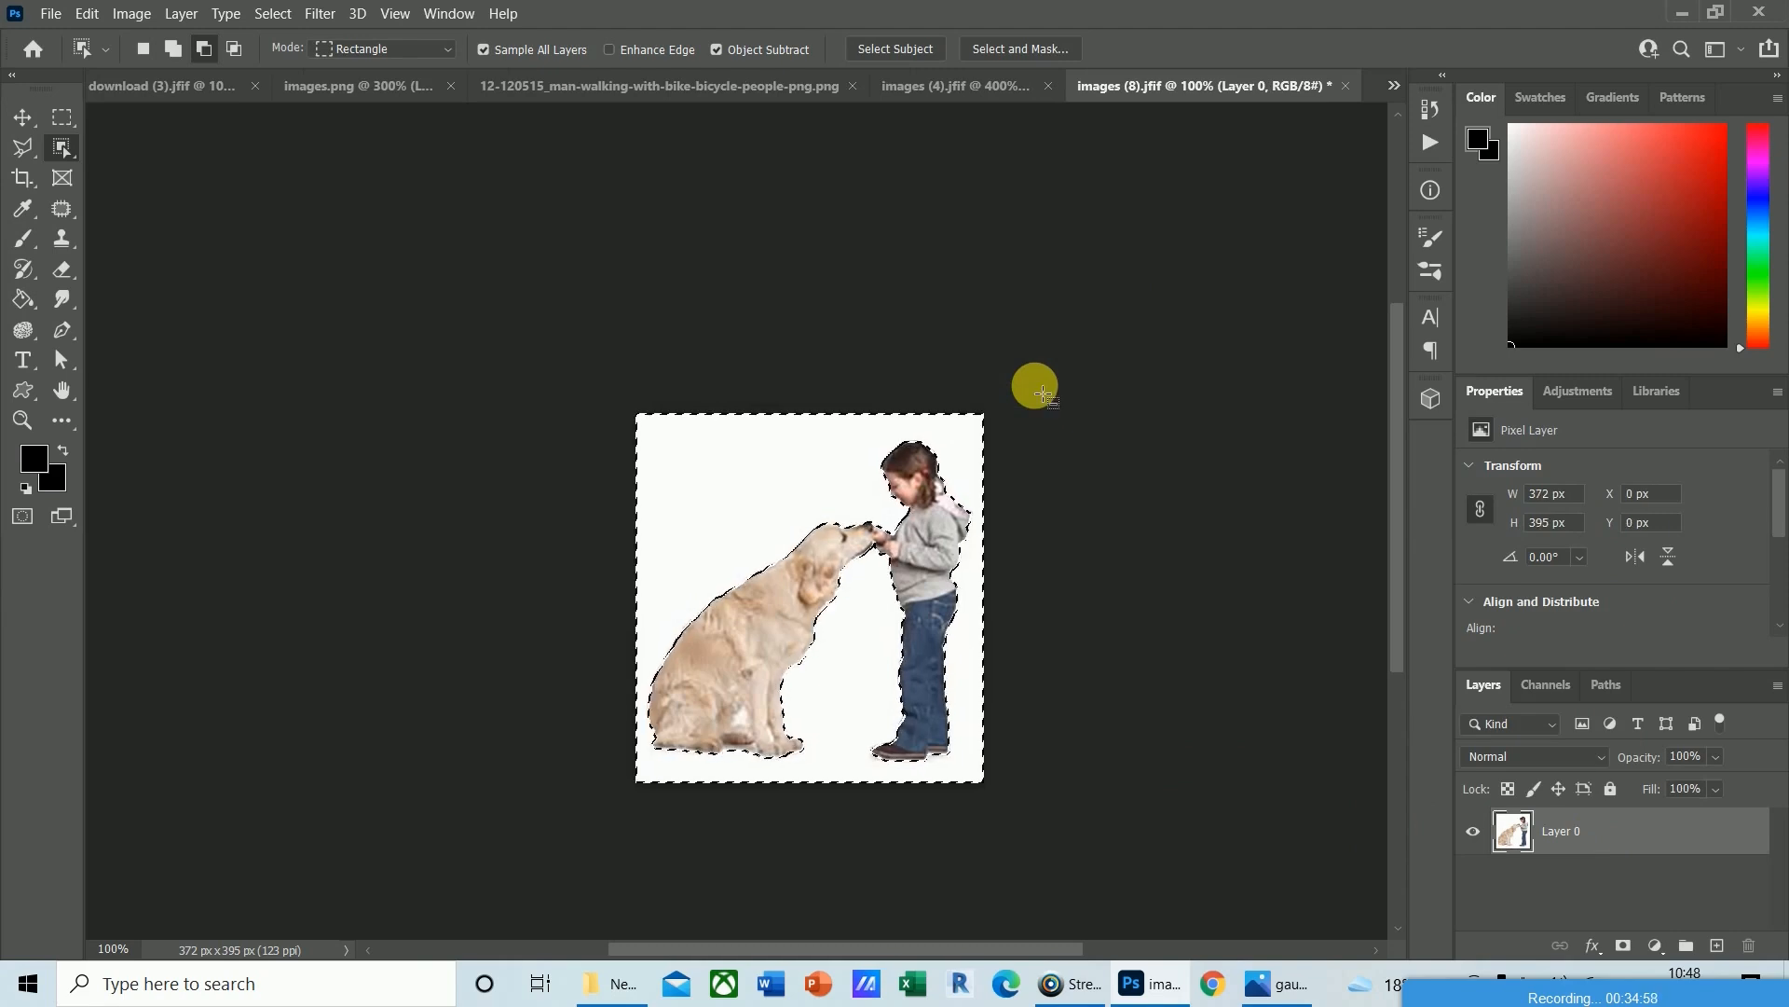
key("Delete")
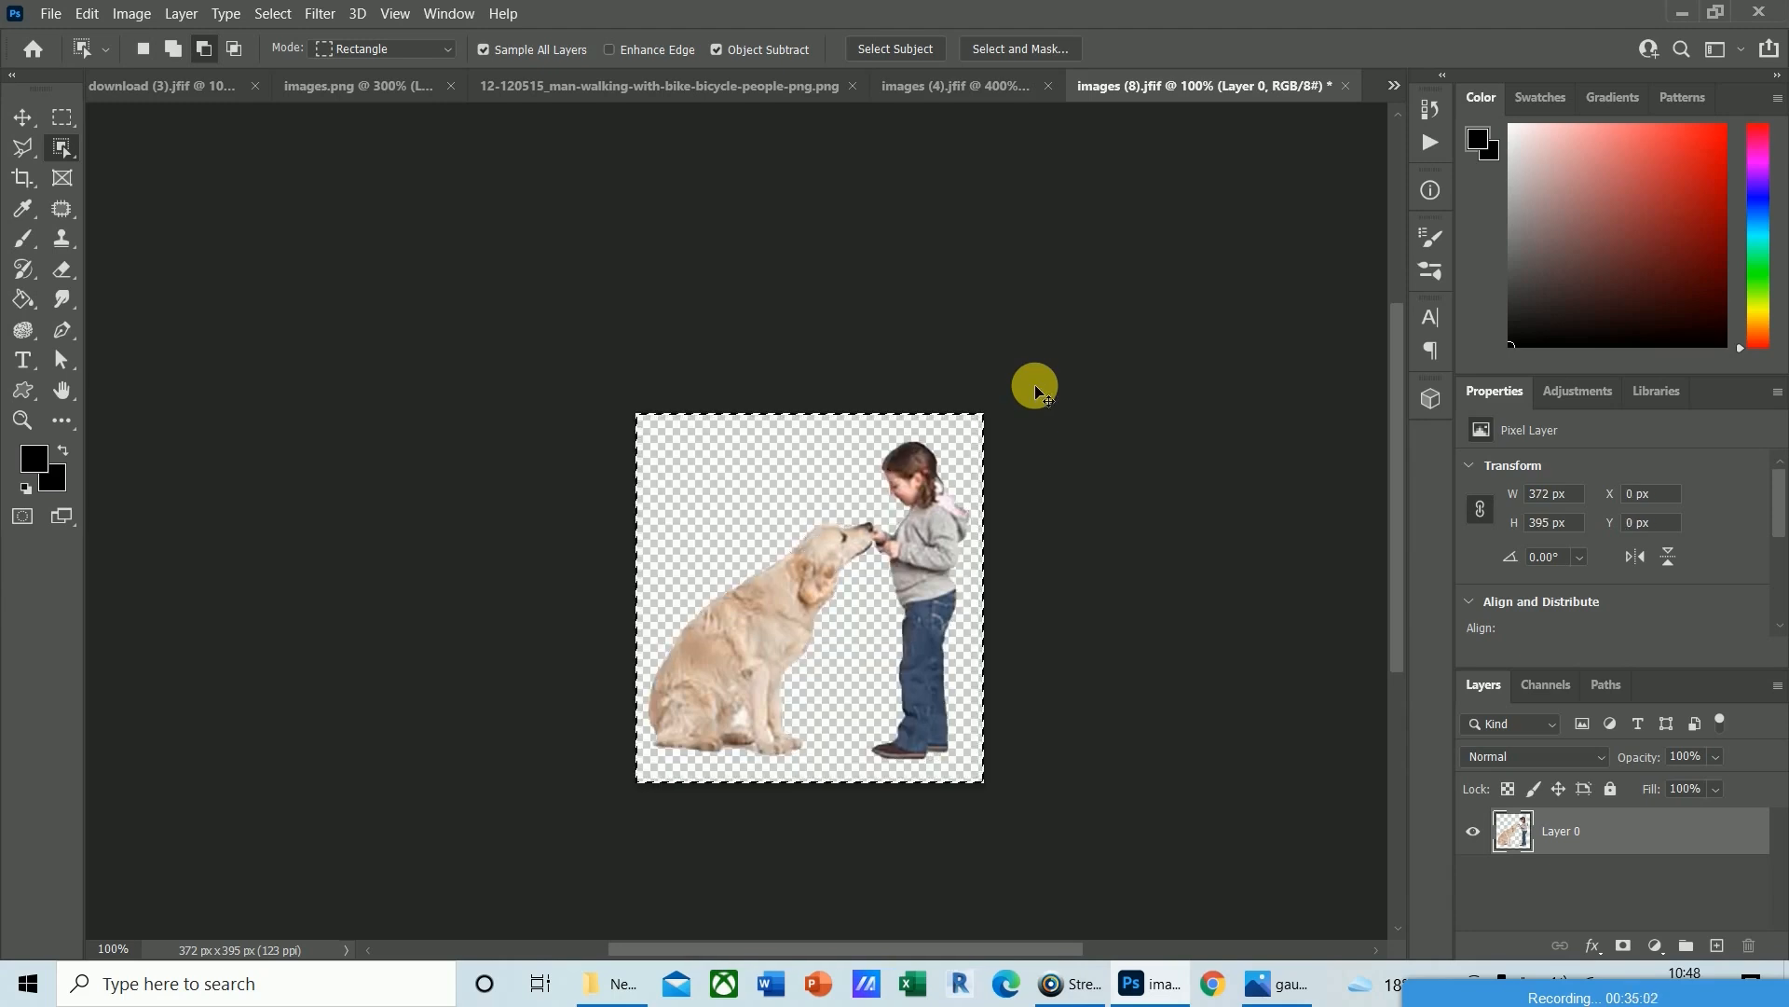
Paste the girl and dog cutout into 3.png and move it to X 2999 px, Y 1678 px on the middle-floor balcony.
key("ctrl+Tab")
key("ctrl+v")
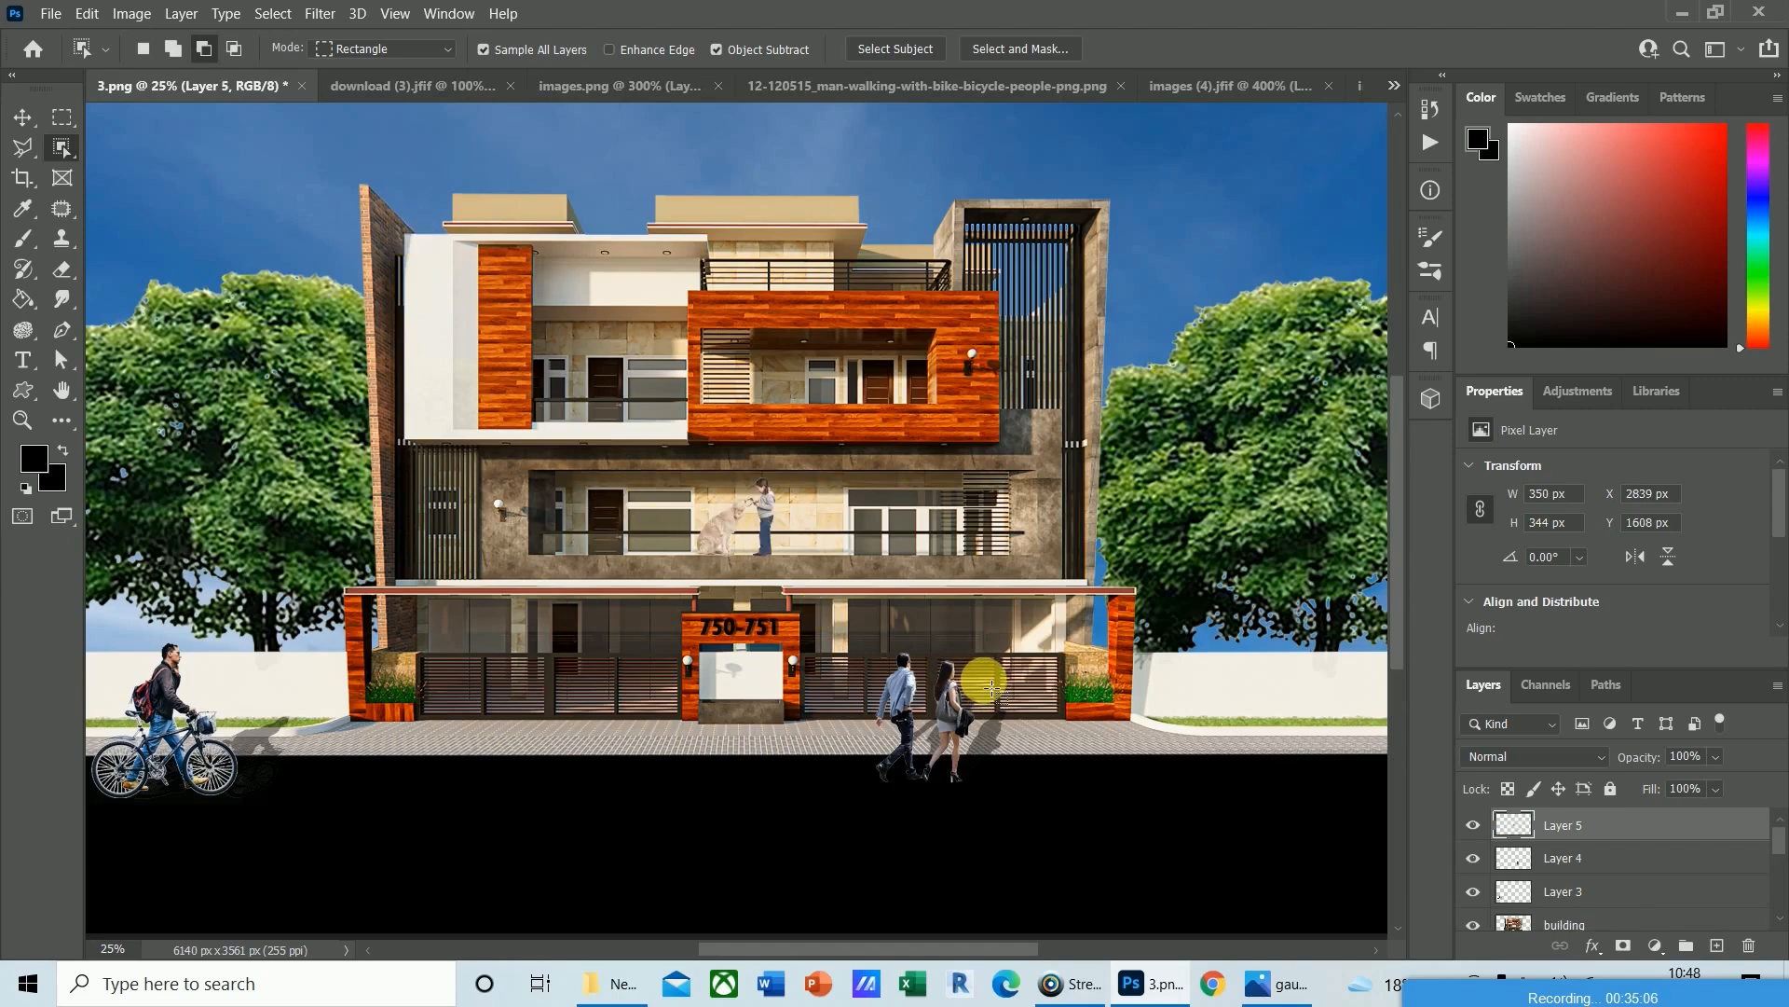
key("v")
key("Right")
key("Right")
key("Right")
key("Right")
key("Right")
key("Right")
key("Right")
key("Right")
key("Right")
key("Right")
key("Right")
key("Right")
key("Right")
key("Right")
key("Right")
key("Right")
key("Right")
key("Right")
key("Right")
key("Right")
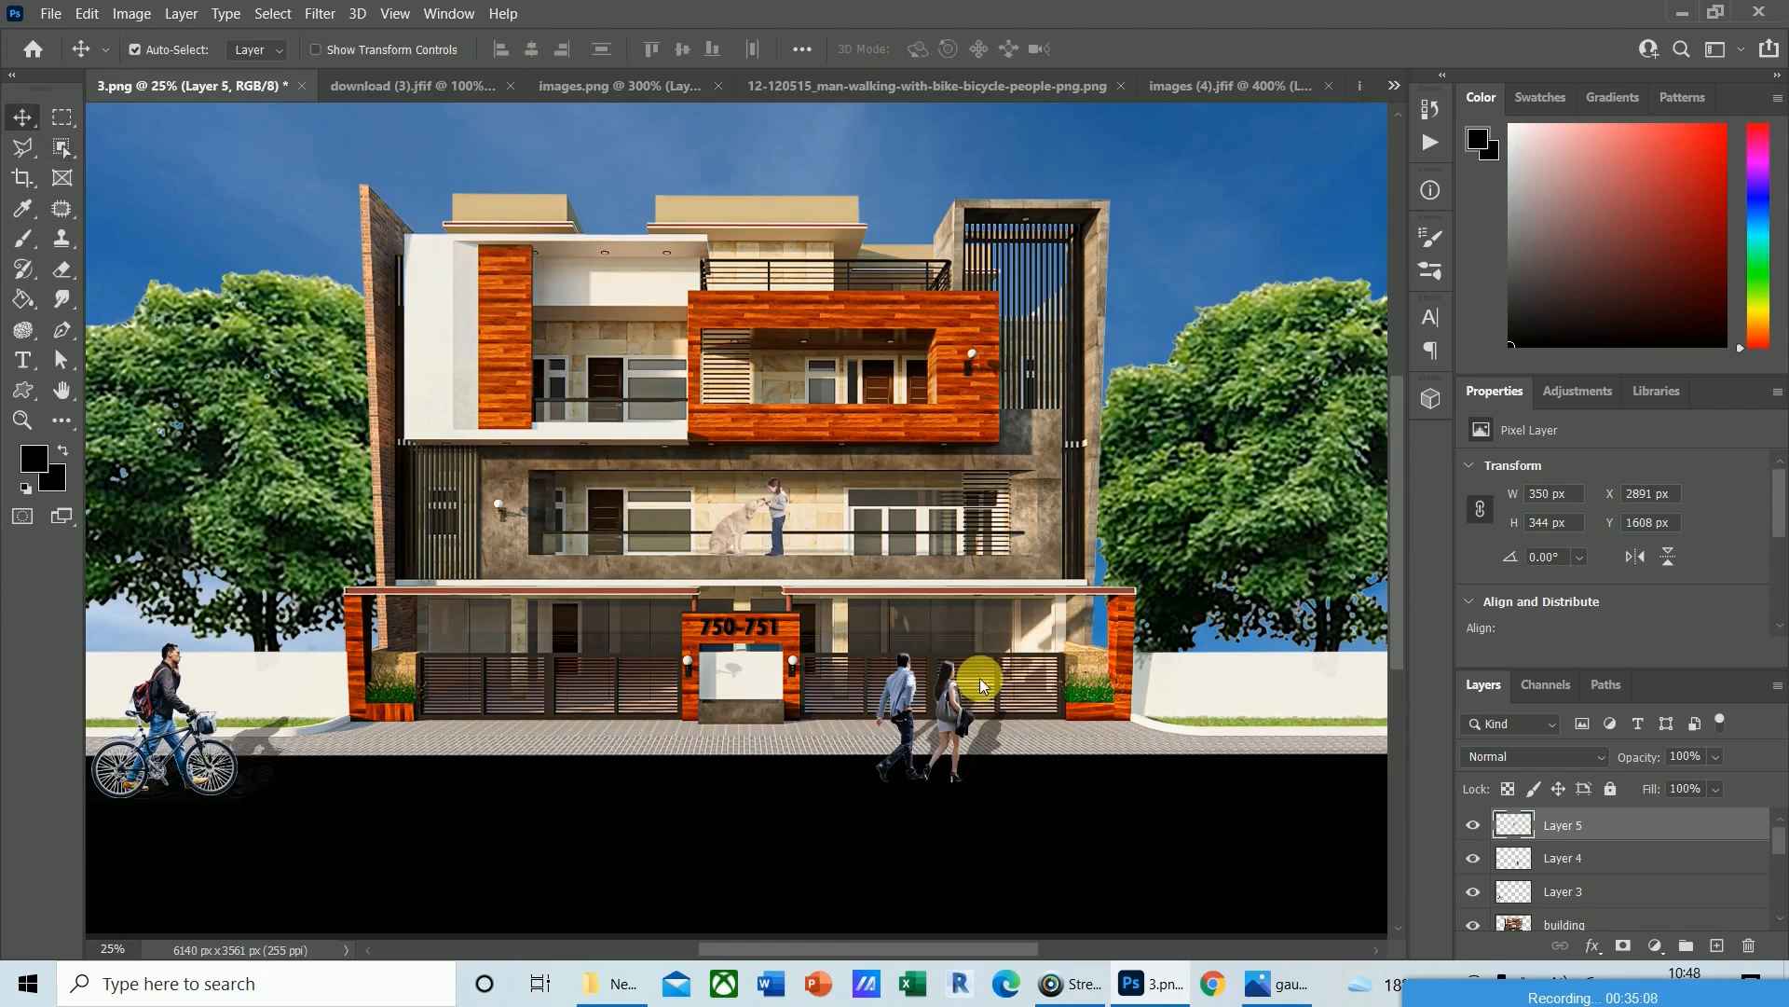
key("Down")
key("Down")
key("Down")
key("Down")
key("Down")
key("Down")
key("Down")
key("Down")
key("Down")
key("Down")
key("Down")
key("Down")
key("Down")
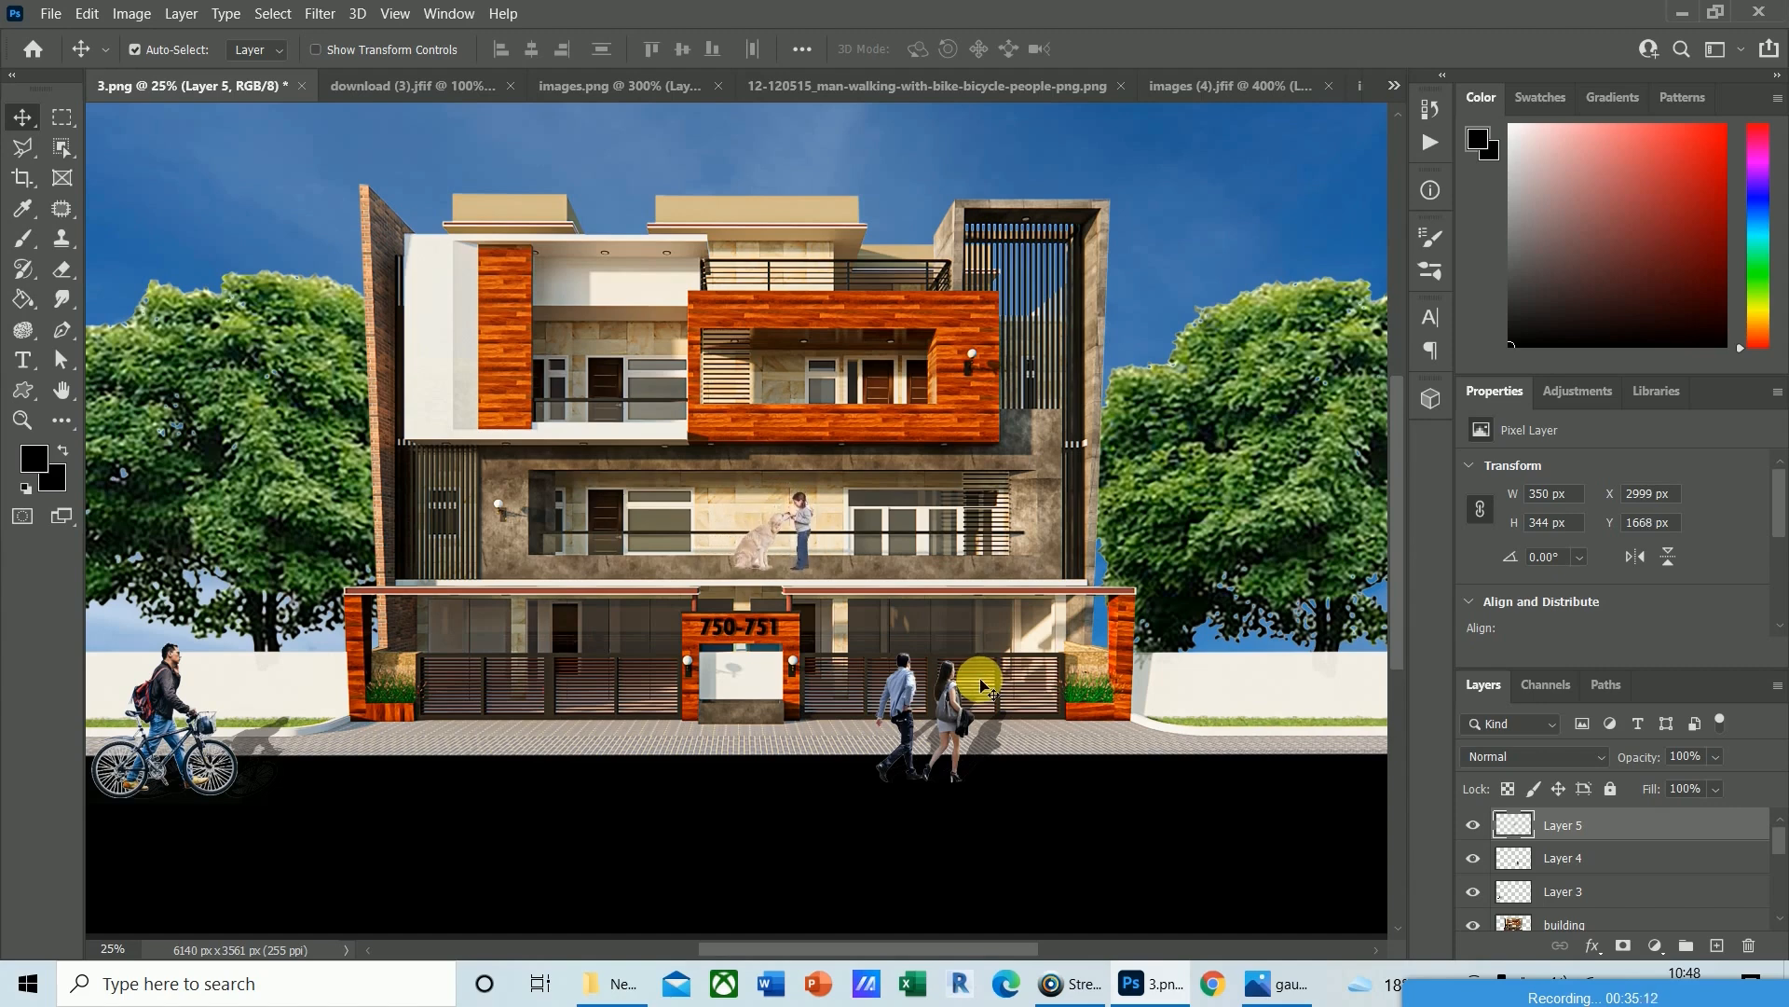
key("Down")
key("Down")
Scale the girl and dog layer down to about 320 × 314 px and nudge it up slightly.
key("ctrl+plus")
key("ctrl+plus")
key("ctrl+plus")
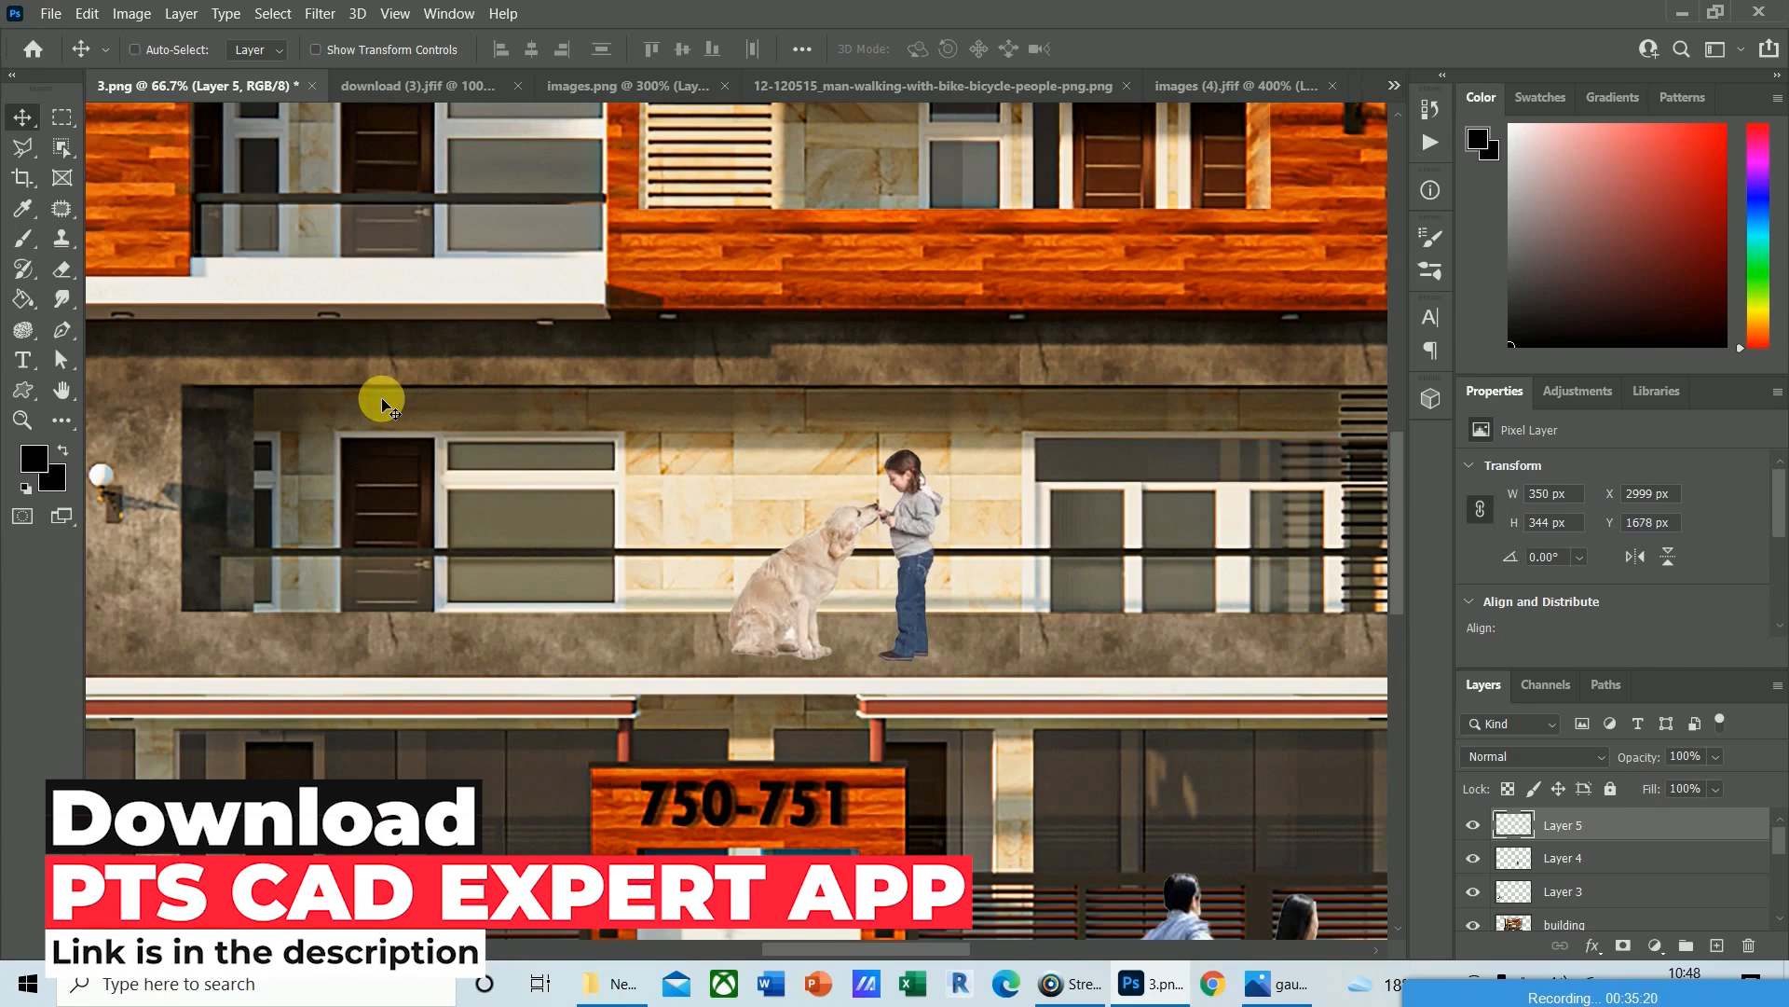
key("ctrl+t")
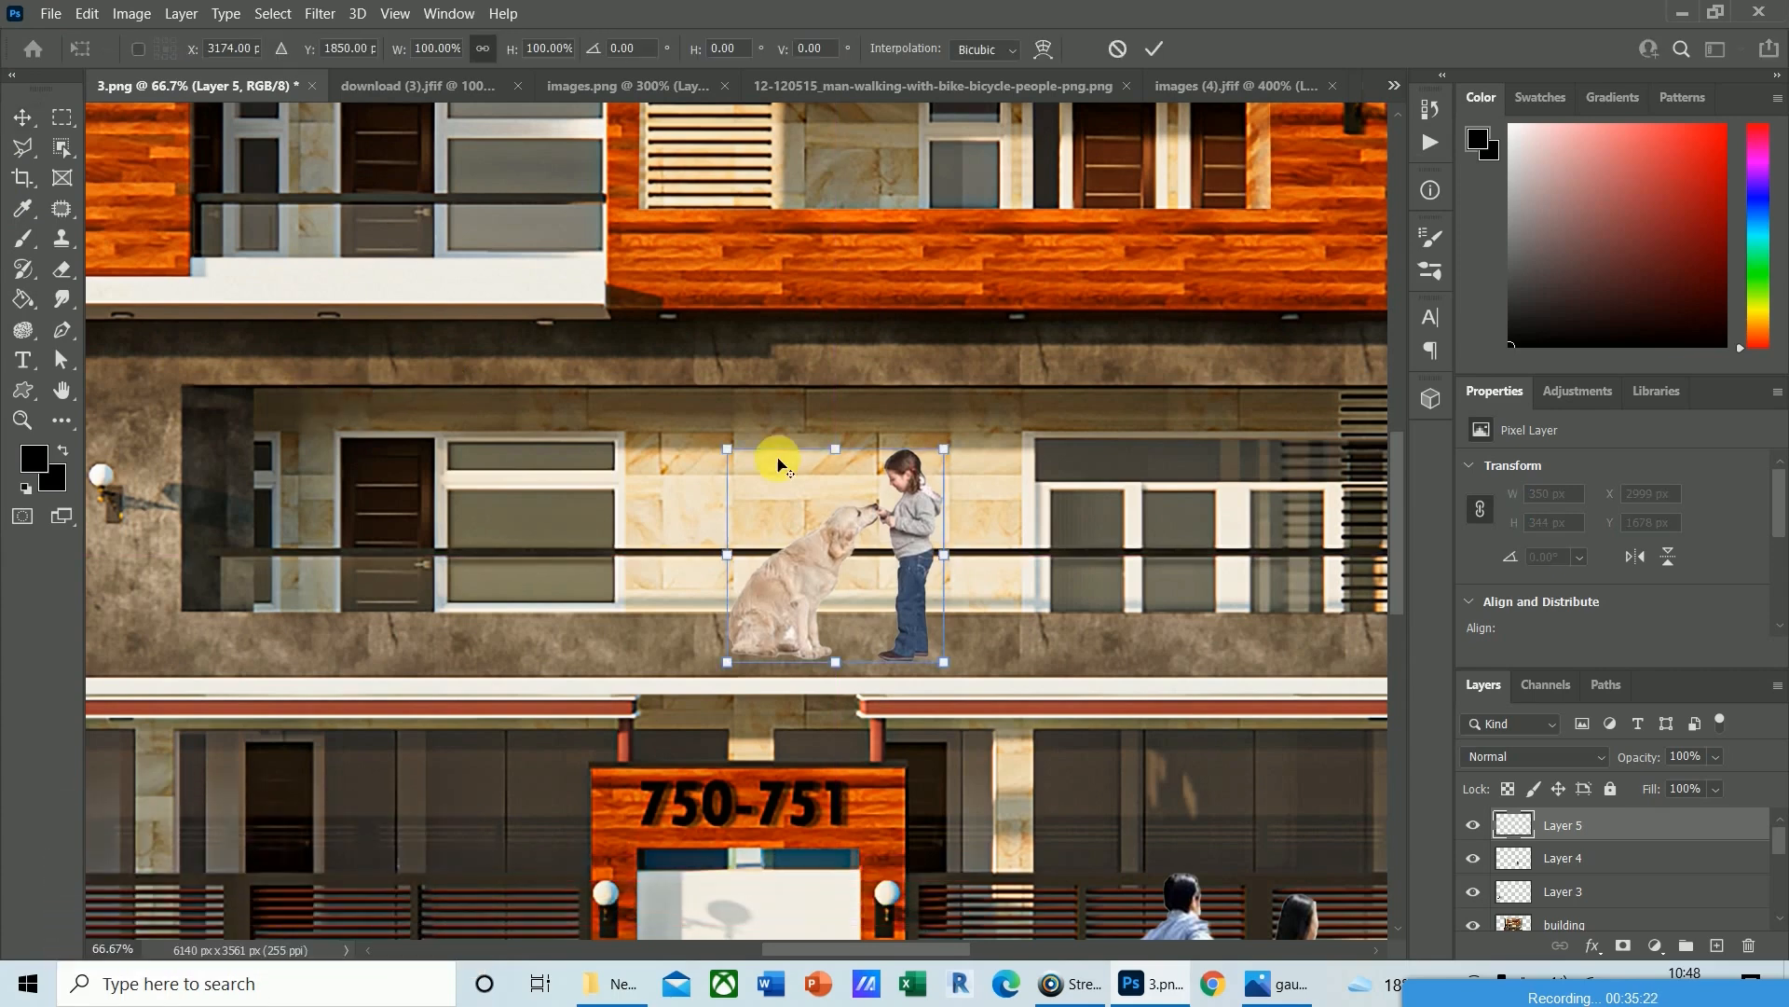
left_click_drag(948, 452, 938, 462)
key("Return")
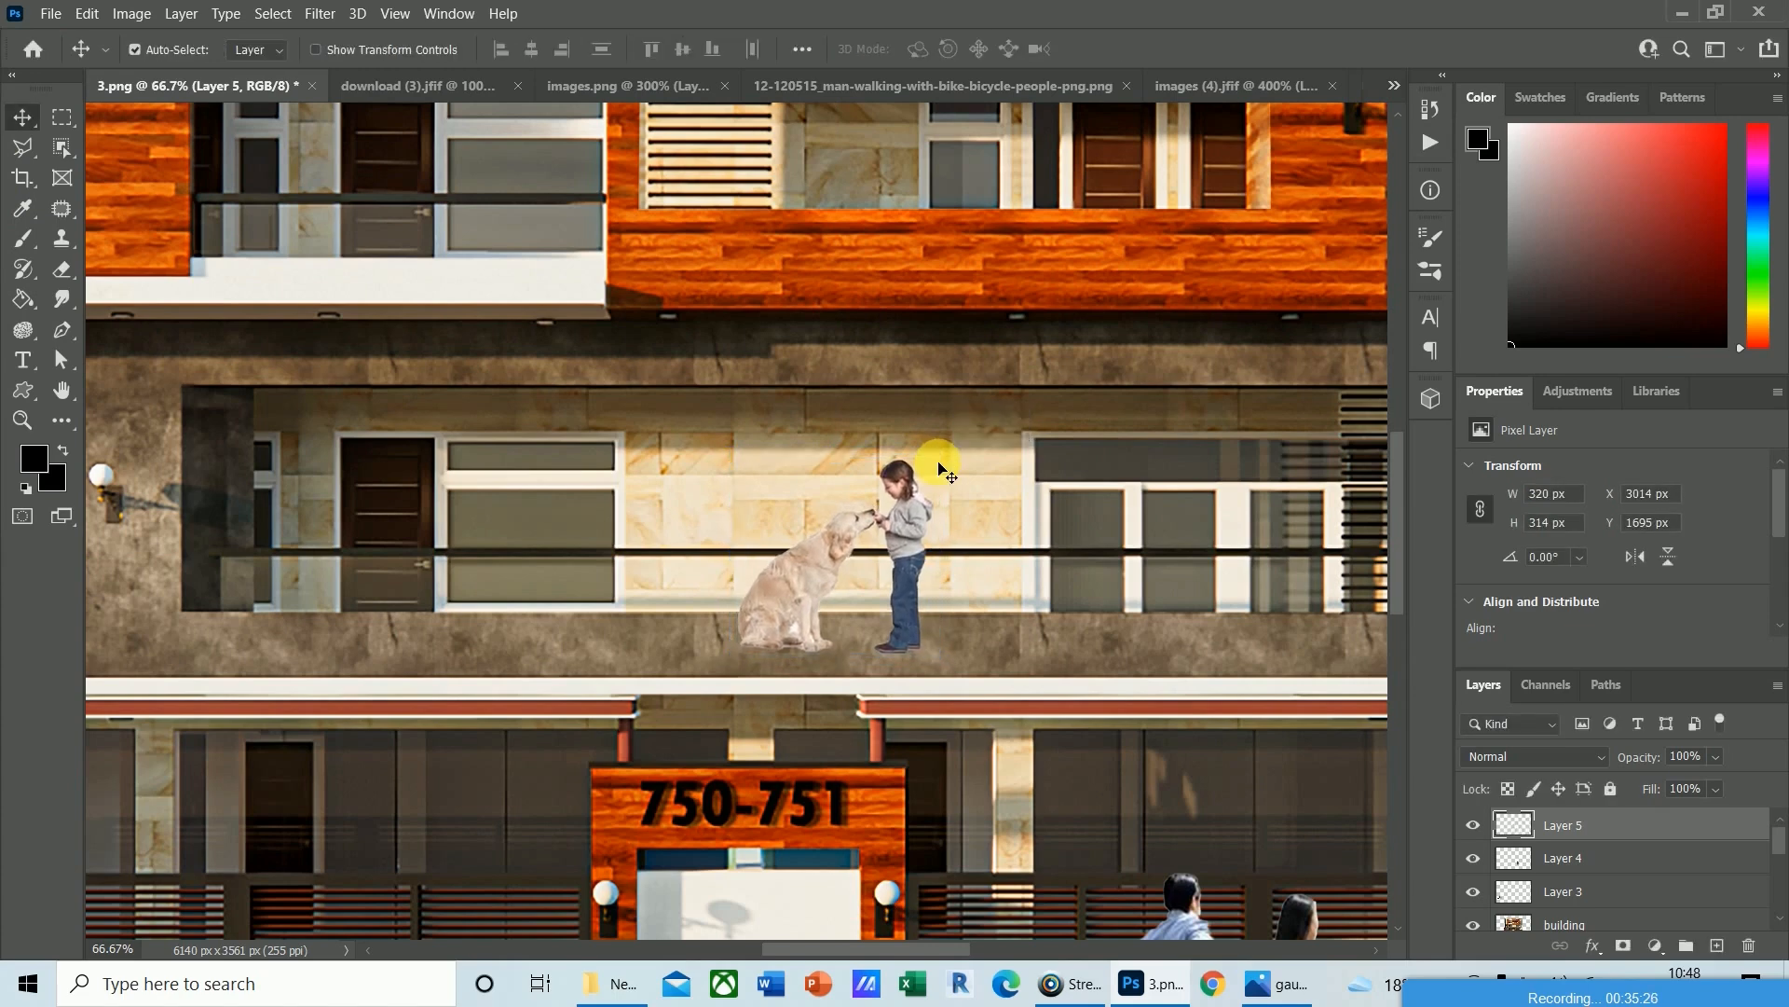
key("Up")
key("Up")
Add a layer mask to the girl and dog layer and paint black along the balcony rail with a 10 px brush to reveal the rail in front.
left_click(1622, 945)
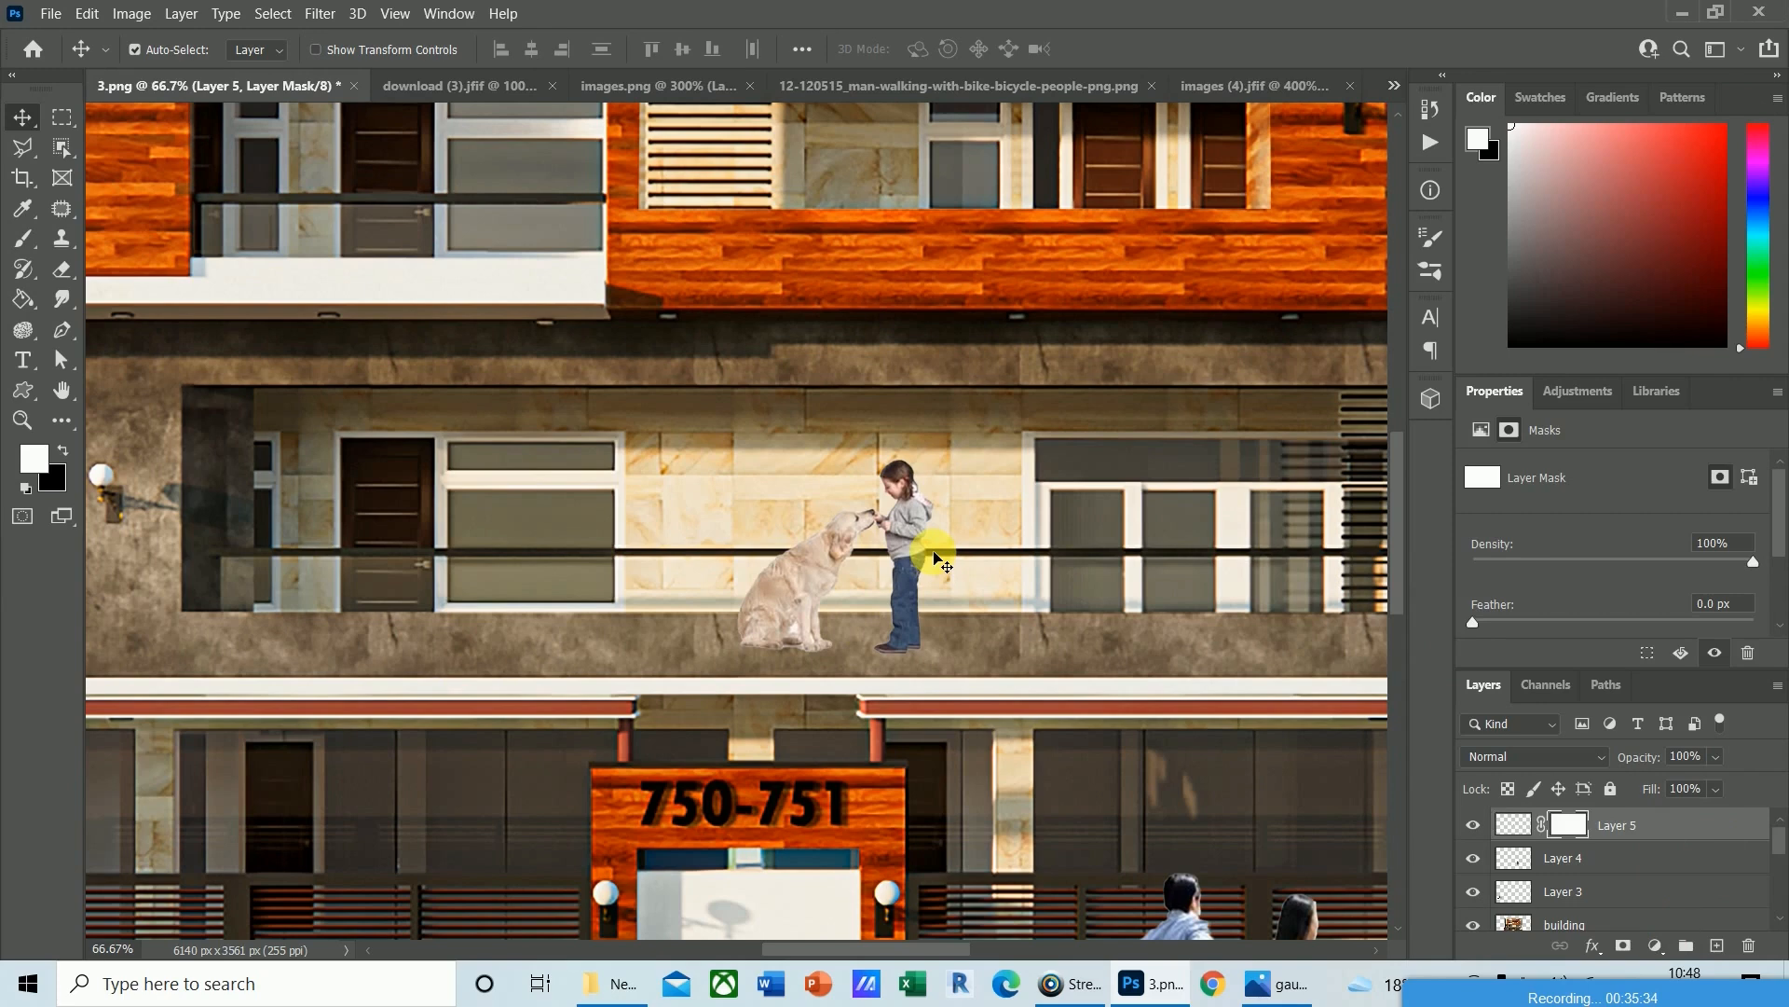
key("b")
key("ctrl+plus")
key("ctrl+plus")
key("ctrl+plus")
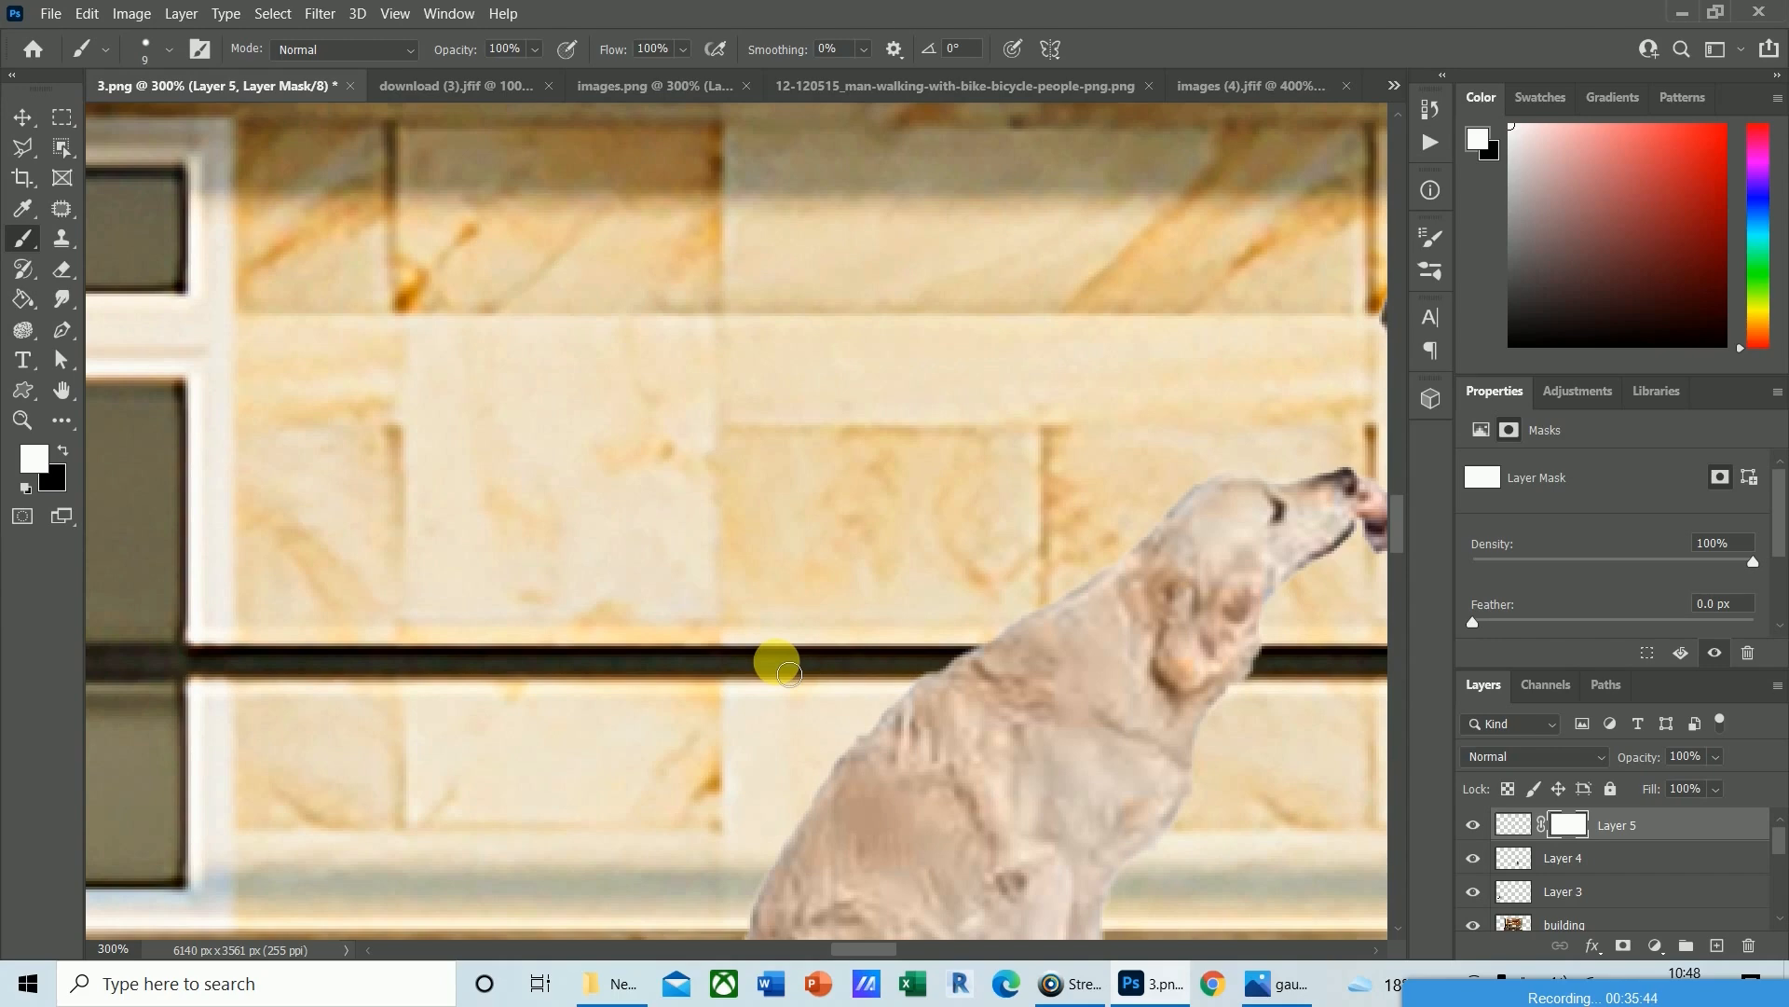
left_click_drag(870, 947, 904, 960)
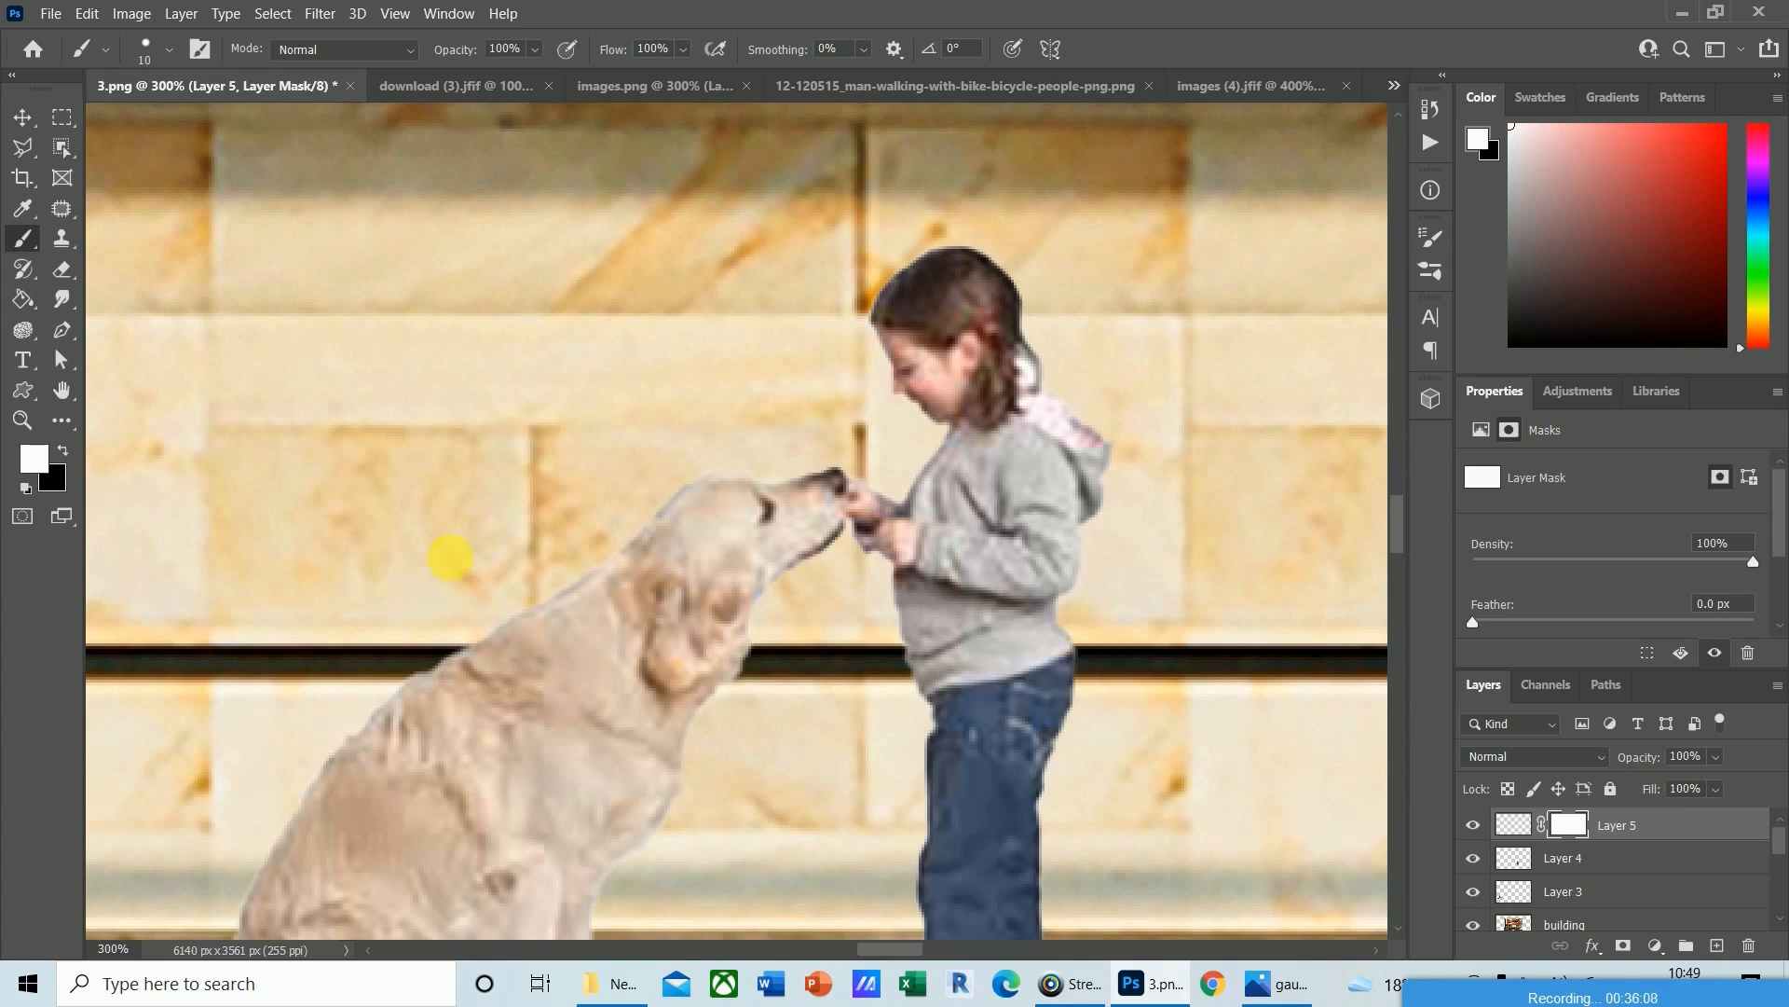
left_click(60, 451)
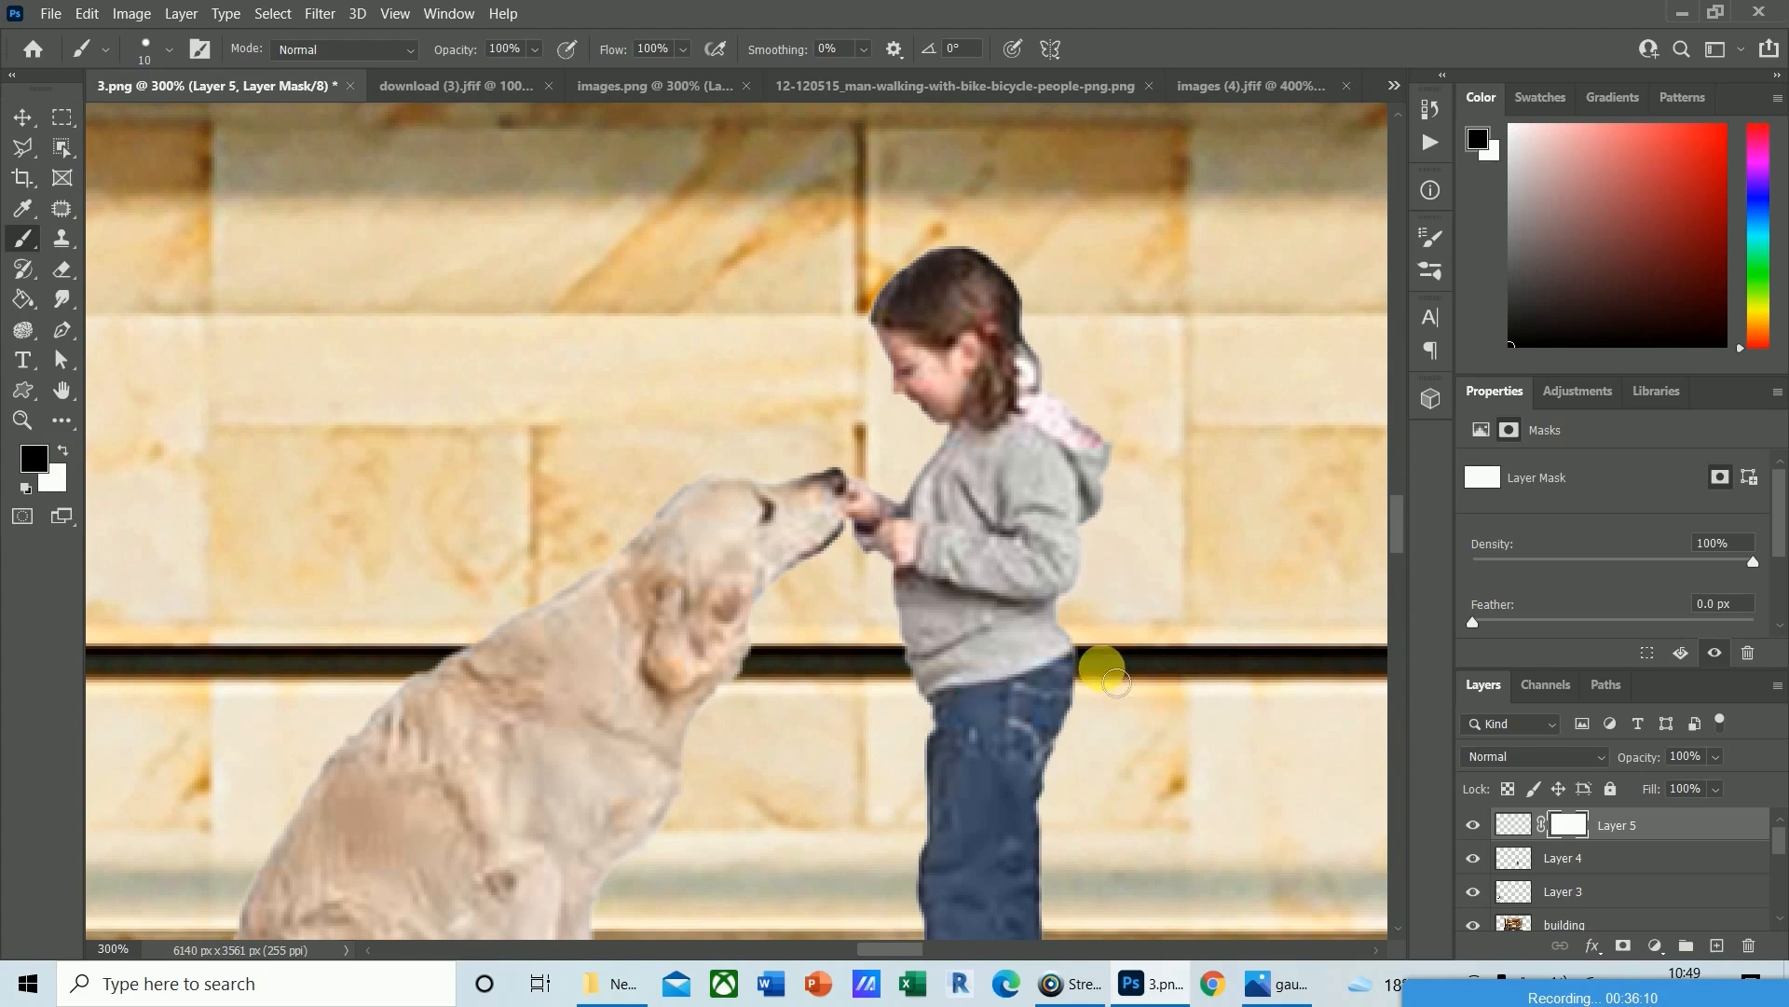
mouse_move(1100, 677)
left_mouse_down()
mouse_move(1056, 664)
mouse_move(1119, 681)
left_mouse_up()
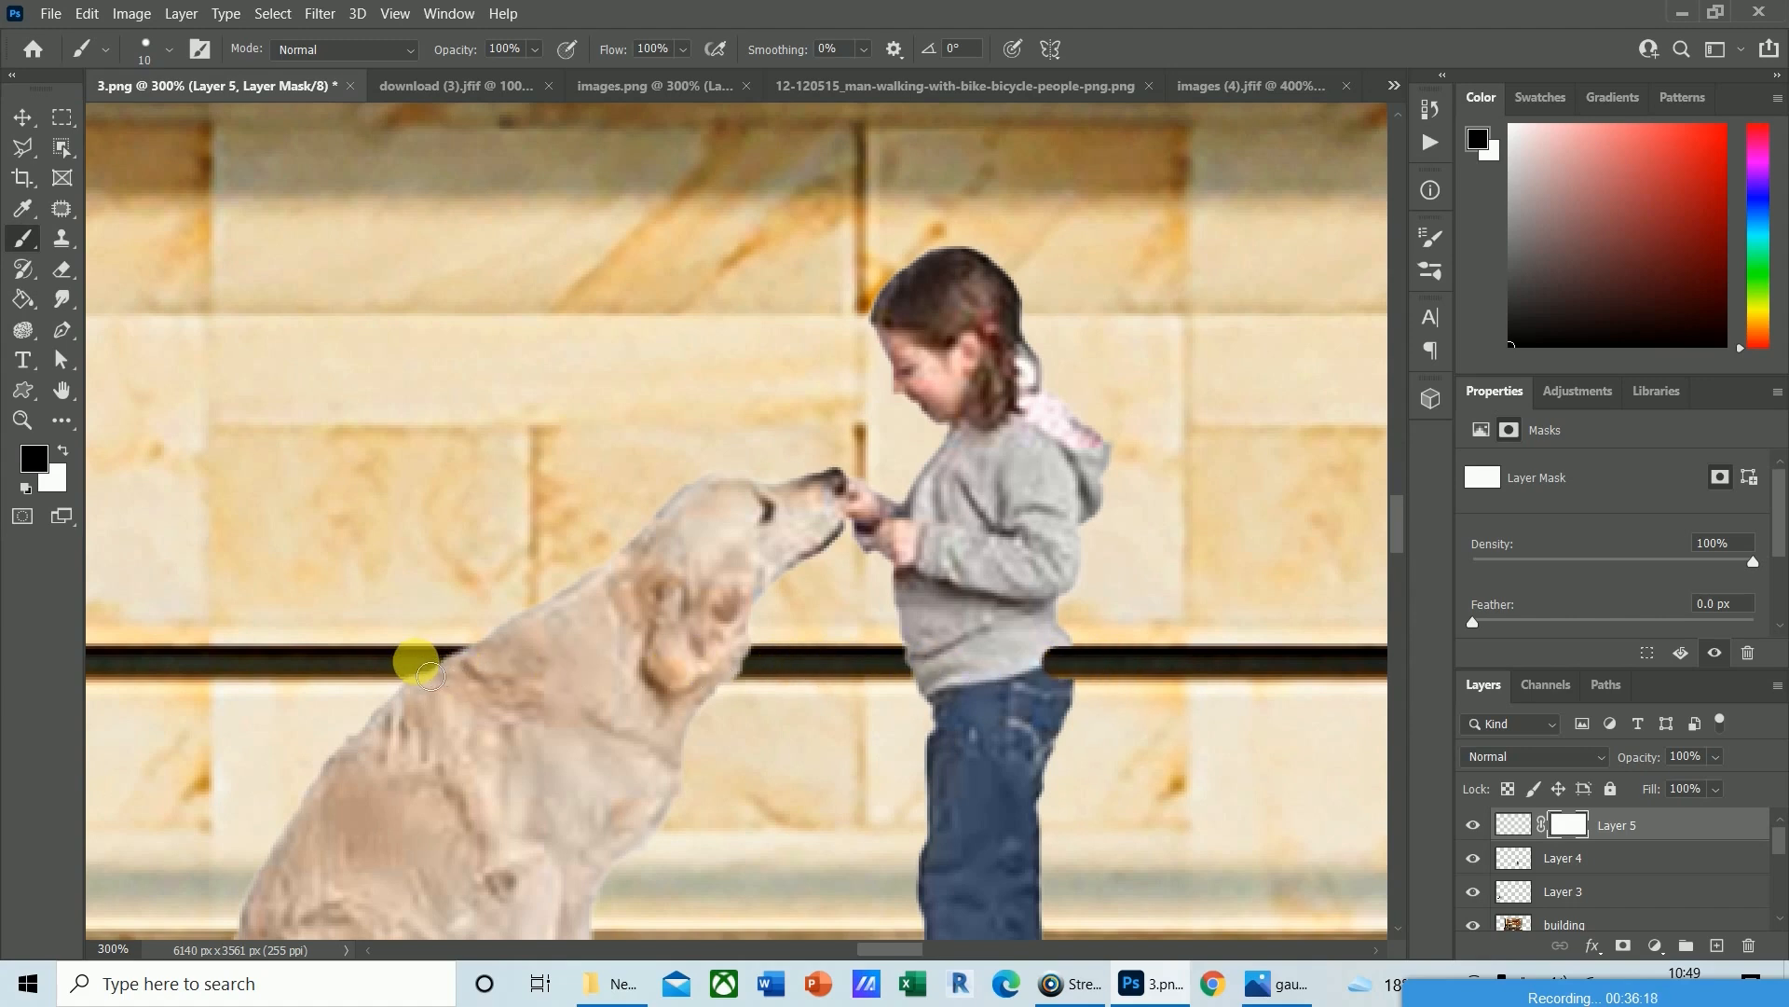
left_click(430, 674, "shift")
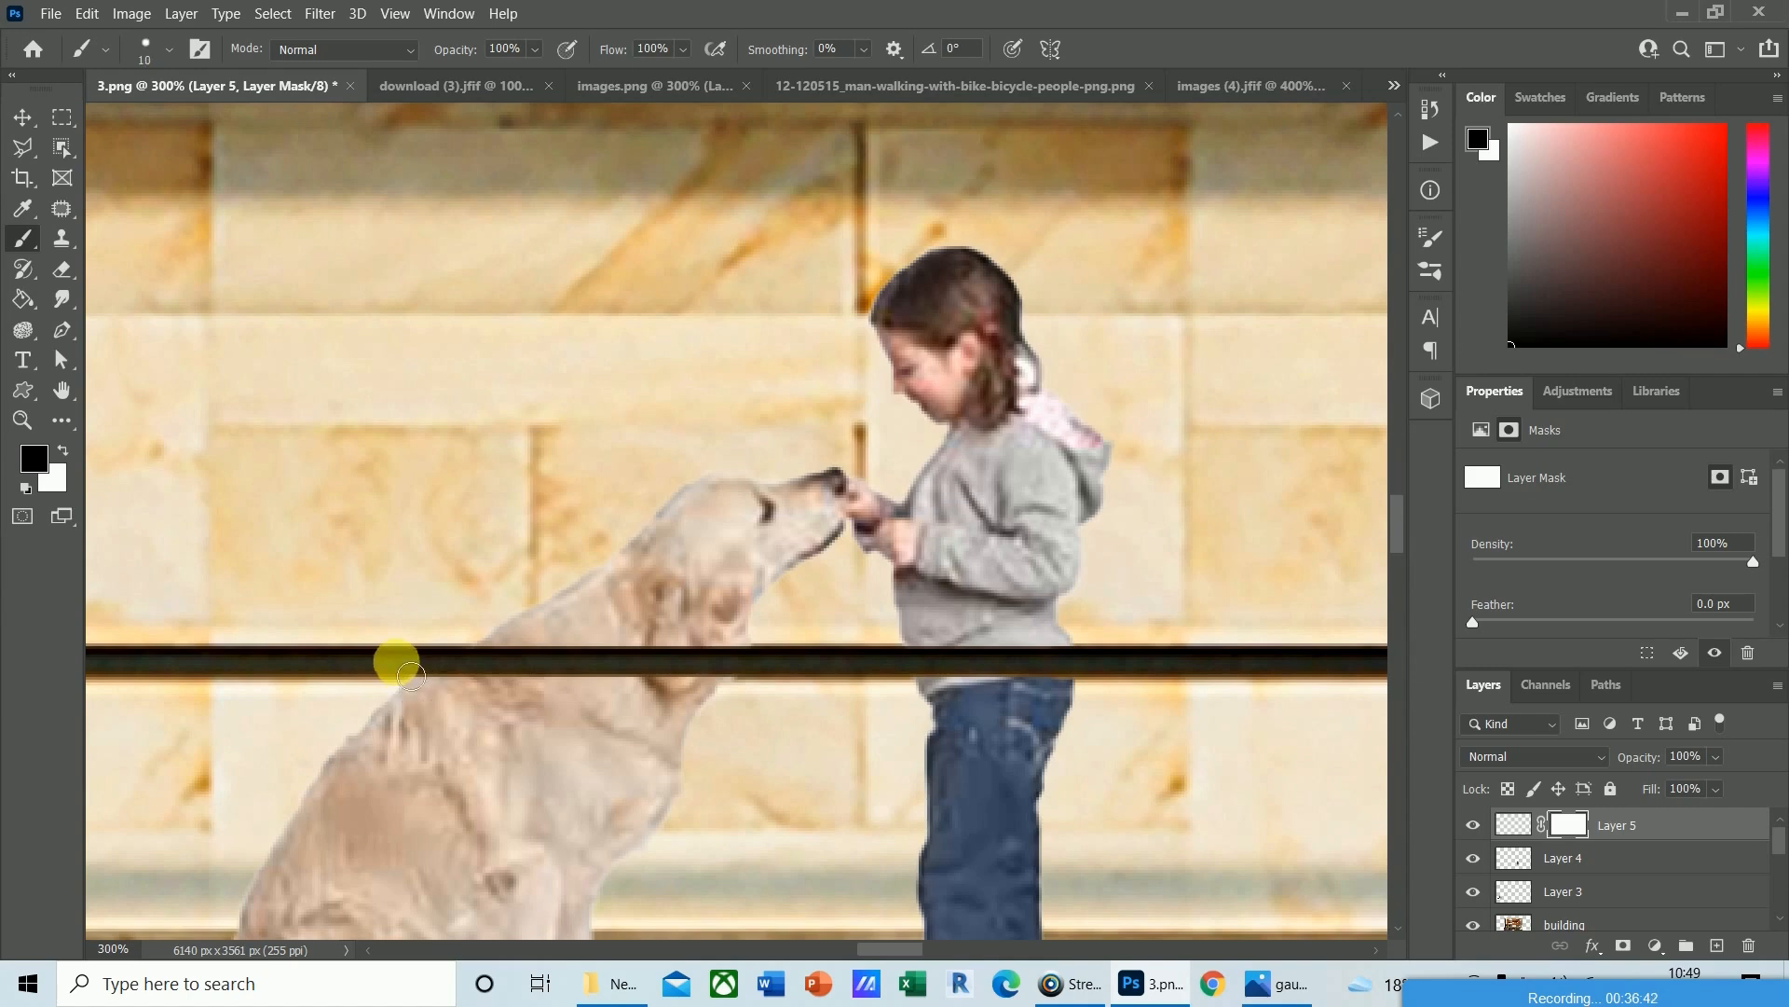
Mask out the parts of the girl and dog that overlap the concrete parapet below the balcony opening, using a 50 px black brush.
key("ctrl+minus")
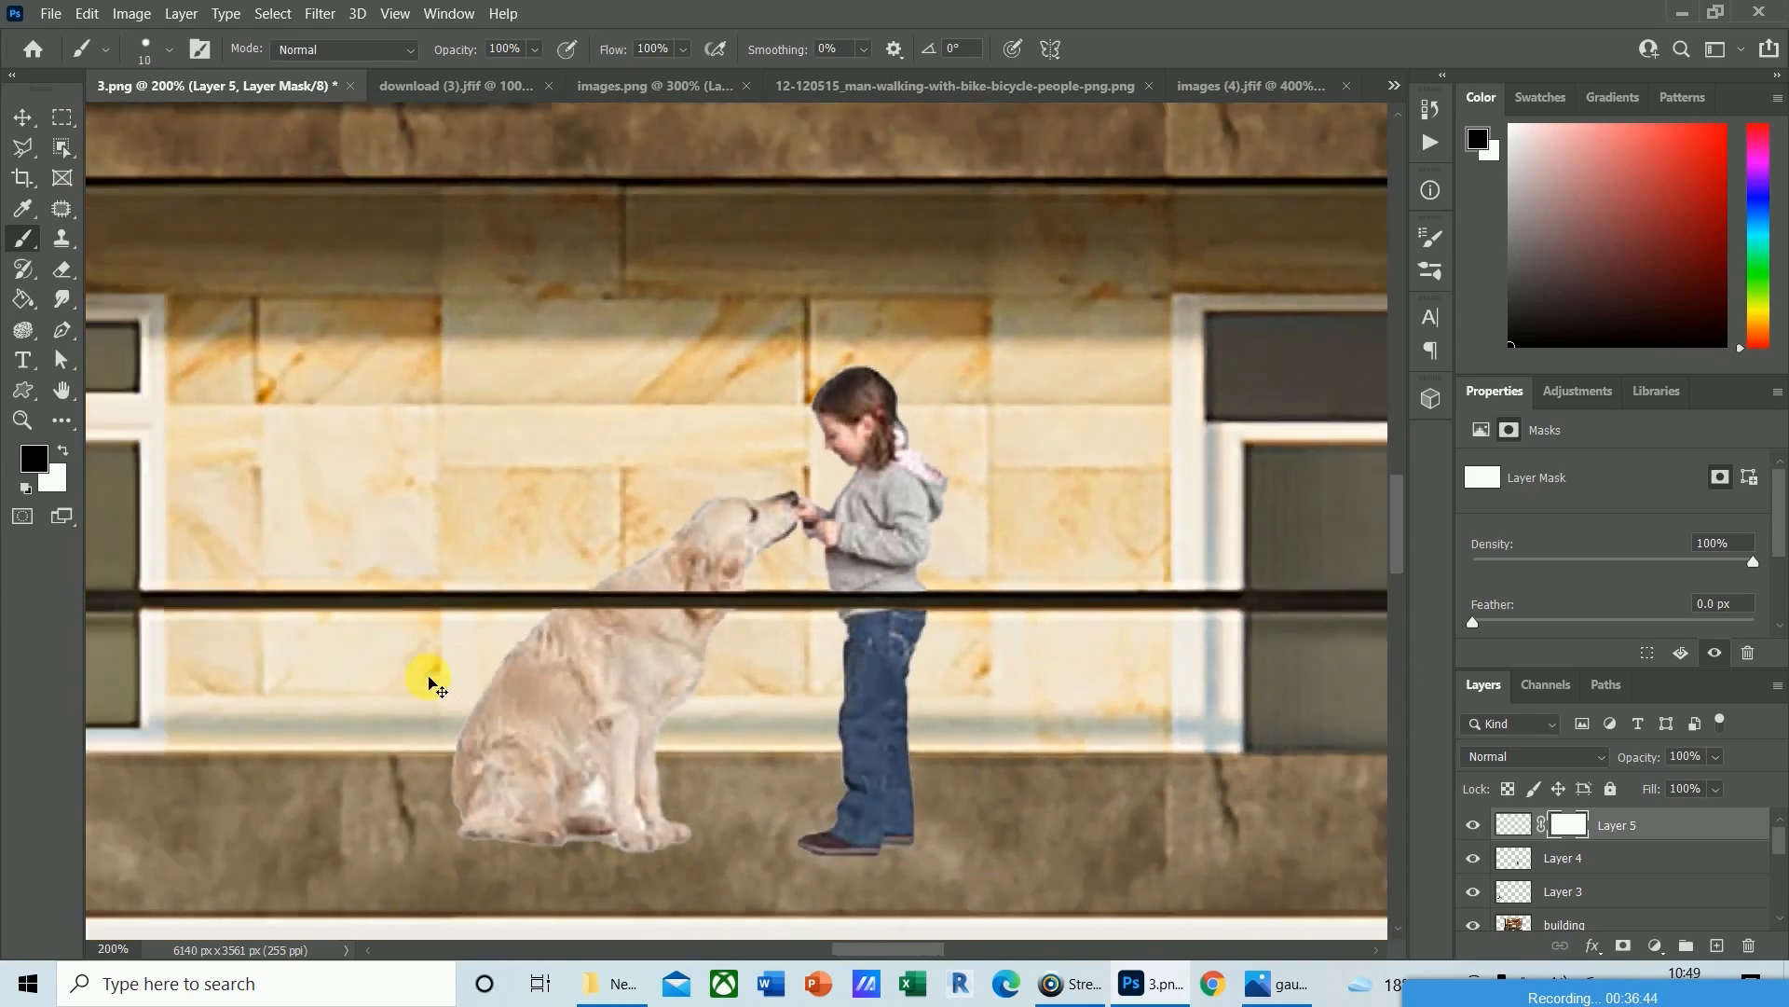
key("ctrl+minus")
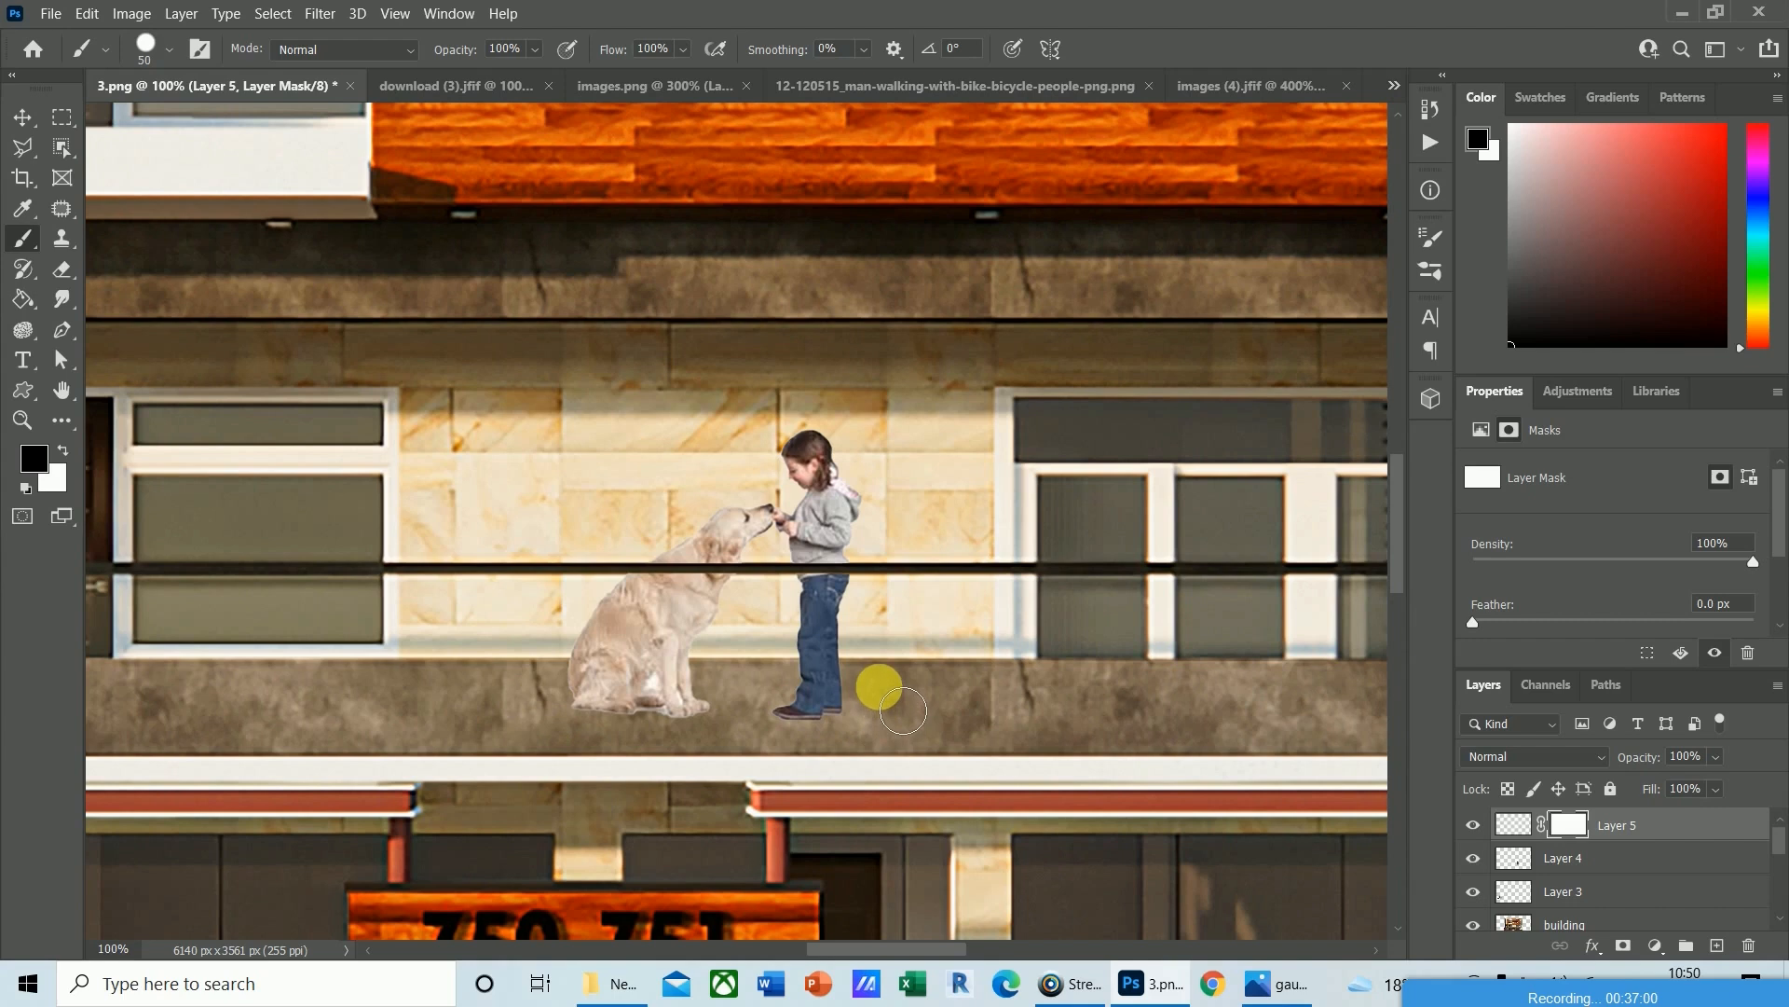
left_click(879, 687, "shift")
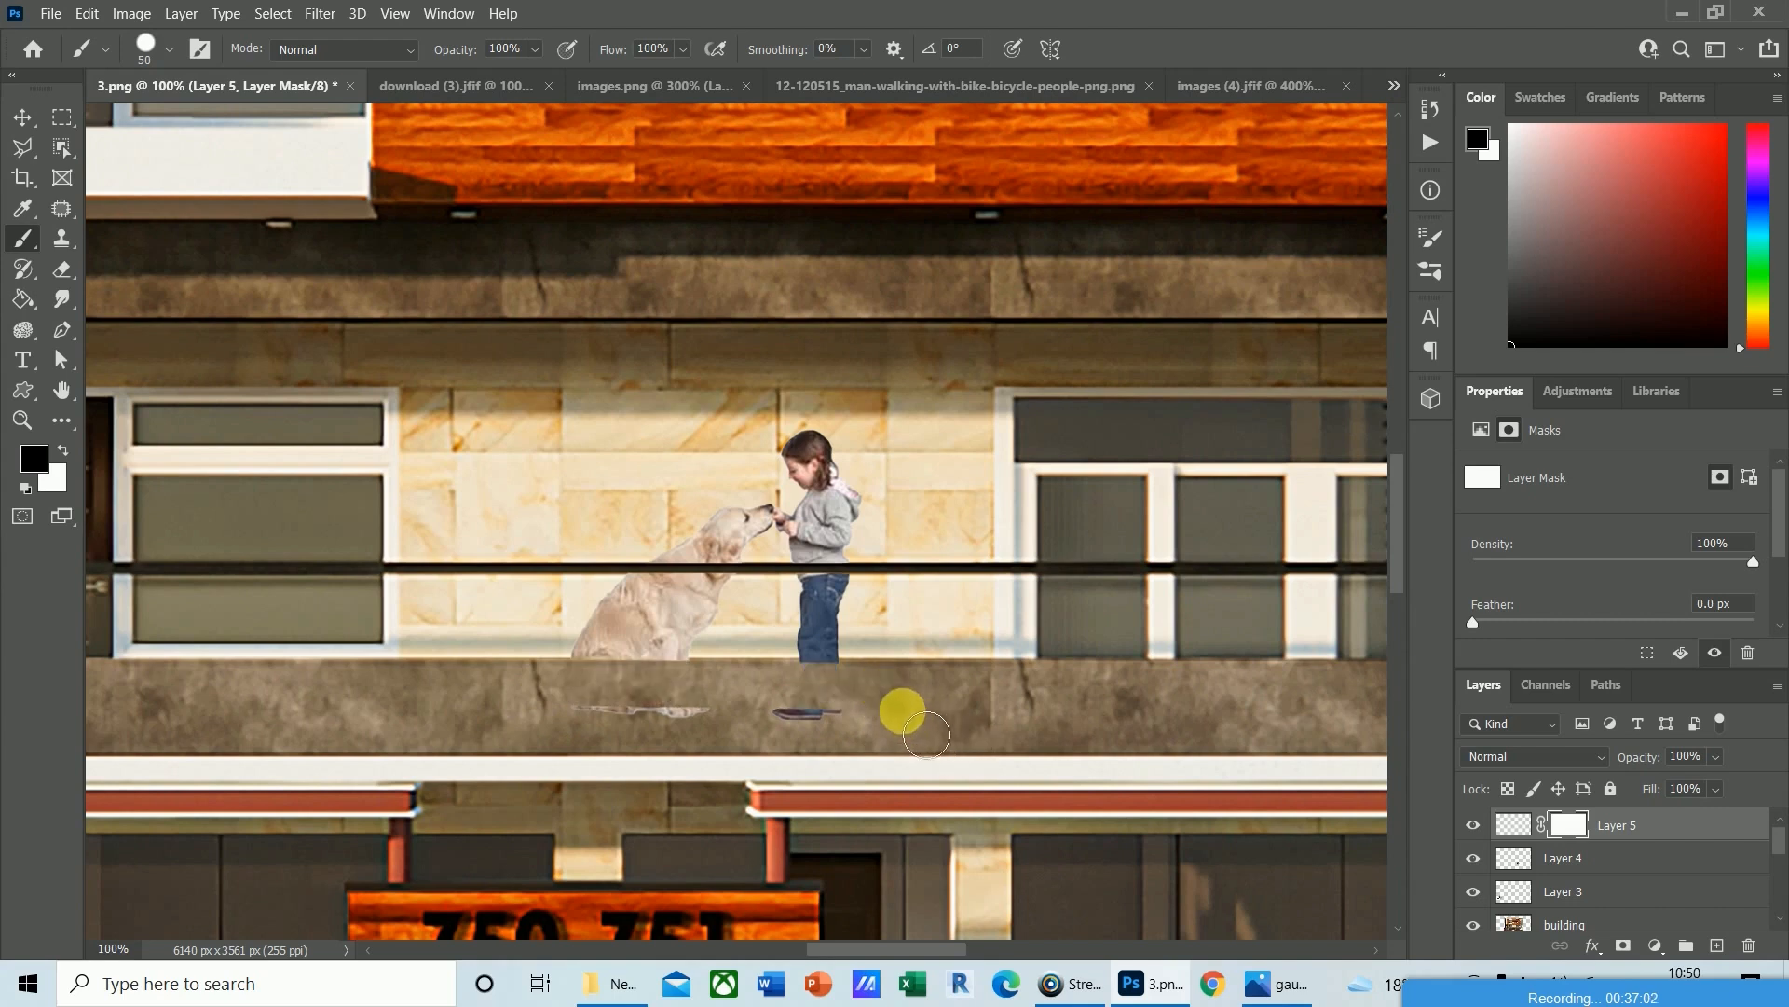
mouse_move(859, 734)
left_mouse_down()
mouse_move(441, 747)
mouse_move(618, 726)
mouse_move(555, 708)
mouse_move(587, 701)
mouse_move(868, 707)
mouse_move(657, 723)
mouse_move(597, 705)
mouse_move(738, 709)
mouse_move(559, 719)
left_mouse_up()
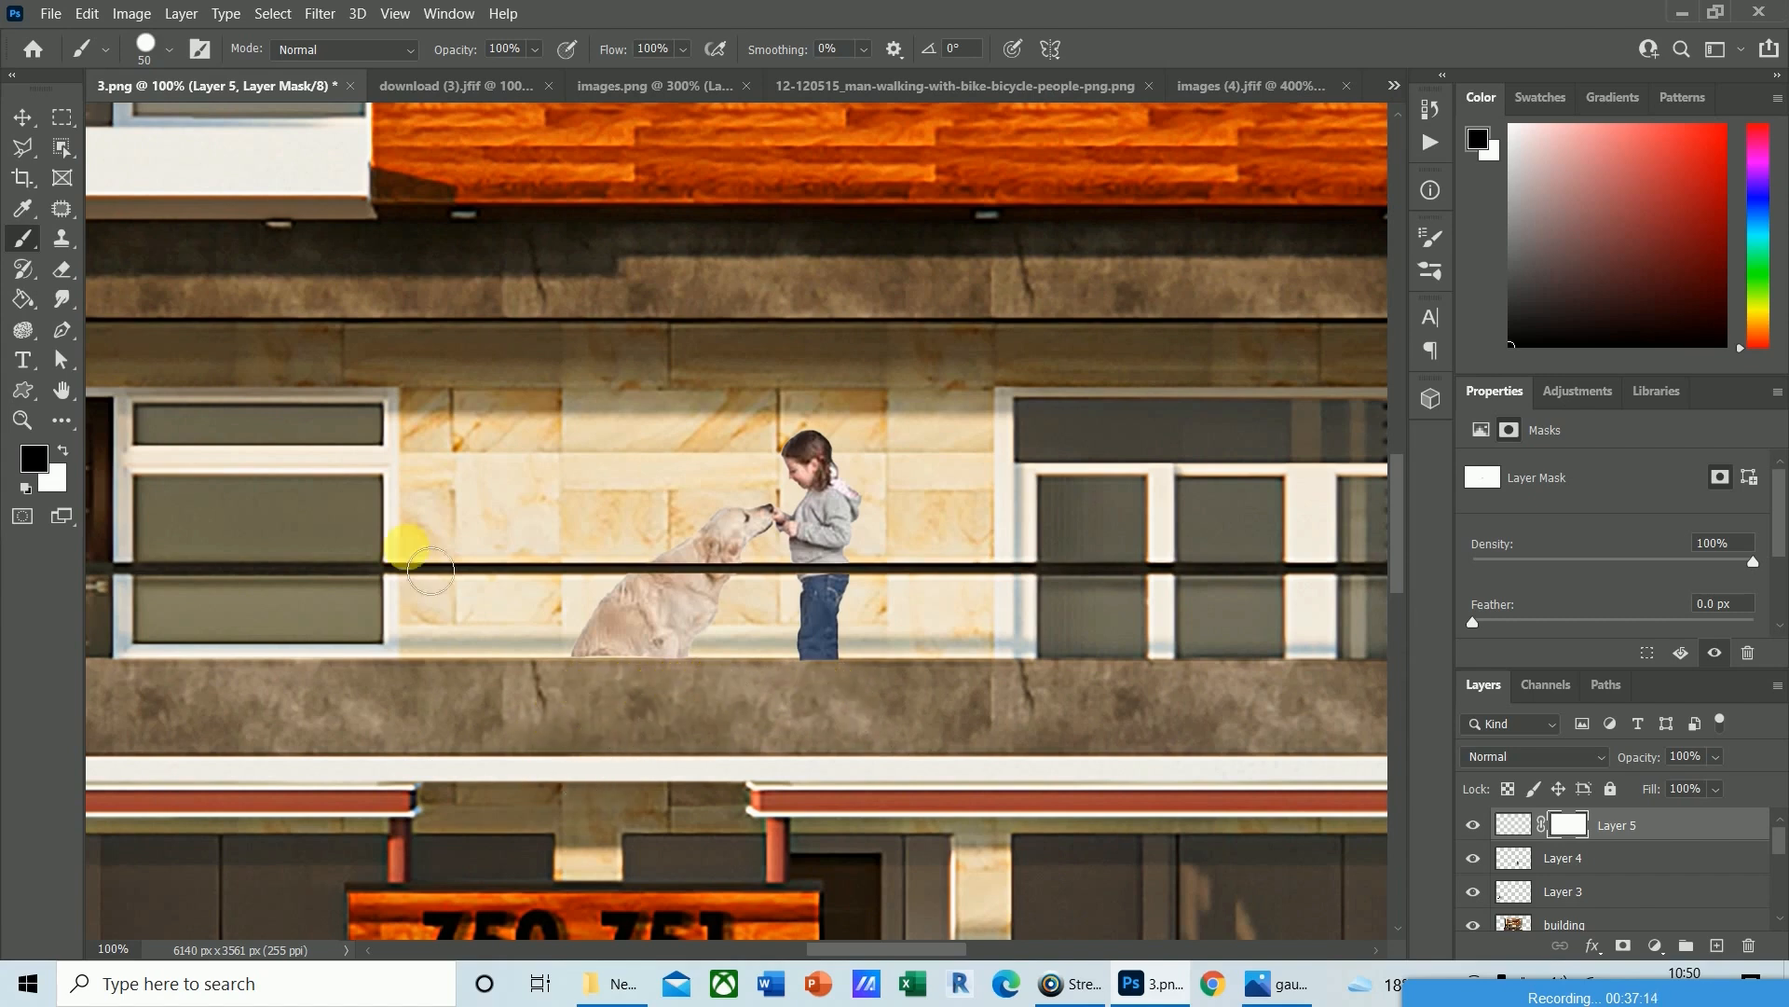
Paint white on the mask to restore the dog's lower body over the parapet, and mask it out again with black.
left_click(59, 451)
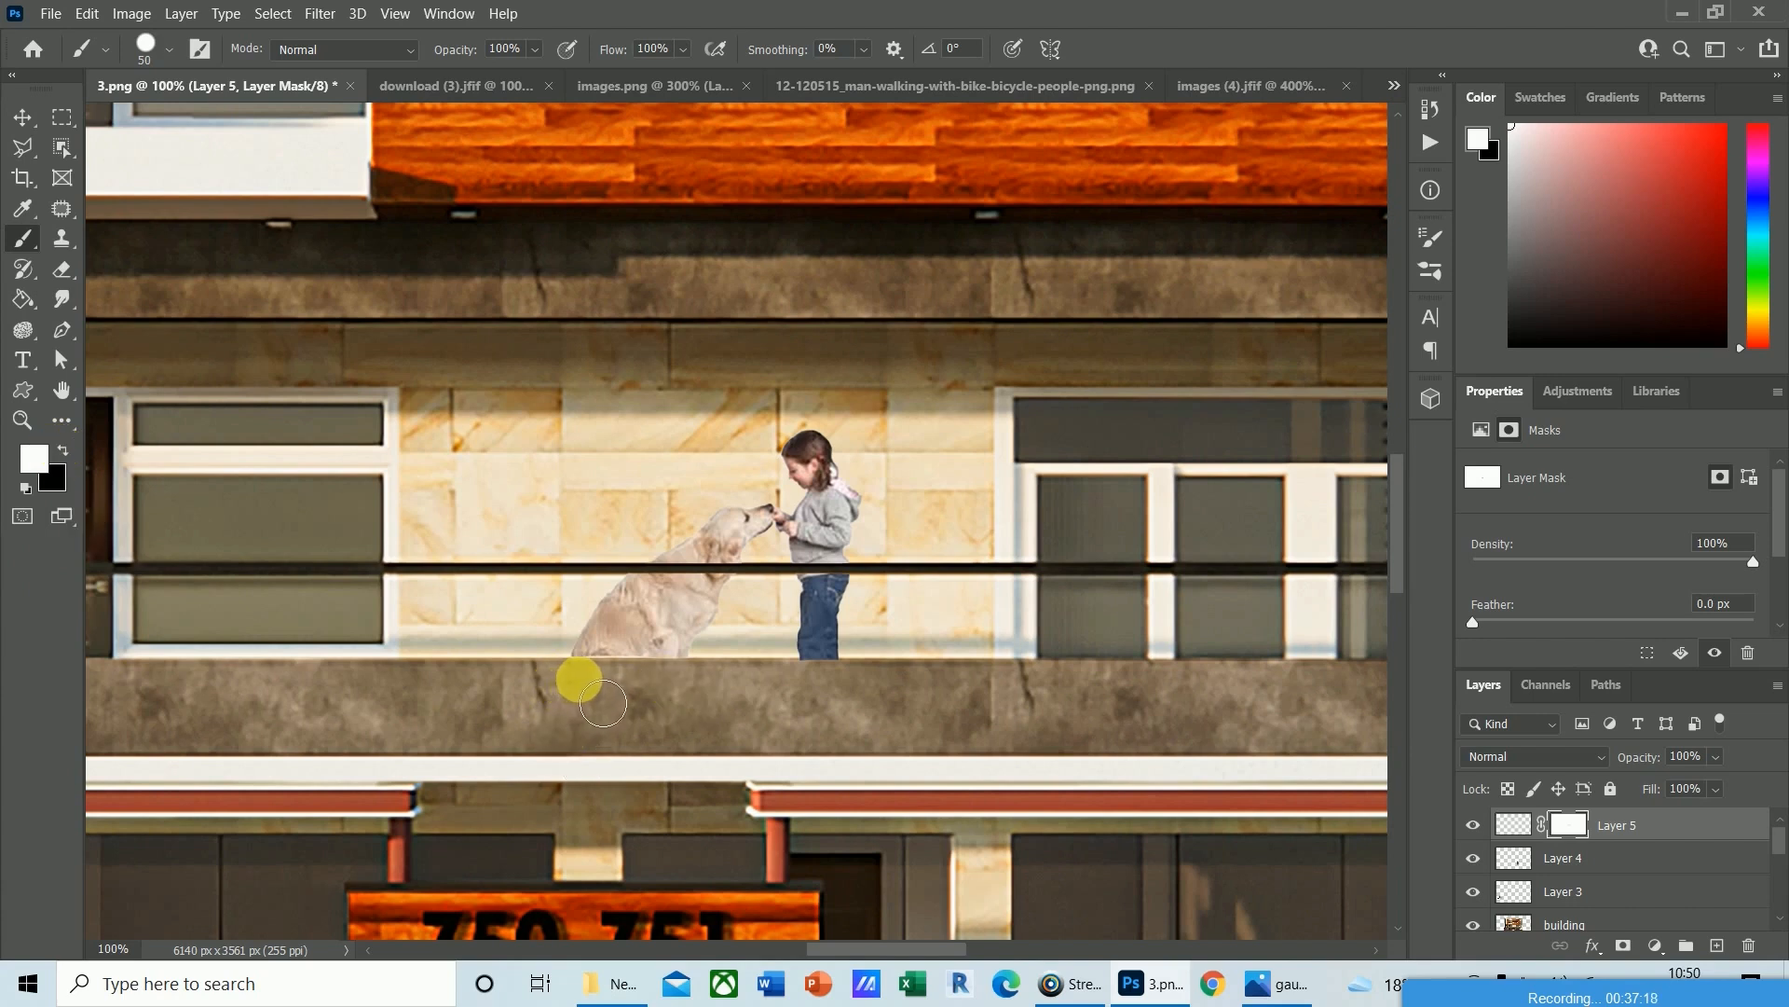
mouse_move(603, 702)
left_mouse_down()
mouse_move(660, 673)
mouse_move(620, 731)
left_mouse_up()
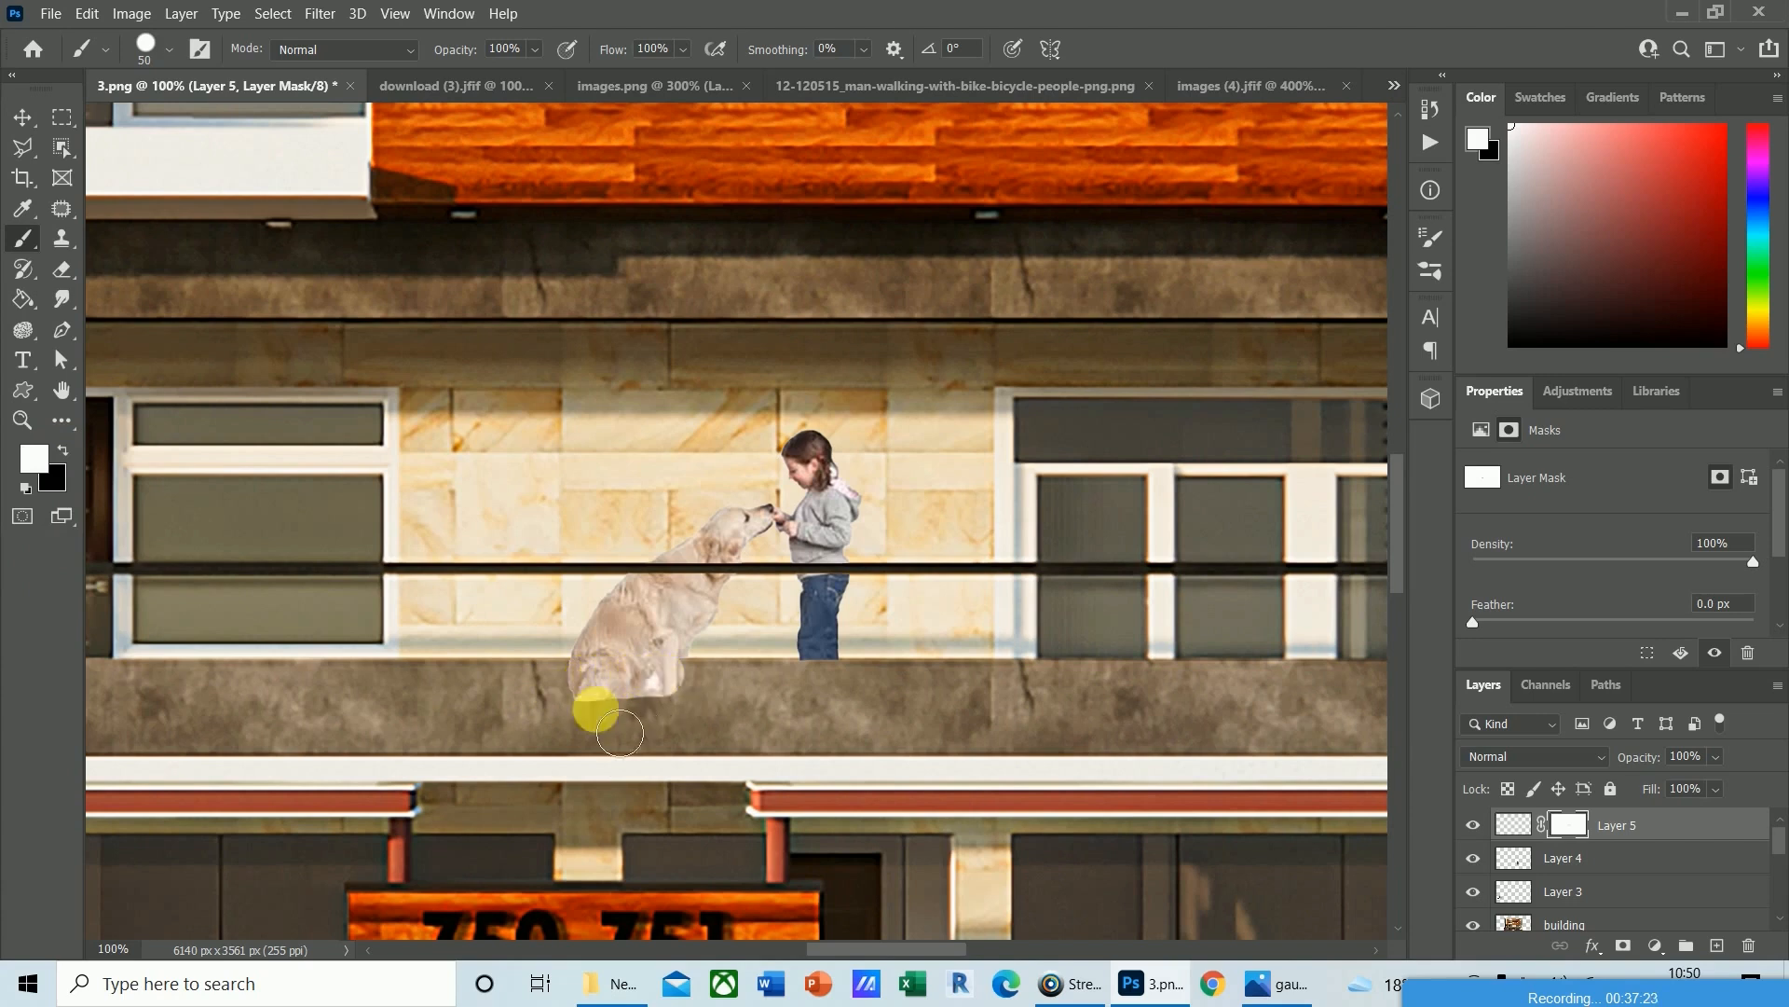
left_click(63, 452)
mouse_move(729, 712)
left_mouse_down()
mouse_move(543, 727)
mouse_move(714, 712)
mouse_move(586, 708)
mouse_move(719, 709)
mouse_move(588, 708)
mouse_move(669, 888)
mouse_move(636, 886)
left_mouse_up()
Review the whole composition and compare it with the finished reference image gaurav.jpg in Photos, returning to Photoshop.
scroll(615, 869, "down", 5)
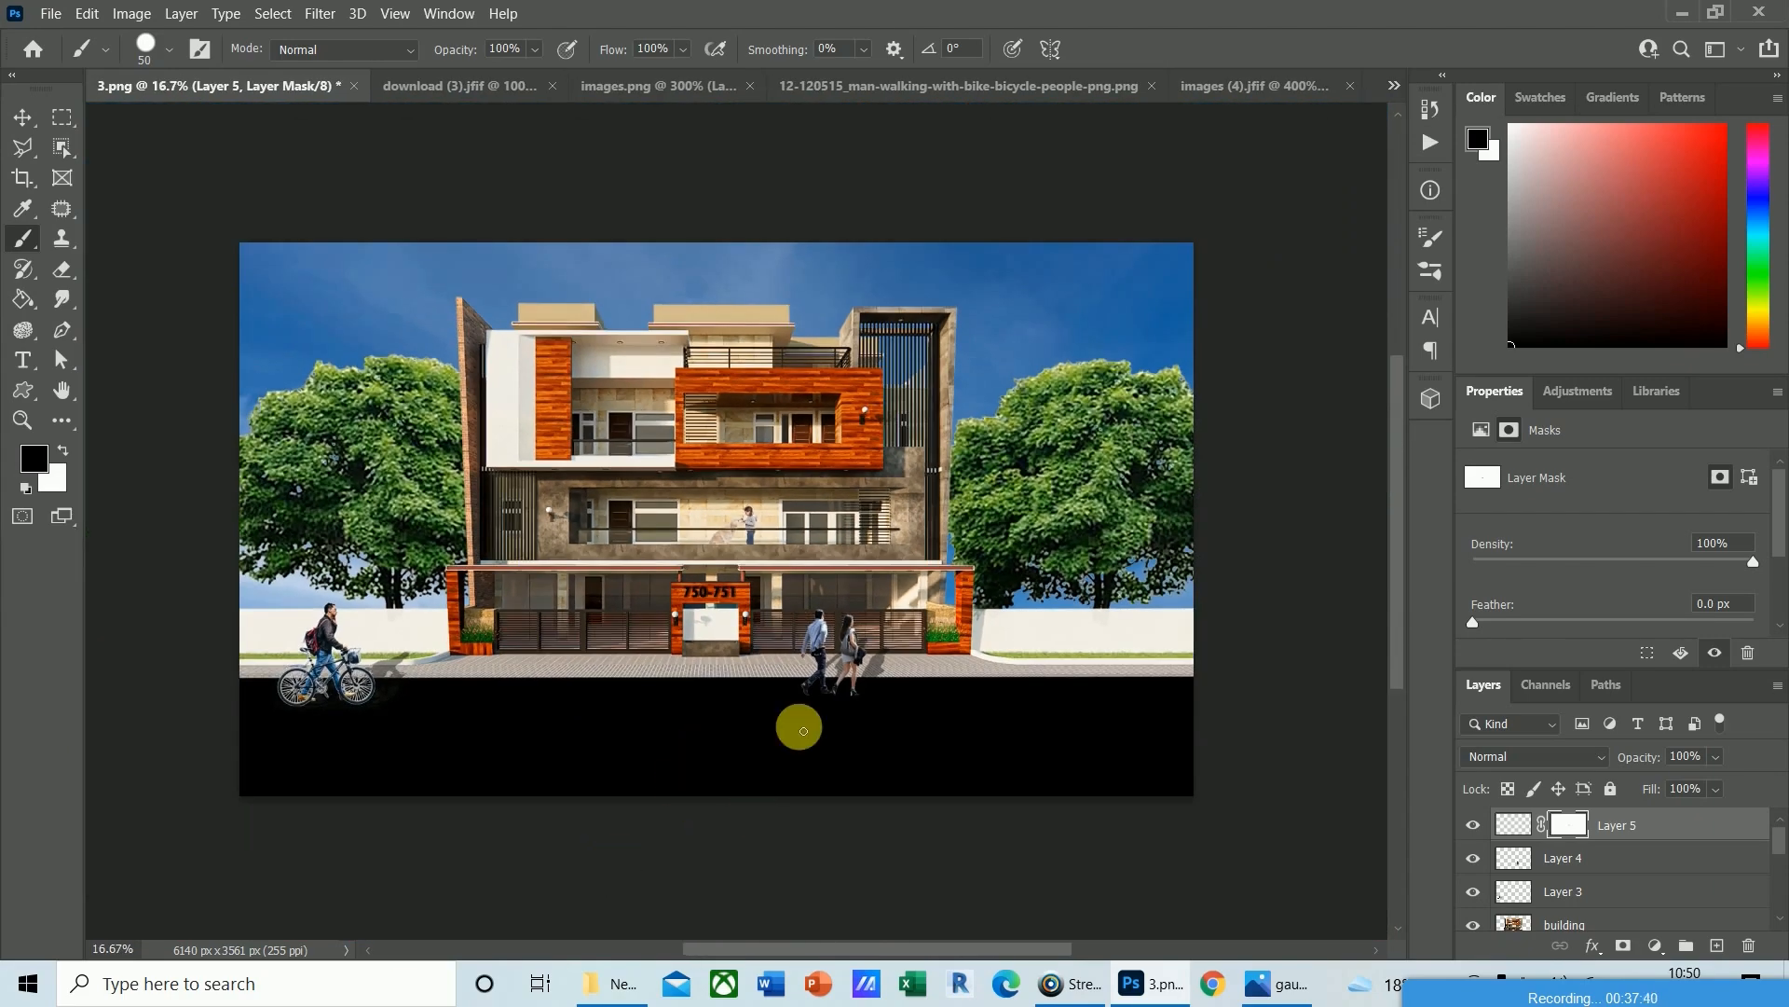
scroll(778, 739, "up", 1)
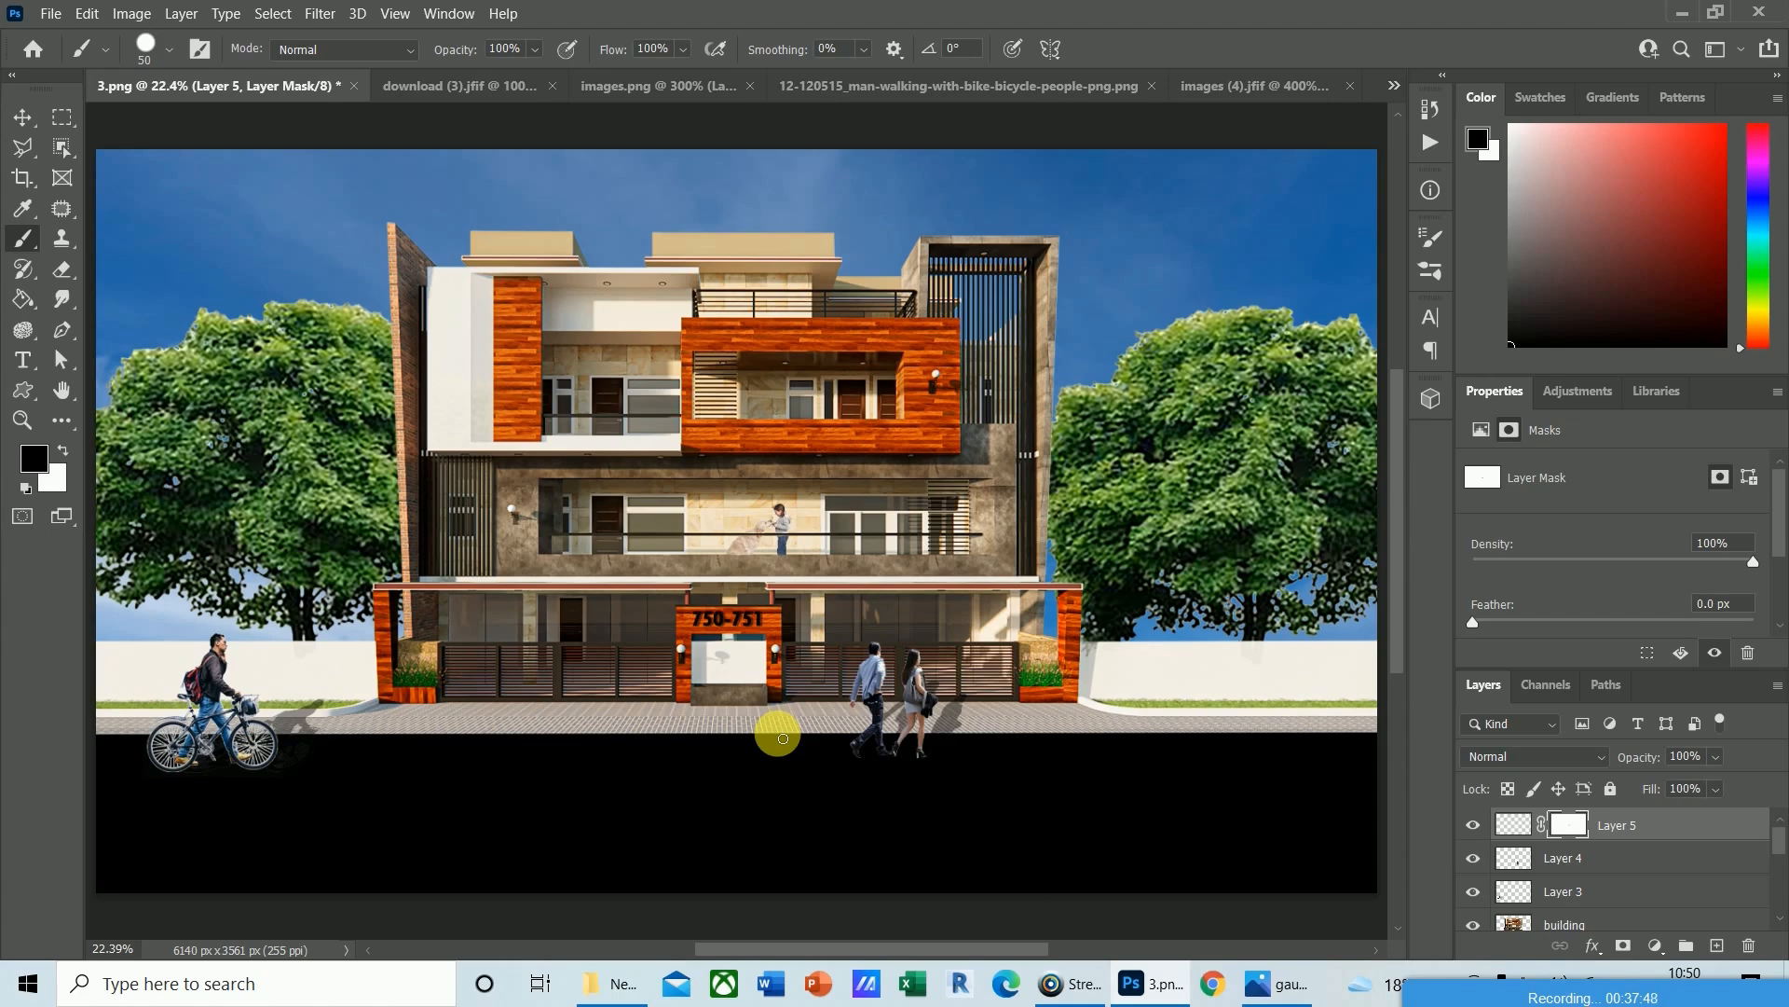
scroll(783, 739, "up", 3)
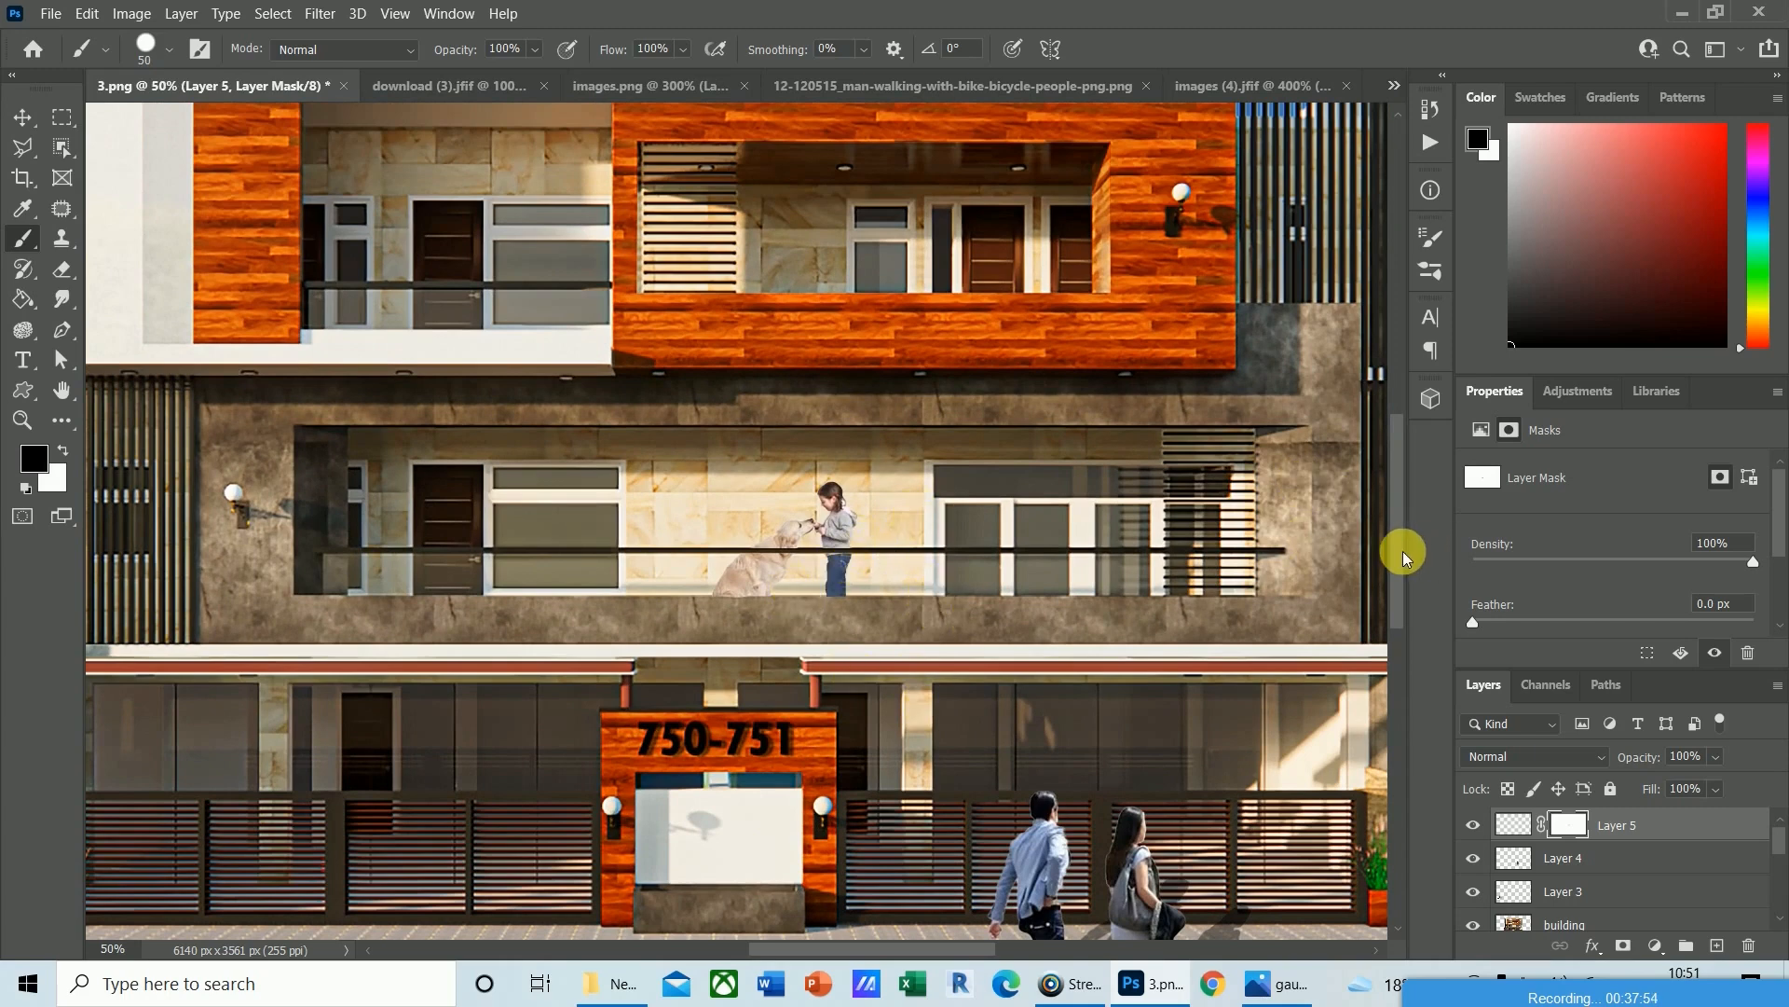
mouse_move(1396, 552)
left_mouse_down()
mouse_move(1406, 506)
mouse_move(1414, 547)
left_mouse_up()
left_click(1277, 983)
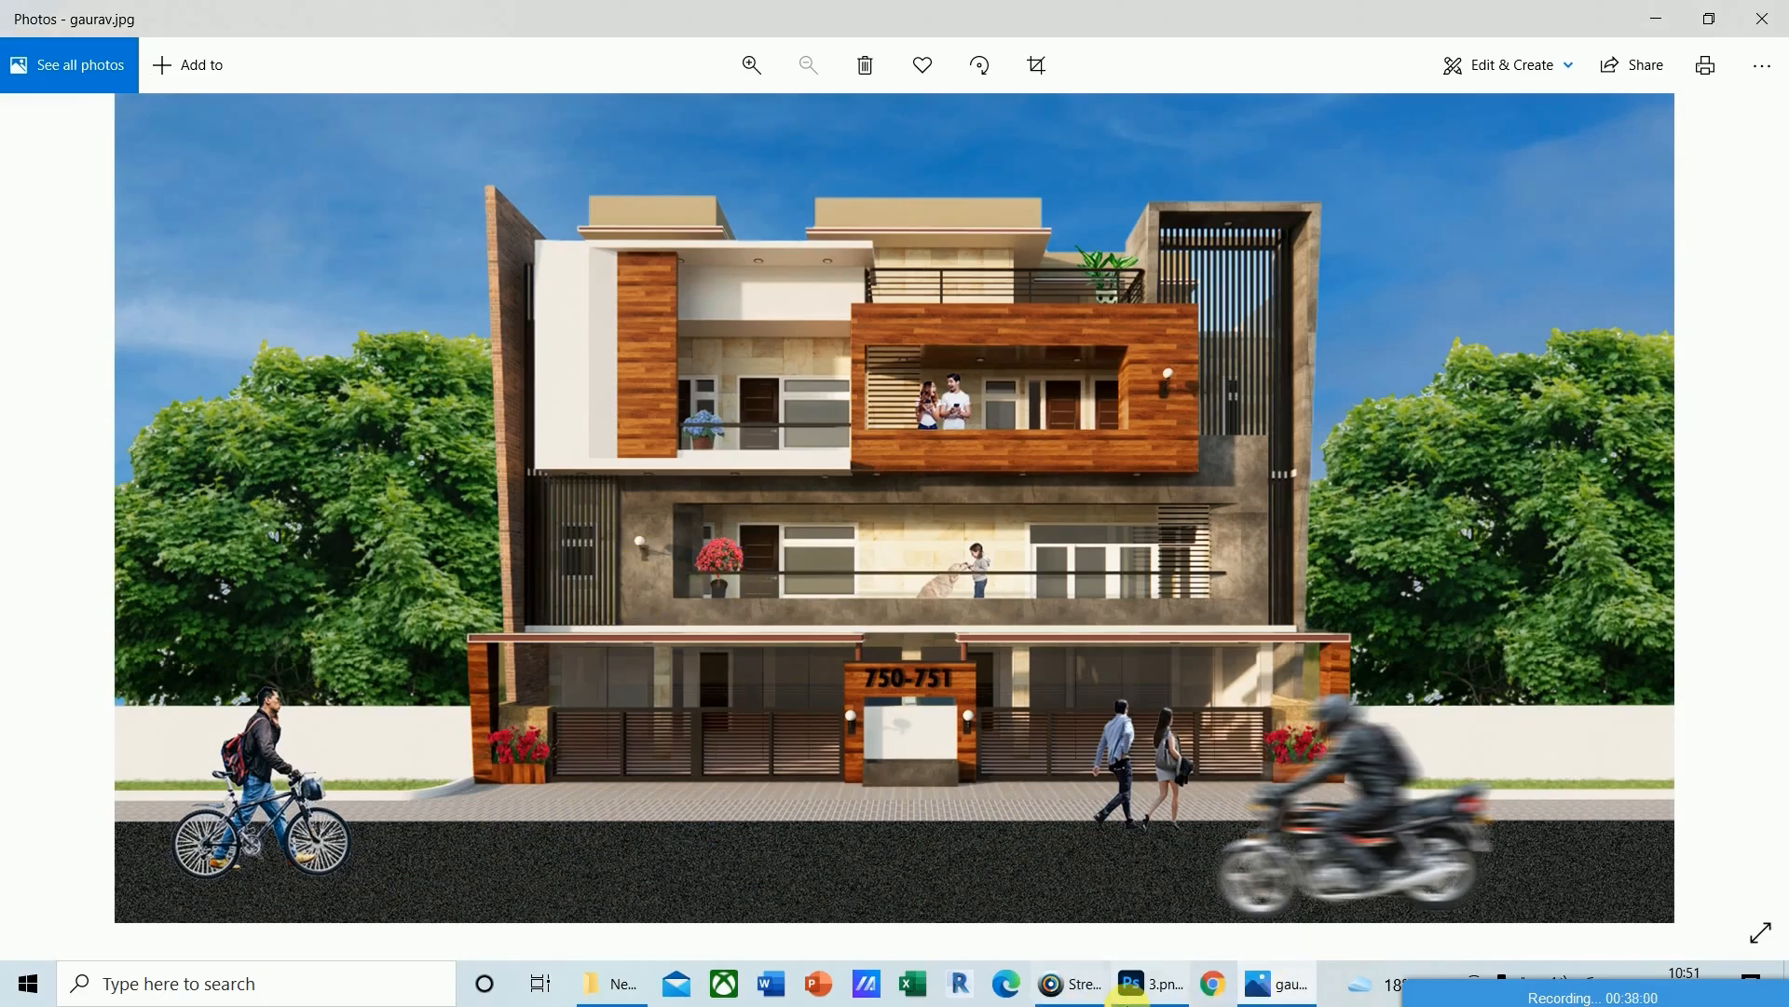
left_click(1151, 983)
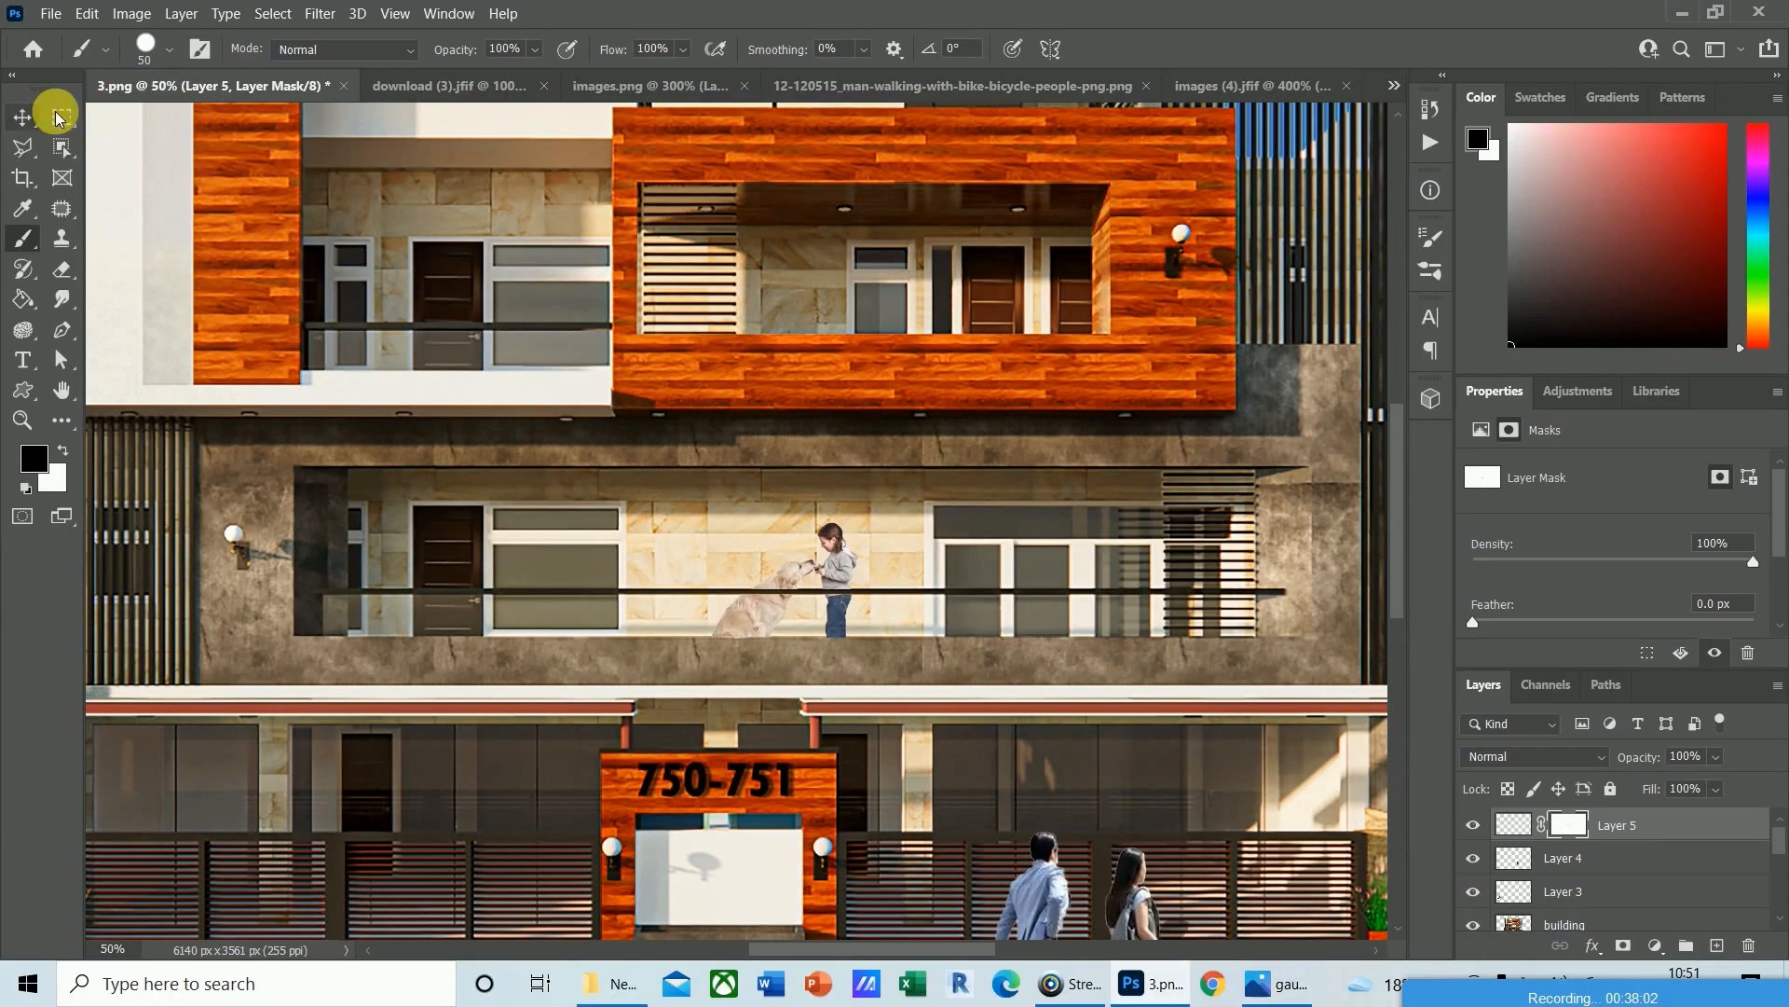
Open the red azalea pot image (gratis-png-azalea-maceta) from the texture folder.
left_click(51, 13)
left_click(75, 59)
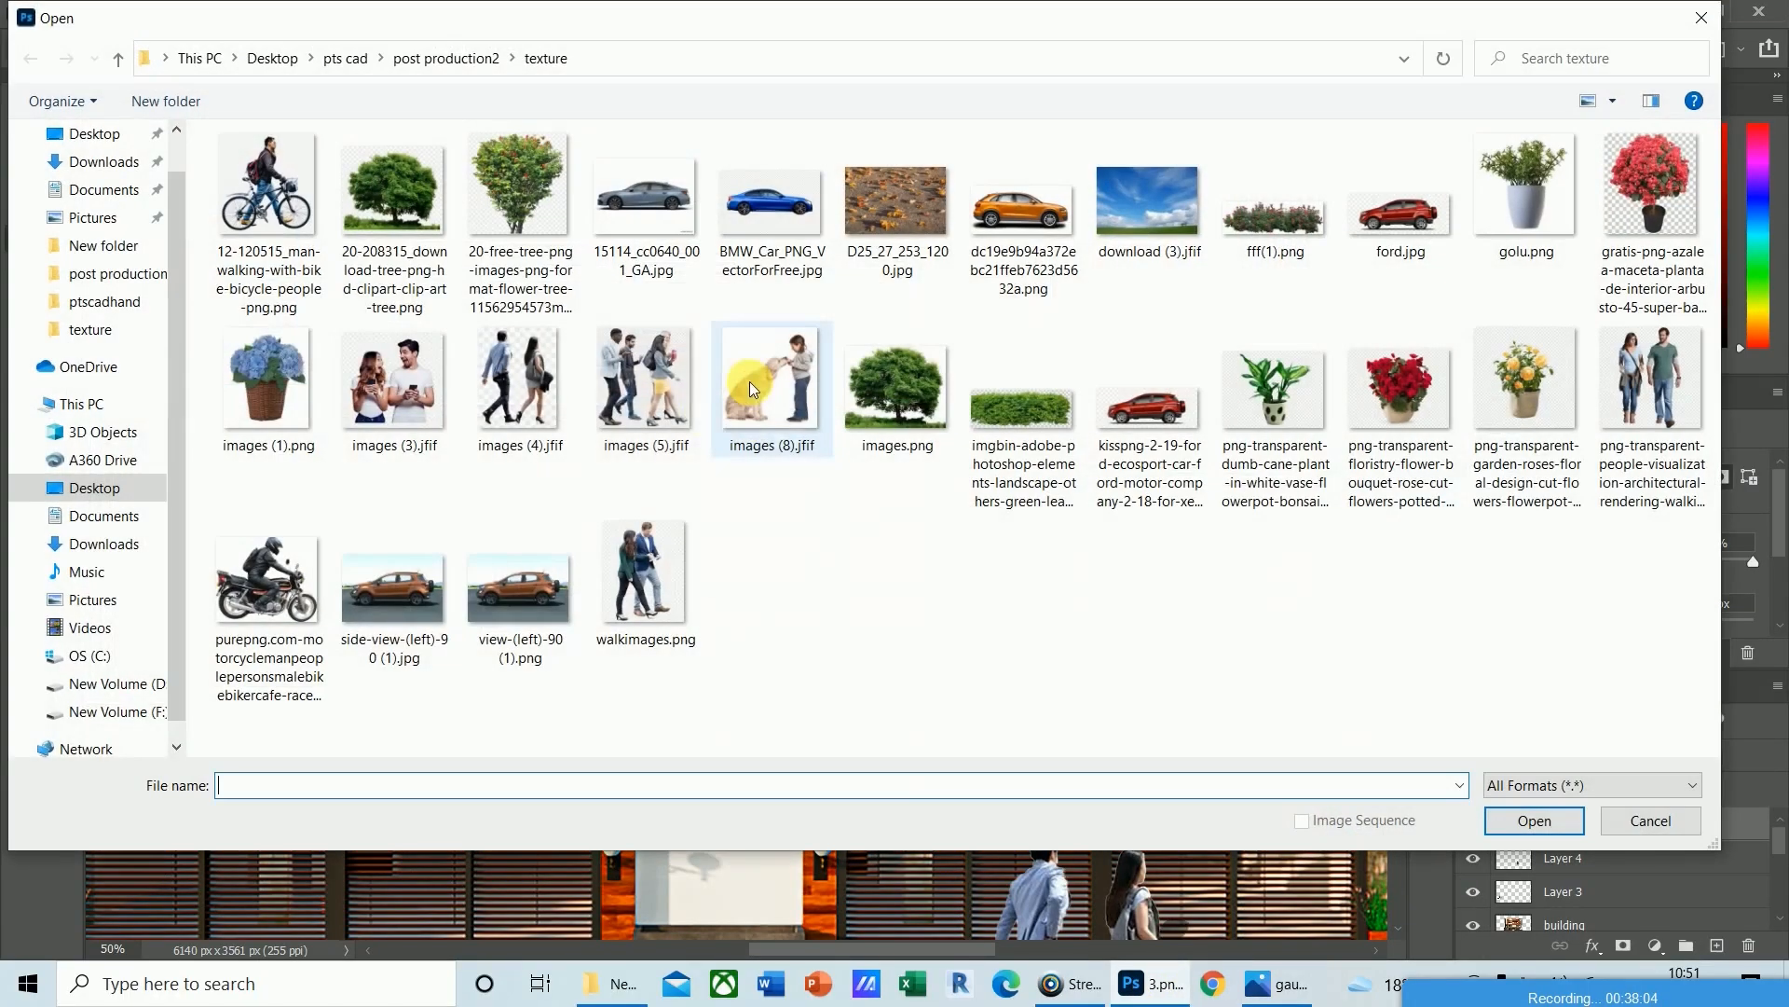
left_click(1623, 194)
left_click(1534, 821)
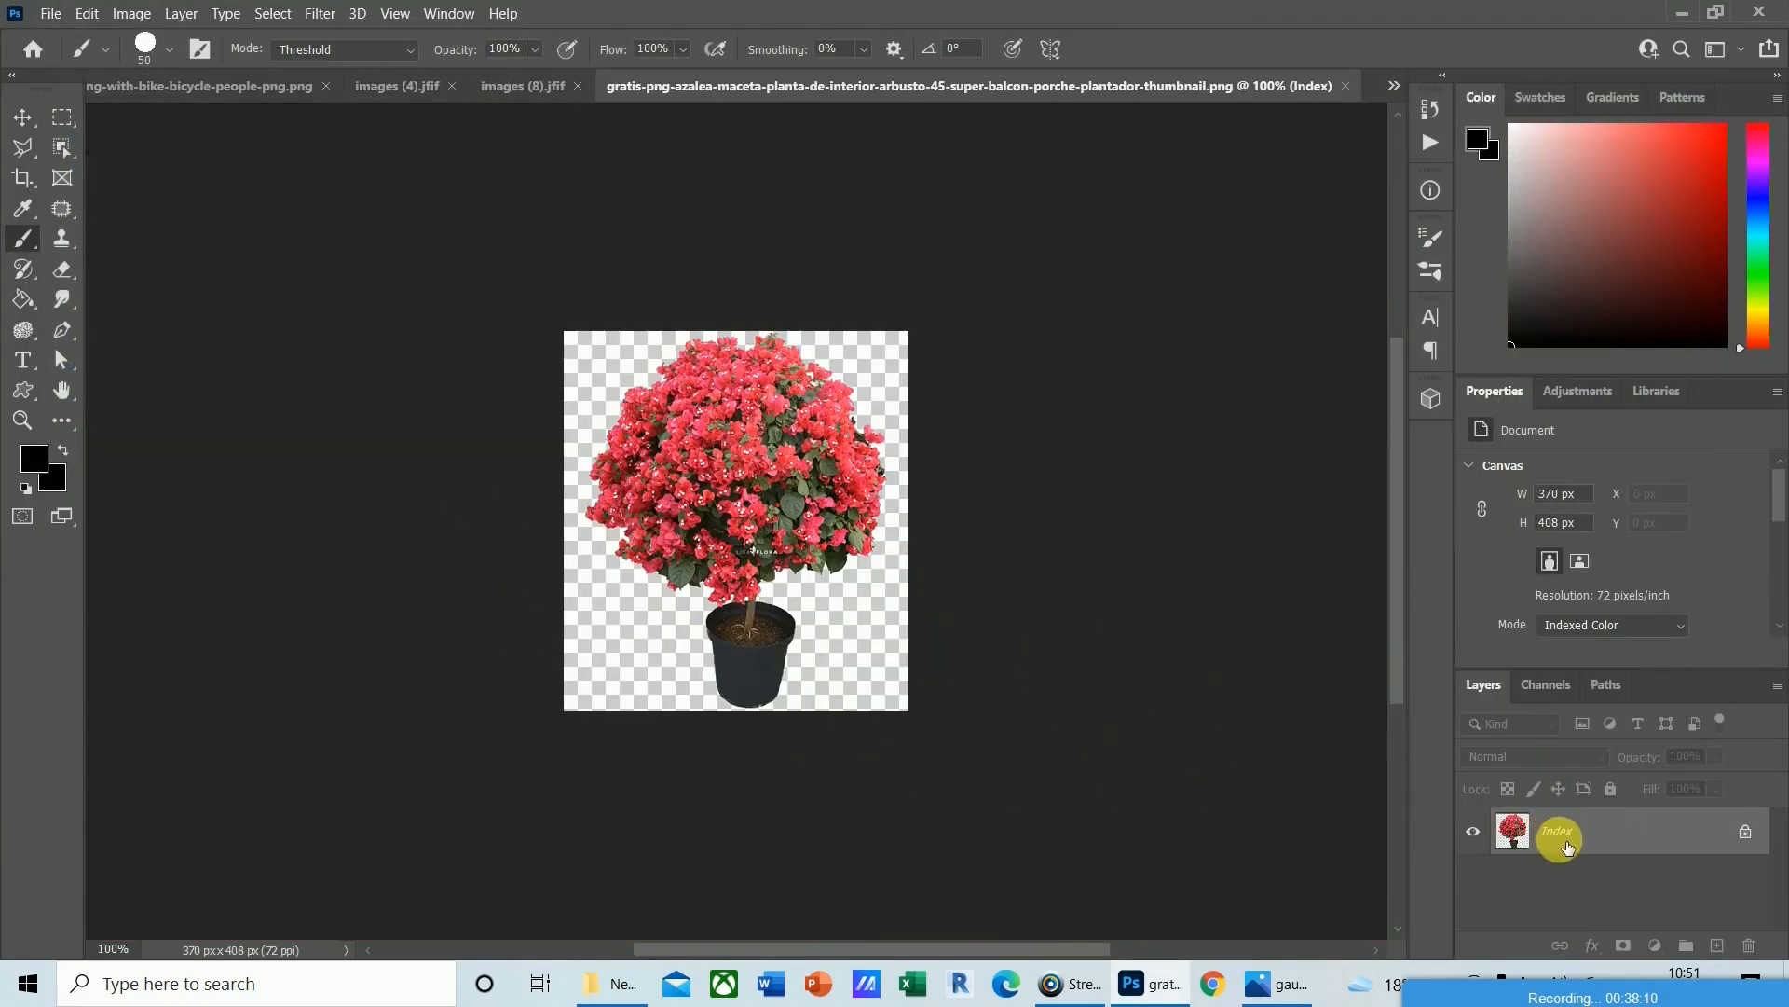
Convert the azalea image to RGB Color and unlock its background as Layer 0.
key("v")
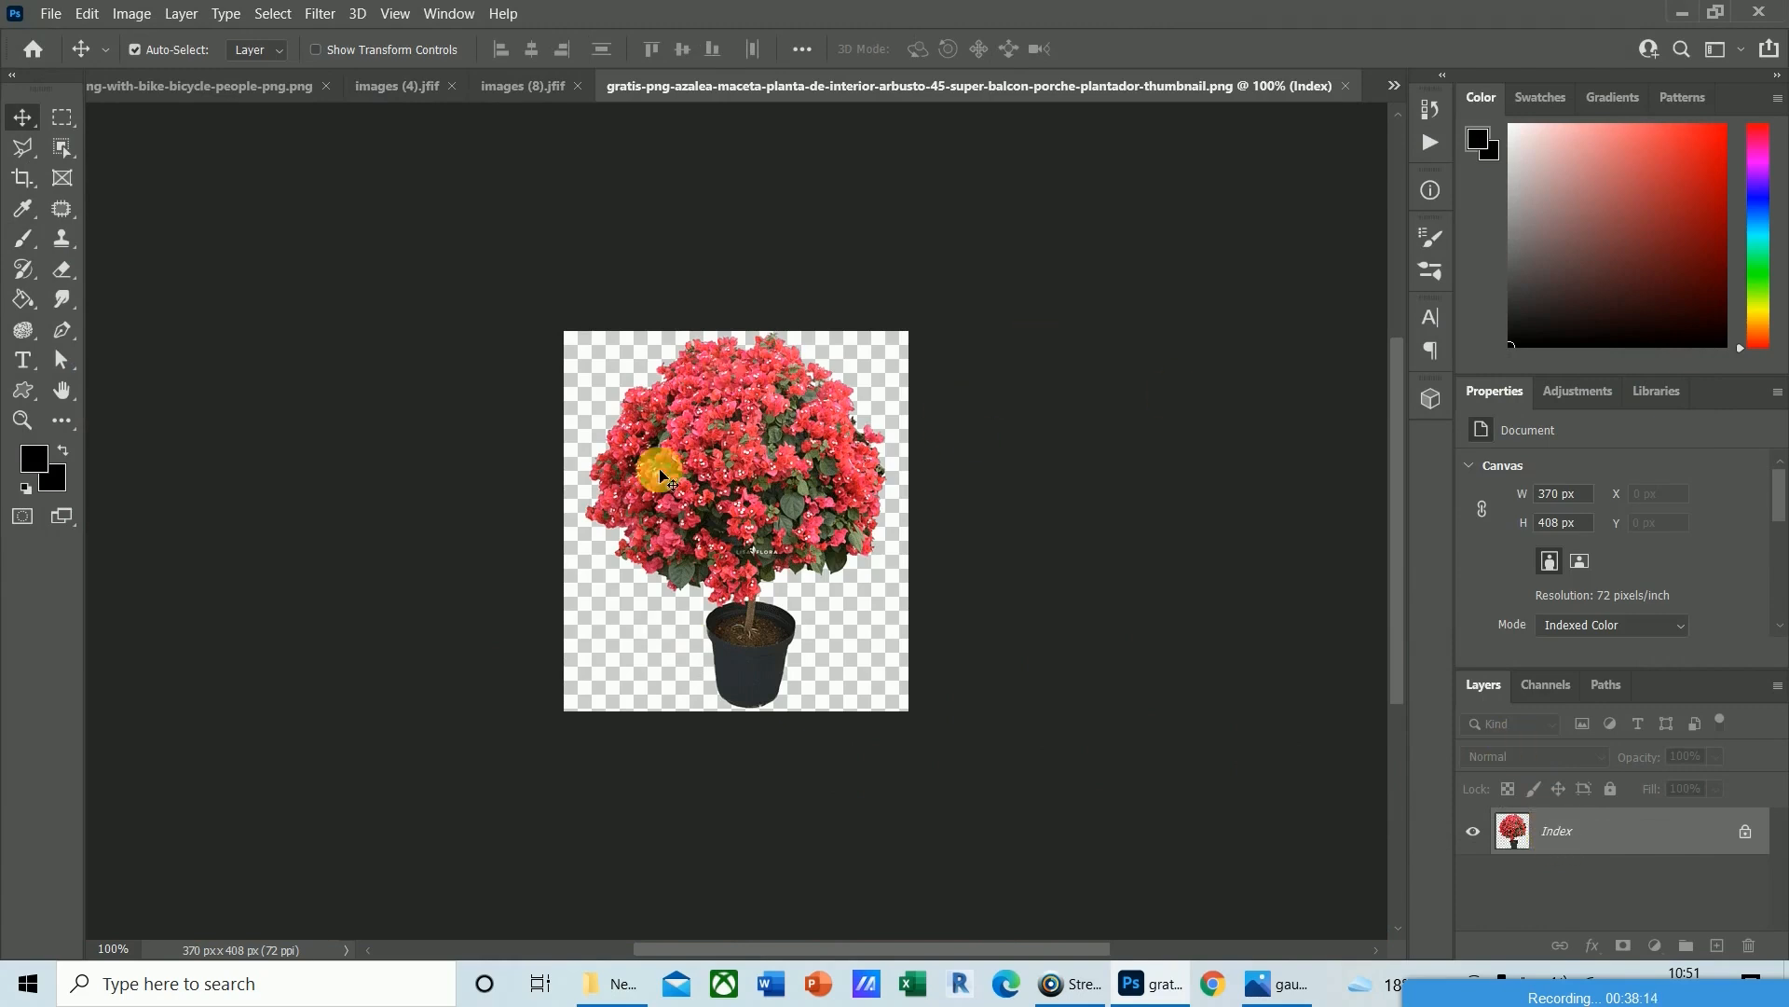
left_click(1669, 623)
left_click(1614, 723)
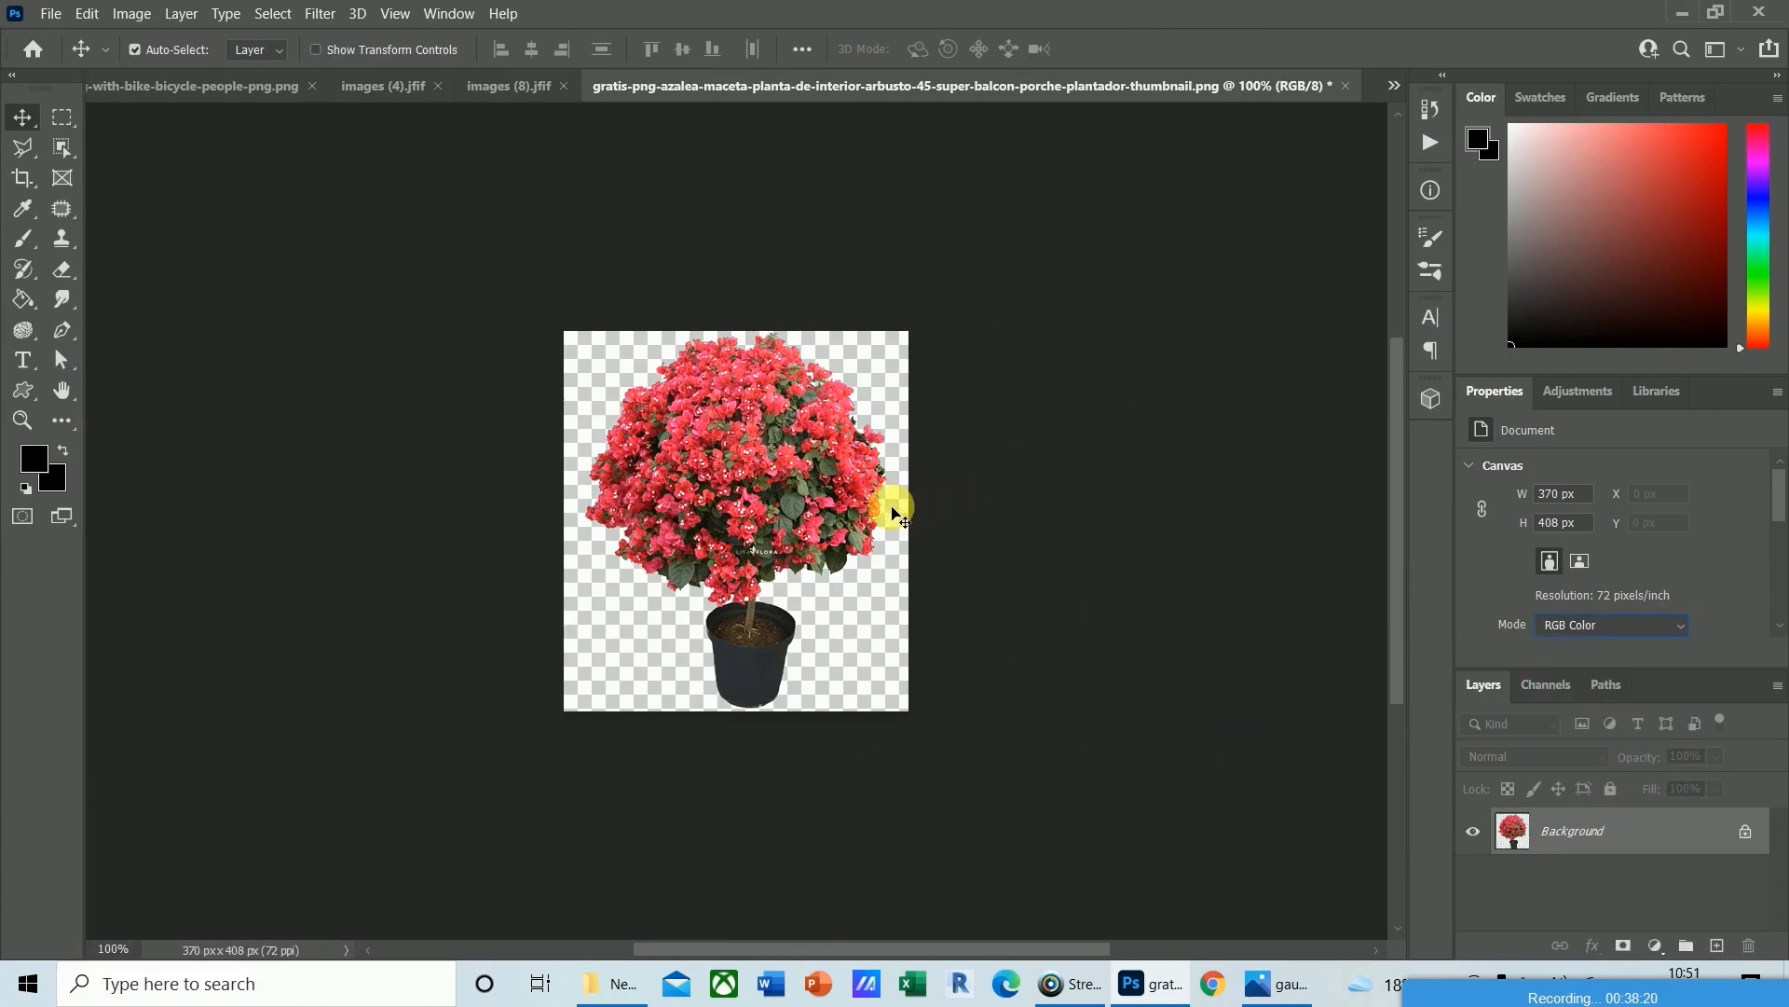
double_click(1578, 830)
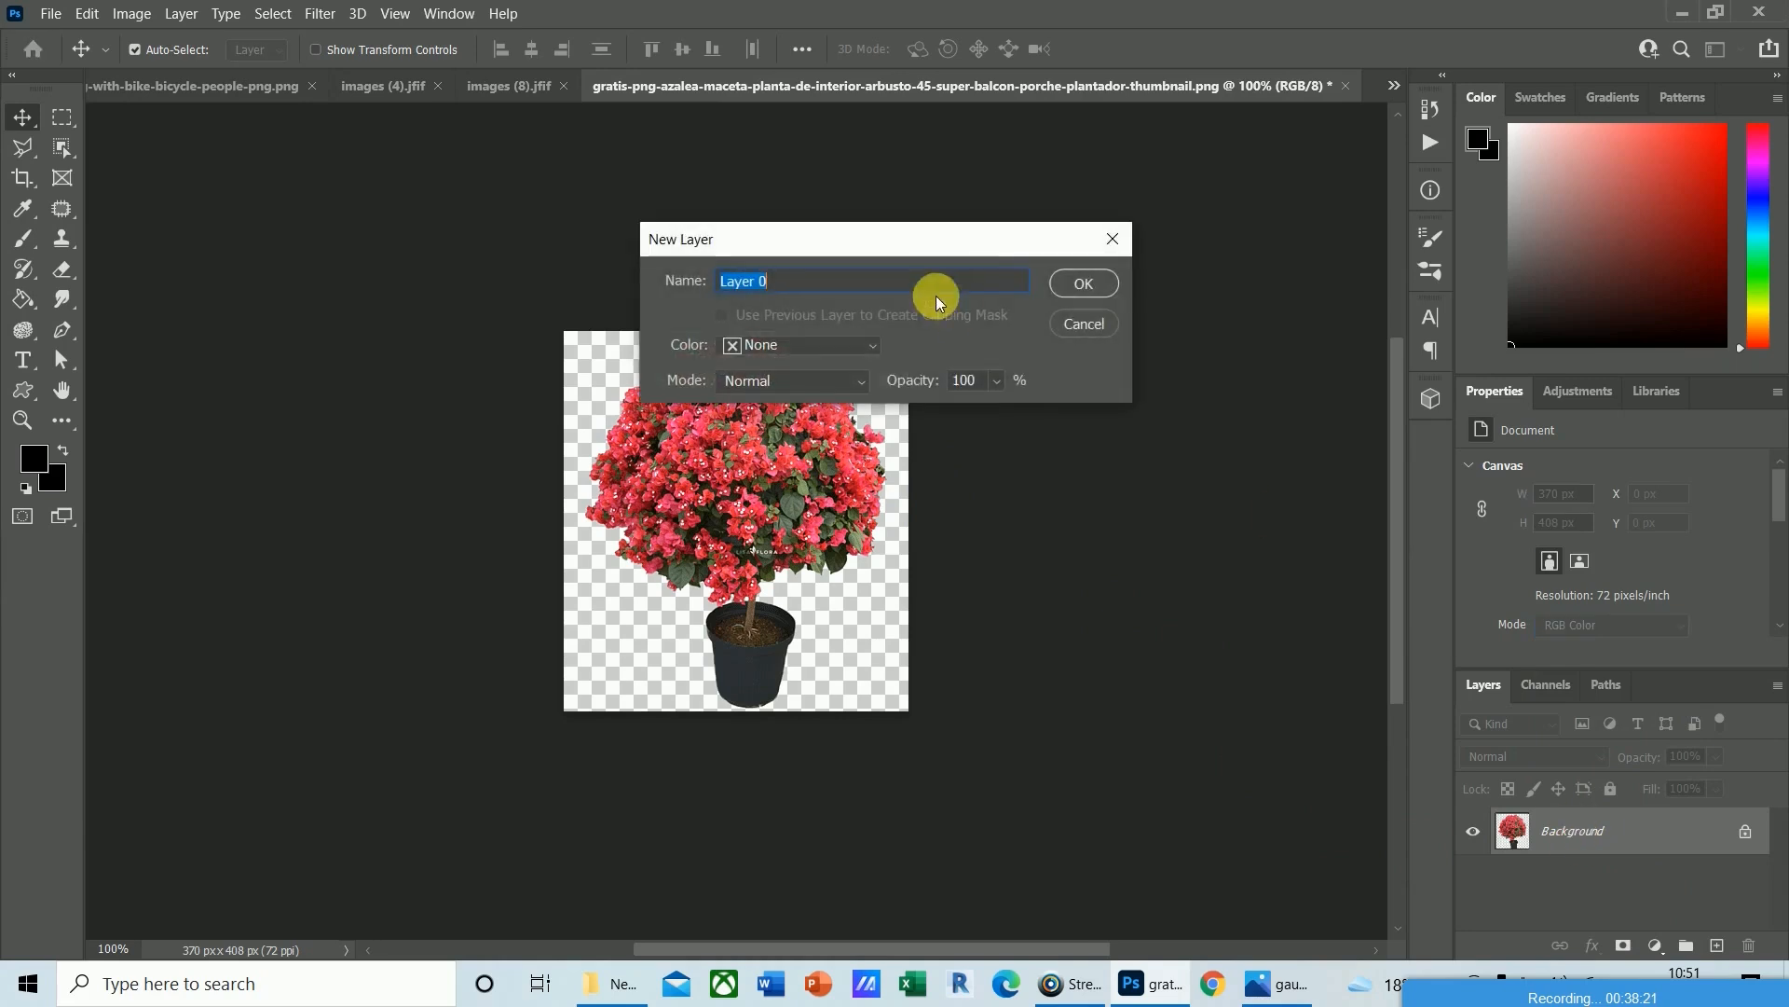
left_click(1065, 292)
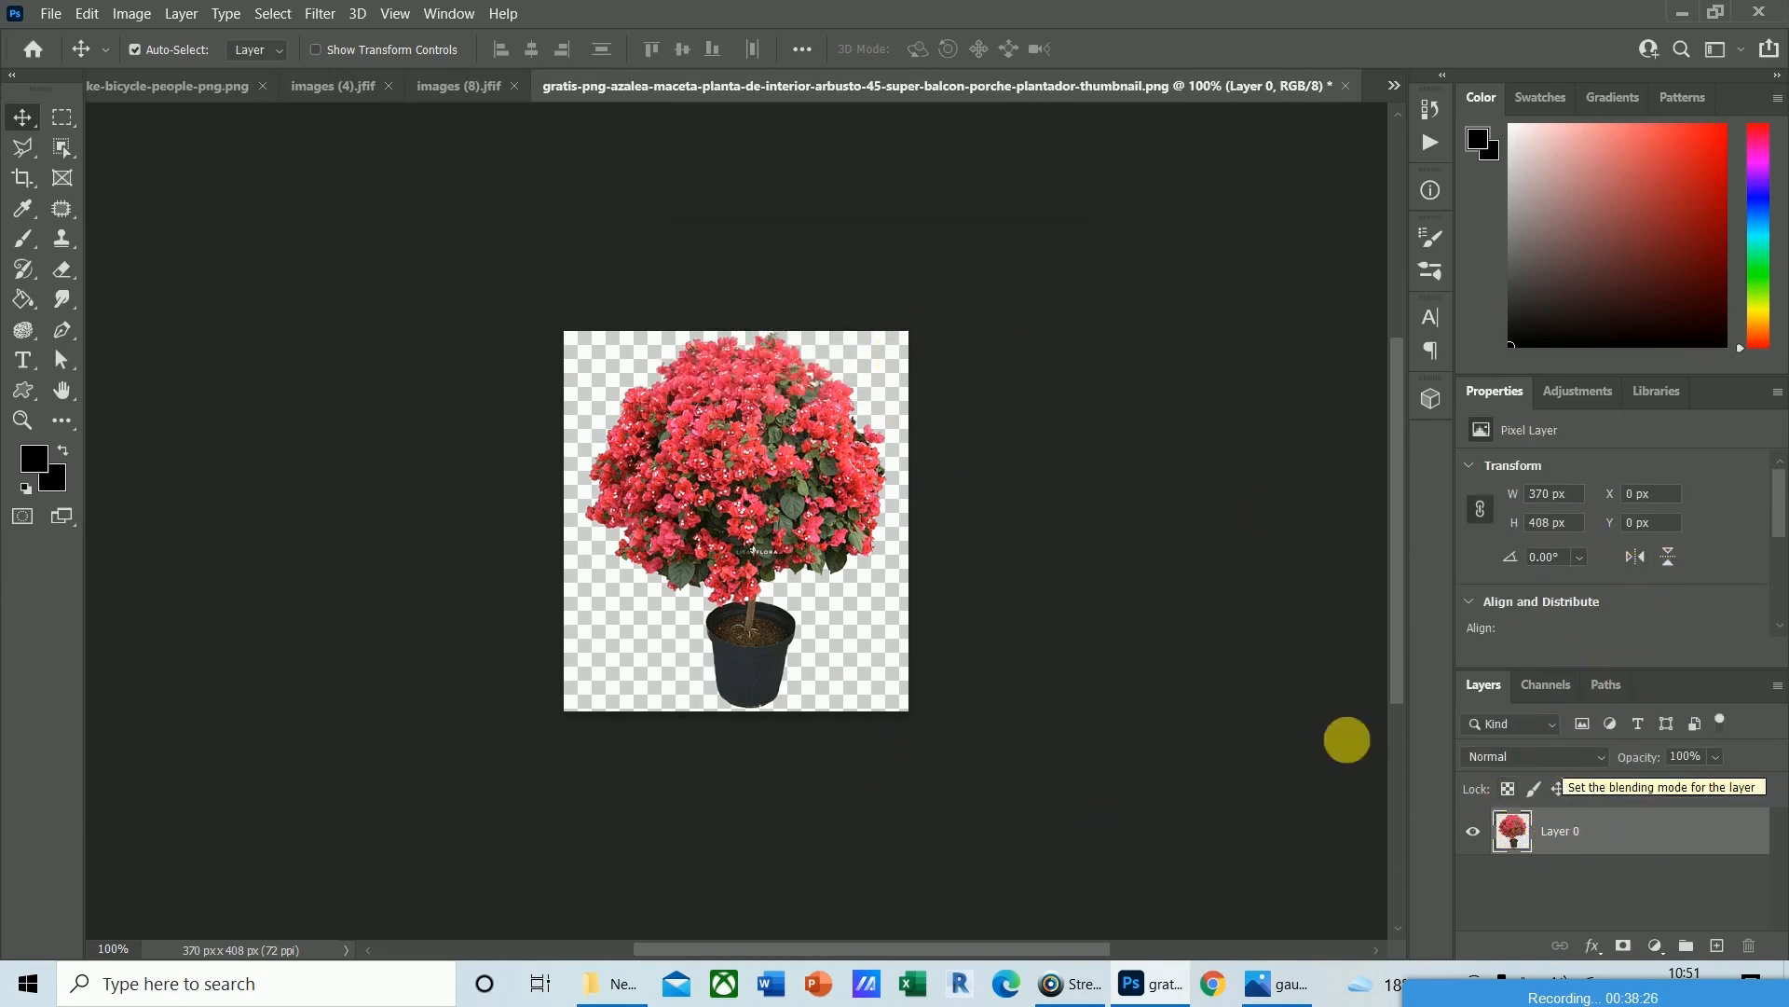
Select the potted azalea with the Object Selection tool in Rectangle mode.
left_click(62, 147)
left_click_drag(485, 319, 932, 723)
left_click_drag(932, 726, 929, 724)
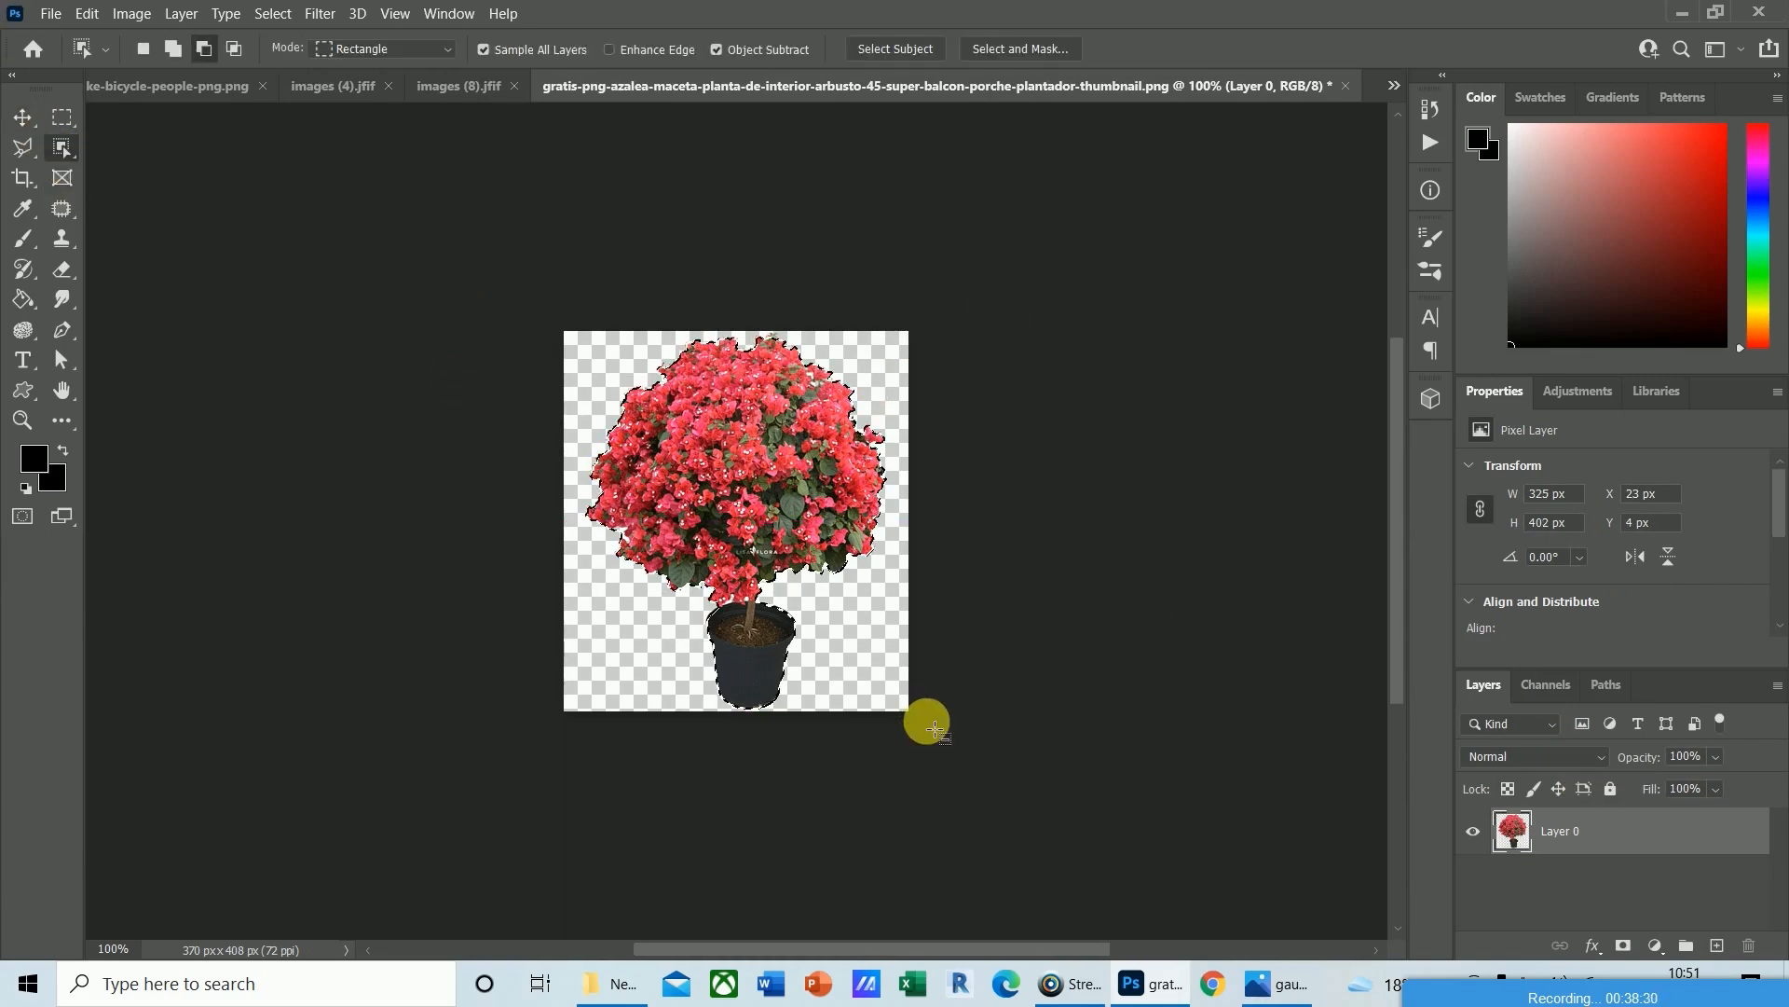
Copy the cut-out potted azalea into the 3.png elevation and place it at the left end of the middle balcony.
key("ctrl+shift+i")
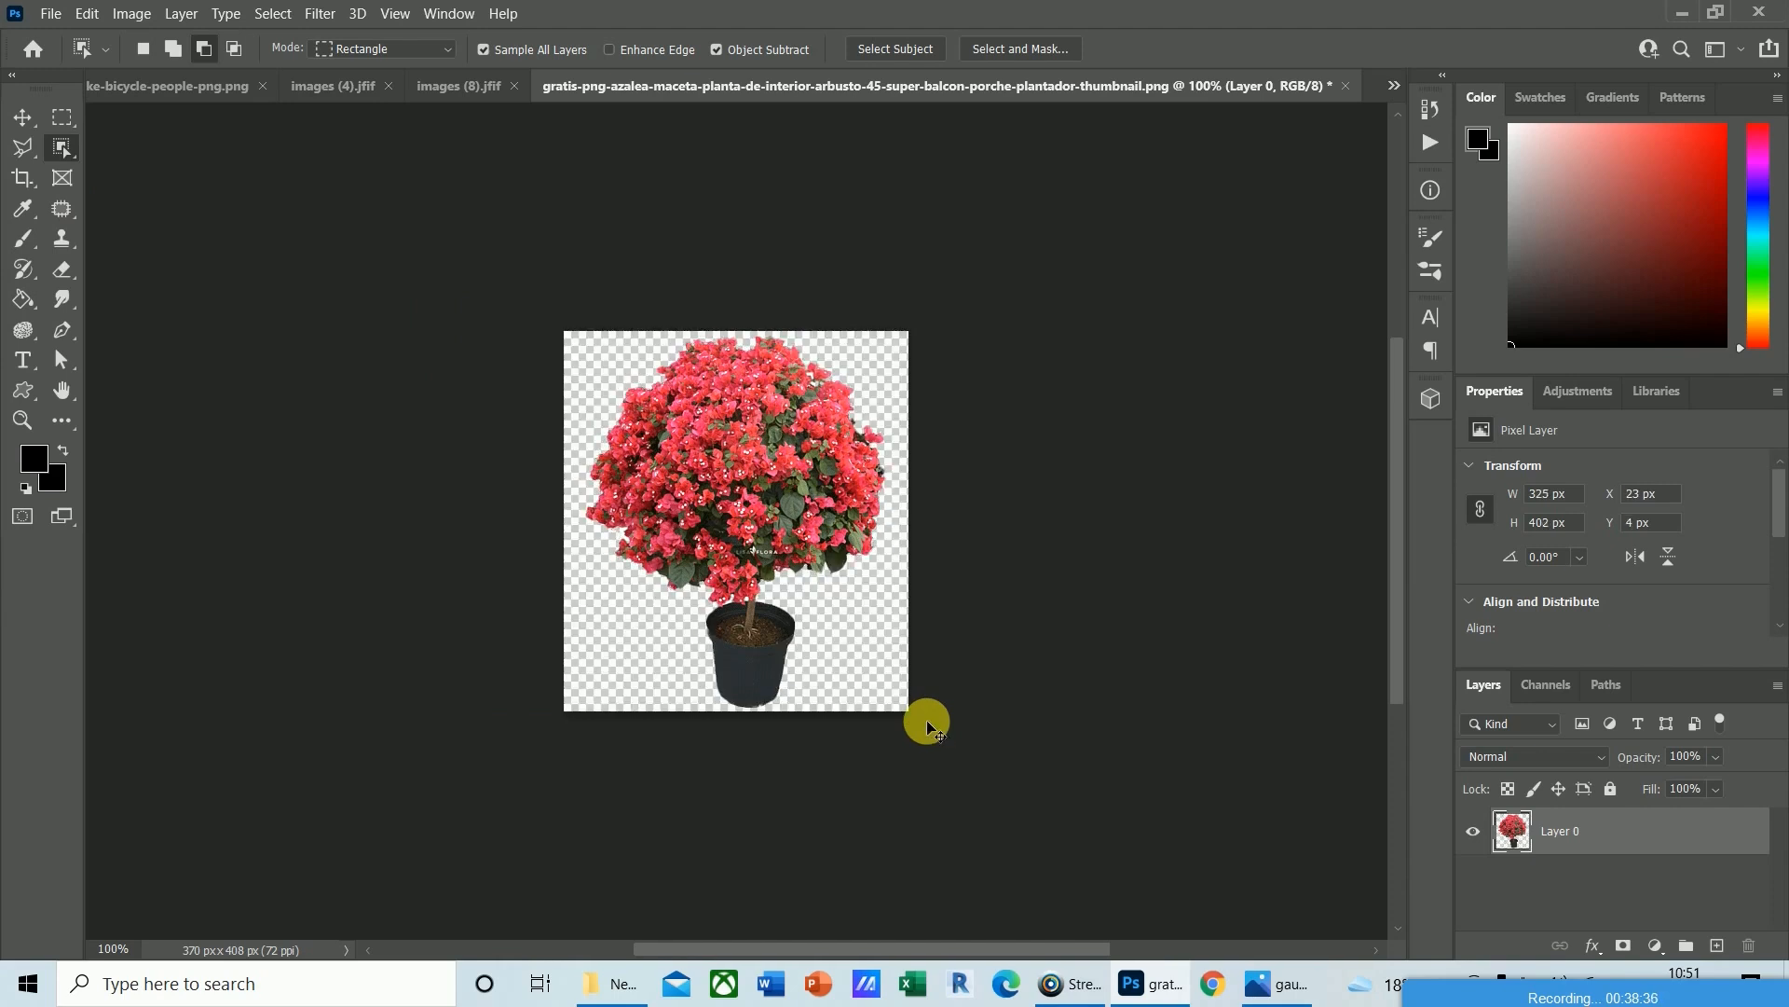
key("ctrl+Tab")
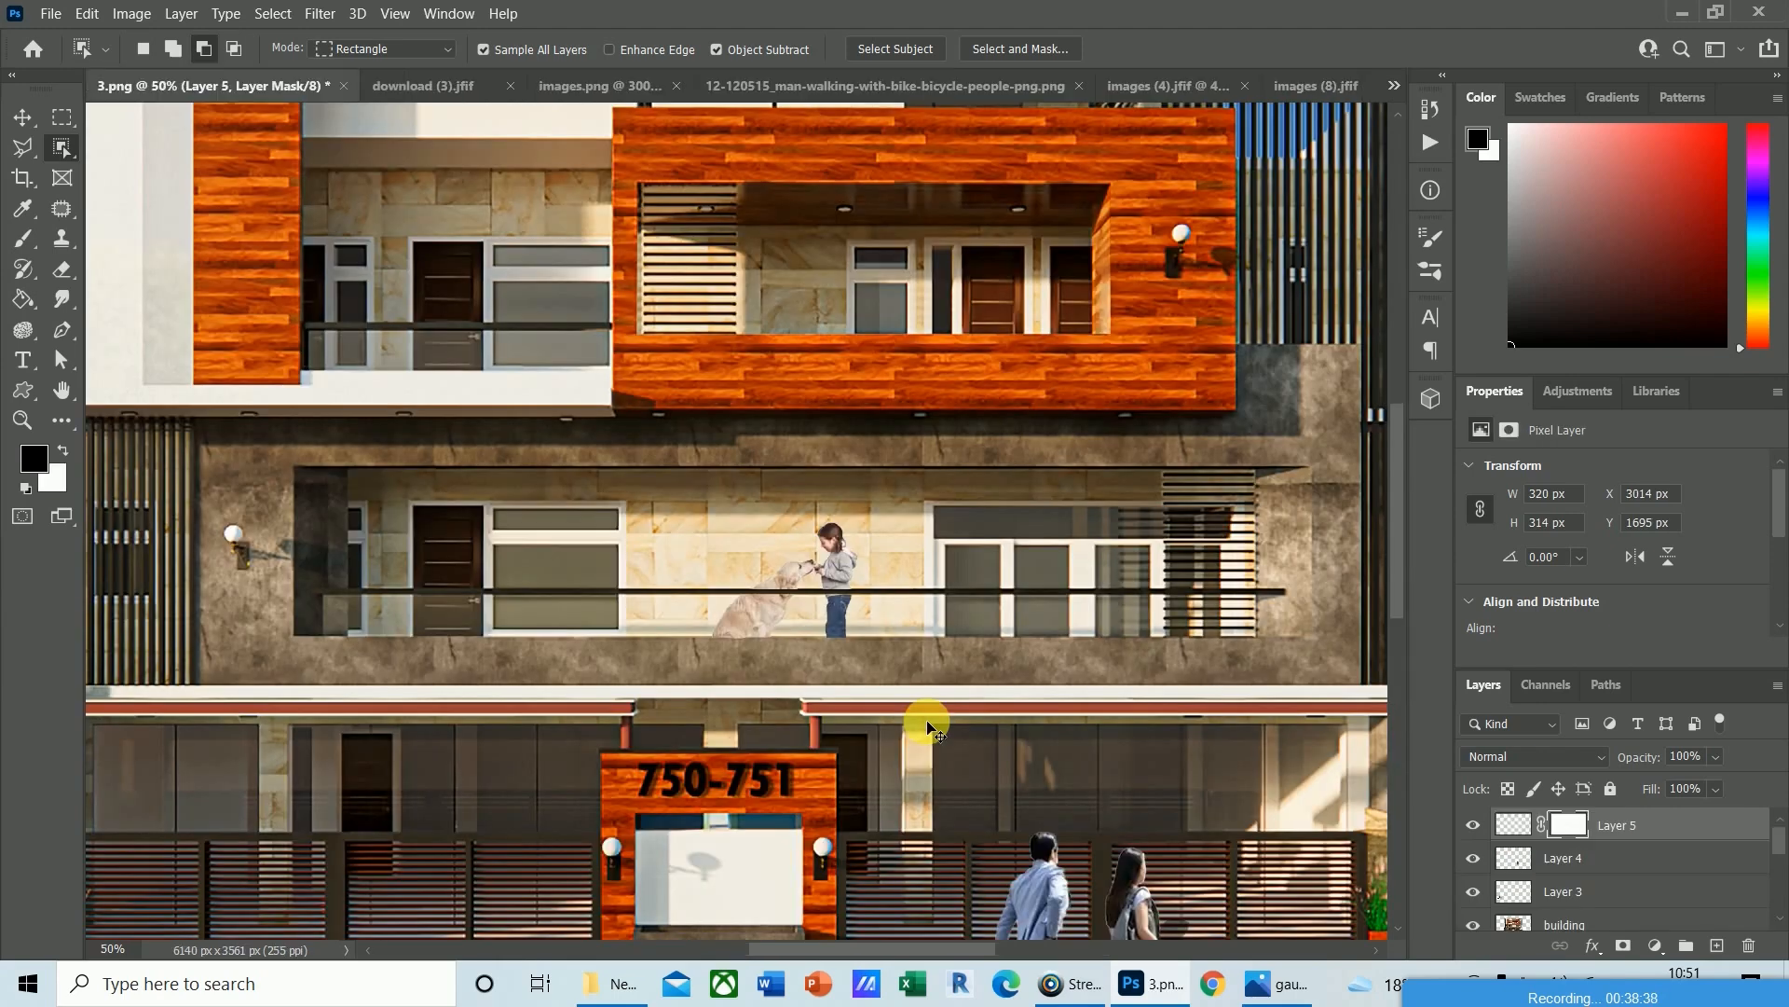
key("ctrl+v")
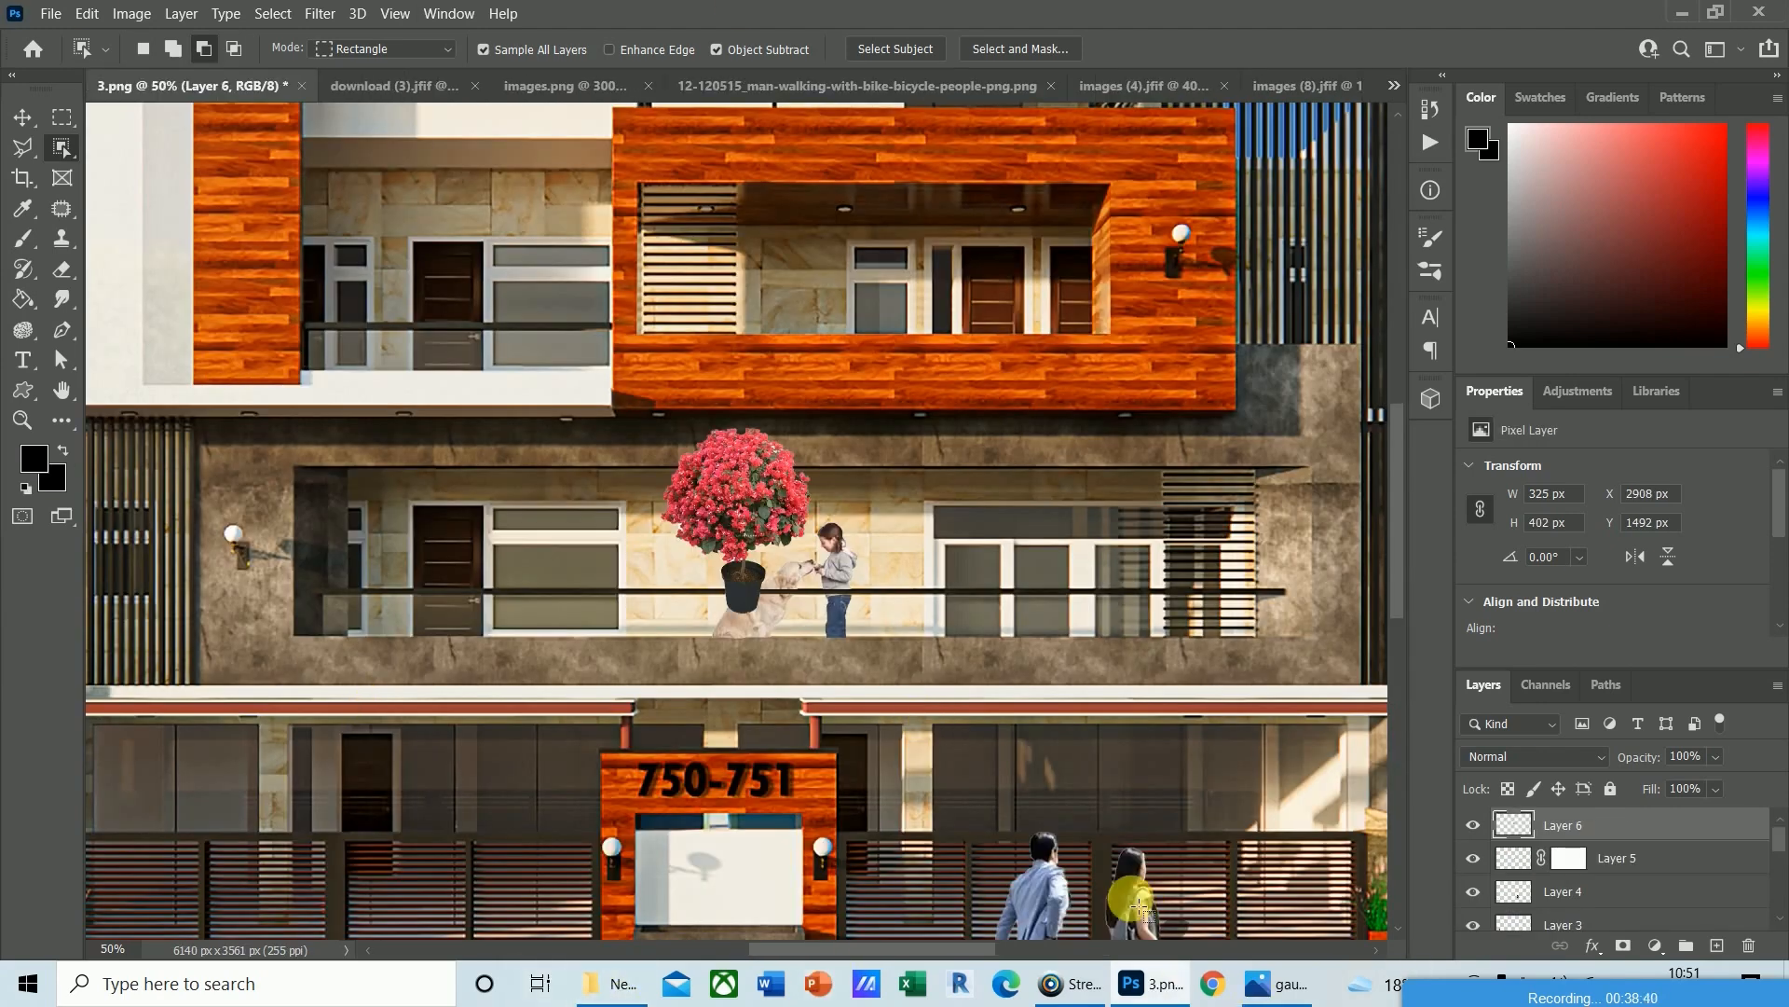
key("v")
left_click_drag(746, 519, 389, 545)
Scale the potted azalea proportionally to about 73.4% with Free Transform.
key("ctrl+t")
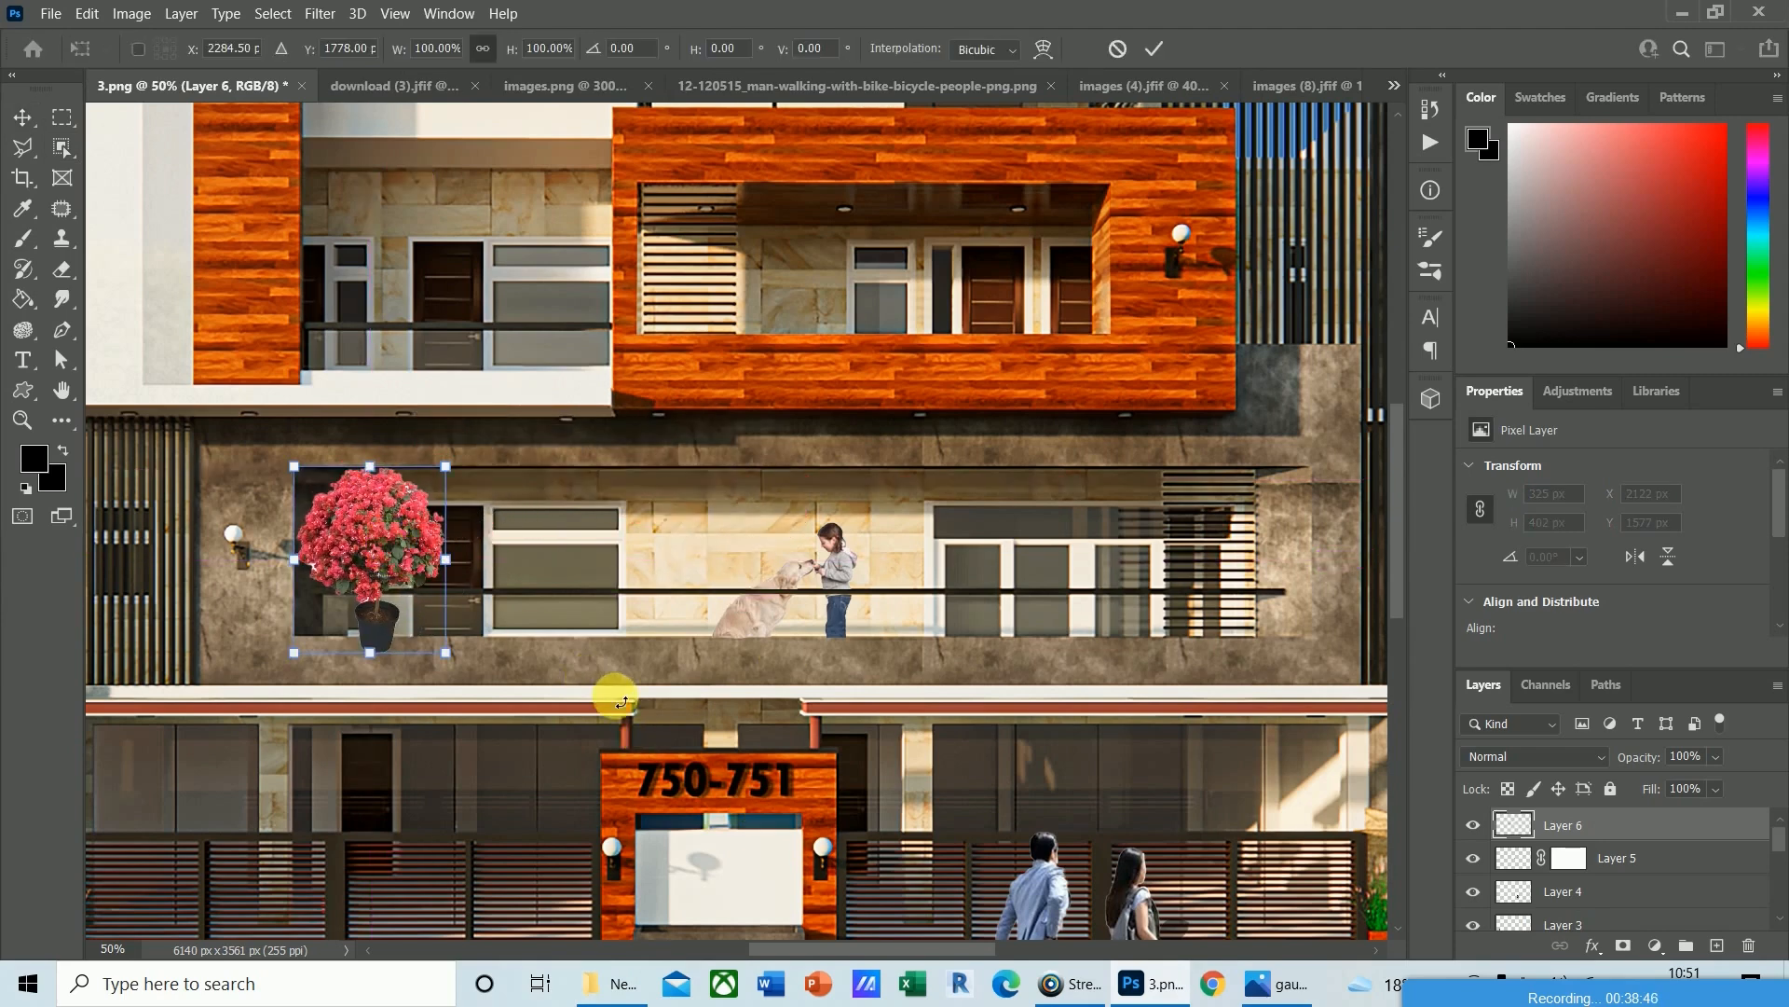
left_click_drag(447, 469, 425, 491)
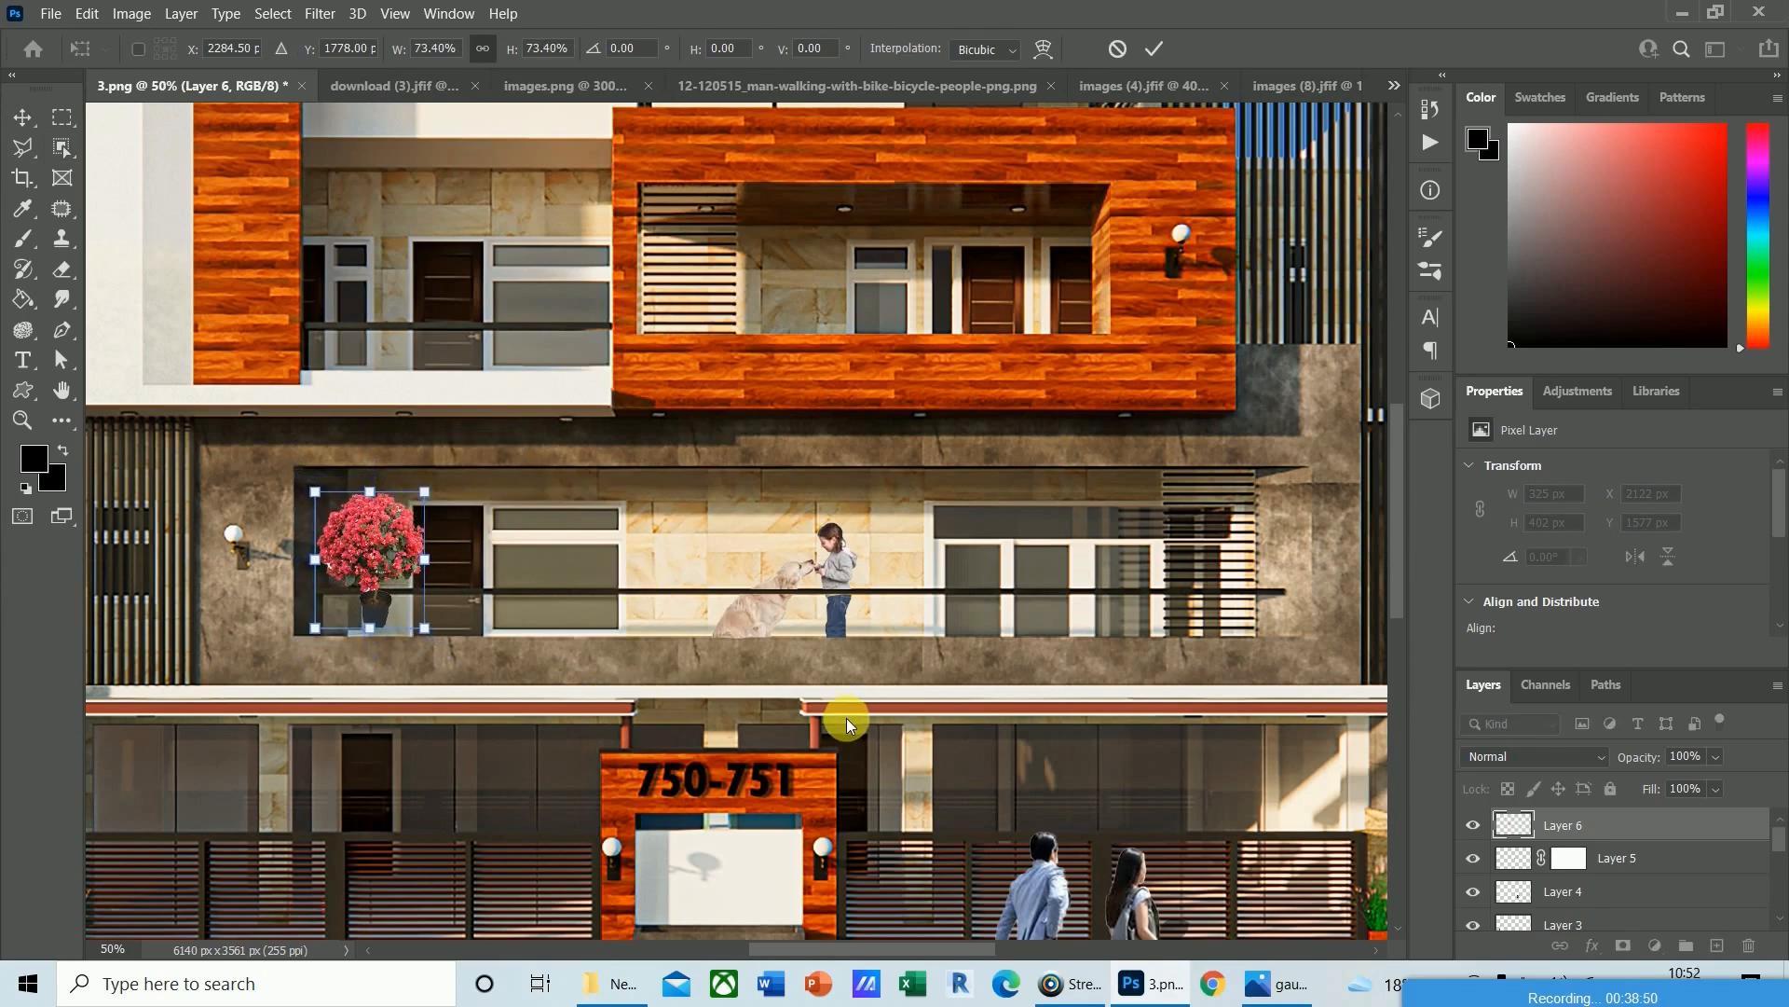
key("Return")
Nudge the azalea down over the balcony parapet to X 2161 px, Y 1684 px.
key("shift+Down")
key("shift+Down")
key("shift+Down")
key("shift+Down")
key("Down")
key("Down")
key("Left")
key("Left")
key("Left")
key("Left")
key("Left")
key("Left")
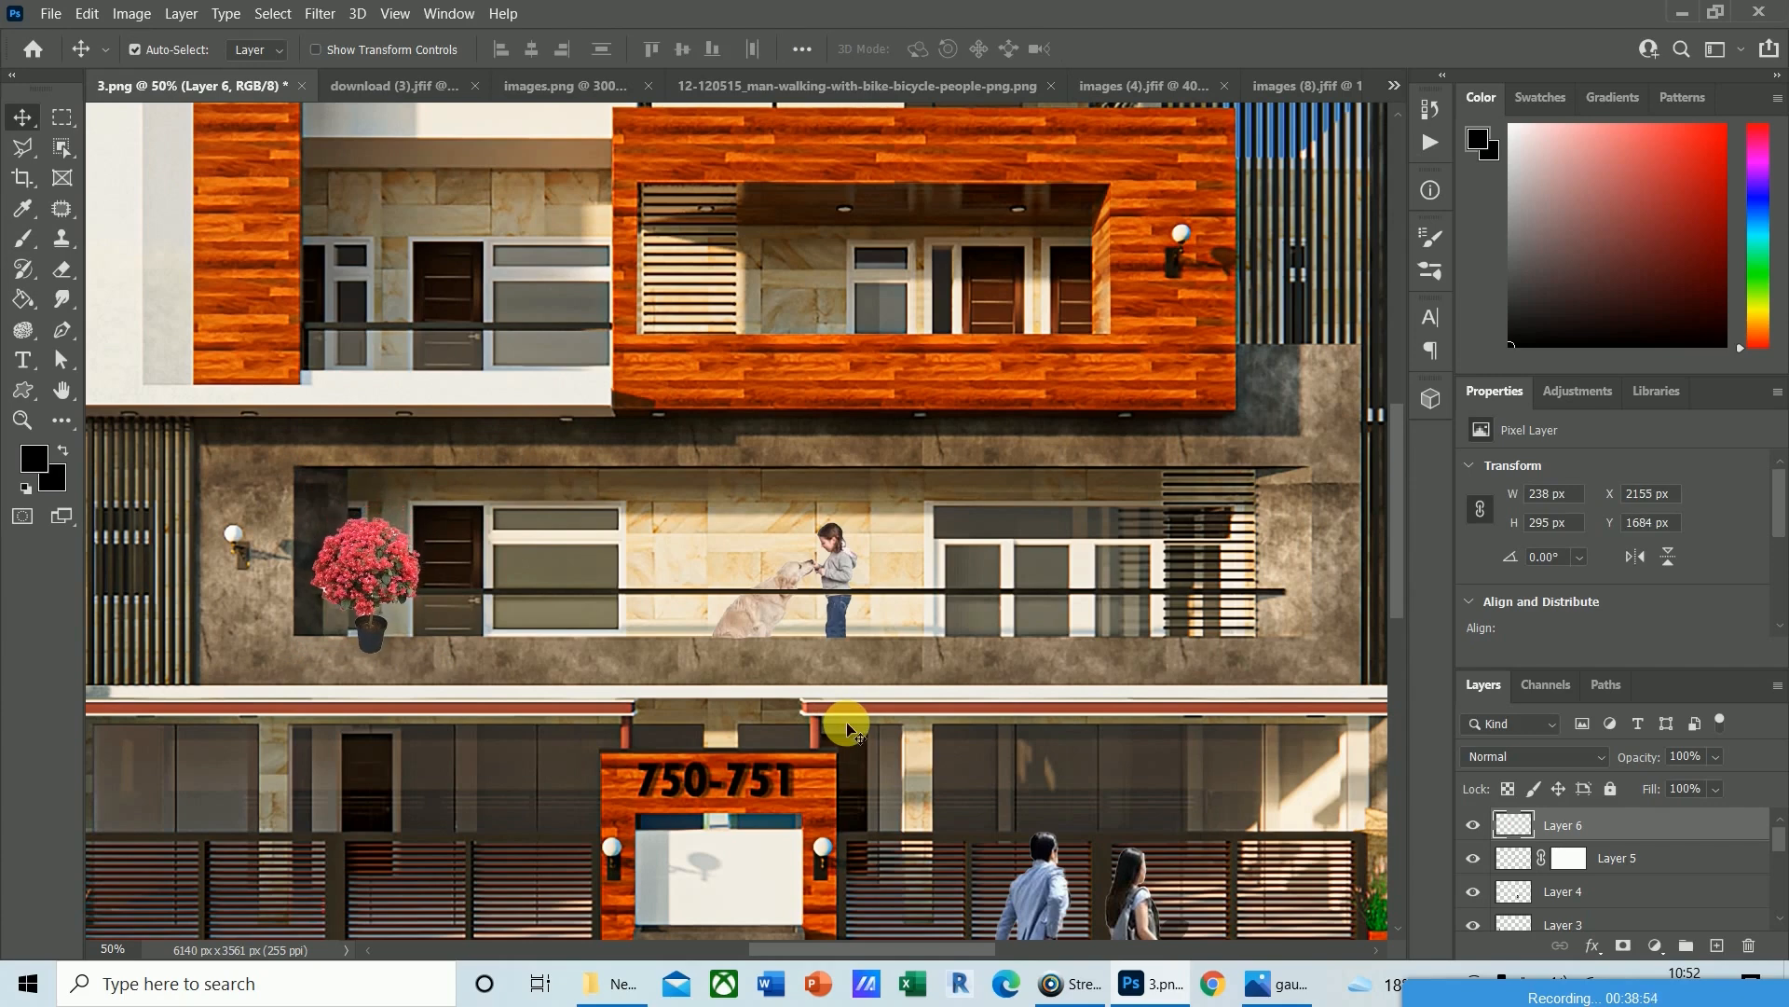
key("Right")
key("Right")
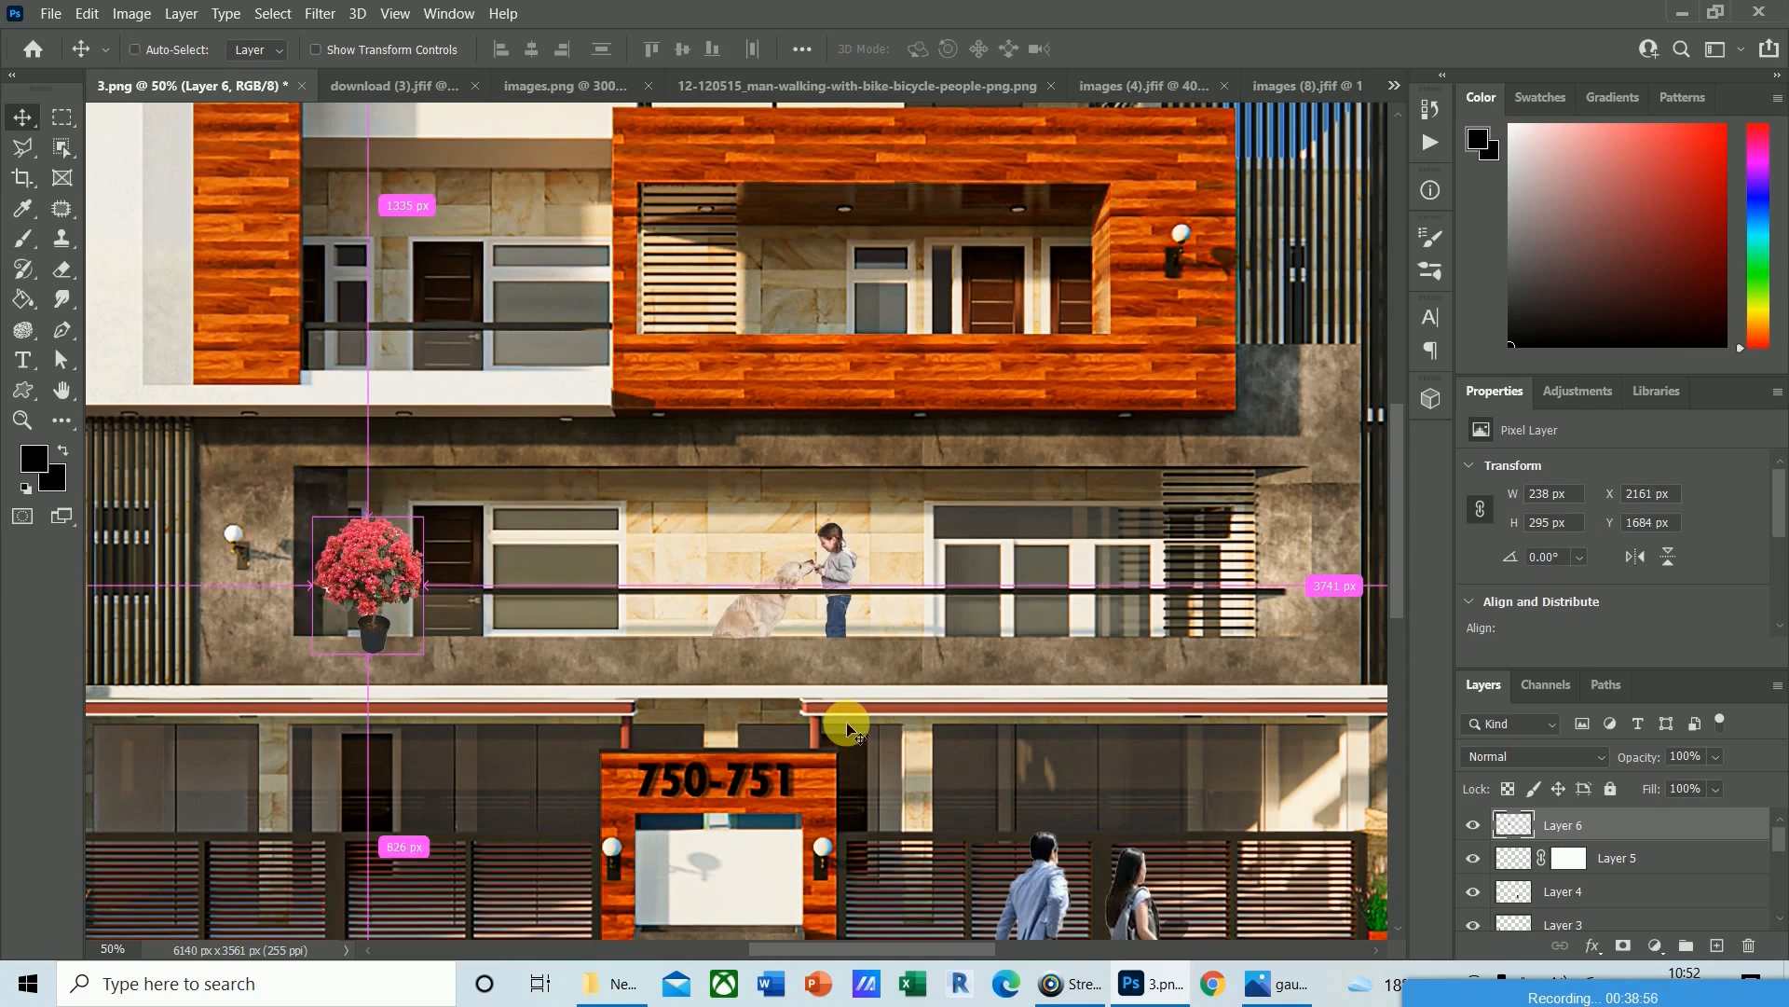
Examine the azalea's placement against the balcony opening and its pot over the parapet up close.
key("ctrl+plus")
key("ctrl+plus")
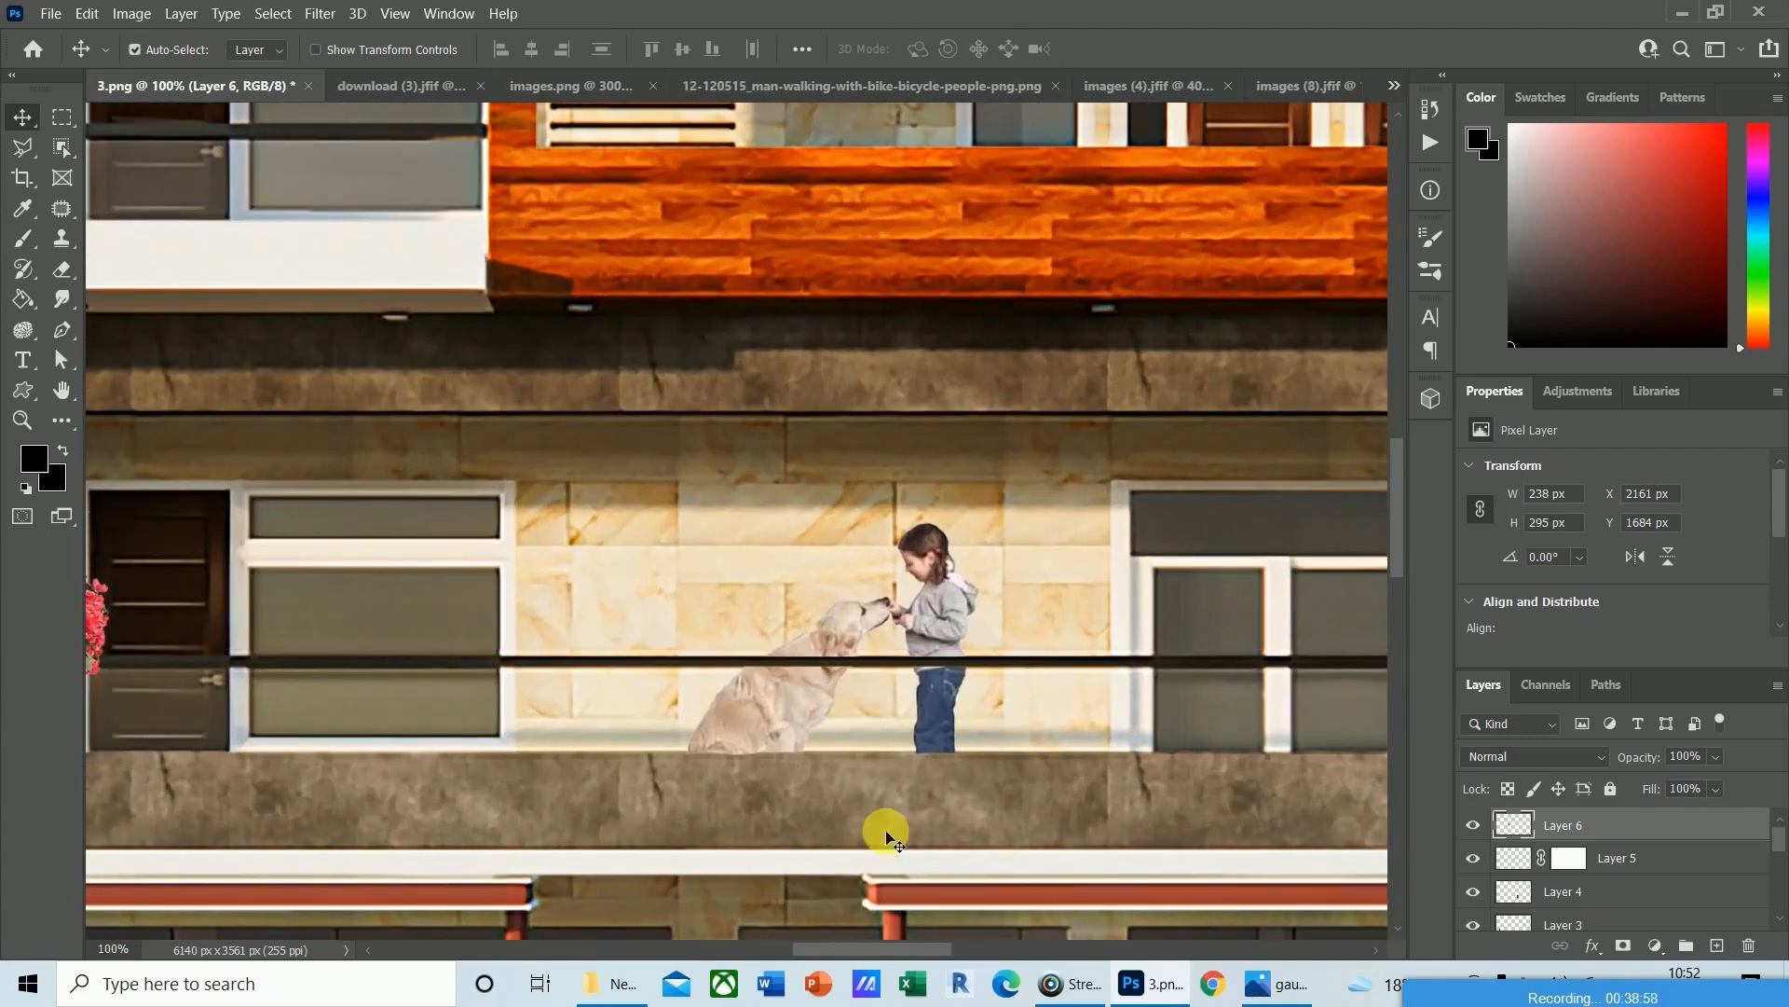
left_click_drag(879, 947, 760, 947)
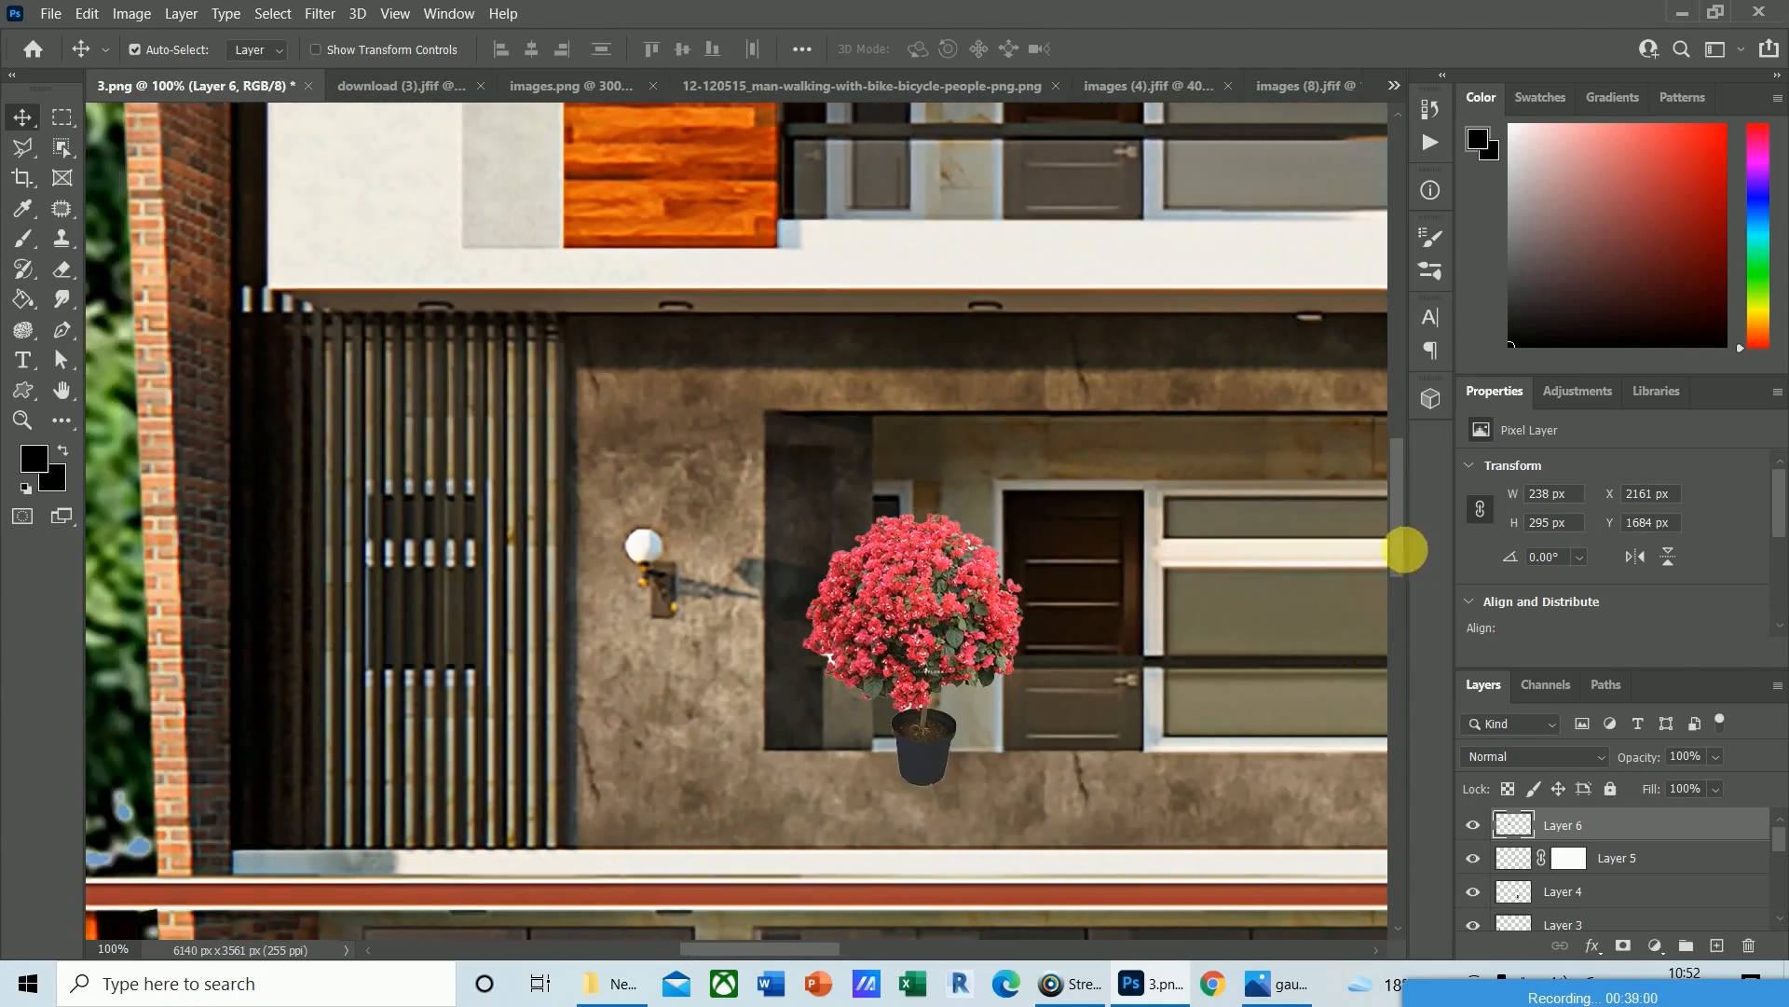
left_click_drag(1398, 550, 1396, 589)
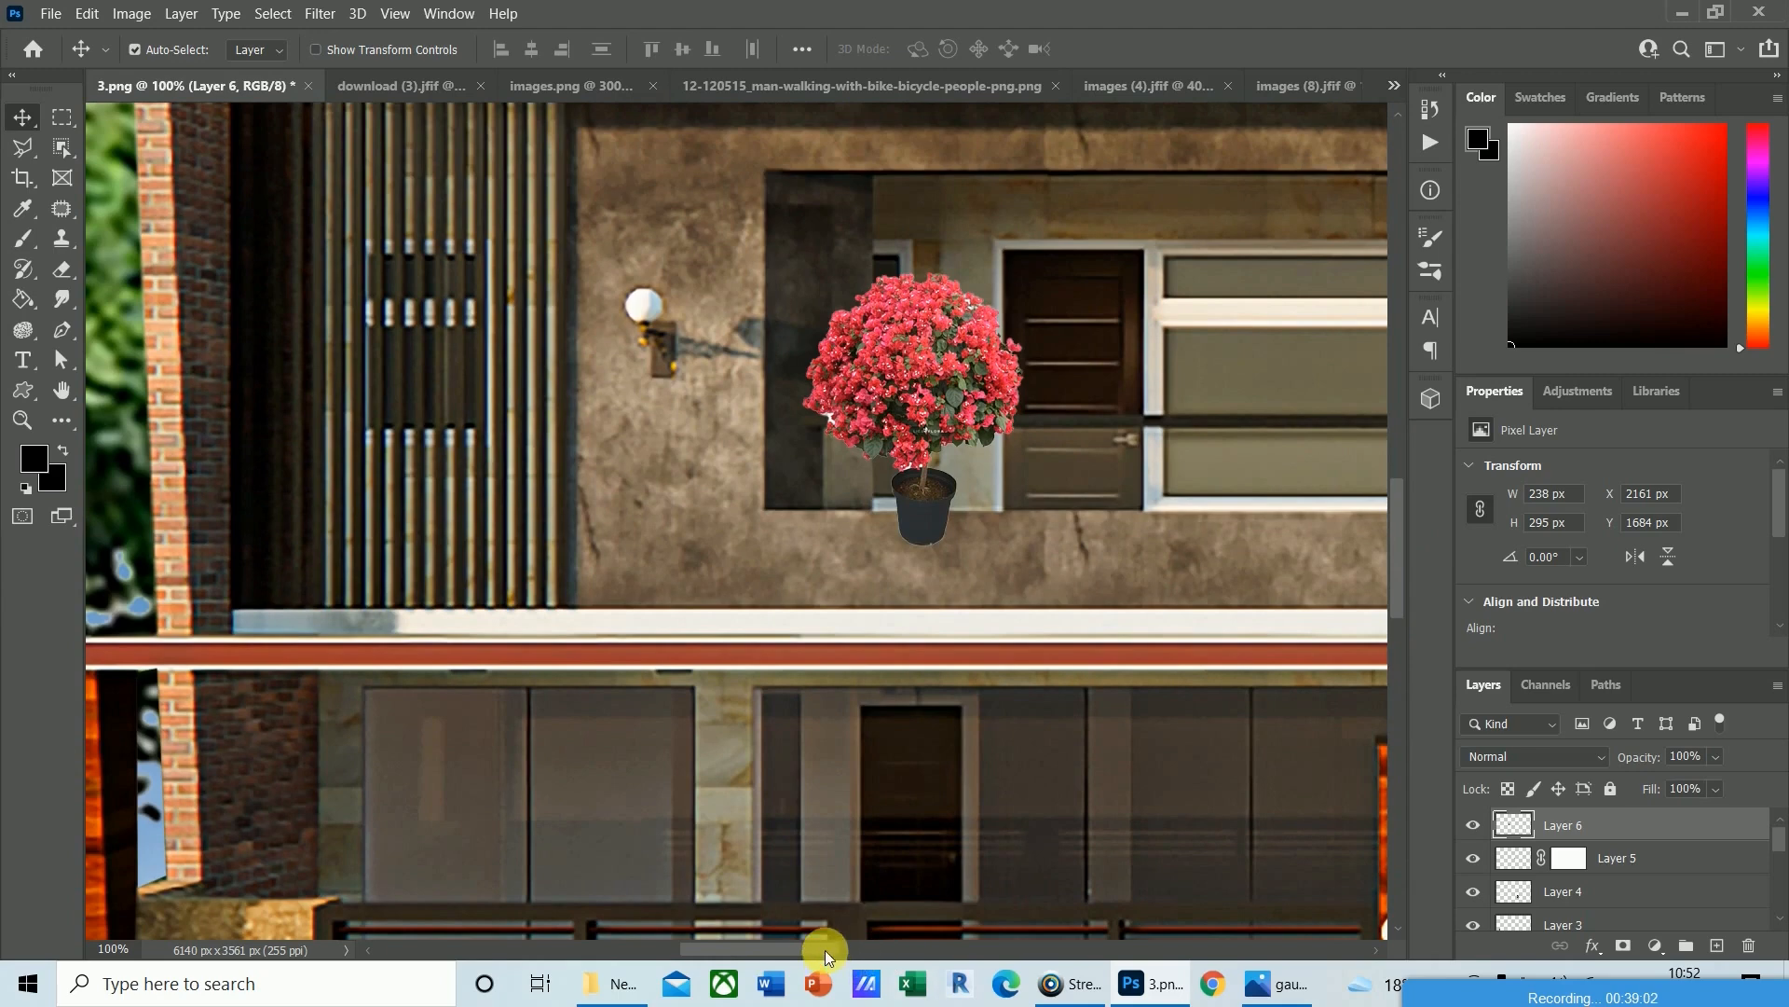
left_click_drag(825, 950, 807, 949)
left_click_drag(1396, 562, 1400, 547)
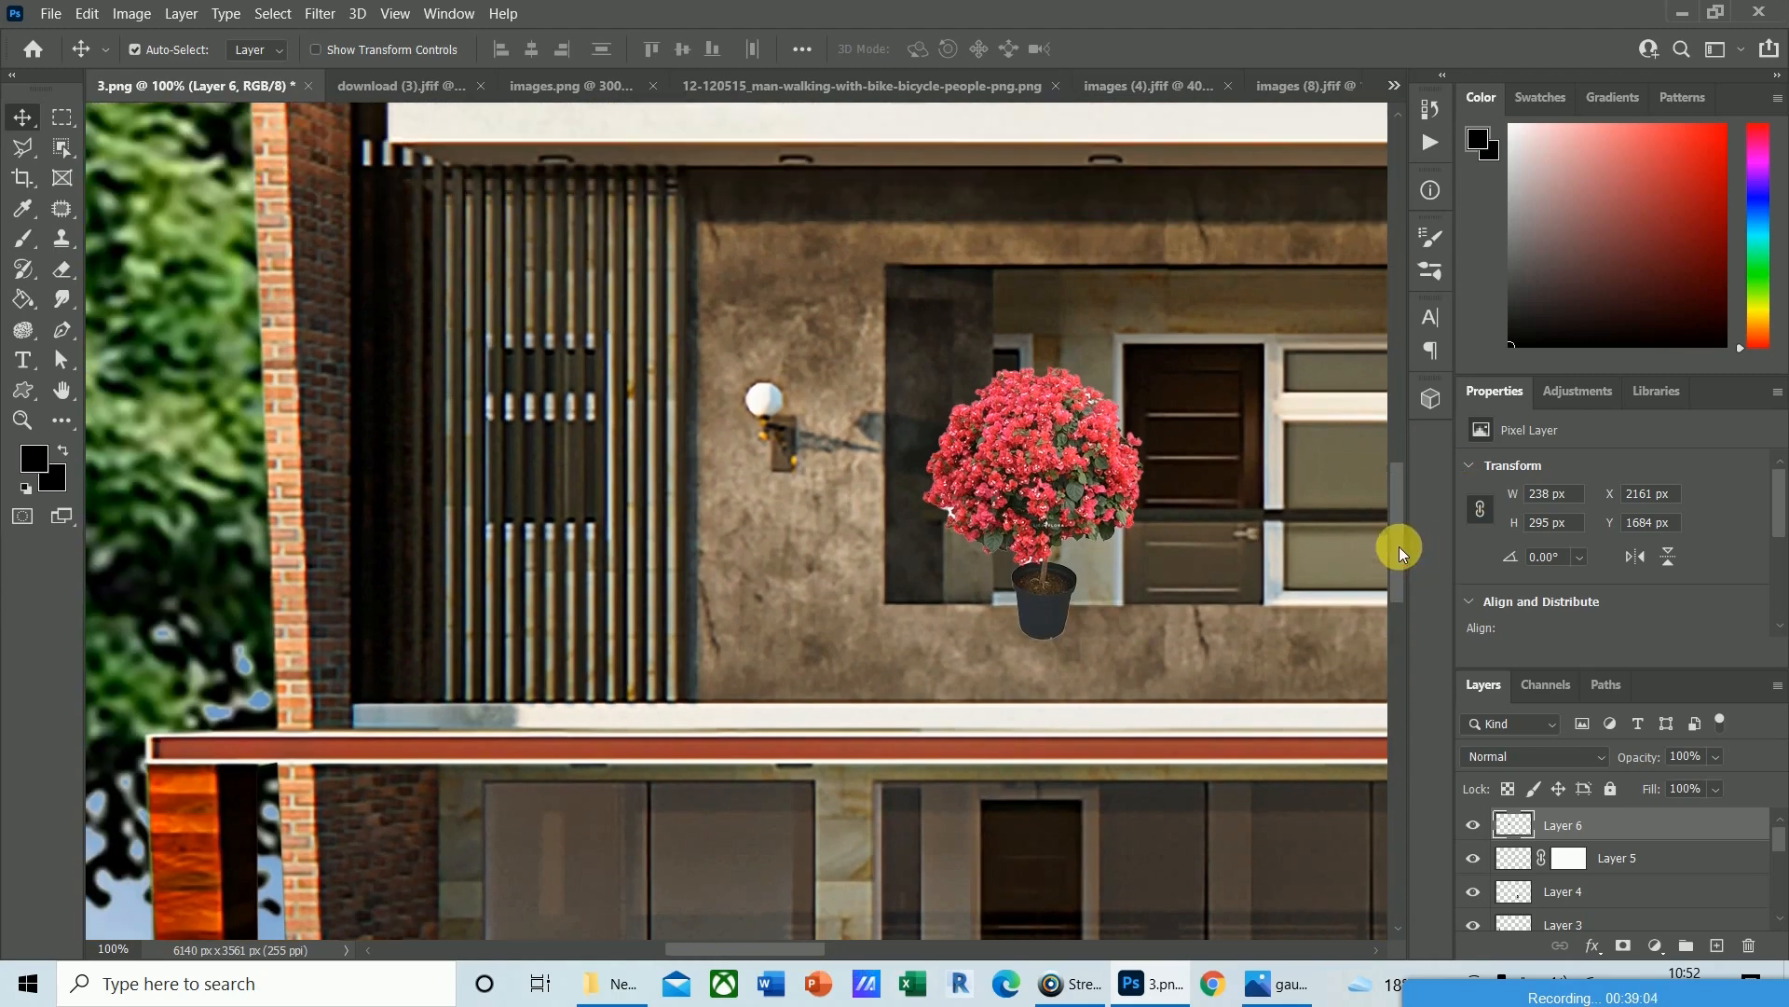
left_click_drag(803, 948, 783, 948)
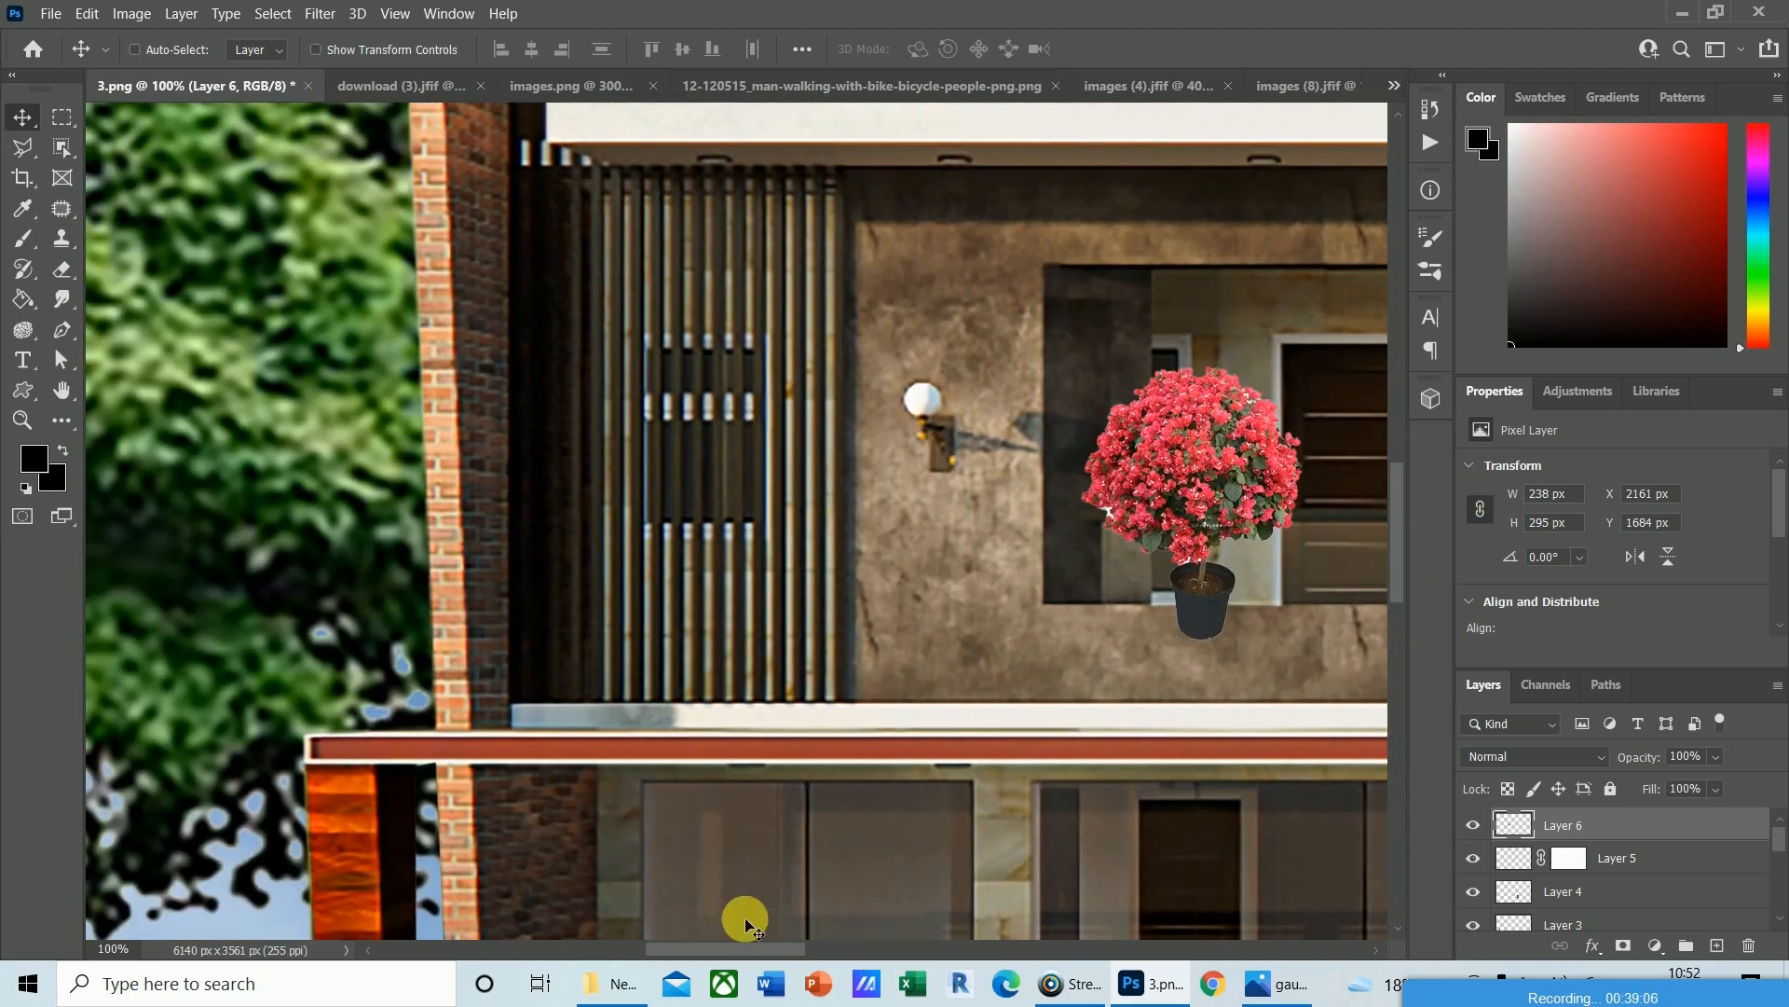
Try to select a small patch of sky in download (3).jfif with the Rectangular Marquee tool.
key("ctrl+Tab")
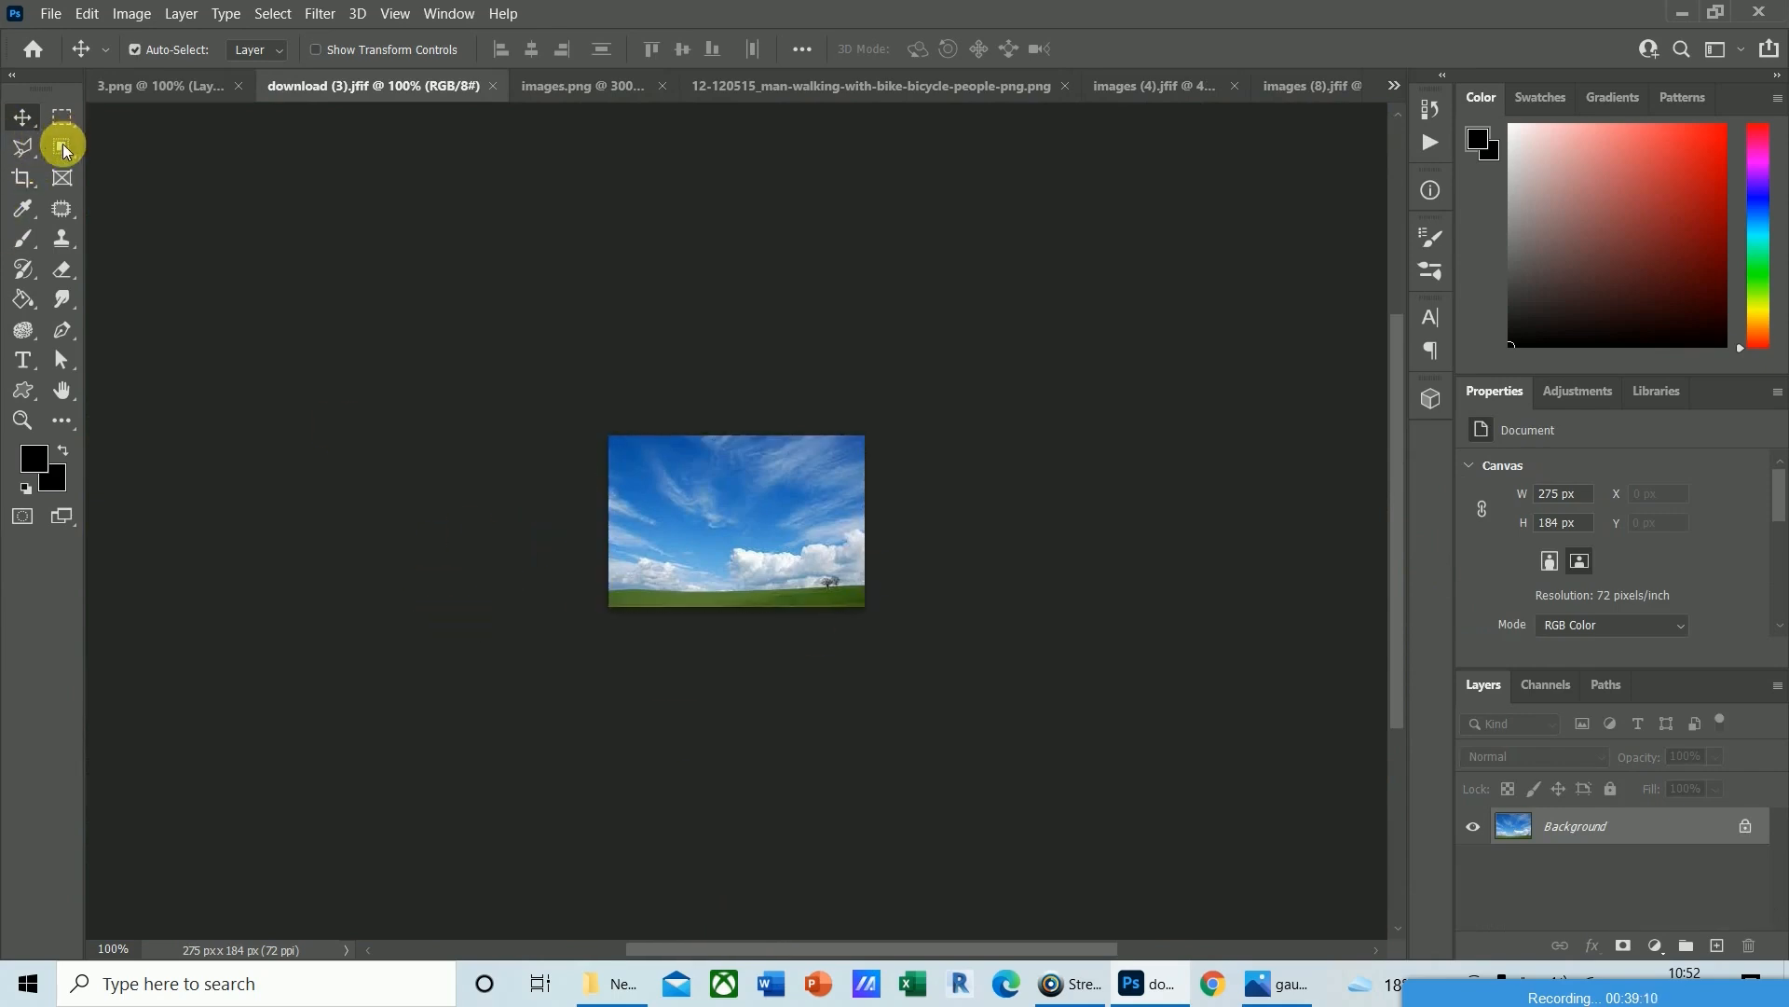
left_click(62, 117)
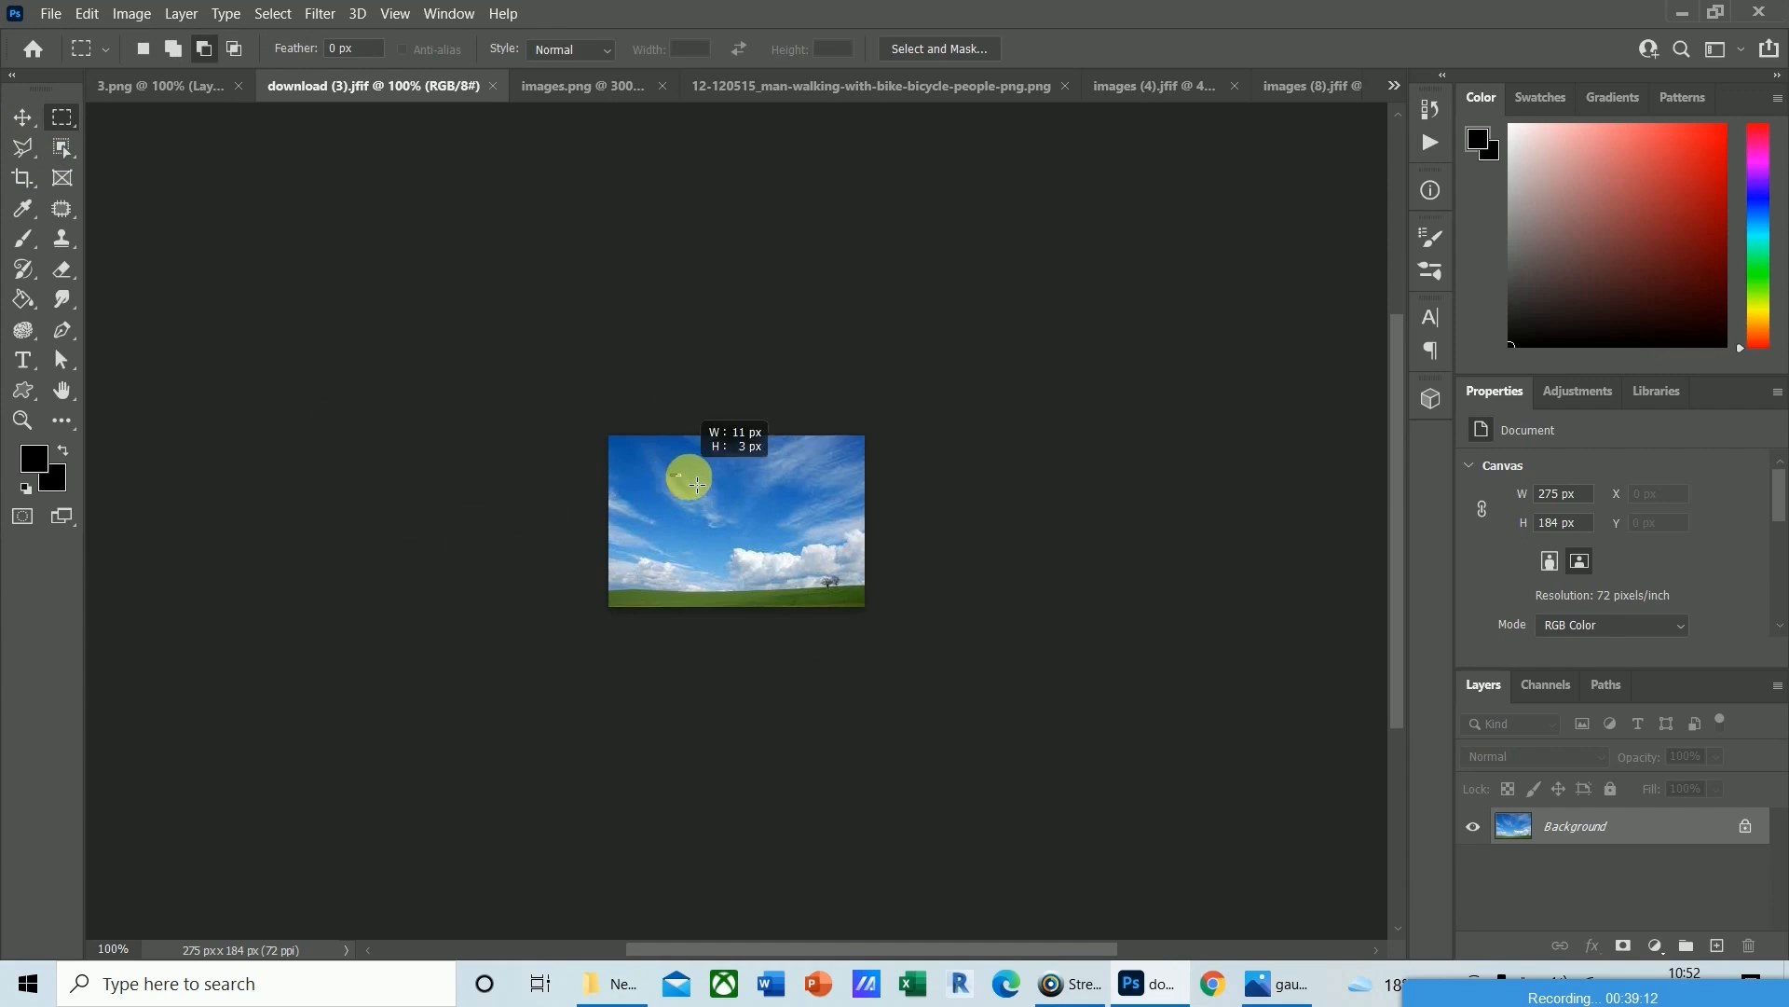
left_click_drag(697, 484, 729, 500)
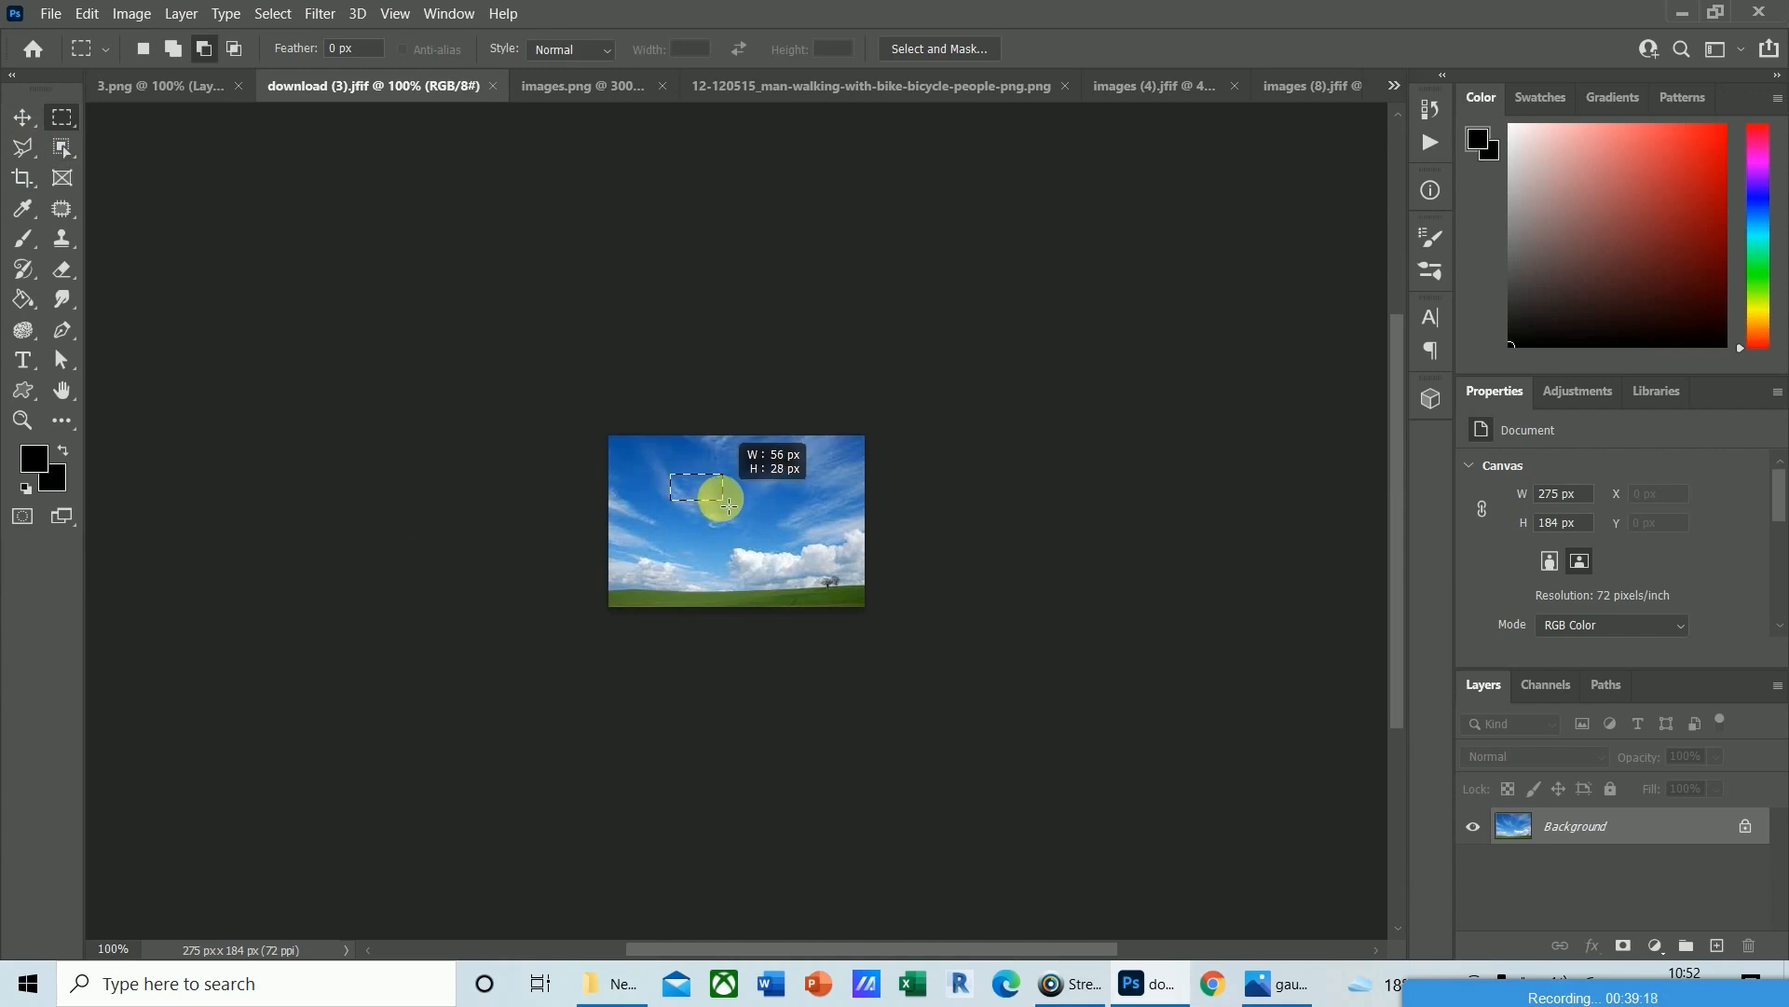
left_click_drag(722, 501, 724, 501)
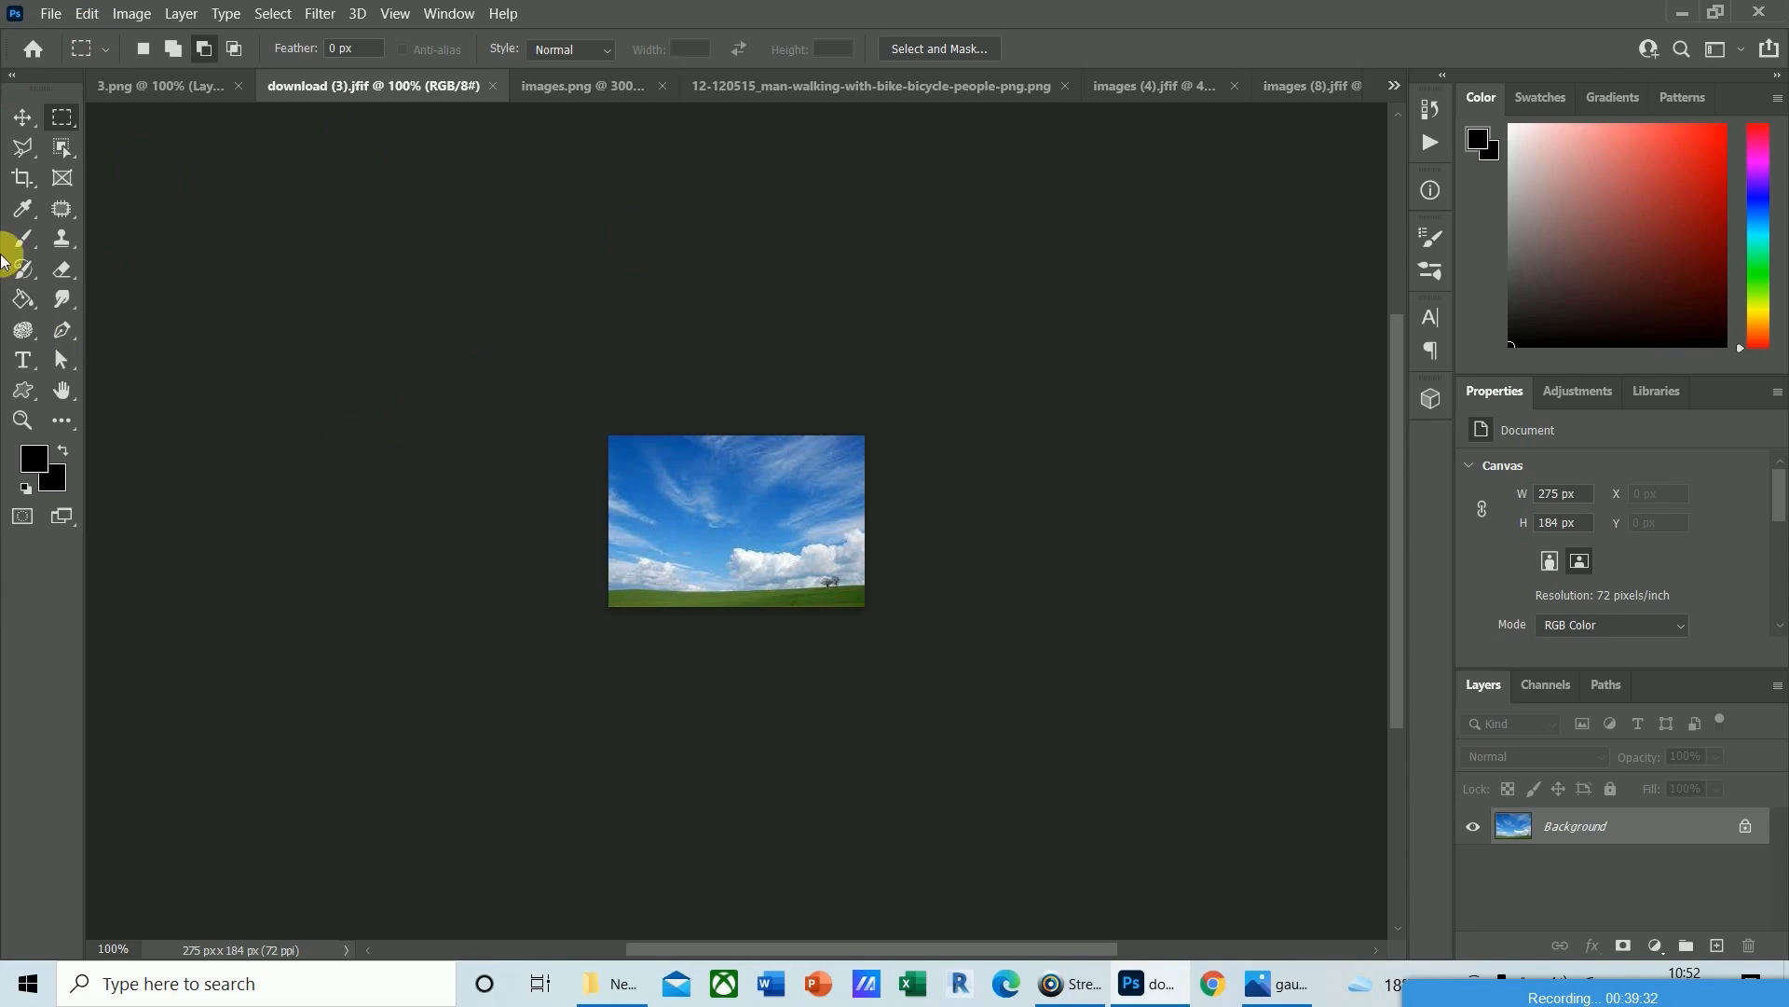
Crop the sky image to a 95 × 42 px patch from its upper right corner.
left_click(17, 180)
left_click_drag(737, 608, 746, 570)
left_click_drag(614, 529, 701, 529)
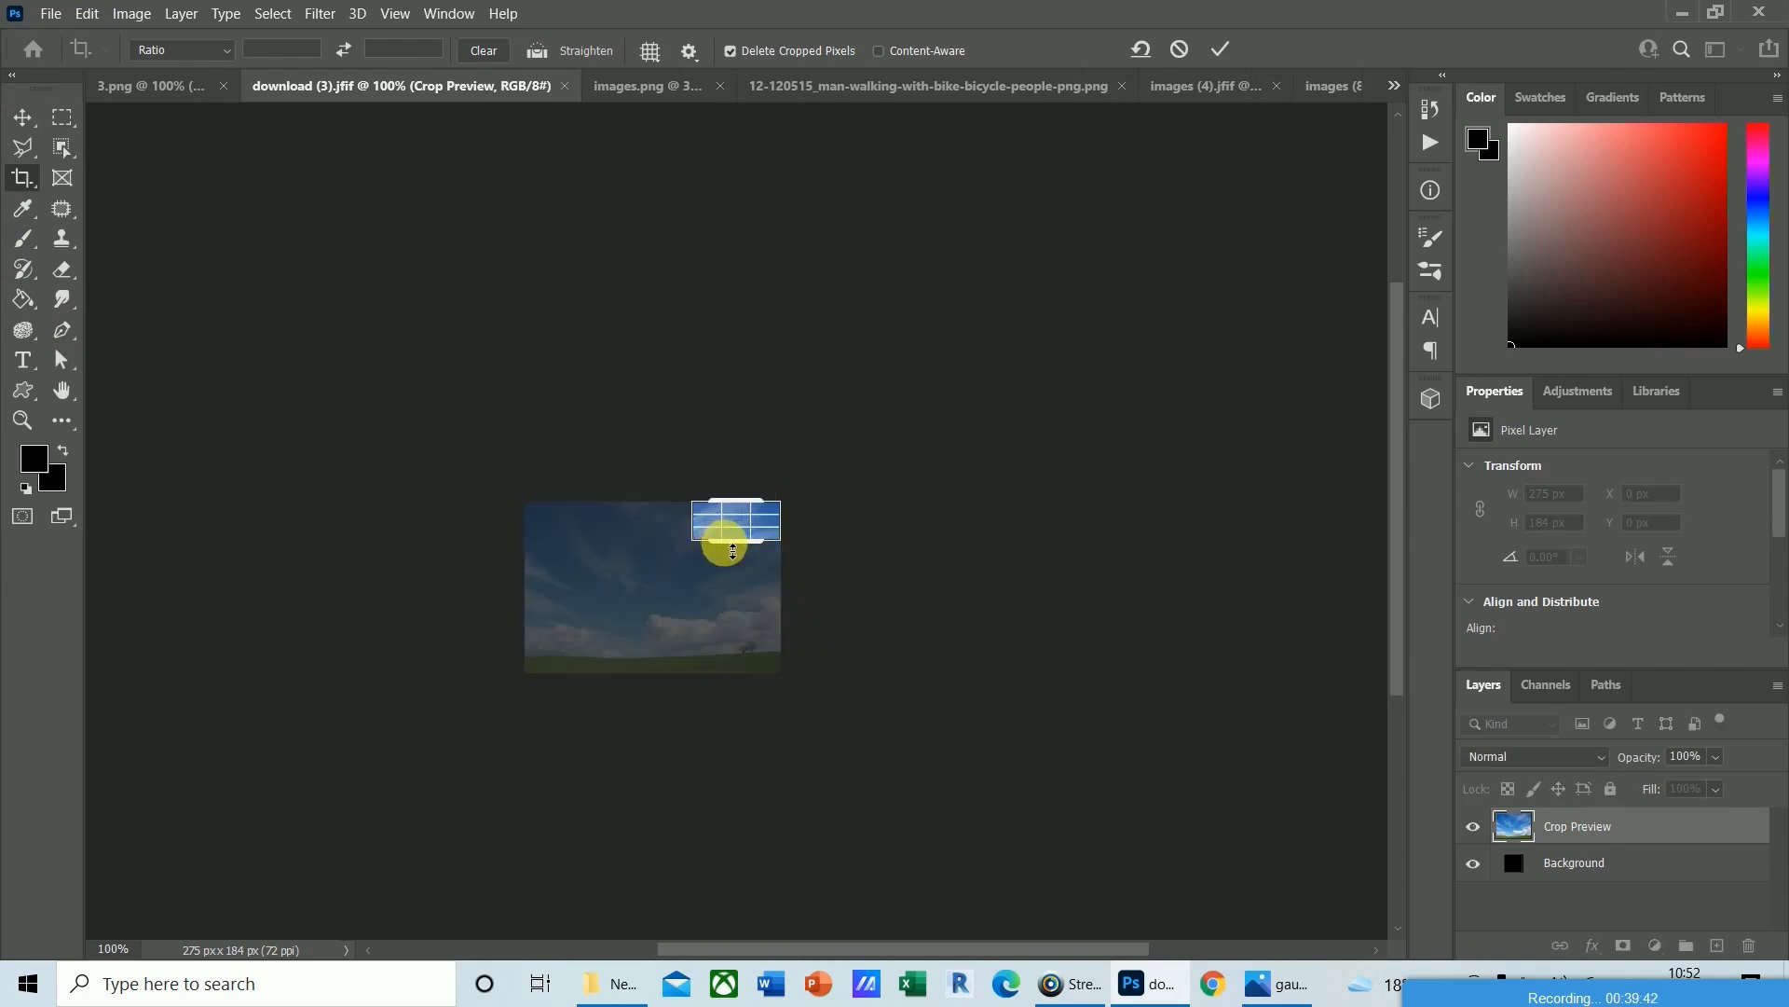
key("Return")
key("v")
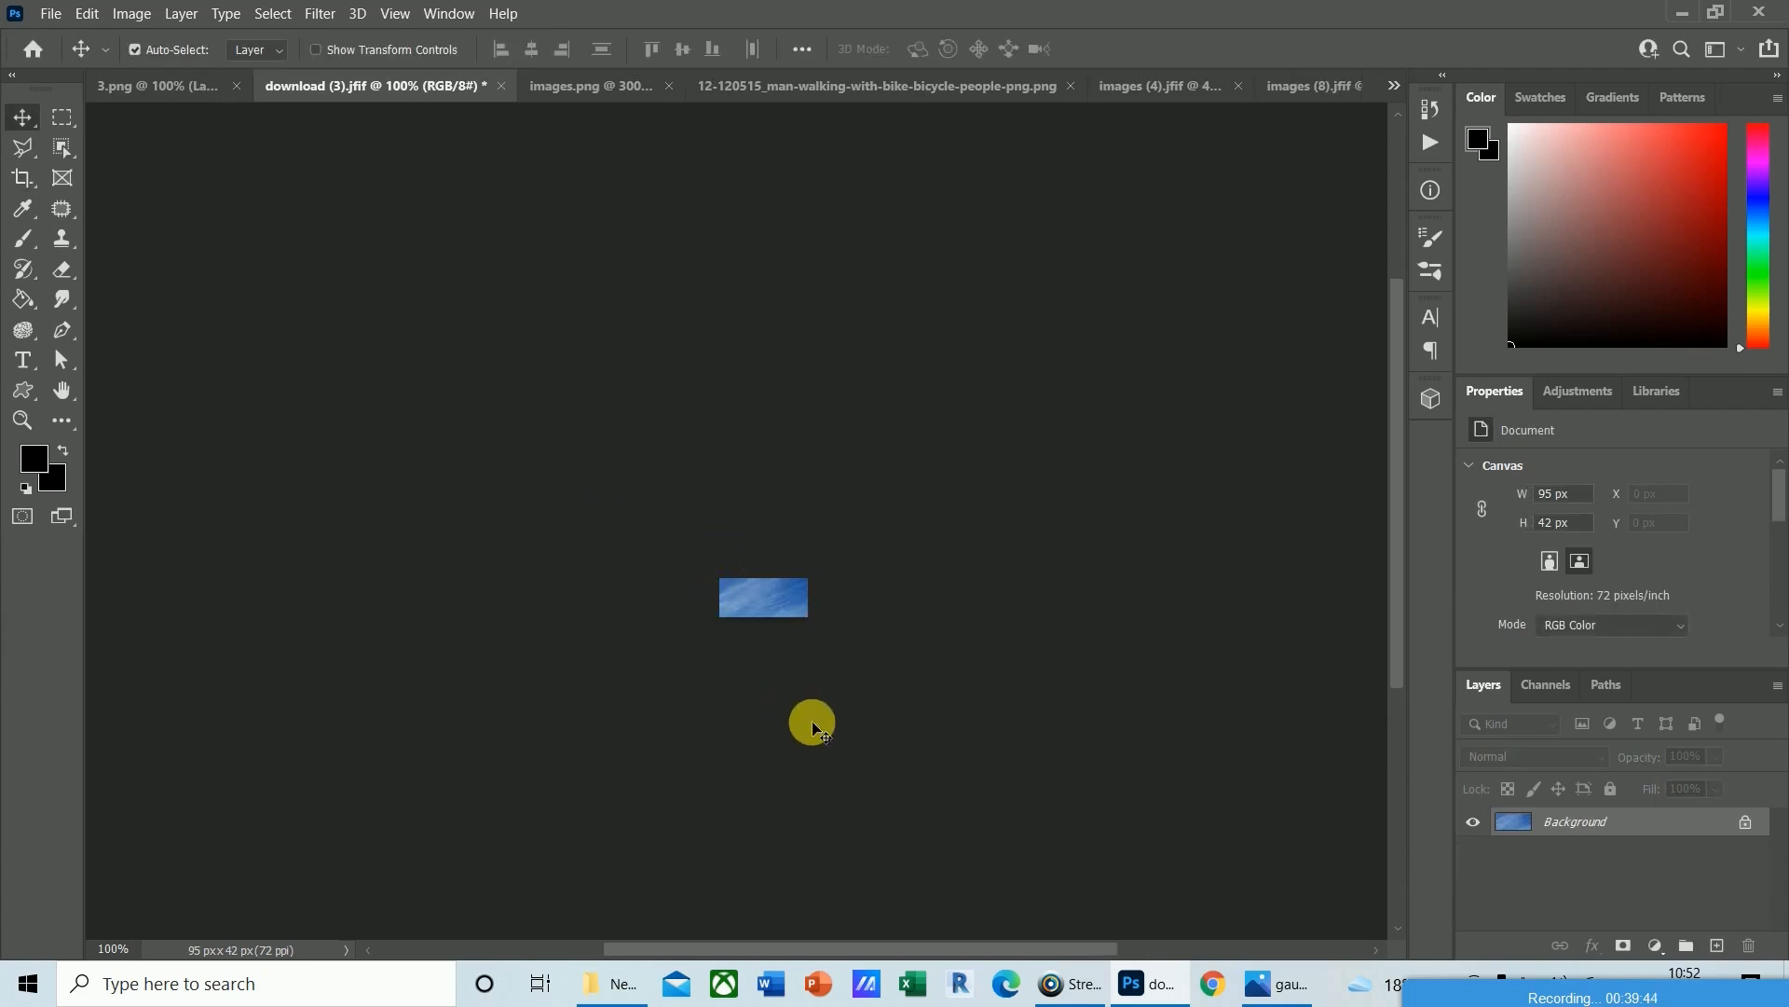
Define the cropped sky patch as a brush preset named "brush rail".
left_click(87, 13)
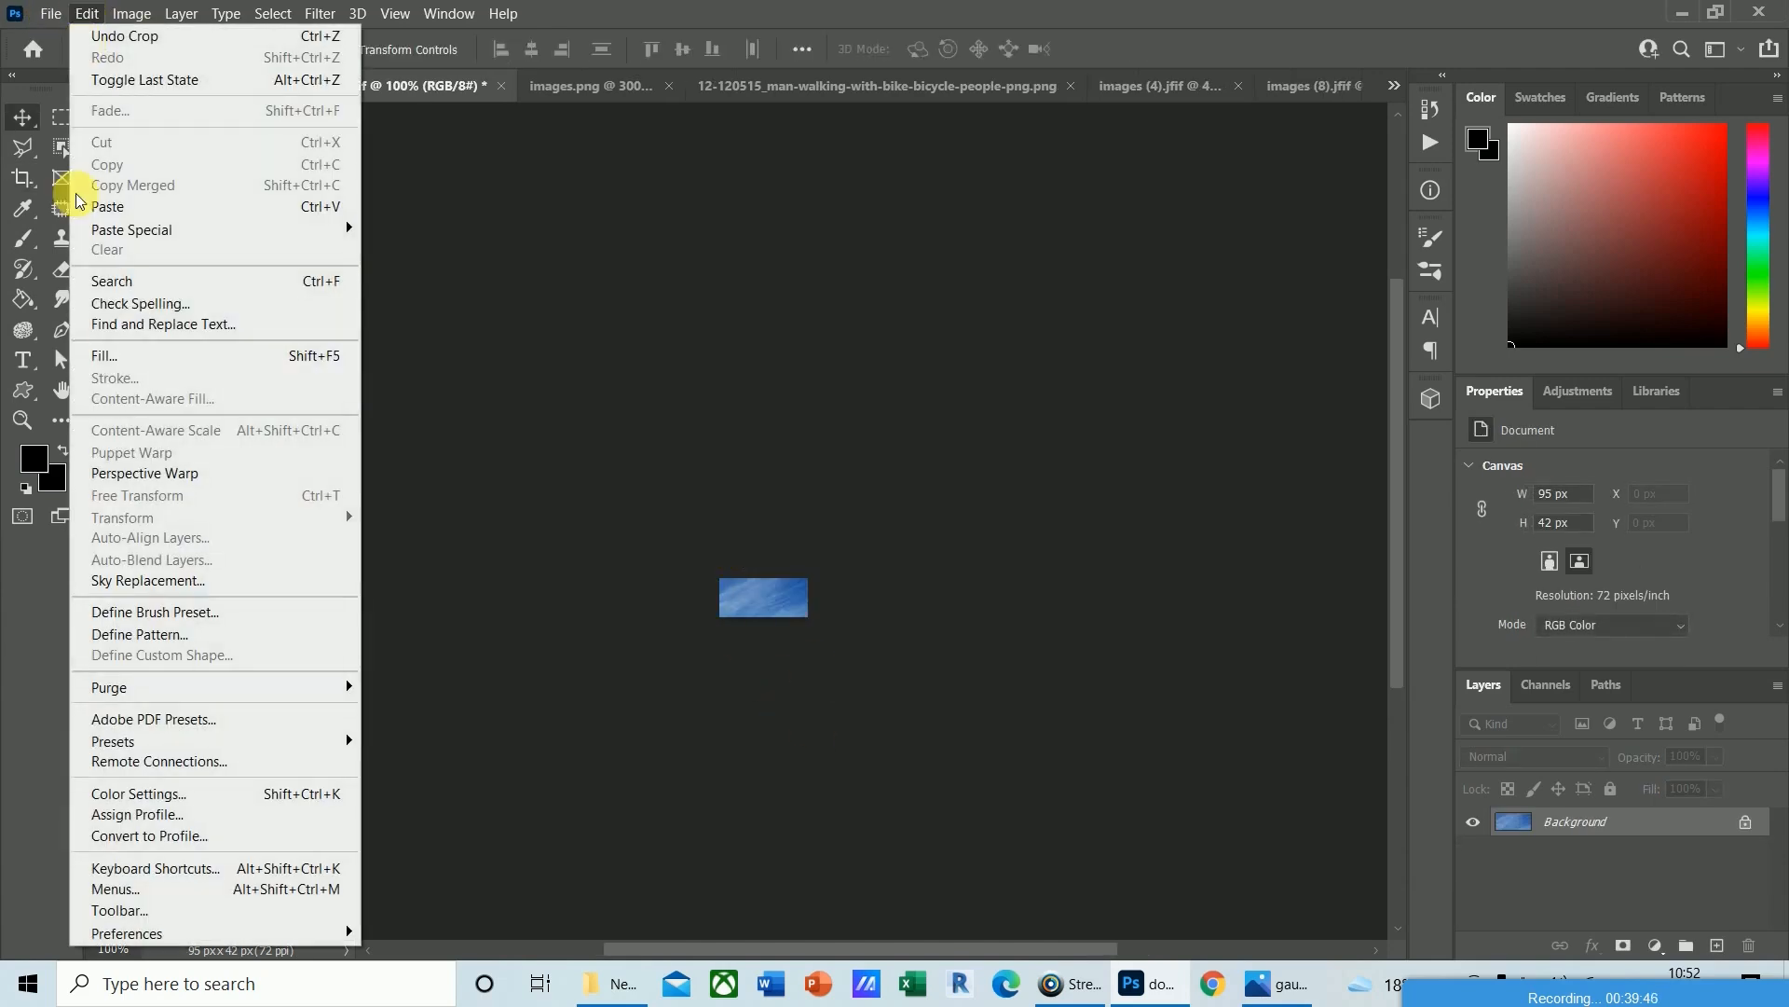
left_click(149, 613)
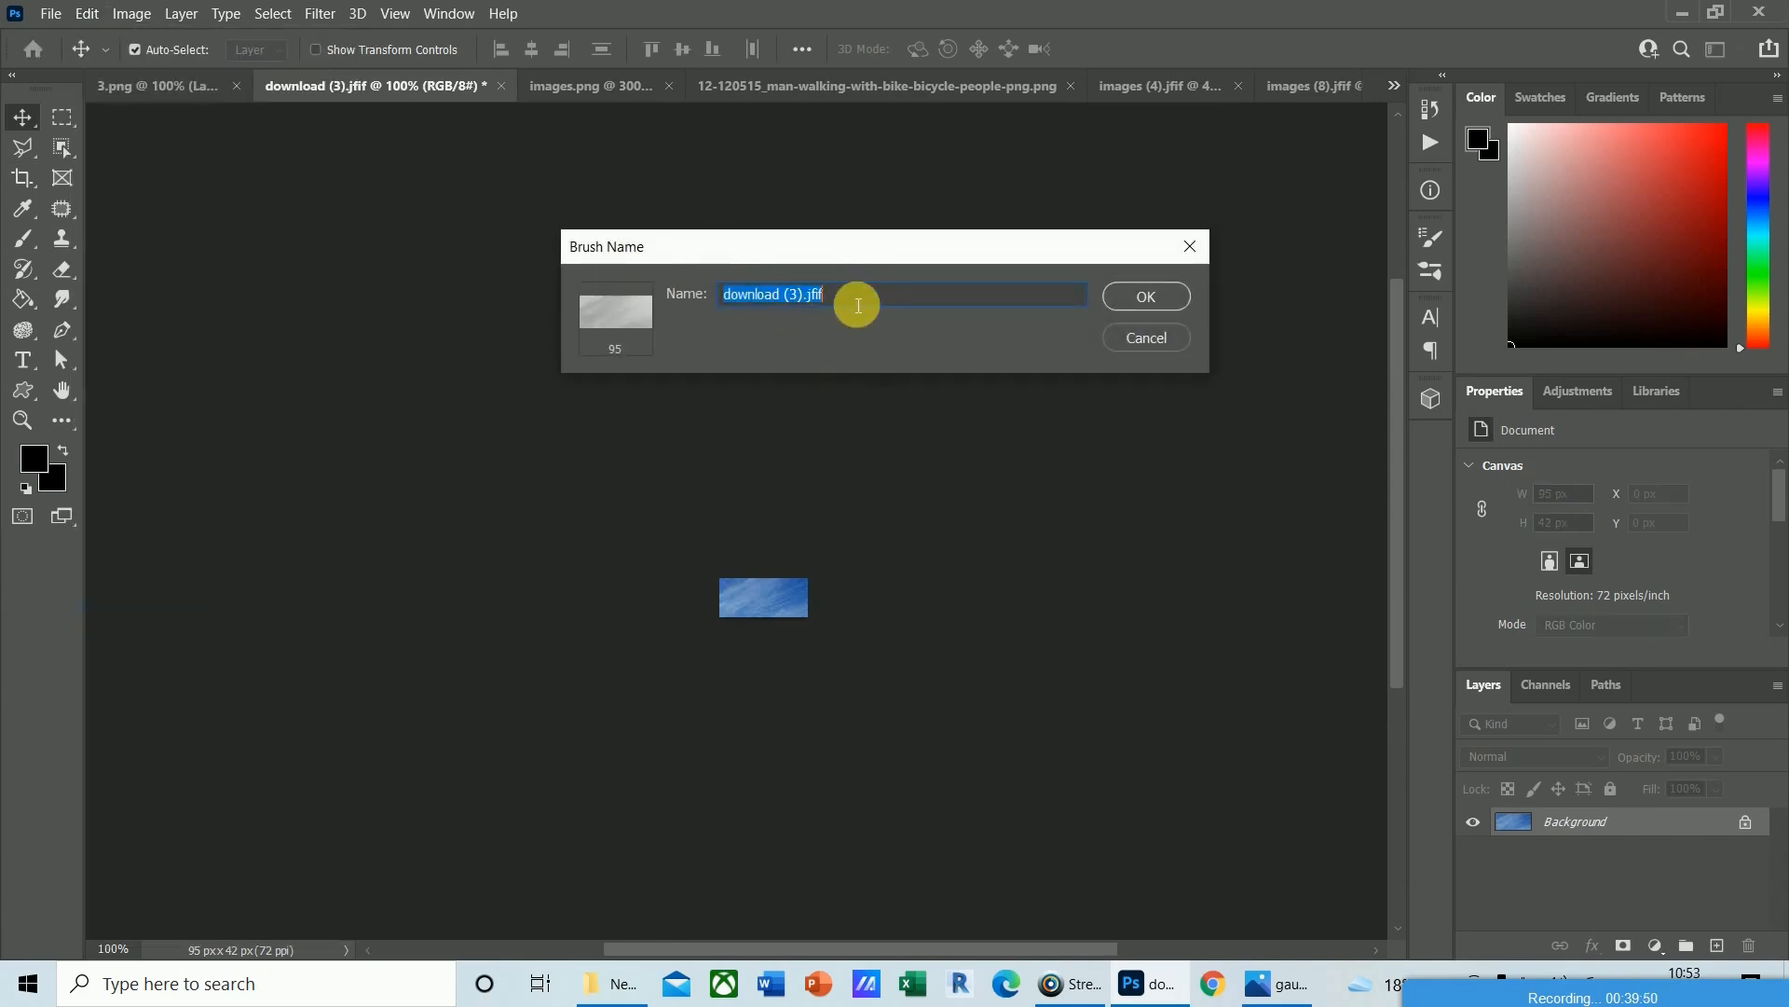
type("bru")
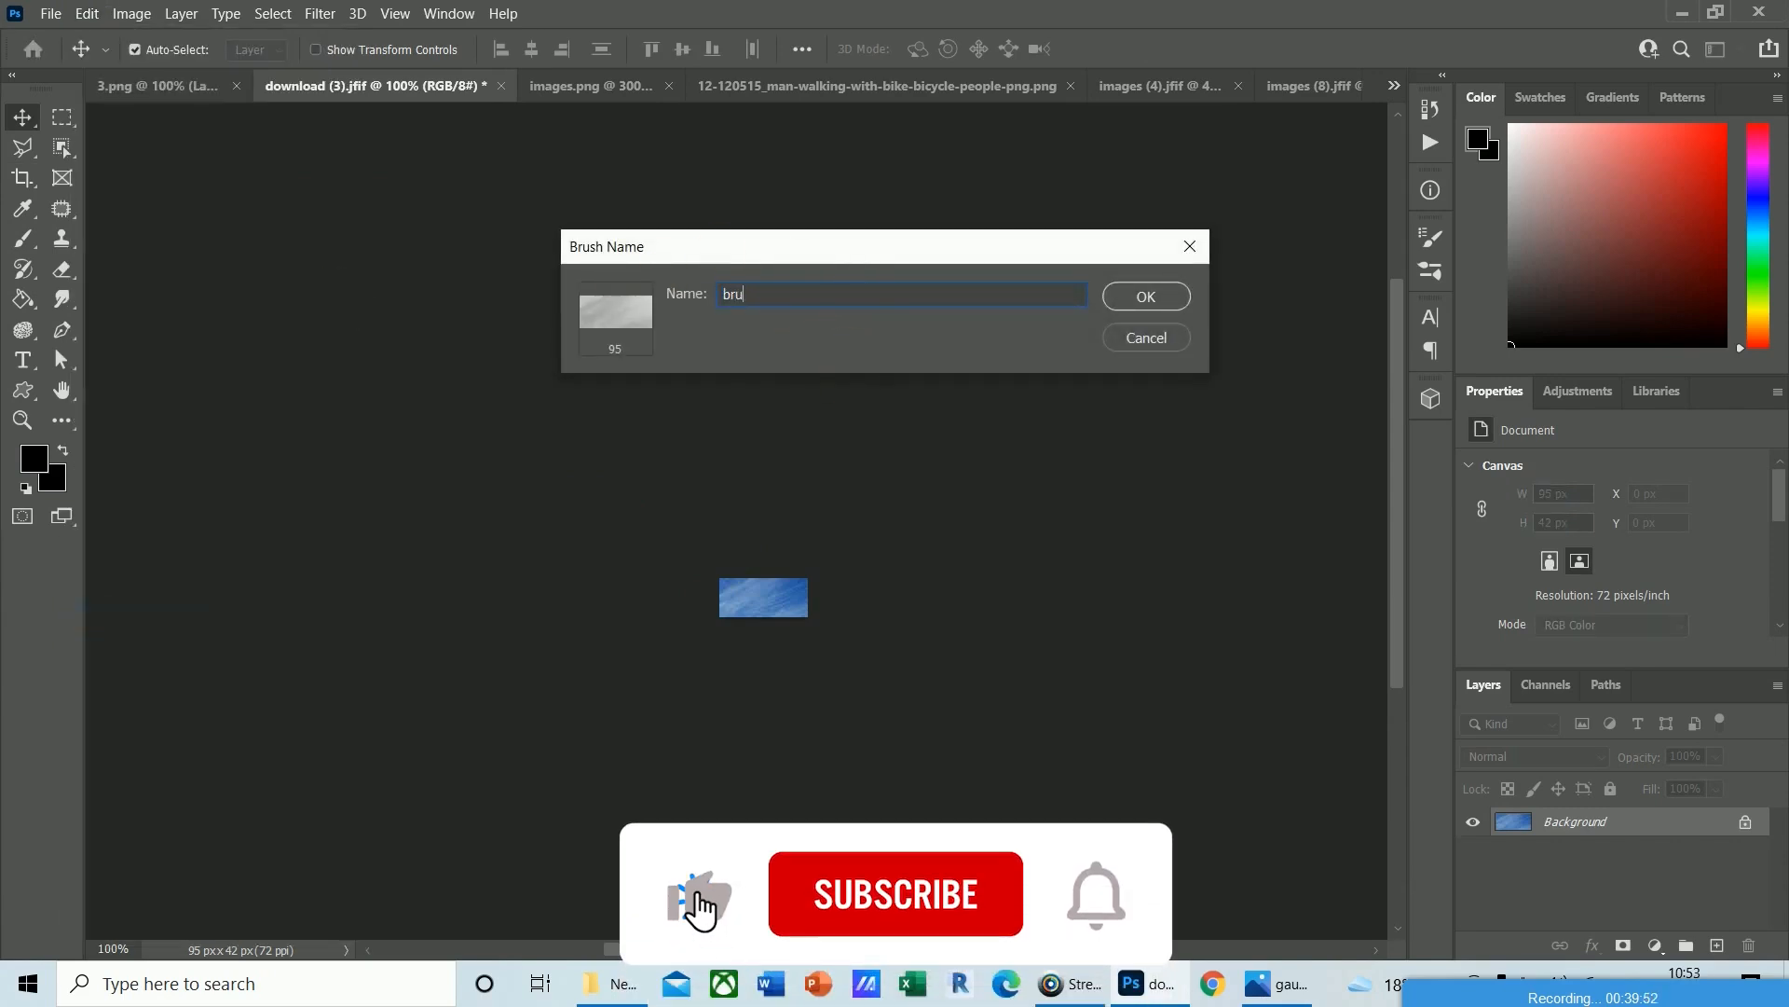
type("sh rail")
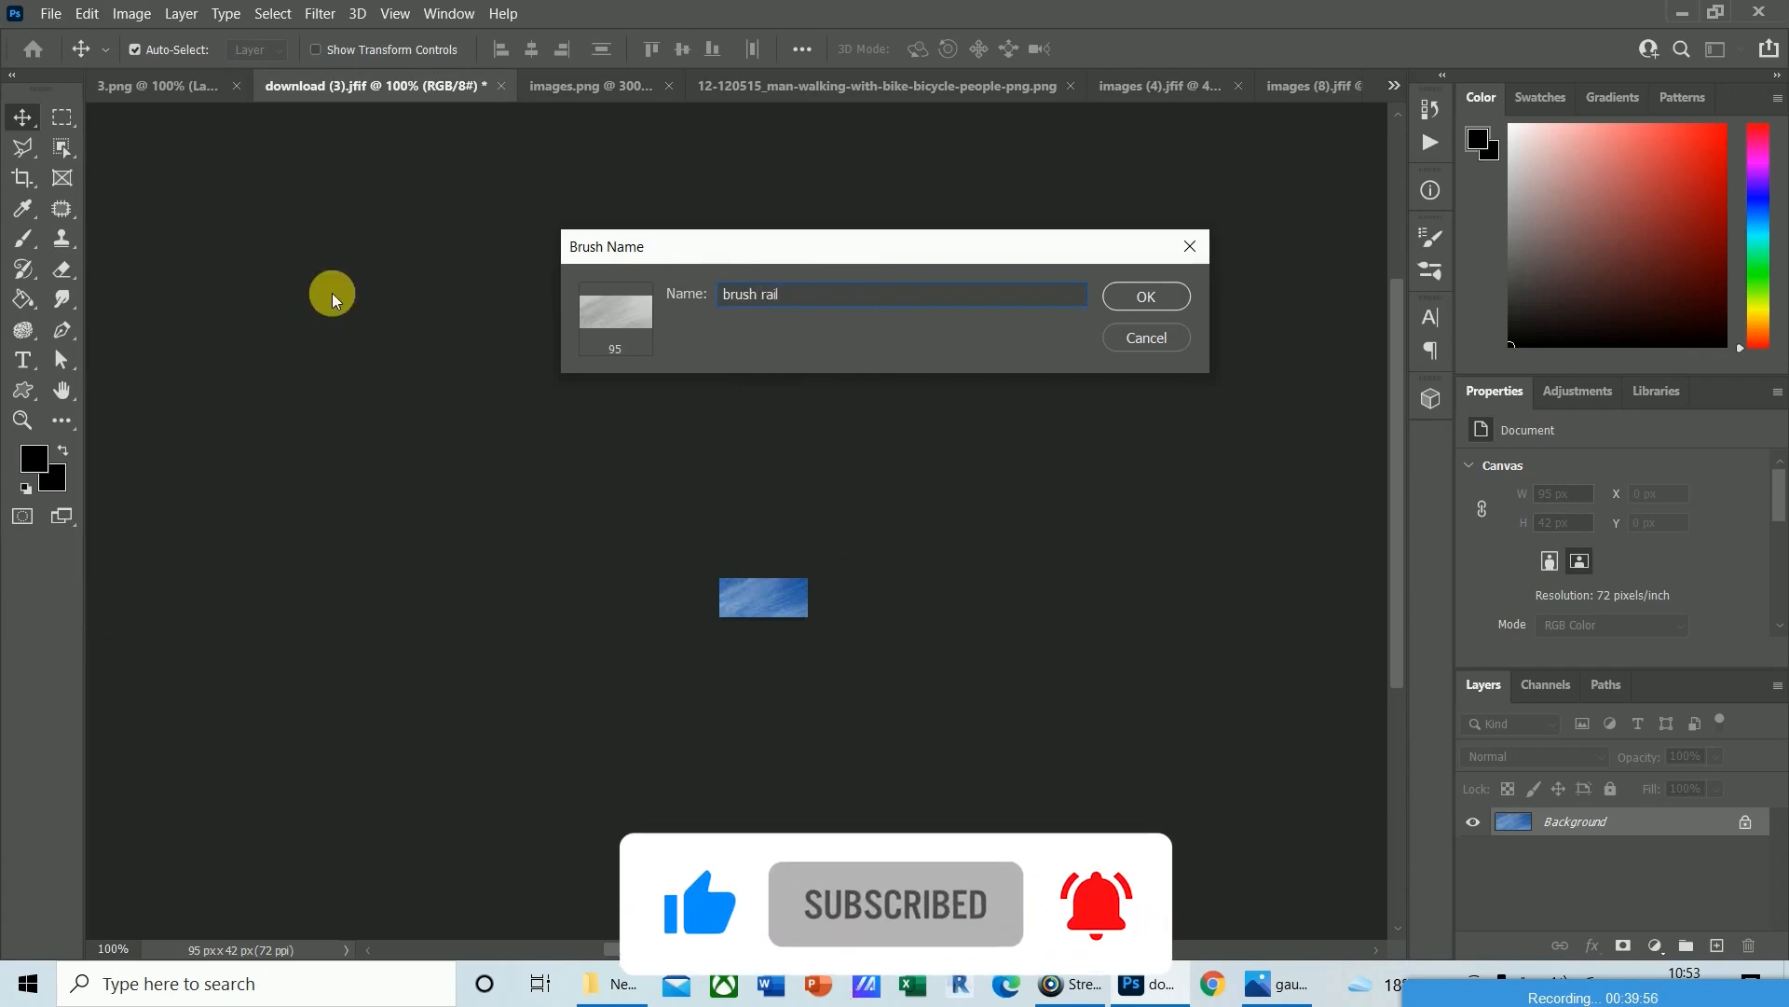
left_click(1139, 300)
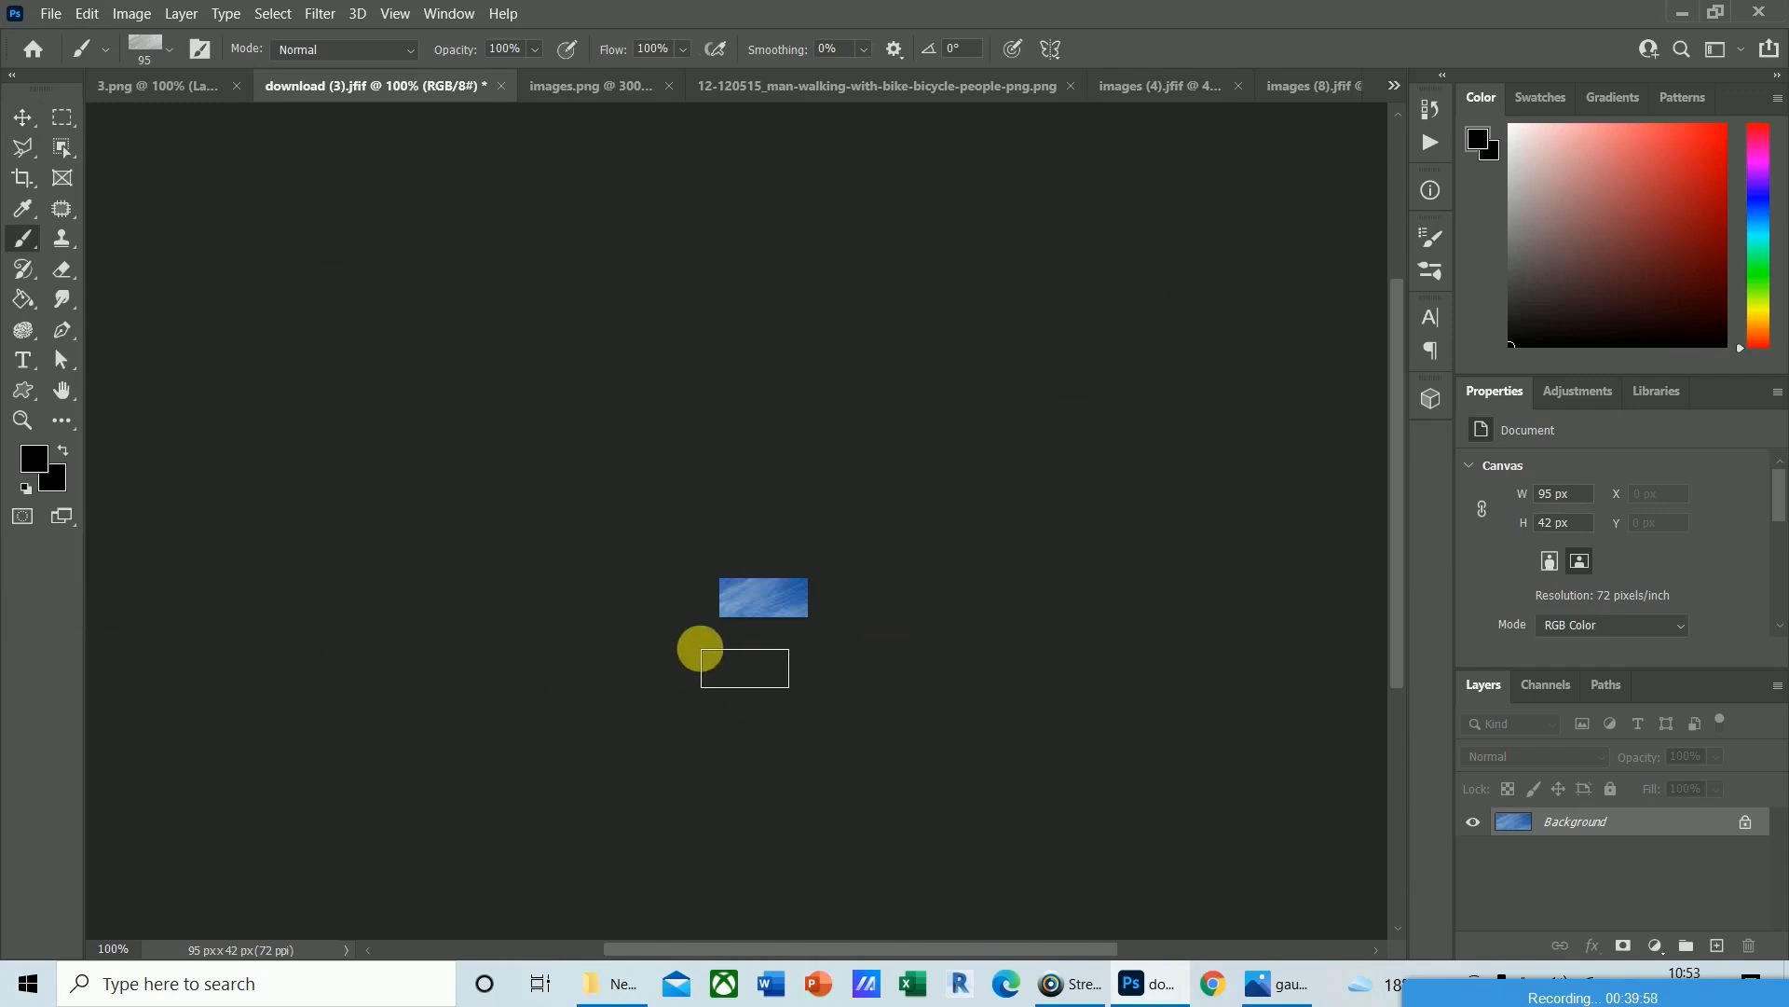
Return to the 3.png elevation document with the new brush active.
key("ctrl+Tab")
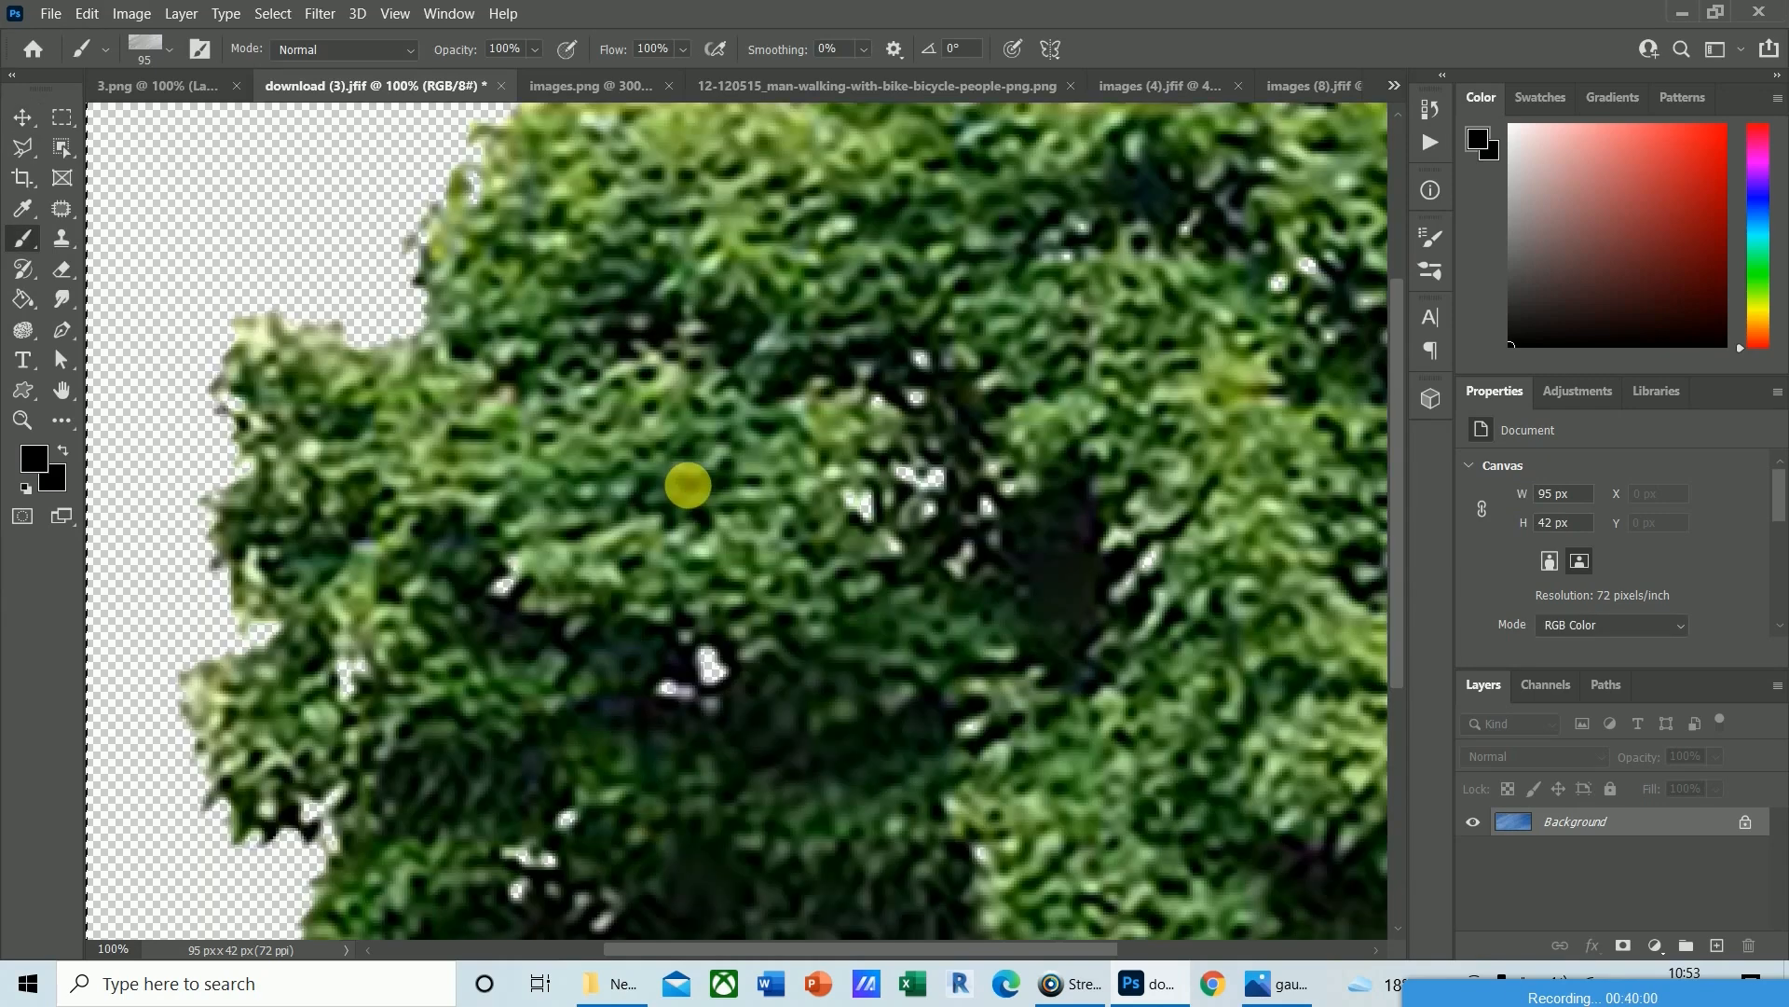
key("ctrl+Tab")
key("ctrl+Tab")
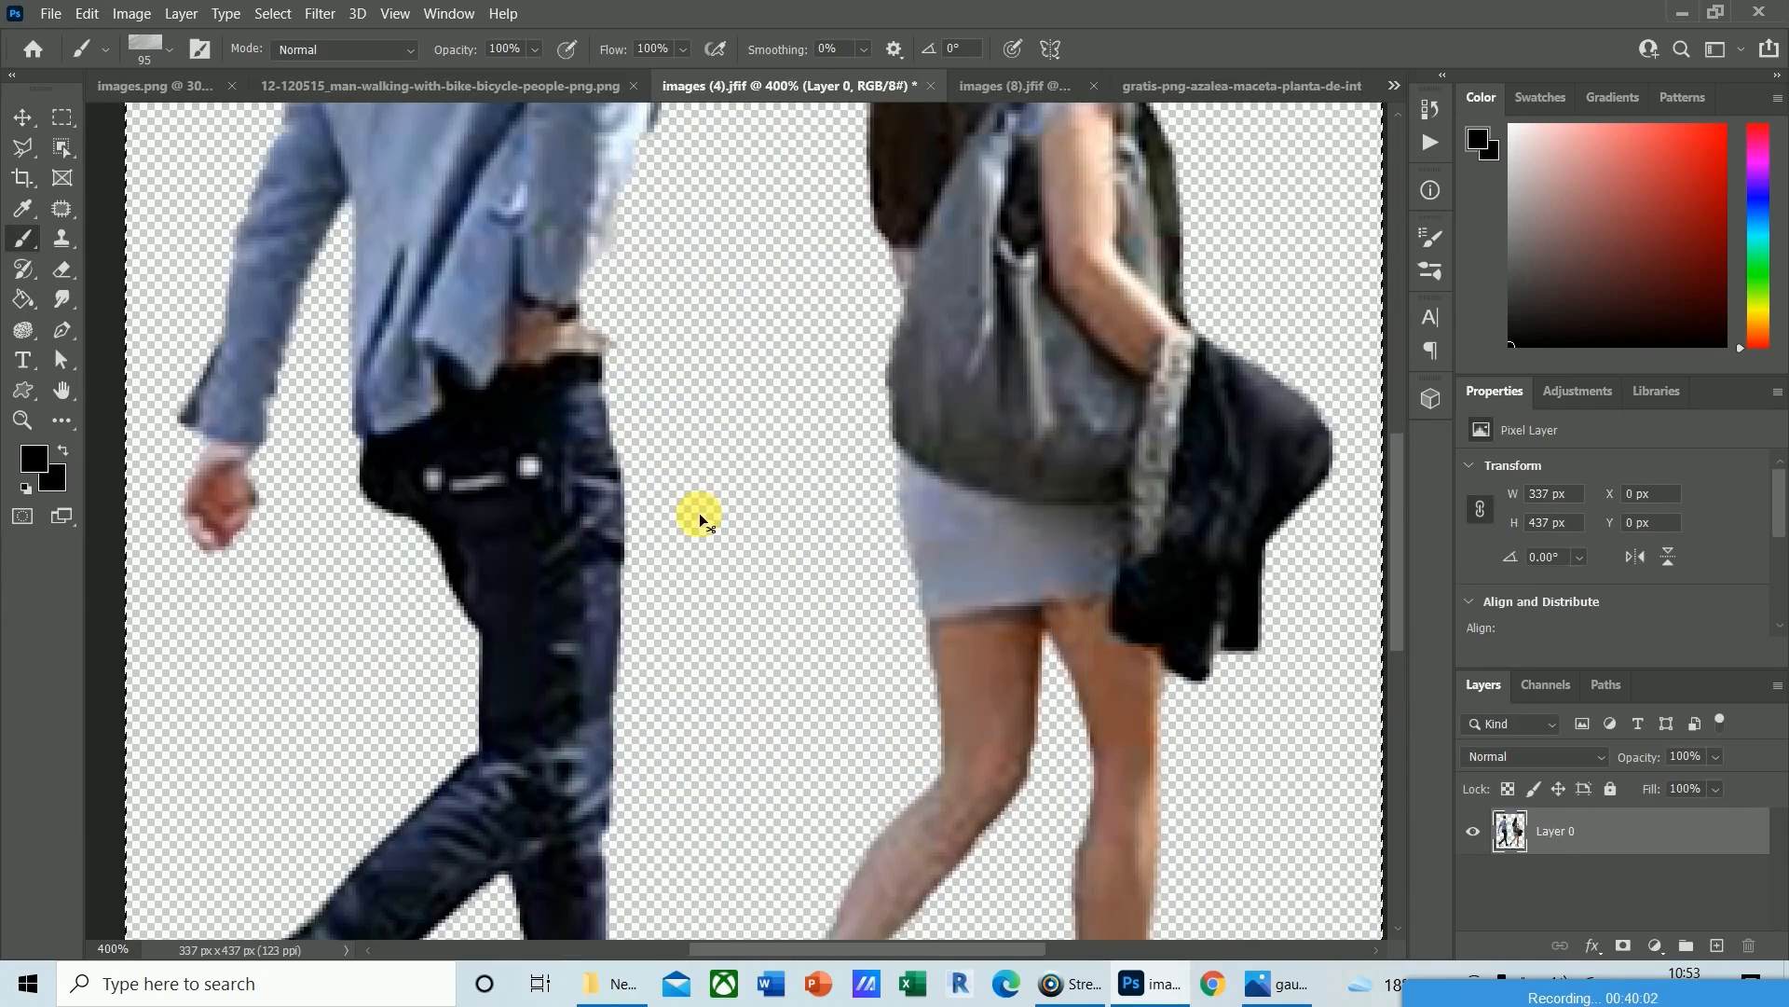
key("ctrl+Tab")
key("ctrl+Tab")
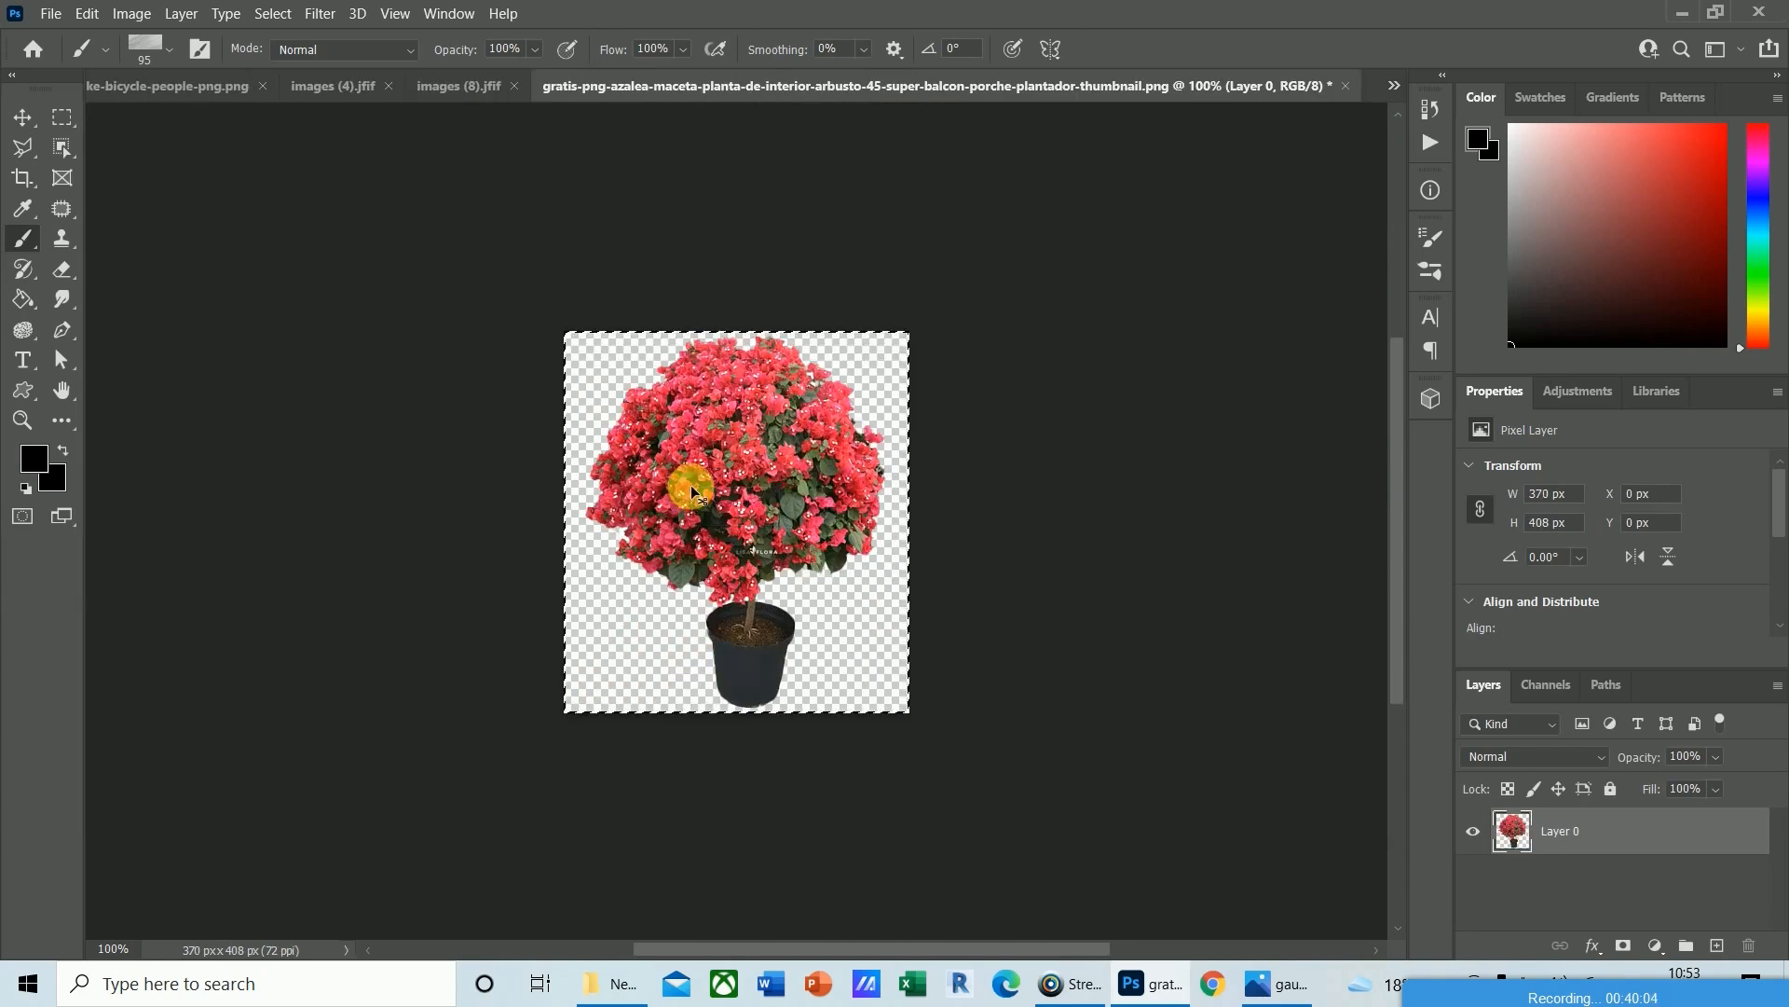
key("ctrl+Tab")
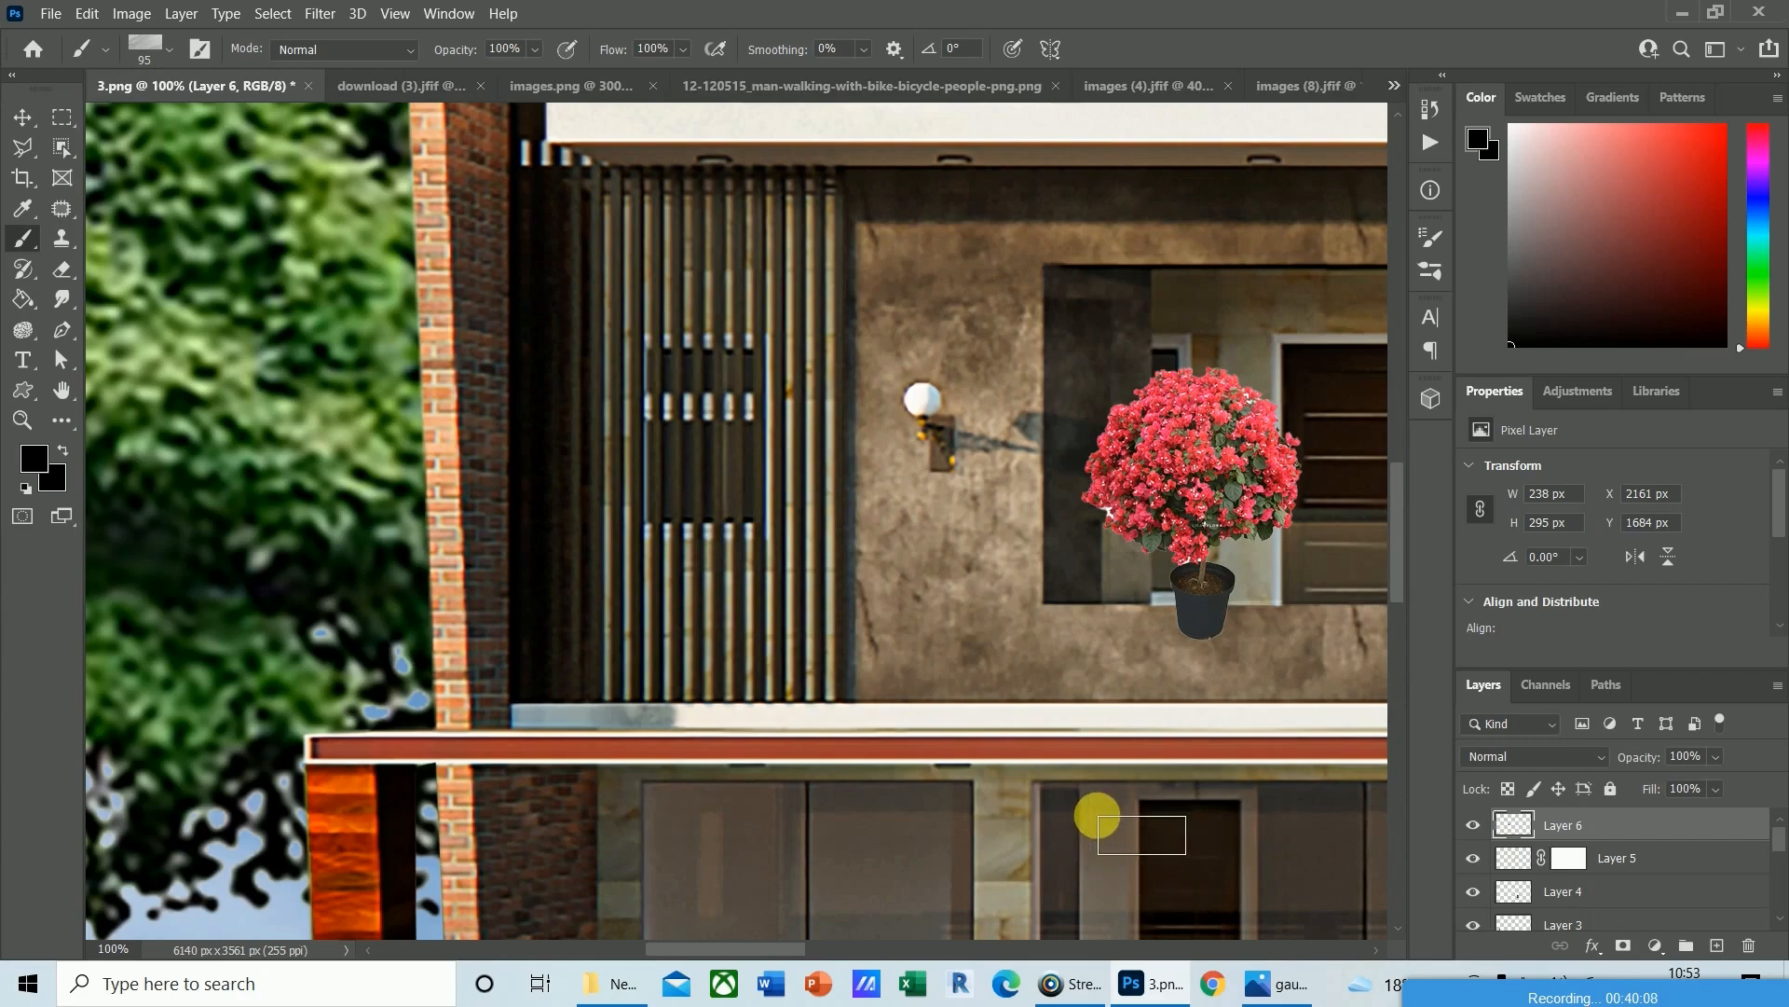
Reduce the rectangular brush to 30 px and check it against the balcony railing next to the azalea.
key("ctrl+minus")
key("ctrl+minus")
key("ctrl+minus")
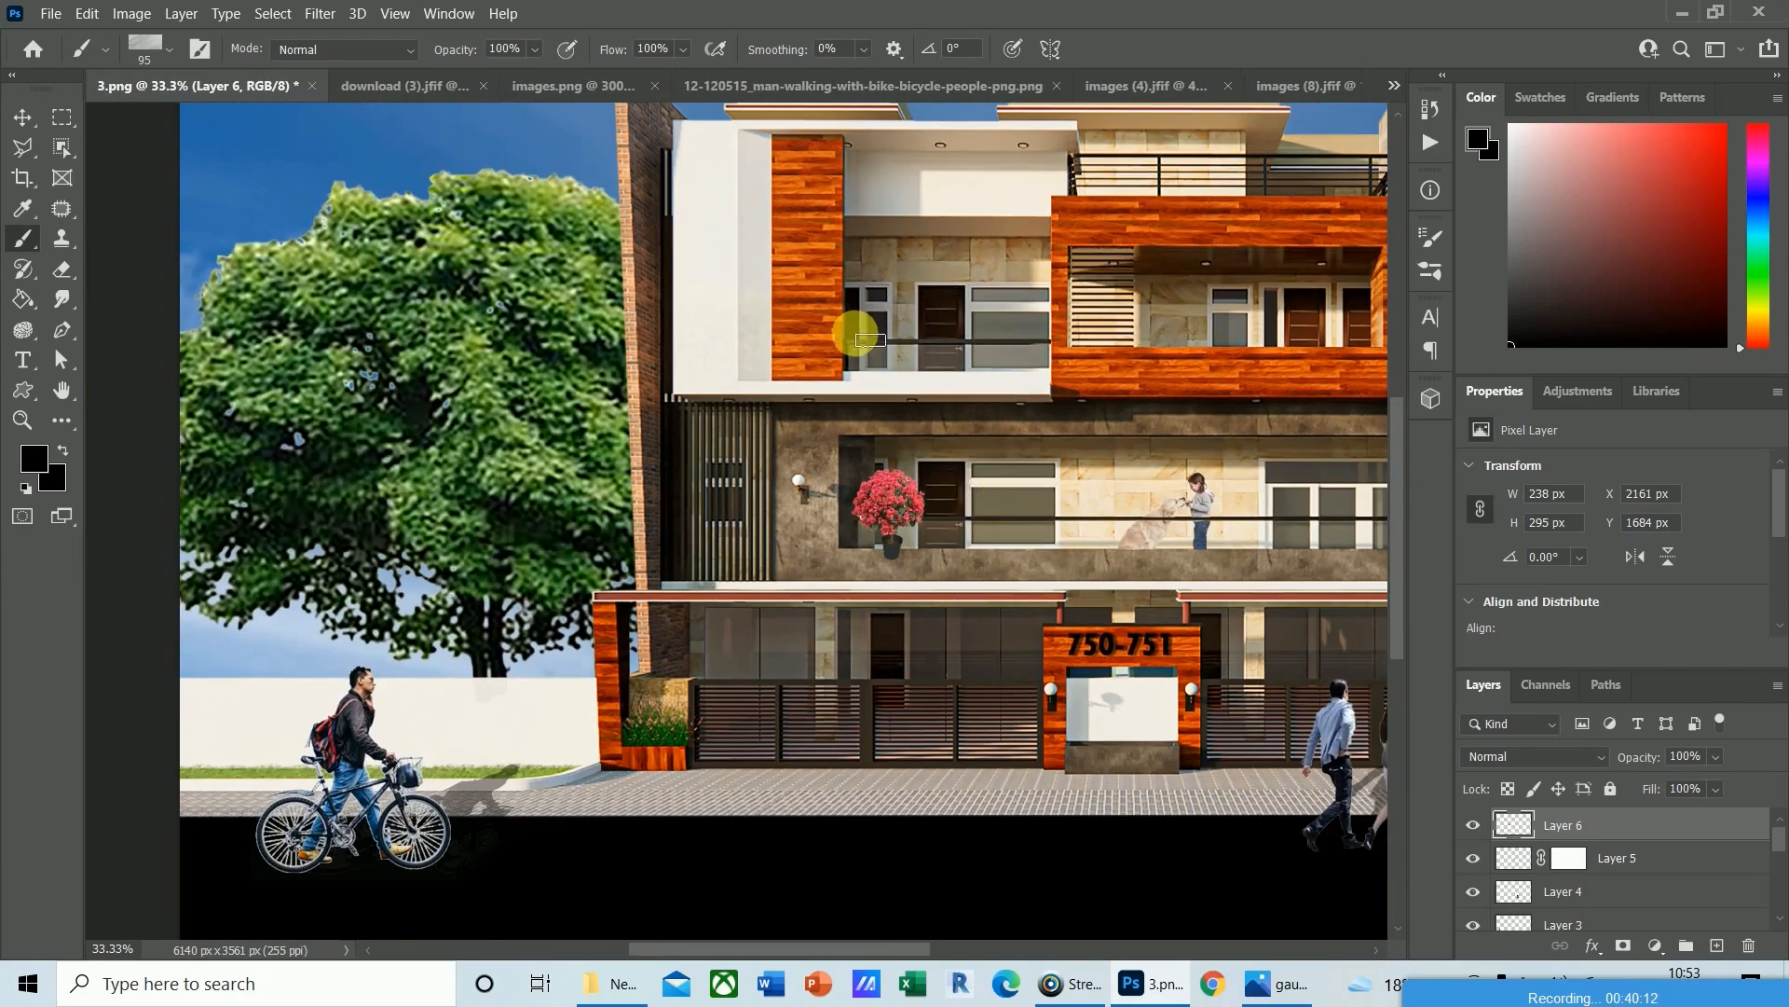
key("ctrl+plus")
key("ctrl+plus")
key("ctrl+plus")
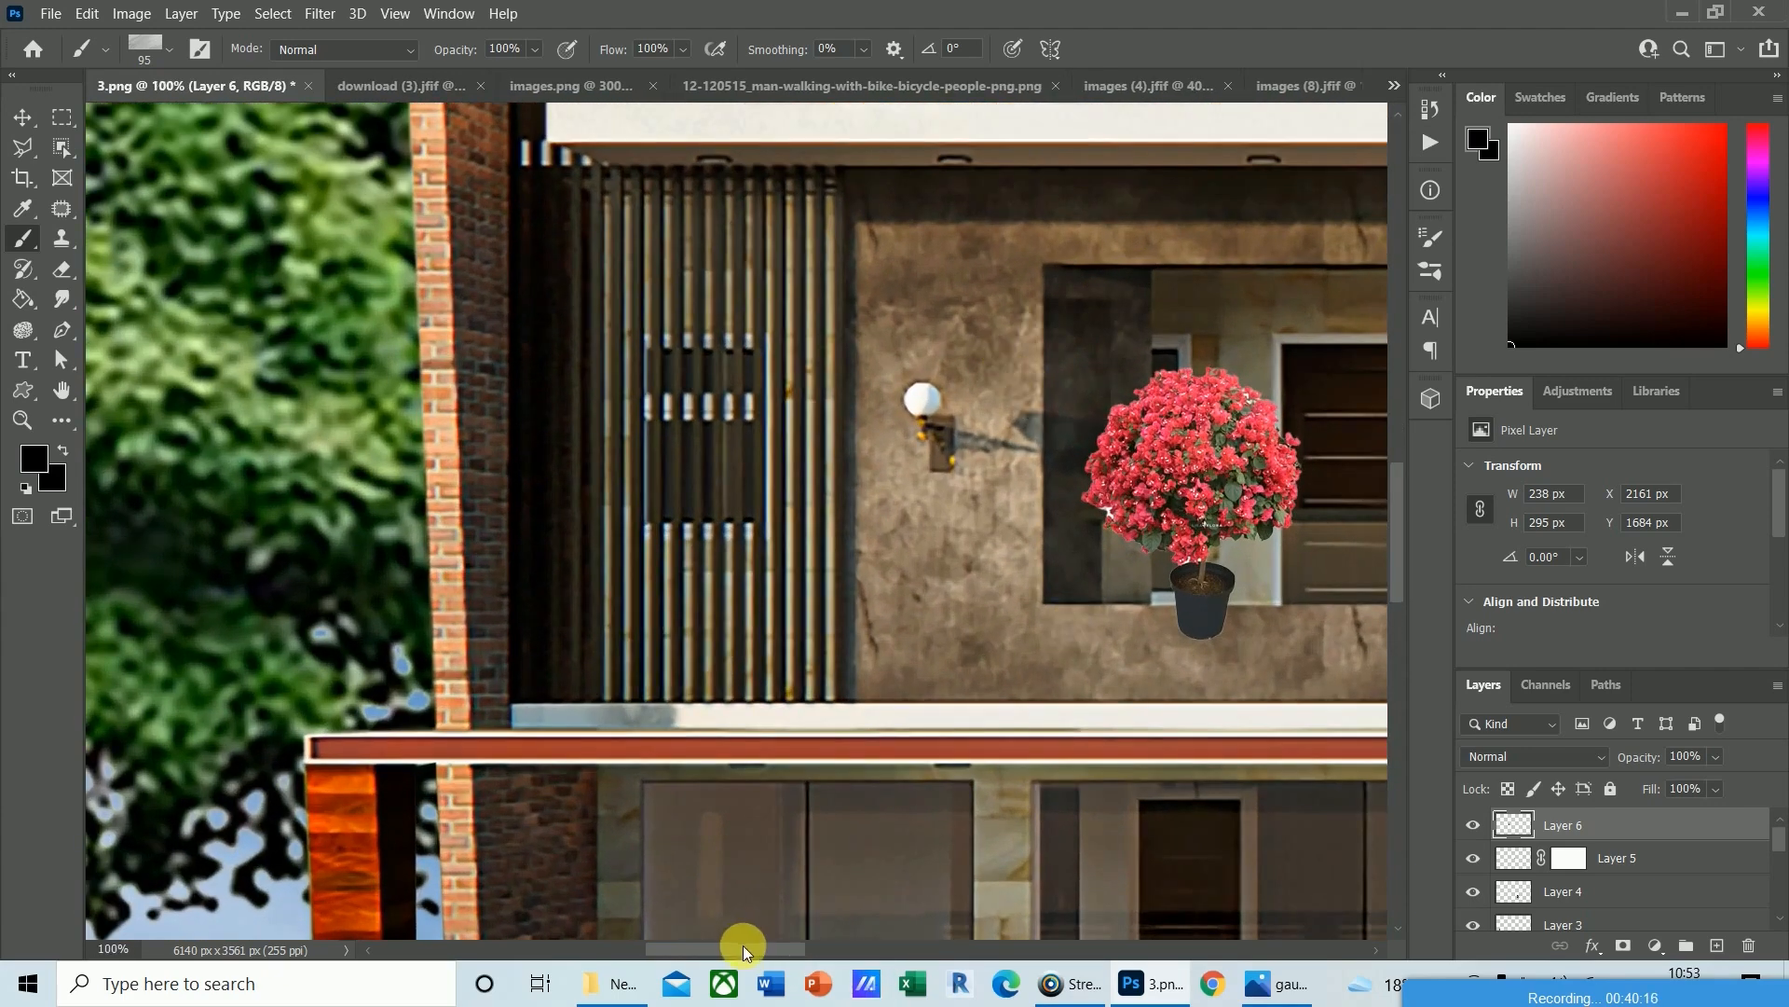
left_click_drag(742, 945, 887, 950)
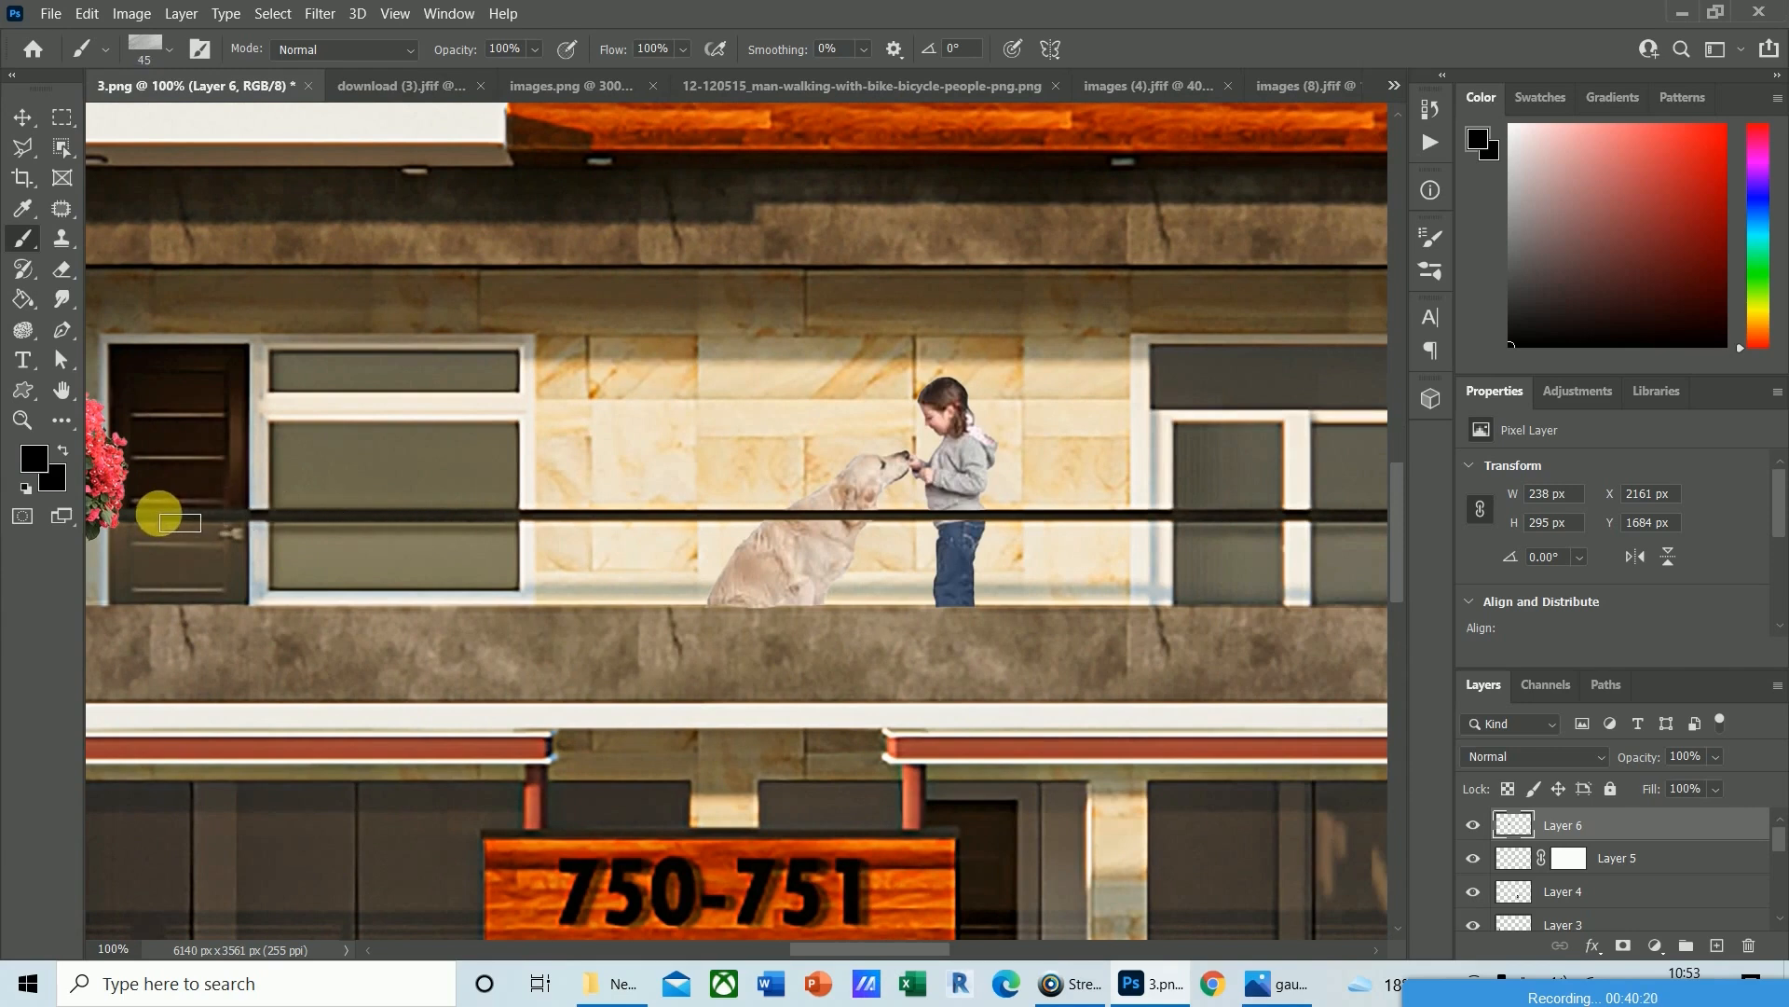
key("[")
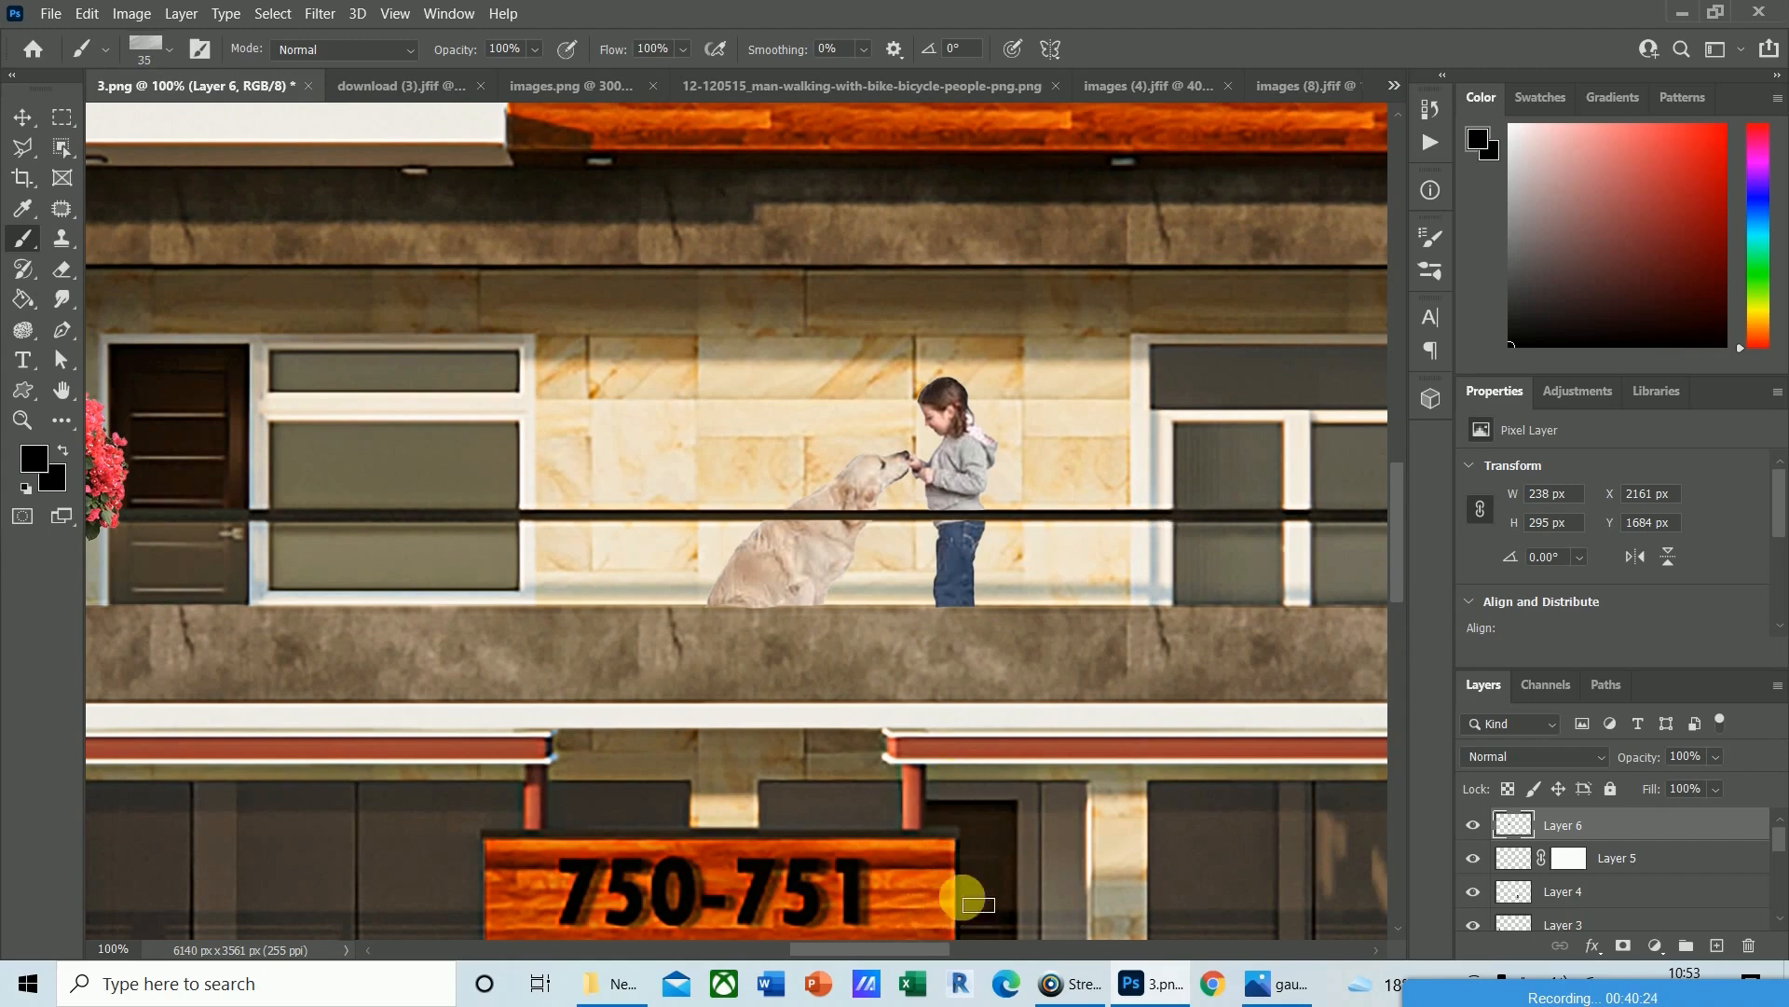
left_click_drag(893, 950, 807, 947)
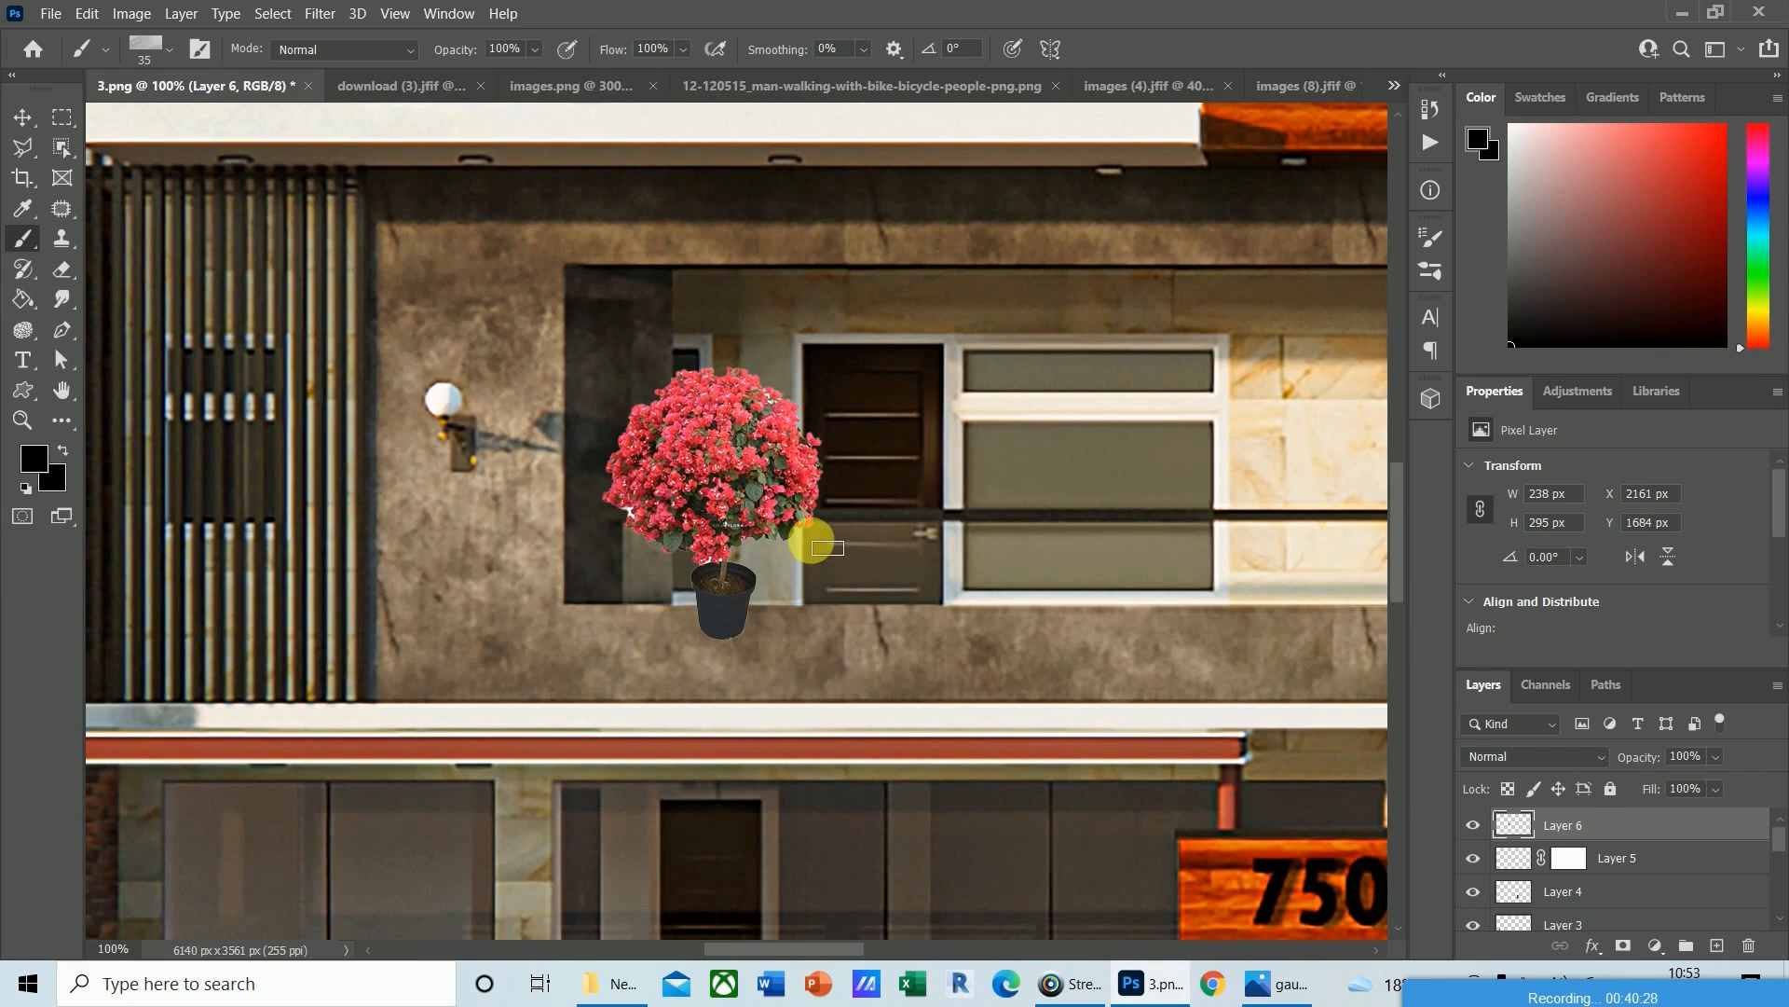
scroll(816, 536, "up", 5)
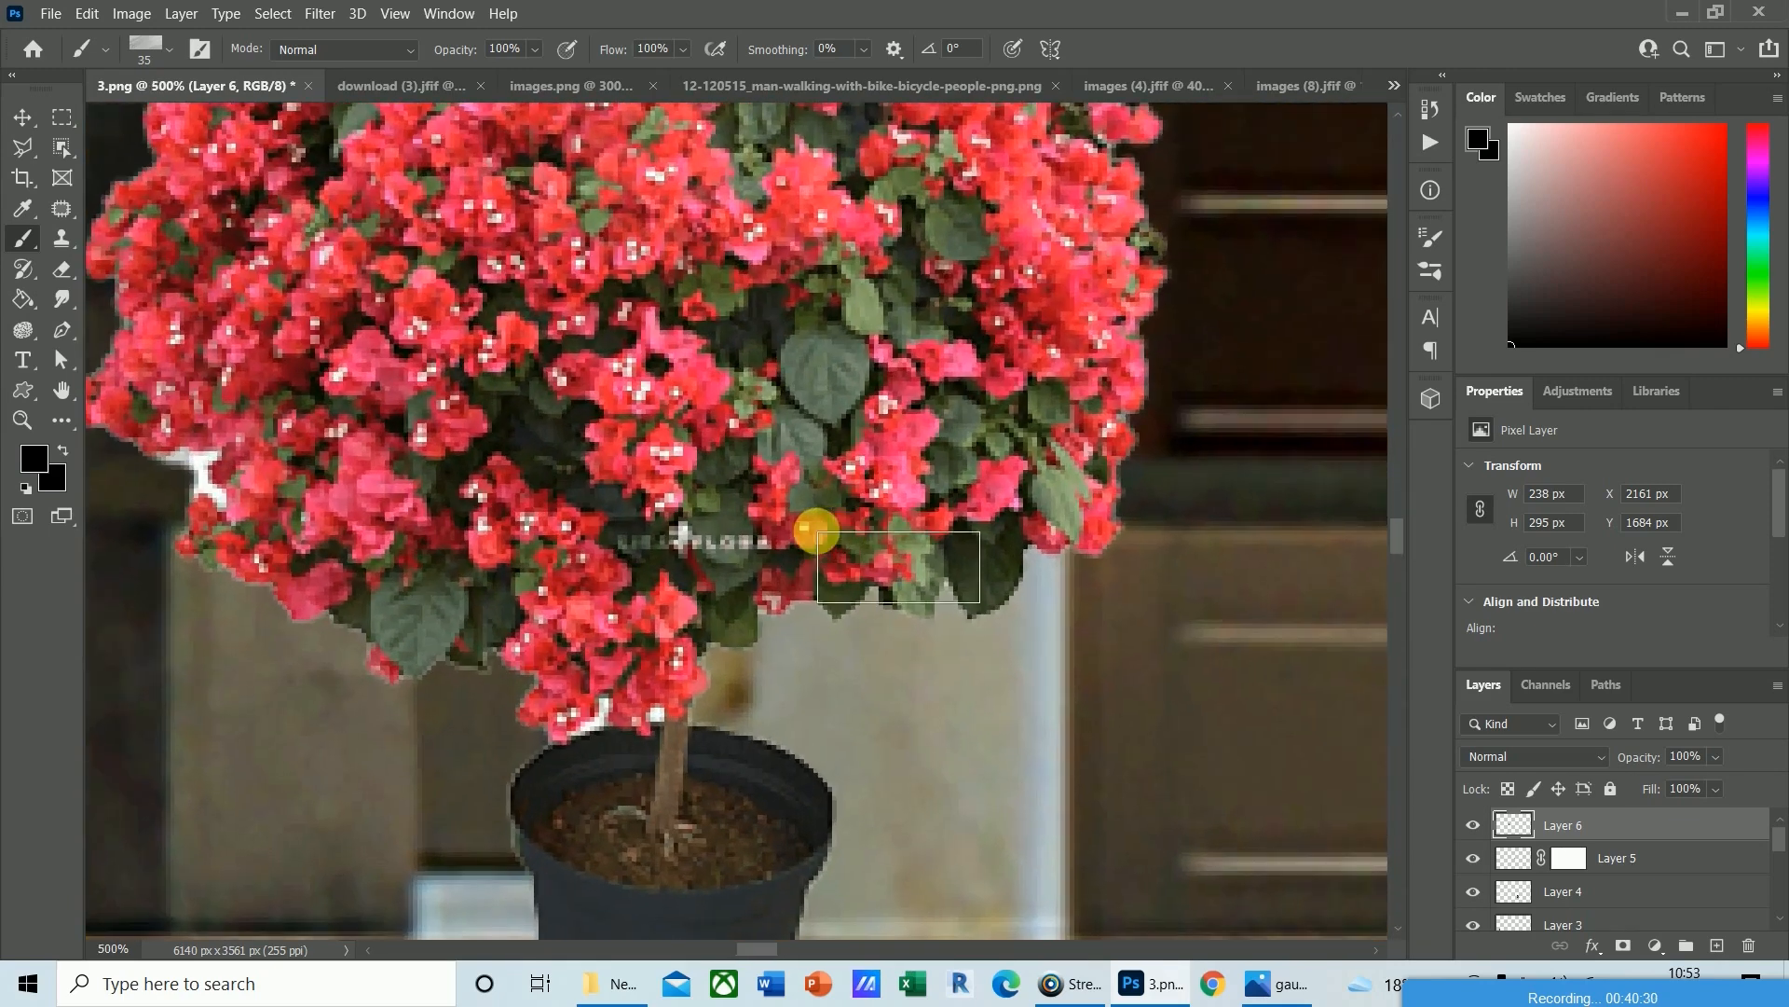
left_click_drag(755, 955, 821, 969)
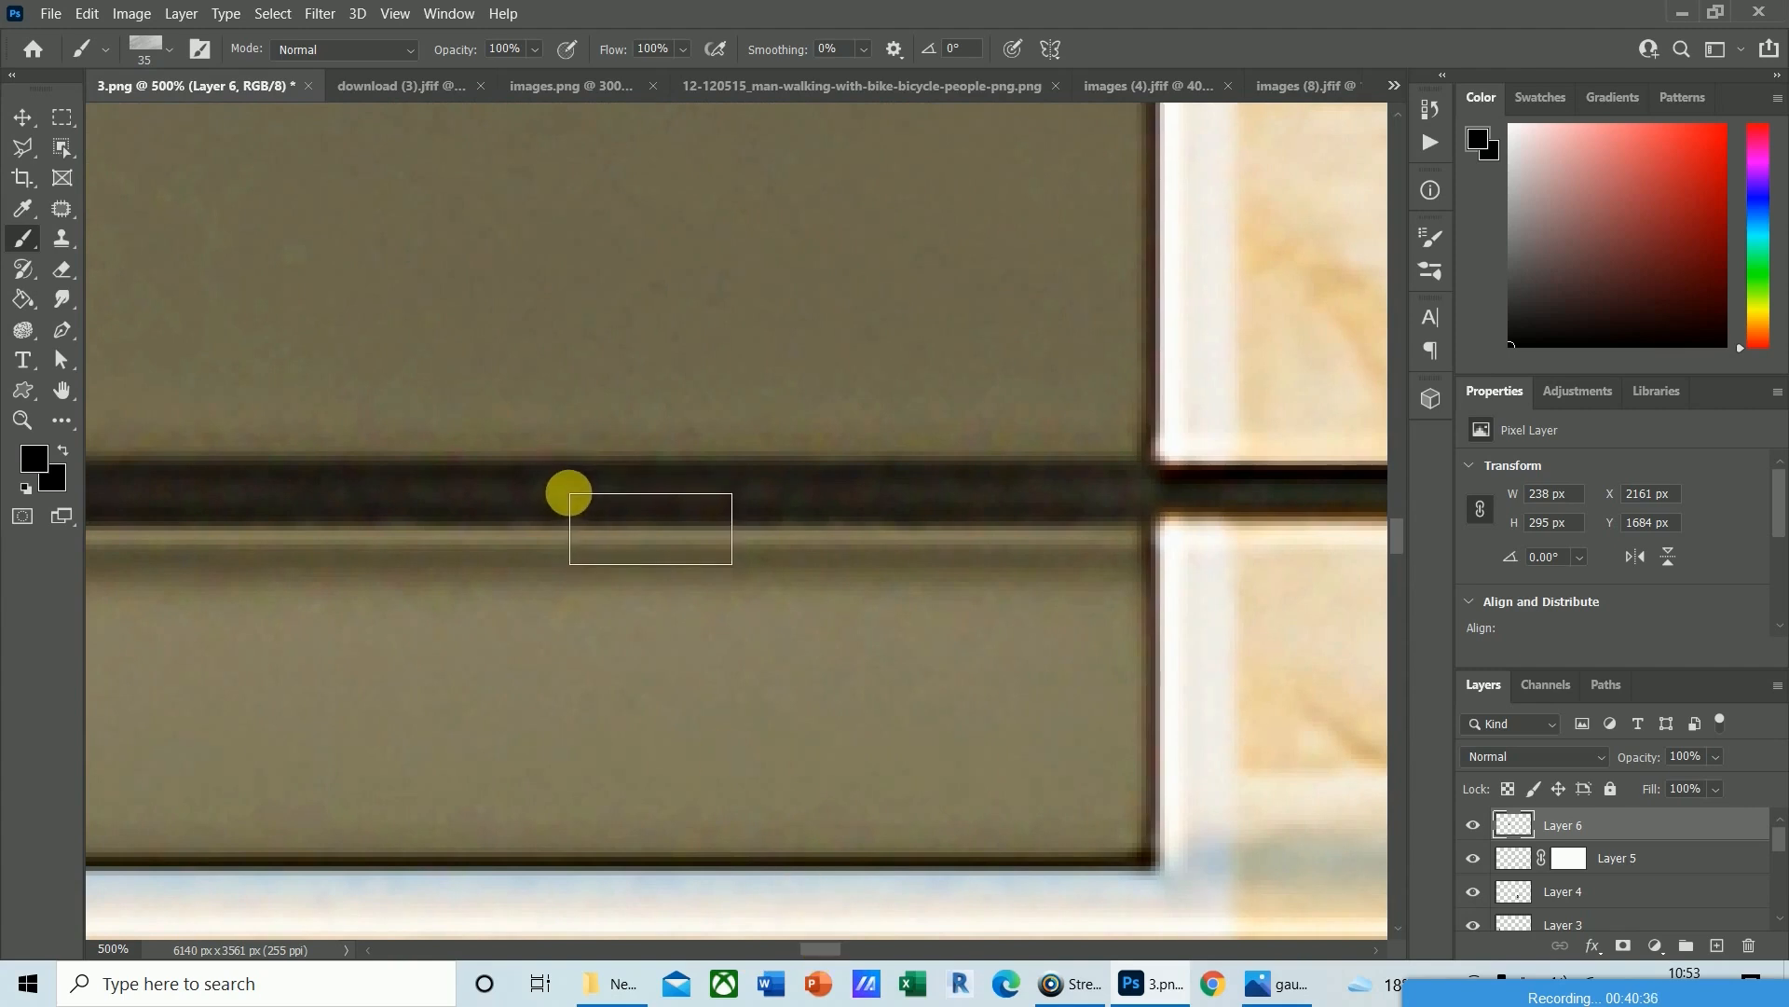
left_click_drag(813, 947, 755, 943)
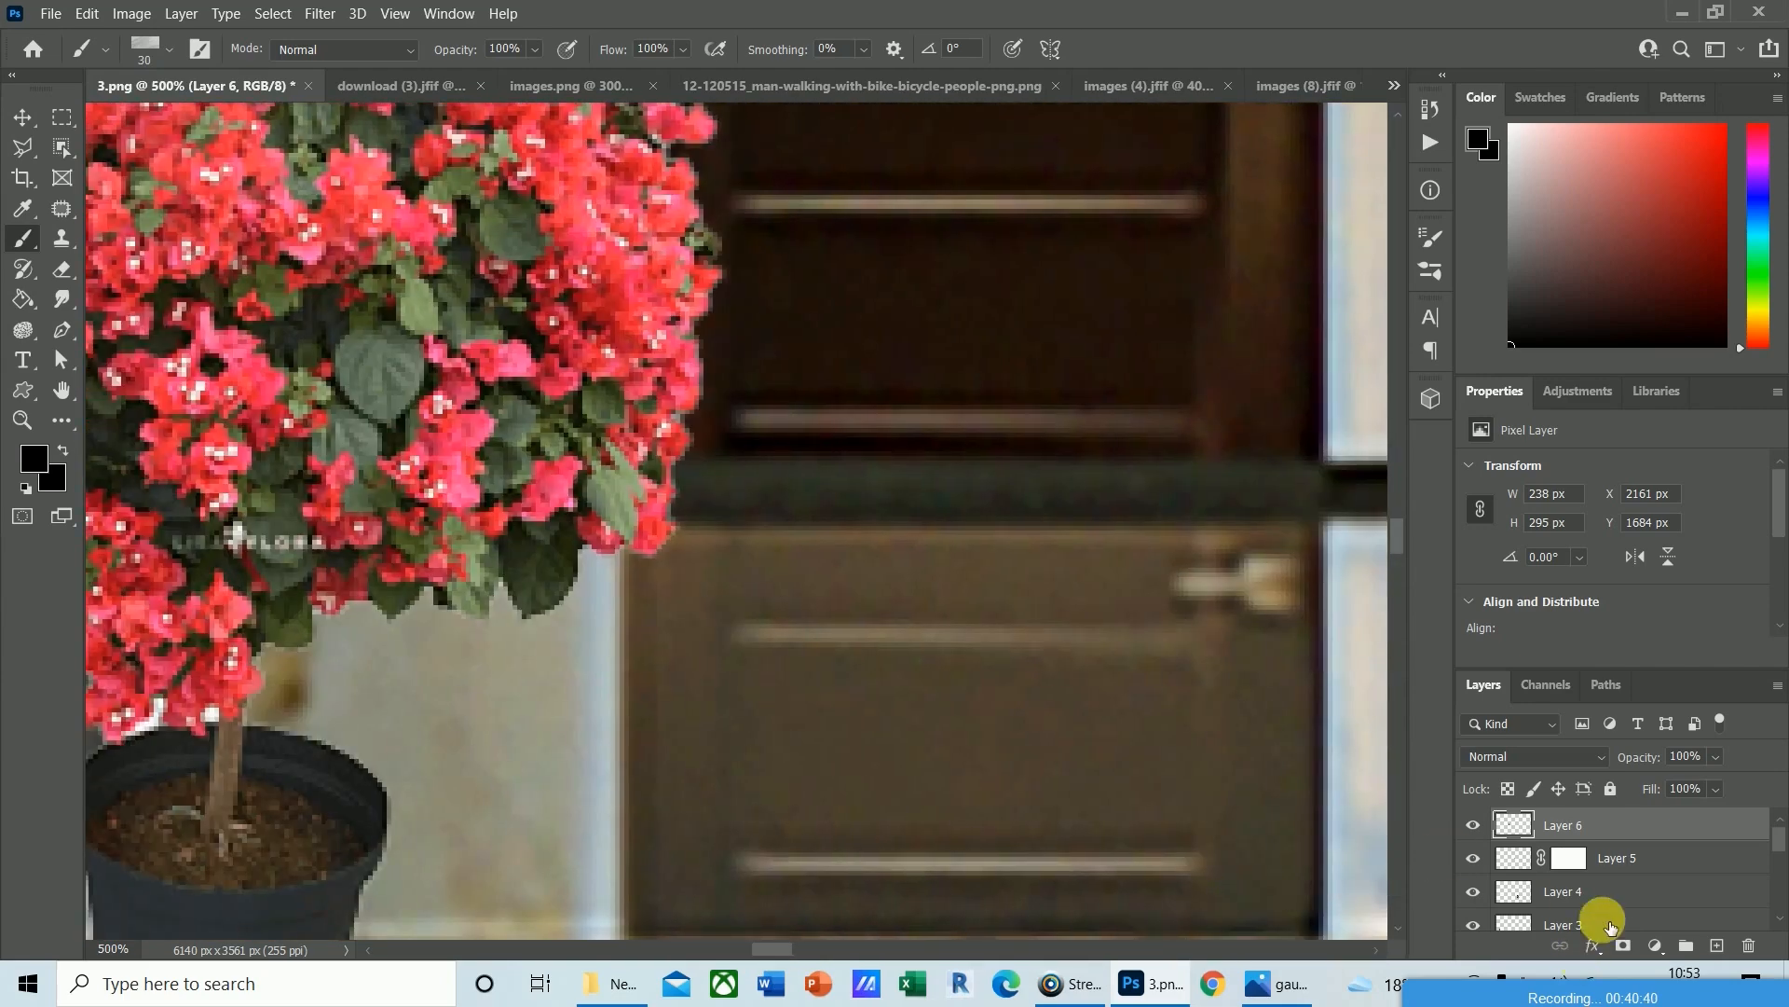
Add a layer mask to the azalea layer and nudge the plant horizontally toward the door to X 2198 px.
left_click(1625, 947)
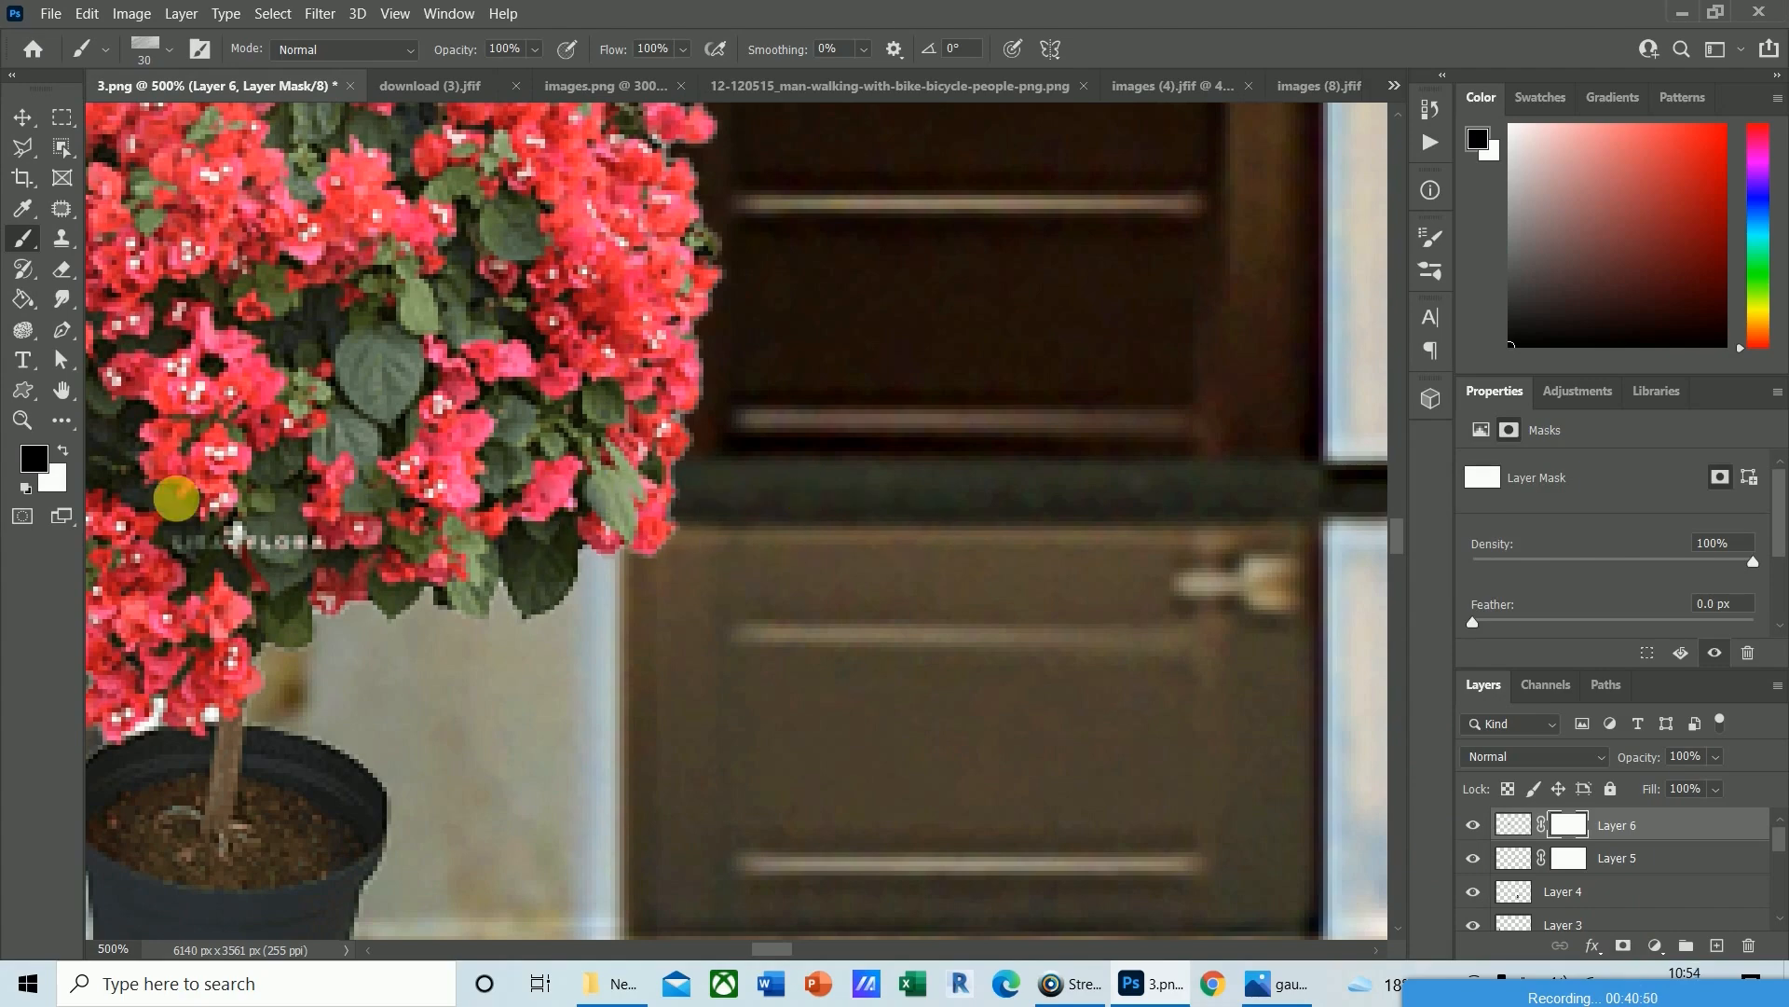
mouse_move(780, 948)
left_mouse_down()
mouse_move(730, 950)
mouse_move(750, 949)
left_mouse_up()
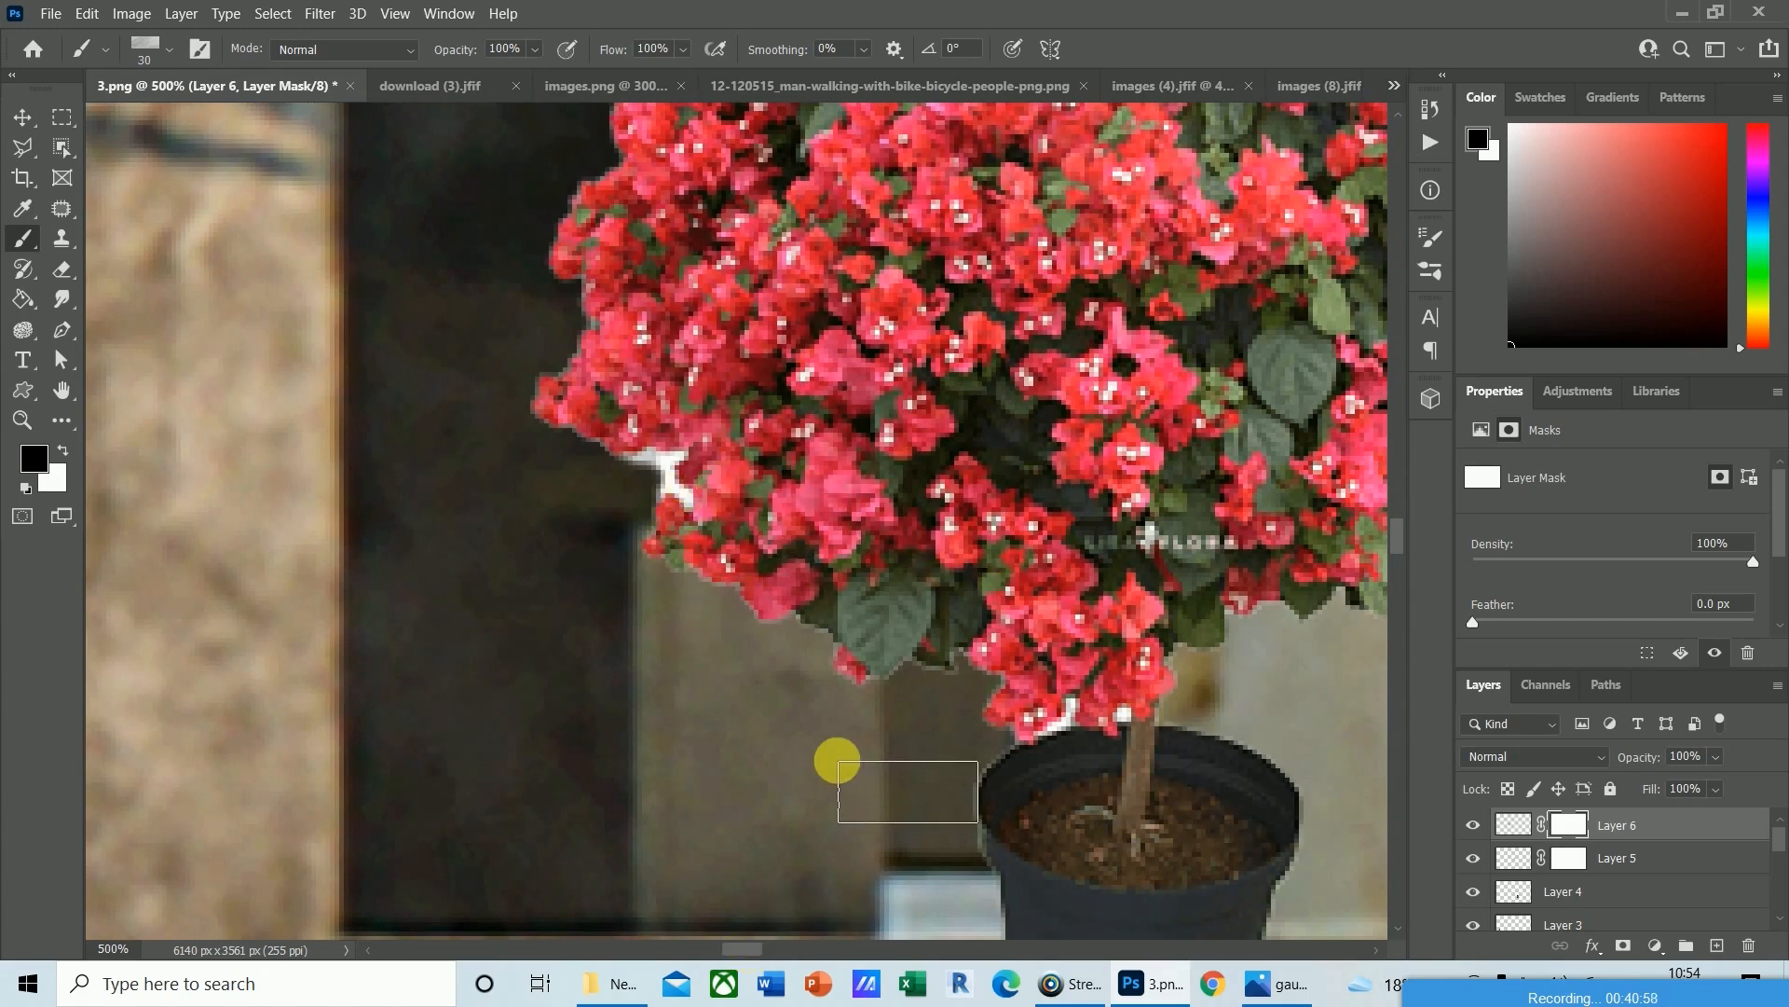
key("v")
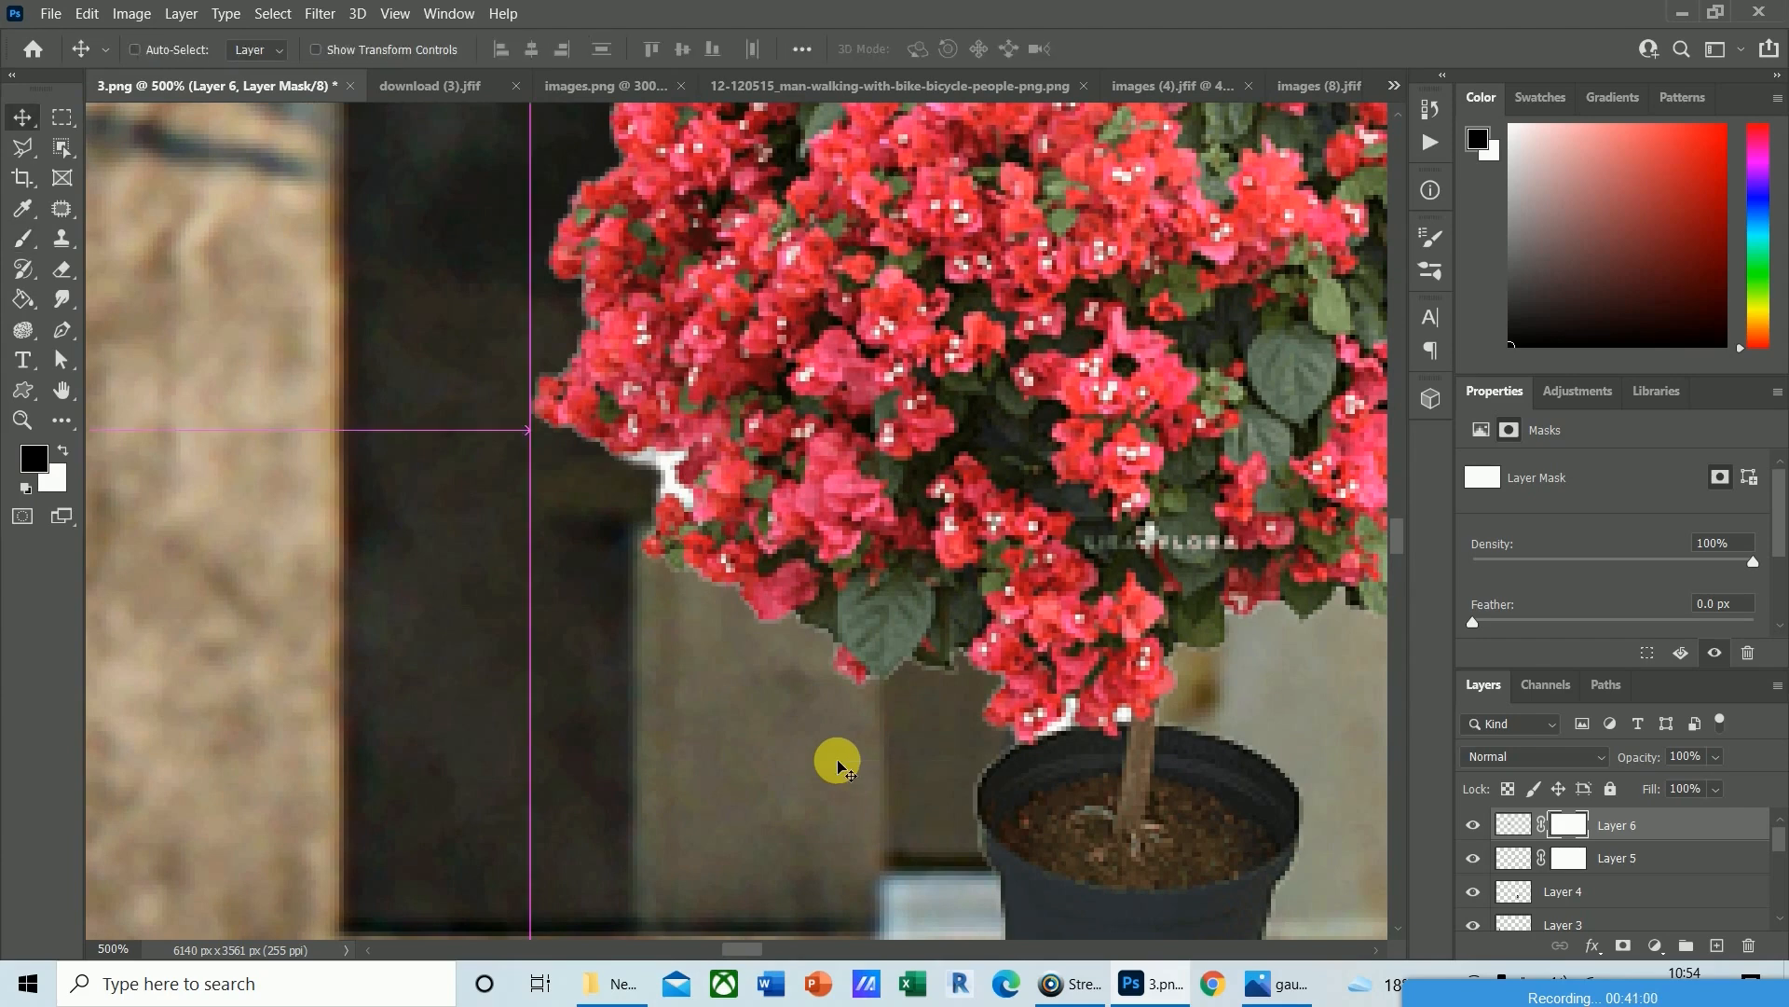
key("ctrl+minus")
key("ctrl+minus")
key("ctrl+minus")
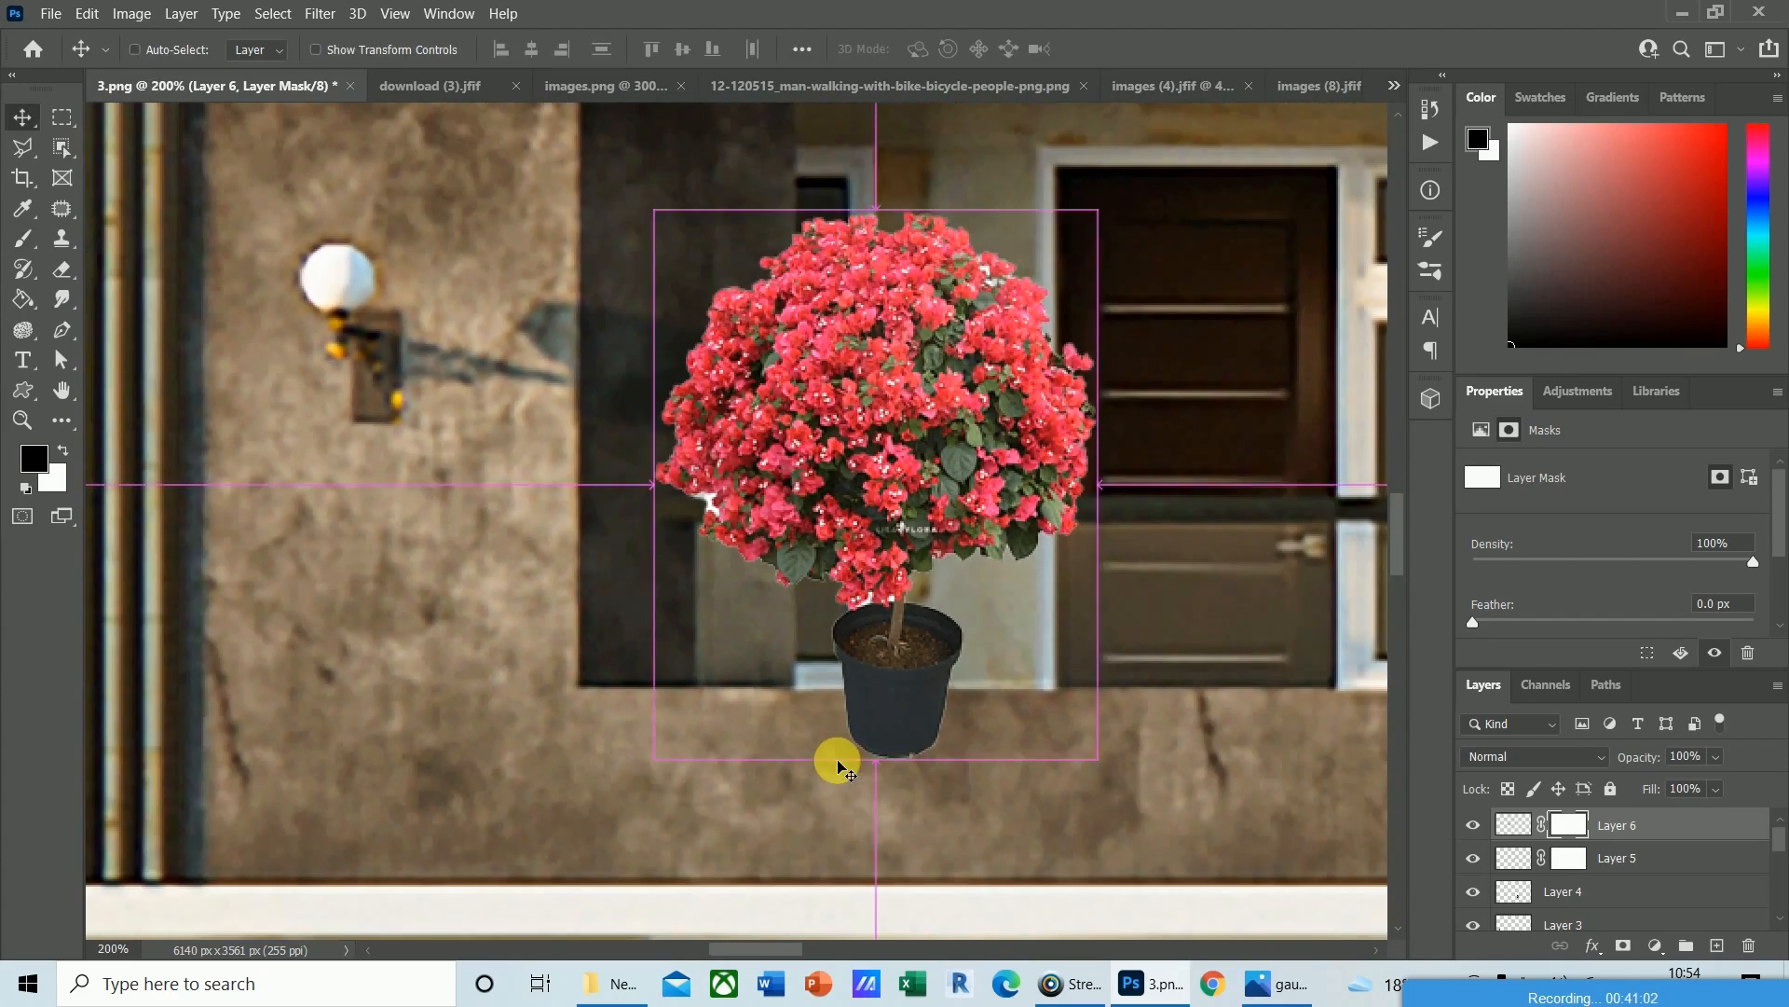
key("Right")
key("Right")
key("Right")
key("Right")
key("Right")
key("Right")
key("Right")
key("Right")
key("Right")
key("Right")
key("Right")
key("Right")
key("Right")
key("Right")
key("Right")
key("Right")
key("Right")
key("Right")
key("Right")
key("Right")
key("Right")
key("Right")
key("Right")
key("Right")
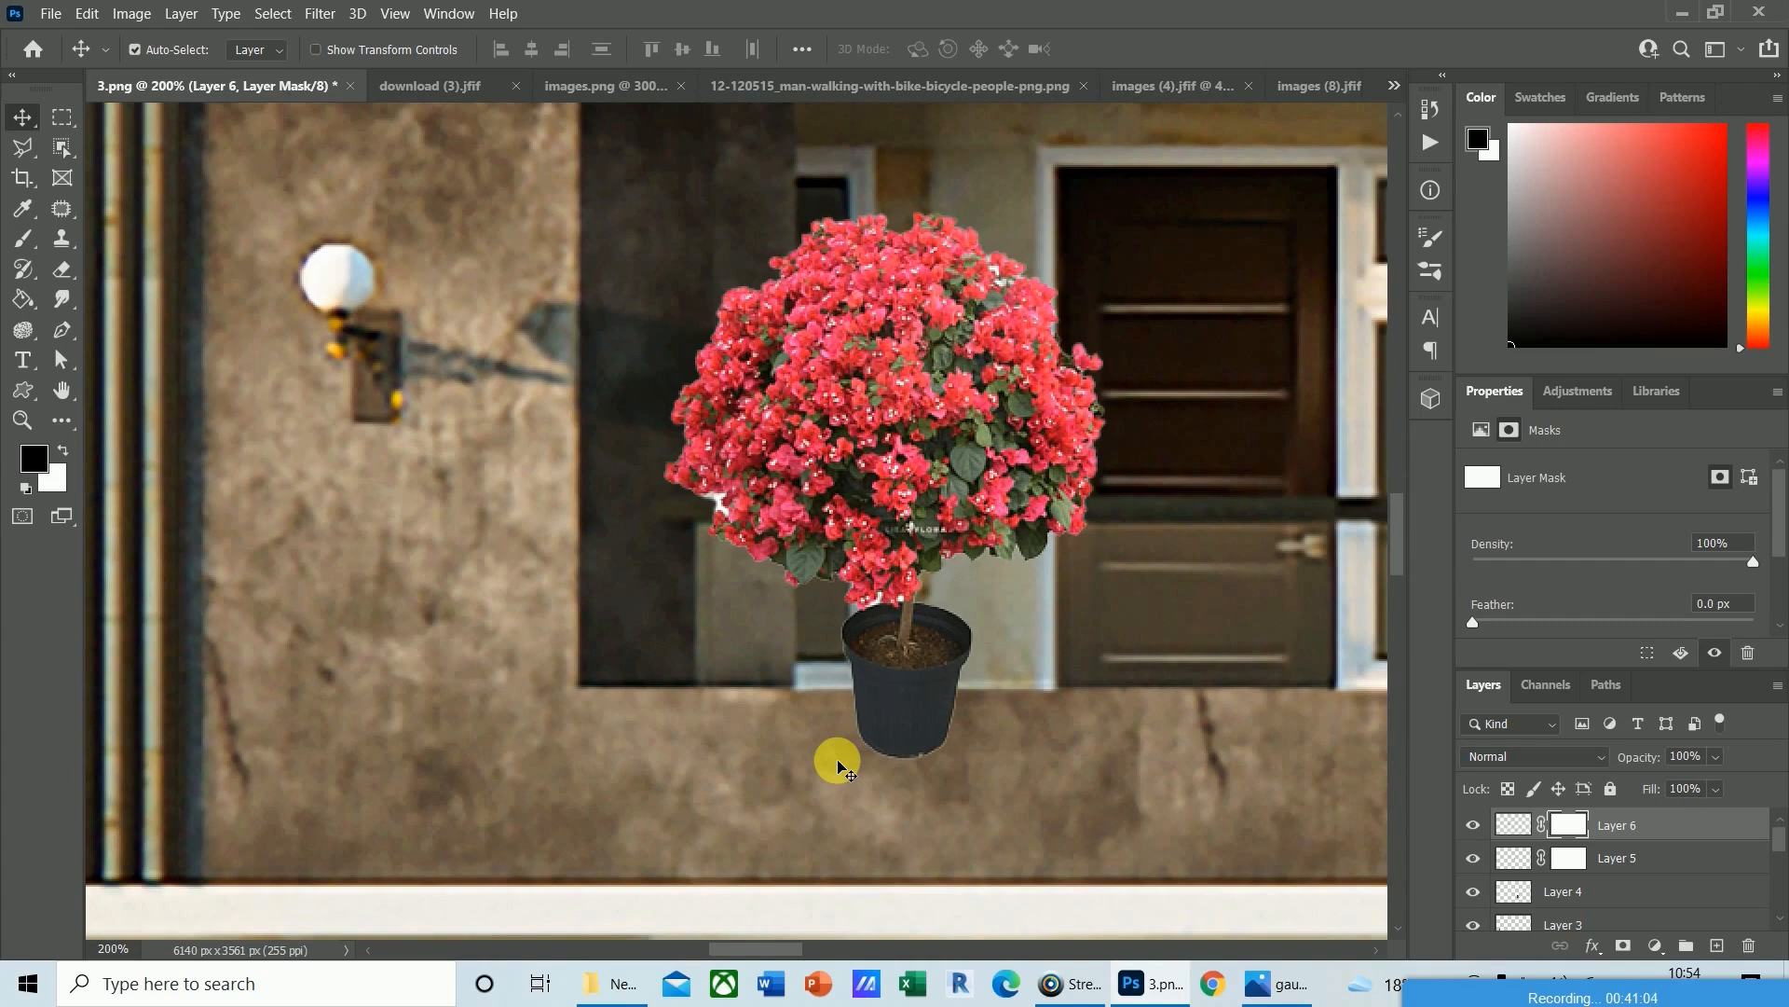
key("Right")
key("Right")
key("Right")
key("Right")
key("Right")
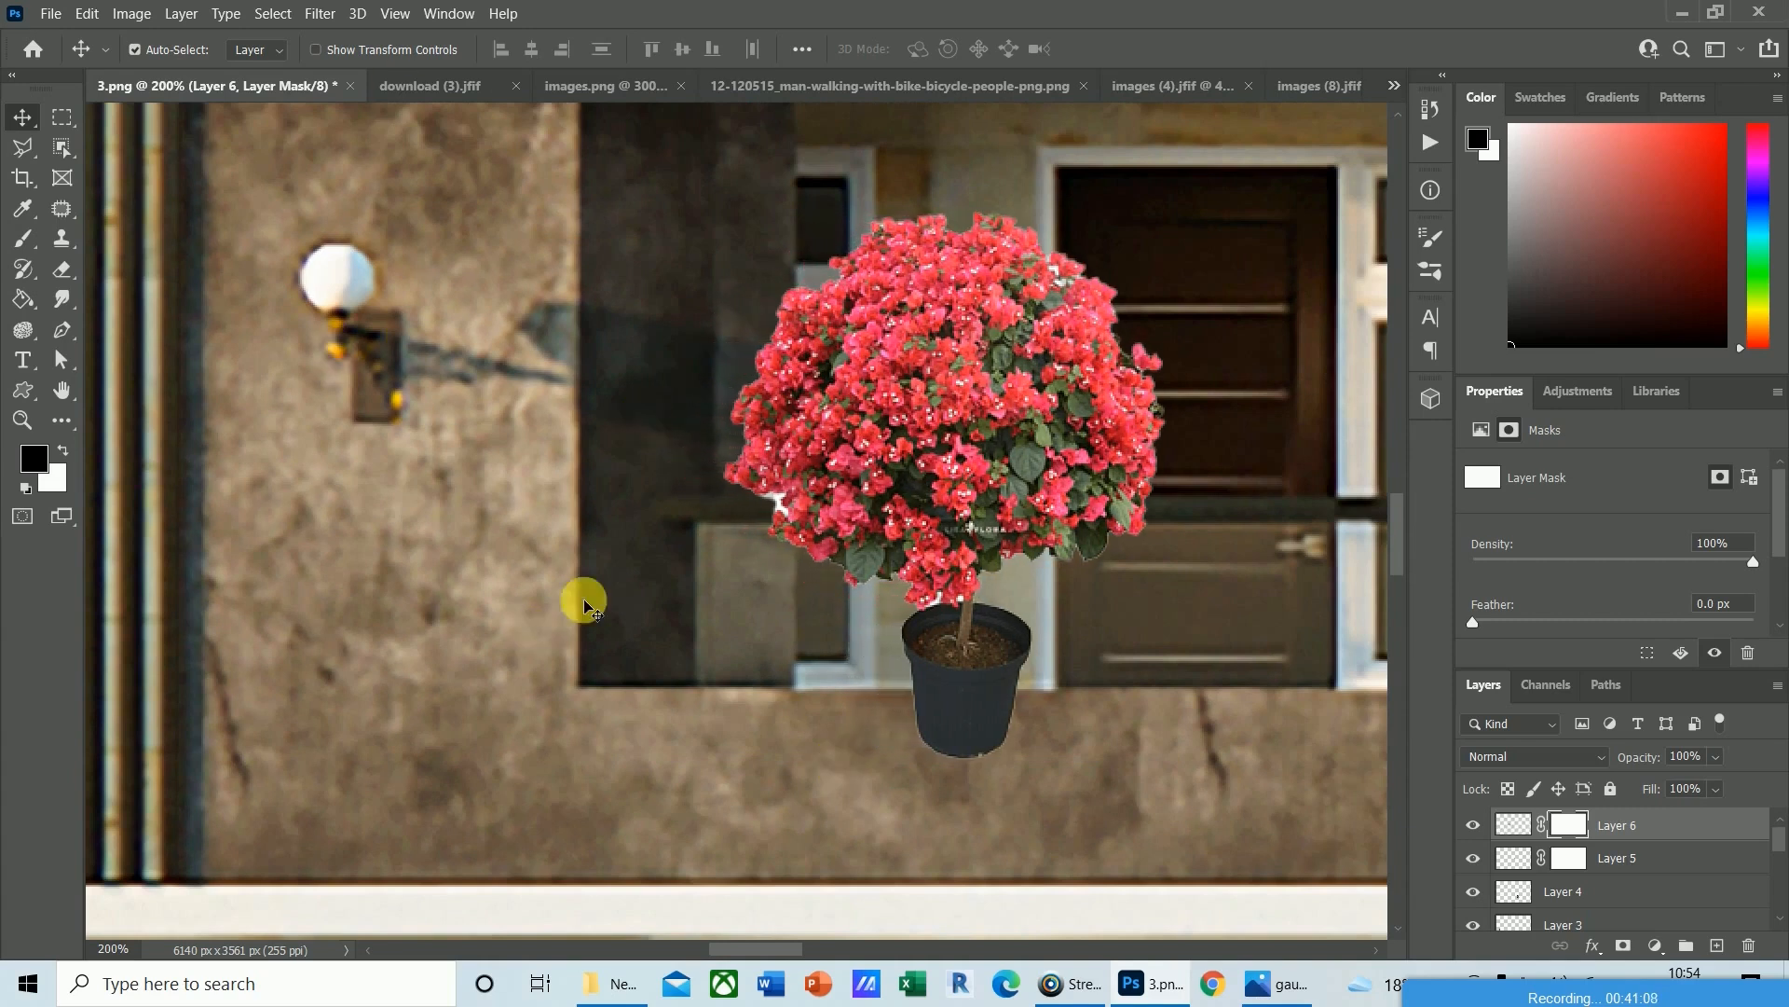
Mask out a straight strip of the azalea along the balcony rail so the rail runs in front of the flowers.
key("b")
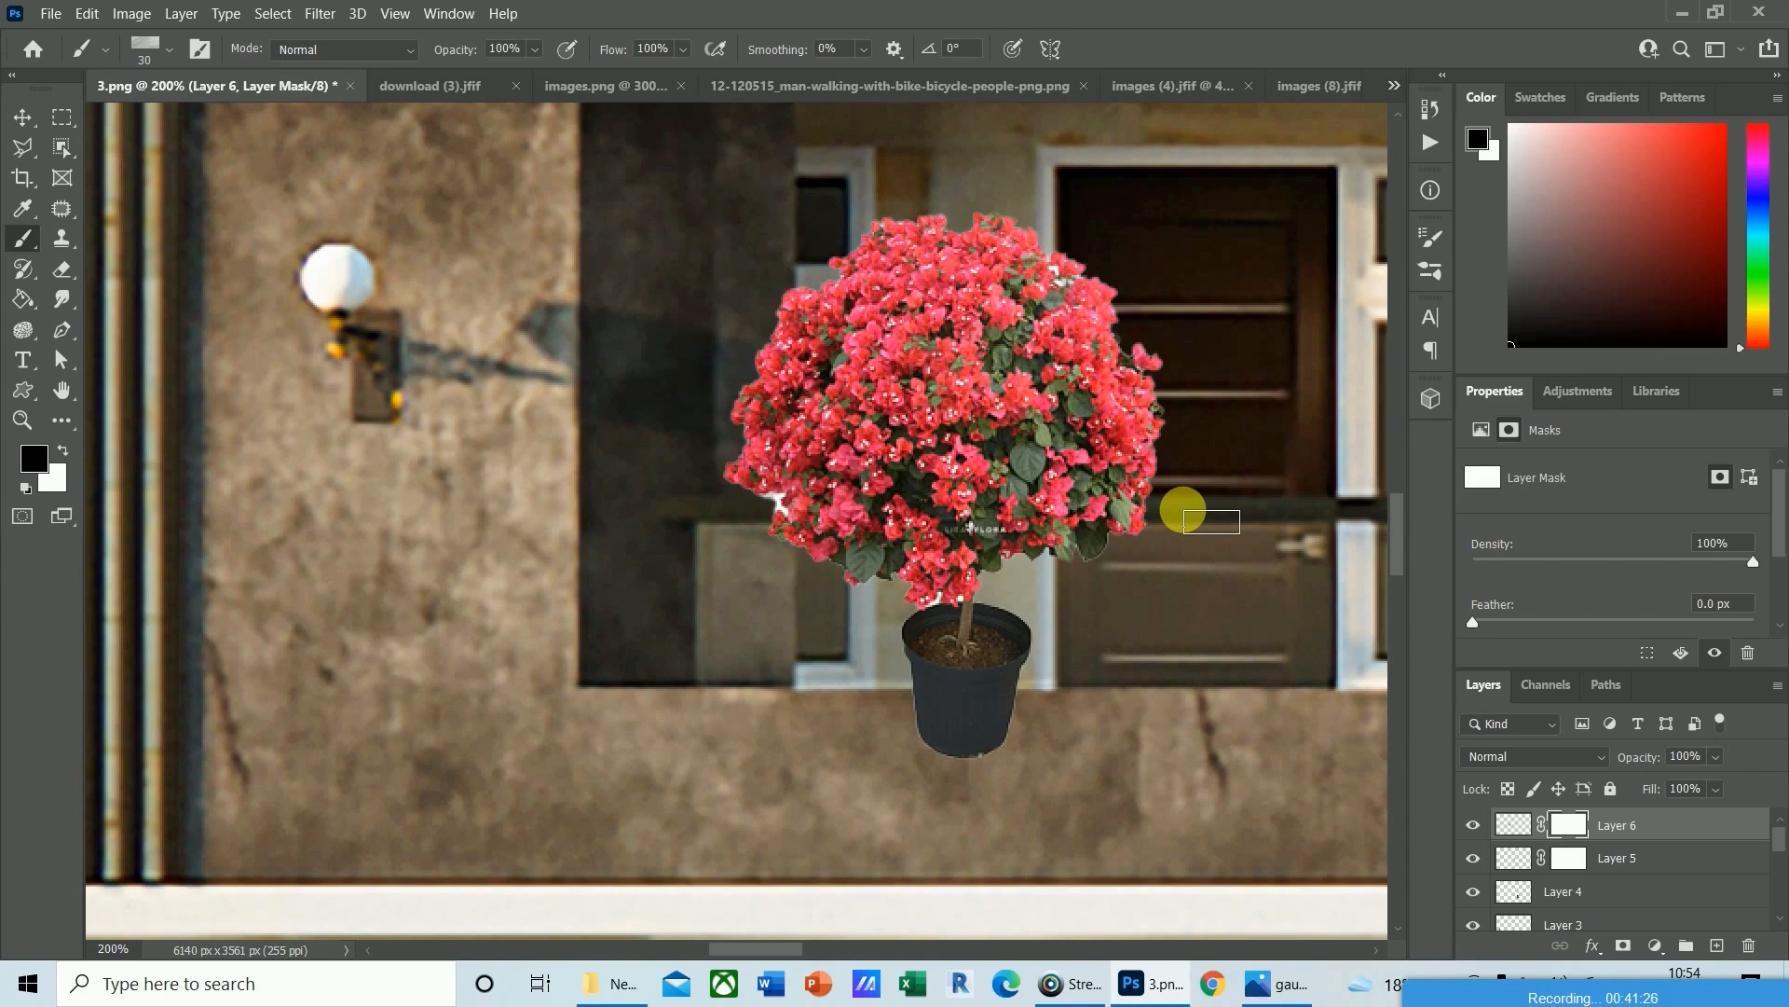
left_click(1182, 510, "shift")
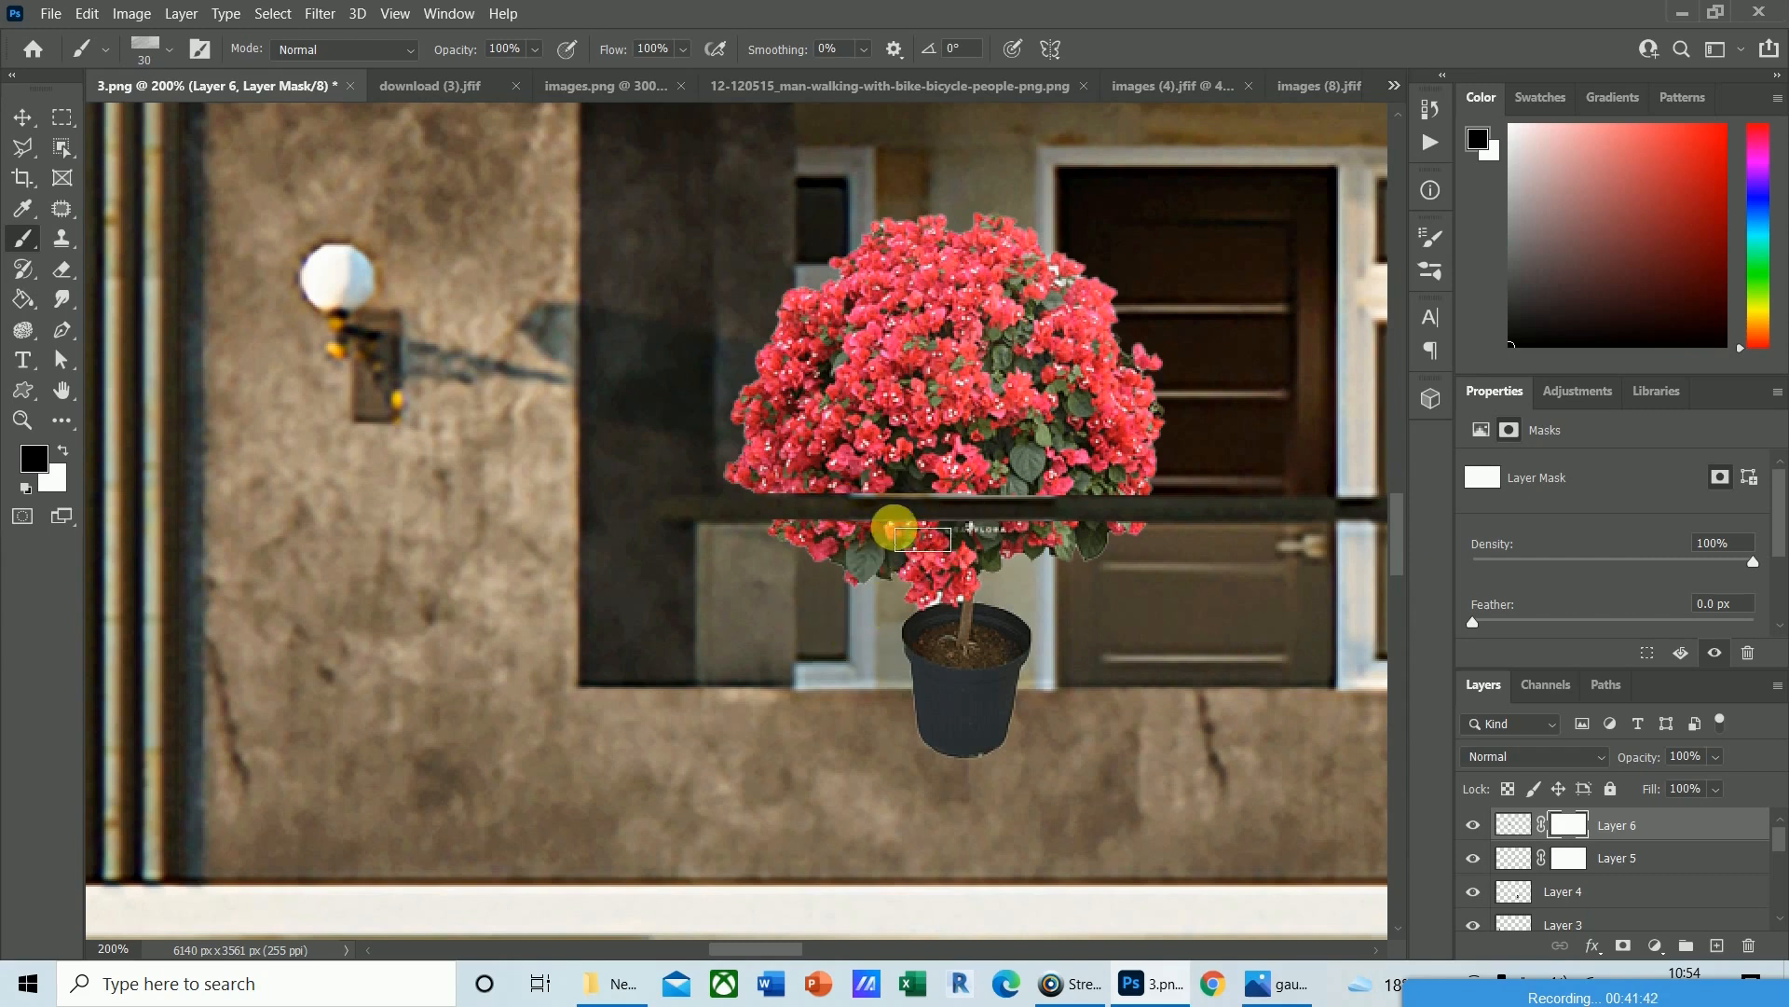
mouse_move(881, 801)
left_mouse_down()
mouse_move(954, 750)
mouse_move(898, 759)
mouse_move(1016, 742)
mouse_move(896, 751)
mouse_move(972, 743)
mouse_move(879, 733)
mouse_move(1014, 730)
mouse_move(887, 717)
mouse_move(1015, 700)
left_mouse_up()
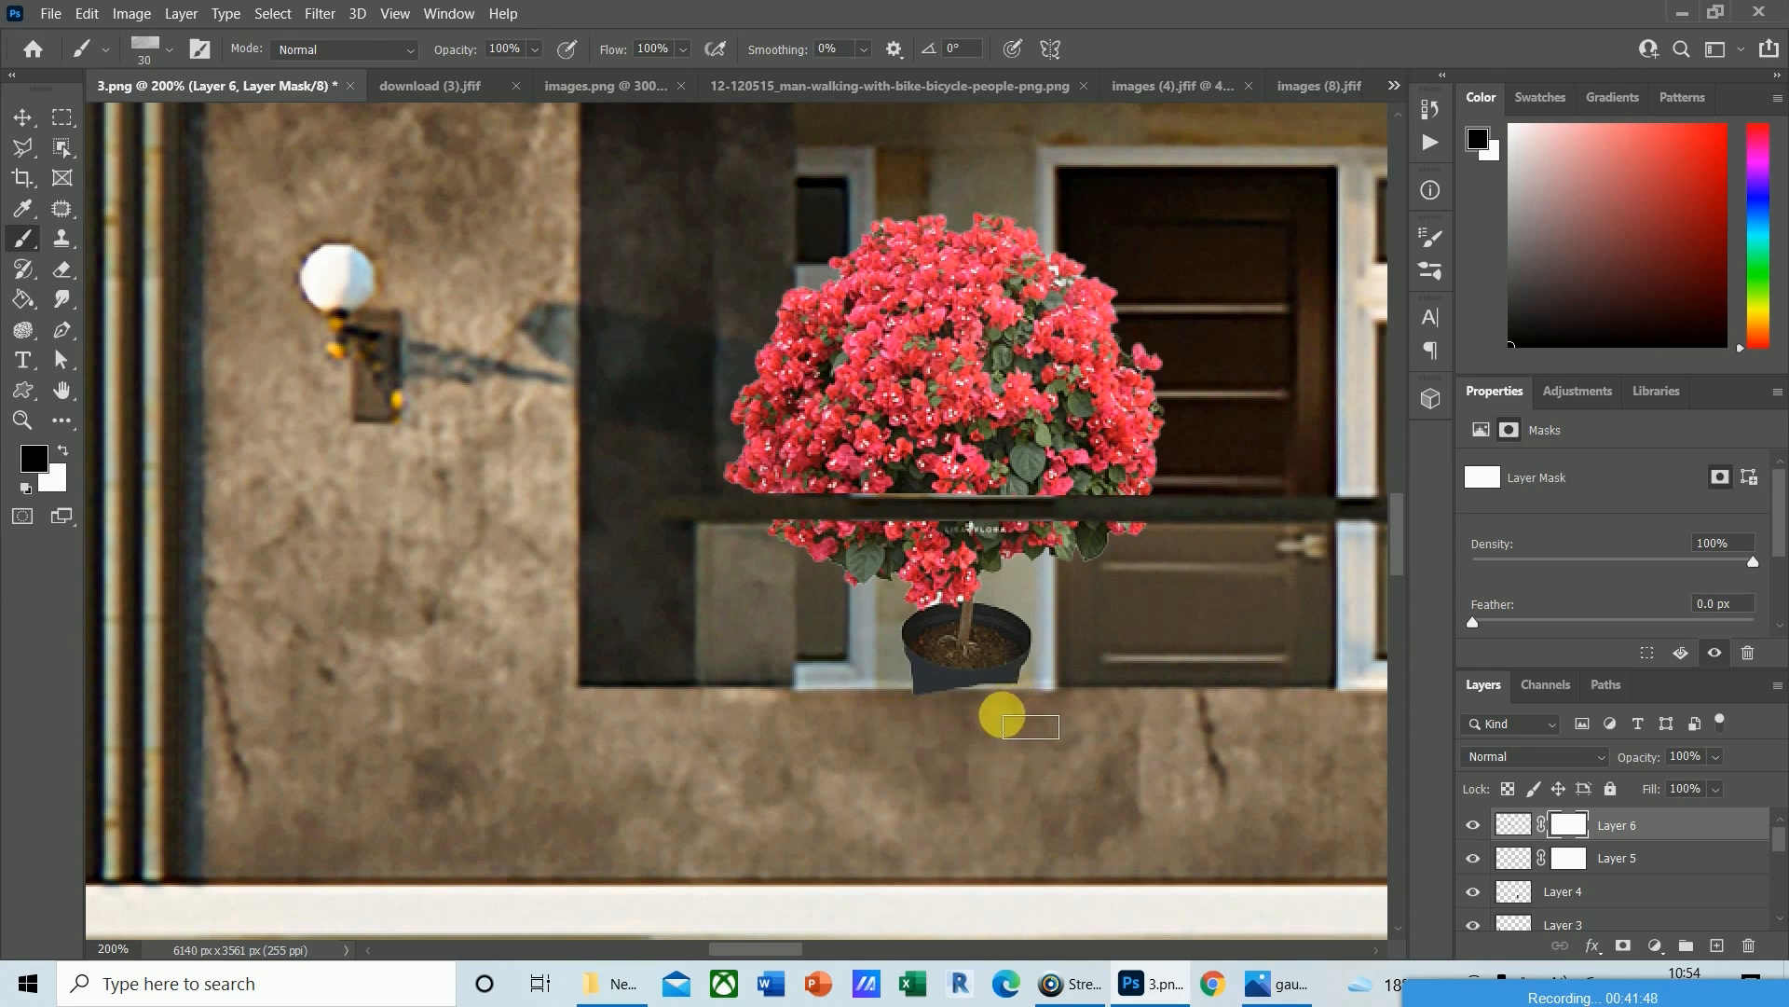
key("ctrl+z")
key("ctrl+z")
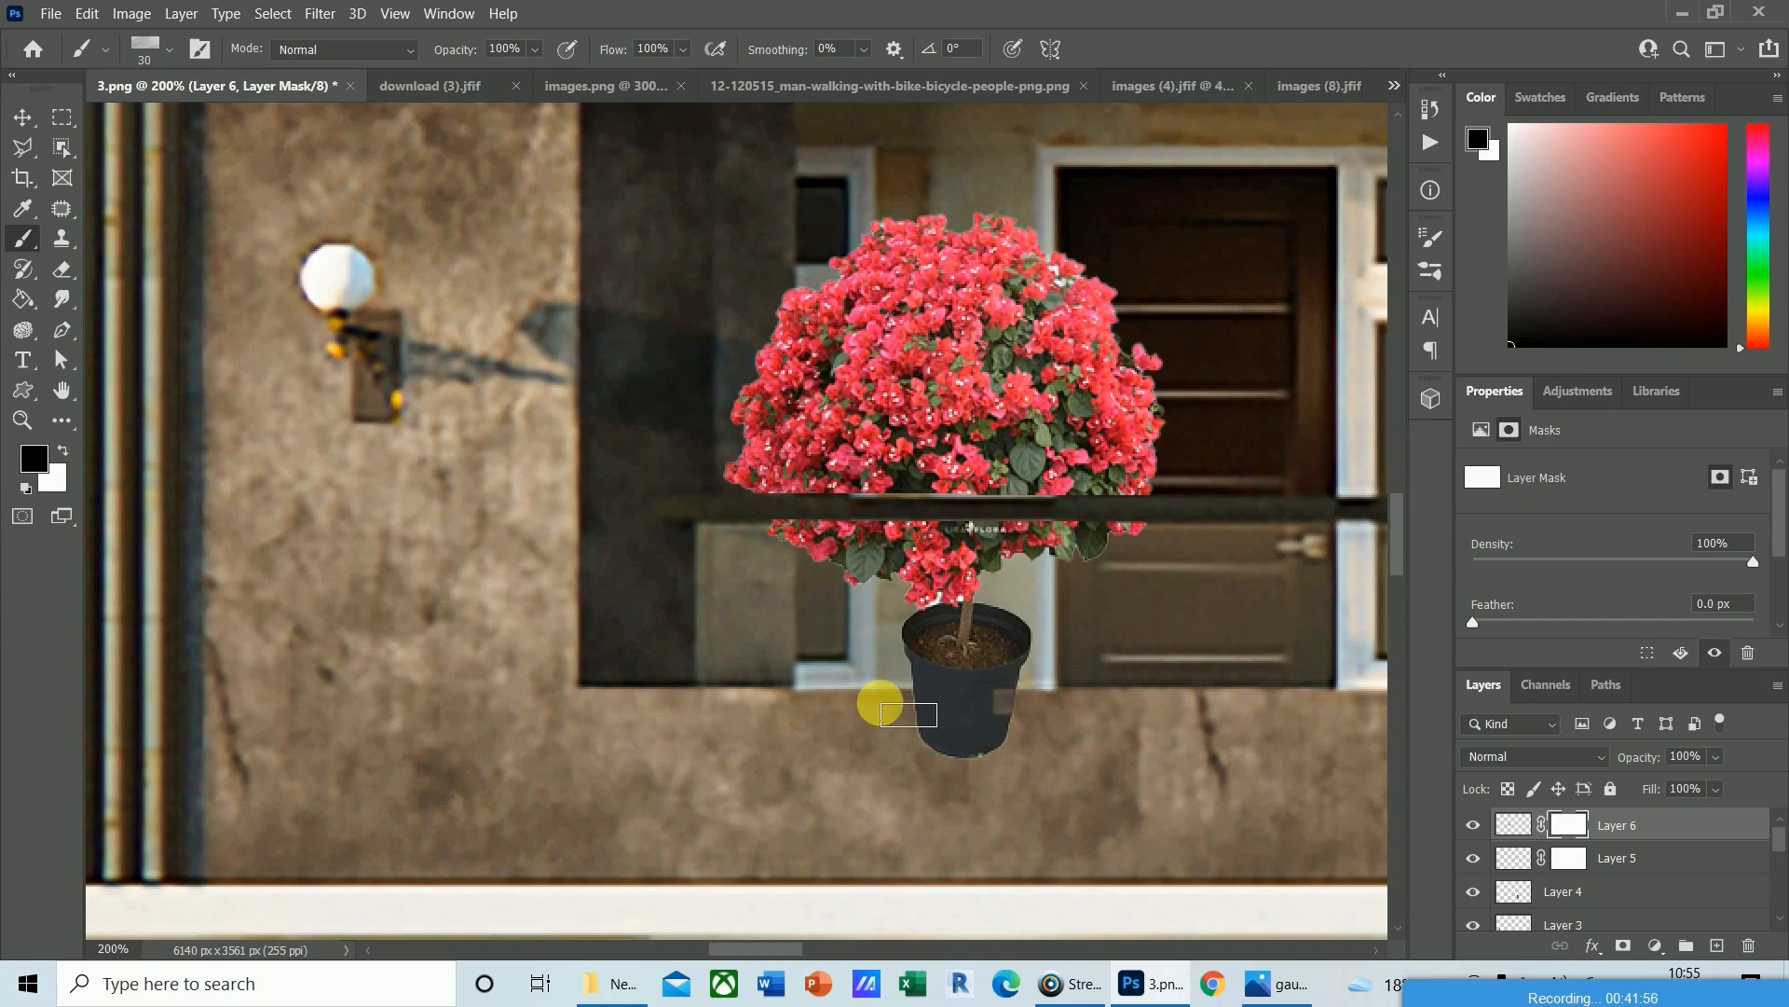
Mask out the lower part of the azalea's pot where it overlaps the parapet wall below the balcony opening.
left_click(880, 703, "shift")
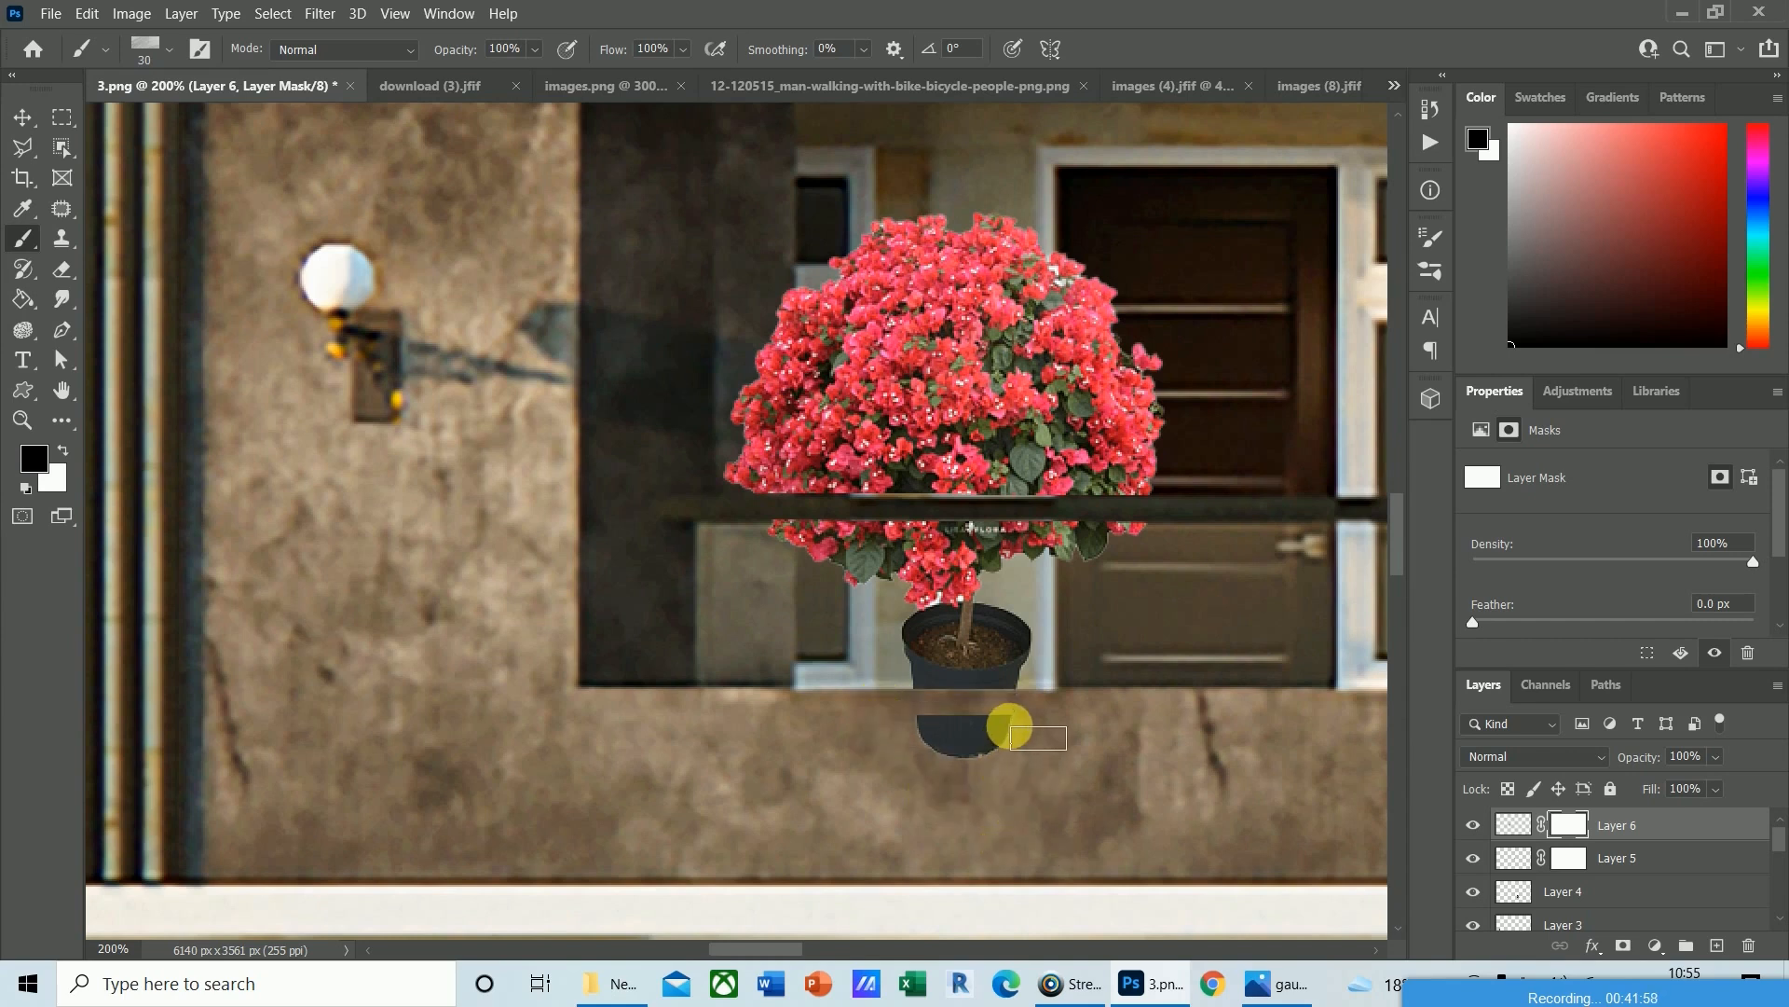
mouse_move(1019, 727)
left_mouse_down()
mouse_move(954, 766)
mouse_move(919, 751)
left_mouse_up()
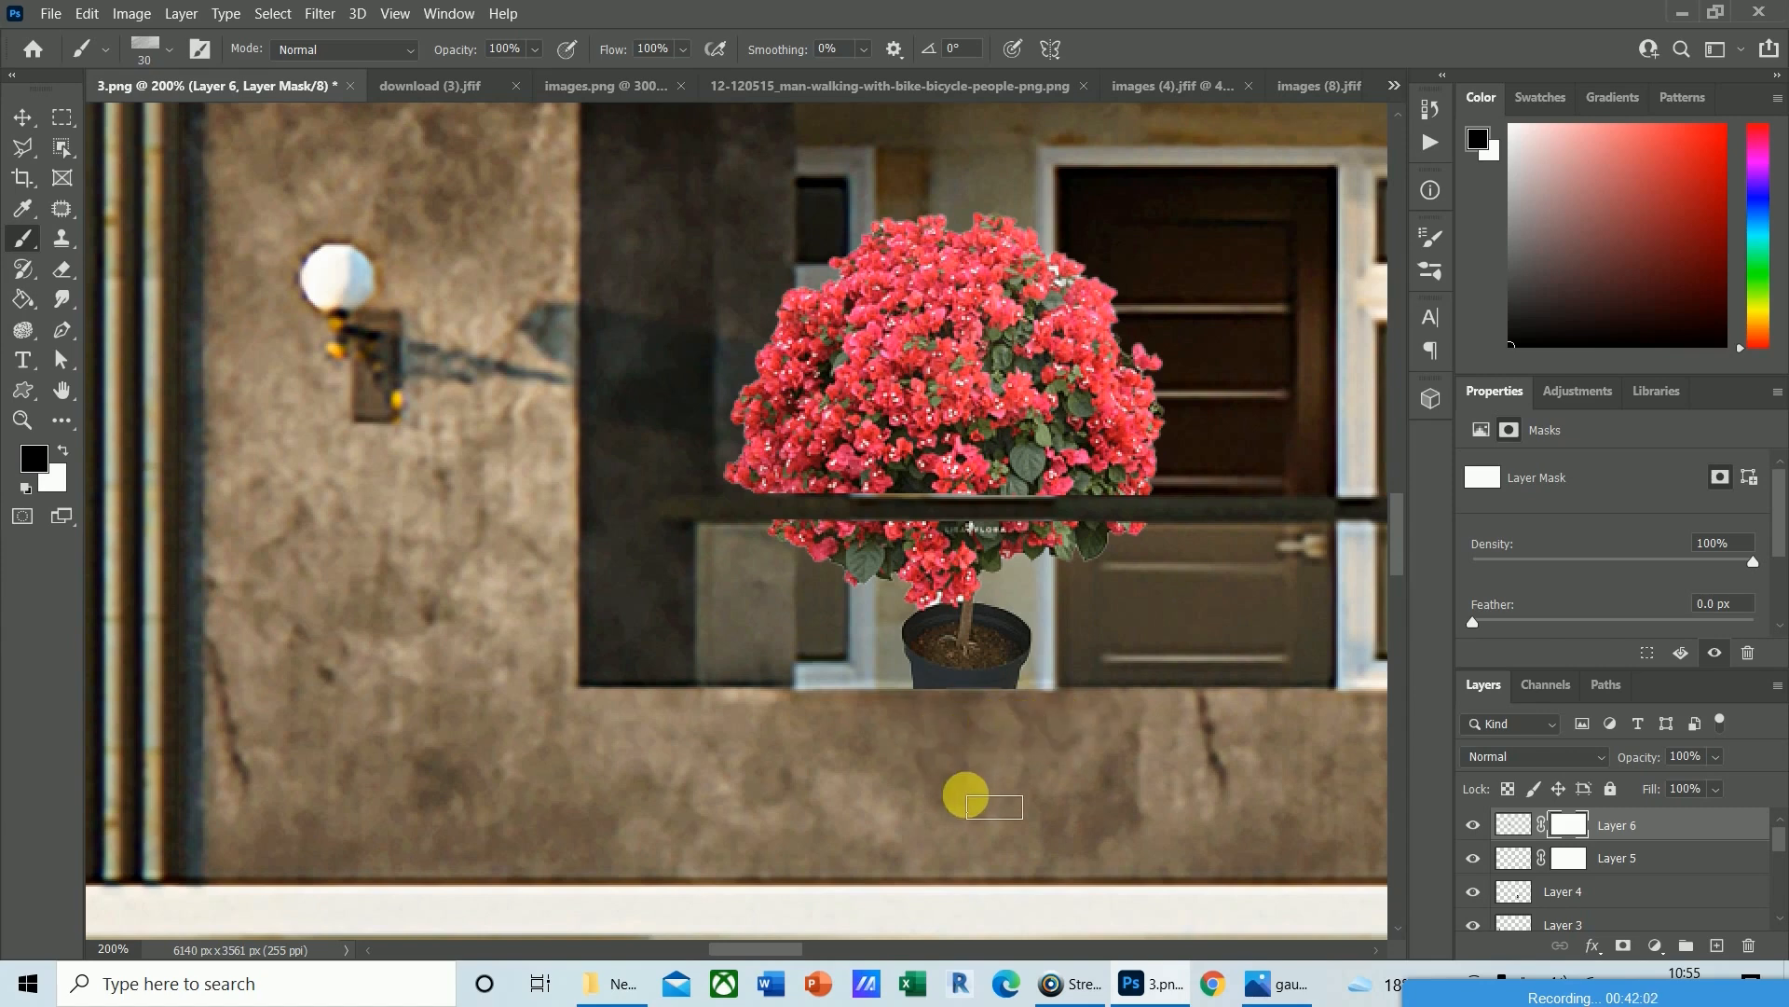
Examine the masked azalea on the balcony and compare the elevation with the gaurav.jpg reference image.
key("v")
key("ctrl+0")
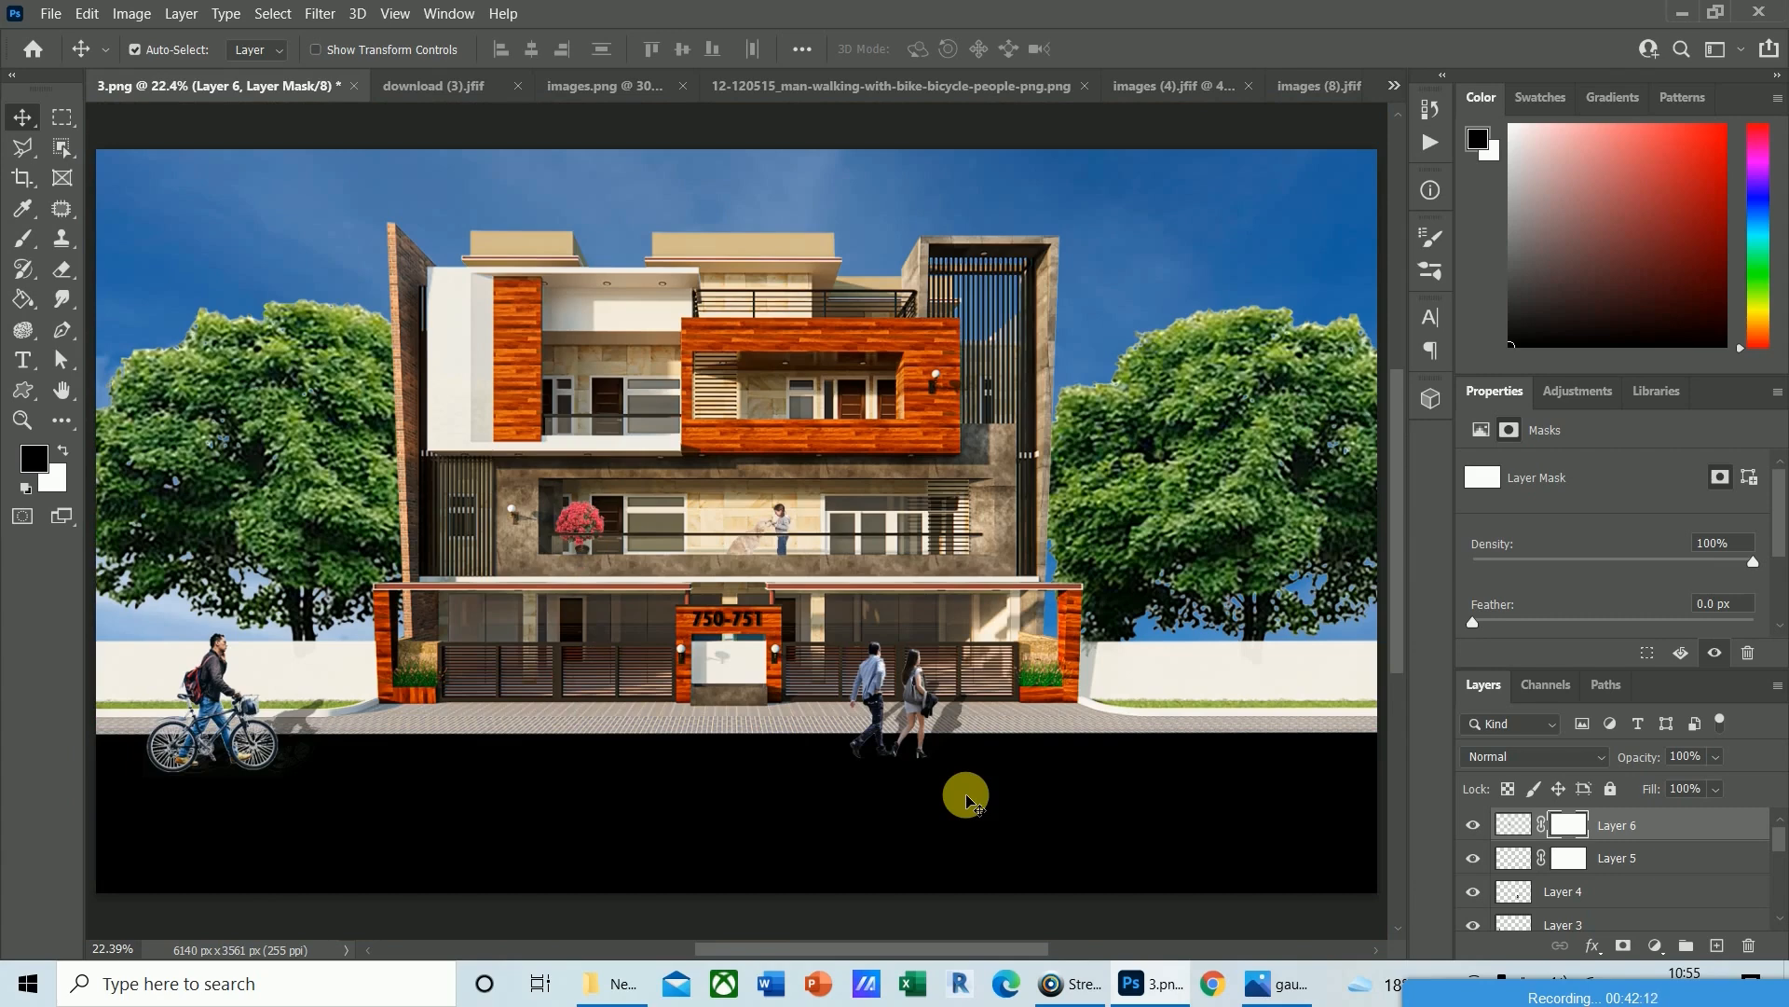
key("ctrl+plus")
key("ctrl+plus")
key("ctrl+plus")
key("ctrl+plus")
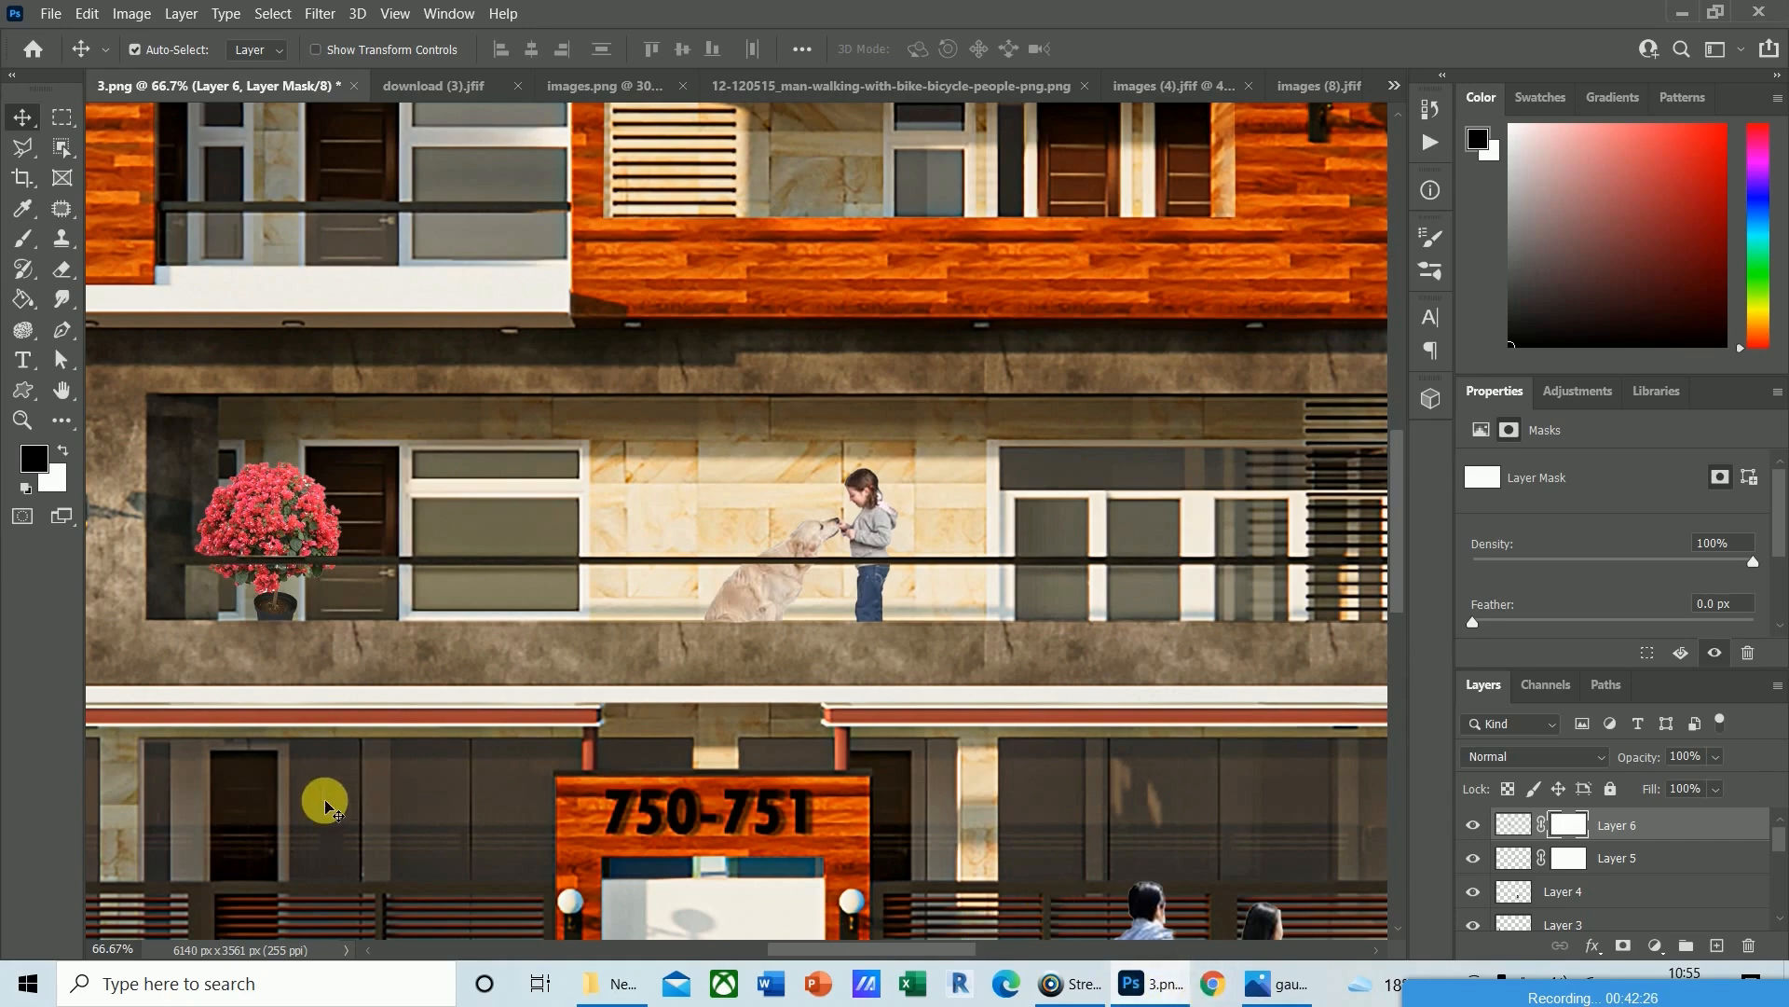
key("ctrl+plus")
key("ctrl+plus")
key("ctrl+plus")
left_click_drag(856, 949, 740, 947)
key("ctrl")
key("ctrl+minus")
key("ctrl+minus")
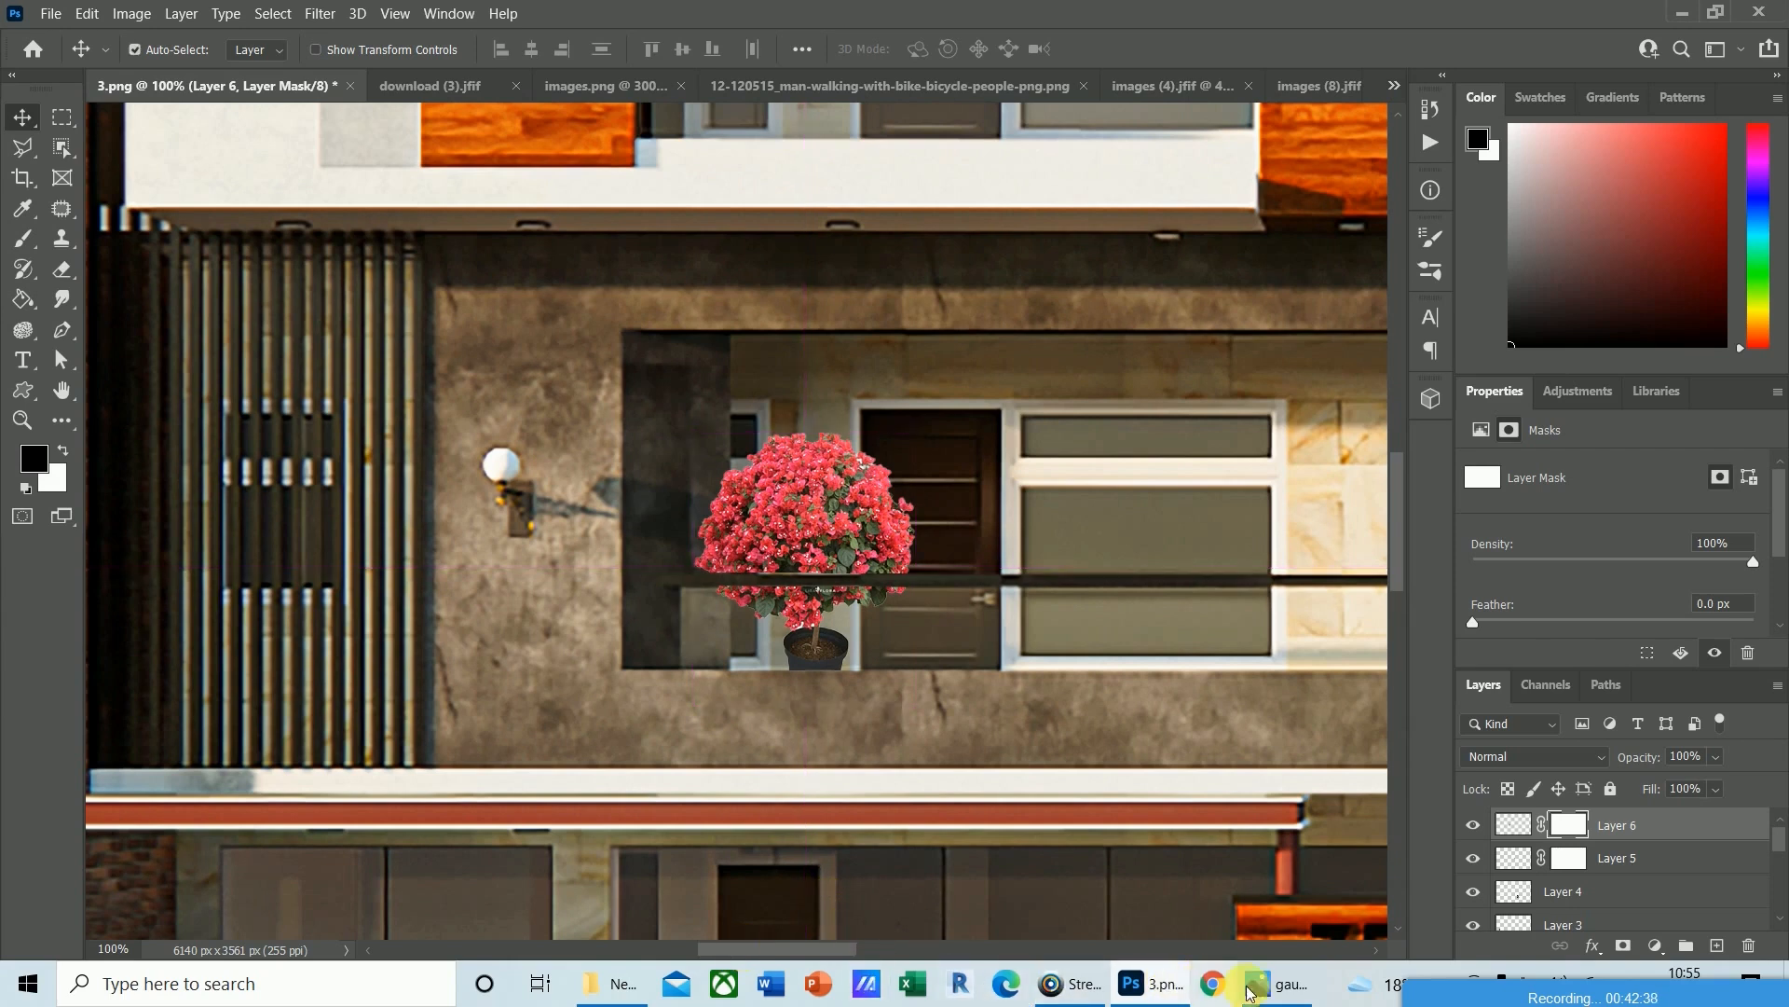
left_click(1277, 984)
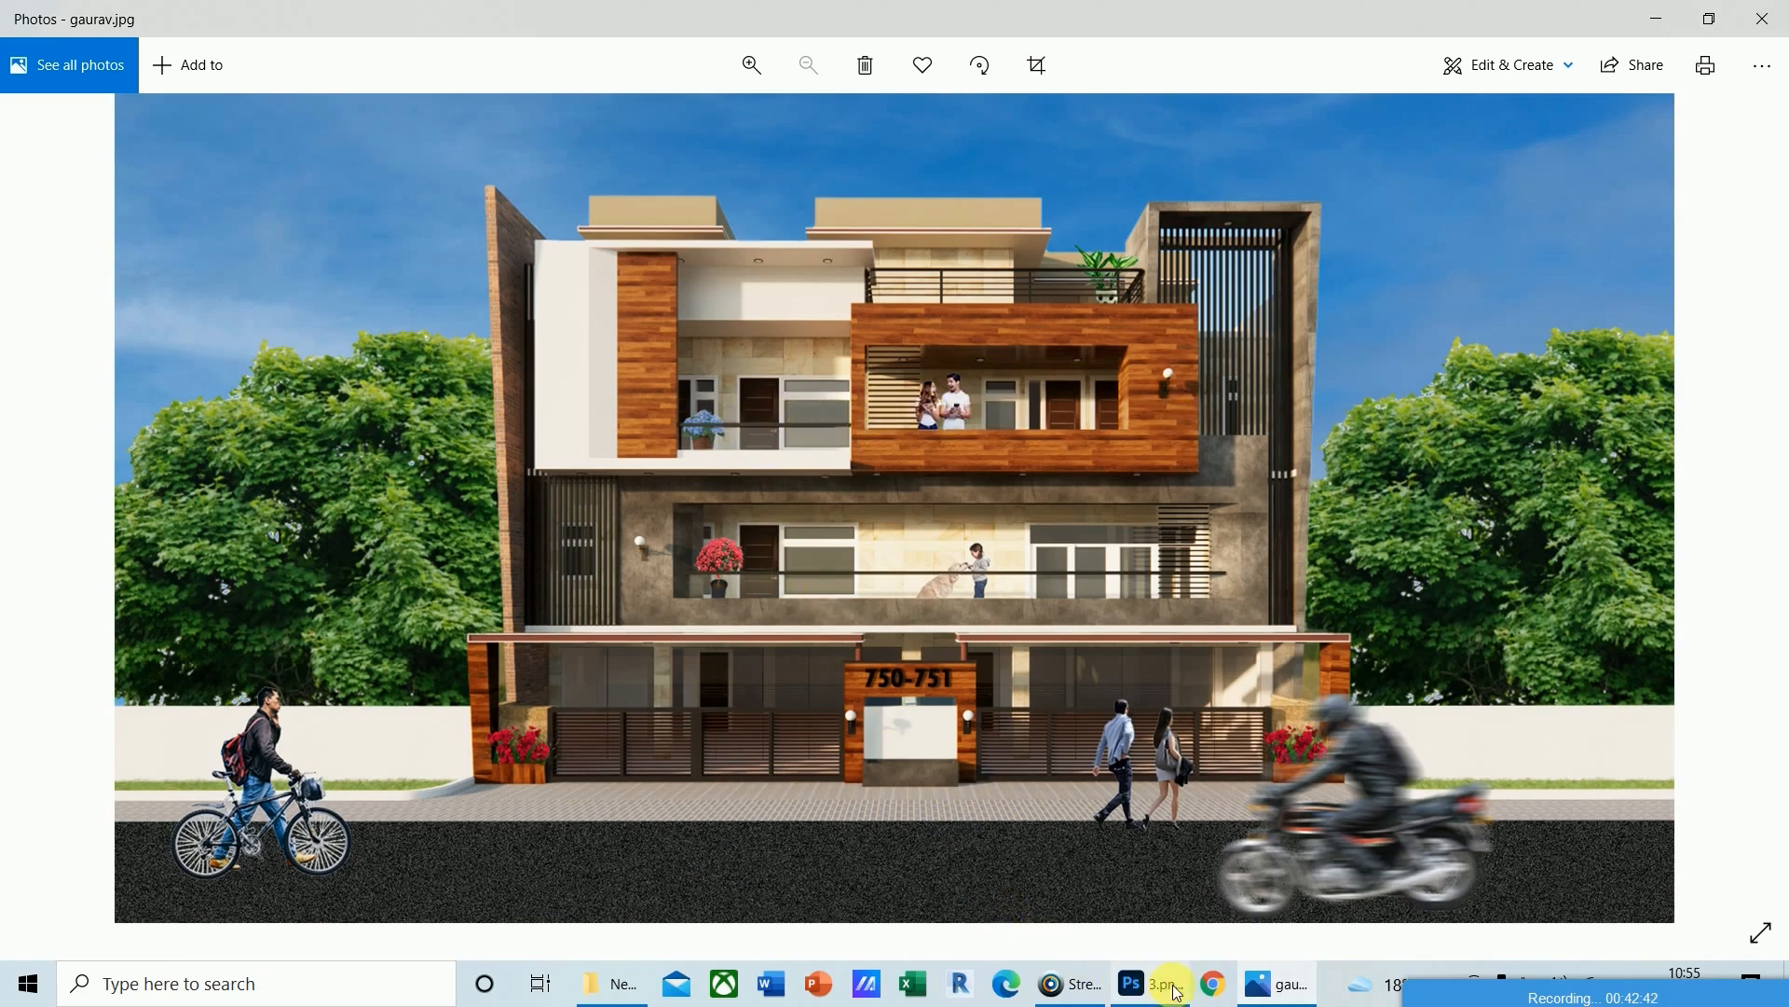
left_click(1277, 983)
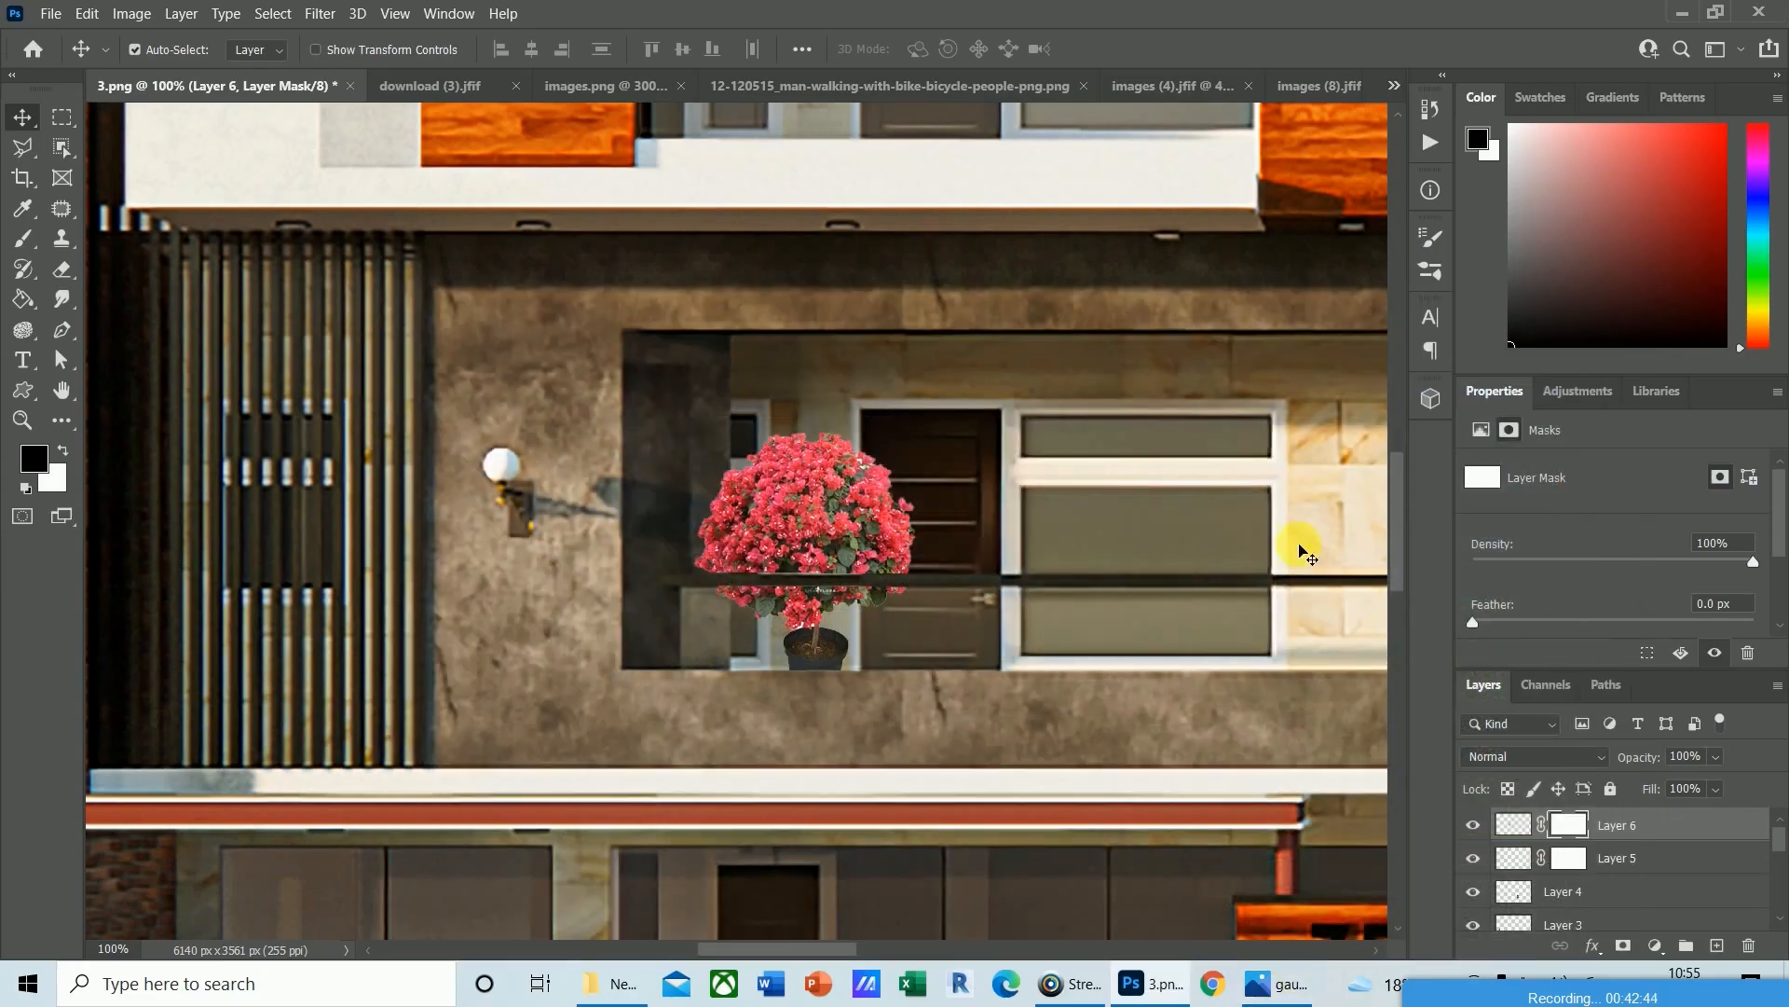
Open images (3).jfif, the picture of the couple holding phones.
left_click(87, 13)
left_click(51, 13)
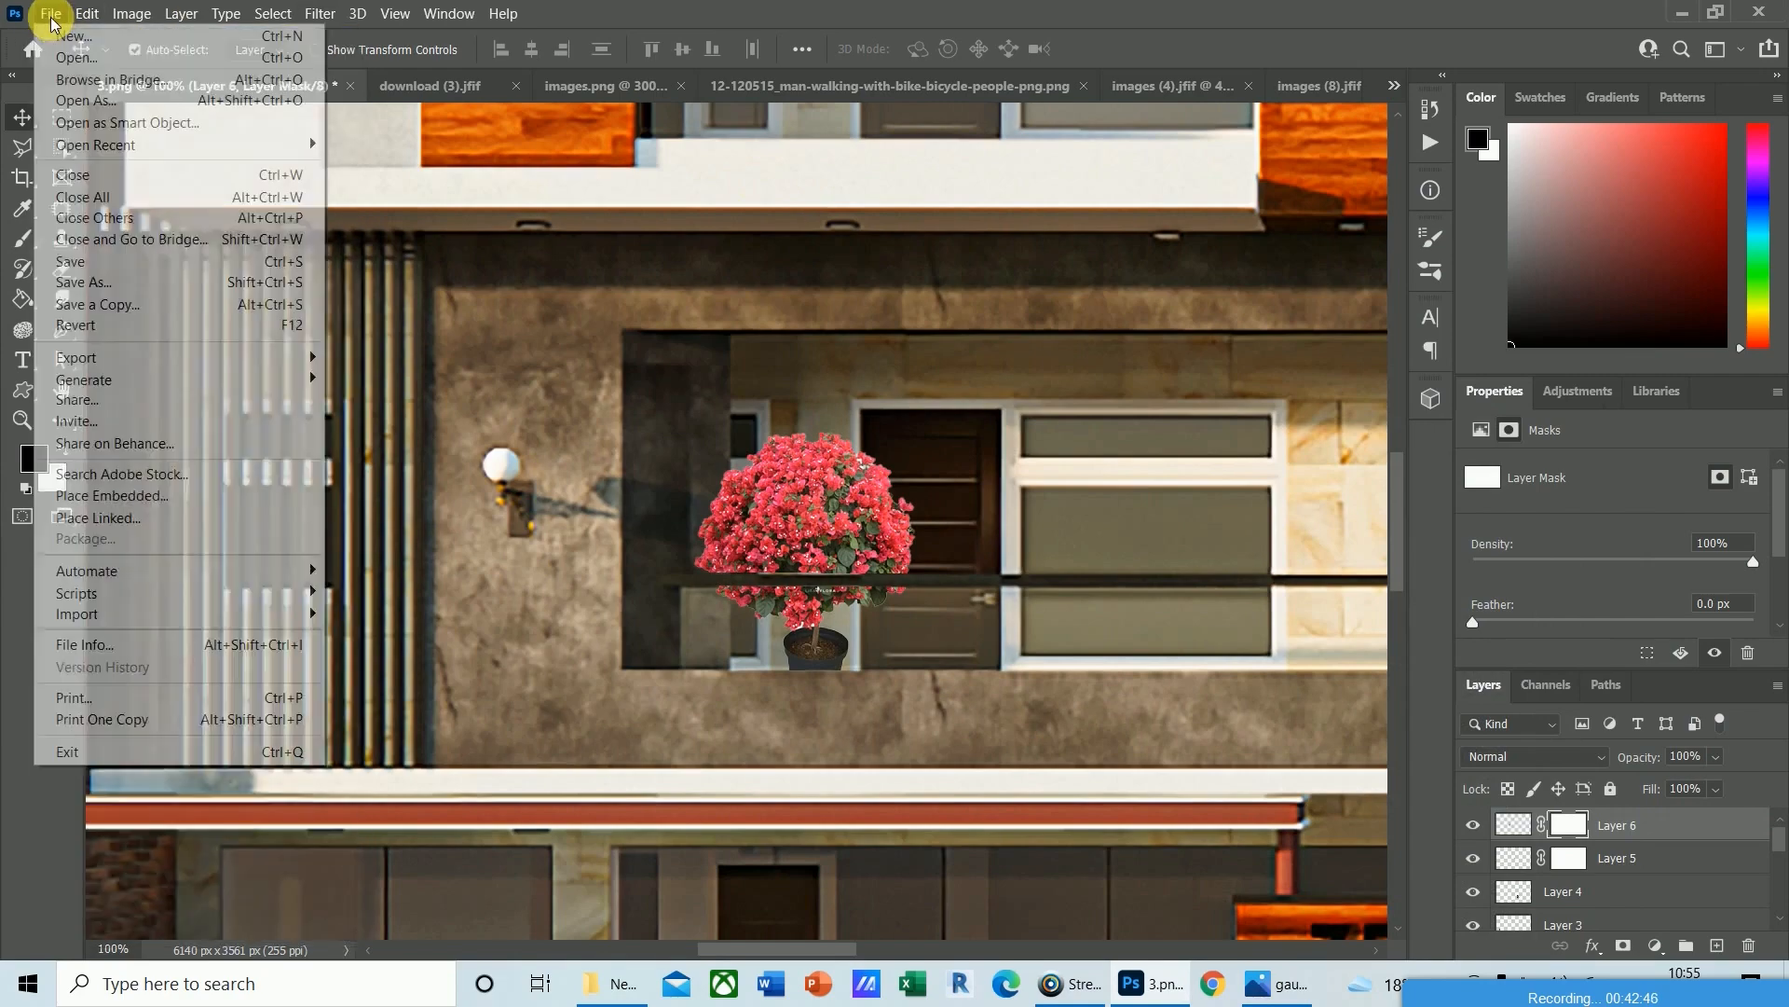
left_click(74, 53)
left_click(380, 398)
left_click(1534, 820)
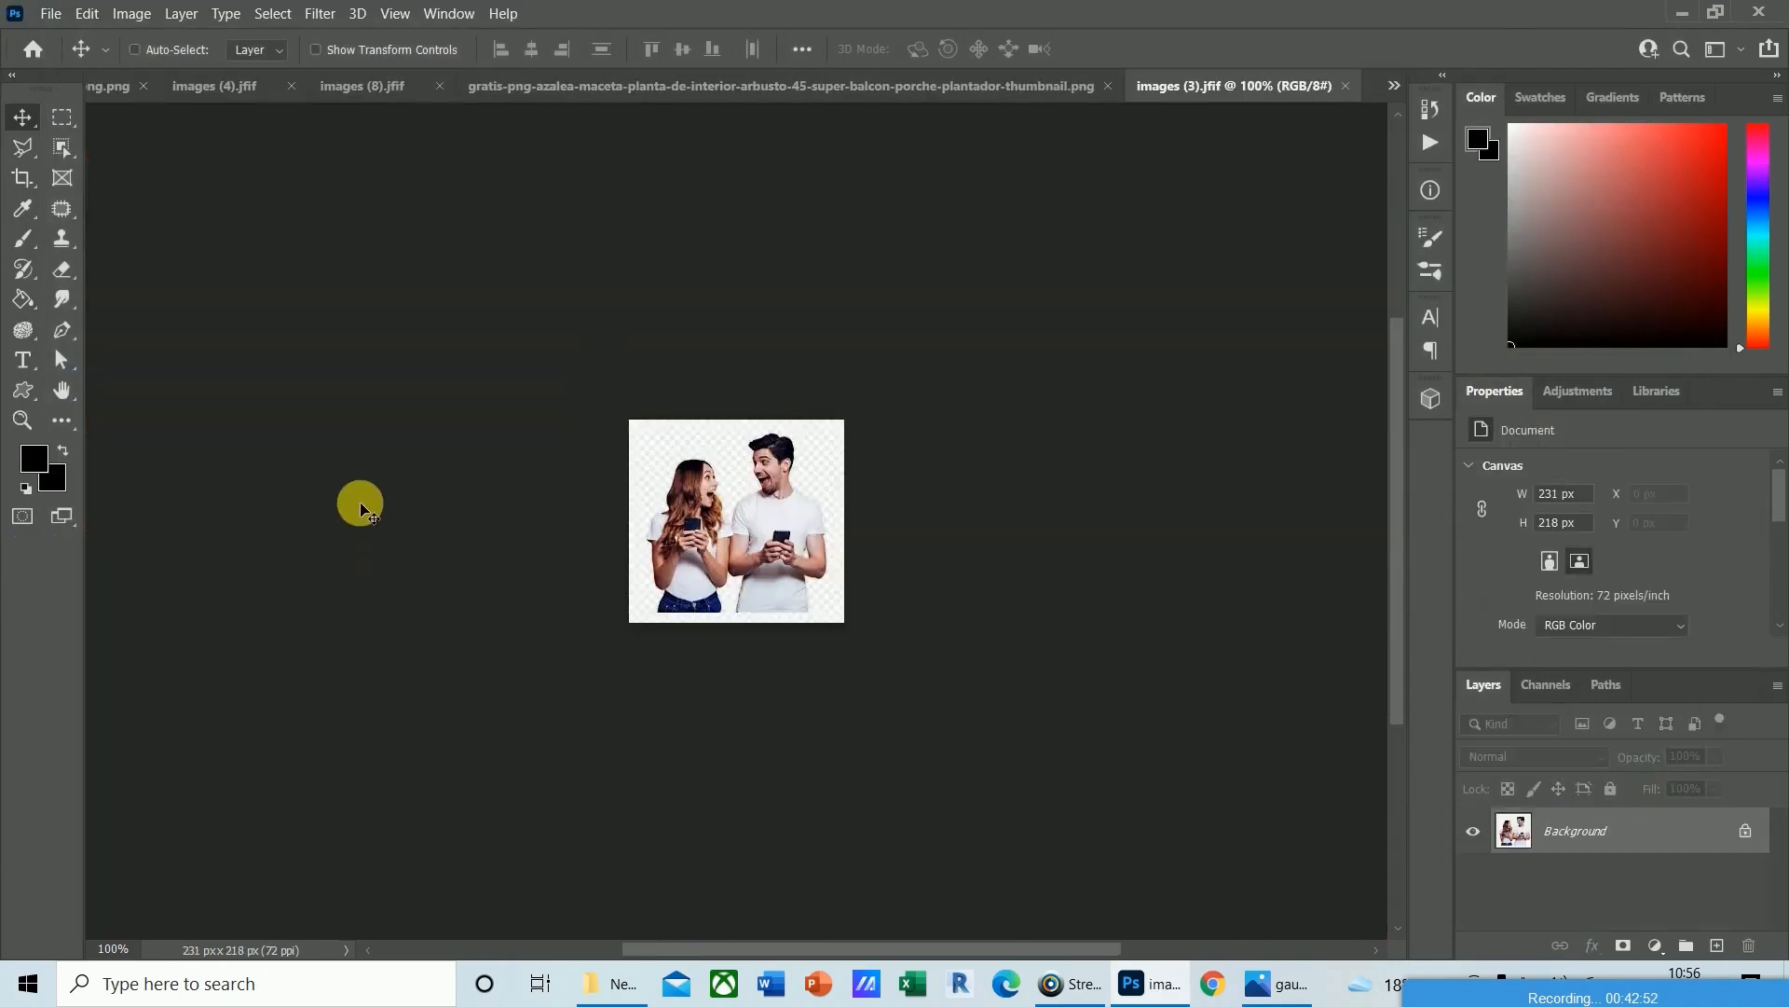
Resample the couple image to a resolution of 123 pixels/inch.
key("ctrl+alt+i")
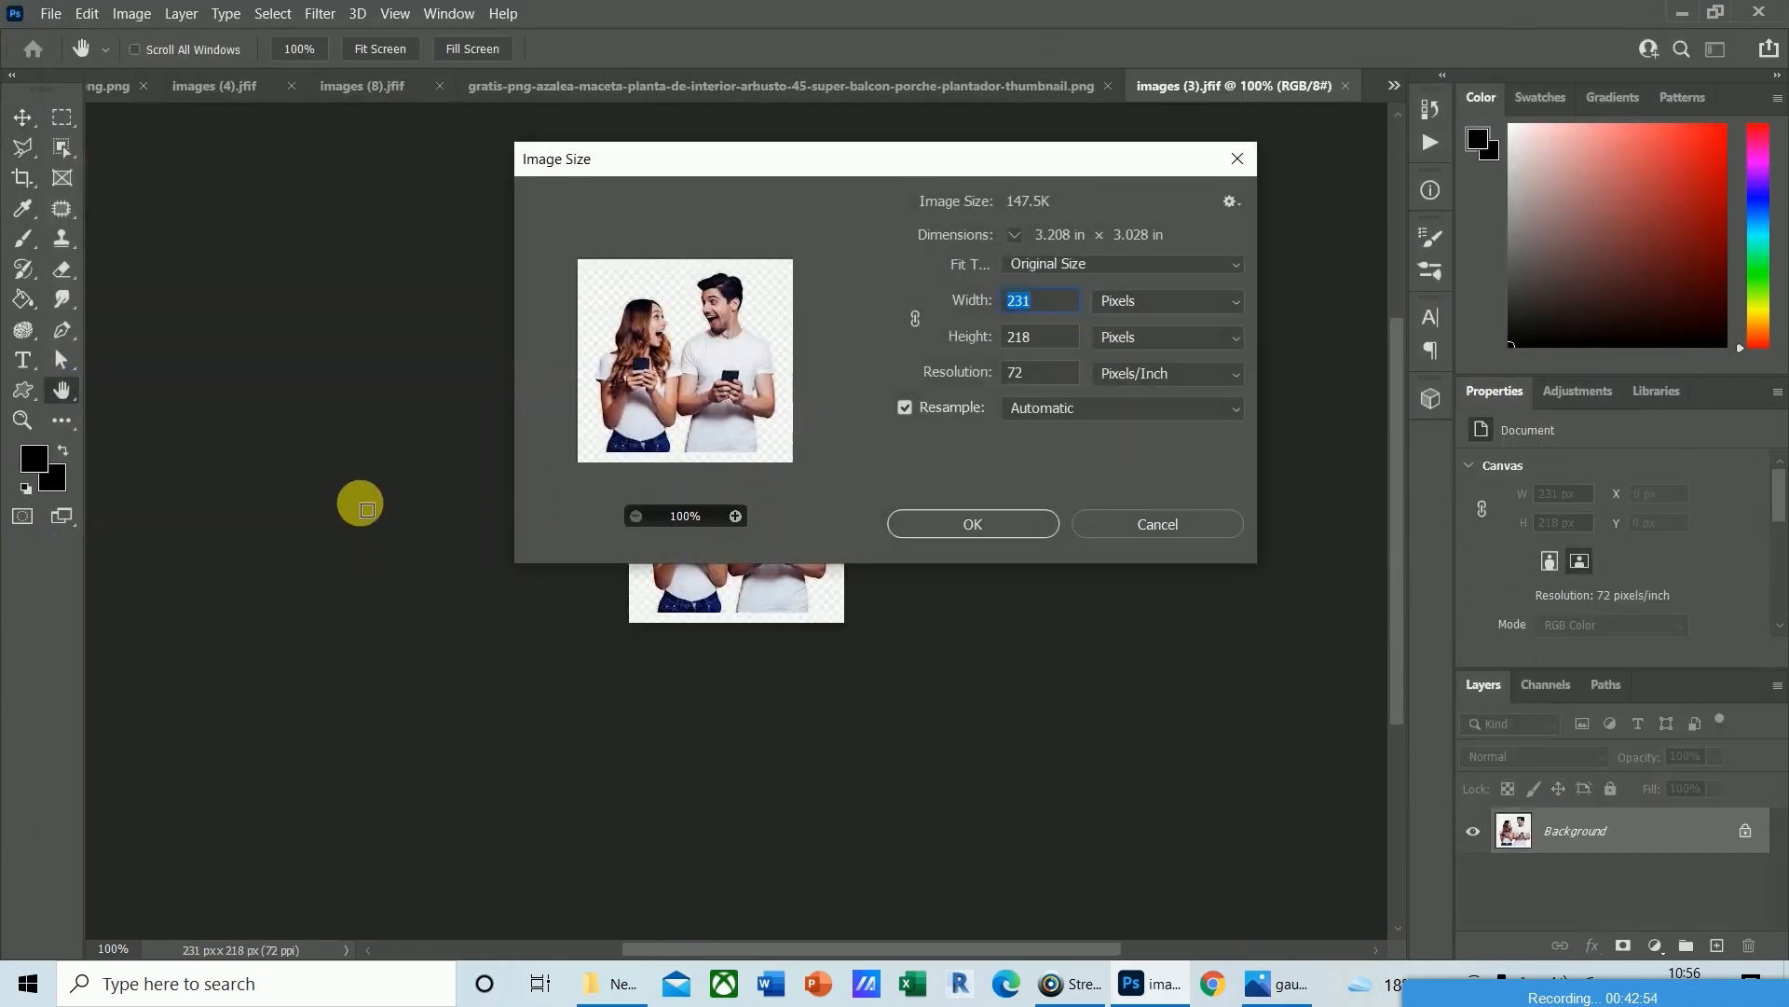
left_click_drag(1040, 375, 960, 384)
type("123")
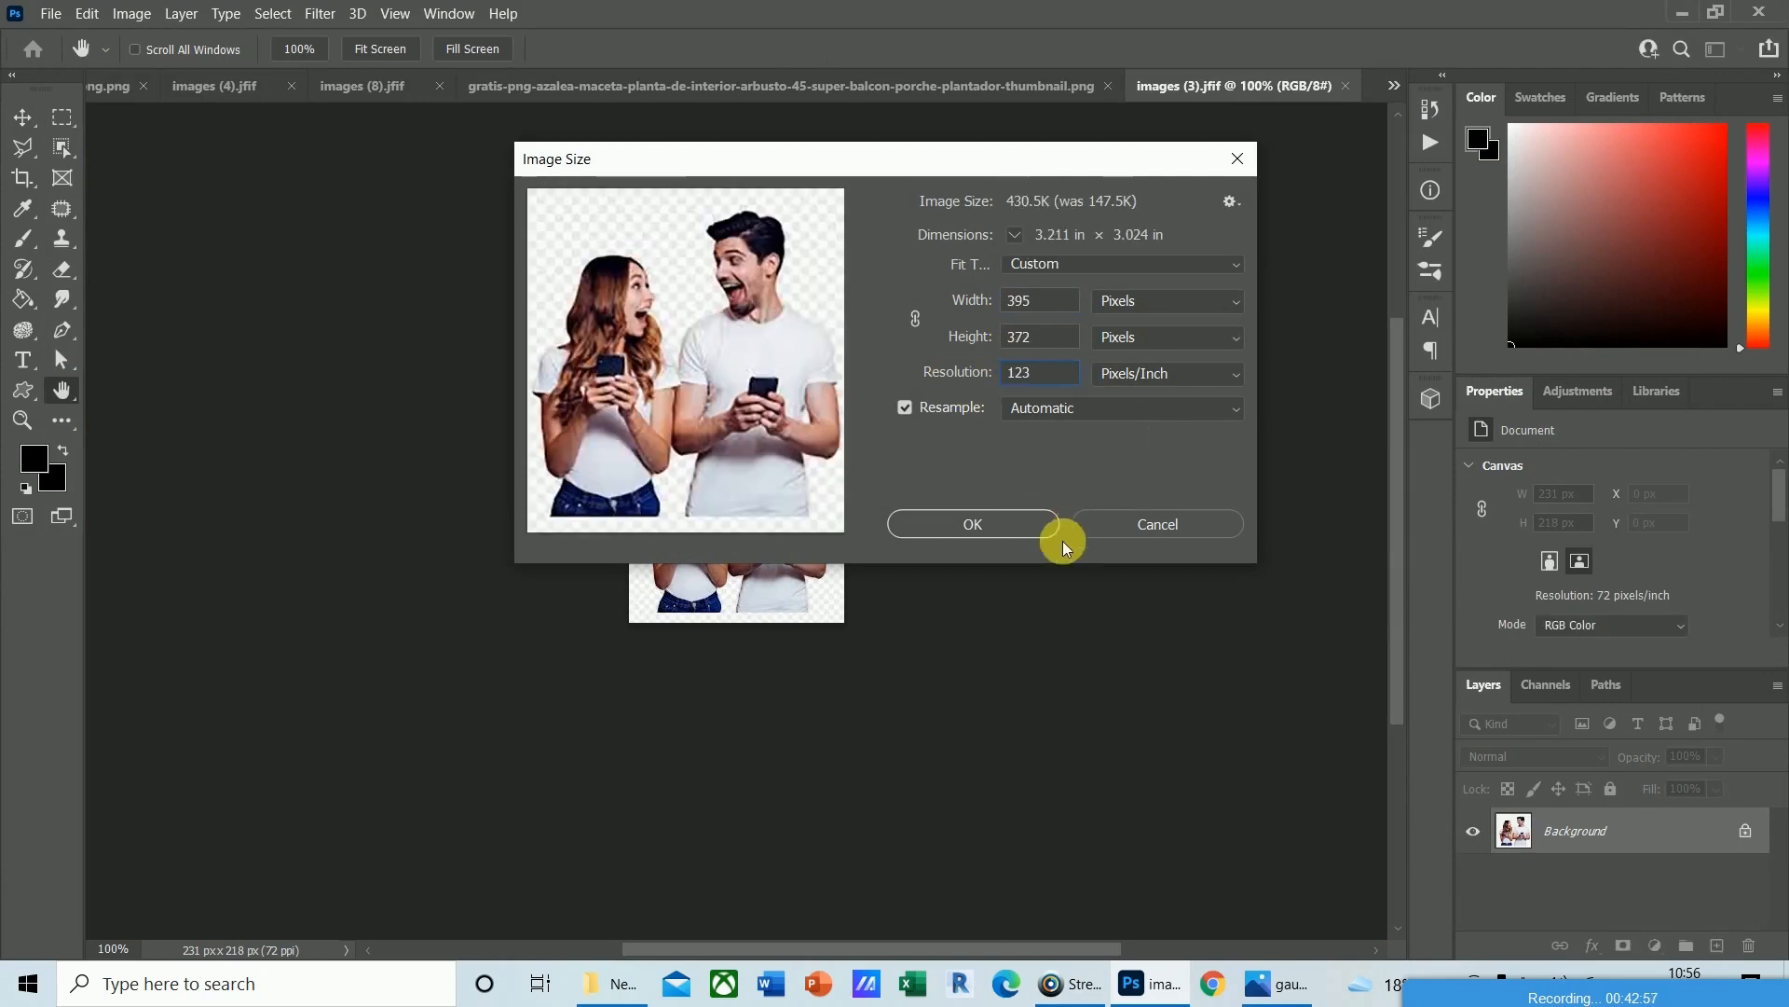
left_click(1002, 527)
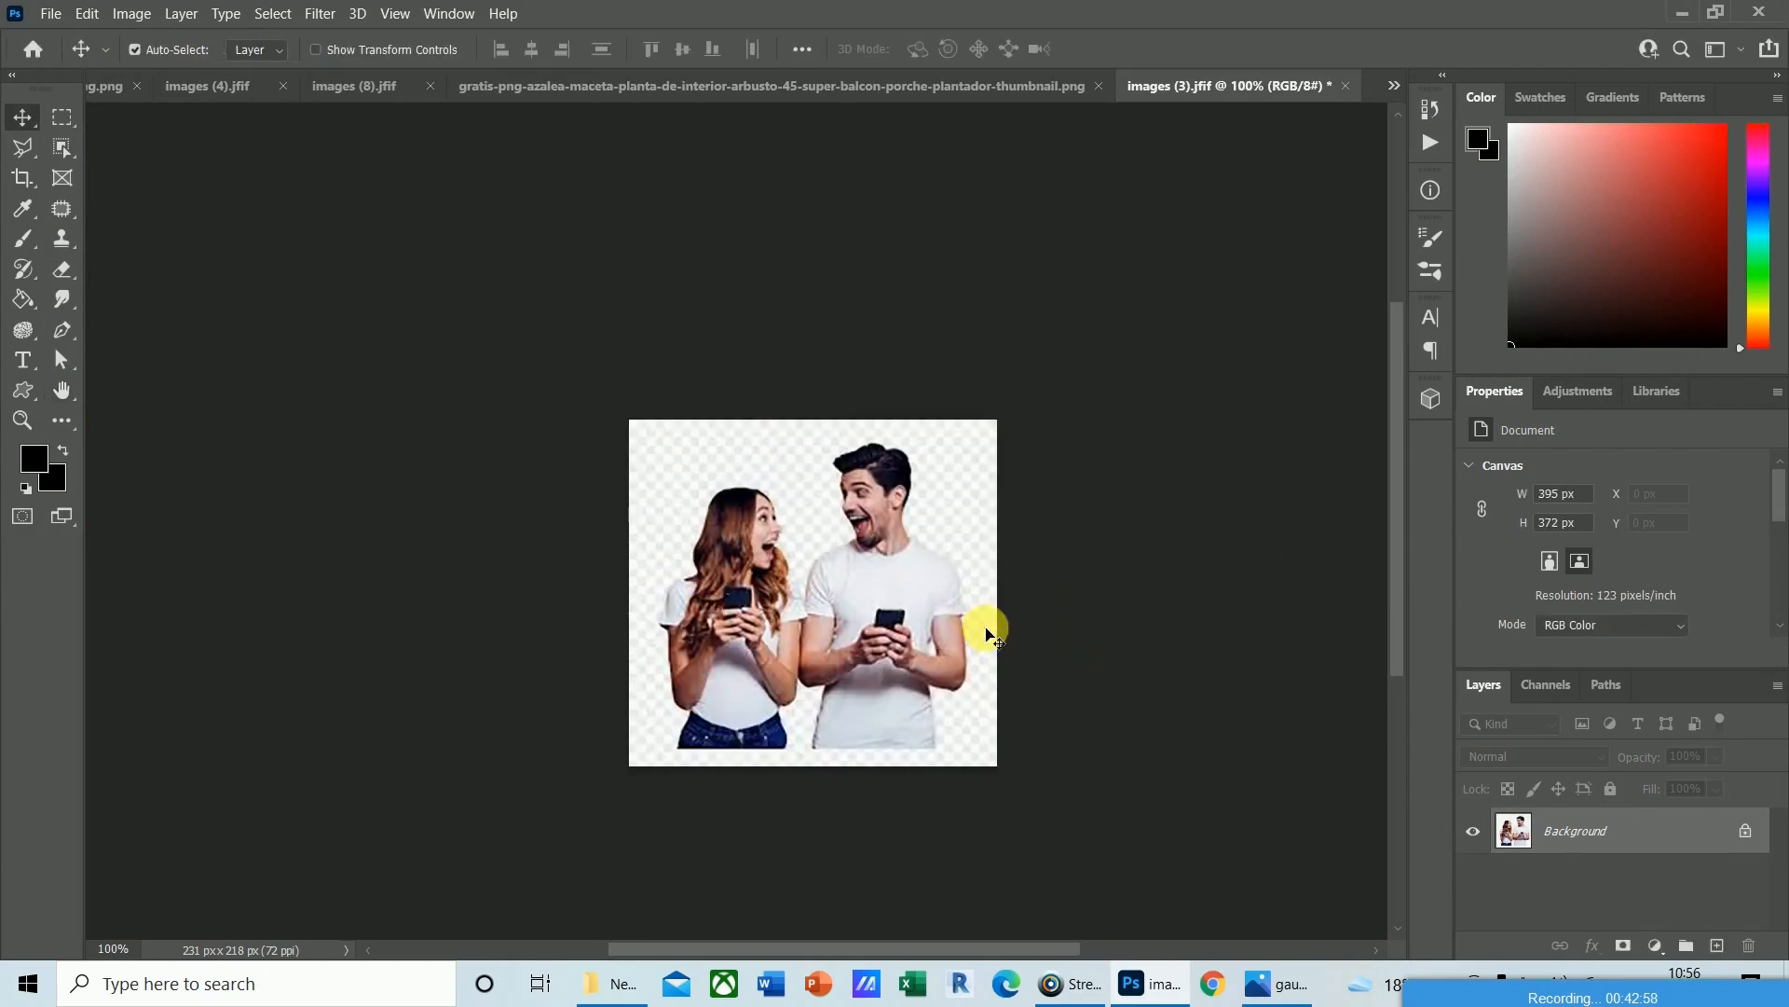
Select the couple with the Object Selection tool, convert the Background to a regular layer and delete everything around them.
left_click(60, 147)
left_click_drag(633, 431, 988, 766)
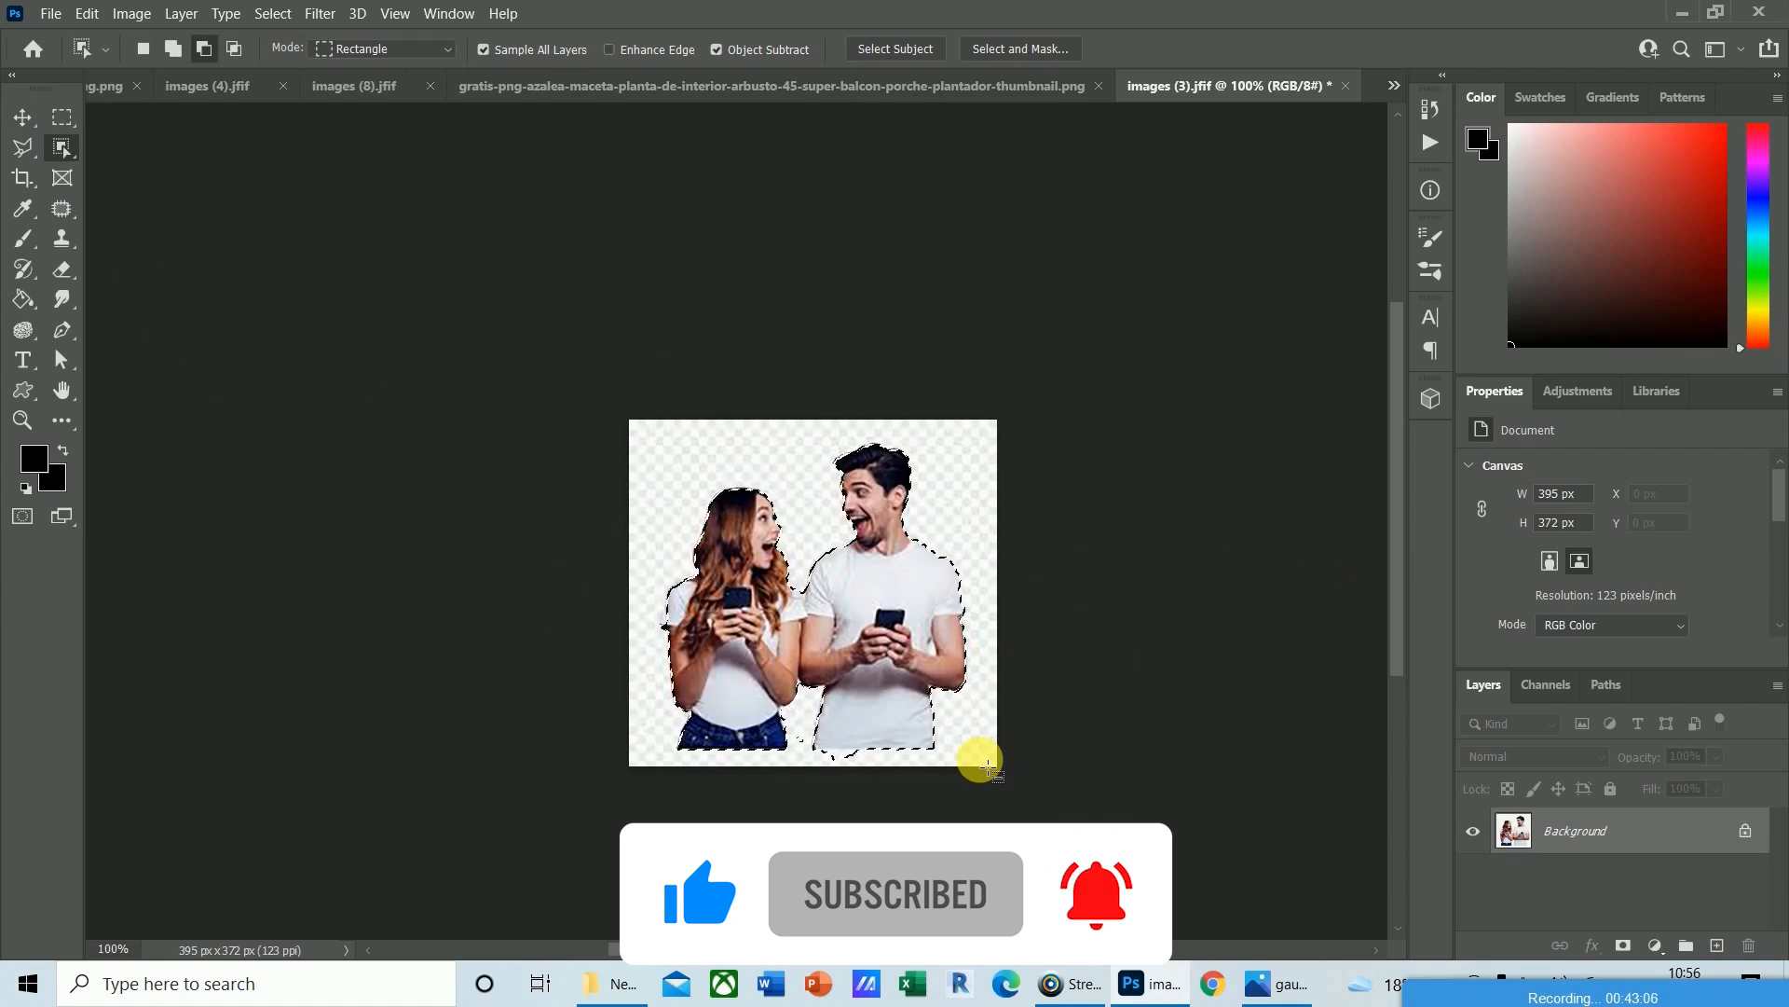
double_click(1603, 841)
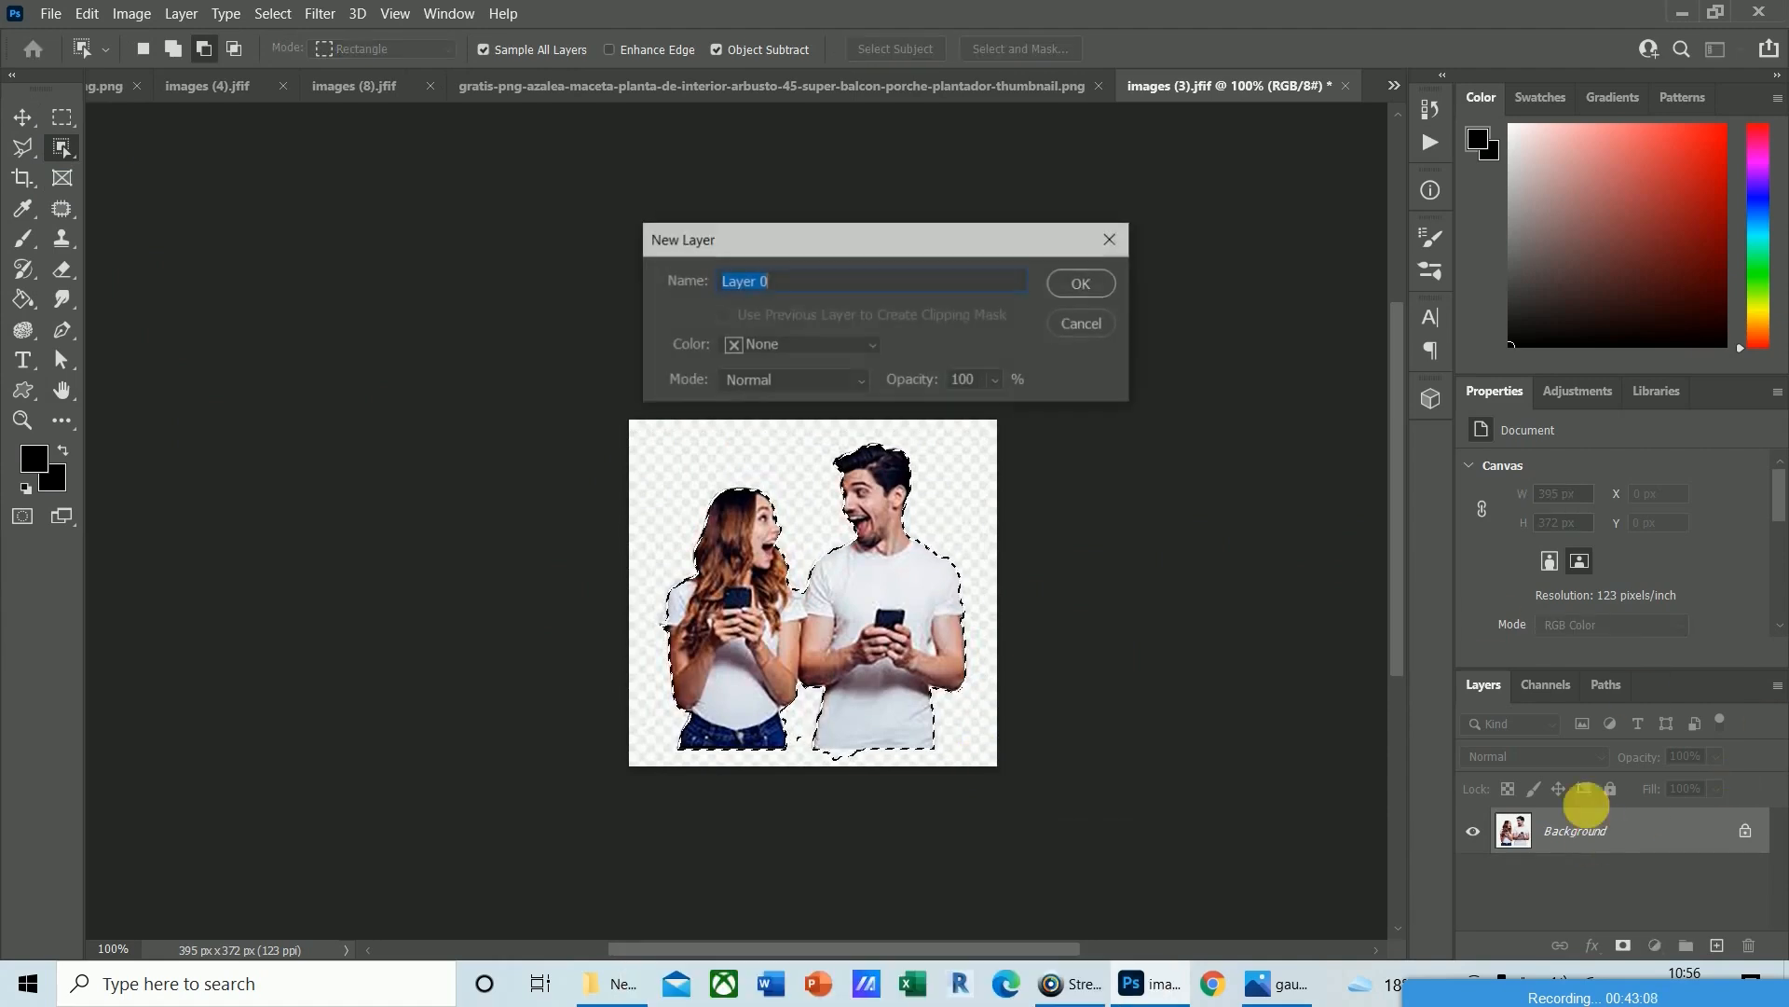
left_click(1099, 290)
key("ctrl+shift+i")
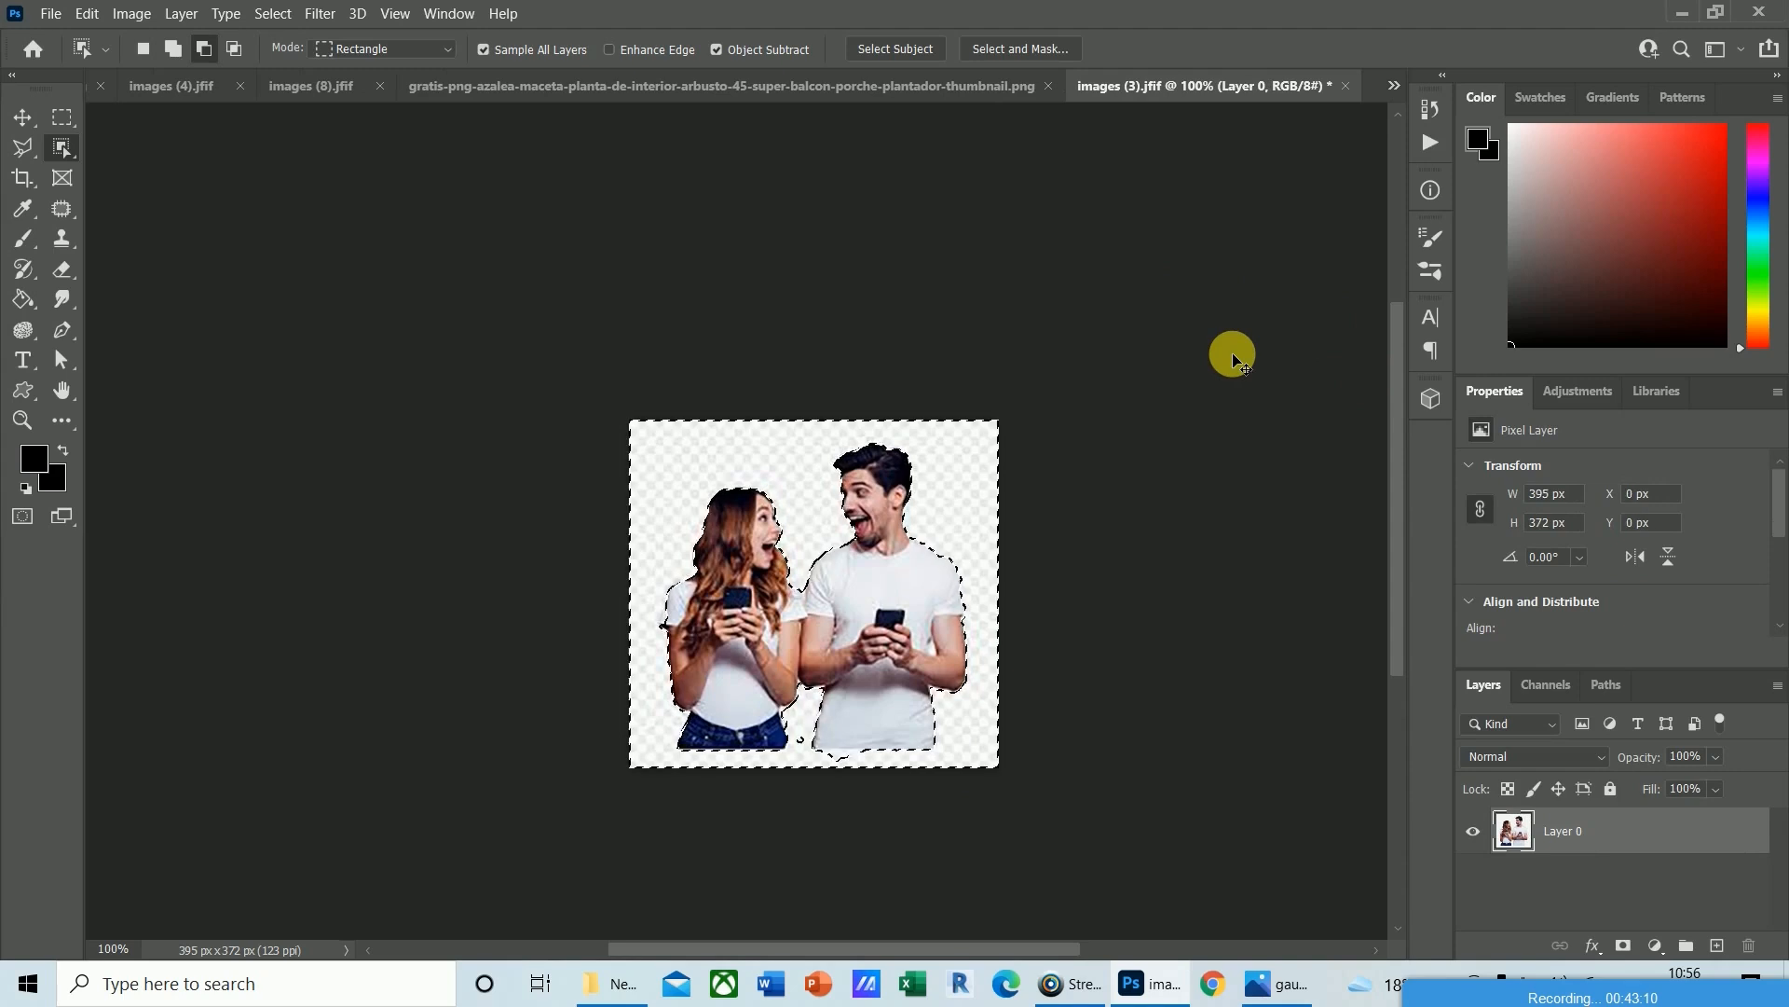
key("Delete")
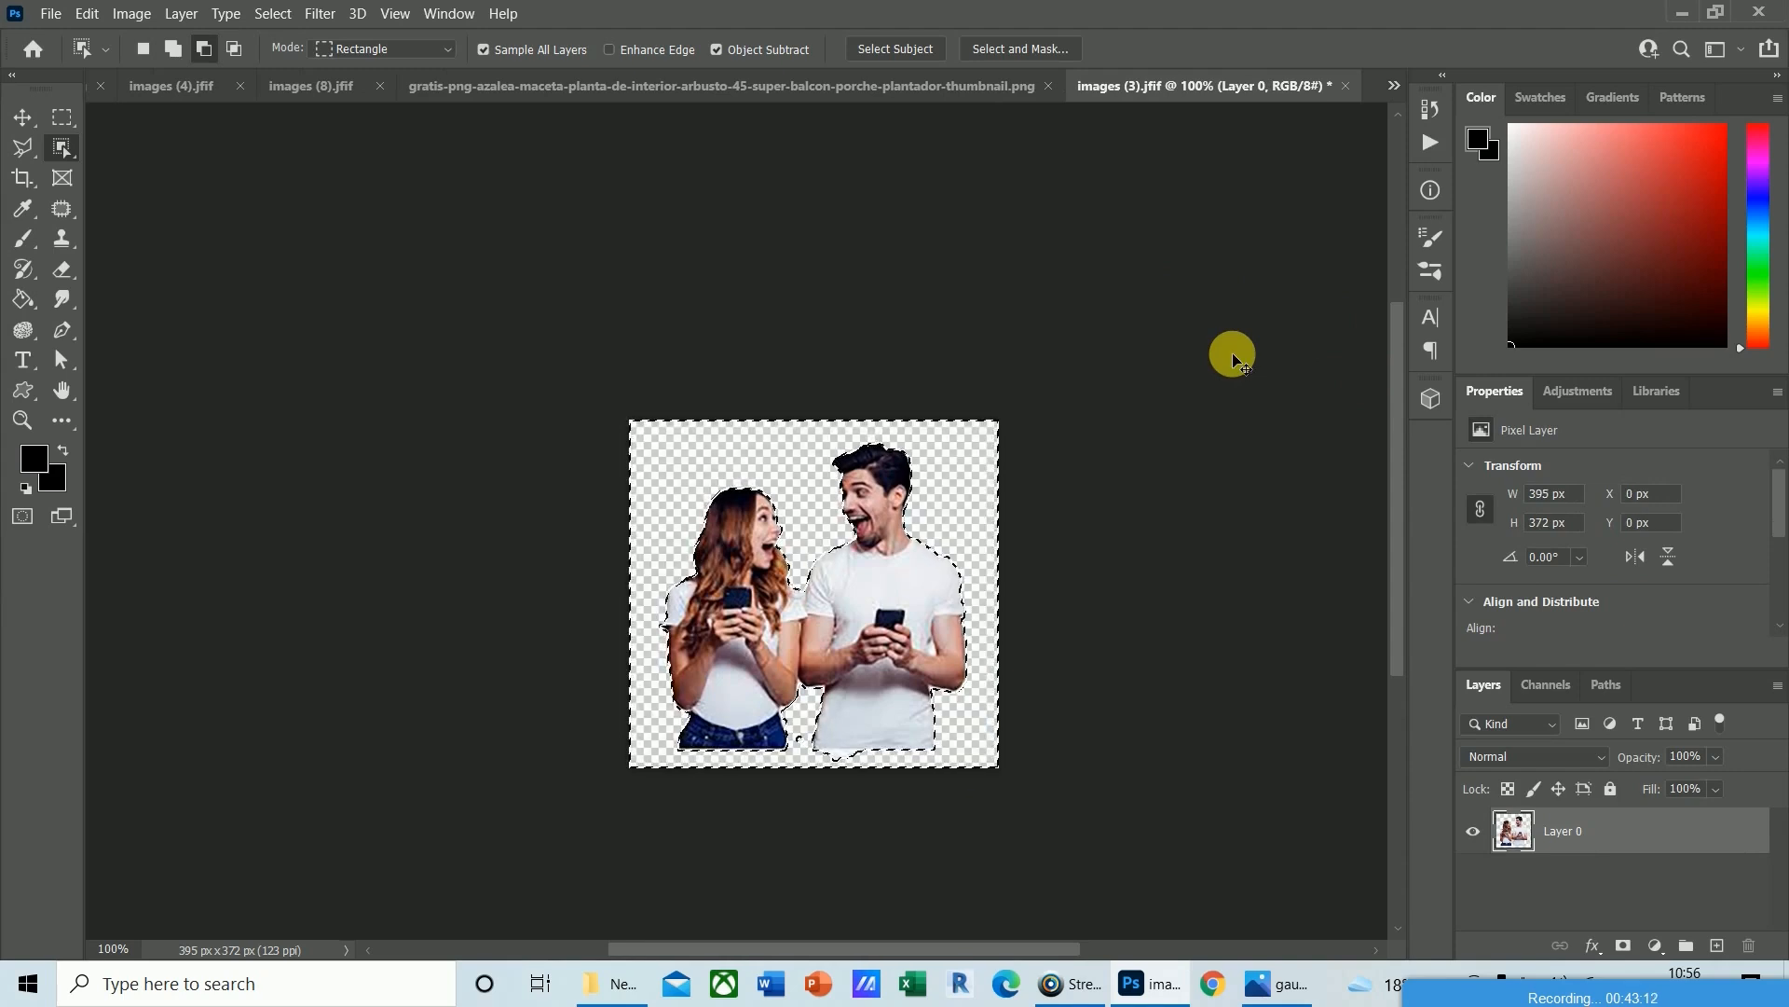
Transfer the couple cut-out into the 3.png elevation document as a new layer.
key("ctrl+d")
key("ctrl+Tab")
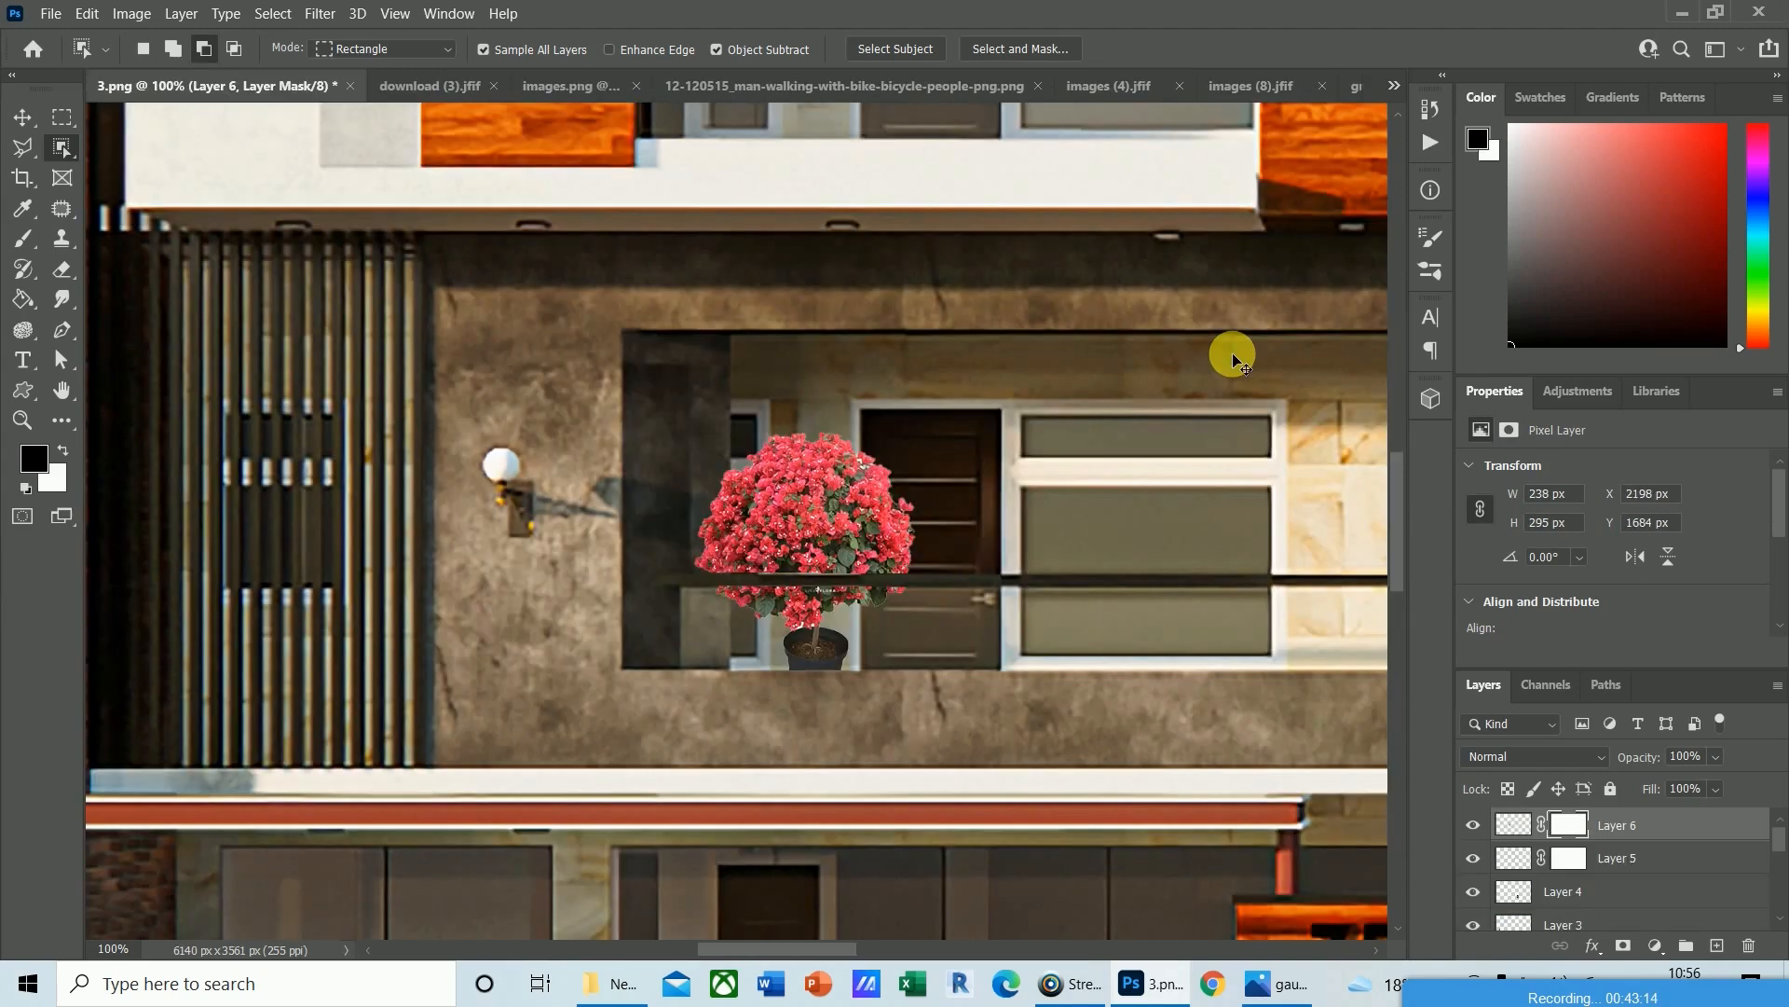
key("ctrl+v")
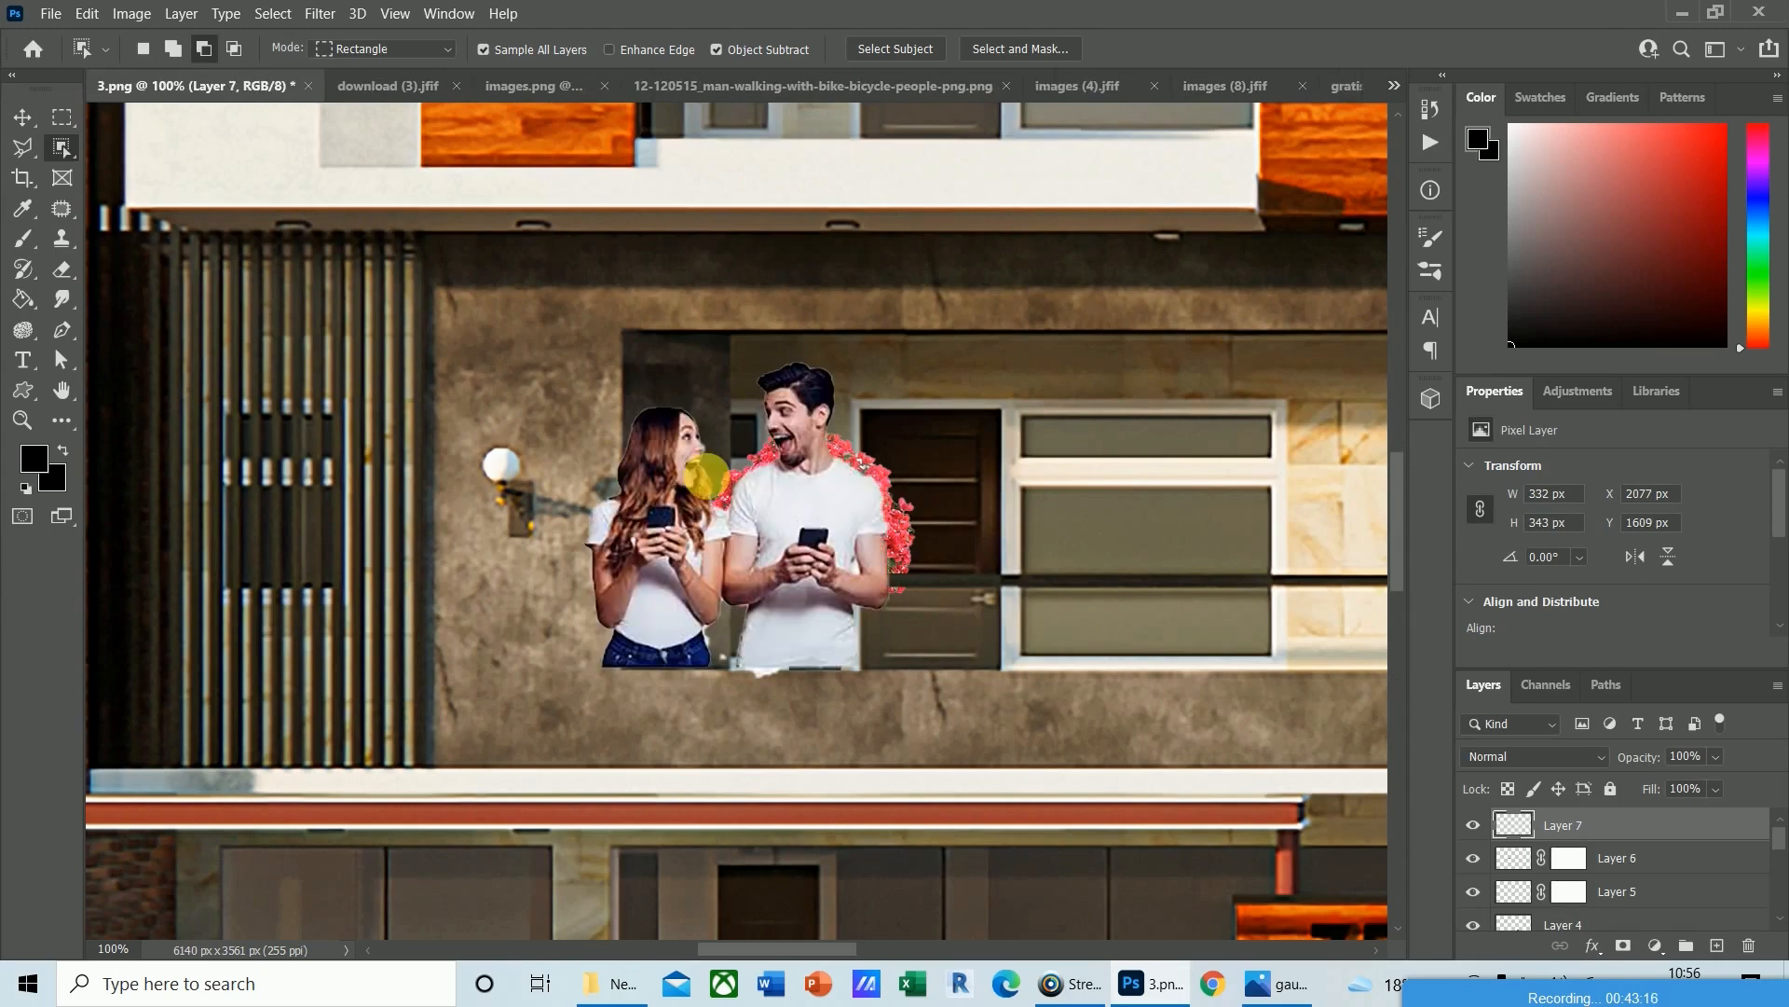
Move the couple into the wood-framed upper balcony opening and nudge them into place at X 2998 px, Y 971 px.
key("ctrl+minus")
key("ctrl+minus")
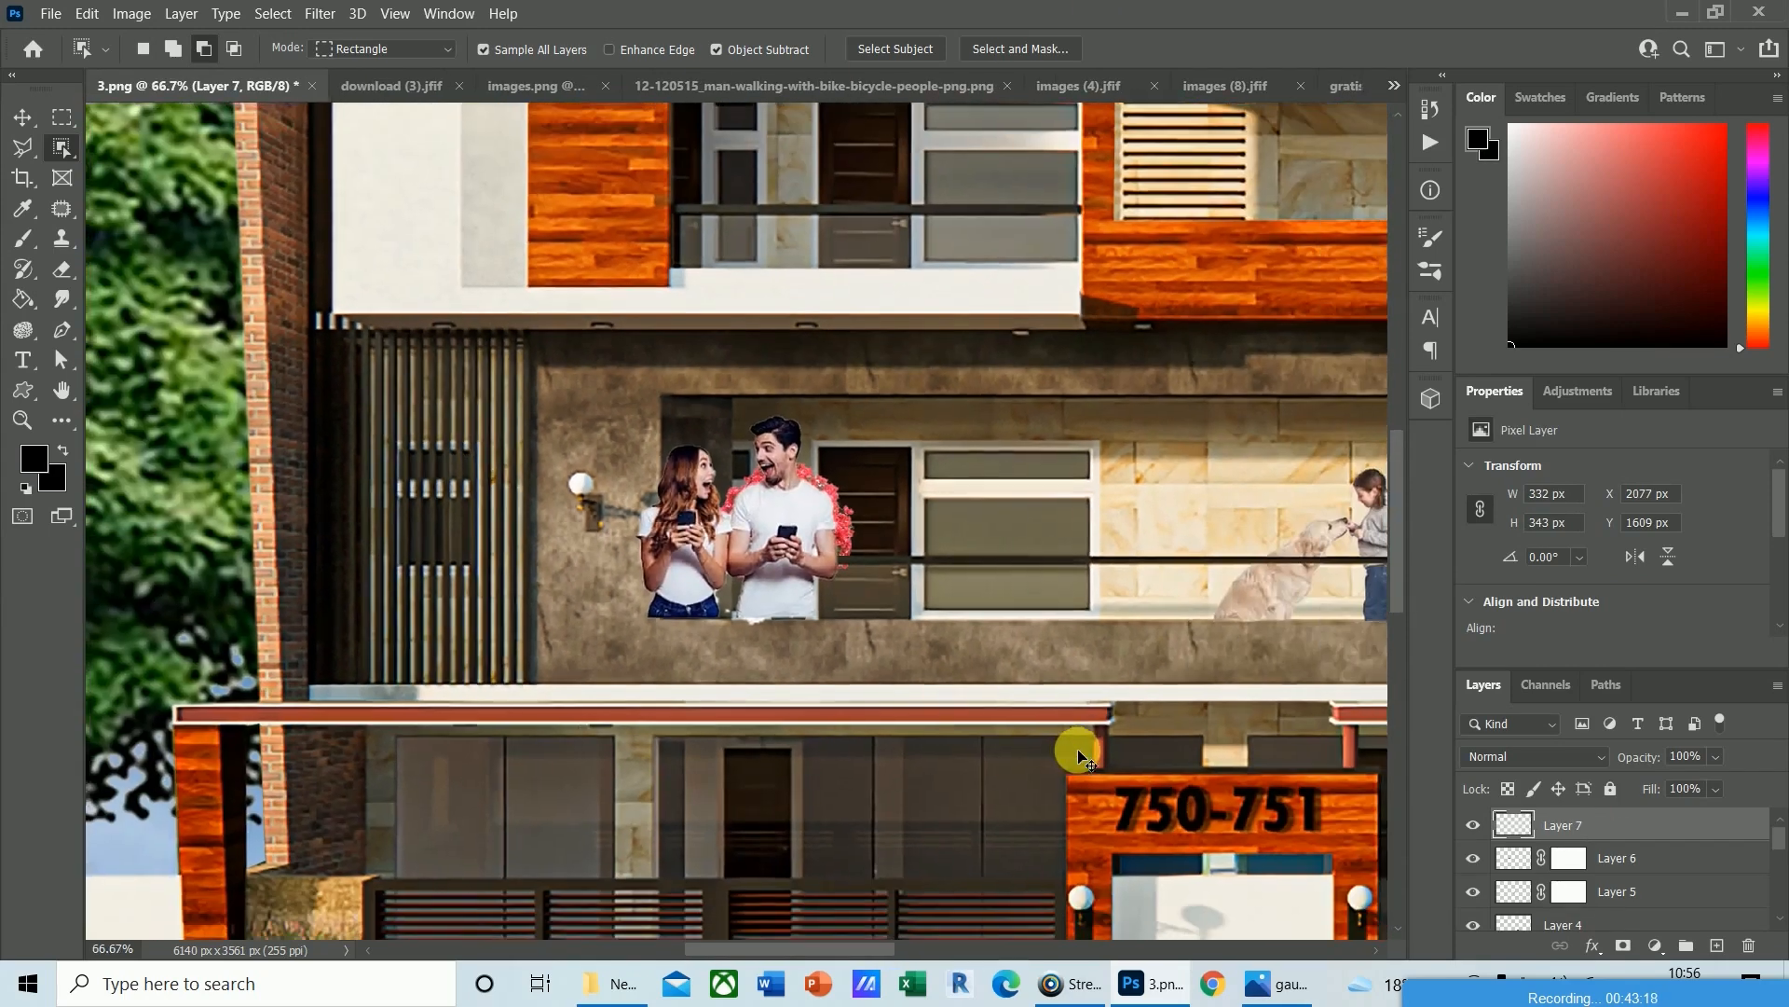
key("v")
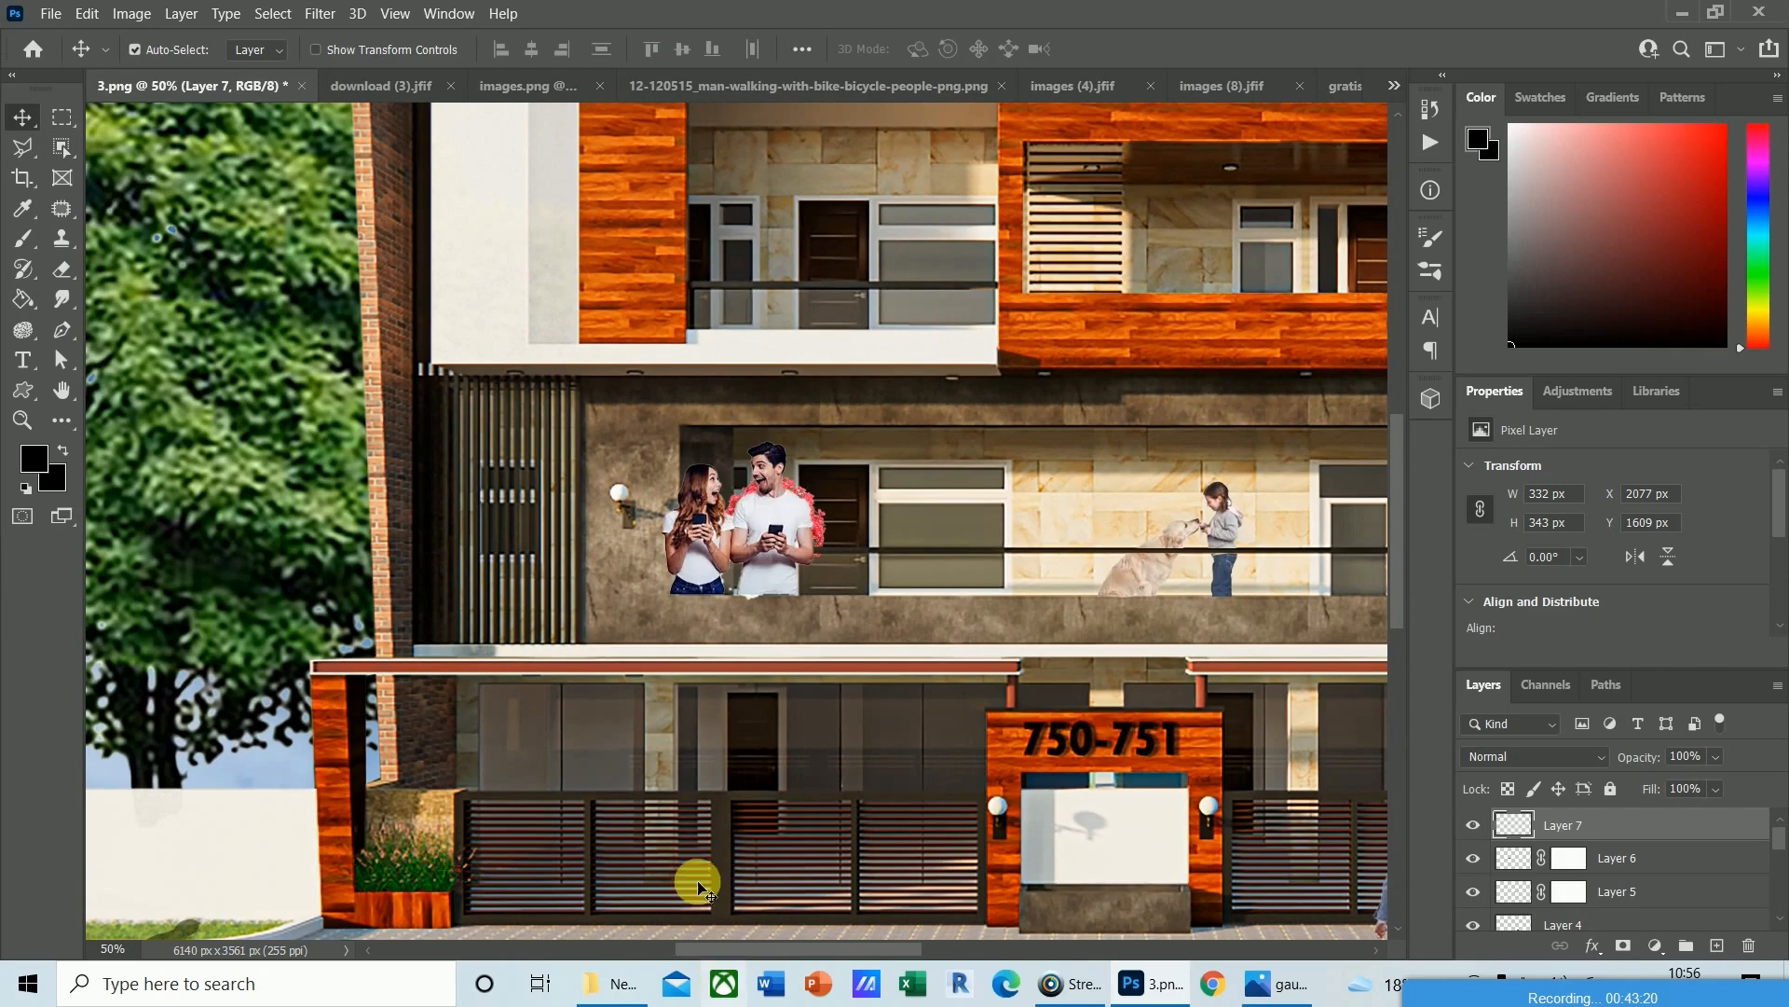
left_click_drag(786, 550, 1213, 241)
key("Down")
key("Down")
key("Down")
key("Down")
key("Down")
key("Down")
key("Down")
key("Down")
key("Down")
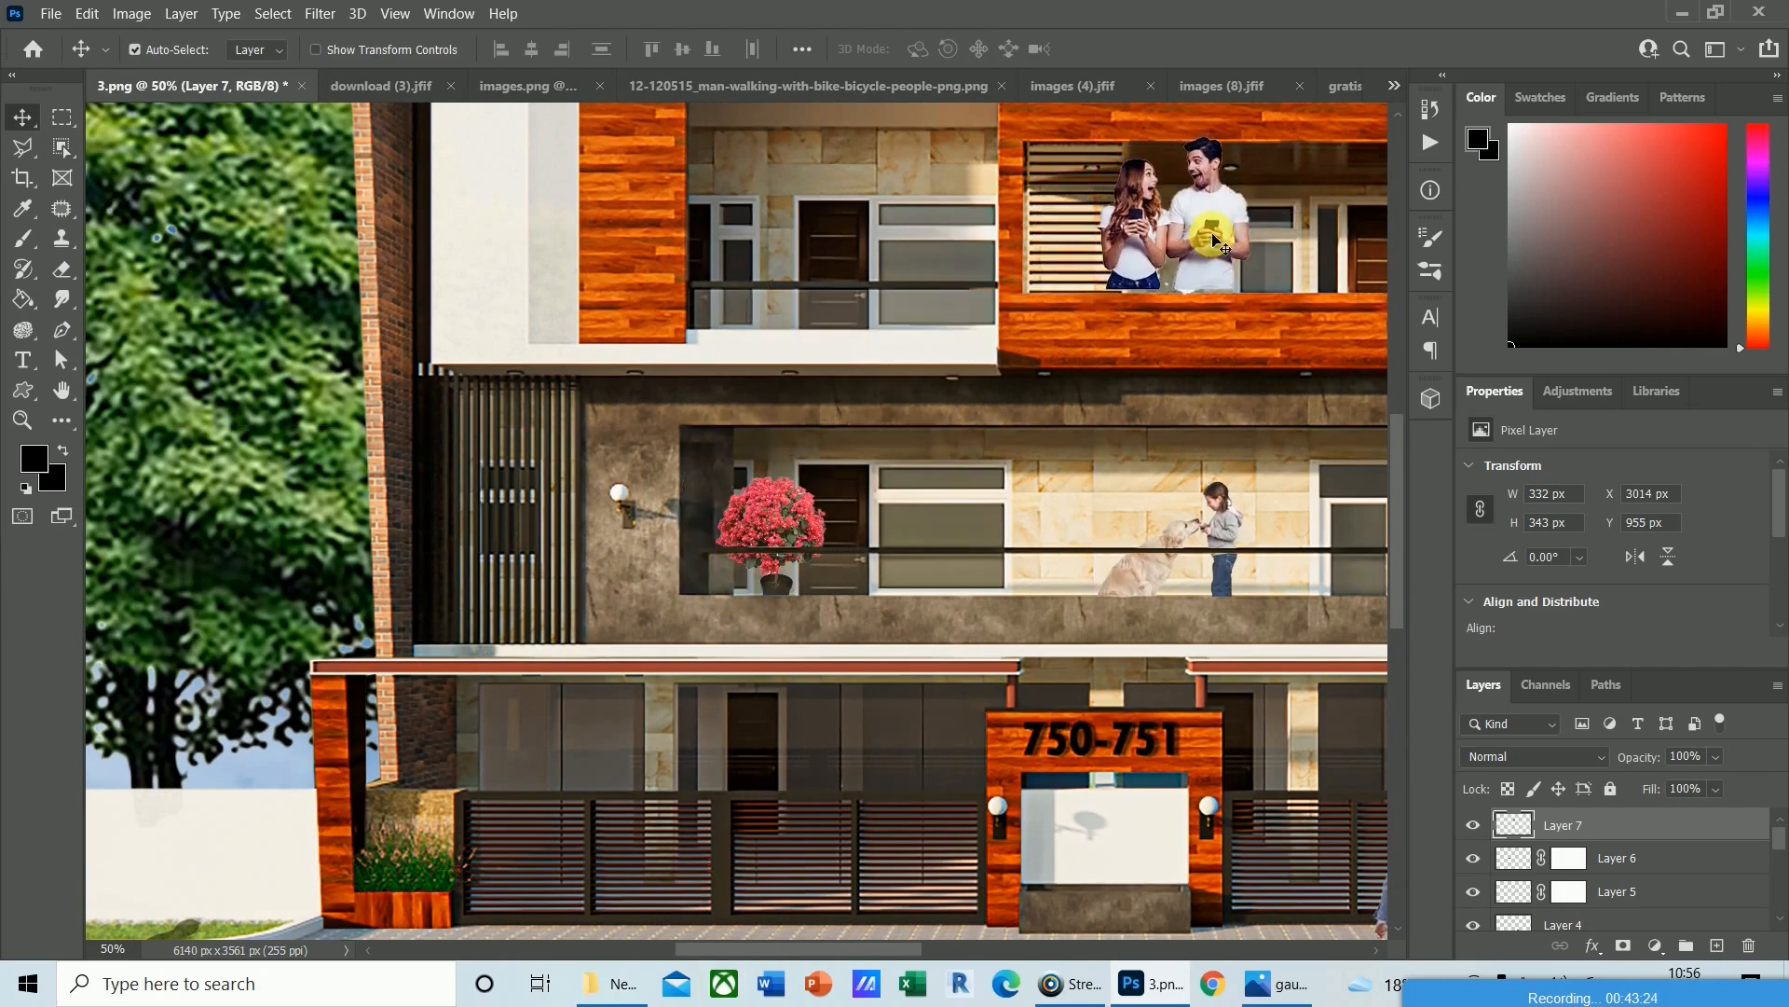
key("Left")
key("Left")
key("Left")
key("Left")
key("Left")
key("Left")
key("Left")
key("Left")
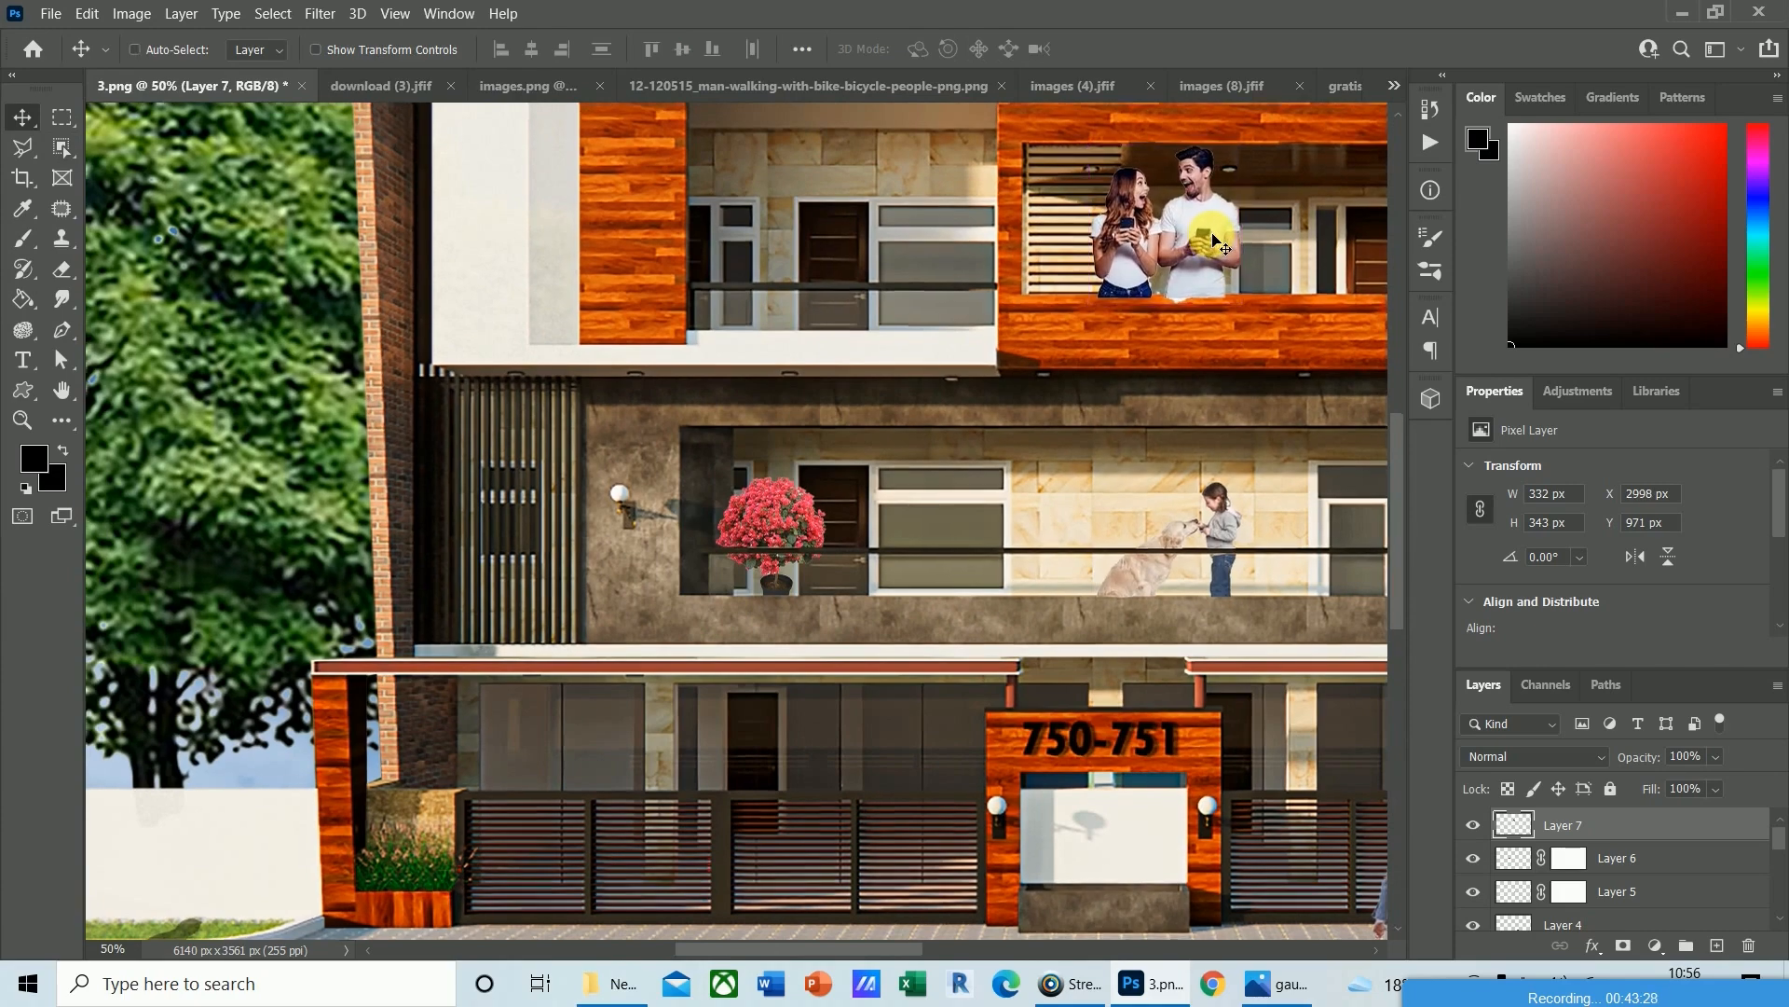
Scale the couple cut-out in the upper balcony down proportionally to 85.35%.
key("ctrl+0")
key("ctrl+plus")
key("ctrl+plus")
key("ctrl+plus")
key("ctrl+plus")
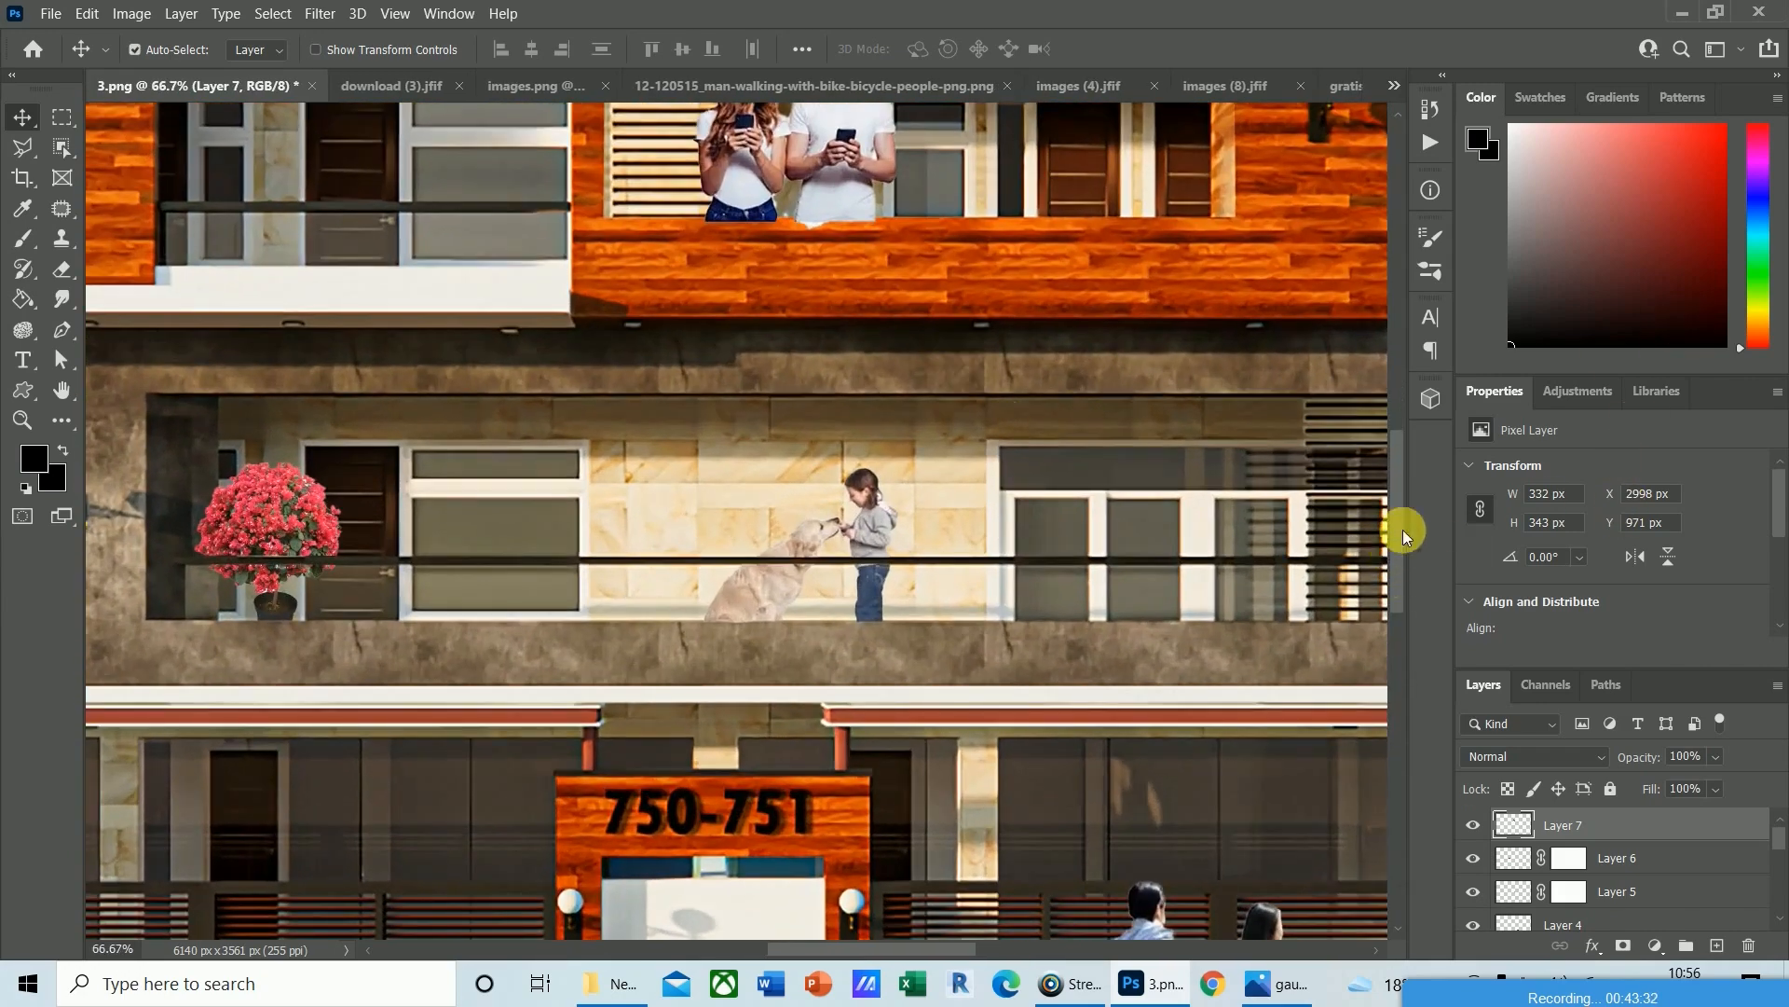
left_click_drag(1402, 530, 1390, 445)
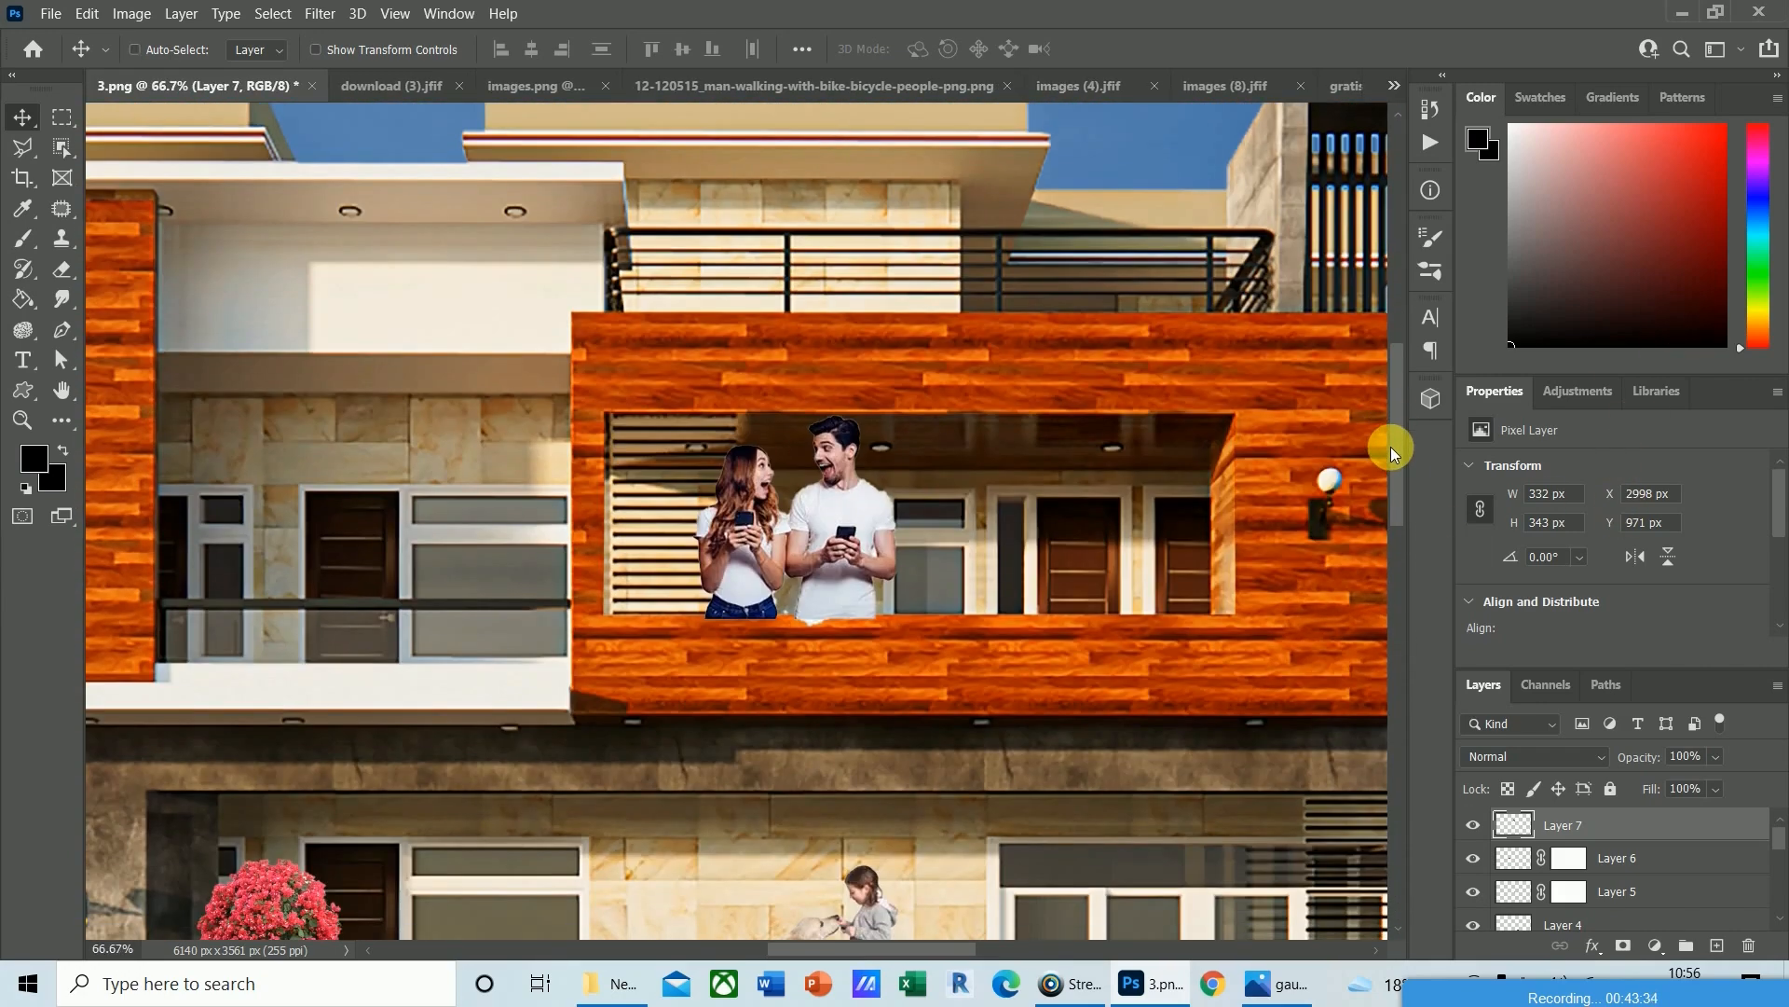
key("ctrl+t")
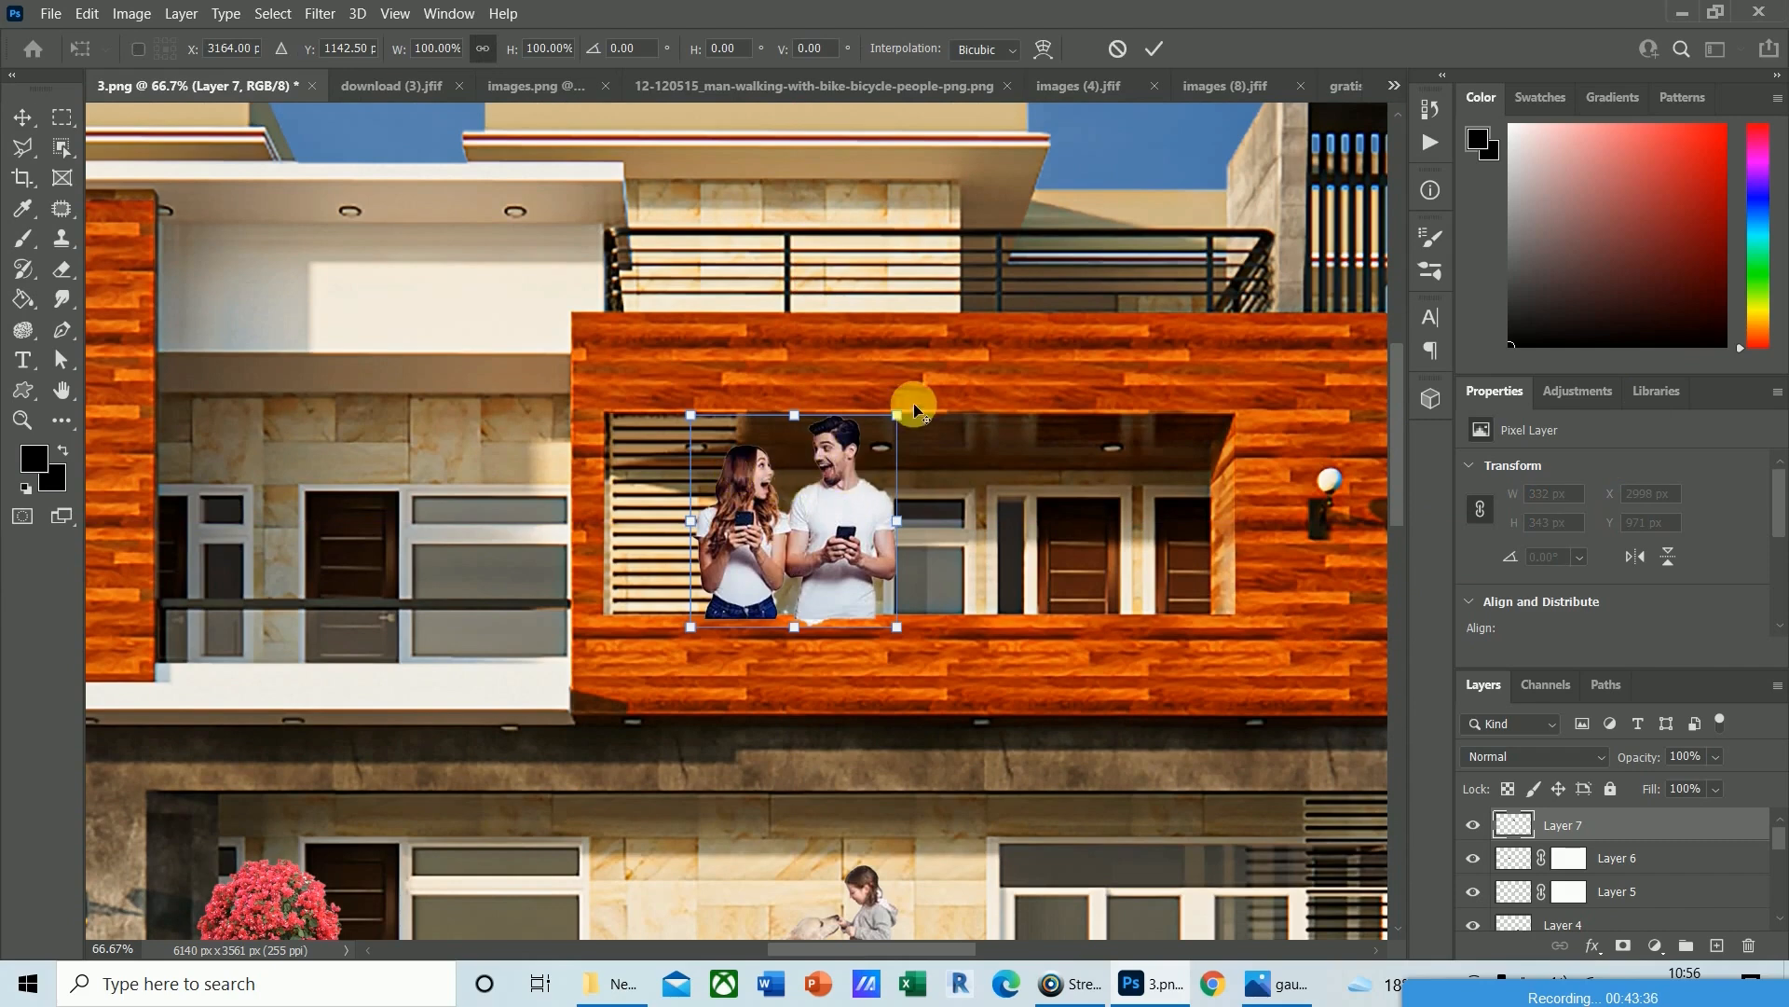
left_click_drag(896, 416, 878, 433)
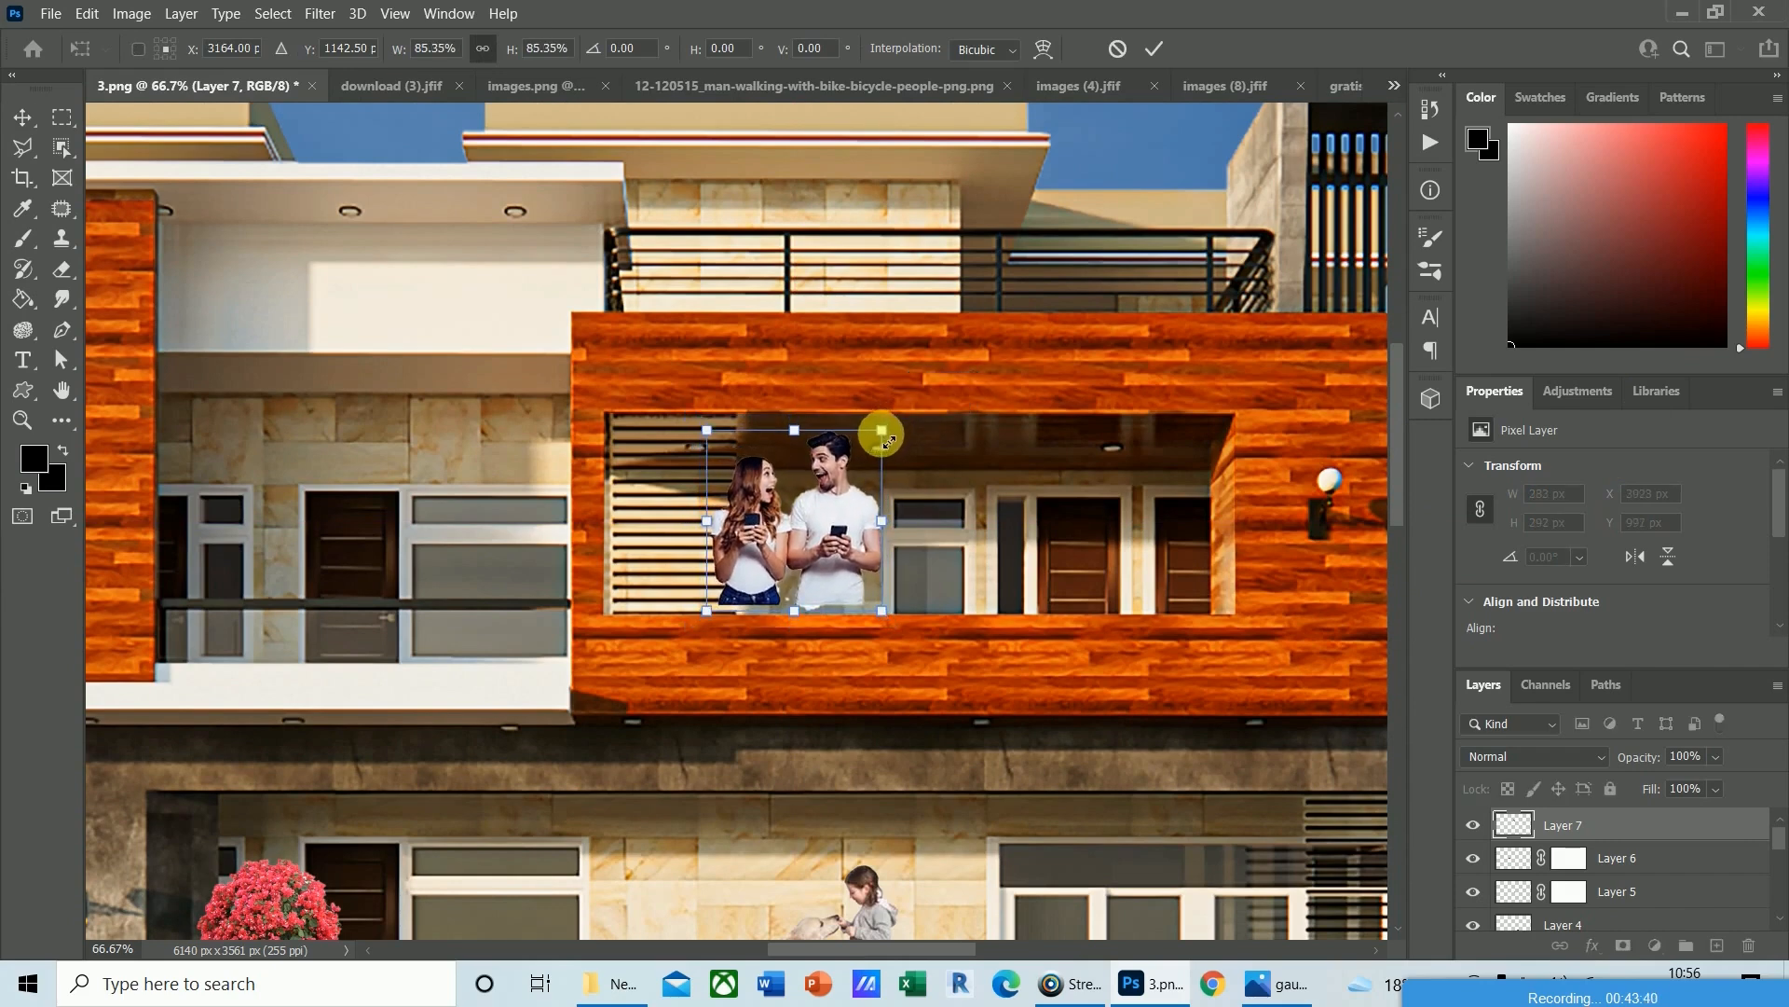
key("Return")
Nudge the couple down behind the wooden parapet edge to X 3013 px, Y 1025 px.
key("Down")
key("Down")
key("Down")
key("Down")
key("Down")
key("Down")
key("Down")
key("Down")
key("Down")
key("Down")
key("Down")
key("Down")
key("Down")
key("Down")
key("Down")
key("Down")
key("Down")
key("Down")
key("Down")
key("Down")
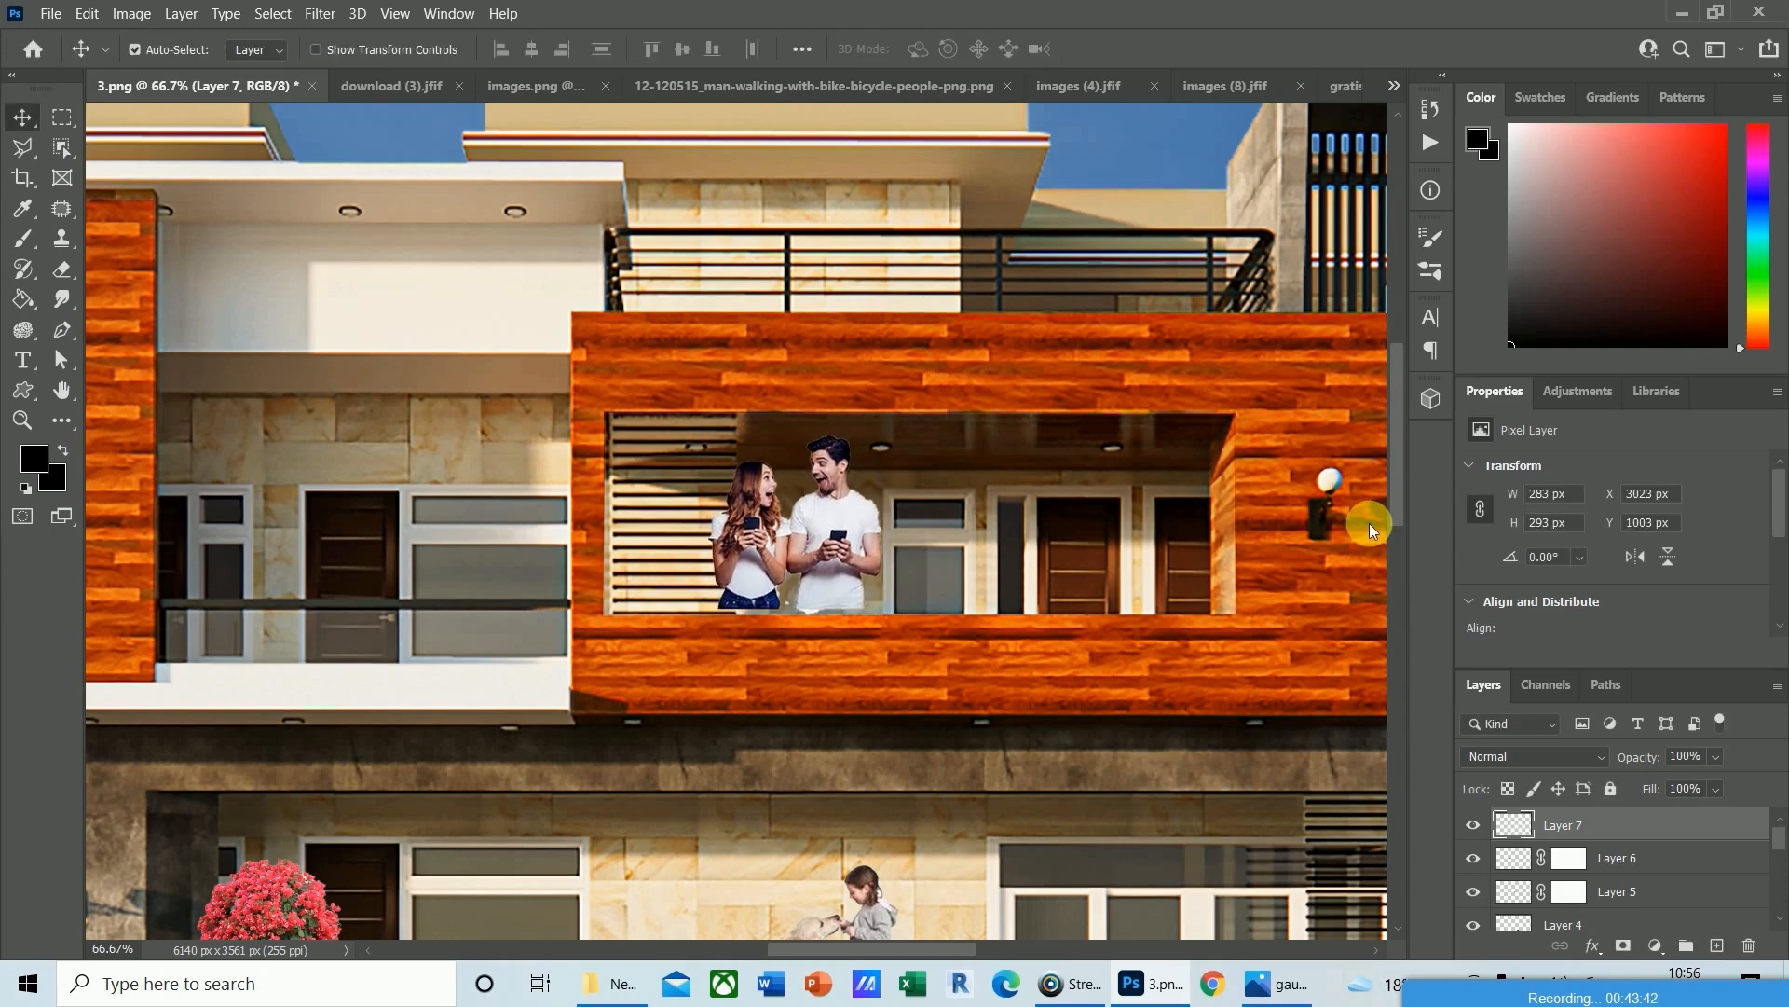
key("Left")
key("Left")
key("Left")
key("Left")
key("Left")
key("Left")
key("Left")
key("Left")
key("Left")
key("Left")
key("Up")
key("Up")
key("Up")
key("Up")
key("Up")
key("Up")
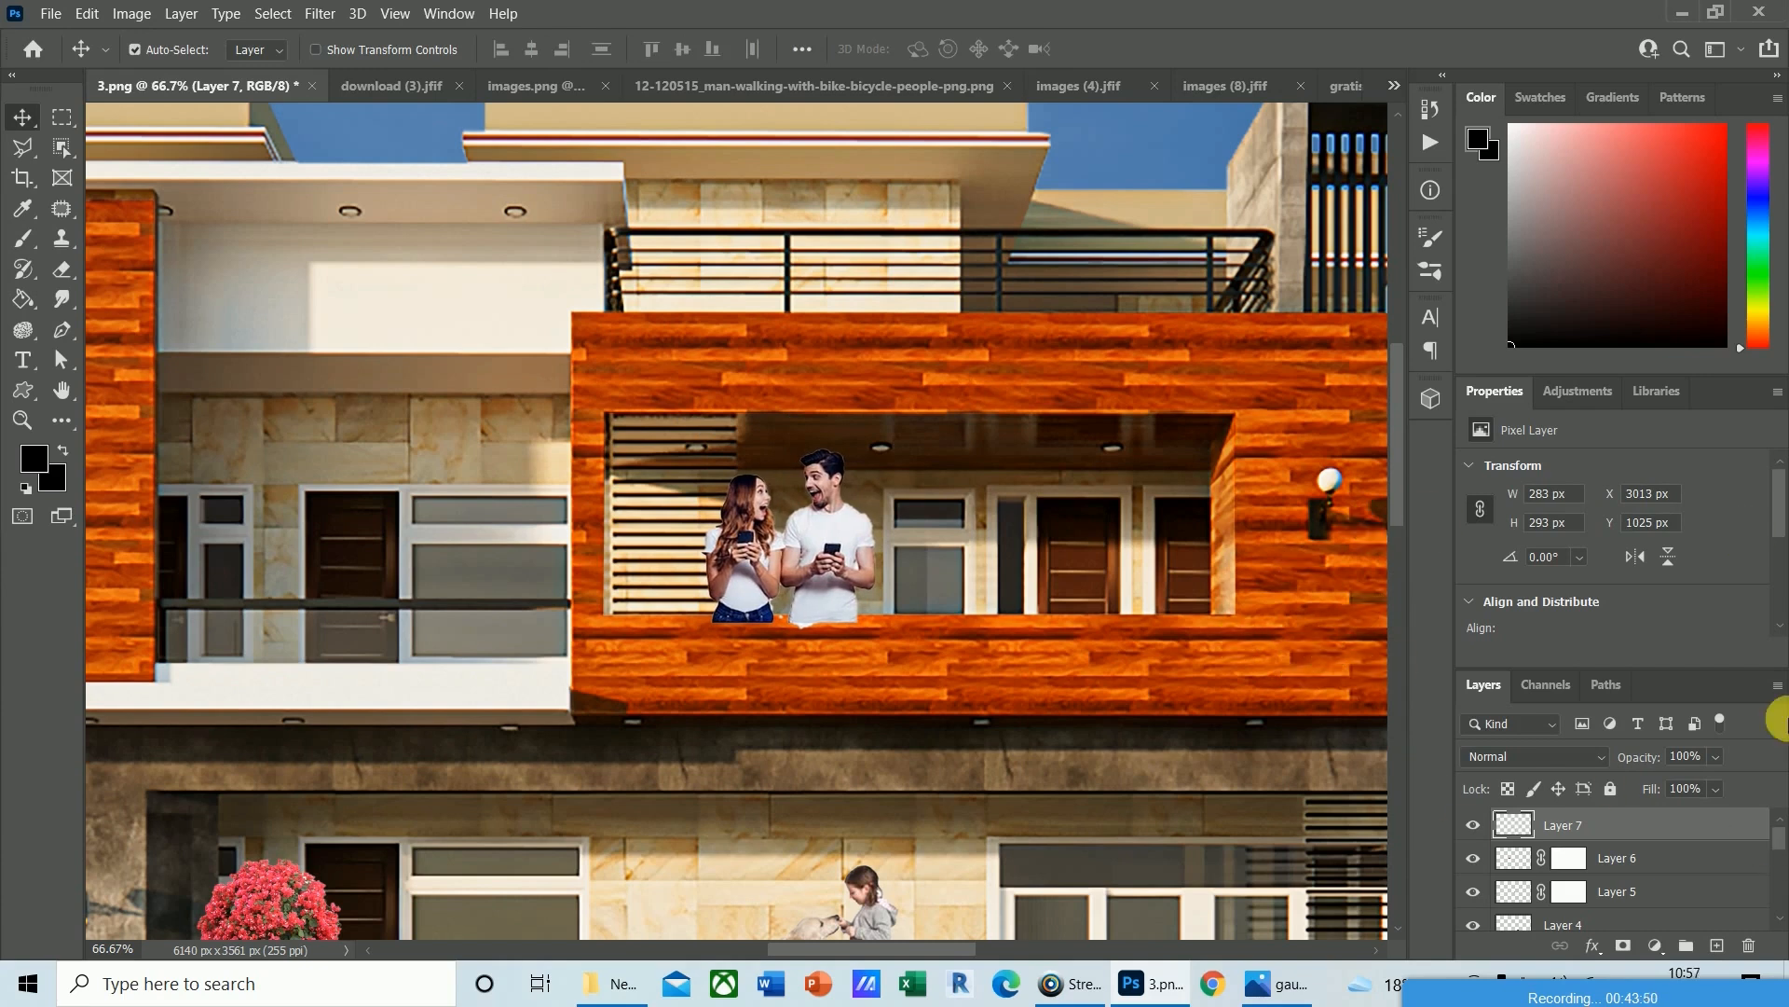
Add a layer mask to Layer 7 and brush away the lower edge of the woman's jeans in black.
left_click(1622, 945)
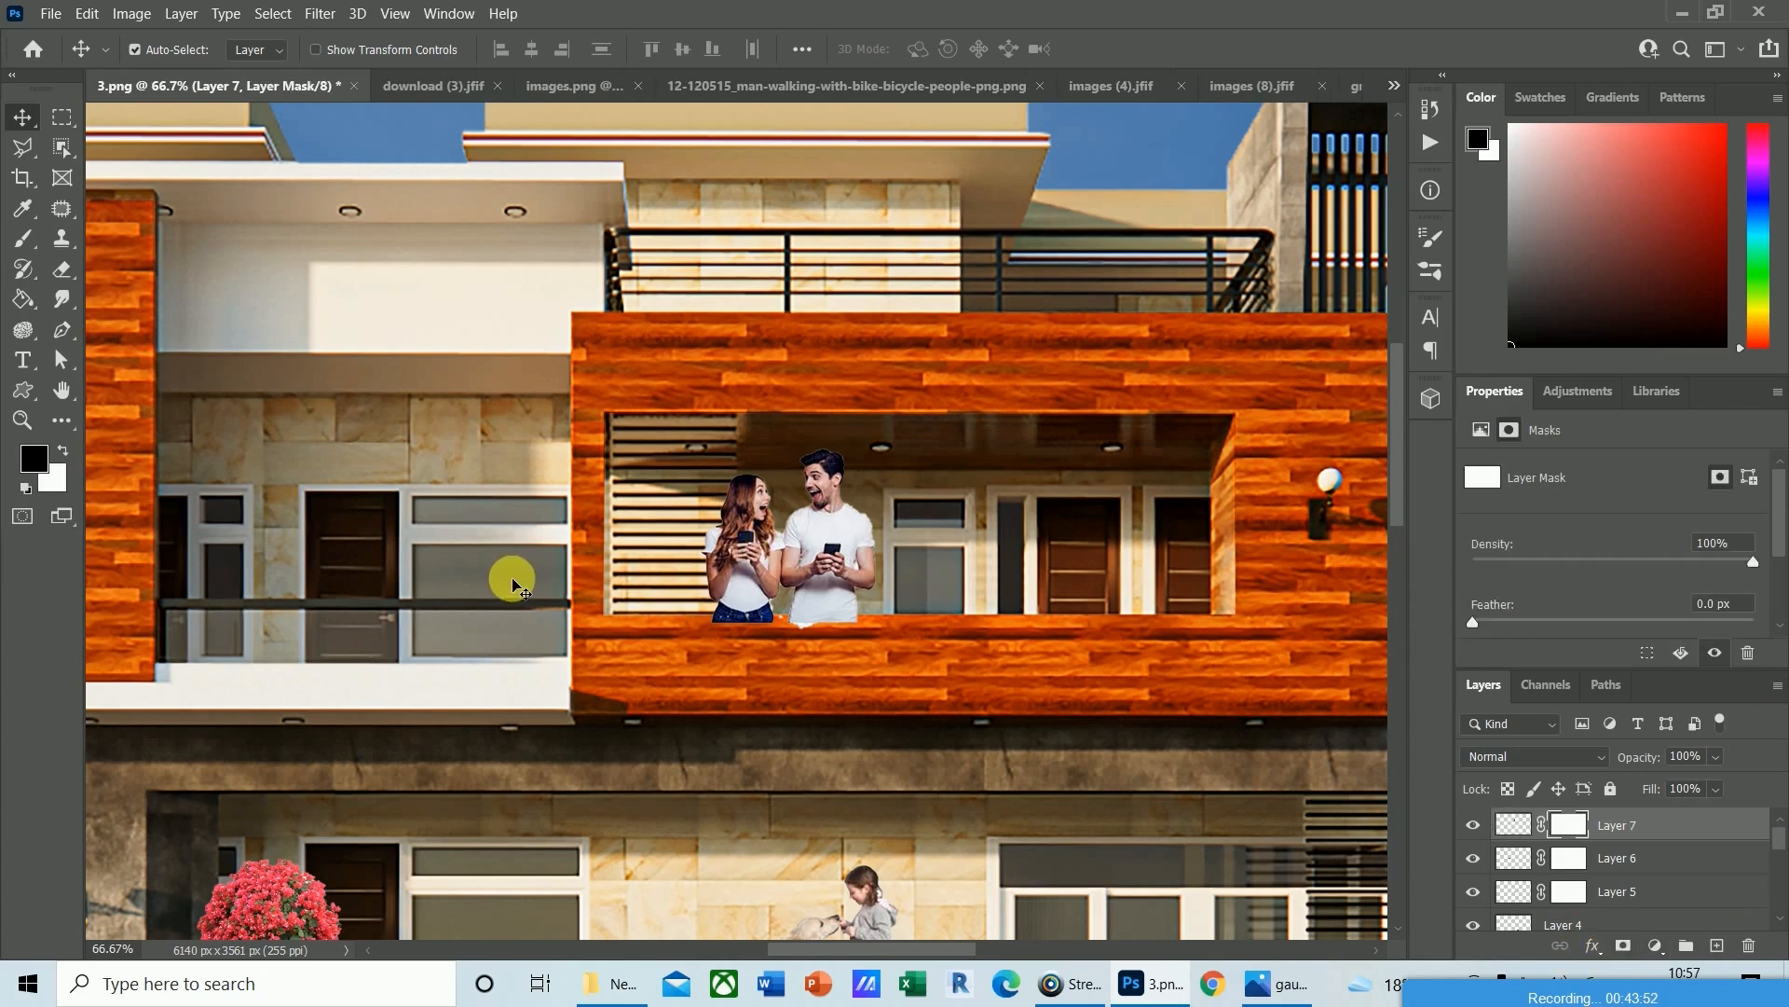
key("b")
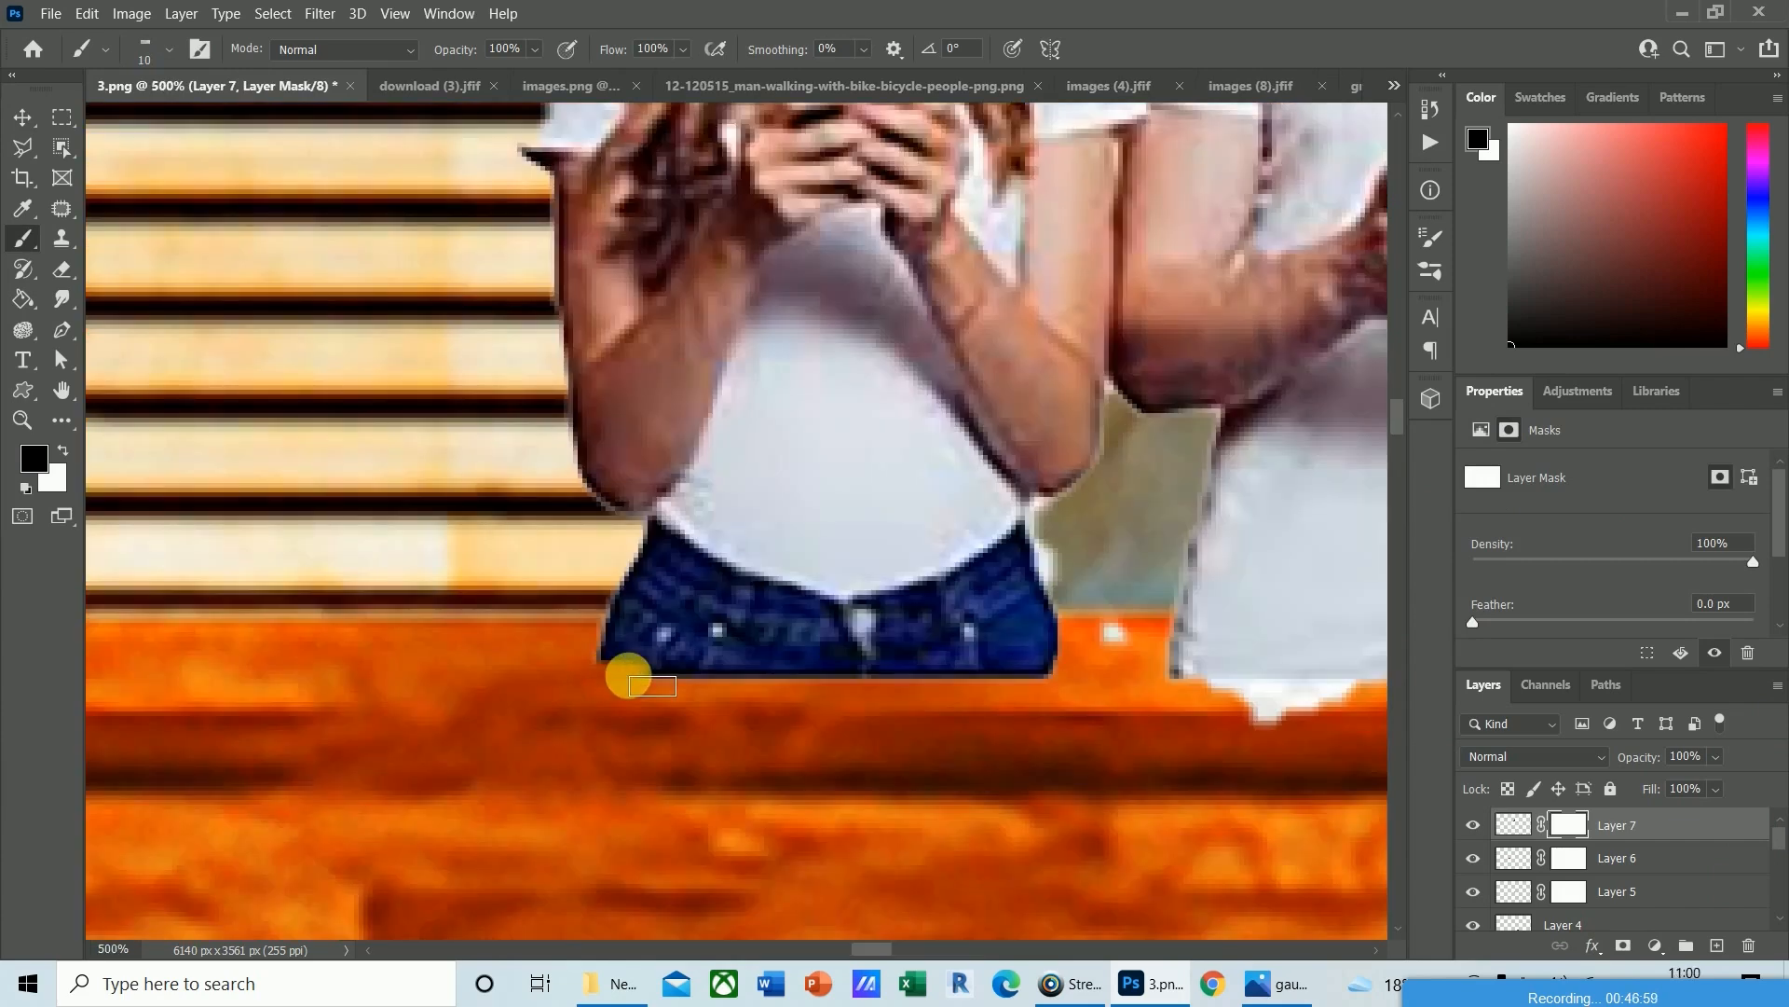
mouse_move(628, 678)
left_mouse_down()
mouse_move(1056, 667)
mouse_move(786, 671)
mouse_move(607, 647)
left_mouse_up()
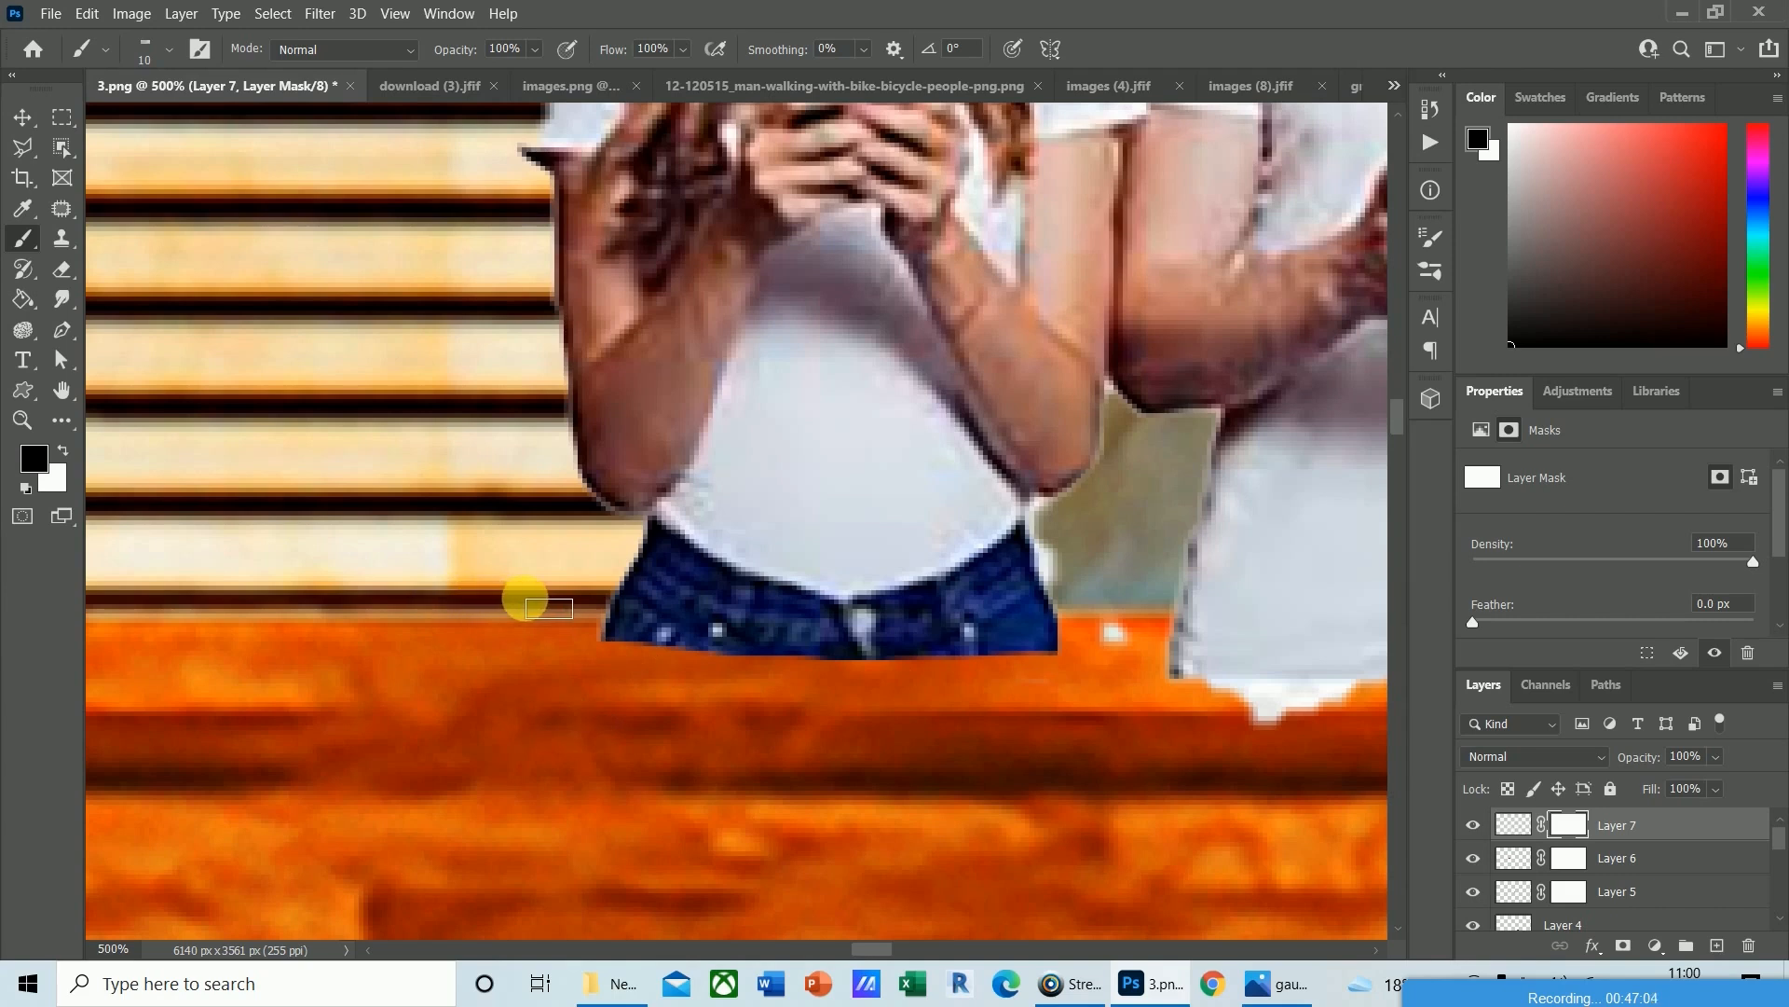
Lower Layer 7's opacity to 29% and paint its mask black along the horizontal louvre bars crossing the woman.
left_click(1529, 832)
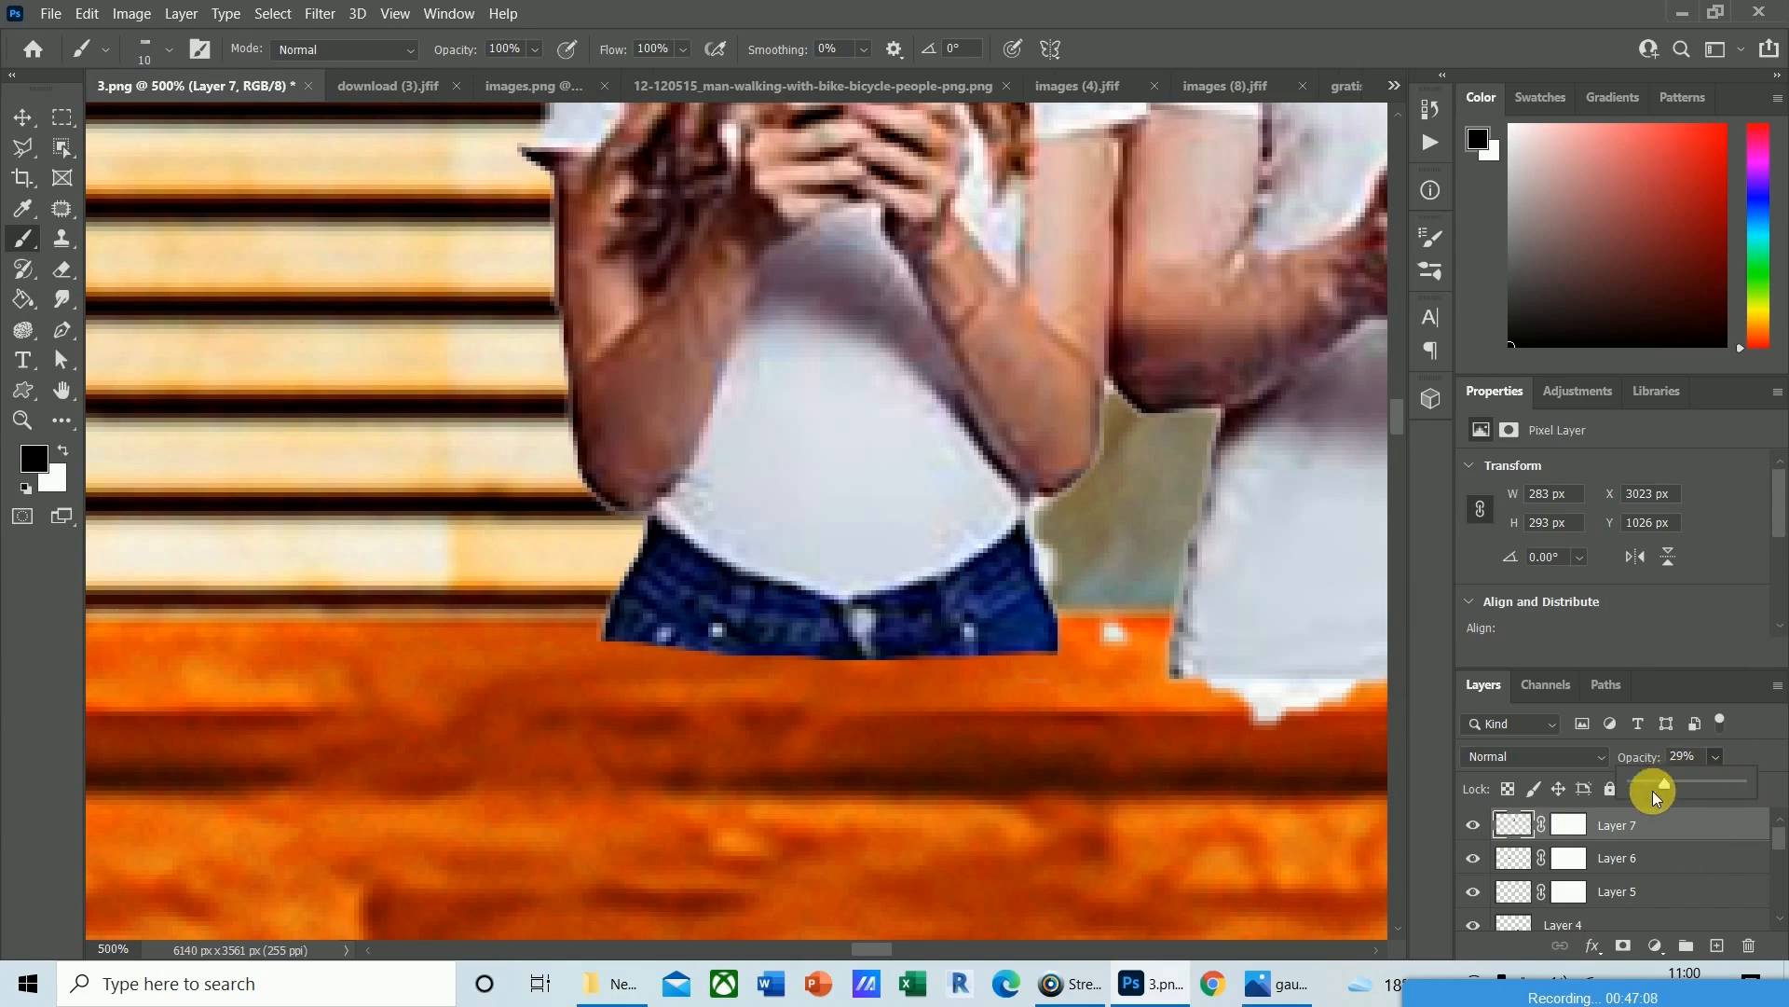
left_click(1569, 824)
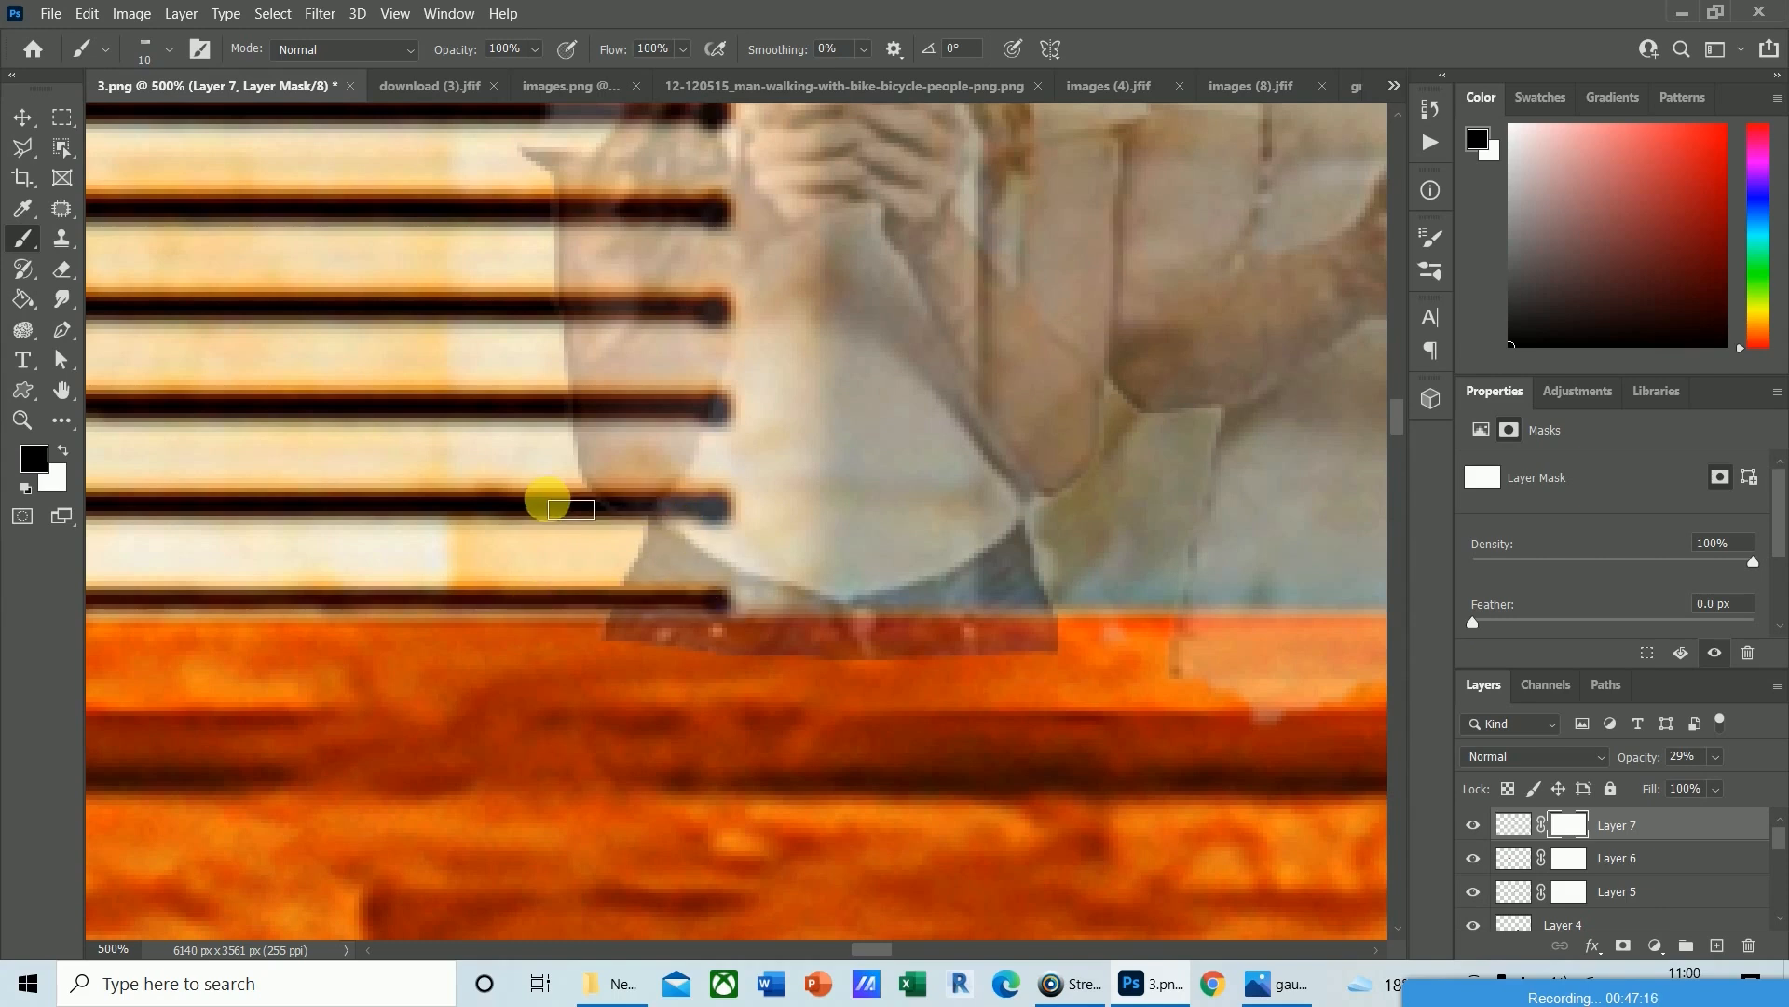
left_click_drag(546, 504, 686, 503)
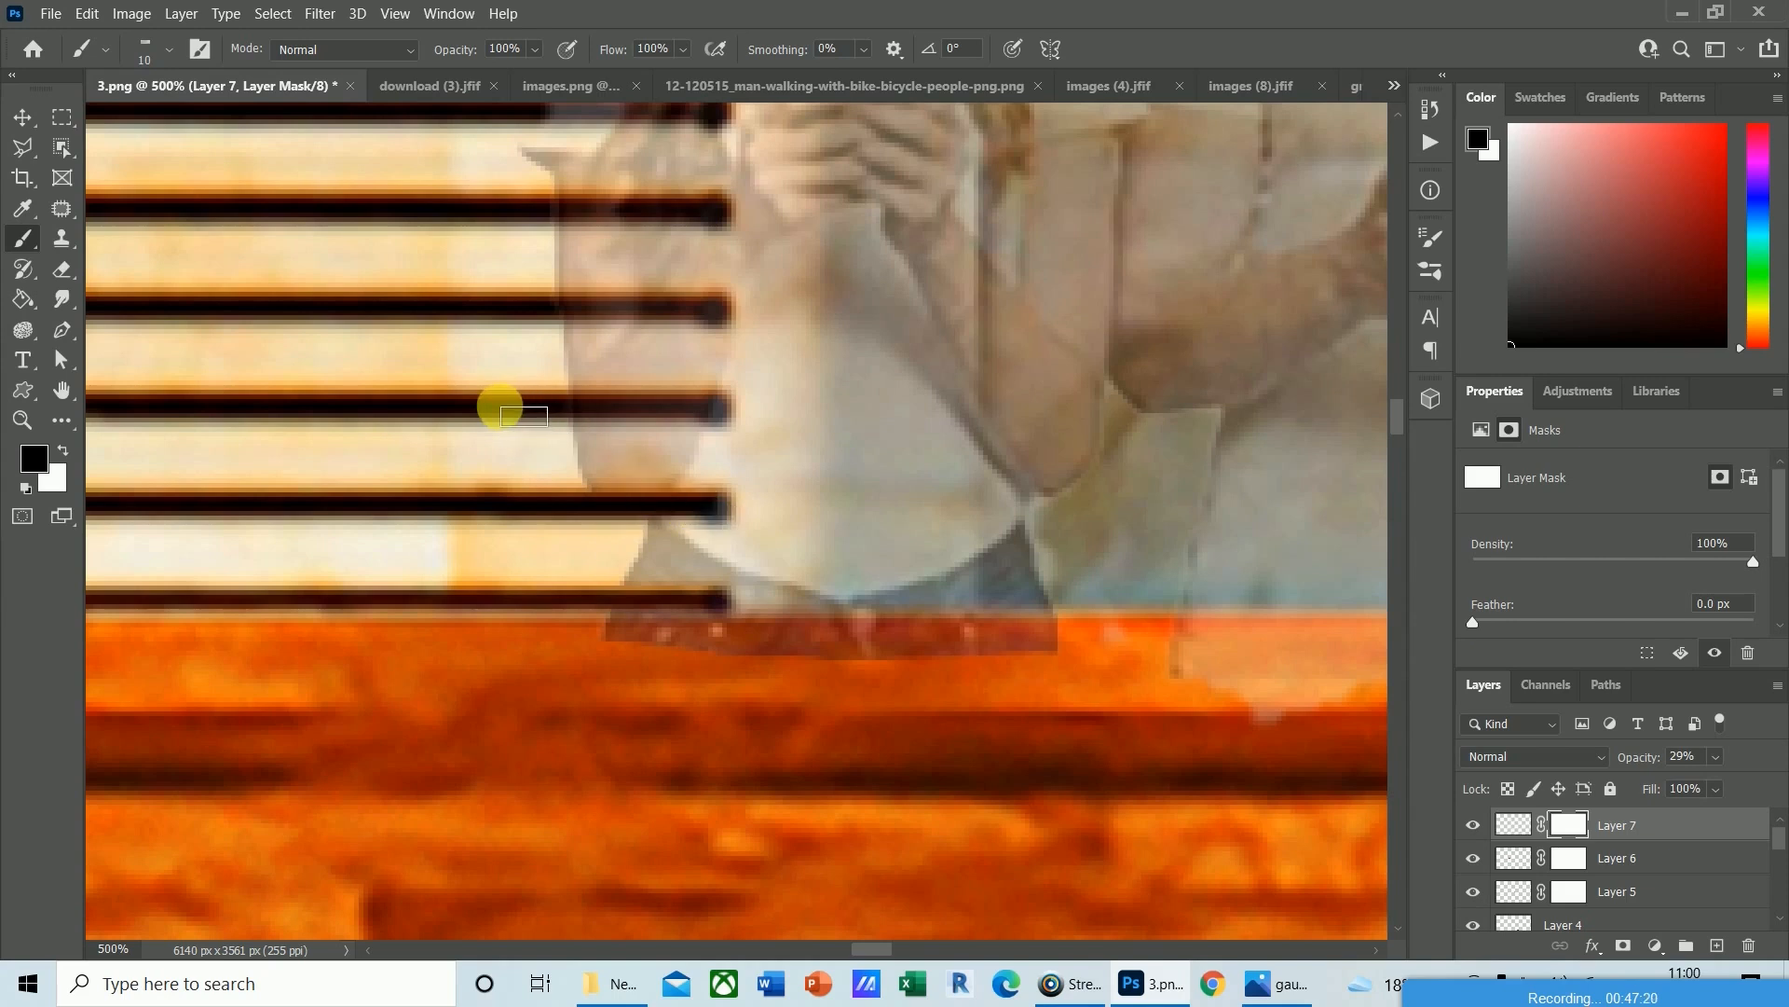
left_click_drag(501, 407, 729, 407)
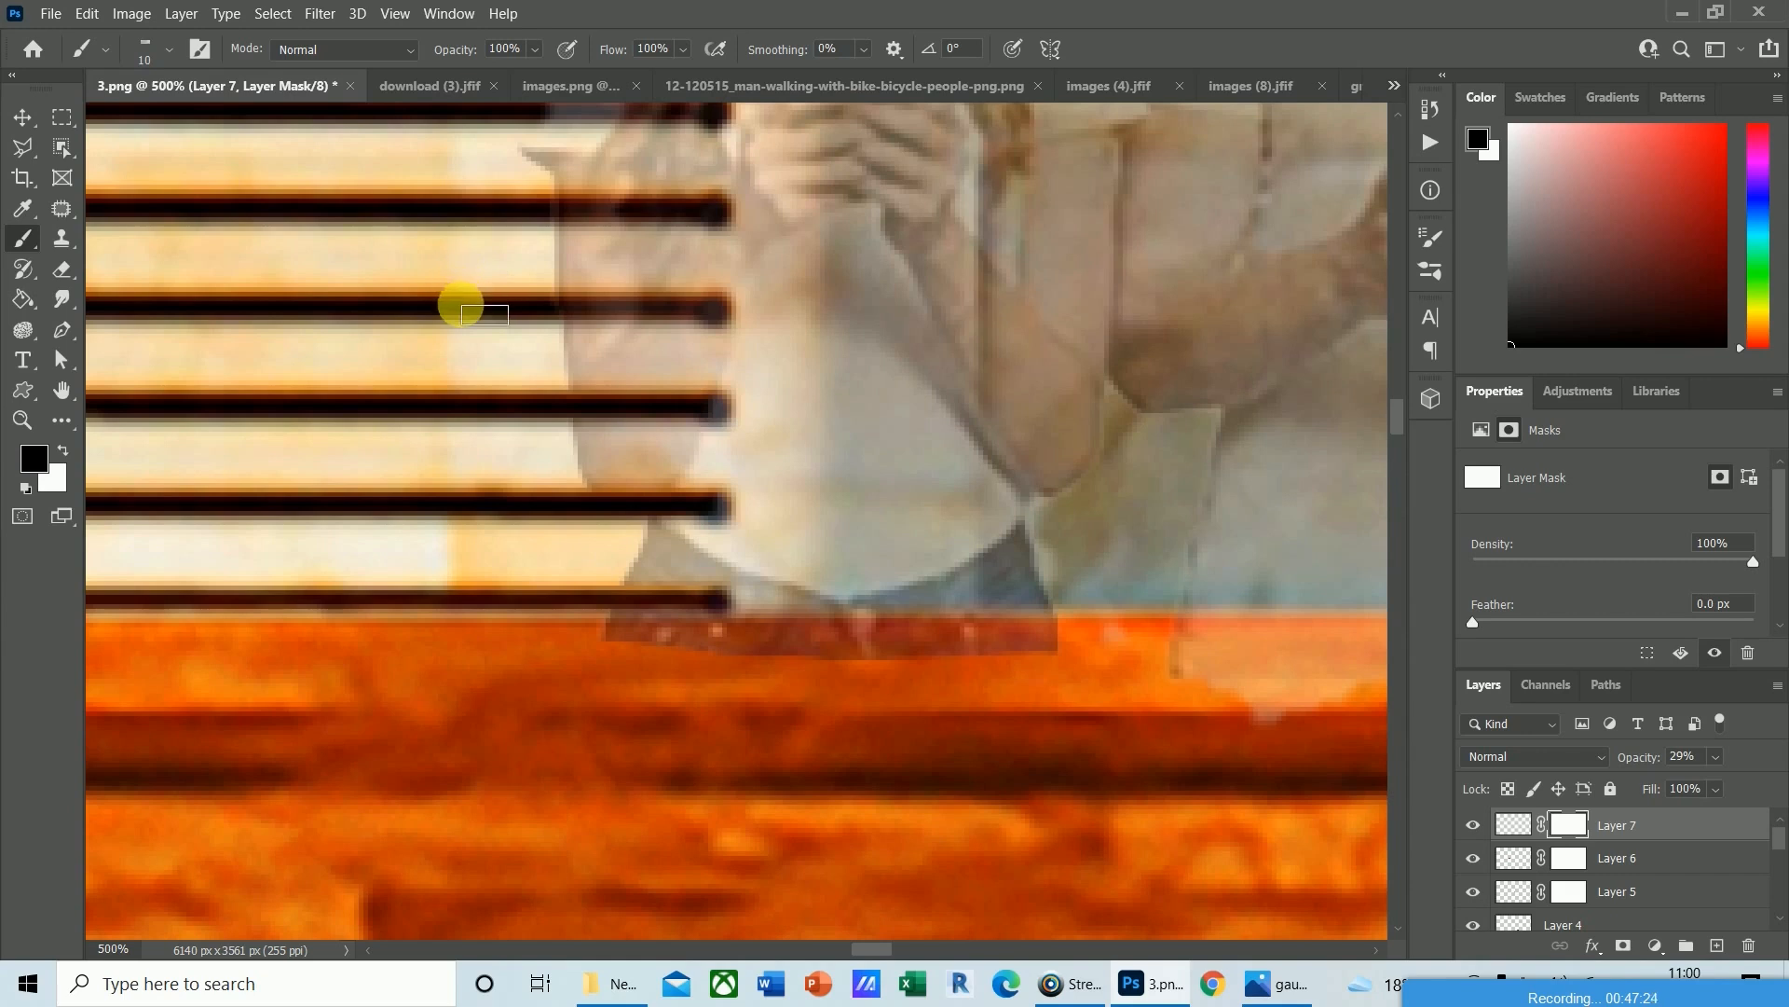
left_click_drag(485, 315, 731, 315)
mouse_move(468, 207)
left_mouse_down()
mouse_move(451, 200)
mouse_move(523, 233)
mouse_move(729, 211)
left_mouse_up()
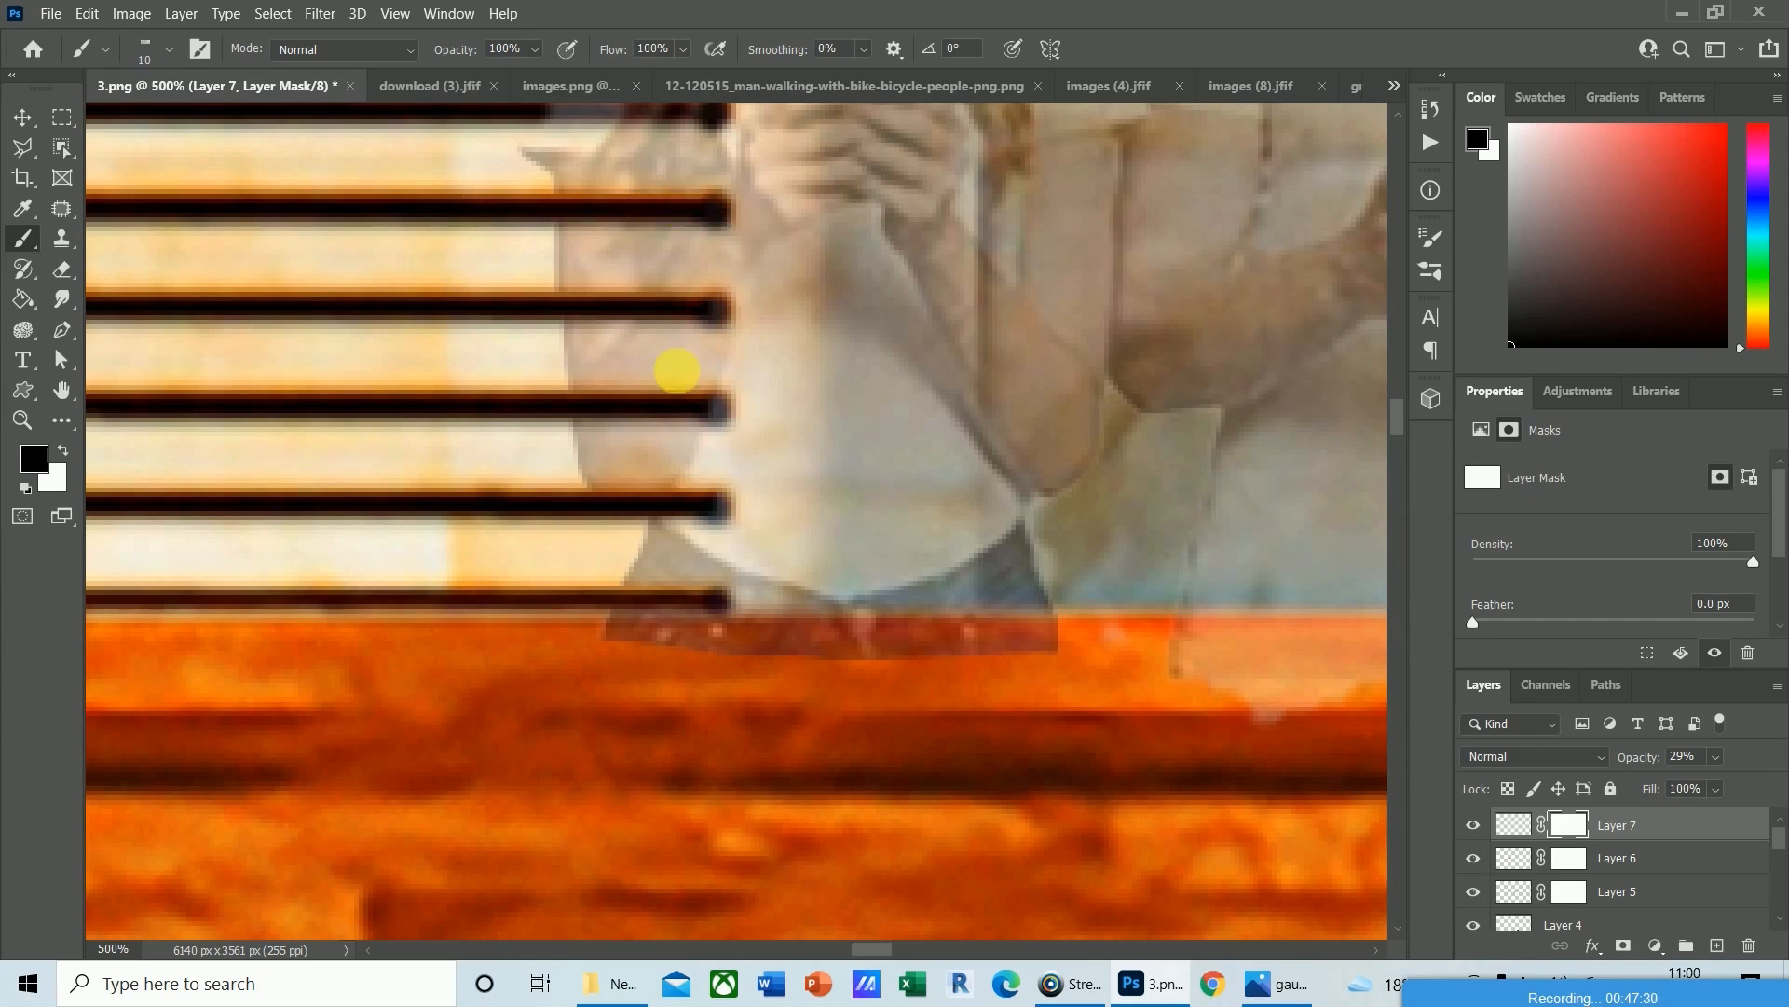
left_click_drag(1400, 421, 1394, 399)
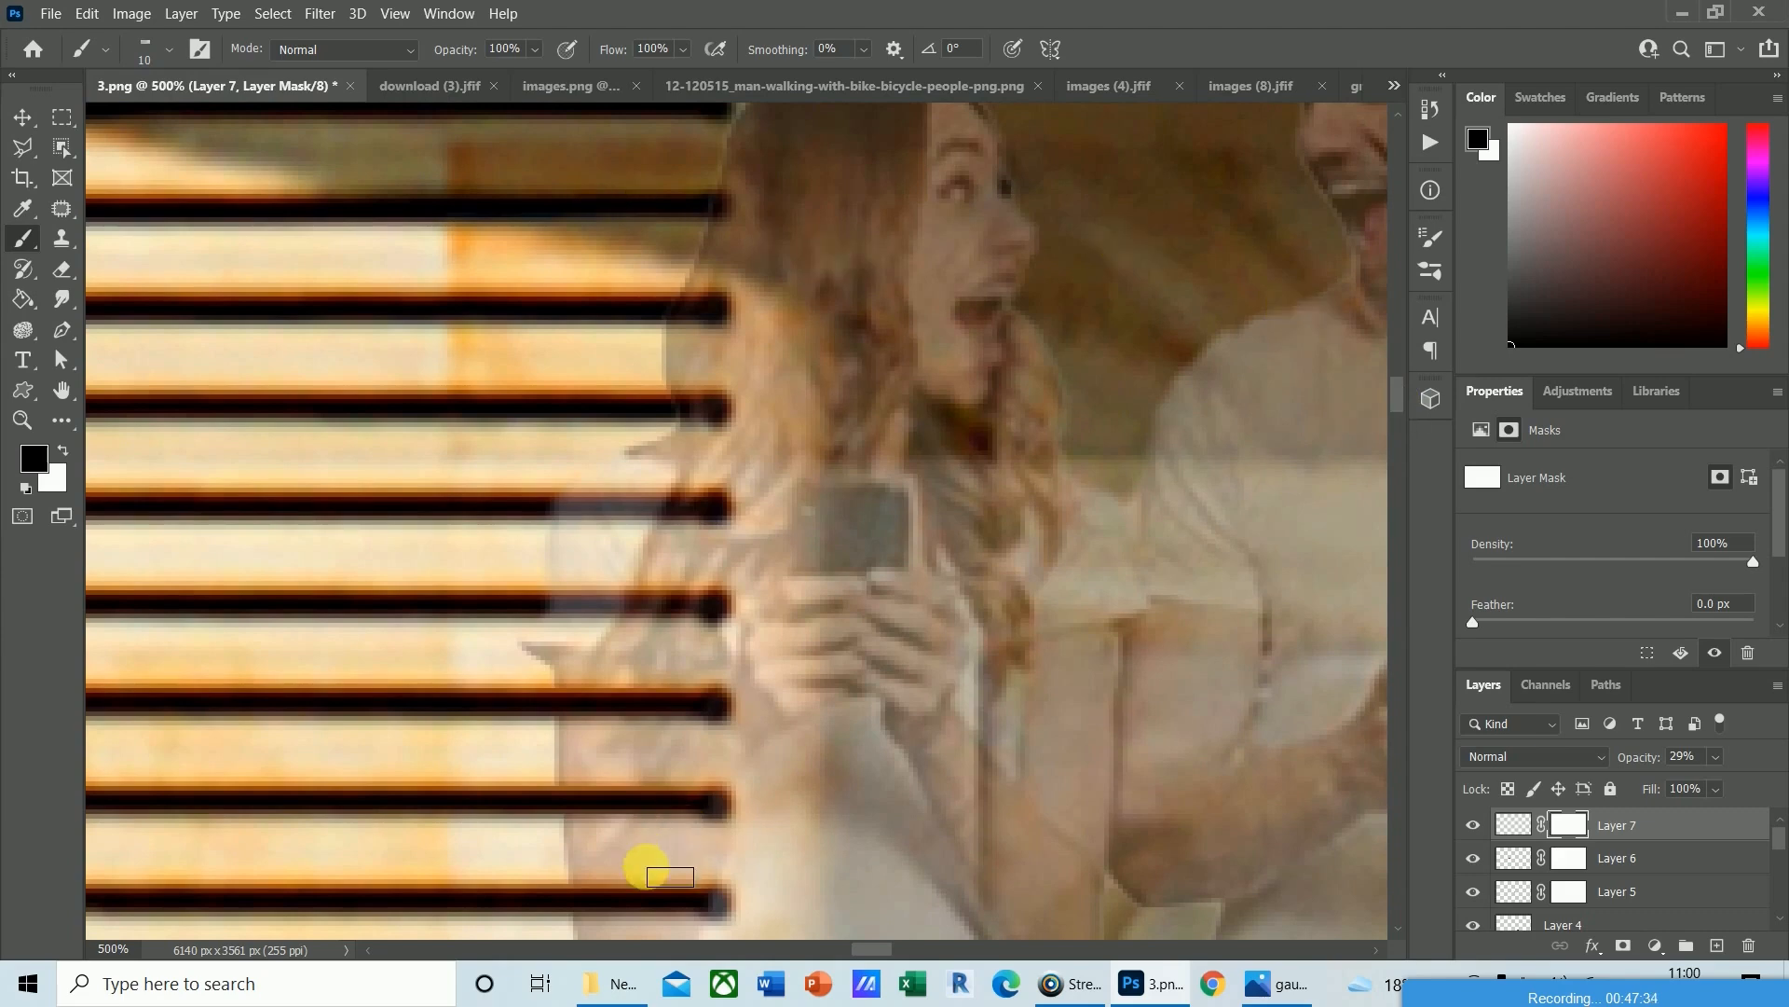
left_click_drag(1396, 402, 1394, 391)
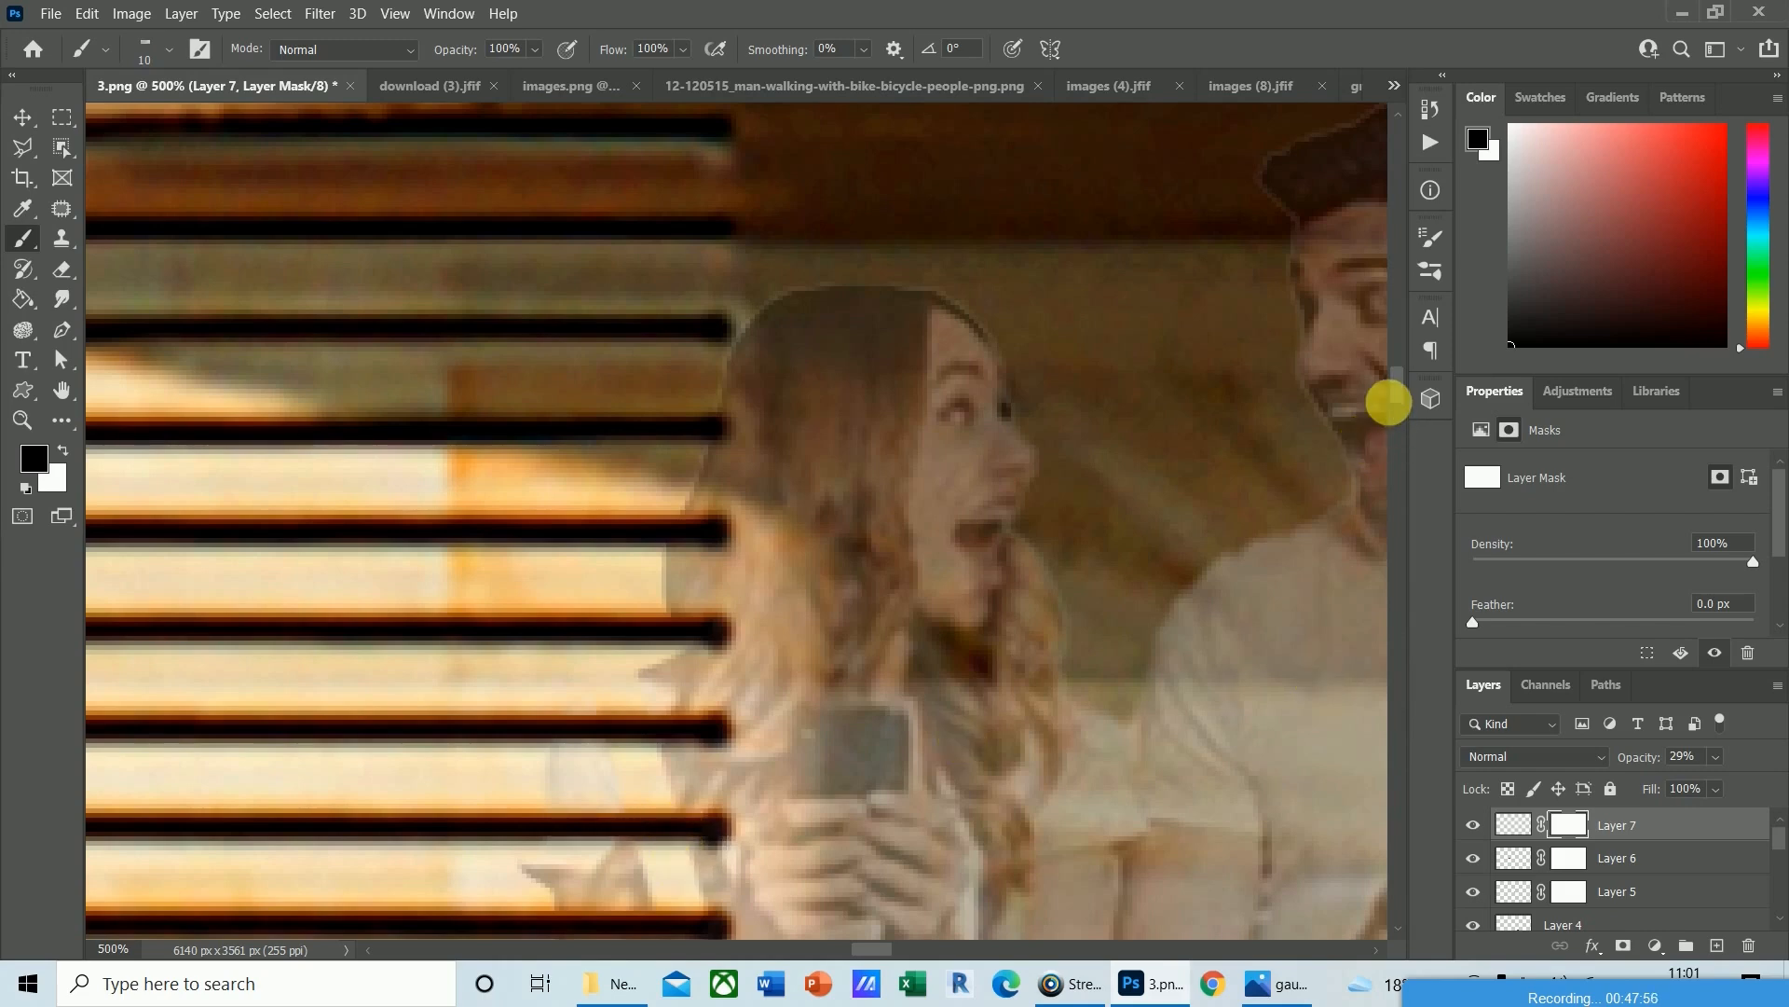
left_click_drag(1396, 389, 1401, 405)
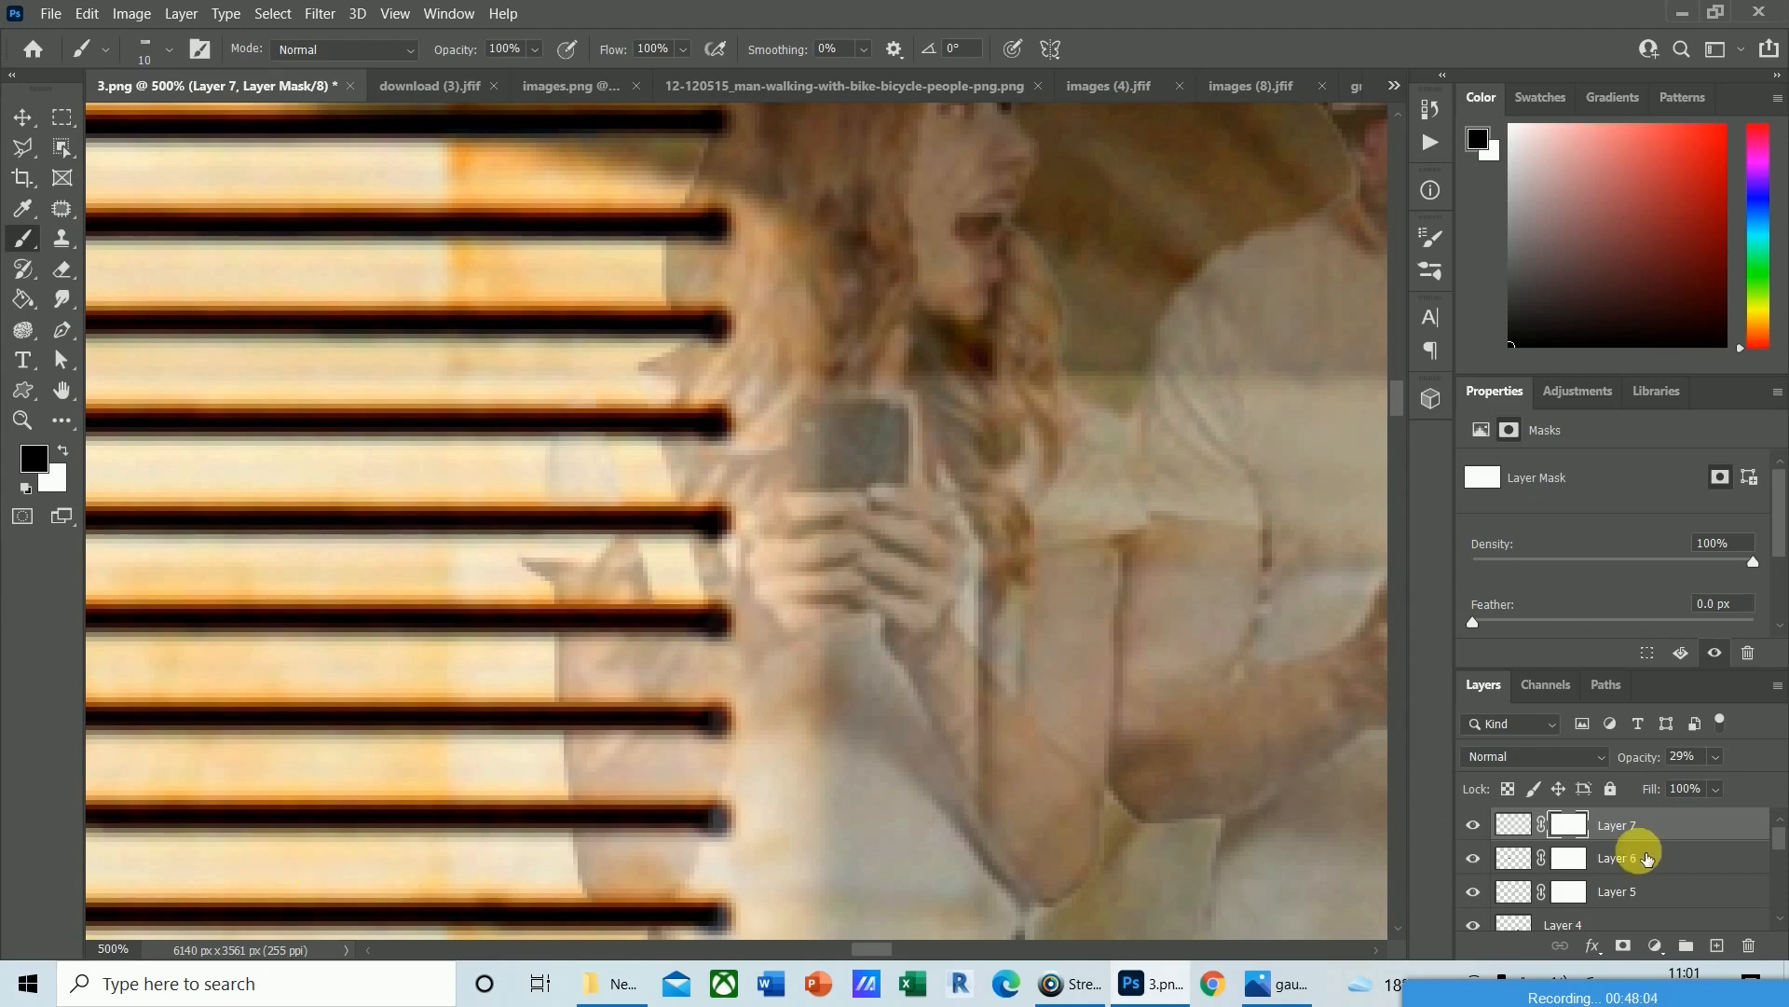
Return Layer 7 to 100% opacity and paint white on its mask to bring back the woman's sleeve between the louvres.
left_click(1715, 757)
left_click_drag(1691, 781, 1769, 782)
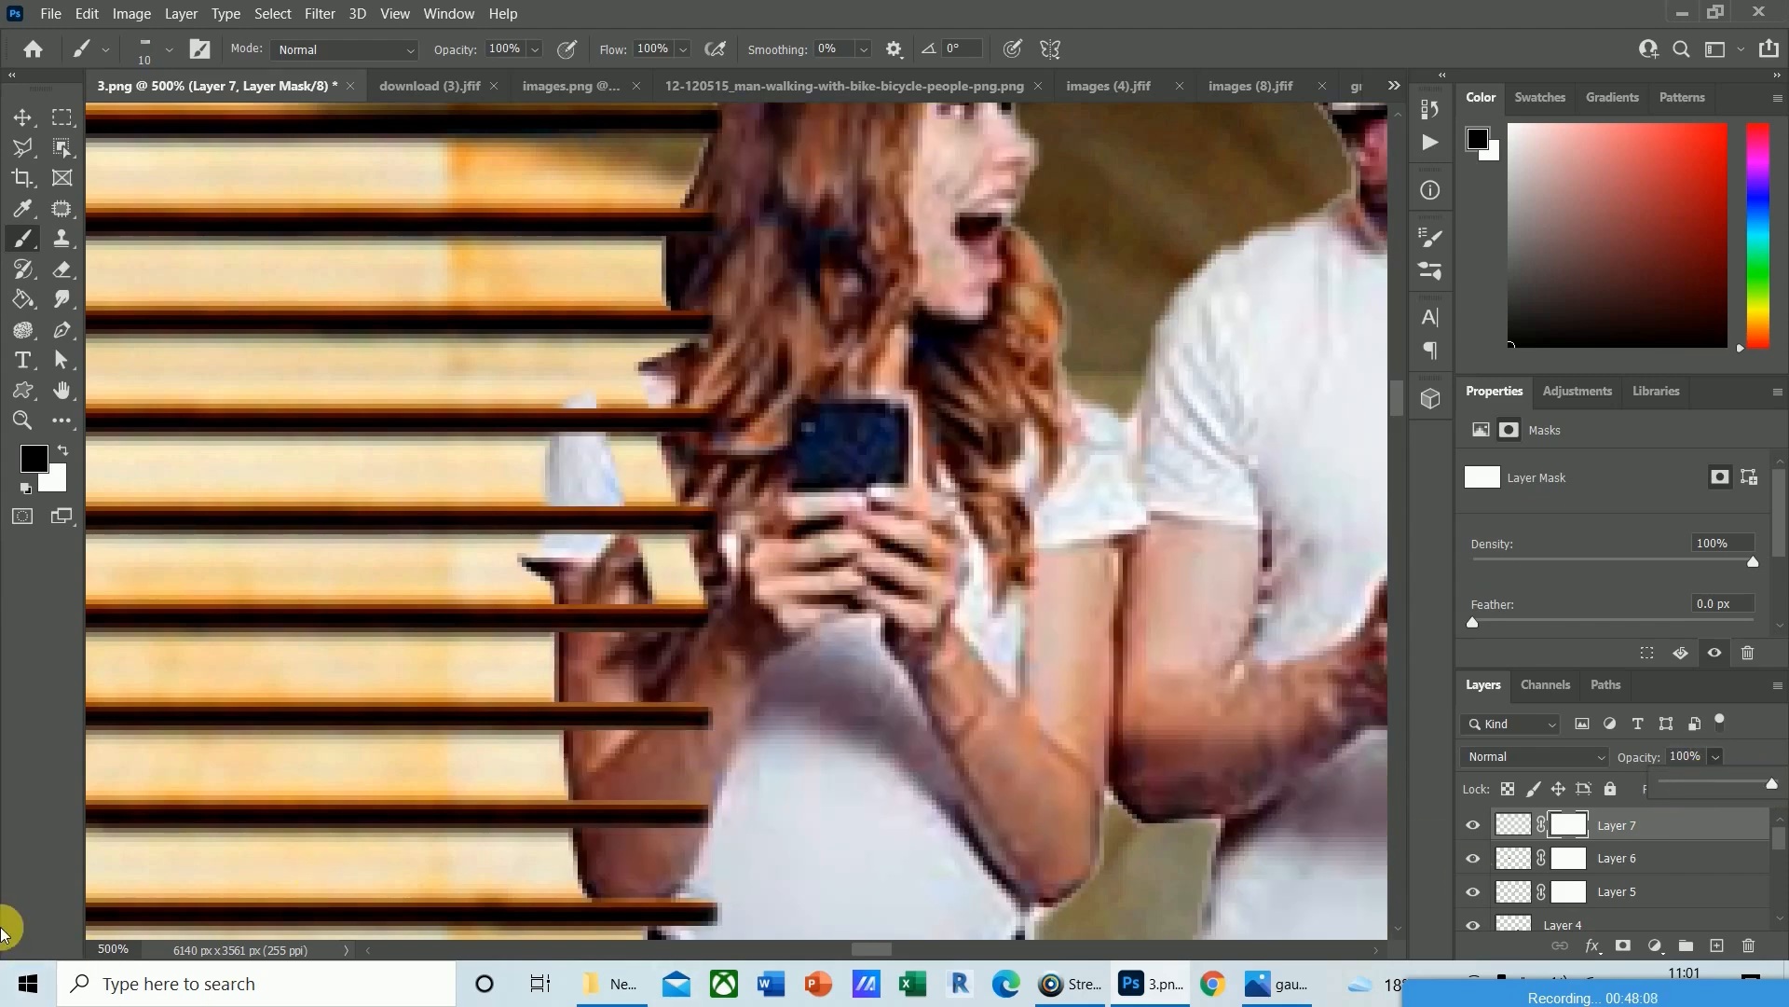
key("ctrl+minus")
key("ctrl+minus")
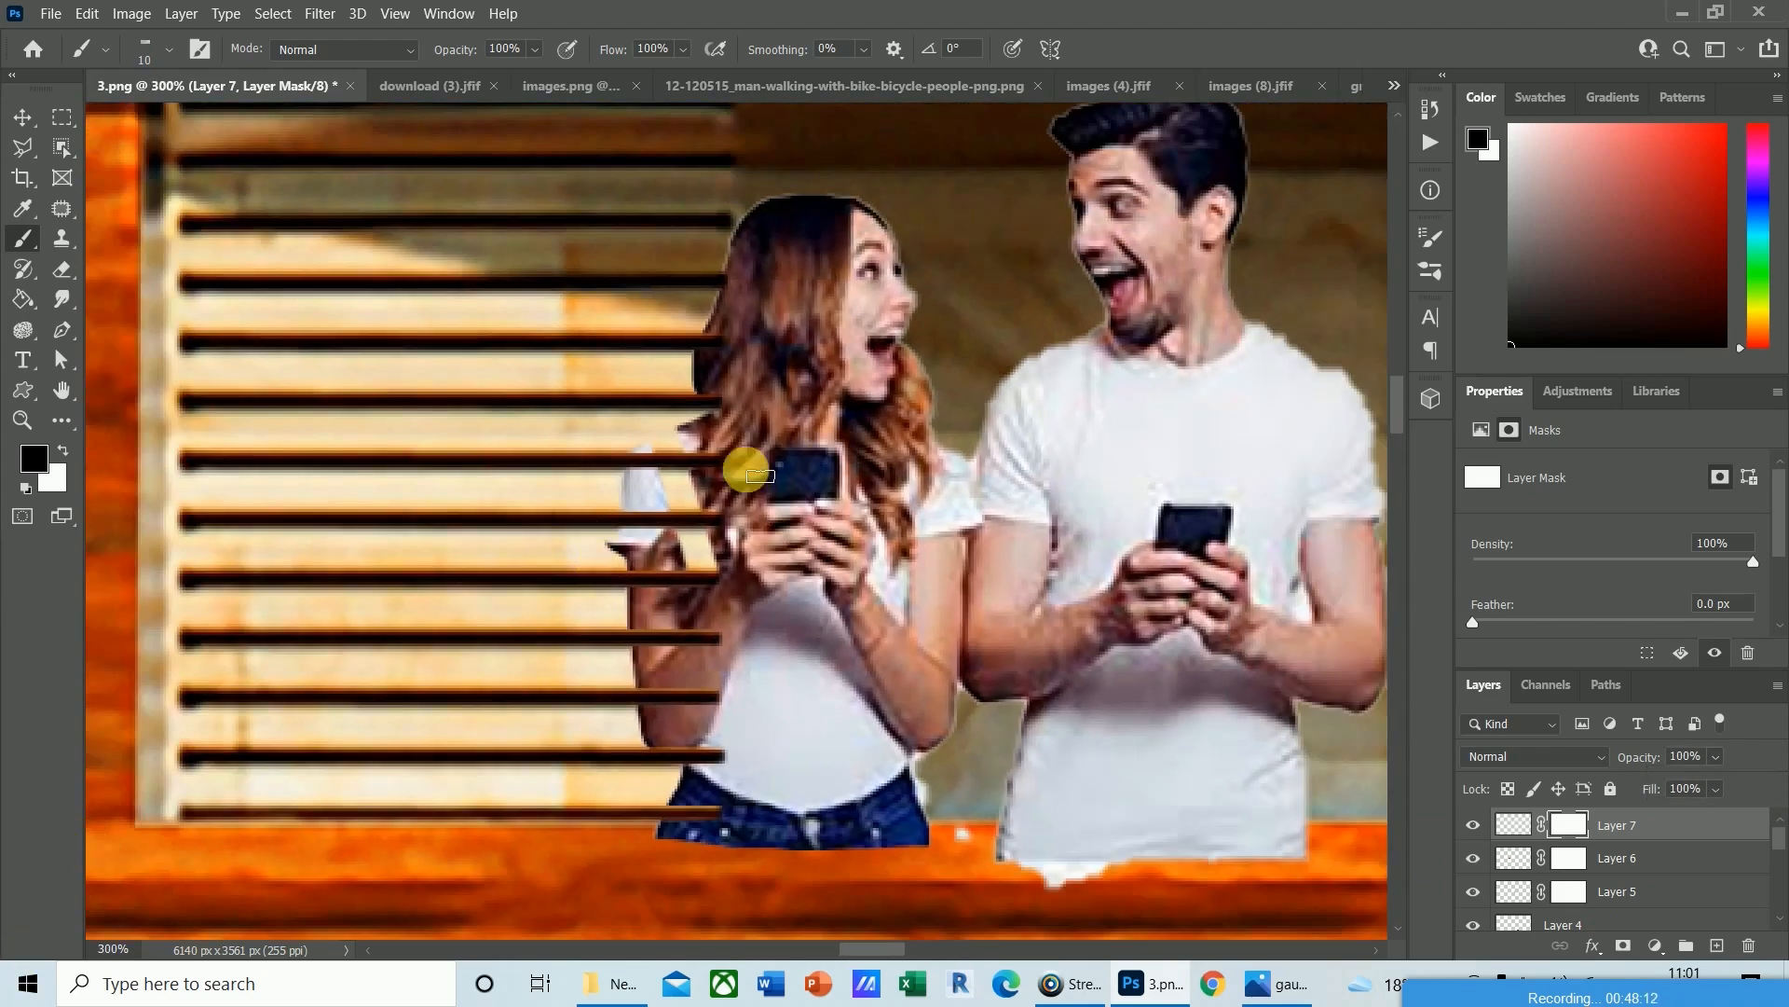
left_click(60, 451)
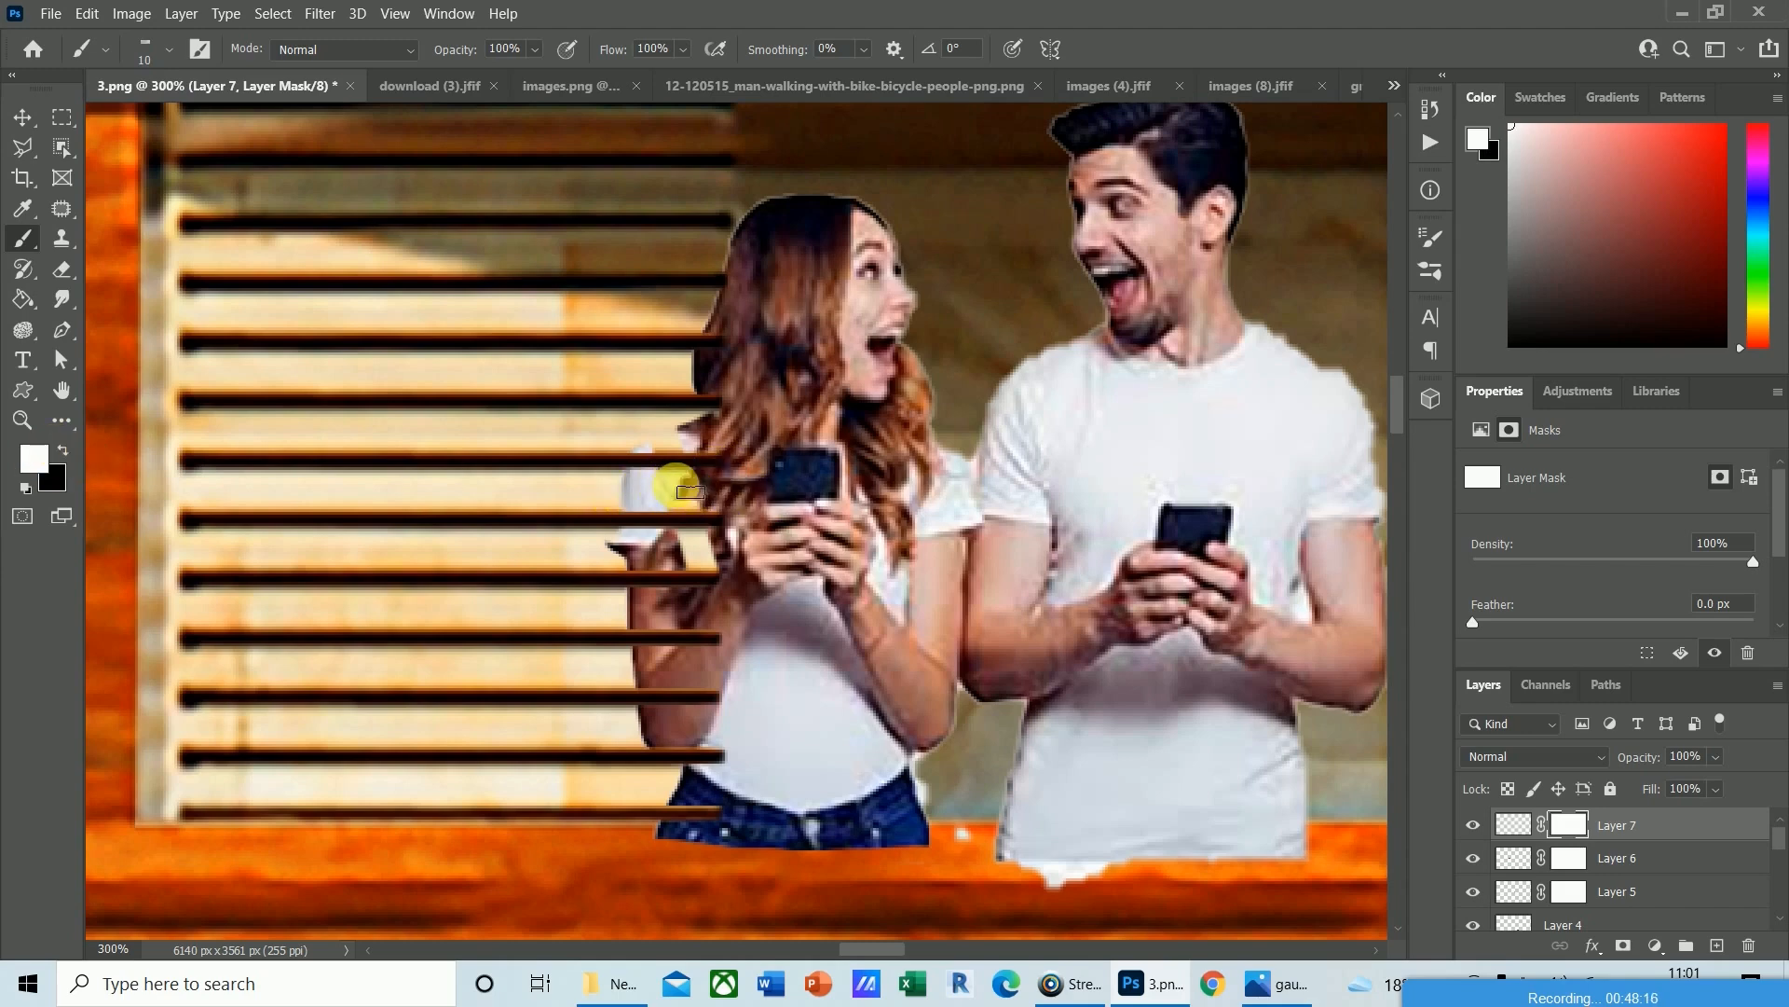
mouse_move(691, 483)
left_mouse_down()
mouse_move(643, 492)
mouse_move(683, 484)
mouse_move(709, 507)
mouse_move(640, 572)
mouse_move(718, 566)
left_mouse_up()
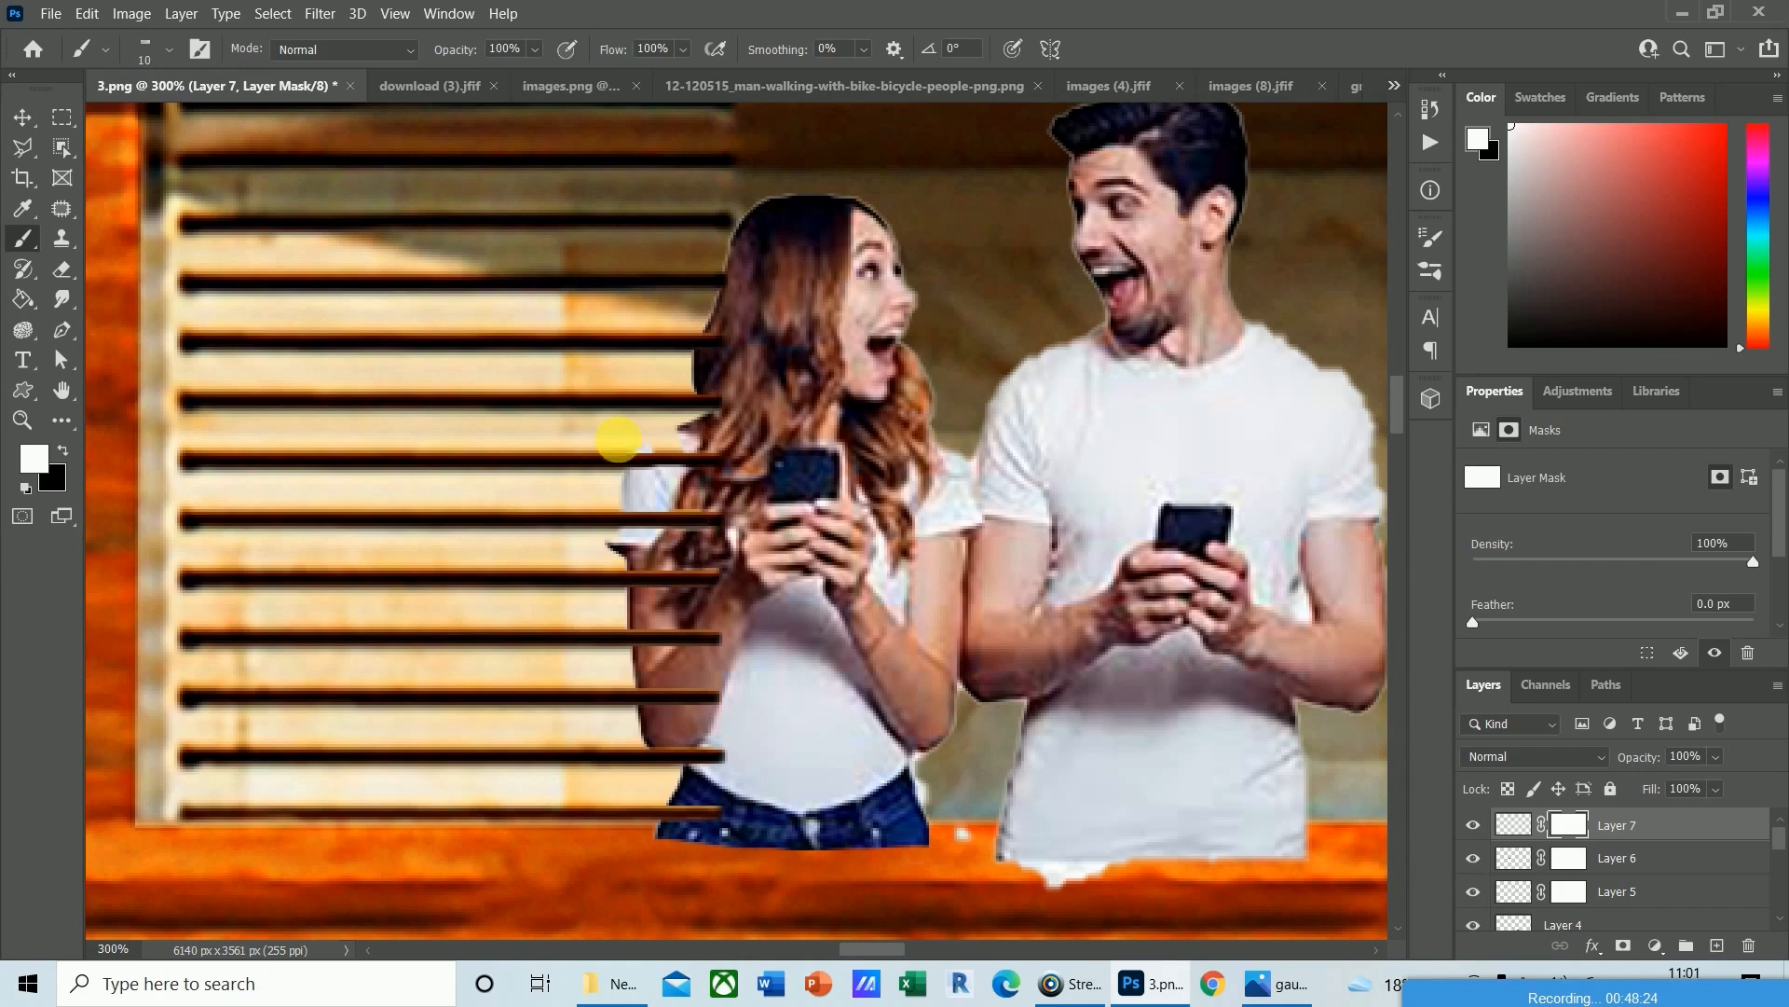
mouse_move(642, 445)
left_mouse_down()
mouse_move(716, 434)
mouse_move(633, 437)
left_mouse_up()
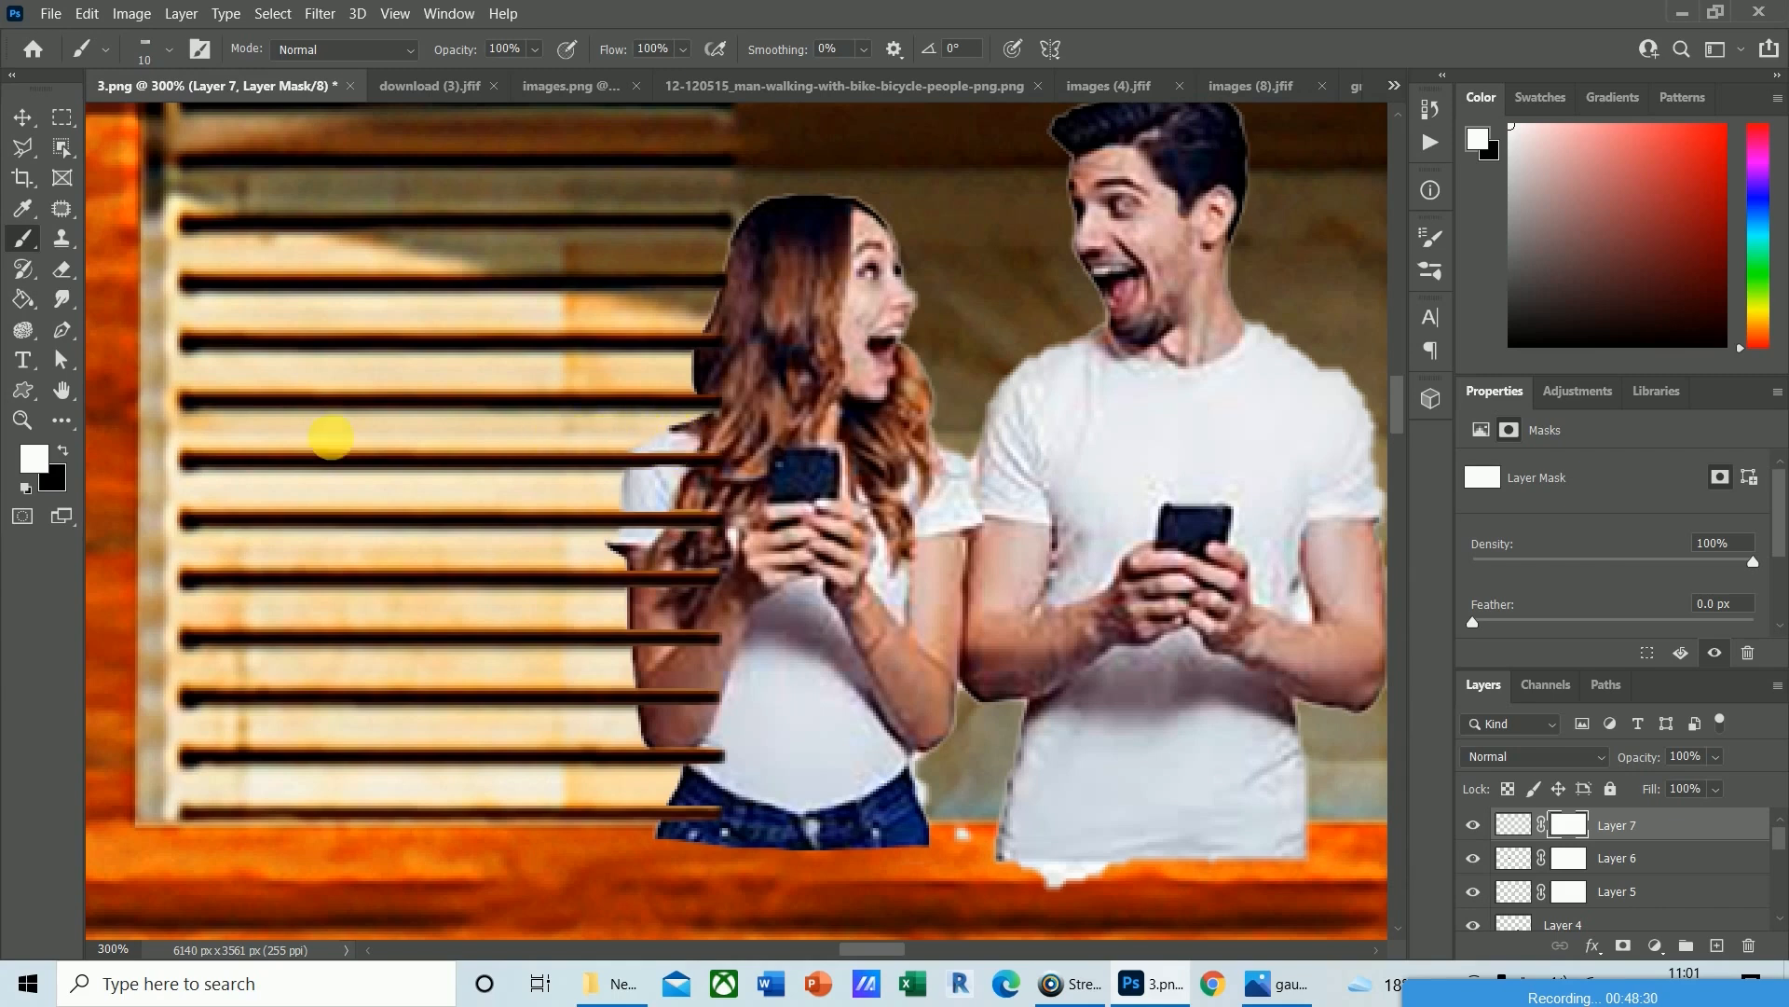
Mask out in black the parts of the couple that overlap the wooden parapet below the balcony opening.
left_click(60, 451)
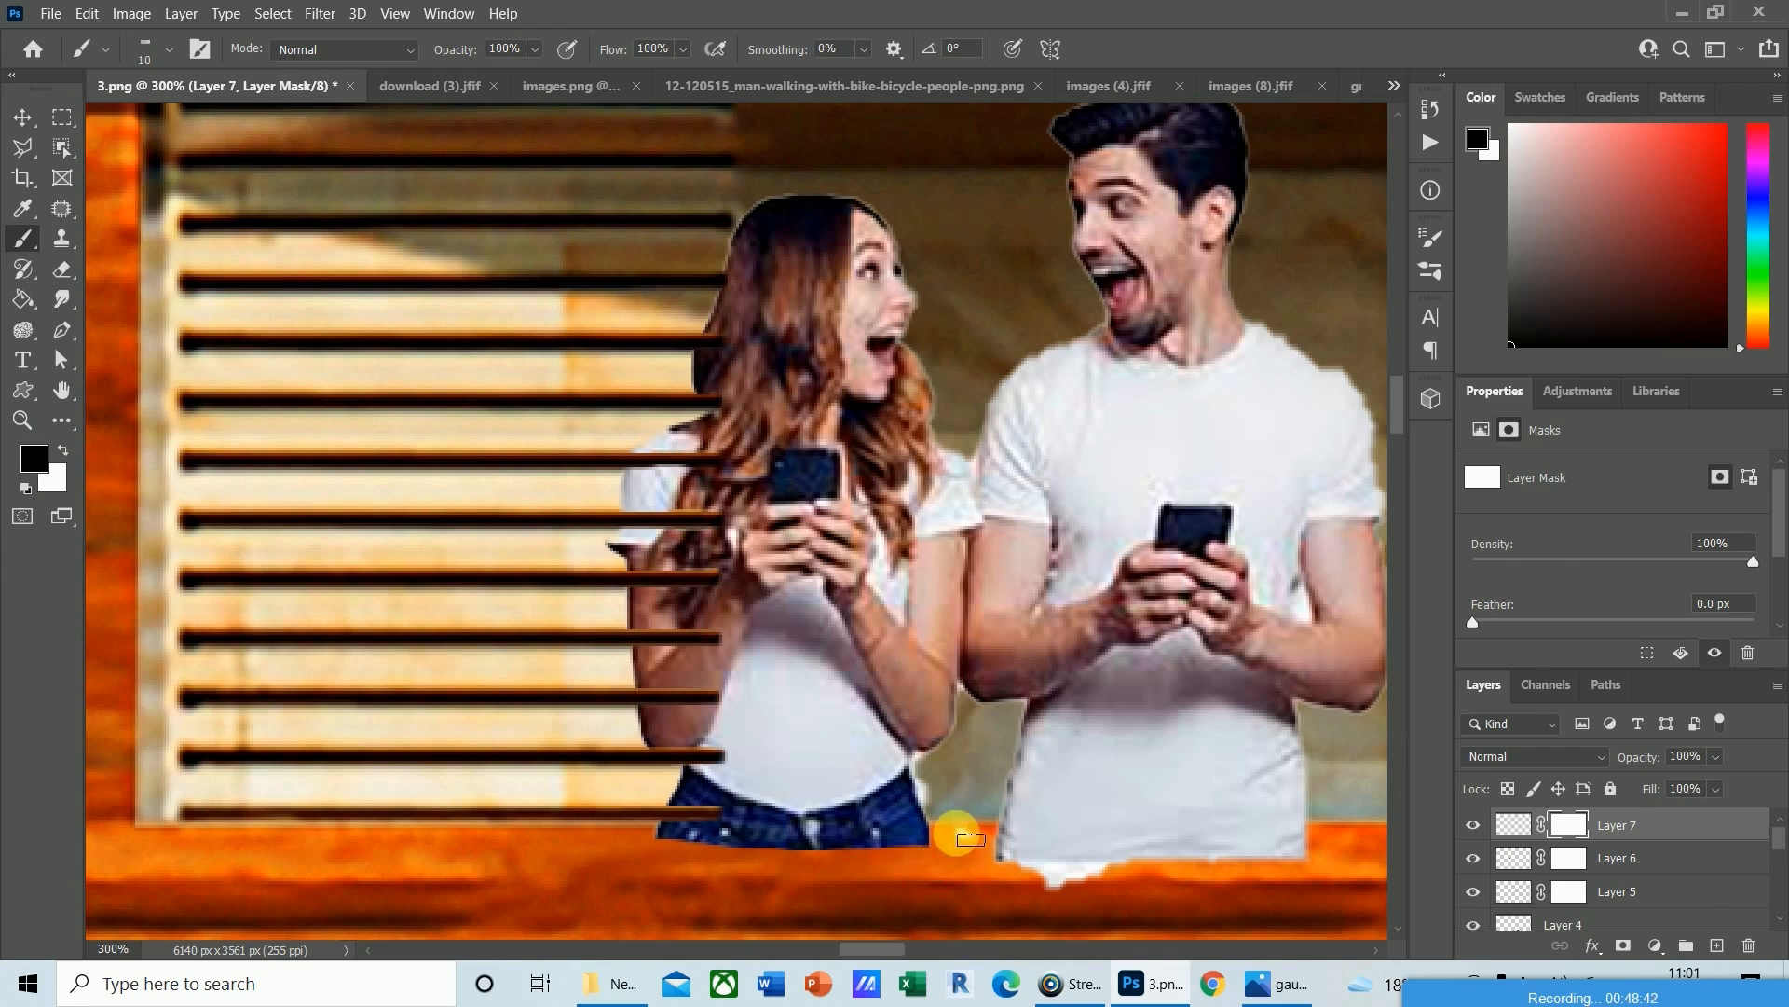
mouse_move(966, 835)
left_mouse_down()
mouse_move(862, 903)
mouse_move(637, 858)
mouse_move(944, 844)
mouse_move(689, 852)
mouse_move(992, 878)
mouse_move(1001, 854)
mouse_move(964, 840)
mouse_move(1006, 832)
mouse_move(976, 833)
mouse_move(1082, 943)
mouse_move(1351, 836)
left_mouse_up()
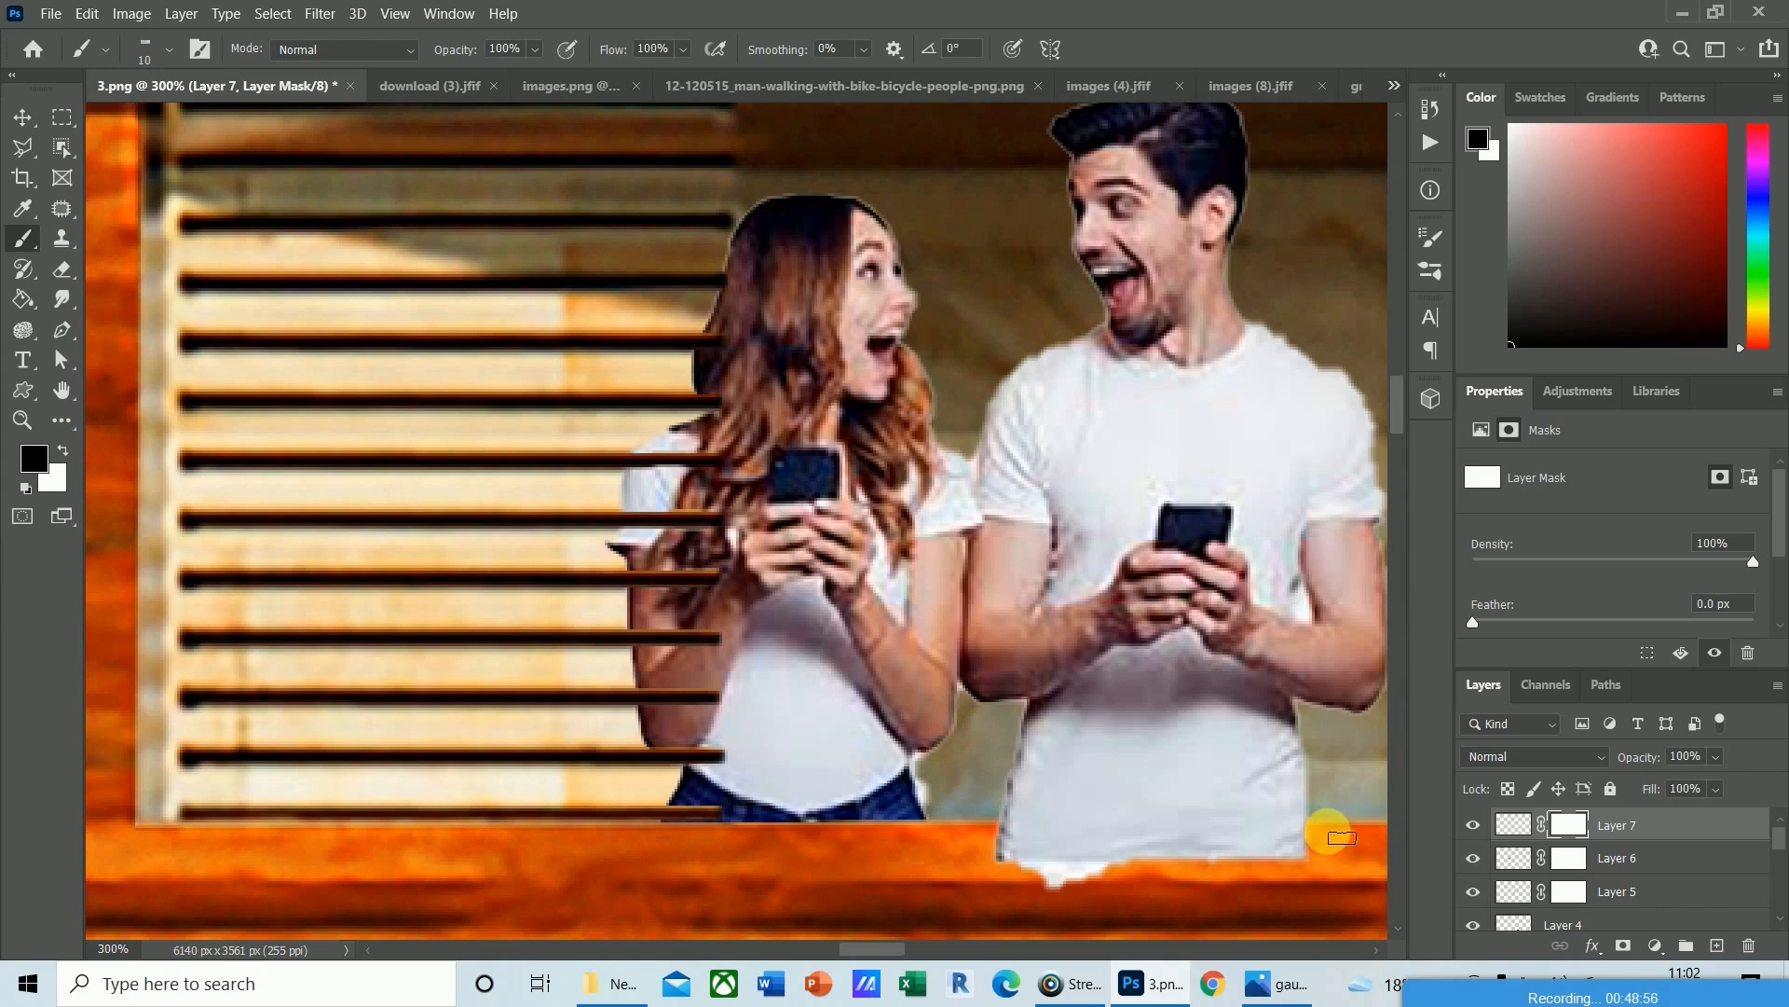
mouse_move(1342, 837)
left_mouse_down()
mouse_move(1122, 891)
mouse_move(1048, 882)
mouse_move(1012, 846)
mouse_move(1020, 879)
mouse_move(1005, 867)
mouse_move(1051, 847)
mouse_move(1324, 857)
mouse_move(1048, 867)
mouse_move(1058, 851)
mouse_move(1042, 855)
mouse_move(1291, 858)
mouse_move(1027, 889)
mouse_move(1115, 873)
mouse_move(1082, 871)
mouse_move(981, 922)
left_mouse_up()
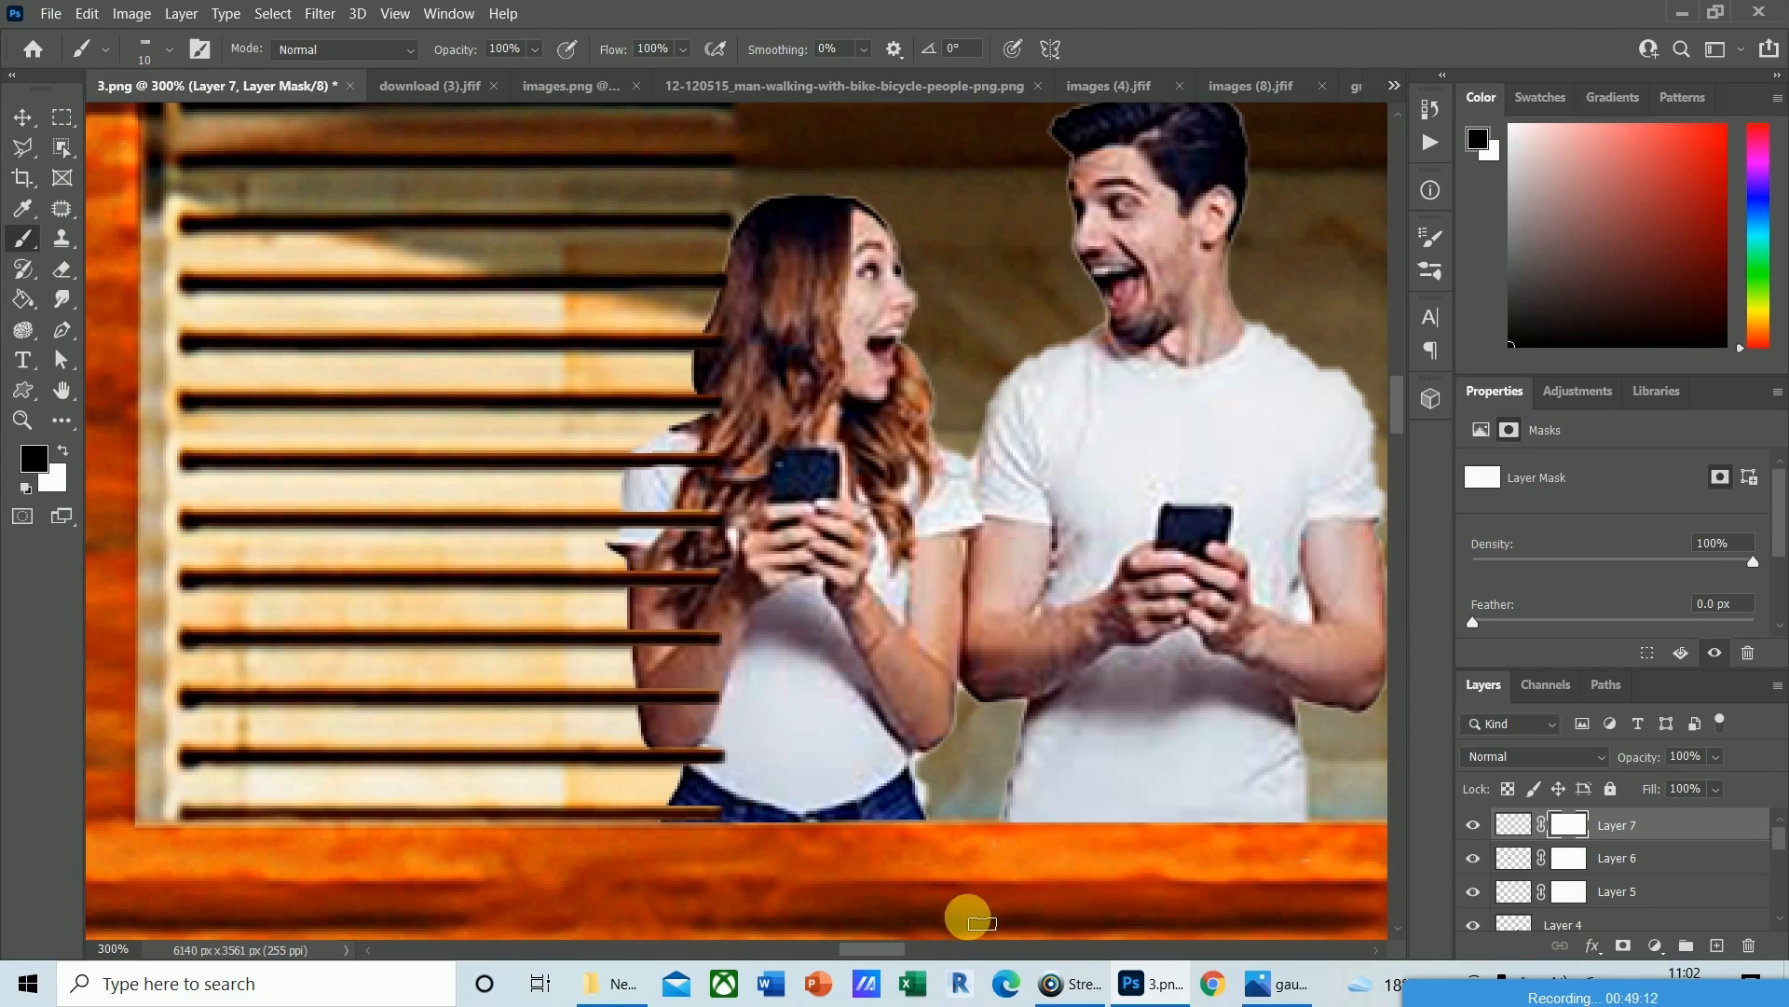
Examine the masked couple close up and against the whole building elevation.
key("ctrl+minus")
key("ctrl+minus")
key("ctrl+minus")
key("ctrl+minus")
key("ctrl+minus")
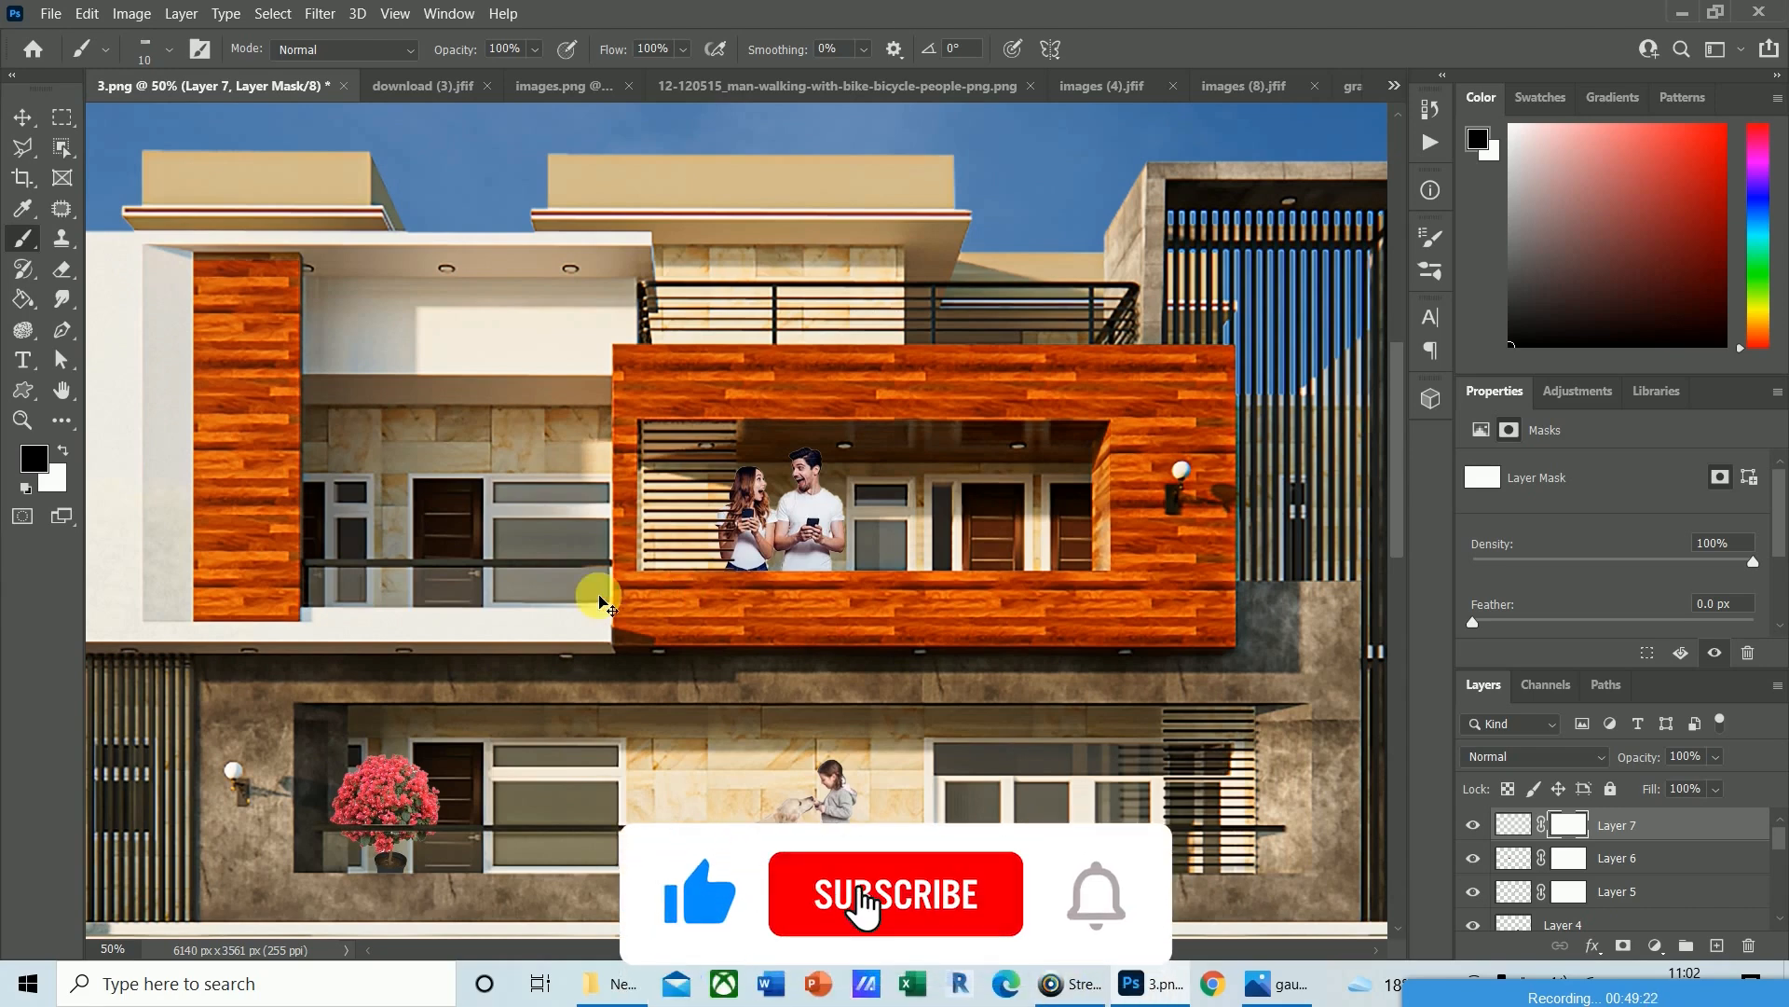
key("ctrl+minus")
key("ctrl+0")
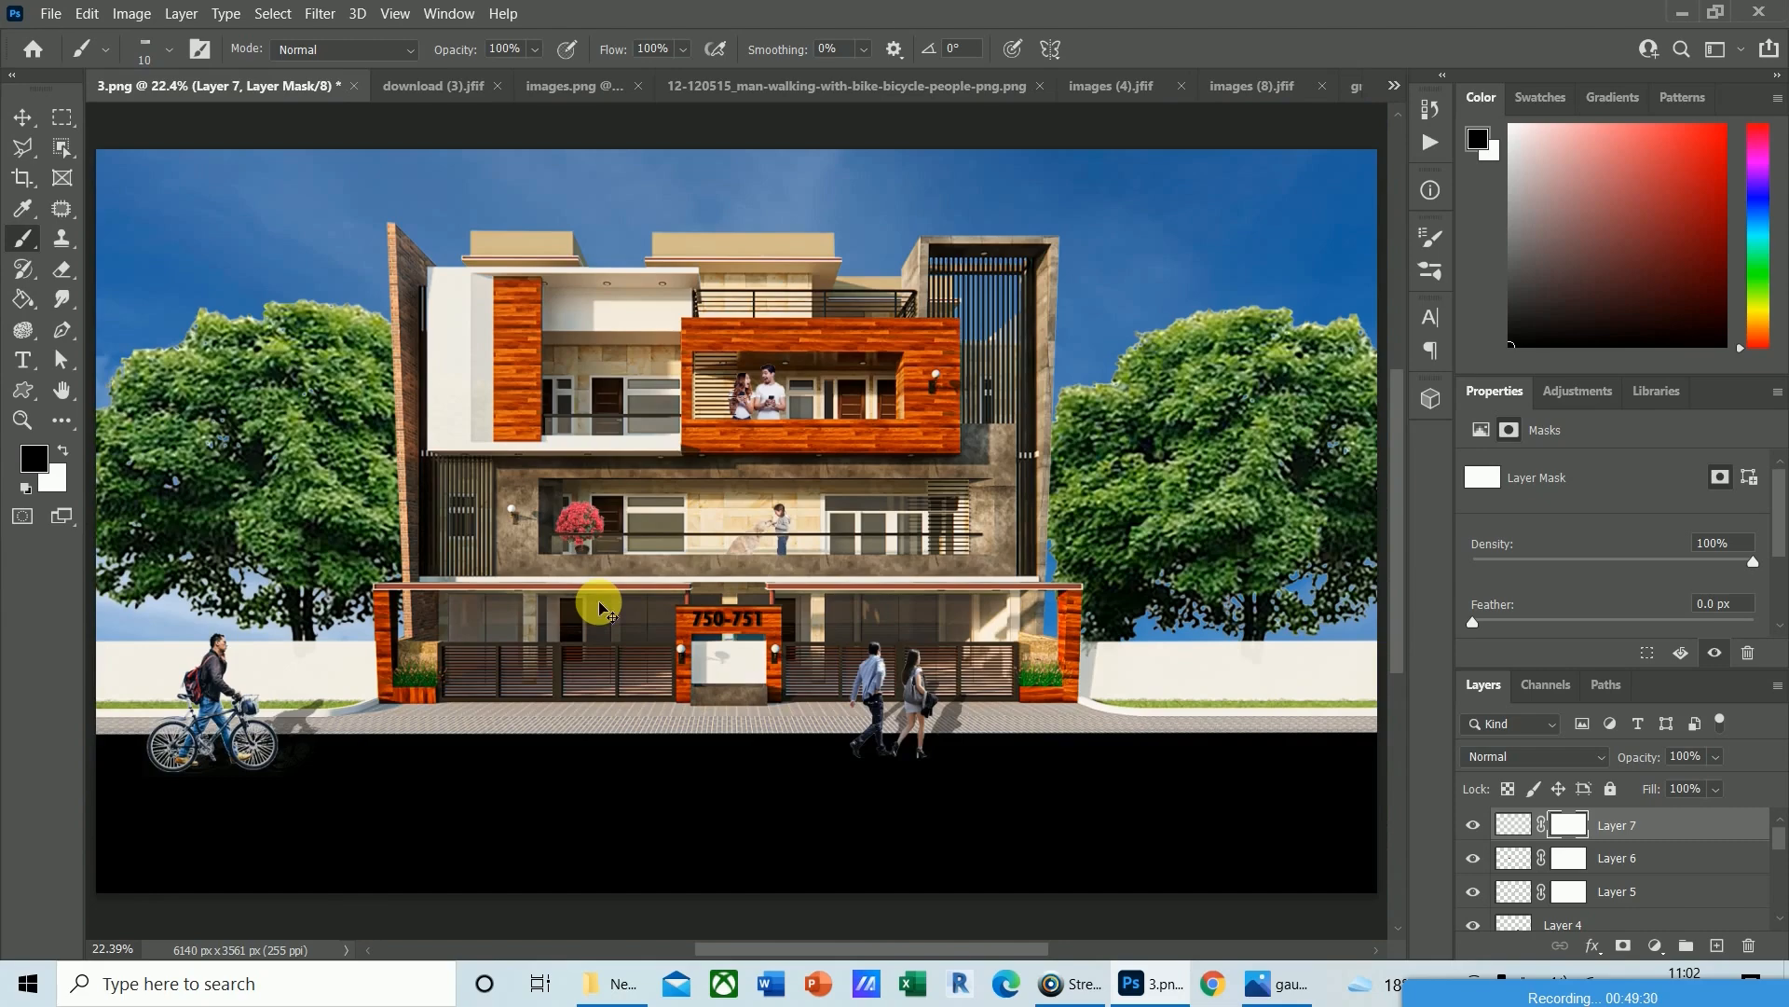
key("ctrl+plus")
key("ctrl+plus")
key("ctrl+plus")
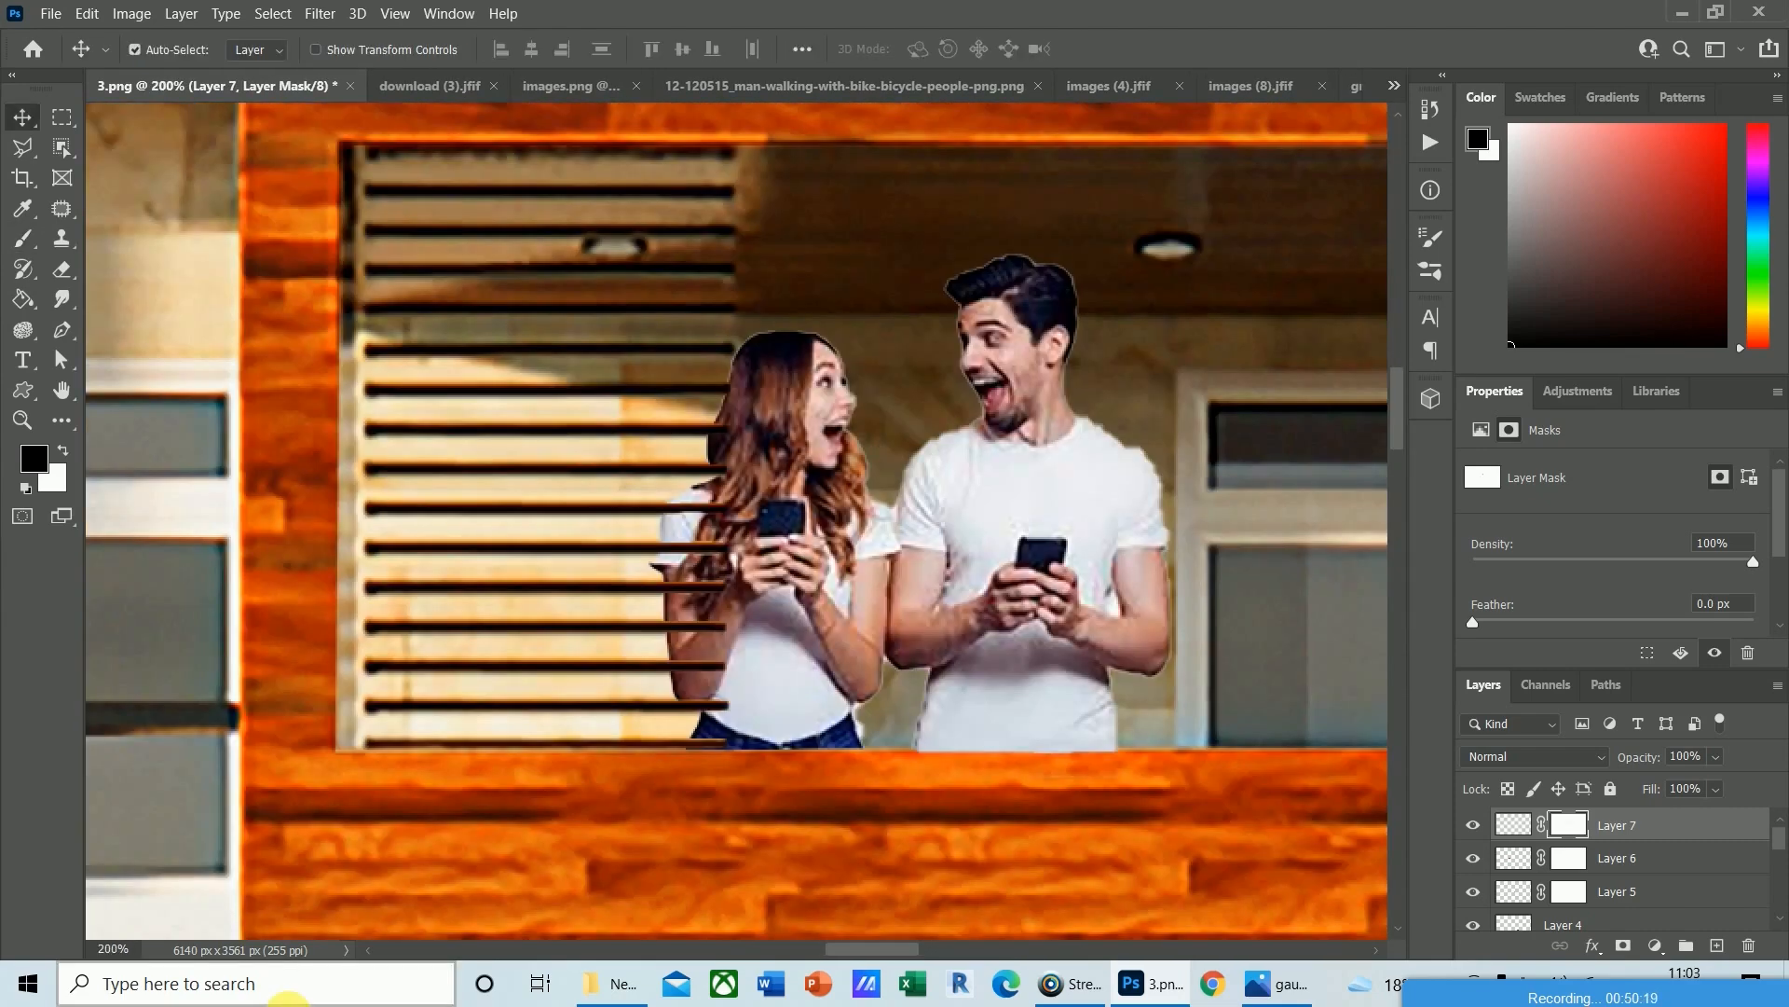
key("ctrl+minus")
key("ctrl+minus")
key("ctrl+minus")
key("ctrl+minus")
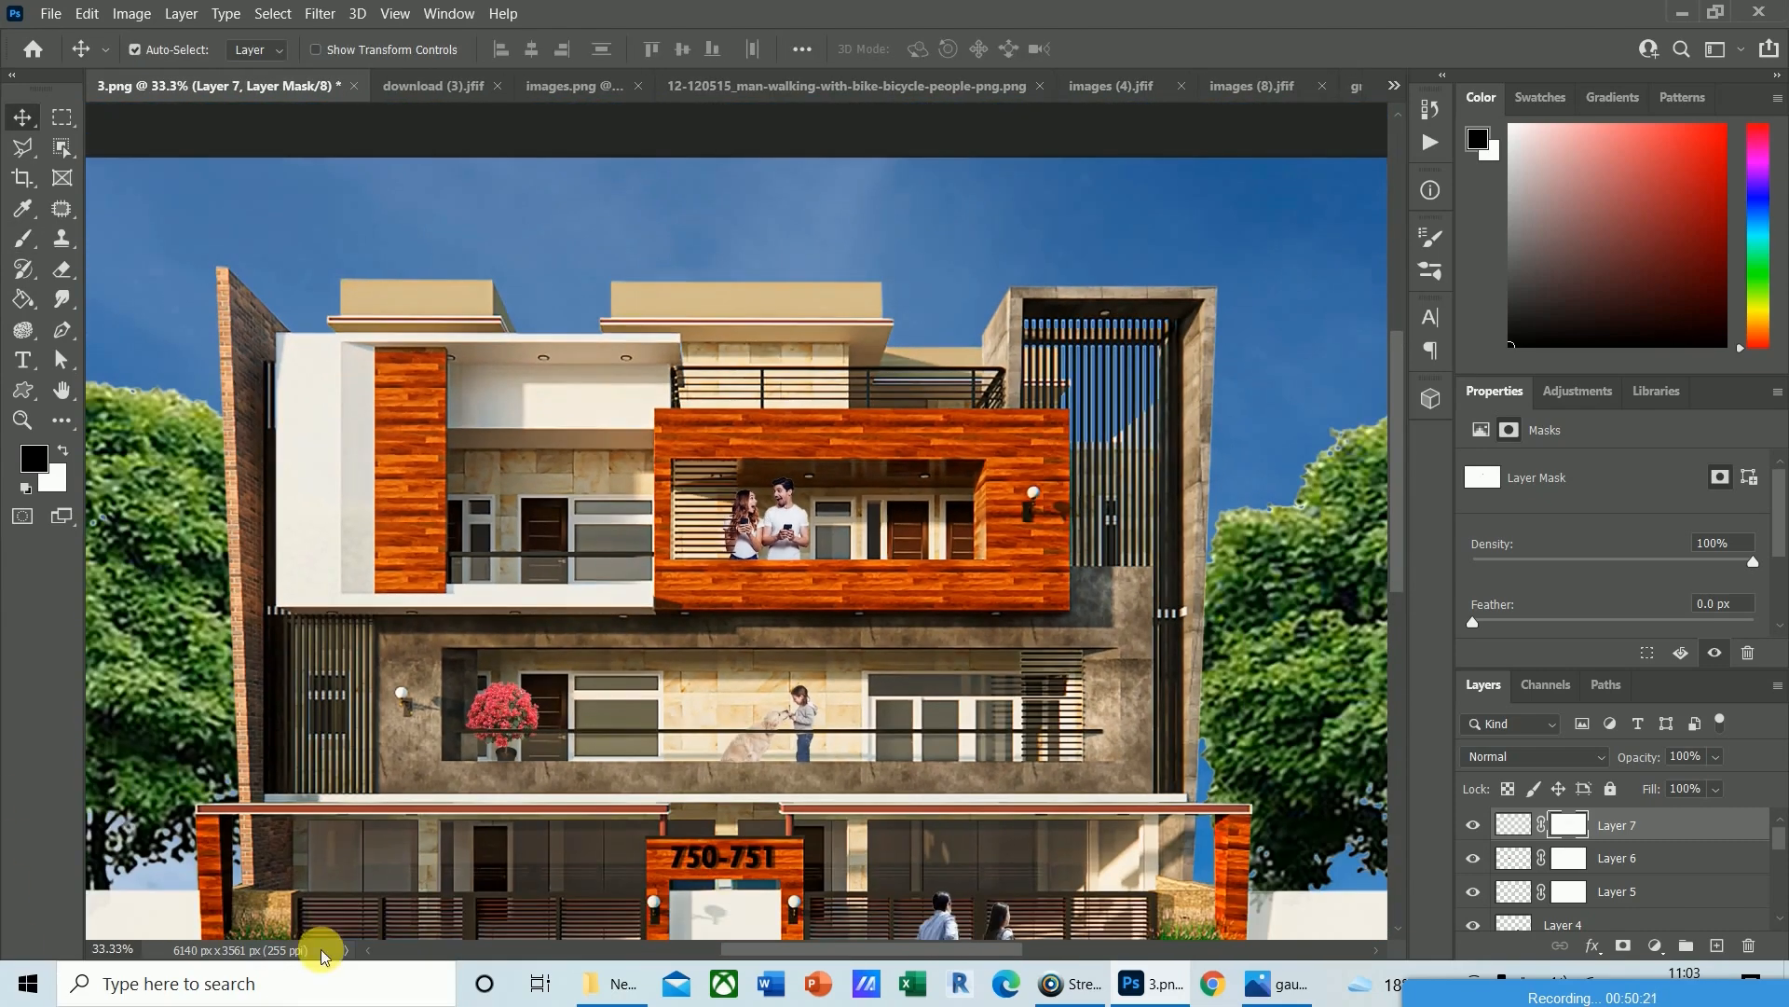
Check the gaurav.jpg reference in Photos, then open the blue hydrangea pot image images (1).png from the texture folder in Photoshop.
left_click(50, 13)
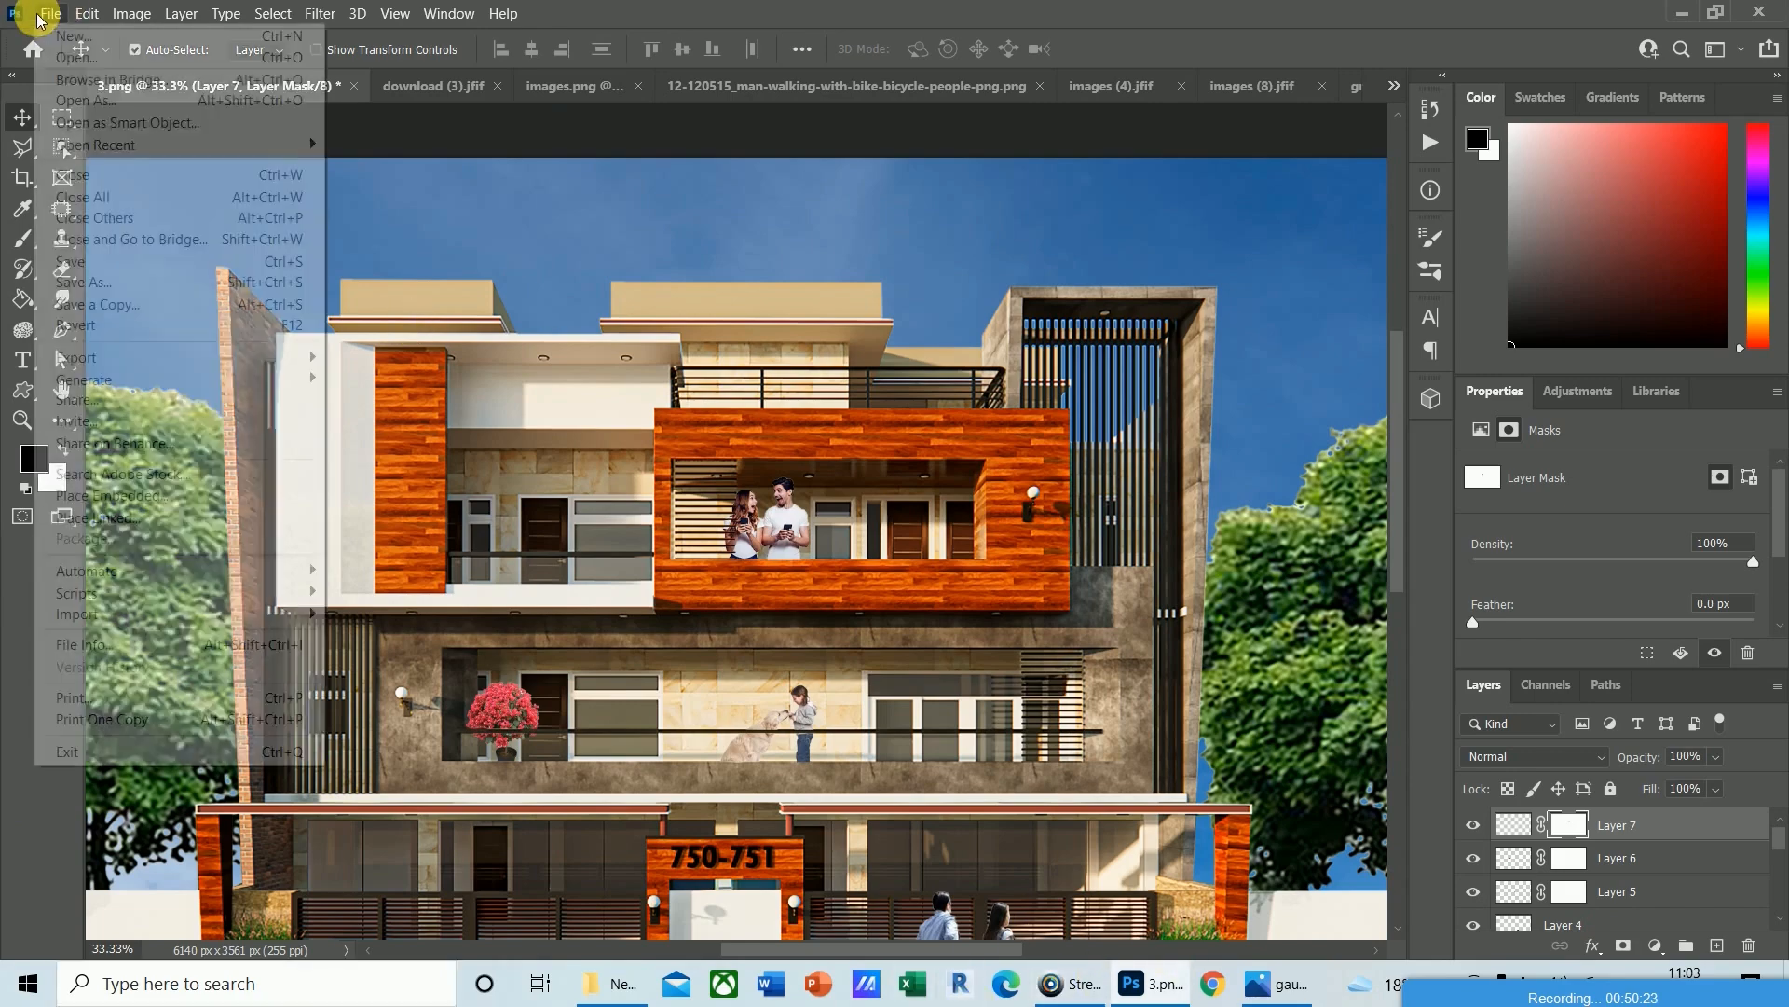
left_click(70, 61)
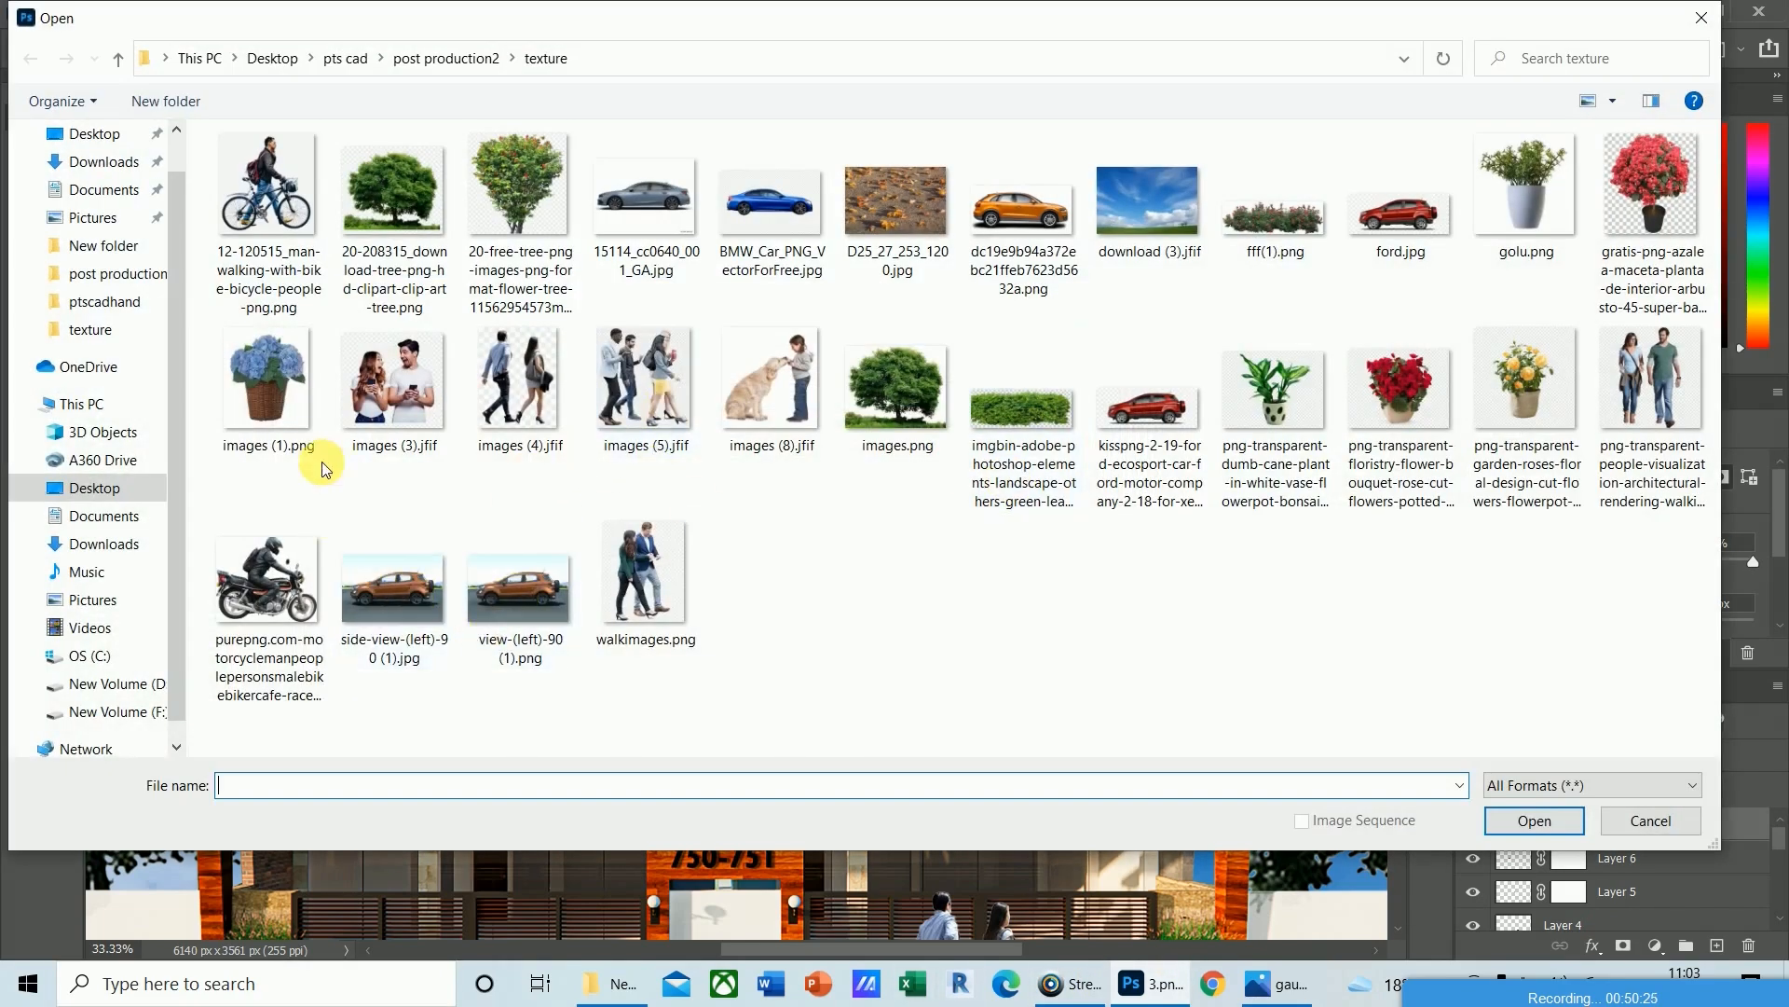
left_click(1293, 989)
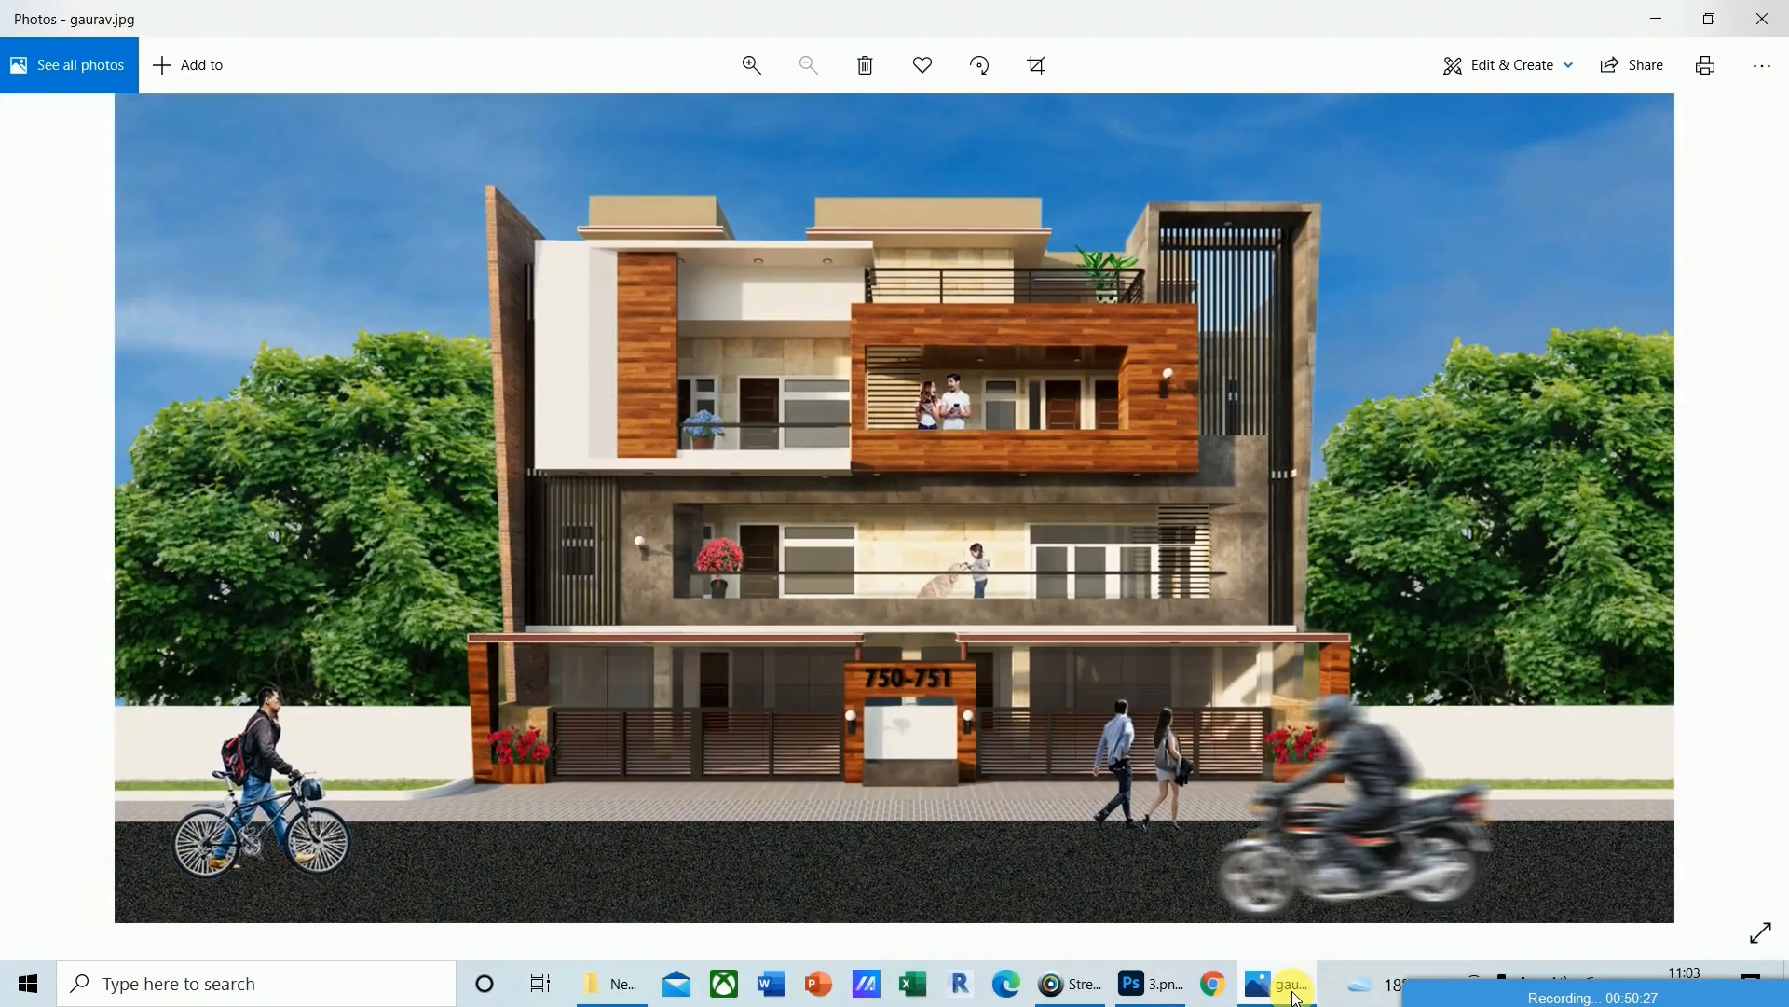
left_click(1152, 984)
left_click(270, 401)
left_click(1535, 820)
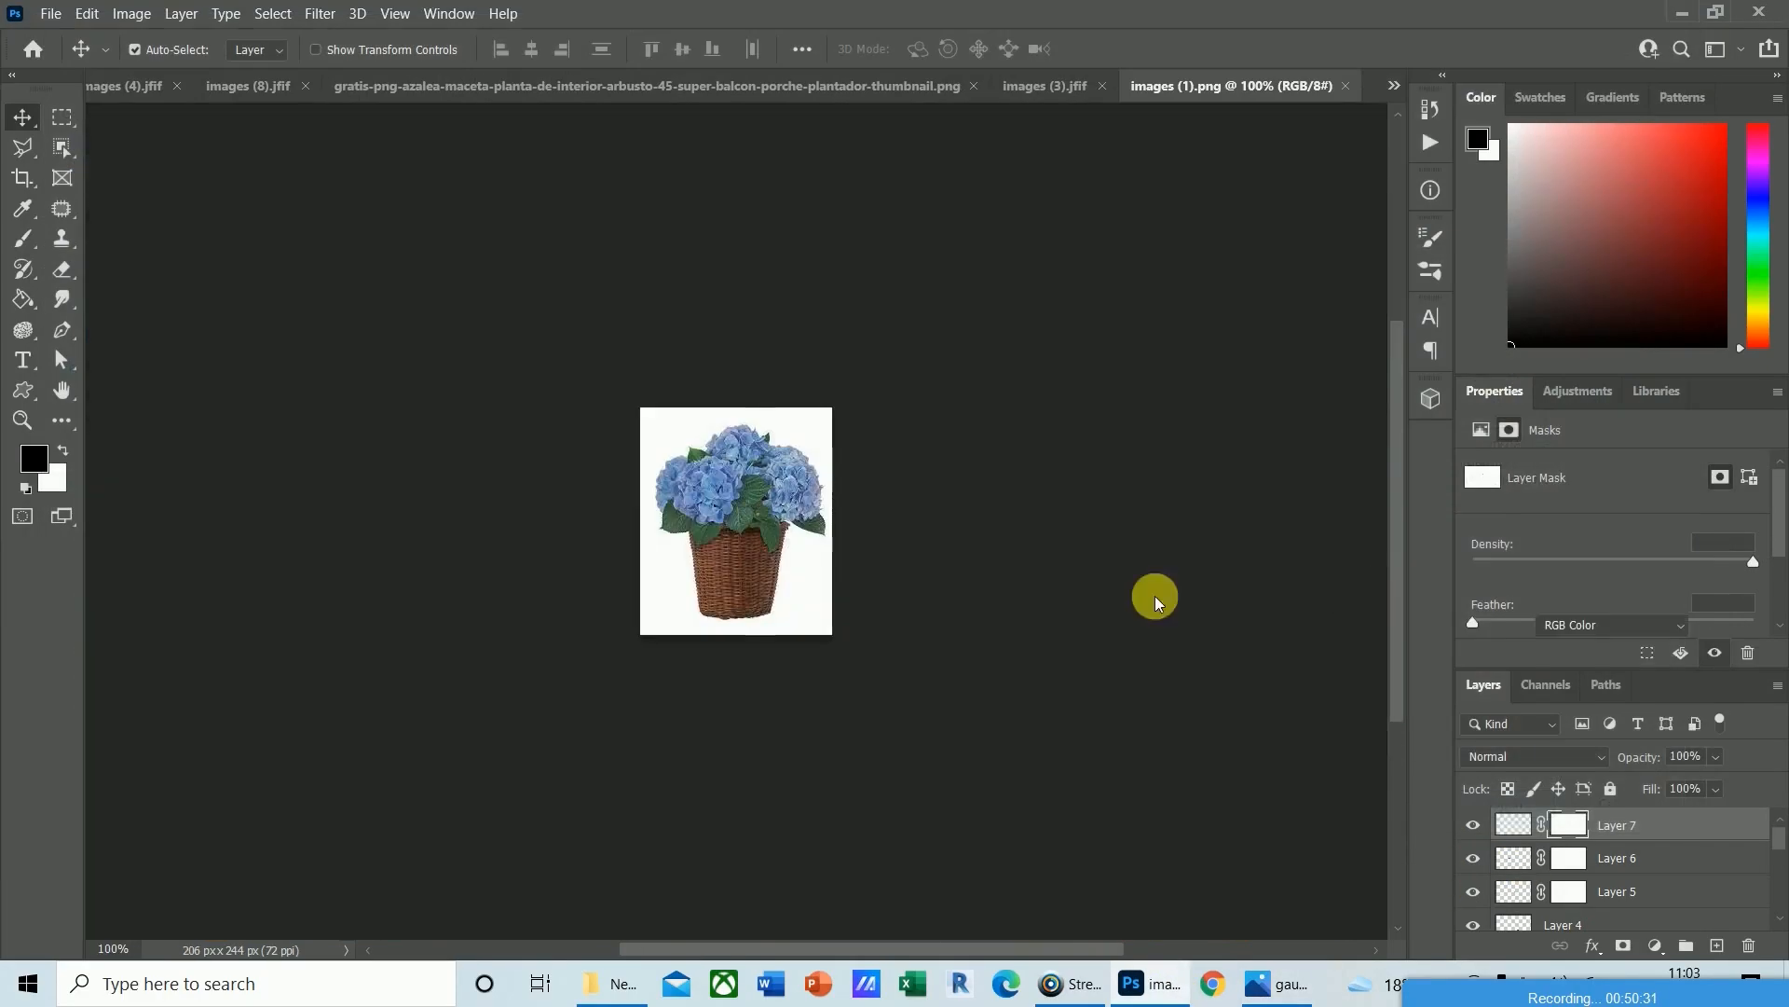
Convert the hydrangea image's Background to Layer 0, object-select the flower pot, invert the selection and delete the white backdrop.
double_click(1585, 832)
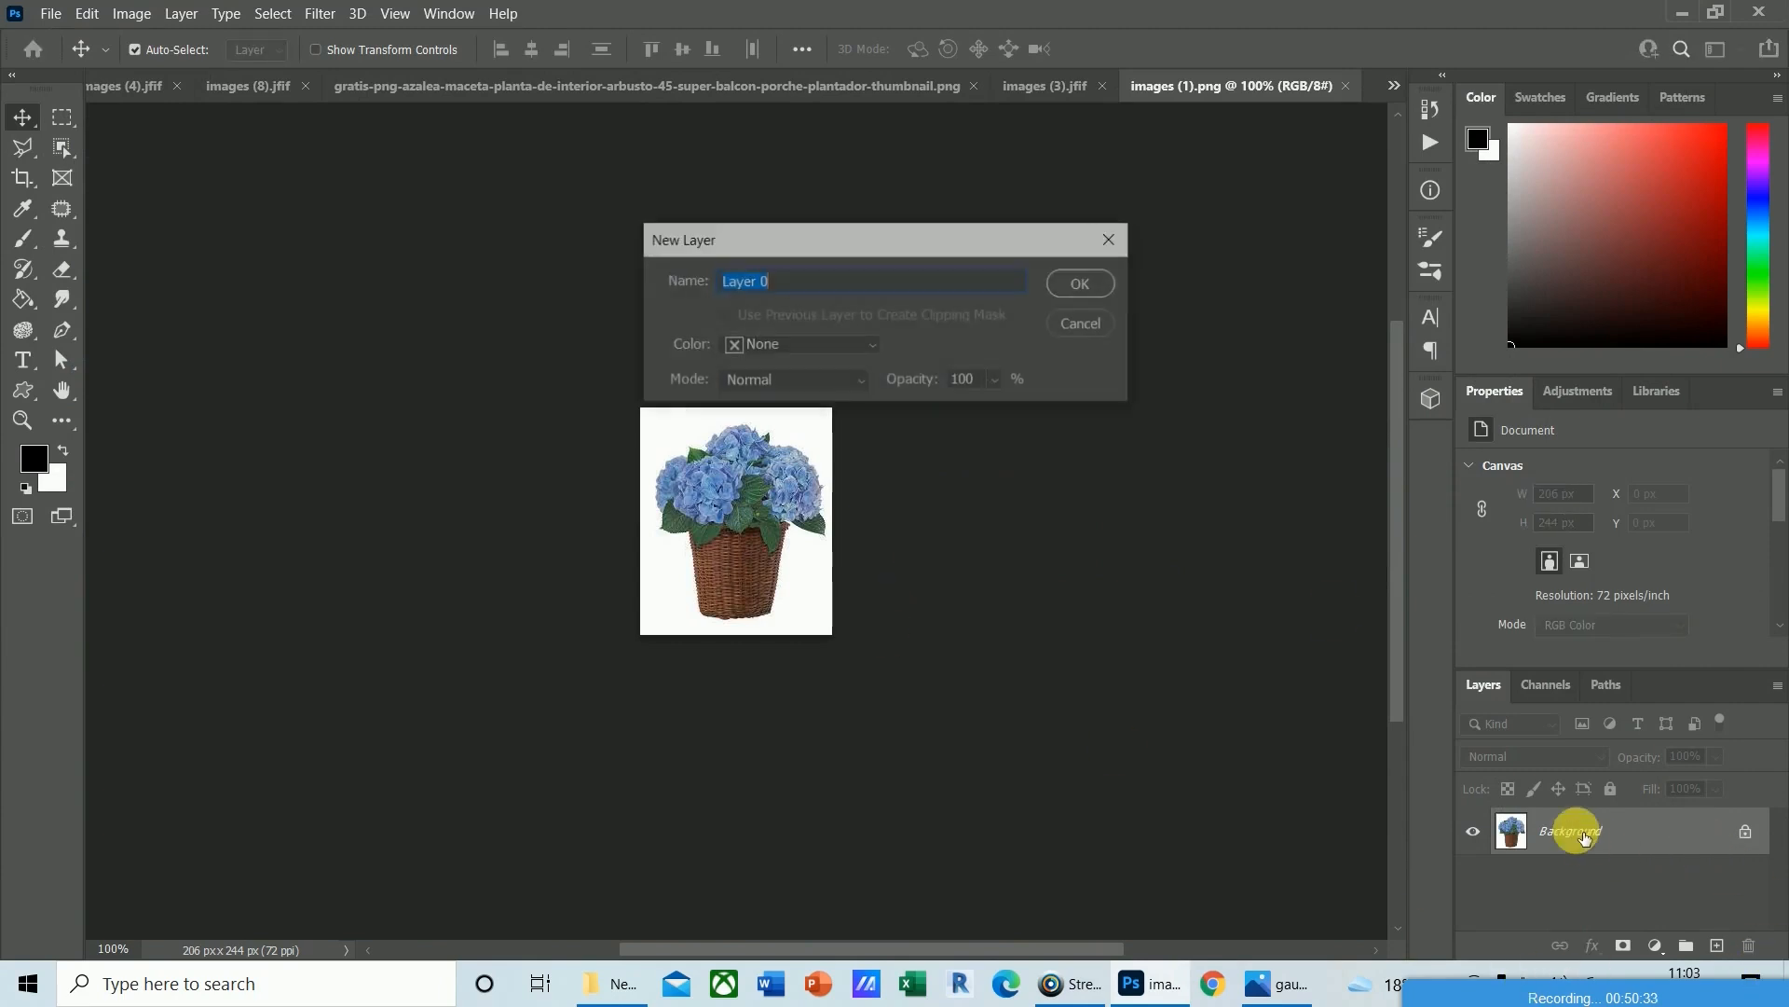
left_click(1083, 284)
left_click(62, 147)
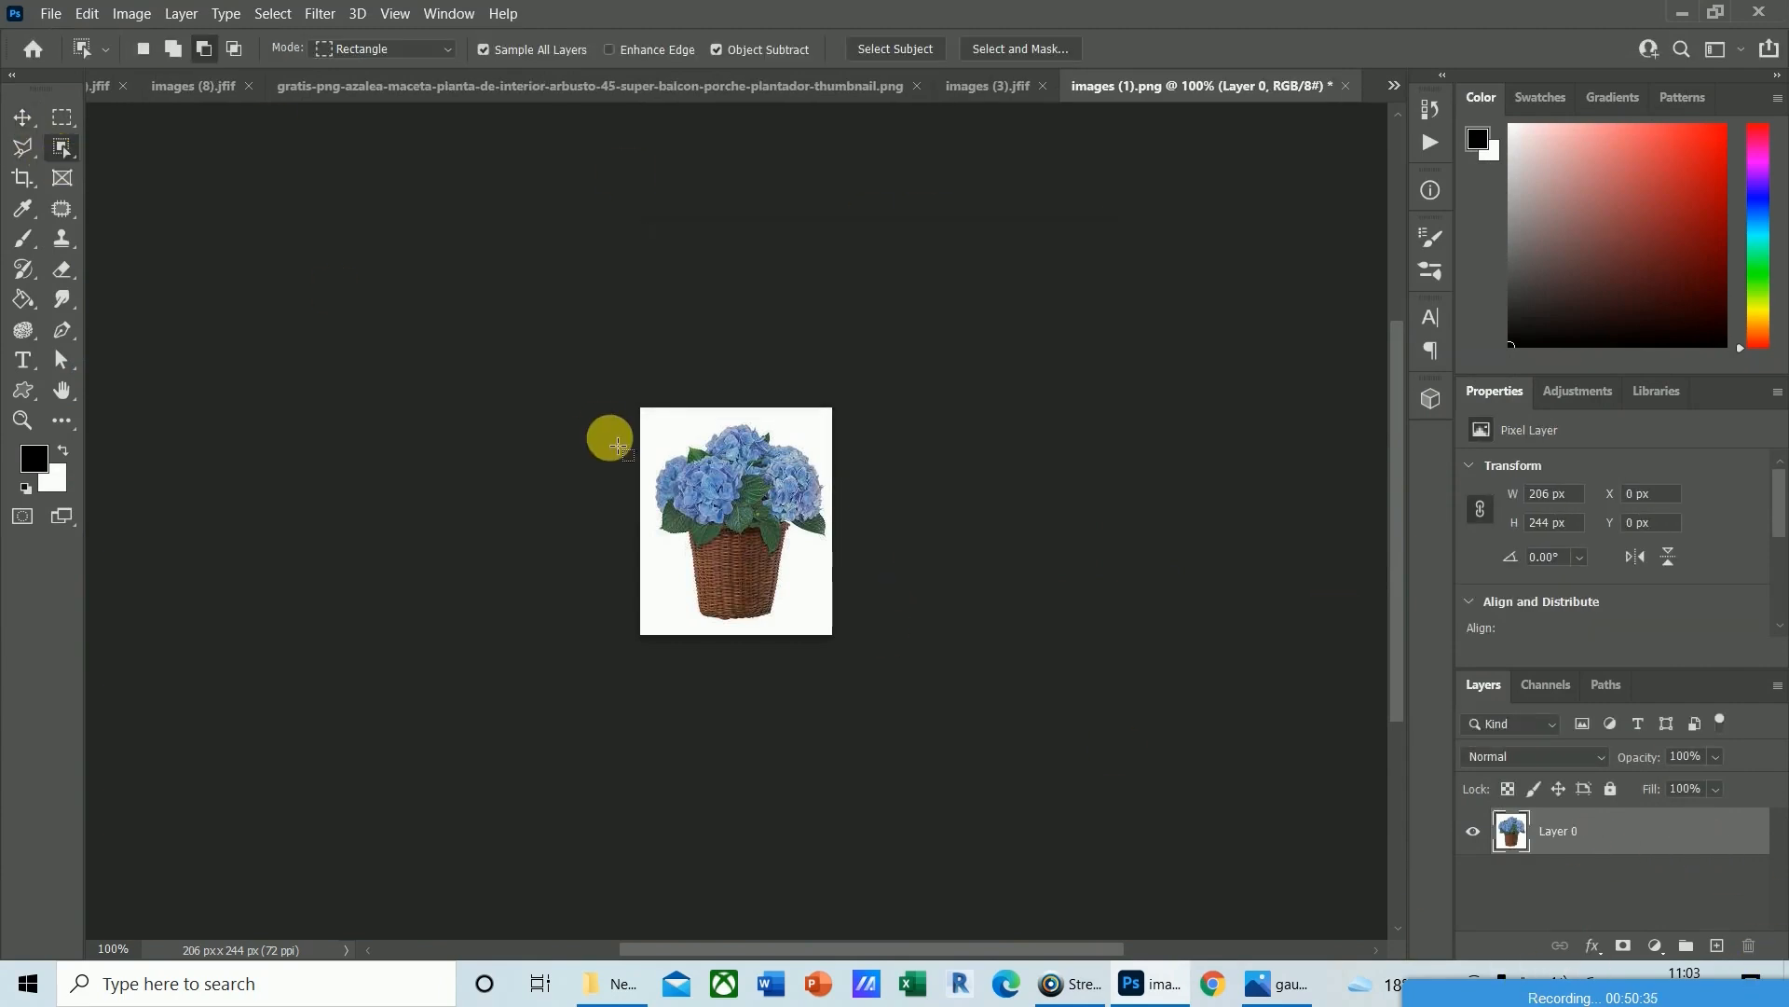
left_click_drag(610, 388, 887, 731)
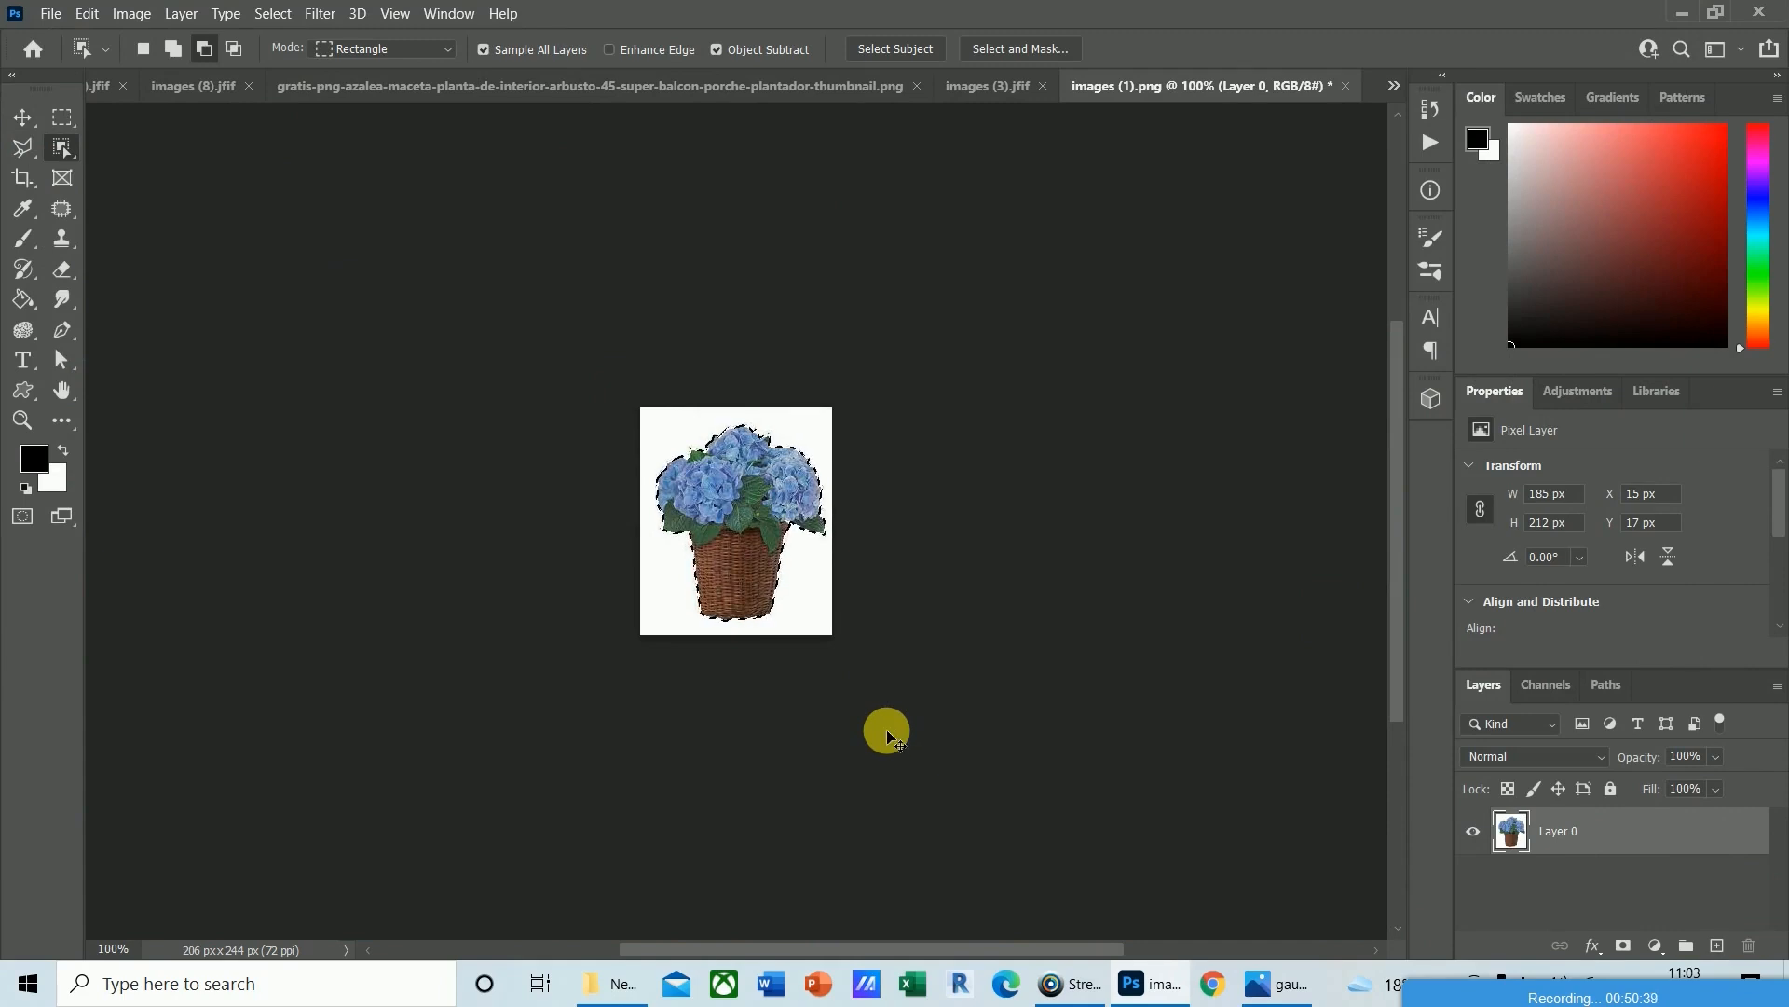
key("ctrl+shift+i")
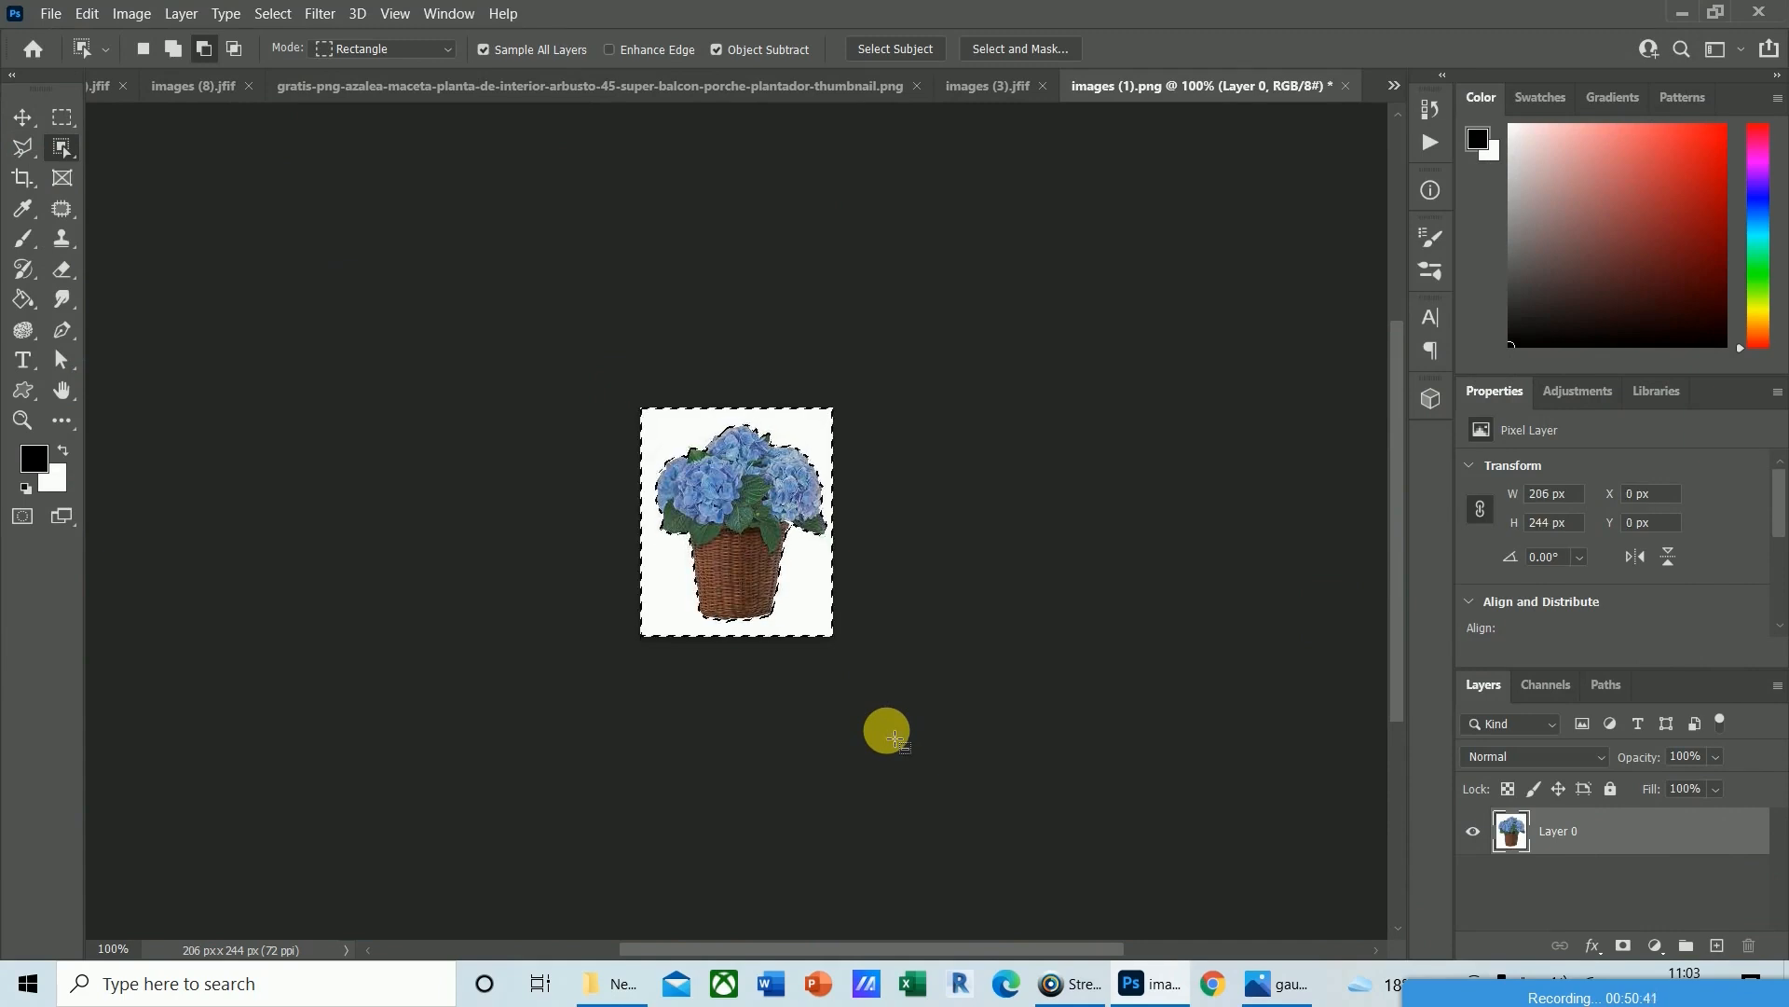
key("Delete")
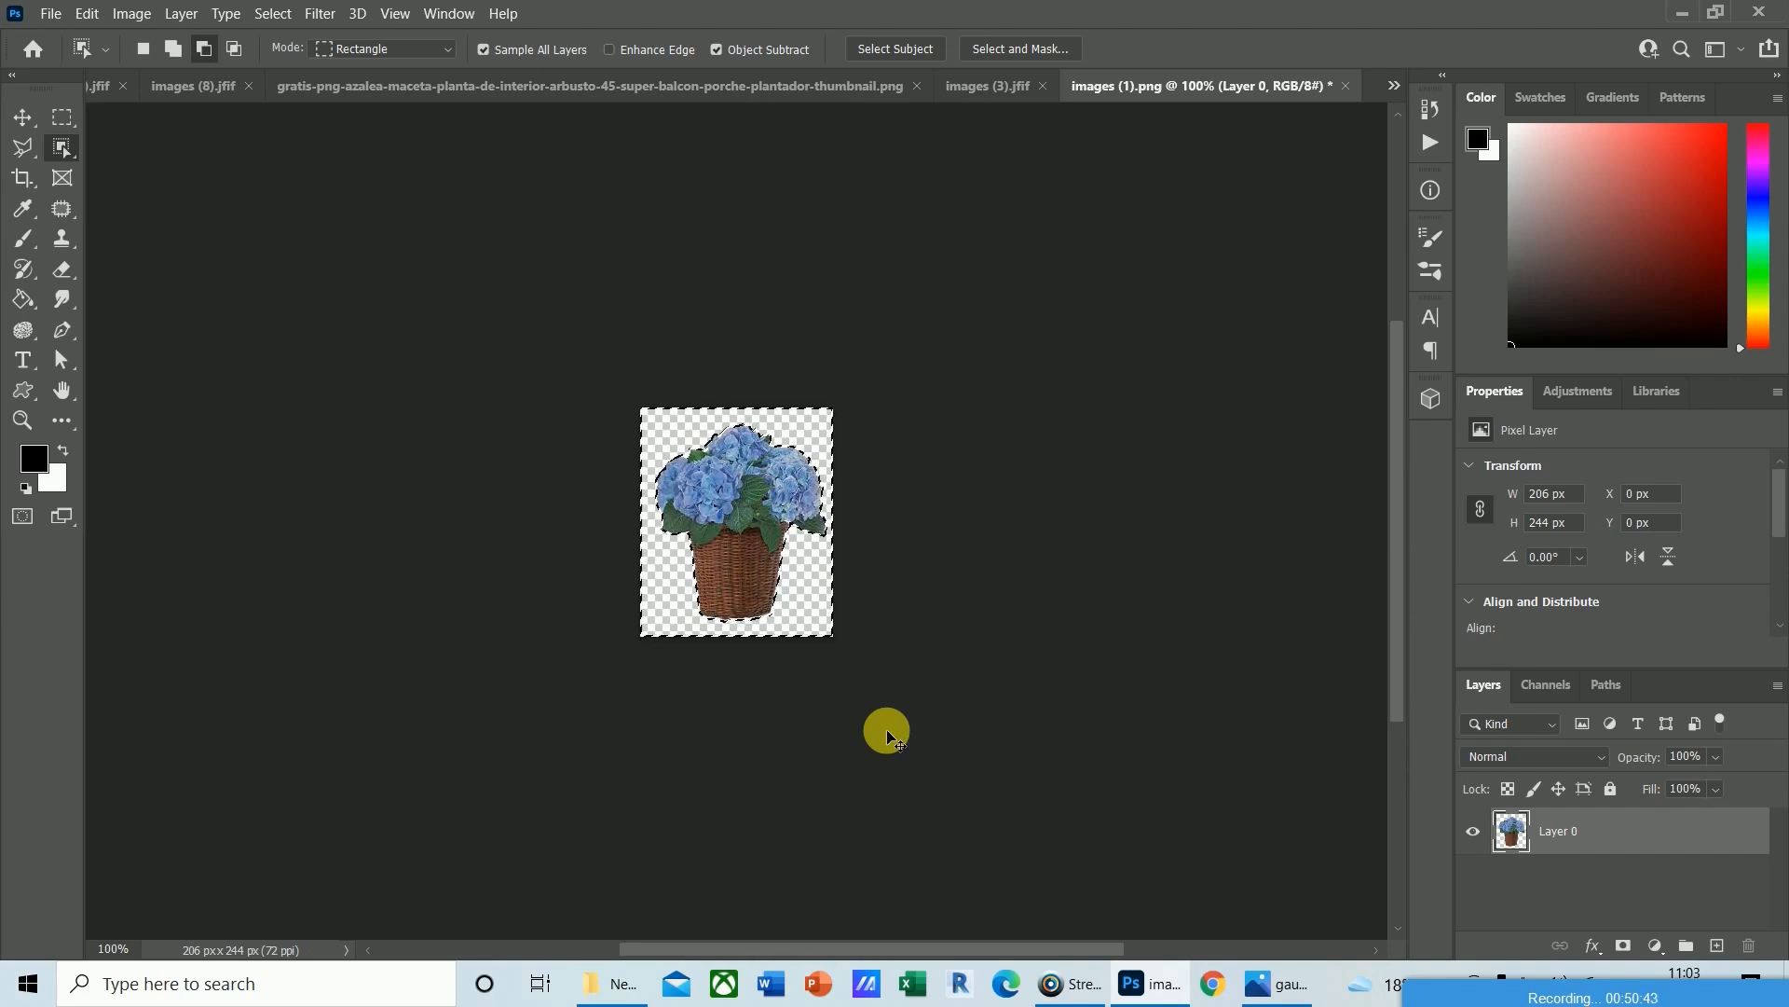
Try to paste the hydrangea pot into 3.png and place it on the upper balcony beside the timber wall.
key("ctrl+Tab")
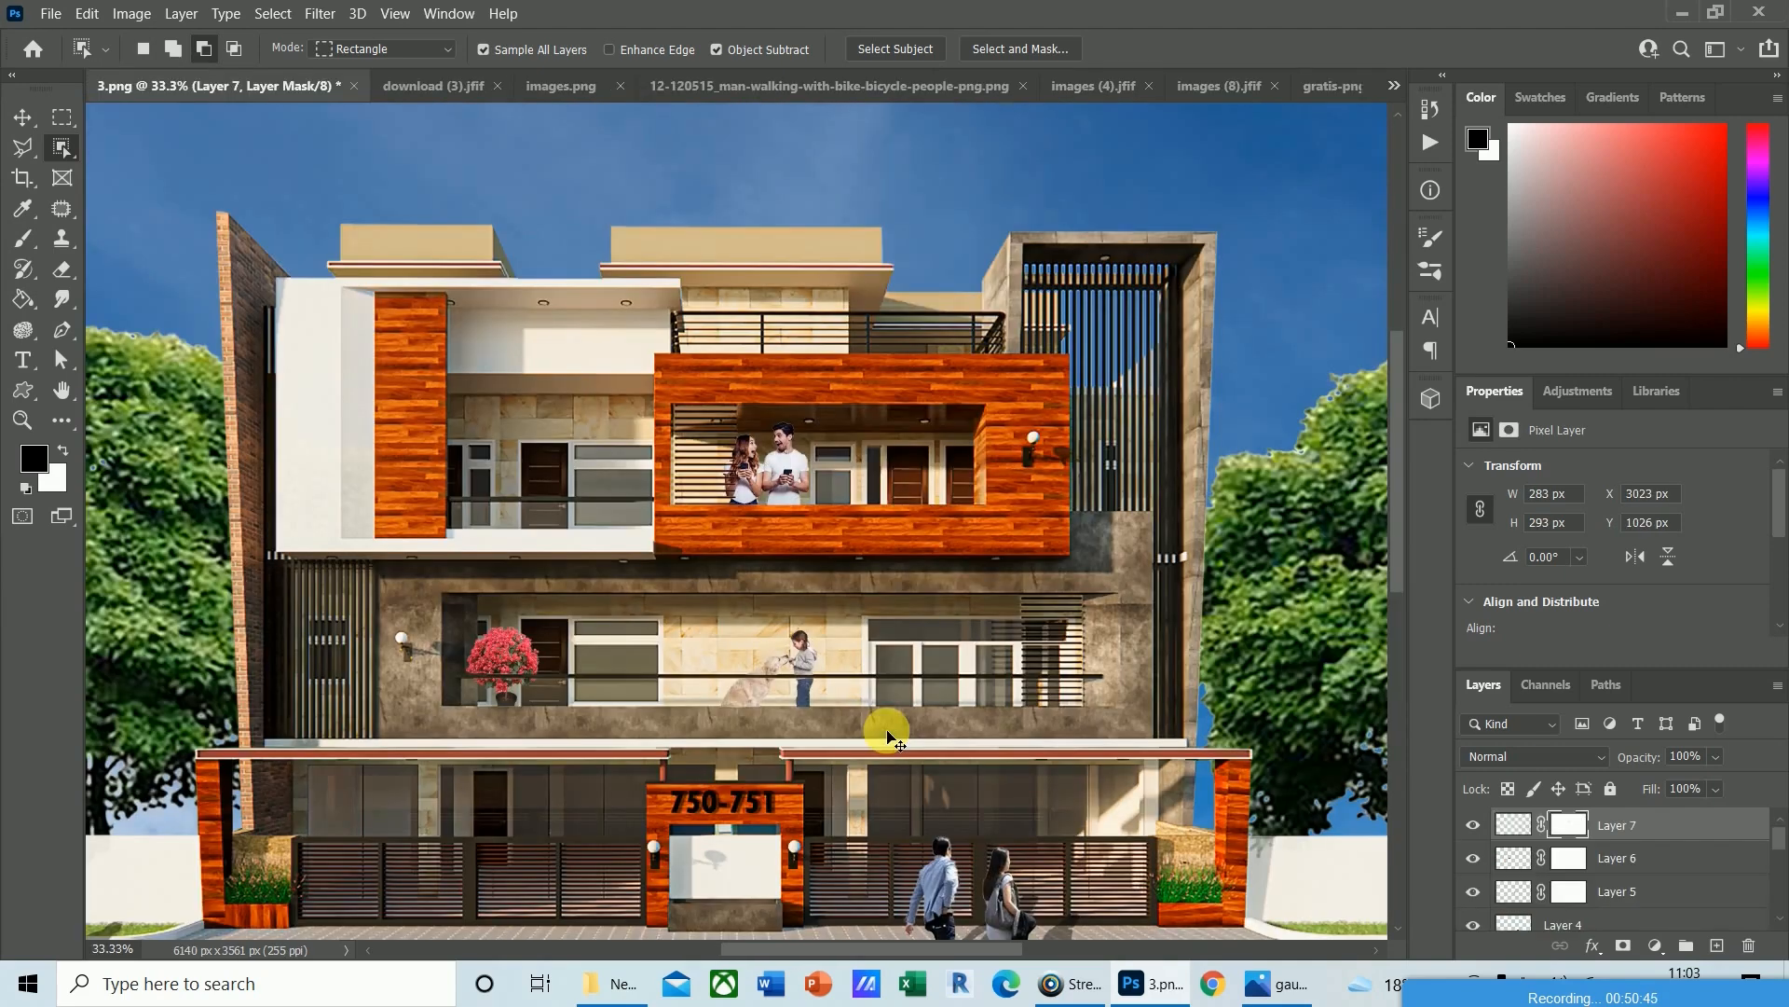
key("ctrl+v")
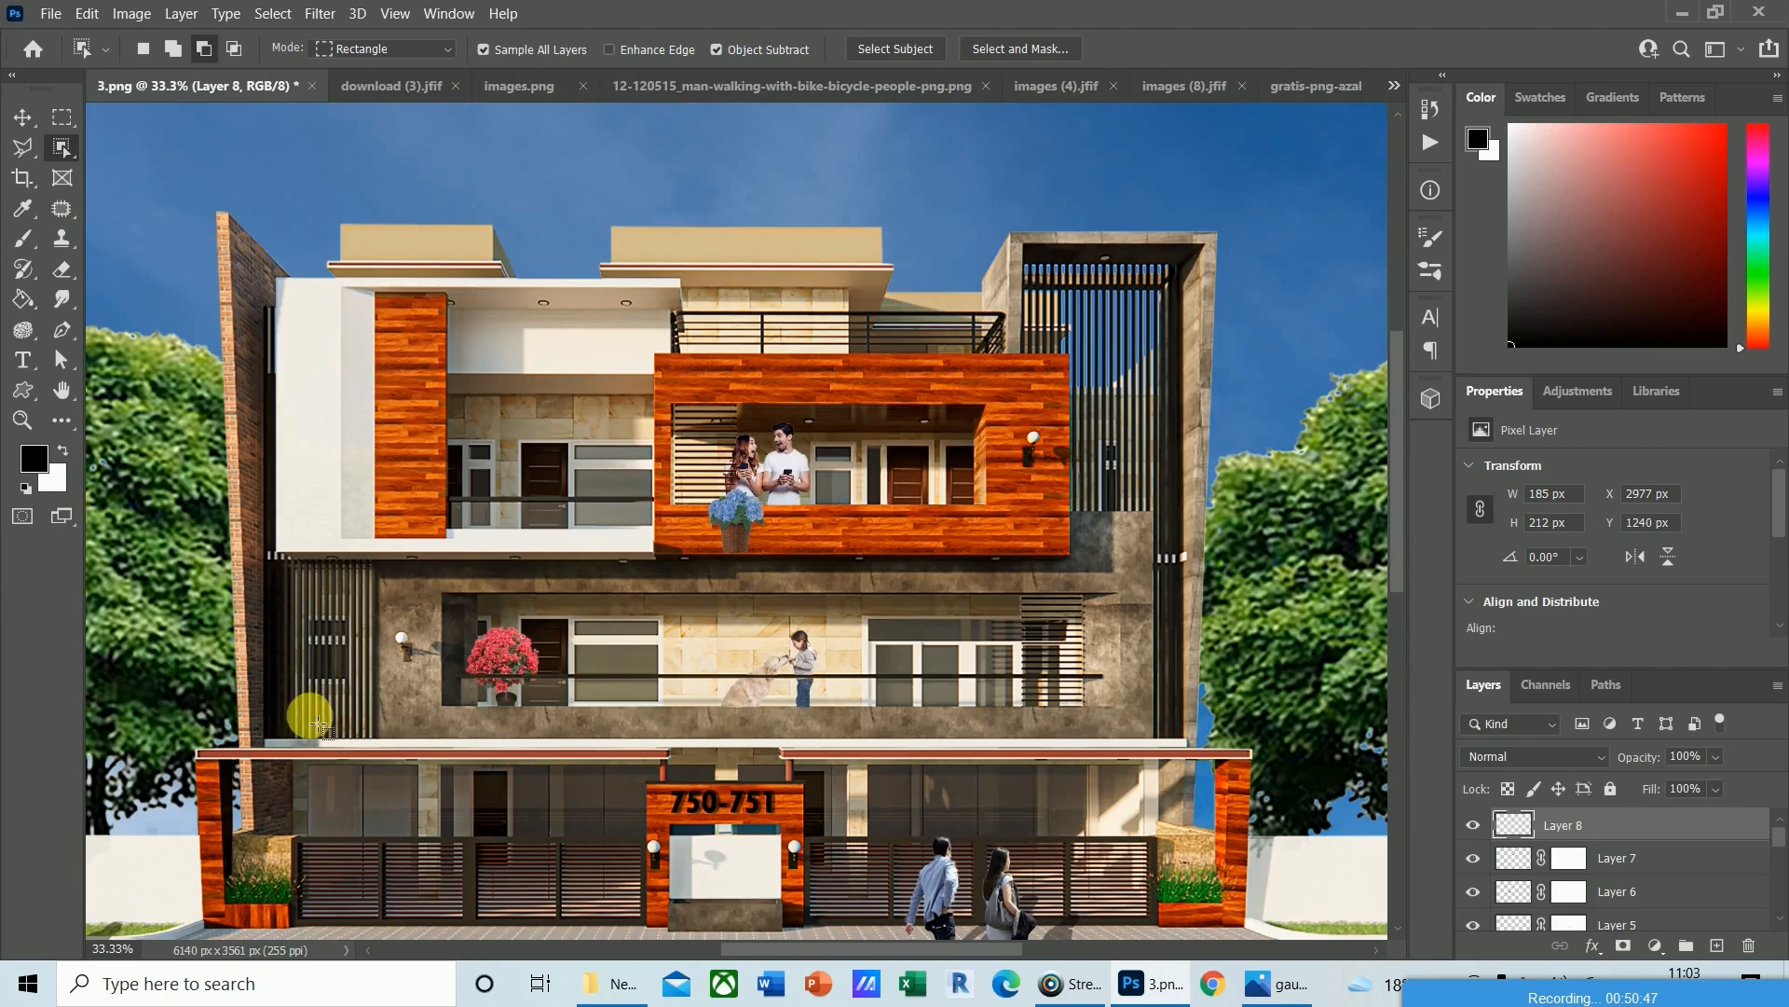
key("v")
left_click_drag(743, 538, 479, 507)
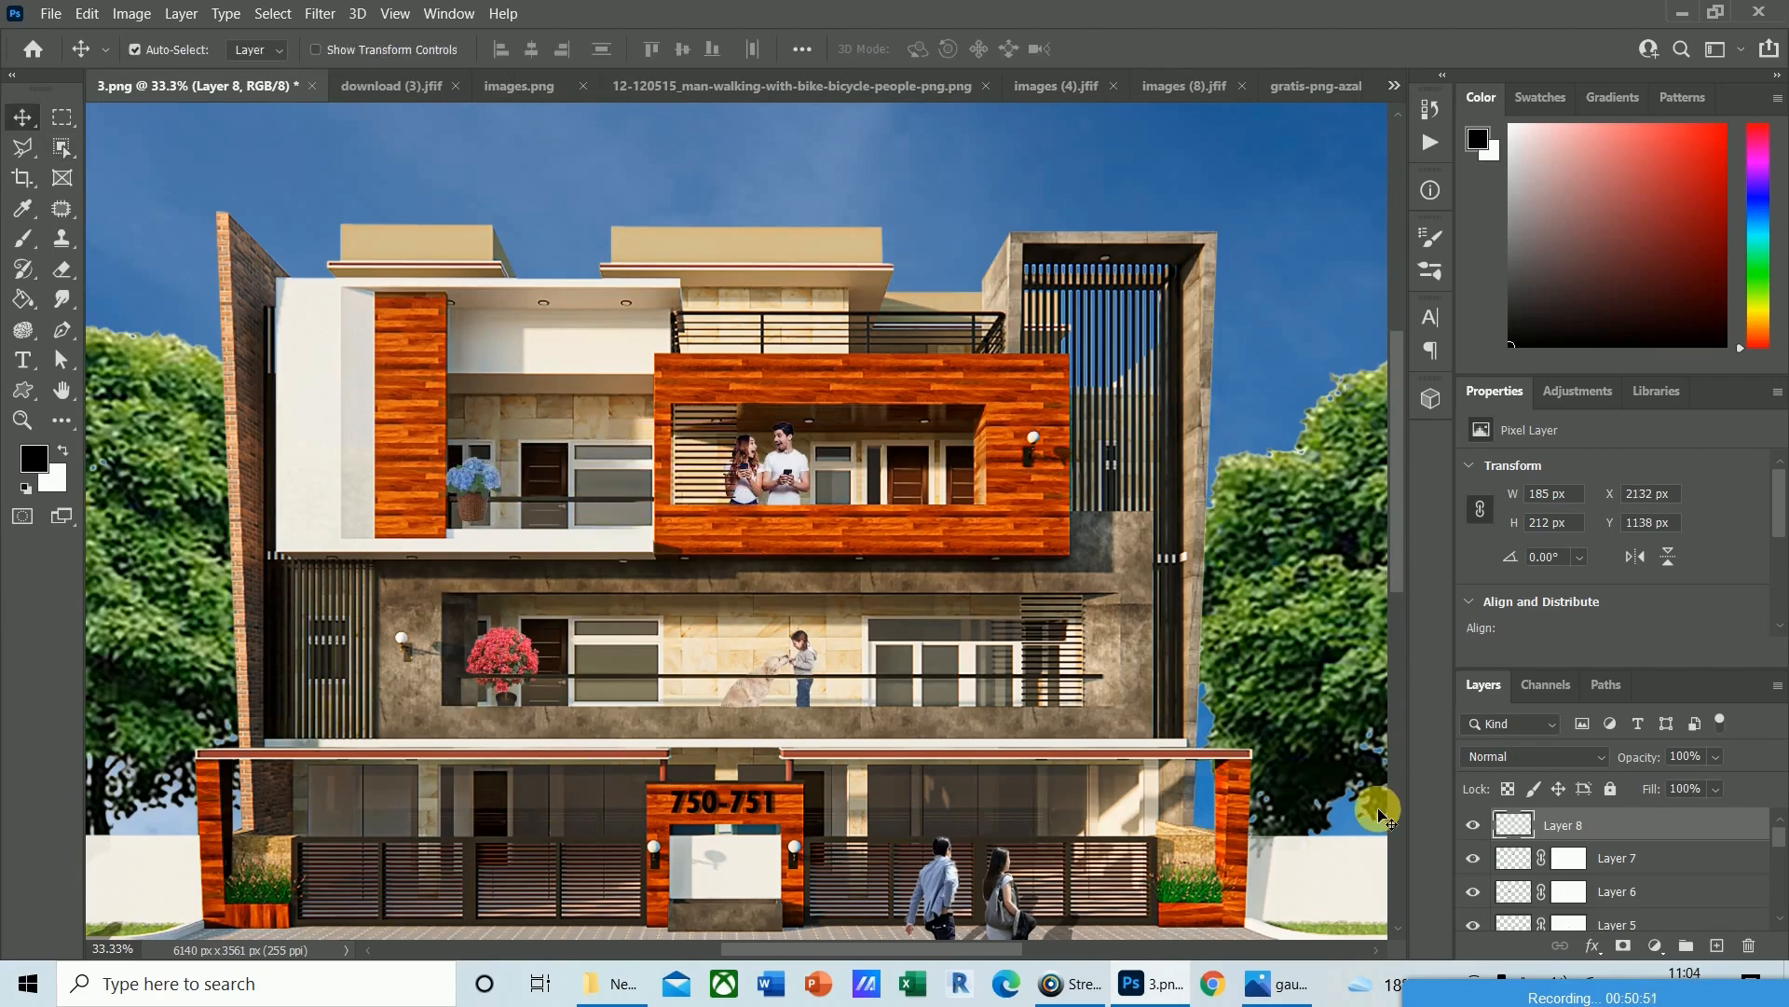
left_click_drag(1375, 814, 1366, 802)
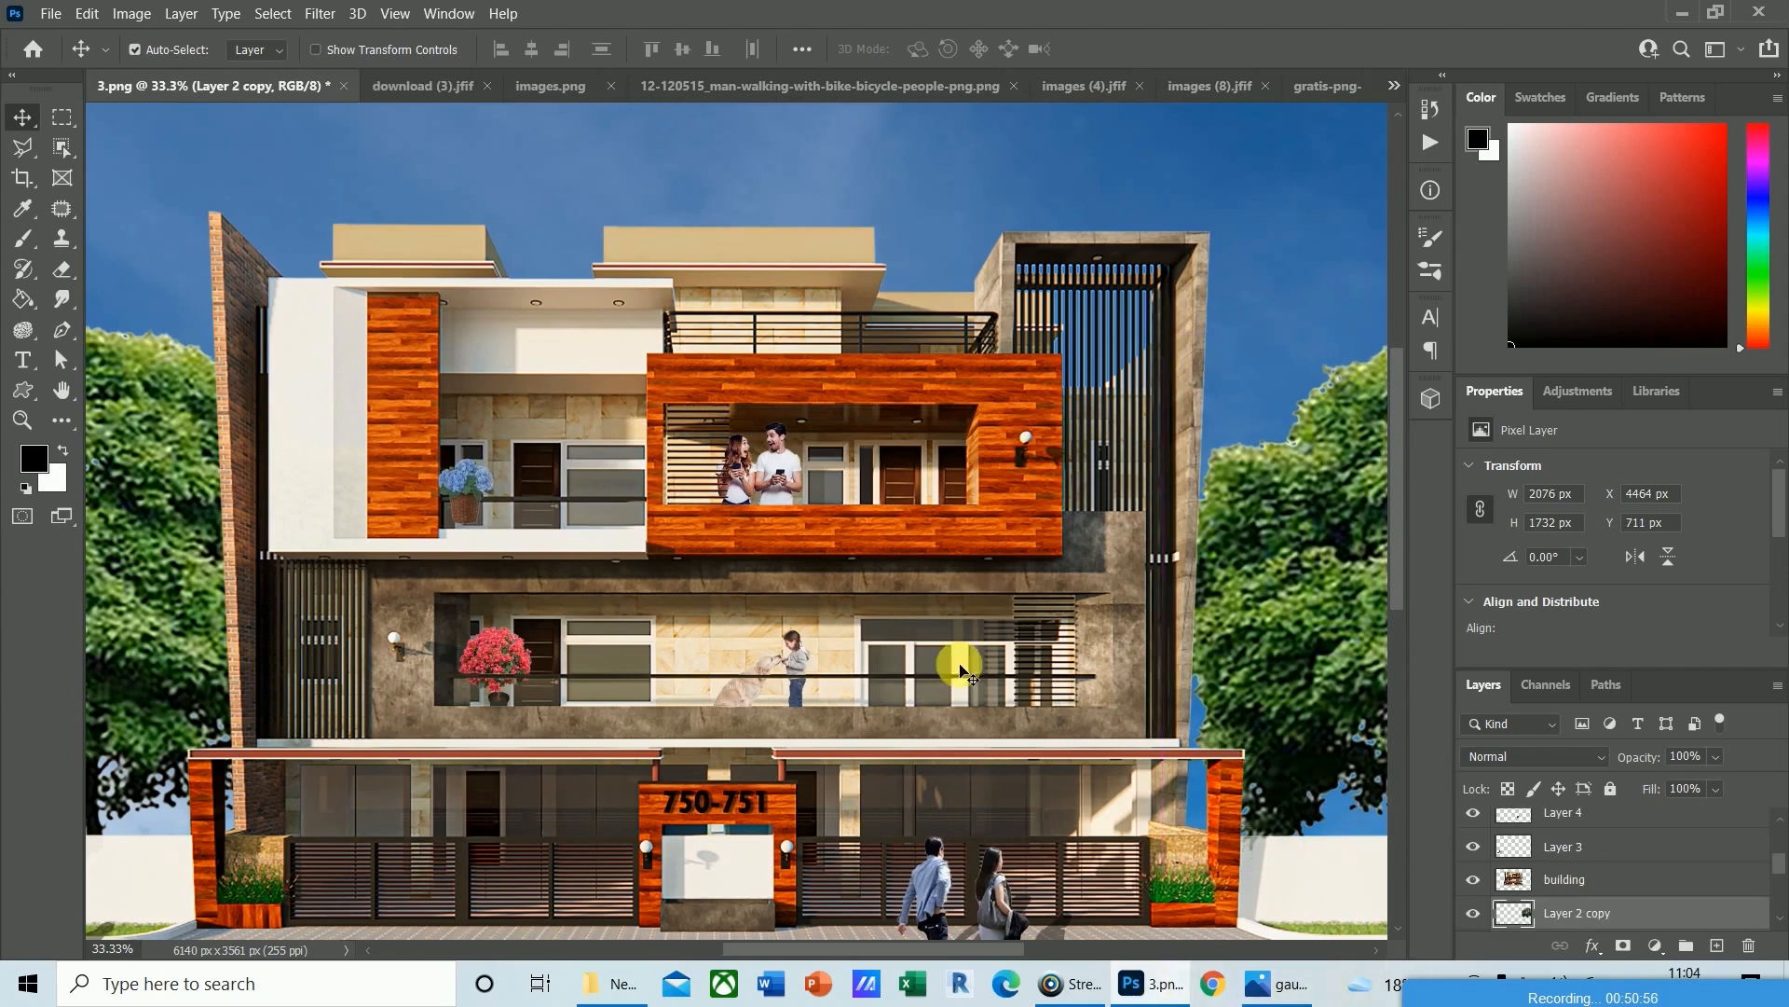
left_click(460, 477)
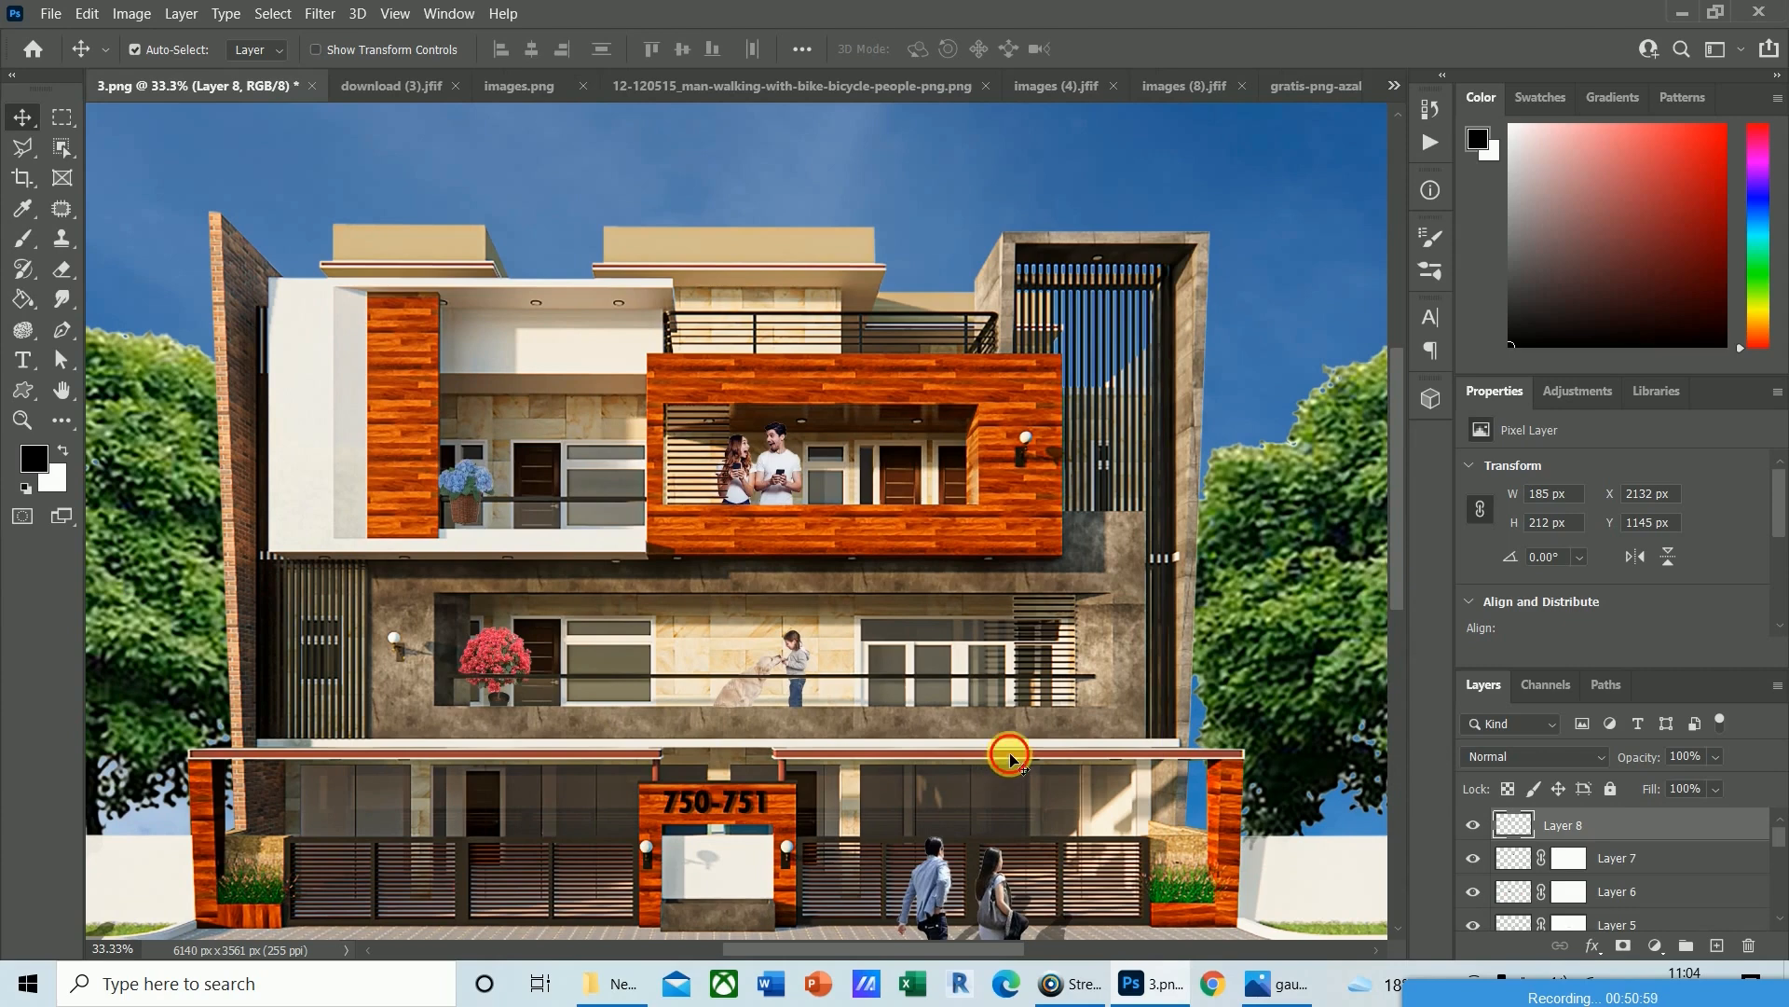
left_click(1010, 756)
left_click_drag(1010, 757, 1014, 766)
Undo the move and pasting of the hydrangea pot.
key("ctrl+z")
key("ctrl+z")
key("ctrl+z")
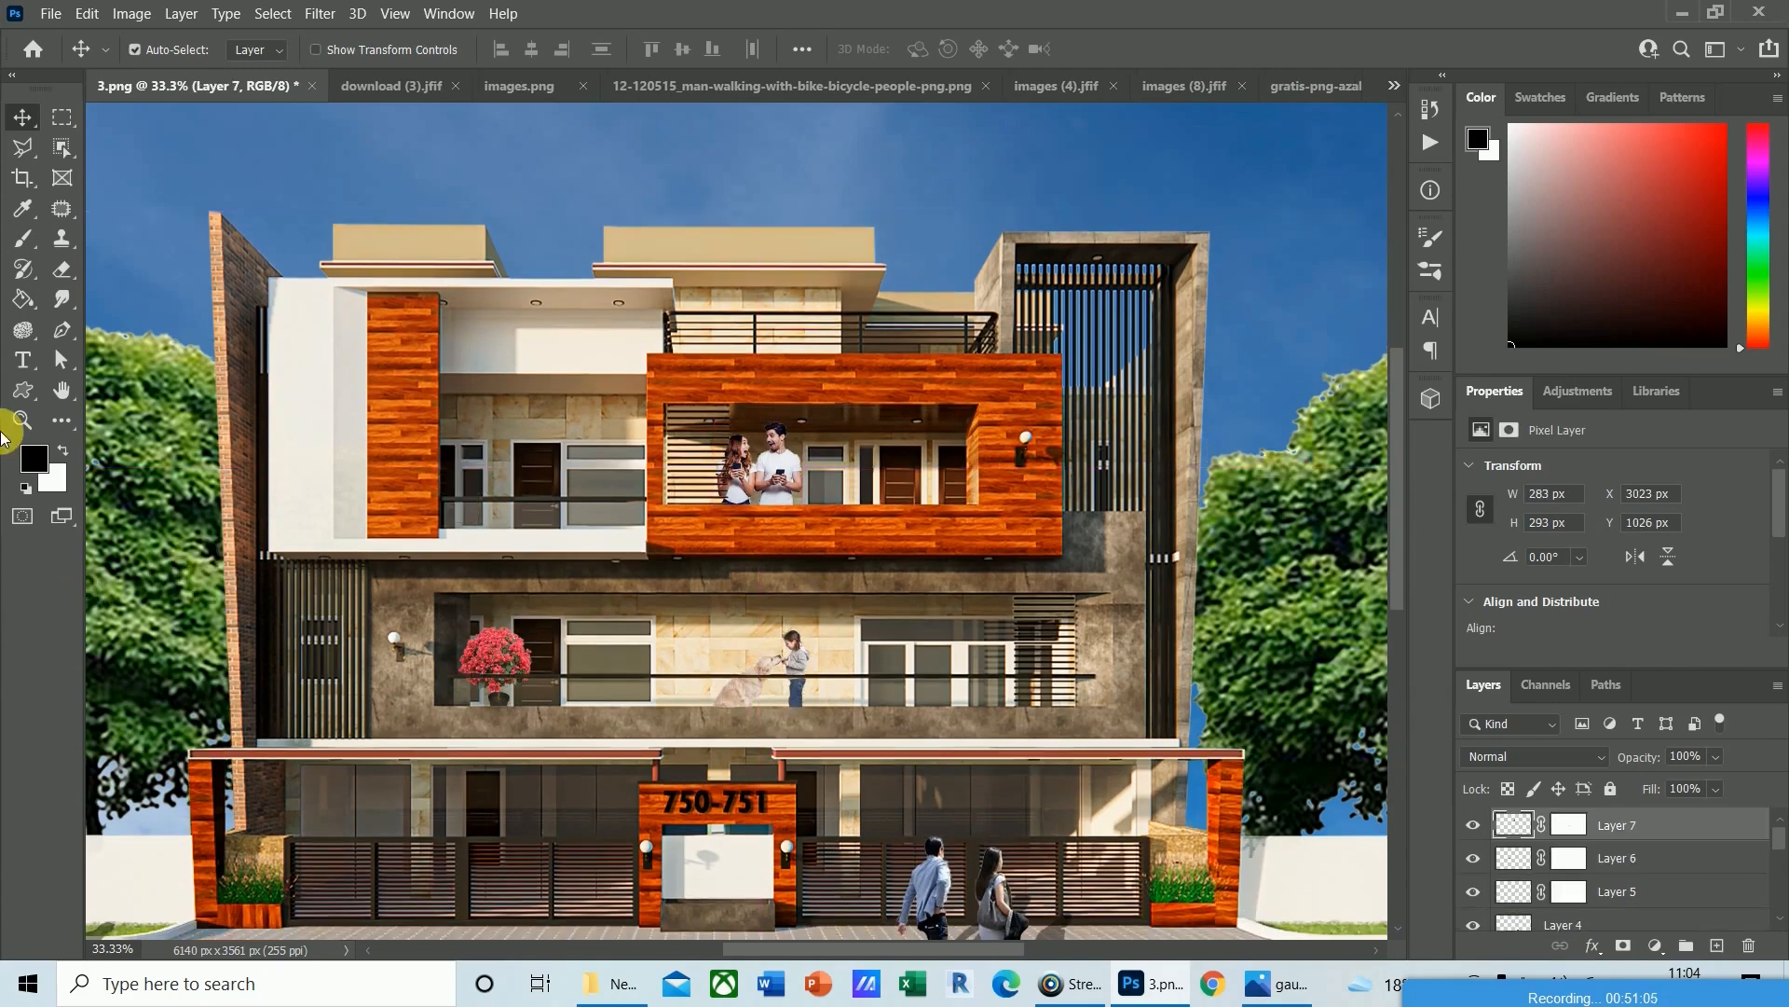
Return to images (1).png with the cut-out hydrangea pot and paste the pot into 3.png as a new layer.
key("ctrl+Tab")
key("ctrl+Tab")
key("ctrl+Tab")
key("ctrl+Tab")
key("ctrl+Tab")
key("ctrl+Tab")
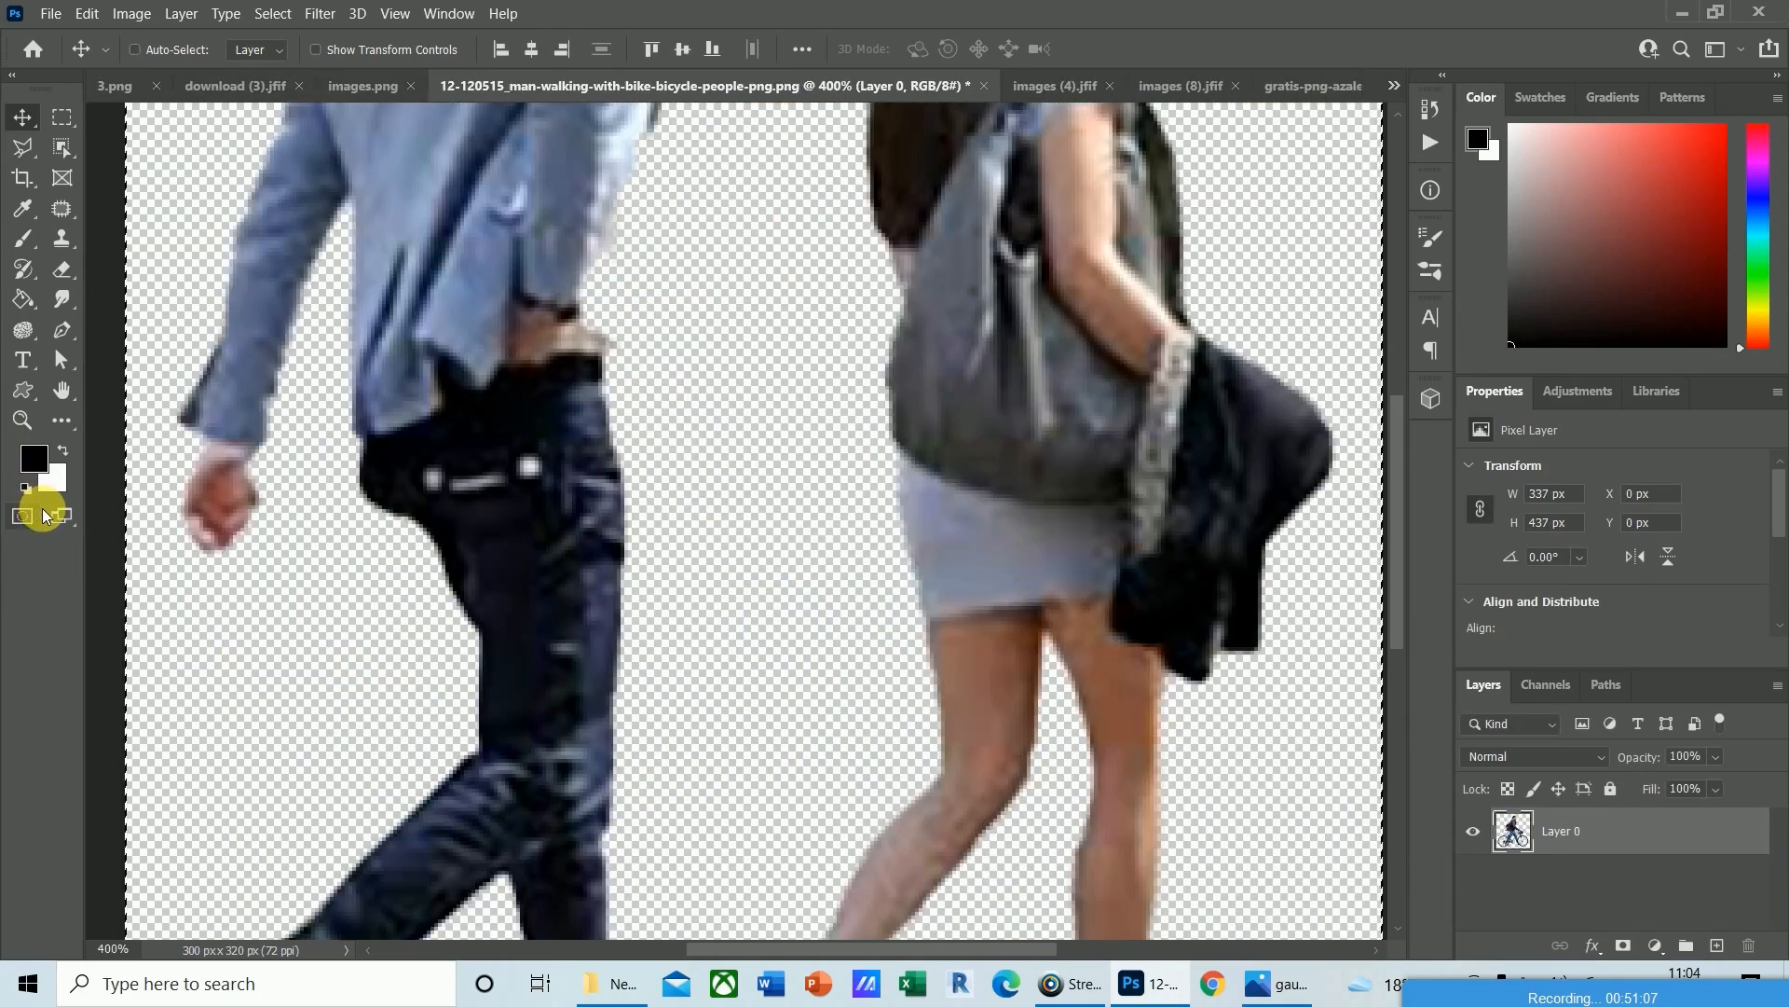
key("ctrl+Tab")
key("ctrl+Tab")
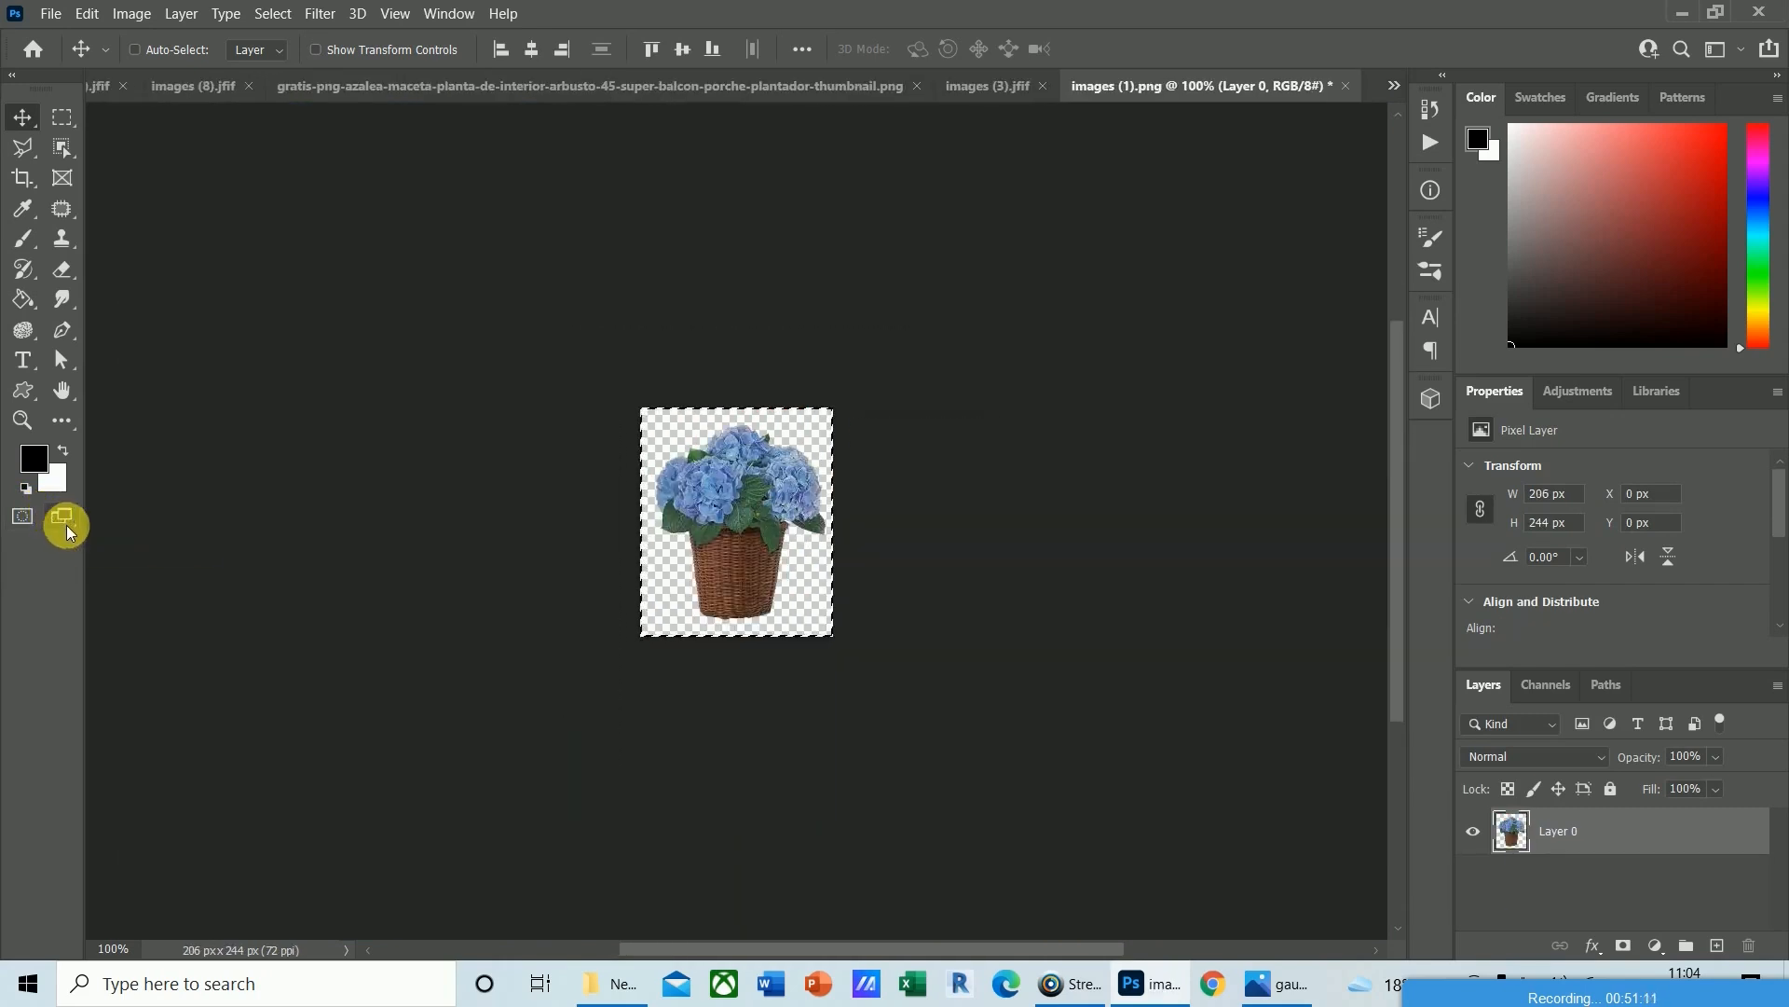
key("ctrl+Tab")
key("ctrl+v")
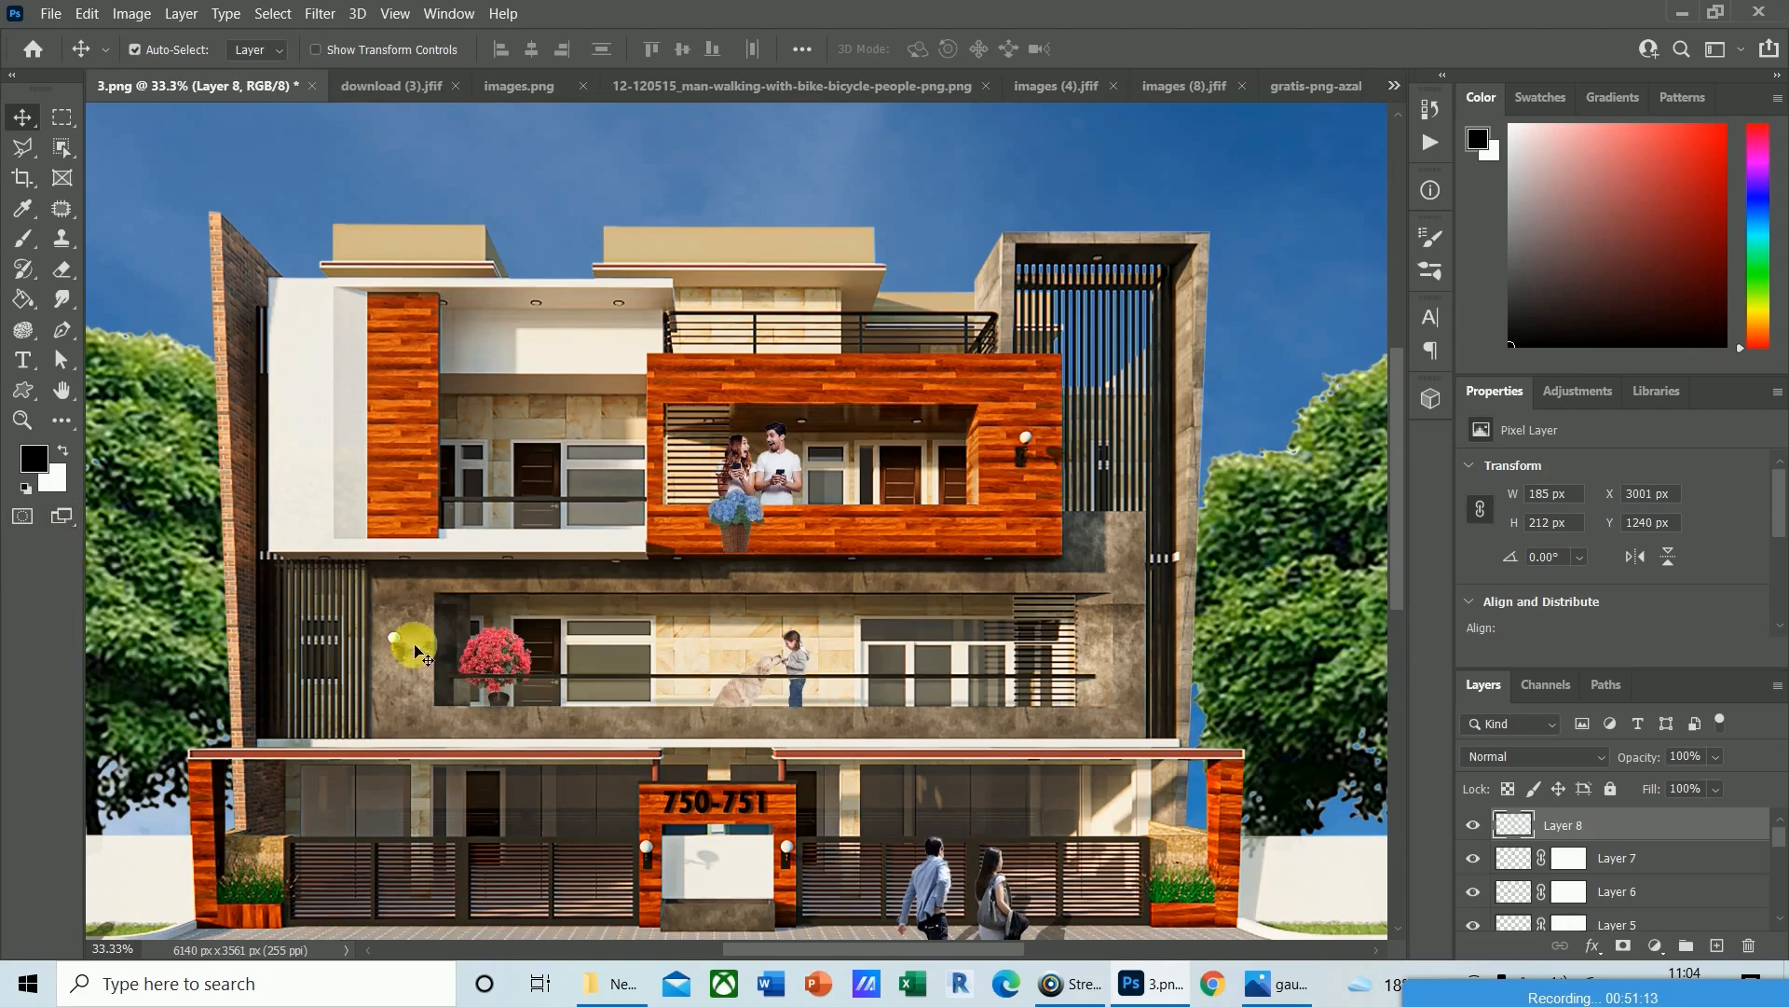
Move the hydrangea pot onto the upper balcony next to the timber wall, at about X 2163 px and Y 1177 px.
left_click_drag(733, 522, 480, 508)
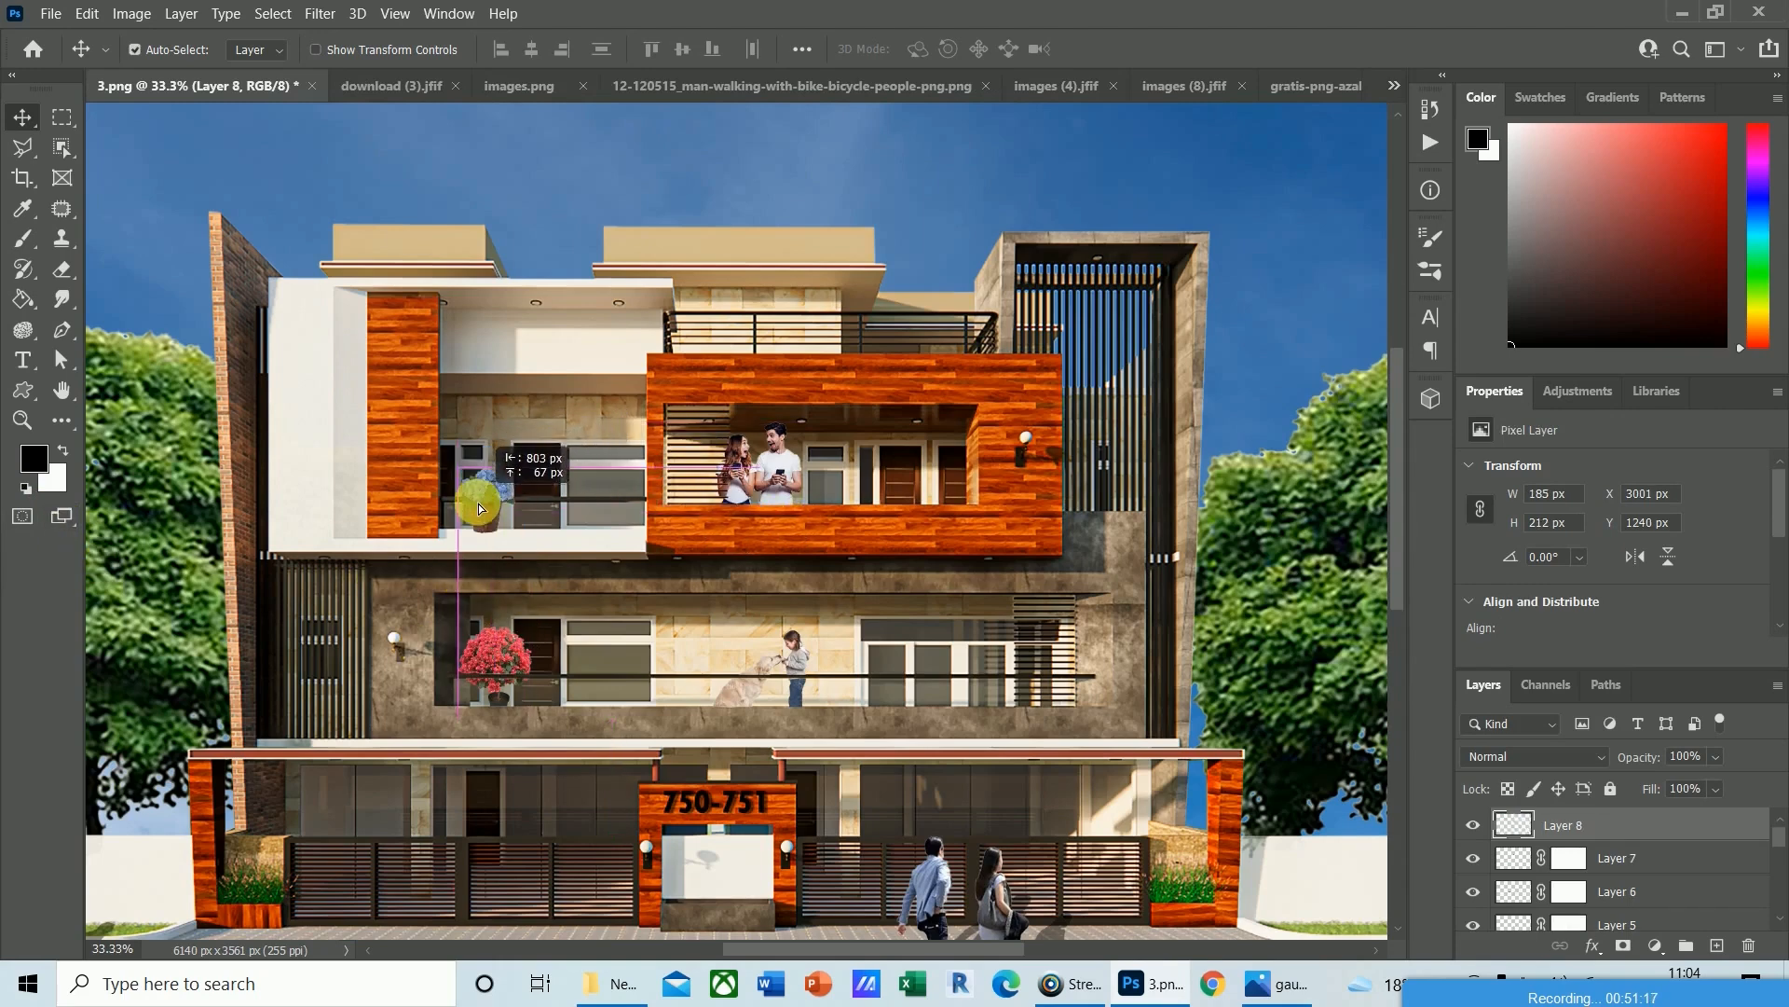
key("Left")
key("Left")
key("Left")
key("Left")
key("Left")
key("Left")
key("Left")
key("Left")
key("Left")
key("Left")
key("Left")
key("Left")
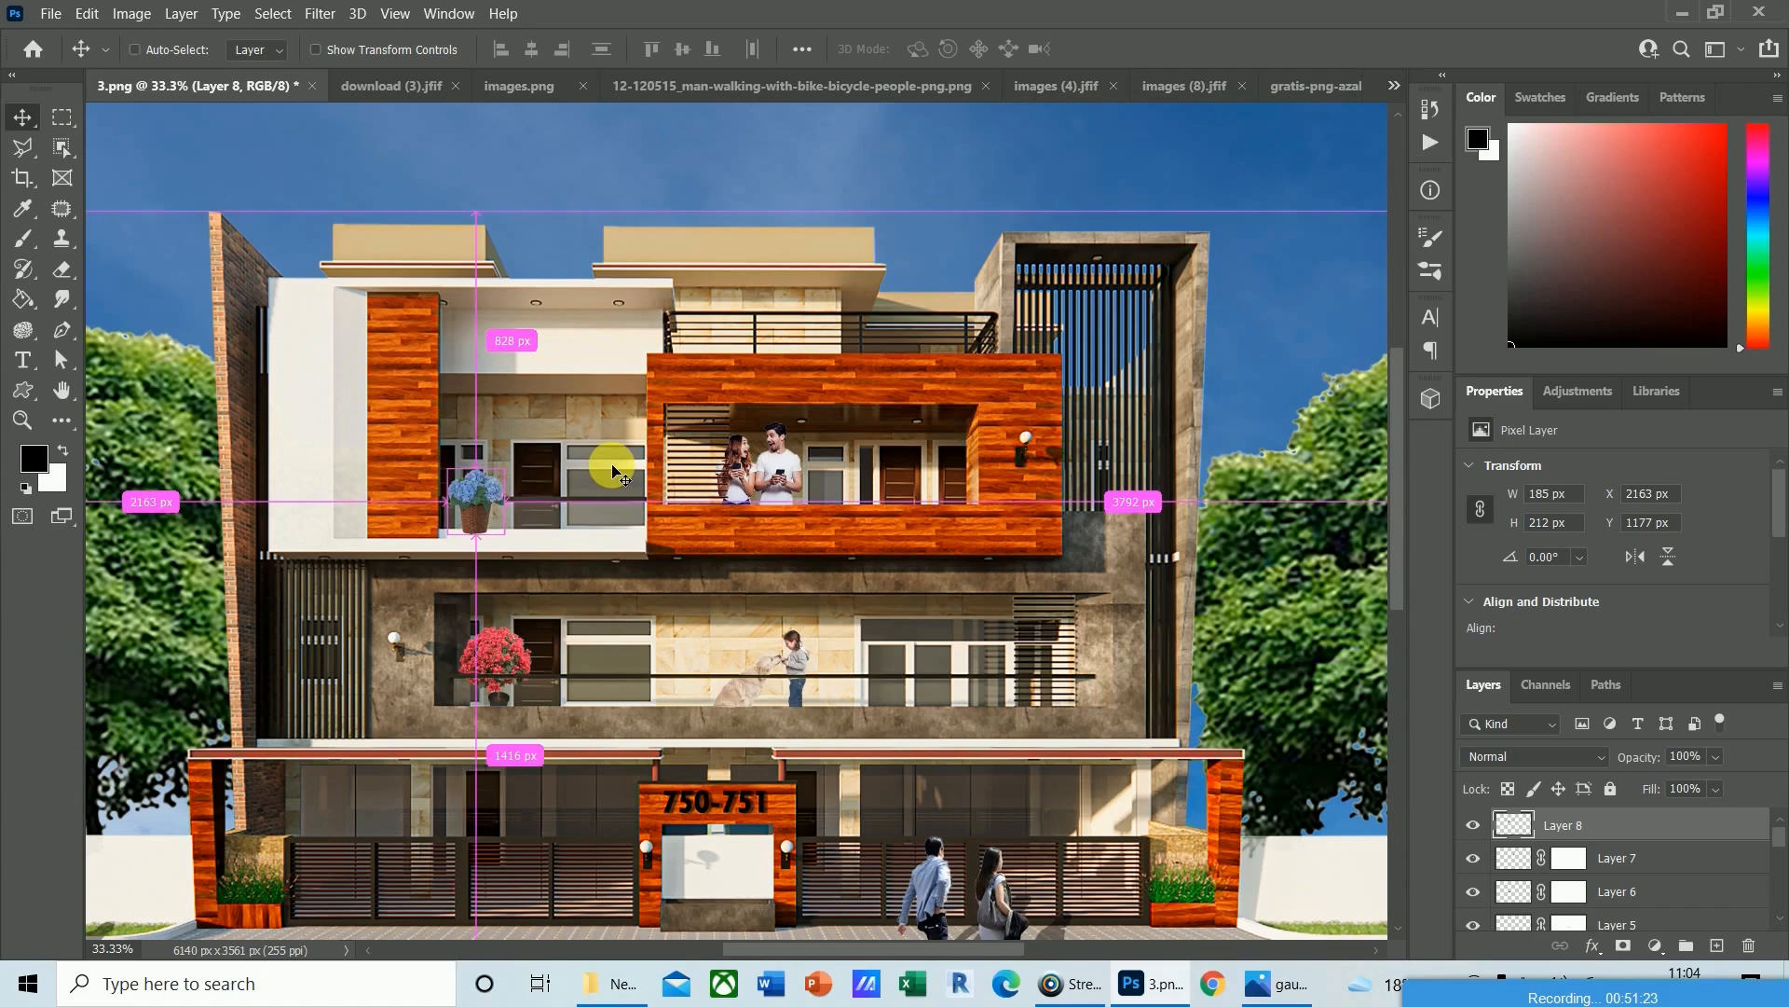
Add a layer mask to Layer 8 and set up a black brush of size 15 for masking the pot.
scroll(613, 470, "up", 3)
left_click_drag(852, 949, 759, 962)
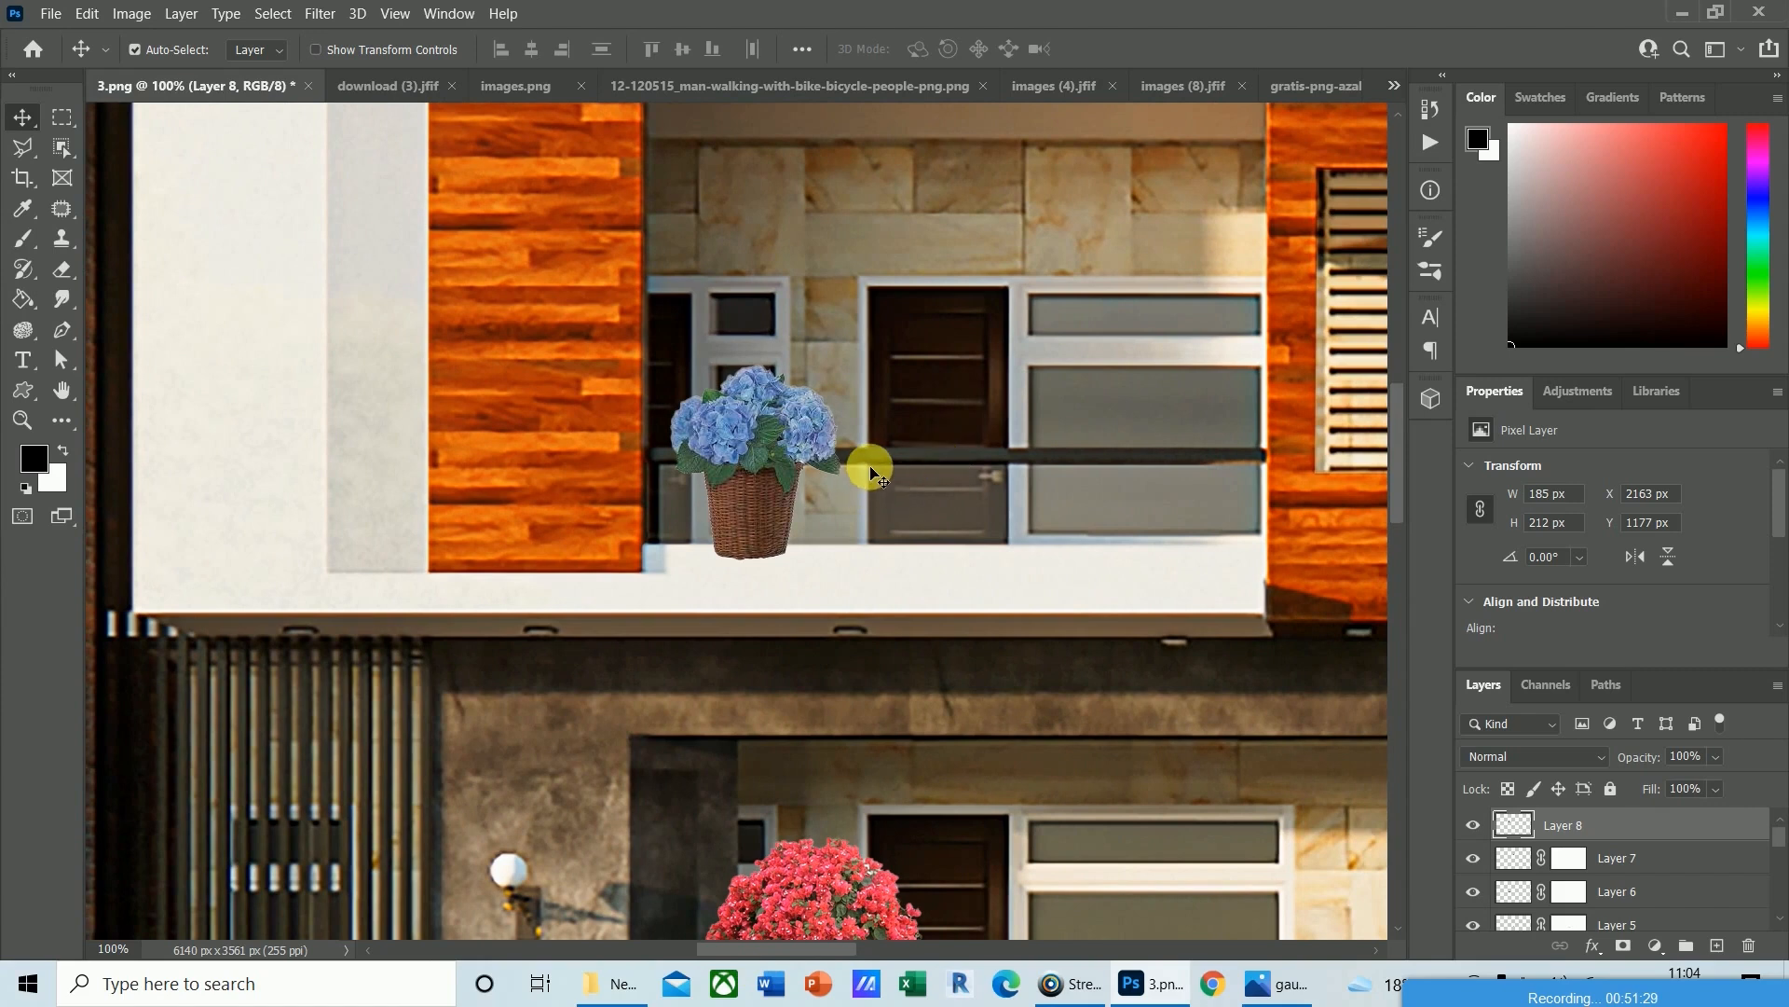
left_click(1622, 945)
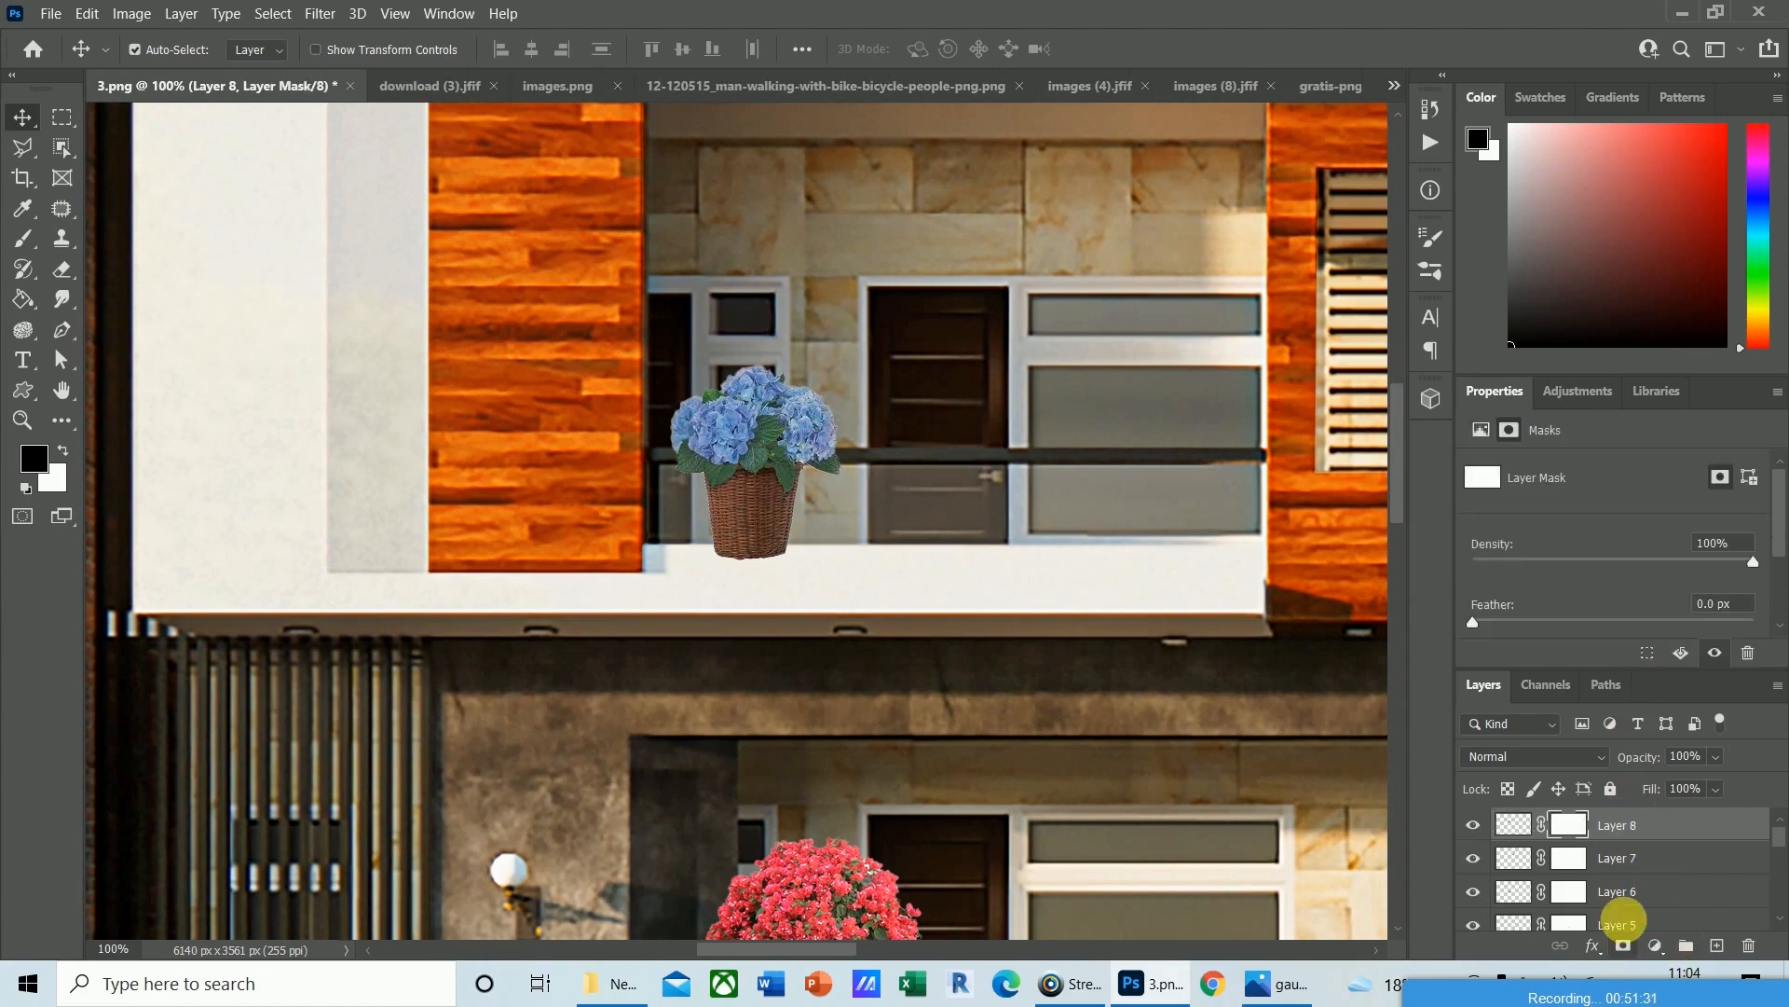
key("b")
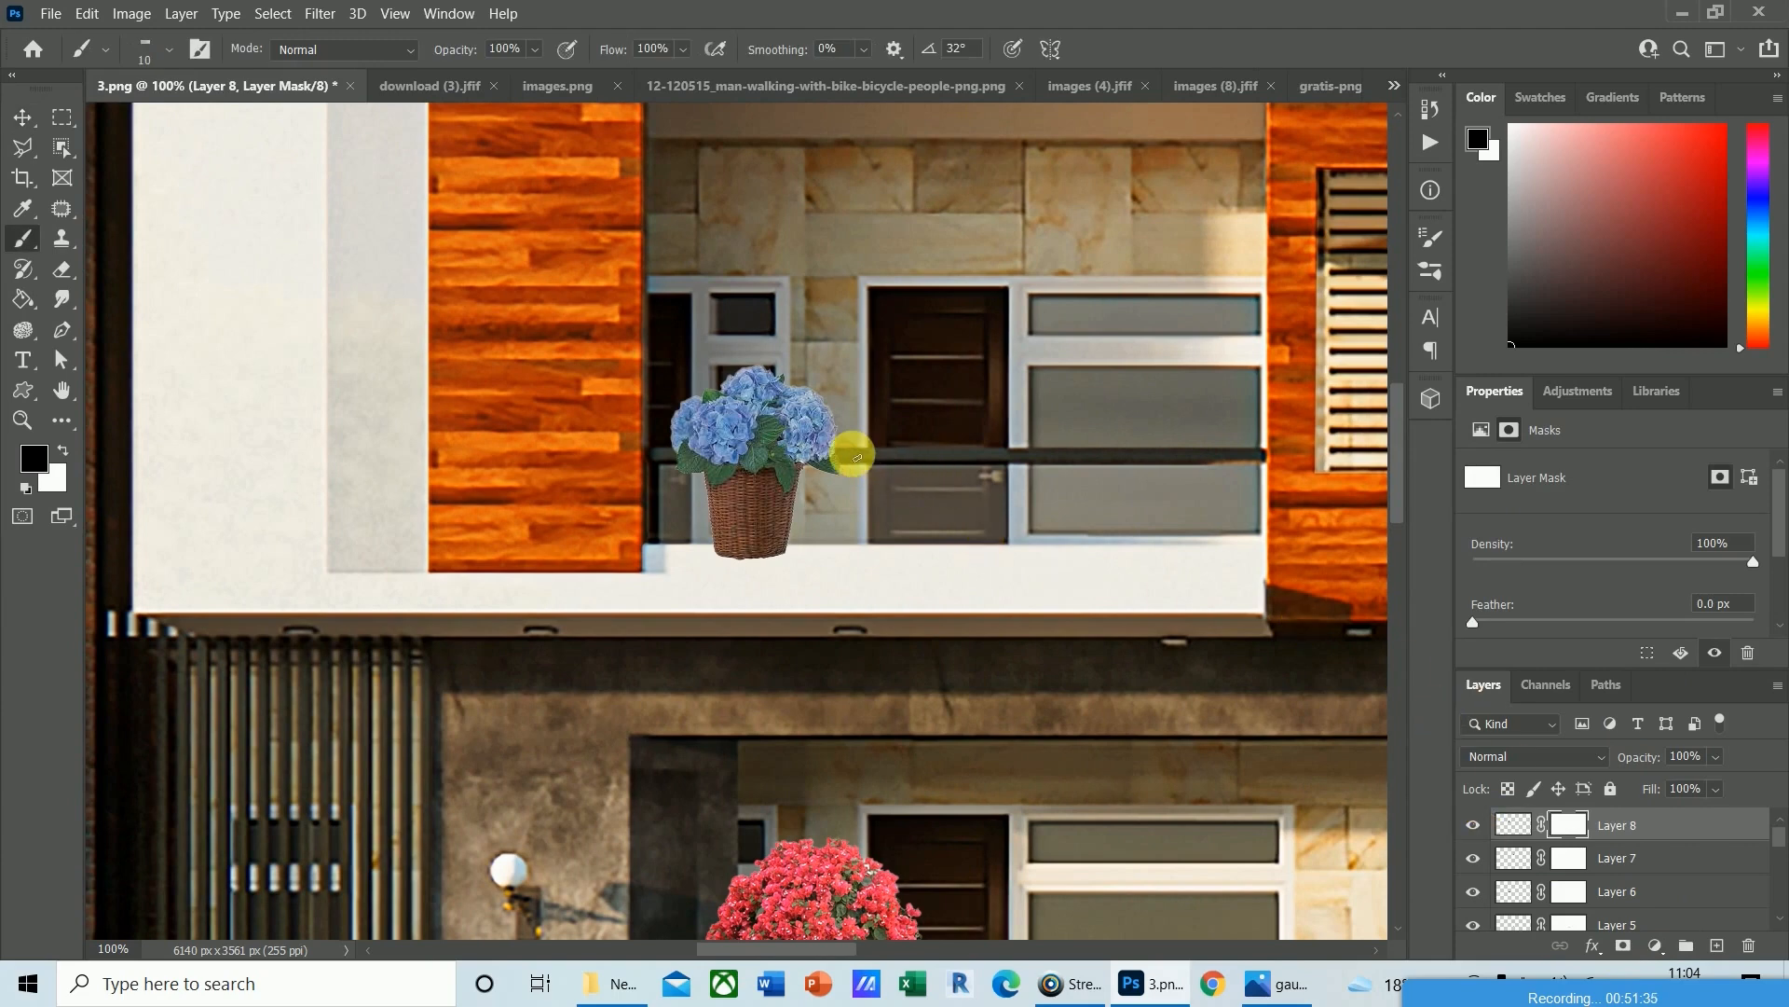
key("ctrl+plus")
key("ctrl+plus")
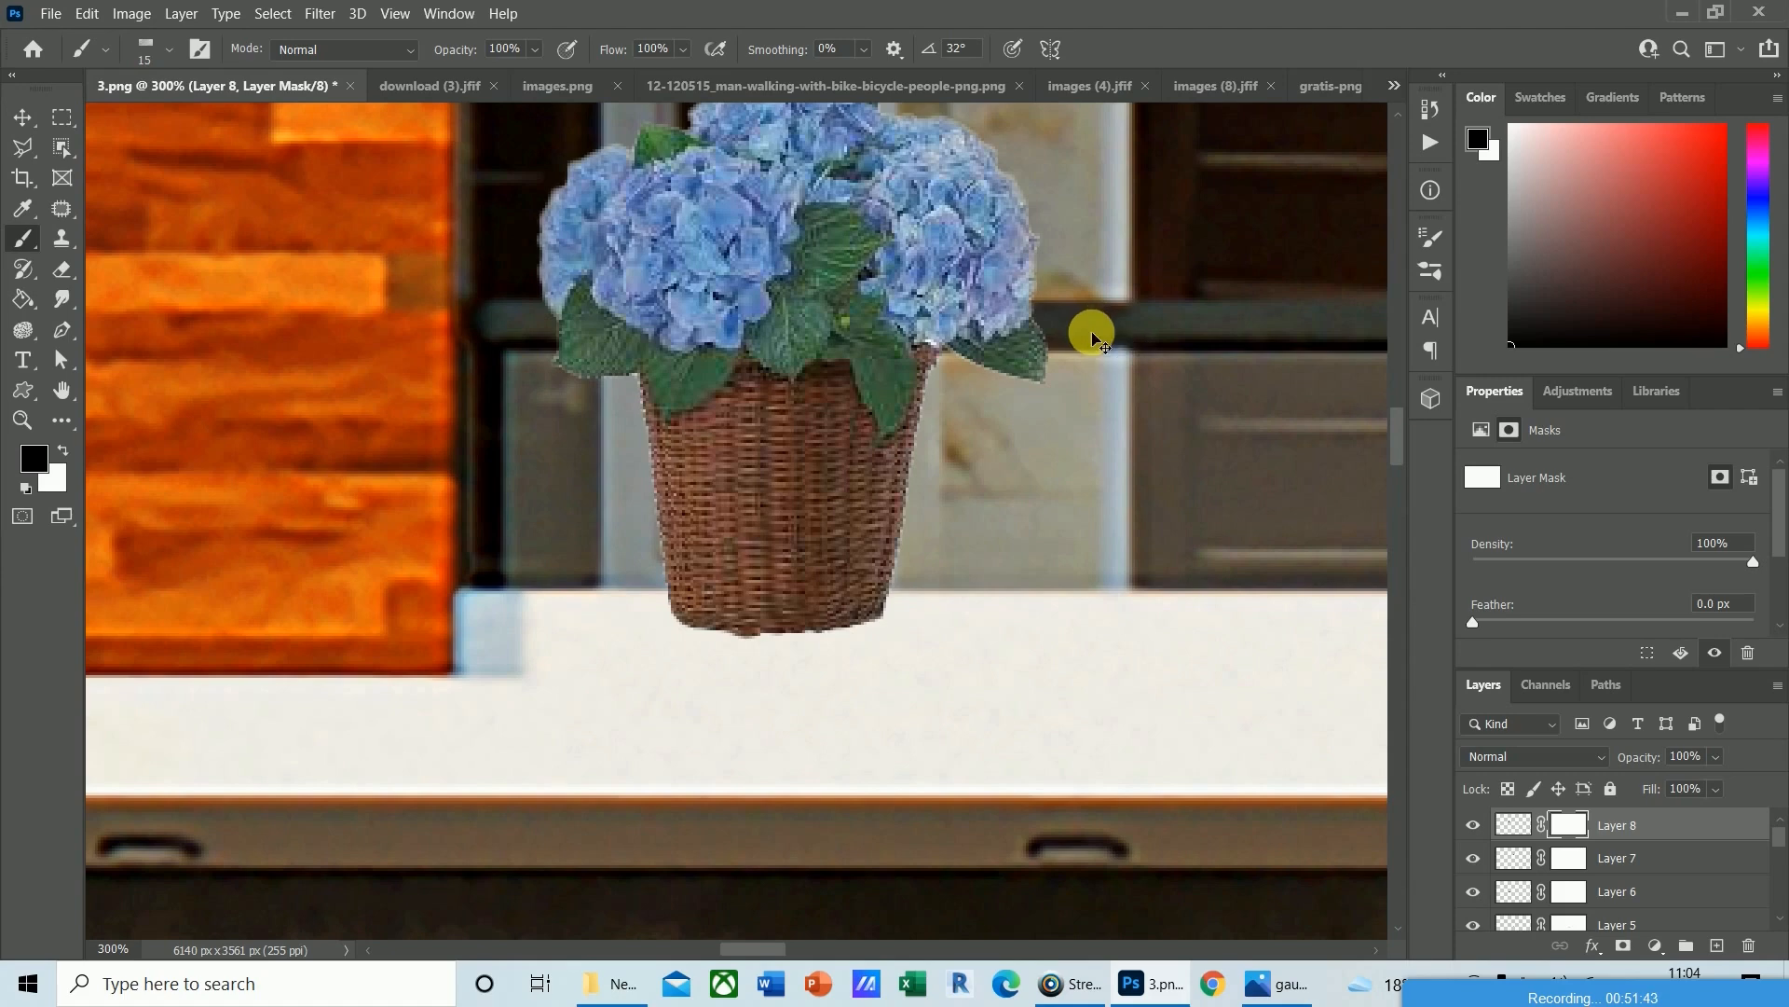
Mask out in black a straight band of the hydrangea plant along the balcony handrail so the rail passes in front.
key("ctrl+plus")
key("ctrl+plus")
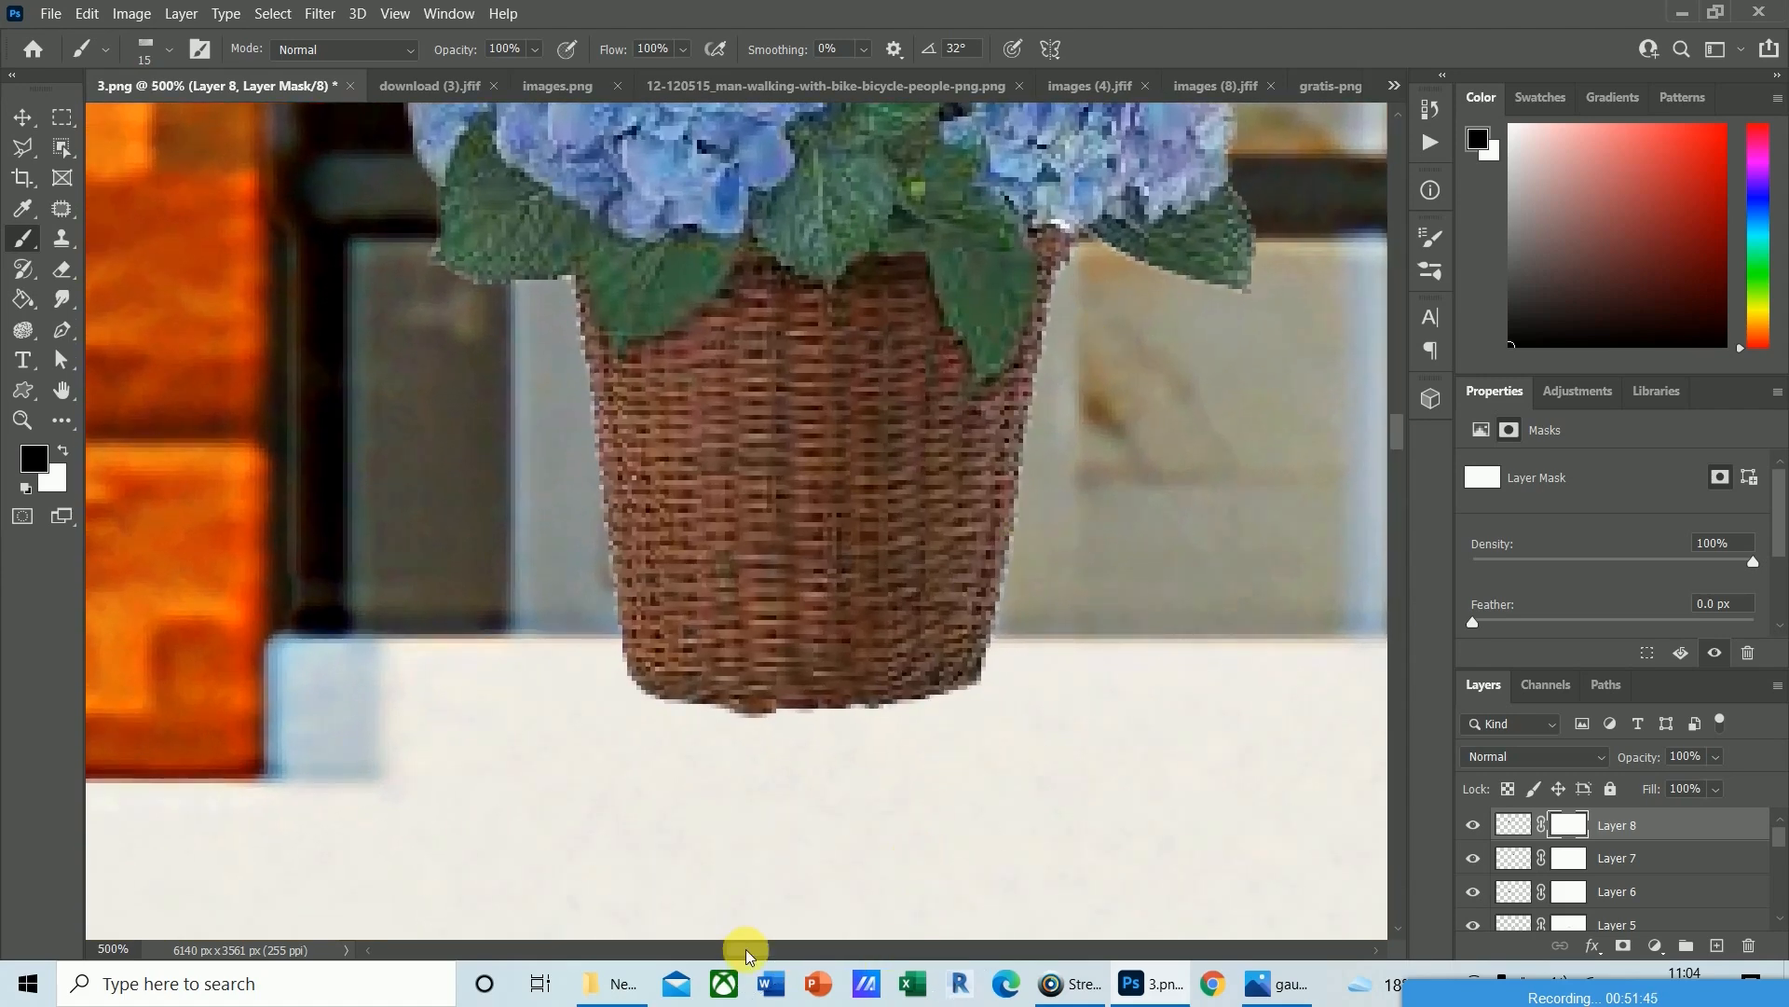
left_click_drag(746, 951, 823, 947)
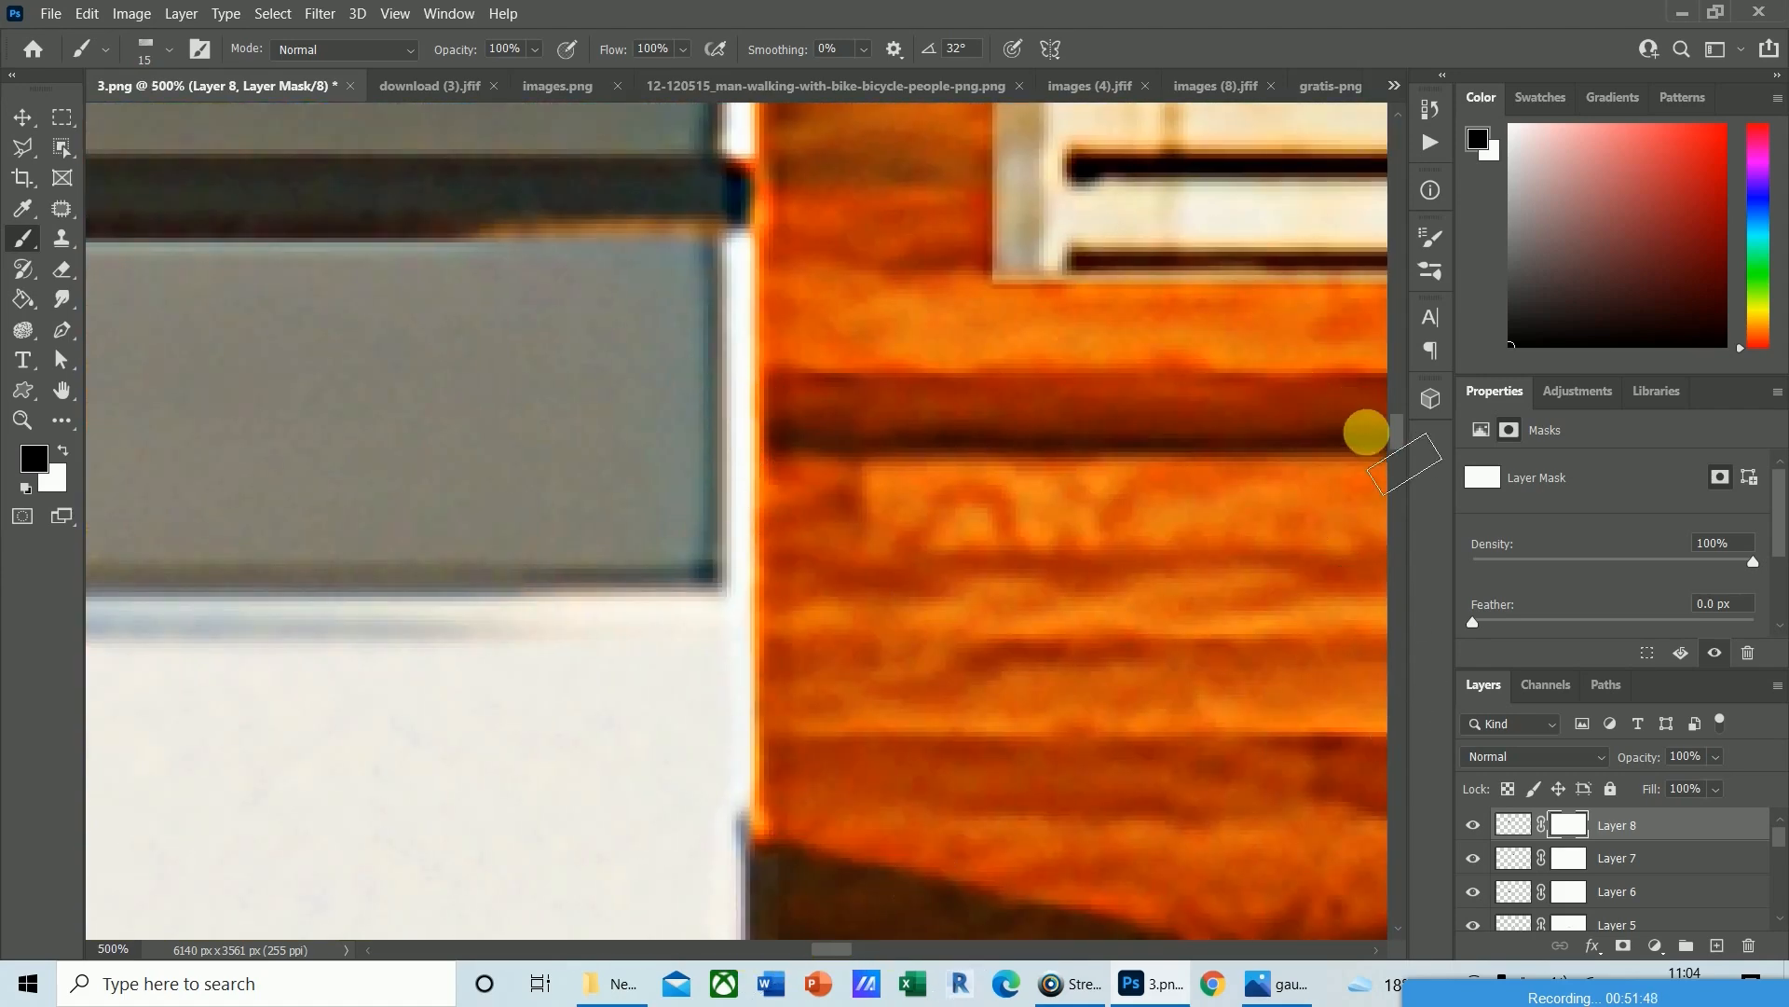
left_click_drag(1396, 444, 1395, 438)
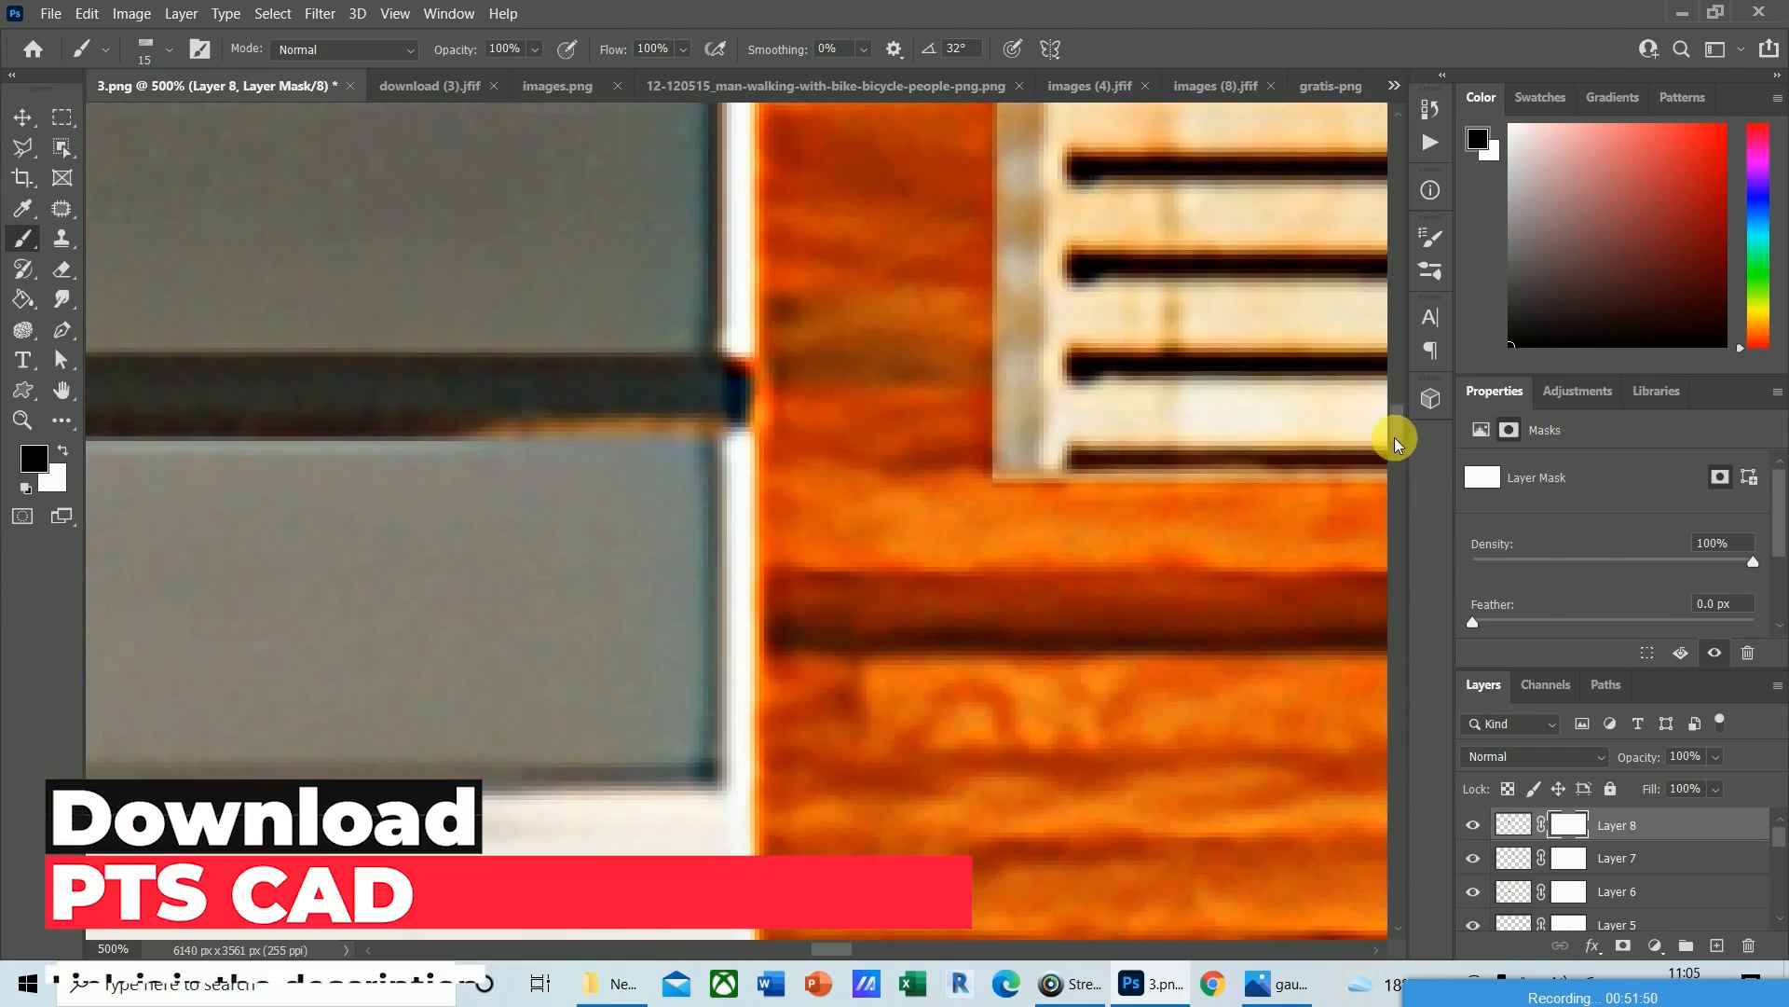
key("ctrl+minus")
key("ctrl+minus")
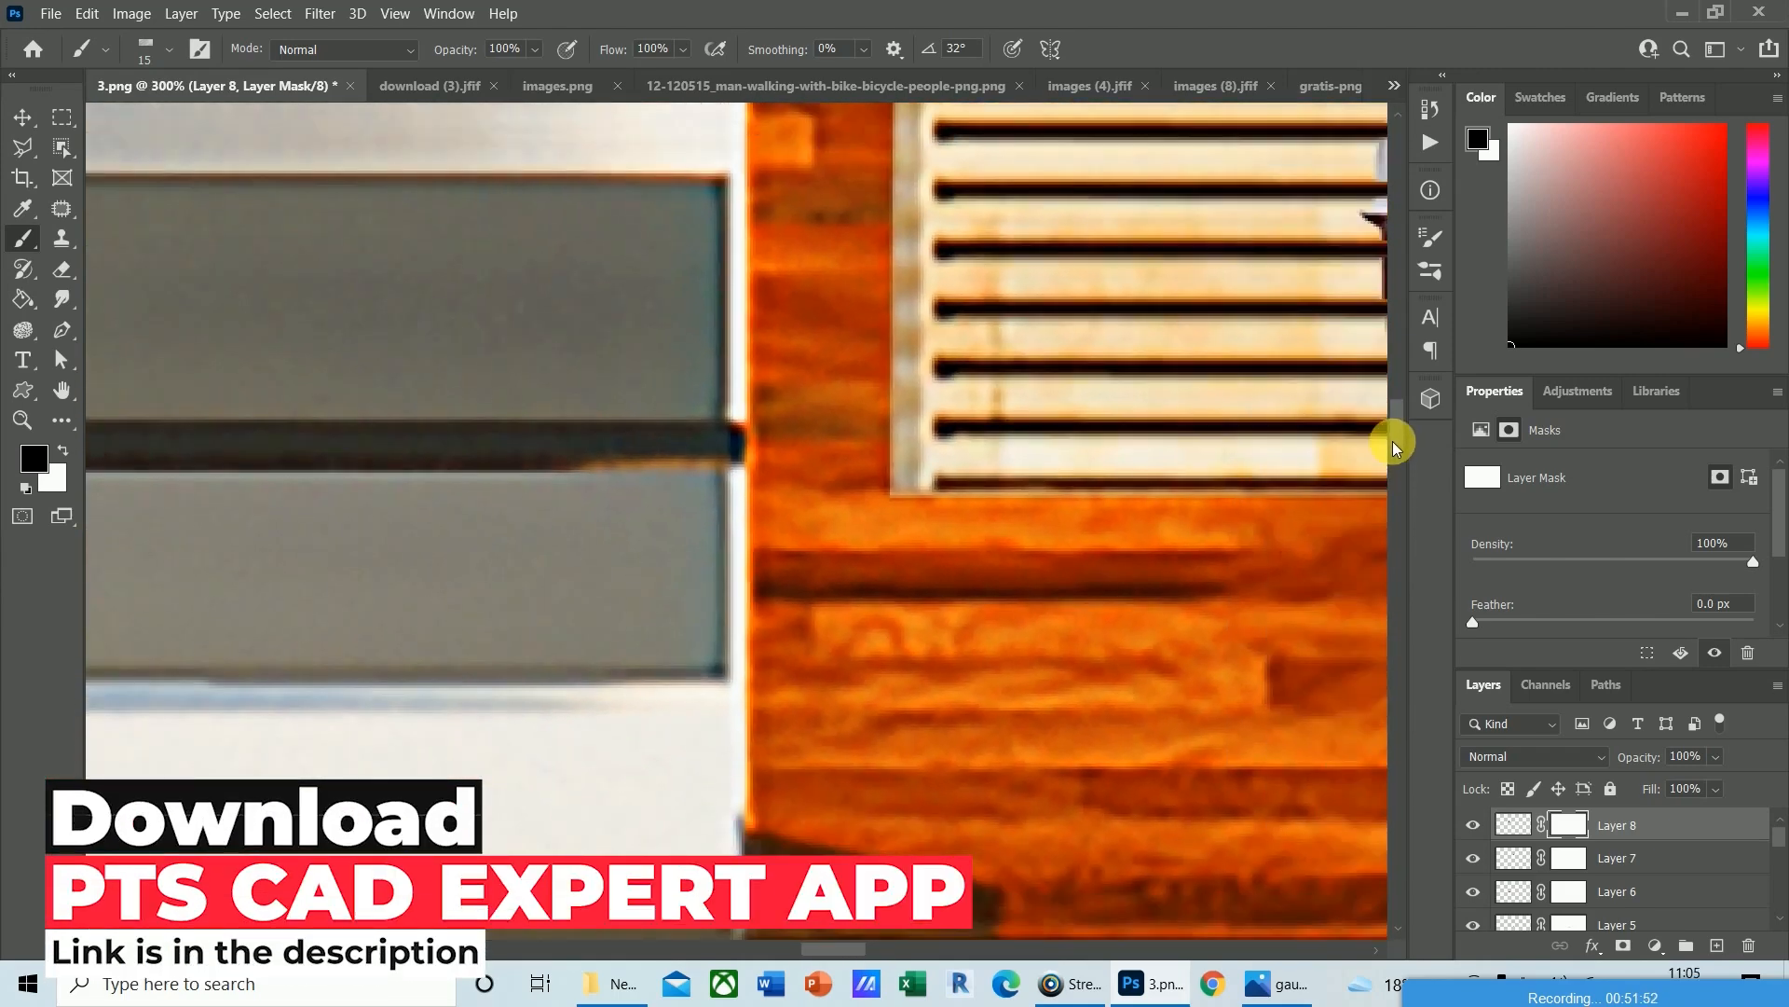
left_click_drag(835, 948, 781, 953)
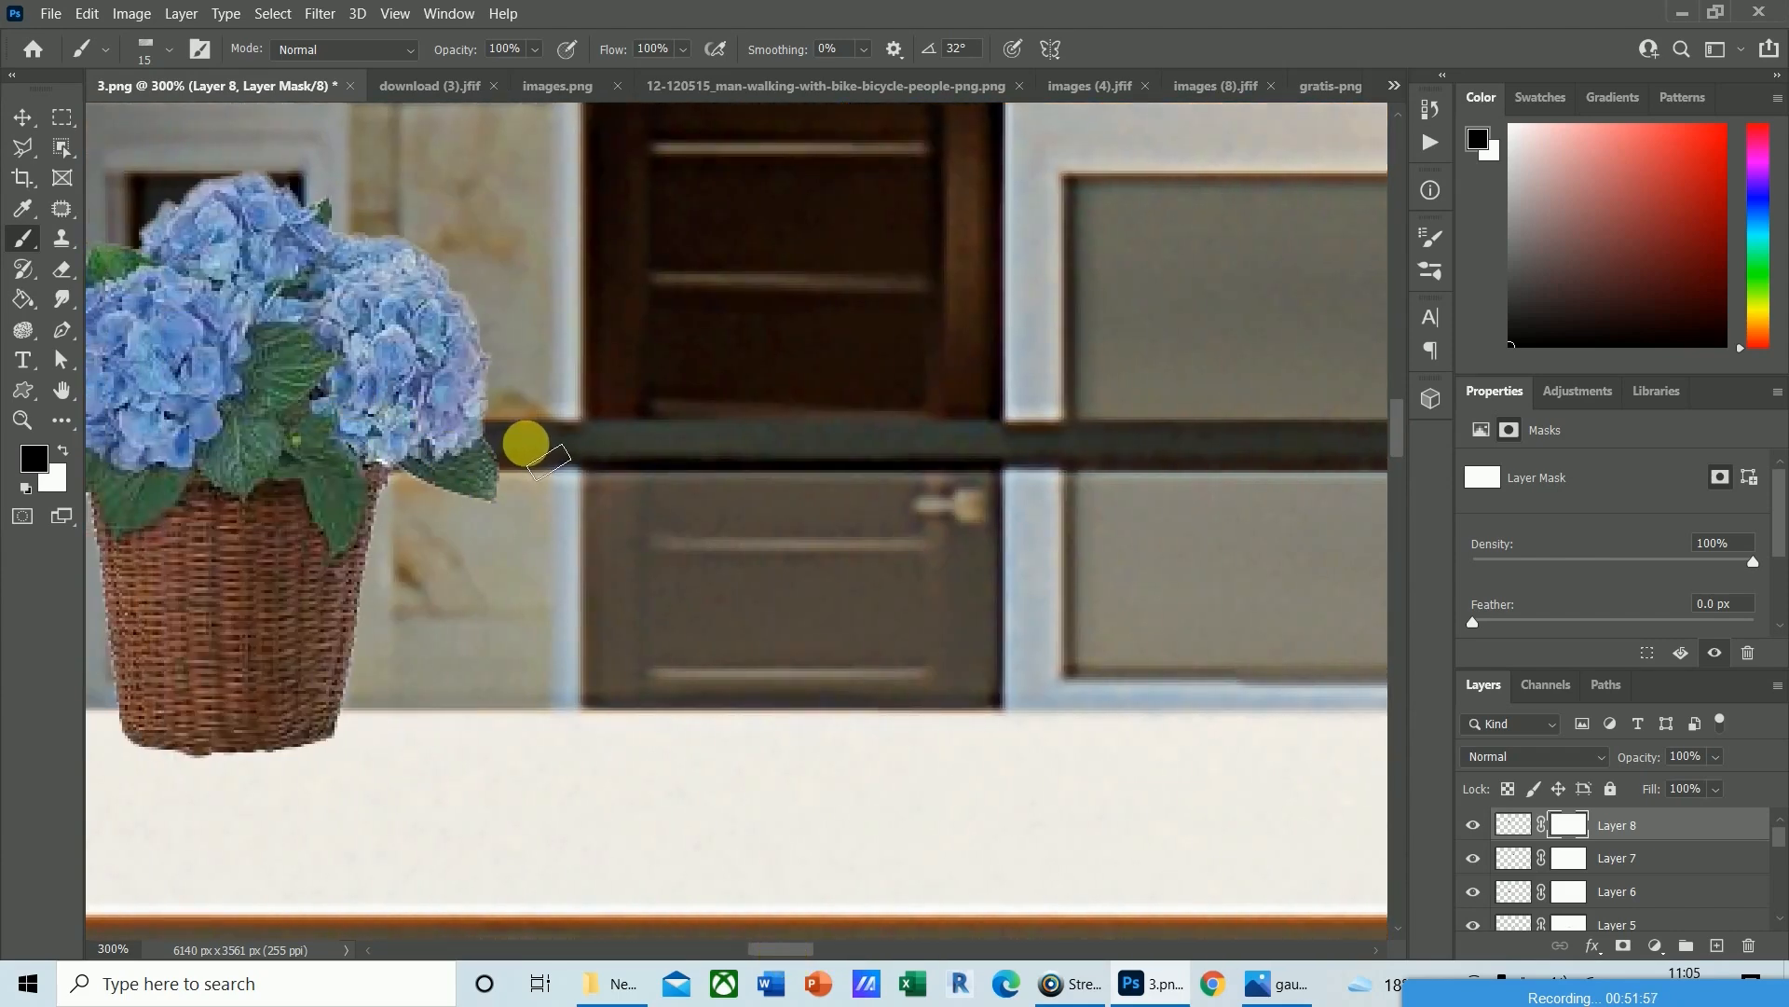
left_click_drag(787, 951, 769, 951)
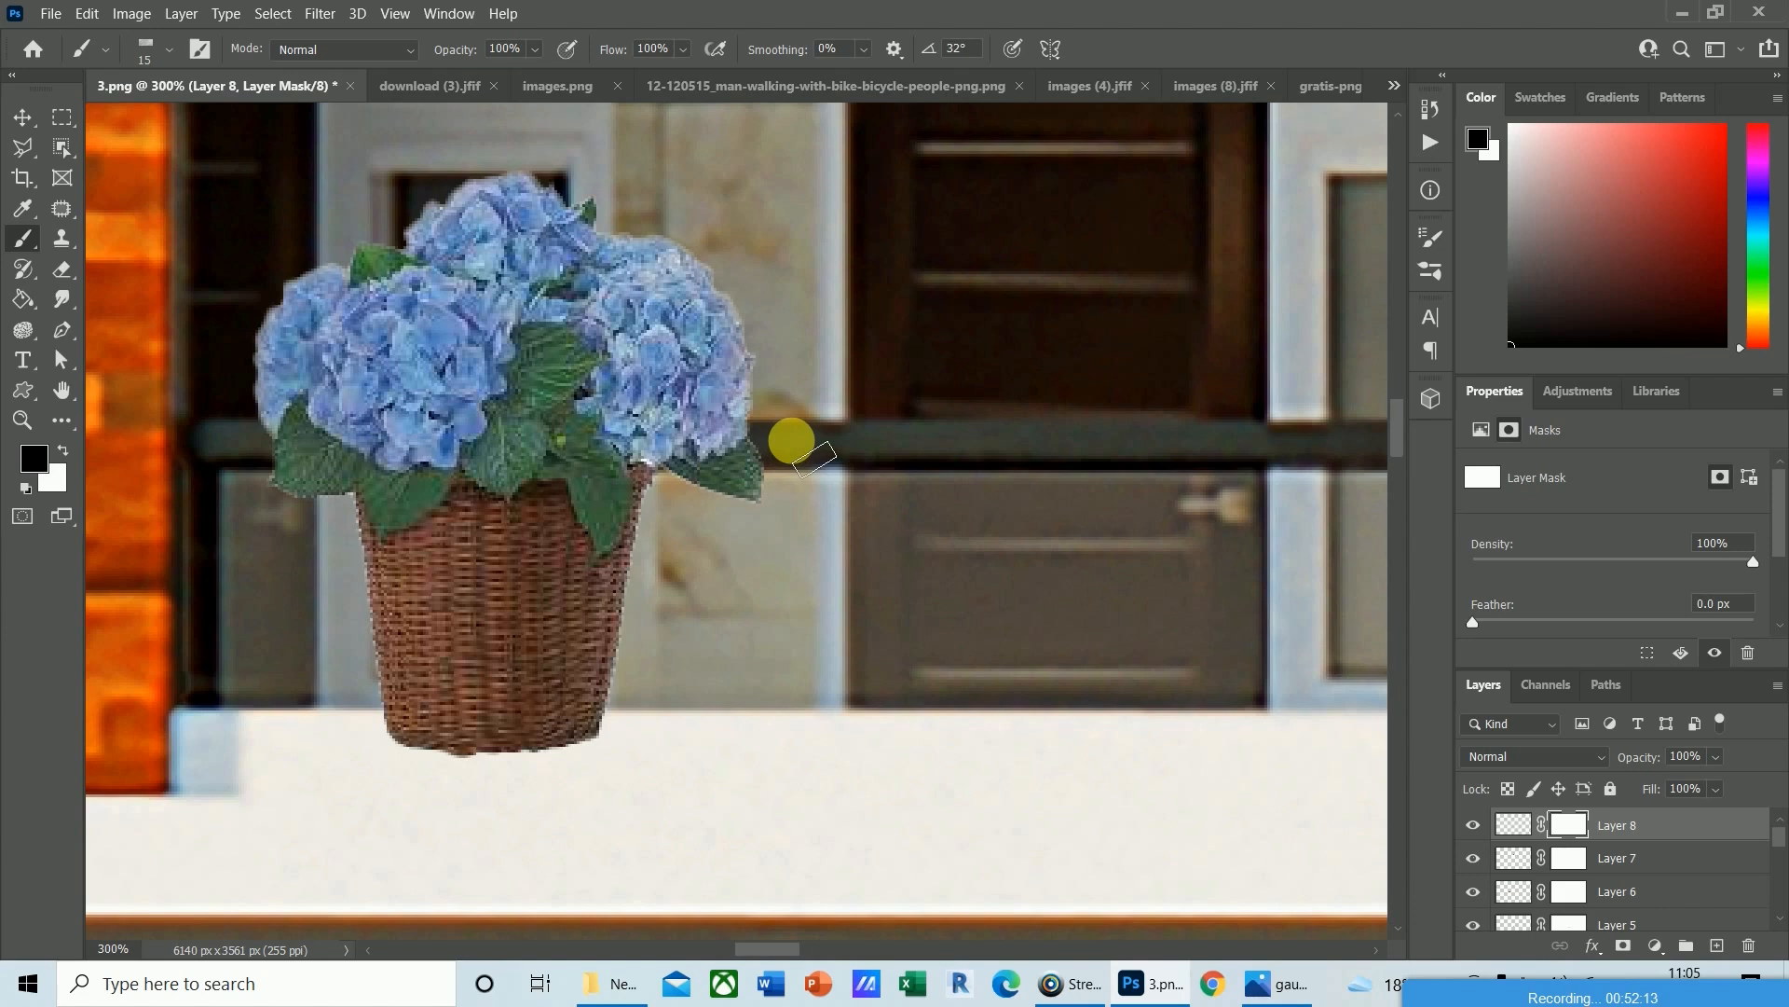
left_click(791, 440, "shift")
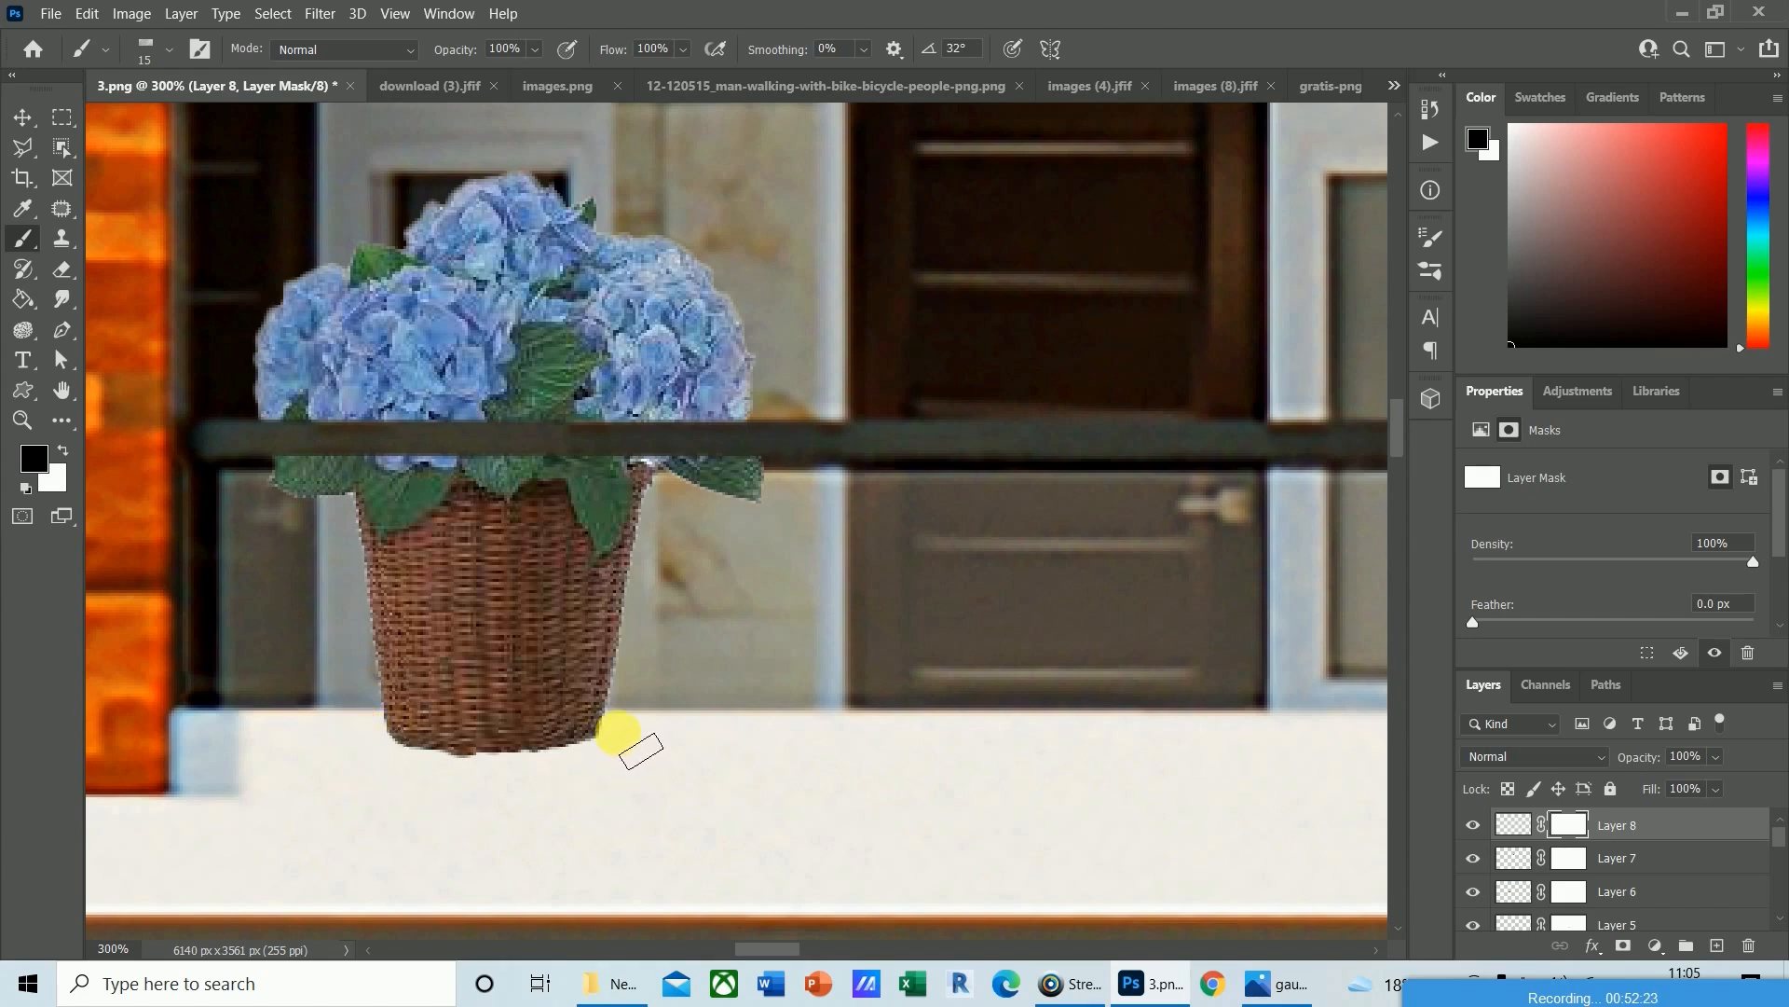
Mask out the base of the basket where it overlaps the white balcony parapet.
left_click(618, 732, "shift")
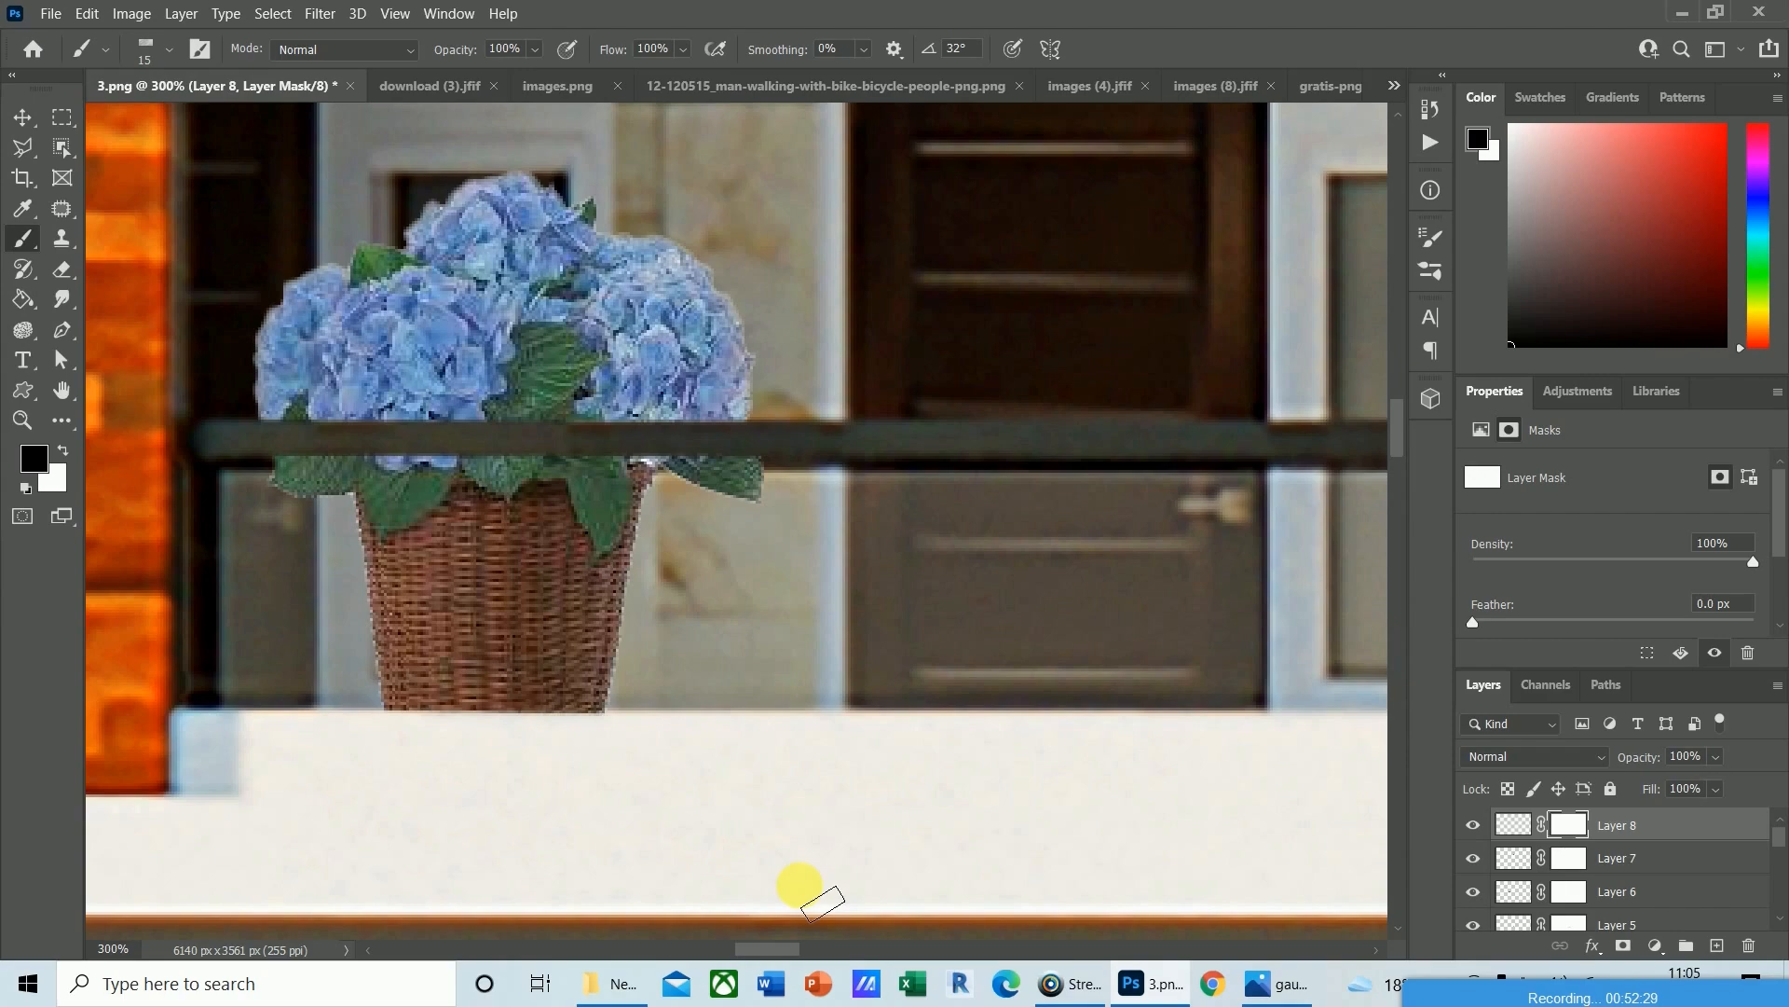
key("v")
key("ctrl+minus")
key("ctrl+minus")
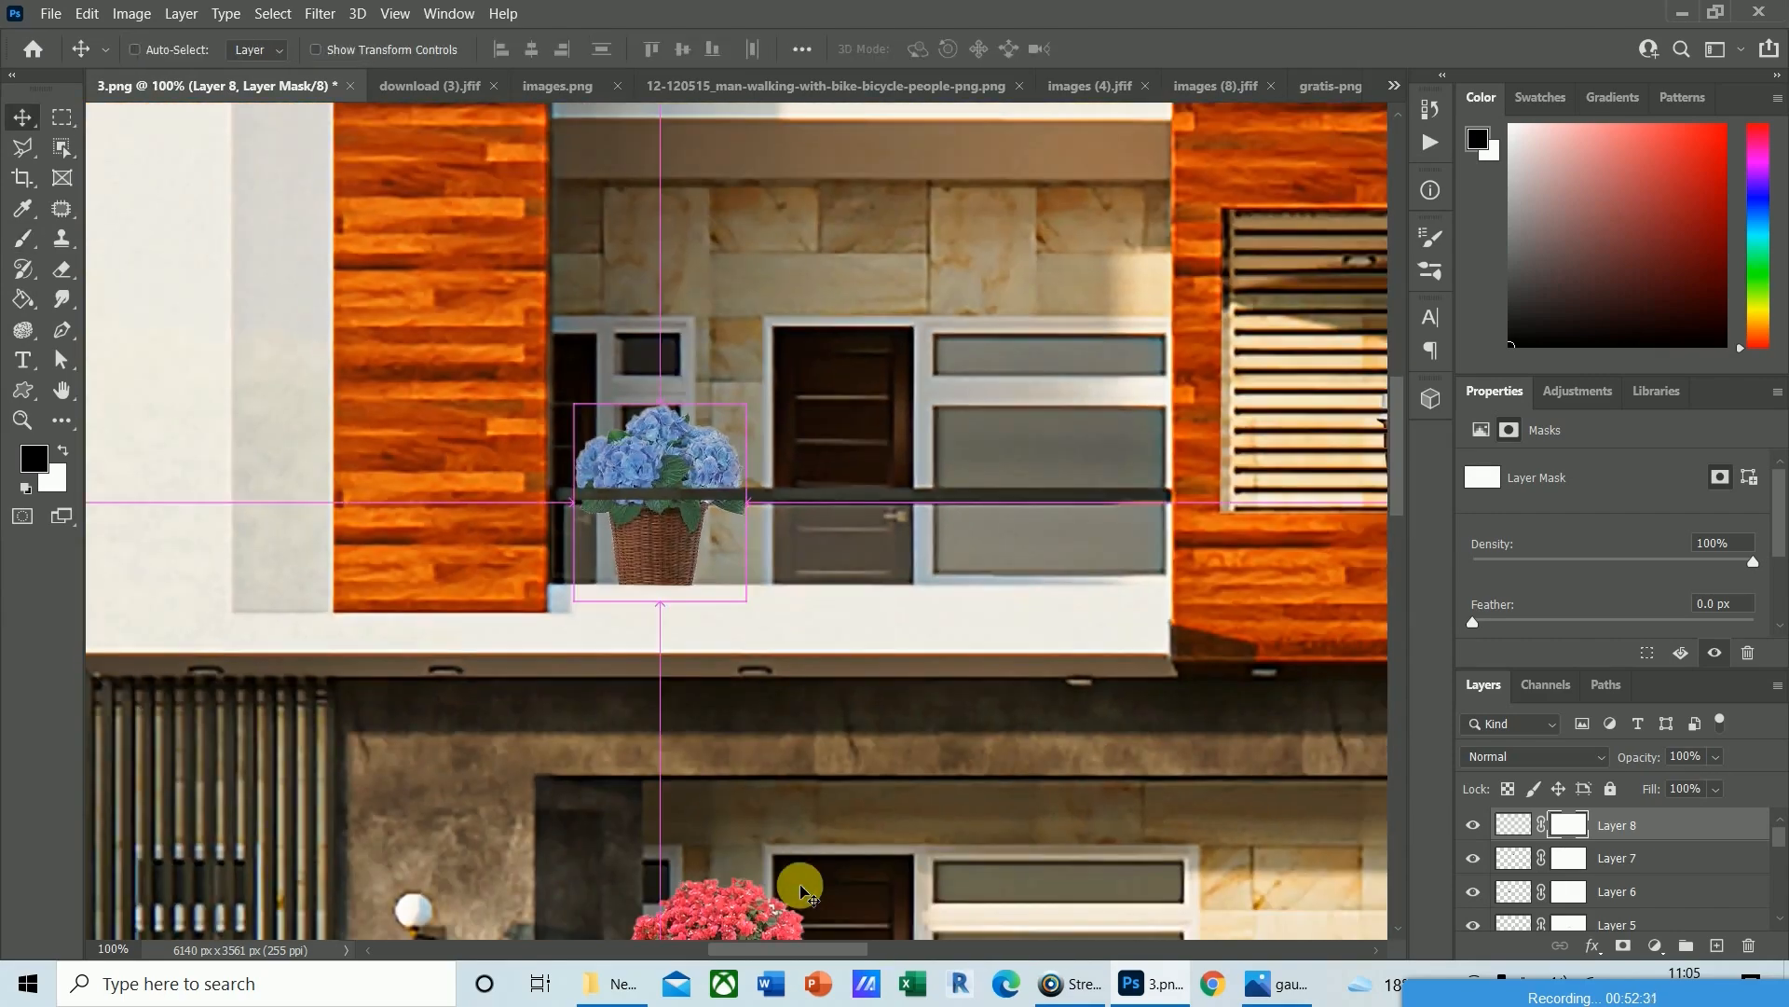
key("ctrl+minus")
key("ctrl+minus")
key("ctrl+minus")
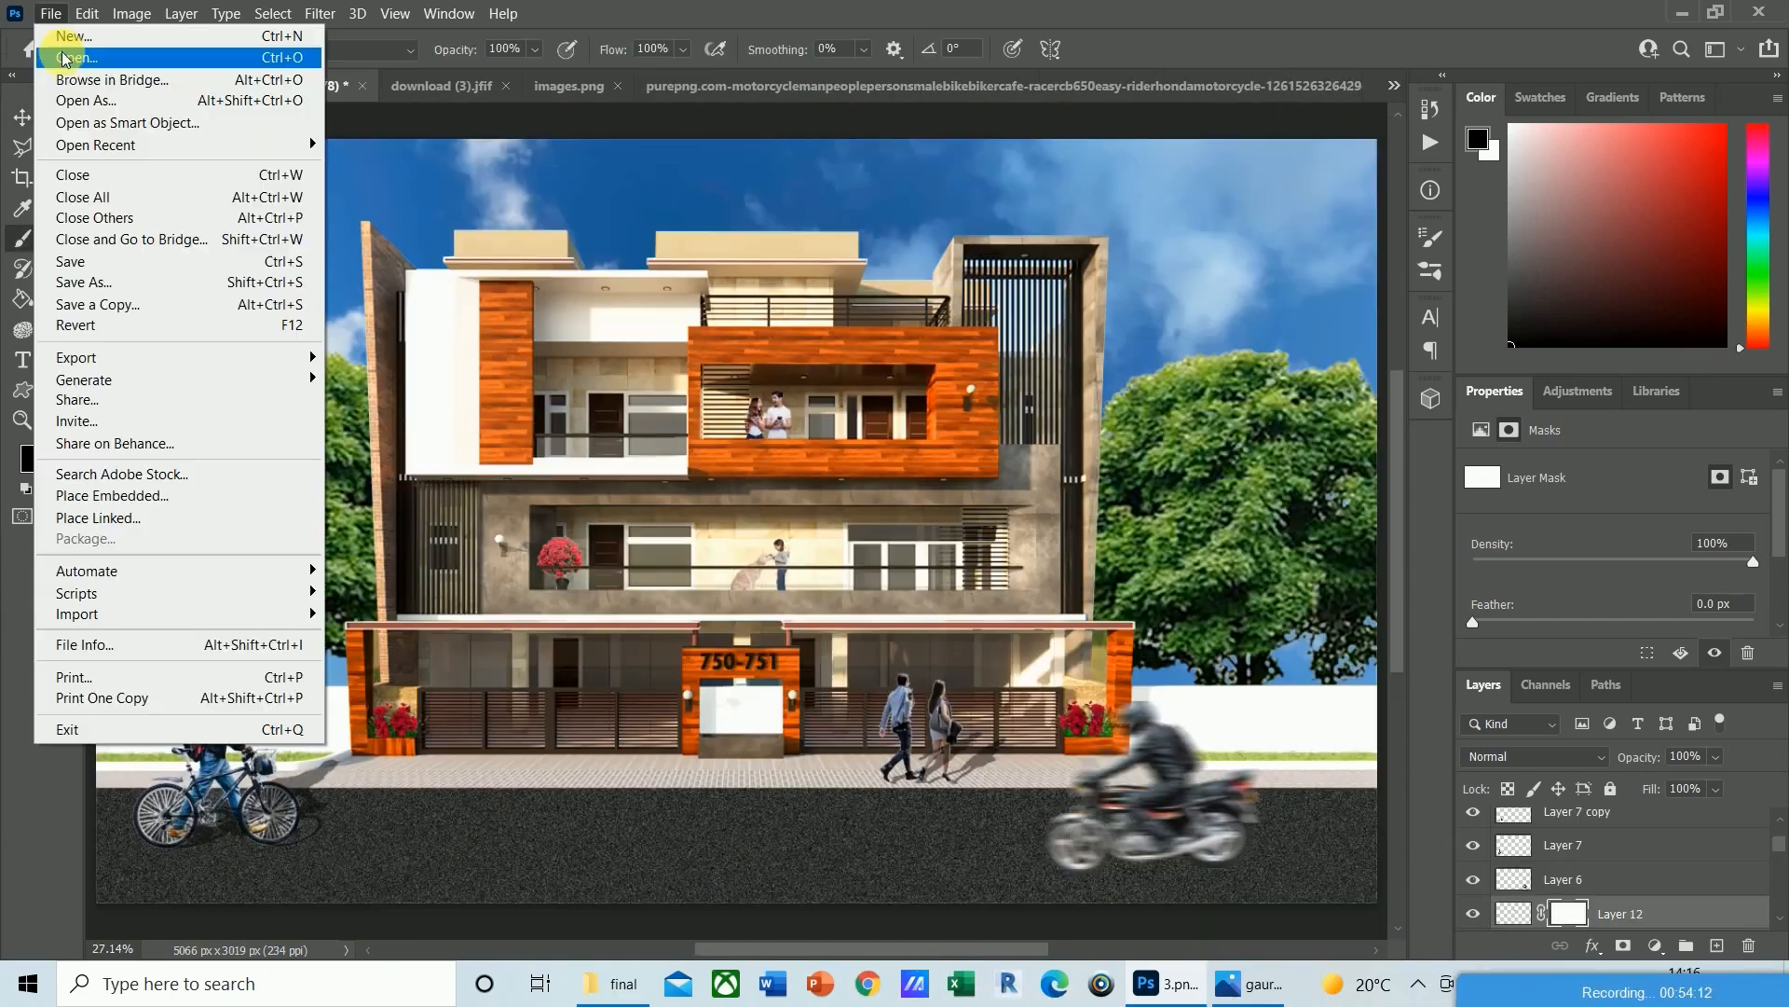
Open the png-transparent dumb cane plant in white vase image from the texture folder.
left_click(65, 60)
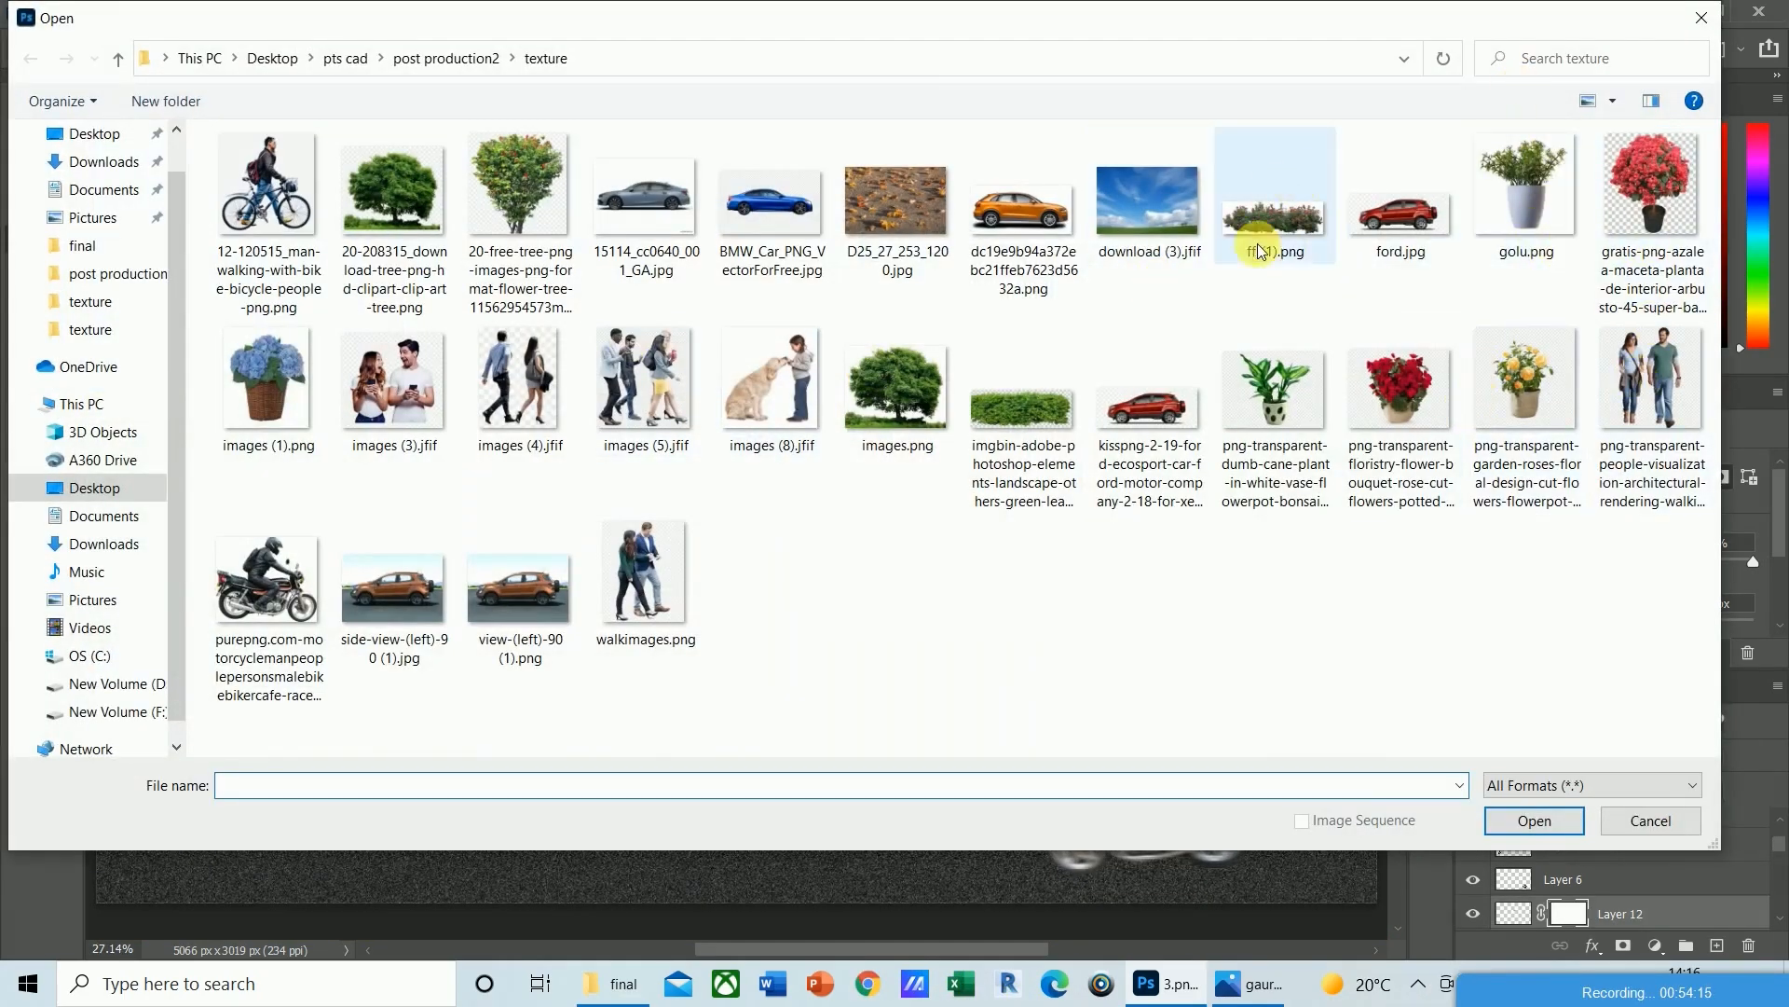
left_click(1286, 400)
left_click(1532, 821)
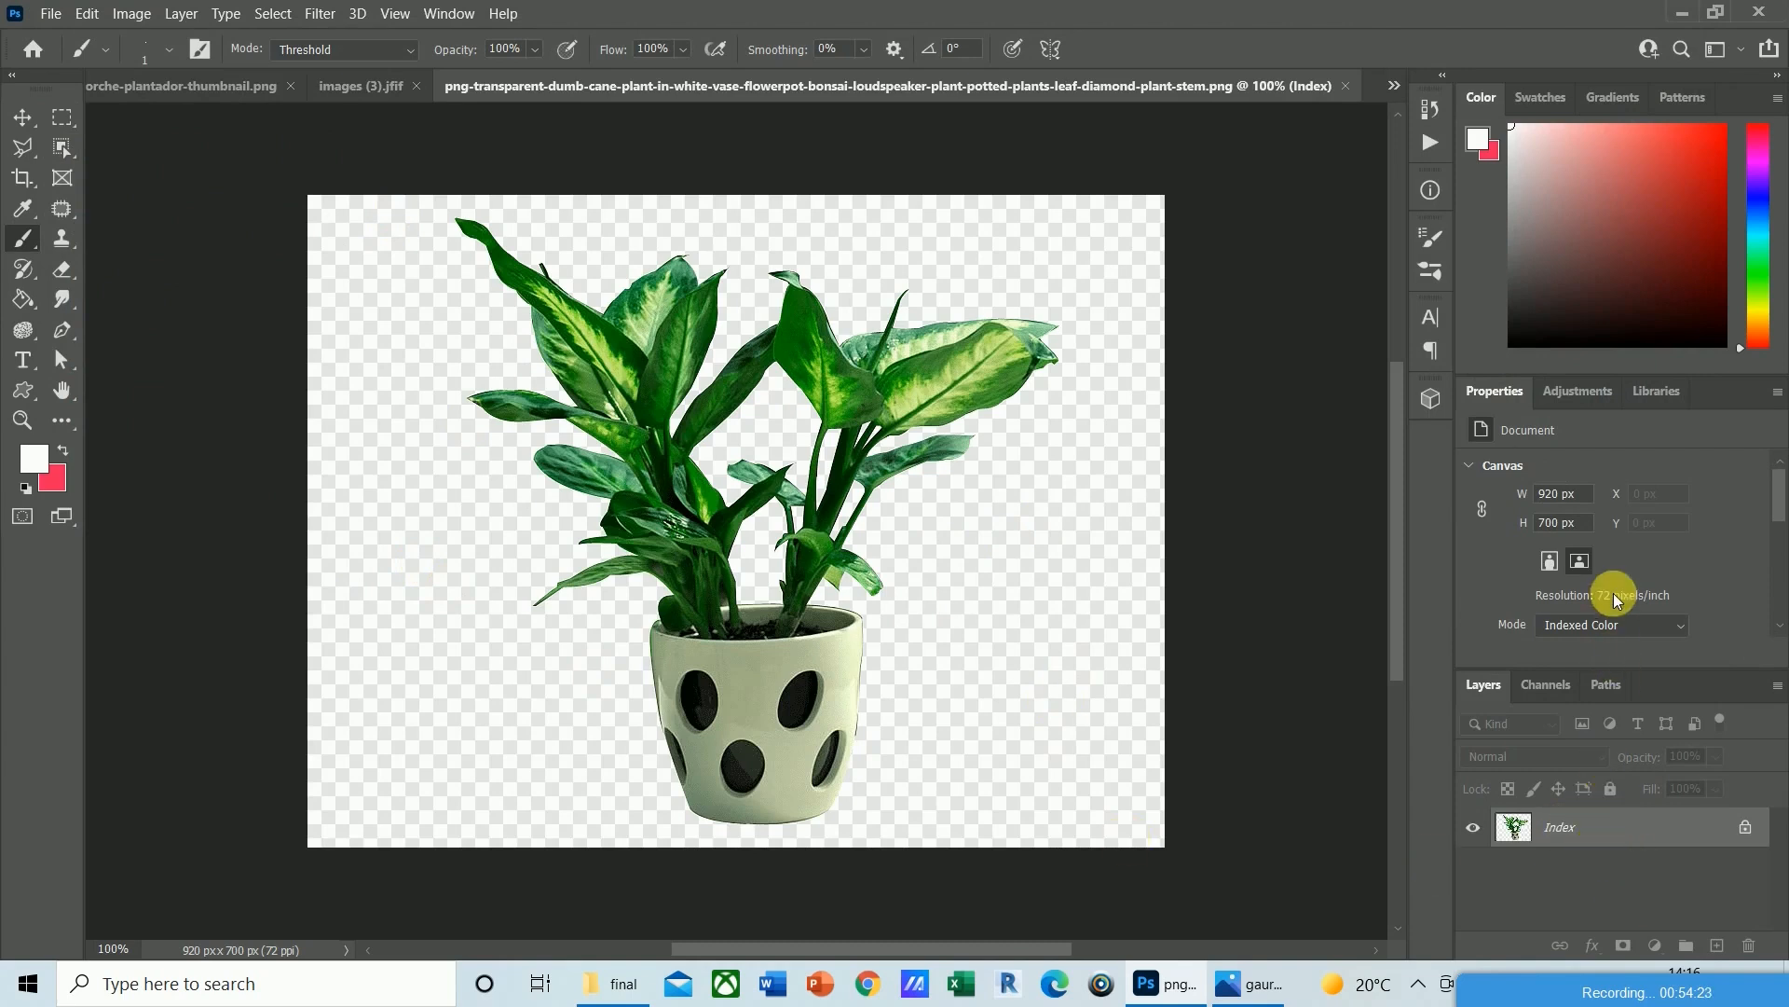
Convert the dumb cane image to RGB Color mode and unlock its Background as Layer 0.
left_click(1672, 622)
left_click(1629, 734)
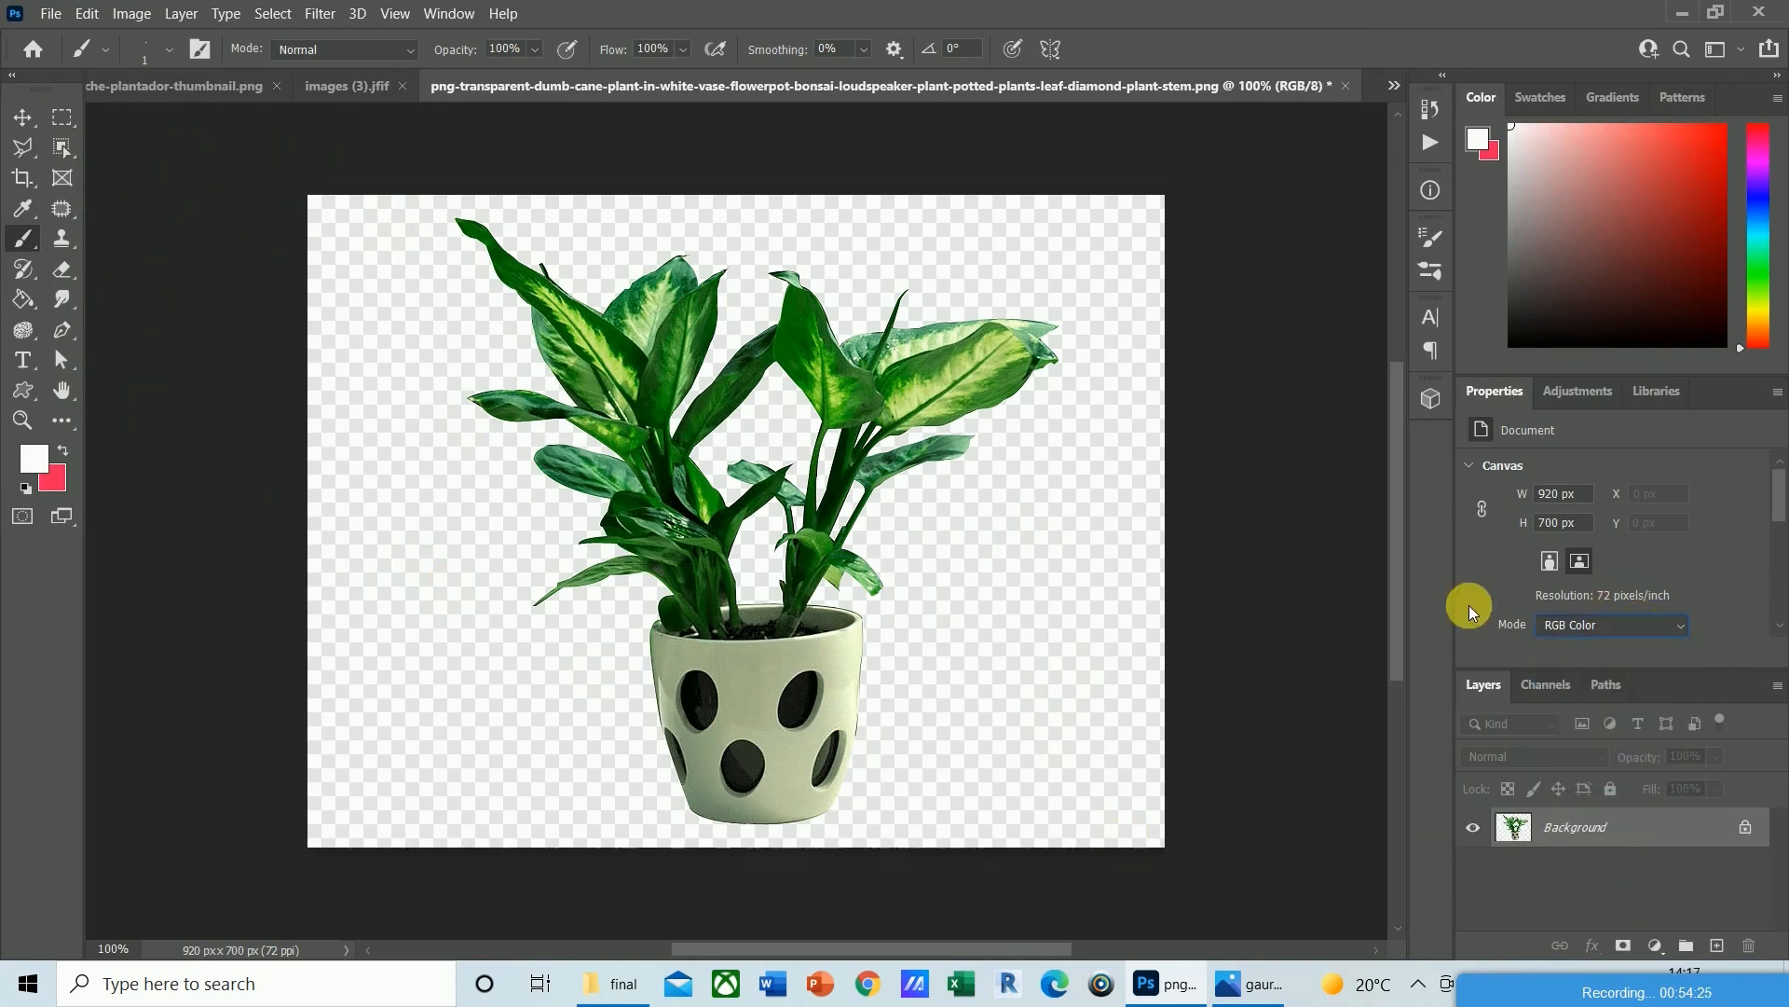
double_click(1584, 828)
left_click(1083, 282)
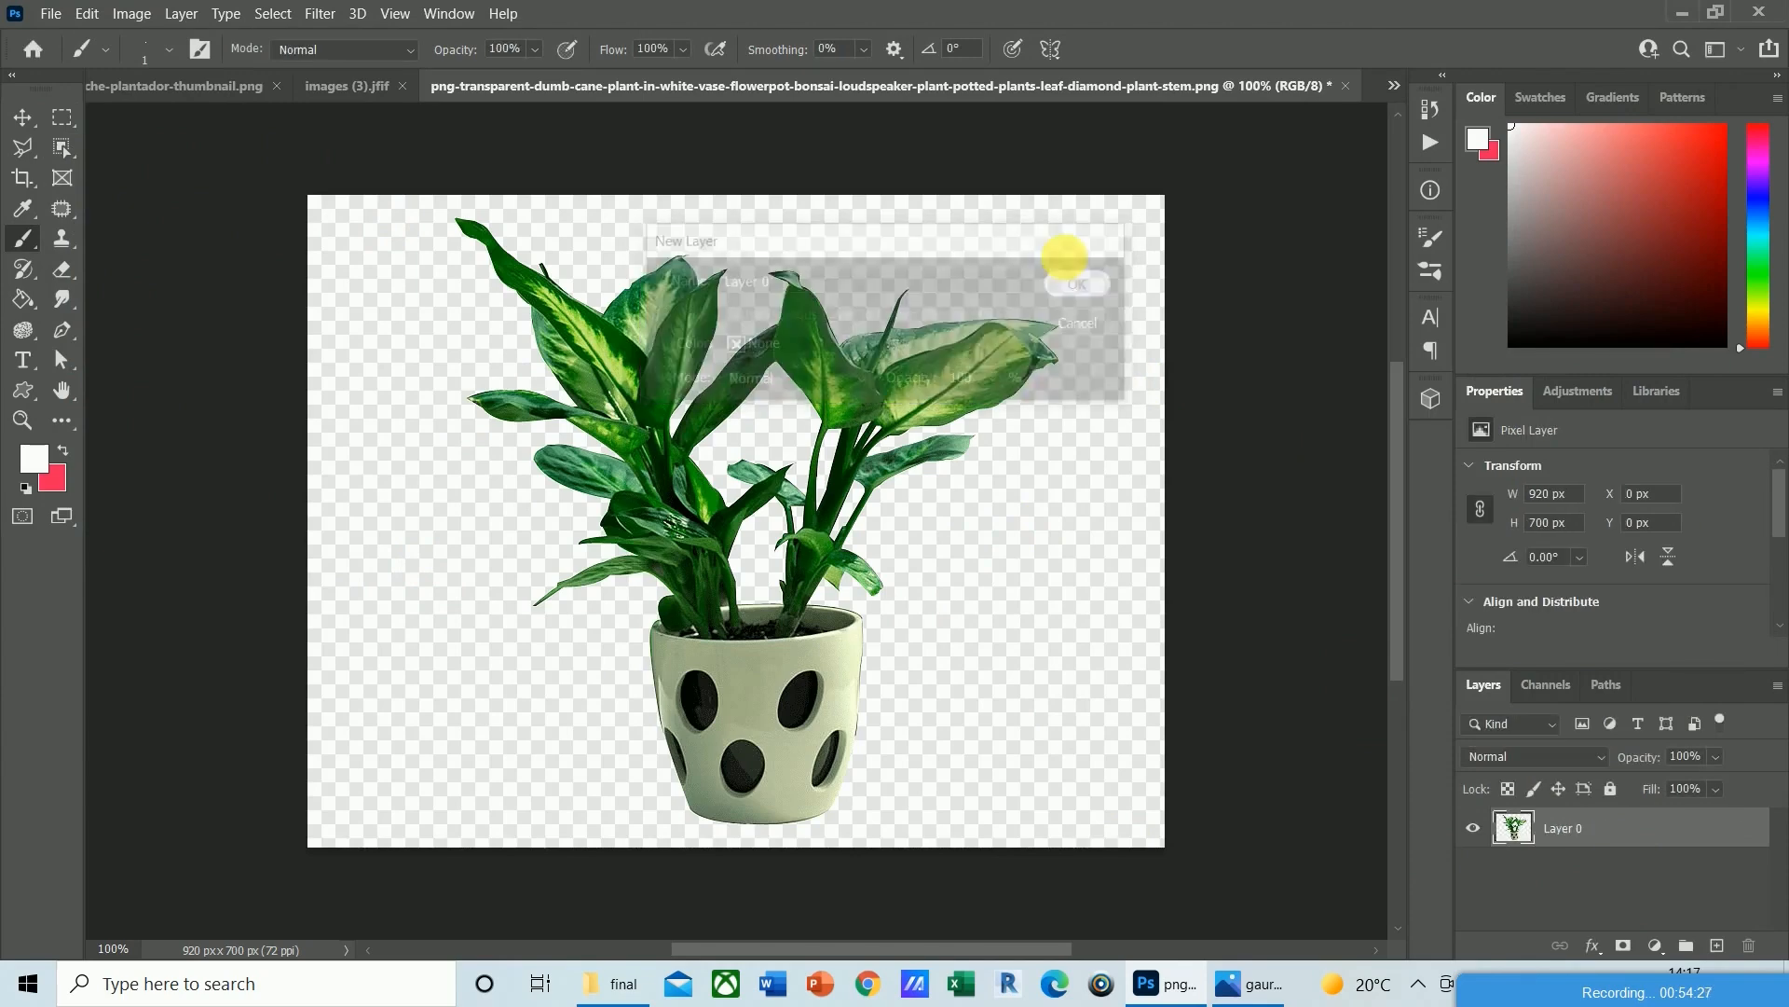
Select the white checkerboard squares of the dumb cane image with Color Range, remove them and deselect.
left_click(274, 13)
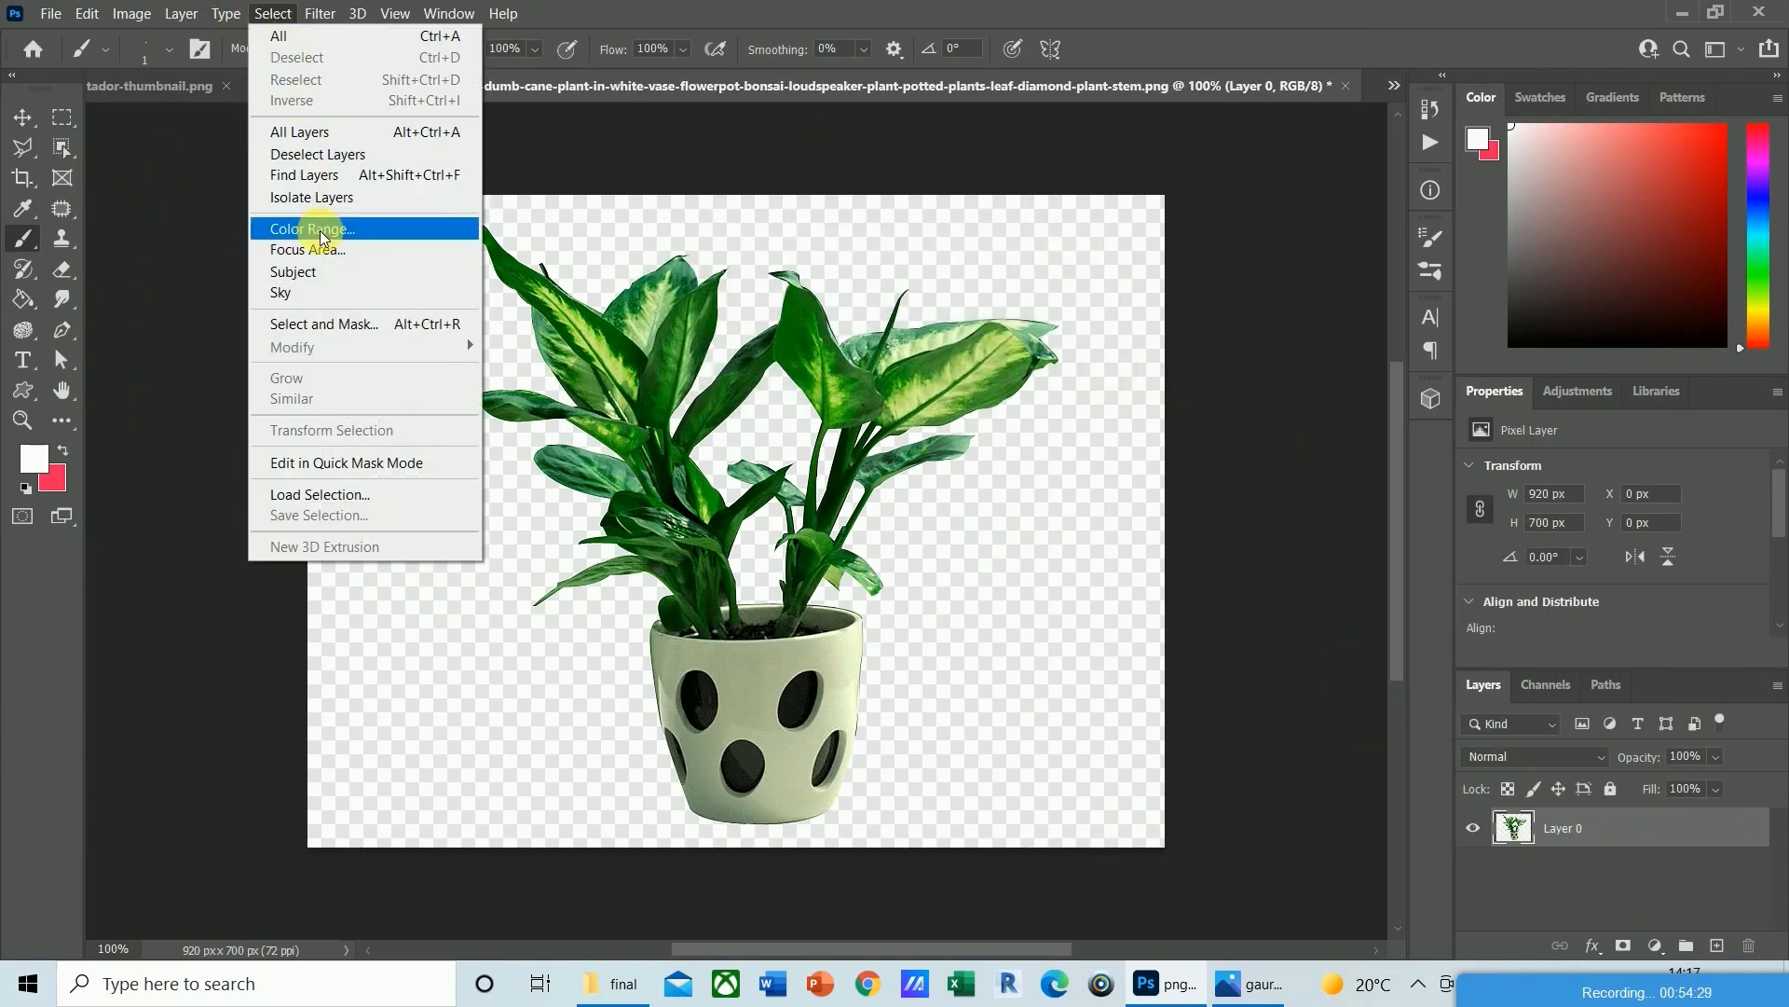
left_click(317, 229)
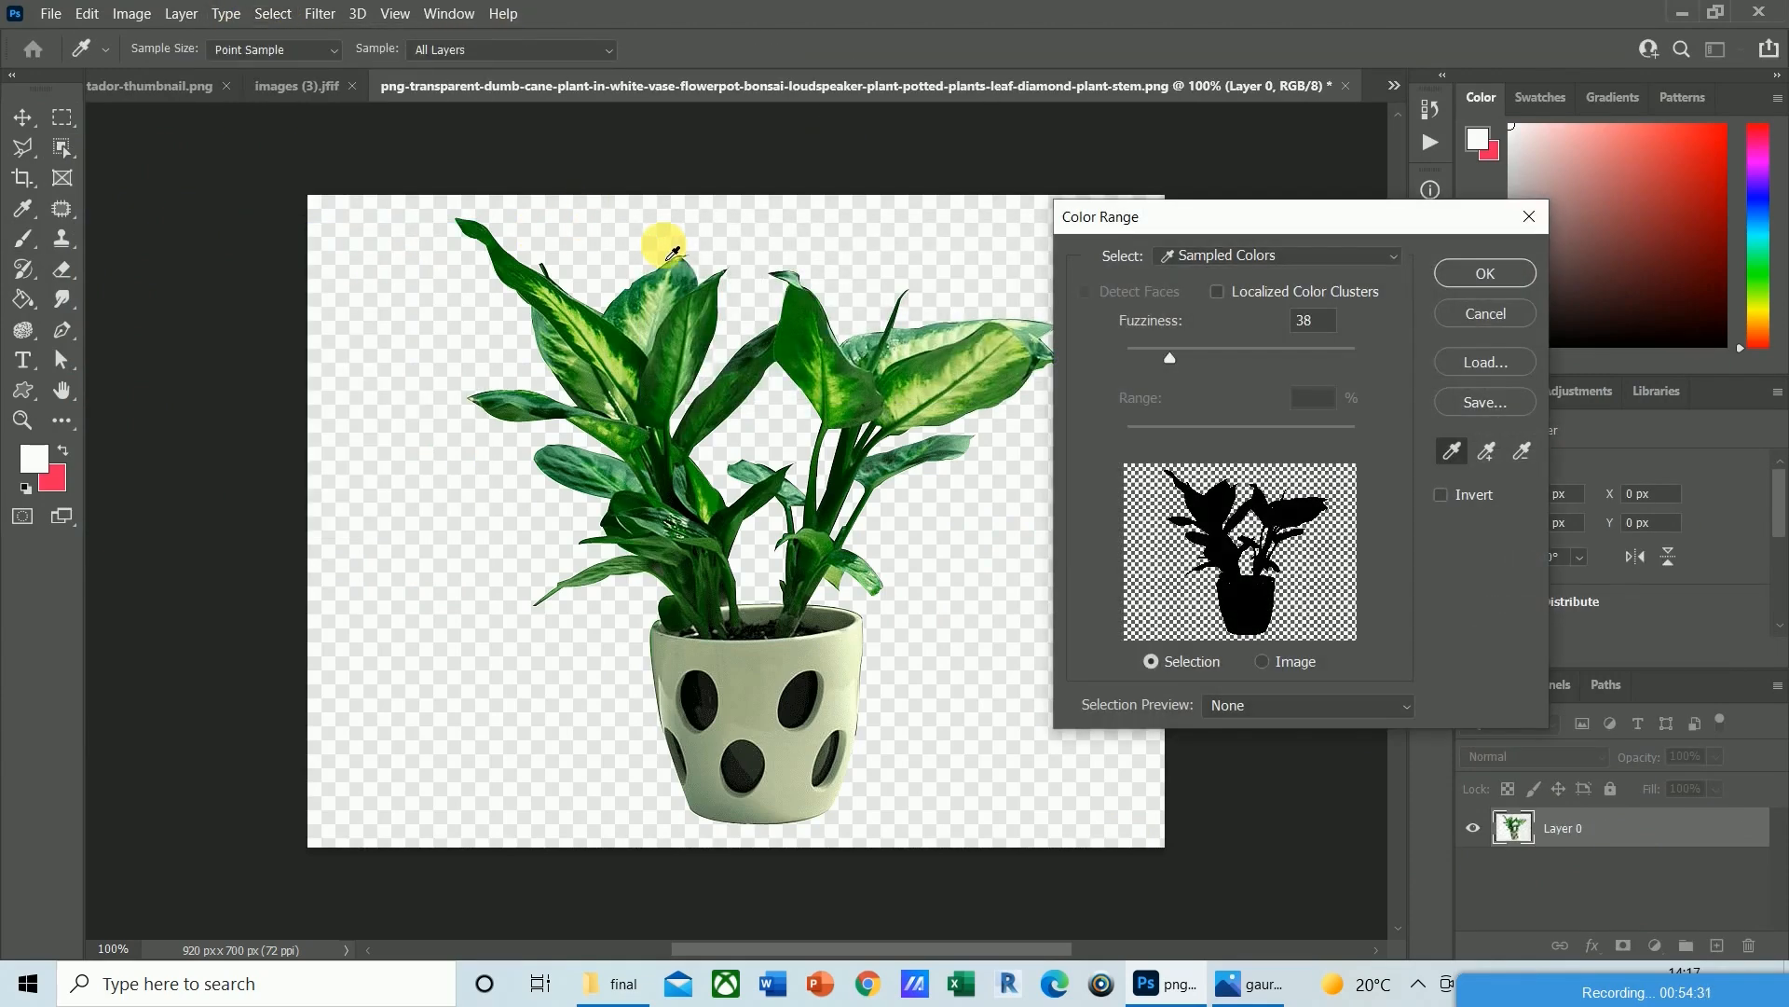
left_click(1462, 272)
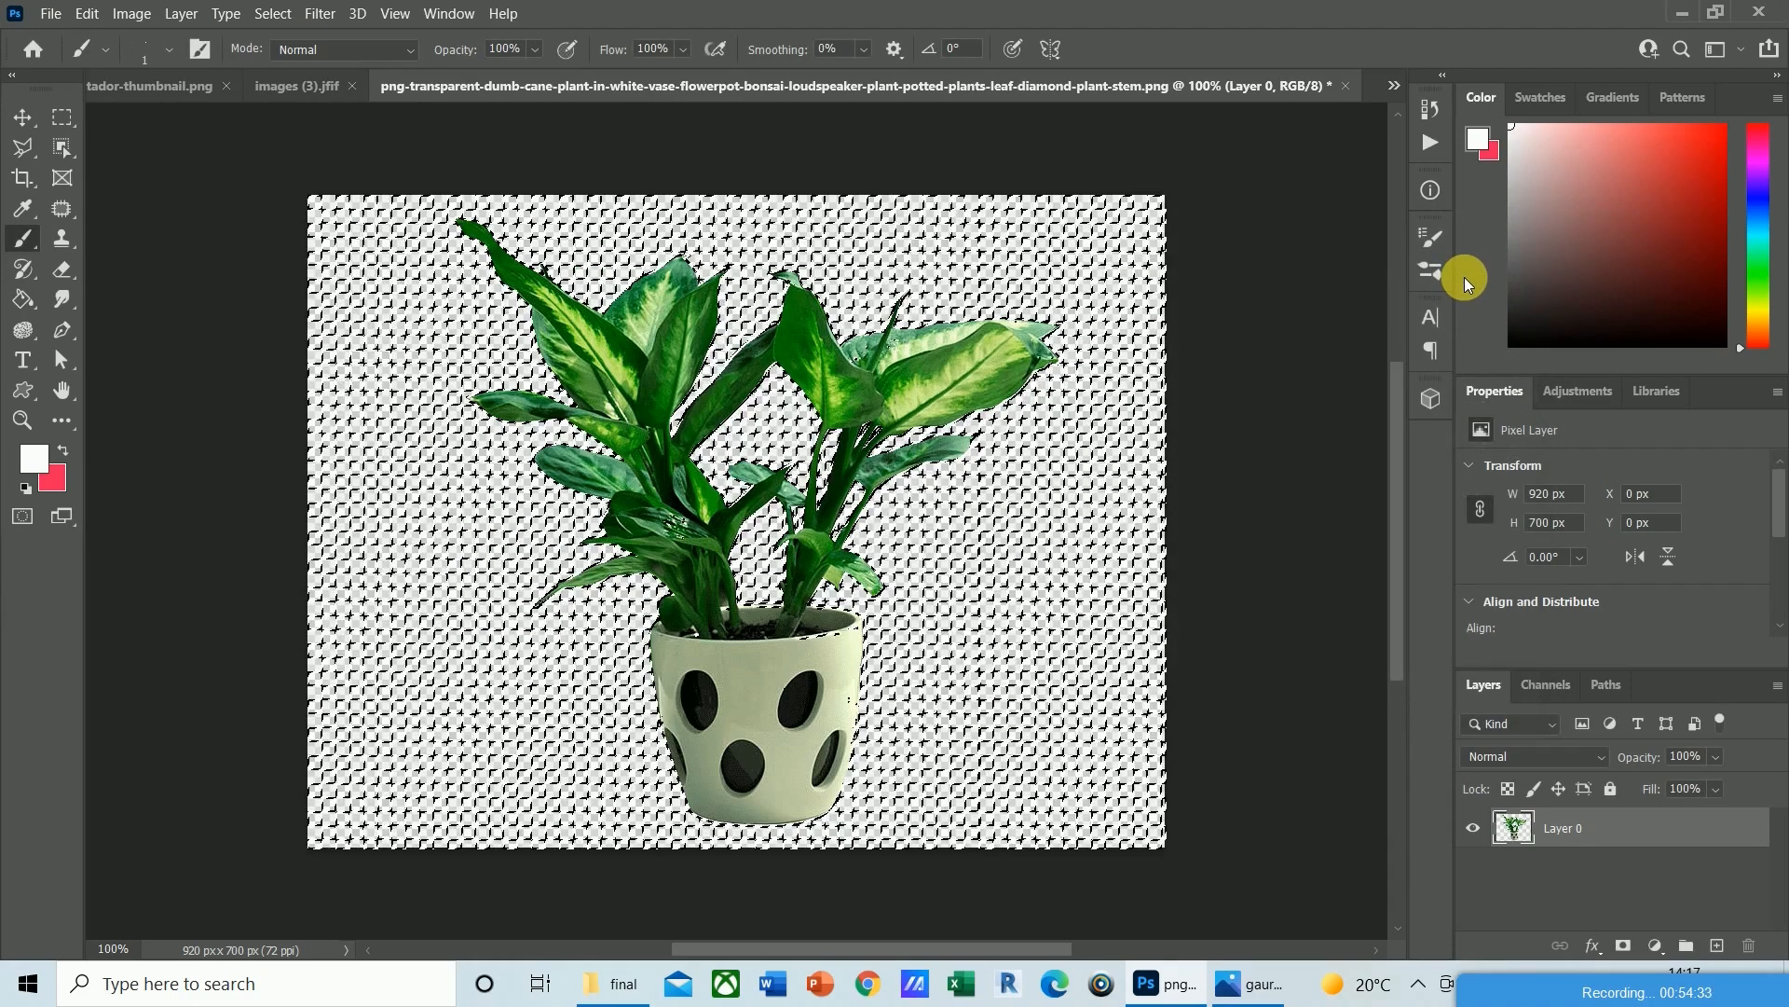
key("ctrl+d")
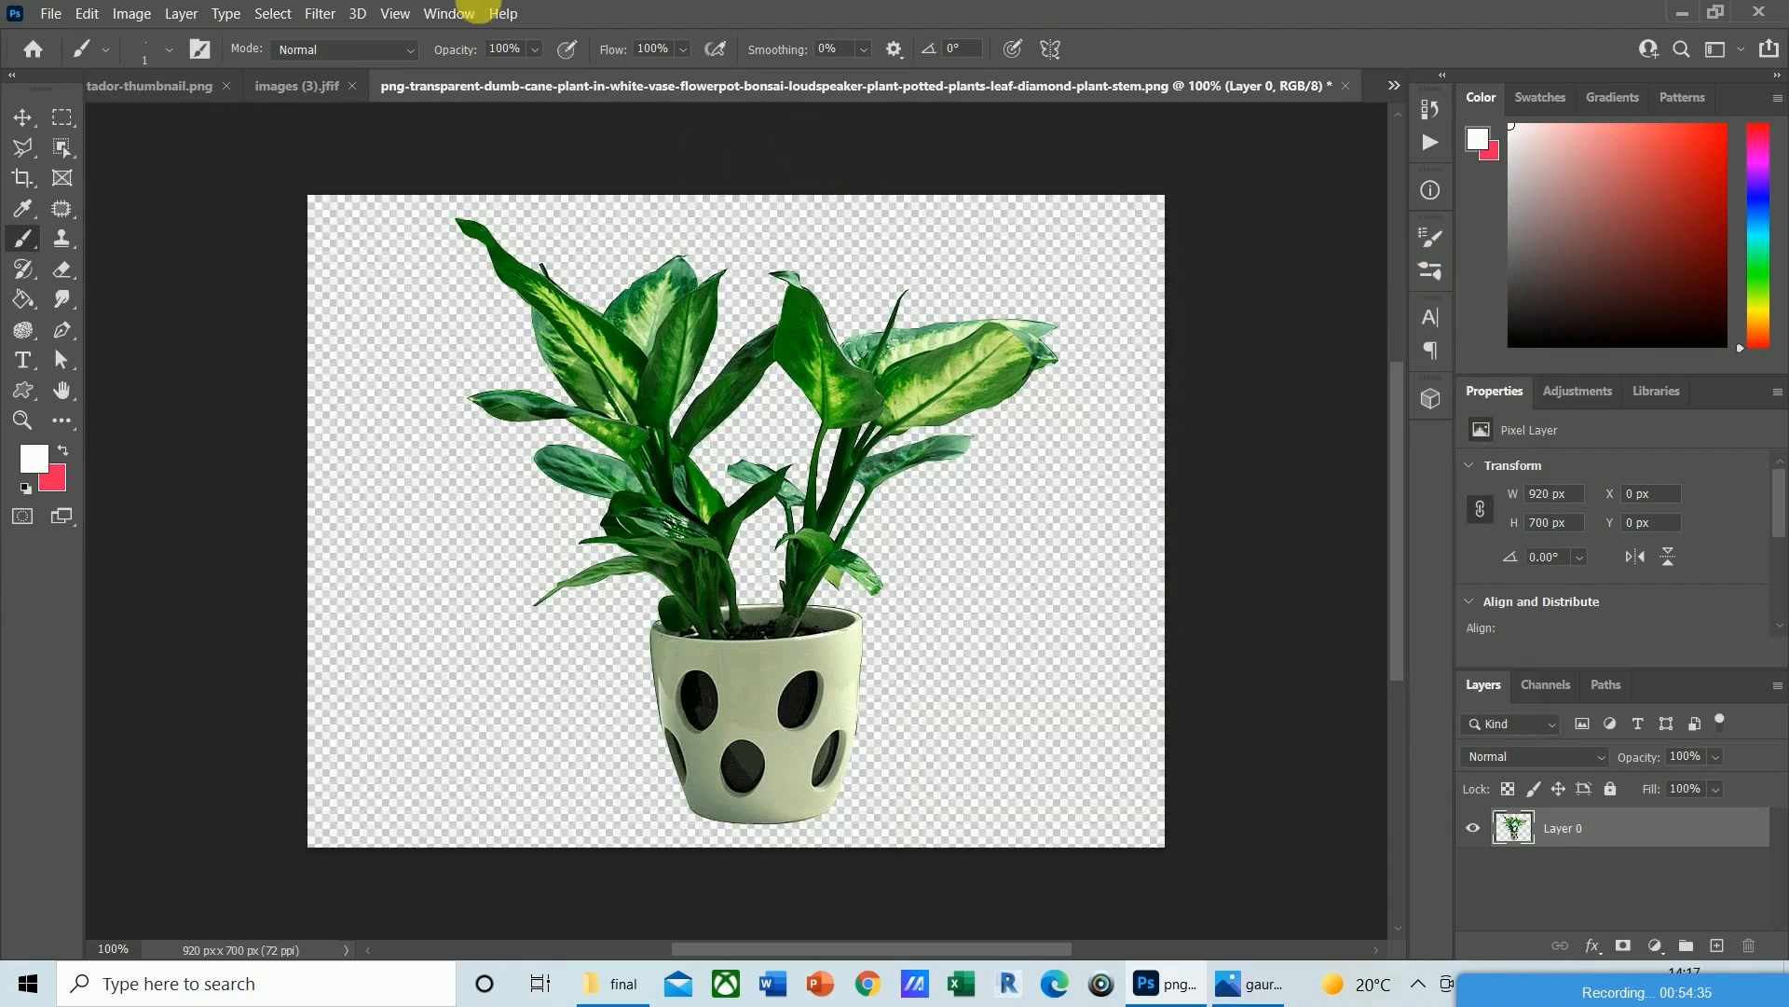
Sample the remaining grey background squares with Color Range, delete them and bring the cut-out plant into 3.png.
left_click(274, 14)
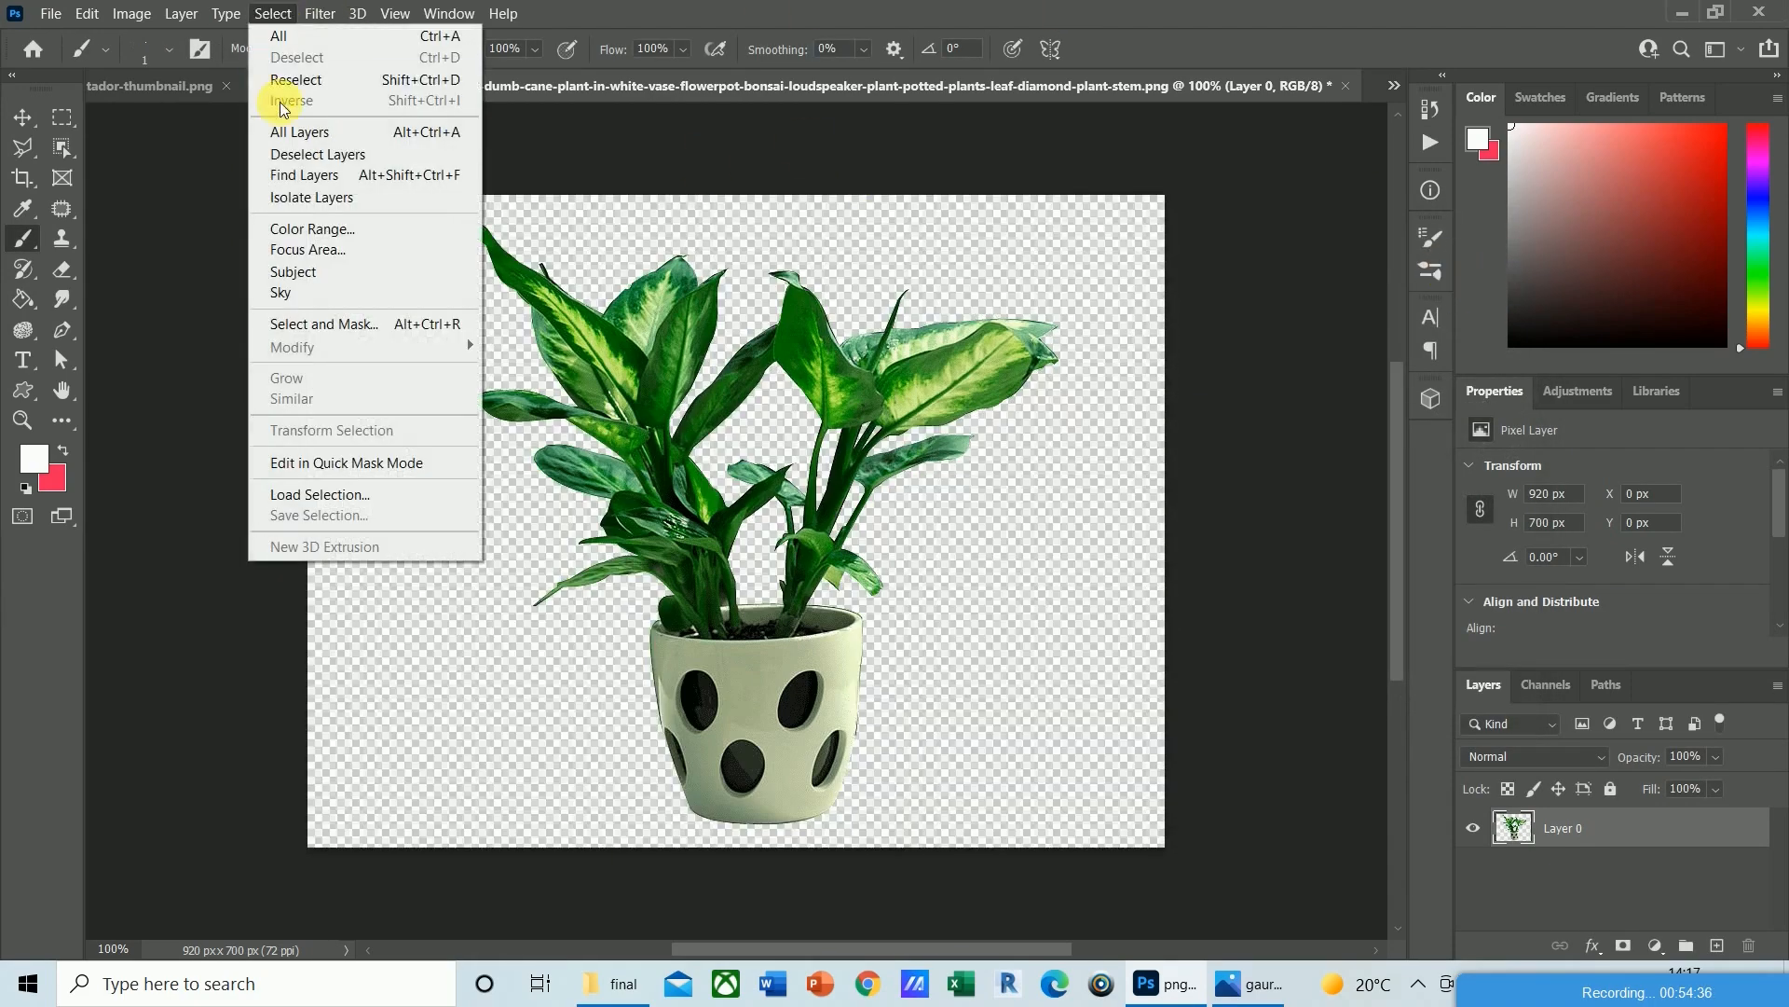
left_click(300, 230)
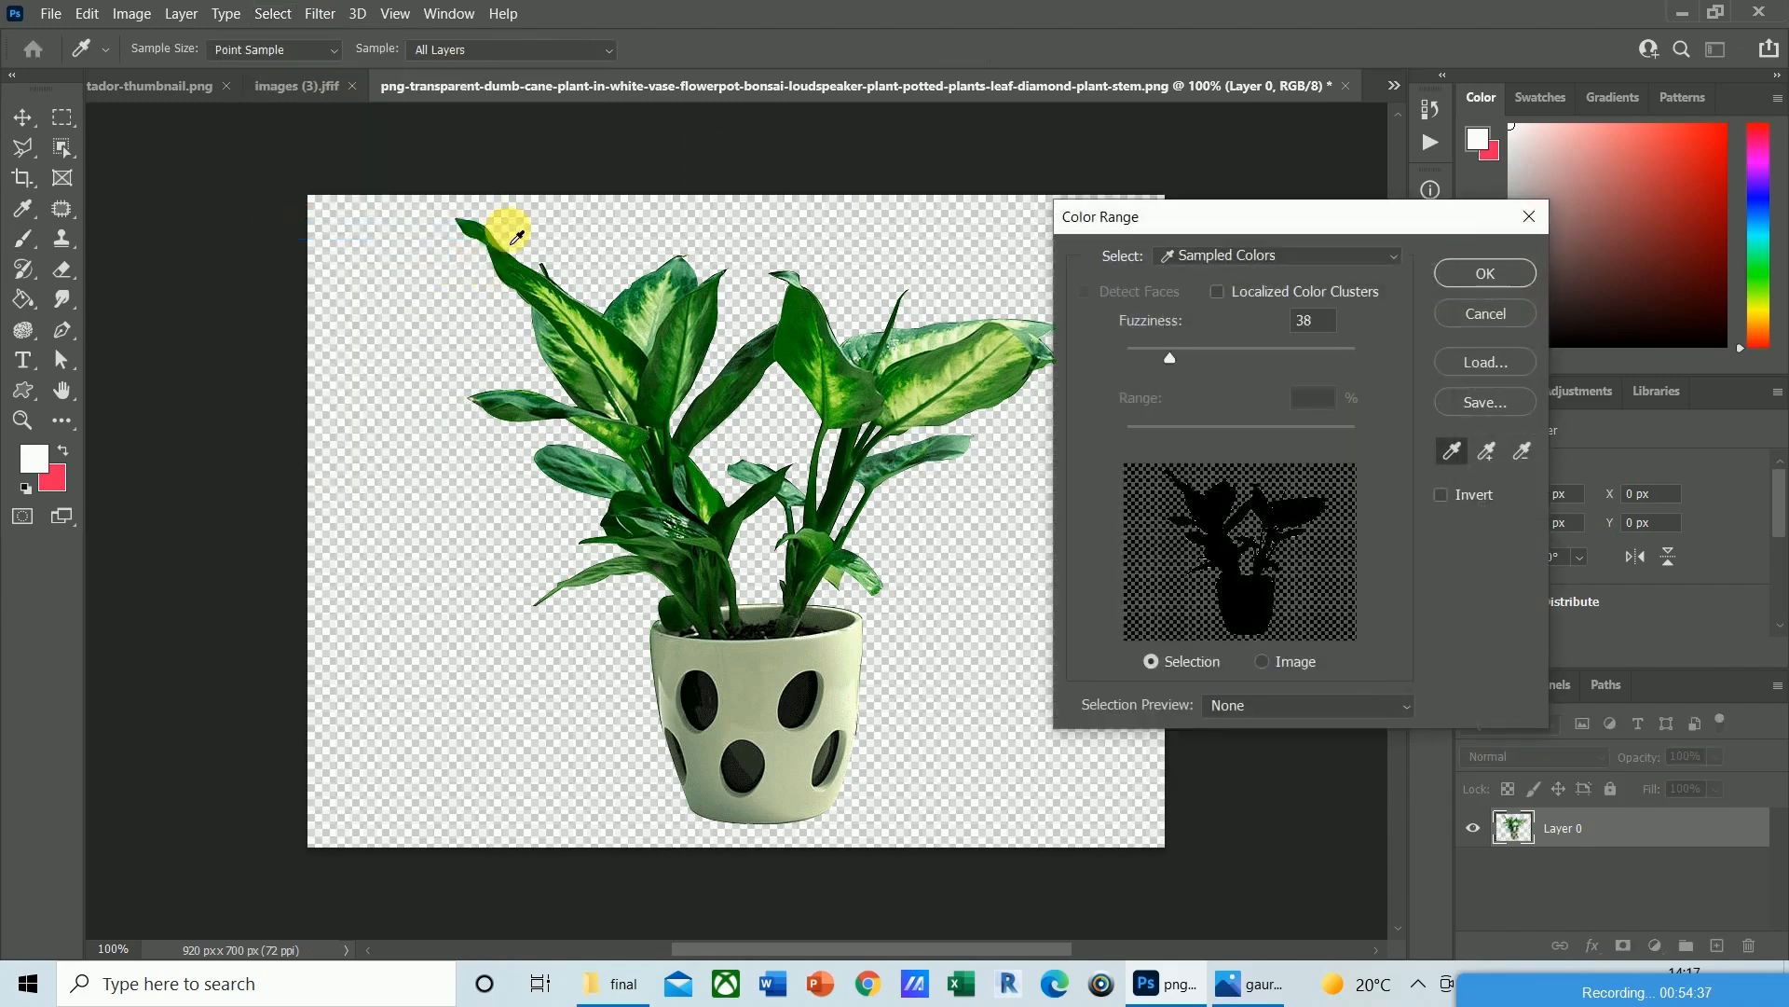
left_click(528, 200)
left_click(1485, 273)
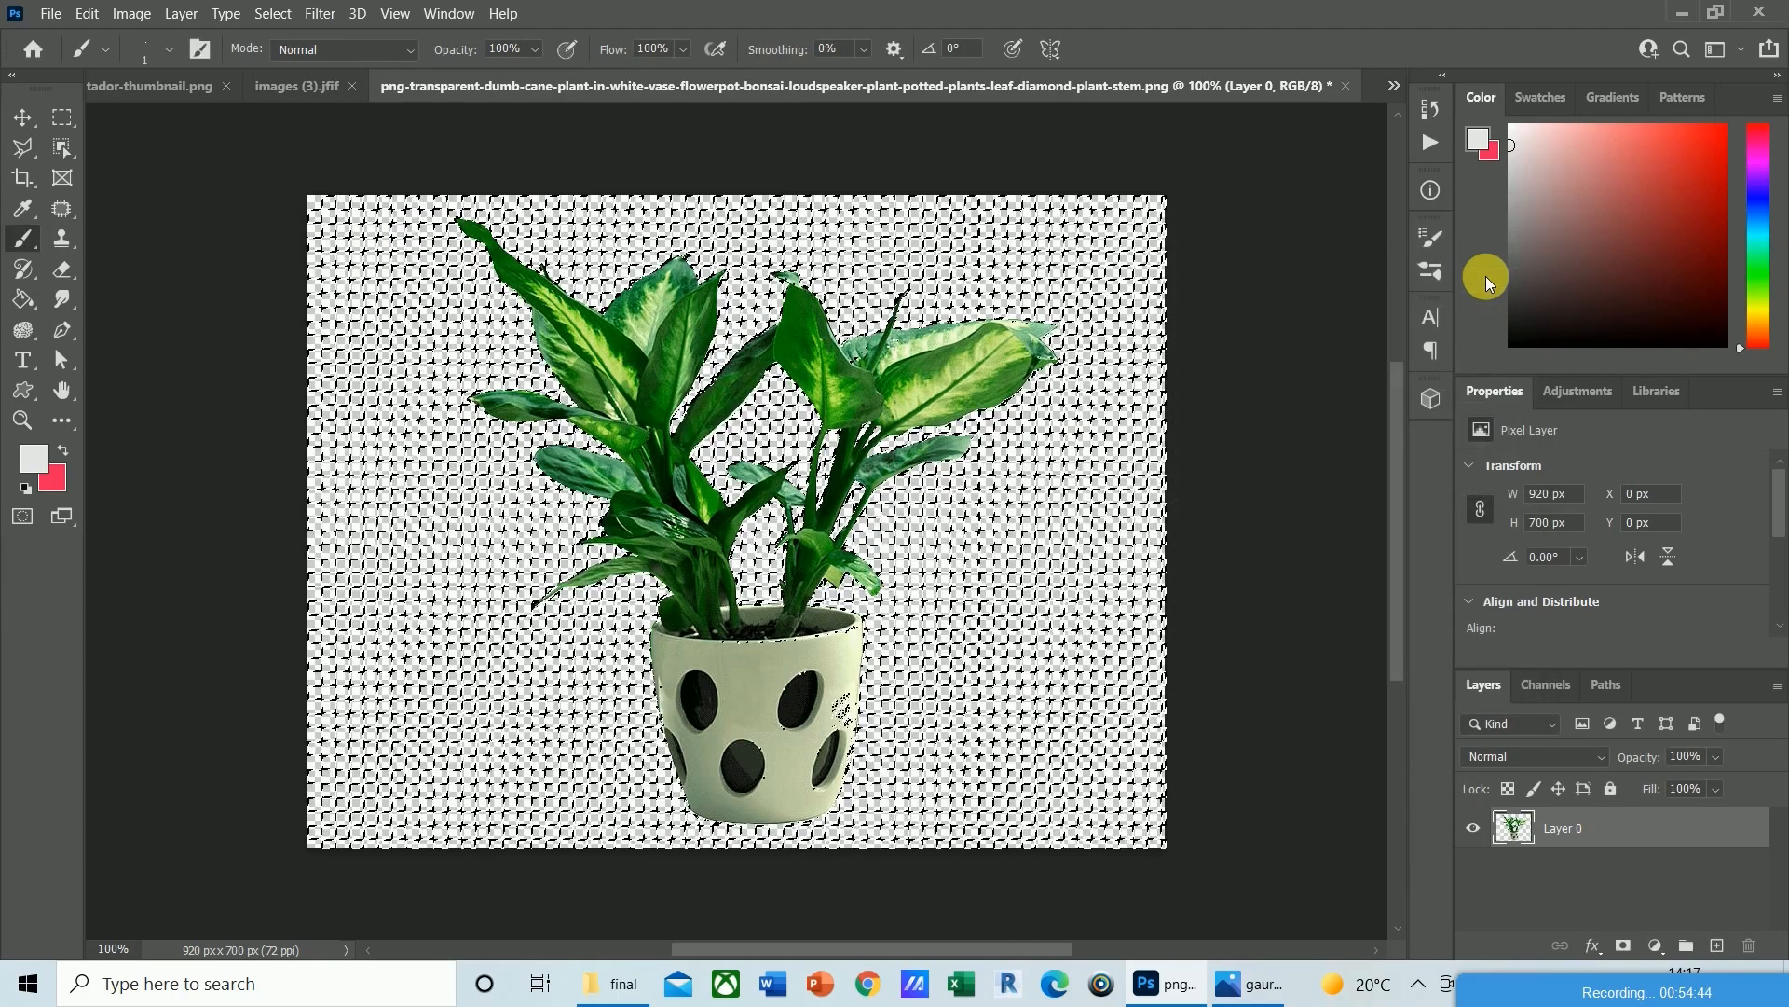
key("Delete")
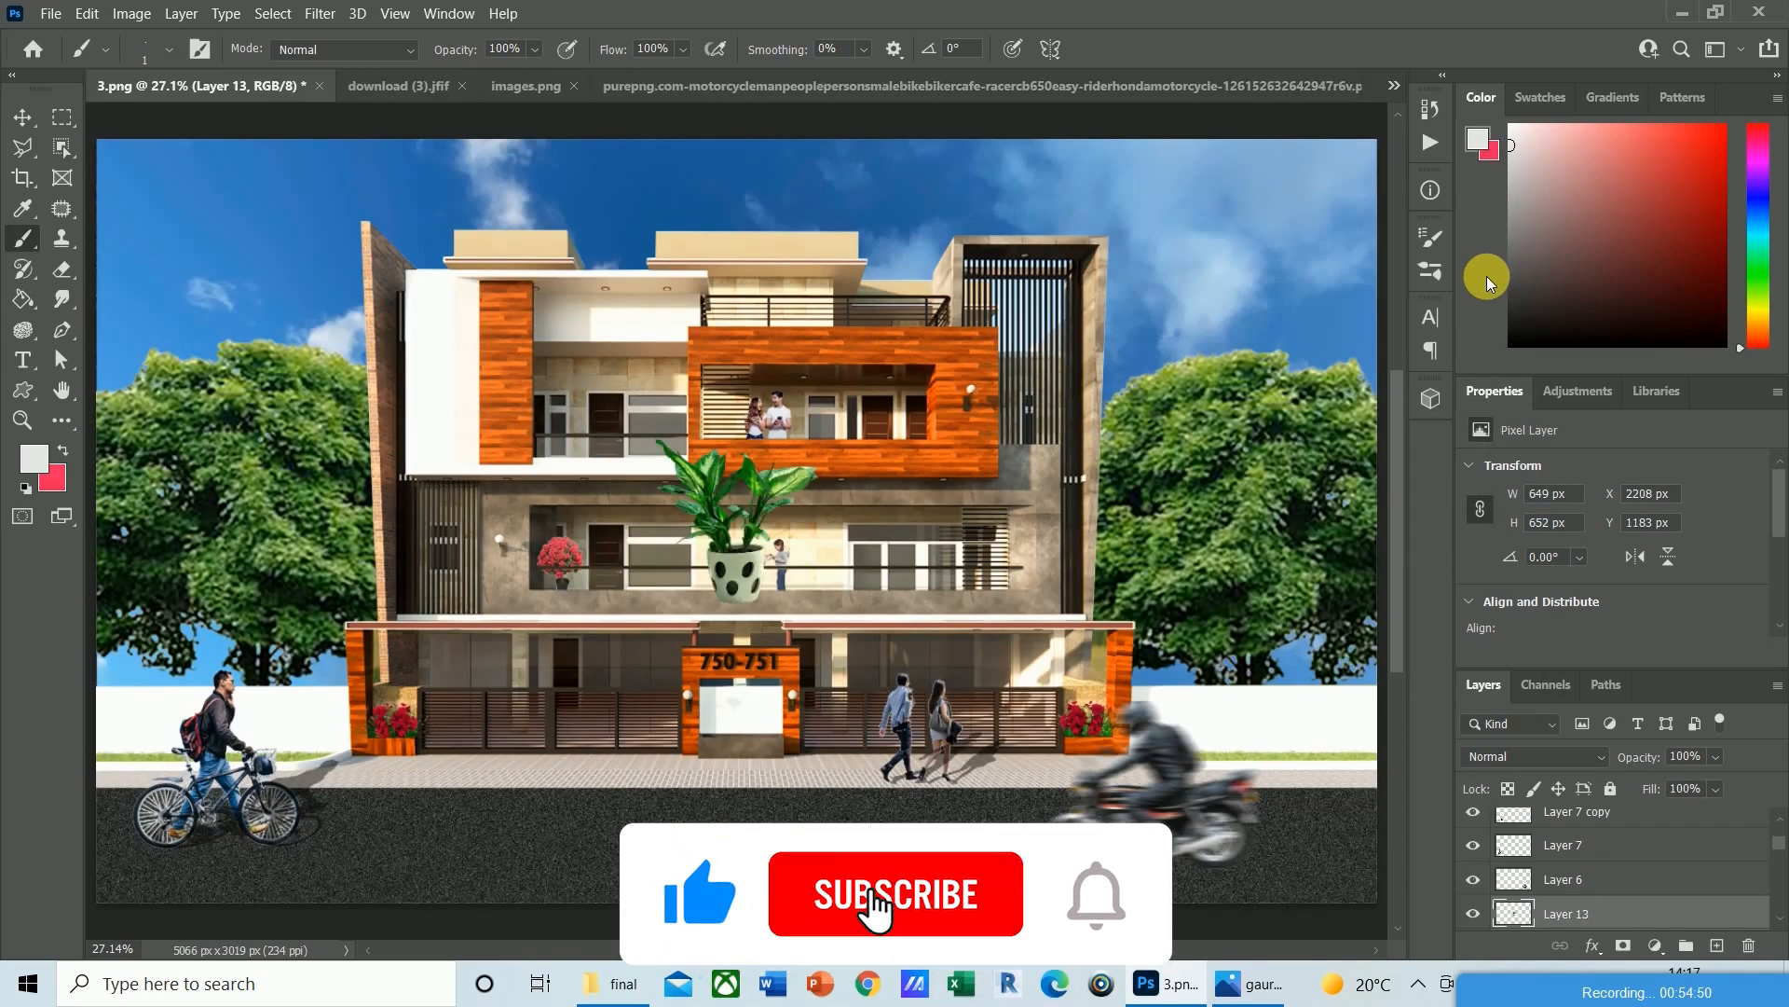
Scale the dumb cane plant down proportionally to about 52% around its centre.
key("ctrl+t")
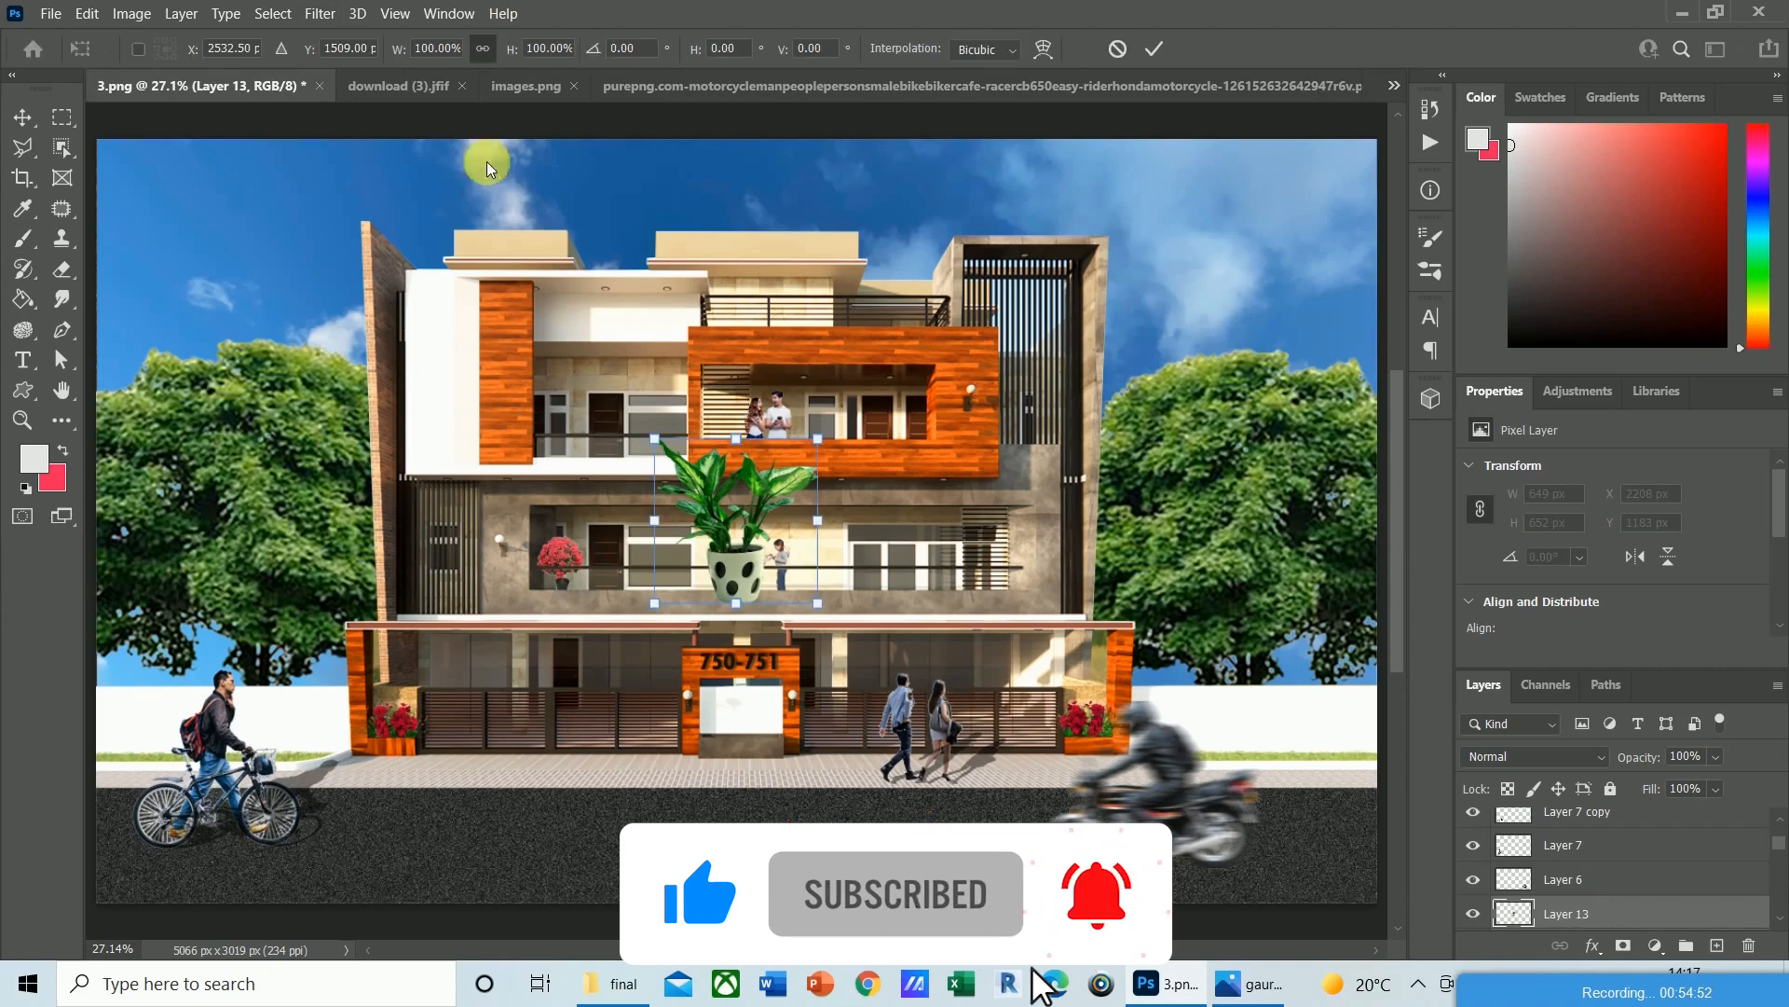
left_click_drag(817, 438, 790, 494)
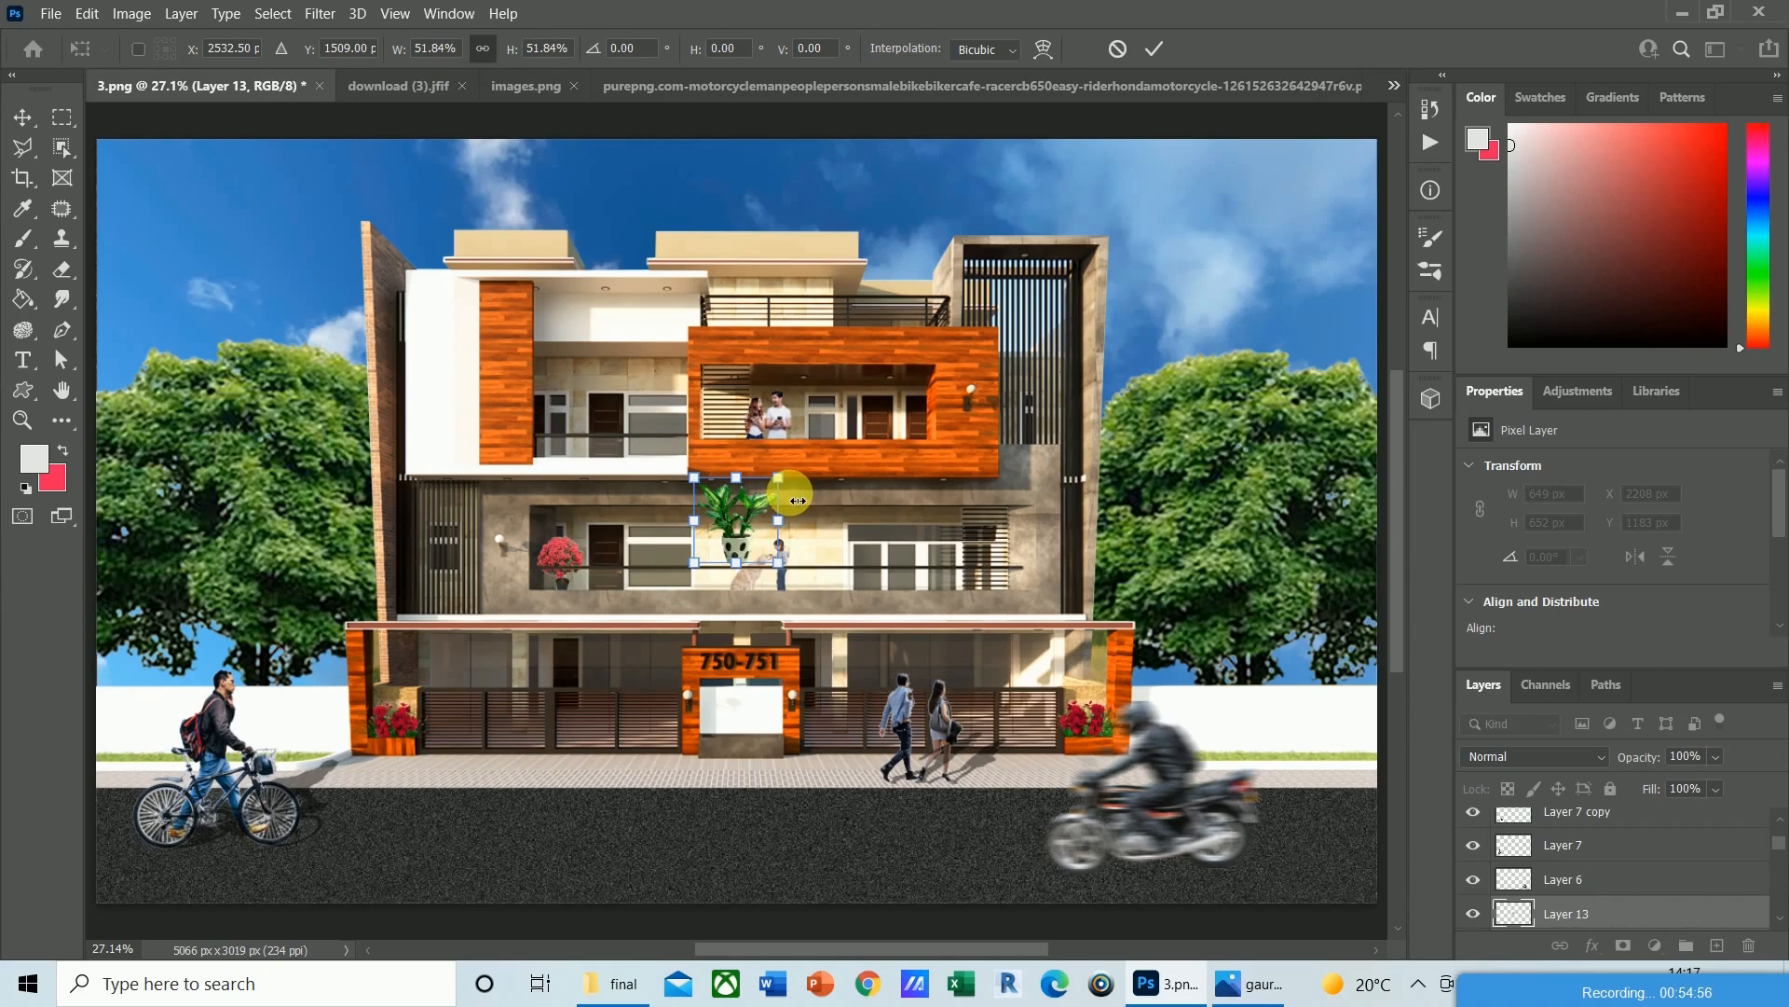
key("Return")
key("b")
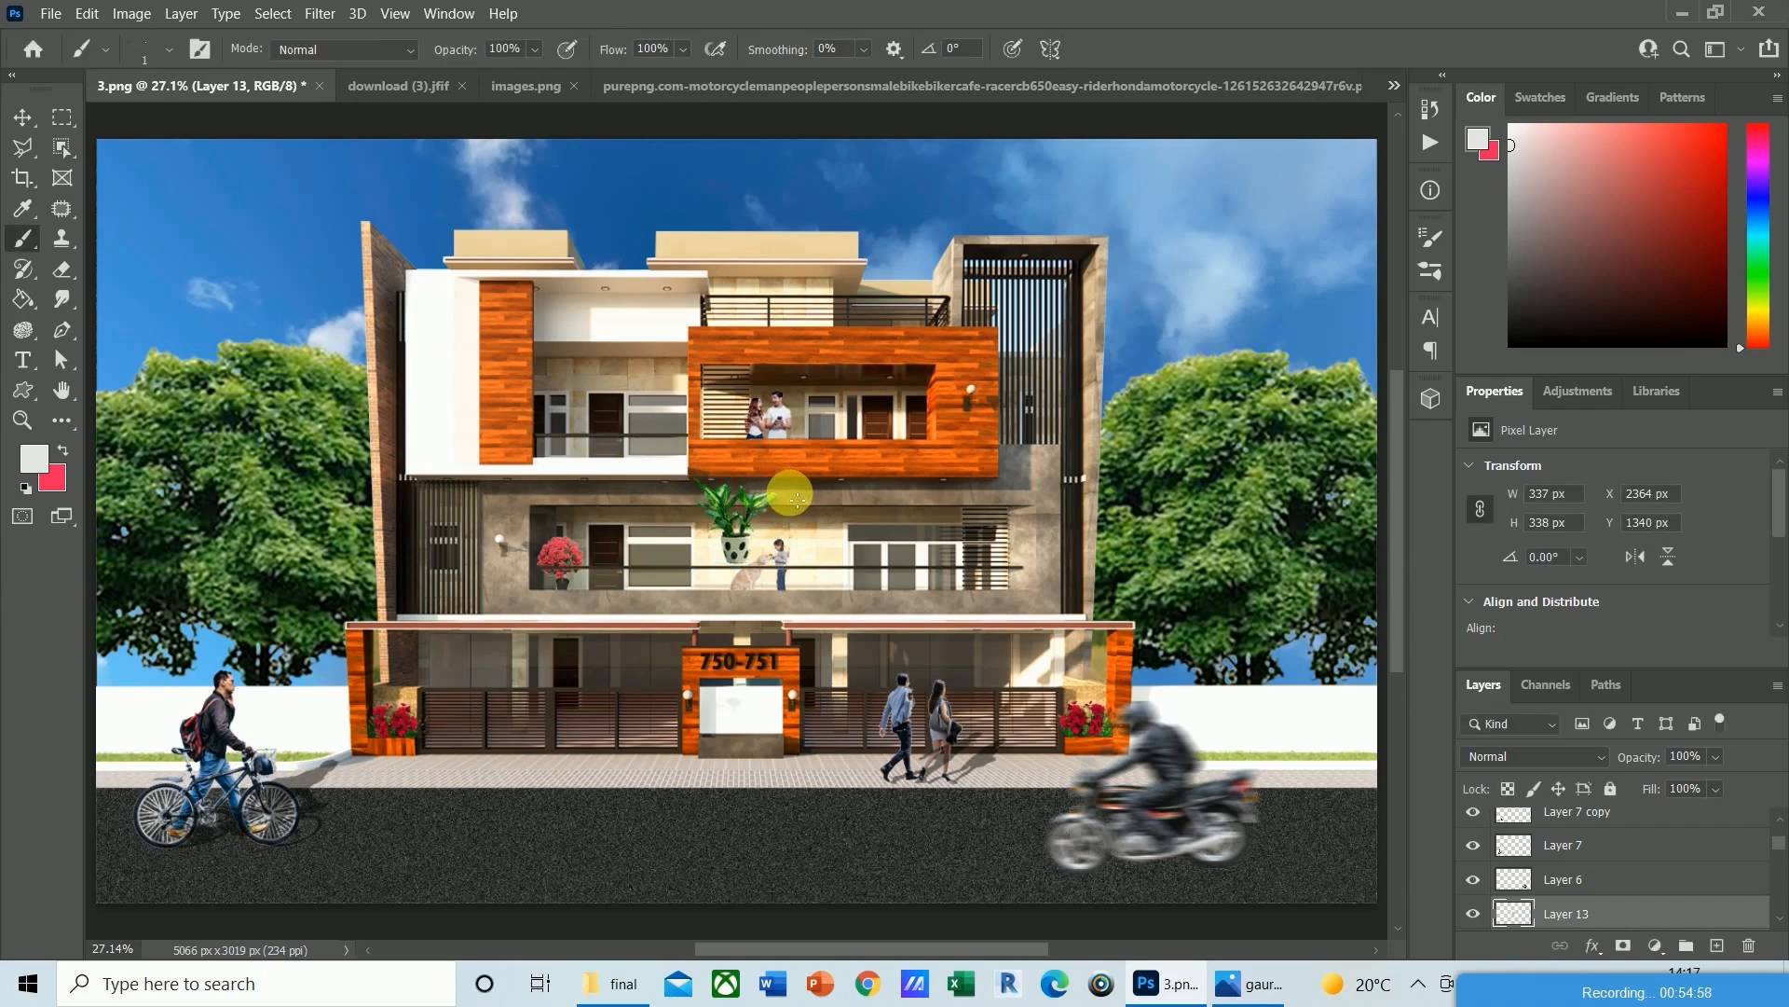
Move the dumb cane plant straight up to the top-floor terrace railing, to about Y 448 px.
key("v")
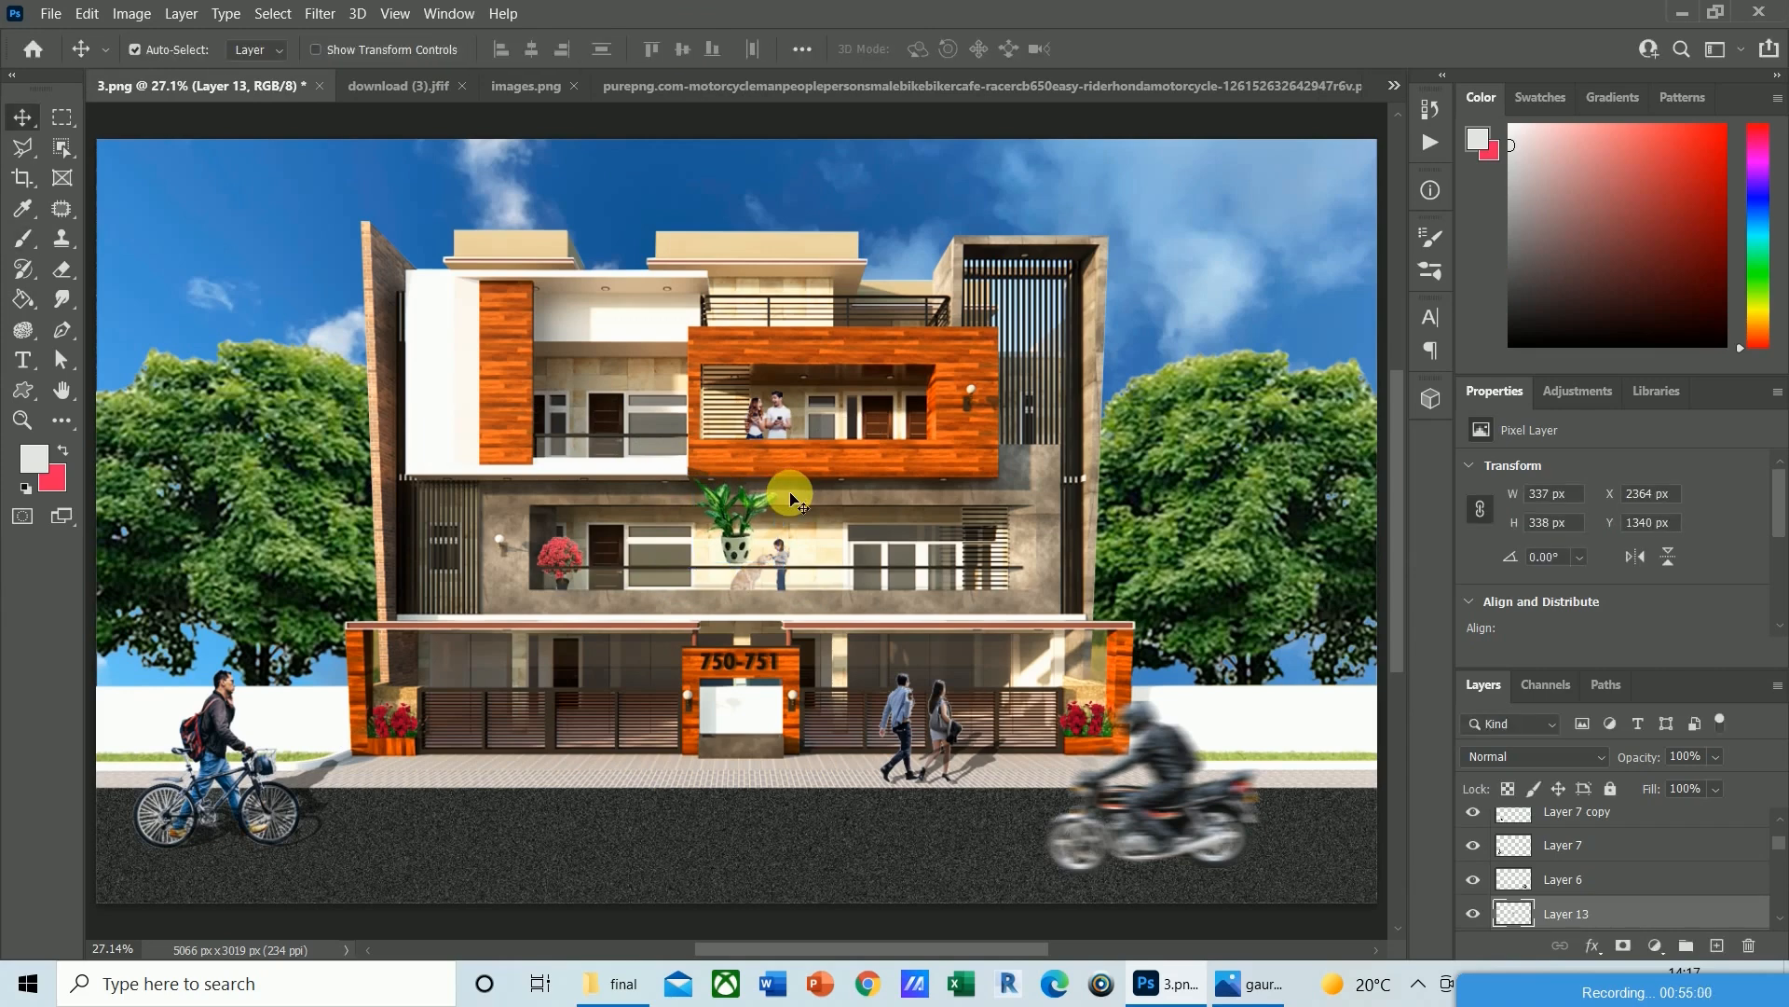
key("shift+Up")
key("shift+Up")
key("shift+Up")
key("shift+Up")
key("shift+Up")
key("shift+Up")
key("shift+Up")
key("shift+Up")
key("shift+Up")
key("shift+Up")
key("shift+Up")
key("shift+Up")
key("shift+Up")
key("shift+Up")
key("shift+Up")
key("shift+Up")
key("shift+Up")
key("shift+Up")
key("shift+Up")
key("shift+Up")
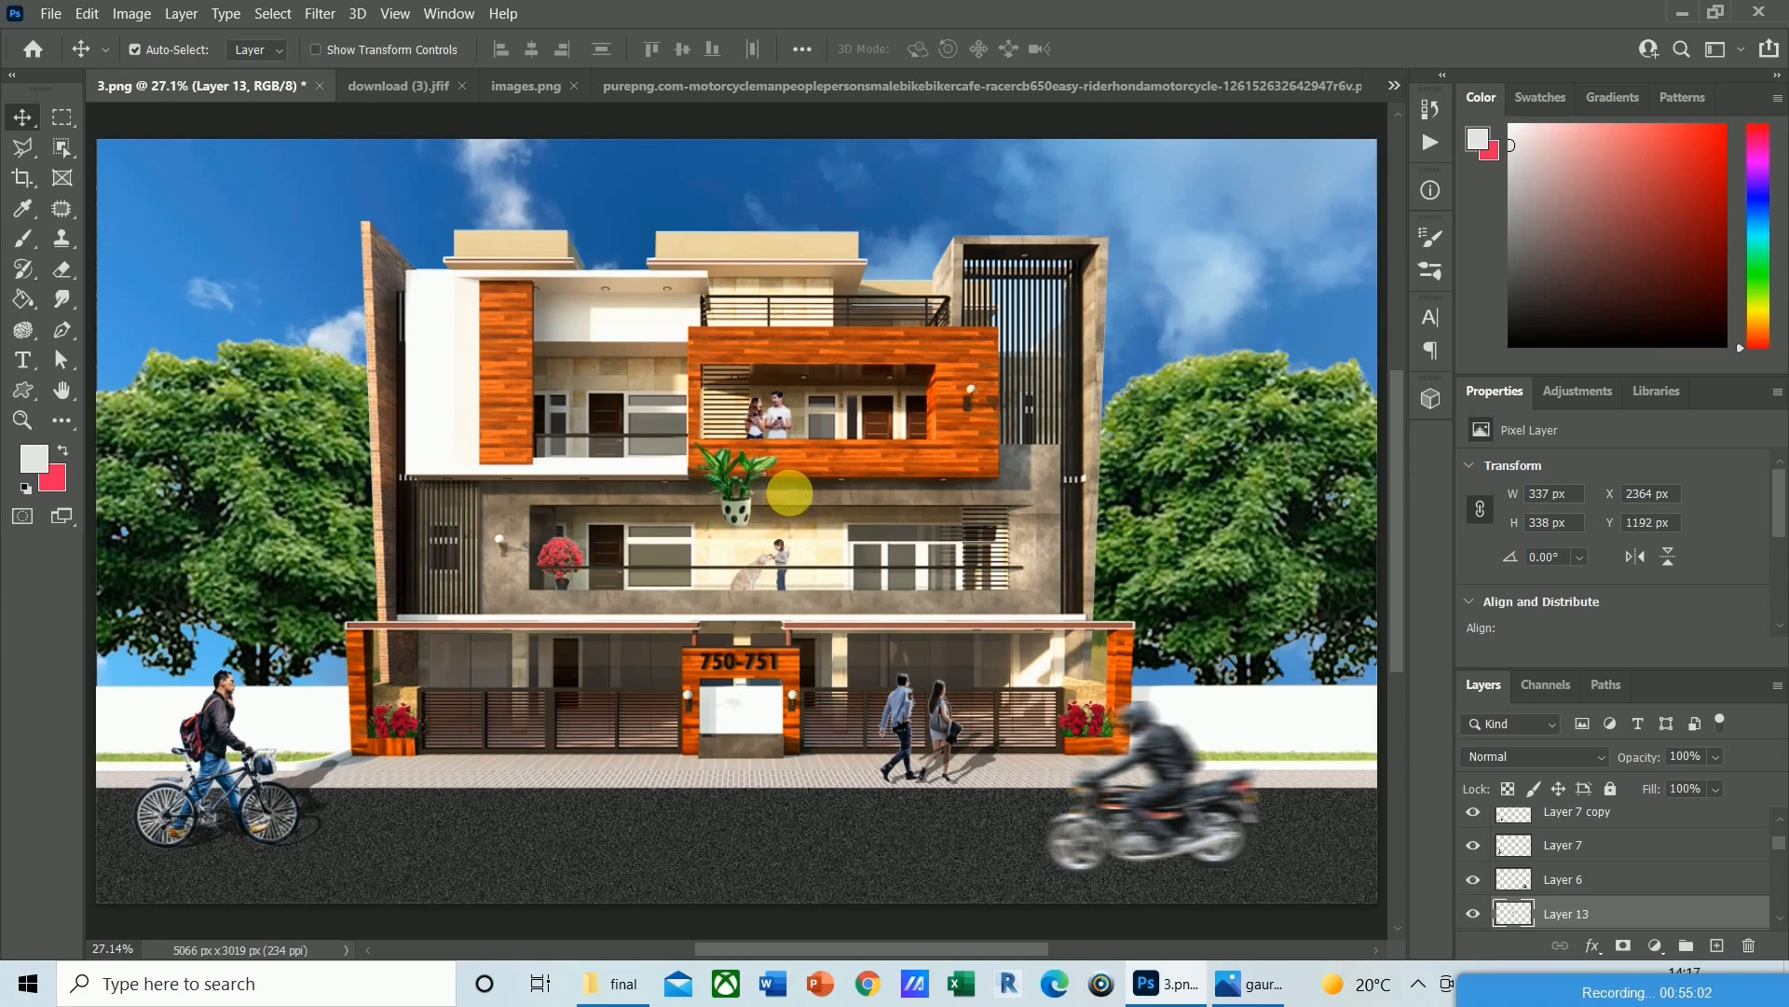
key("shift+Up")
key("shift+Up")
key("shift+Up")
key("shift+Up")
key("shift+Up")
key("shift+Up")
key("shift+Up")
key("shift+Up")
key("shift+Up")
key("shift+Up")
key("shift+Up")
key("shift+Up")
key("shift+Up")
key("shift+Up")
key("shift+Up")
key("shift+Up")
key("shift+Up")
key("shift+Up")
key("shift+Up")
key("shift+Up")
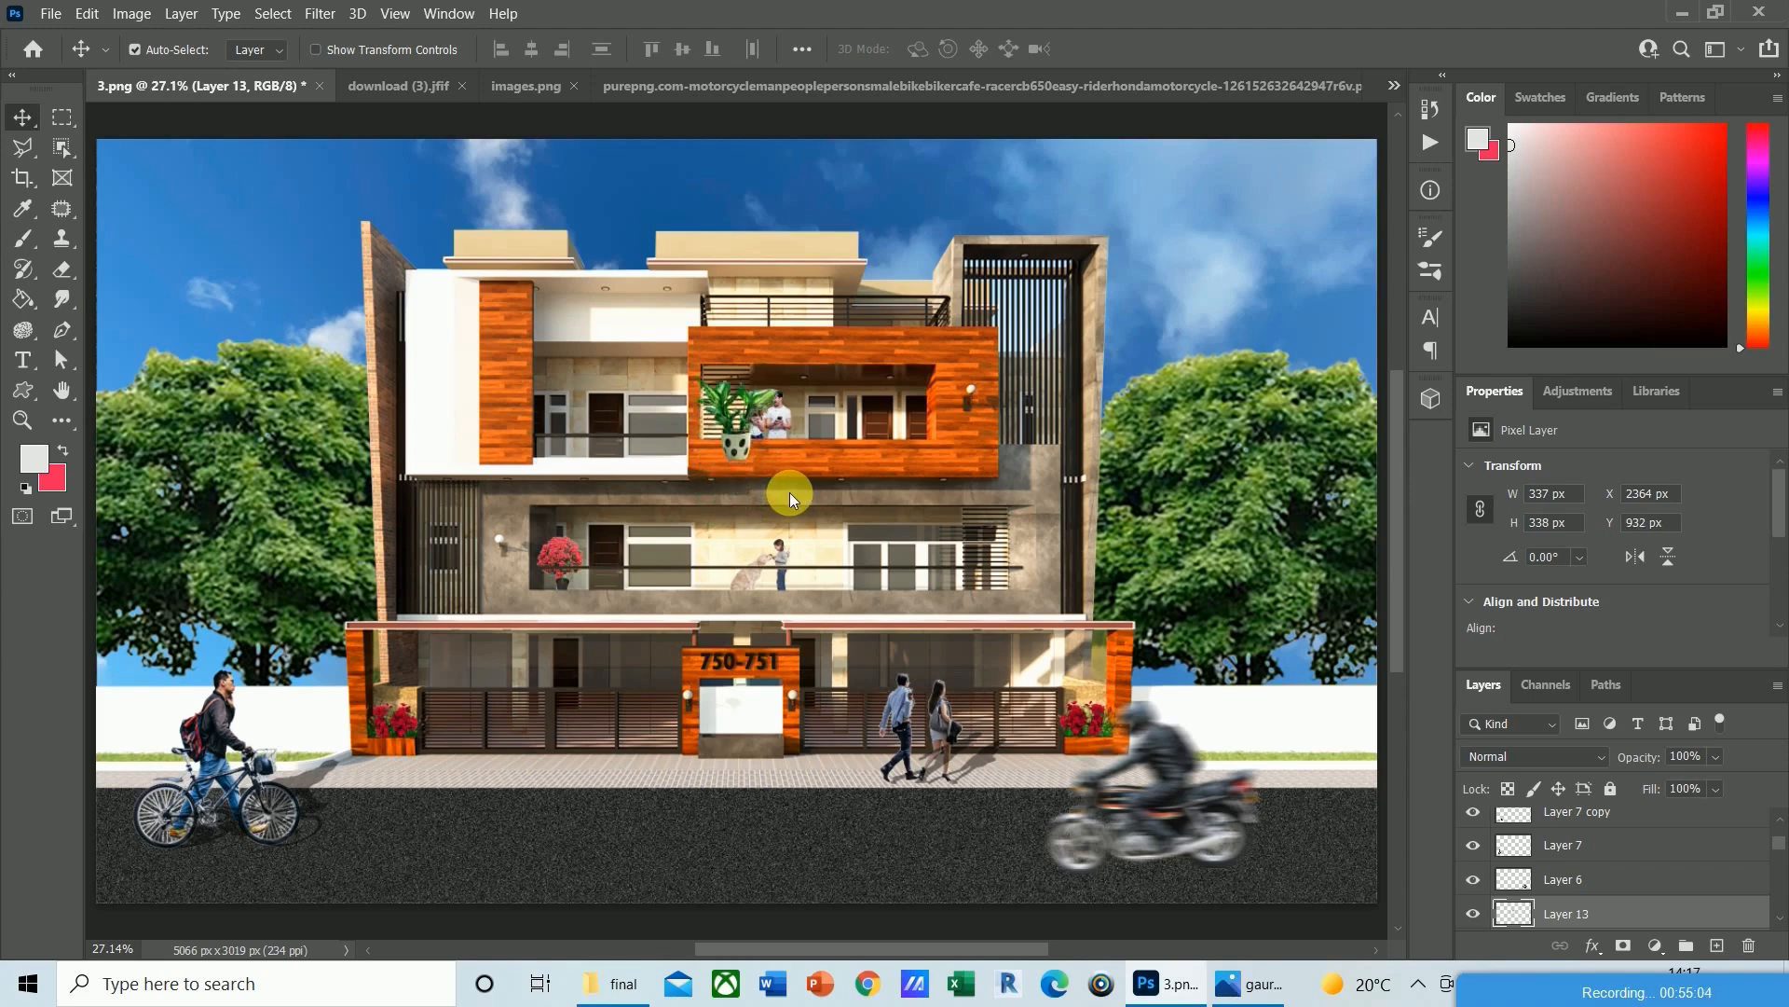
key("shift+Up")
key("shift+Up")
key("shift+Up")
key("shift+Up")
key("shift+Up")
key("shift+Up")
key("shift+Up")
key("shift+Up")
key("shift+Up")
key("shift+Up")
key("shift+Up")
key("shift+Up")
key("shift+Up")
key("shift+Up")
key("shift+Up")
key("shift+Up")
key("shift+Up")
key("shift+Up")
key("shift+Up")
key("shift+Up")
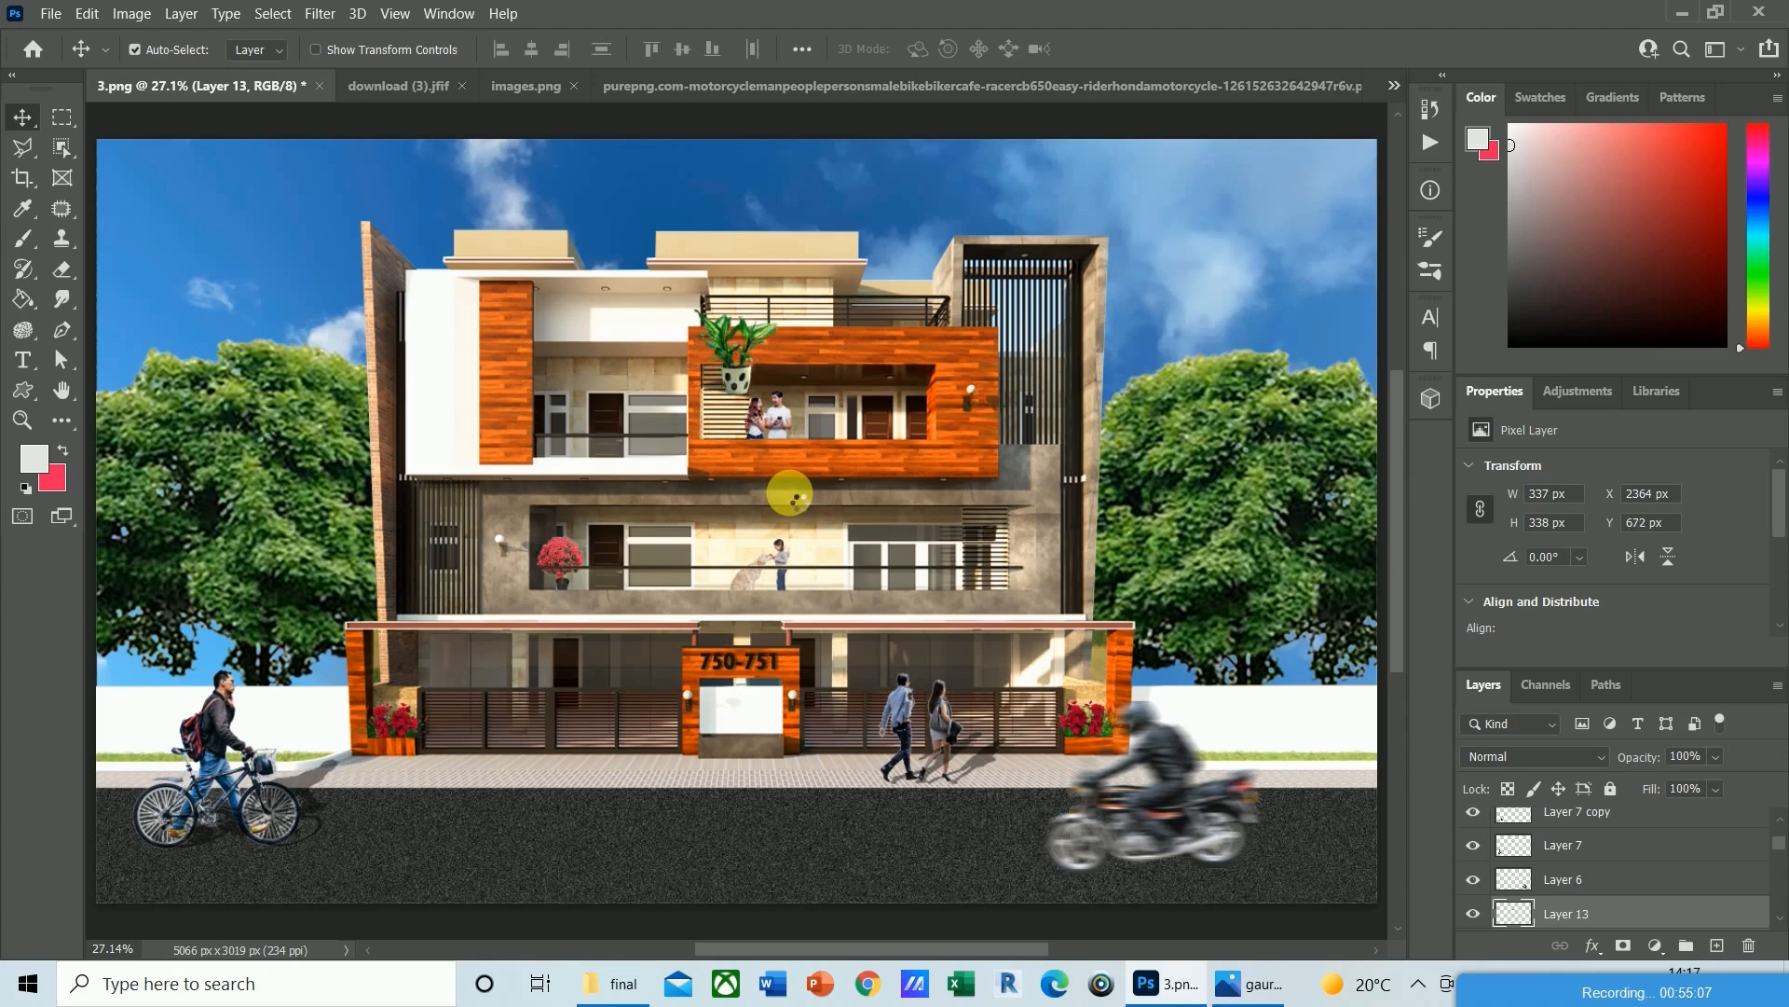
key("shift+Up")
key("shift+Up")
key("shift+Up")
key("shift+Up")
key("shift+Up")
key("shift+Up")
key("shift+Up")
key("shift+Up")
key("shift+Up")
key("shift+Up")
key("shift+Up")
key("shift+Up")
key("shift+Up")
key("shift+Up")
key("shift+Up")
key("shift+Up")
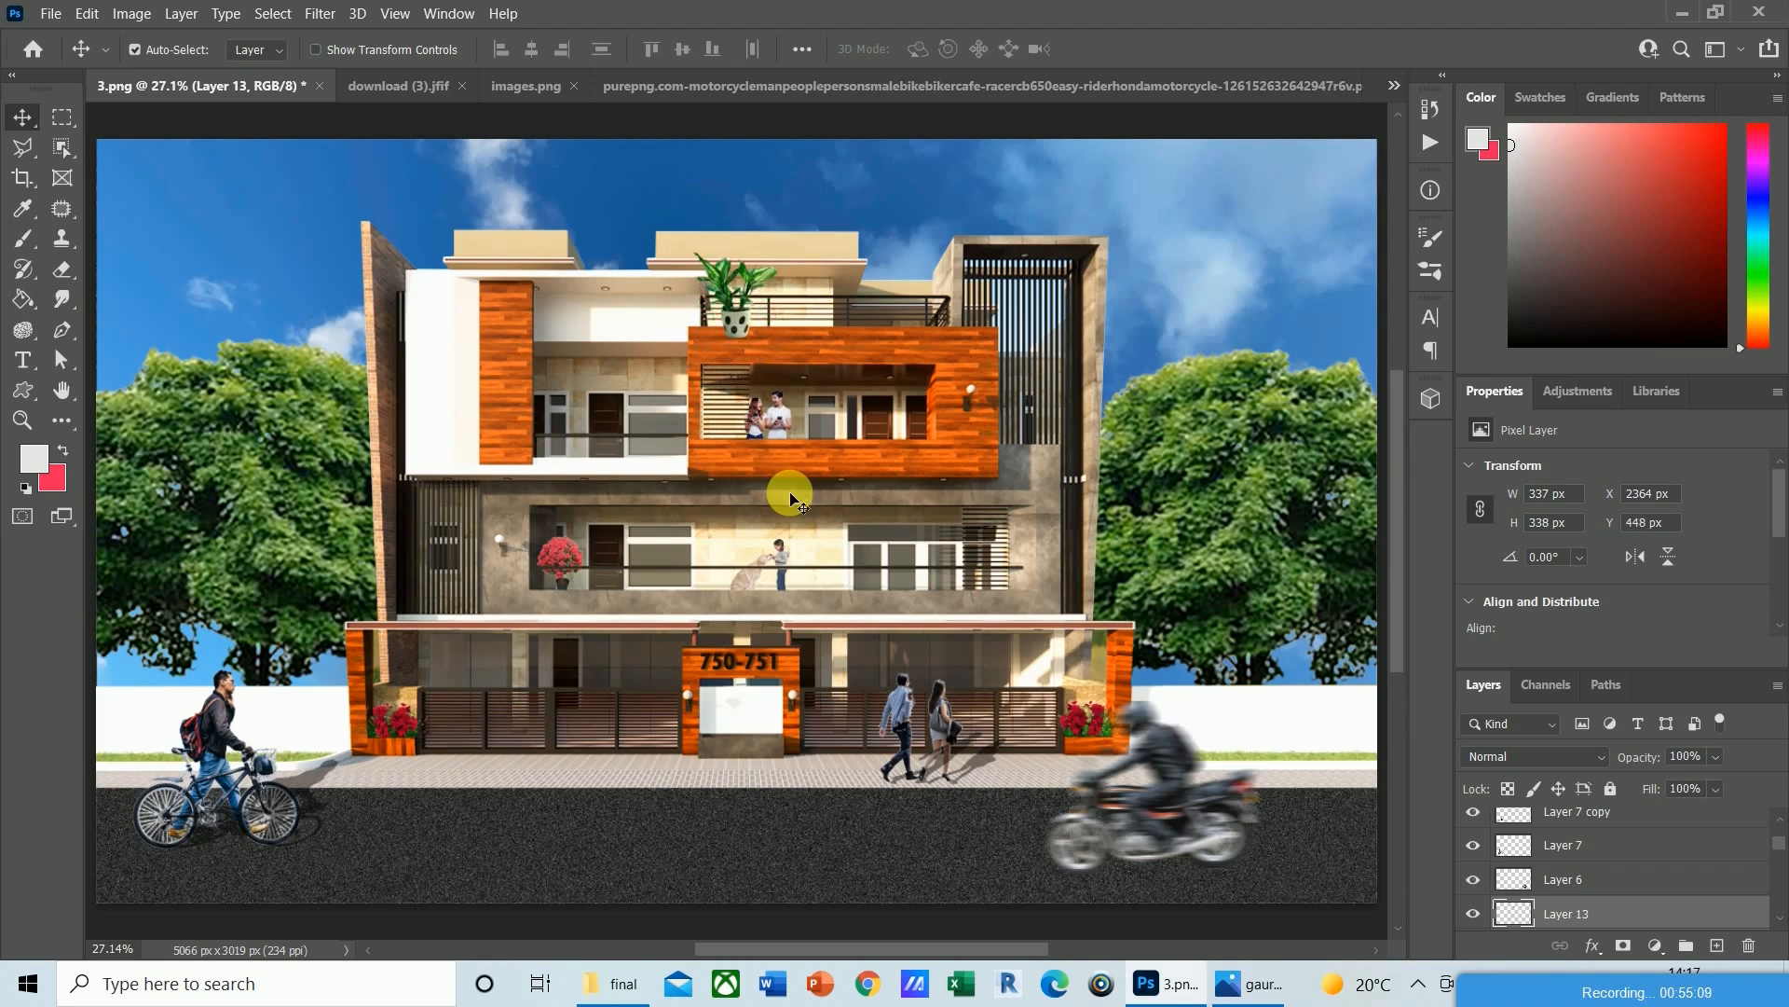
Shift the dumb cane plant right along the terrace railing to near its right end, at about X 3051 px.
key("shift+Right")
key("shift+Right")
key("shift+Right")
key("shift+Right")
key("shift+Right")
key("shift+Right")
key("shift+Right")
key("shift+Right")
key("shift+Right")
key("shift+Right")
key("shift+Right")
key("shift+Right")
key("shift+Right")
key("shift+Right")
key("shift+Right")
key("shift+Right")
key("shift+Right")
key("shift+Right")
key("shift+Right")
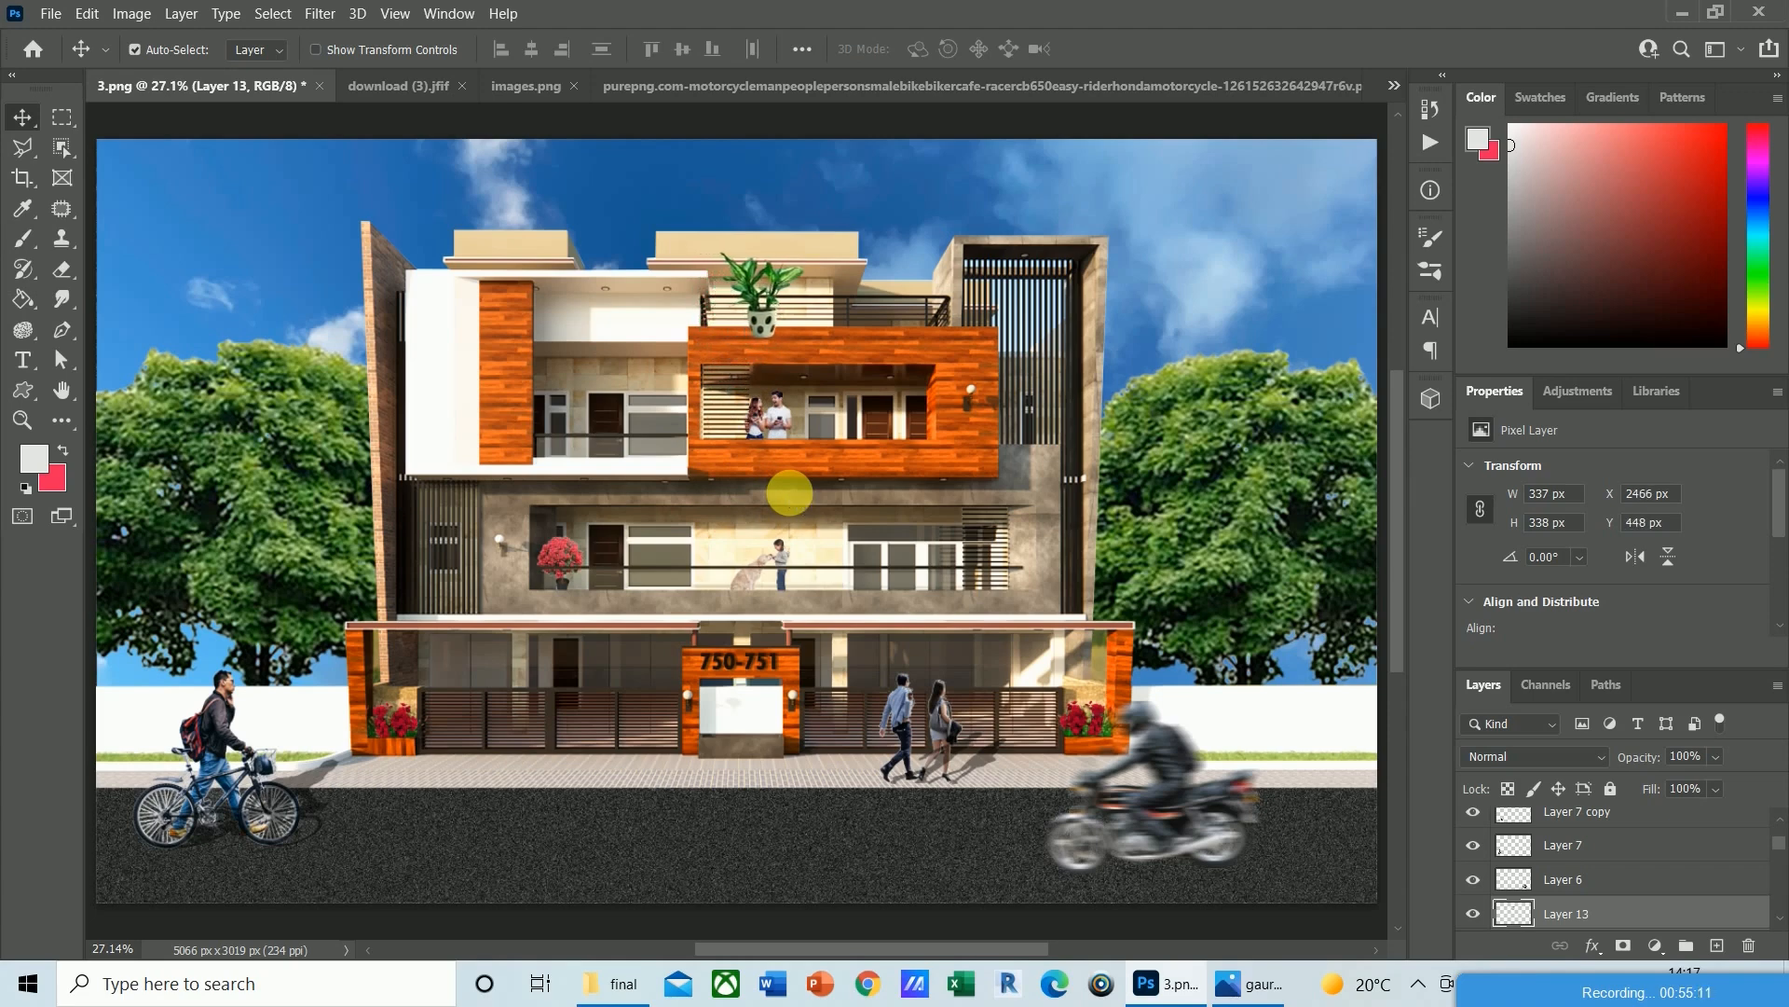
key("shift+Right")
key("shift+Right")
key("shift+Right")
key("shift+Right")
key("shift+Right")
key("shift+Right")
key("shift+Right")
key("shift+Right")
key("shift+Right")
key("shift+Right")
key("shift+Right")
key("shift+Right")
key("shift+Right")
key("shift+Right")
key("shift+Right")
key("shift+Right")
key("shift+Right")
key("shift+Right")
key("shift+Right")
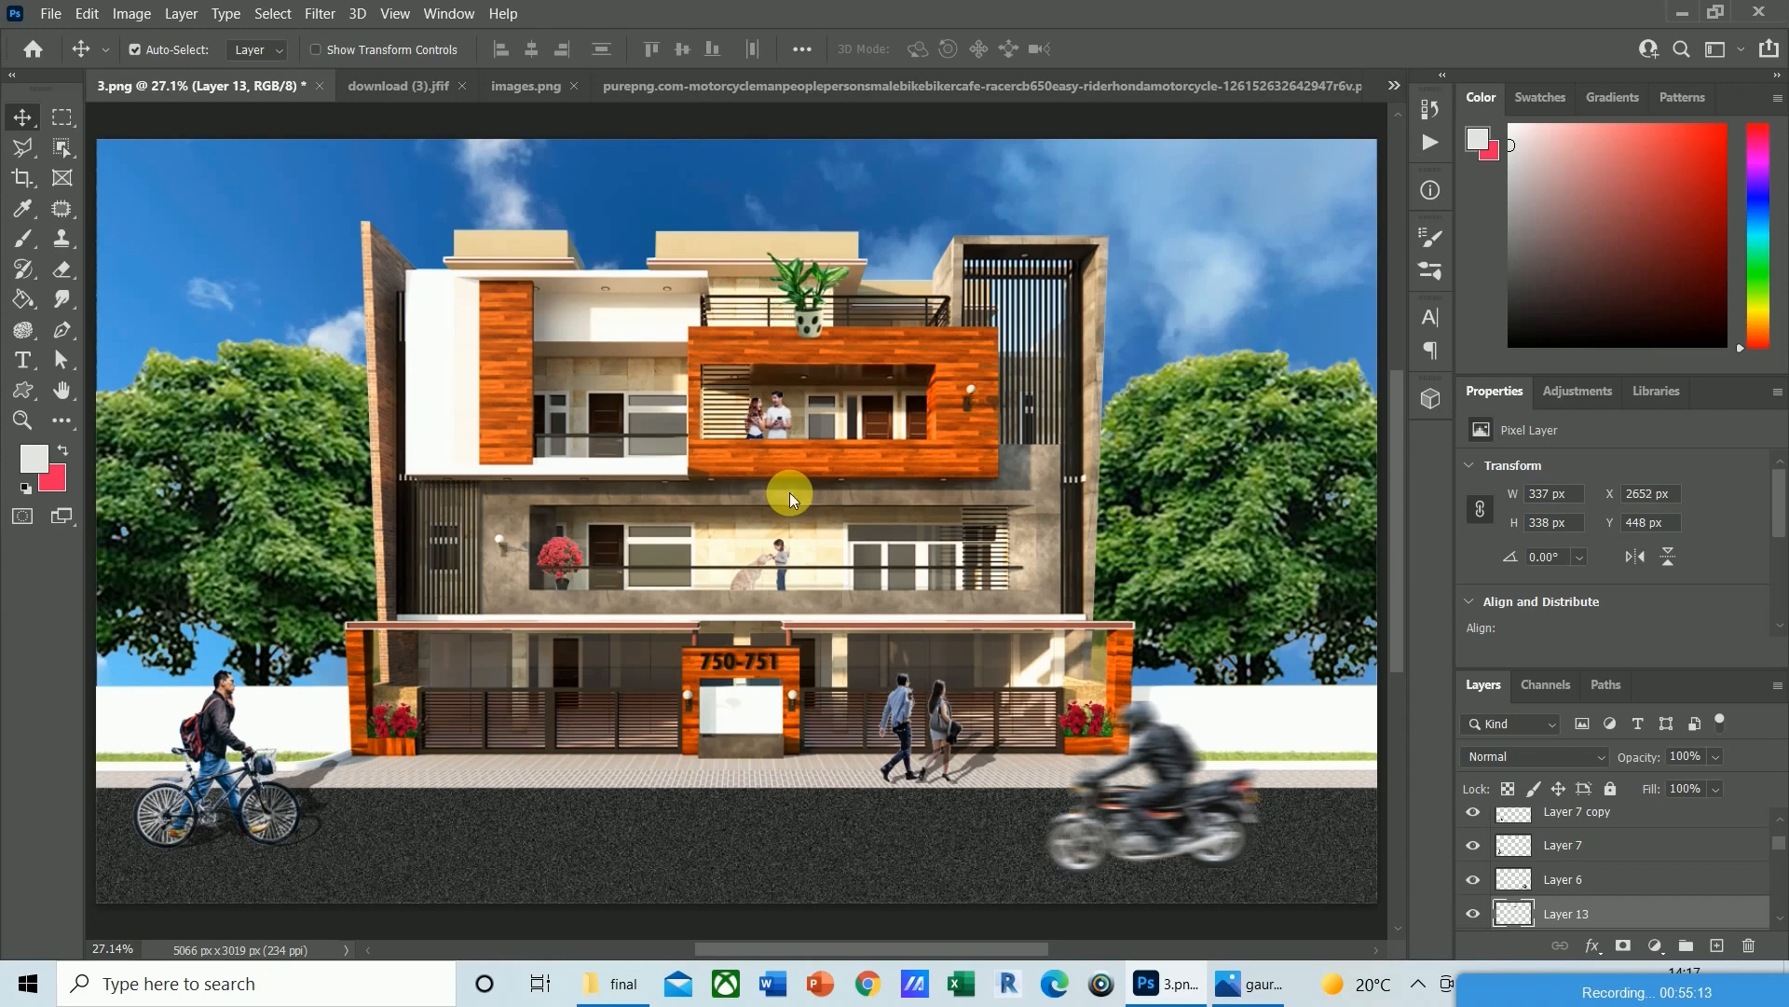
key("shift+Right")
key("shift+Right")
key("shift+Right")
key("shift+Right")
key("shift+Right")
key("shift+Right")
key("shift+Right")
key("shift+Right")
key("shift+Right")
key("shift+Right")
key("shift+Right")
key("shift+Right")
key("shift+Right")
key("shift+Right")
key("shift+Right")
key("shift+Right")
key("shift+Right")
key("shift+Right")
key("shift+Right")
key("shift+Right")
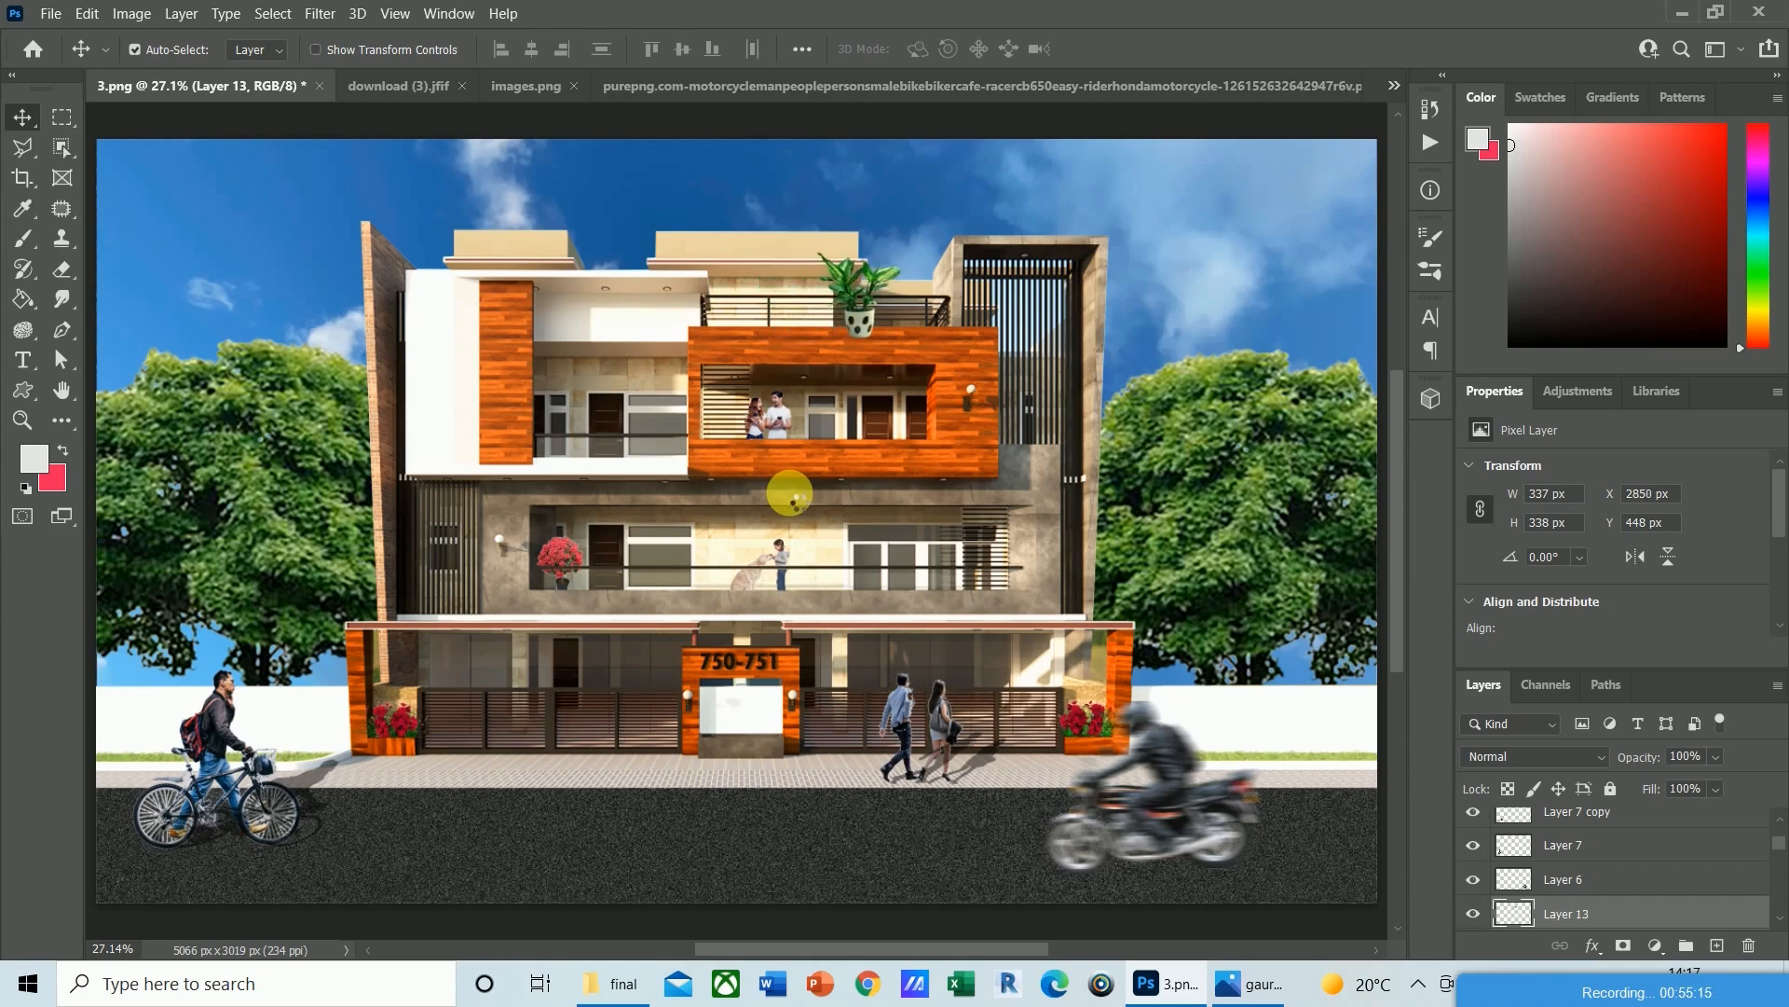
key("shift+Right")
key("shift+Right")
key("shift+Right")
key("shift+Right")
key("shift+Right")
key("shift+Right")
key("shift+Right")
key("shift+Right")
key("shift+Right")
key("shift+Right")
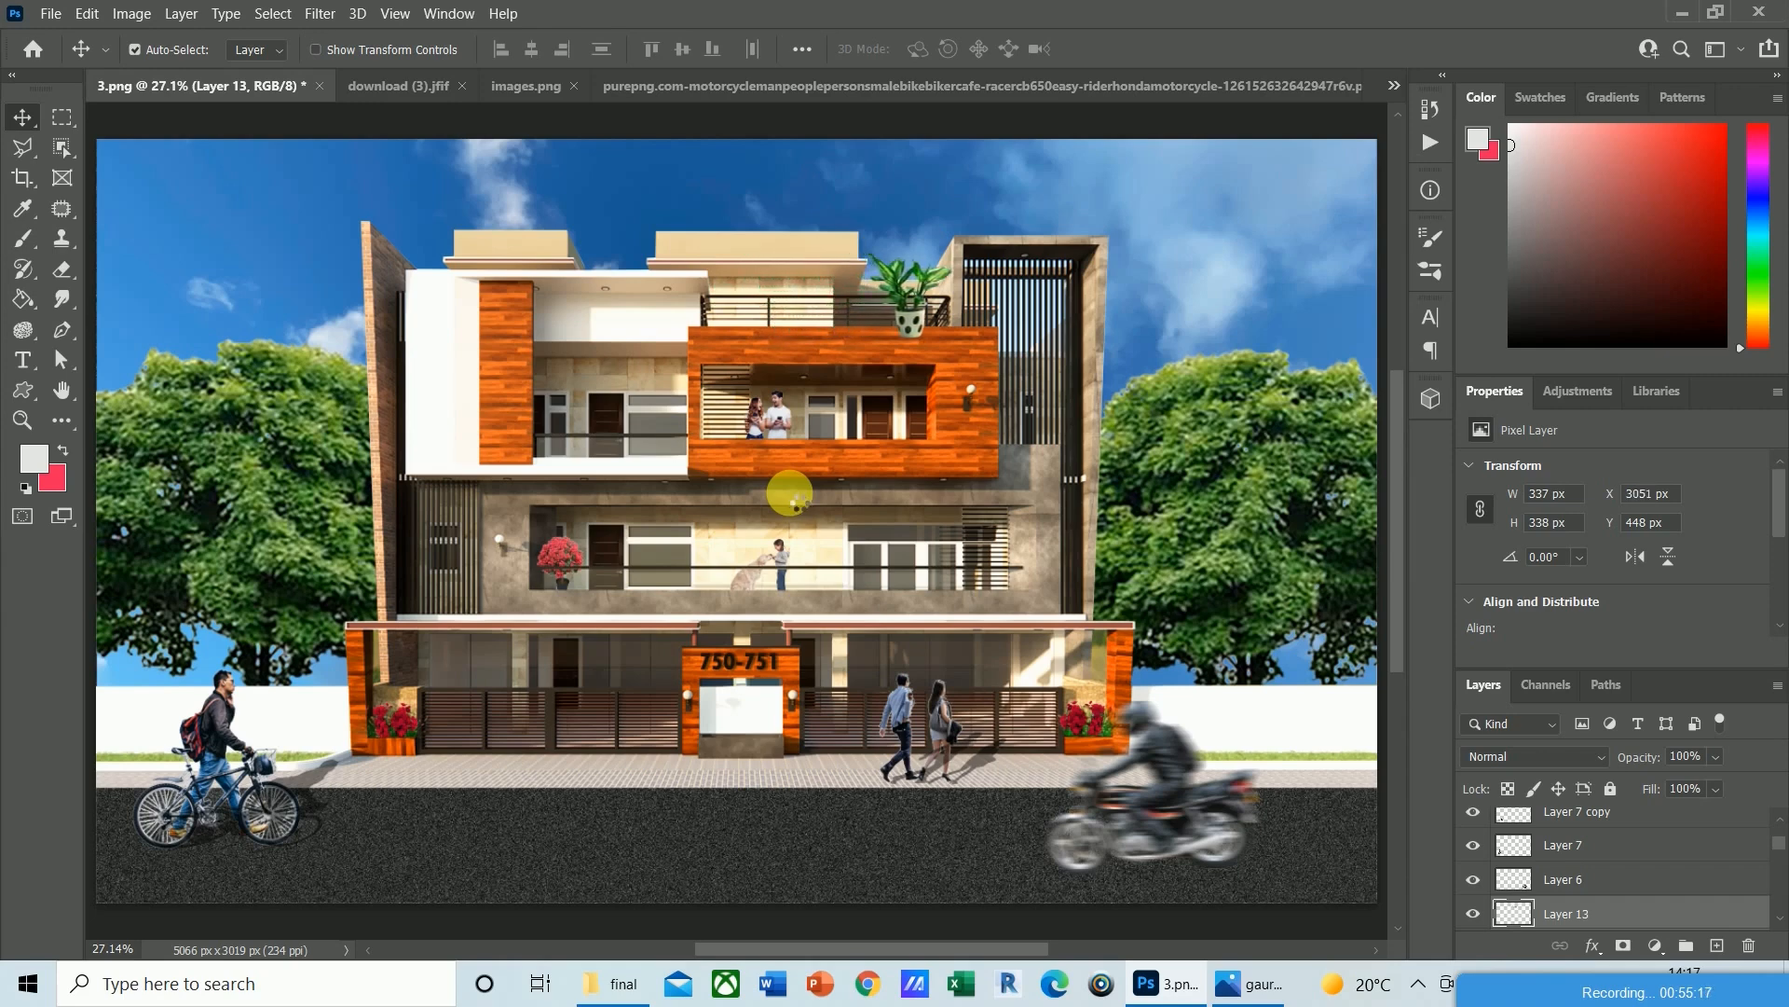
Scale the potted plant on the top-floor terrace down proportionally around its centre to about 249 by 248 px.
key("ctrl+plus")
key("ctrl+plus")
key("ctrl+plus")
key("ctrl+plus")
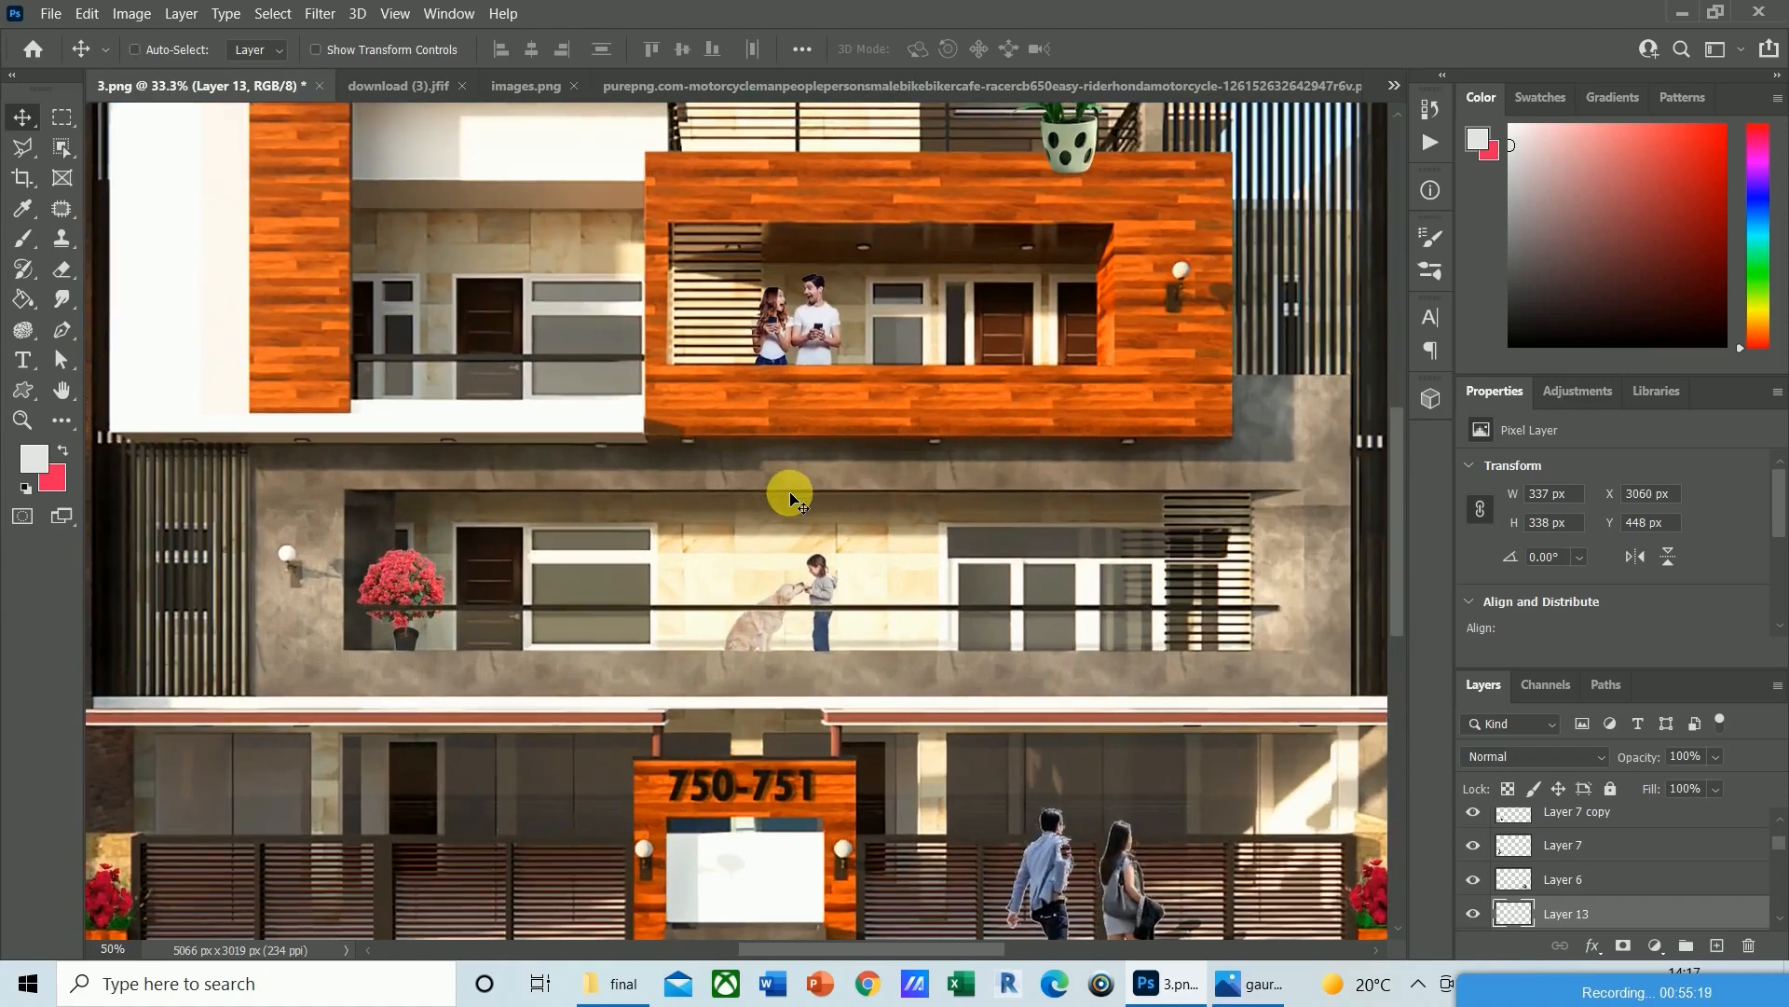
left_click_drag(1395, 515, 1402, 388)
left_click_drag(859, 951, 975, 948)
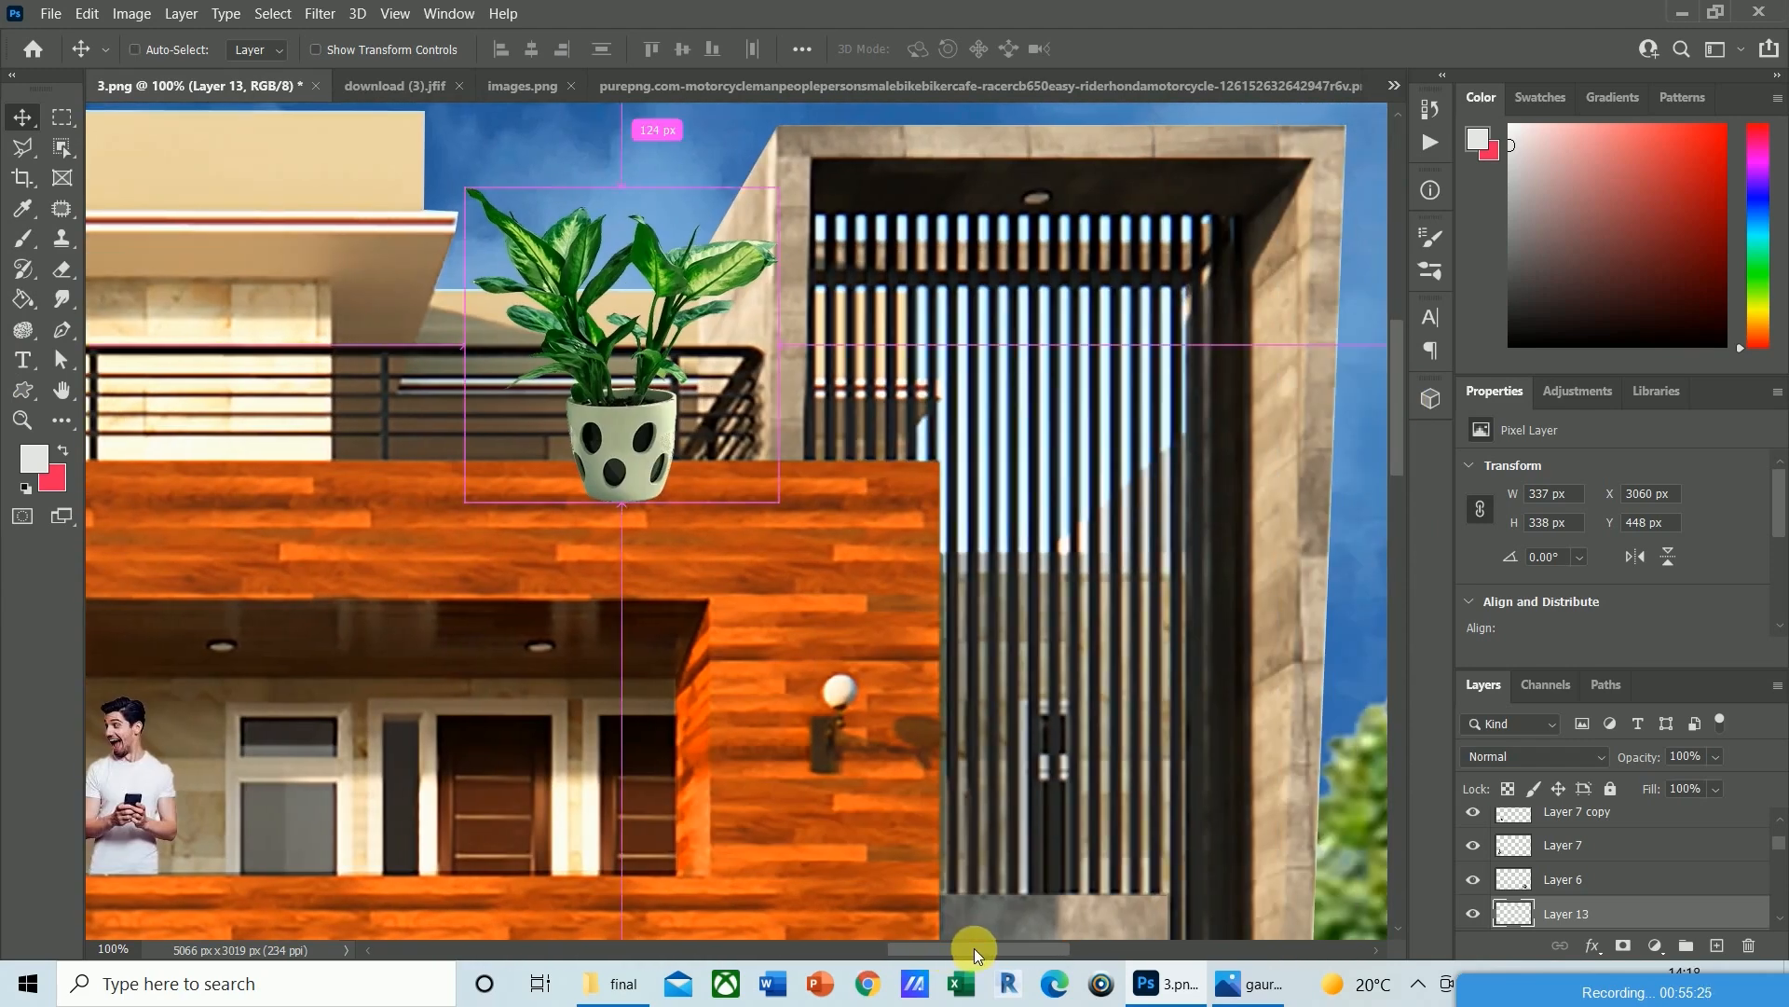
key("ctrl+t")
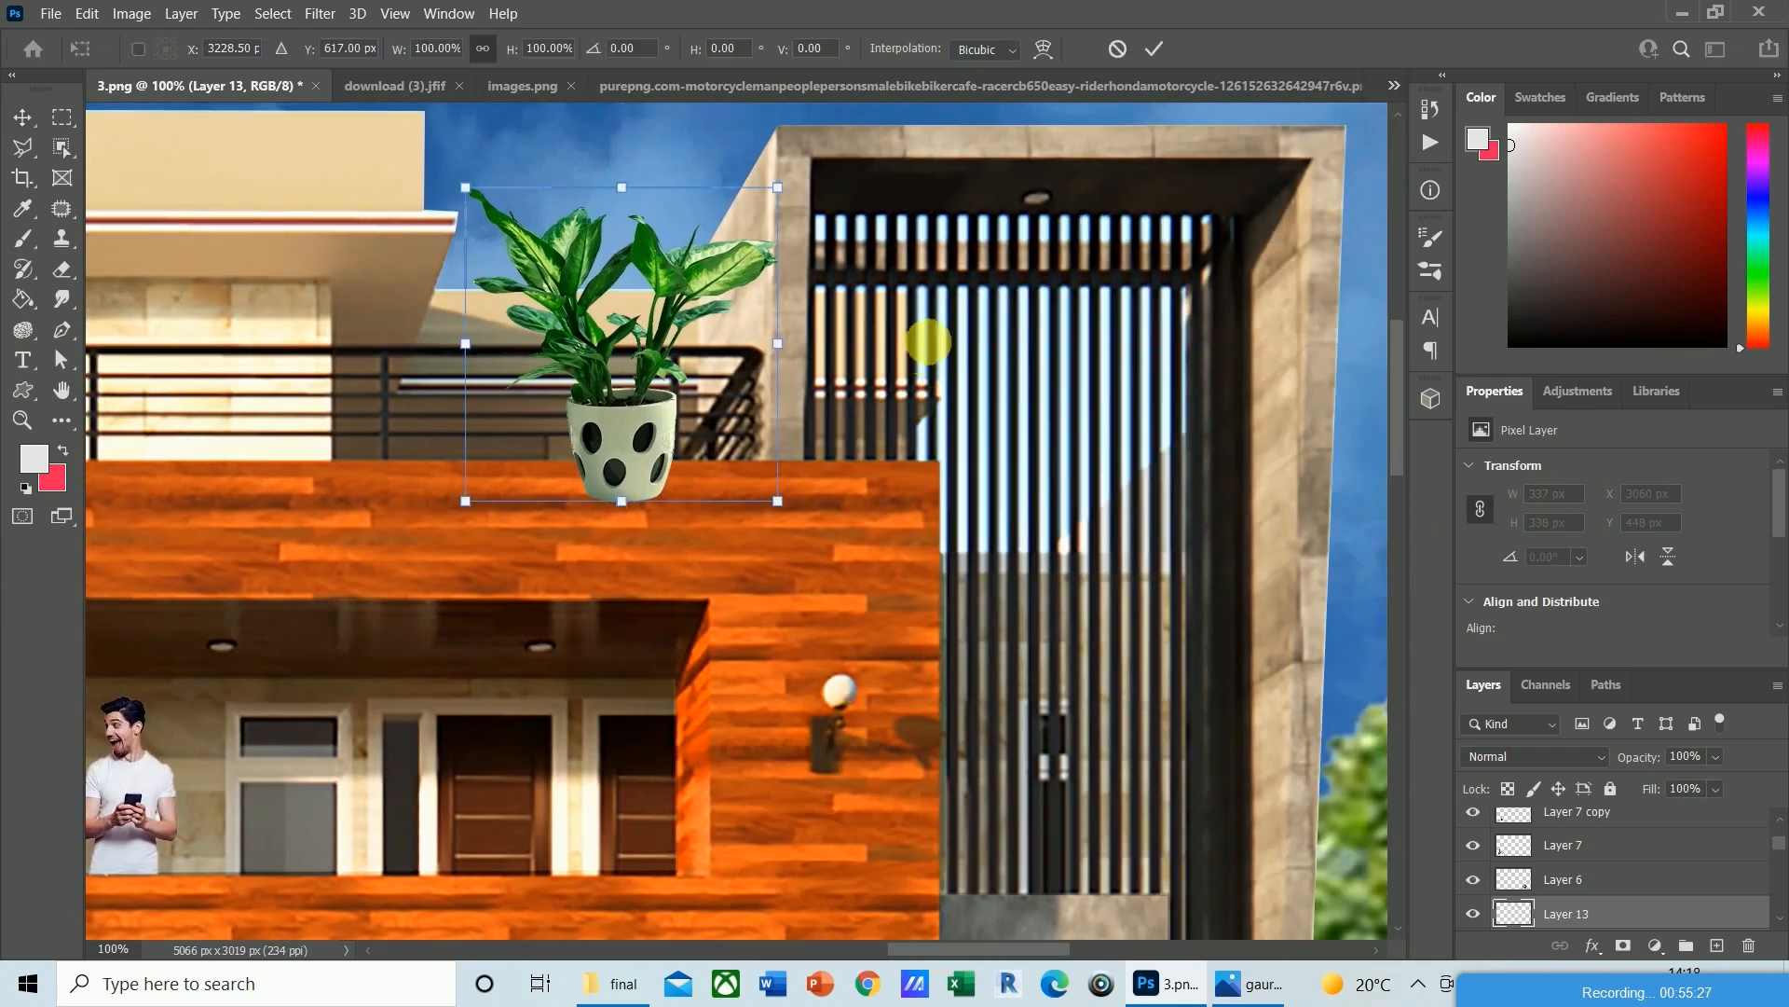
left_click_drag(785, 196, 748, 249)
key("Return")
Nudge the potted plant straight down behind the terrace parapet edge to Y 515 px.
key("Down")
key("Down")
key("Down")
key("Down")
key("Down")
key("Down")
key("Down")
key("Down")
key("Down")
key("Down")
key("Down")
key("Down")
key("Down")
key("Down")
key("Down")
key("Down")
key("Down")
key("Down")
key("Down")
key("Down")
key("Down")
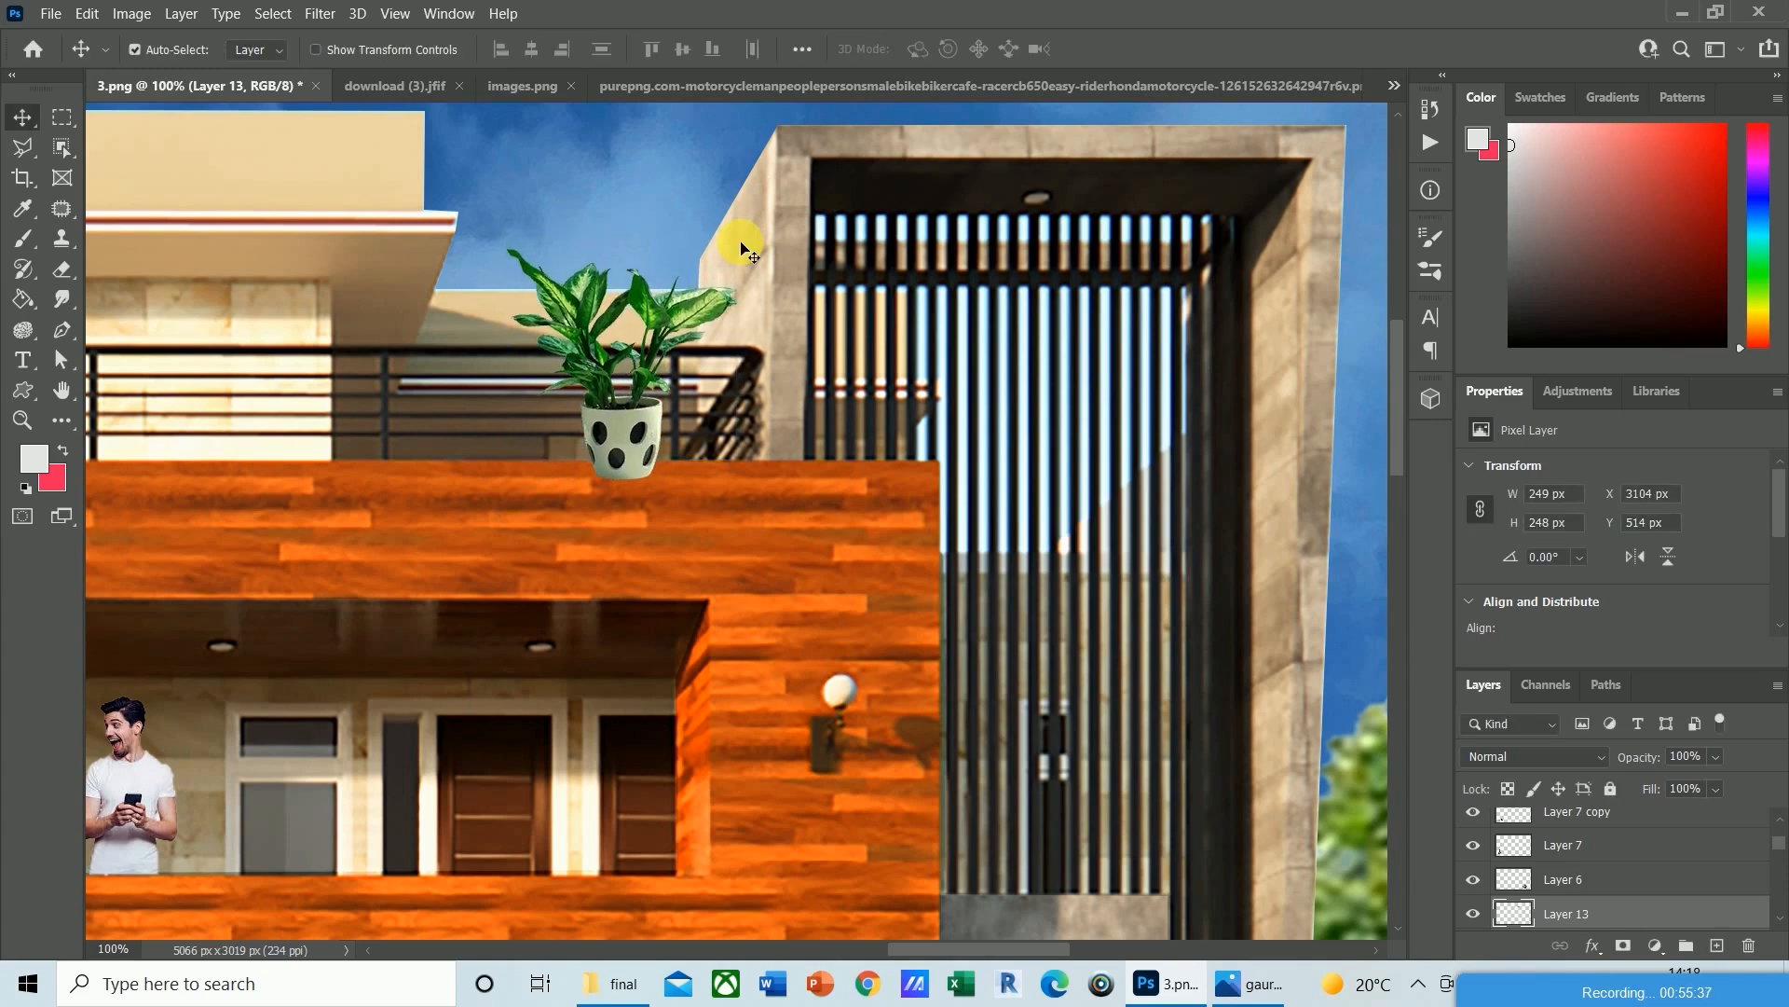
key("Down")
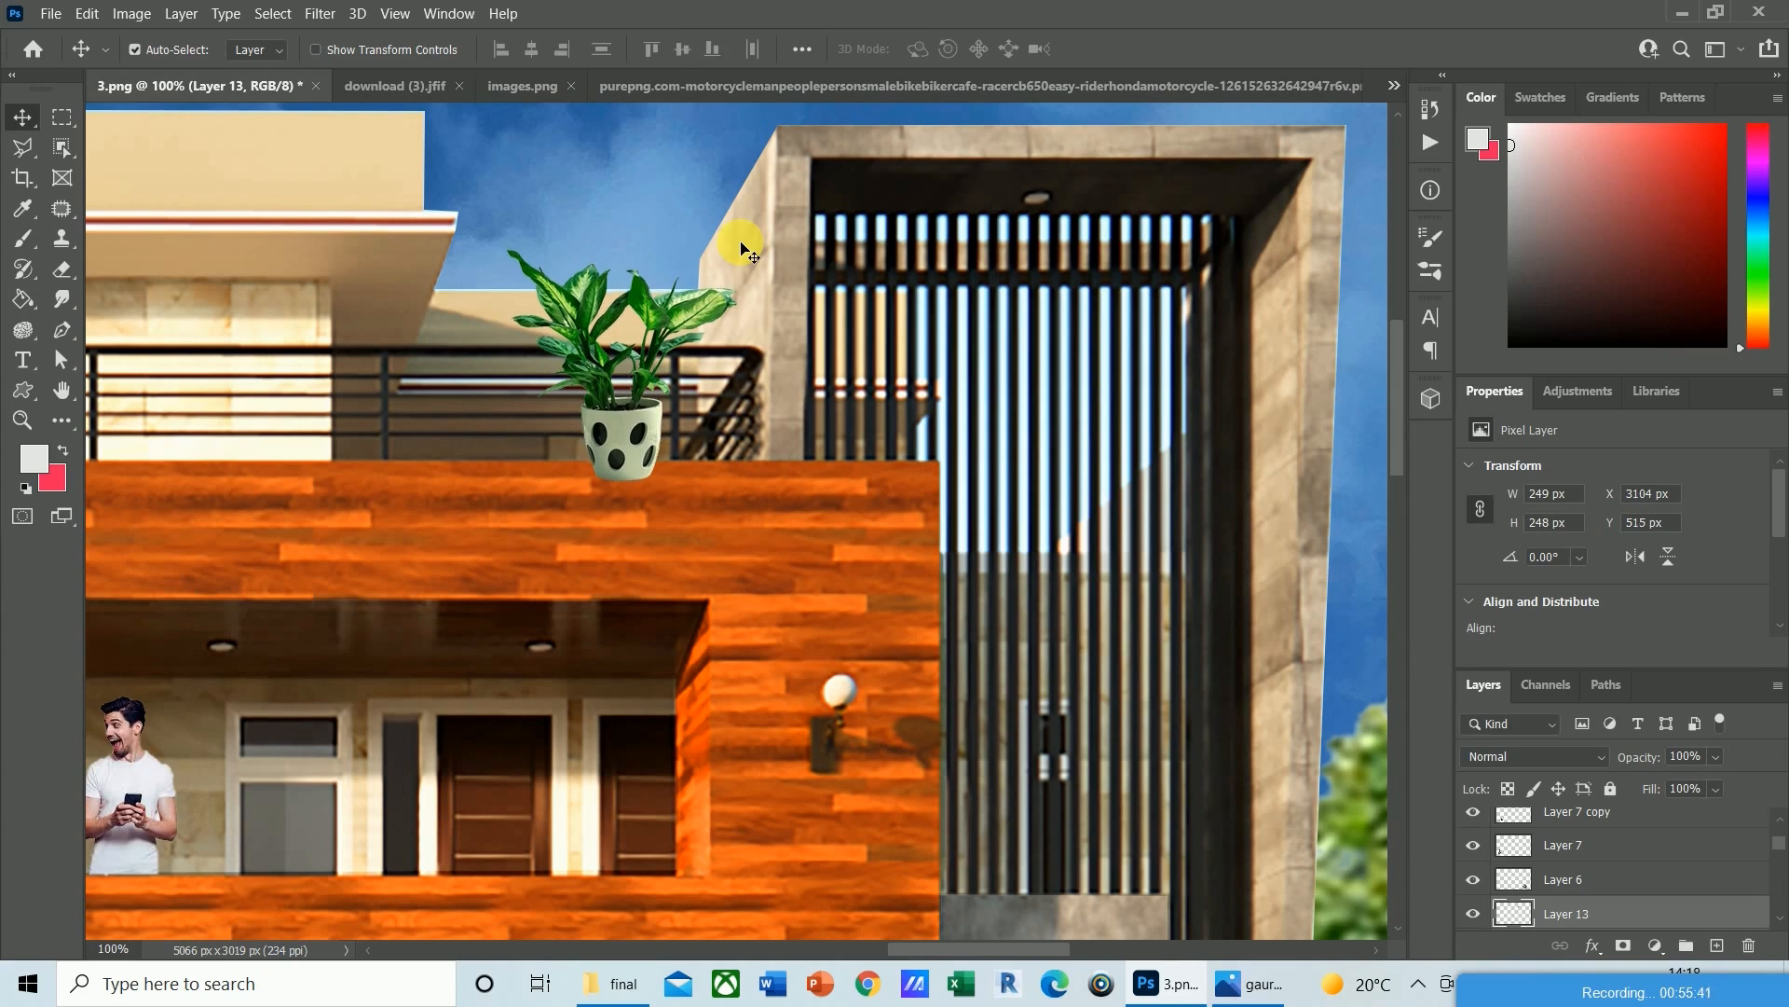
Add a white layer mask to the potted plant's layer, Layer 13.
key("ctrl")
key("ctrl+plus")
key("ctrl+plus")
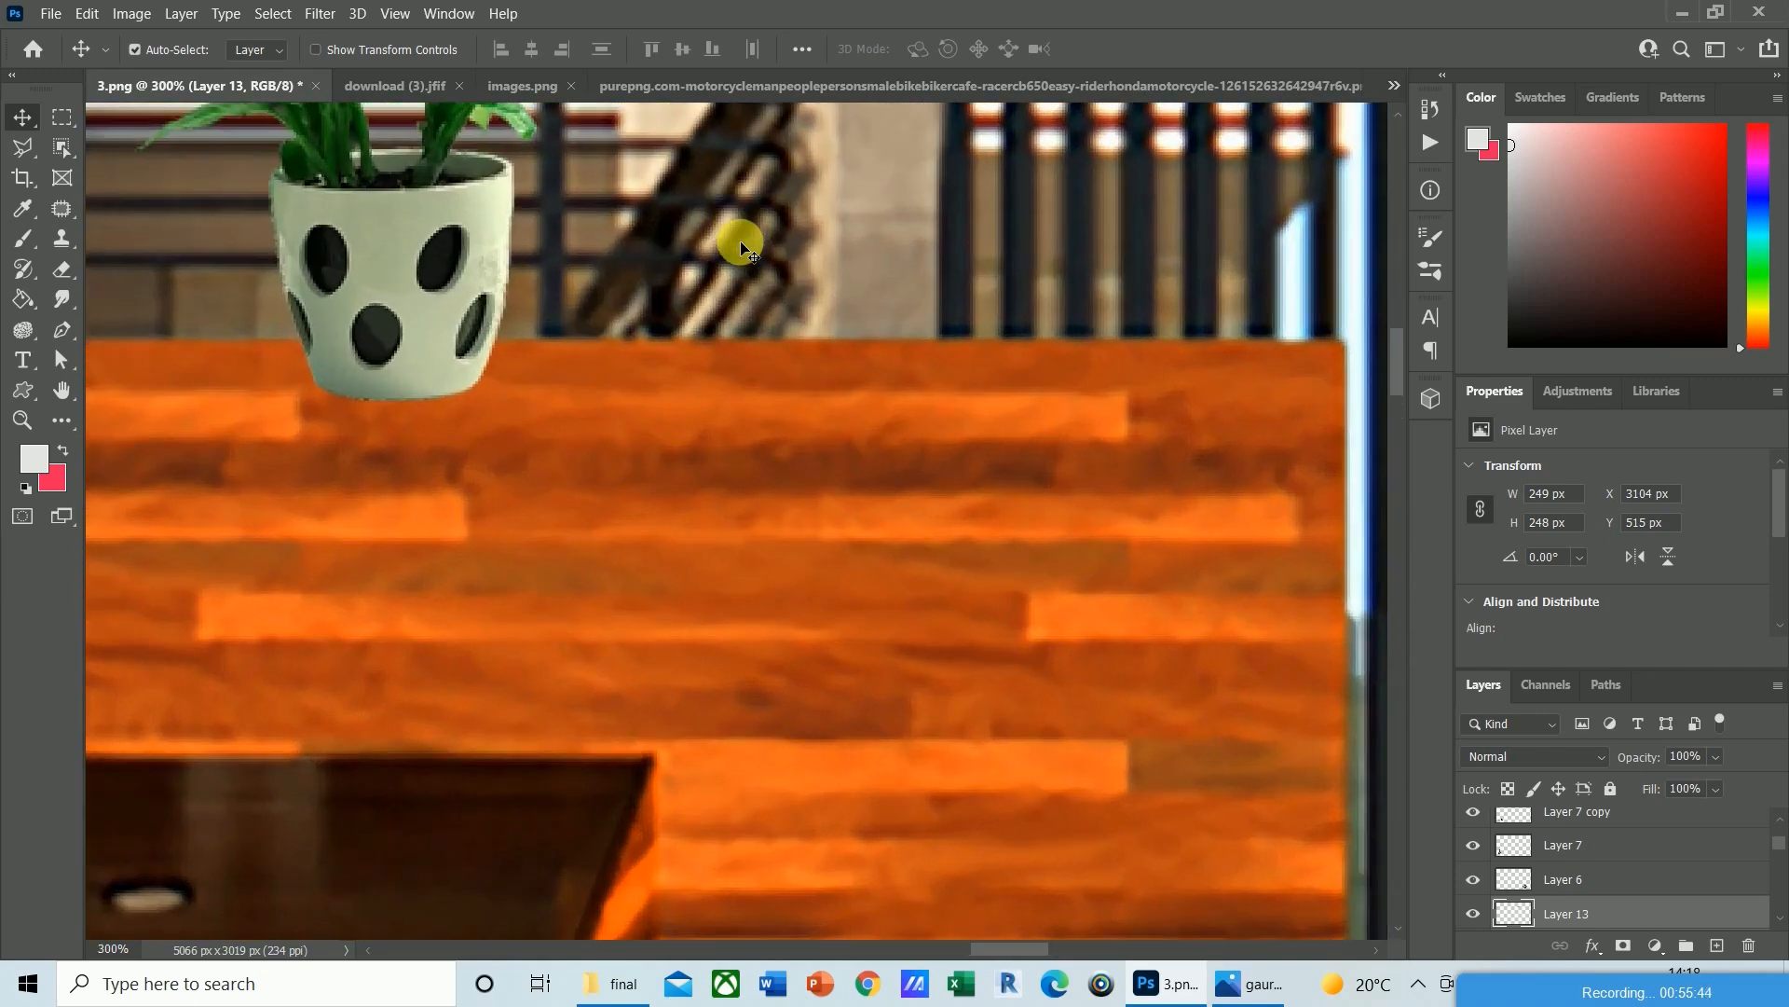
left_click_drag(1402, 362, 1398, 332)
left_click_drag(1015, 949, 993, 953)
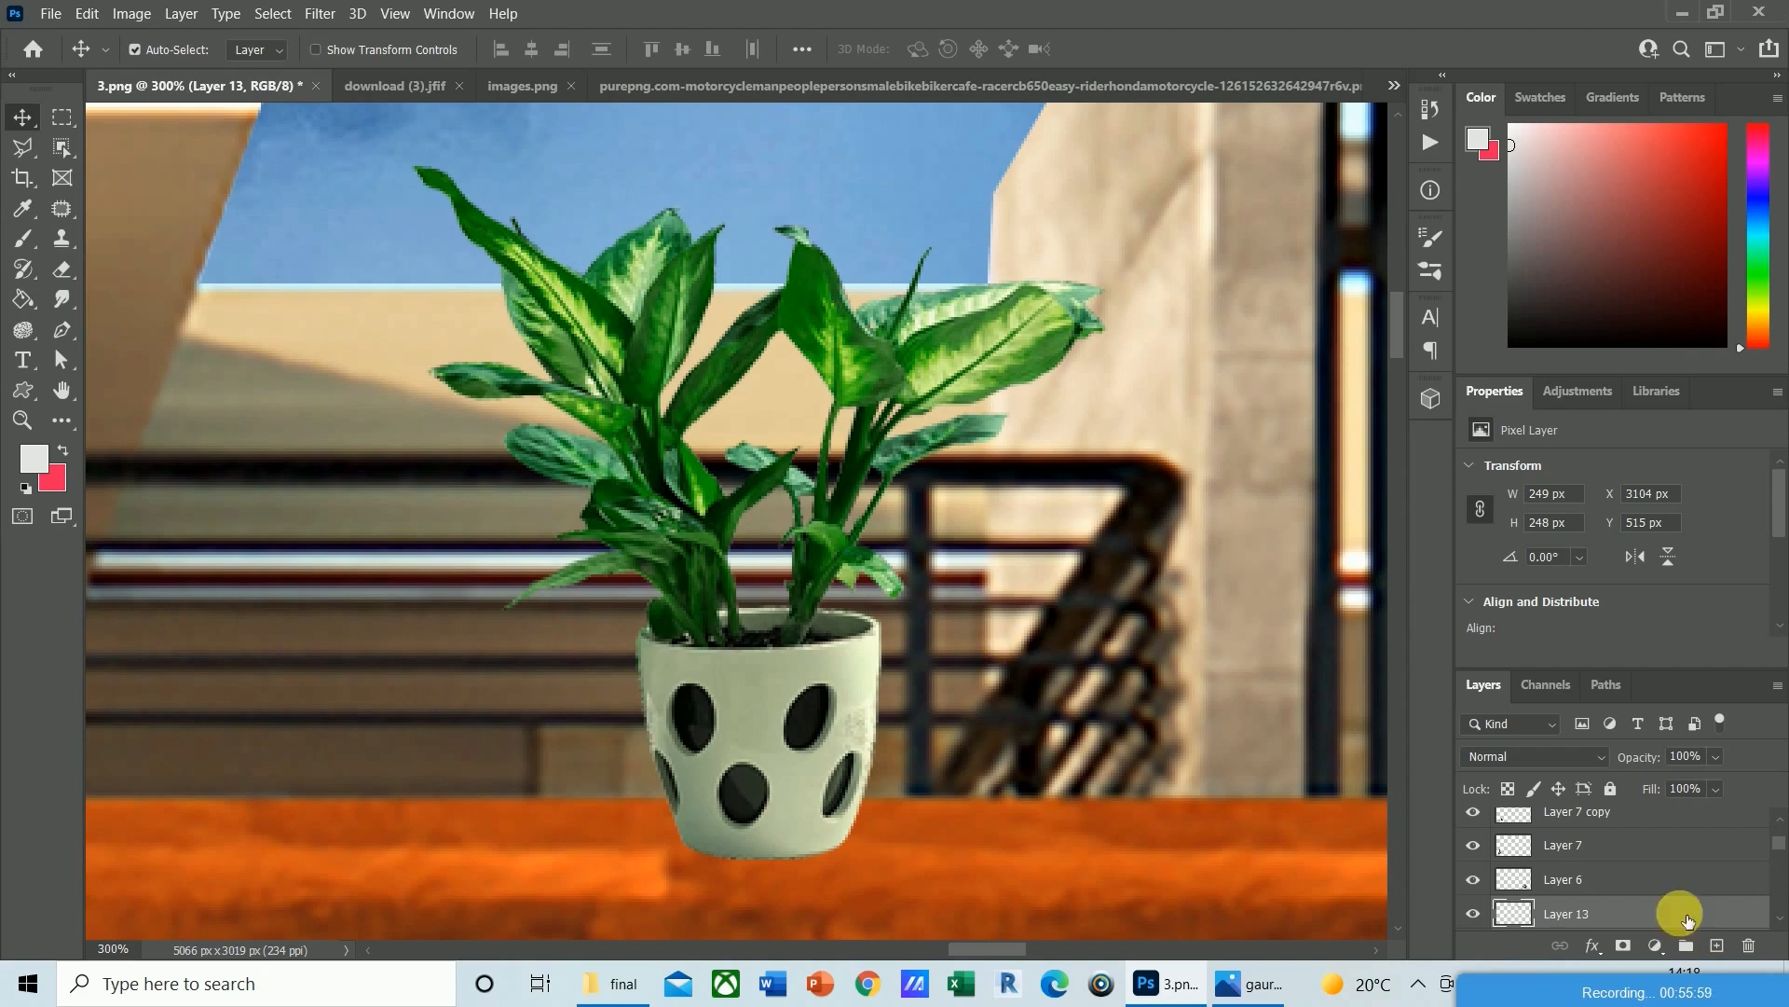
left_click(1636, 949)
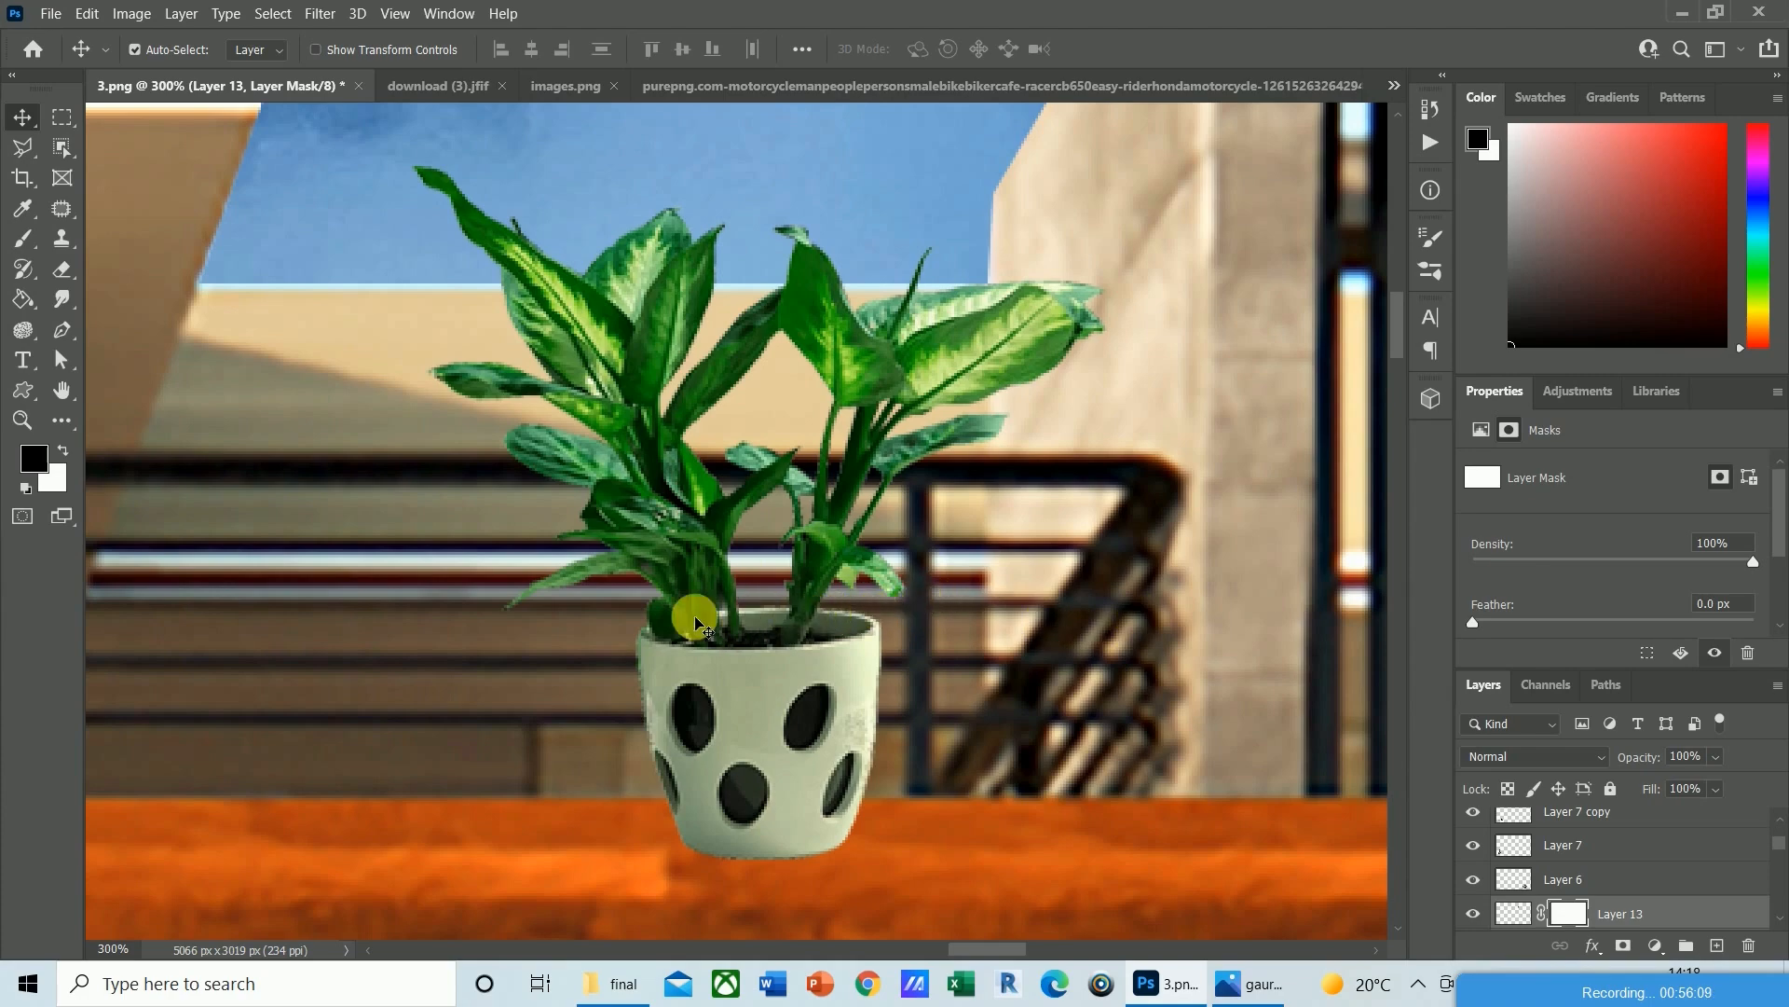
Paint black on the plant's mask with a 1 px brush along the railing bar just above the pot's rim.
scroll(531, 612, "up", 6)
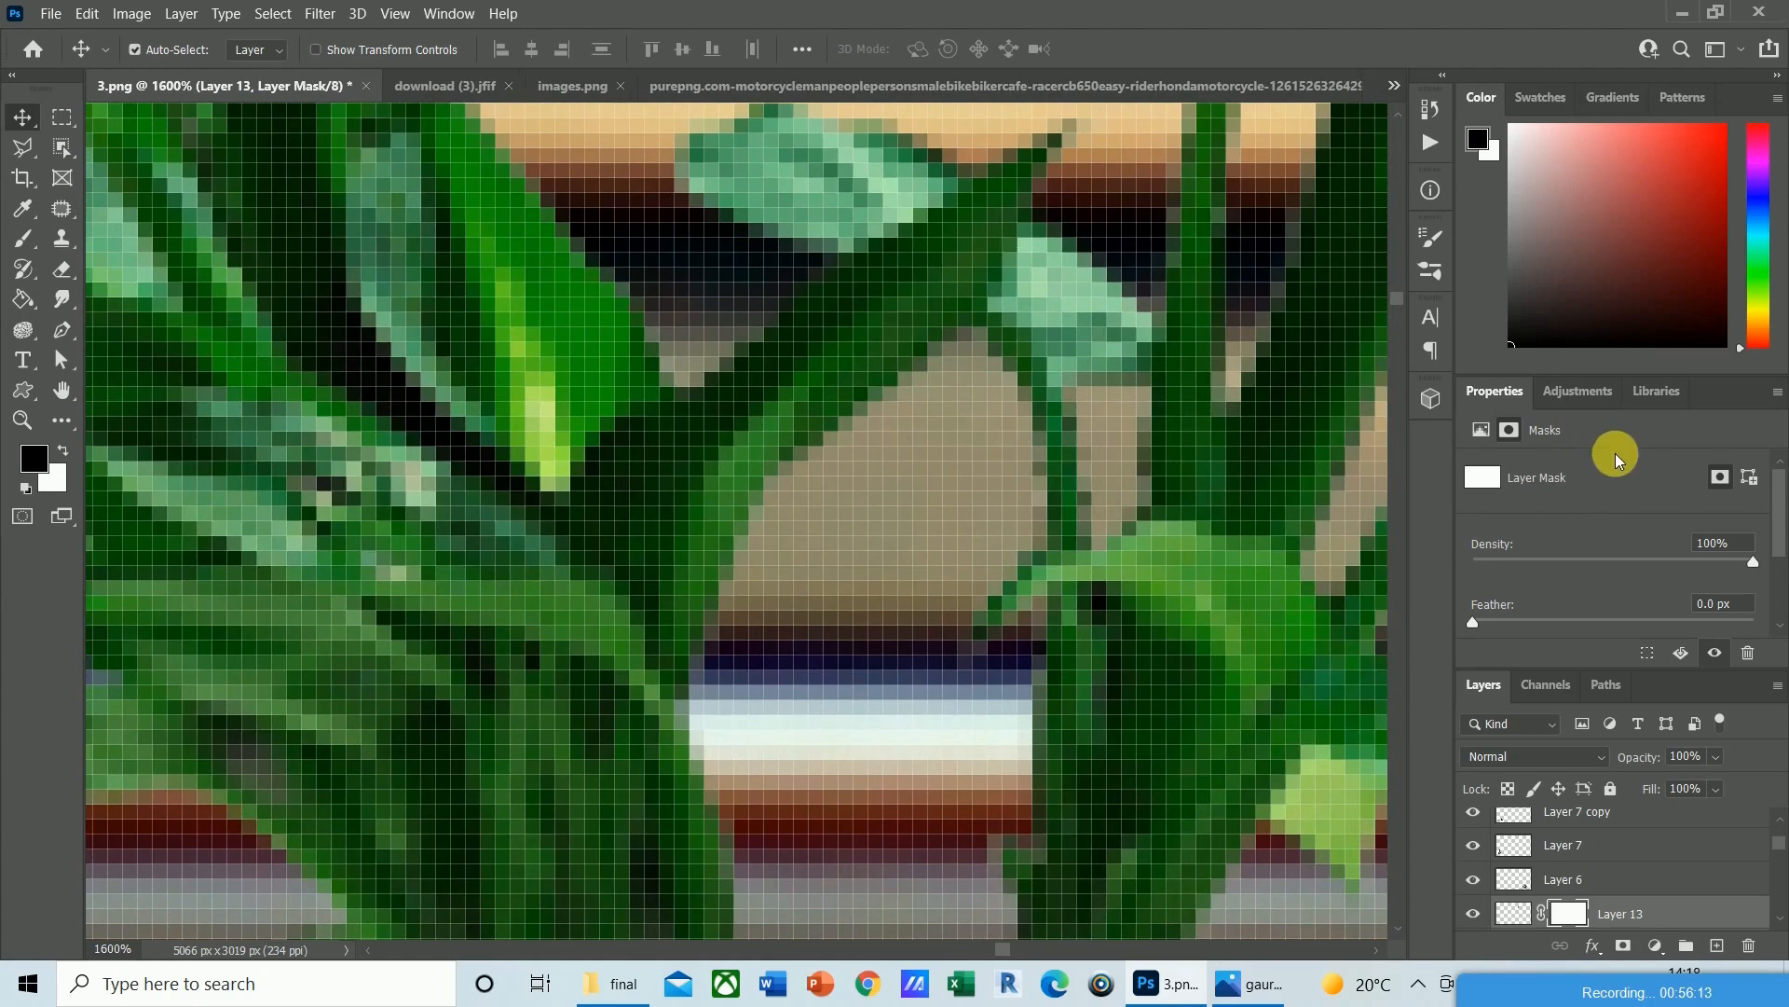
left_click_drag(1401, 295, 1402, 306)
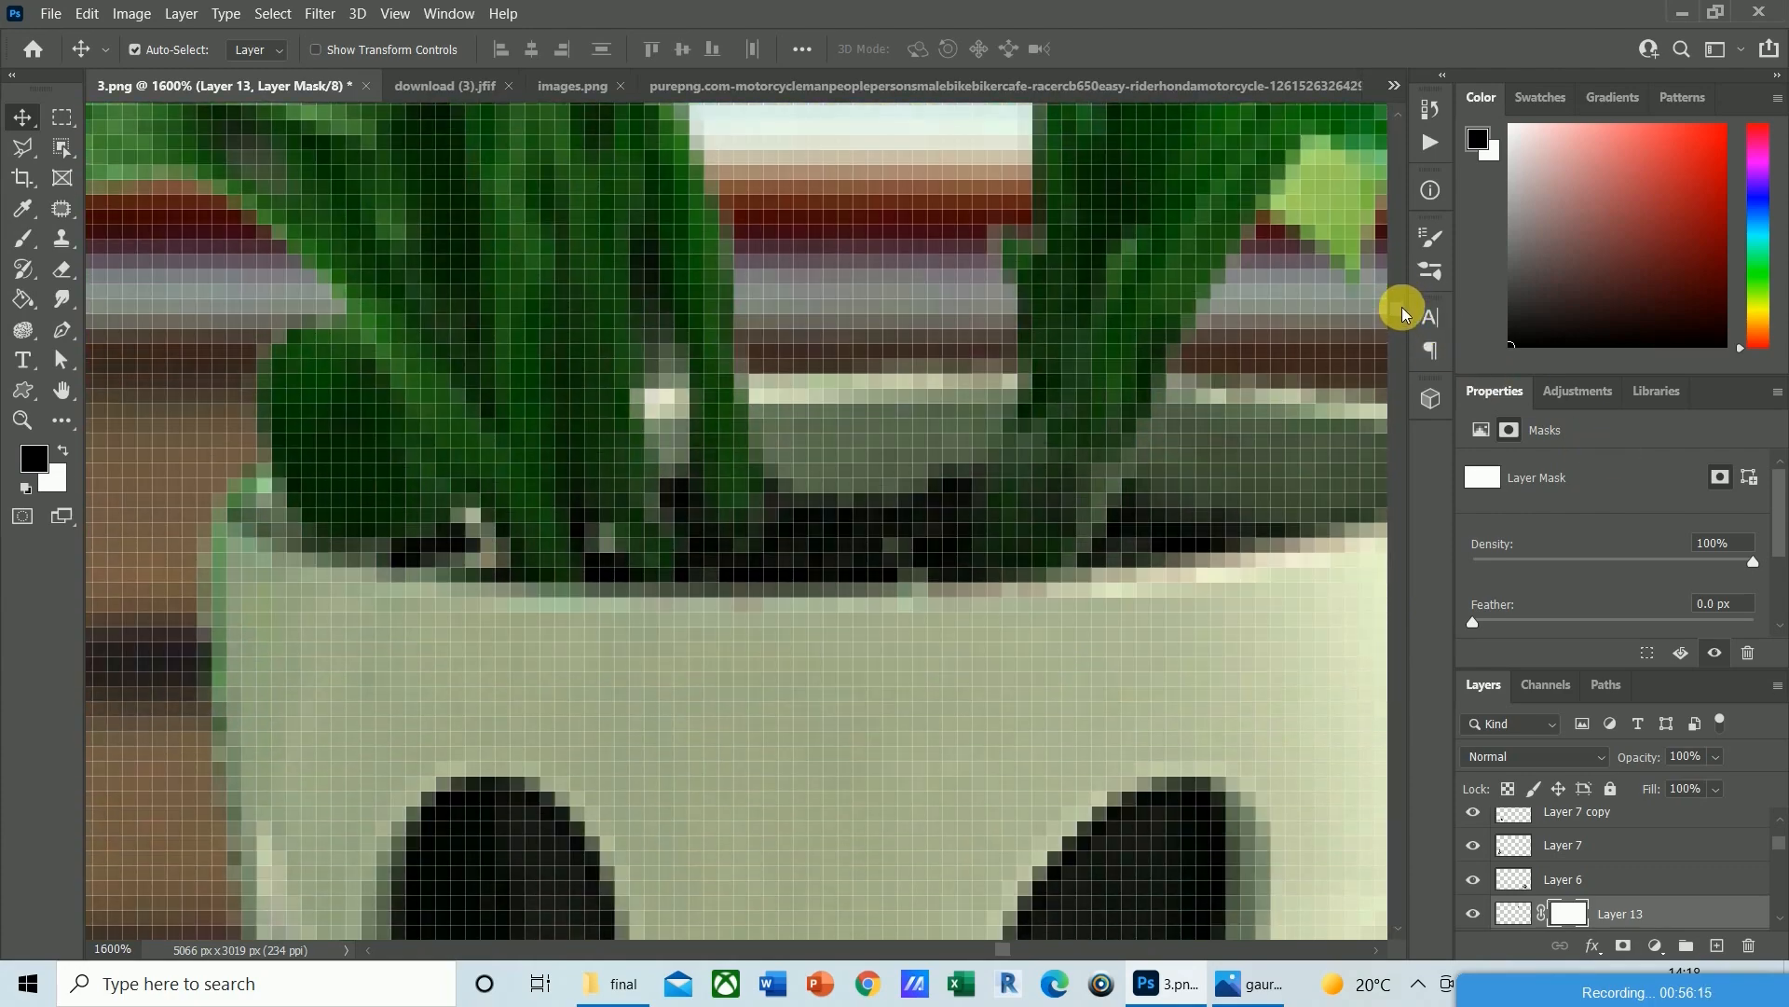
mouse_move(1003, 948)
left_mouse_down()
mouse_move(1029, 943)
mouse_move(1004, 943)
left_mouse_up()
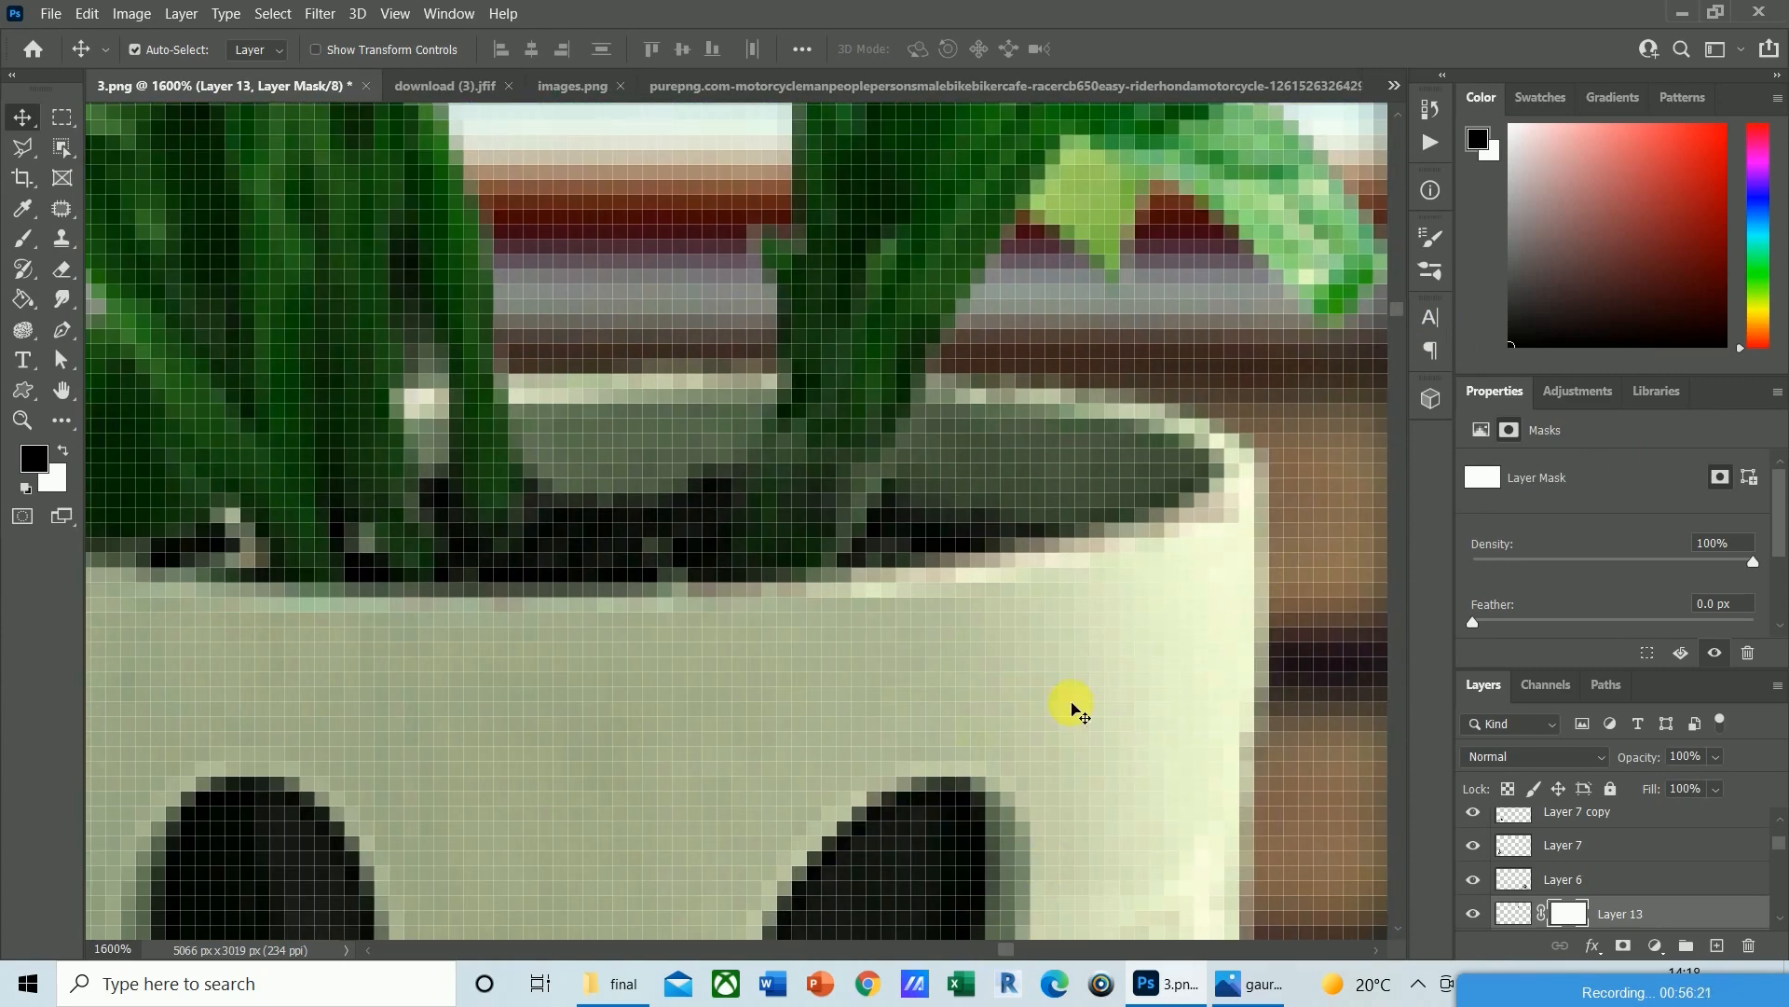
left_click_drag(1009, 949, 1015, 948)
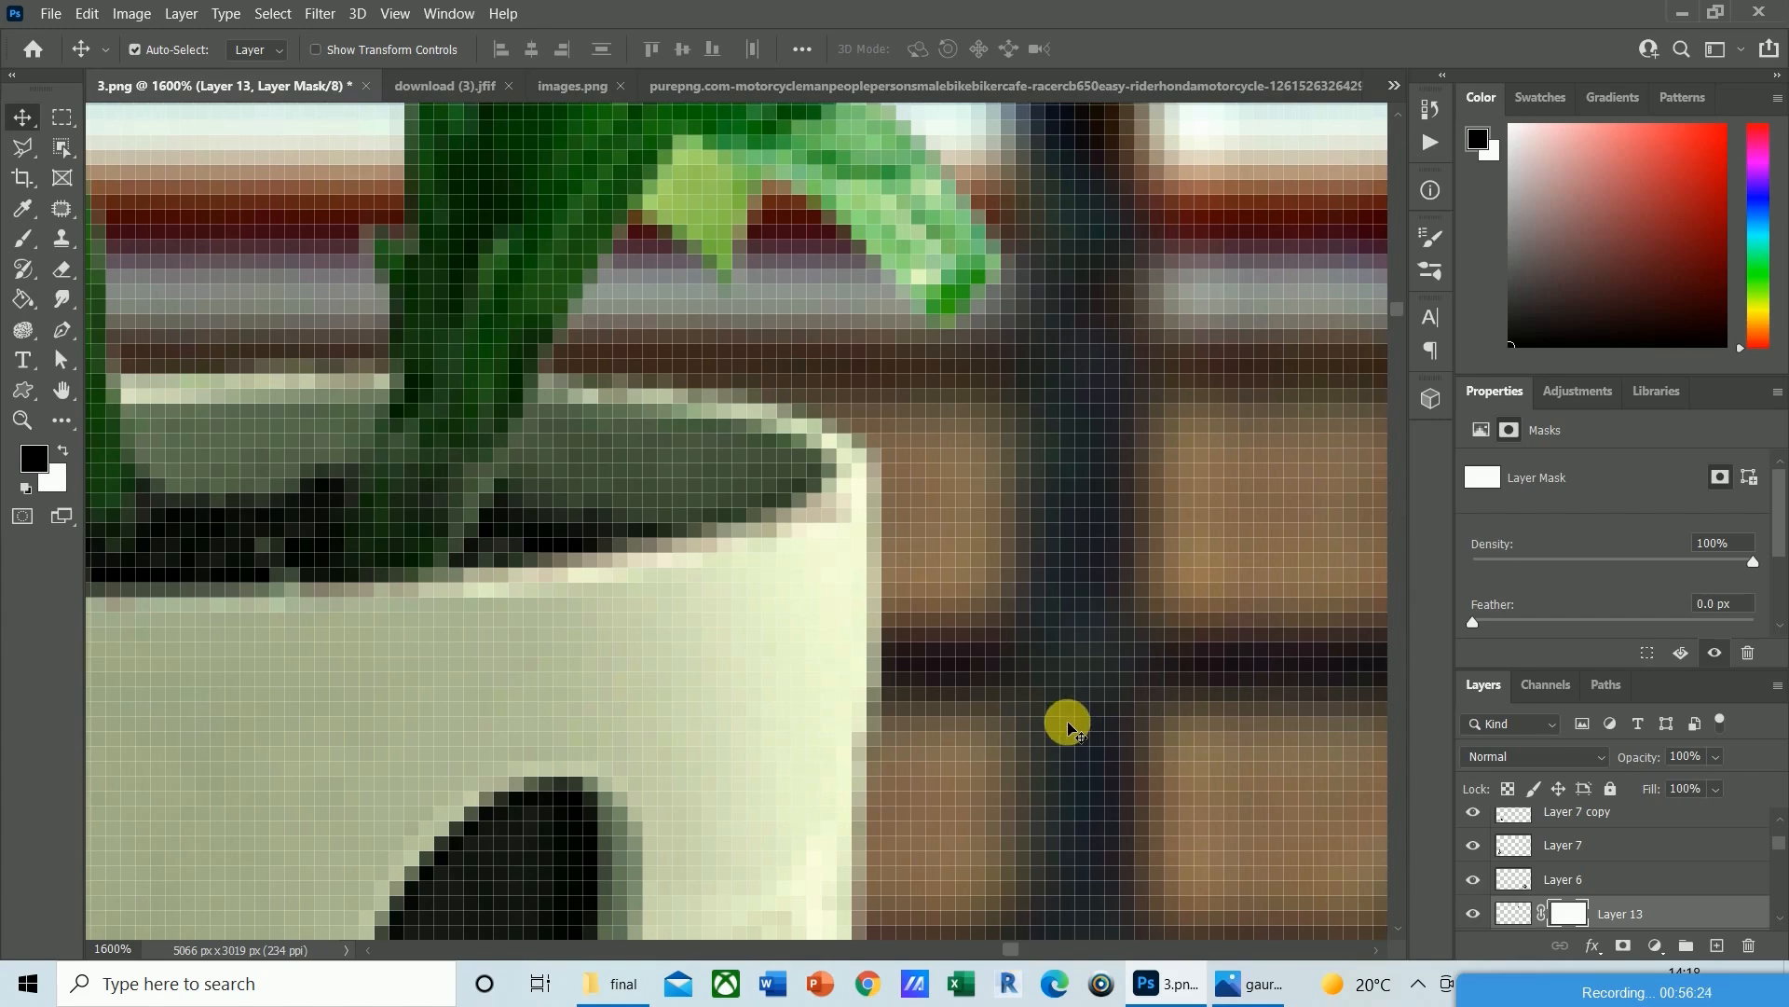
key("b")
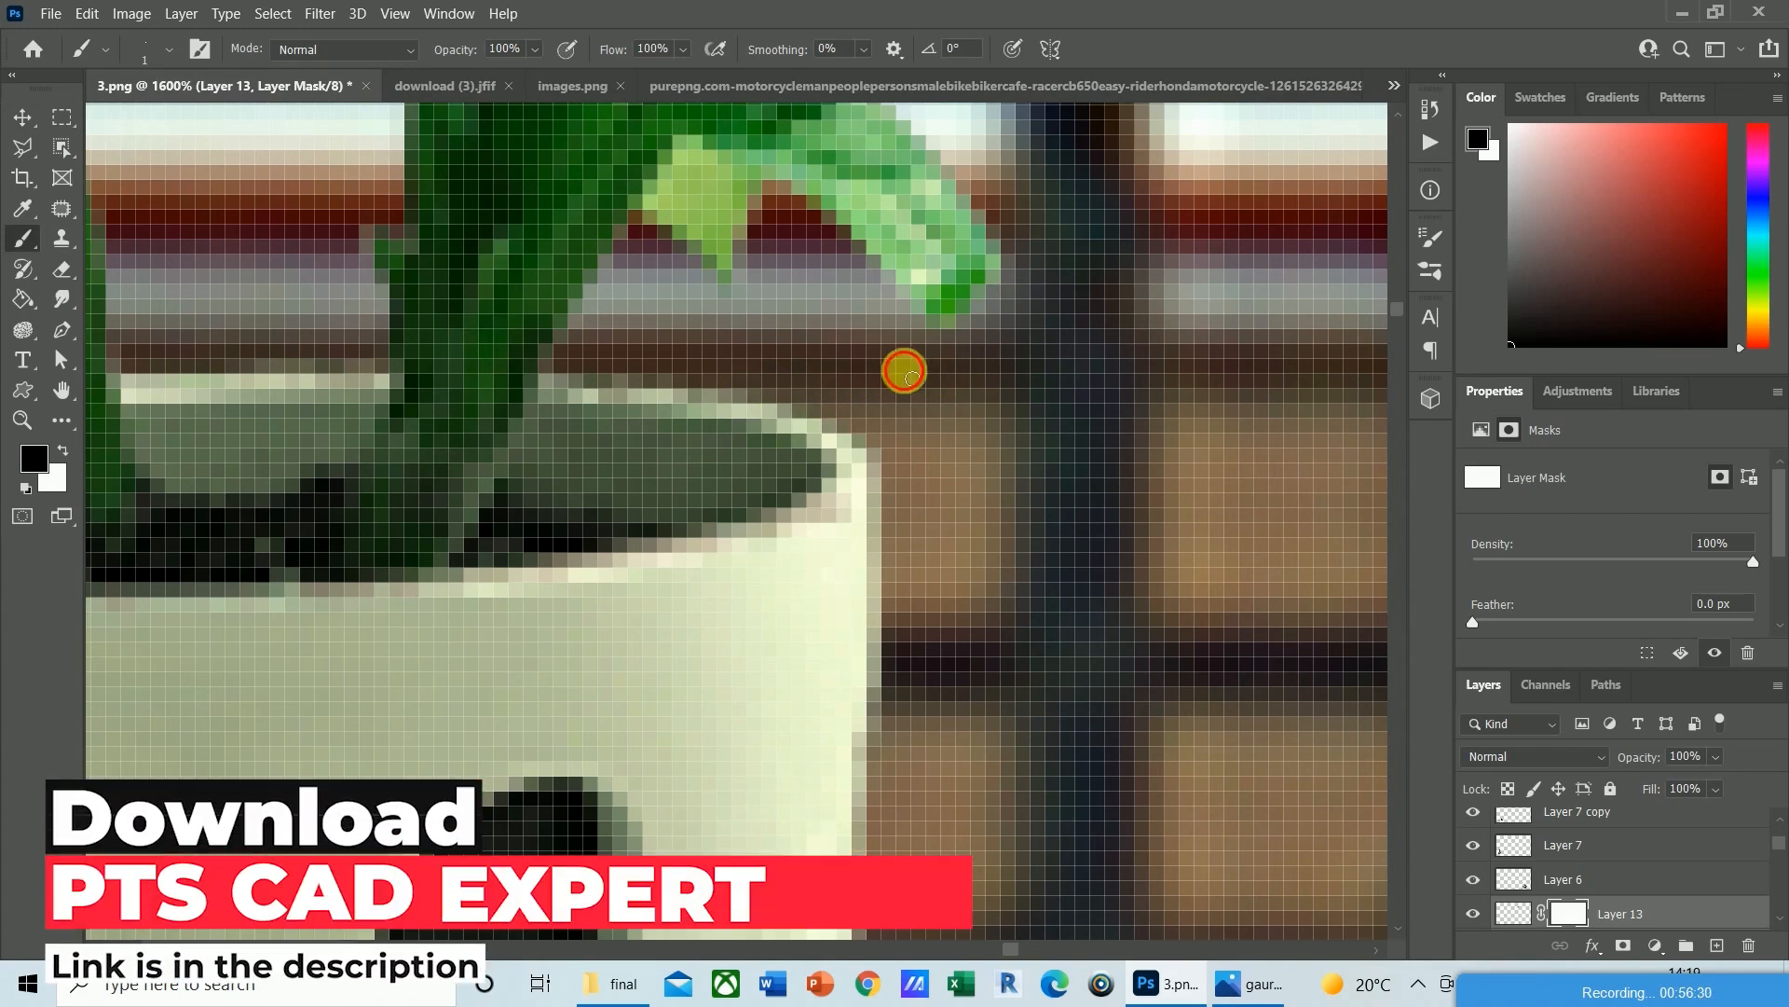
left_click_drag(660, 382, 334, 380)
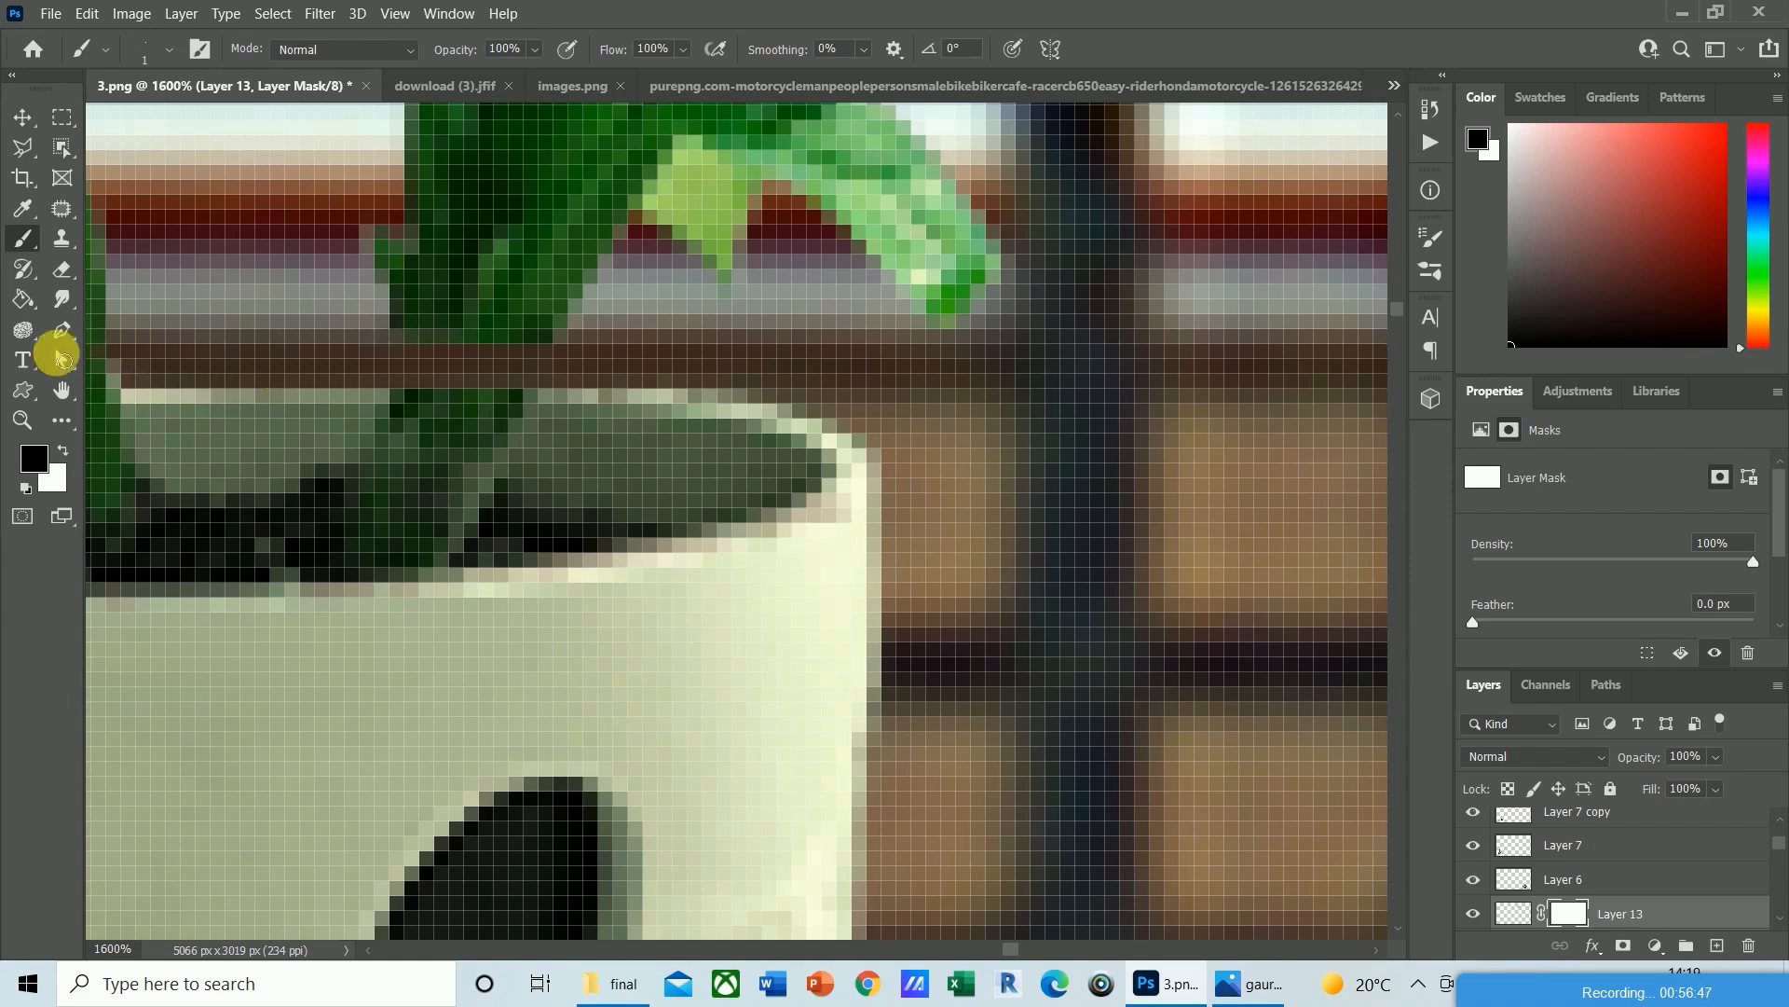
left_click_drag(1014, 952, 999, 954)
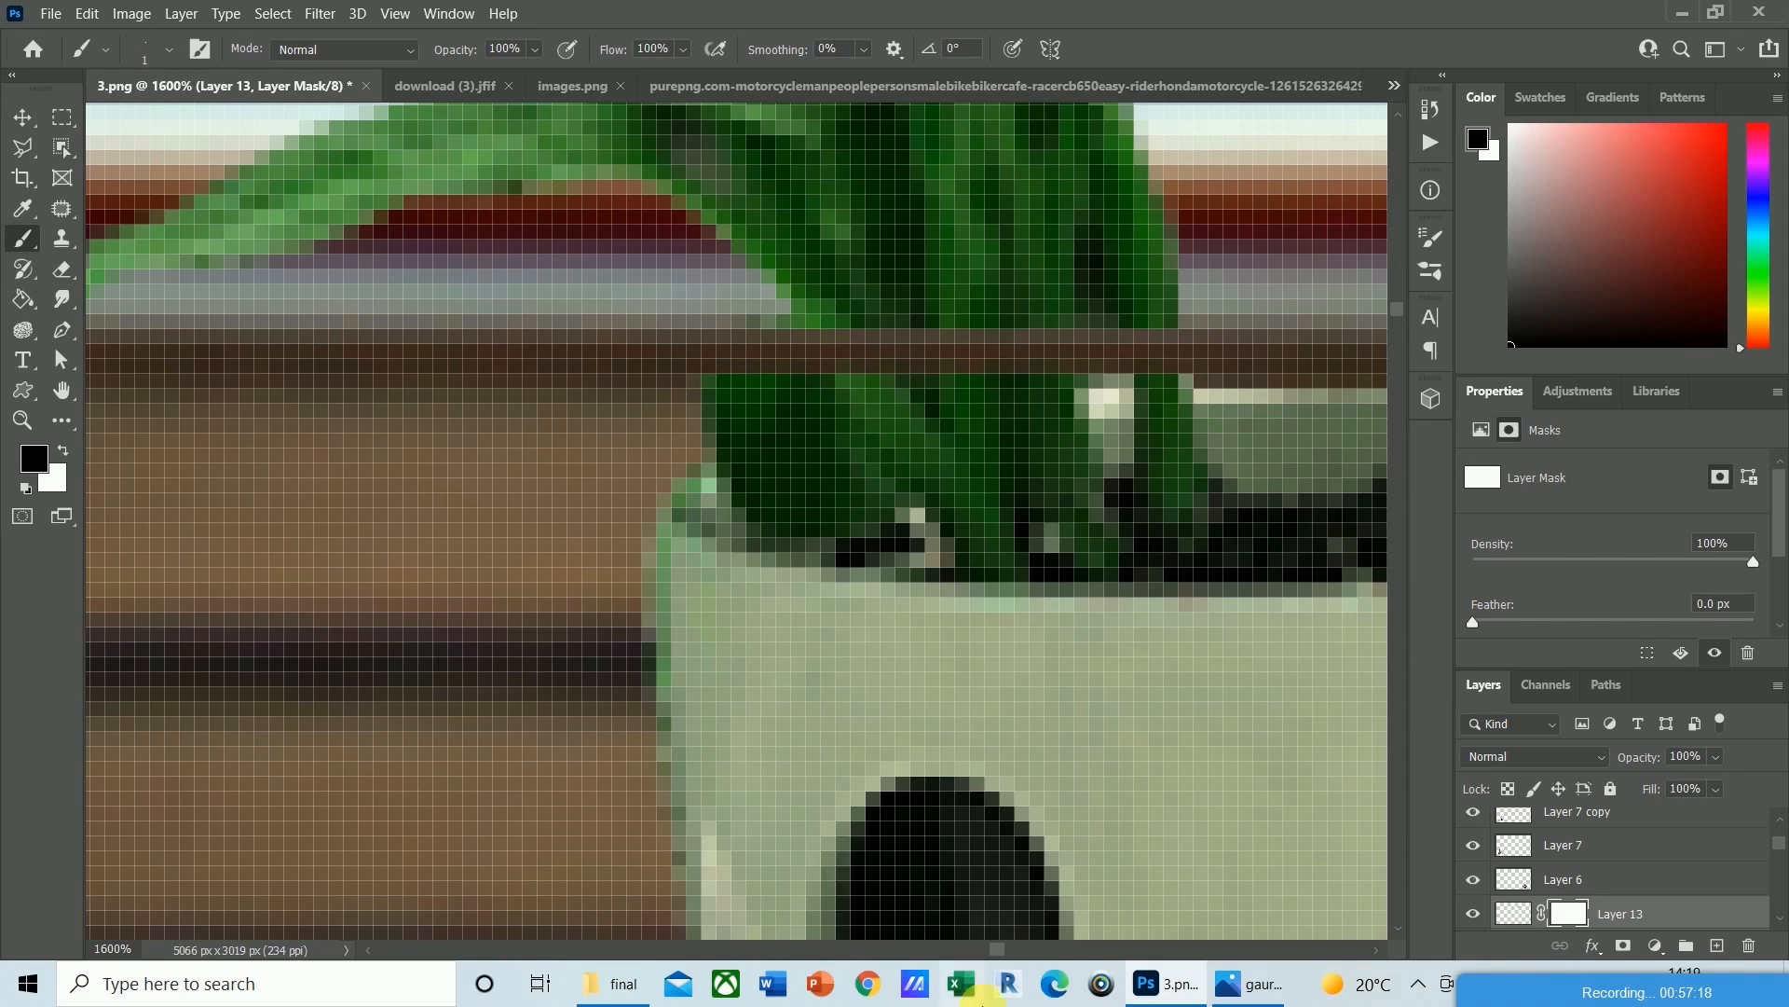
left_click_drag(996, 952, 1010, 952)
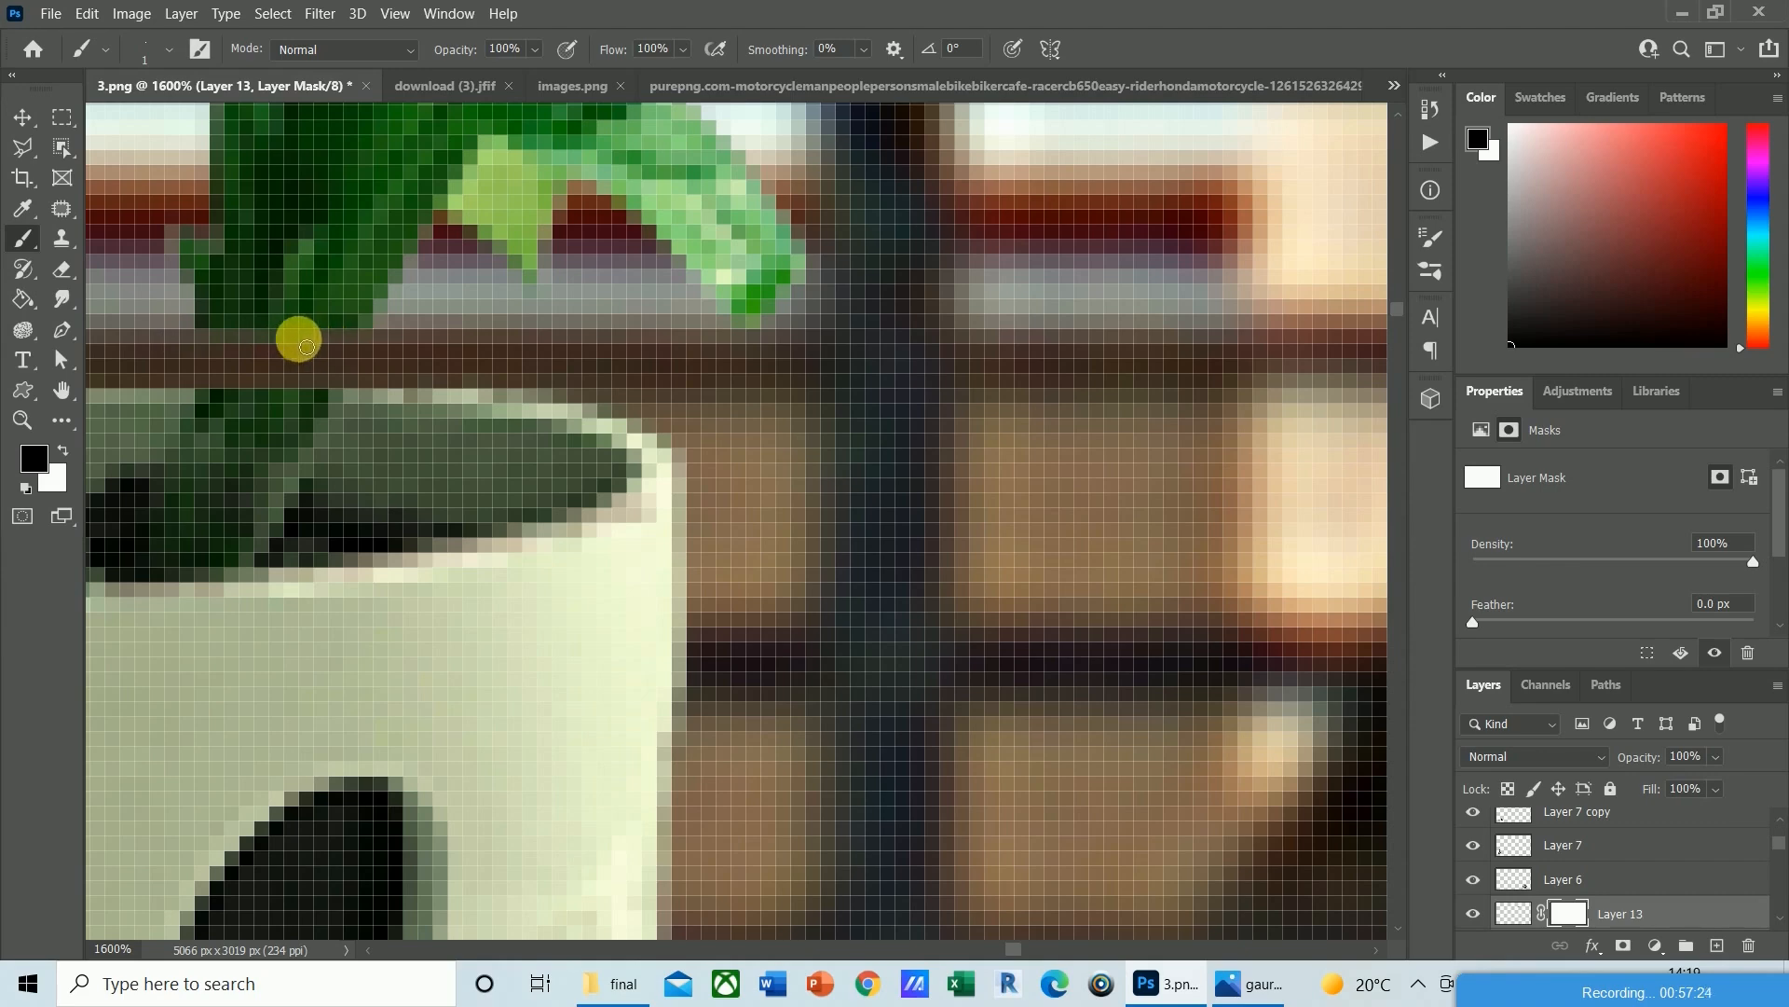
Lower the potted plant layer's opacity to 27% so the railing behind it can be traced.
scroll(655, 525, "down", 4)
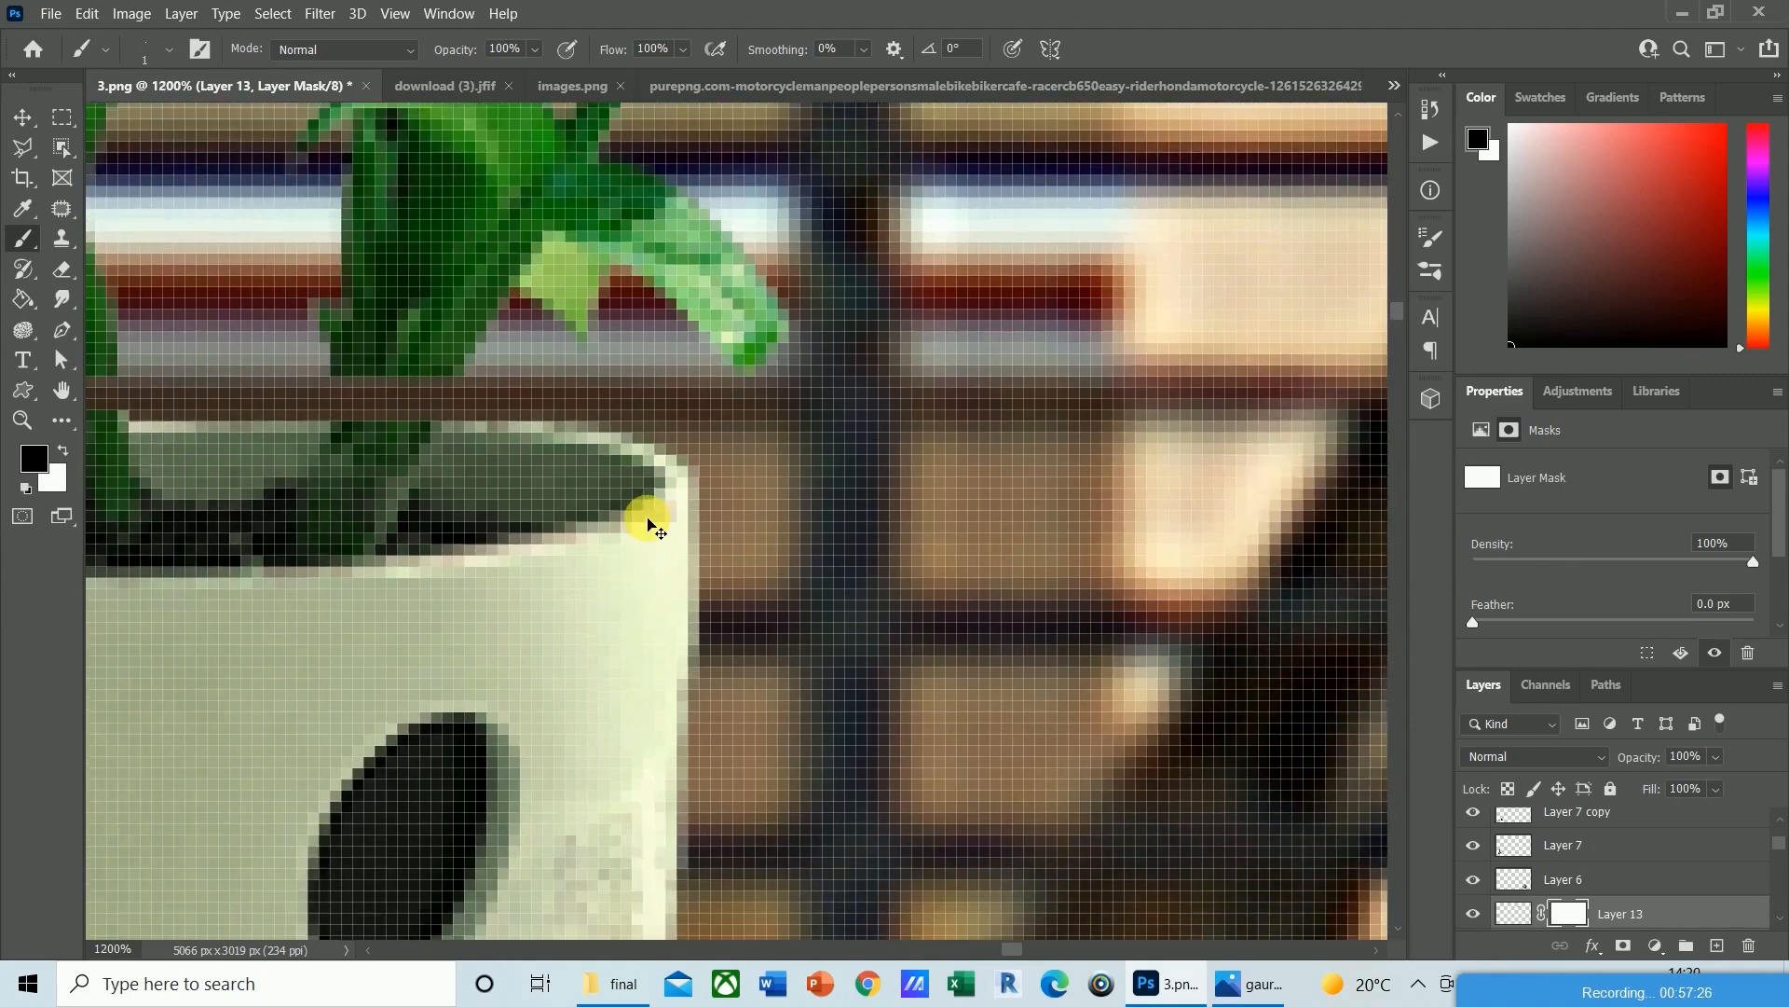
scroll(649, 522, "down", 4)
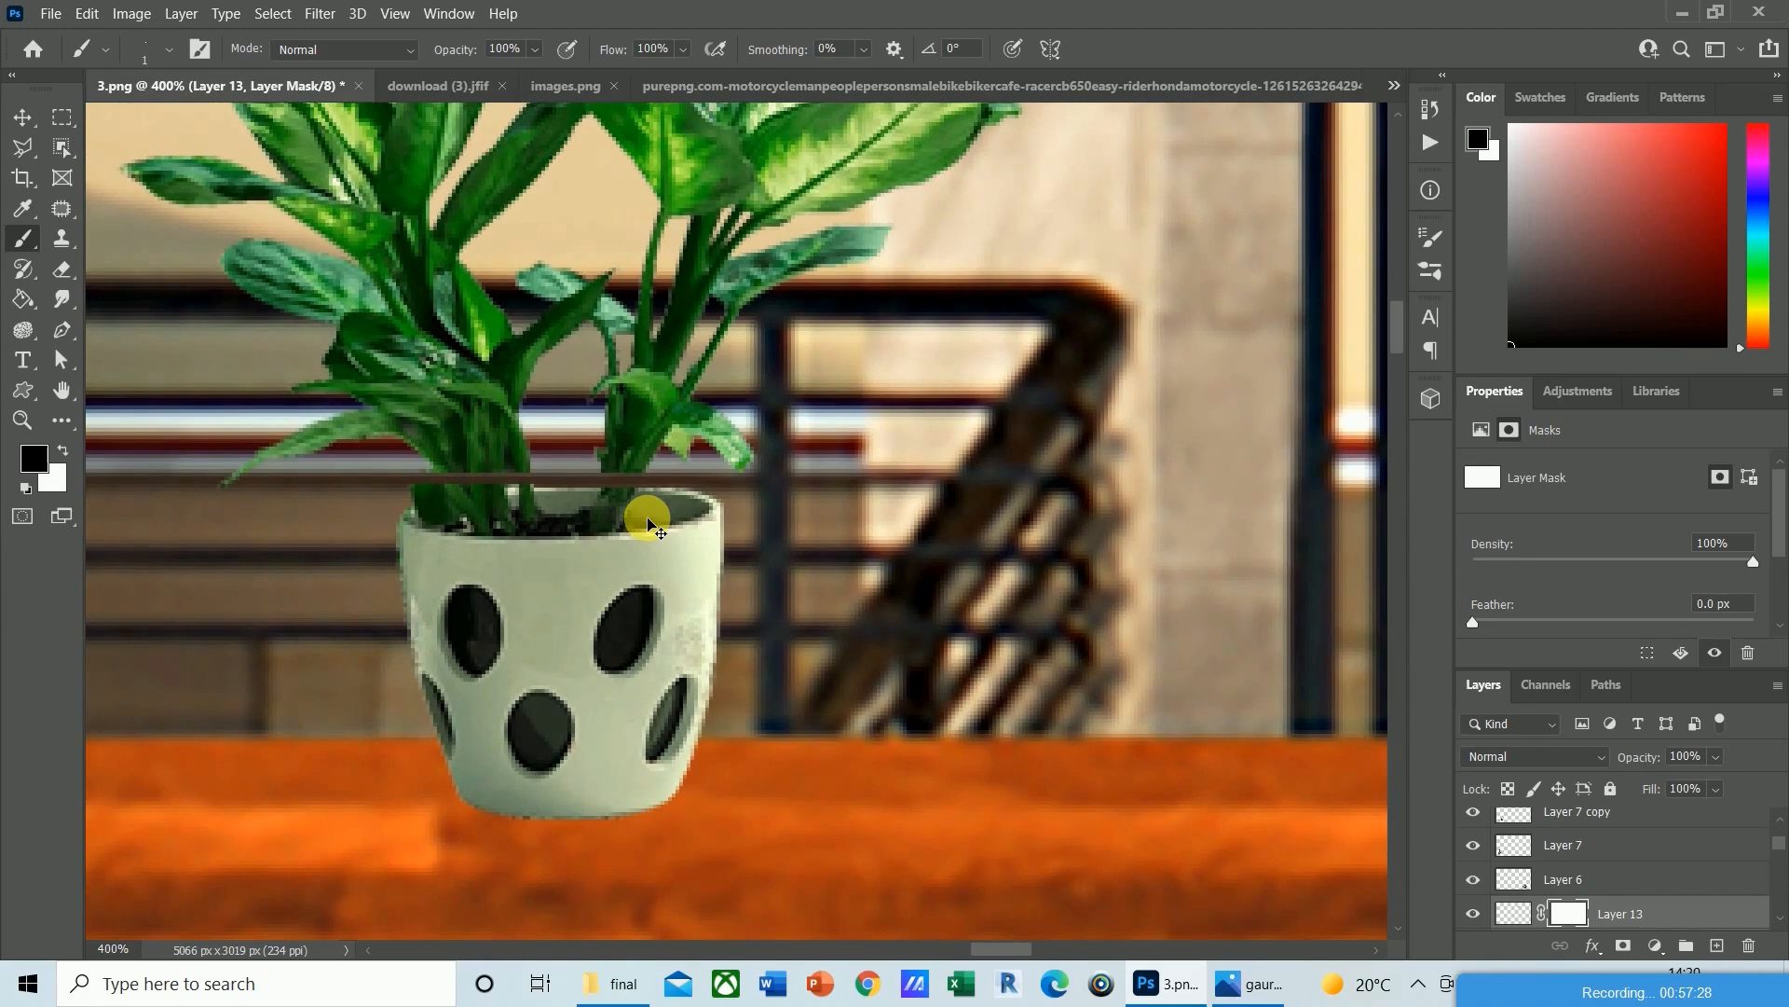
scroll(649, 515, "down", 2)
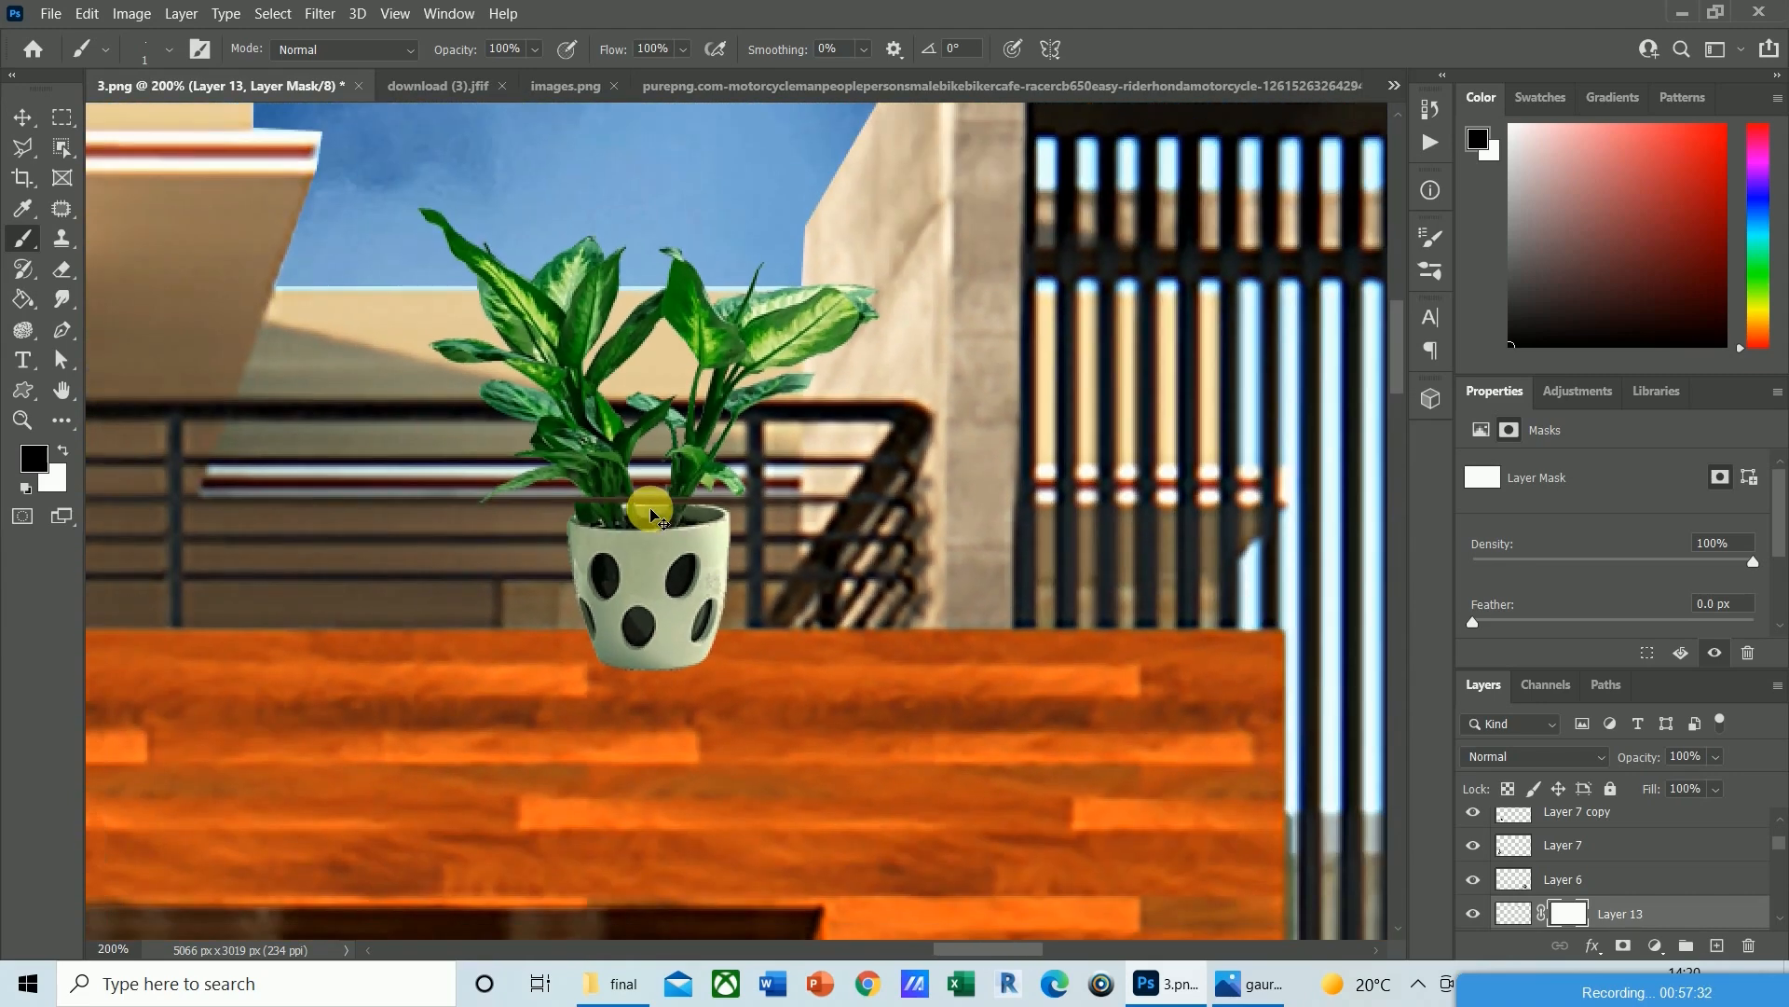
scroll(649, 514, "up", 5)
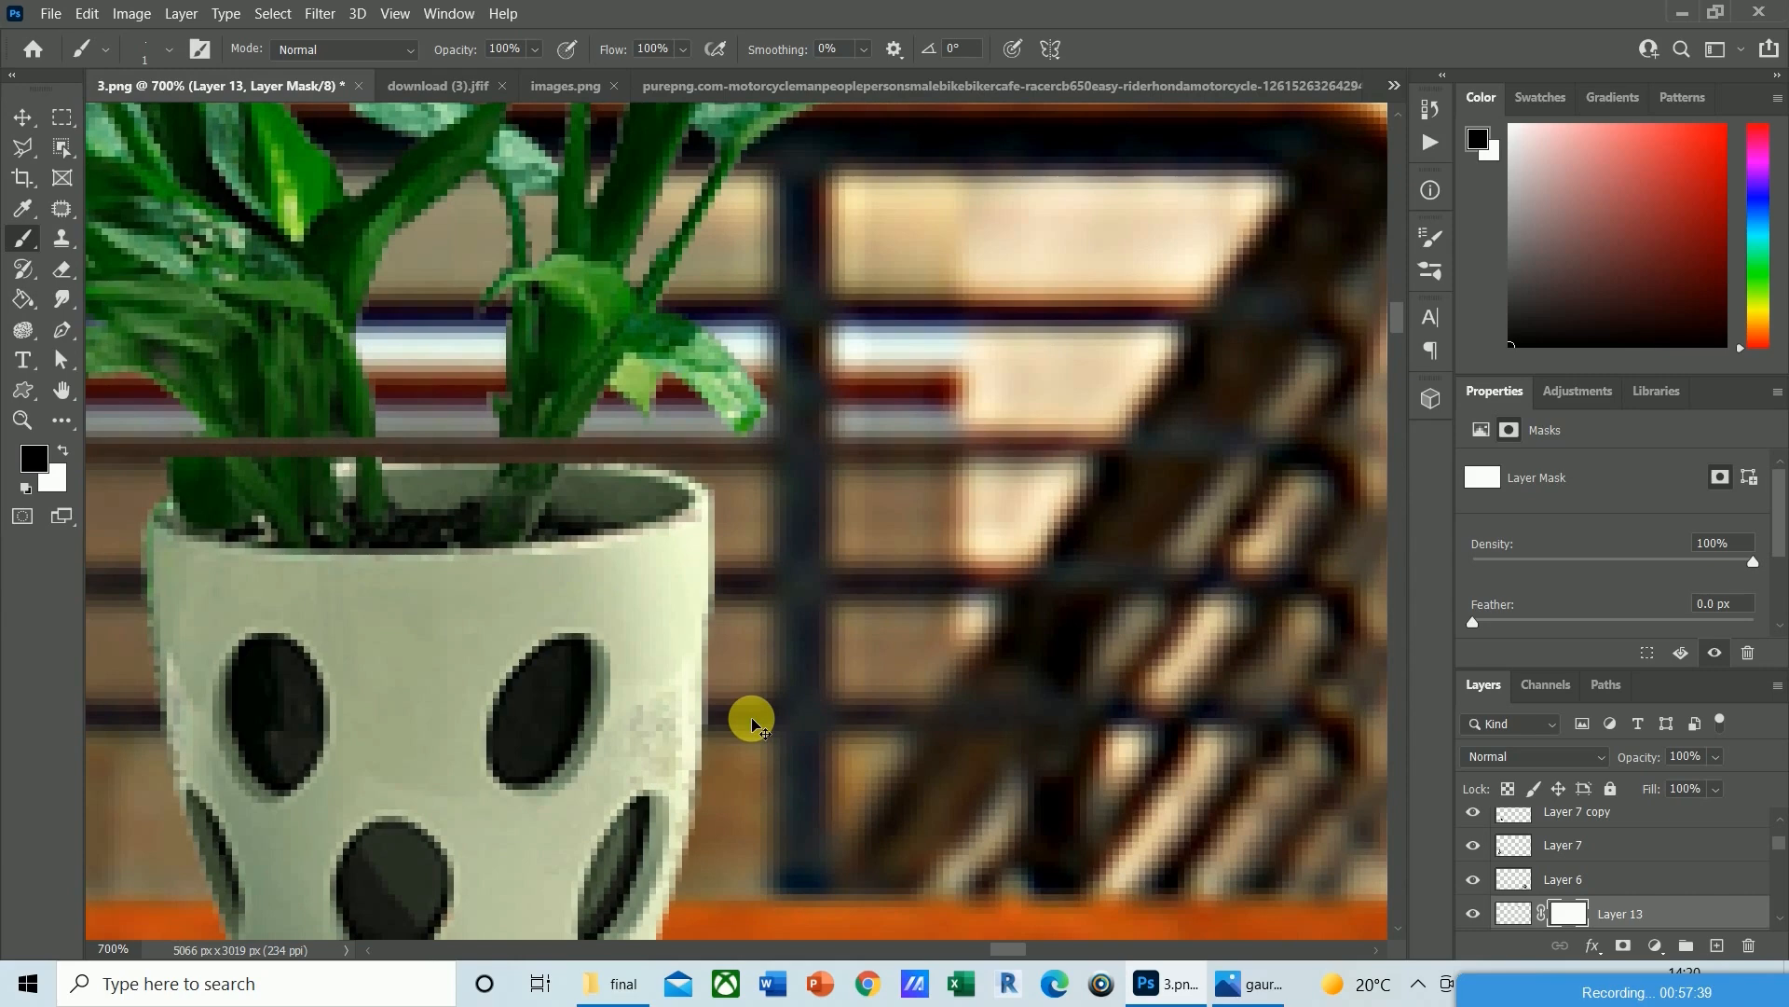
scroll(751, 718, "up", 4)
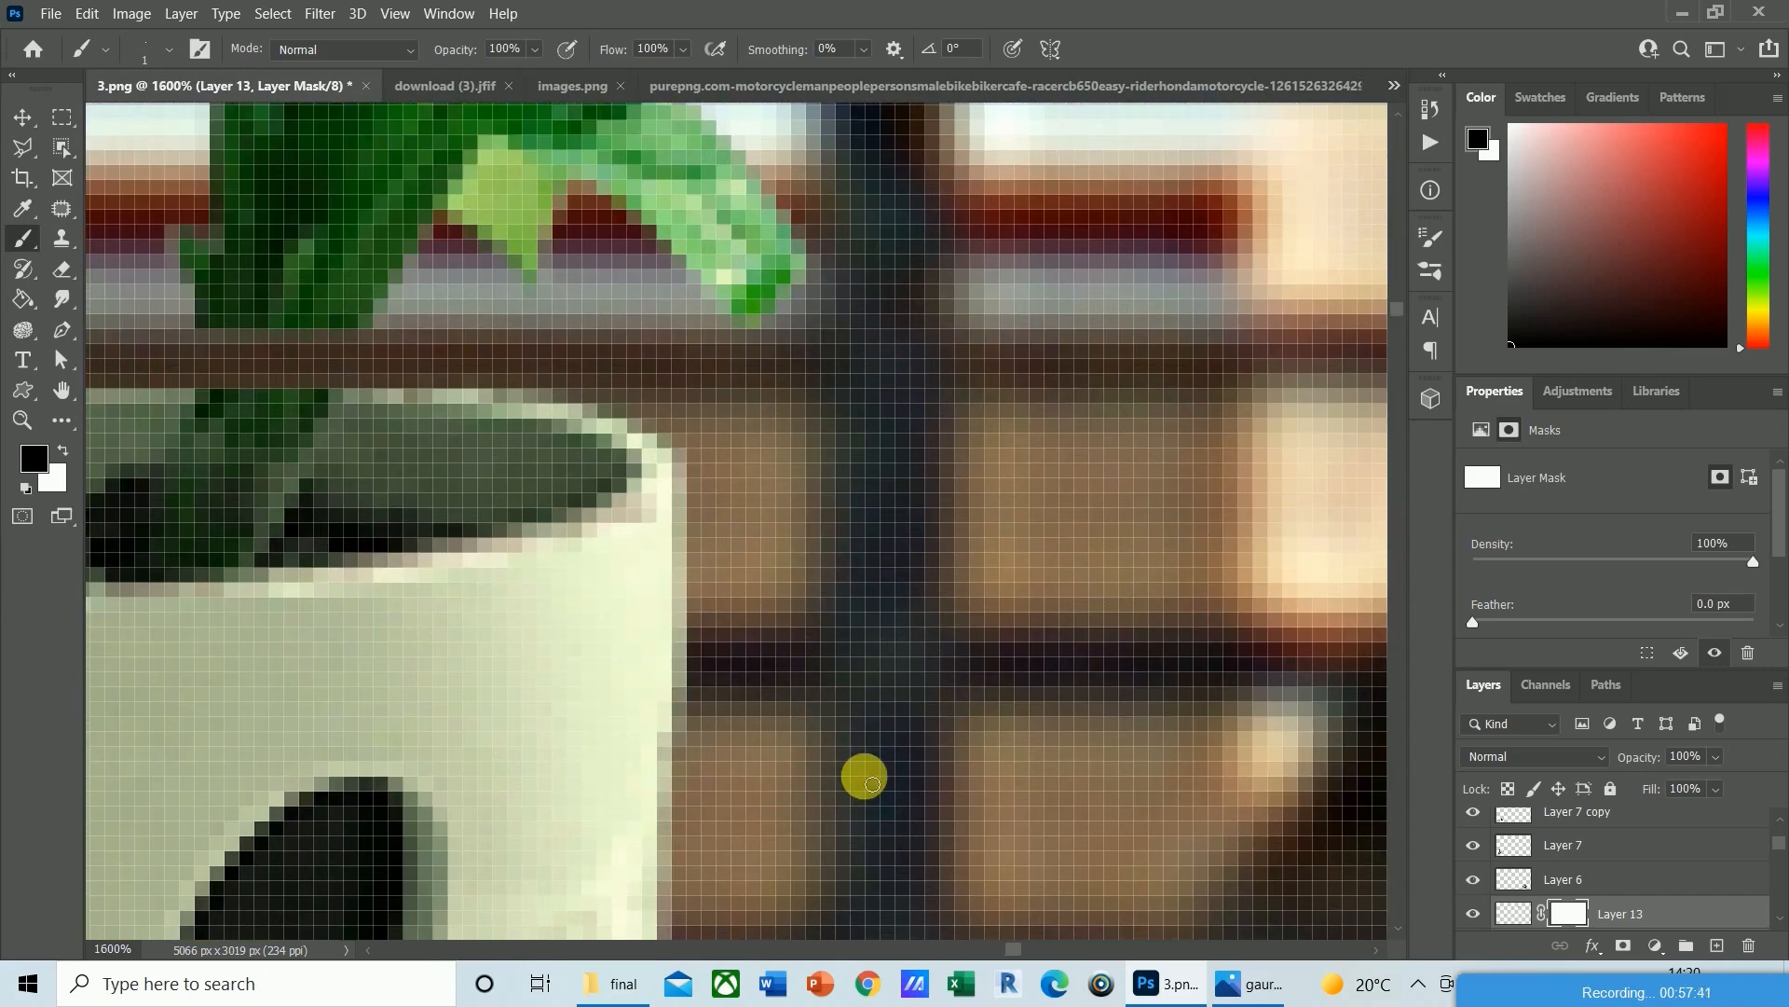
scroll(1011, 951, "left", 4)
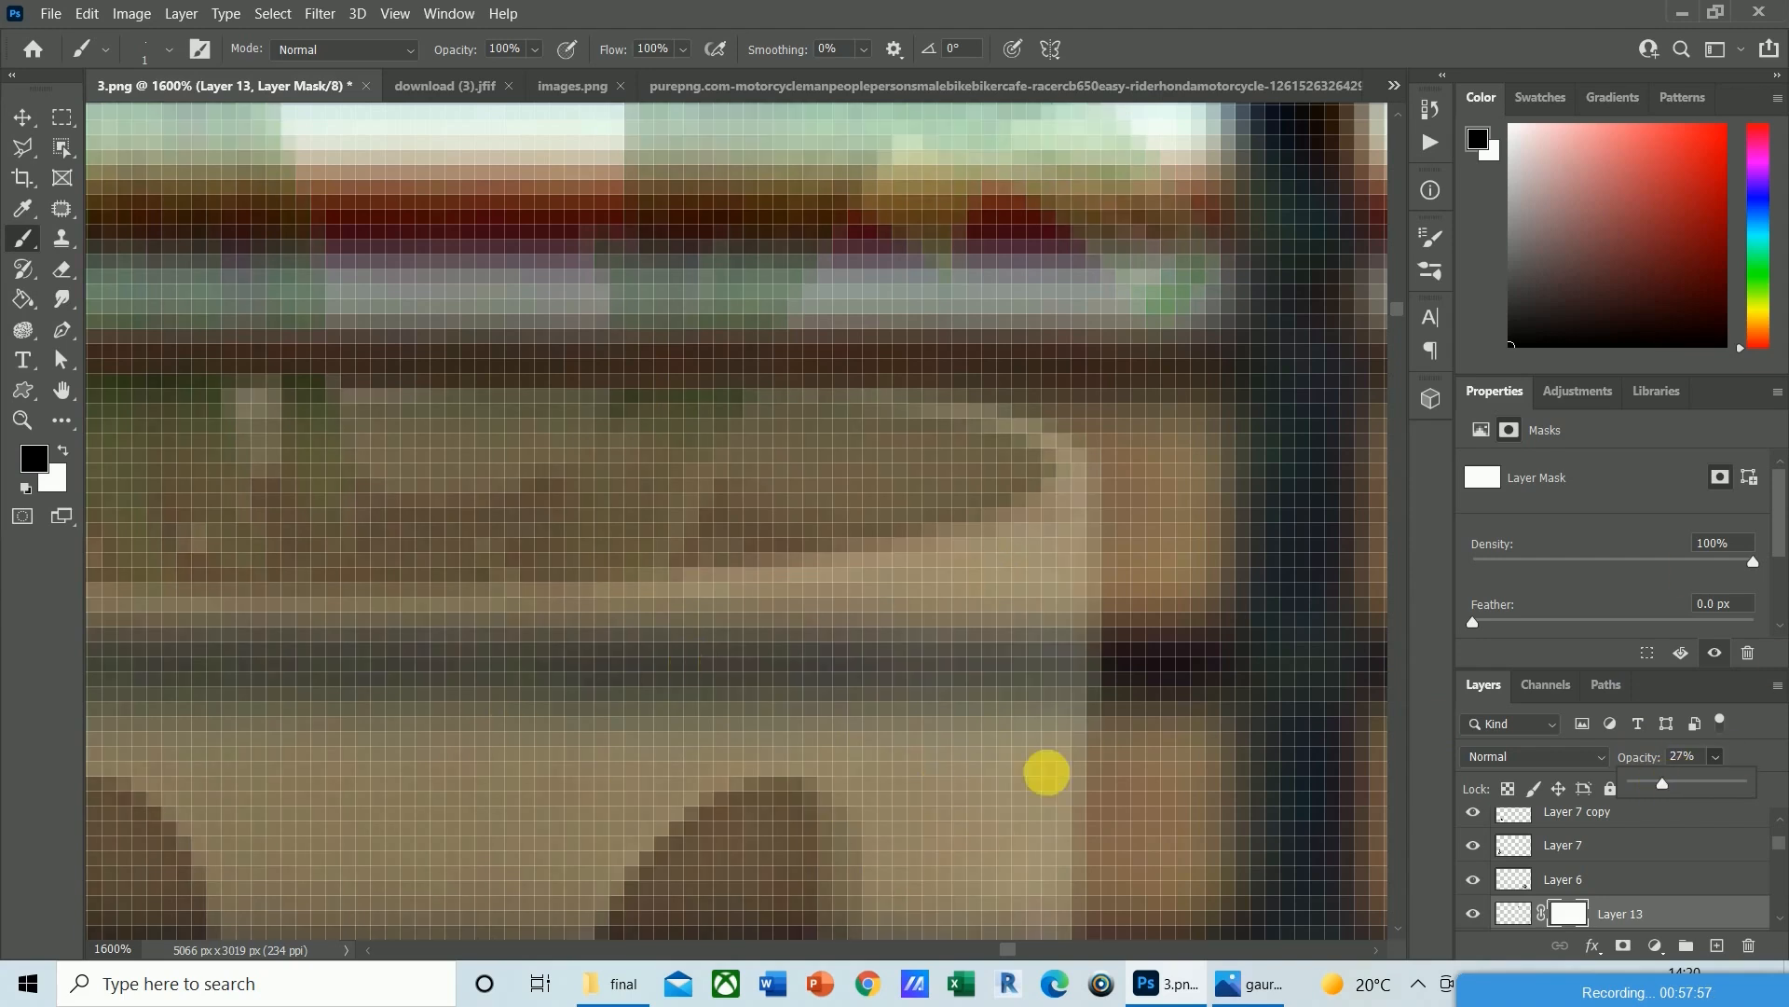
Paint black on the plant's mask along the railing bar crossing the pot just below its rim, across the pot's full width.
mouse_move(1101, 690)
left_mouse_down()
mouse_move(710, 688)
mouse_move(865, 672)
mouse_move(683, 672)
mouse_move(1081, 666)
mouse_move(904, 673)
mouse_move(1084, 682)
left_mouse_up()
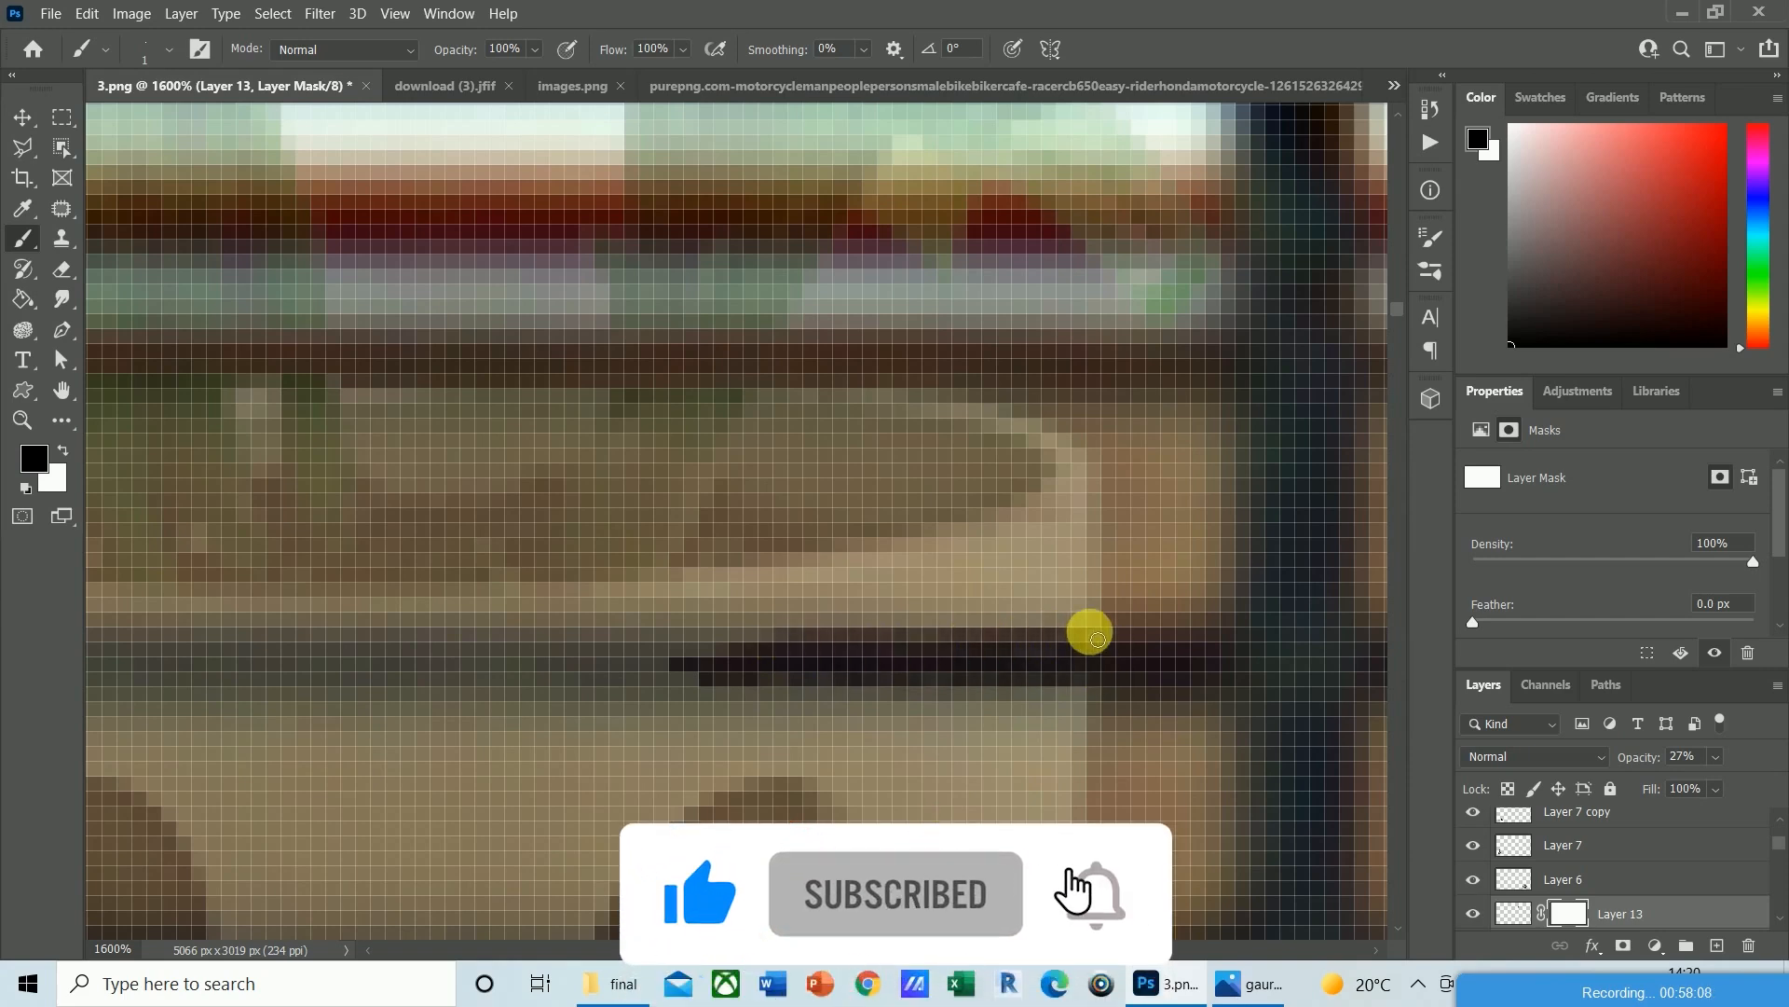
mouse_move(900, 683)
left_mouse_down()
mouse_move(532, 690)
mouse_move(762, 670)
mouse_move(550, 662)
mouse_move(723, 665)
mouse_move(615, 664)
left_mouse_up()
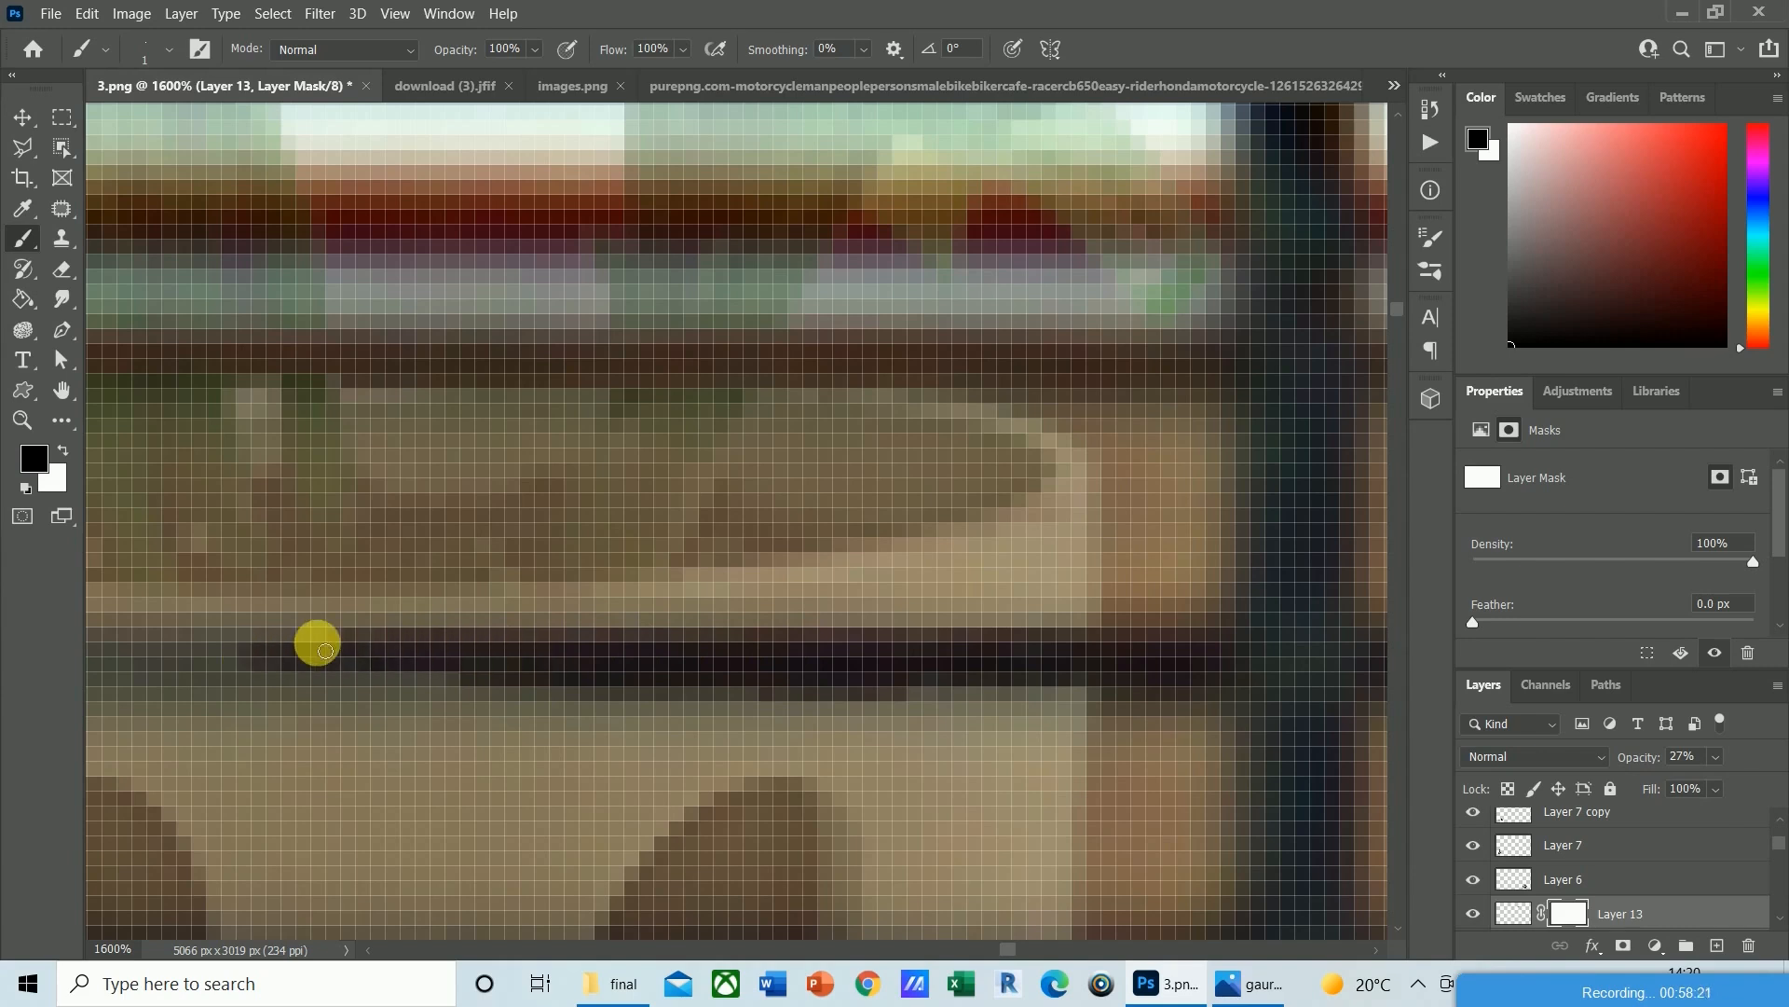
mouse_move(259, 653)
left_mouse_down()
mouse_move(330, 660)
mouse_move(192, 667)
mouse_move(438, 666)
mouse_move(360, 668)
mouse_move(415, 688)
mouse_move(301, 688)
mouse_move(208, 687)
mouse_move(759, 671)
mouse_move(109, 652)
mouse_move(182, 651)
mouse_move(120, 667)
mouse_move(221, 666)
mouse_move(126, 671)
mouse_move(192, 683)
mouse_move(141, 686)
left_mouse_up()
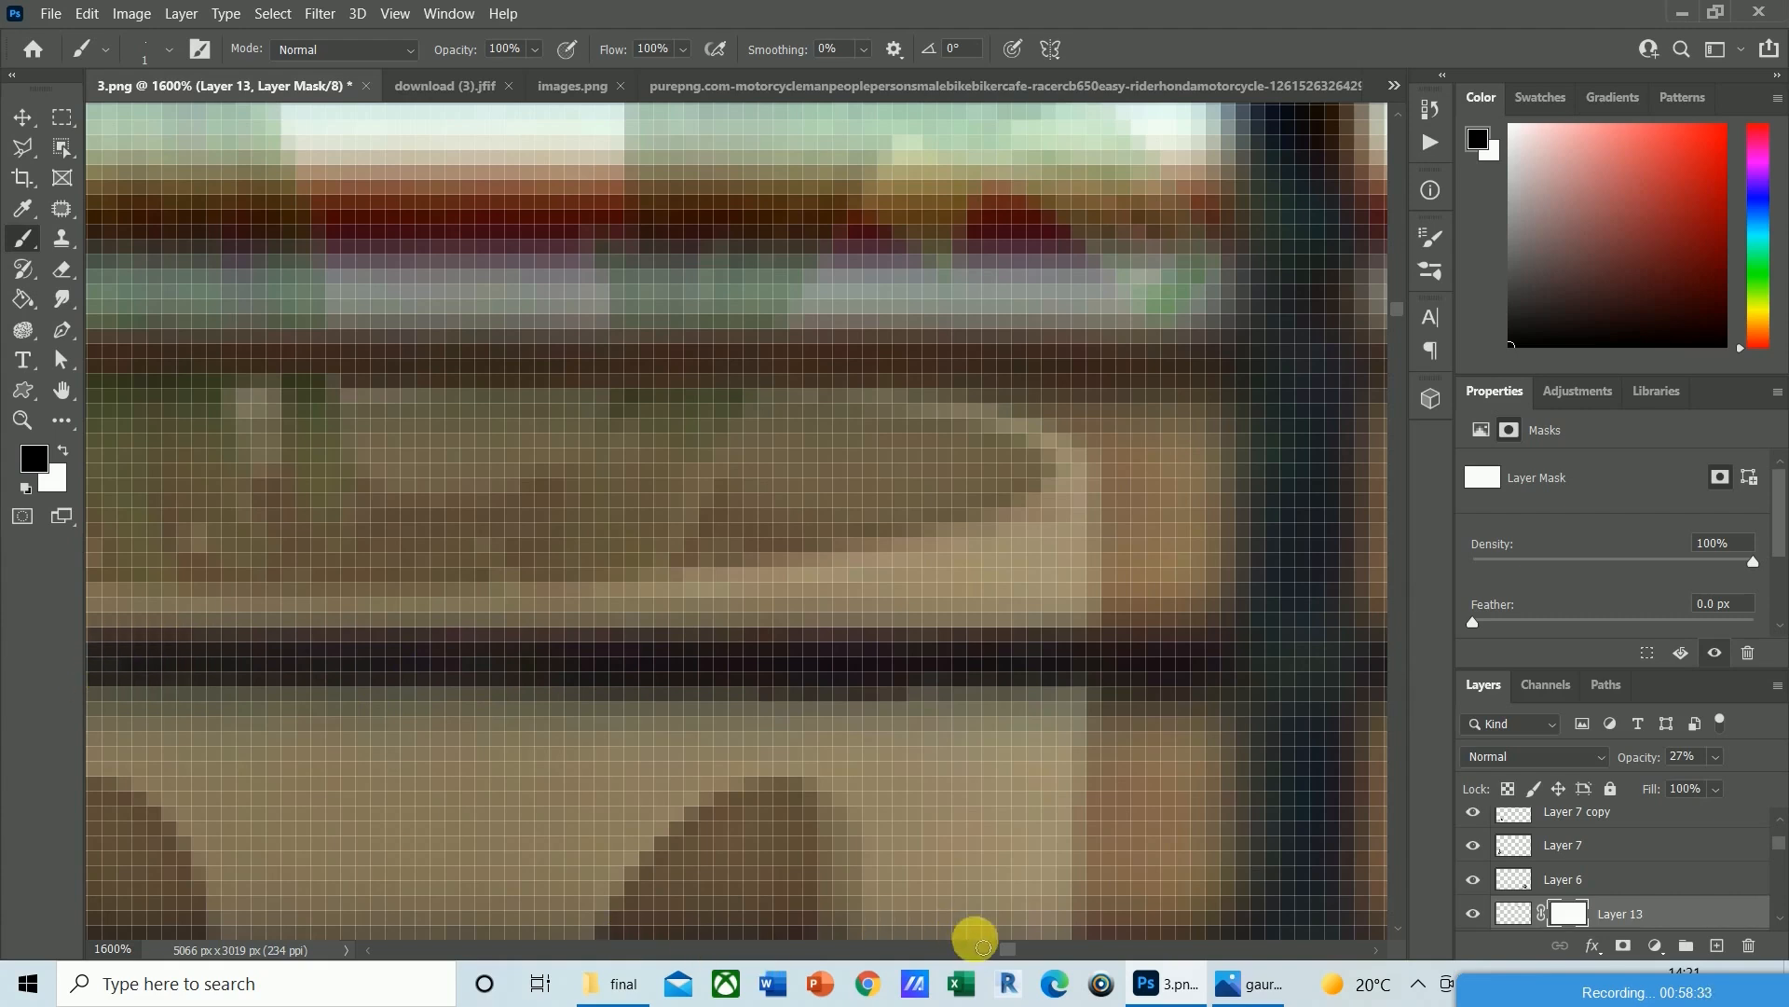
scroll(1008, 948, "left", 5)
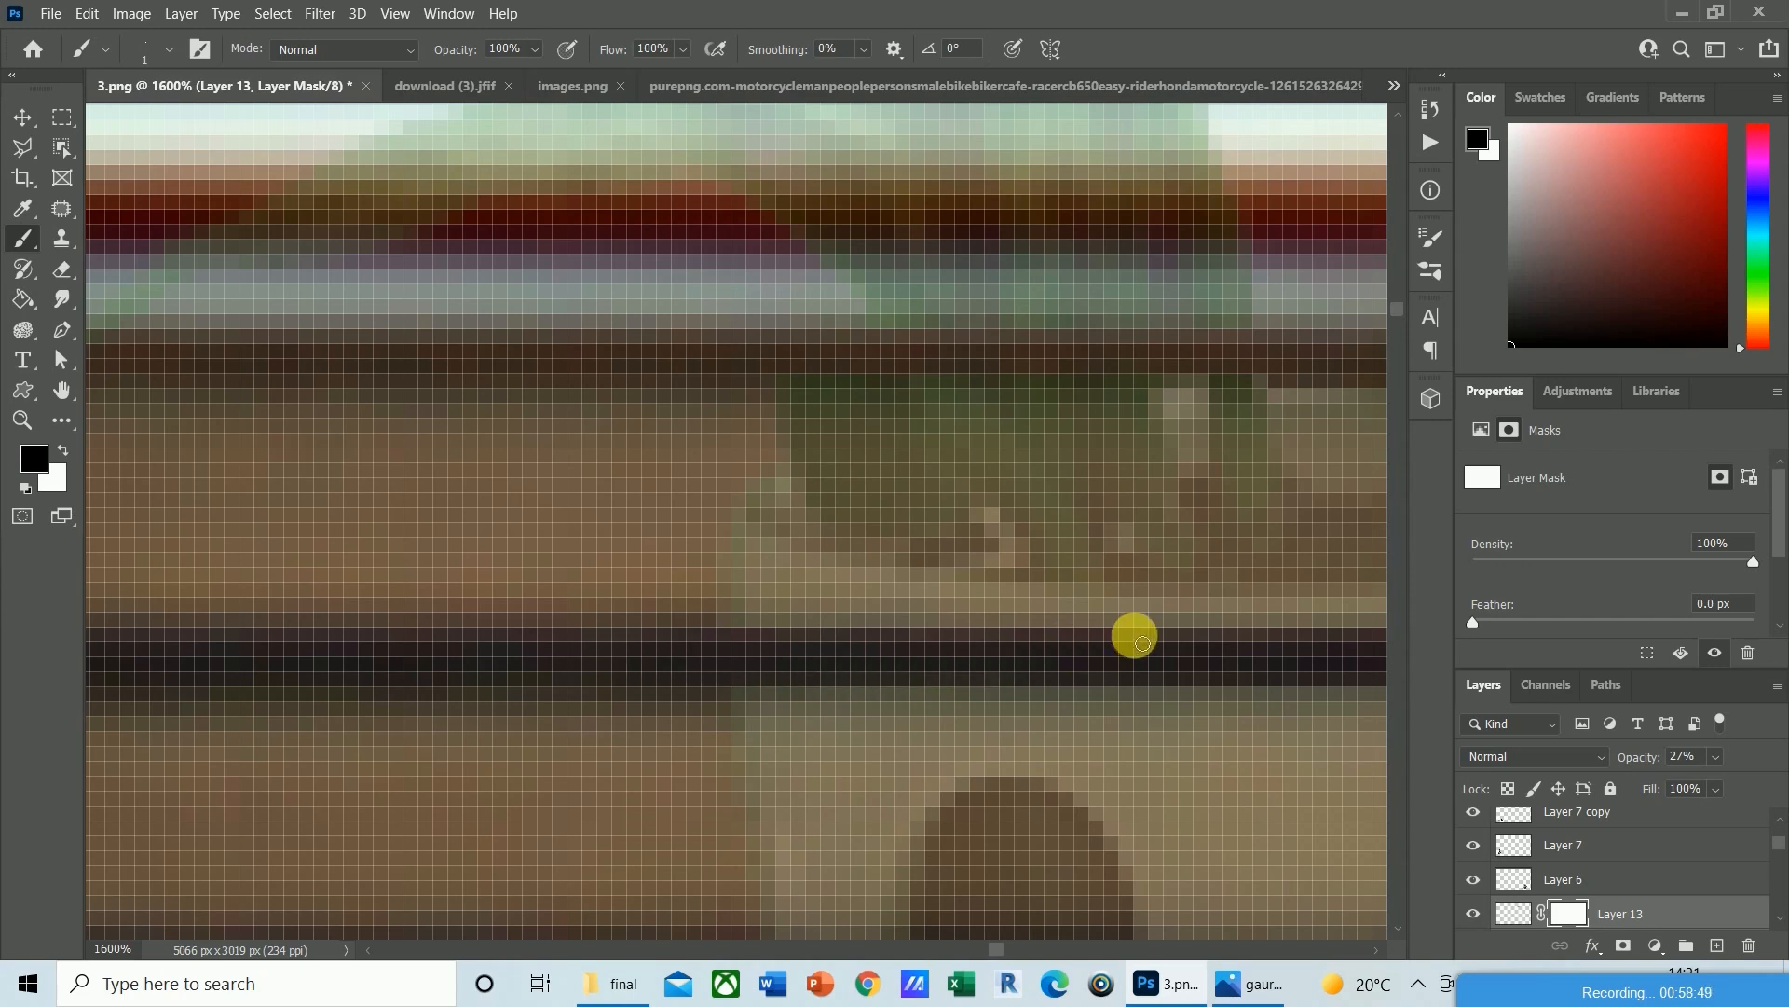
left_click_drag(987, 949, 1008, 949)
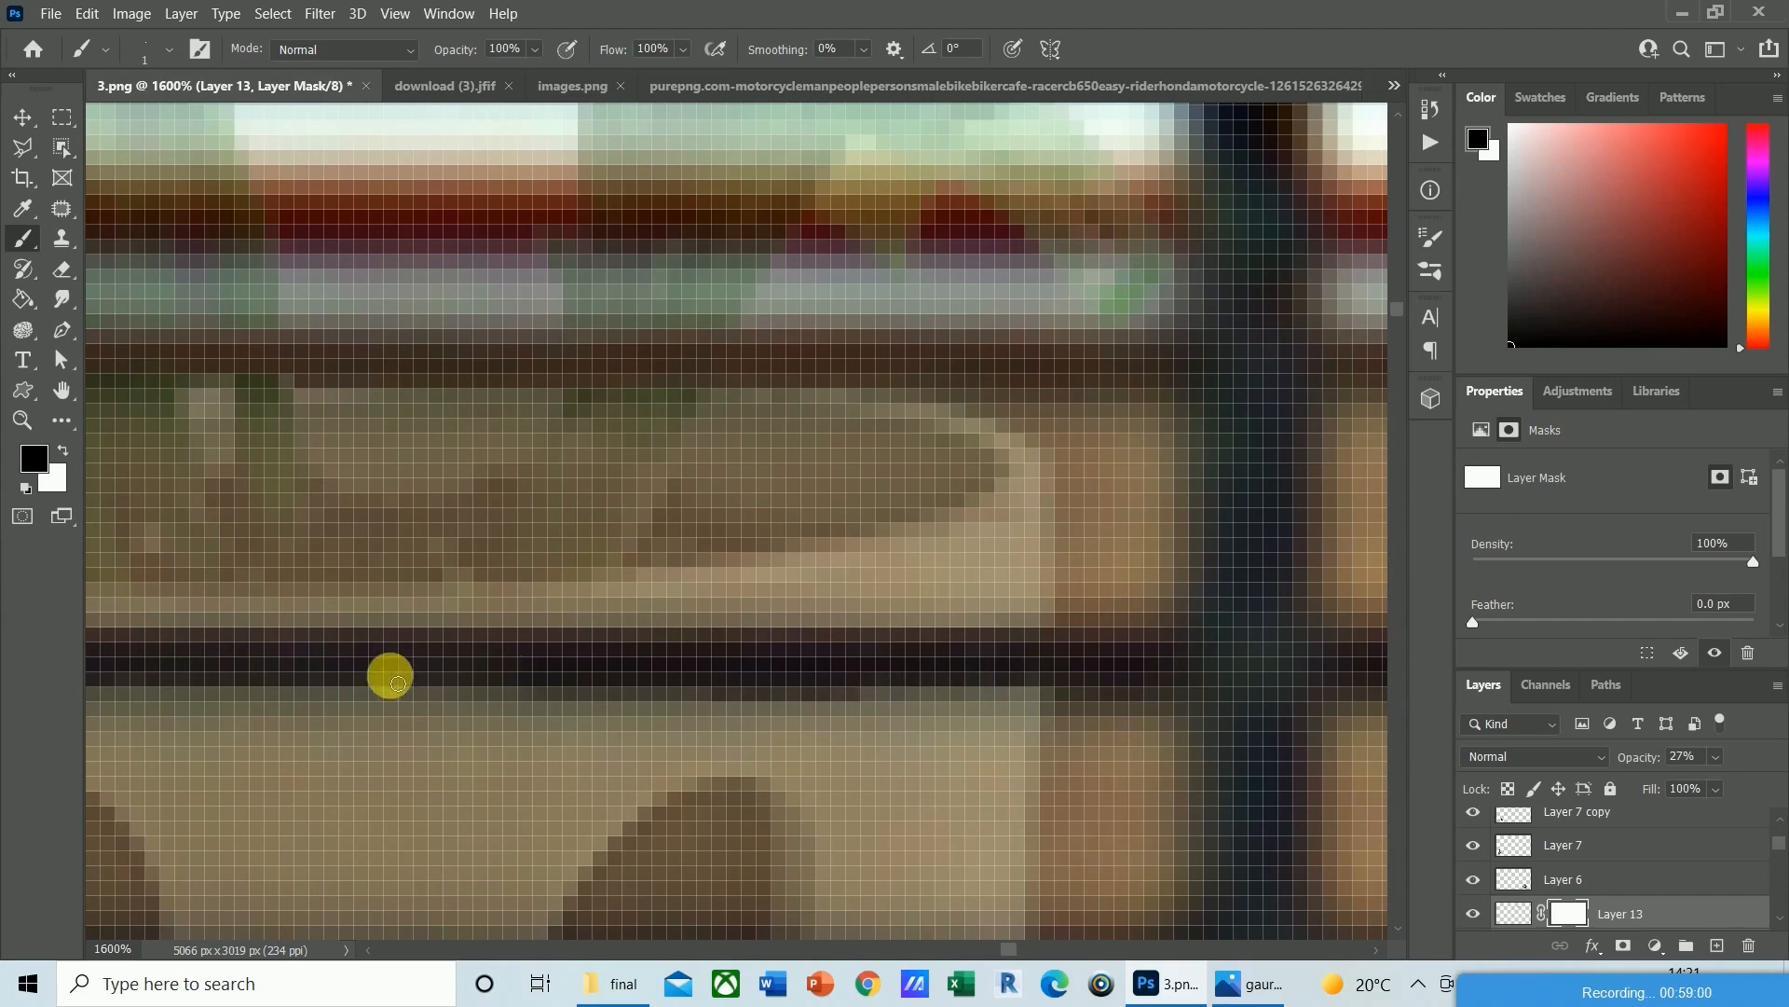
Paint black on the plant's mask along the lowest railing bar, crossing the pot's upper pair of dark ovals.
key("ctrl+minus")
key("ctrl+minus")
key("ctrl+minus")
key("ctrl+minus")
key("ctrl+minus")
key("ctrl+minus")
key("ctrl+minus")
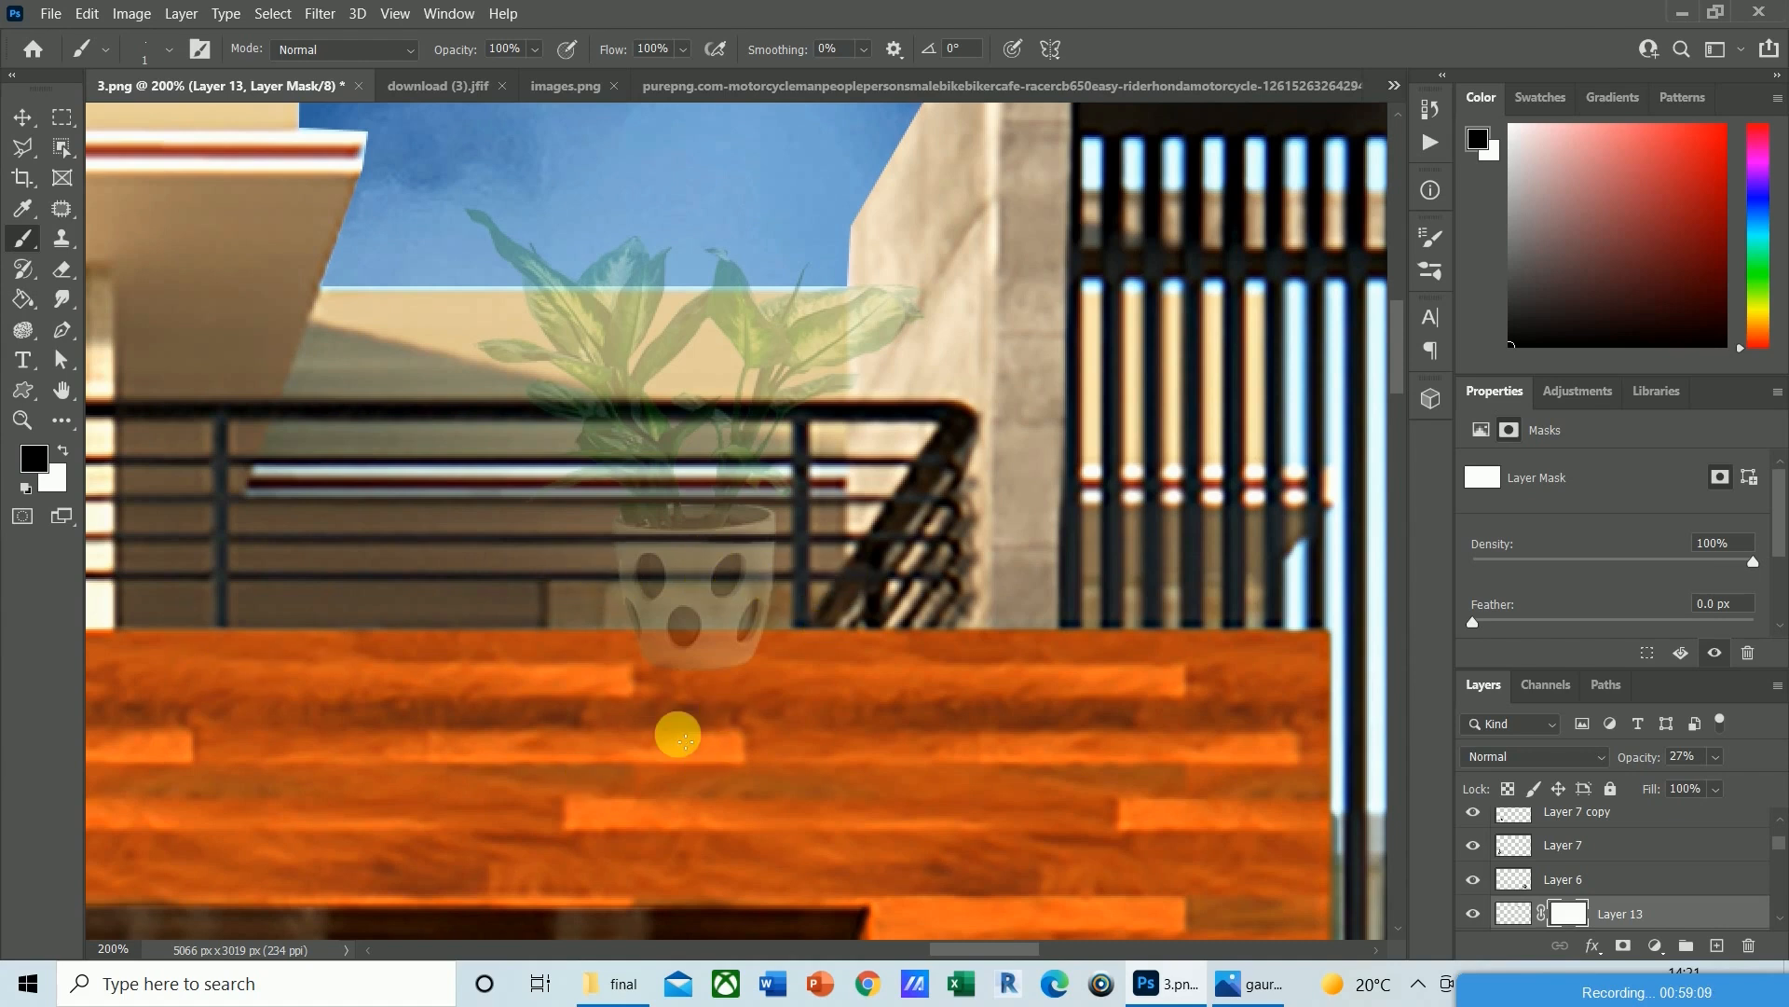
scroll(680, 736, "up", 7)
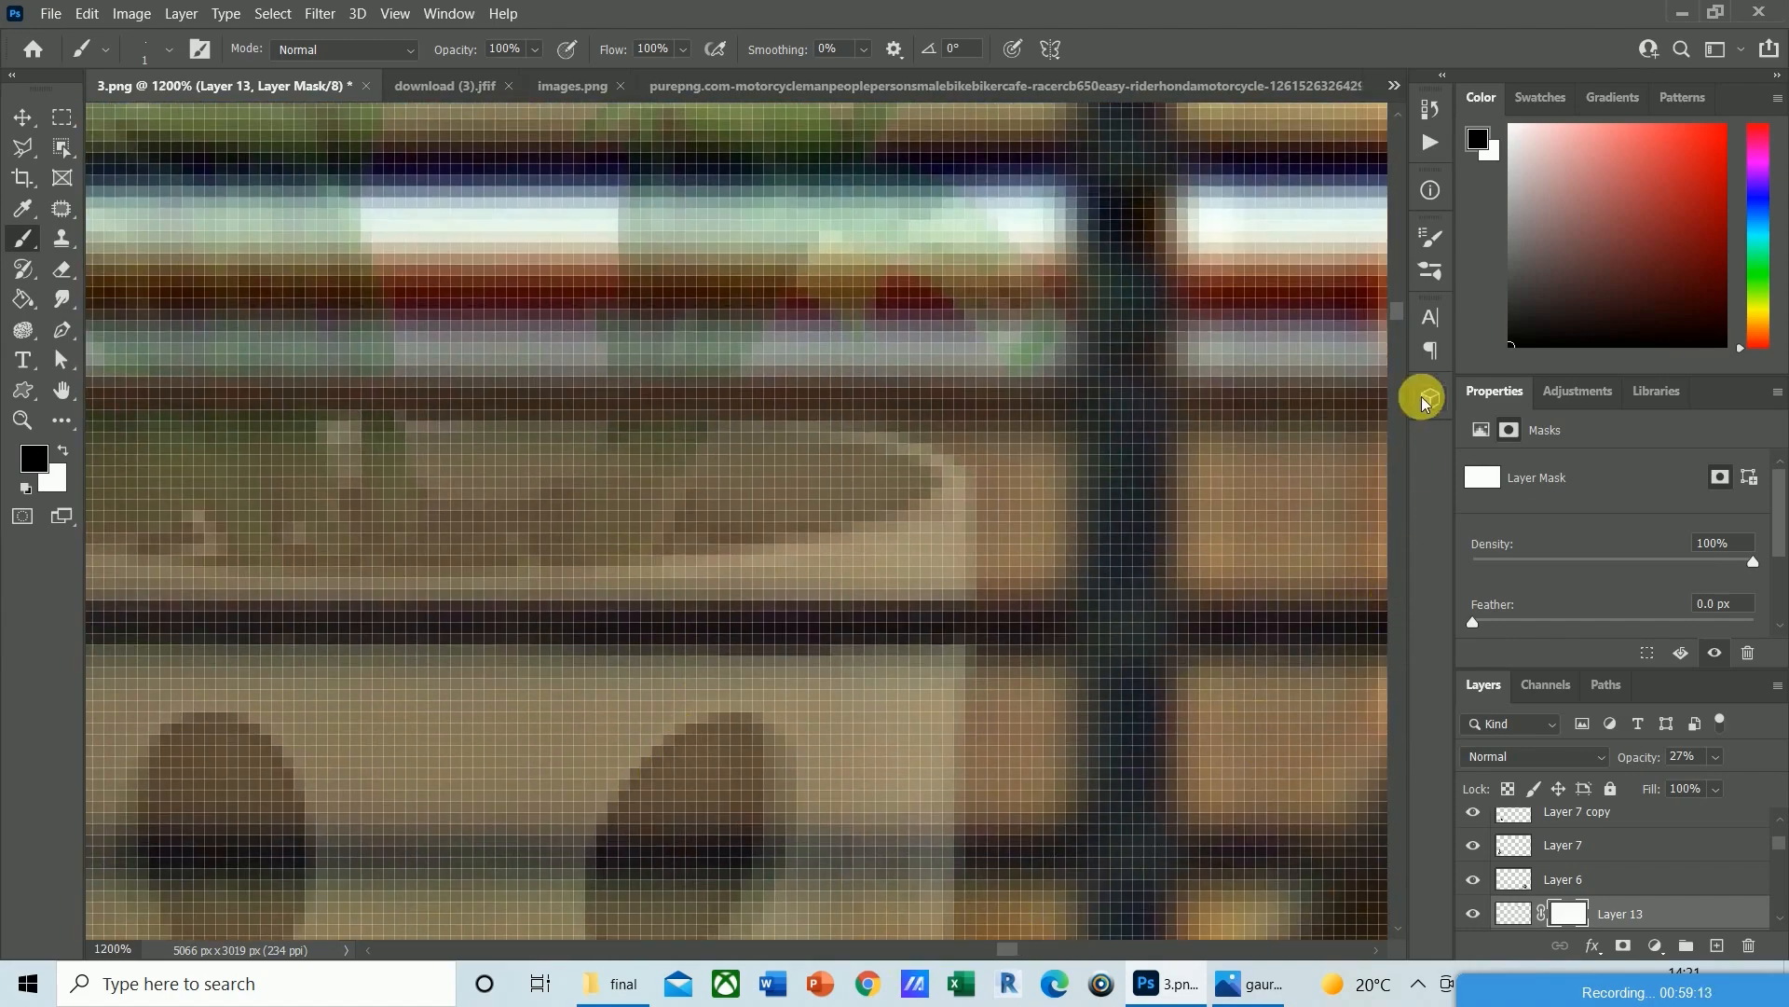
scroll(1396, 316, "down", 4)
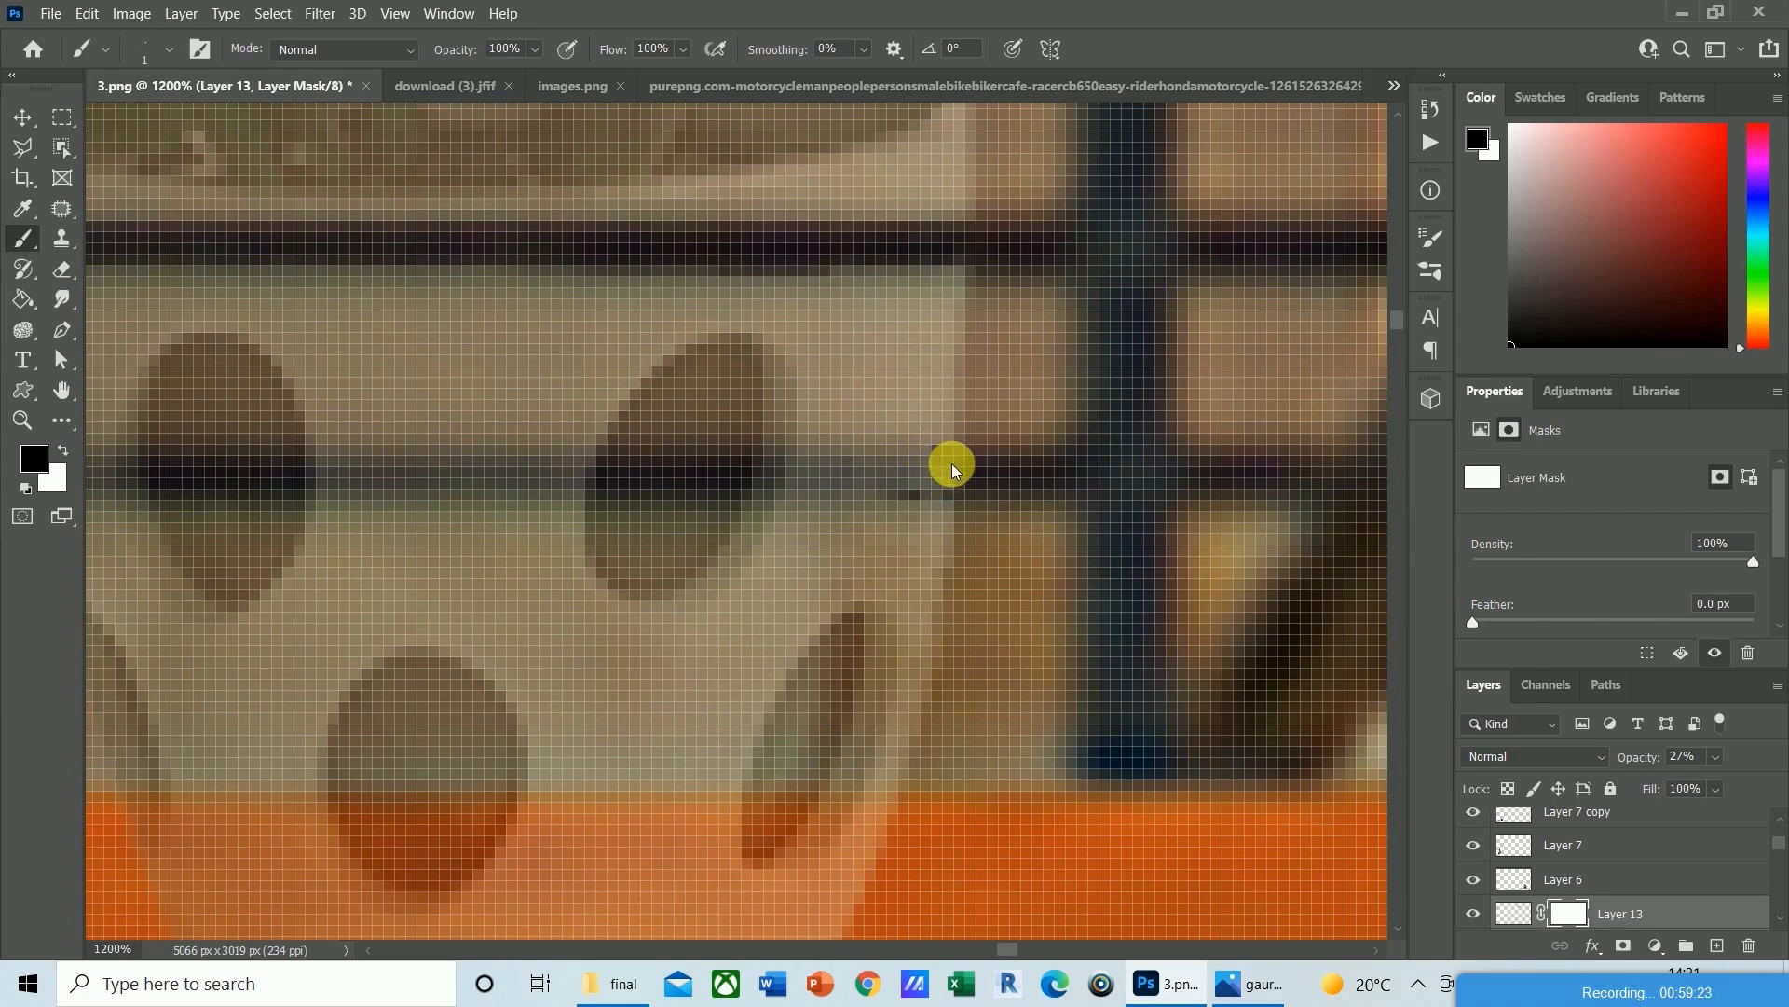
mouse_move(897, 478)
left_mouse_down()
mouse_move(931, 469)
mouse_move(925, 454)
left_mouse_up()
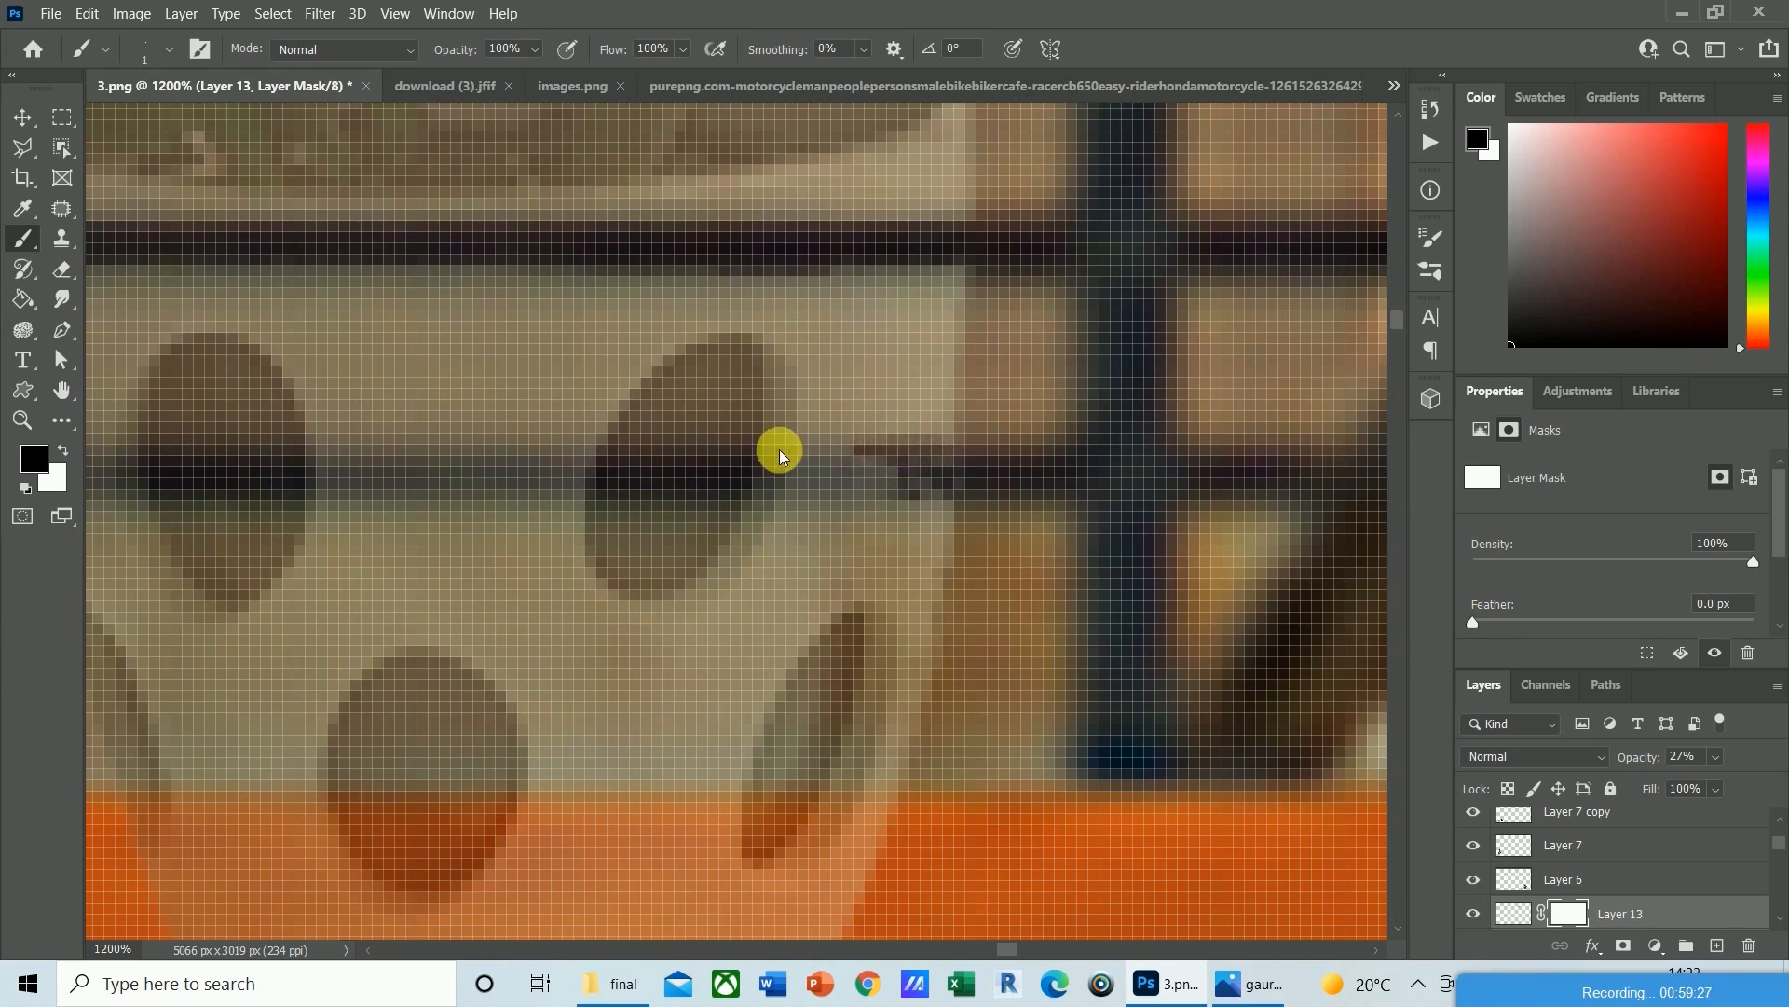
mouse_move(896, 484)
left_mouse_down()
mouse_move(720, 490)
mouse_move(765, 477)
left_mouse_up()
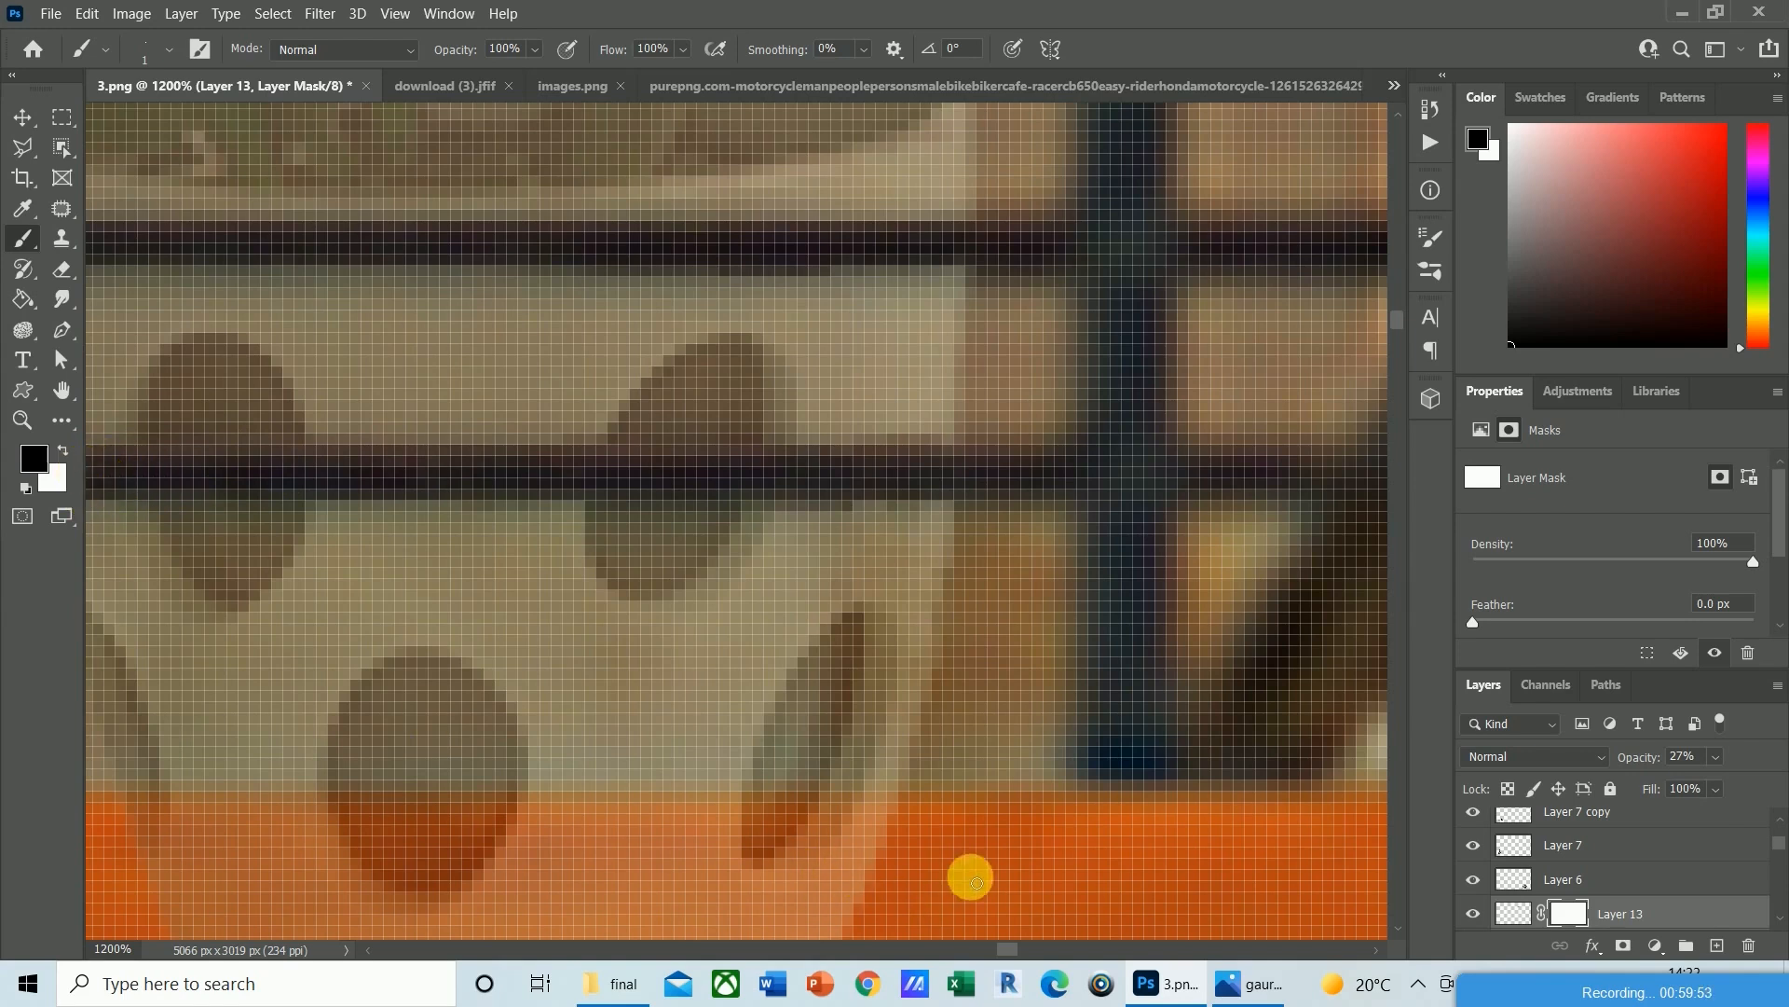
left_click_drag(1007, 951, 995, 954)
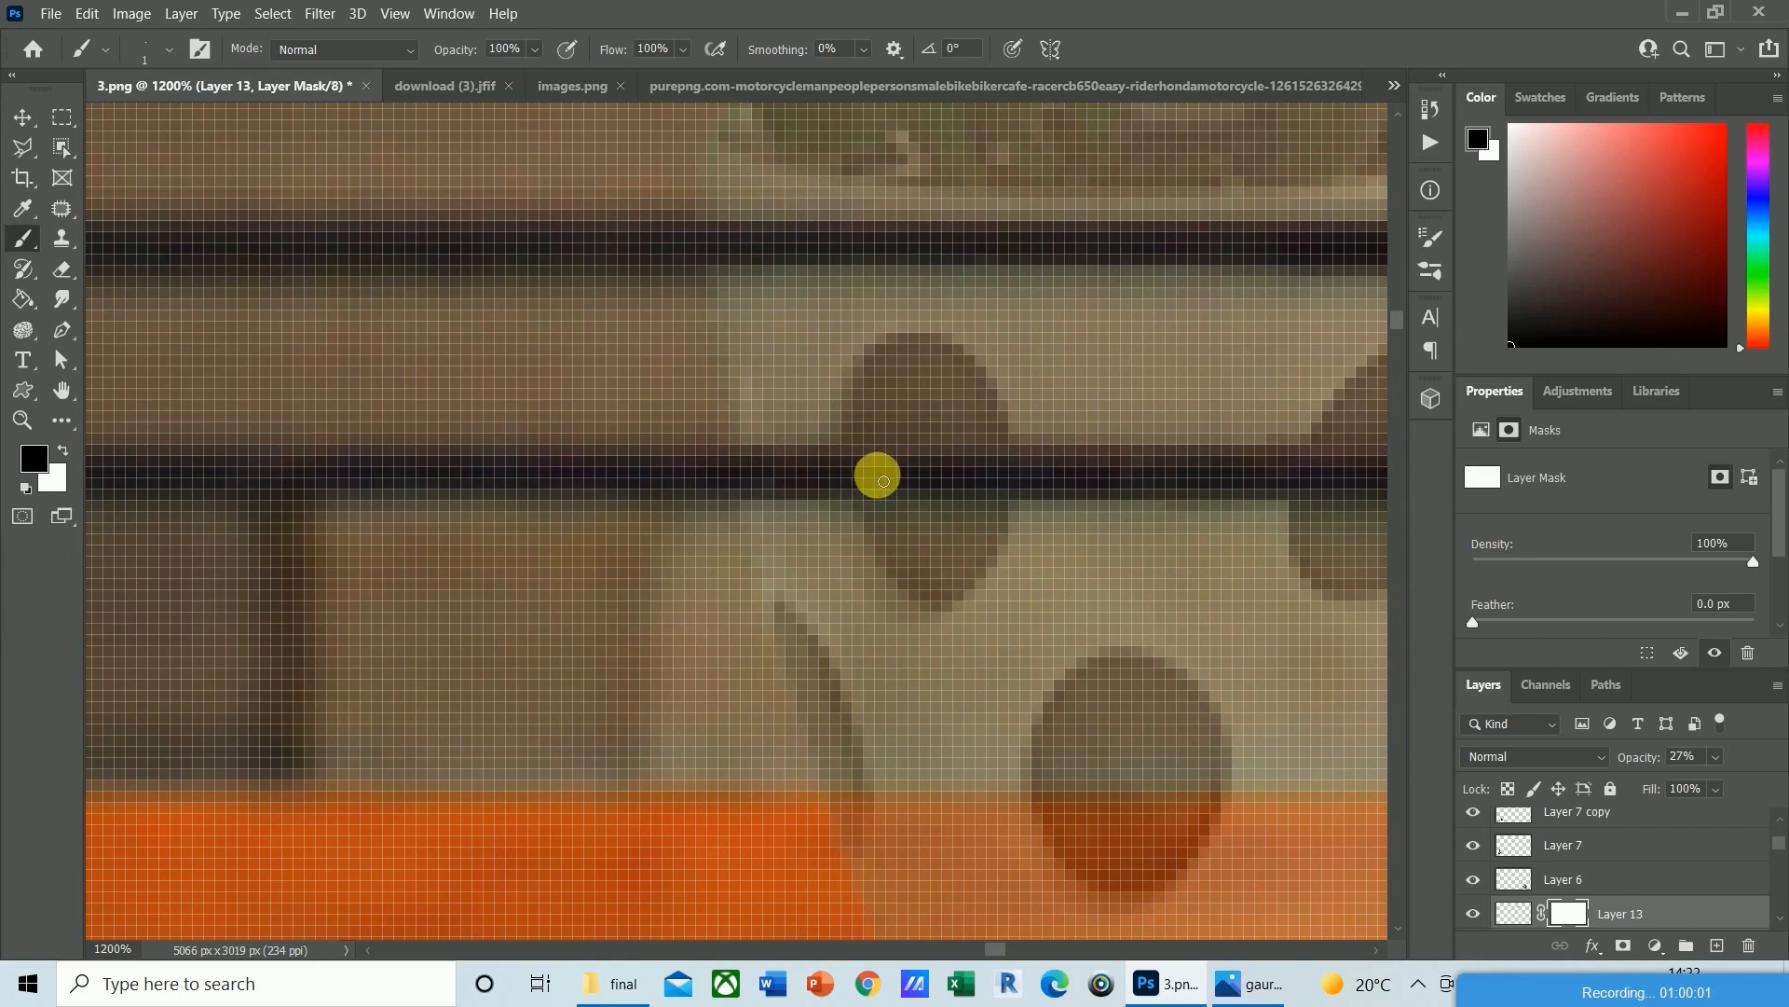
scroll(615, 480, "down", 5)
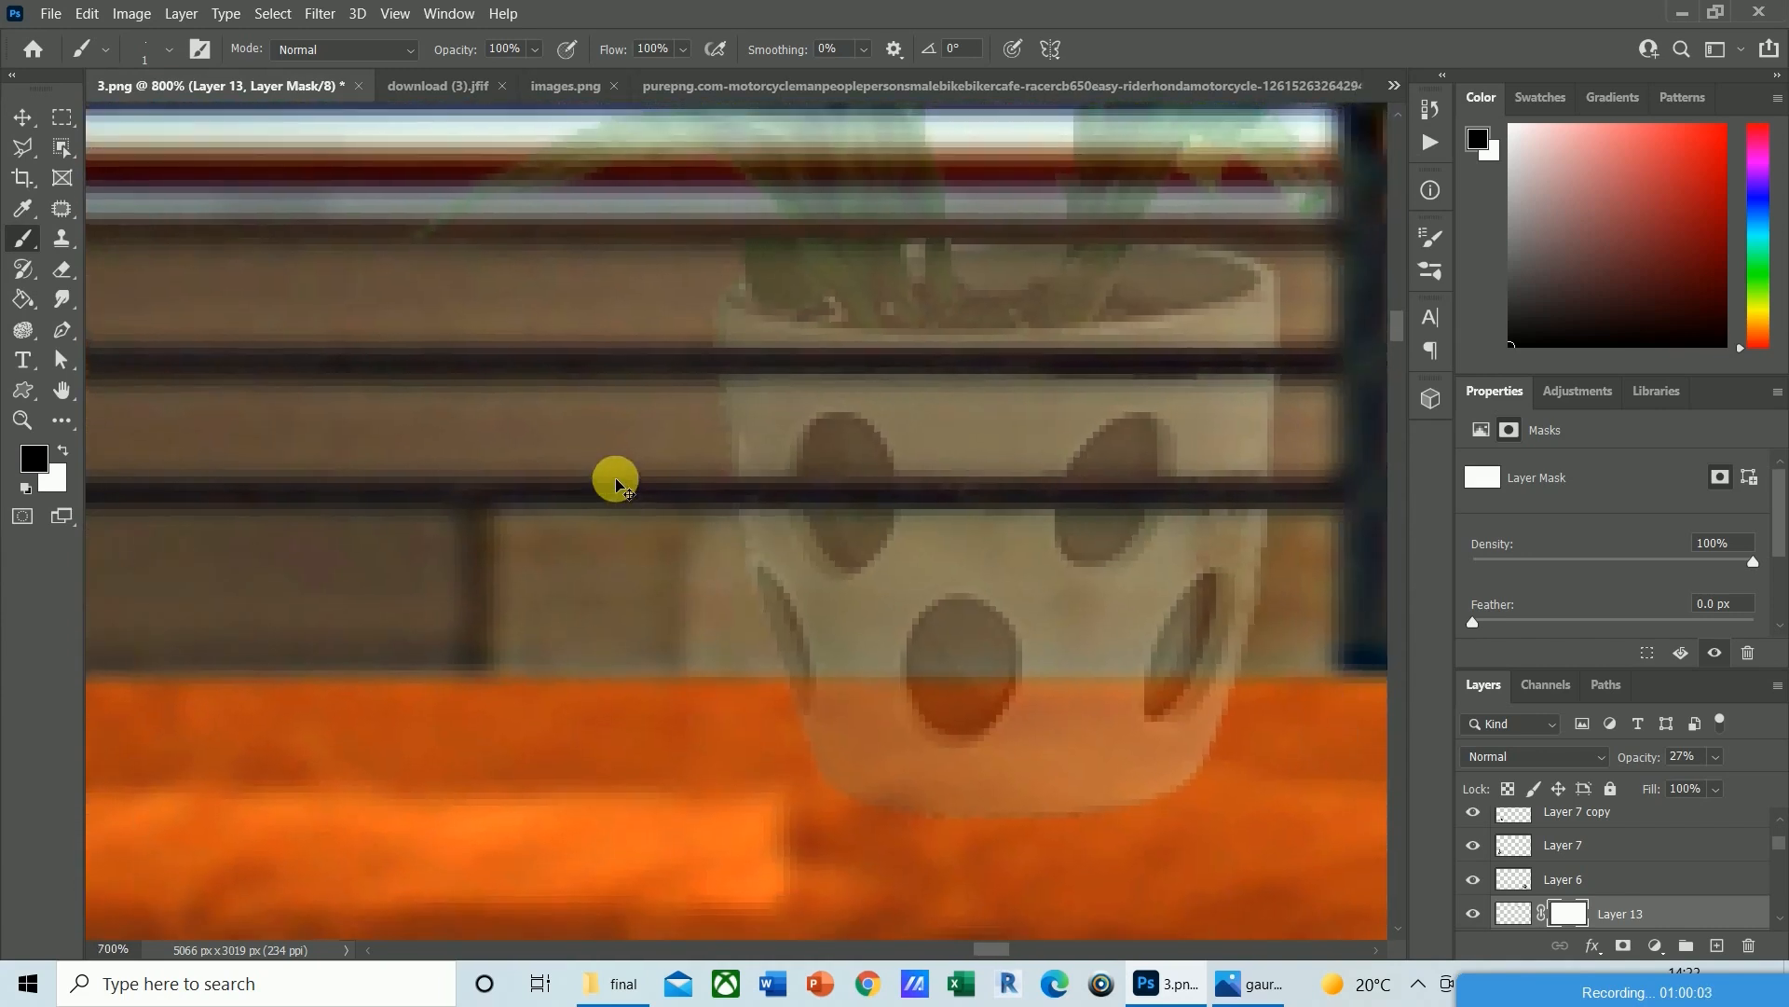
scroll(615, 480, "down", 2)
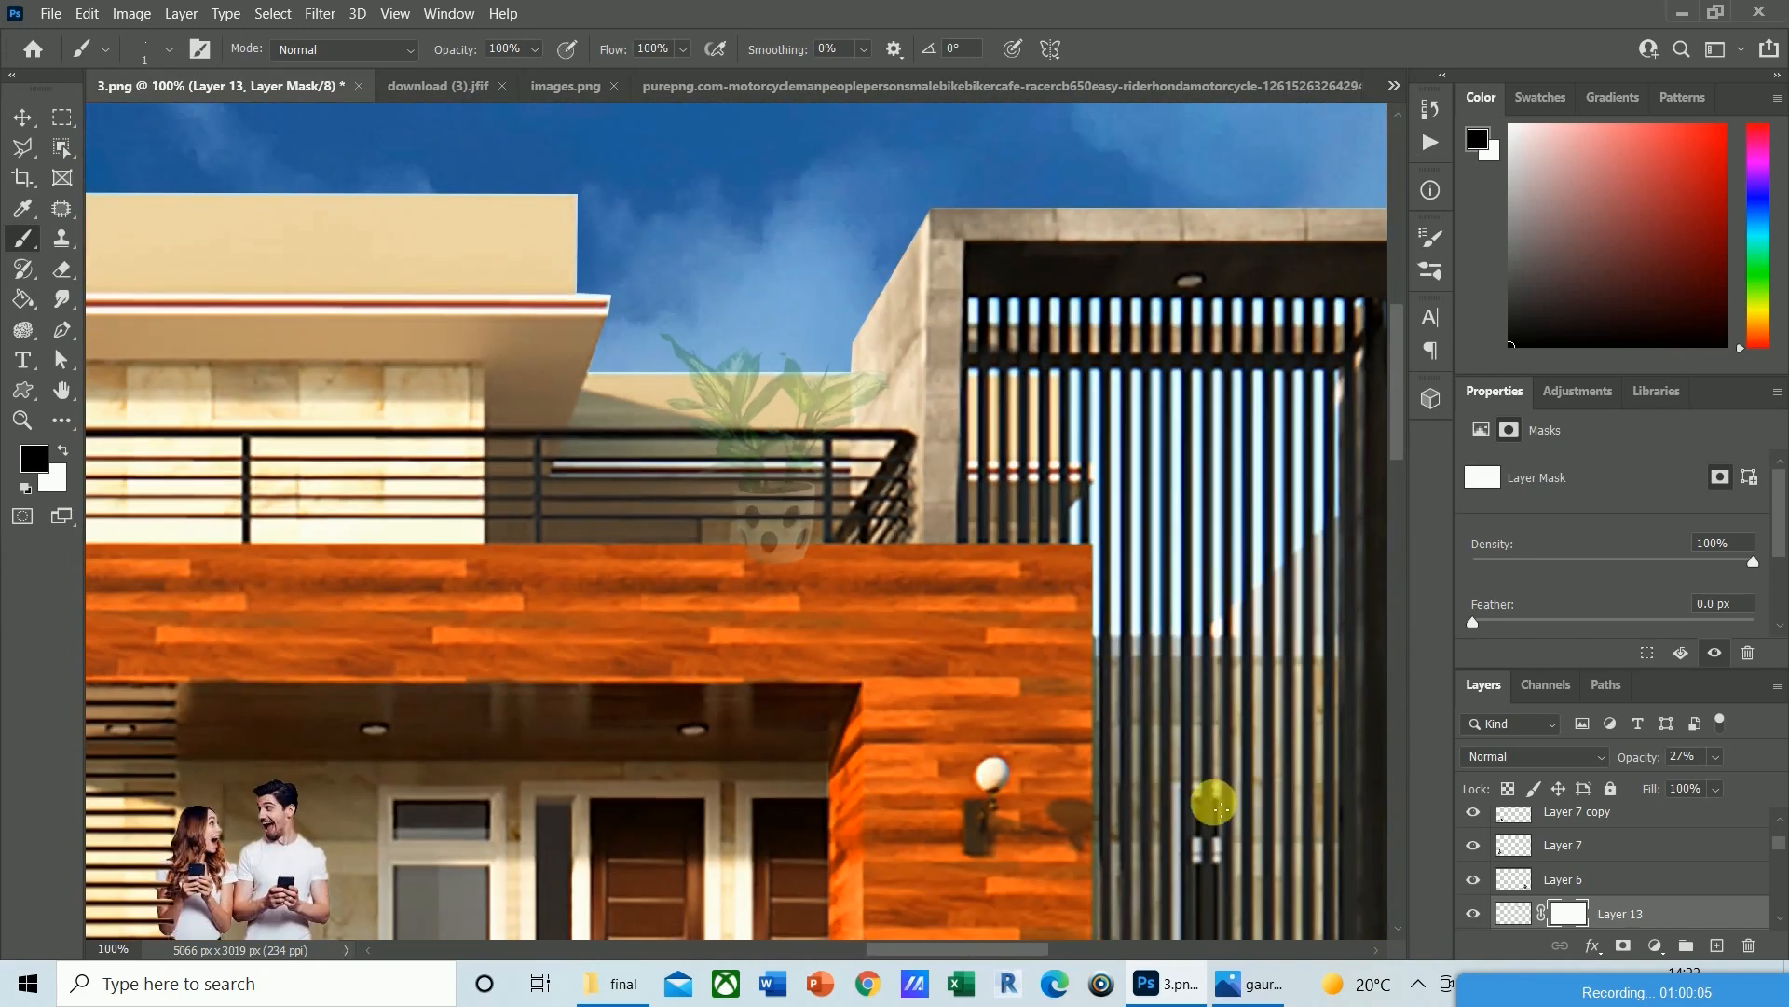
Restore the potted plant layer's opacity to 100% and paint black on its mask where the leaves cover the railing bars above the pot.
left_click(1717, 756)
left_click_drag(1692, 781, 1771, 783)
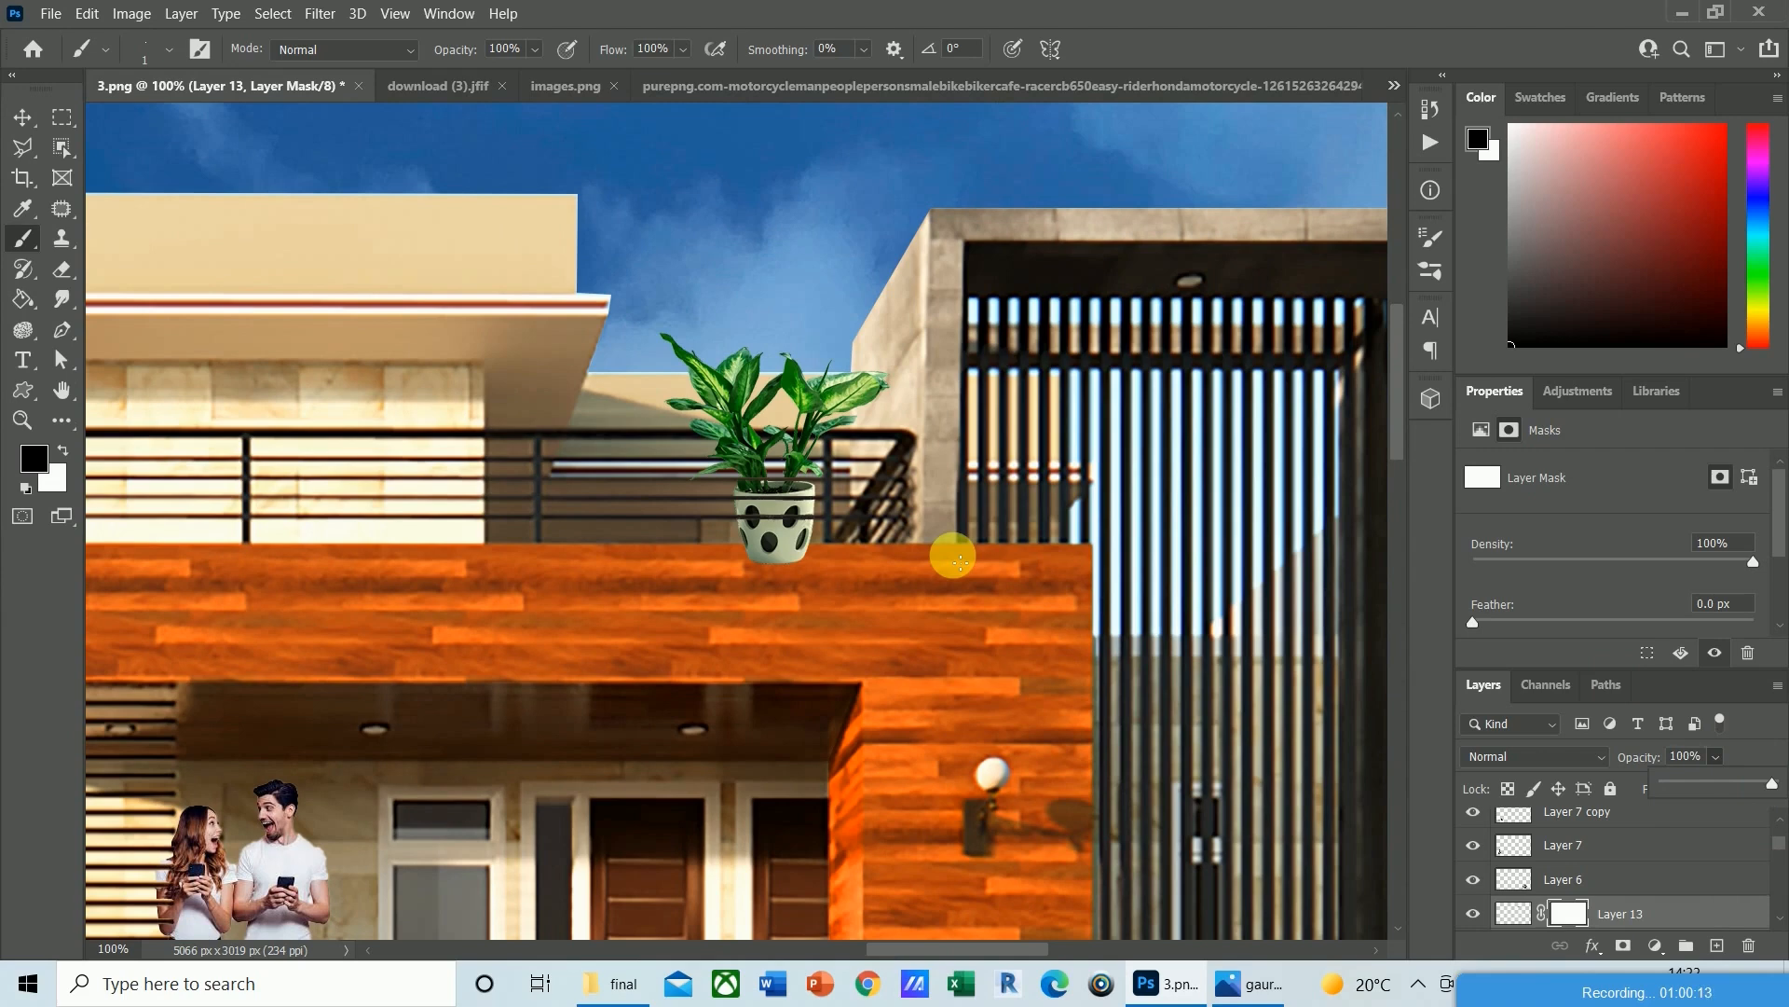
key("ctrl+plus")
key("ctrl+plus")
key("ctrl+plus")
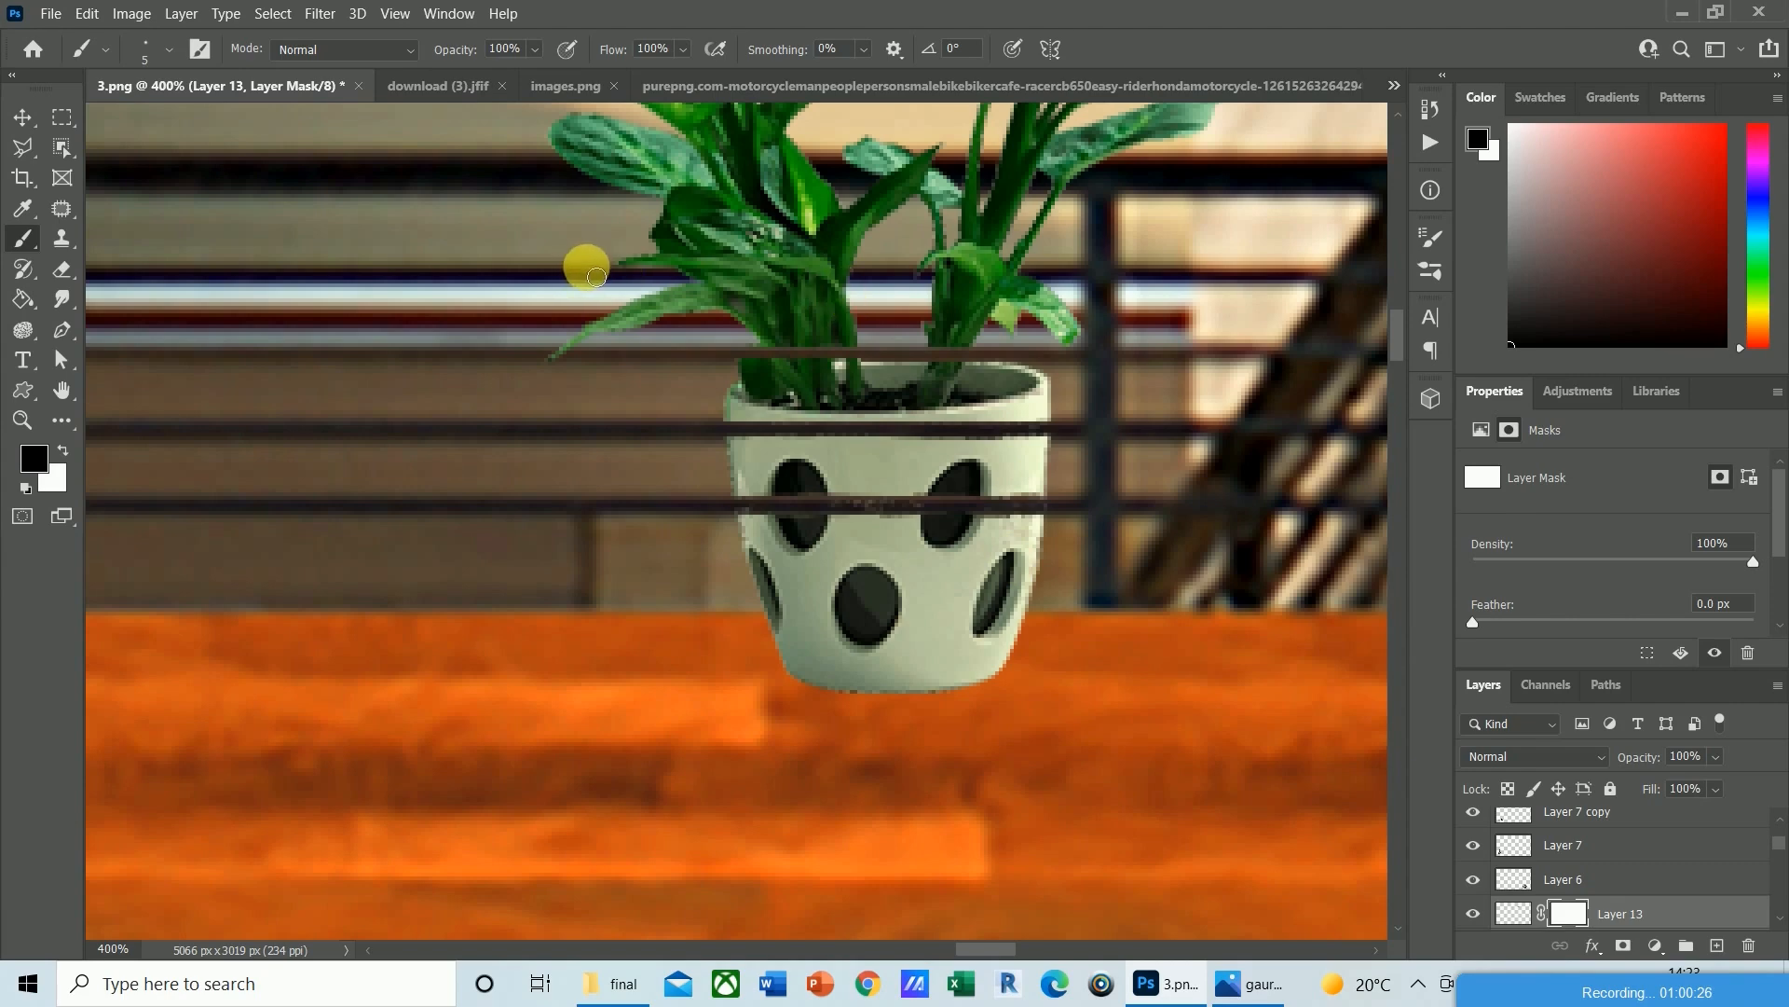
key("ctrl+plus")
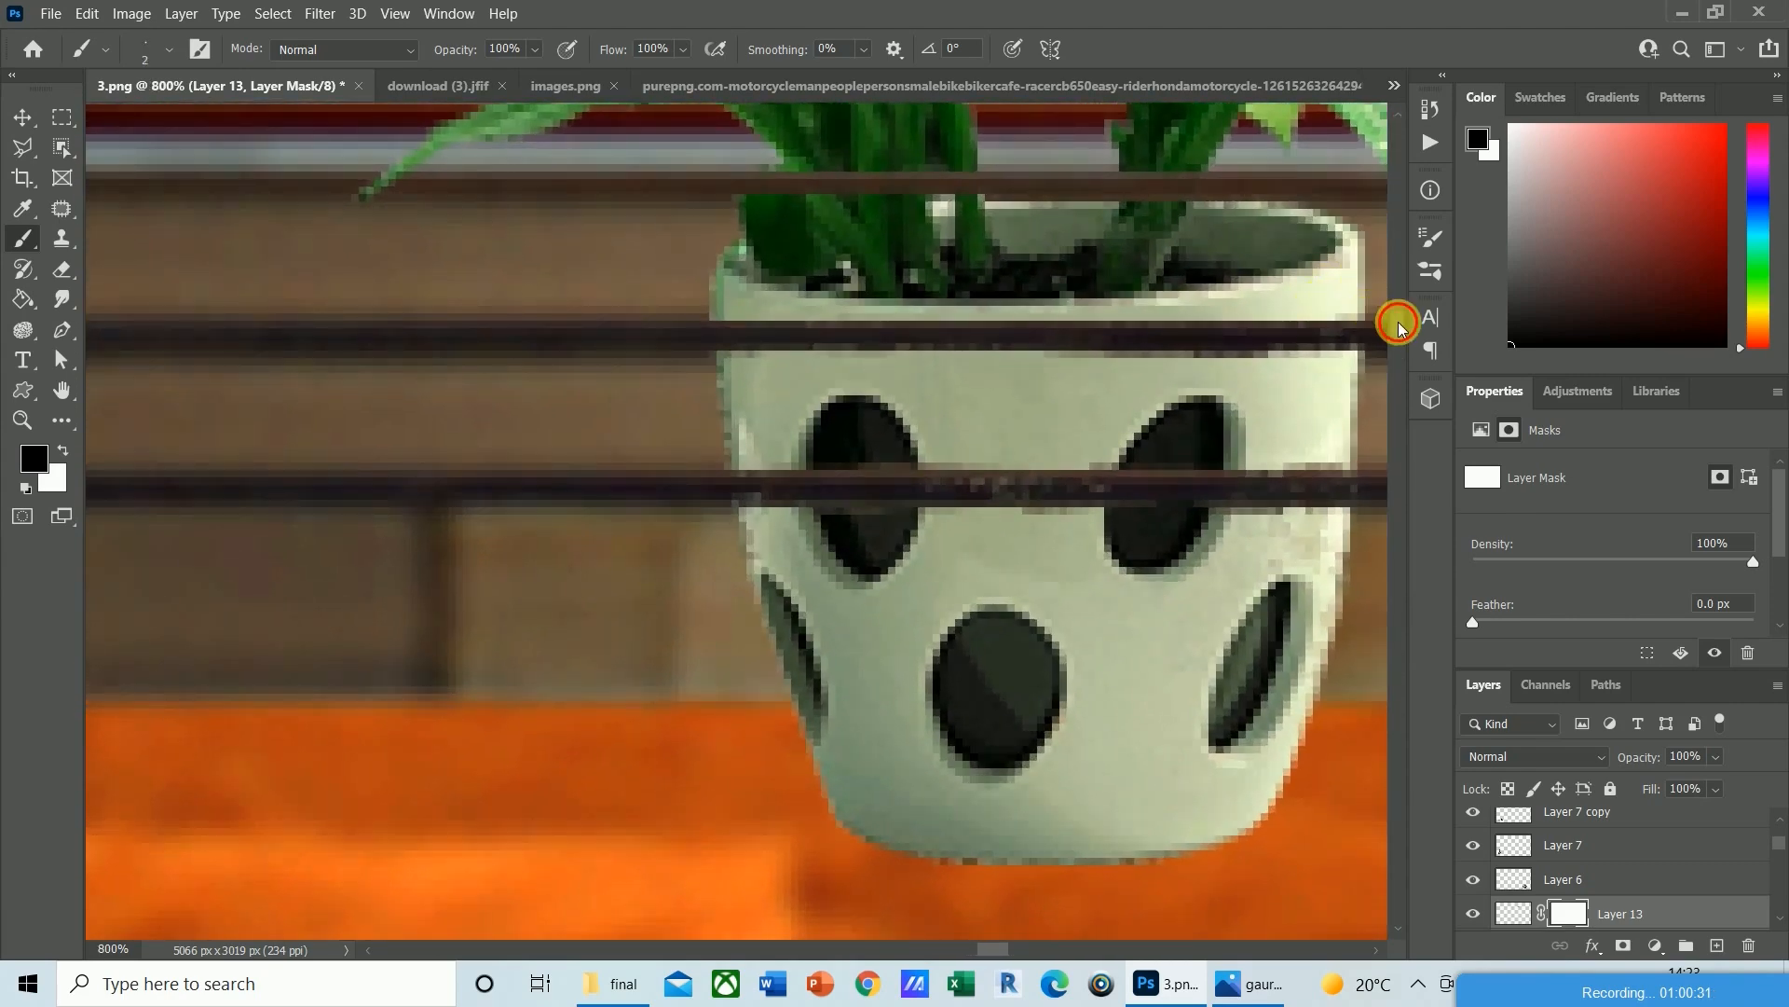
scroll(1398, 316, "up", 5)
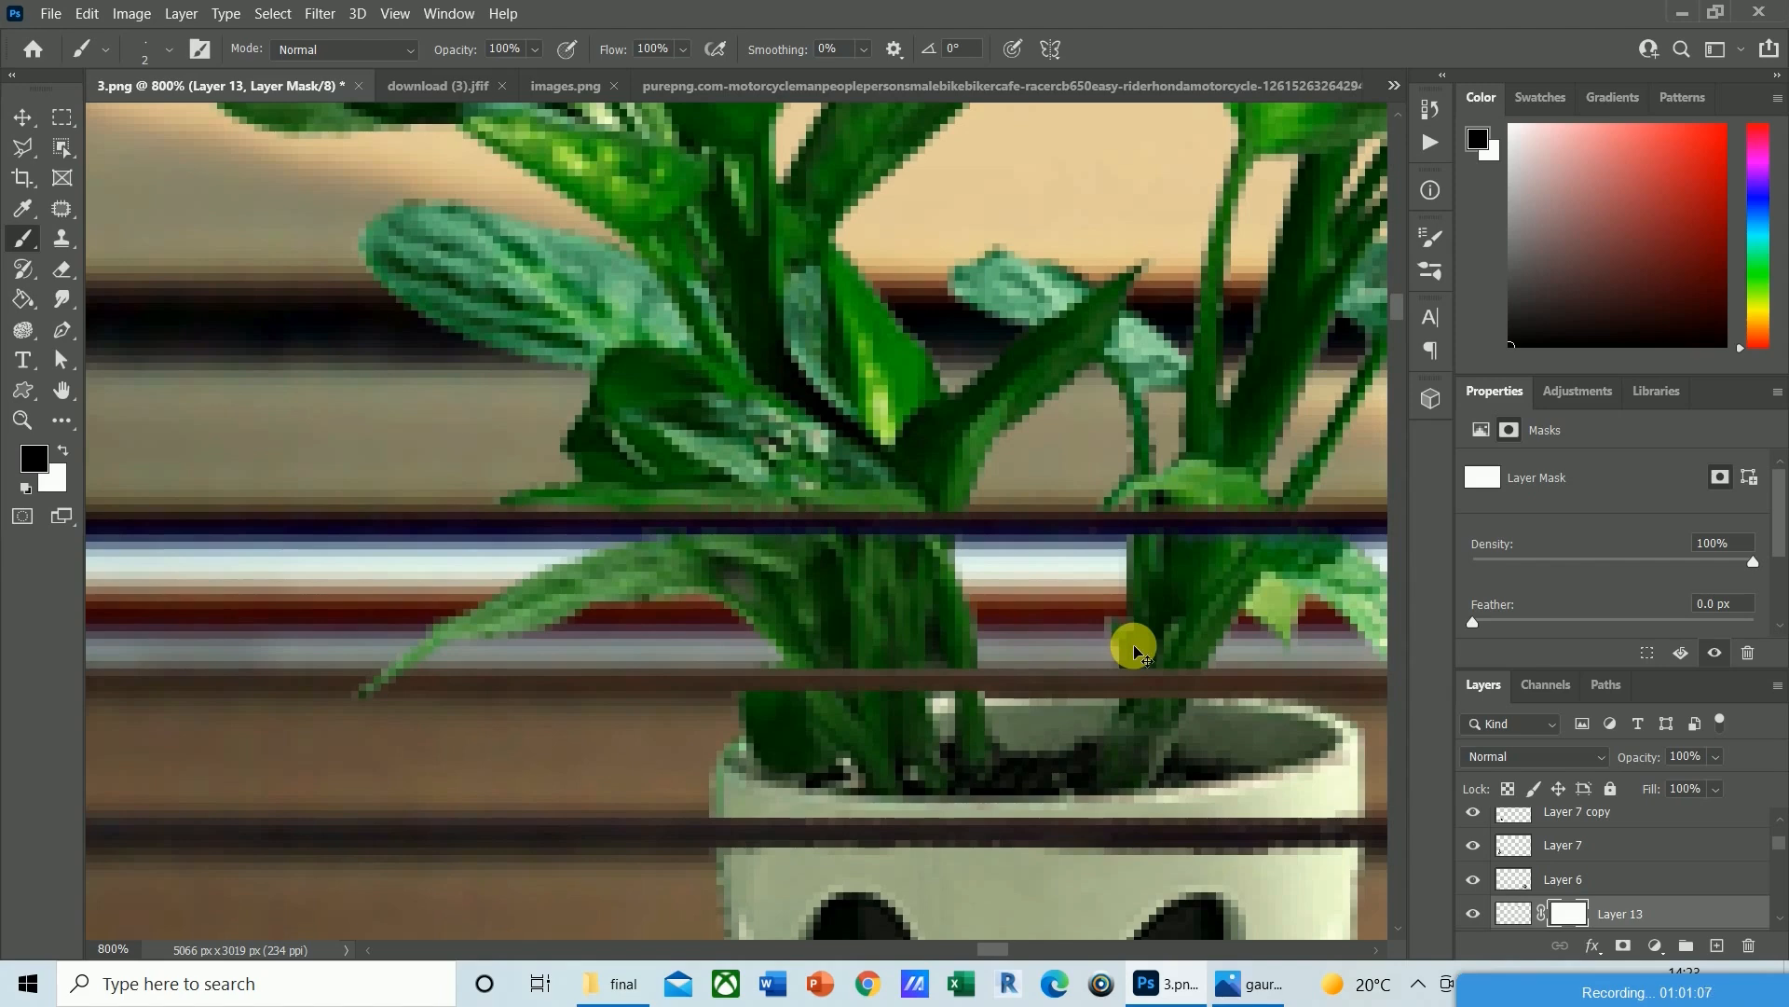
Paint black on the plant's mask with a 3 px brush along the thick top handrail, across all leaves and stems covering it.
key("ctrl+minus")
key("ctrl+minus")
key("ctrl+minus")
key("ctrl+minus")
key("ctrl+minus")
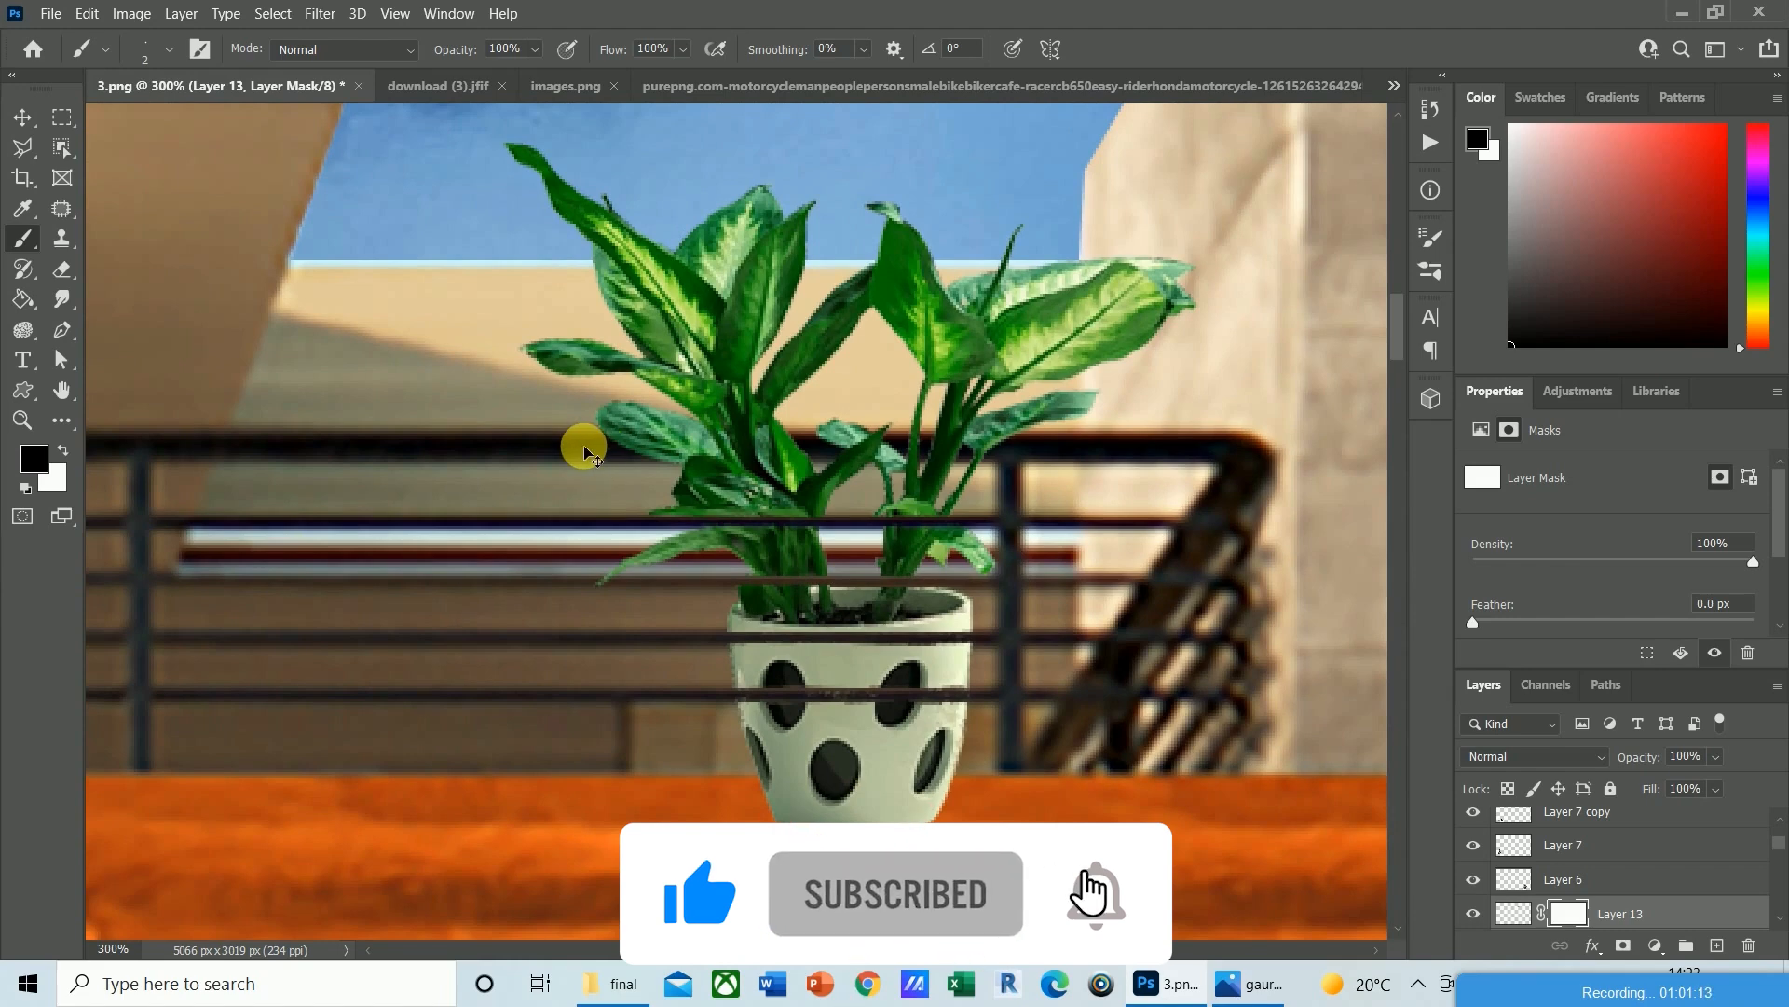
key("ctrl+plus")
key("ctrl+plus")
key("ctrl+plus")
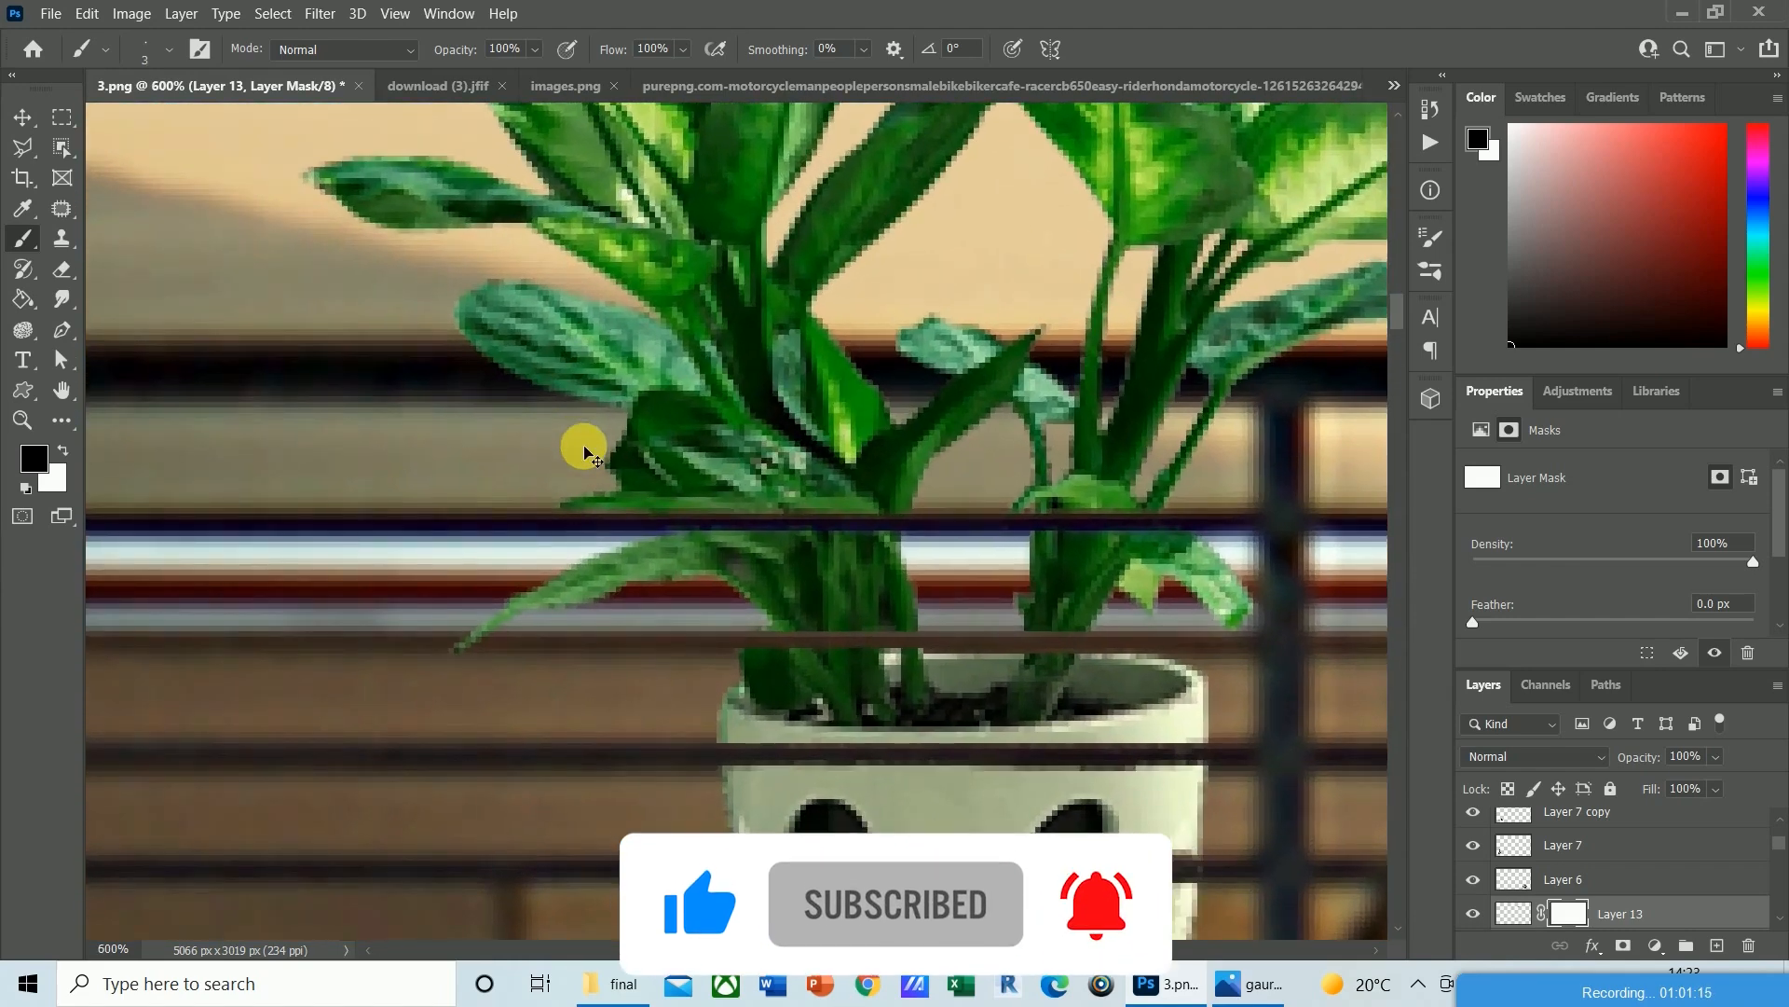
key("ctrl+plus")
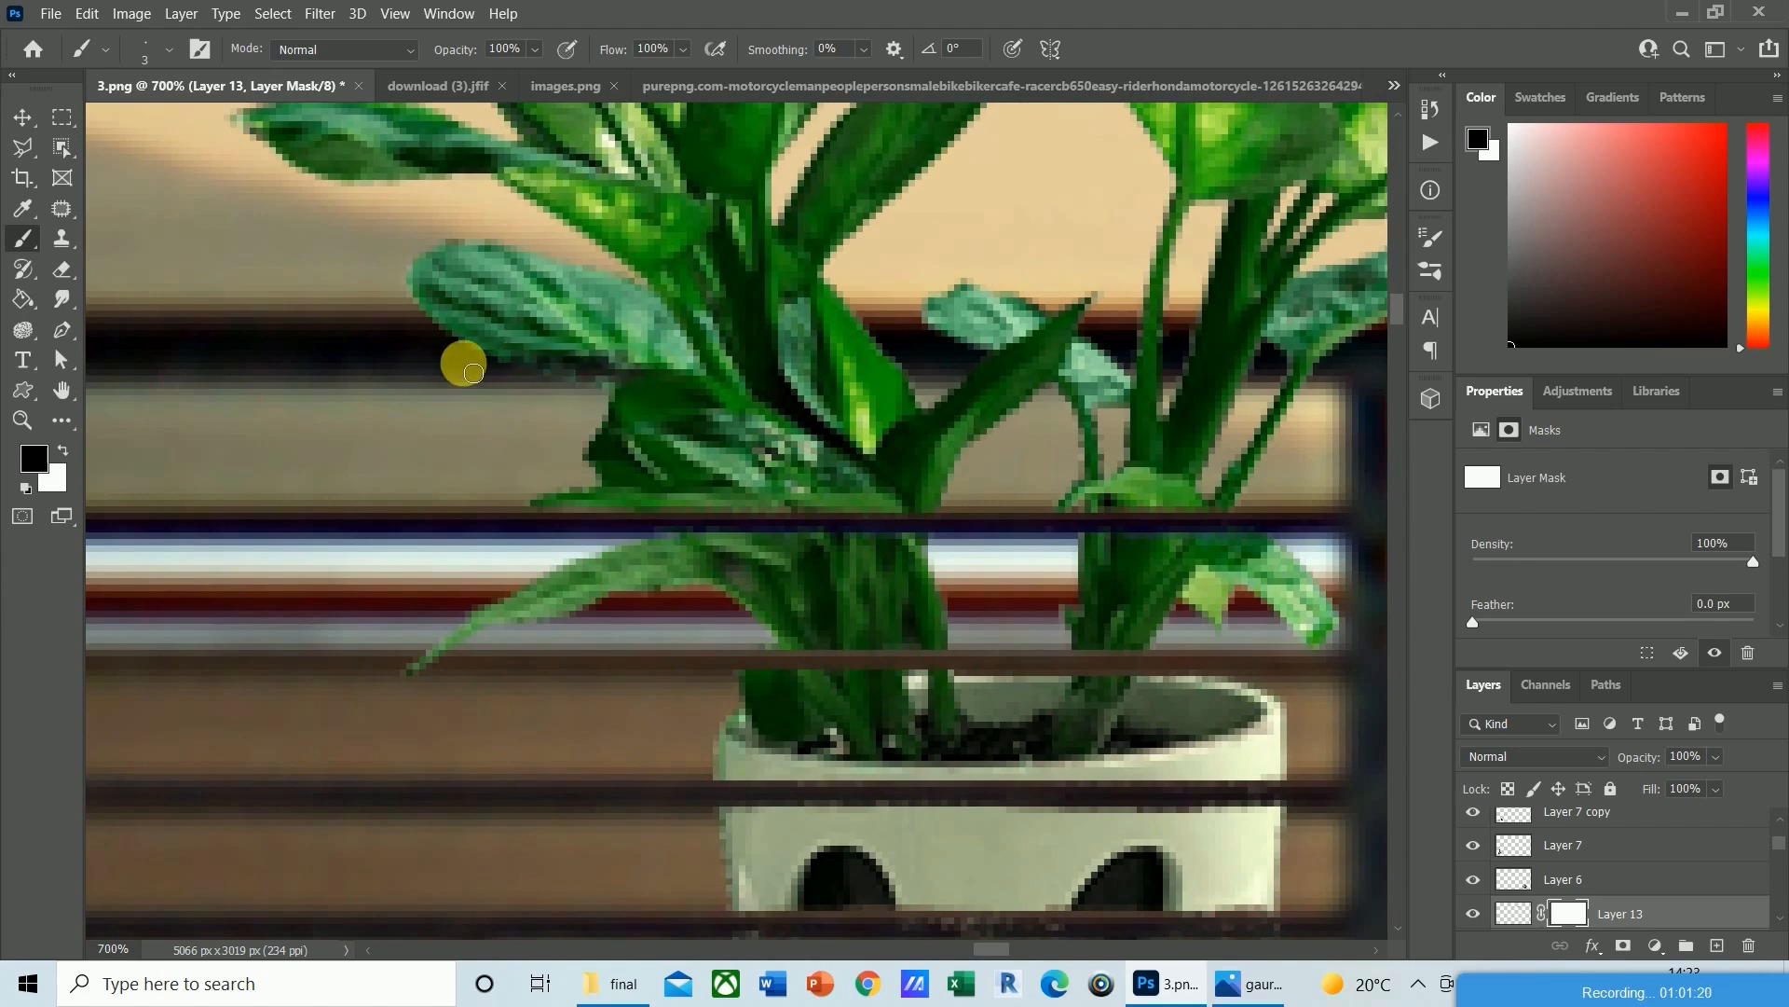
mouse_move(582, 353)
left_mouse_down()
mouse_move(406, 337)
mouse_move(759, 326)
mouse_move(463, 339)
mouse_move(753, 356)
mouse_move(455, 359)
mouse_move(770, 373)
mouse_move(479, 383)
mouse_move(606, 358)
mouse_move(610, 338)
mouse_move(489, 339)
mouse_move(625, 338)
mouse_move(595, 356)
mouse_move(619, 362)
mouse_move(648, 351)
mouse_move(605, 351)
mouse_move(702, 350)
mouse_move(567, 364)
mouse_move(766, 366)
mouse_move(532, 369)
mouse_move(608, 374)
mouse_move(575, 379)
mouse_move(618, 397)
mouse_move(470, 359)
mouse_move(460, 333)
mouse_move(616, 332)
mouse_move(425, 331)
mouse_move(805, 357)
mouse_move(656, 365)
mouse_move(968, 351)
mouse_move(730, 327)
mouse_move(909, 336)
mouse_move(800, 337)
mouse_move(903, 348)
mouse_move(799, 349)
mouse_move(882, 369)
mouse_move(787, 362)
mouse_move(869, 374)
mouse_move(759, 369)
mouse_move(727, 357)
mouse_move(932, 357)
mouse_move(680, 332)
mouse_move(875, 327)
mouse_move(591, 319)
mouse_move(595, 364)
mouse_move(495, 372)
mouse_move(451, 364)
mouse_move(982, 352)
mouse_move(972, 372)
mouse_move(959, 360)
mouse_move(979, 356)
mouse_move(935, 351)
mouse_move(1033, 356)
mouse_move(1070, 332)
mouse_move(1083, 344)
mouse_move(875, 349)
mouse_move(991, 380)
mouse_move(1200, 369)
mouse_move(941, 354)
mouse_move(969, 370)
mouse_move(1305, 367)
mouse_move(1278, 383)
mouse_move(1091, 378)
mouse_move(998, 351)
mouse_move(1102, 323)
mouse_move(1256, 342)
mouse_move(1284, 322)
mouse_move(1209, 358)
mouse_move(1329, 373)
mouse_move(1268, 382)
mouse_move(1346, 348)
mouse_move(456, 356)
mouse_move(446, 341)
mouse_move(617, 361)
mouse_move(450, 375)
mouse_move(691, 361)
mouse_move(593, 383)
mouse_move(127, 362)
mouse_move(736, 355)
mouse_move(475, 477)
left_mouse_up()
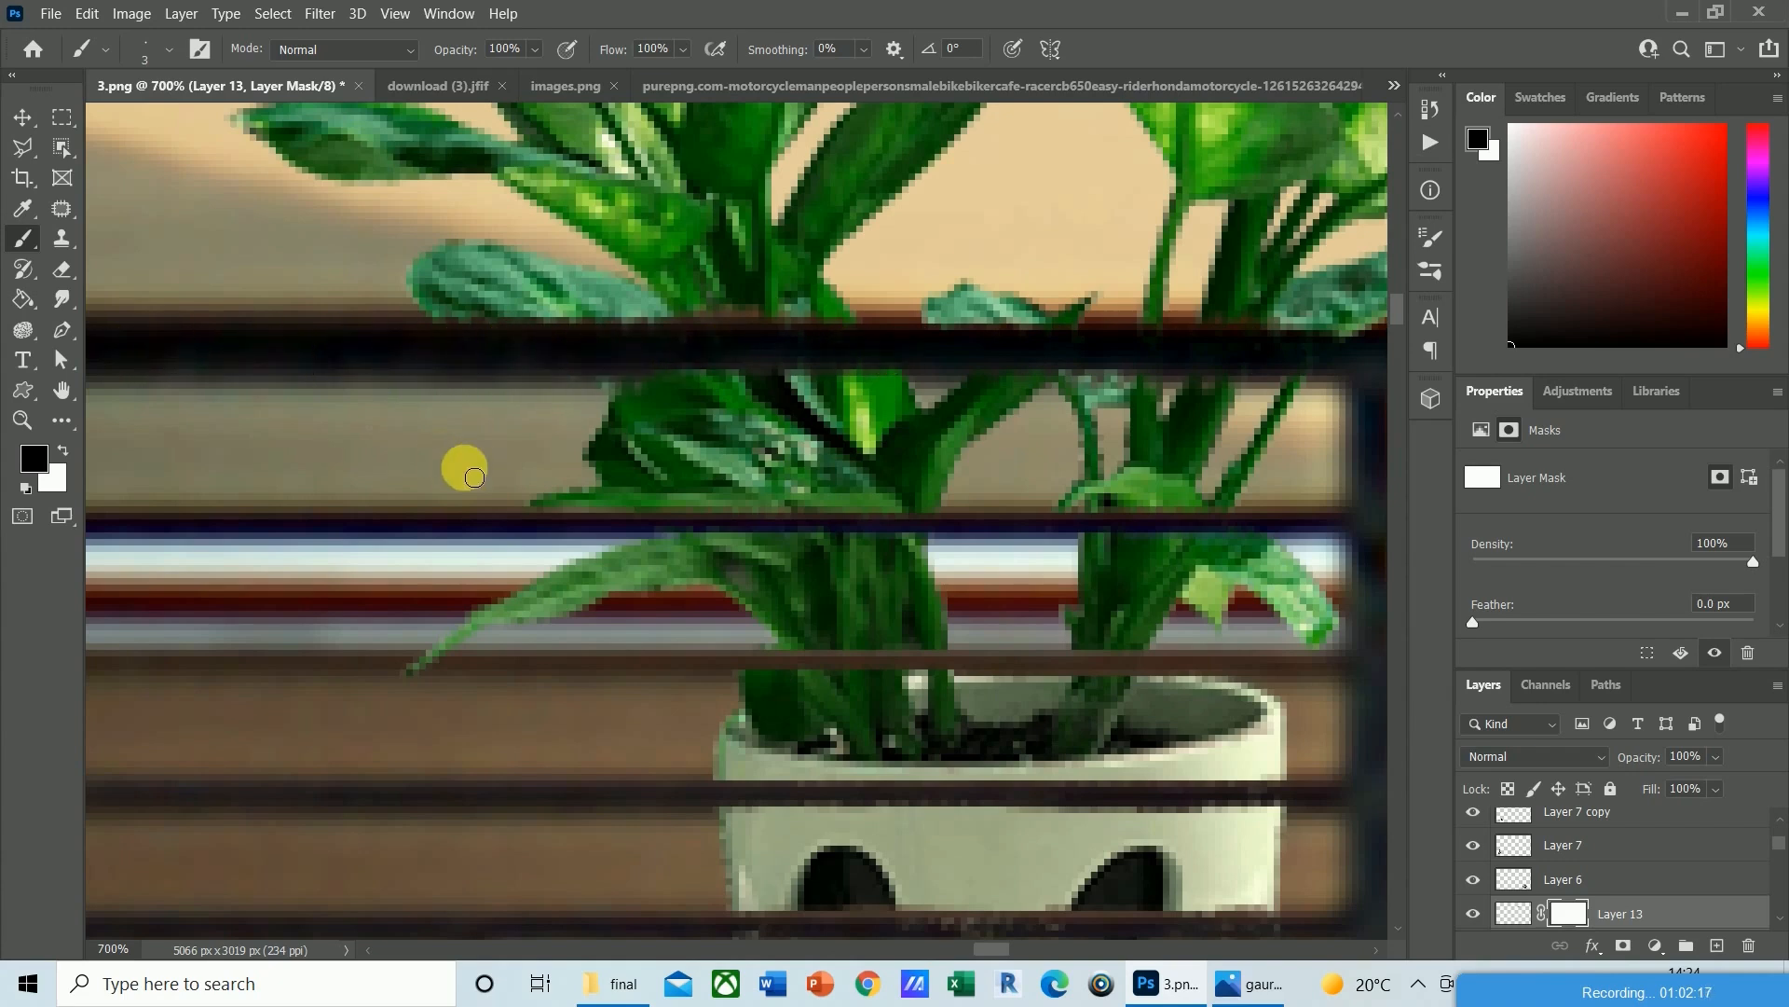
left_click_drag(895, 548, 983, 844)
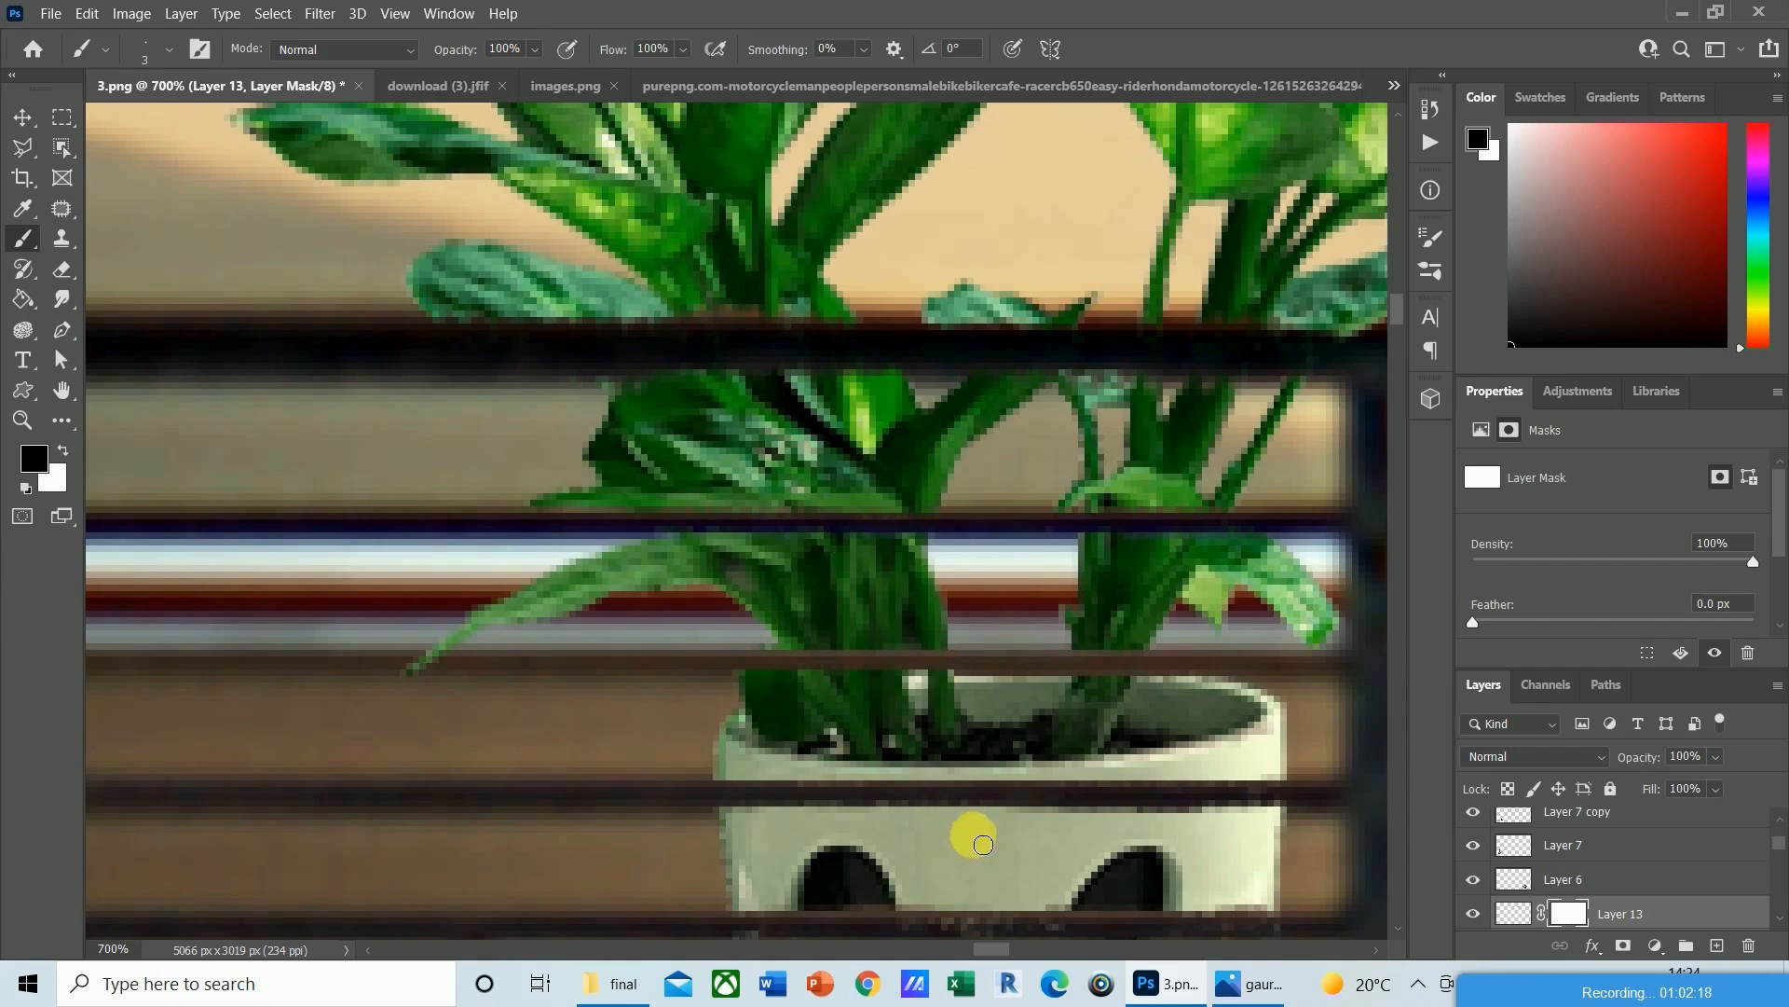
left_click(992, 949)
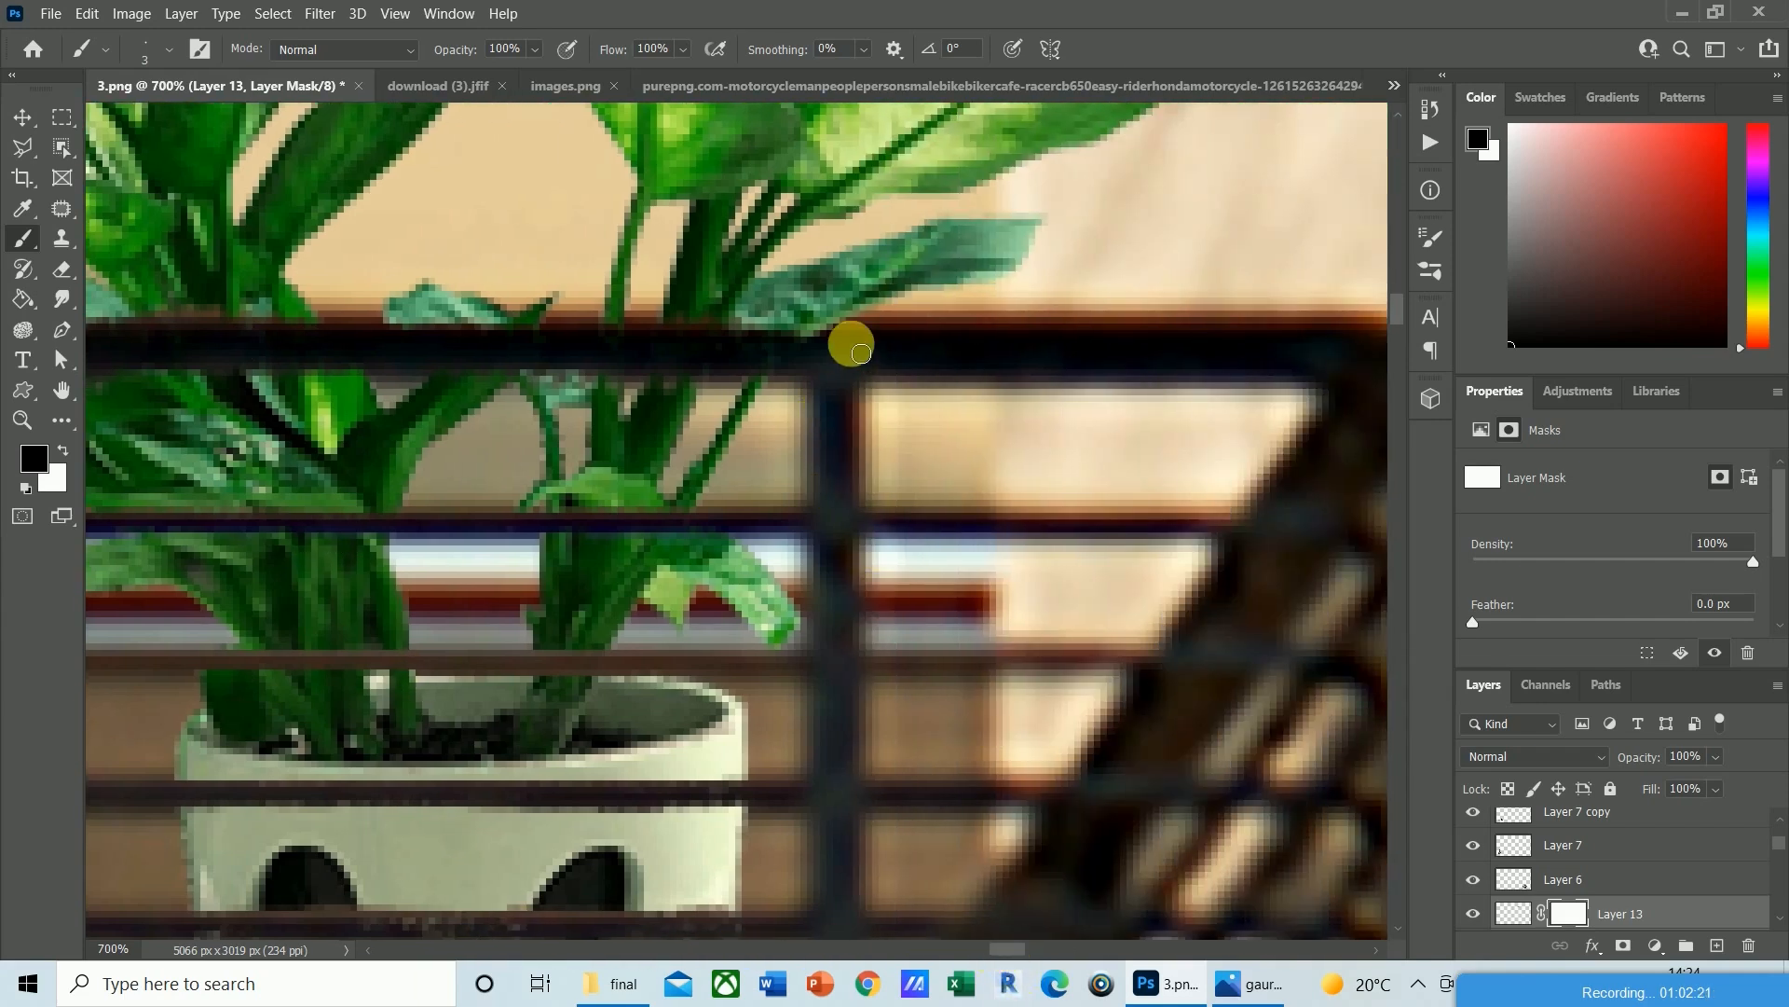
mouse_move(794, 352)
left_mouse_down()
mouse_move(807, 345)
mouse_move(469, 364)
left_mouse_up()
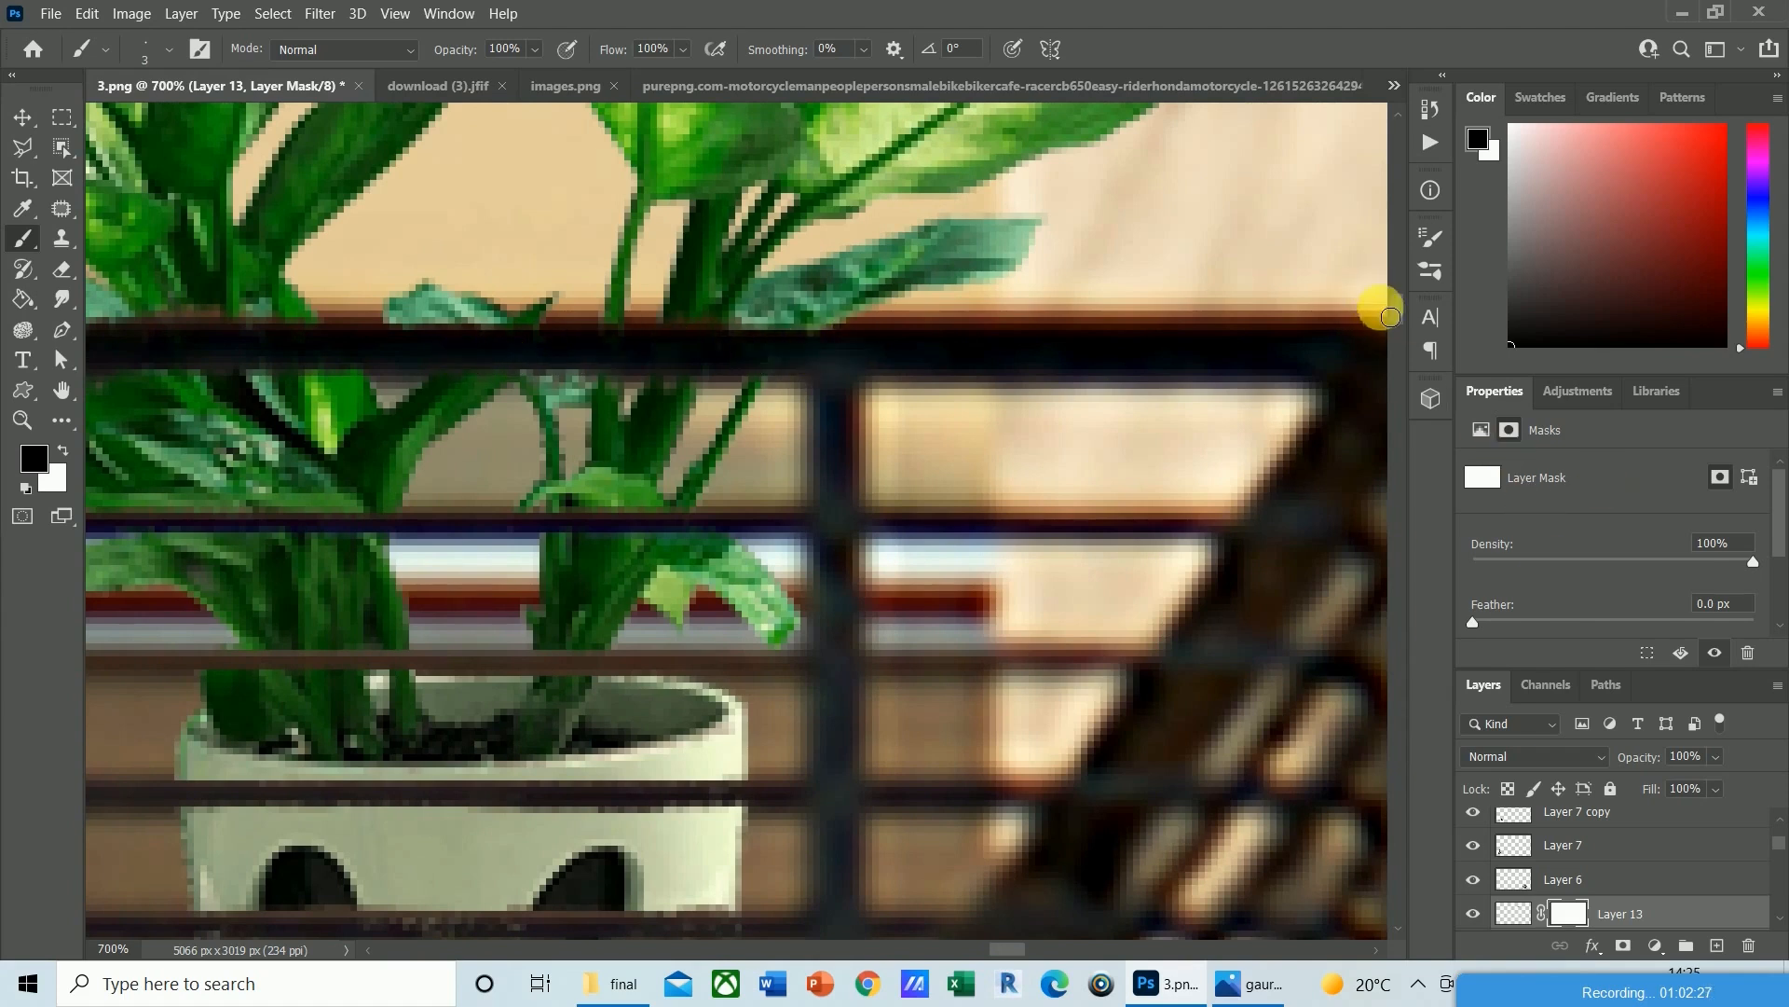
Mask out the pot's base where it overlaps the orange wood parapet, using a 6 px black brush.
left_click_drag(1398, 314, 1407, 339)
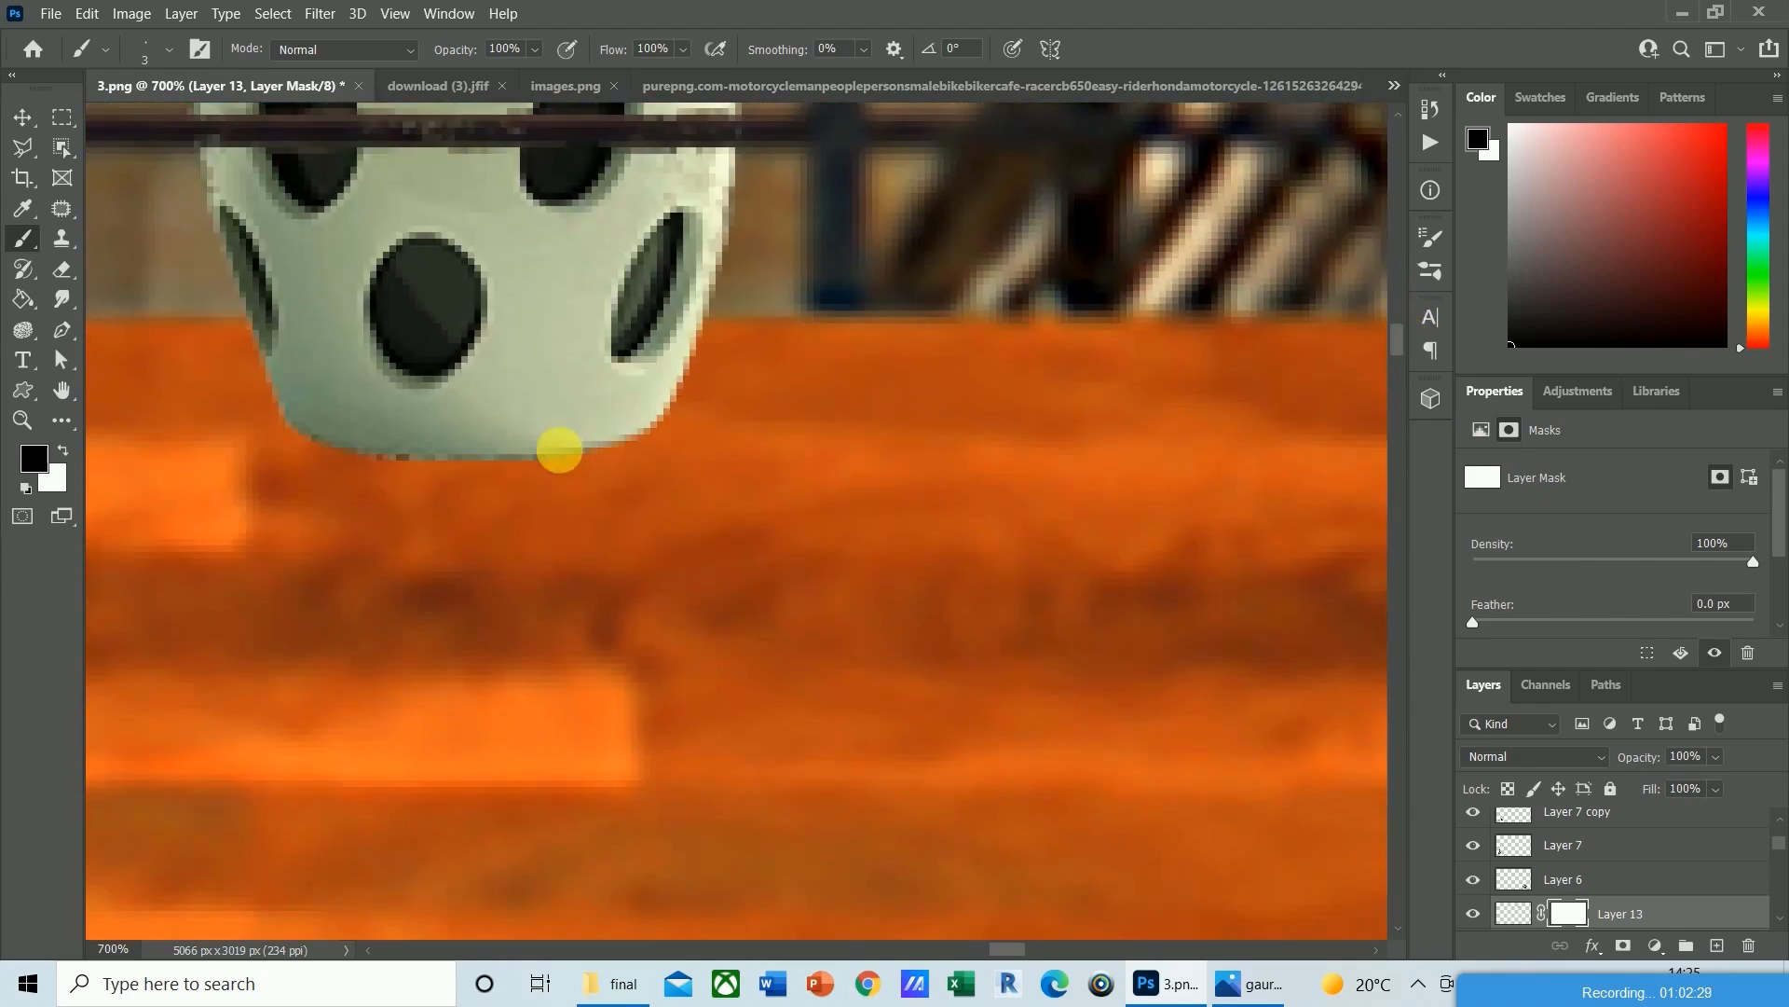
mouse_move(379, 572)
left_mouse_down()
mouse_move(319, 463)
mouse_move(630, 466)
mouse_move(666, 448)
mouse_move(576, 457)
mouse_move(694, 410)
left_mouse_up()
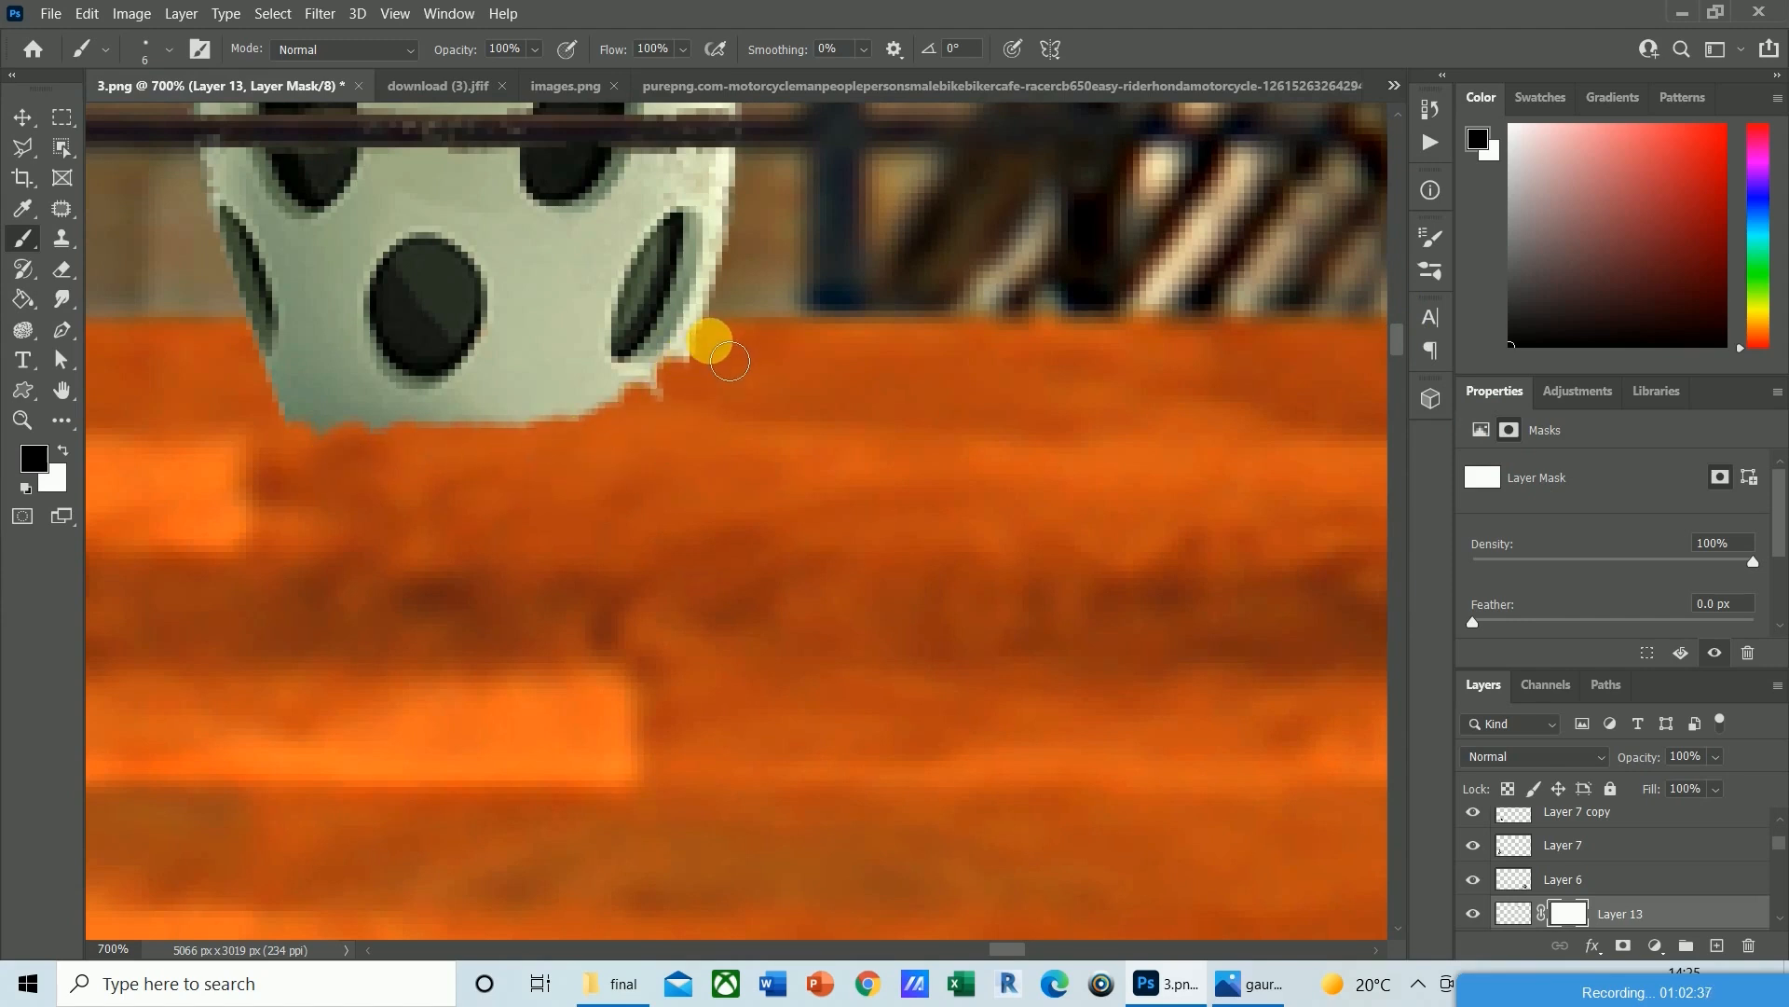
left_click_drag(601, 373, 258, 380)
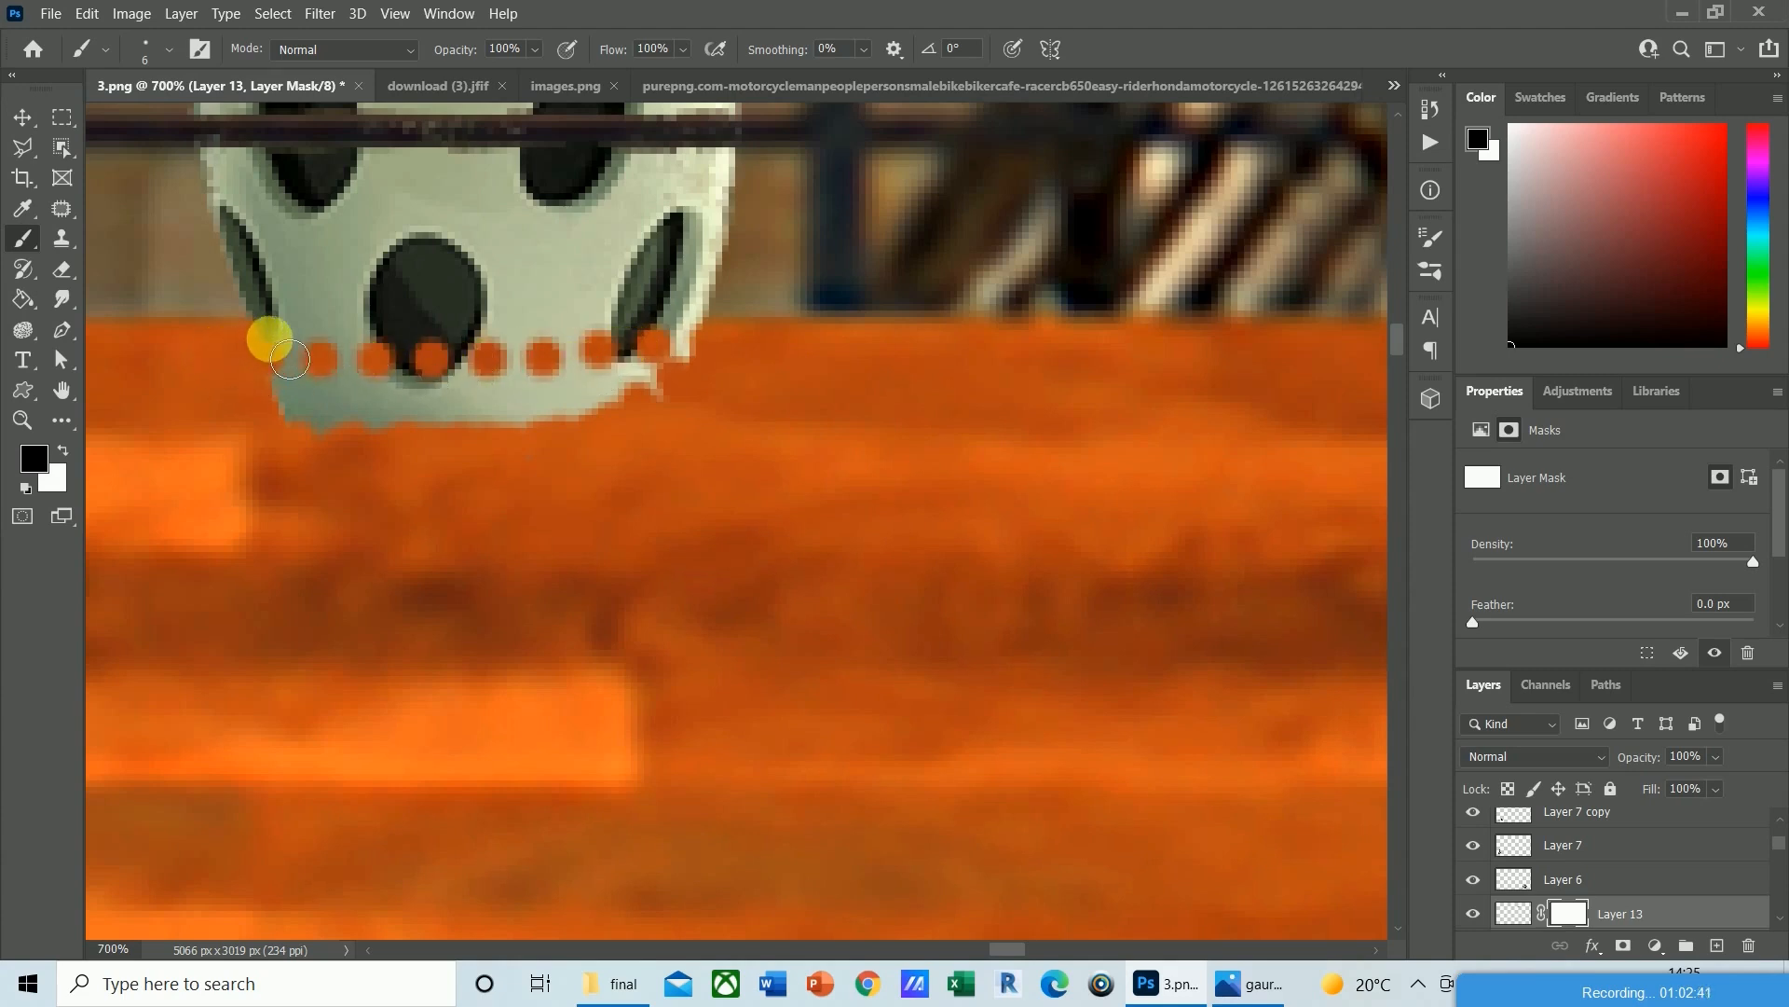
mouse_move(382, 359)
left_mouse_down()
mouse_move(619, 332)
mouse_move(826, 375)
mouse_move(745, 358)
left_mouse_up()
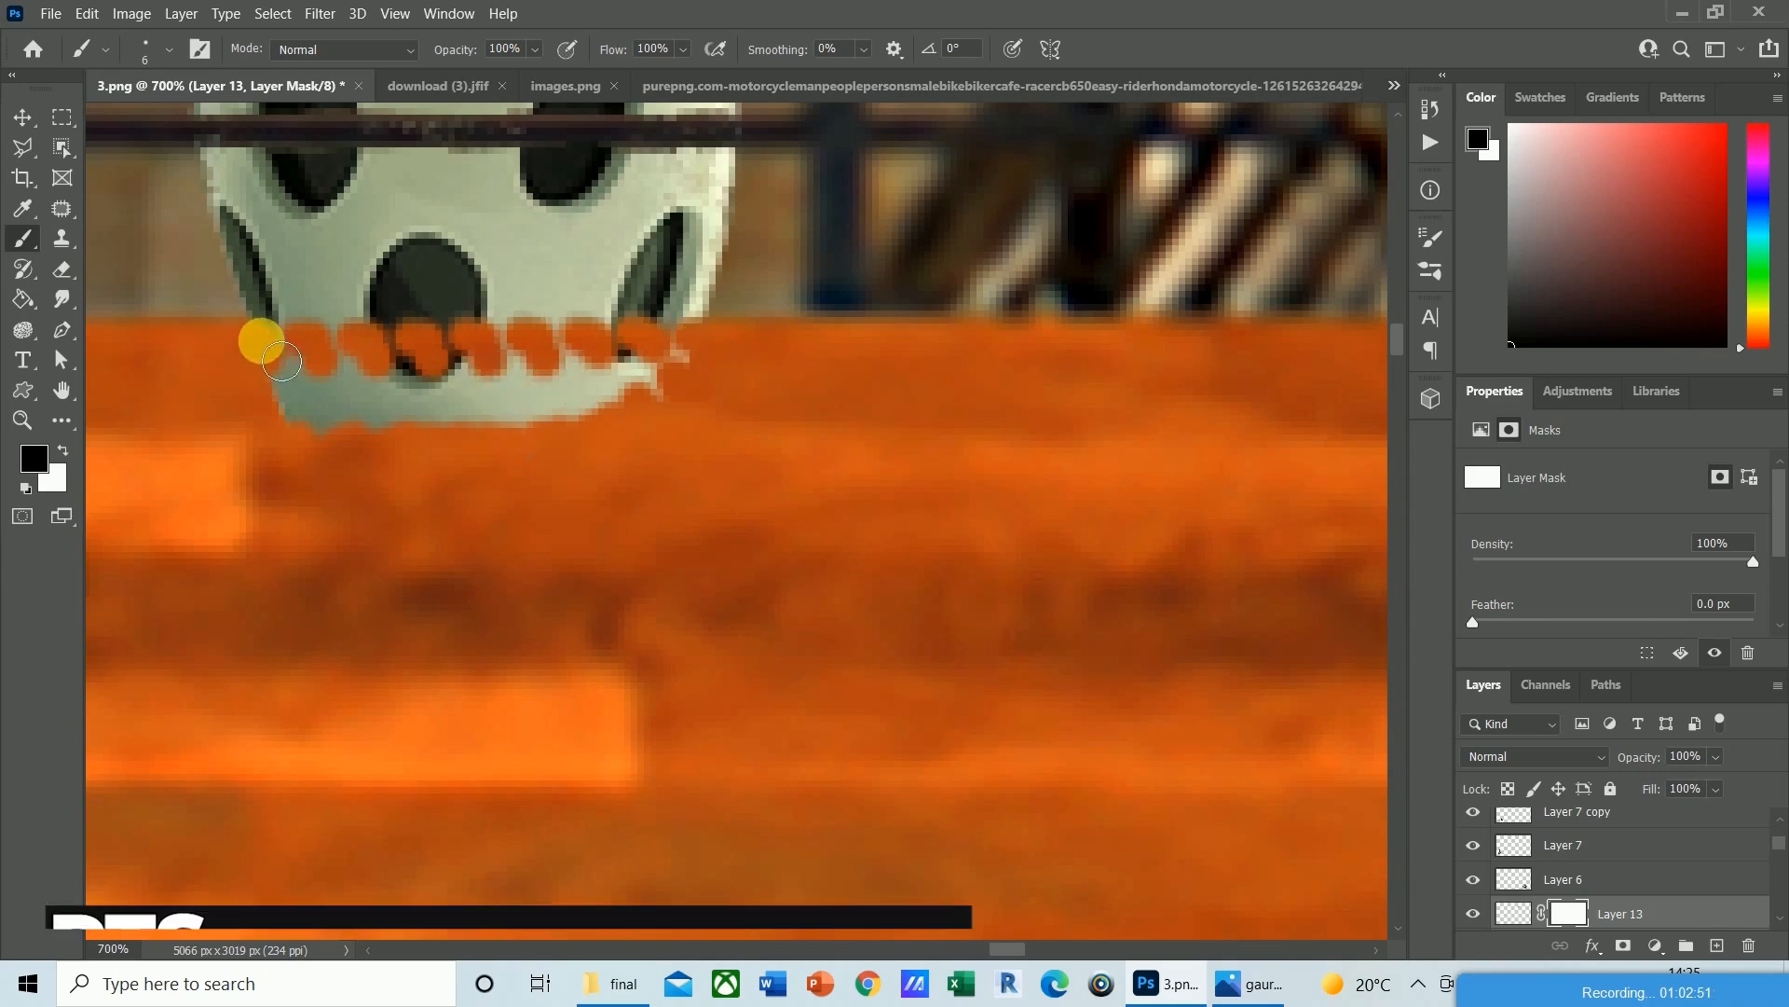
mouse_move(557, 376)
left_mouse_down()
mouse_move(720, 384)
mouse_move(689, 373)
mouse_move(736, 367)
mouse_move(265, 363)
mouse_move(342, 371)
mouse_move(244, 405)
mouse_move(566, 408)
mouse_move(162, 410)
mouse_move(538, 399)
mouse_move(556, 382)
mouse_move(503, 426)
mouse_move(528, 454)
mouse_move(598, 426)
mouse_move(514, 409)
mouse_move(691, 420)
mouse_move(436, 467)
mouse_move(638, 458)
mouse_move(546, 434)
mouse_move(242, 444)
mouse_move(529, 427)
mouse_move(445, 453)
mouse_move(686, 450)
mouse_move(336, 445)
mouse_move(197, 516)
mouse_move(159, 559)
left_mouse_up()
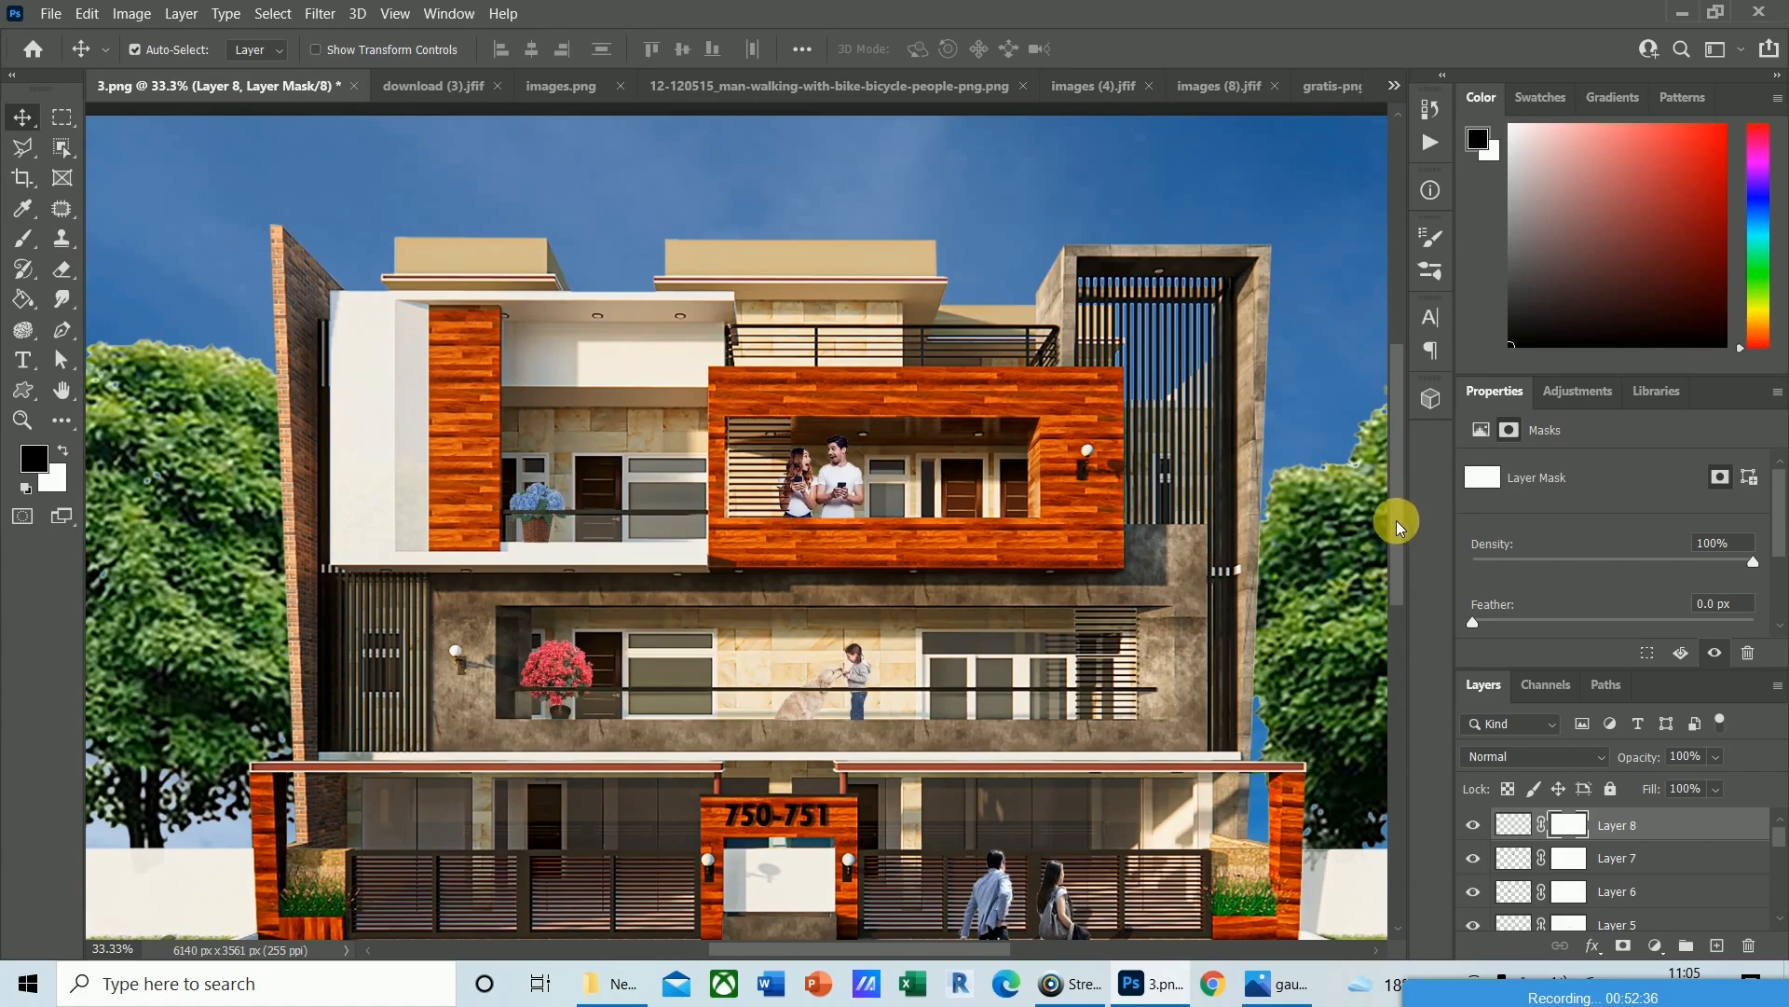
Activate the Move tool and select the building layer in the elevation.
left_click_drag(1396, 520, 1409, 570)
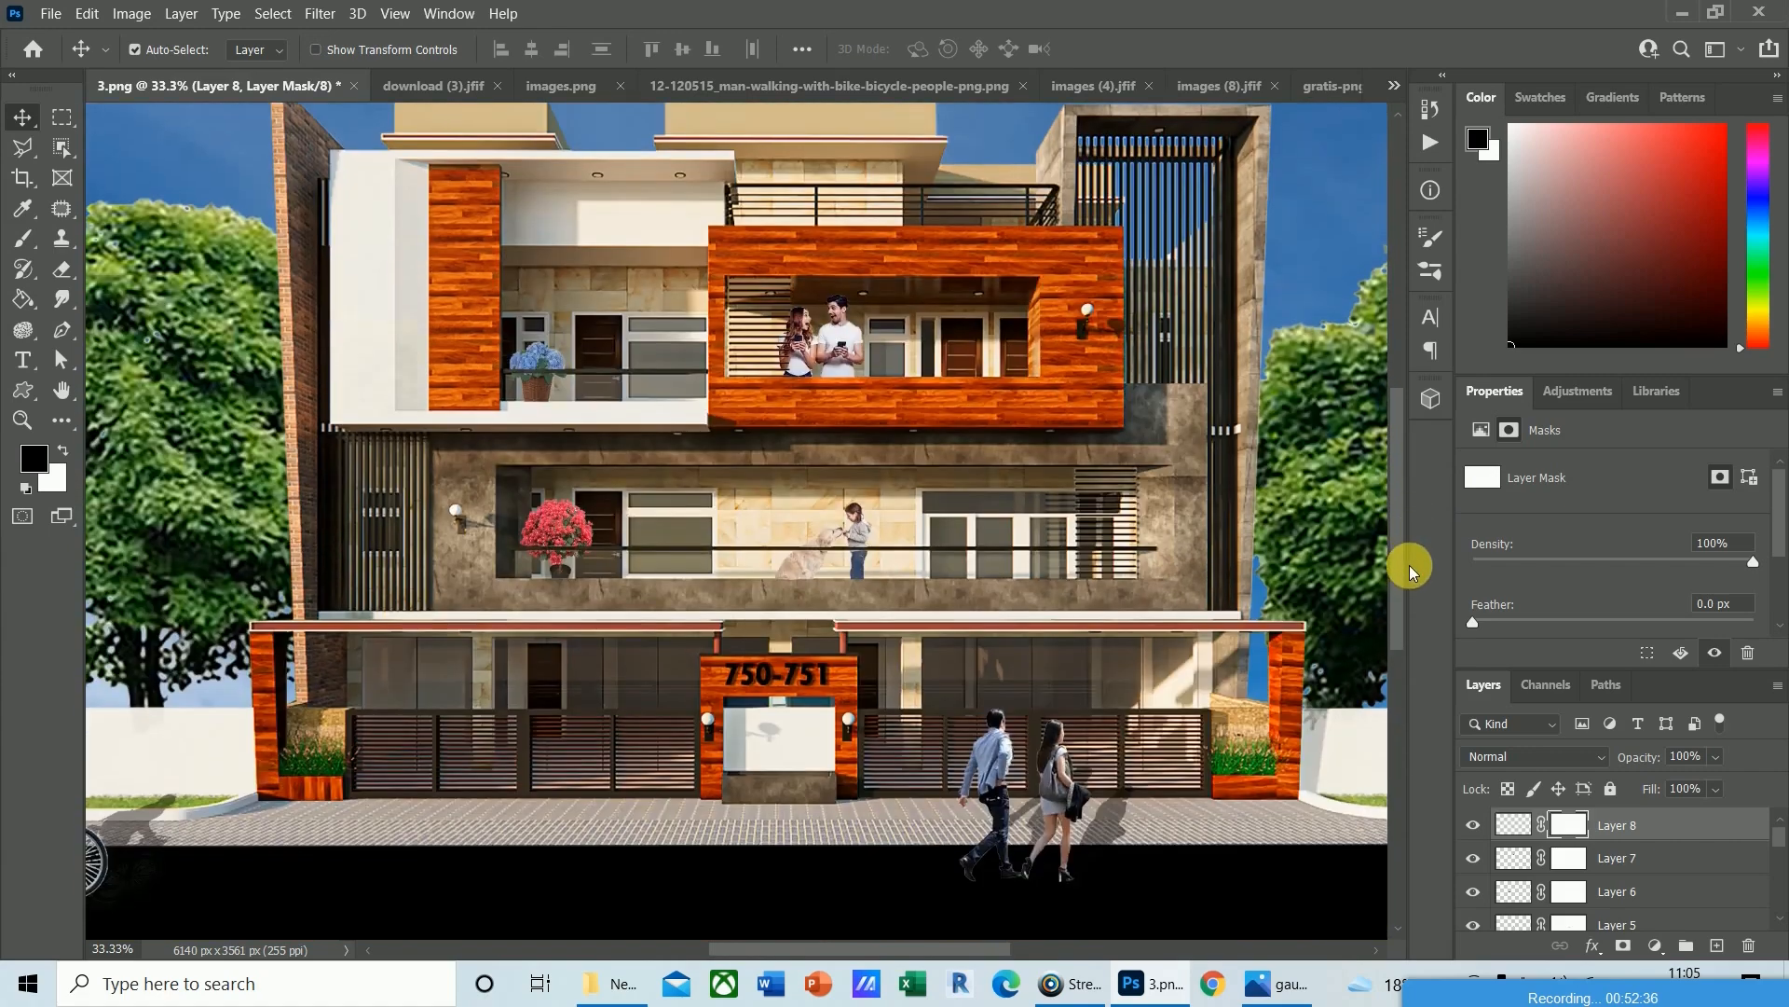
key("ctrl+minus")
key("ctrl+minus")
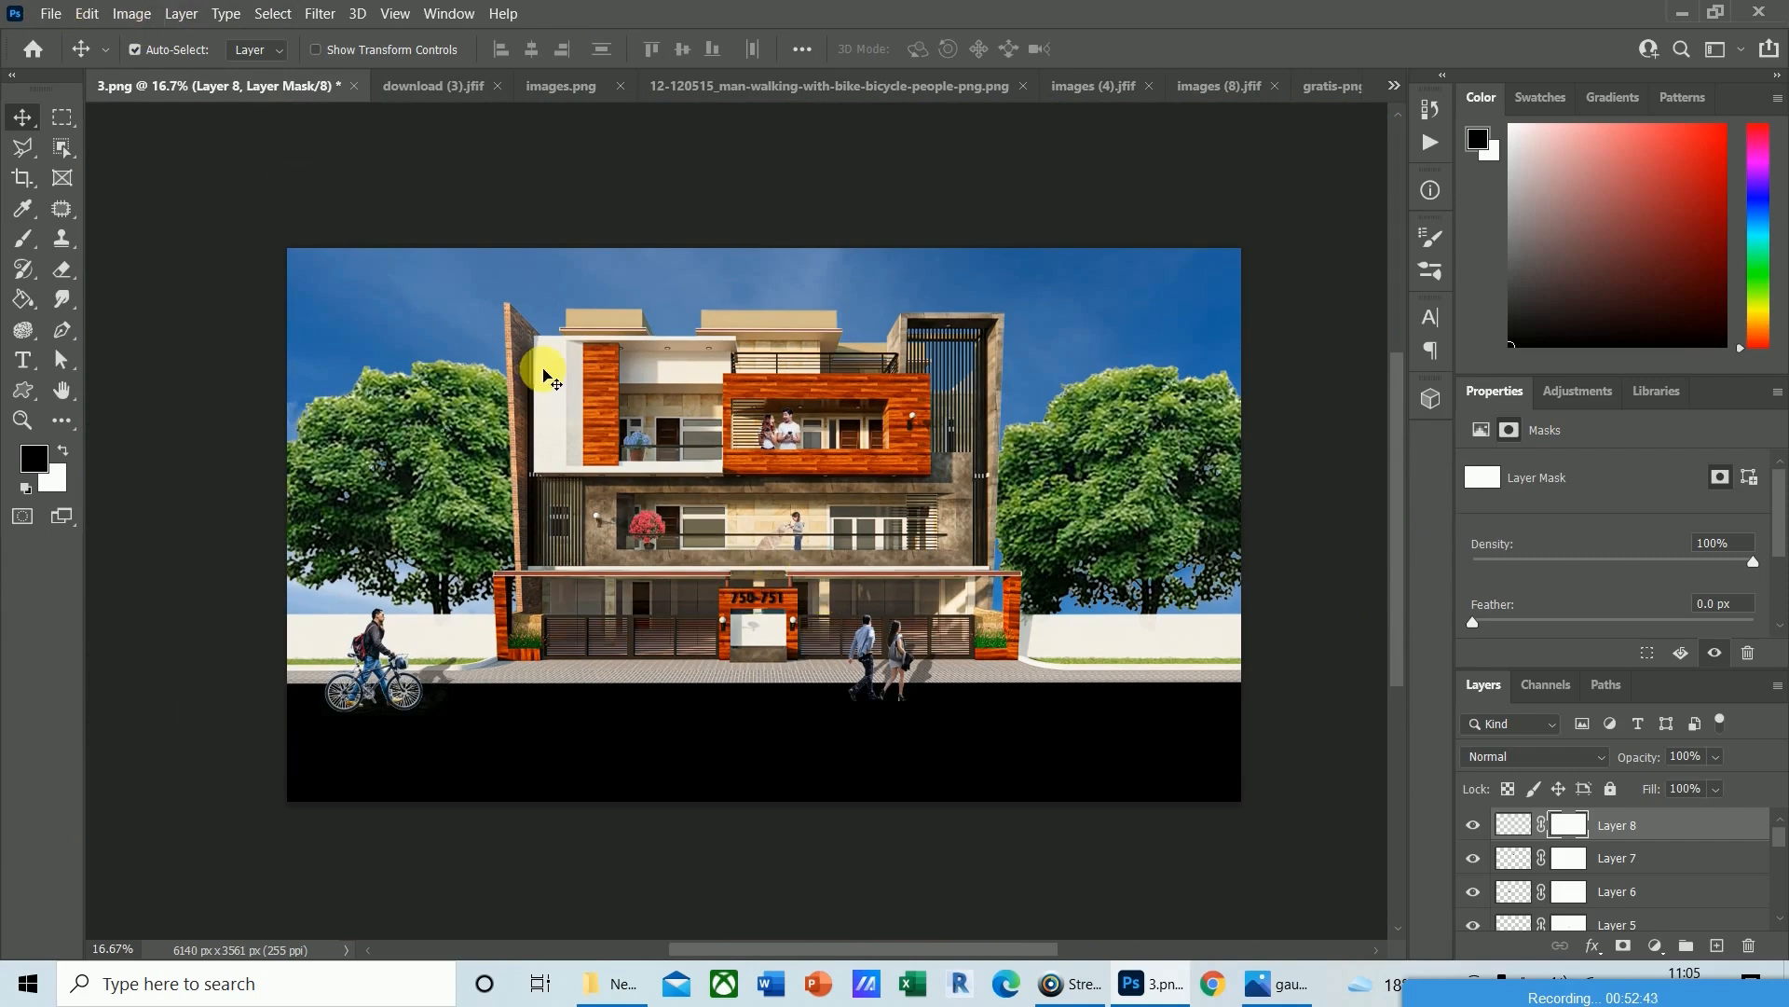
left_click(23, 119)
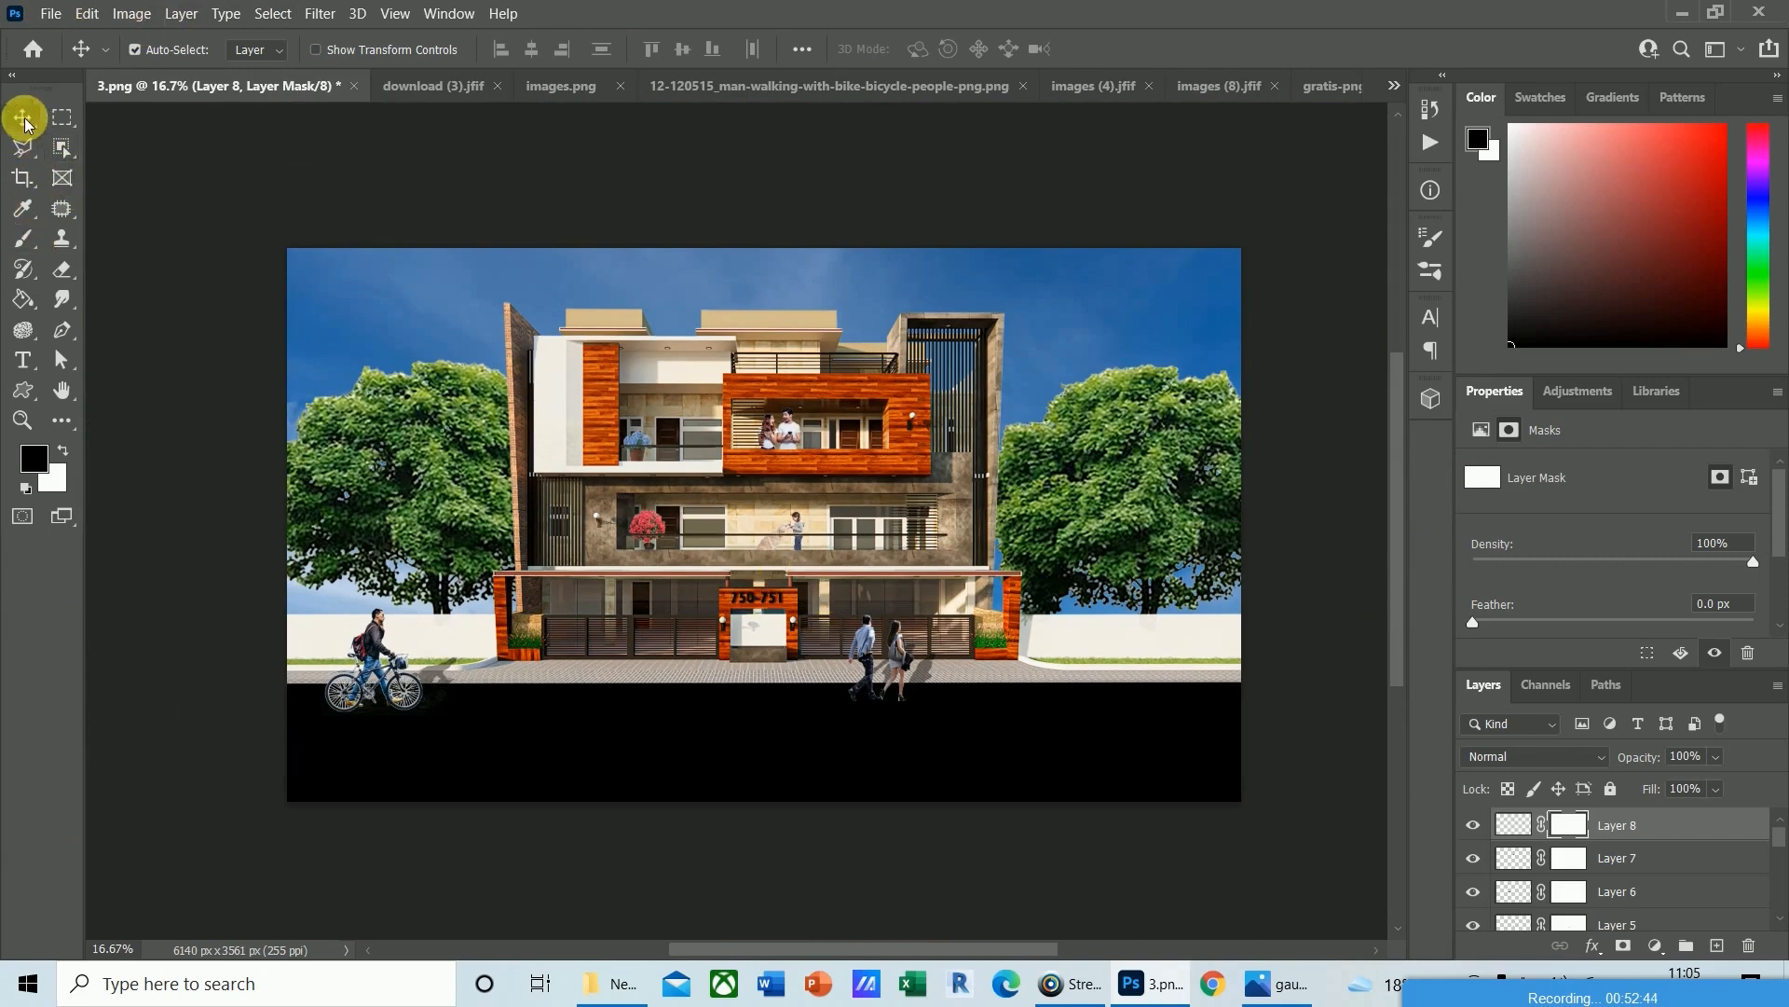
left_click(777, 497)
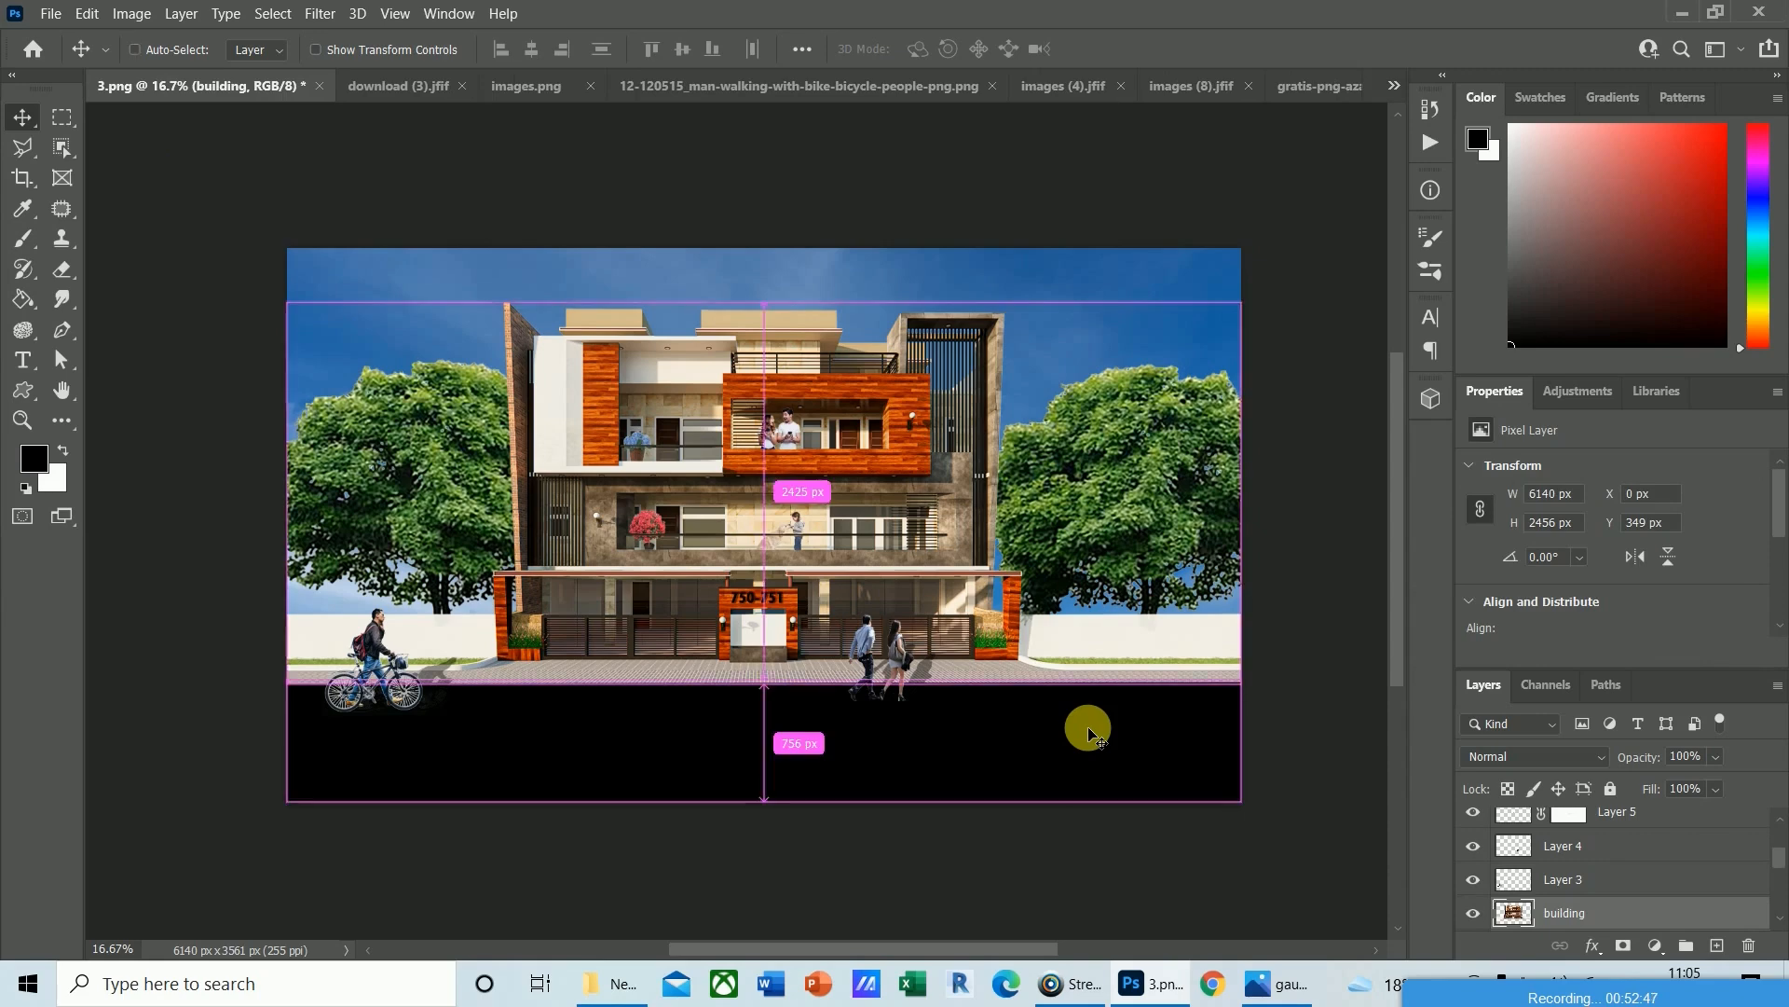
Switch to Photos to compare the elevation with the finished reference render, and return to Photoshop.
key("ctrl+plus")
key("ctrl+plus")
key("ctrl+minus")
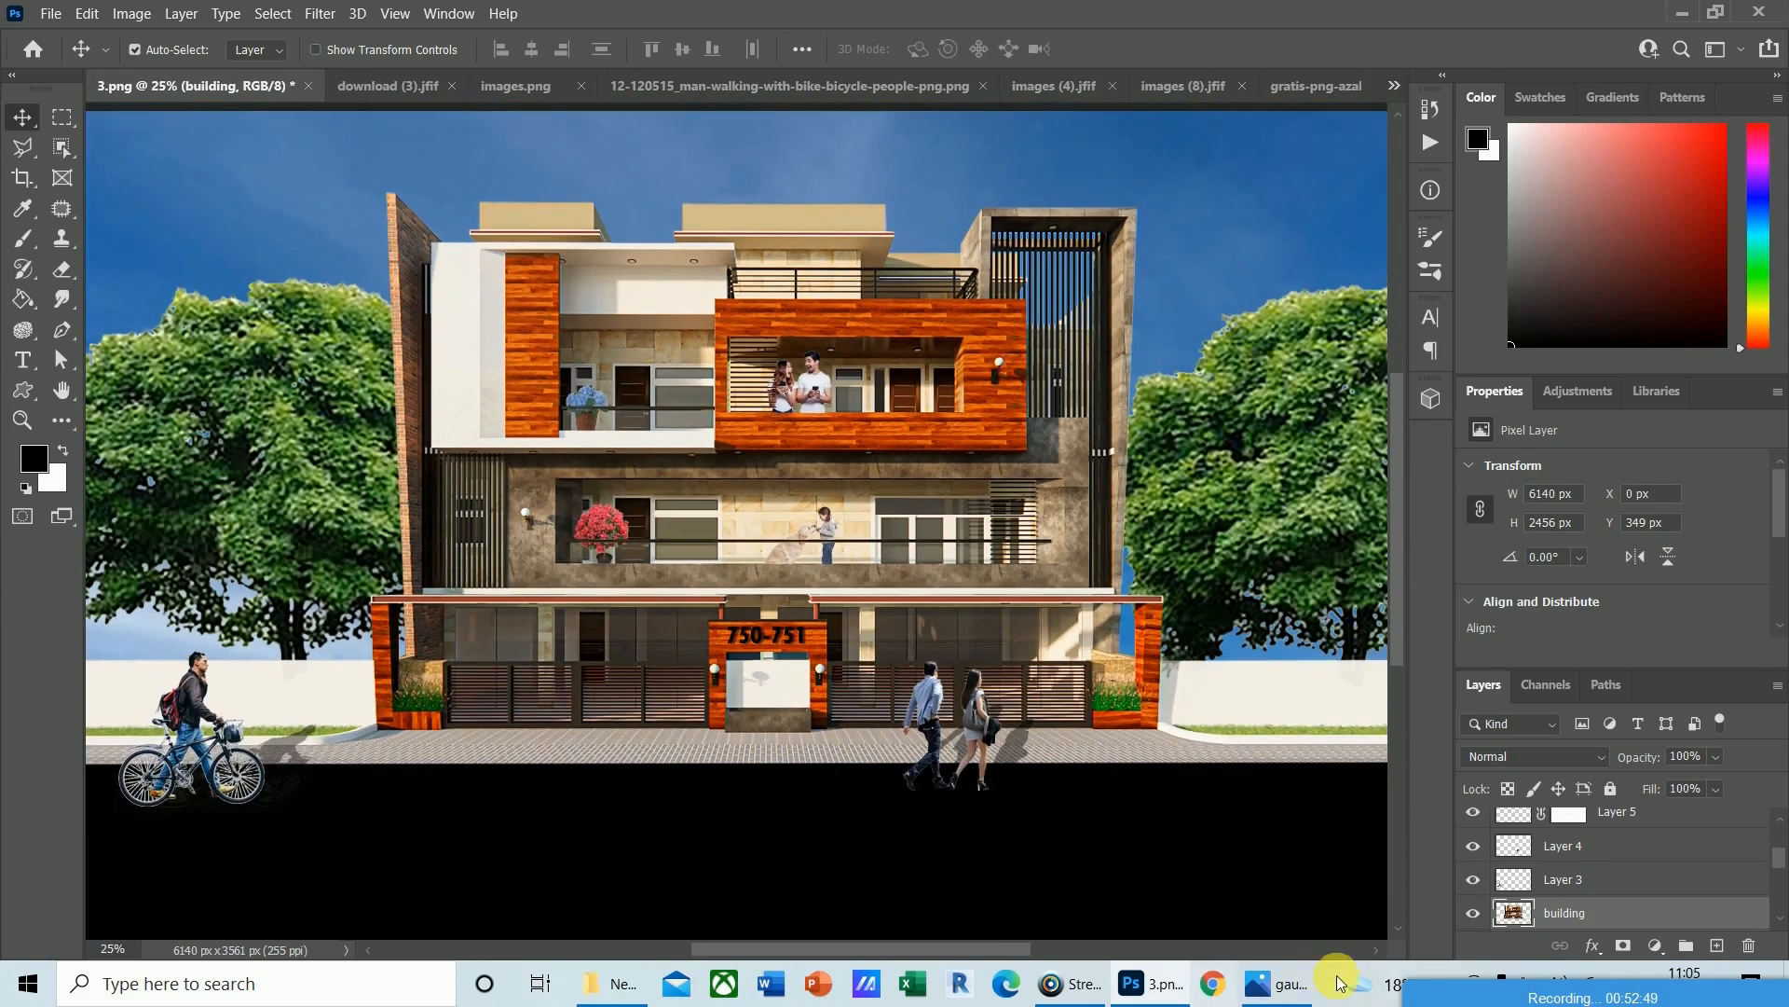
left_click(1277, 984)
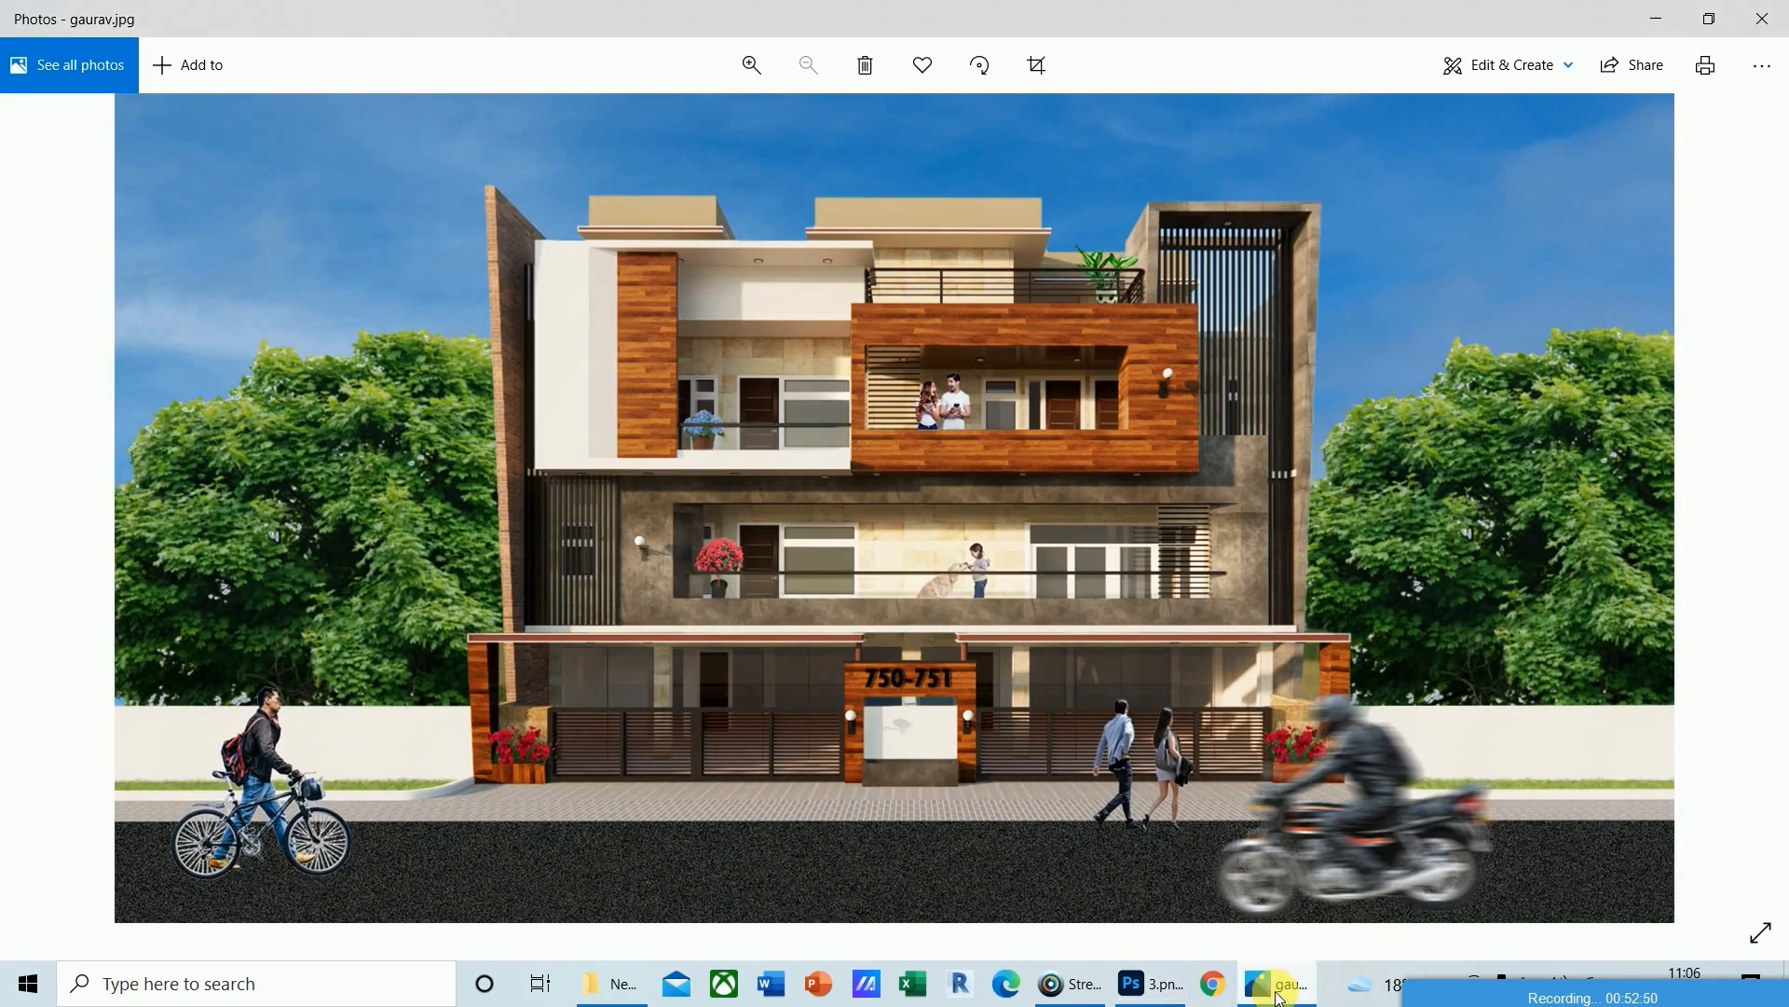
left_click(1146, 986)
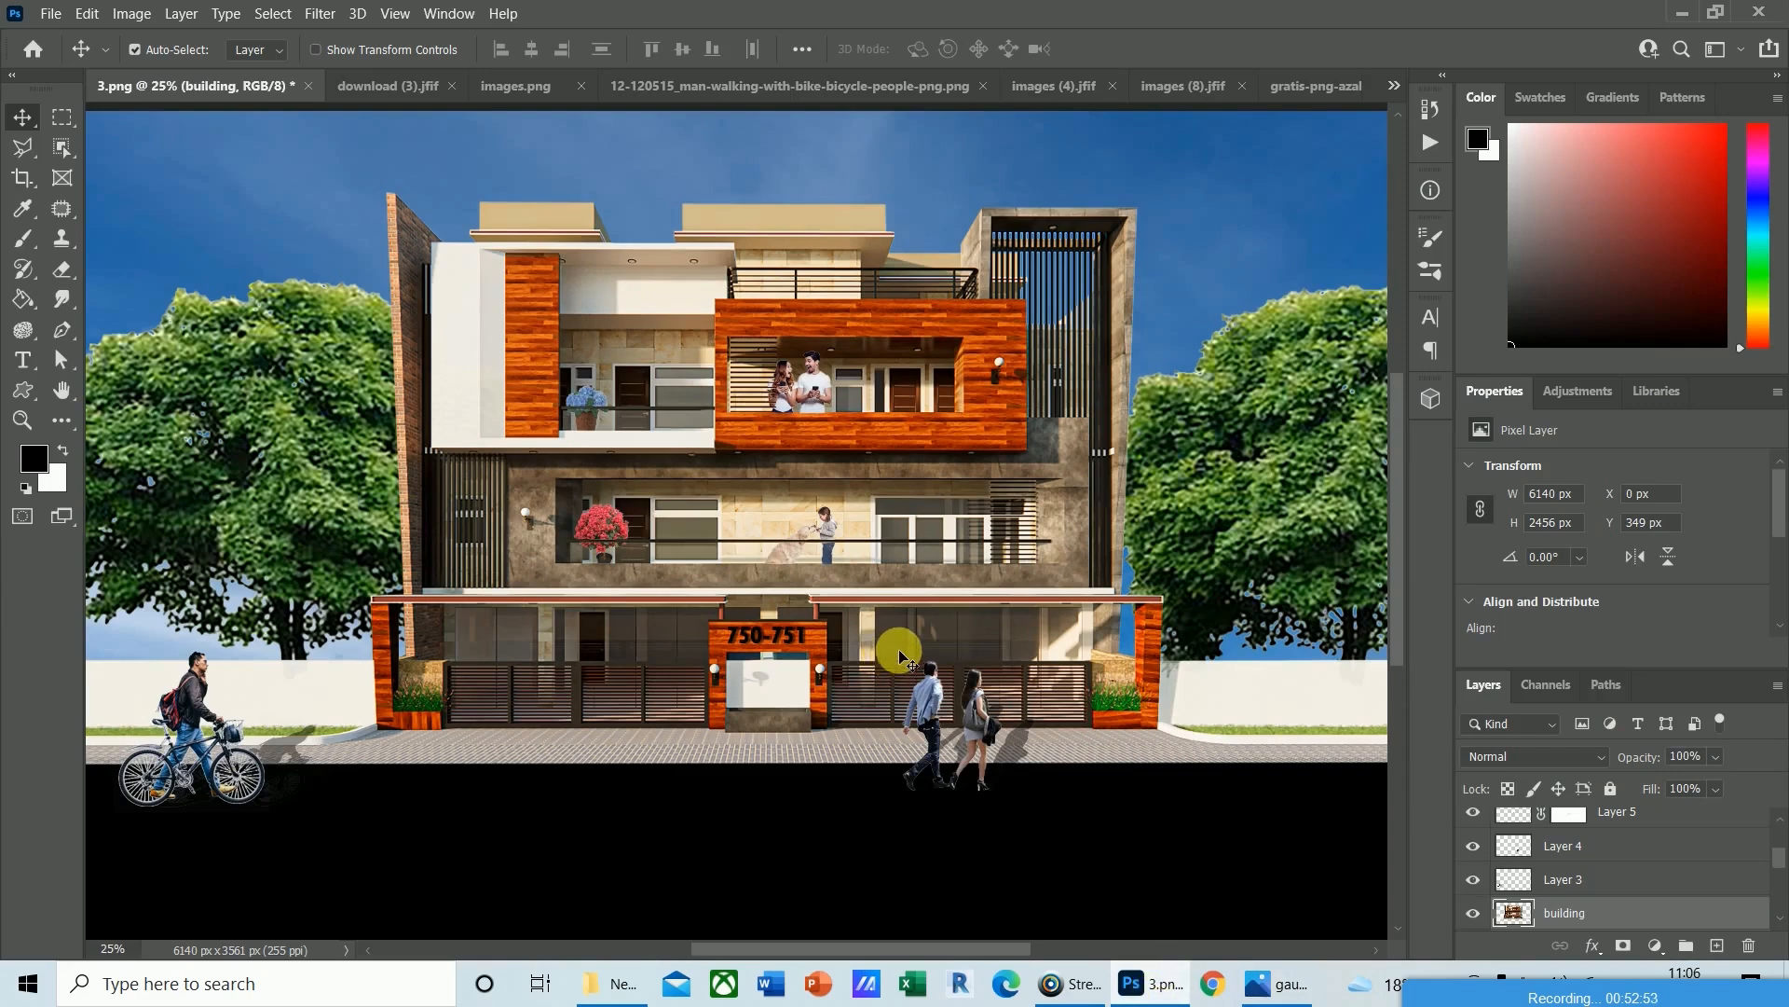
left_click(119, 15)
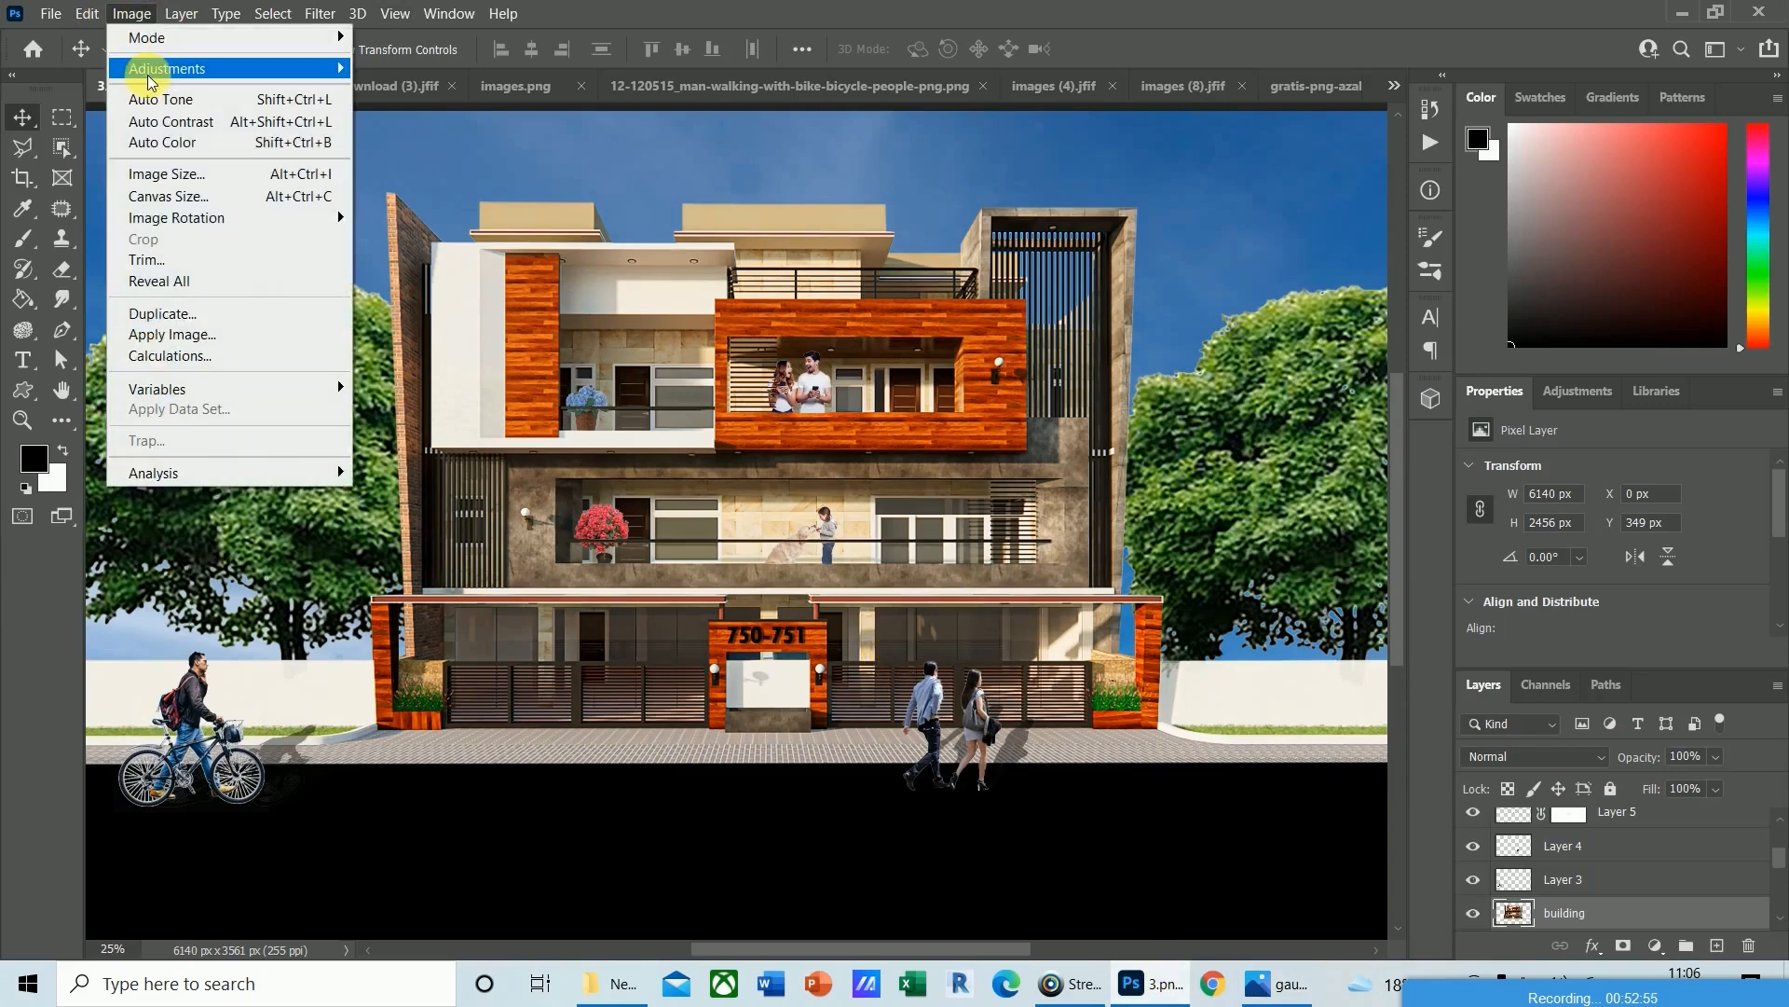
mouse_move(149, 70)
left_click(429, 70)
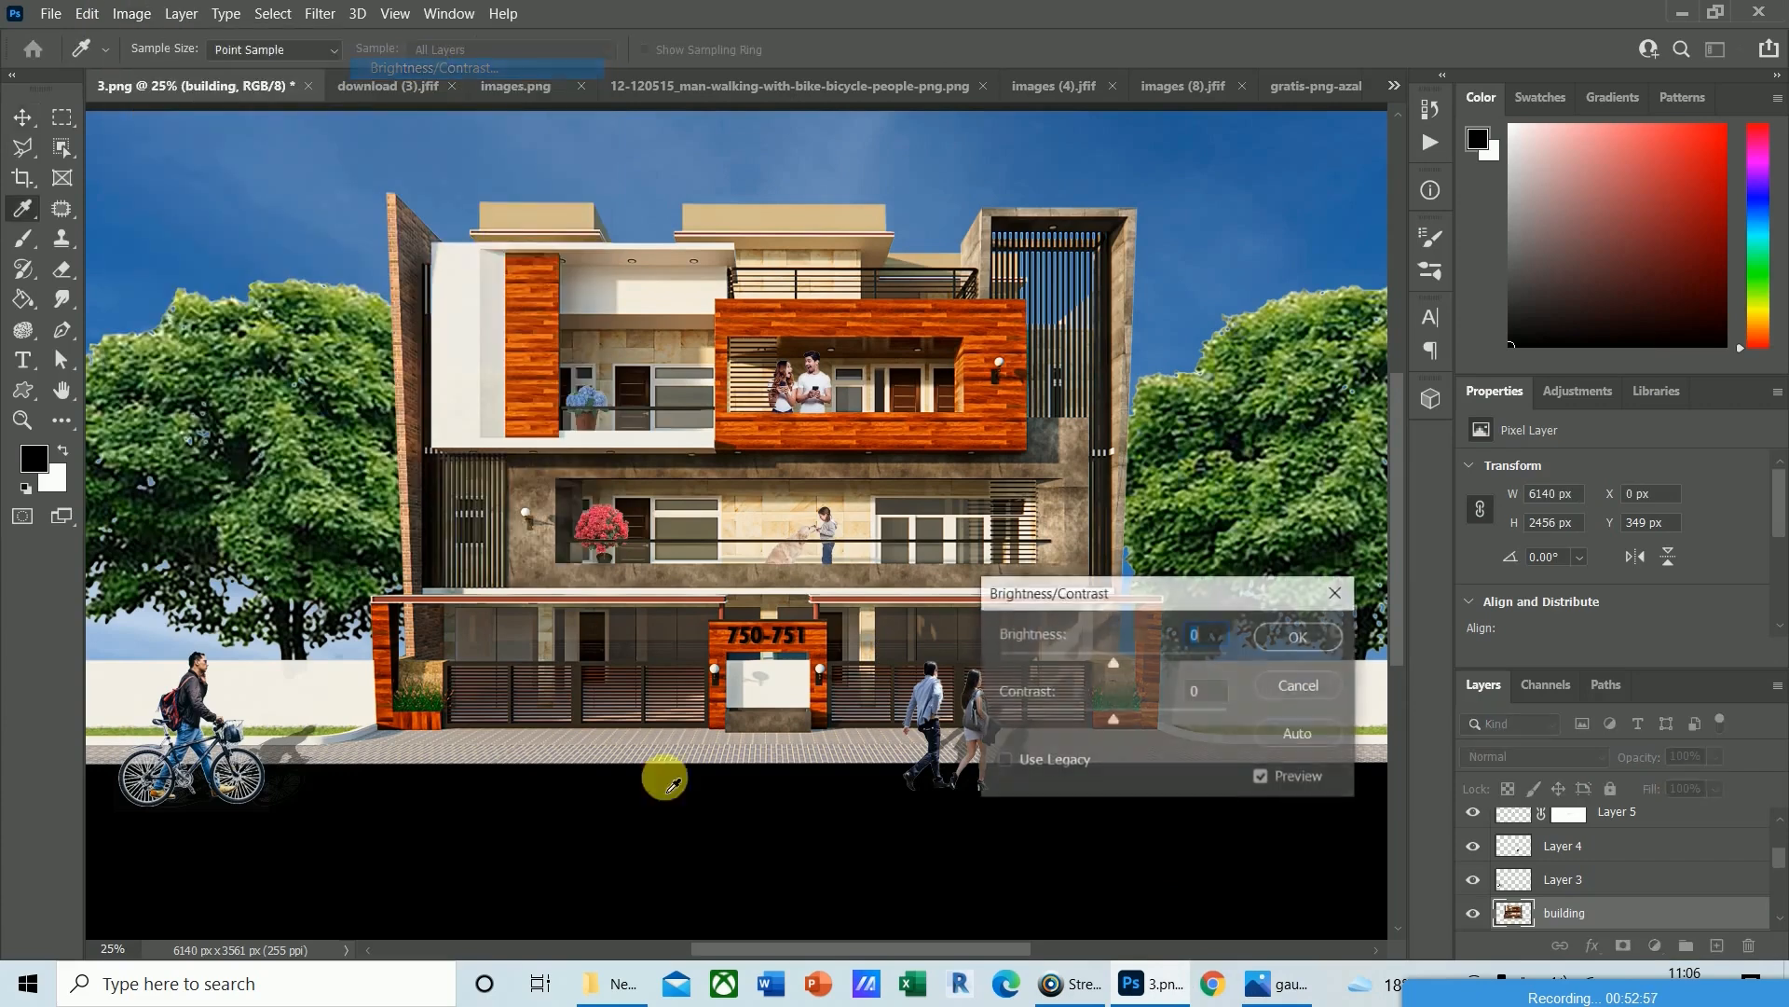
mouse_move(1113, 719)
left_mouse_down()
mouse_move(1003, 725)
mouse_move(1250, 717)
mouse_move(1092, 731)
mouse_move(1117, 727)
left_mouse_up()
mouse_move(1117, 662)
left_mouse_down()
mouse_move(1088, 673)
mouse_move(1124, 671)
left_mouse_up()
left_click(1300, 686)
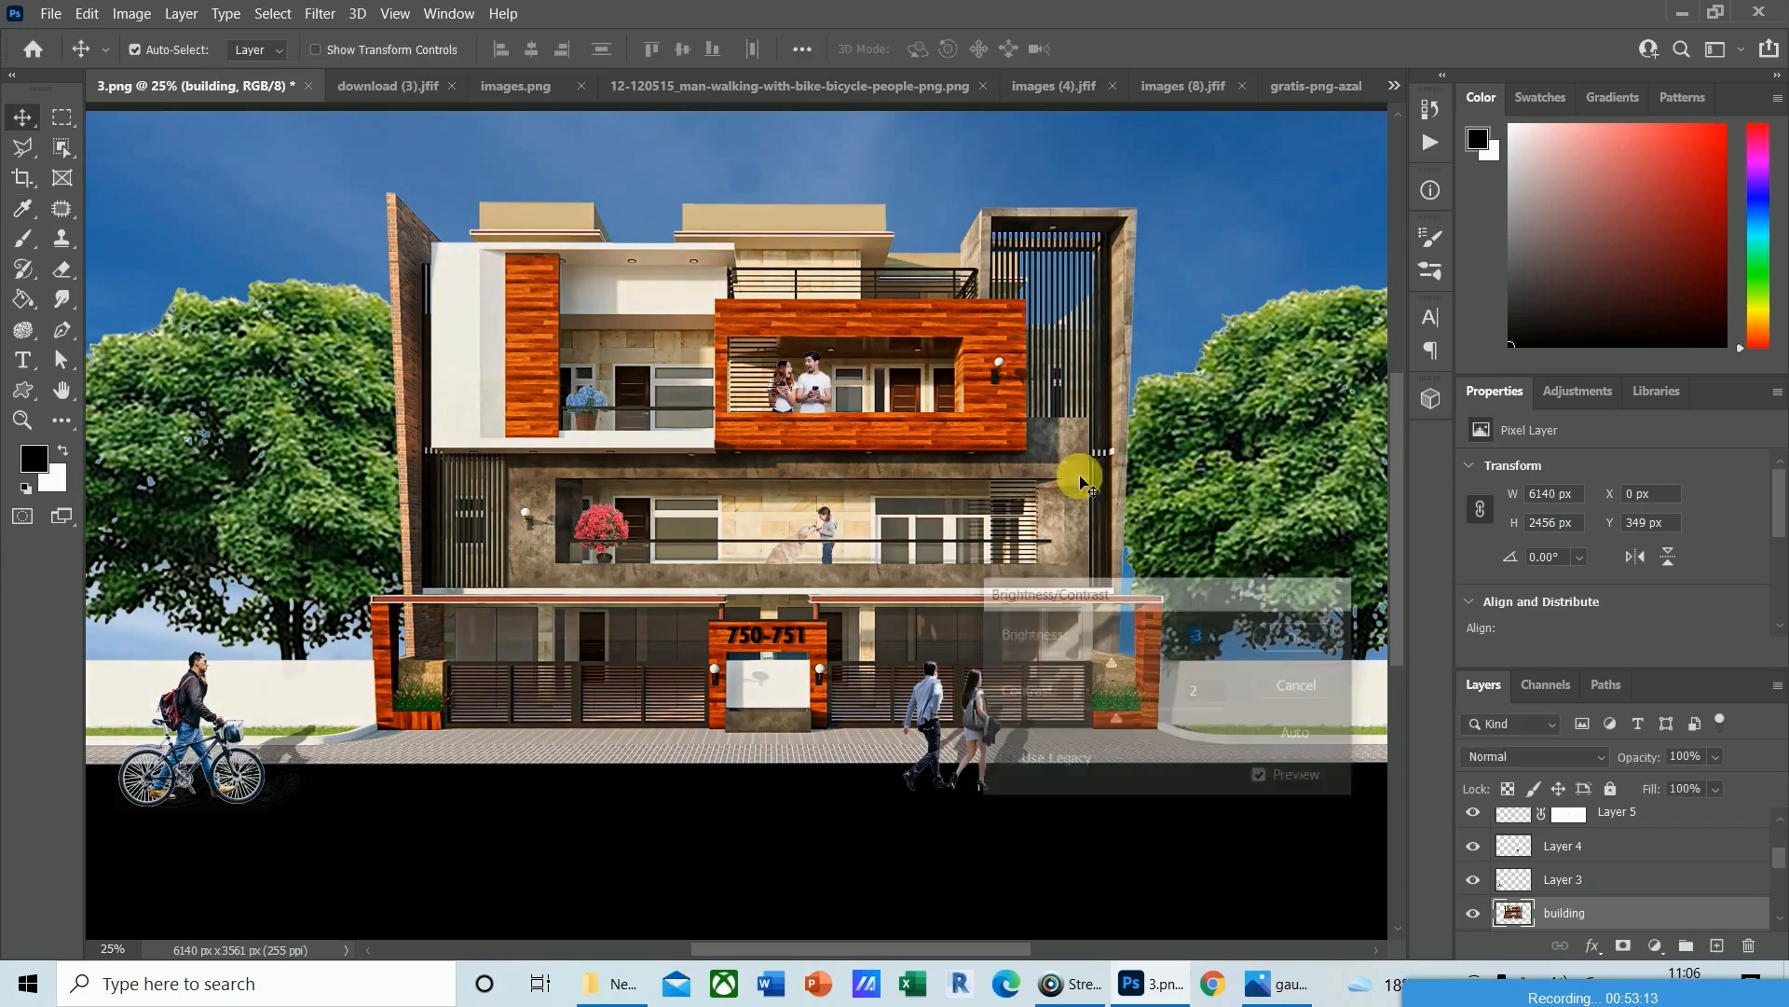
Reduce the building layer's saturation to -18 with a Hue/Saturation adjustment.
left_click(130, 17)
mouse_move(168, 68)
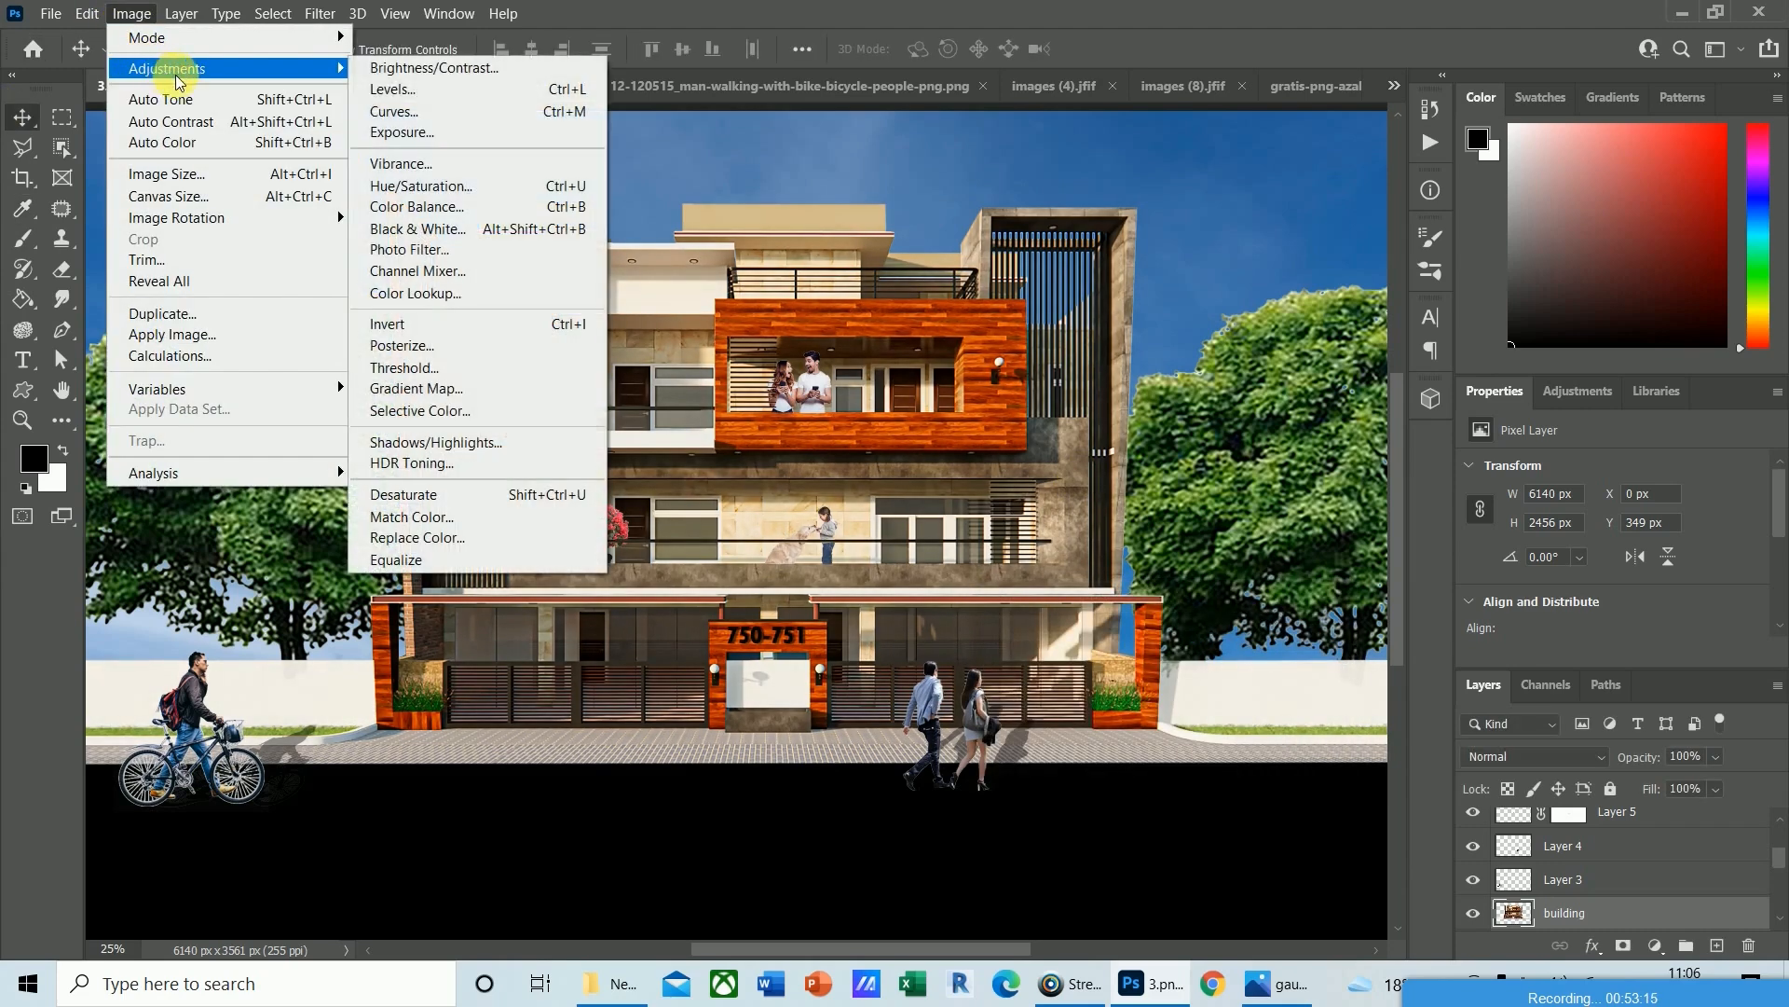
left_click(422, 191)
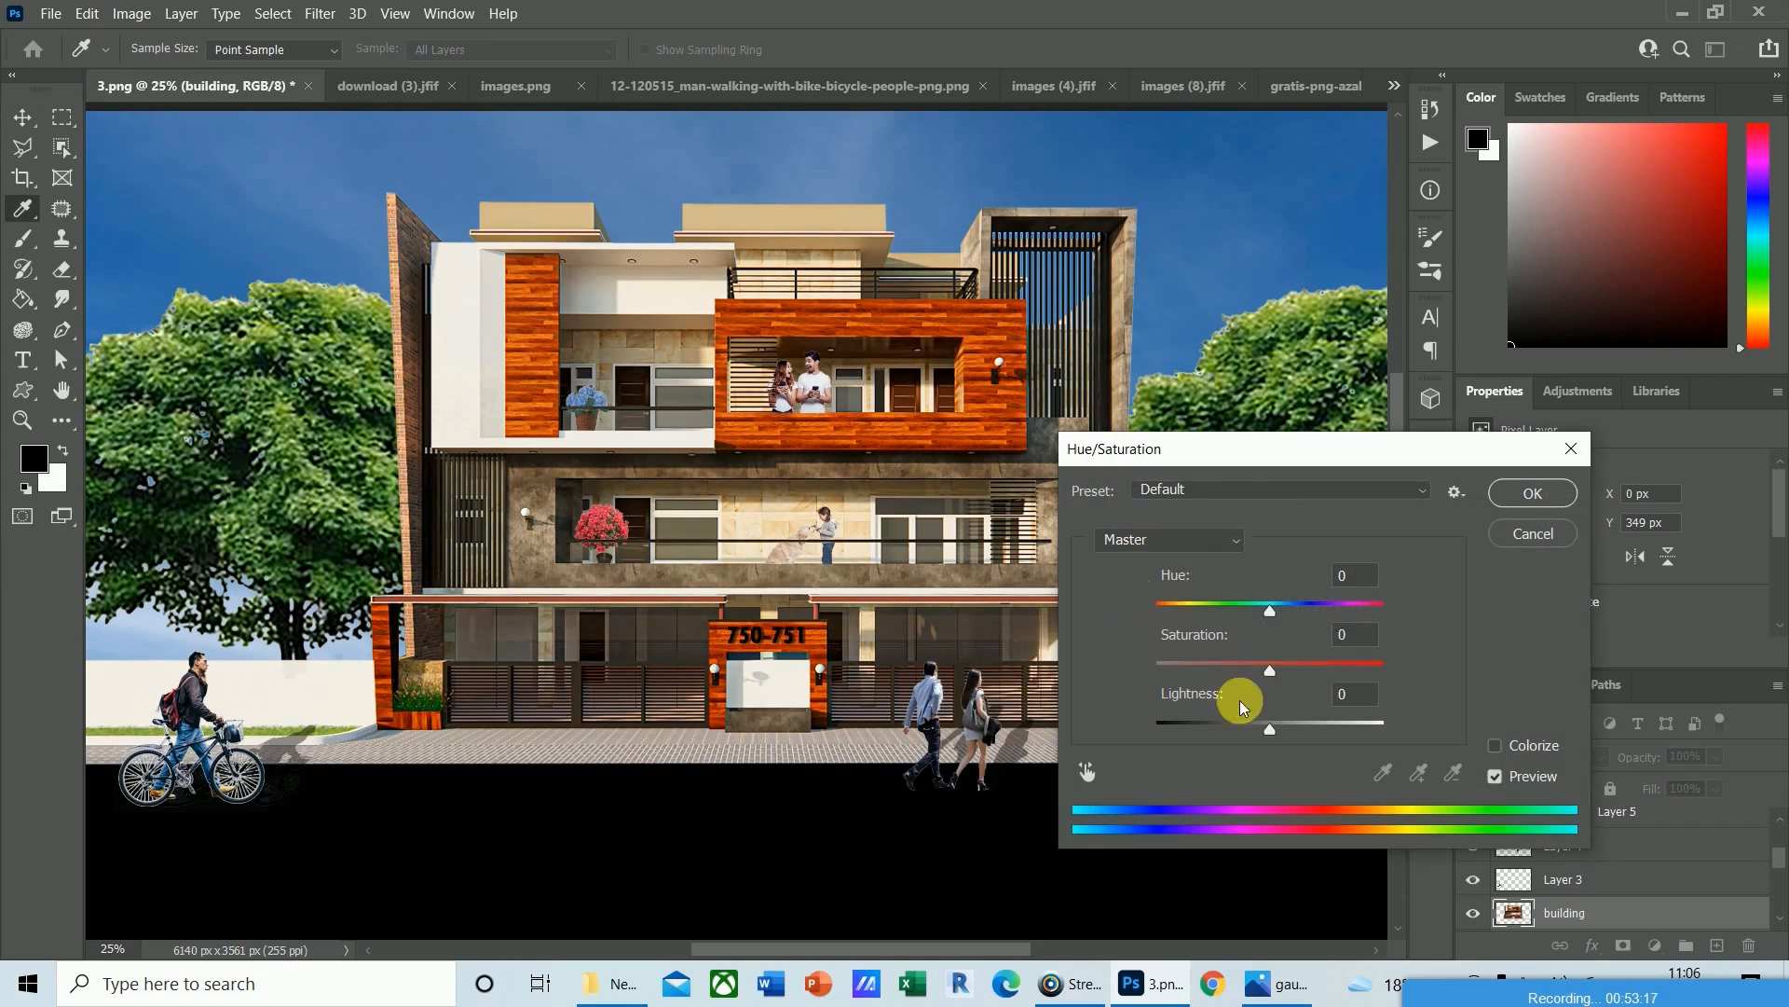
left_click(1351, 636)
type("-9")
left_click_drag(1268, 670, 1239, 673)
left_click_drag(1245, 673, 1248, 680)
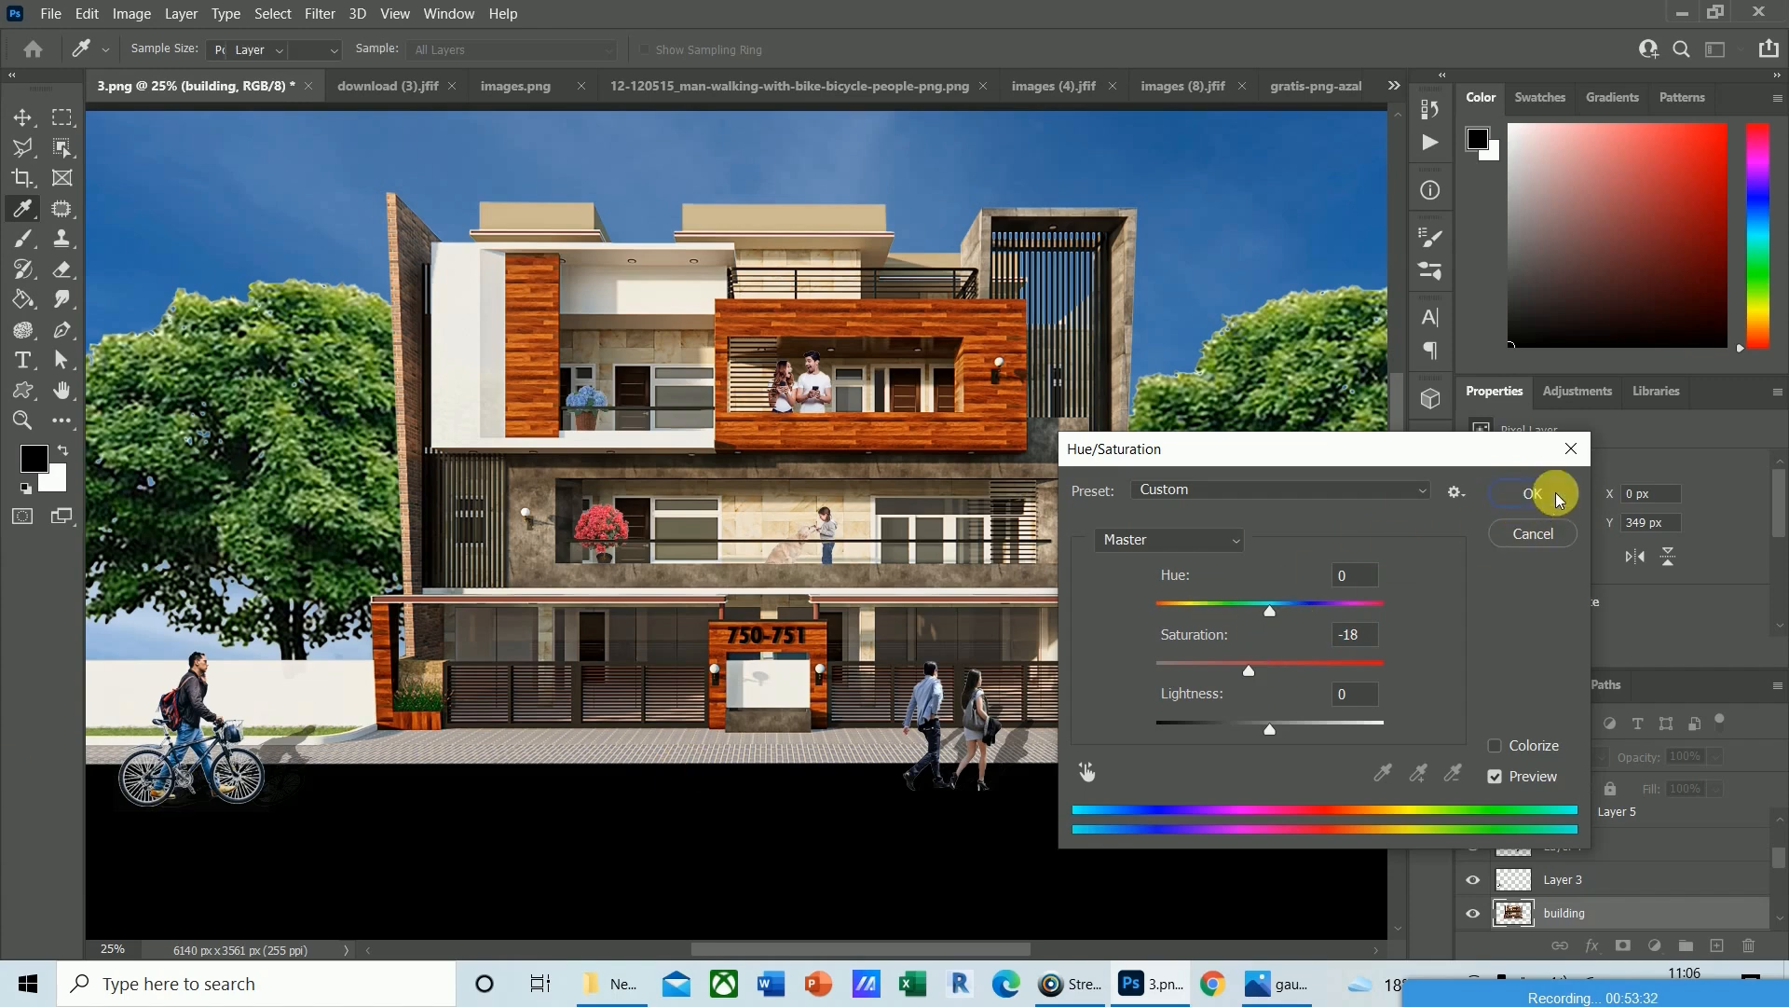
left_click(1538, 491)
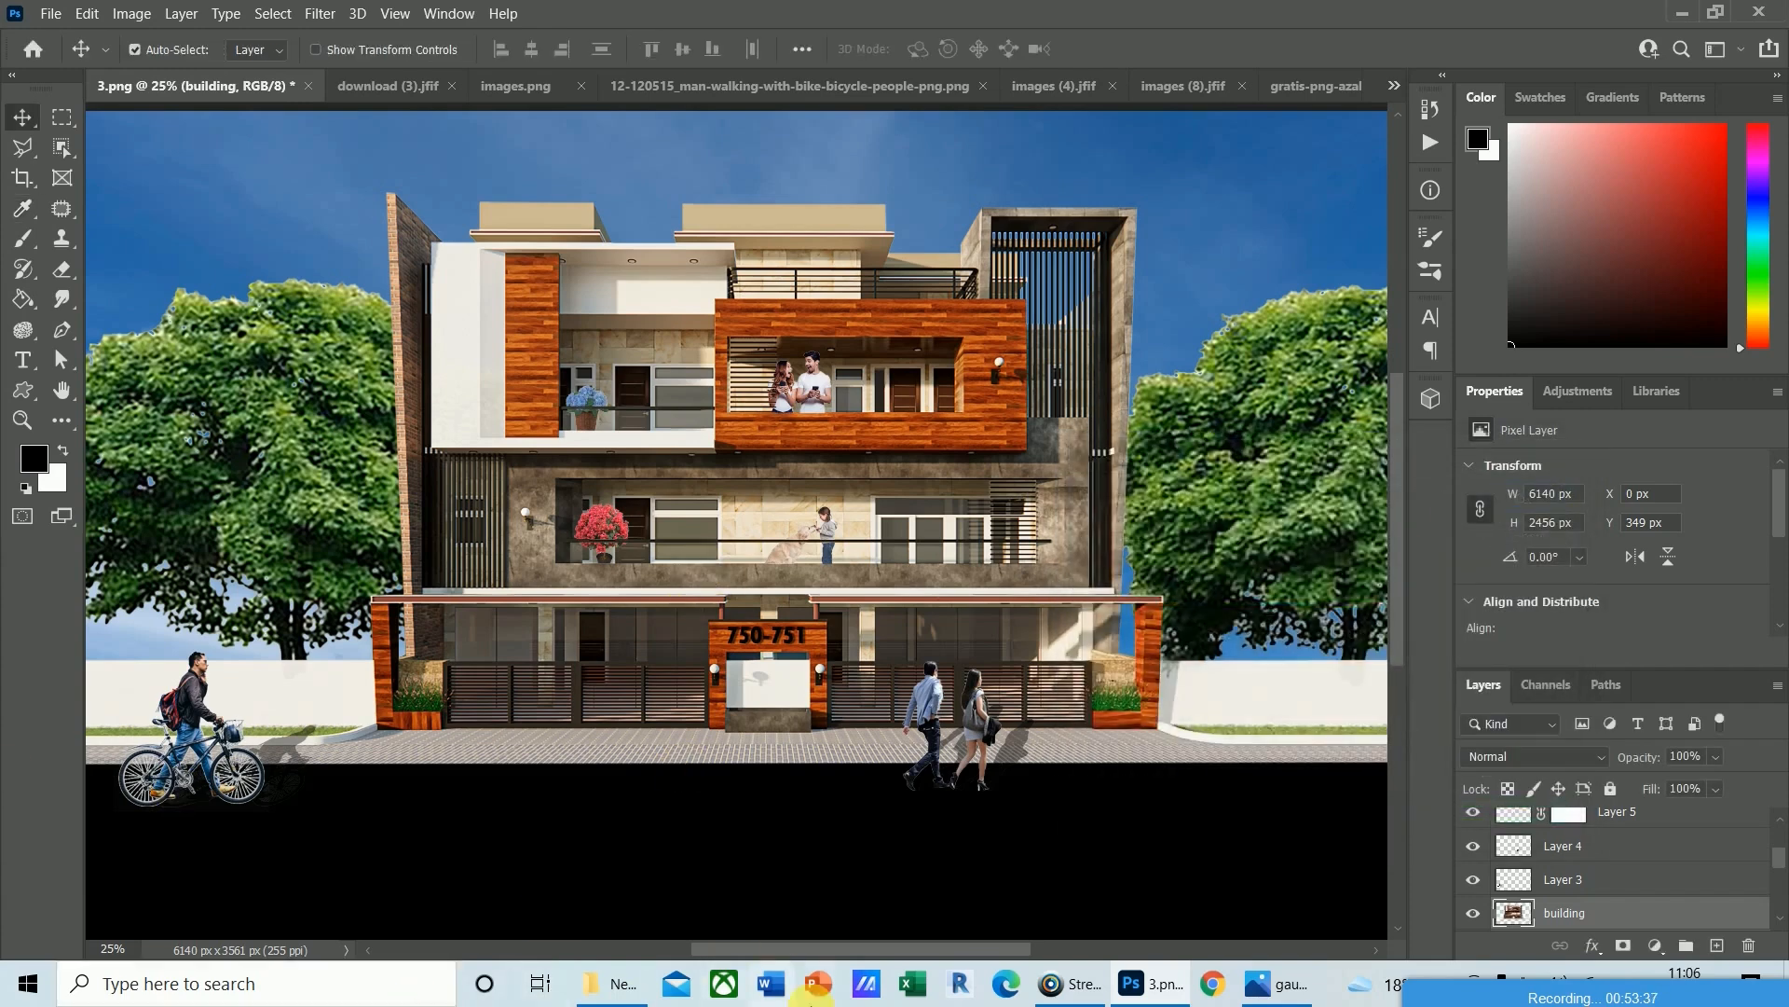
Open the motorcycle rider PNG from the texture folder and copy the whole image into 3.png as a new layer.
left_click(50, 13)
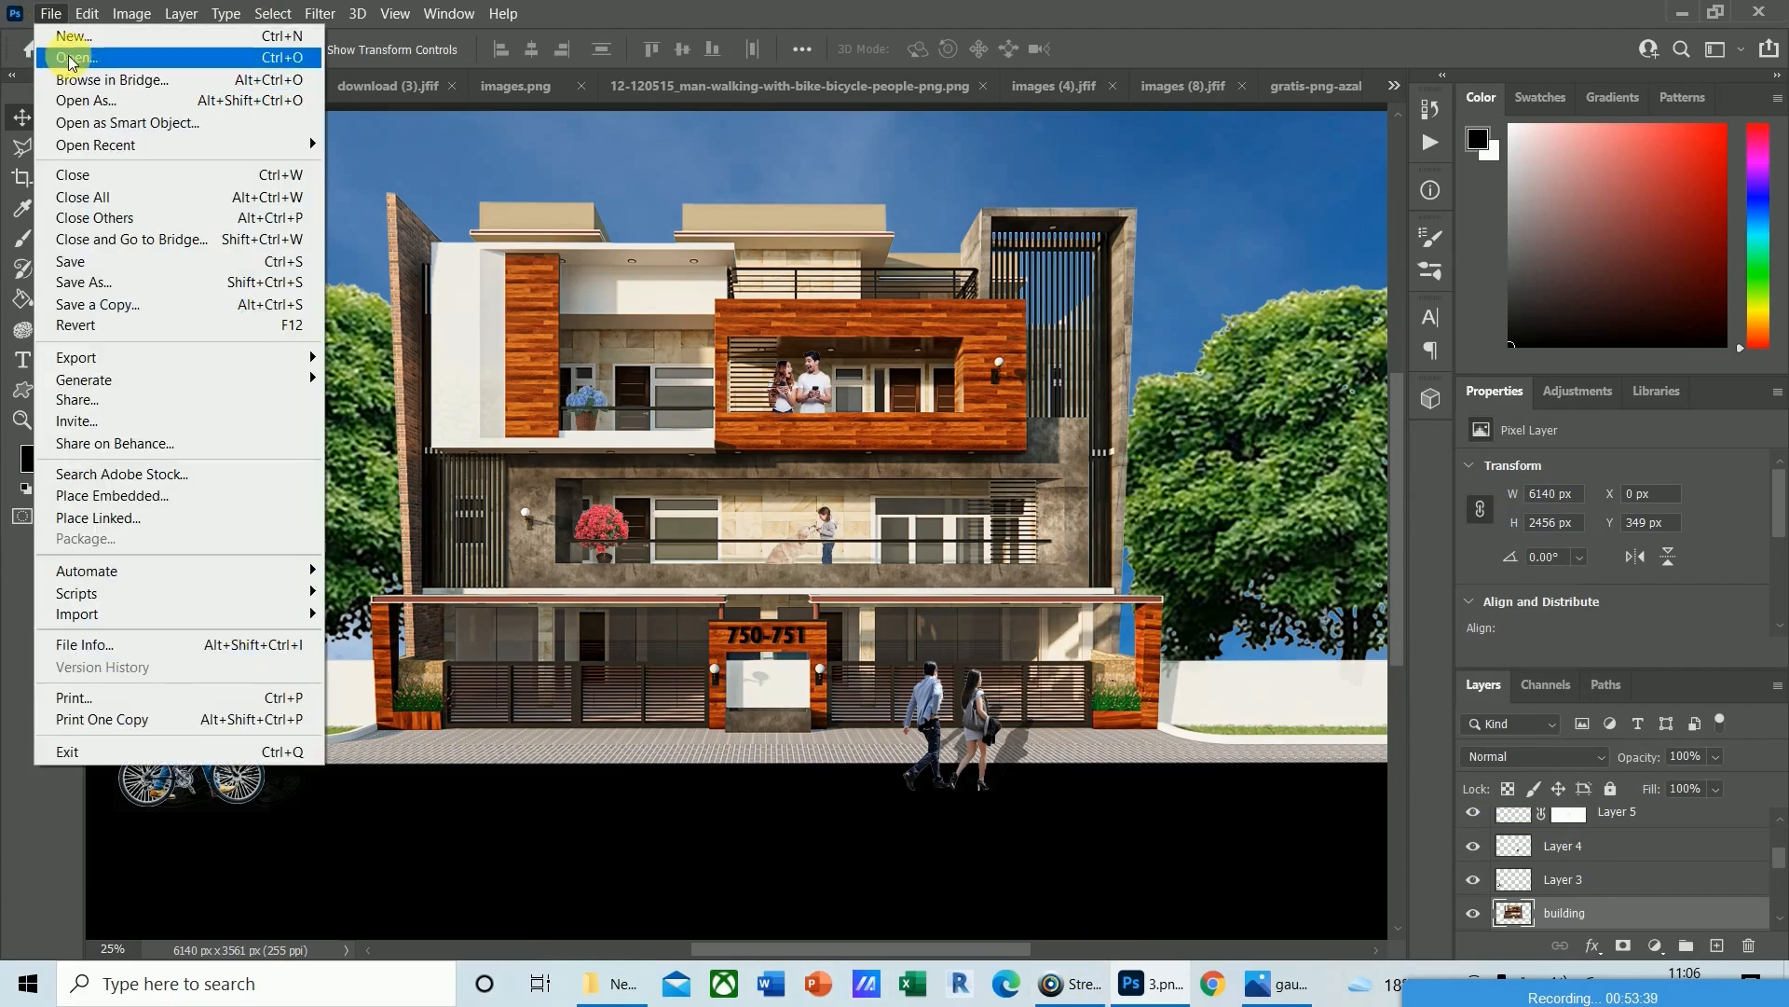
left_click(75, 57)
left_click(269, 578)
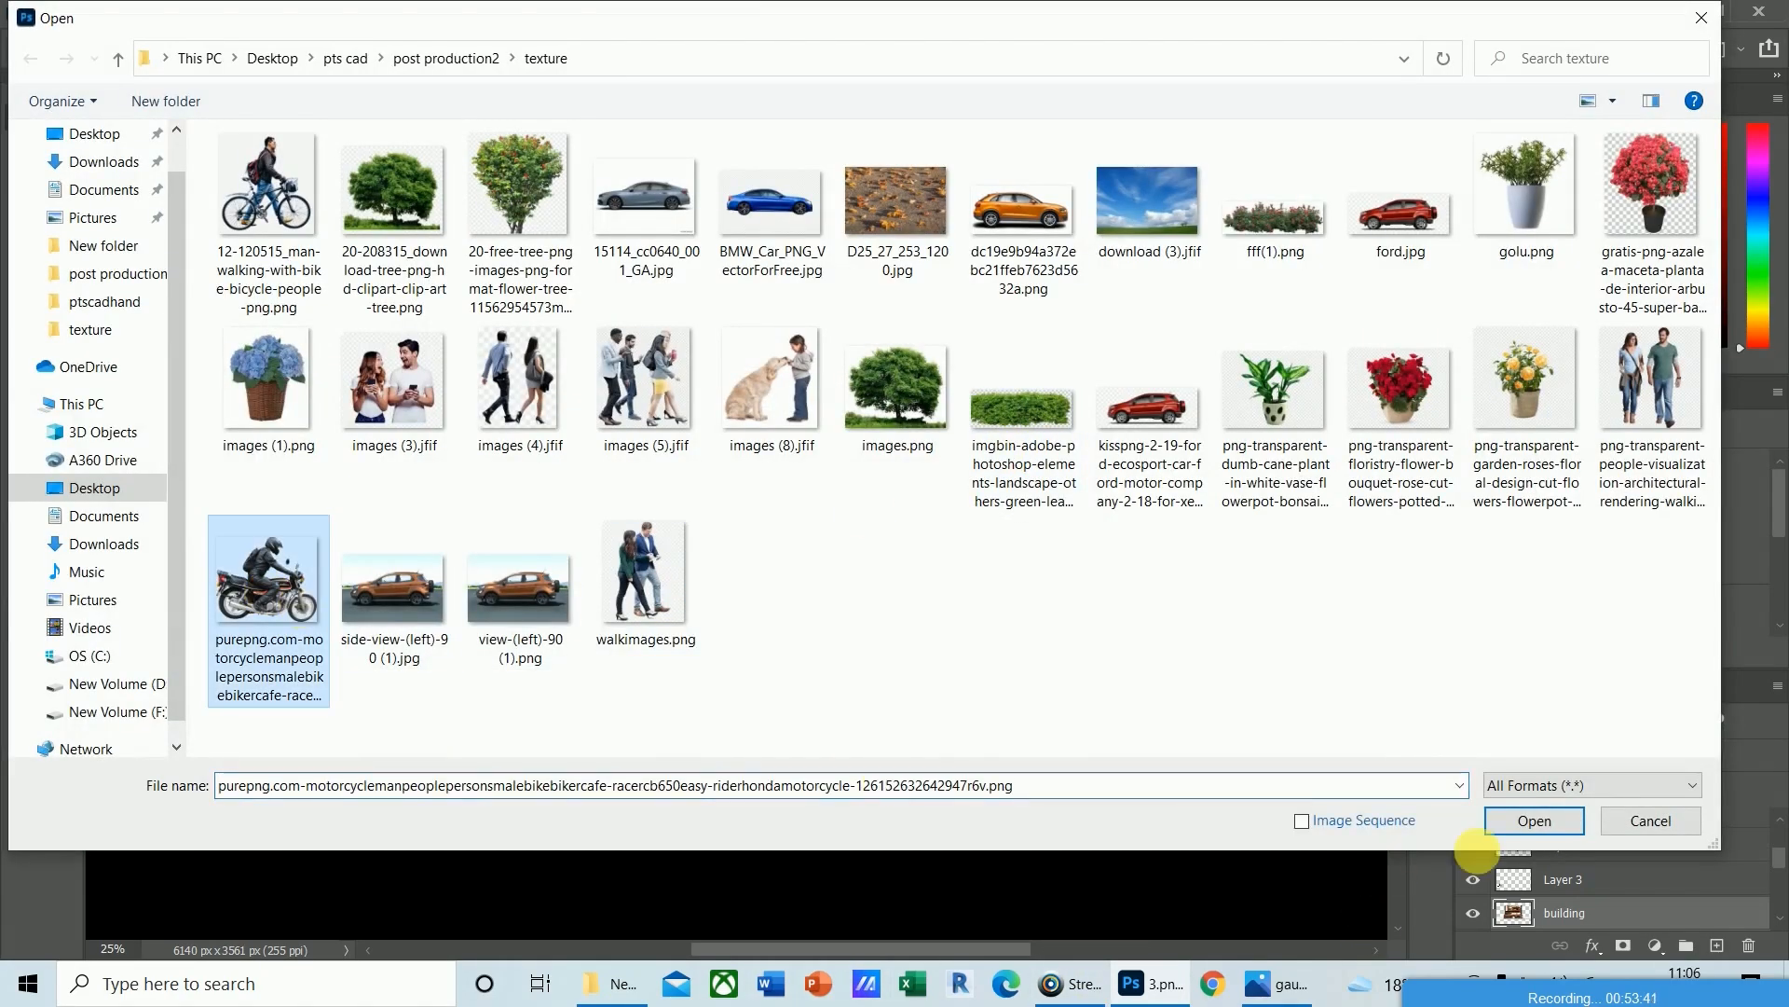
left_click(1534, 820)
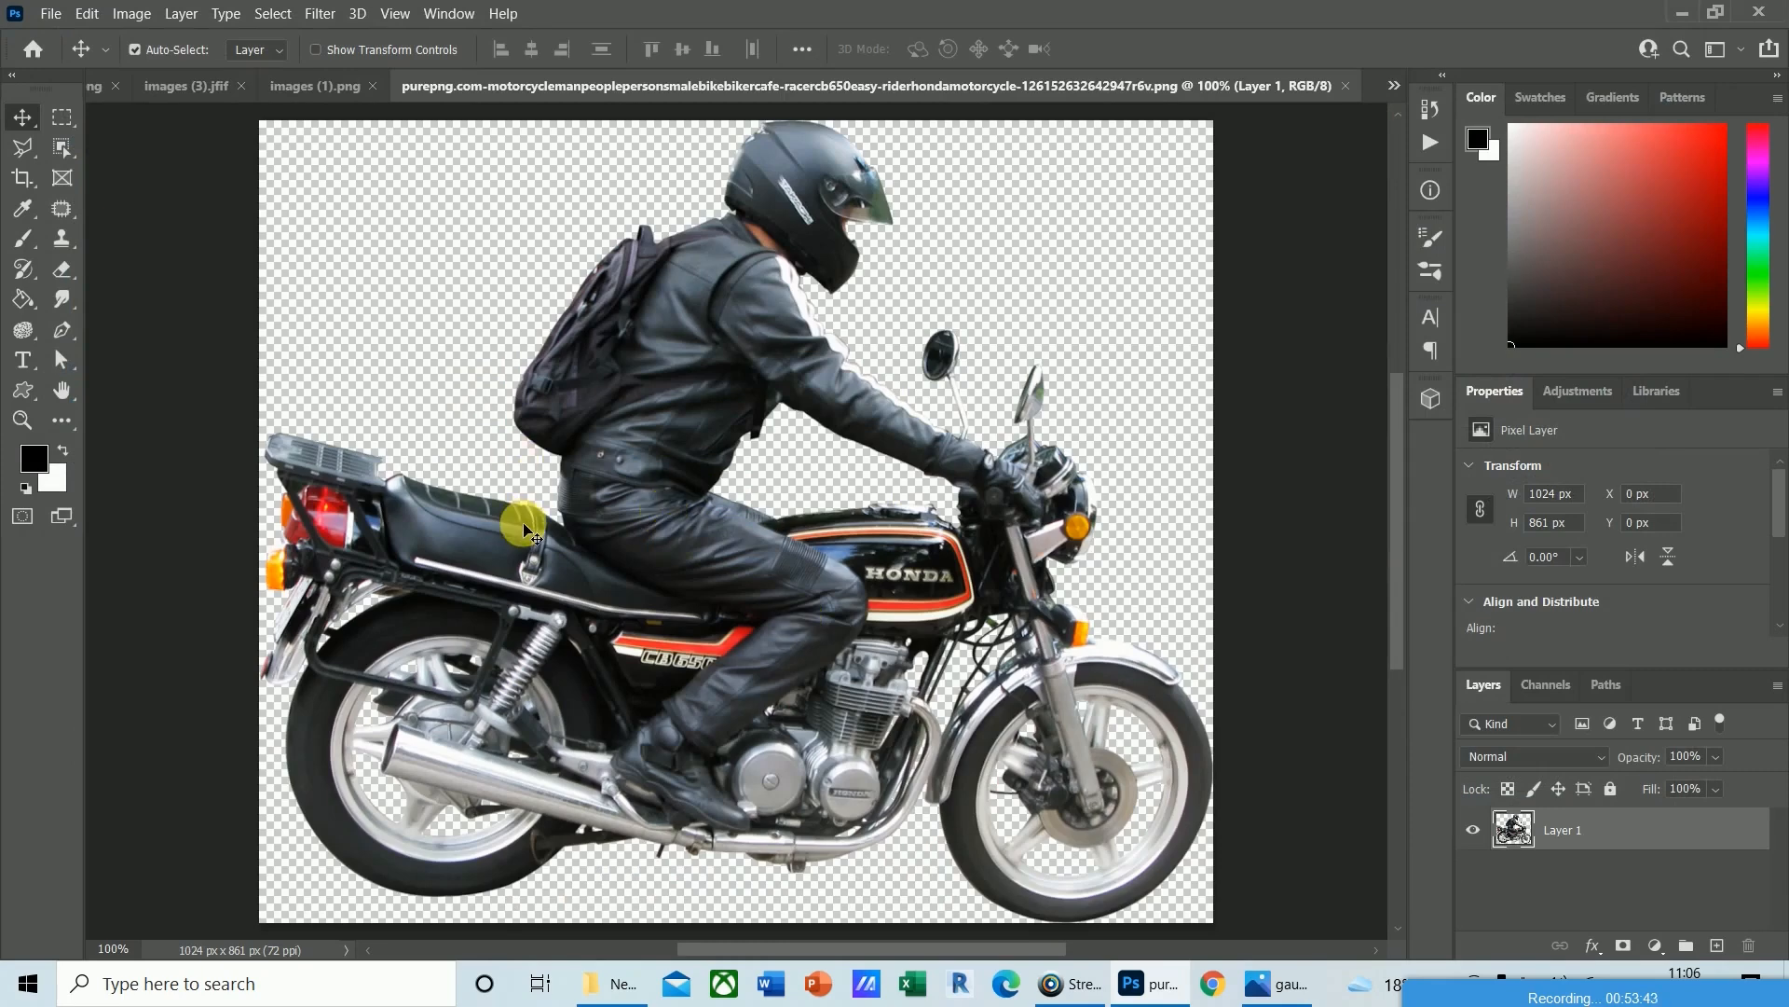
key("ctrl+a")
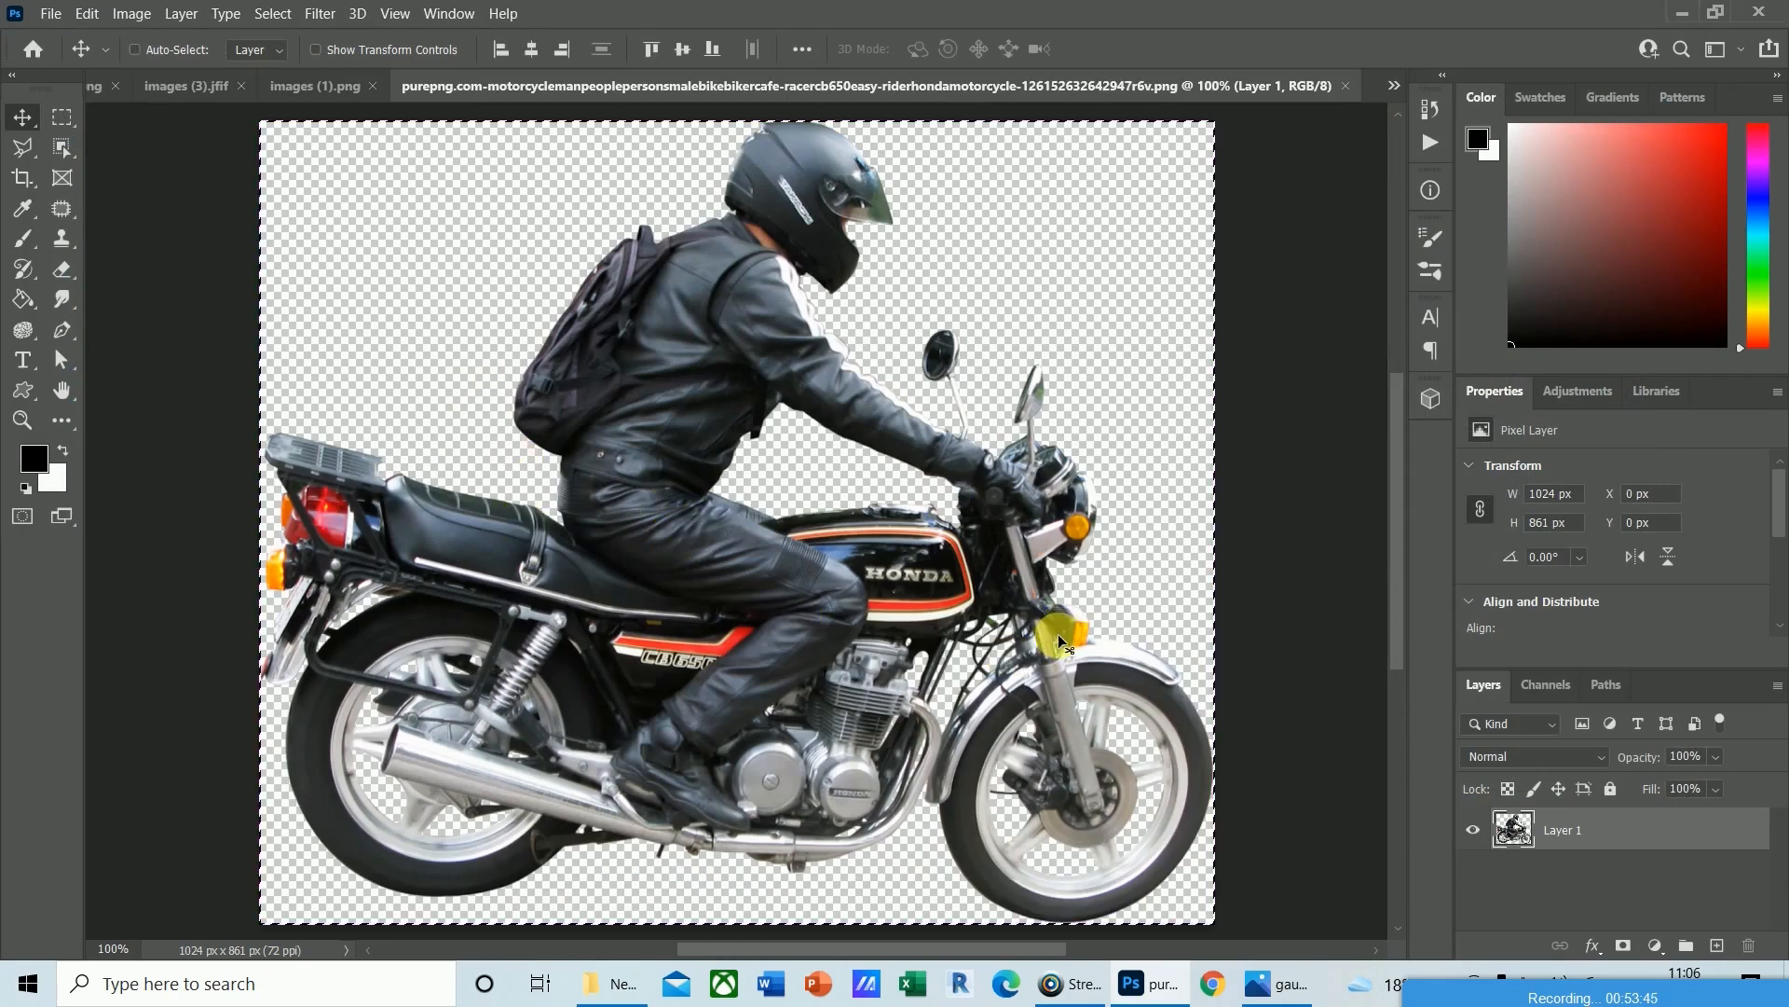
key("ctrl+Tab")
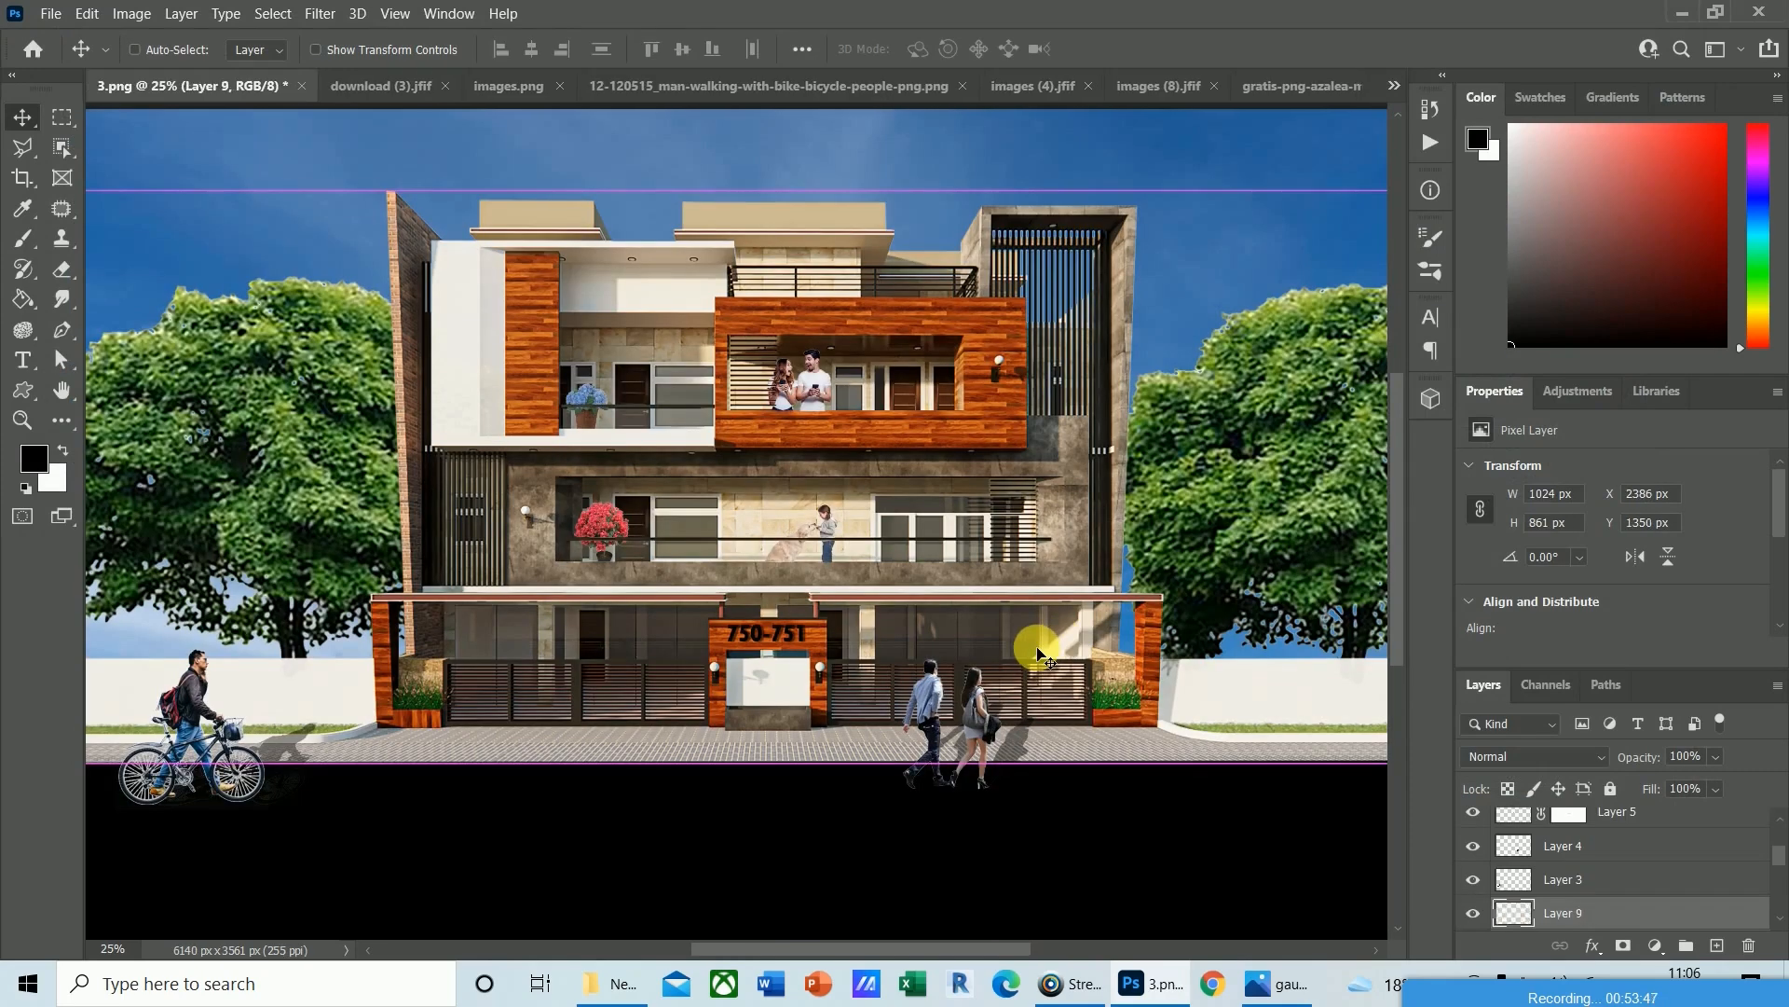
Paste the motorcycle rider, place it at the right end of the road in front of the building, and flip it horizontally.
key("ctrl+v")
left_click_drag(876, 541, 1202, 736)
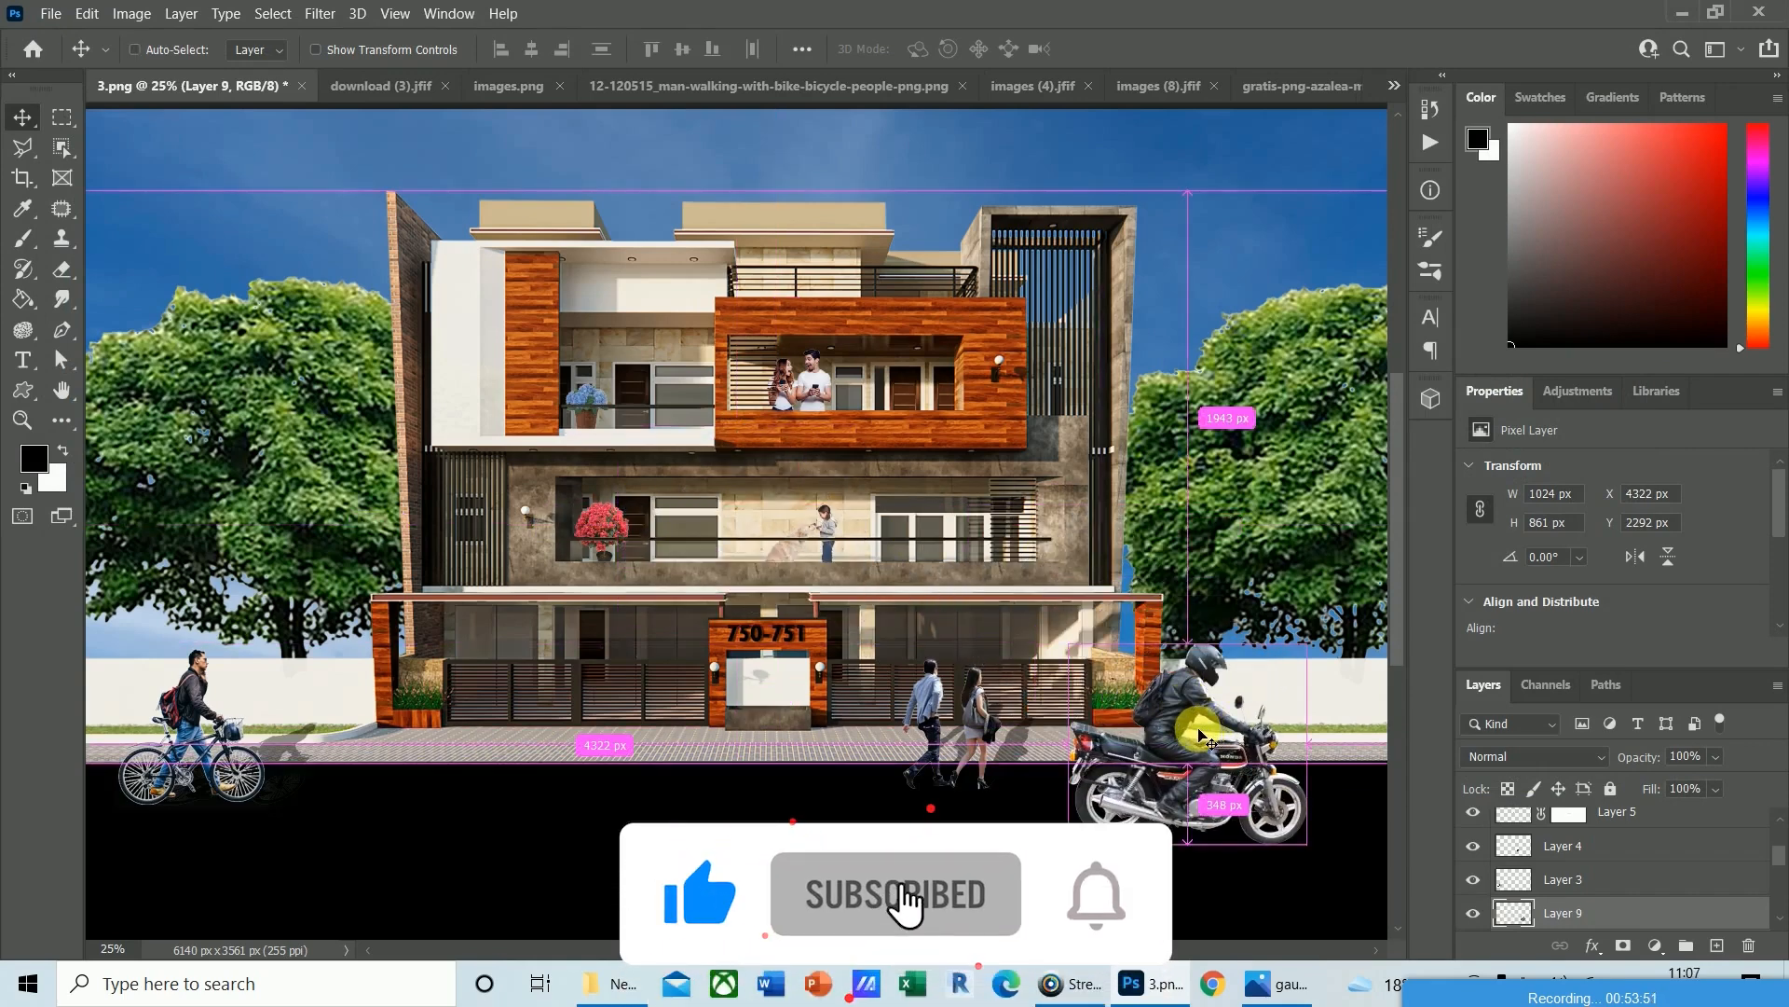
key("ctrl+t")
right_click(1161, 737)
left_click(1211, 687)
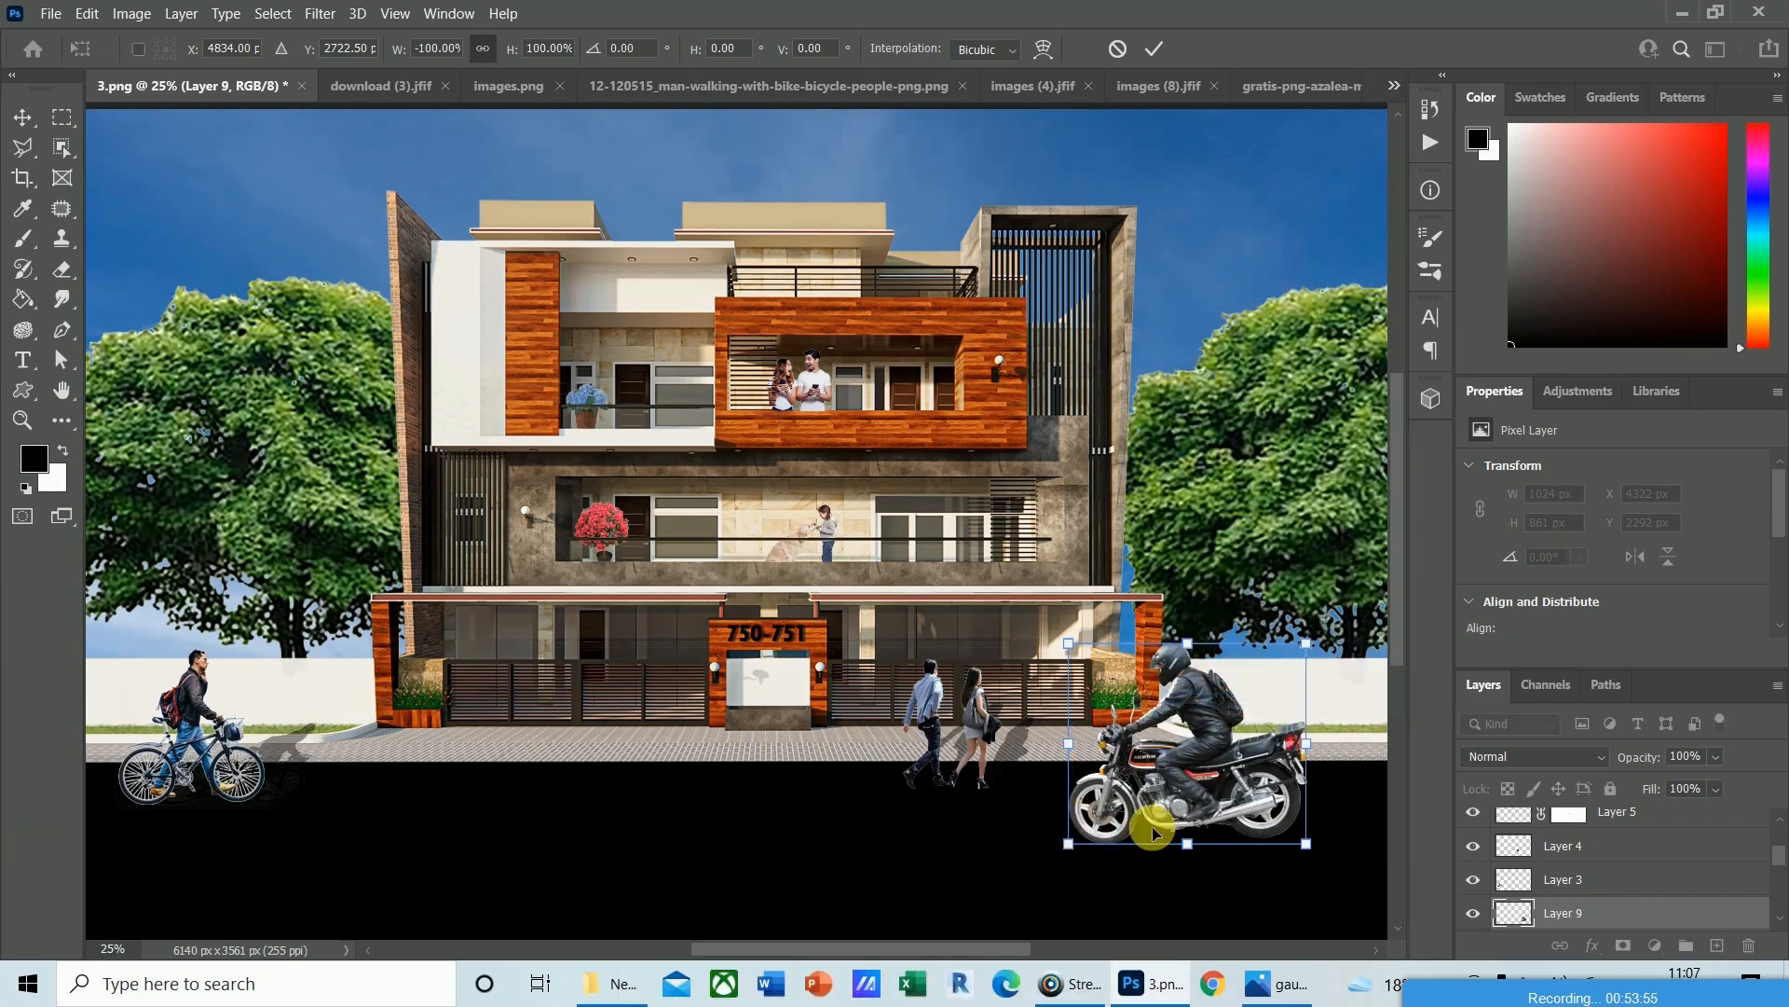
key("Return")
Reposition the motorcycle rider lower on the black road, at about X 4322 px and Y 2407 px.
left_click_drag(1198, 747, 1205, 793)
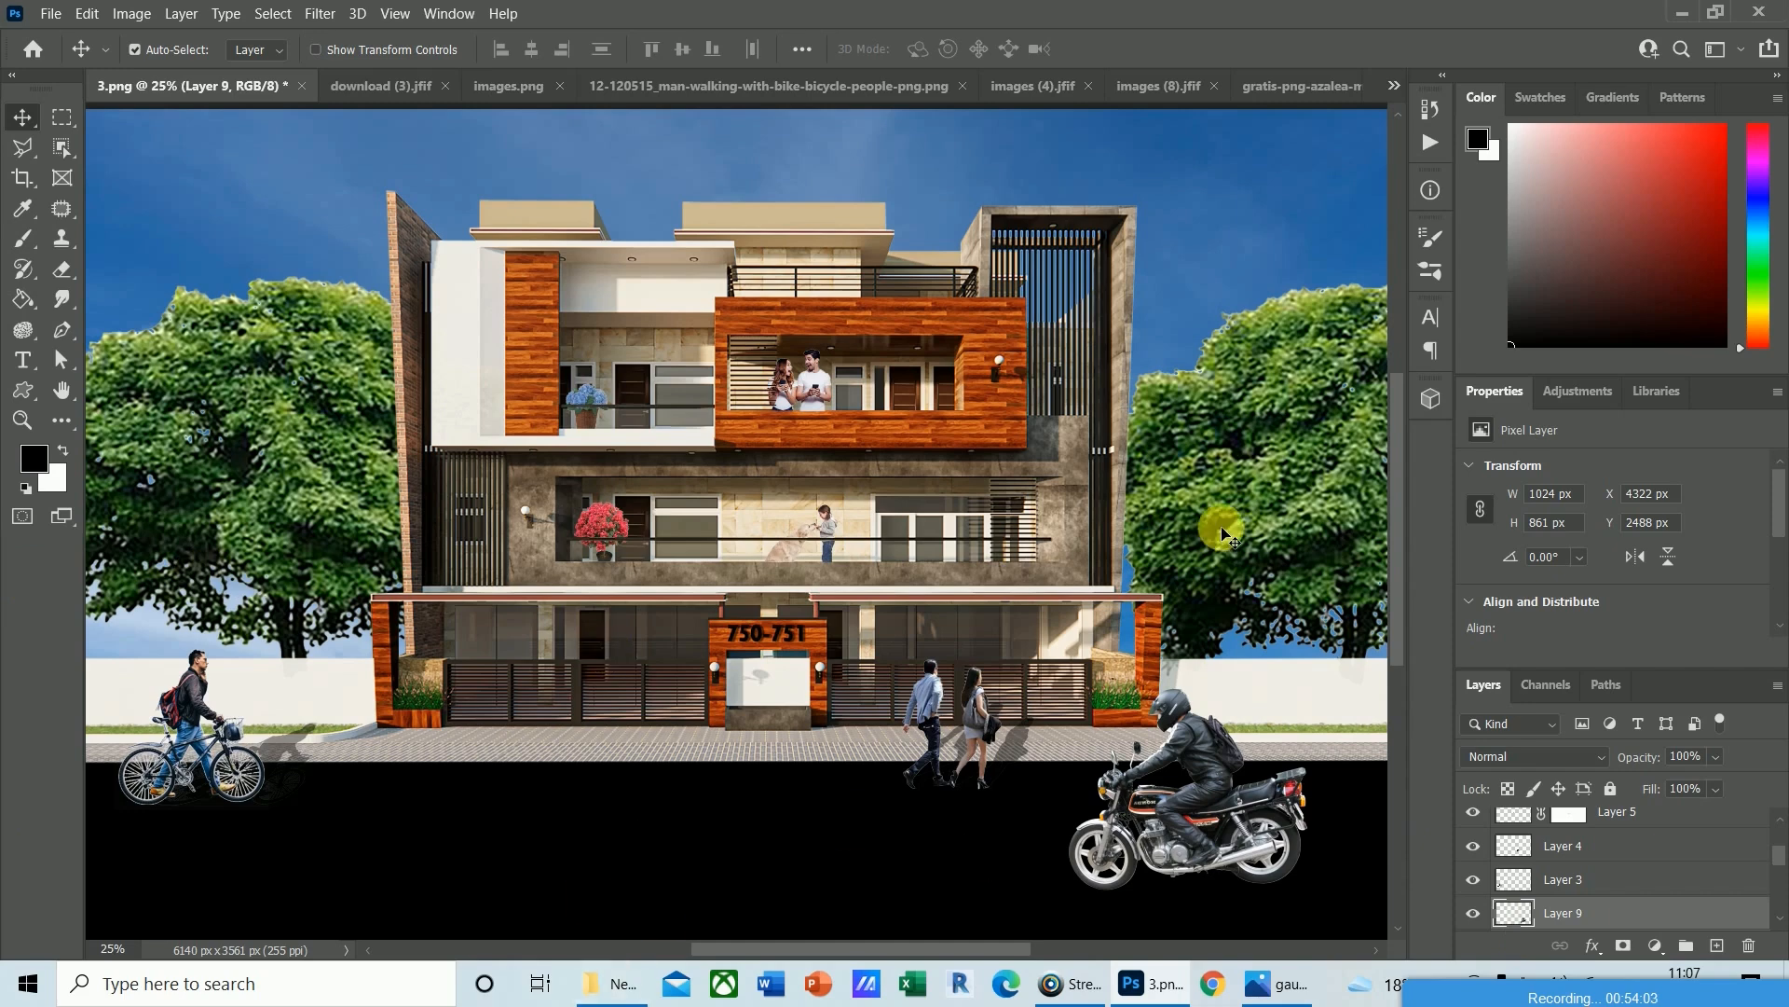
left_click_drag(1396, 534, 1402, 586)
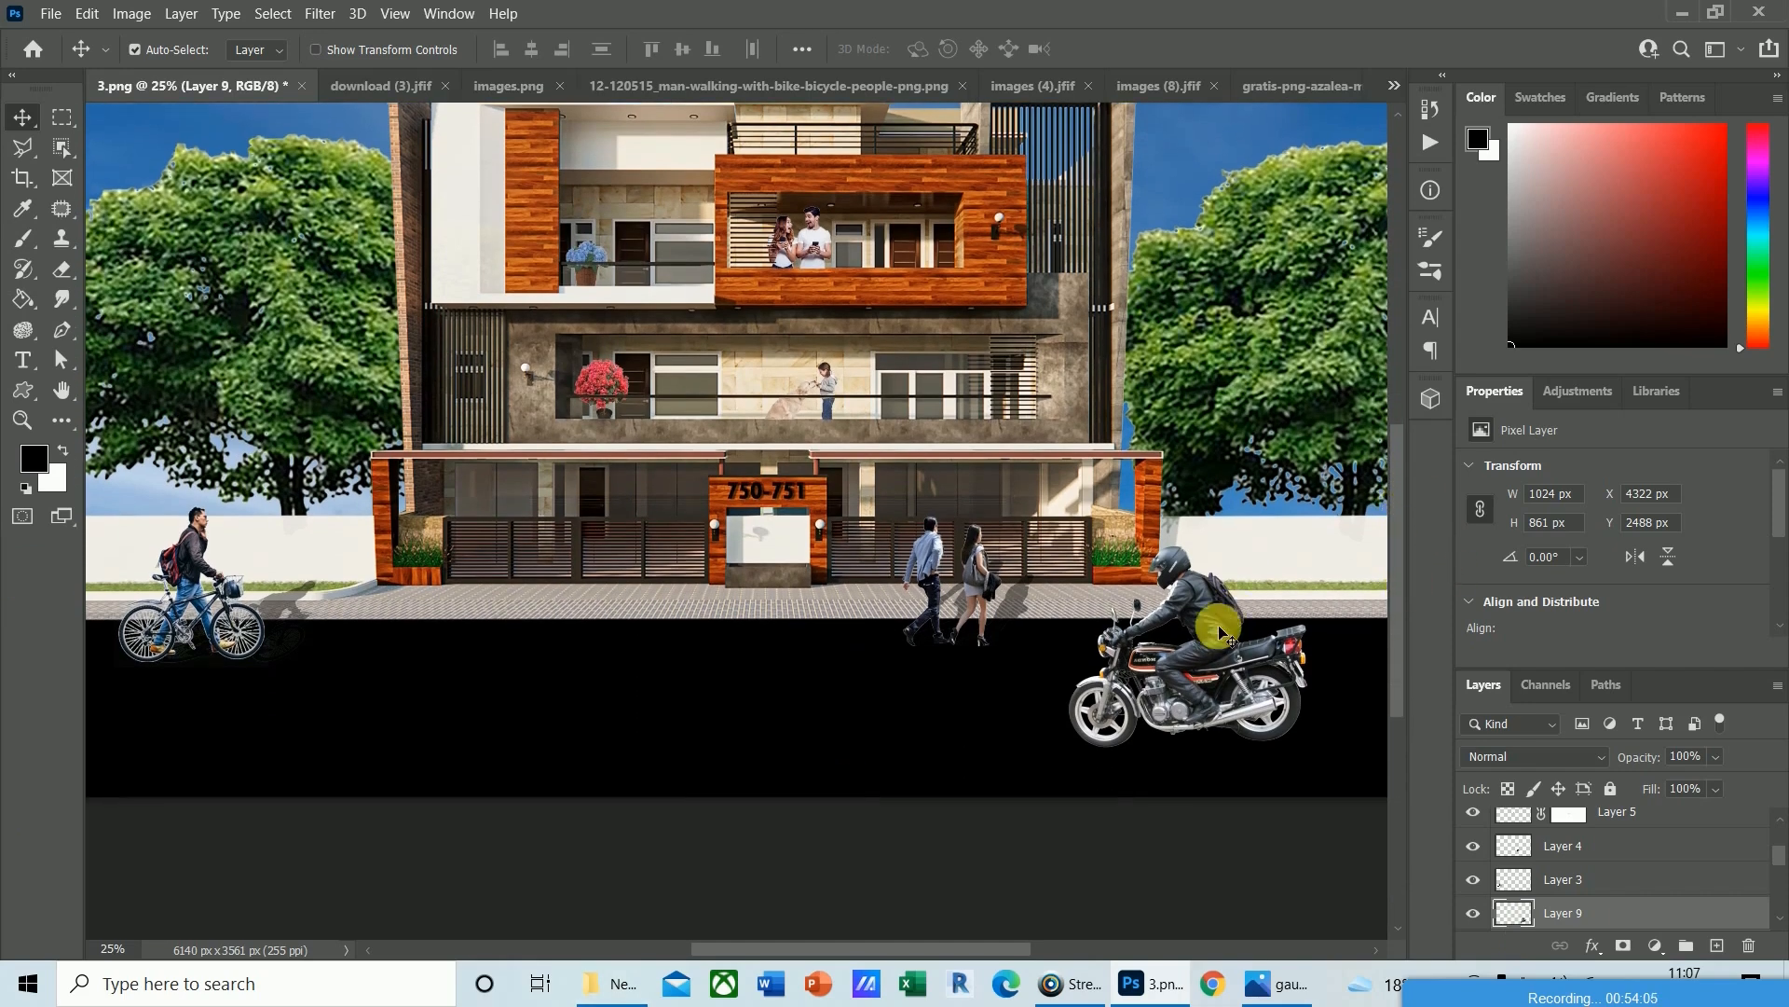
left_click_drag(1216, 625, 1184, 608)
Apply a Motion Blur filter with a 0° angle to the motorcycle rider layer so the bike looks like it is speeding past.
left_click(133, 19)
mouse_move(320, 13)
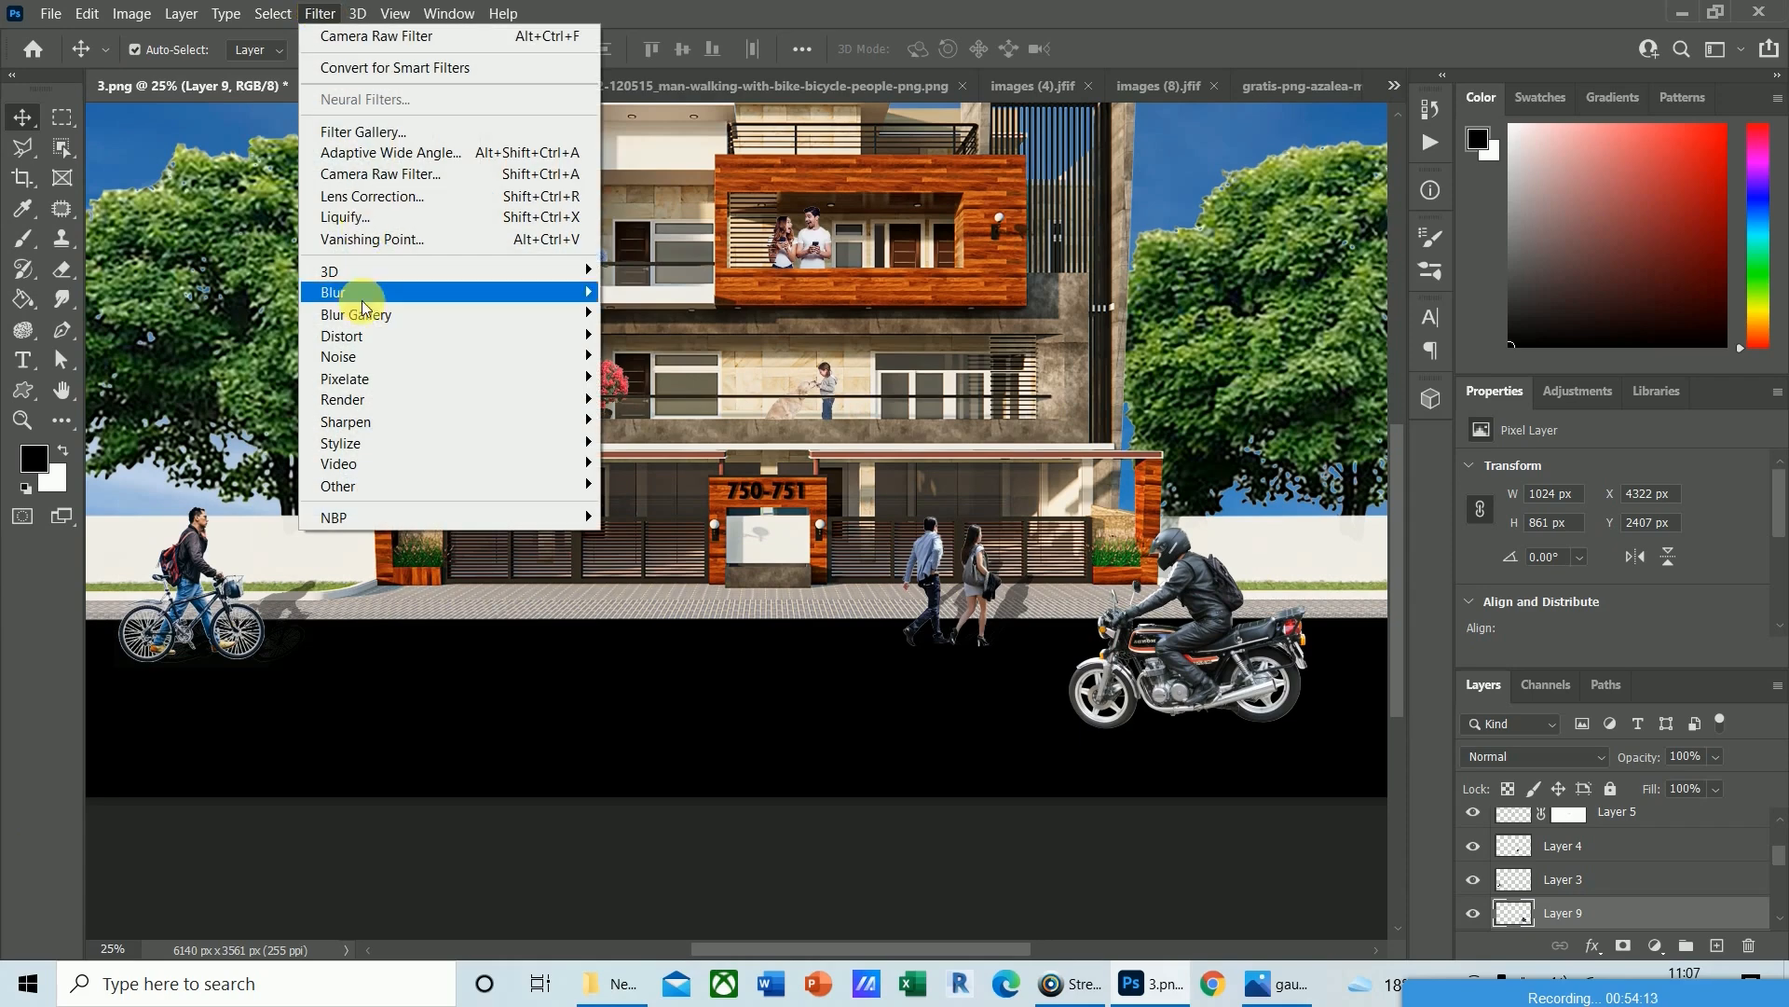
mouse_move(354, 294)
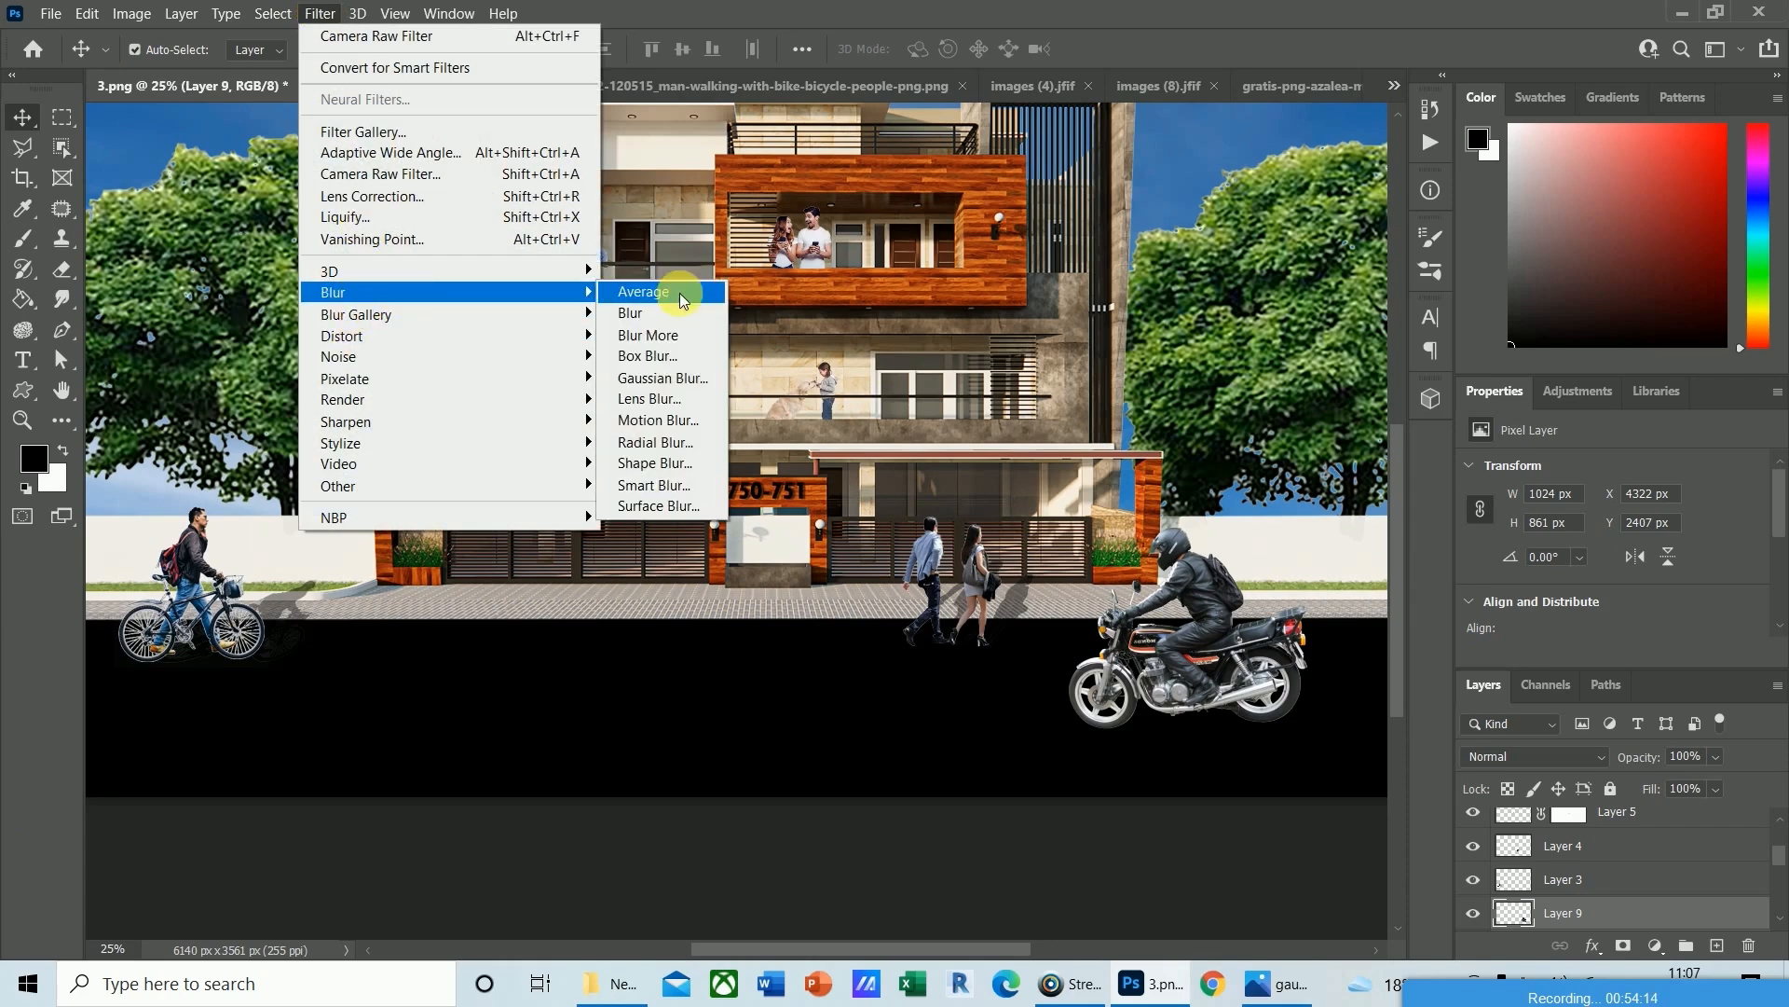
left_click(650, 421)
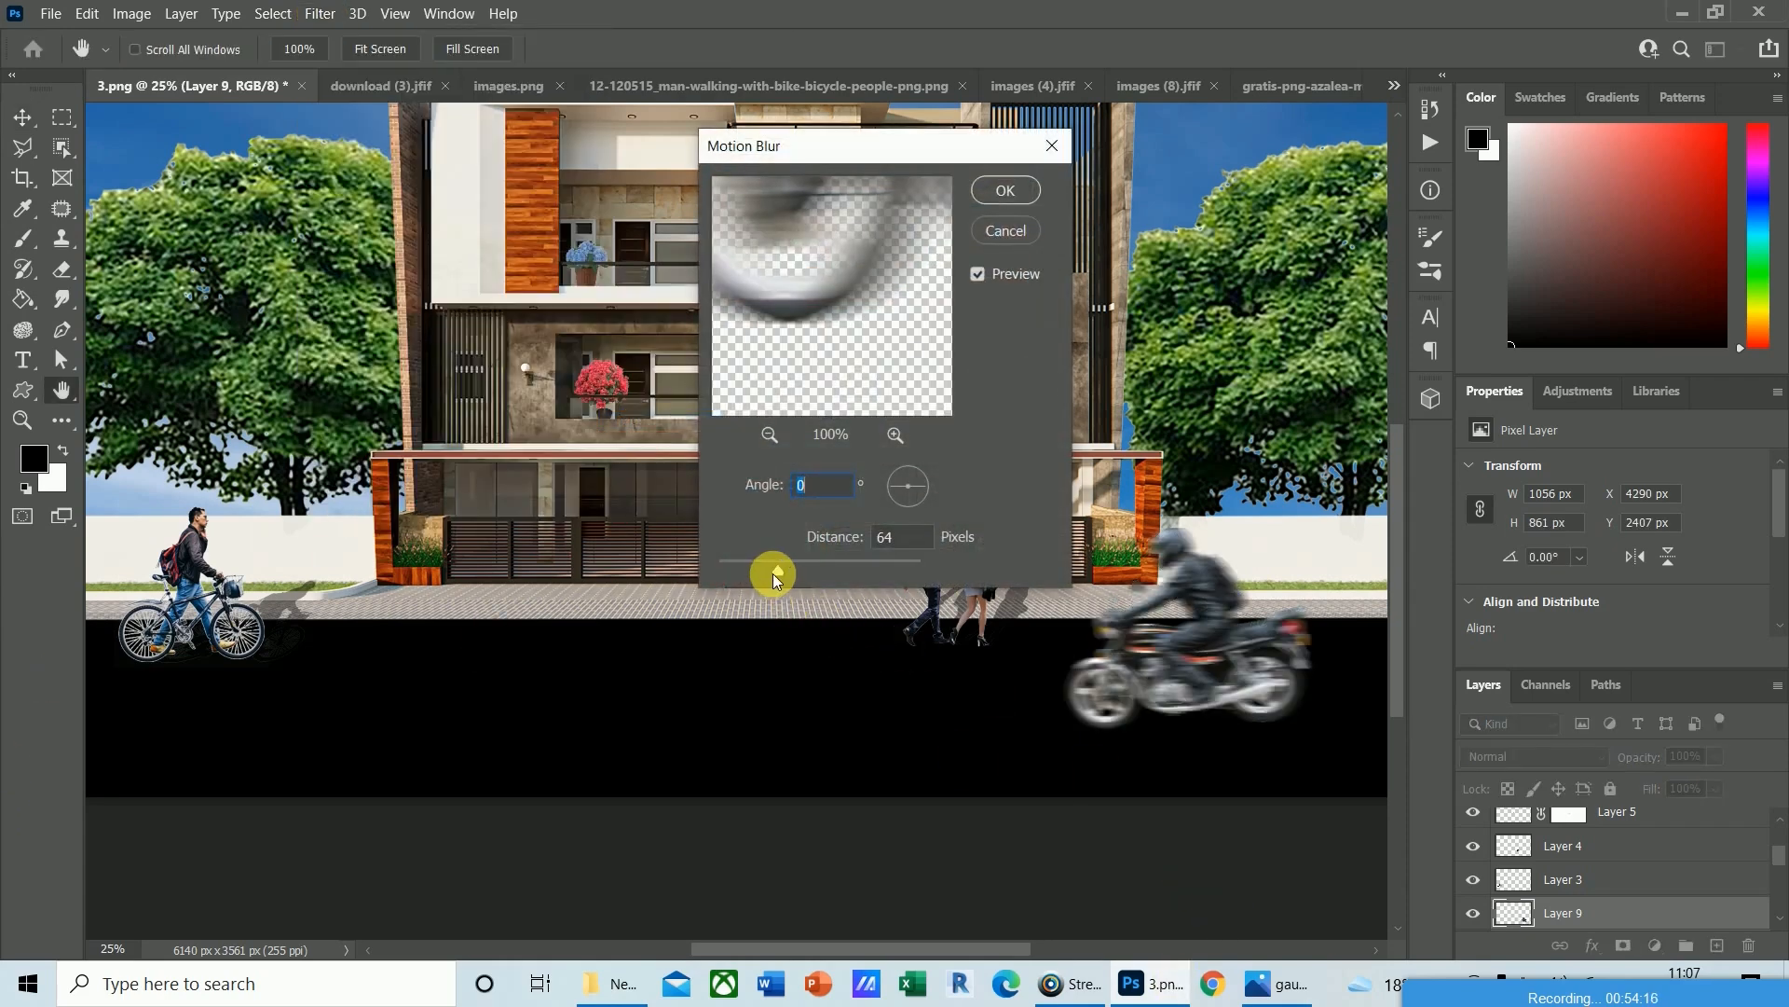
left_click_drag(782, 575, 792, 575)
left_click(1006, 190)
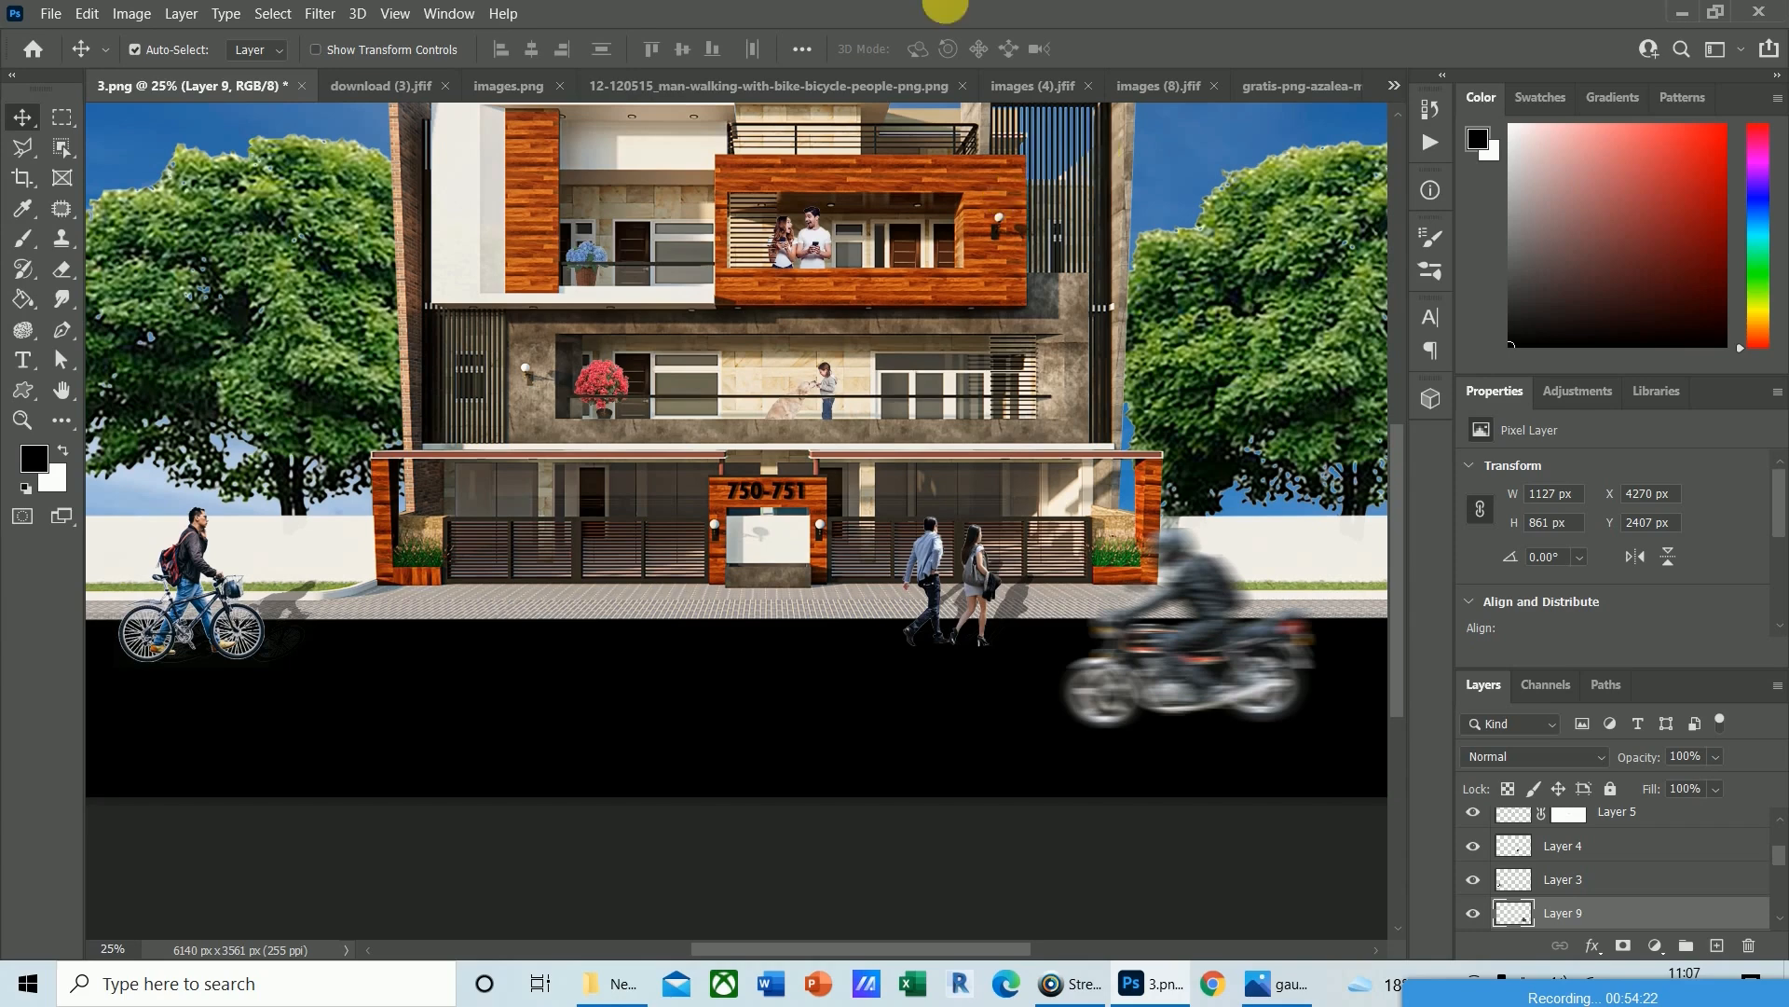
Crop a strip of black road off the bottom of the image, reducing the canvas to 6140 × 3268 px.
left_click(23, 177)
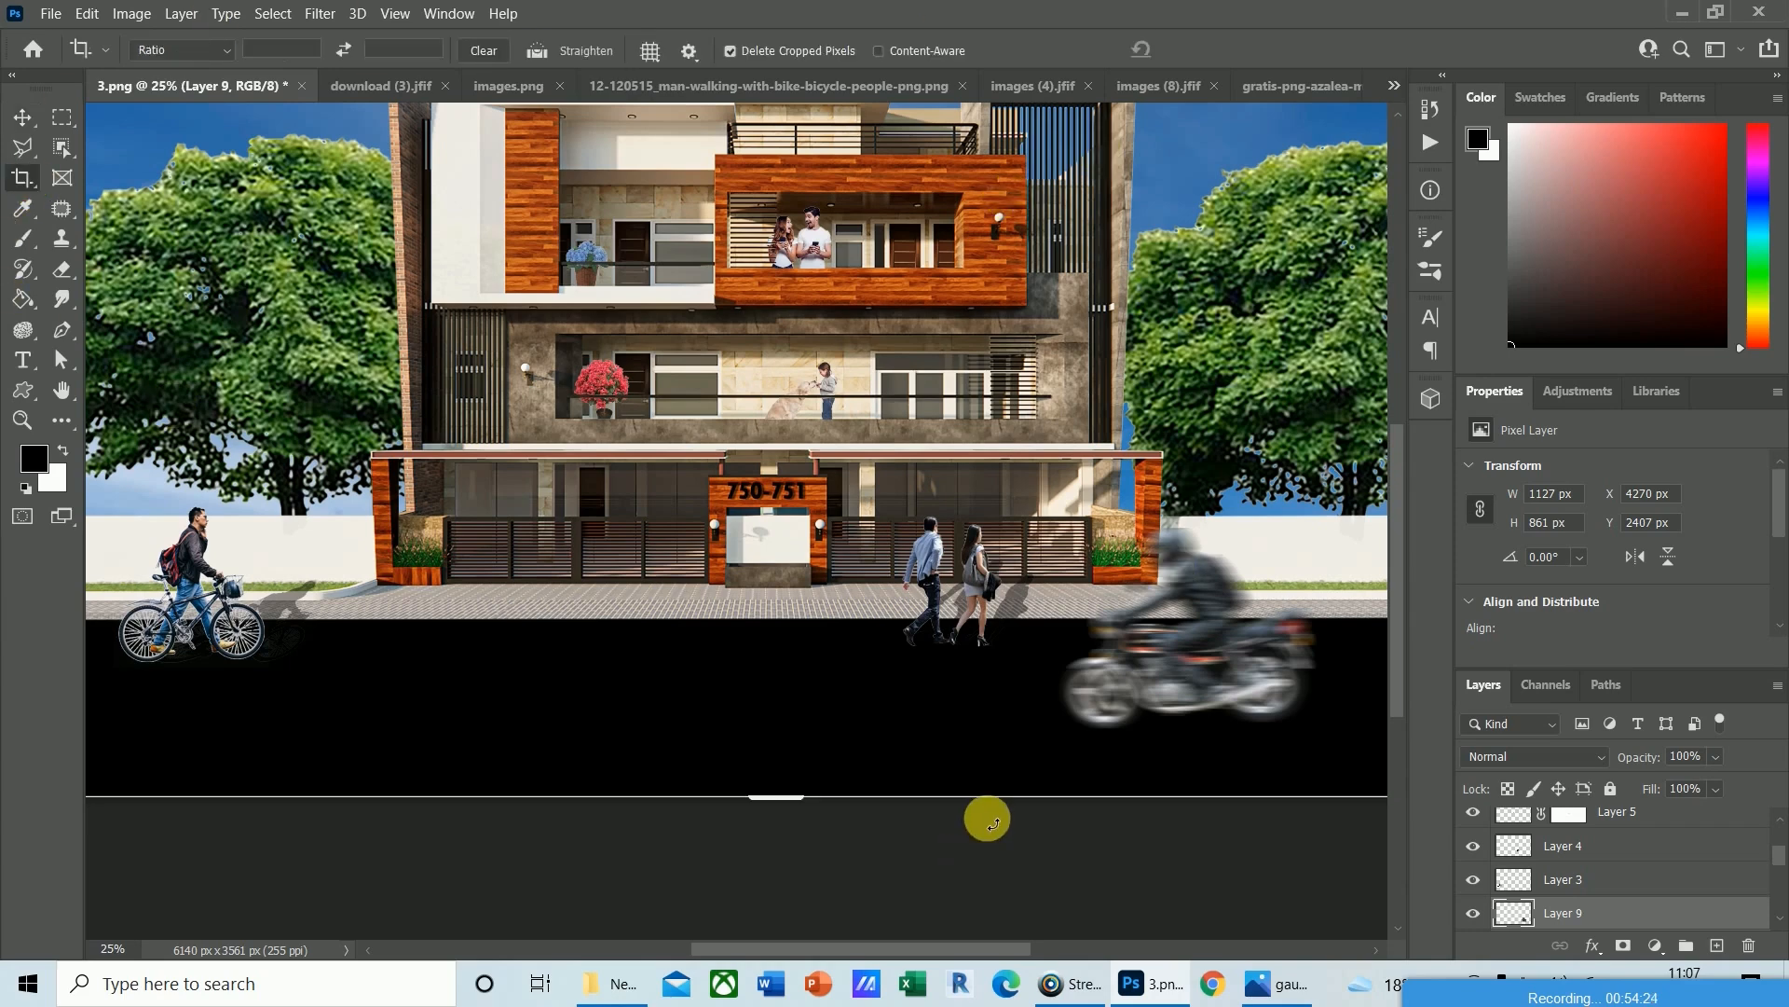
key("ctrl+0")
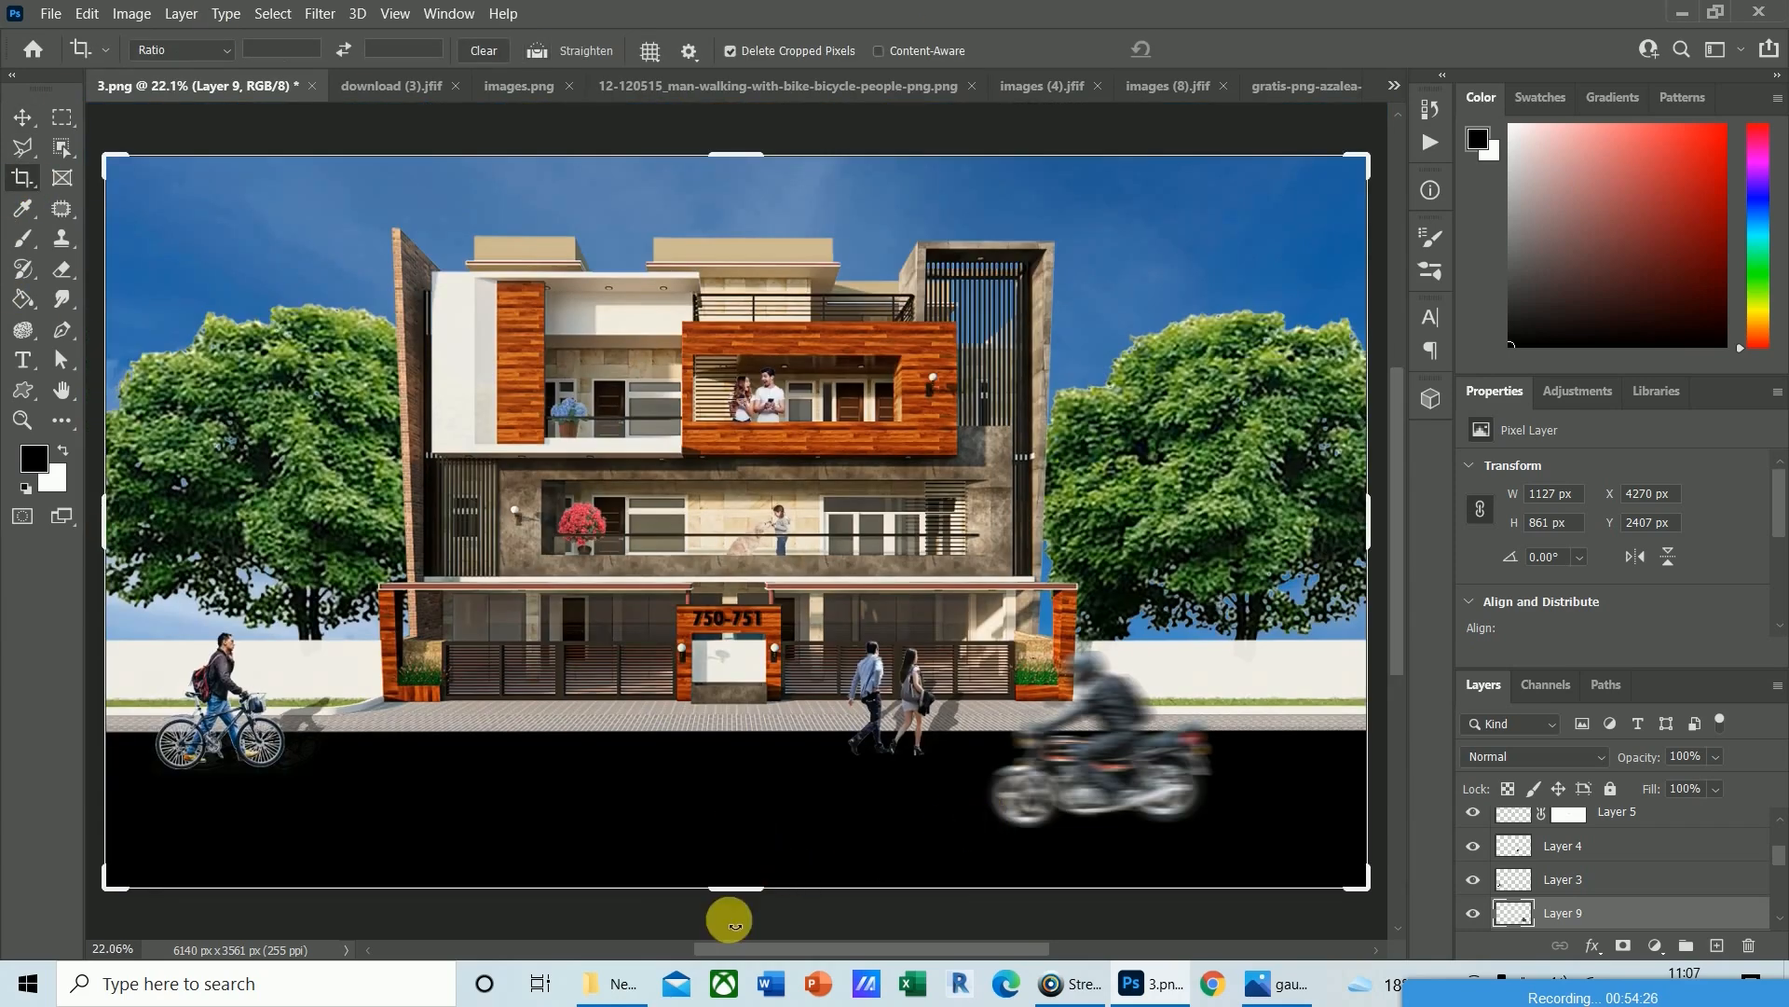
left_click_drag(739, 894, 739, 859)
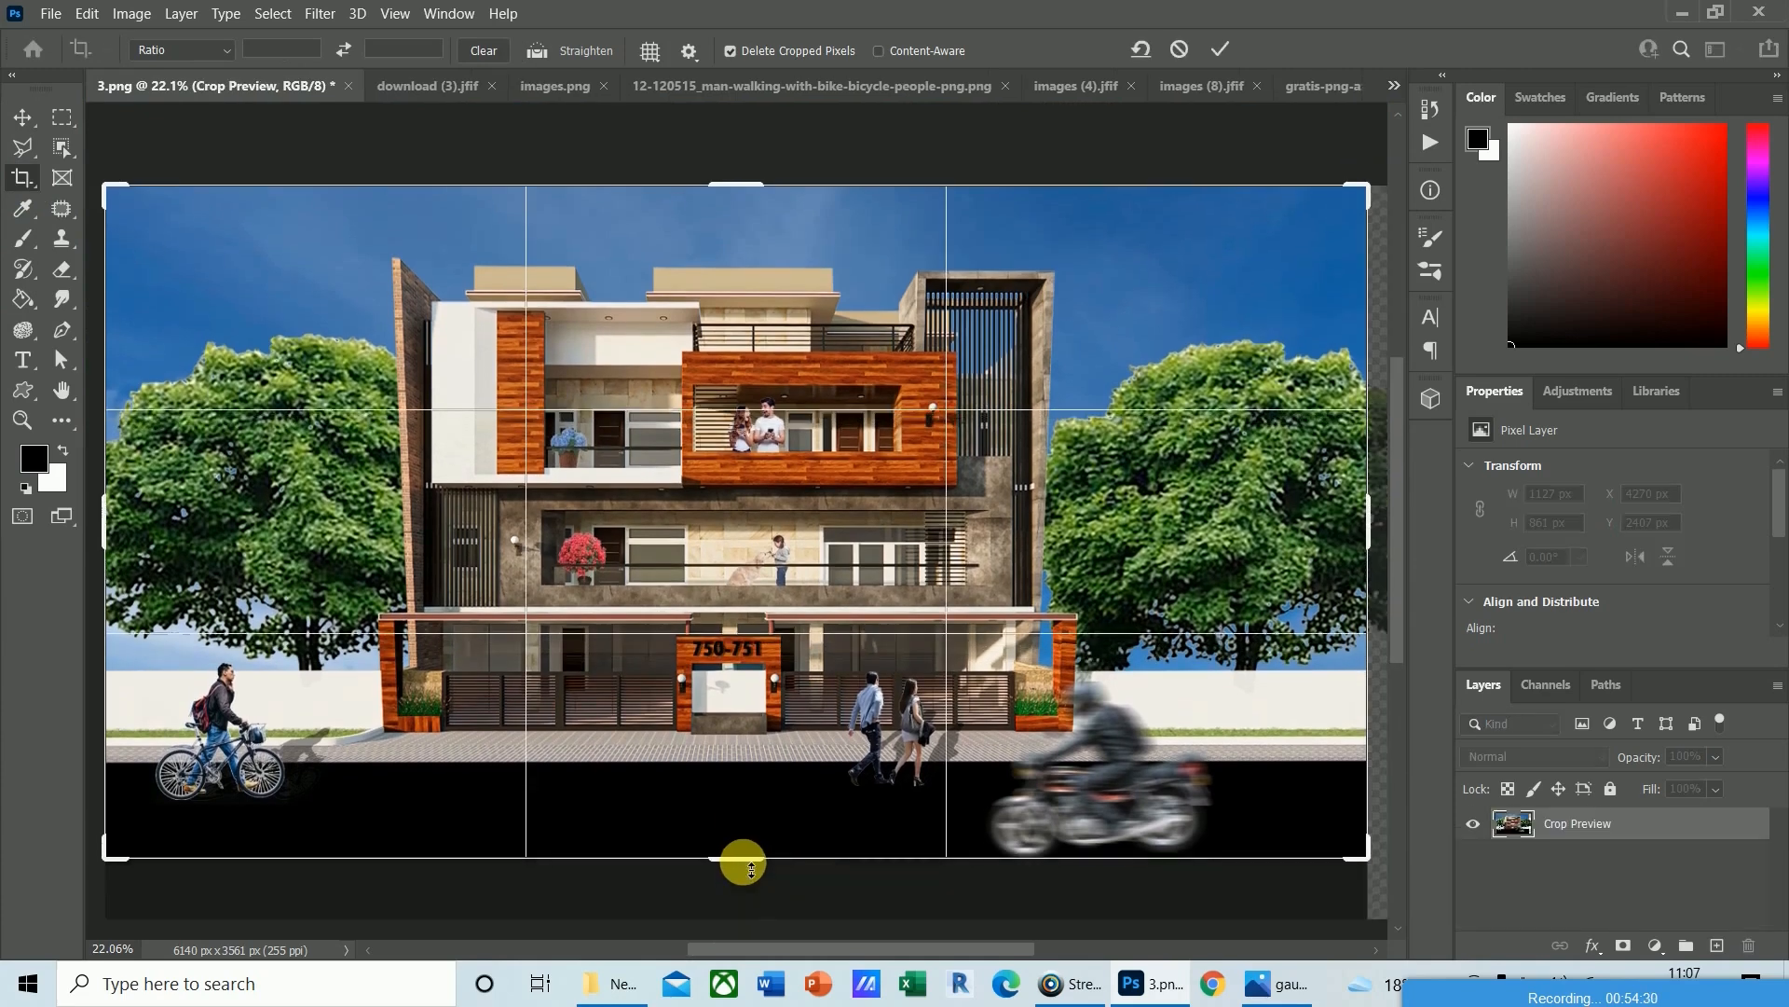
double_click(792, 772)
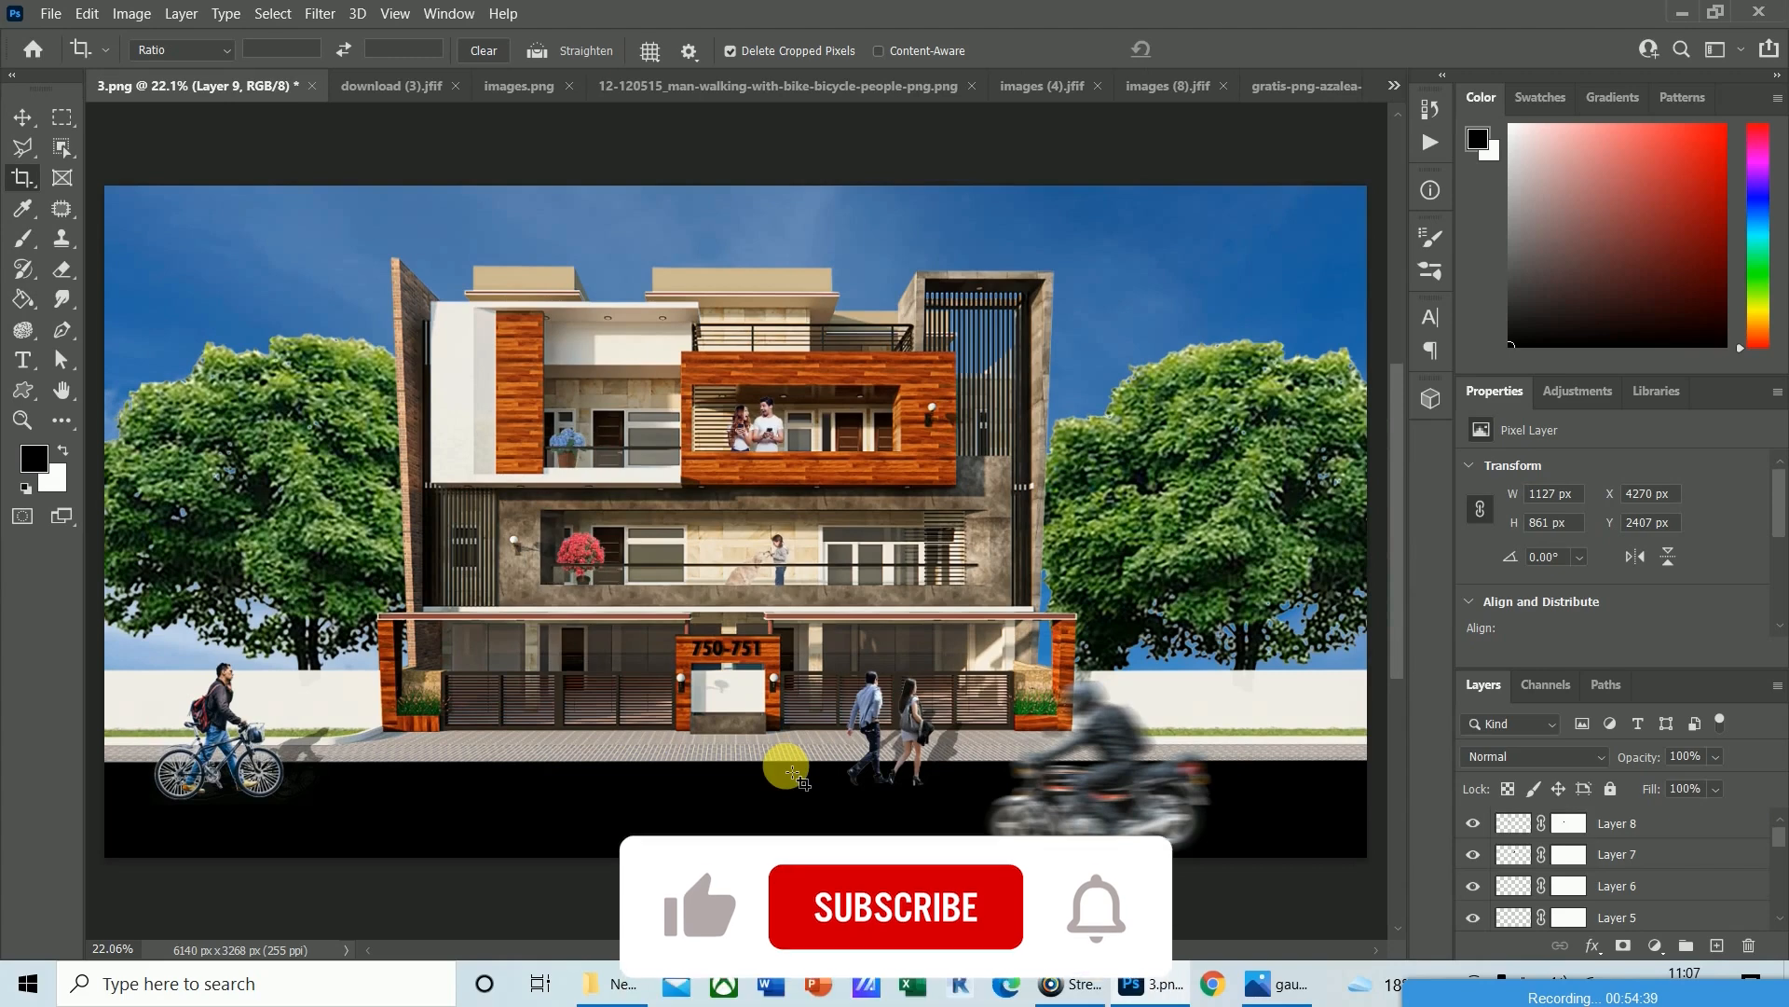